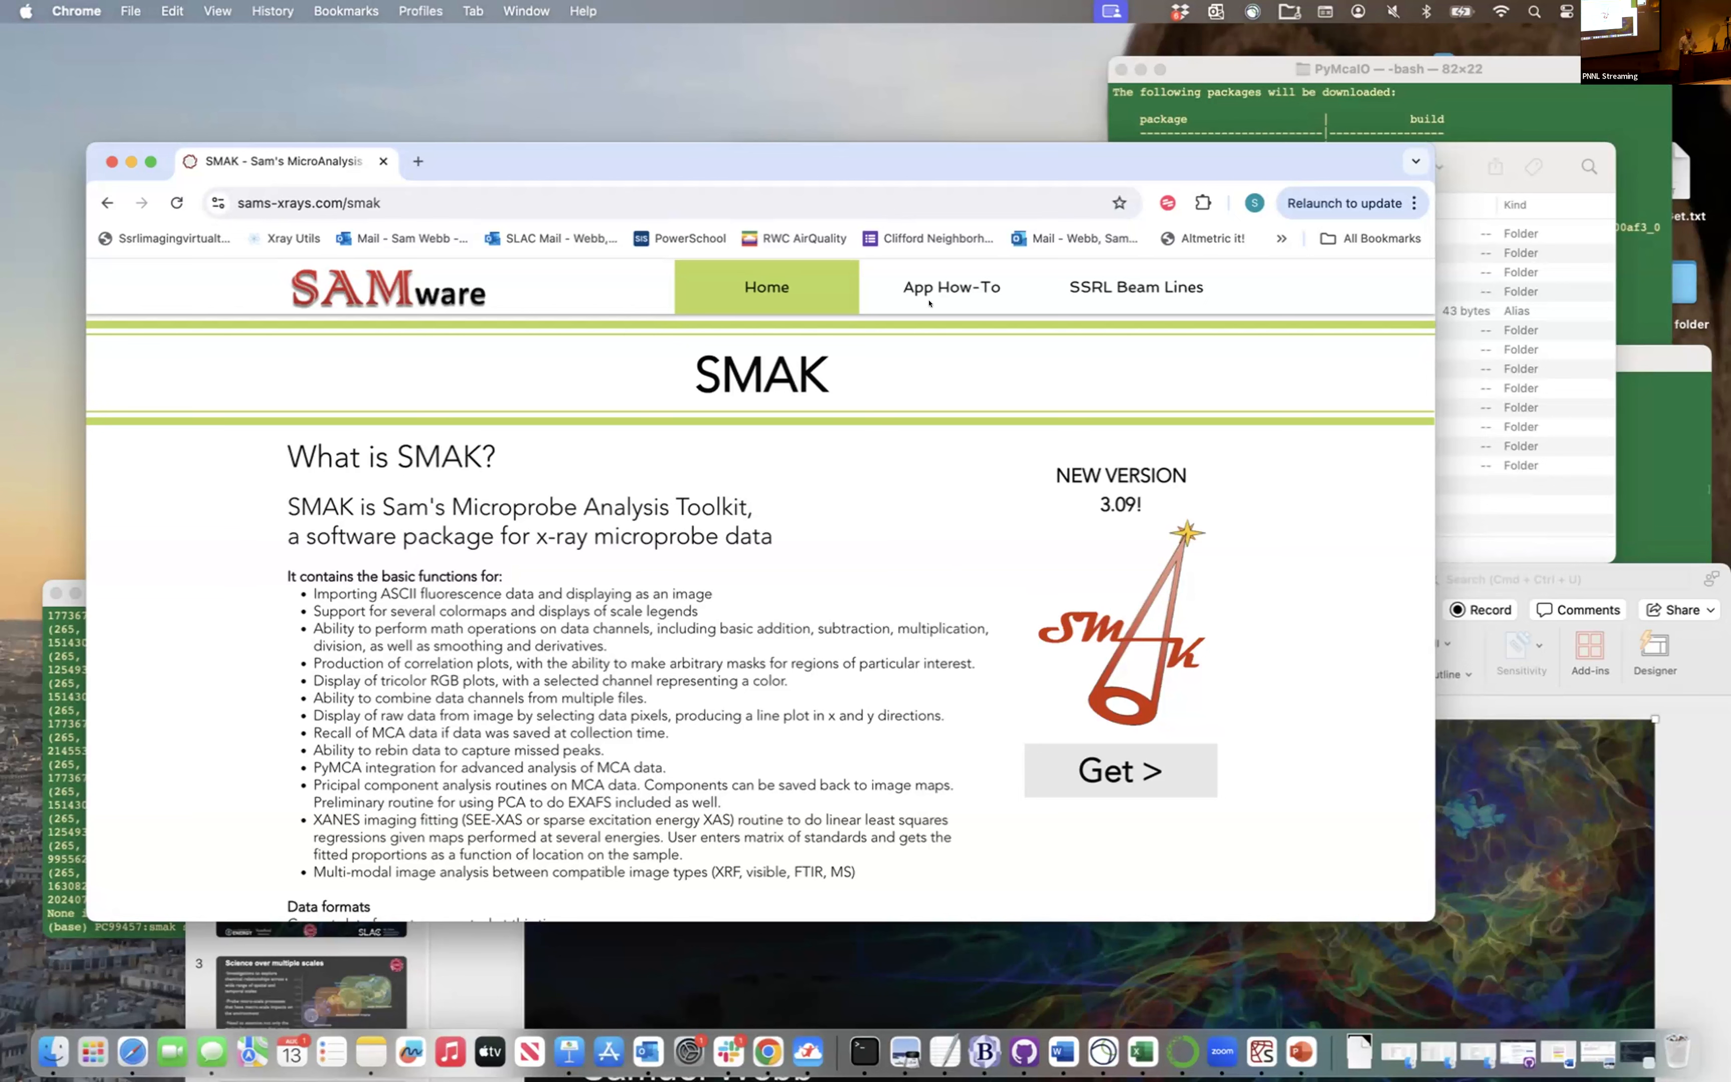
Open the SAMware site's support forum page to view its discussion categories
mouse_move(930, 304)
click(939, 384)
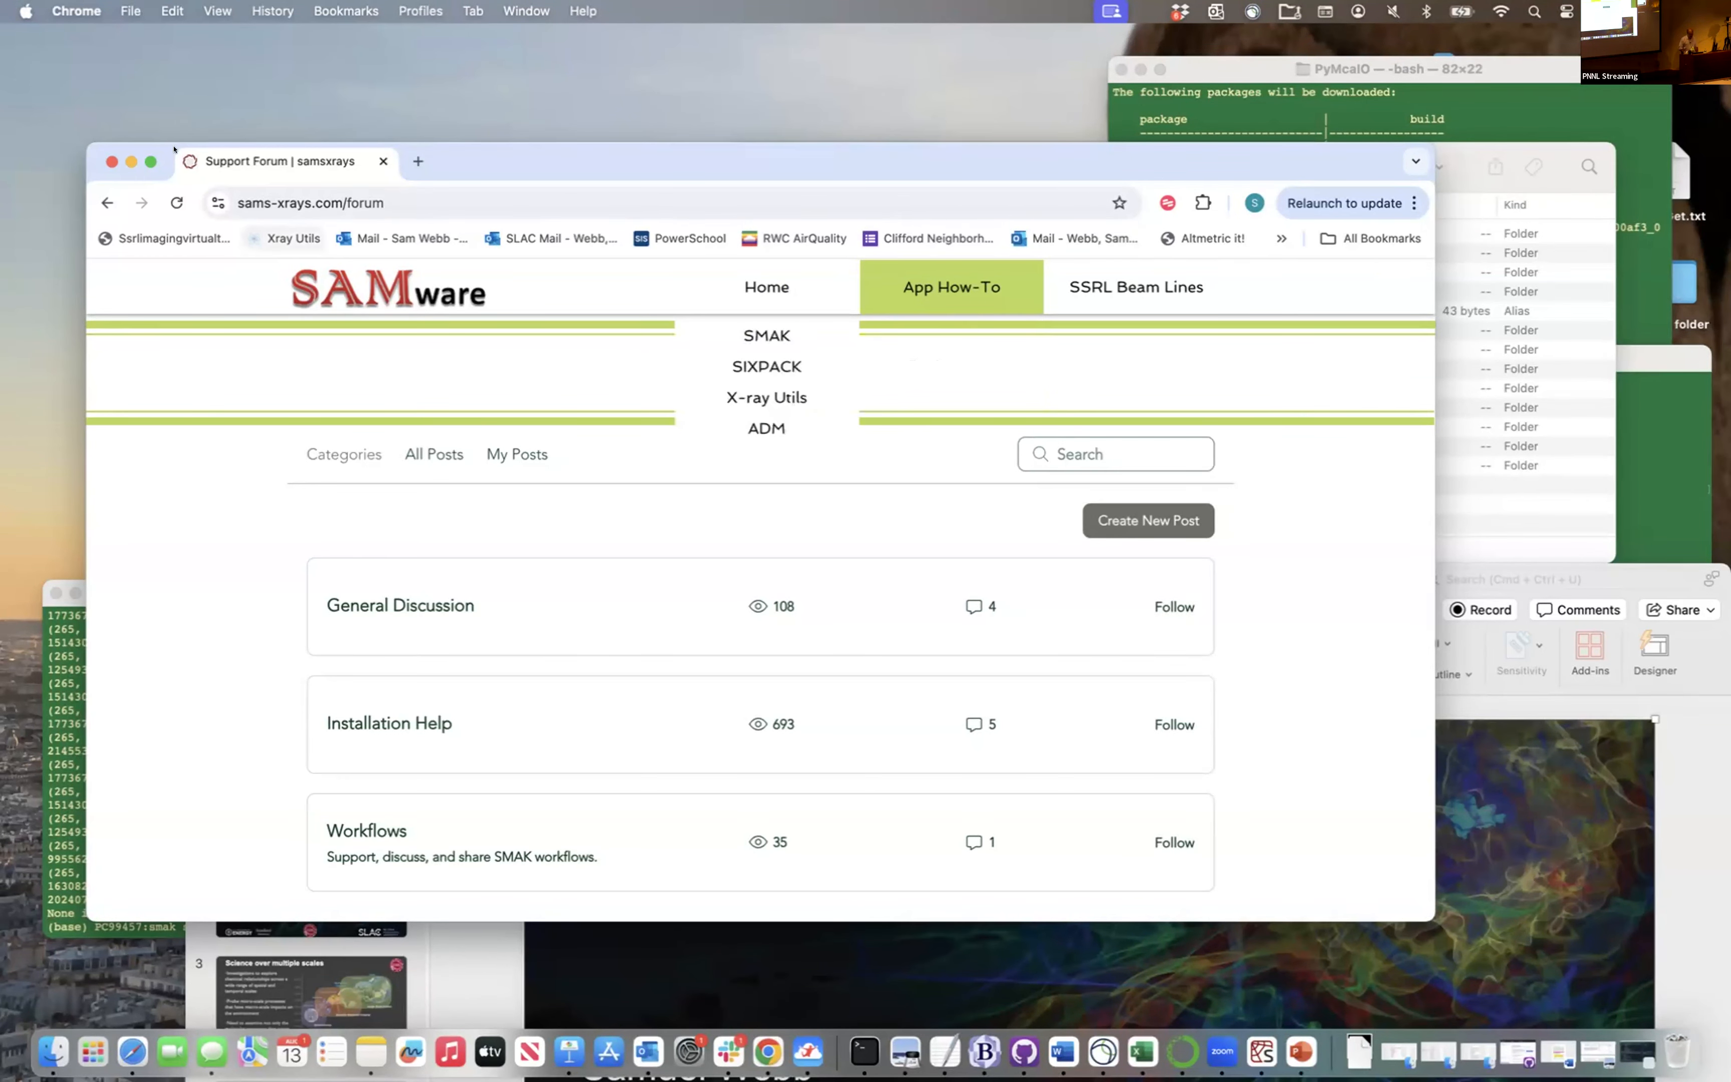
Minimise the browser and presentation windows, rerun the last terminal command to launch SMAK, and move its main window clear of the screen corner
click(130, 161)
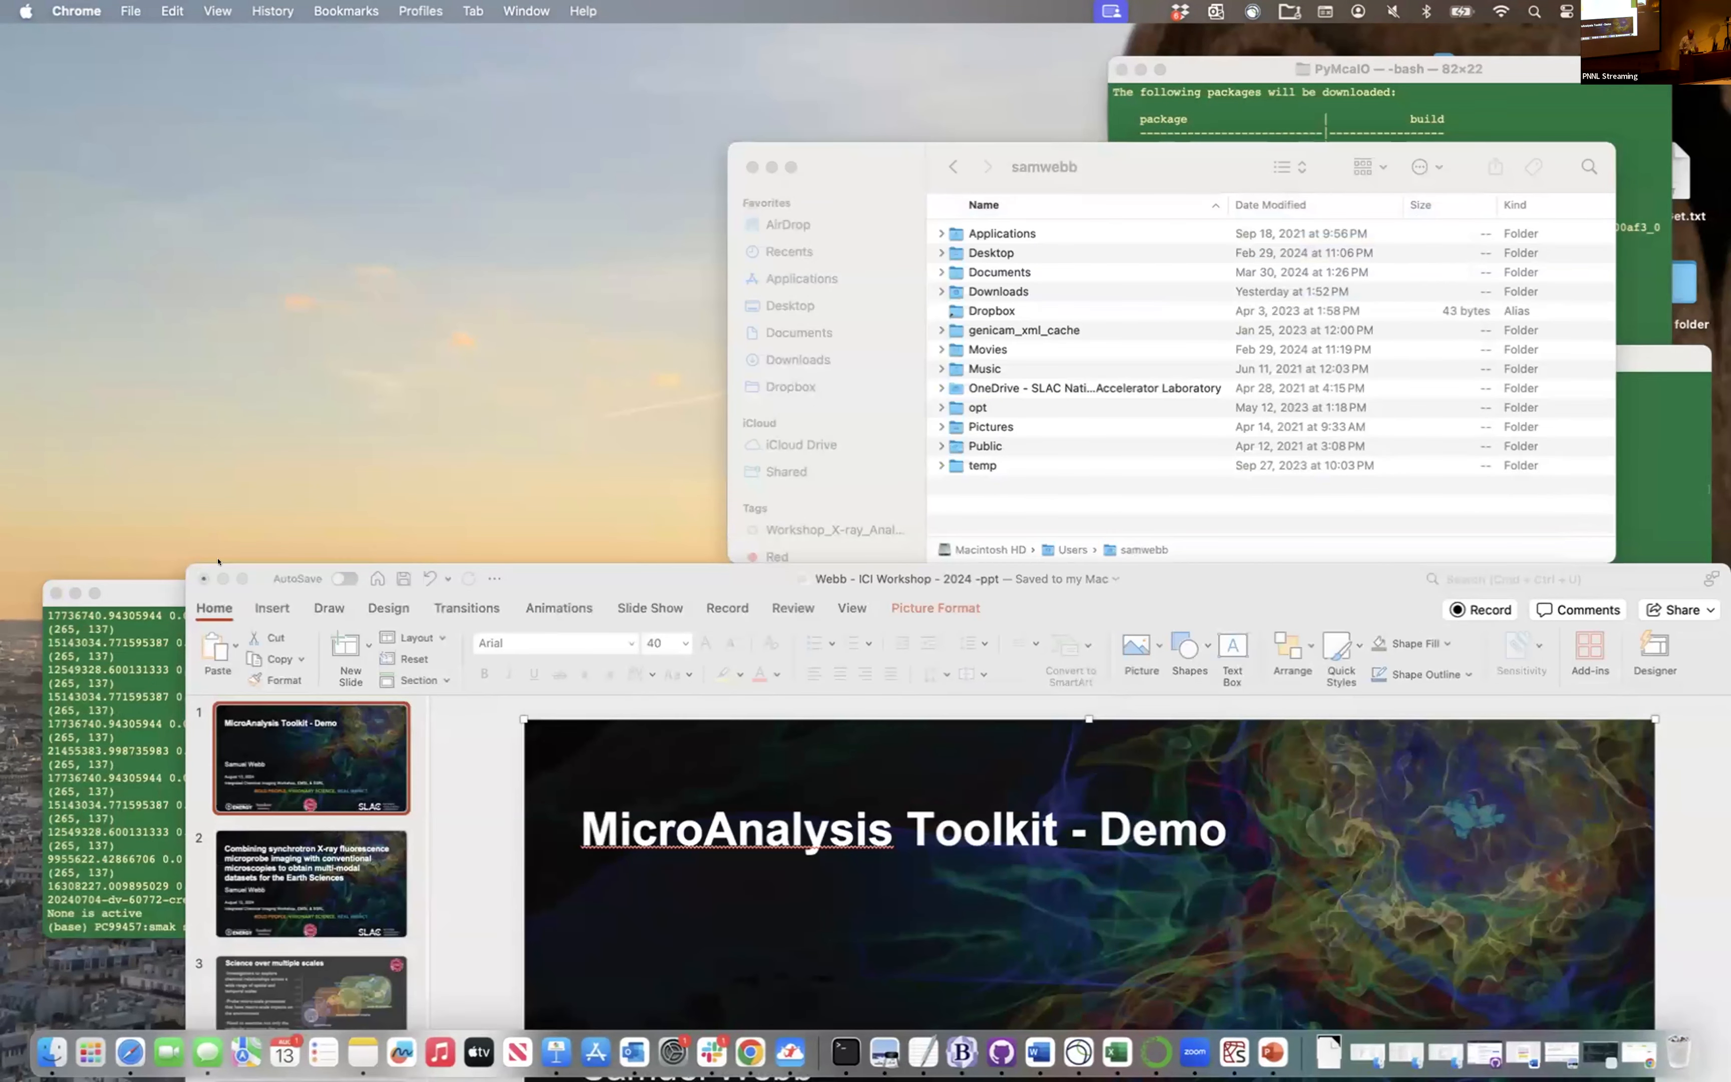
click(224, 578)
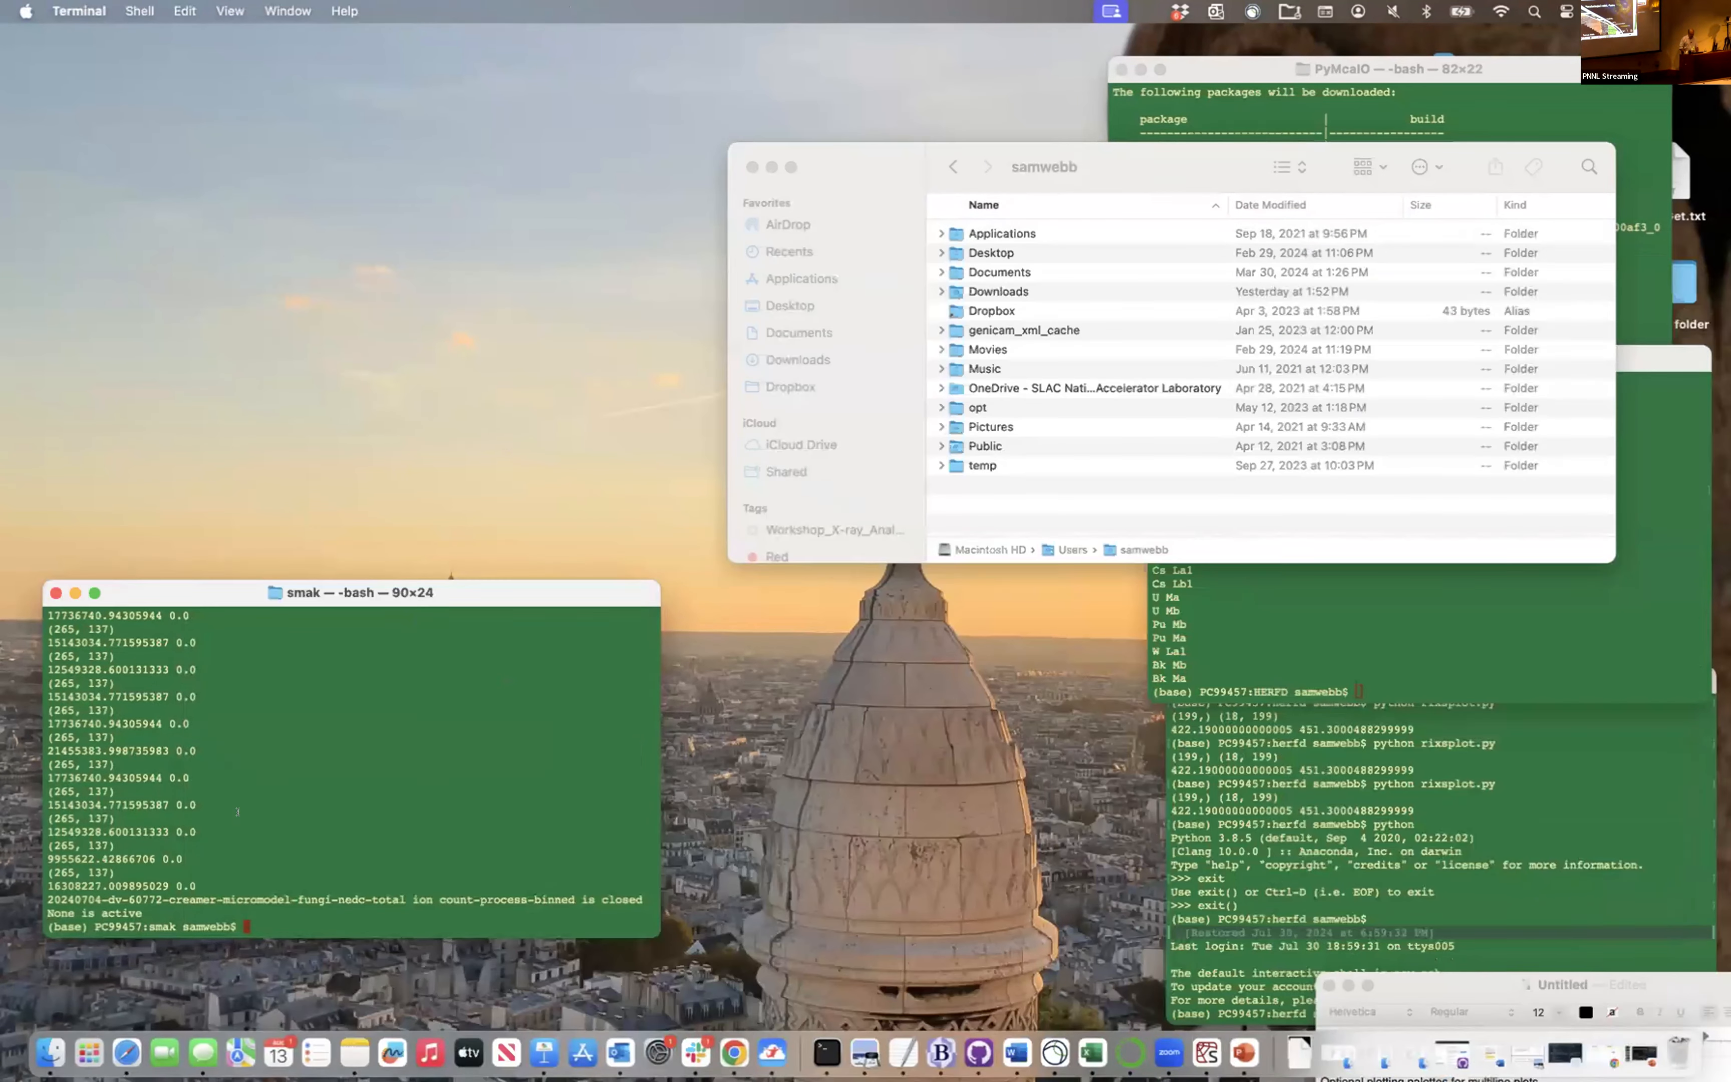
key(Up)
key(Return)
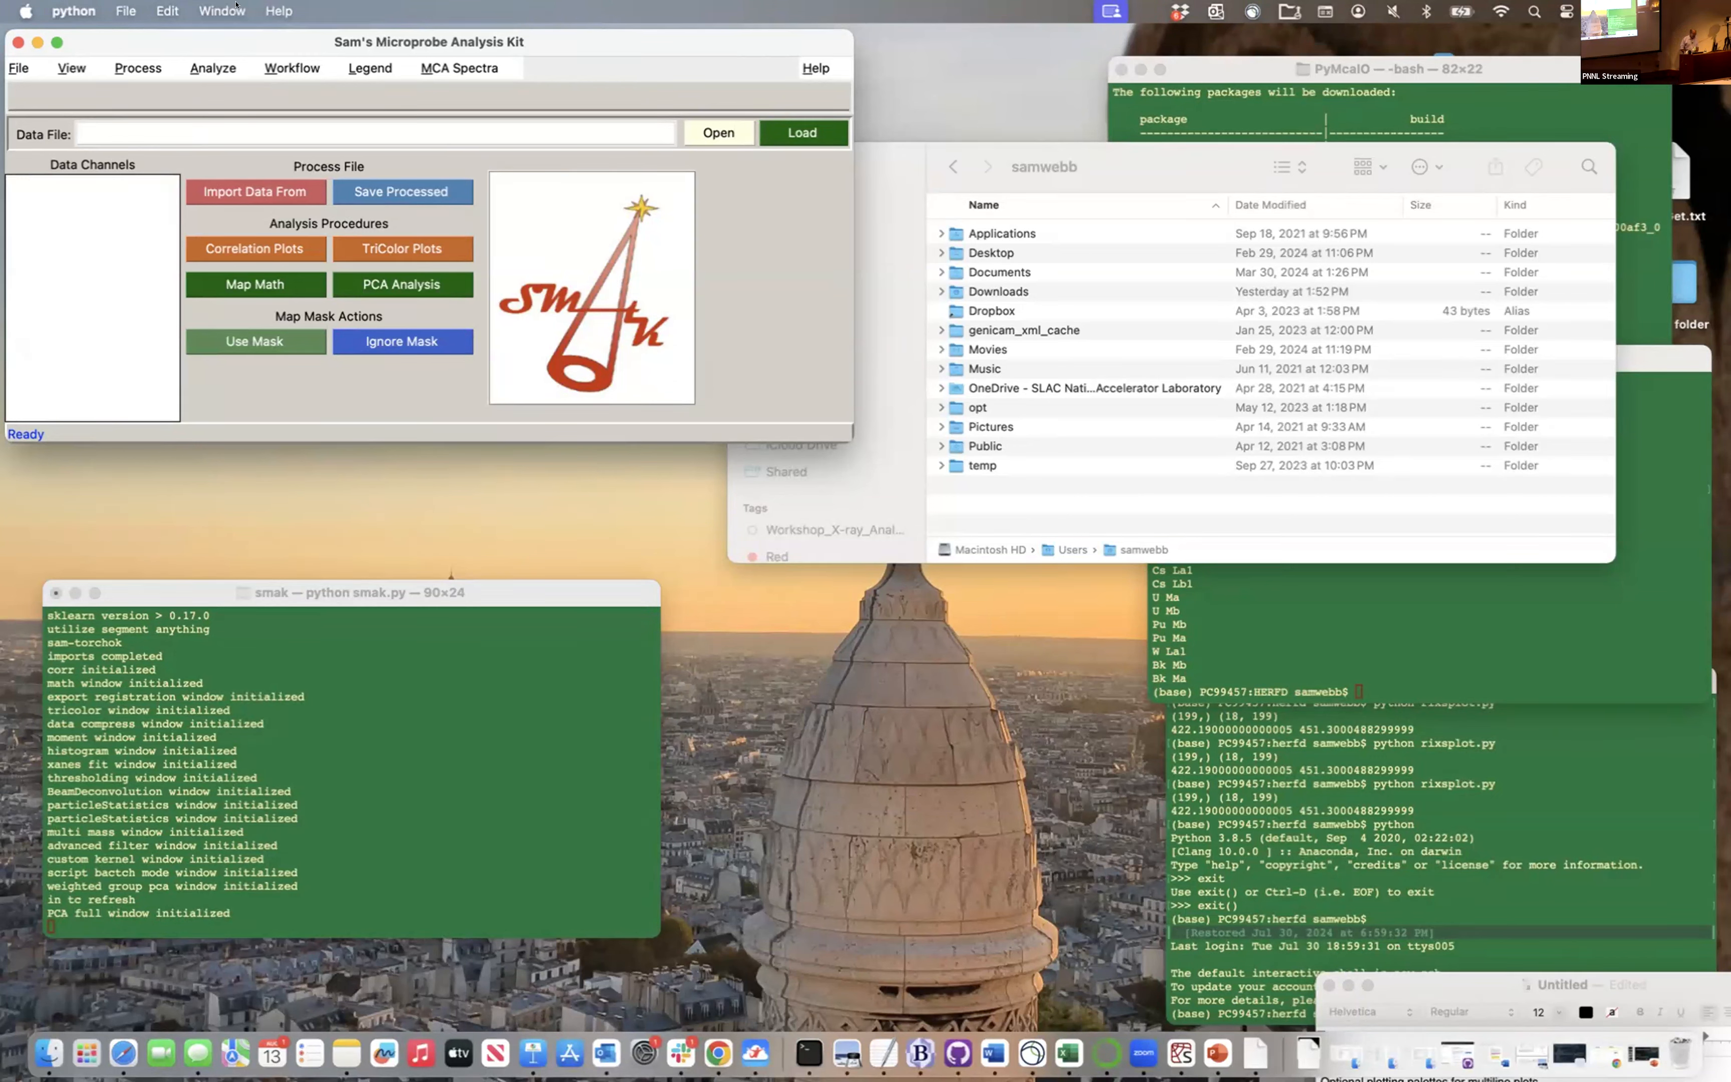
drag(208, 52, 254, 133)
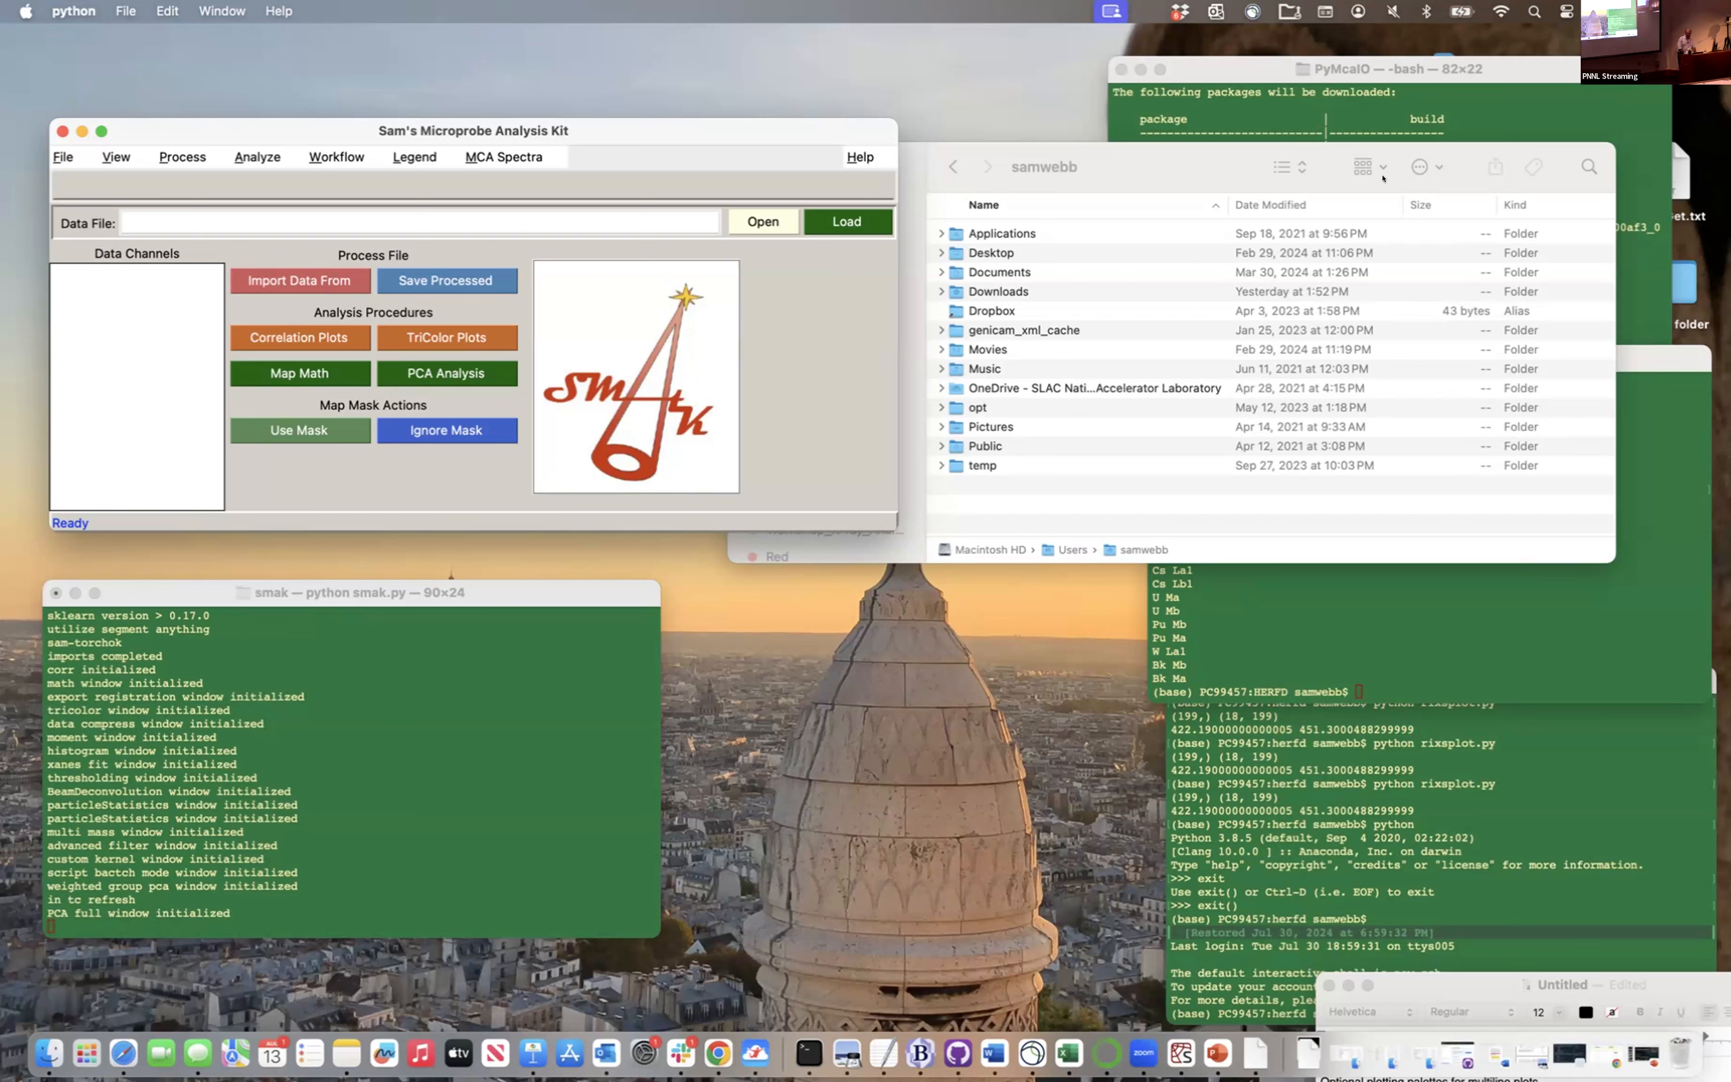
Start opening a data file and browse to the EMSL folder
click(762, 221)
click(762, 221)
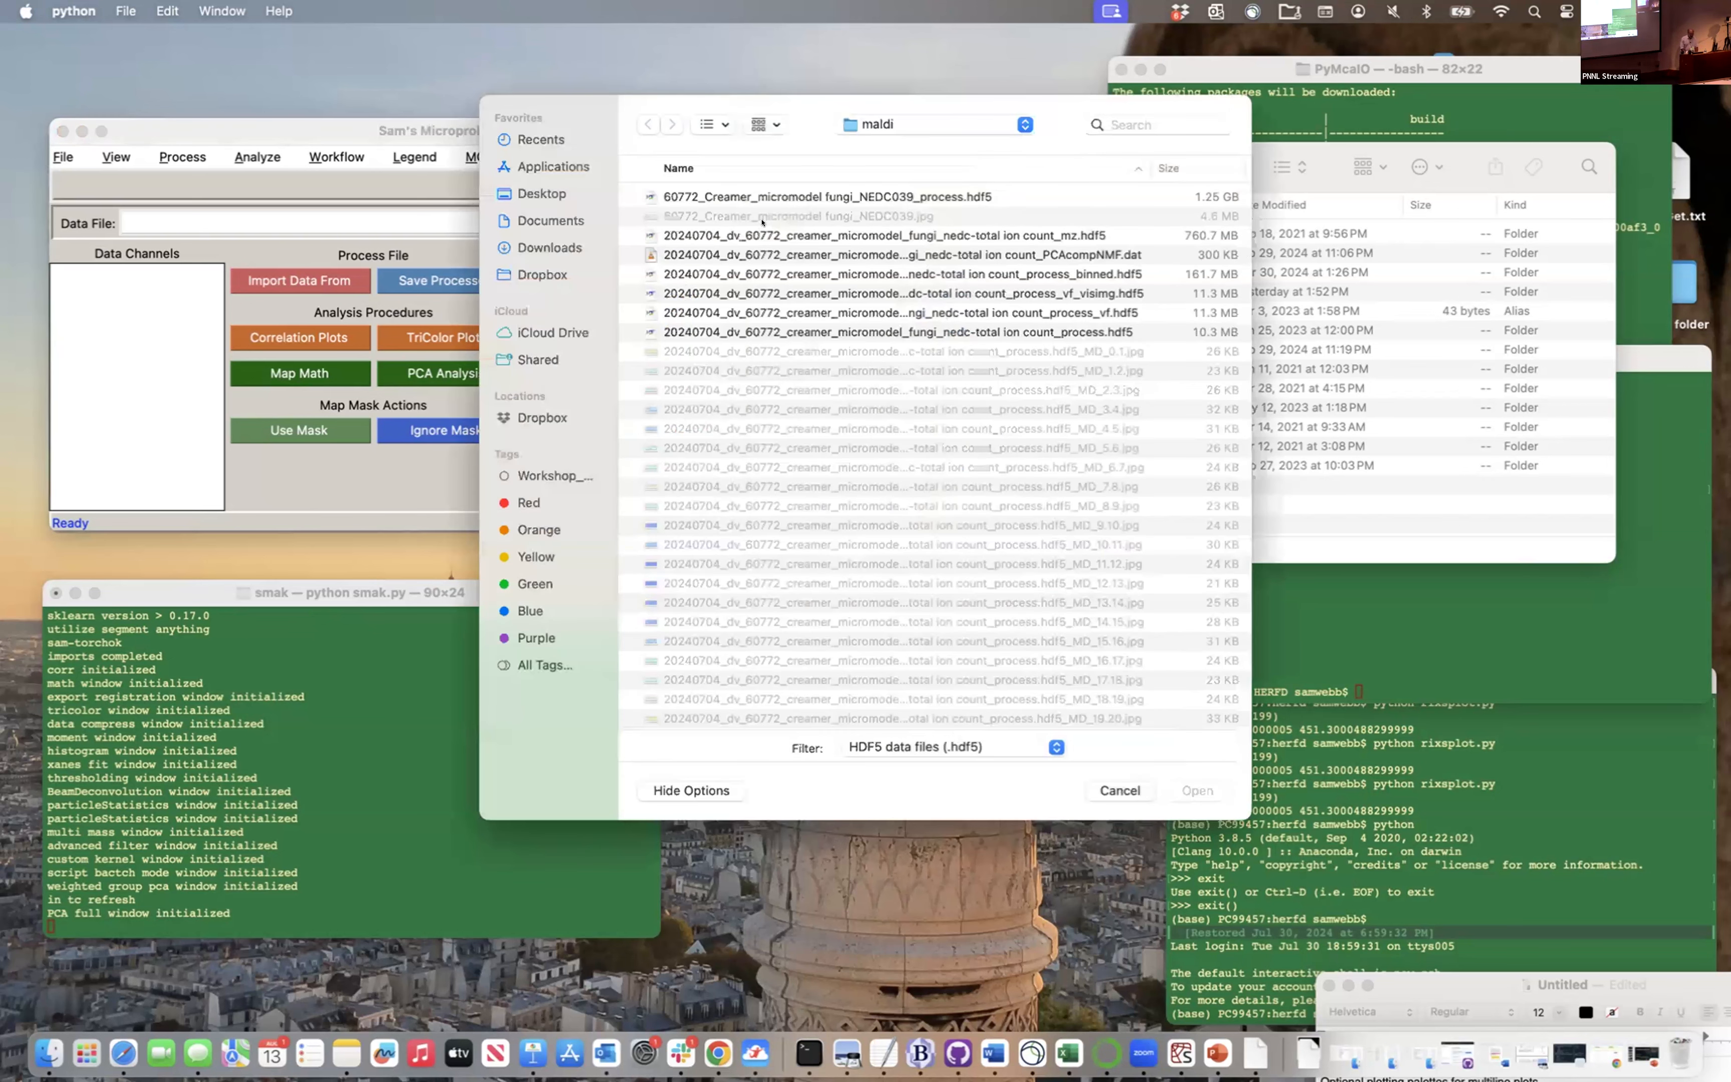
click(869, 124)
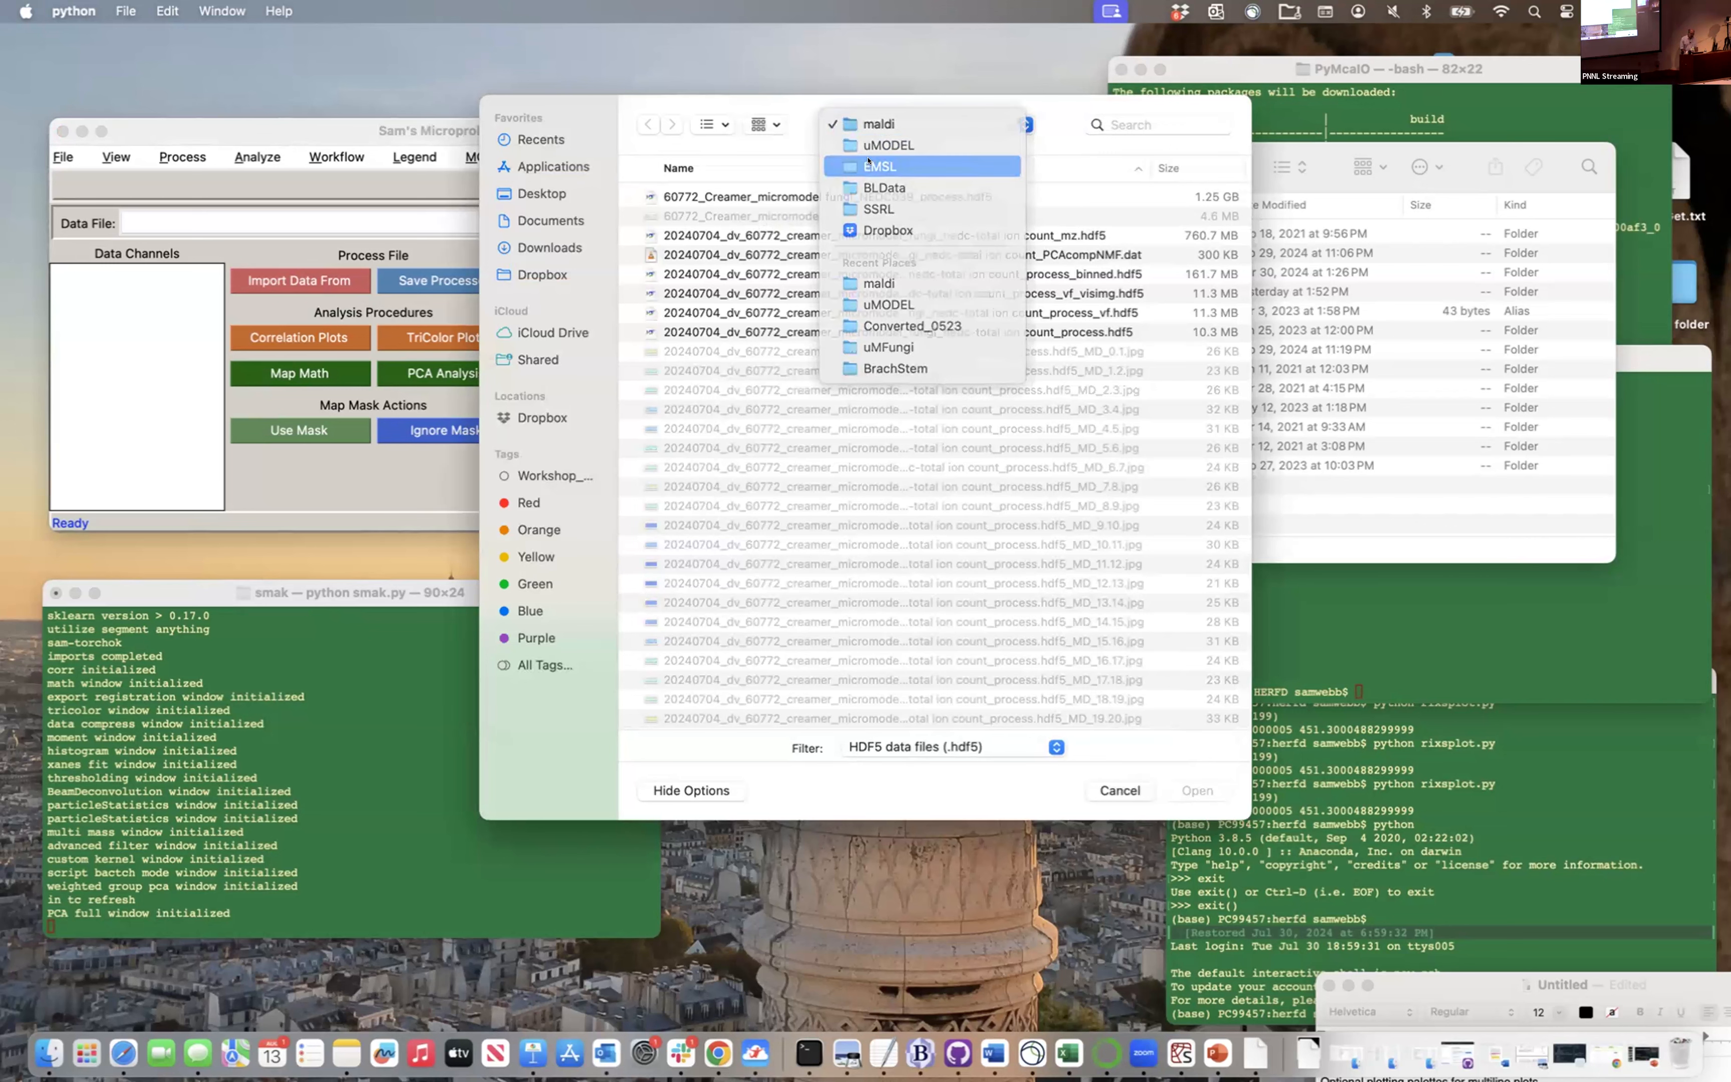
click(868, 162)
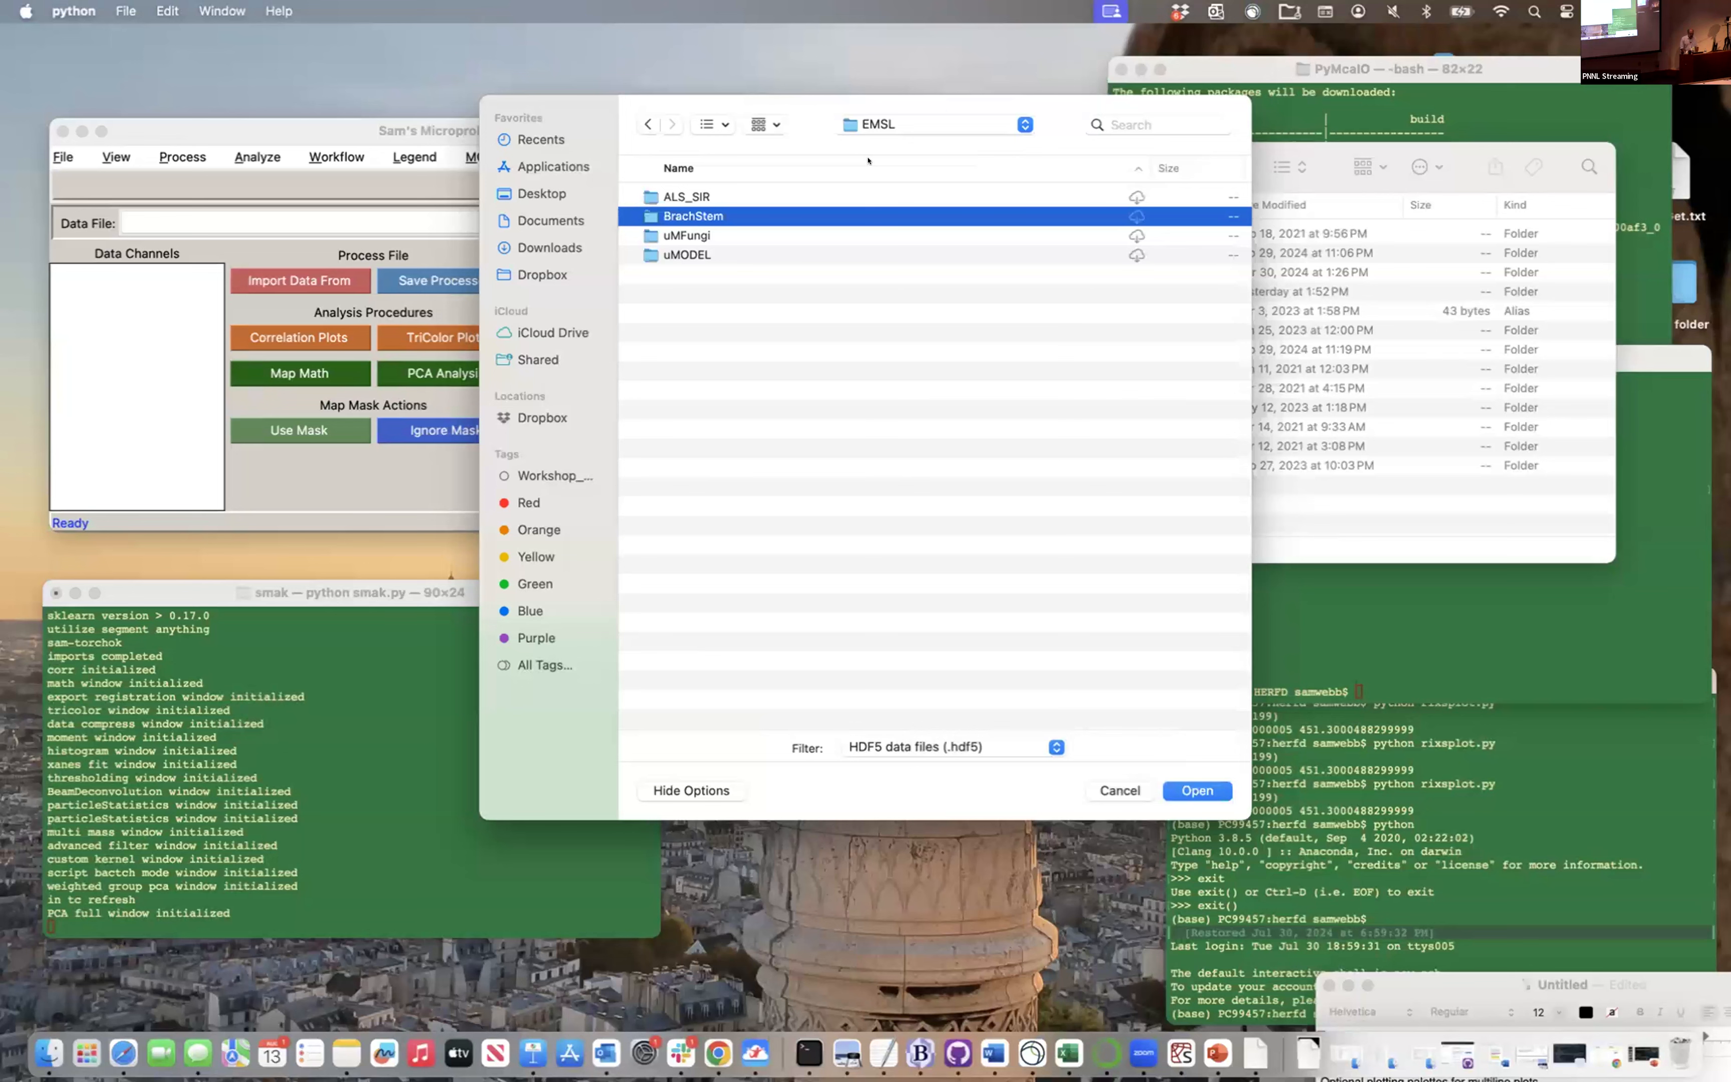
key(Return)
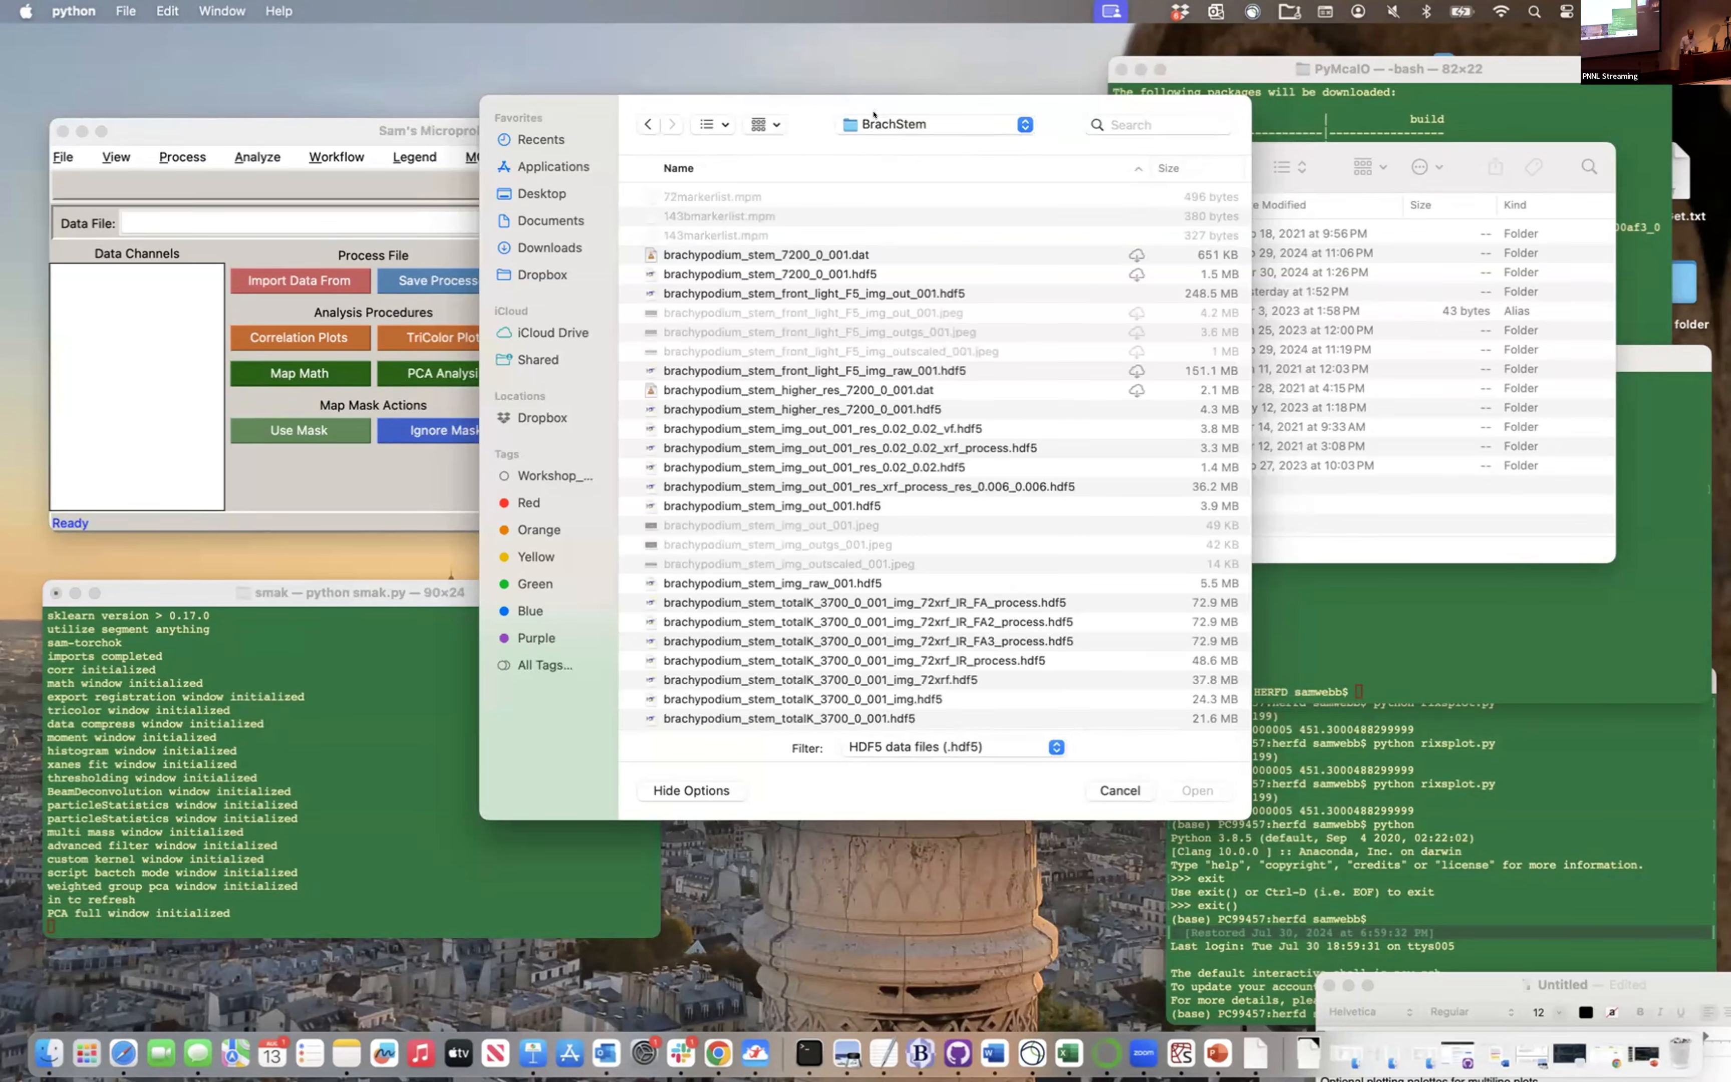
click(873, 121)
click(880, 146)
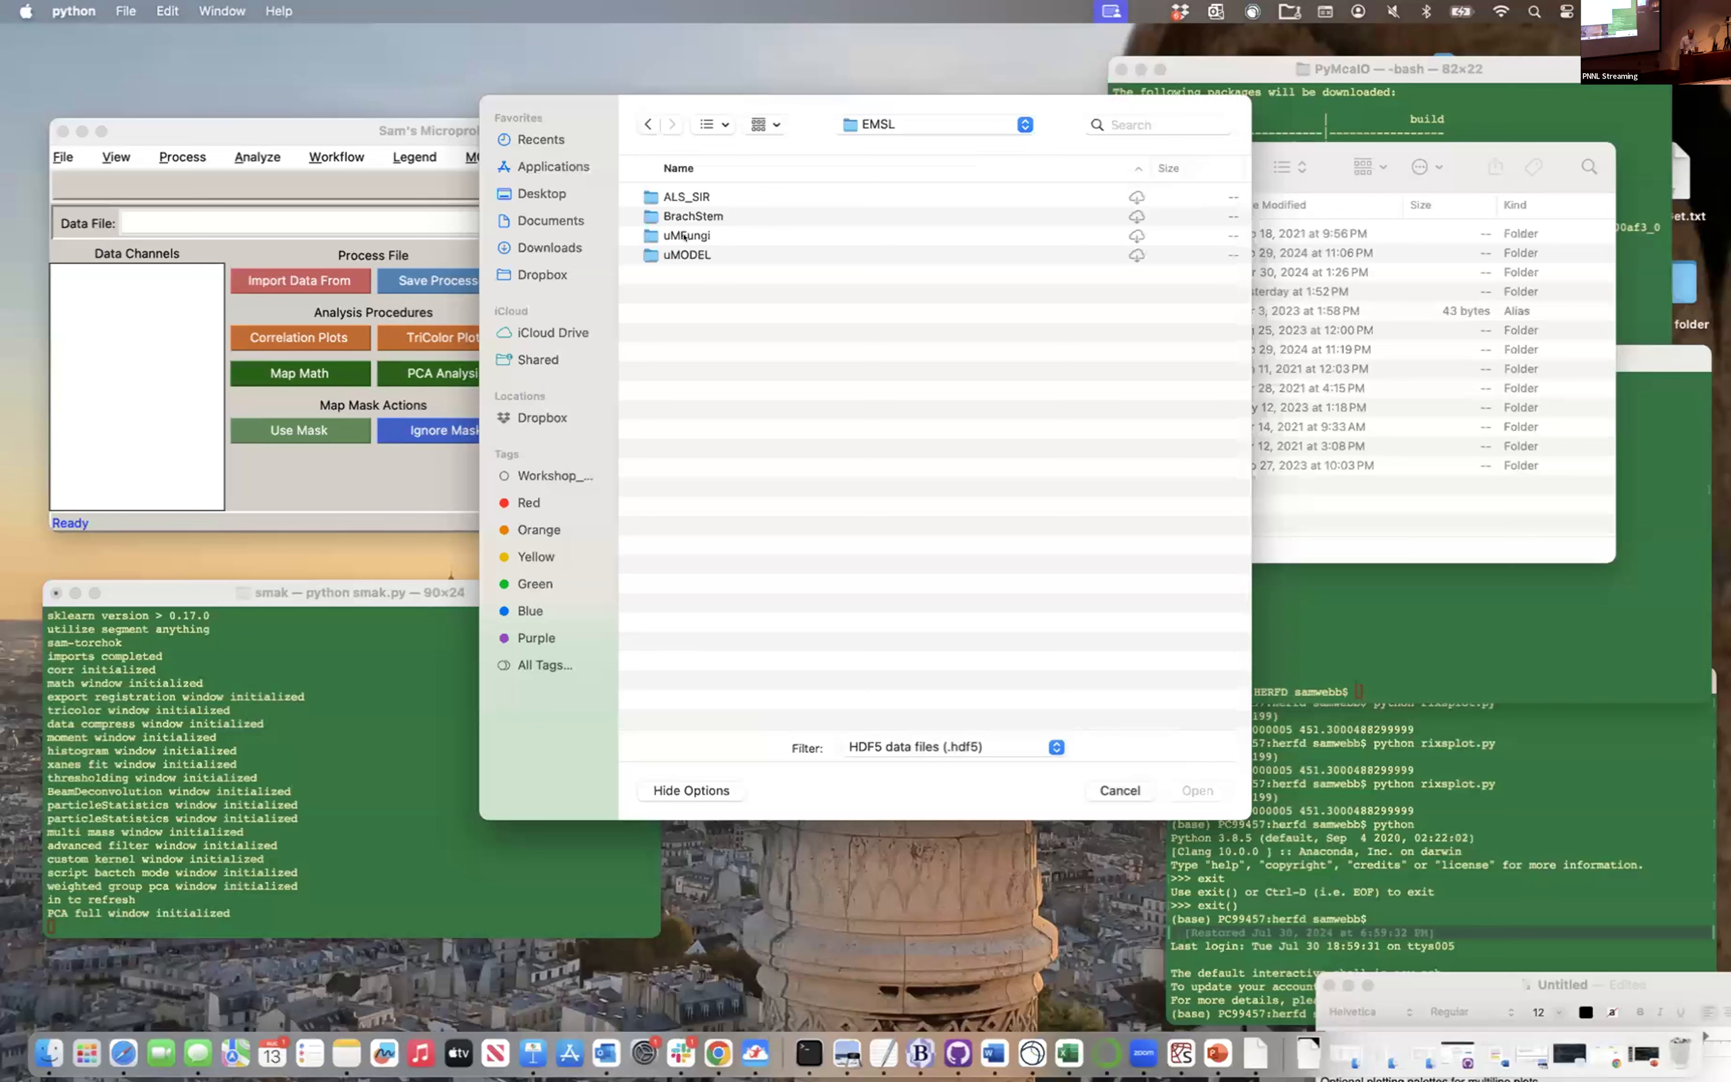
Load the data file fungi_tape_inoculation_coarse_context_3700_0_001.hdf5 from the uMFungi folder
click(685, 236)
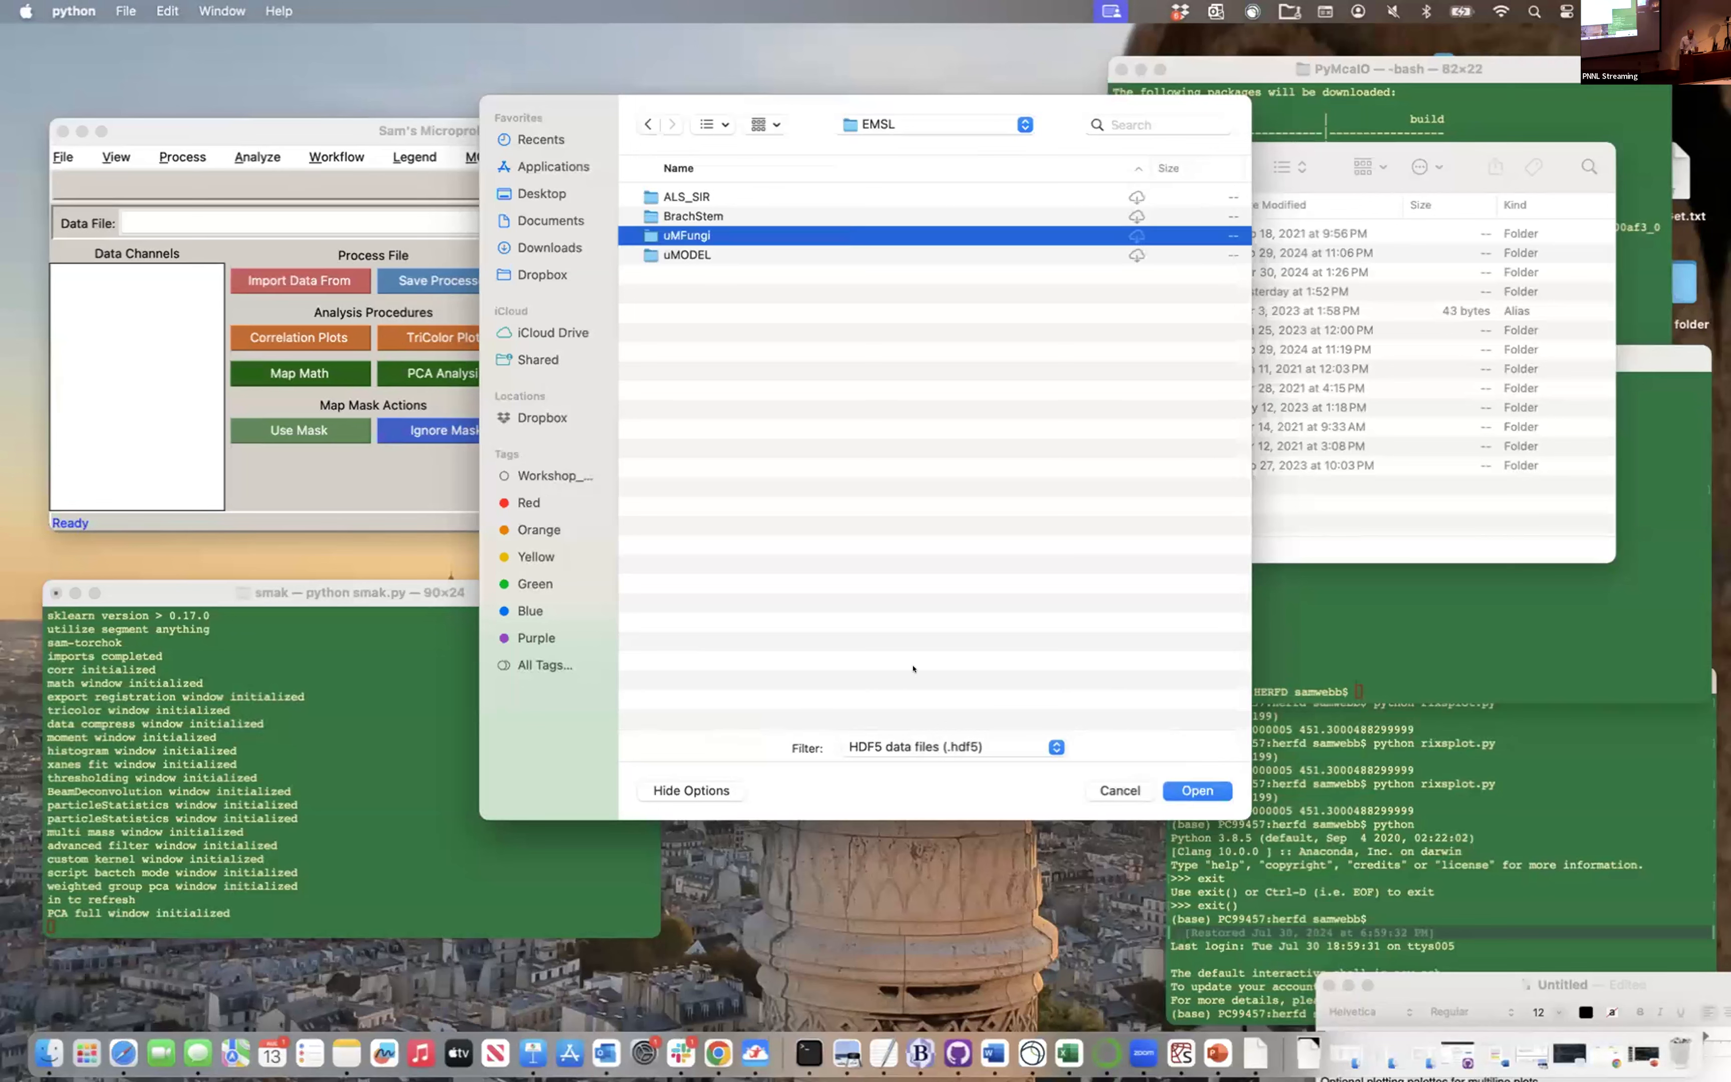
key(Return)
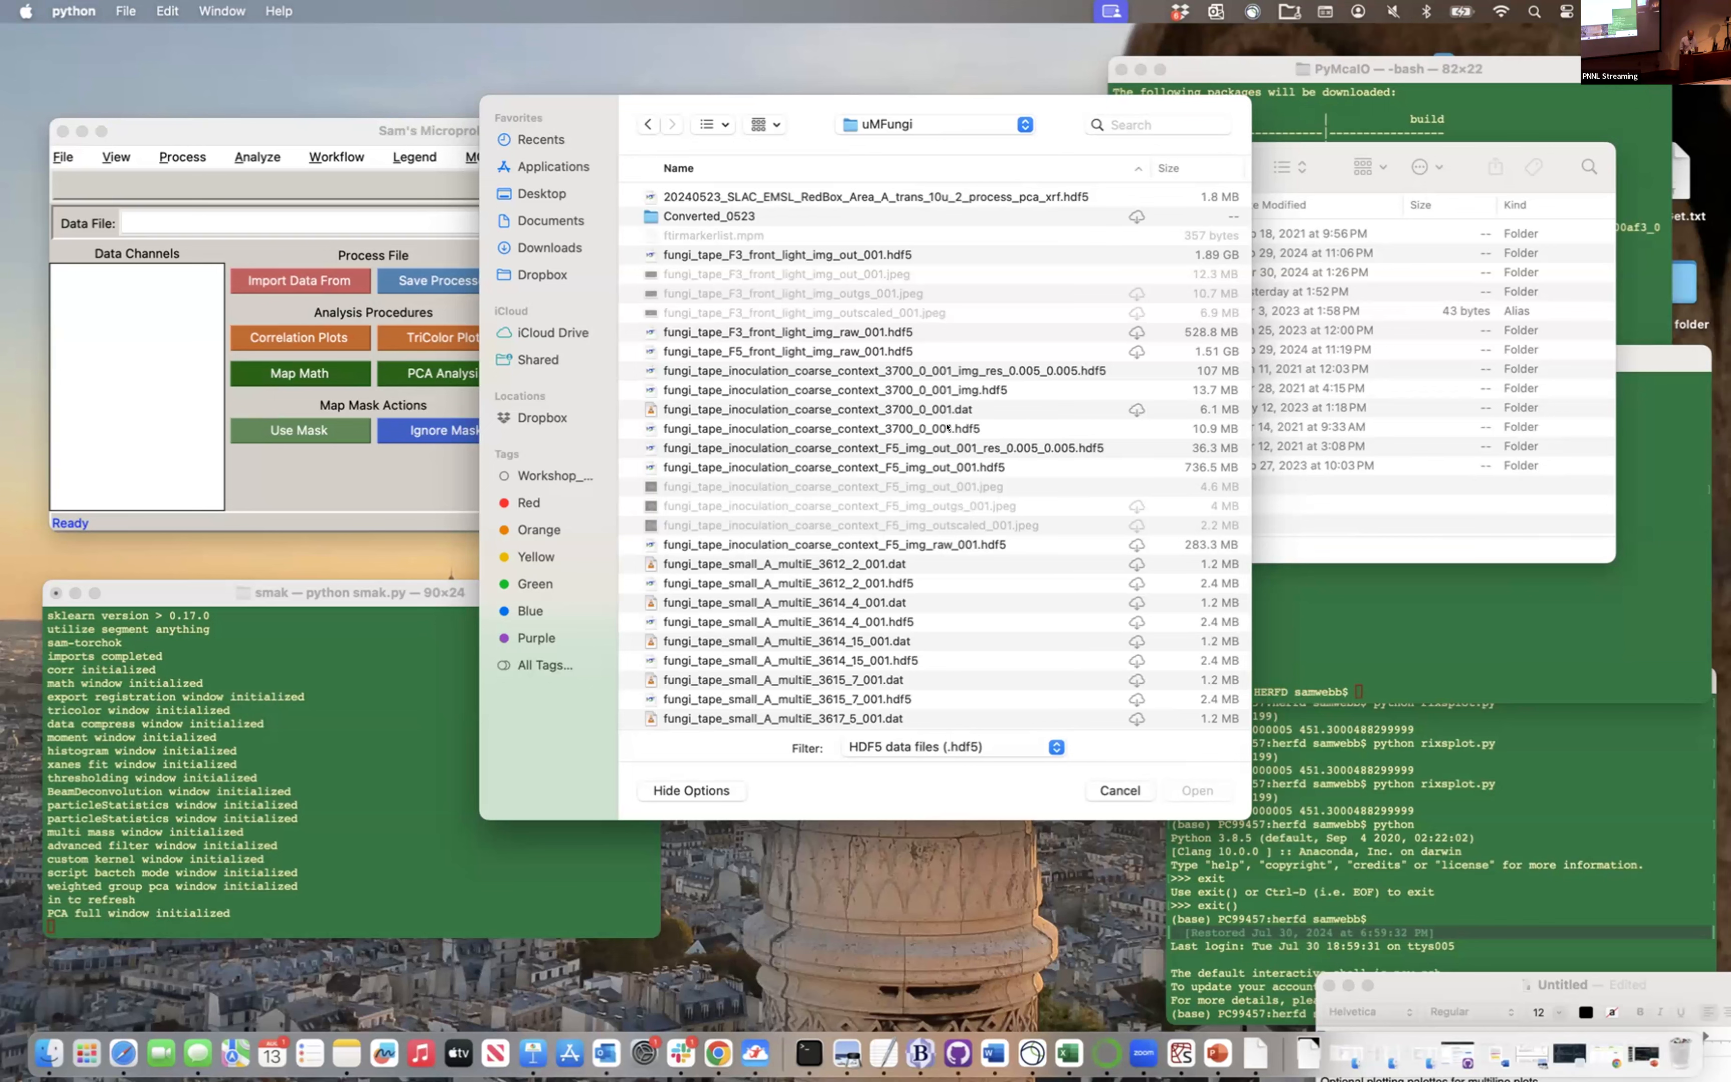
click(947, 427)
click(1197, 789)
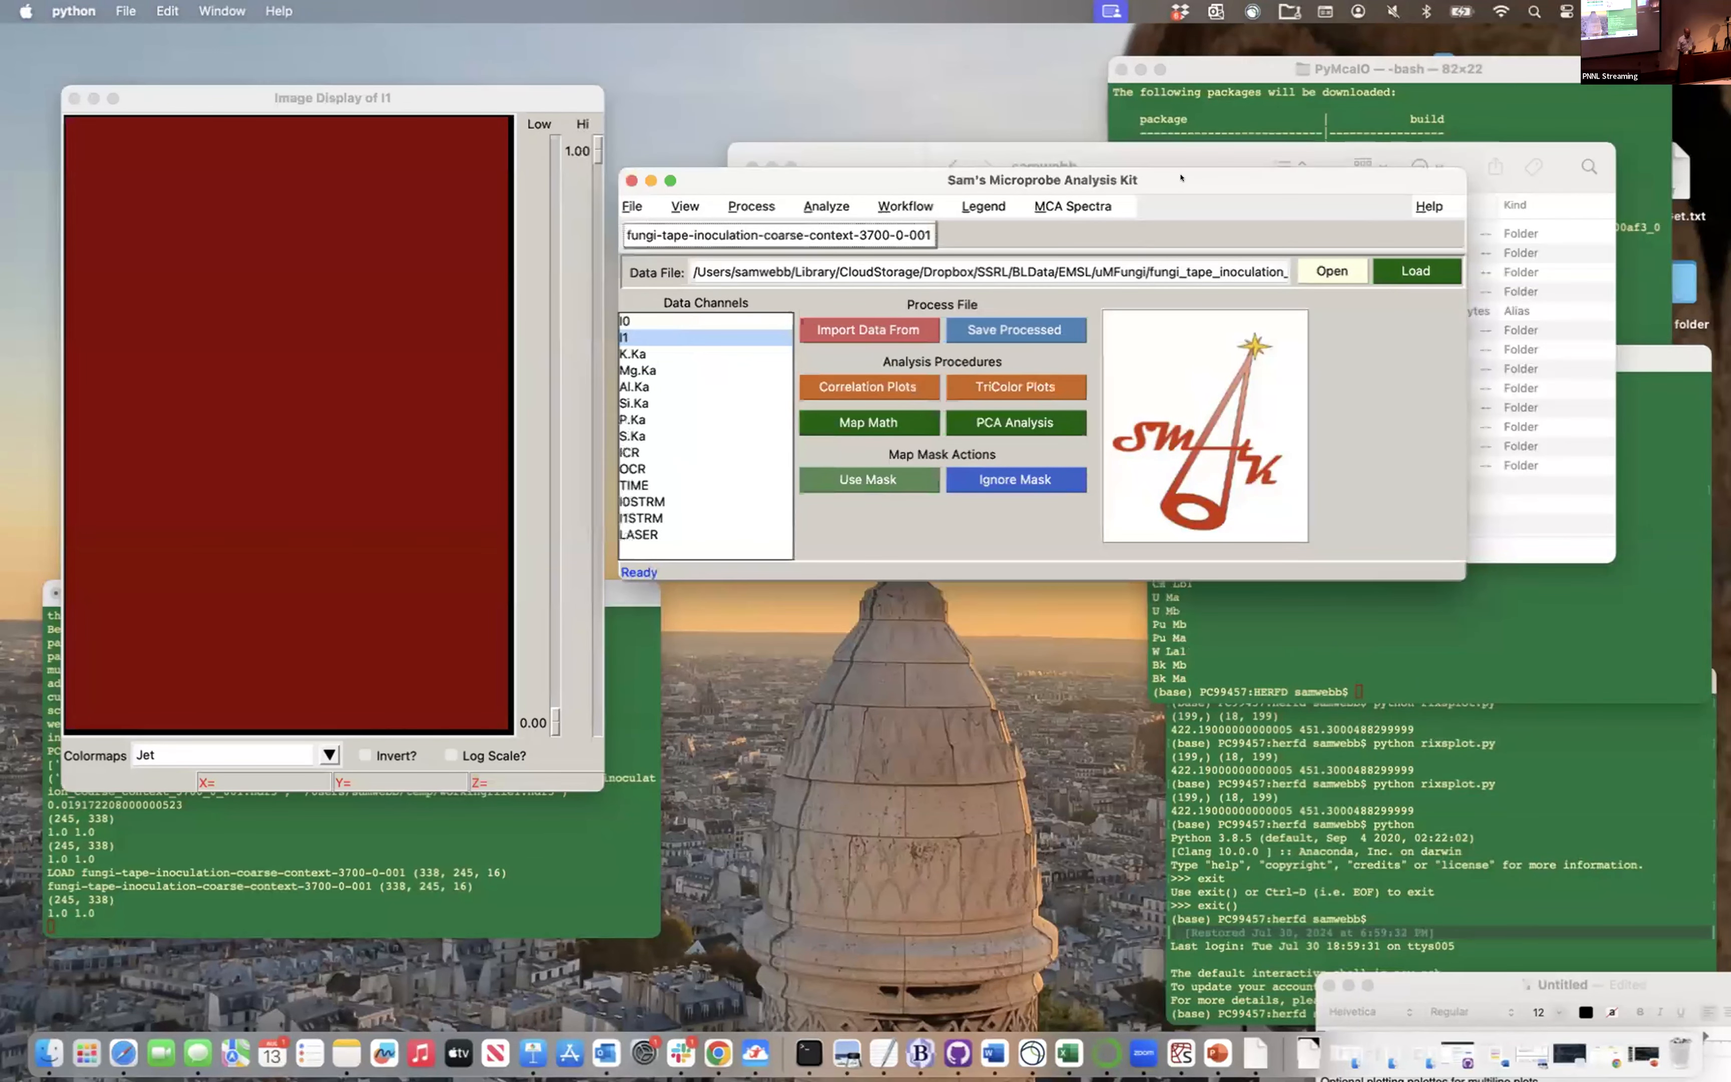
Display the K.Ka channel map and apply Edge Removal to the image
click(640, 356)
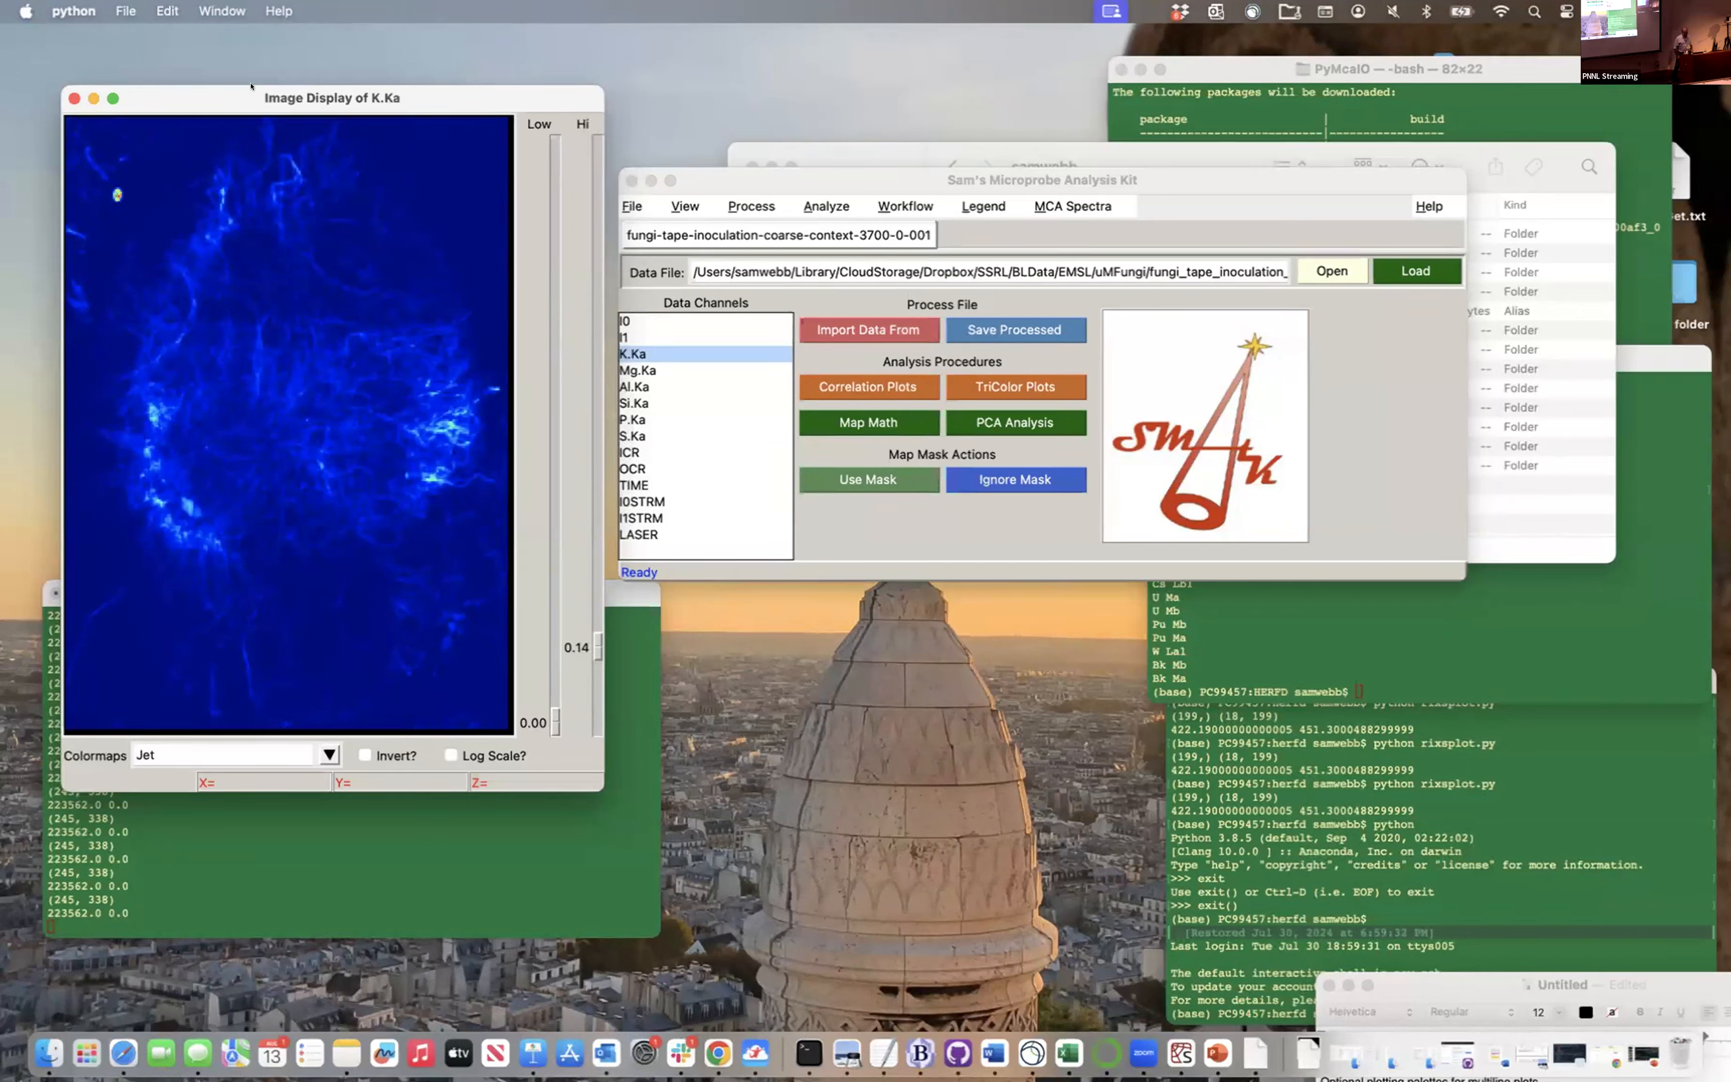
mouse_move(250, 86)
mouse_down()
mouse_move(262, 126)
mouse_move(250, 86)
mouse_up()
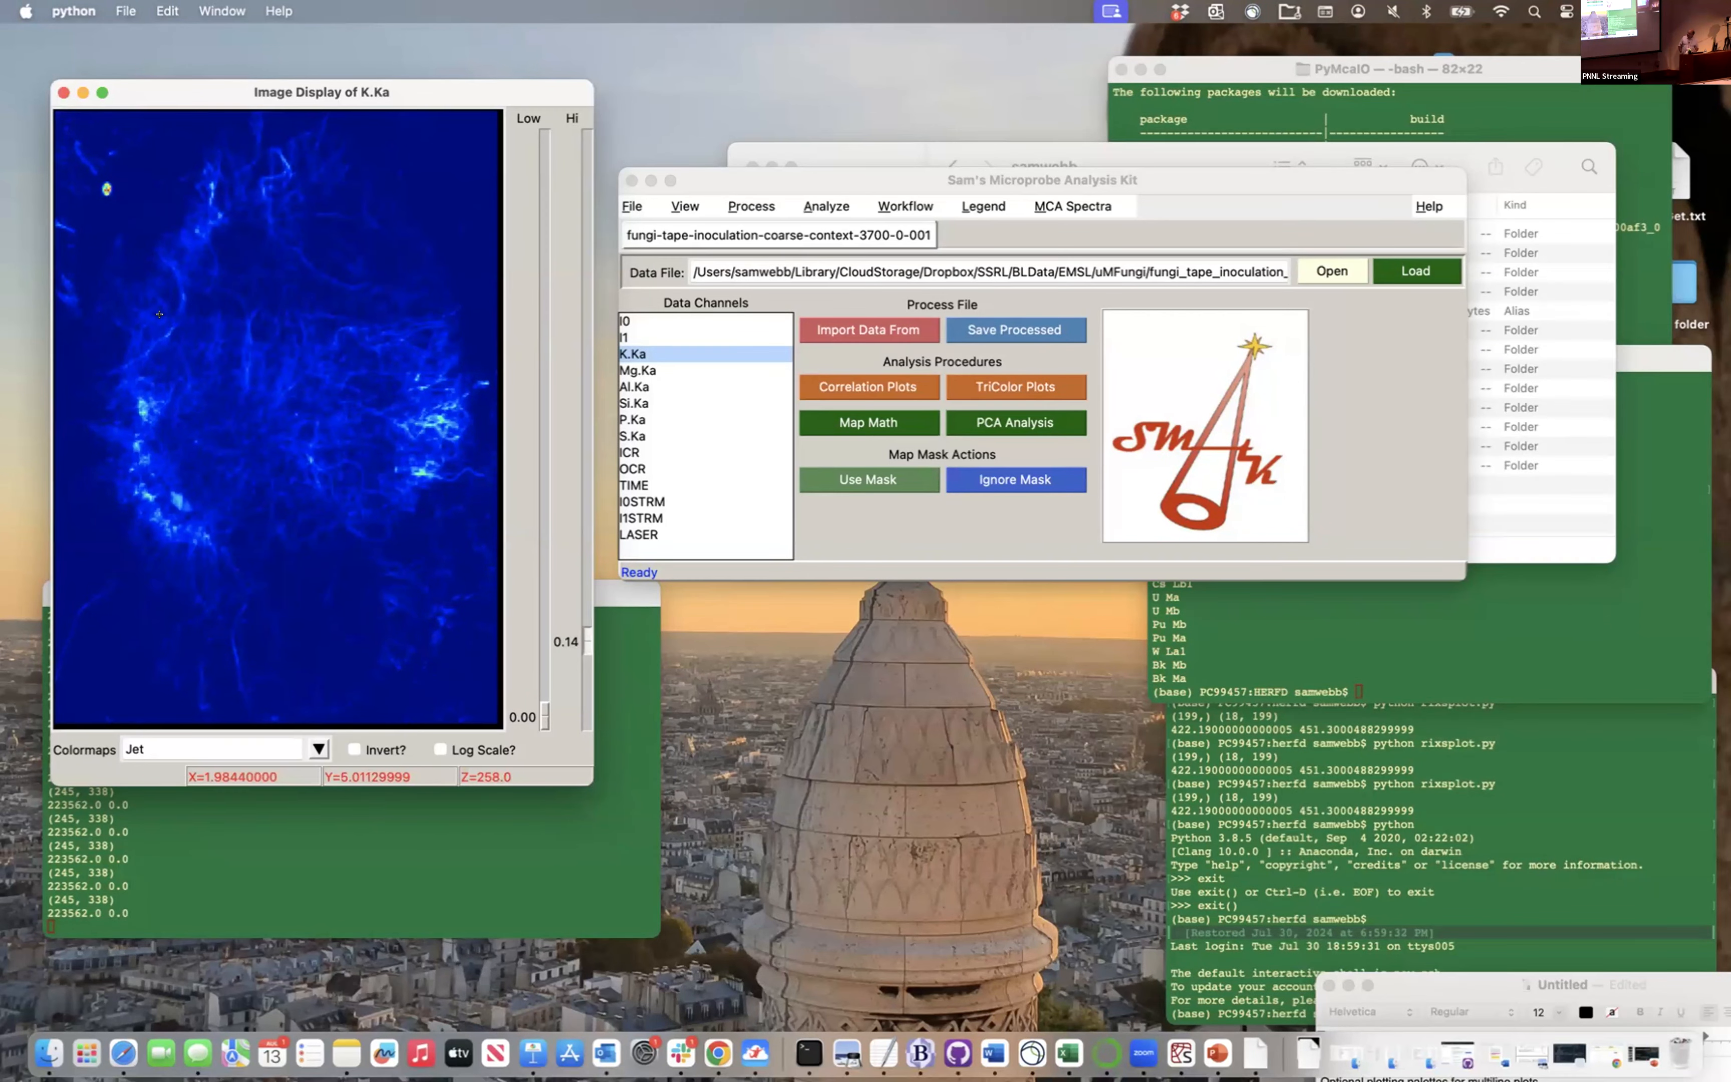
right_click(251, 639)
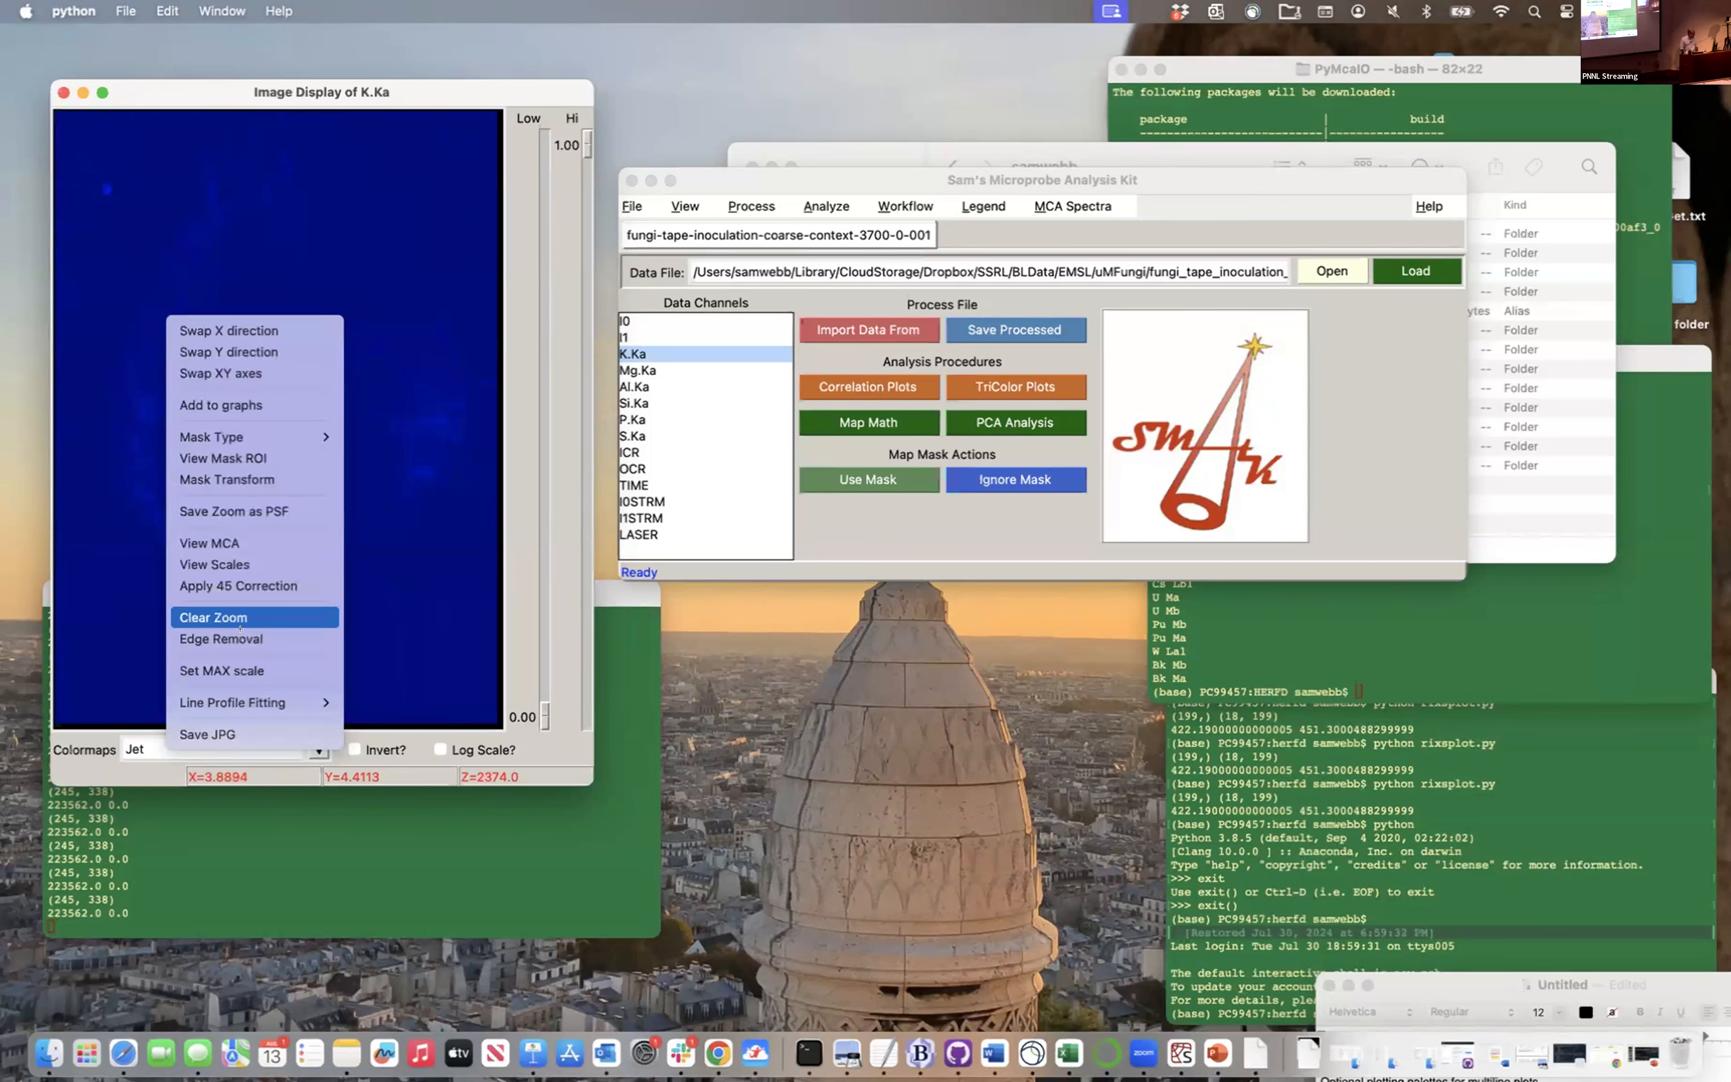
click(240, 628)
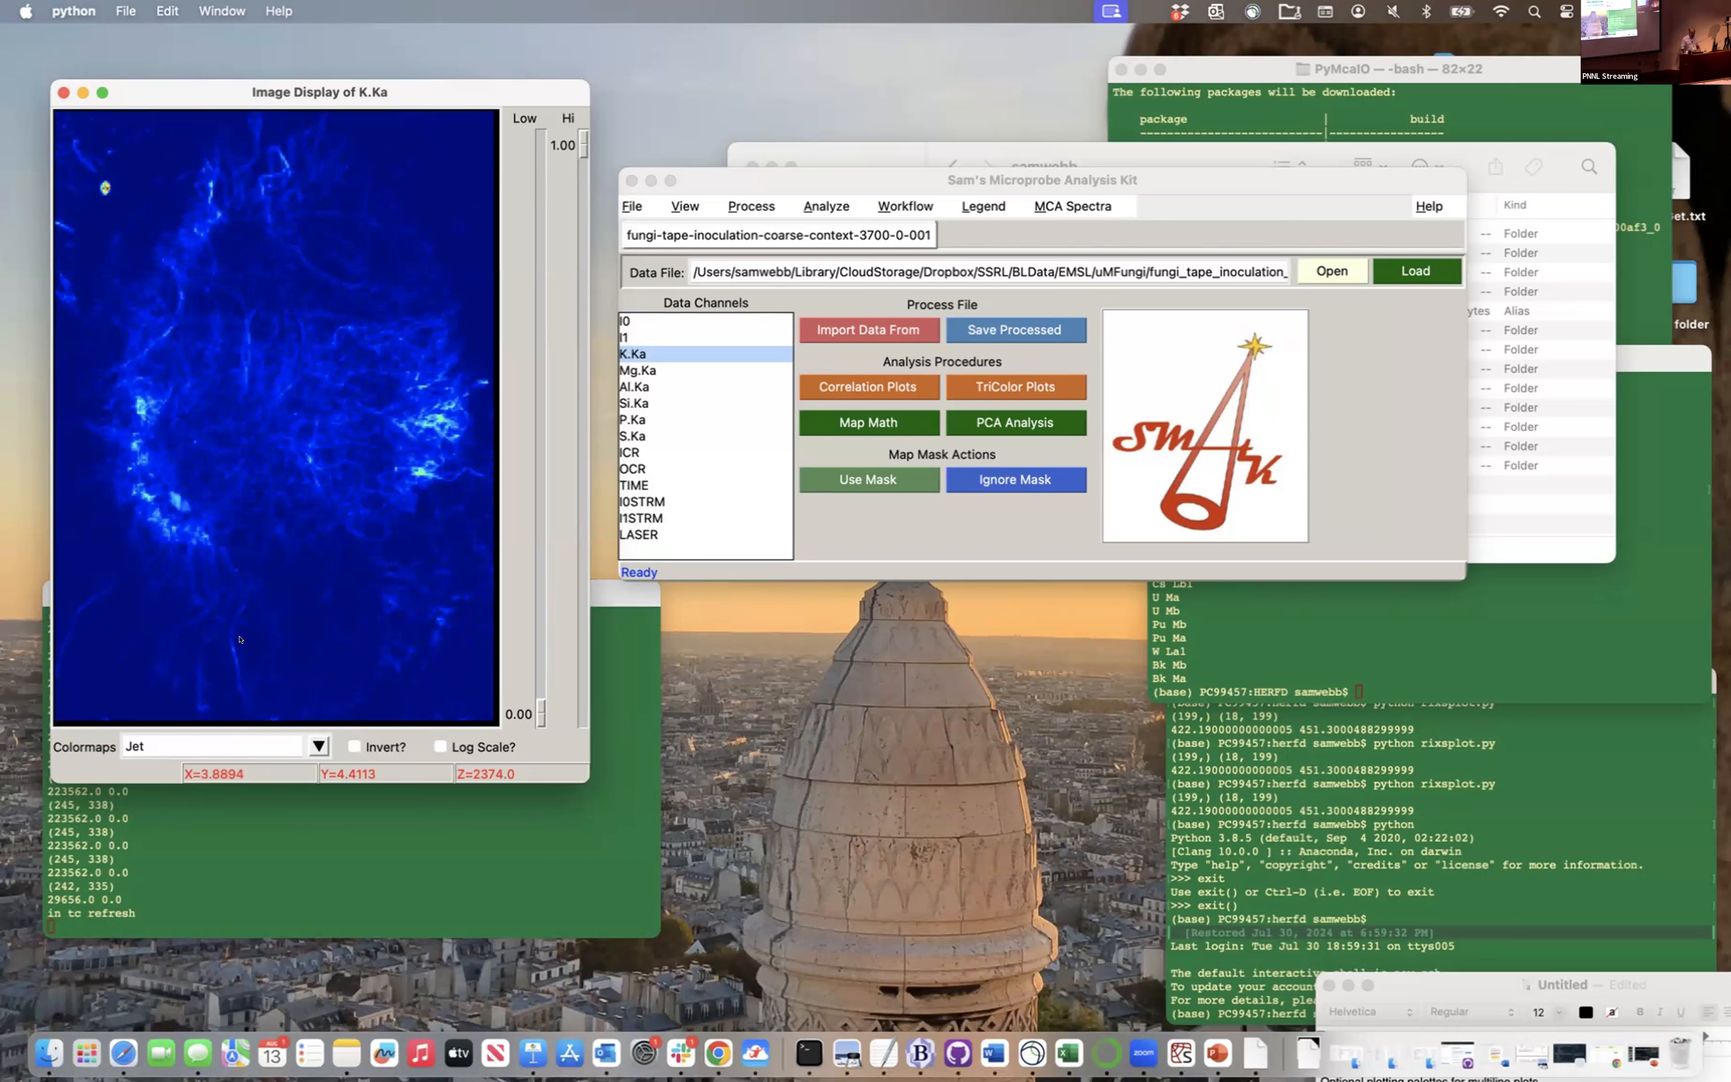
View the Mg.Ka, Al.Ka, Si.Ka, P.Ka and S.Ka channel maps in turn
click(641, 364)
key(Down)
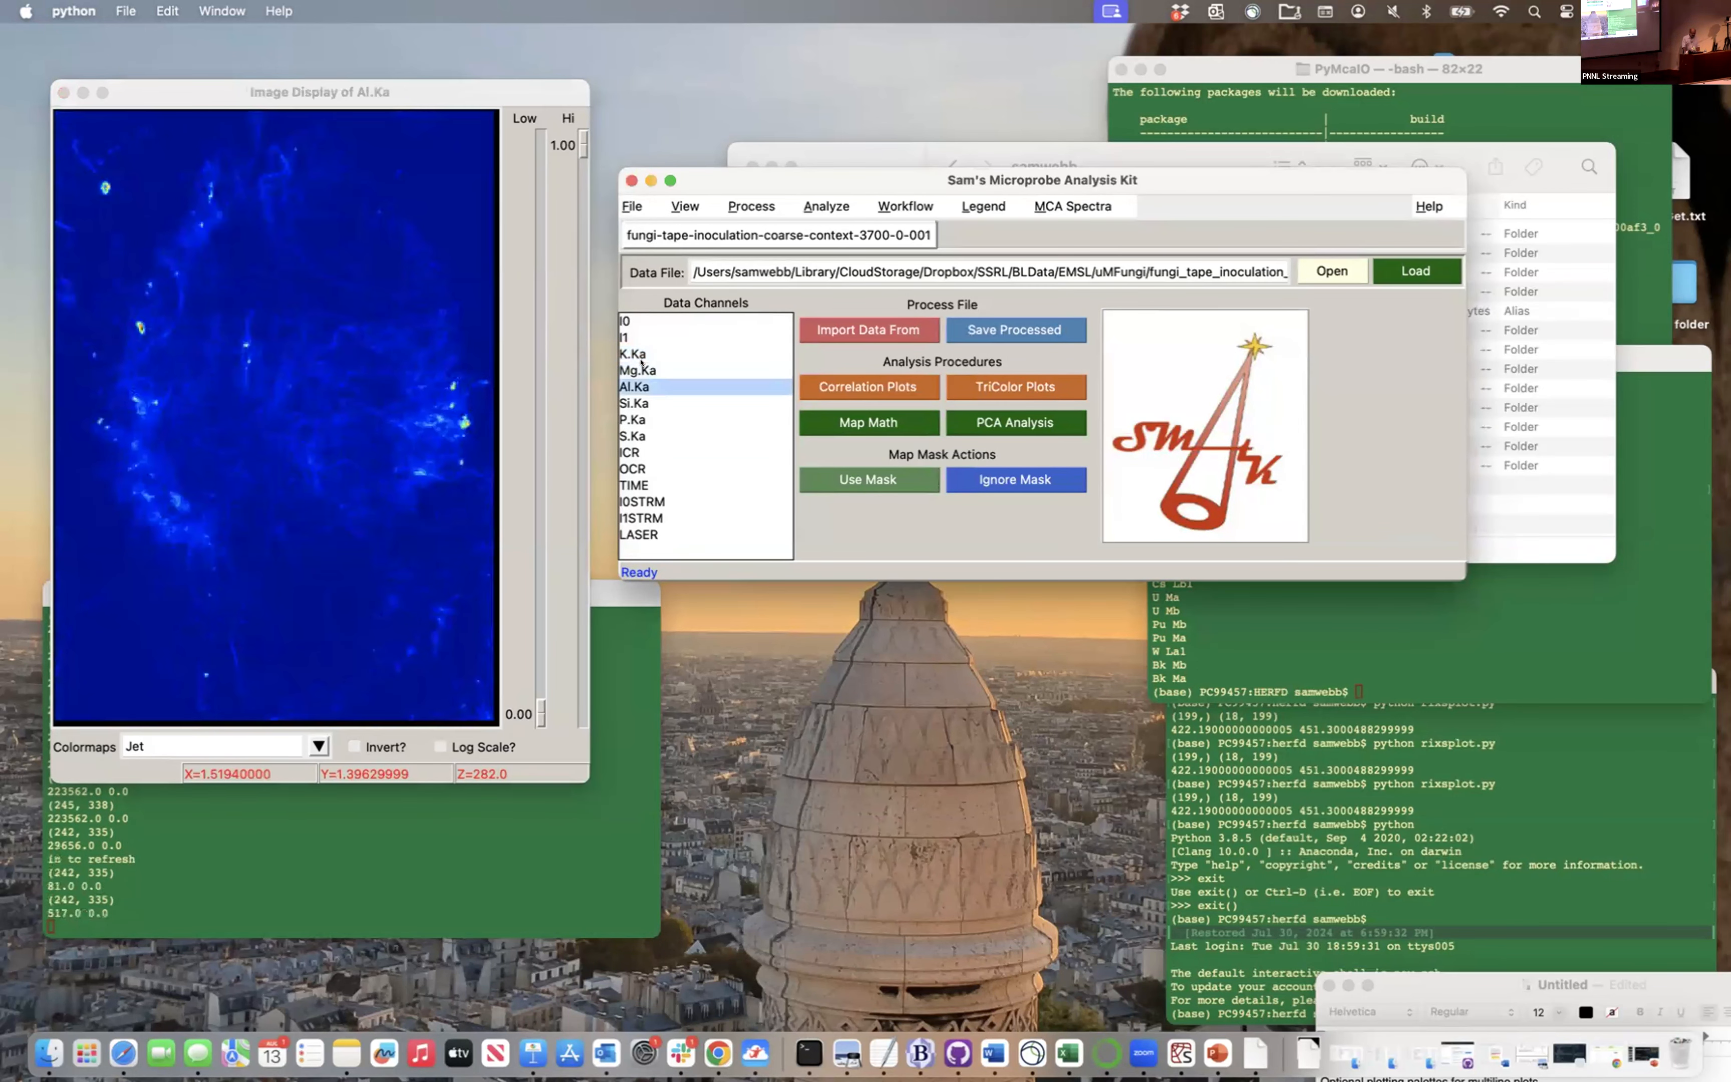
key(Down)
key(Down)
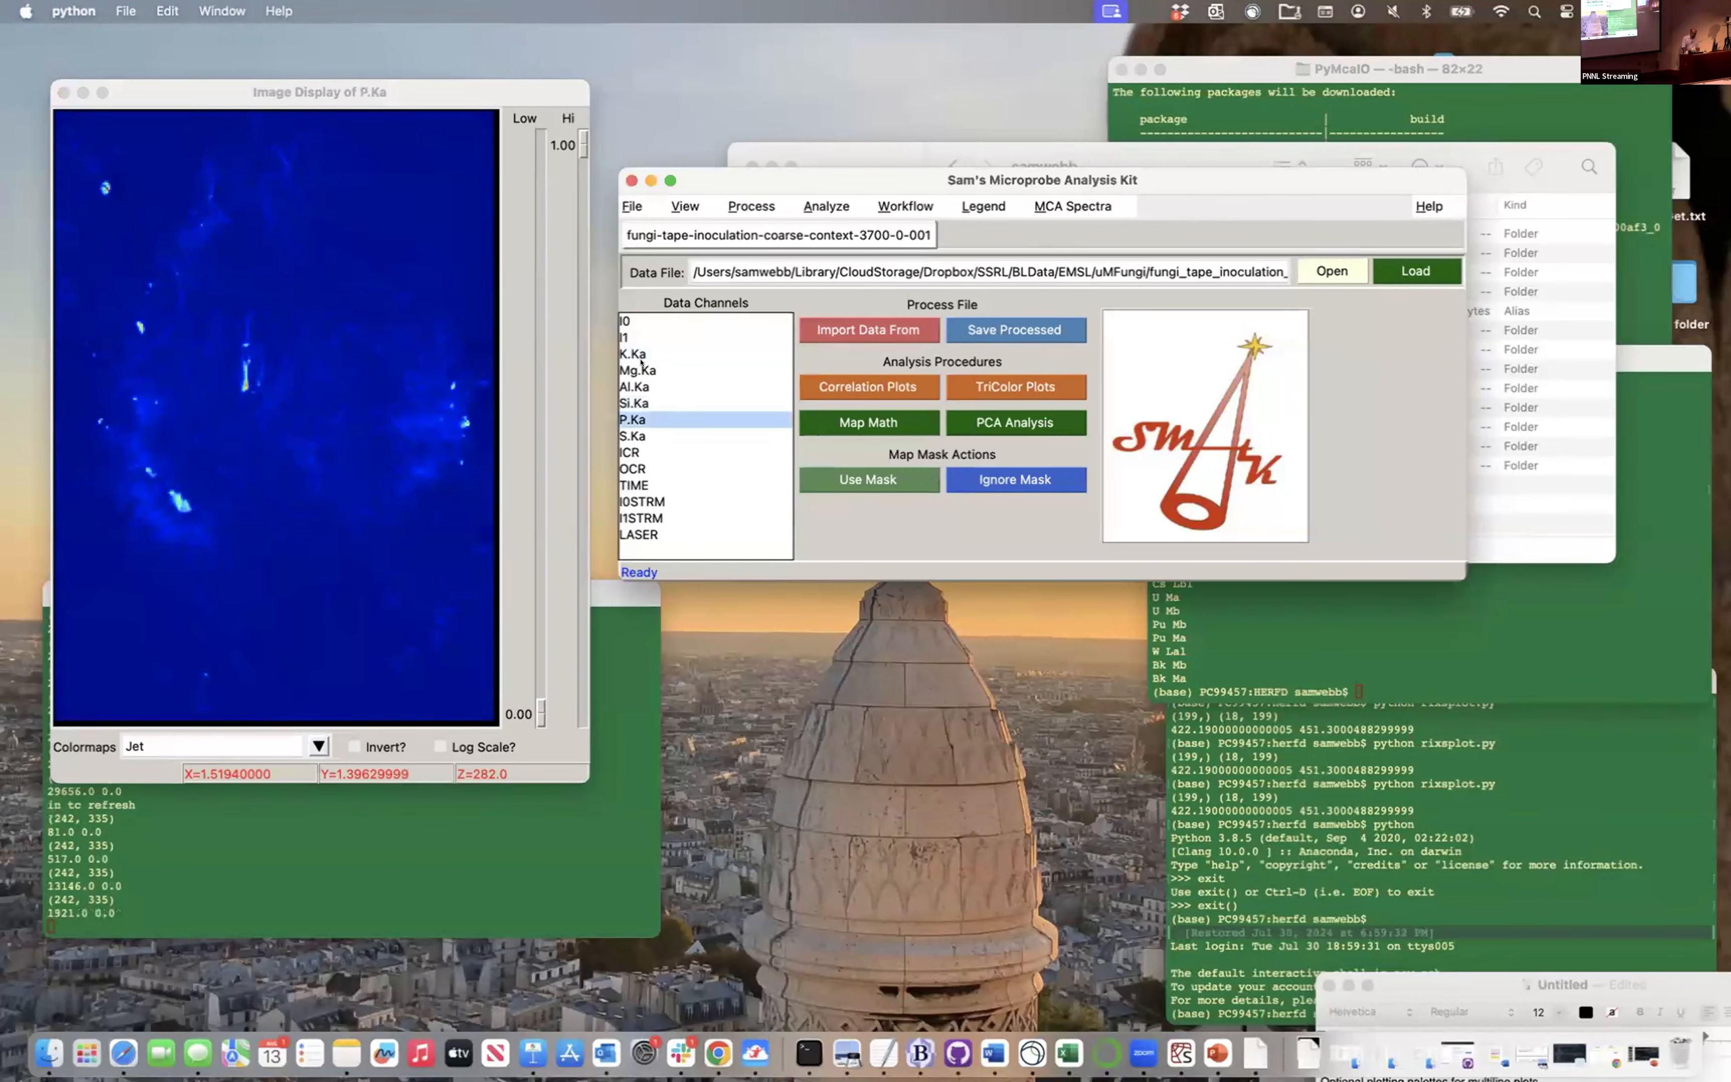
key(Down)
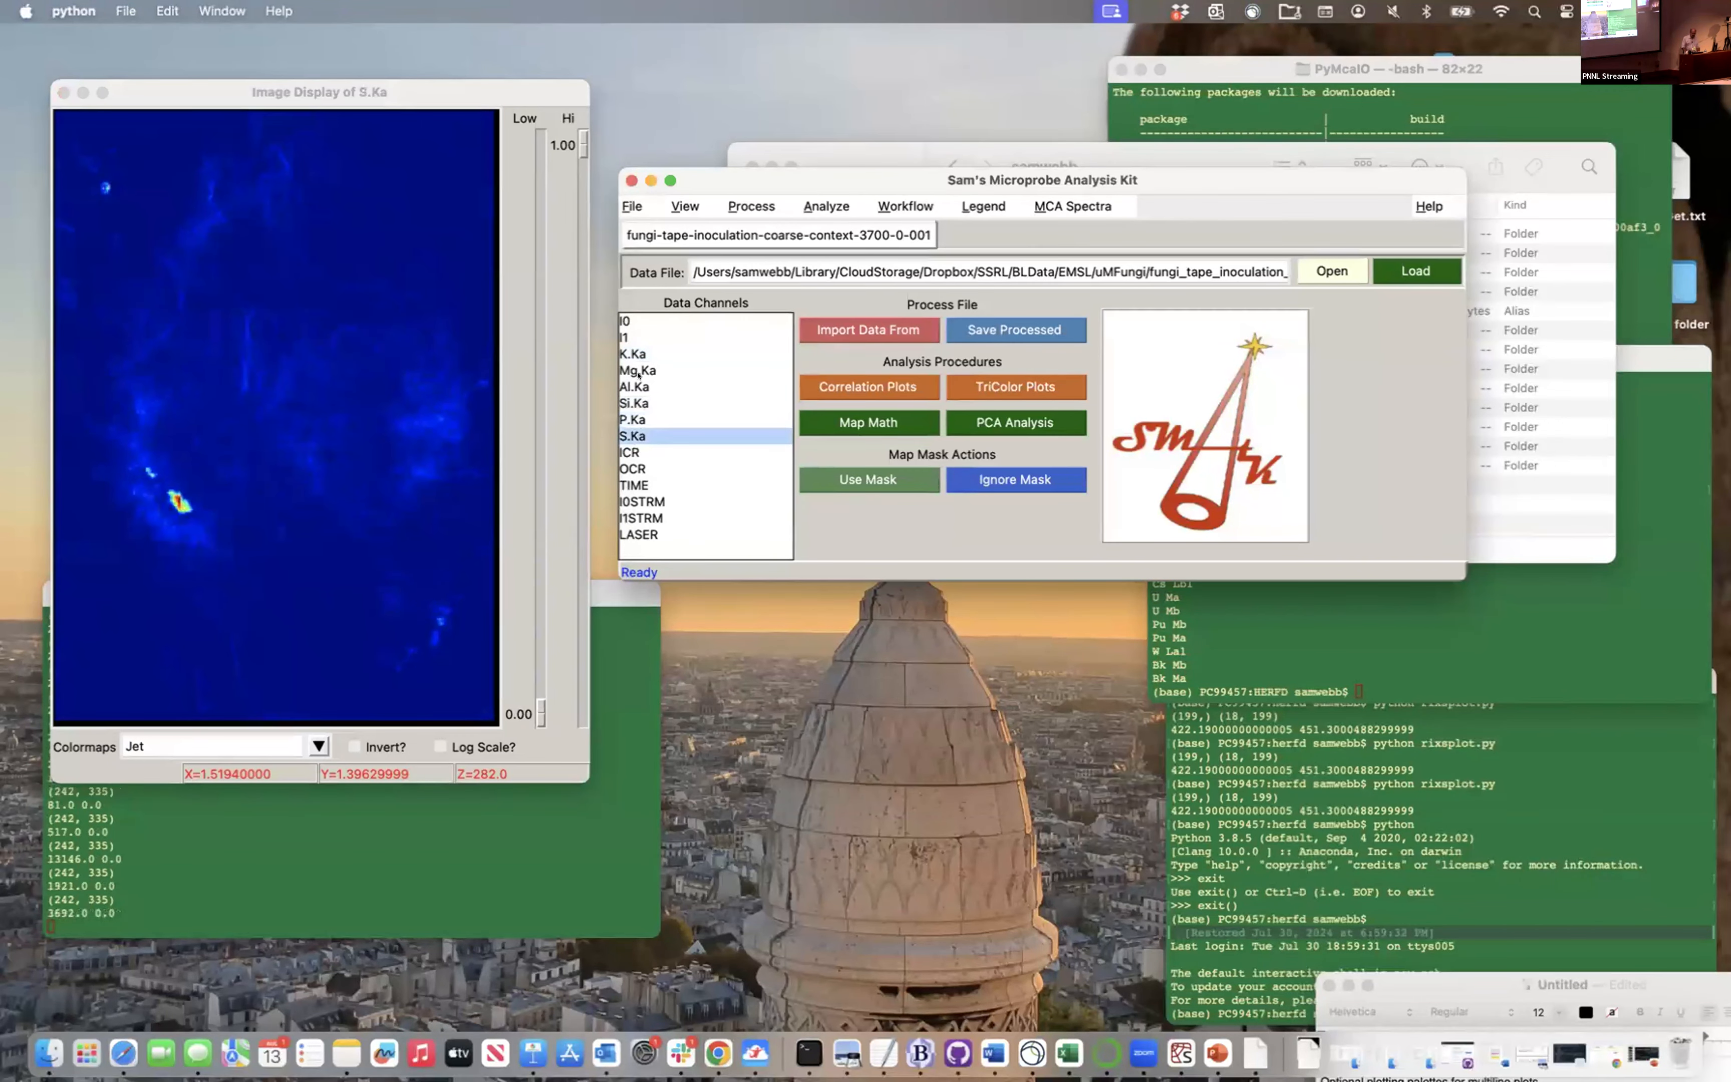
Turn on log scale for the image display and go back through the channel maps from S.Ka to K.Ka
click(452, 737)
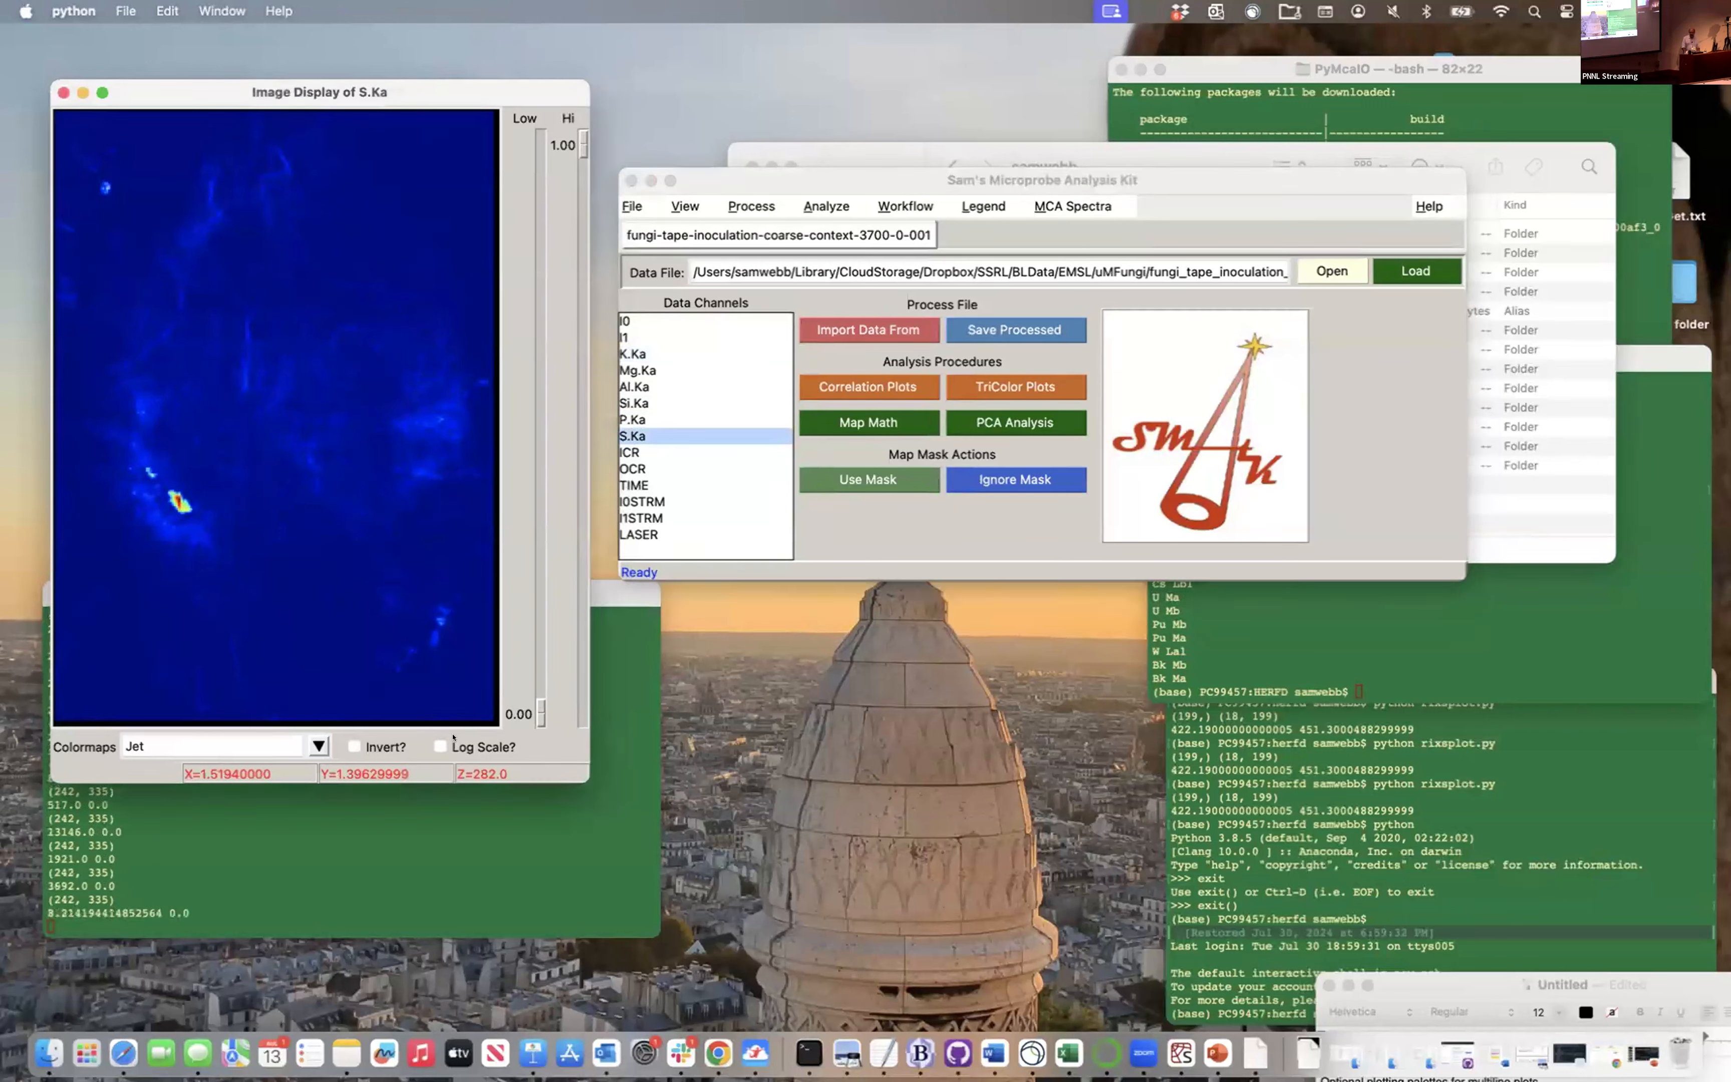
click(453, 737)
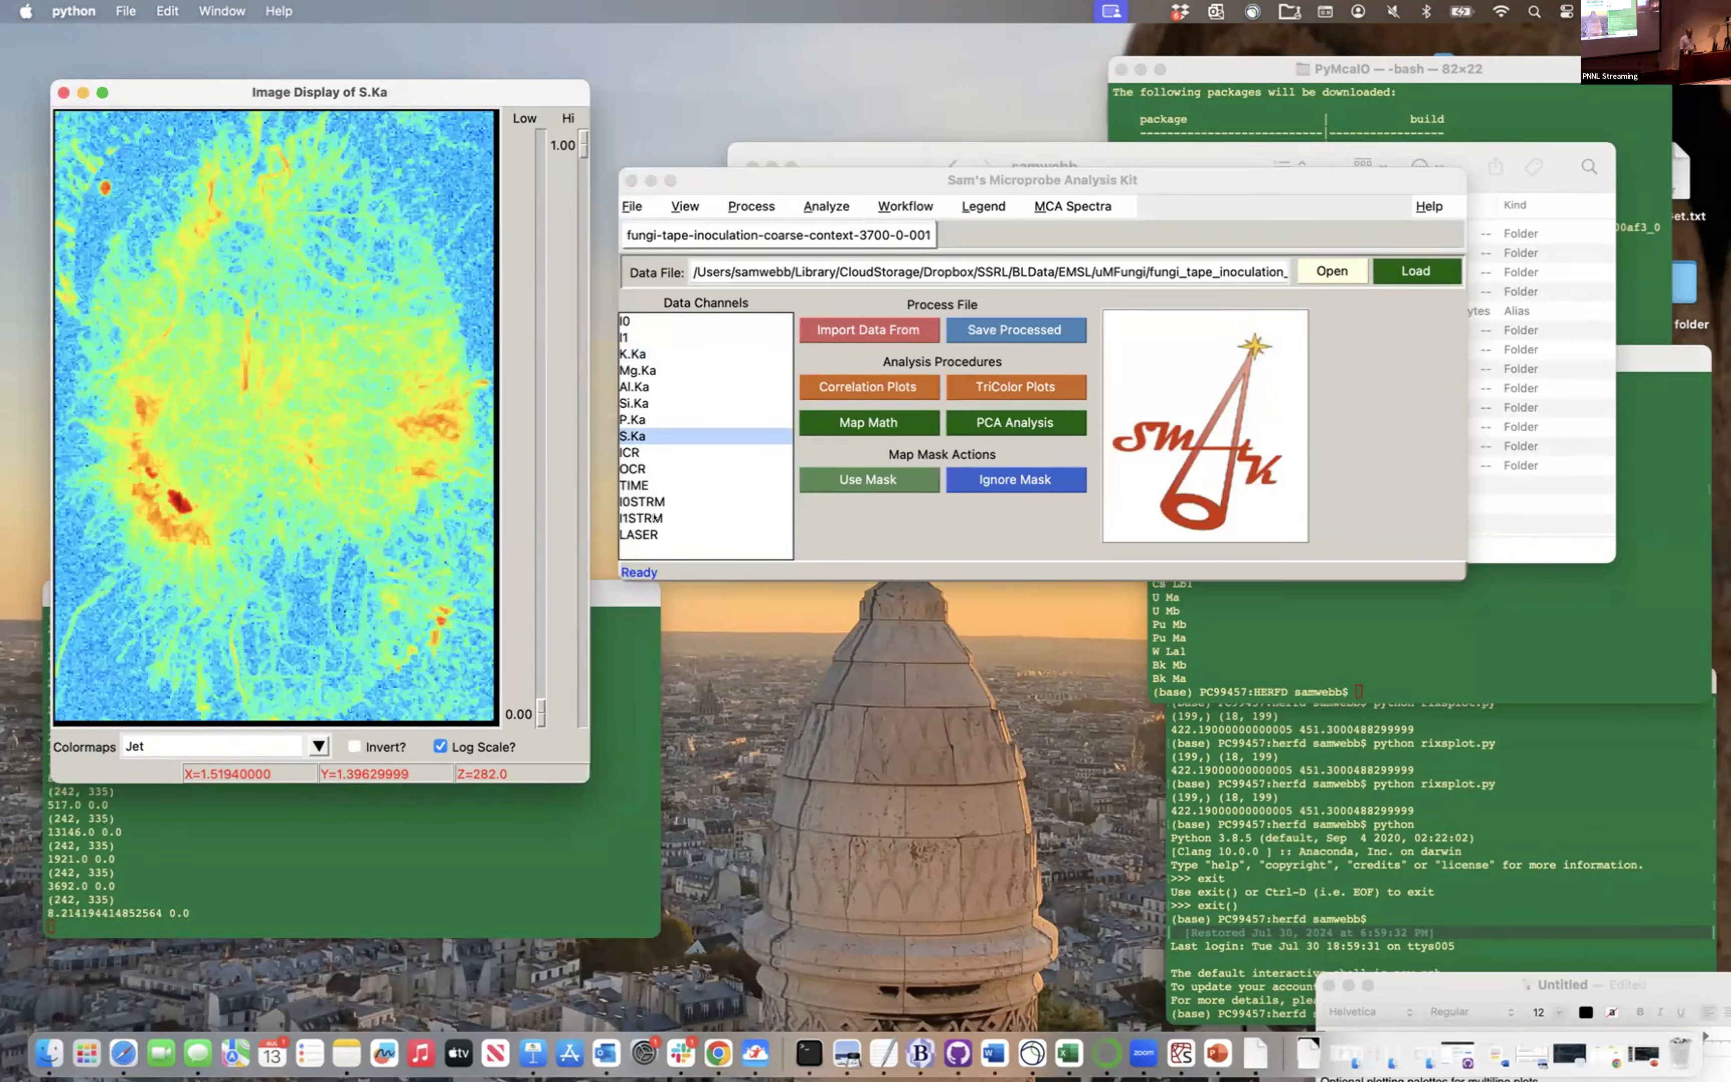
click(635, 366)
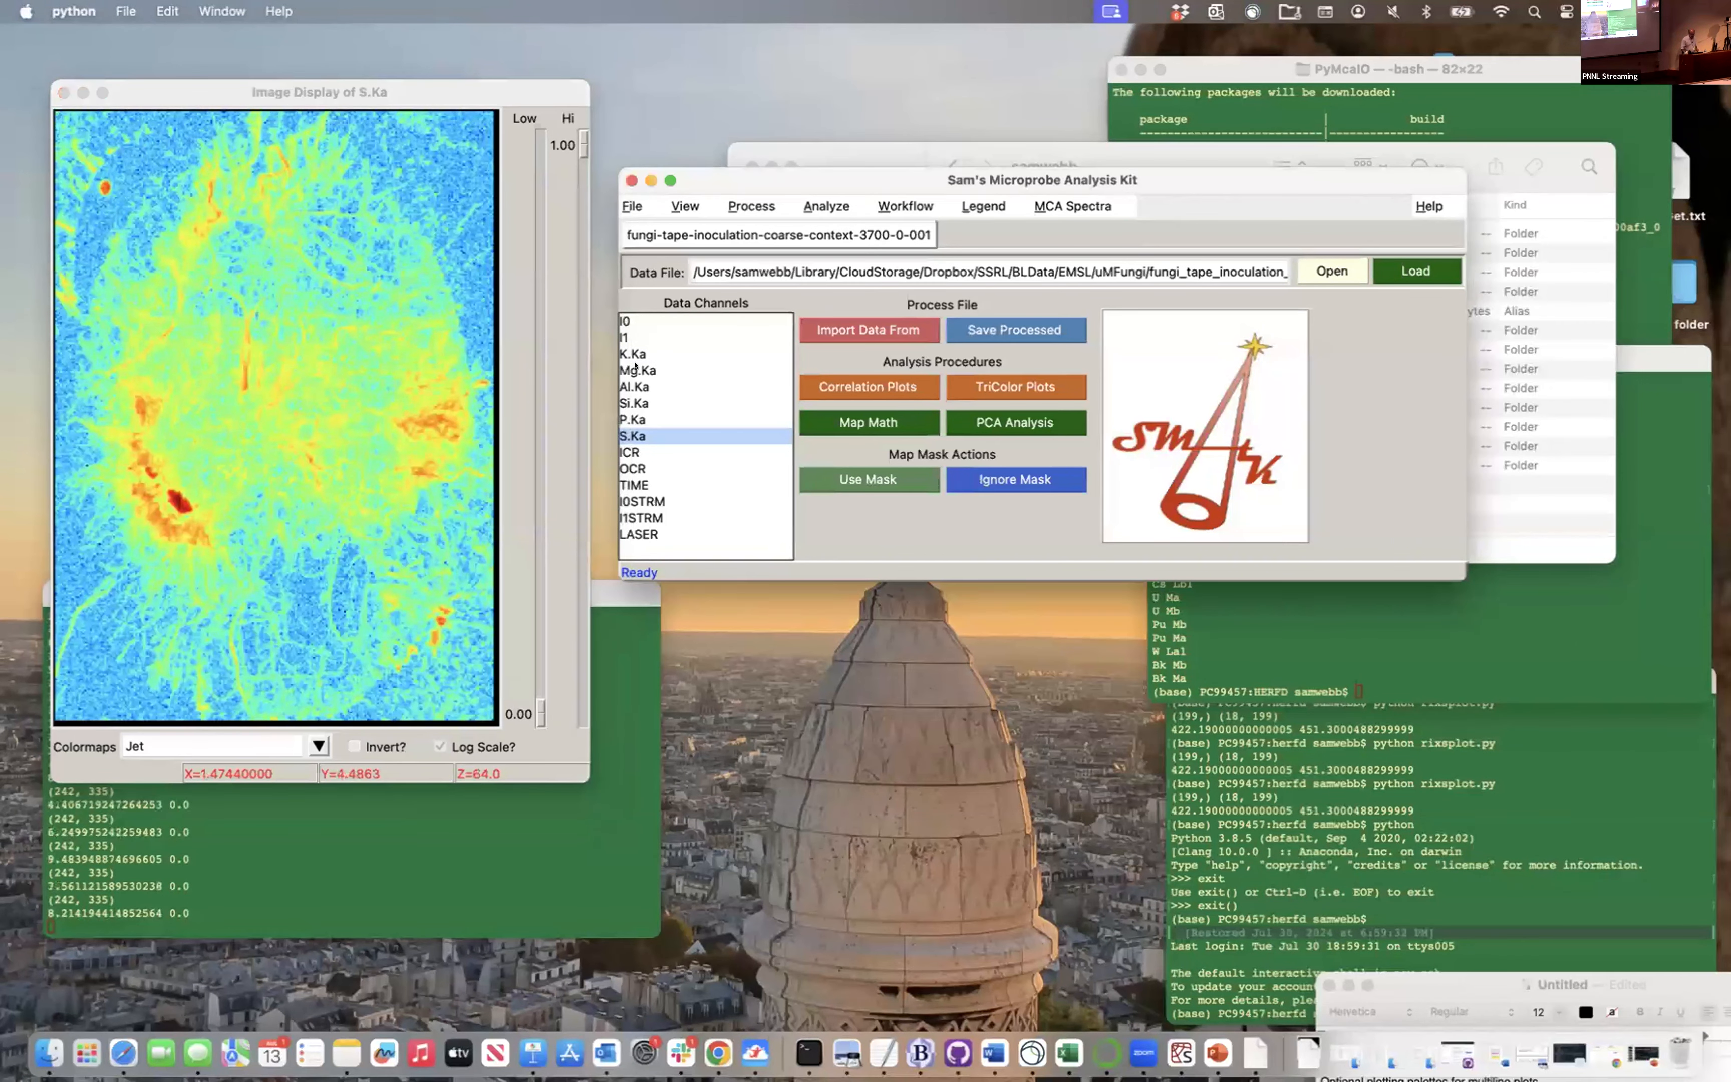
key(Up)
key(Up)
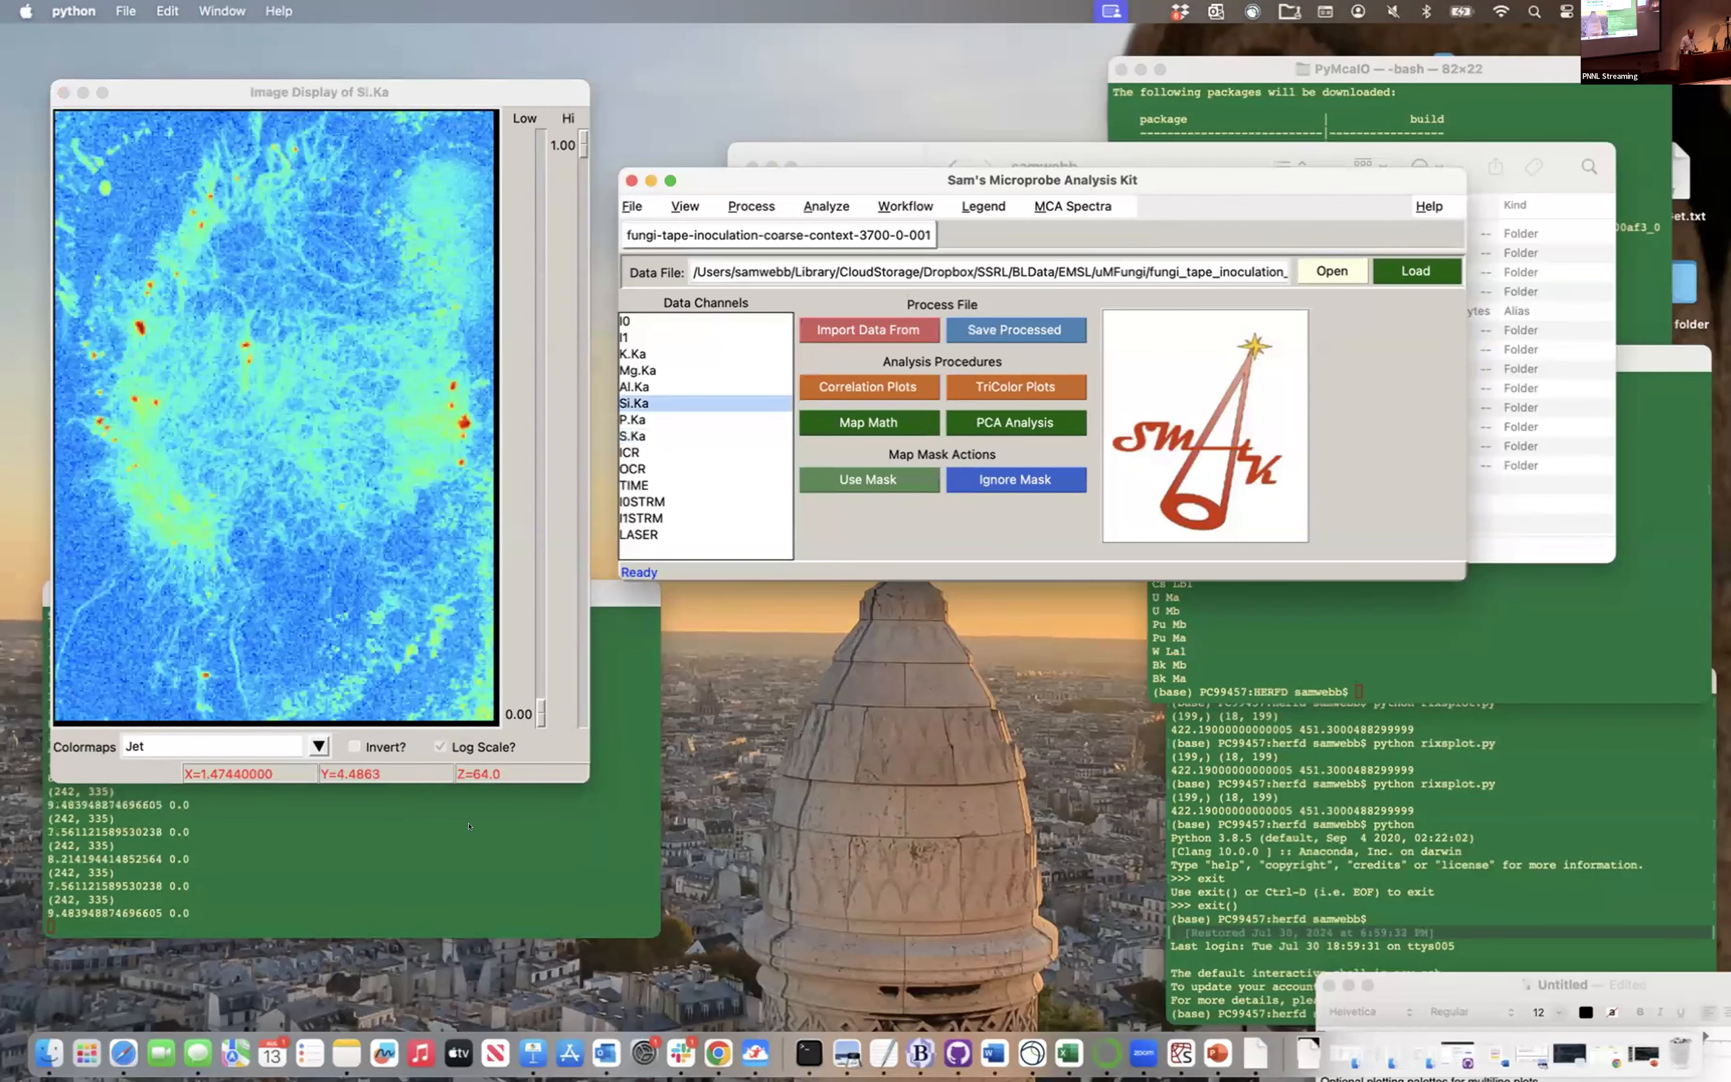
key(Up)
key(Up)
key(Up)
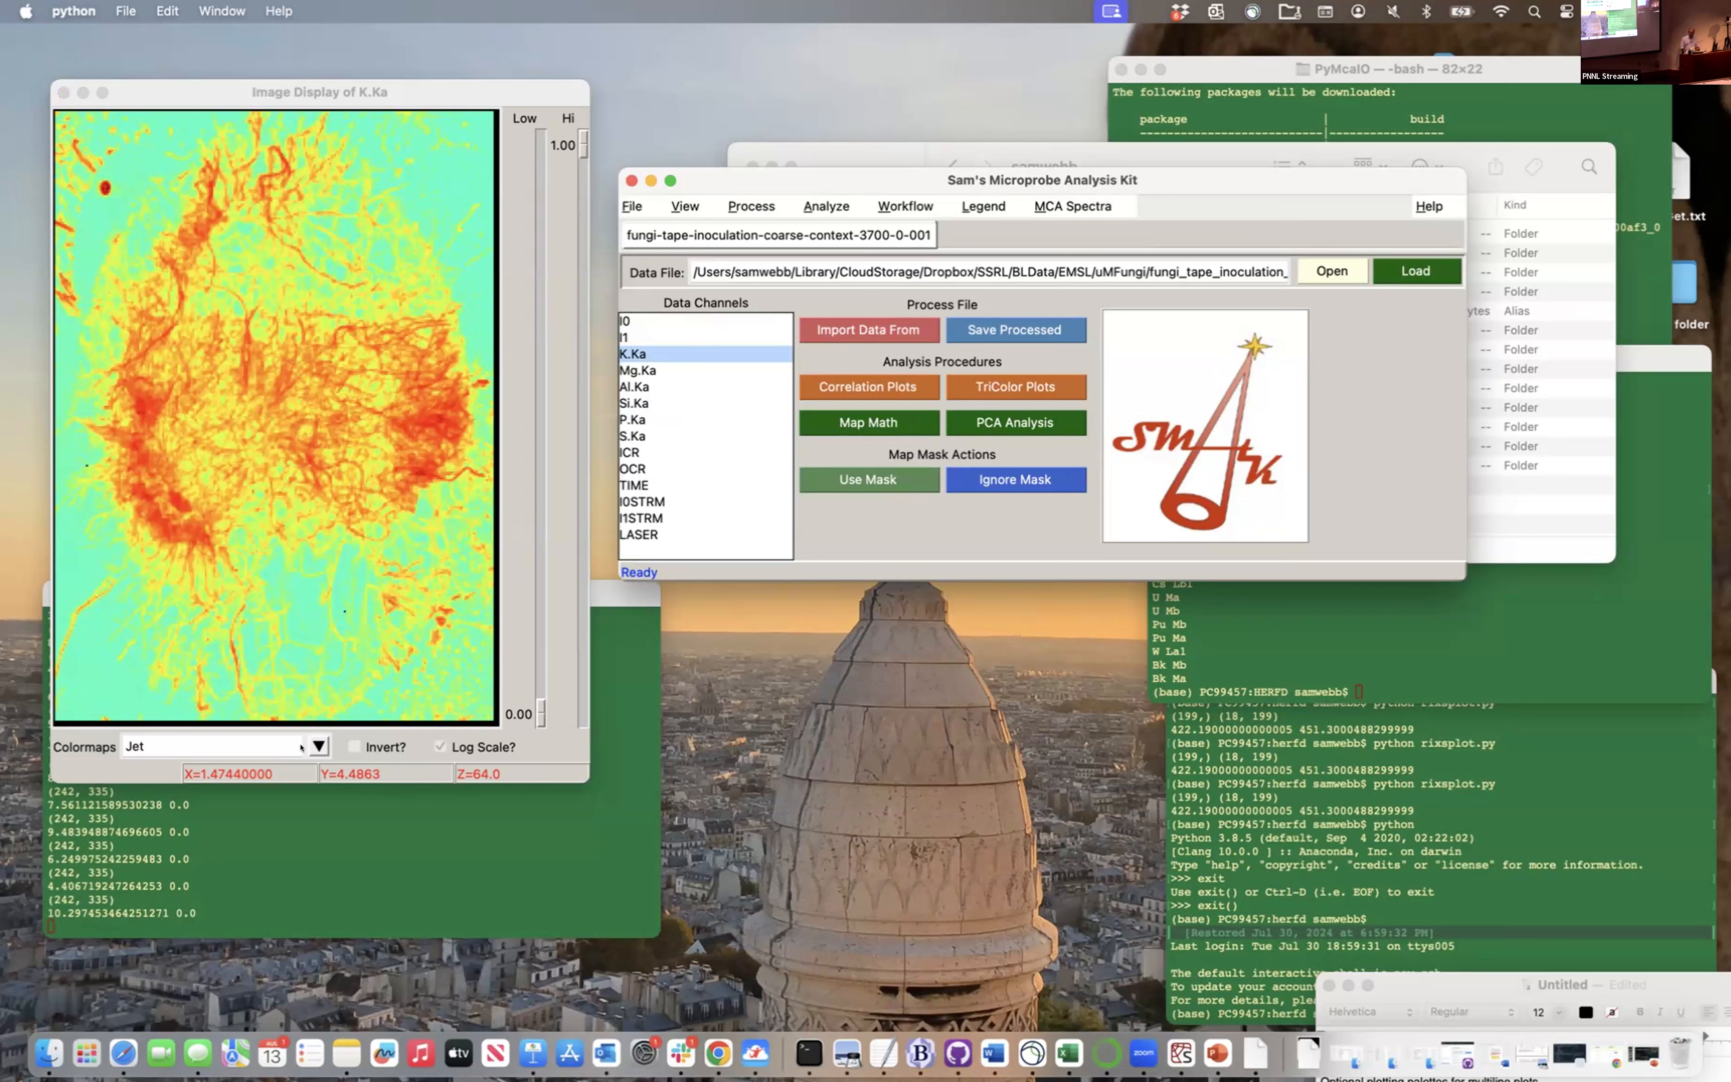
Set the colormap of the K.Ka image to viridis
click(301, 747)
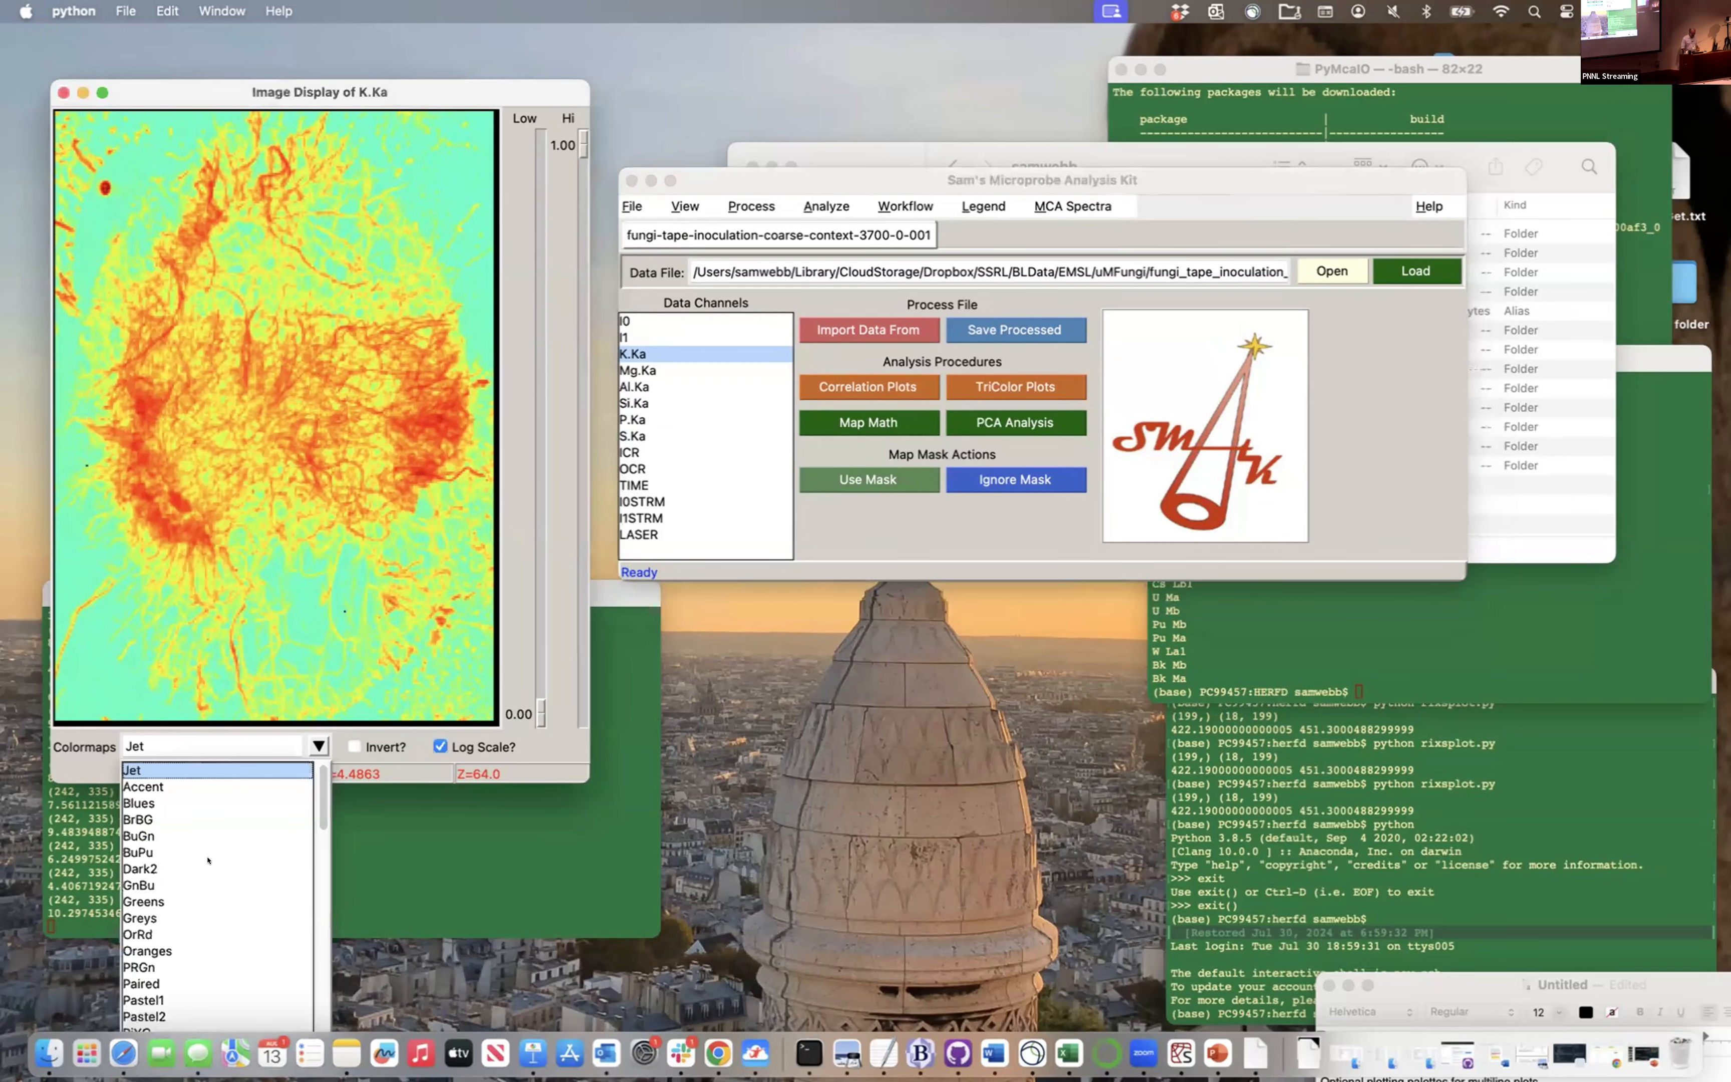
scroll(174, 994, down, 20)
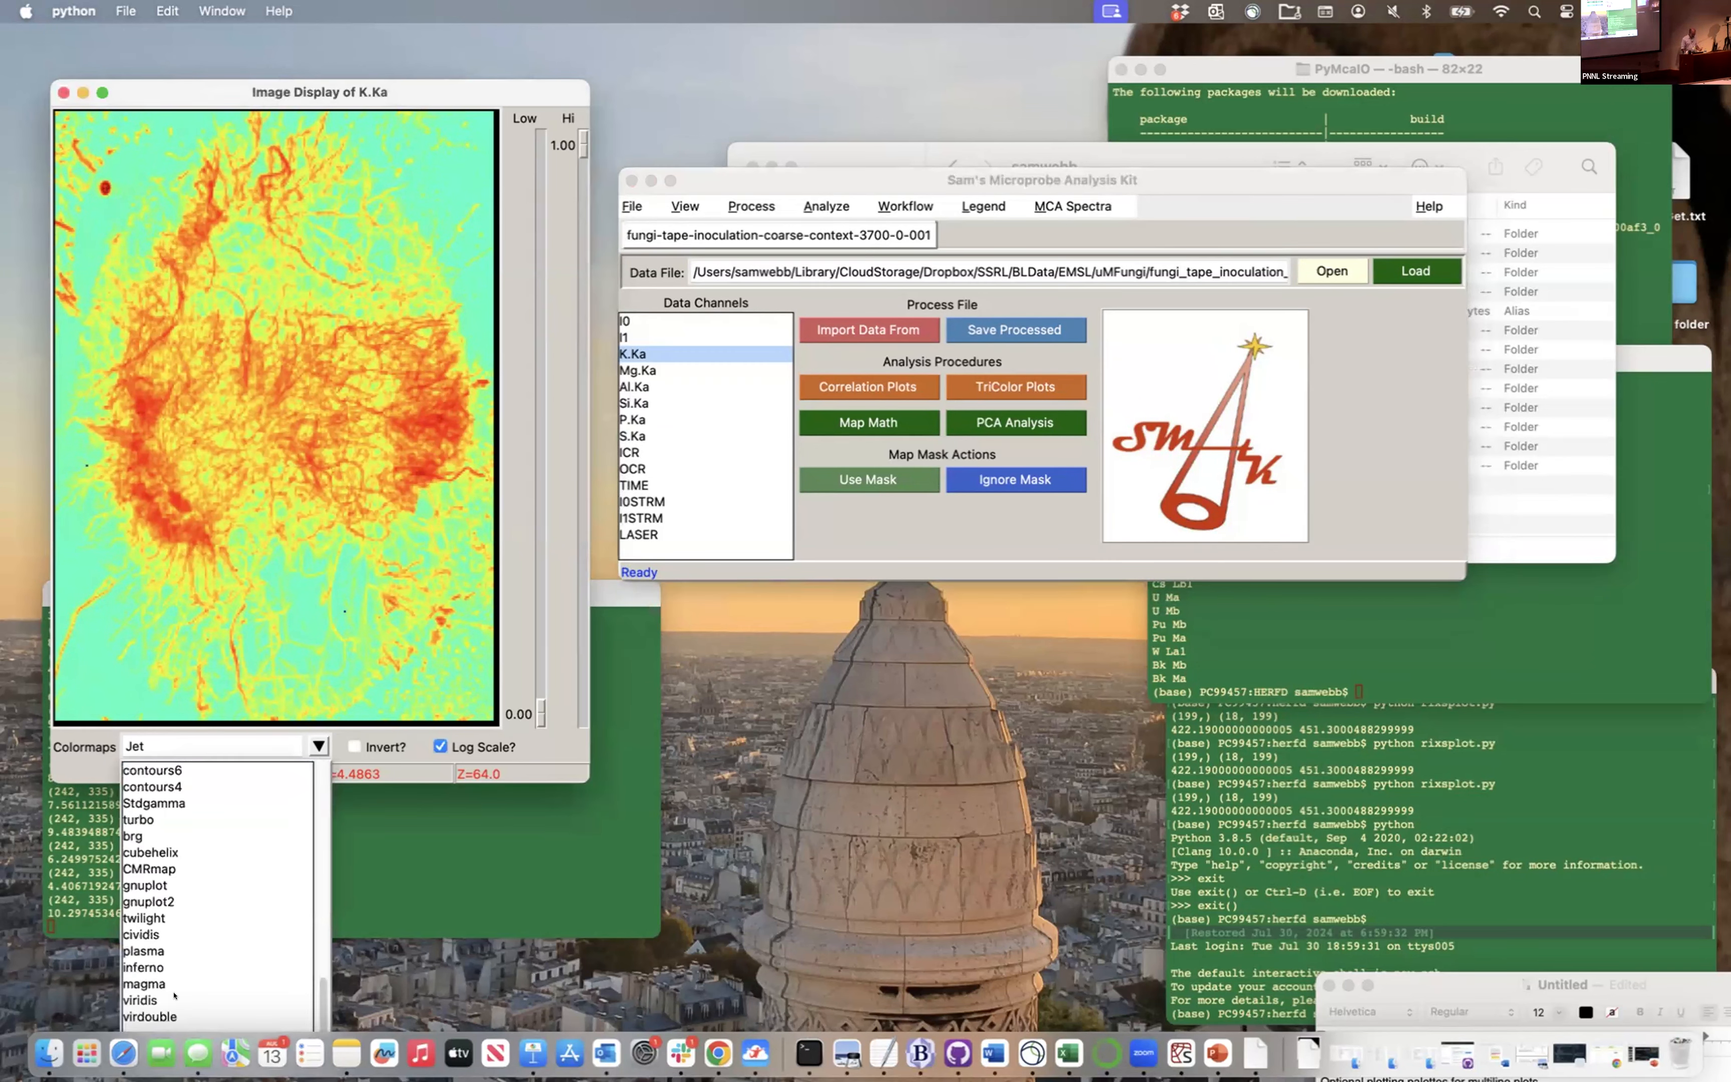
click(146, 998)
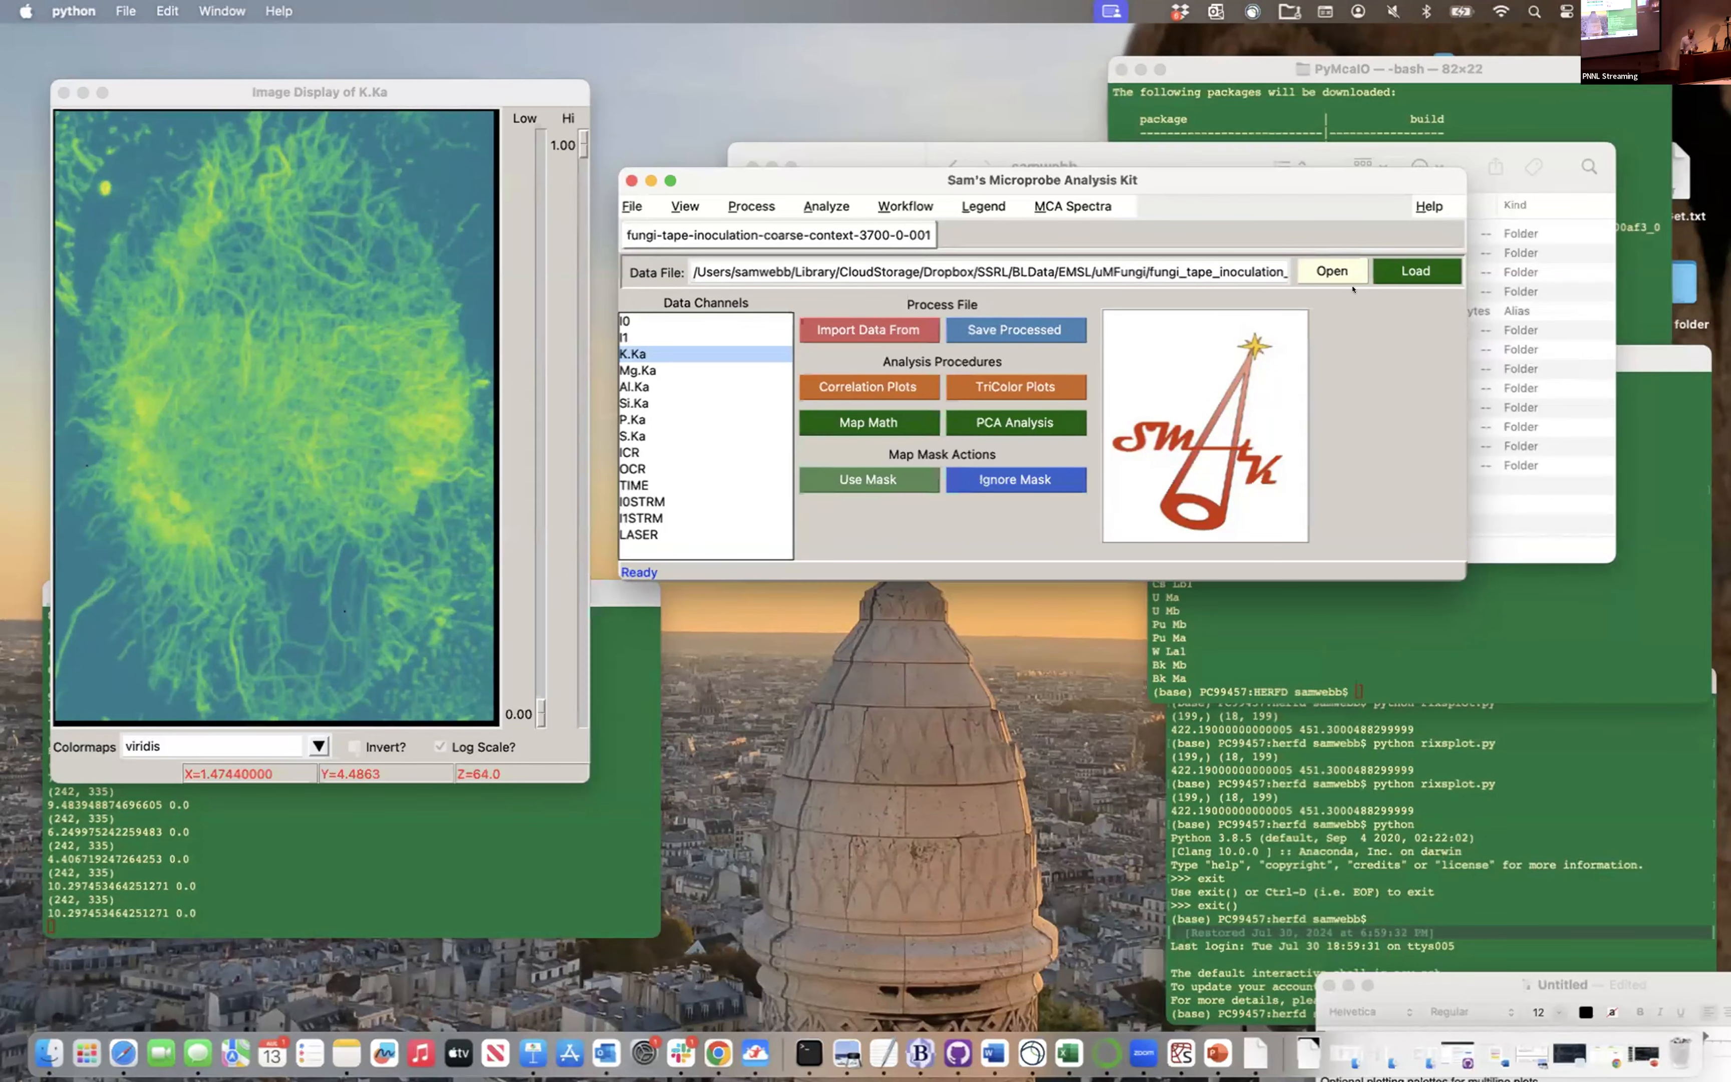
Create a correlation plot with K.Ka as the X data channel and S.Ka as the Y data channel
click(1321, 270)
click(840, 380)
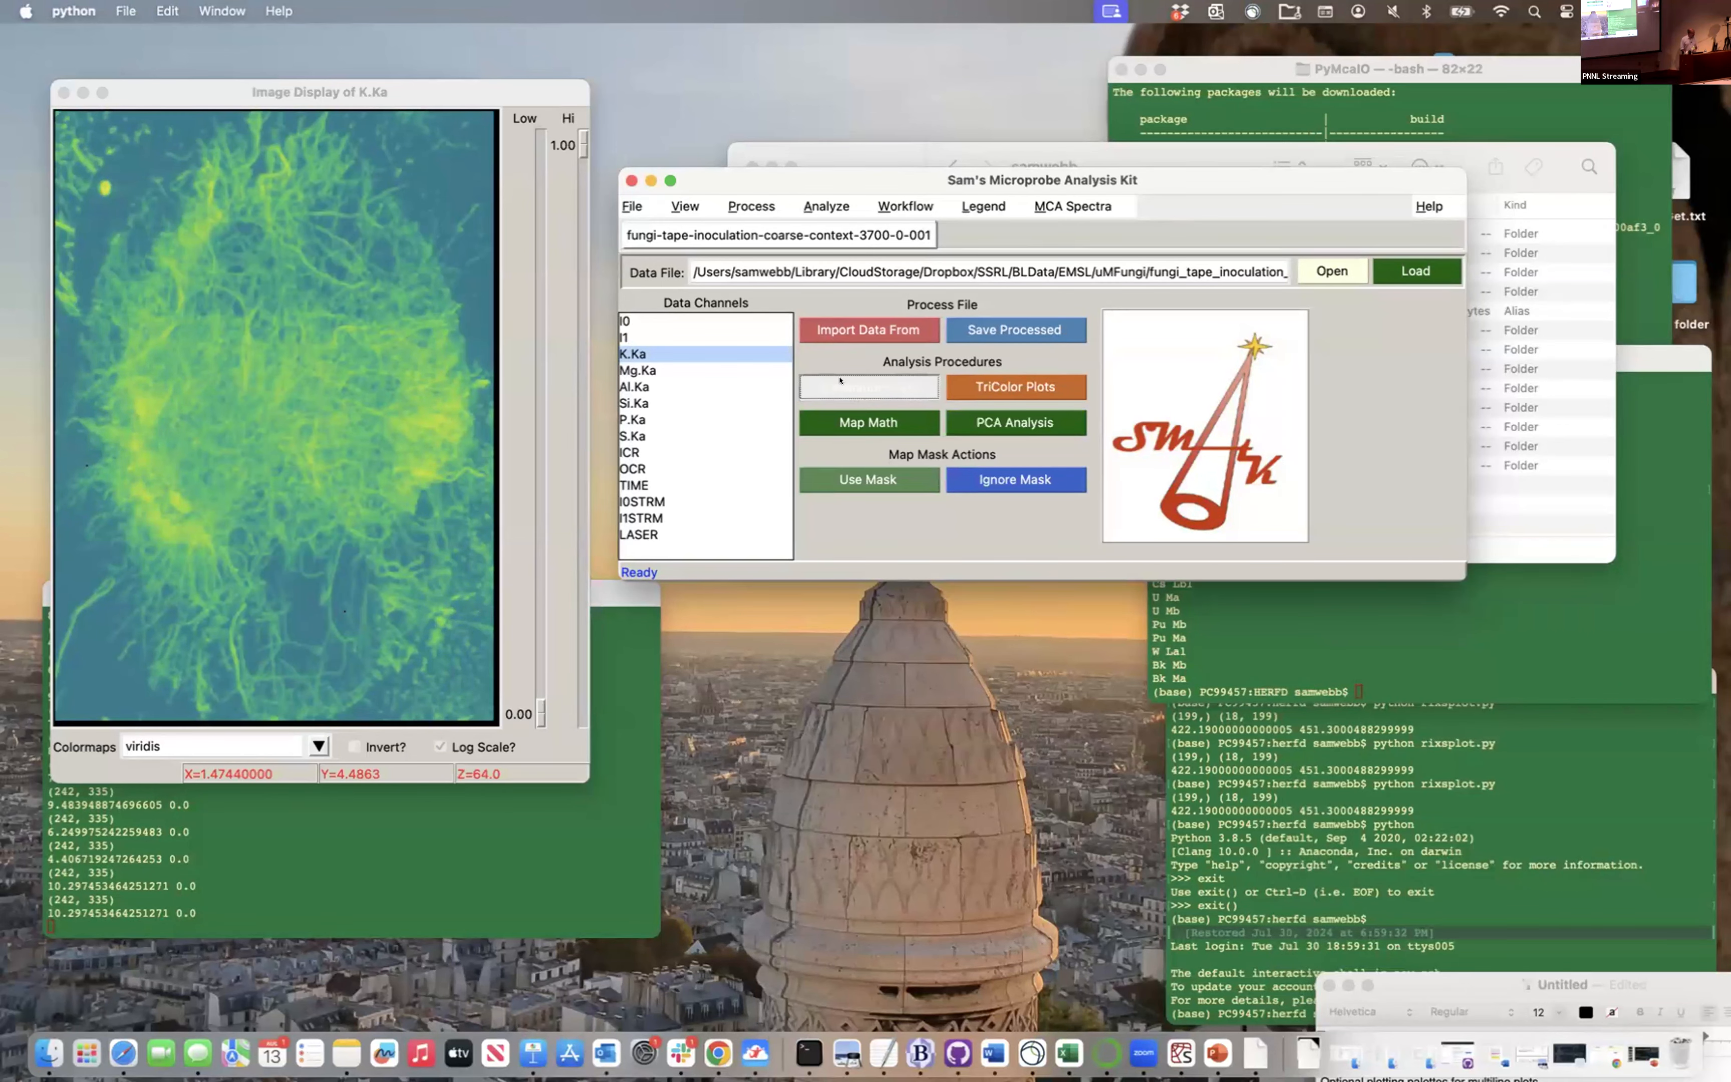
click(179, 310)
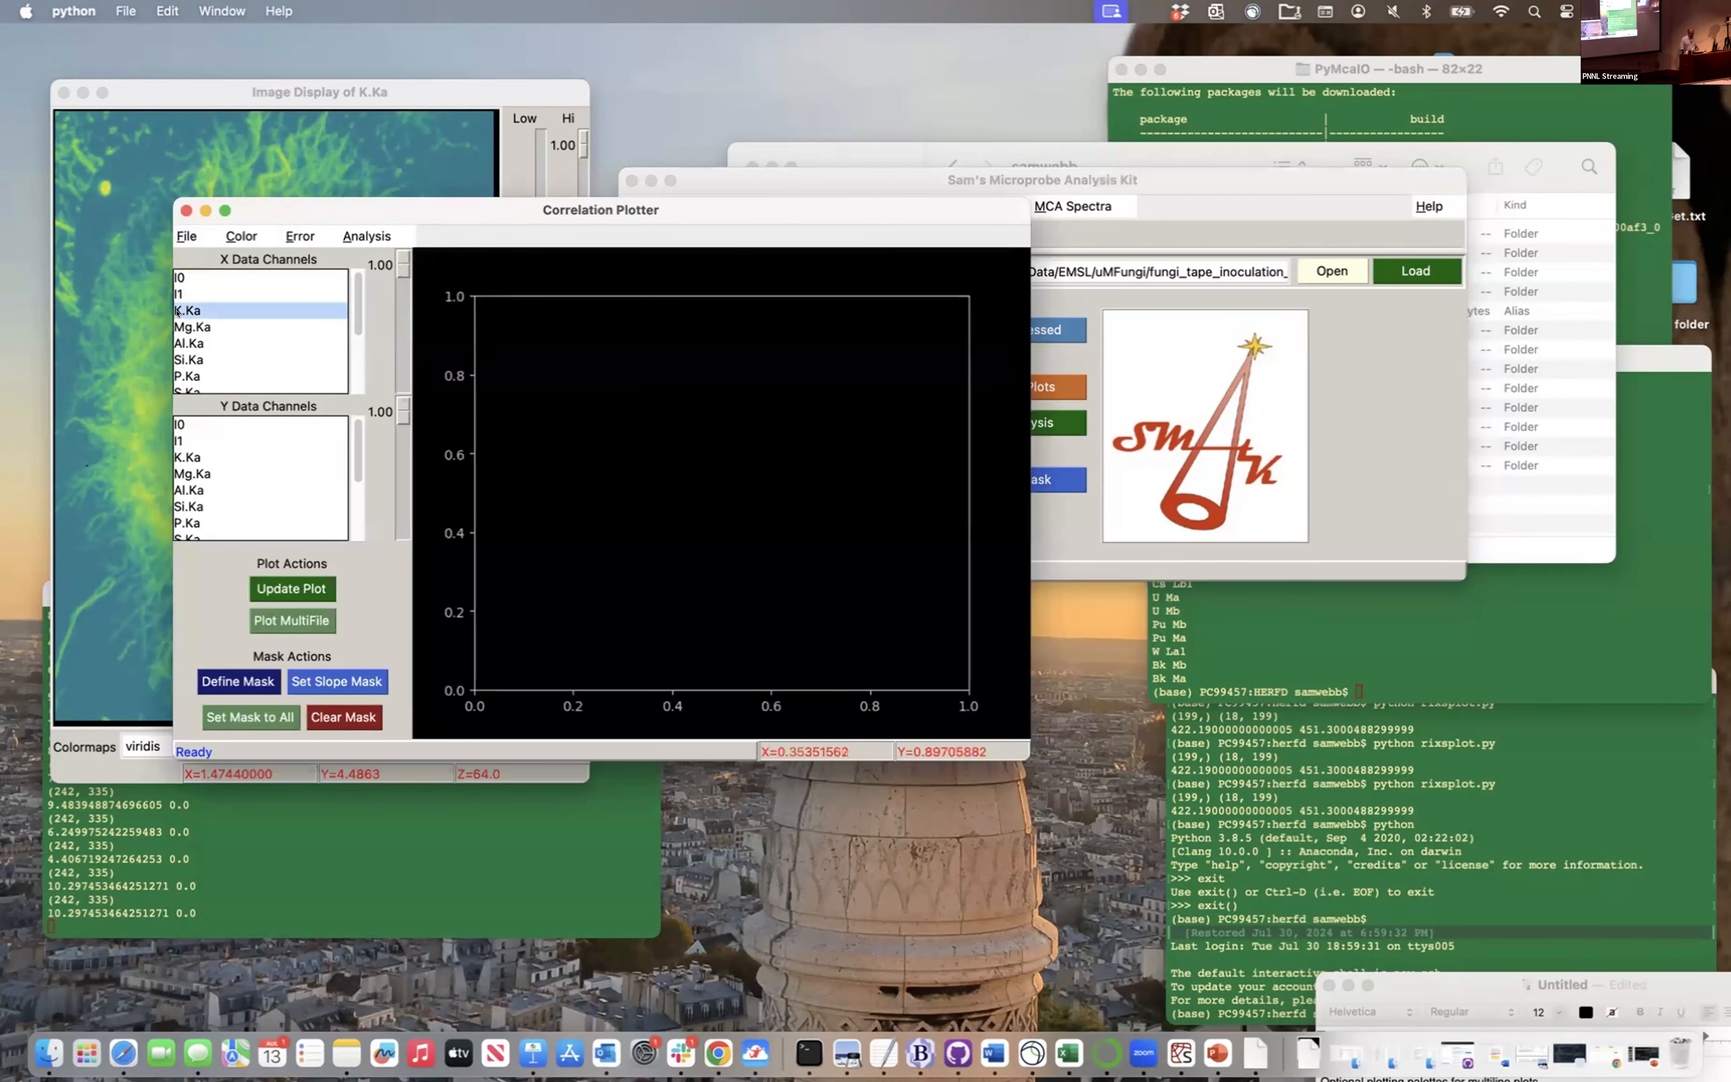
click(187, 534)
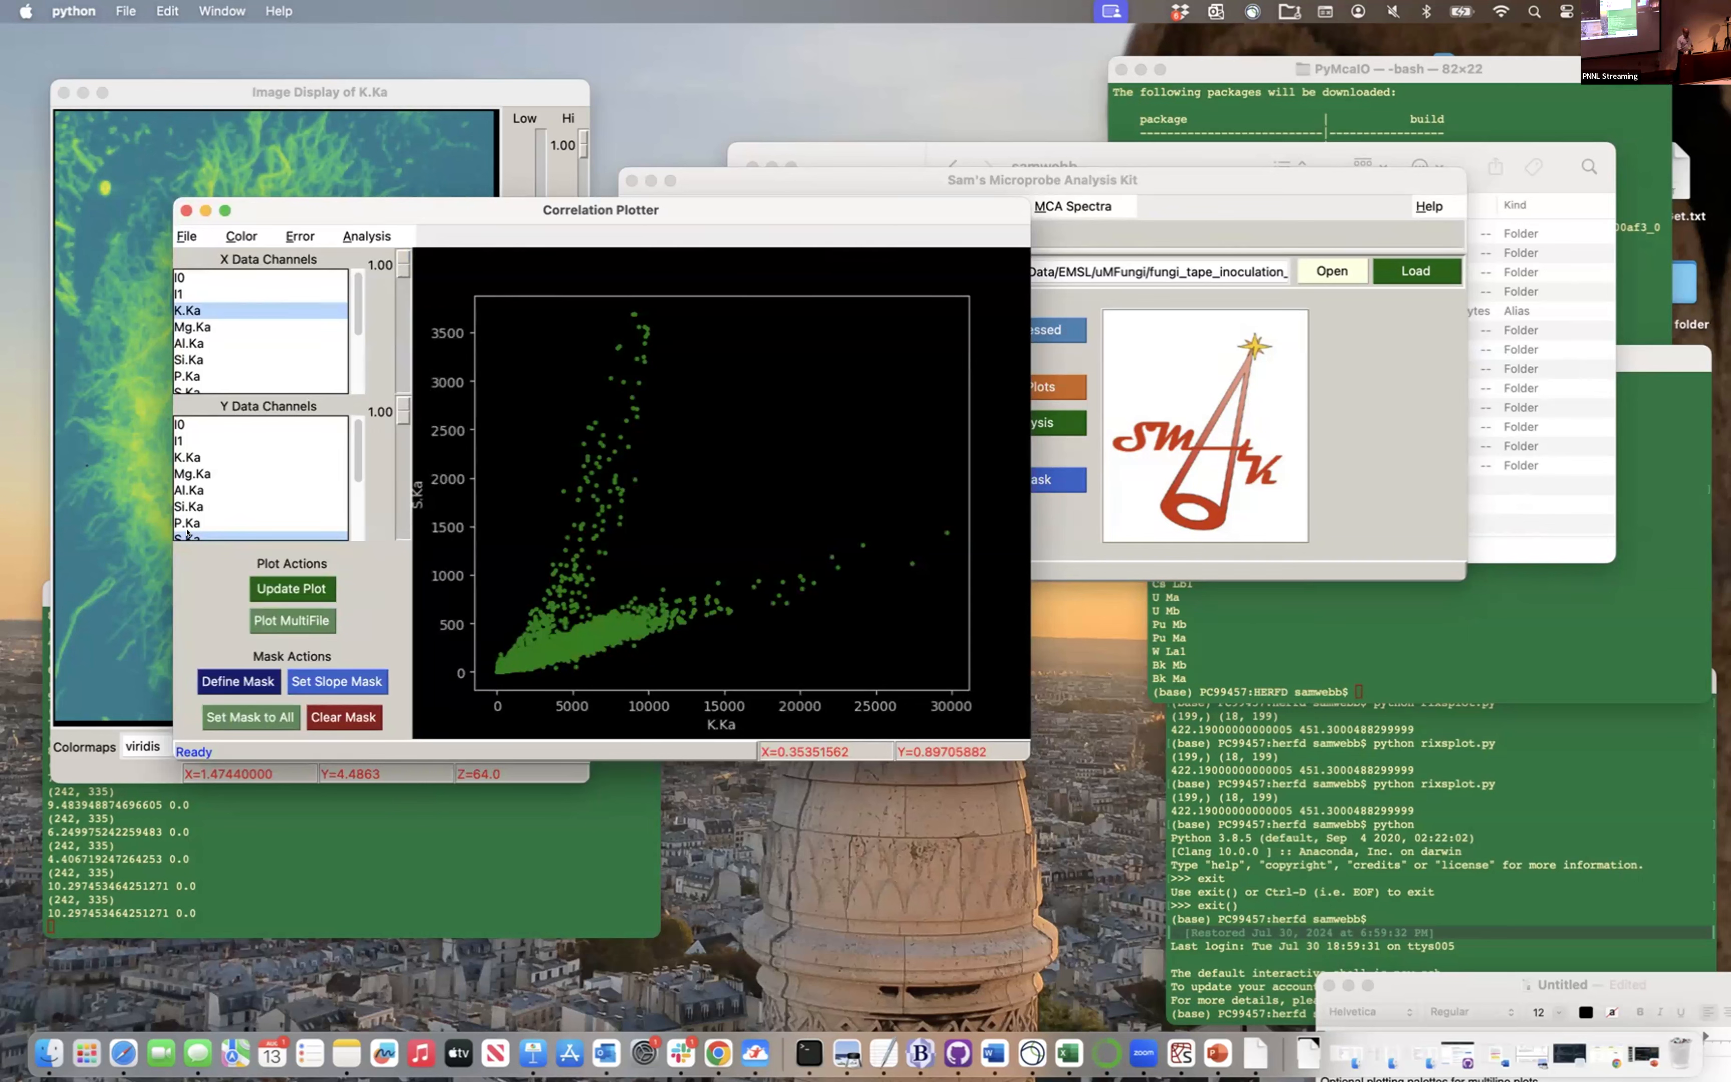
click(291, 588)
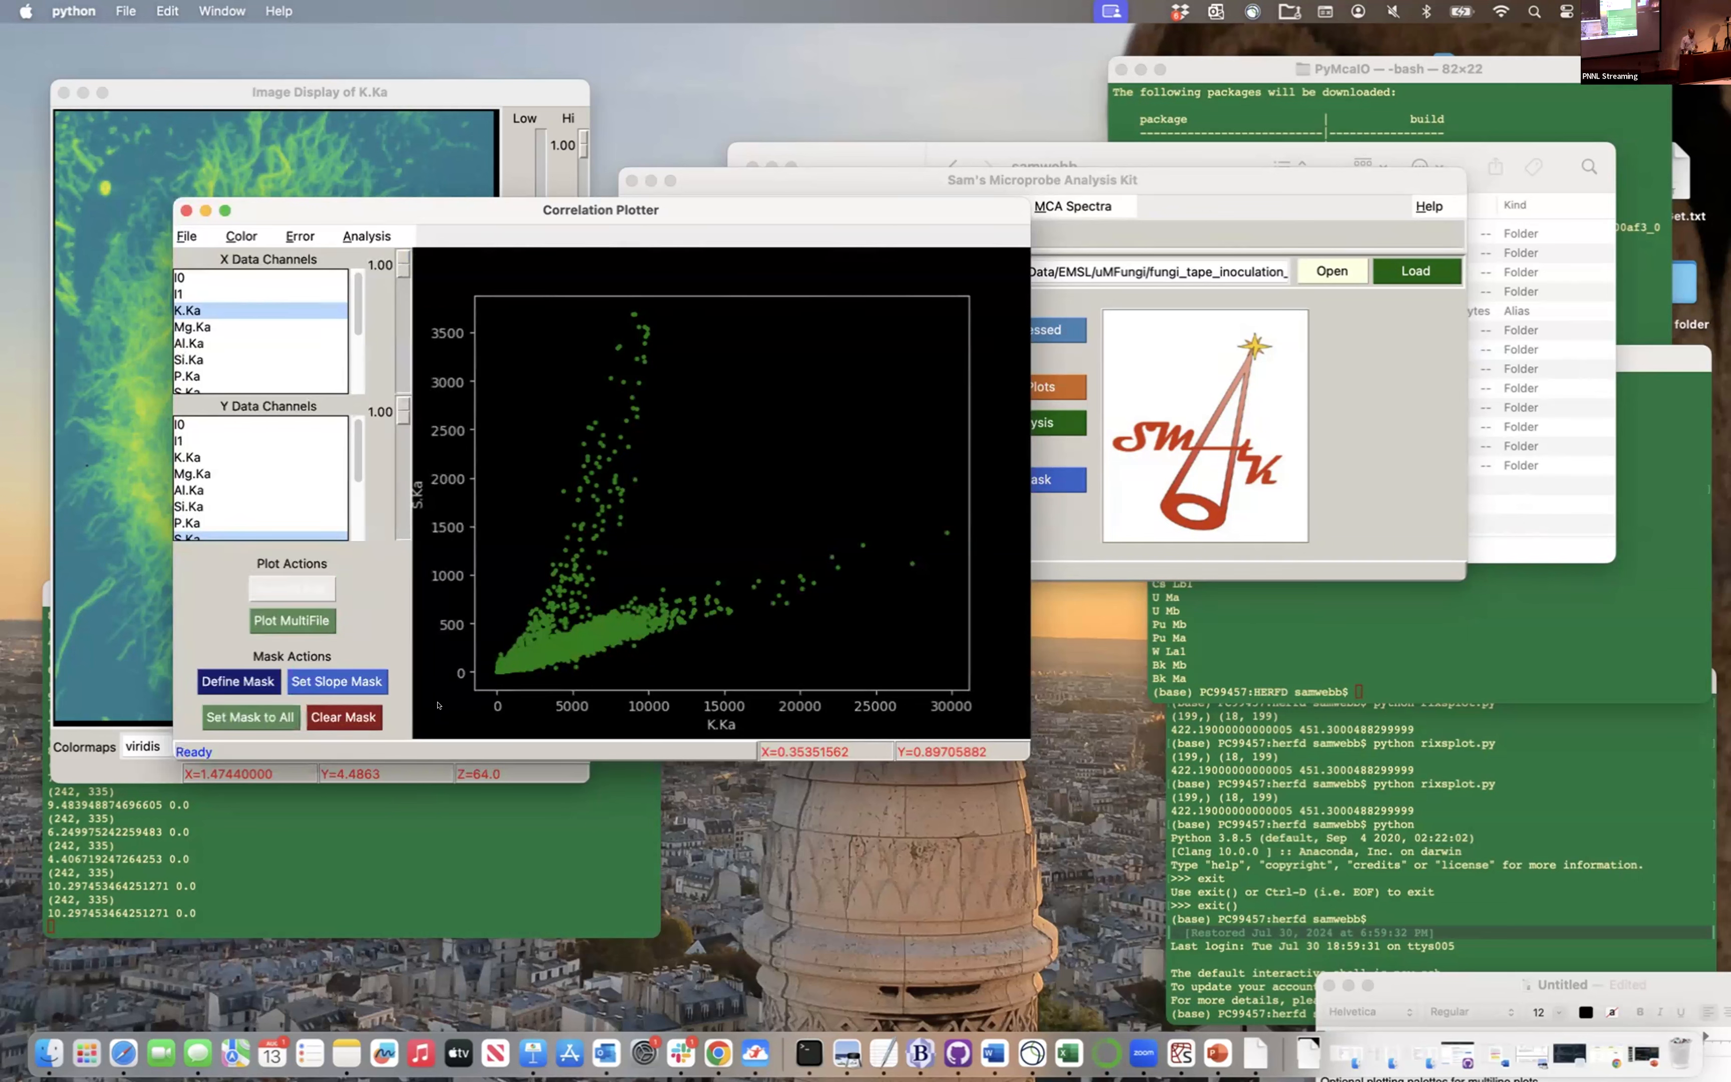
Define a five-point mask around the plot's steep branch, about 800 to 12,500 in K.Ka and 450 to 3,800 in S.Ka, and uncover the map image
click(228, 676)
click(509, 628)
click(635, 593)
click(687, 329)
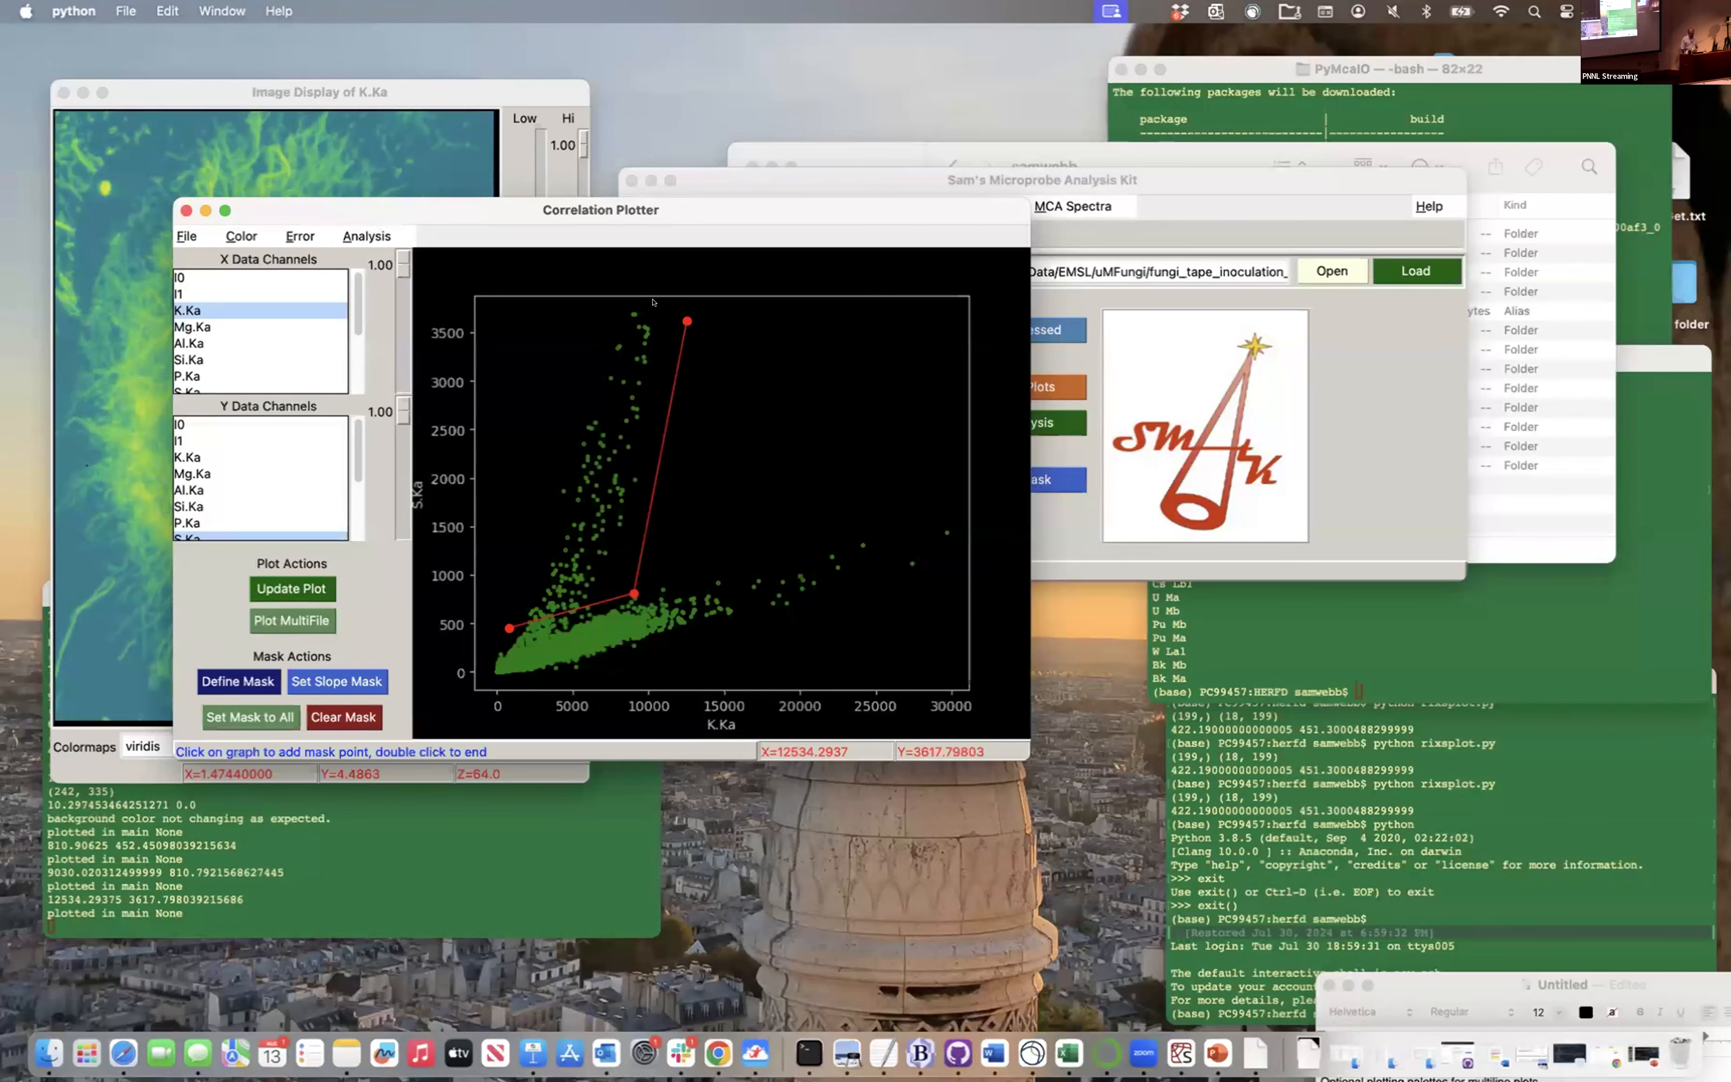
click(608, 314)
double_click(529, 521)
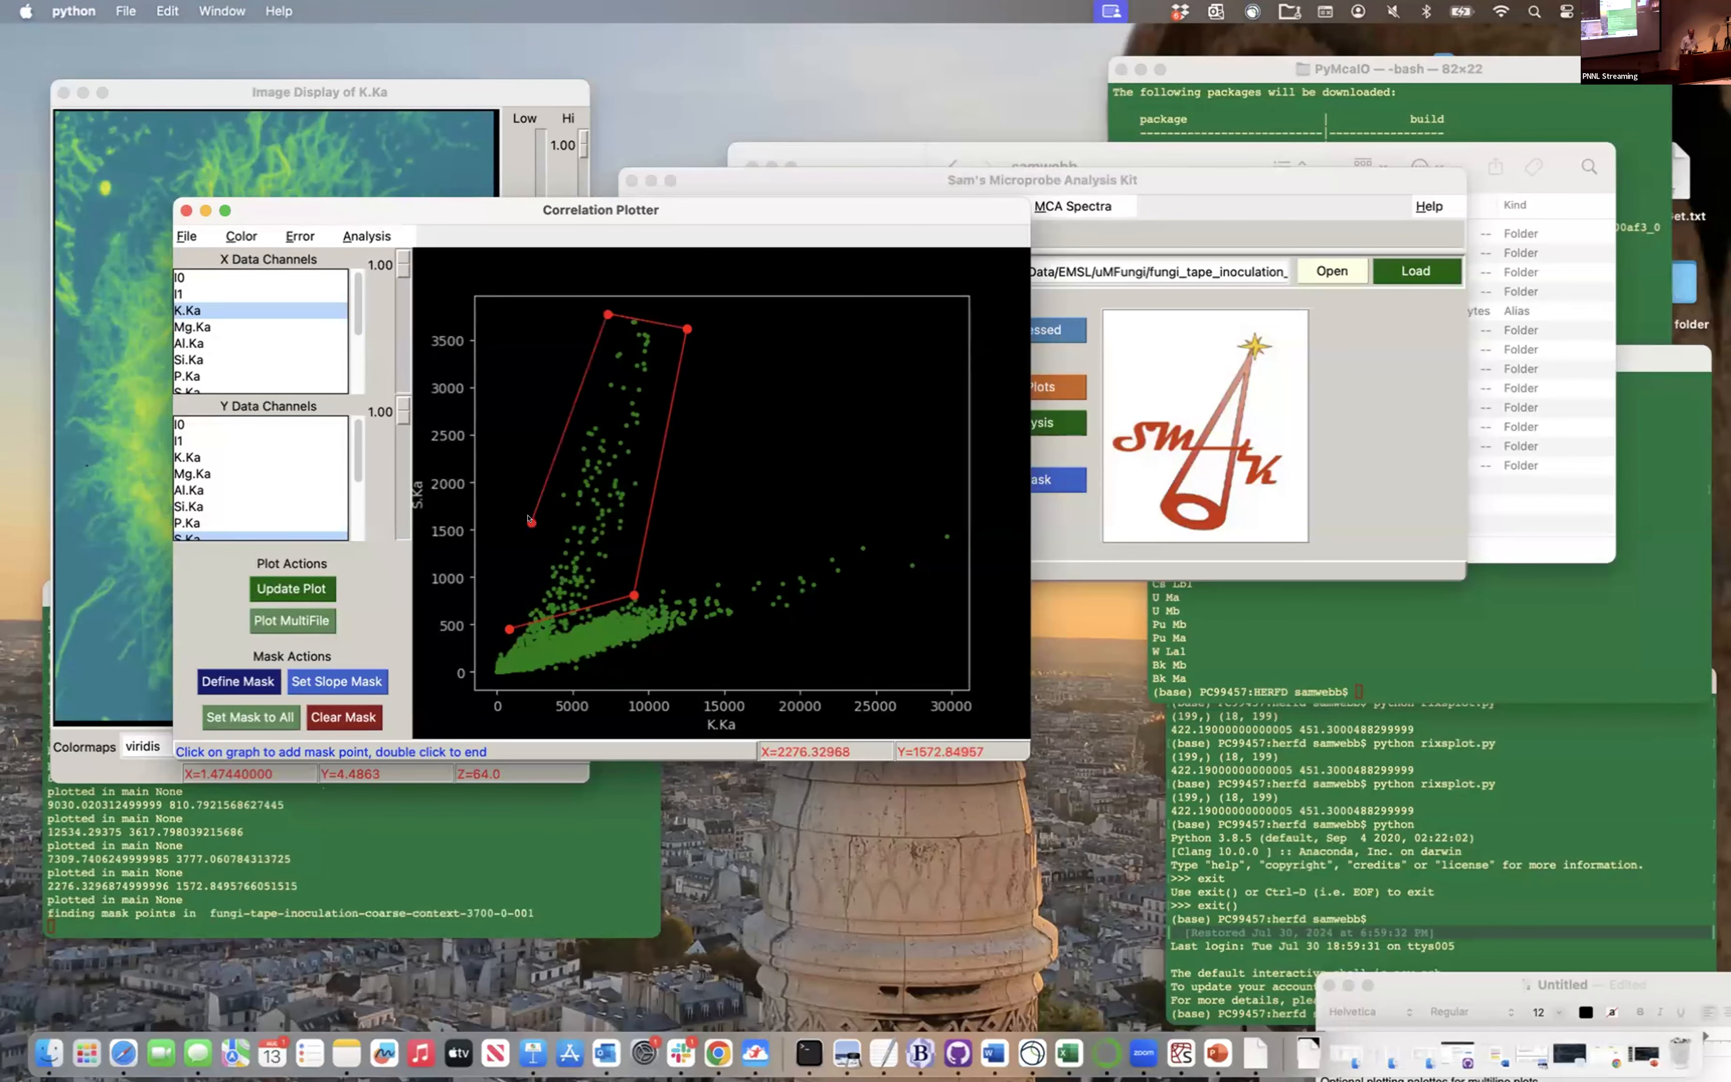
drag(562, 209, 1053, 203)
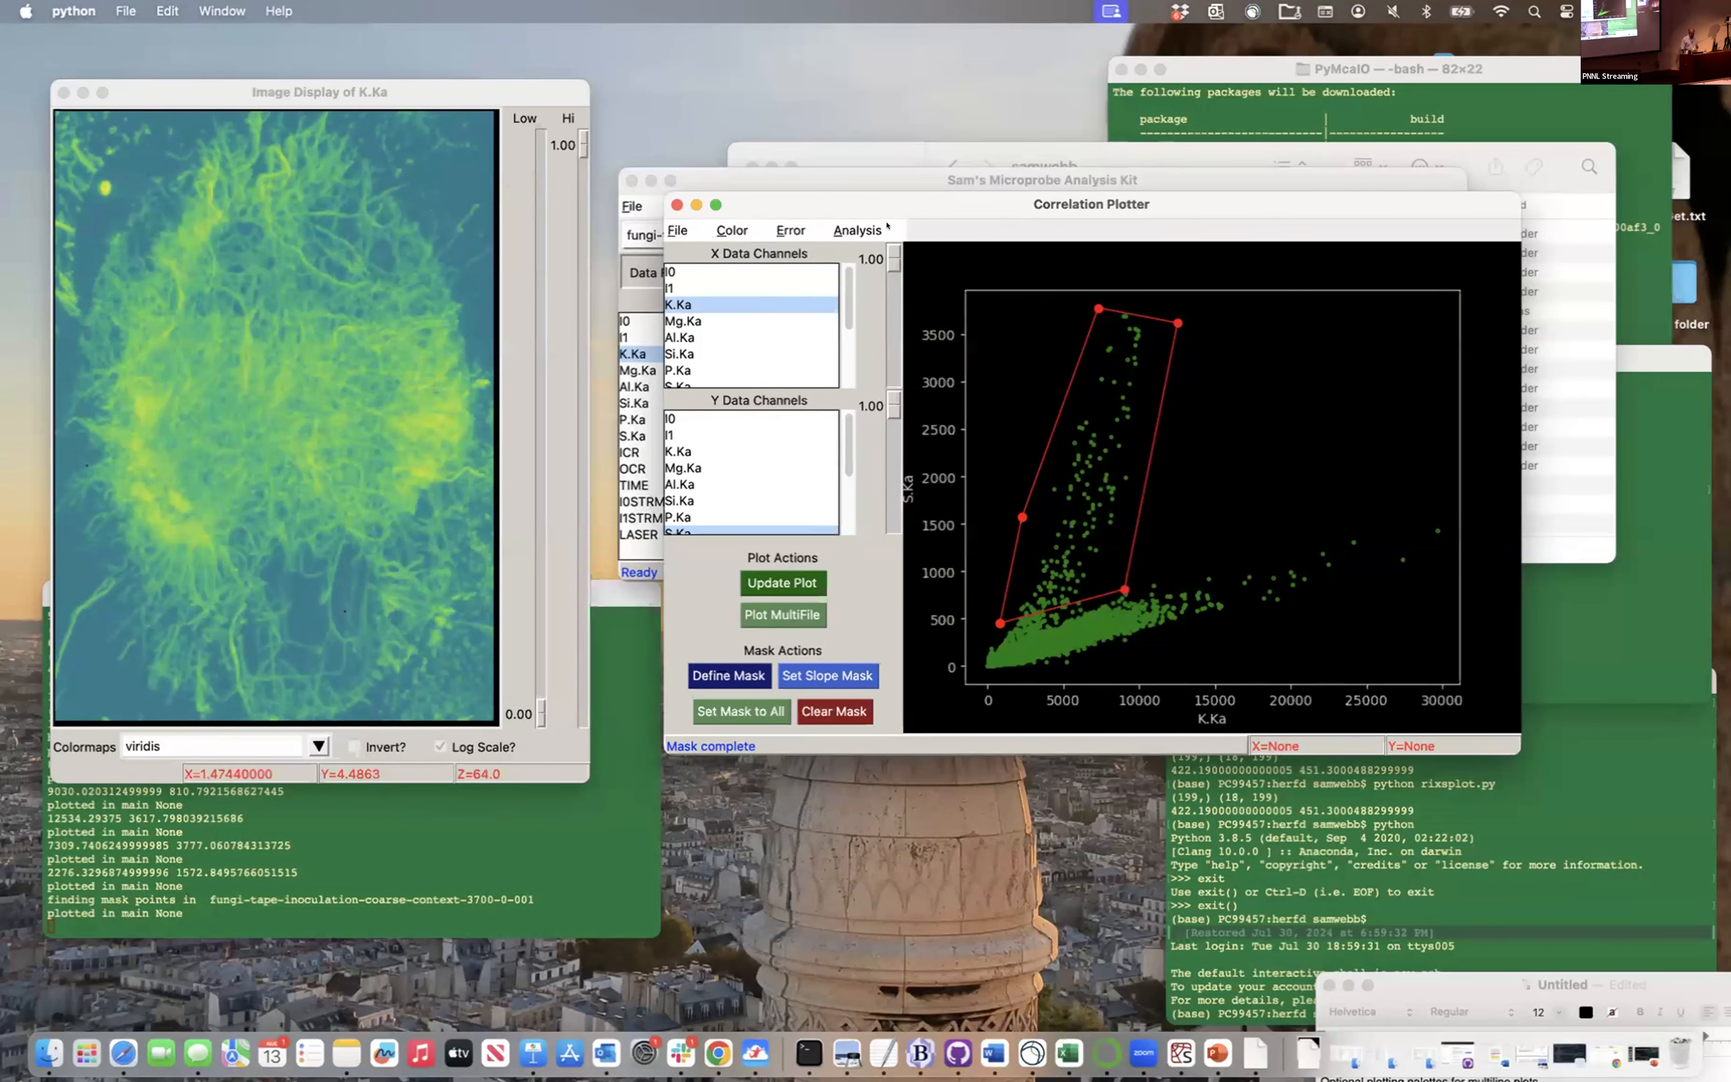
Apply the mask to the K.Ka map to isolate its points, and ignore the mask again to restore the full image
click(915, 190)
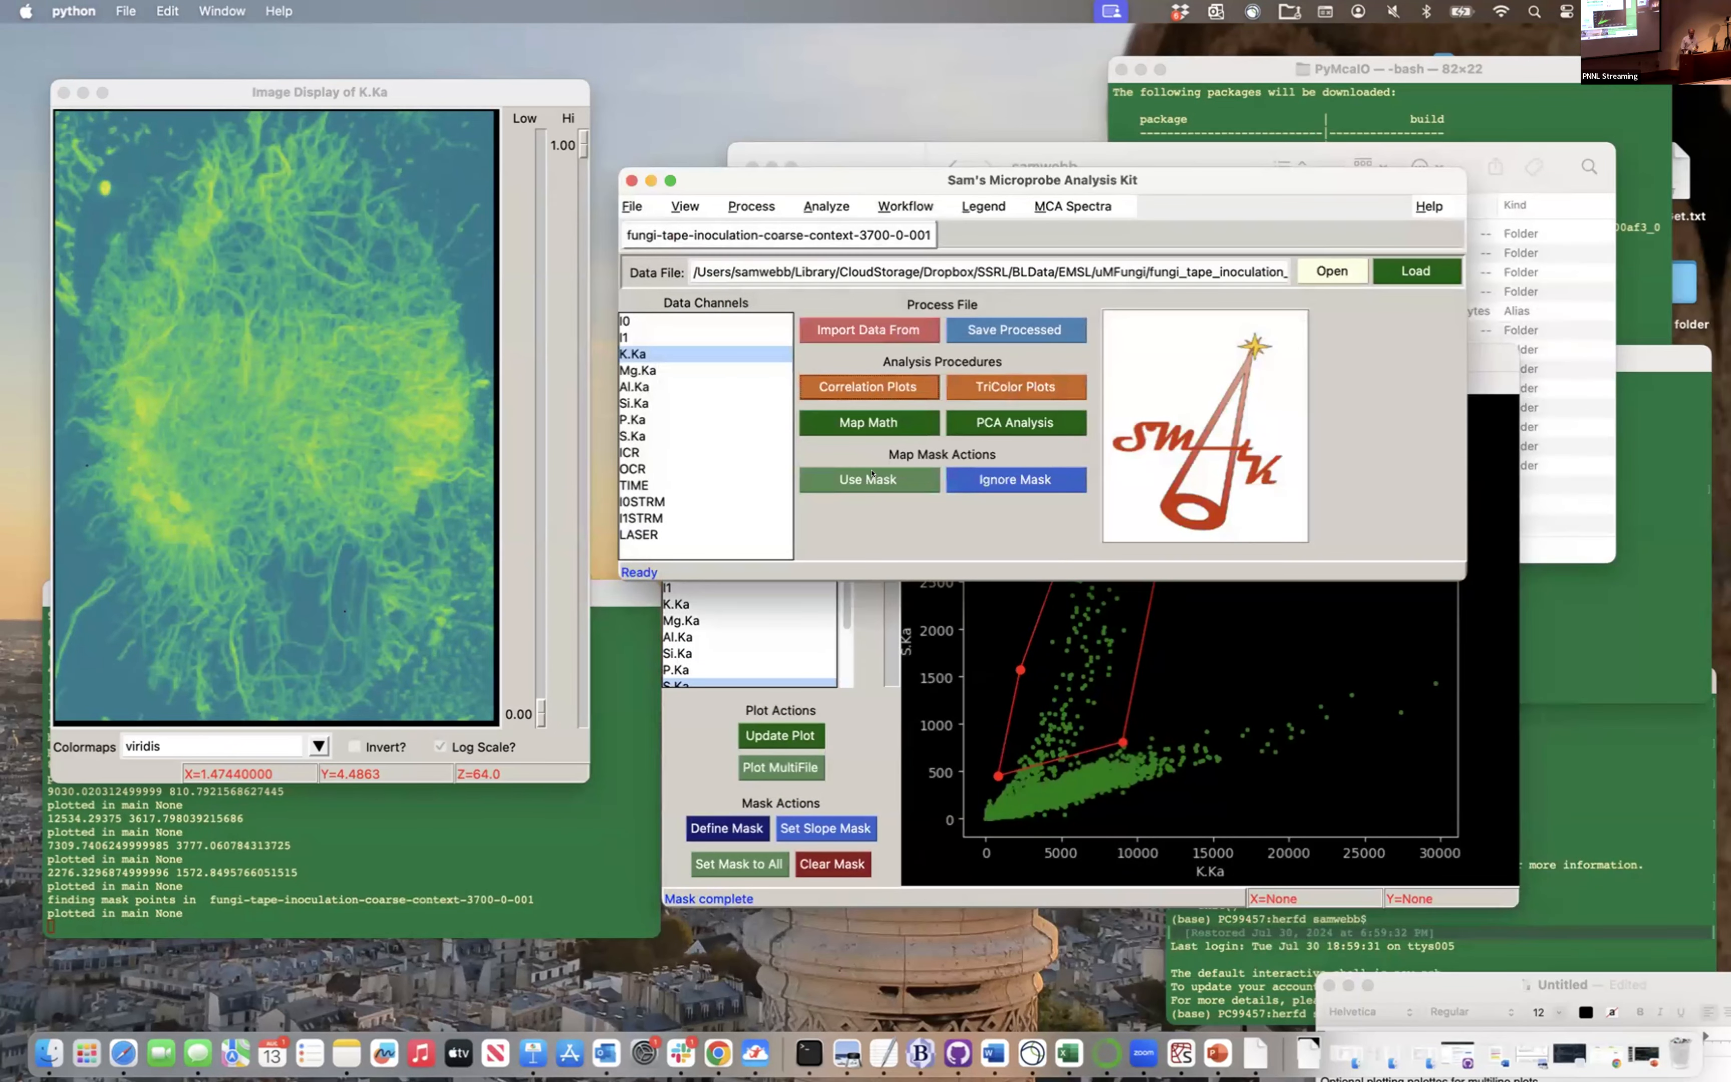
click(872, 474)
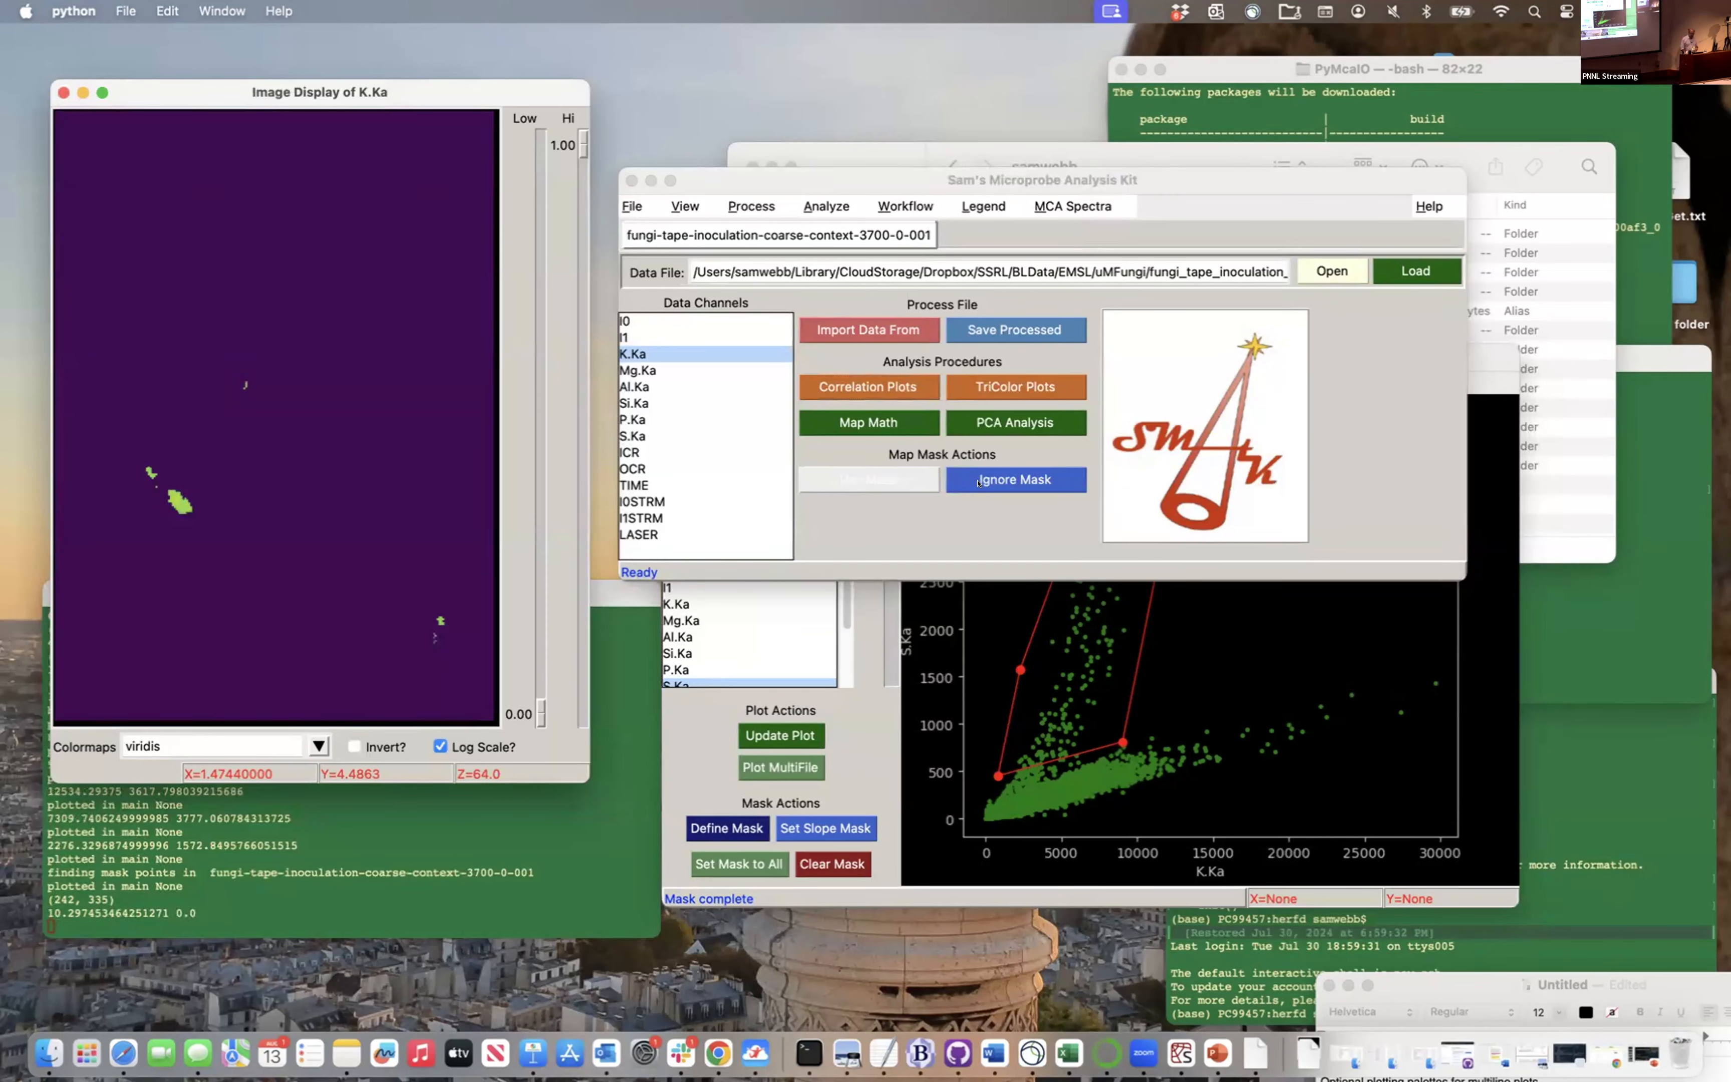
click(979, 484)
click(826, 792)
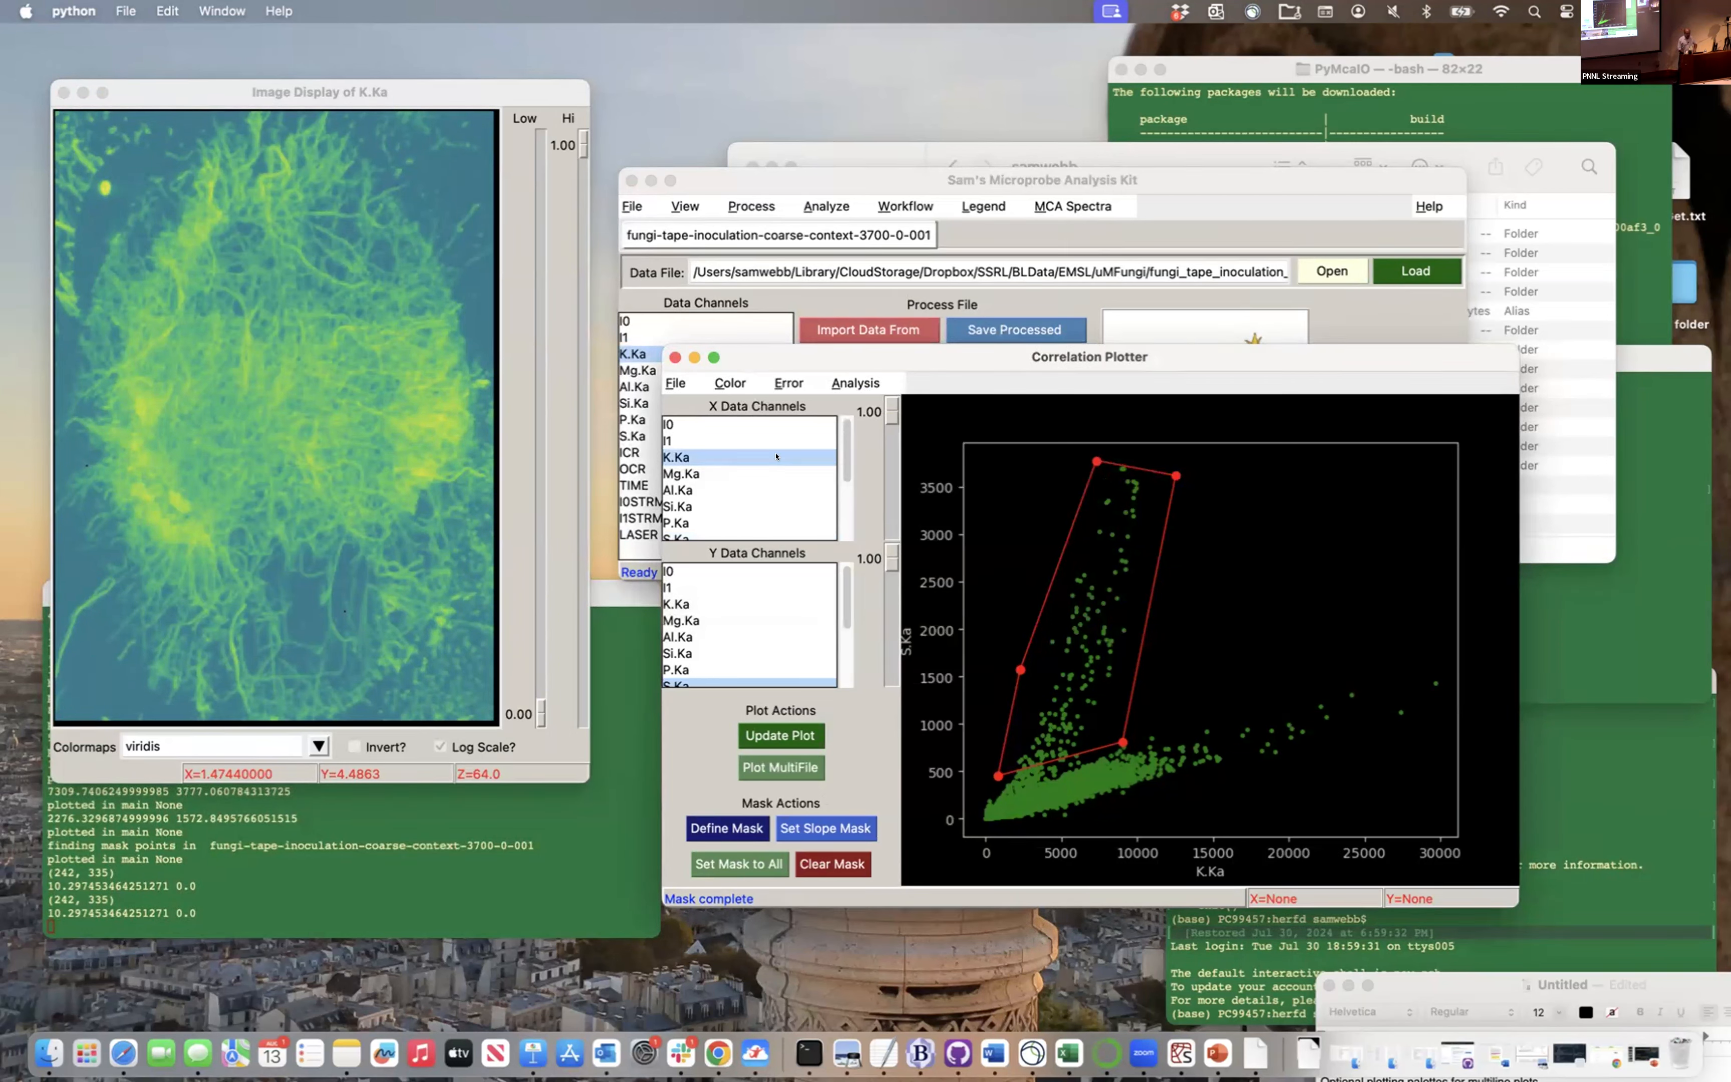
Display the K.Ka–S.Ka correlation plot as a Density plot
click(730, 382)
mouse_move(760, 427)
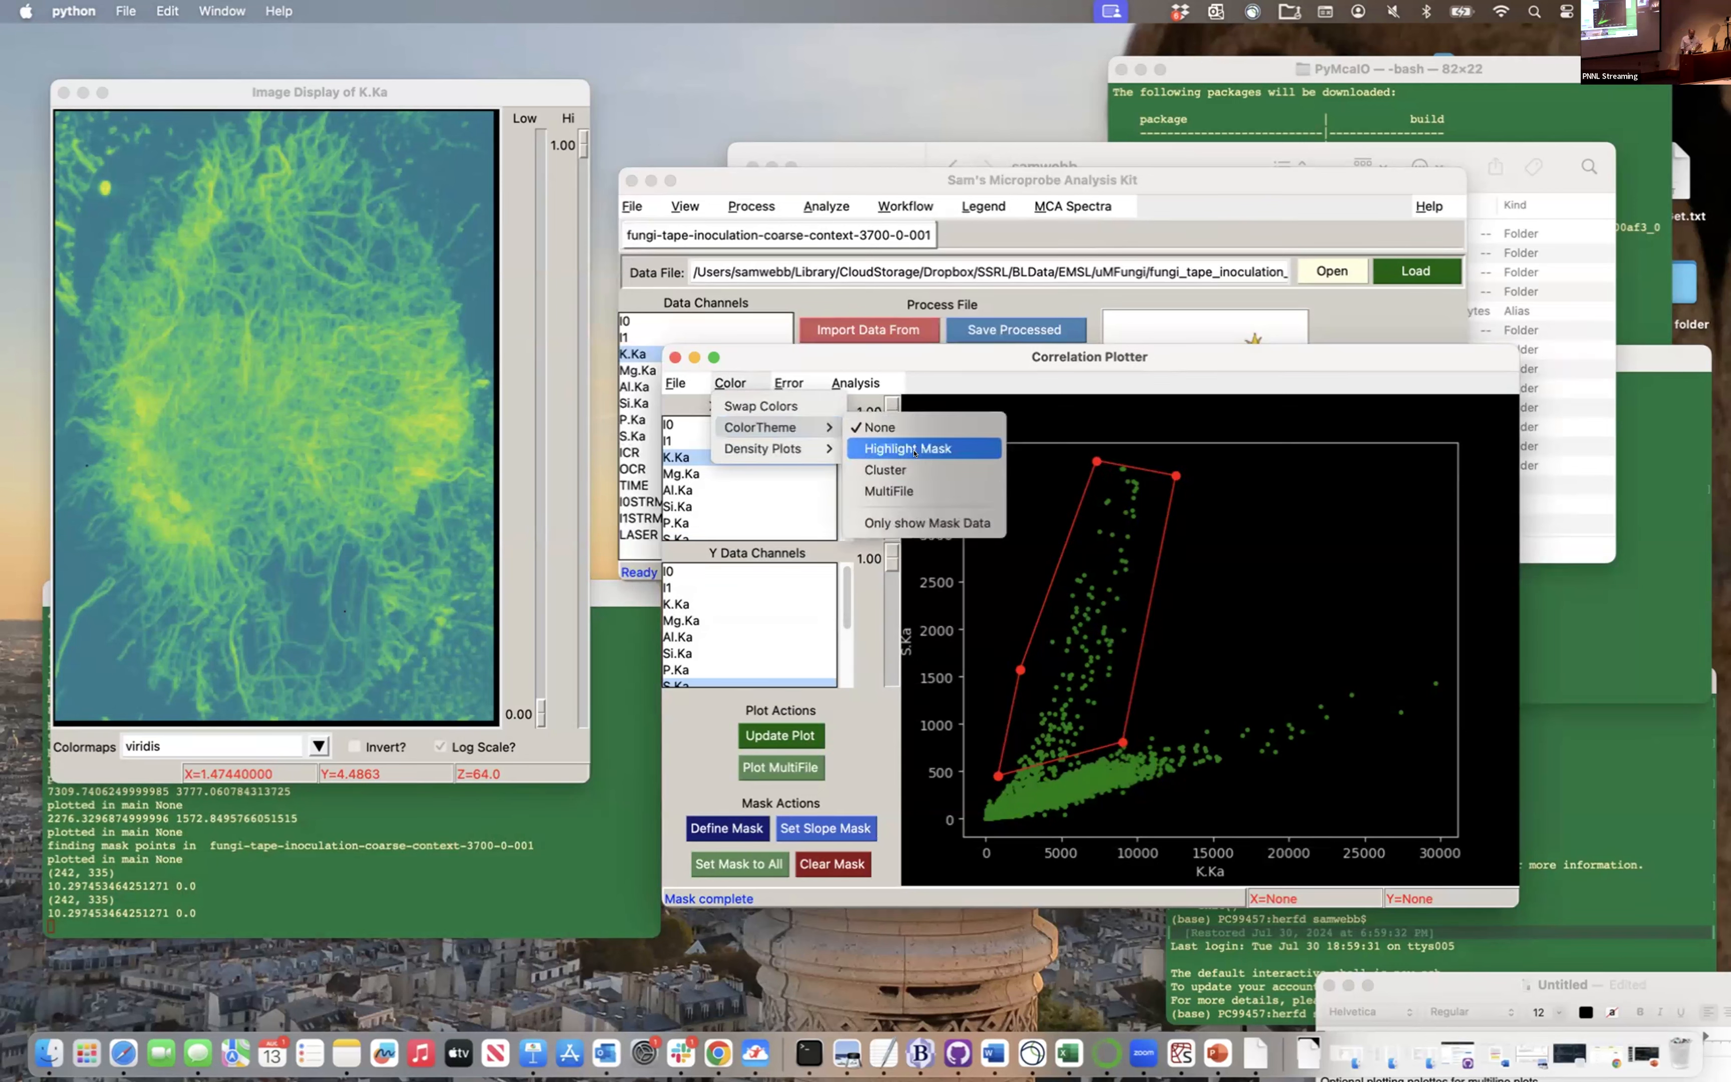
click(871, 469)
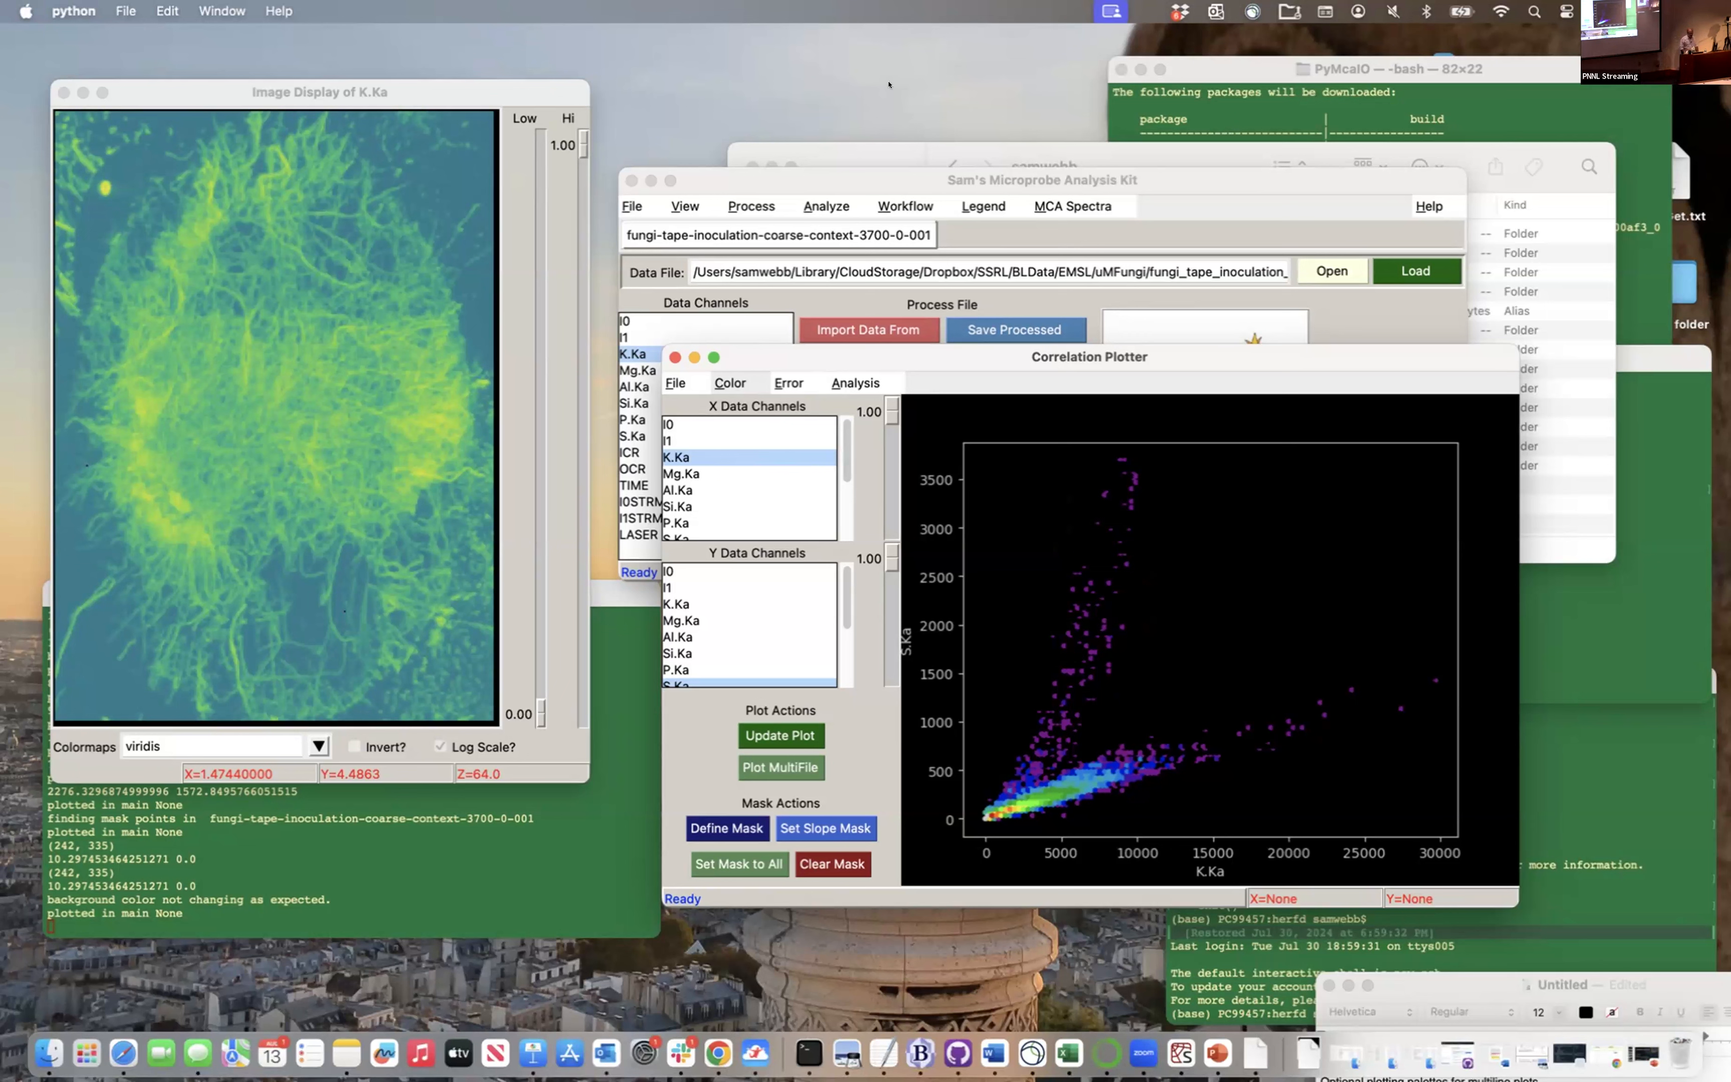
Set the correlation plot's color theme to Highlight Mask and turn the density plot off
click(730, 379)
mouse_move(760, 428)
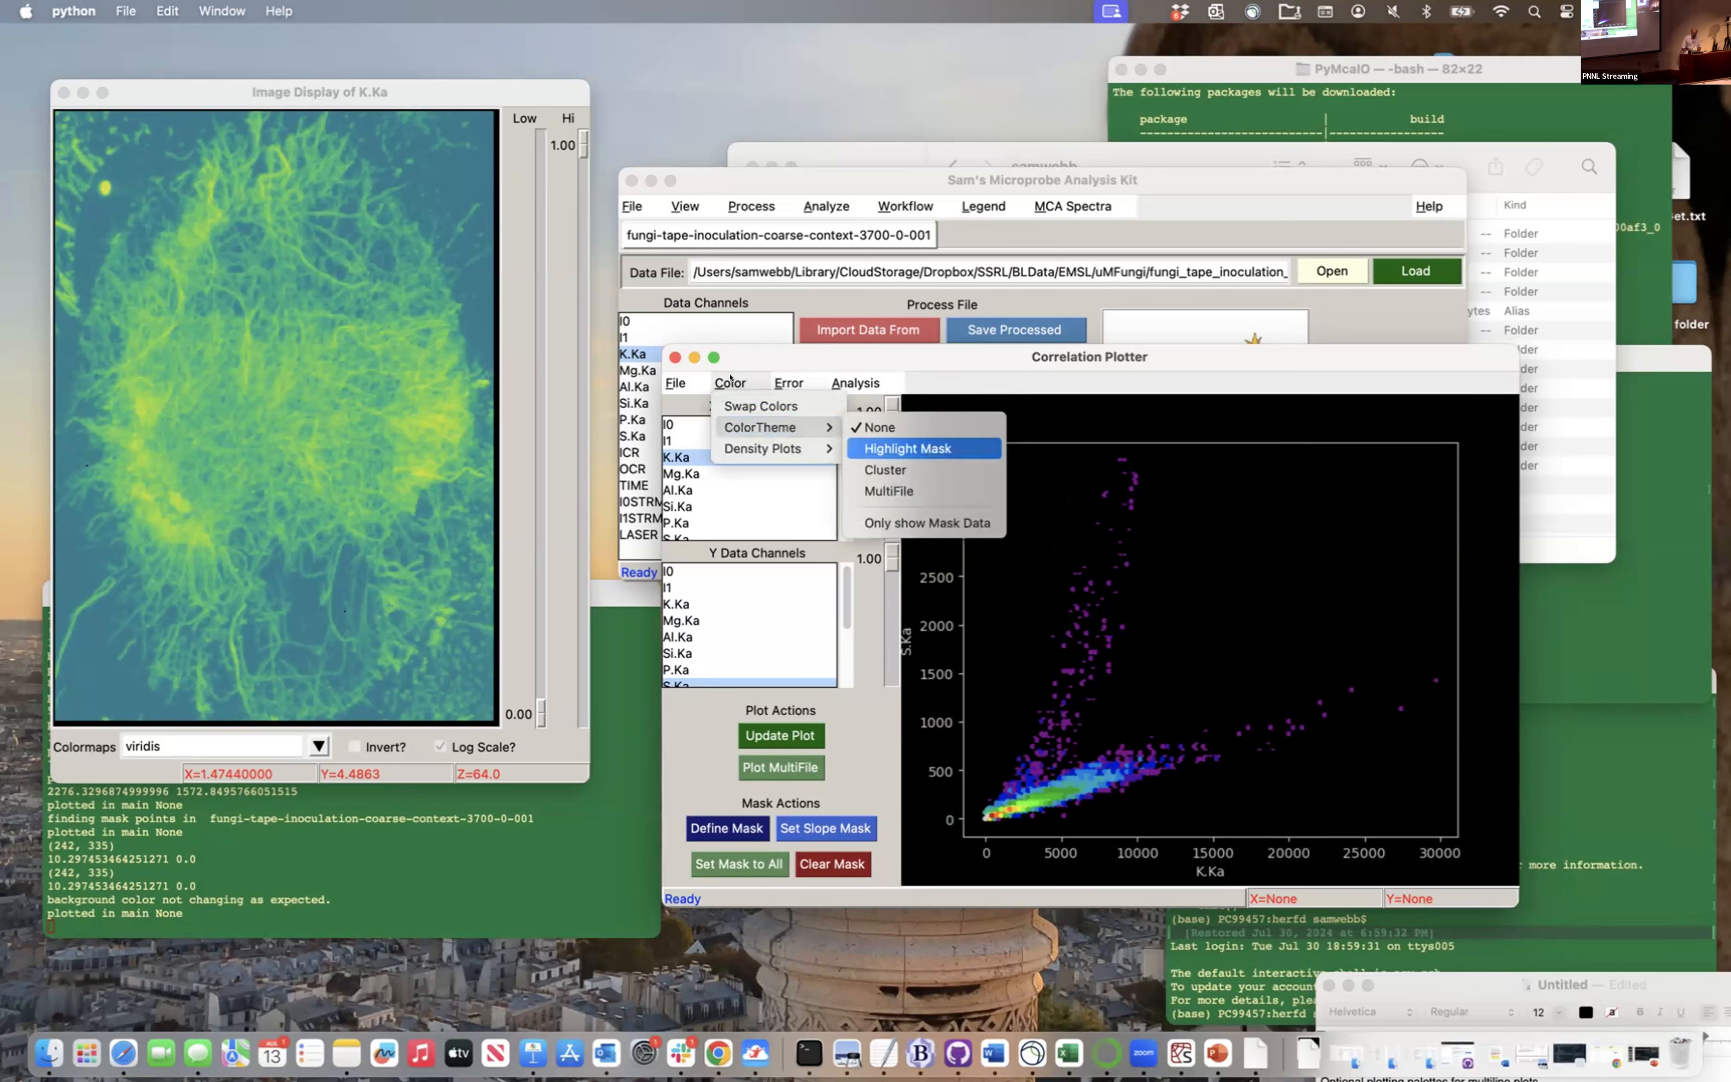
click(872, 441)
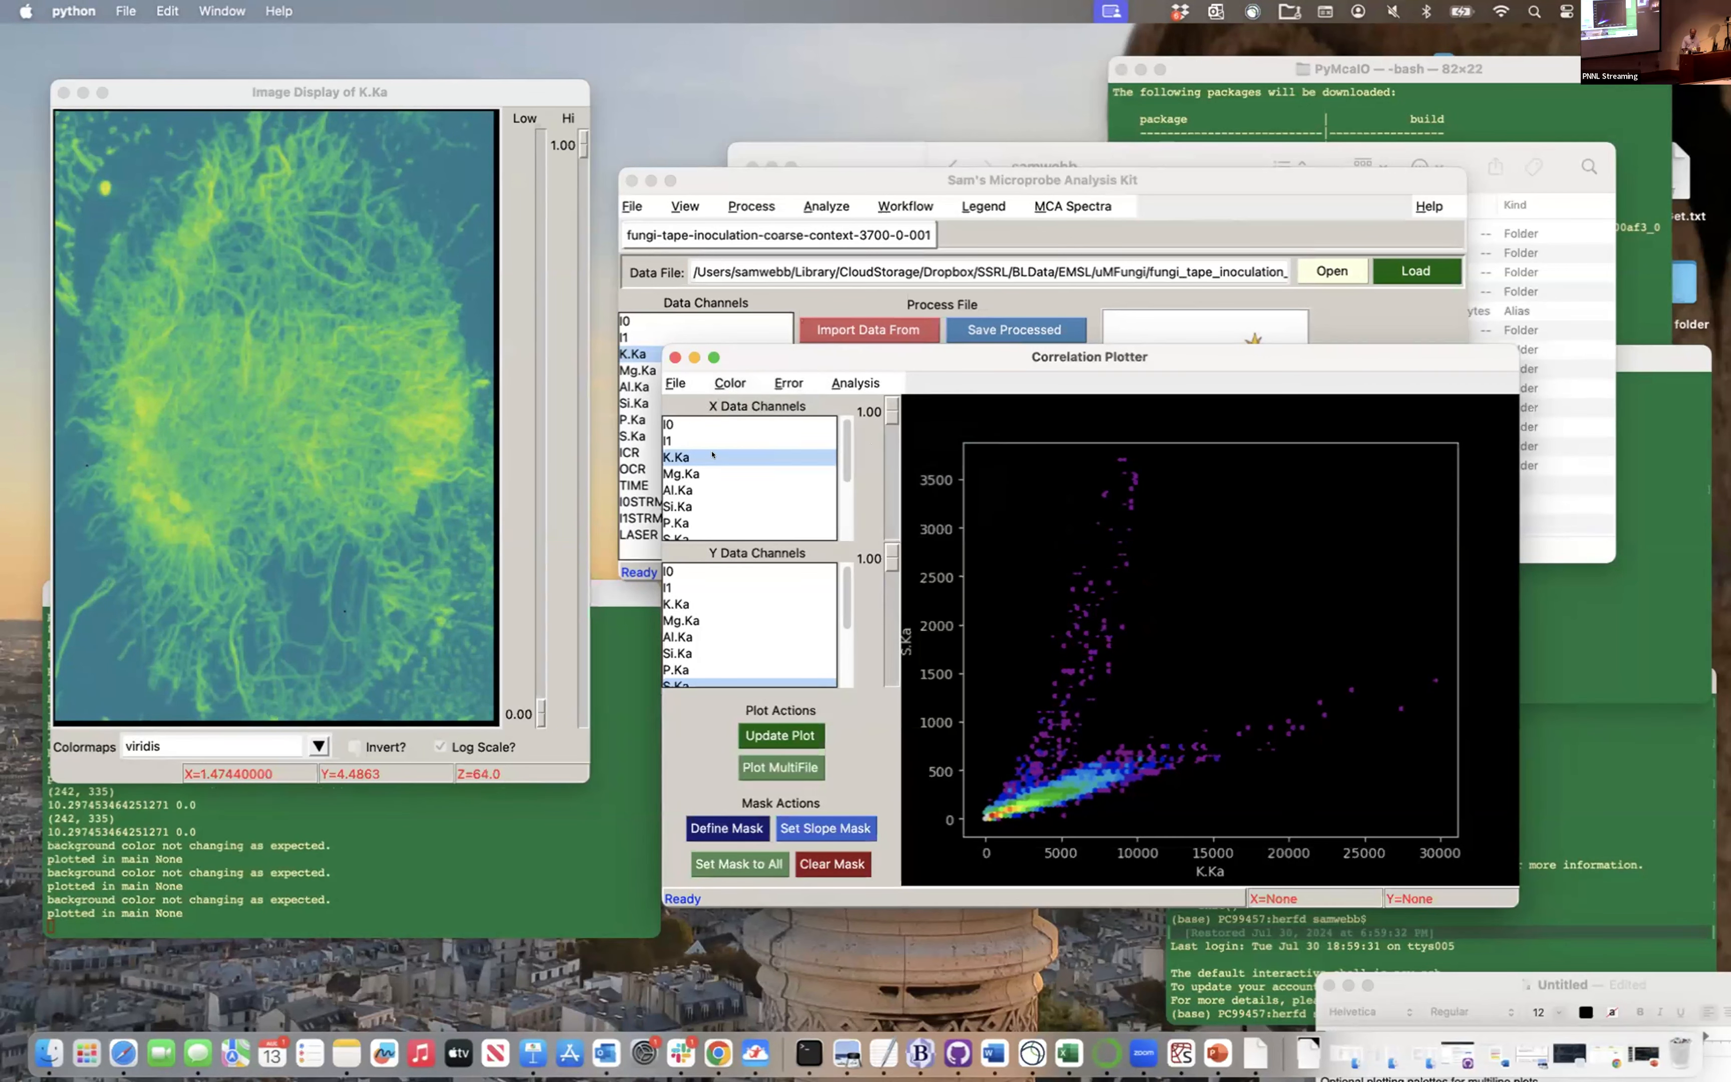
click(730, 382)
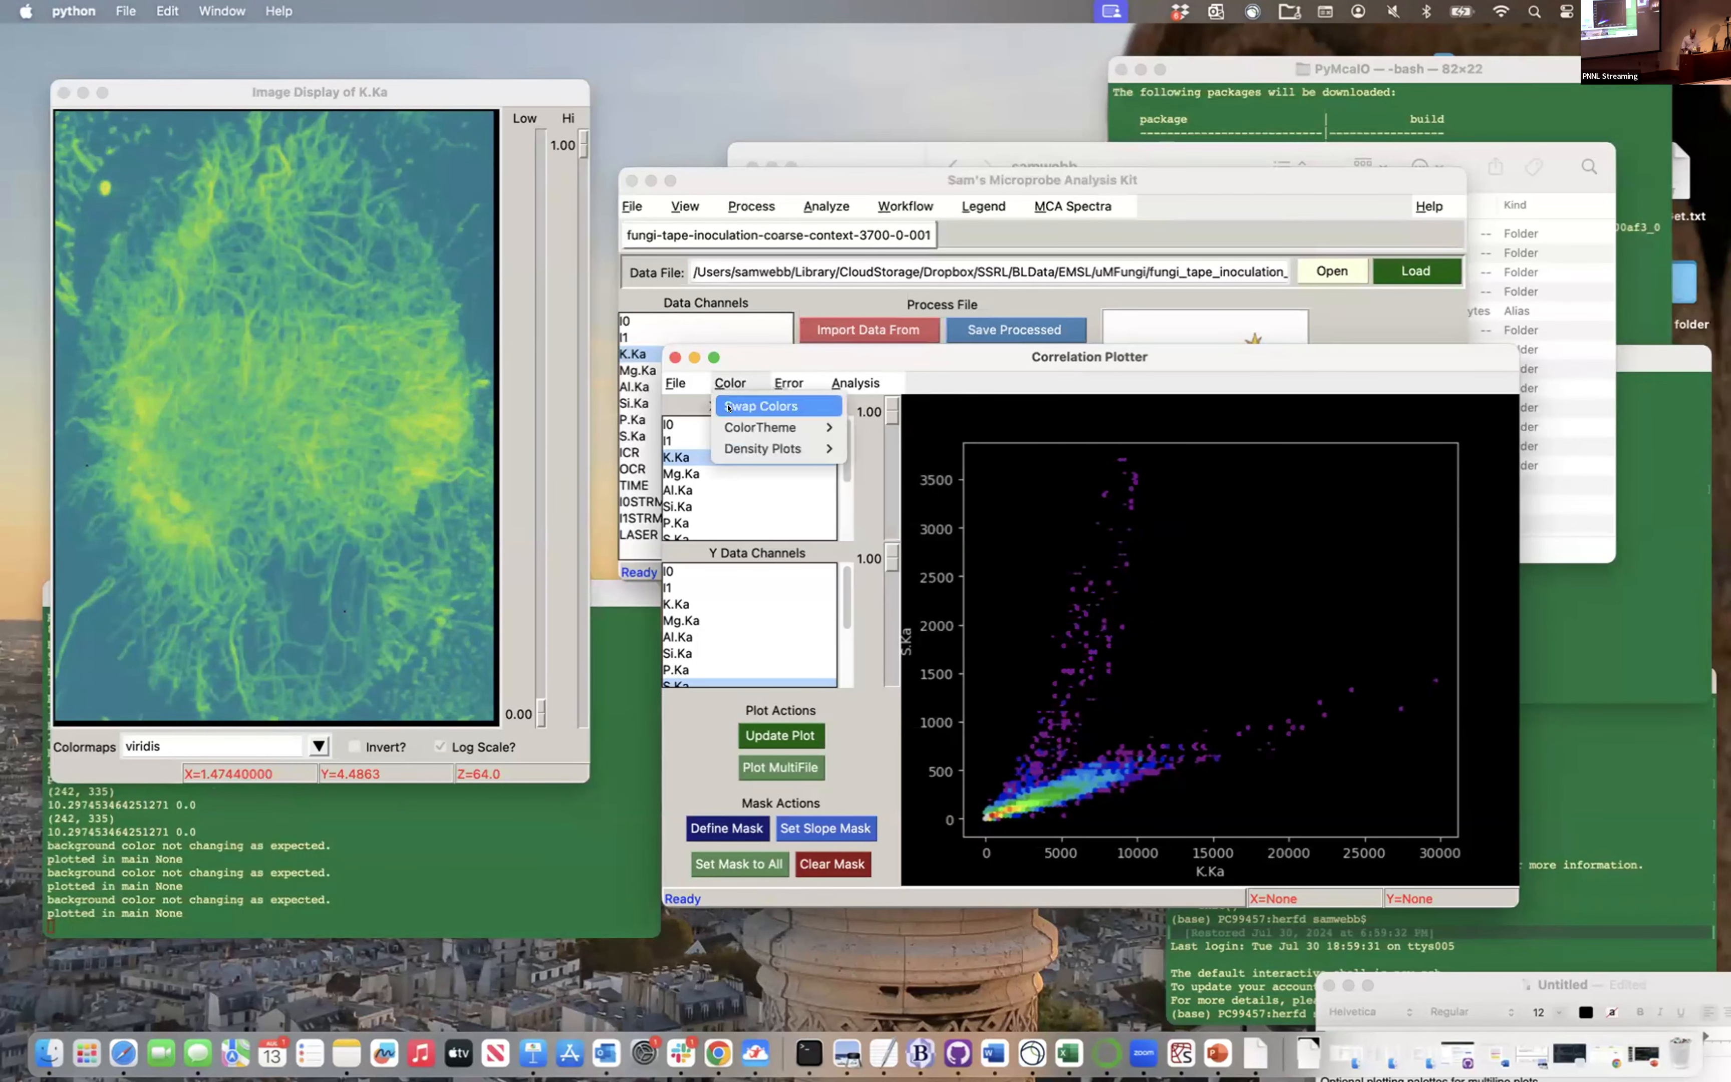
mouse_move(830, 428)
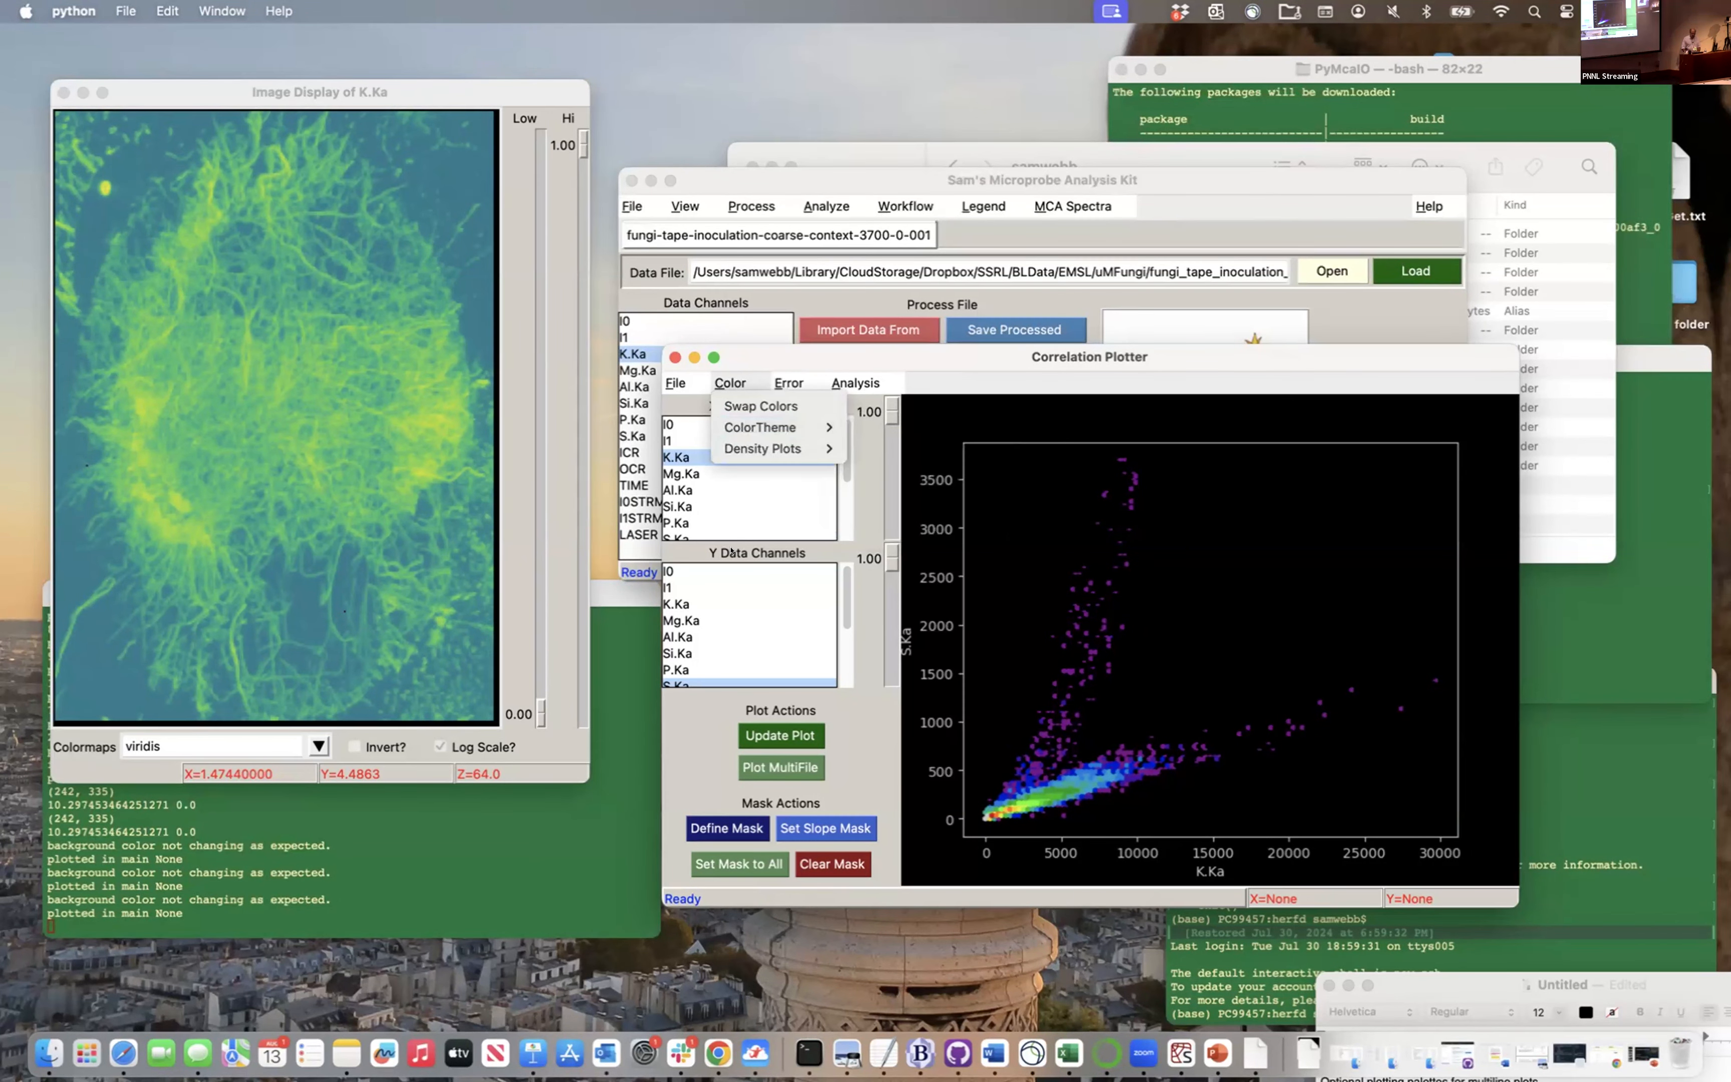
mouse_move(732, 448)
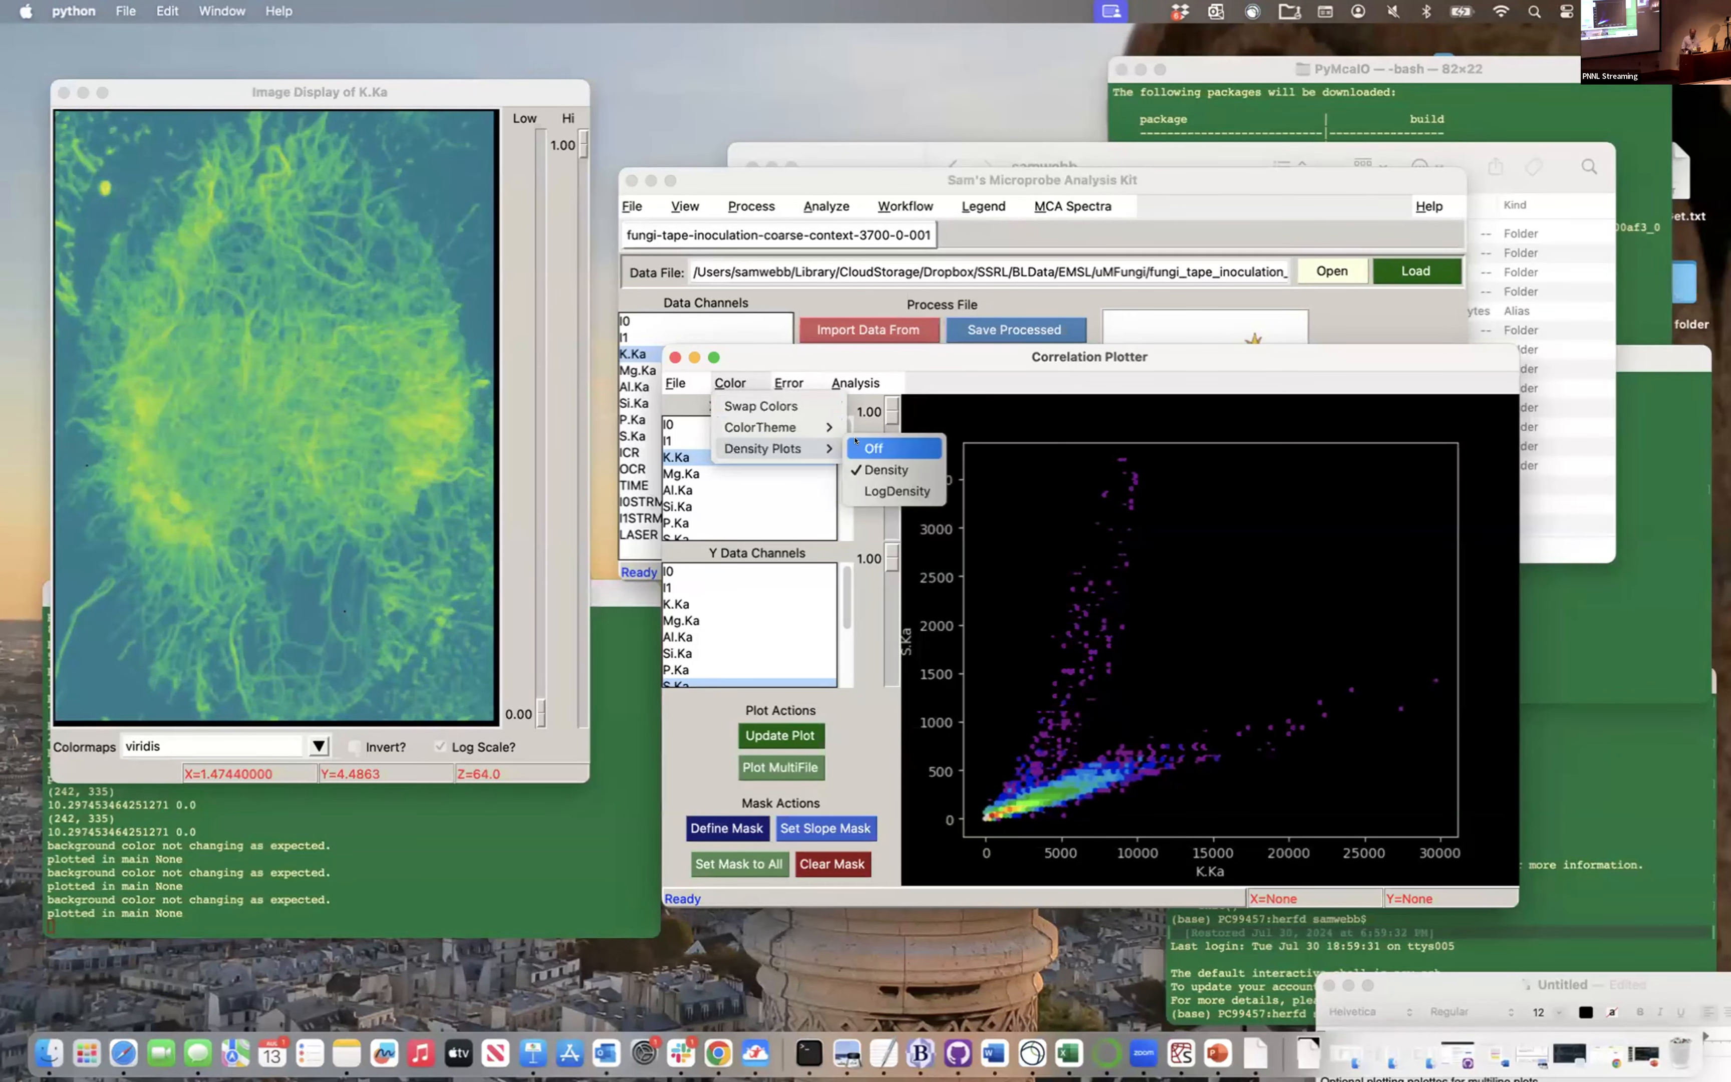
click(880, 446)
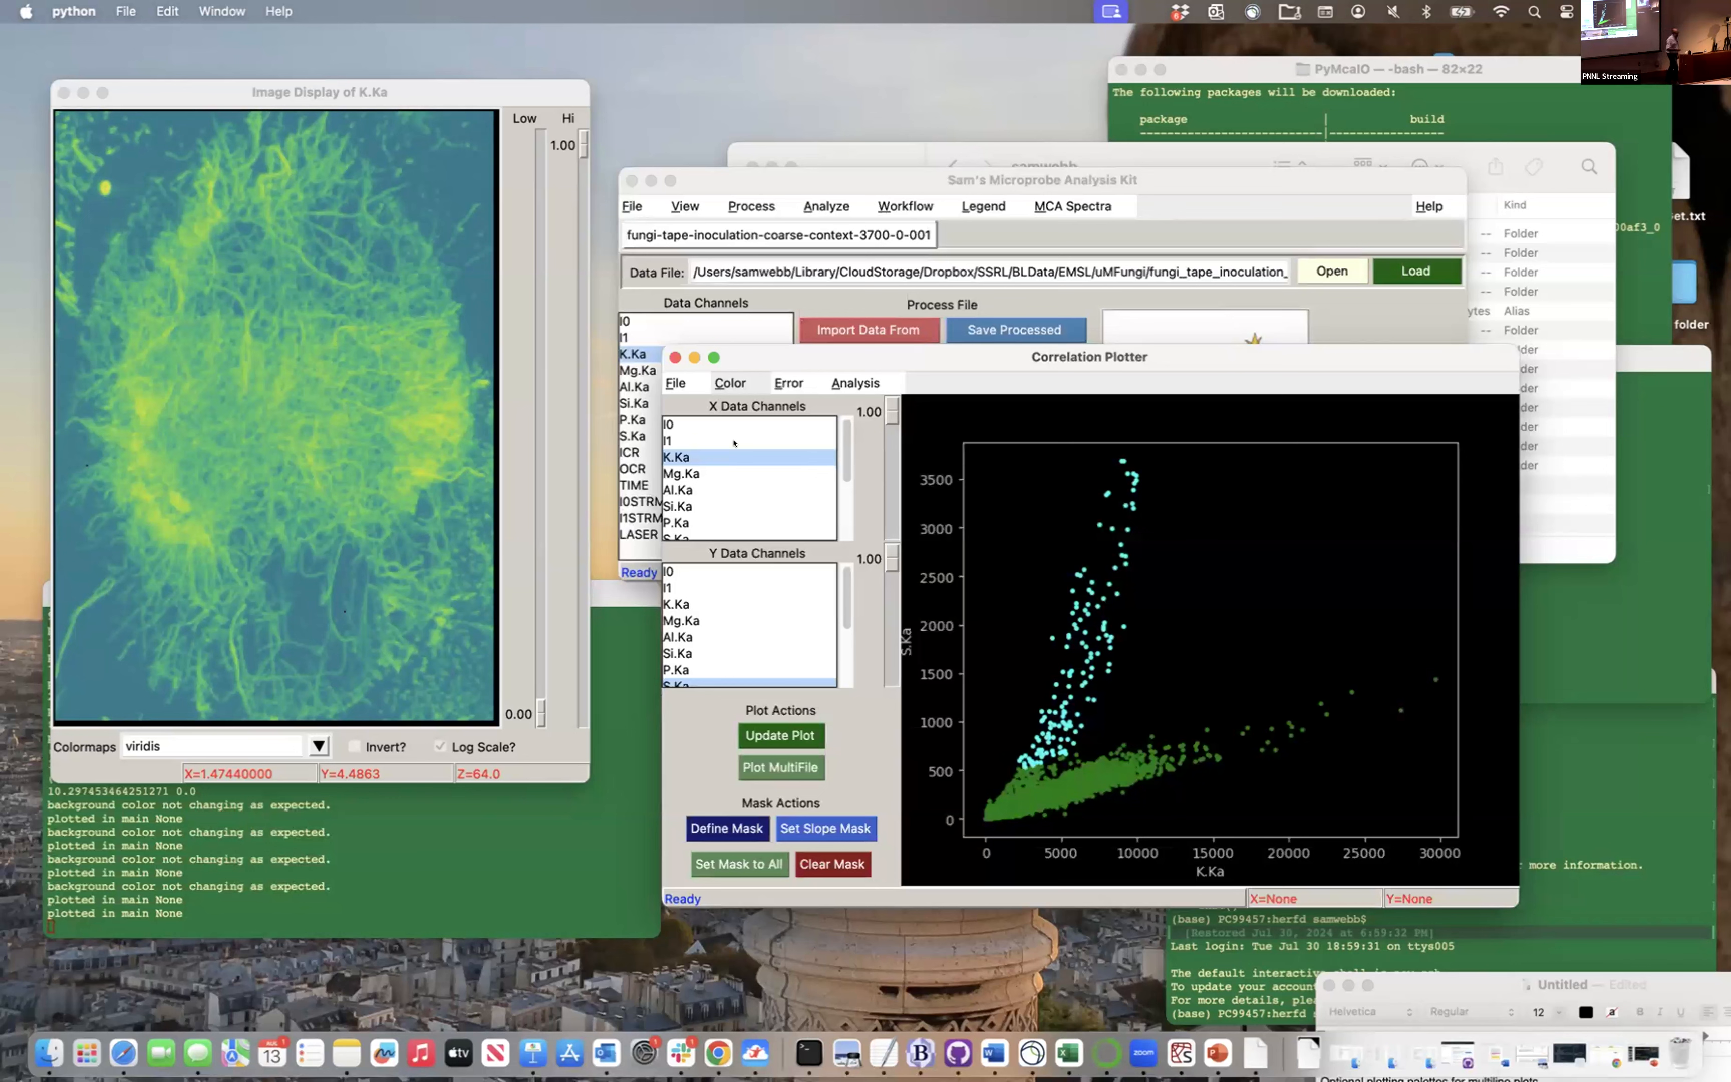
Draw a new polygon mask directly on the K.Ka map around the dense filaments in the map's upper-left area
click(129, 334)
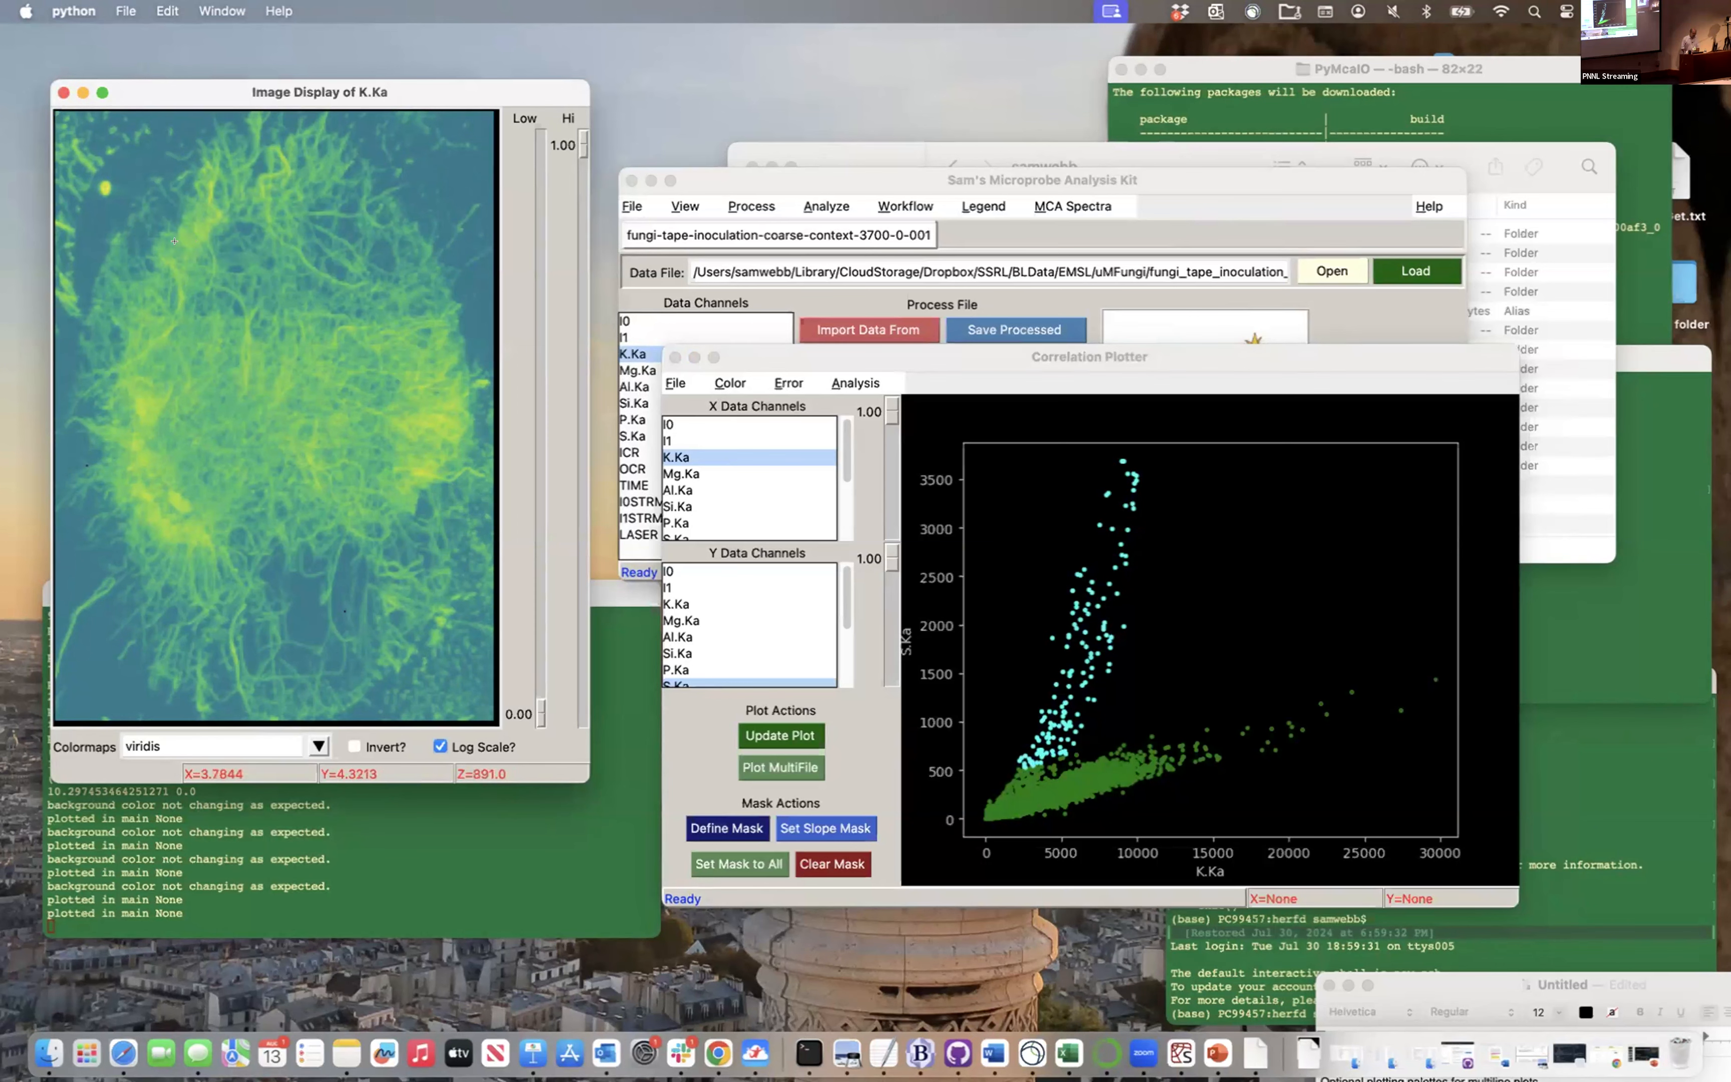
mouse_move(144, 270)
mouse_down()
mouse_move(194, 268)
mouse_move(247, 198)
mouse_move(208, 145)
mouse_move(172, 195)
mouse_up()
click(251, 287)
click(250, 457)
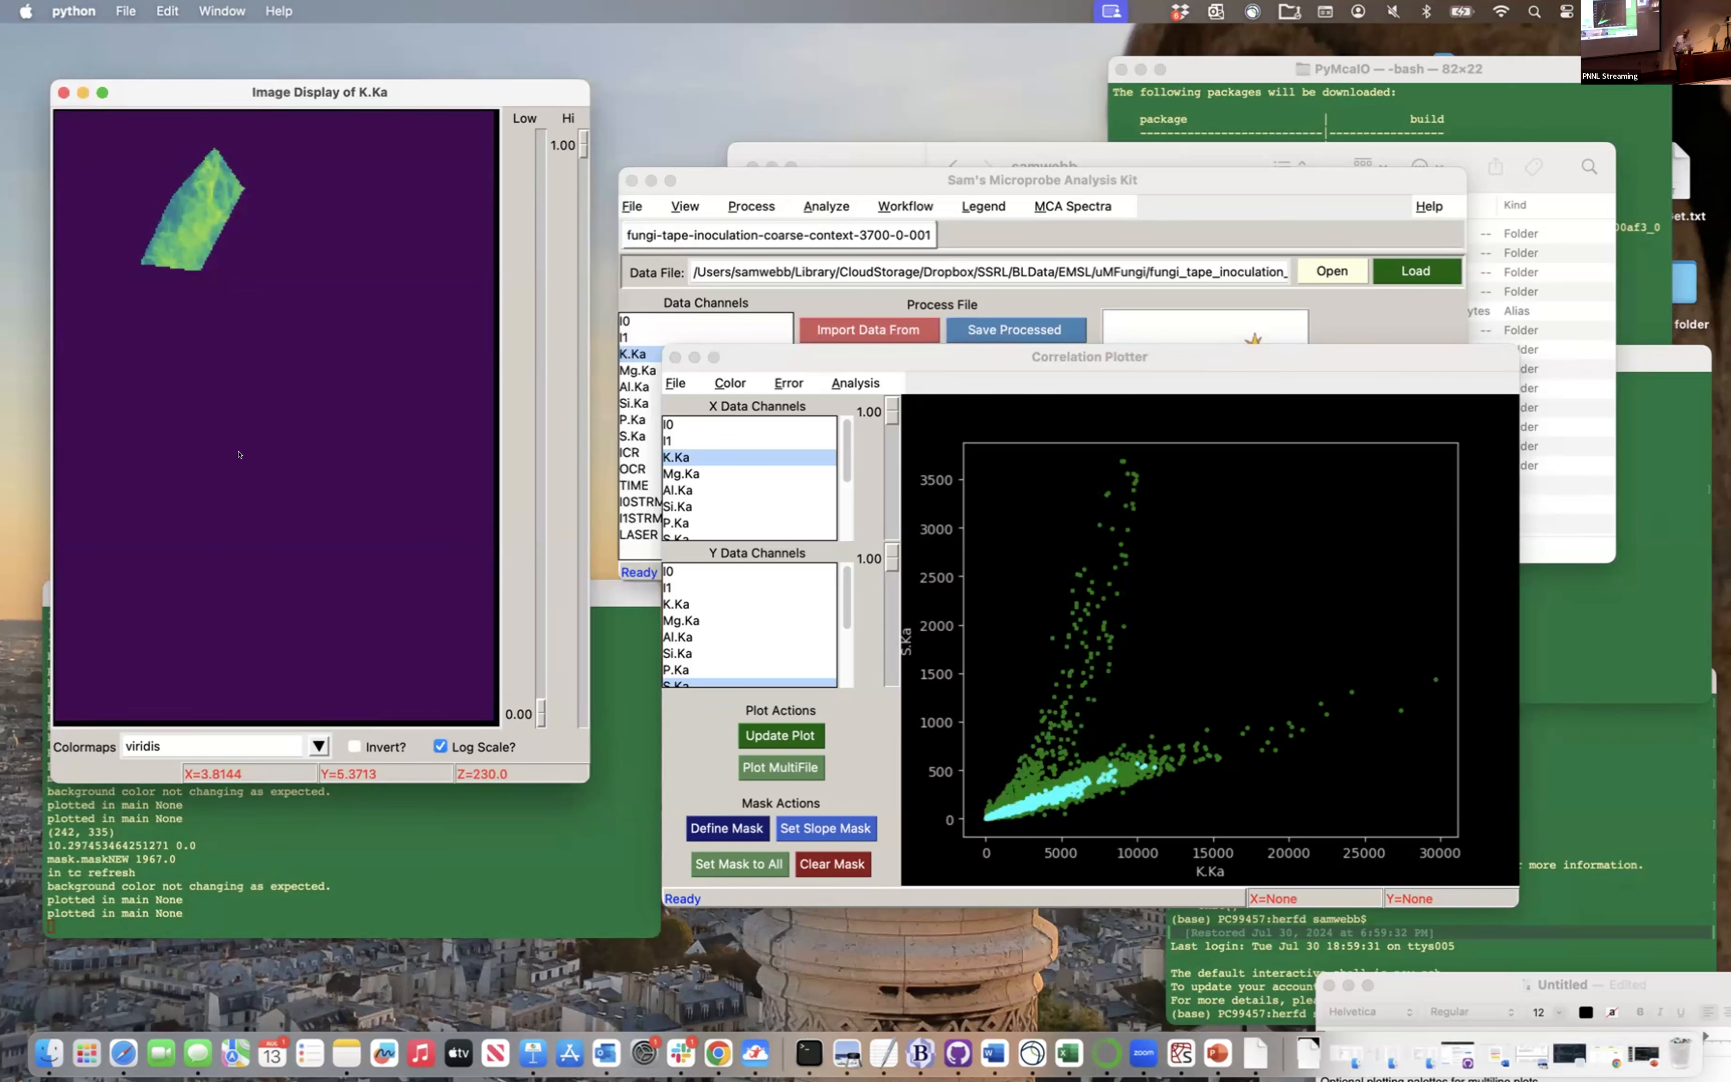
Review the Microtoolkit help tips and the About SMAK information, closing each window after reading it
click(1287, 207)
drag(1336, 179, 1288, 177)
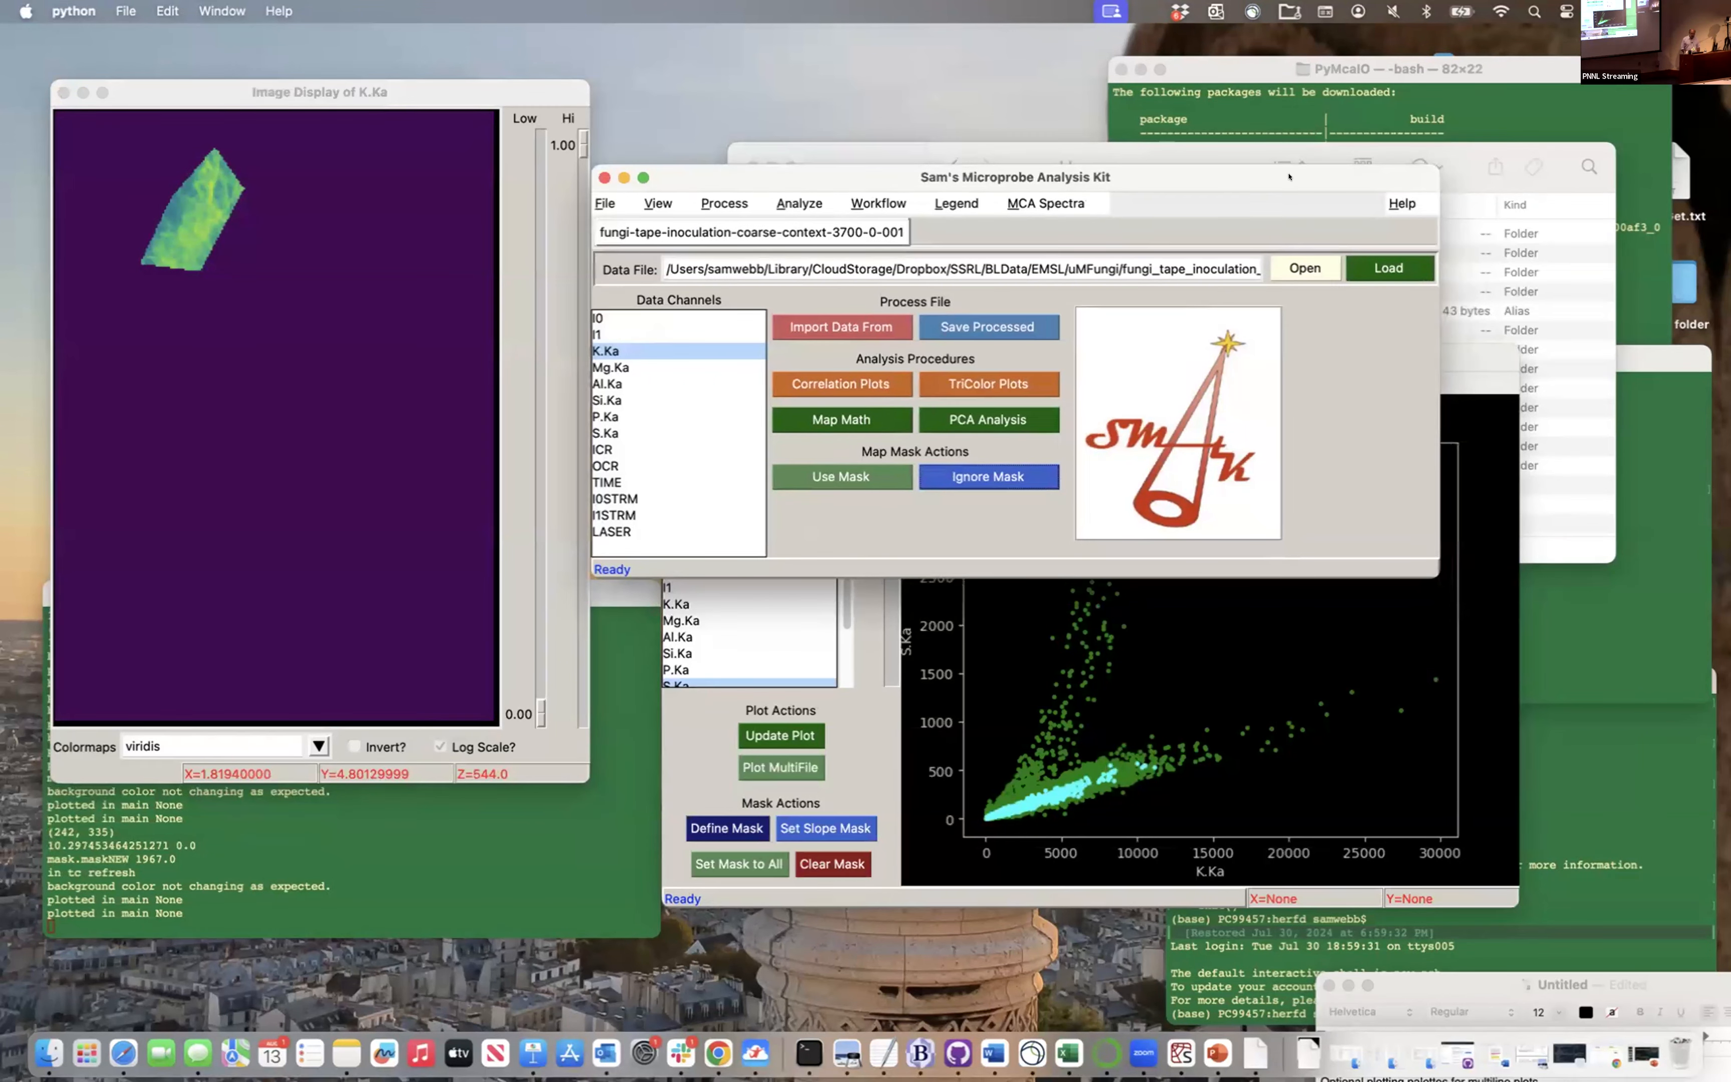
click(1402, 203)
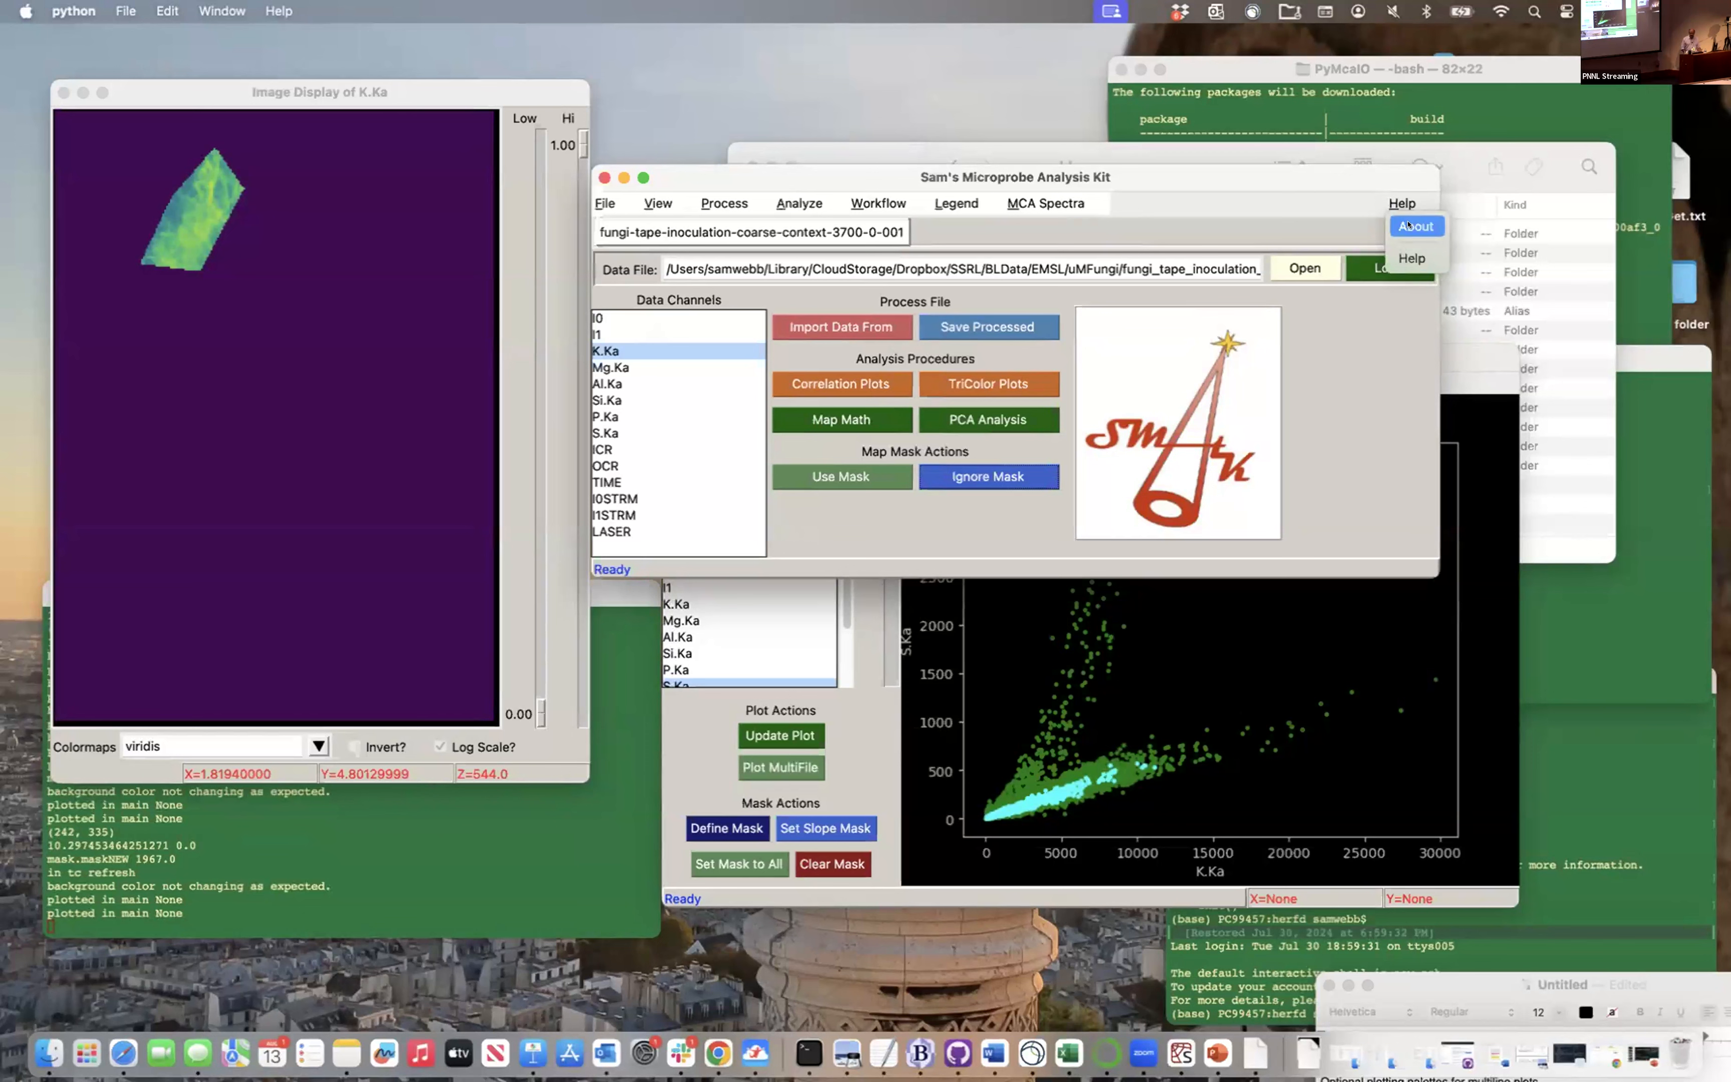
click(1409, 255)
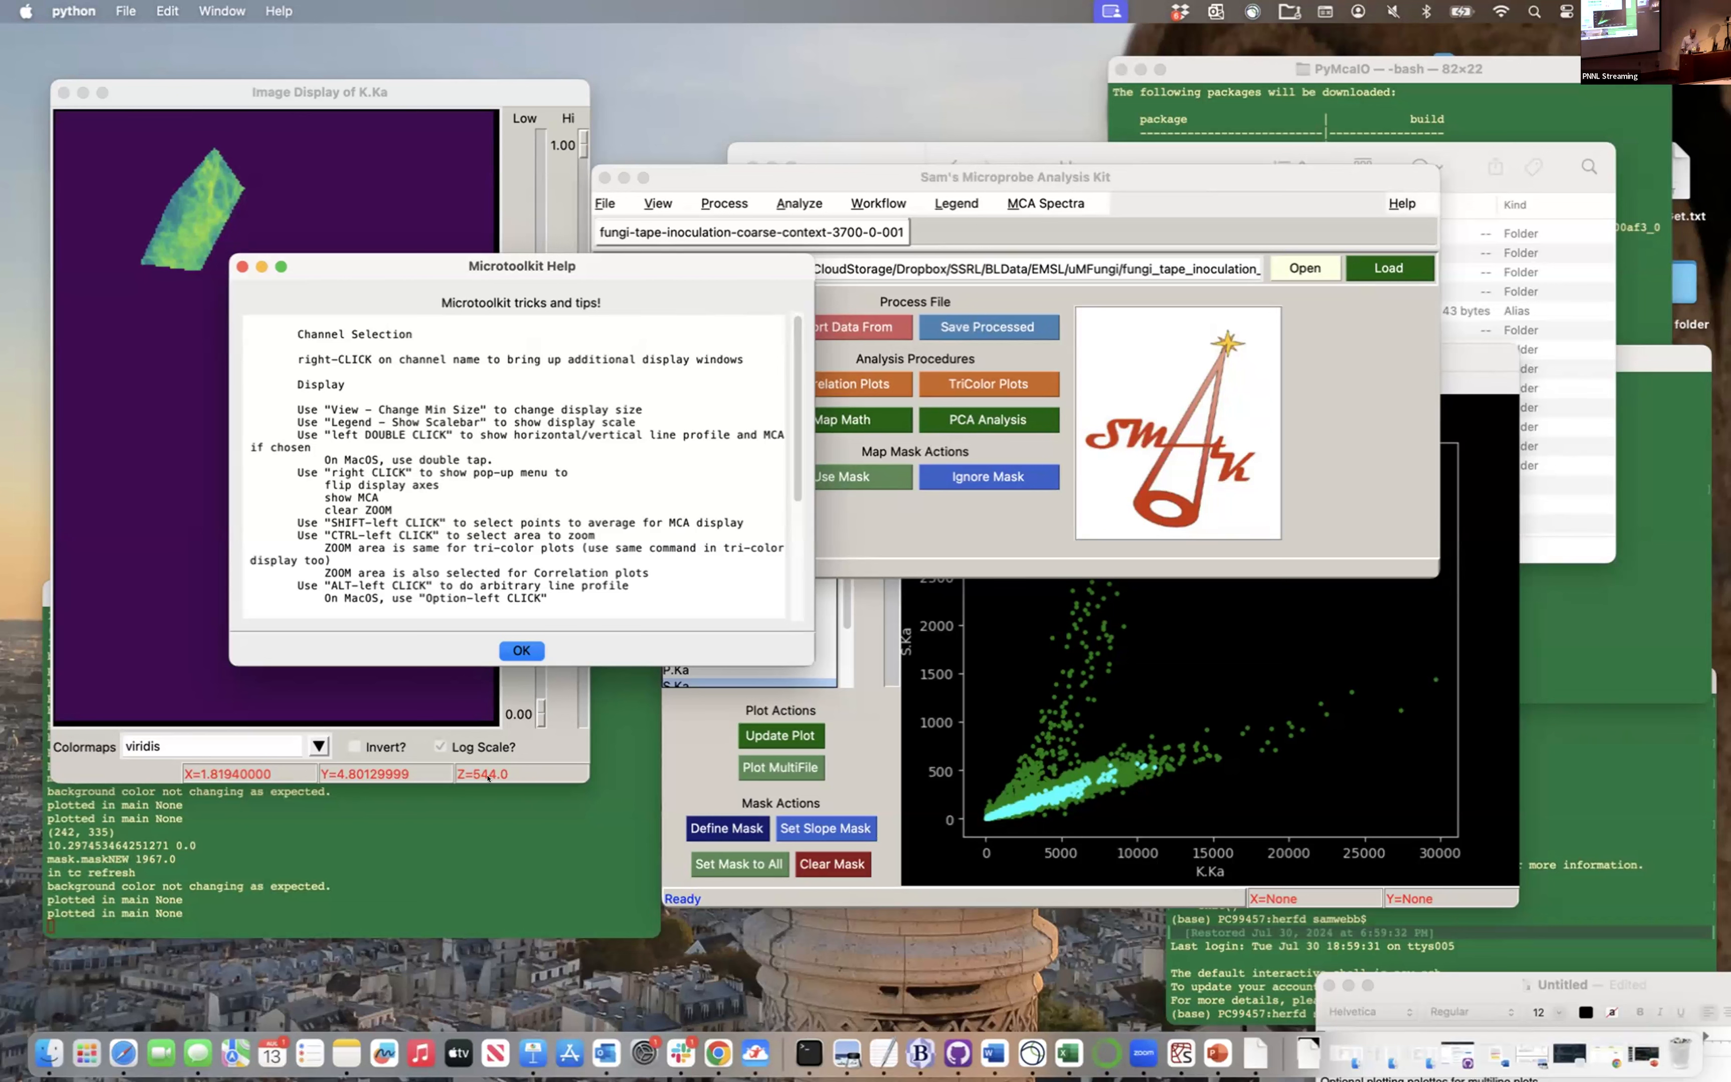
click(521, 651)
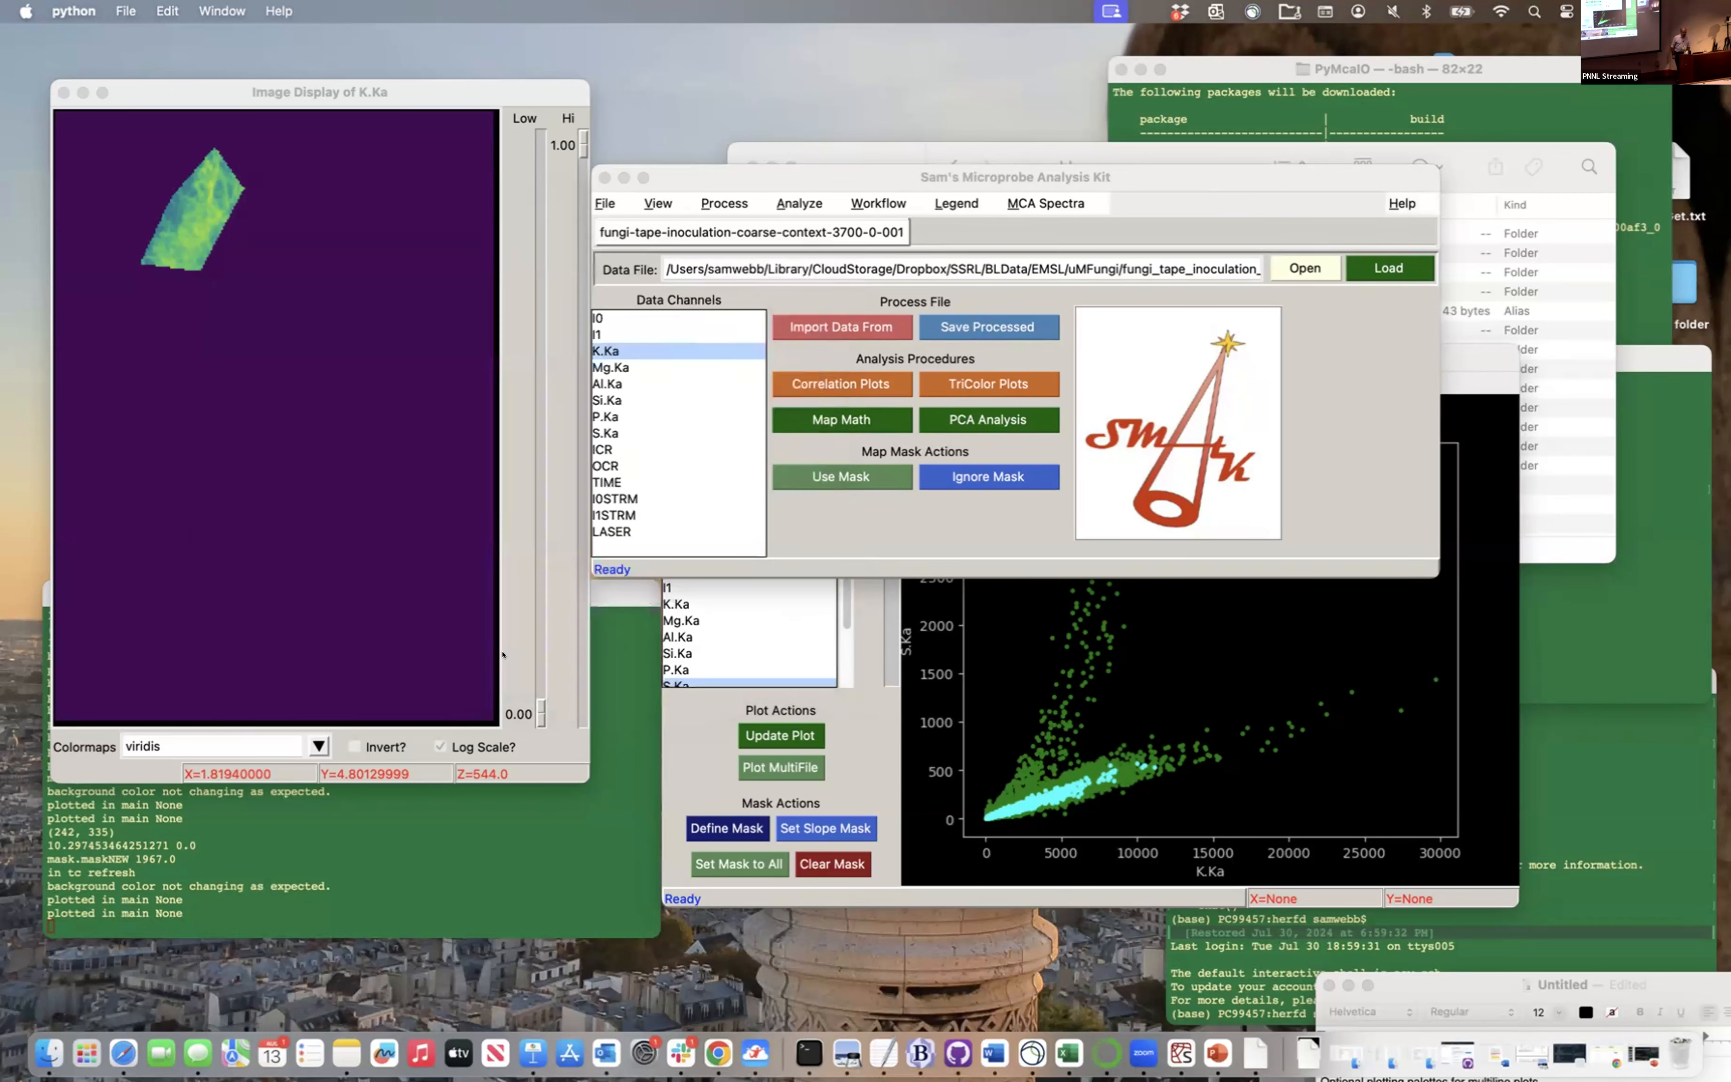
click(1400, 202)
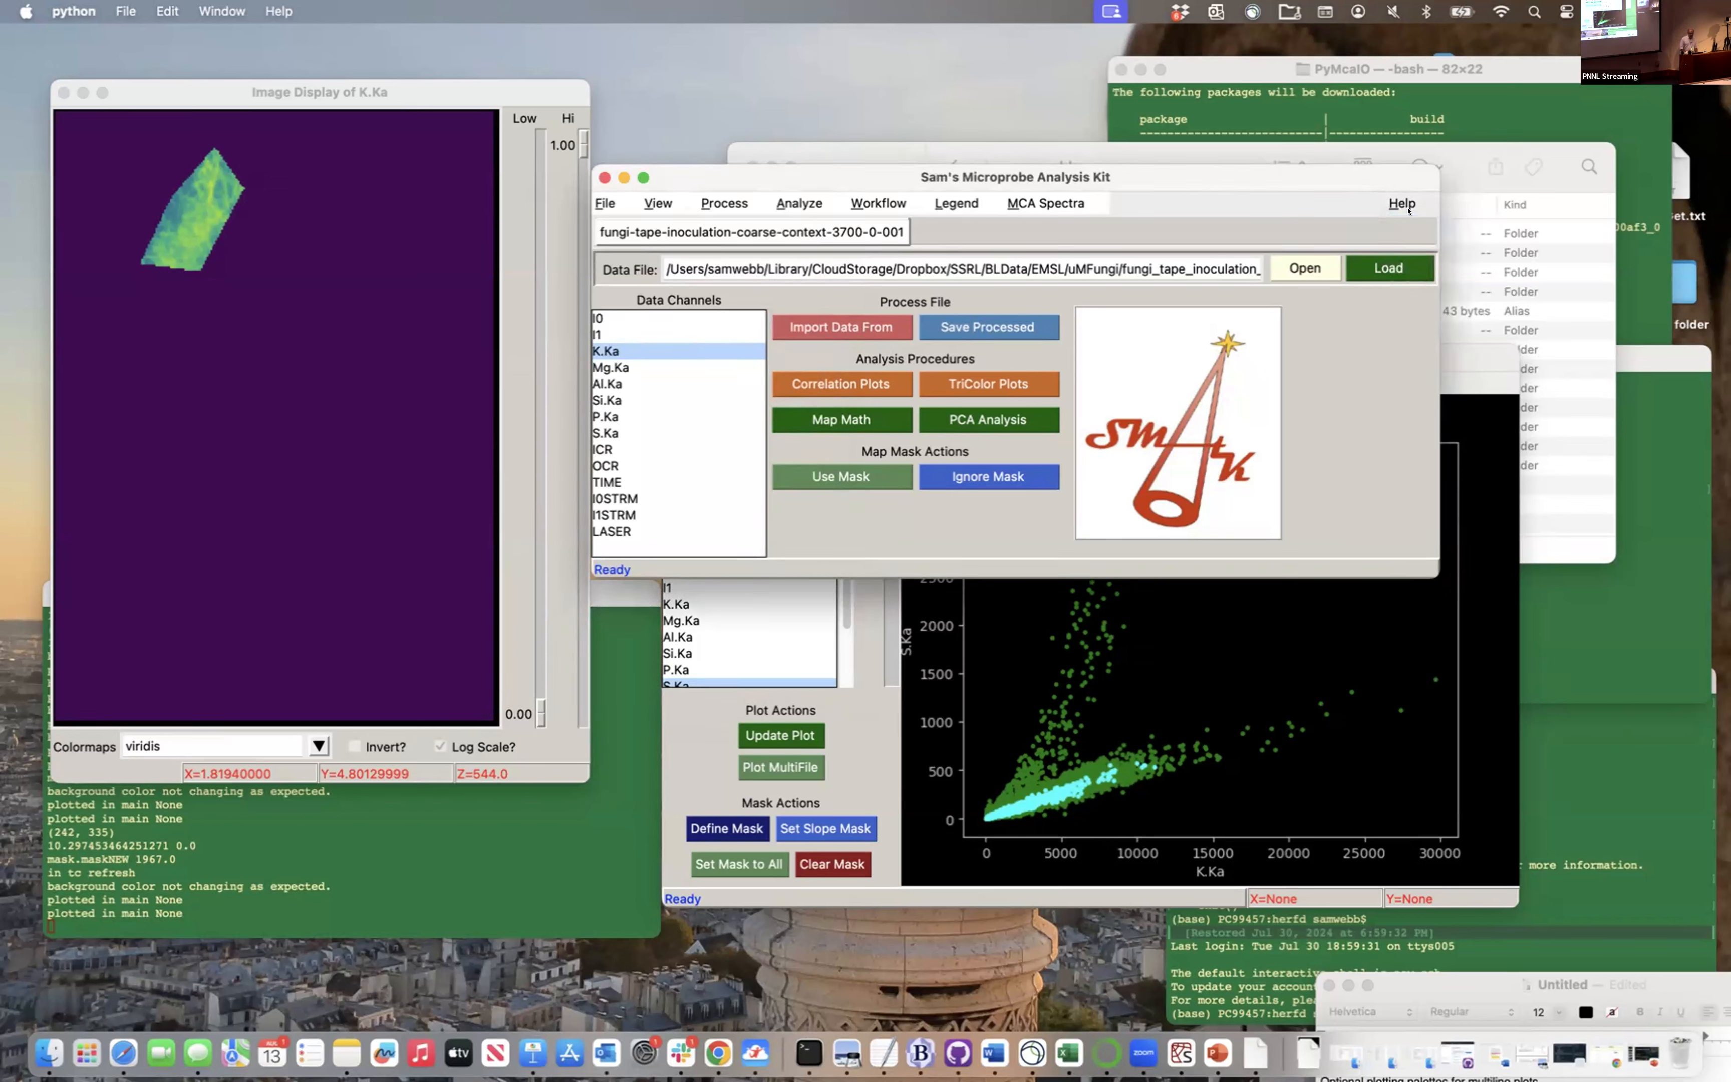
click(1415, 226)
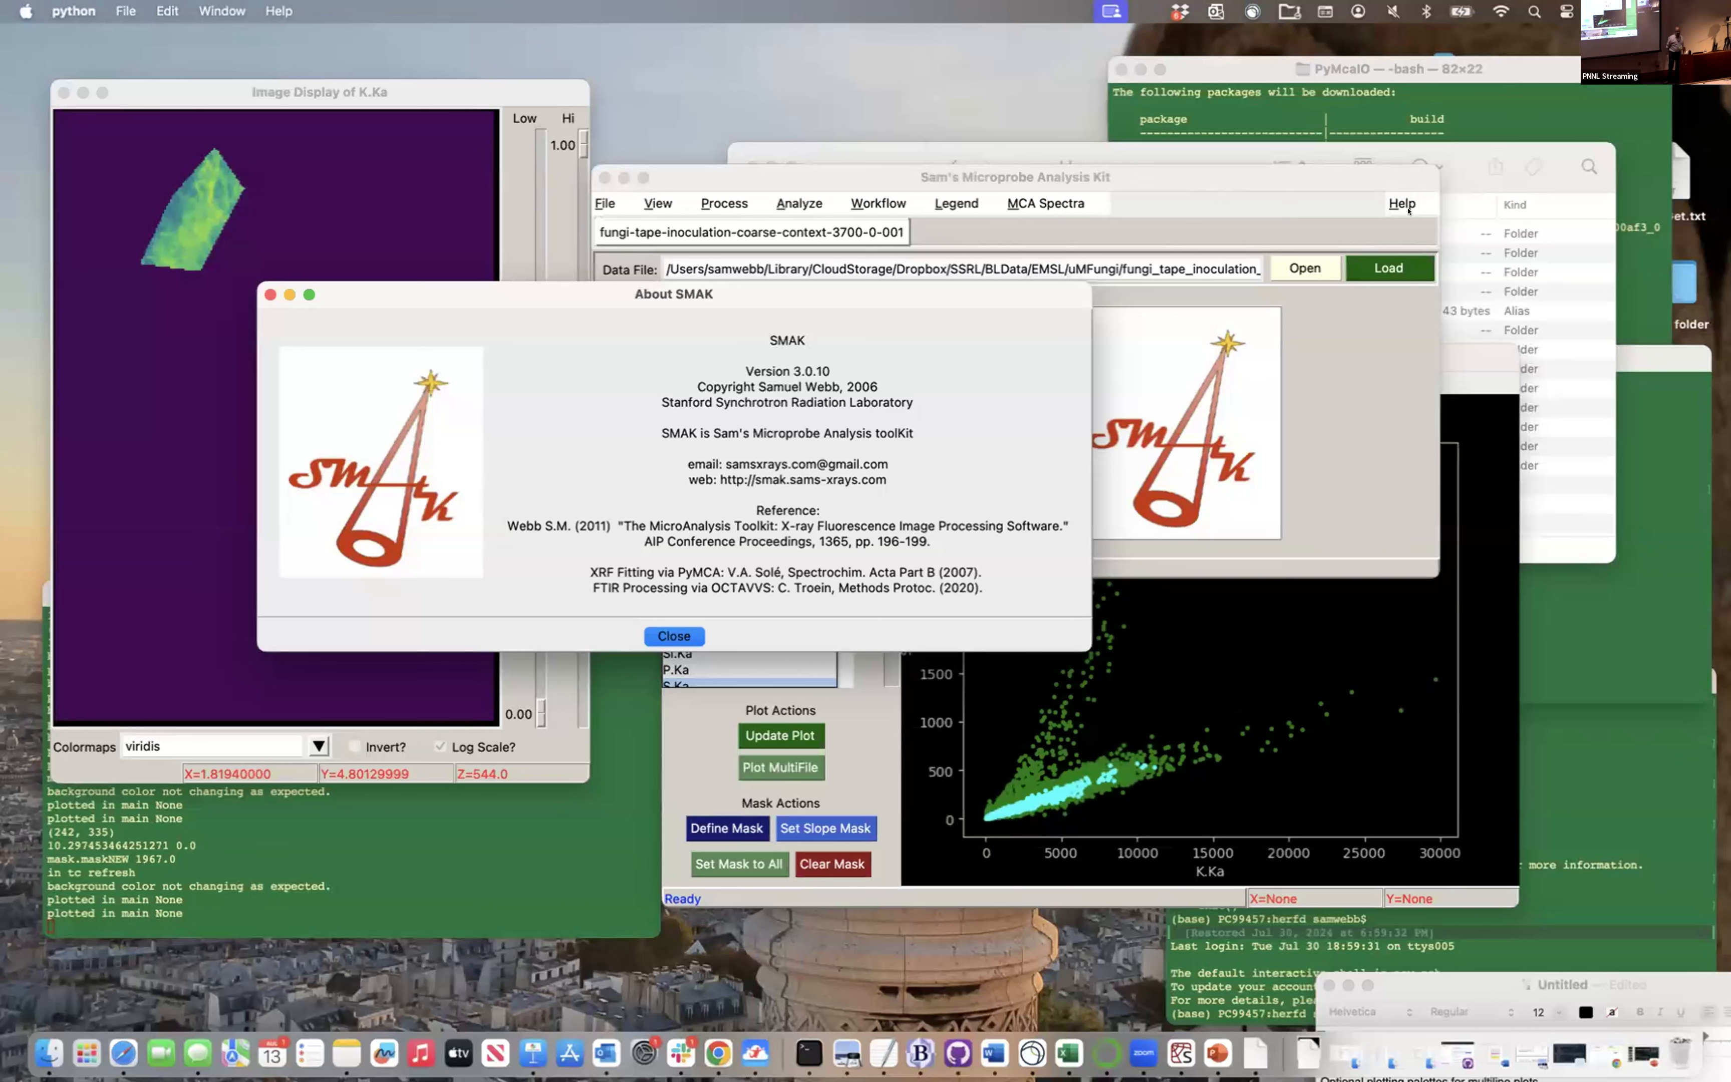
click(670, 632)
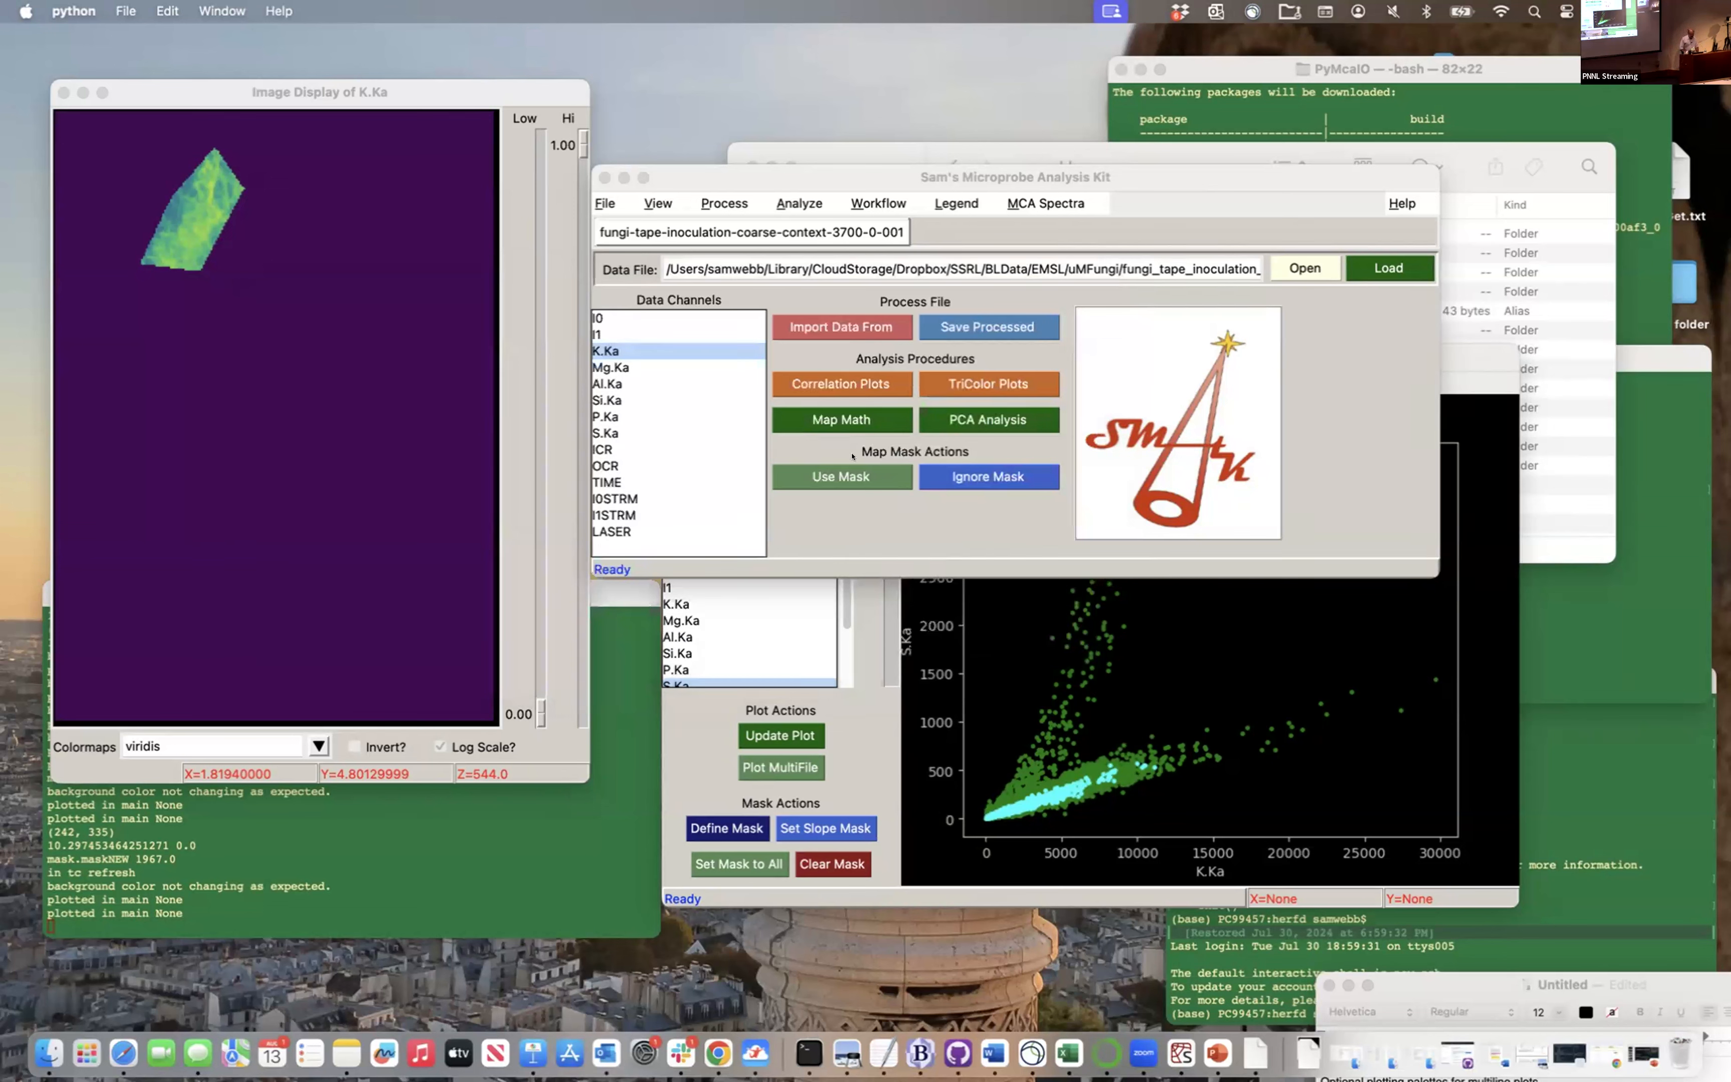
Ignore the mask to show the full K.Ka map and close the Correlation Plotter
click(992, 473)
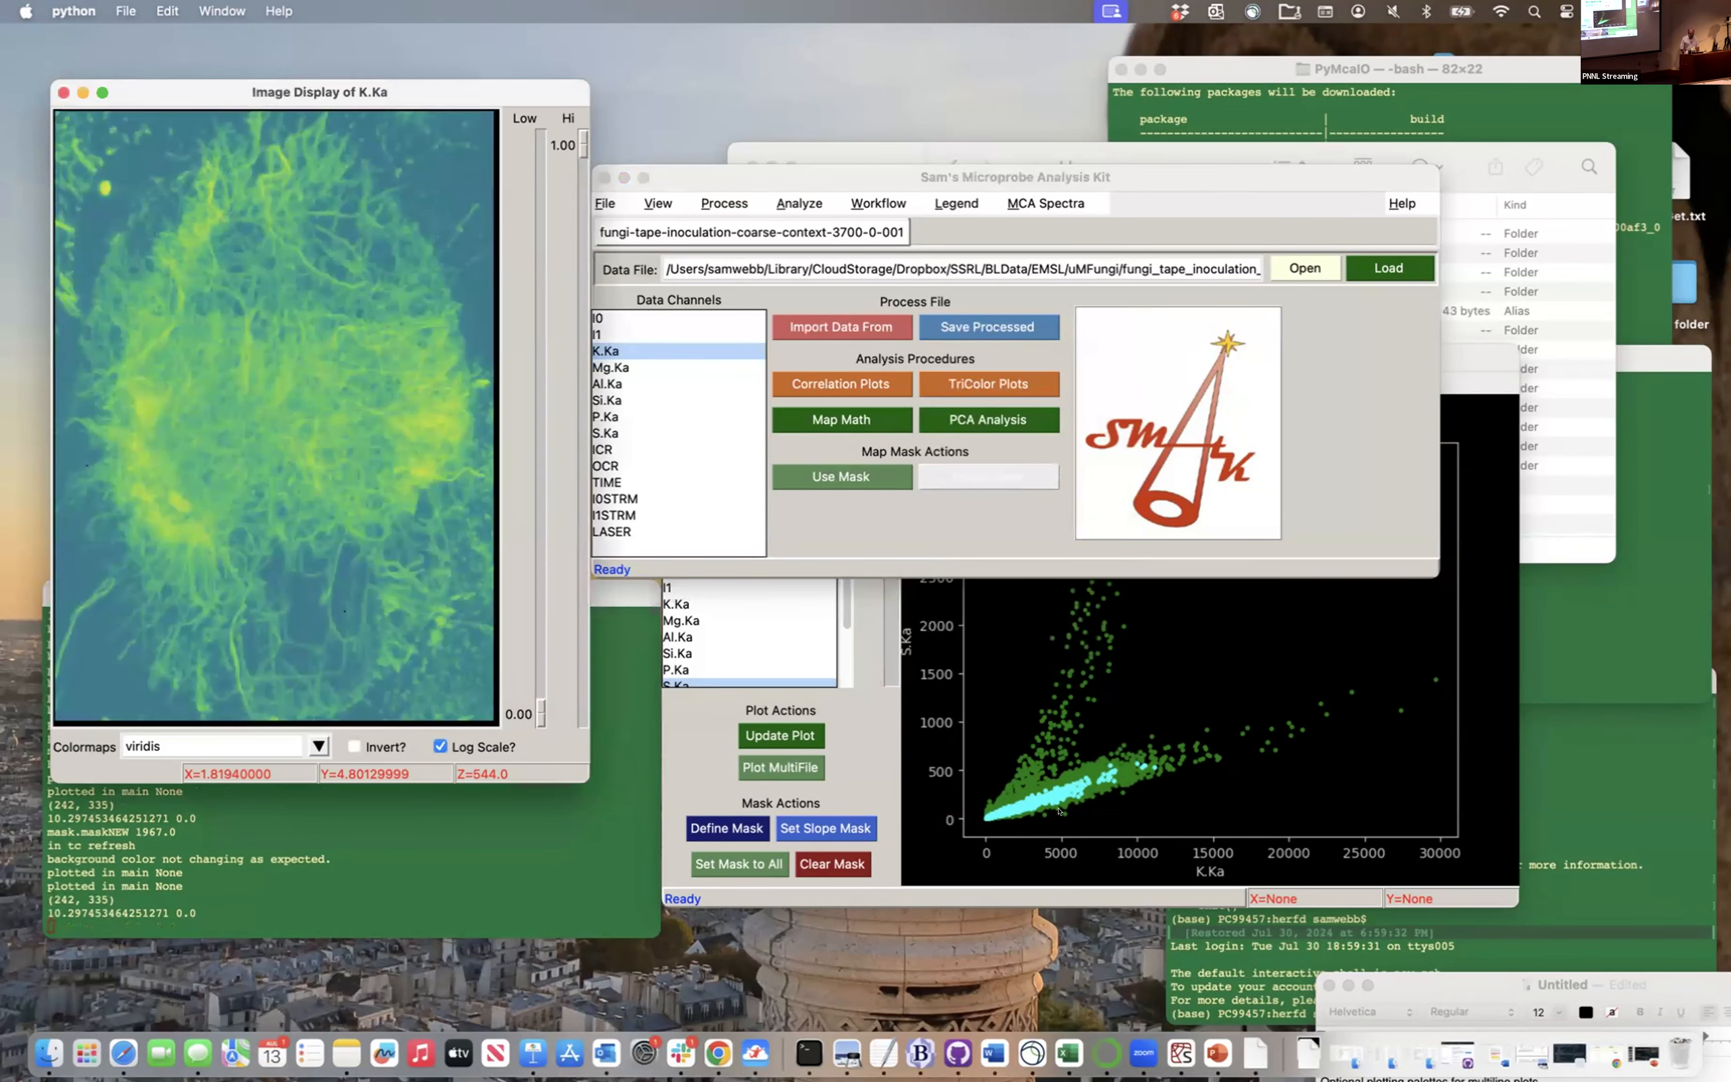
click(1227, 731)
drag(1051, 354, 796, 365)
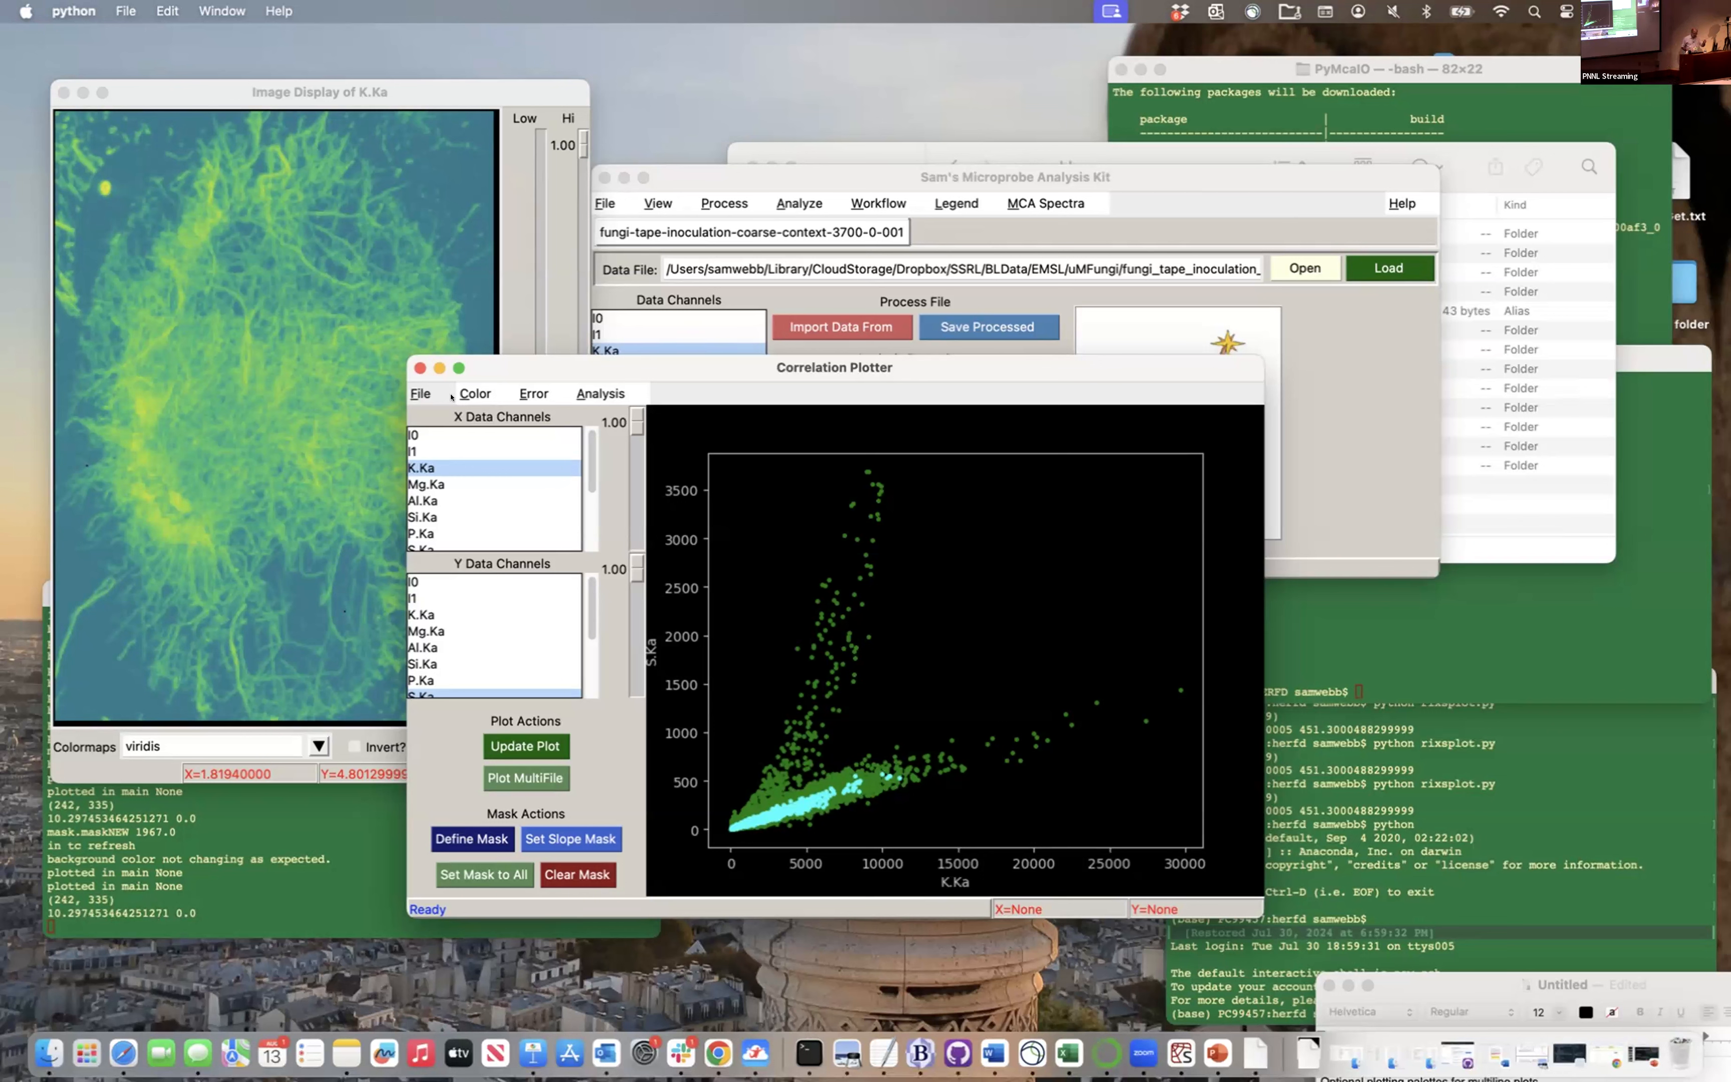
click(420, 367)
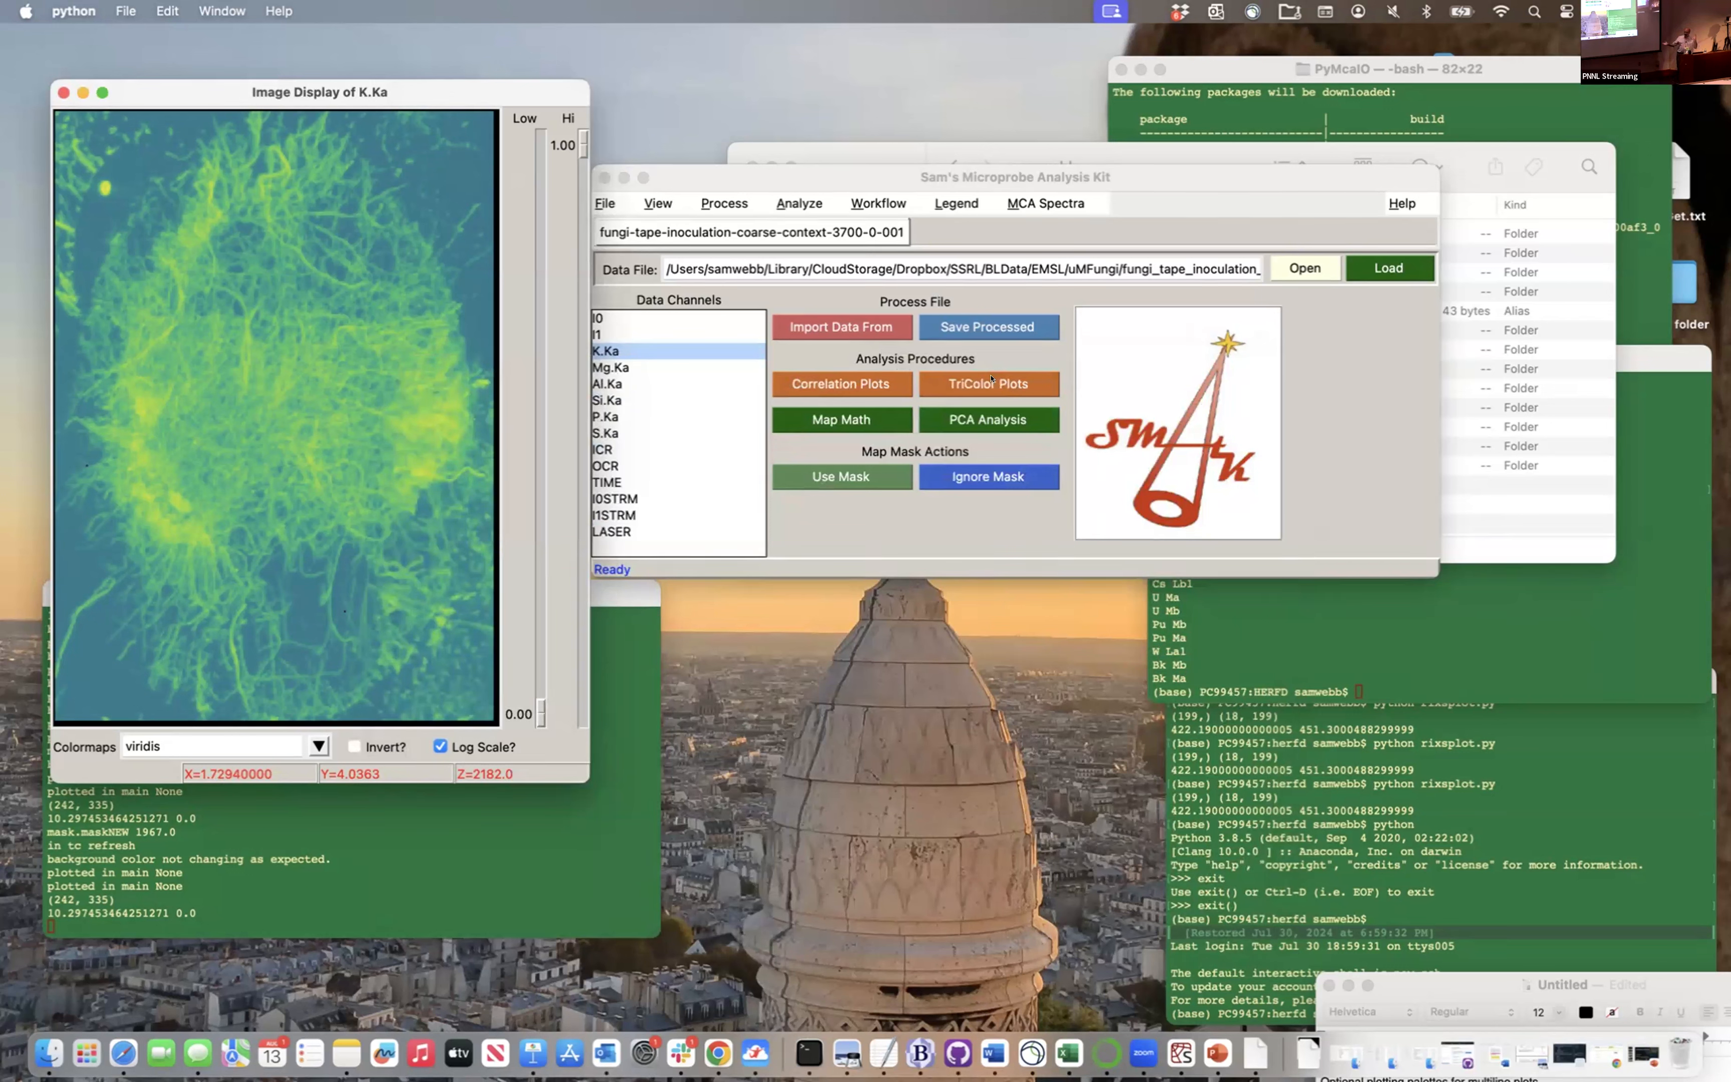
Create a TriColor plot with K.Ka as red, S.Ka as green and Si.Ka as blue
click(990, 379)
click(990, 379)
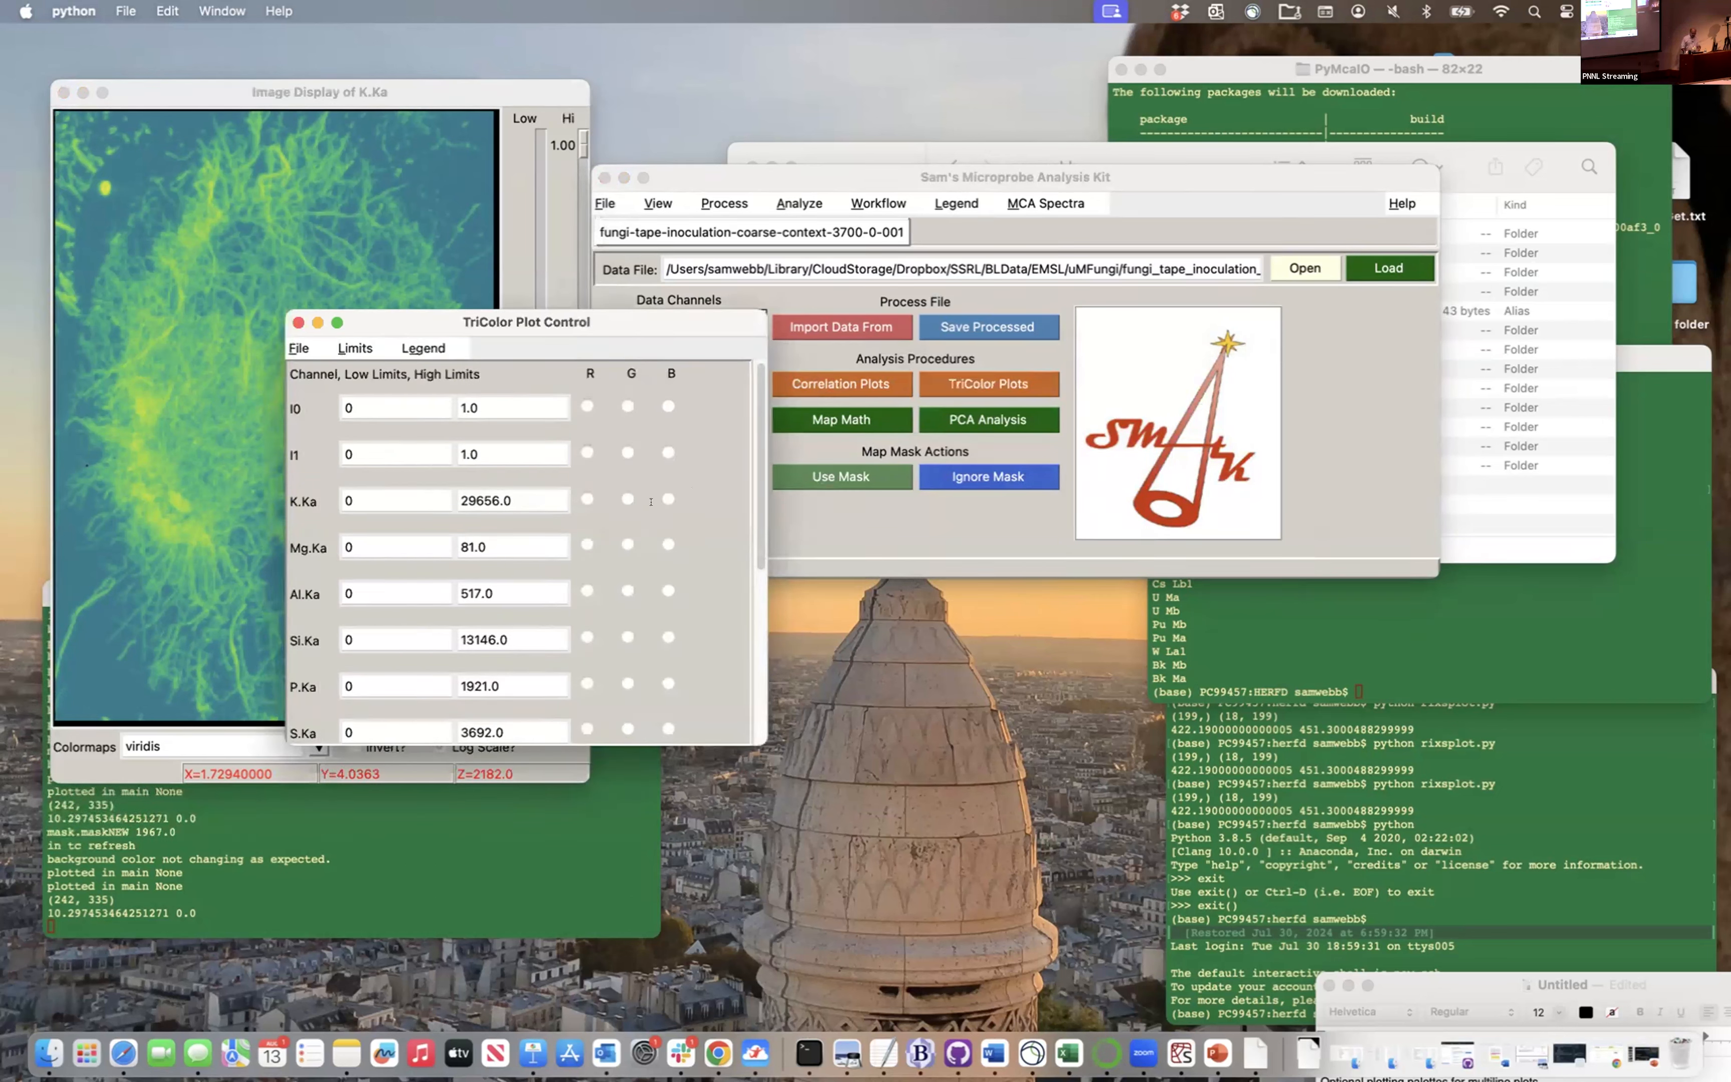
click(587, 499)
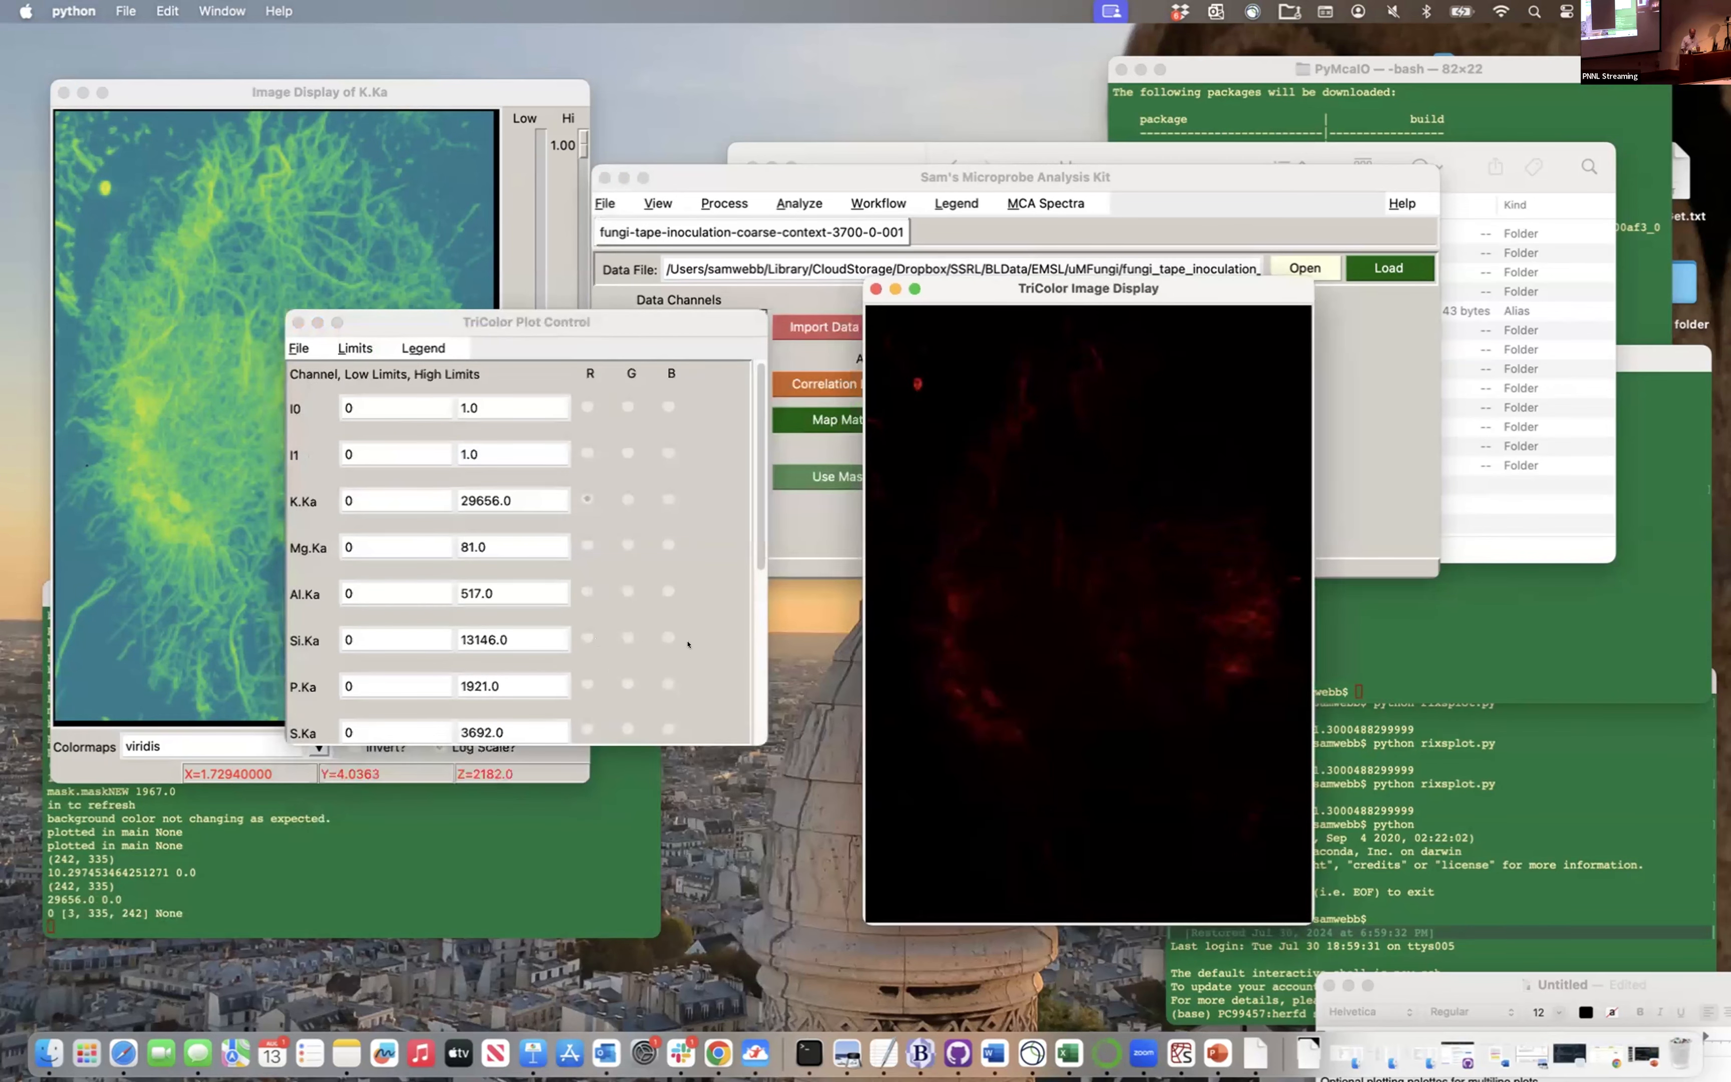
click(625, 721)
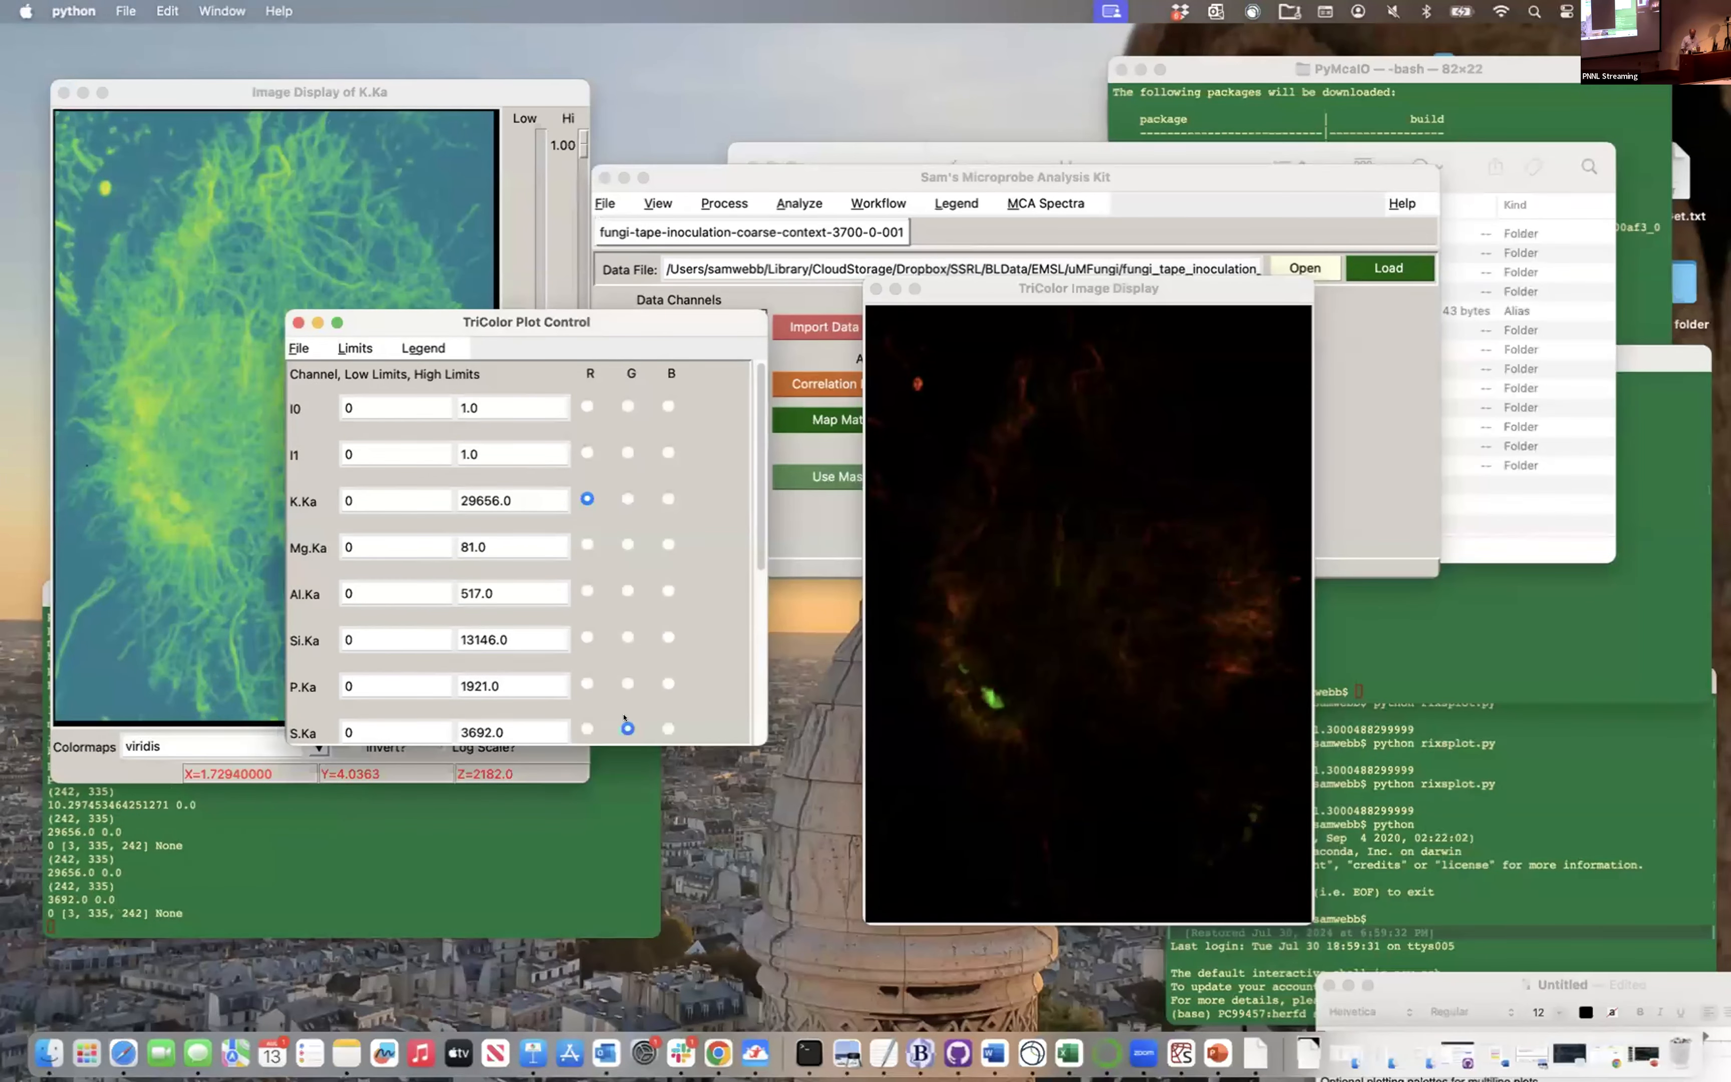
click(666, 636)
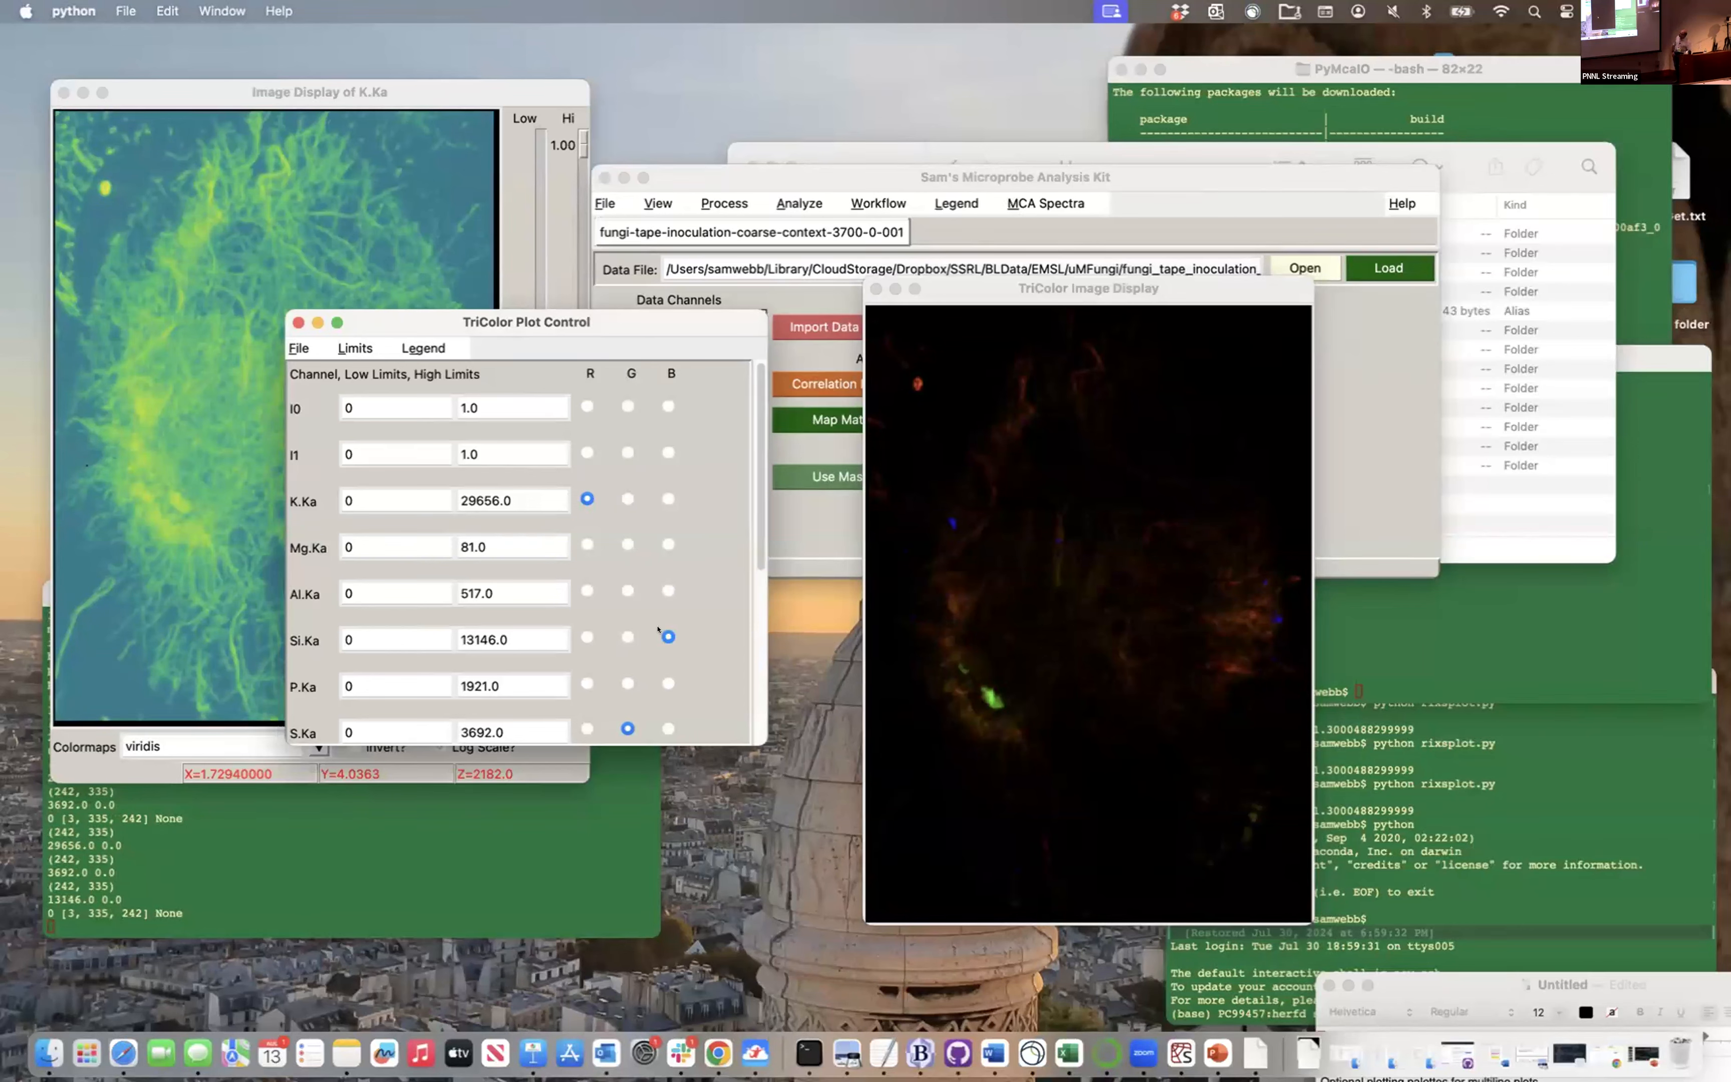
Set the high limit of K.Ka in the TriColor plot to 9656.0
click(466, 490)
key(BackSpace)
text(1)
key(Return)
key(BackSpace)
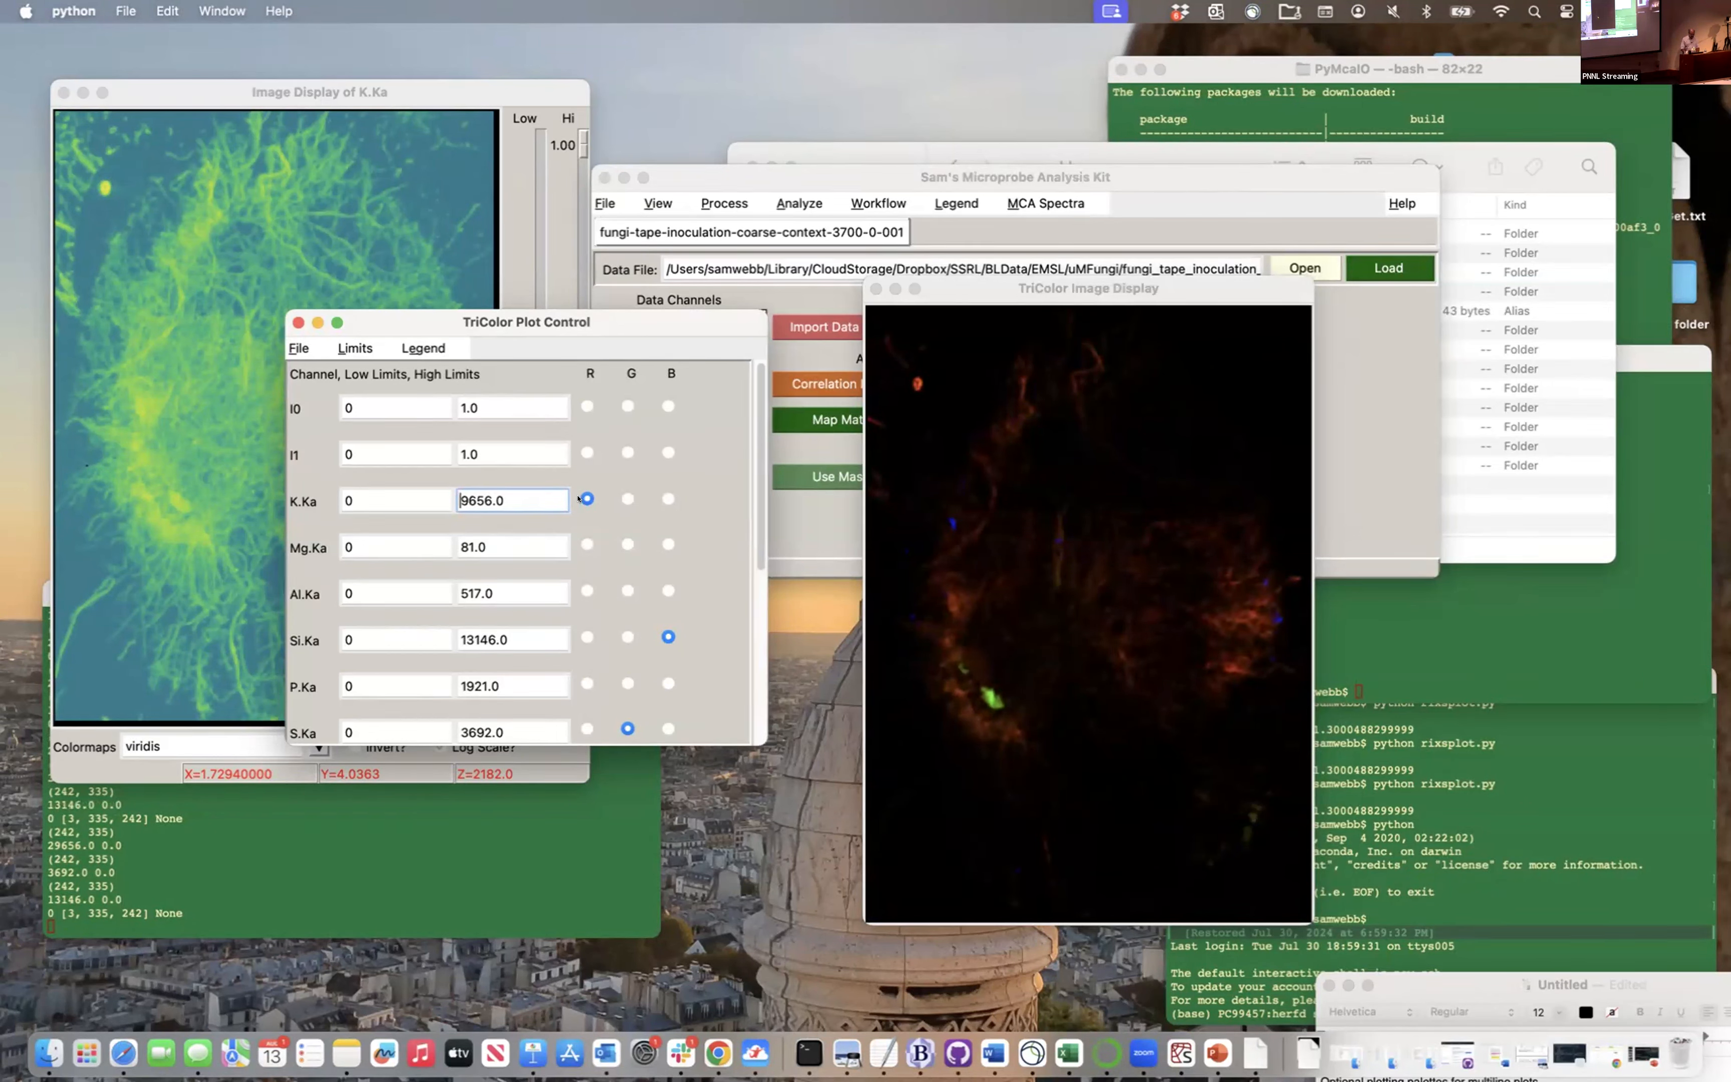
key(Return)
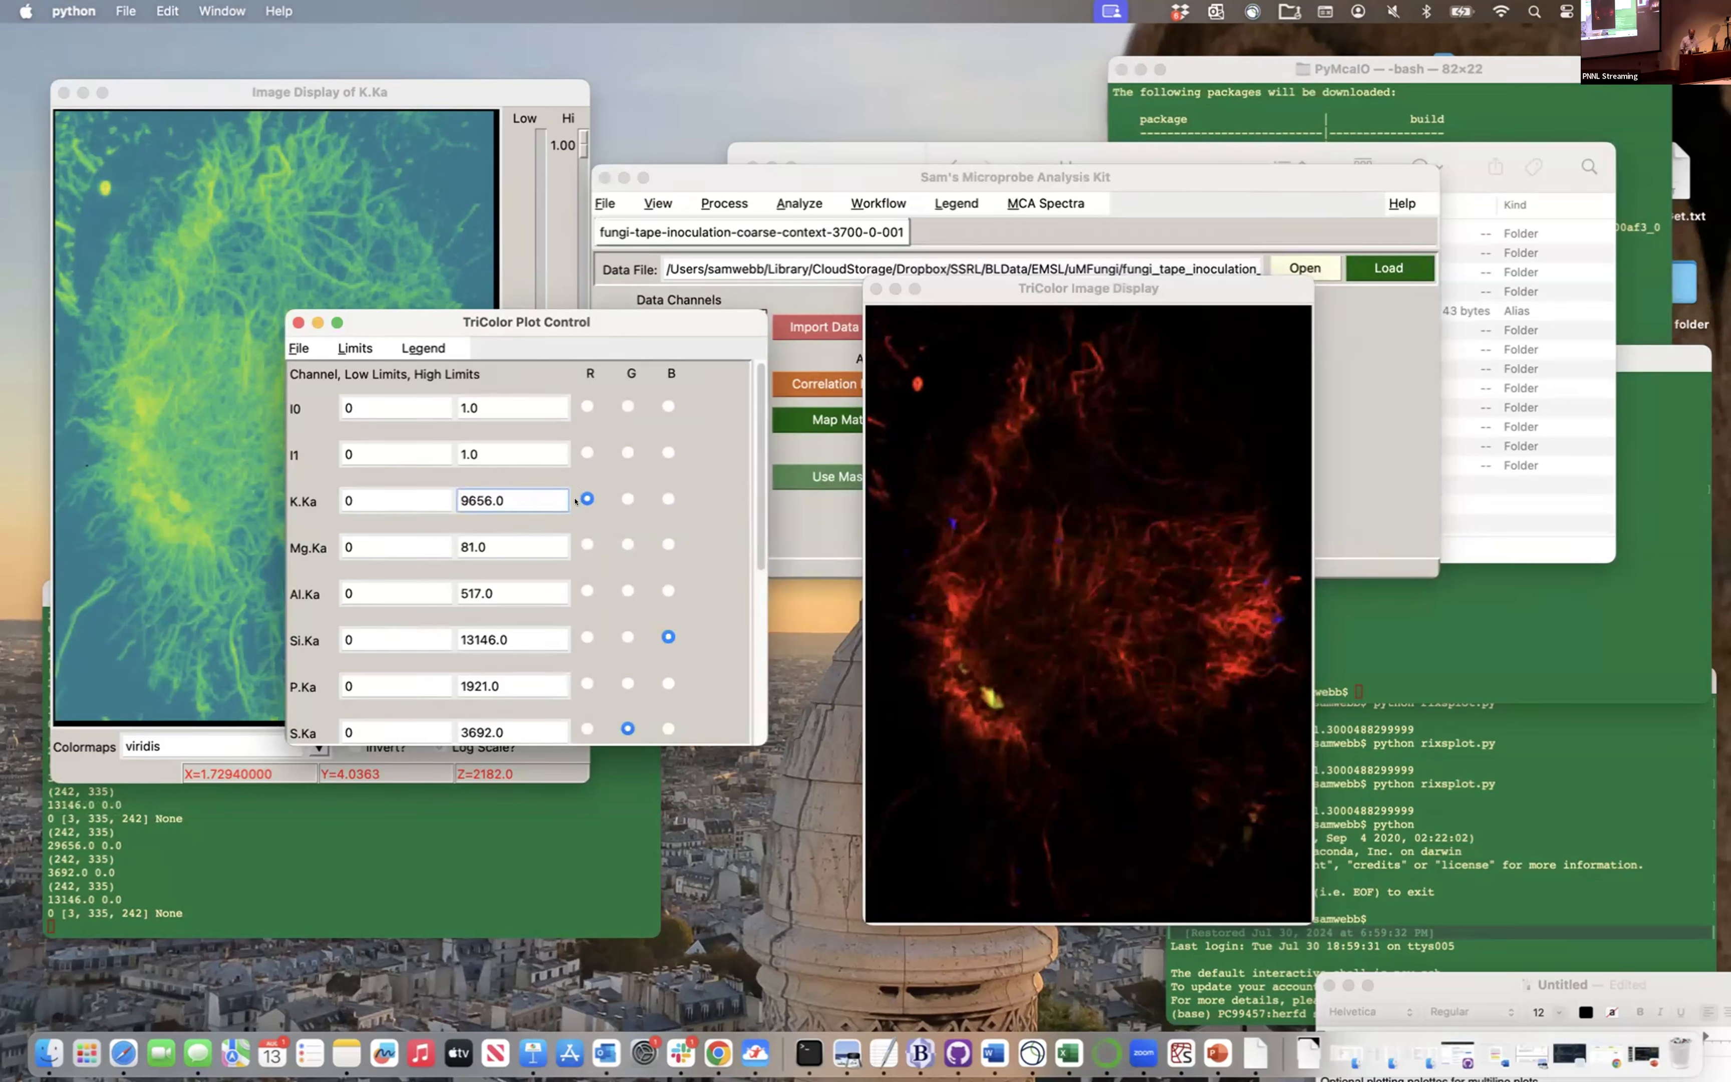
Set the TriColor high limits to 3146.0 for Si.Ka and 692.0 for S.Ka
click(456, 637)
key(BackSpace)
key(Return)
click(457, 731)
key(BackSpace)
key(Return)
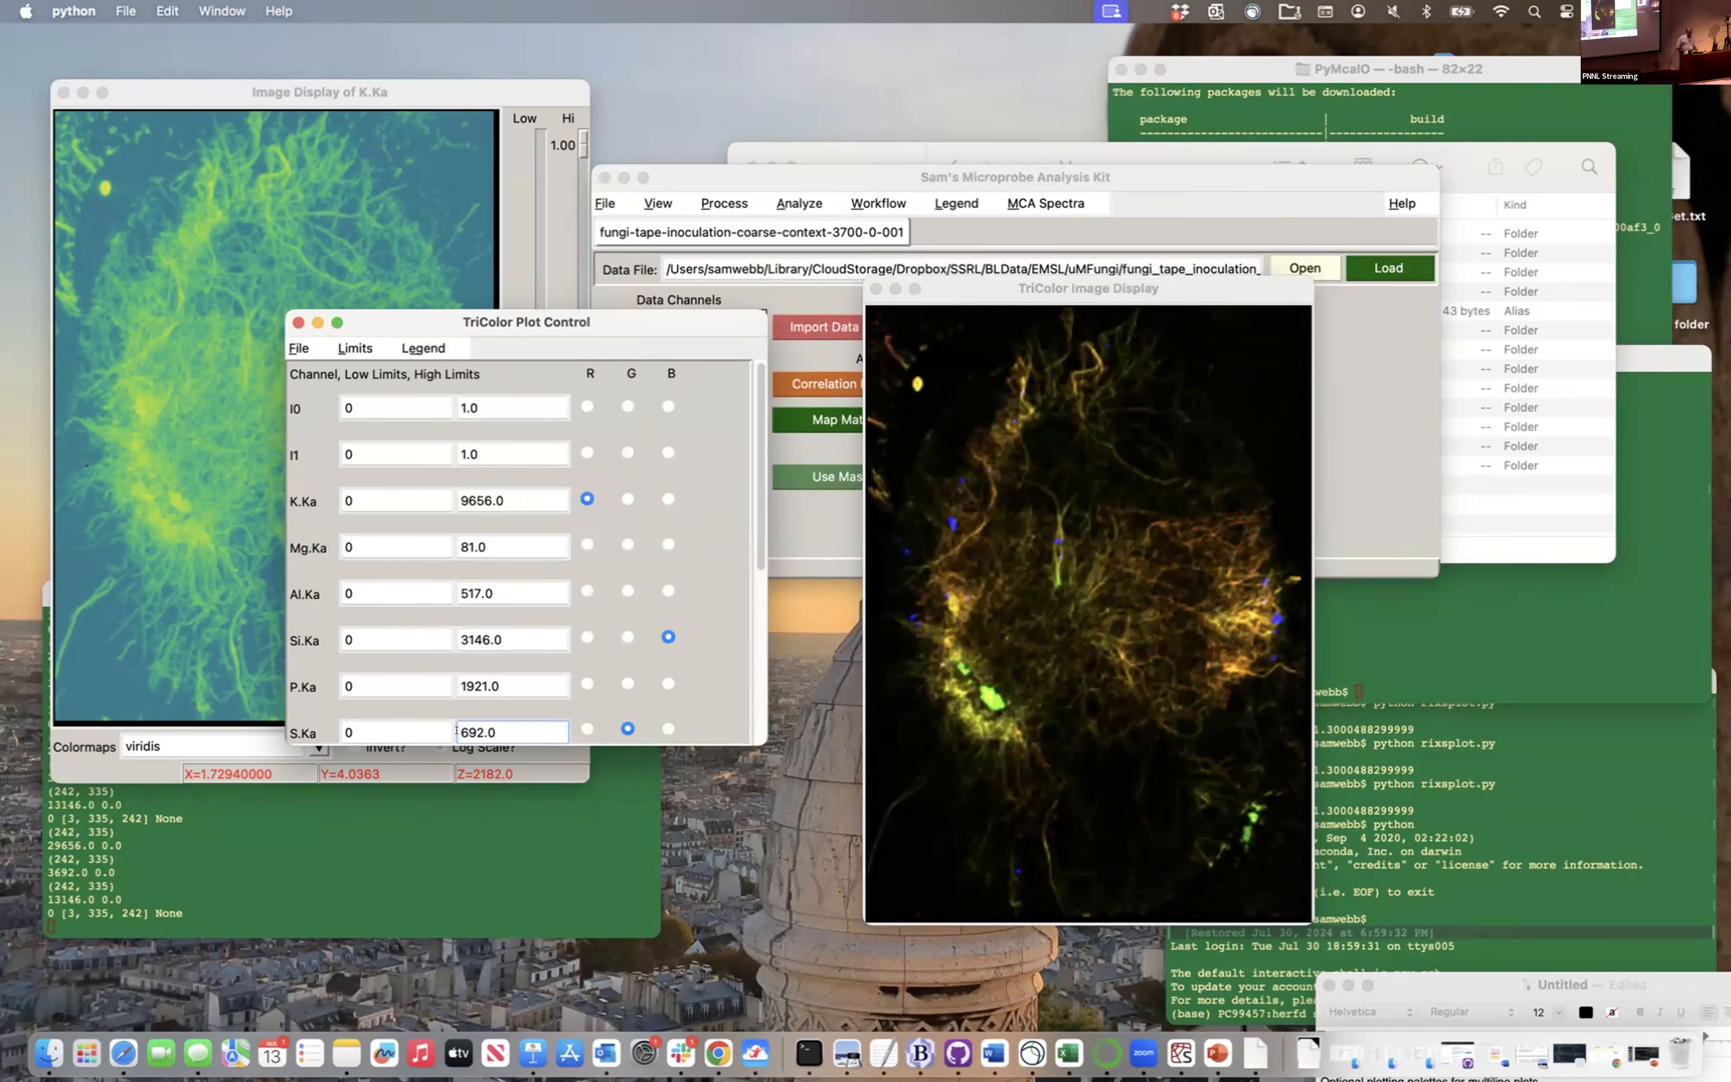
Create a new correlation plot with K.Ka as the X data channel and S.Ka as the Y data channel
click(807, 384)
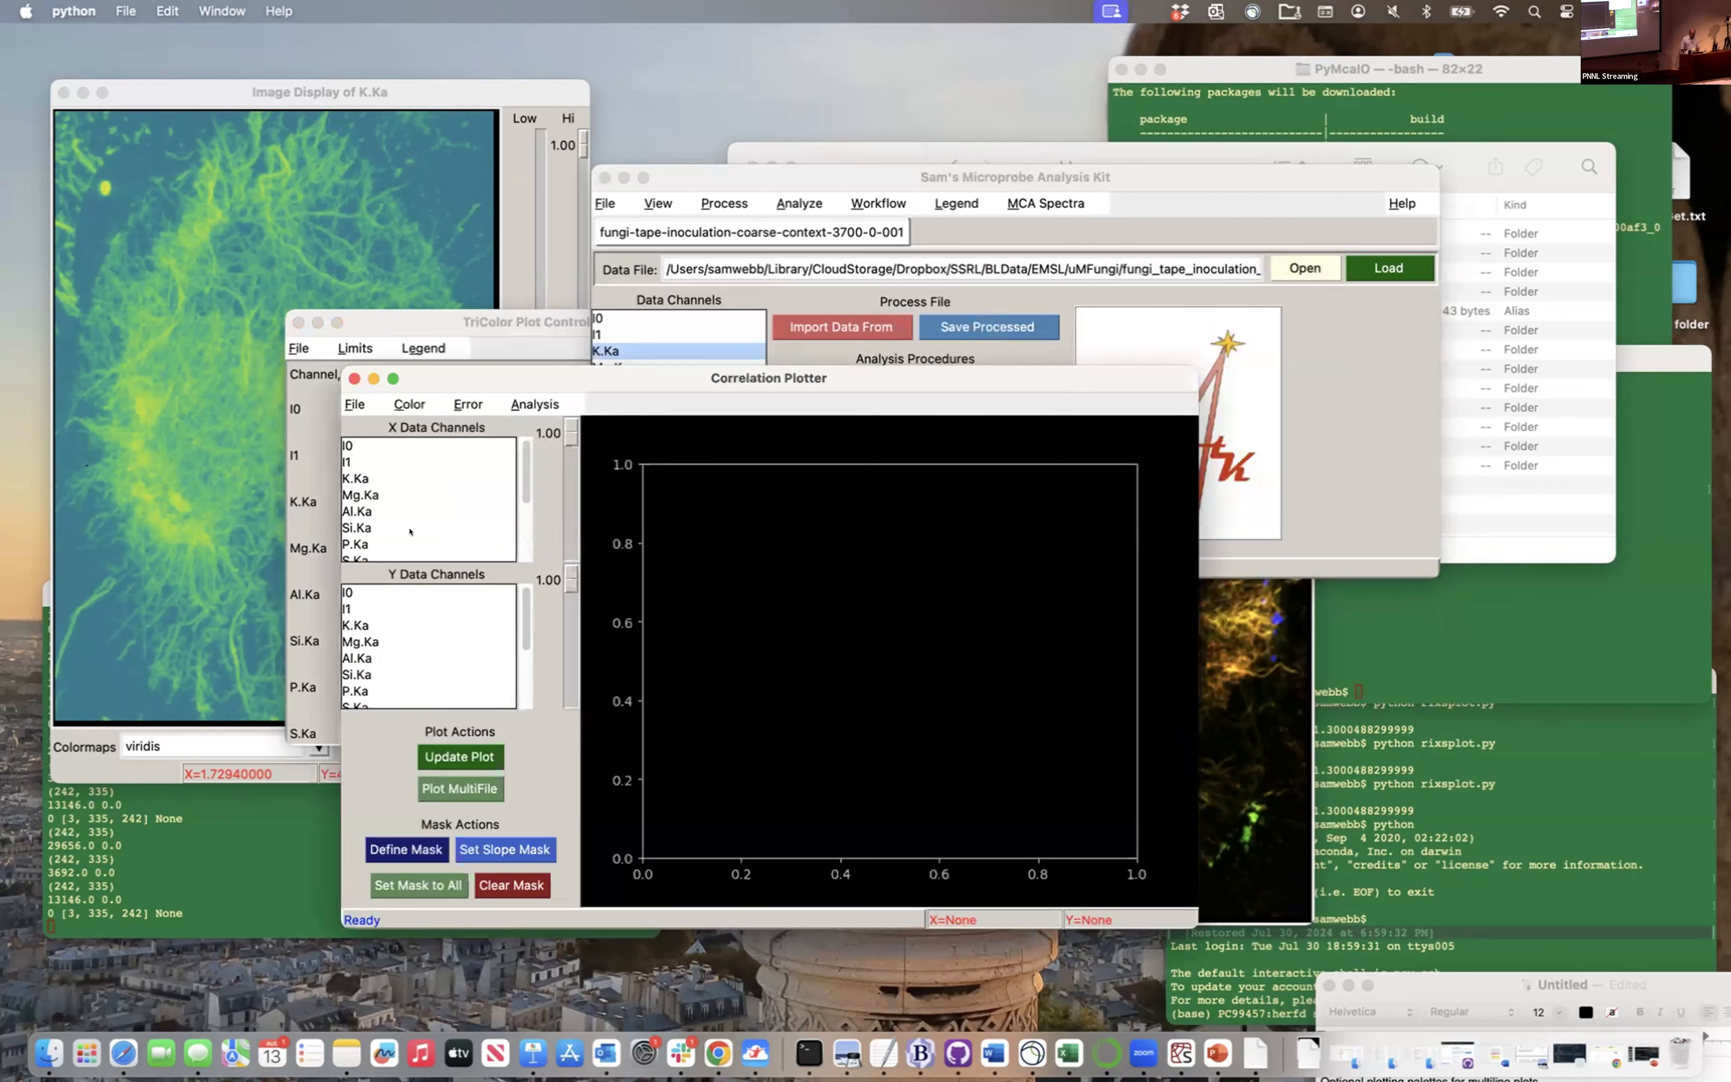
click(344, 480)
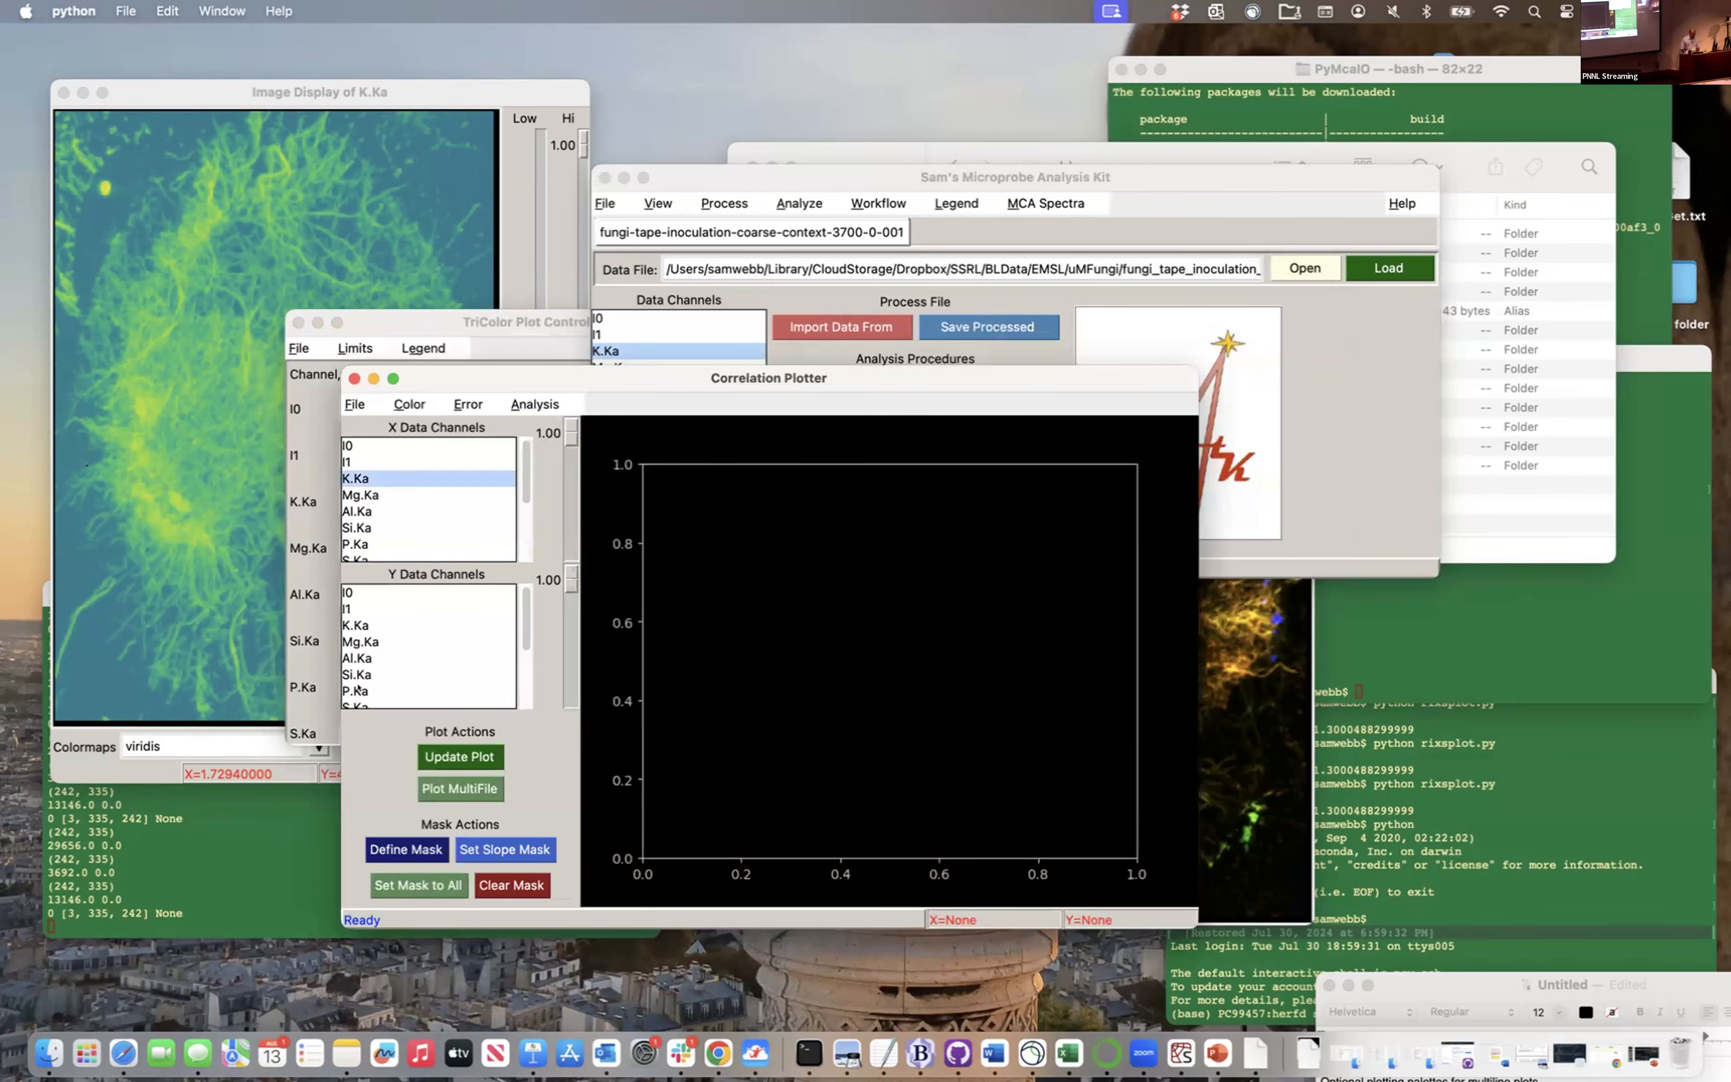
click(356, 703)
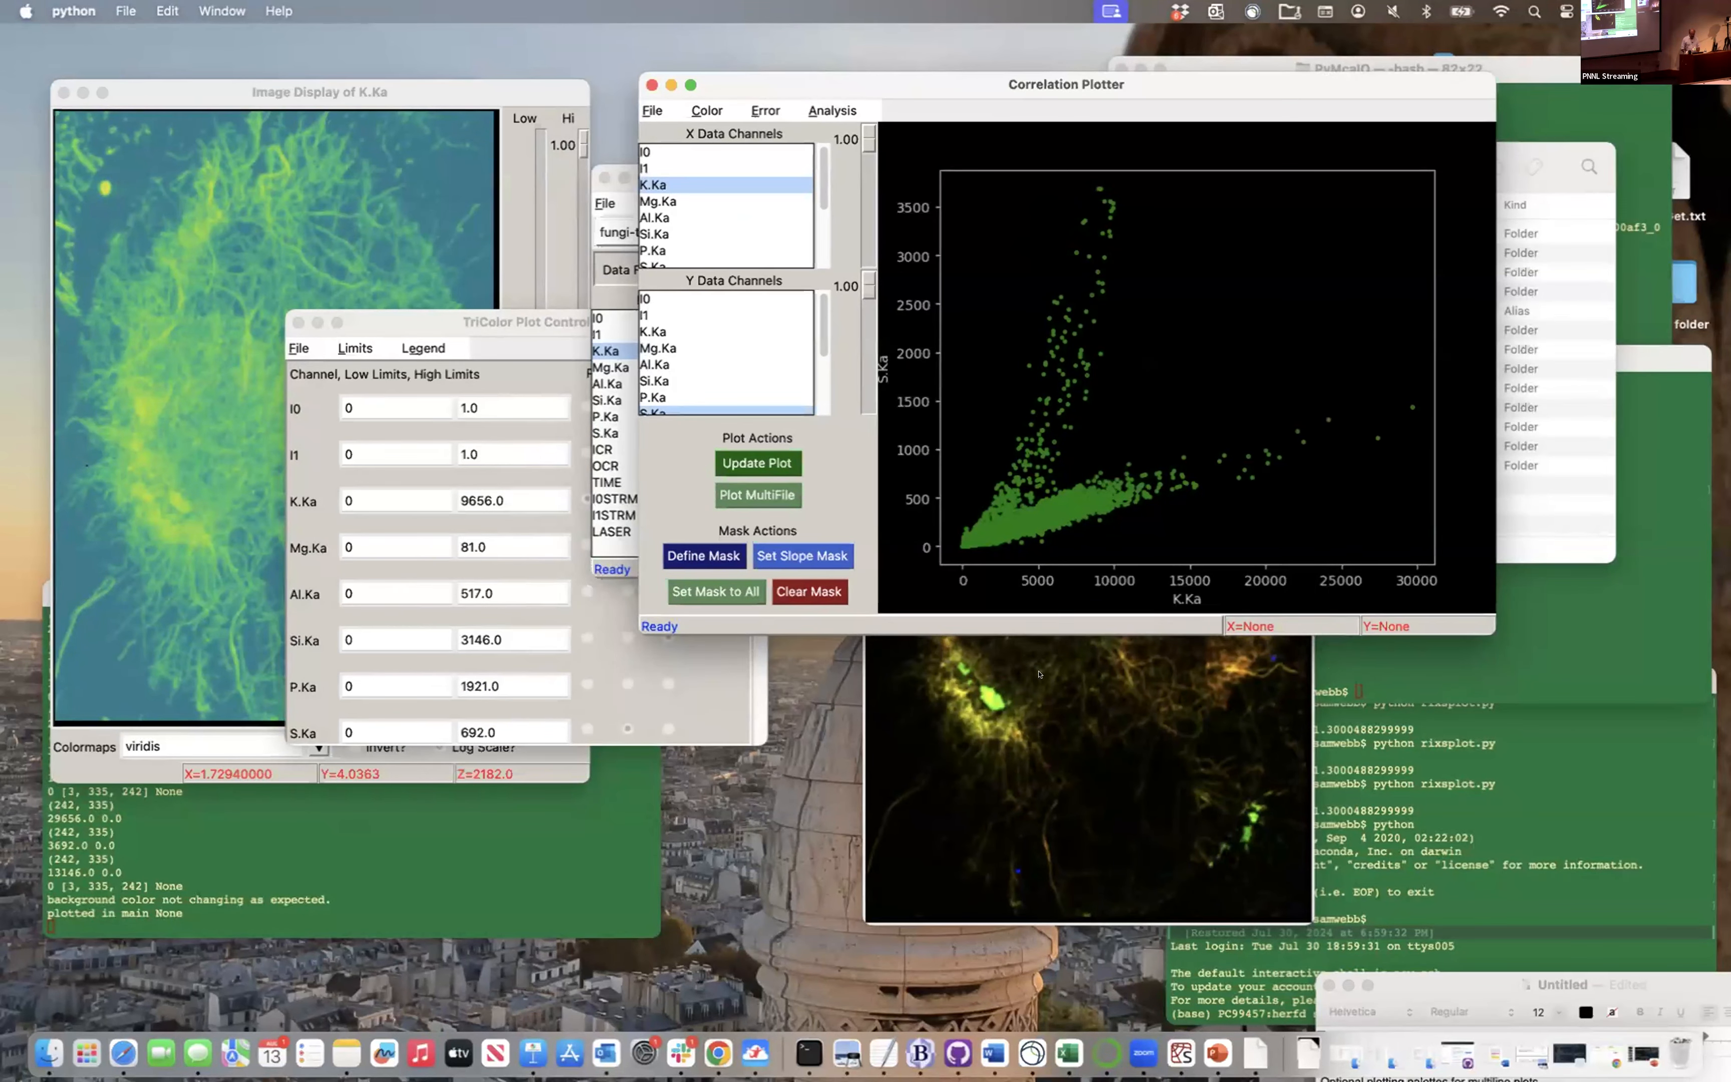
Rearrange the TriColor image and control windows so that the K.Ka map and the TriColor image are both fully uncovered
click(1039, 673)
drag(1023, 287, 1023, 361)
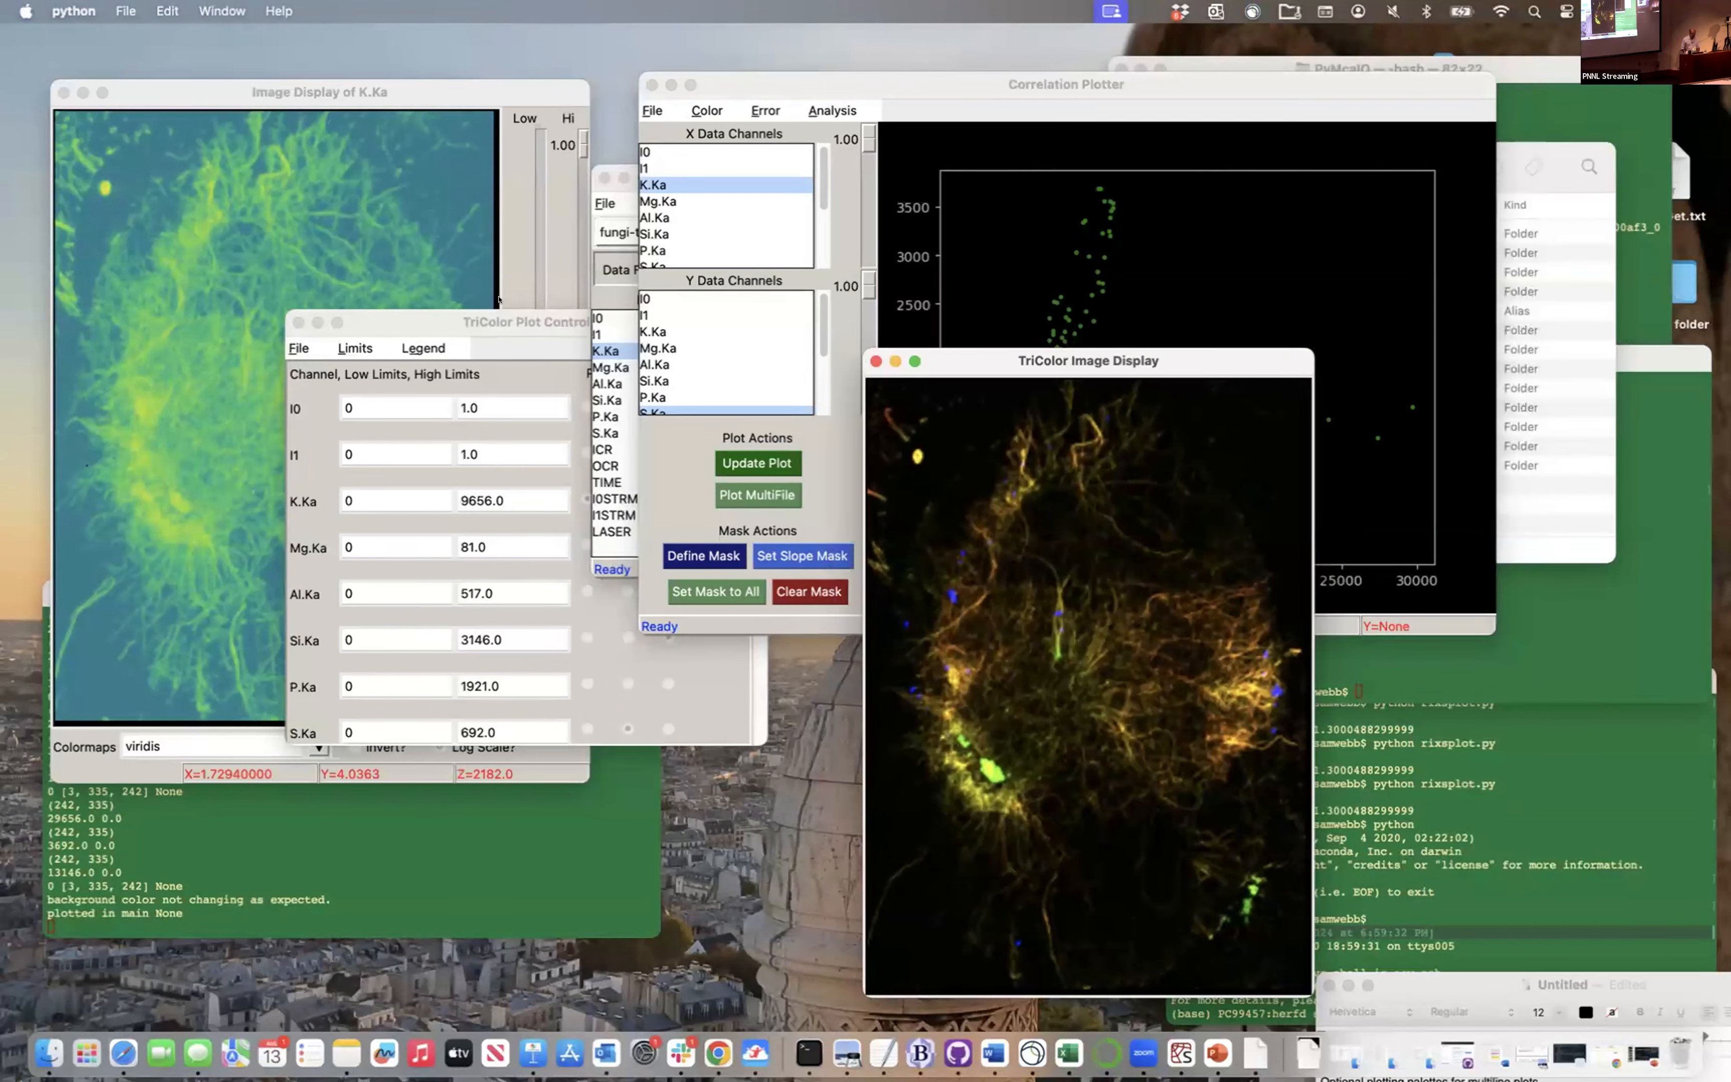
drag(435, 317, 513, 681)
click(249, 267)
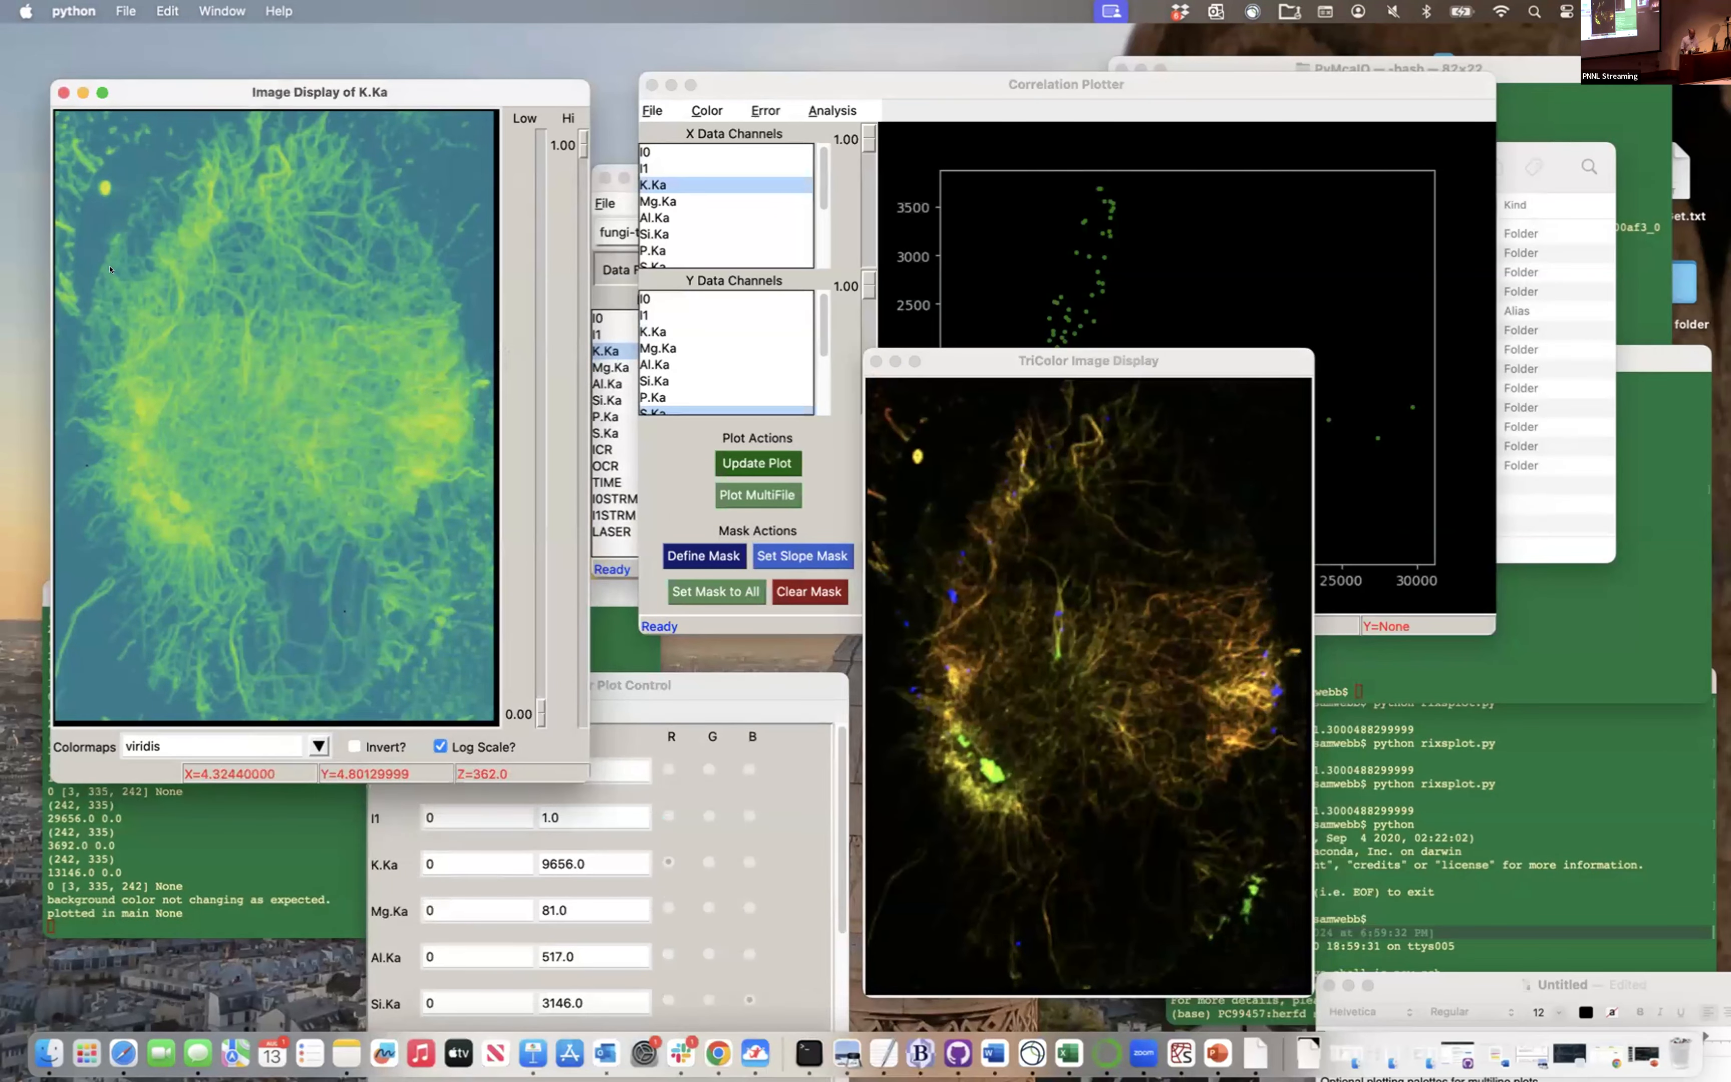
Zoom the K.Ka map into its central region and further into a small area, with the TriColor image moved below the correlation plot
drag(254, 409, 296, 452)
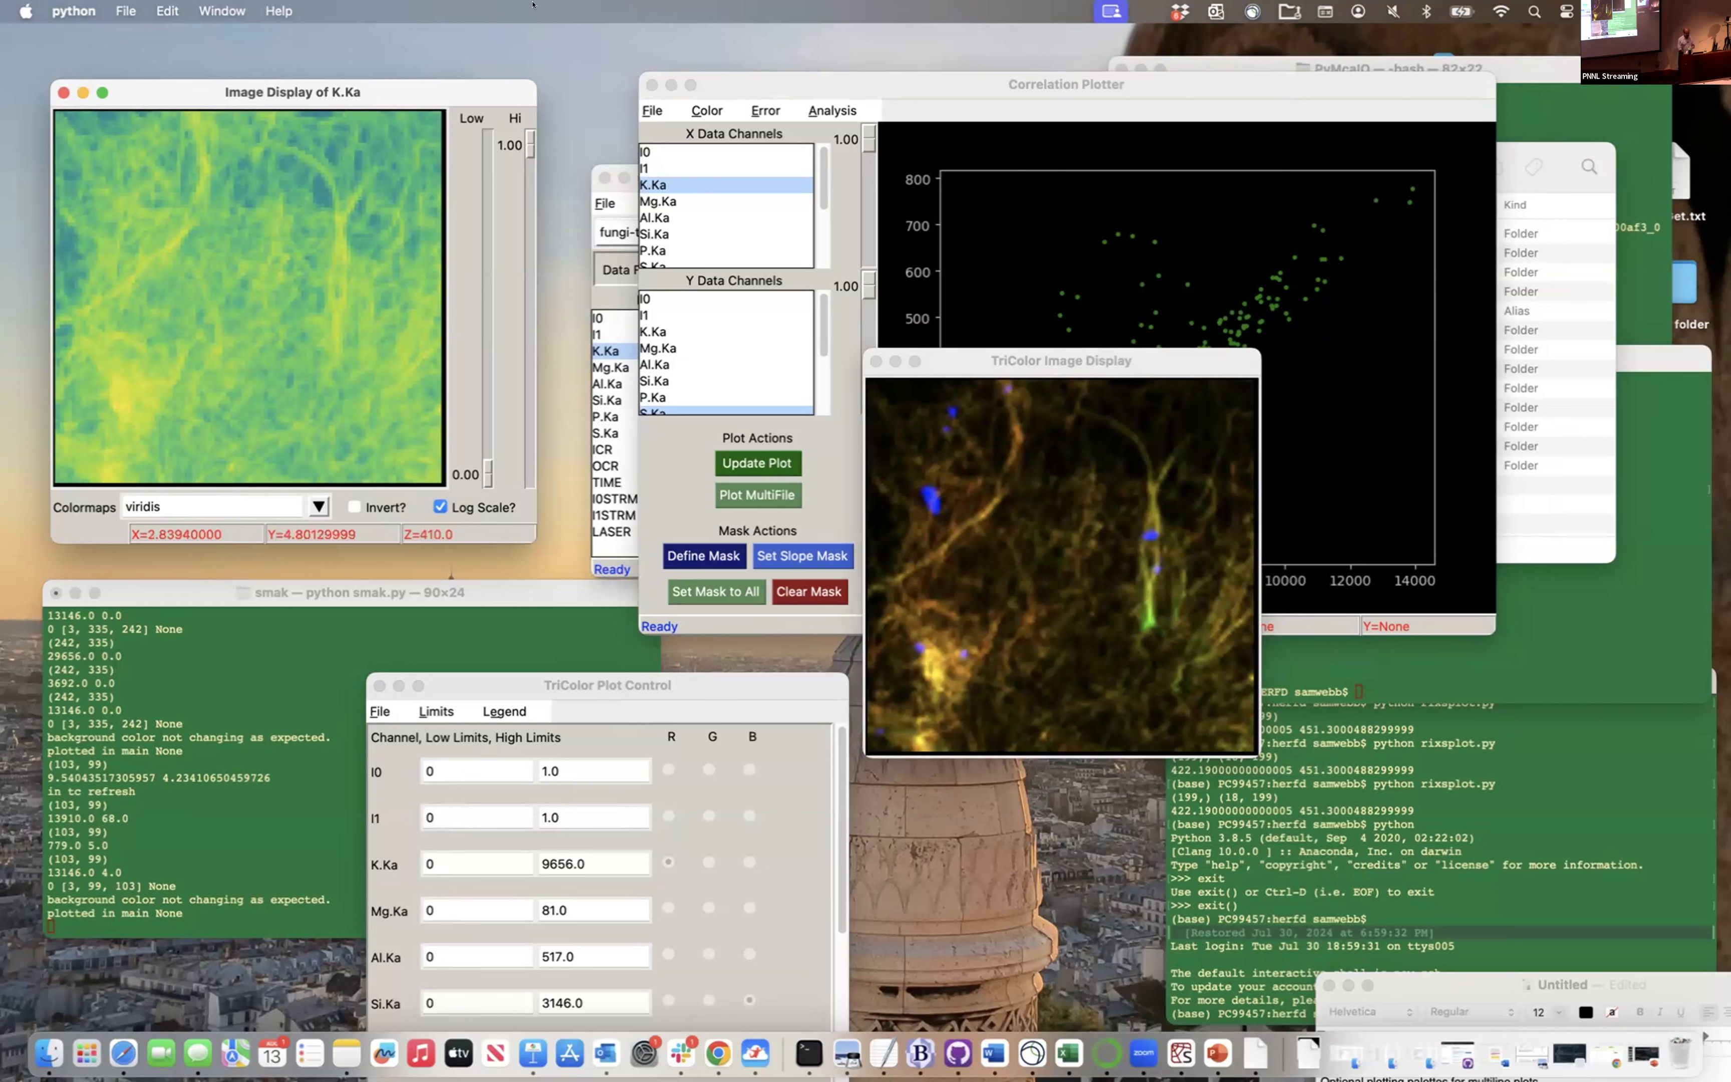
drag(1059, 349, 1123, 595)
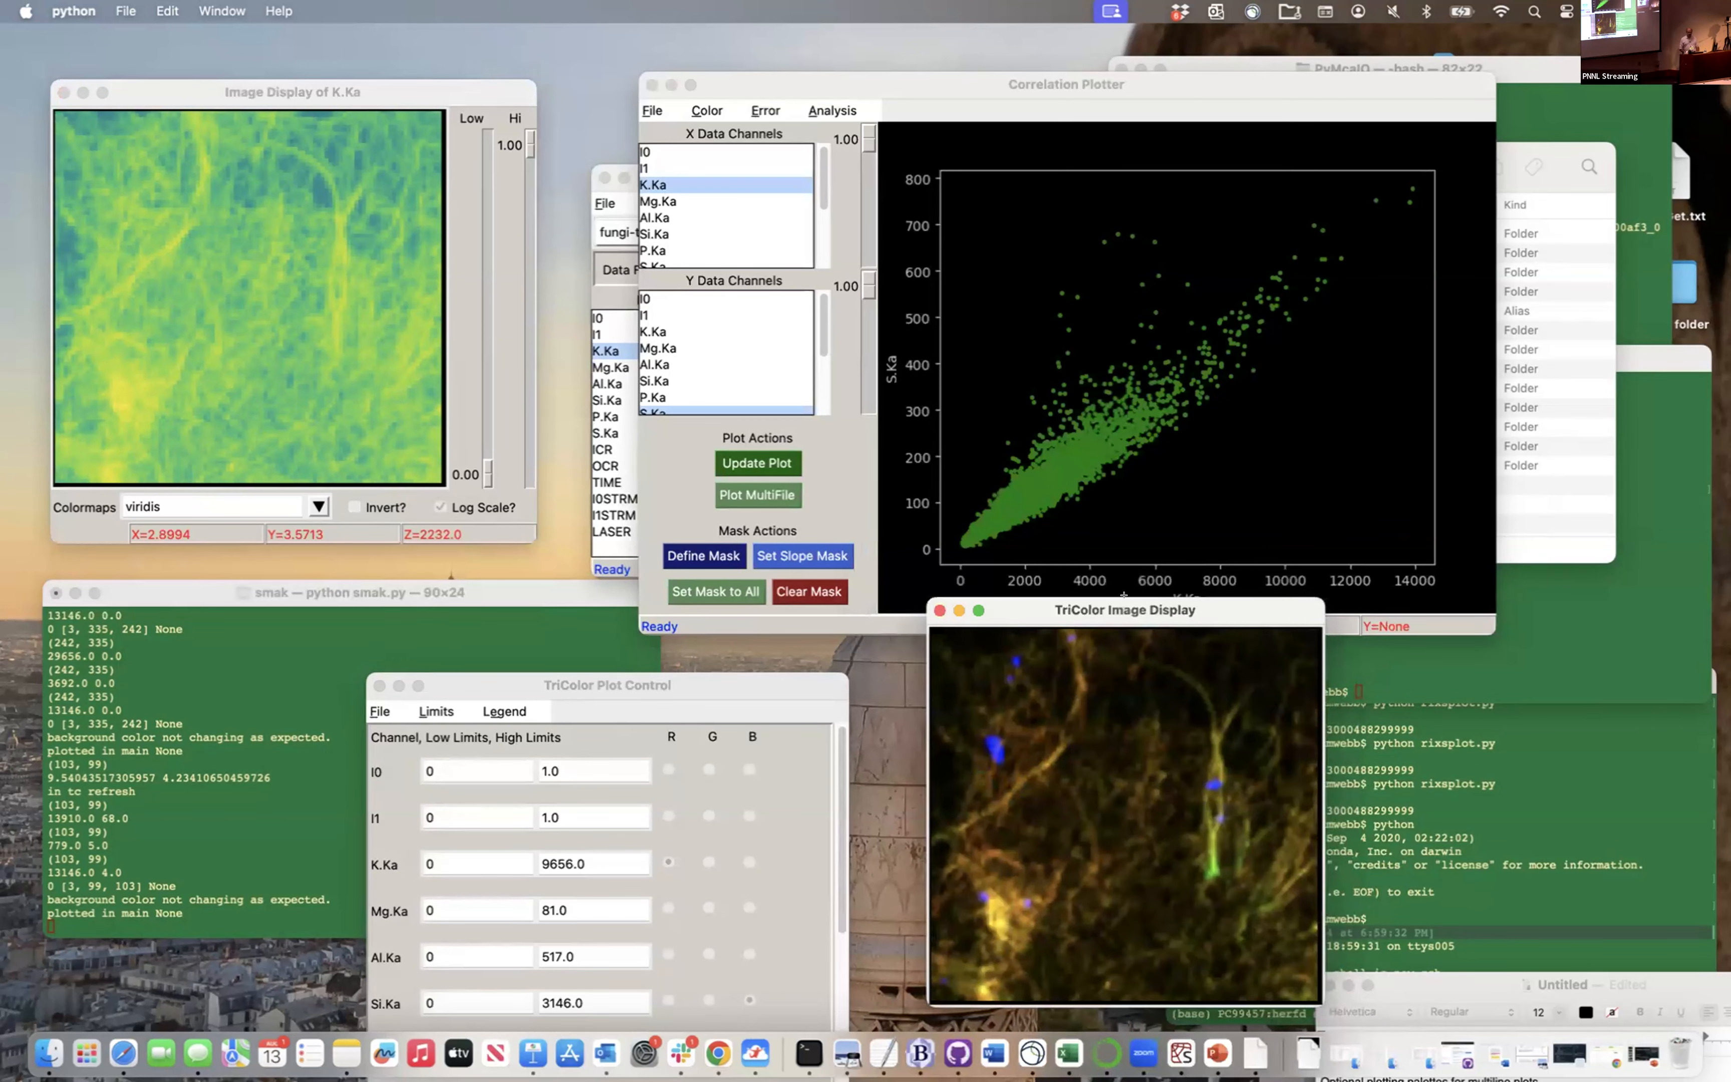
drag(171, 183, 247, 247)
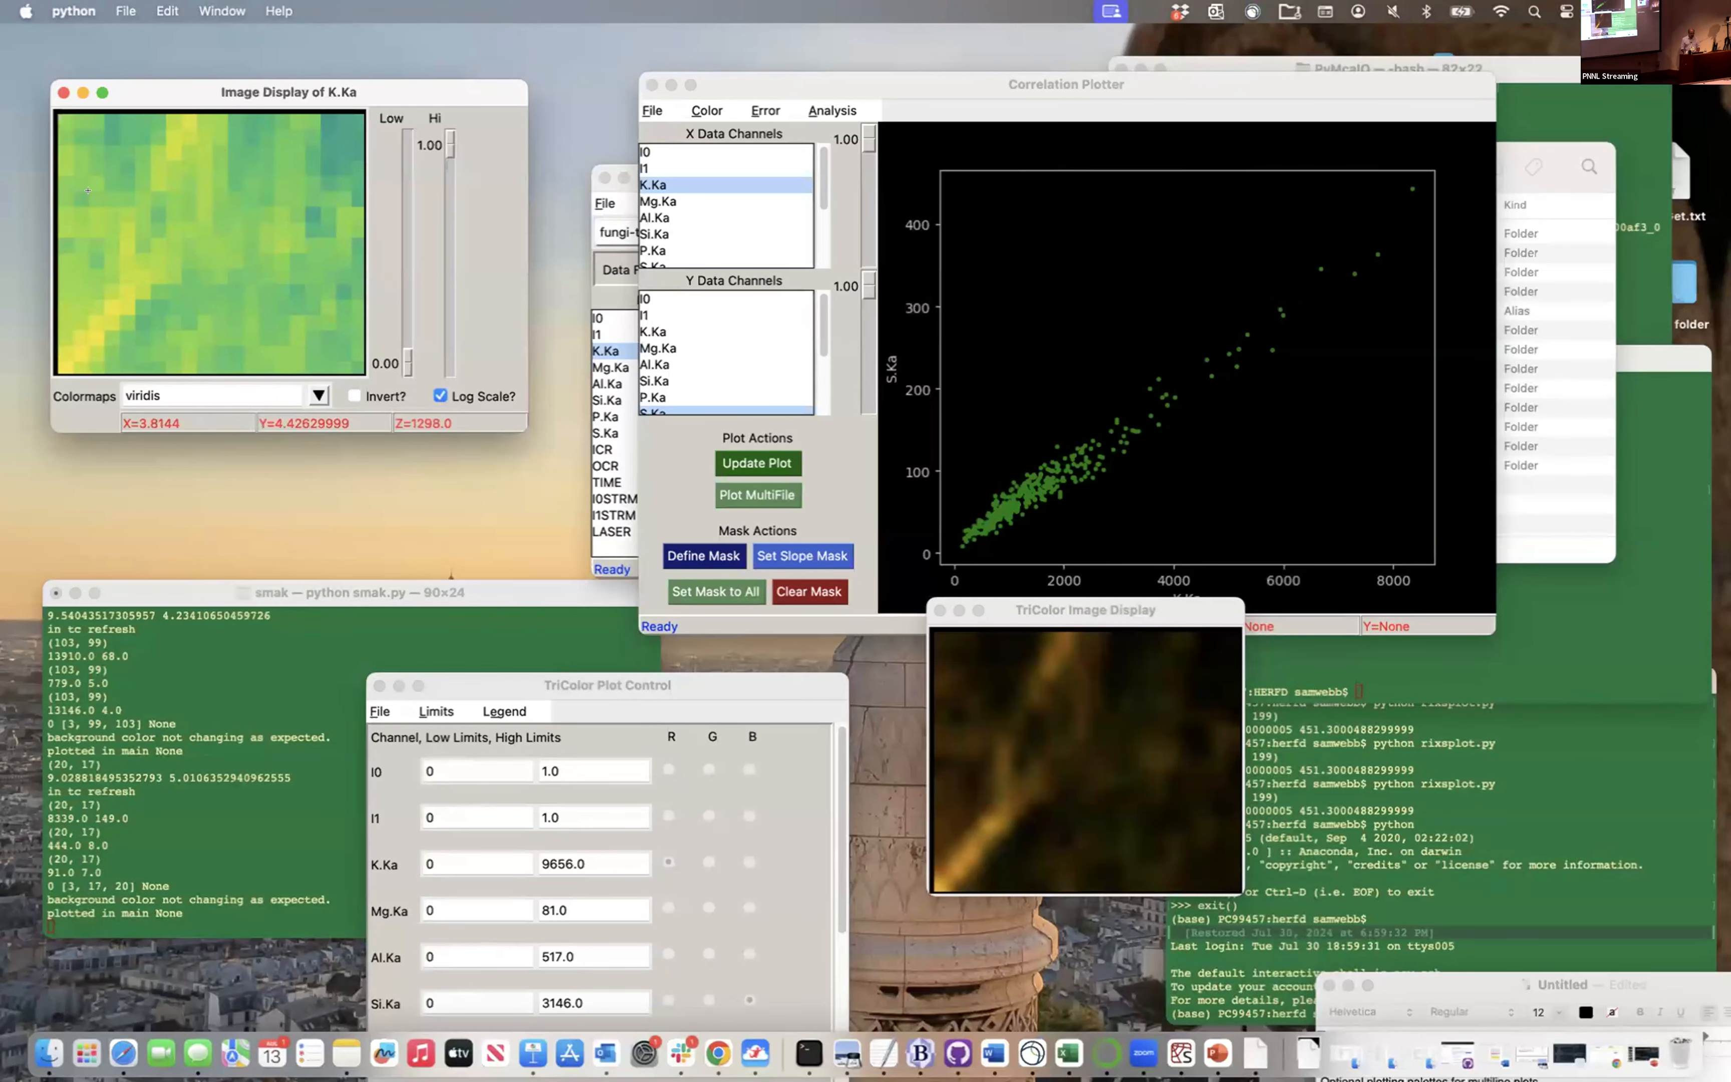
Try Edge Removal on the zoomed K.Ka map, then clear the zoom and apply Edge Removal to the full map
right_click(243, 207)
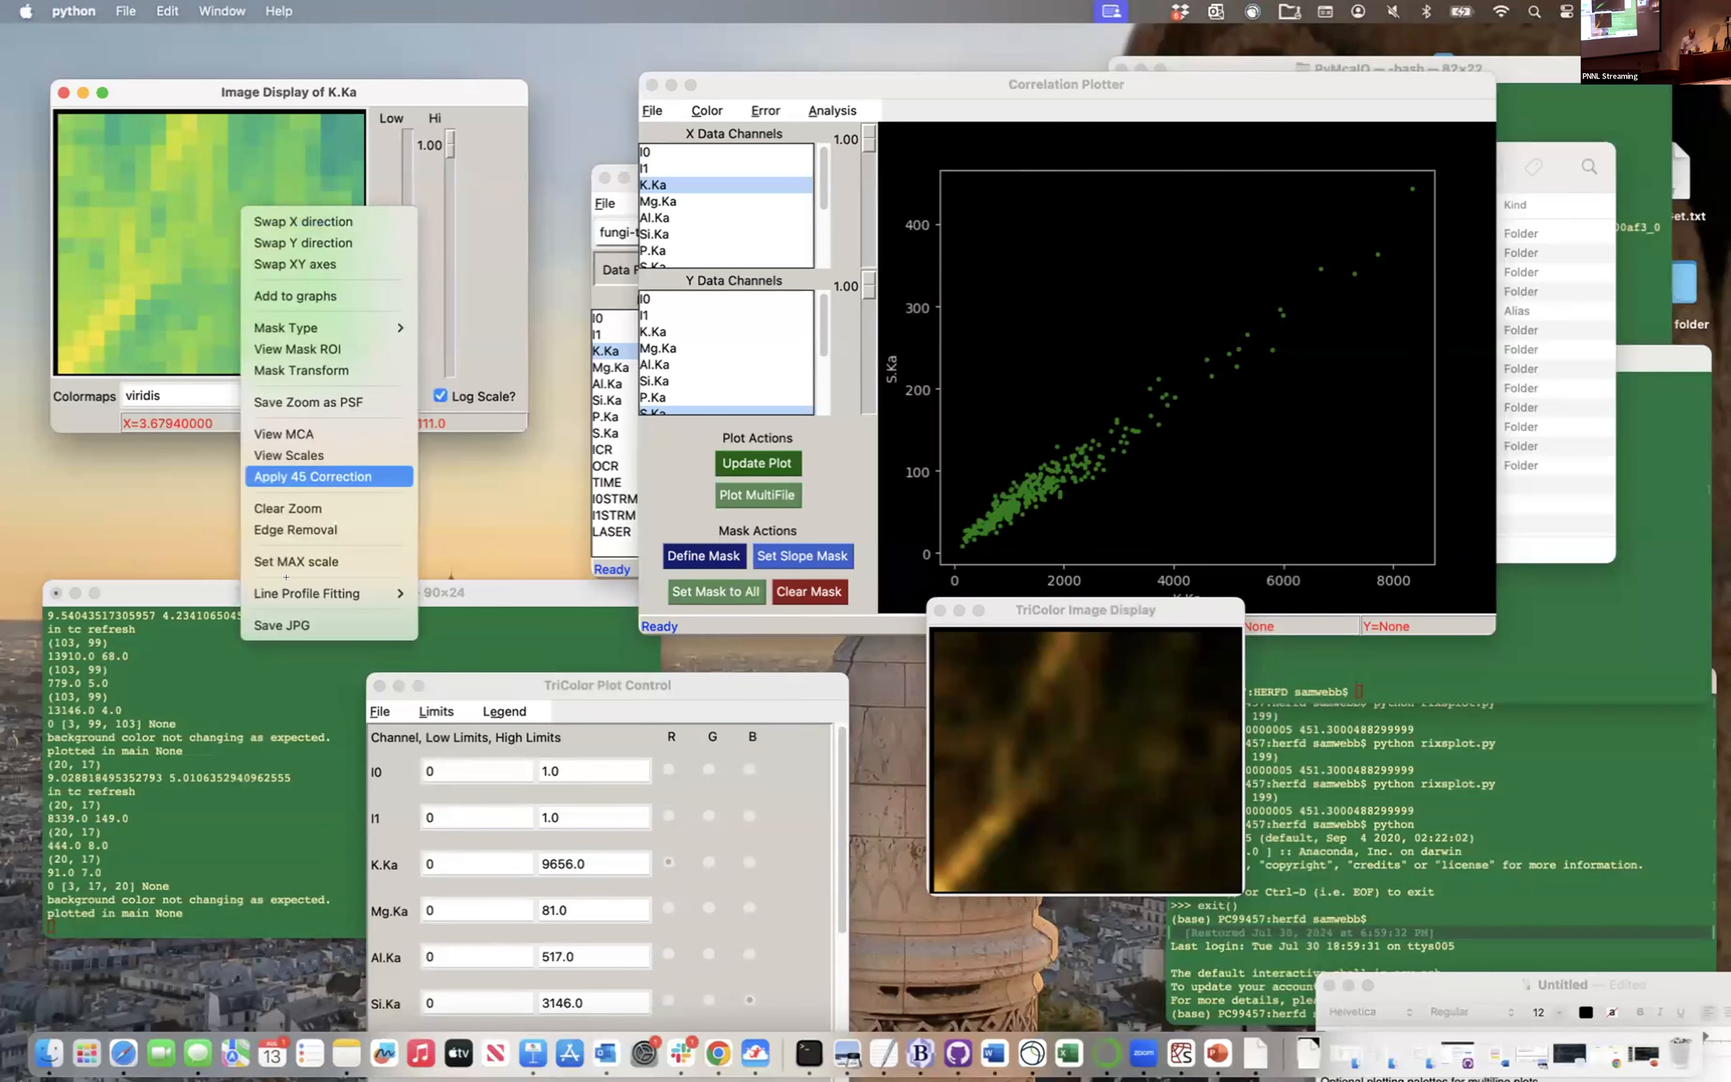
right_click(266, 311)
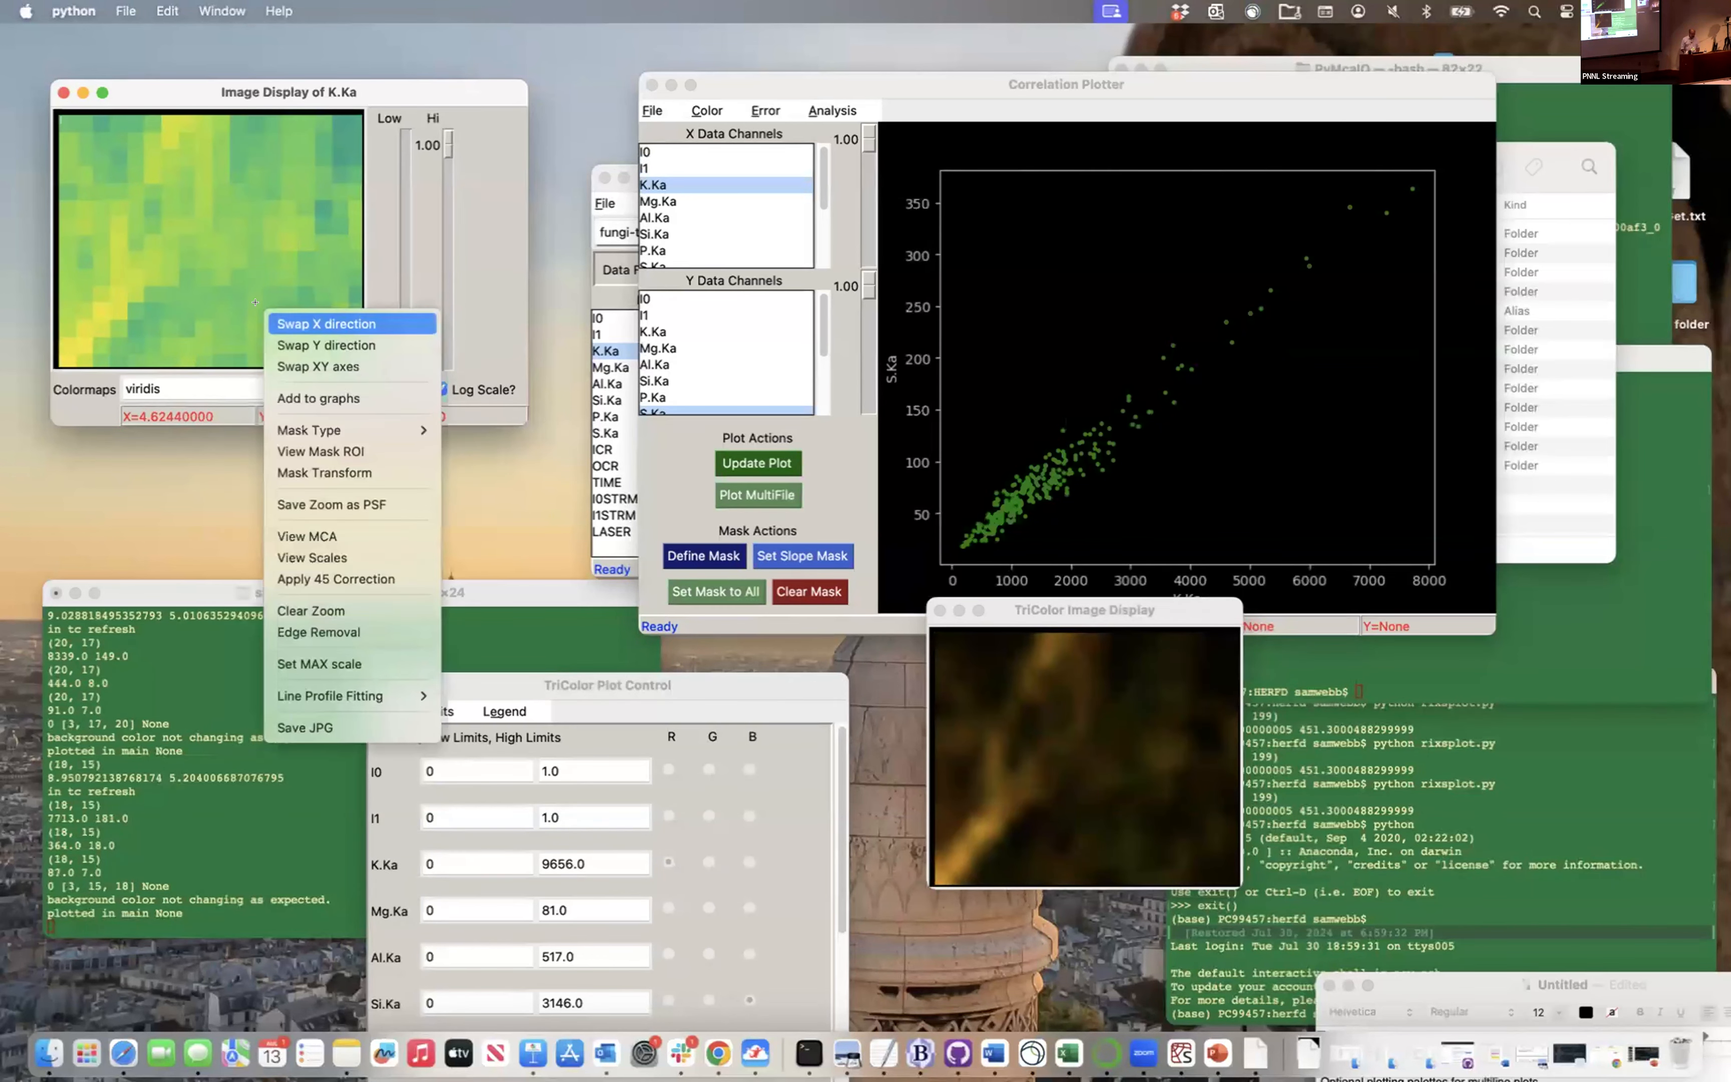
click(310, 611)
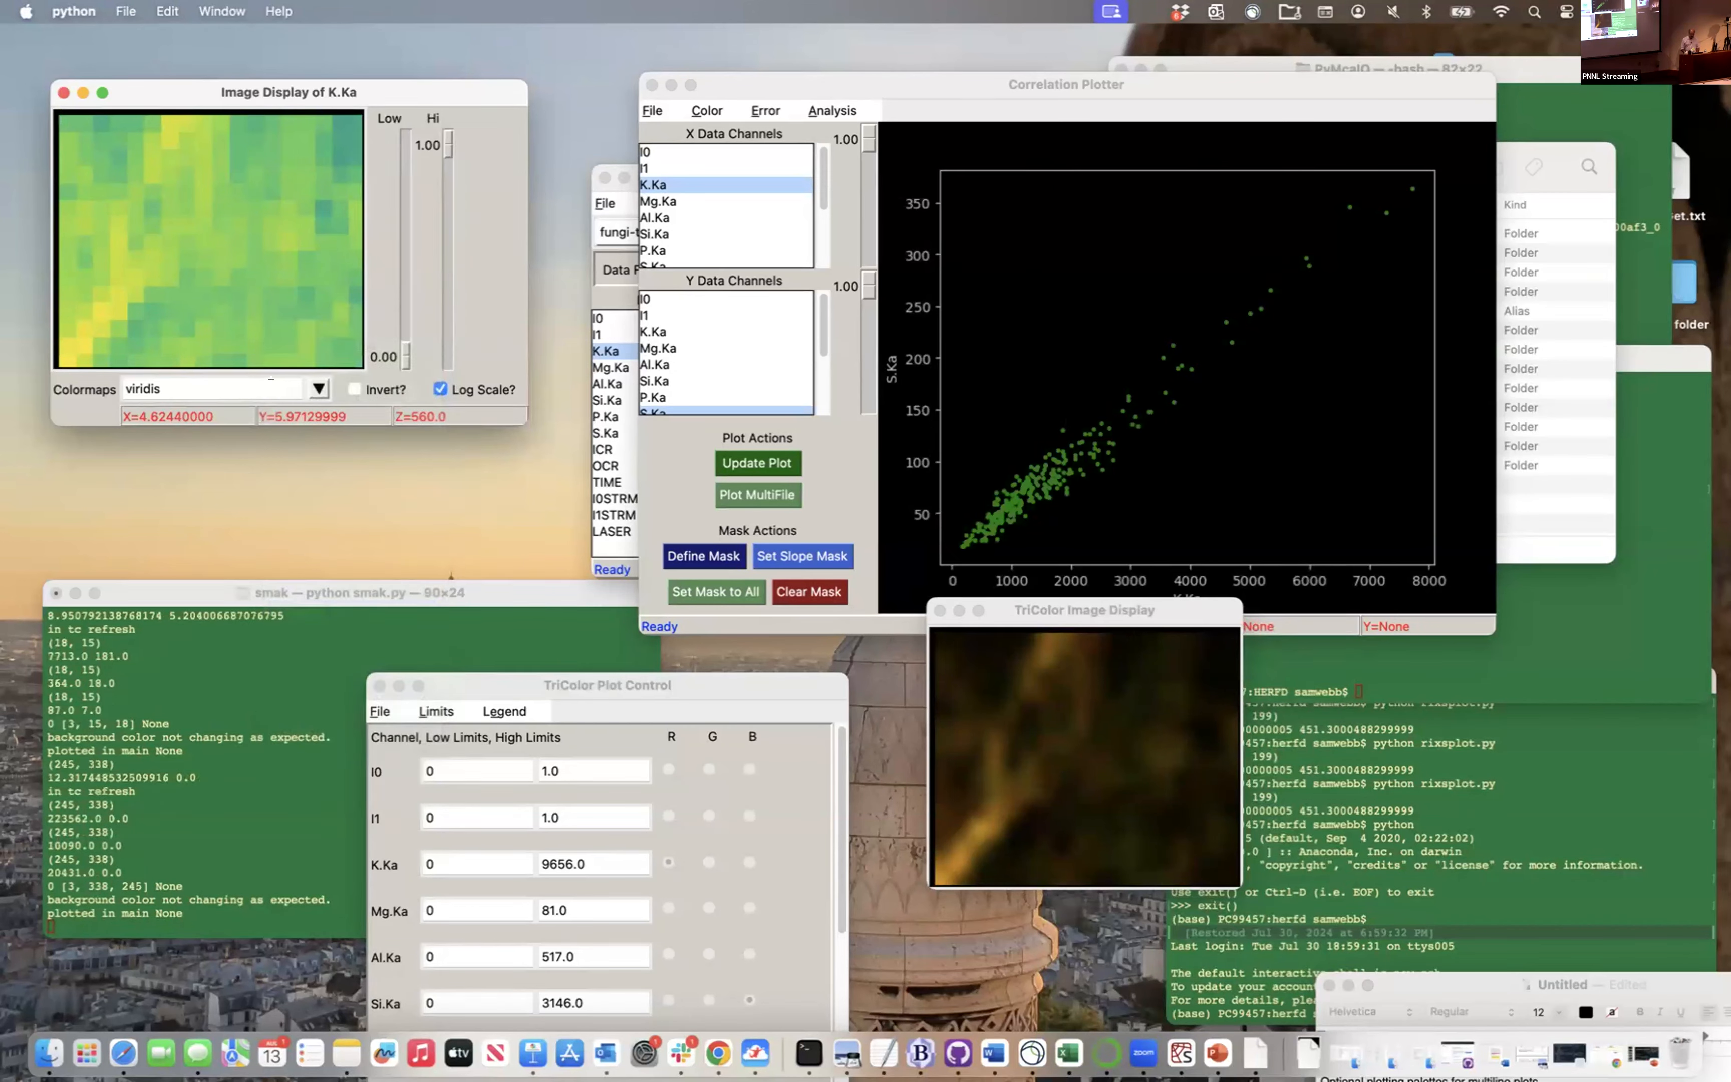
right_click(287, 359)
click(319, 676)
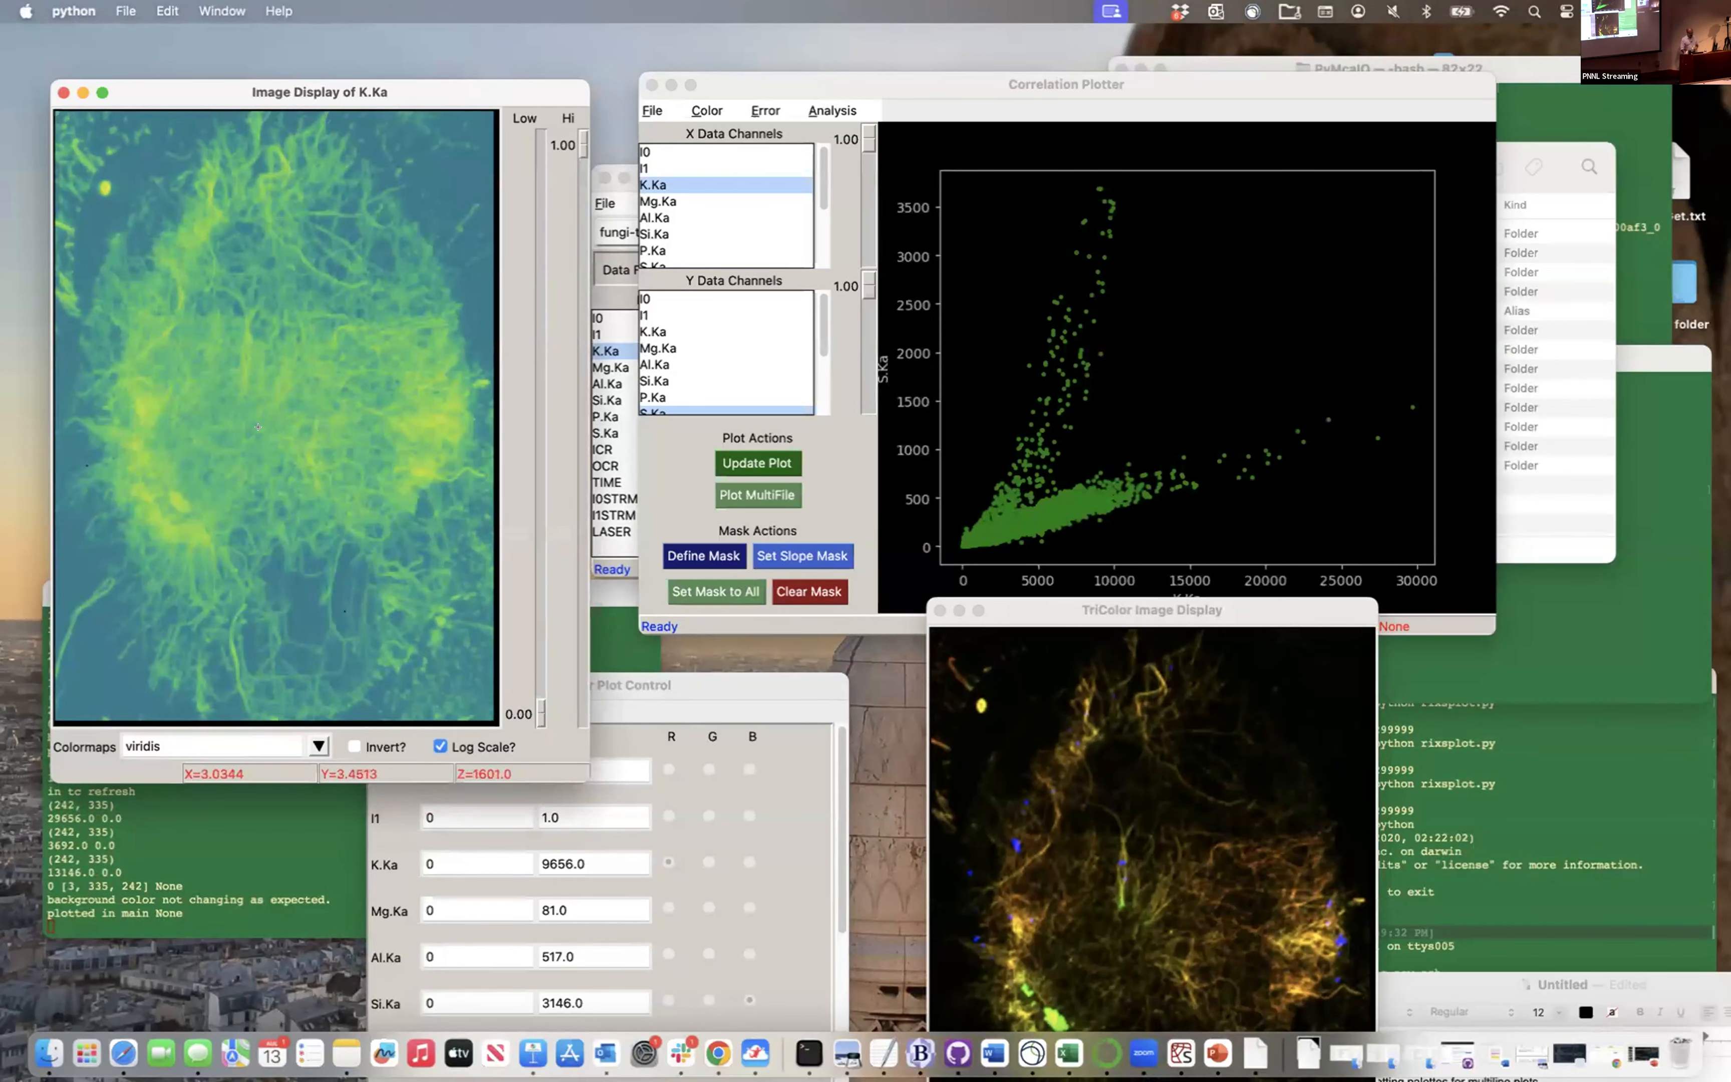
Apply Edge Removal a second time to the full K.Ka map, reset it with Clear Zoom and remove the edges once more
right_click(274, 436)
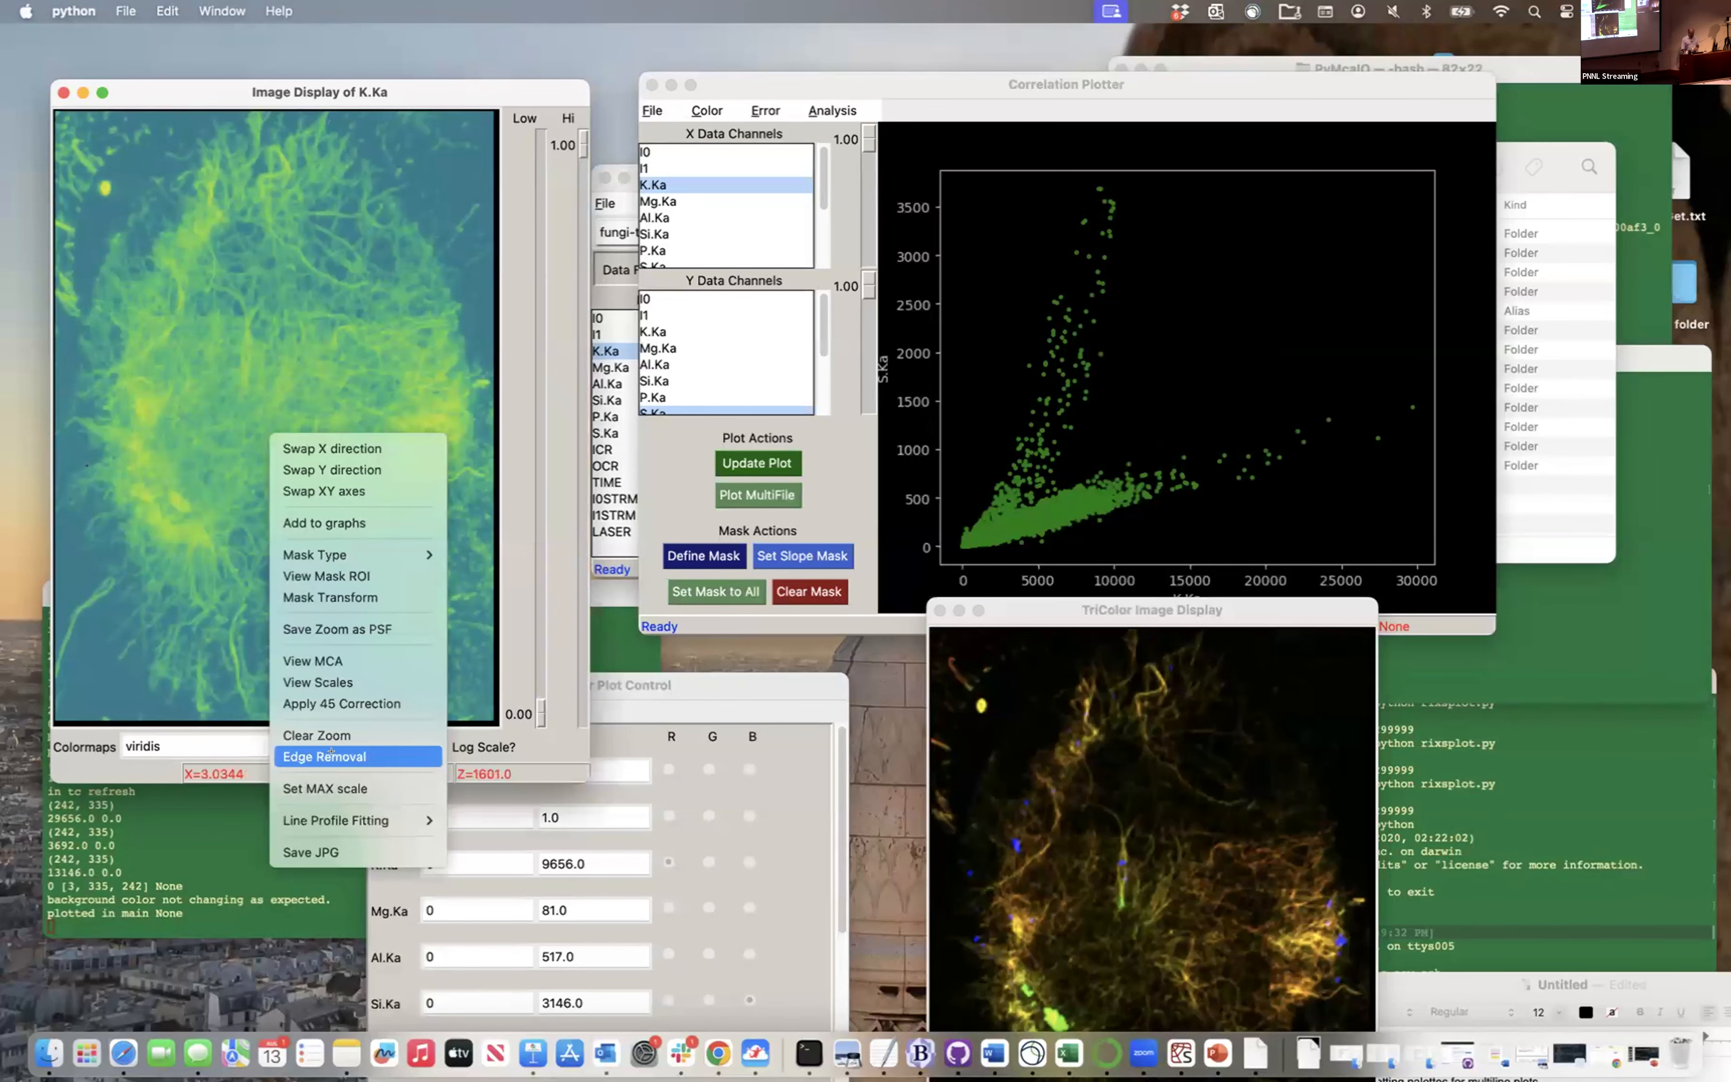
click(331, 756)
right_click(289, 451)
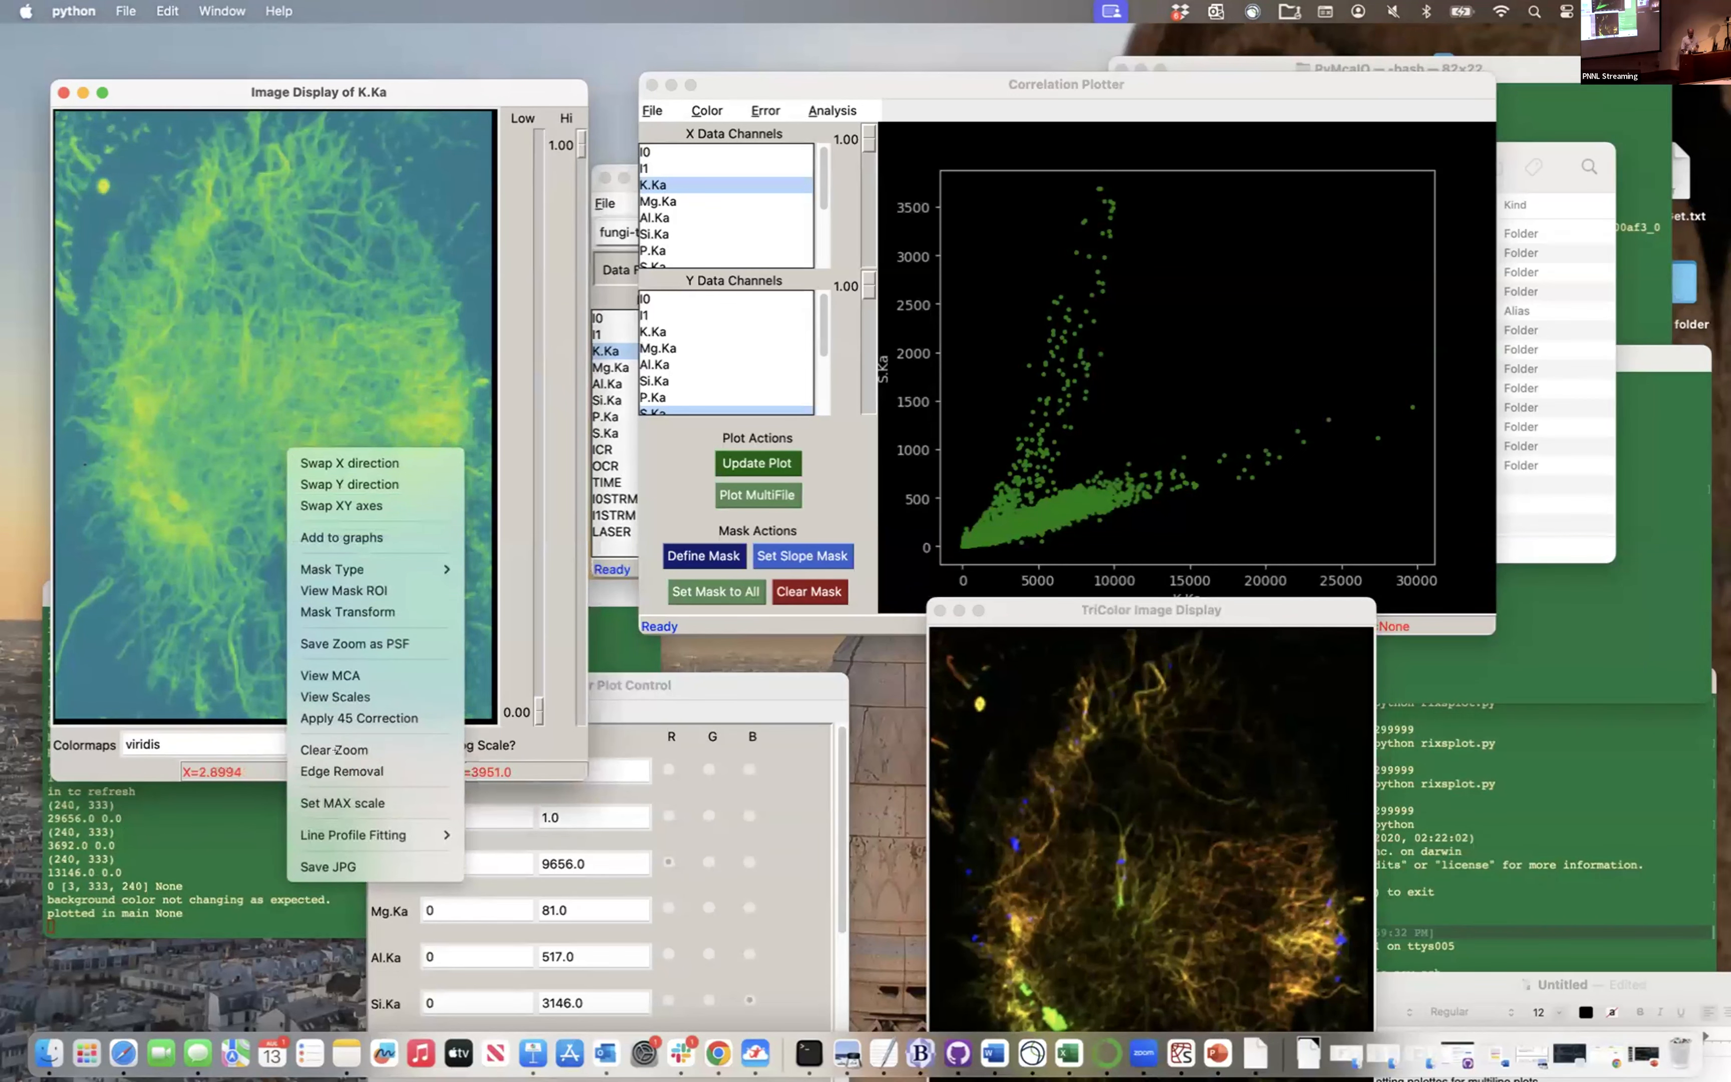
click(333, 749)
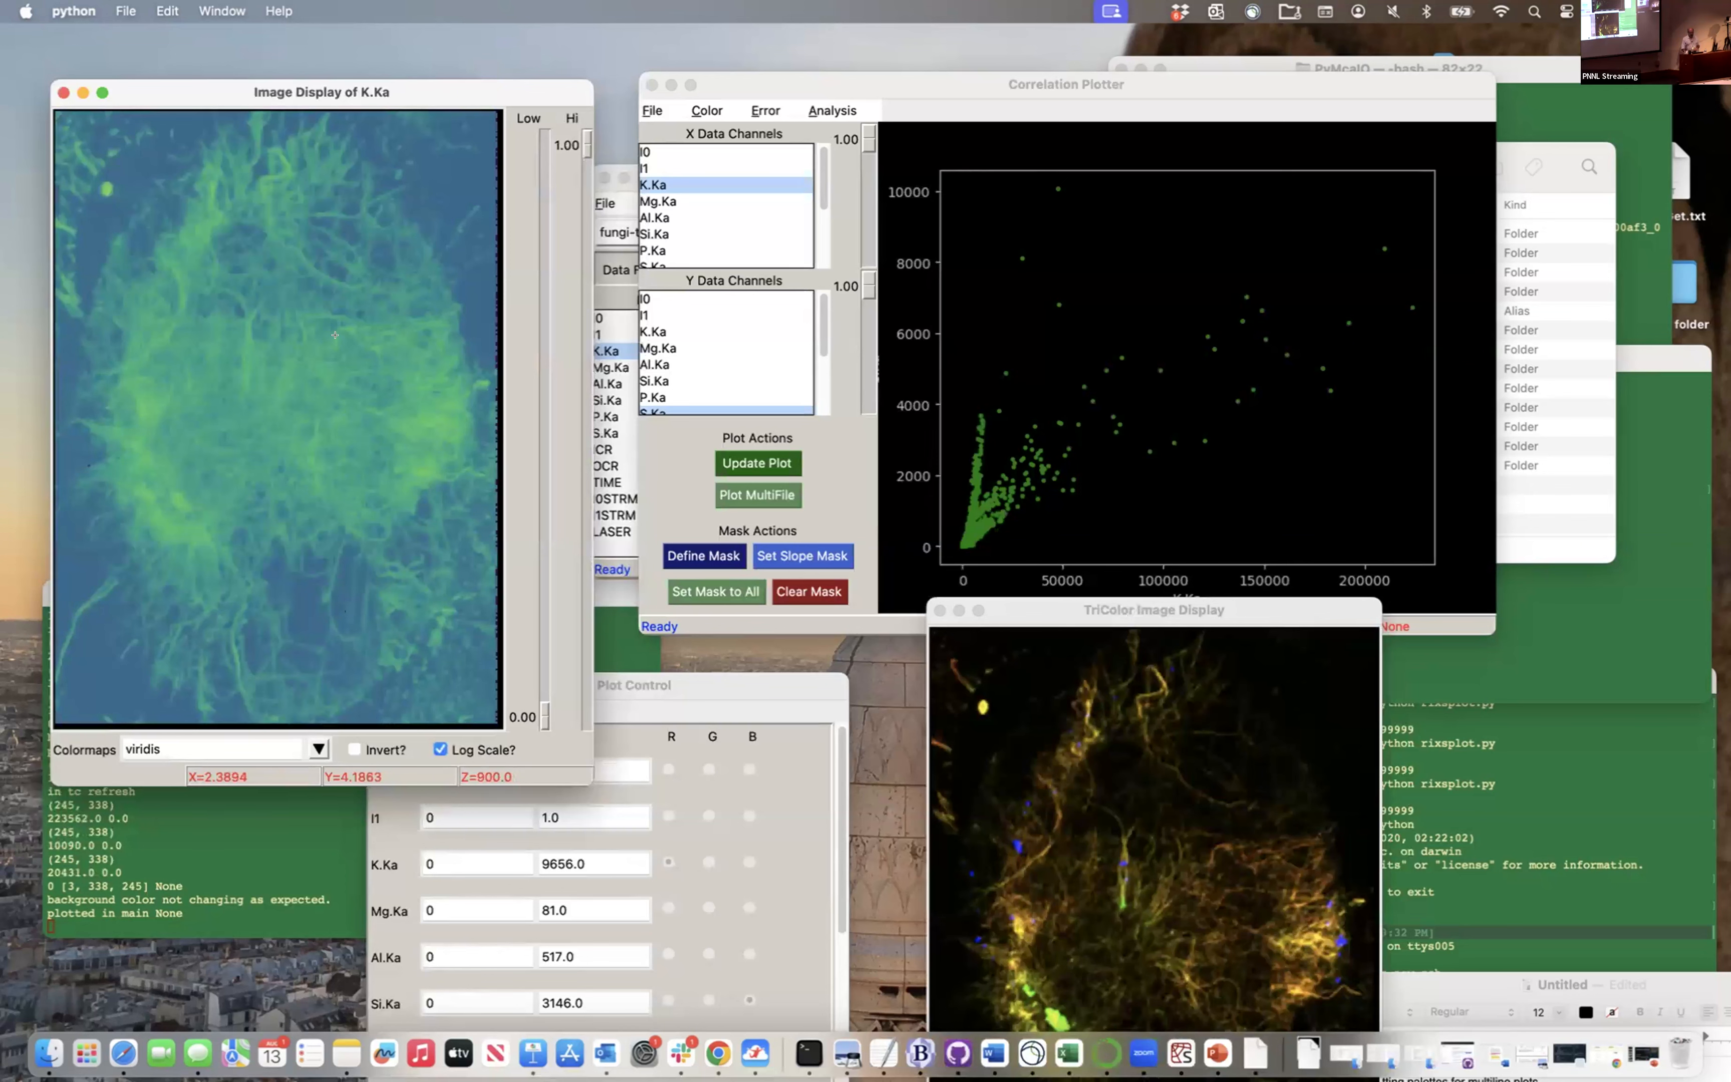
right_click(349, 345)
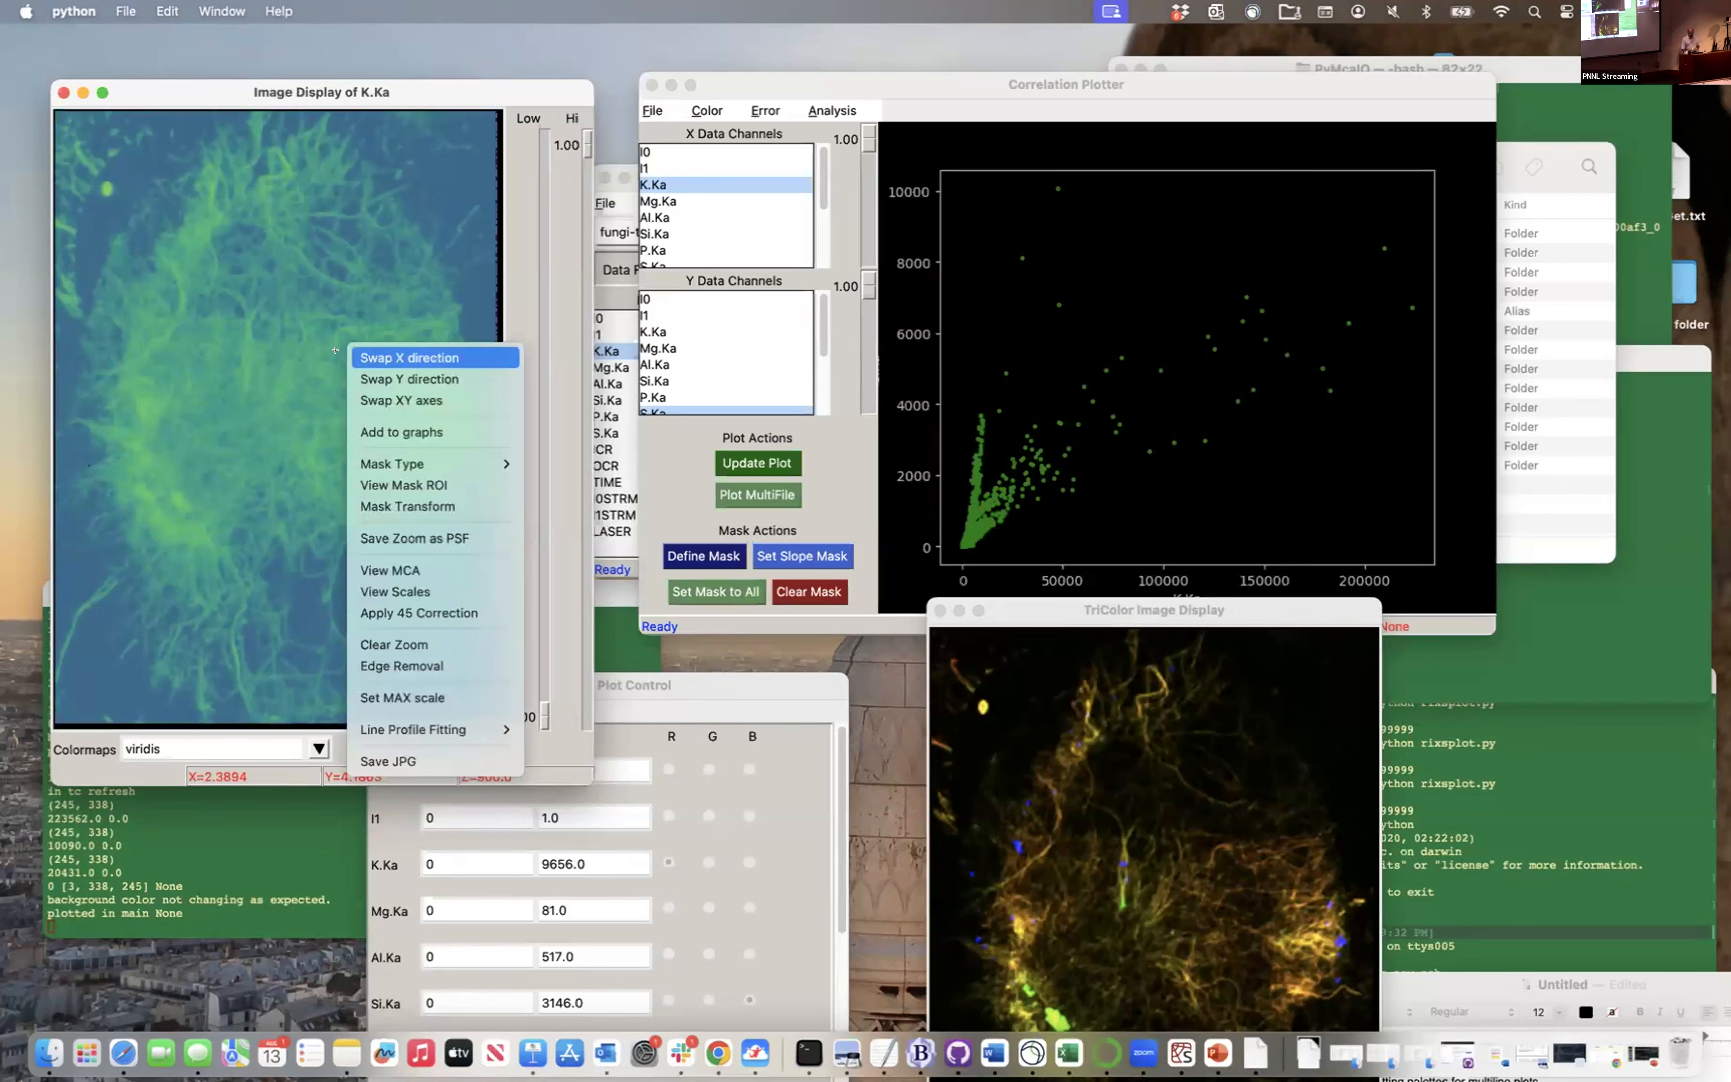
click(406, 665)
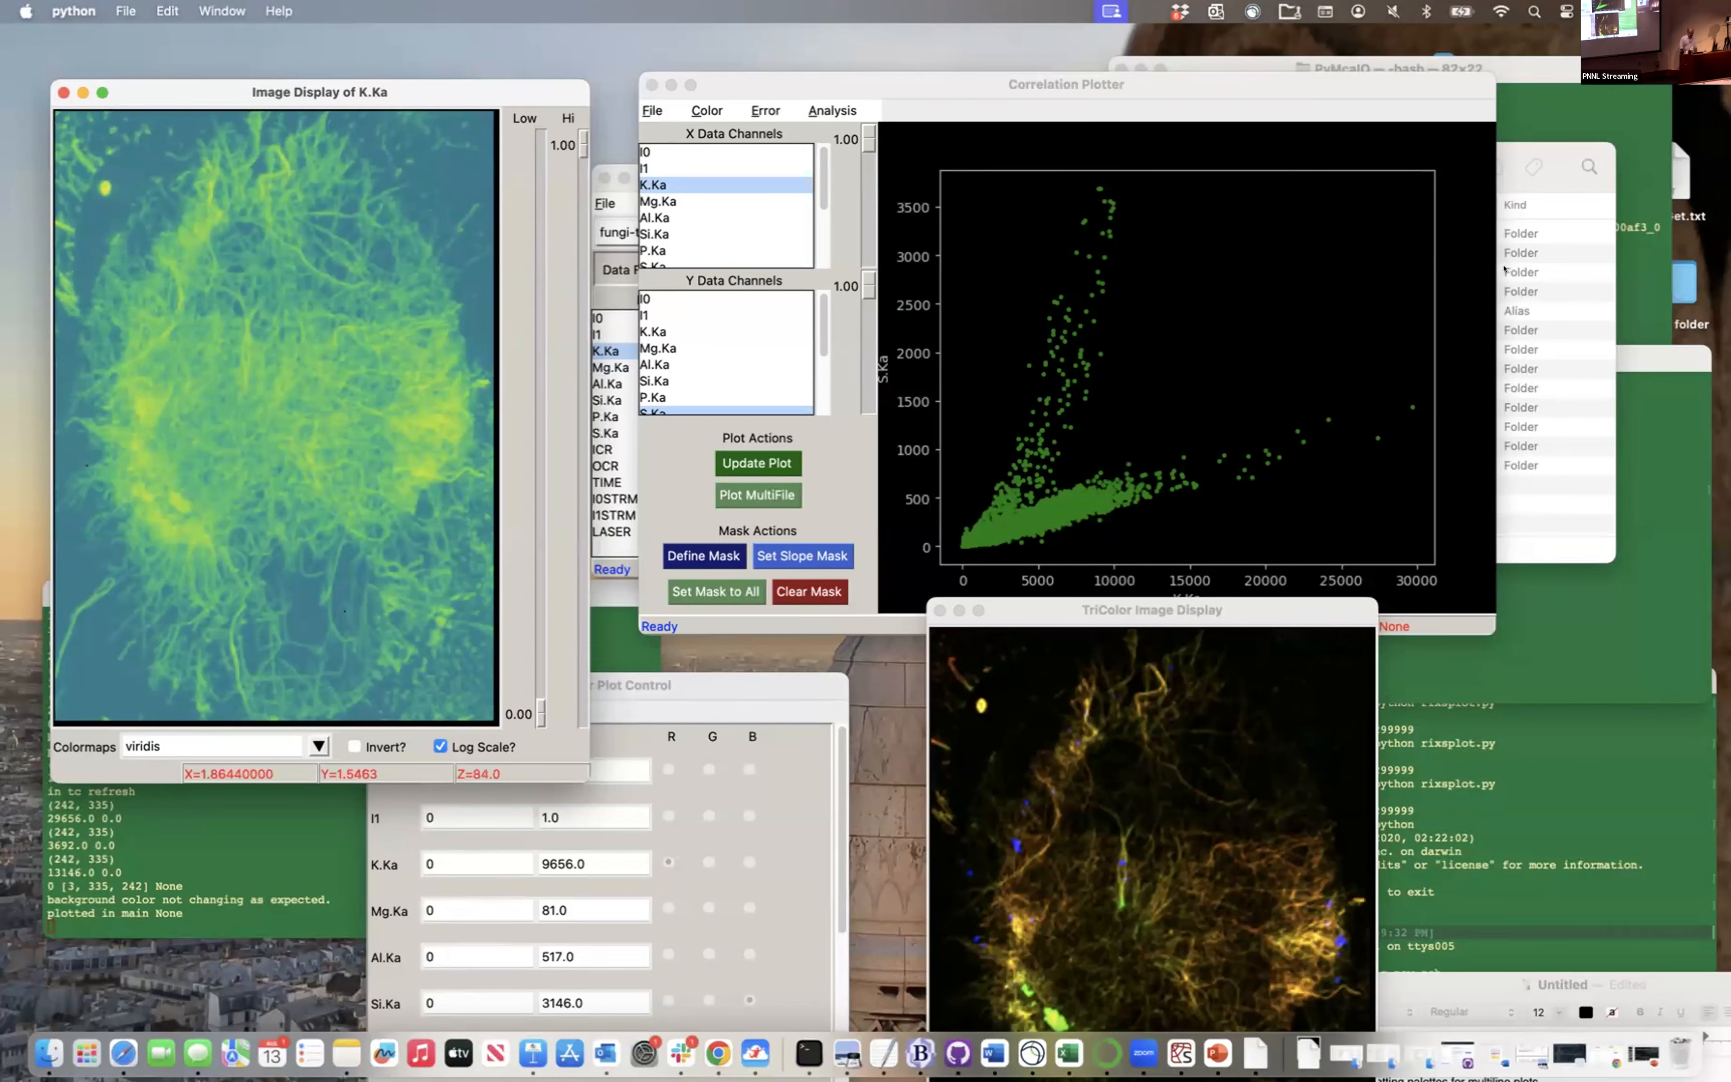
Close the Correlation Plotter, the TriColor image display and the TriColor Plot Control
click(1223, 334)
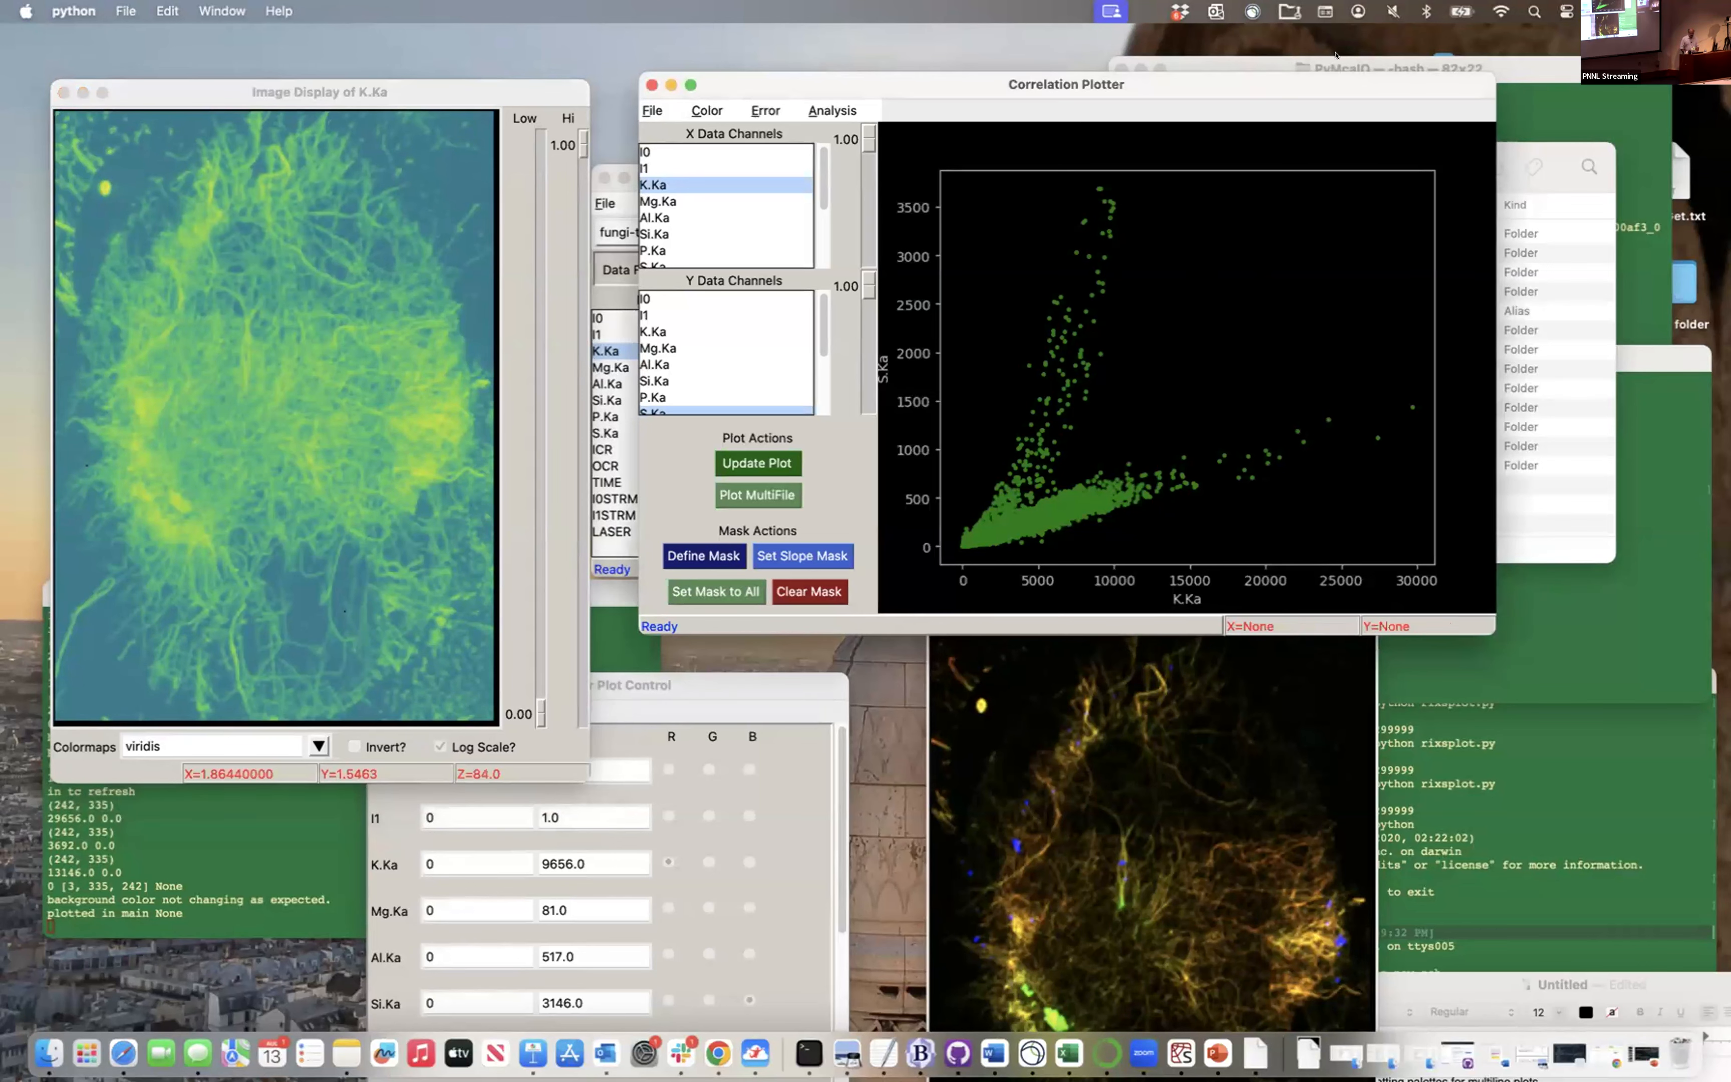
drag(1336, 88, 1336, 156)
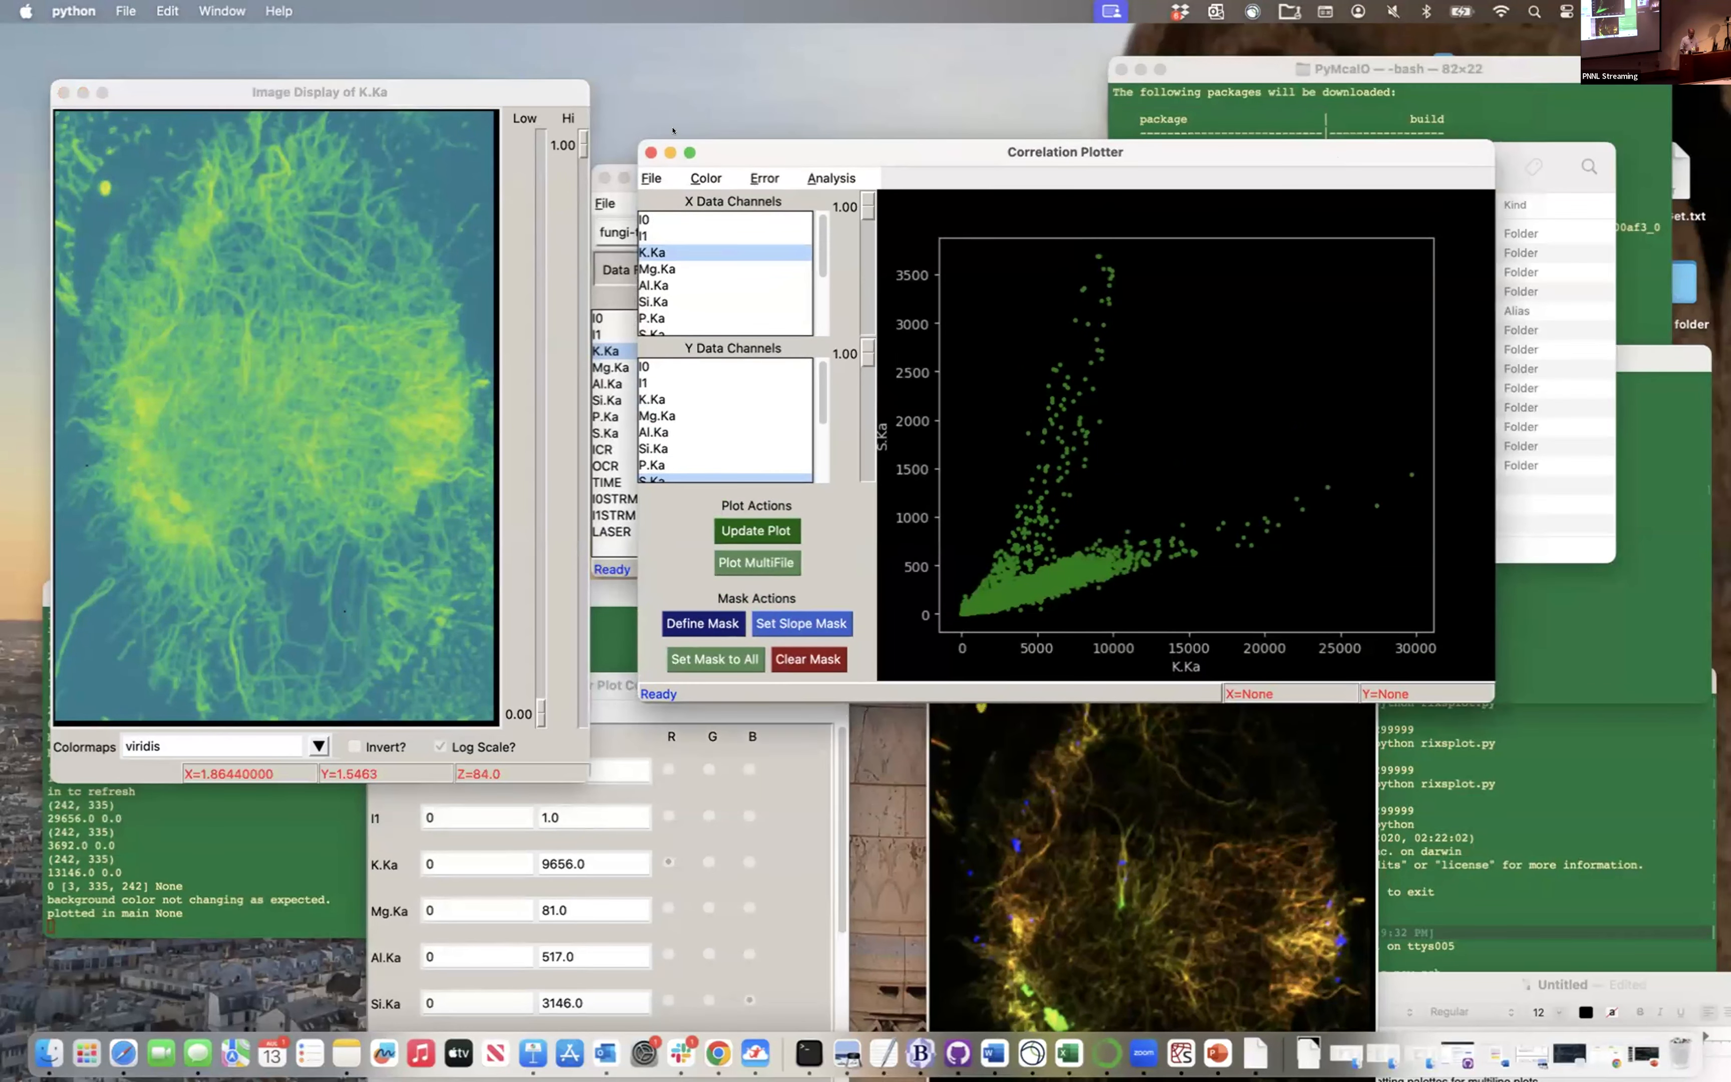
click(651, 152)
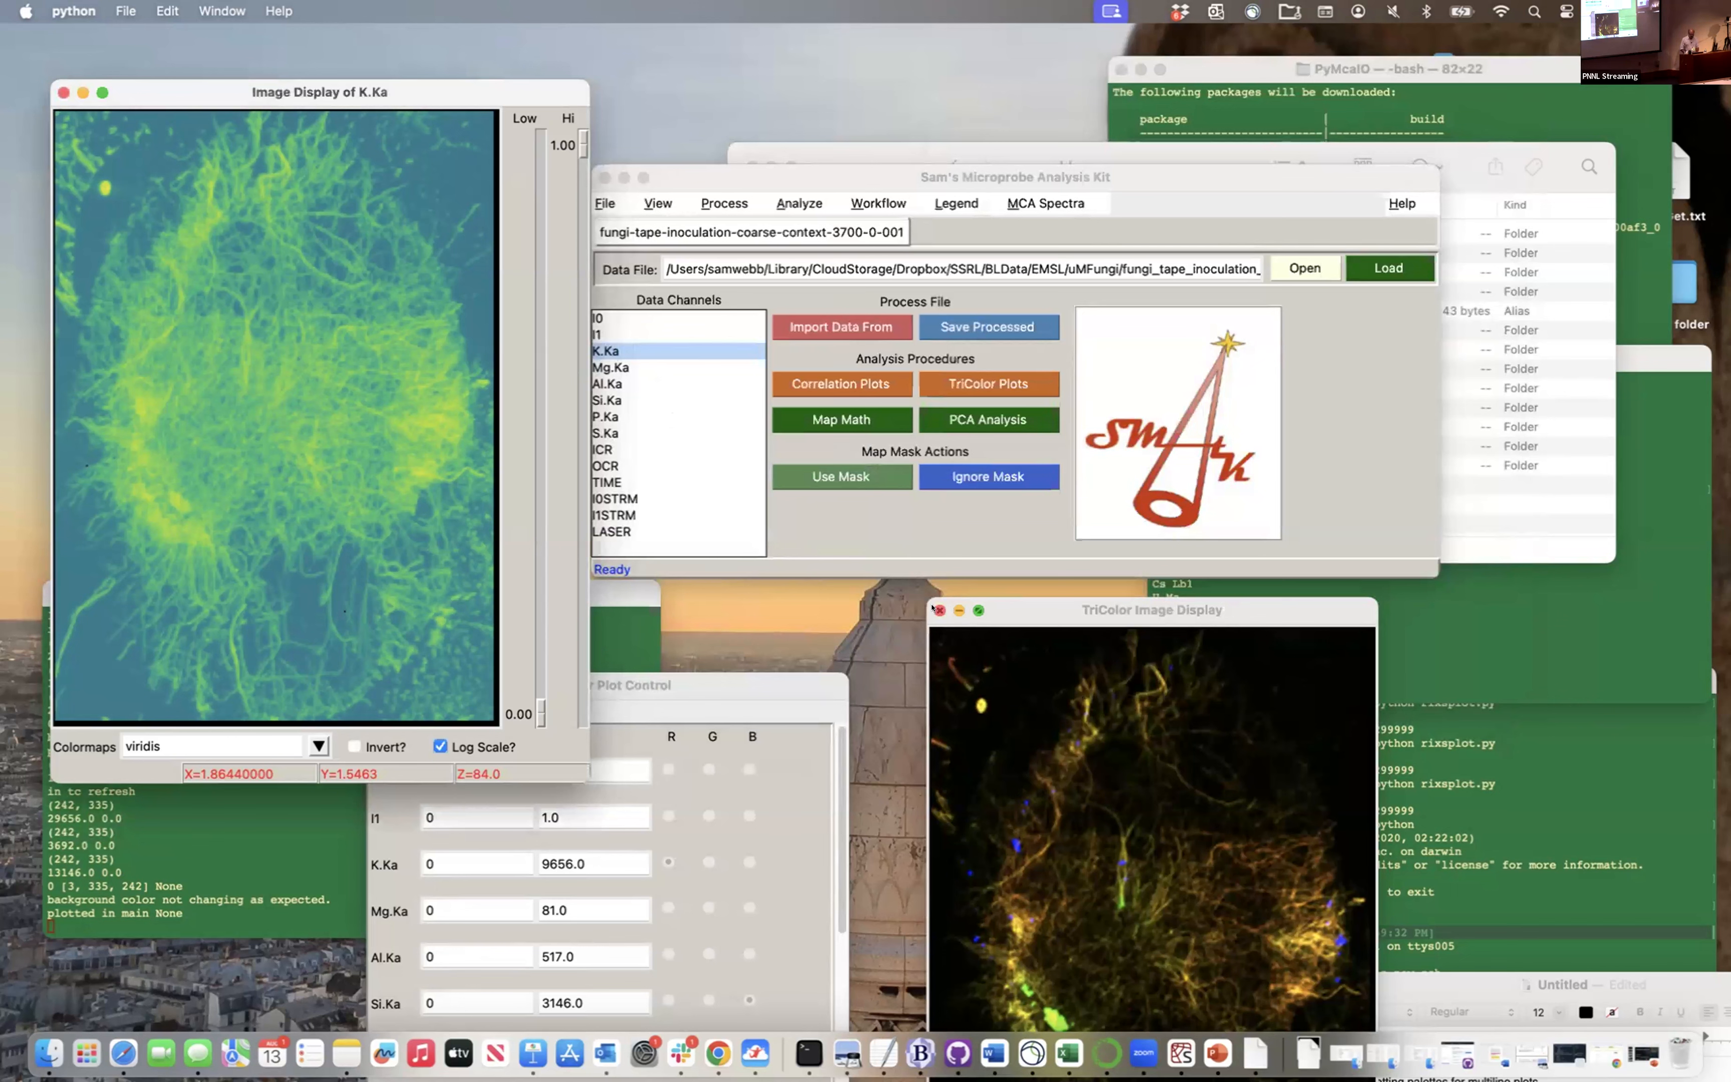
click(938, 610)
drag(704, 678, 929, 596)
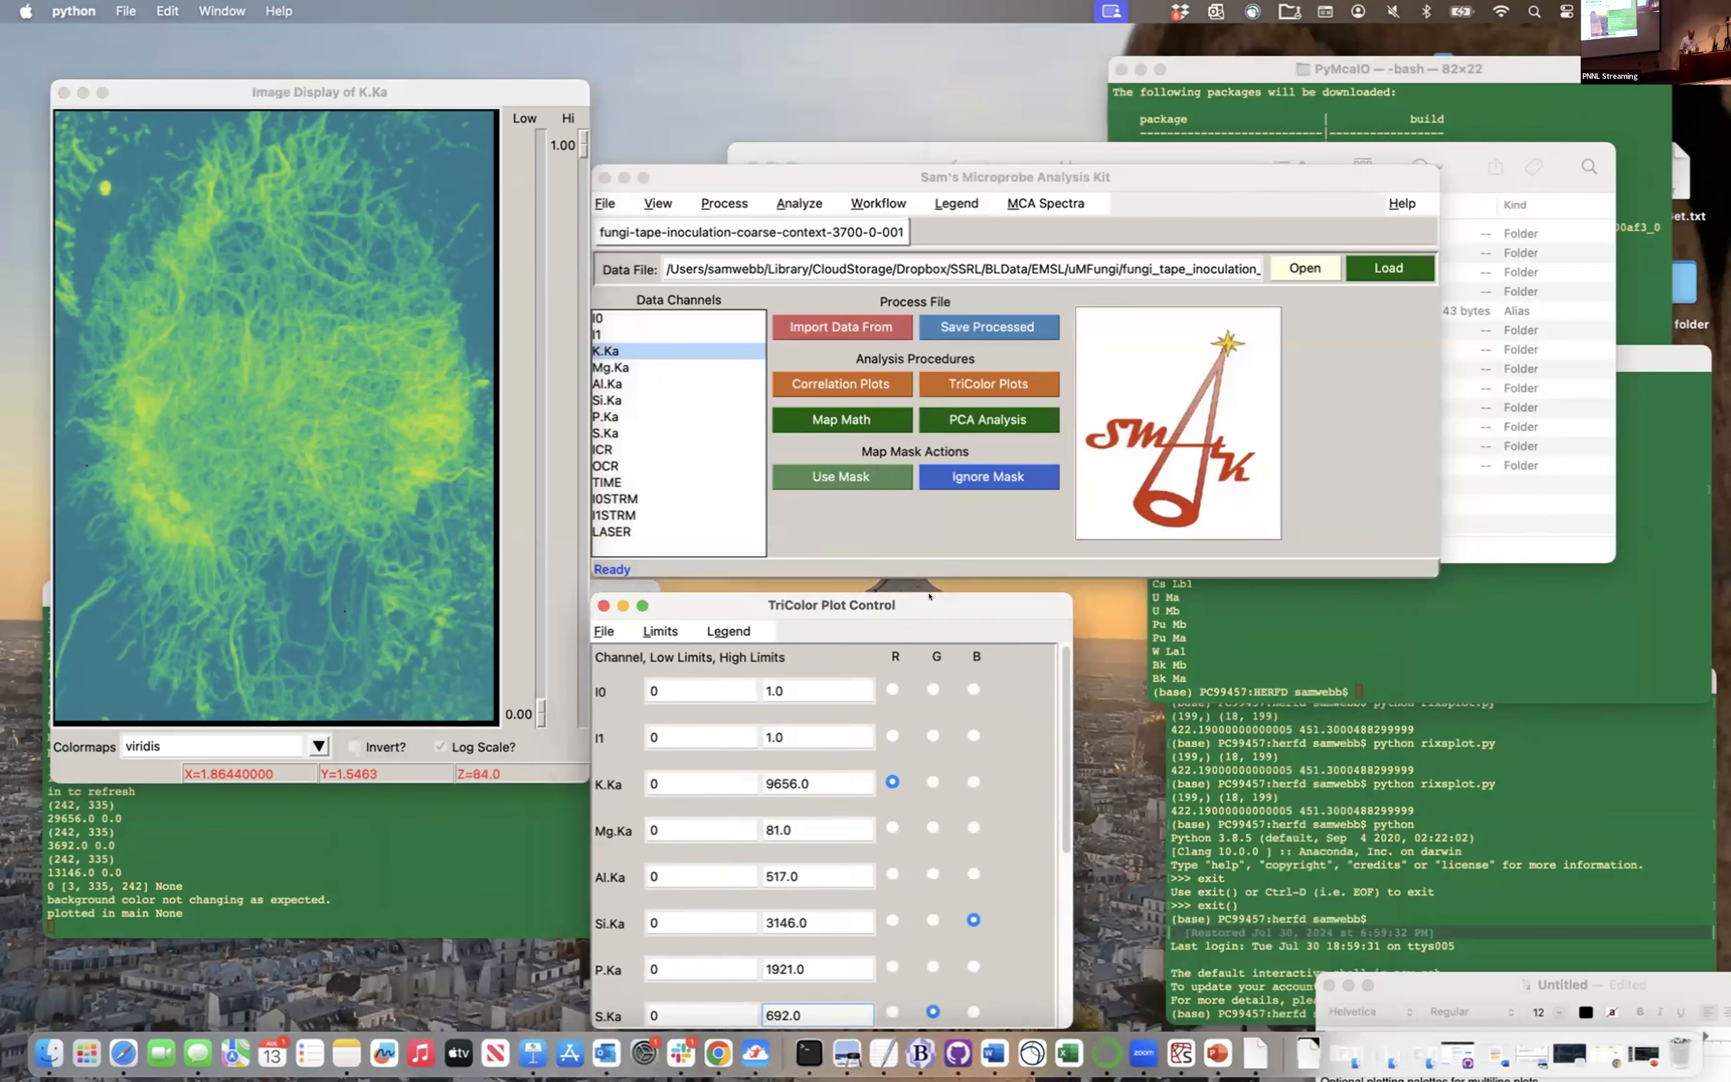
click(603, 605)
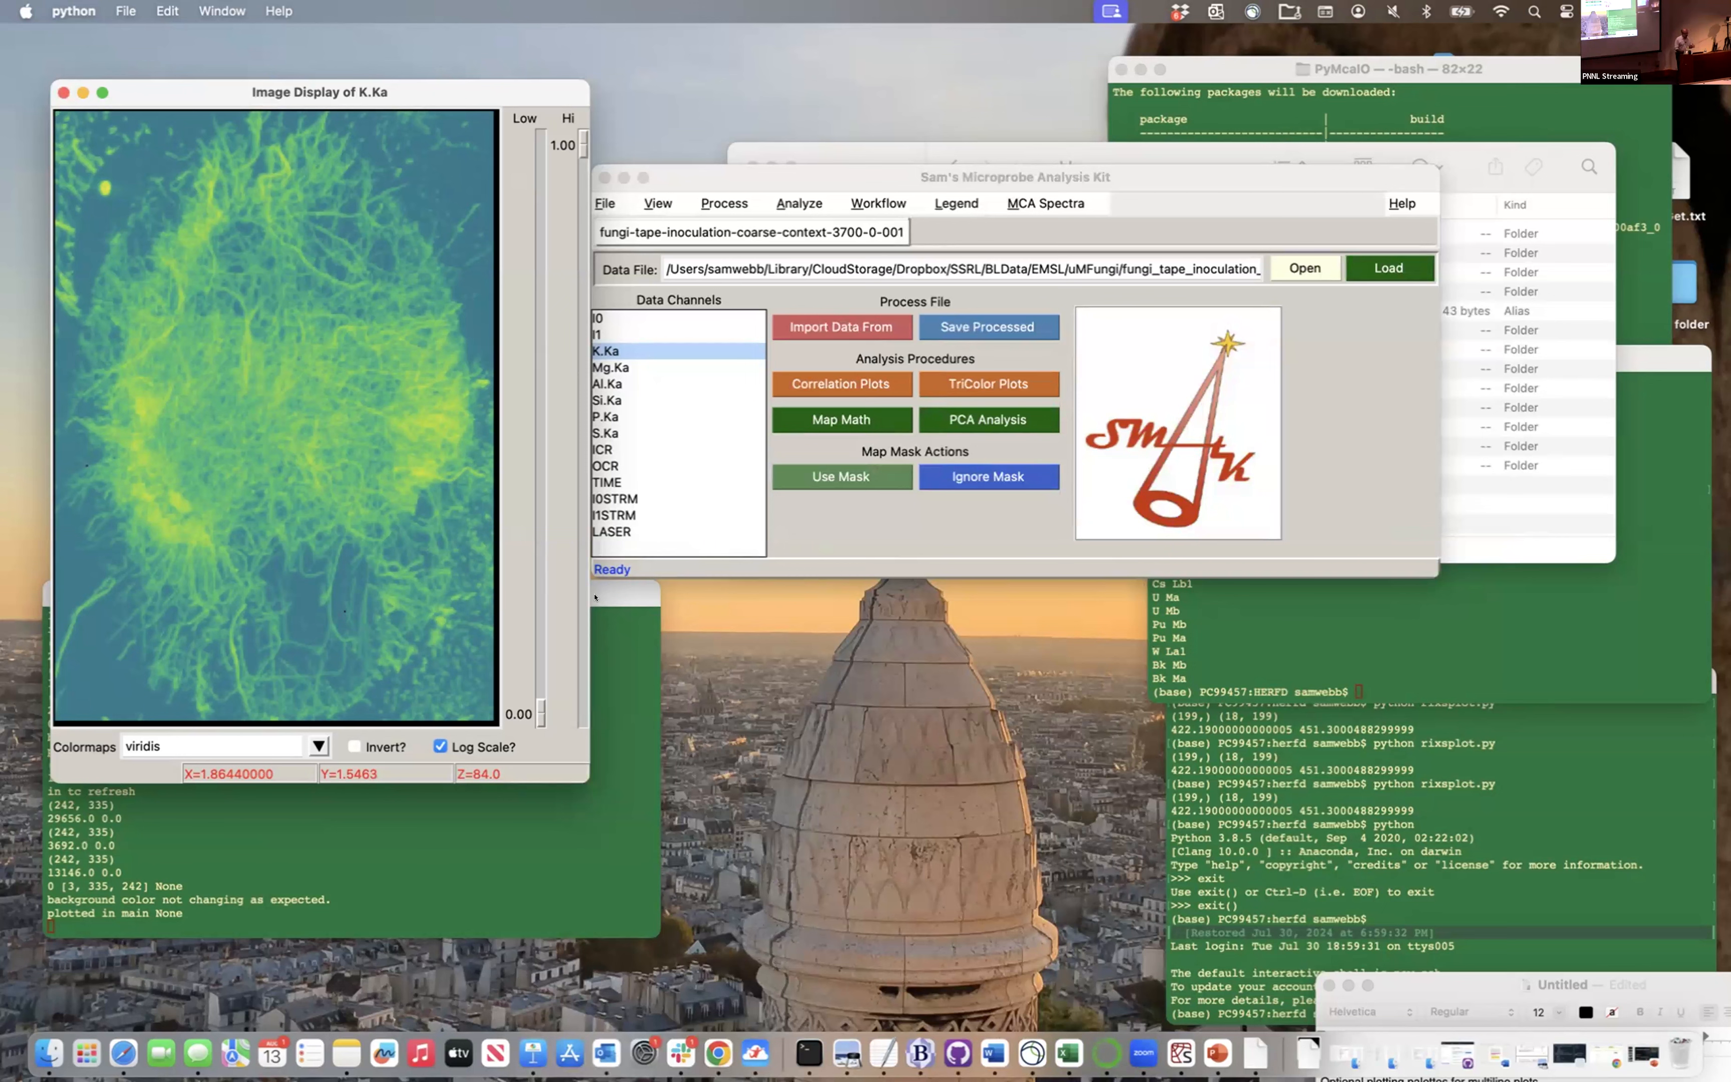
Convert the SSRL mosaic fungi_tape_inoculation_coarse_context_F5_img_raw_001.hdf5 with the Vision method and load the new mosaic file
click(1071, 236)
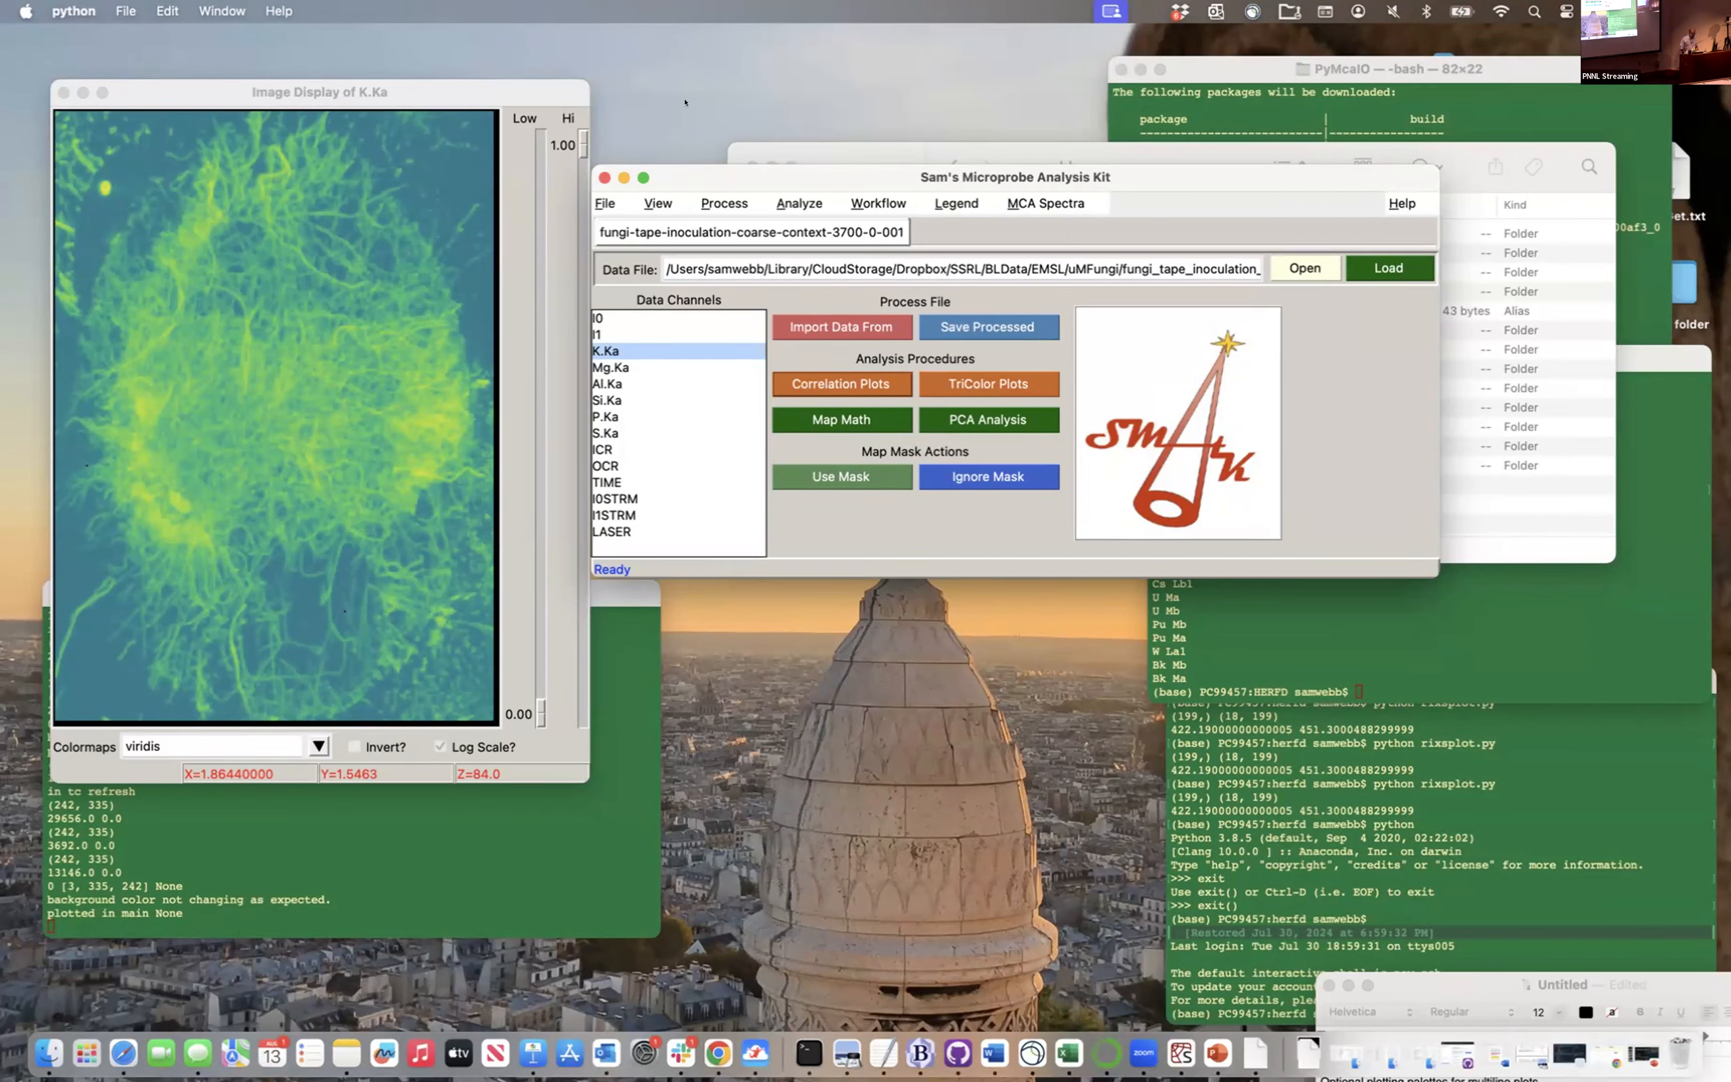
click(604, 201)
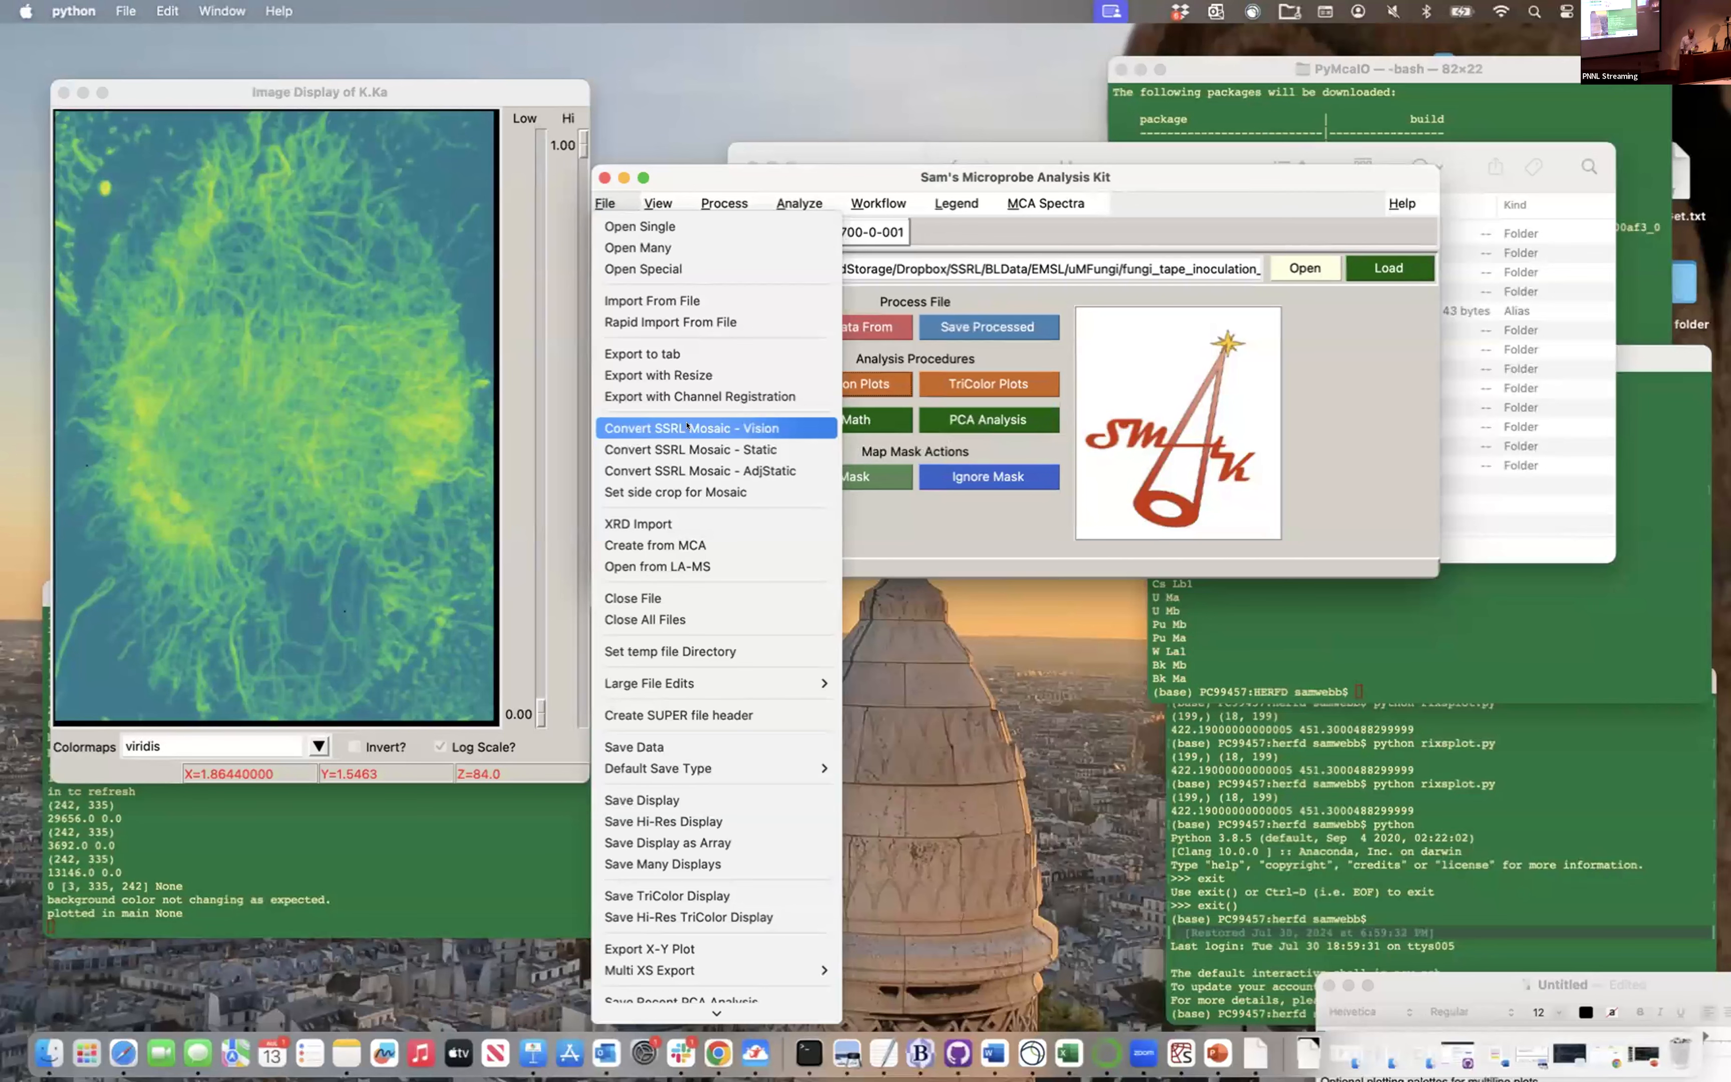
click(686, 426)
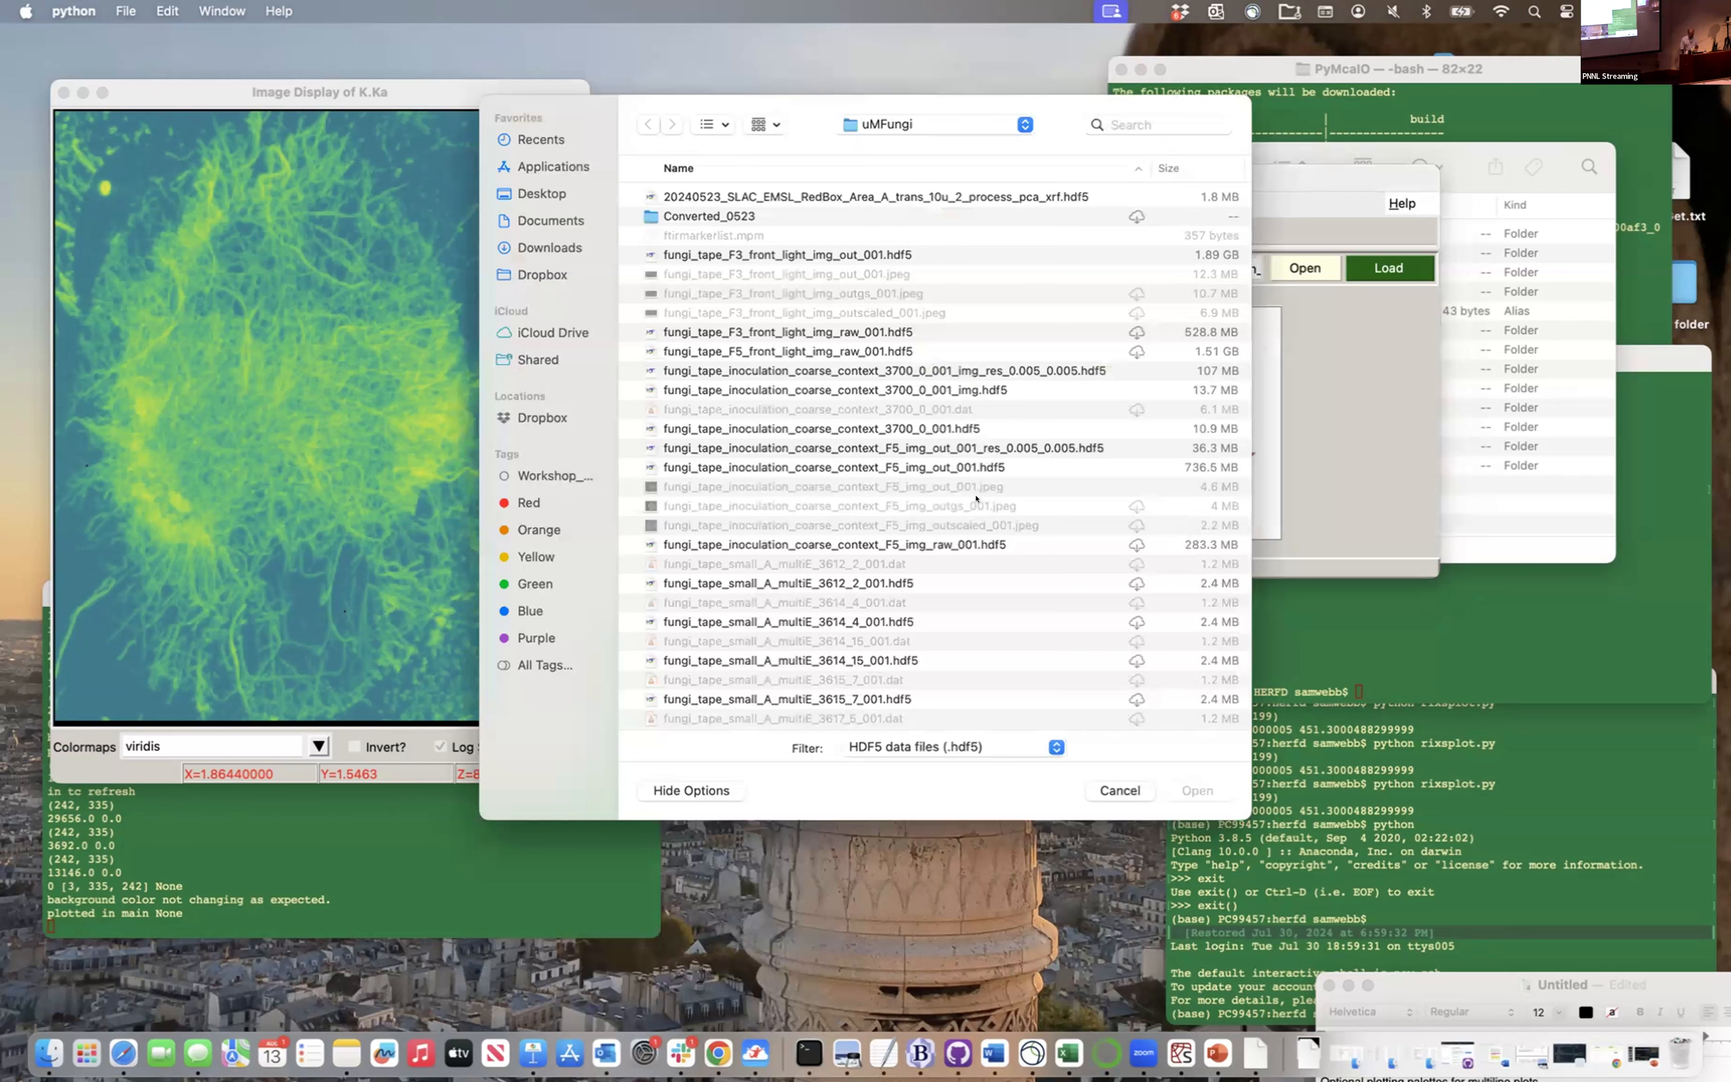
click(946, 545)
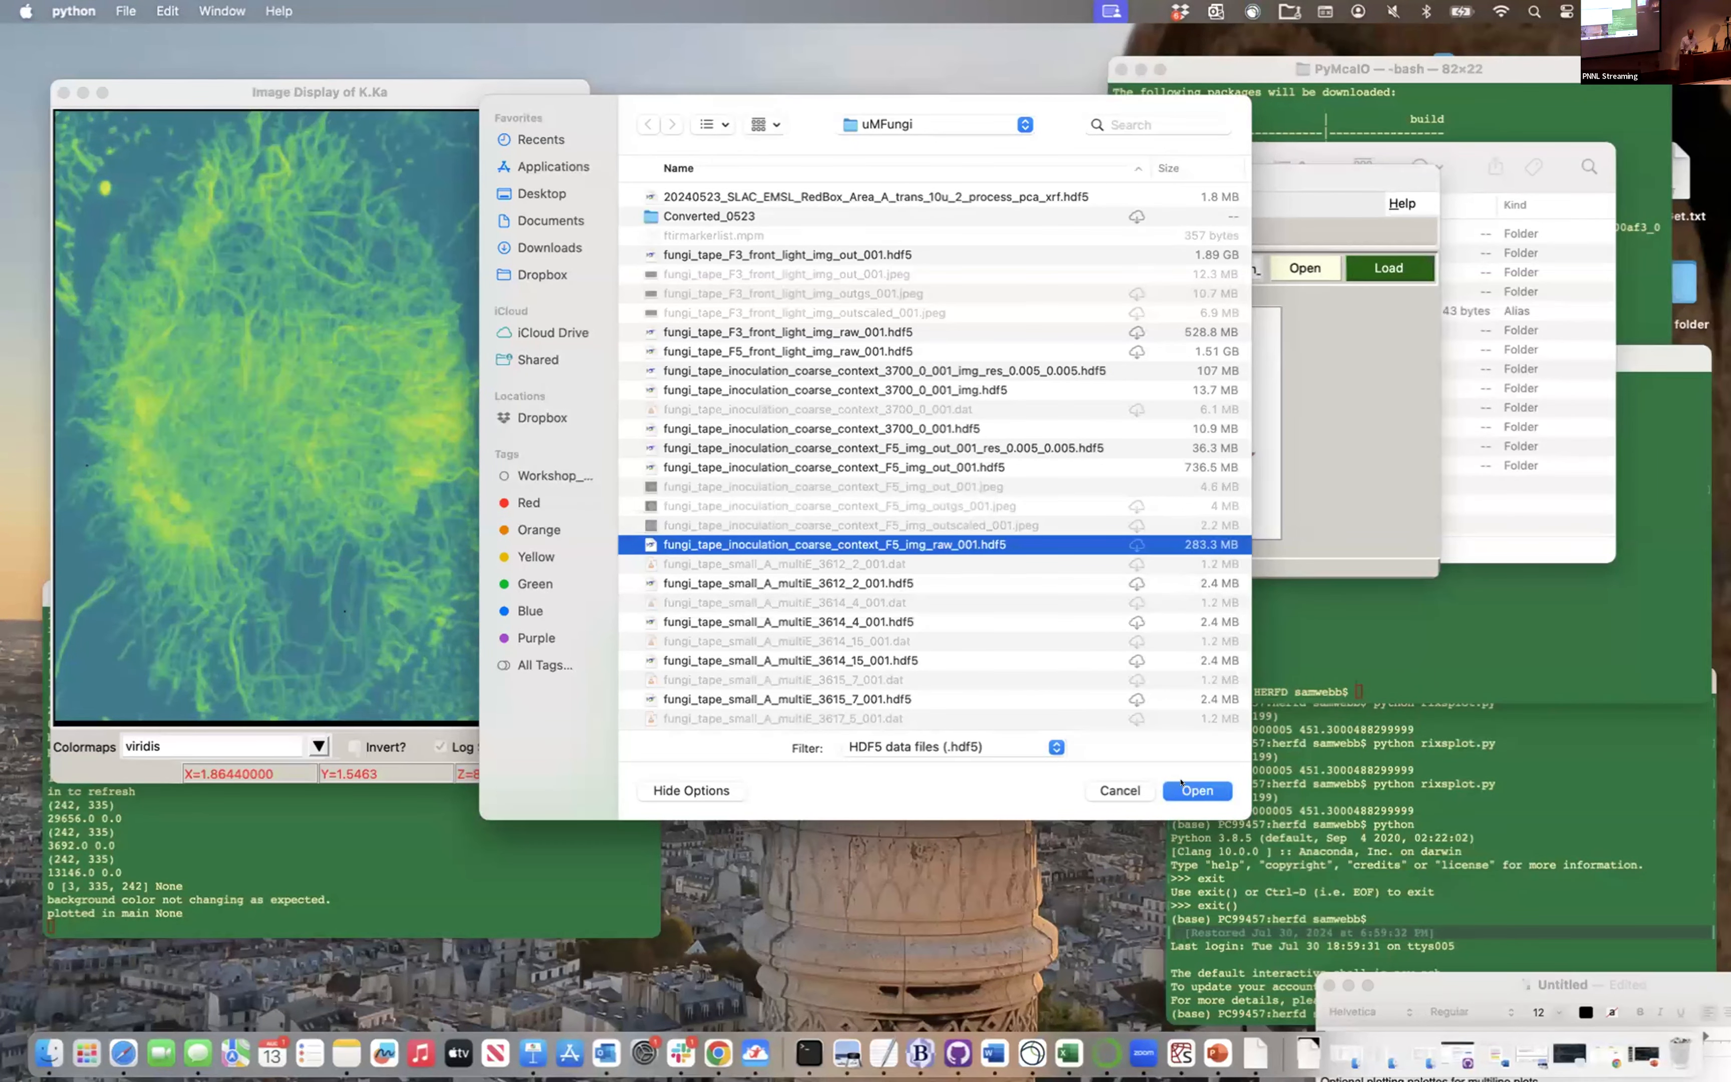
click(1196, 790)
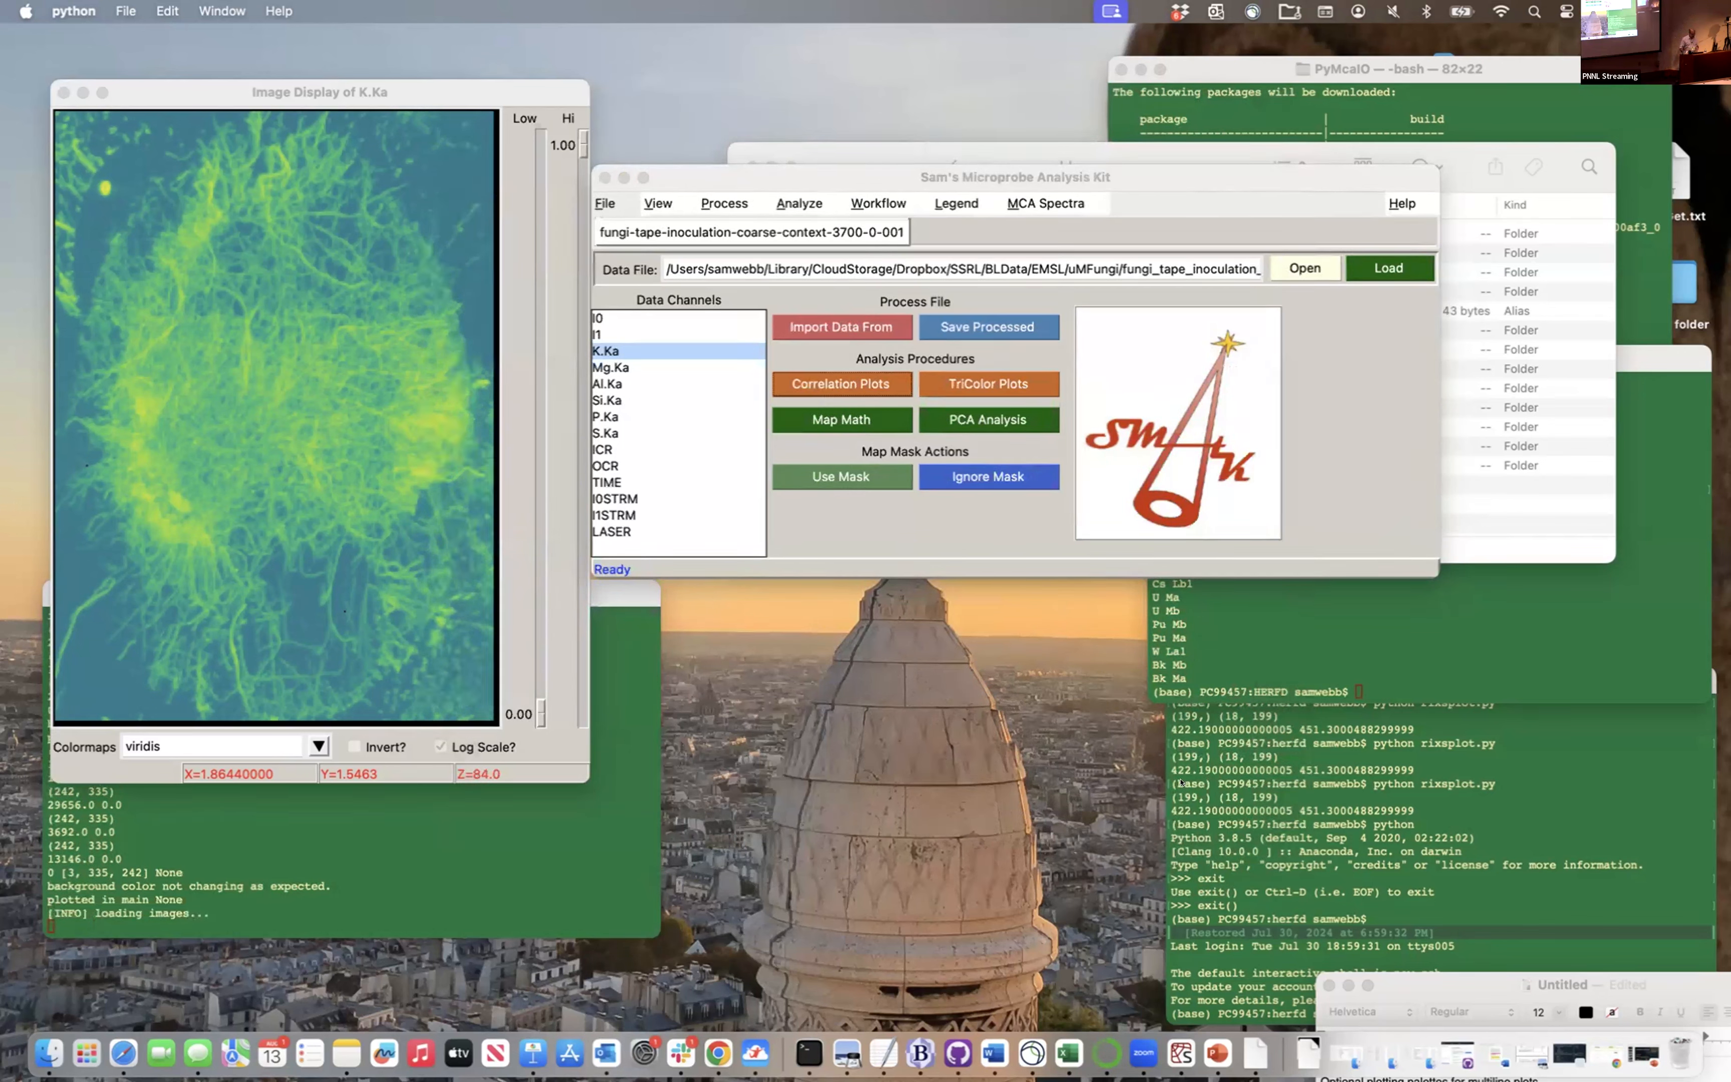
click(578, 870)
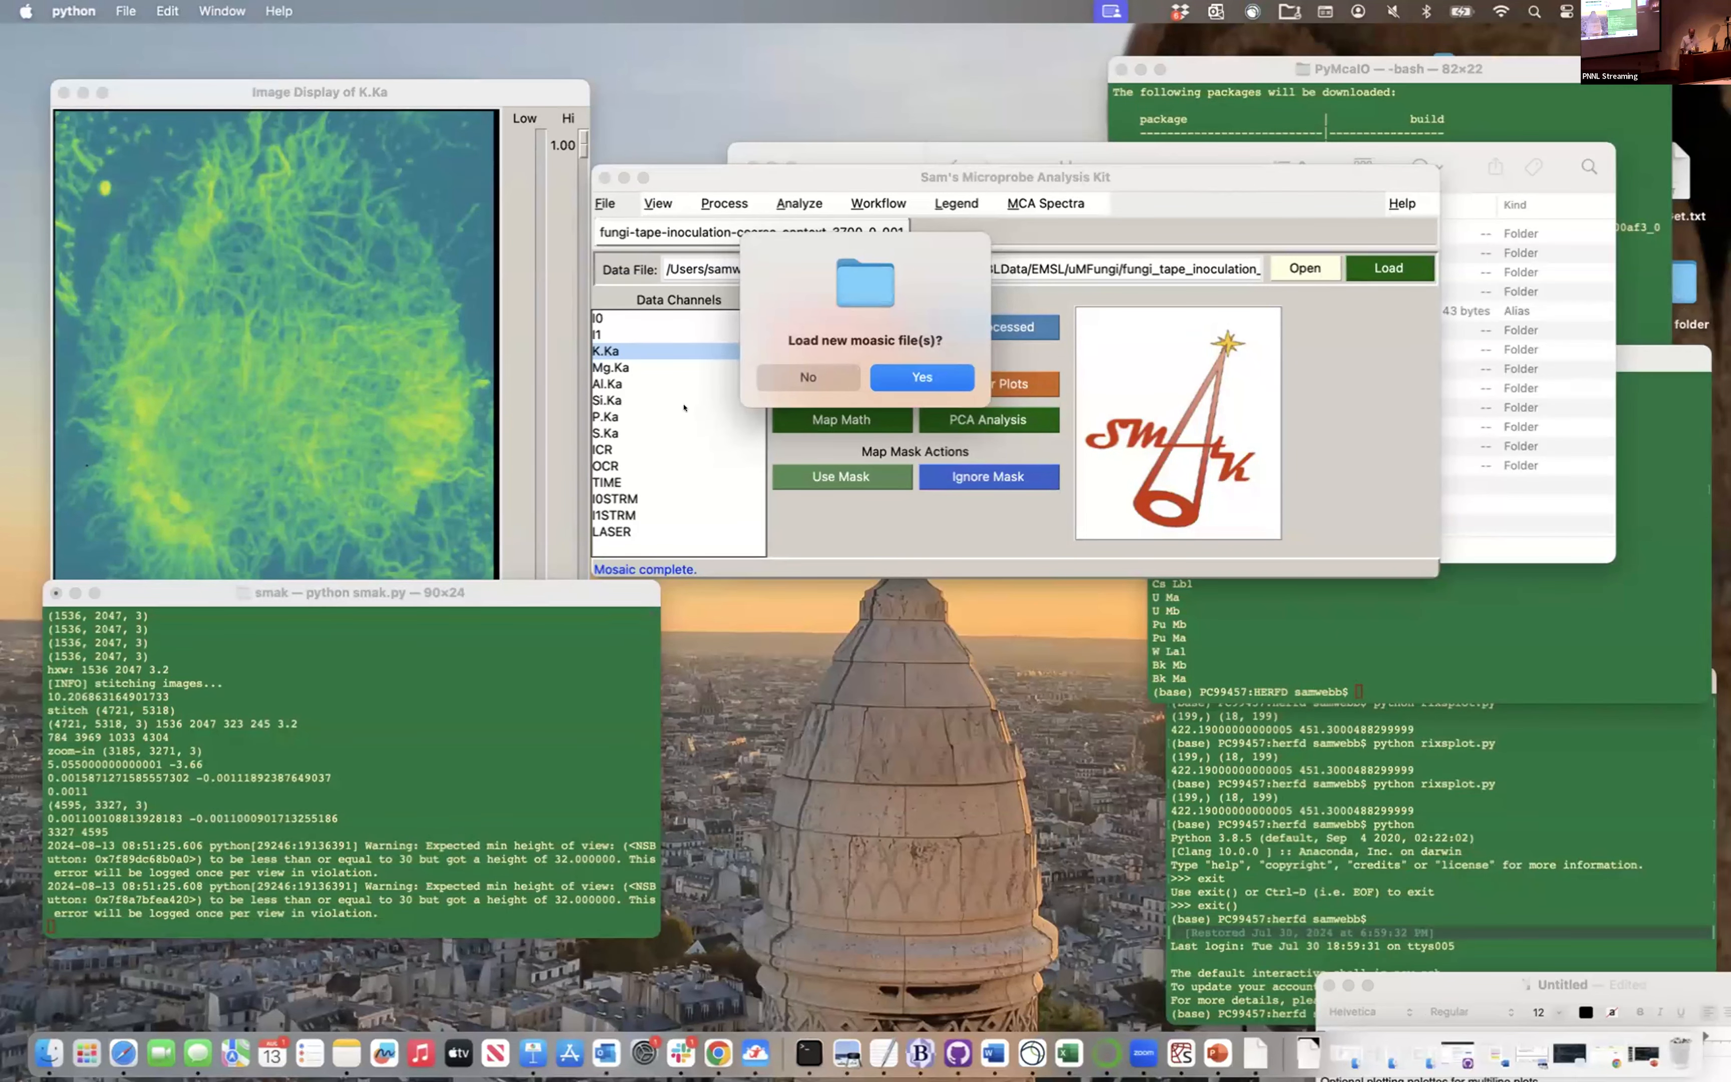
click(902, 377)
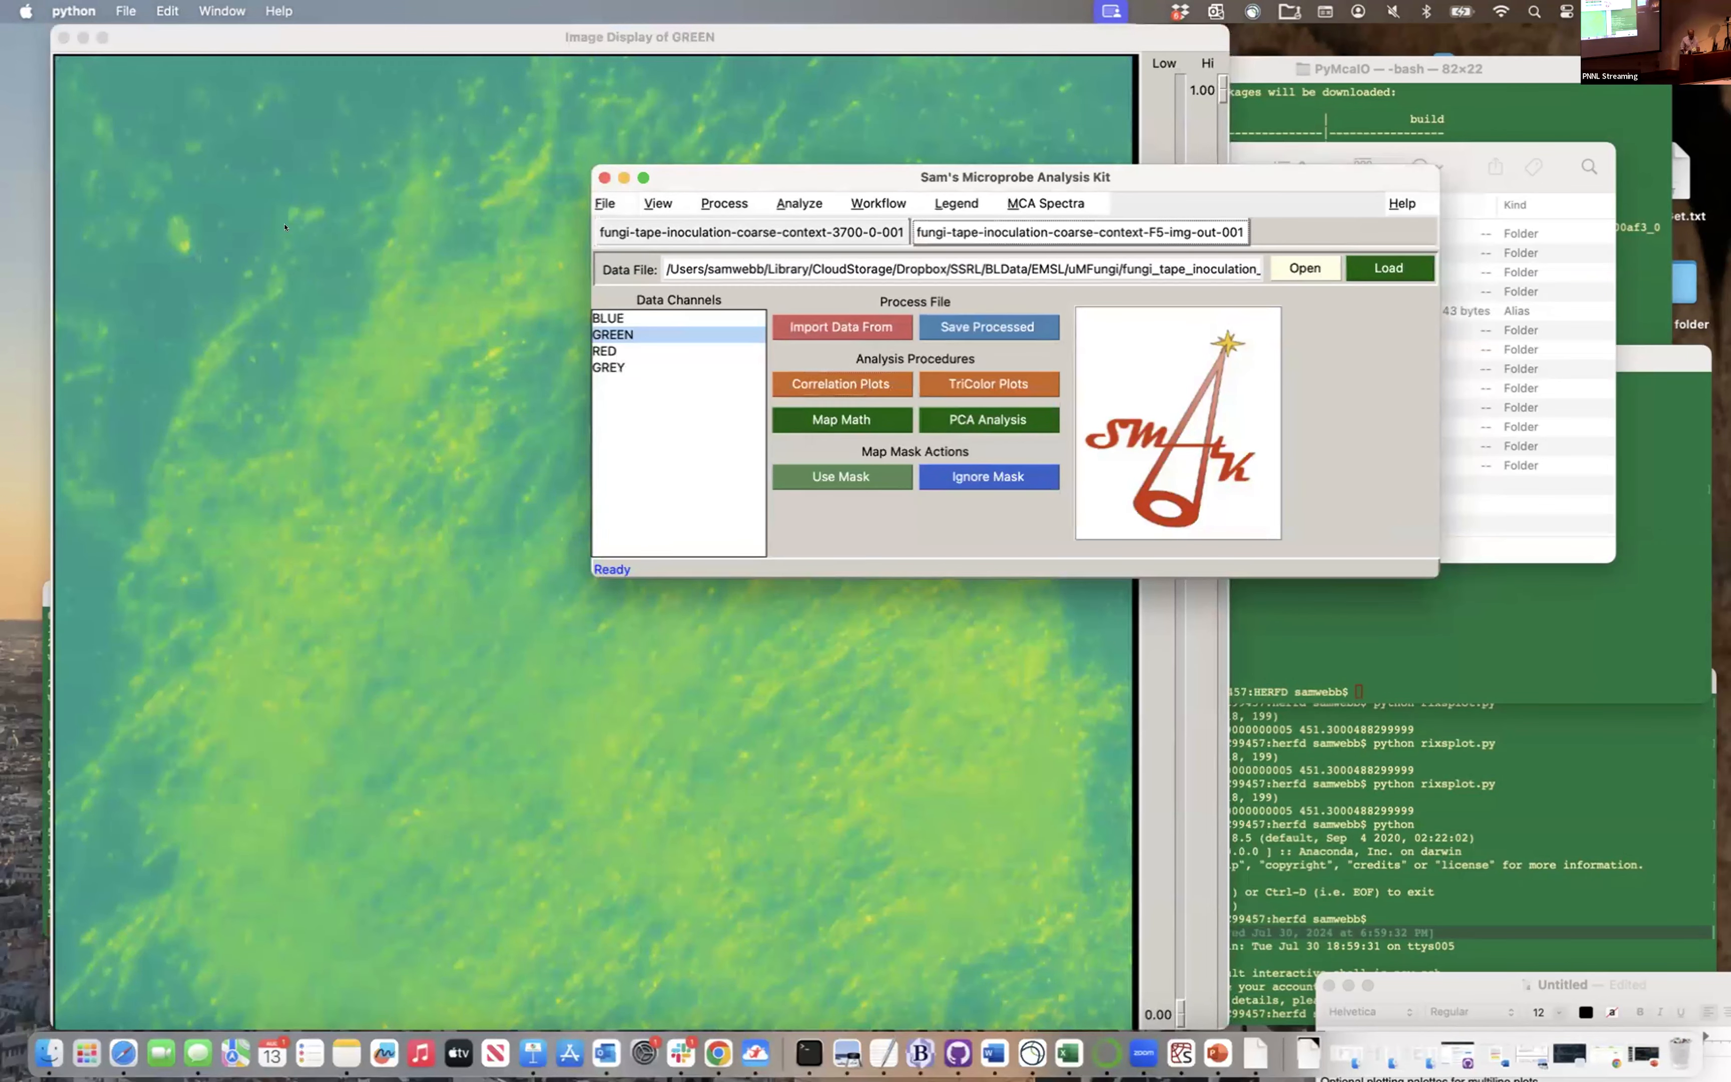
Zoom the GREEN image into the upper part of the mosaic and display it with the inverted Greys colormap
drag(837, 165, 939, 151)
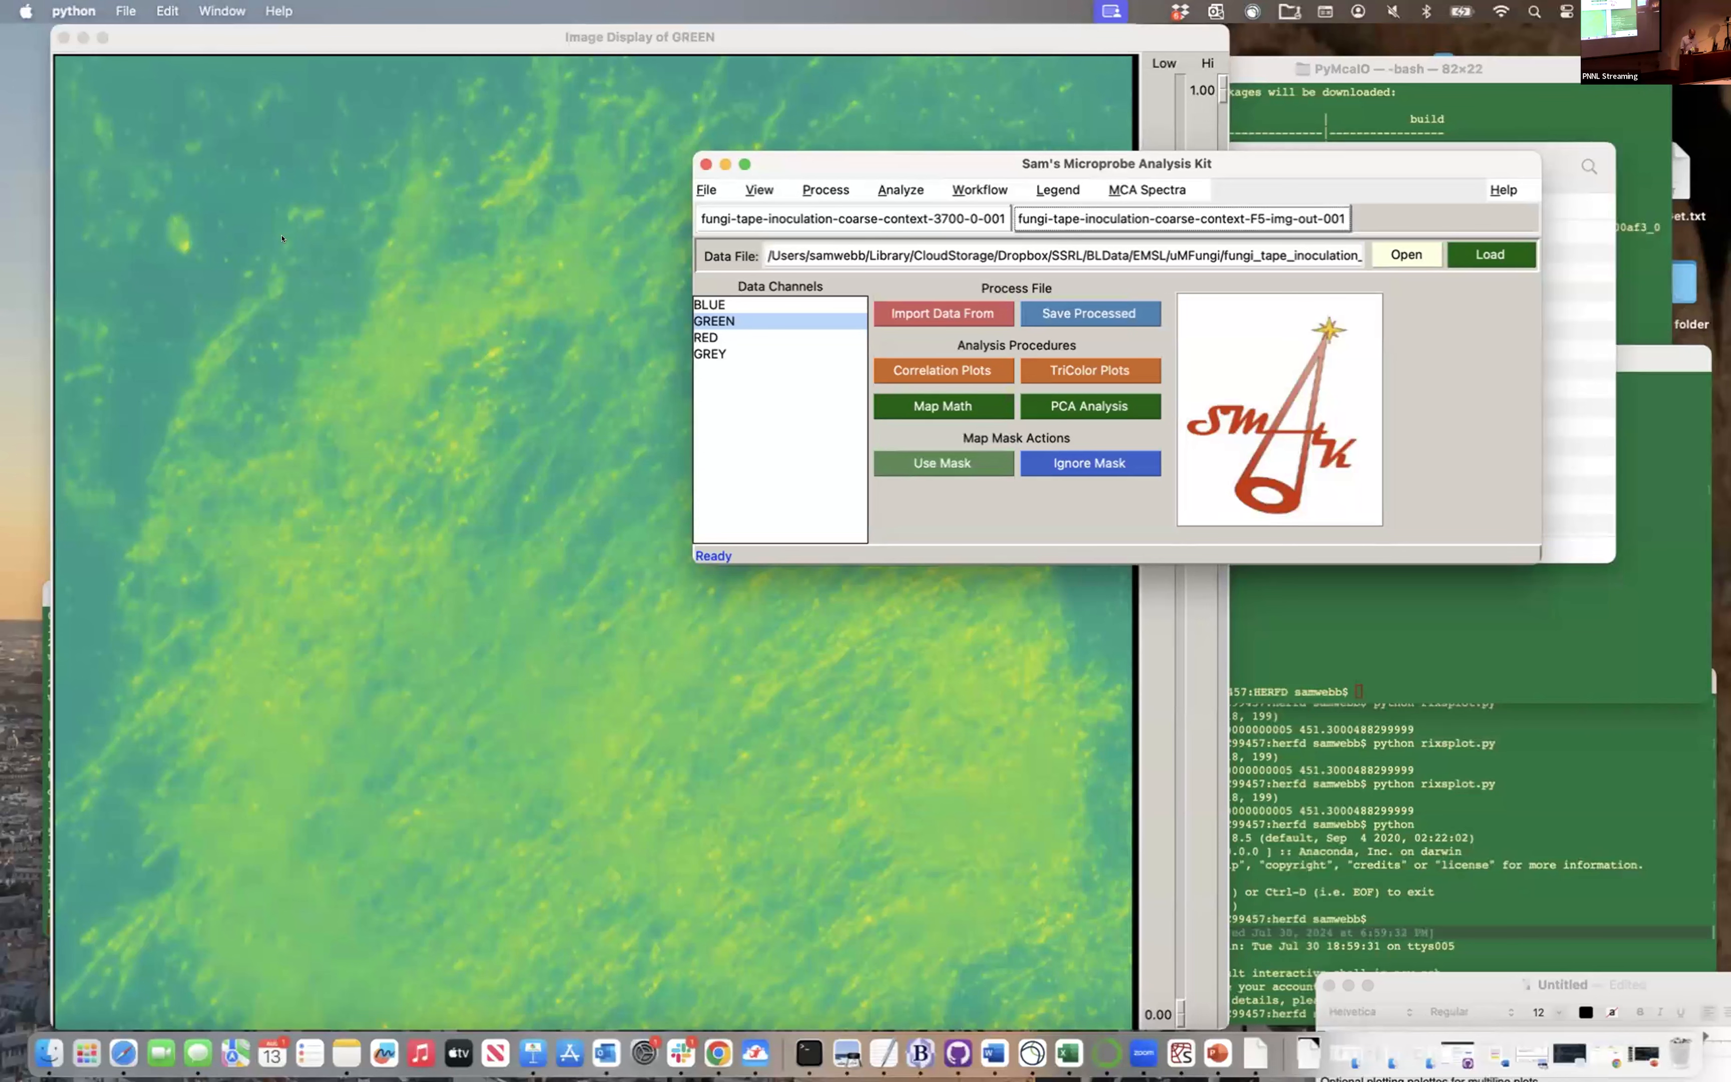
drag(254, 176, 439, 340)
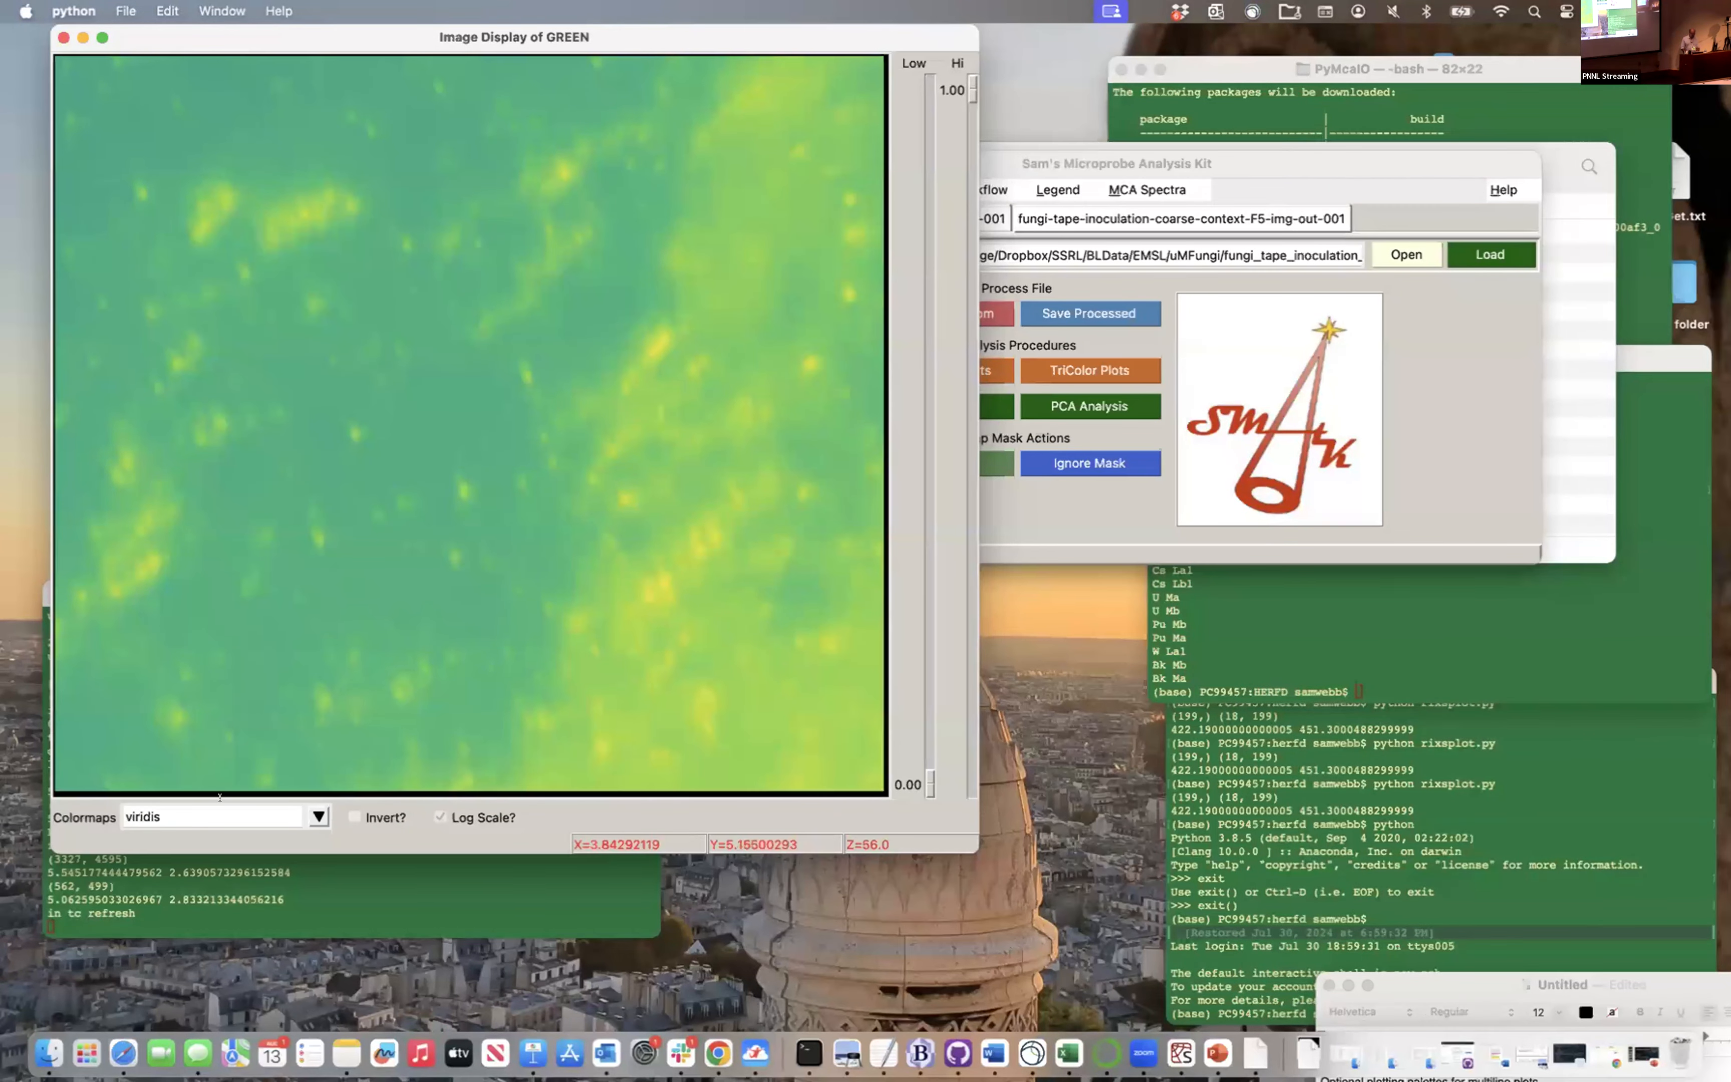
click(317, 816)
scroll(160, 597, up, 10)
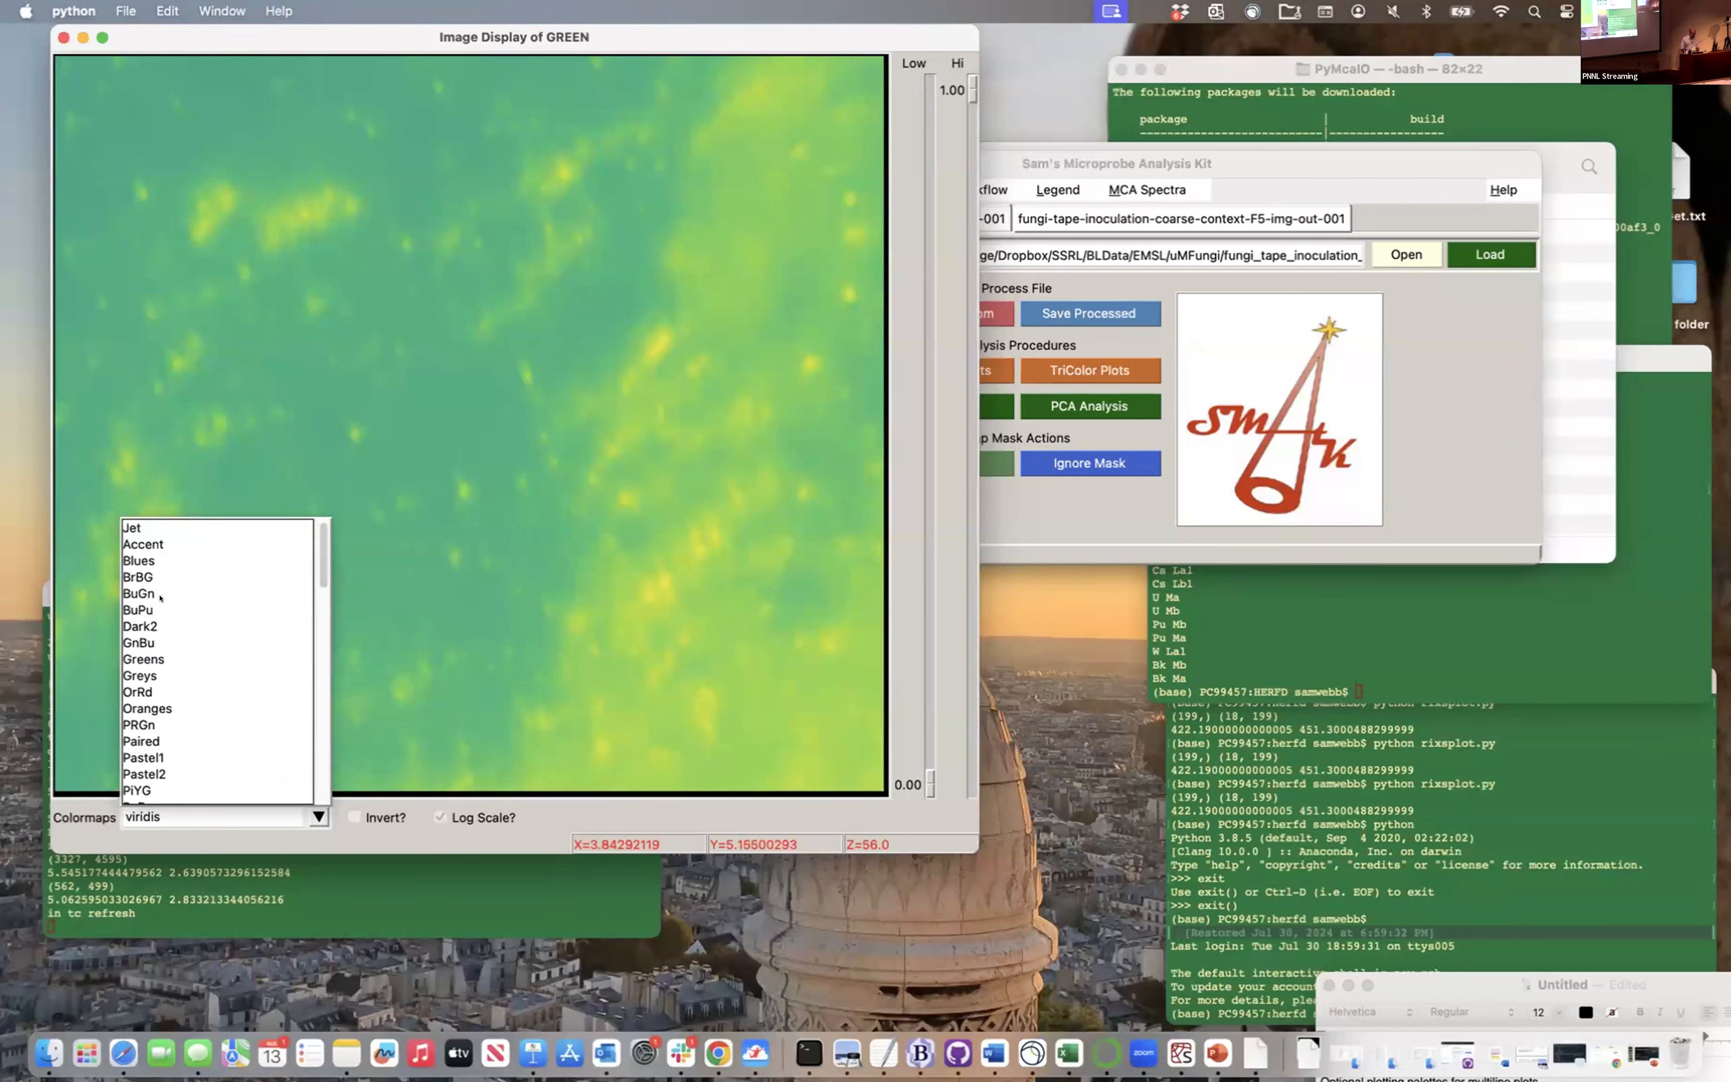
scroll(159, 683, down, 5)
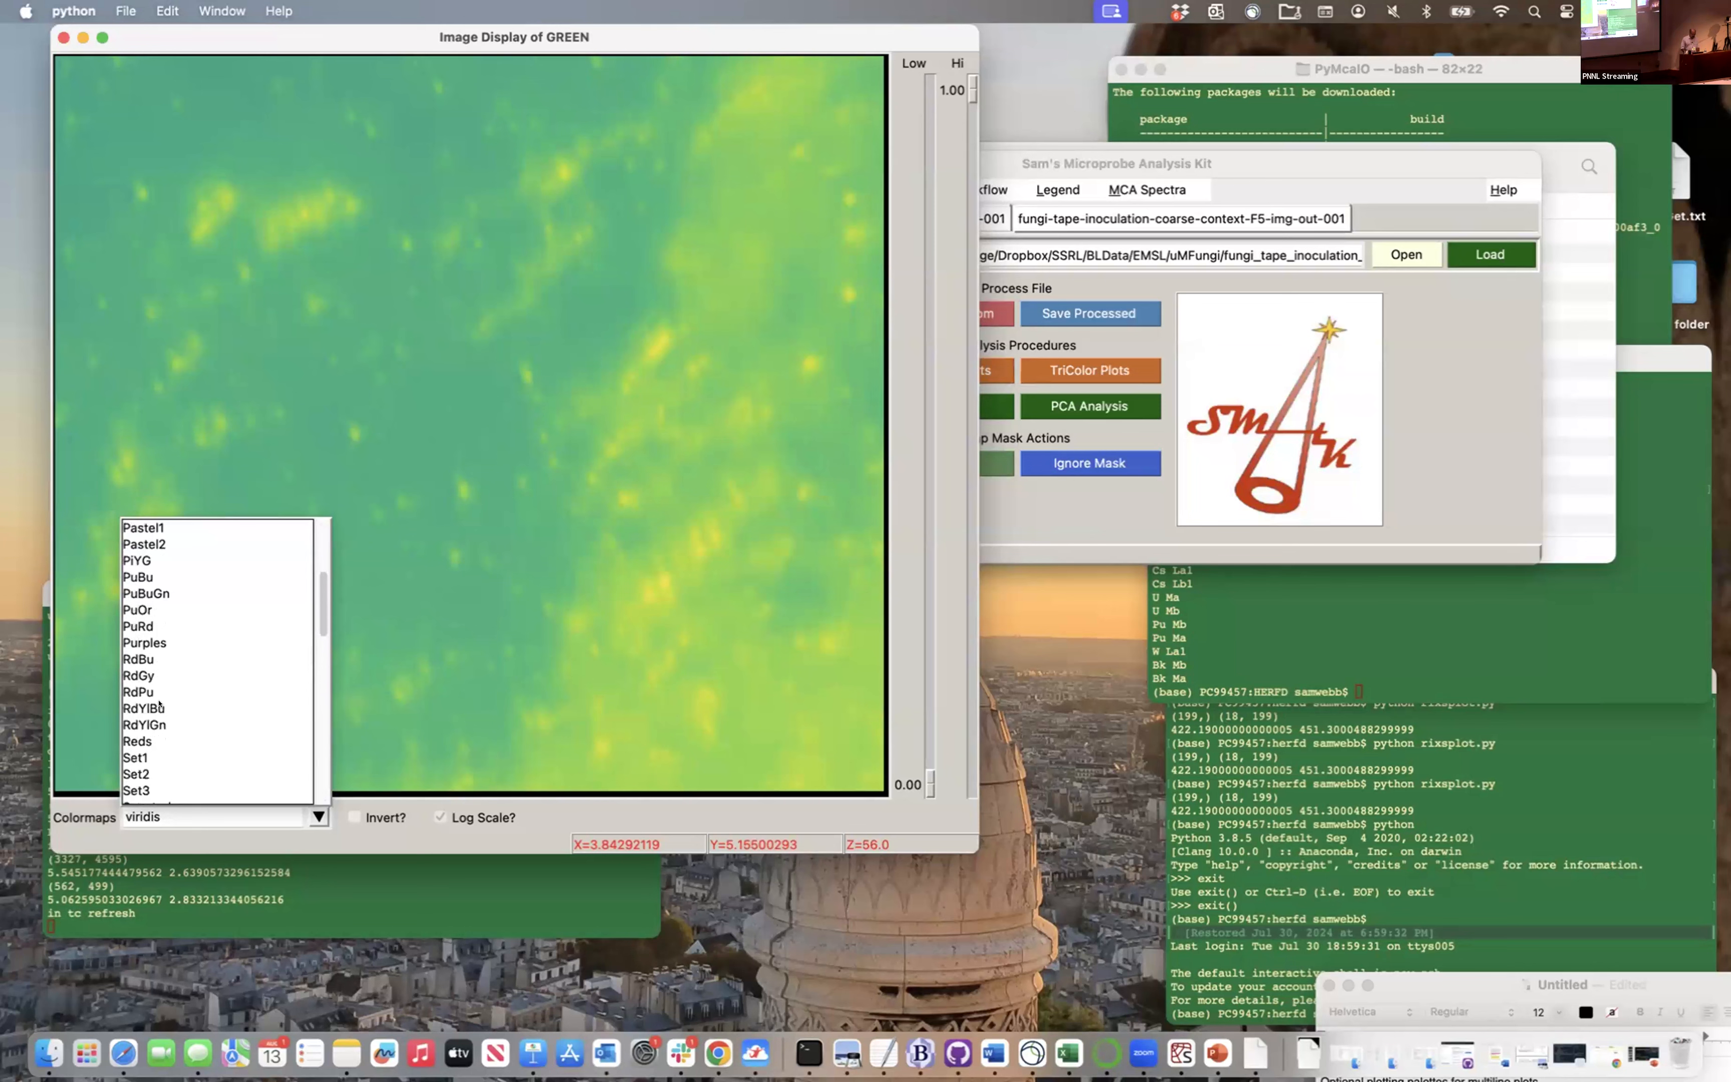
scroll(143, 533, up, 5)
click(143, 531)
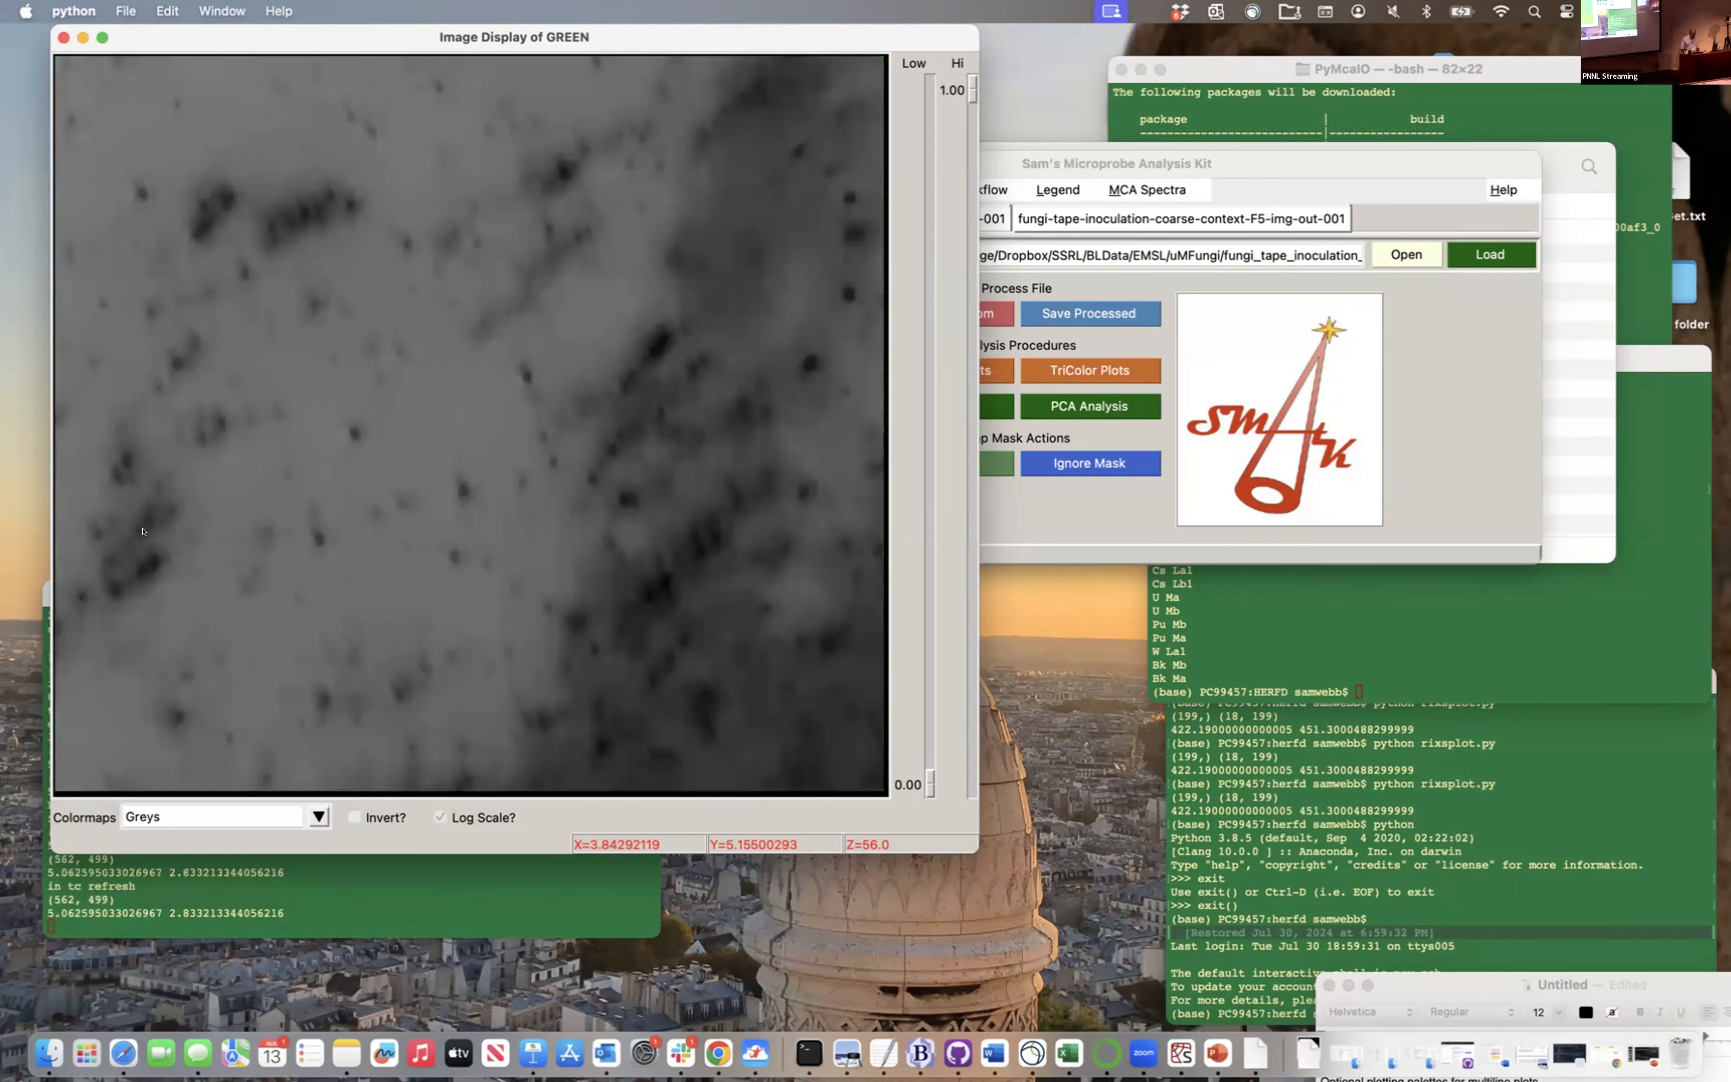
click(351, 814)
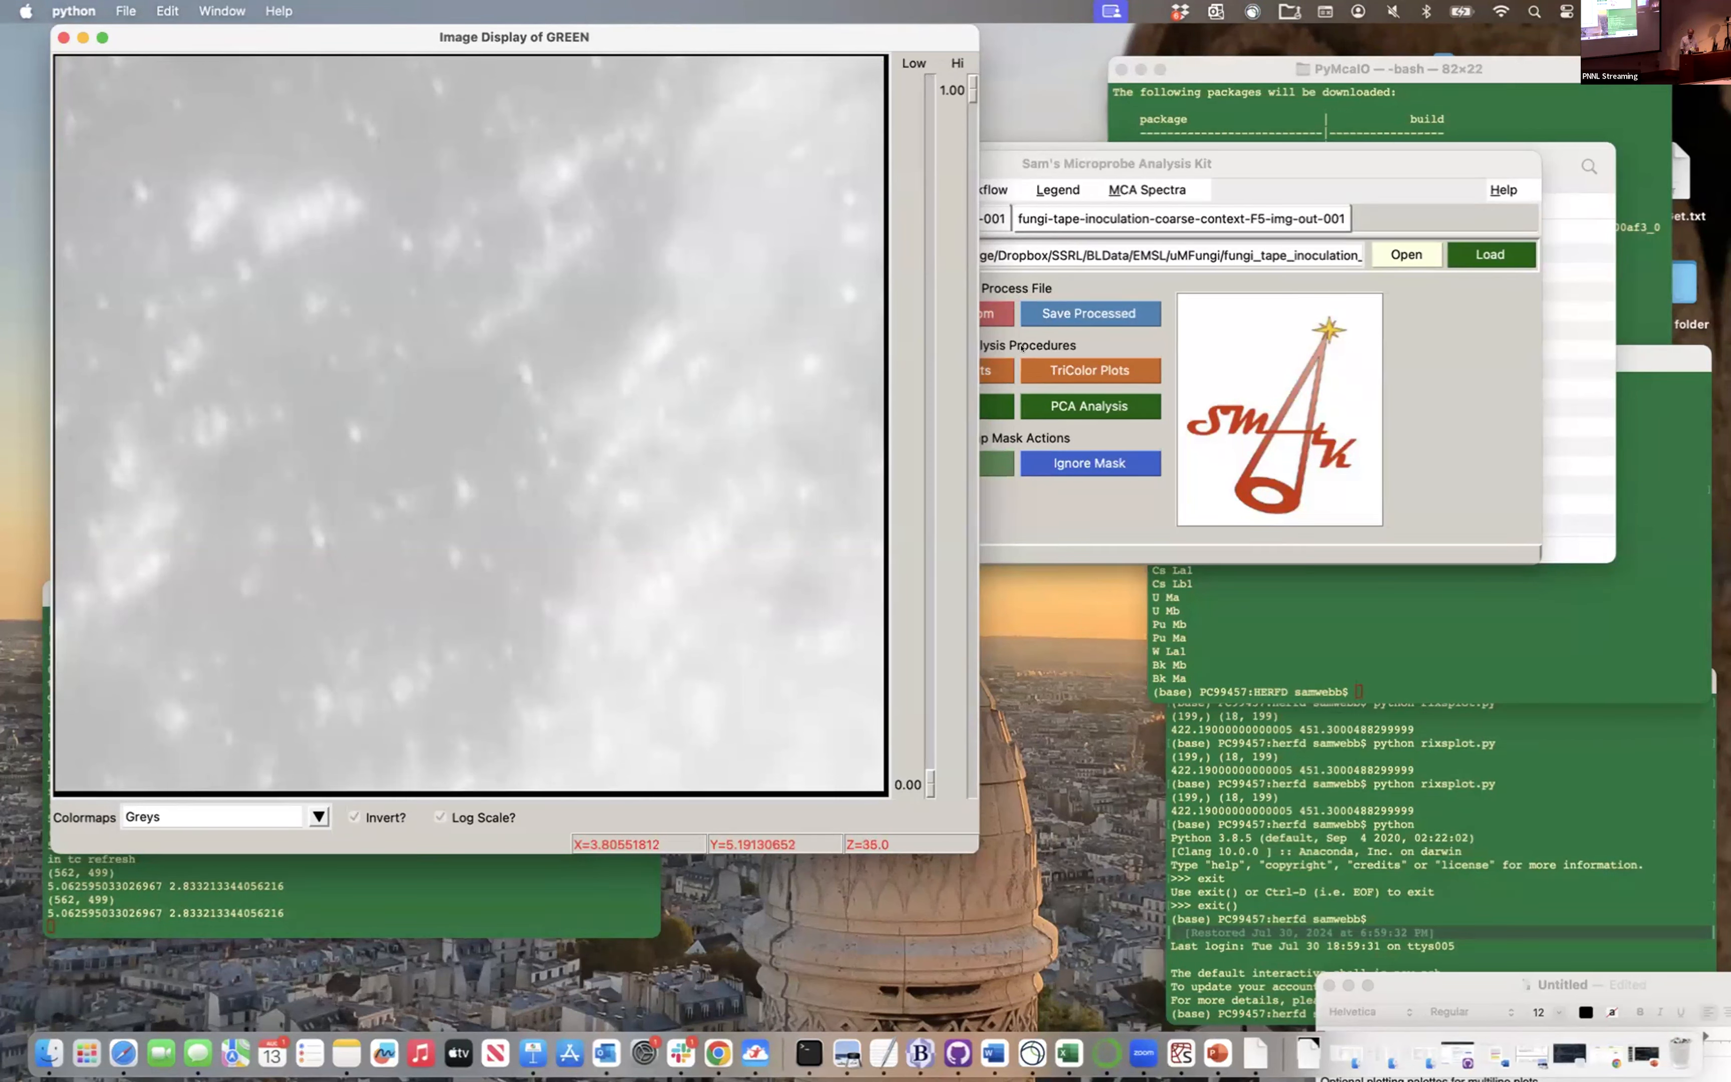
Apply a 0.5x scaling factor to the displayed map images
click(1179, 439)
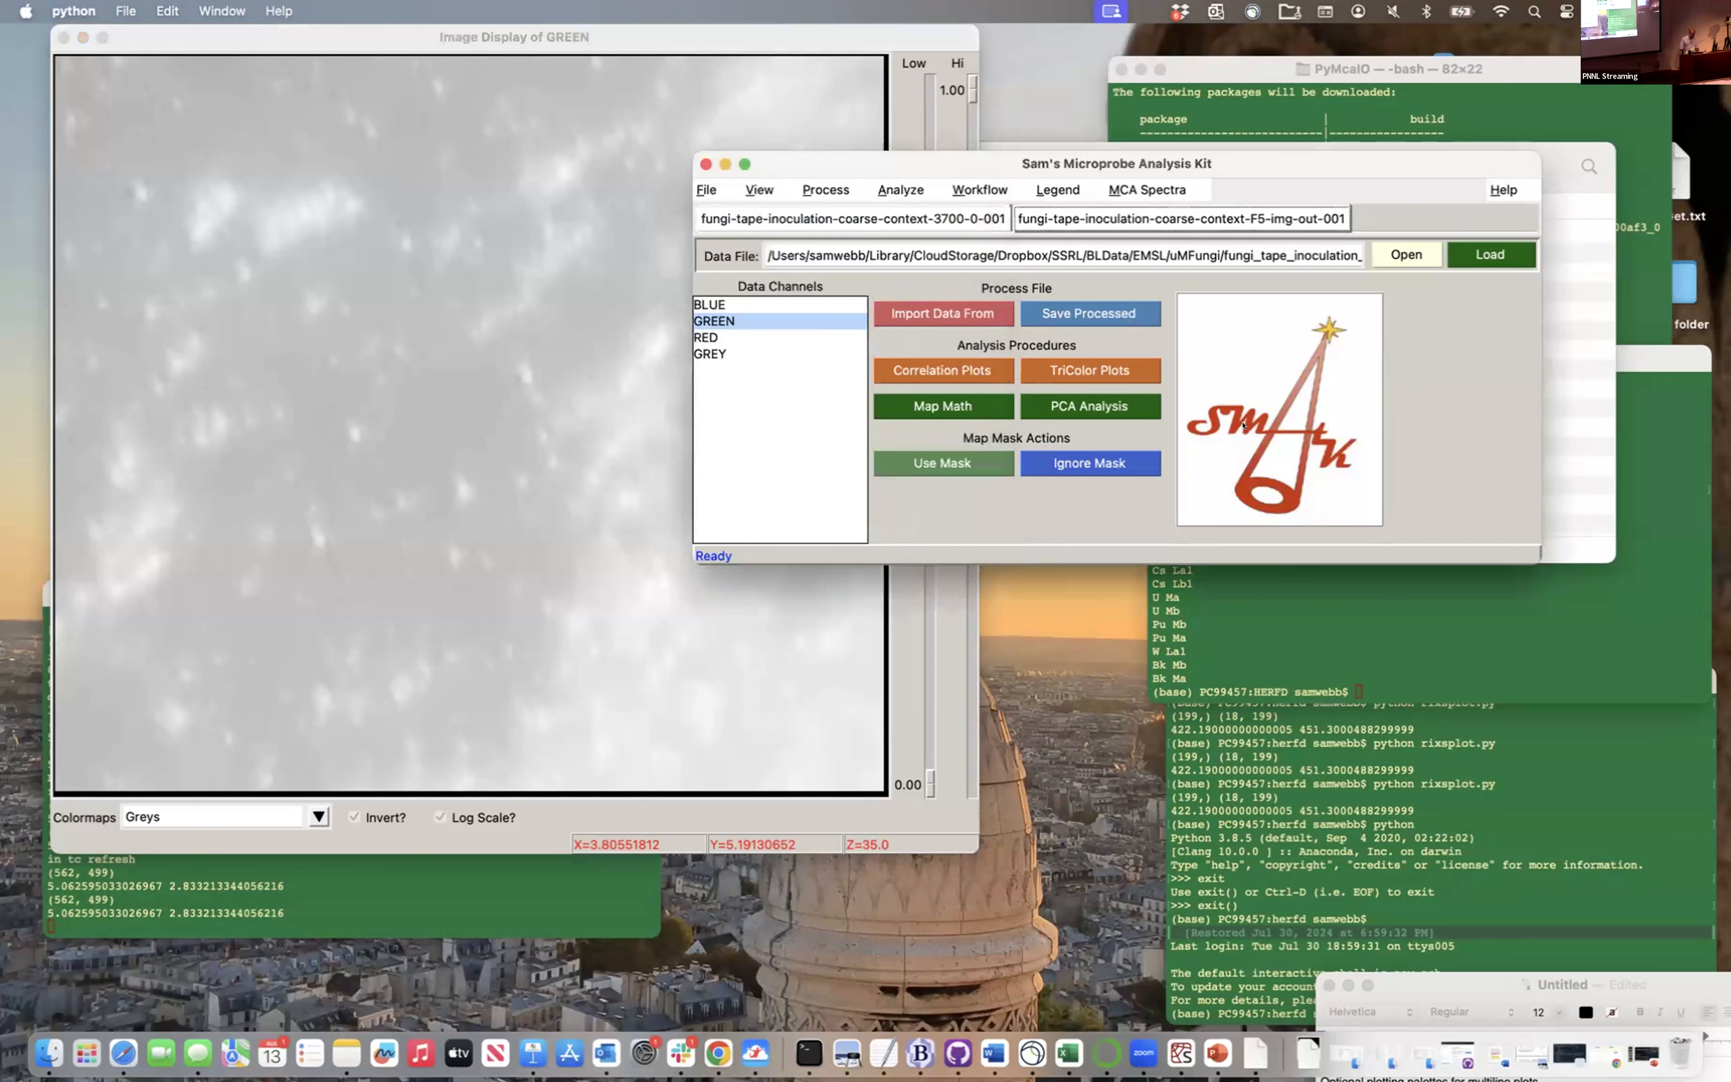
click(825, 190)
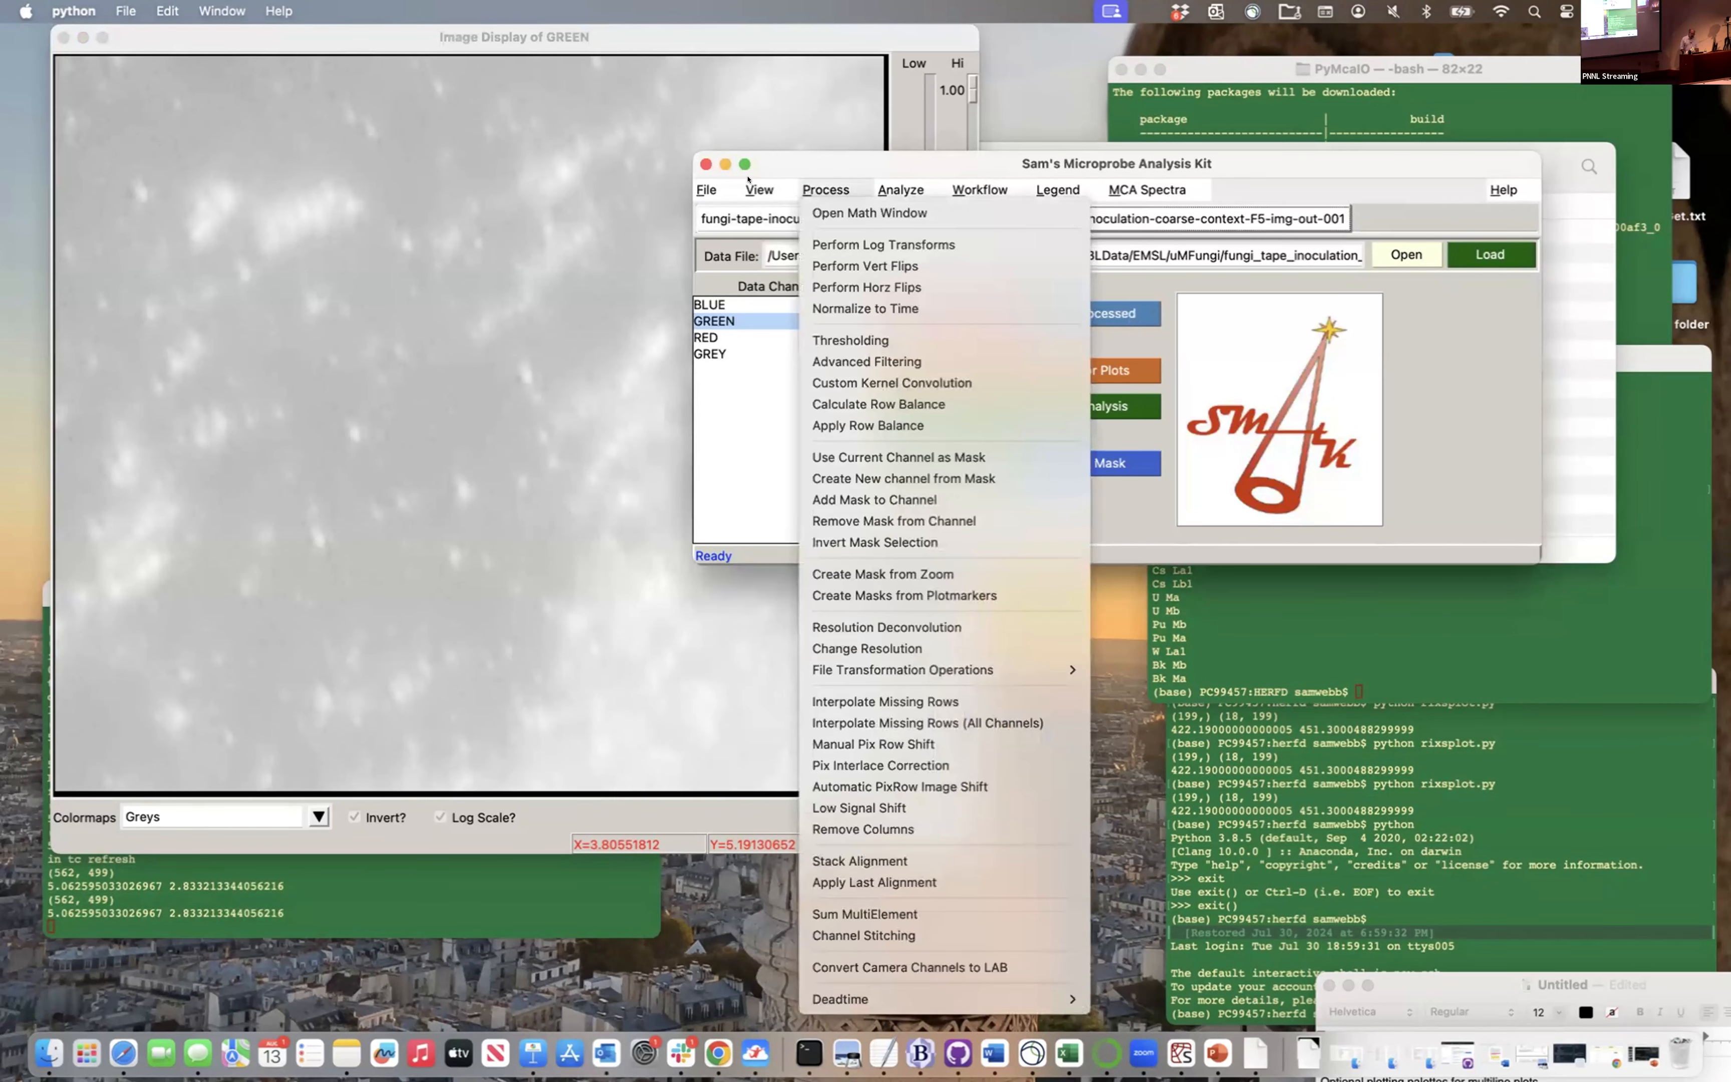
click(825, 191)
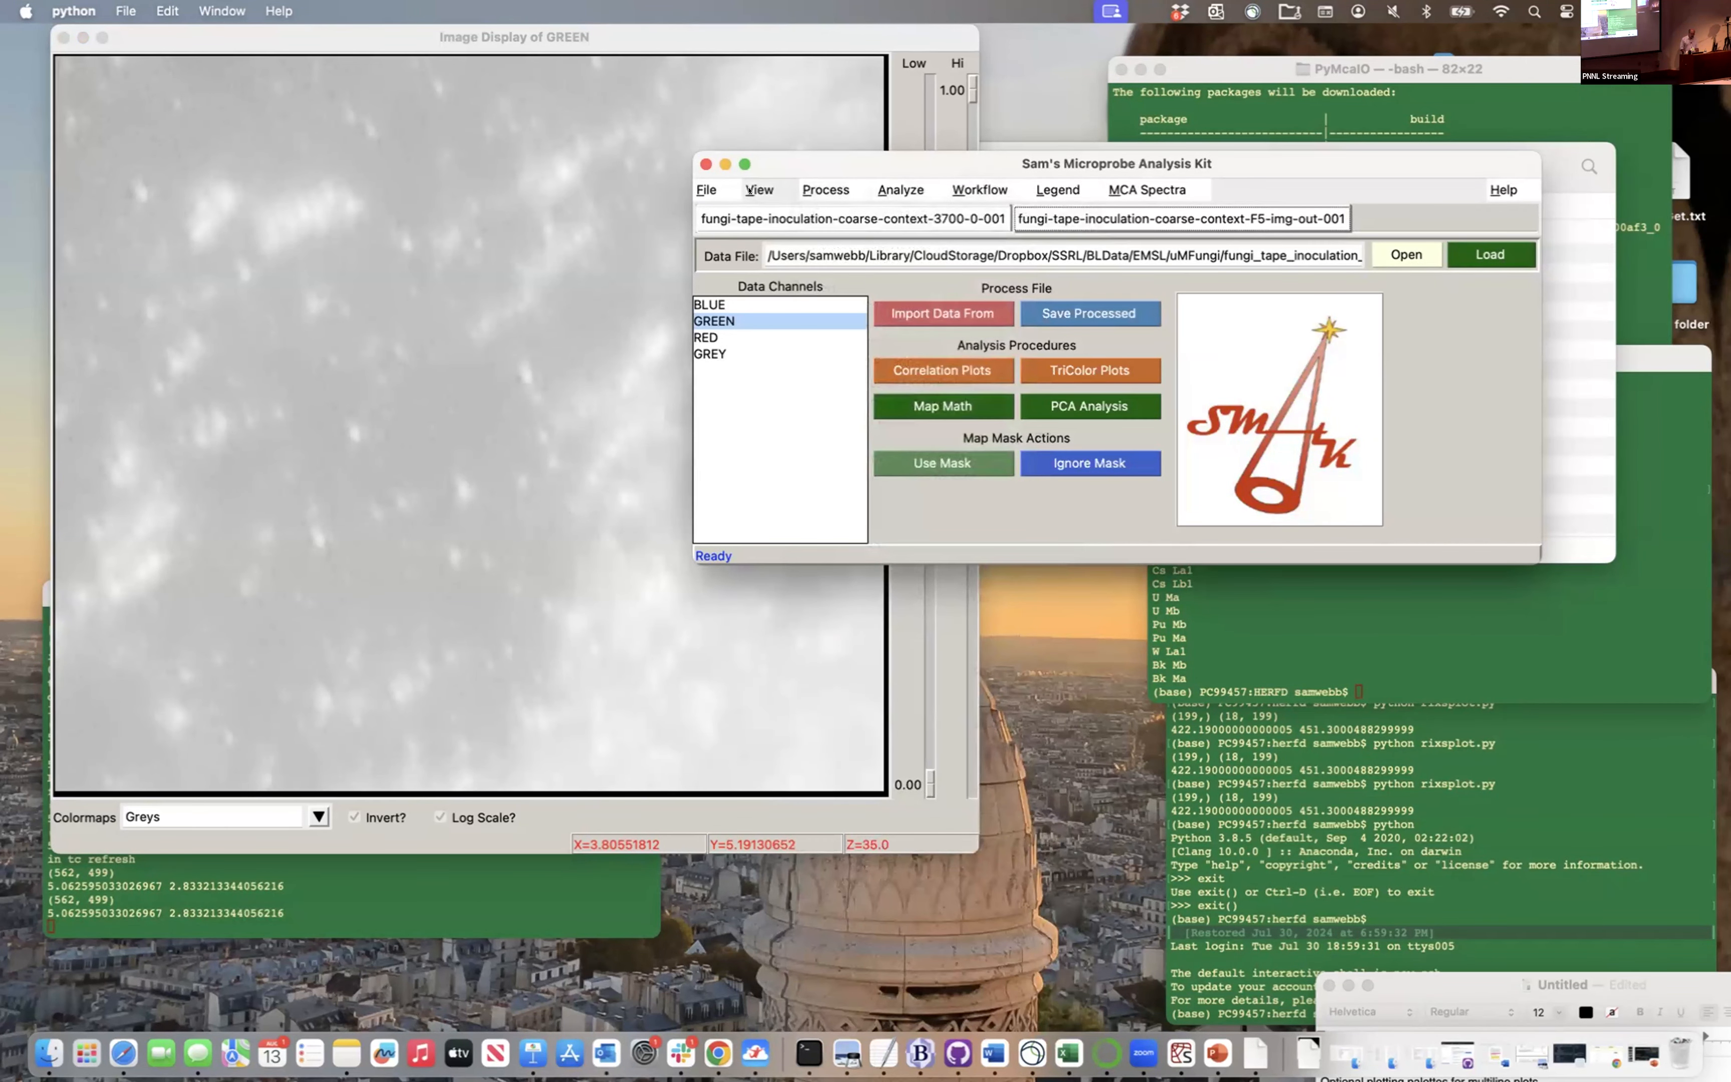
click(749, 191)
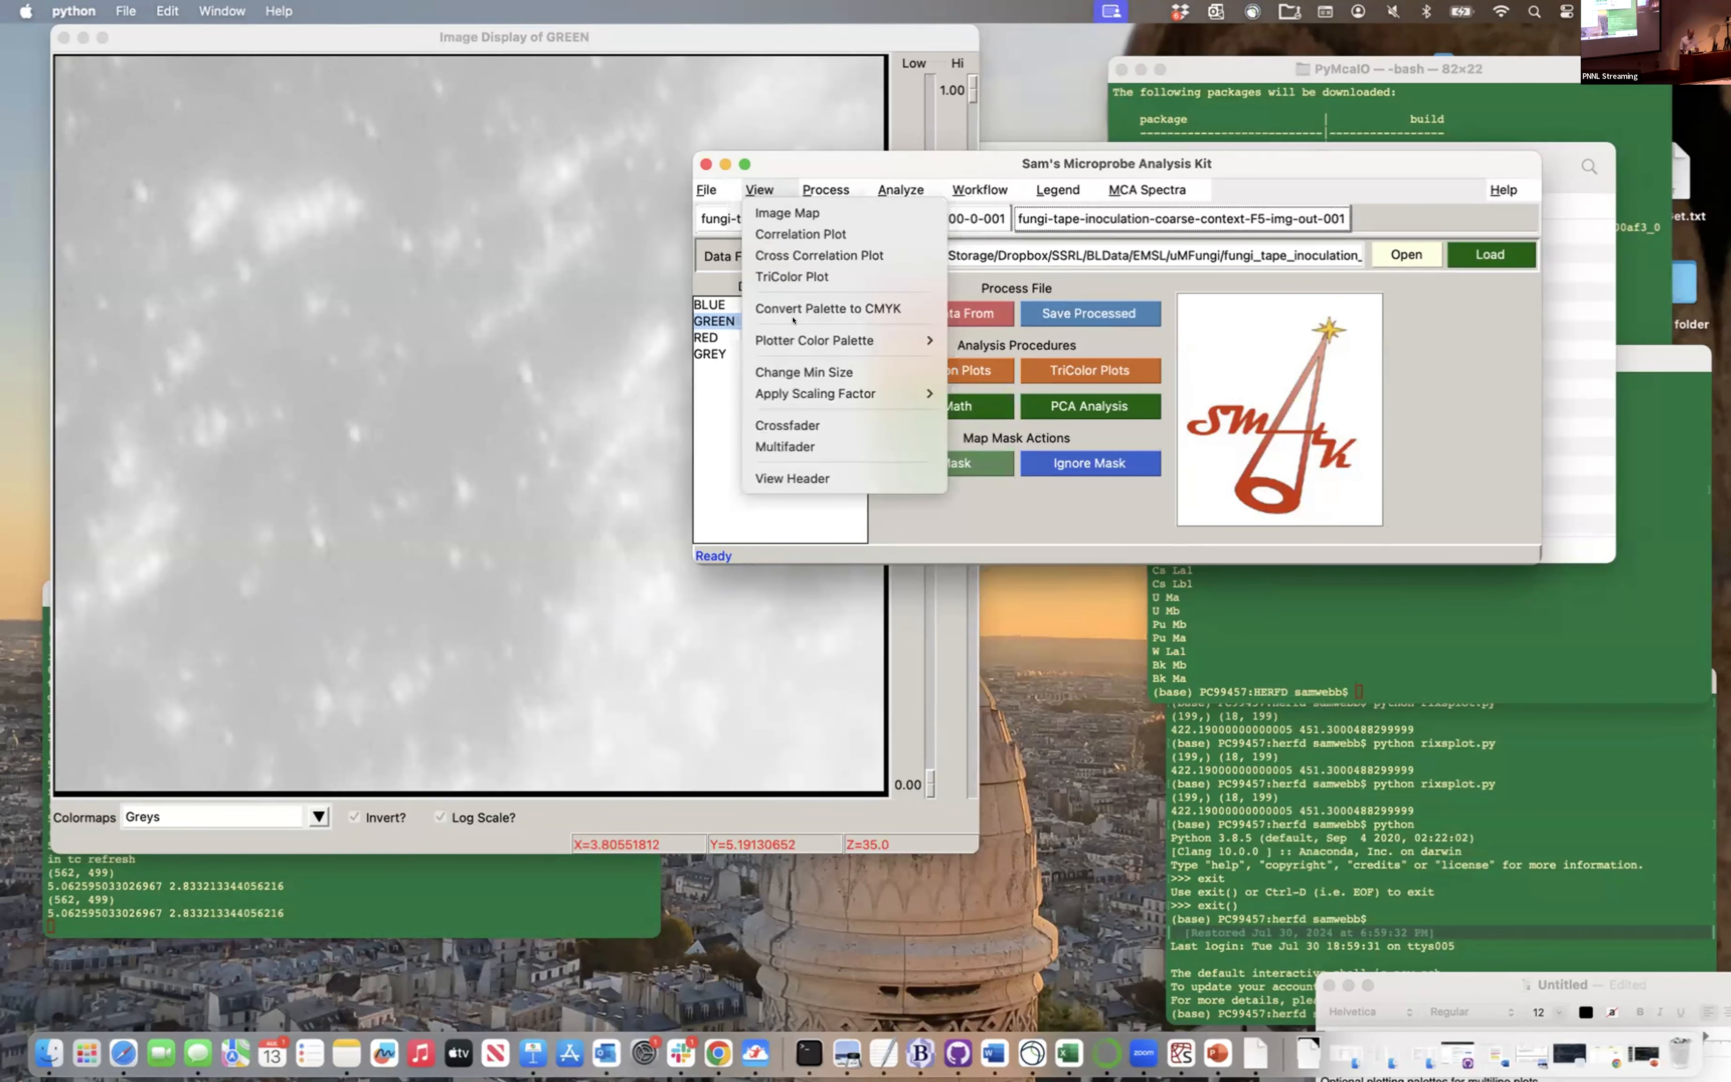
mouse_move(887, 394)
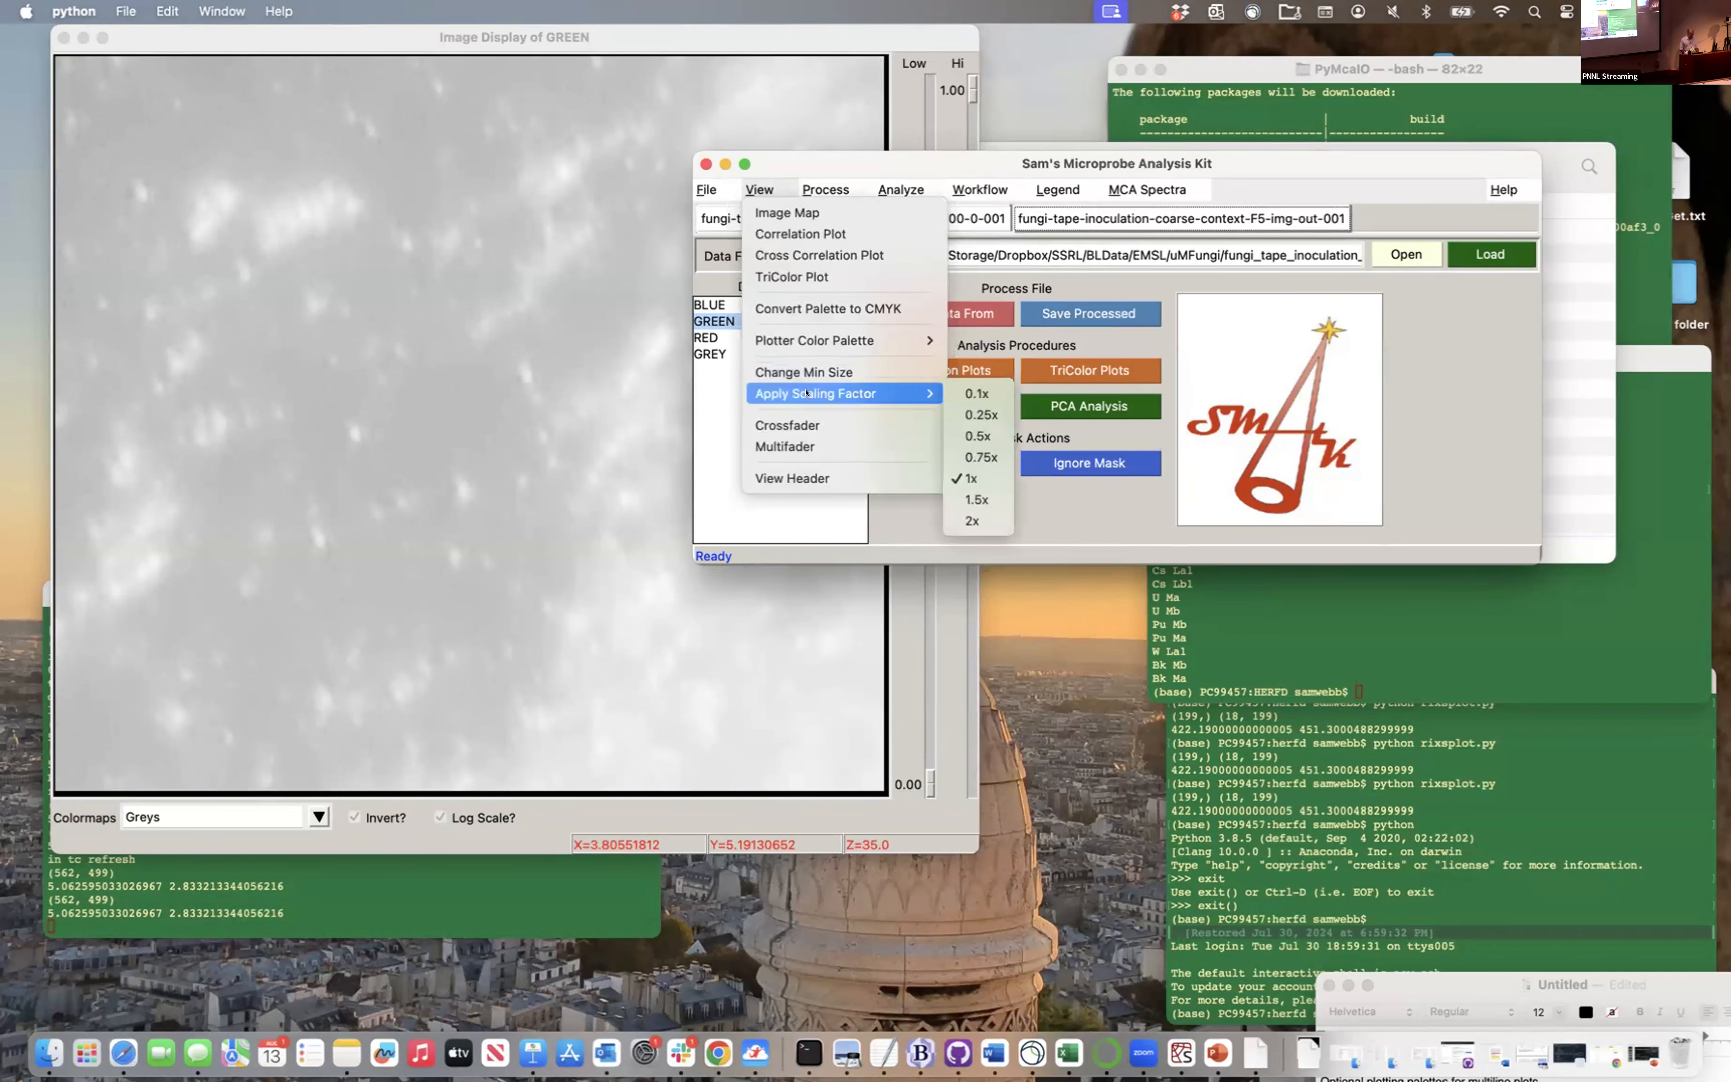
click(976, 432)
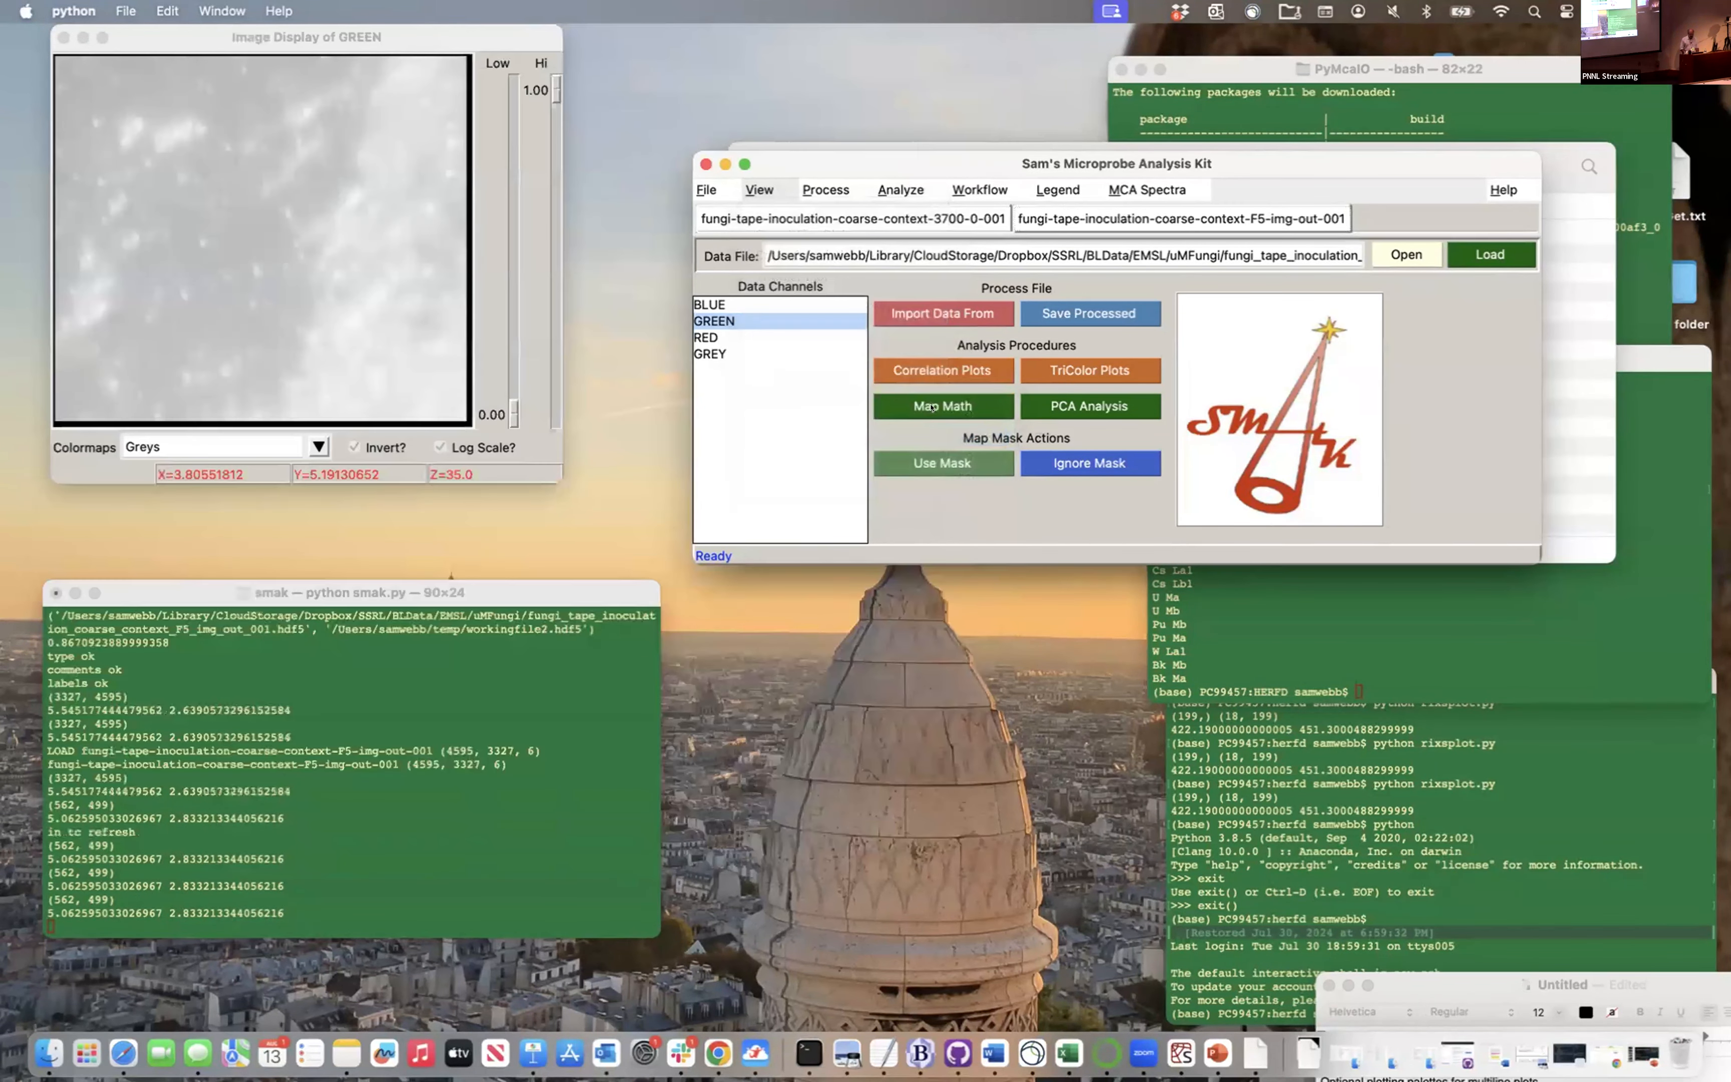
Clear the zoom on the GREEN image to display the full mosaic and turn off its log scale
right_click(334, 174)
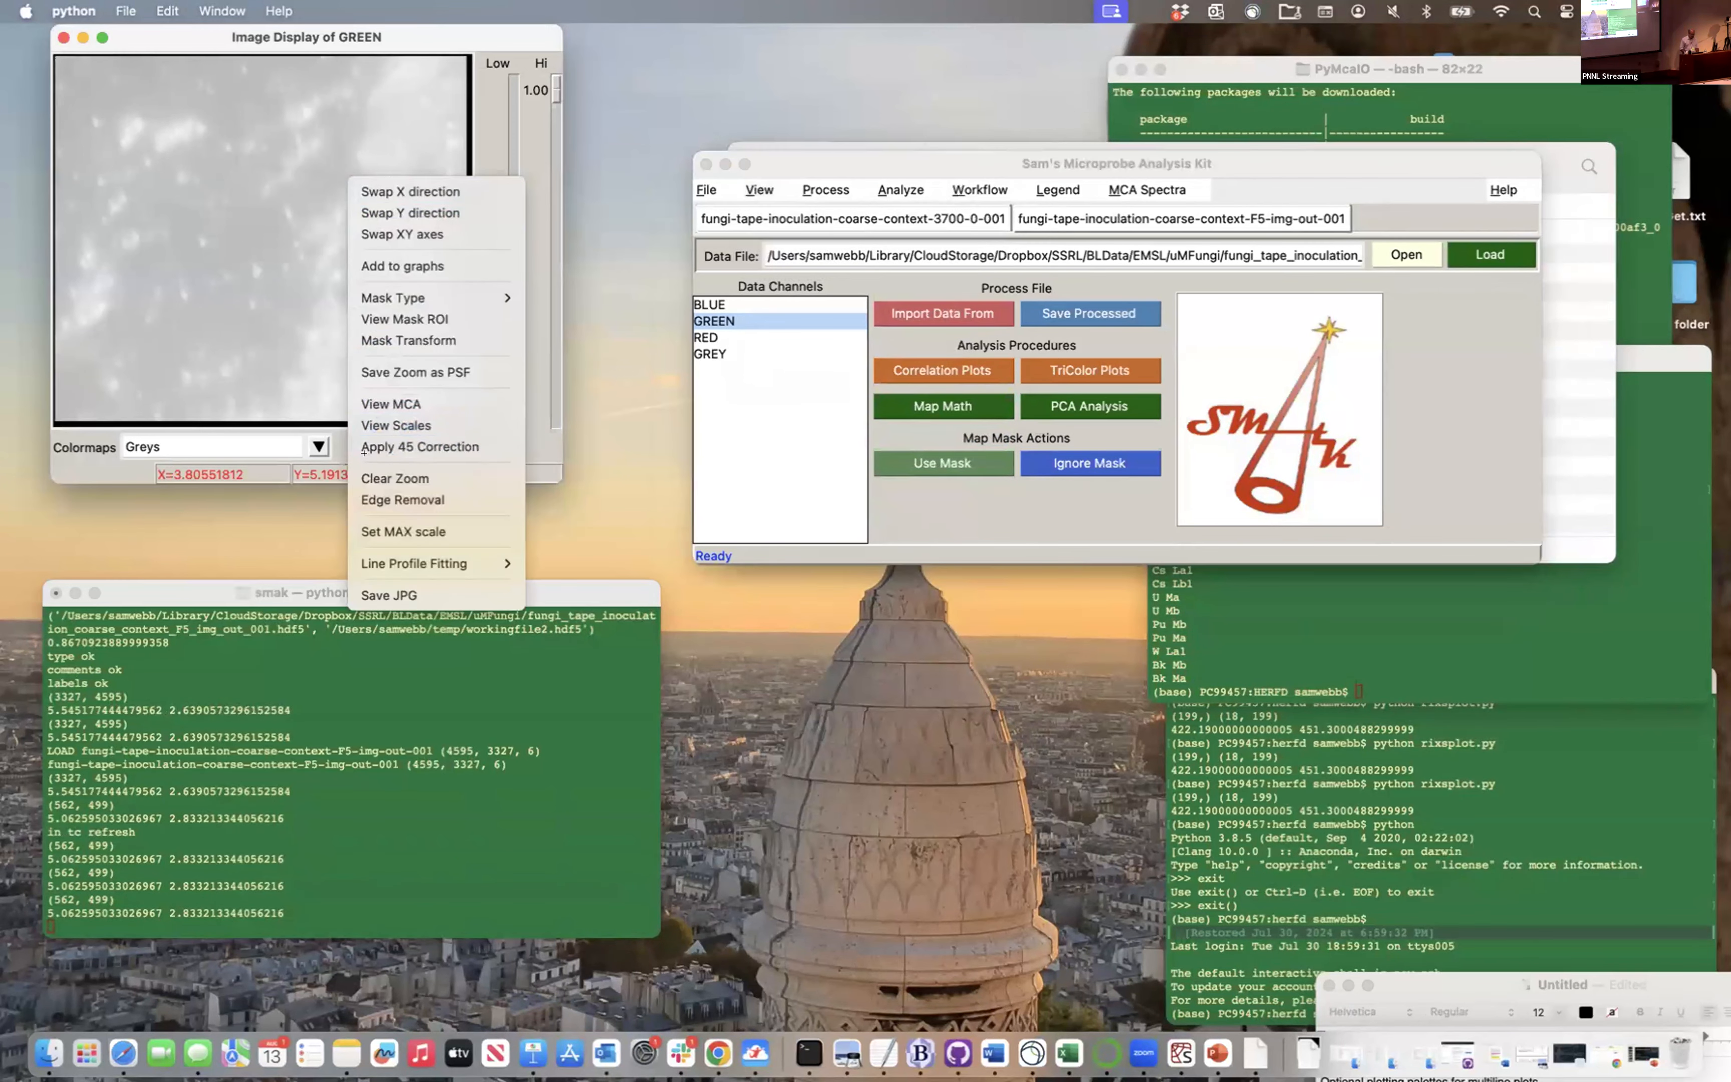
click(365, 474)
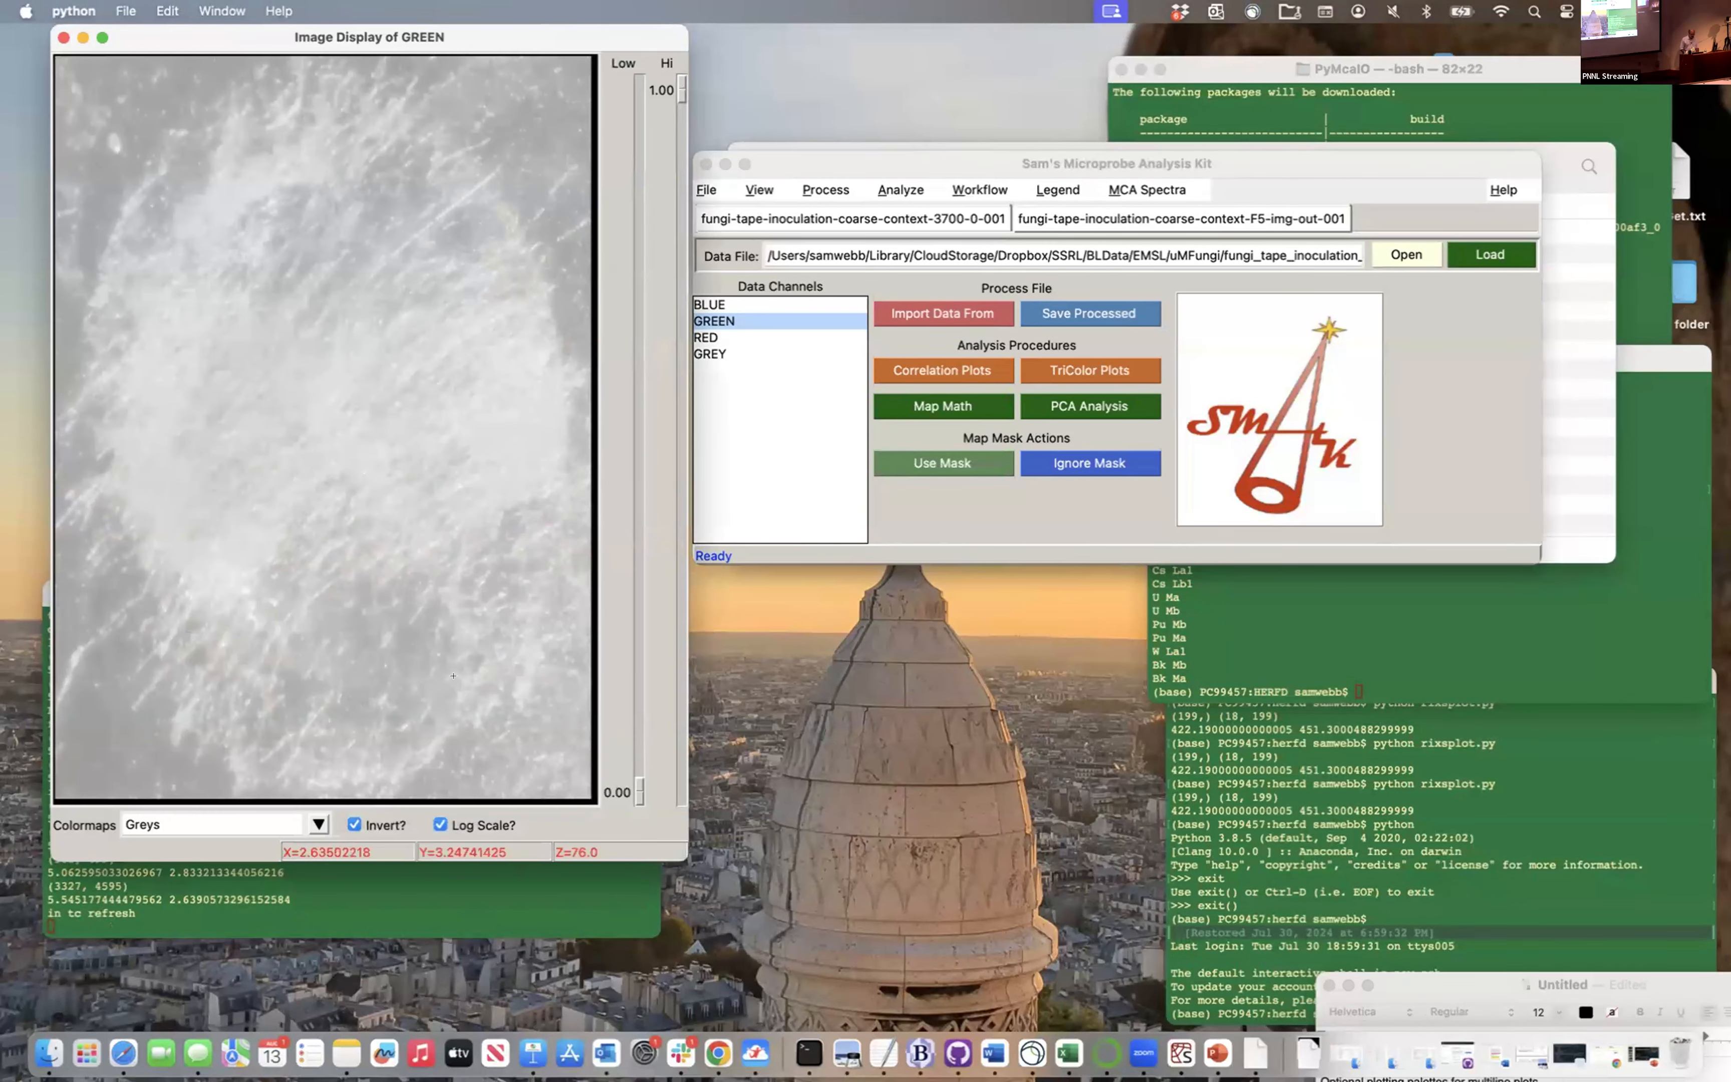
click(441, 824)
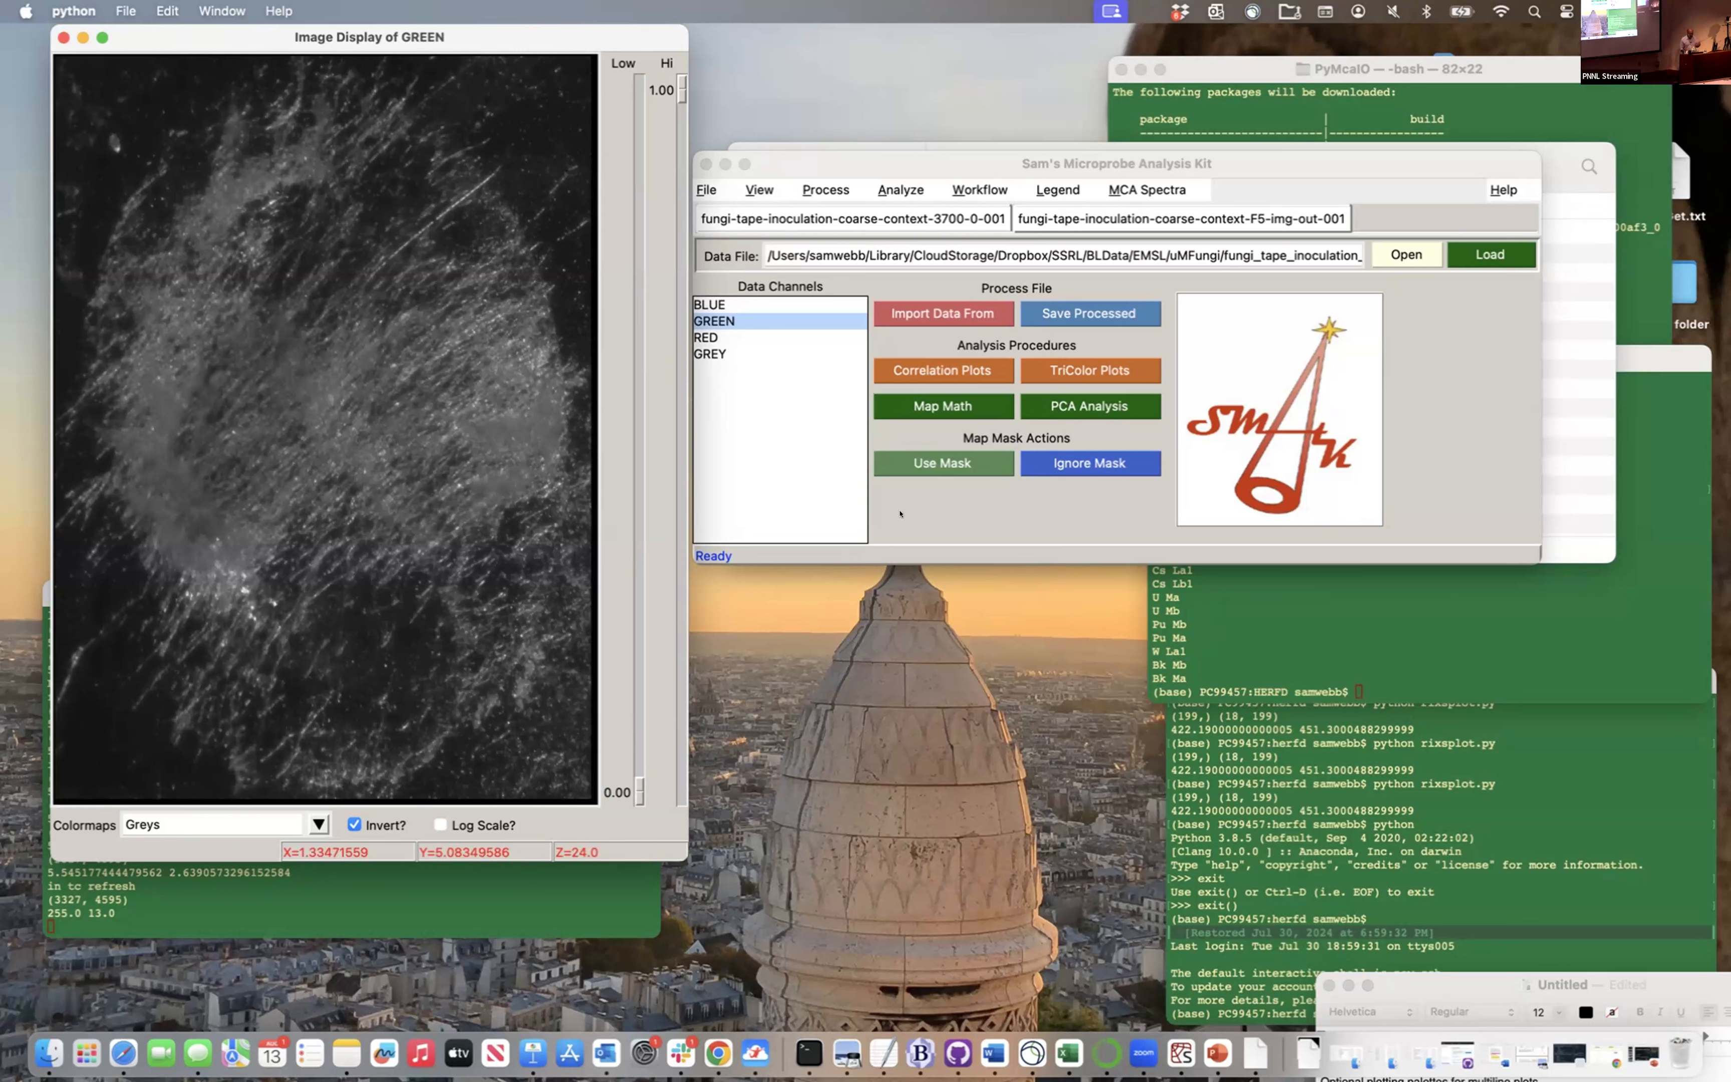
View the mosaic's colour channels one after another, from BLUE through GREEN and RED to GREY
click(720, 304)
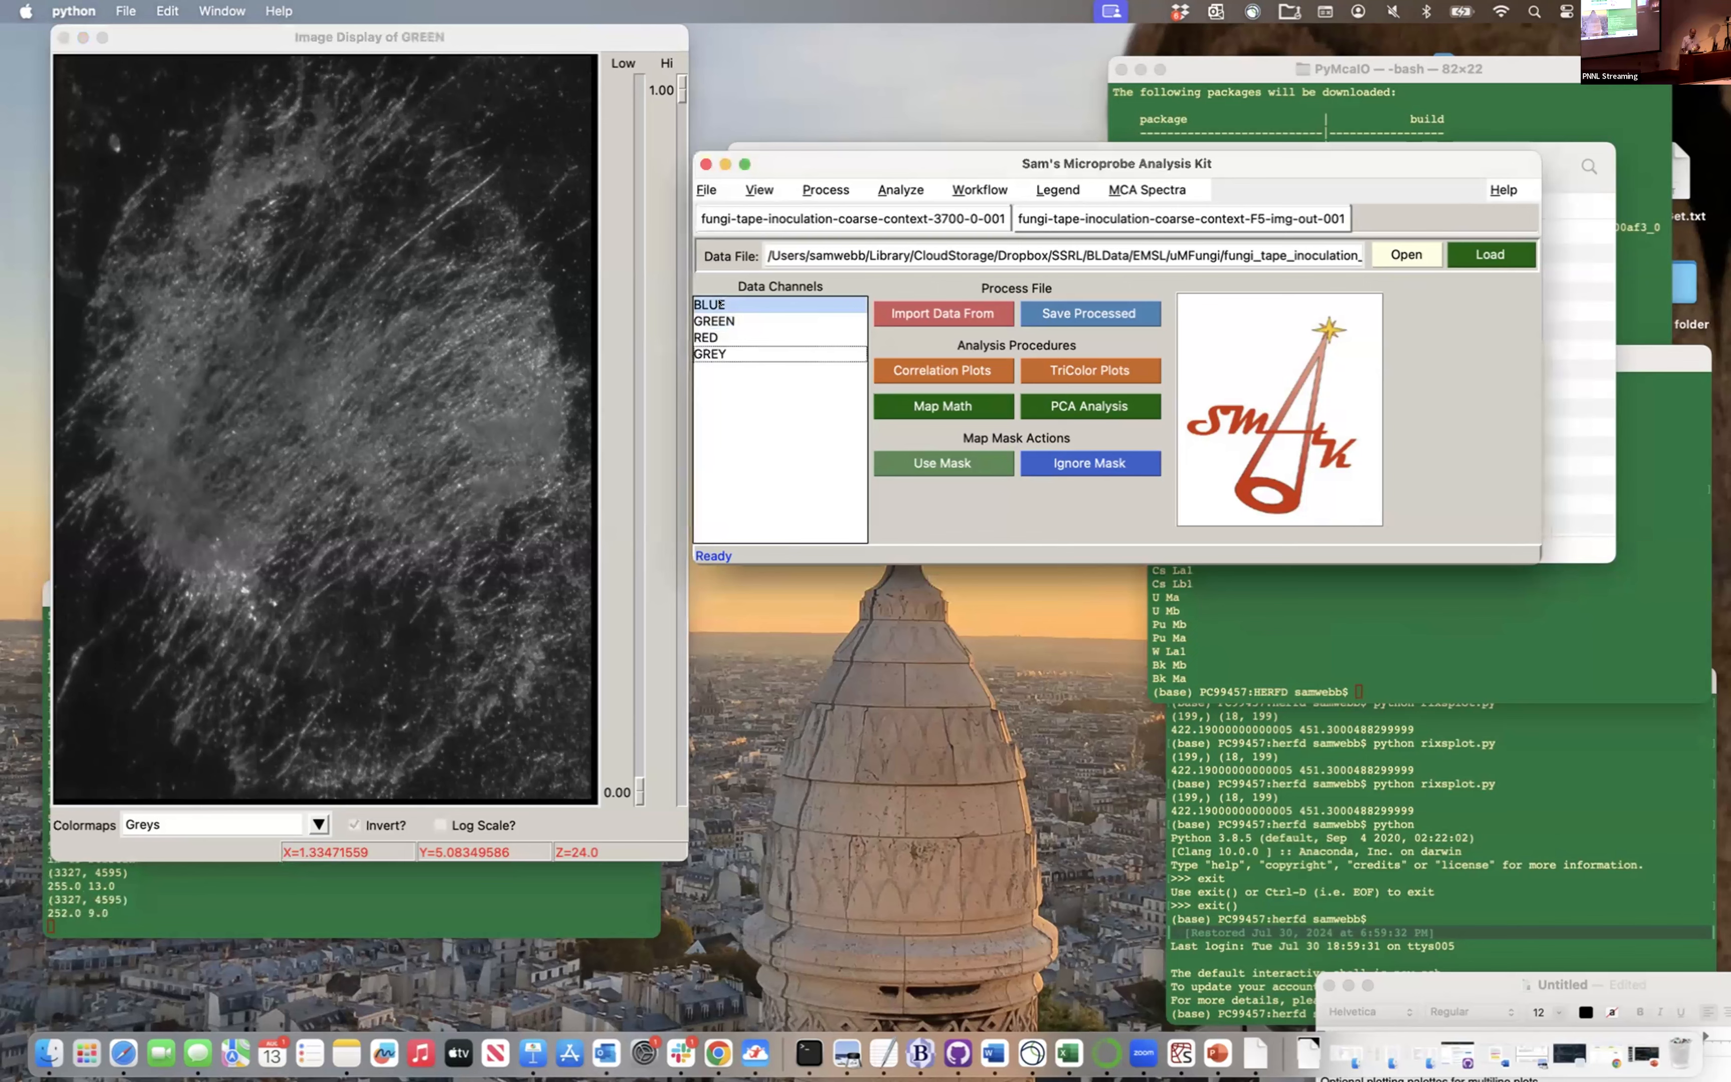
key(Down)
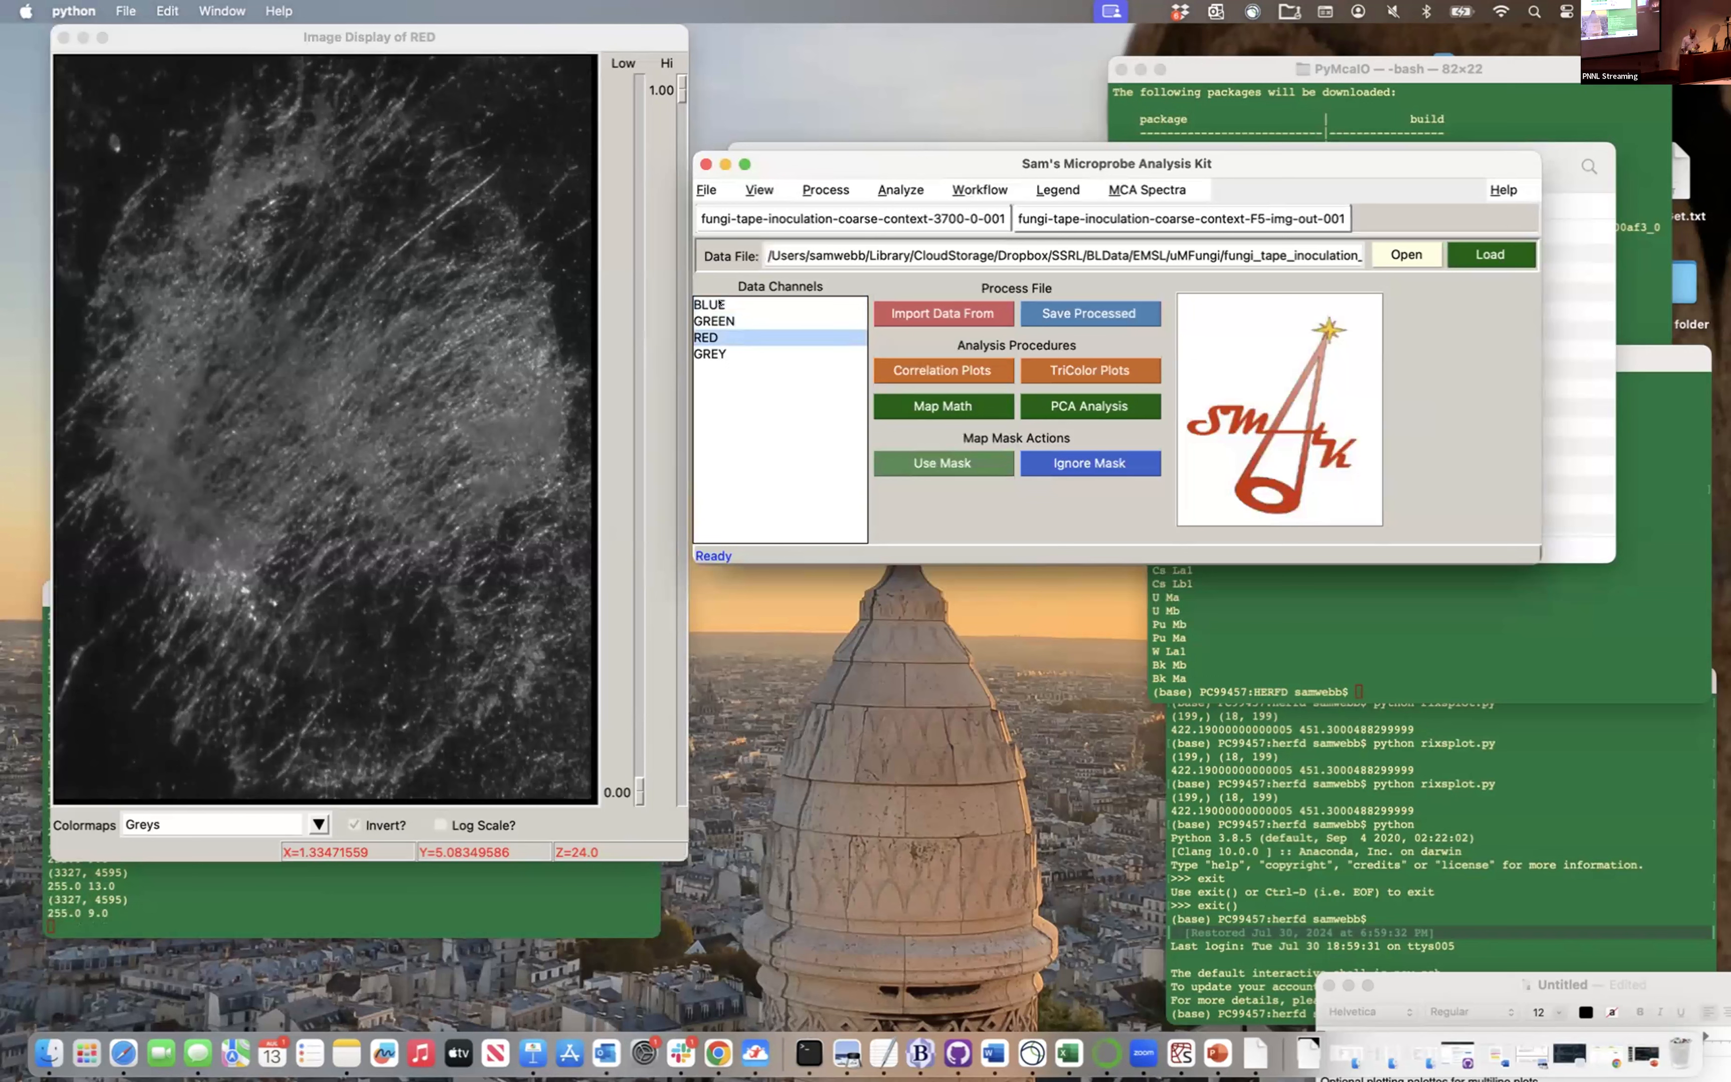
key(Down)
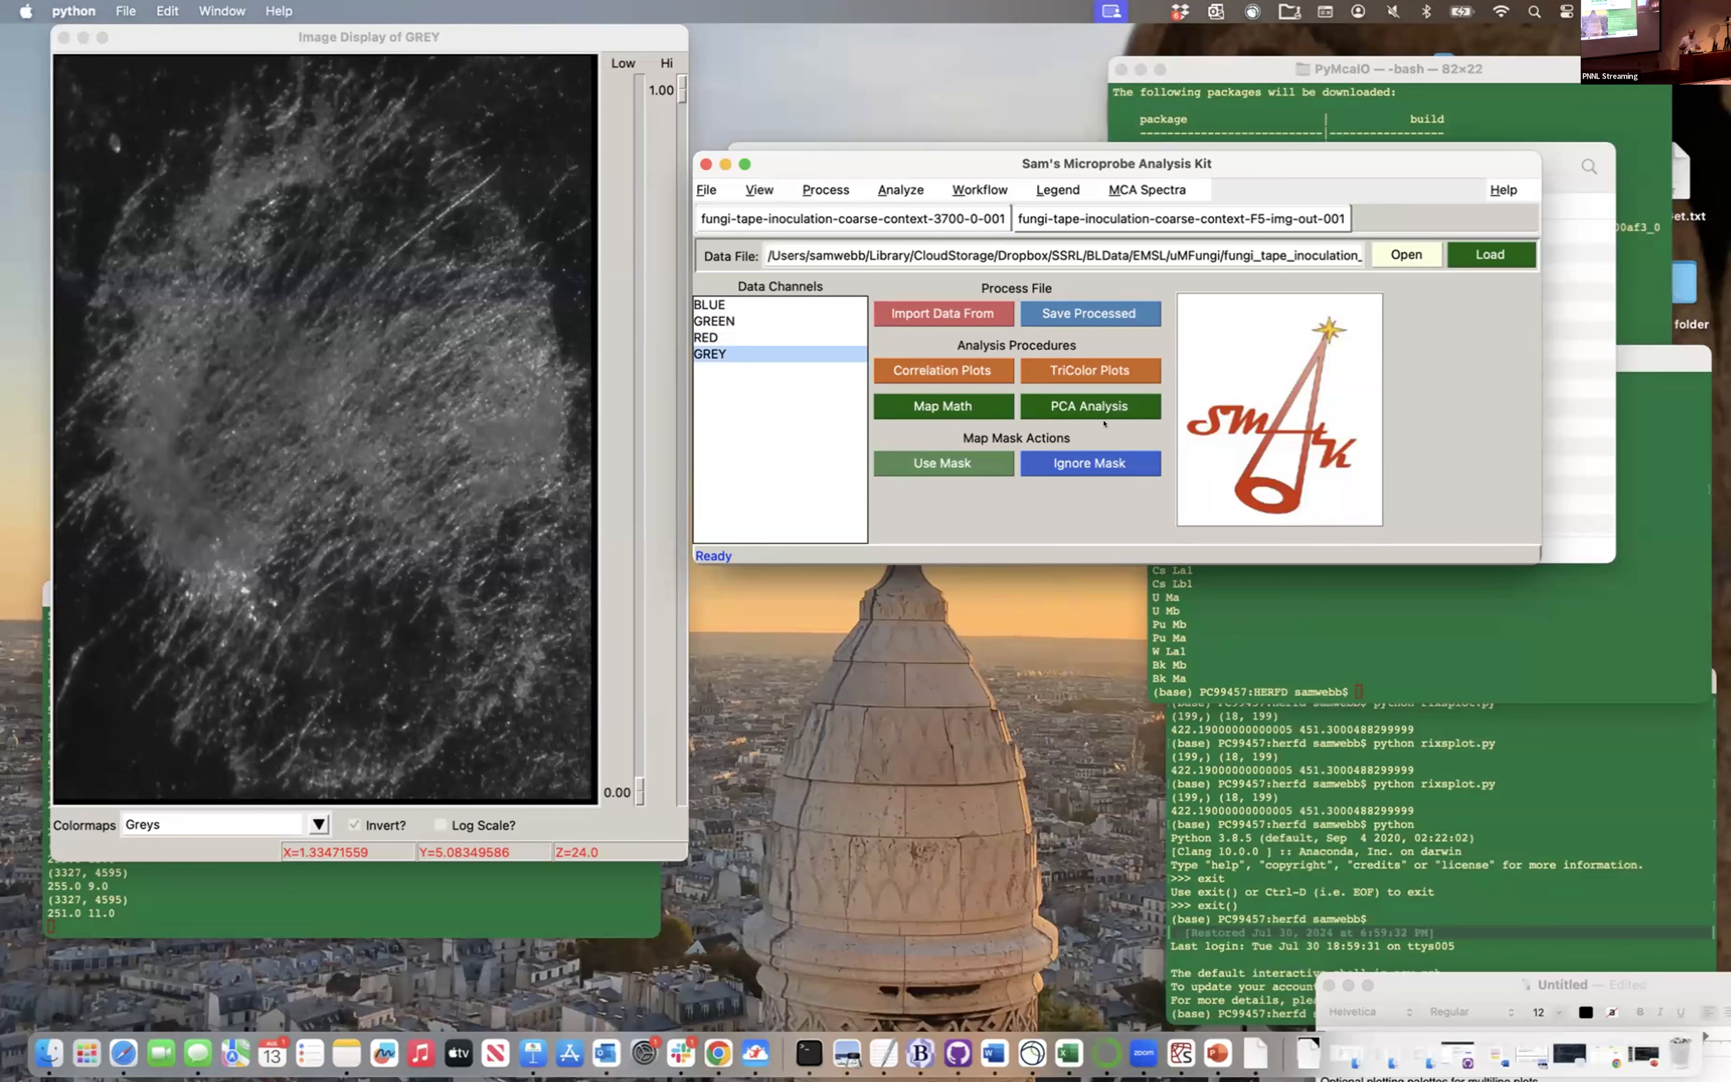
Compose a TriColor plot with RED as R, GREEN as G and BLUE as B, and close it after viewing
click(1085, 375)
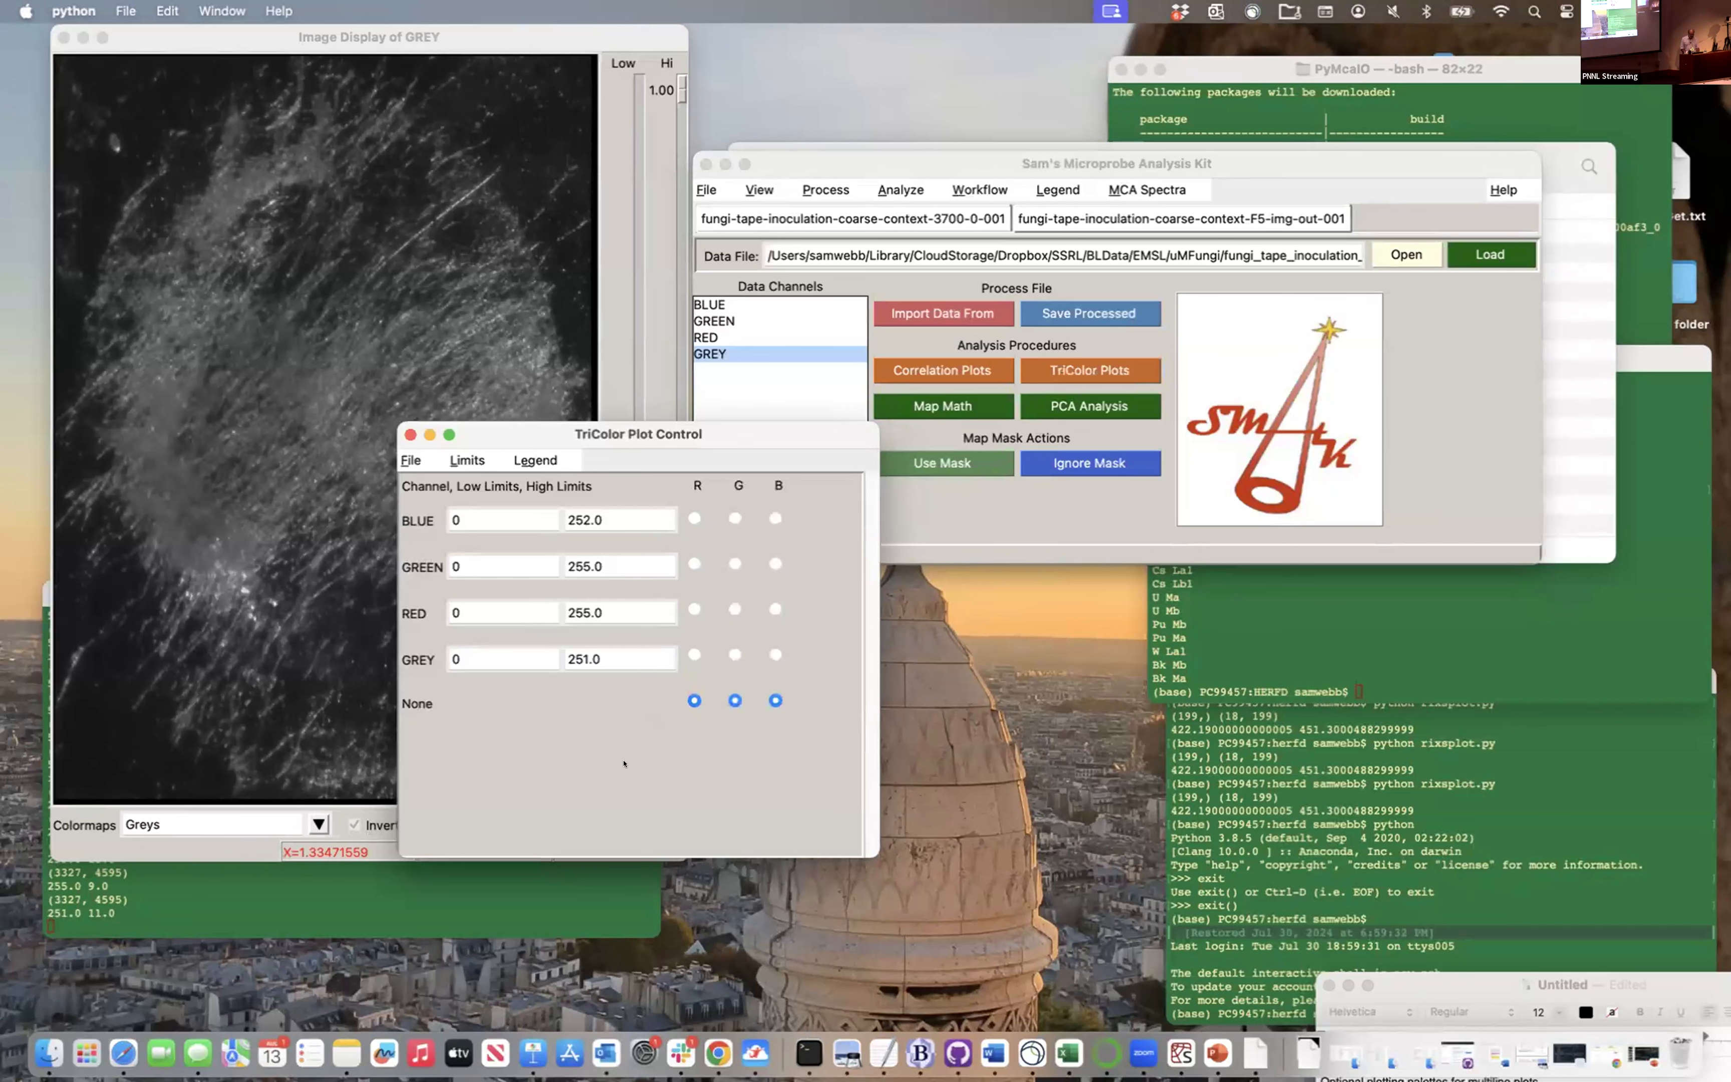
click(733, 564)
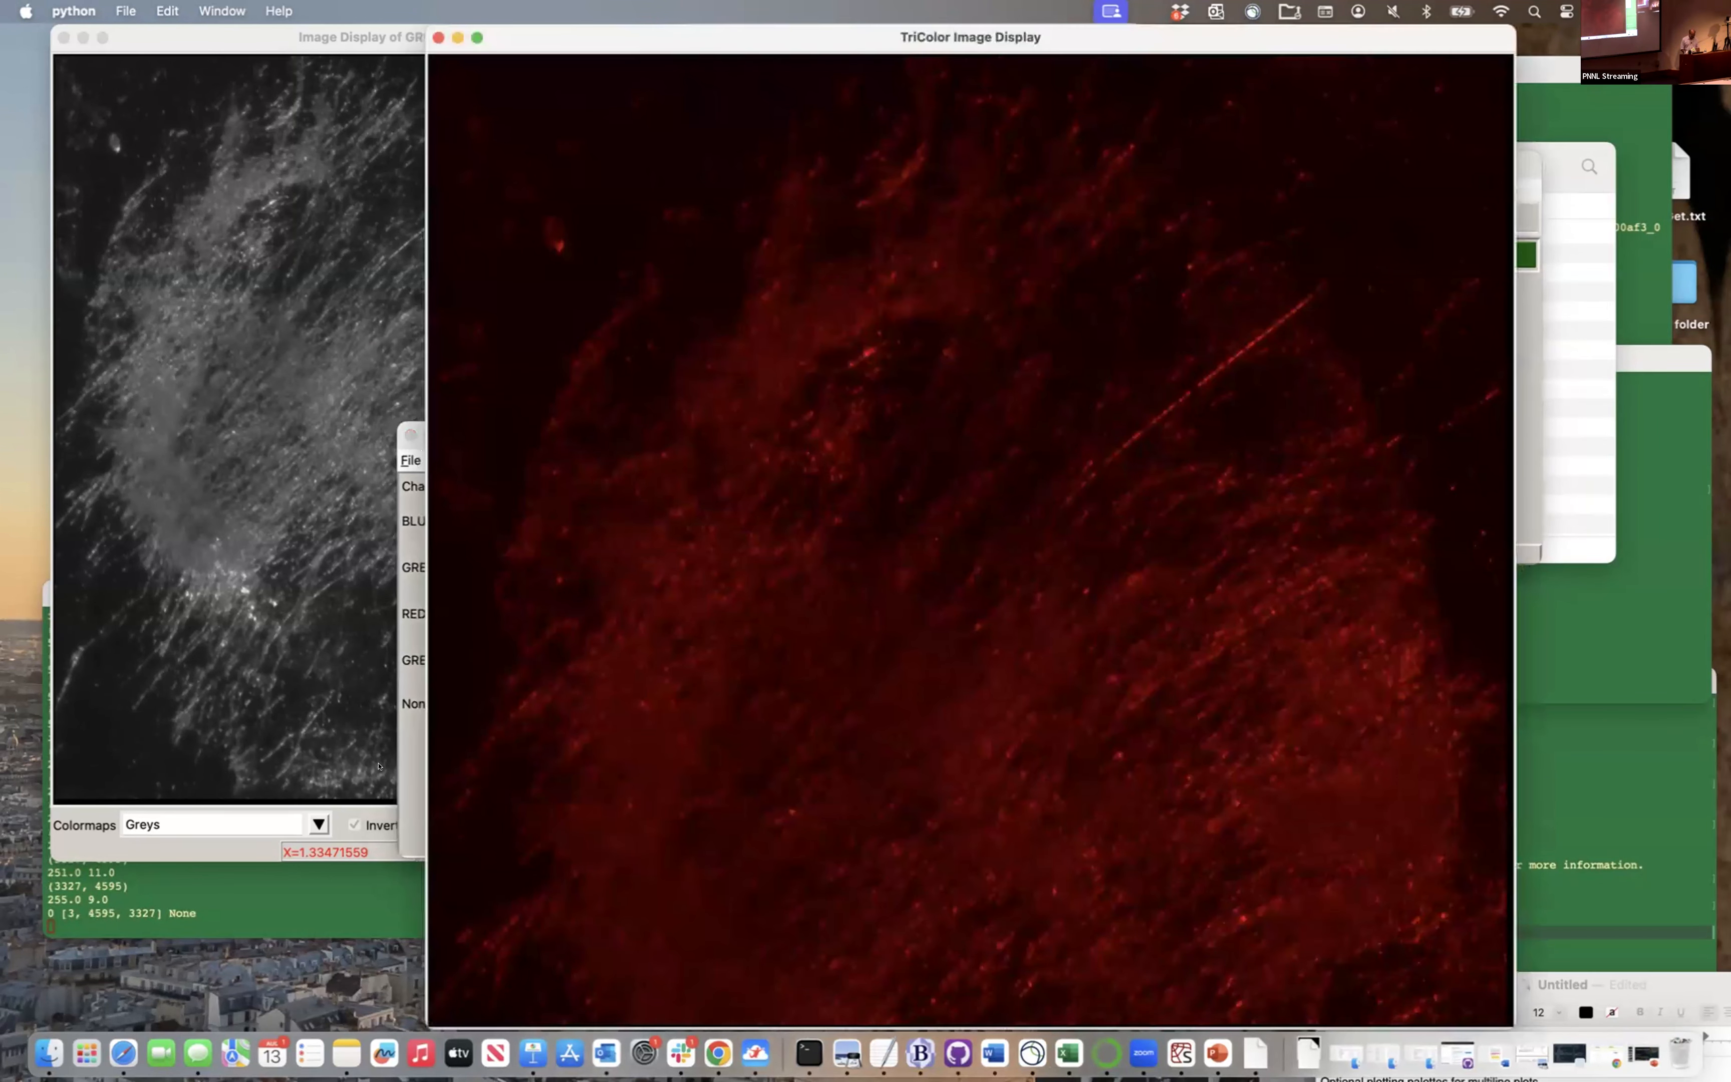
click(421, 795)
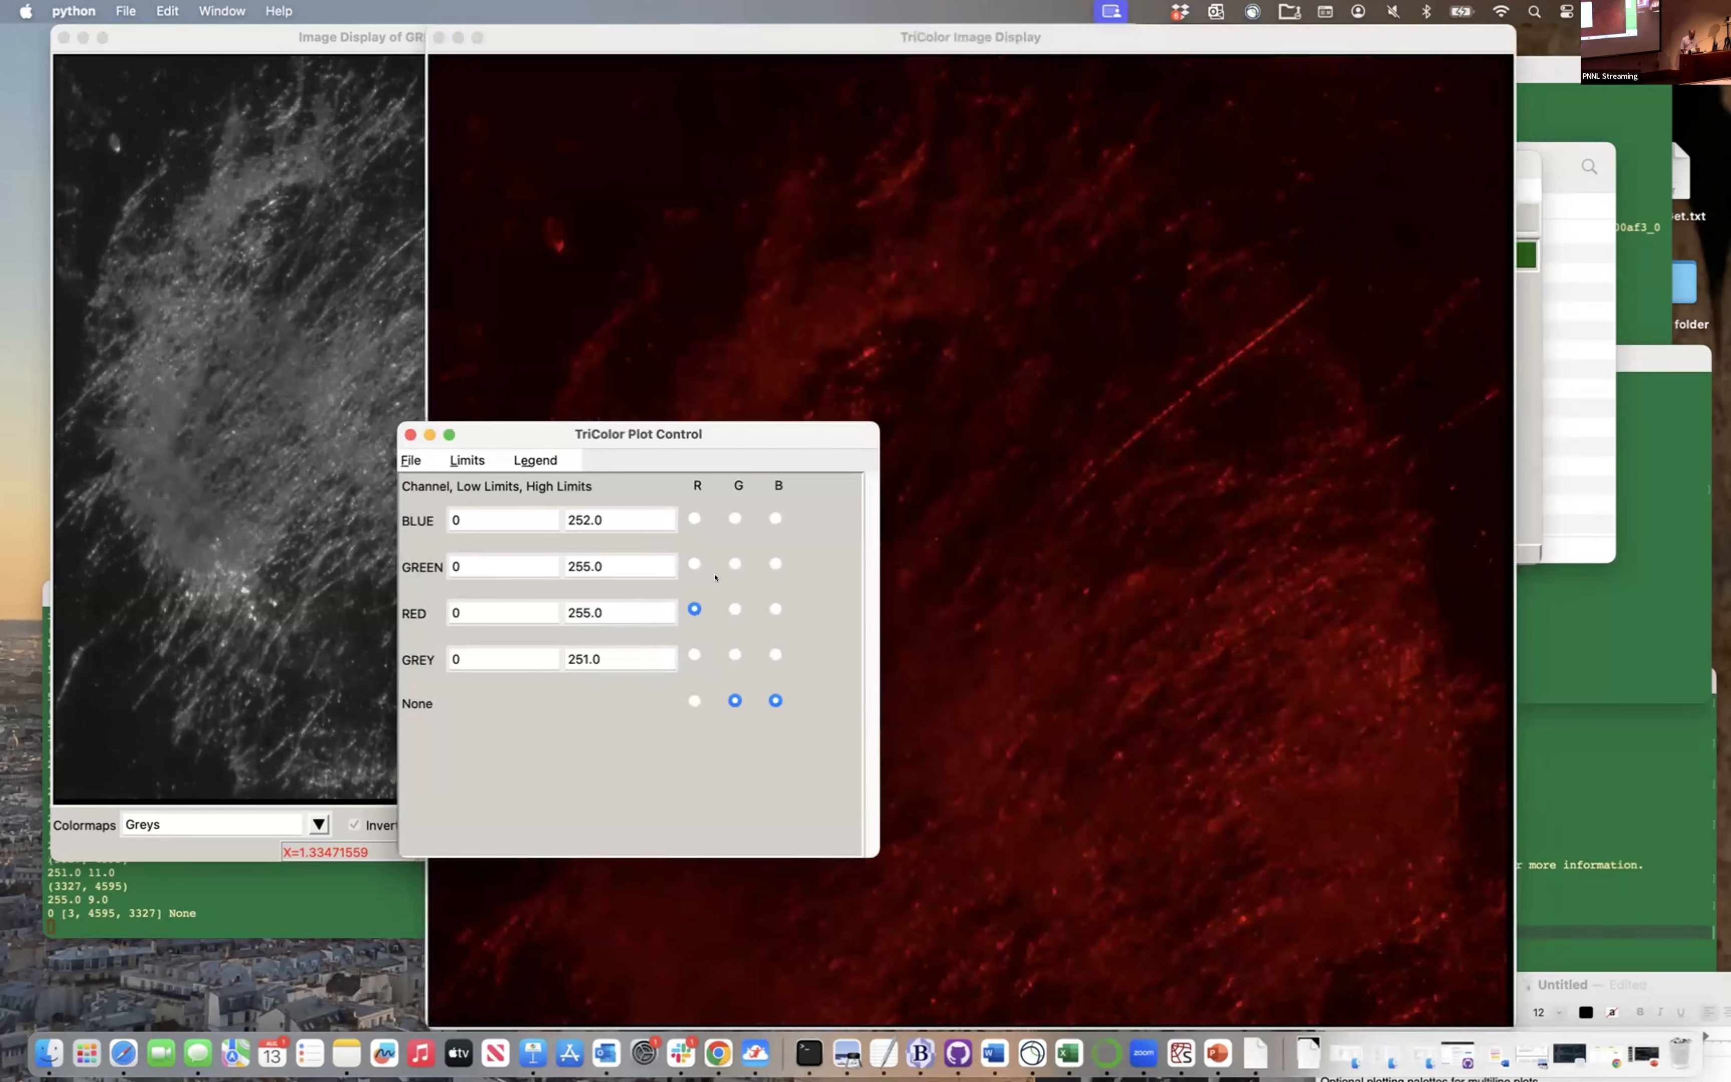
click(774, 515)
click(735, 563)
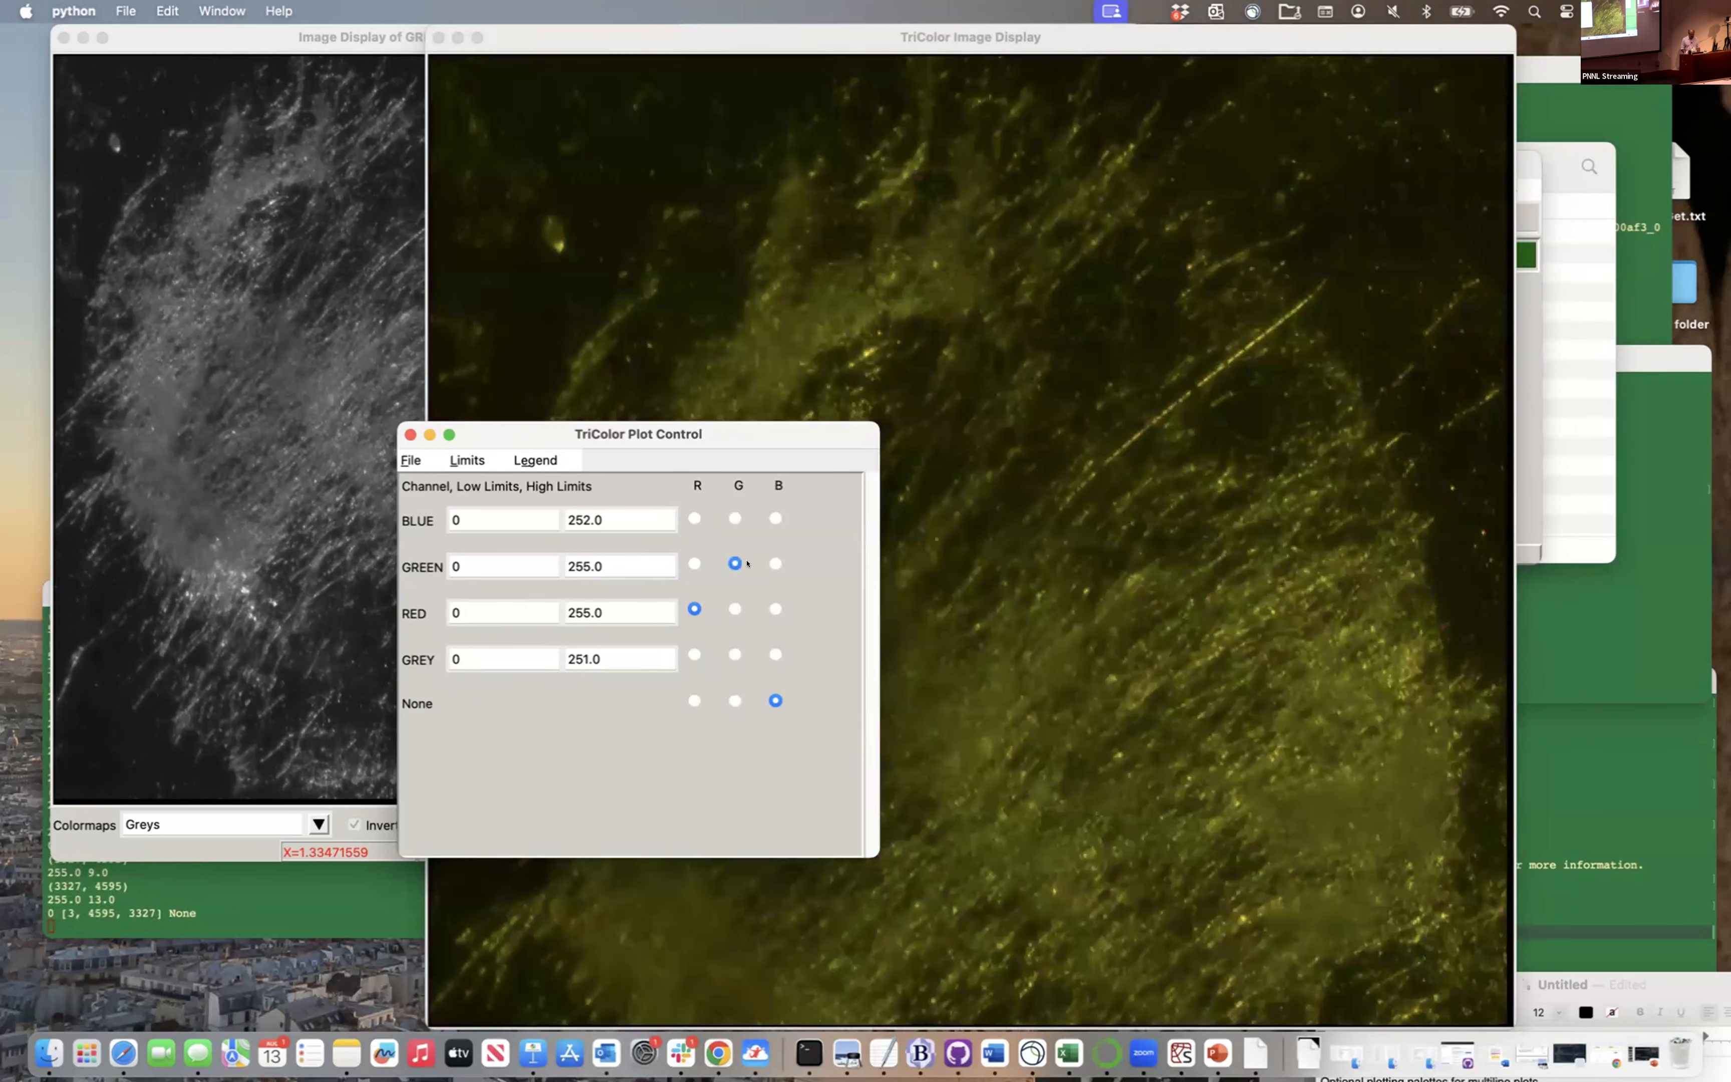
click(773, 516)
click(765, 517)
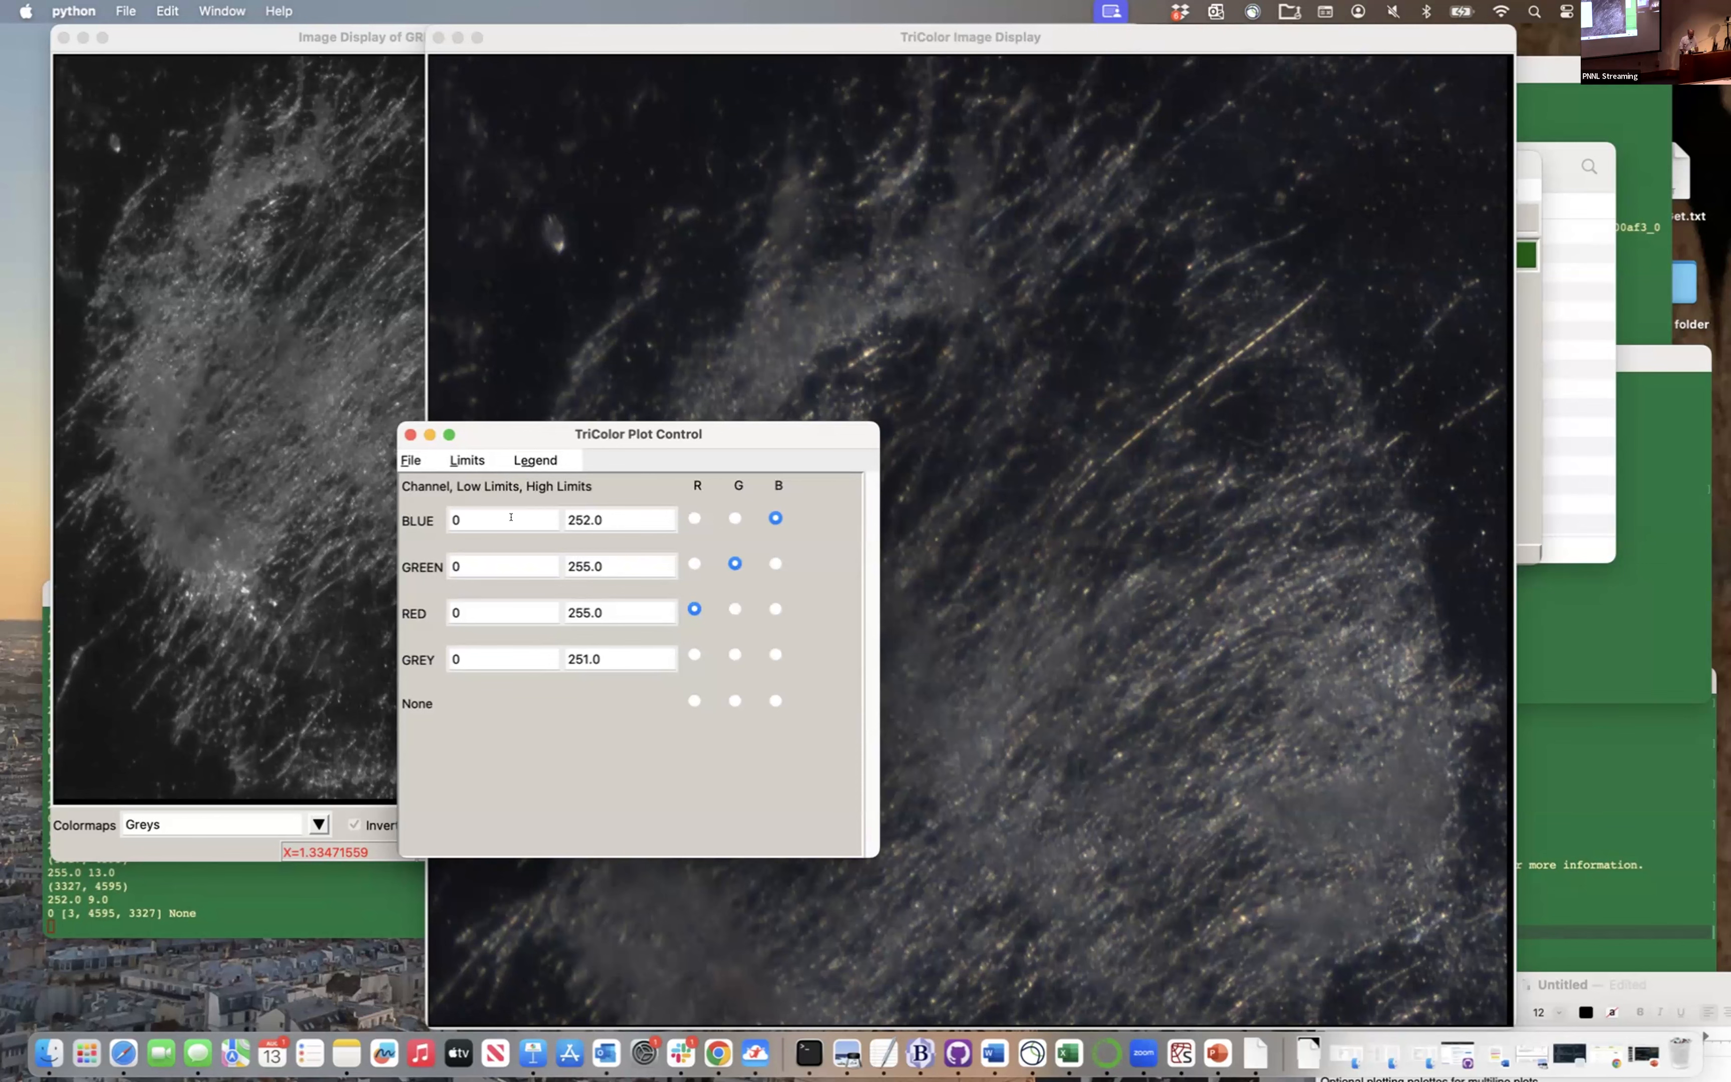
click(409, 435)
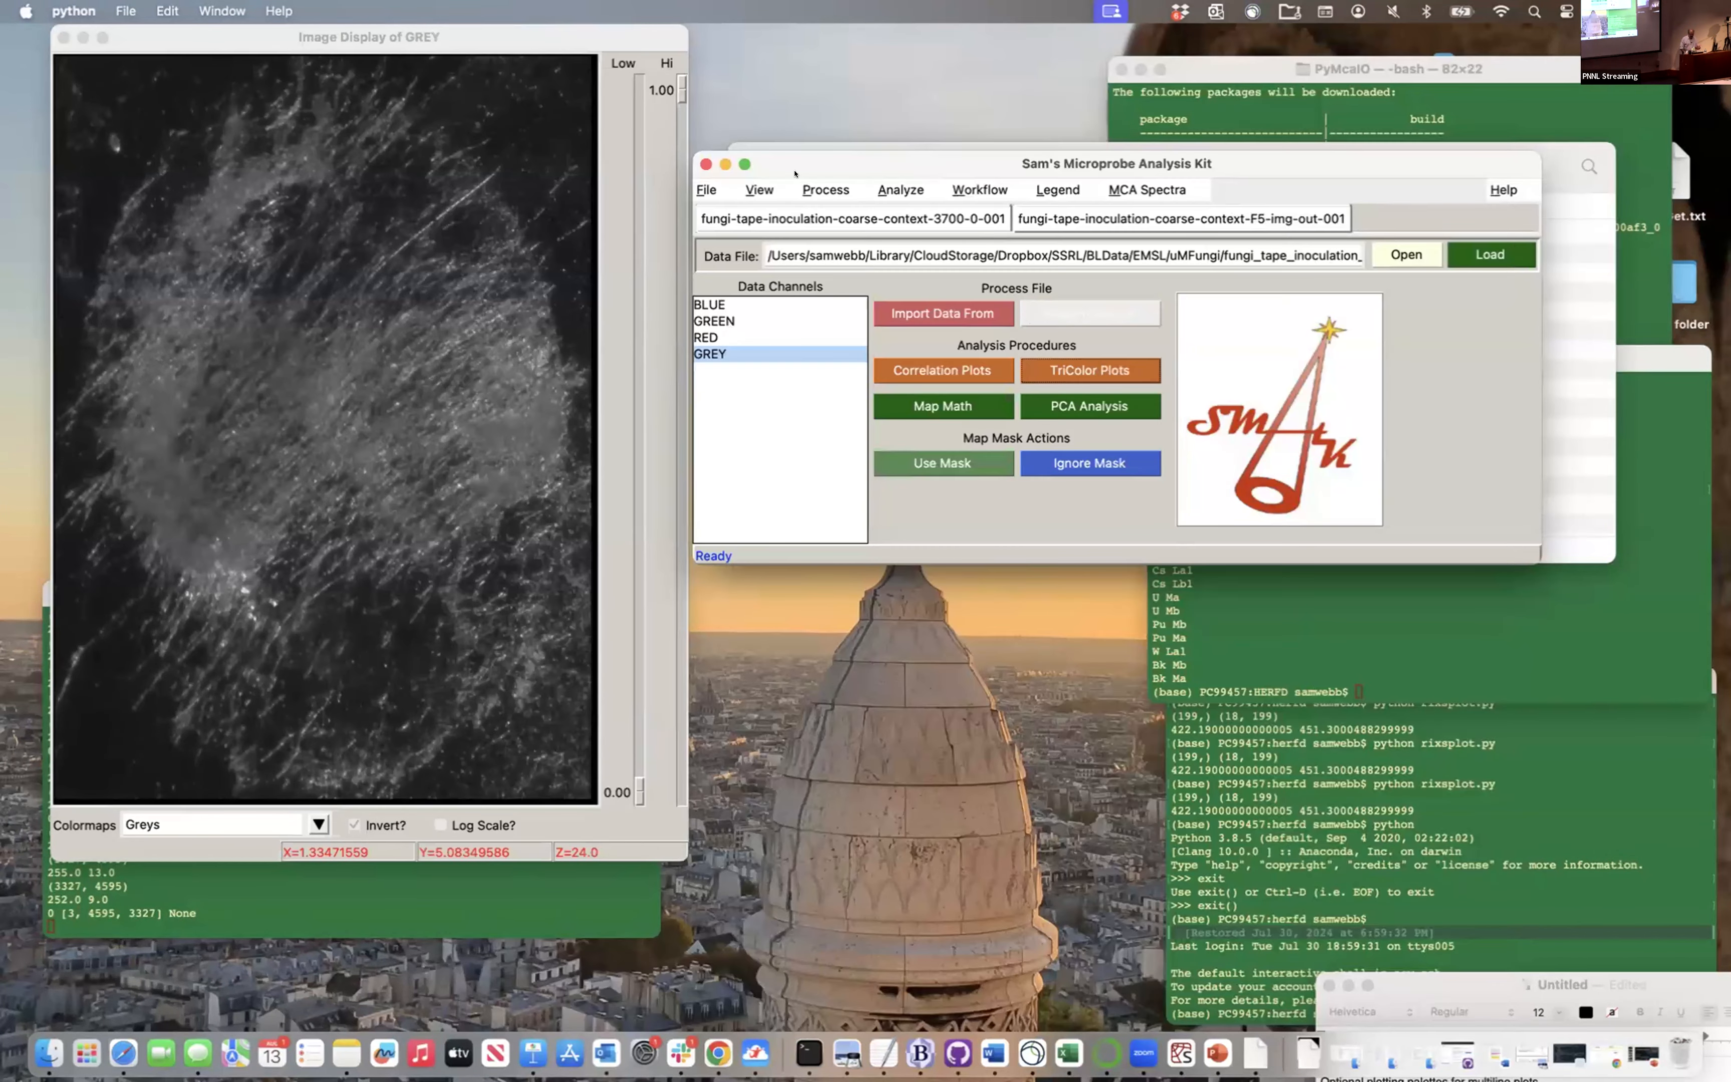
click(706, 190)
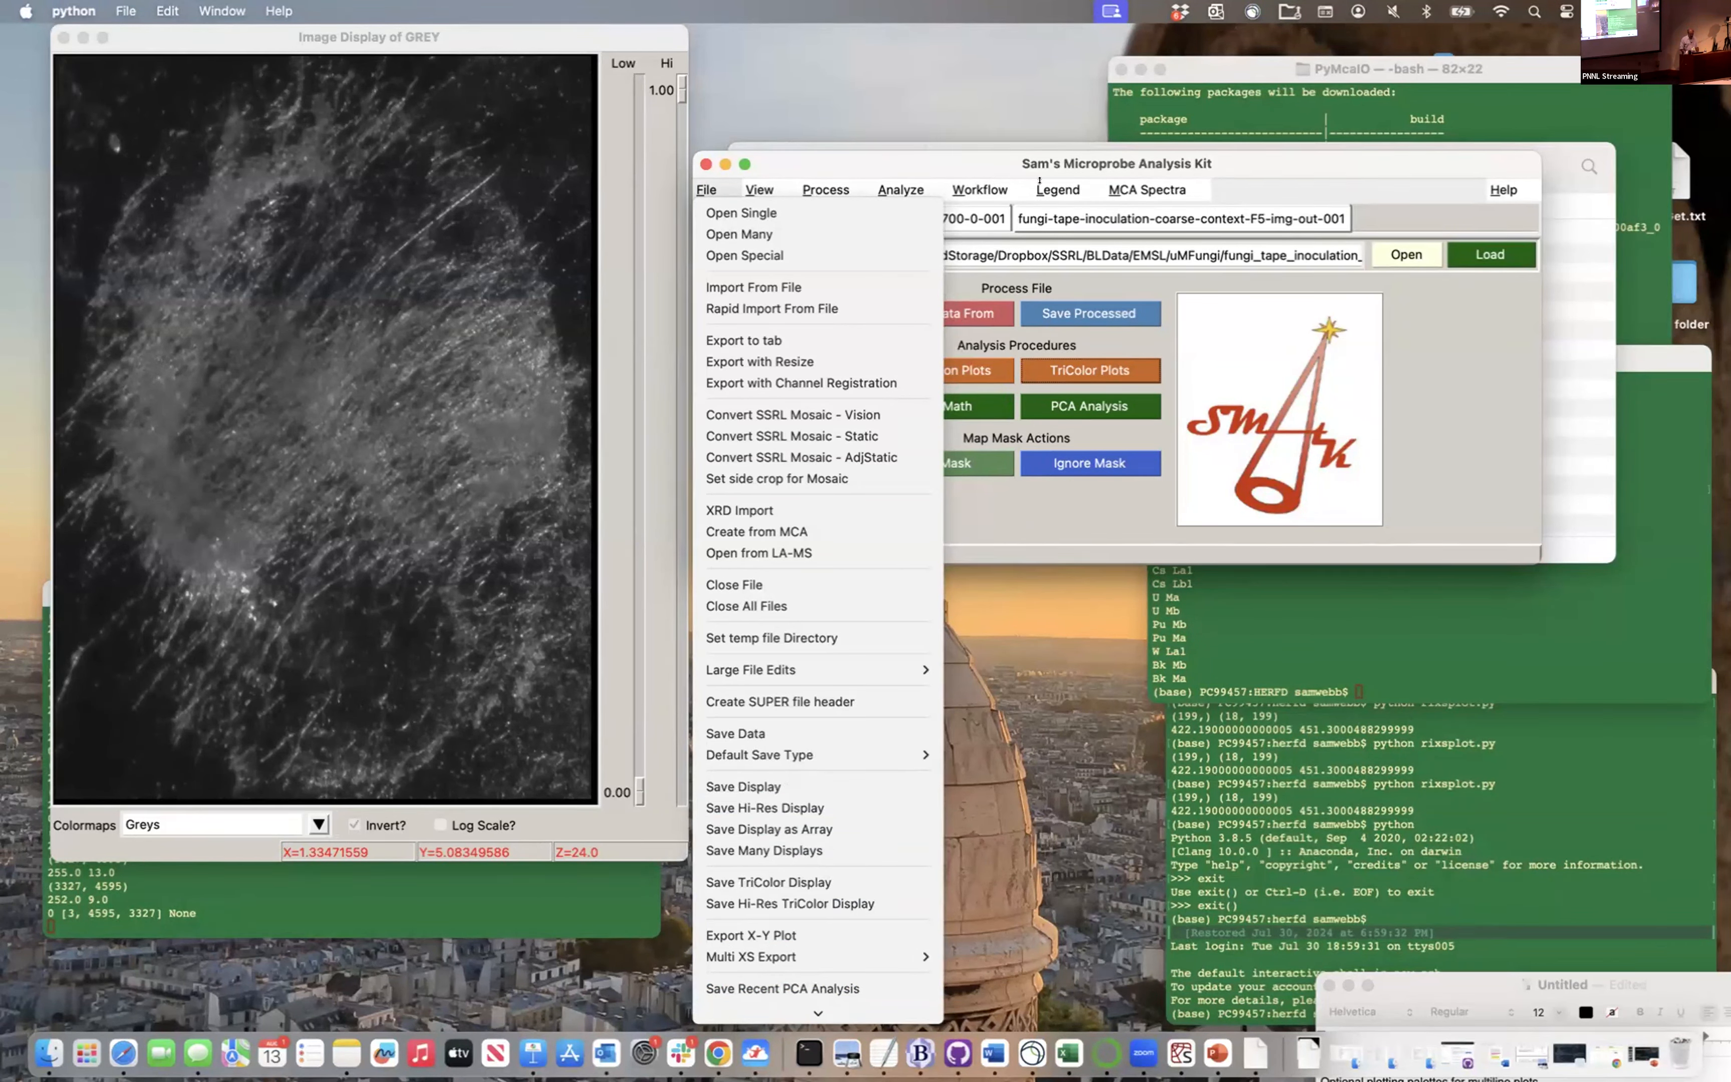
click(914, 162)
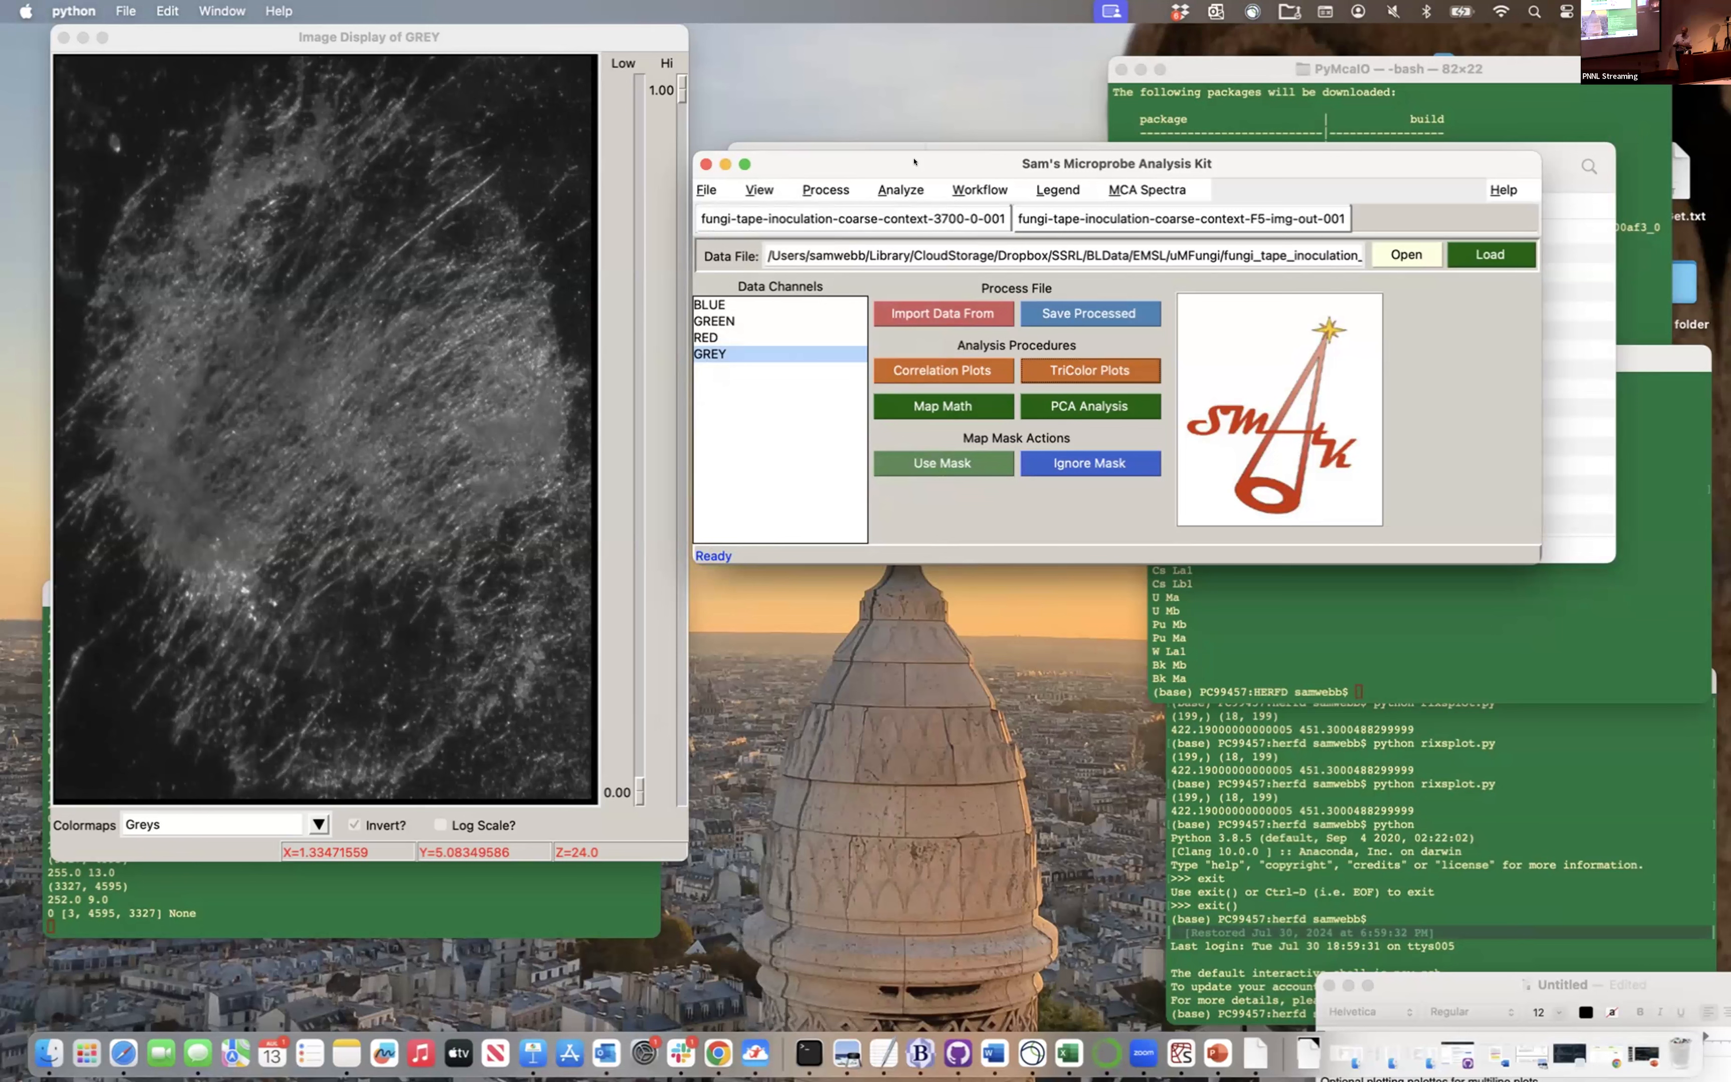
Show the colormap legend beside the GREY image and lower the image's high display limit to 0.81
click(1058, 182)
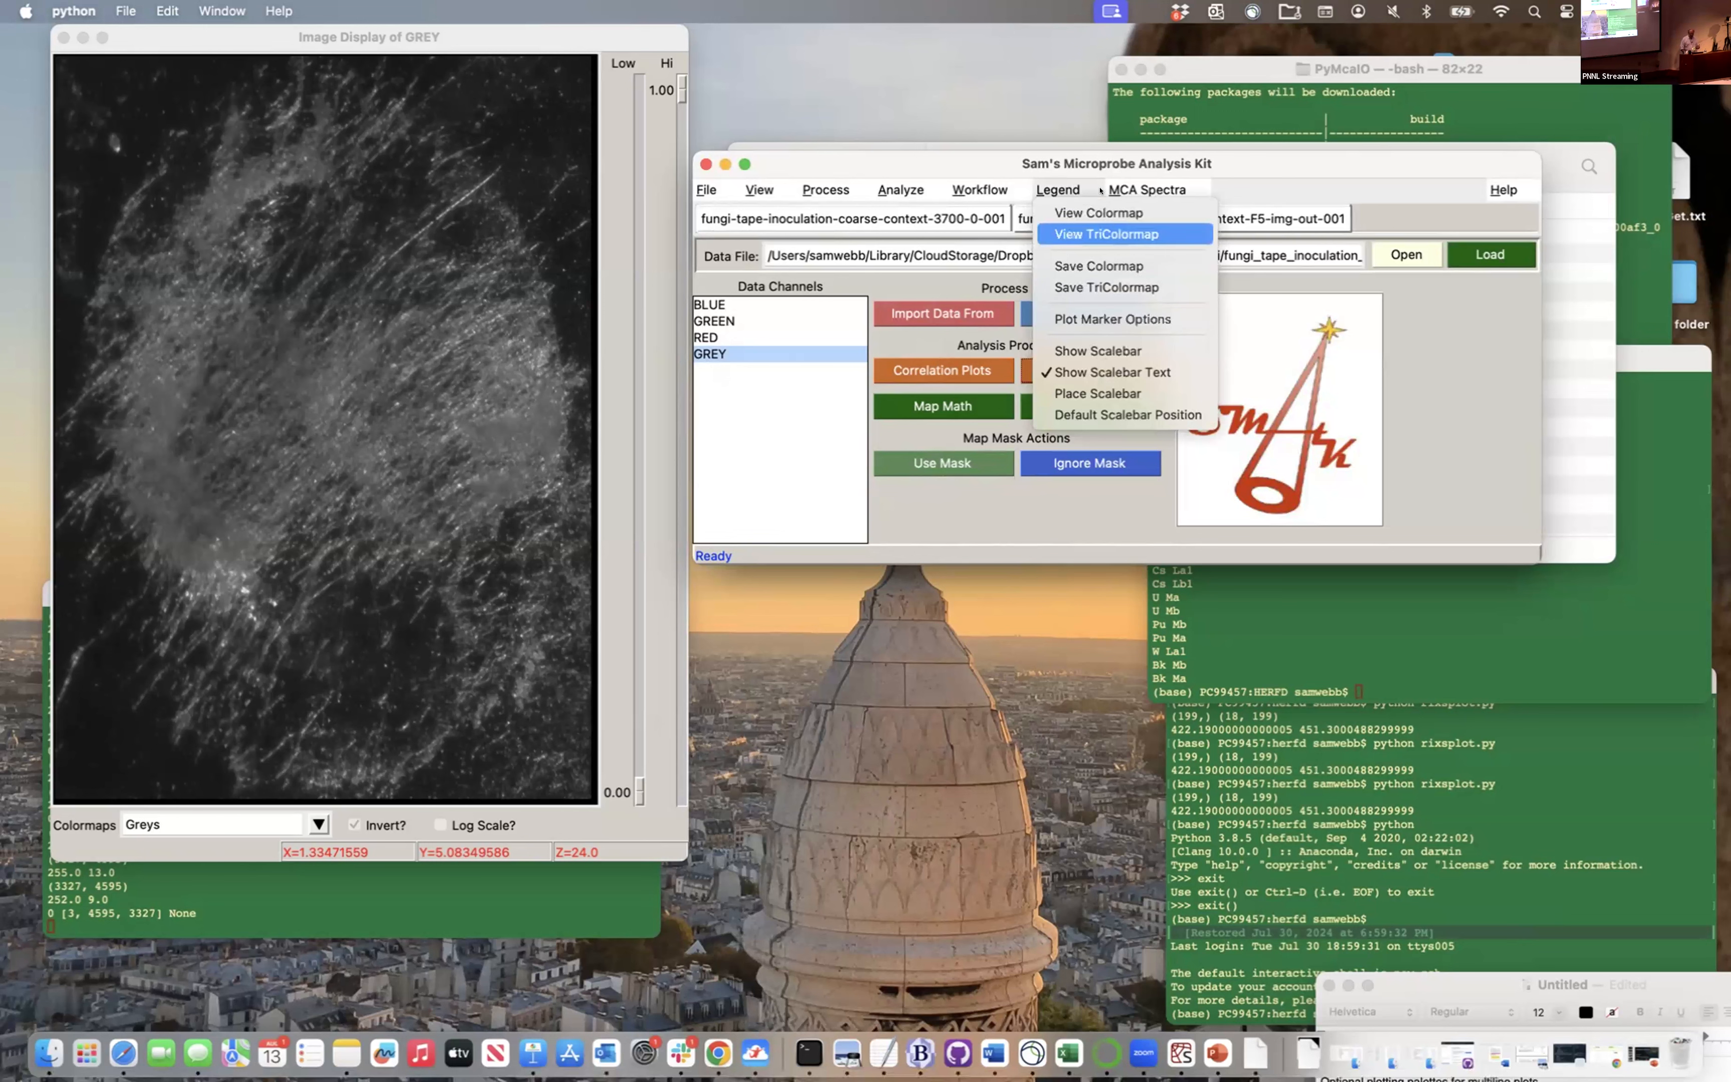
click(1100, 213)
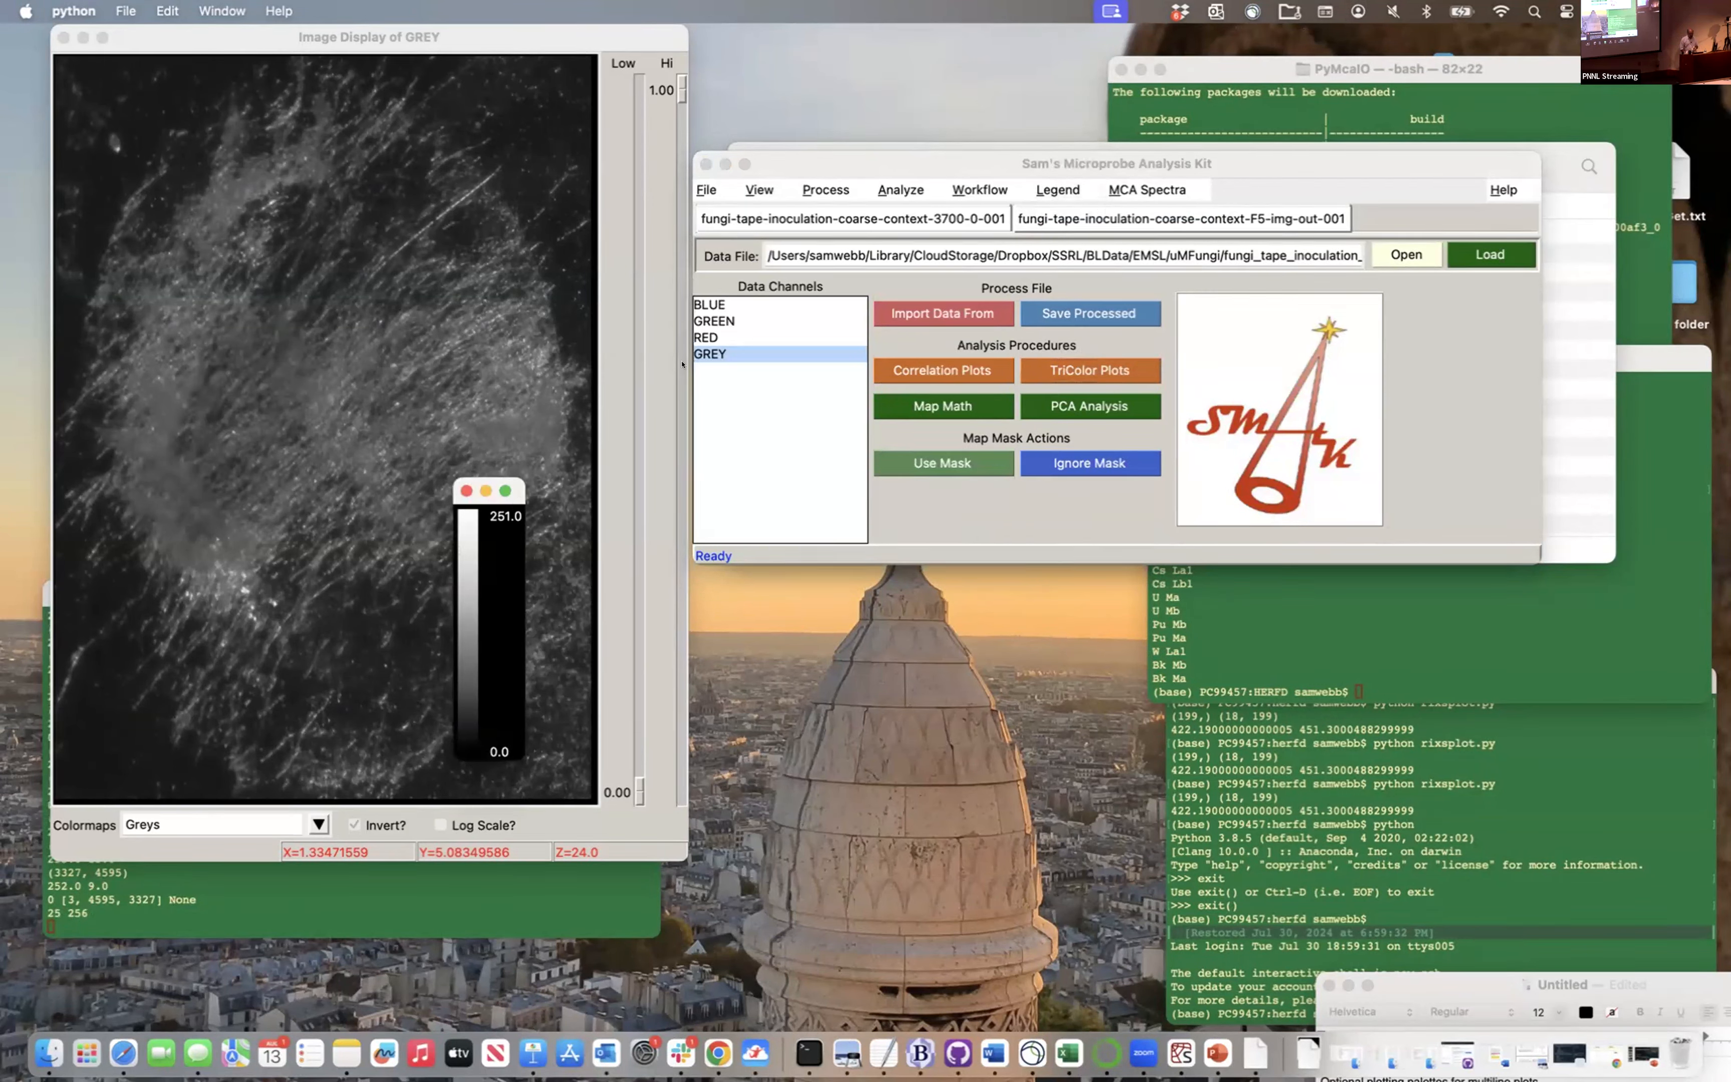
click(682, 88)
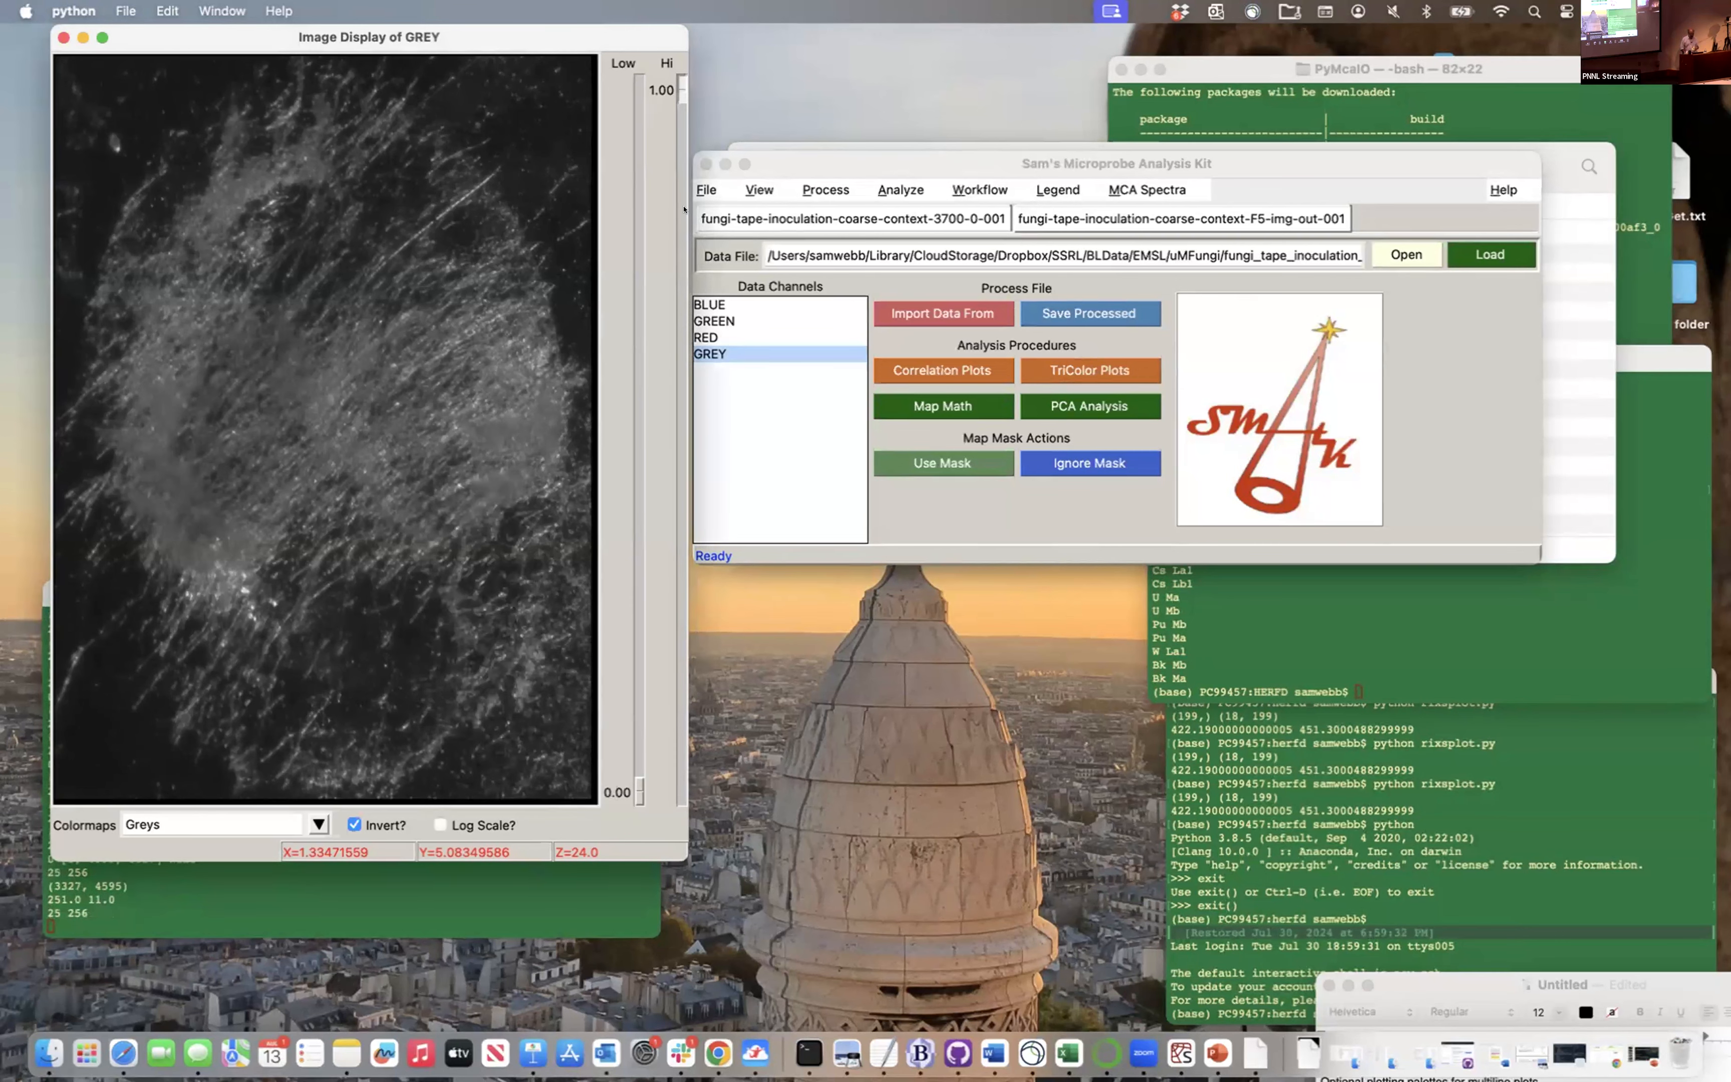
drag(315, 25, 870, 115)
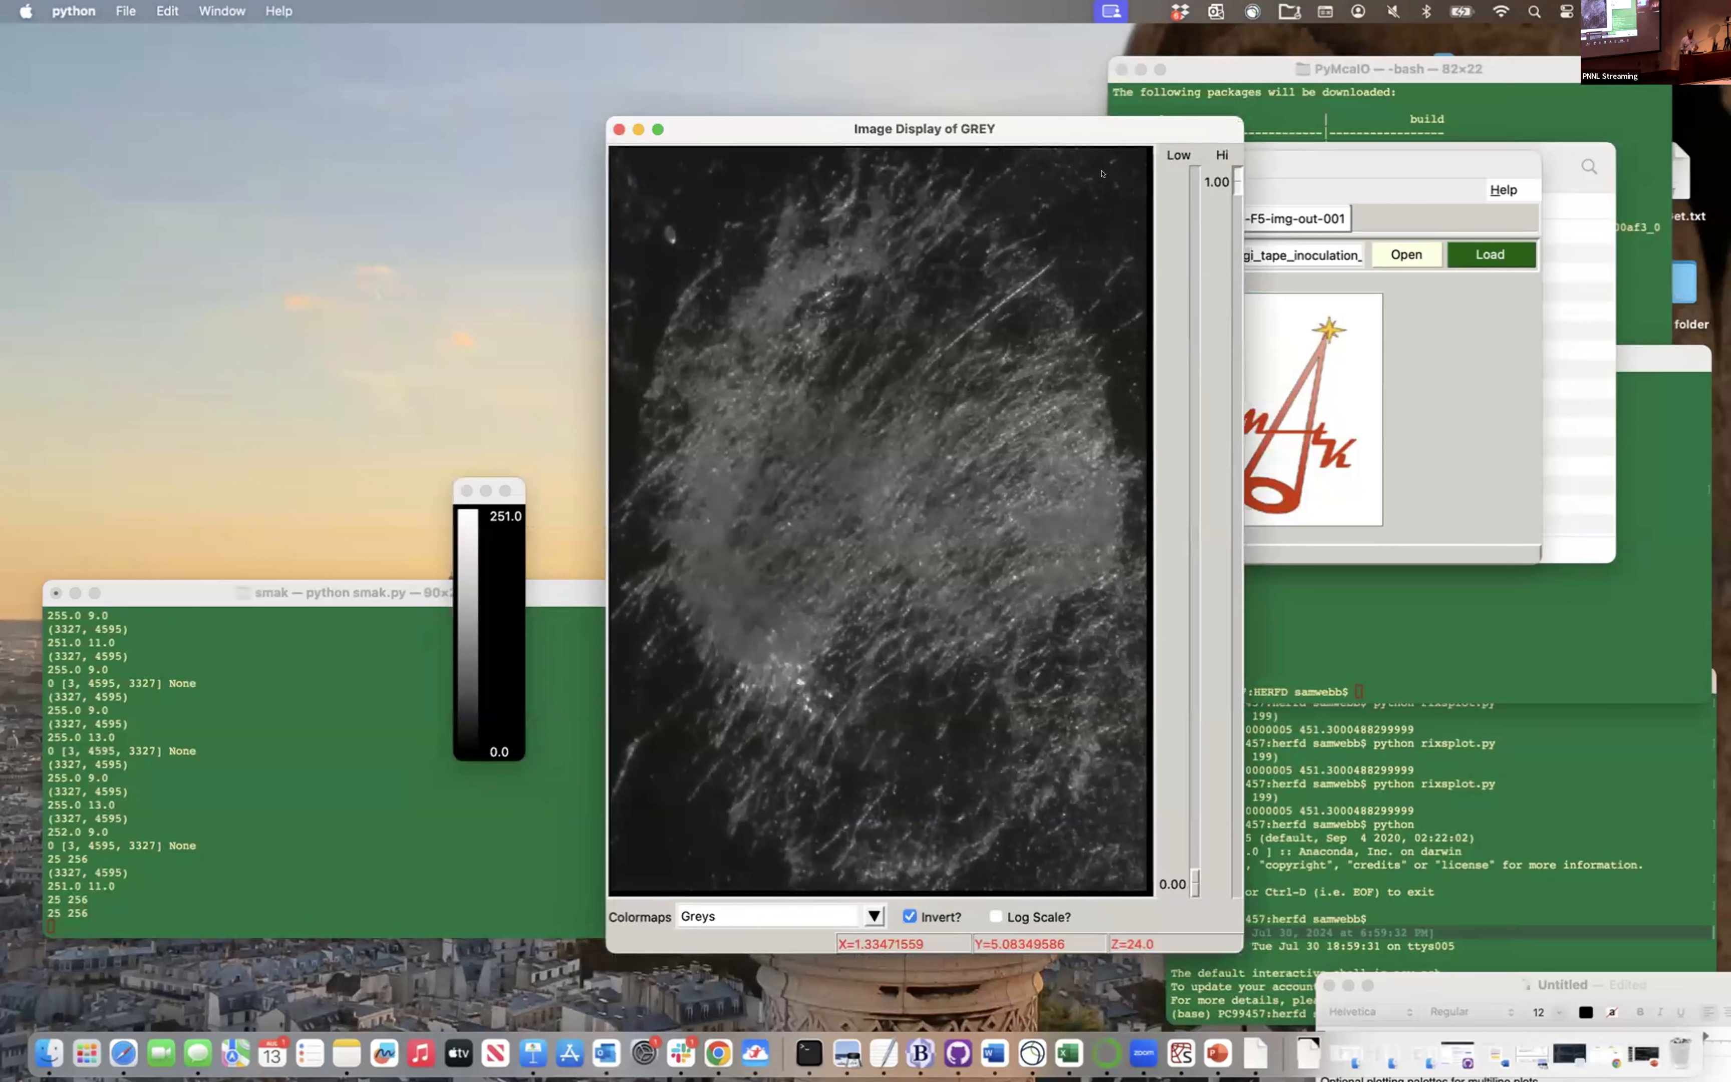
click(1236, 299)
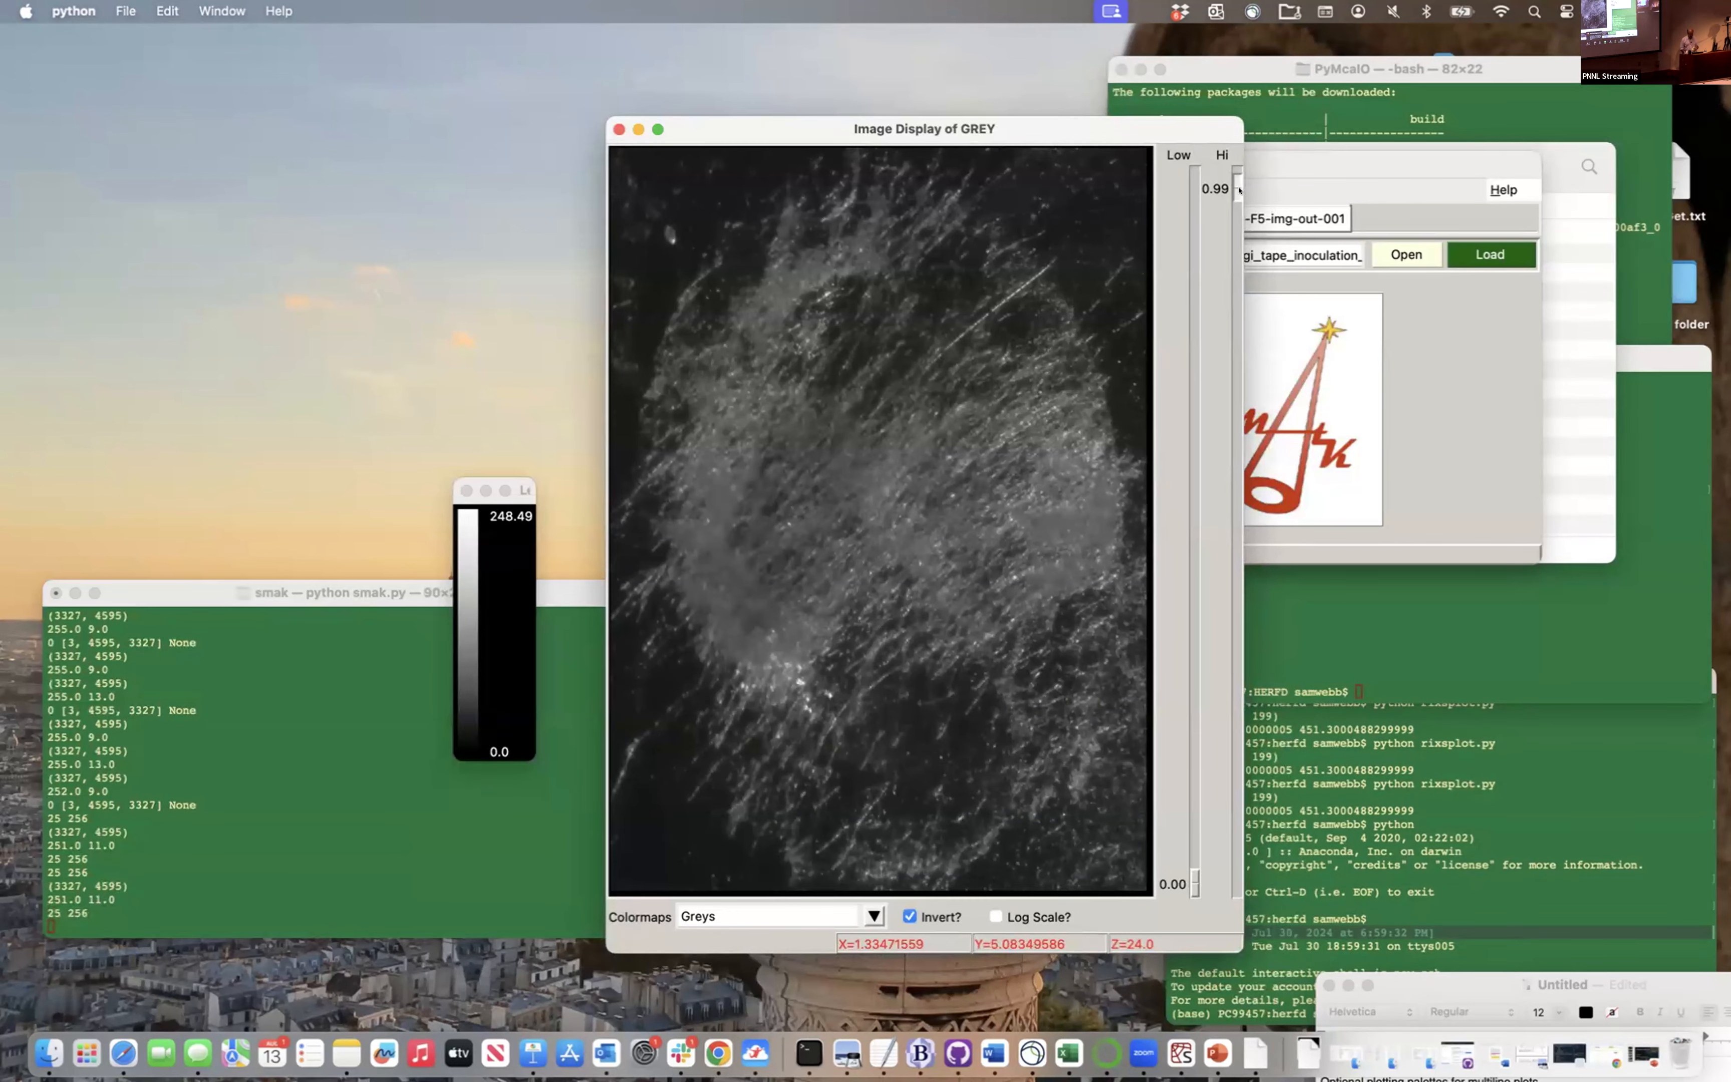
drag(1239, 190, 1243, 301)
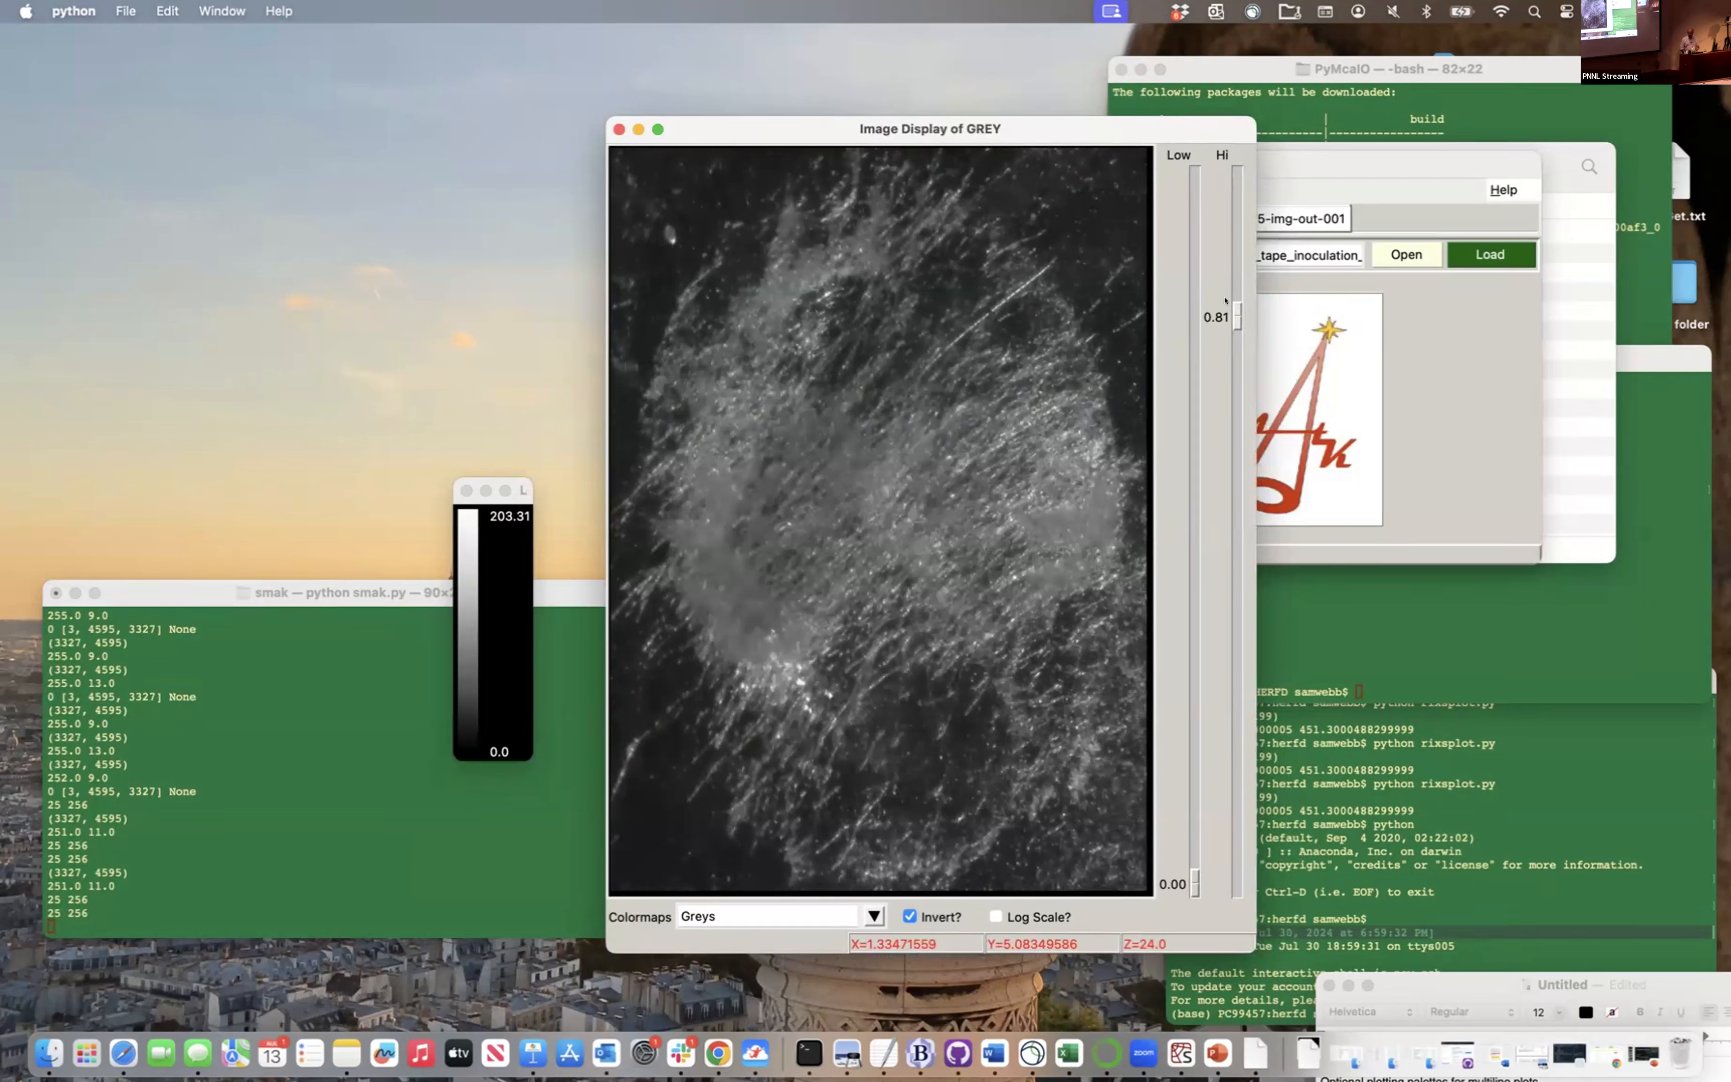
Set the maximum scale value of the GREY image to 400
right_click(964, 299)
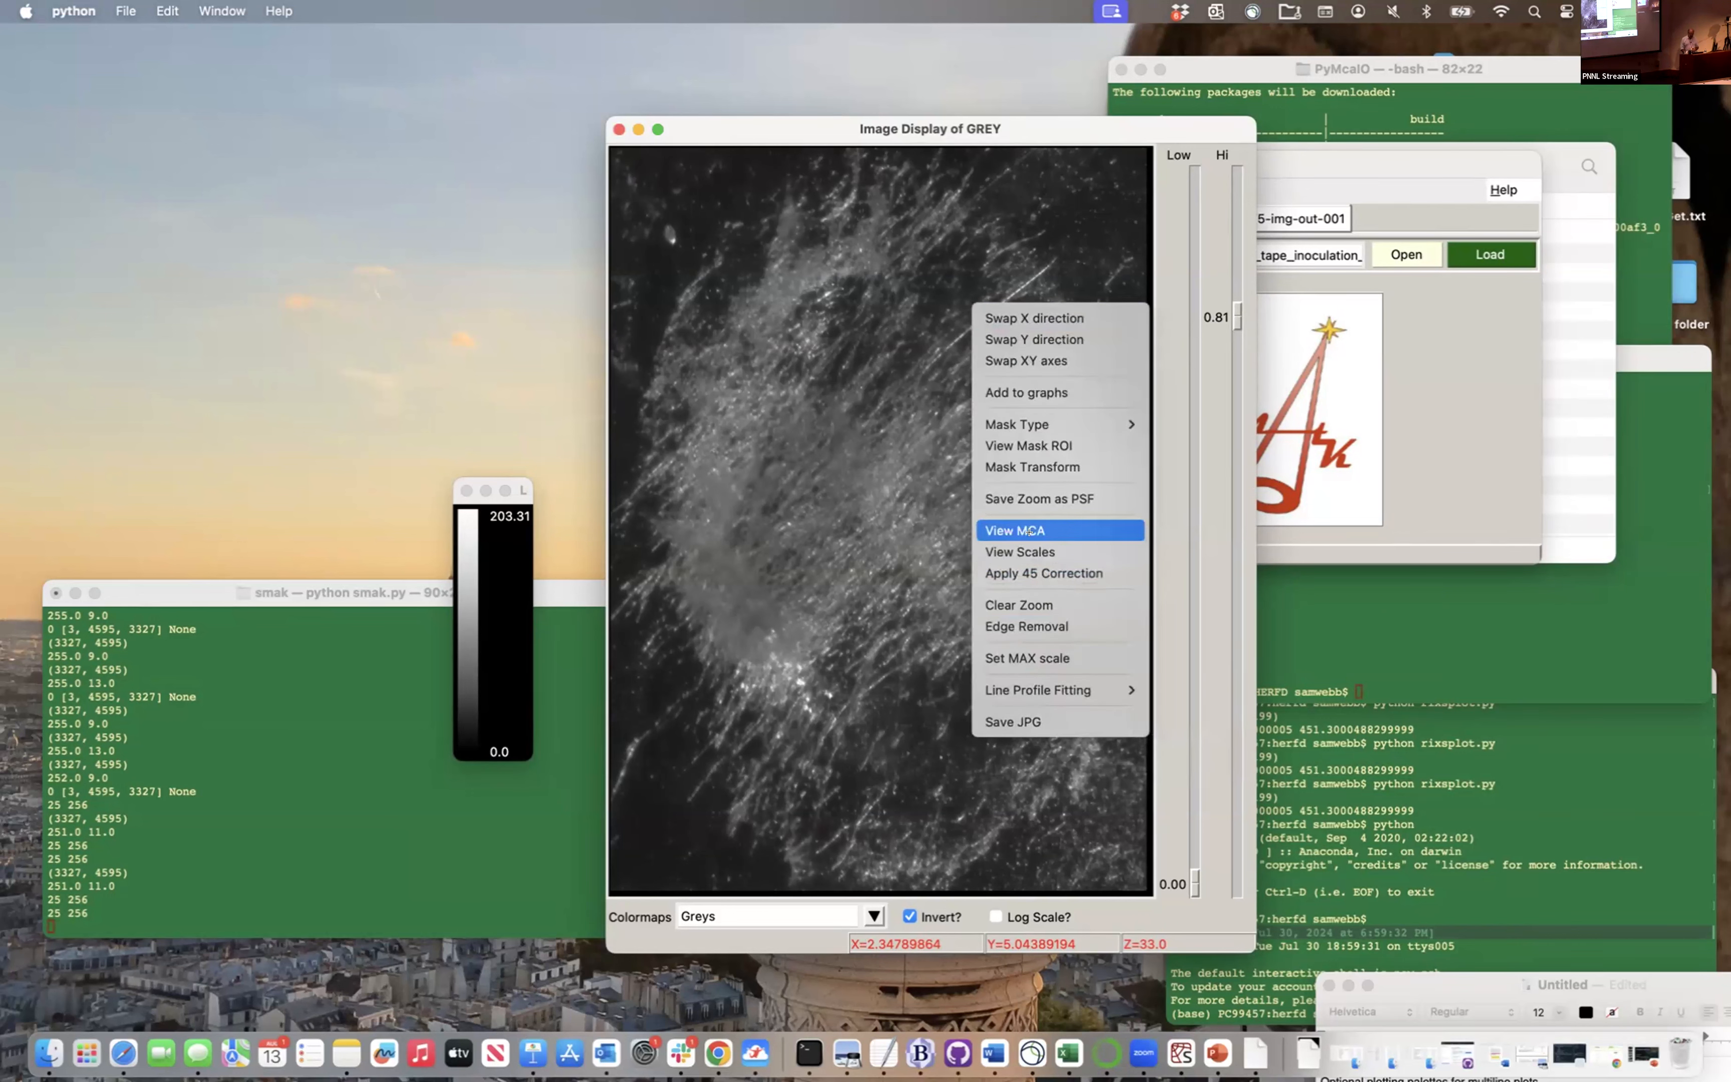
click(1044, 658)
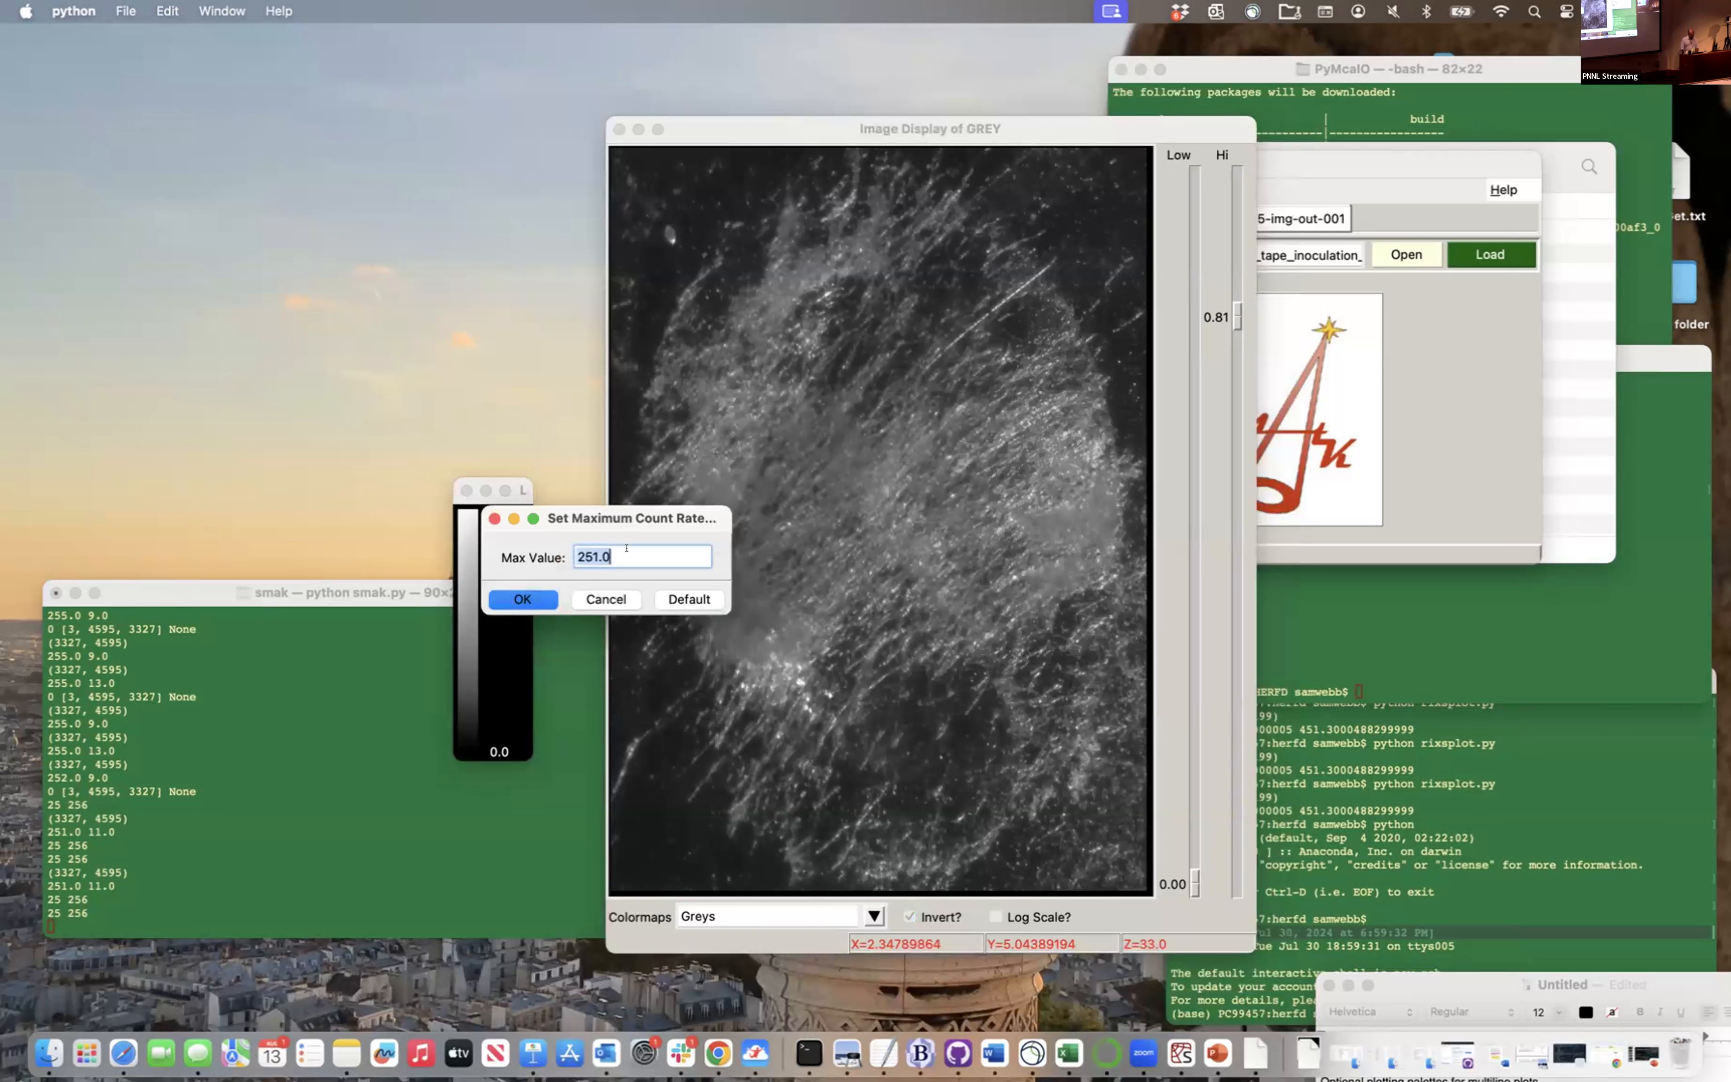
text(400)
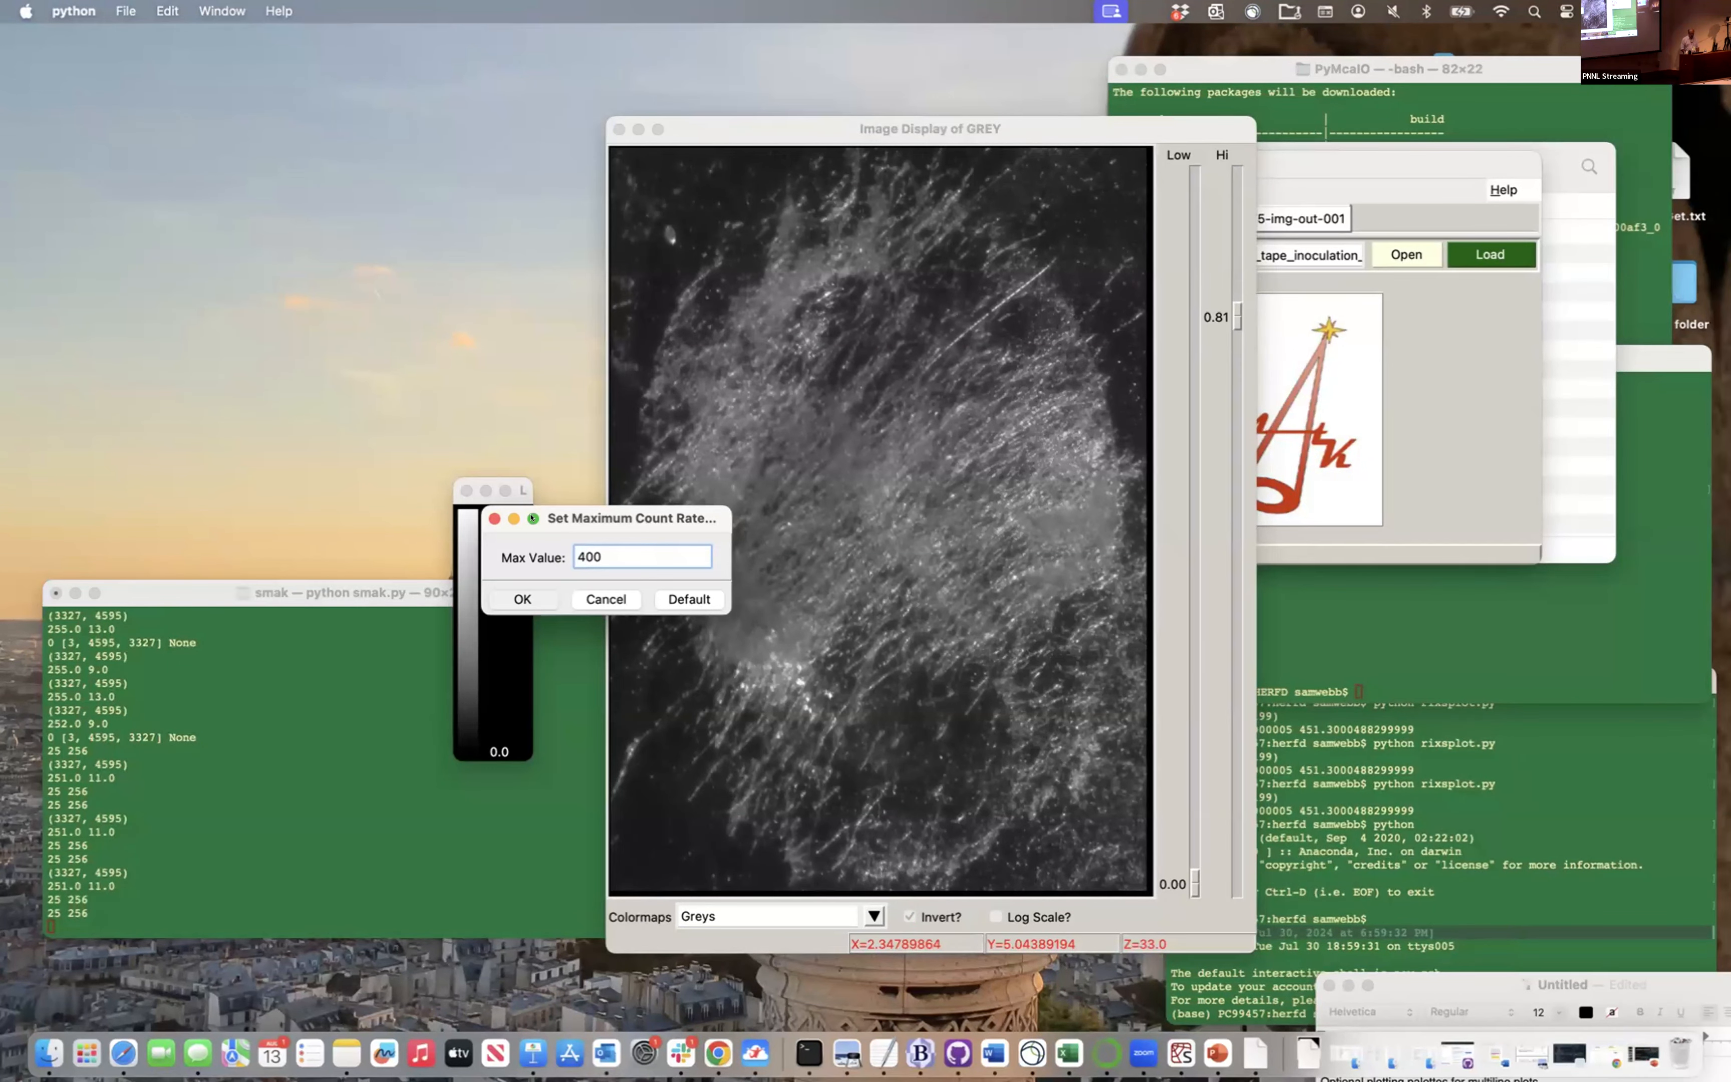
key(Return)
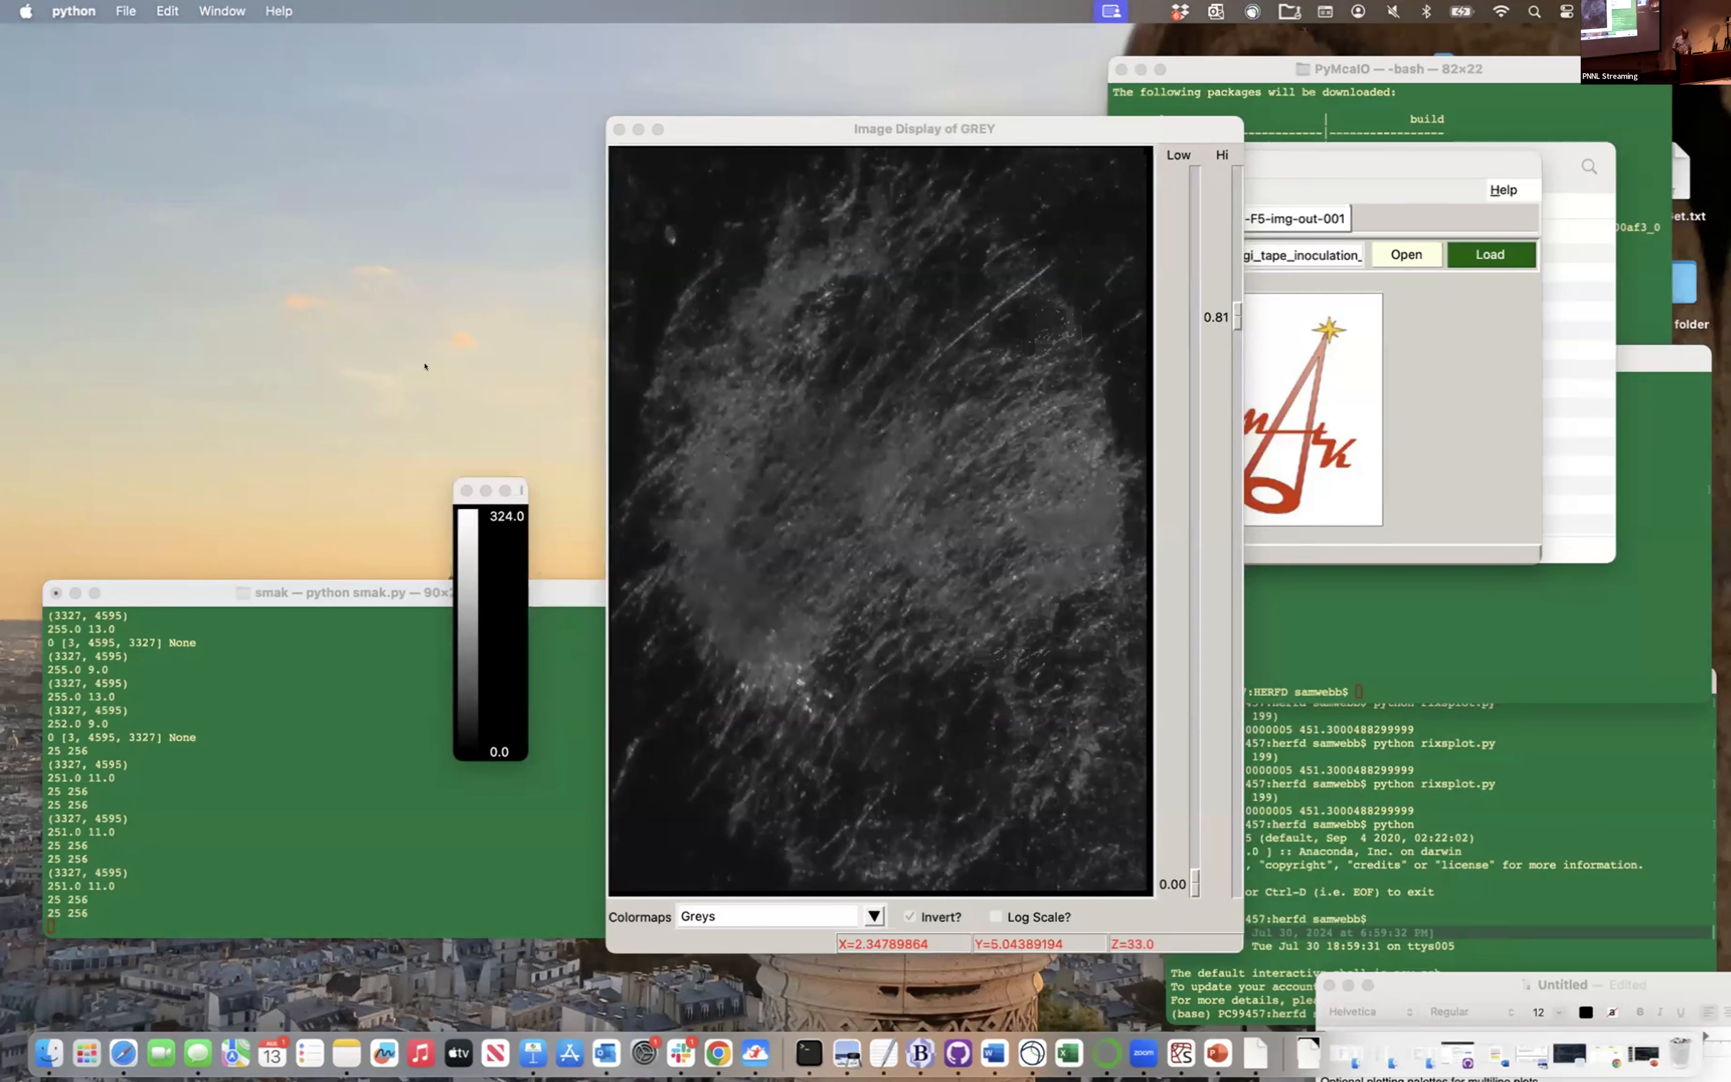
Raise the GREY image's high display limit to about 0.83 and place the image display beside the main analysis window
drag(1228, 304, 1228, 283)
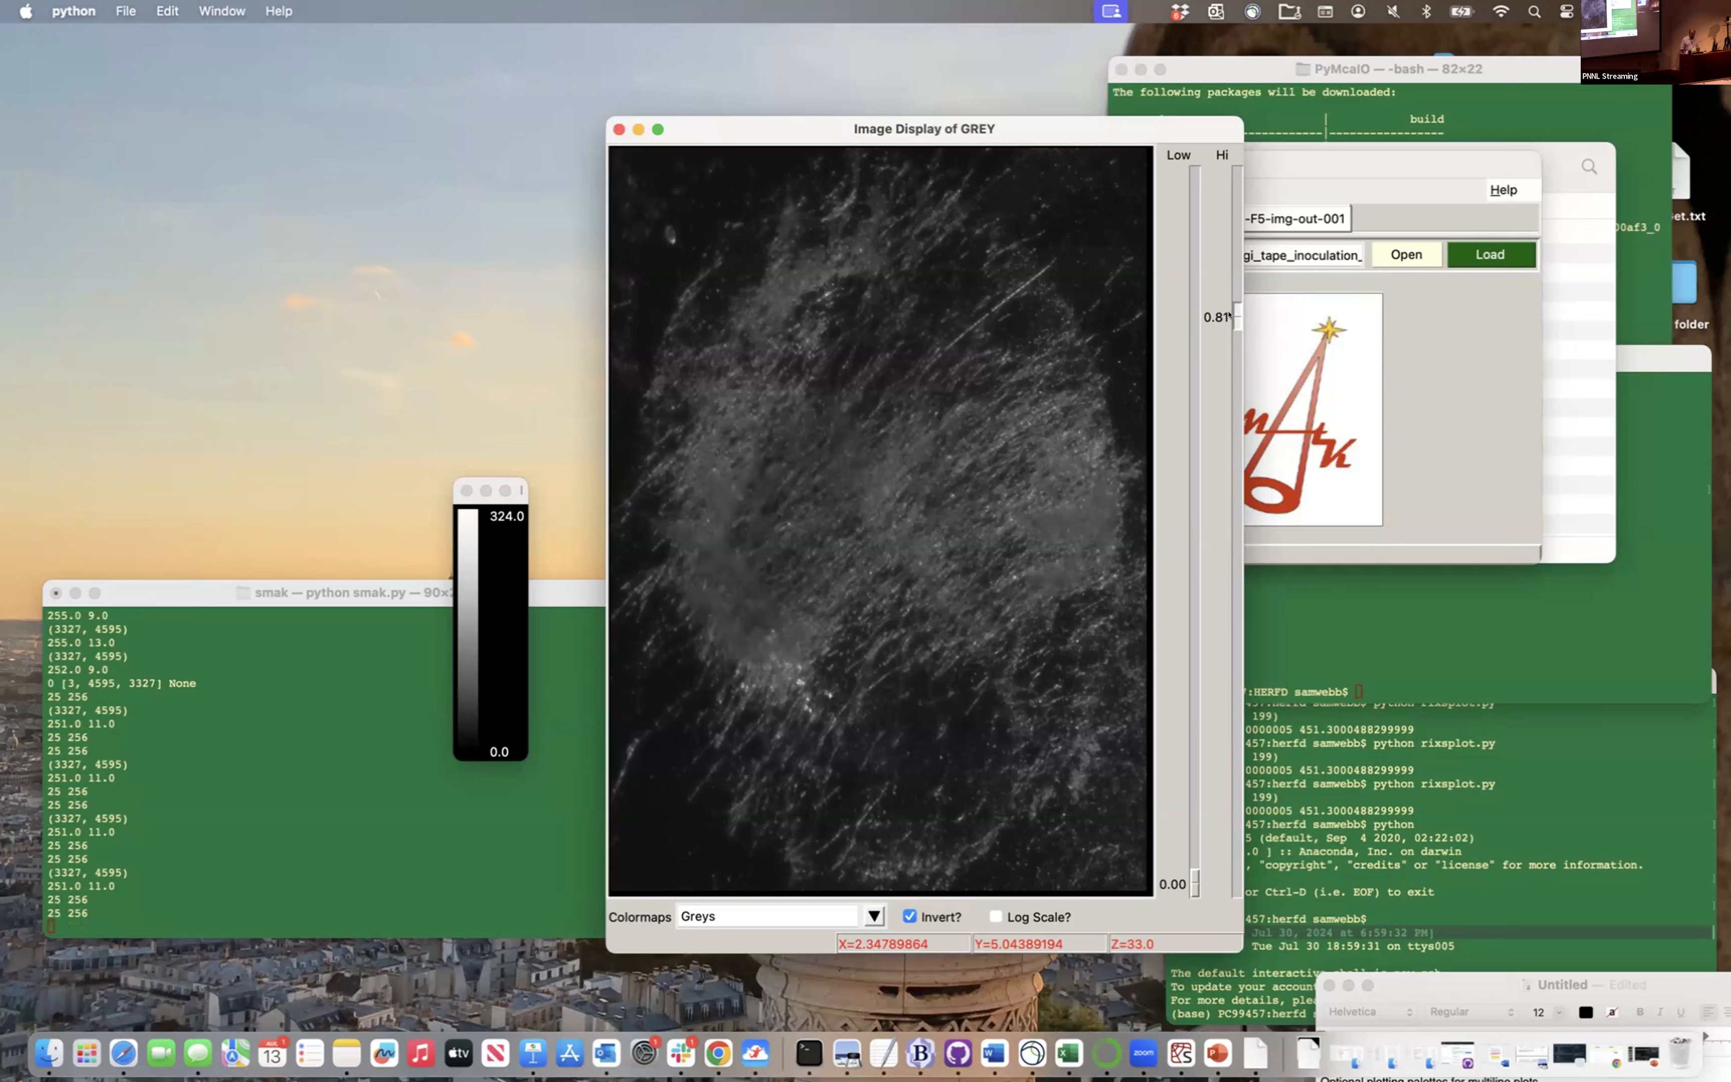
drag(1228, 316, 1228, 306)
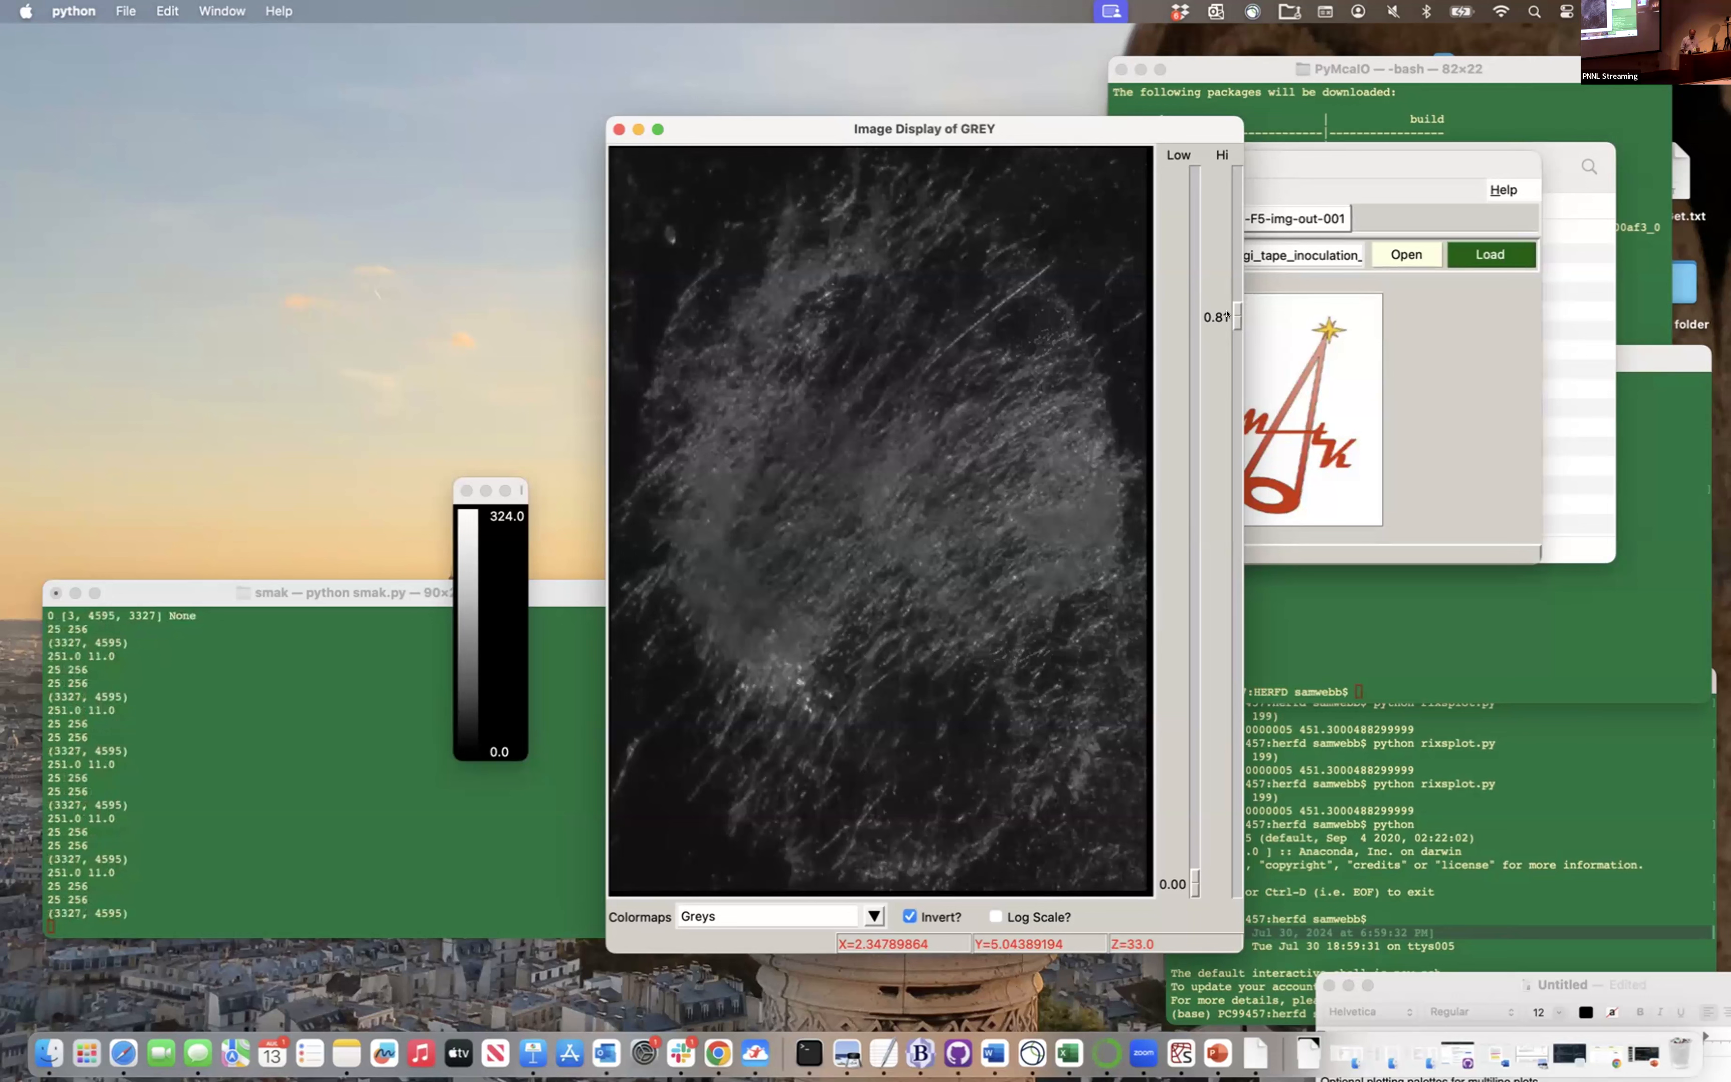
click(1228, 175)
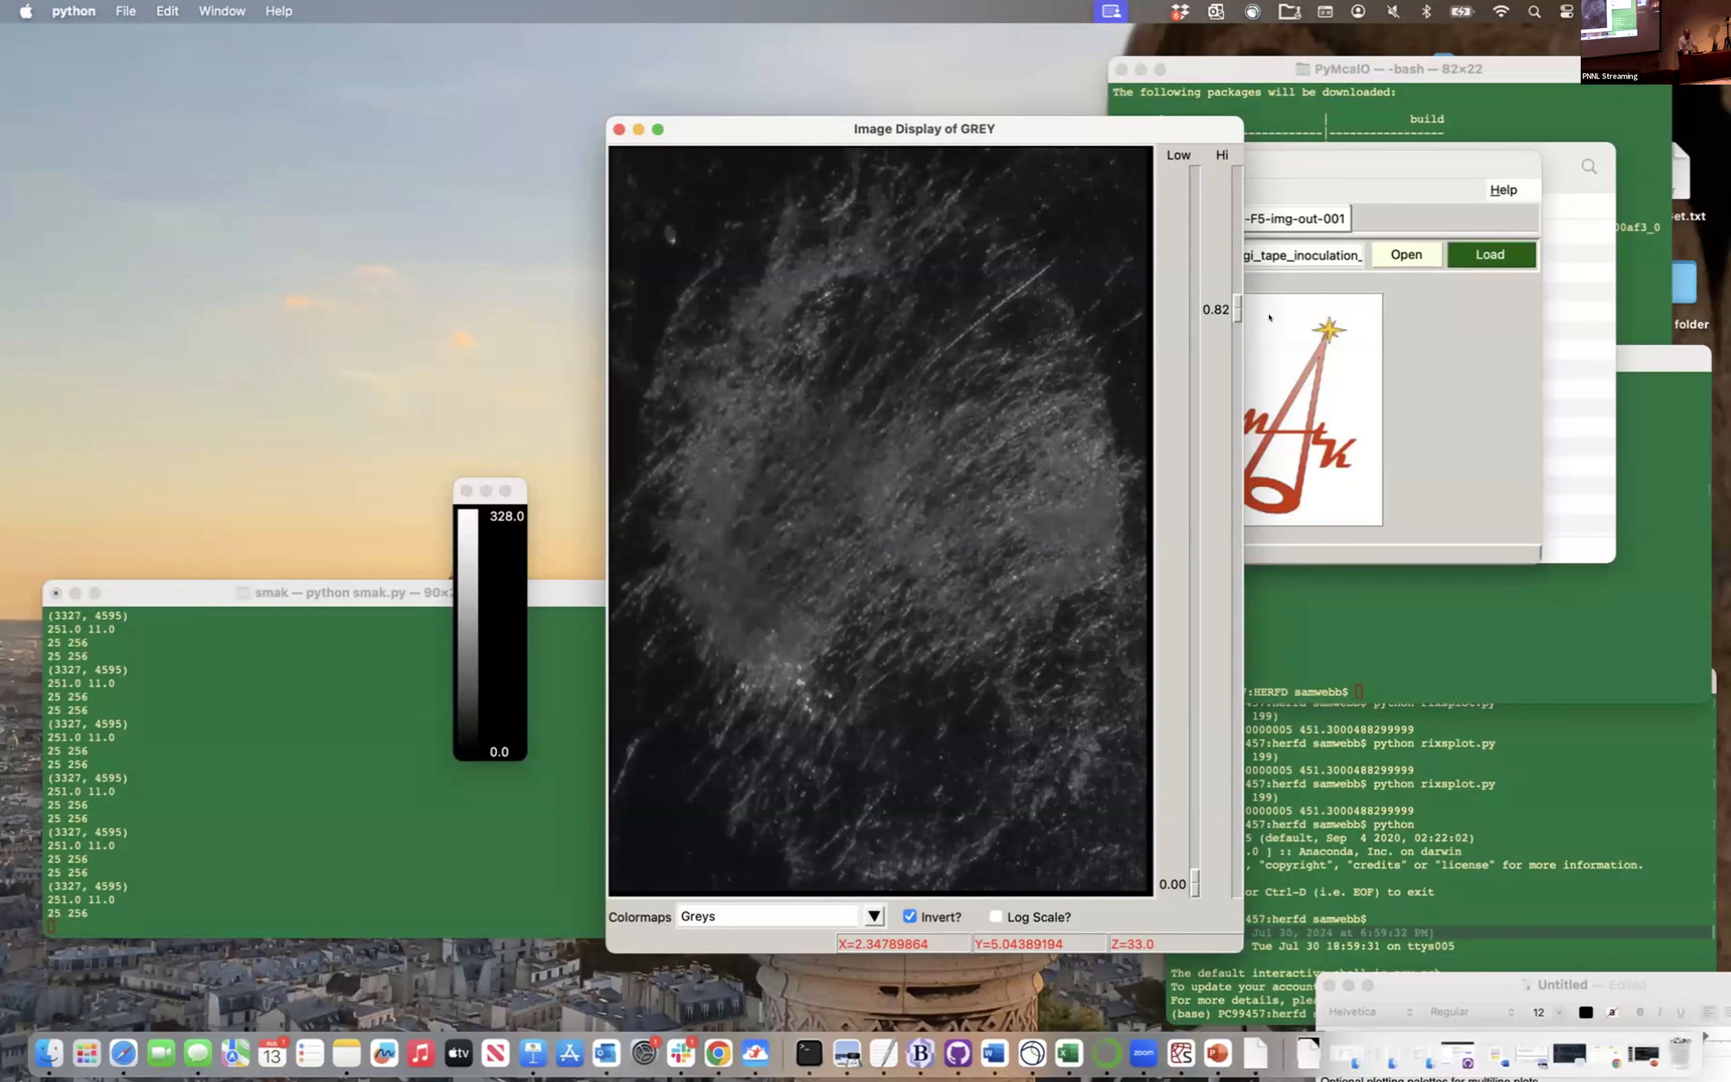
click(1288, 333)
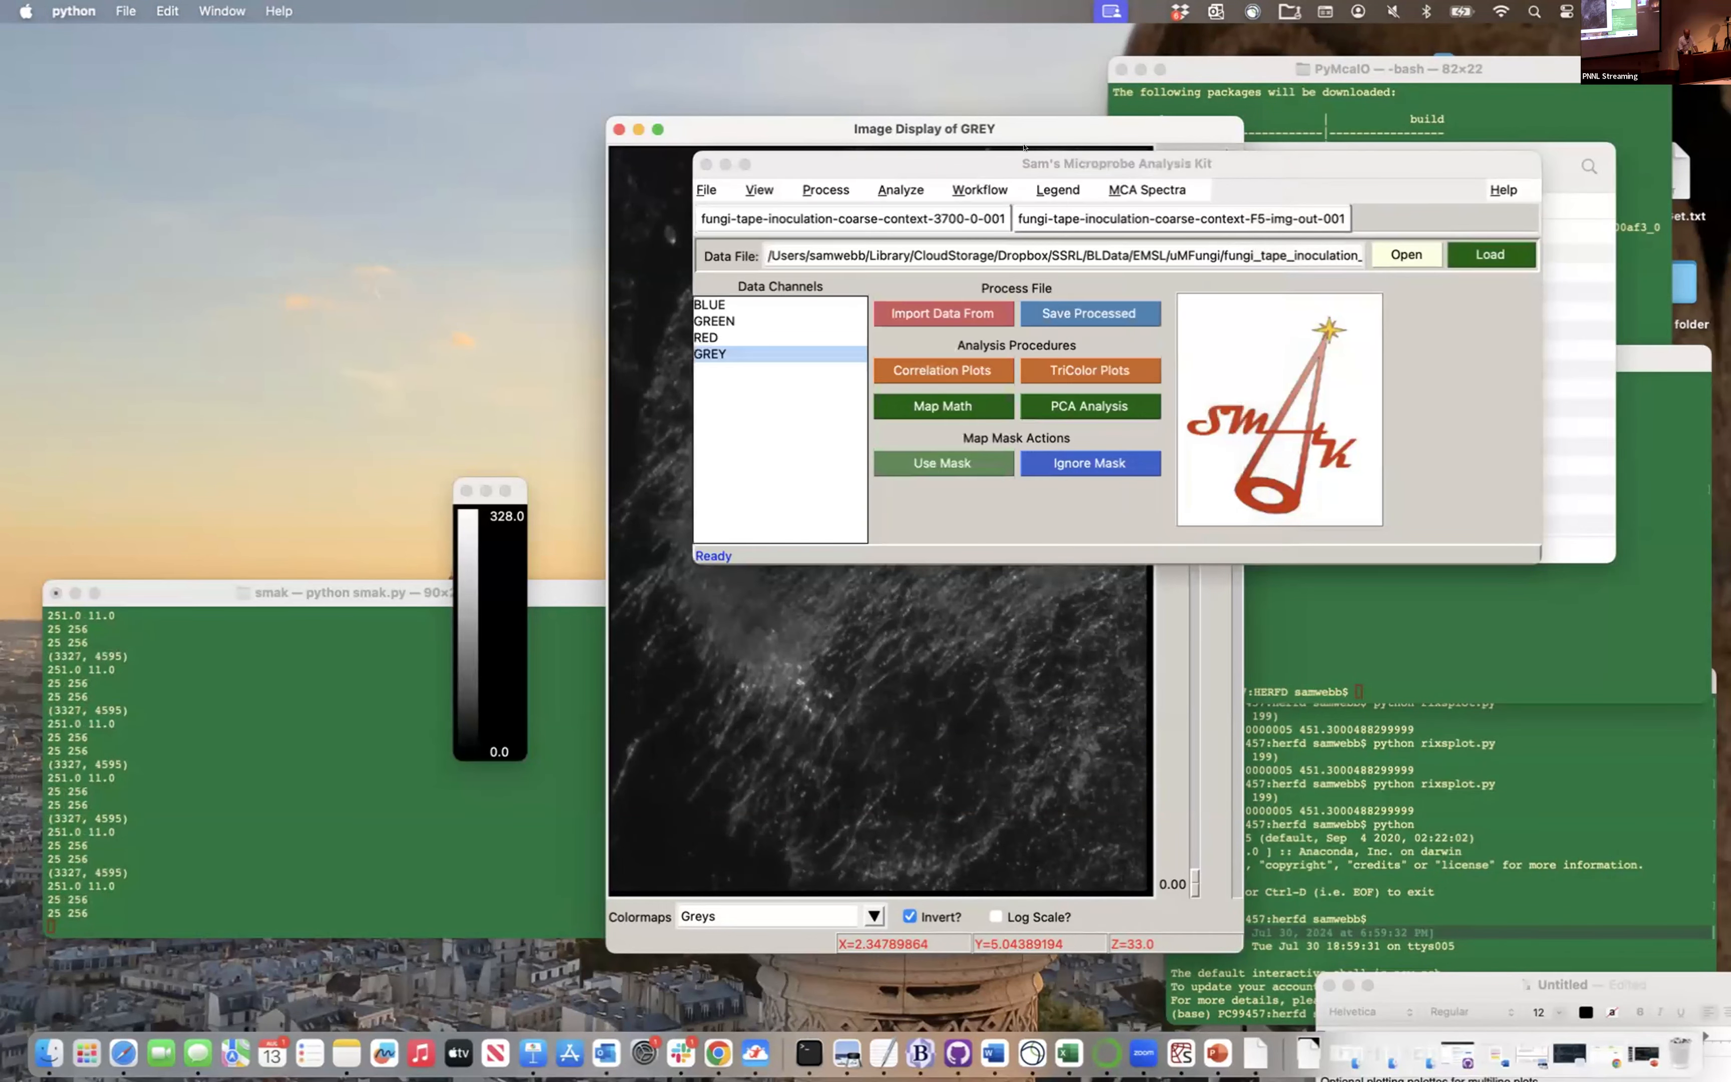
drag(929, 129, 442, 112)
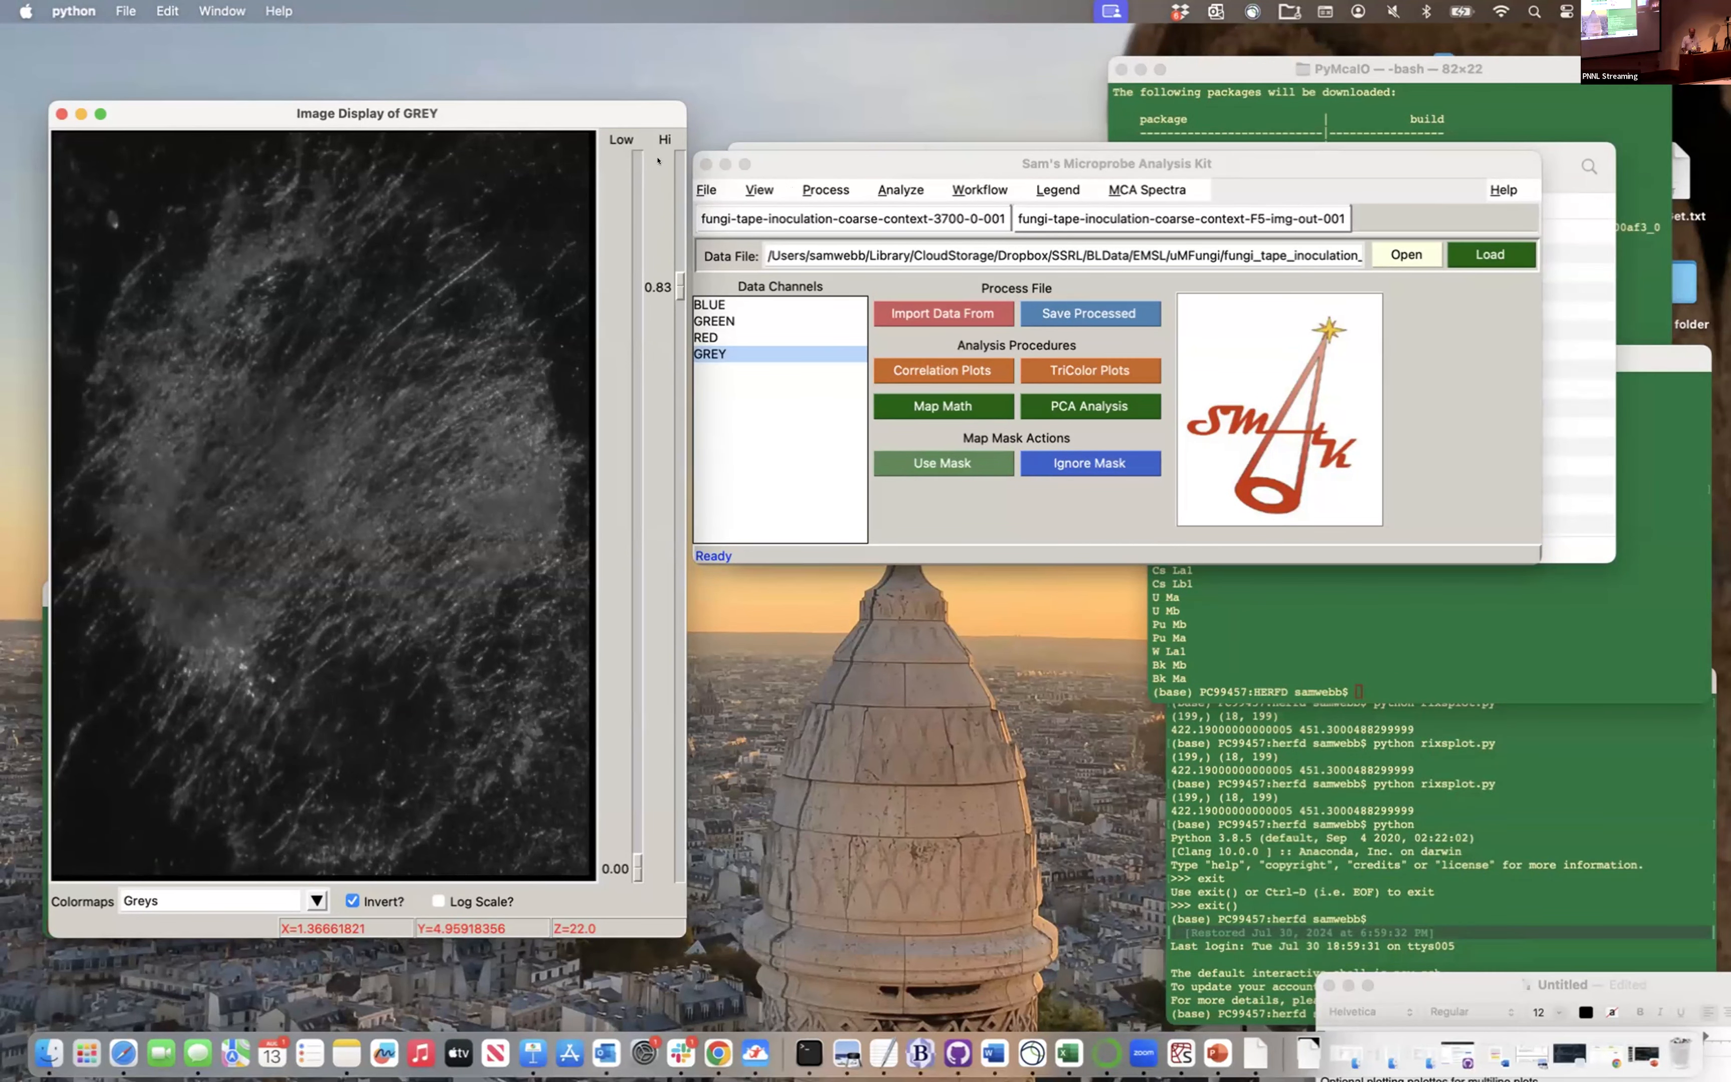
click(707, 189)
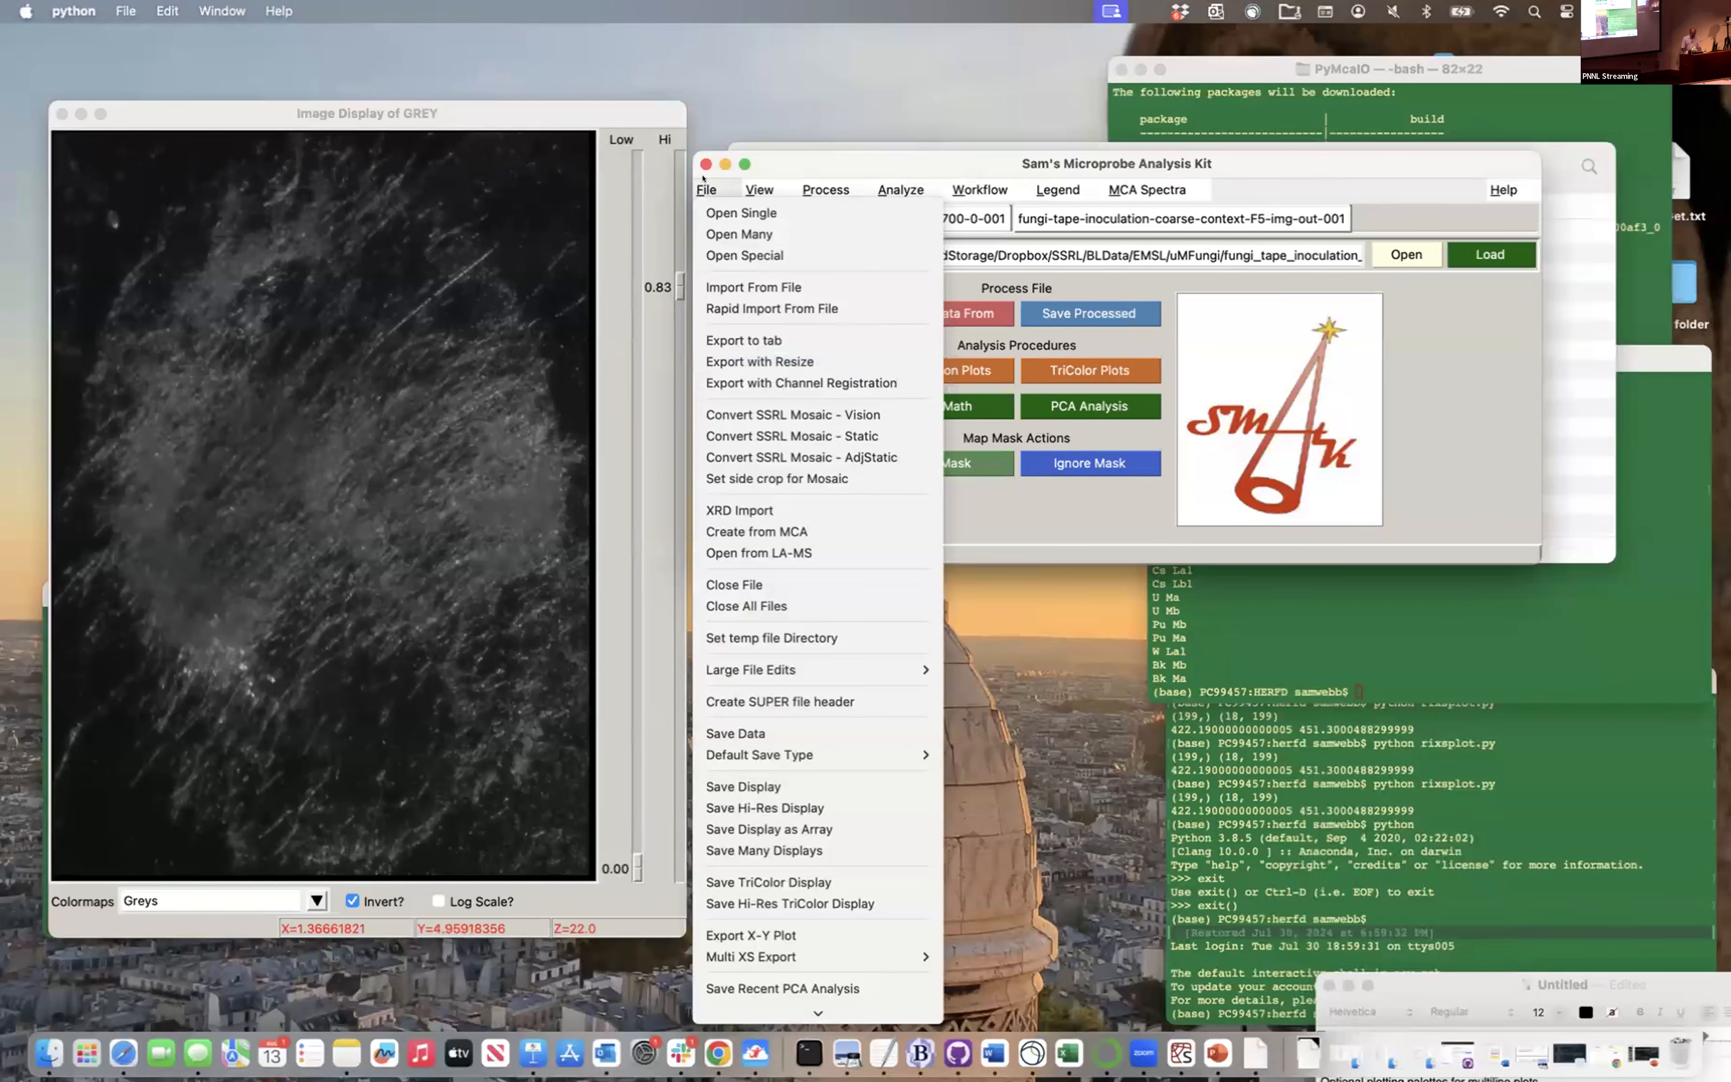
click(761, 191)
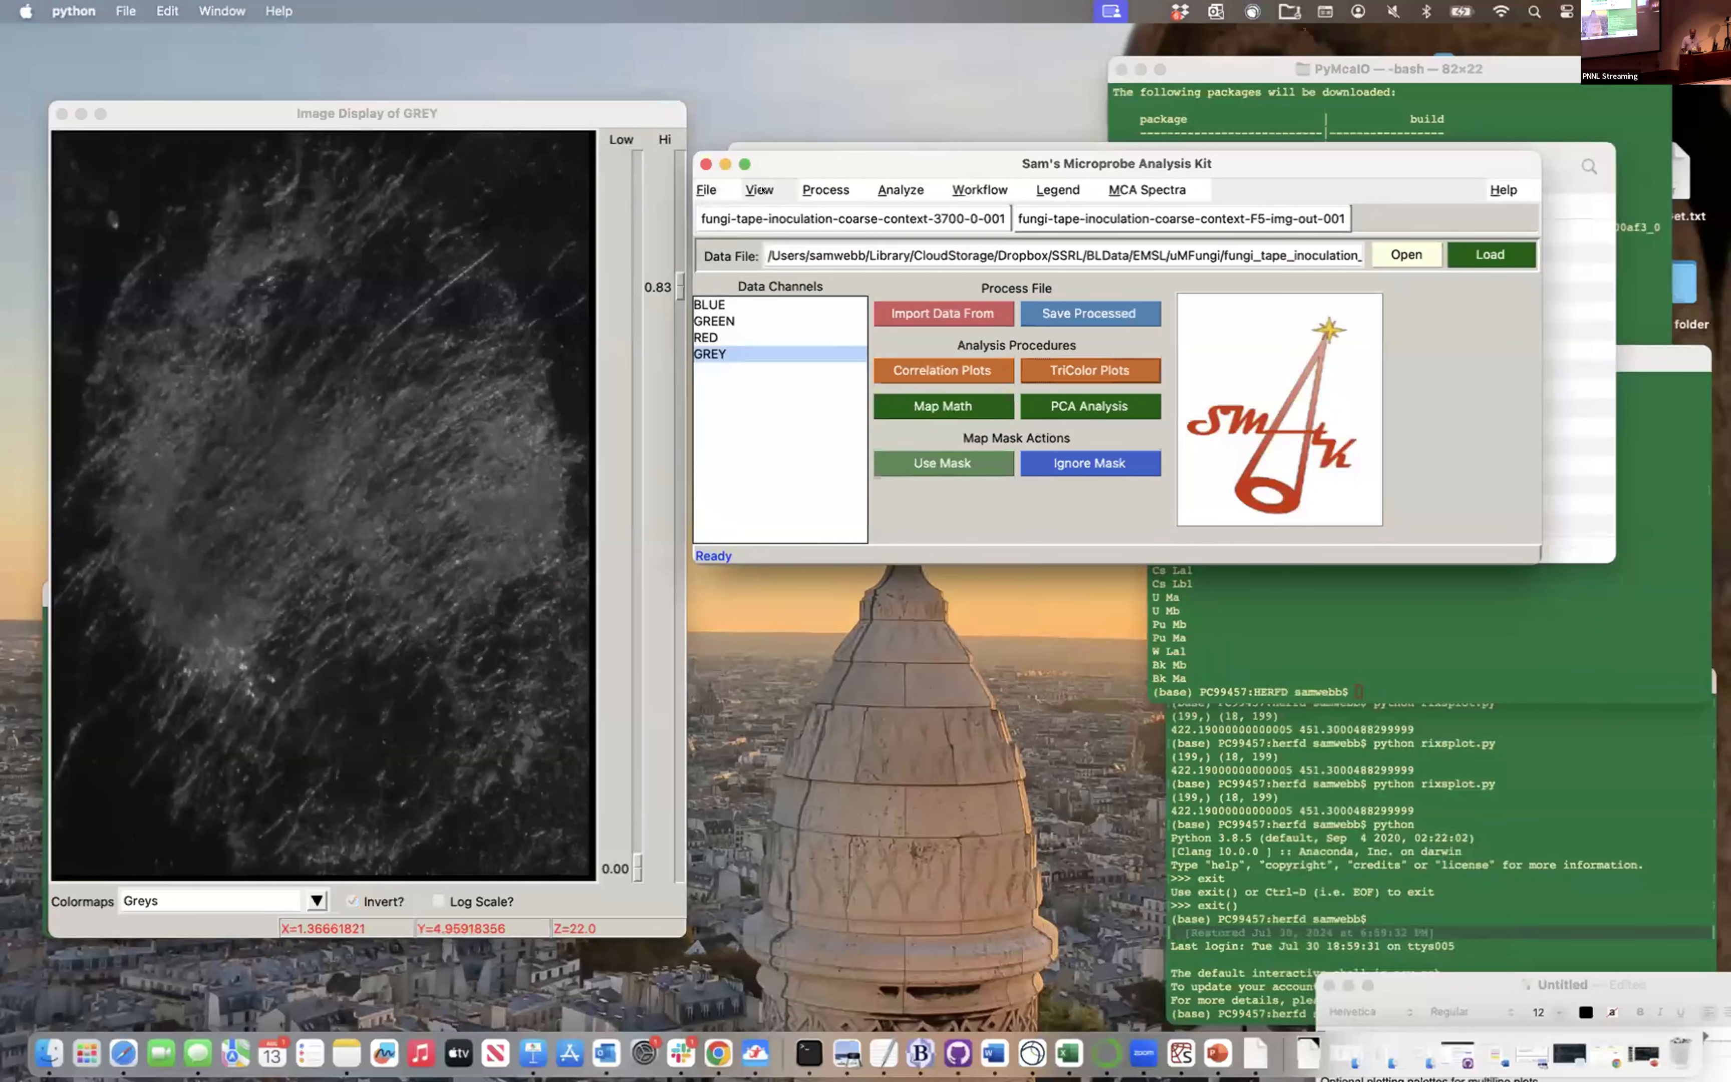
click(748, 180)
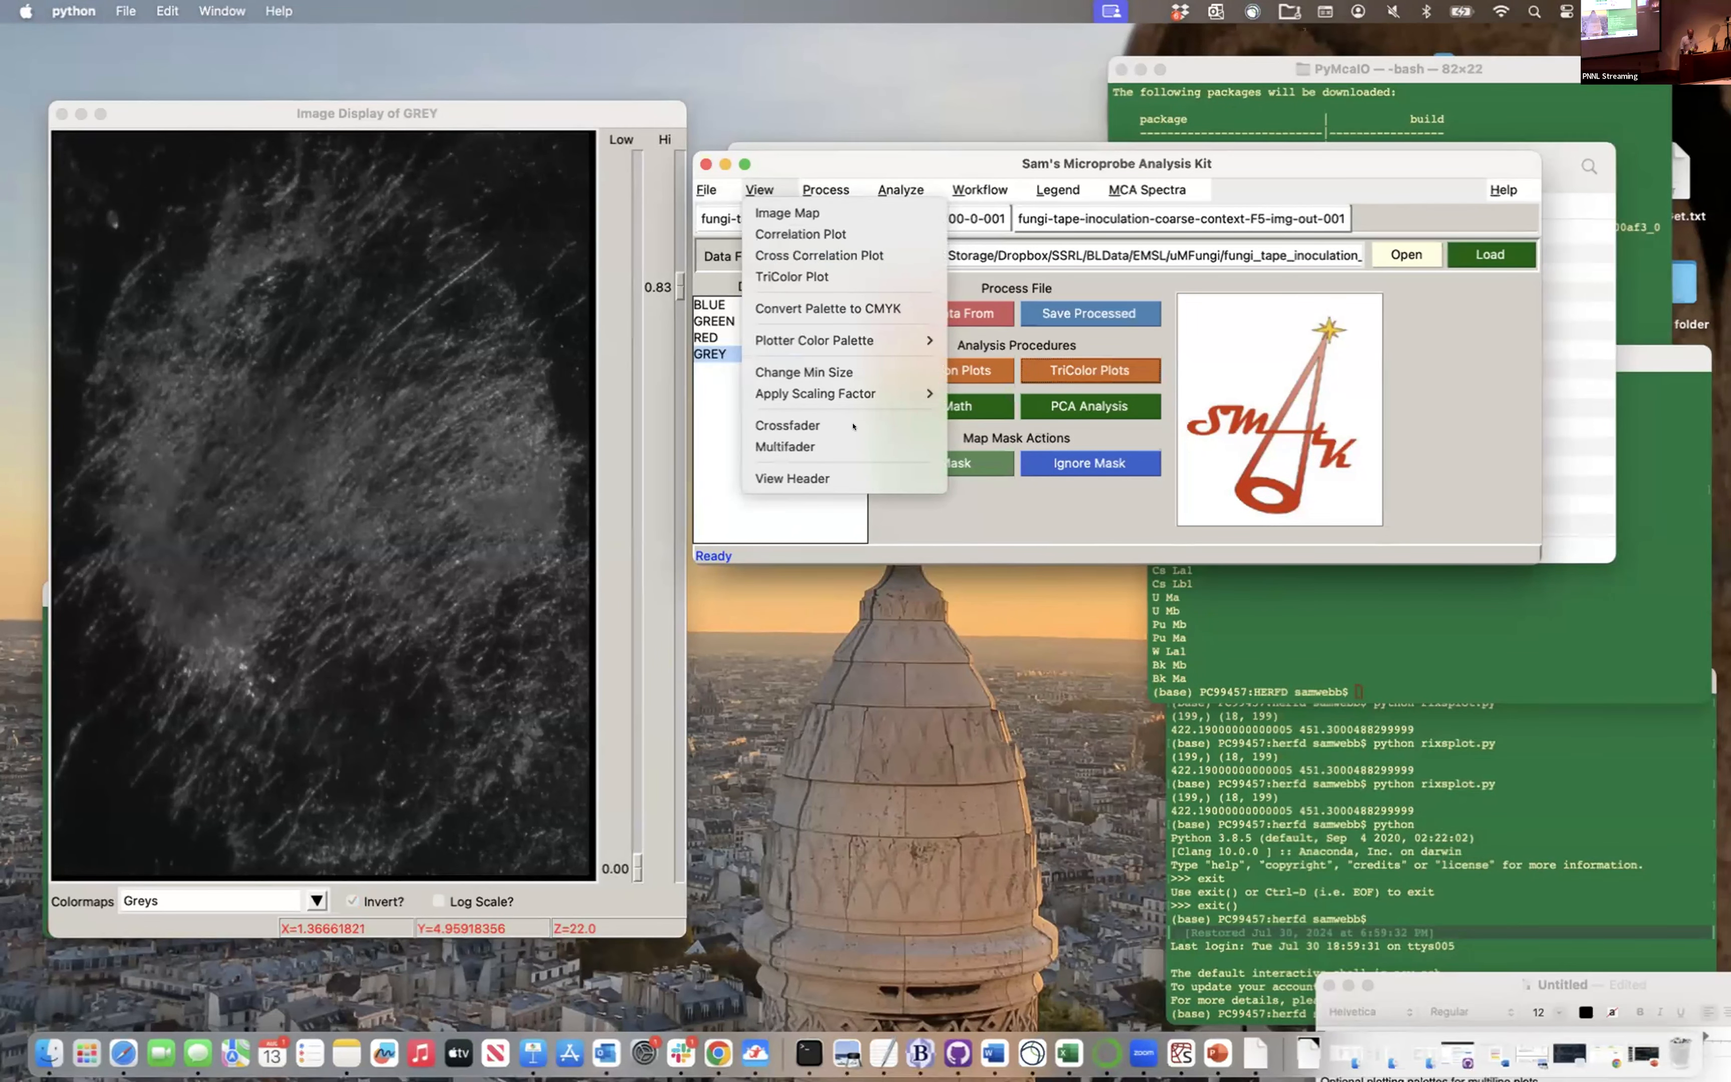
mouse_move(840, 395)
mouse_move(840, 346)
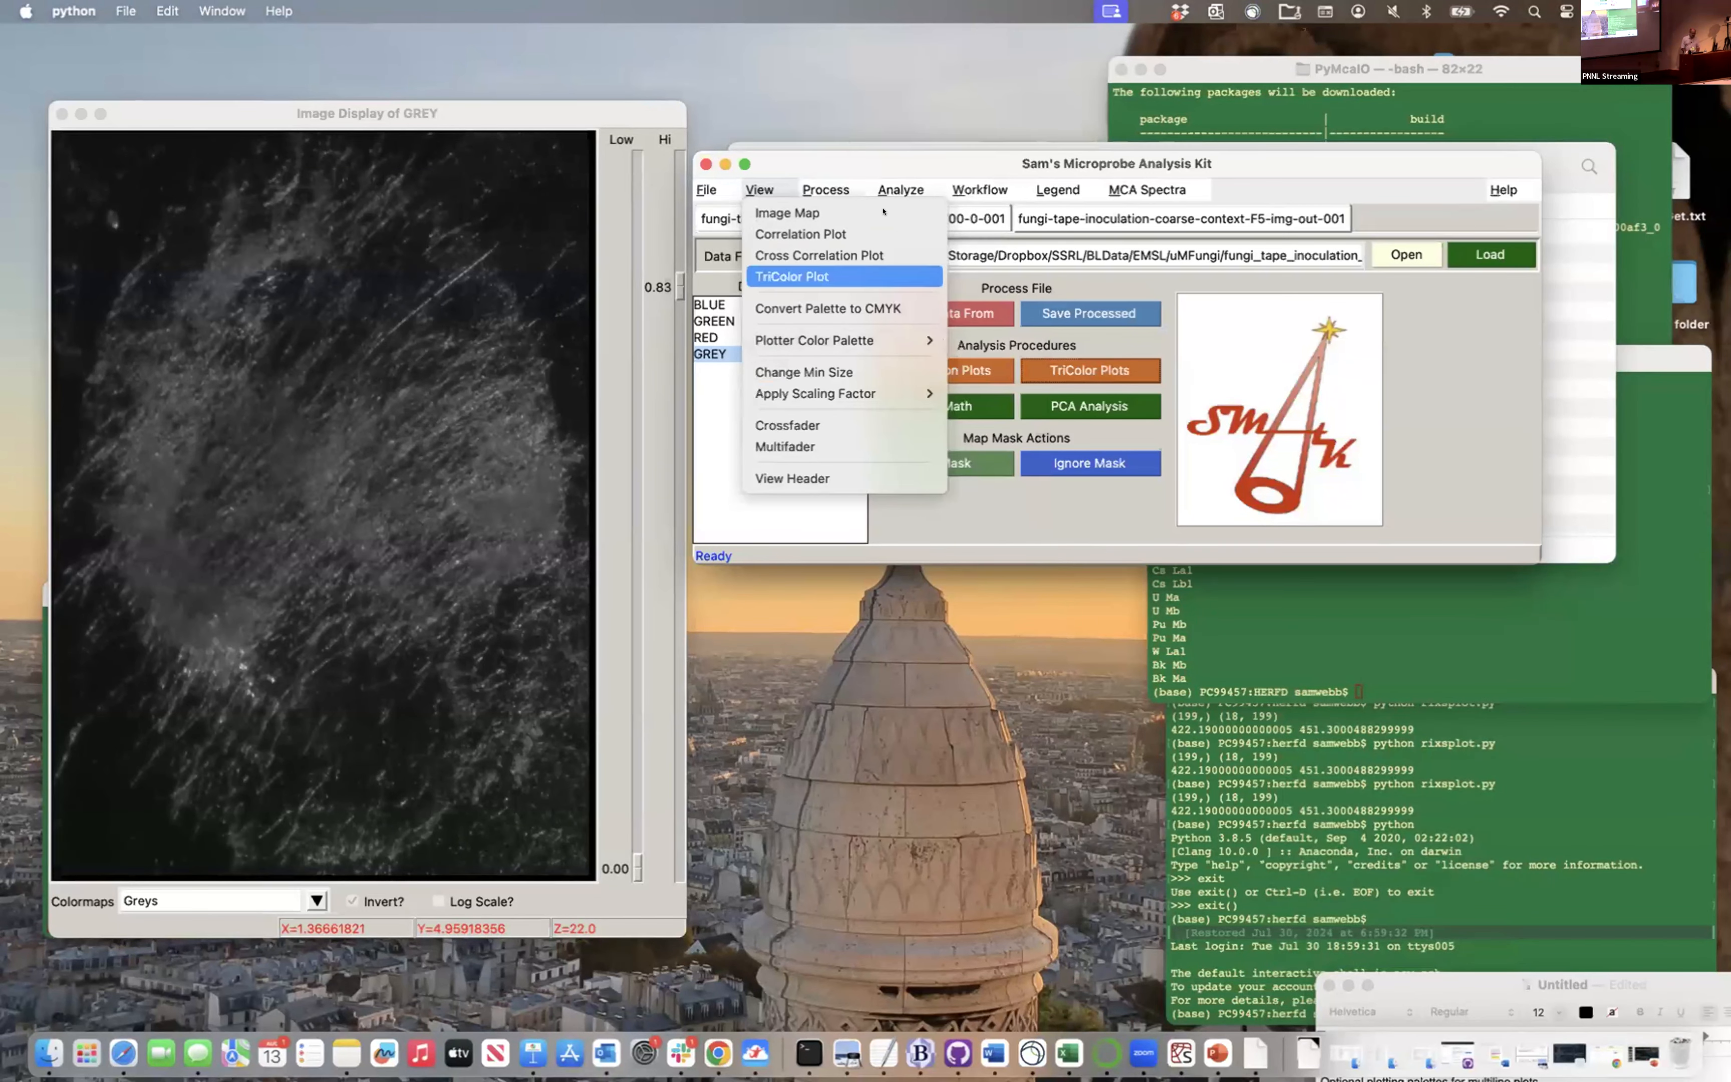
click(820, 181)
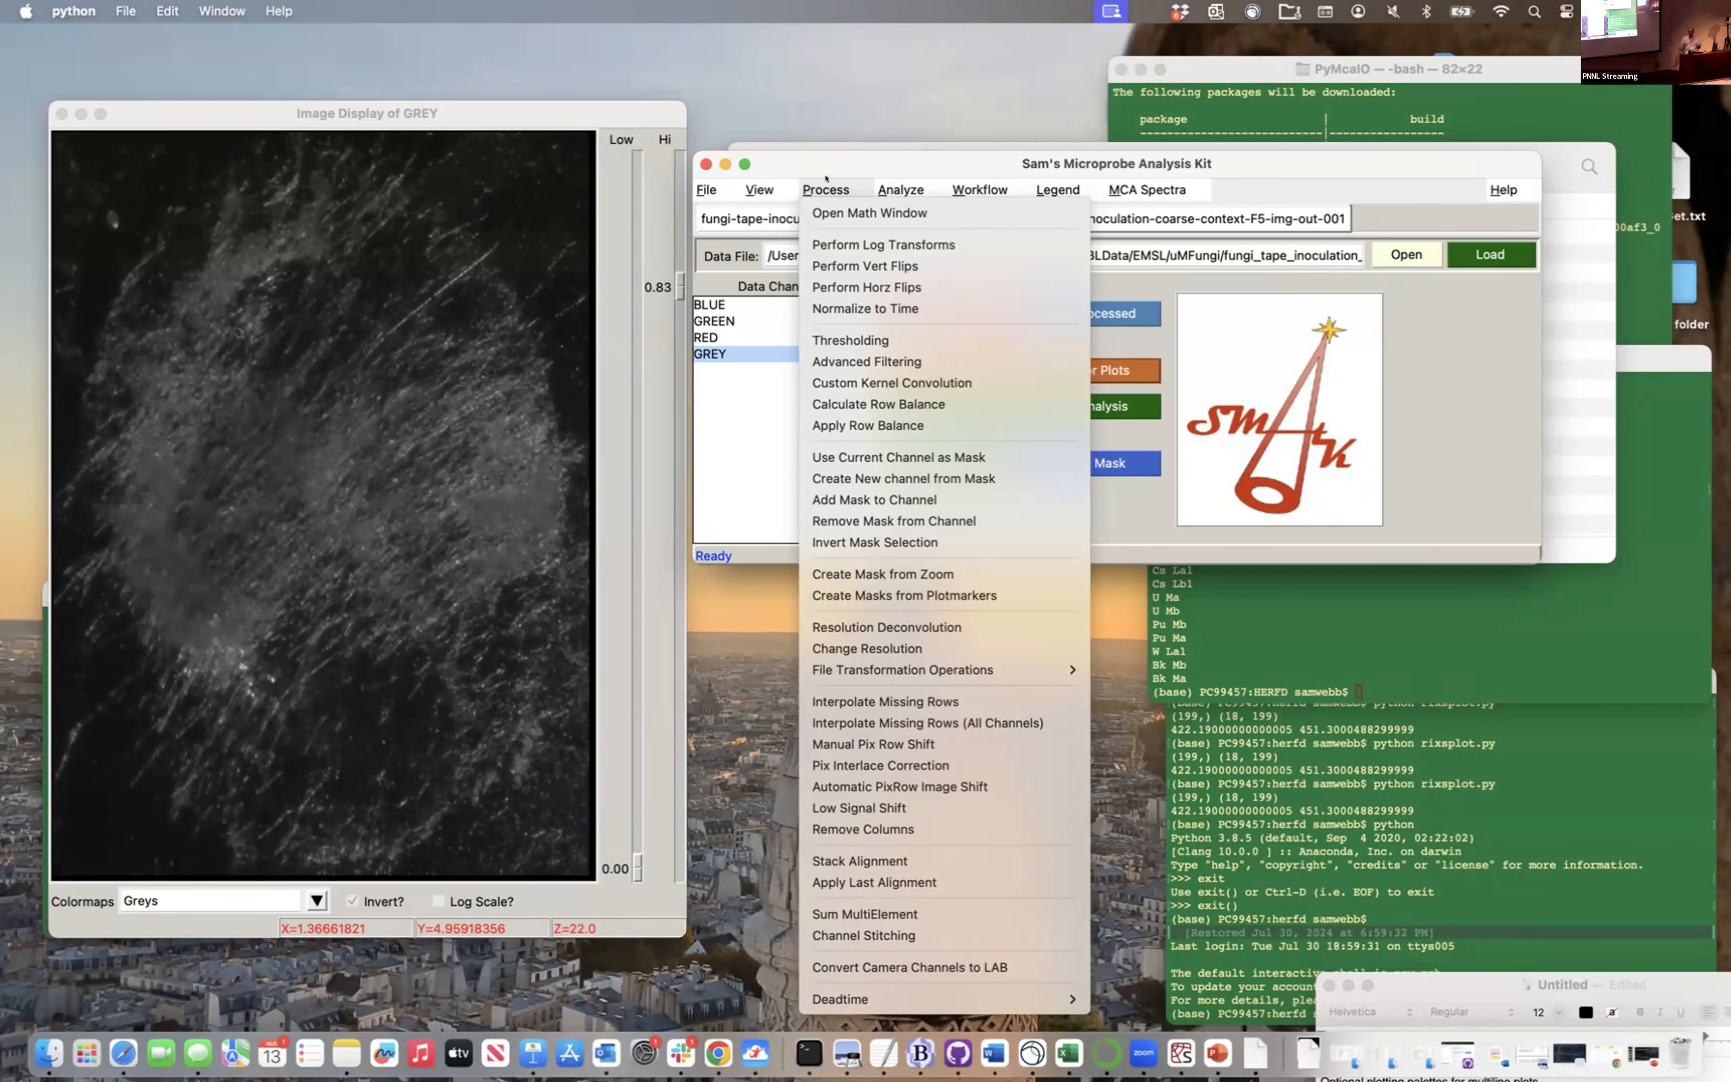
click(902, 190)
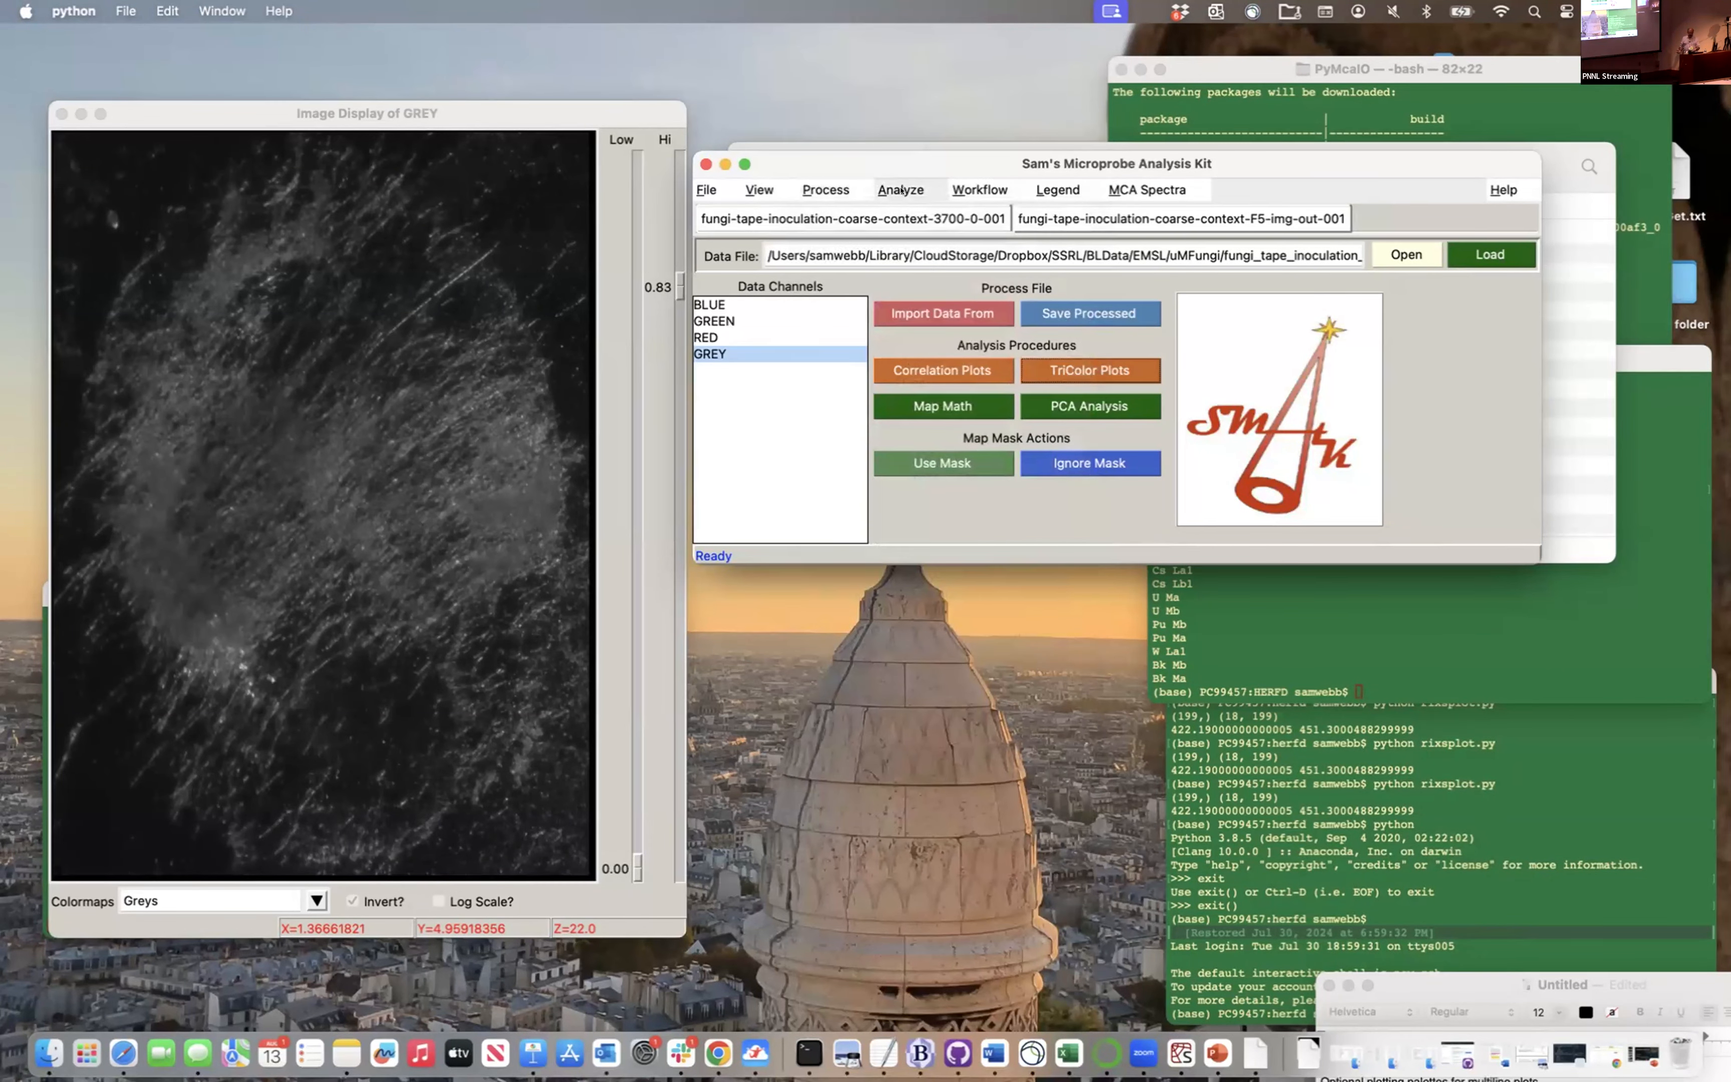
click(902, 191)
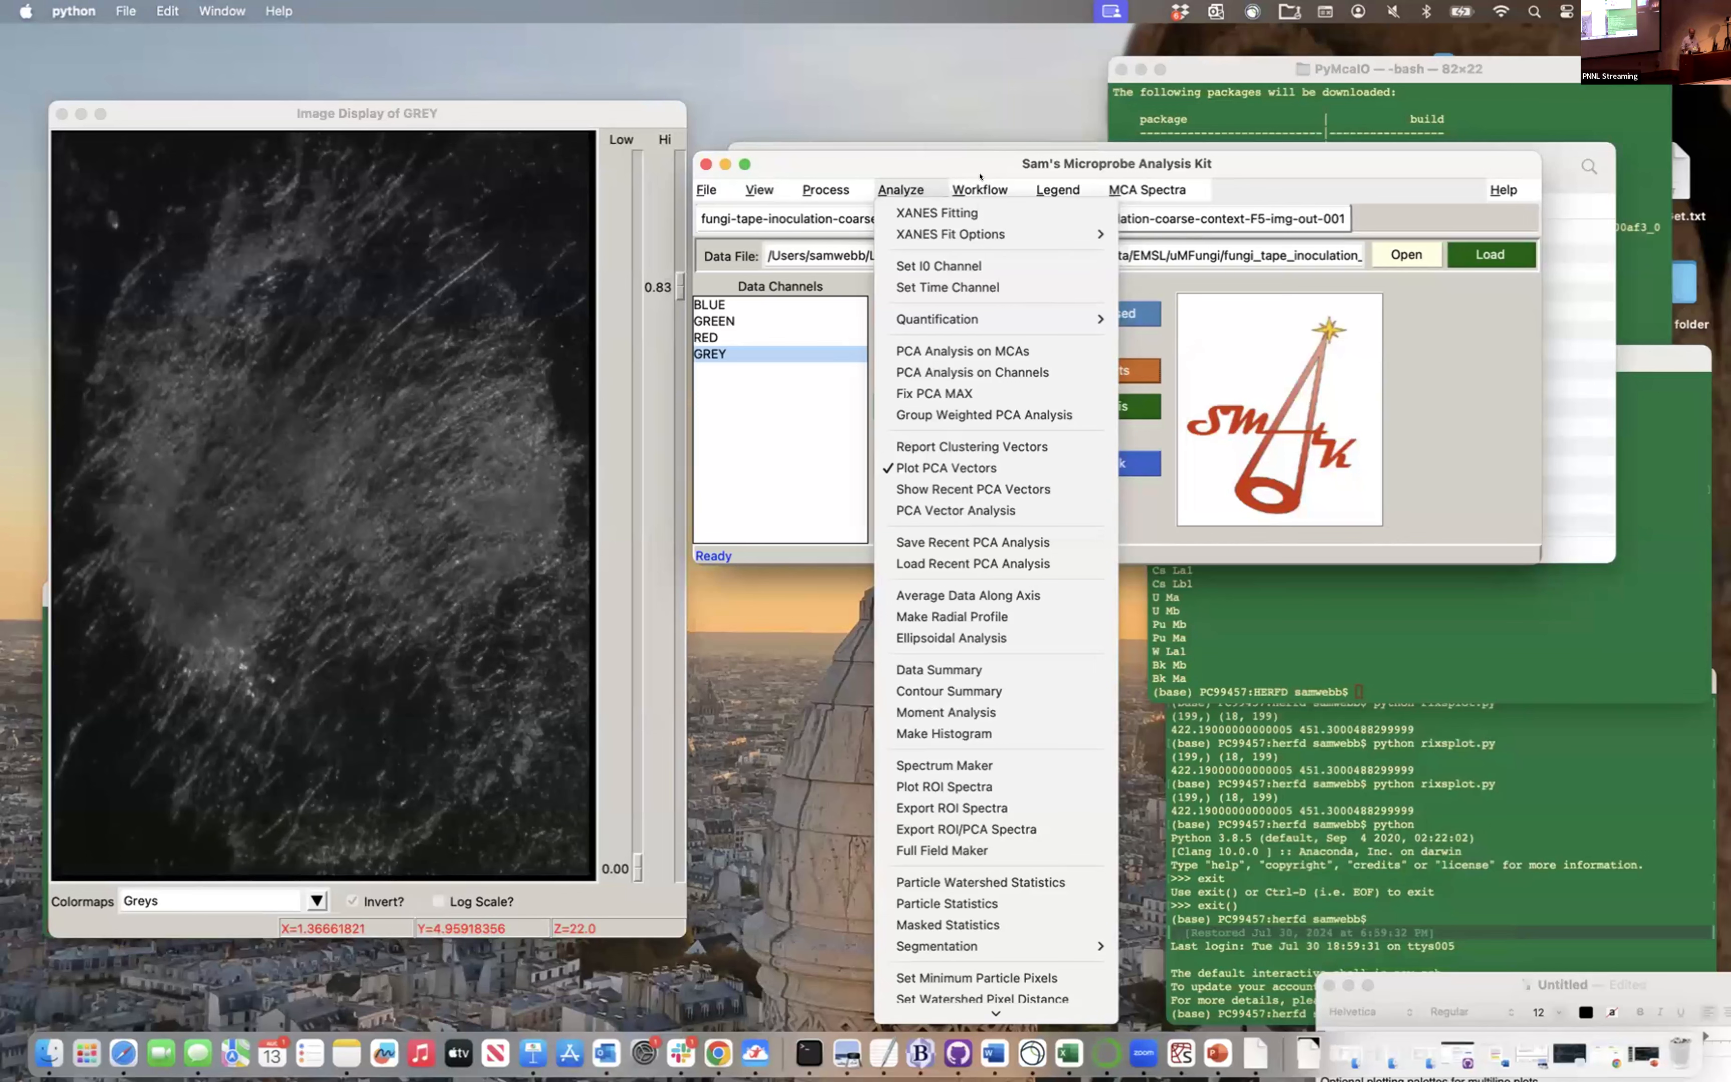
Show the scalebar with its text on the GREY image
click(1042, 181)
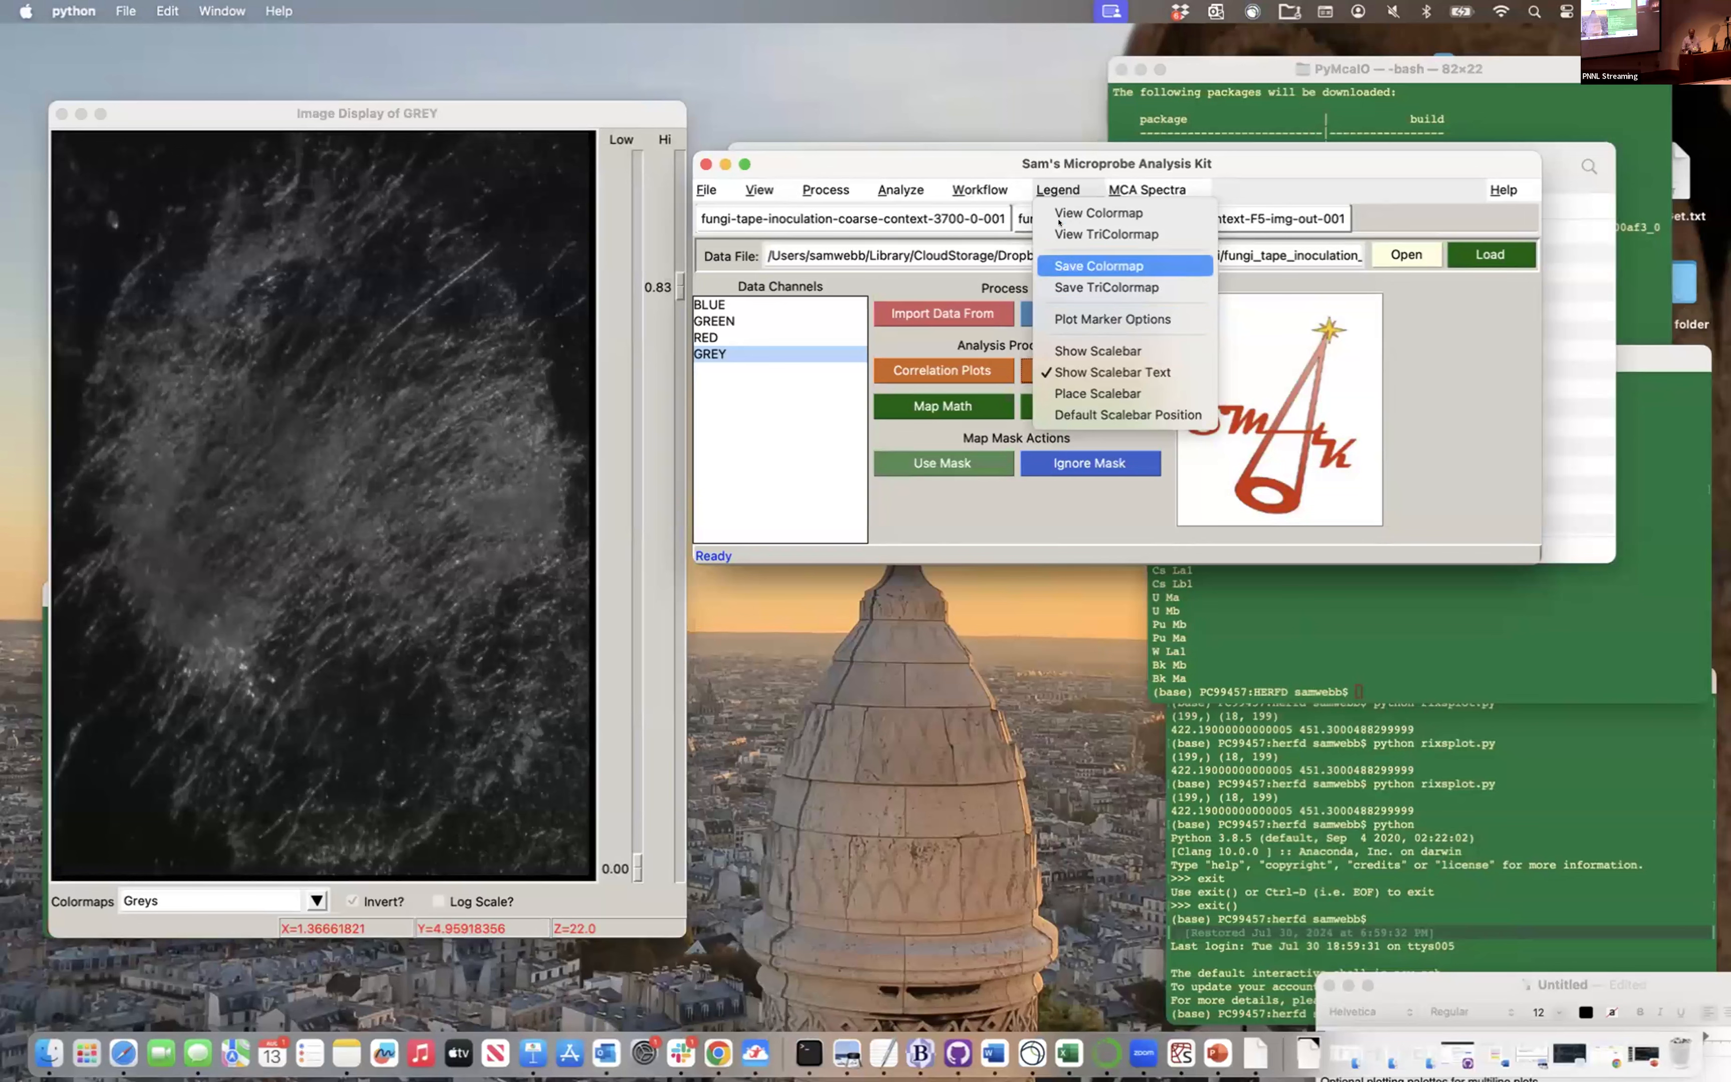
click(1068, 346)
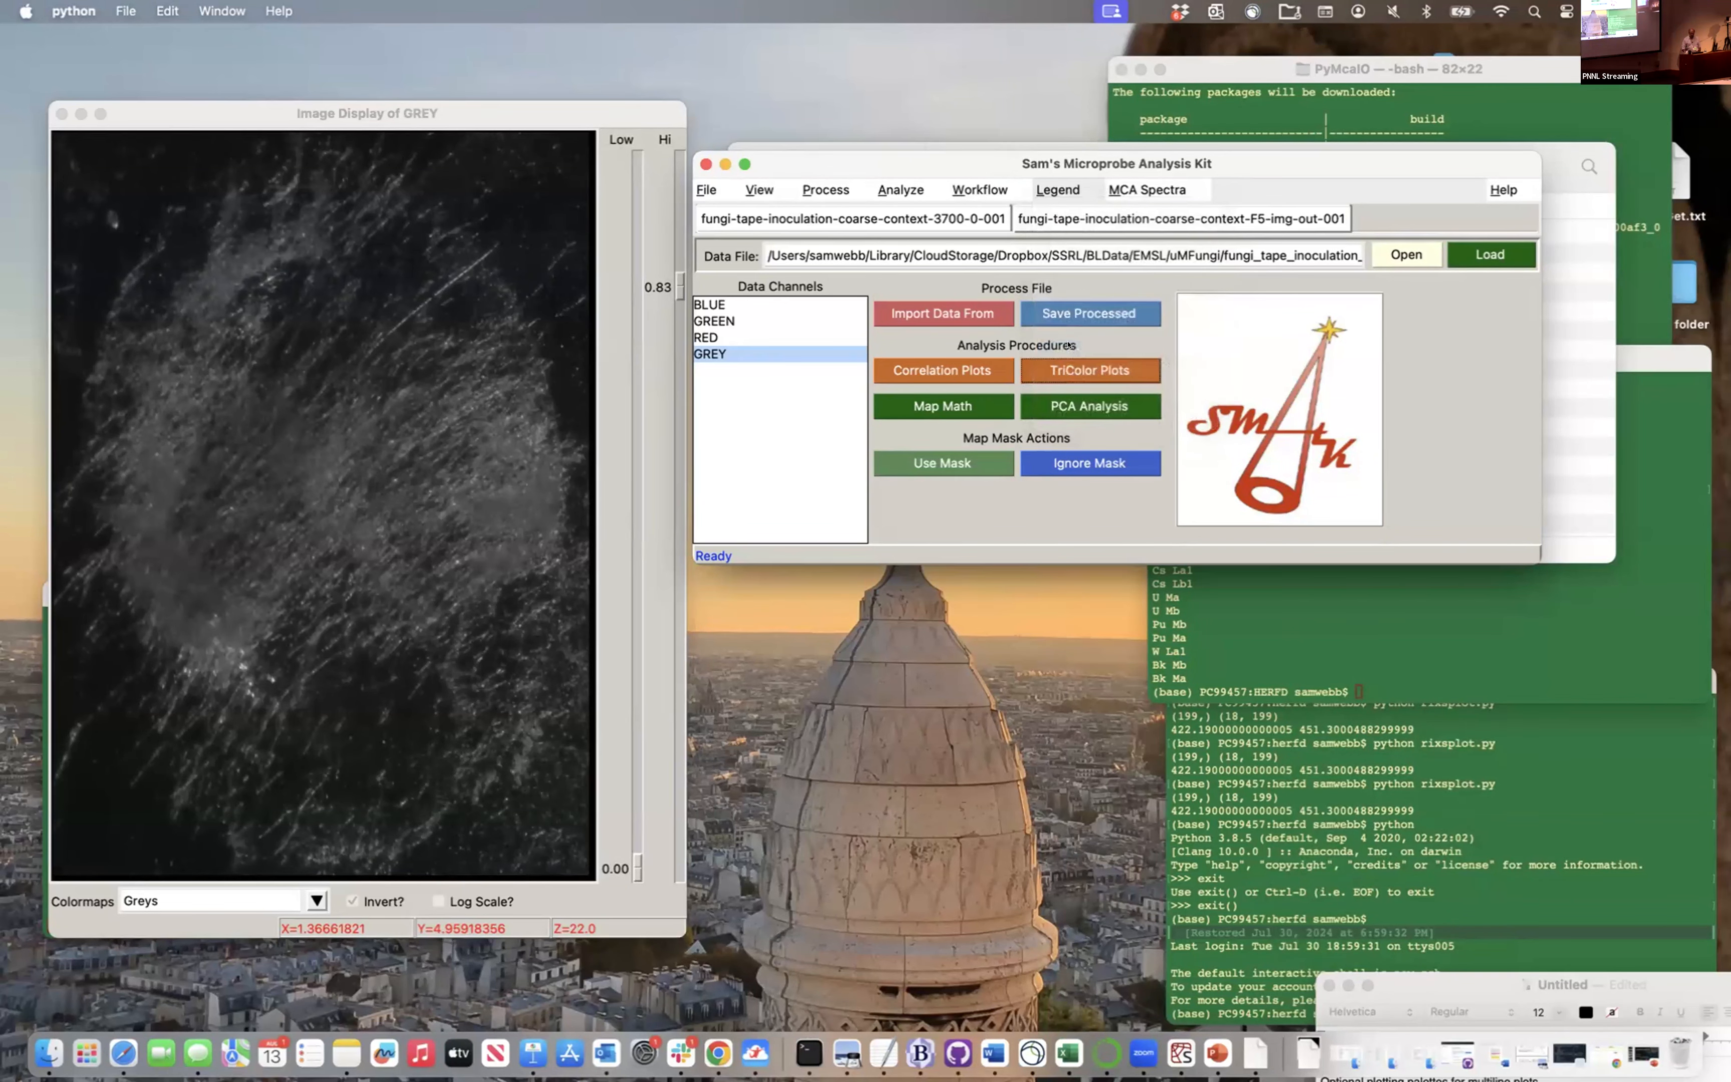
drag(270, 118, 240, 115)
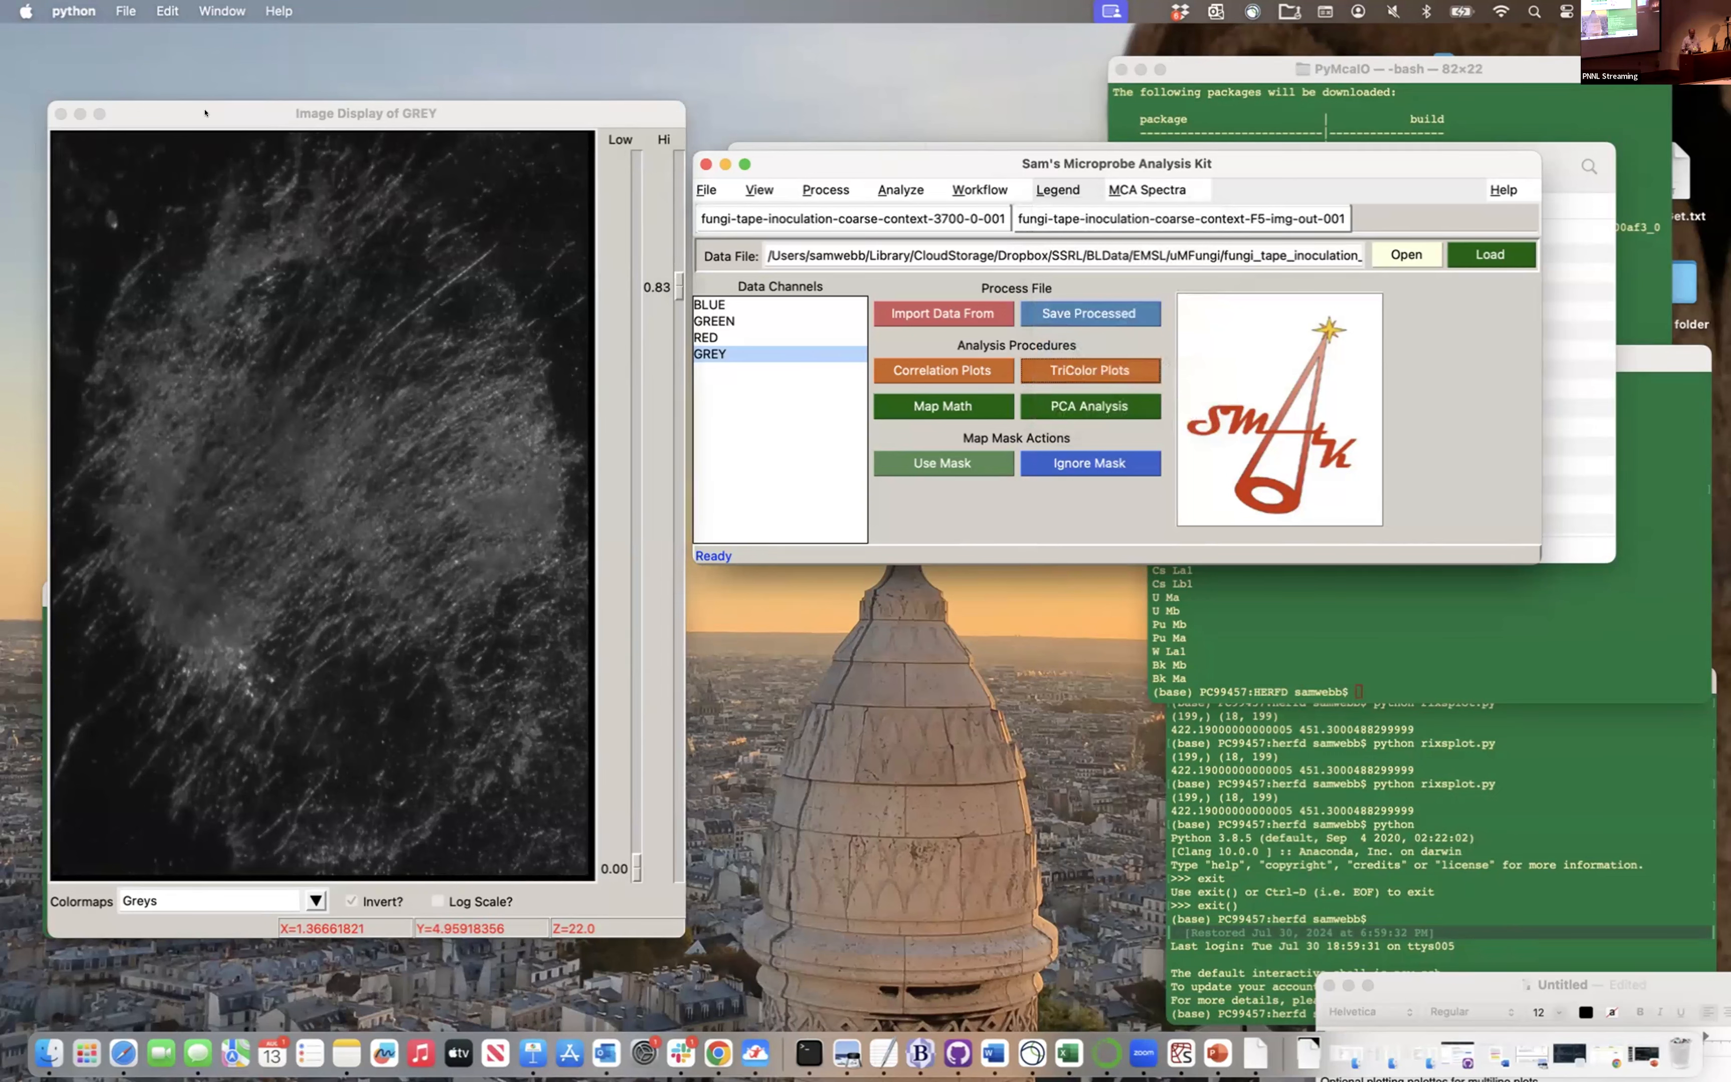
click(325, 319)
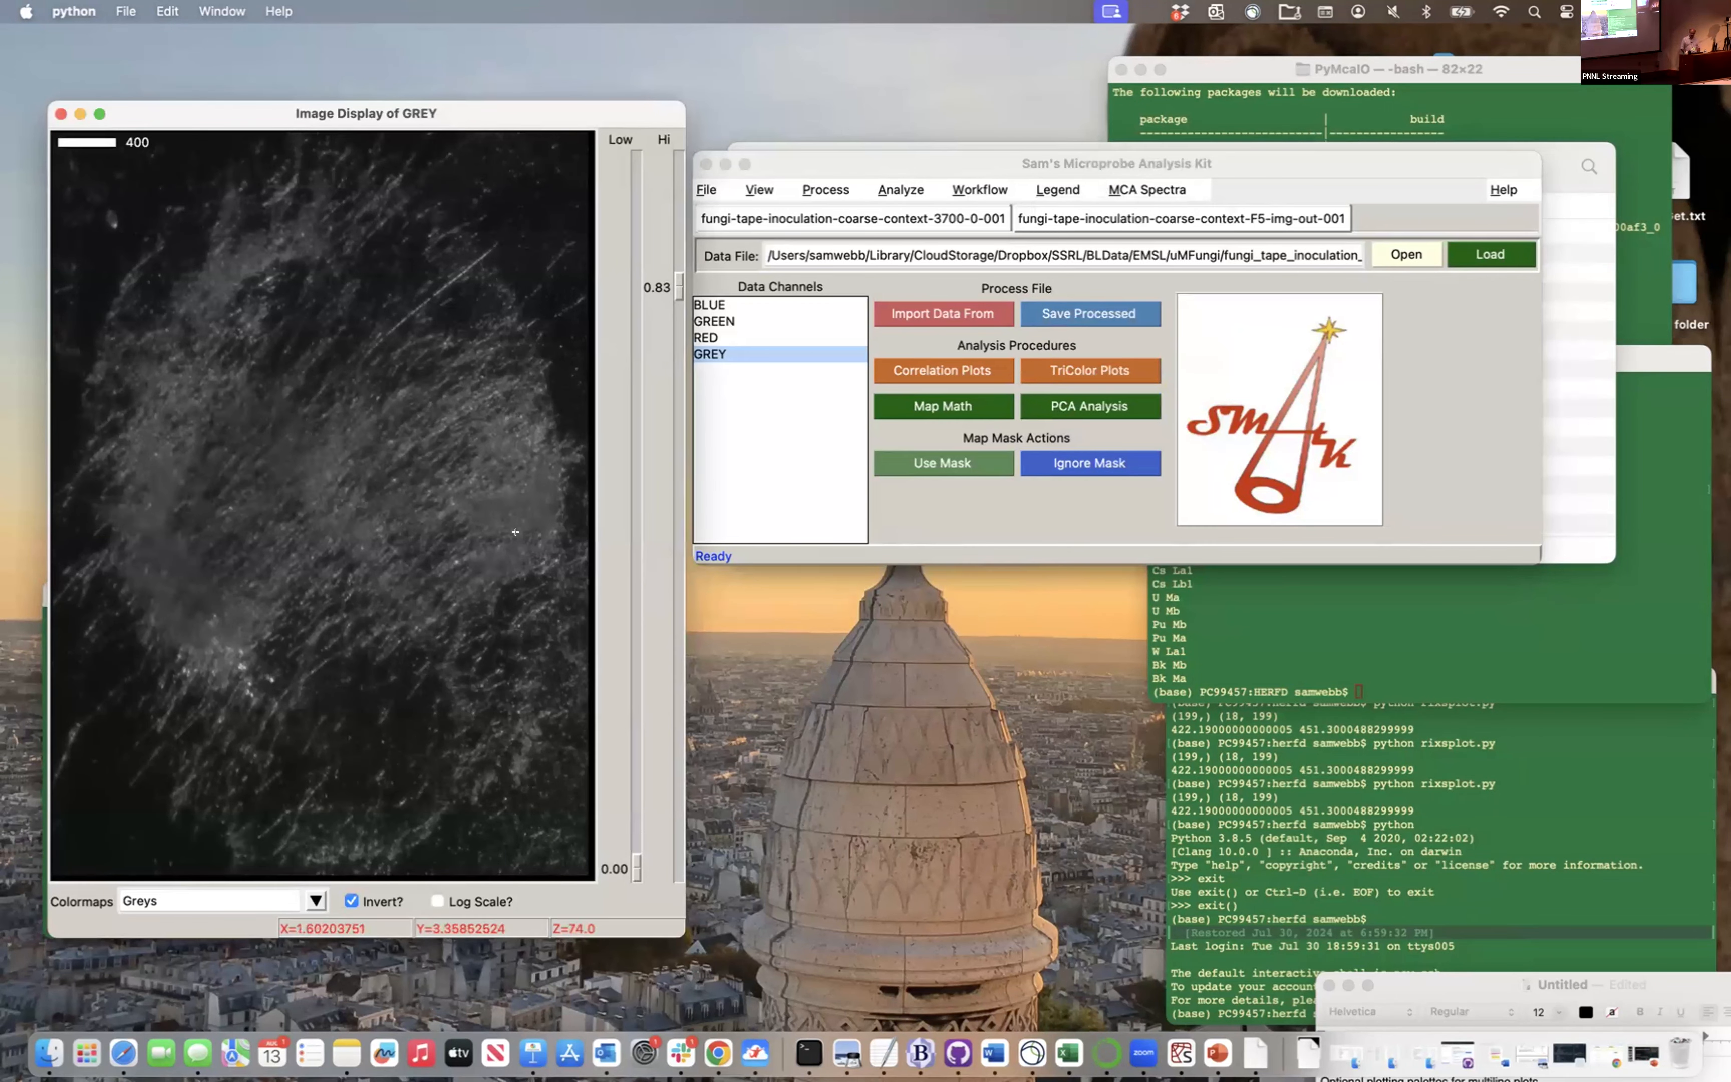
Place the scalebar near the centre of the GREY image and close the line plot view
click(1048, 188)
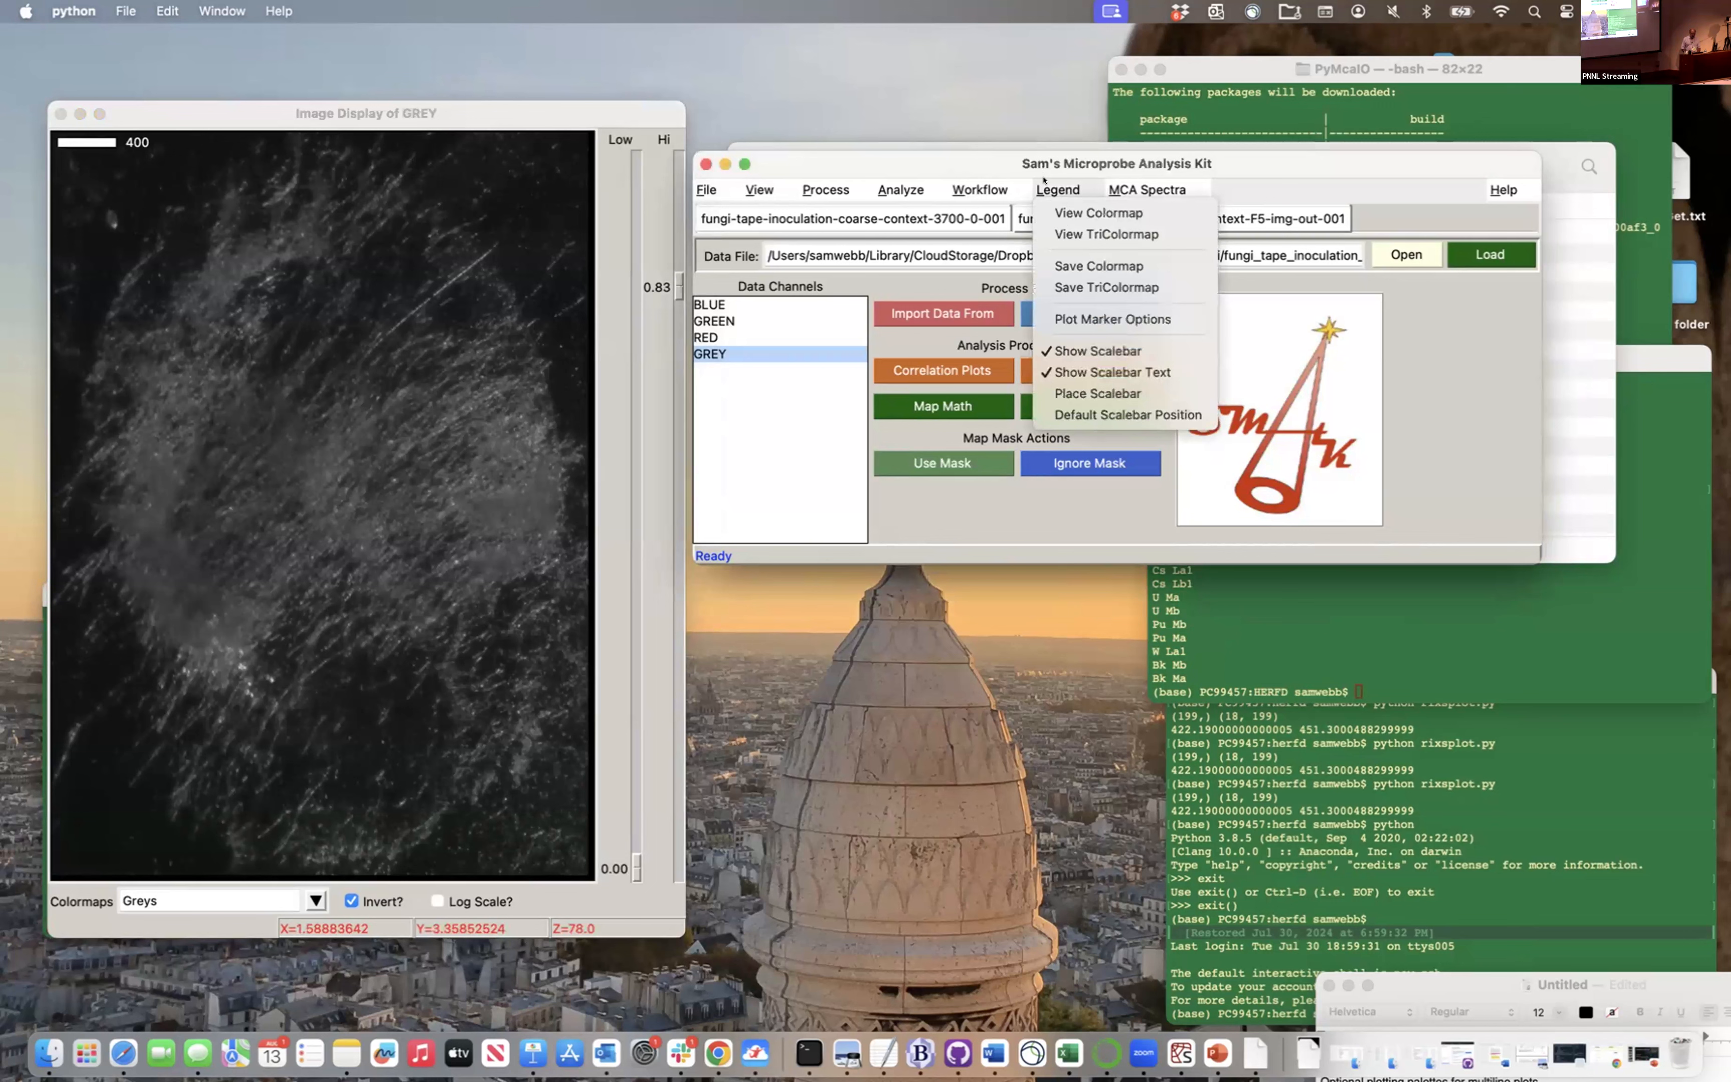
click(1089, 393)
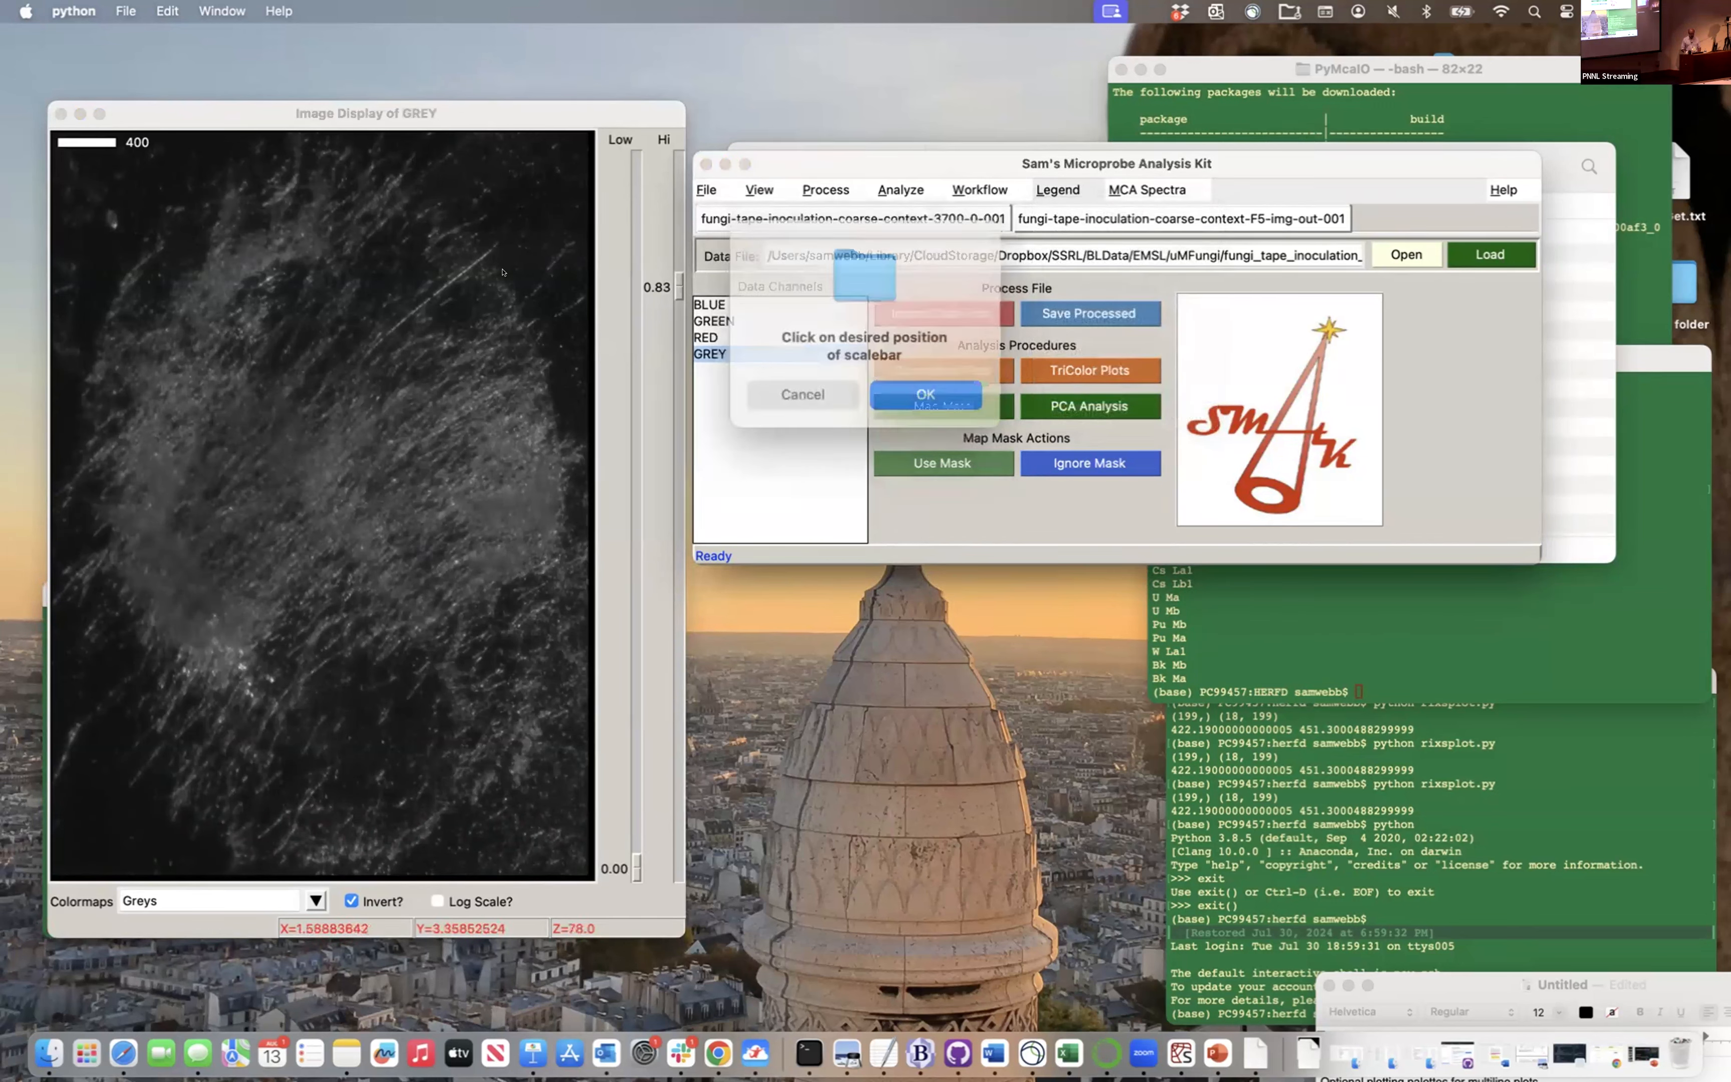
click(876, 391)
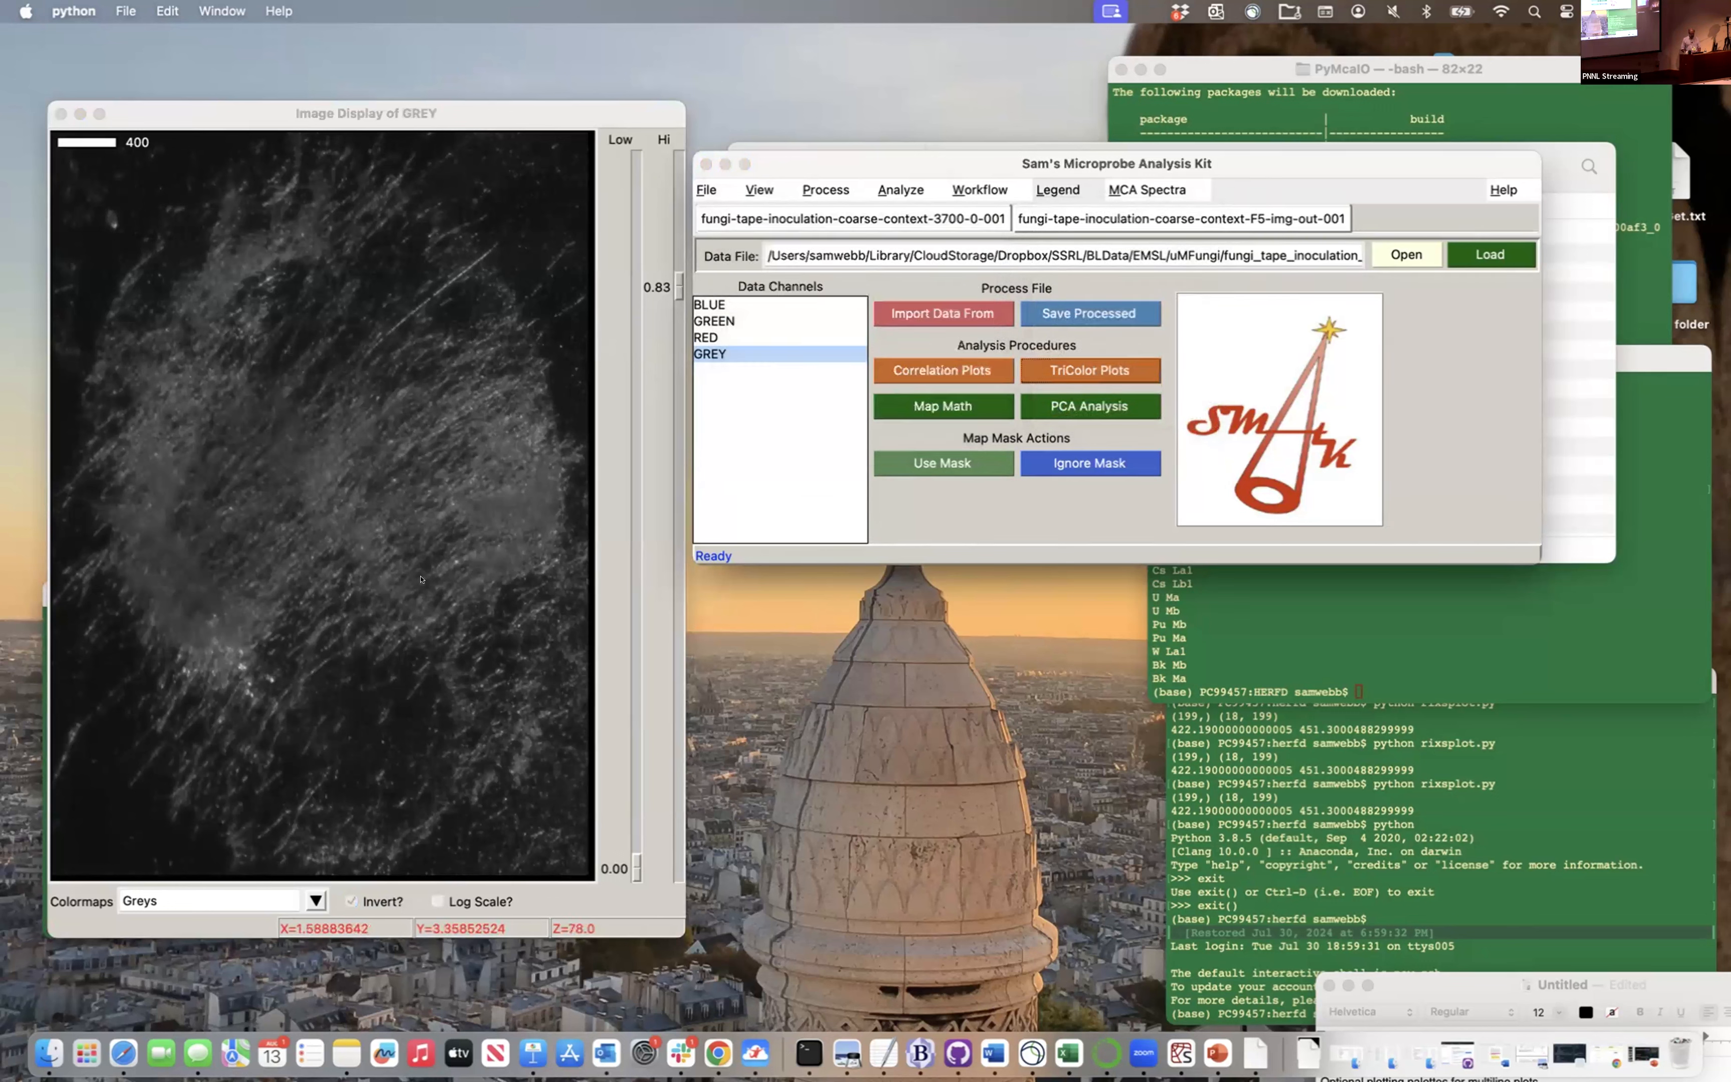
click(268, 484)
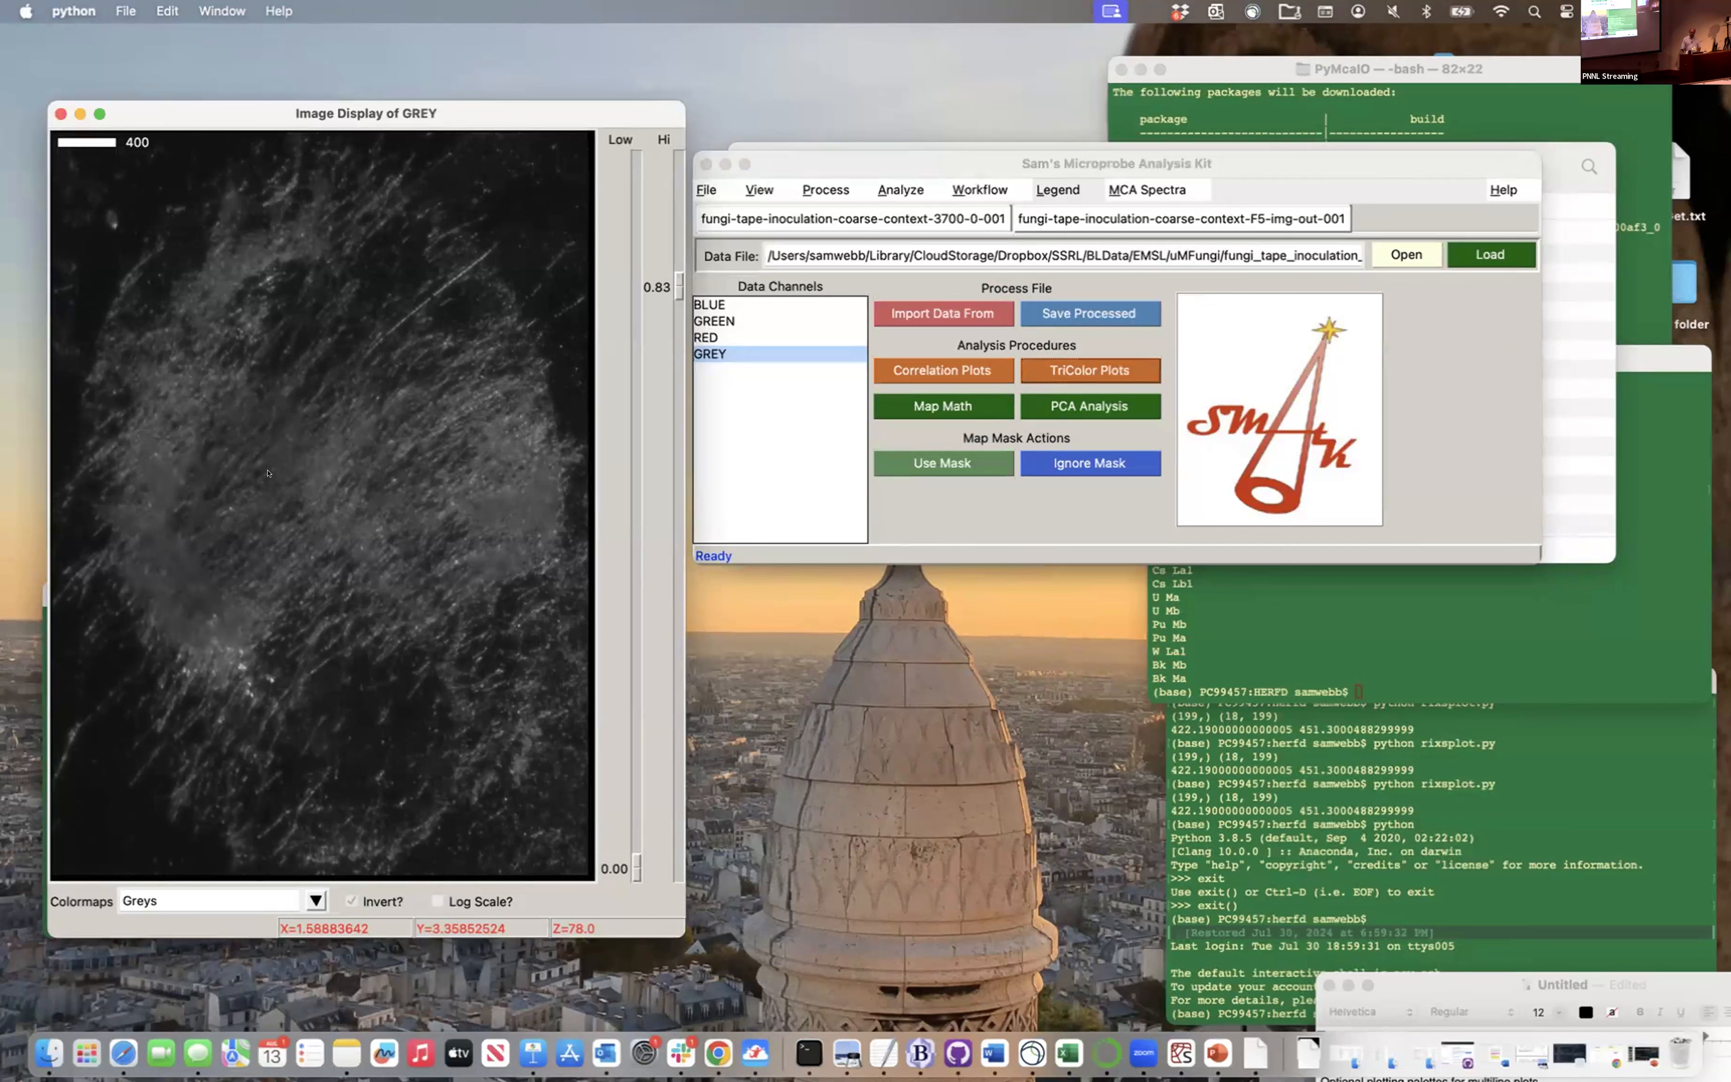
click(268, 473)
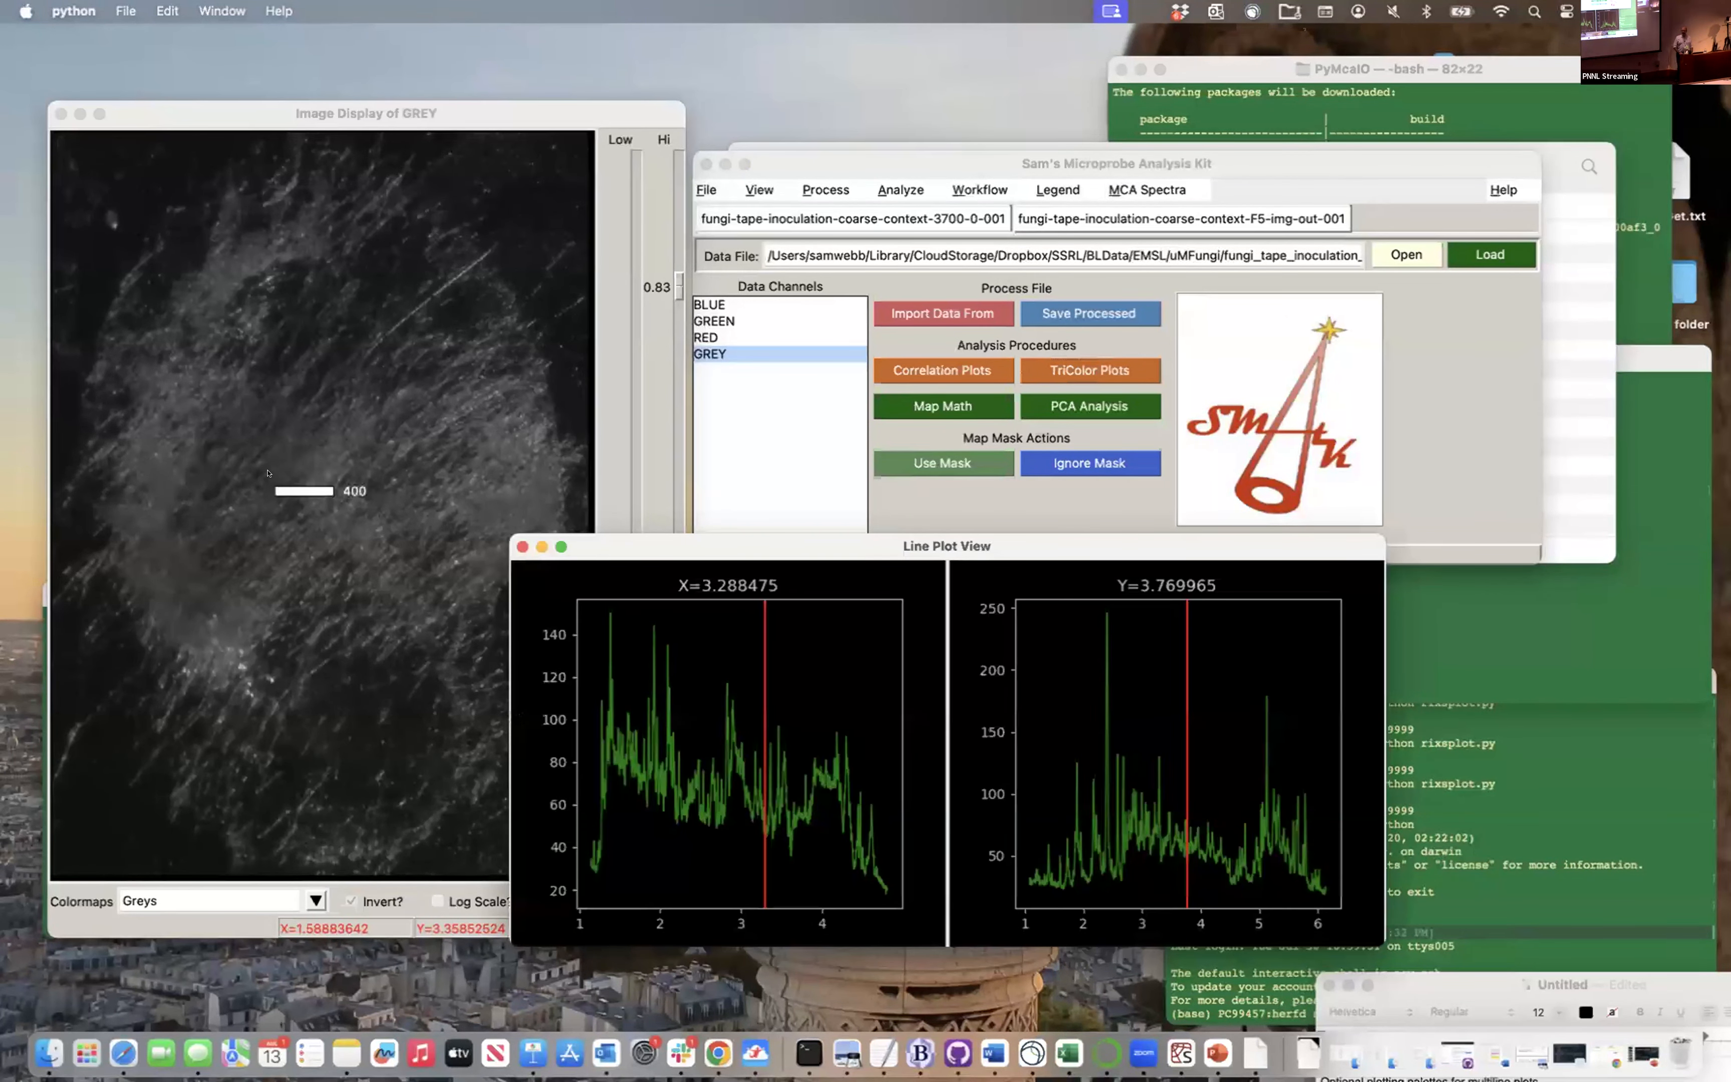
click(522, 545)
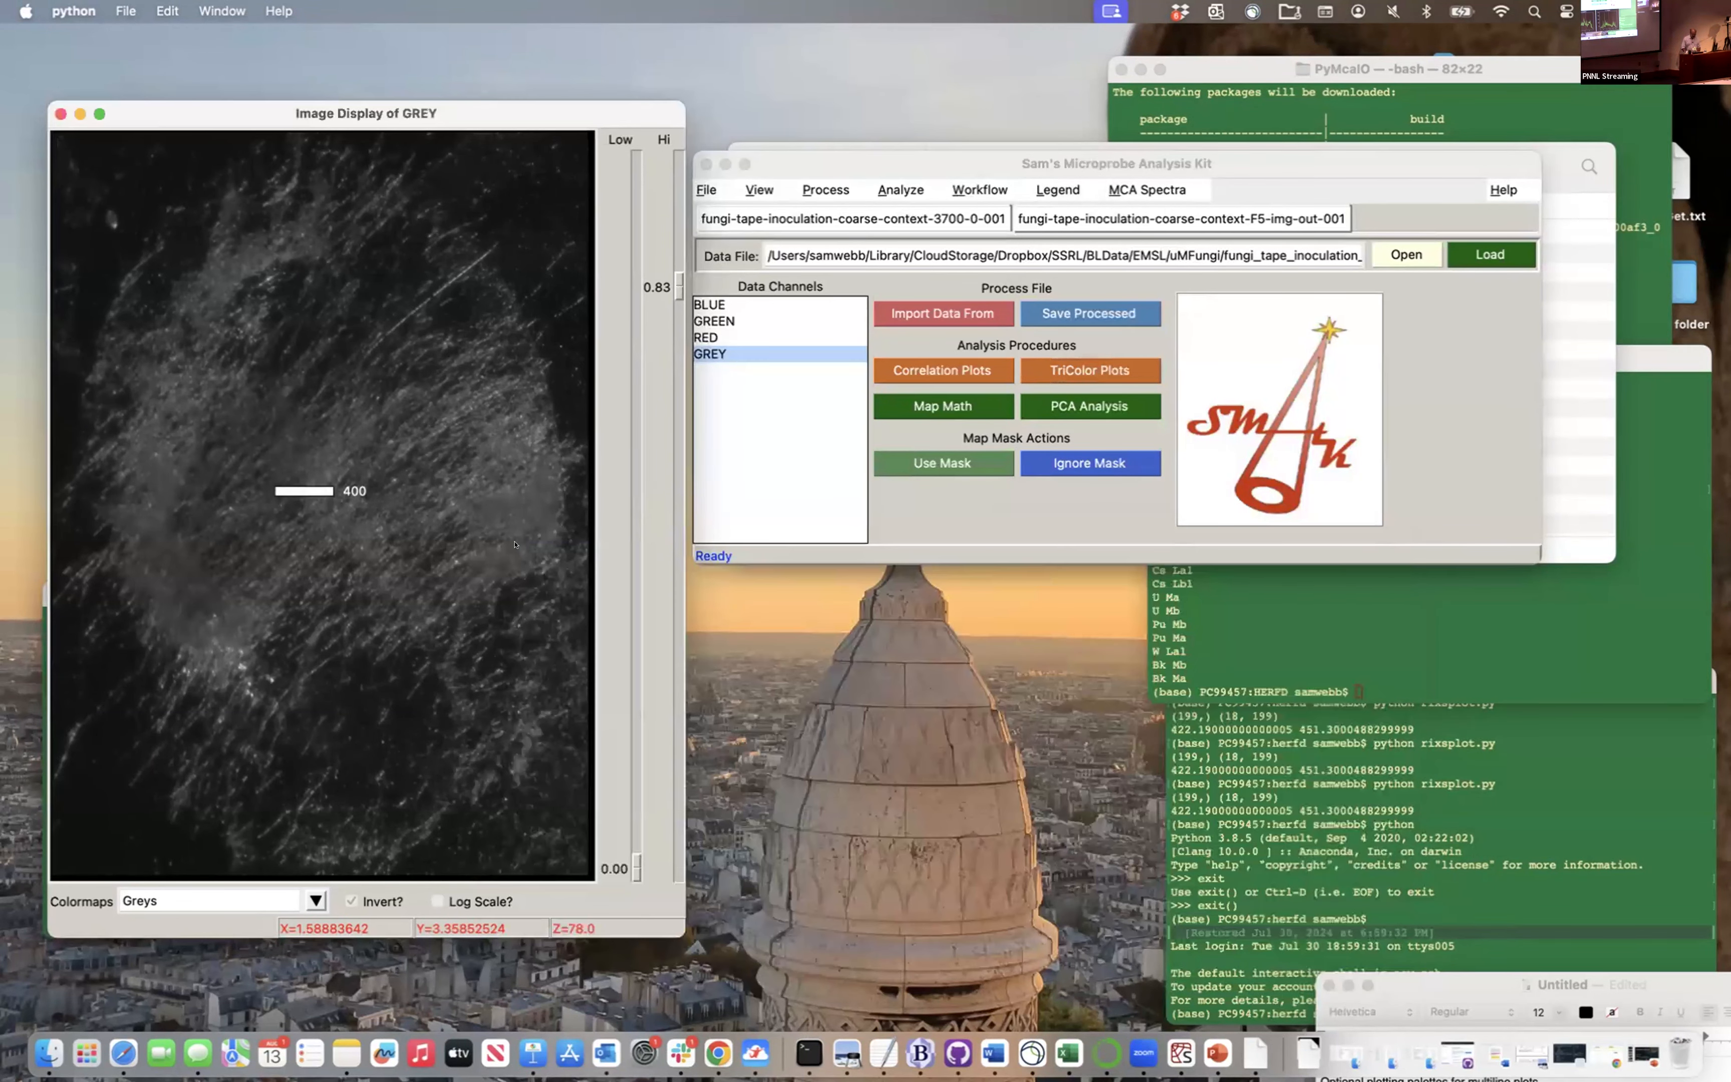
Return the scalebar to its default position on the GREY image
click(1057, 189)
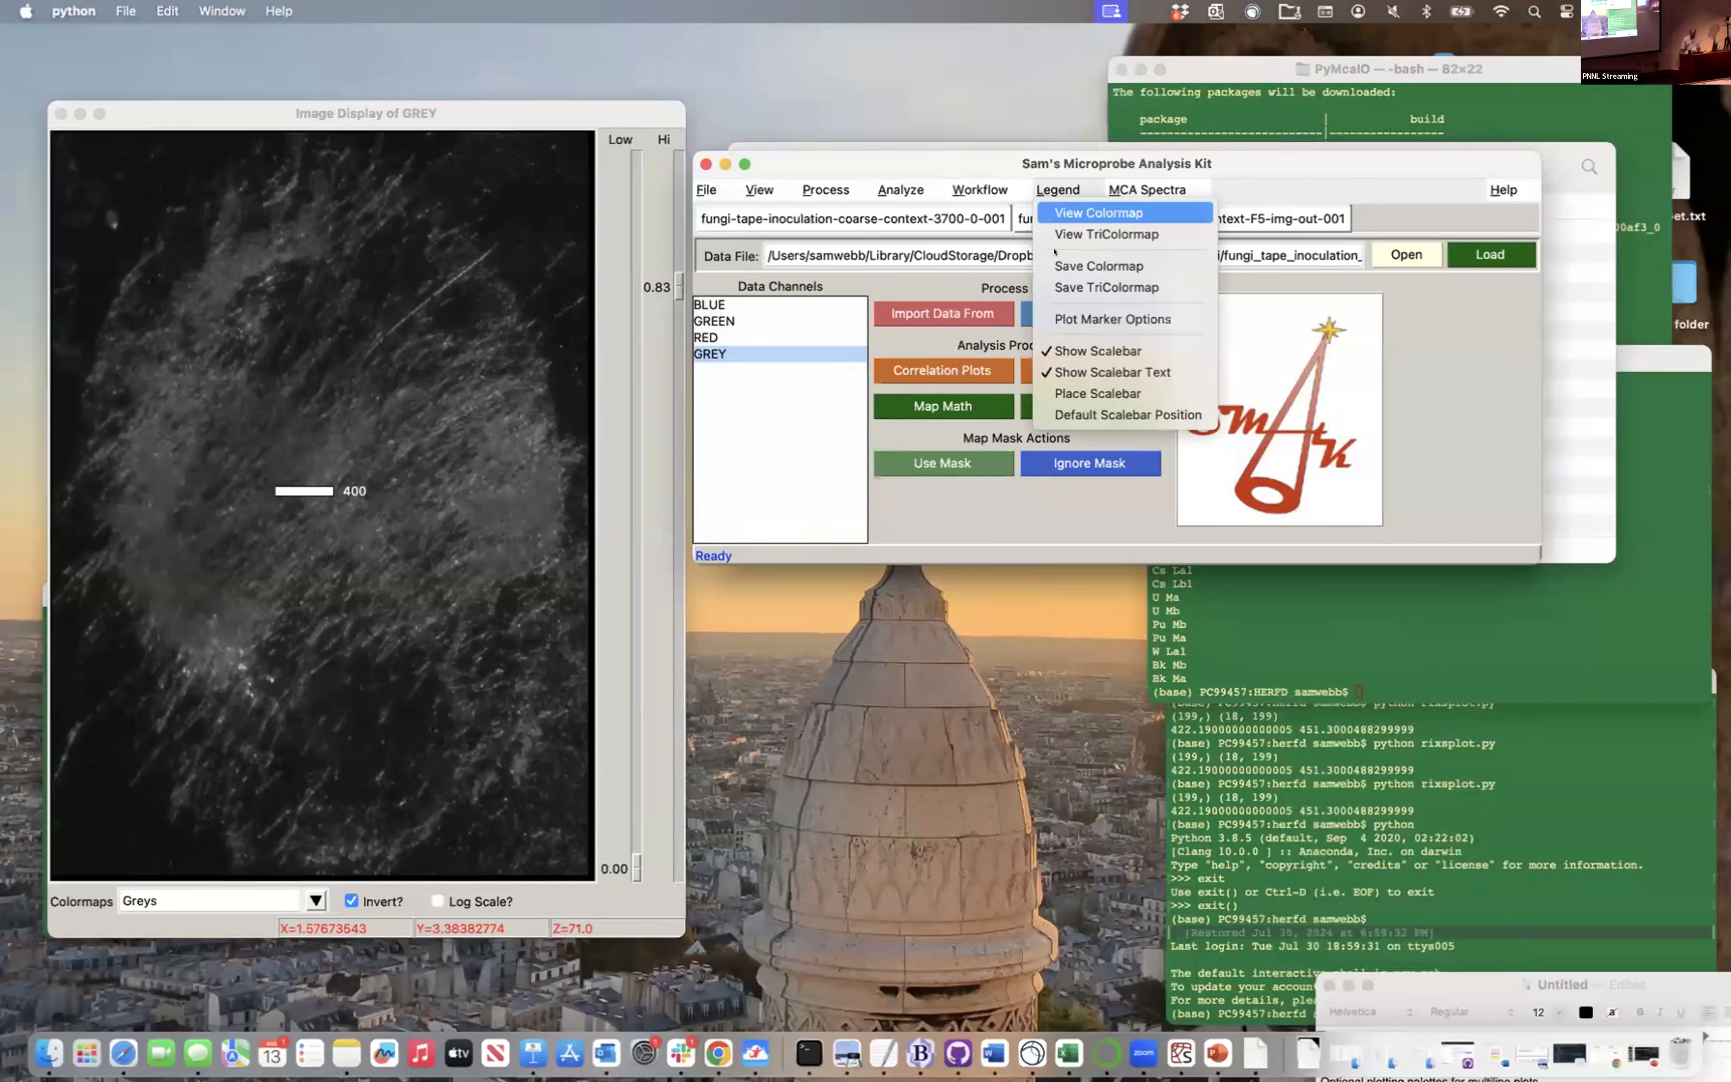
click(1072, 413)
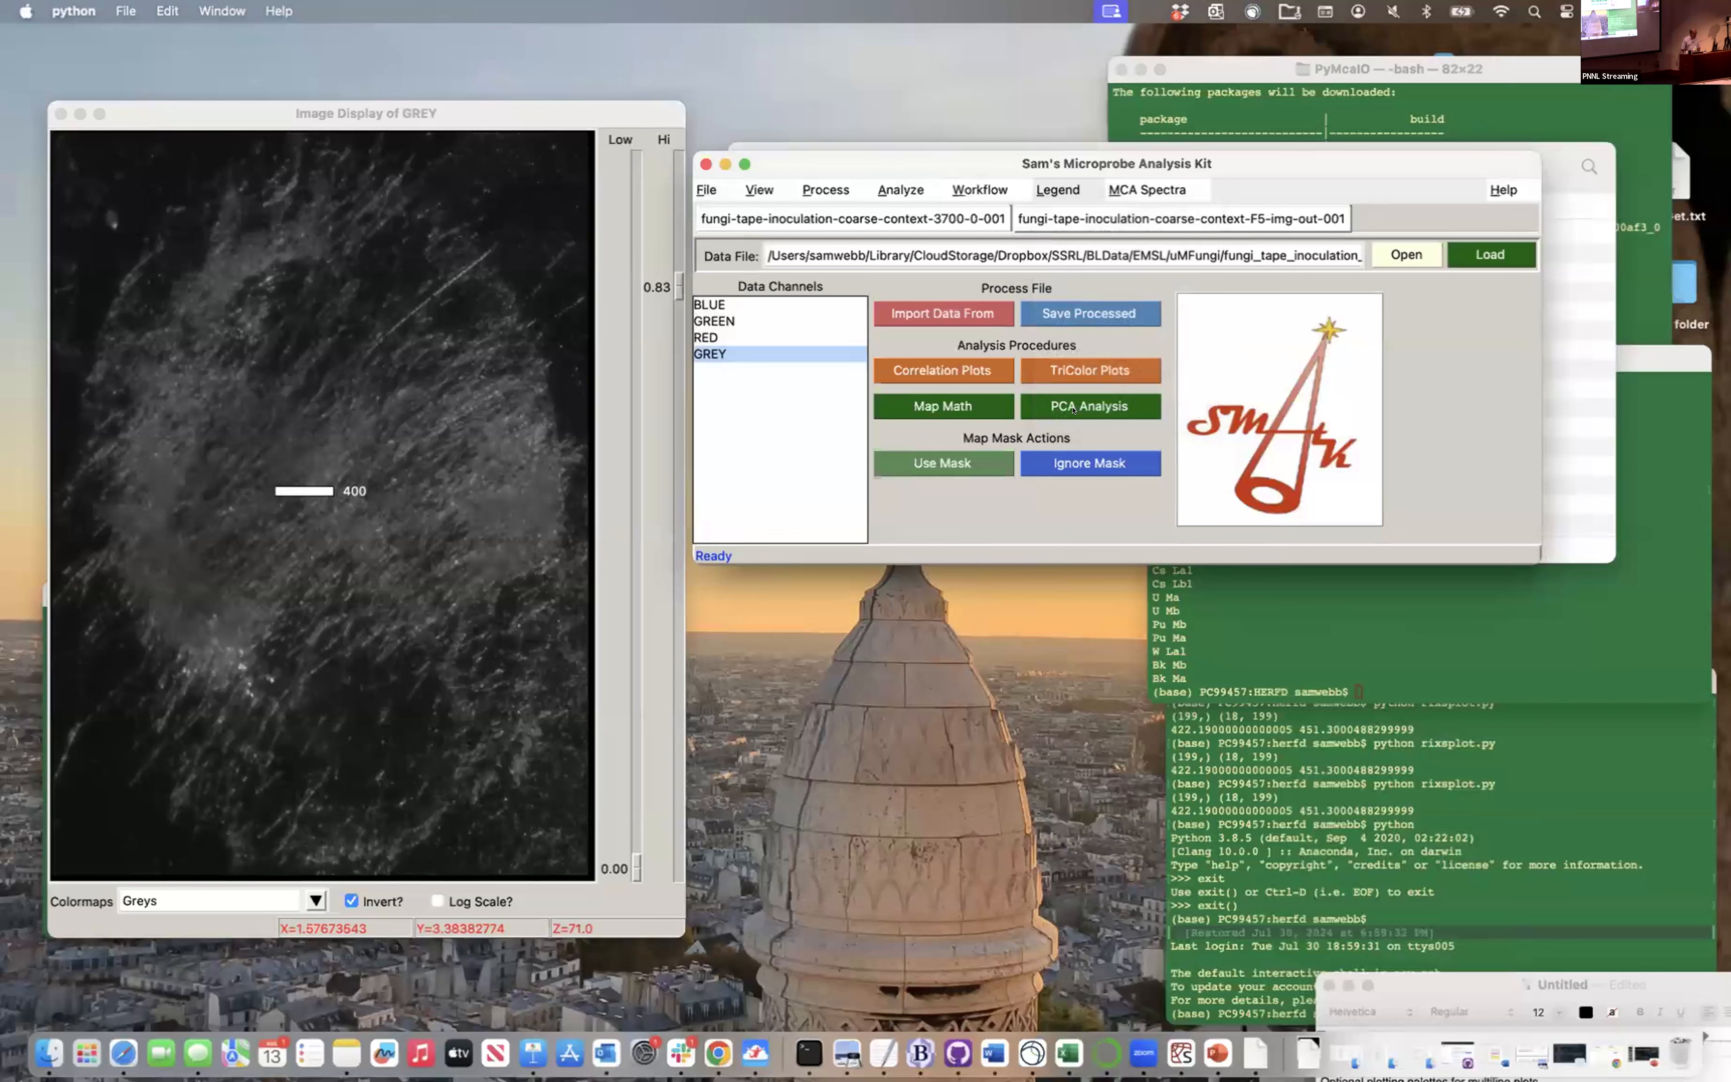
click(265, 113)
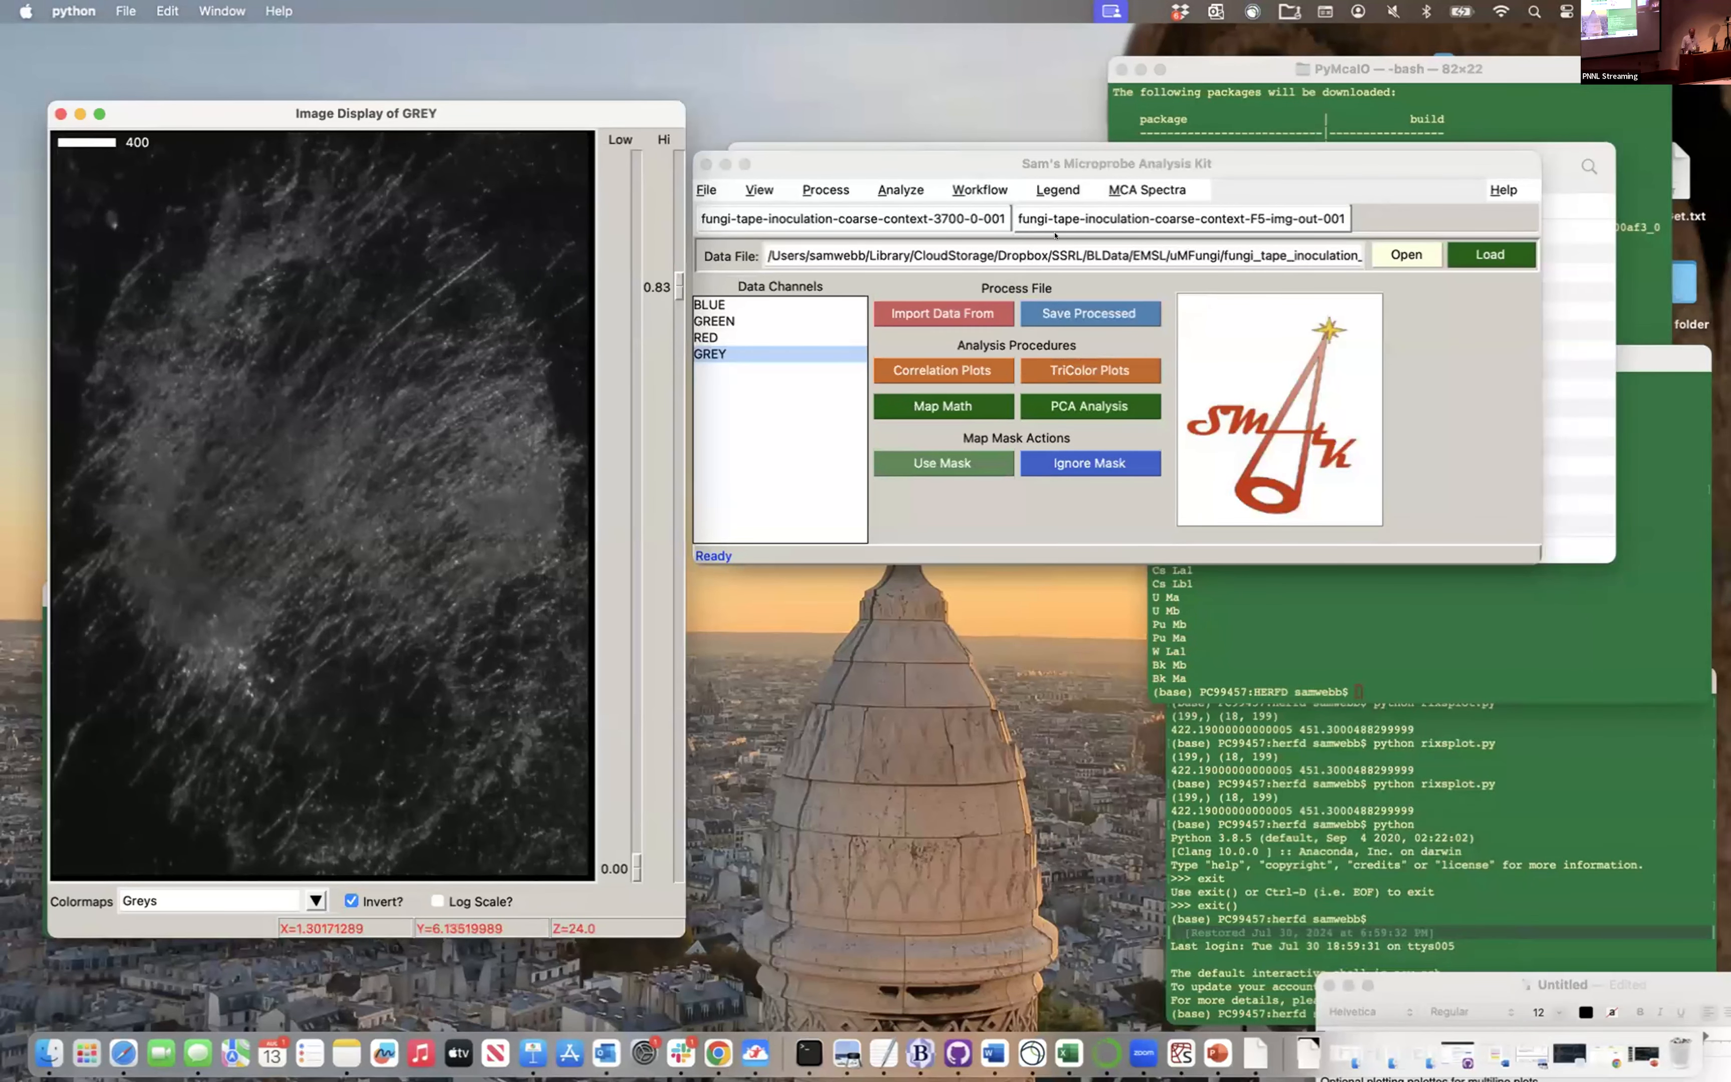
click(1146, 190)
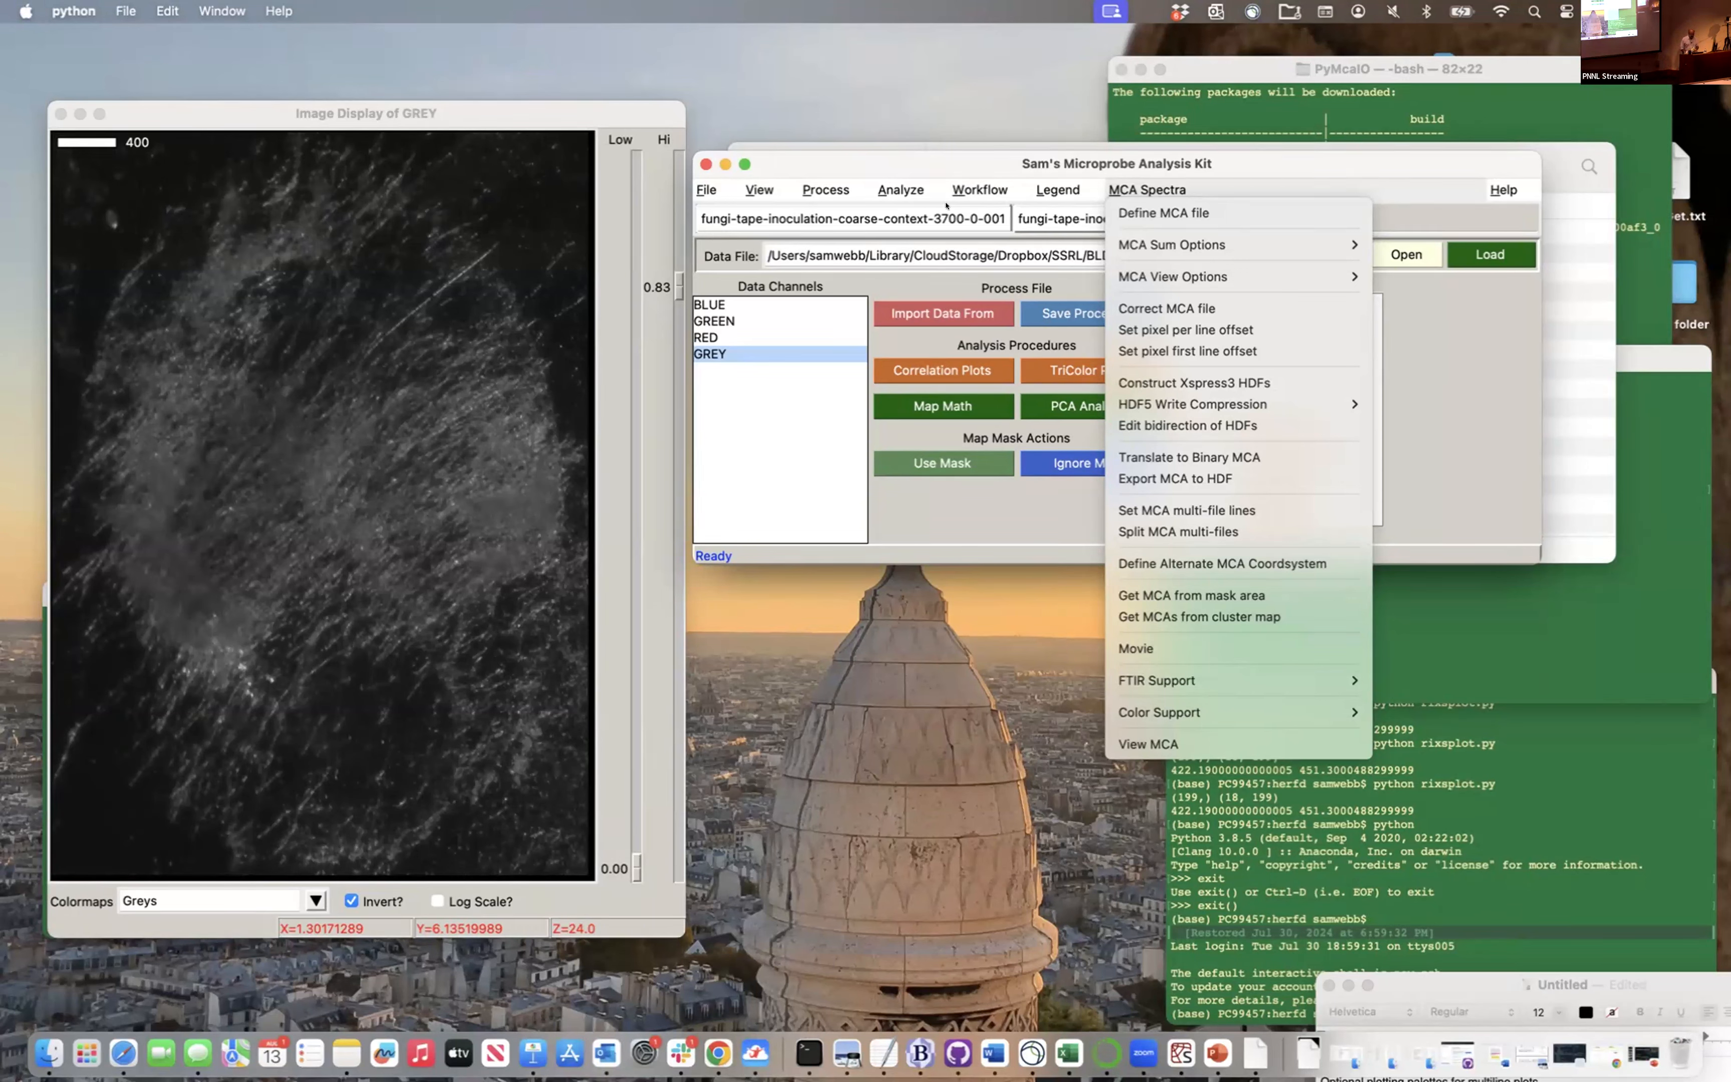
click(979, 189)
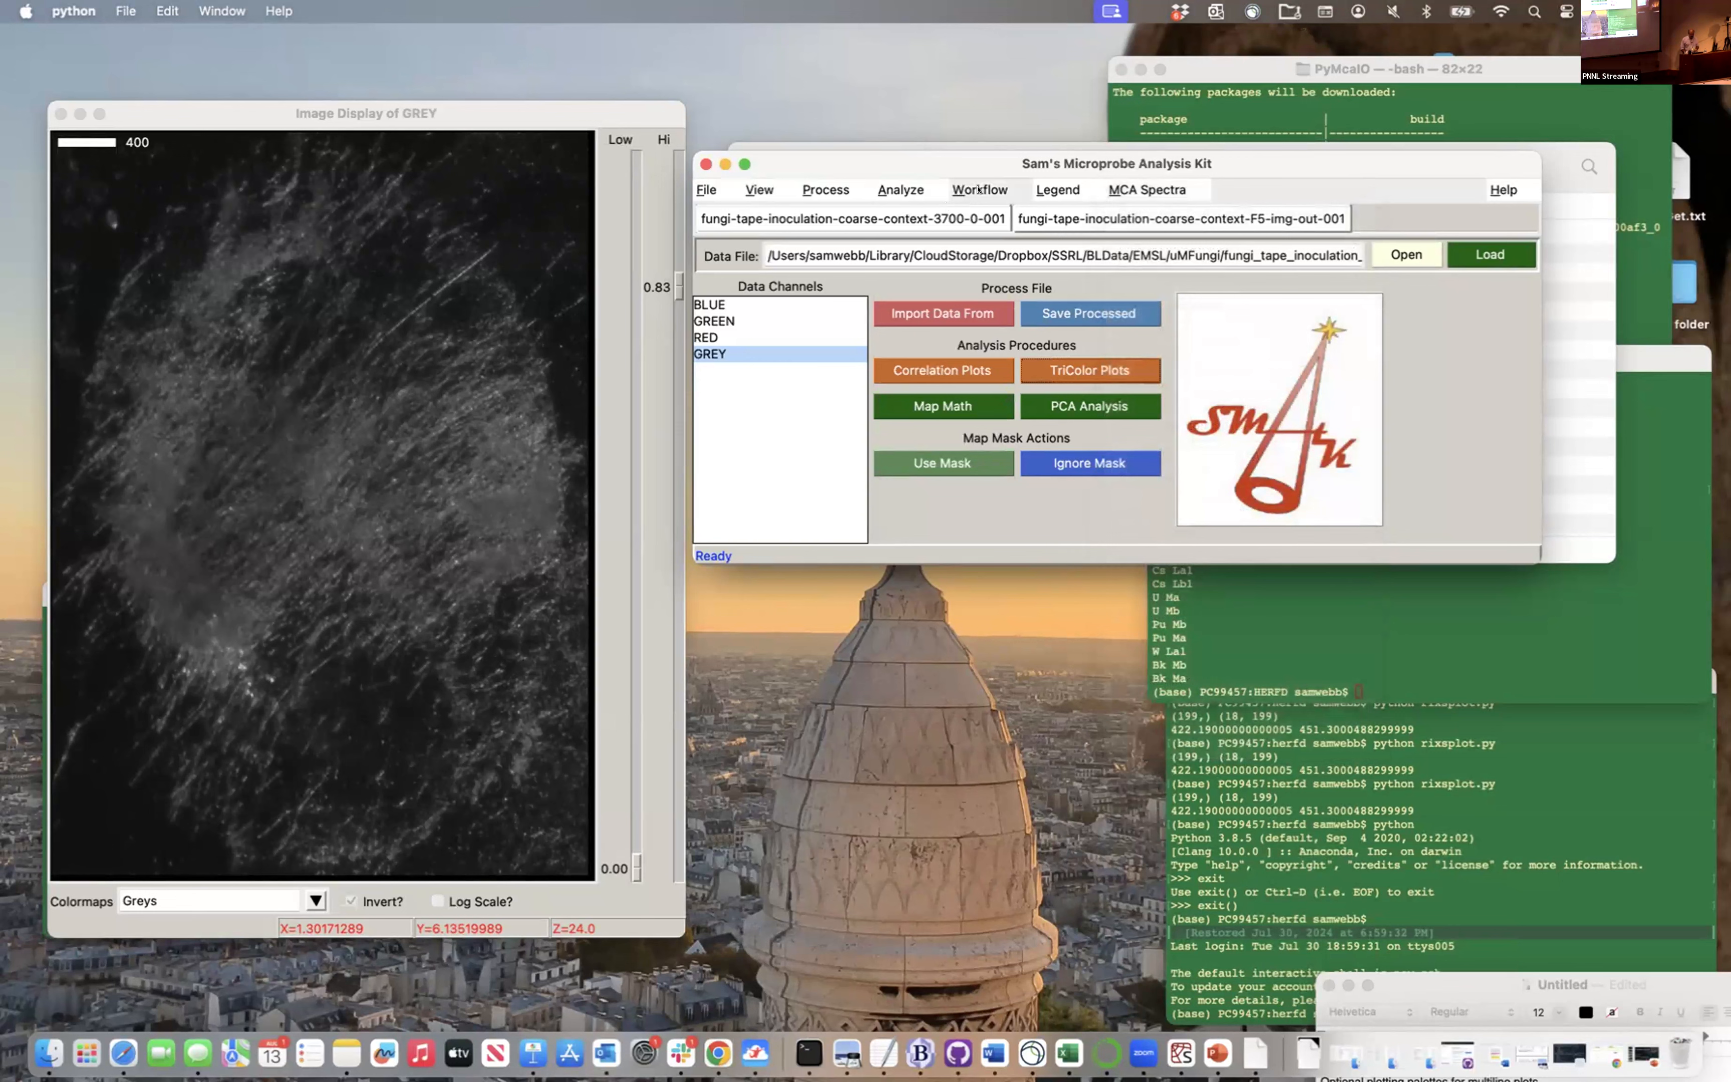
click(965, 181)
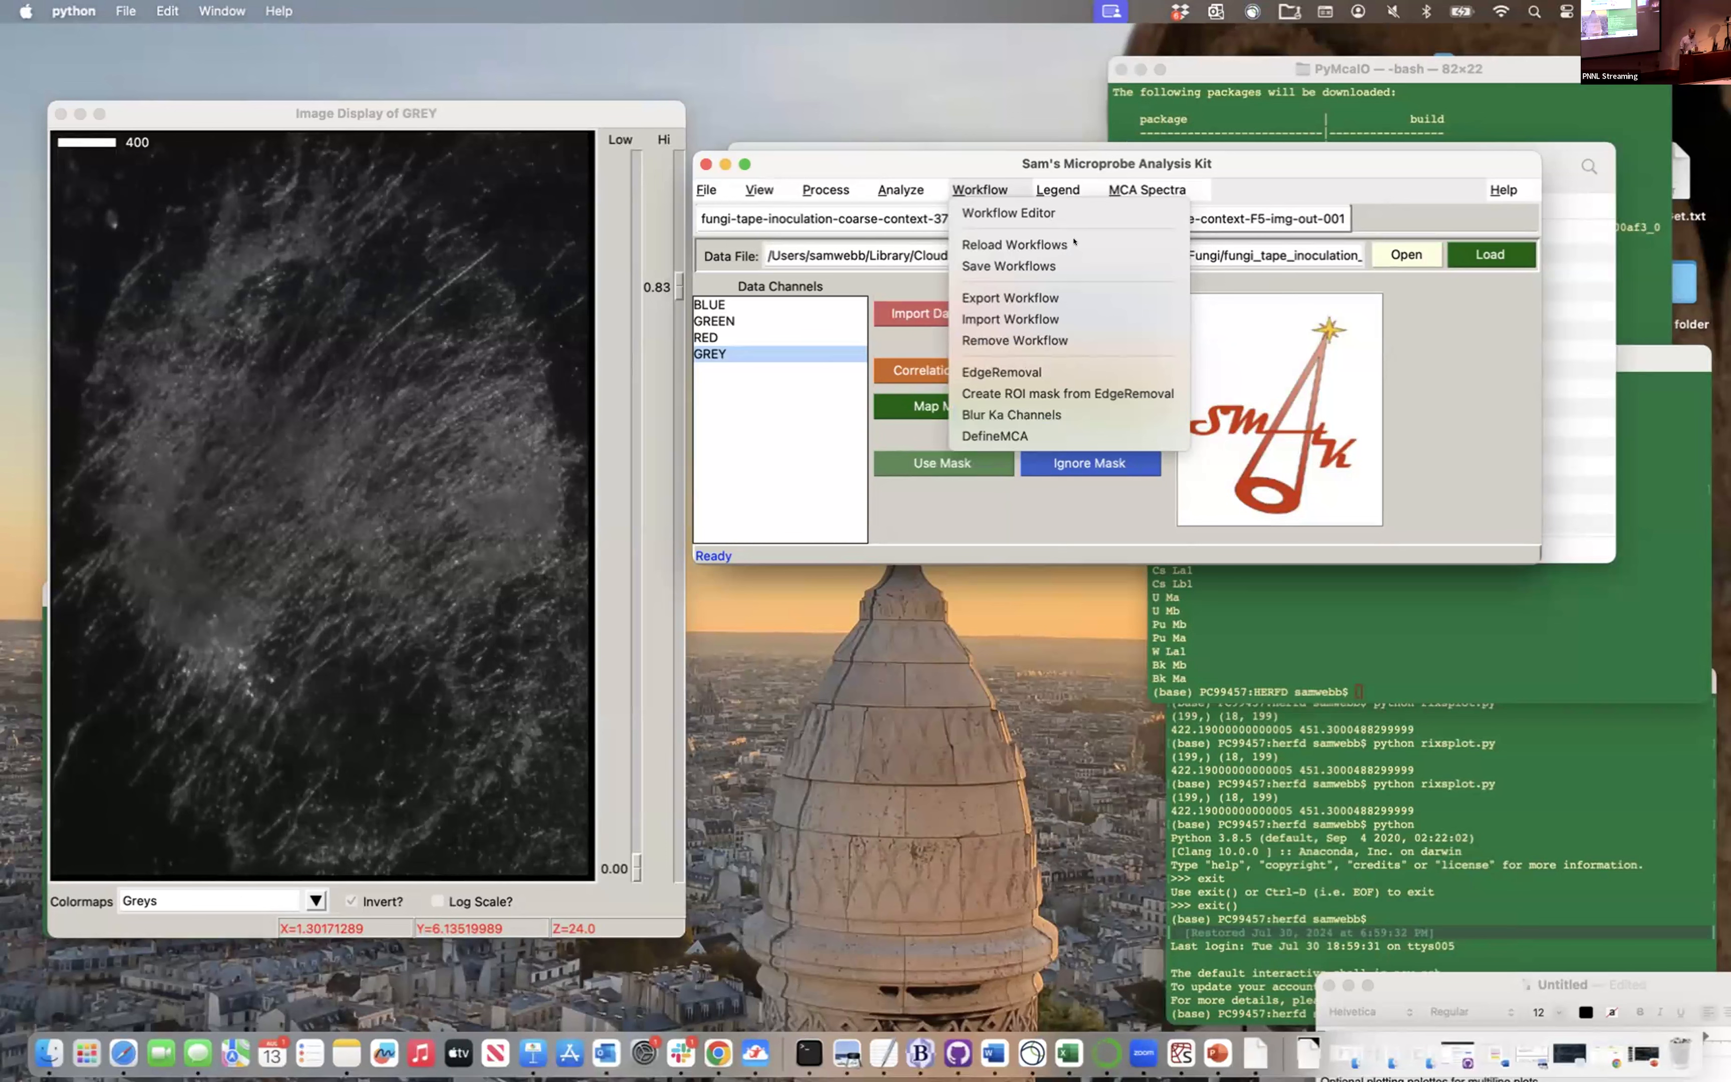
click(1270, 396)
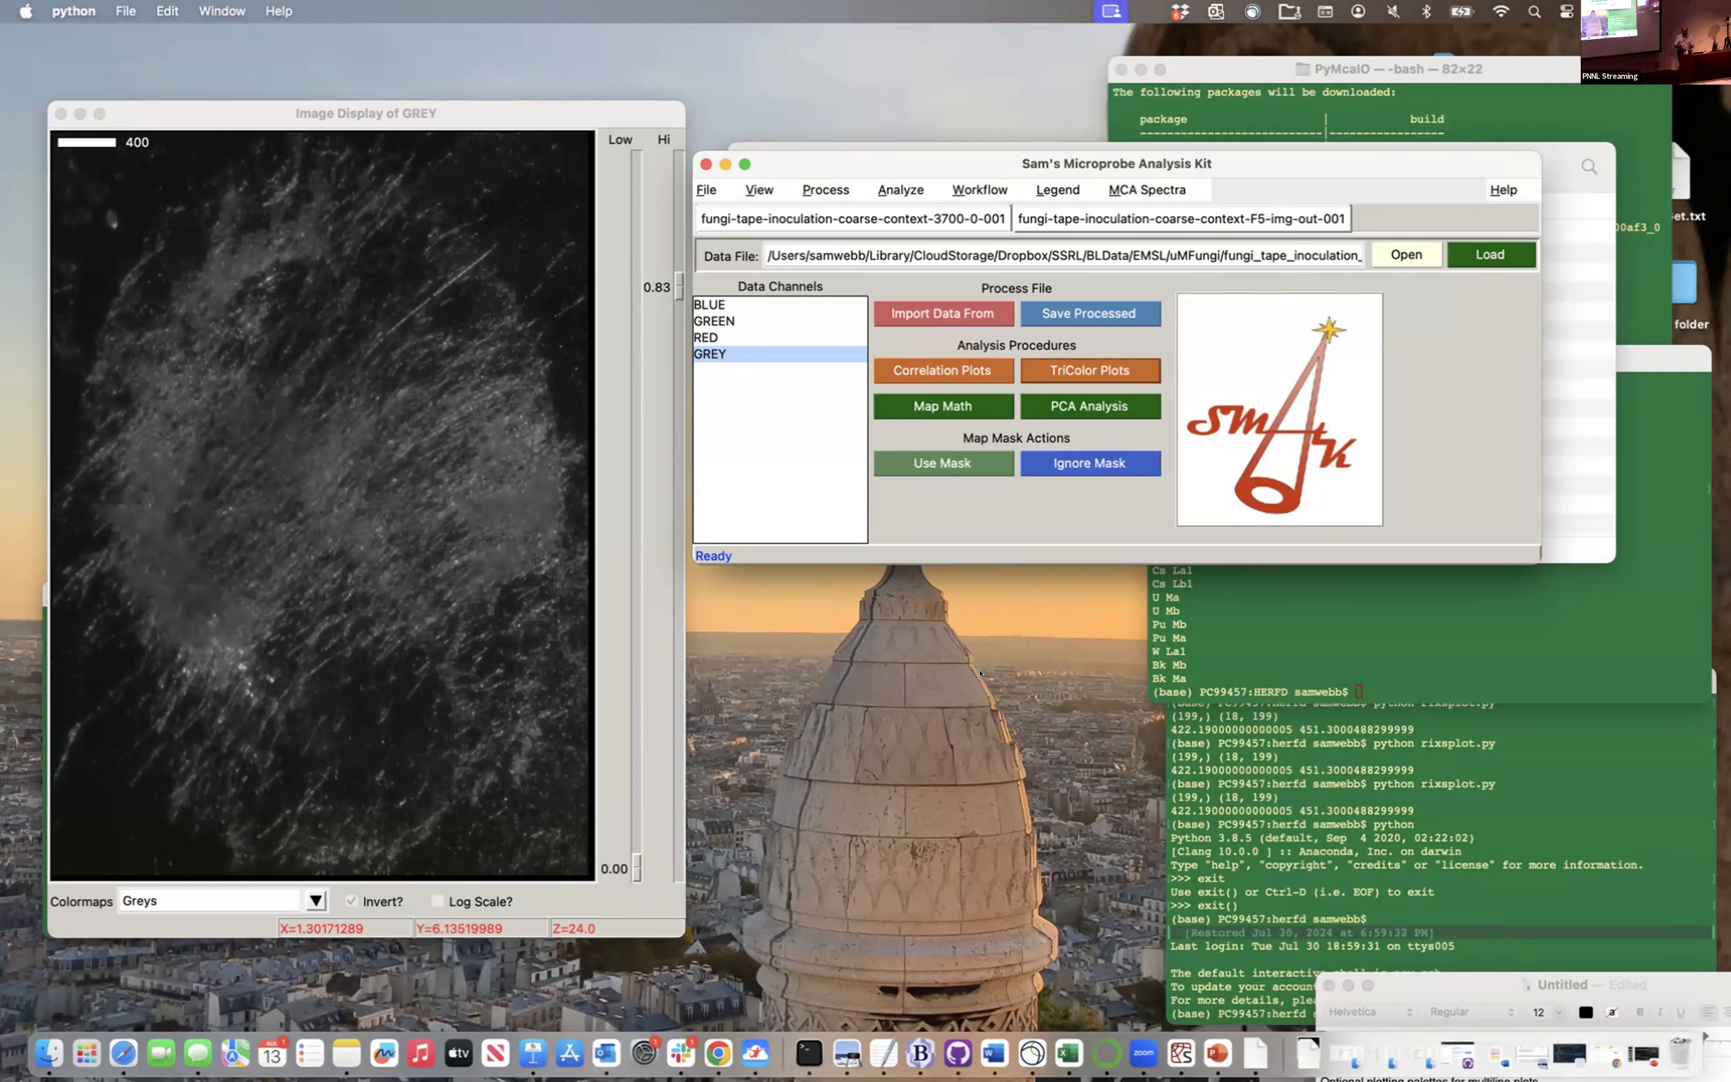
click(361, 551)
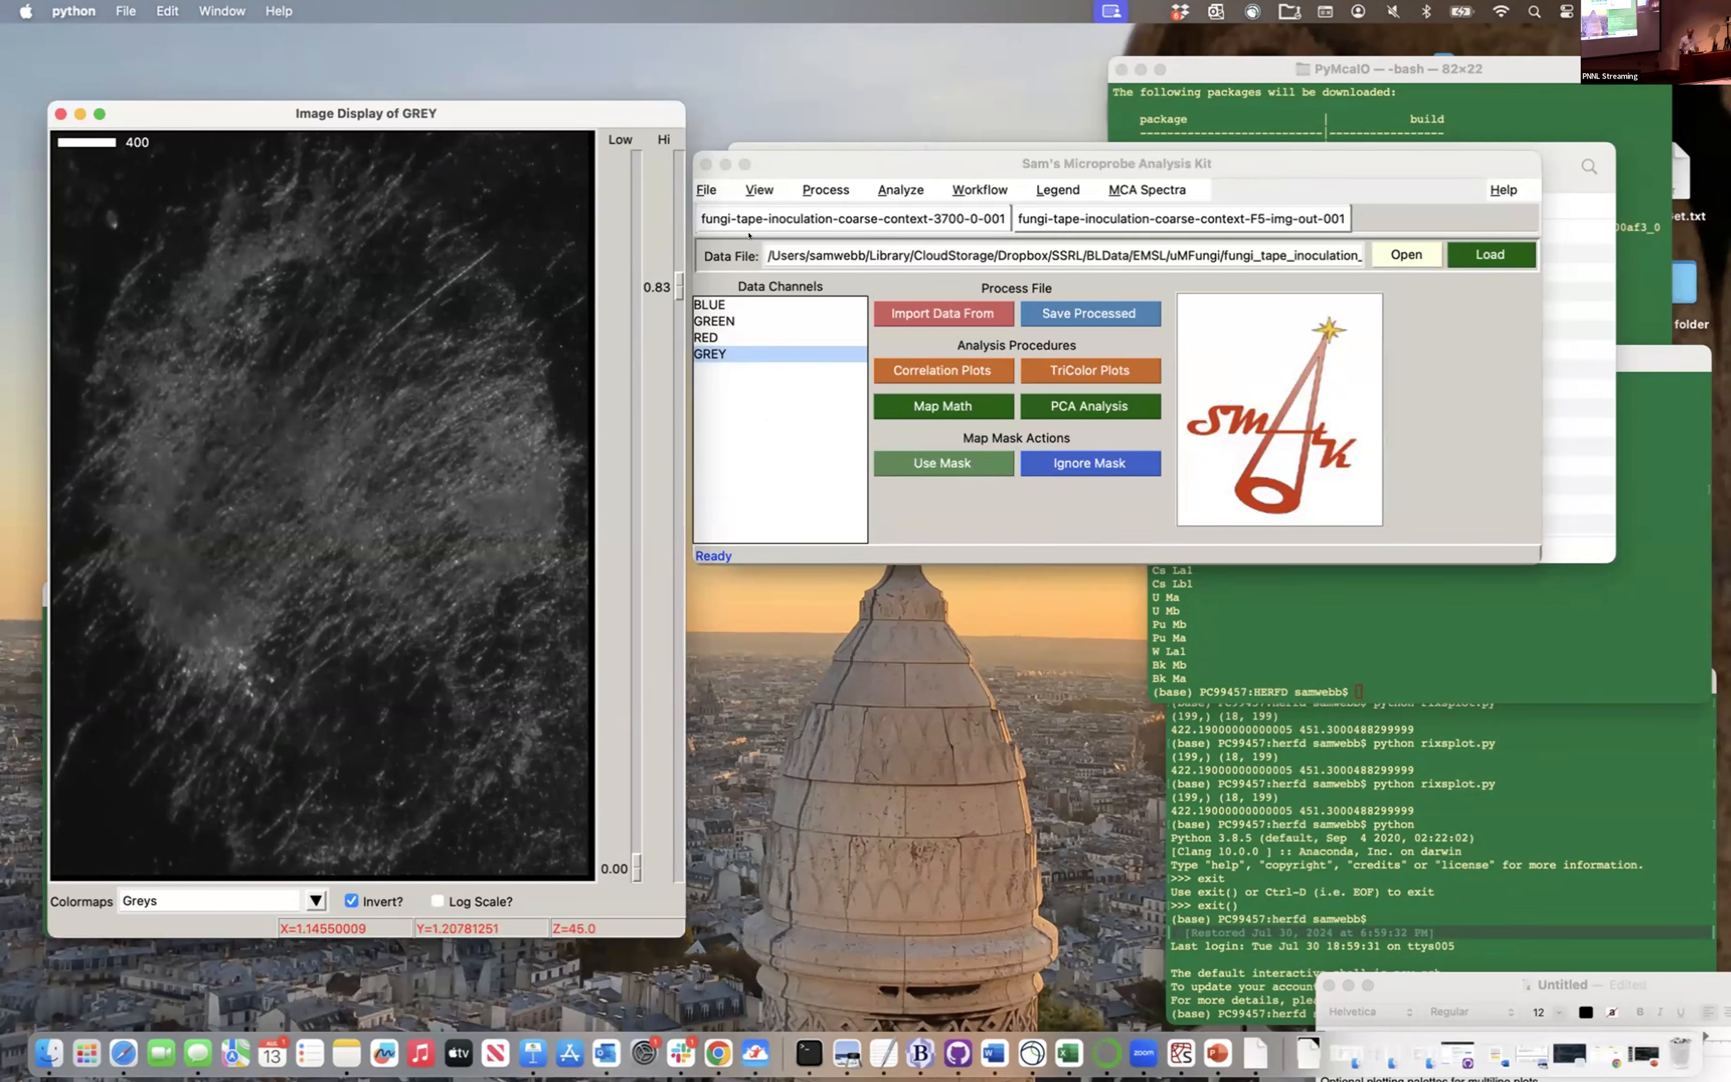
Check the optical mosaic's horizontal and vertical resolution in Change Resolution, and cancel without changing it
click(824, 191)
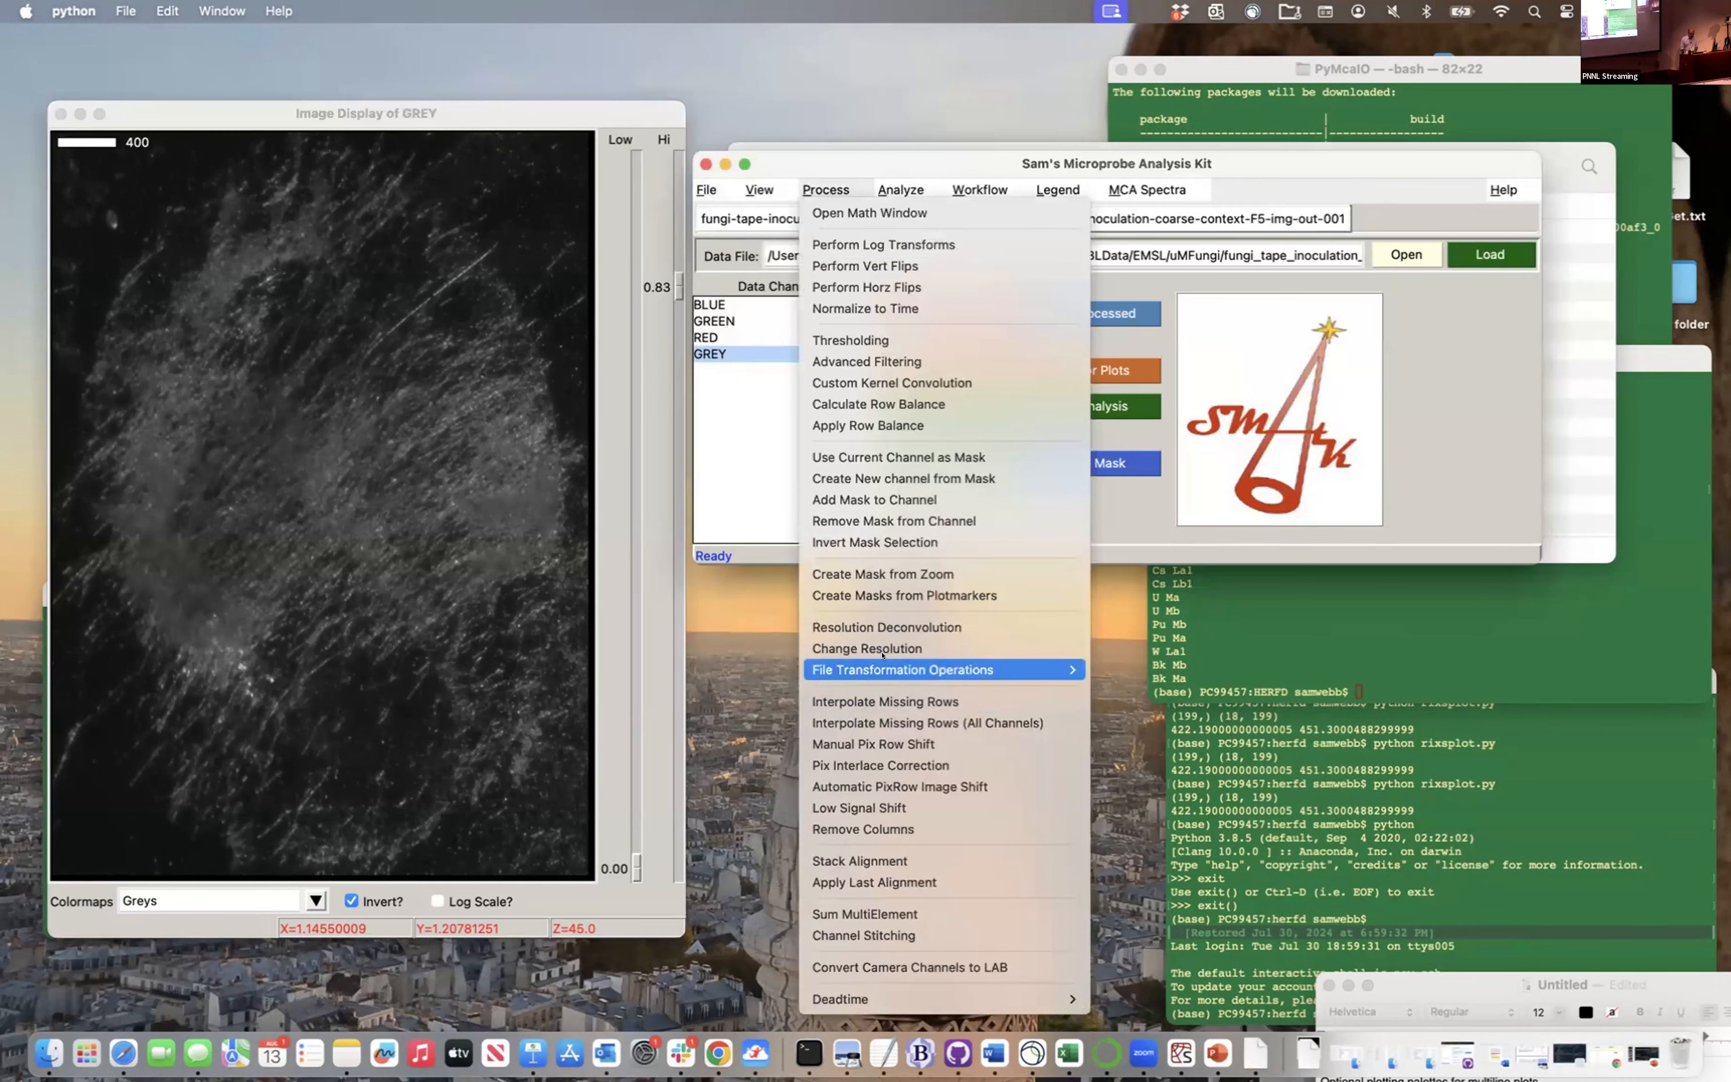
click(882, 646)
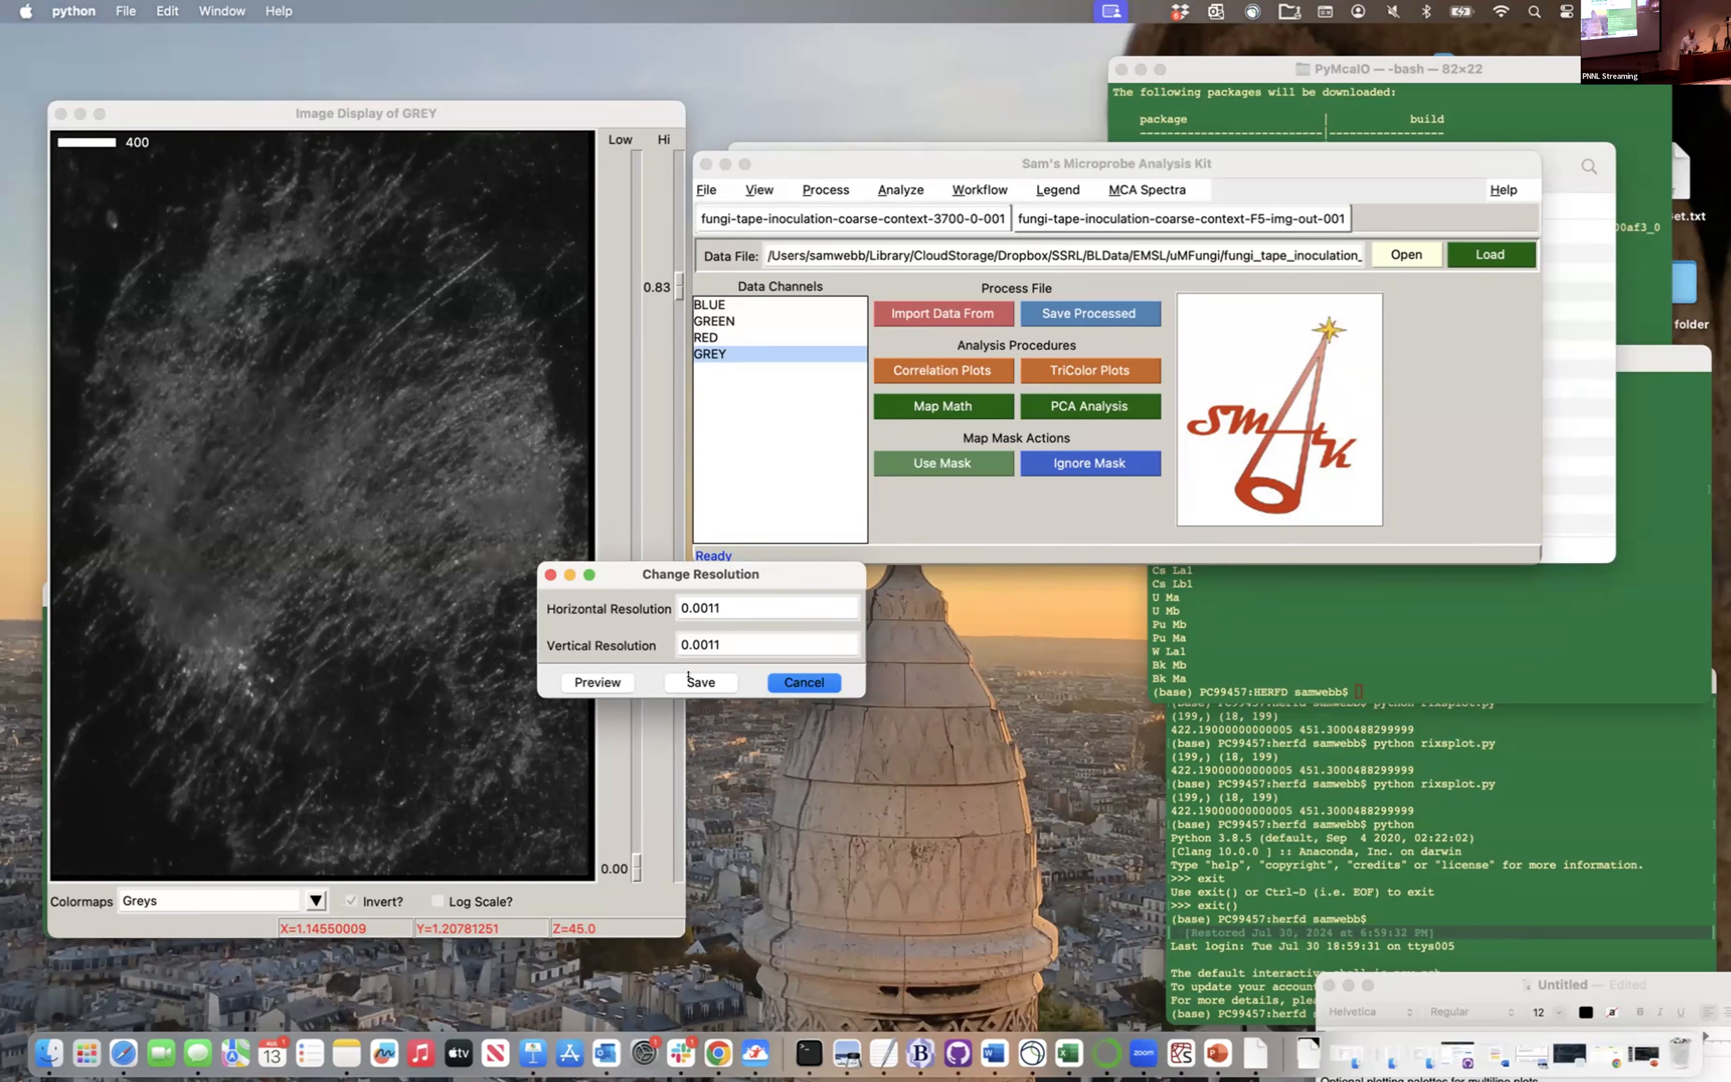
click(794, 680)
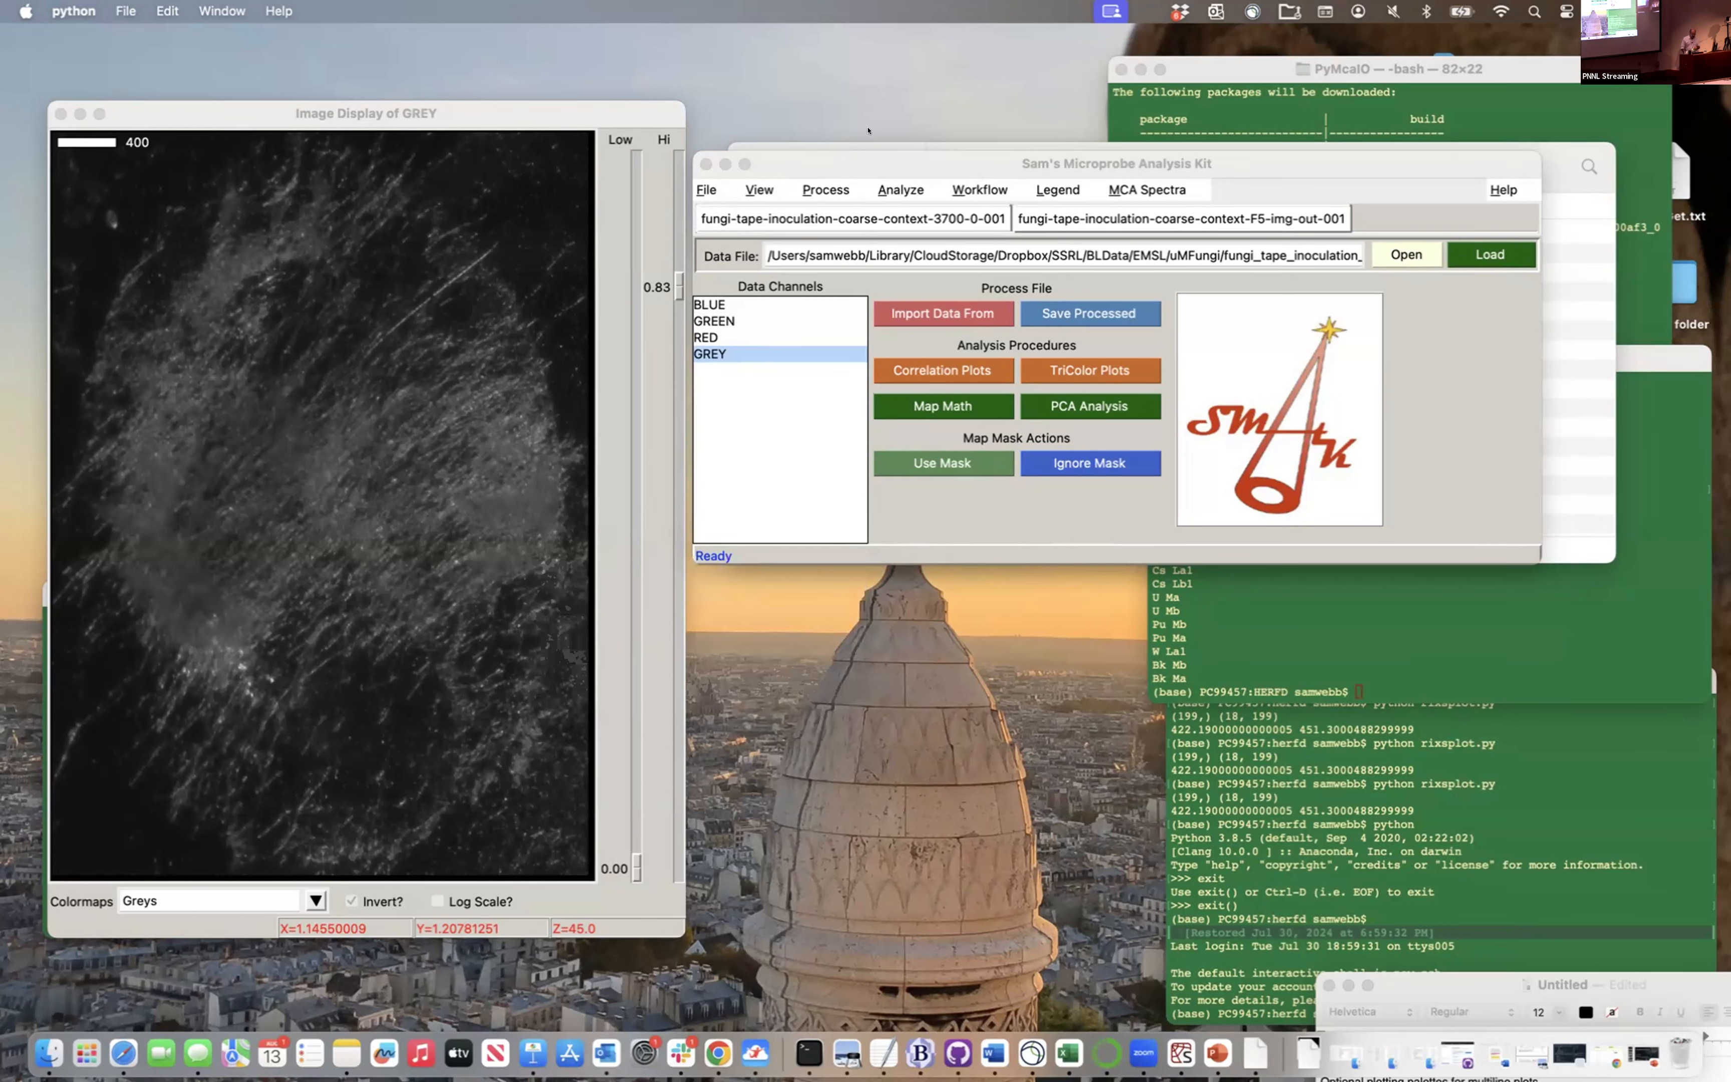
Switch to the fungi-tape-inoculation-coarse-context-3700-0-001 data, turn off colormap inversion and raise the I0 image's high display limit to 1.00
click(874, 224)
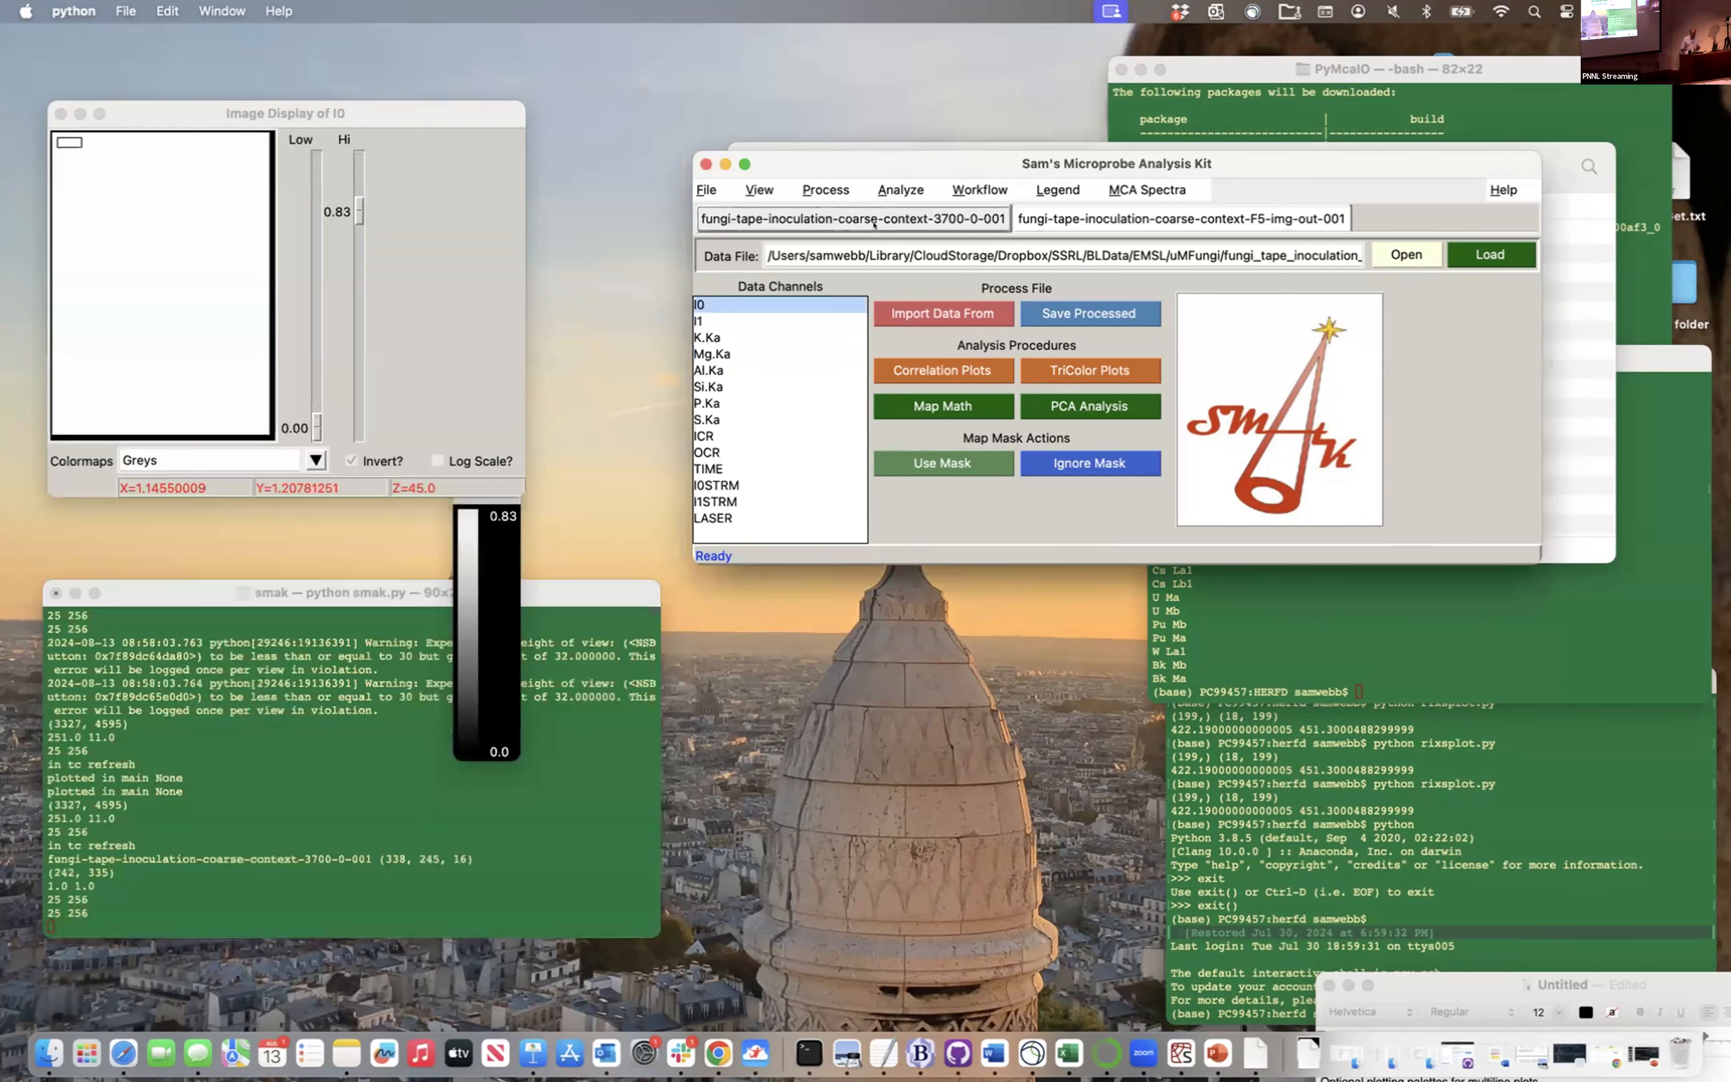
click(372, 460)
drag(346, 207, 358, 157)
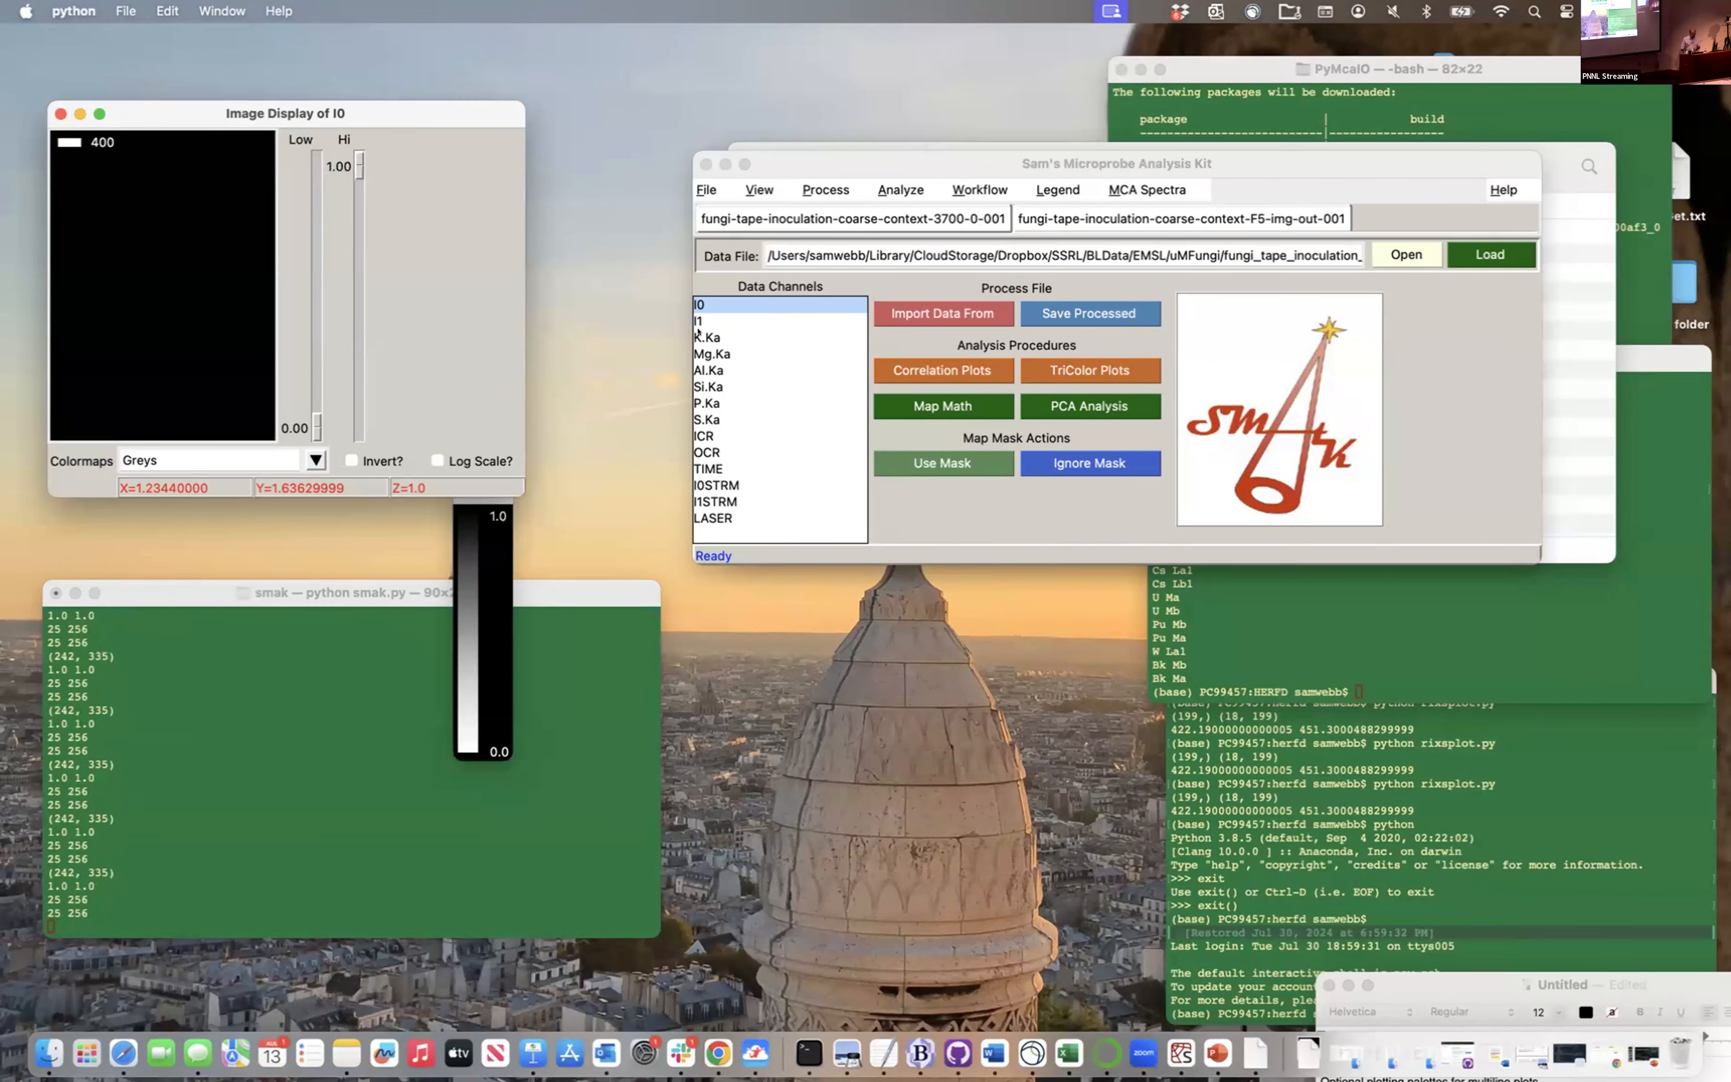
Display the K.Ka channel and invert its Greys colormap
click(700, 336)
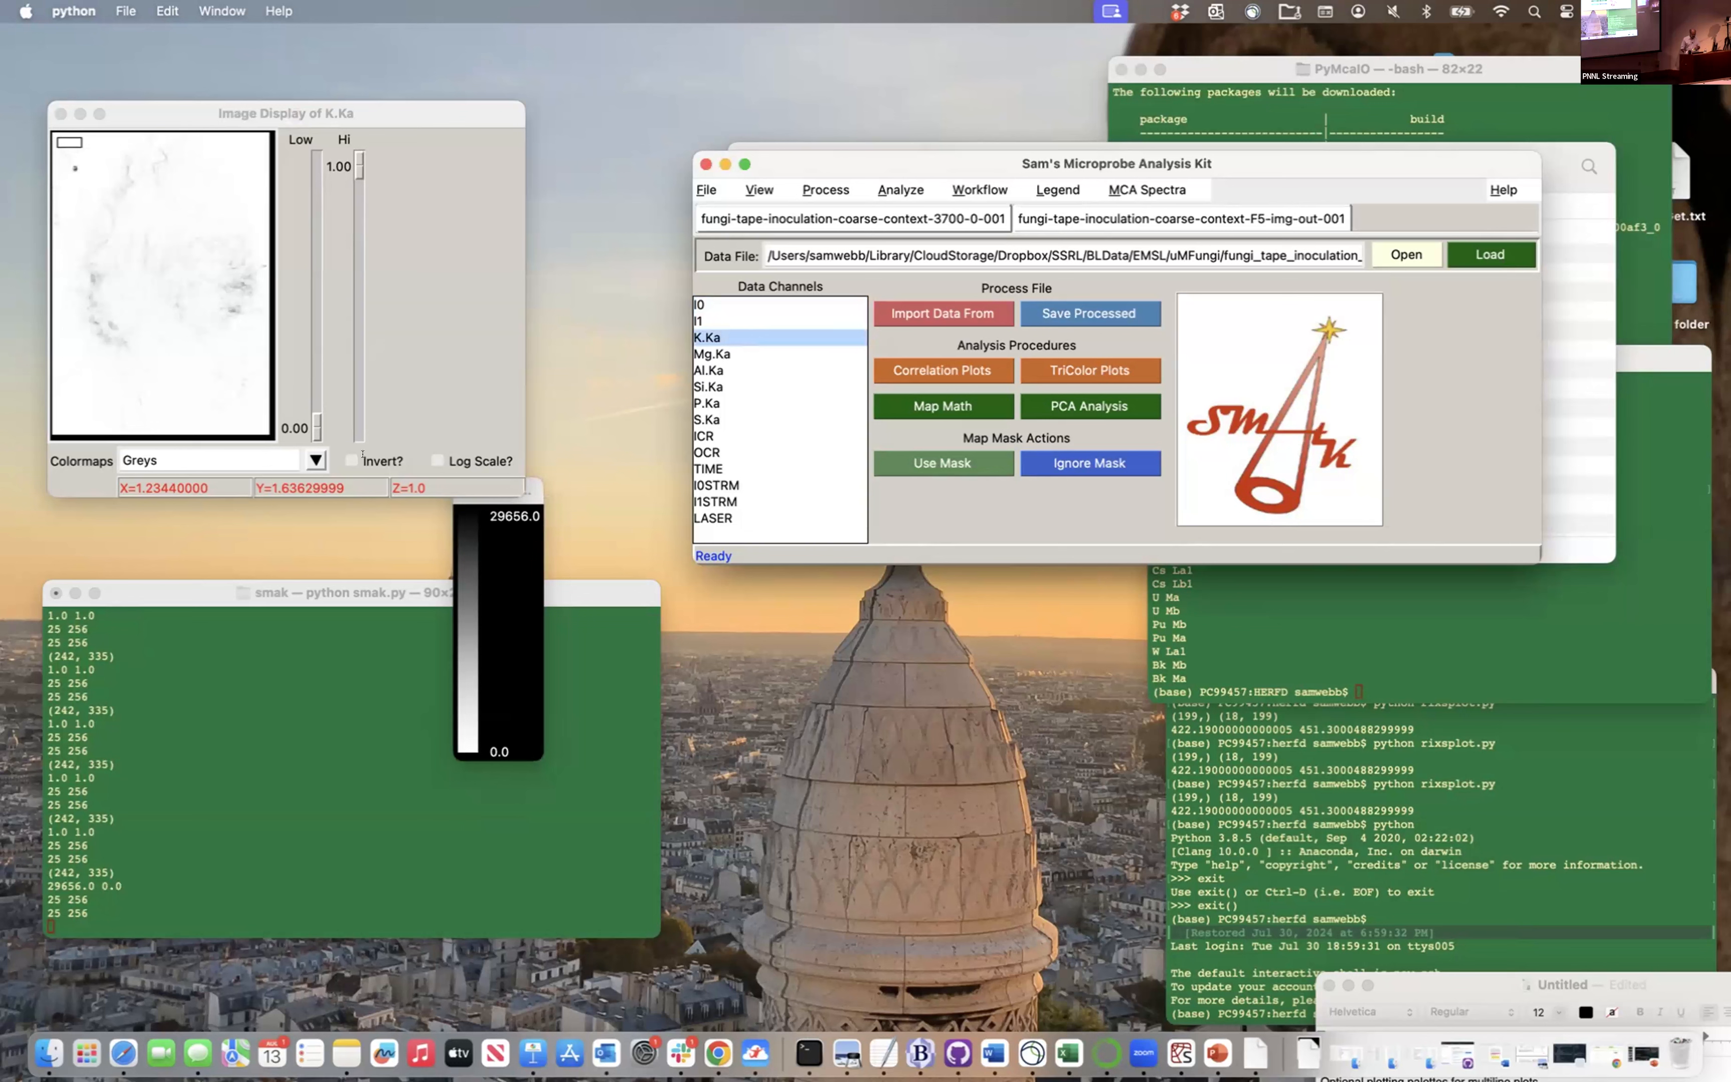
click(472, 334)
click(350, 459)
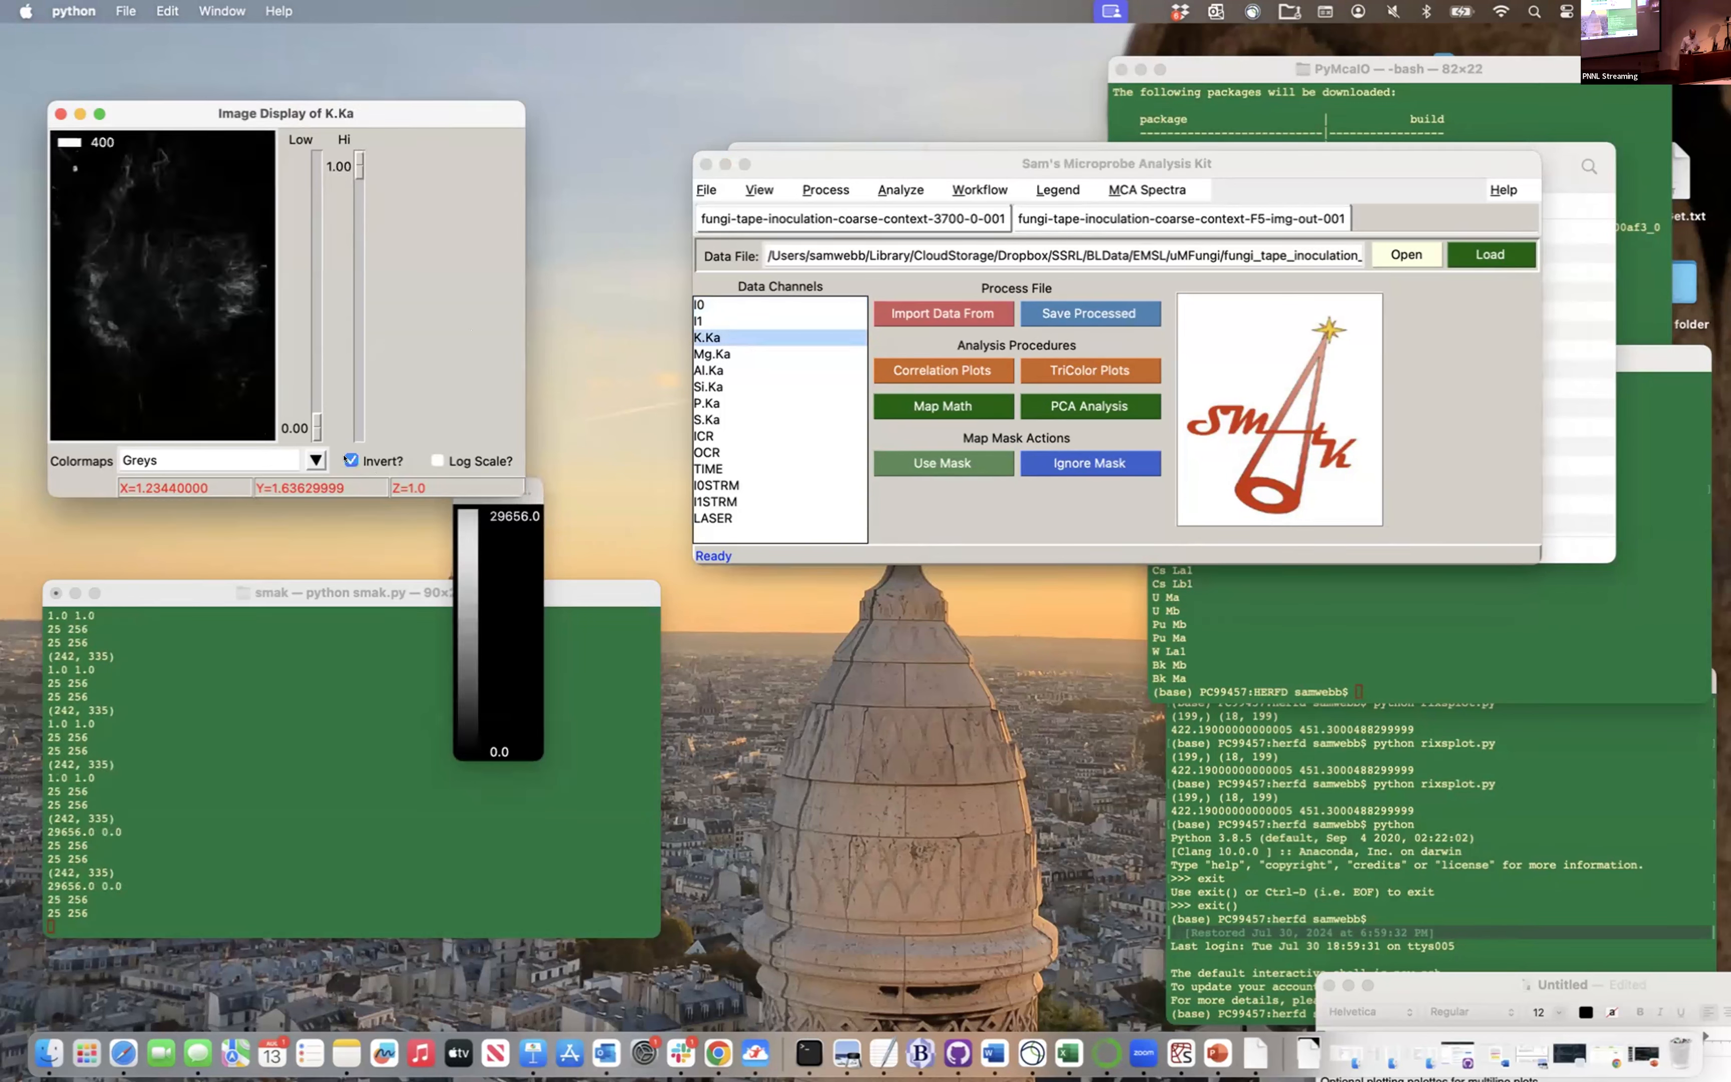
click(514, 517)
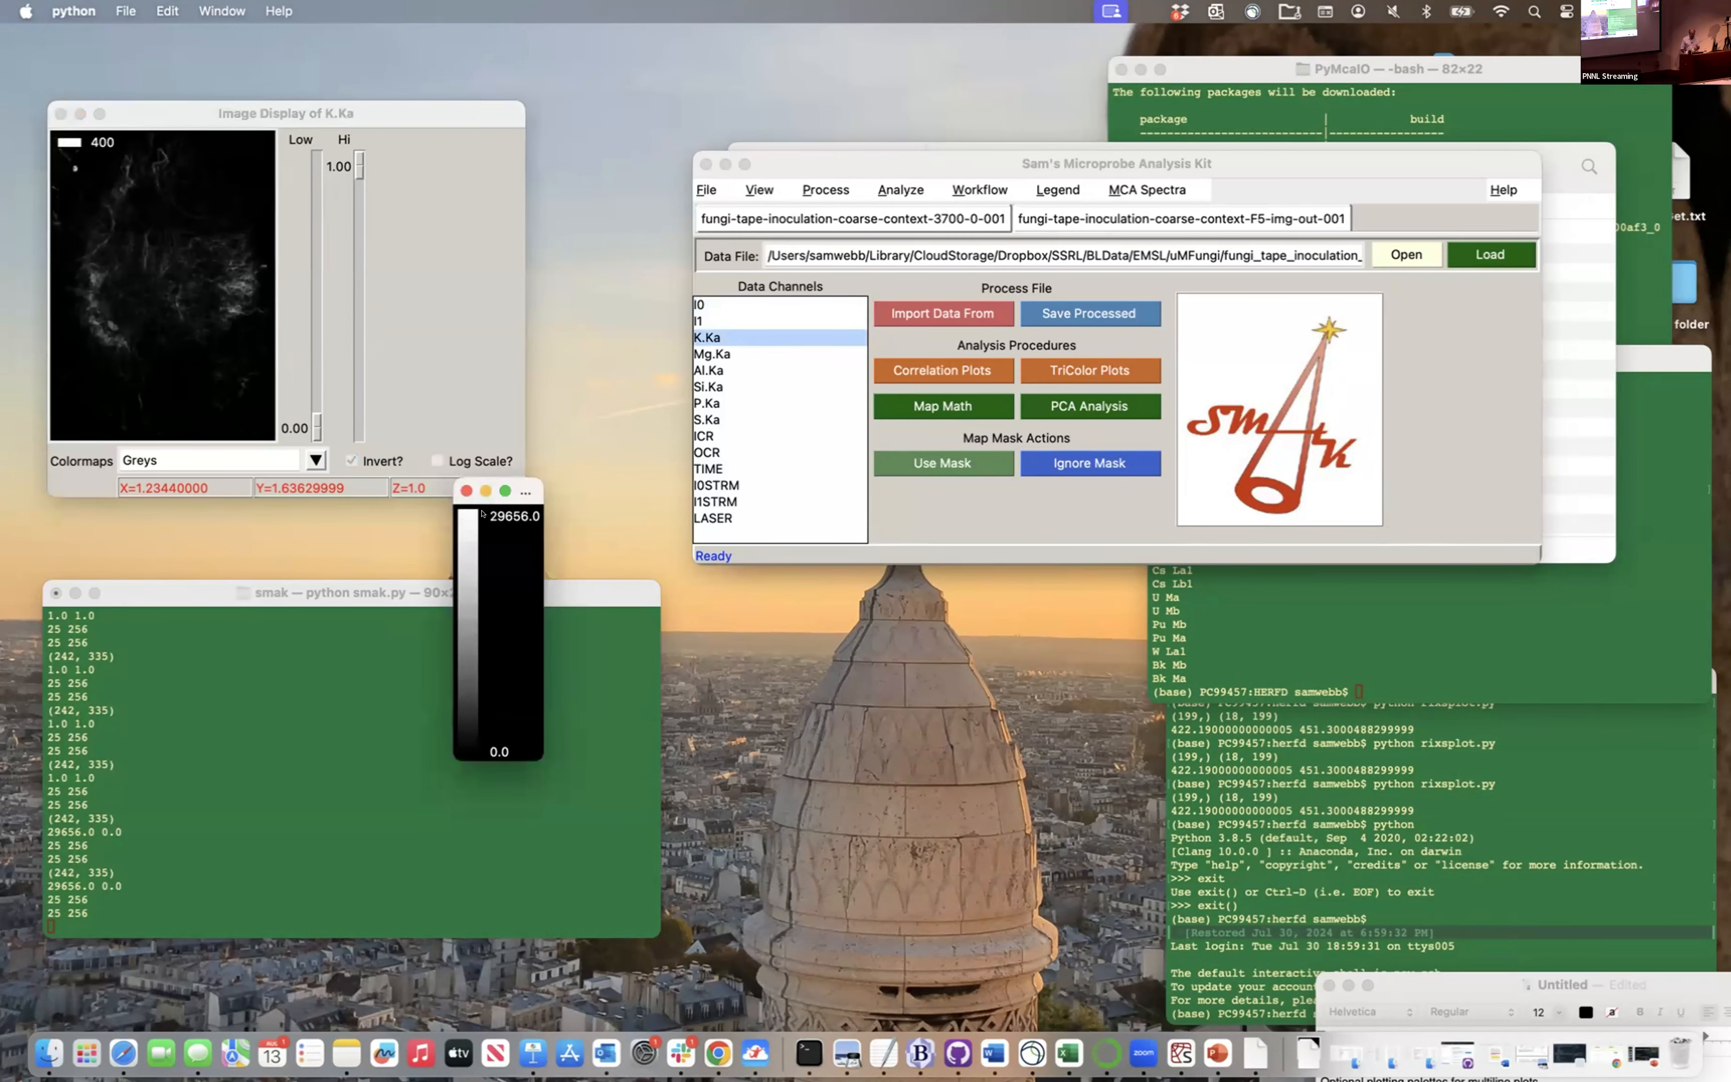
Check the fluorescence map's horizontal and vertical resolution in Change Resolution, and cancel without changing it
click(809, 190)
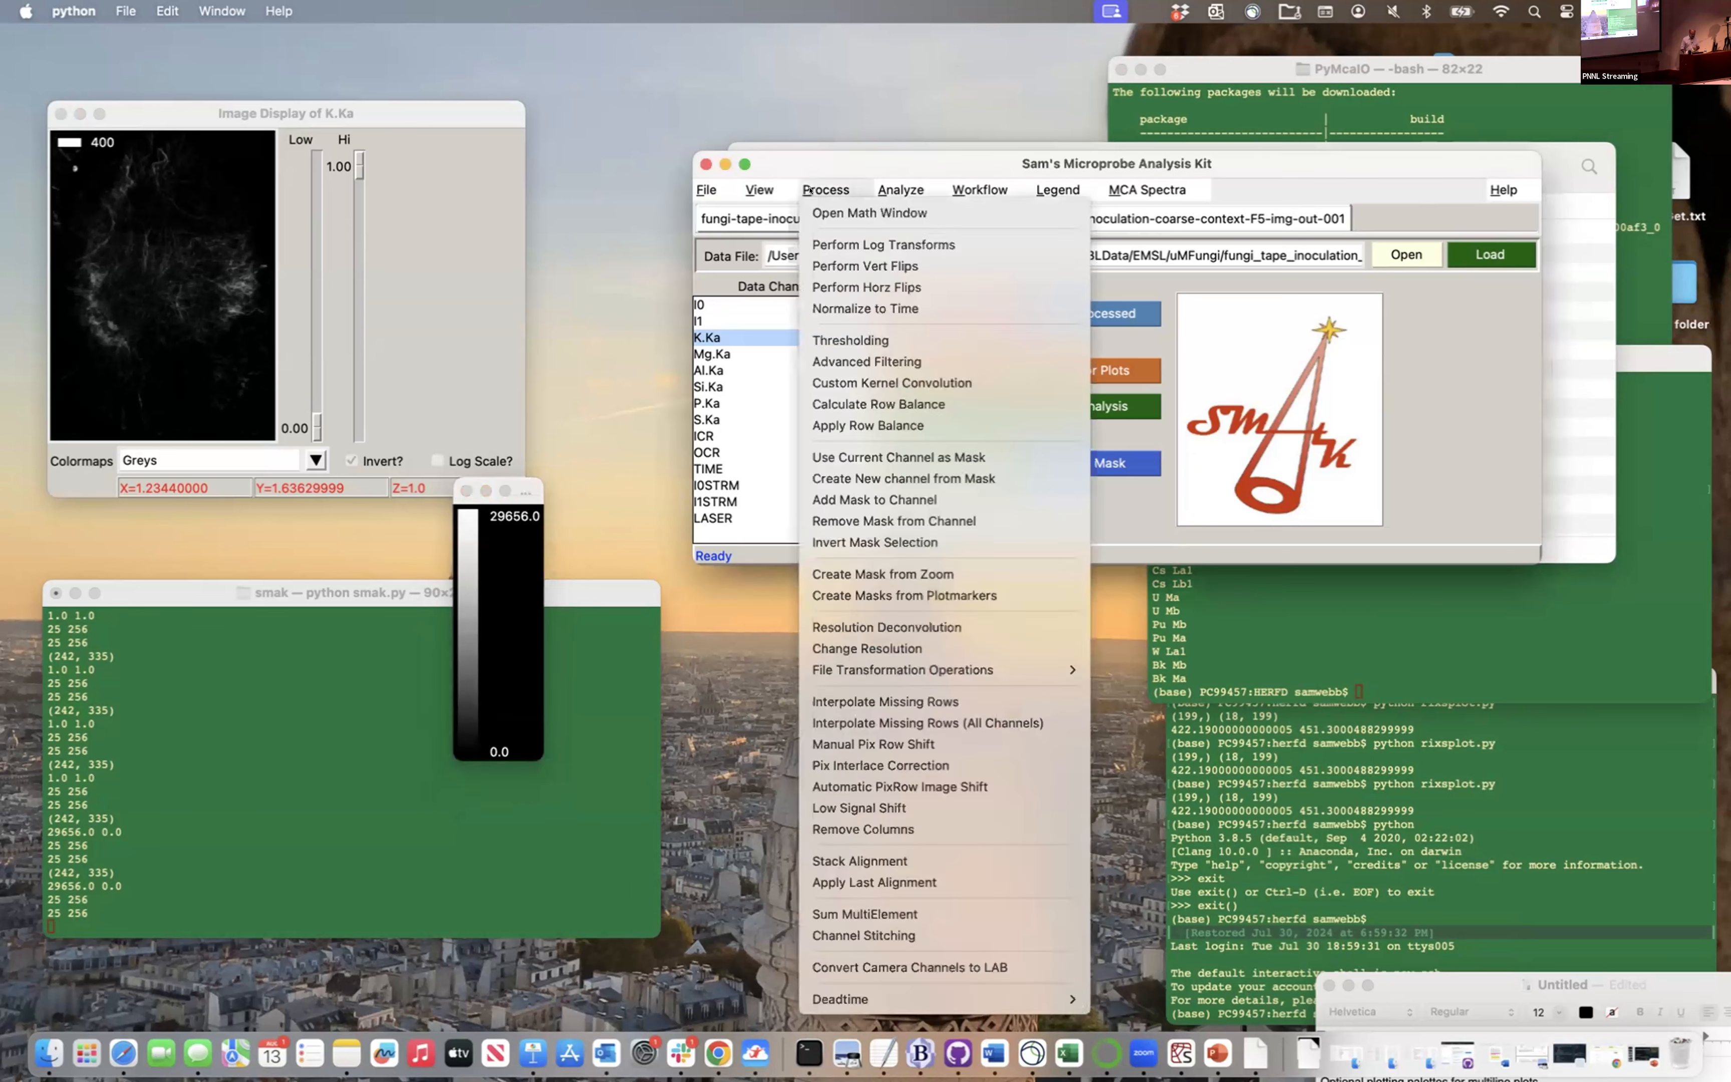
click(857, 652)
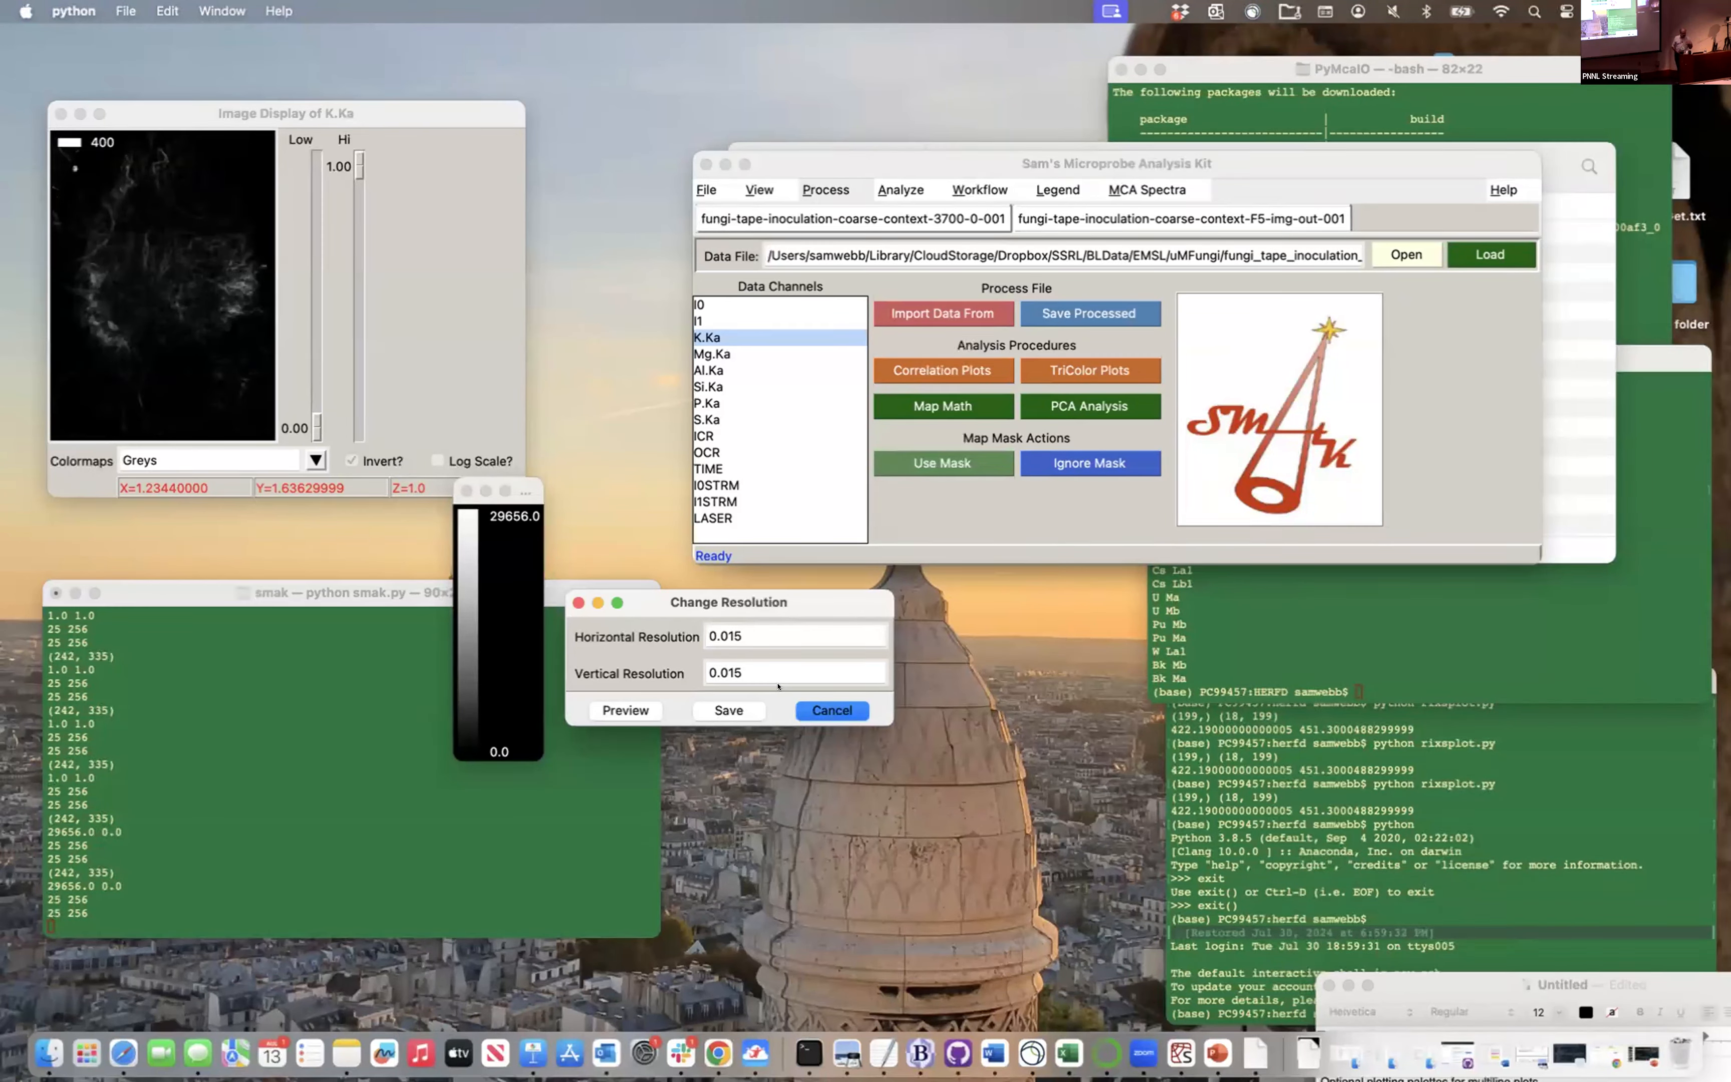
click(824, 706)
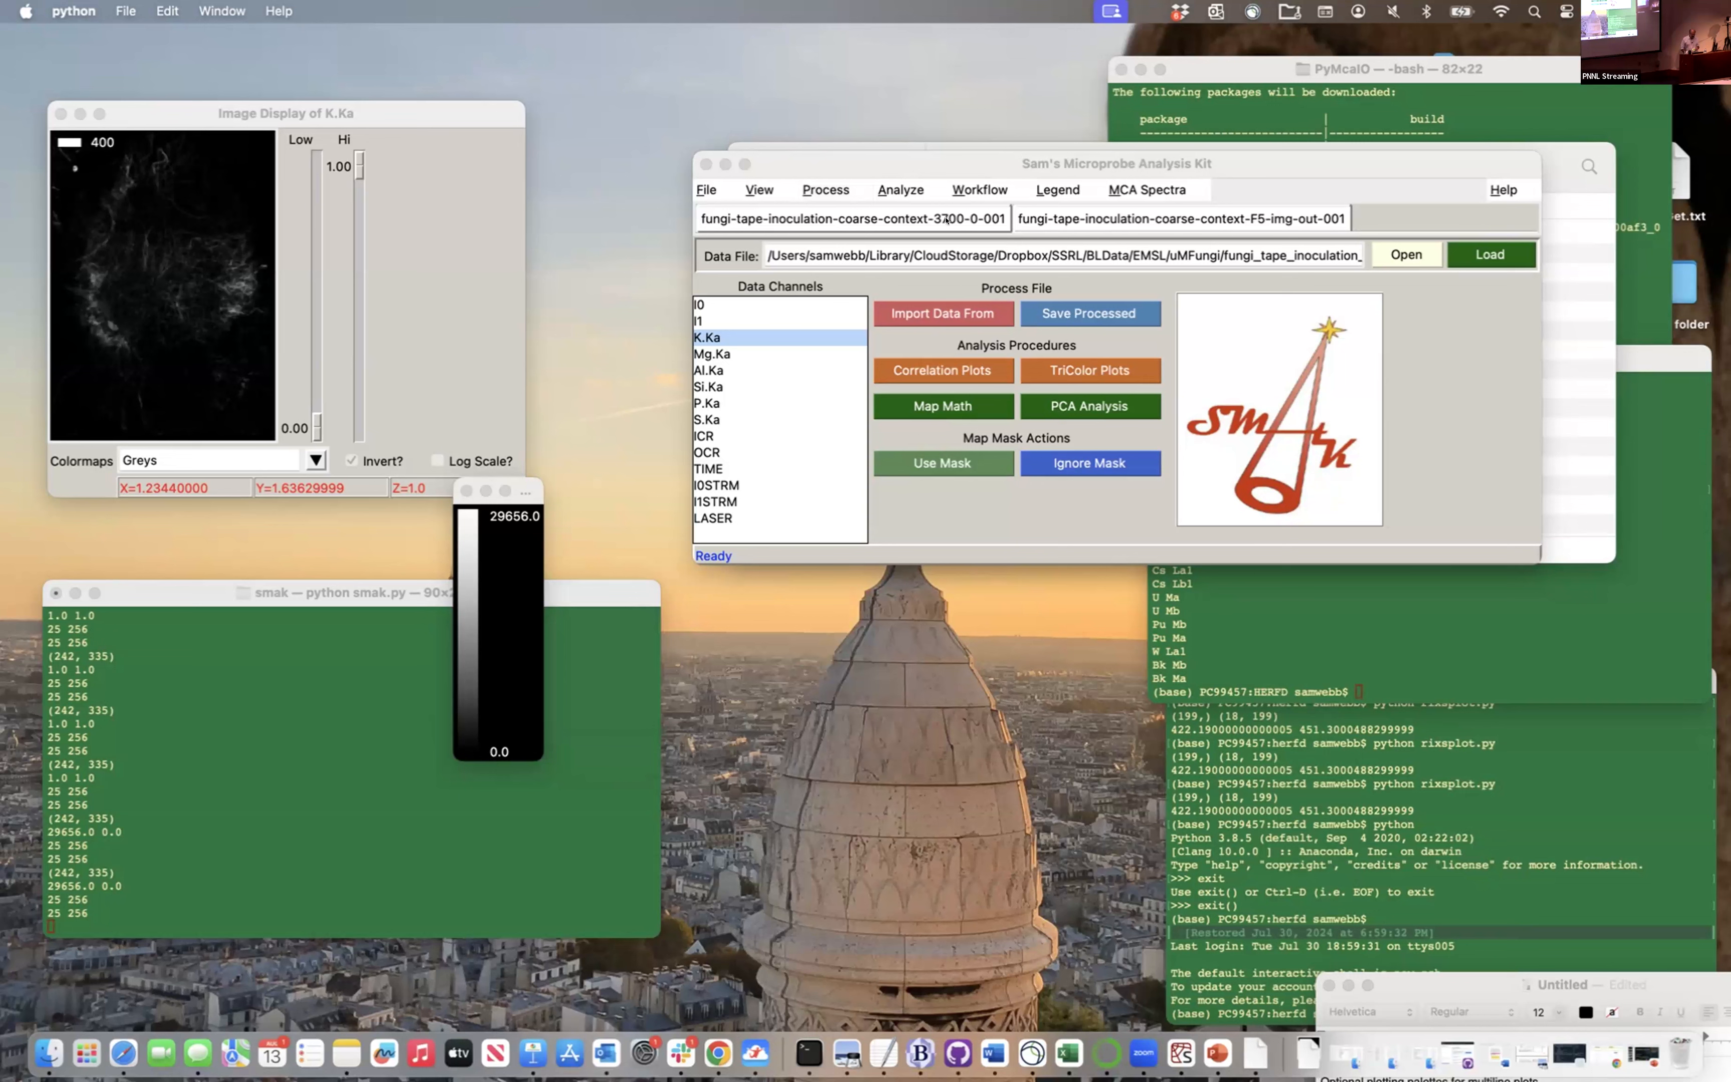
Export the GREY channel of the fungi-tape-inoculation-coarse-context-F5-img-out-001 mosaic with resizing to the fungi-tape-inoculation-coarse-context-3700-0-001 data
click(1179, 220)
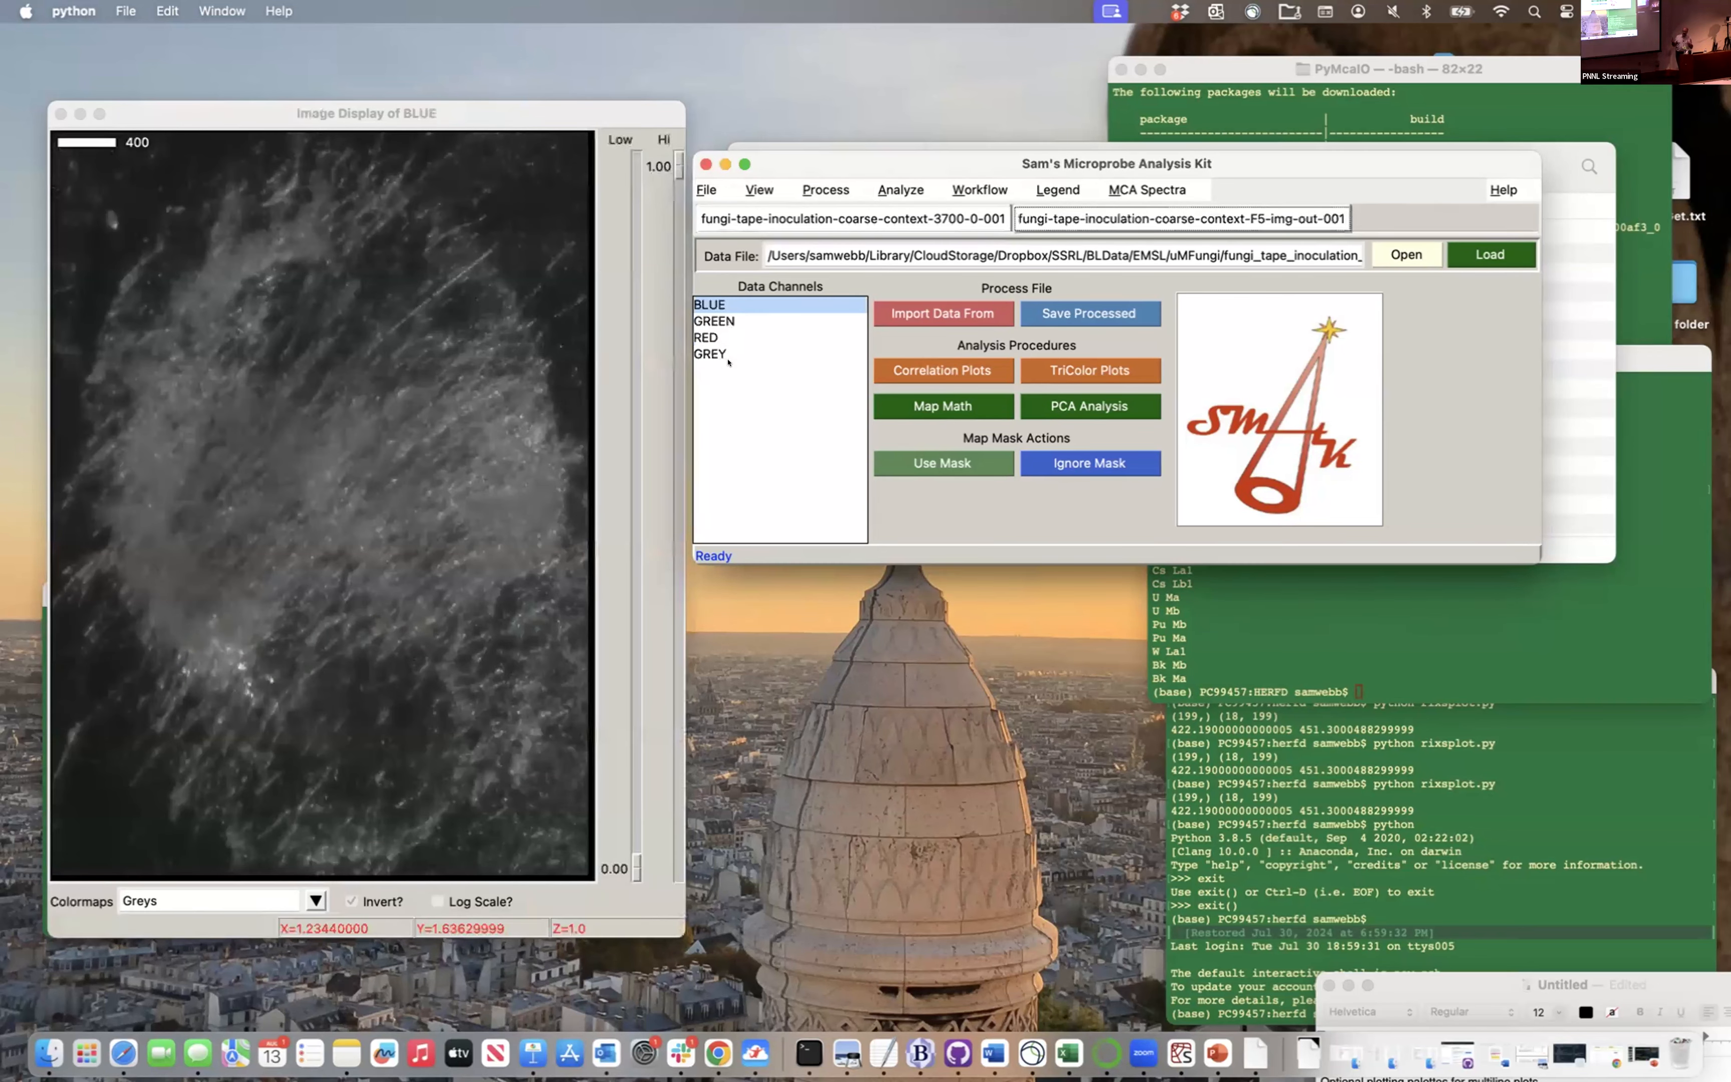
click(702, 185)
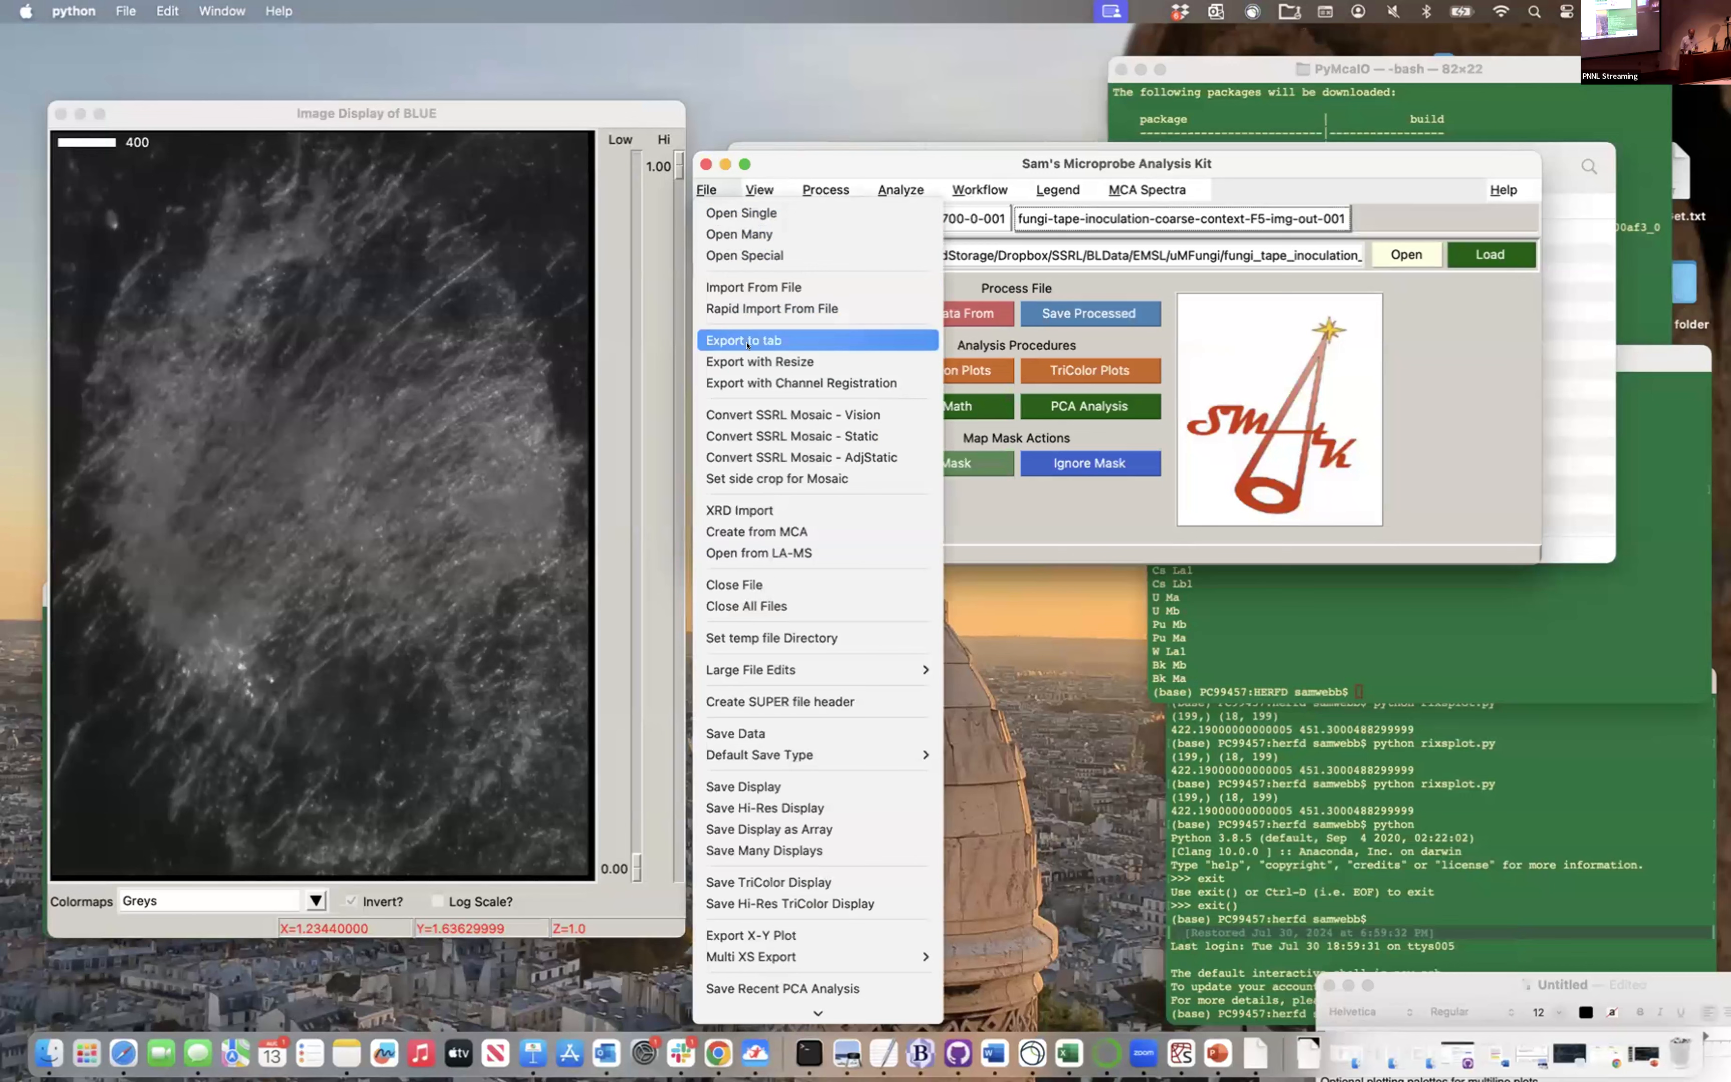
click(779, 351)
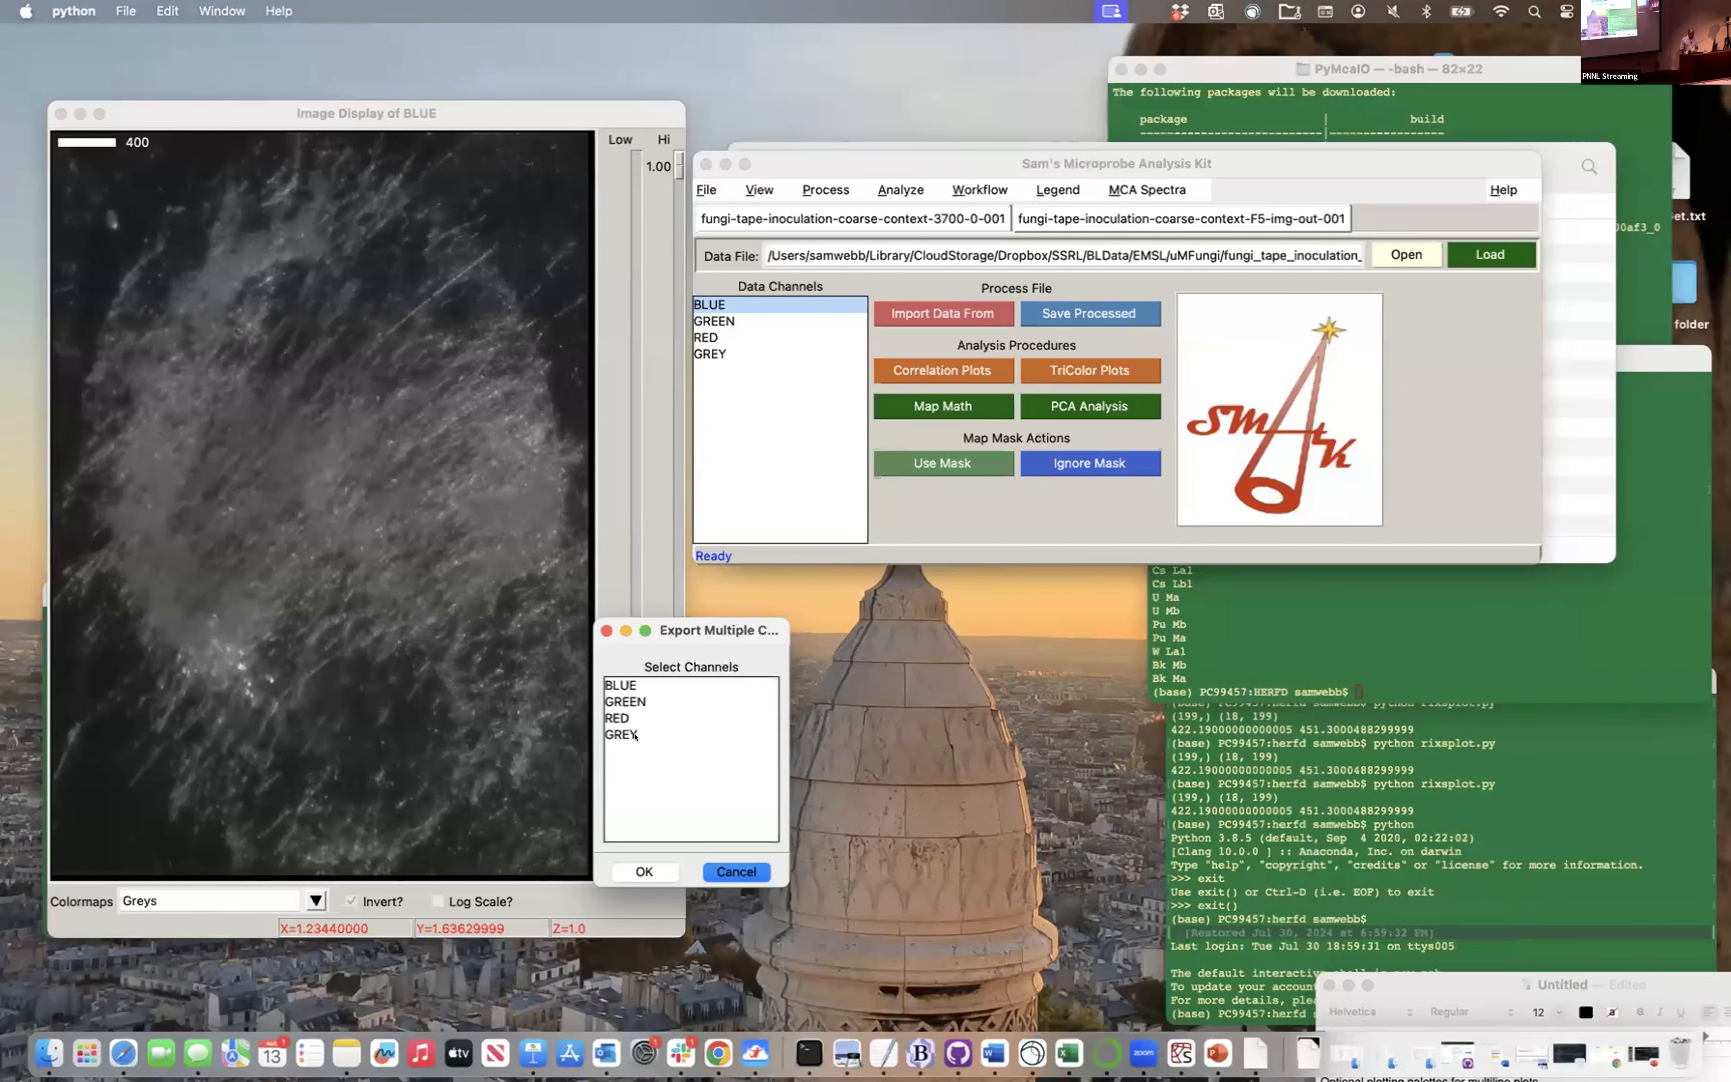
click(622, 732)
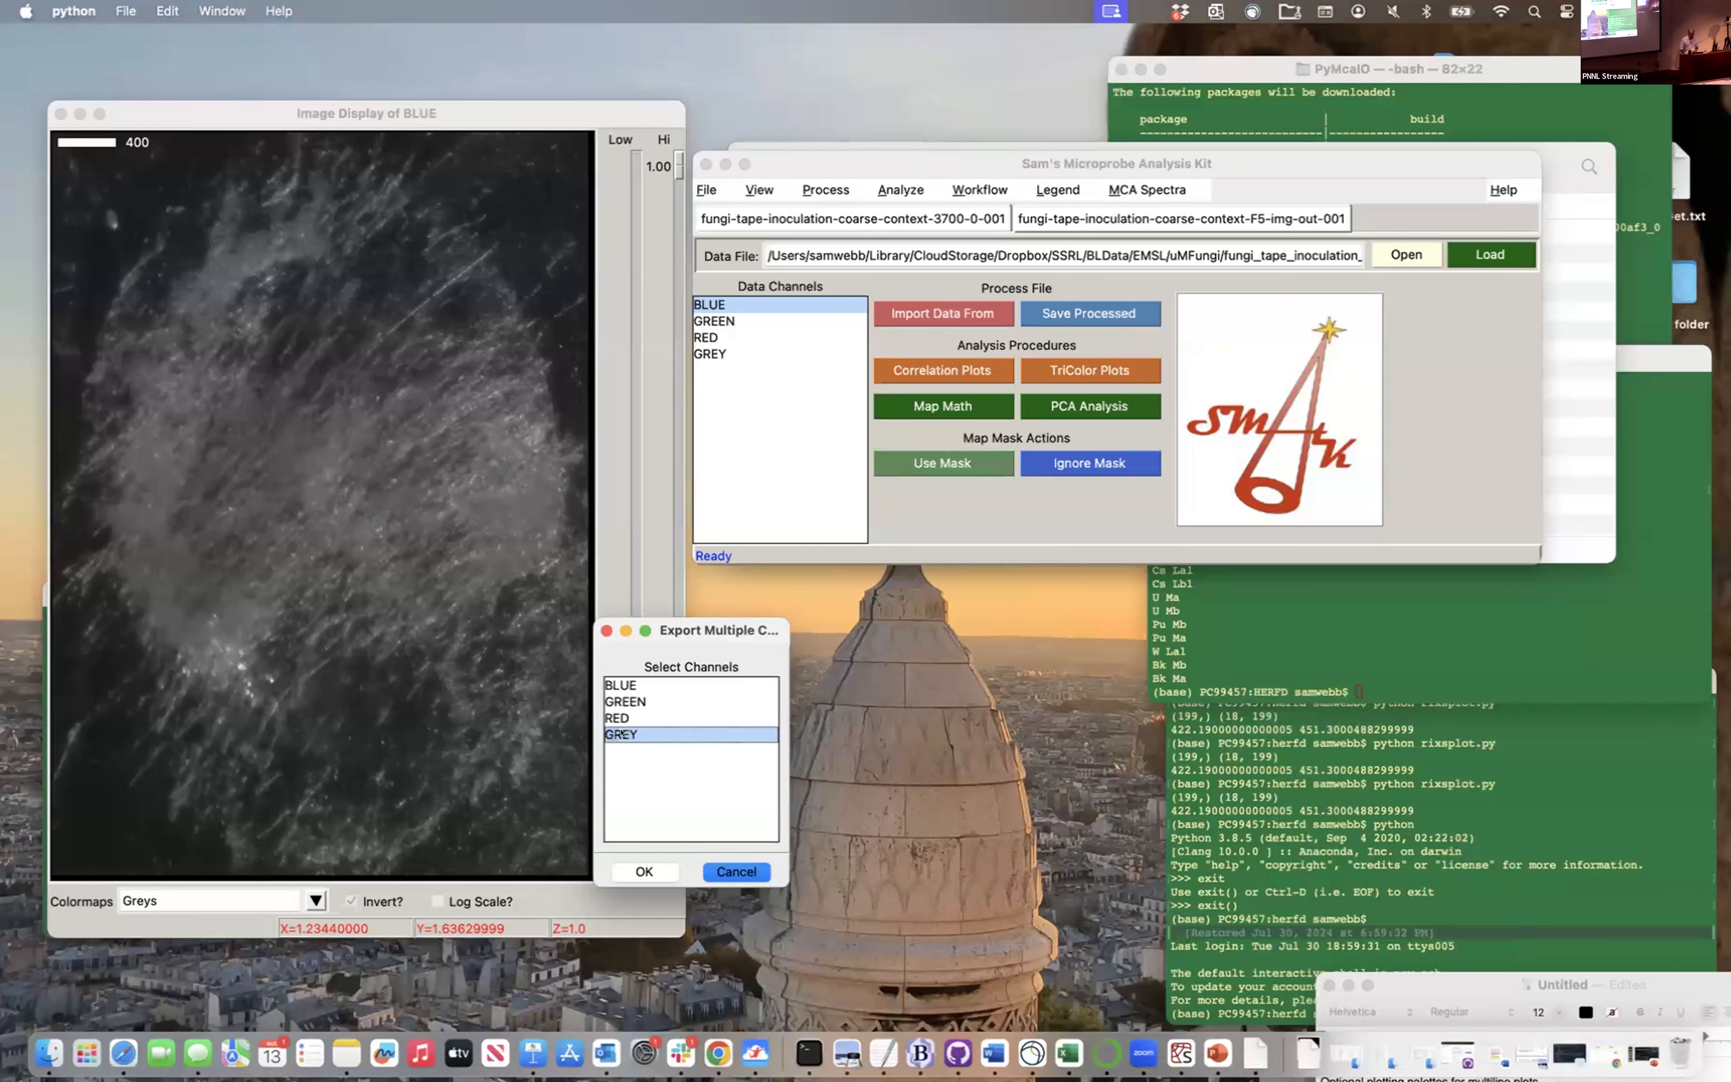
click(643, 871)
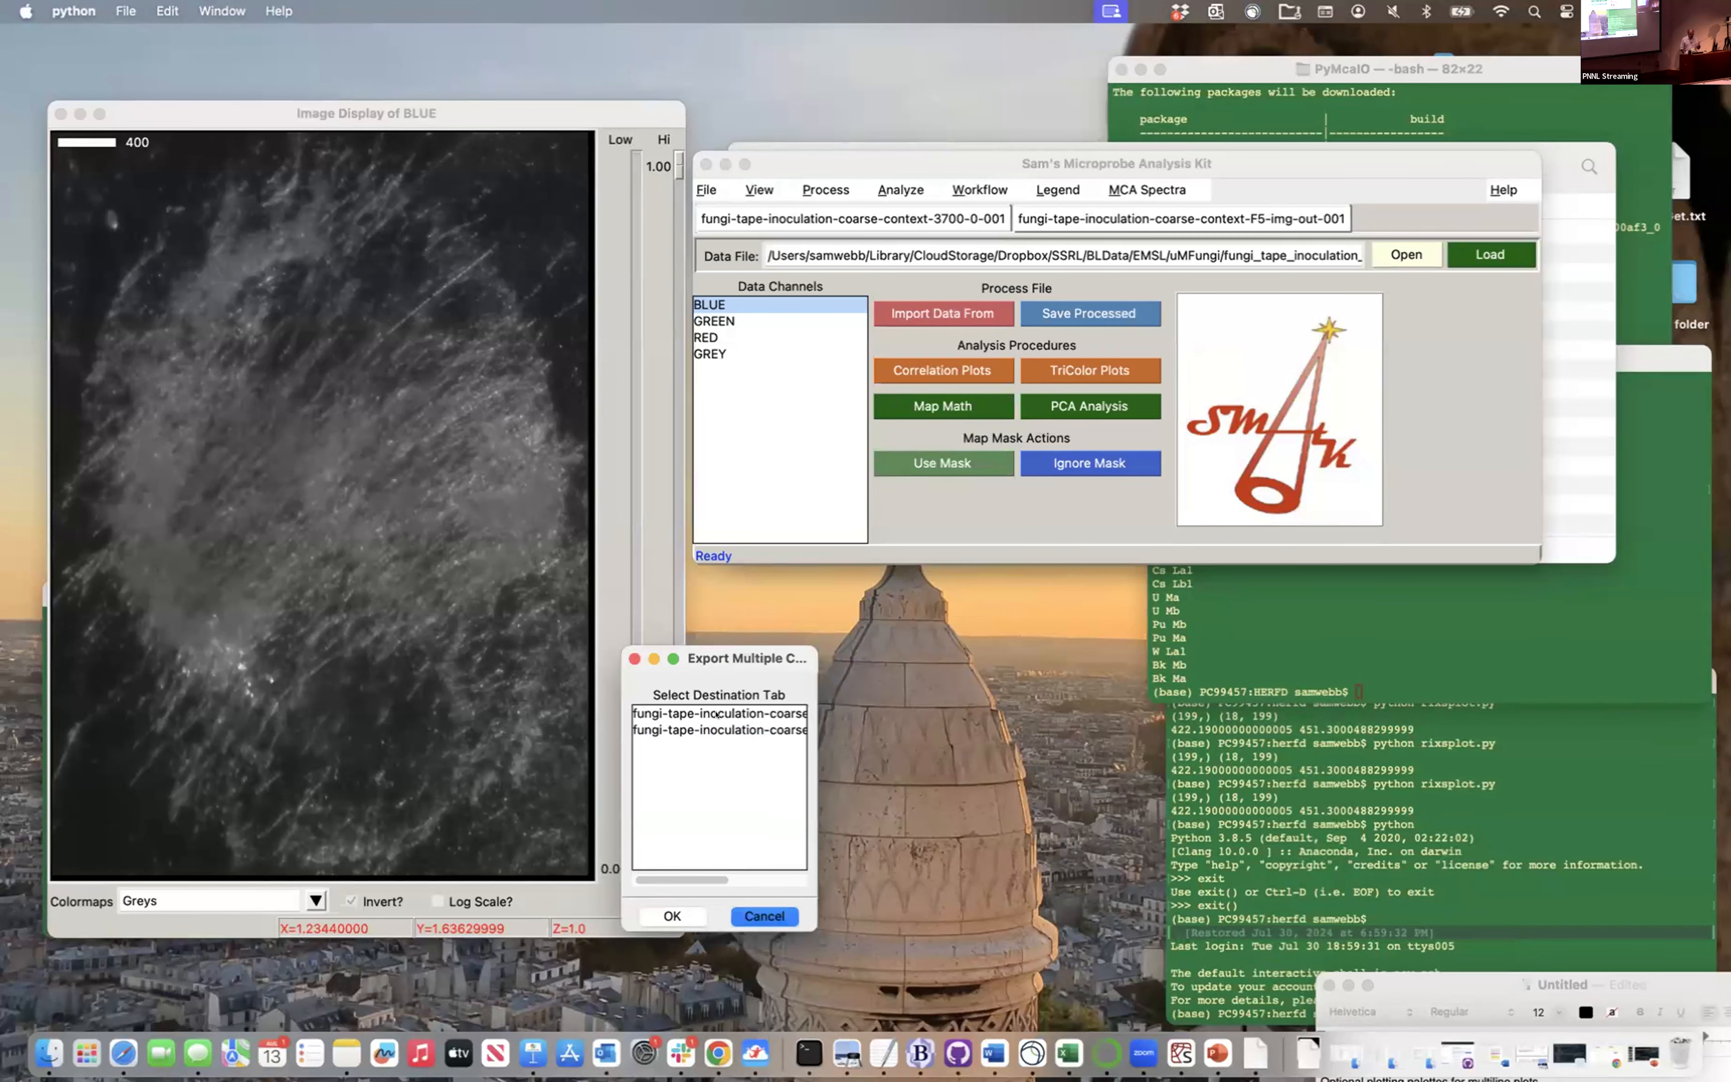
scroll(730, 764, right, 5)
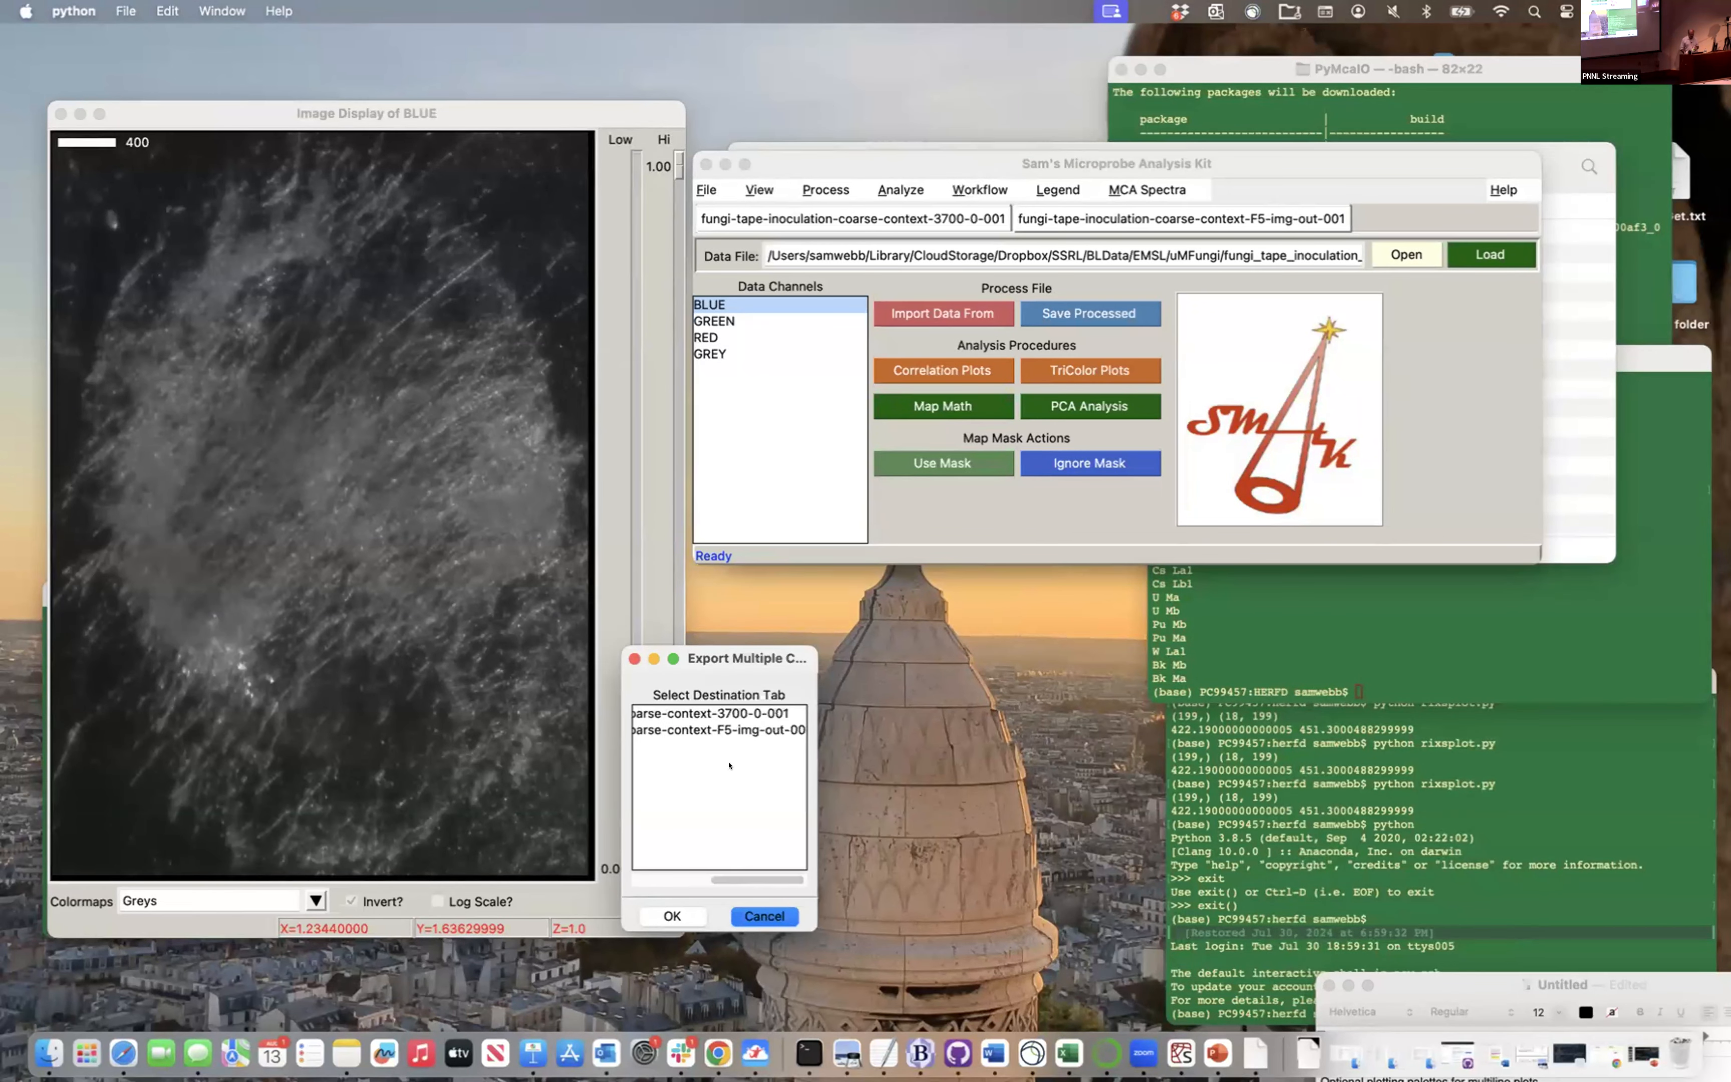
click(704, 714)
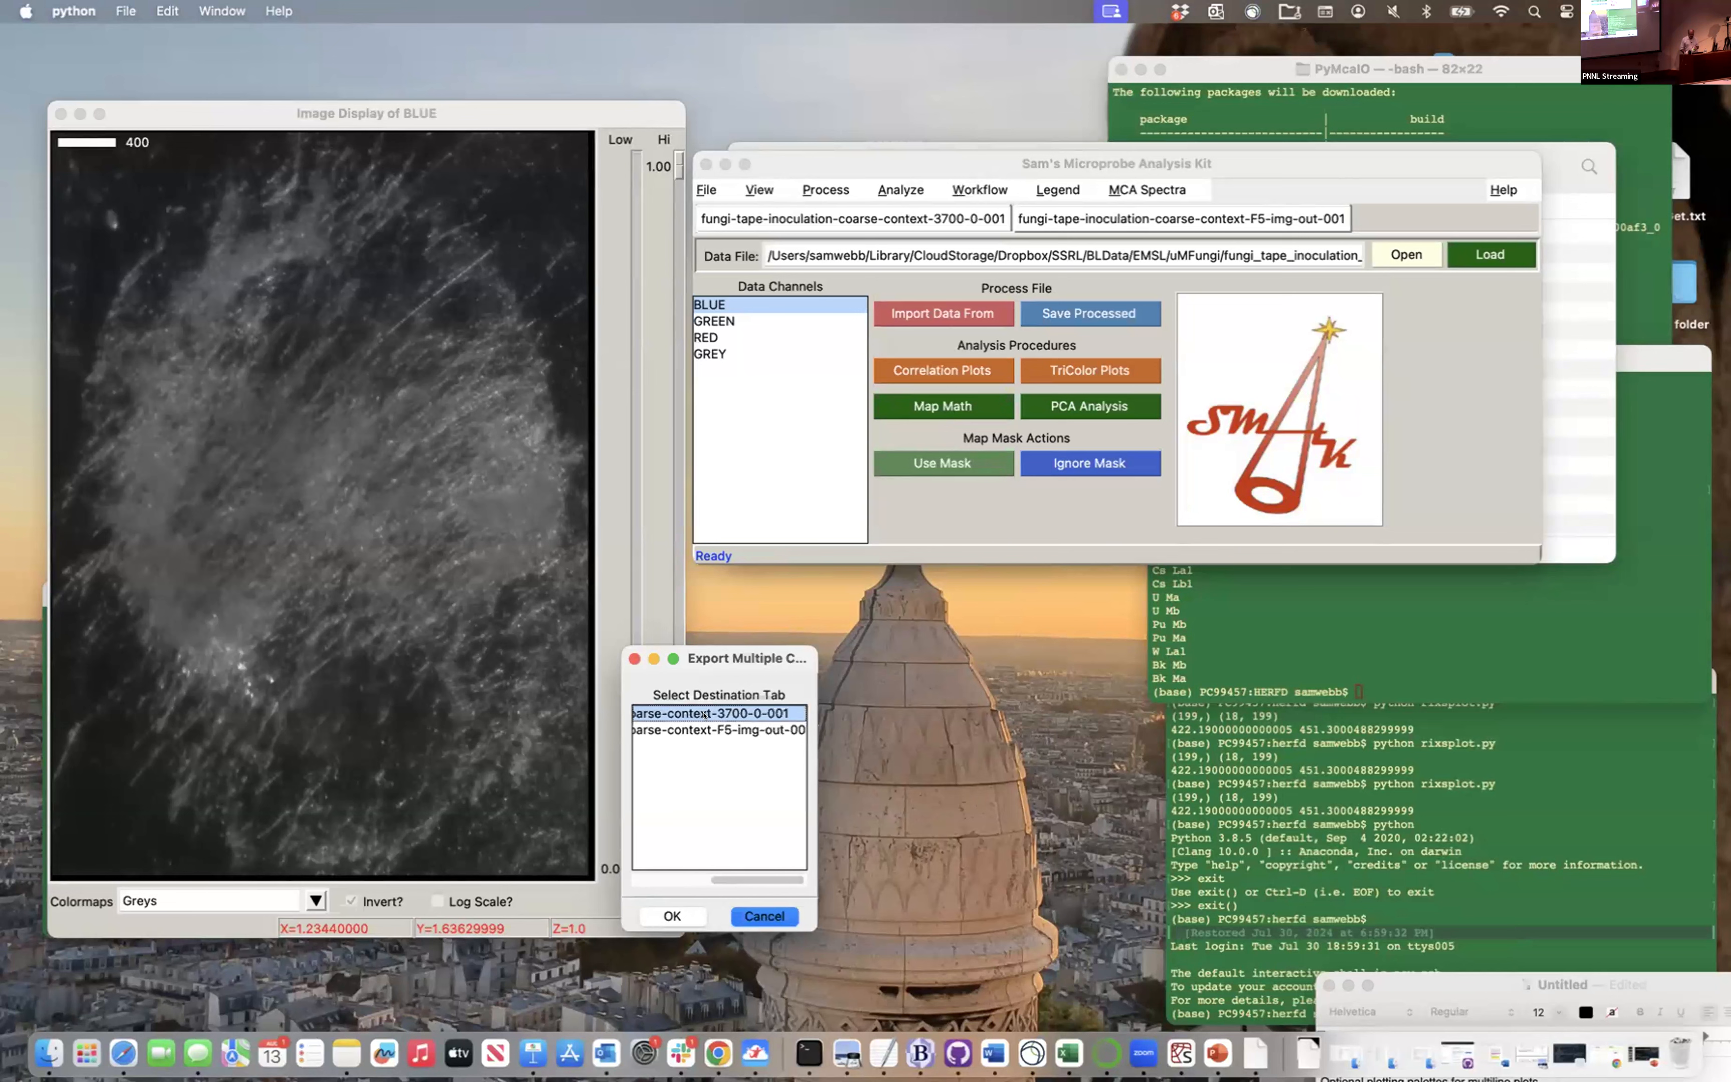
click(667, 916)
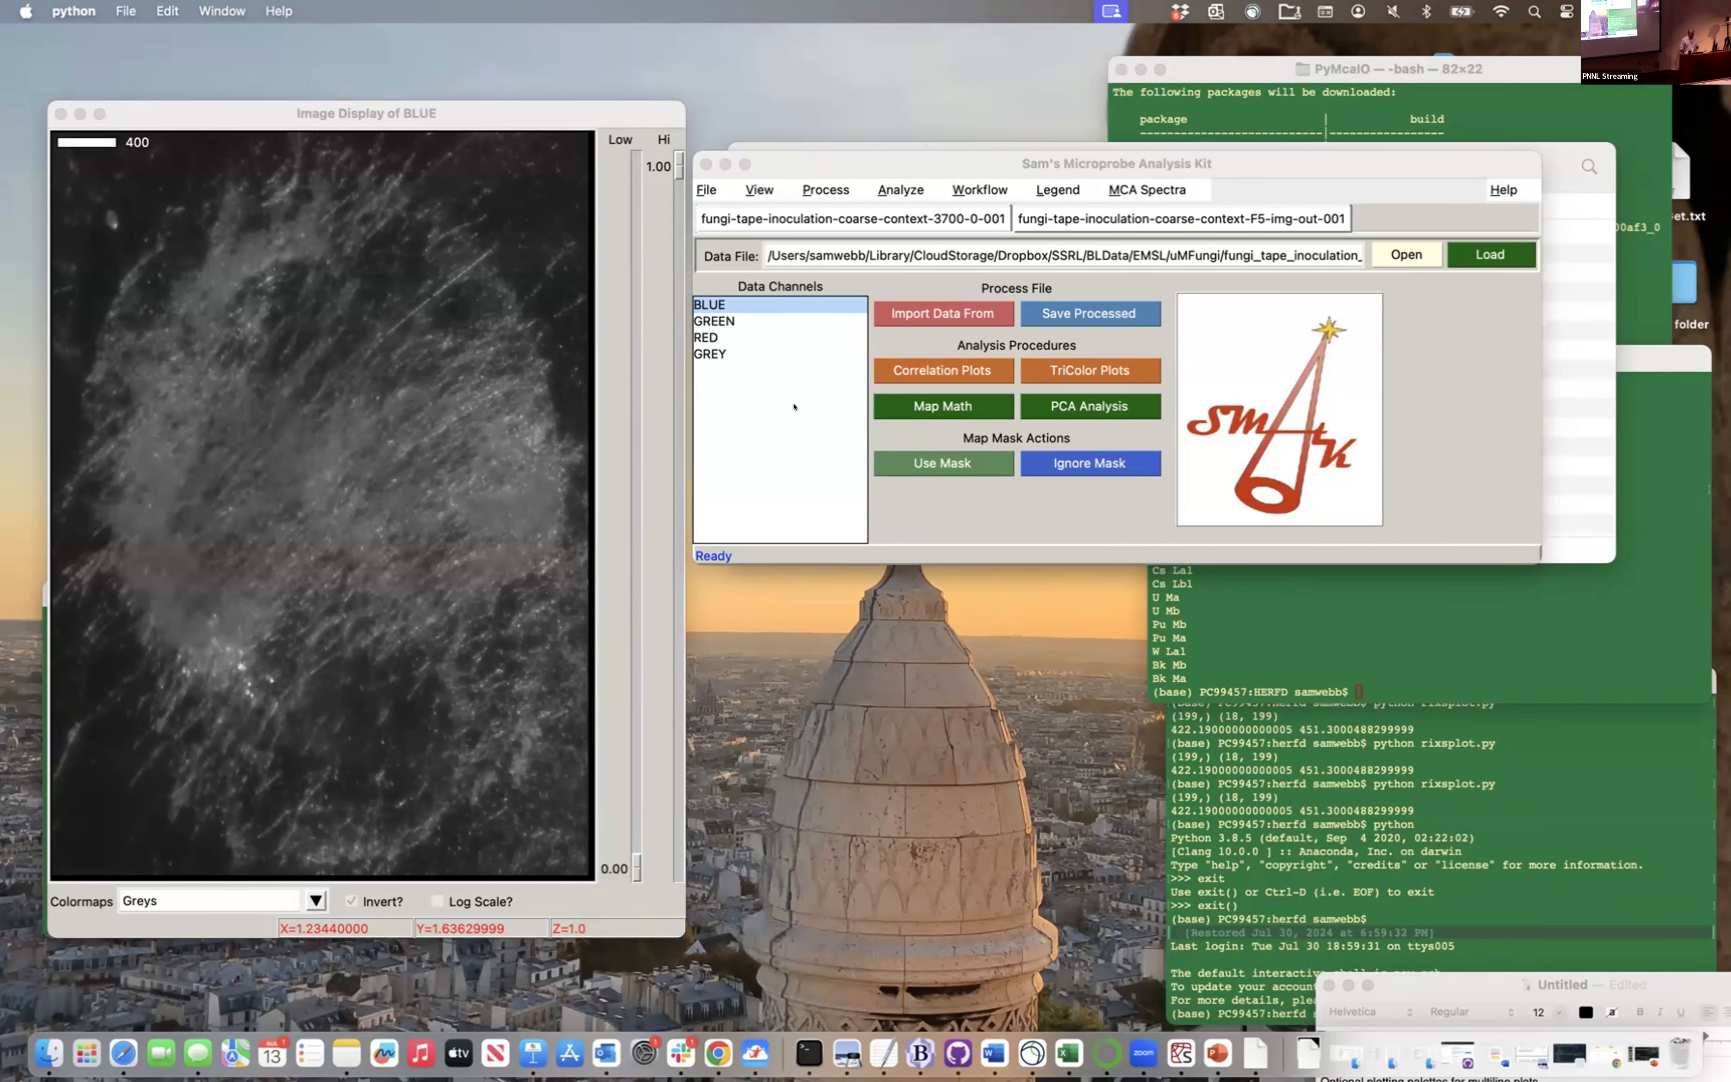
Display the exported GREY channel in the fungi-tape-inoculation-coarse-context-3700-0-001 data and compare it with K.Ka
click(793, 215)
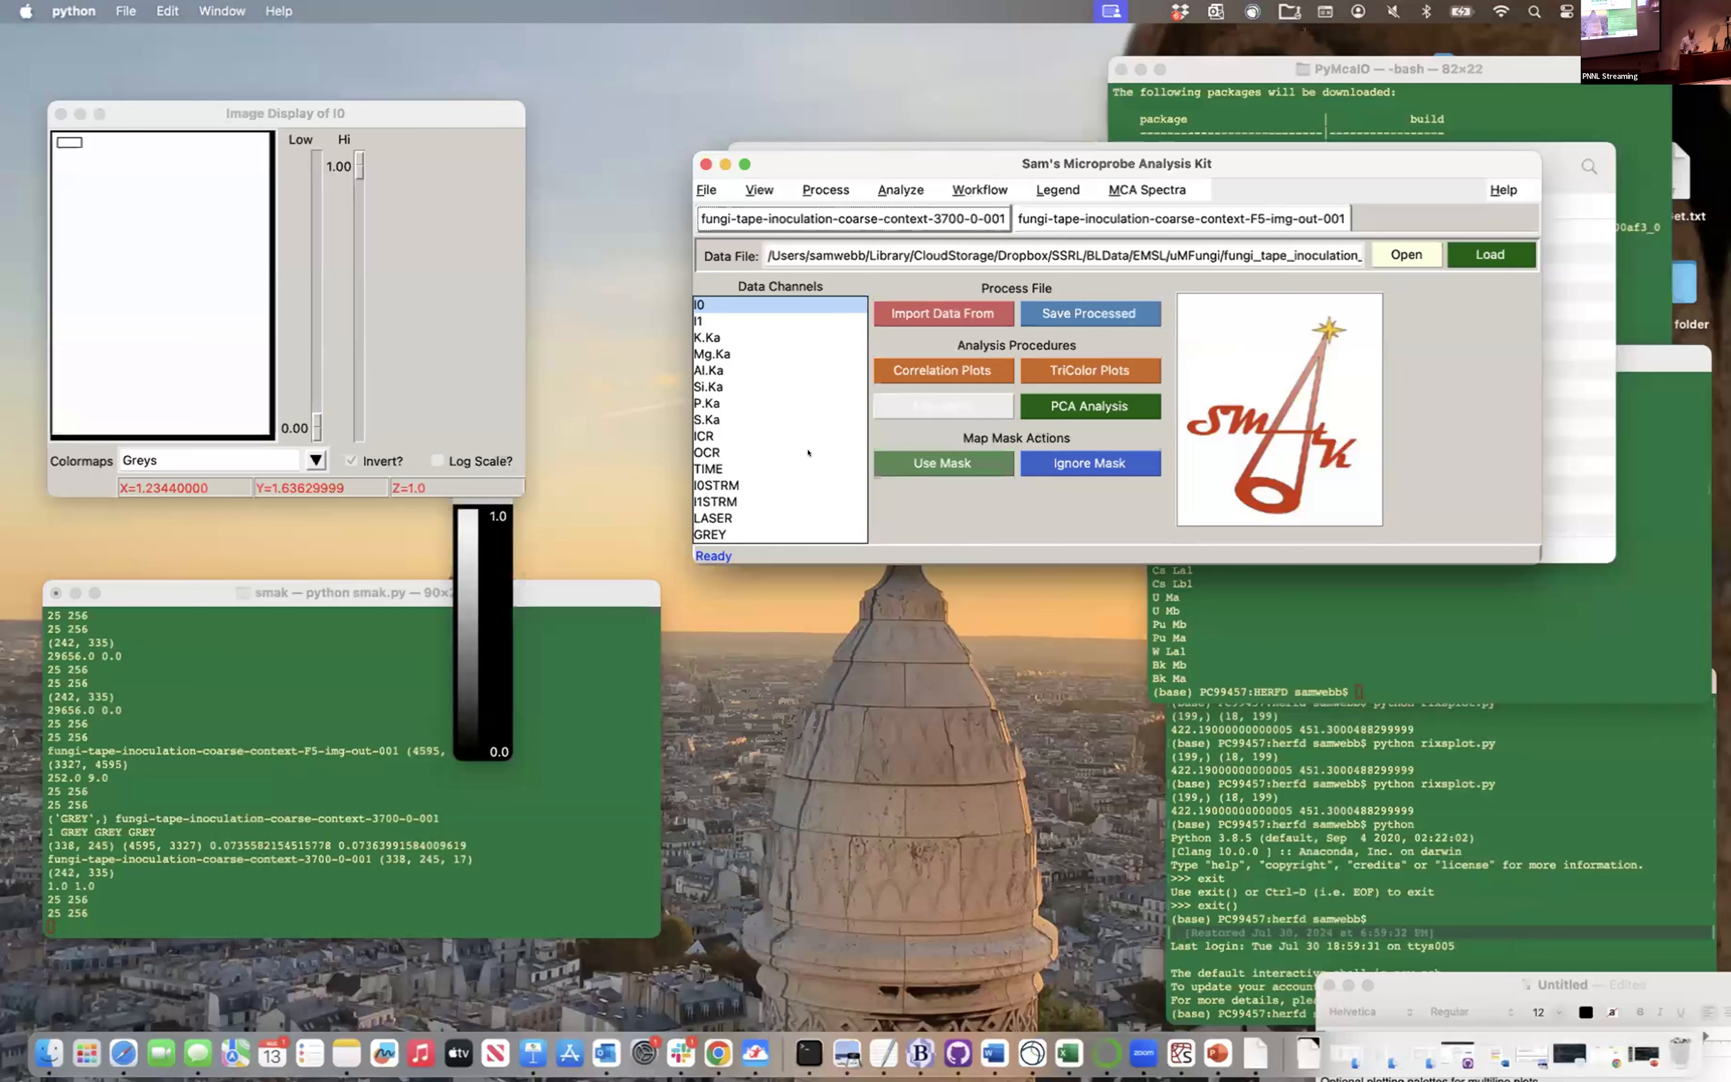
click(701, 534)
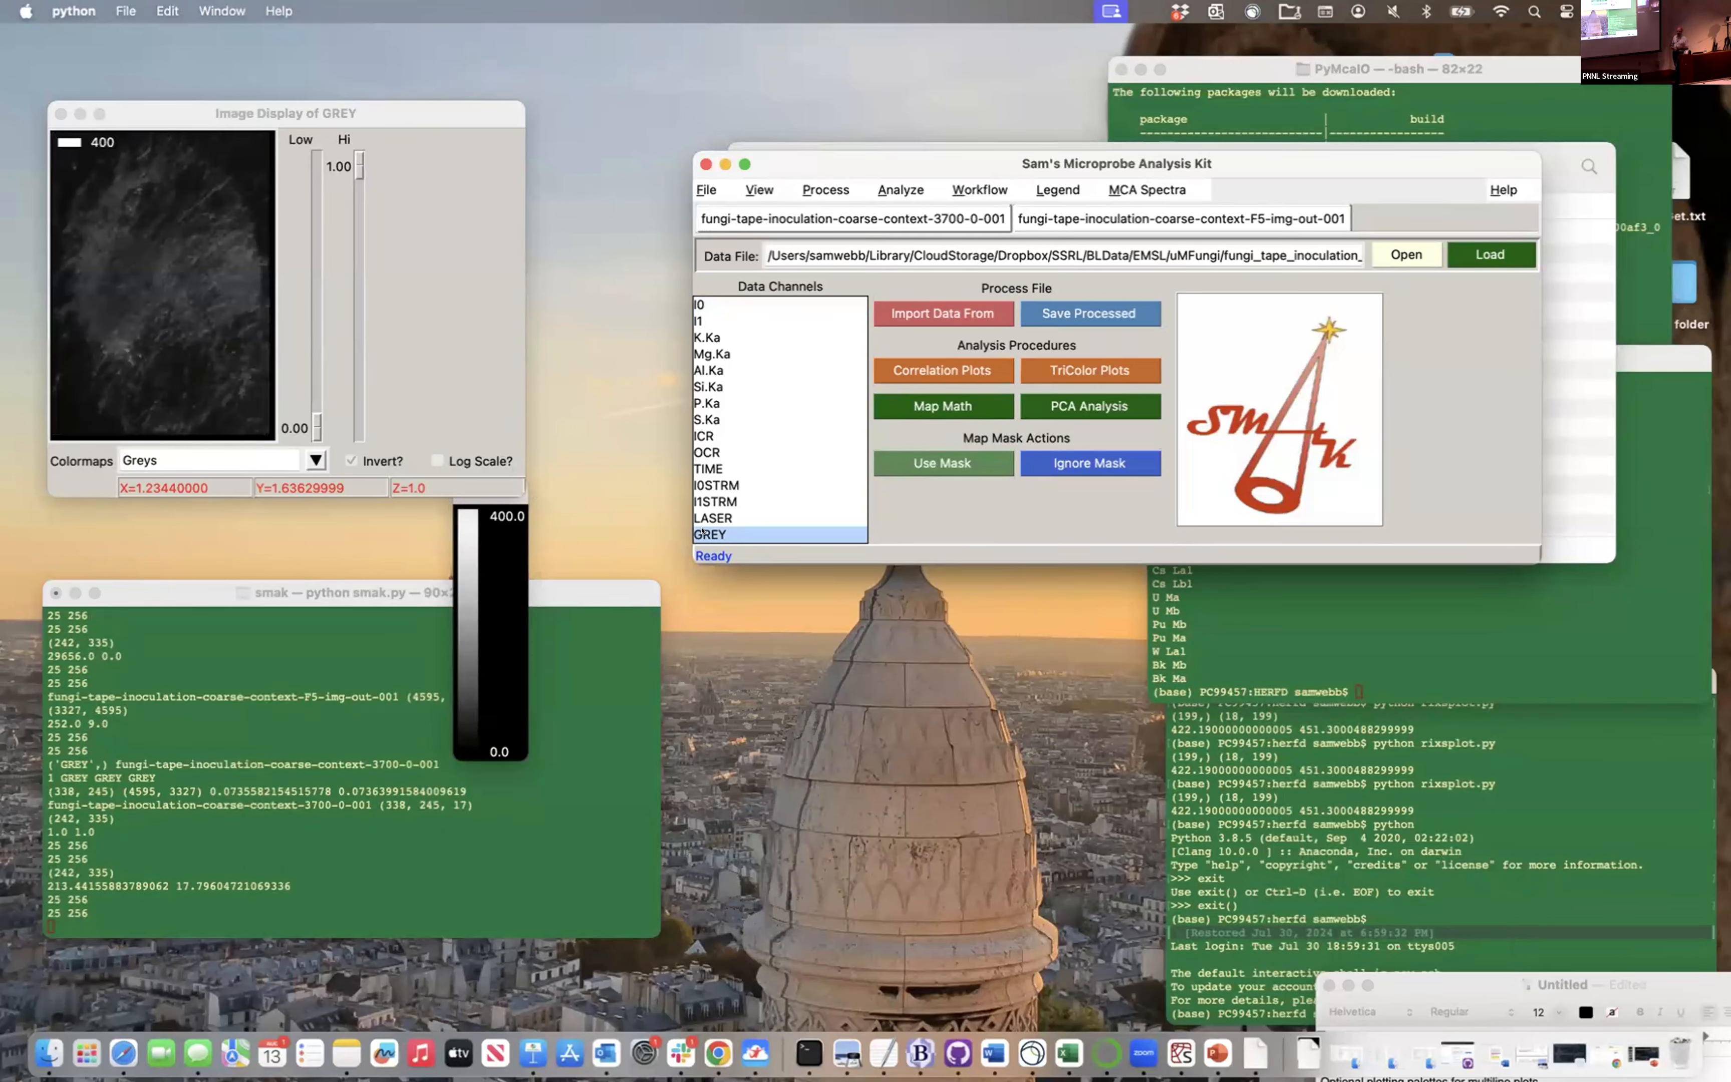
click(713, 337)
click(731, 535)
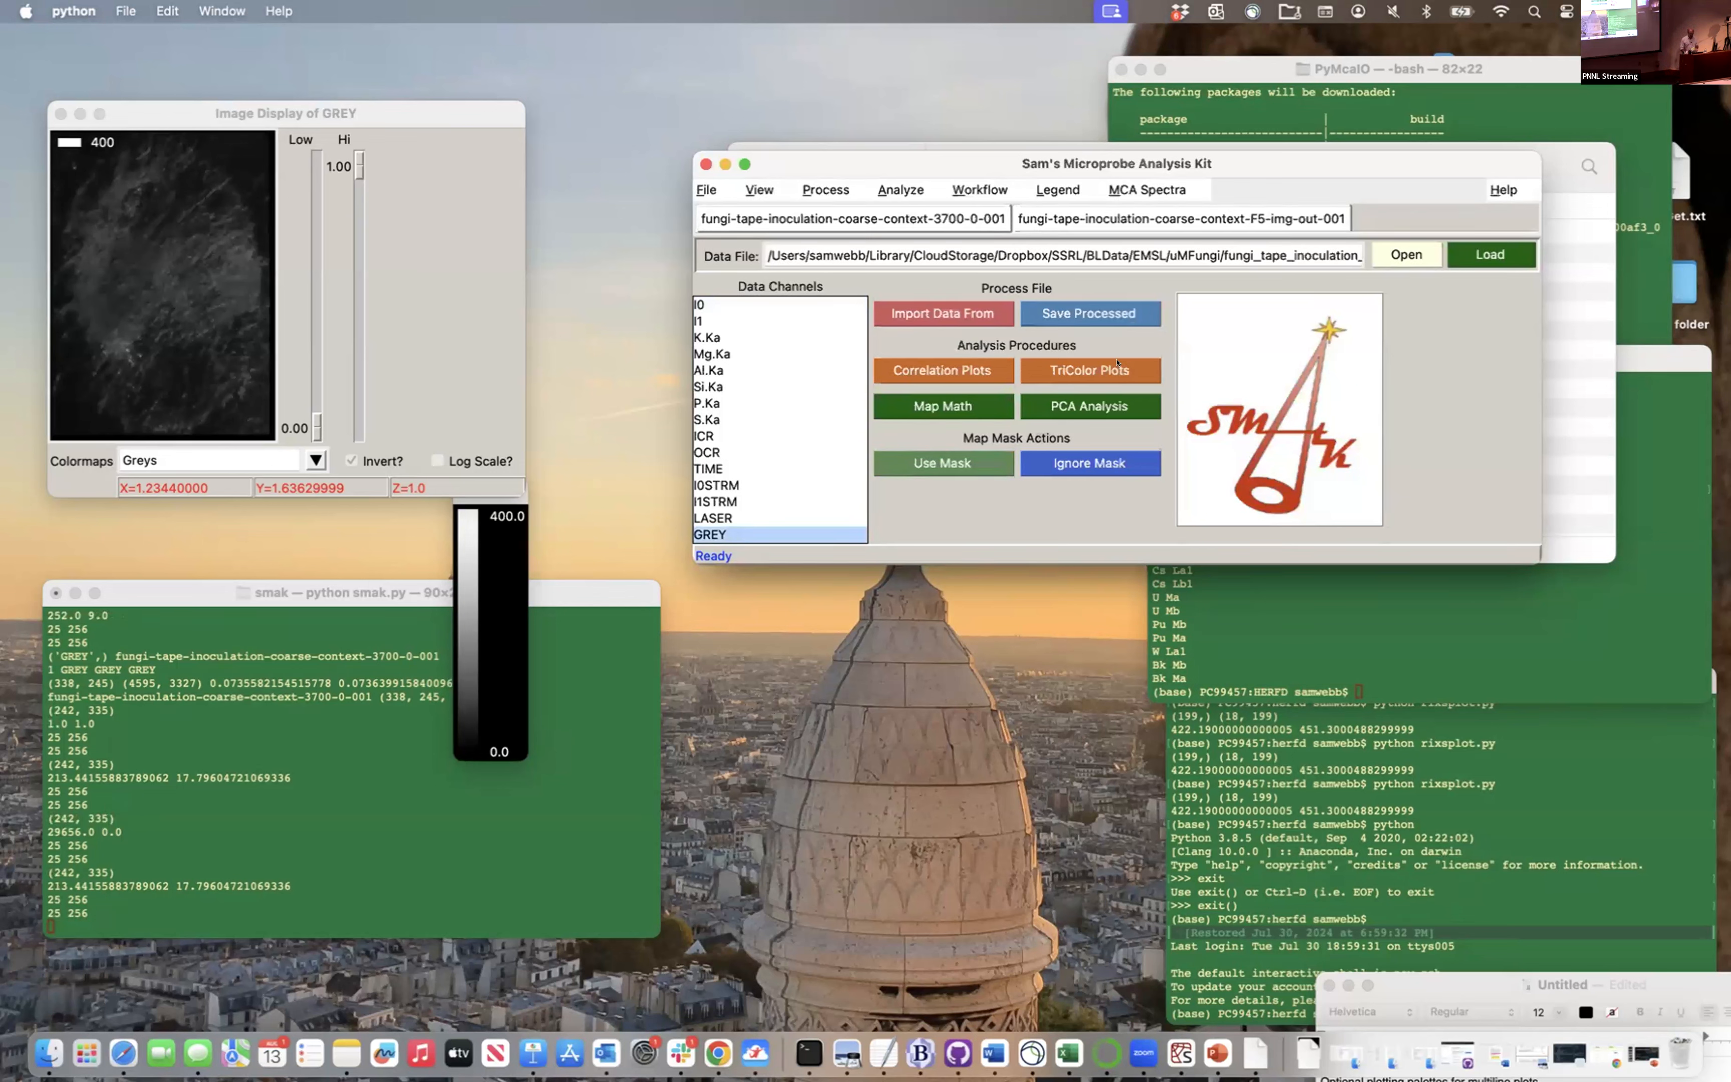
Make a tricolor plot with K.Ka in red and GREY in green, and close it after viewing the overlay
click(1089, 370)
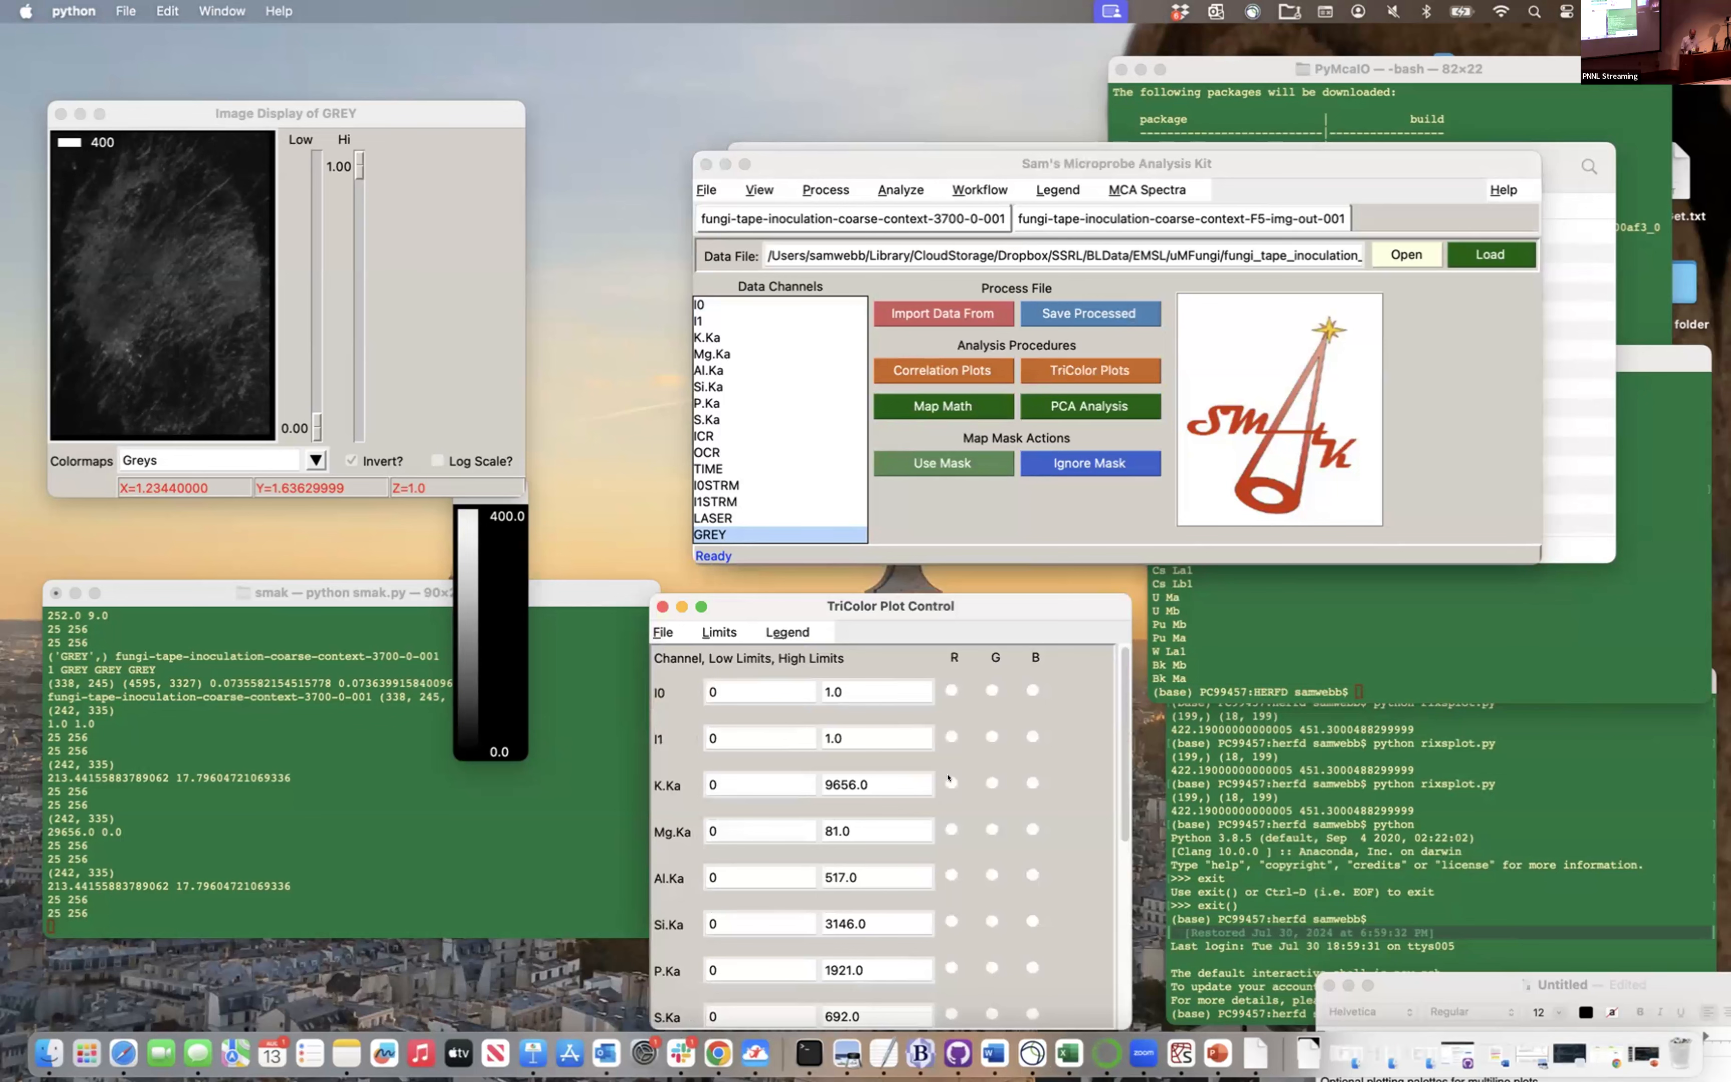
click(950, 782)
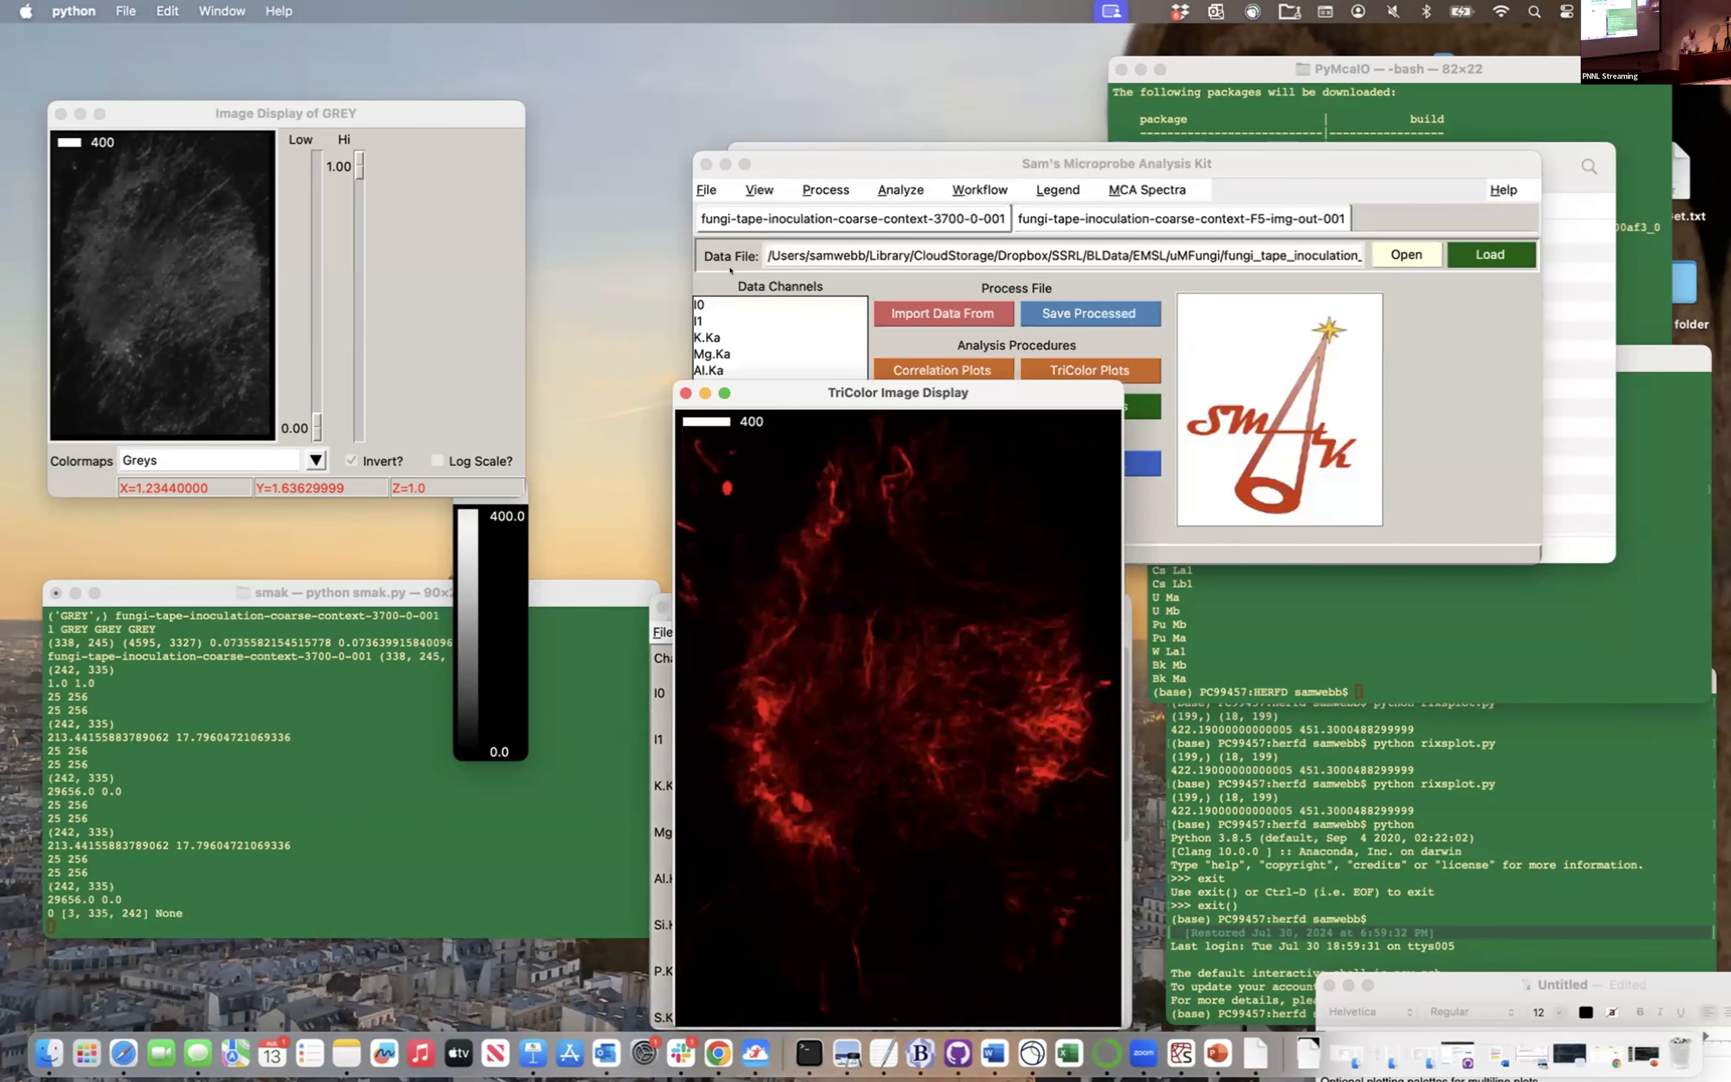
drag(964, 612, 1054, 404)
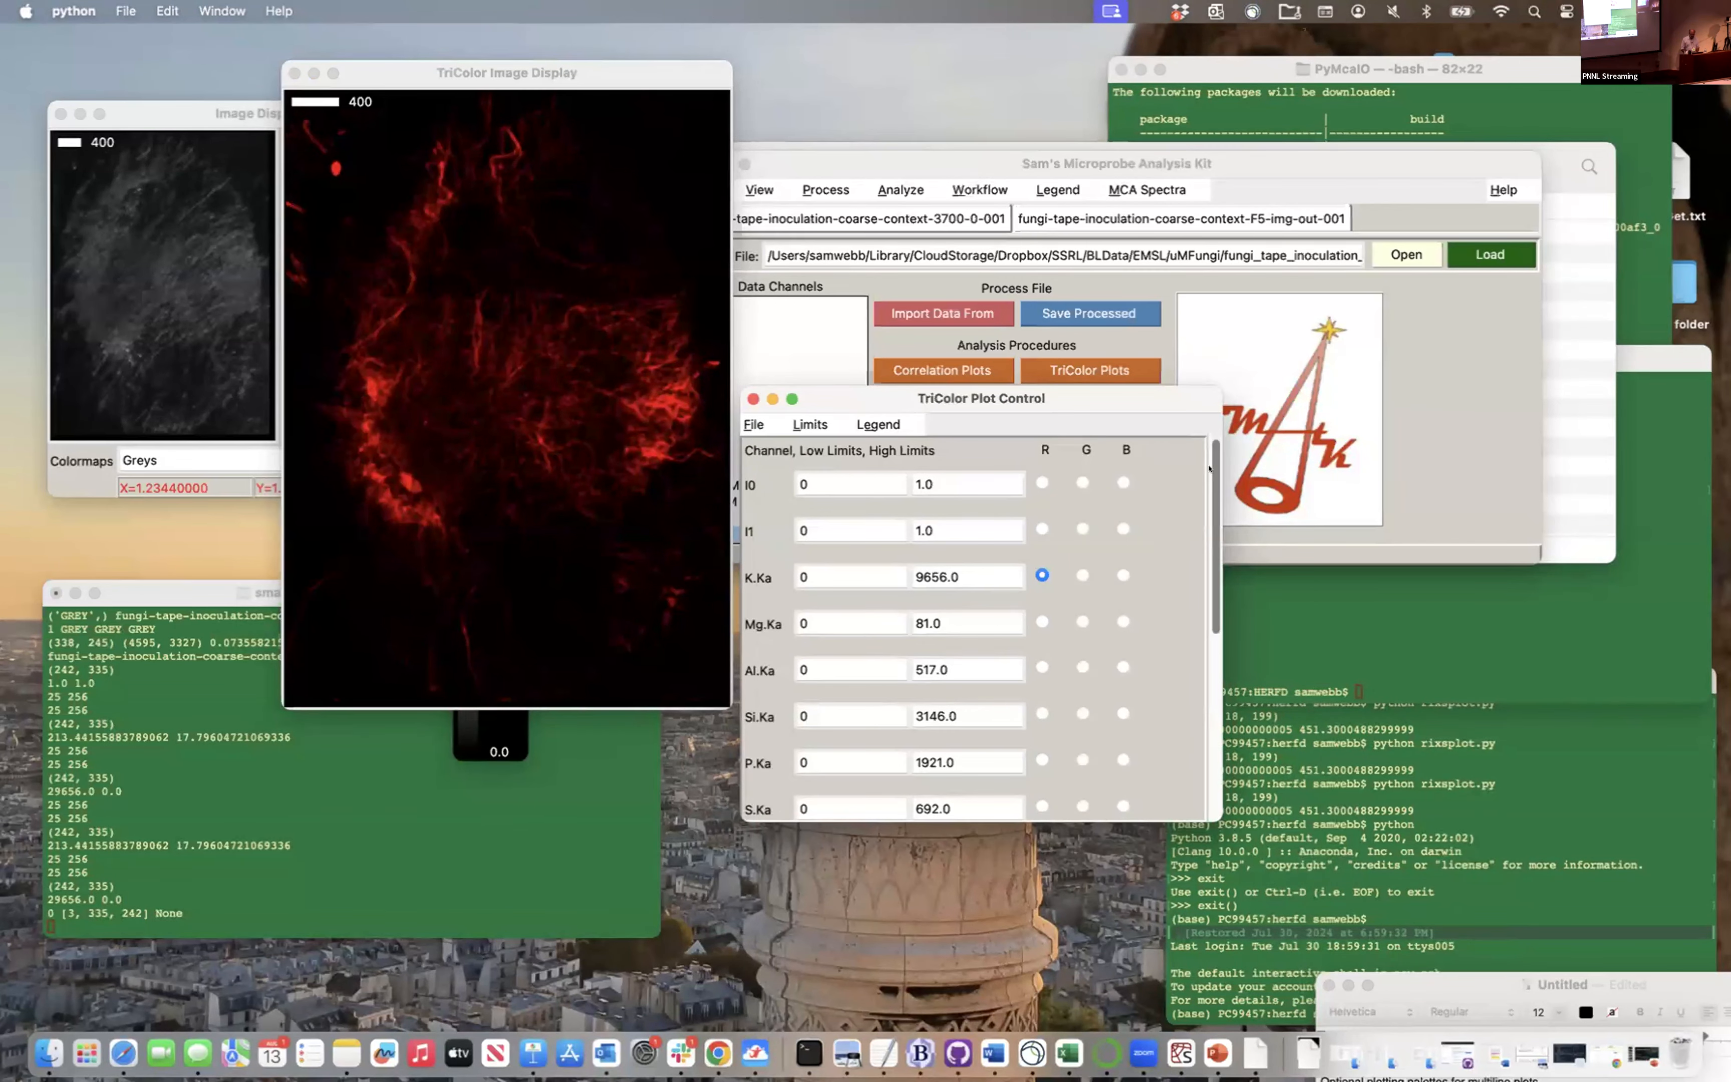
scroll(1208, 469, down, 10)
click(1081, 751)
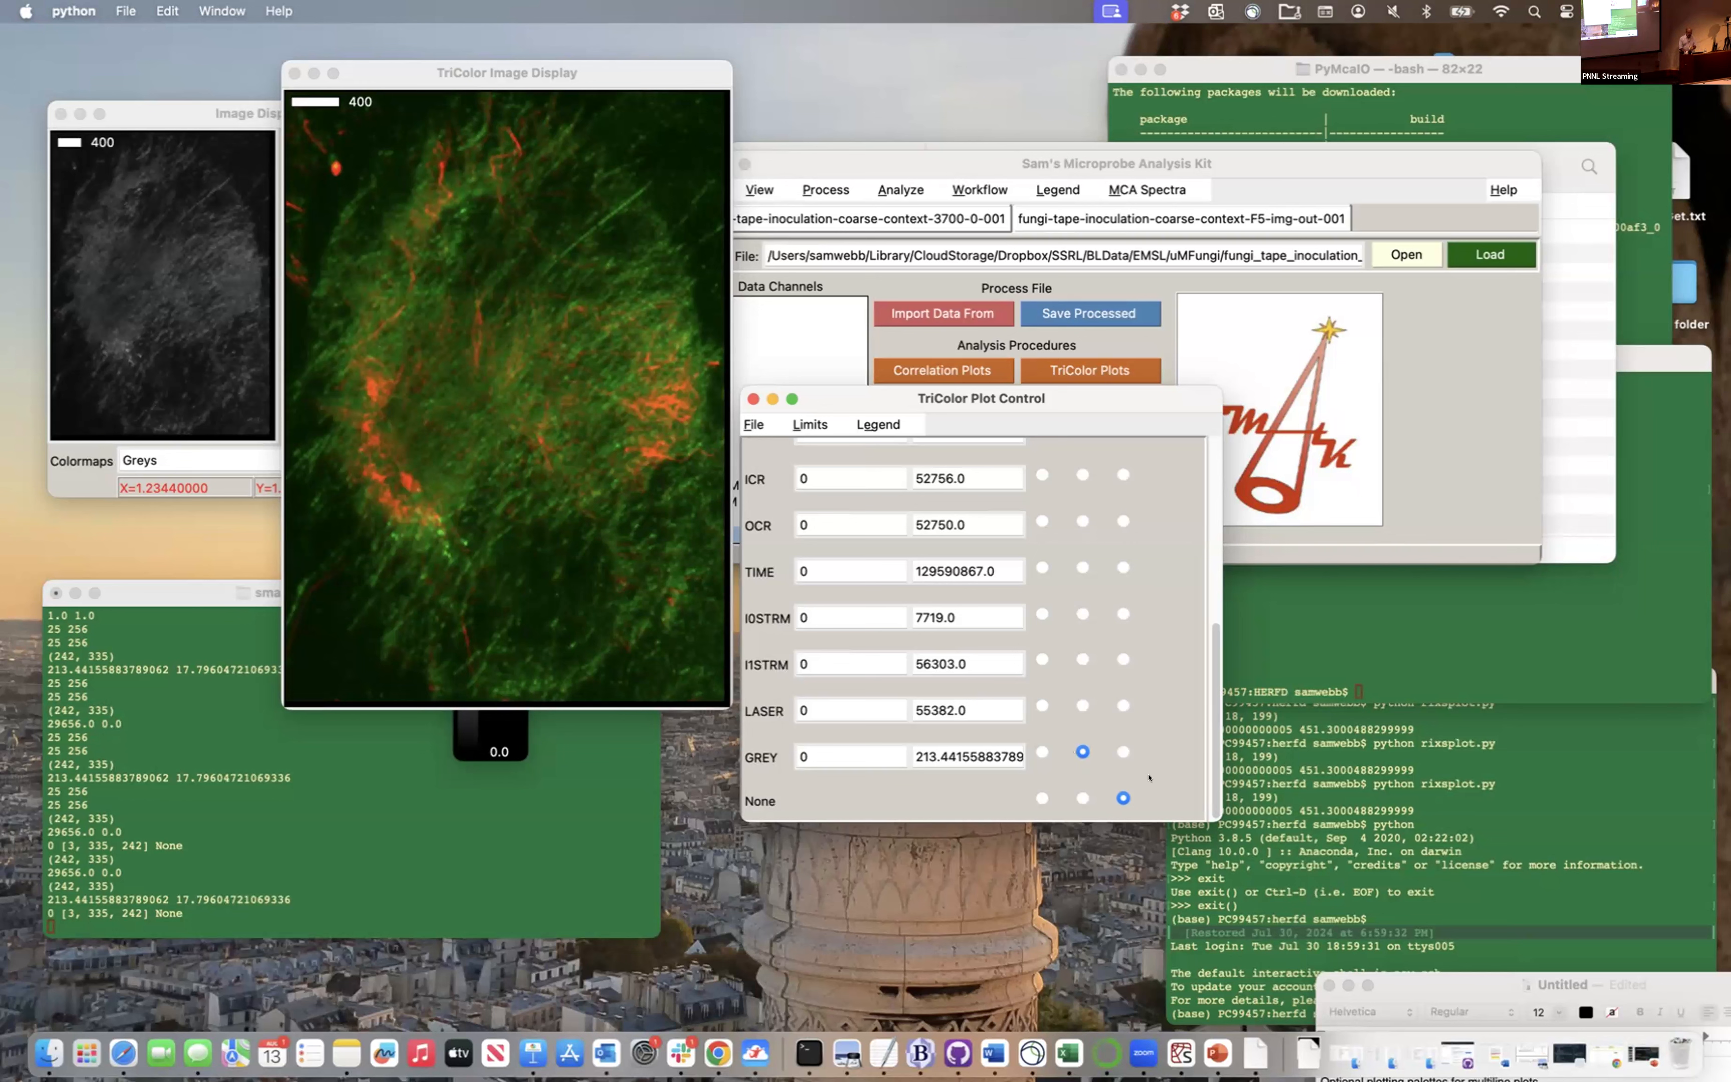
click(751, 396)
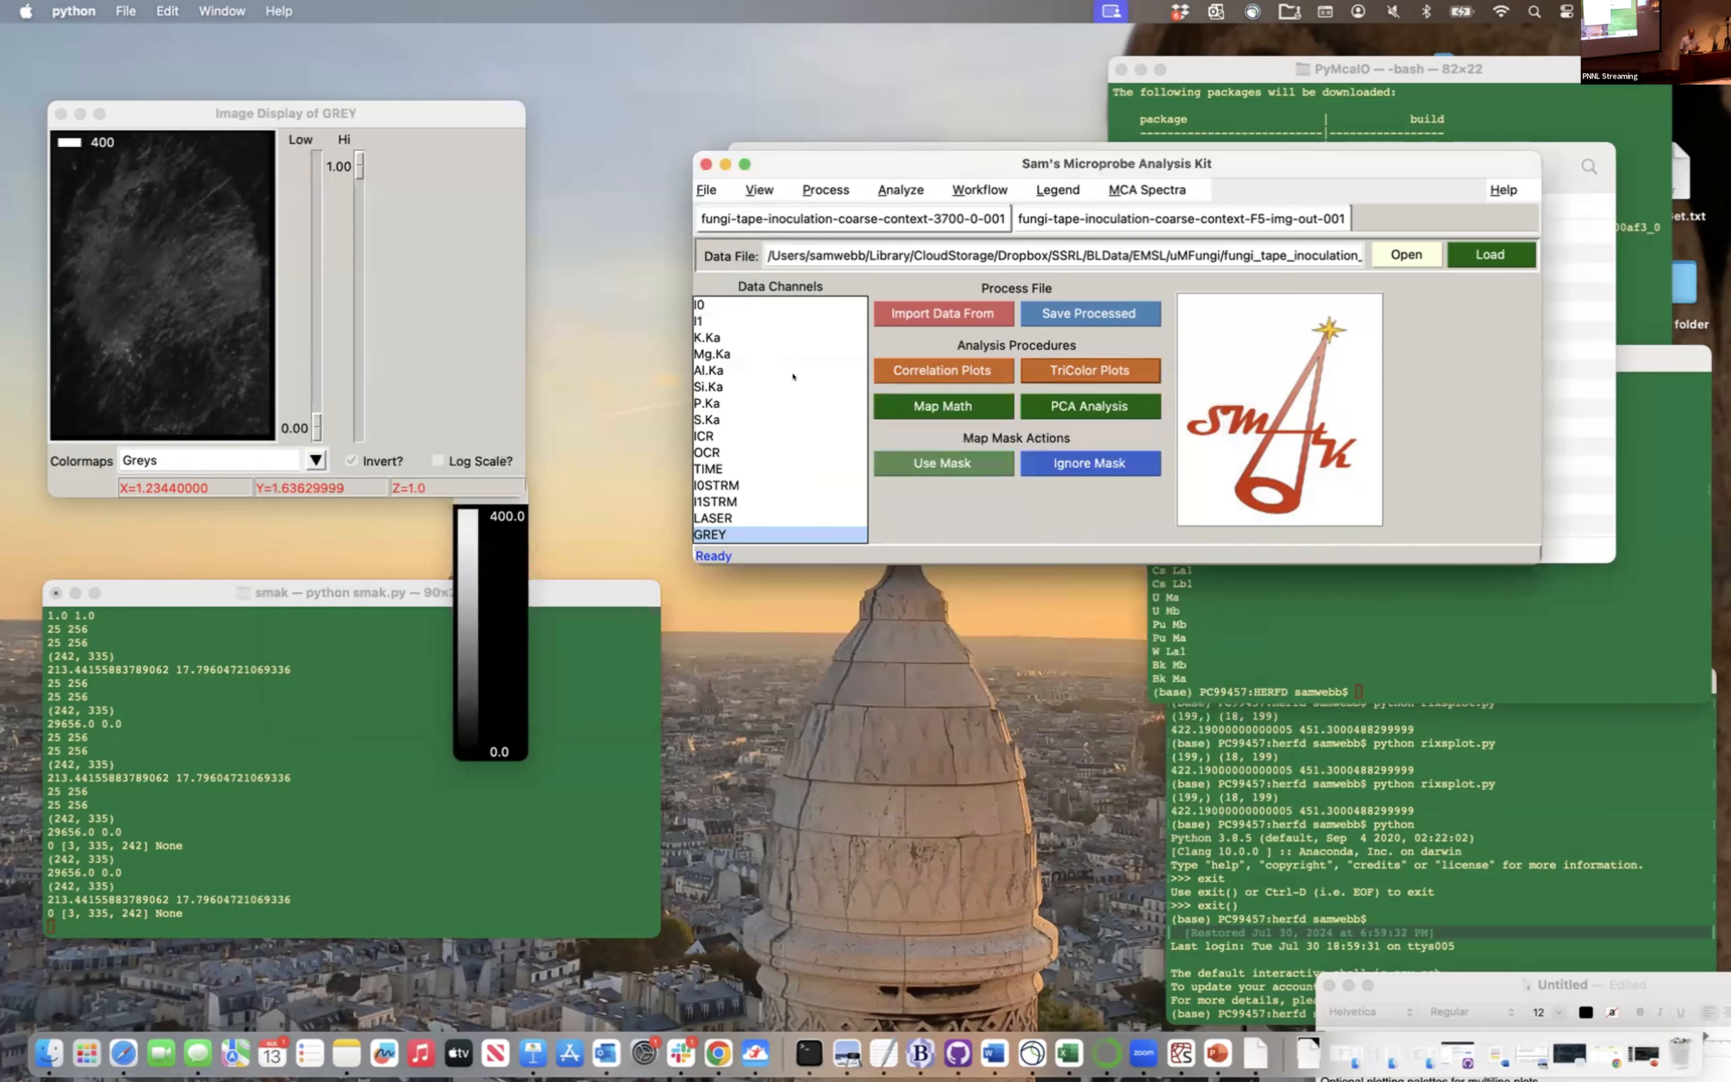
Look through the map math shift and alignment operations for the GREY channel, and close without calculating
click(961, 407)
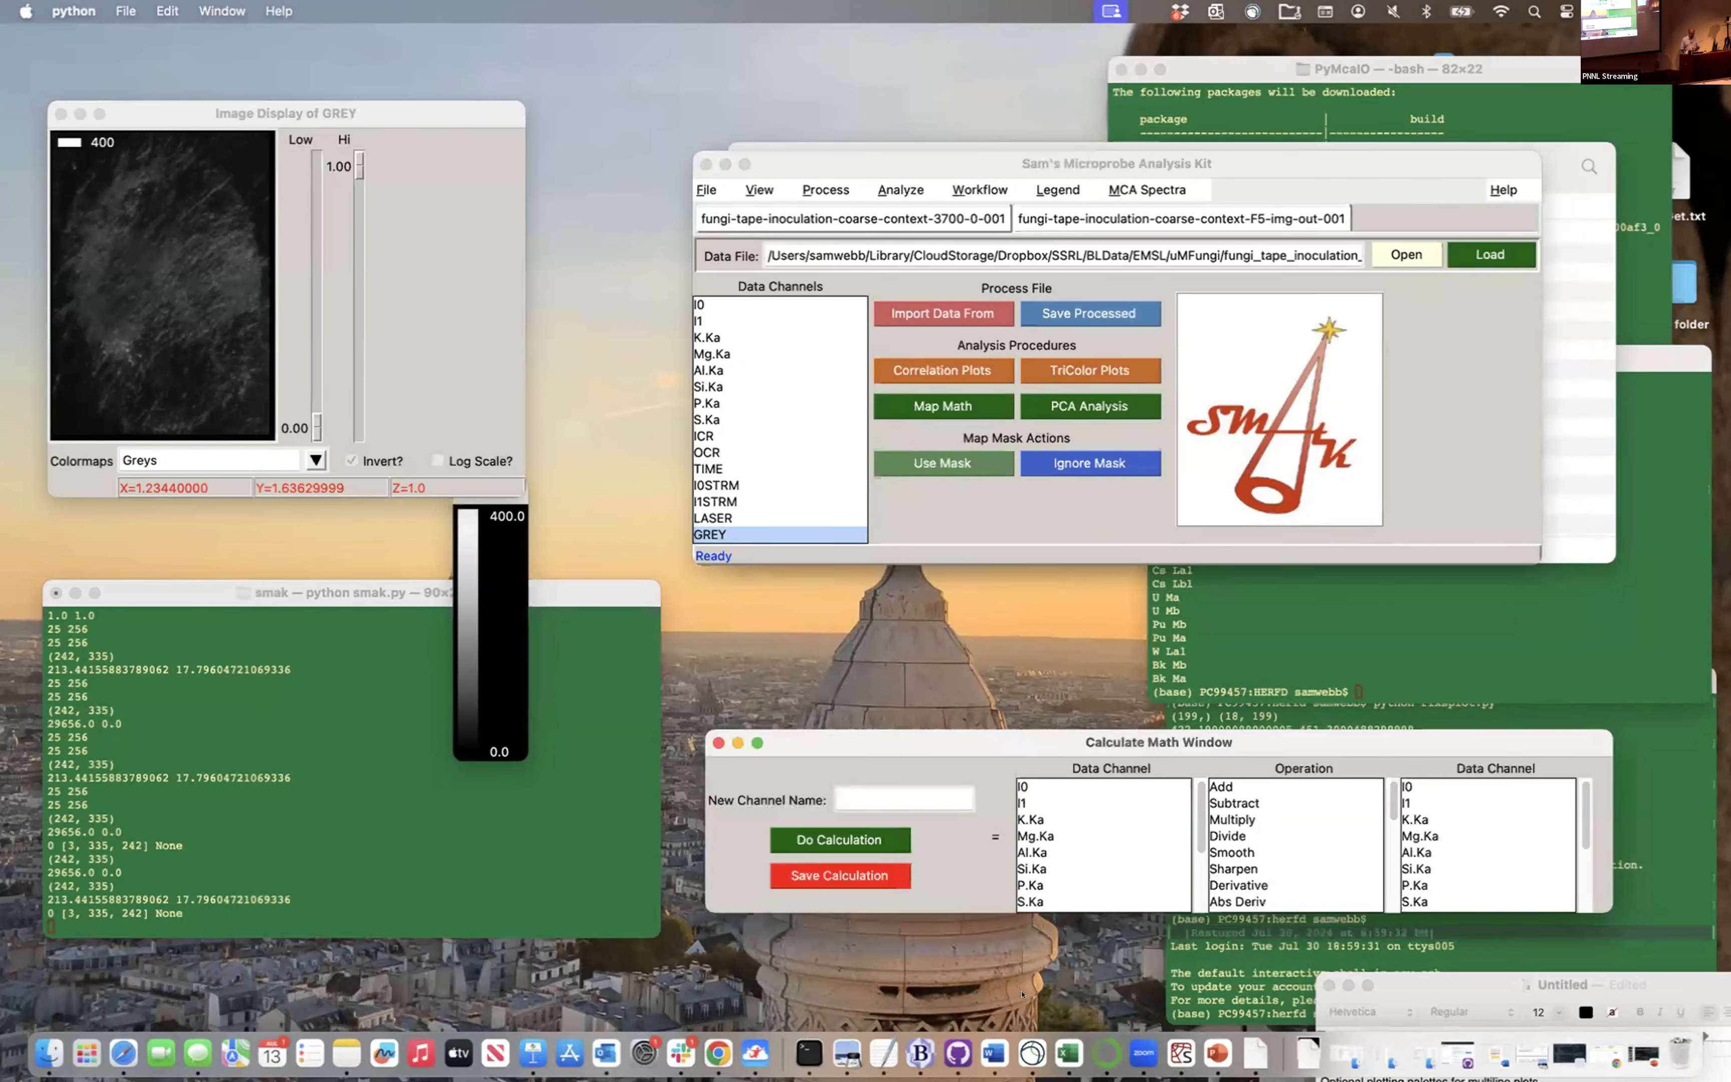
scroll(1085, 870, down, 4)
click(1072, 901)
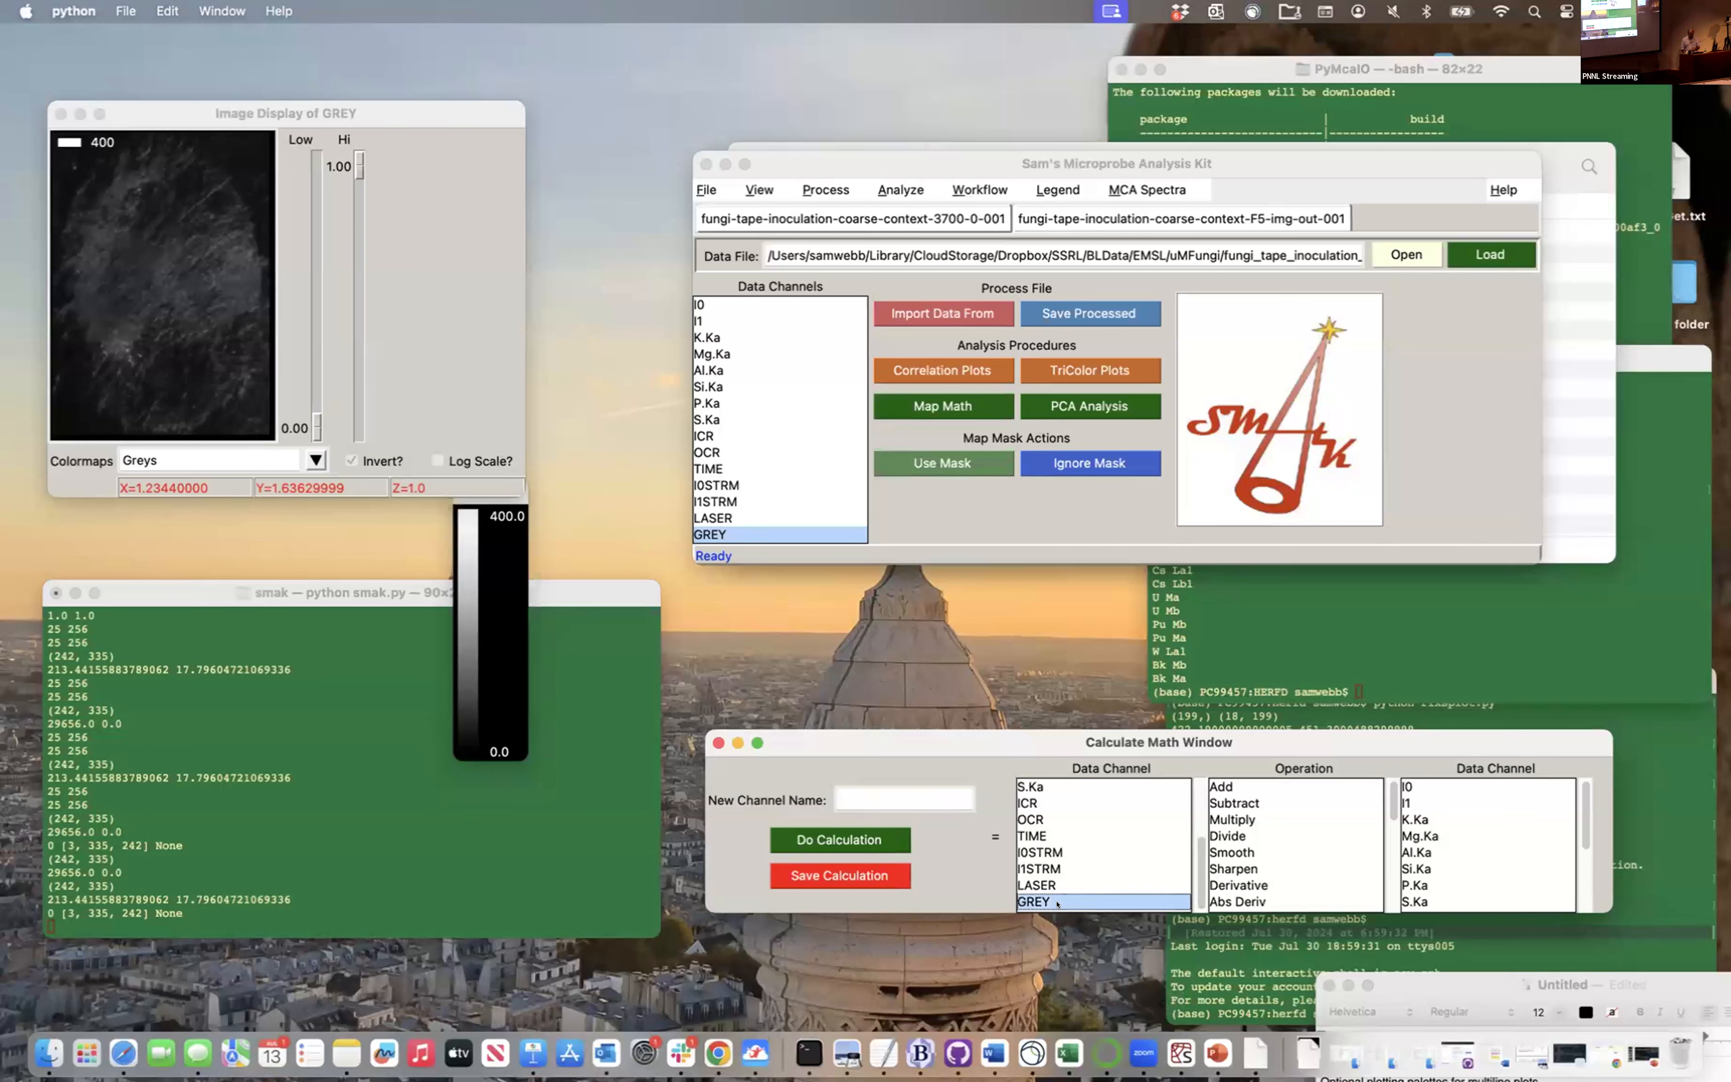
scroll(1273, 858, down, 8)
scroll(1273, 859, up, 1)
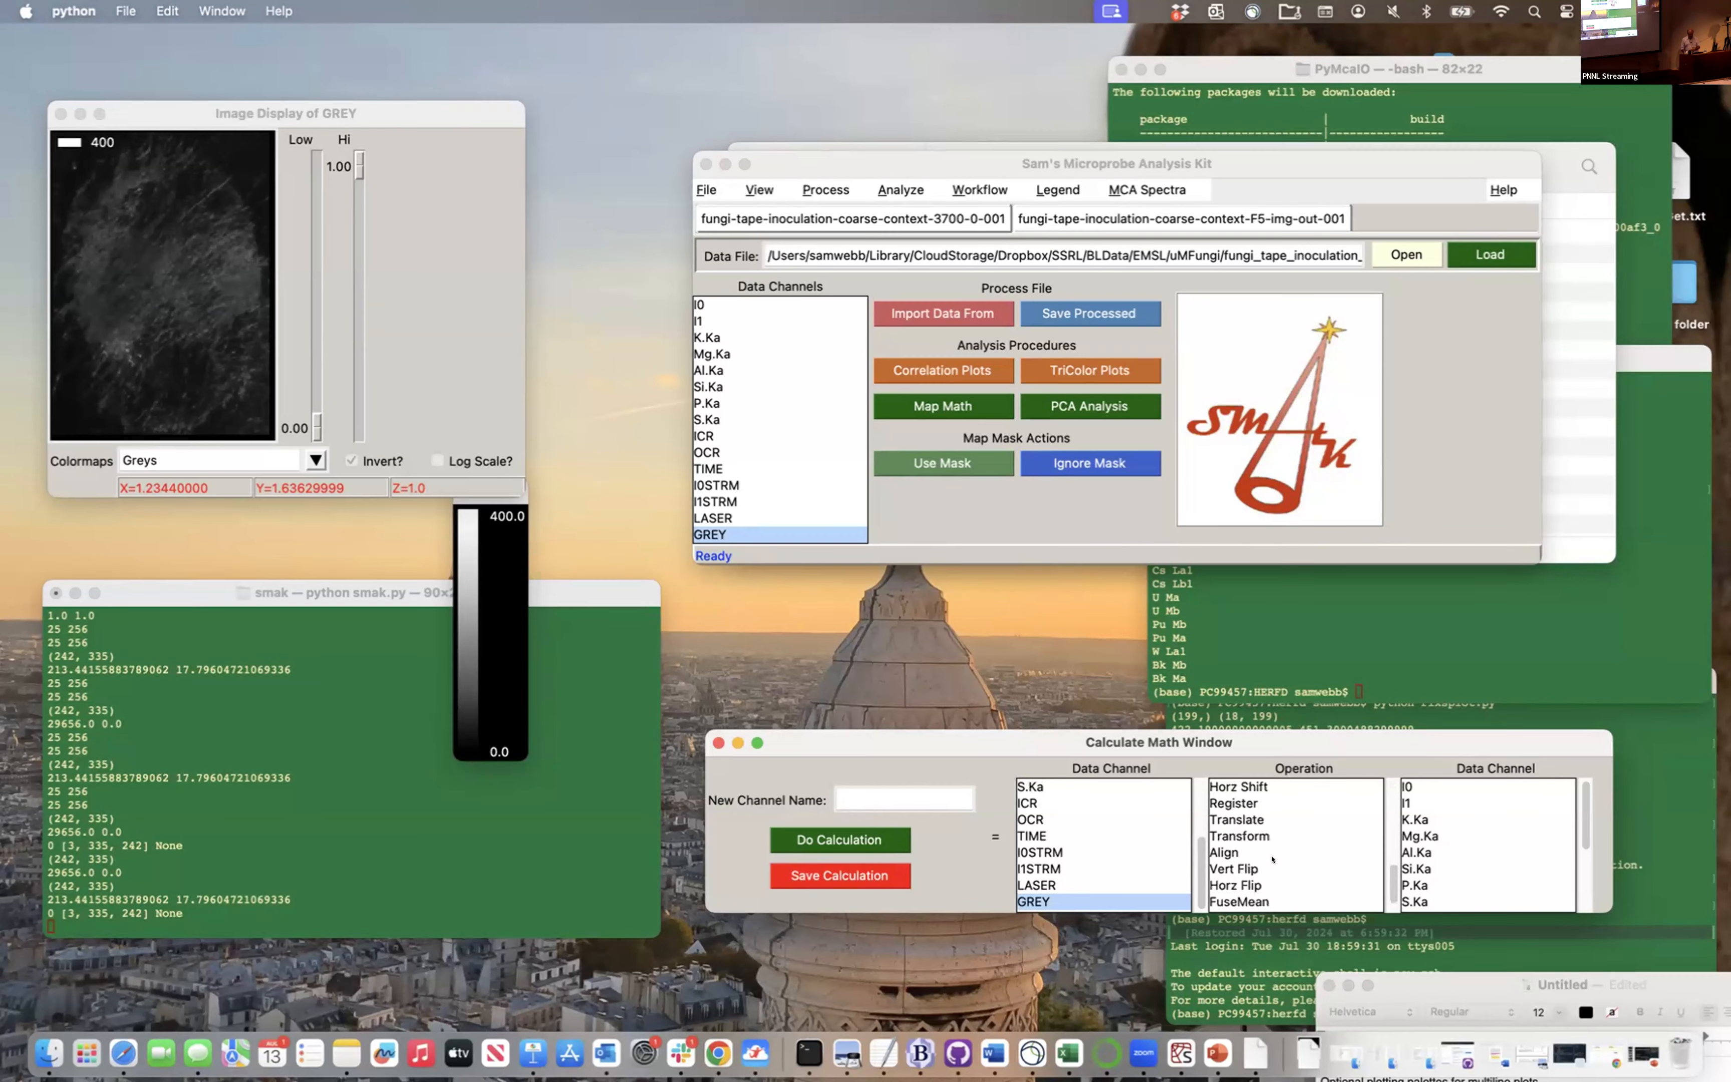
scroll(1241, 791, up, 1)
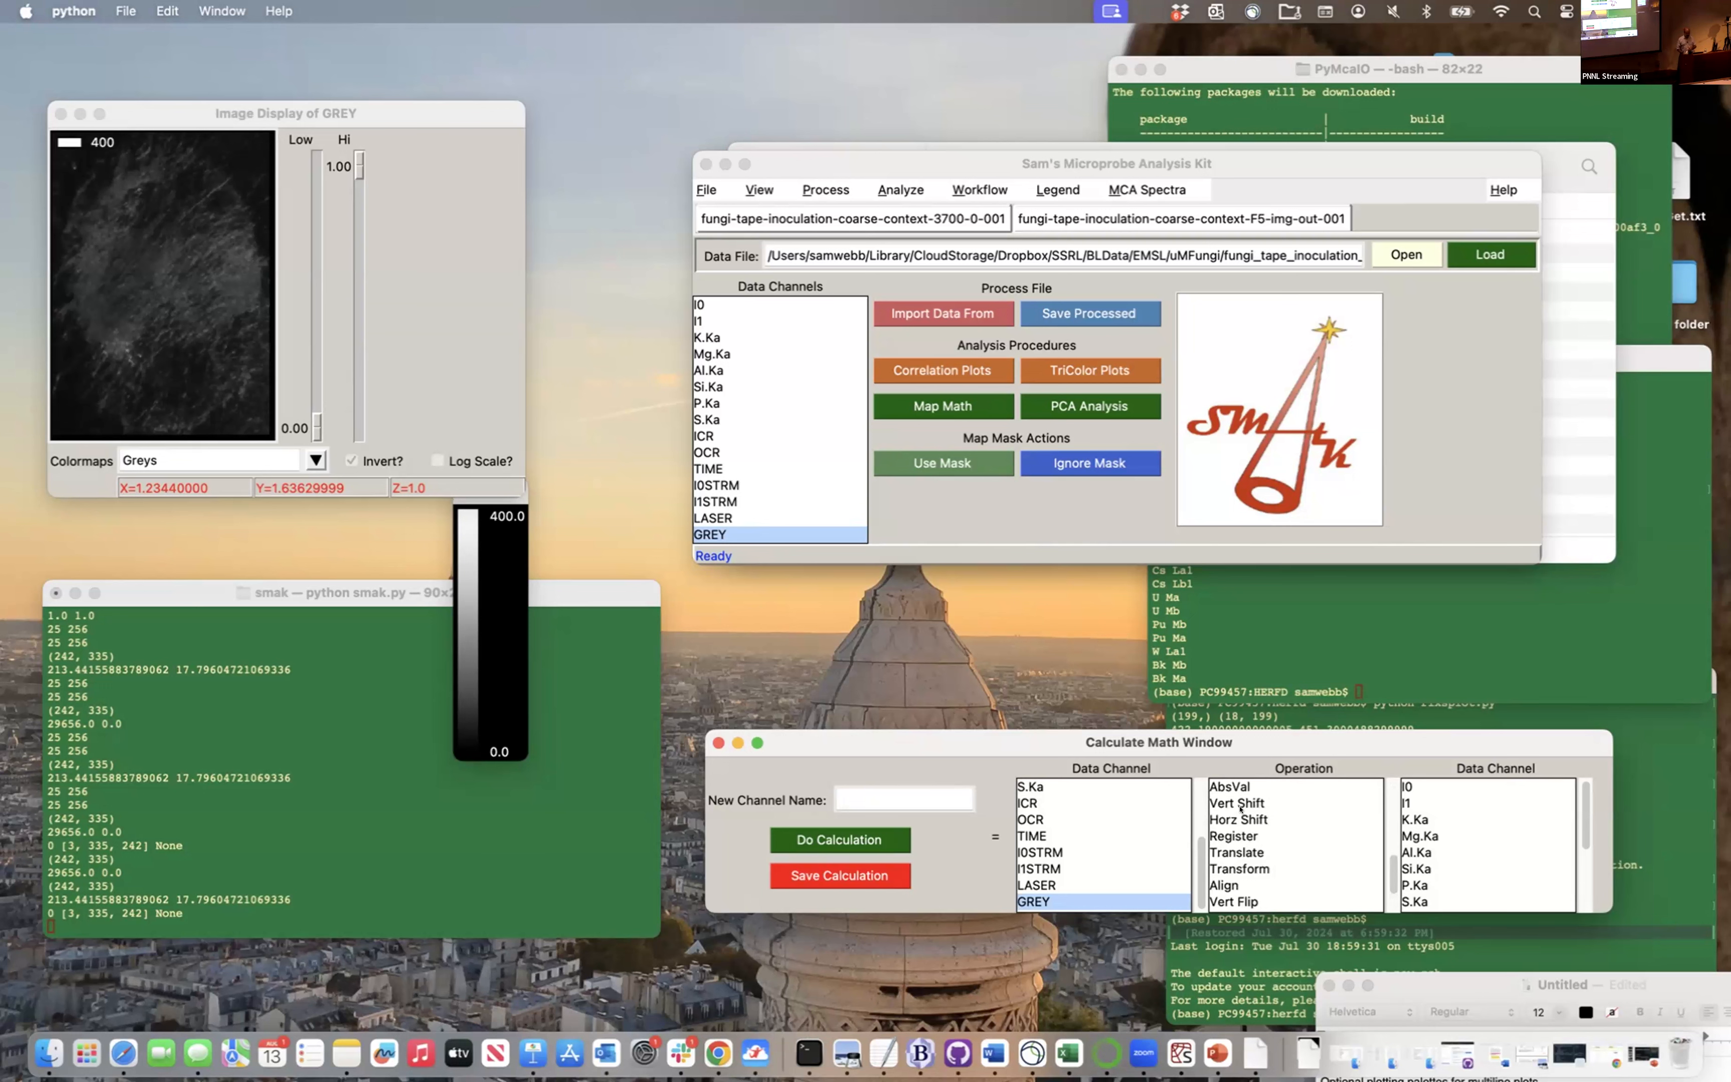
click(718, 742)
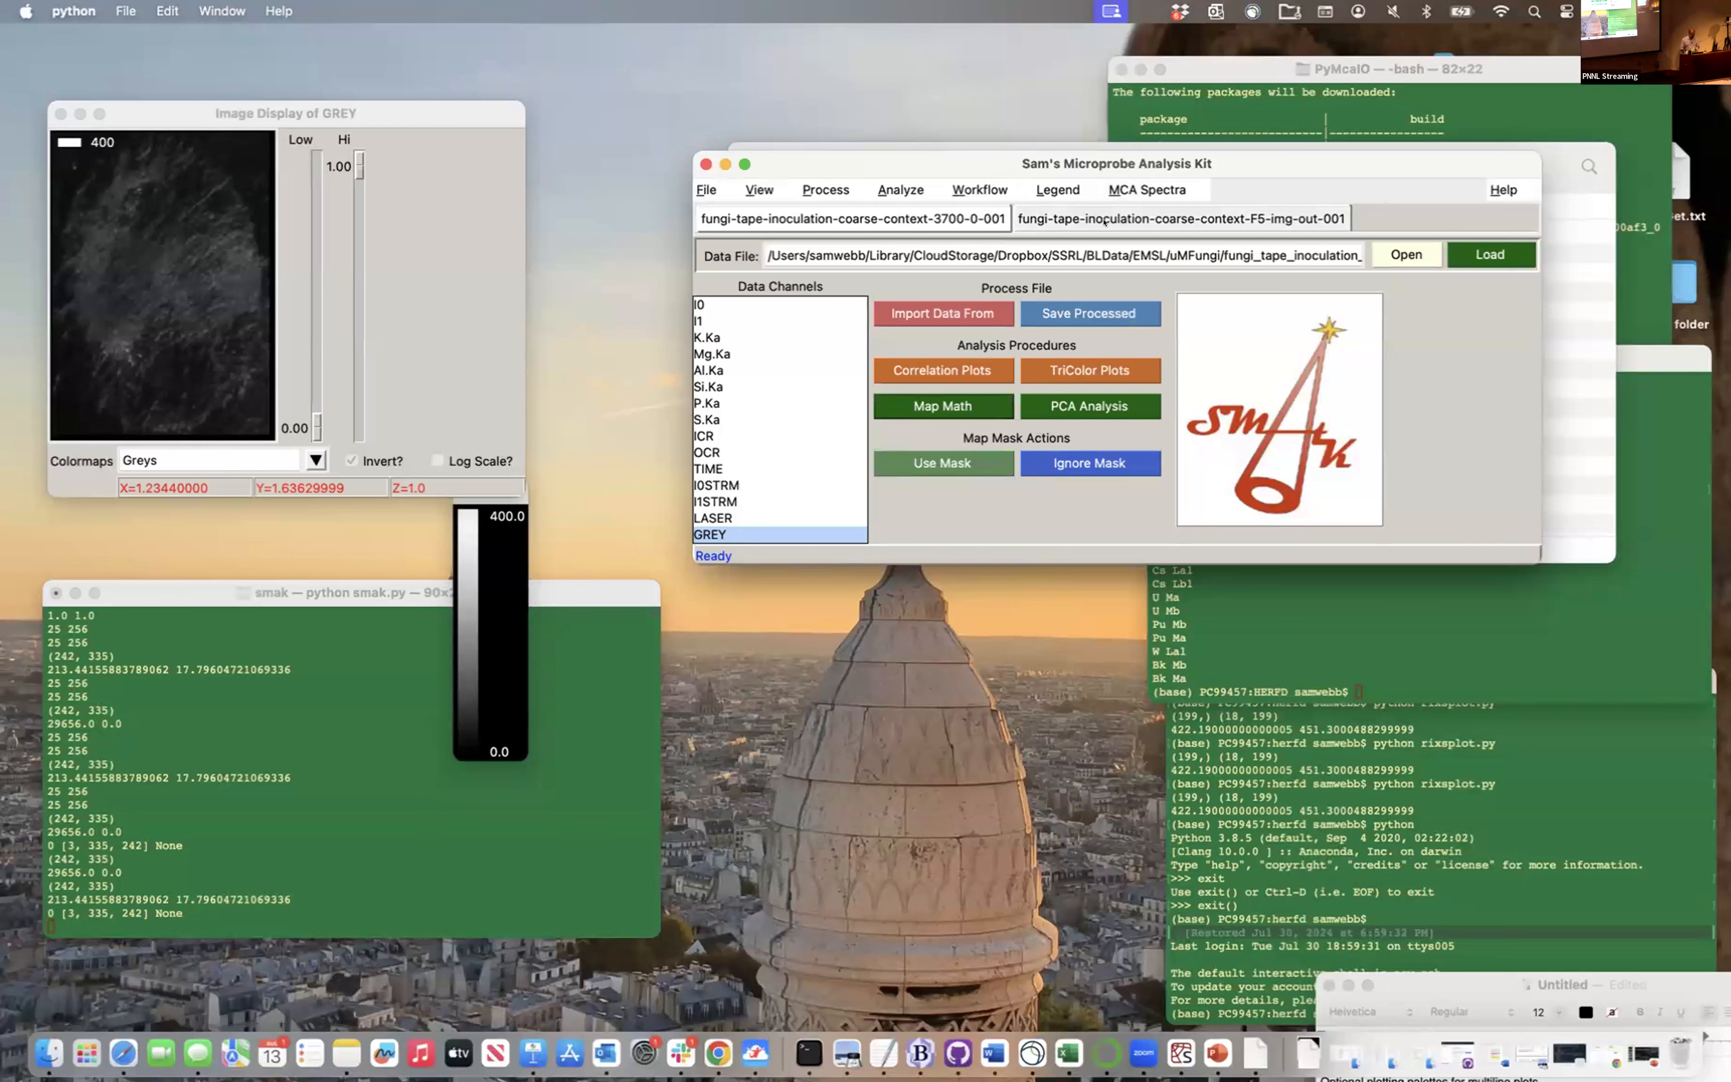
Open the data file fungi_tape_small_IR_region_A_3700_0_001.hdf5 from the uMFungi folder
click(1395, 254)
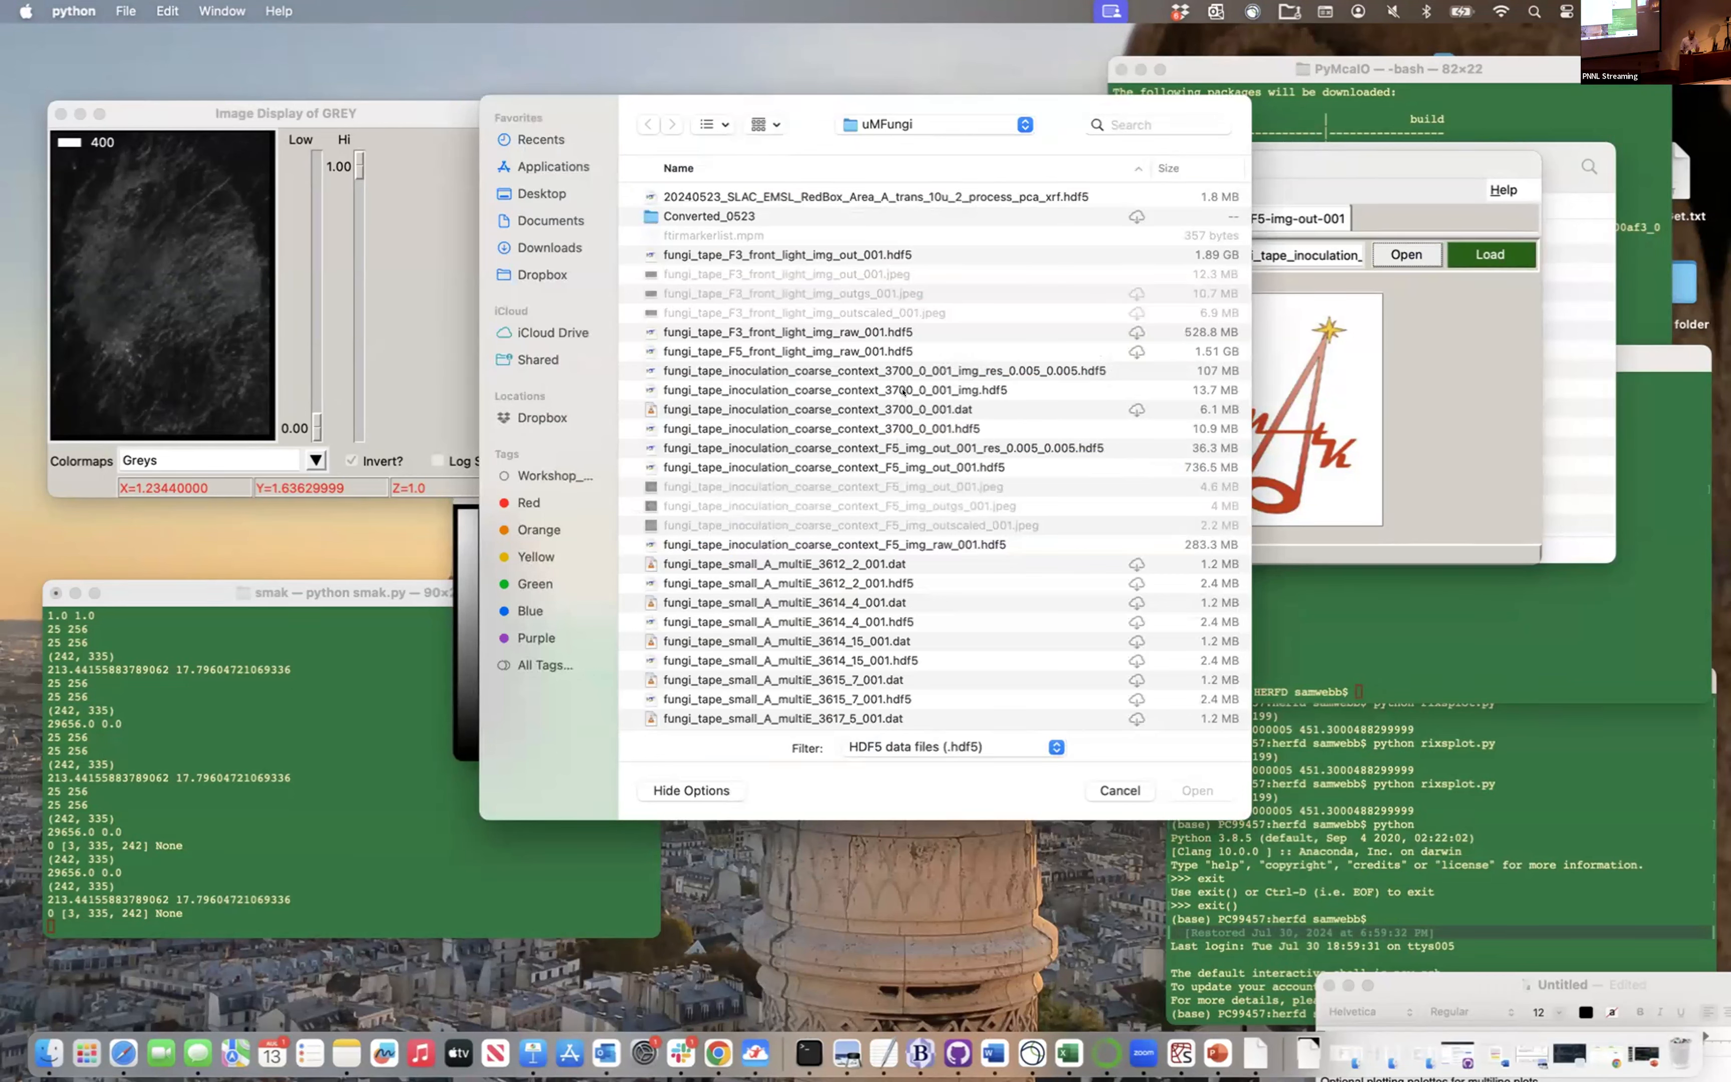
click(903, 392)
click(913, 410)
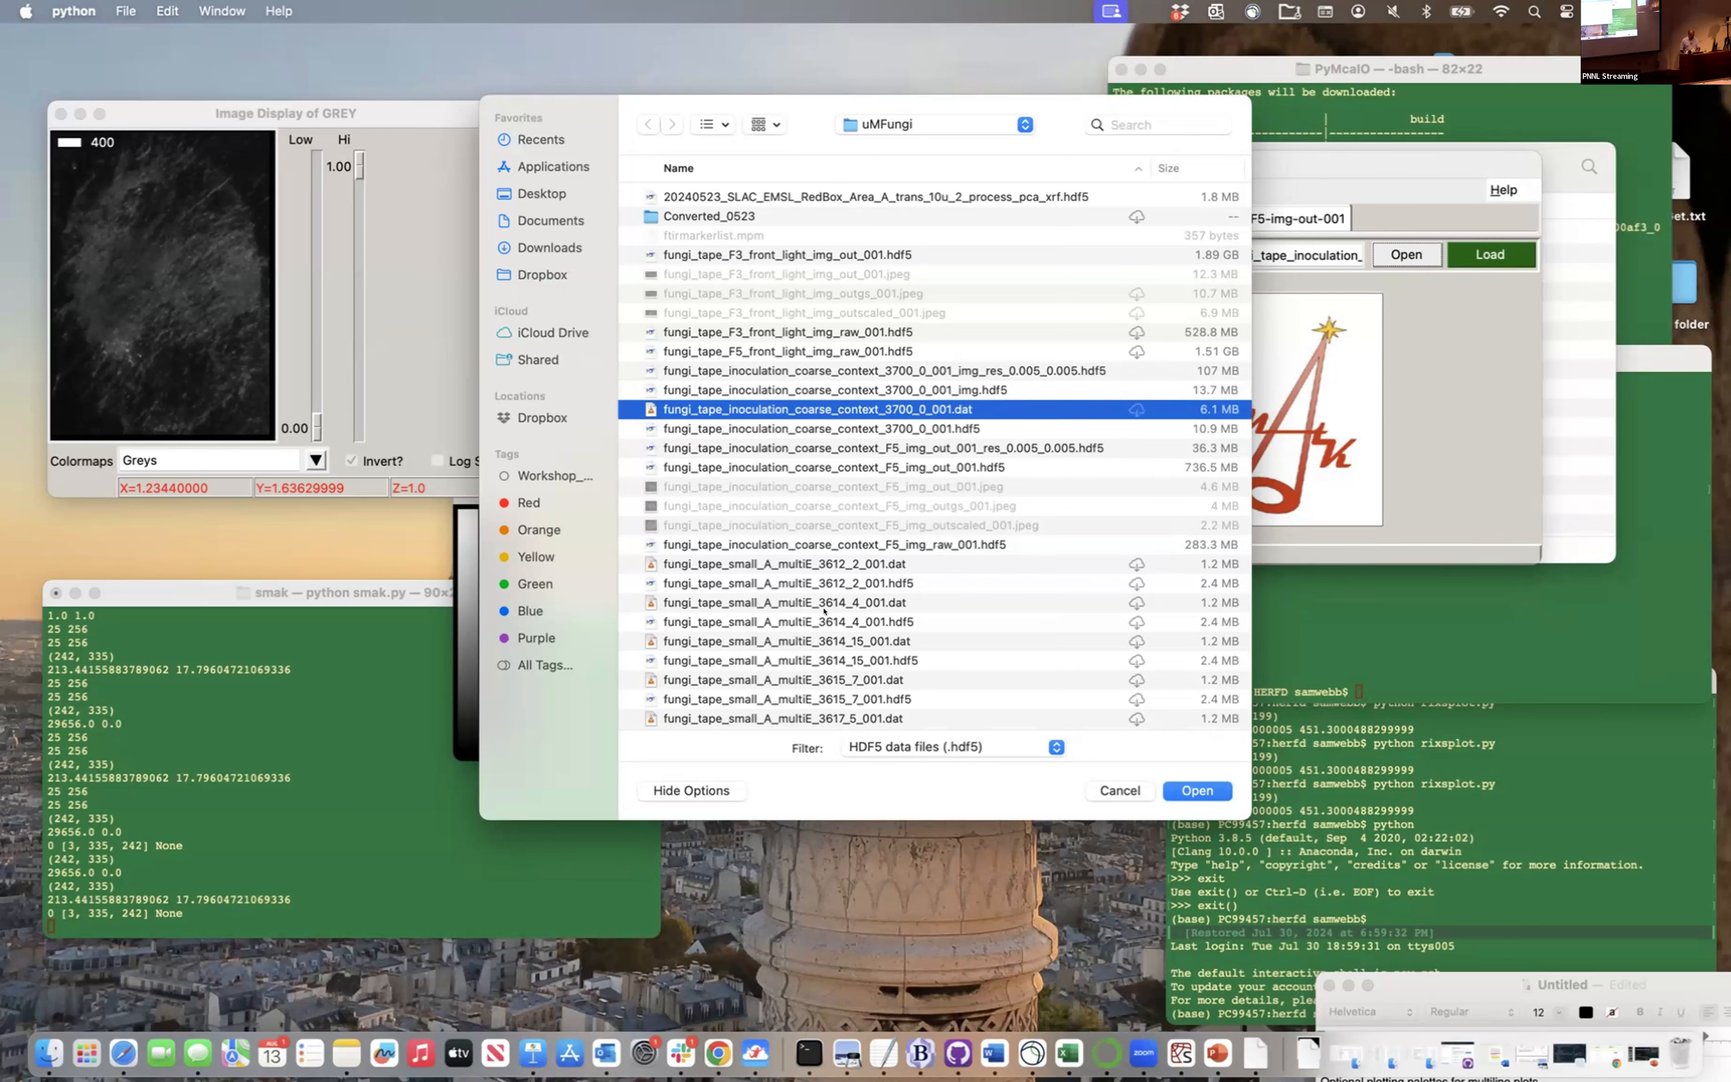
scroll(824, 611, down, 5)
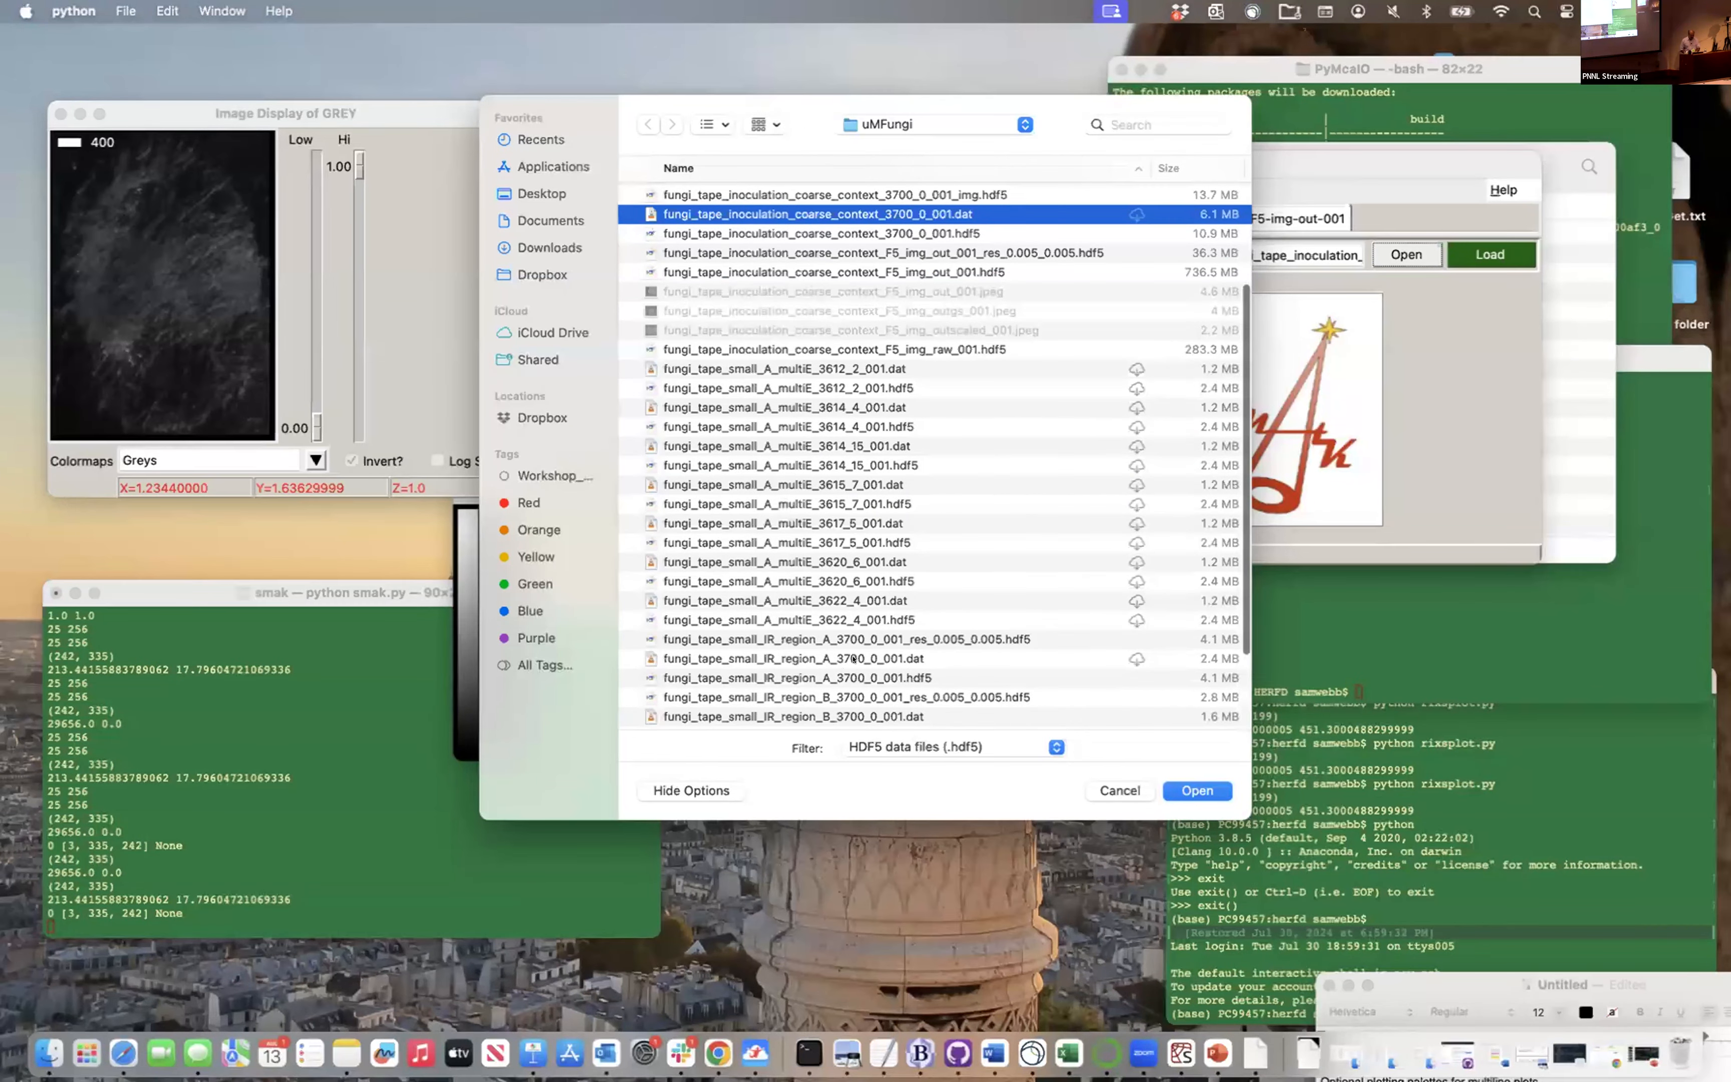
click(853, 658)
click(866, 677)
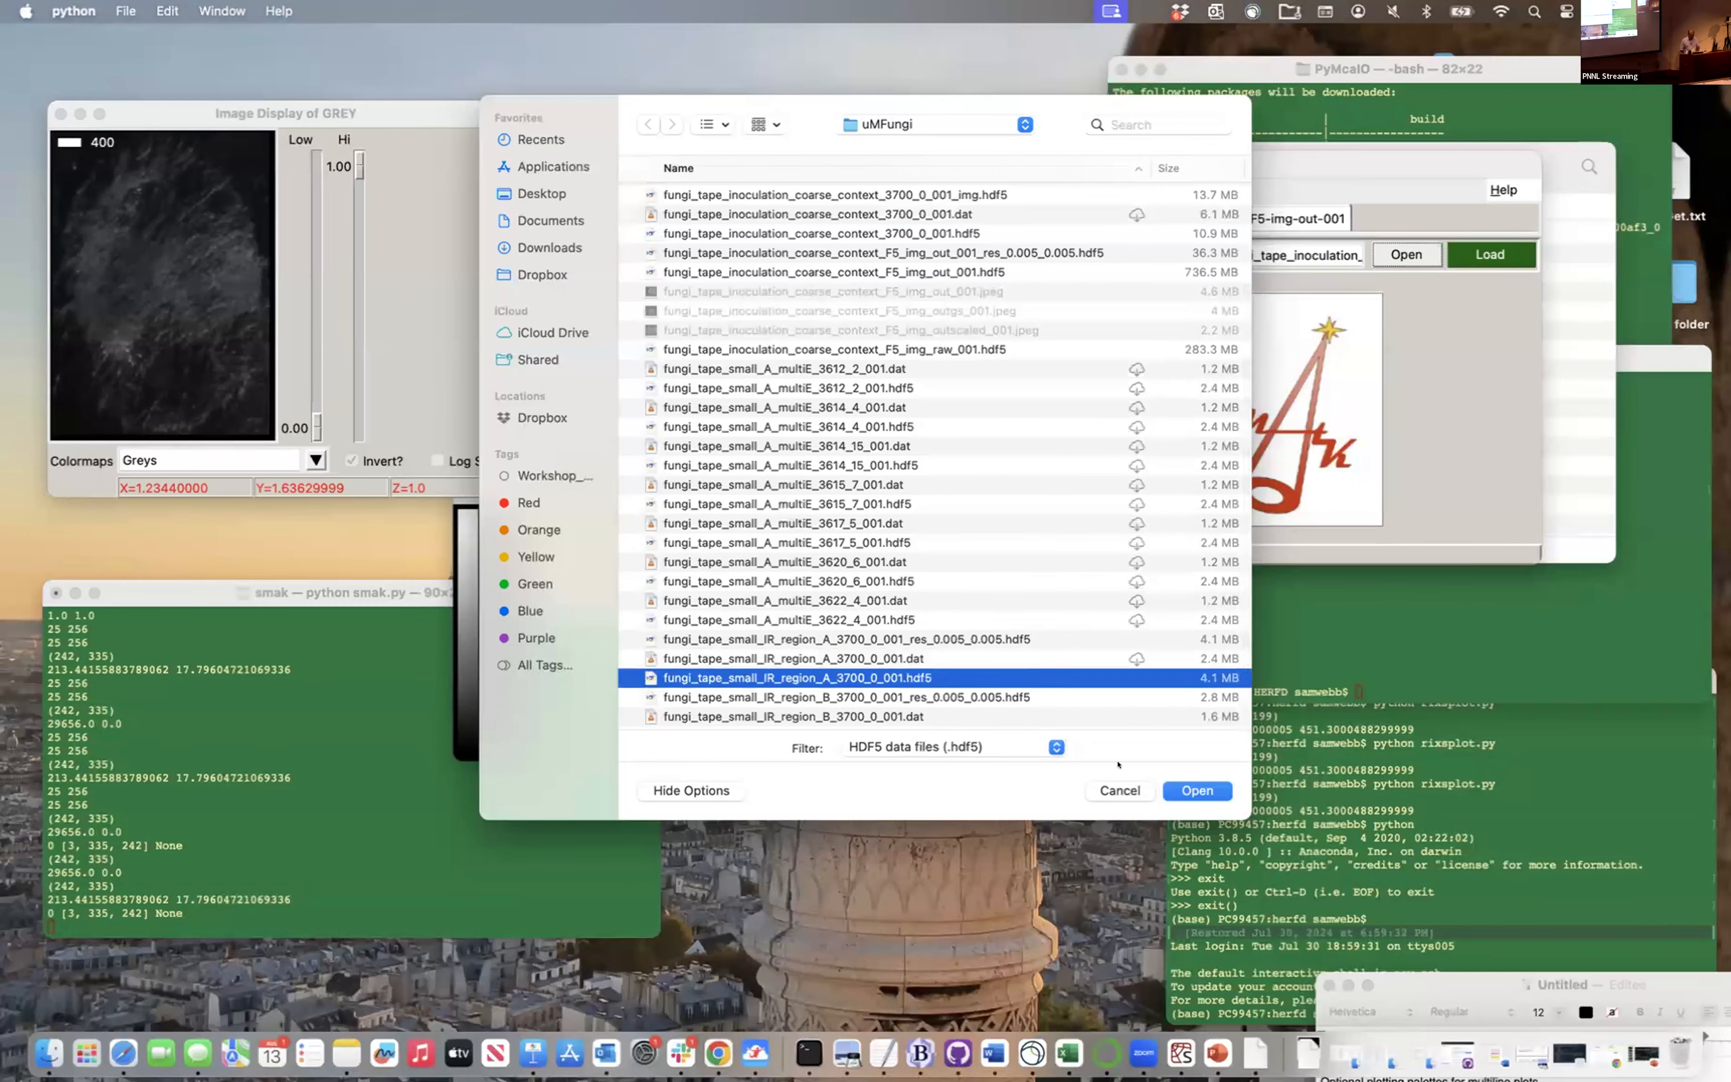
click(1176, 791)
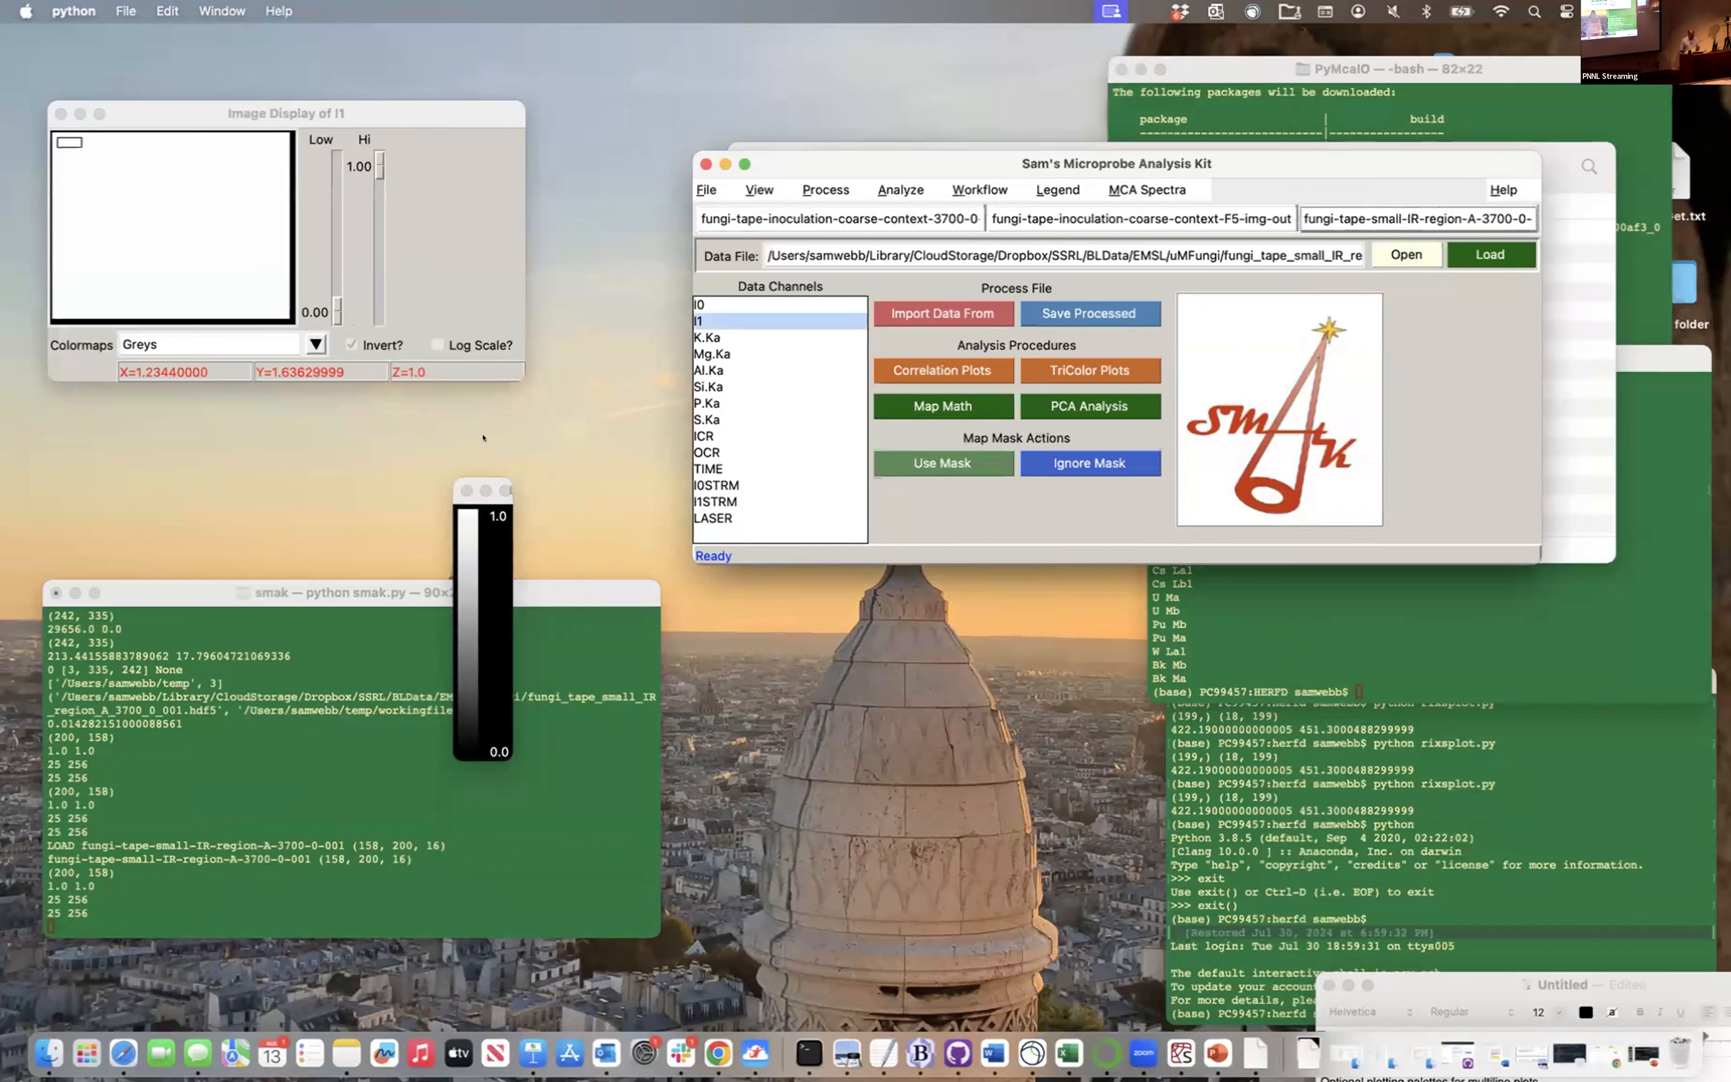
Display the K.Ka channel of the small IR region A map and apply Edge Removal to the image
click(704, 337)
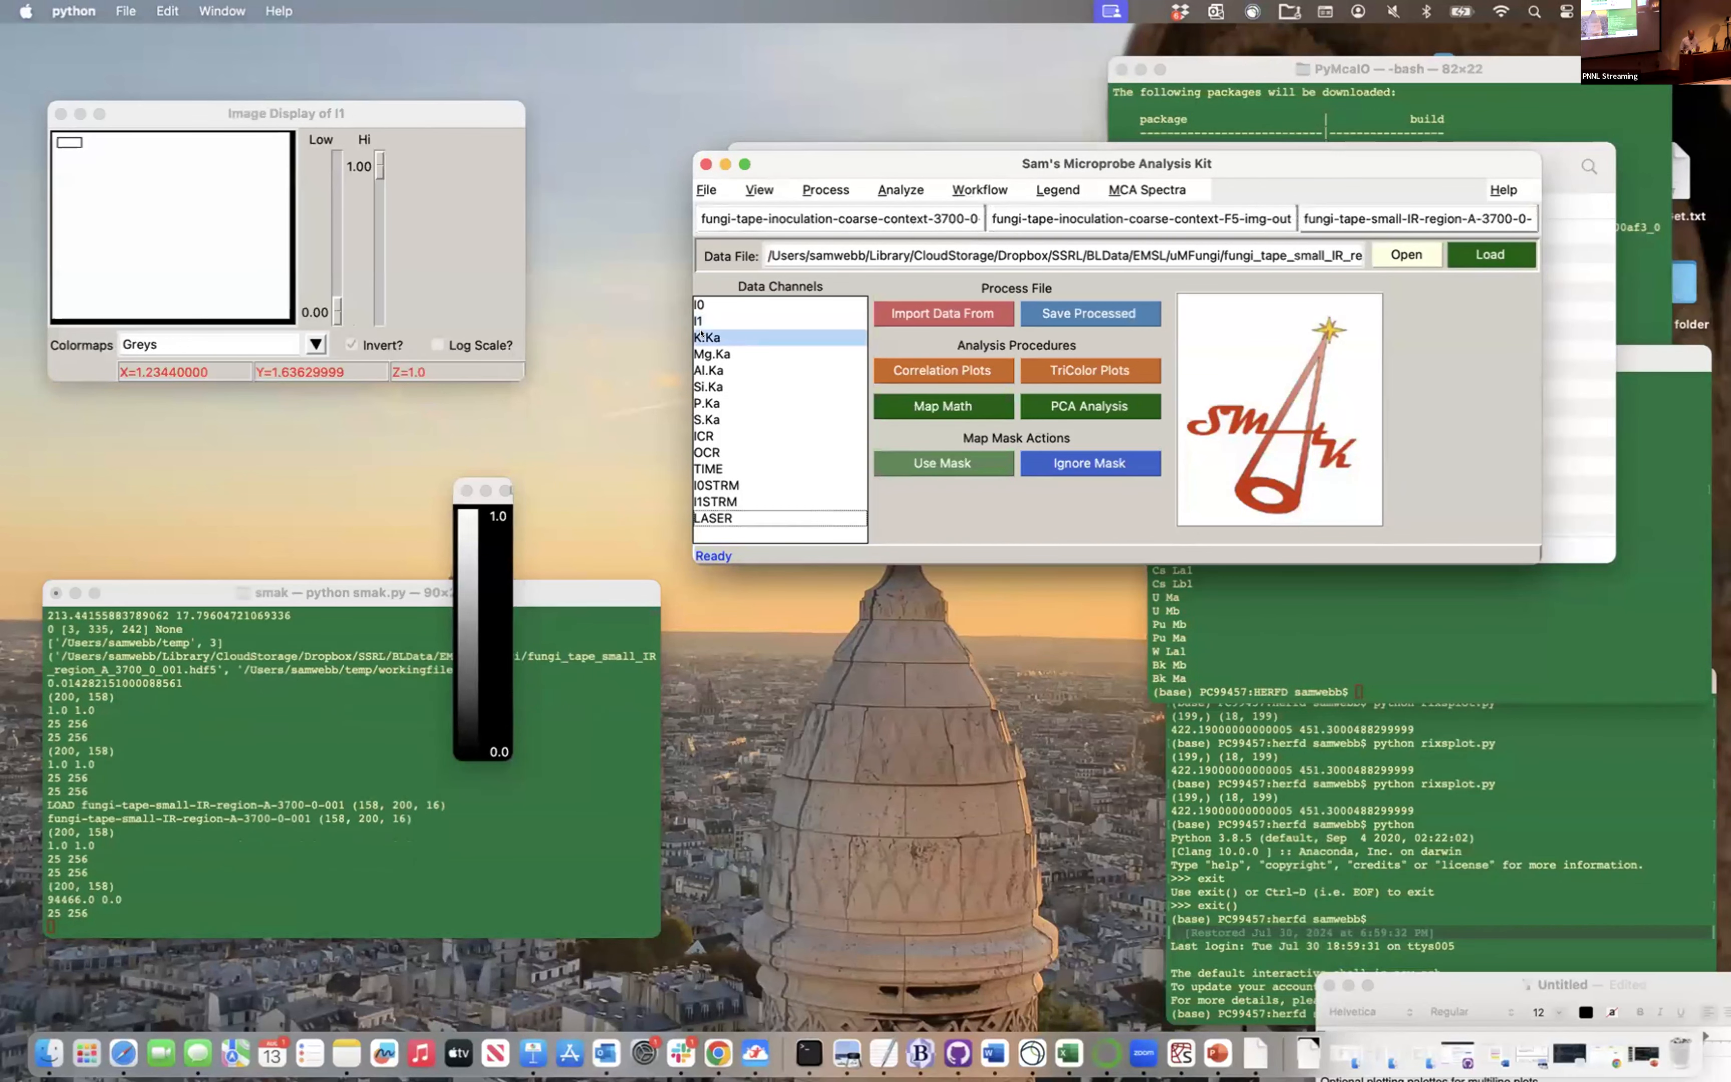
click(85, 178)
right_click(113, 230)
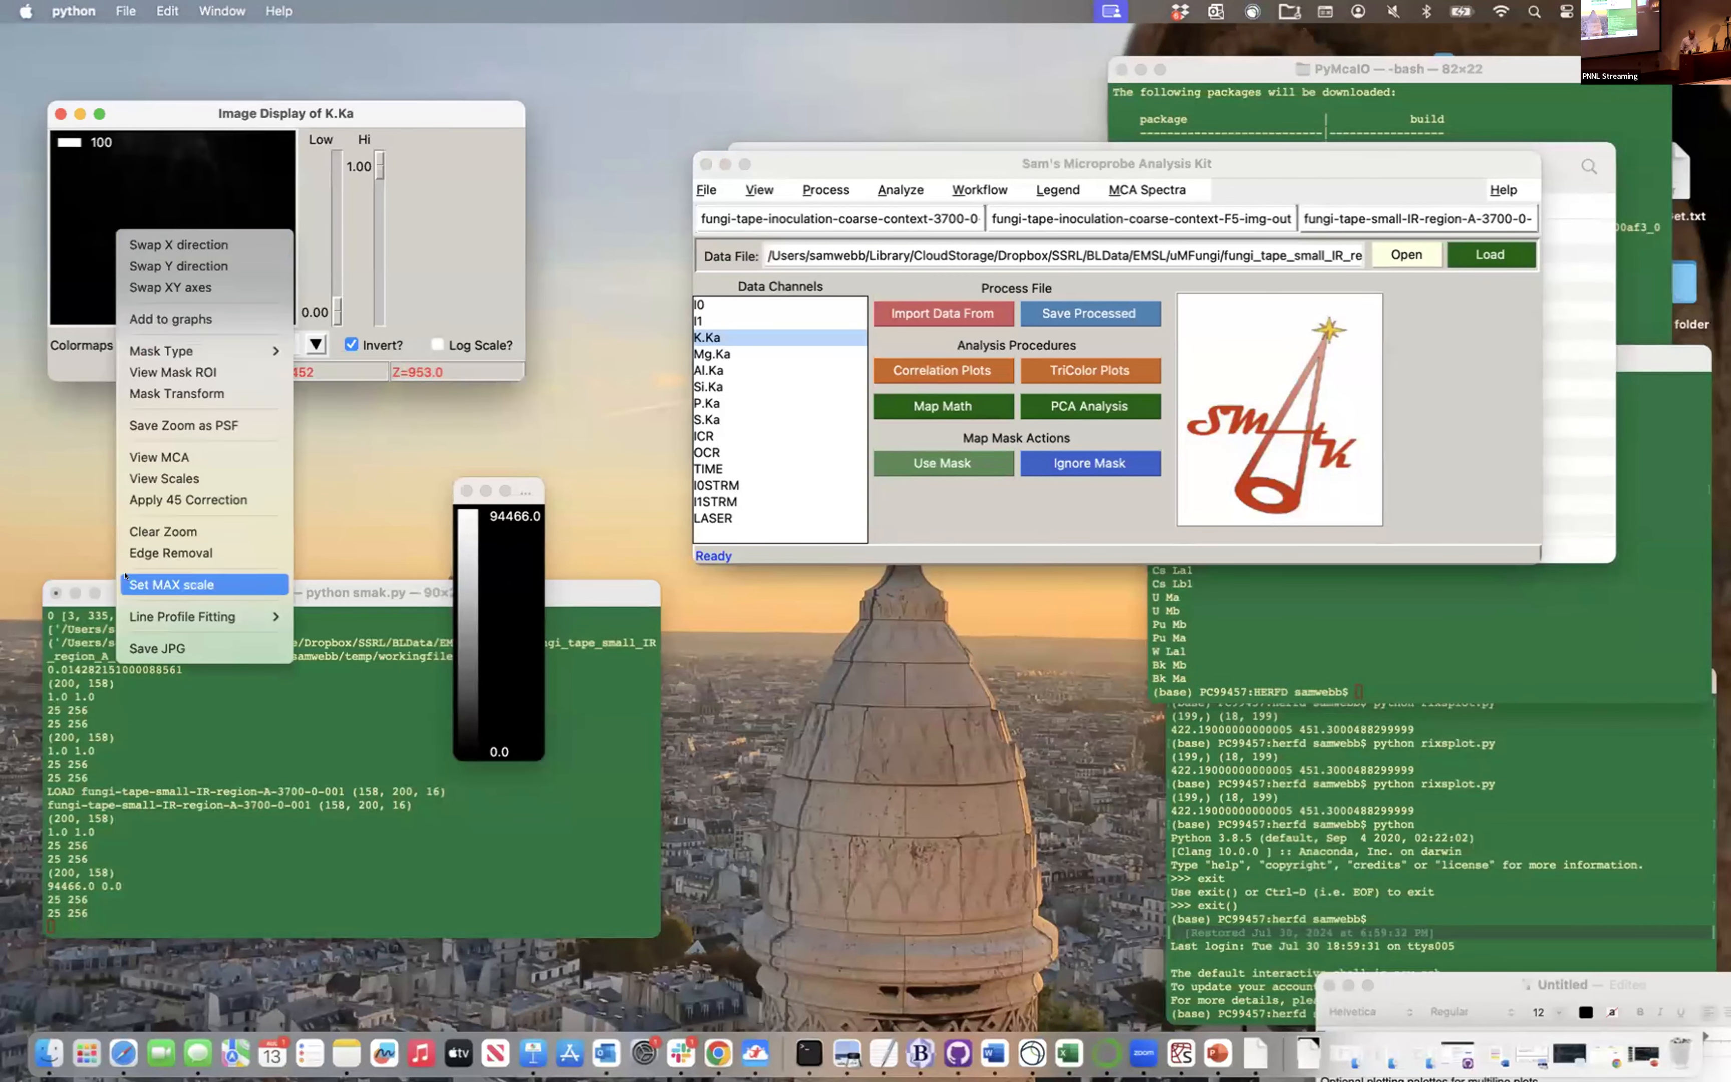
click(132, 550)
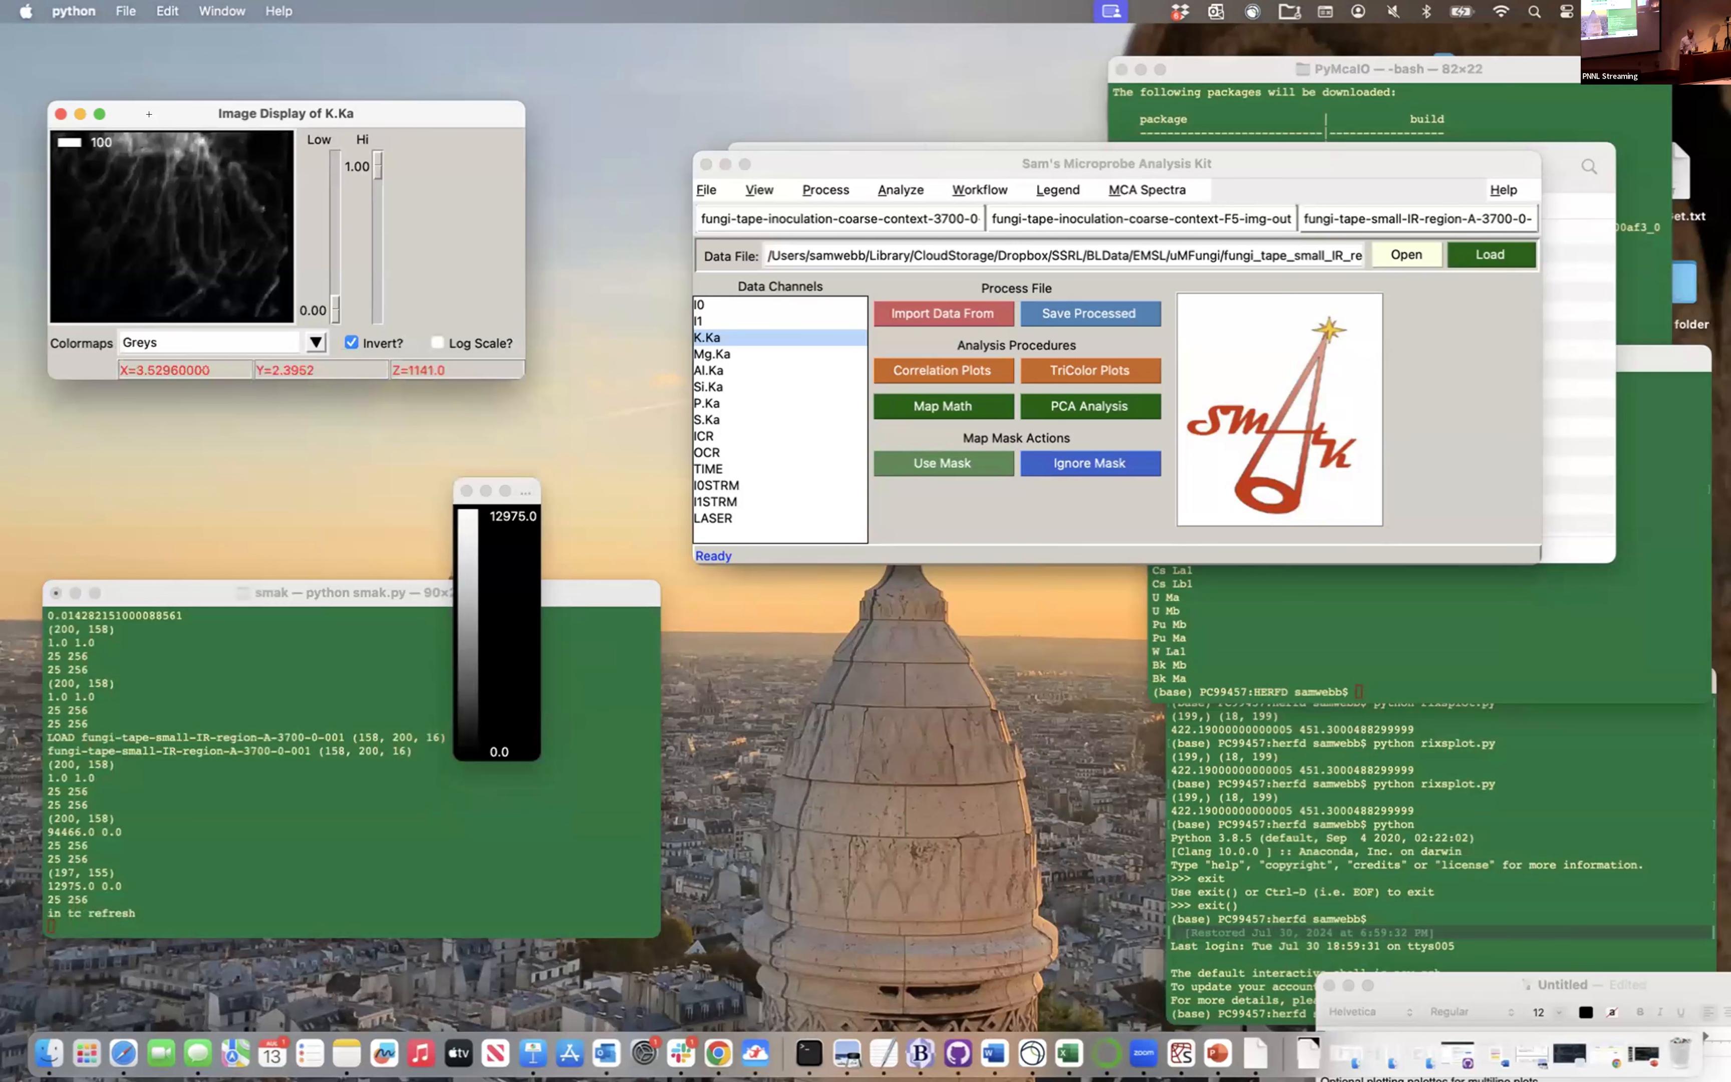
Switch the K.Ka image to the Jet colormap and turn off its inversion
click(302, 336)
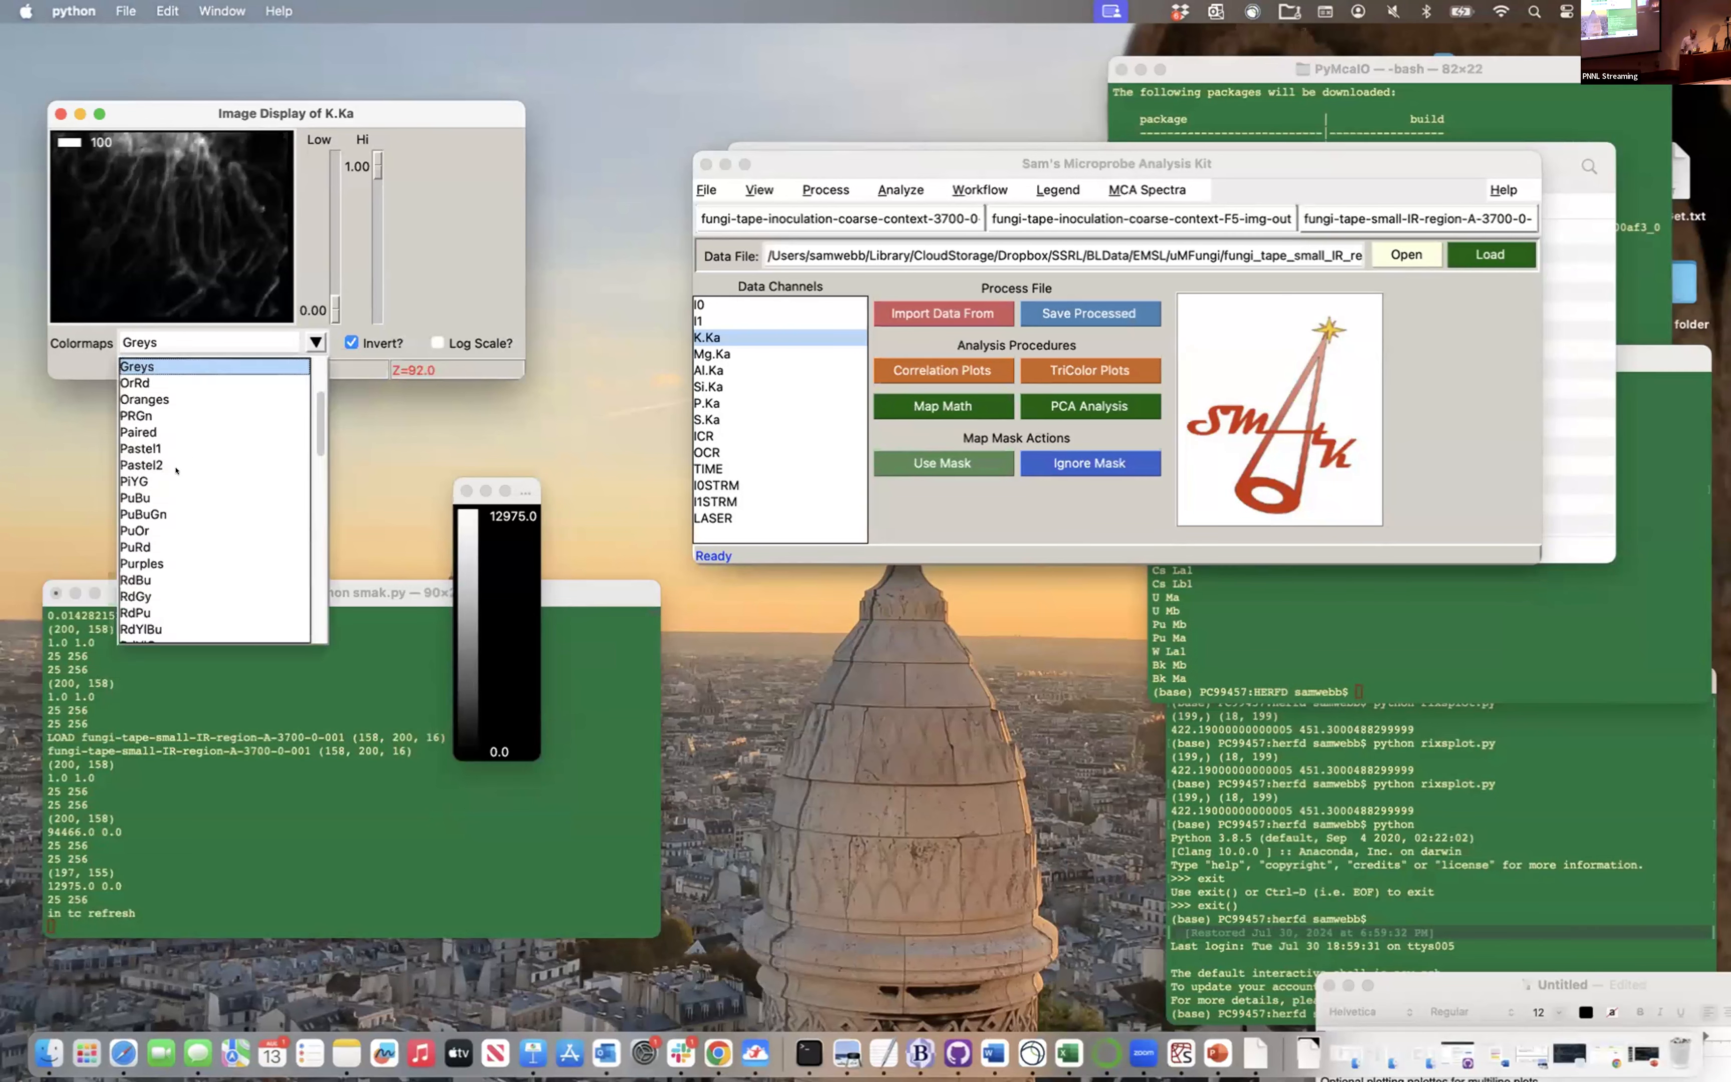
scroll(176, 470, up, 3)
click(147, 366)
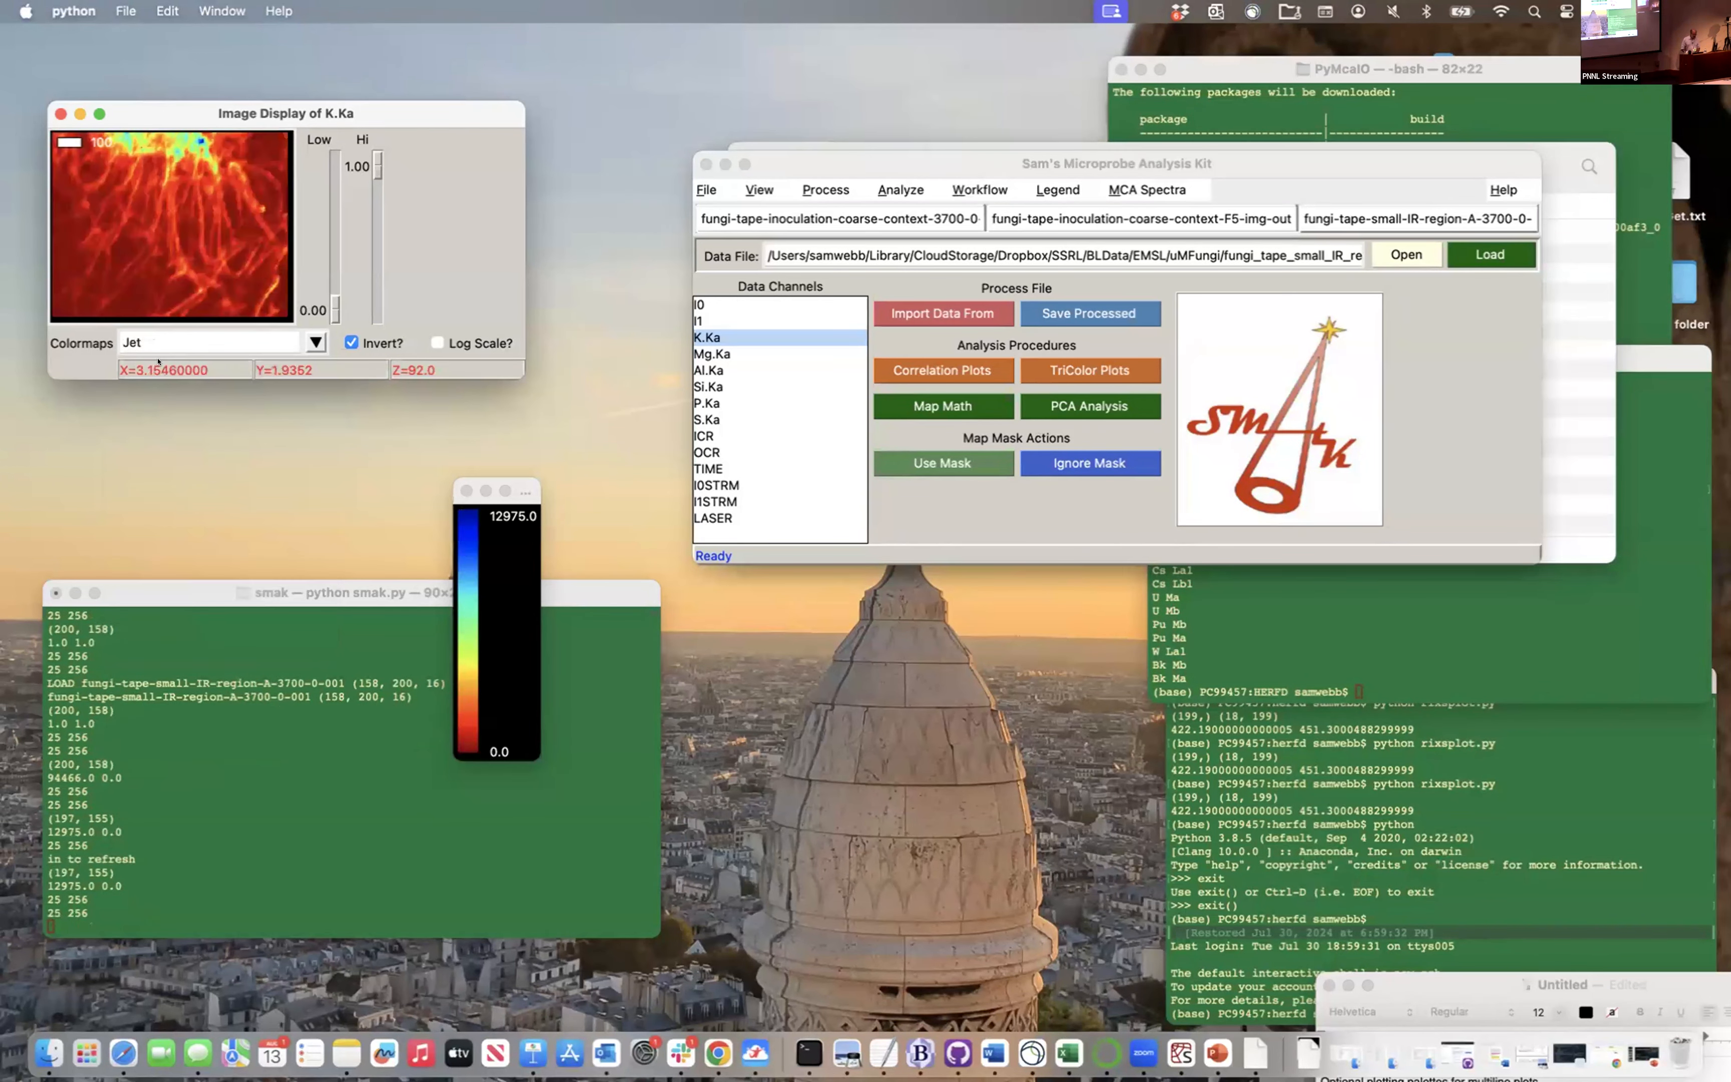
click(363, 343)
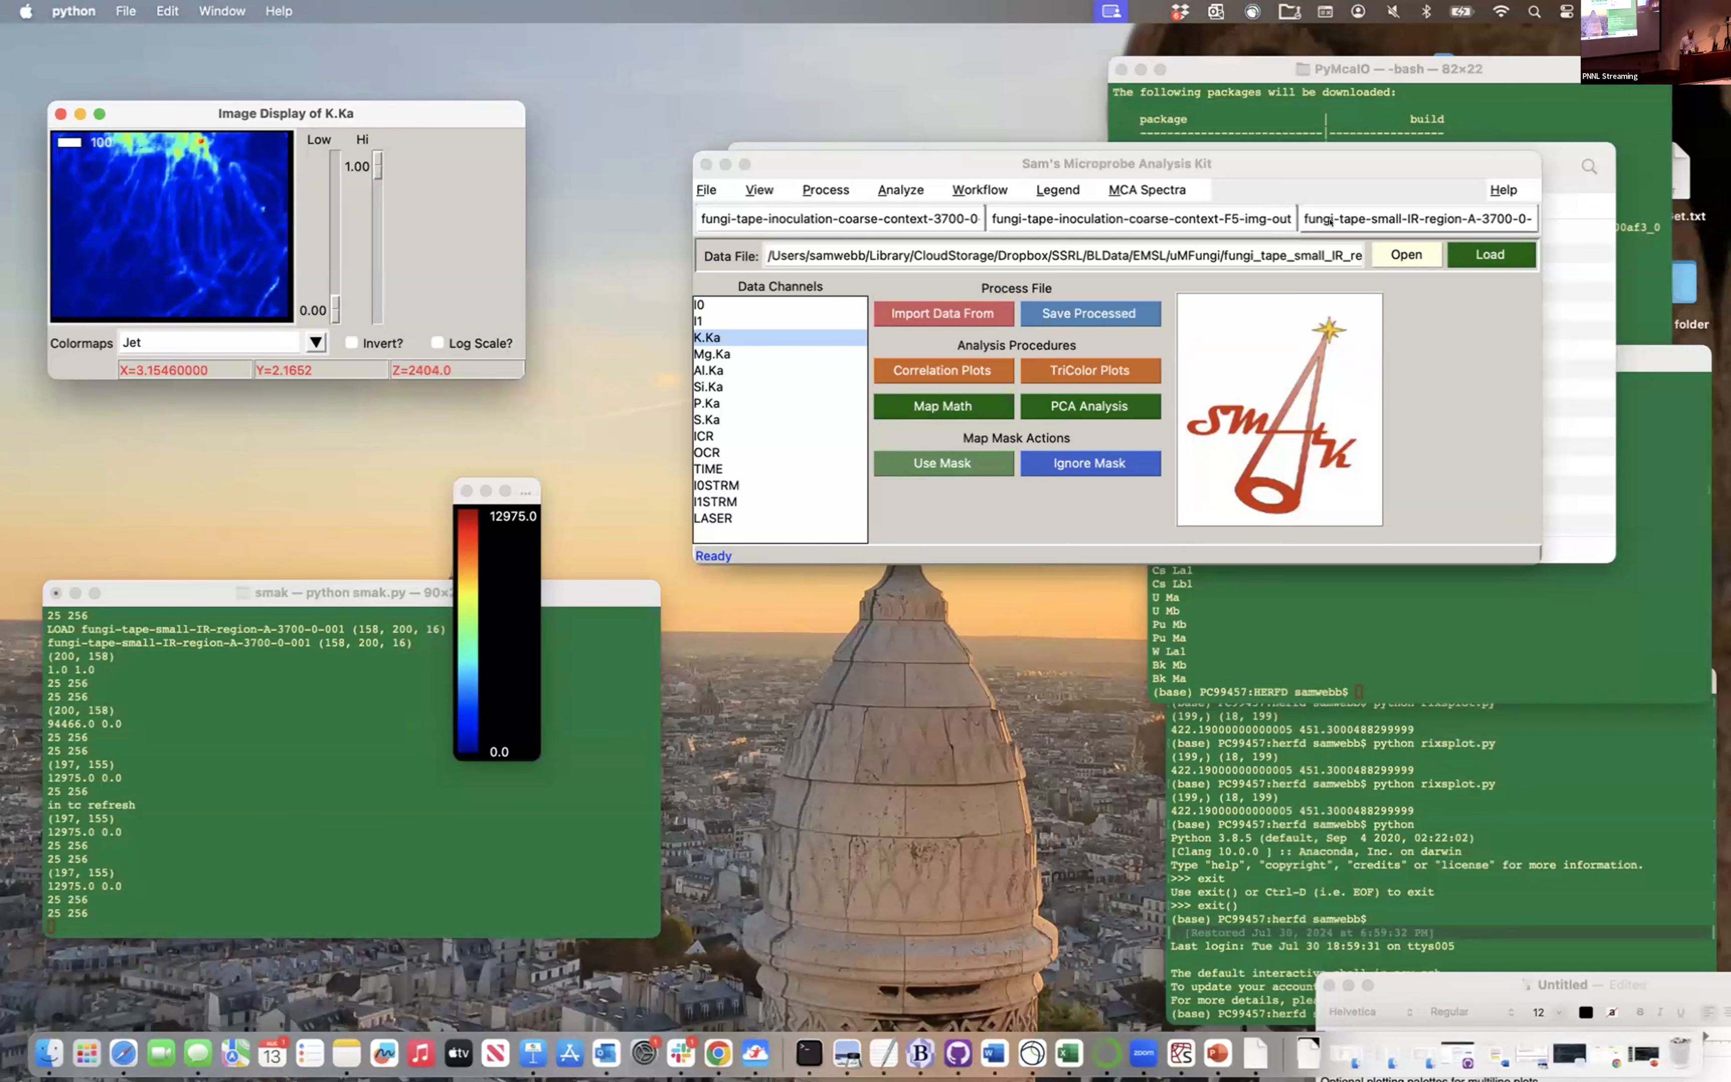
Compare the coarse-context and small IR region A maps, and check region A's horizontal and vertical resolution without saving a resampled copy
click(805, 211)
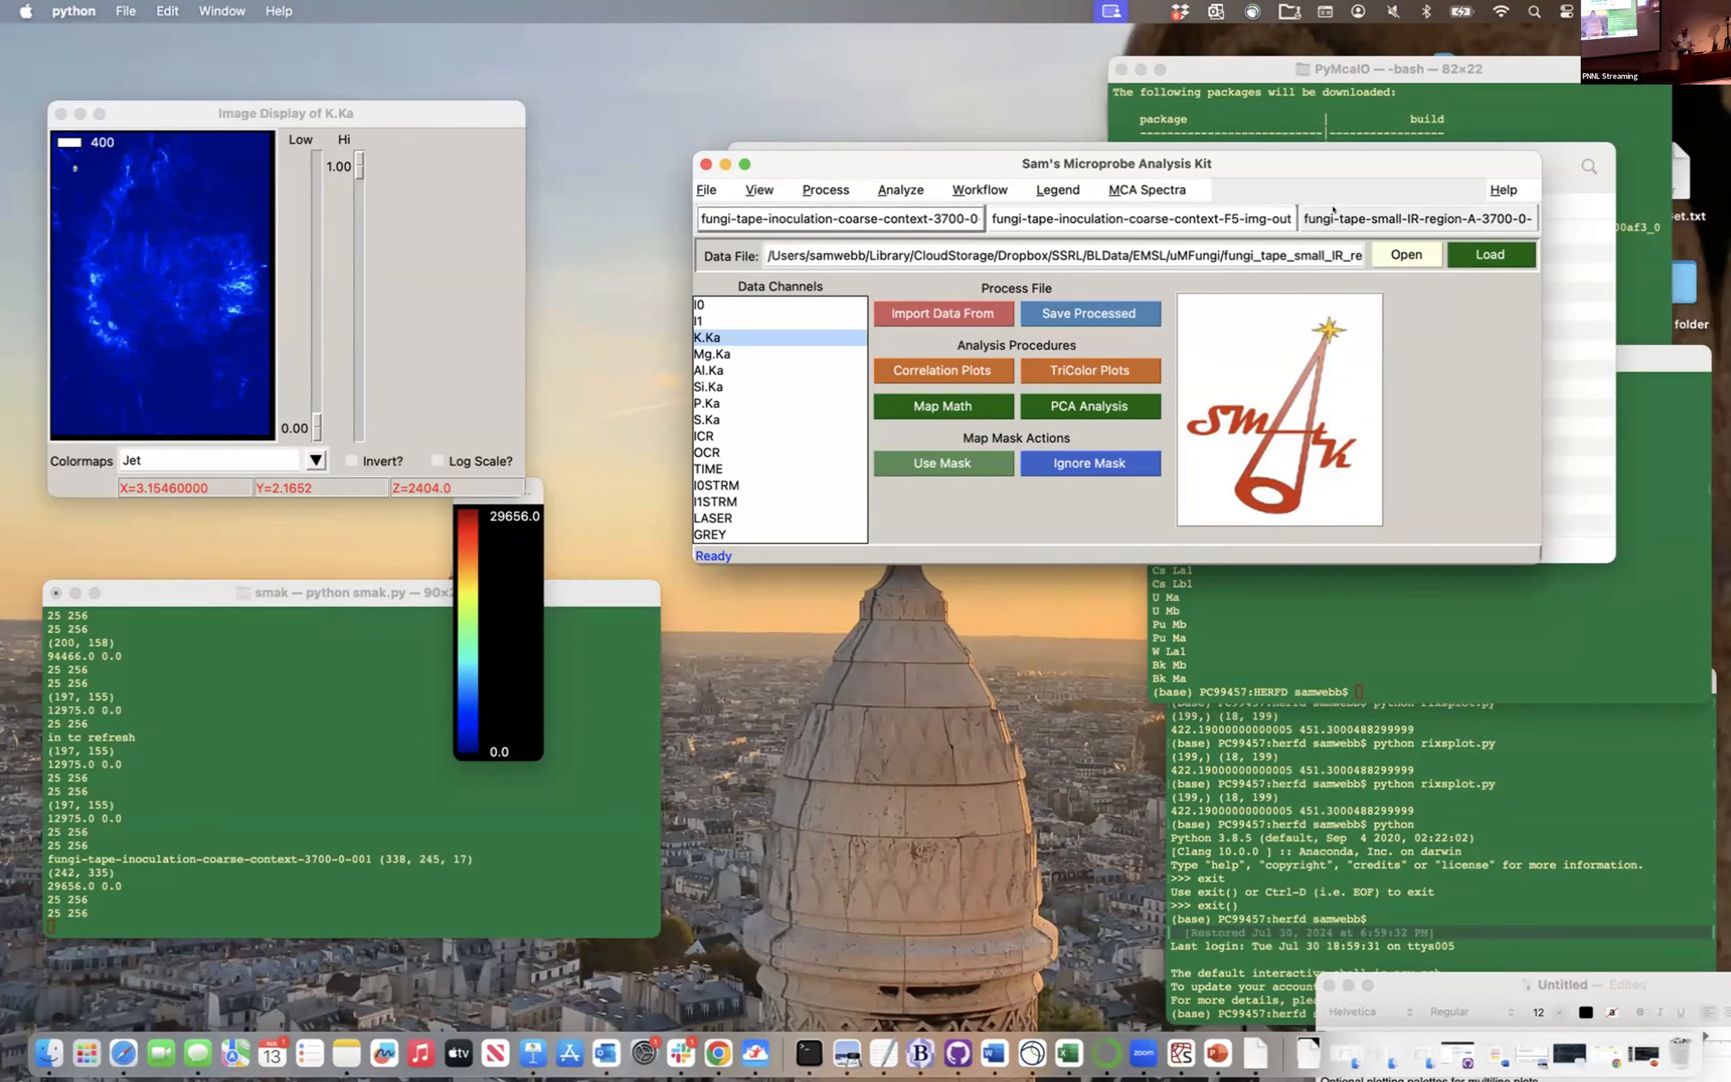
click(1308, 219)
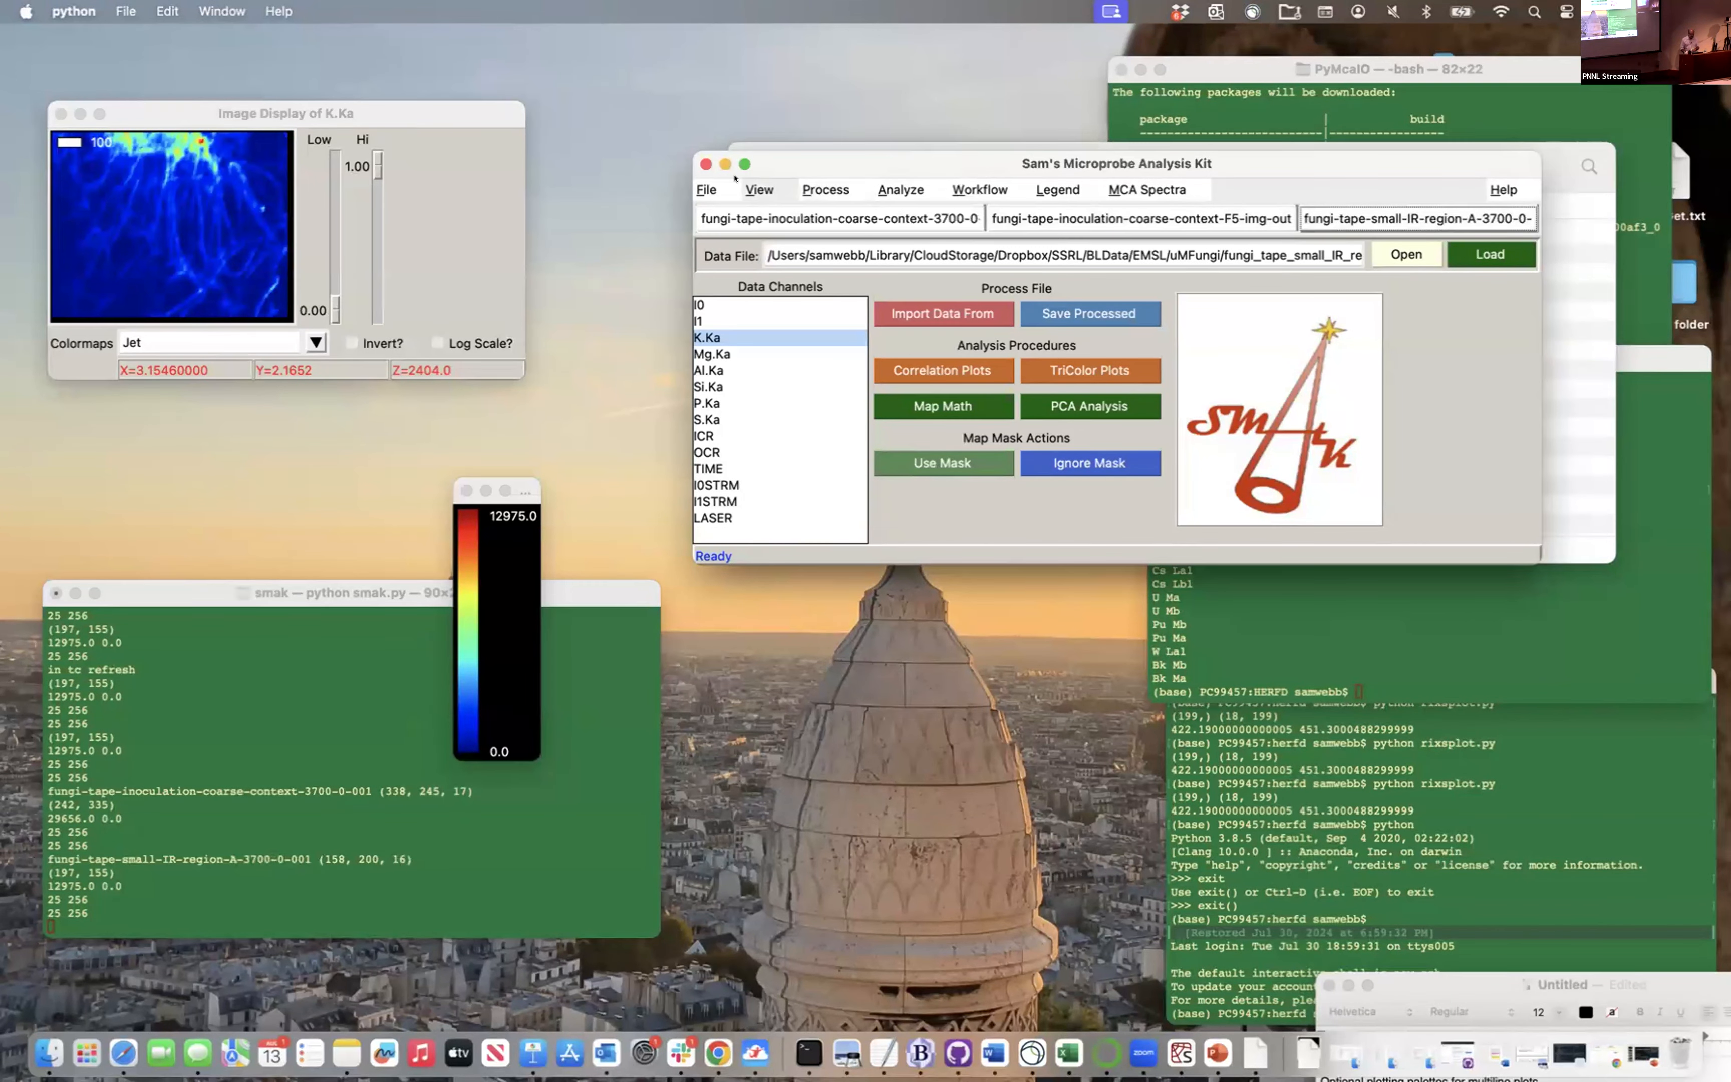
click(755, 189)
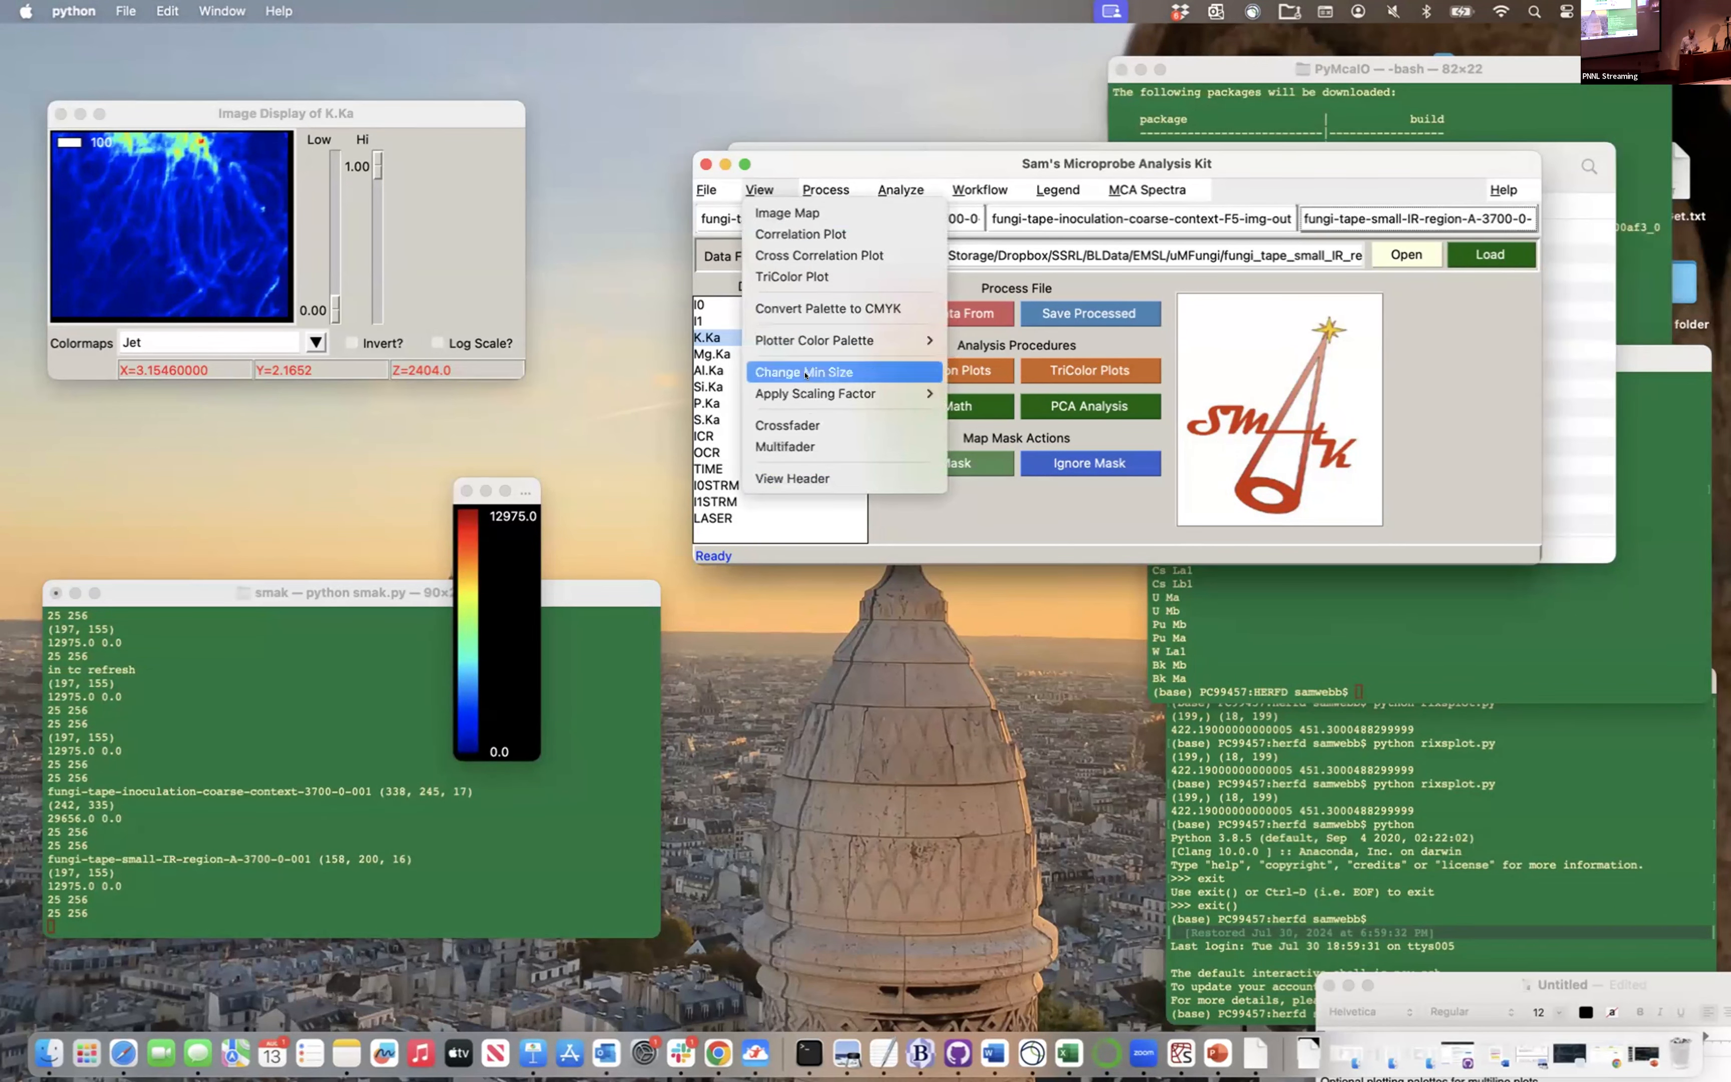
click(810, 189)
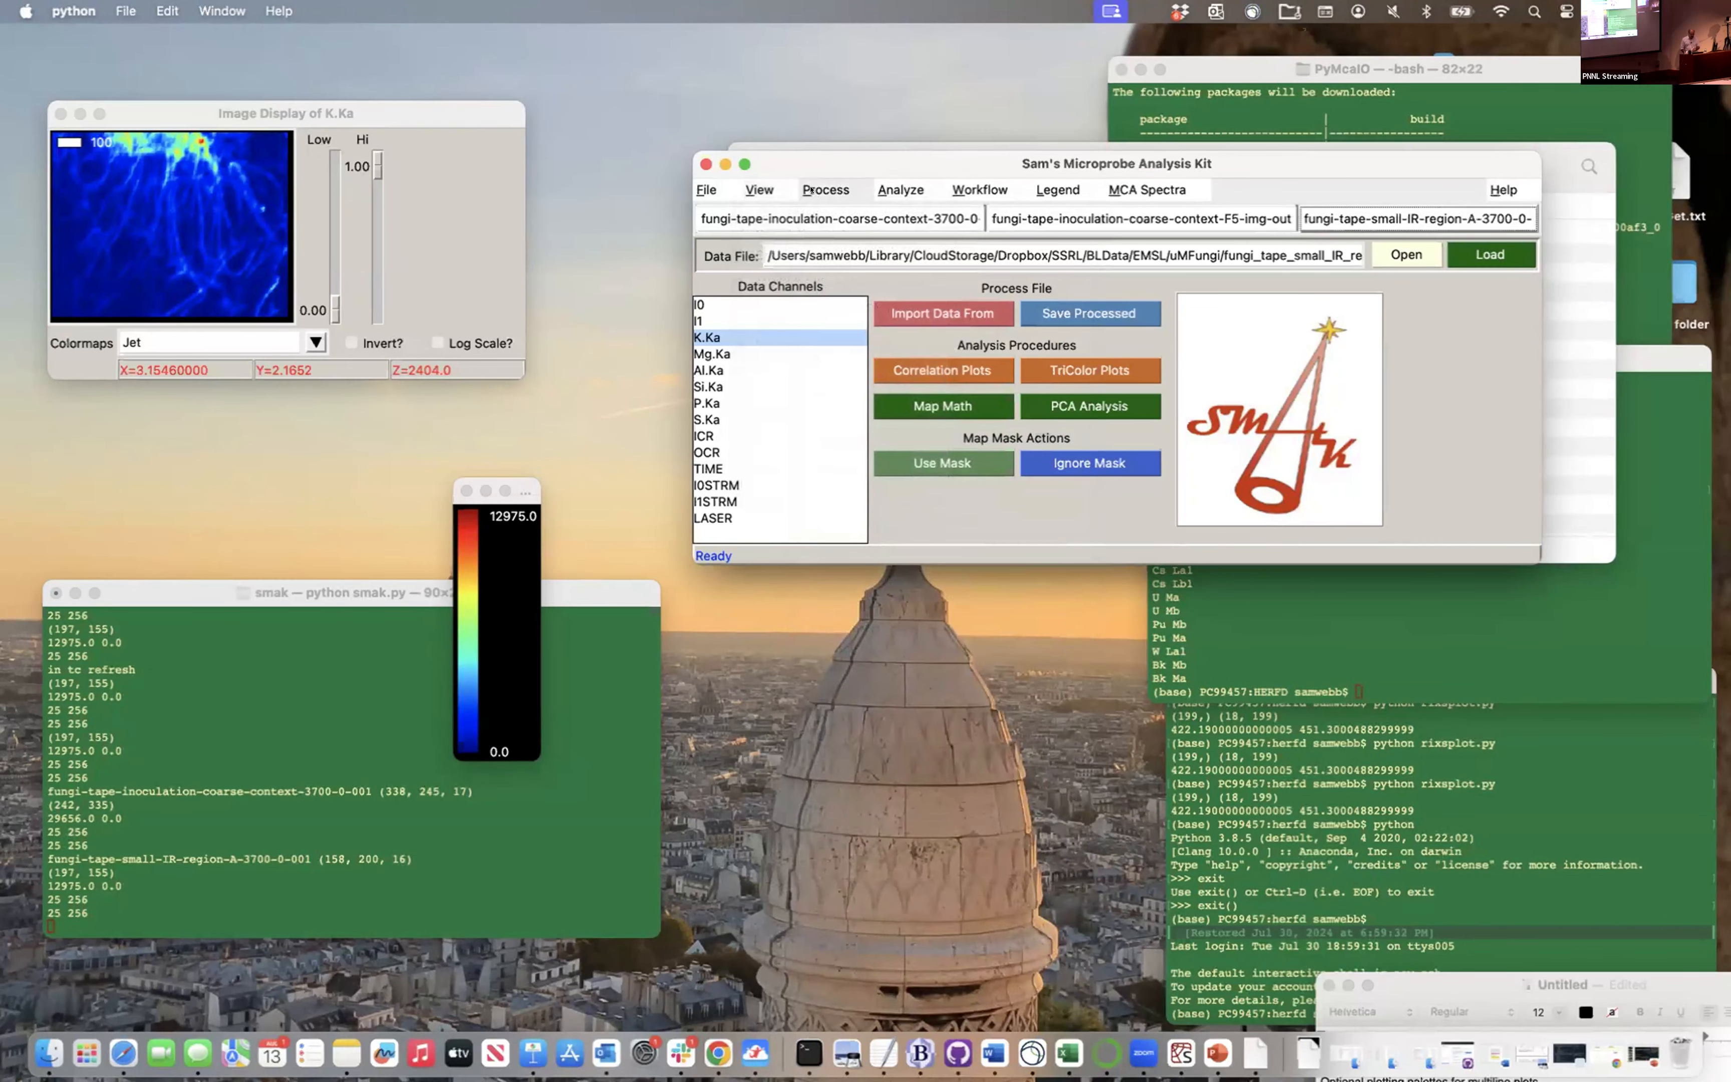
click(810, 190)
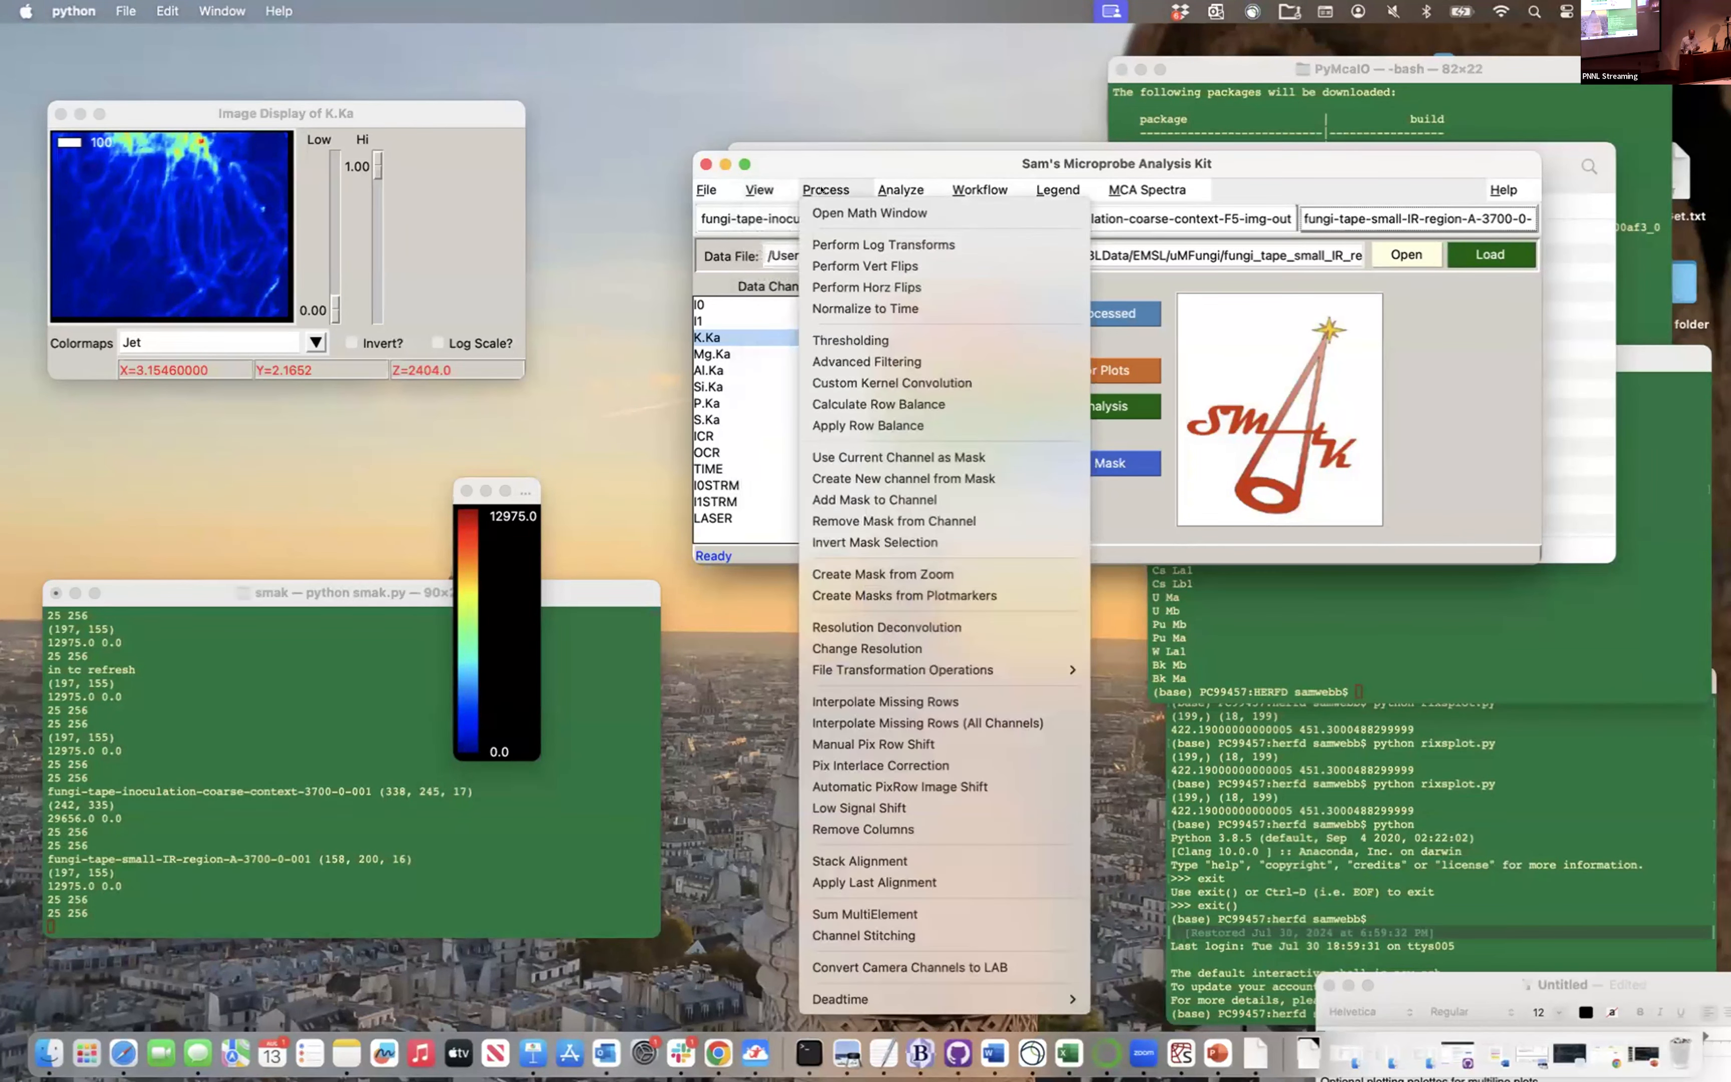
click(842, 646)
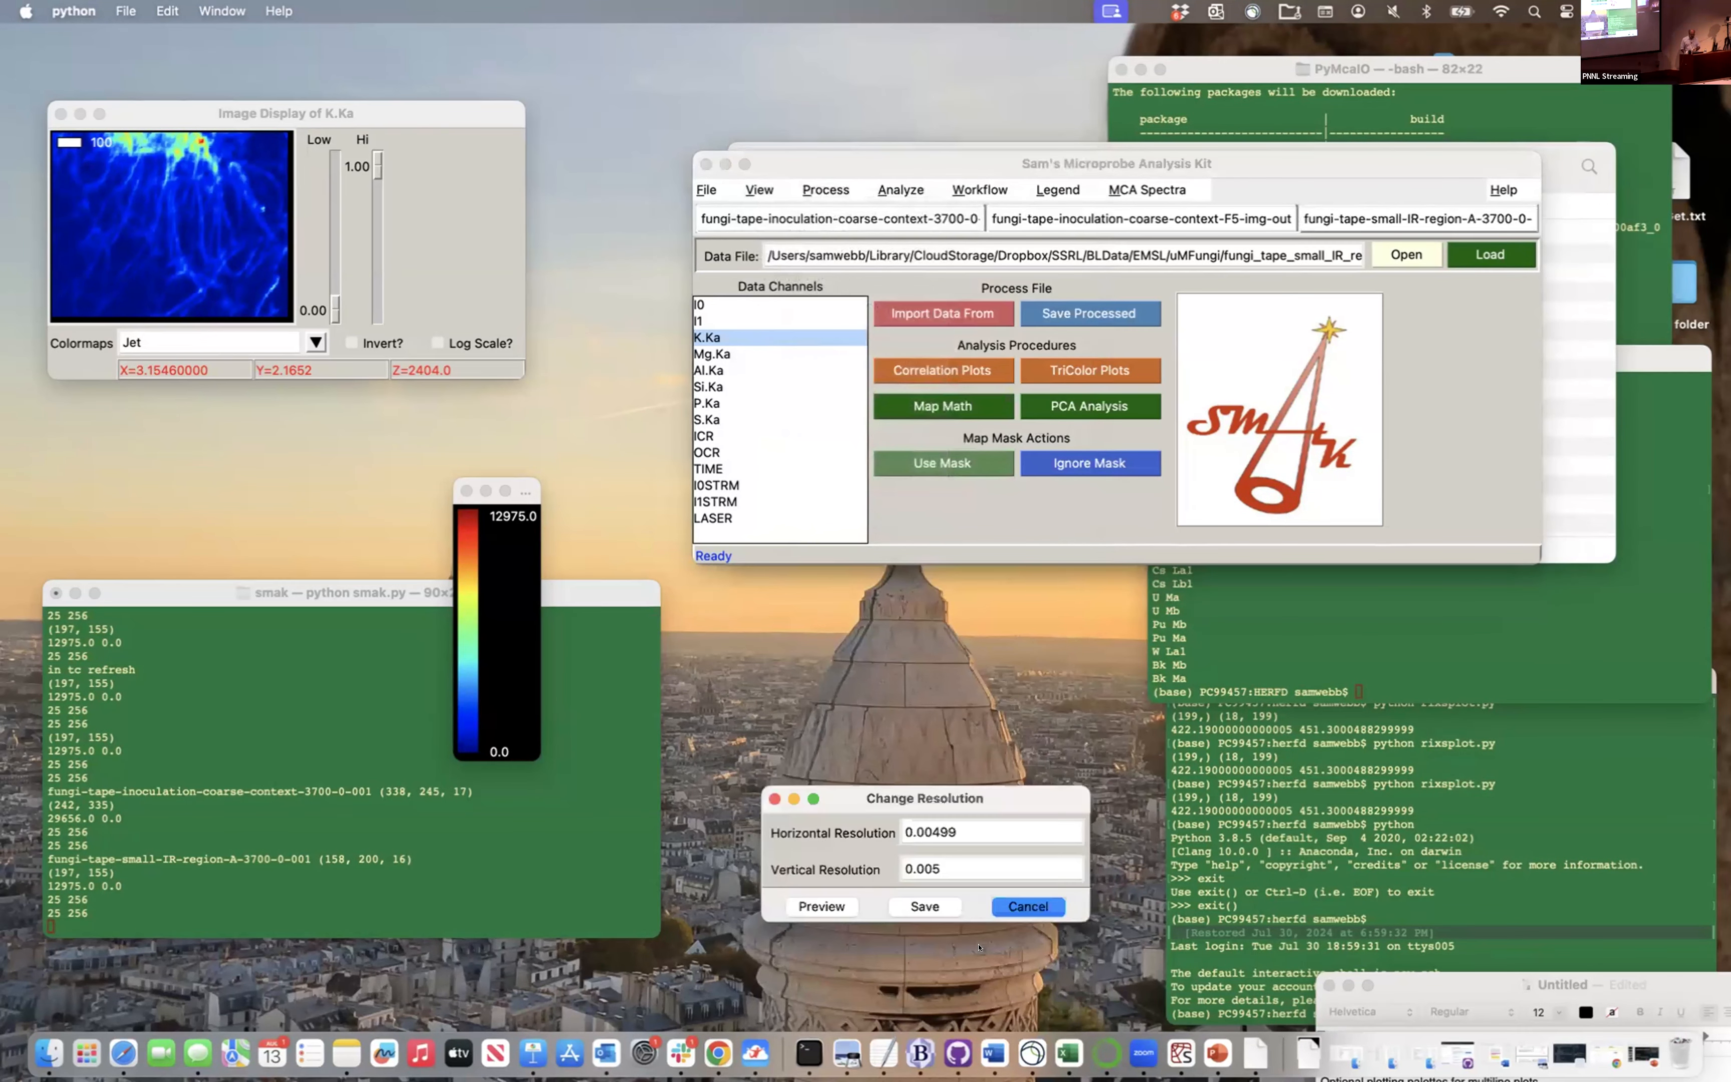
click(925, 906)
Try to resample the coarse-context map to 0.005 horizontal and vertical resolution, and cancel before saving the file
click(776, 211)
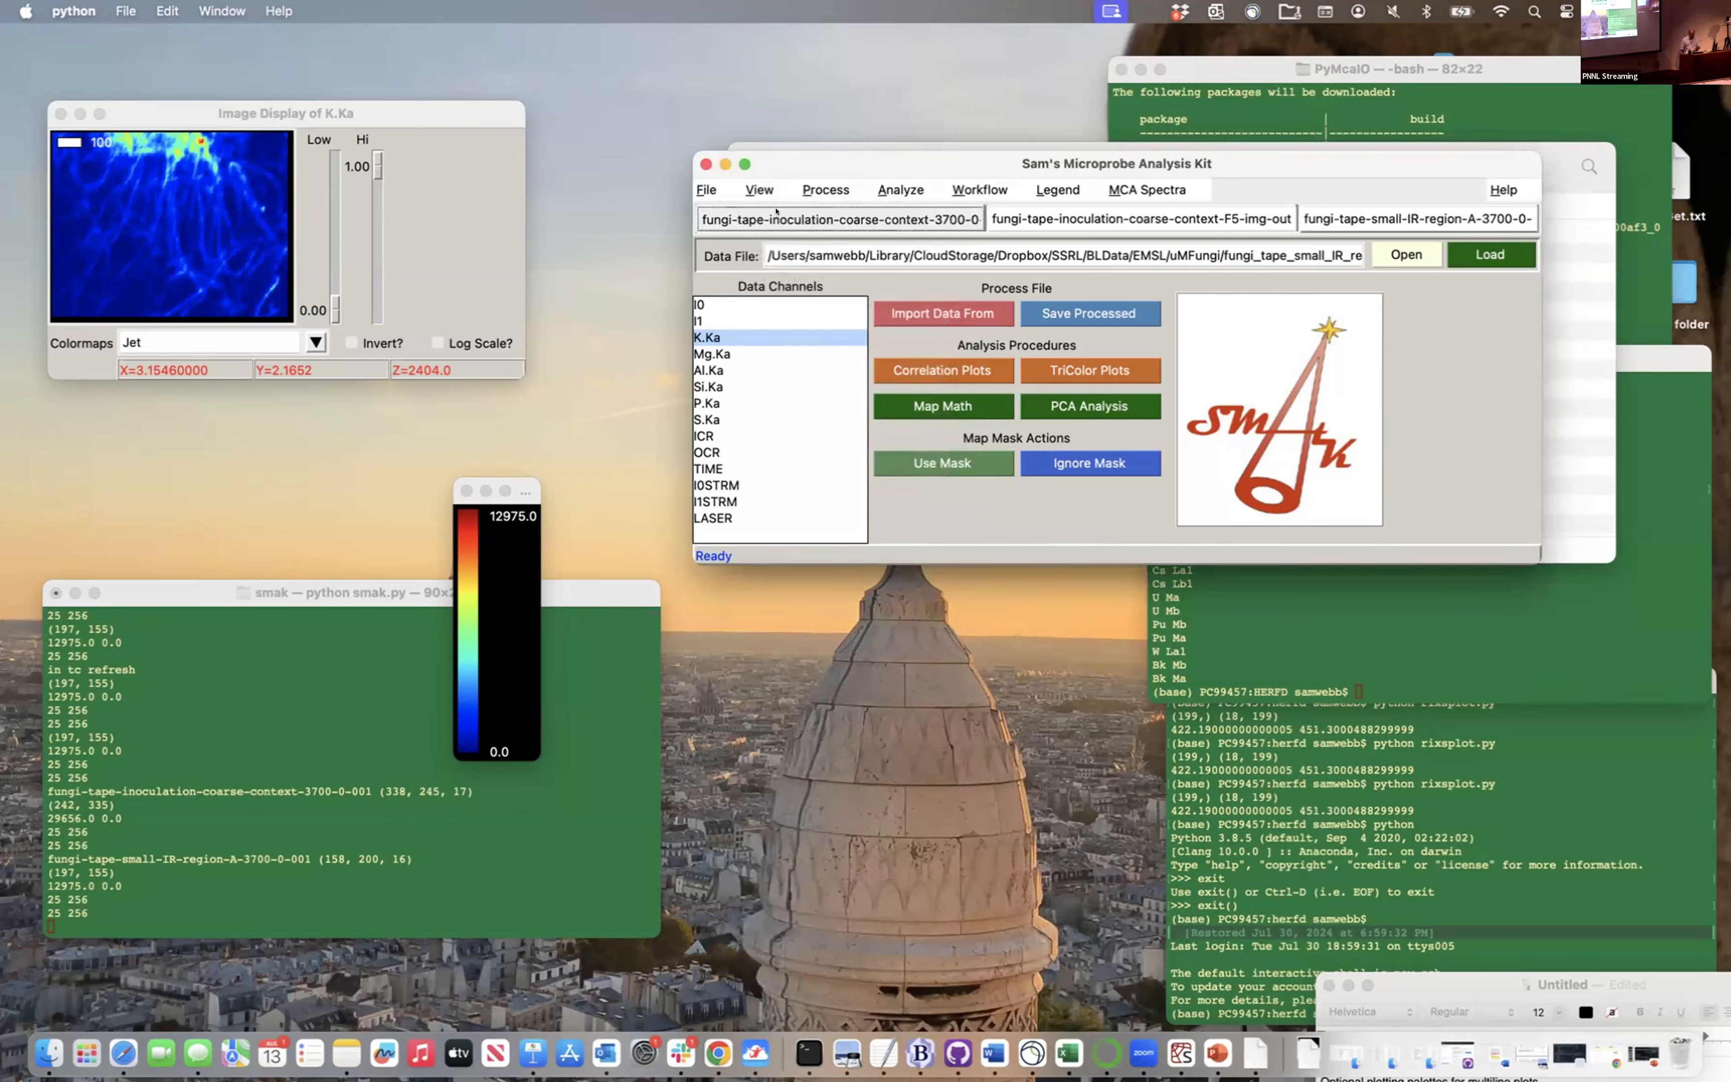
click(825, 190)
click(887, 648)
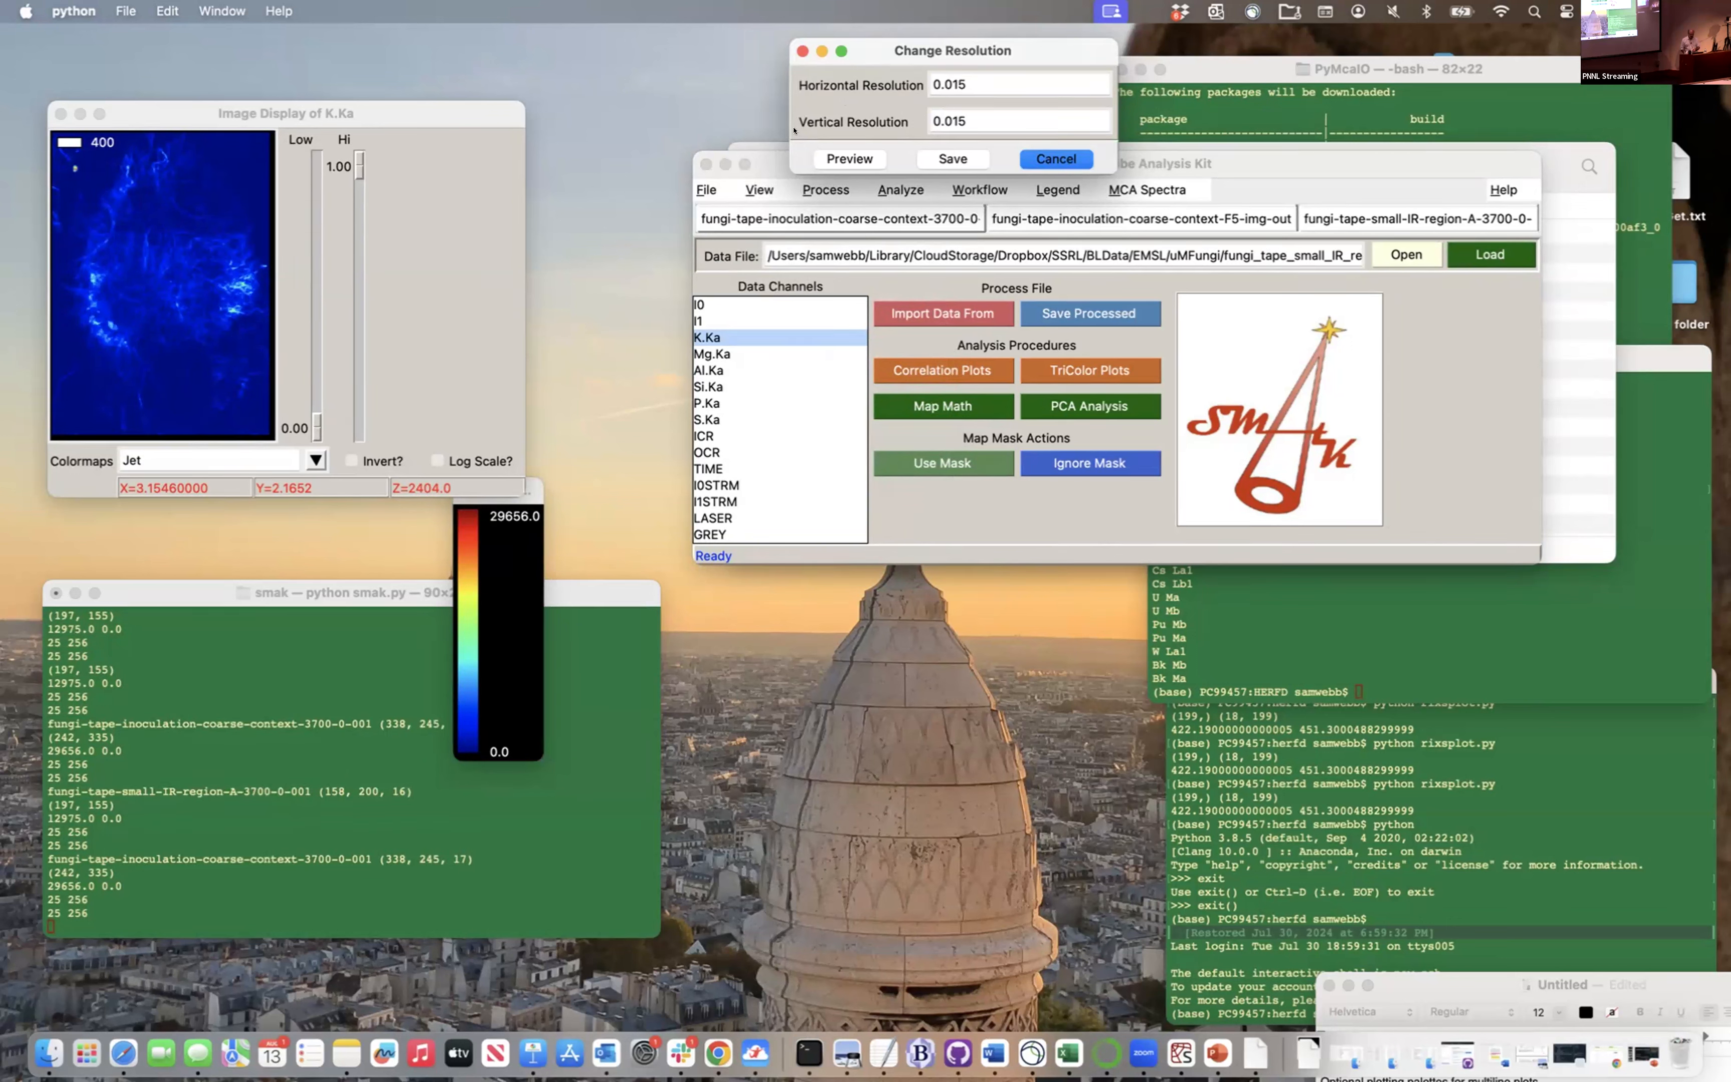
click(1084, 72)
double_click(1084, 72)
text(005)
key(Tab)
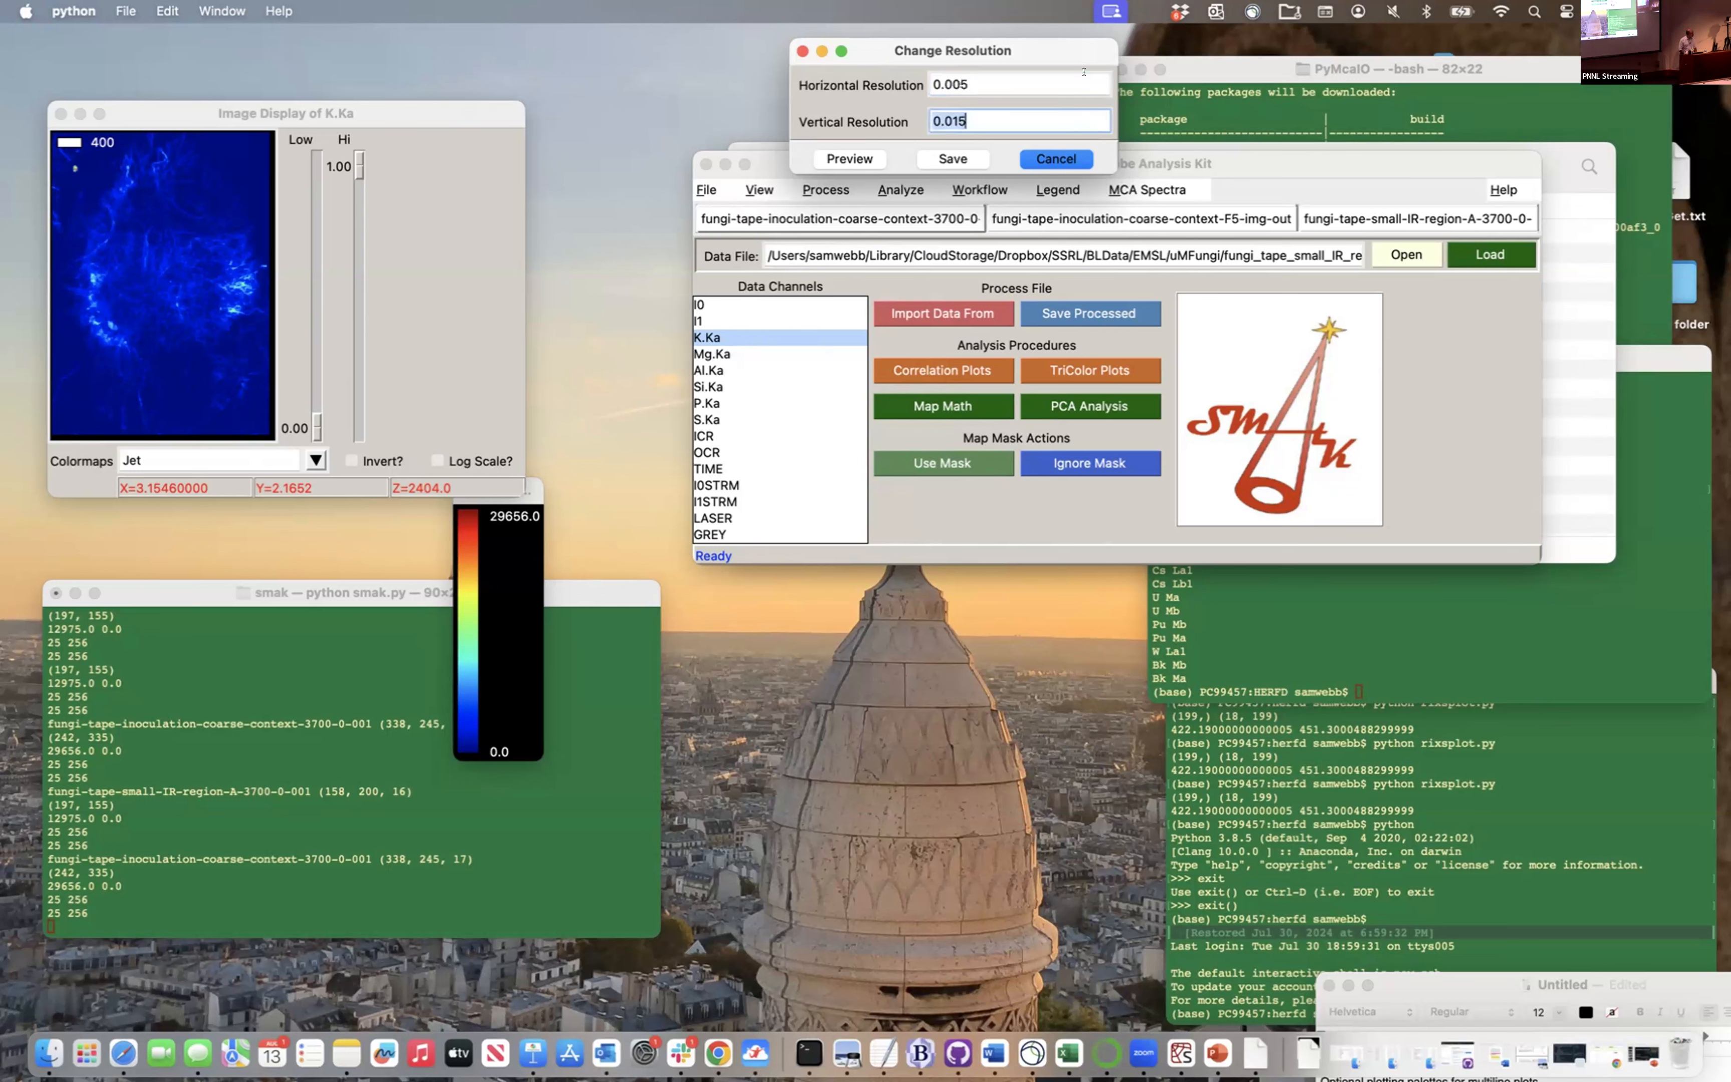
text(0.005)
click(944, 159)
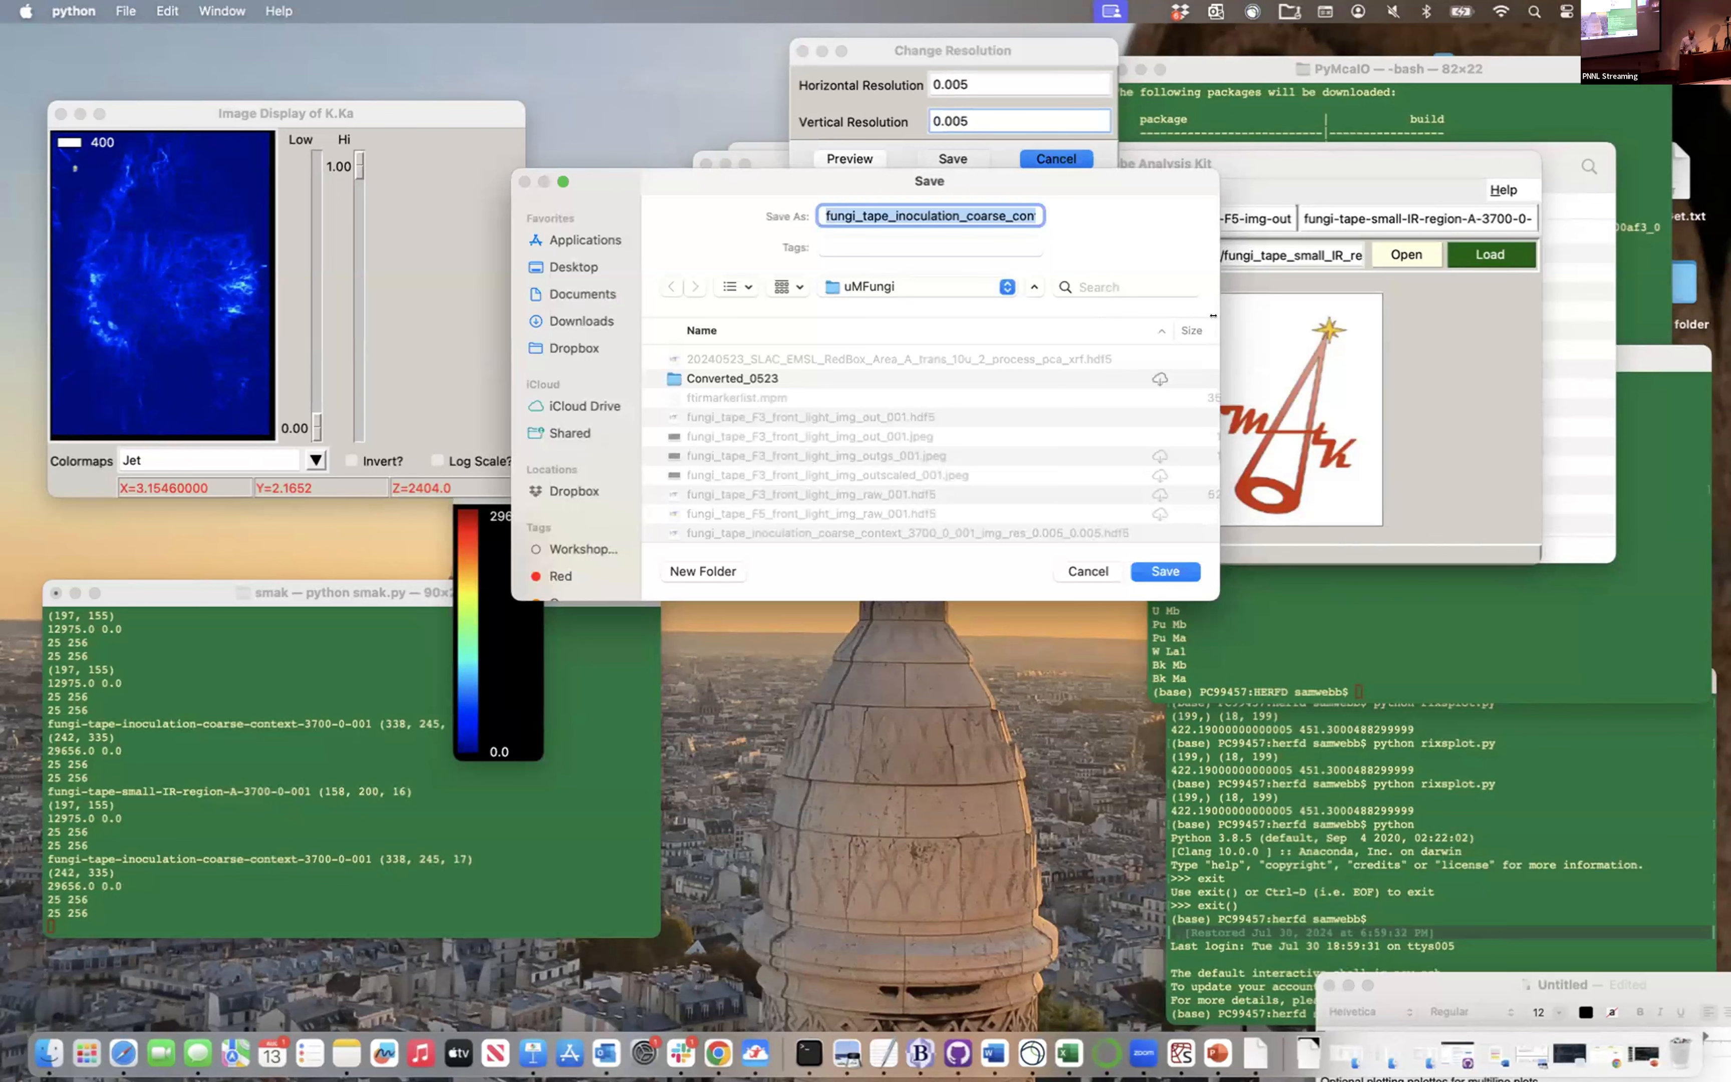
click(1075, 569)
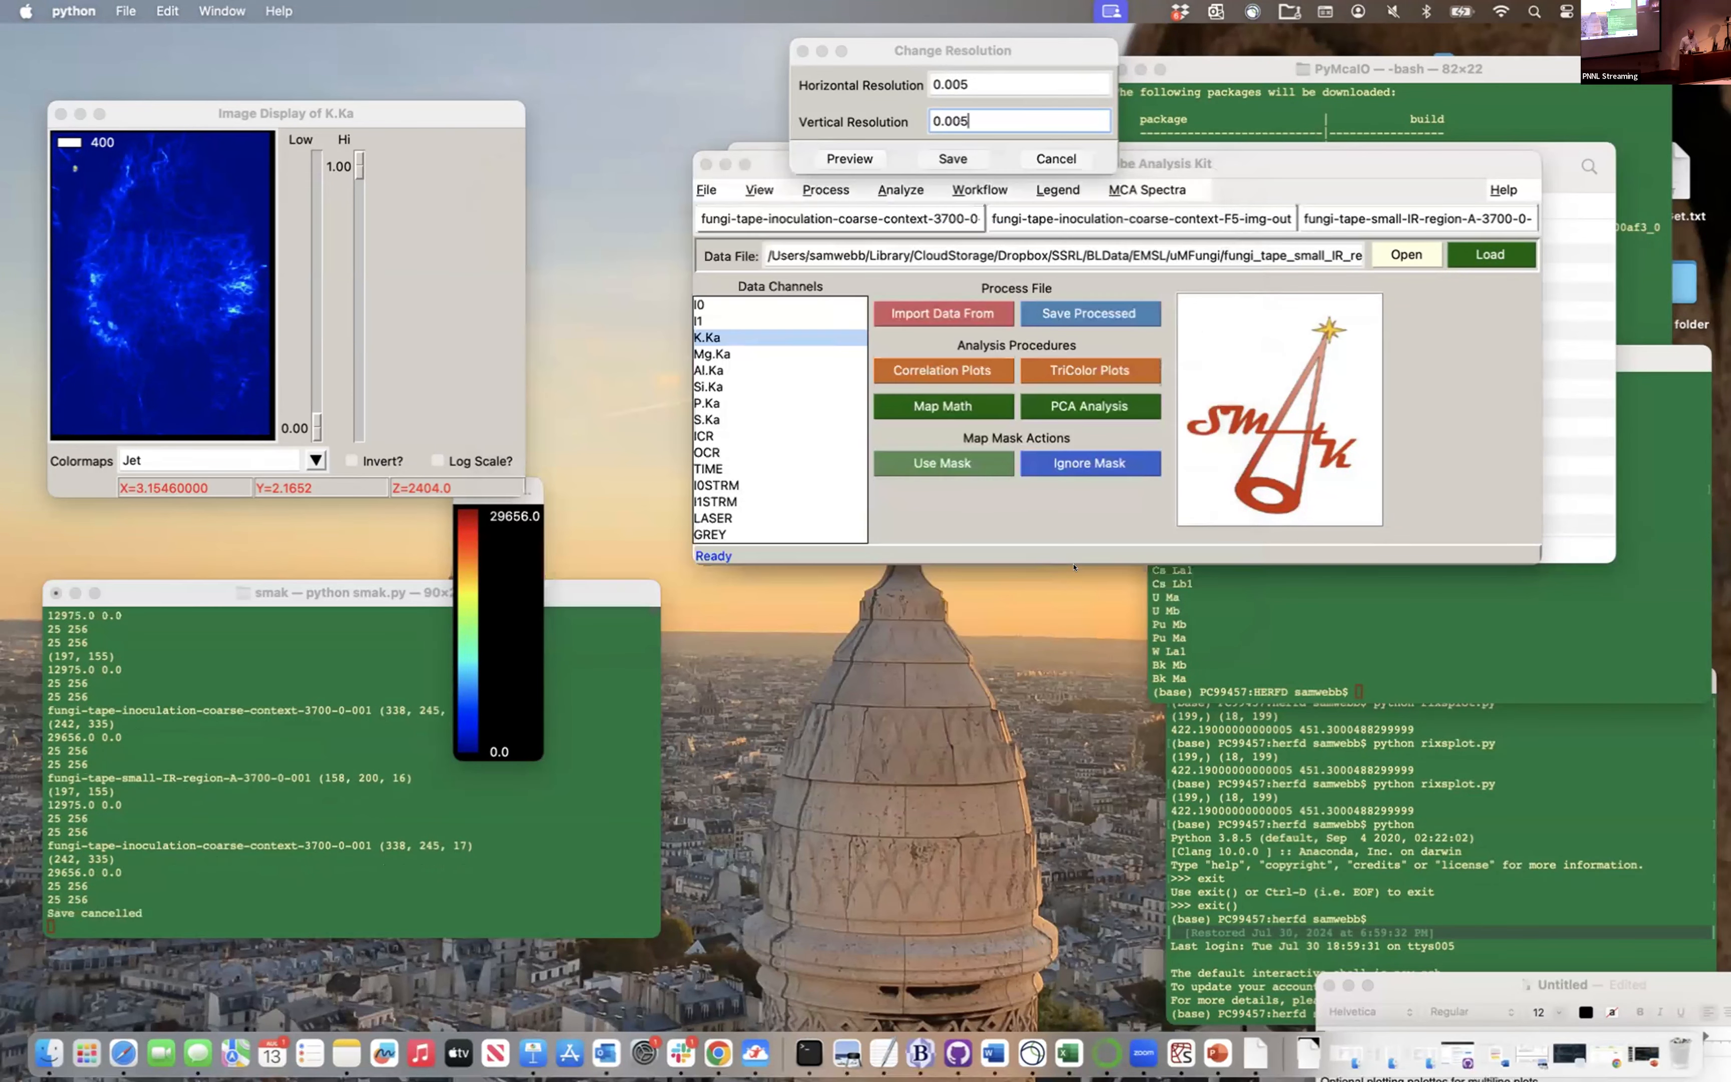
click(700, 192)
click(700, 192)
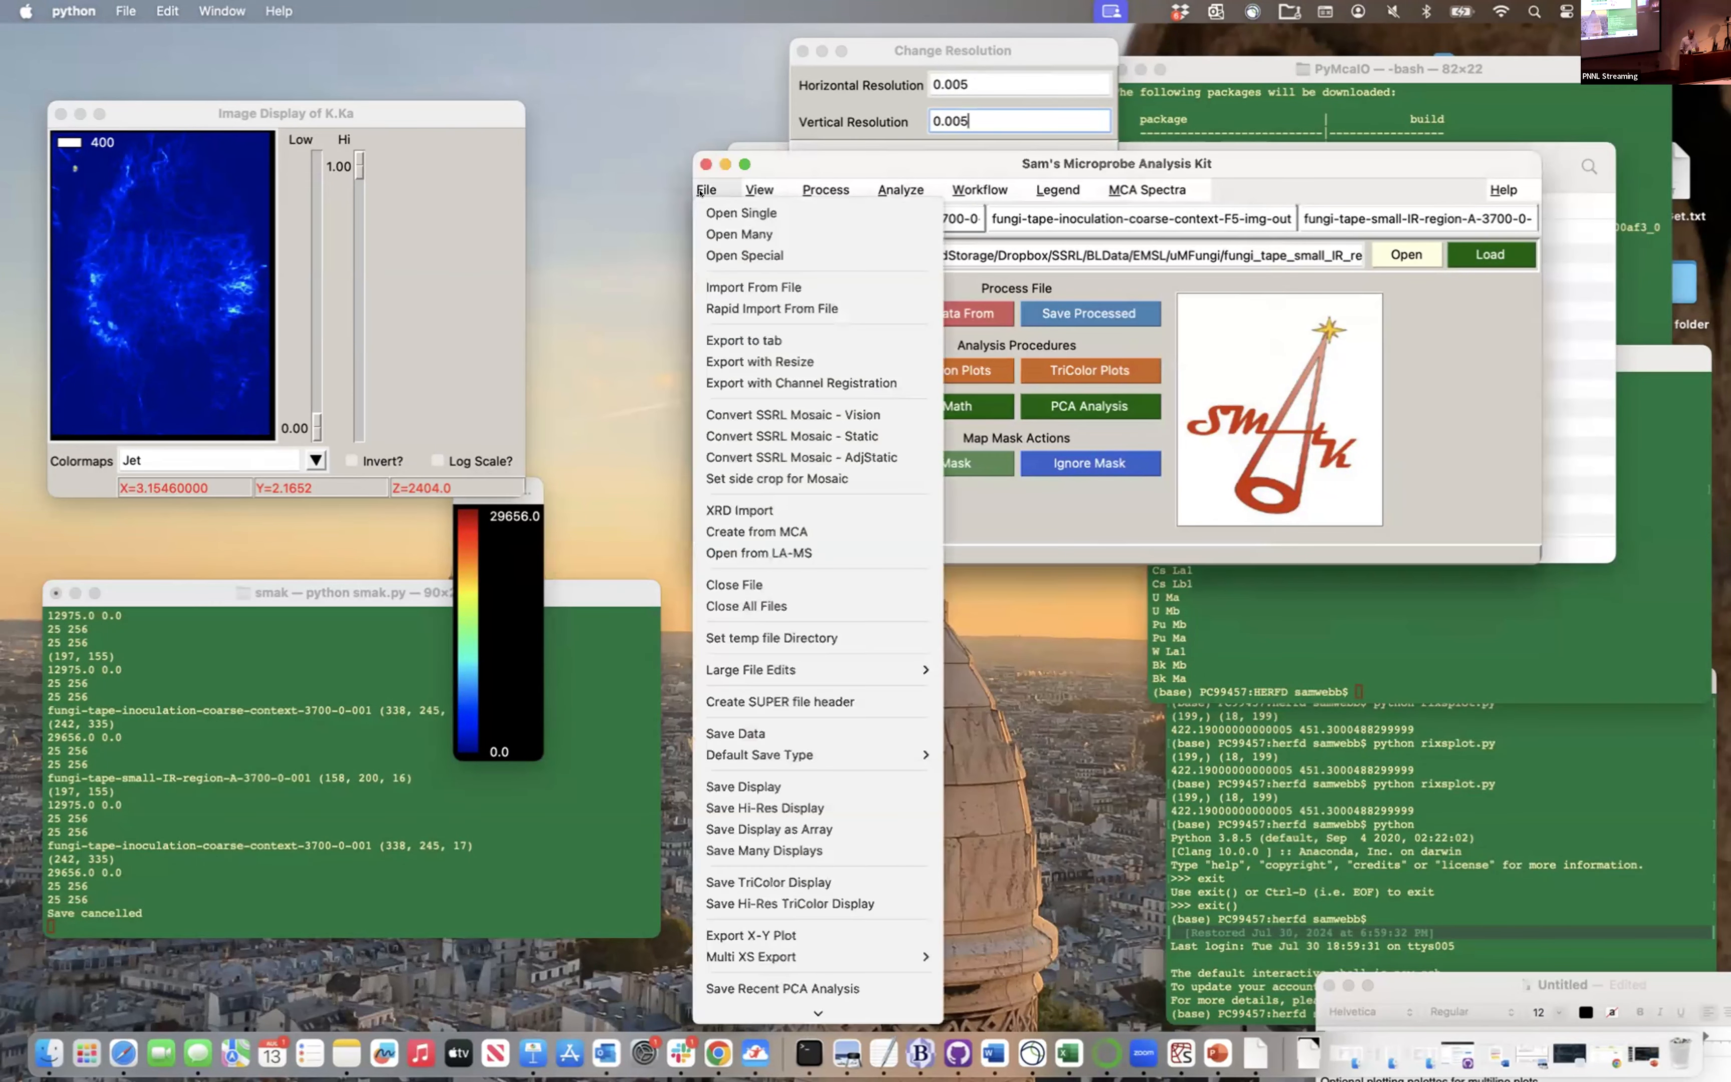
click(899, 149)
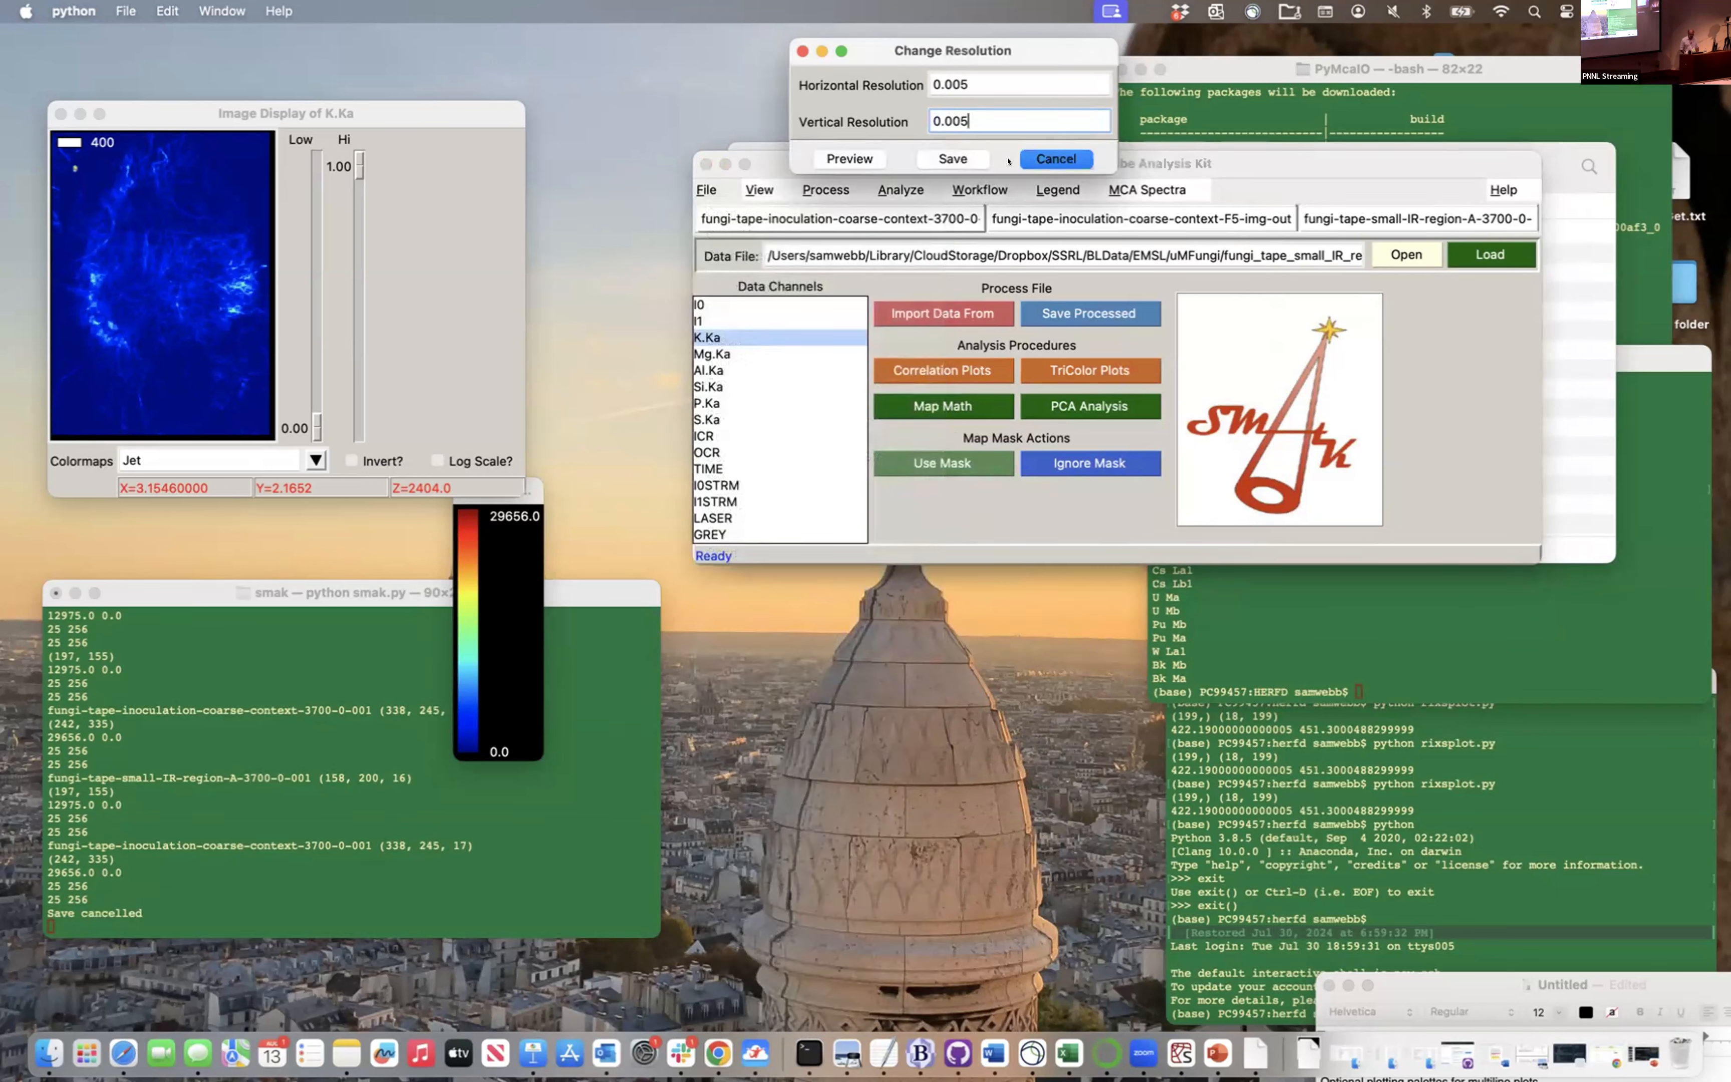
click(1069, 156)
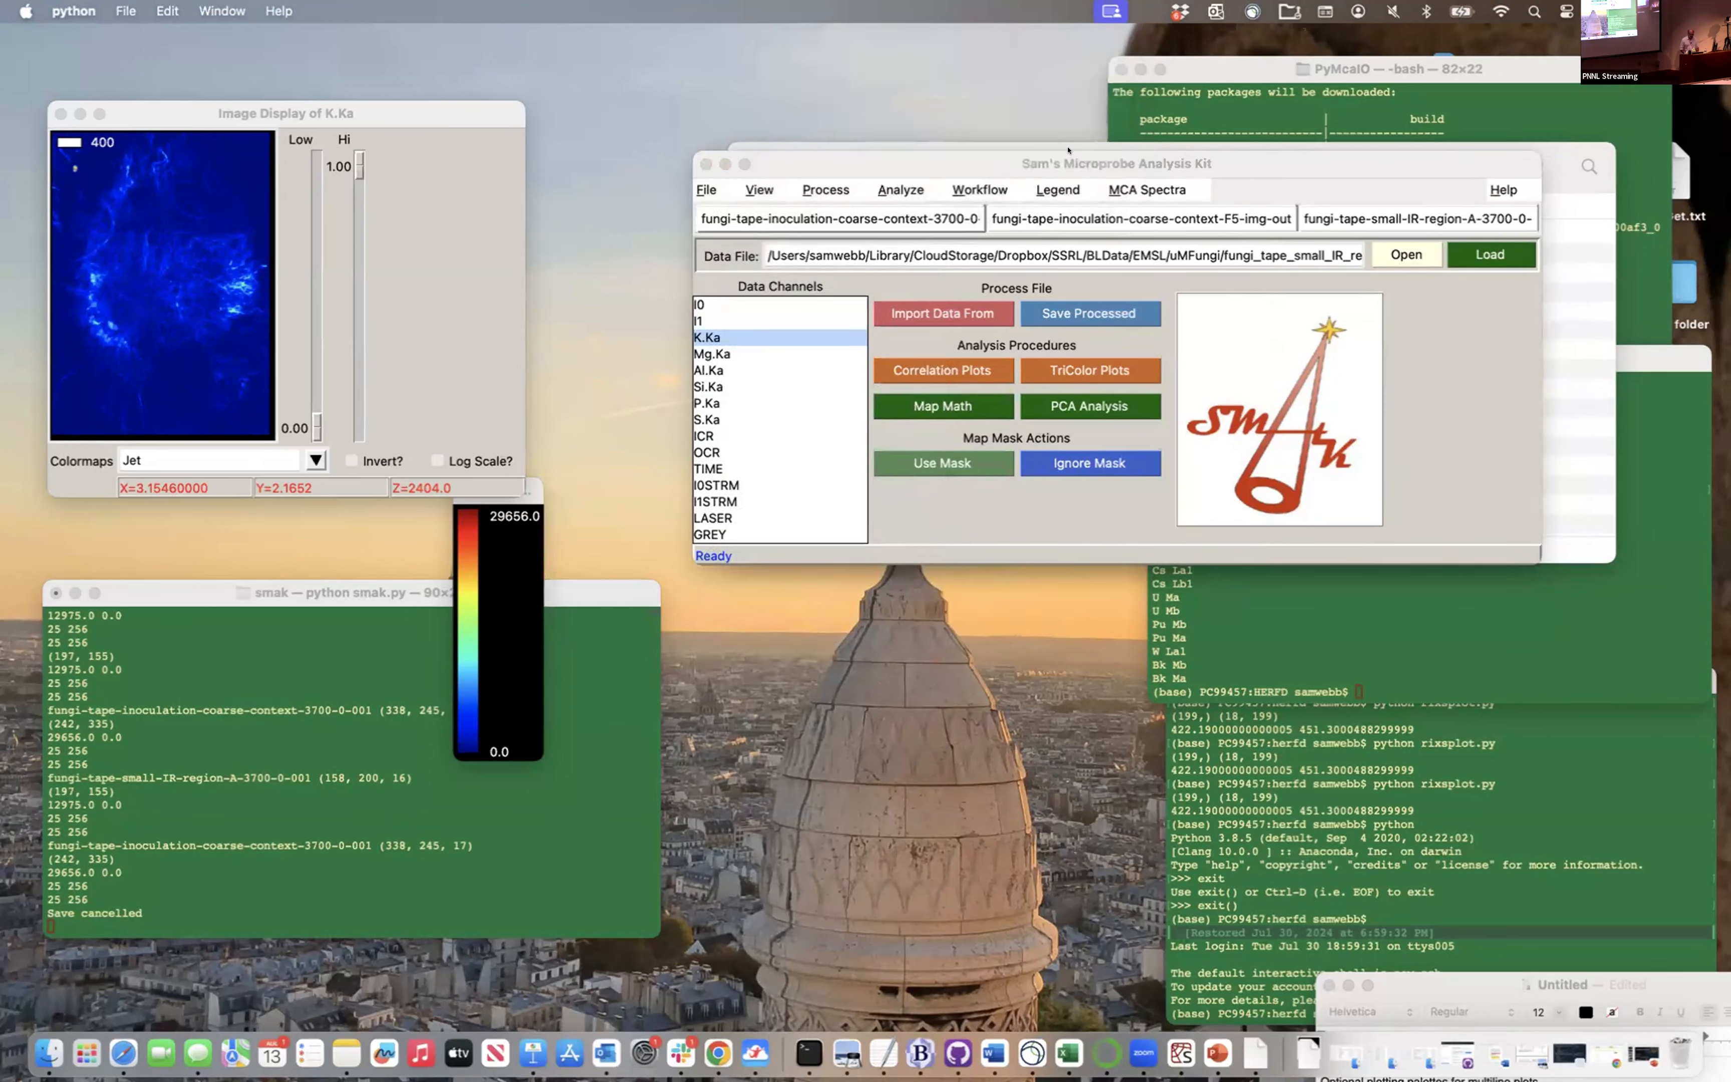
Open fungi_tape_inoculation_coarse_context_3700_0_001_img_res_0.005_0.005.hdf5 from the uMFungi folder and display its K.Ka channel
click(708, 188)
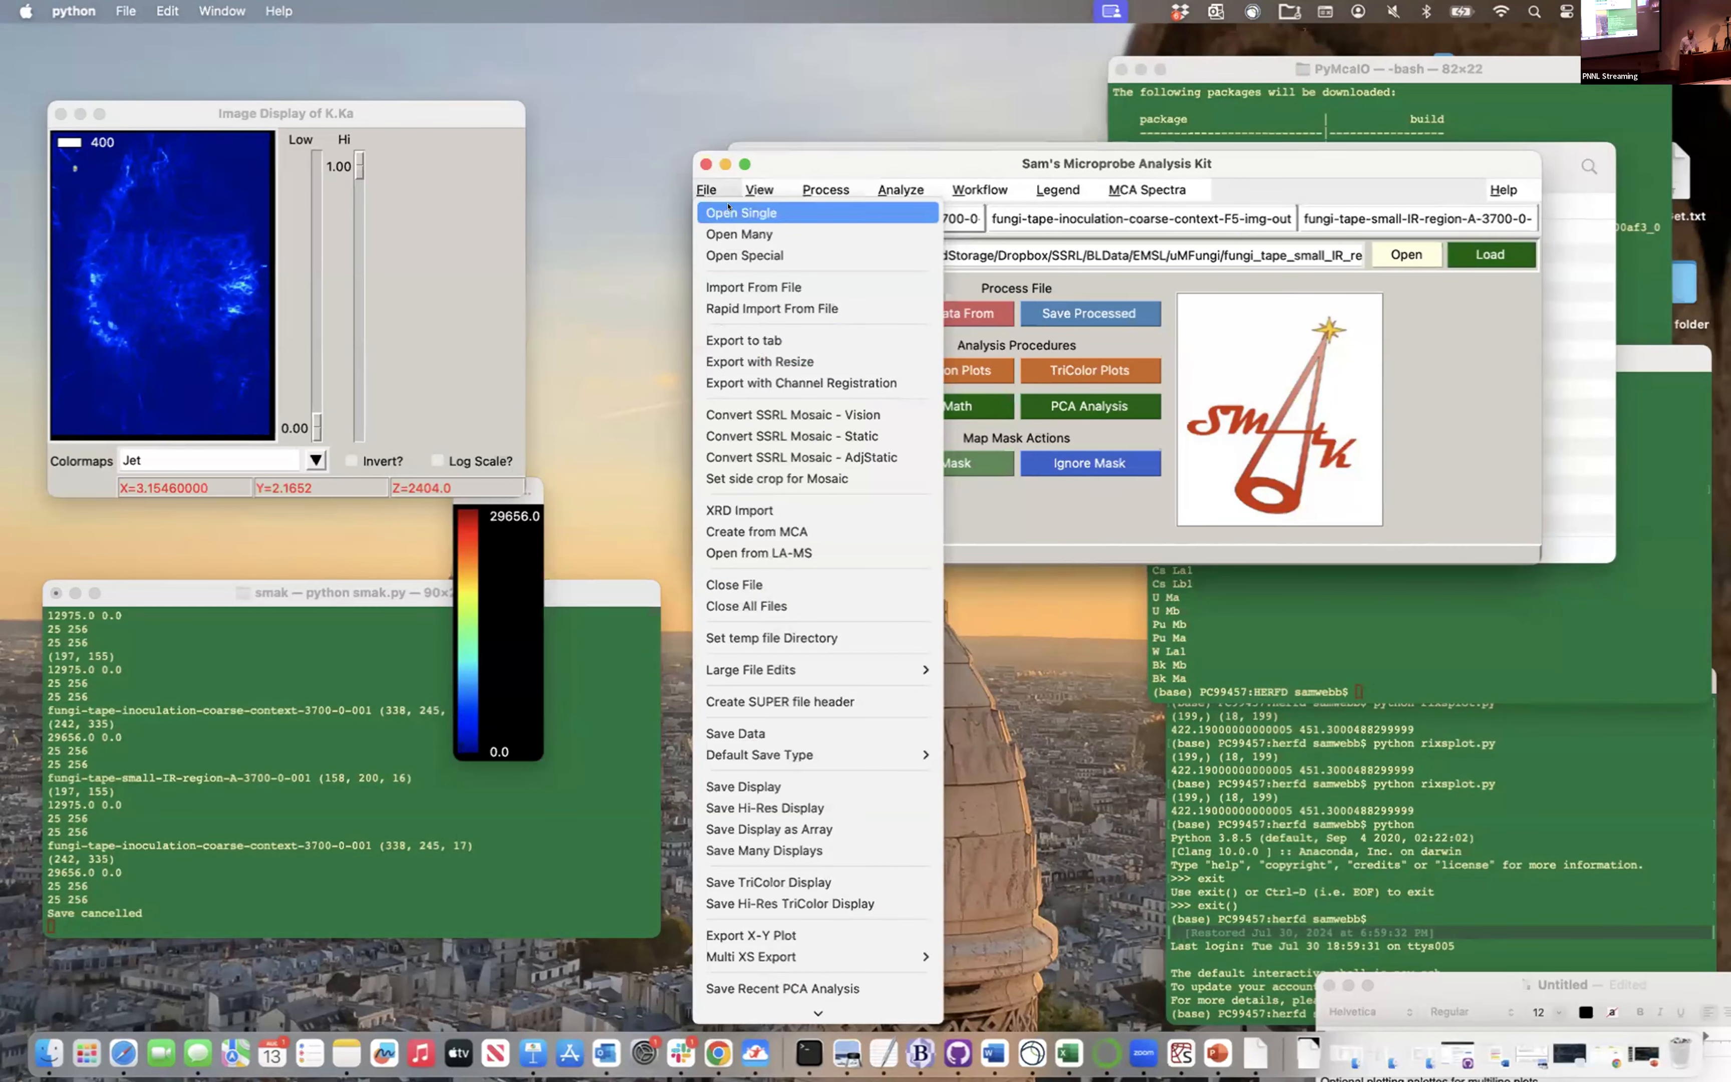
click(708, 189)
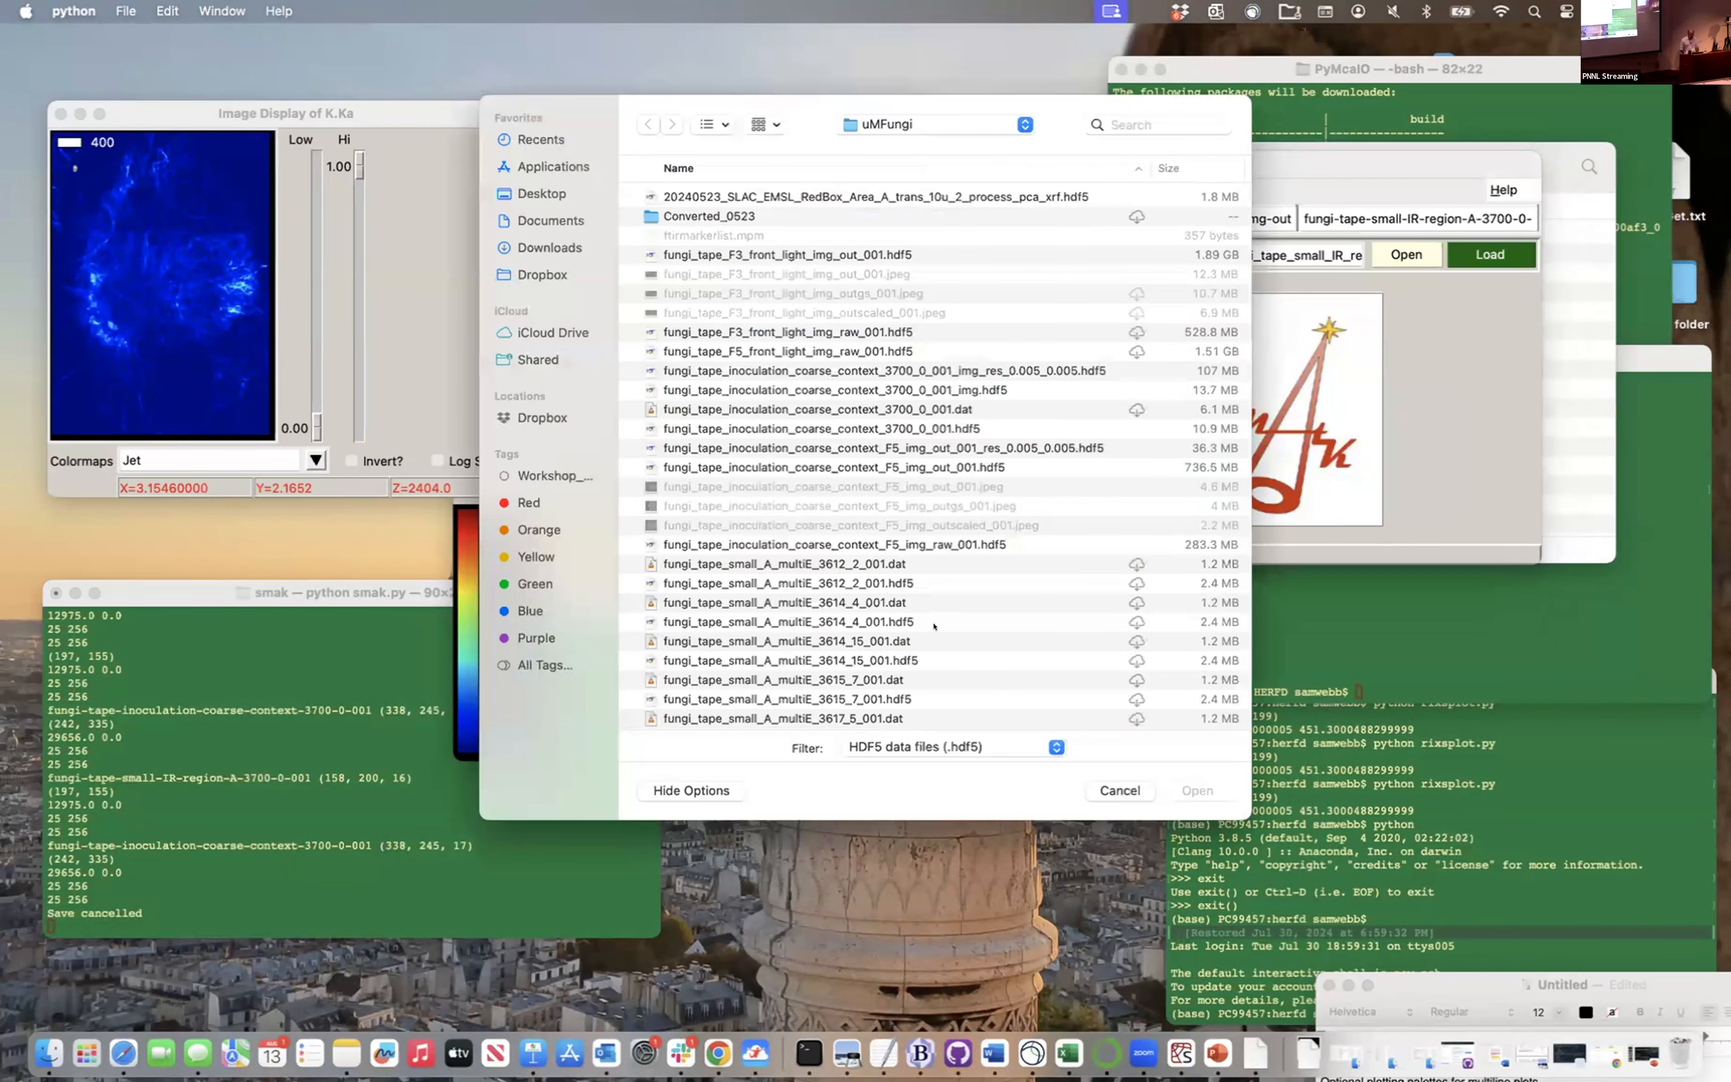
click(977, 372)
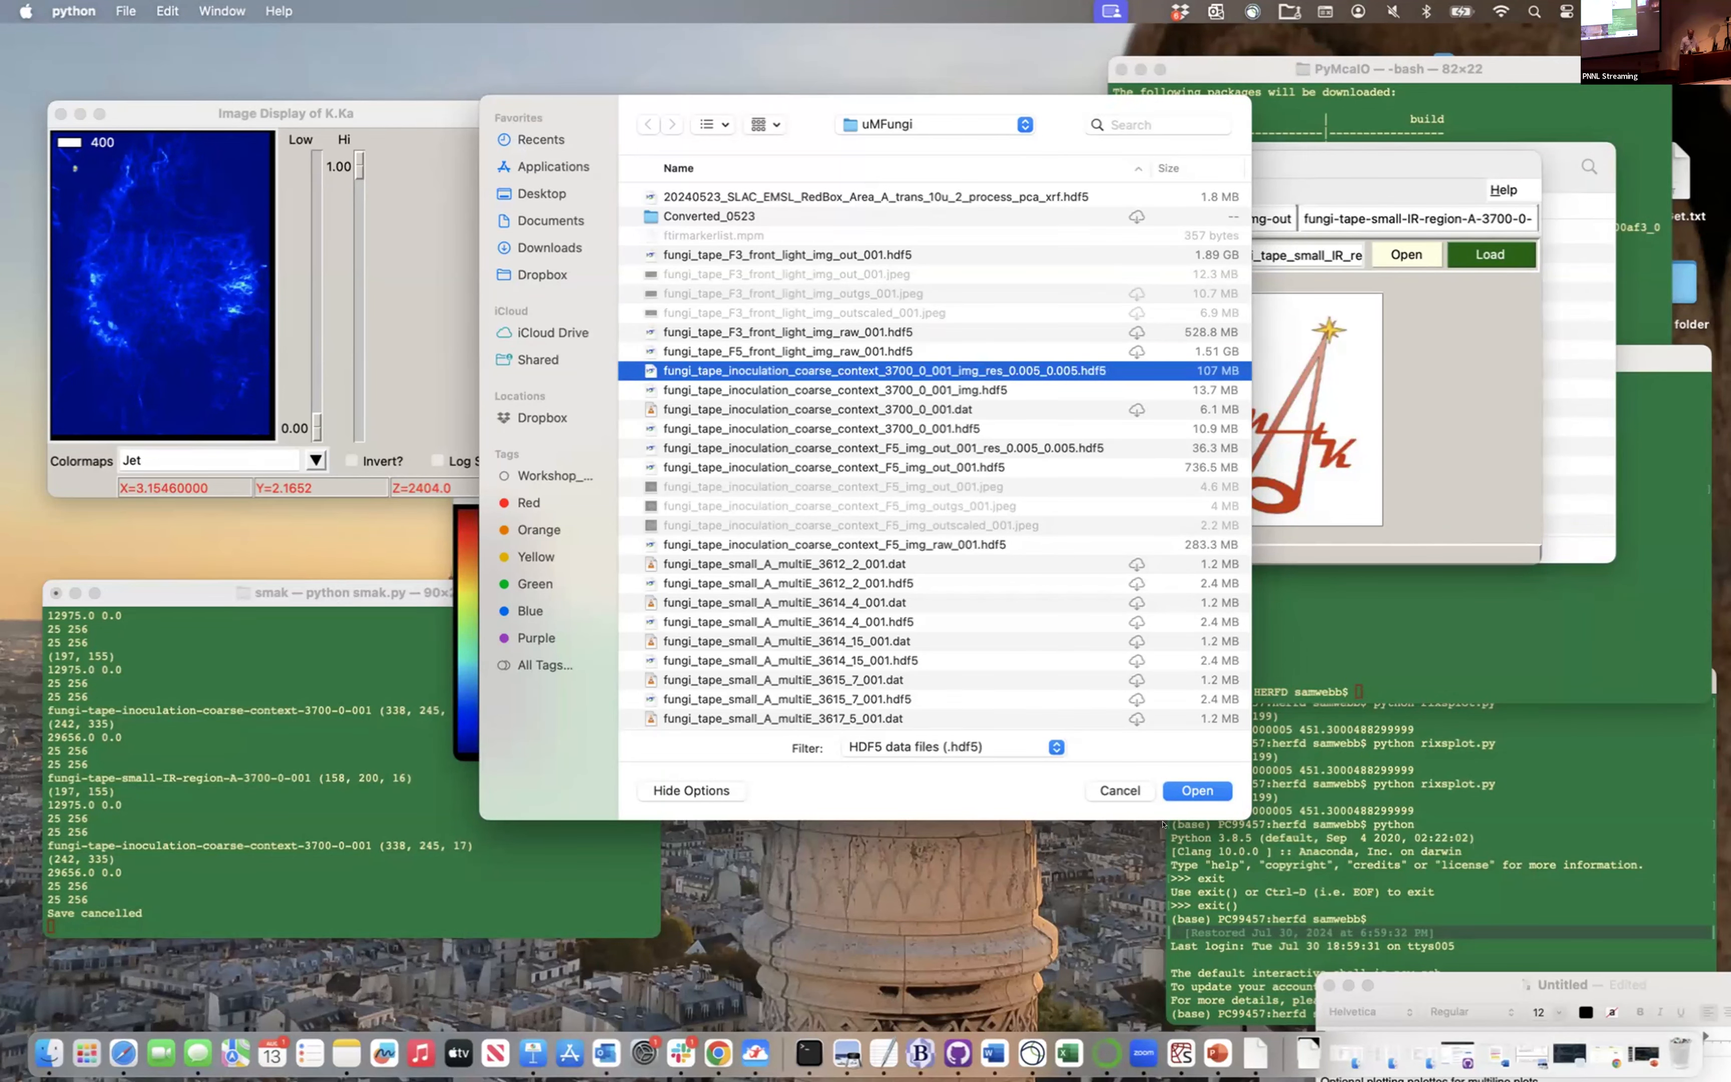
click(1169, 786)
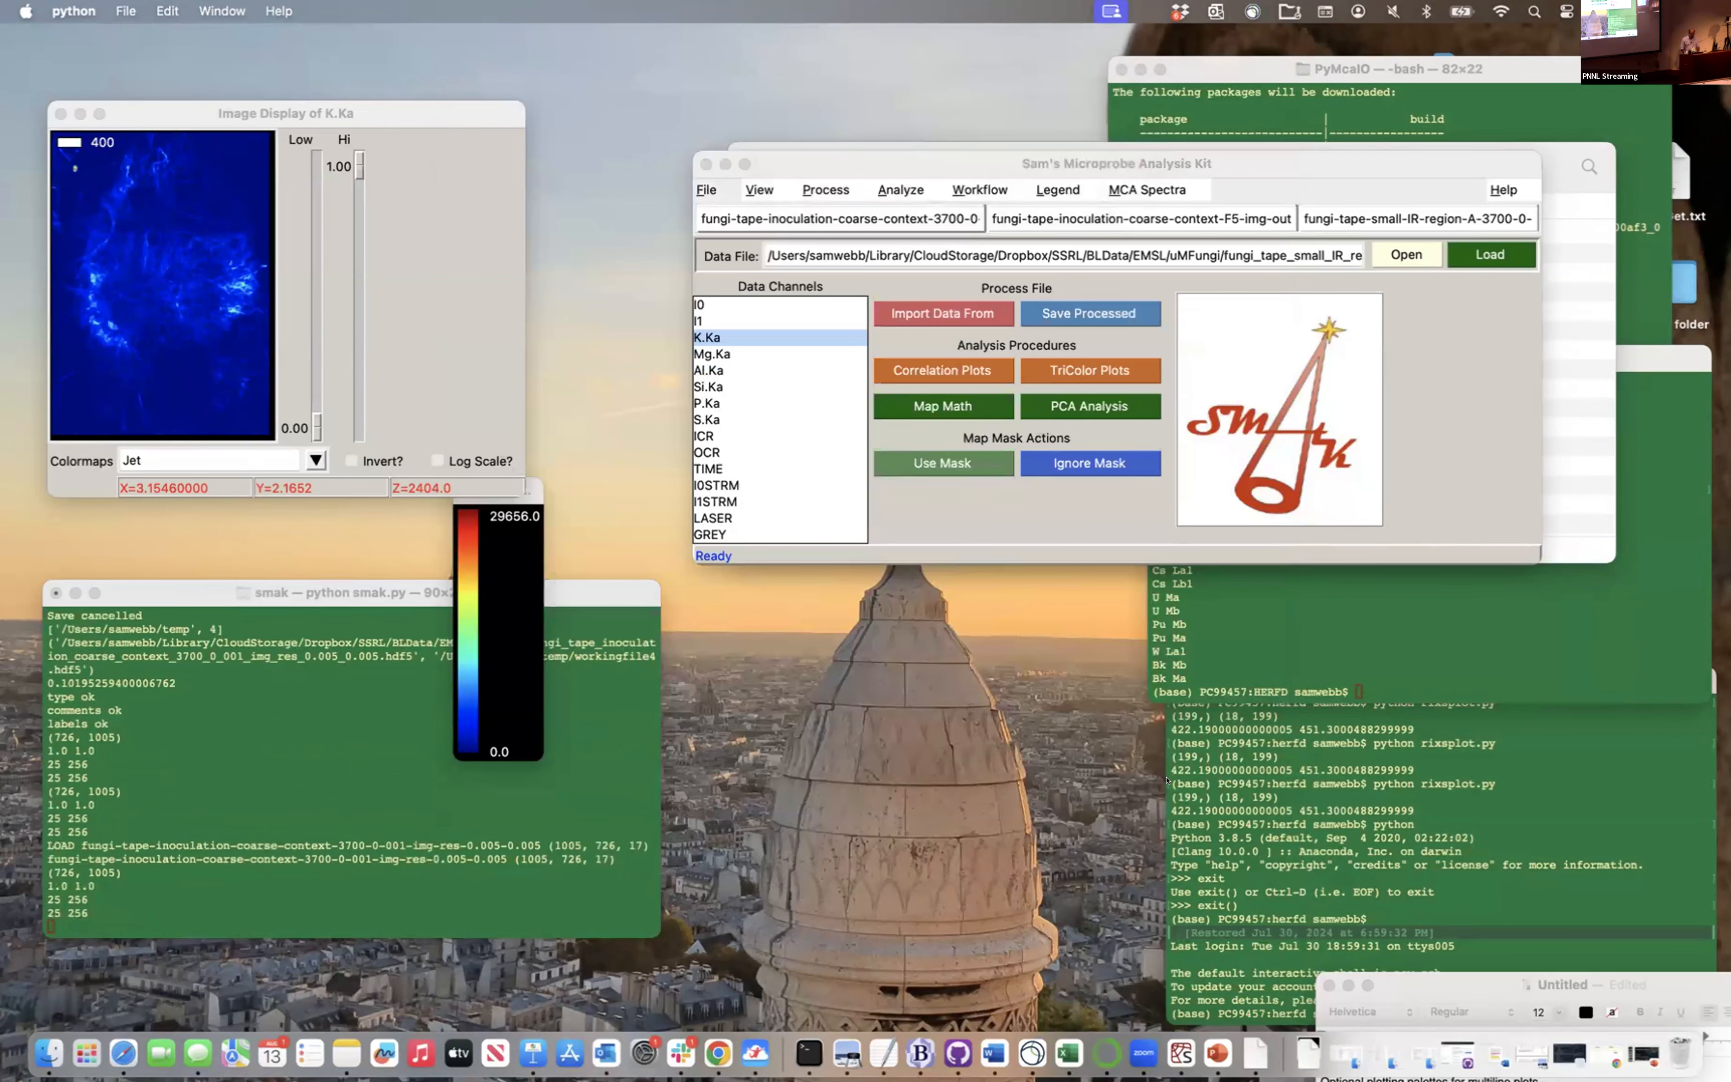
click(701, 336)
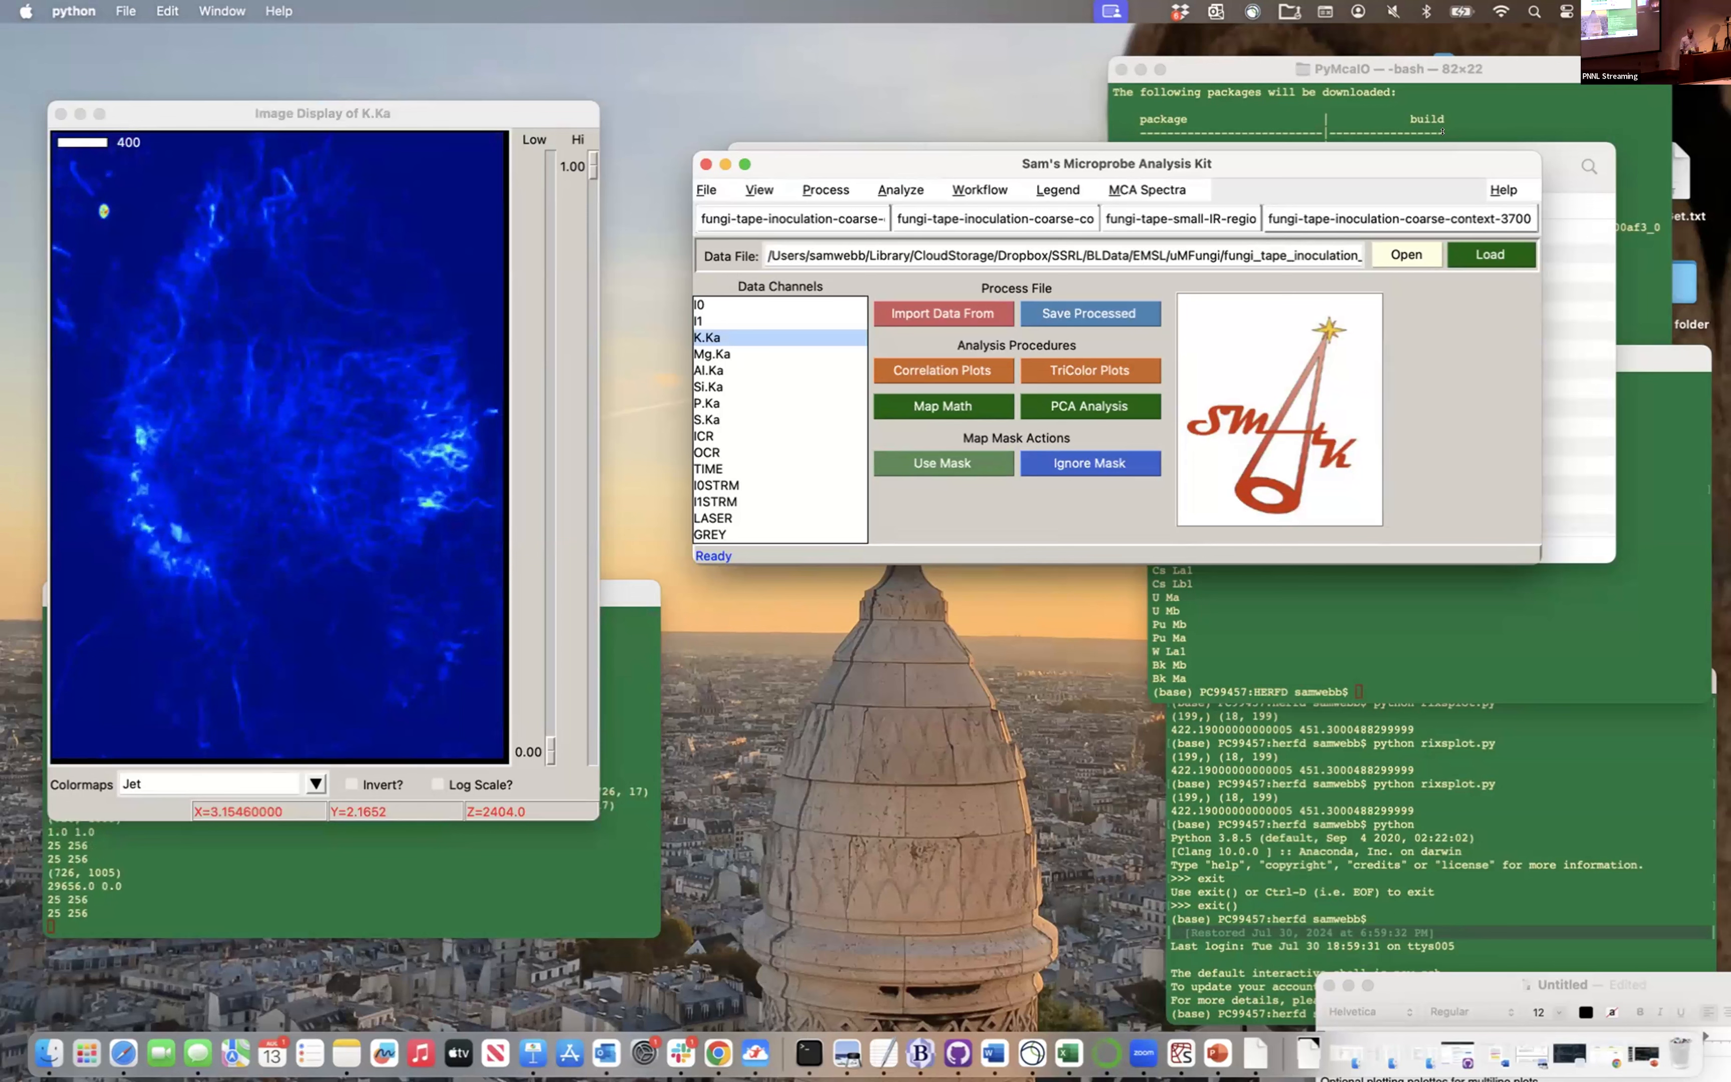
Start importing data from fungi_tape_small_IR_region_A_3700_0_001_res_0.005_0.005.hdf5 into the resampled coarse map, agreeing to crop it on import
click(702, 187)
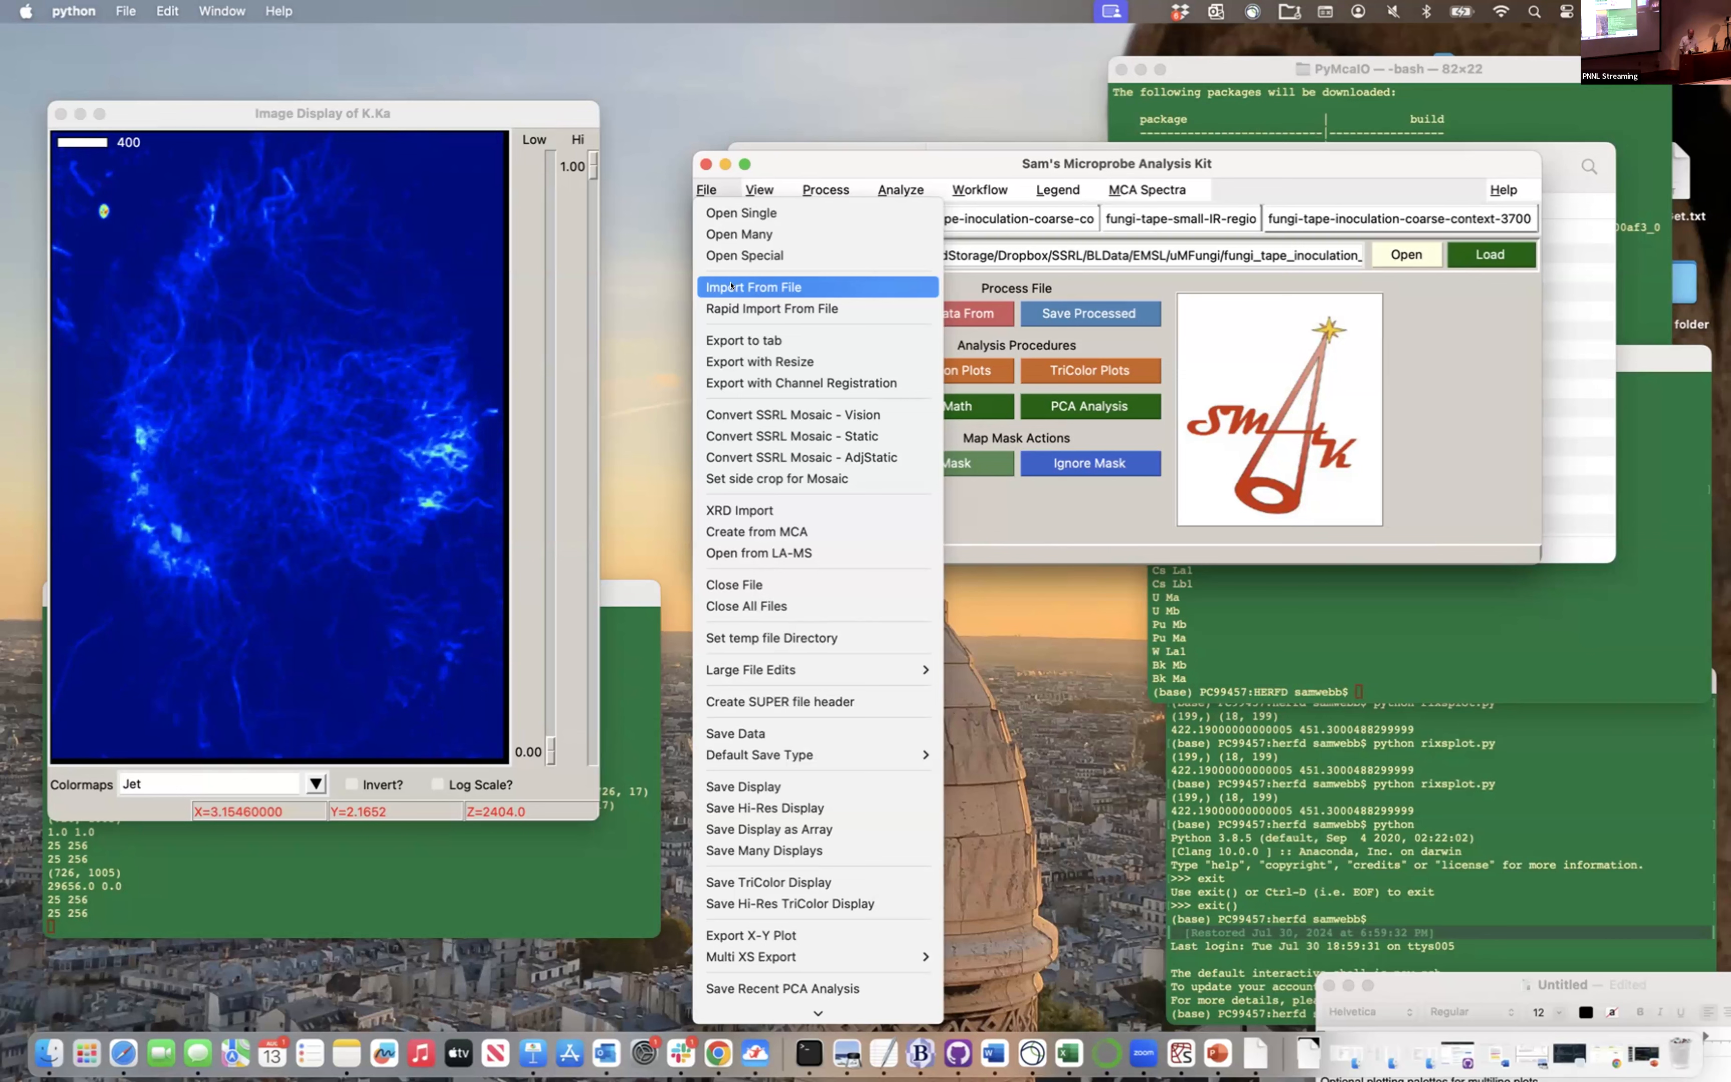
click(731, 285)
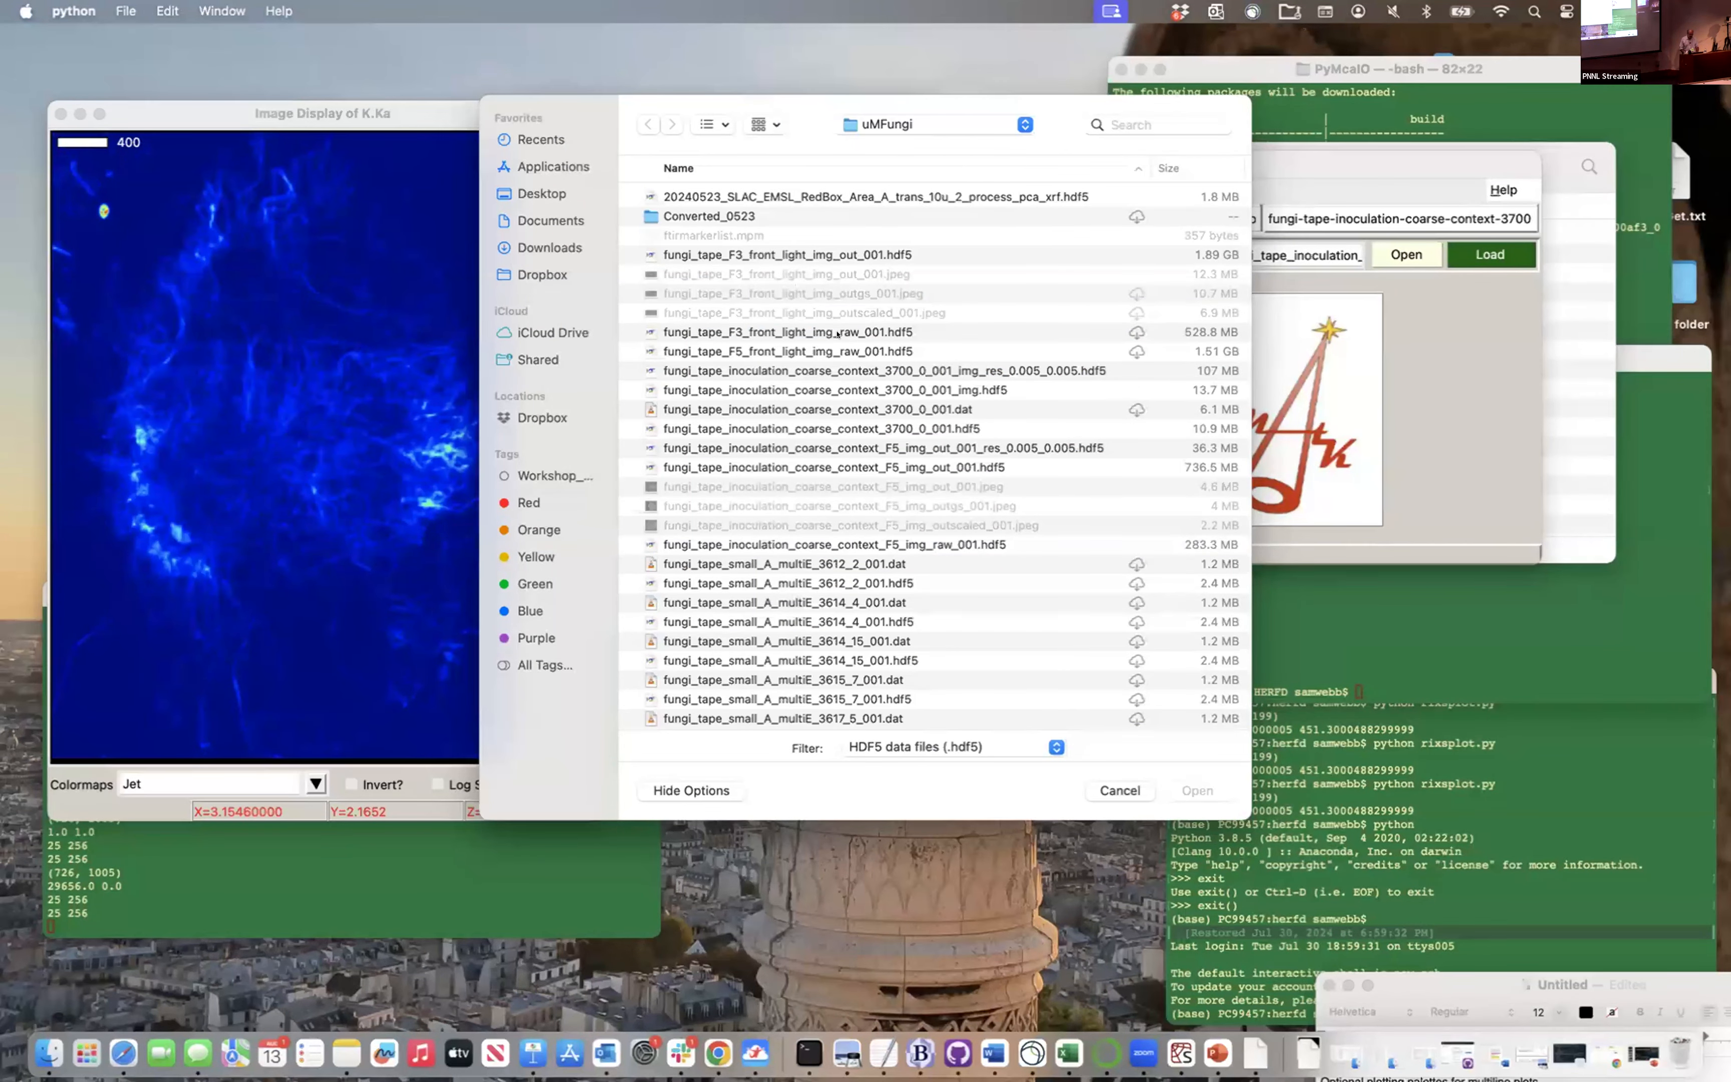
scroll(840, 606, down, 10)
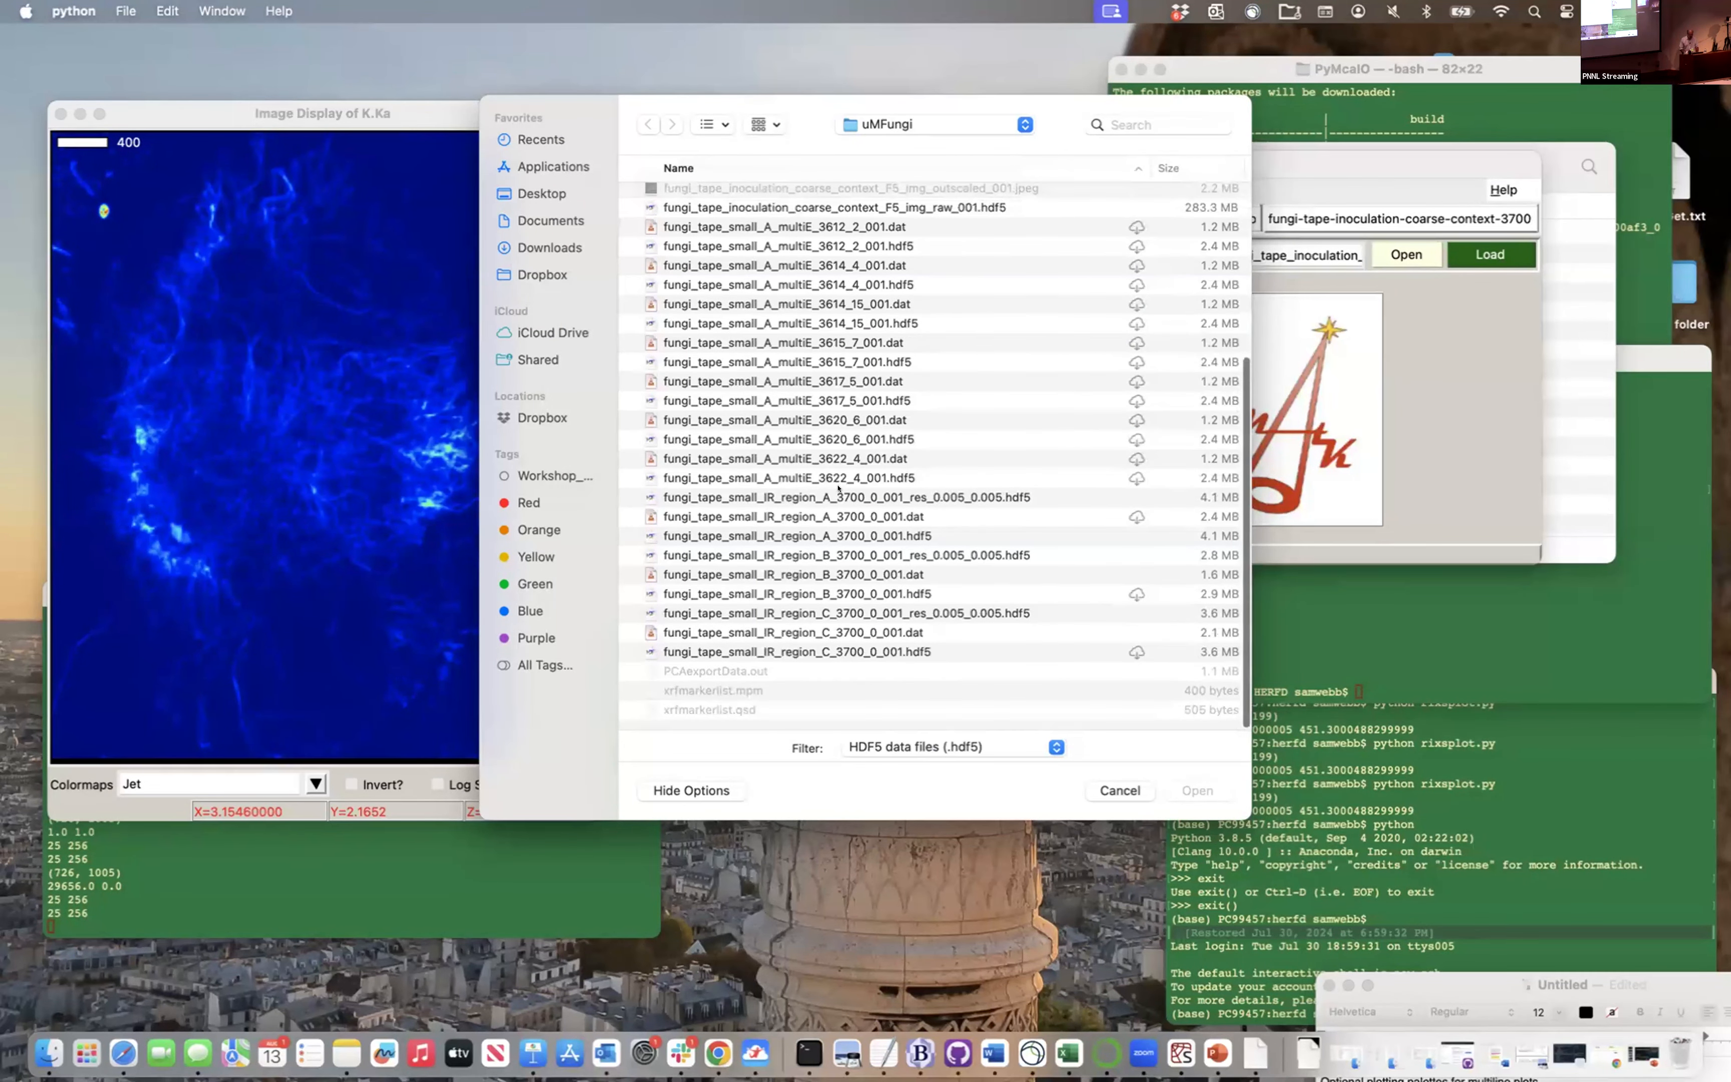
click(964, 494)
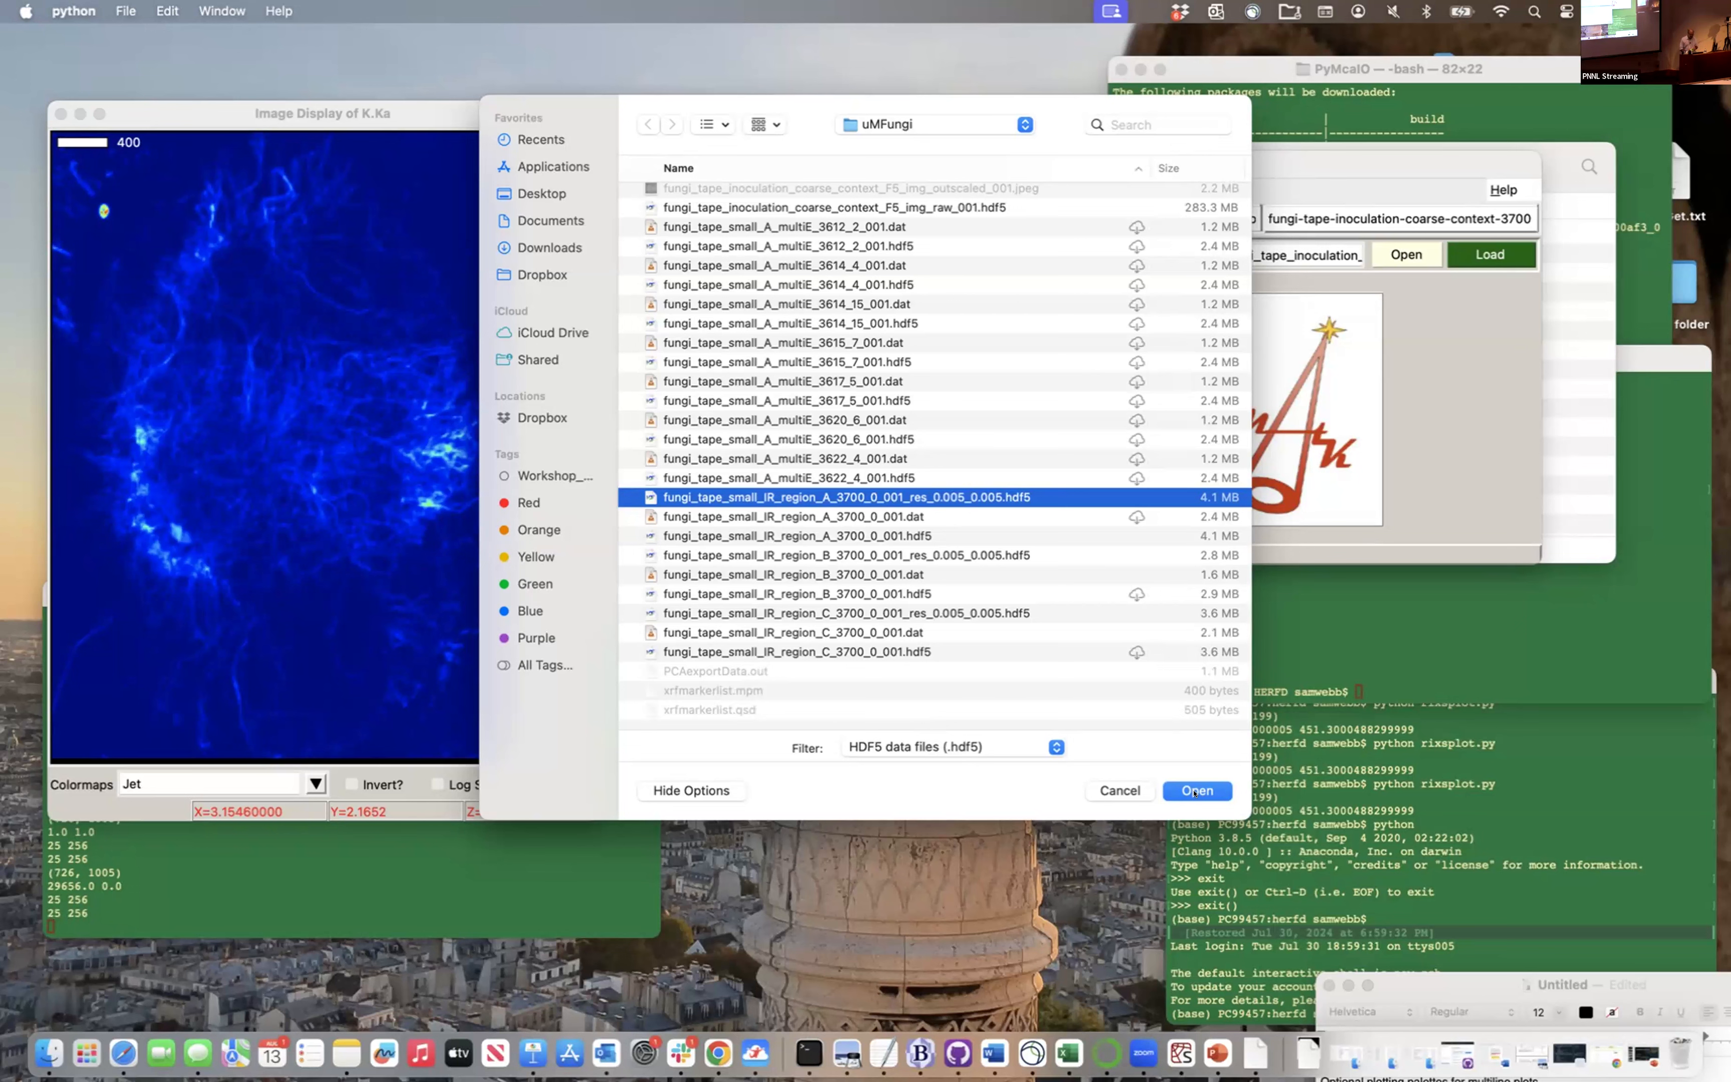
click(1194, 791)
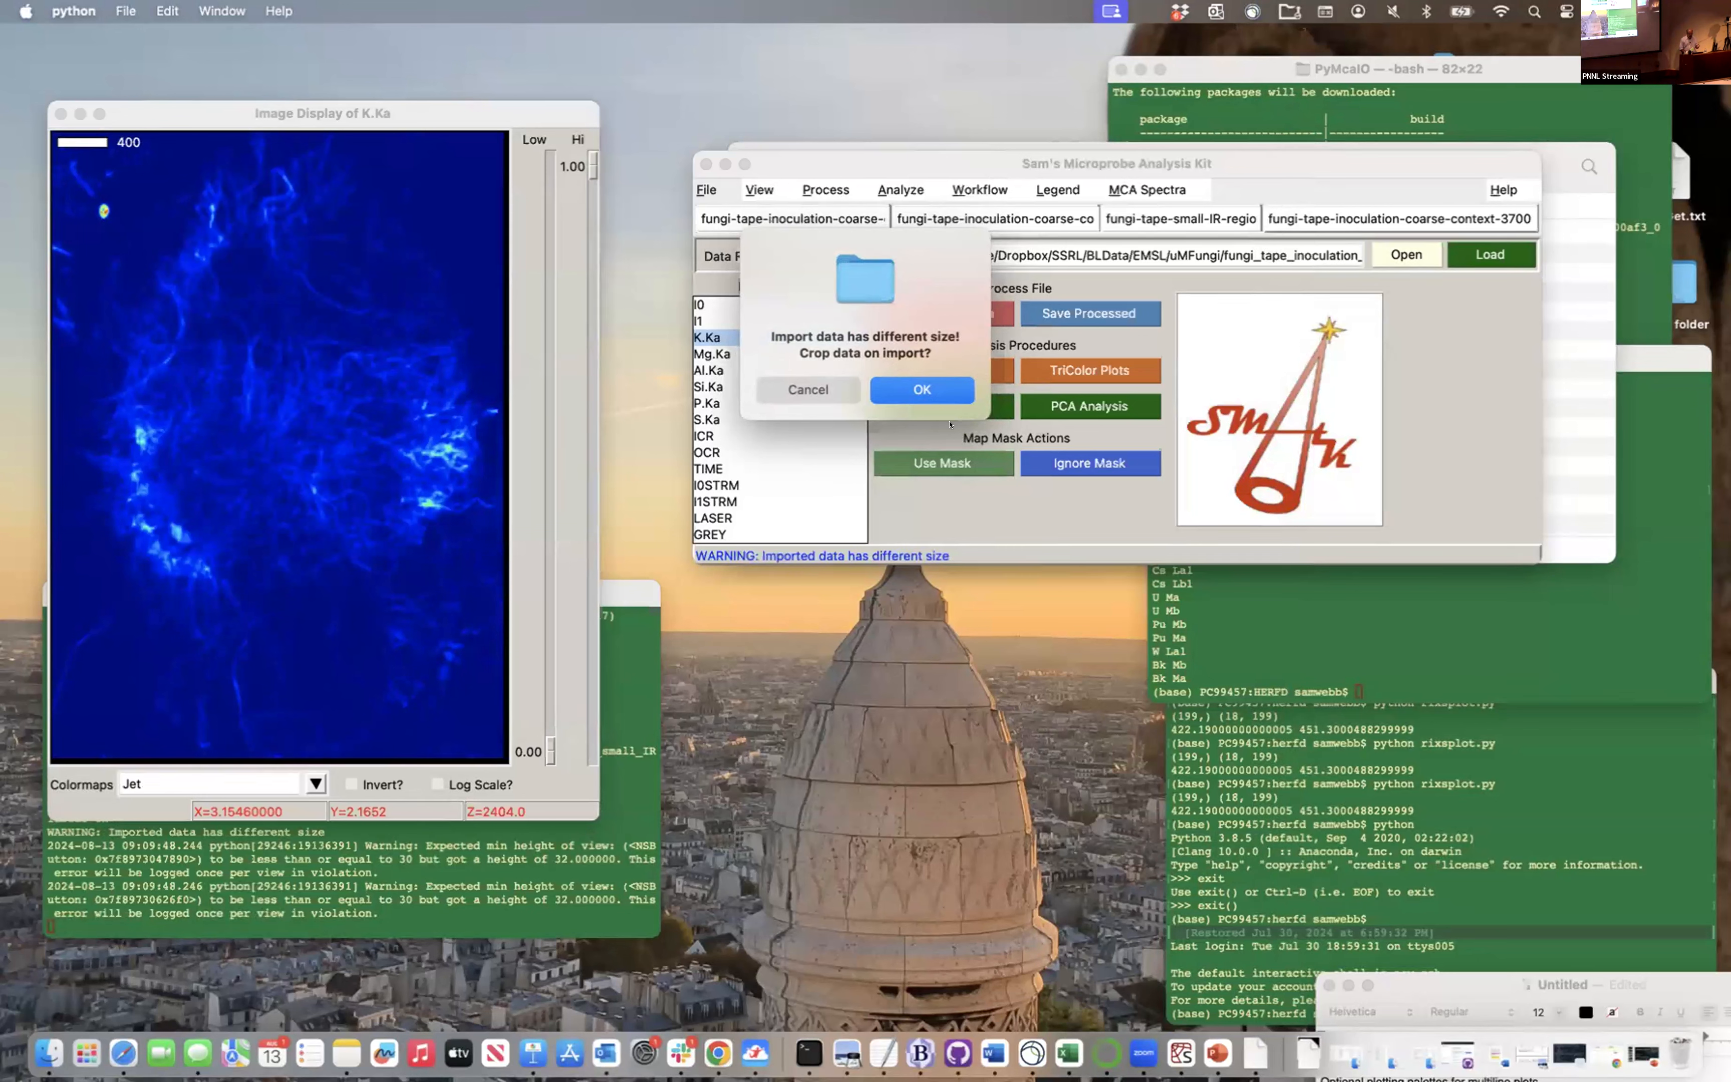
click(922, 389)
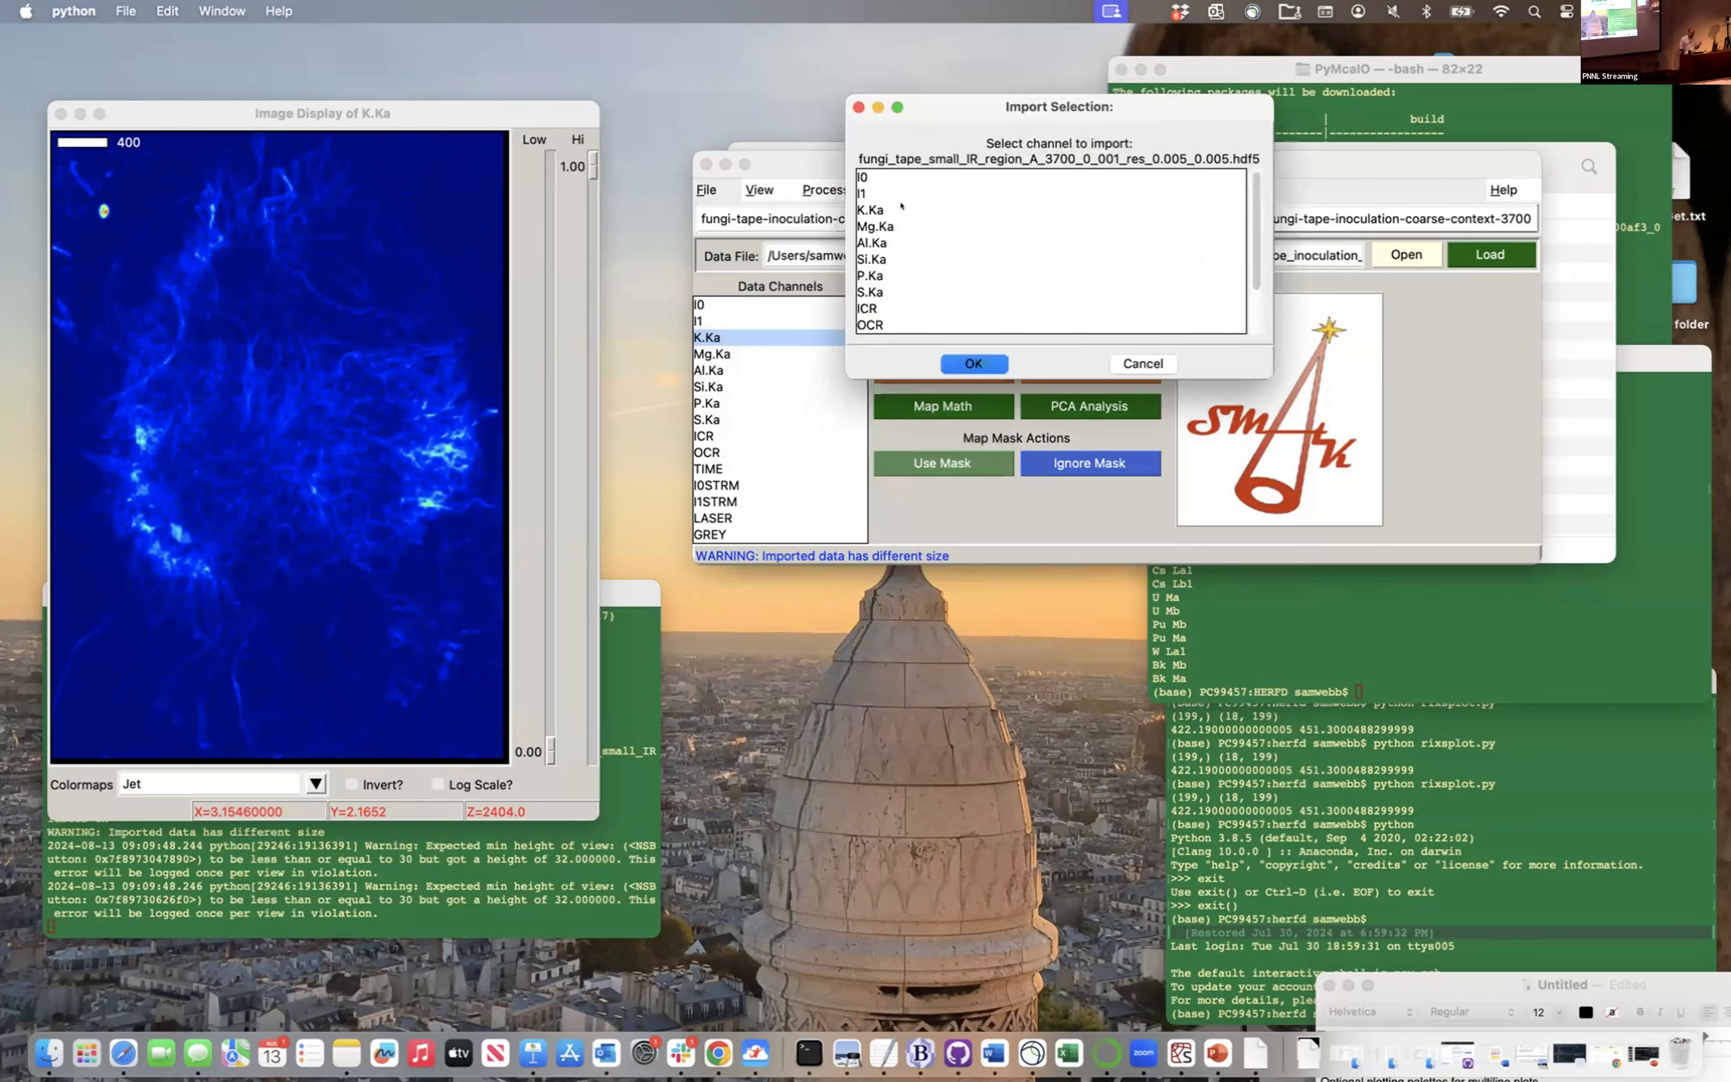
Import the K.Ka channel under the name K.Ka3700.0Asample, accepting the proposed vertical and horizontal pixel padding
click(874, 208)
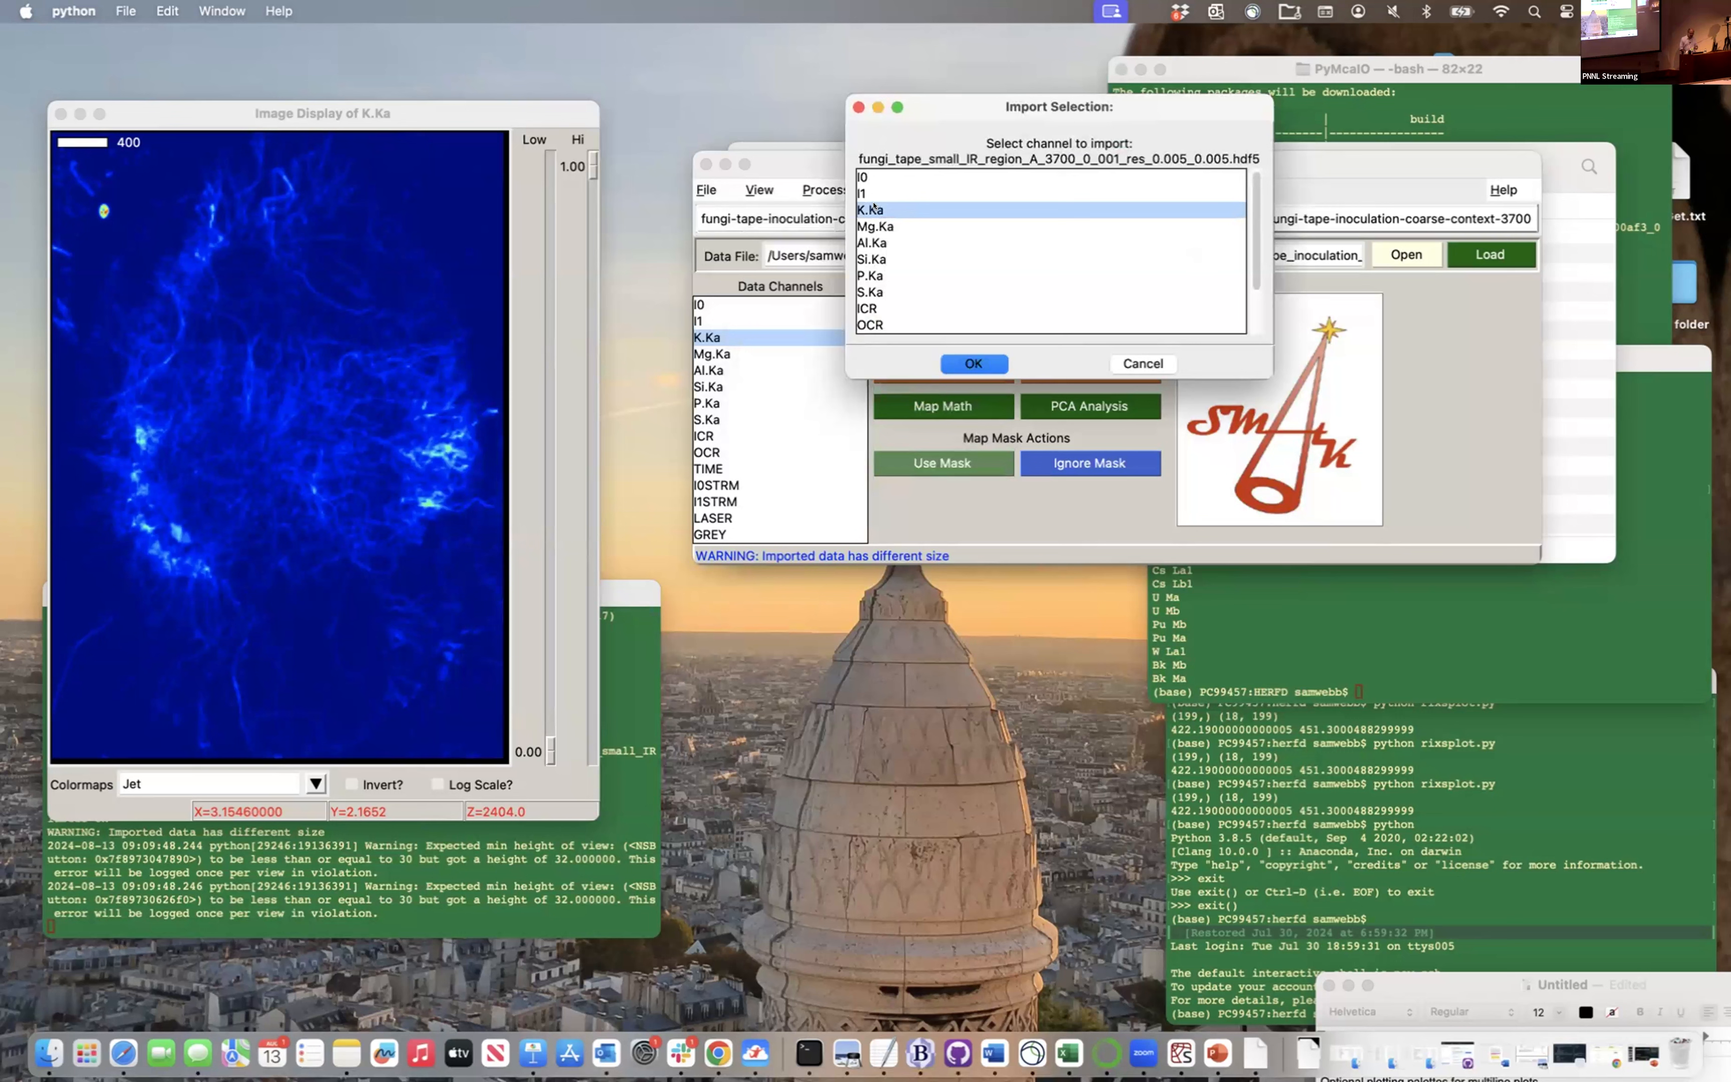
click(962, 362)
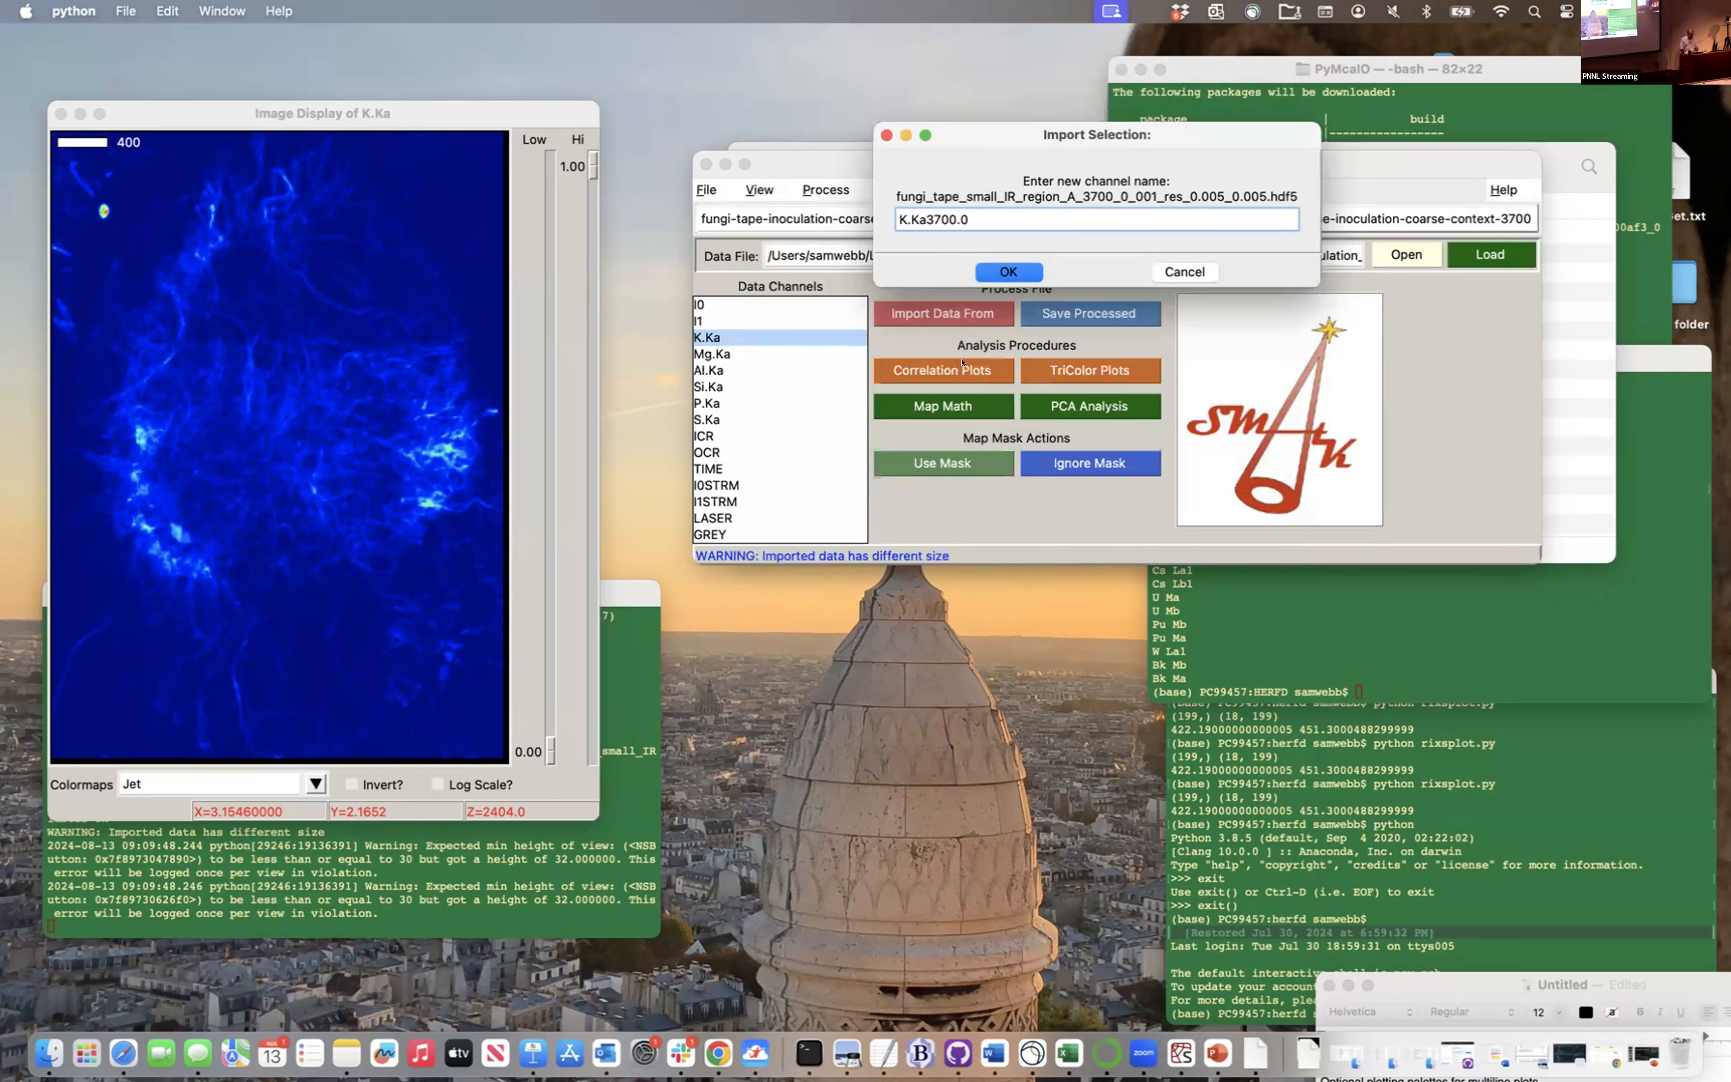
text(Asampo)
key(BackSpace)
text(le)
click(1007, 270)
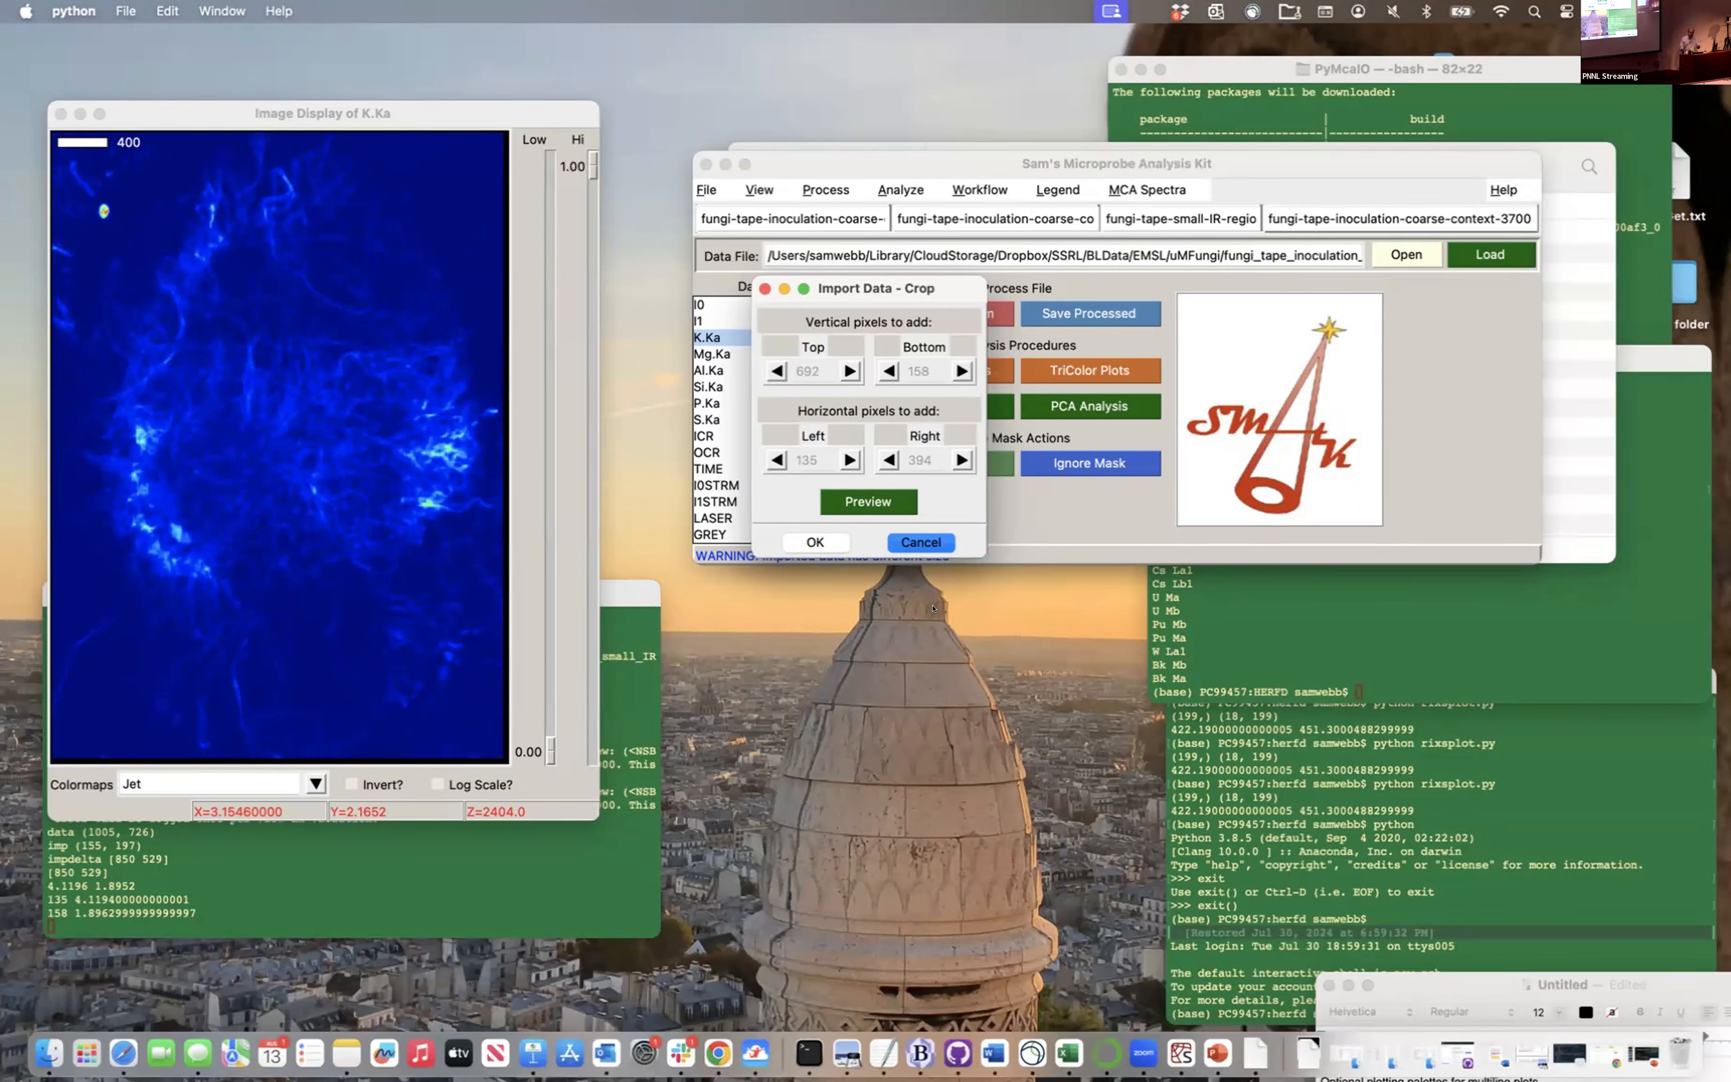
click(809, 539)
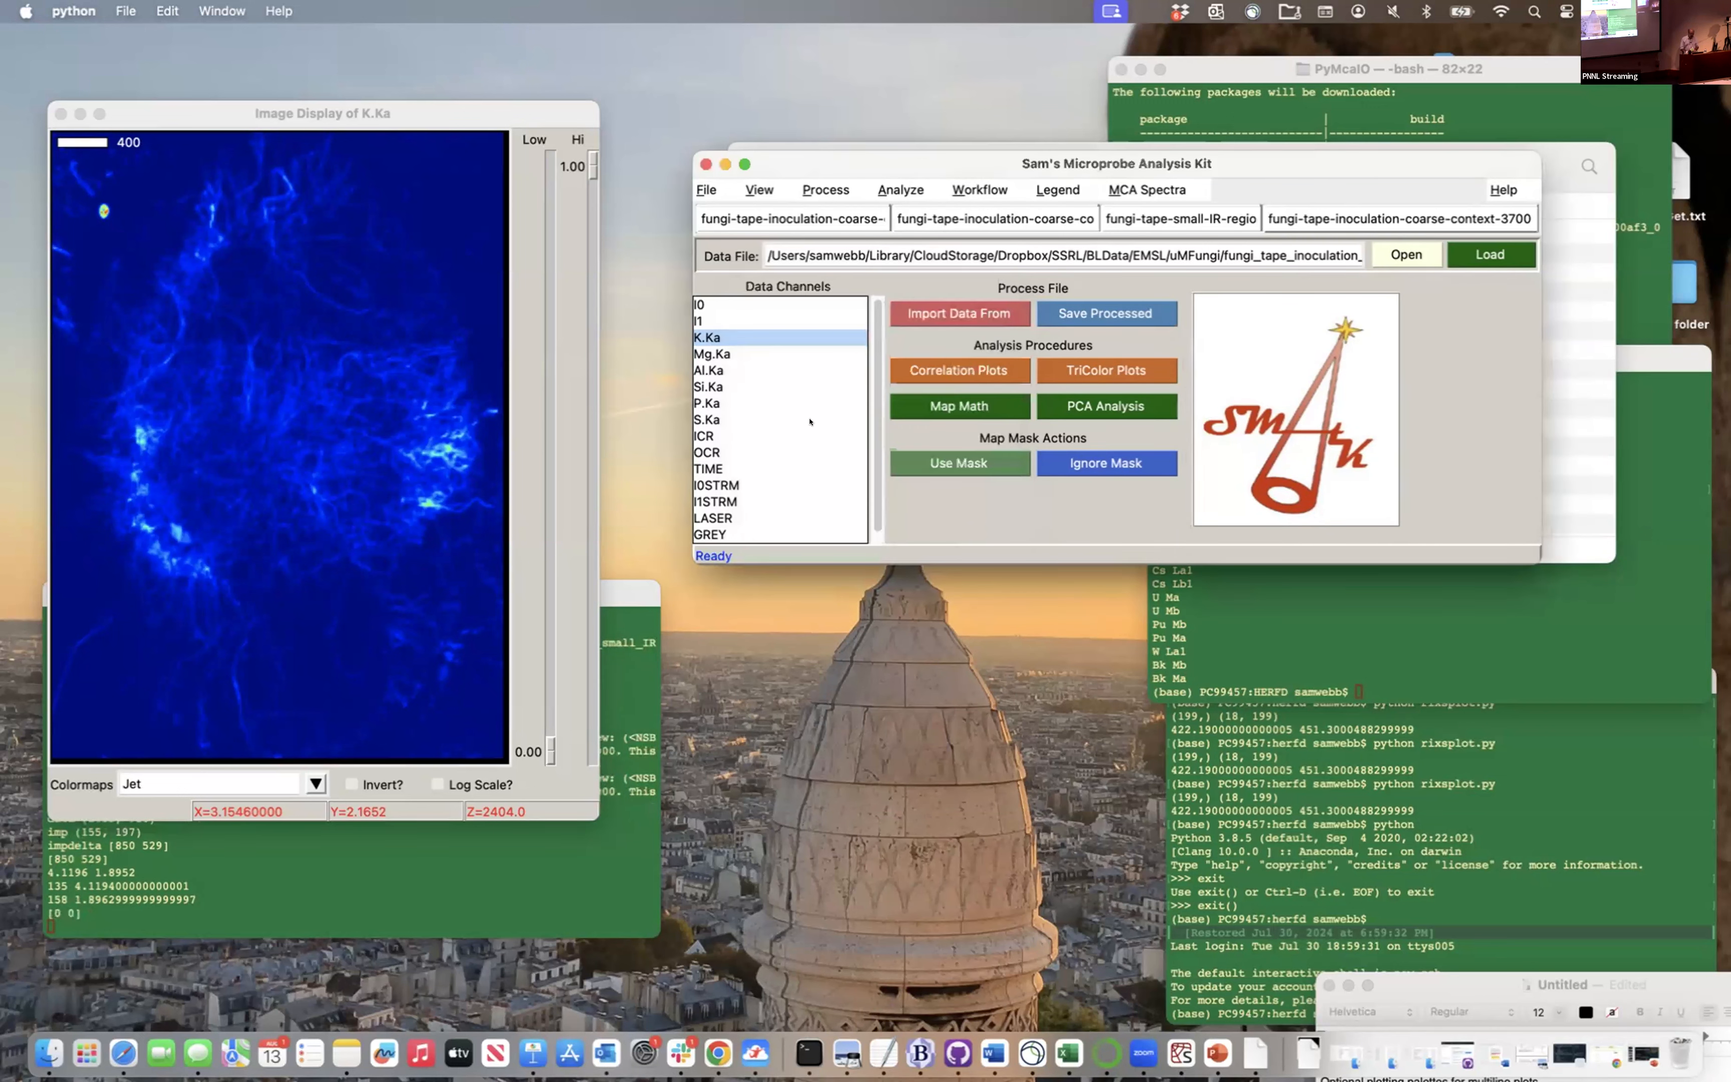
Refresh the resampled coarse map's channel list and compare the imported K.Ka3700.0Asample channel with K.Ka
click(794, 306)
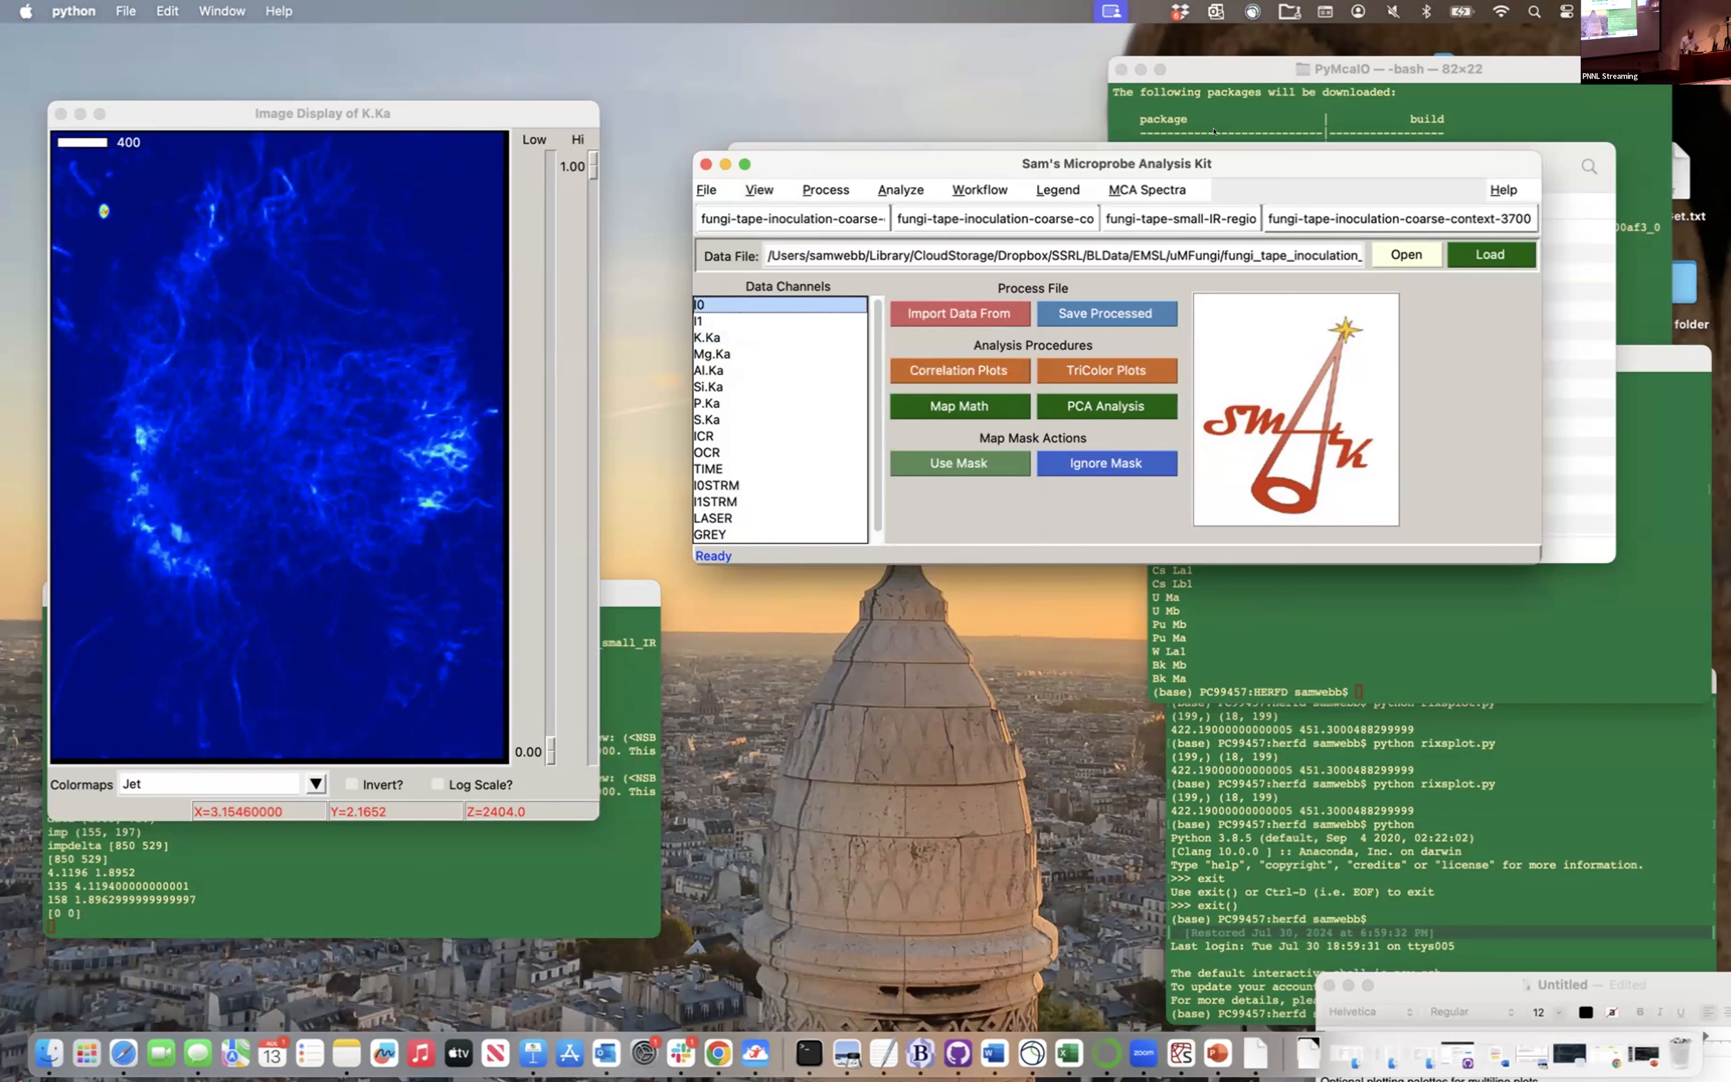
click(822, 220)
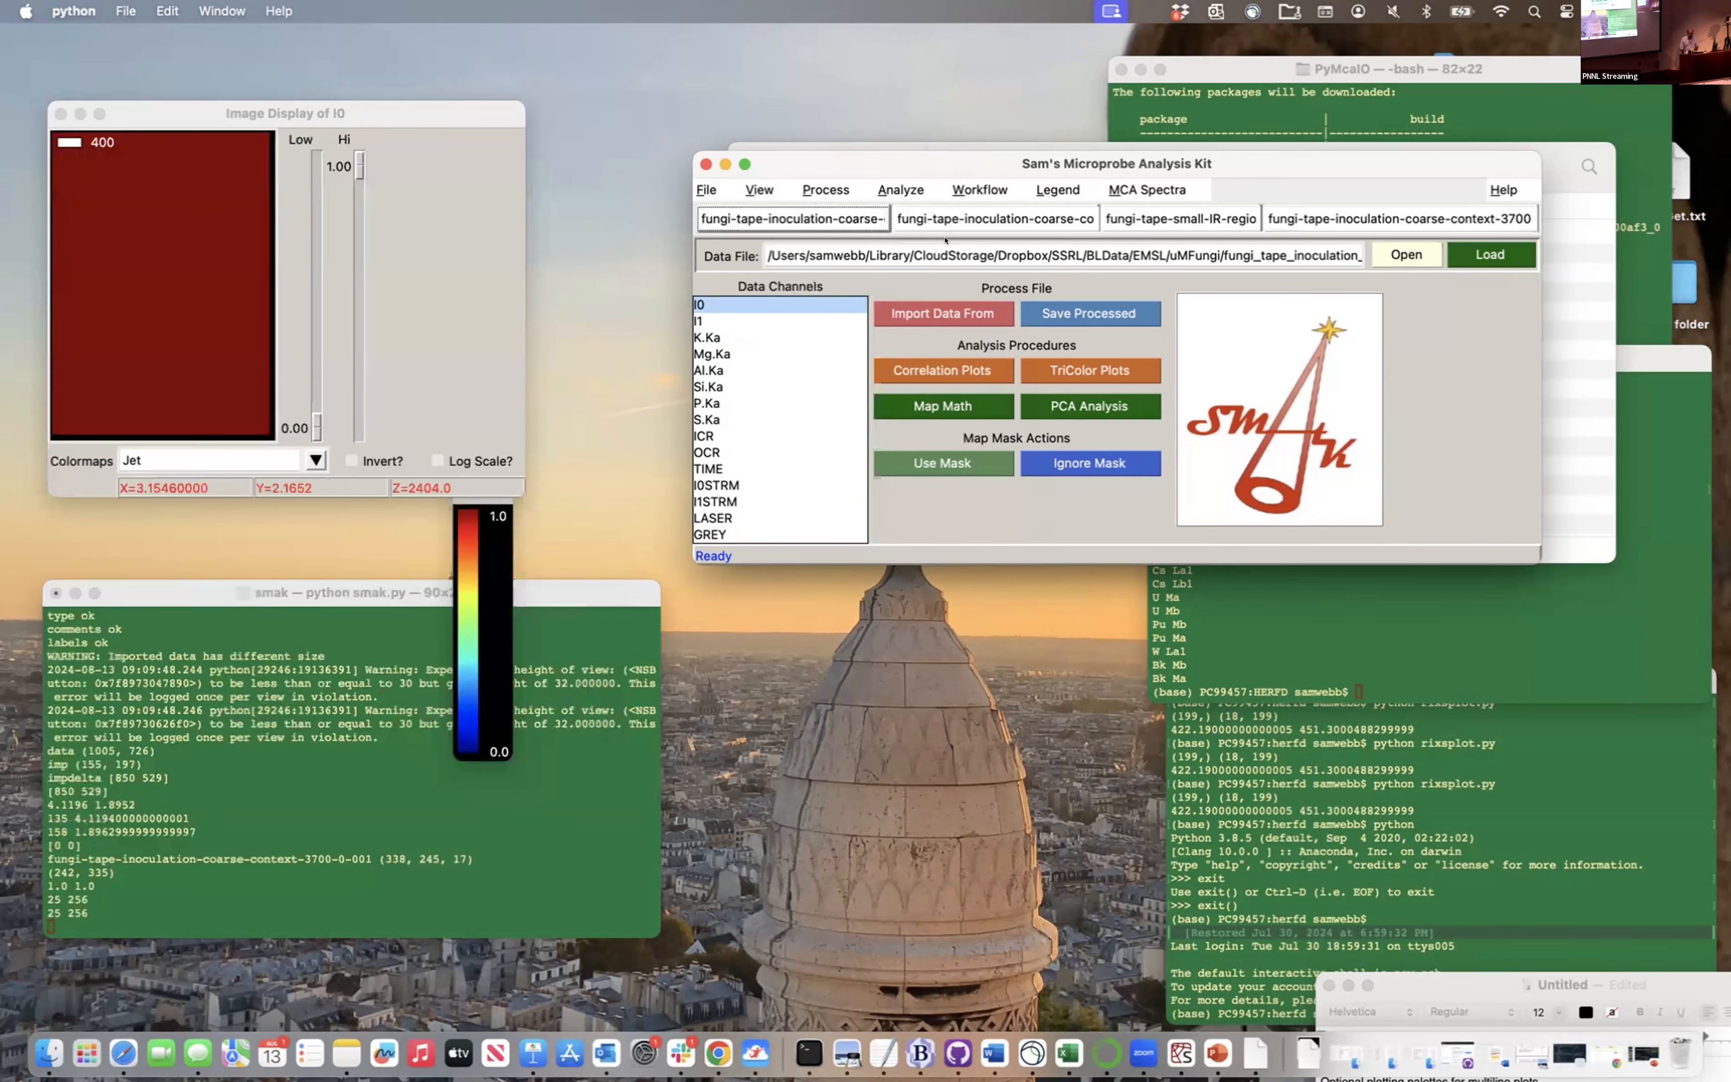
click(1398, 219)
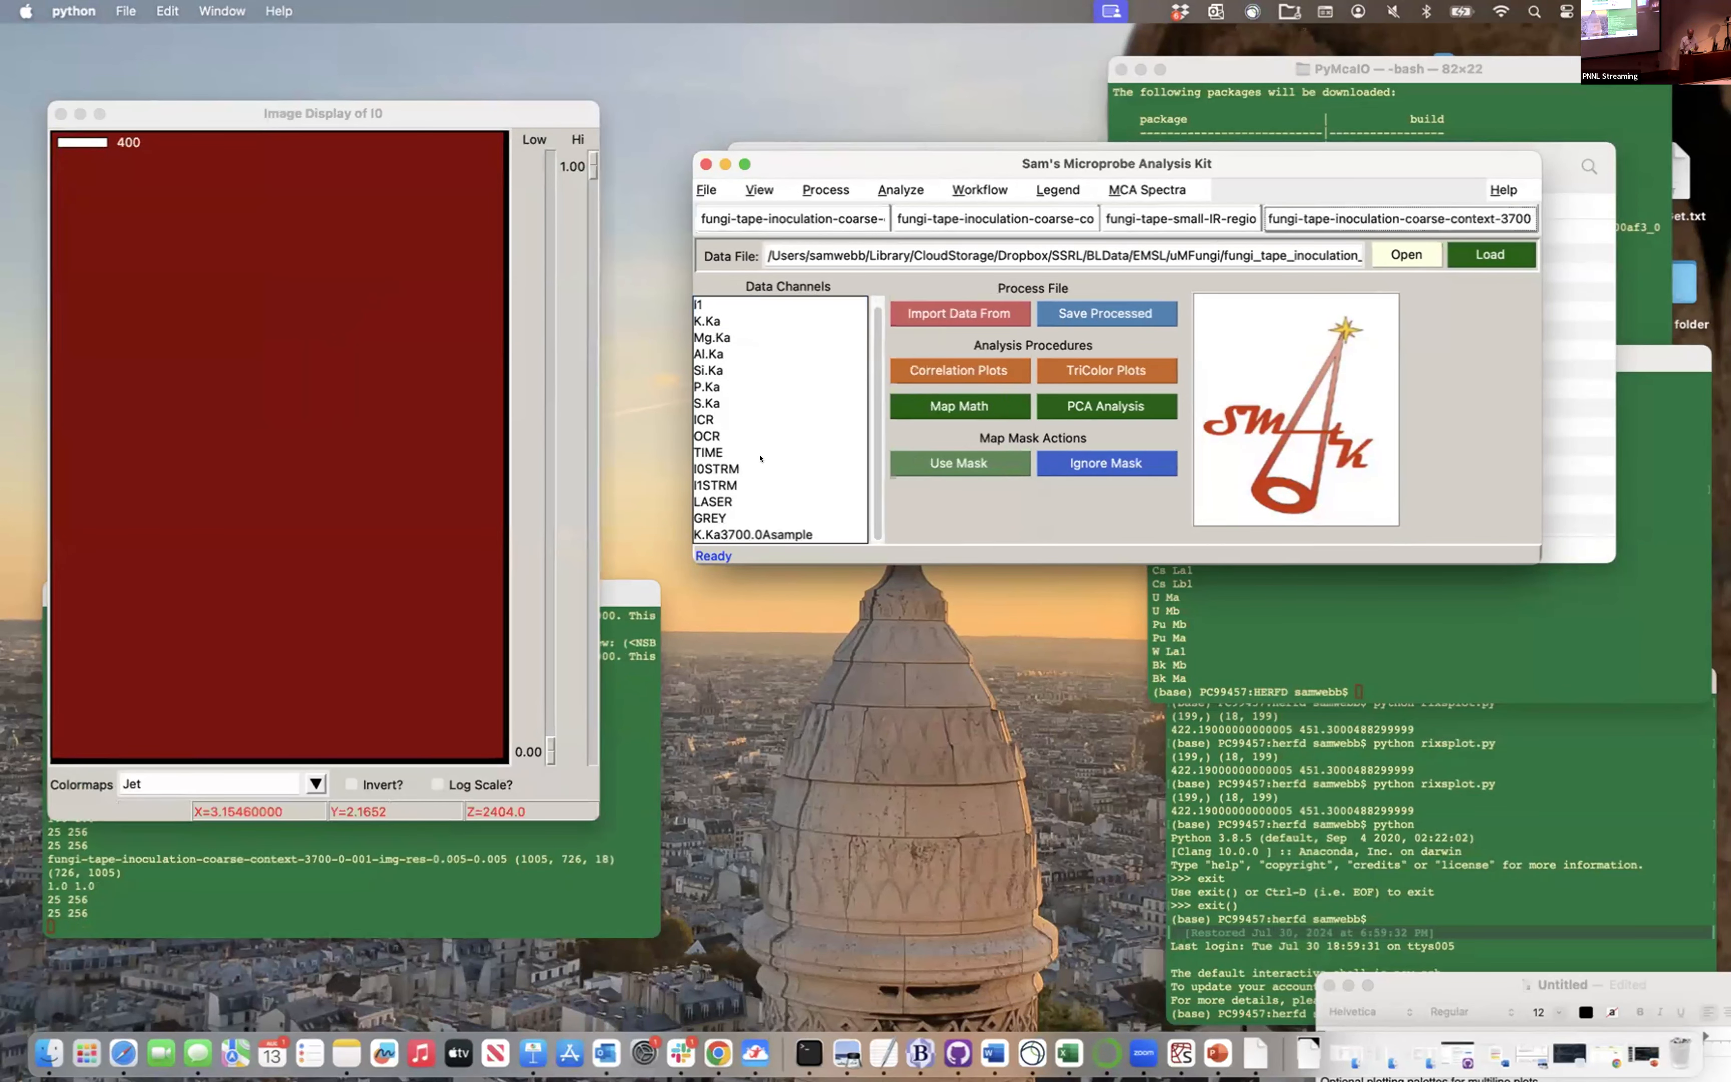
click(732, 534)
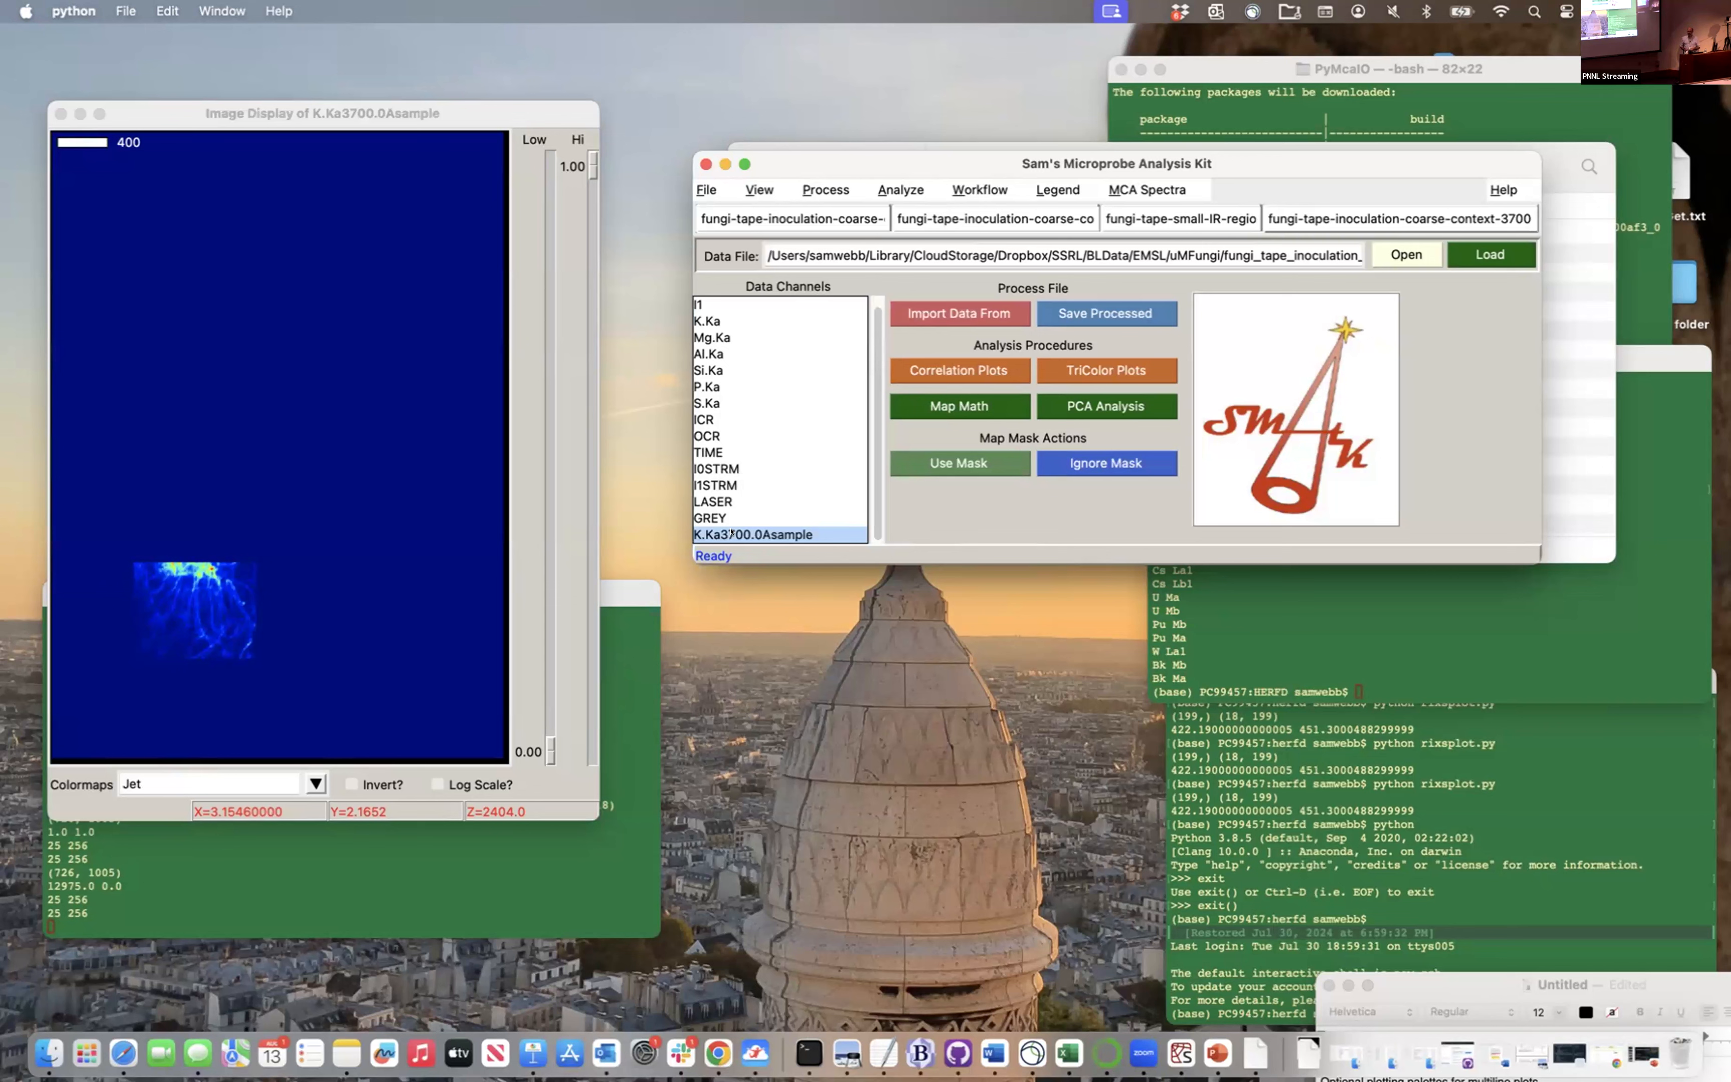
click(743, 320)
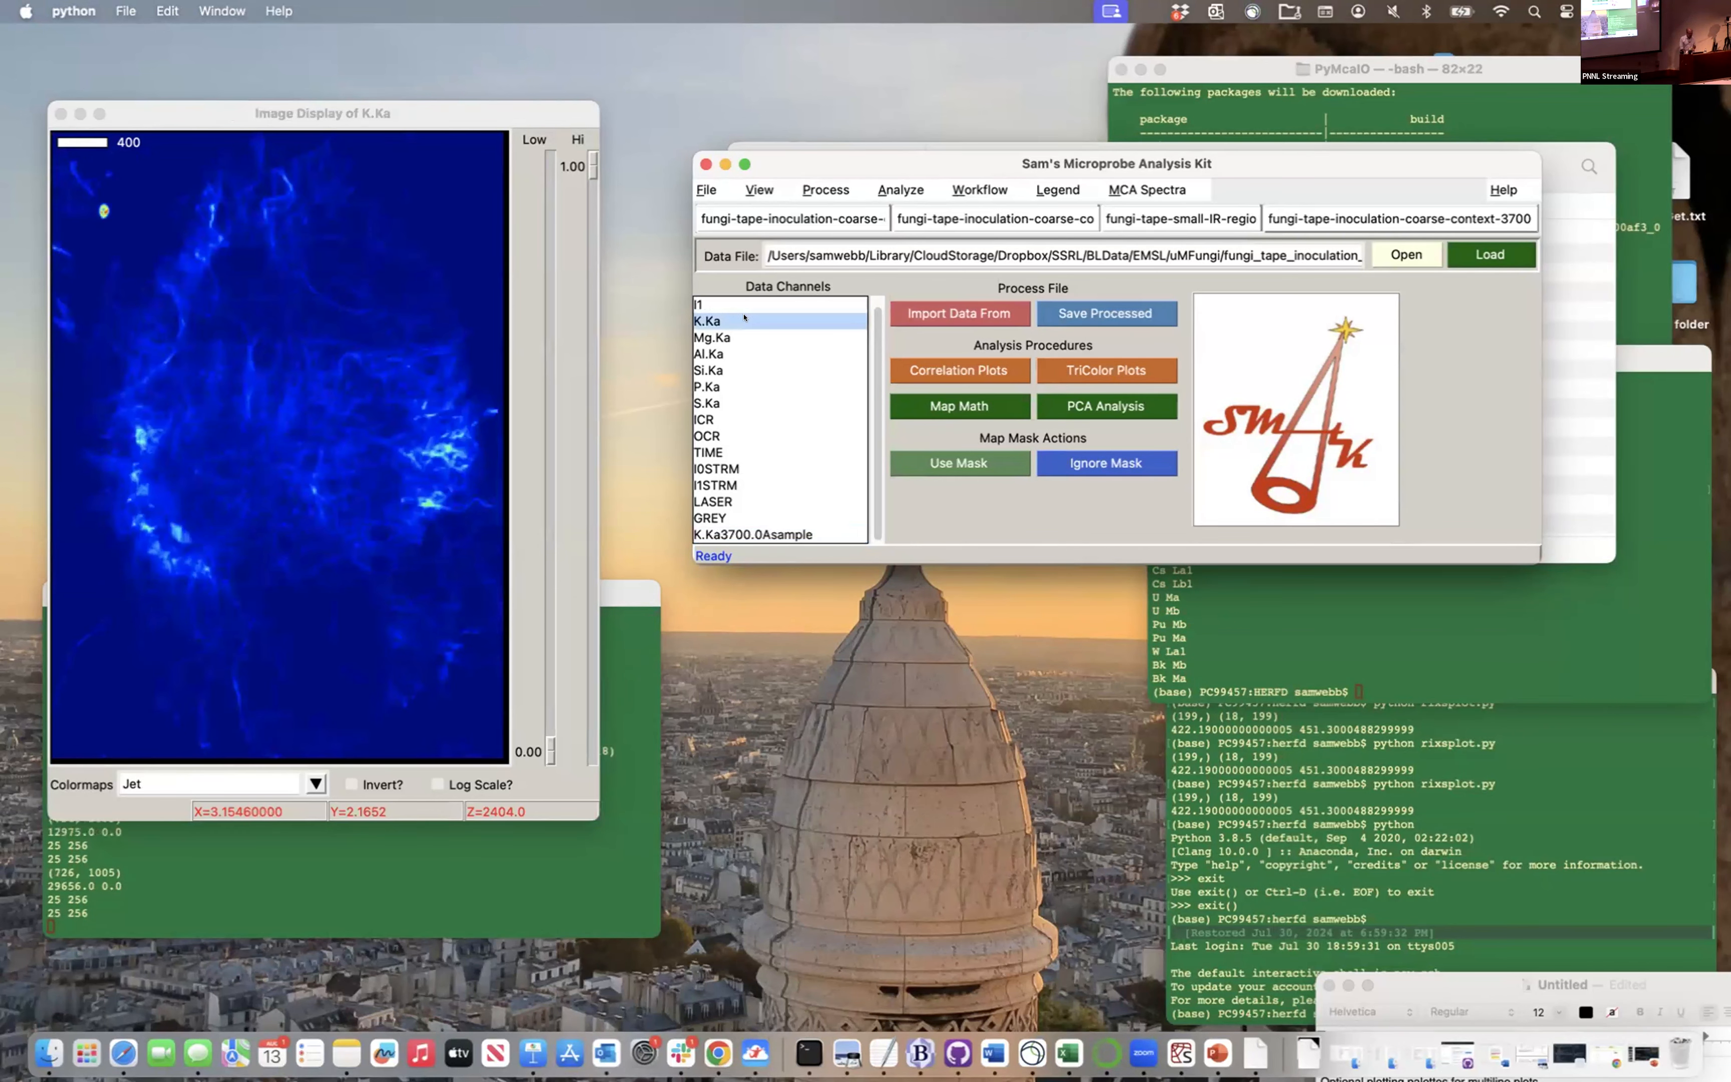
click(715, 533)
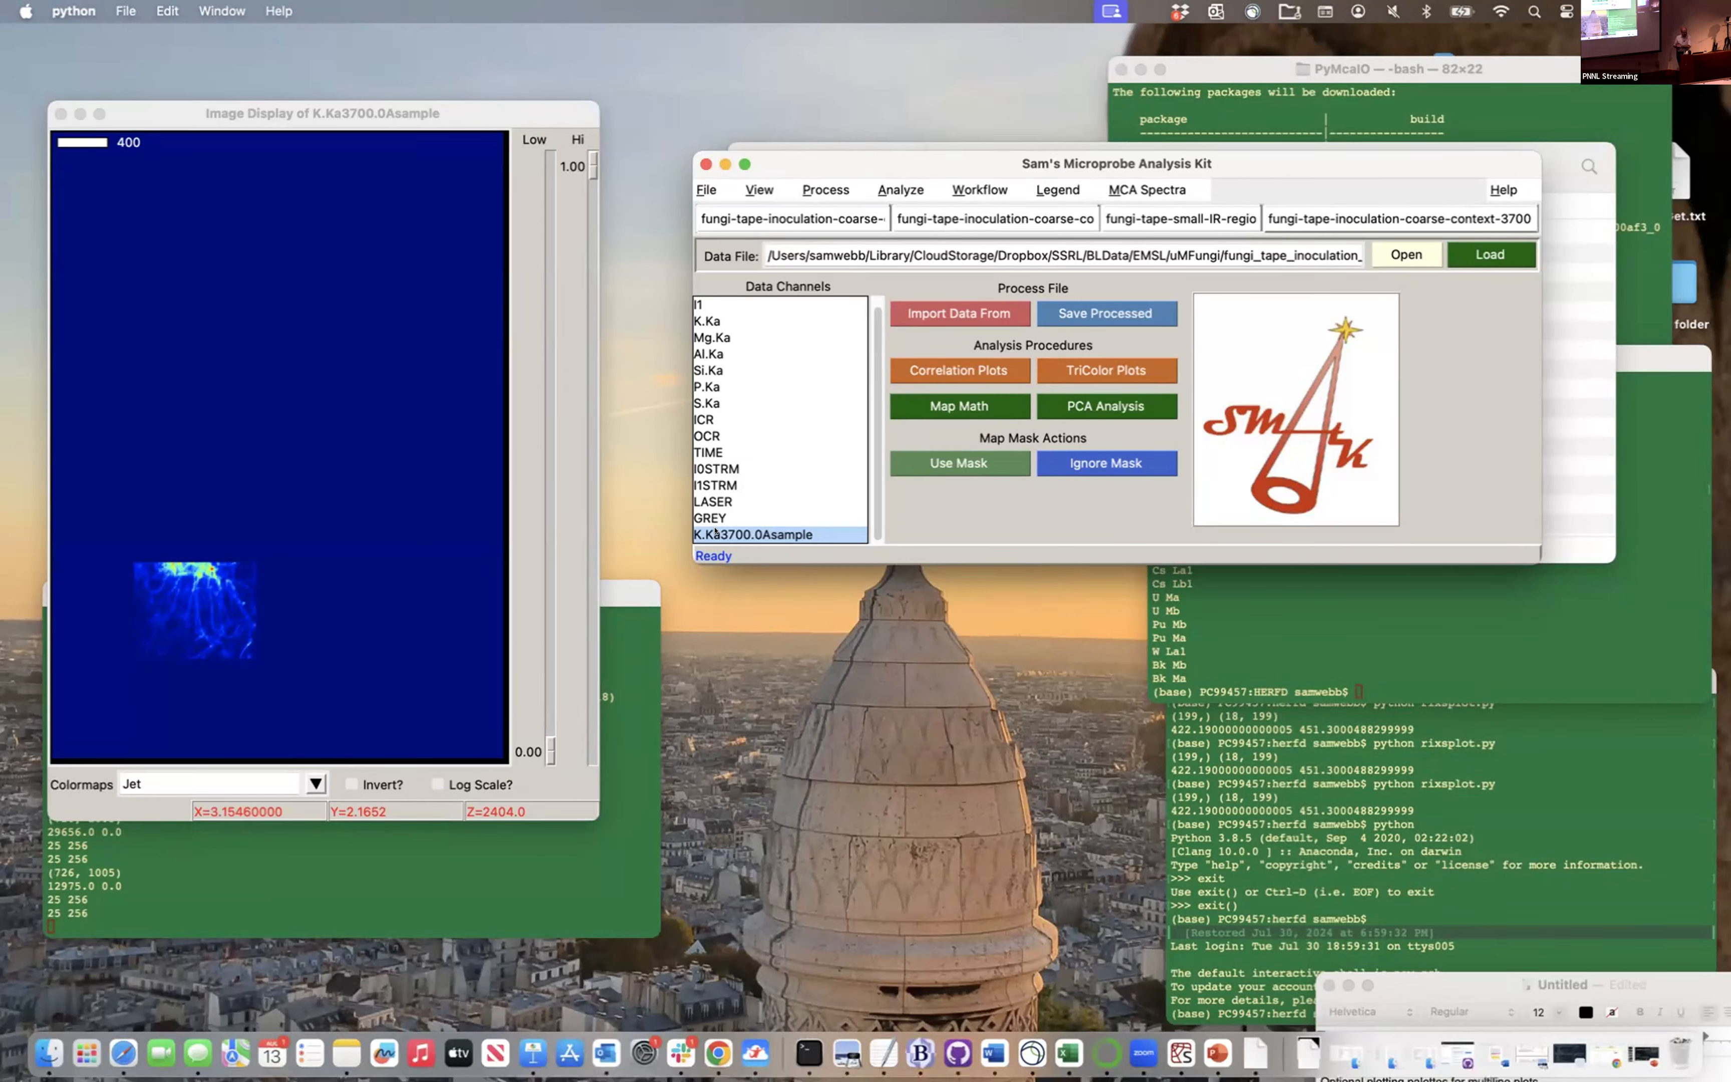
Use the K.Ka3700.0Asample channel as the mask and compare K.Ka with the mask applied and ignored
click(825, 190)
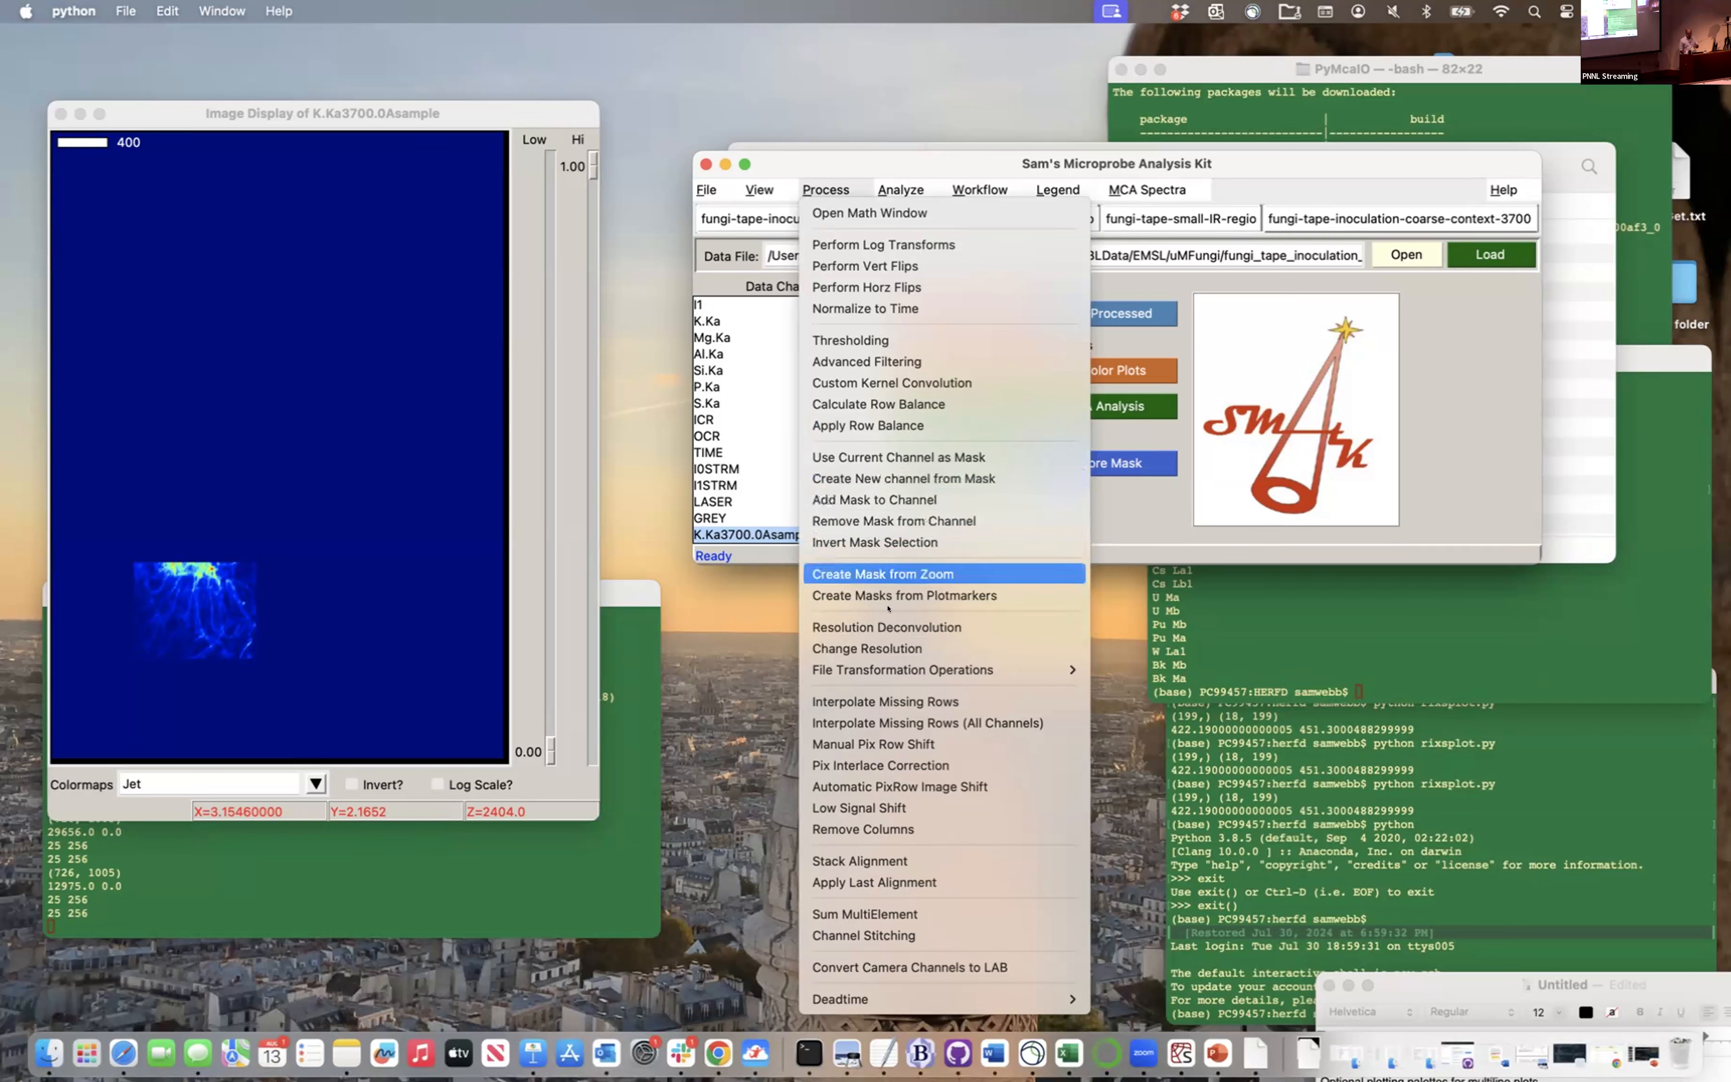
click(873, 457)
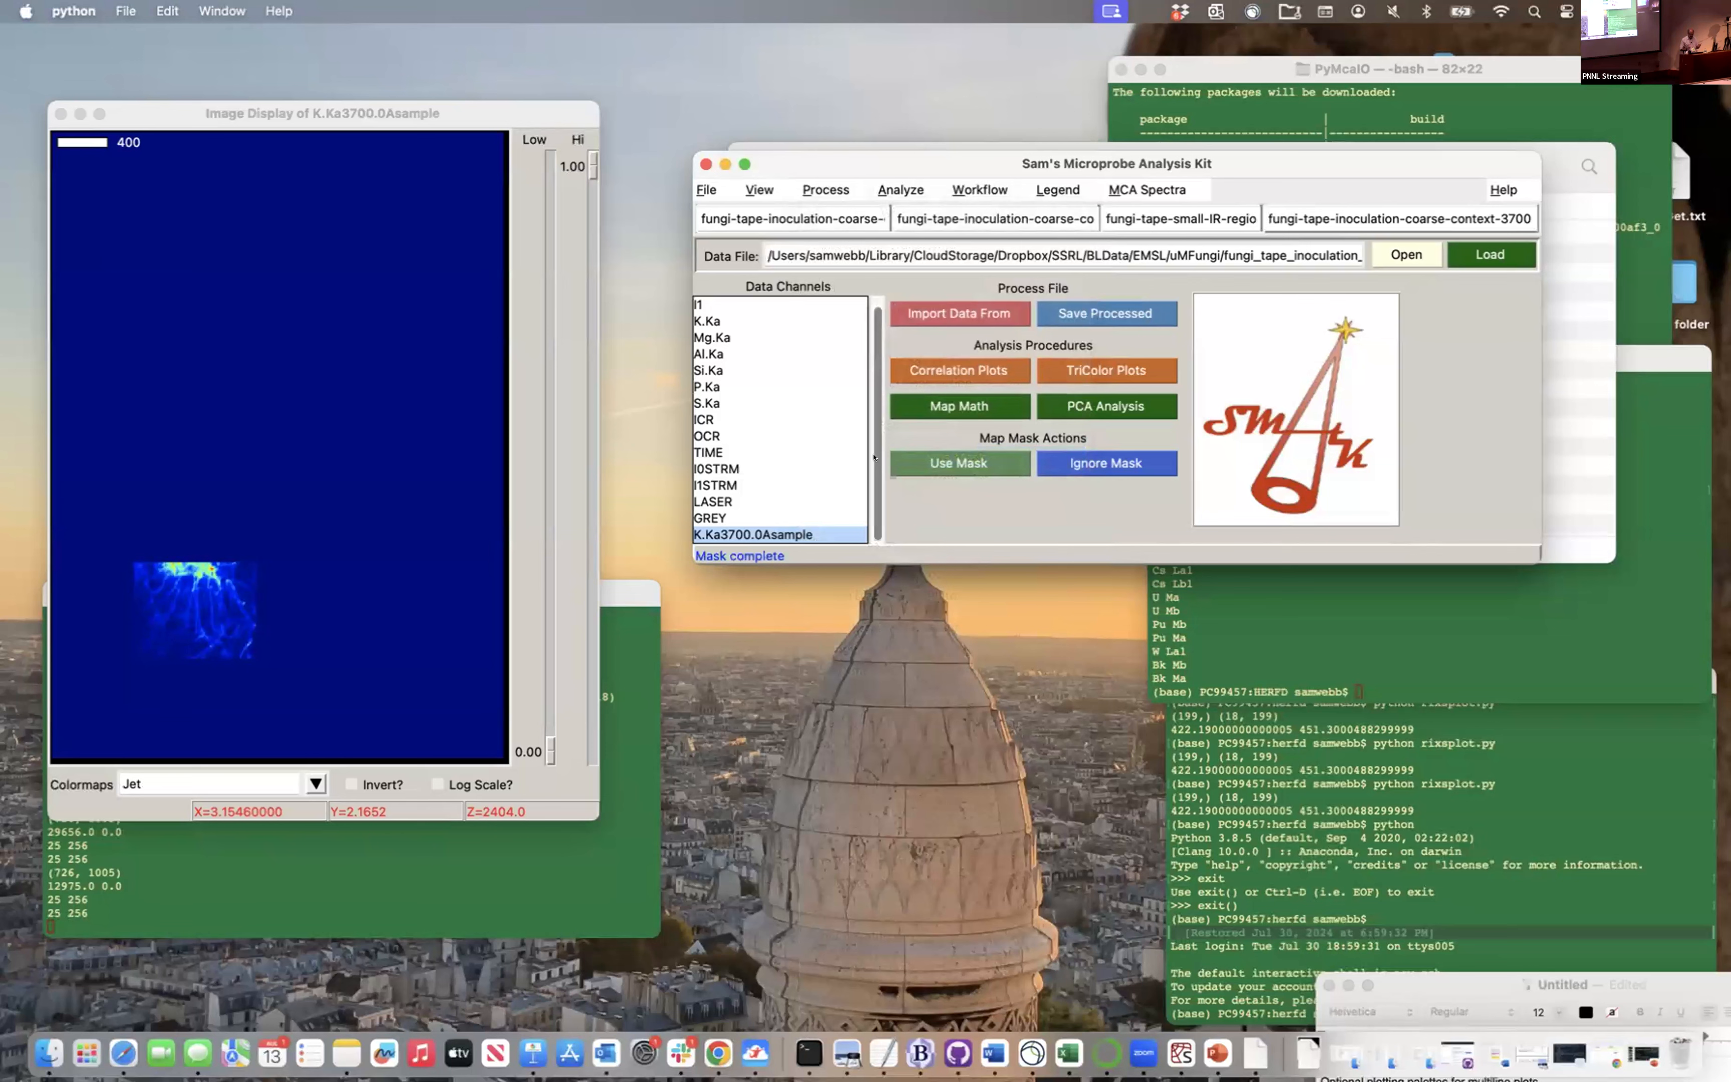
click(933, 455)
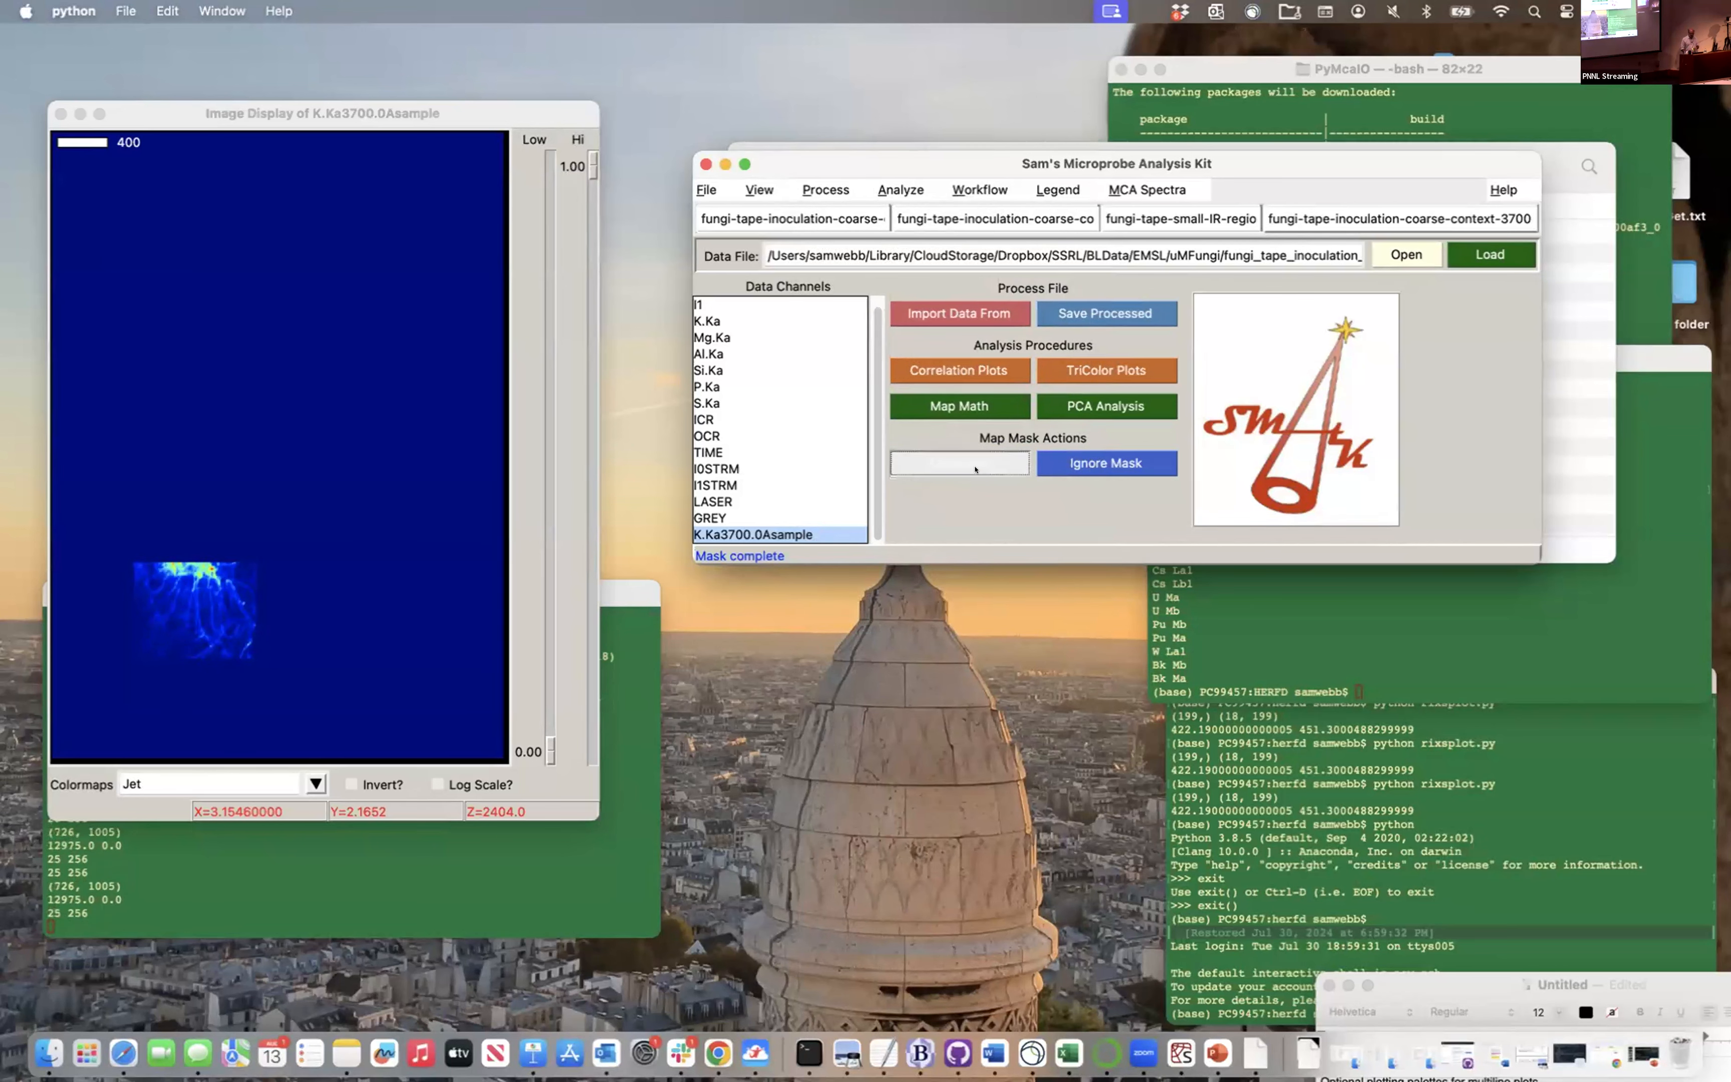
click(716, 320)
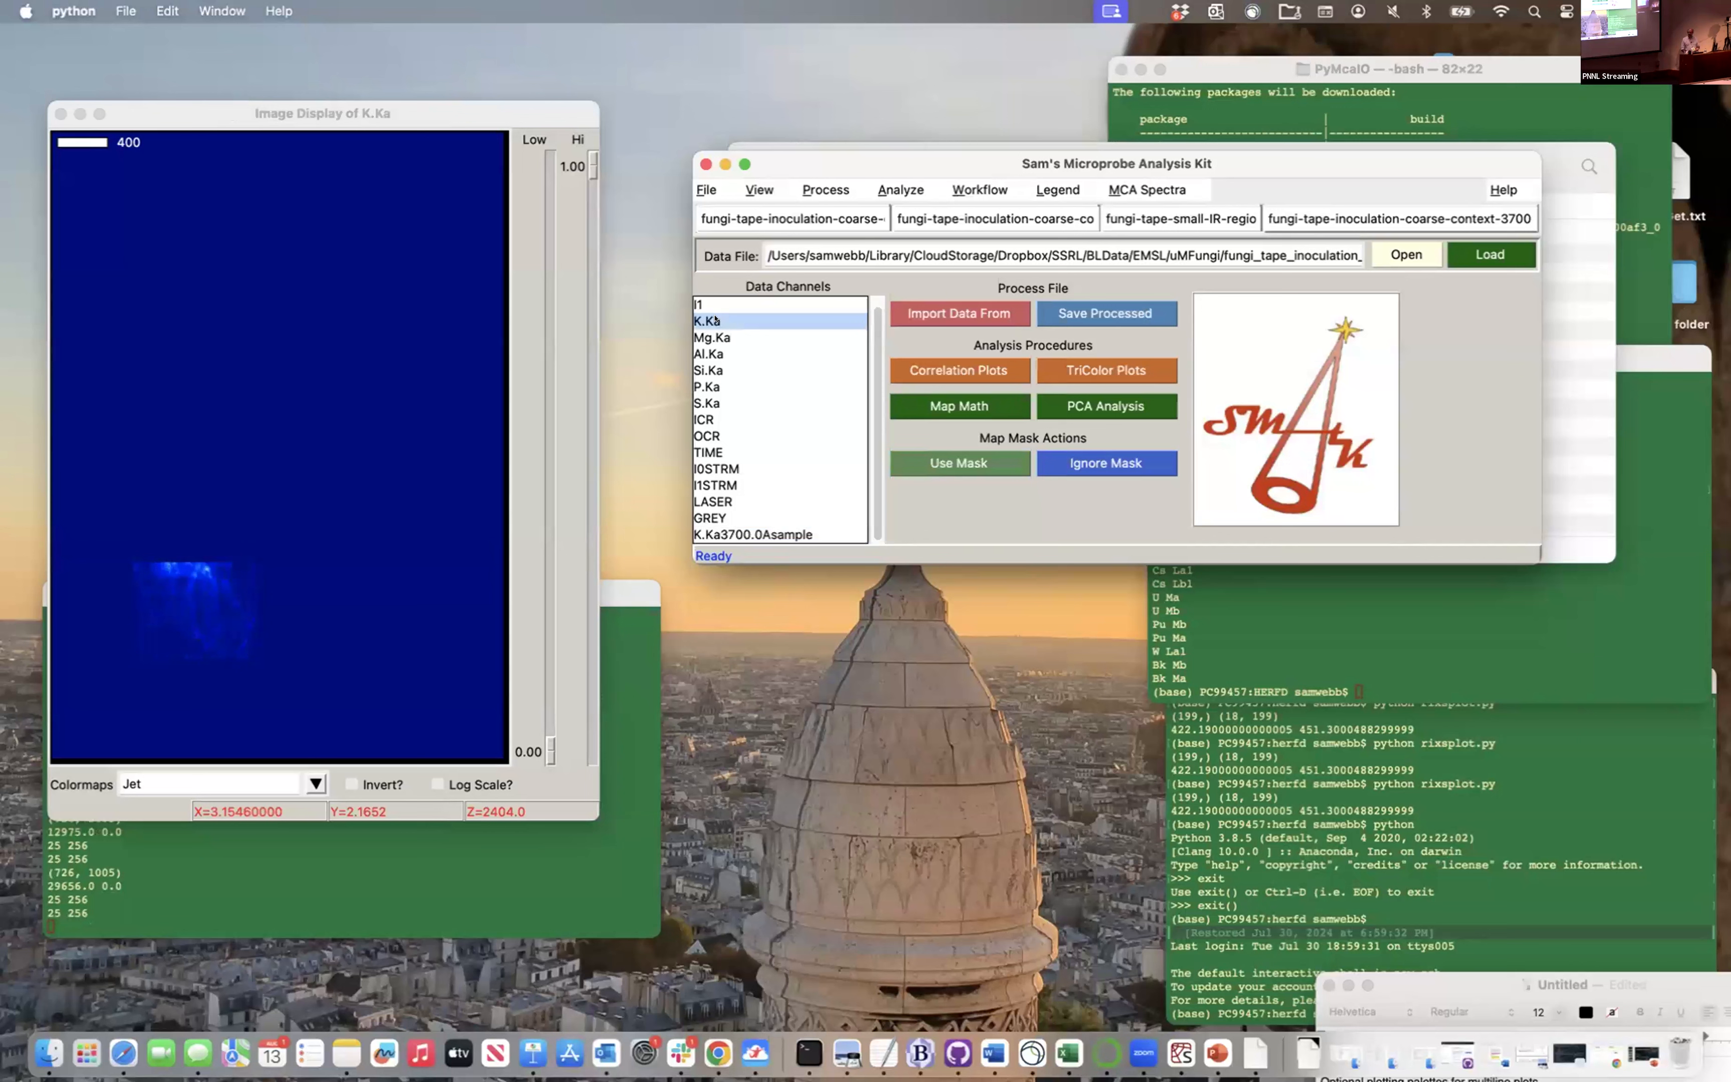
click(1107, 462)
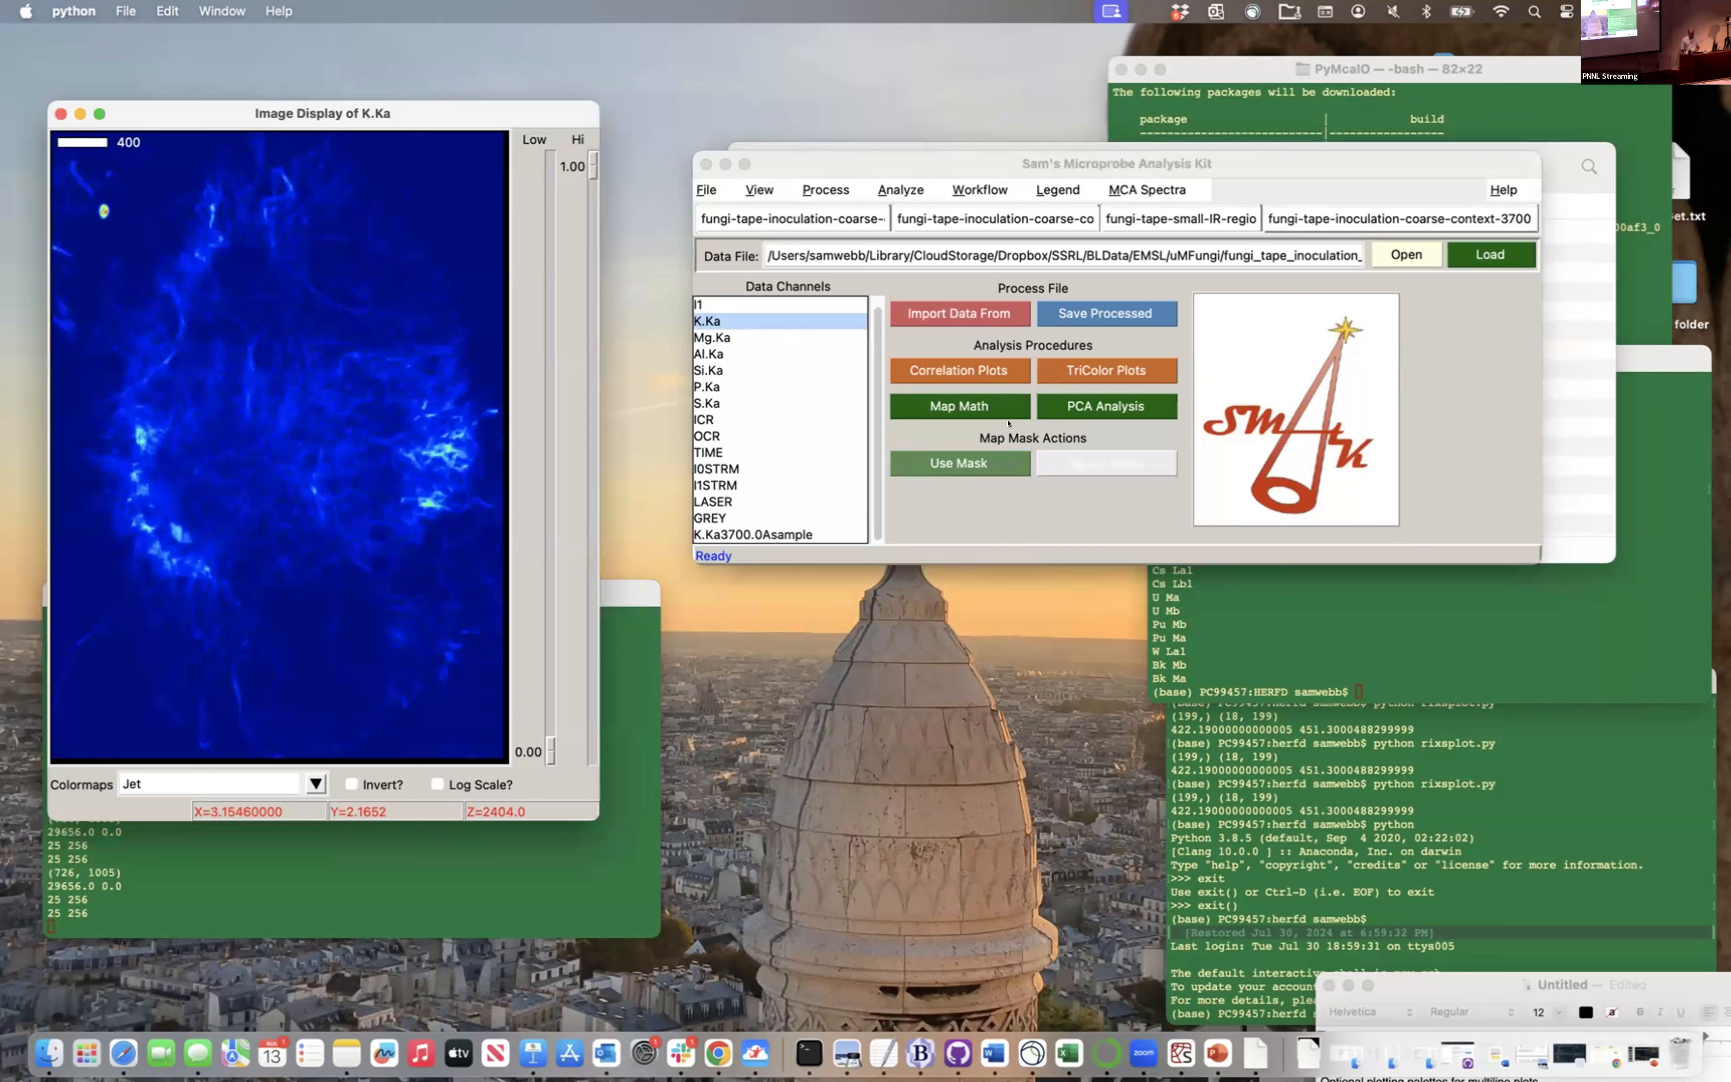
click(717, 316)
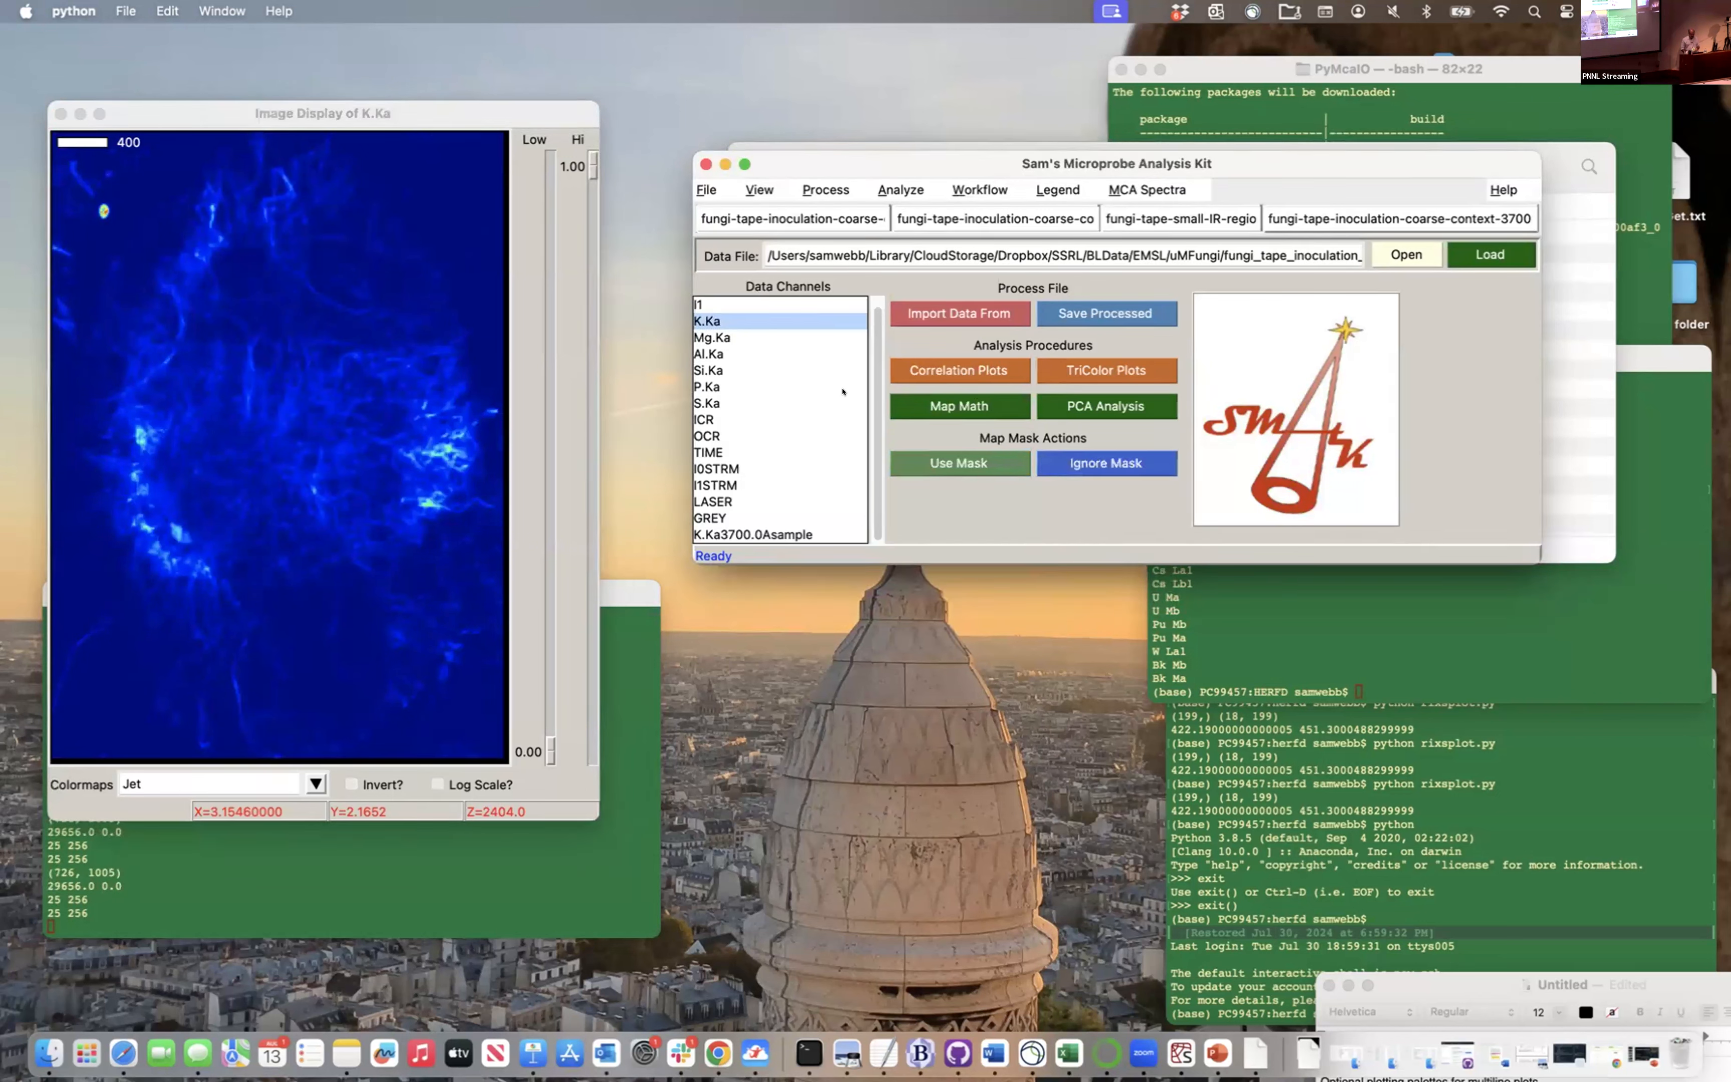
click(930, 458)
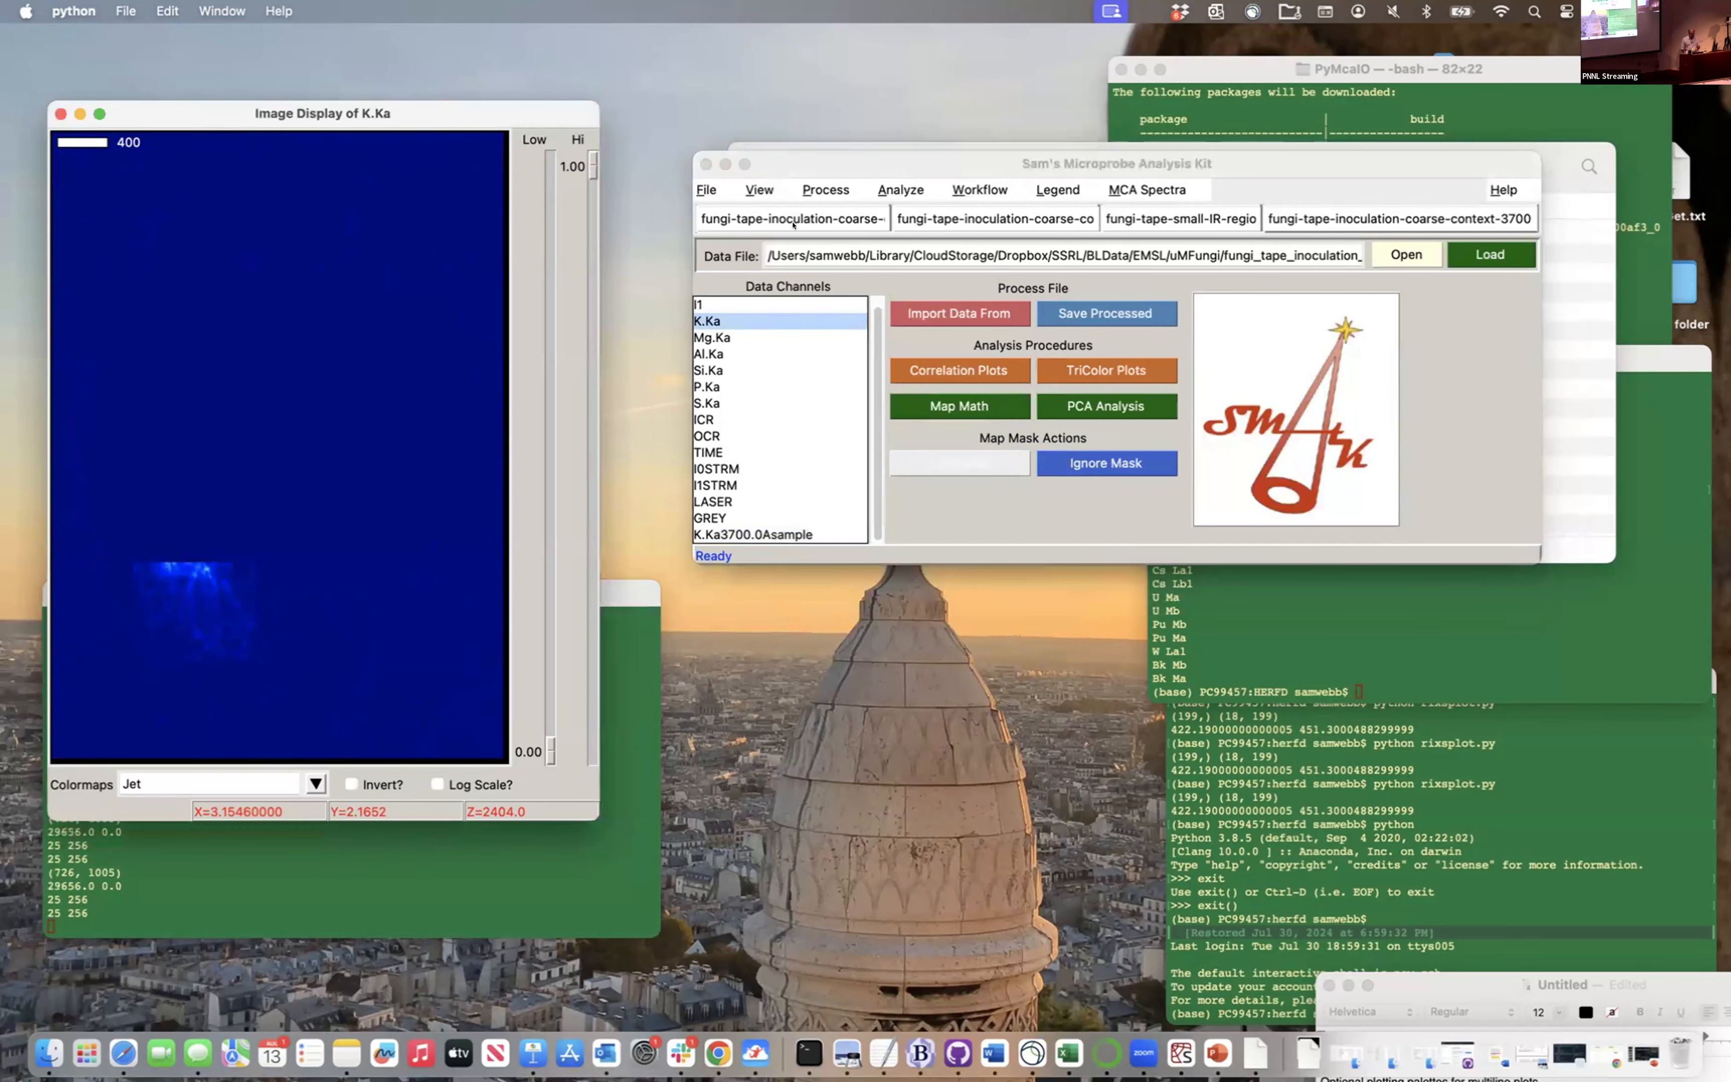
Remove the masked area from the K.Ka channel and display the channel with the mask ignored
click(812, 186)
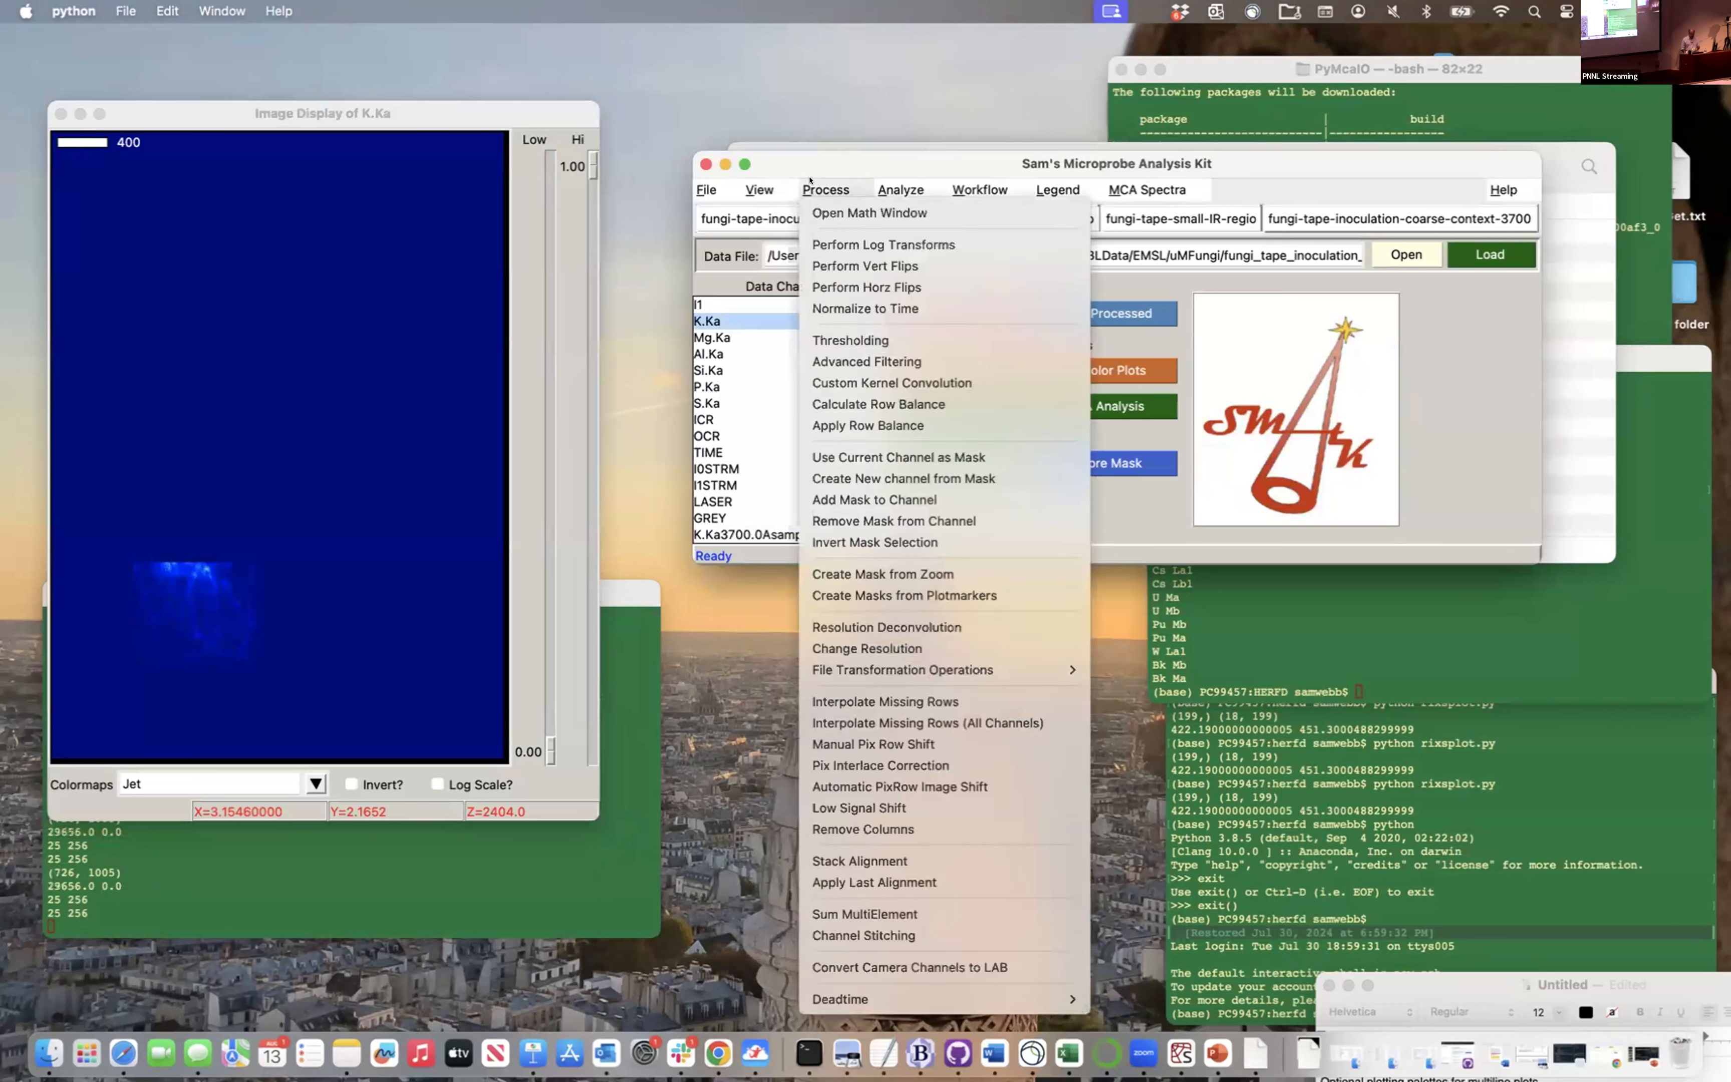
click(886, 521)
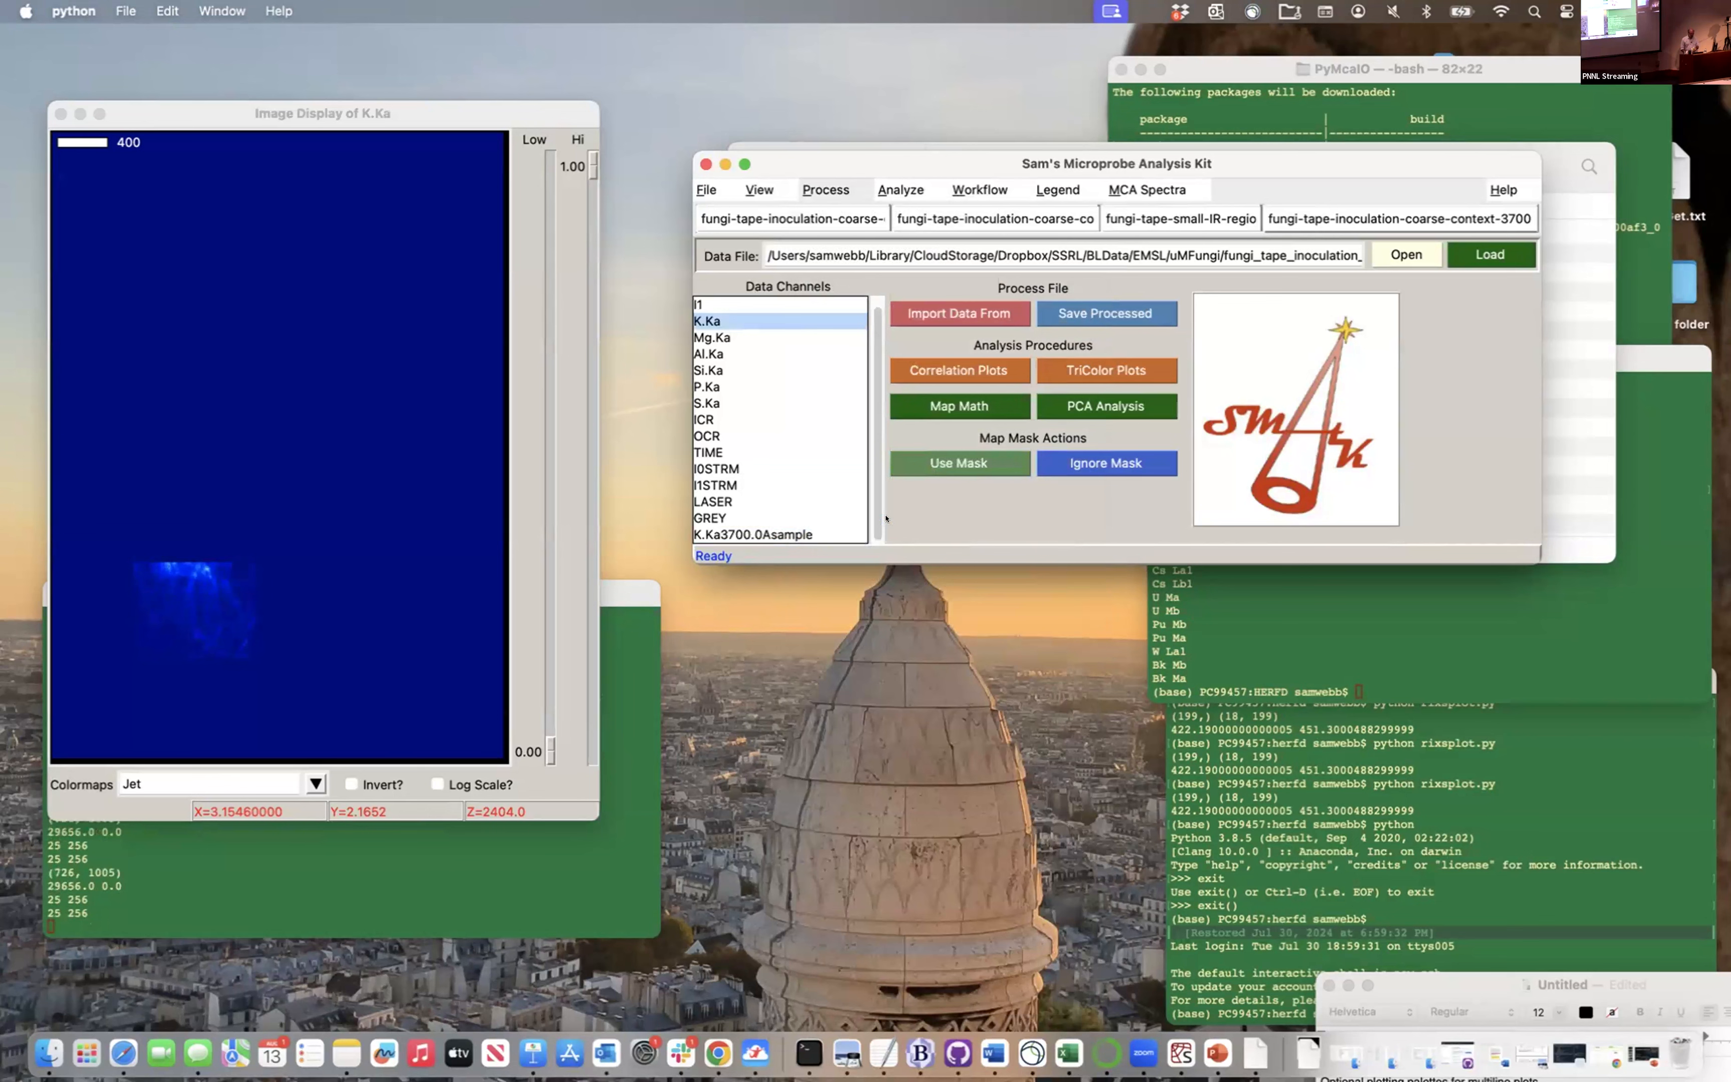
click(1107, 459)
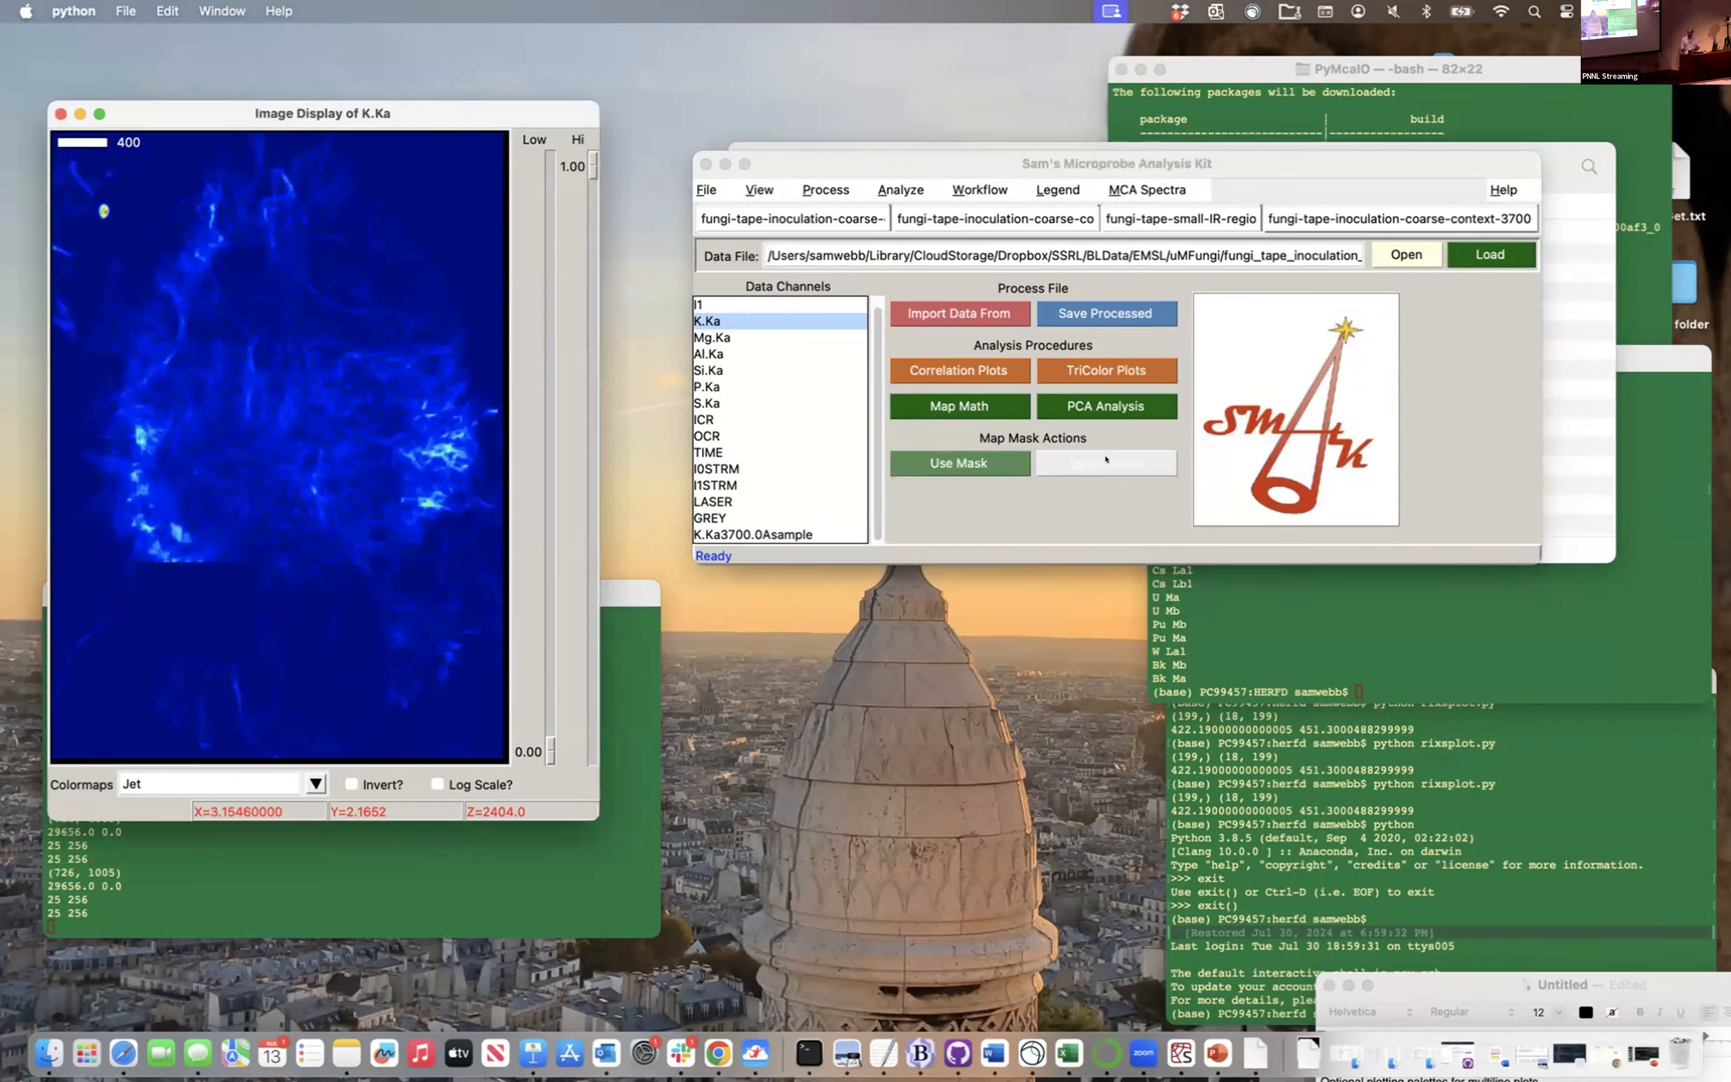
Set up a map math calculation that adds K.Ka3700.0Asample to K.Ka
click(944, 406)
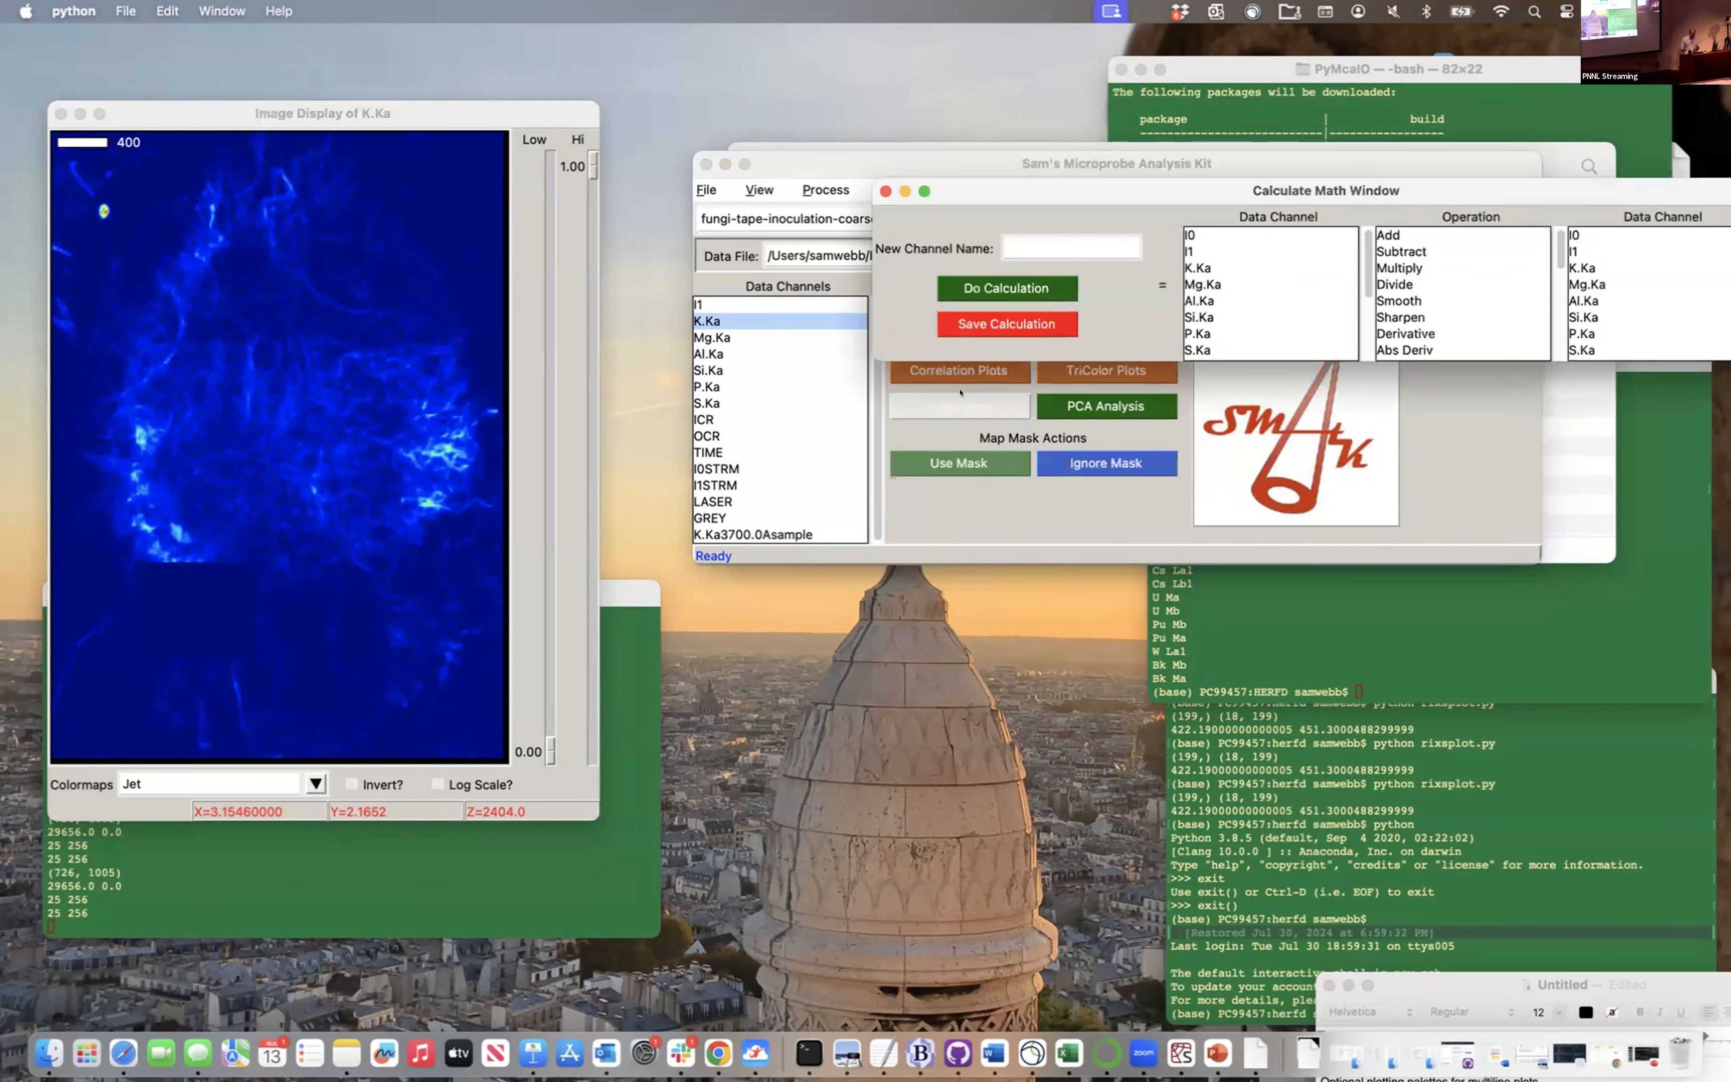
click(1226, 268)
drag(1207, 178, 841, 178)
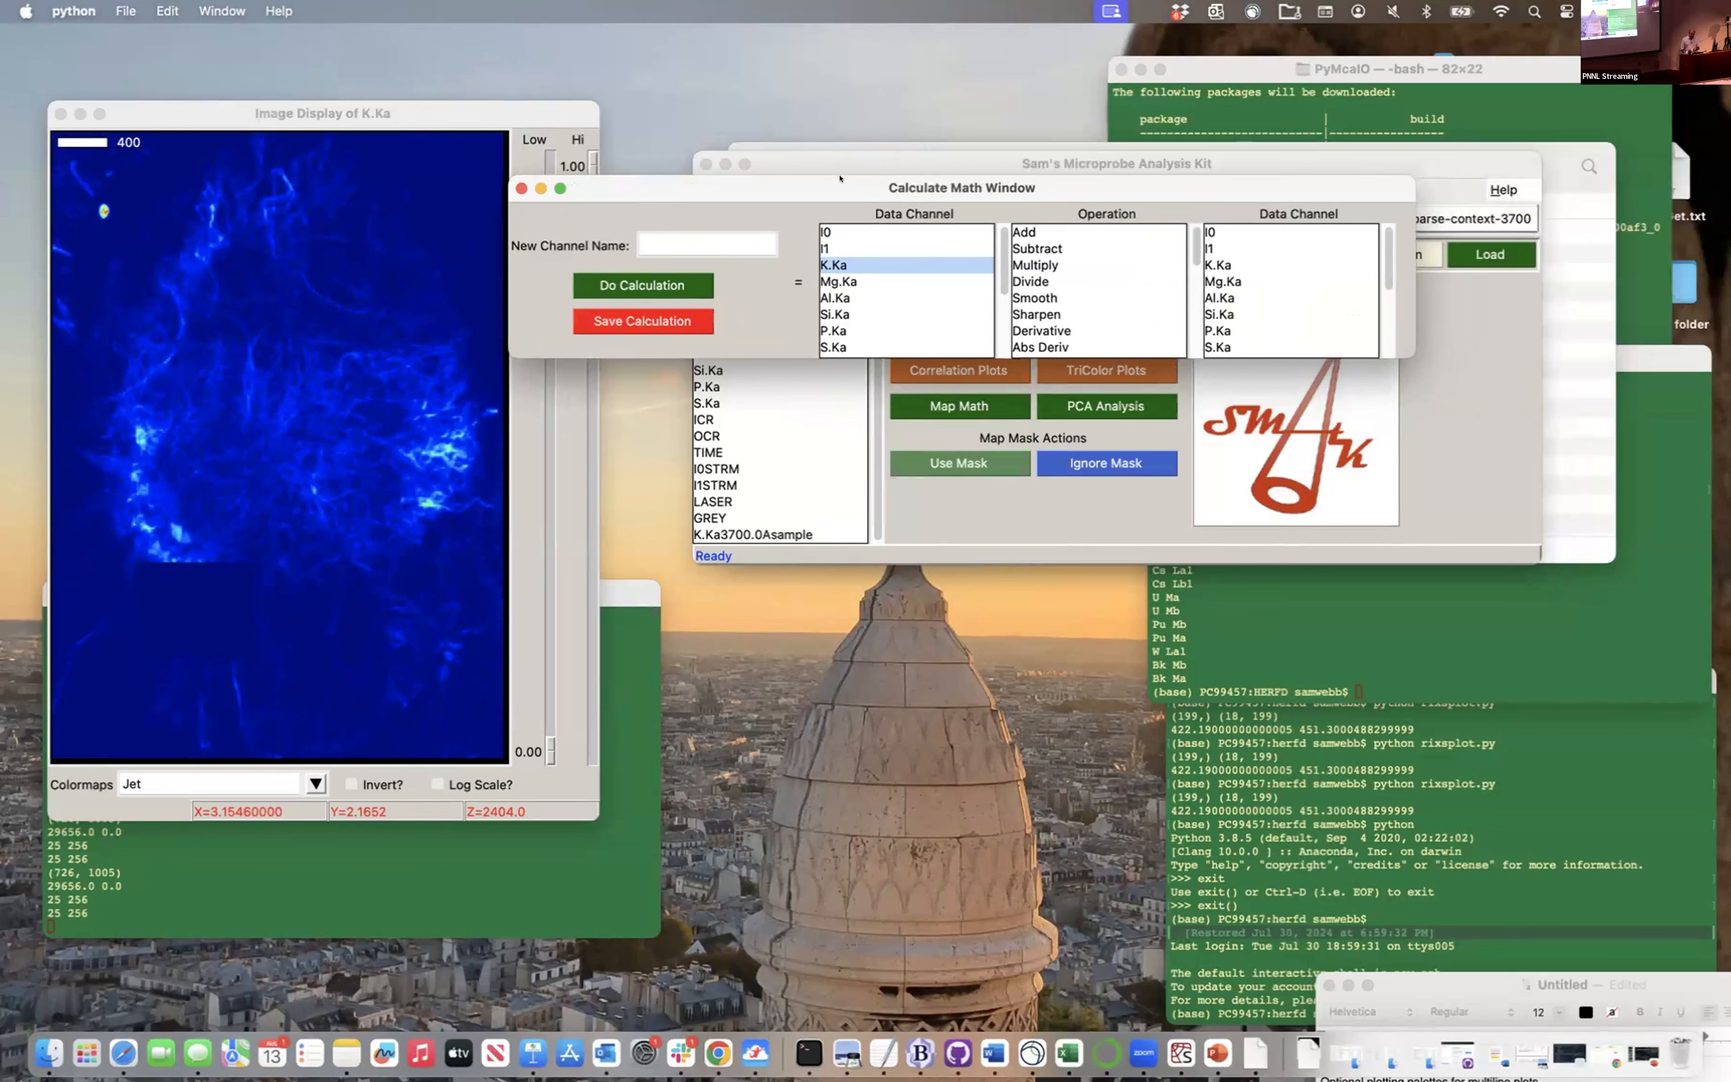
click(1037, 233)
scroll(1367, 272, down, 5)
click(1270, 331)
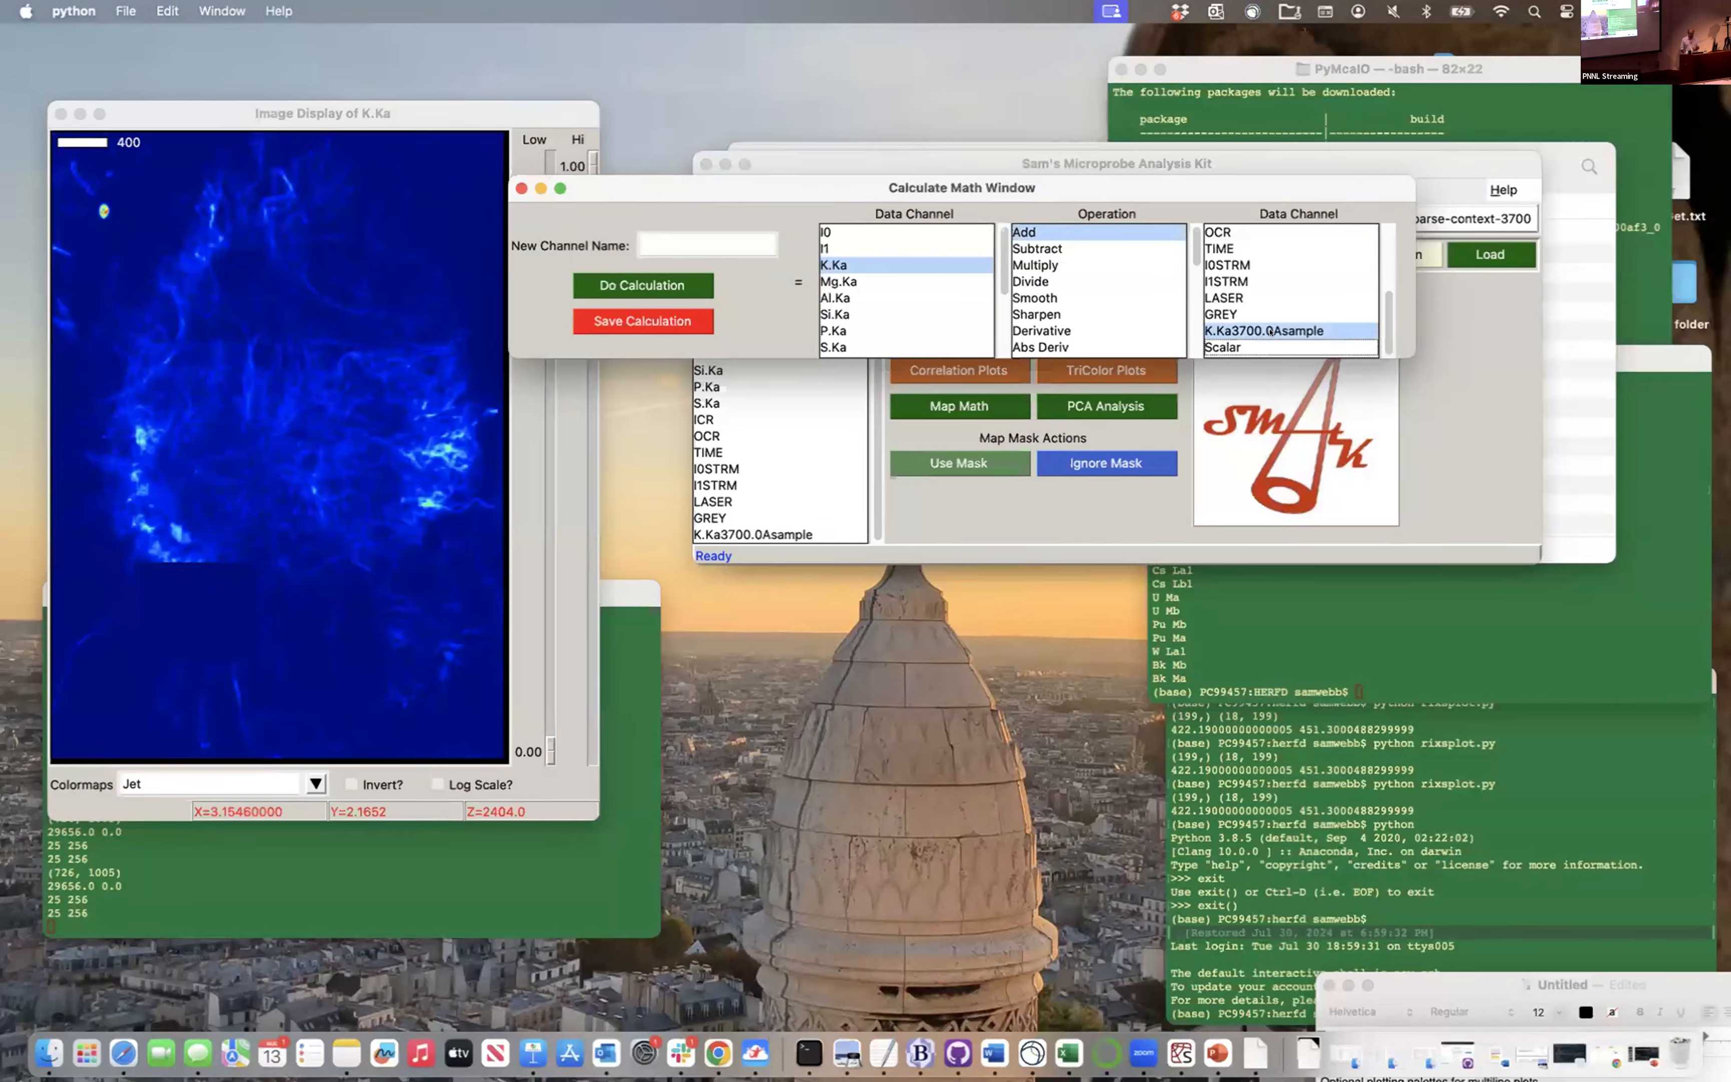
Name the new channel Kmerge, run the addition and save the calculated channel
click(732, 238)
text(Kfiu)
key(BackSpace)
key(BackSpace)
text(un)
key(BackSpace)
key(BackSpace)
text(merge)
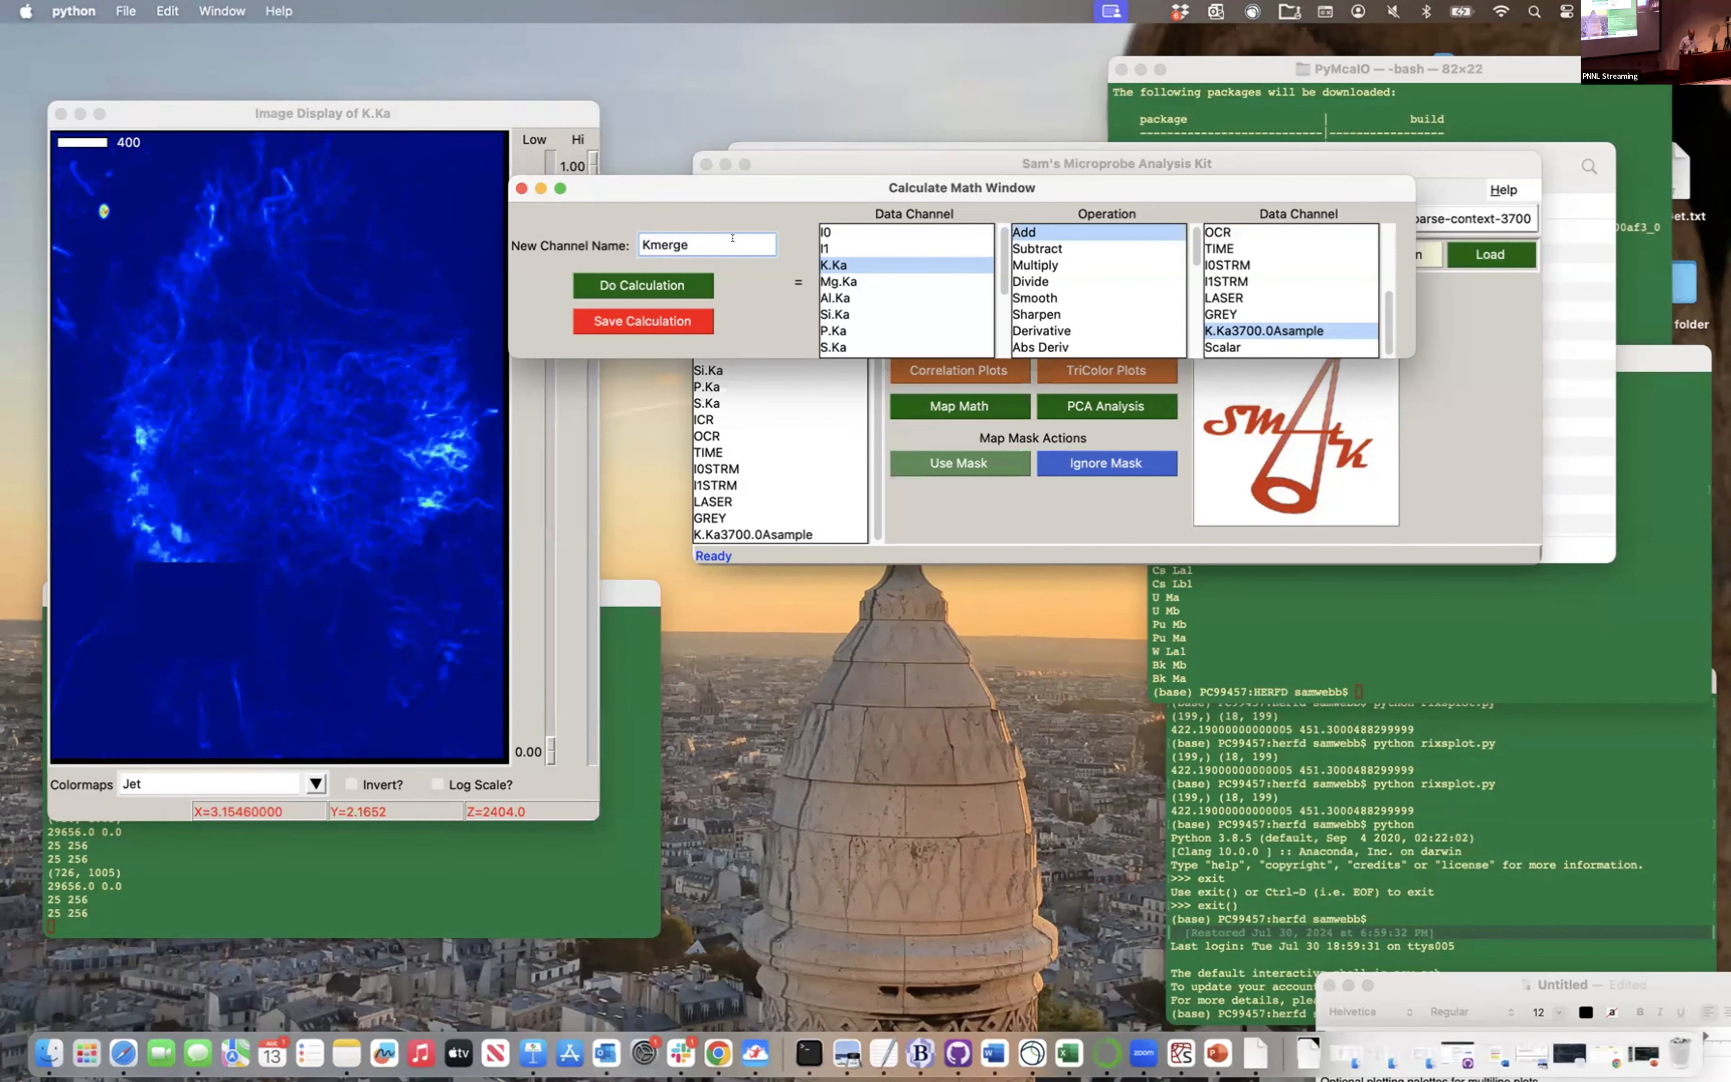
click(620, 286)
click(653, 319)
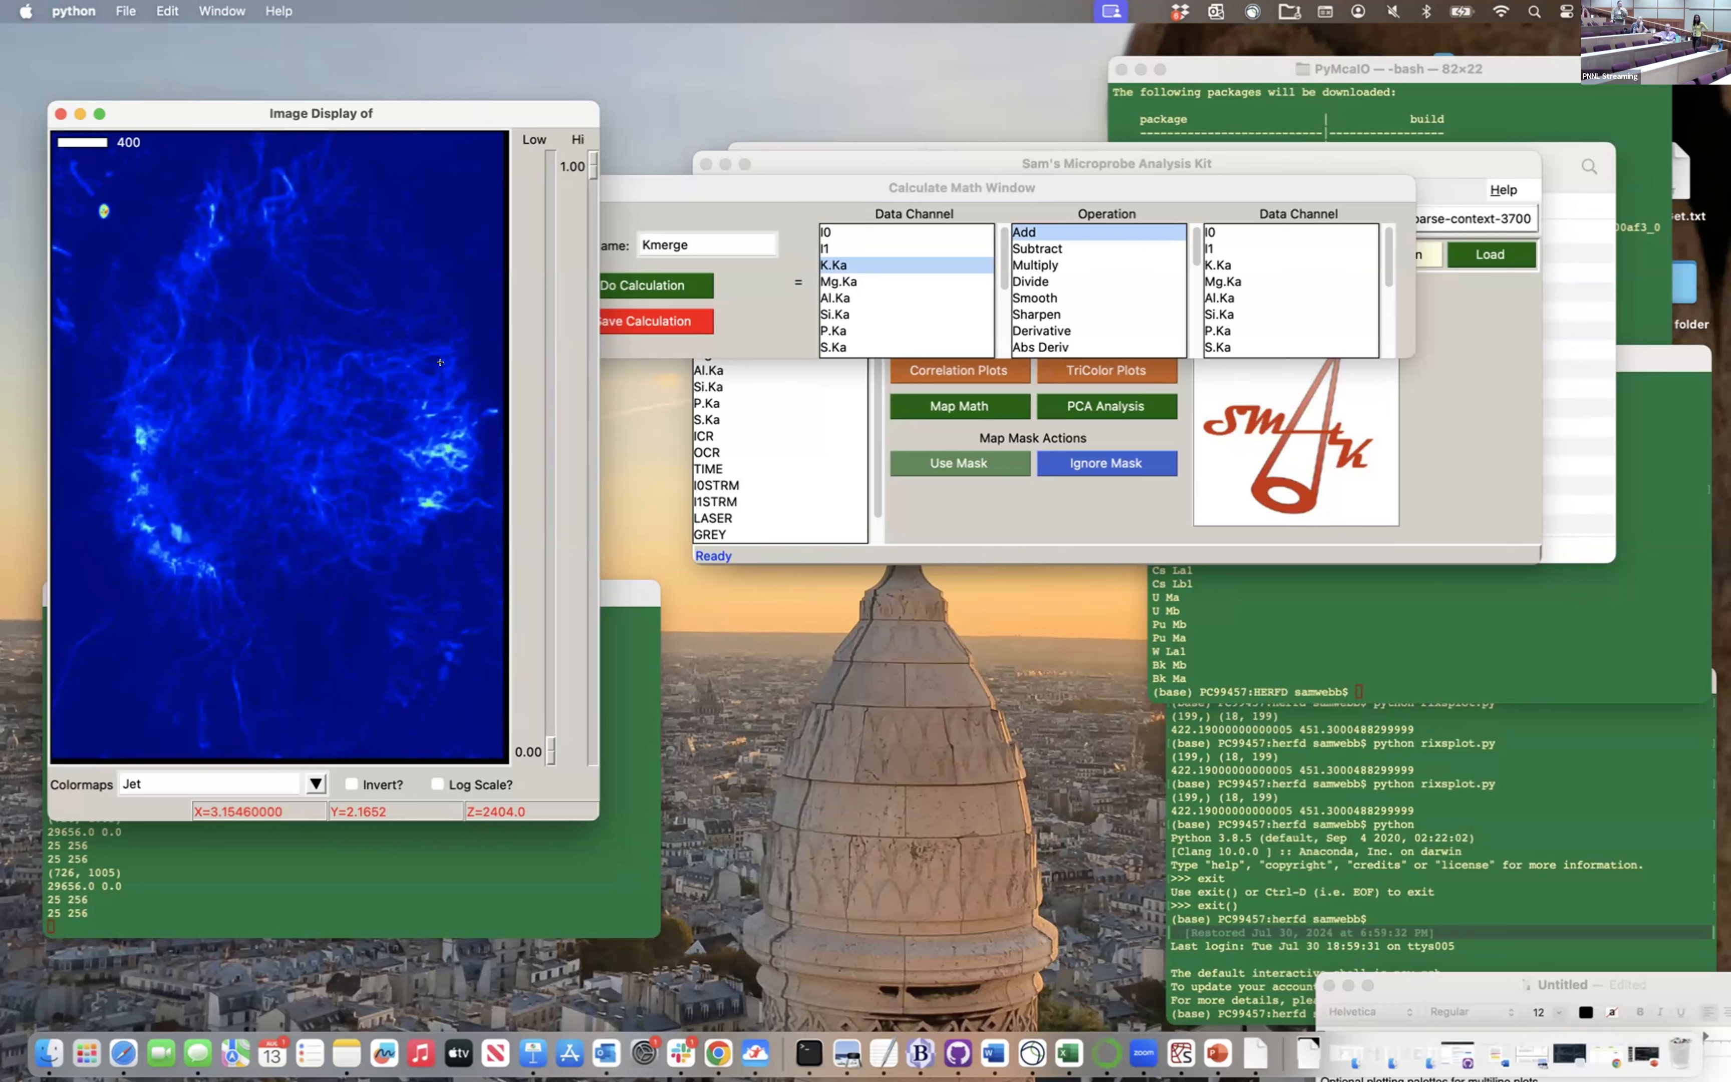
Return to the resampled coarse map and clear the zoom on its displayed image
click(1116, 534)
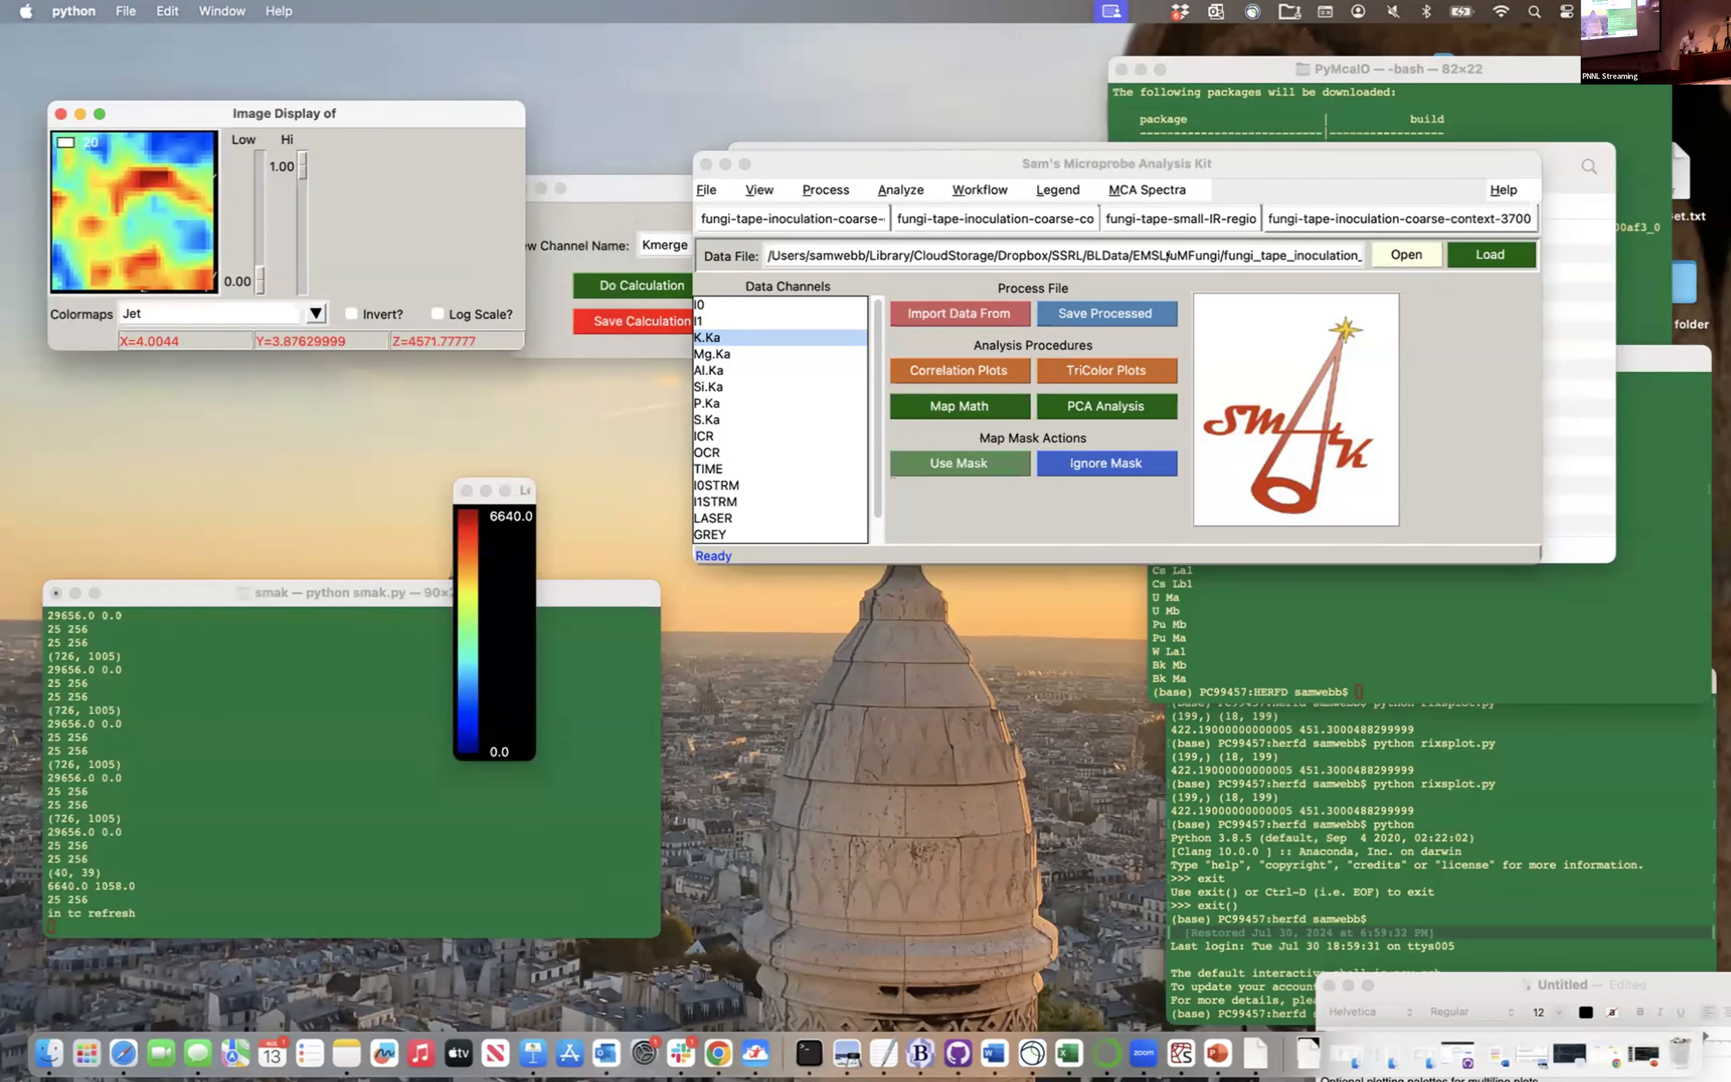
click(1305, 220)
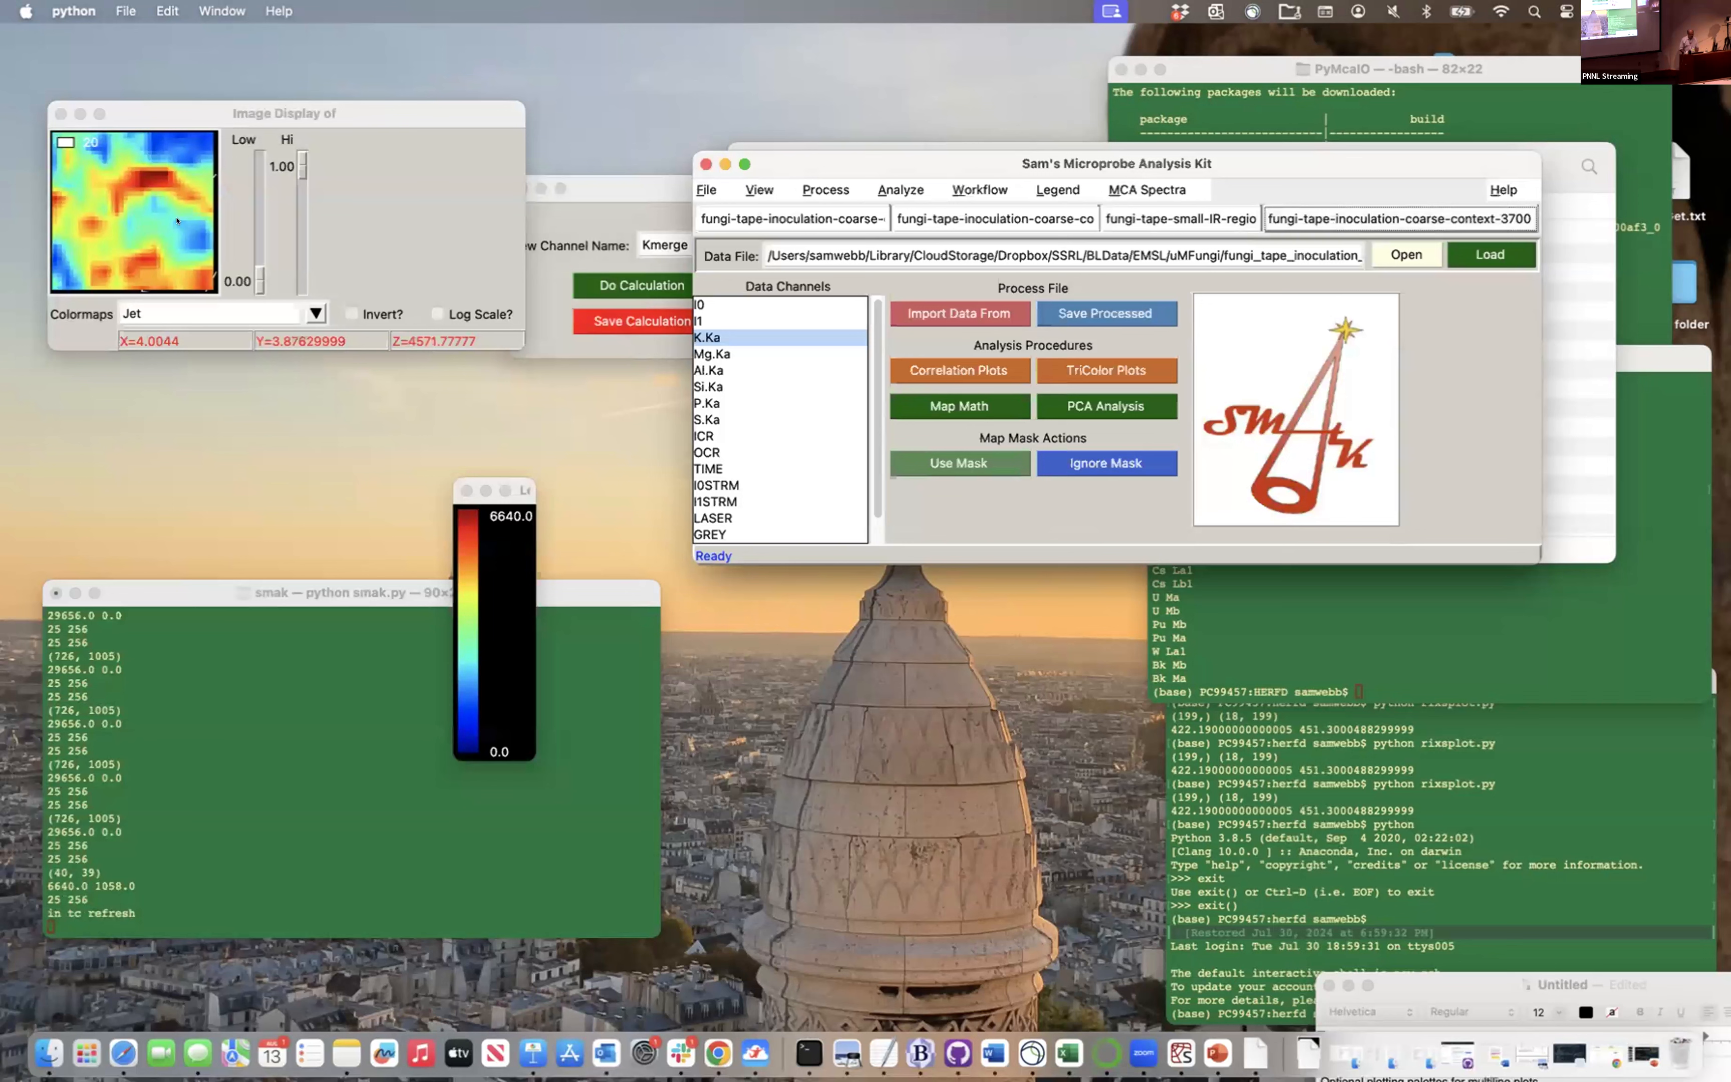
click(144, 177)
right_click(143, 177)
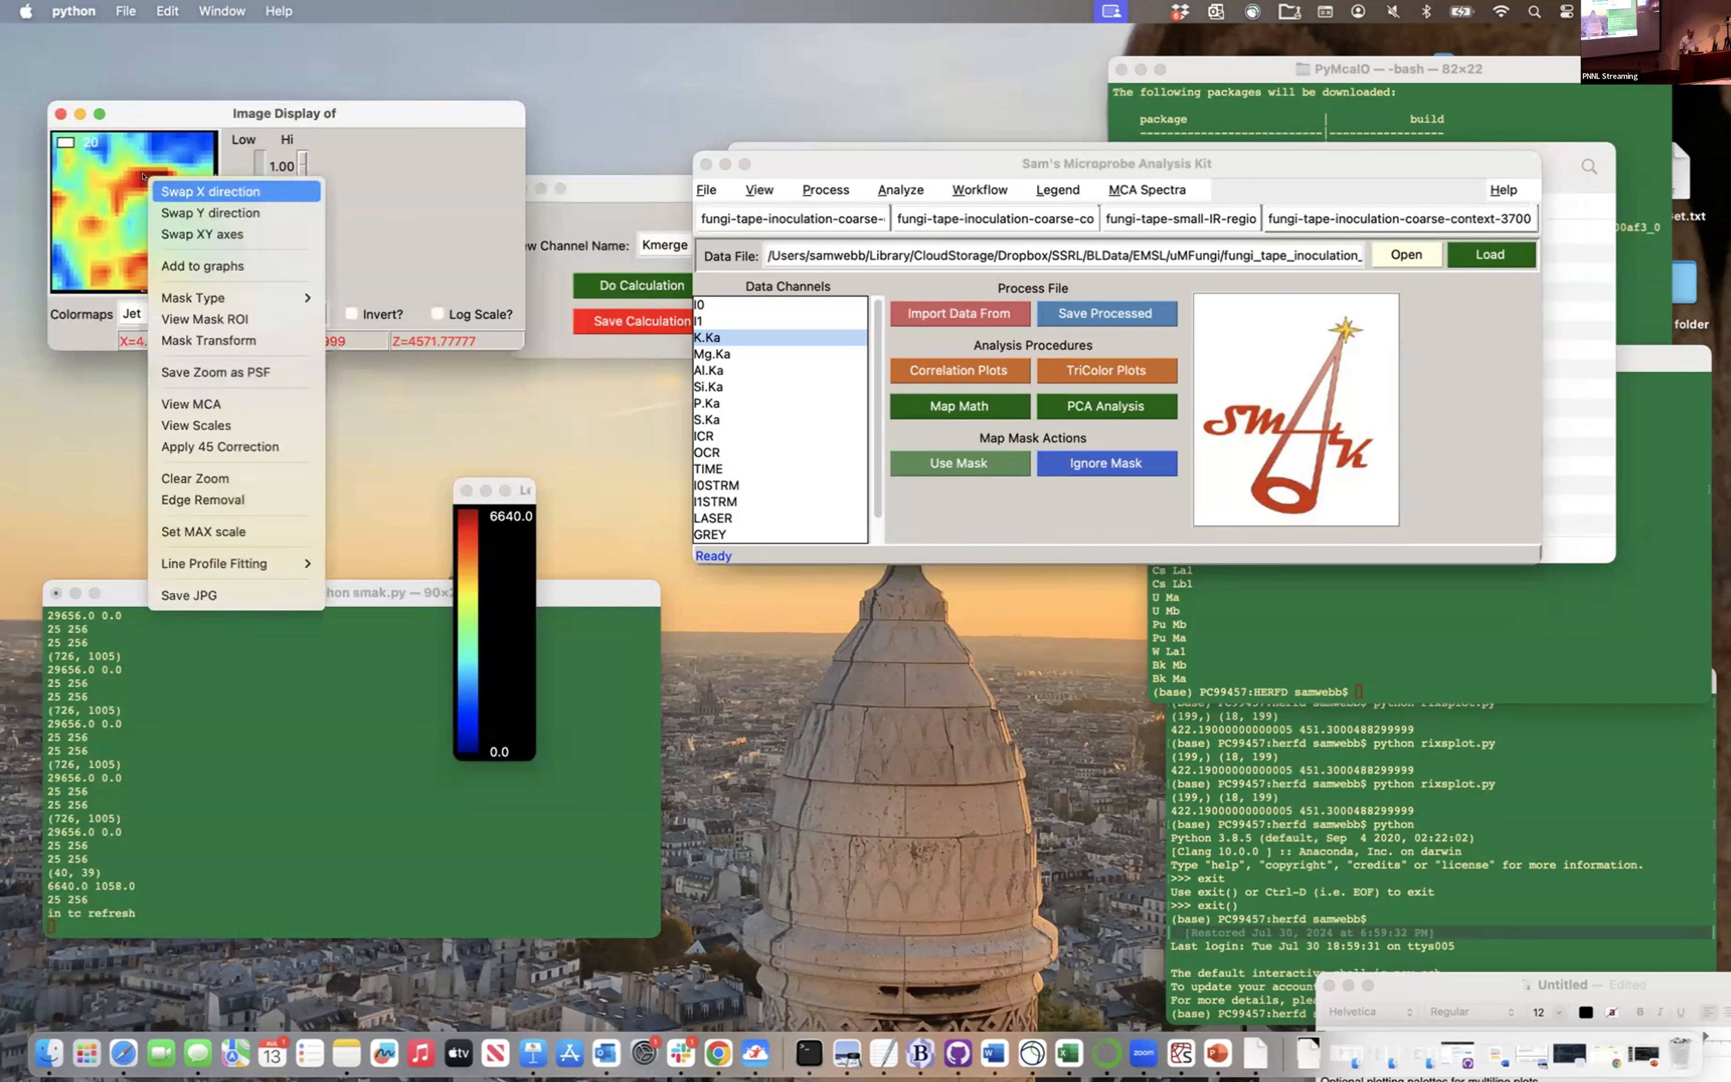
click(209, 476)
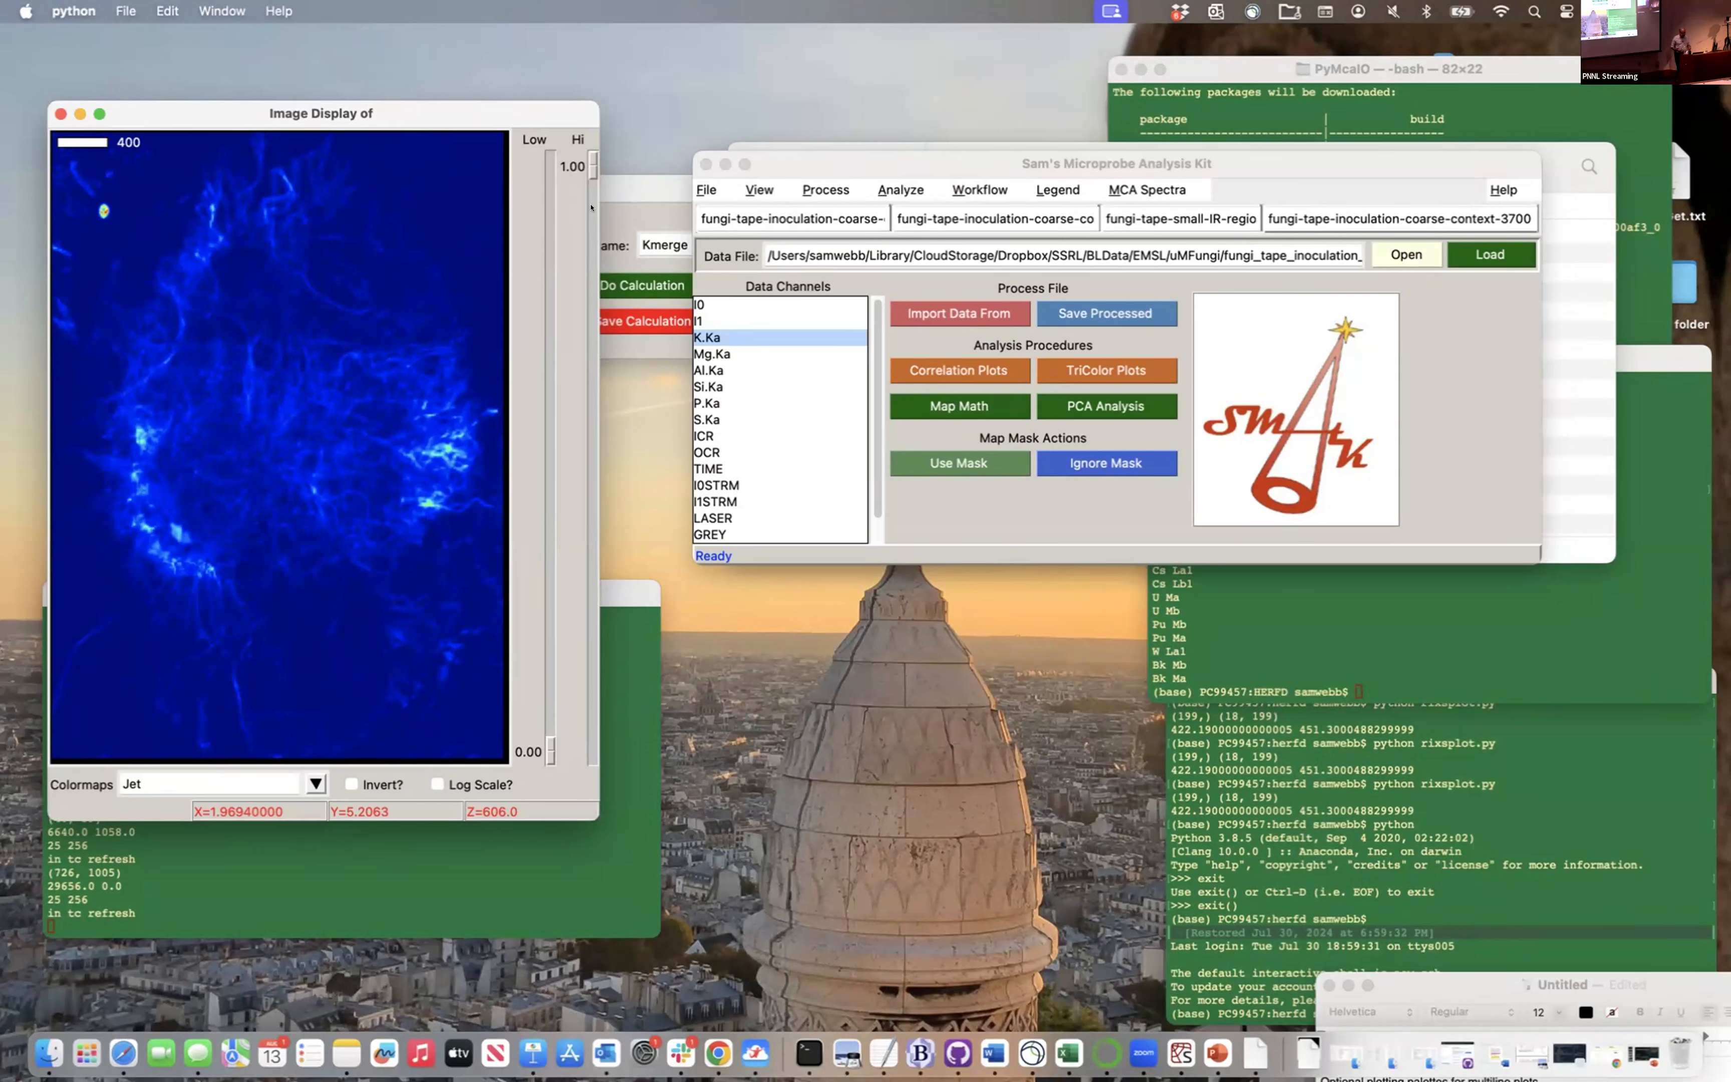
Close all open data files, discarding their unsaved changes
click(1350, 391)
drag(1271, 163, 1189, 162)
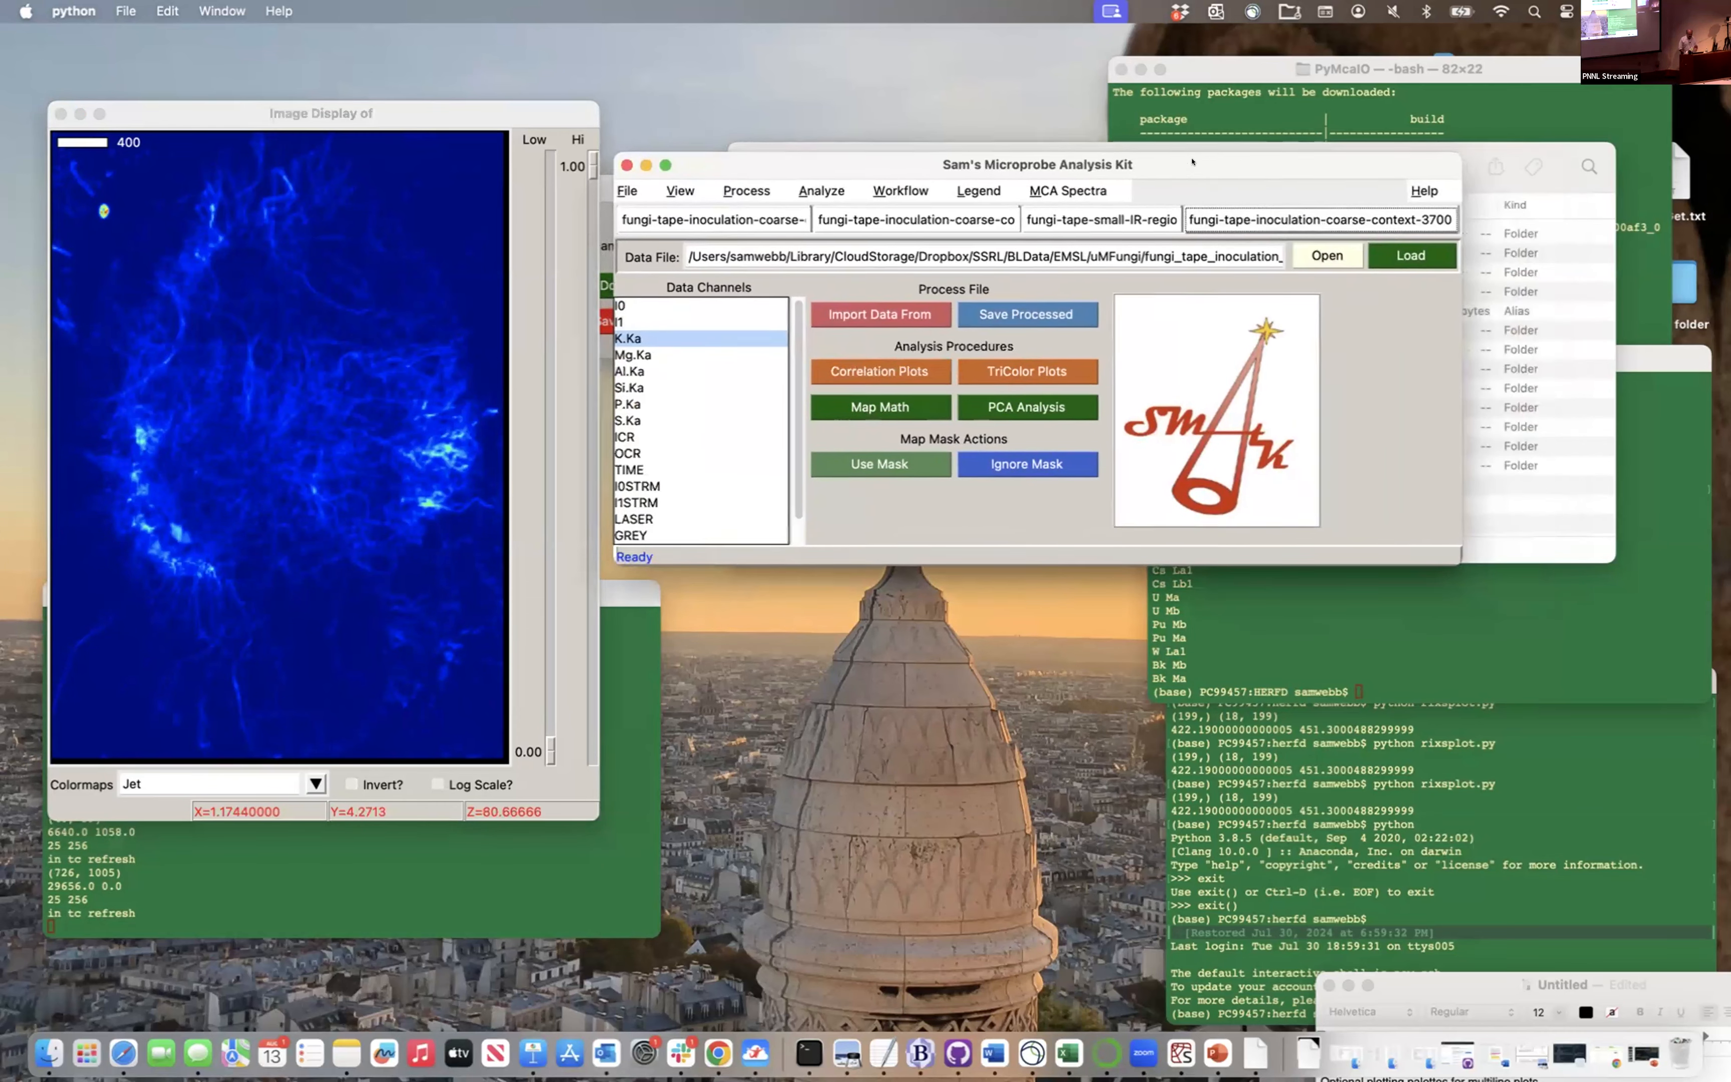
click(626, 185)
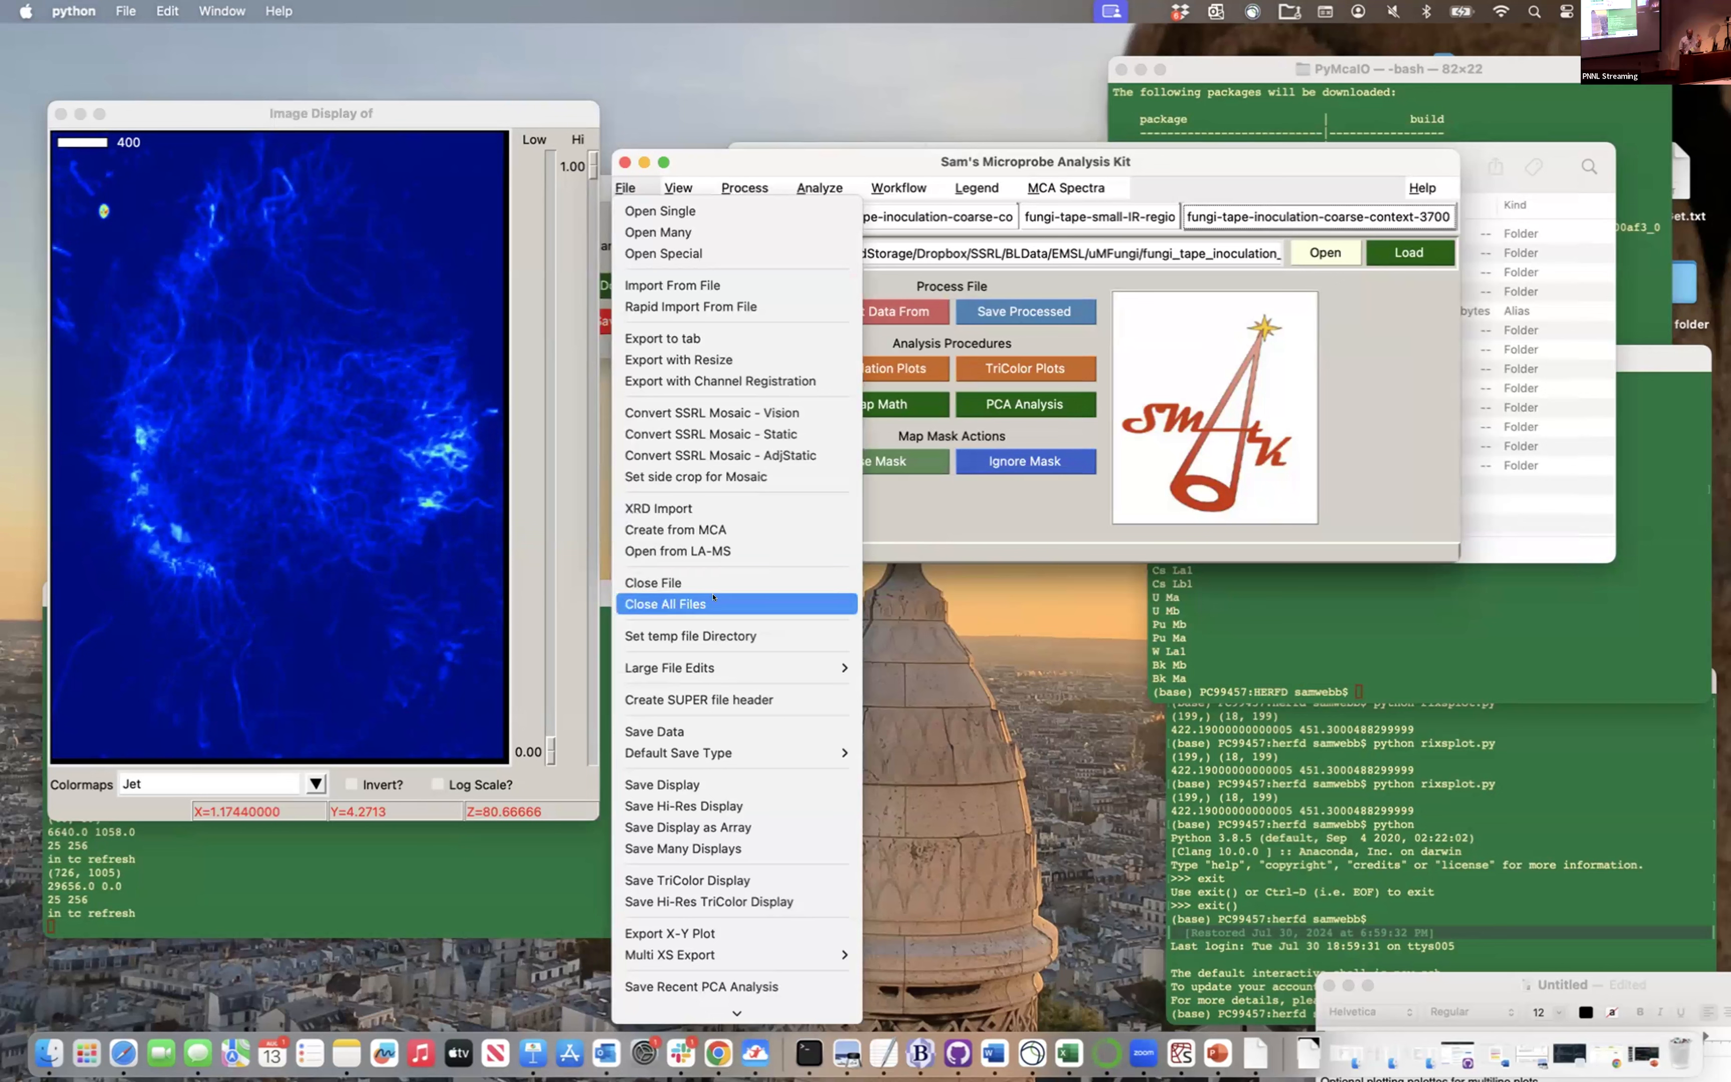
click(713, 598)
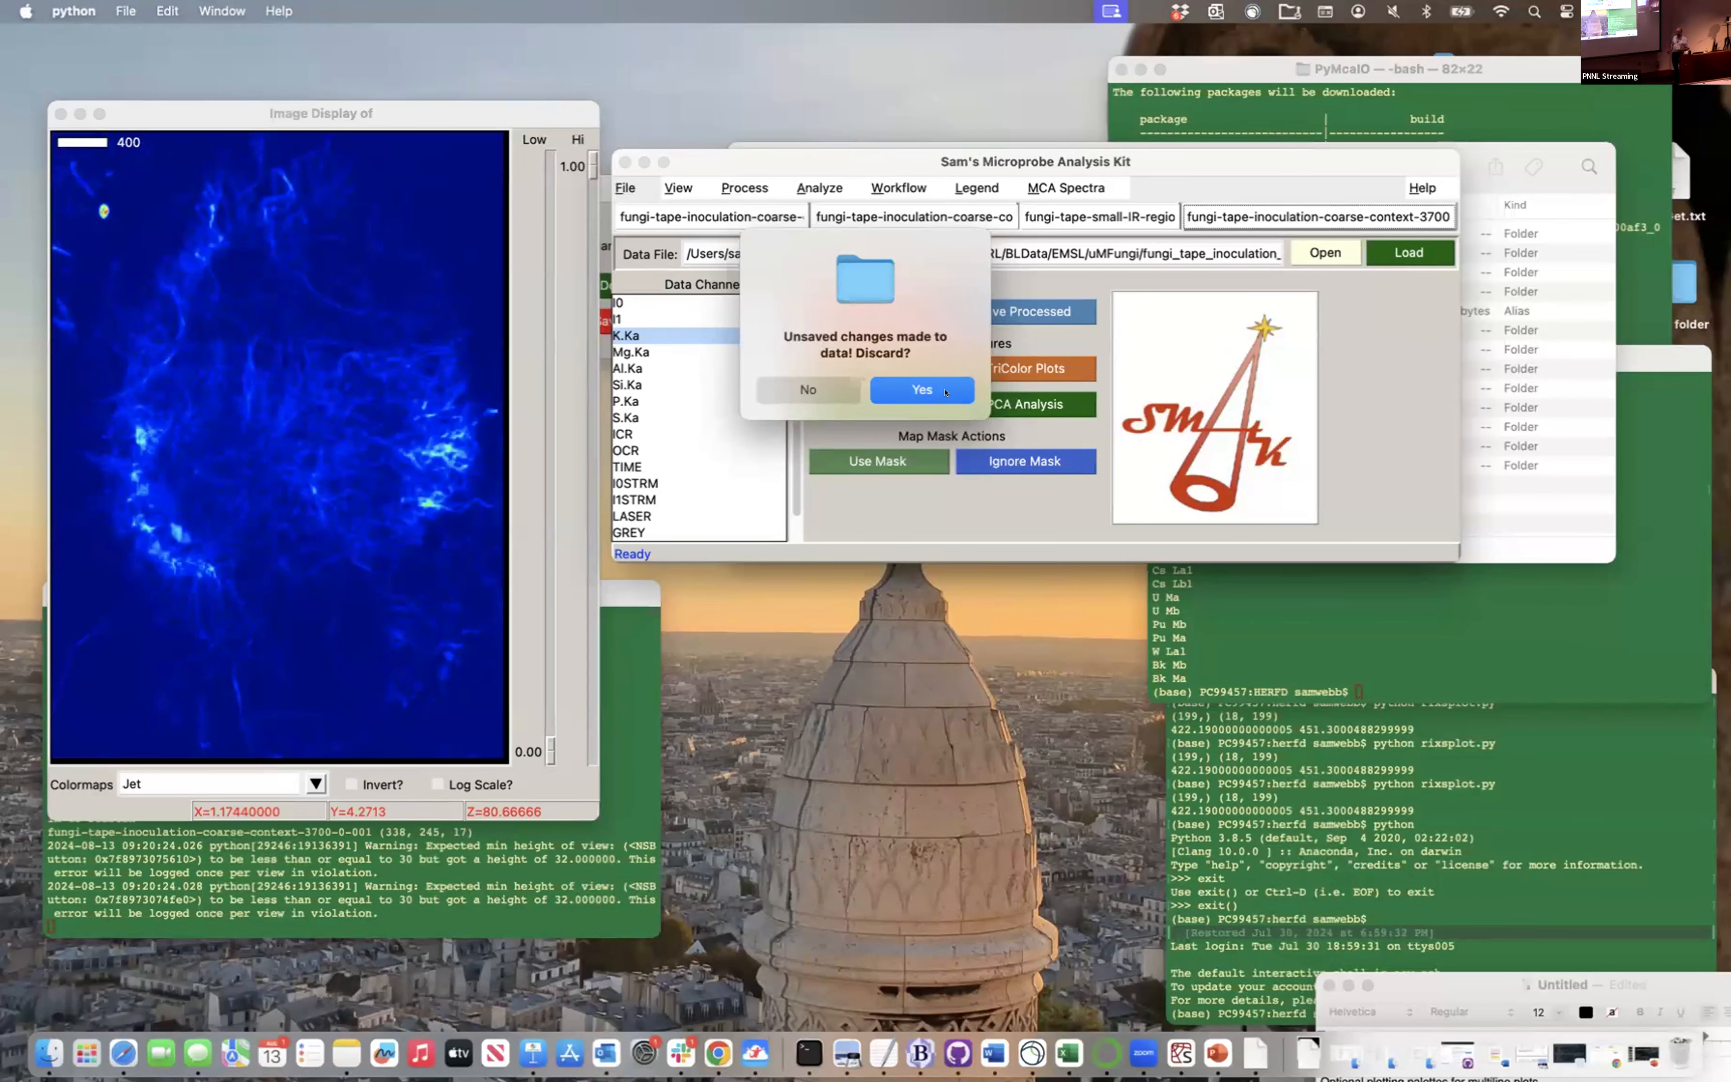
click(922, 390)
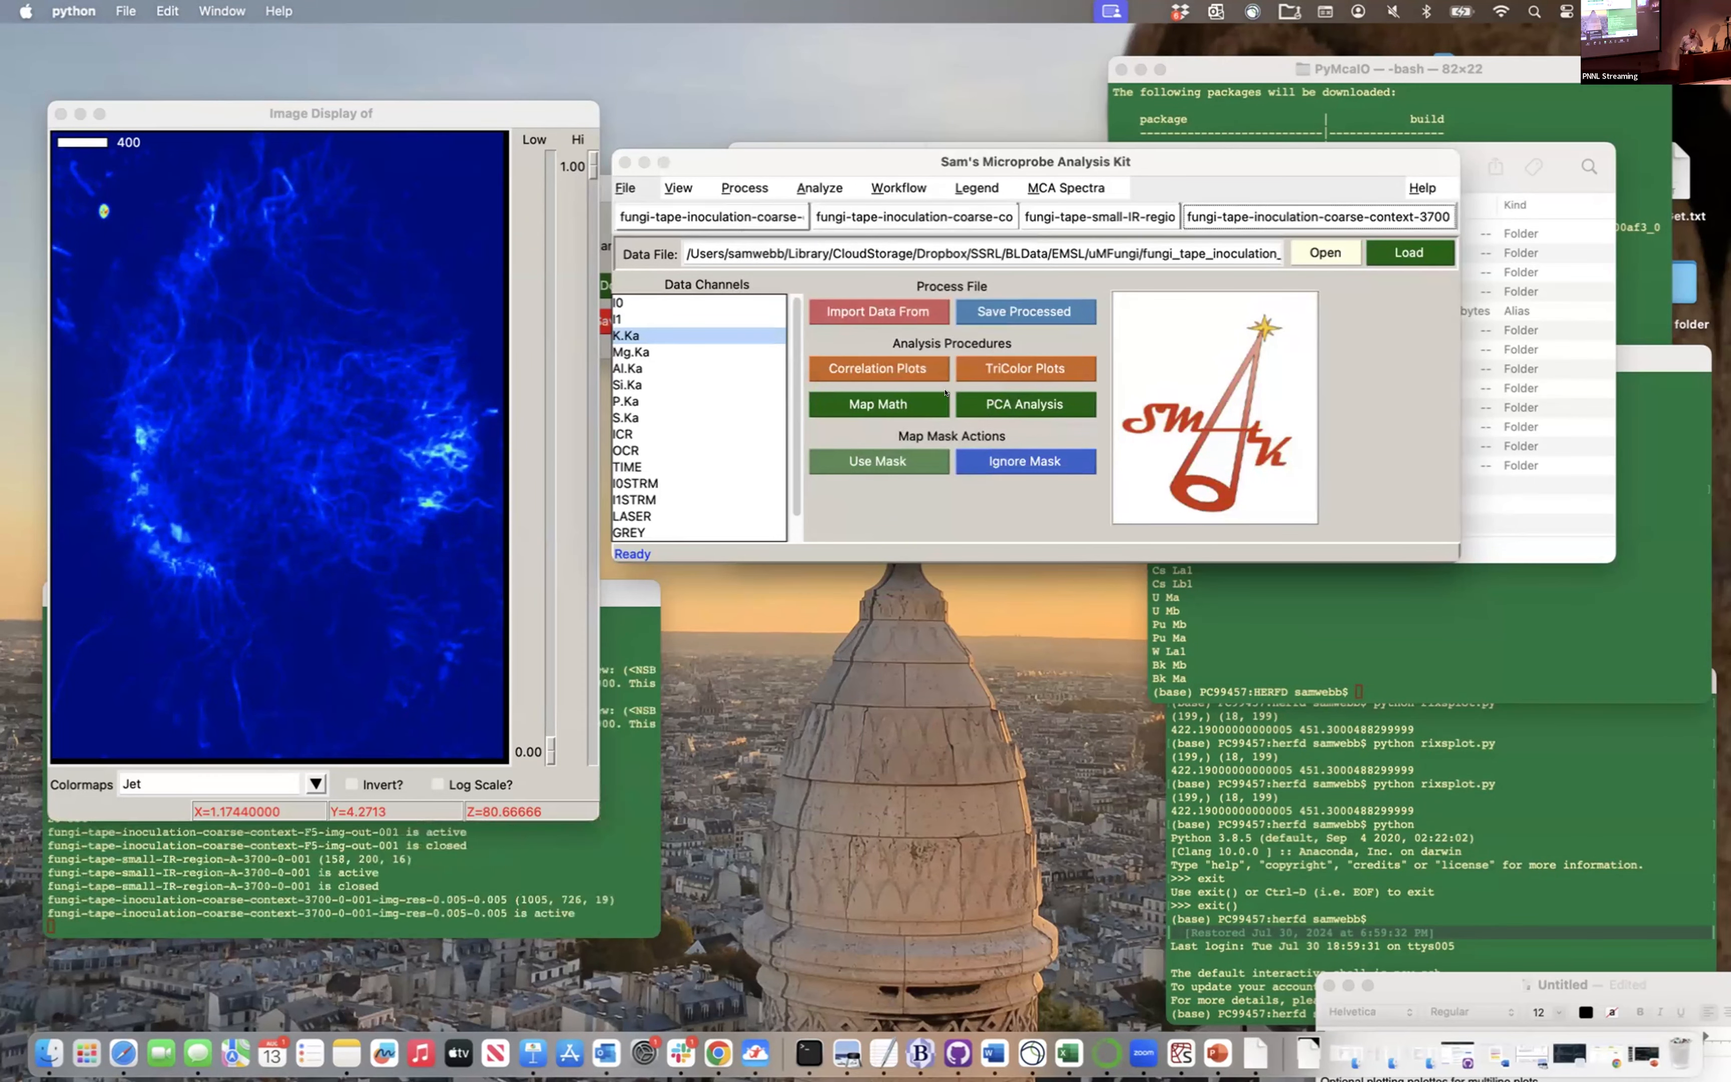
click(923, 390)
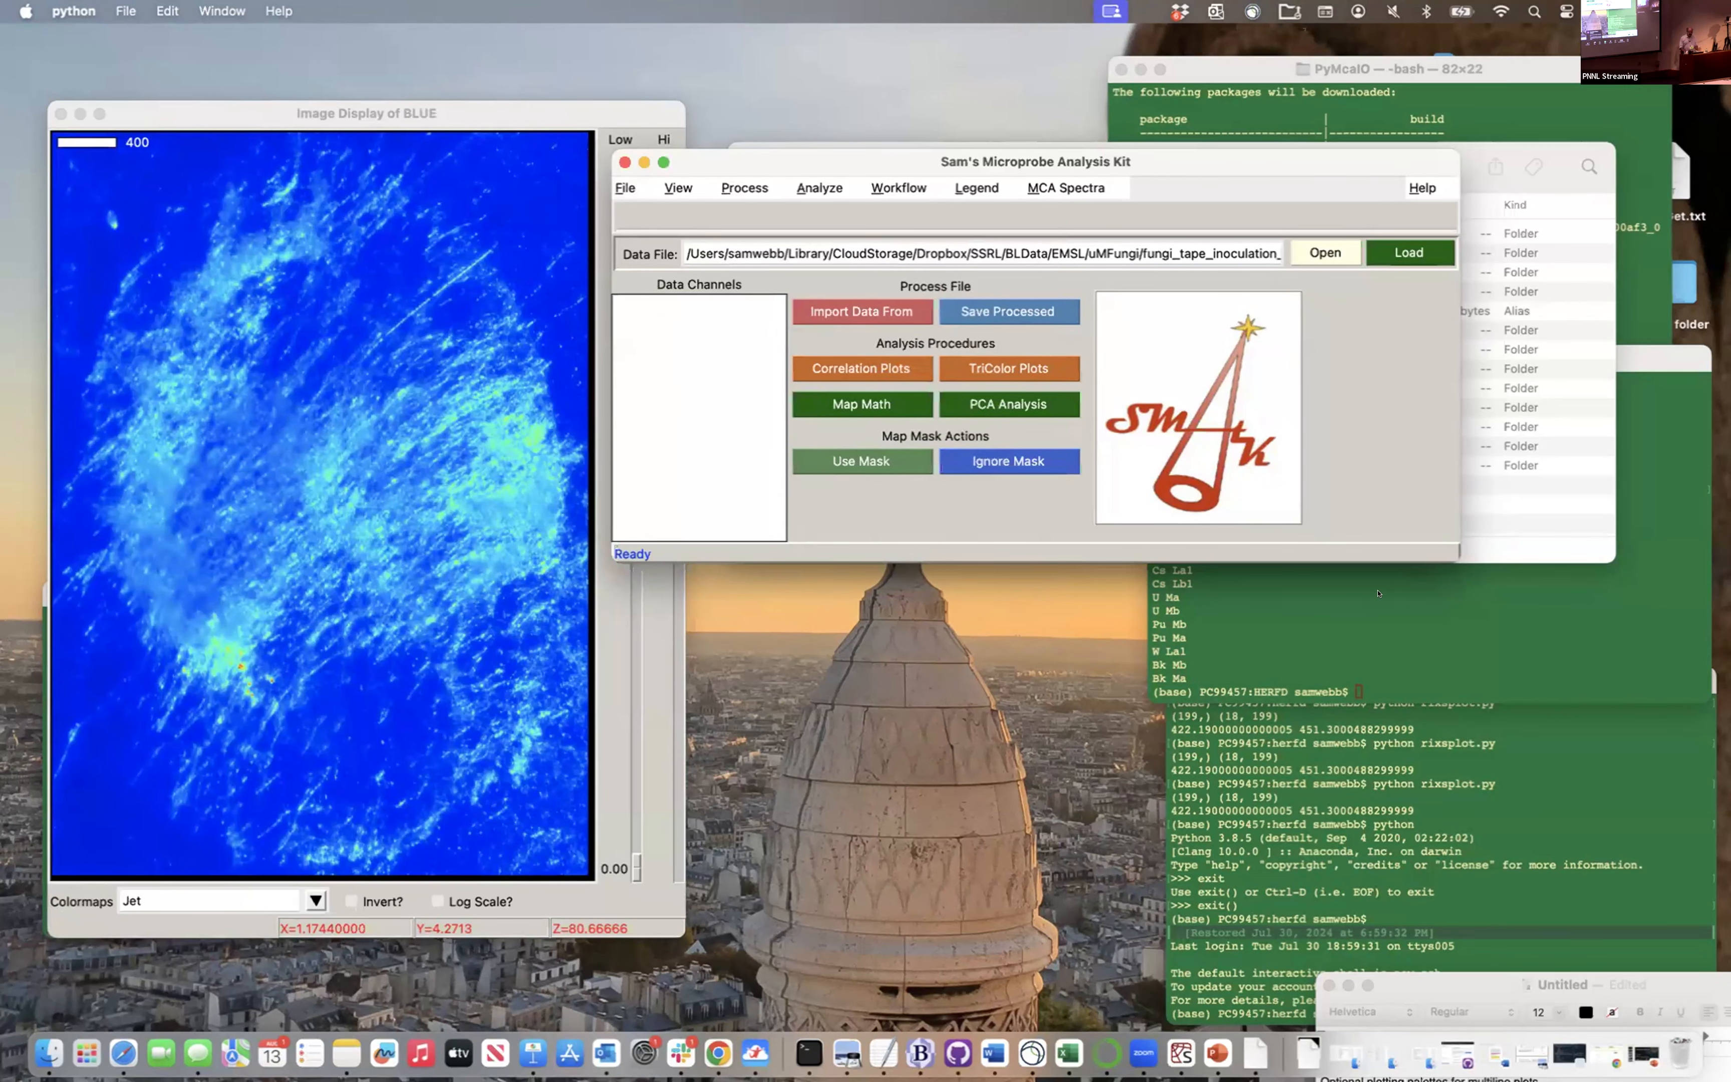
Open brachypodium_stem_higher_res_7200_0_001.hdf5 from the BrachStem folder in EMSL and display its K.Ka channel
click(1318, 254)
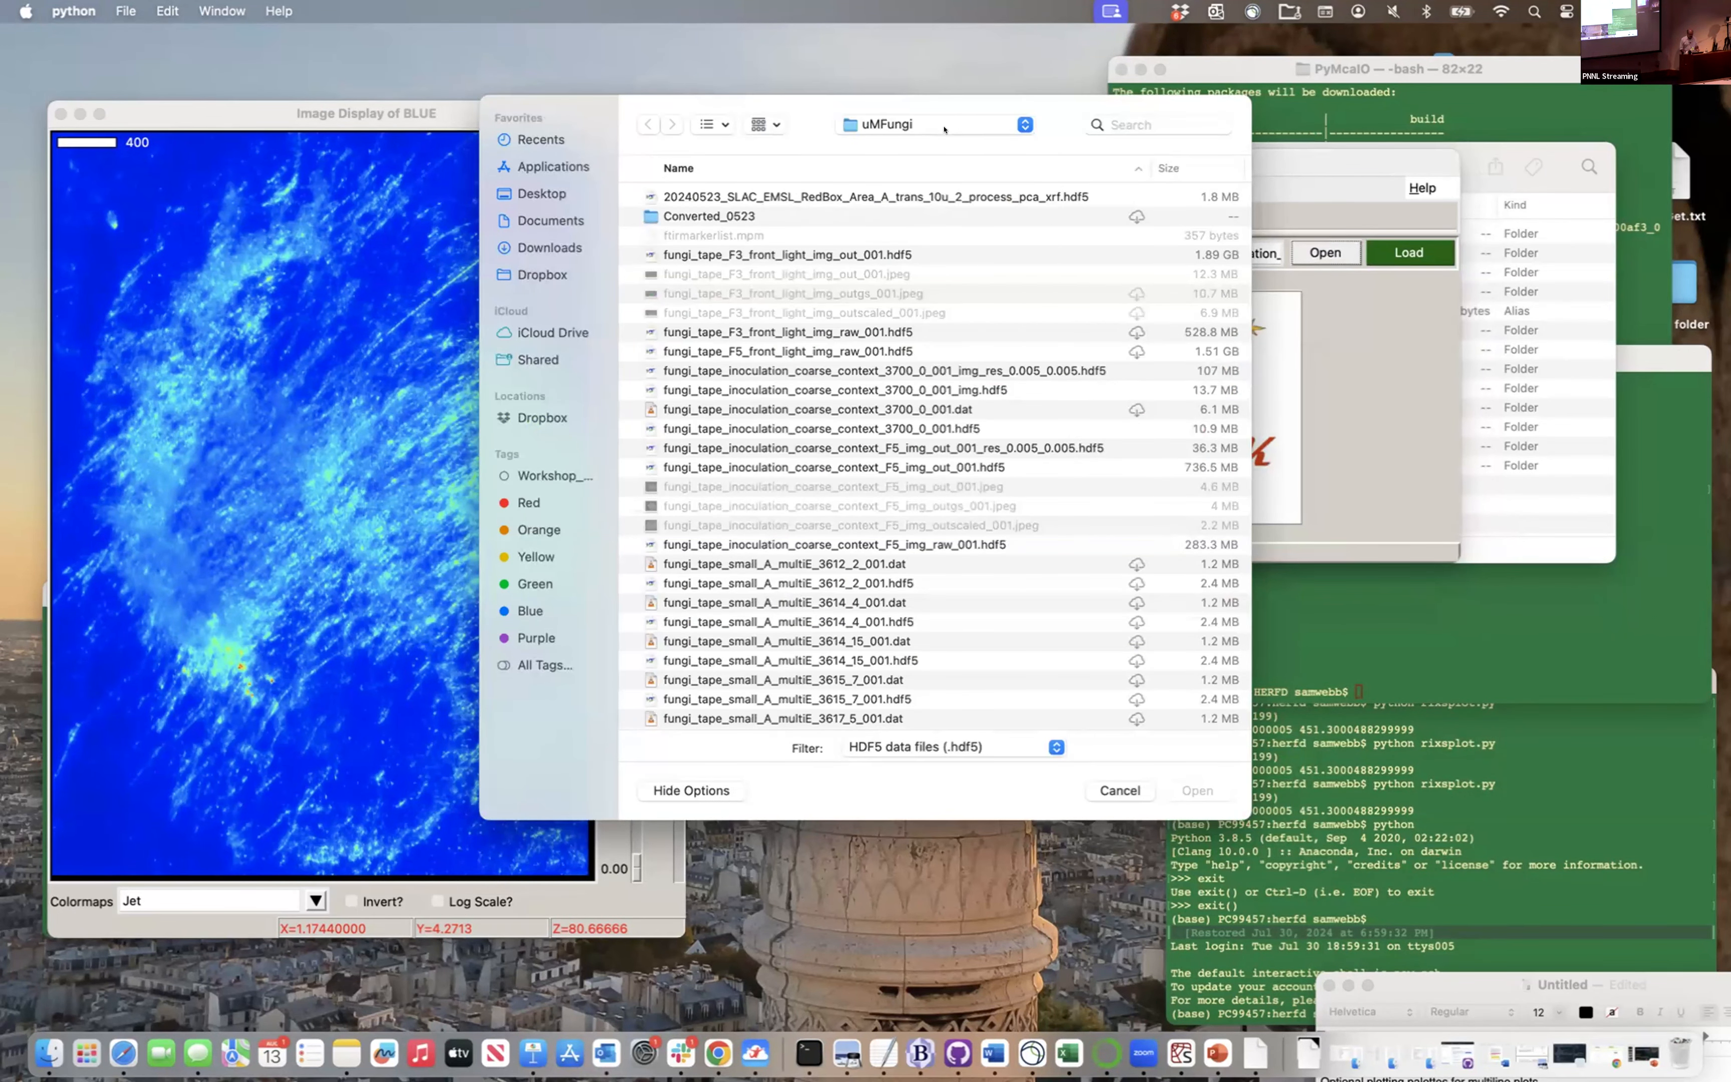
click(944, 130)
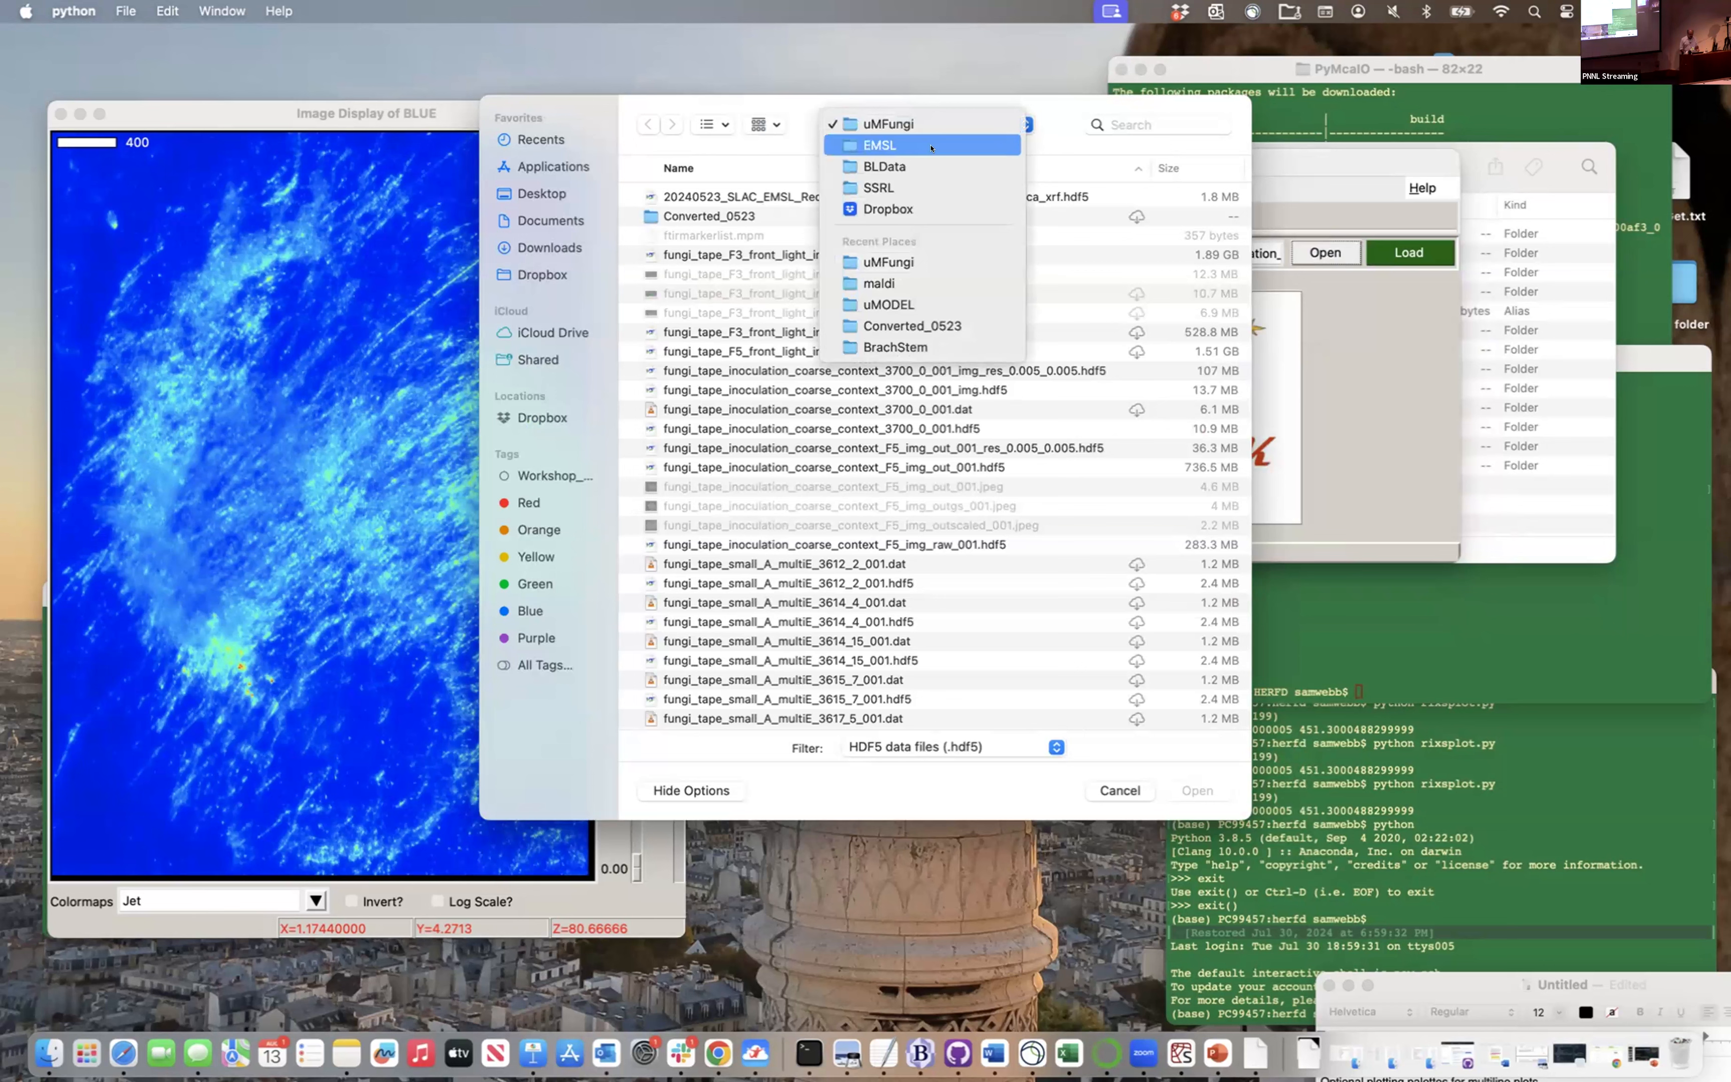
click(931, 146)
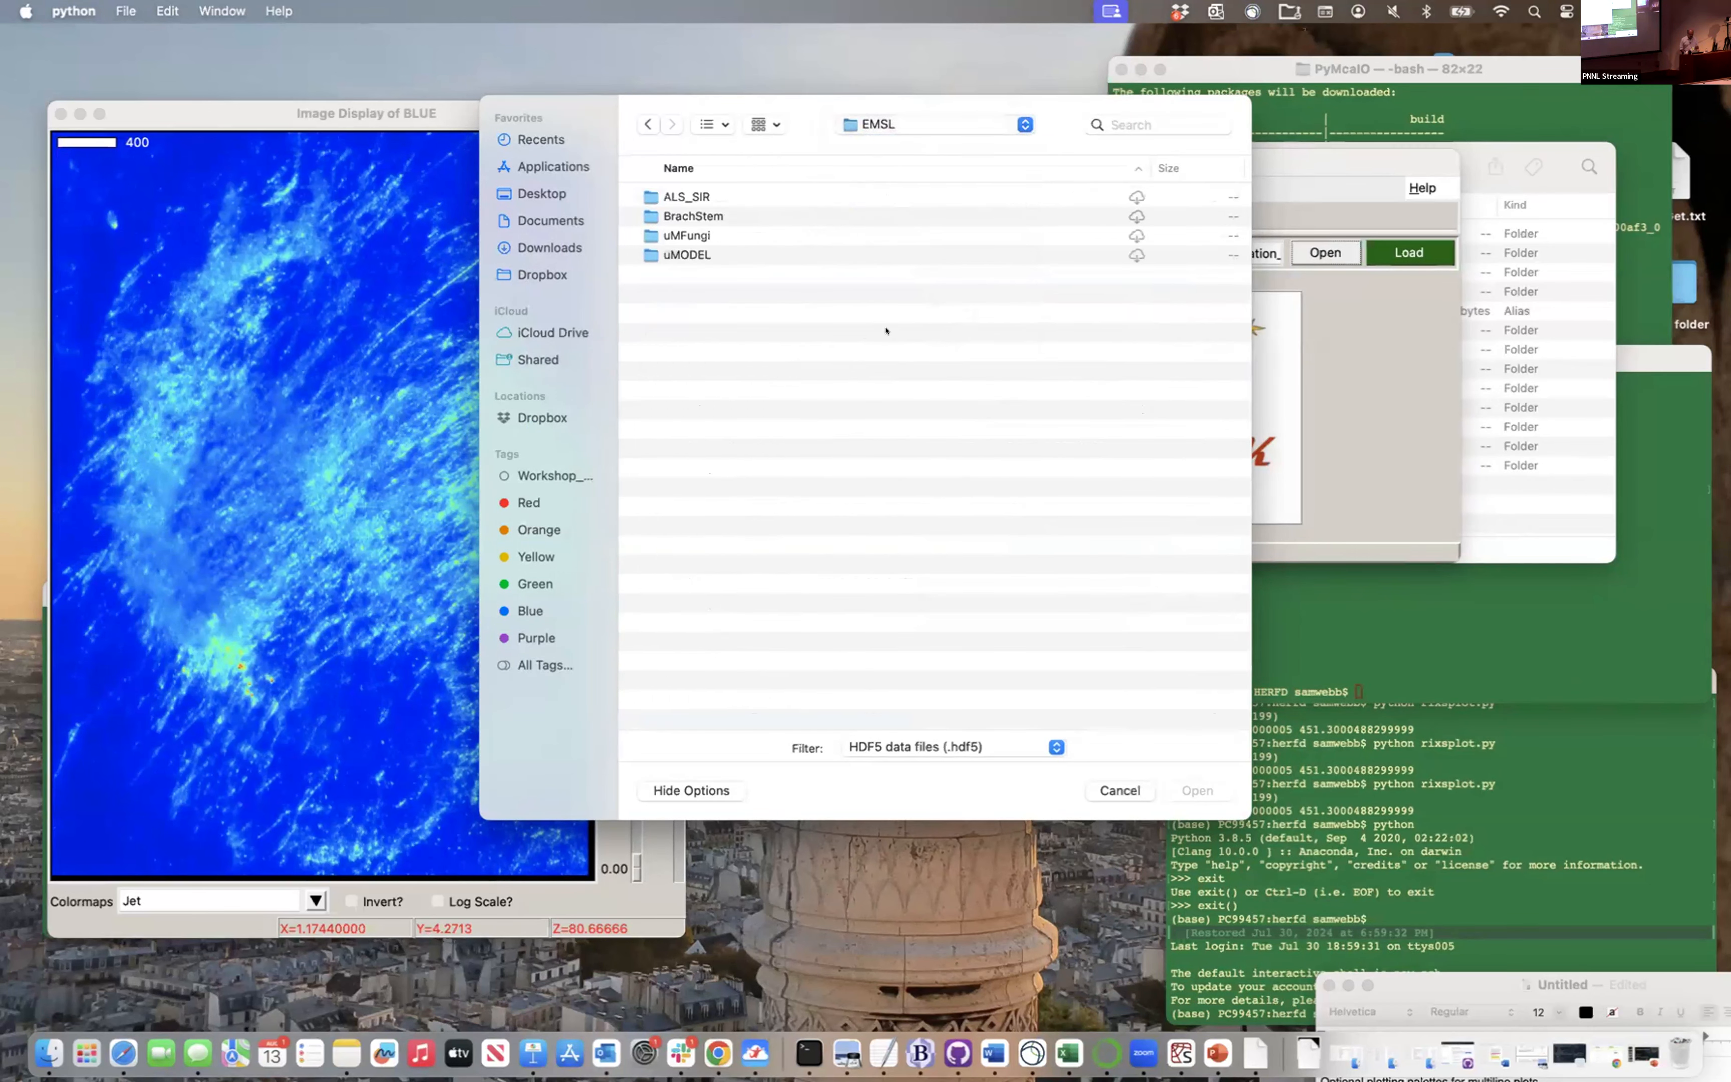
double_click(731, 211)
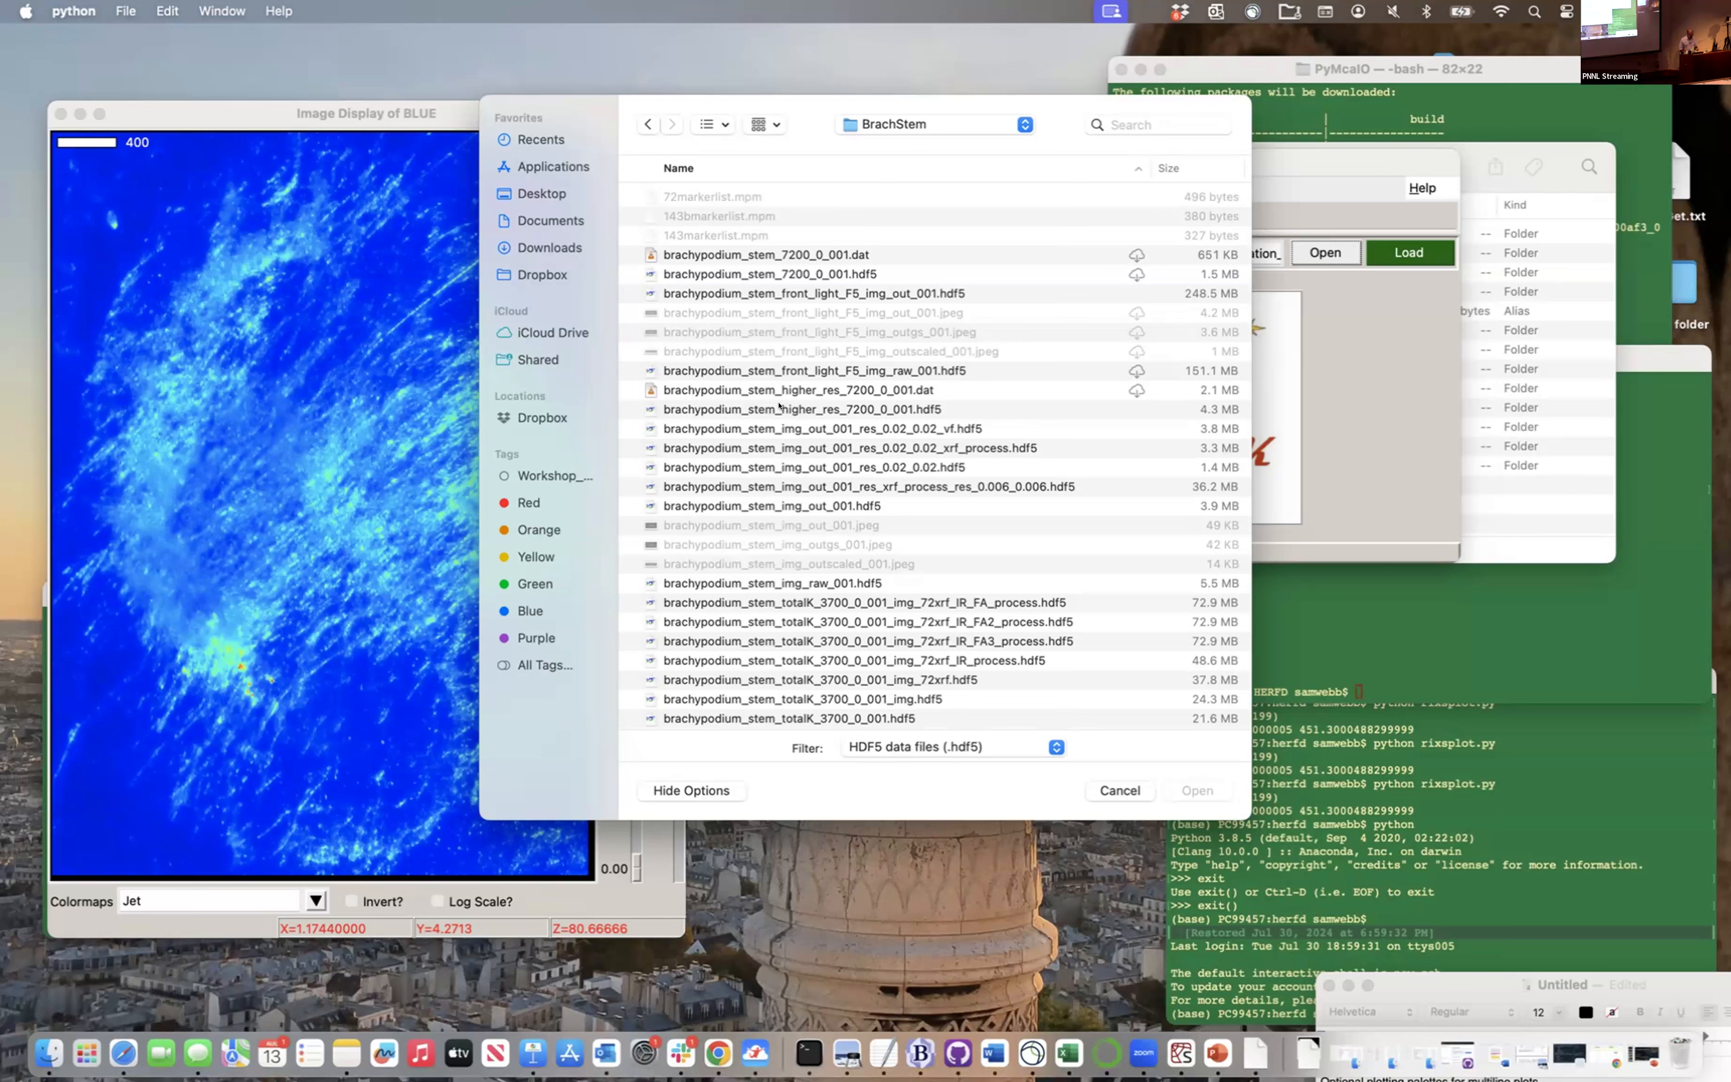
click(811, 407)
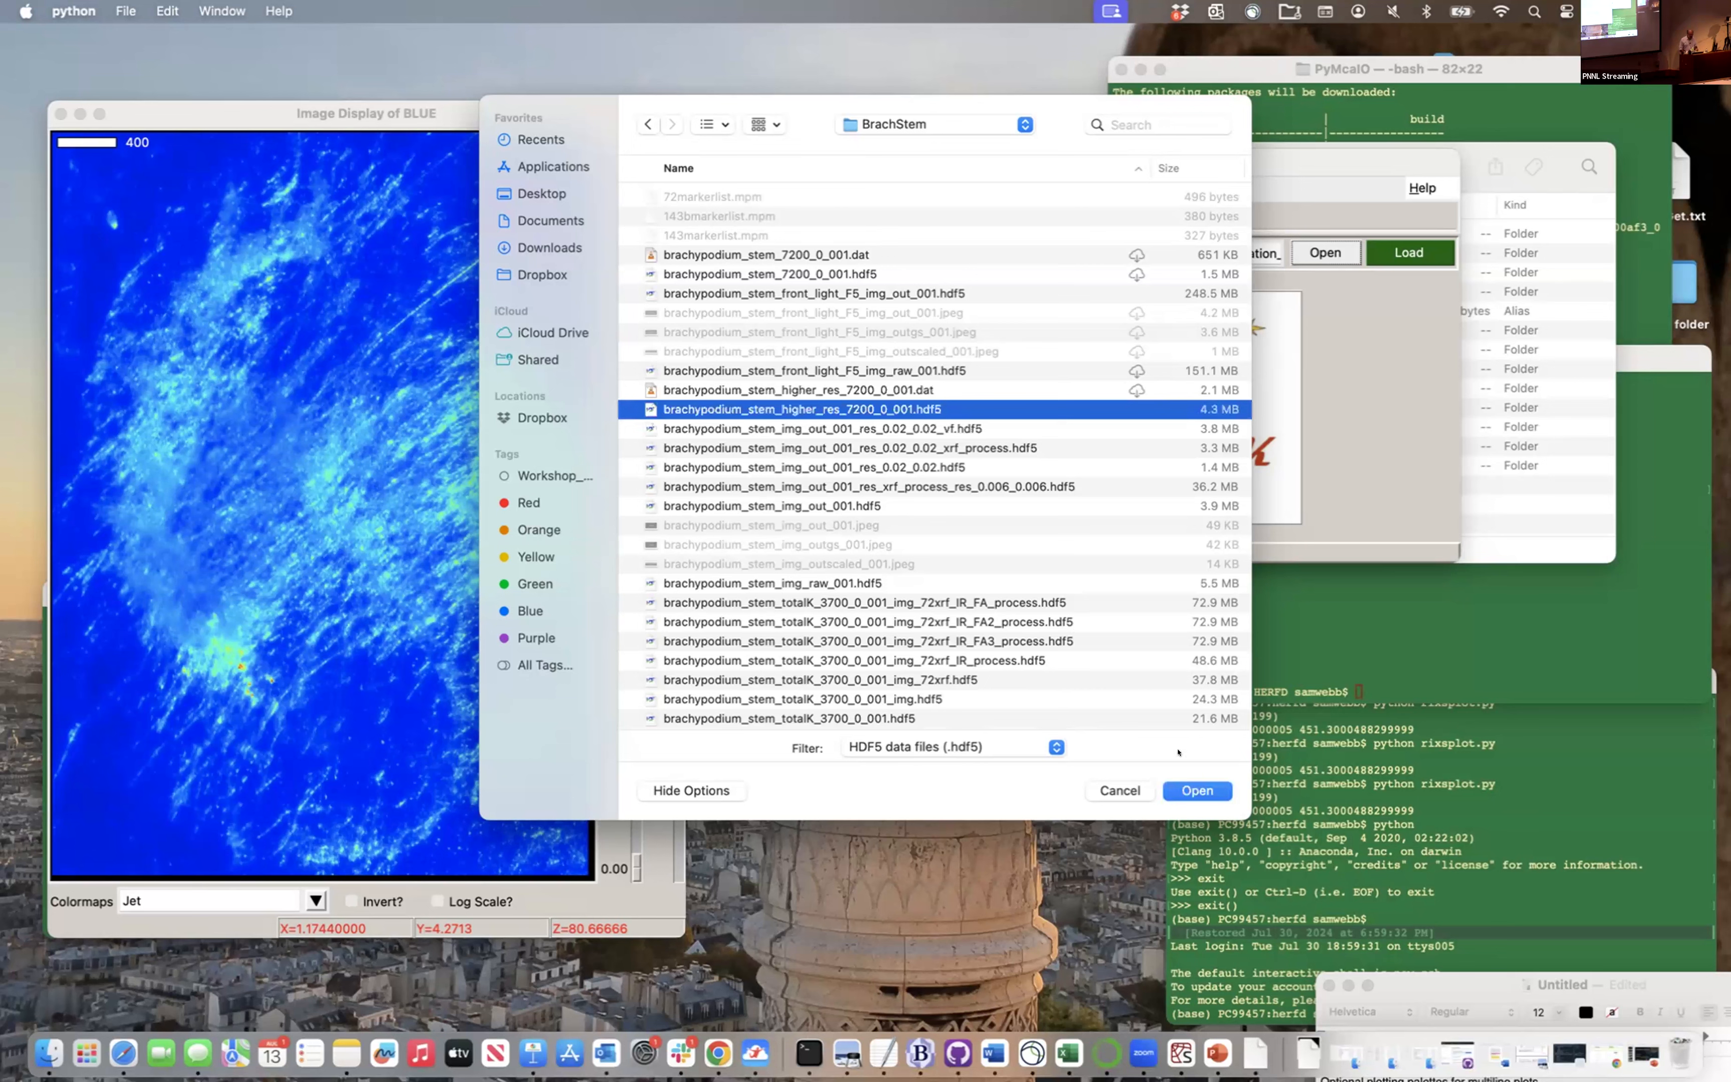
click(1181, 787)
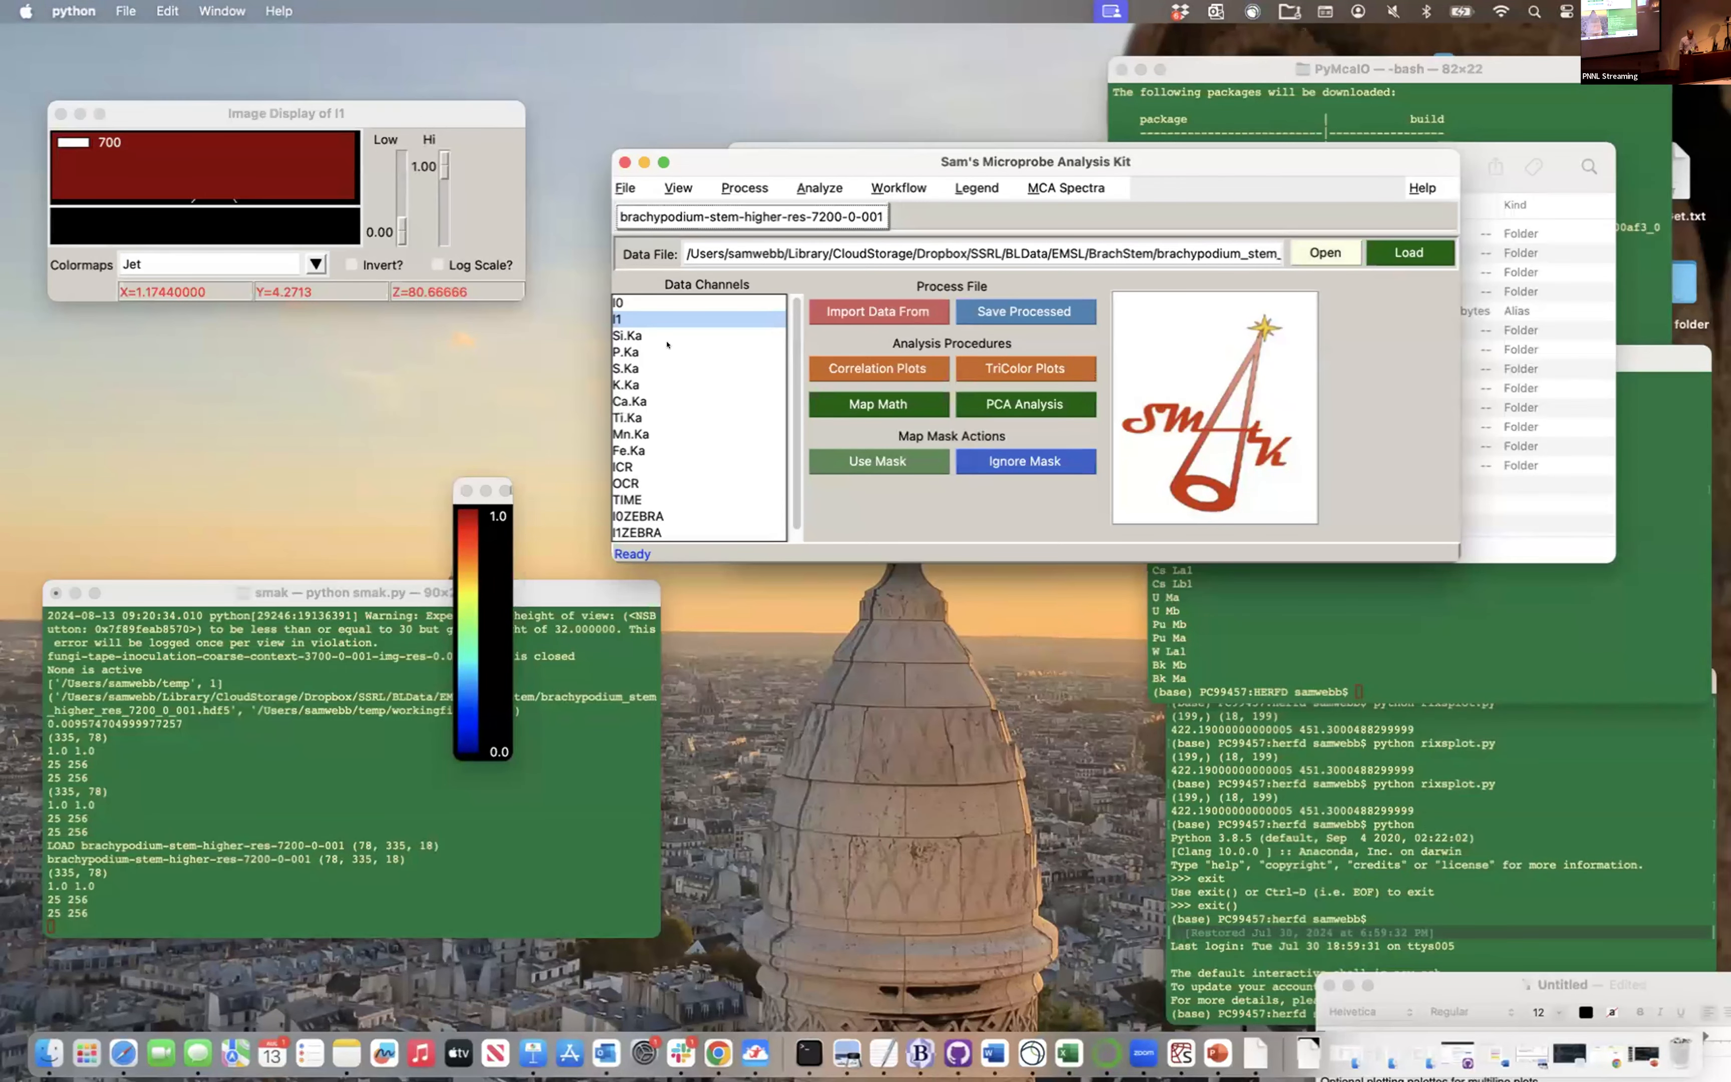
click(636, 383)
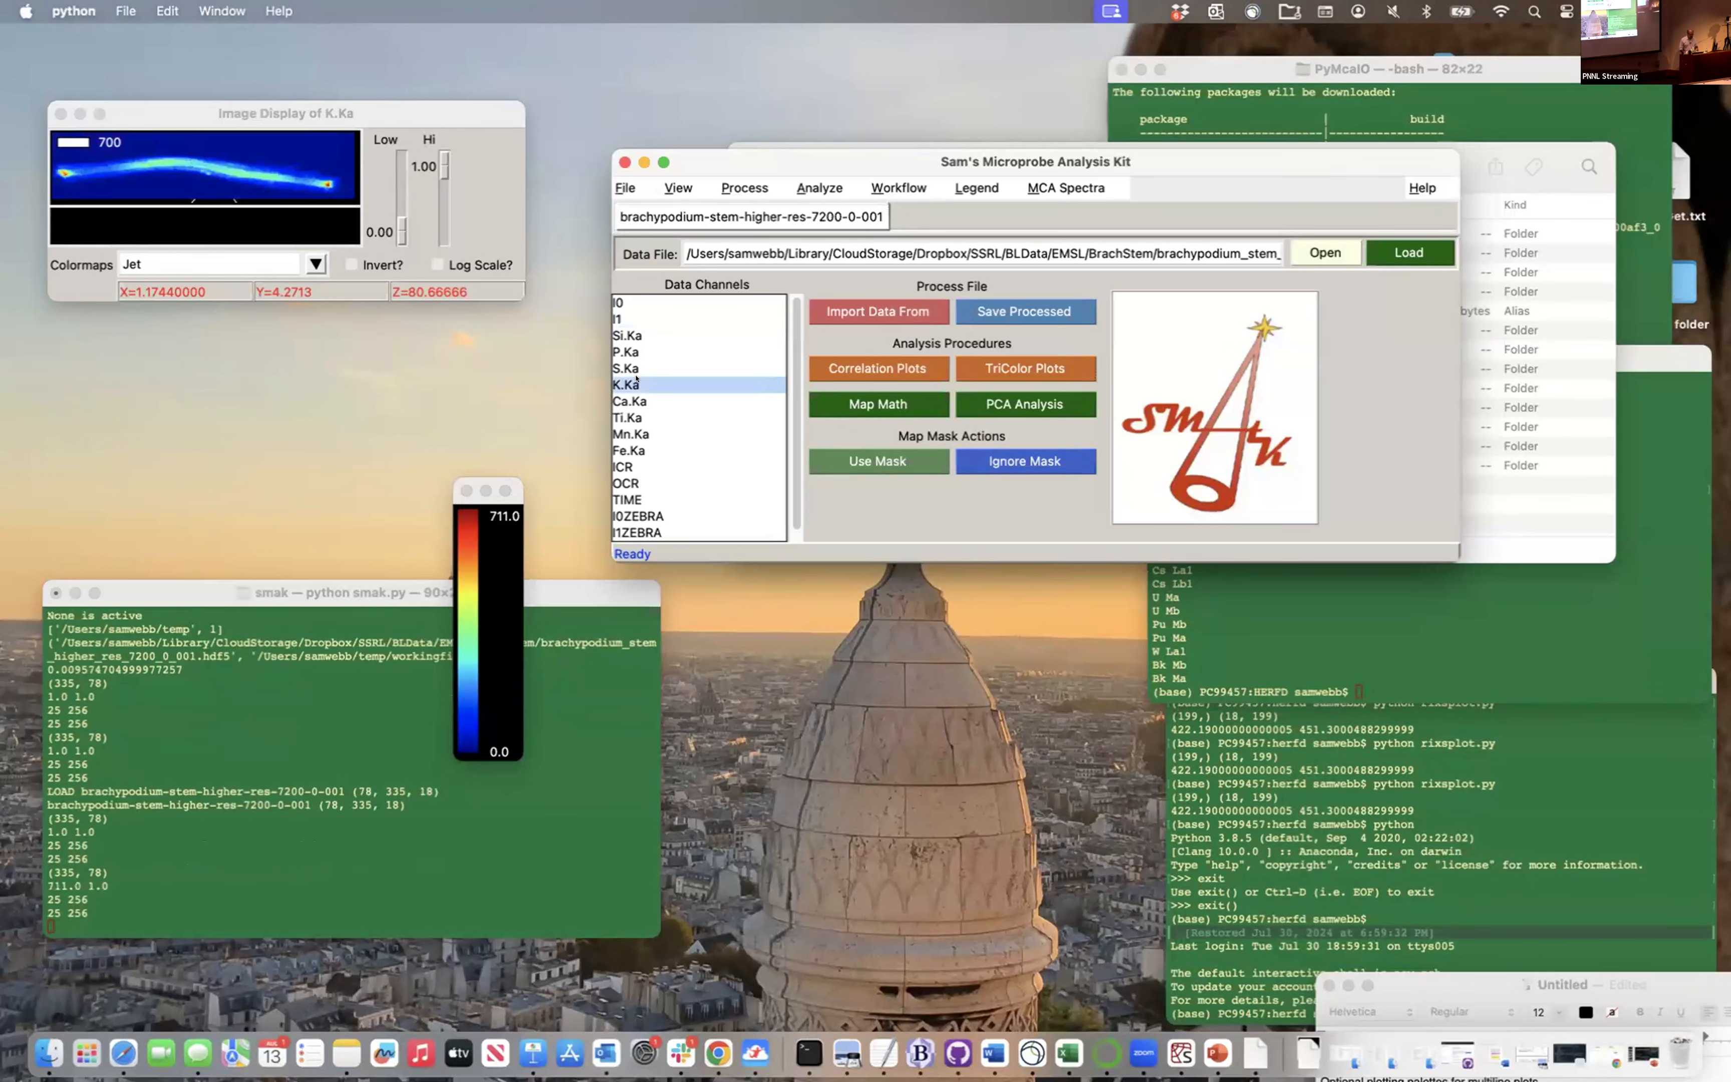
Check the stem map's horizontal and vertical resolution without changing them
click(899, 317)
click(742, 189)
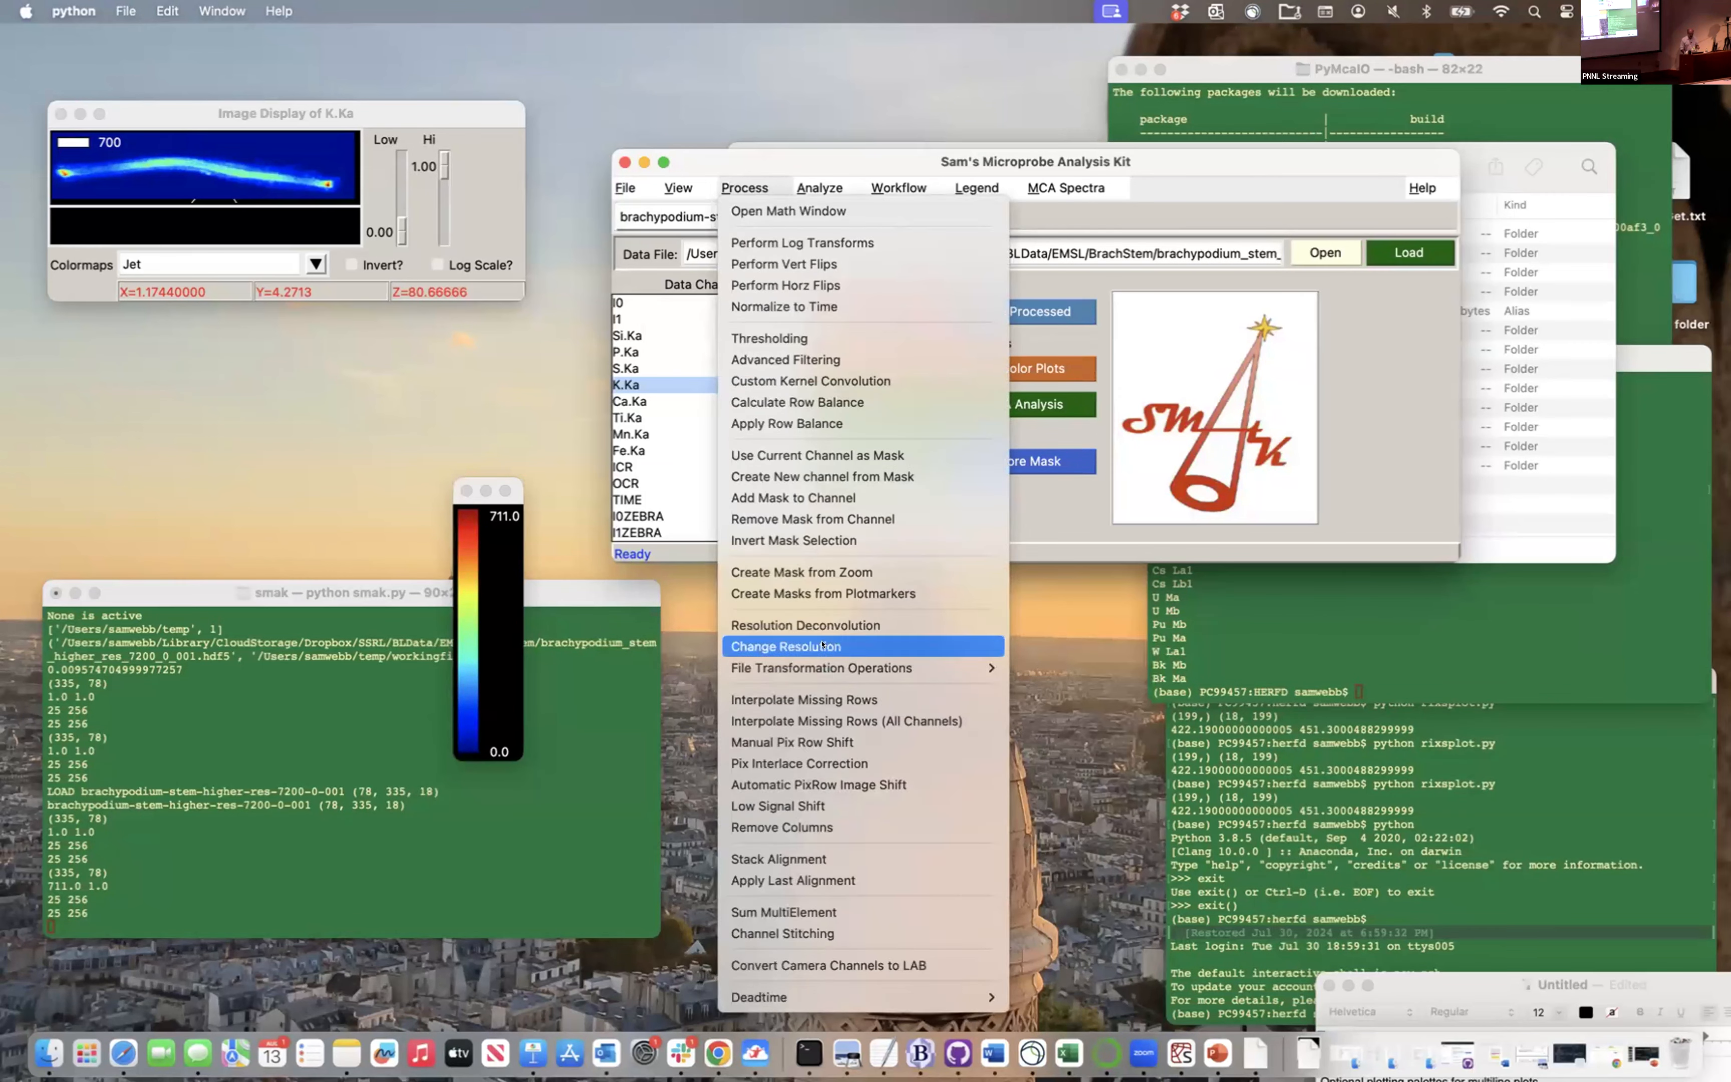
click(822, 644)
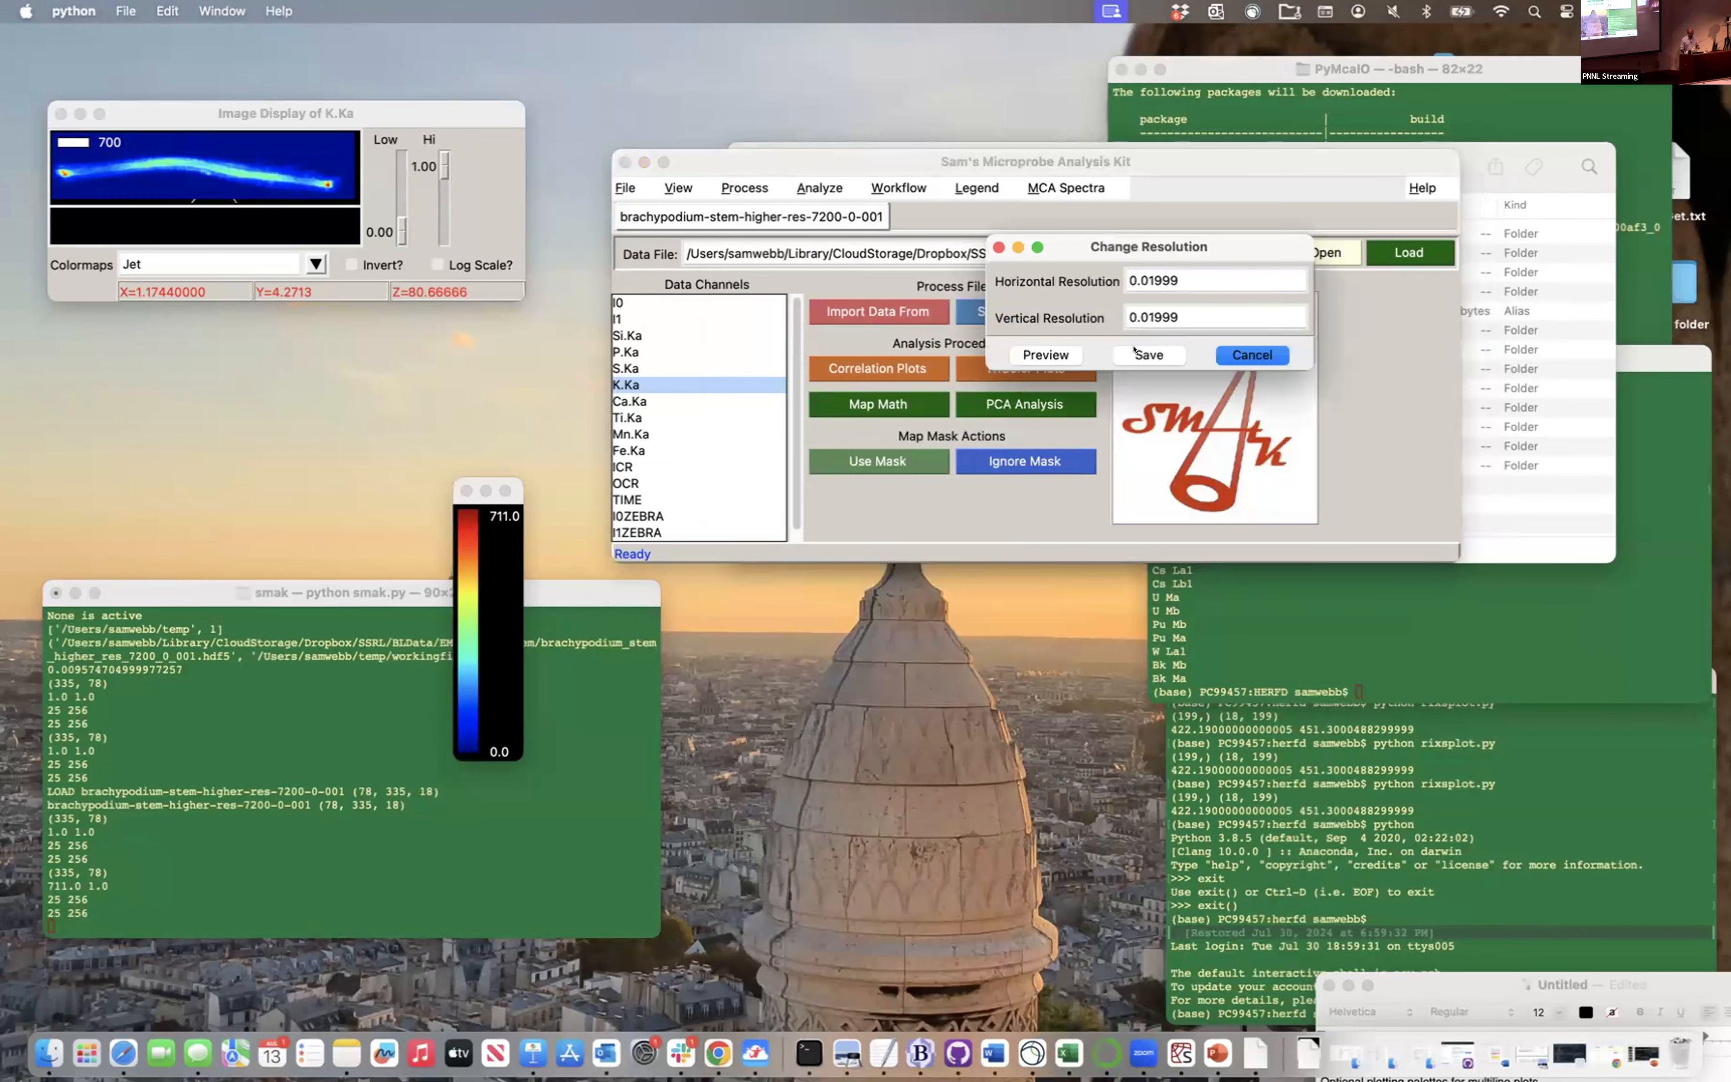
click(1243, 353)
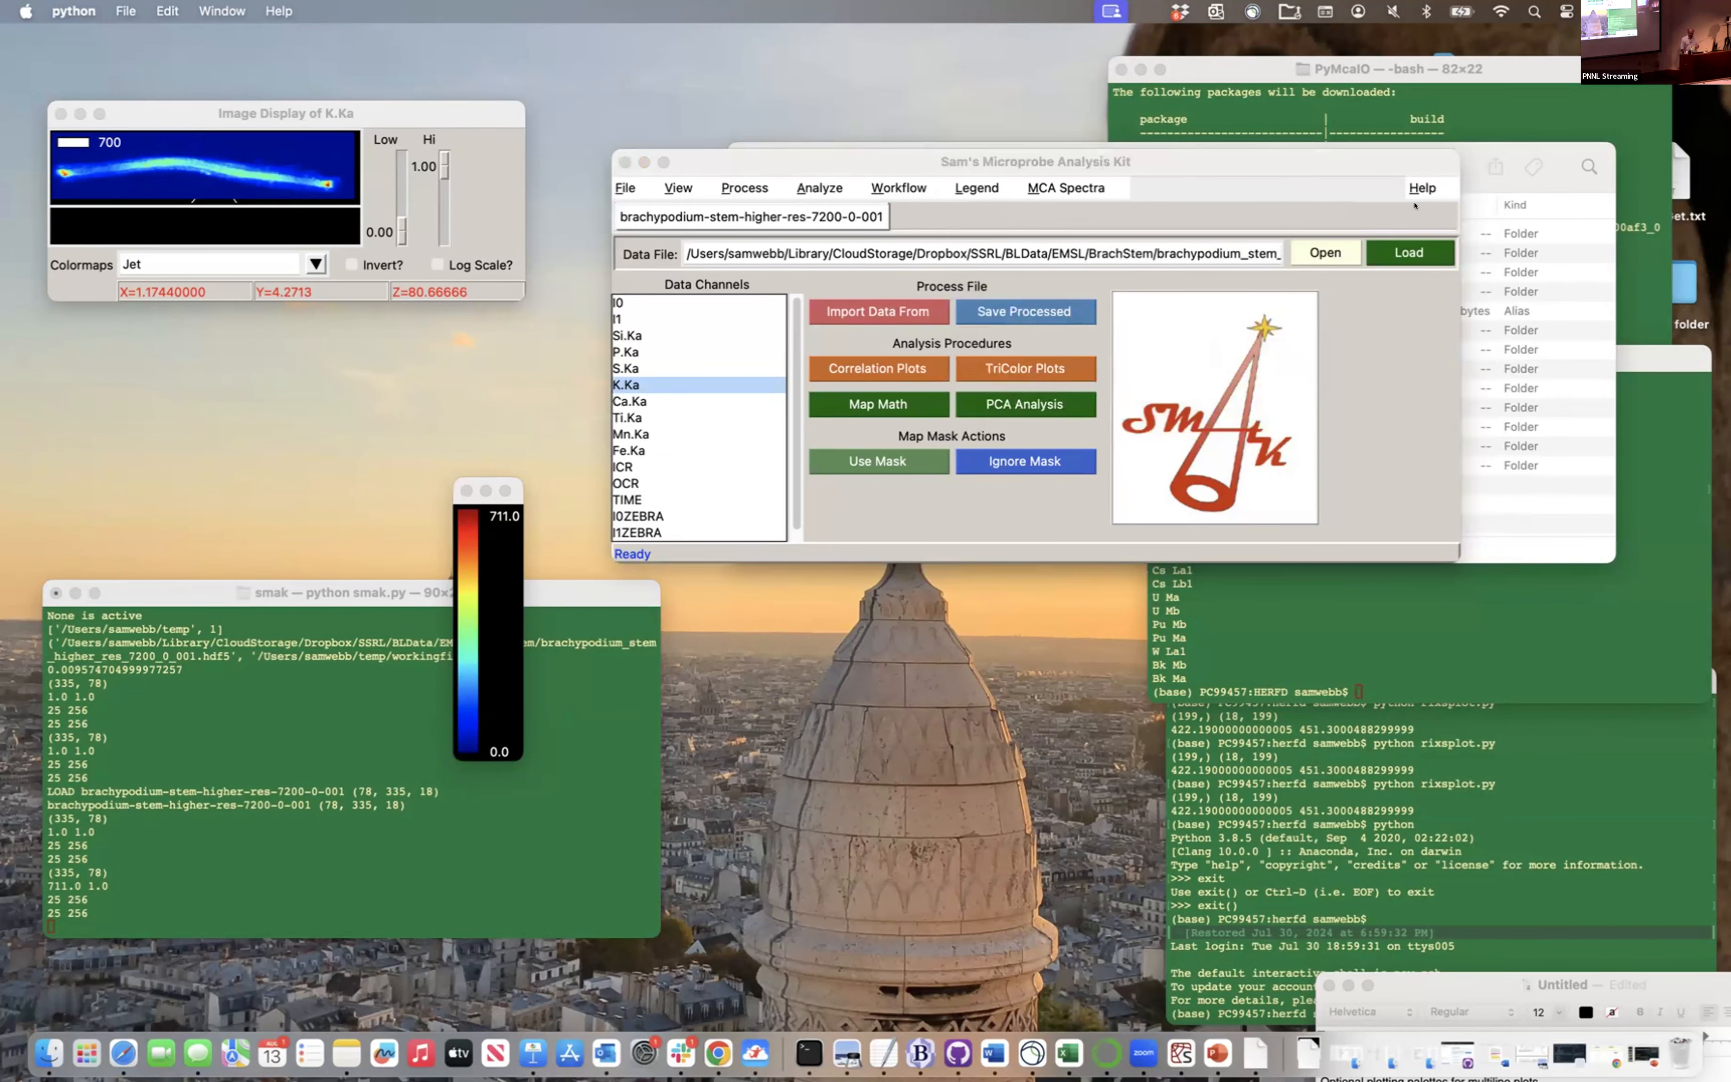
Open brachypodium_stem_totalK_3700_0_001.hdf5 from the BrachStem folder and display its K.Ka channel
click(1325, 252)
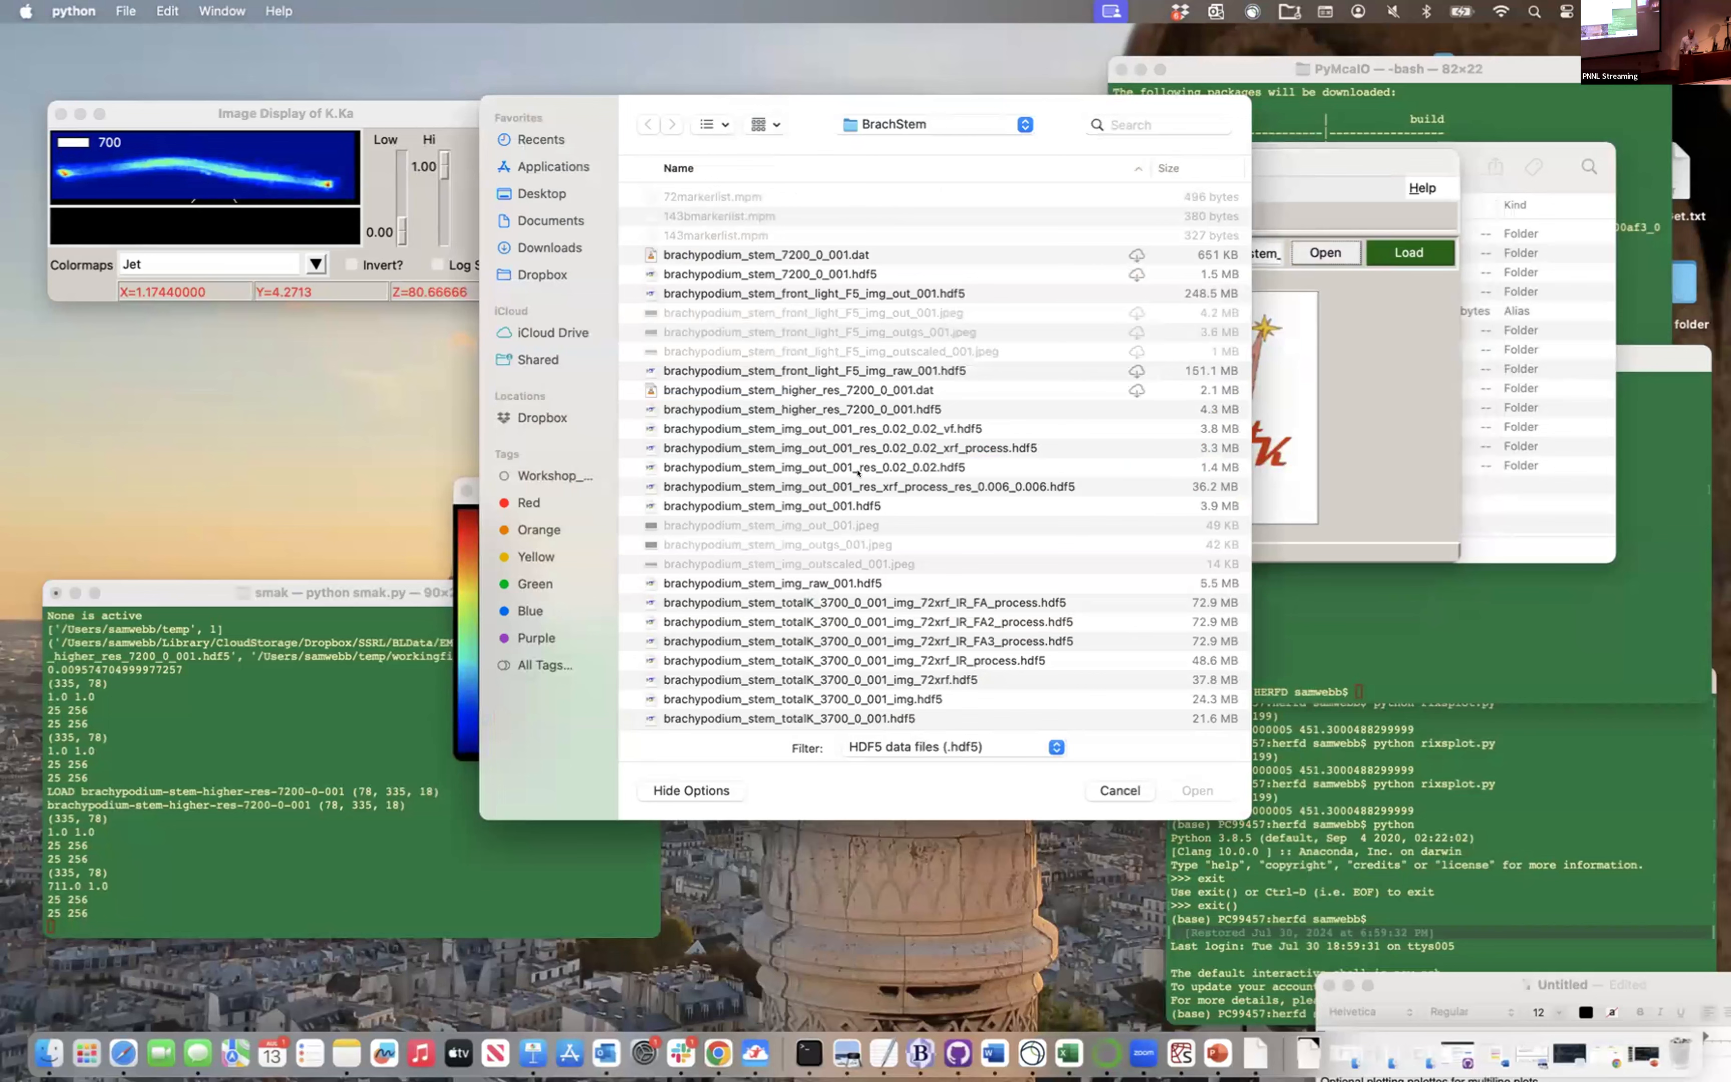
scroll(851, 581, down, 2)
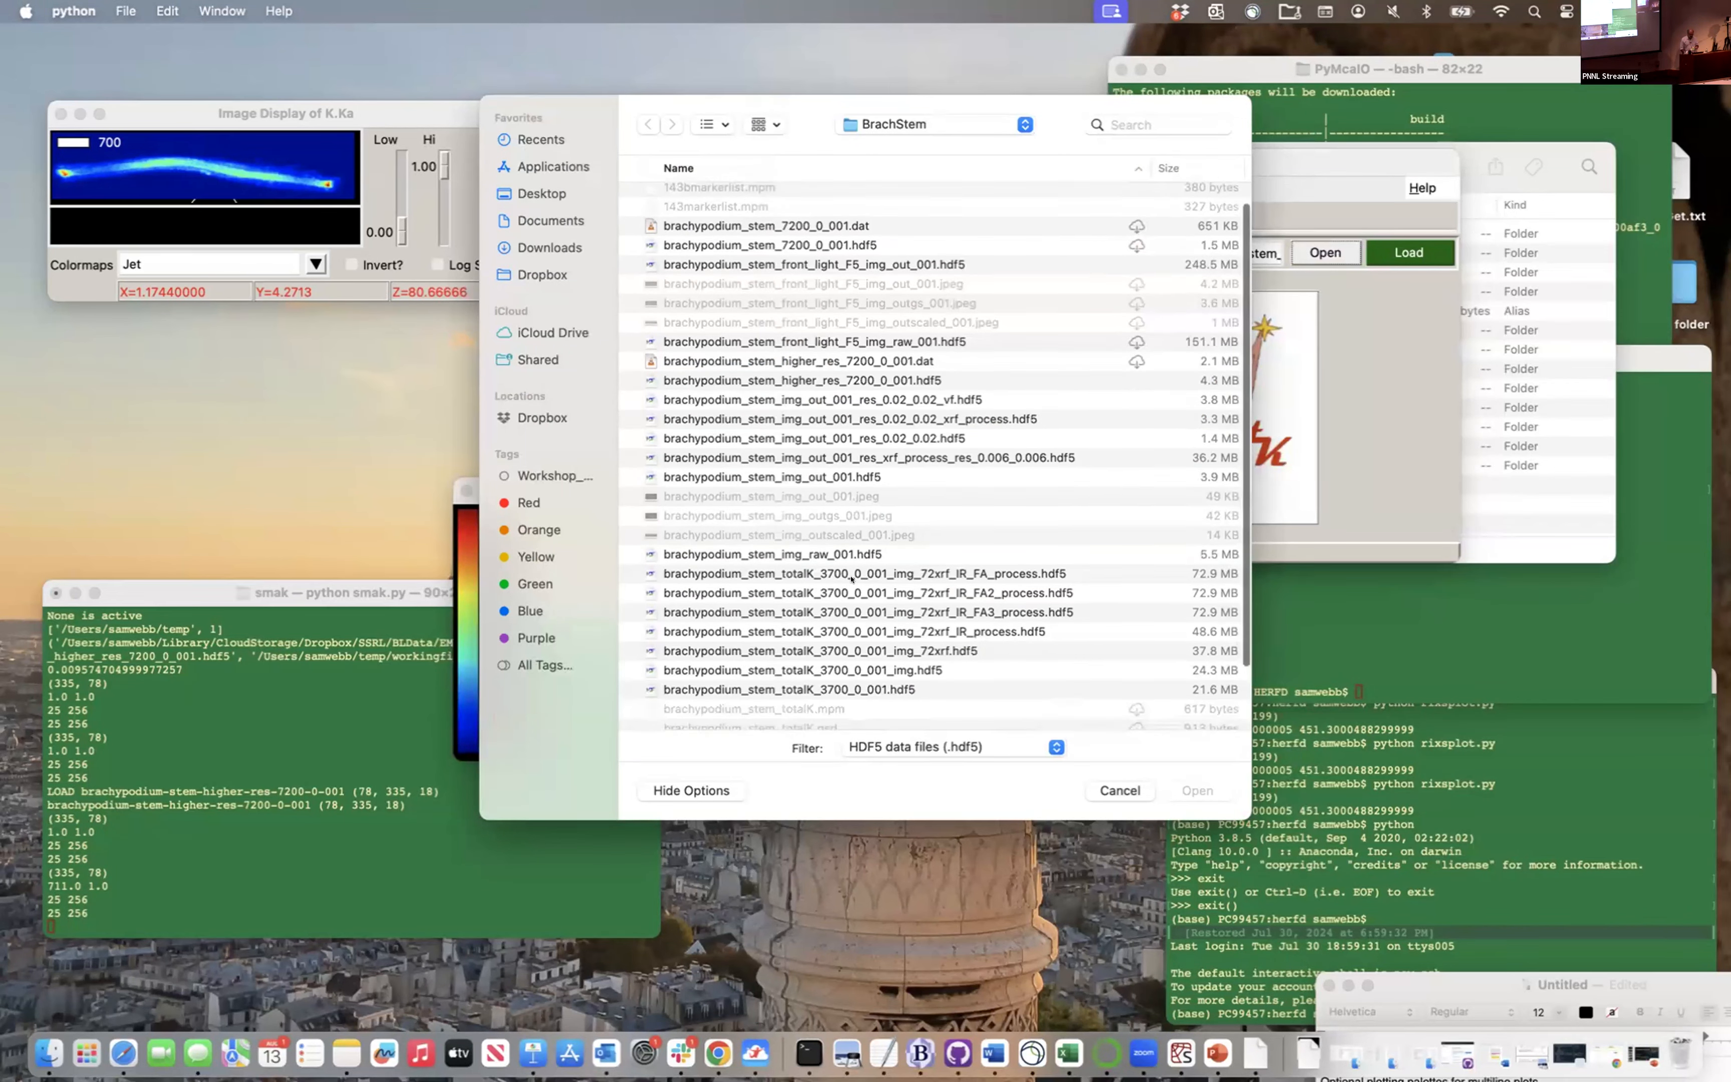
click(870, 685)
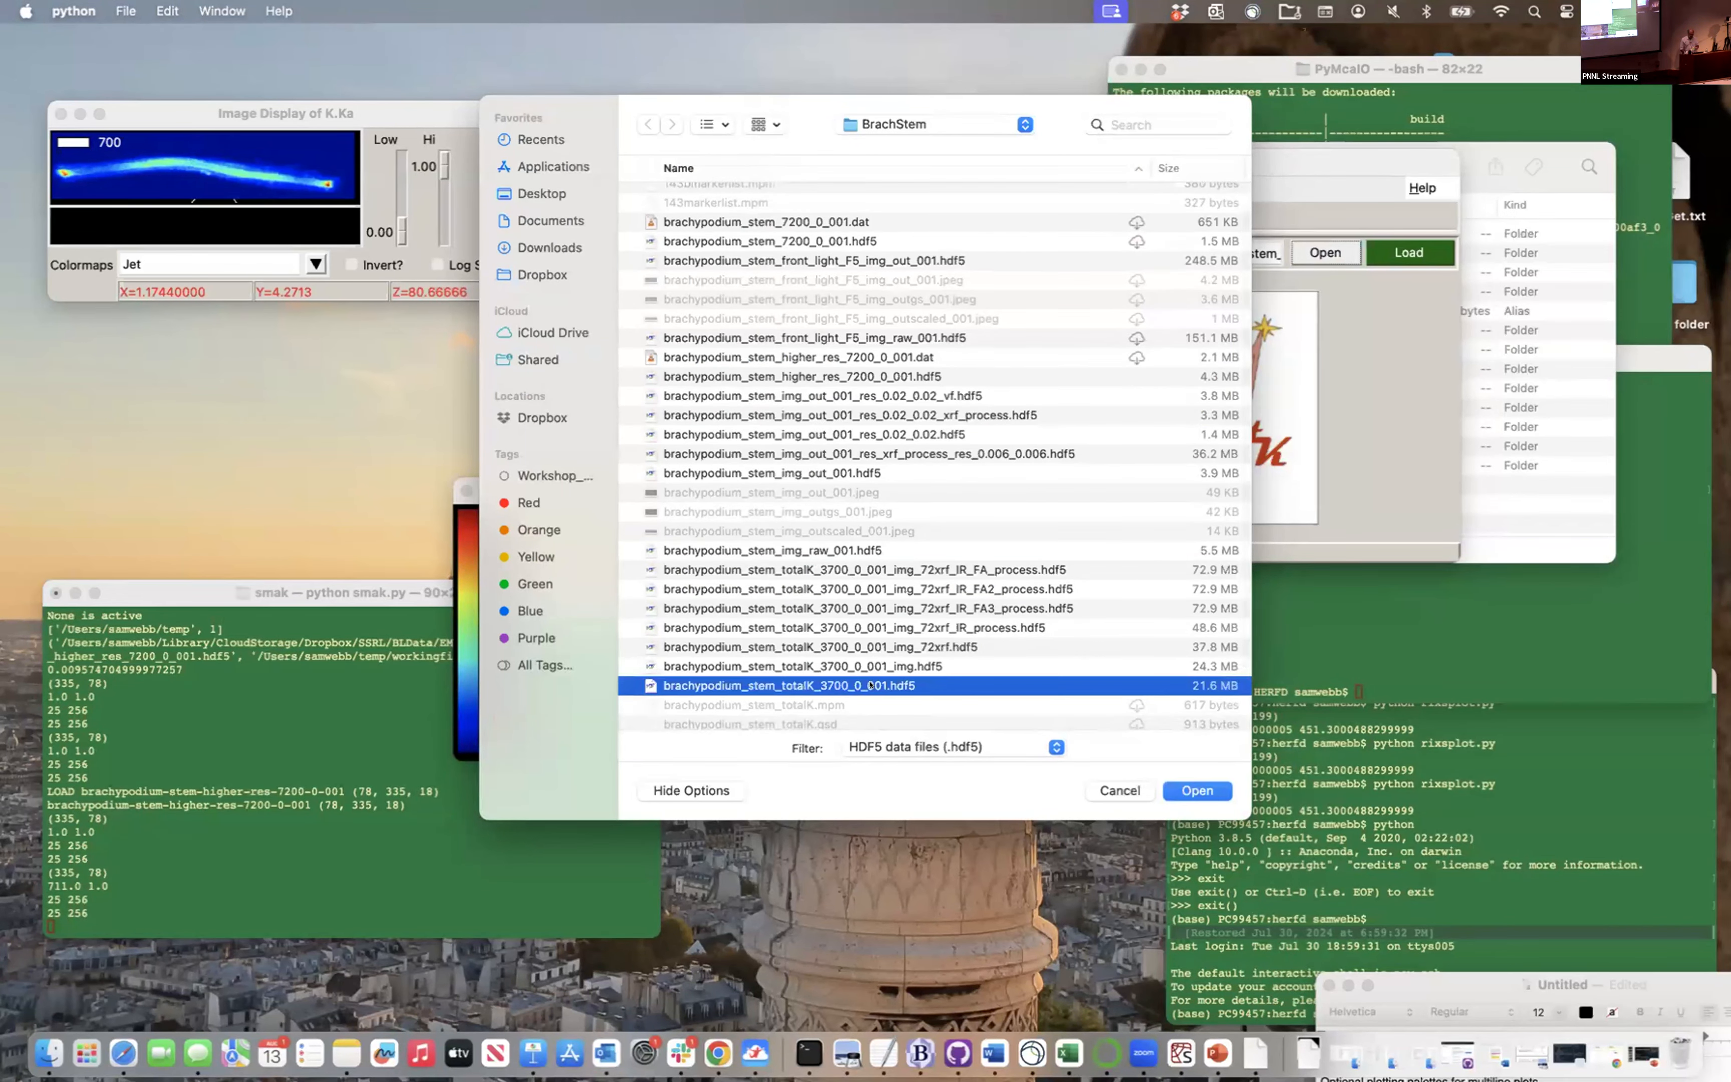
click(1193, 786)
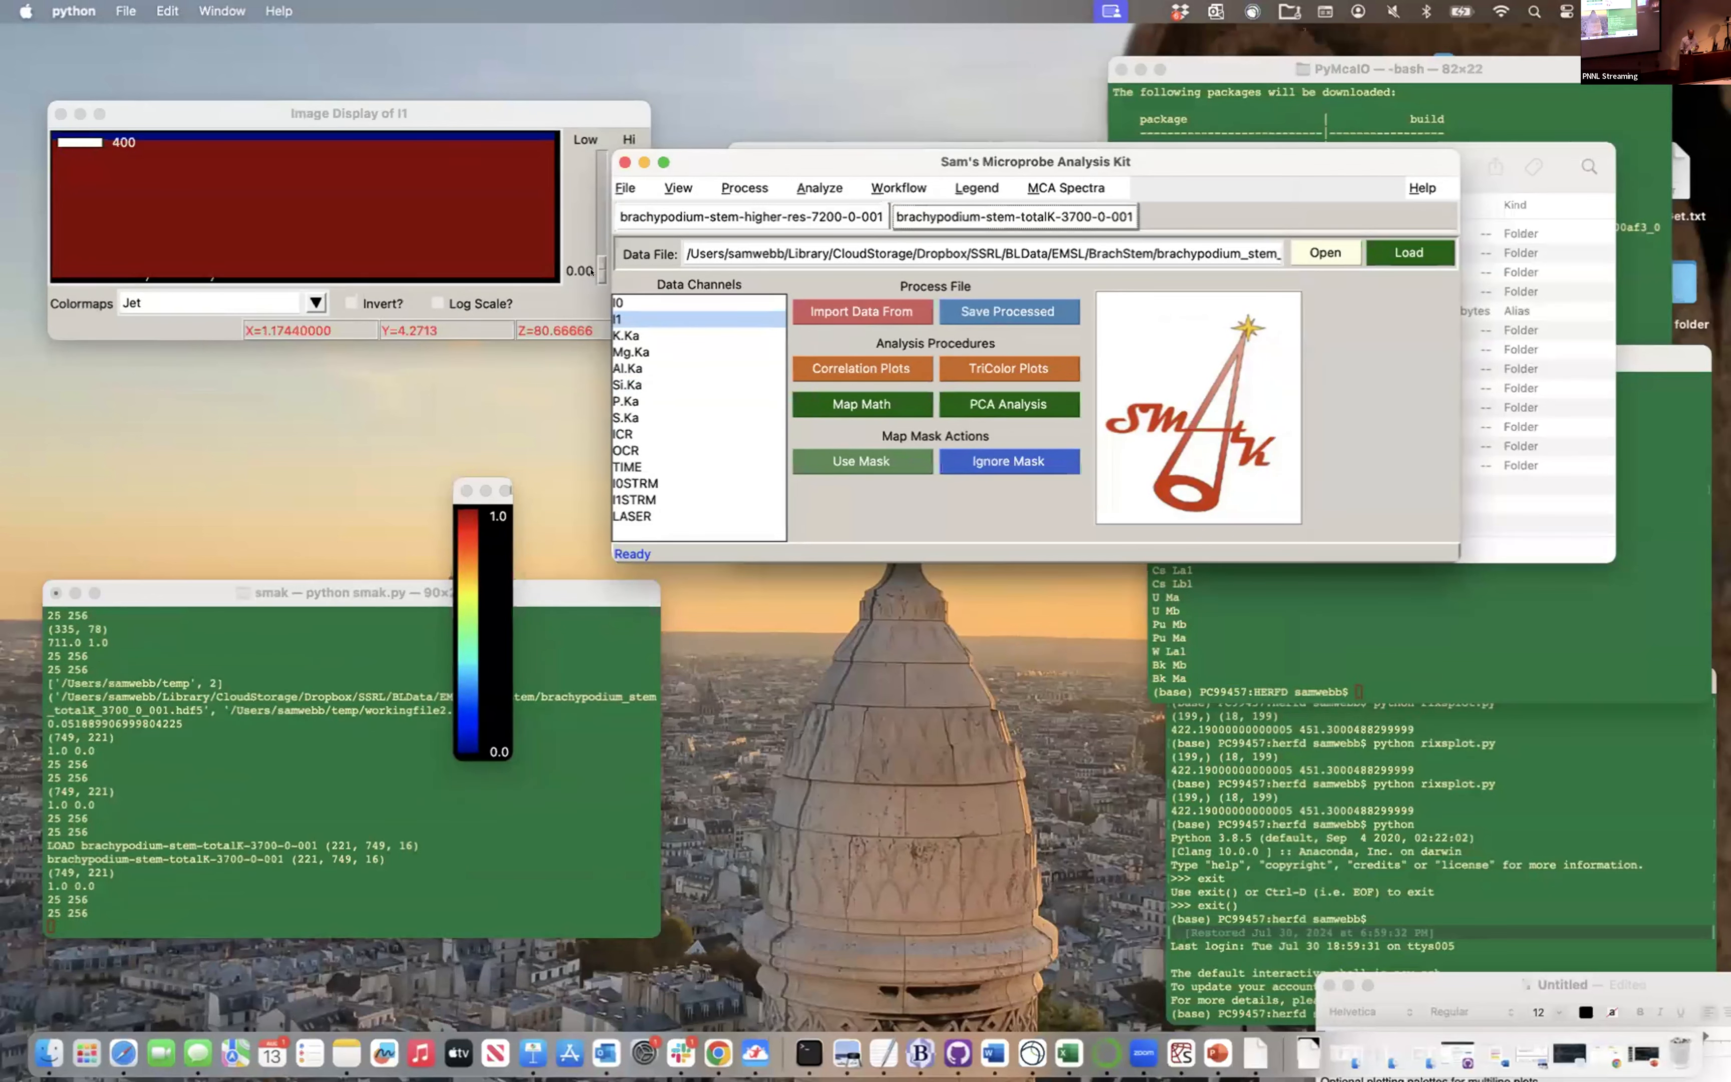
click(634, 335)
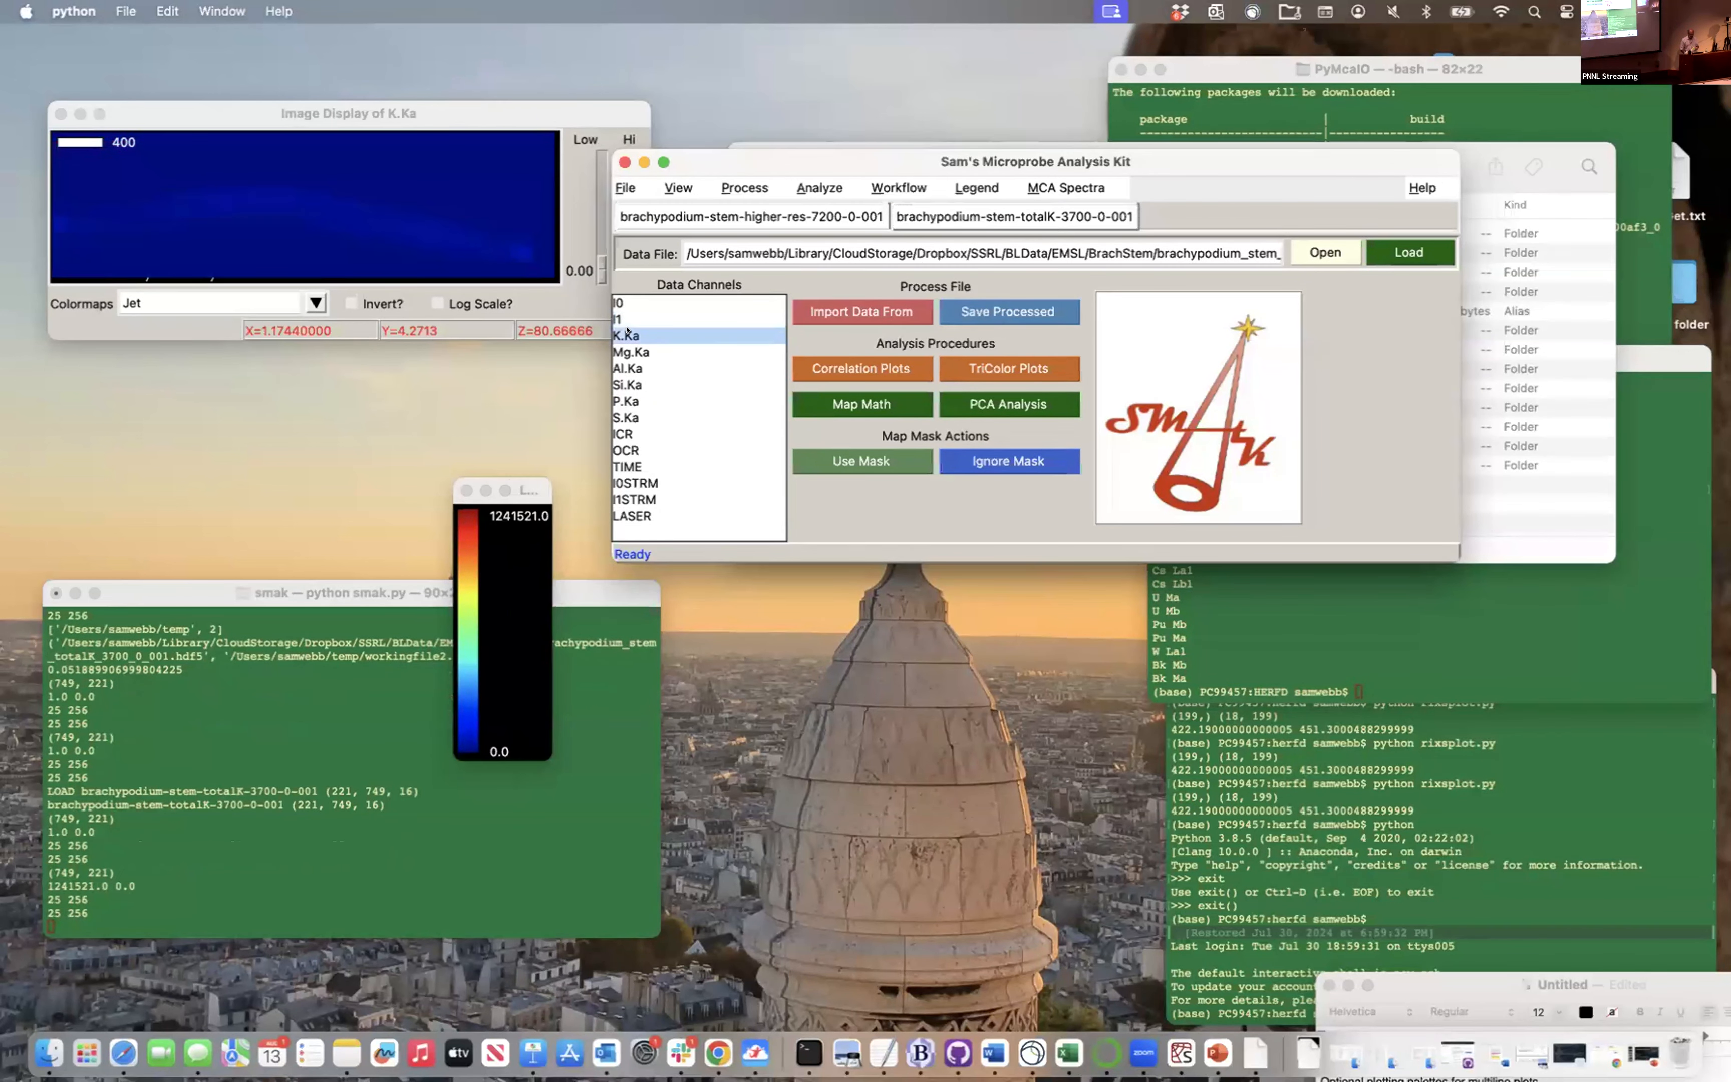
Check the line profiles of the totalK K.Ka map, apply Edge Removal to it, and move the image and main windows apart
click(219, 164)
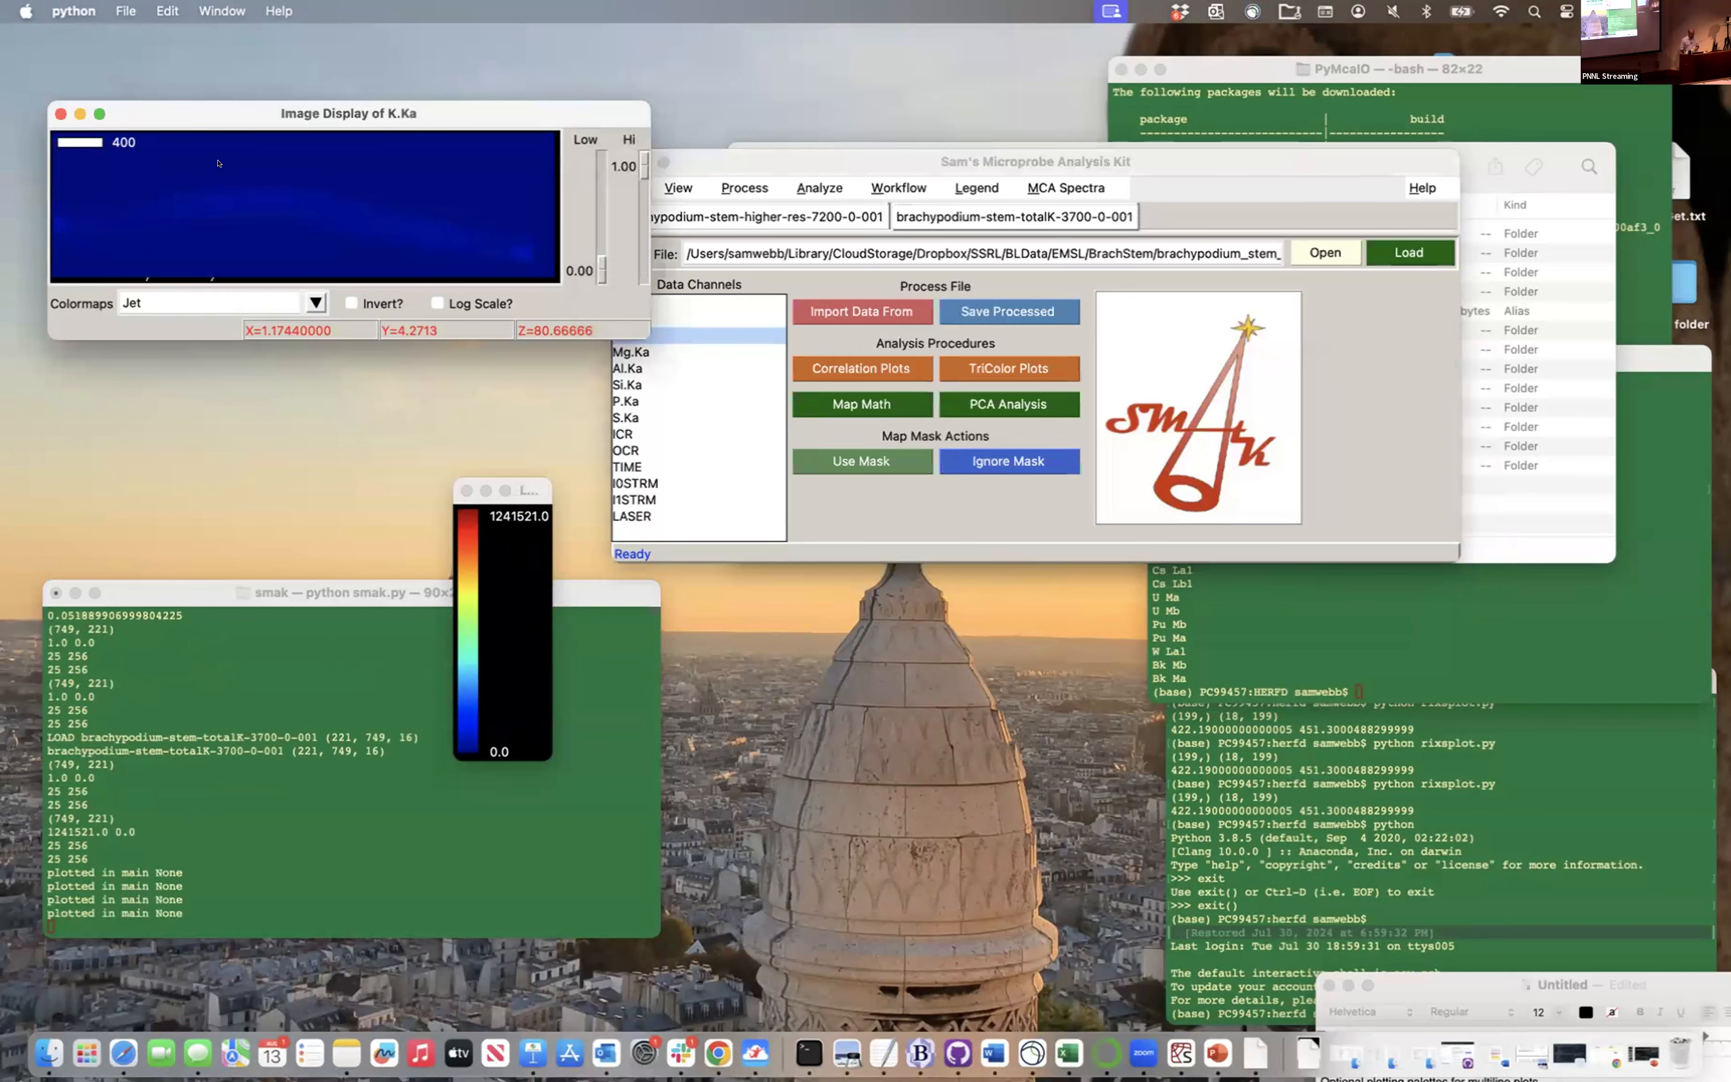
click(867, 303)
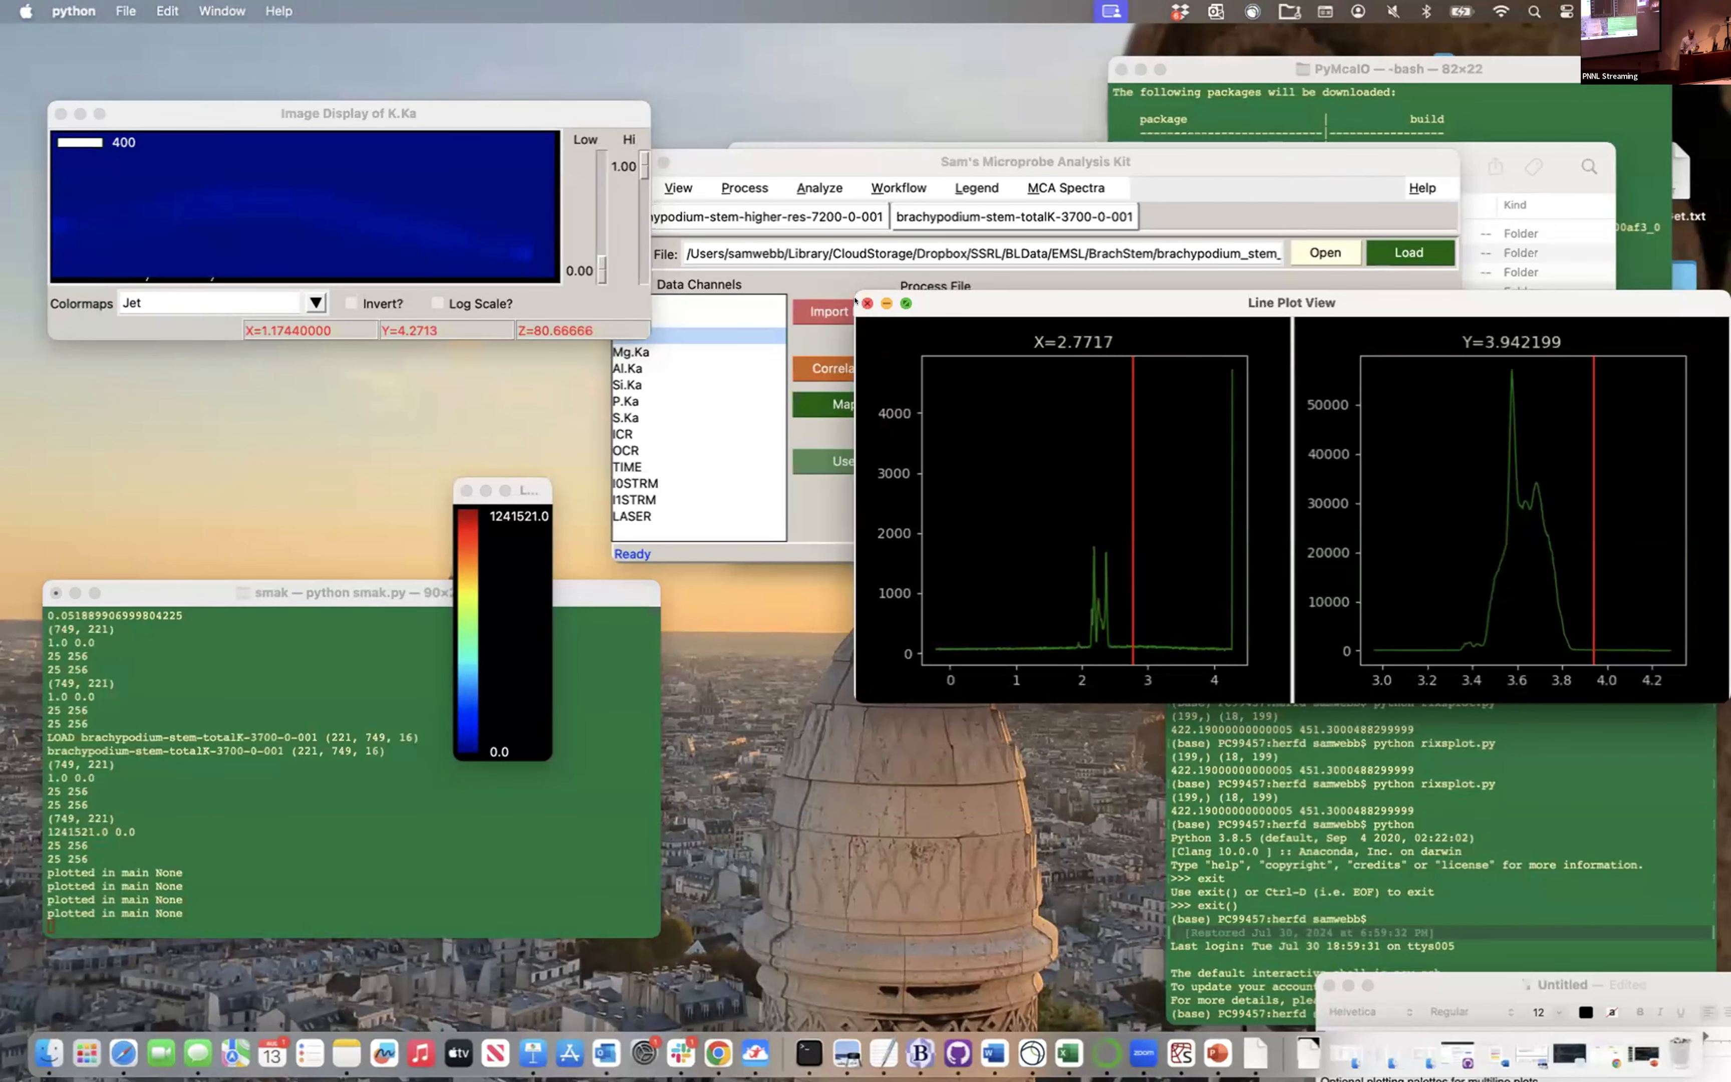
right_click(350, 190)
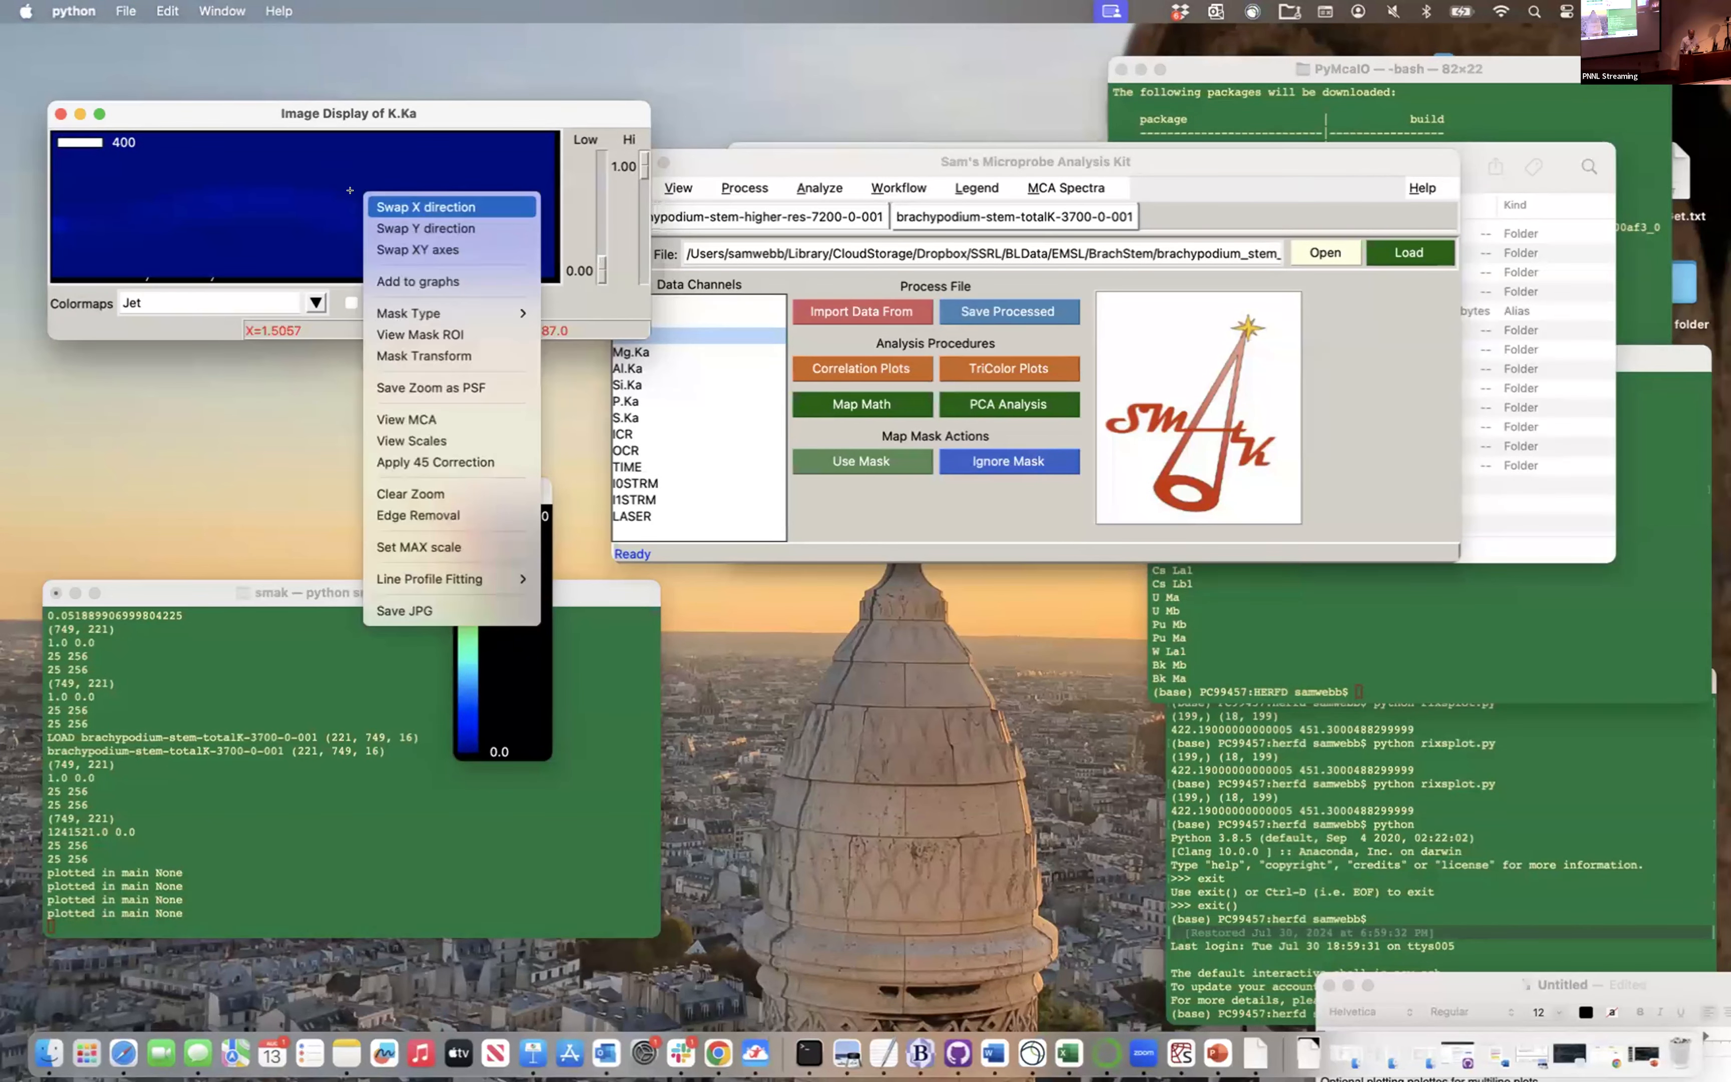
click(407, 515)
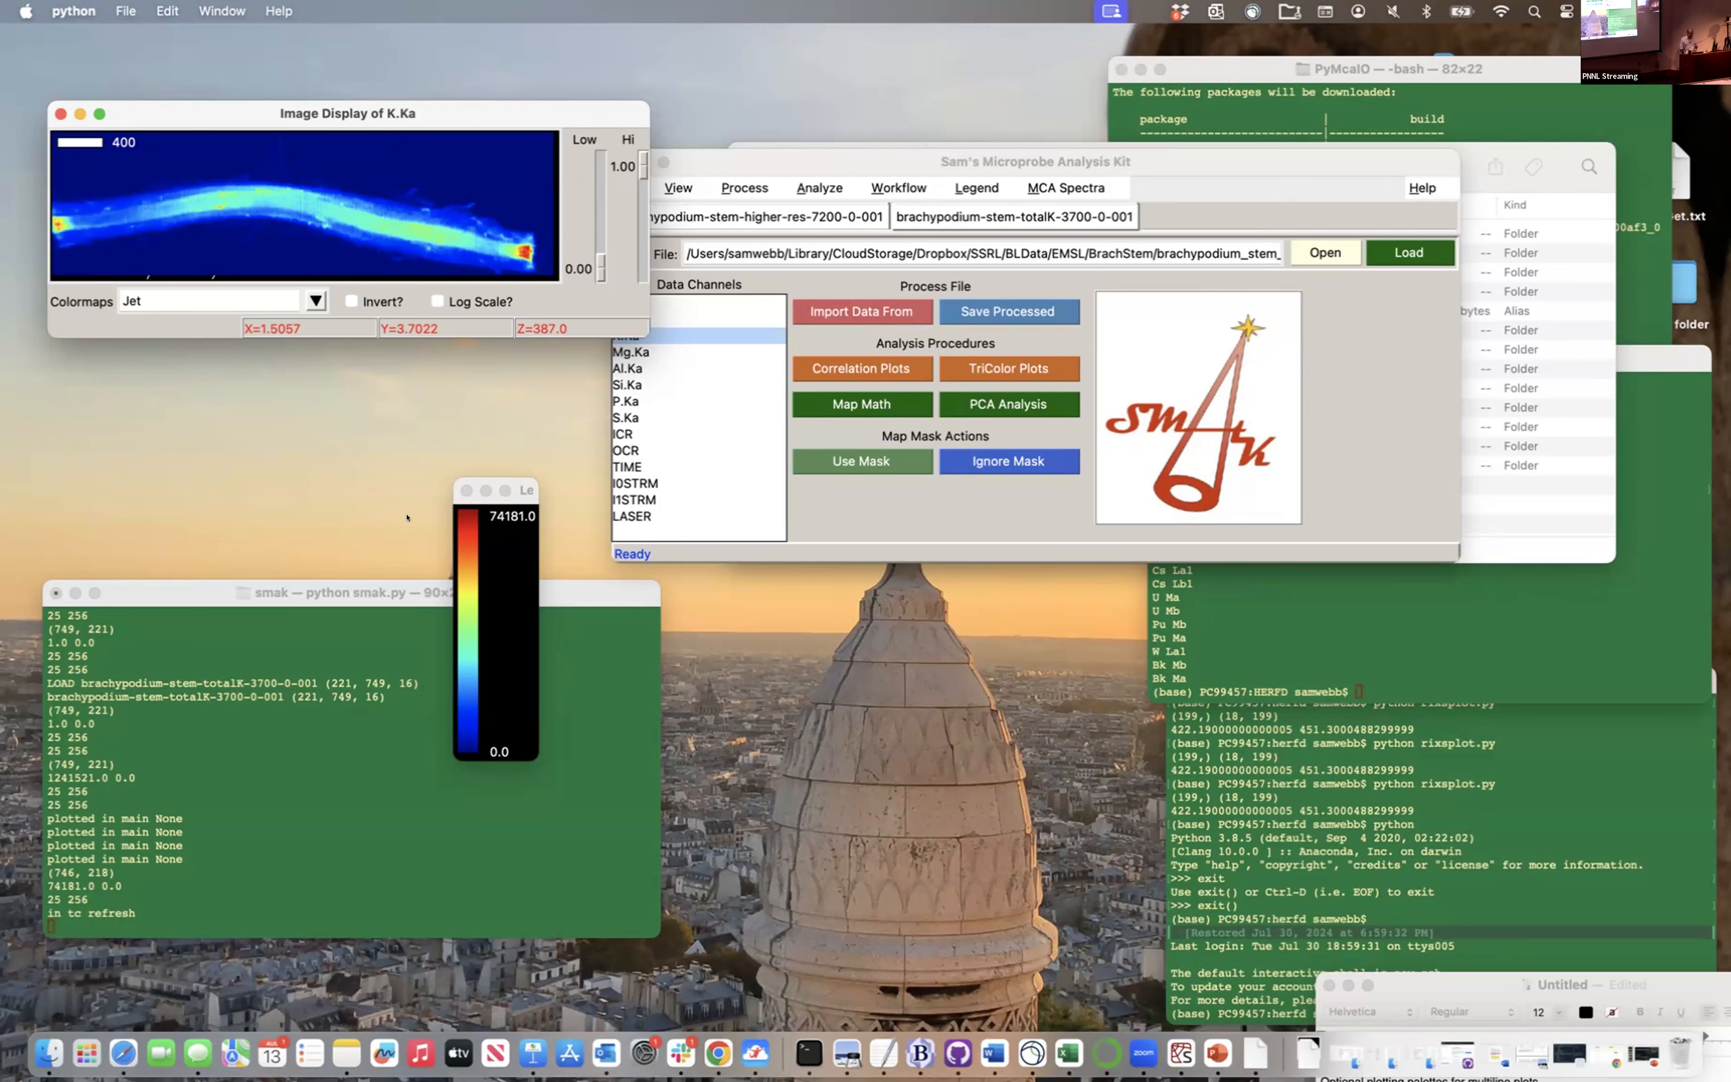
drag(447, 107, 407, 85)
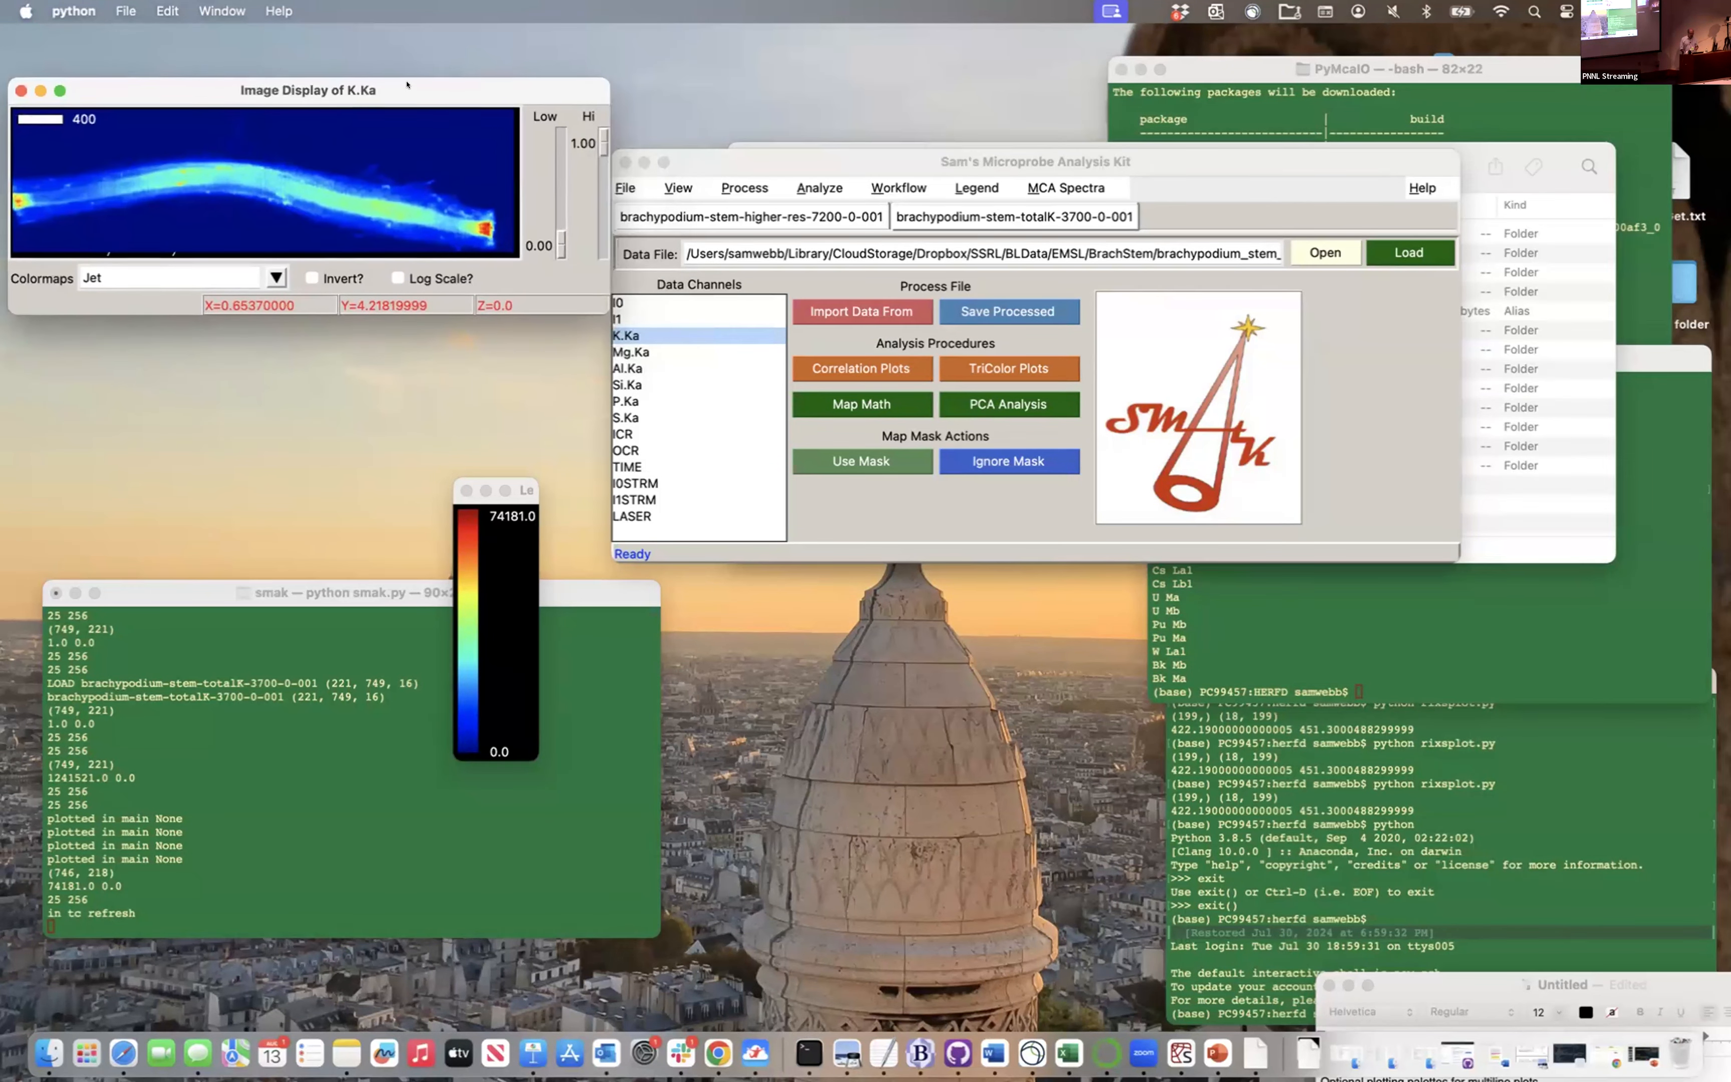
drag(841, 150, 841, 193)
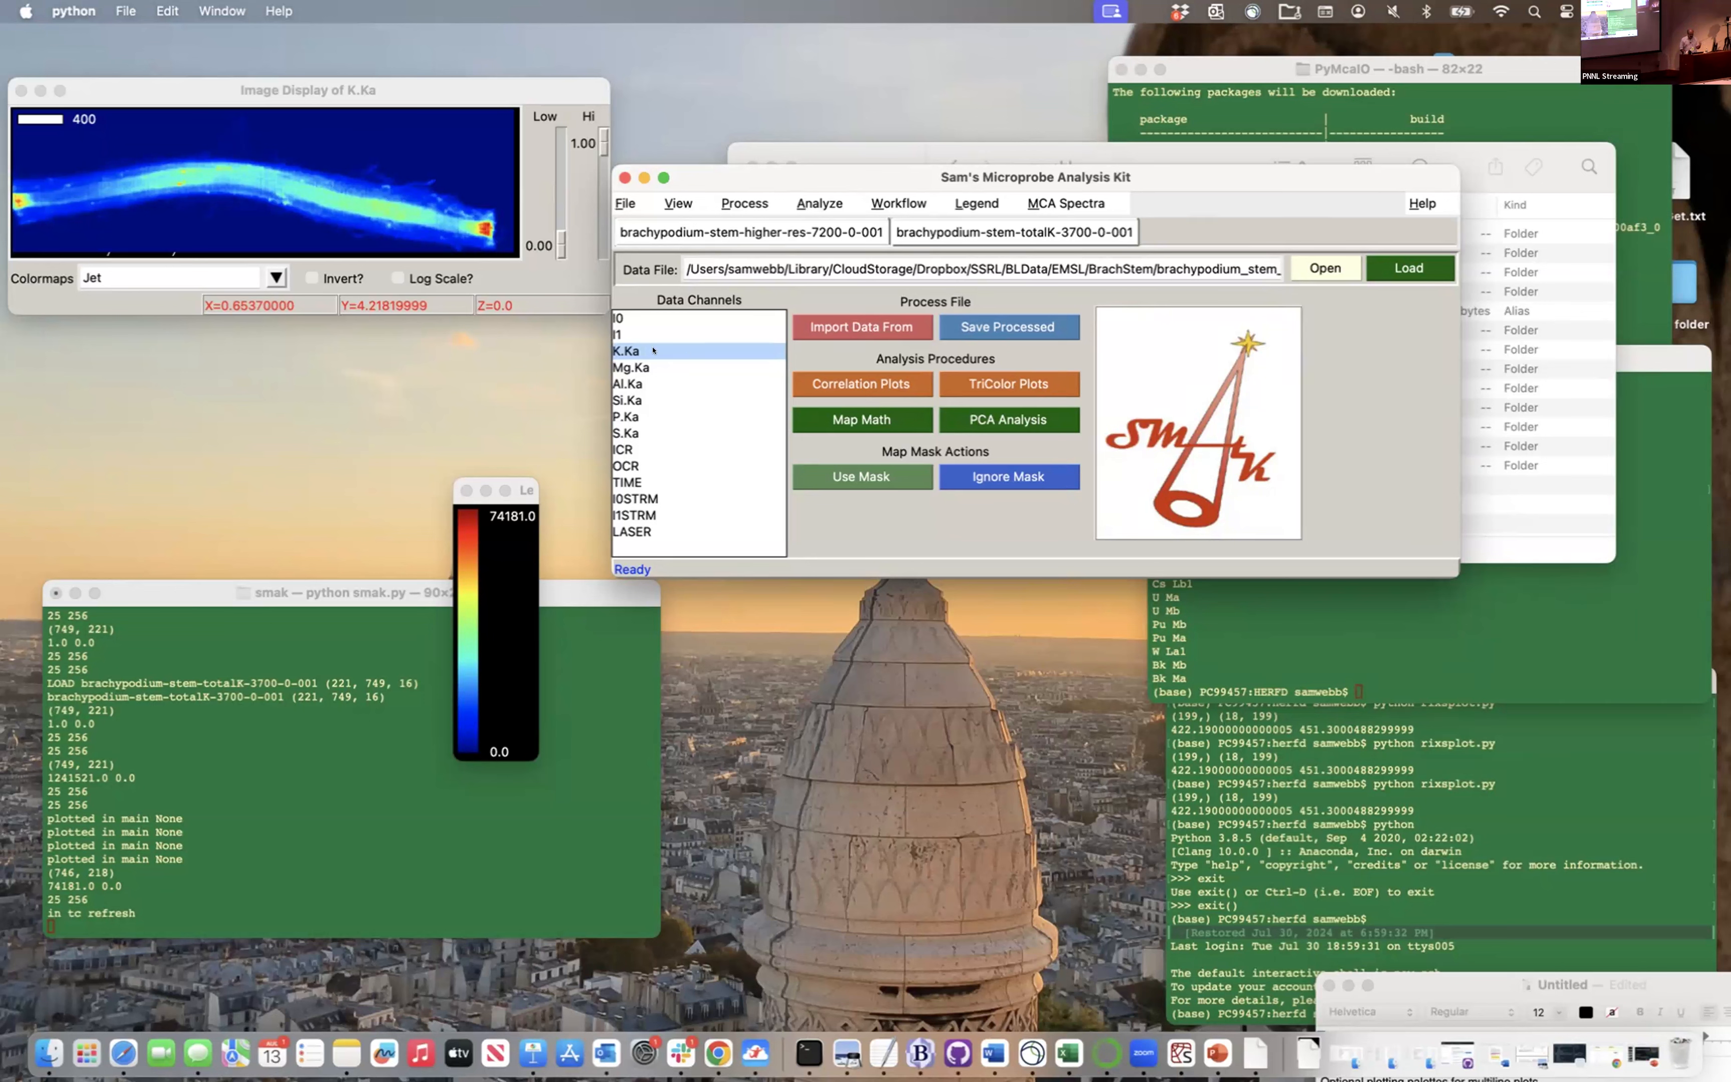
Check the totalK map's horizontal and vertical resolution without changing them
click(747, 203)
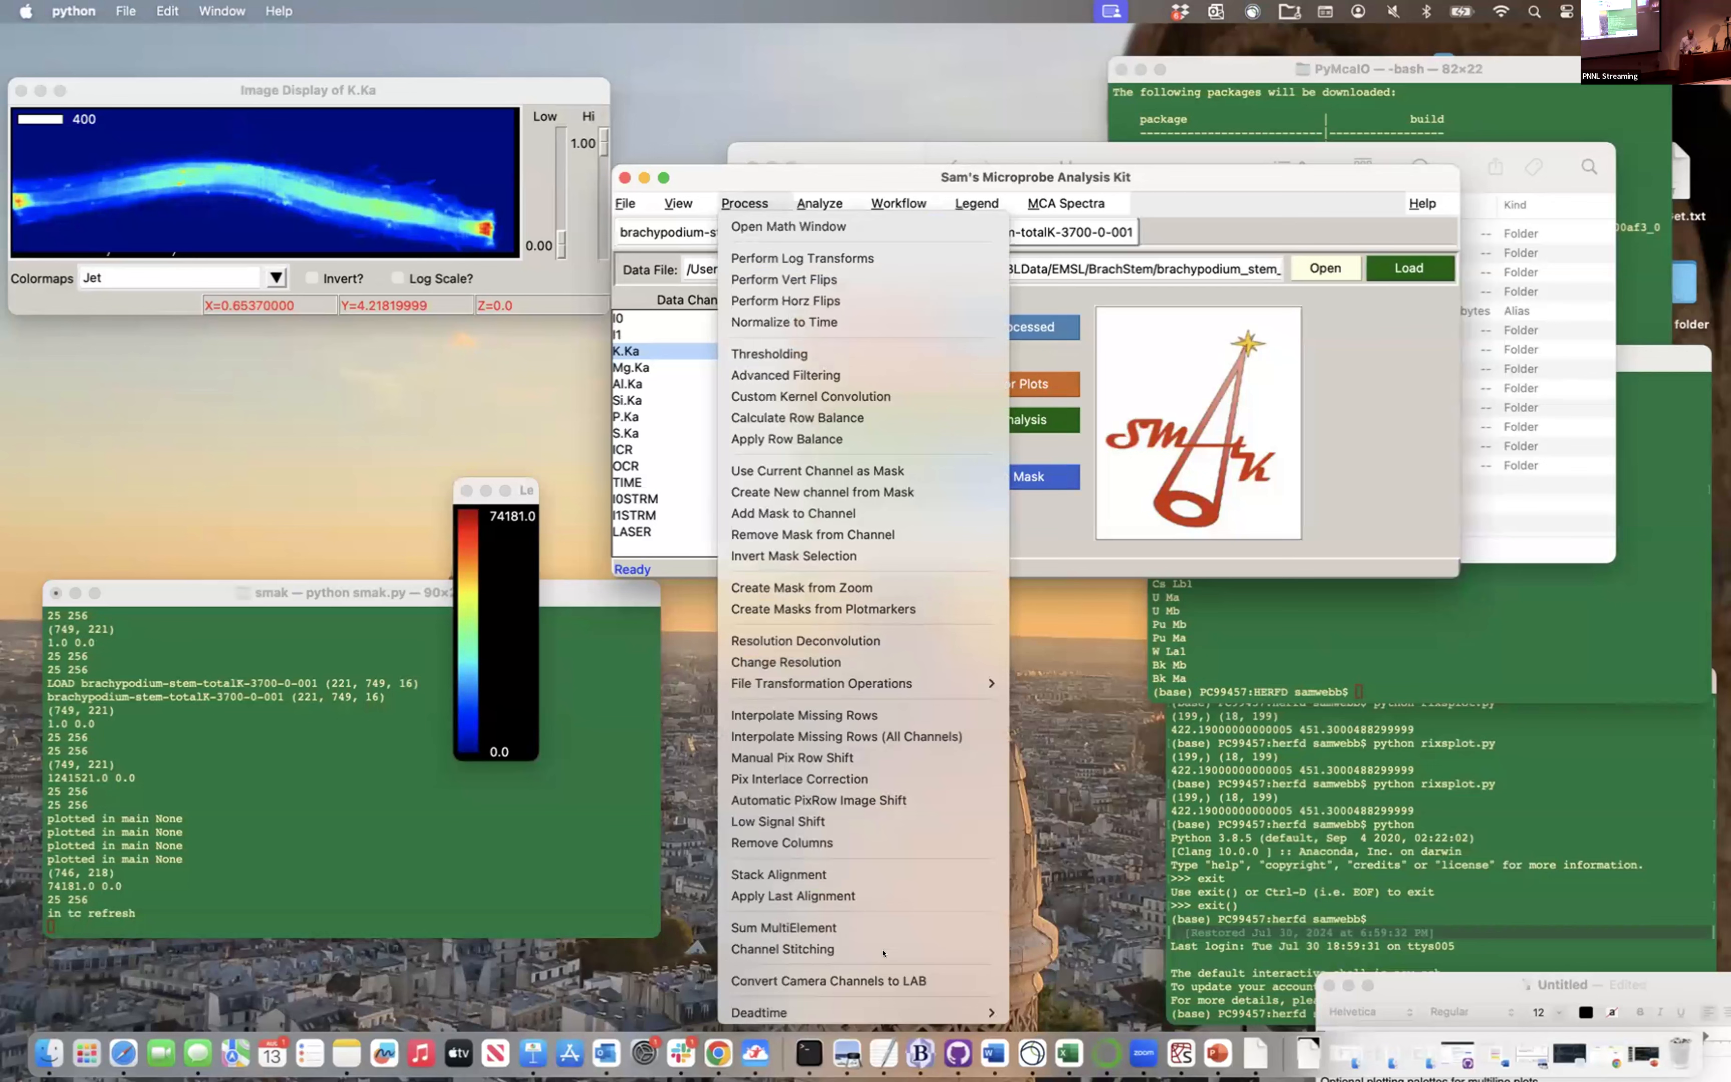
click(807, 659)
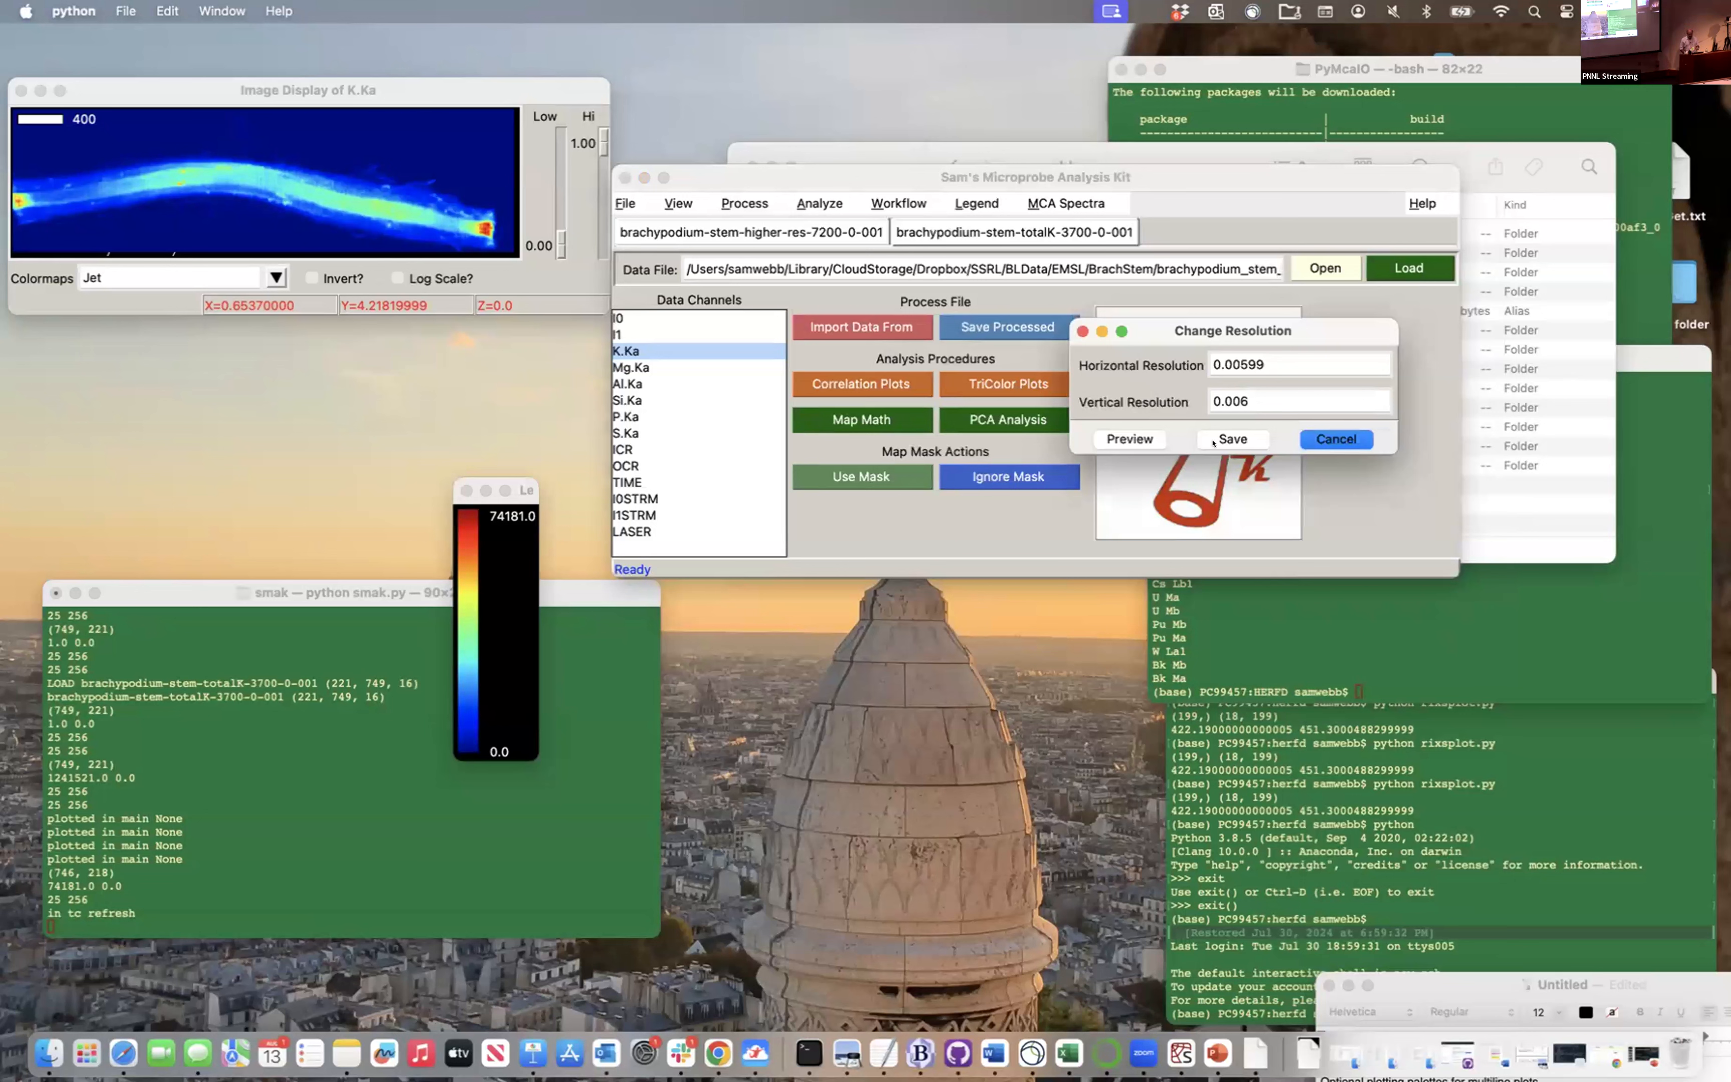
click(1330, 439)
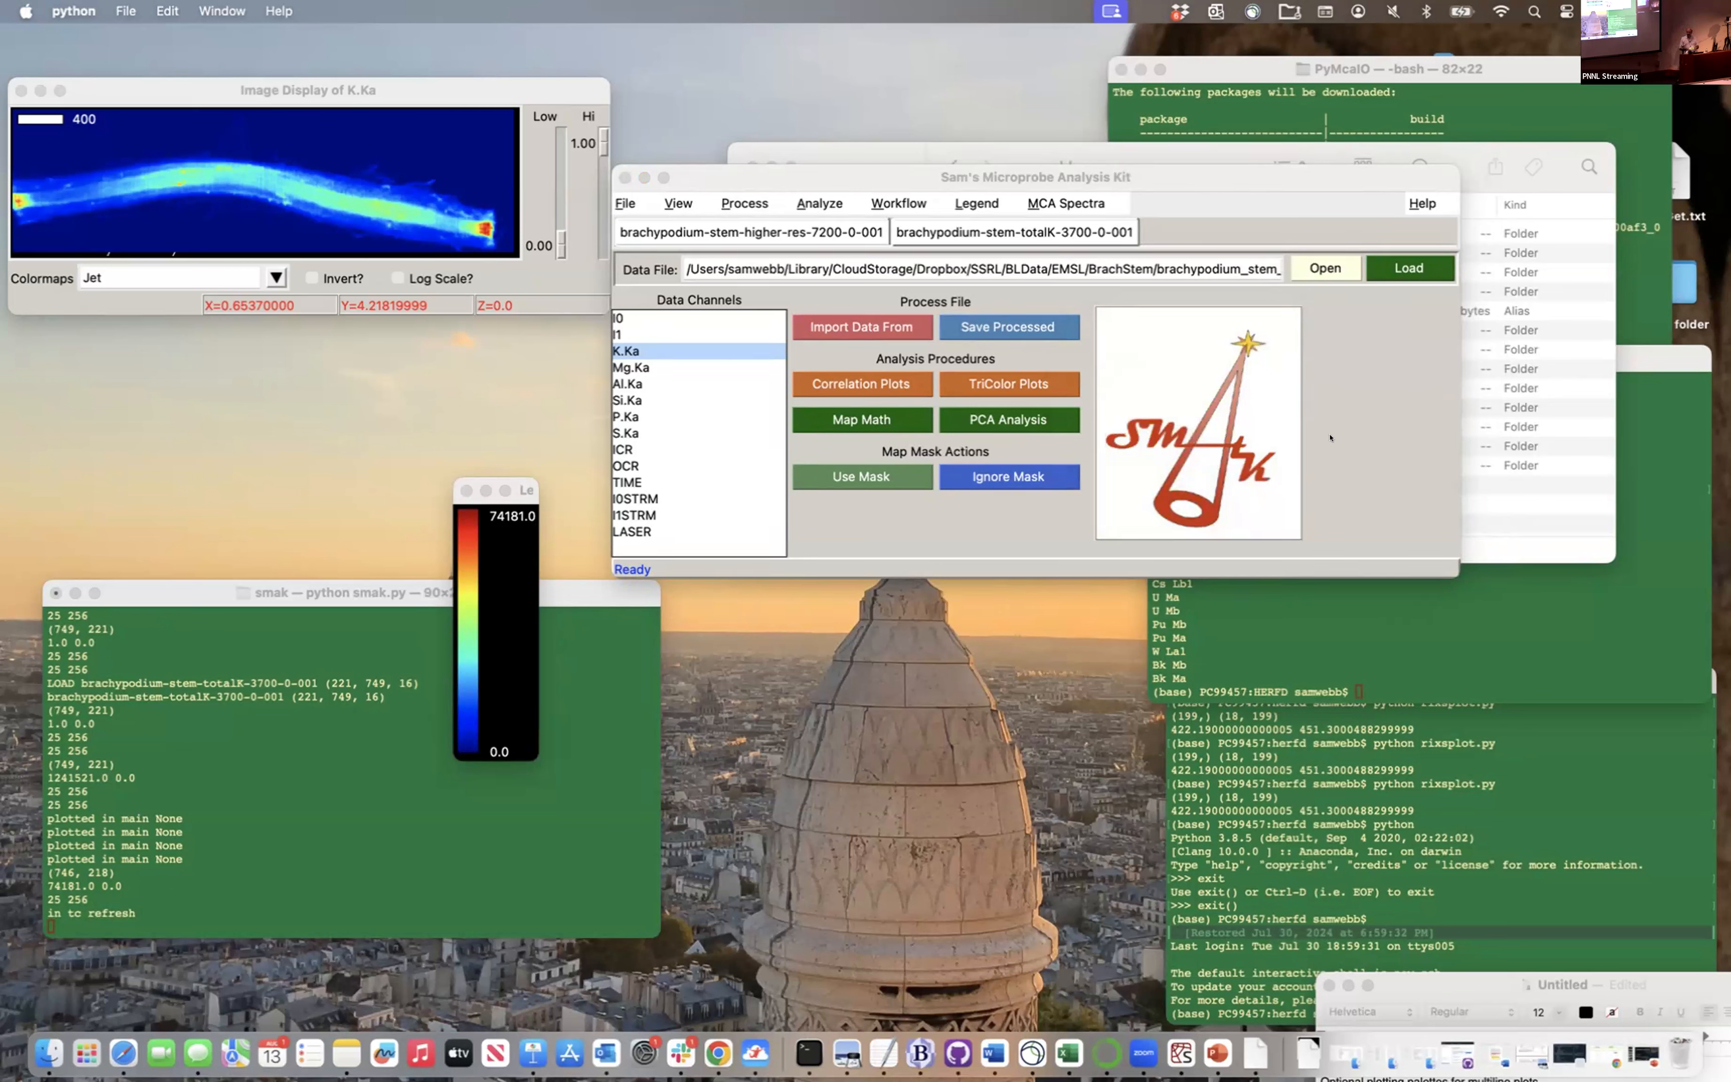
Return to the higher-res 7200 stem map and set its new horizontal and vertical resolution to 0.006
click(702, 225)
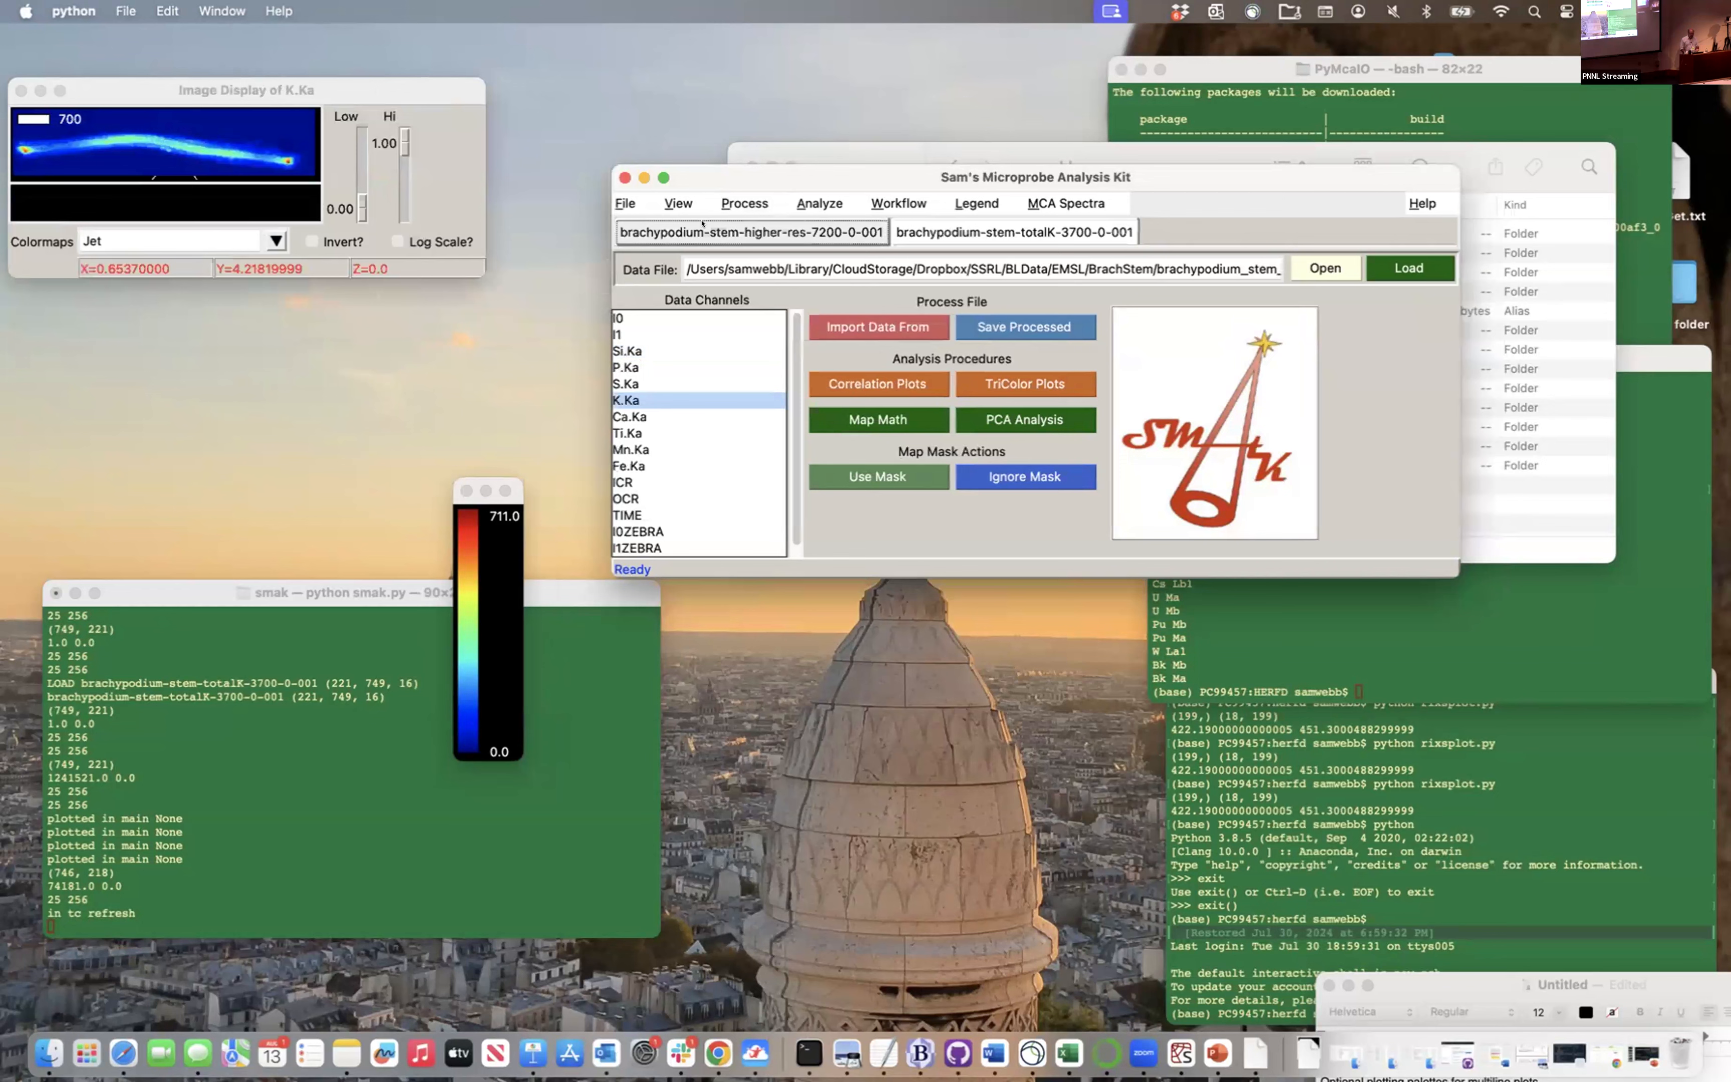
click(622, 197)
click(744, 196)
click(744, 196)
click(744, 196)
click(743, 195)
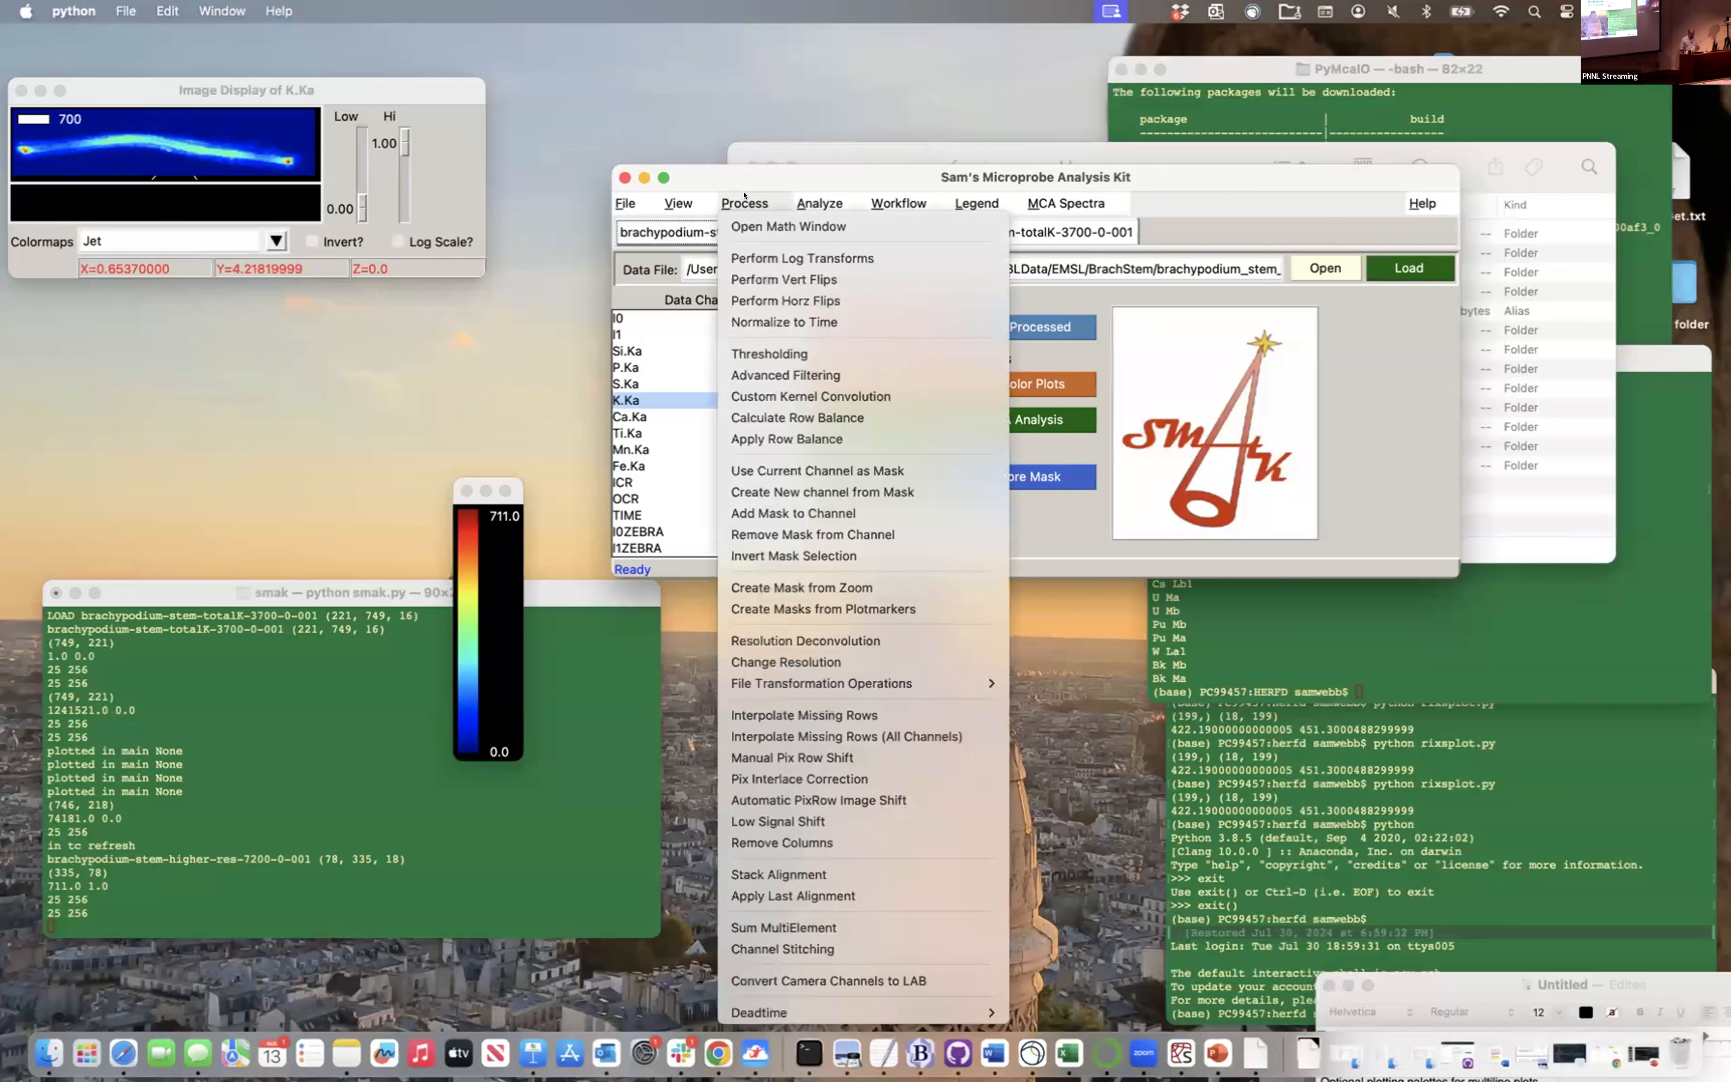
click(776, 661)
drag(1254, 392, 1377, 391)
text(06)
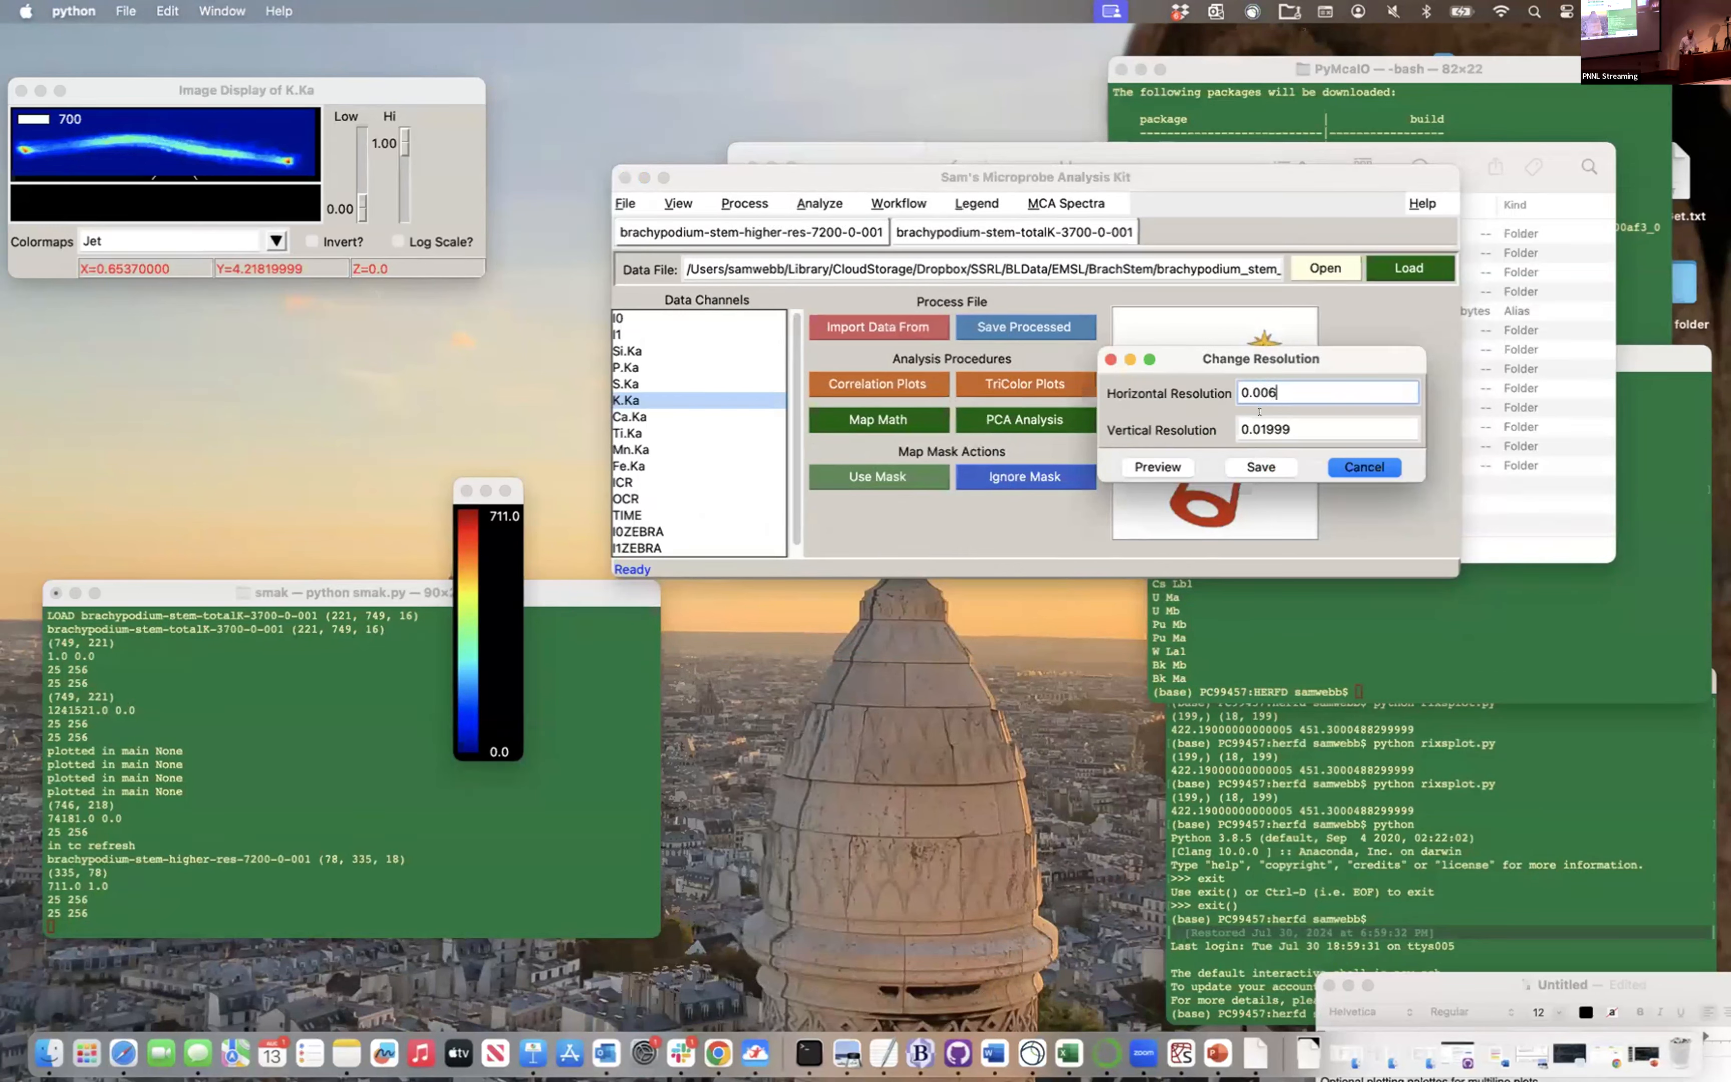
drag(1255, 425, 1365, 426)
text(006)
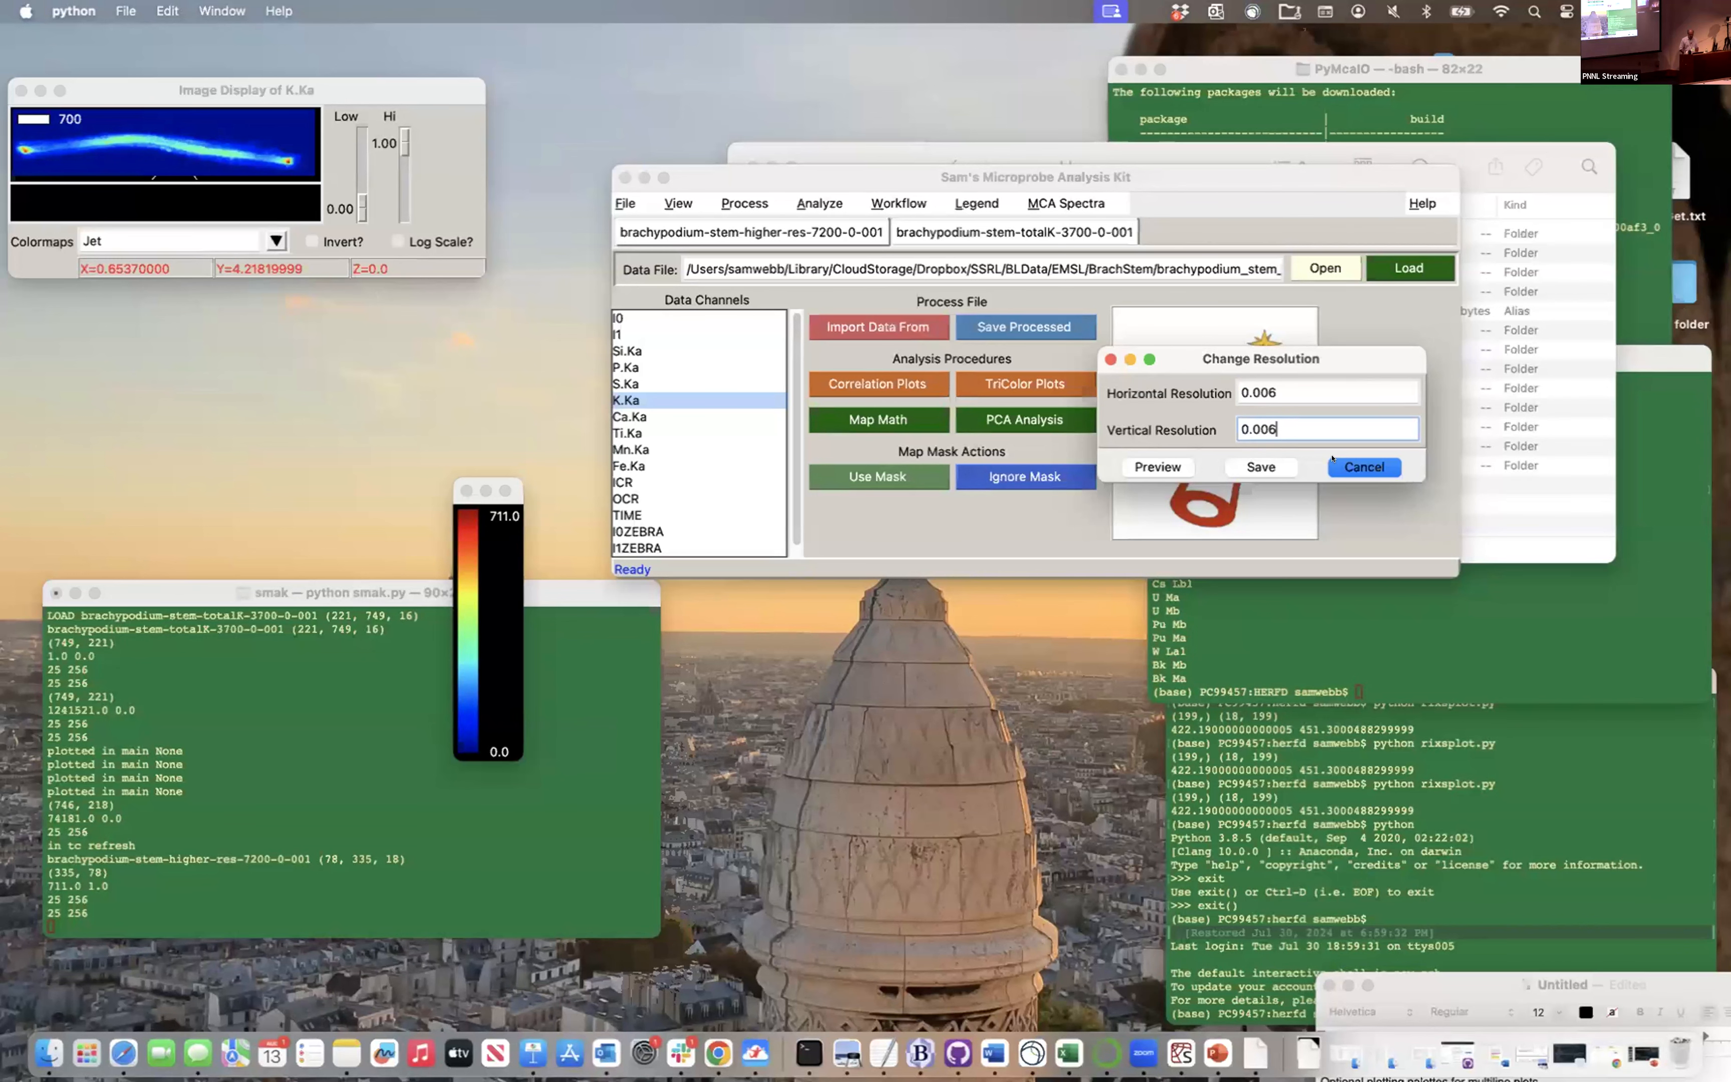
Save the resampled map in BrachStem as brachypodium_stem_higher_res_7200_0_001_res_0.006_0.006.hdf5 and load the new file
click(1270, 468)
scroll(914, 487, down, 10)
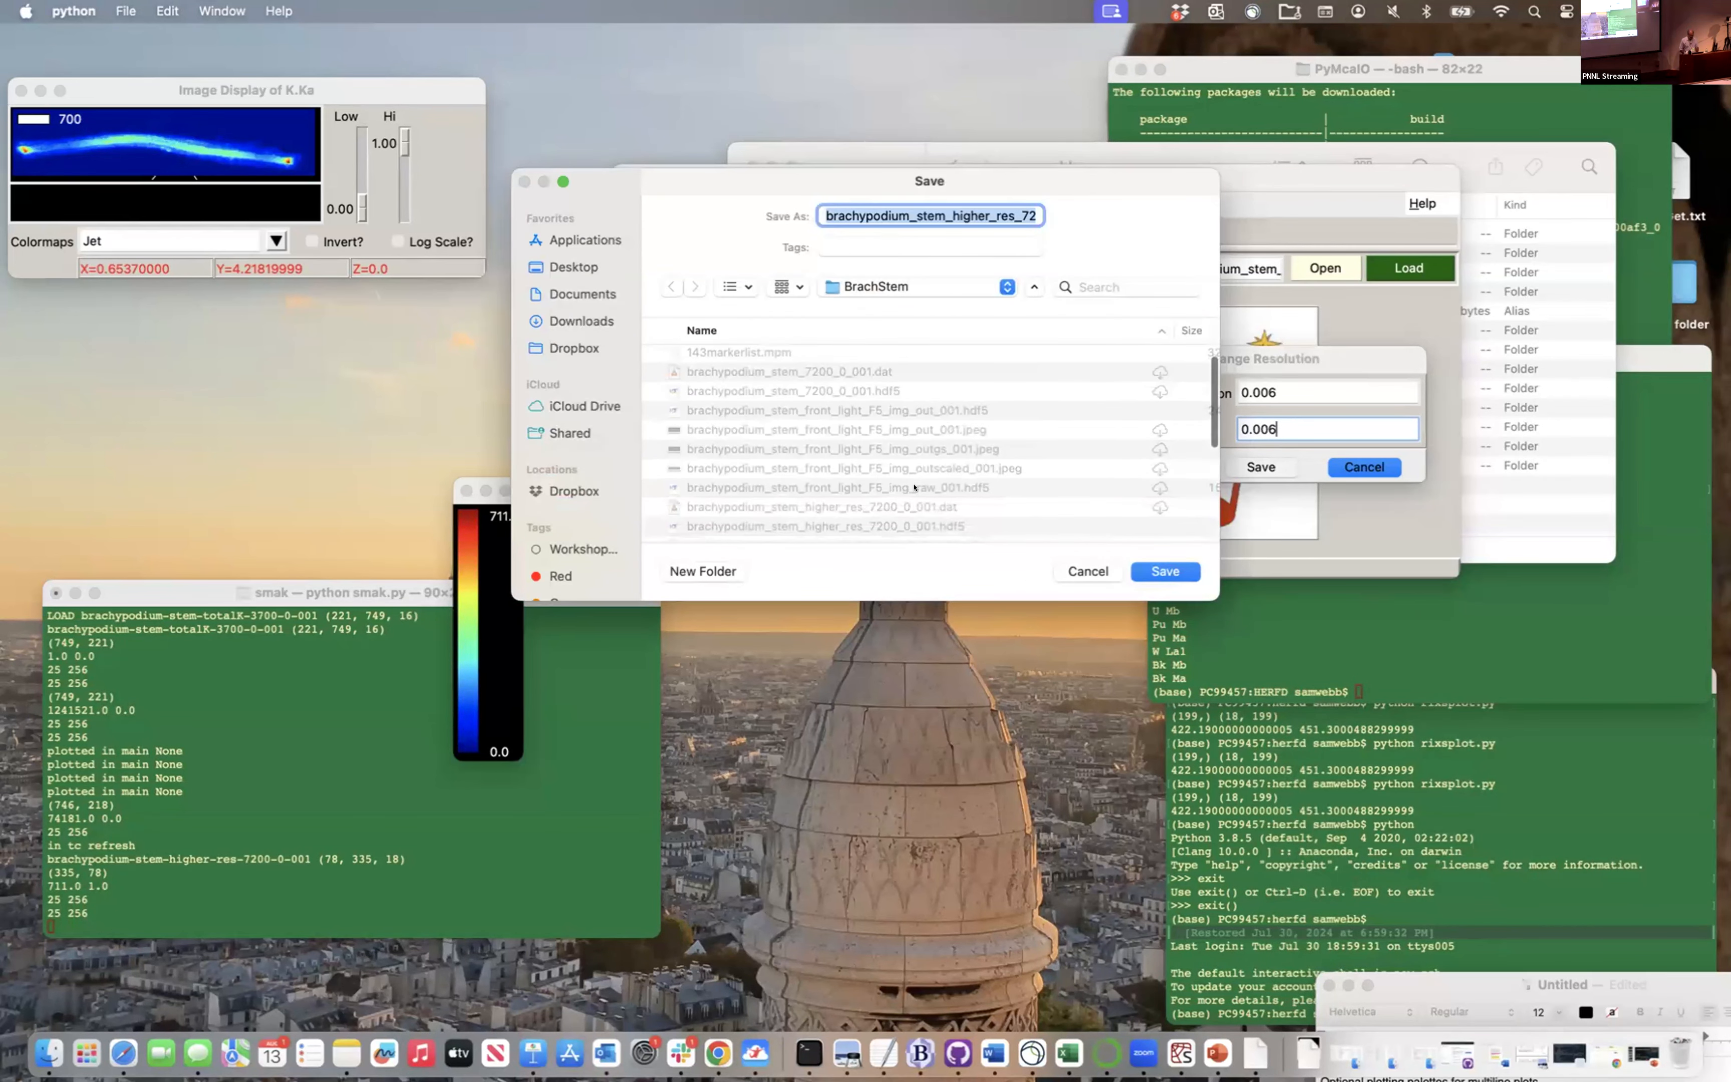
scroll(914, 488, down, 10)
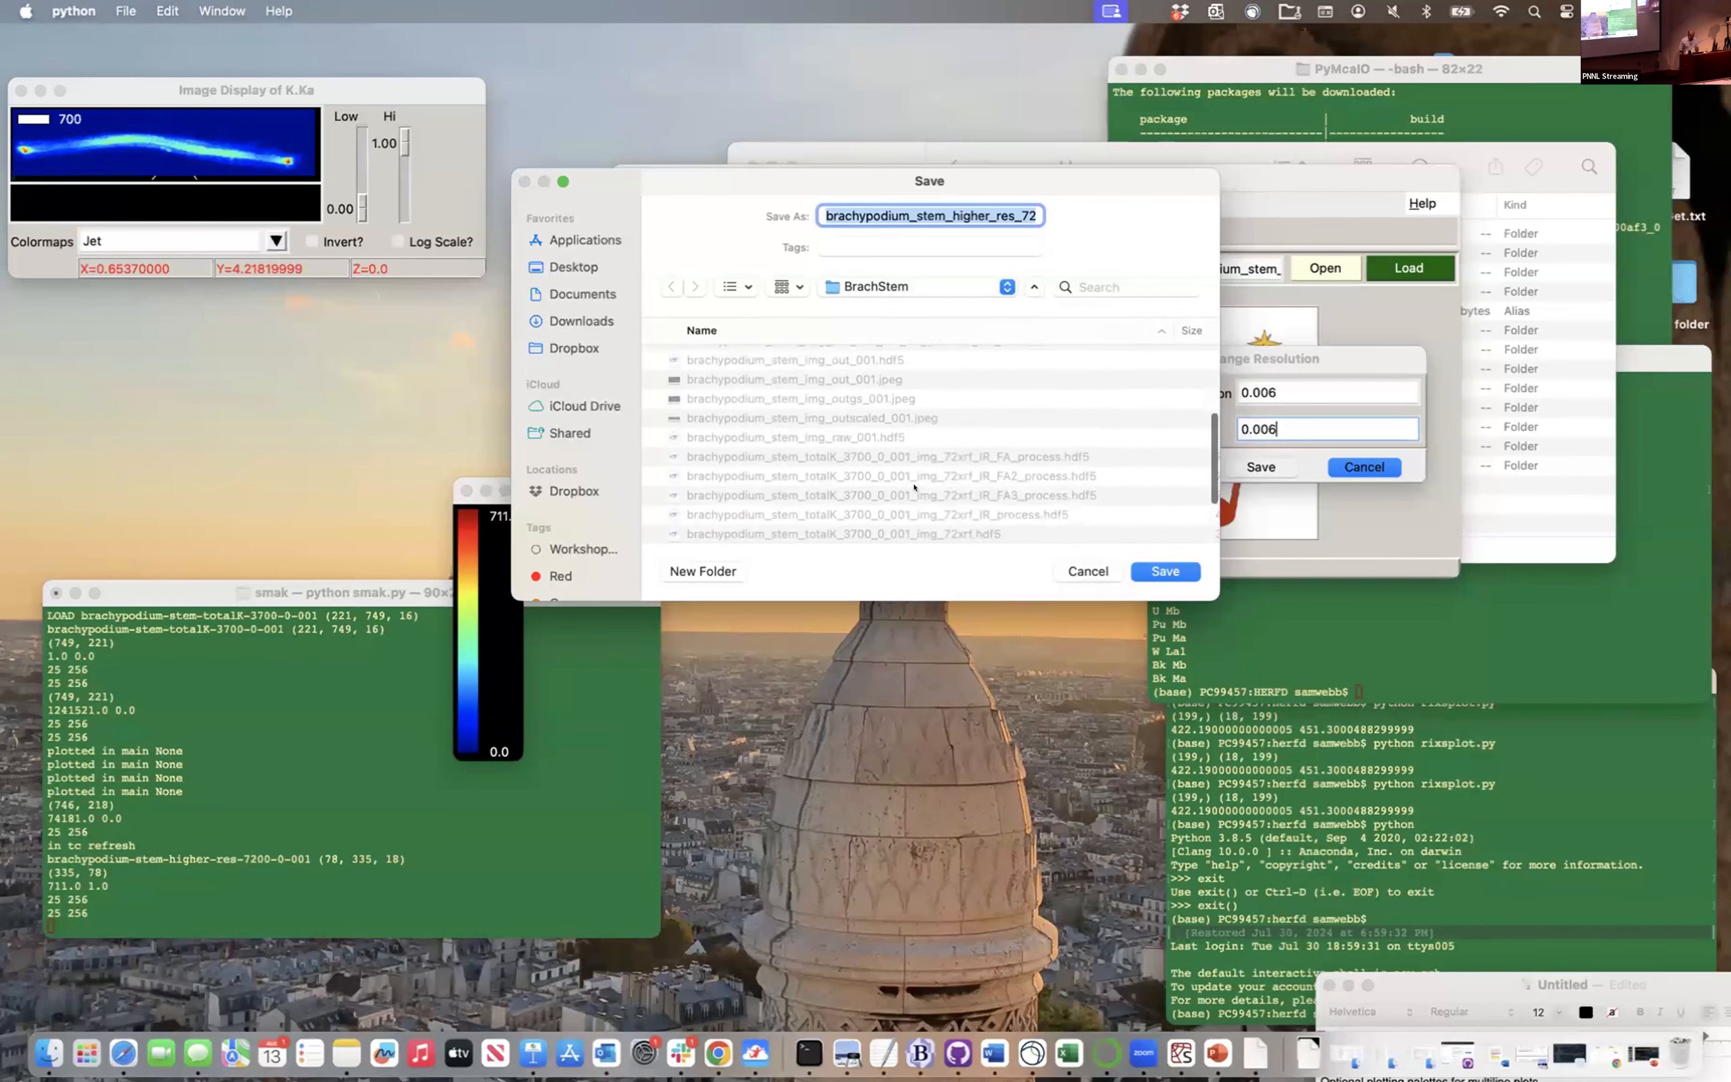
scroll(913, 488, up, 10)
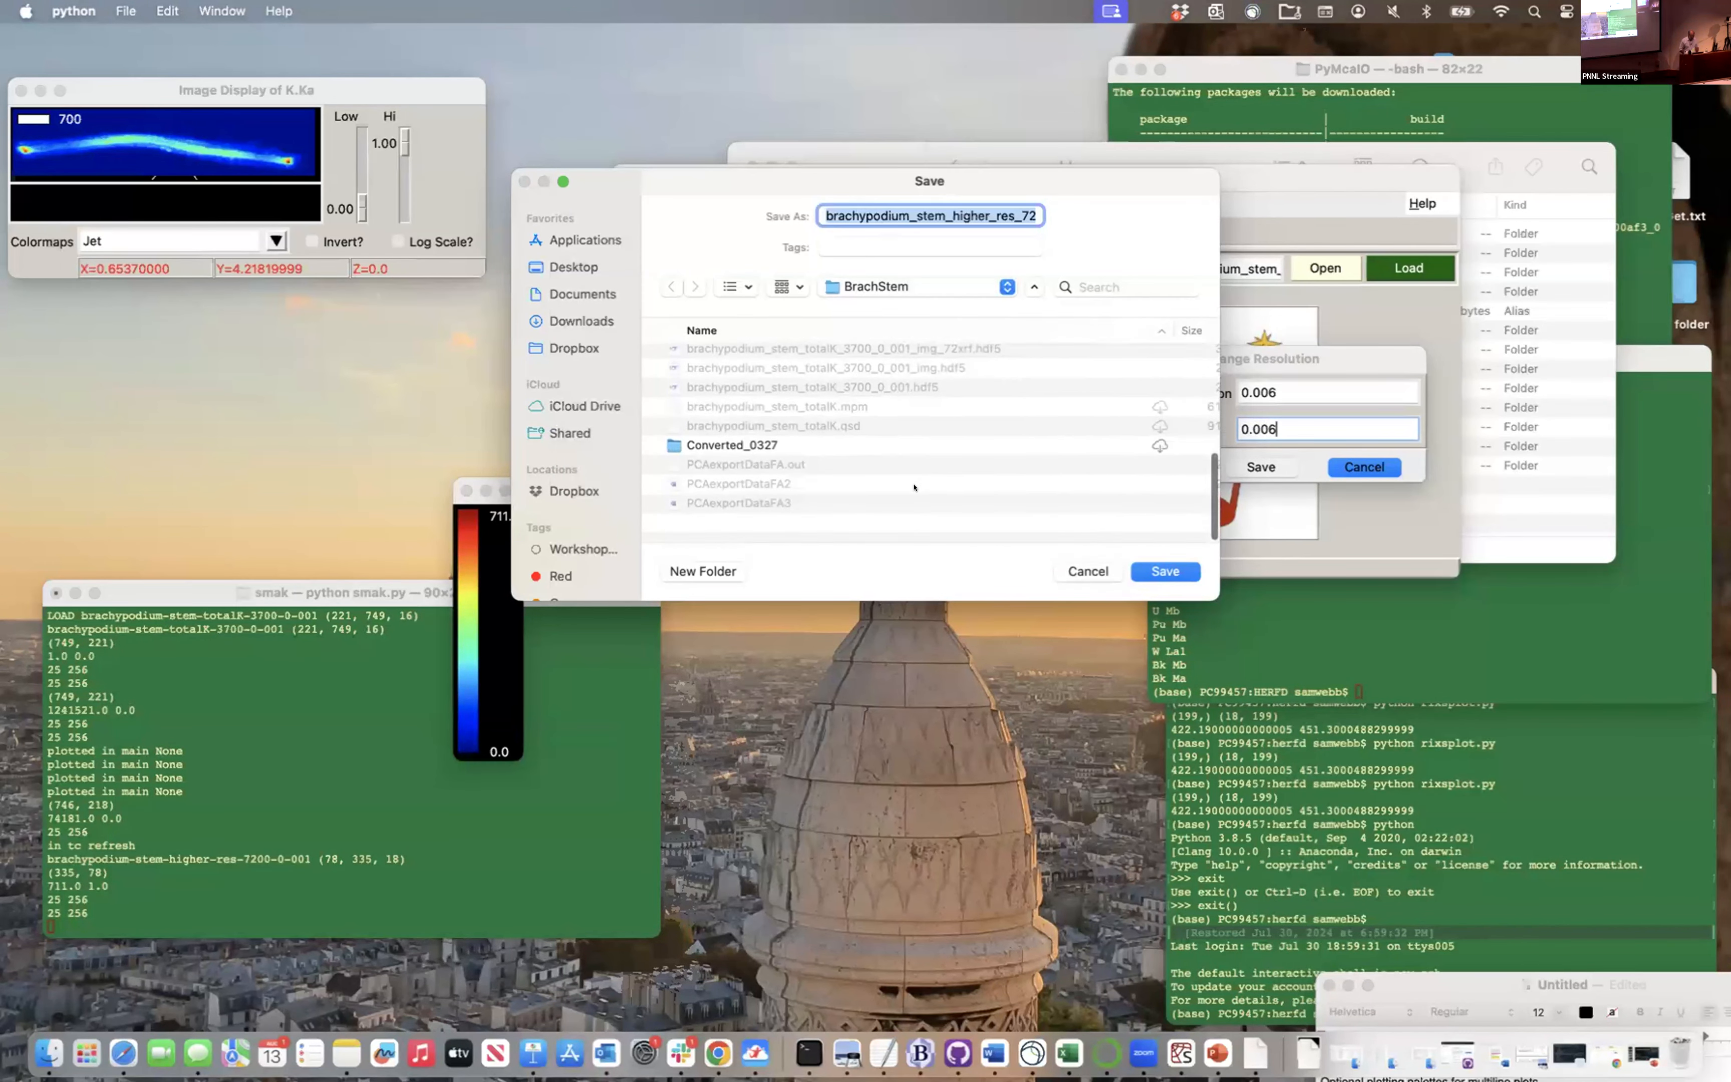
scroll(914, 488, up, 5)
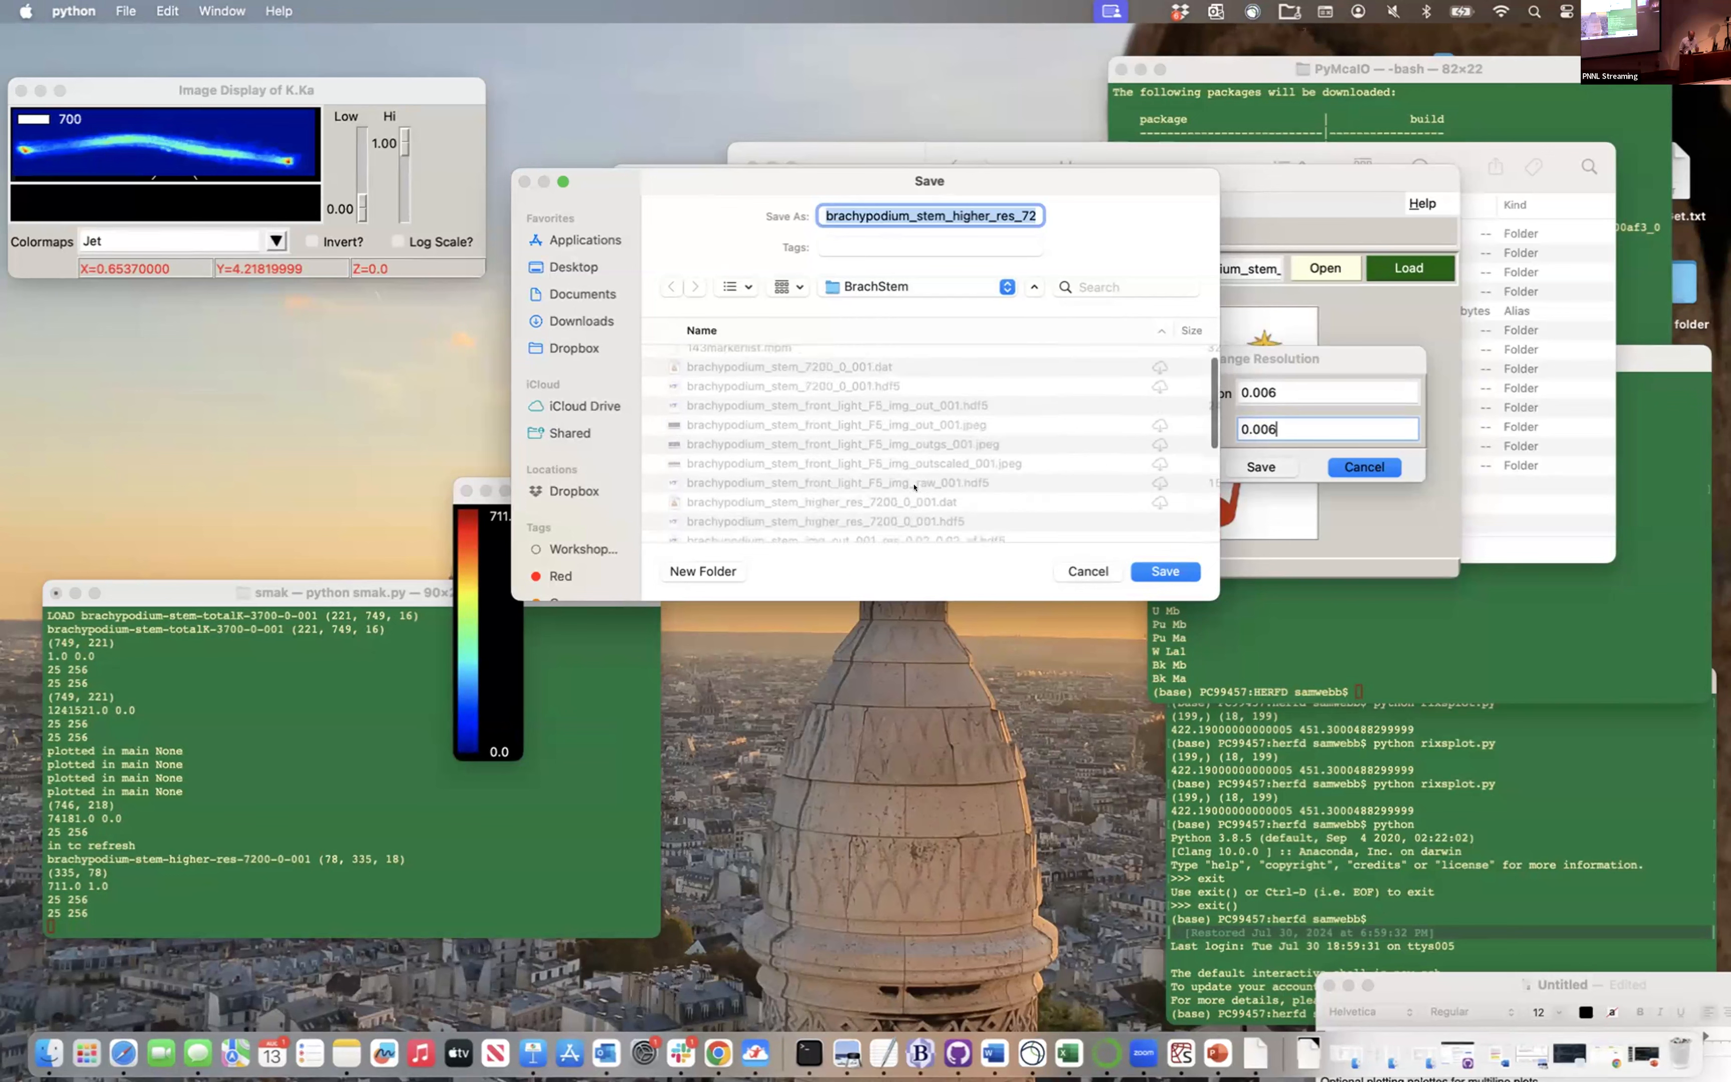
click(1139, 569)
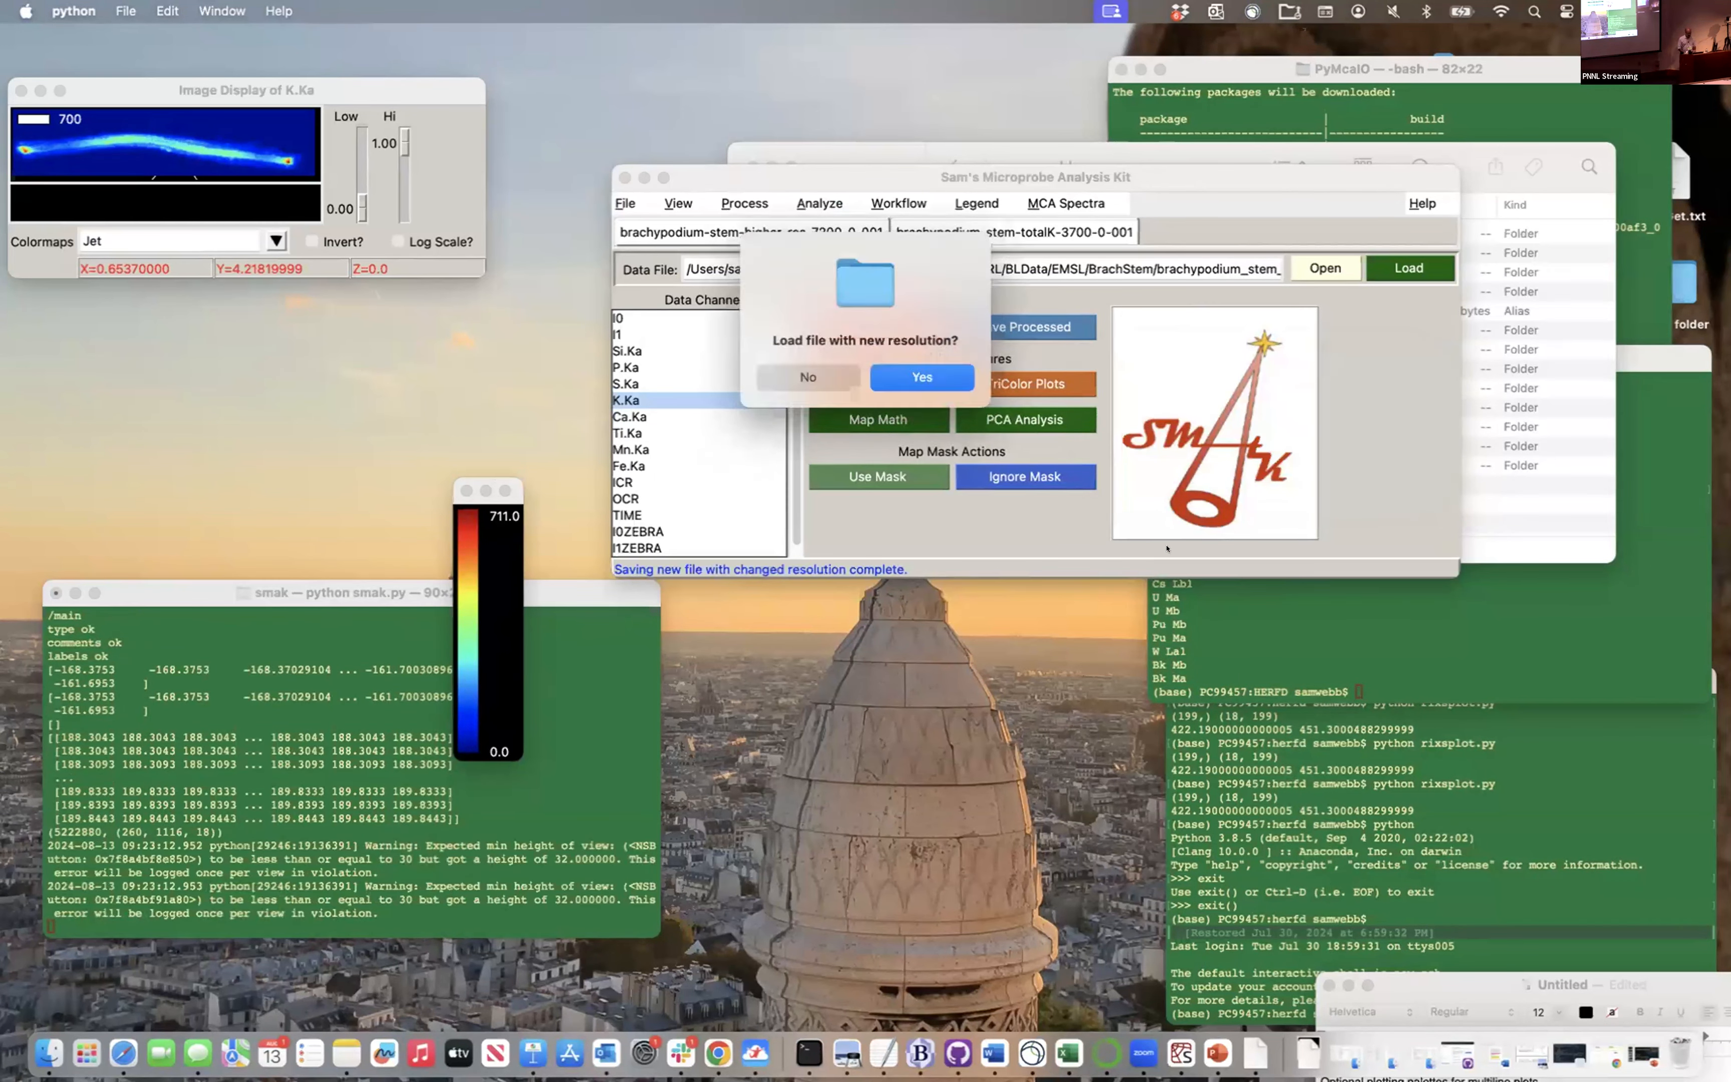
click(885, 374)
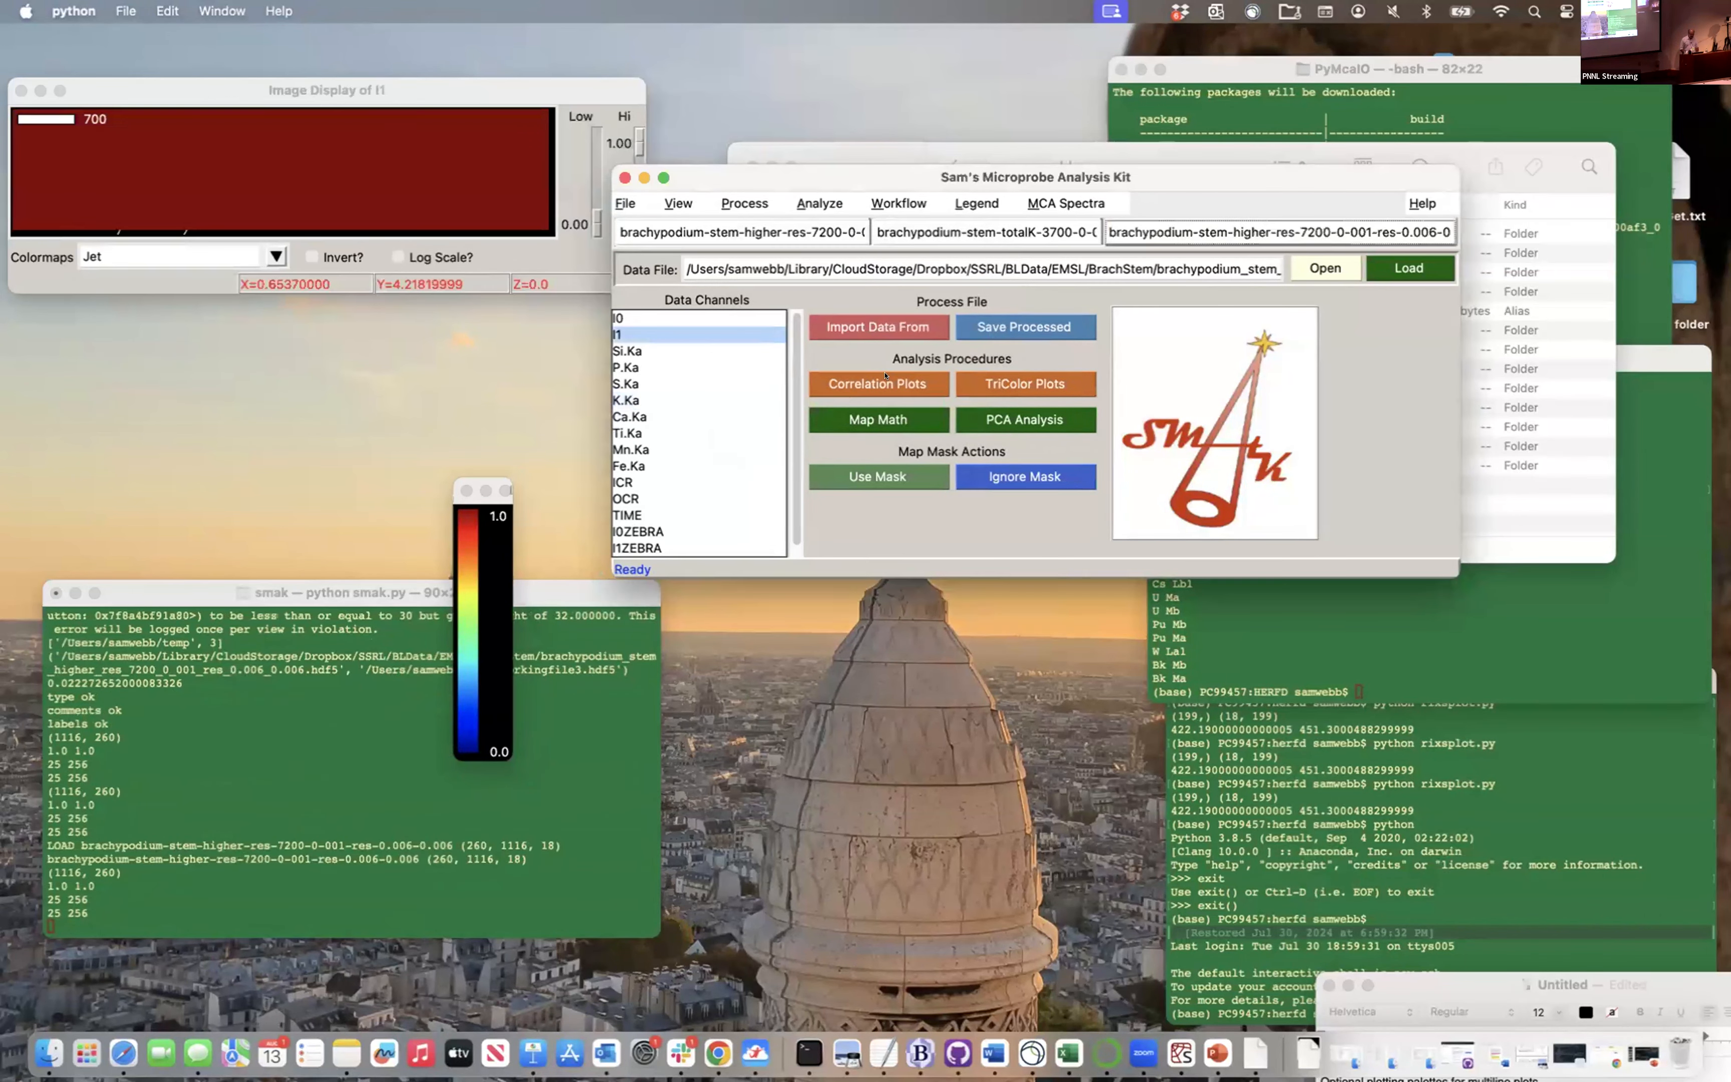
Display the resampled map's K.Ka channel and compare it with the K.Ka image of the totalK map
click(639, 399)
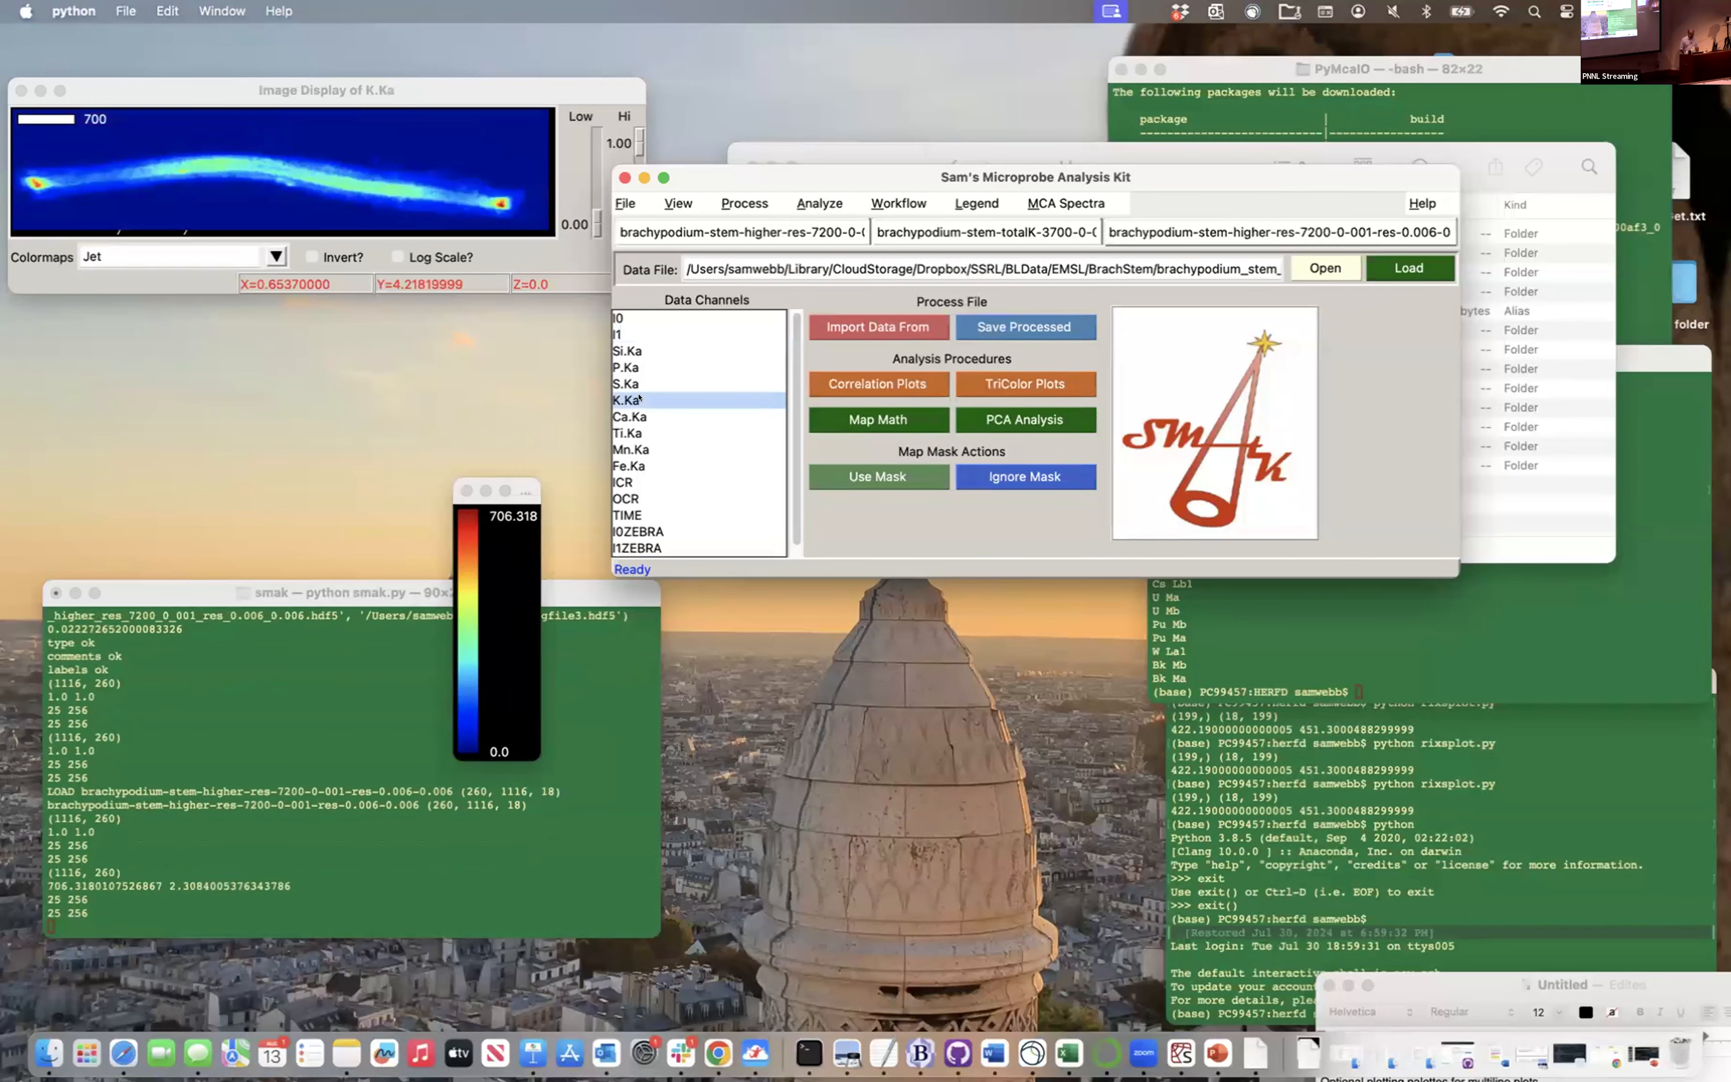
click(979, 227)
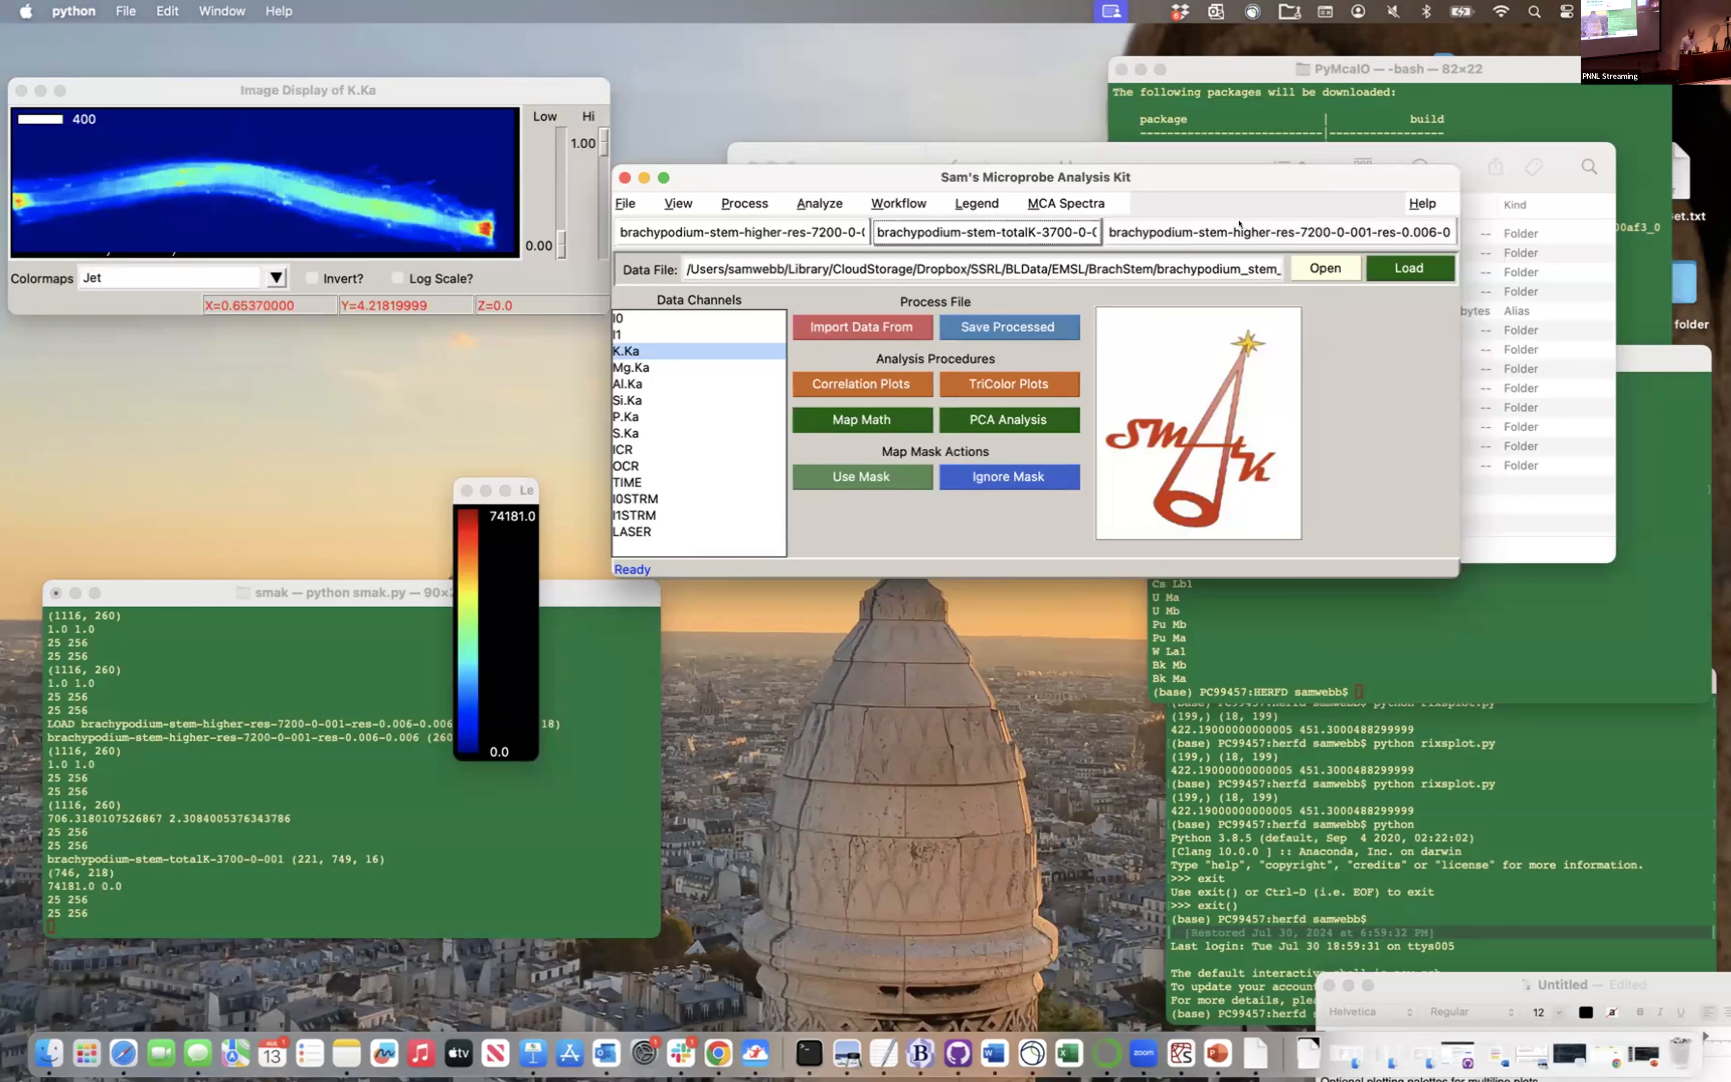
click(1228, 233)
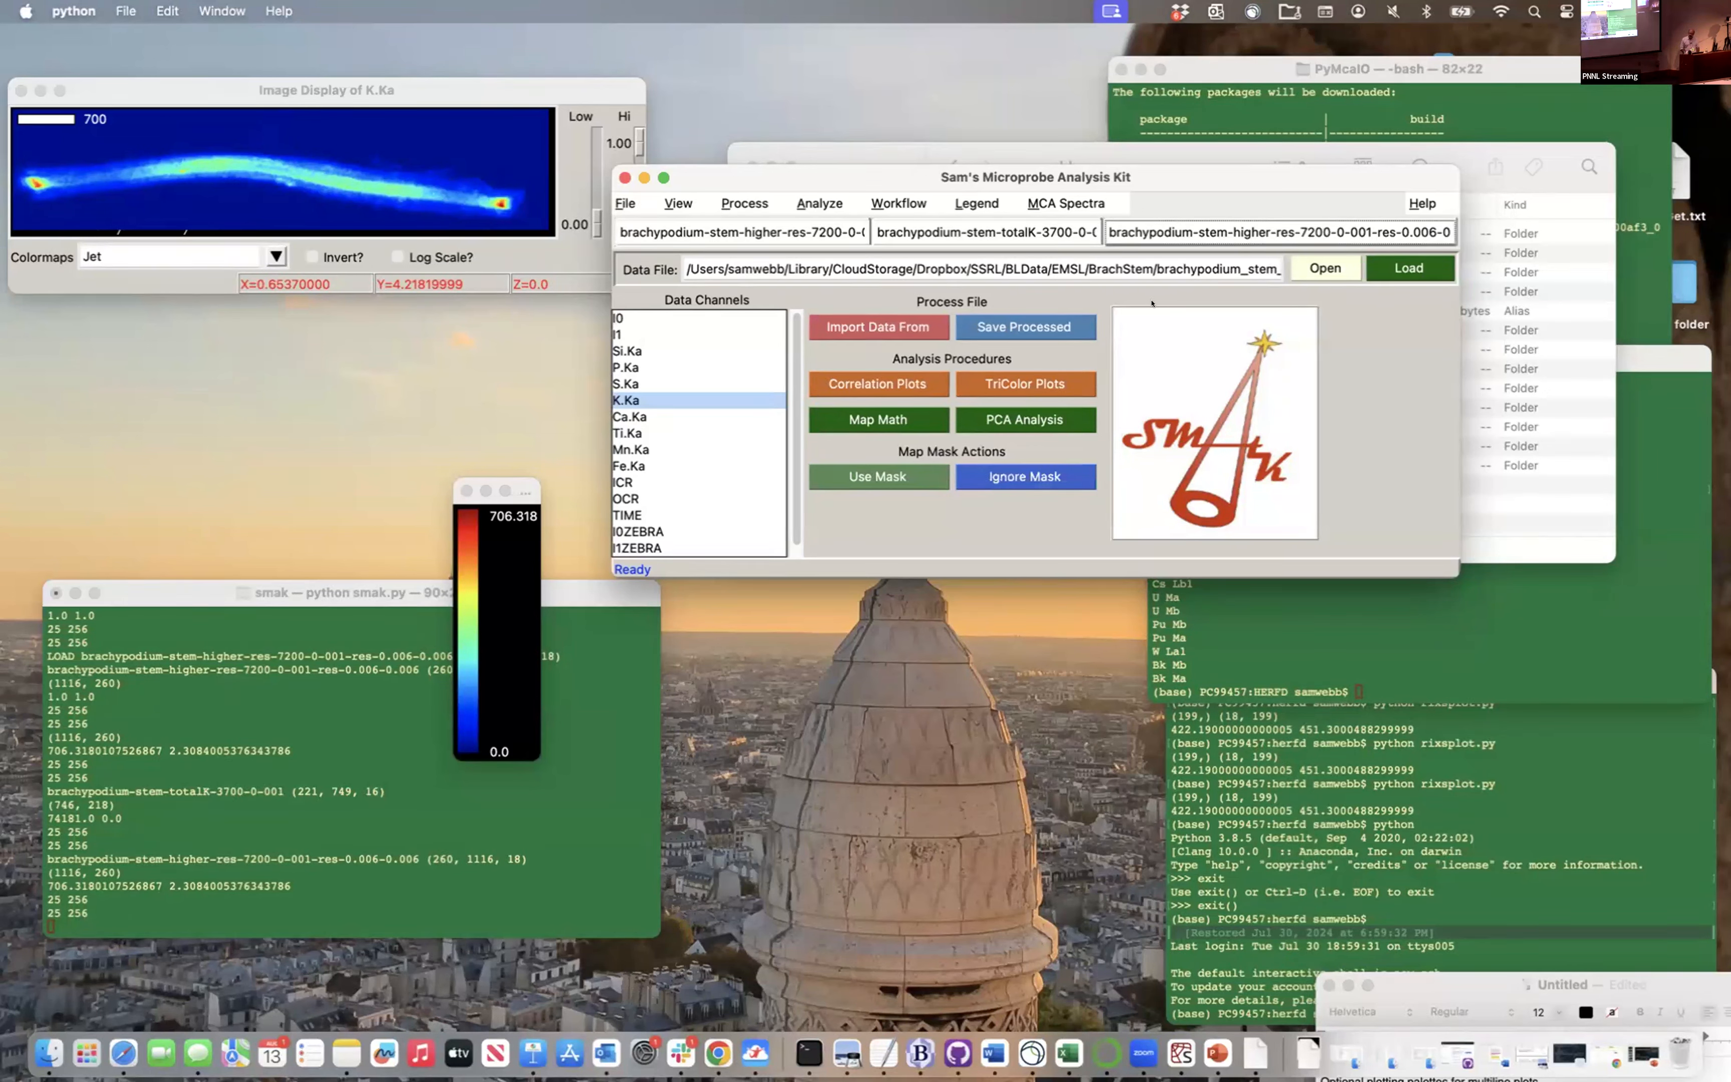
Open the front-light image file brachypodium_stem_front_light_F5_img_out_001.hdf5 from the BrachStem folder
click(625, 204)
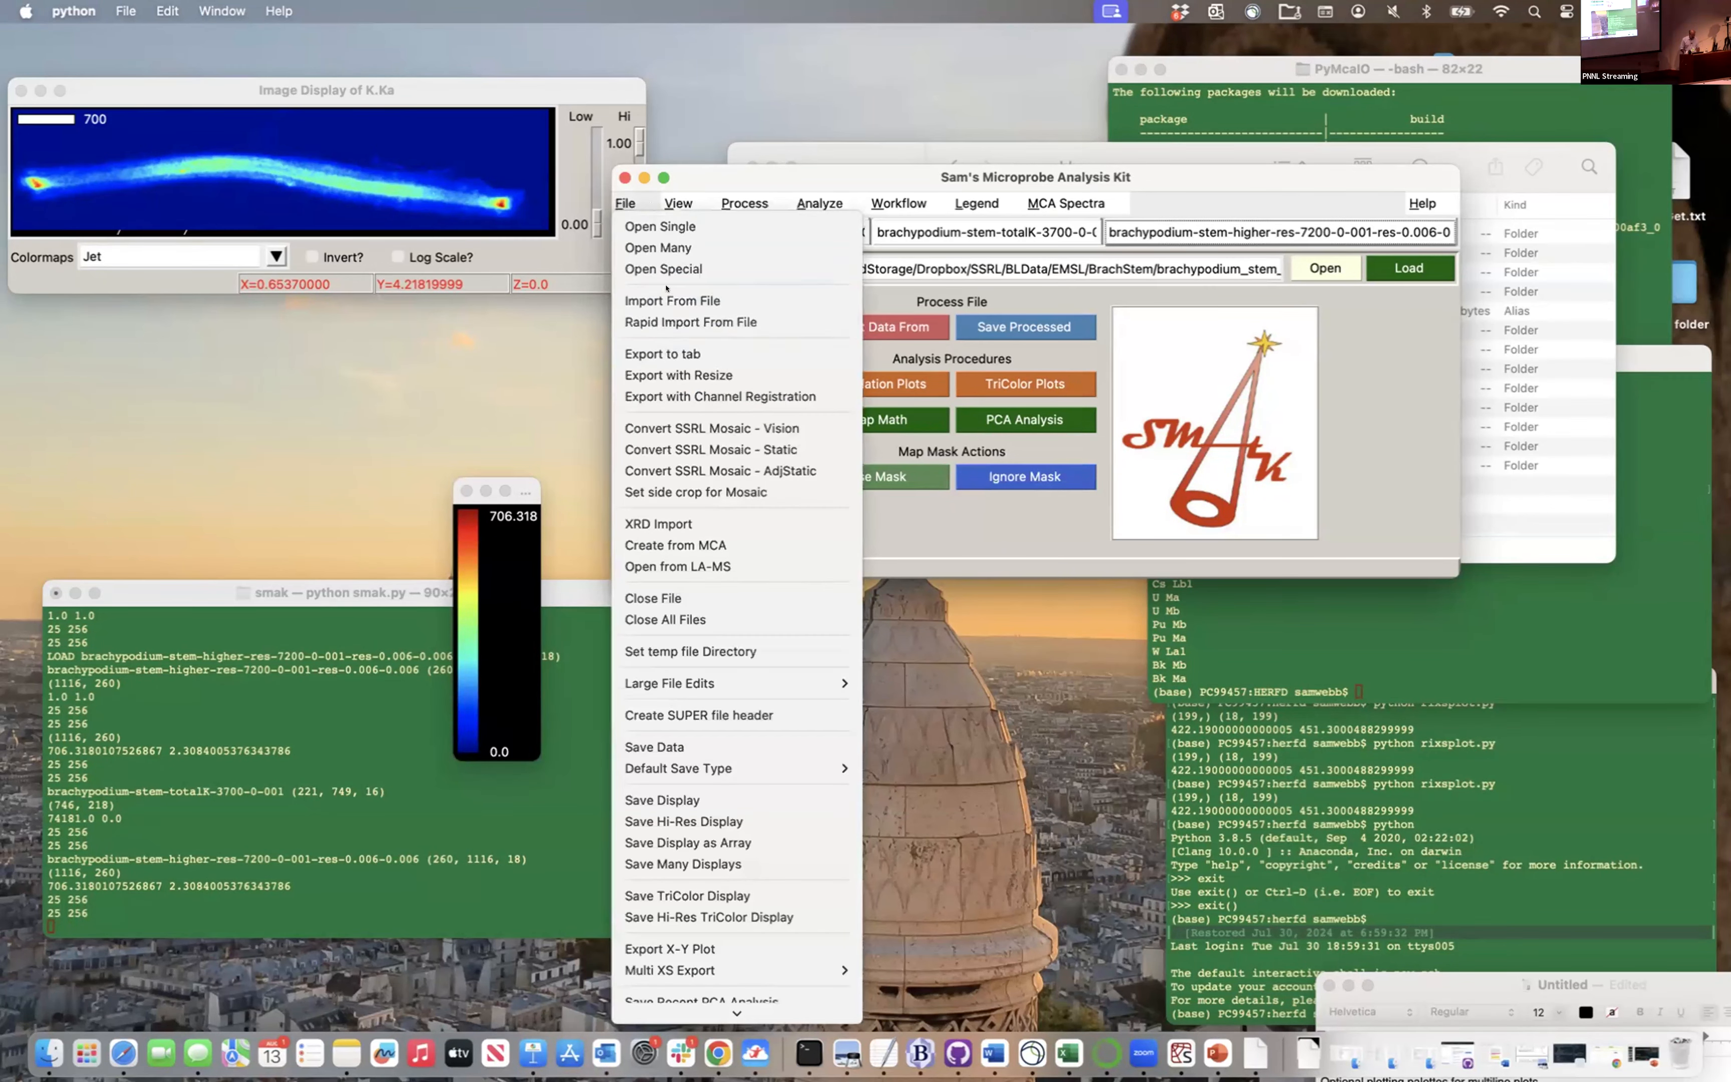
click(654, 226)
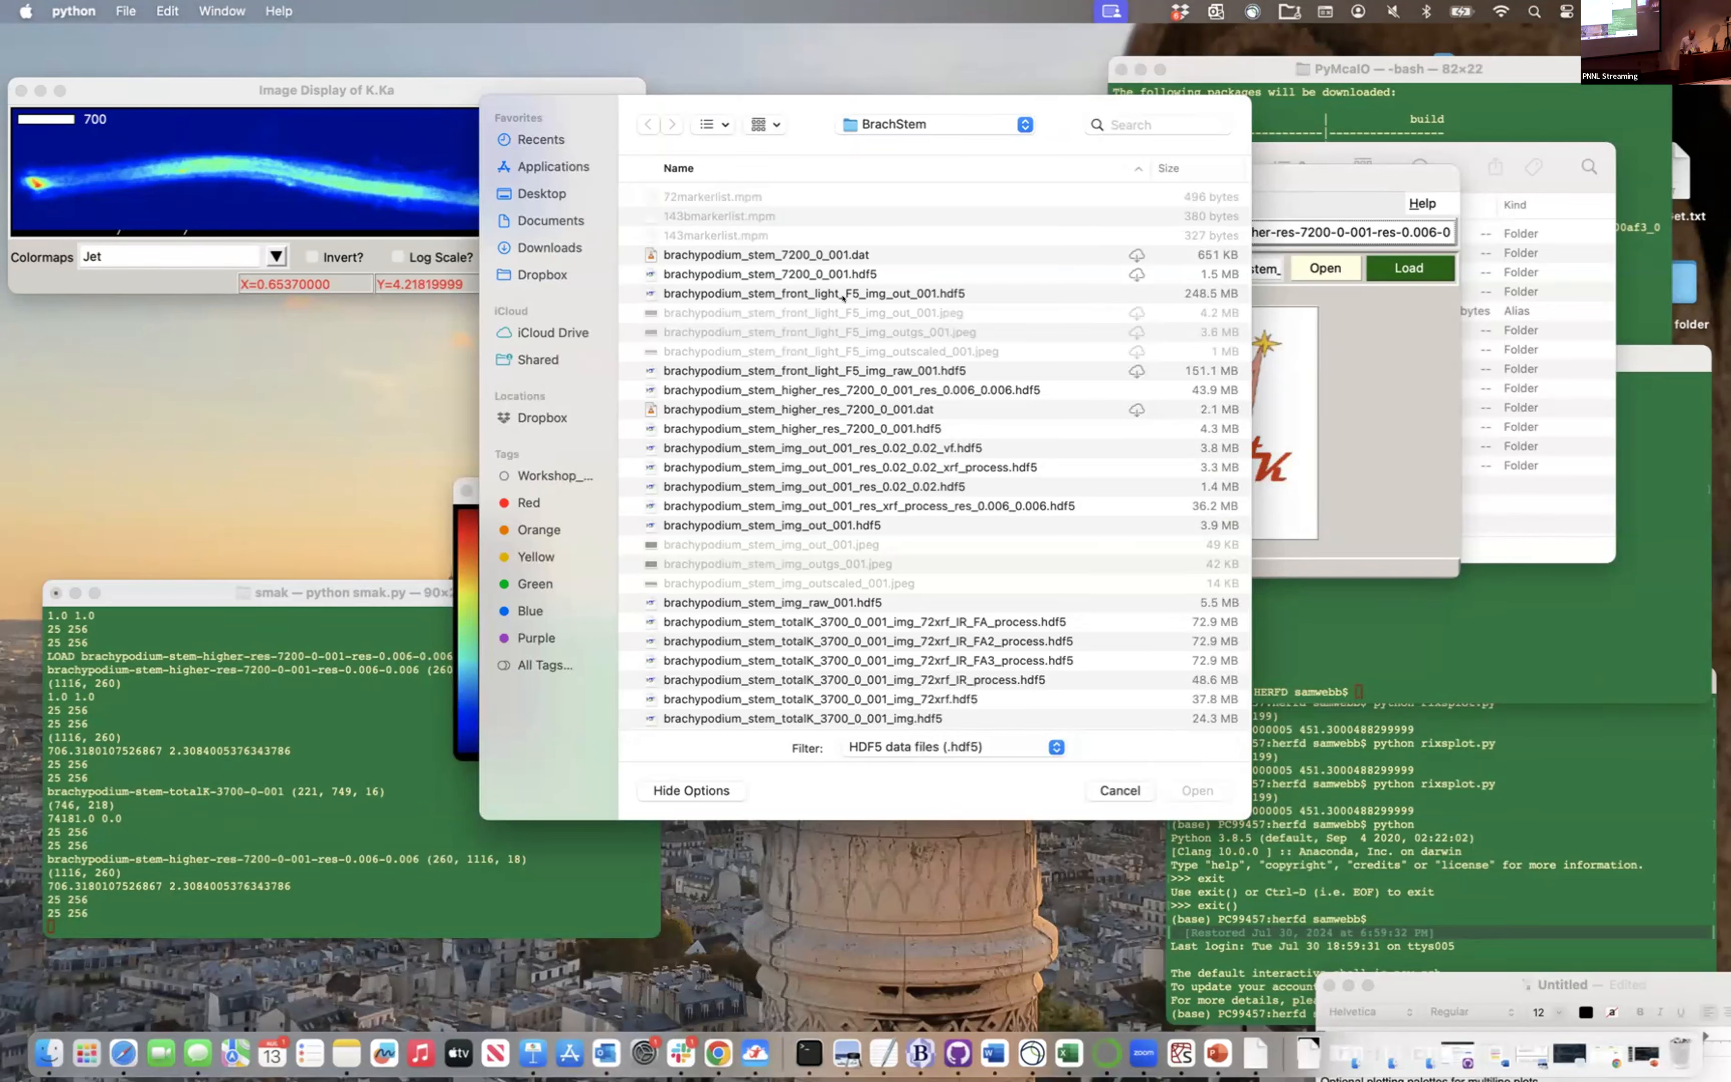
click(762, 294)
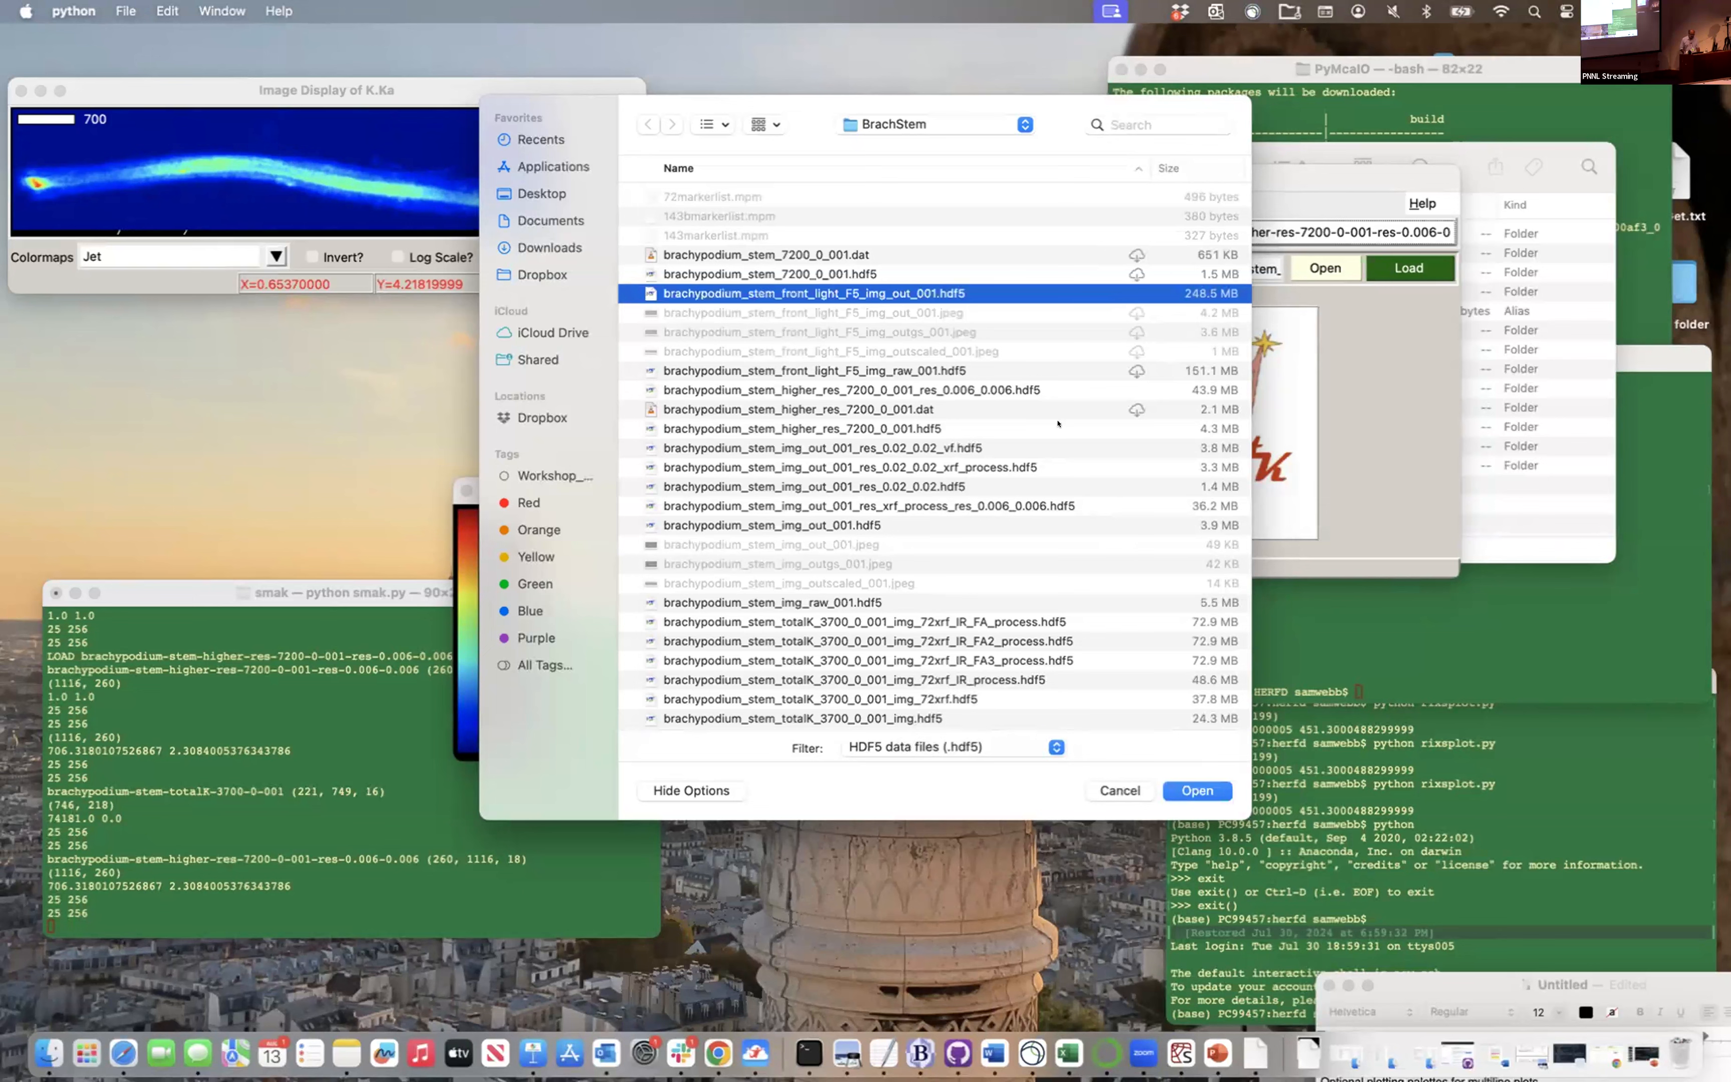
click(1188, 795)
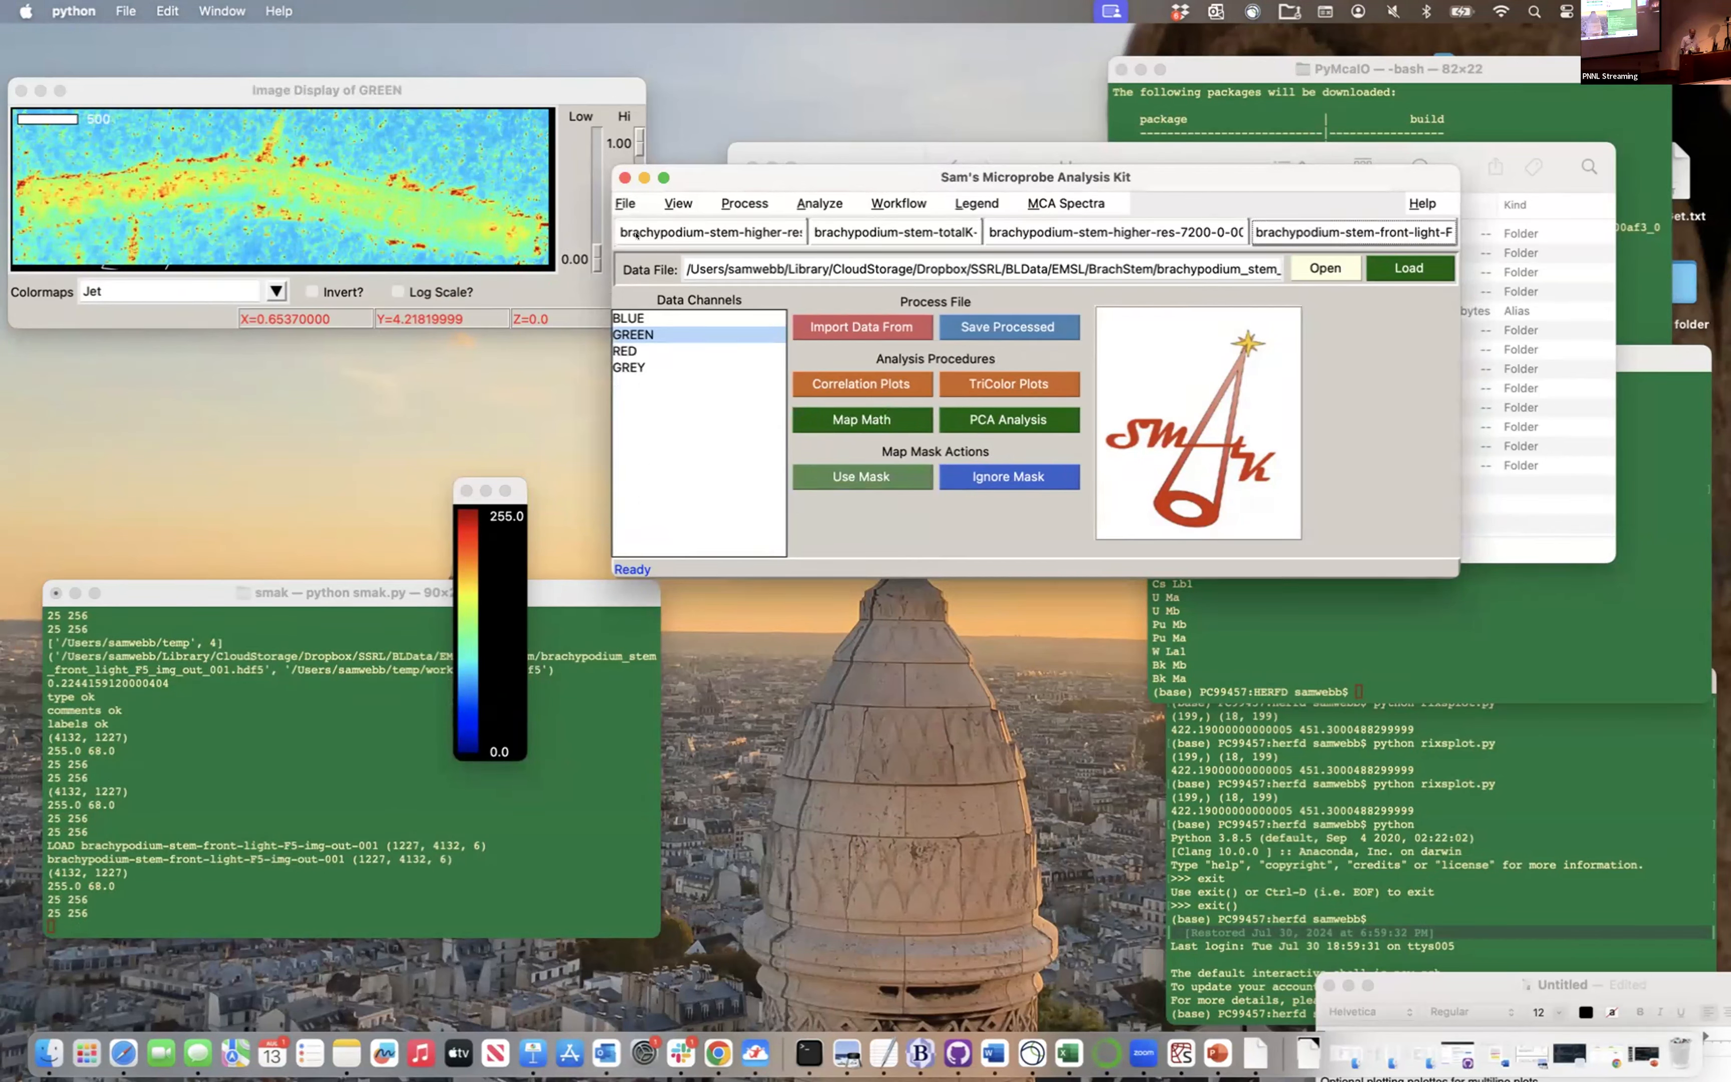
Open the stem image file brachypodium_stem_img_out_001.hdf5 as another data set
click(623, 204)
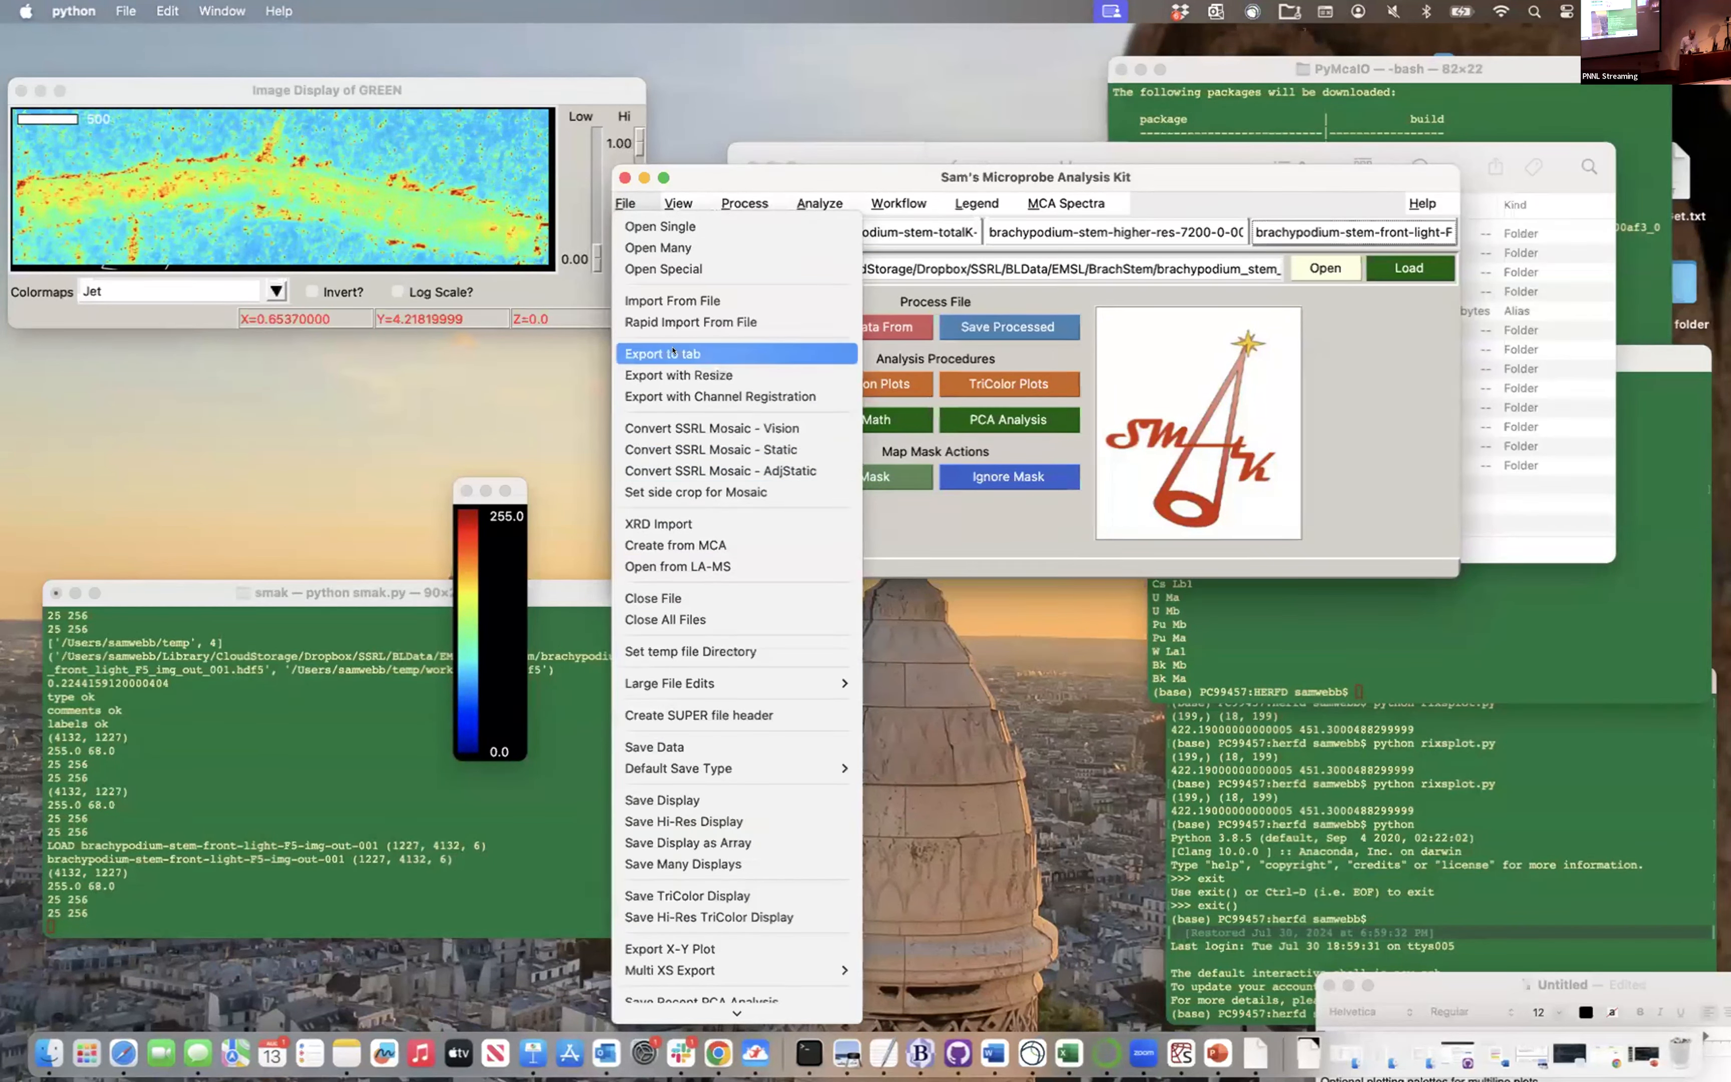
click(672, 226)
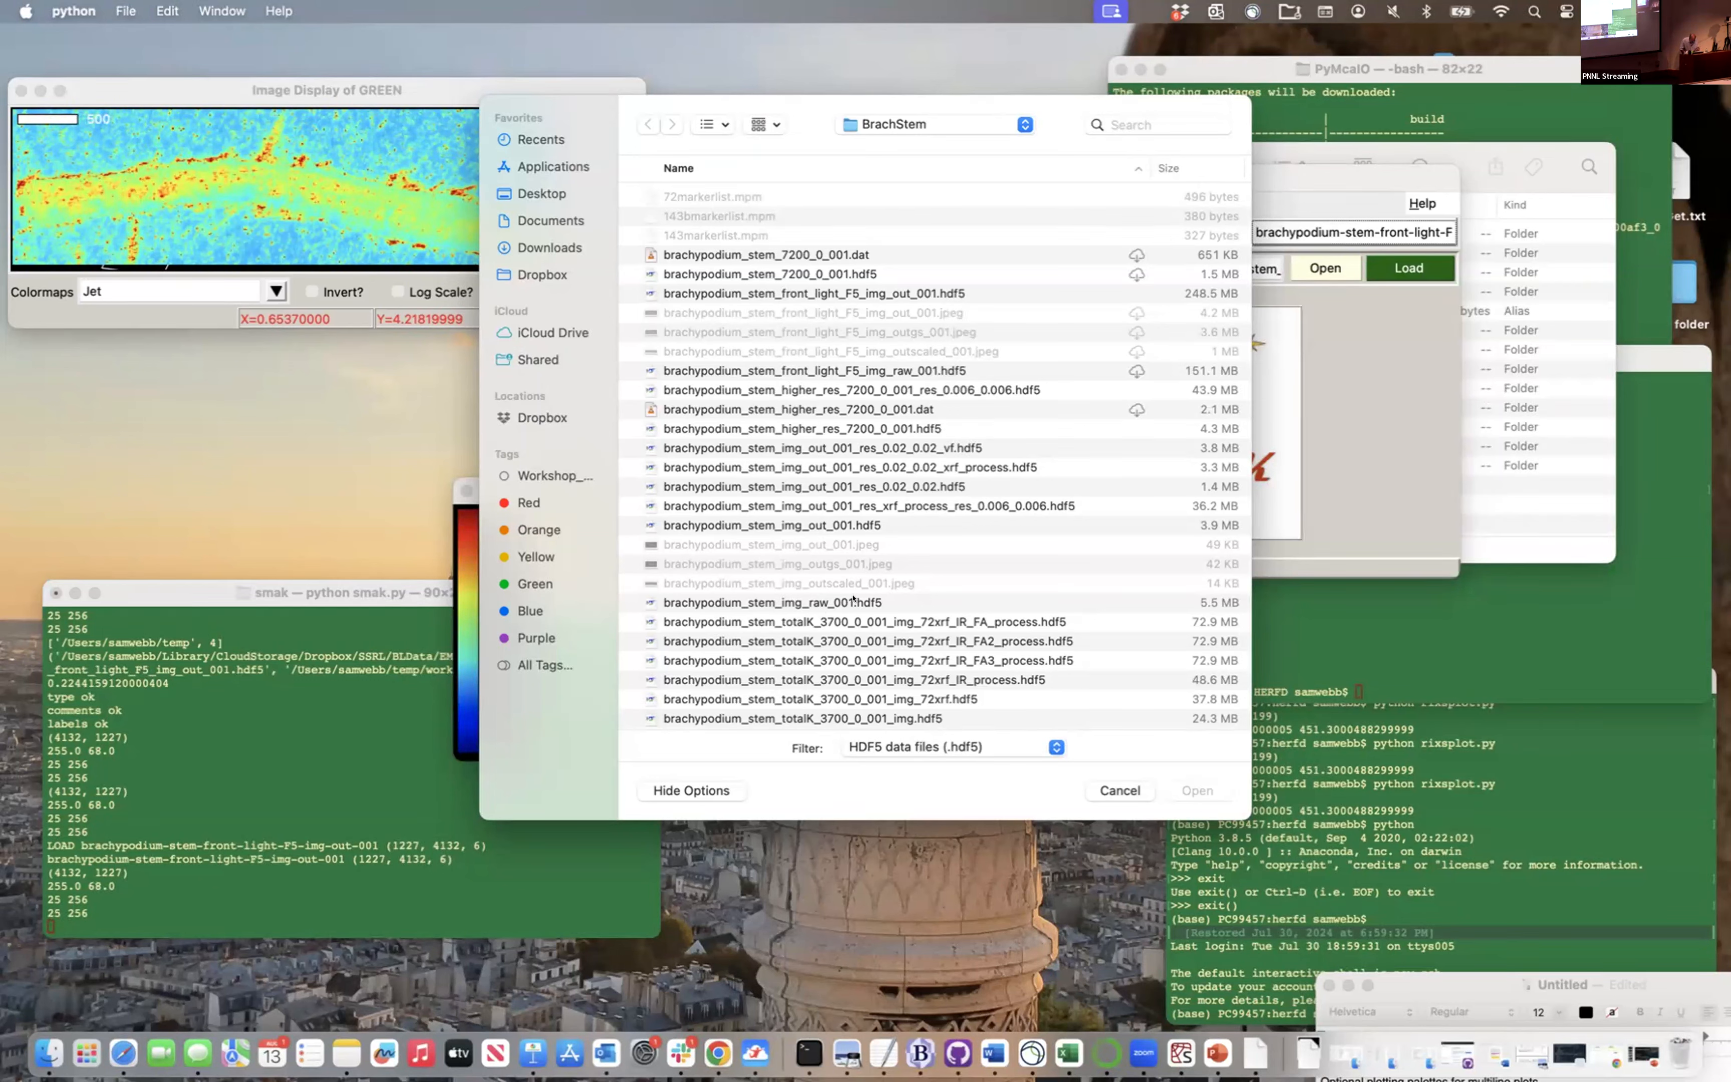
click(841, 522)
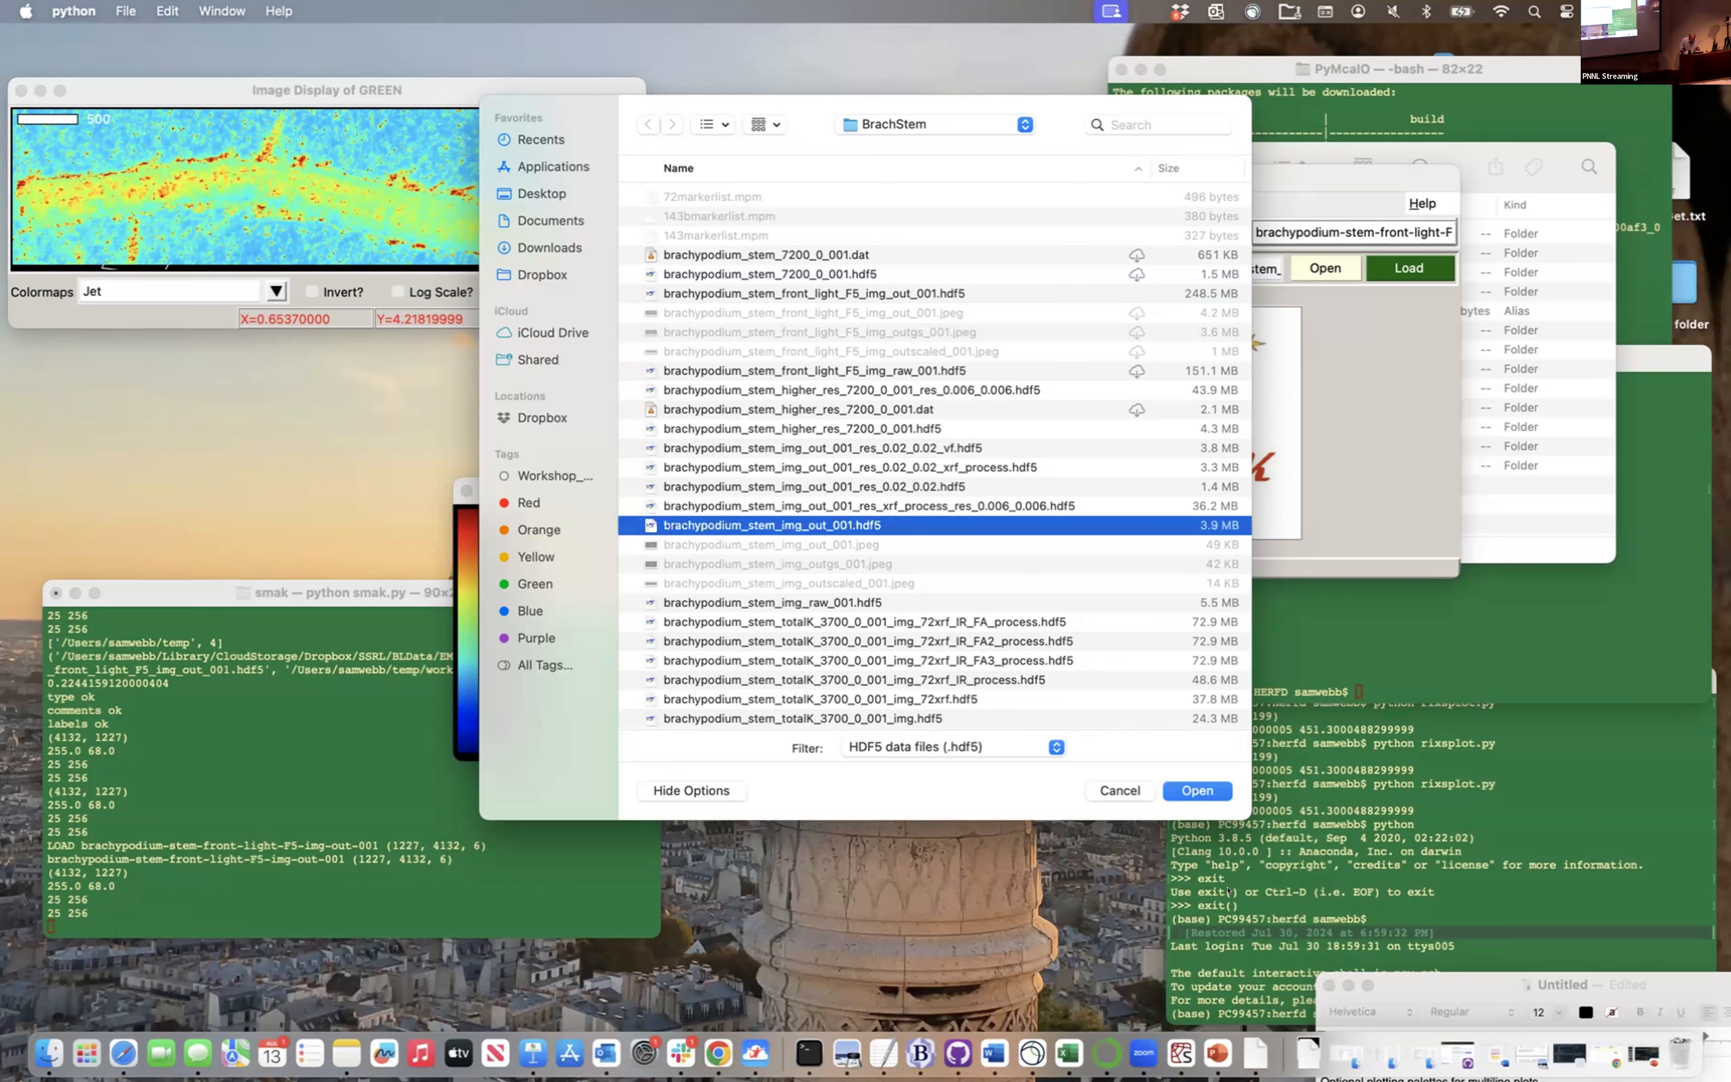
click(1208, 788)
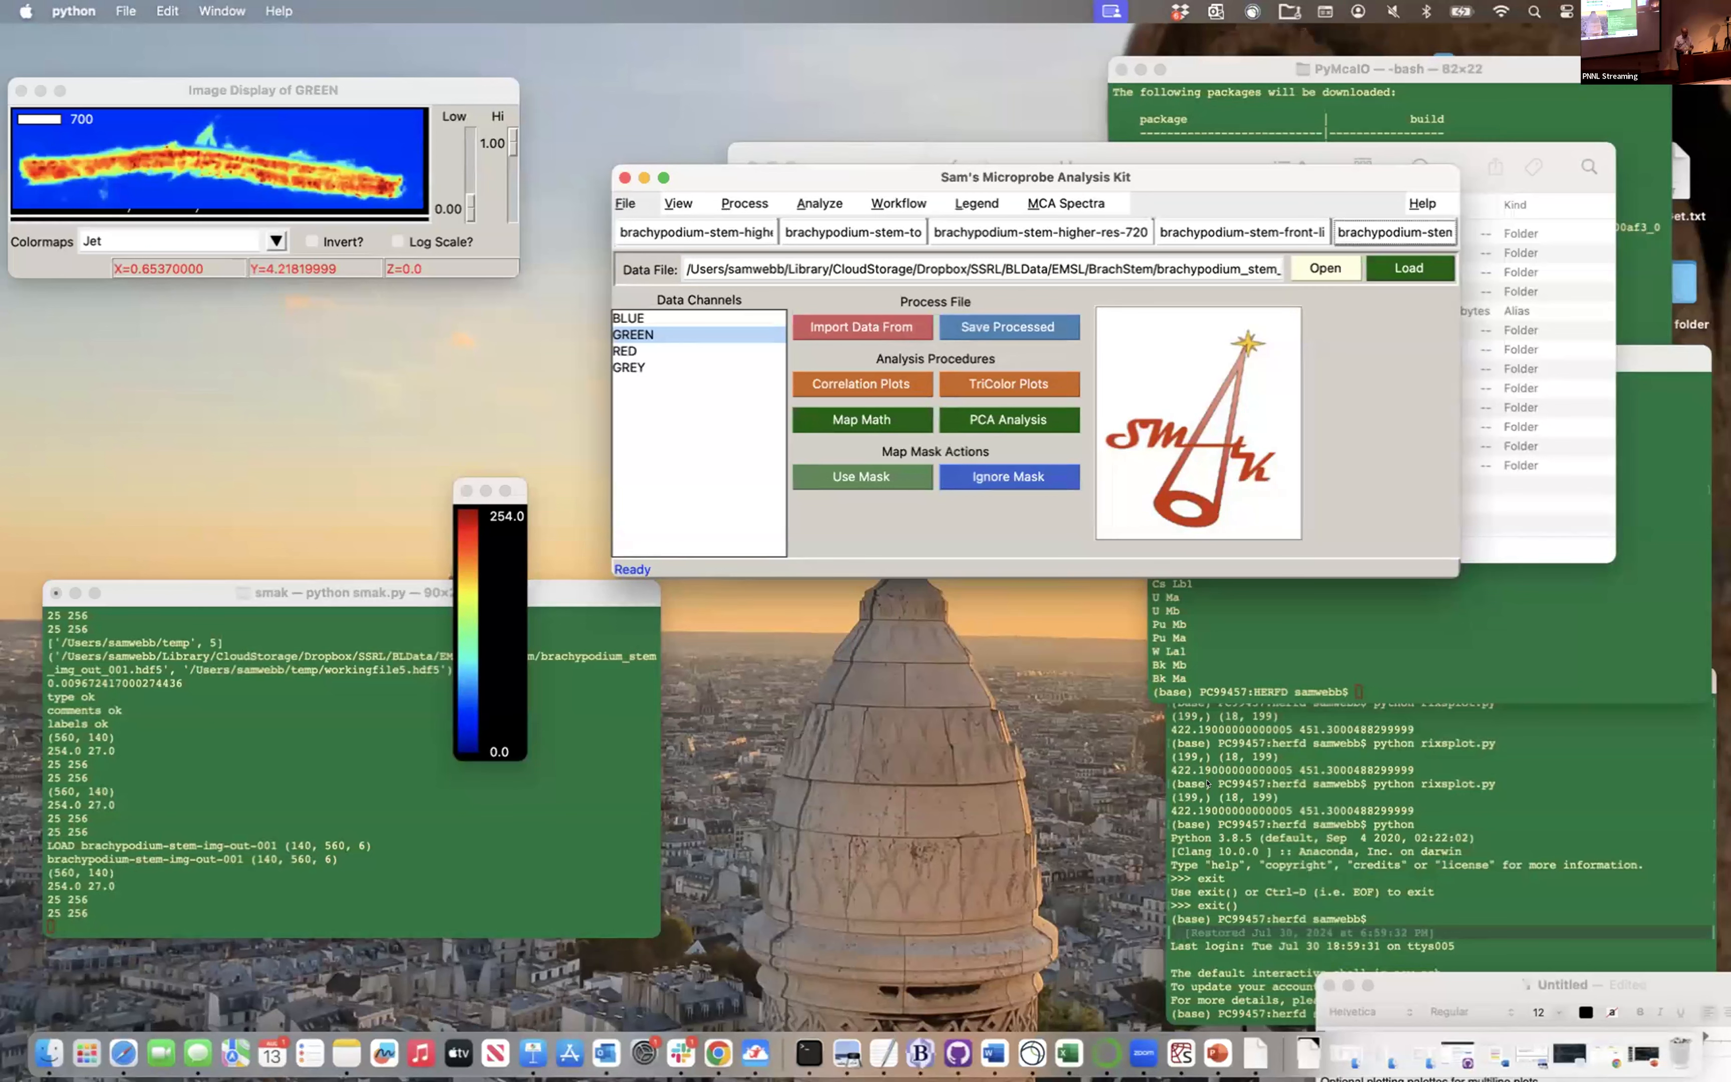
Export the front-light image's GREY channel with resizing into the brachypodium-stem-totalK-3700-0-001 data set
click(637, 366)
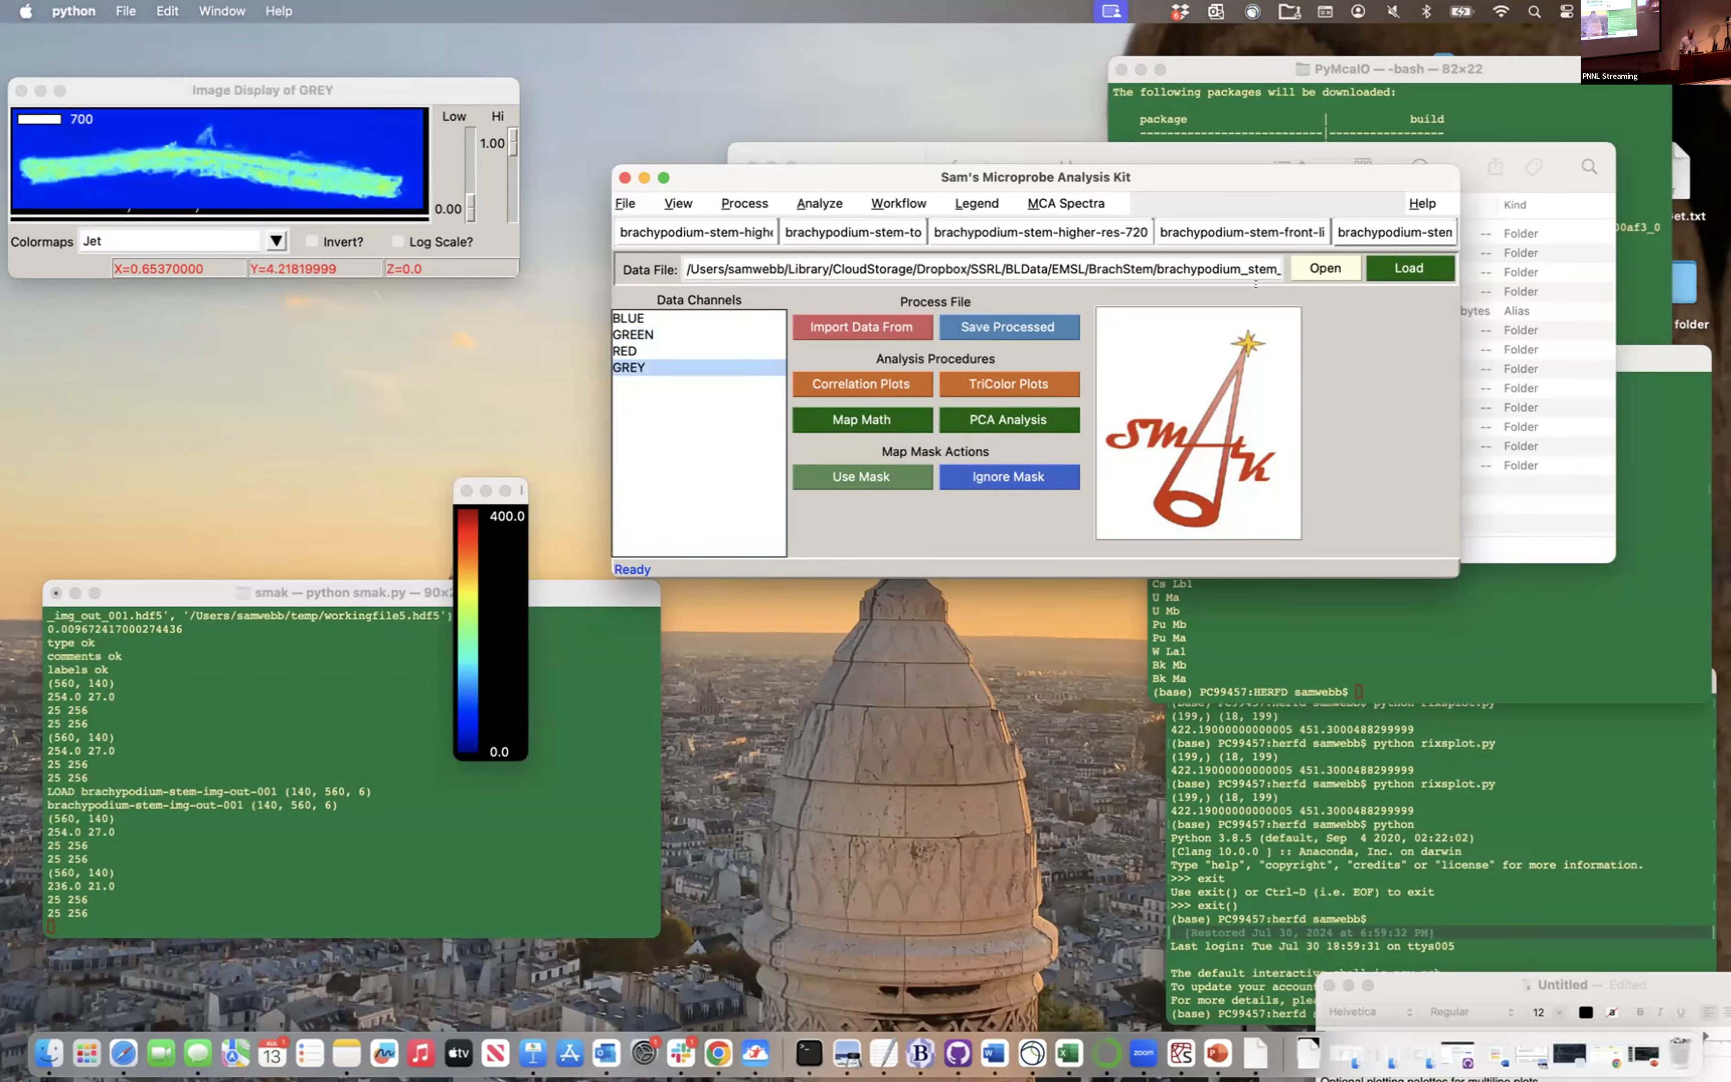
click(1221, 228)
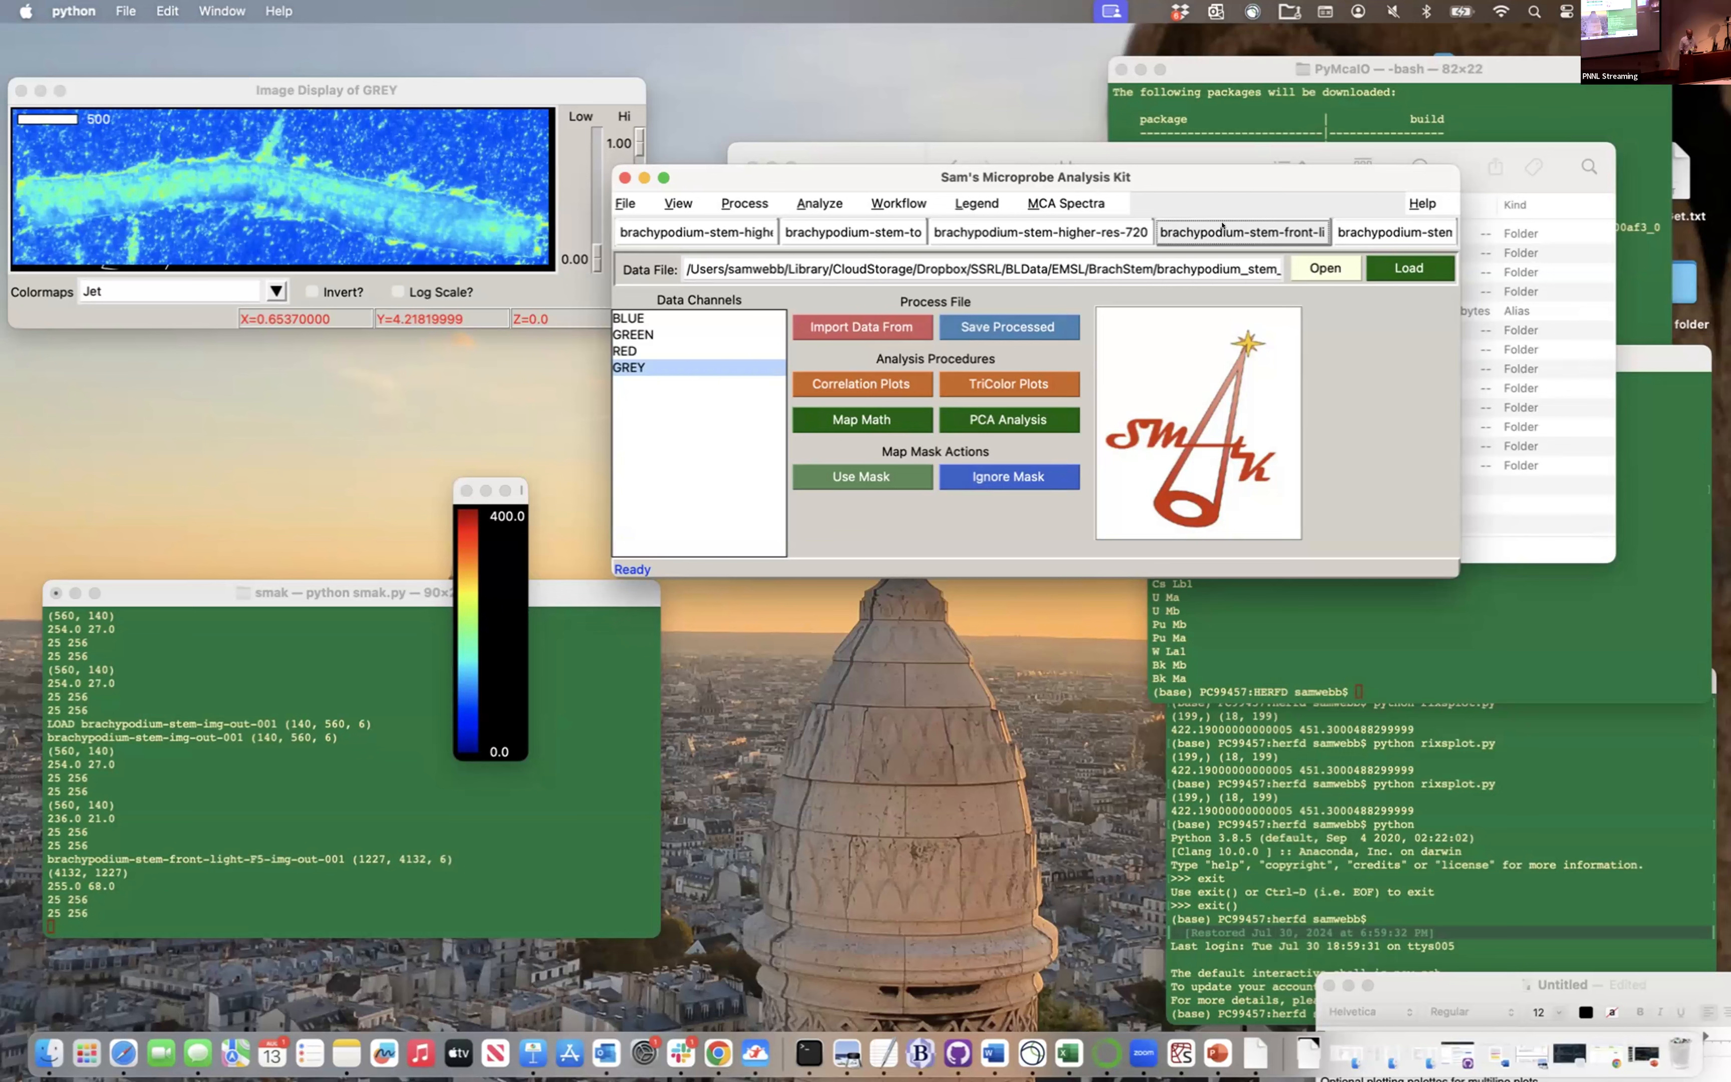
click(612, 199)
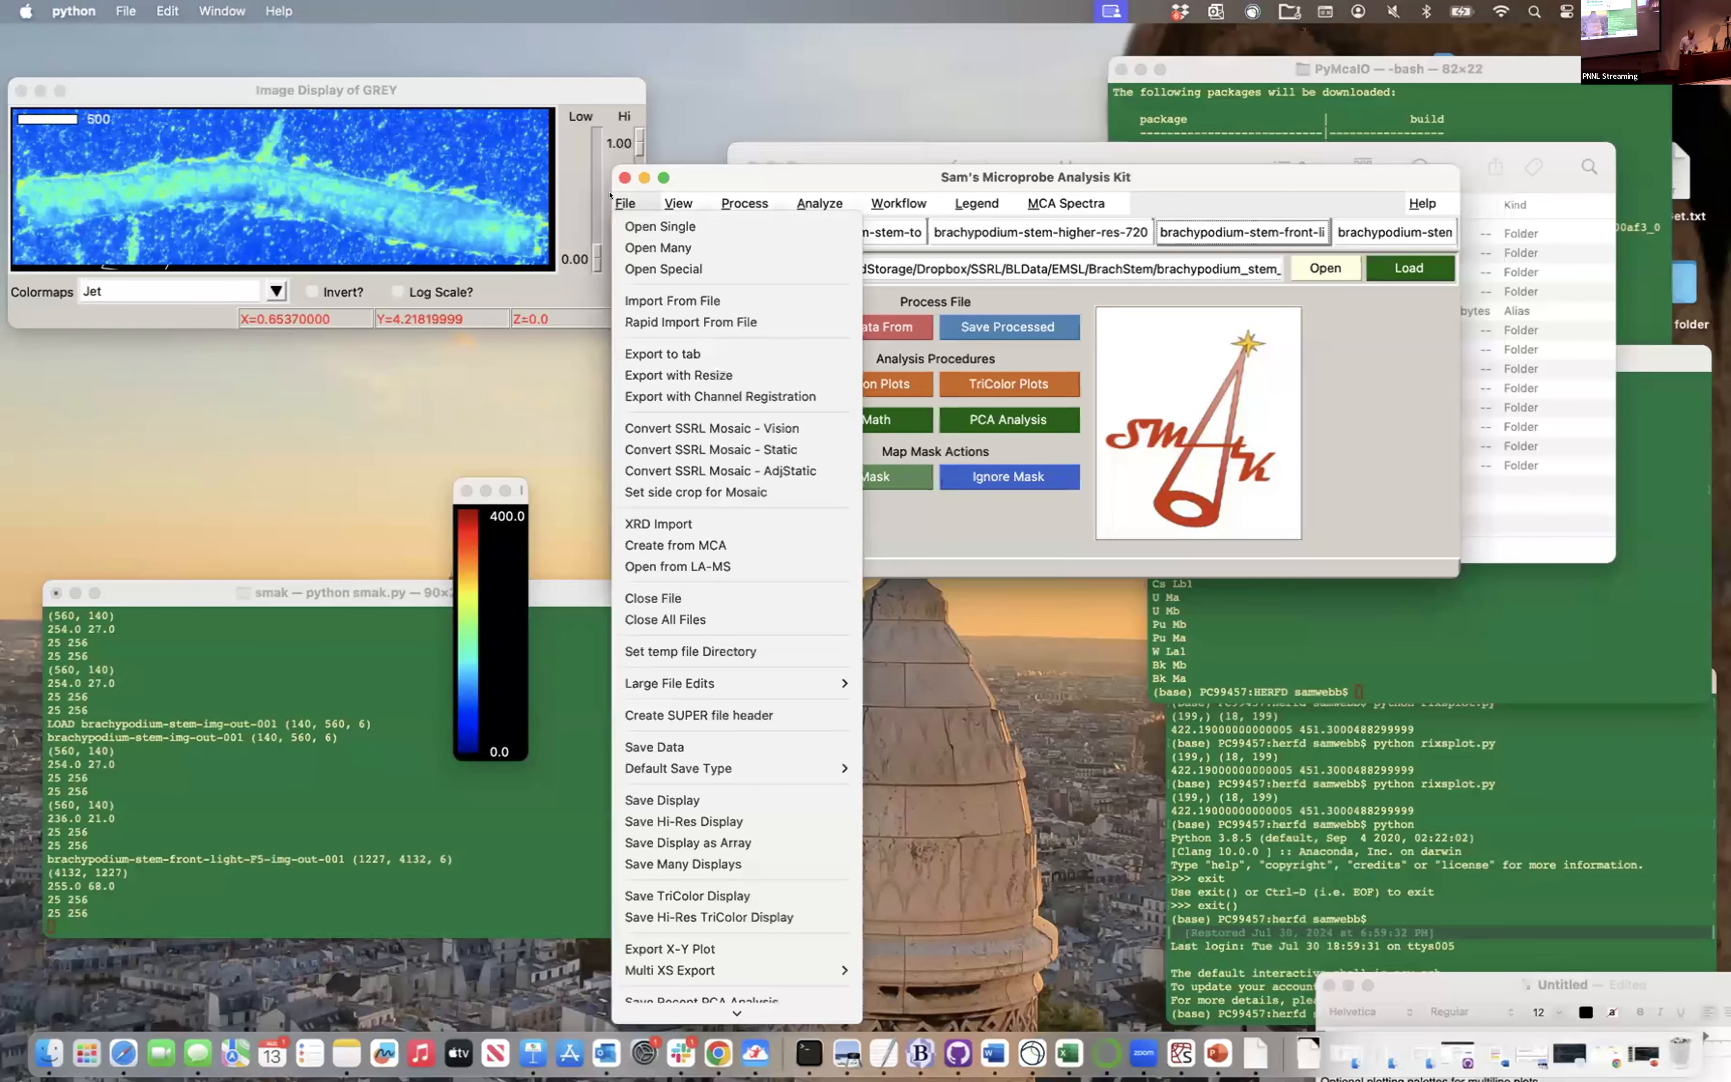
click(671, 375)
click(1243, 574)
click(1260, 712)
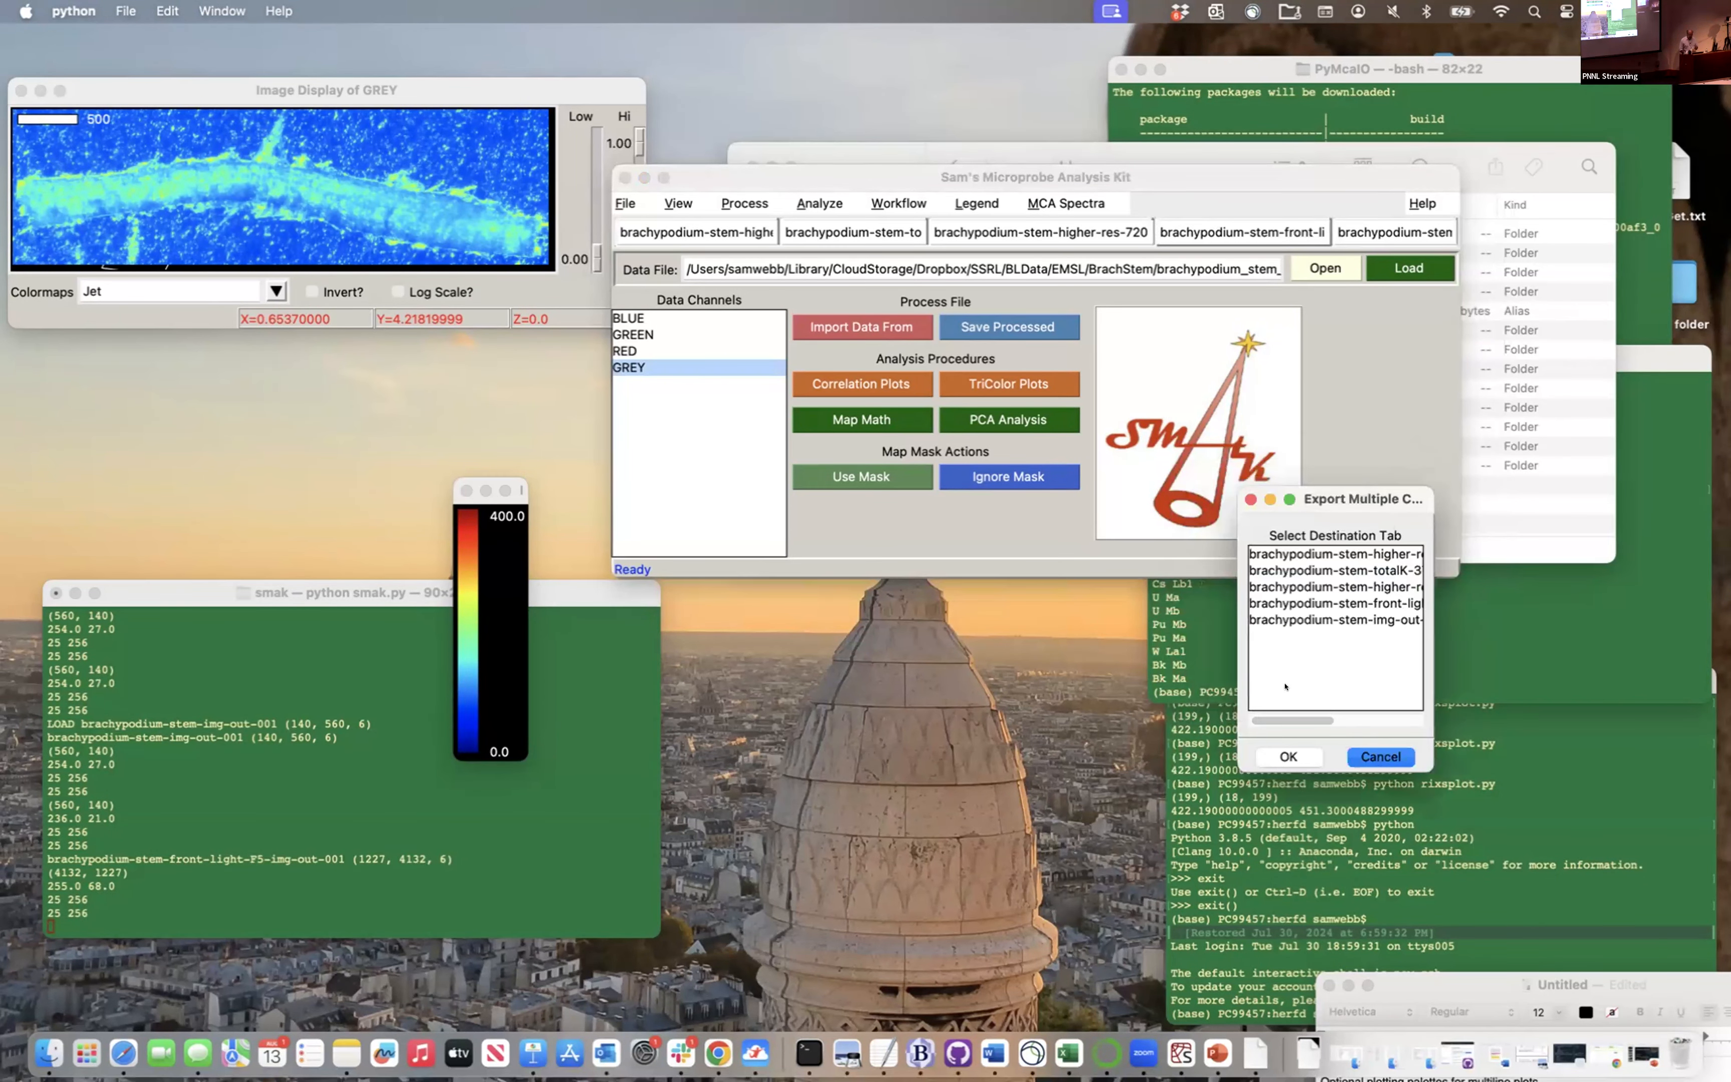
drag(1285, 720, 1335, 718)
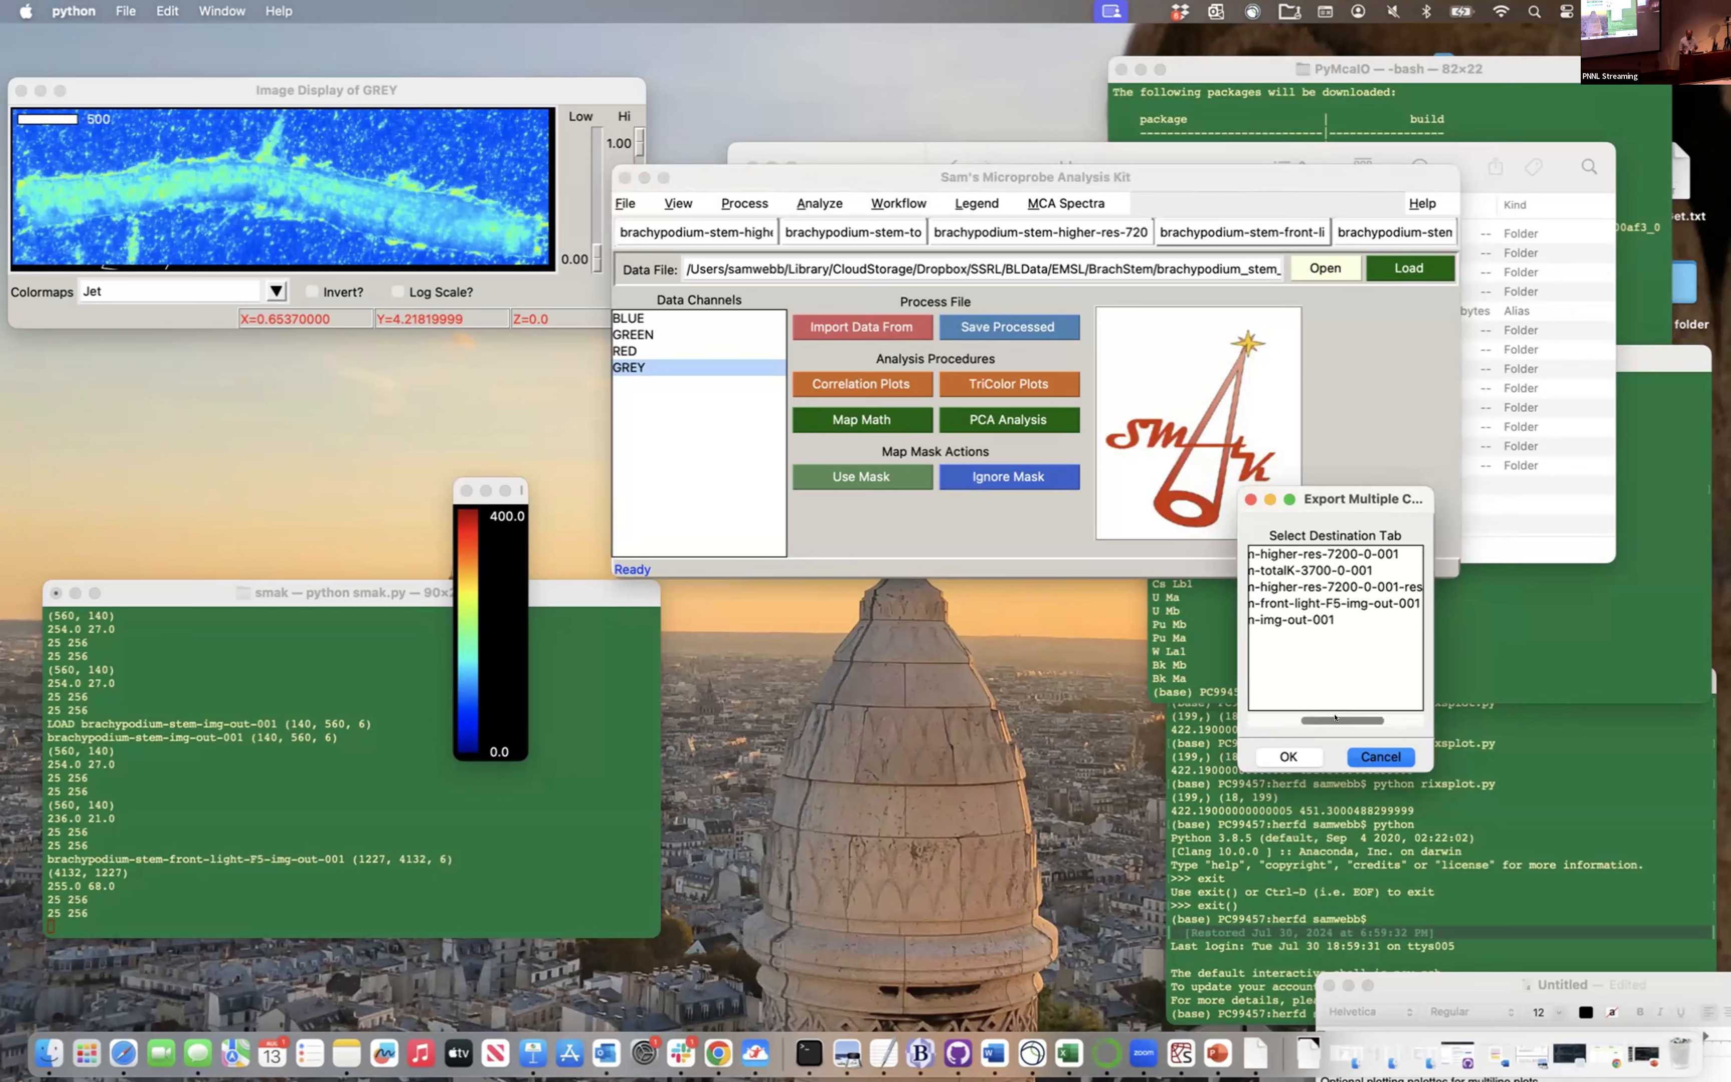
click(1285, 569)
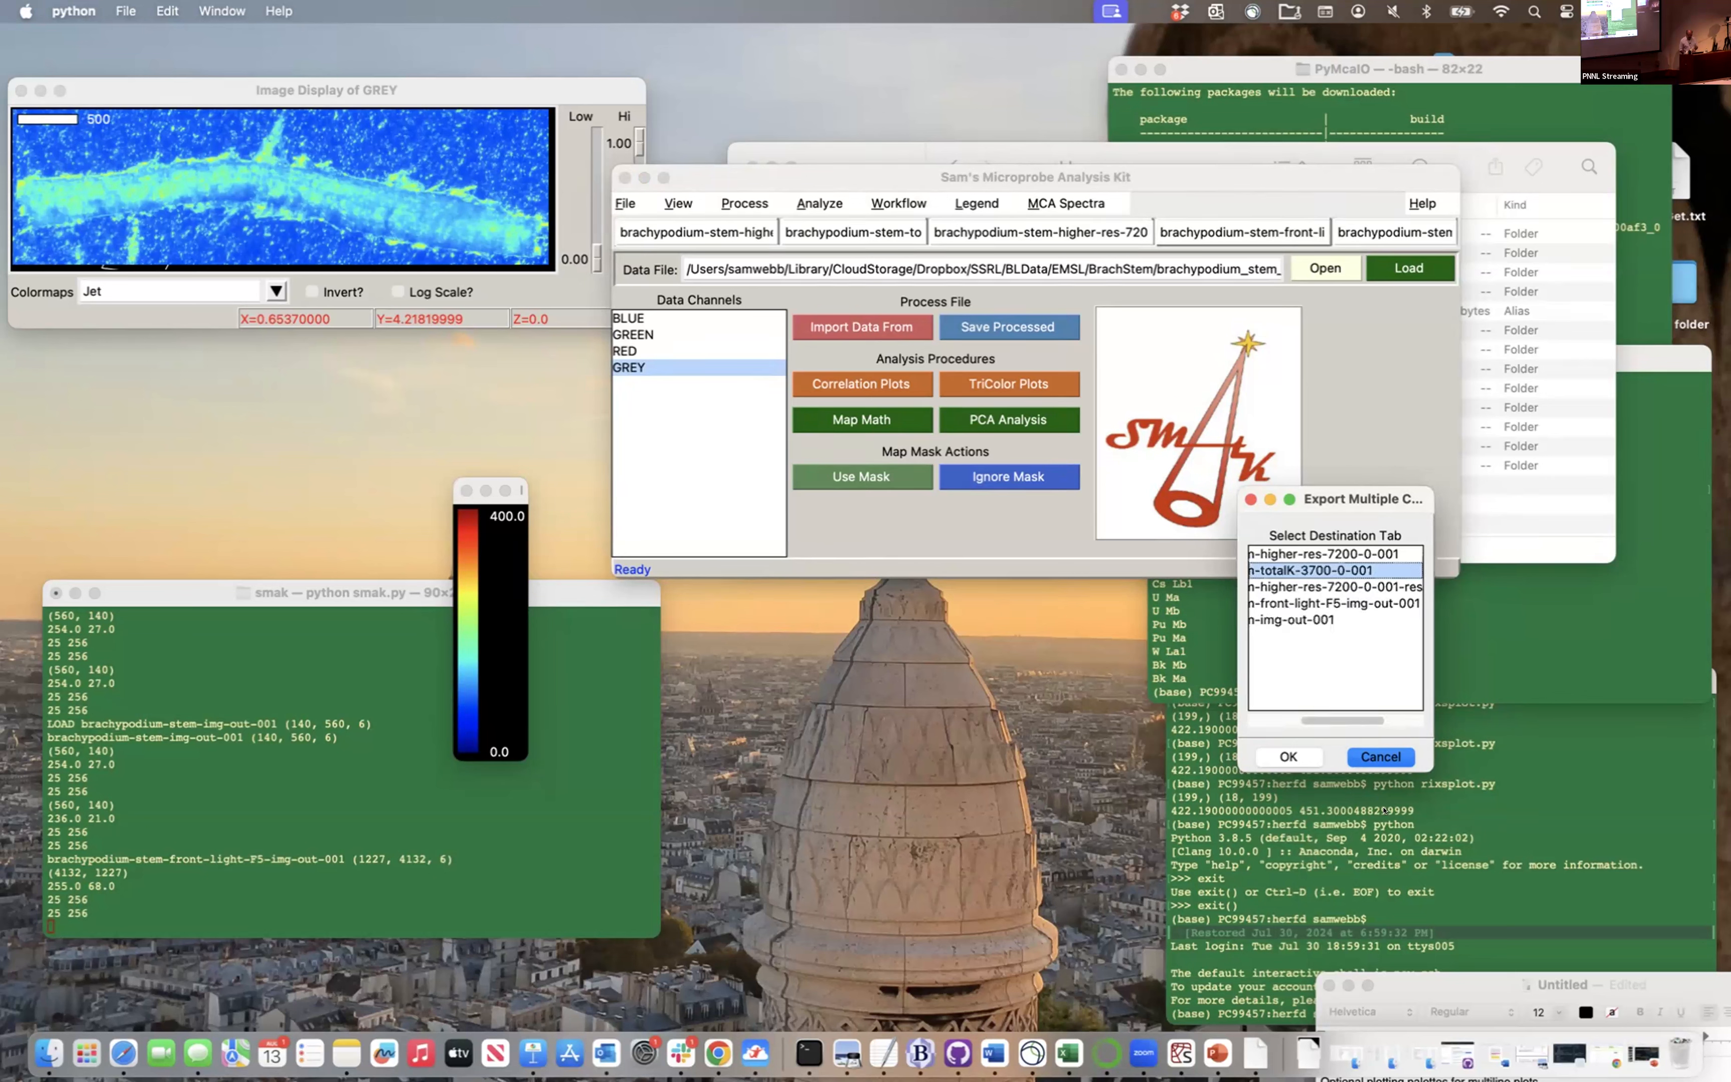
click(1300, 753)
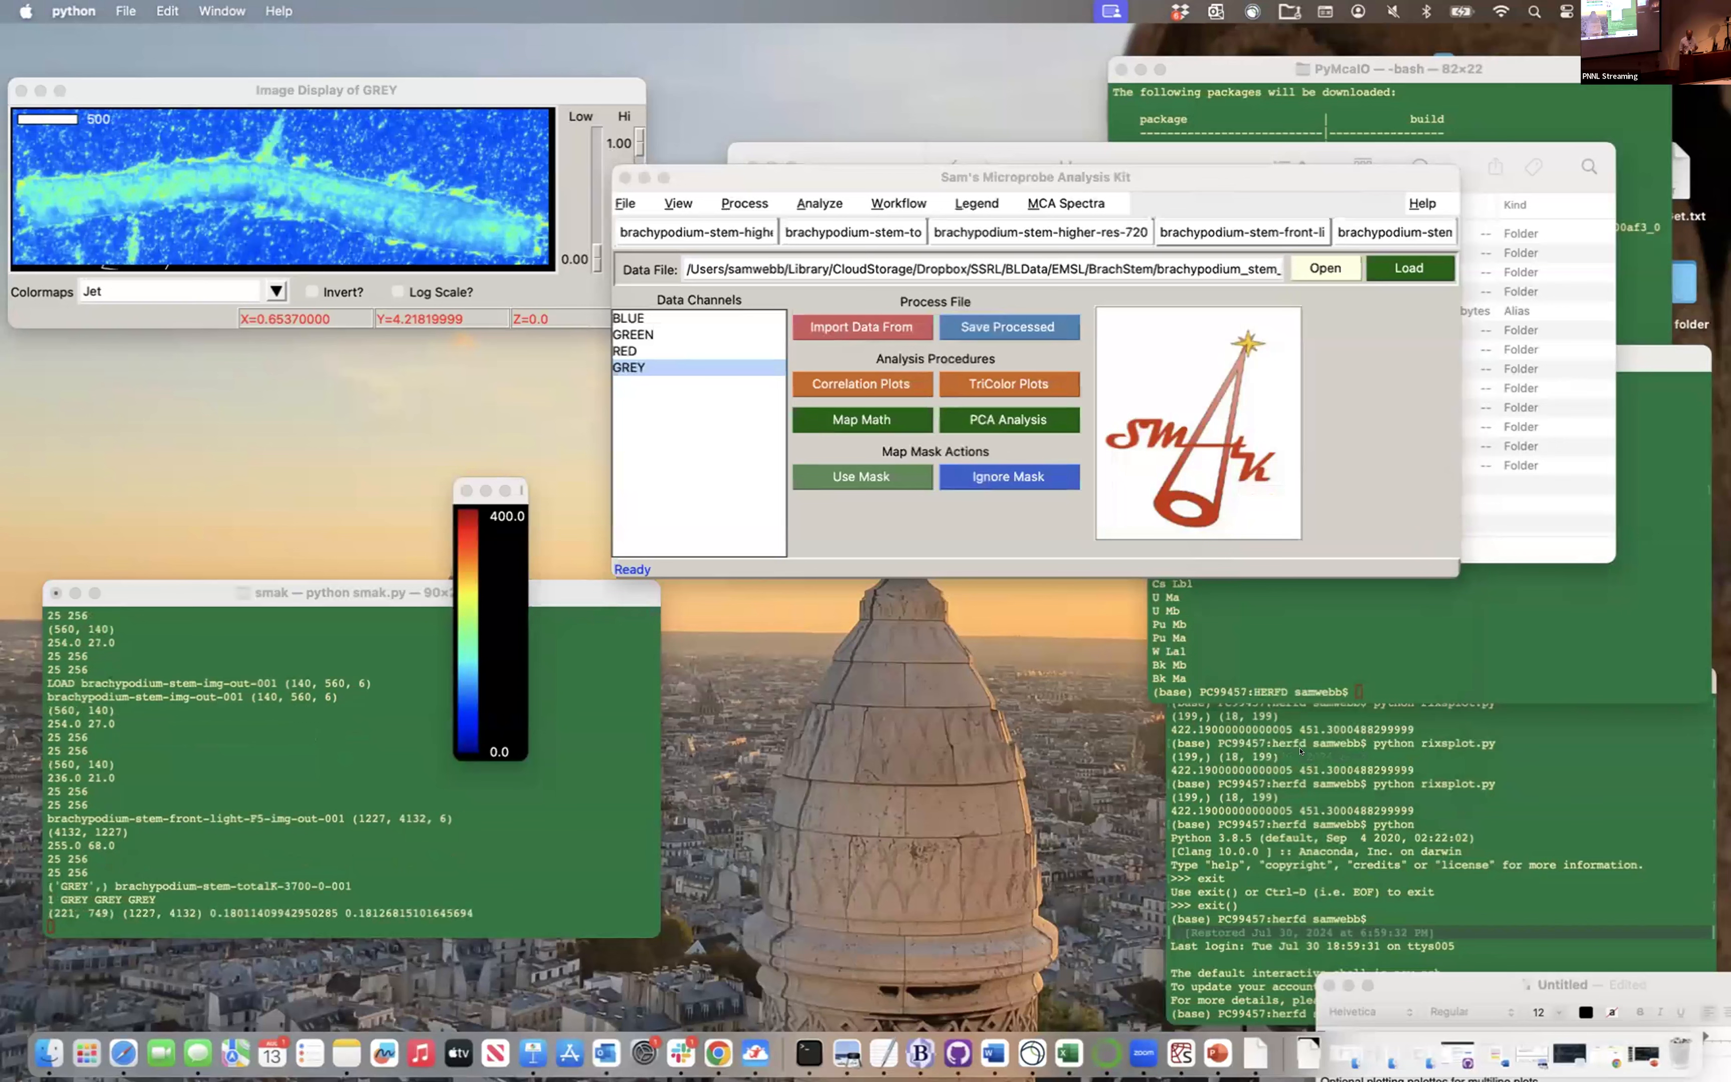
Export the GREY channel of brachypodium-stem-img-out-001 with resizing into the brachypodium-stem-higher-res-7200-0-001 data set
click(1380, 229)
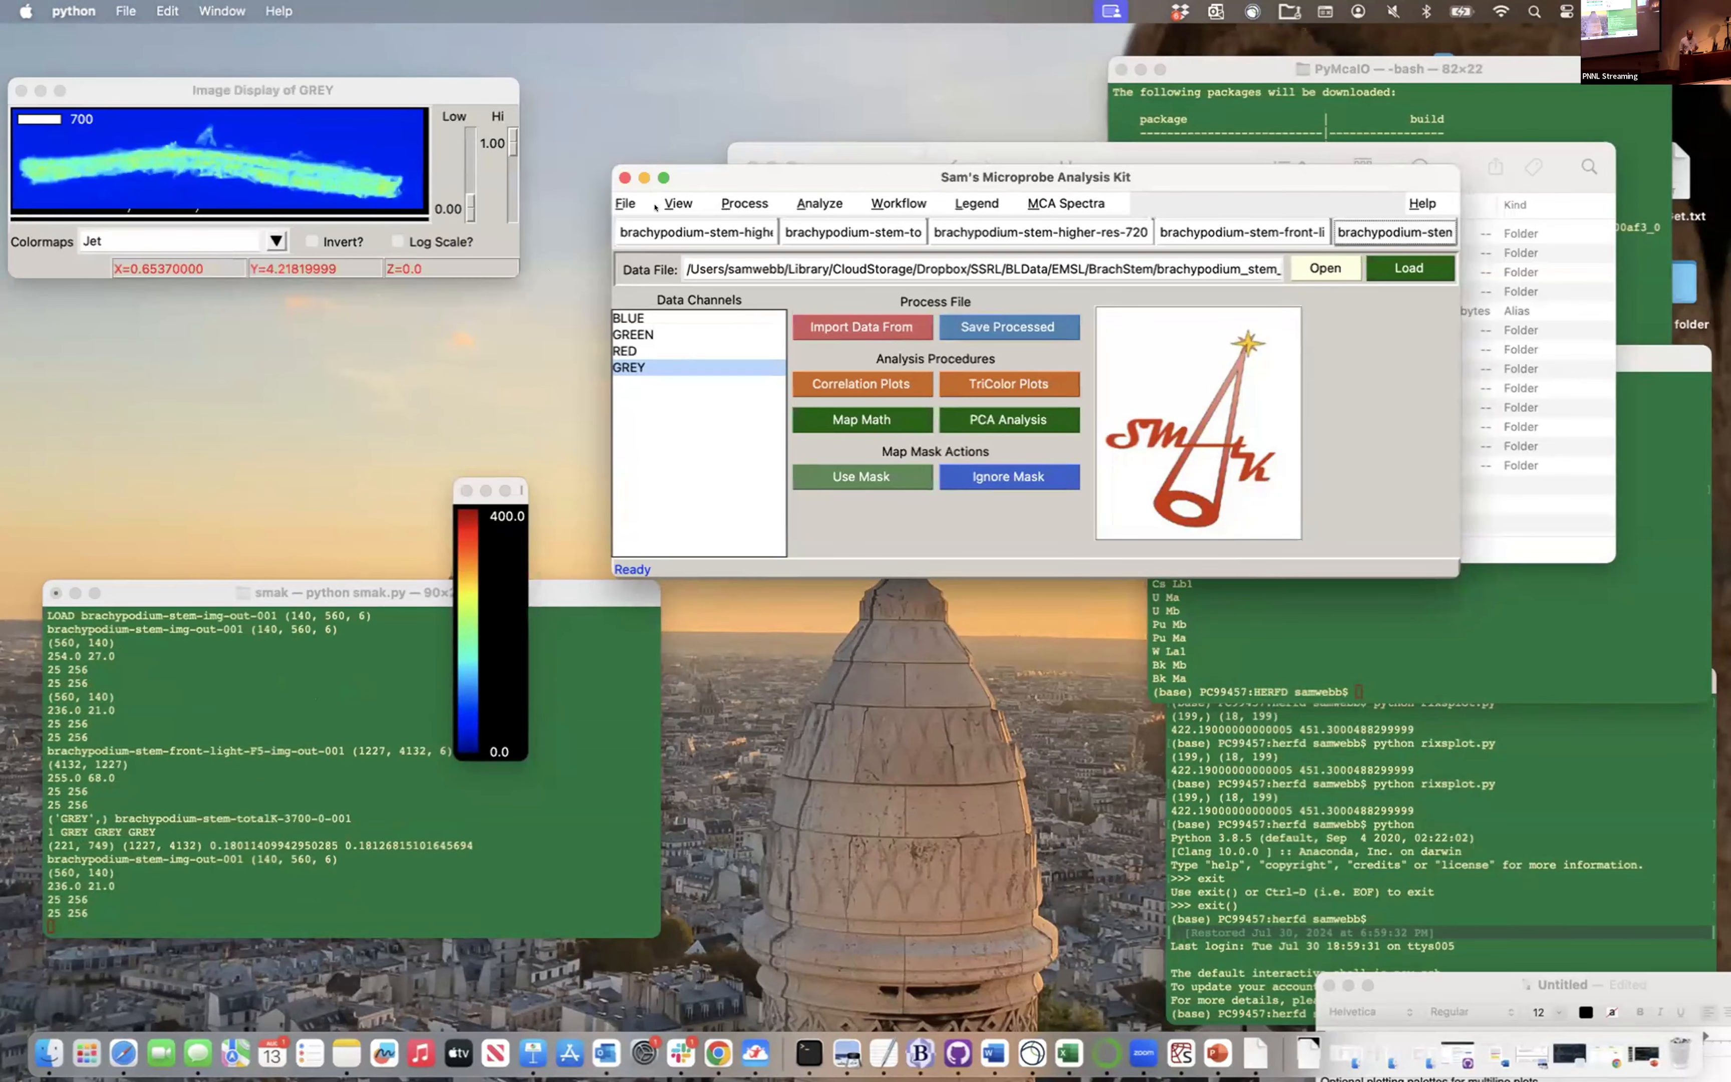
click(625, 203)
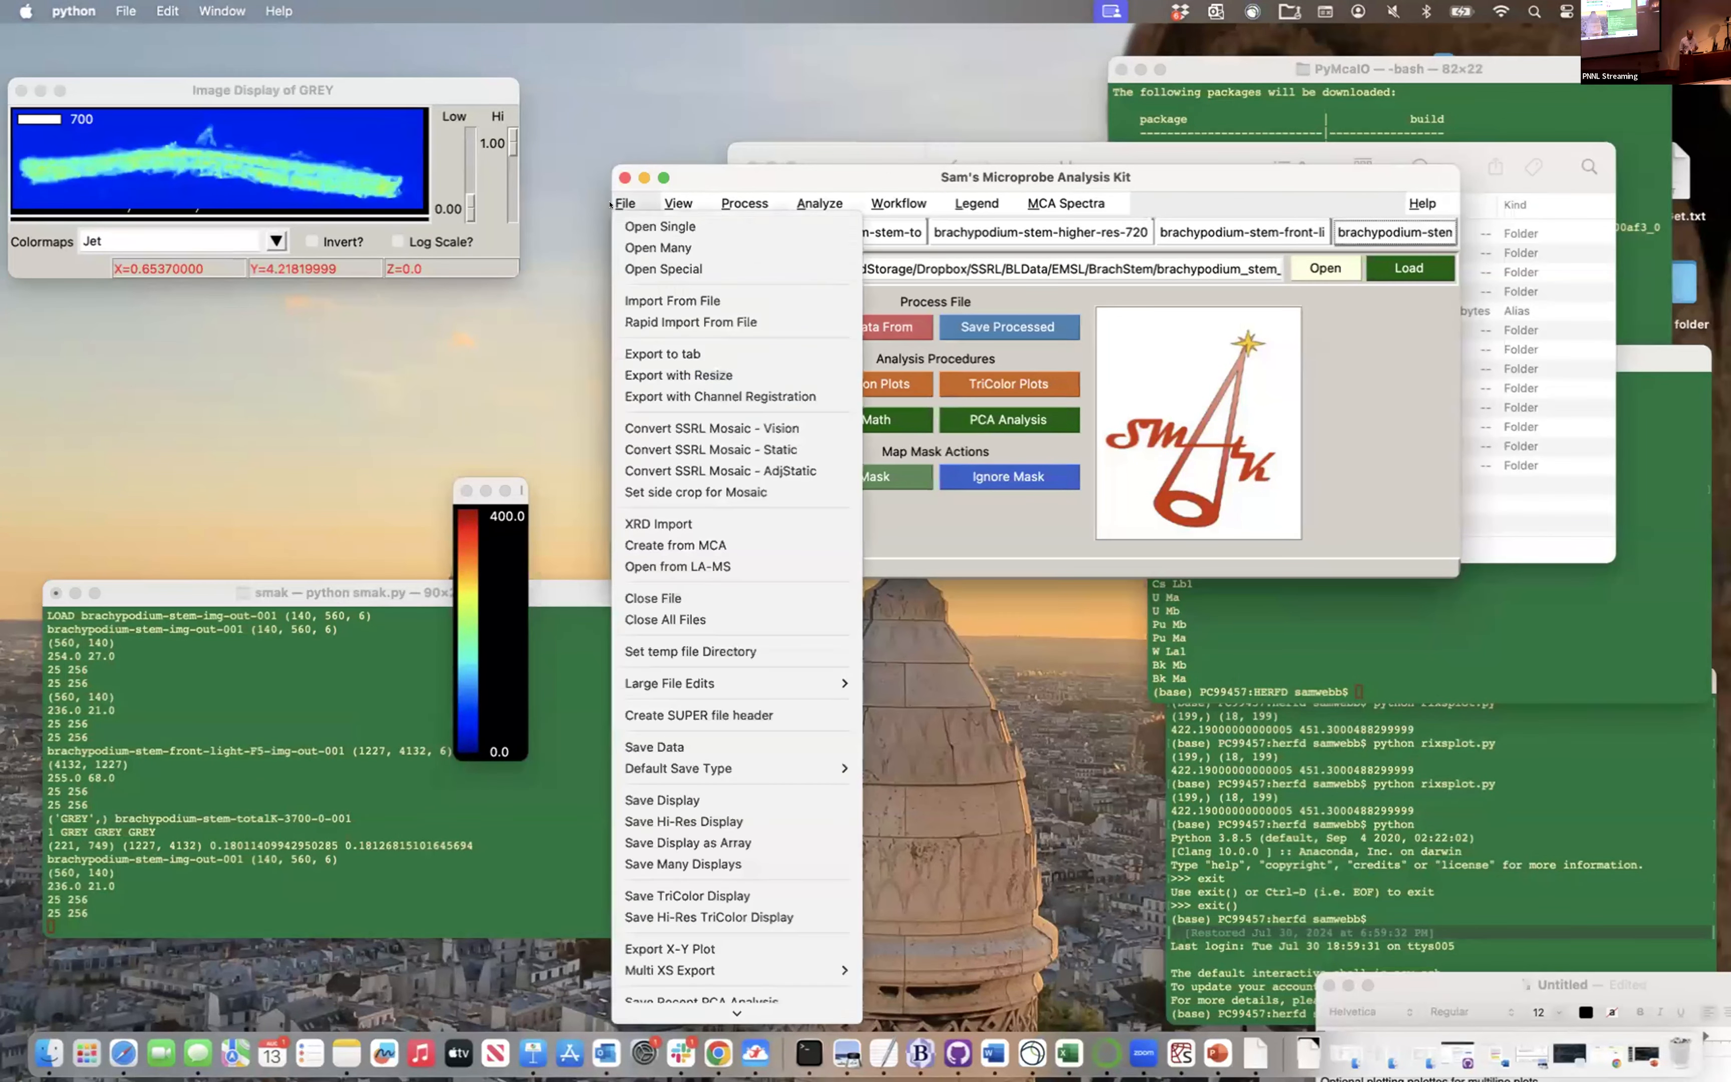
click(626, 367)
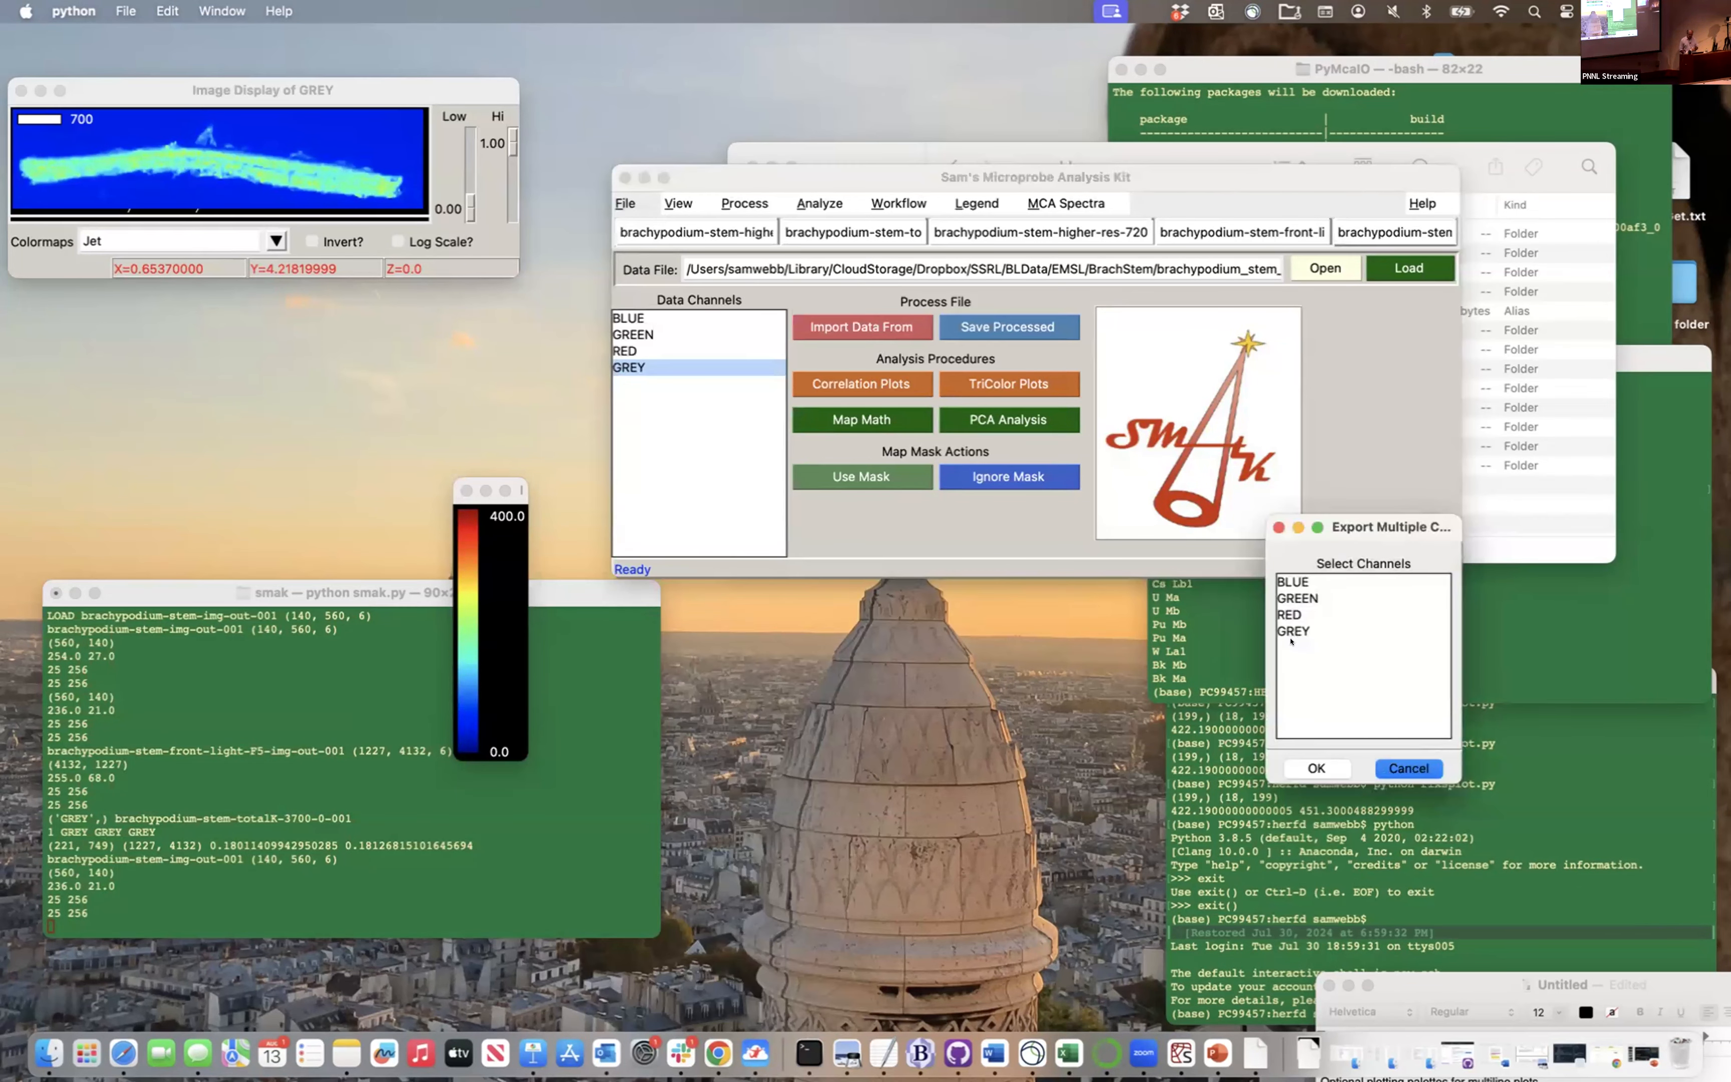
click(1285, 630)
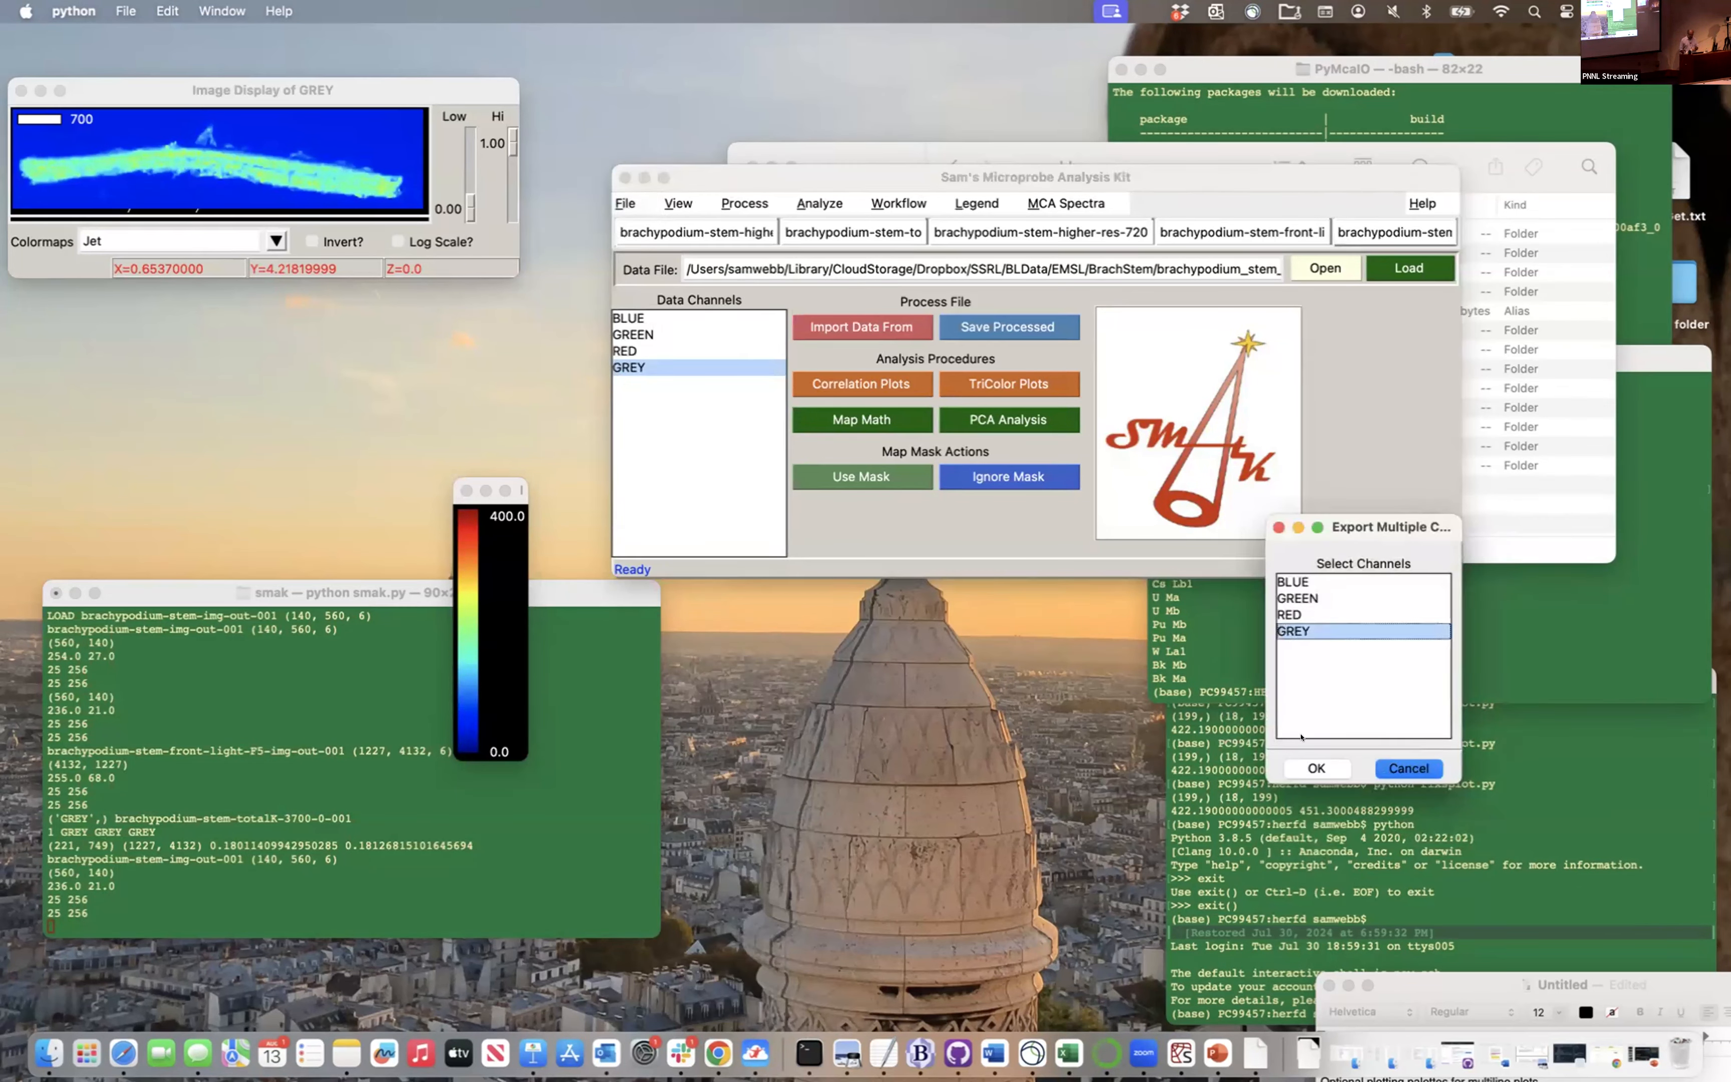
click(1305, 766)
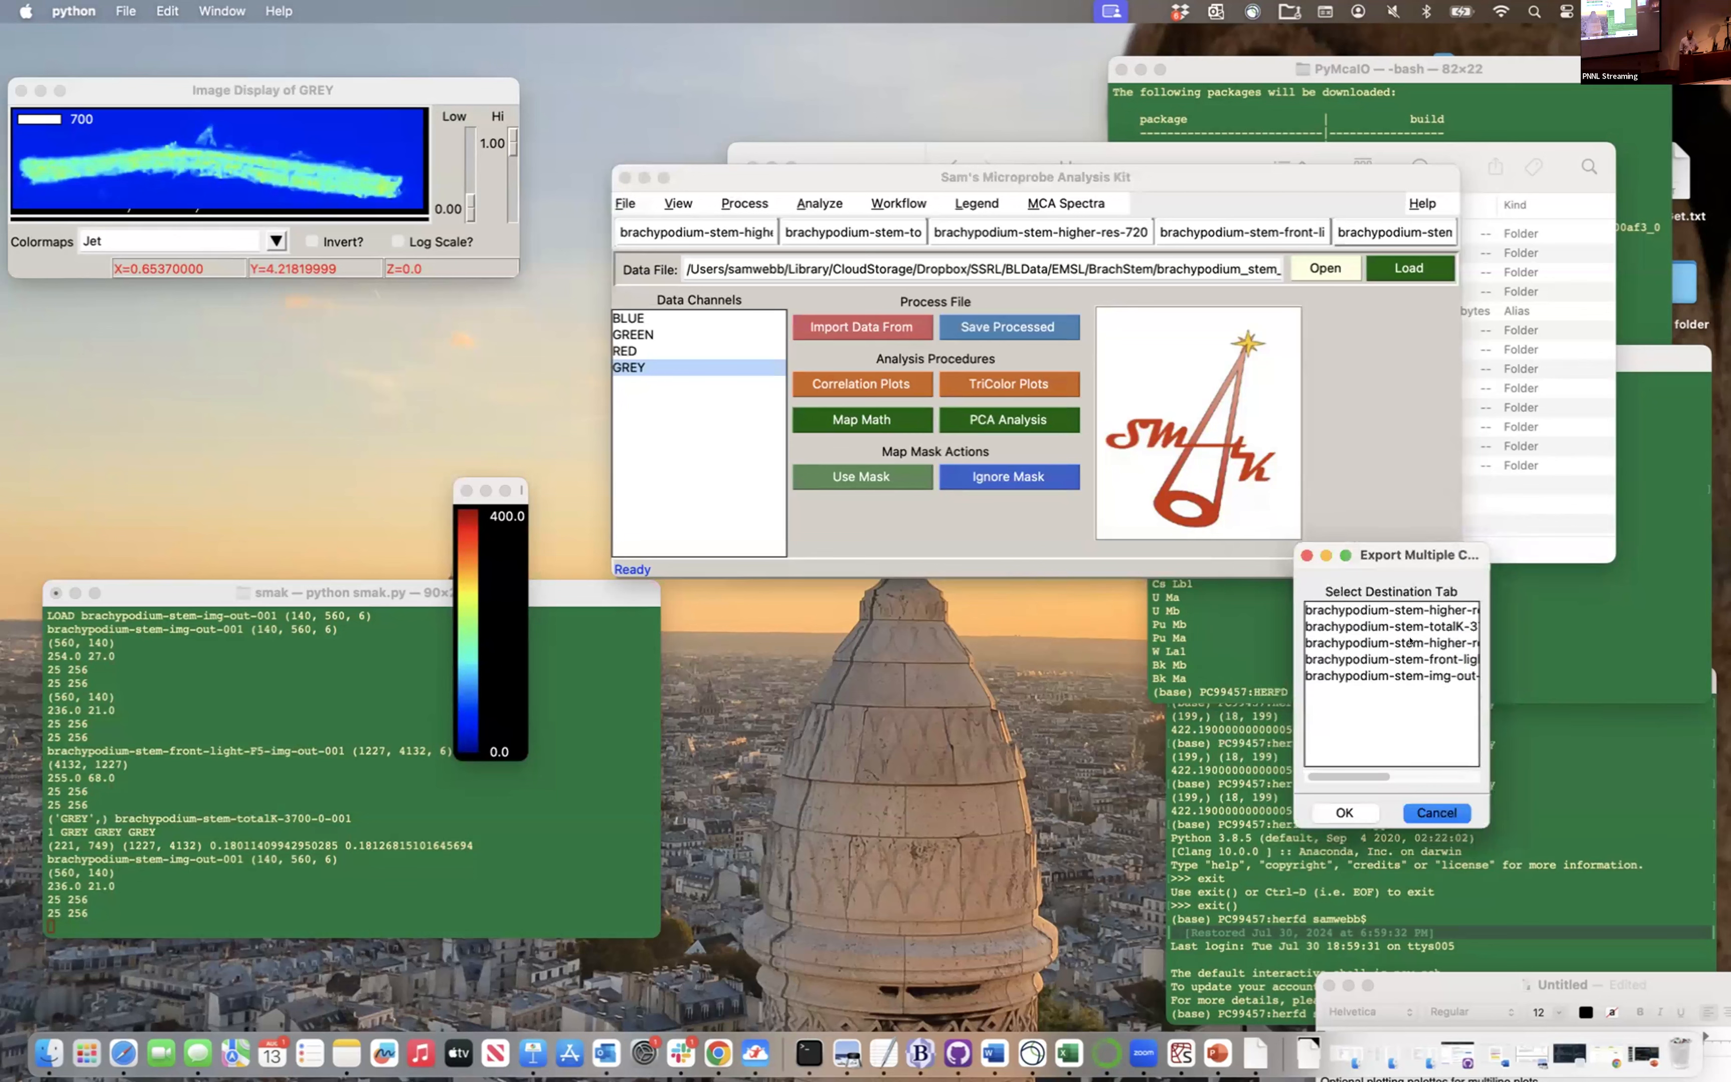
drag(1351, 552, 1077, 590)
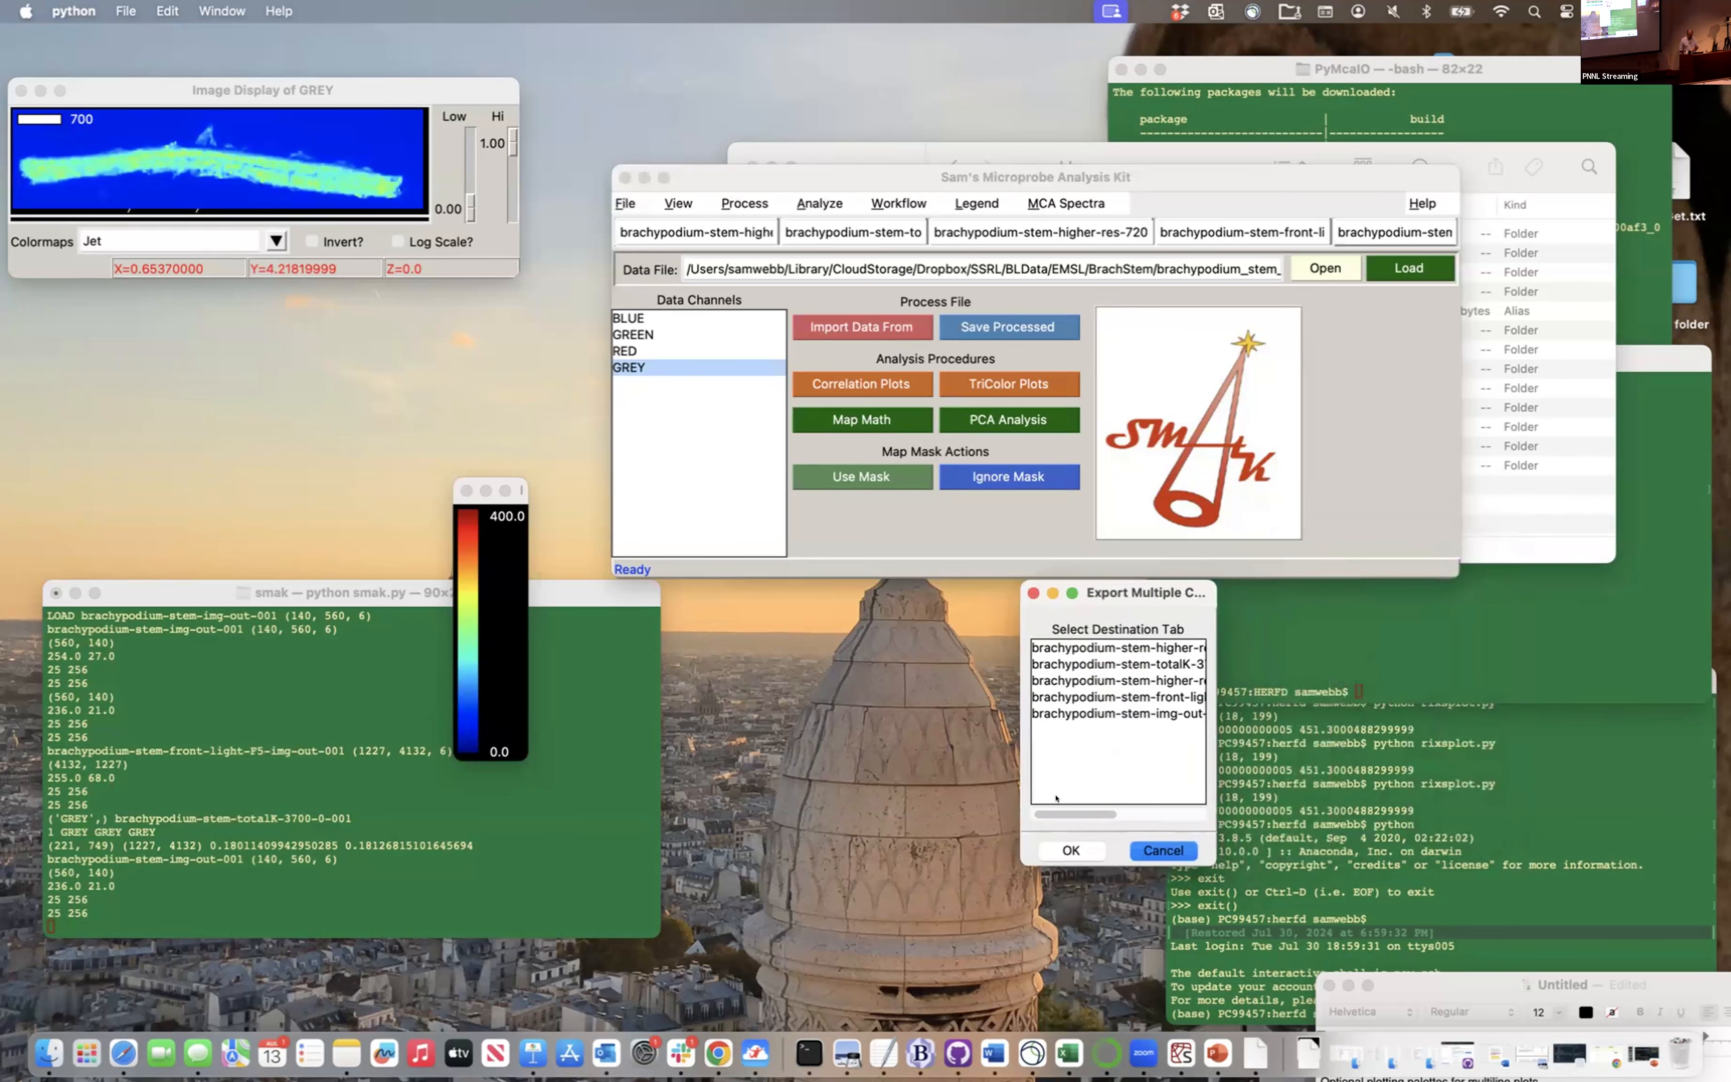
drag(1062, 812, 1085, 809)
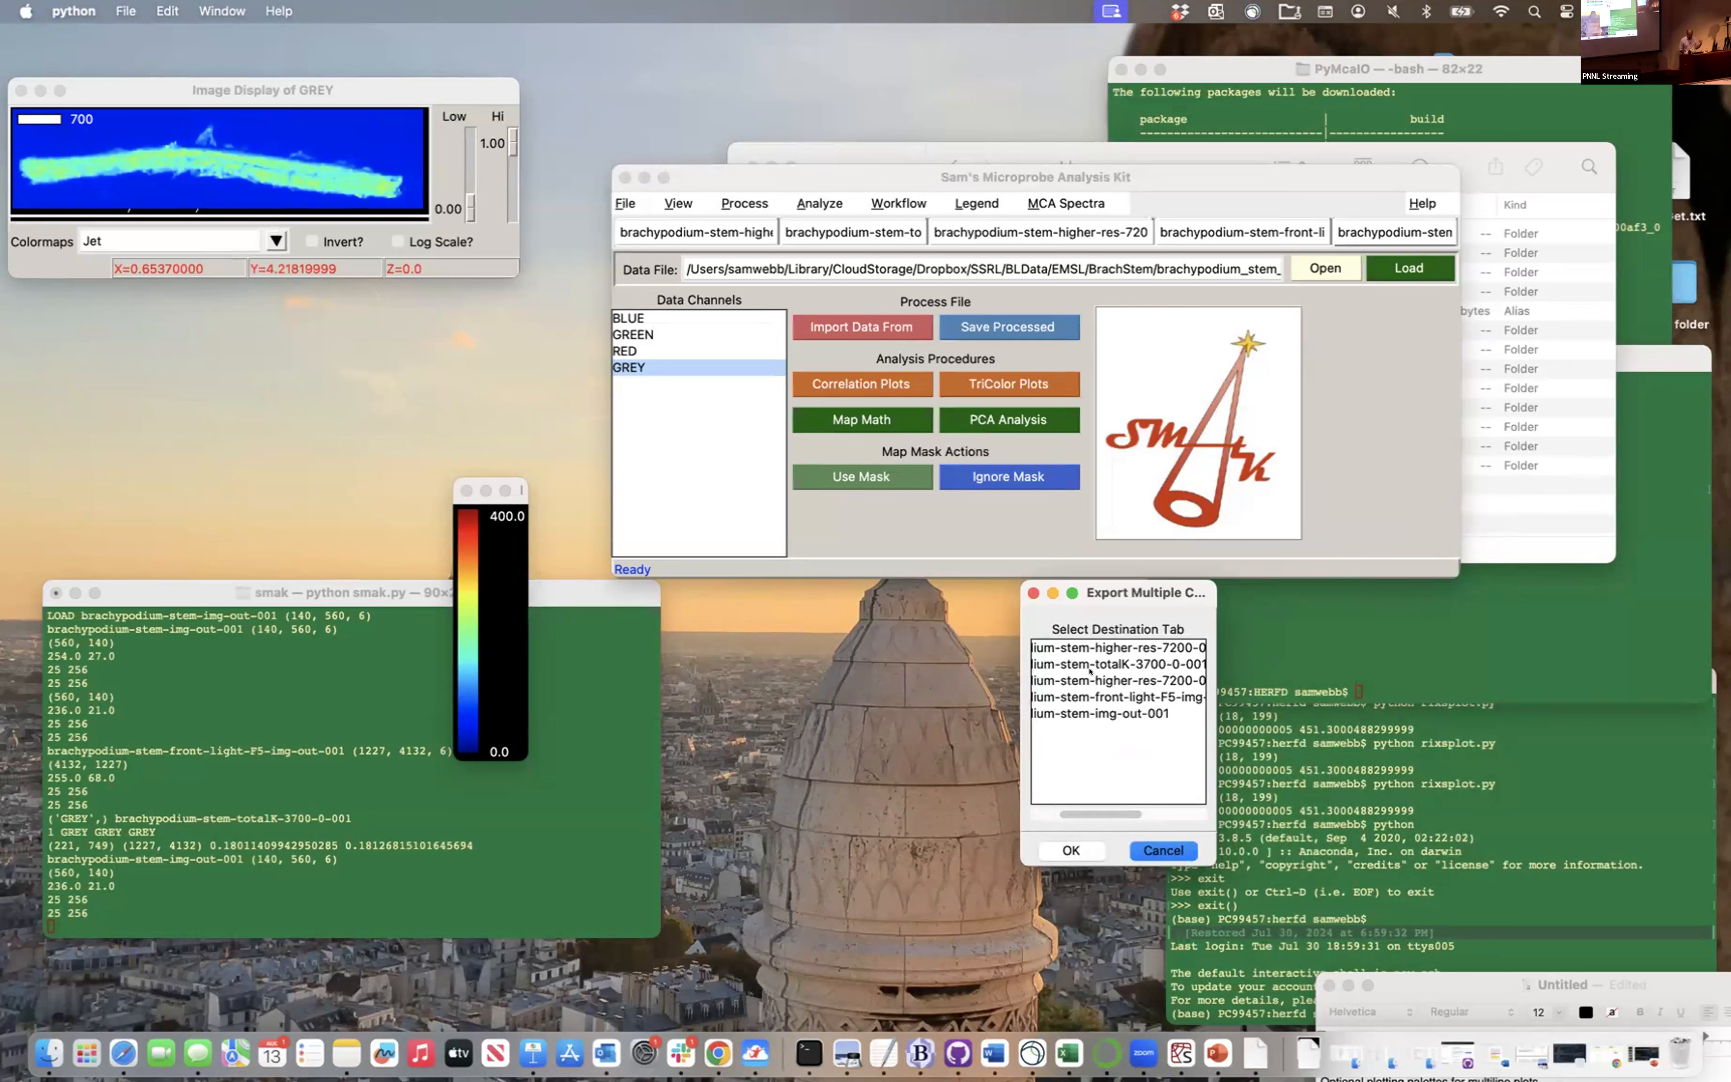
click(1100, 642)
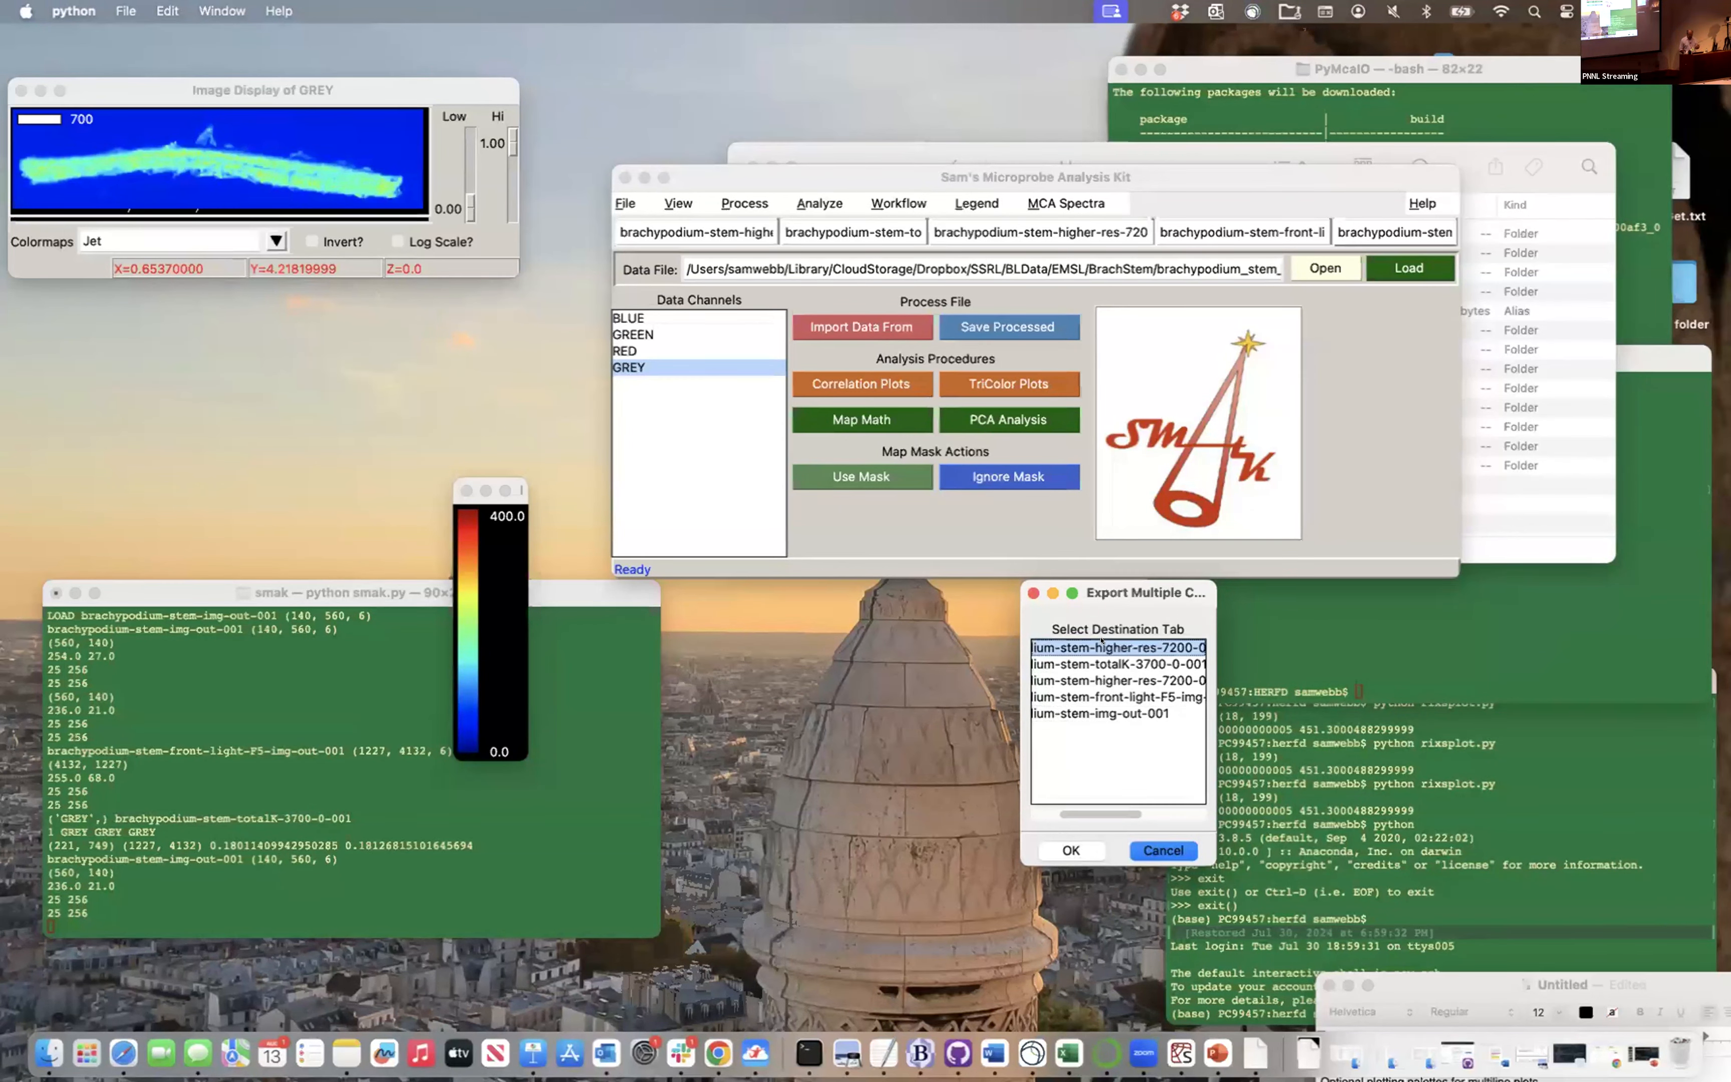
click(1069, 847)
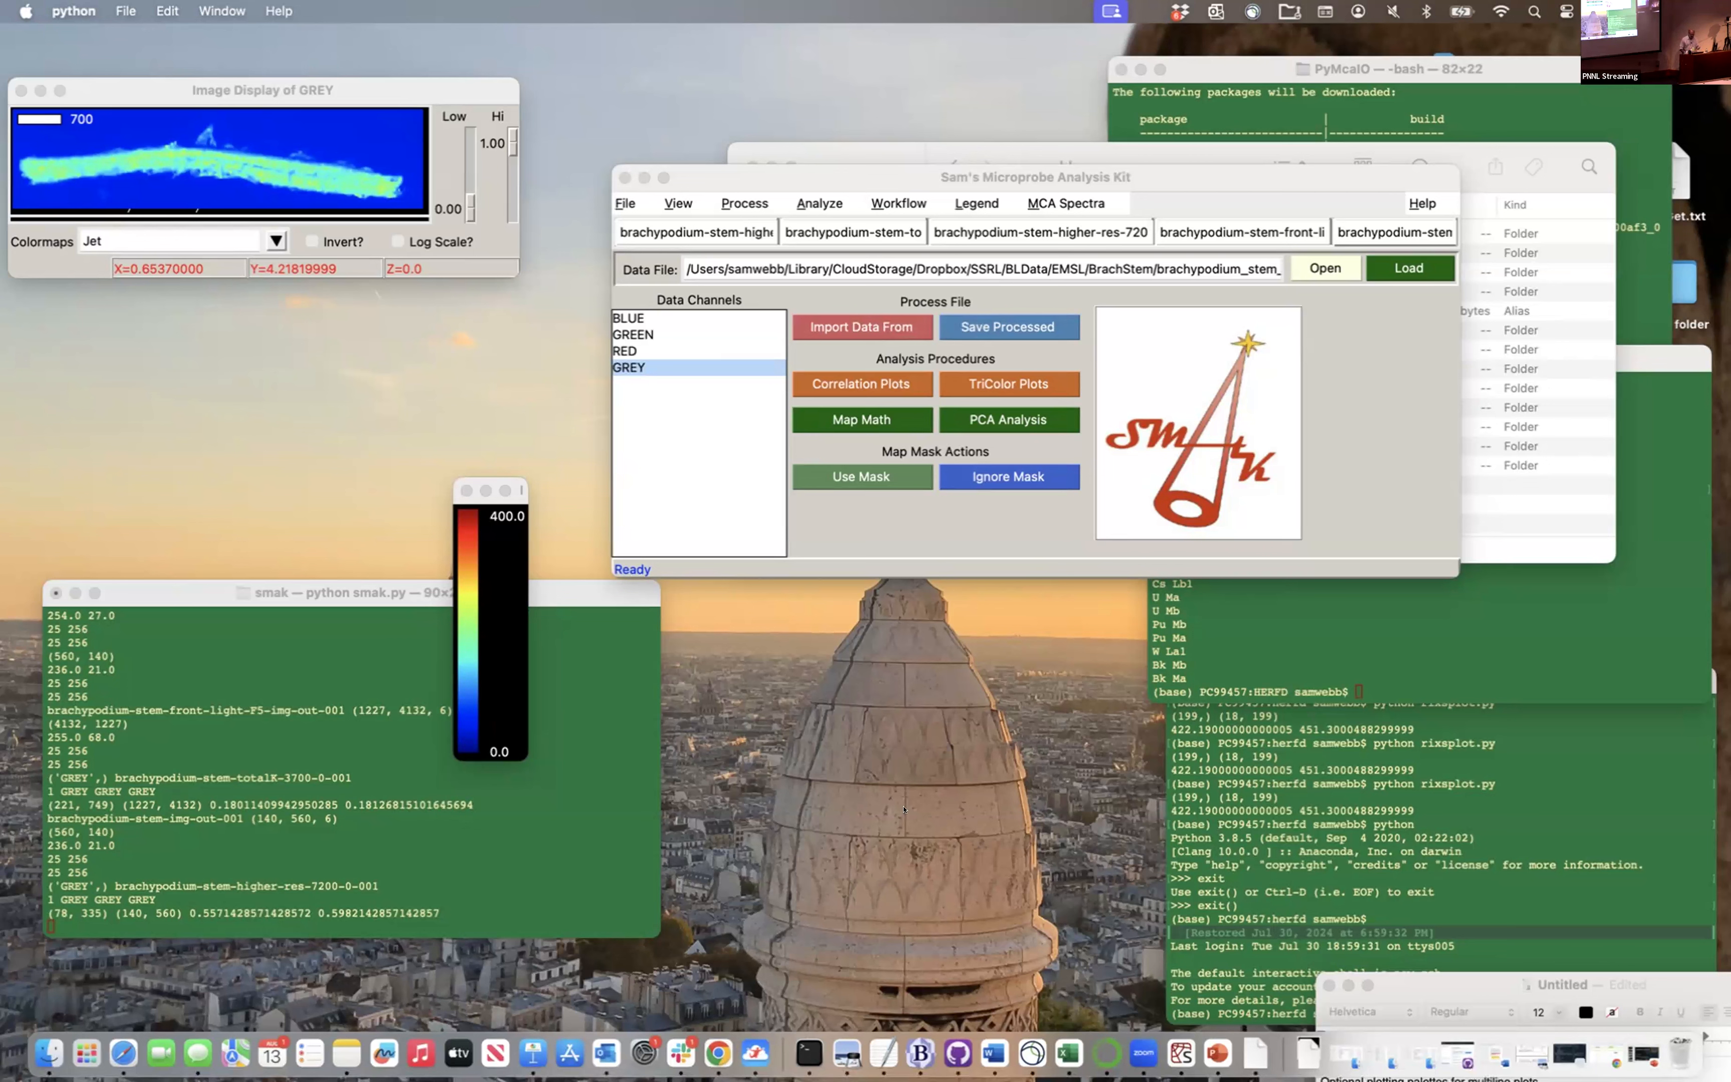
Display the K.Ka channel of the higher-res-7200-0-001 map and compare it with the added GREY image
click(669, 233)
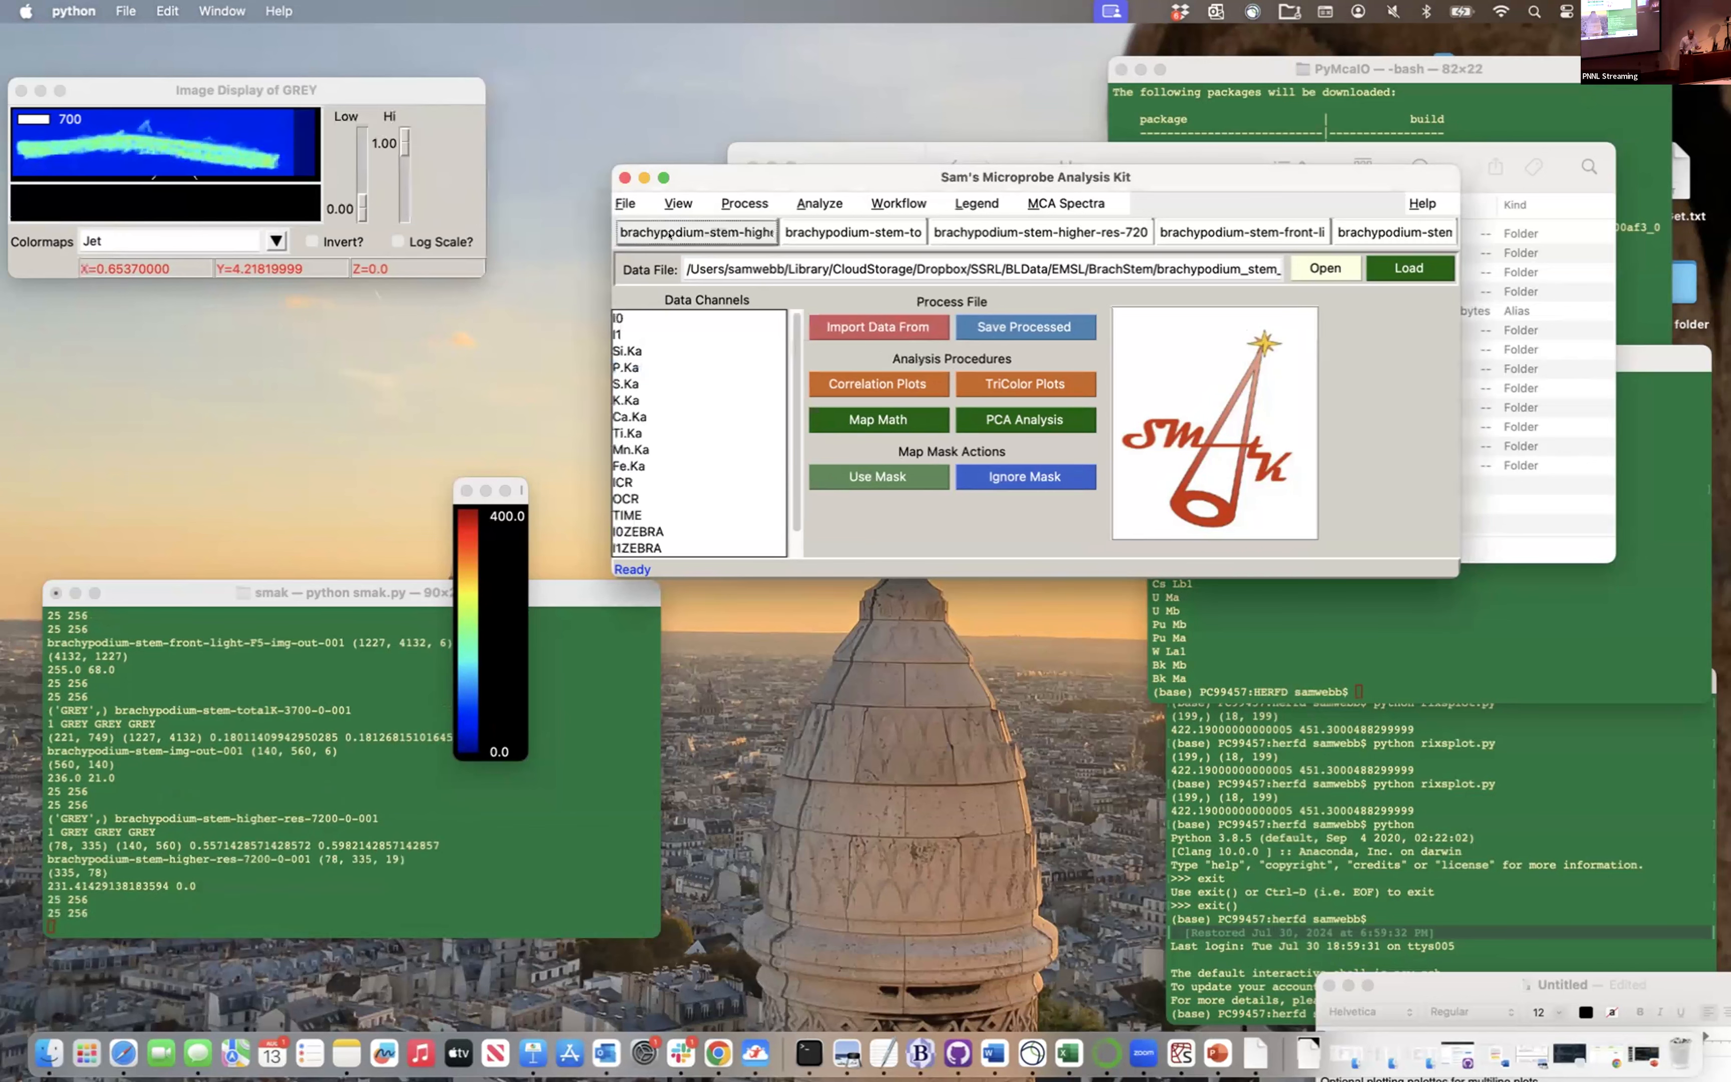
scroll(682, 501, down, 2)
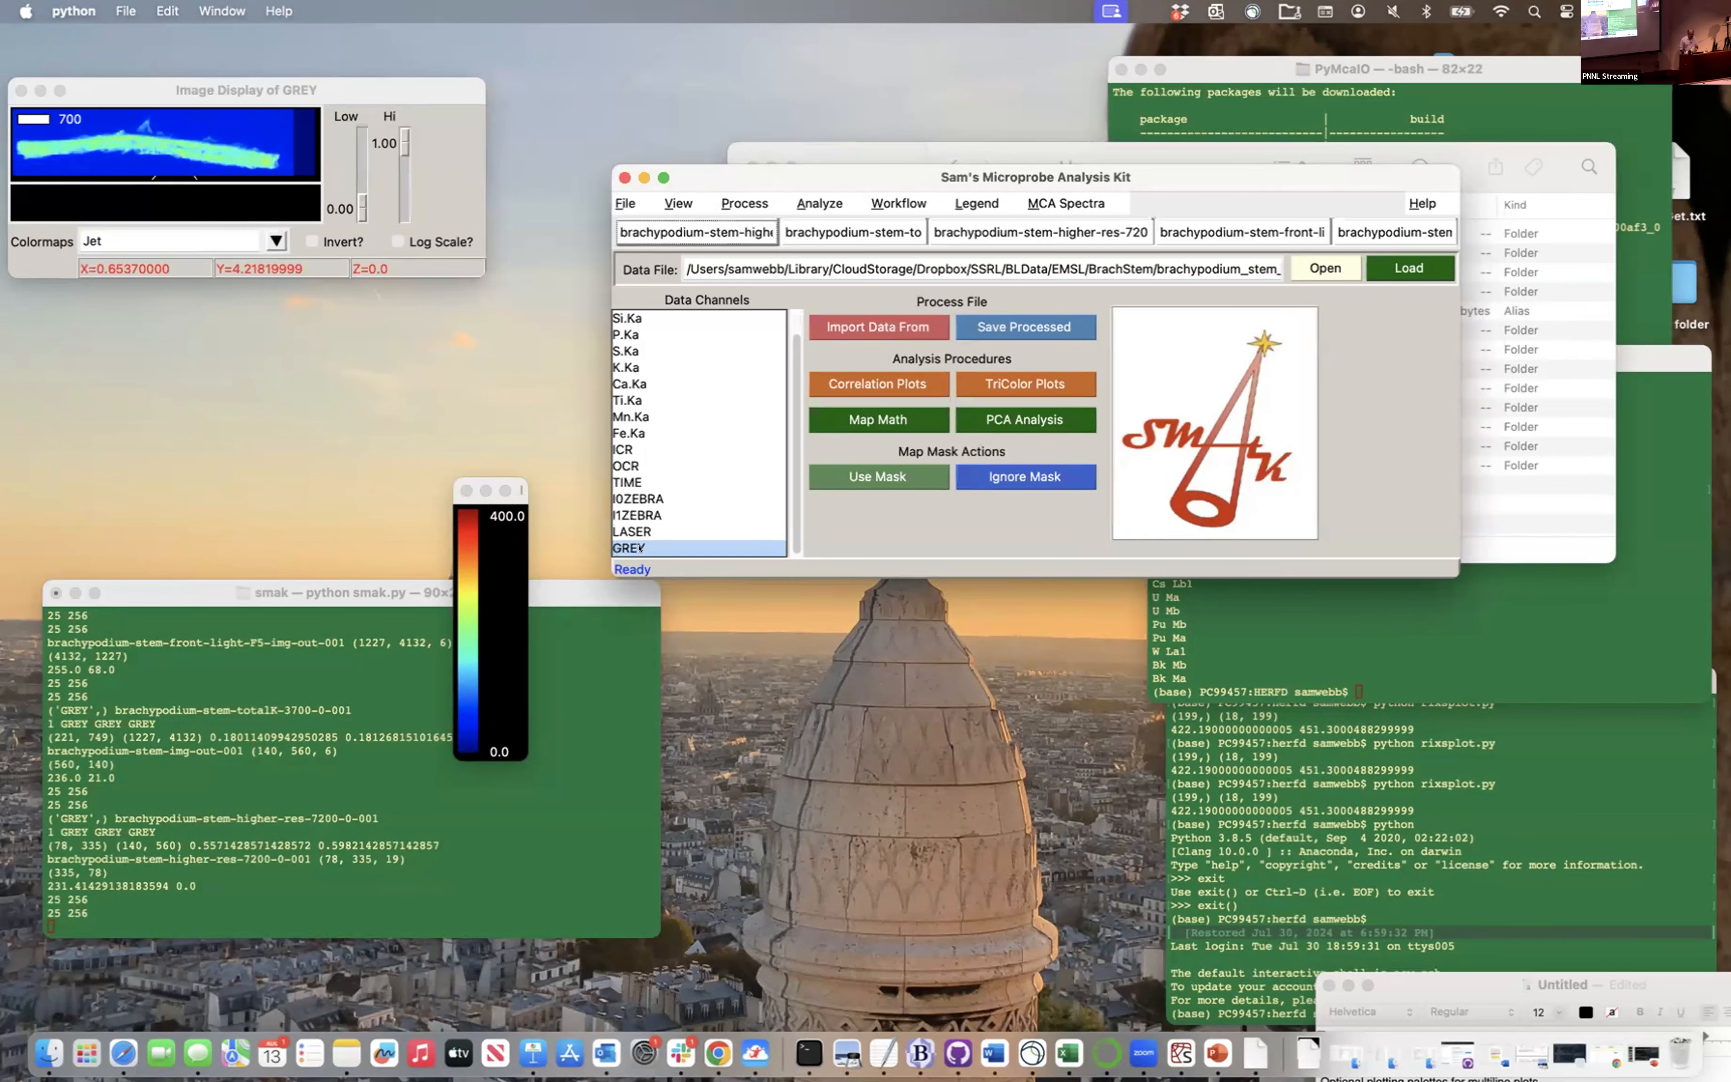
click(627, 366)
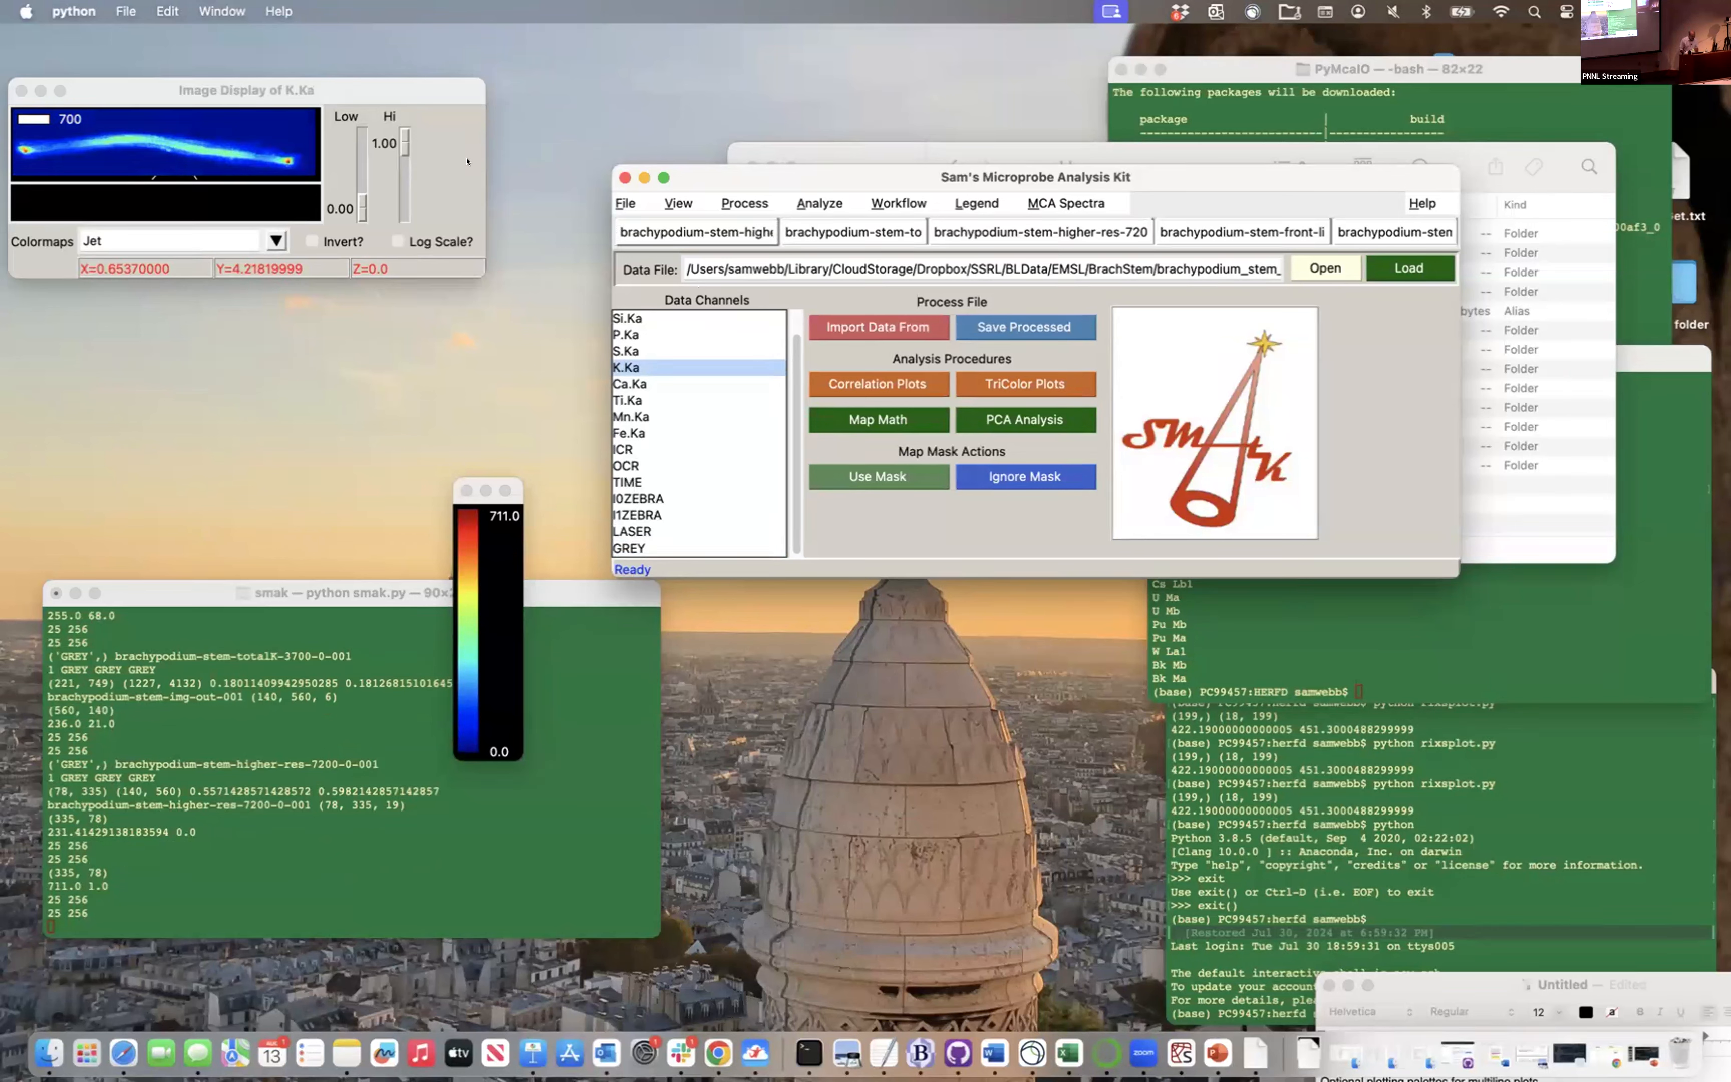
click(625, 546)
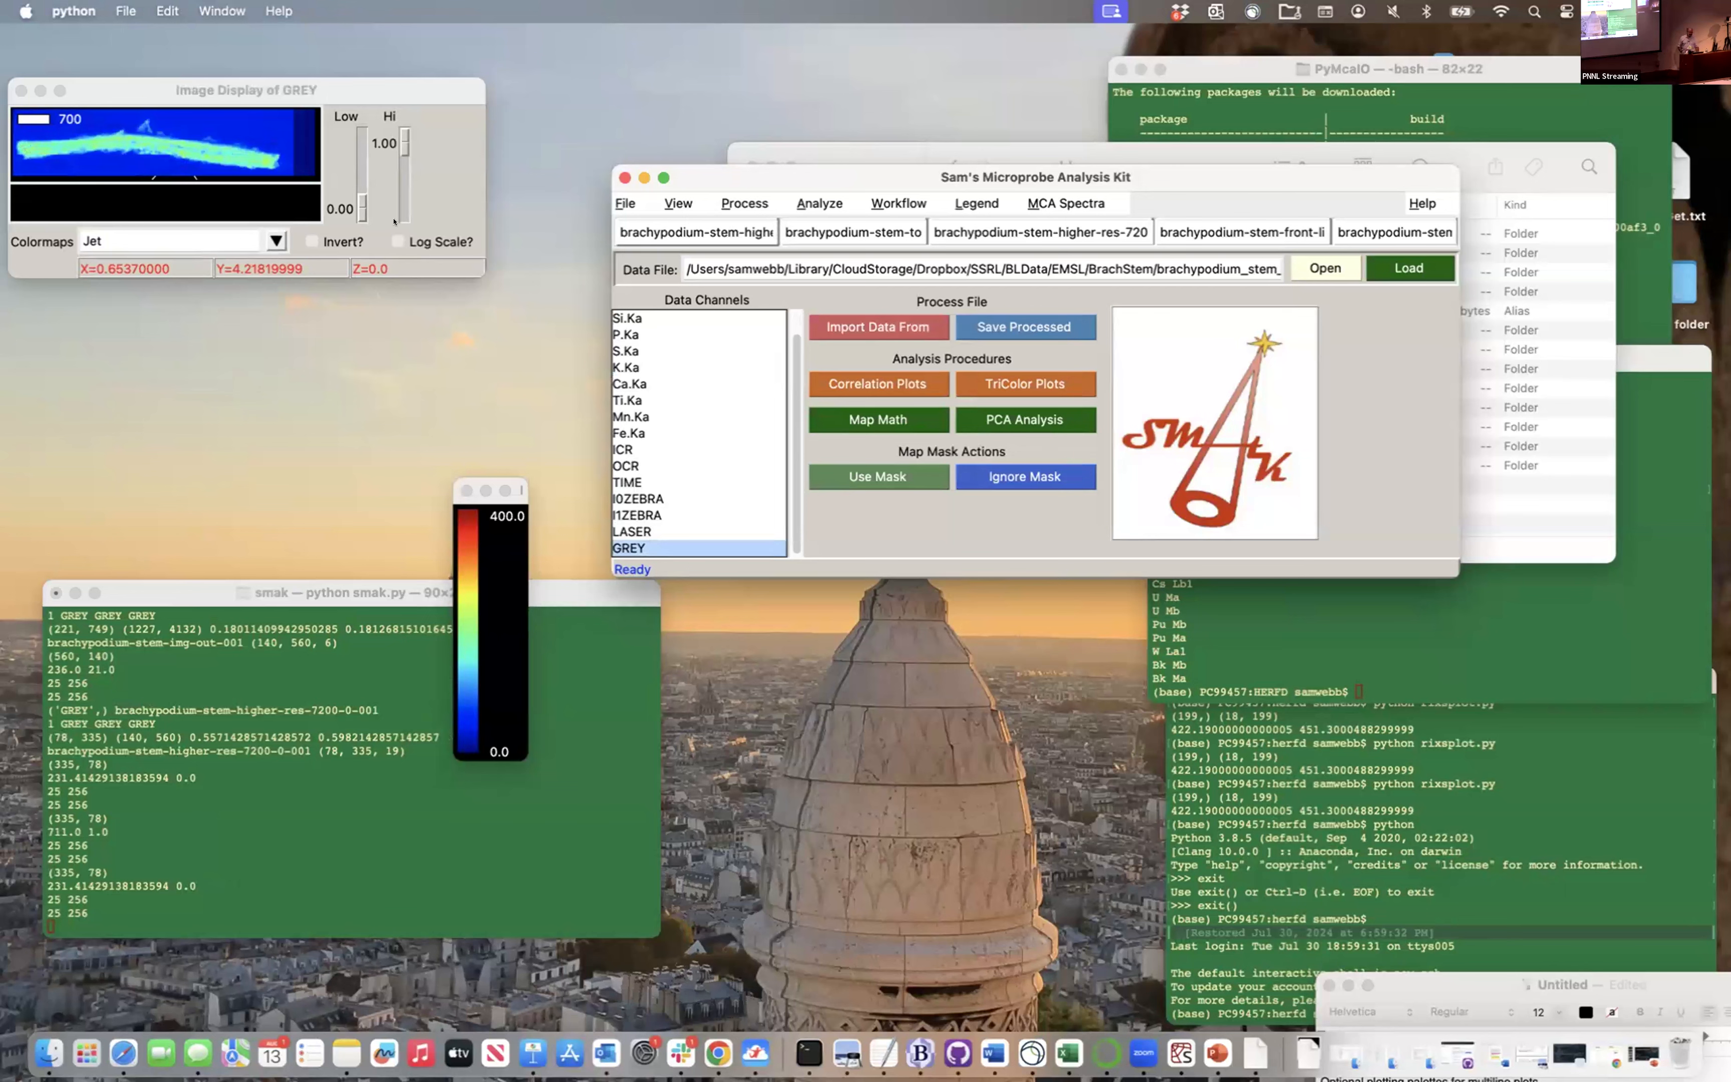
Compare the totalK map's K.Ka channel with its added GREY image
click(808, 227)
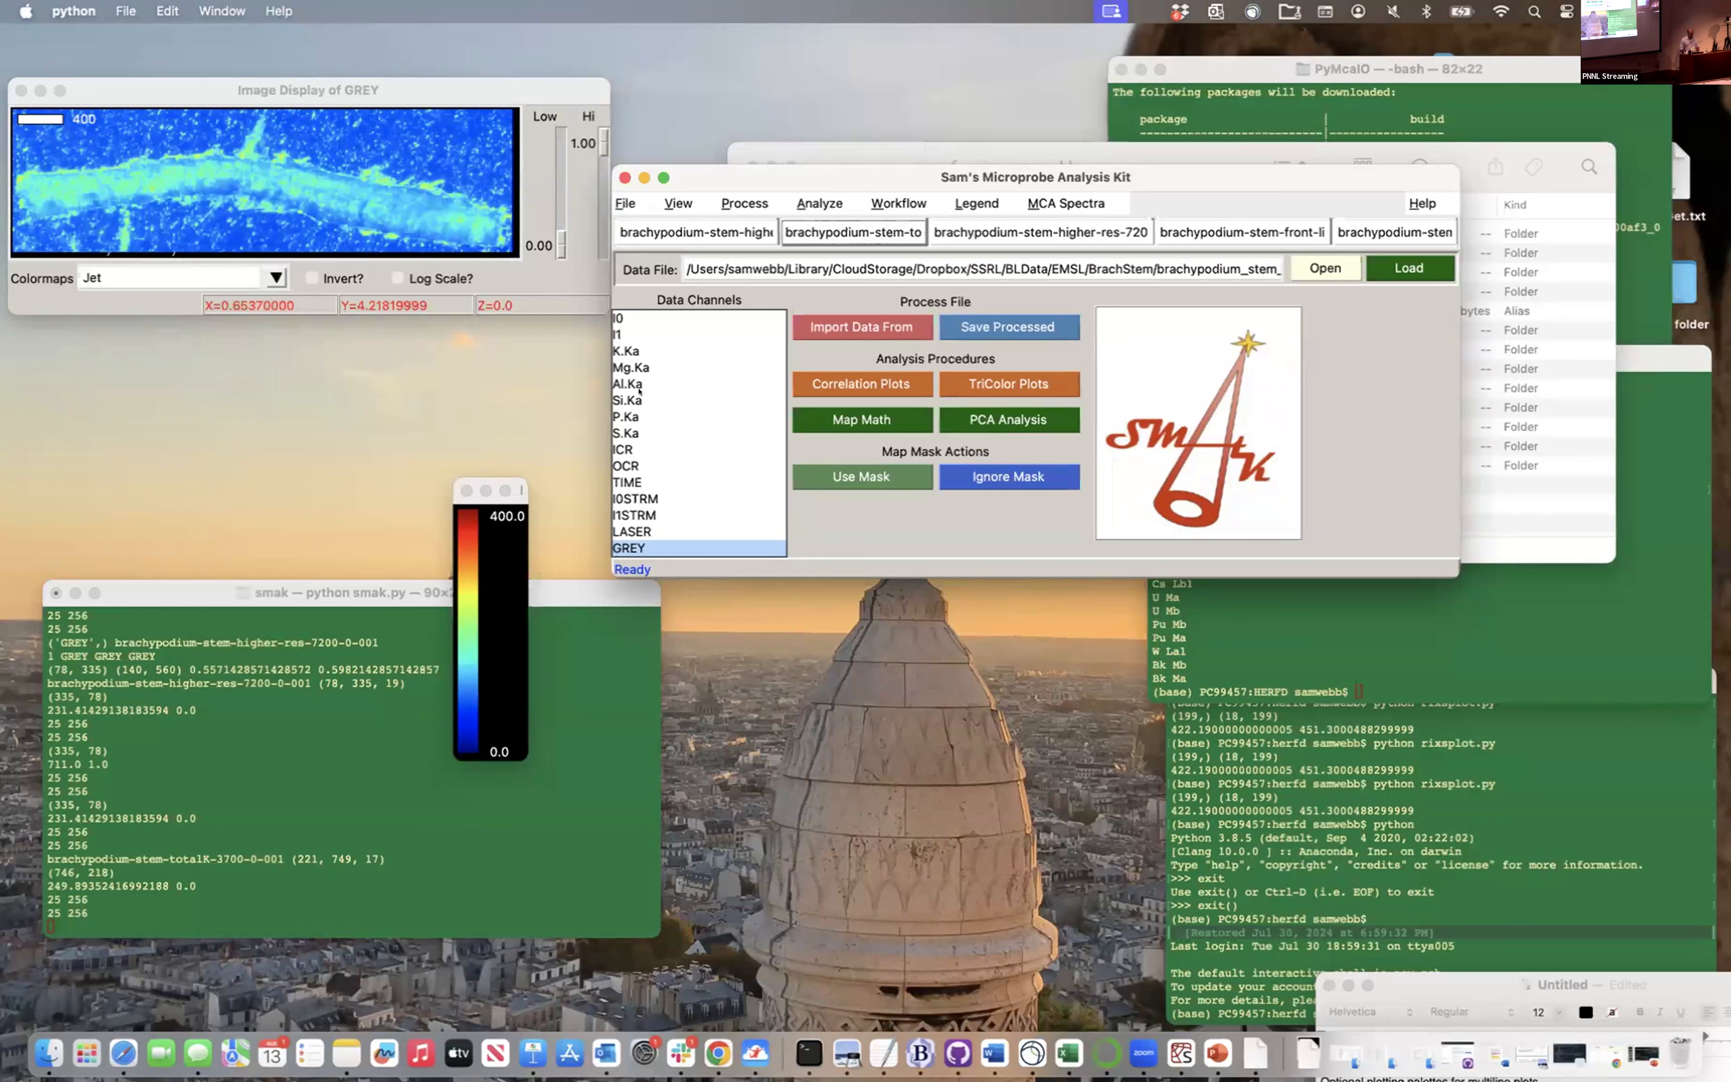
click(626, 350)
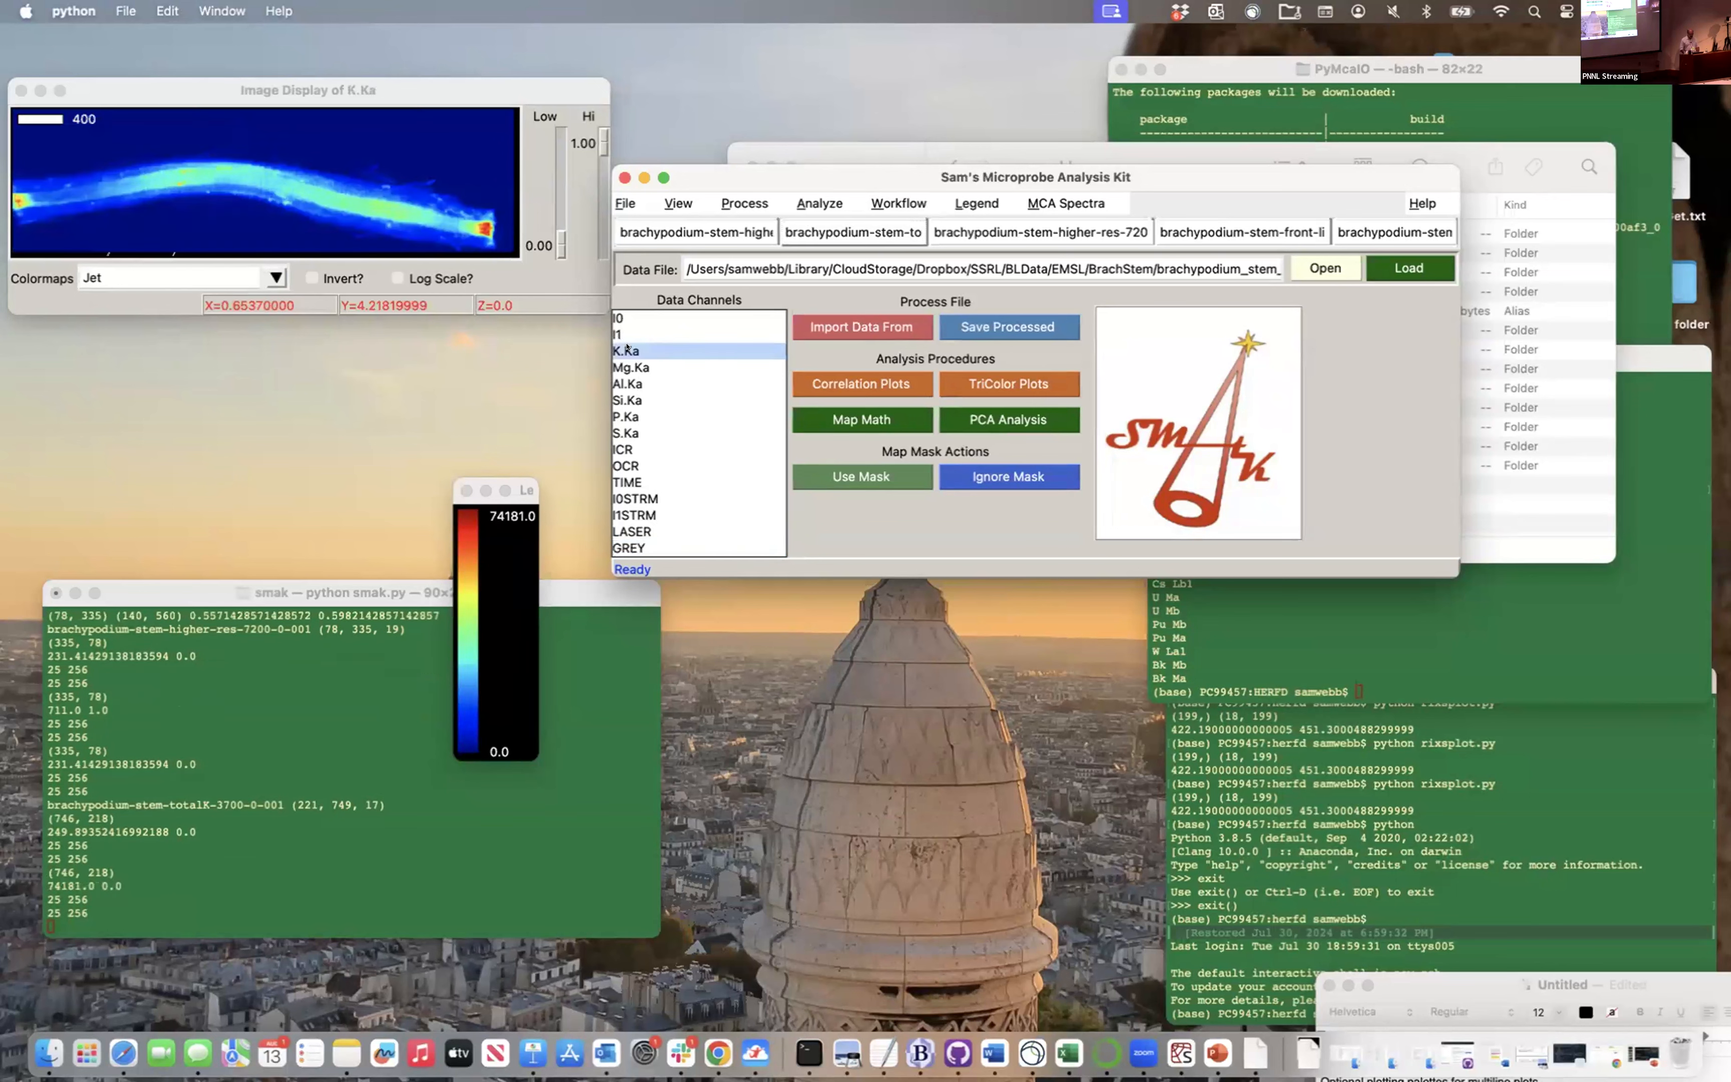
click(640, 547)
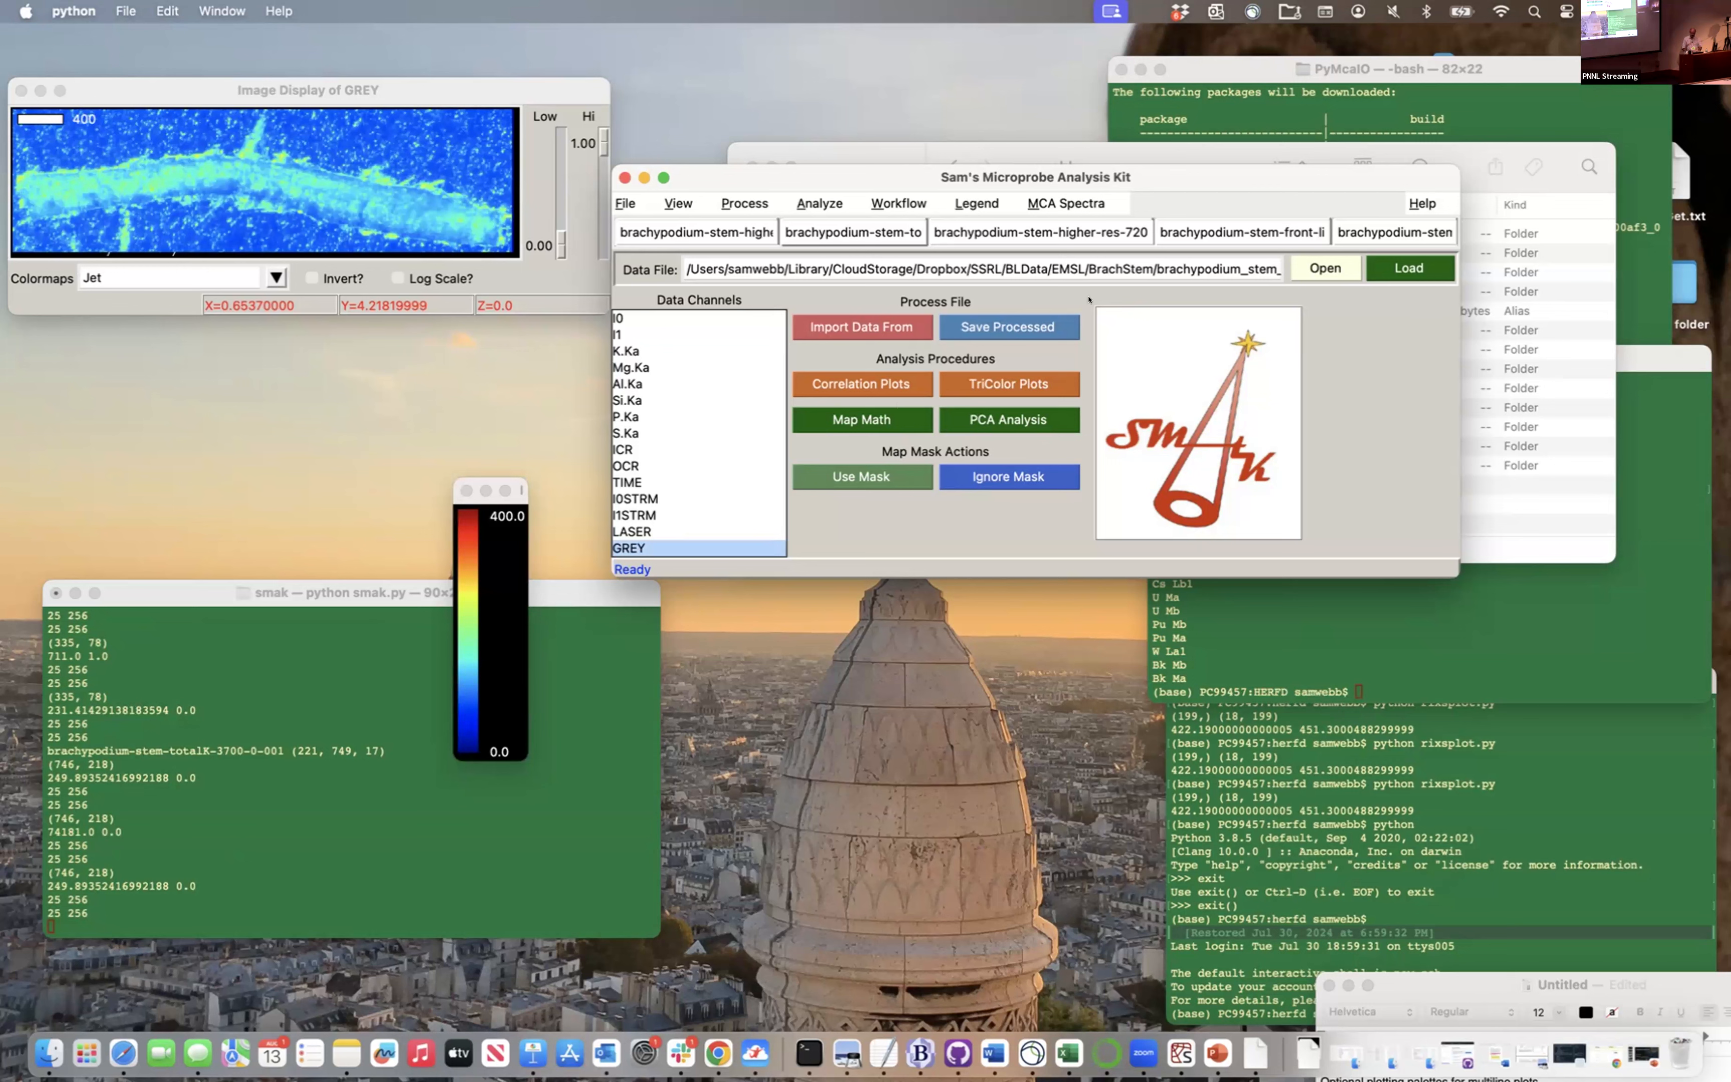
Review the GREY images of the stem image, totalK map, higher-res map and front-light data sets in turn
click(1395, 232)
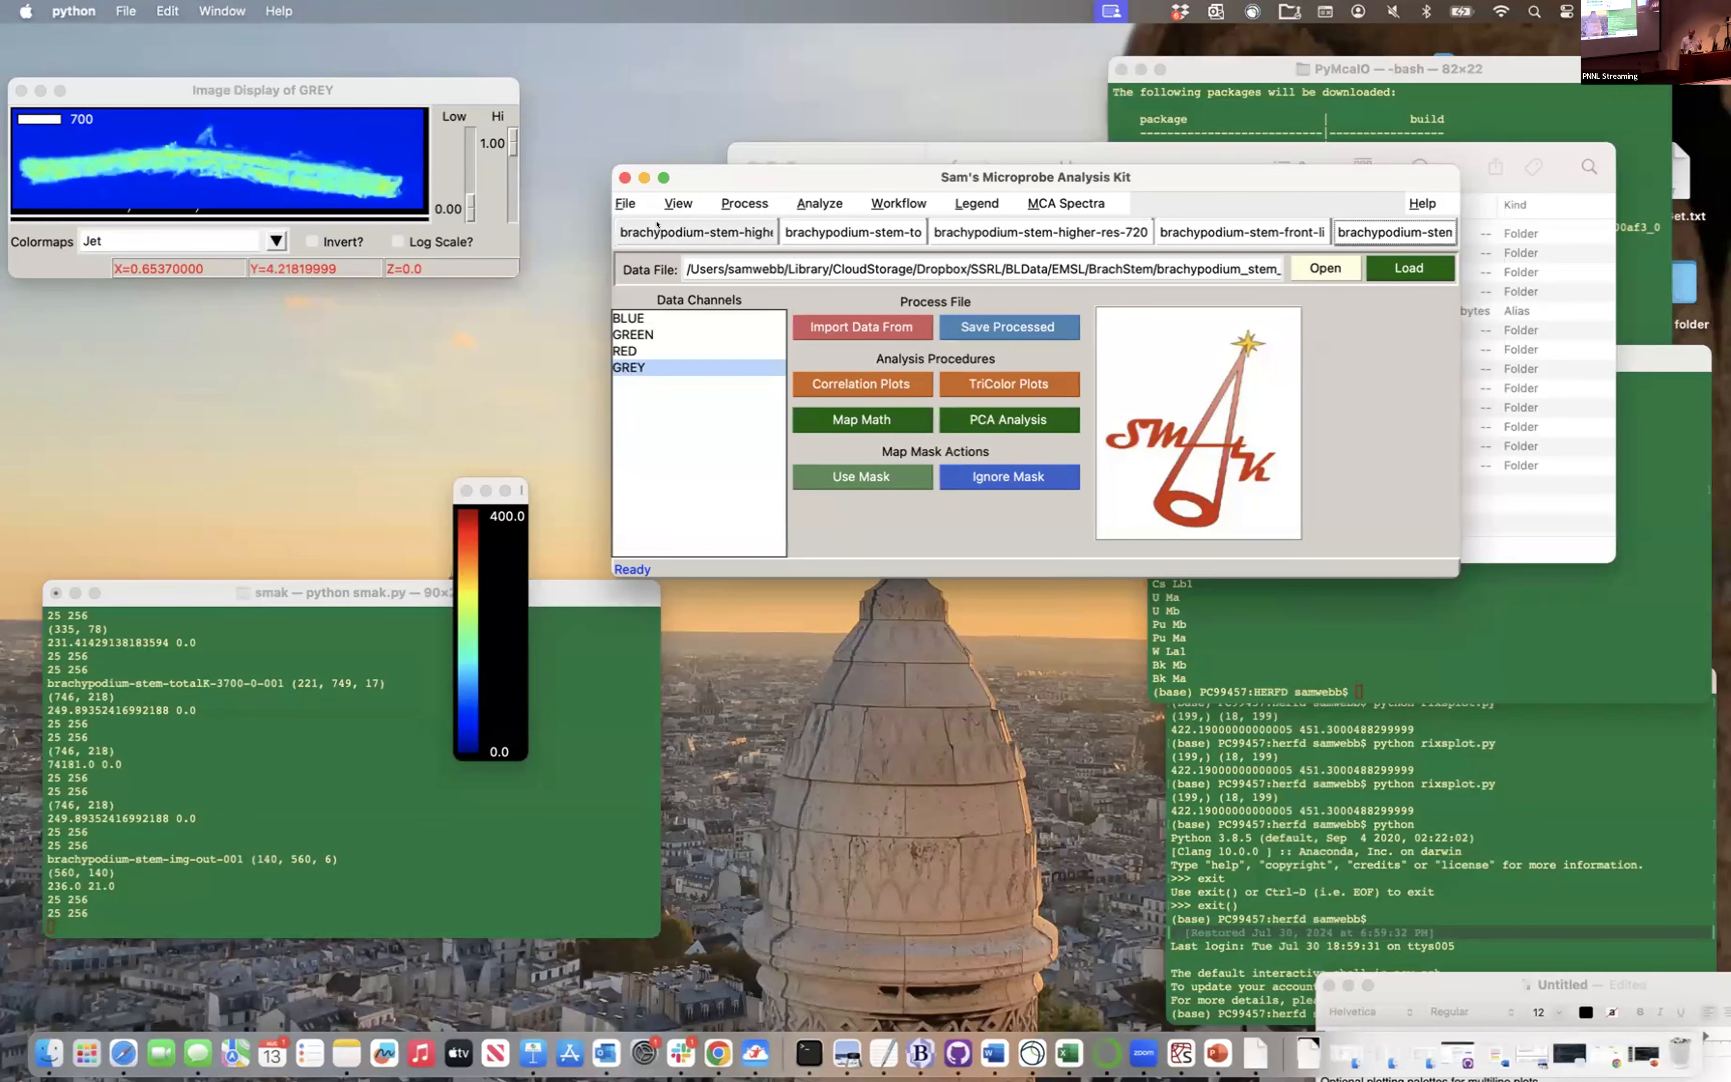
click(787, 228)
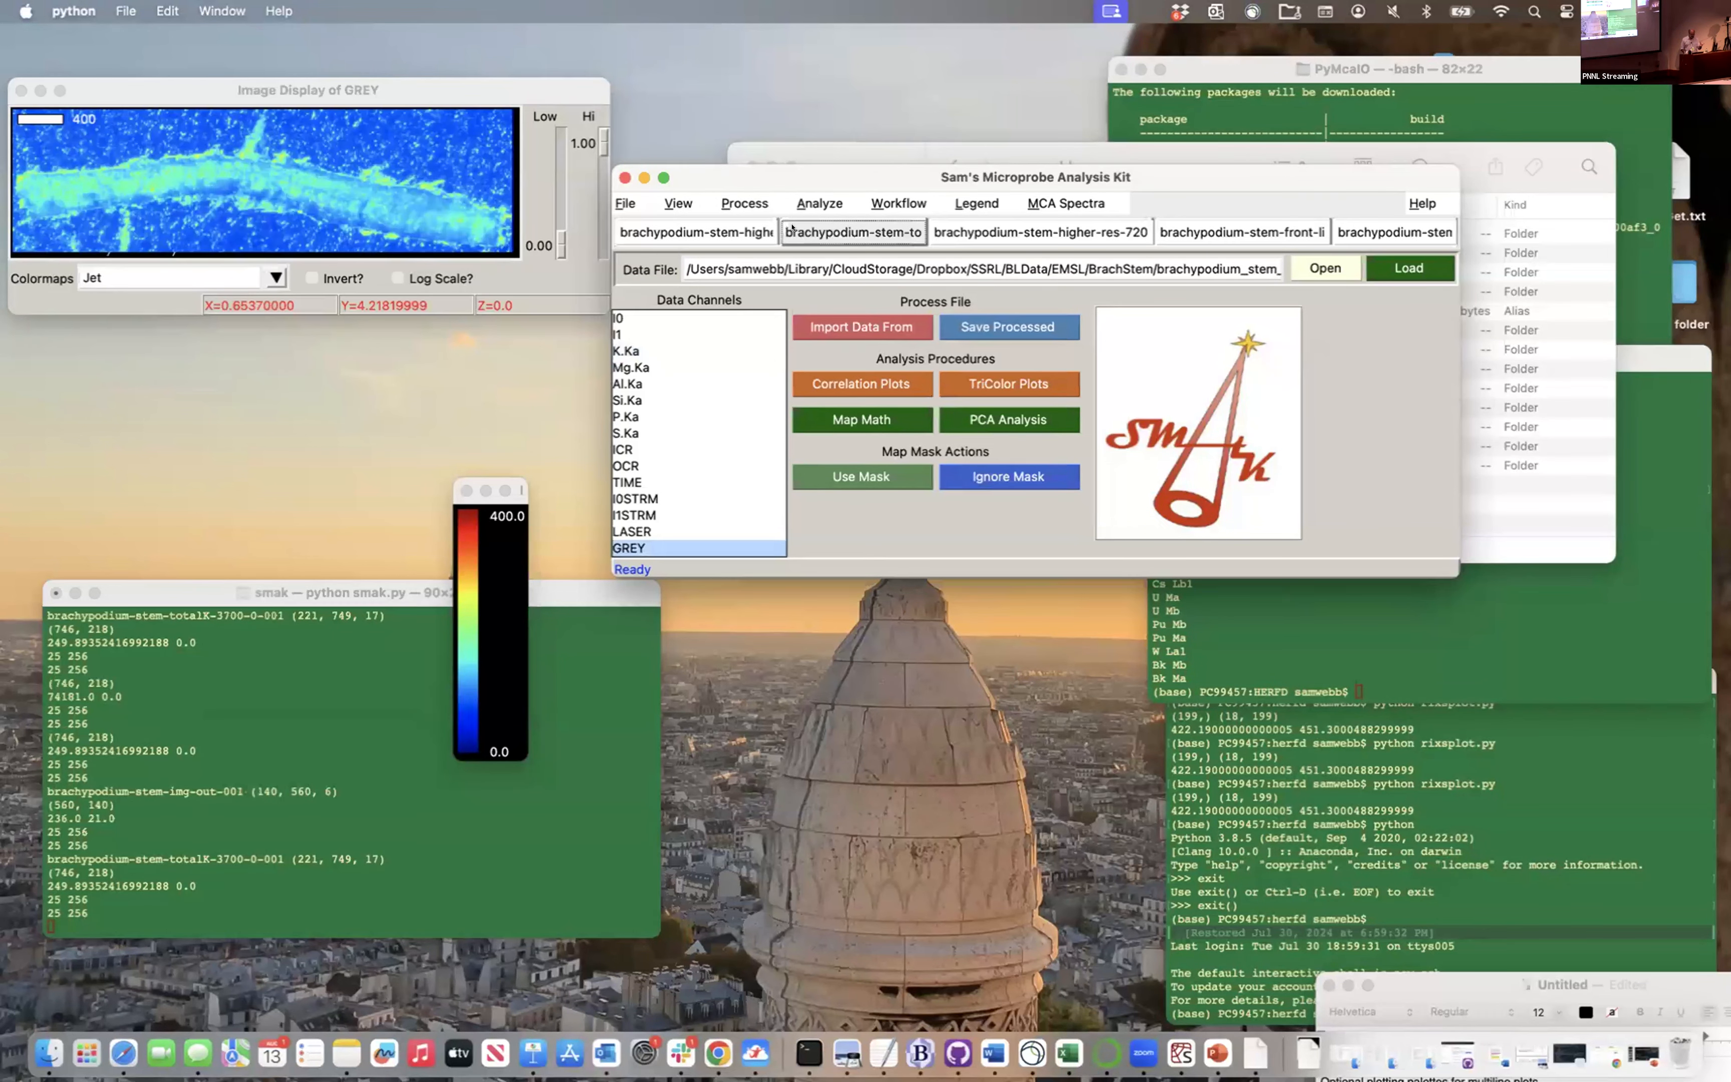
click(672, 223)
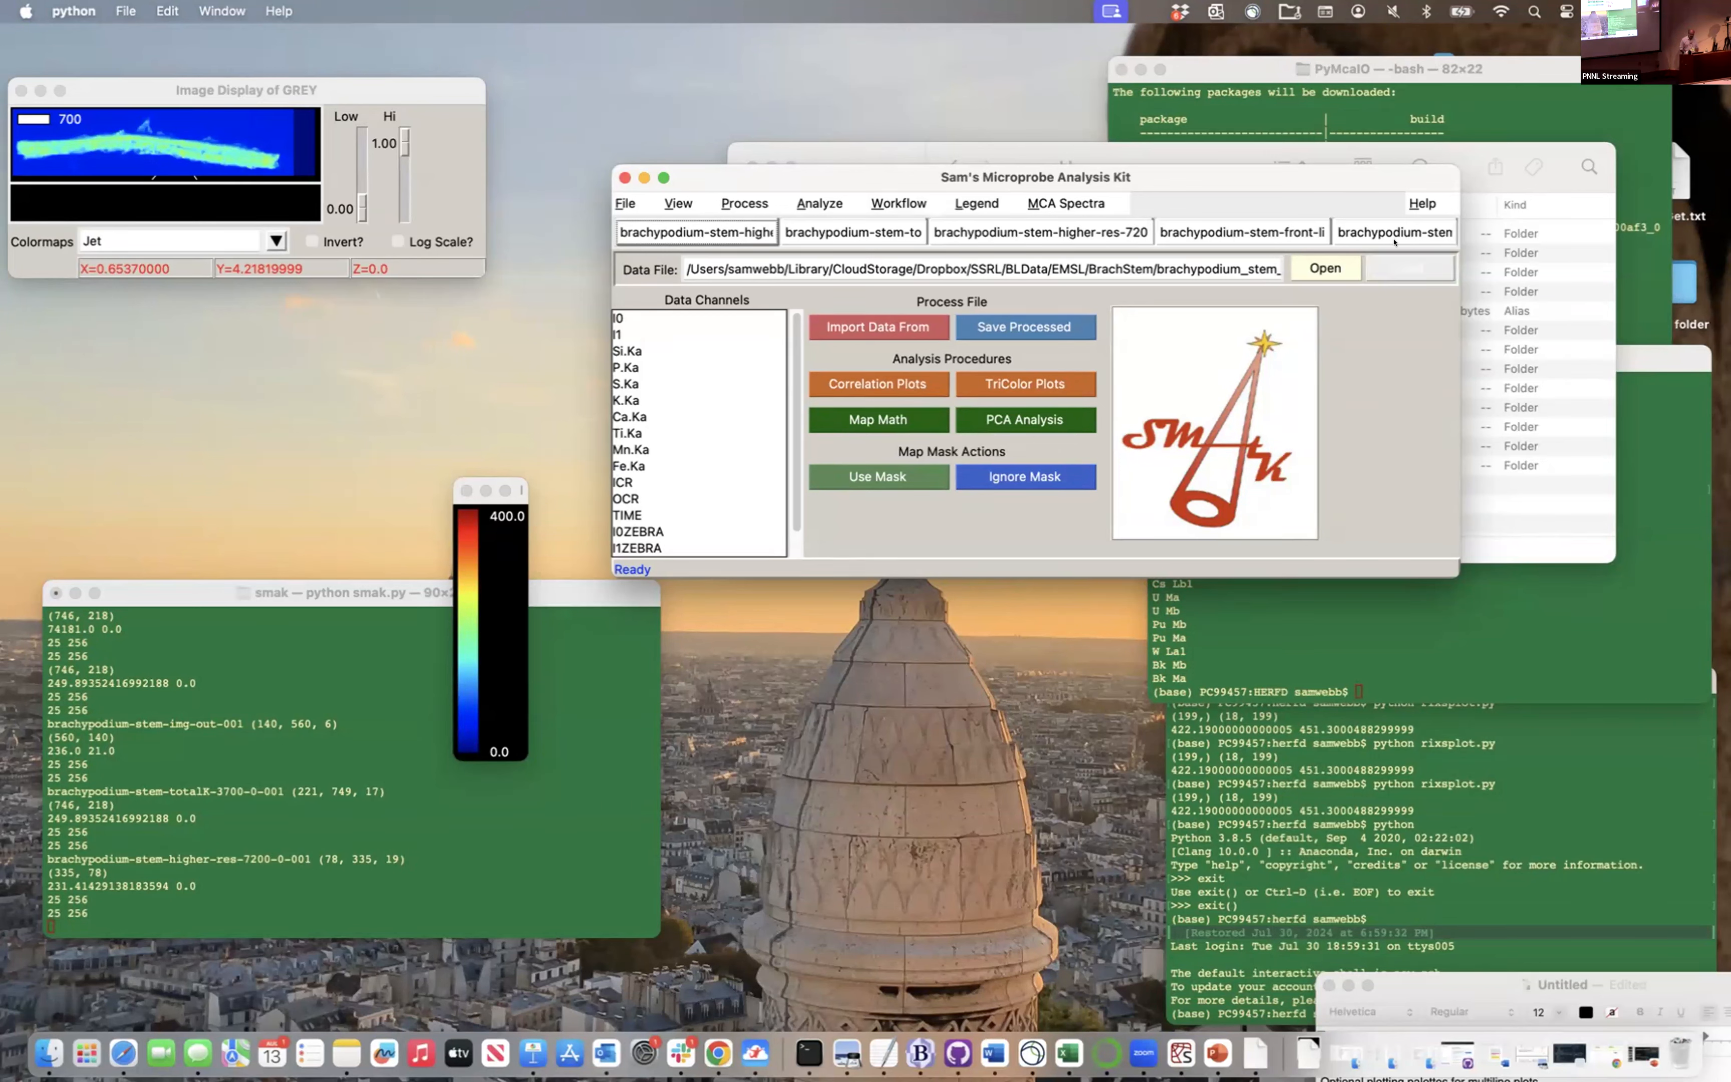
drag(1300, 165, 1164, 150)
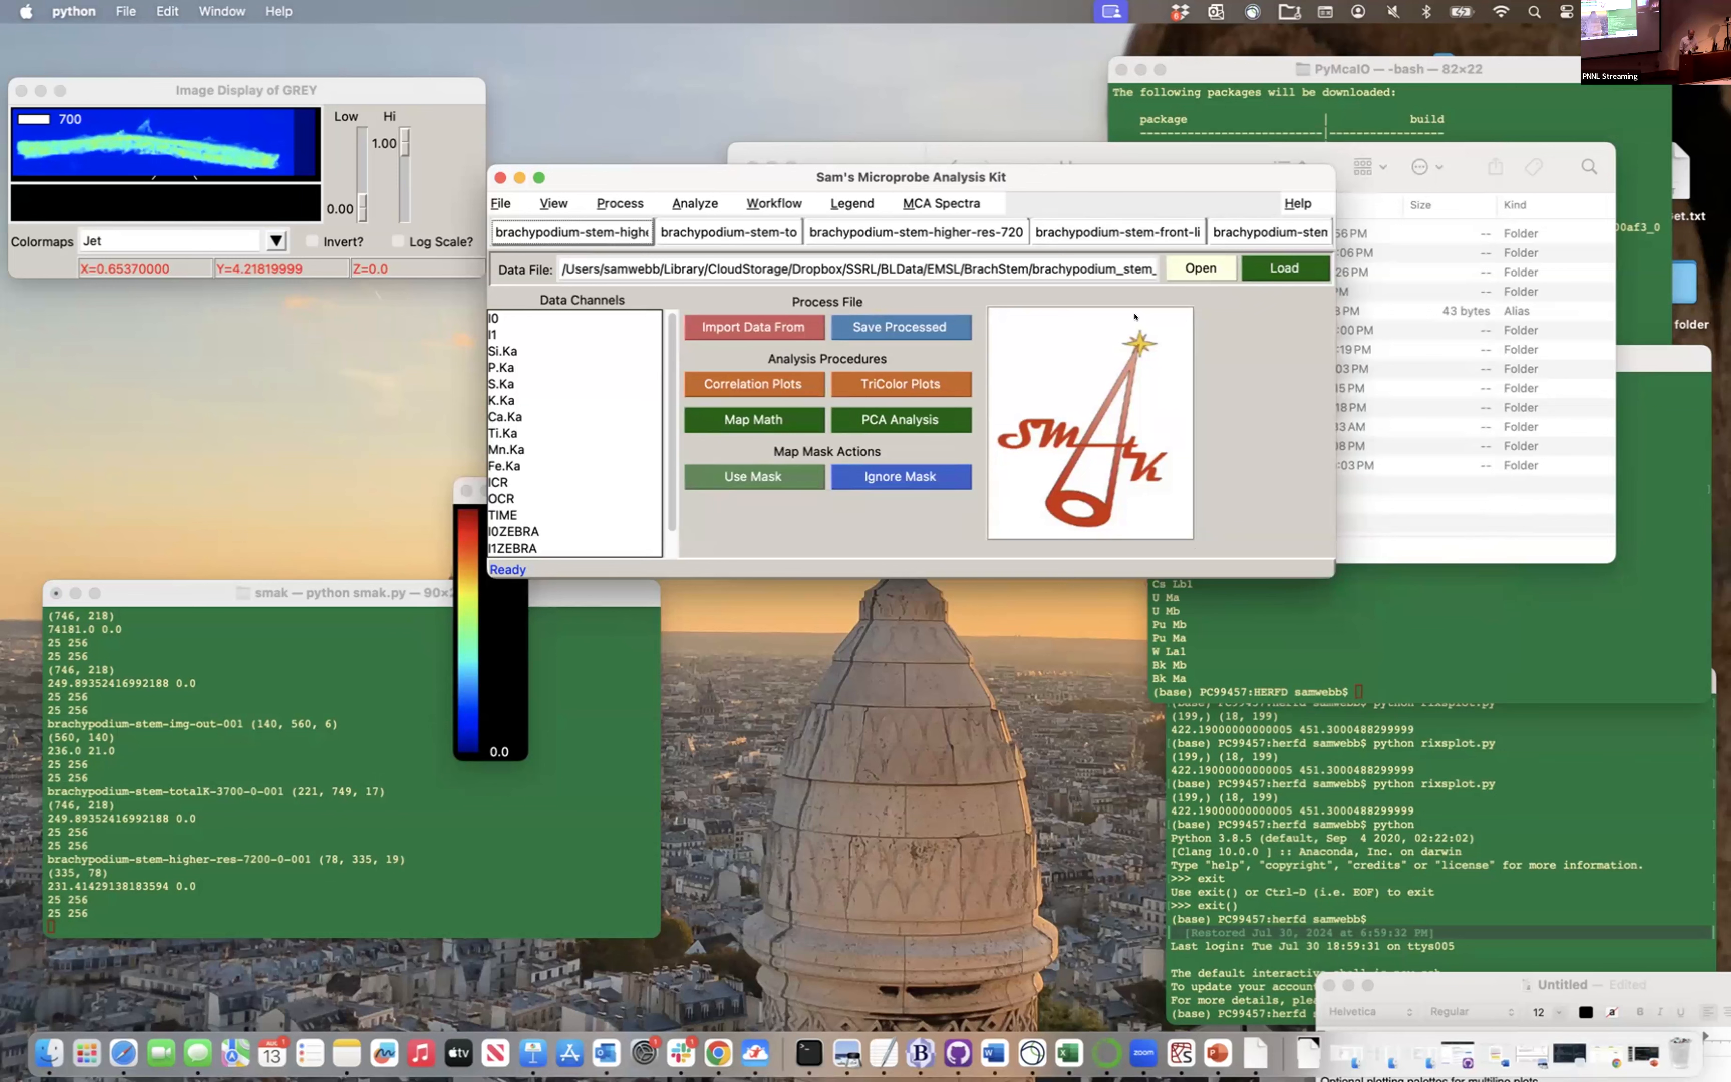
click(1117, 230)
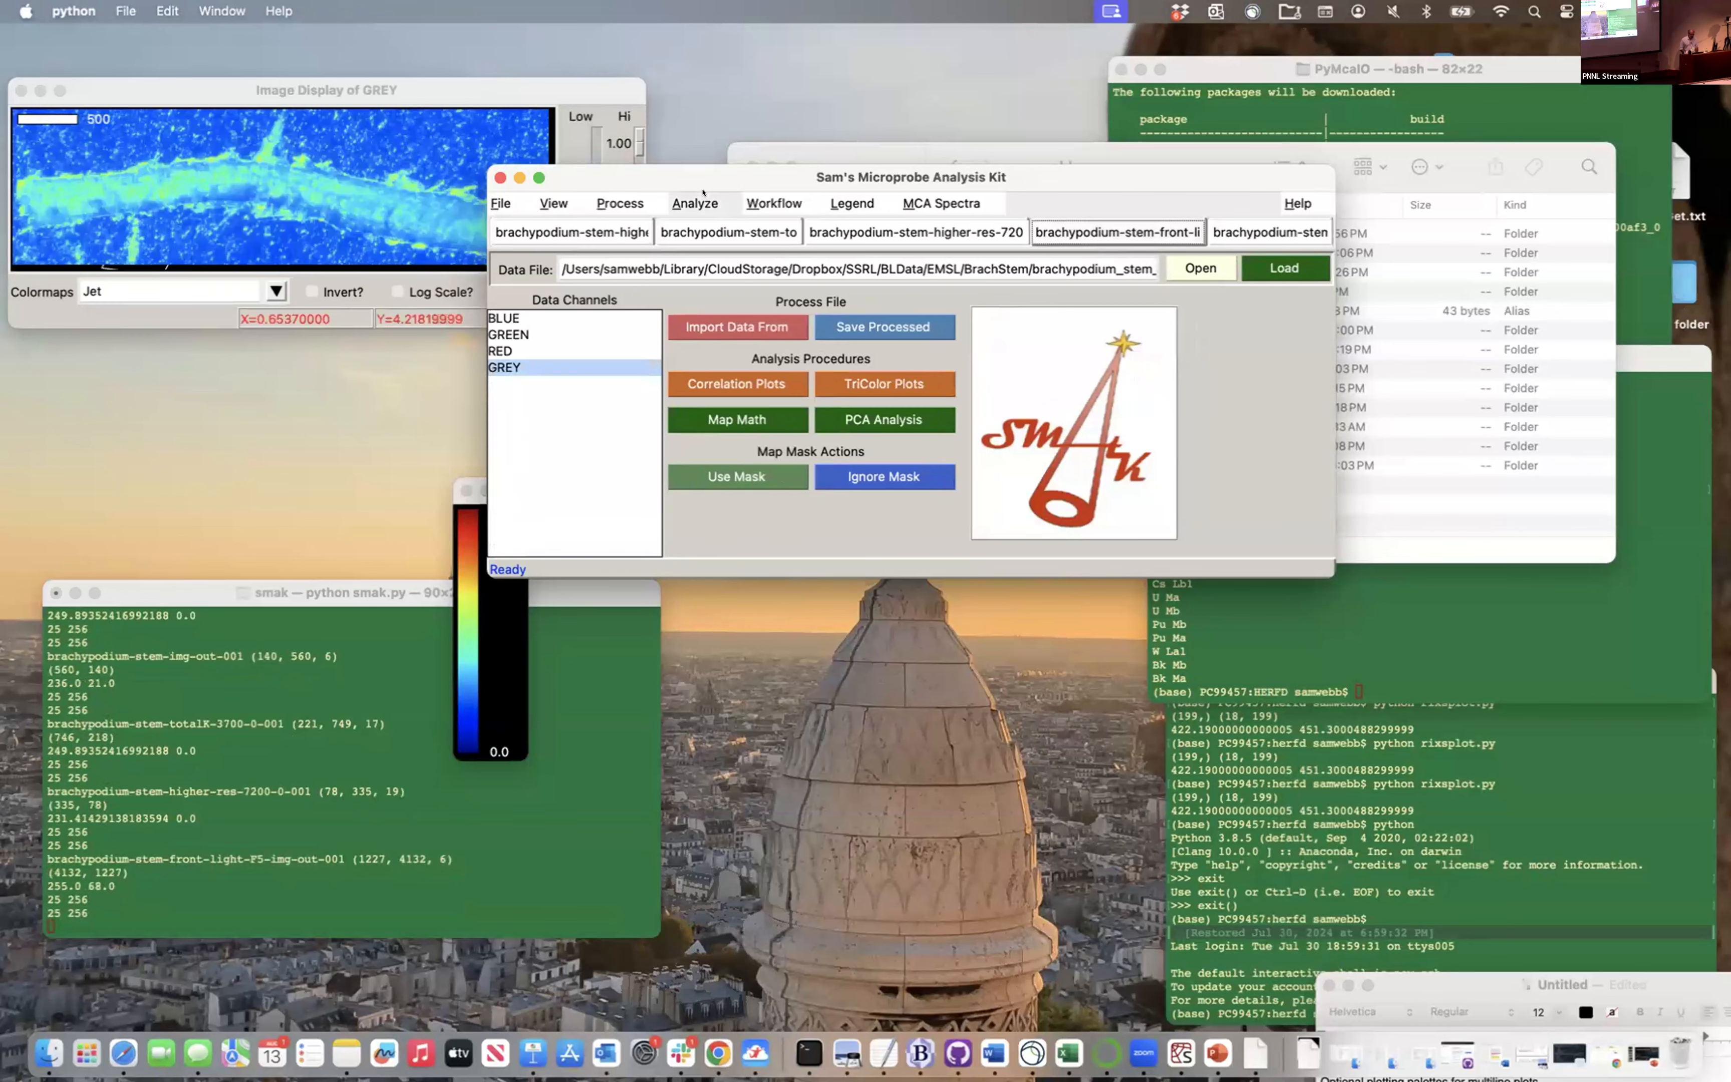
Open the plot marker options for the brachypodium-stem-img-out-001 data set and move the marker window closer to the main window
click(1228, 229)
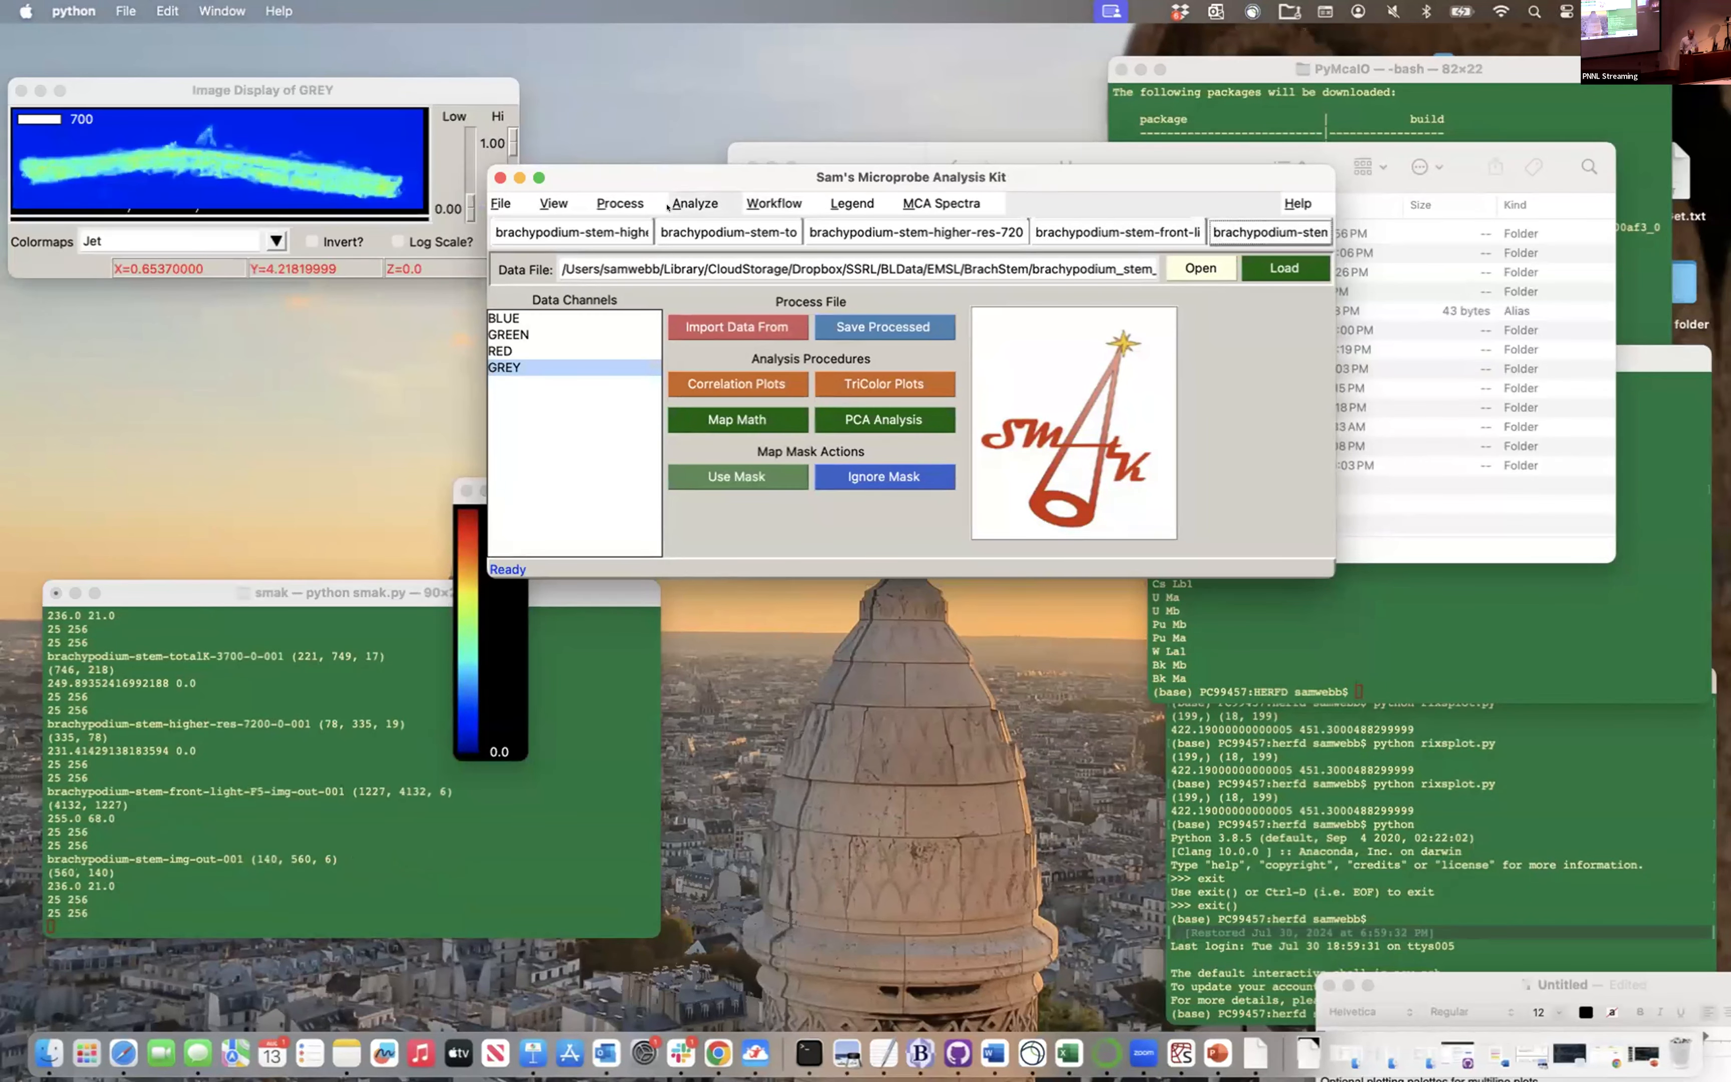
click(842, 194)
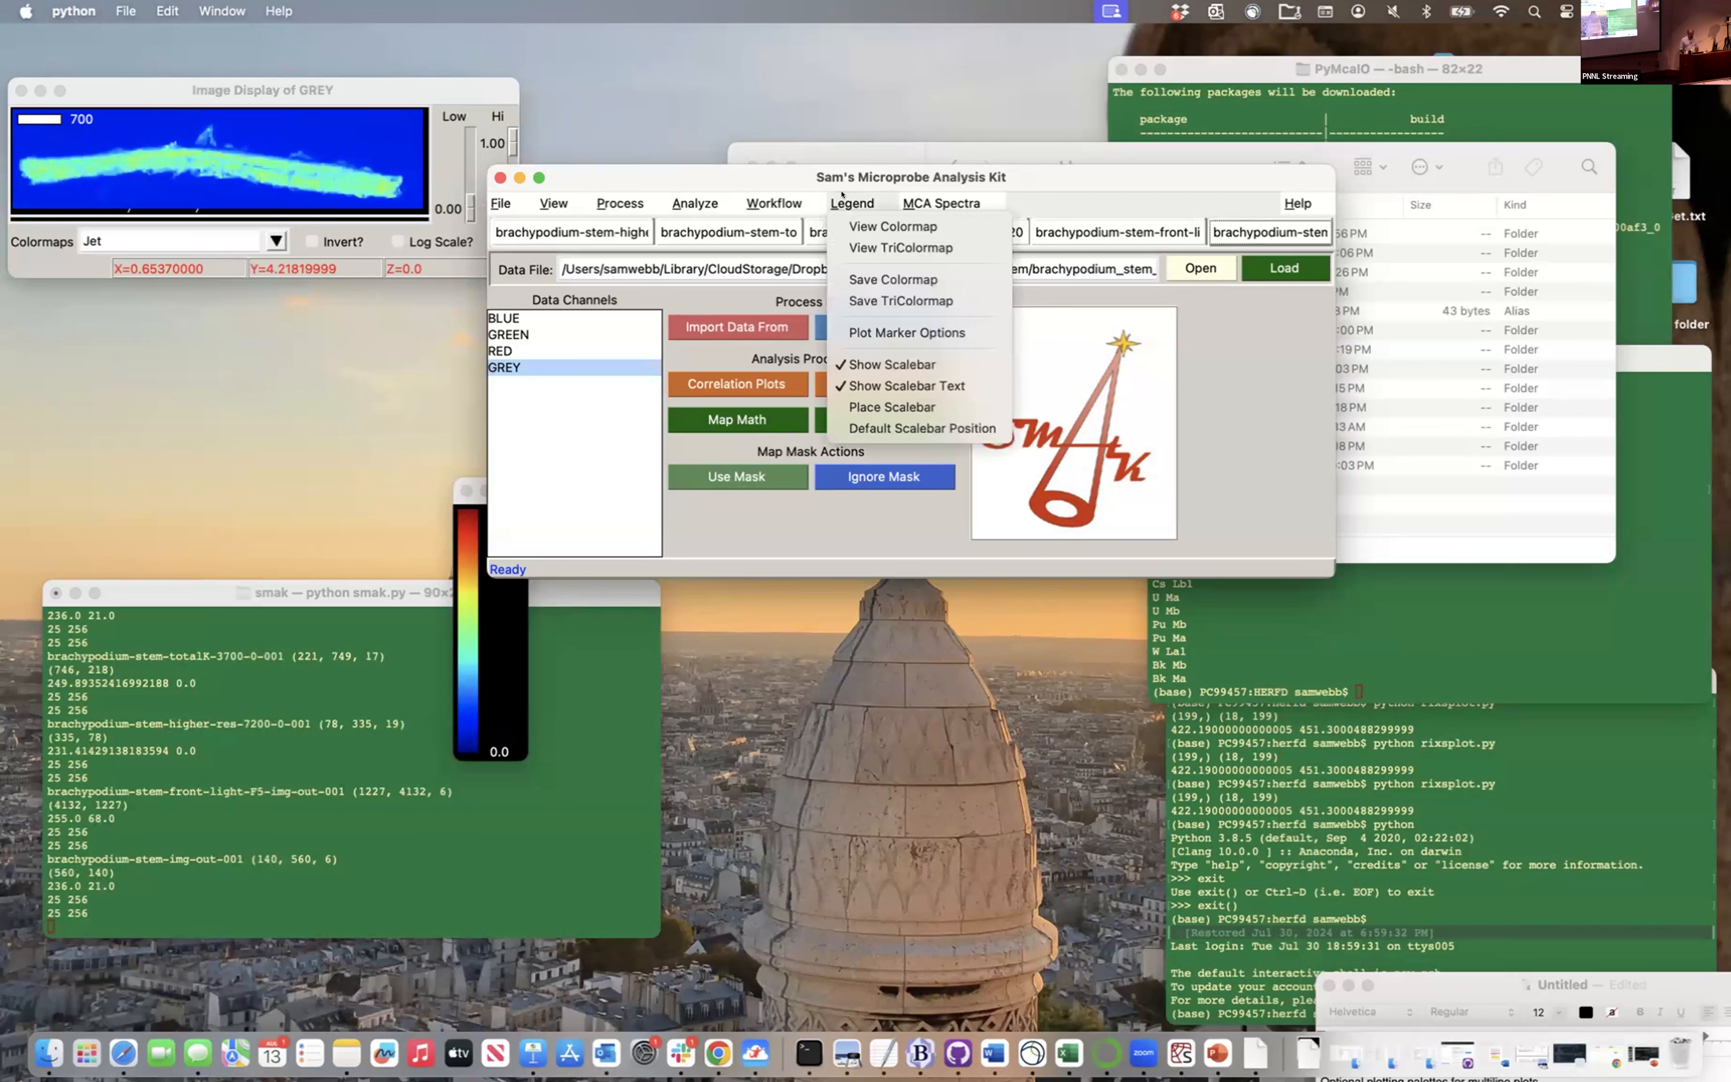
click(882, 334)
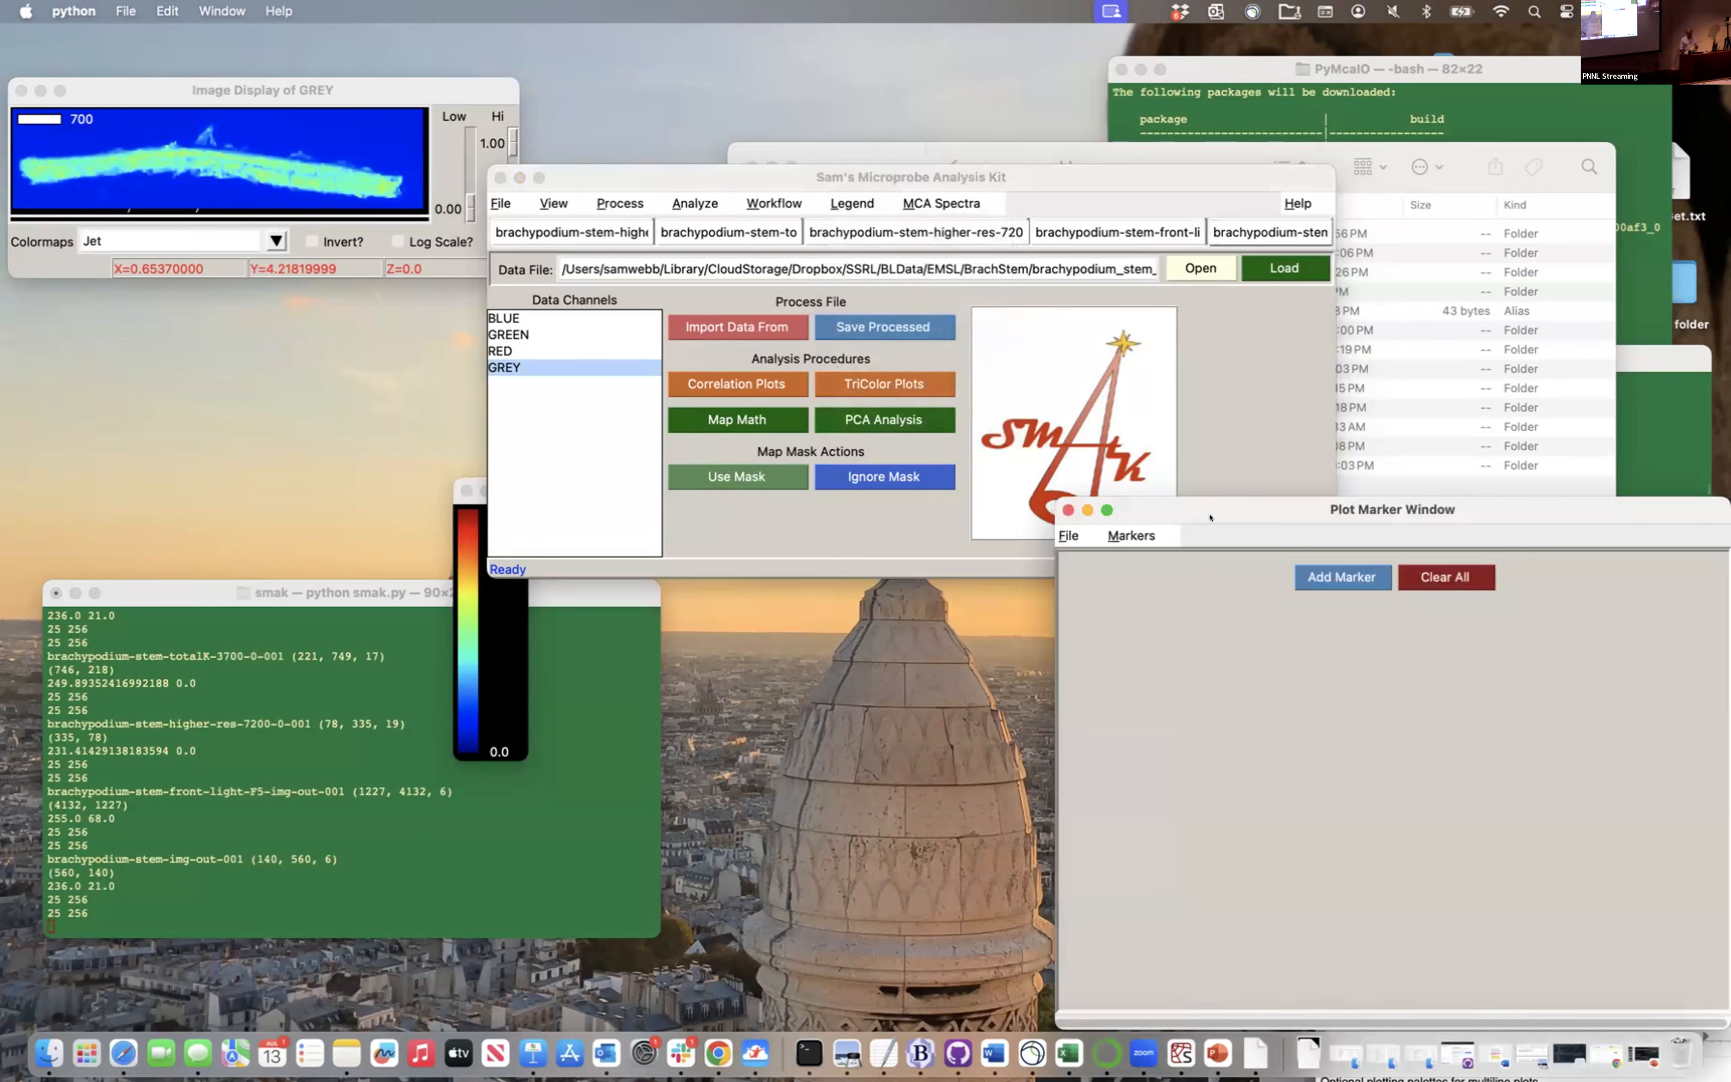
mouse_move(1210, 509)
mouse_down()
mouse_move(1008, 410)
mouse_move(778, 411)
mouse_up()
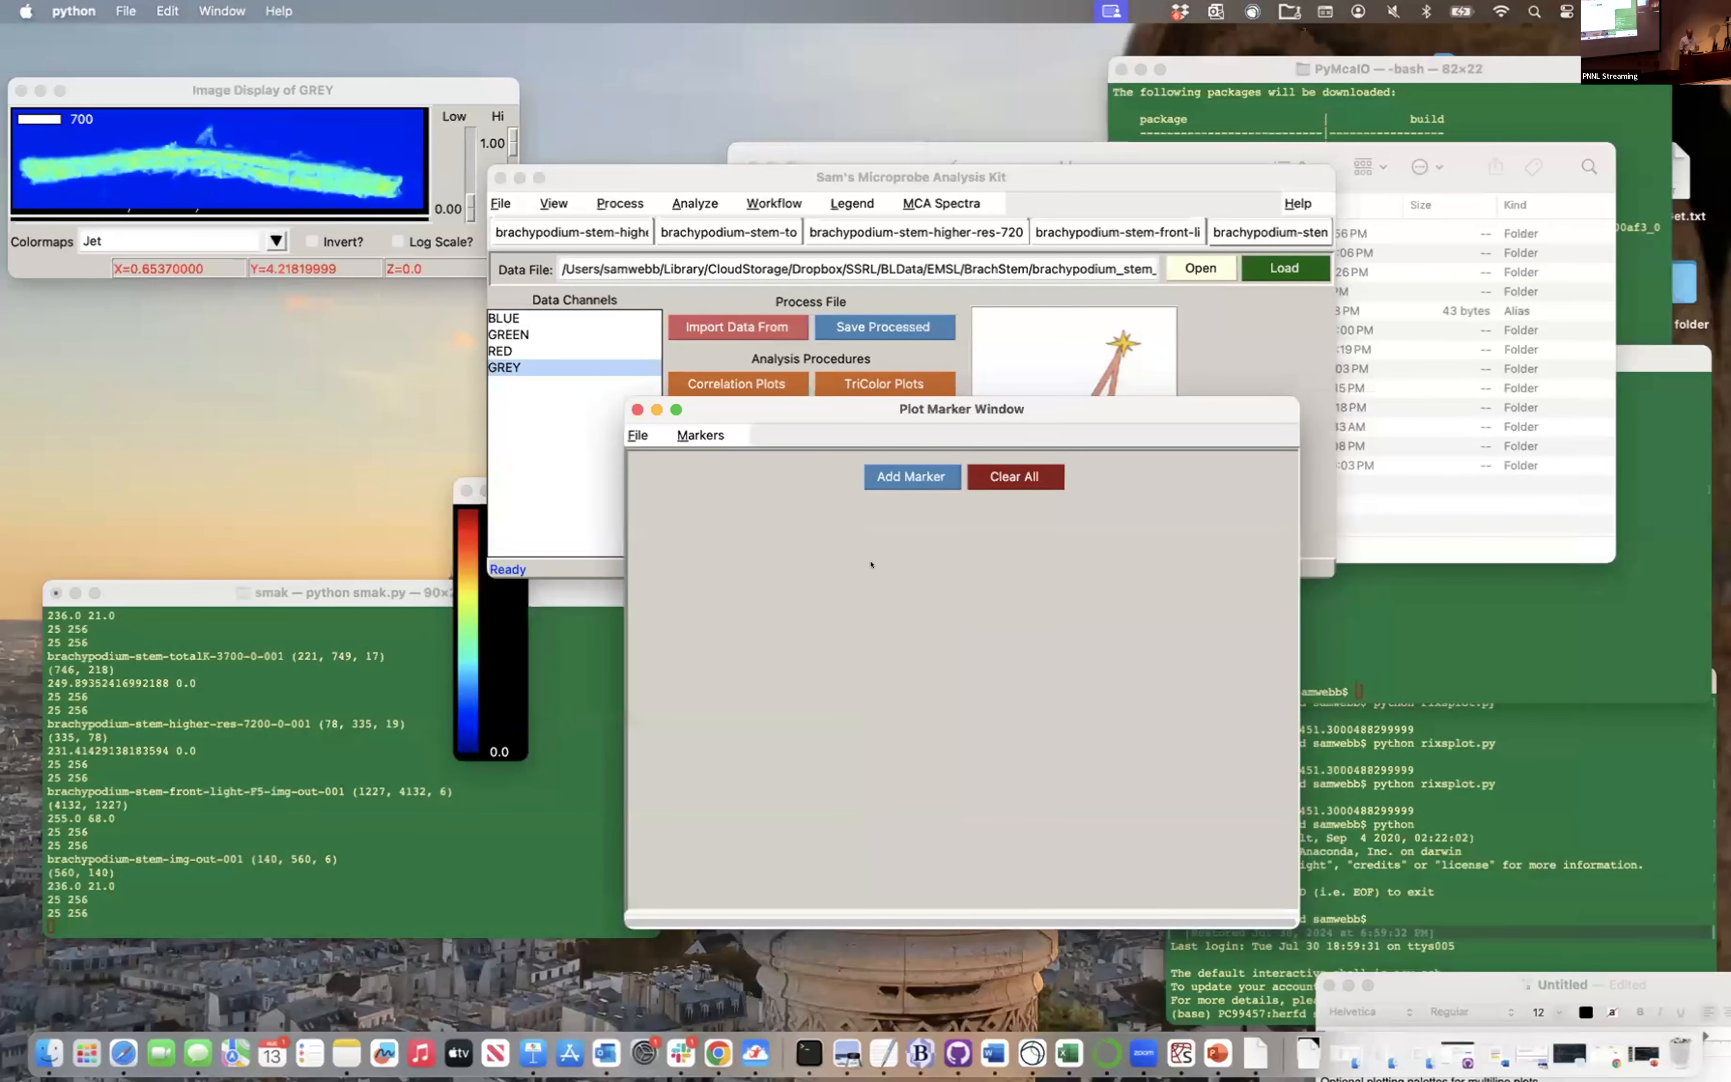
Load the saved marker parameters from 72markerlist.mpm in the BrachStem folder onto the stem image
click(637, 435)
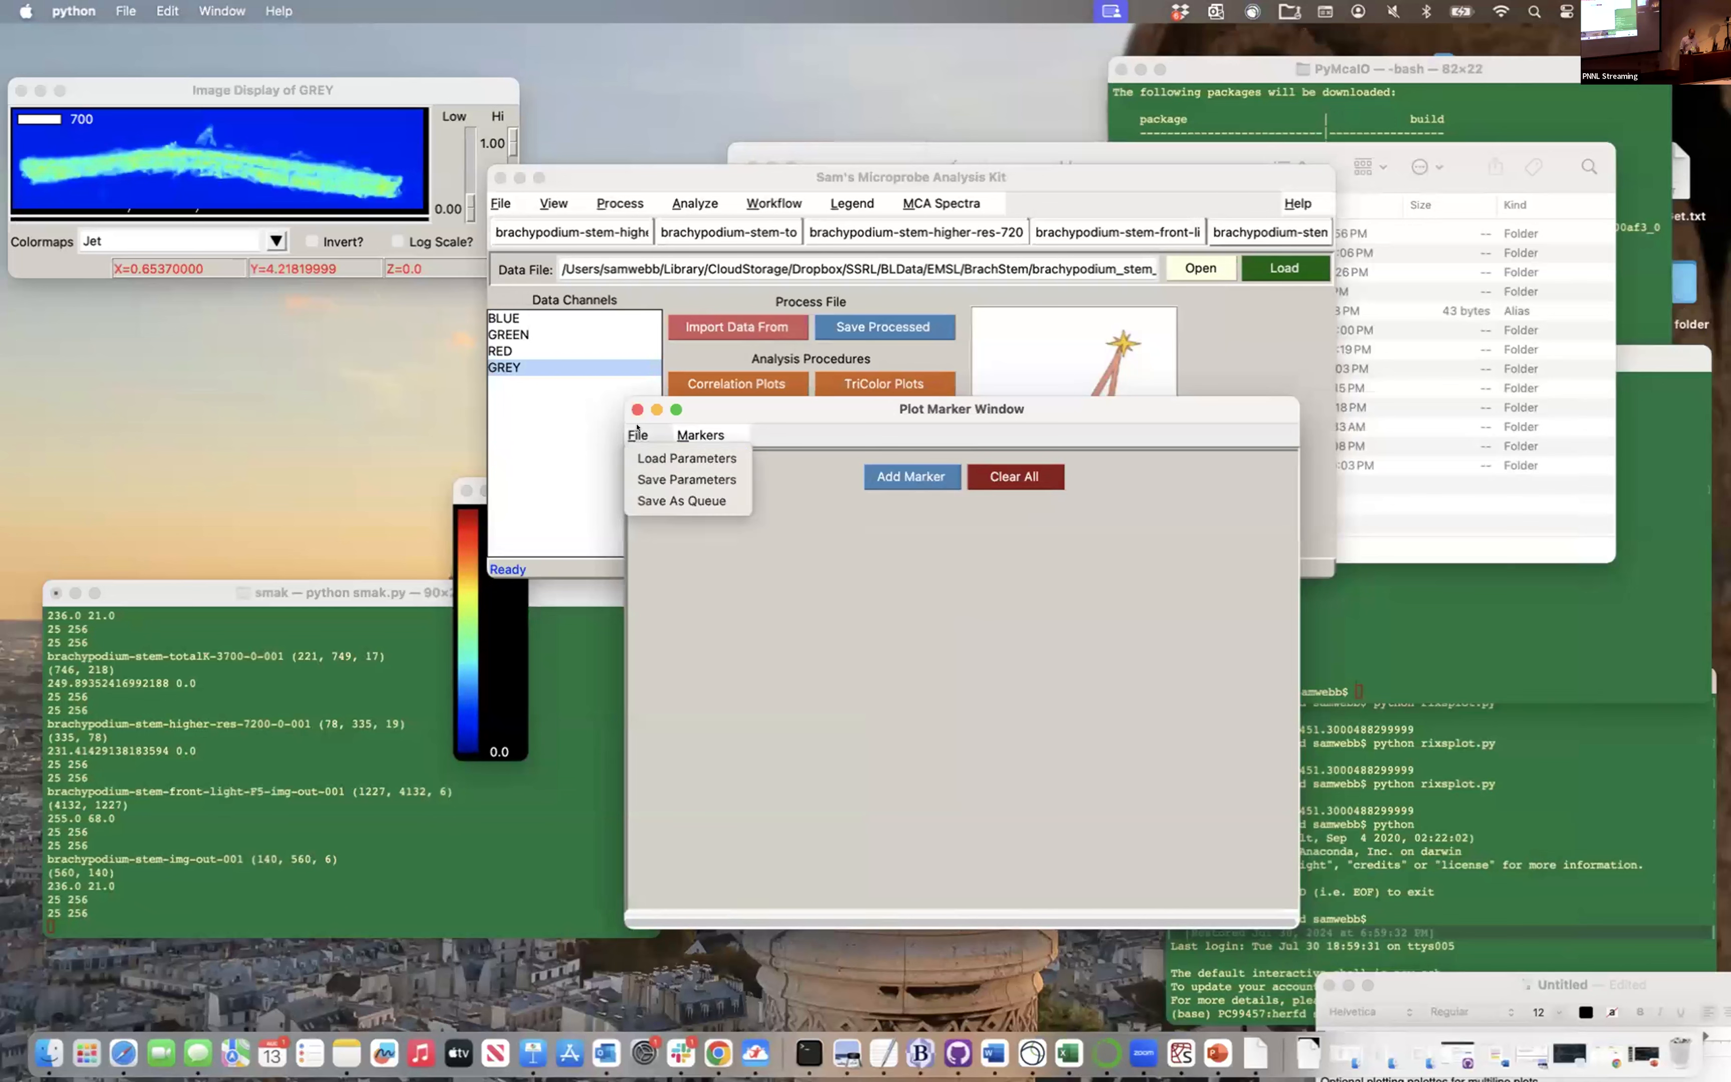
click(641, 458)
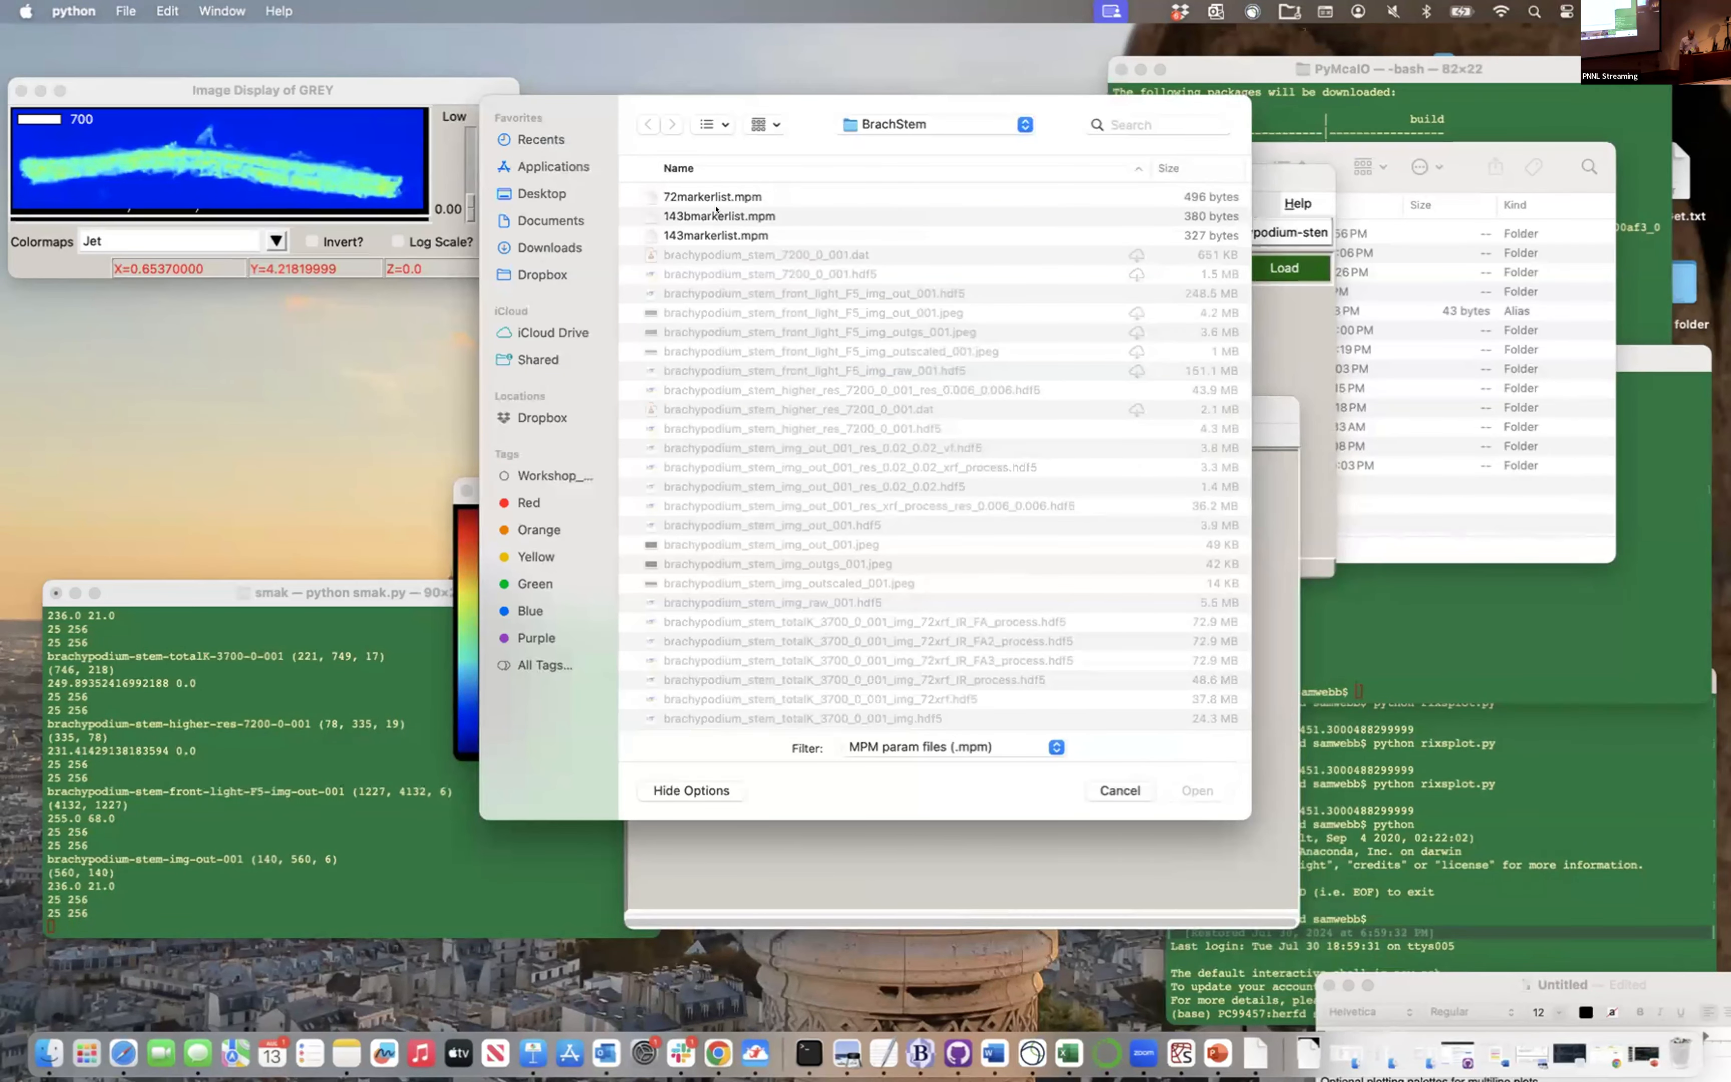
scroll(751, 494, down, 5)
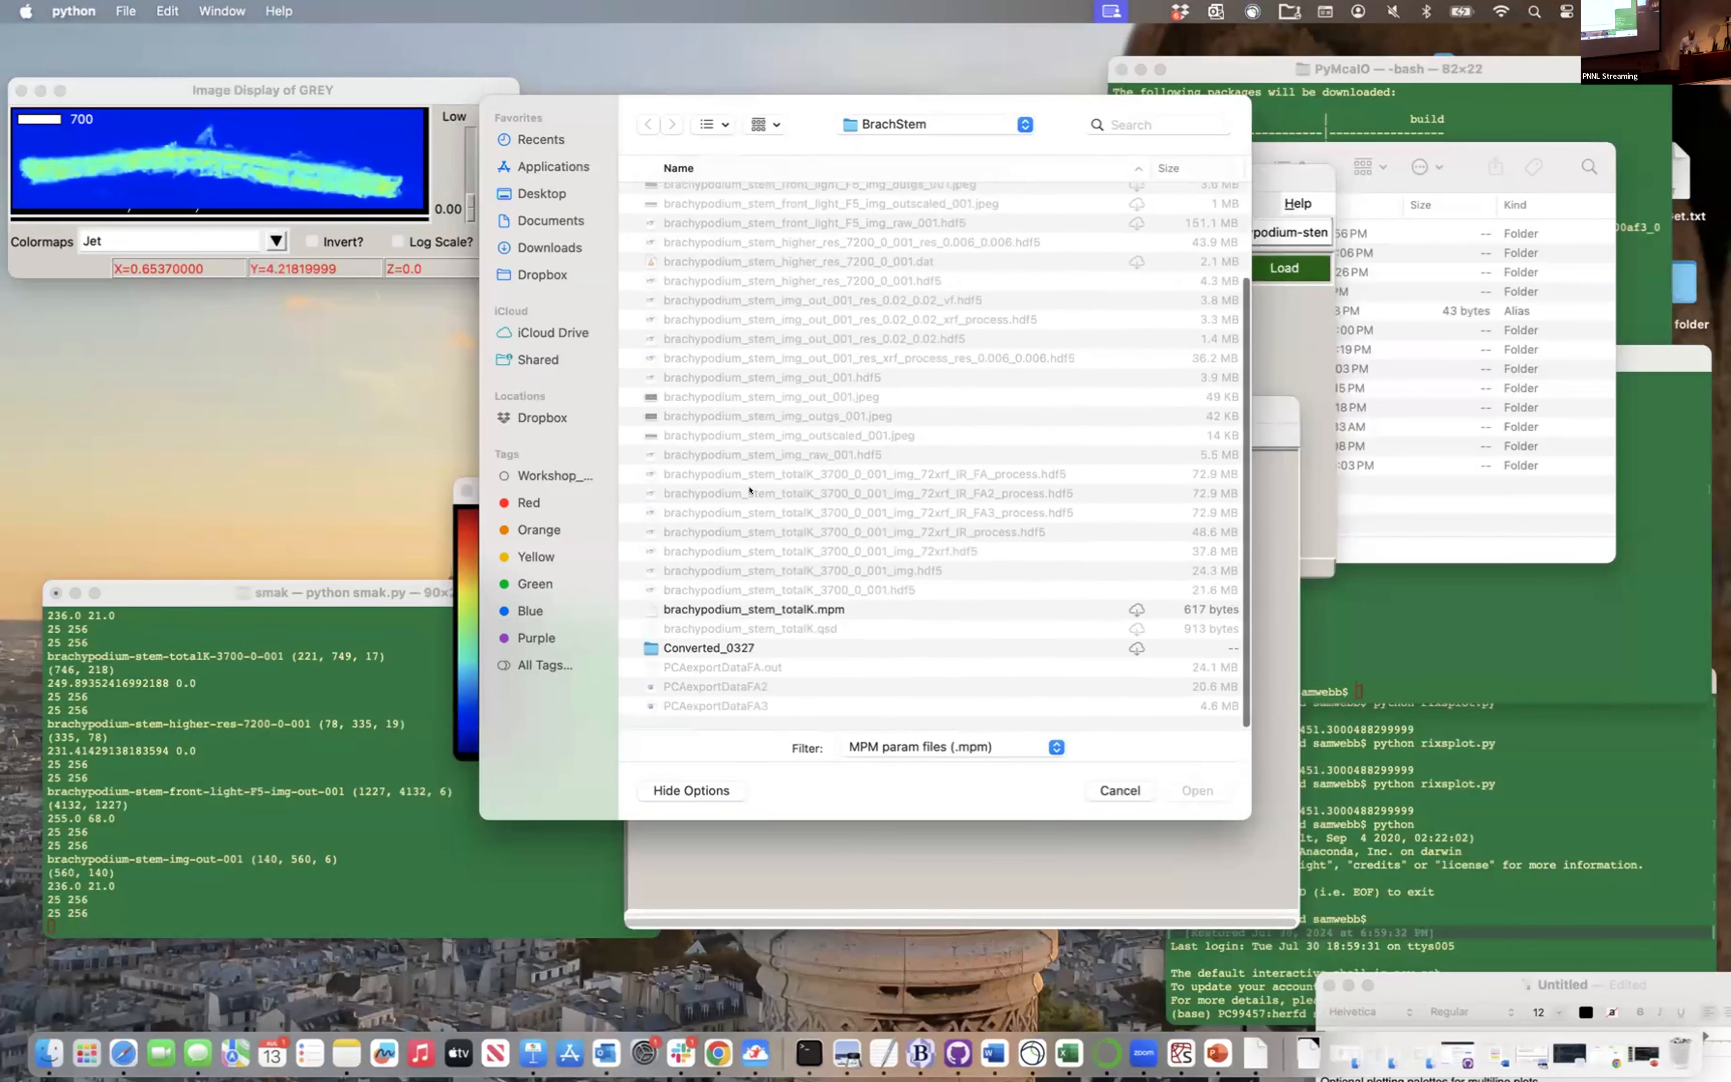
scroll(748, 500, up, 5)
scroll(748, 498, down, 8)
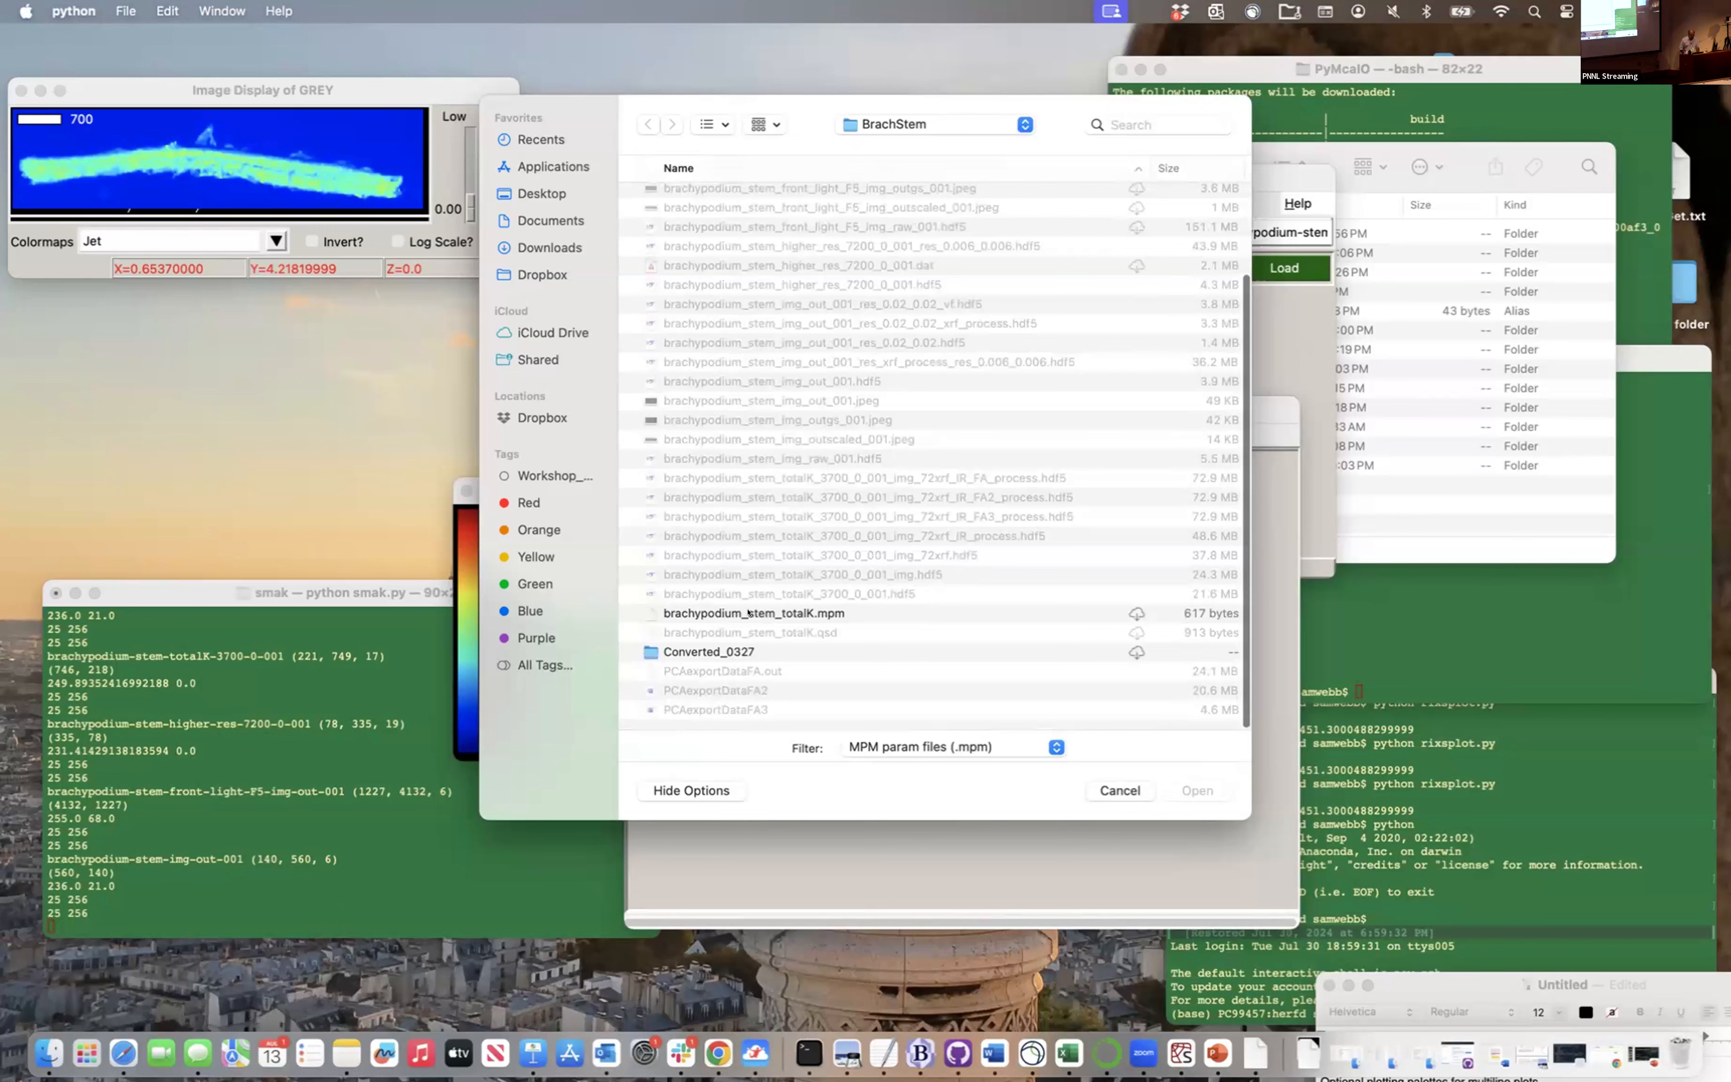
scroll(749, 613, up, 5)
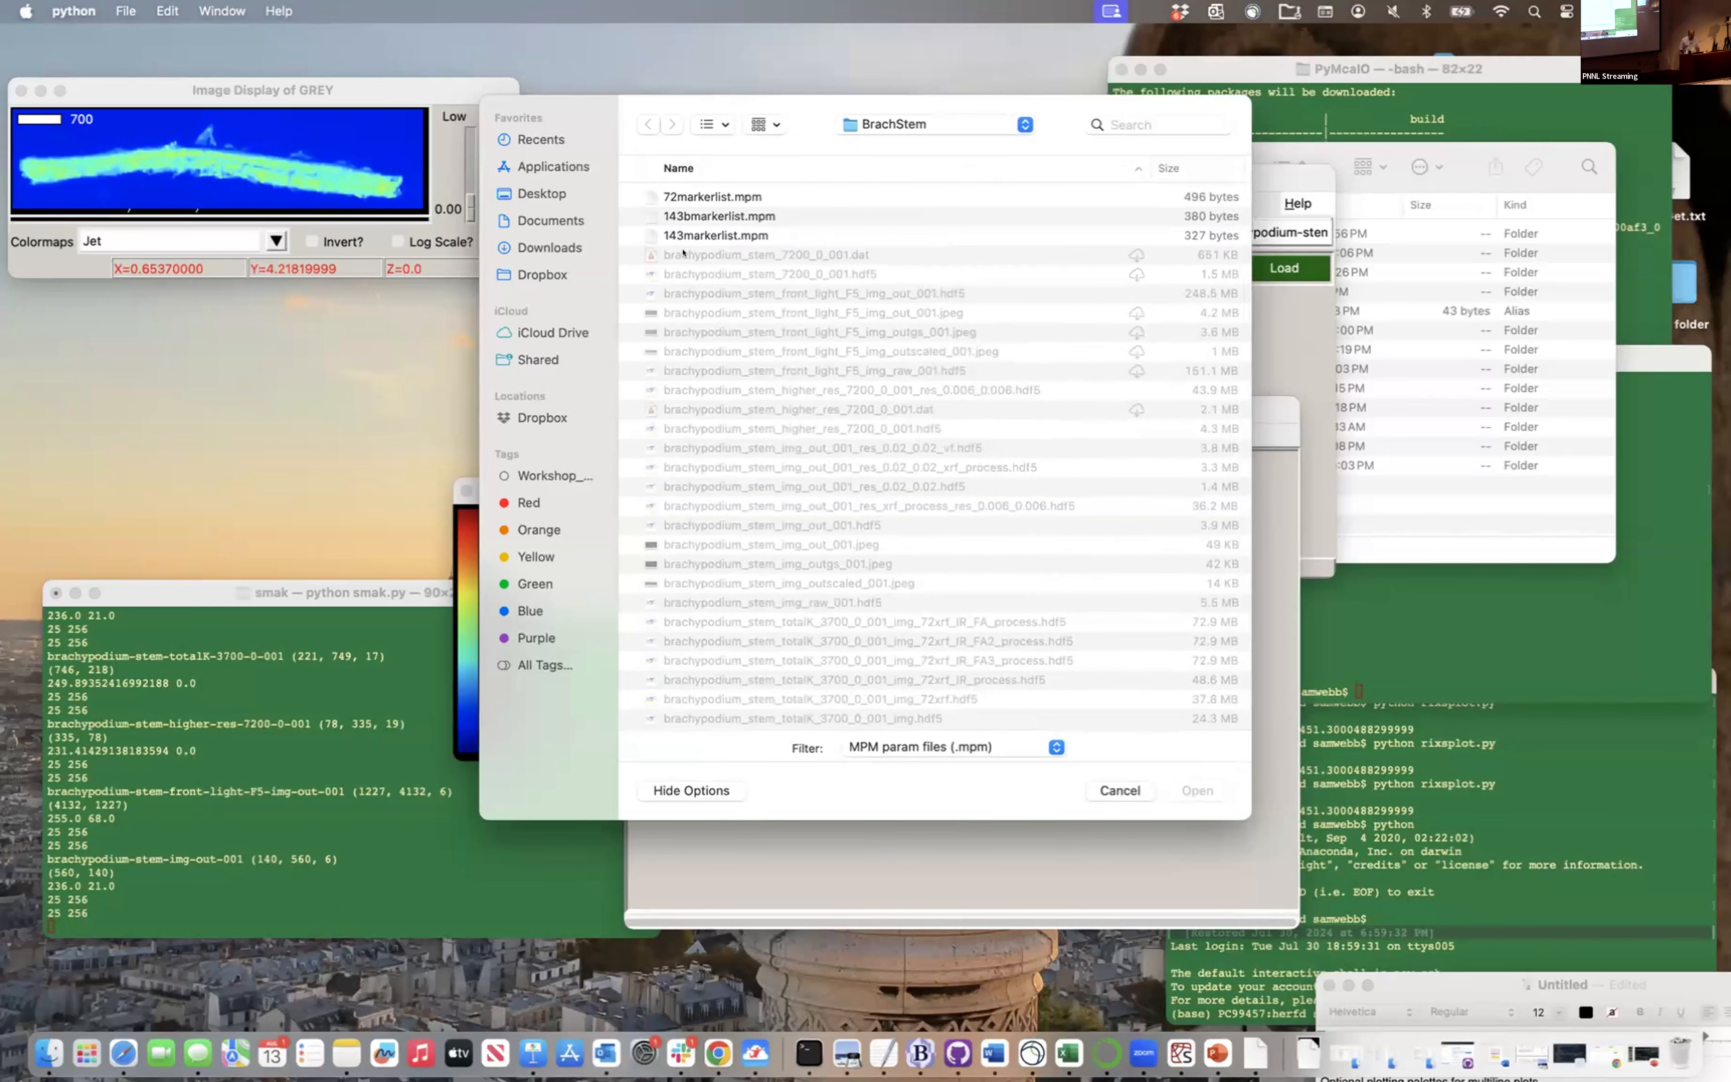
scroll(722, 451, down, 8)
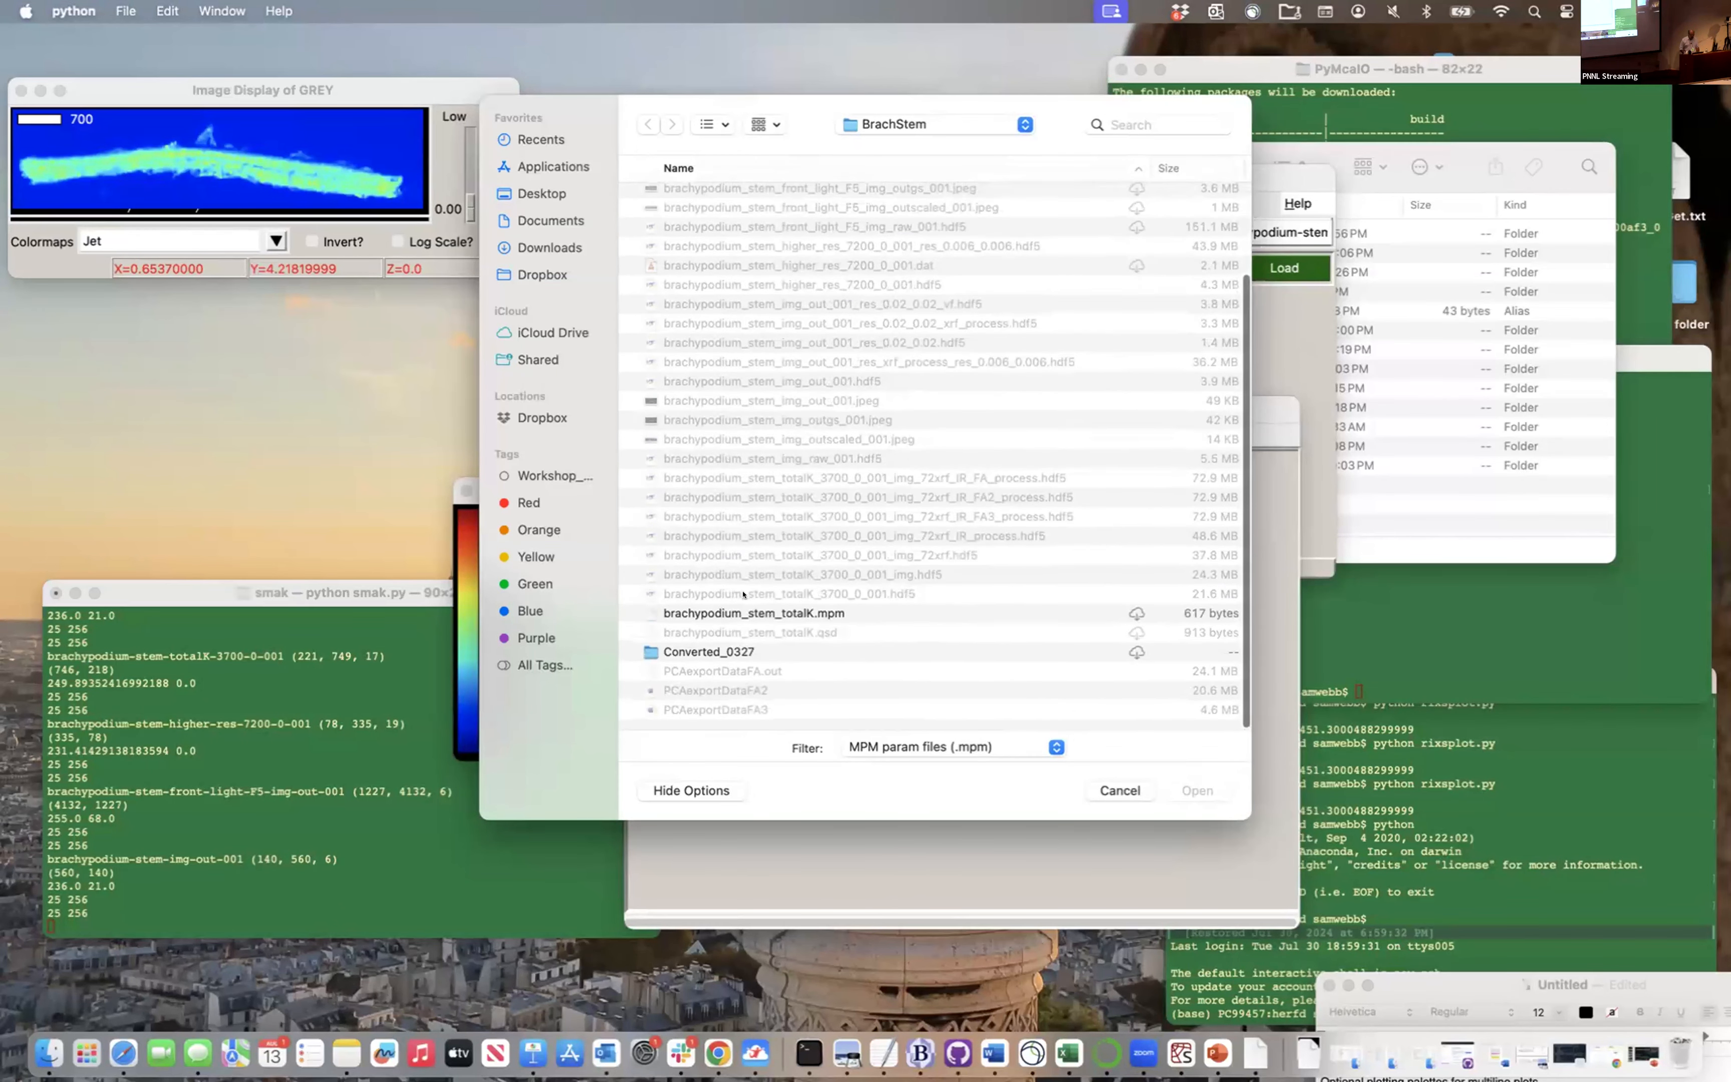
scroll(715, 215, up, 5)
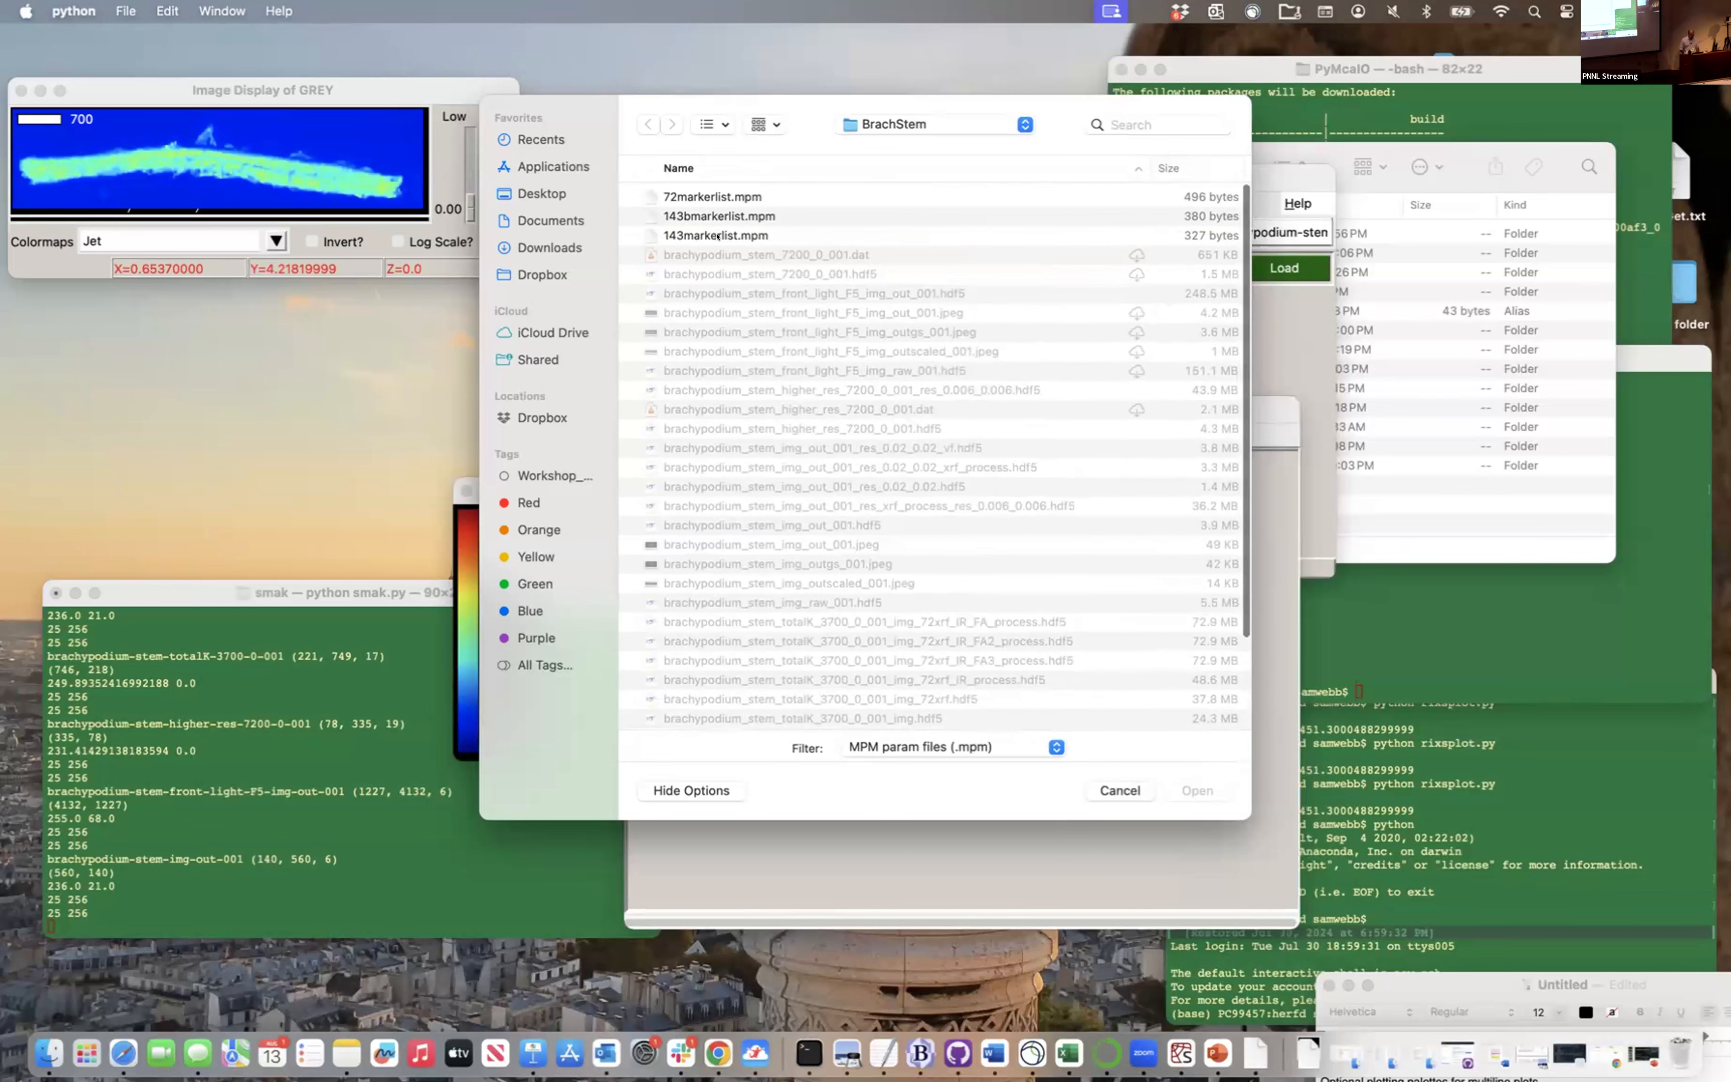
click(717, 228)
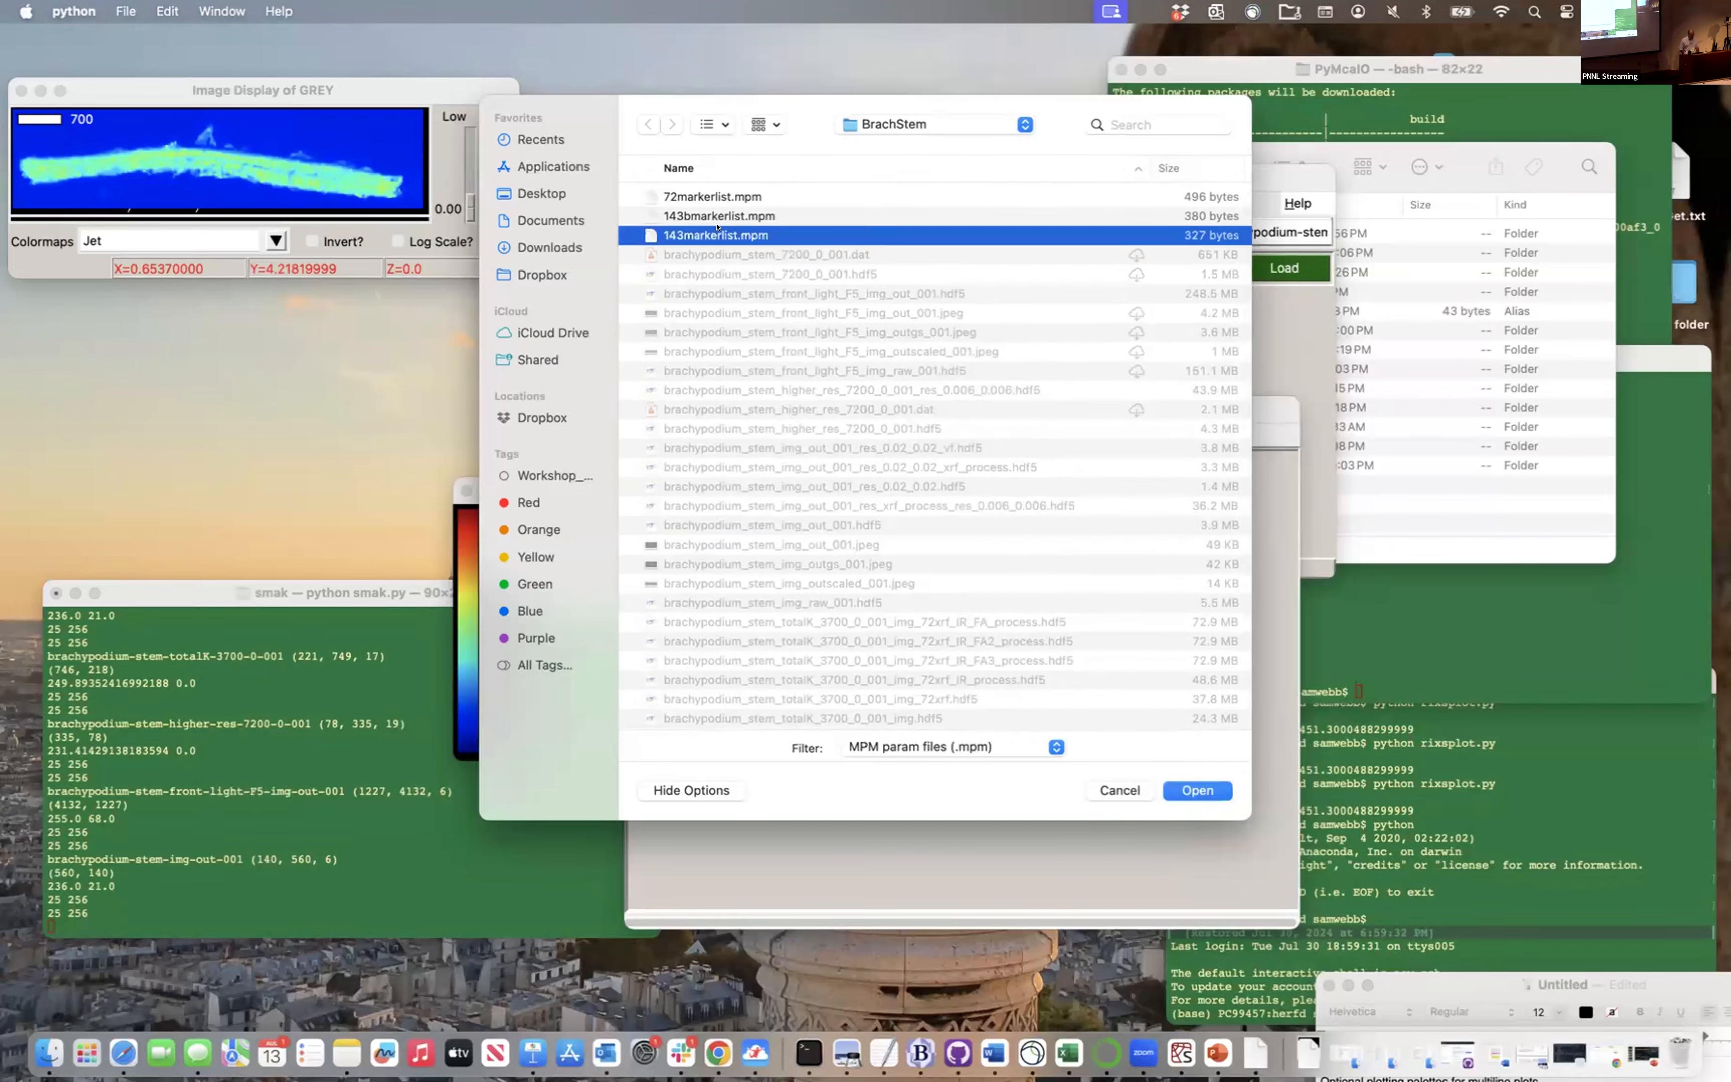
click(672, 196)
click(1180, 792)
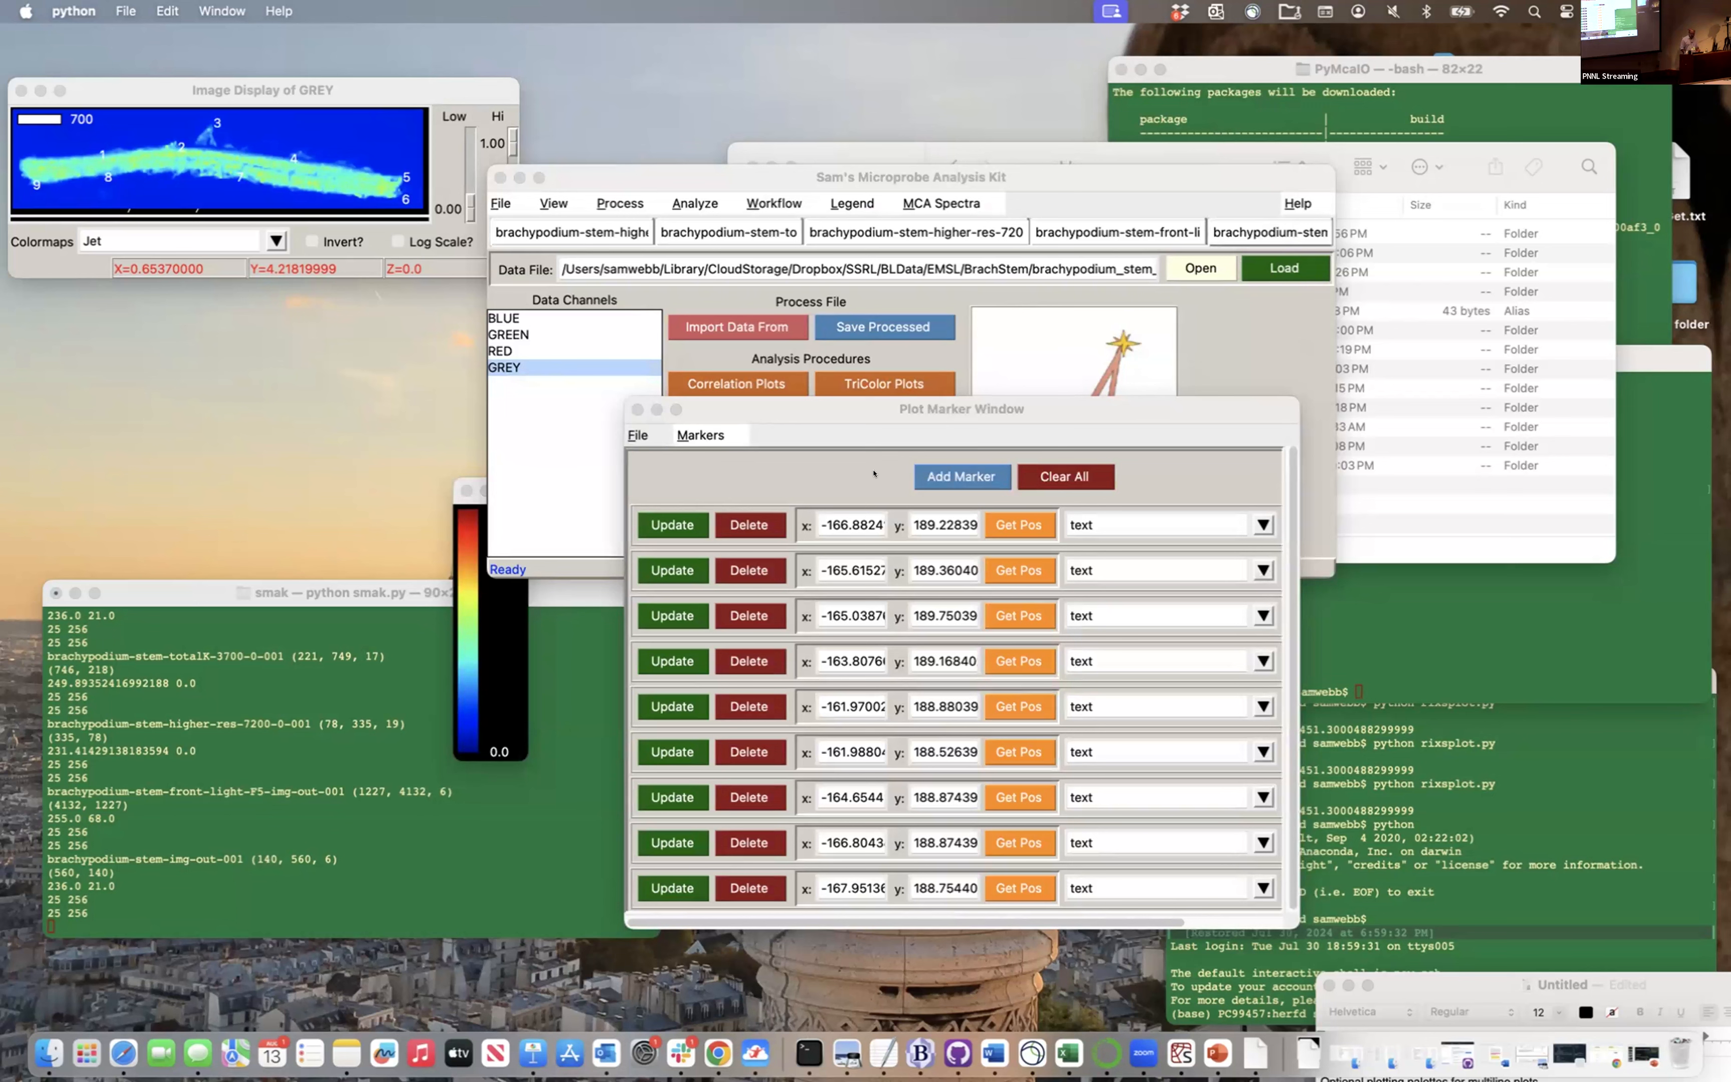
Check the available marker shapes and set all markers to the default small circle style
click(1260, 524)
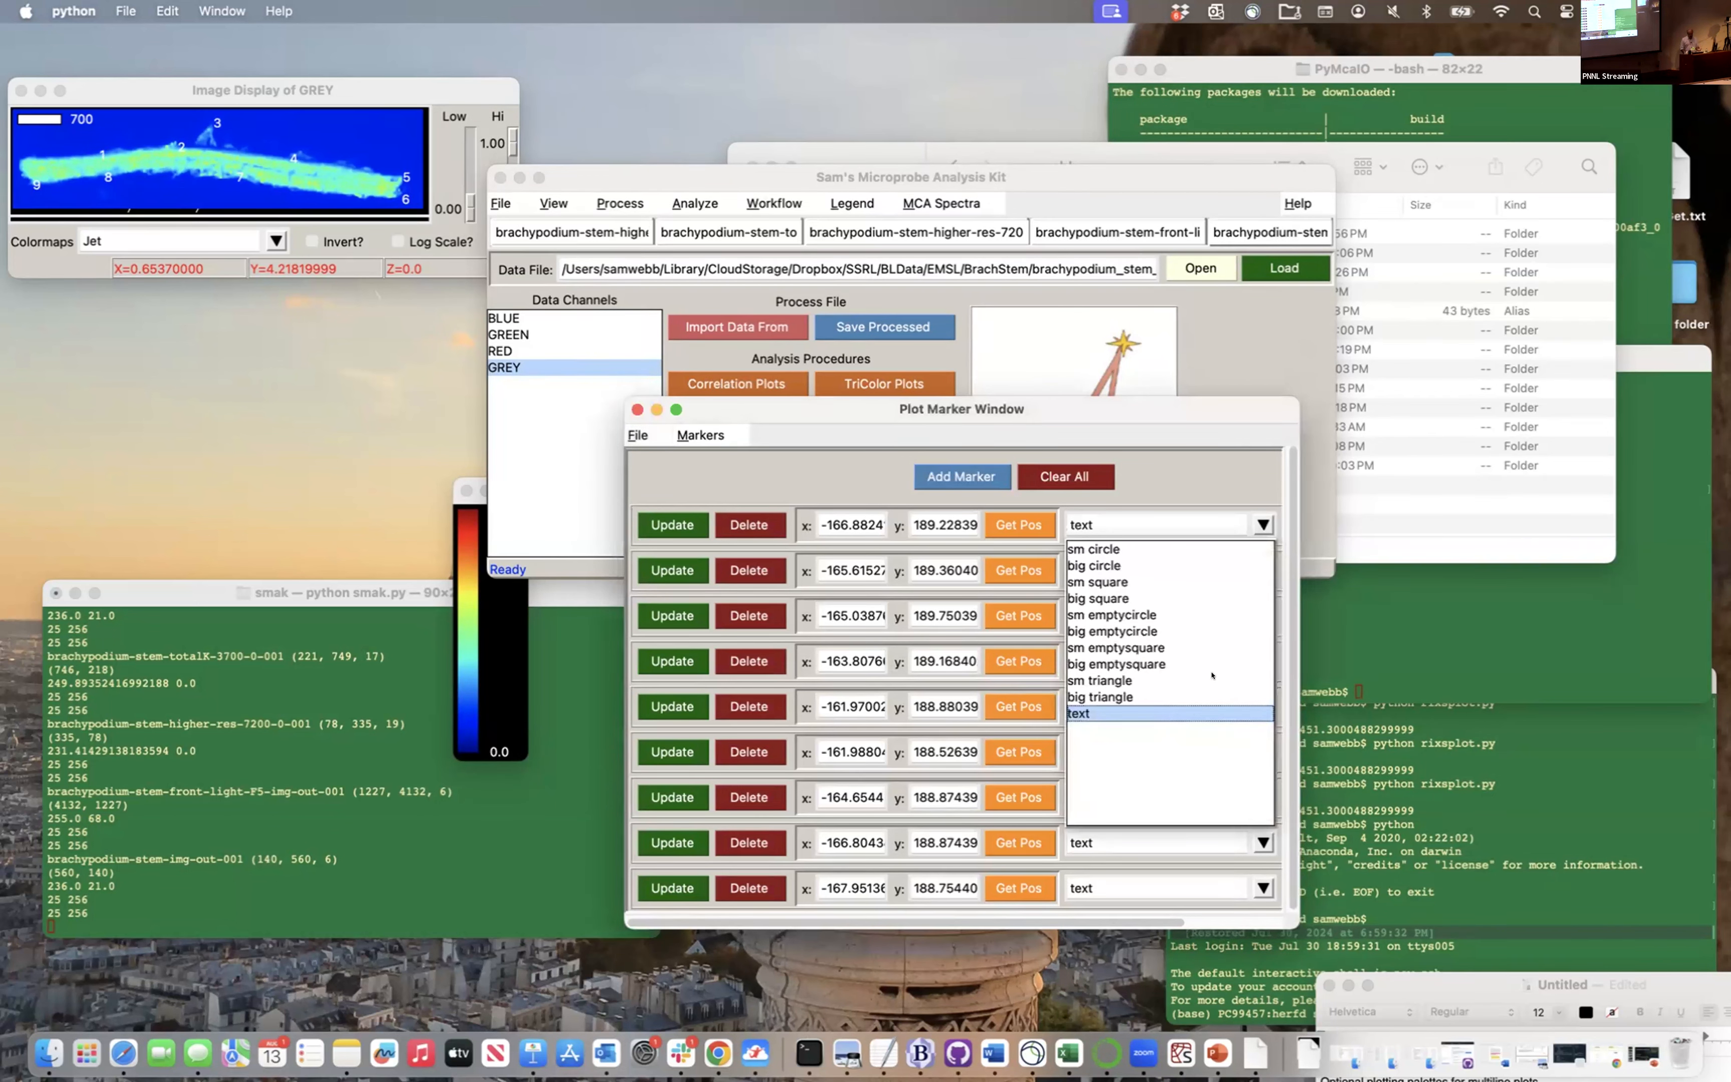
click(685, 436)
click(694, 436)
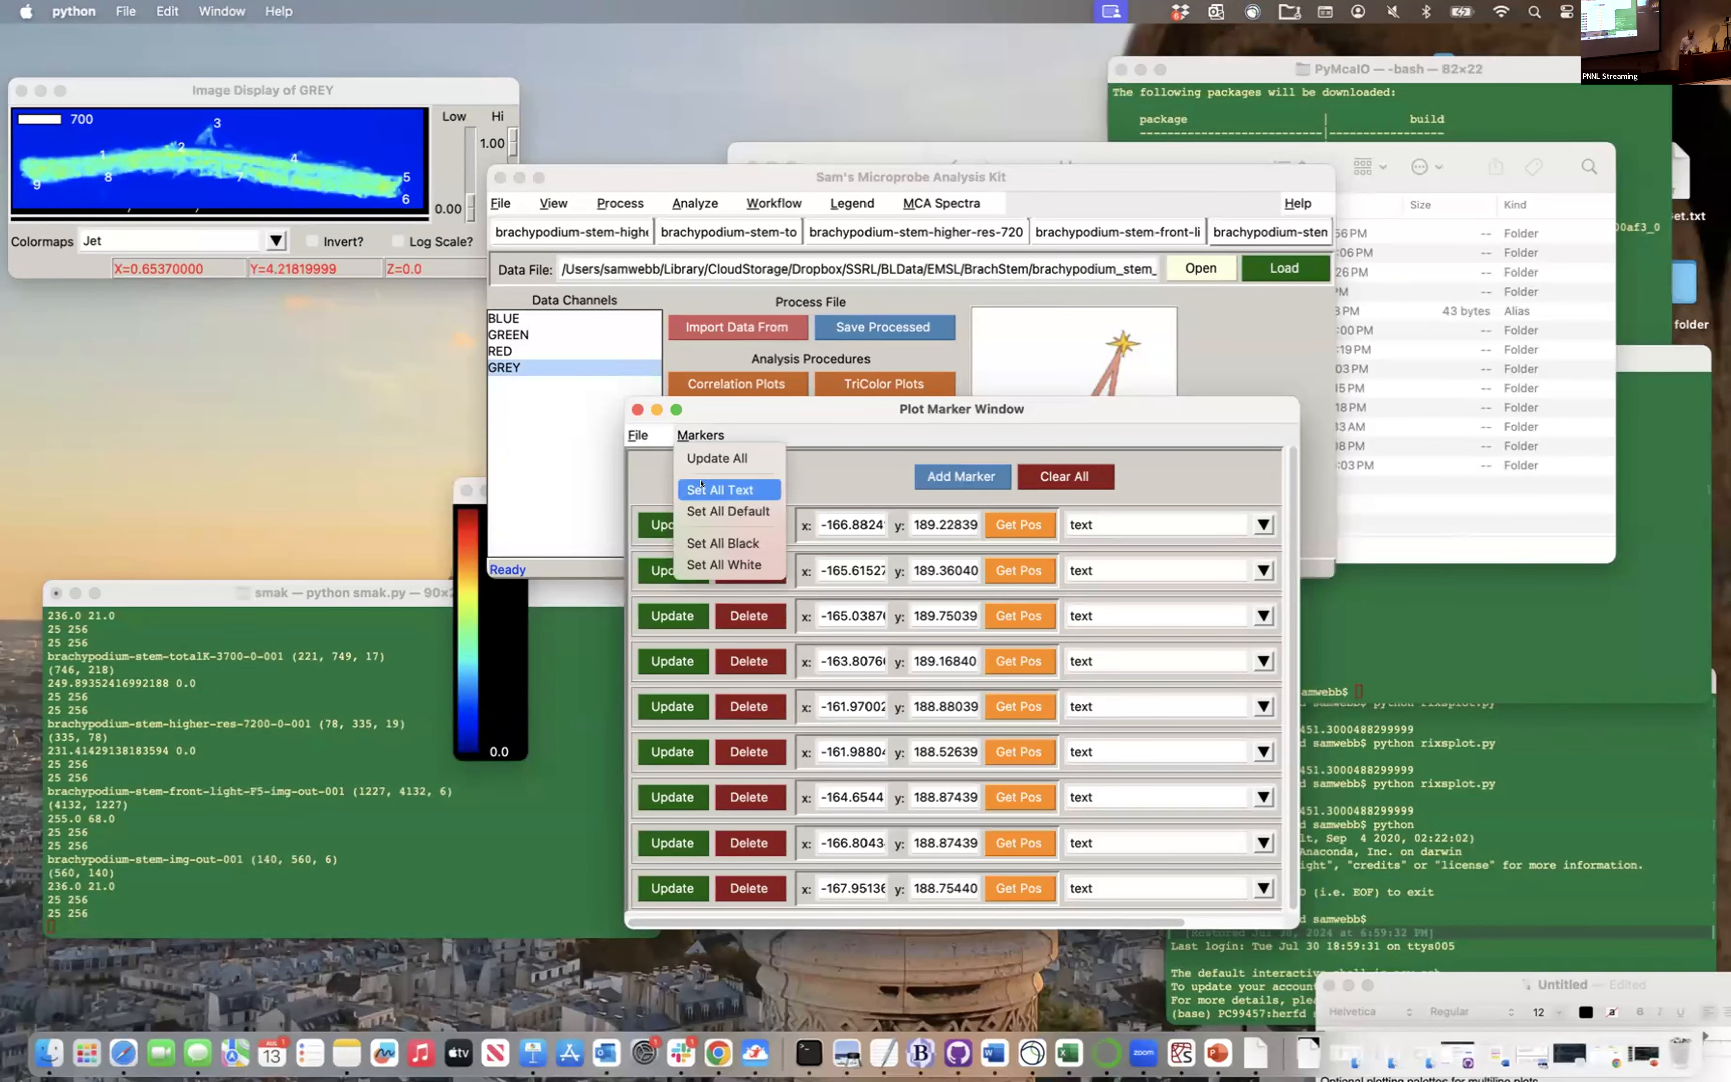
click(702, 510)
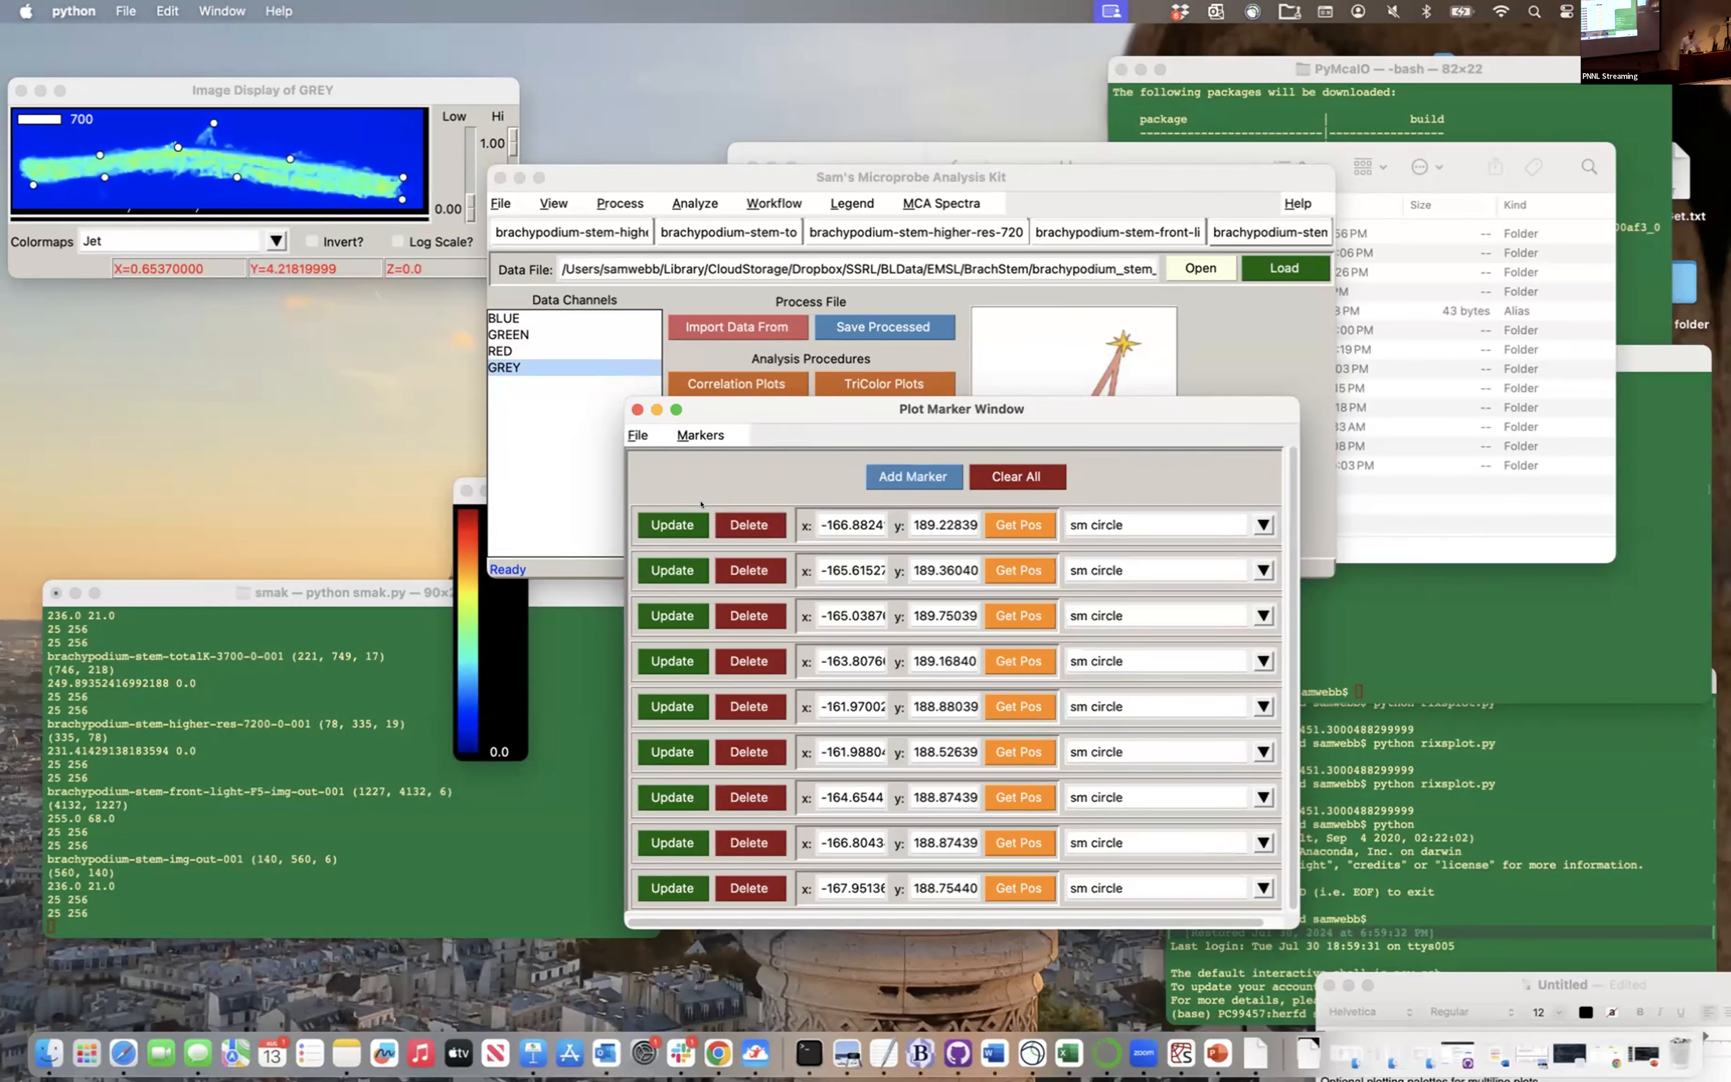
Switch all markers to text labels and back to the default small circles to compare both styles
click(683, 436)
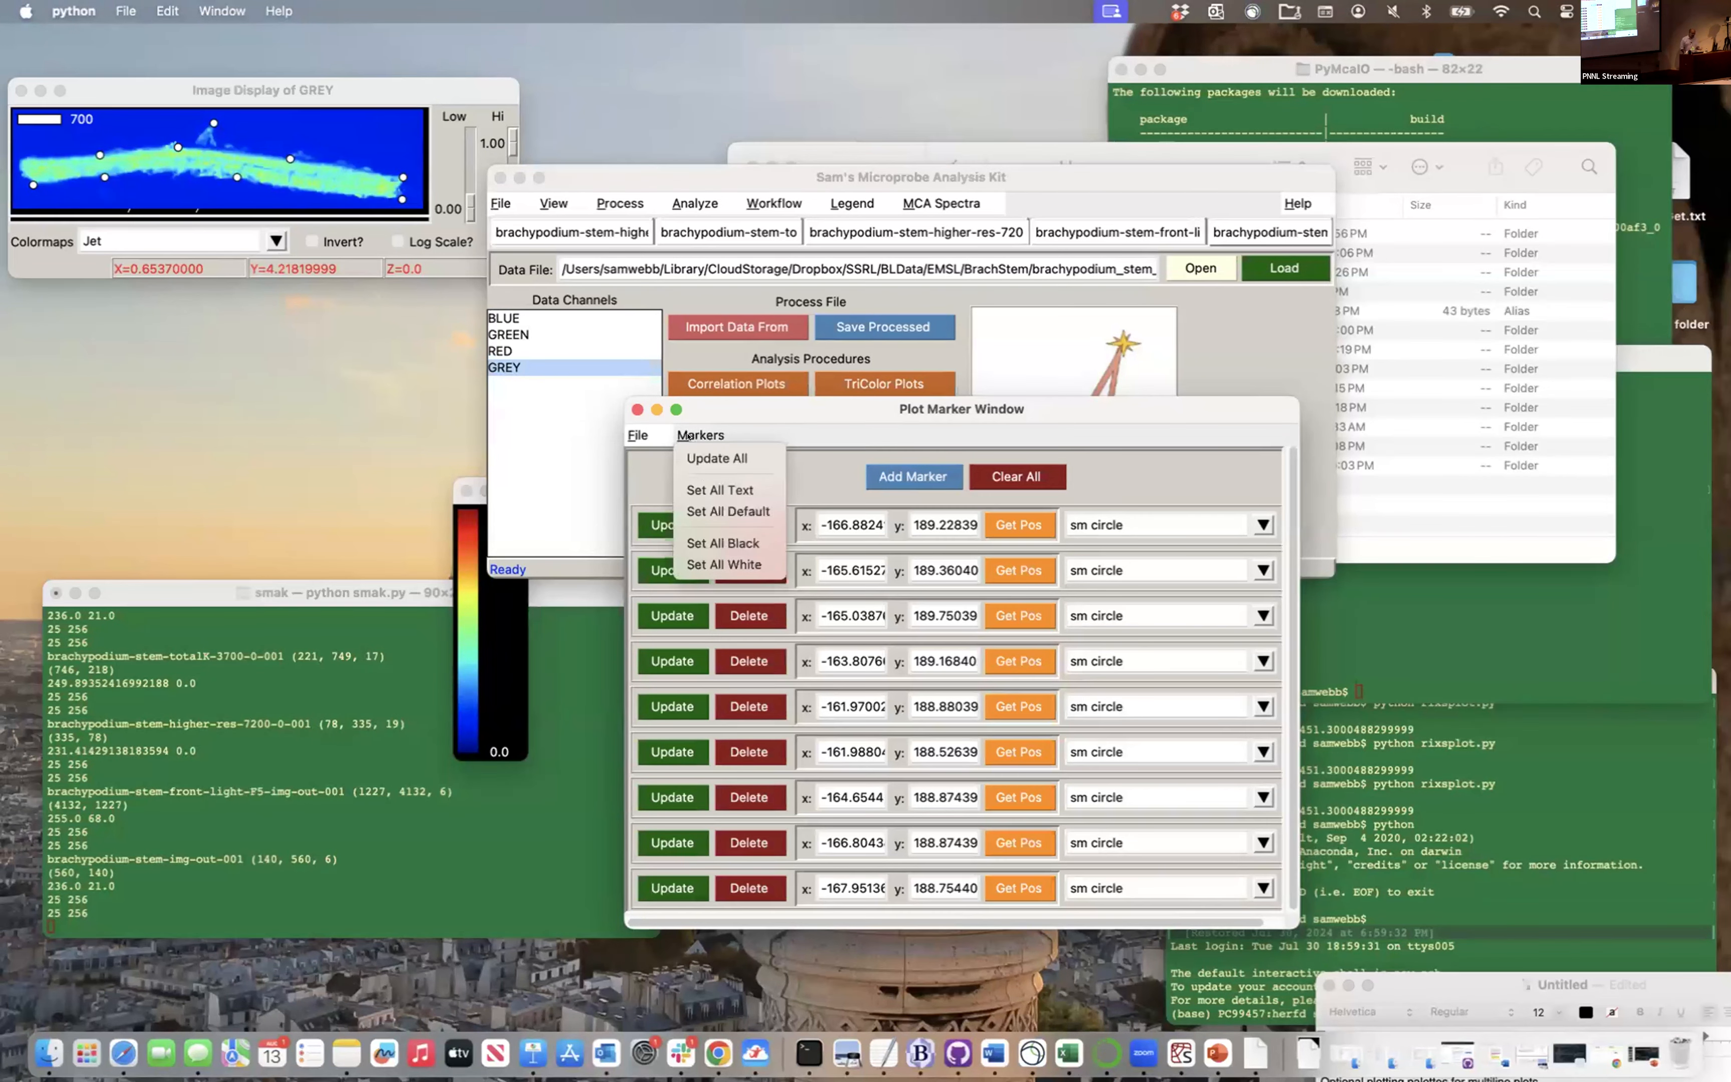
click(703, 489)
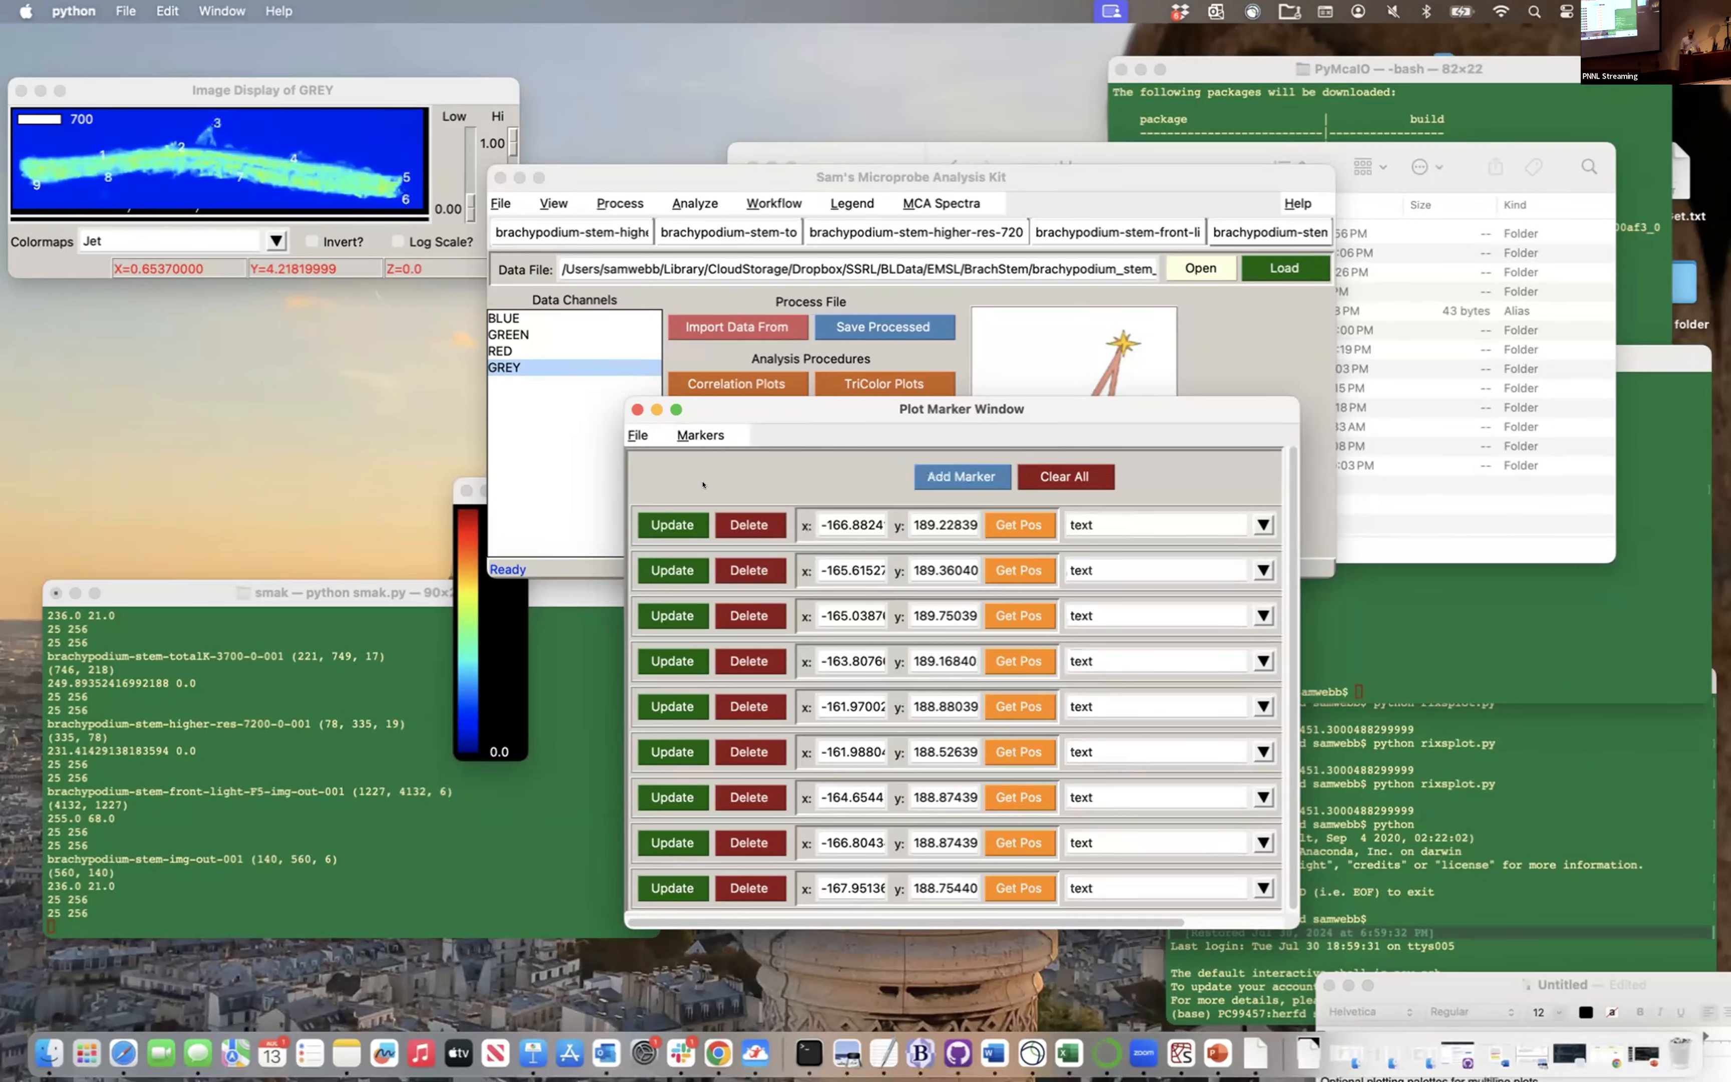
click(699, 435)
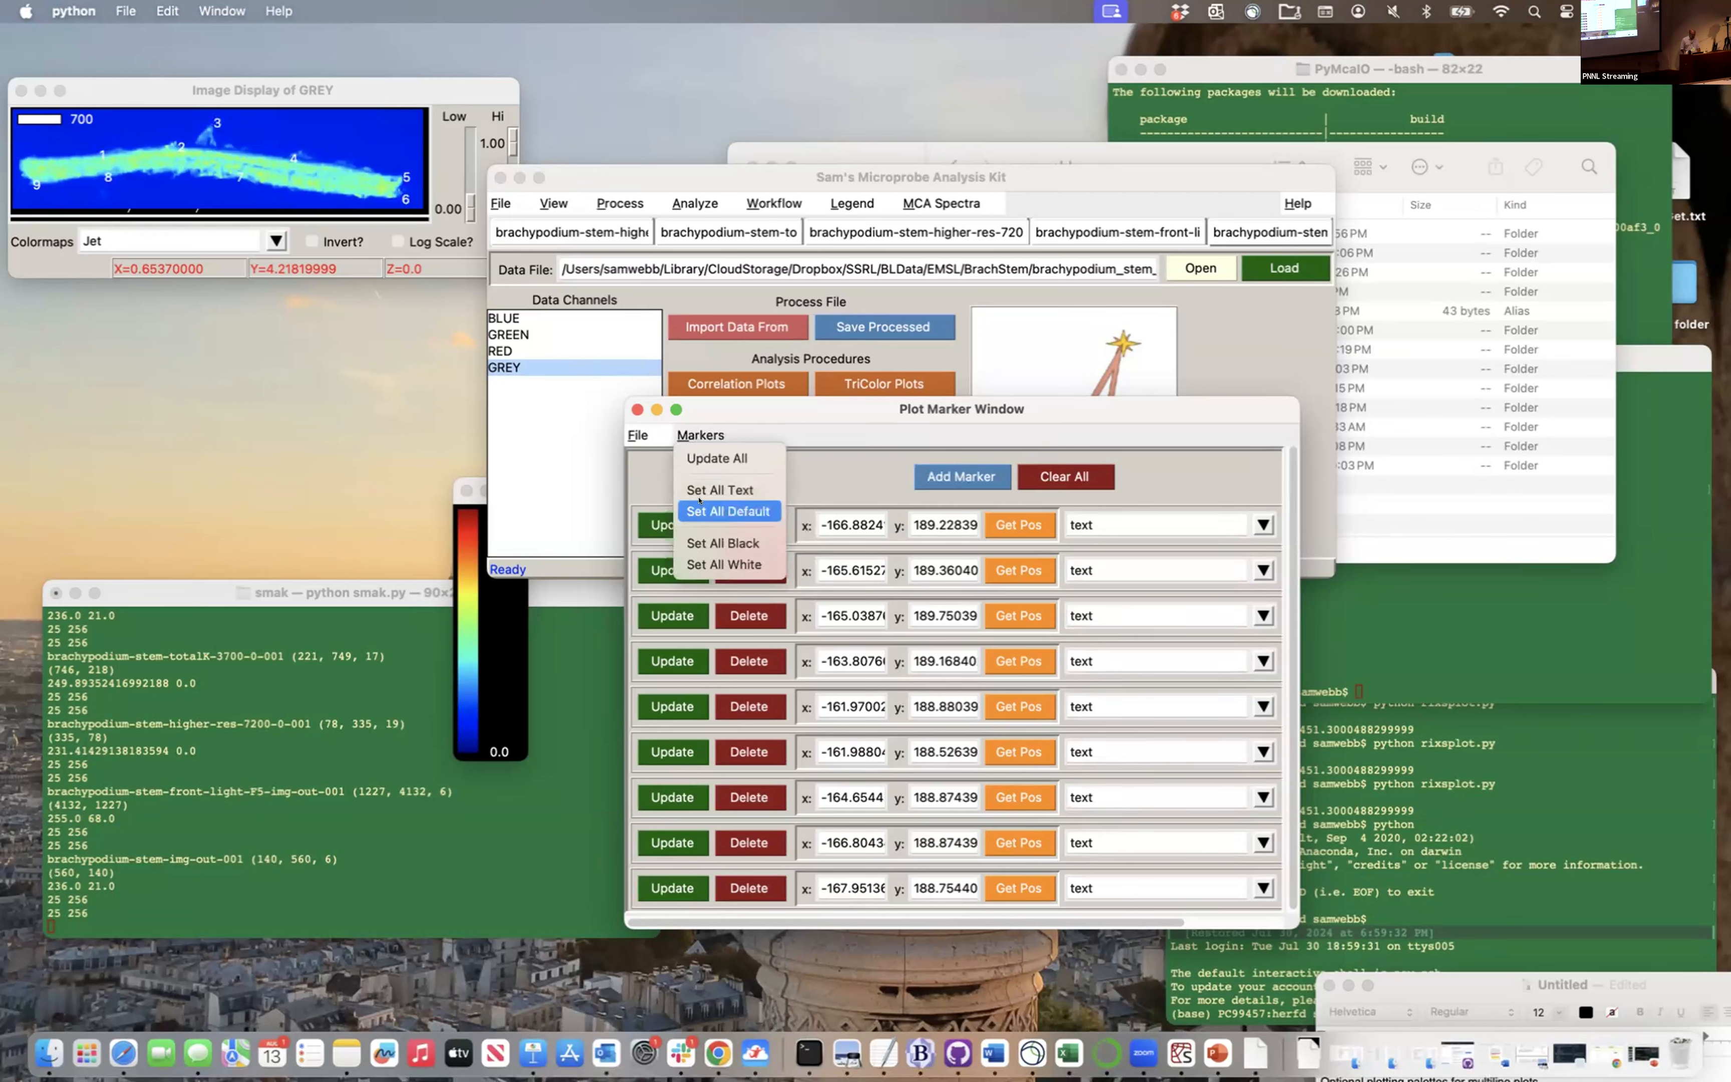
click(699, 500)
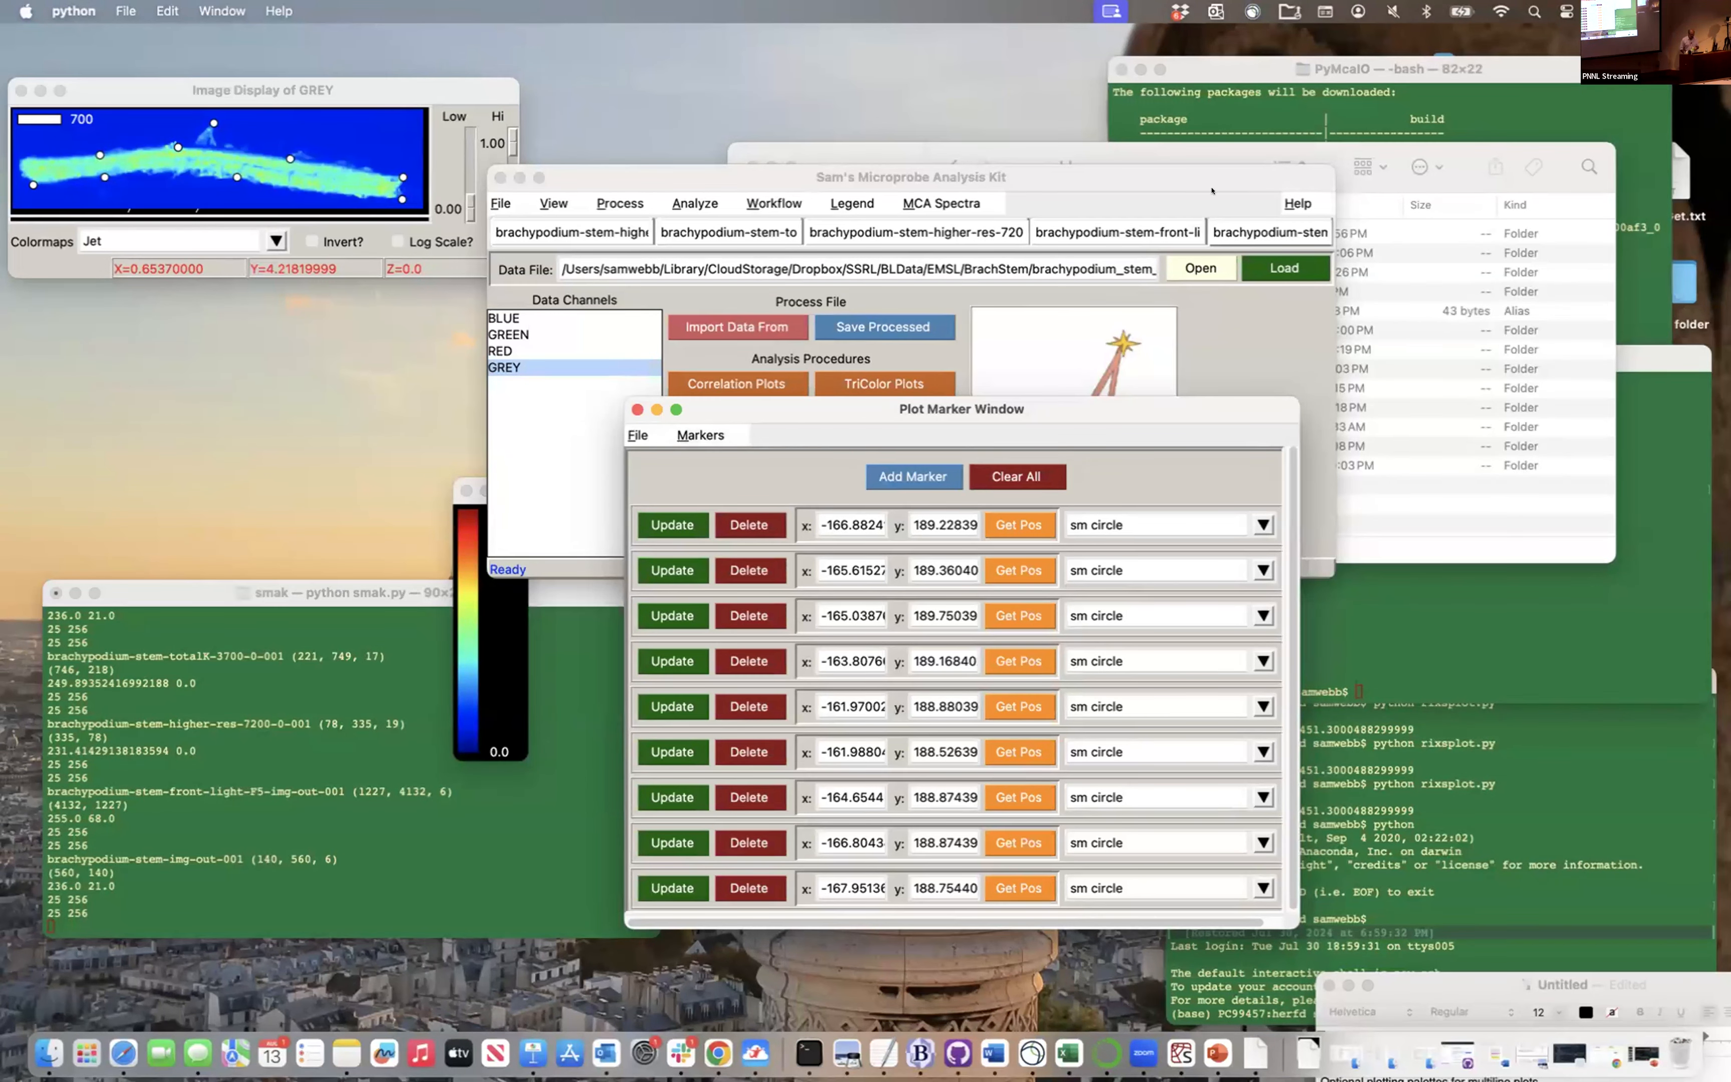
Try loading brachypodium_stem_totalK.mpm as the markers of the higher-res-7200-0-001 map and clear all of them again
click(575, 227)
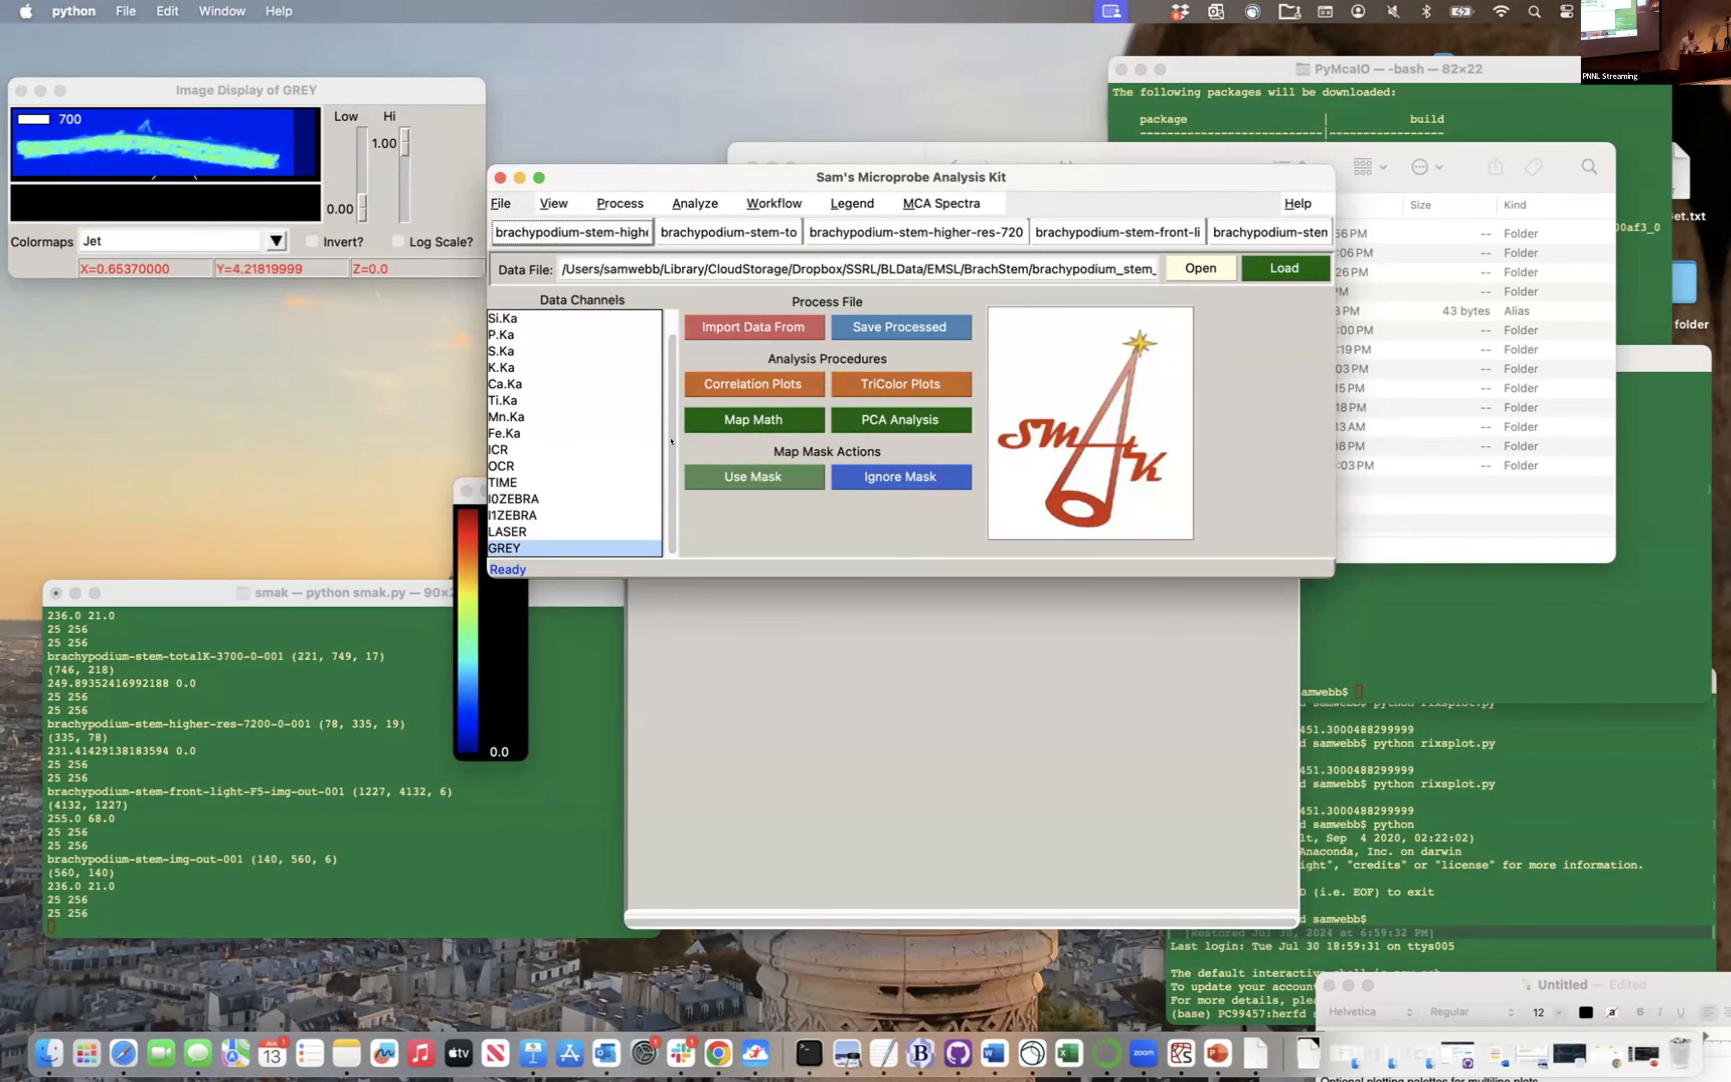
click(637, 435)
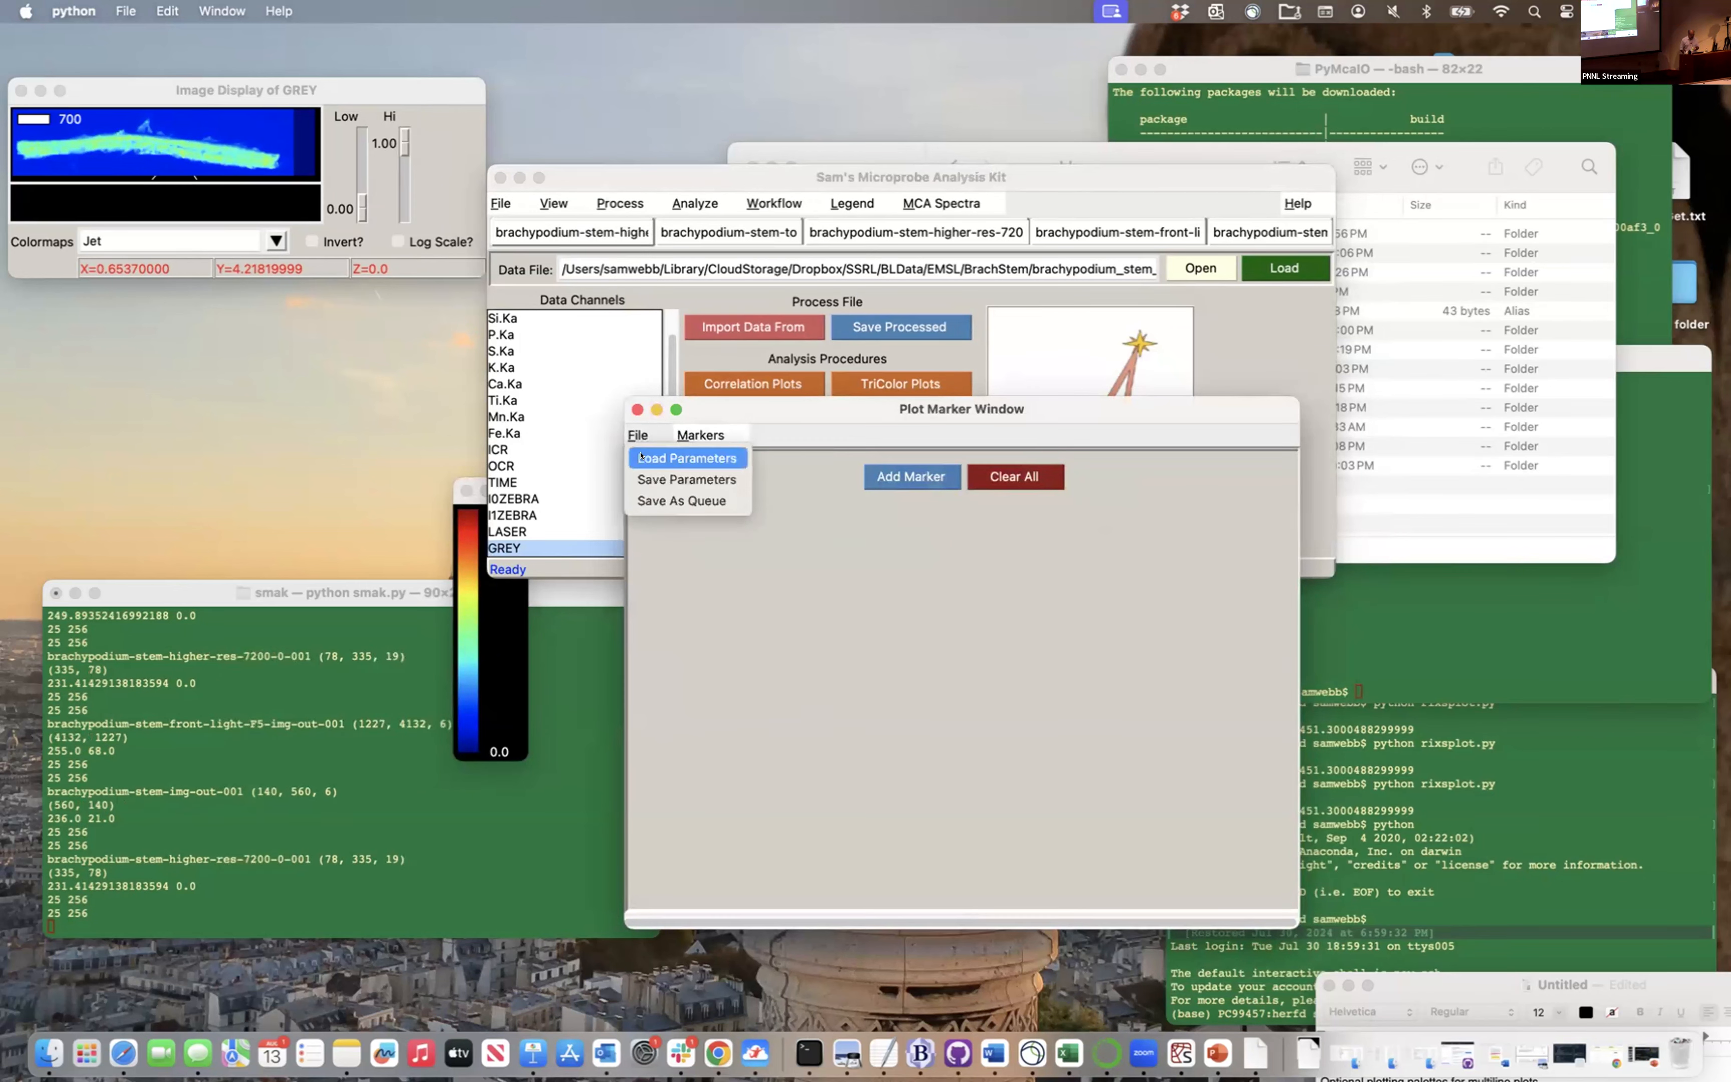
click(641, 456)
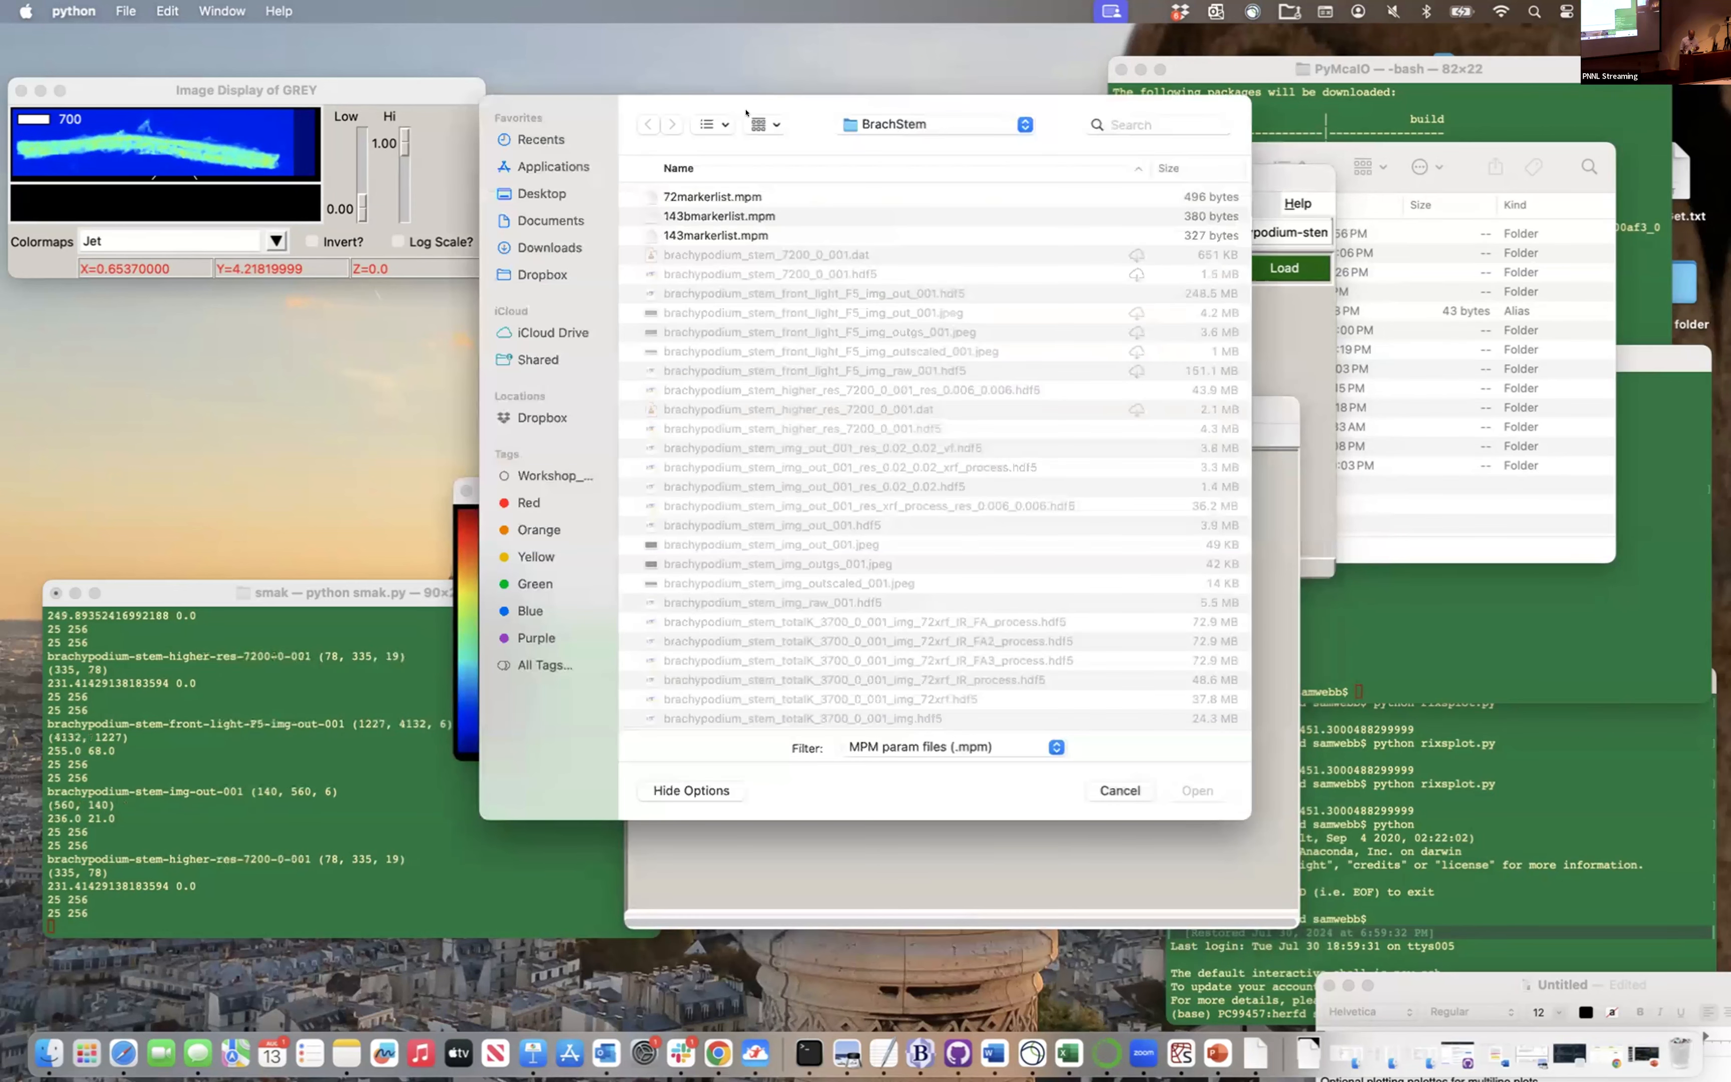
scroll(761, 407, down, 5)
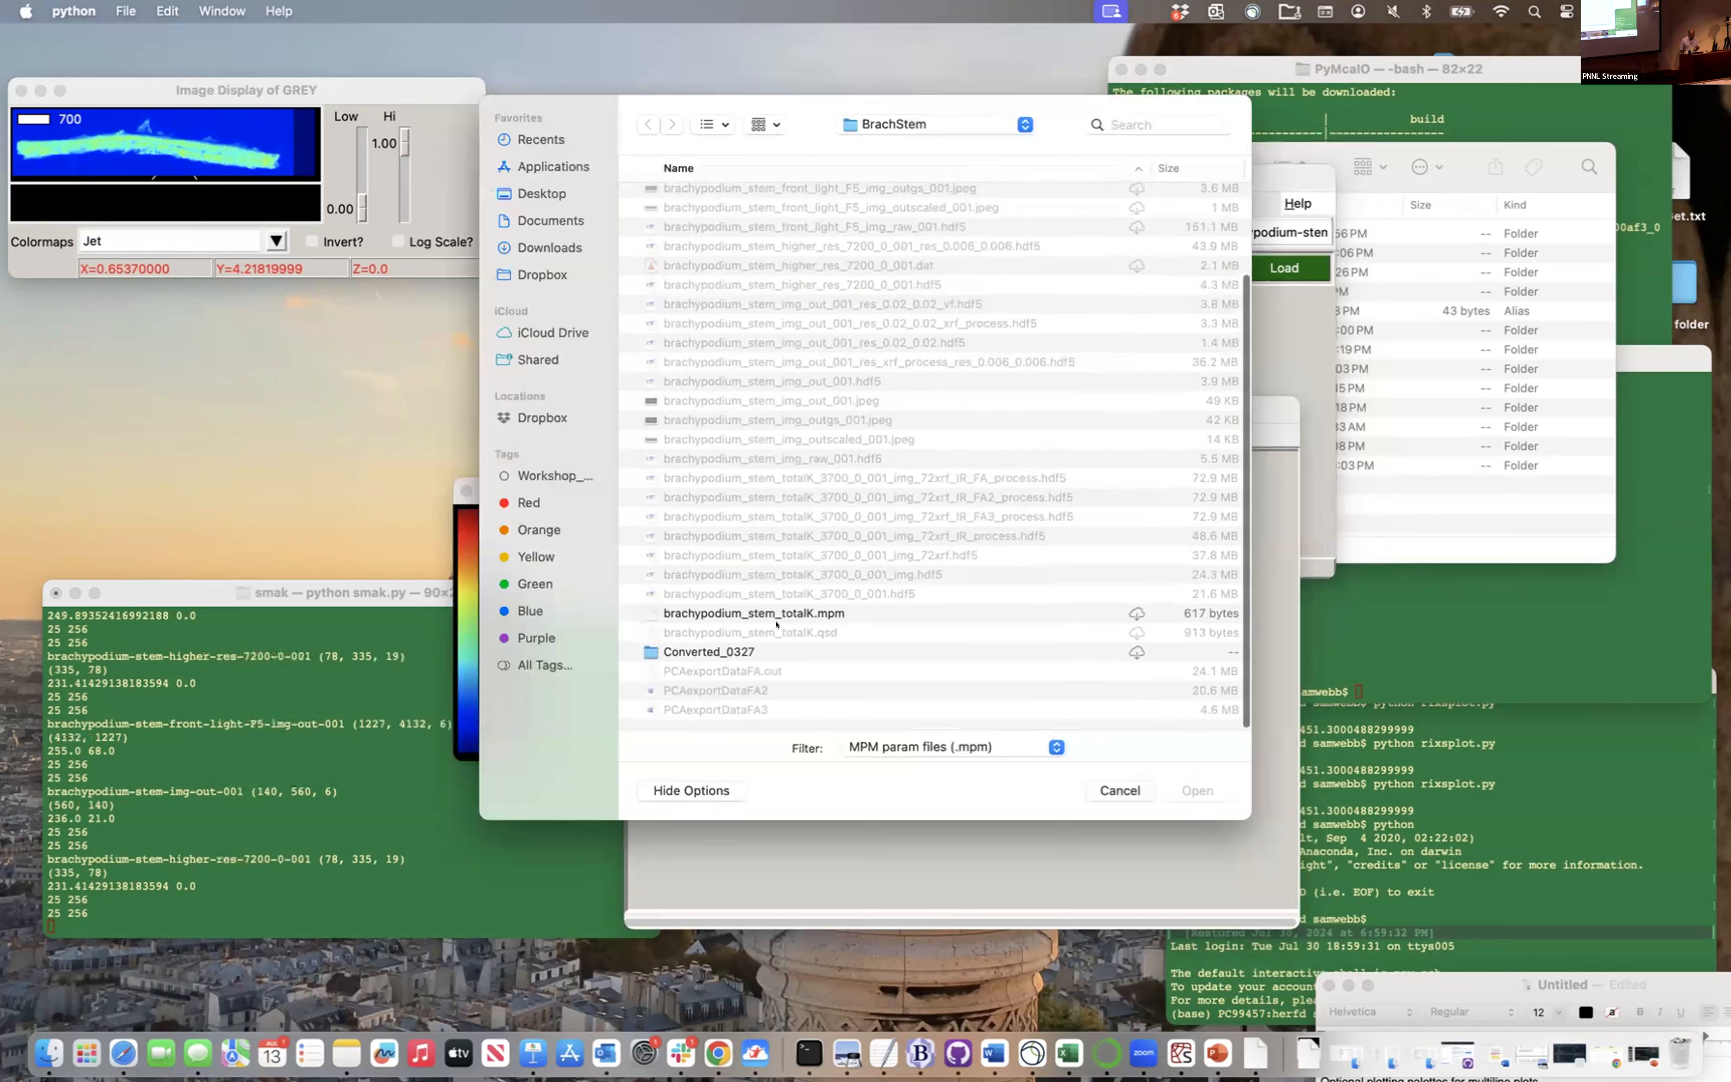
scroll(765, 567, up, 3)
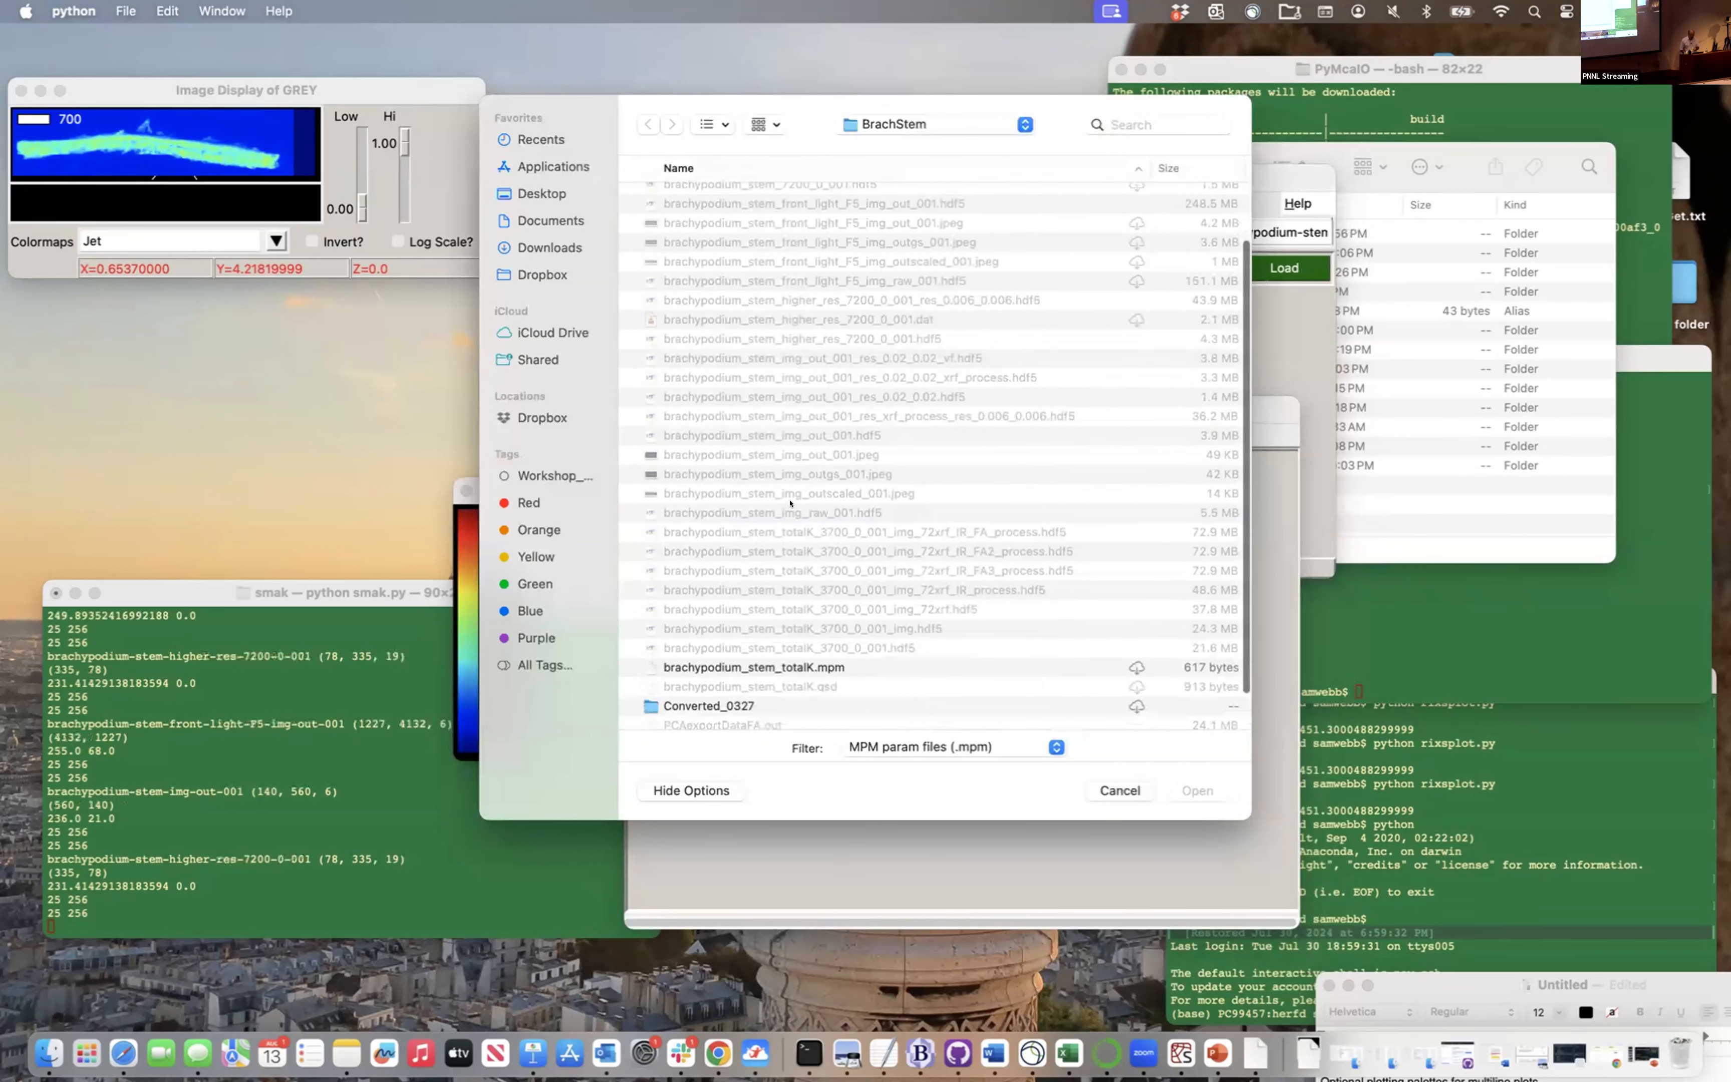
click(758, 666)
click(1164, 787)
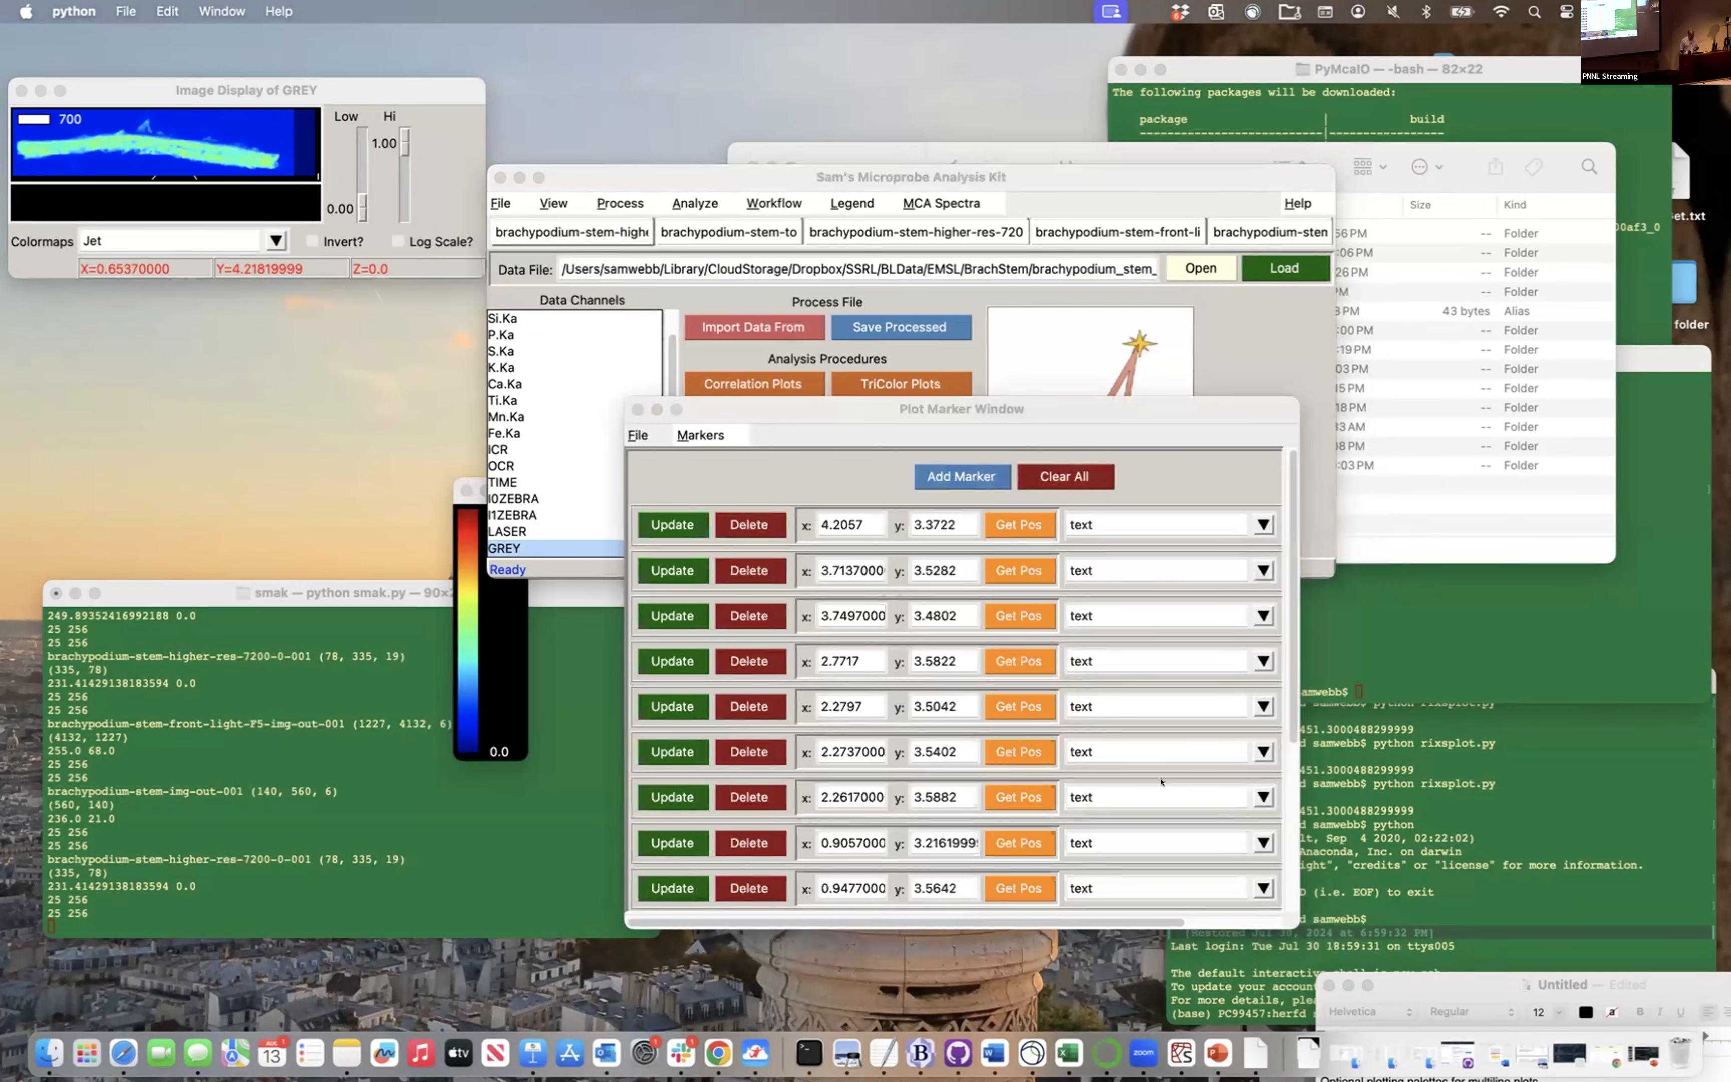
click(1056, 472)
Display the higher-res map's K.Ka channel, compare it with the totalK map, and return to the higher-res map's marker window
scroll(529, 350, up, 2)
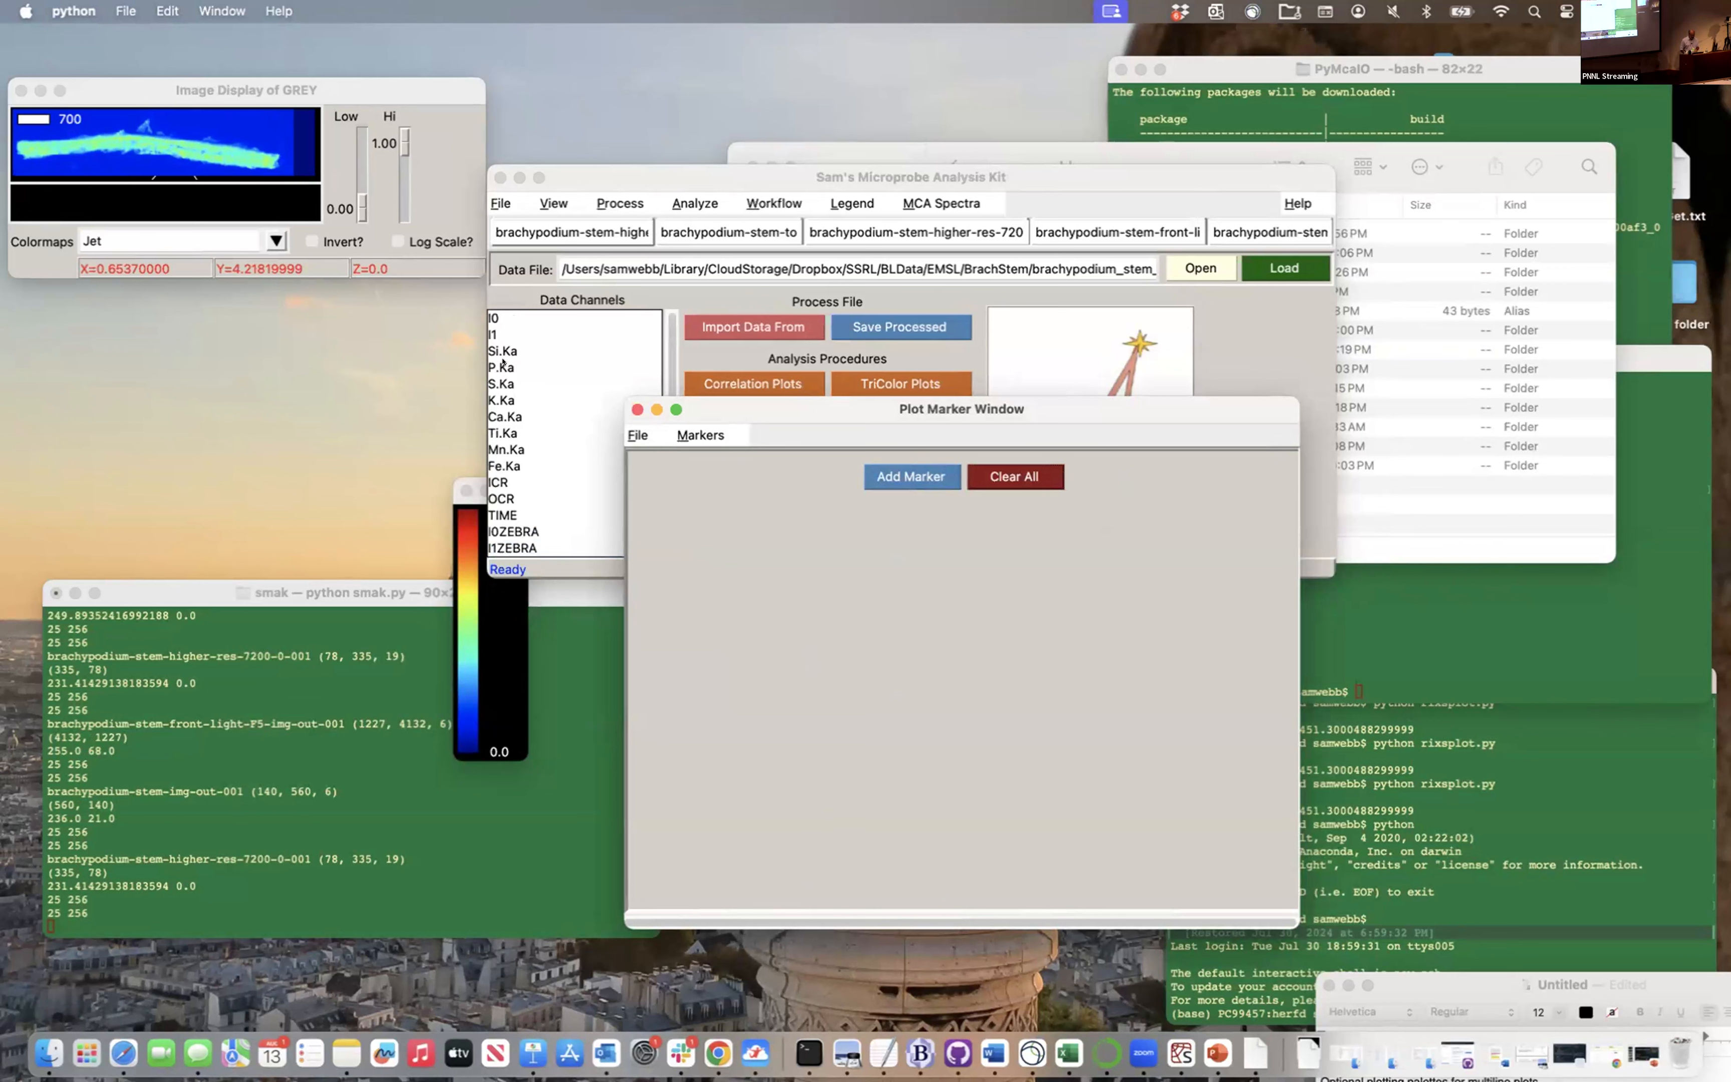
click(503, 399)
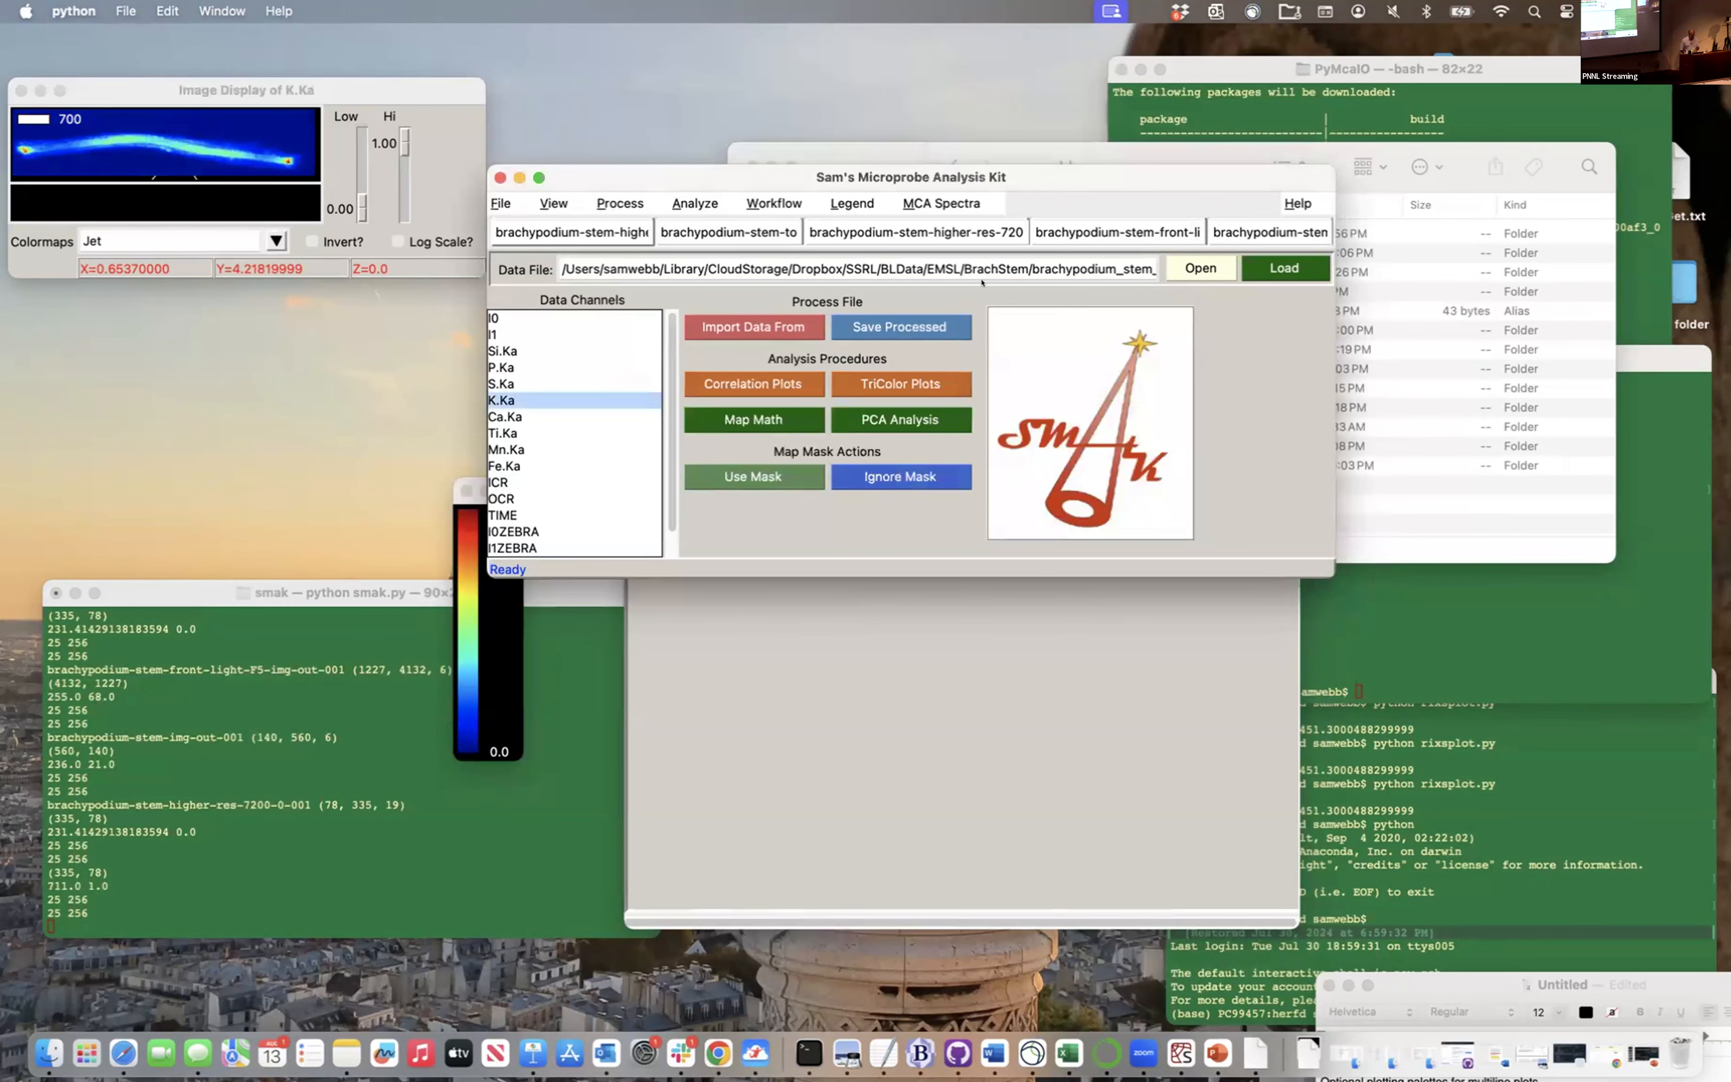
click(715, 223)
click(609, 235)
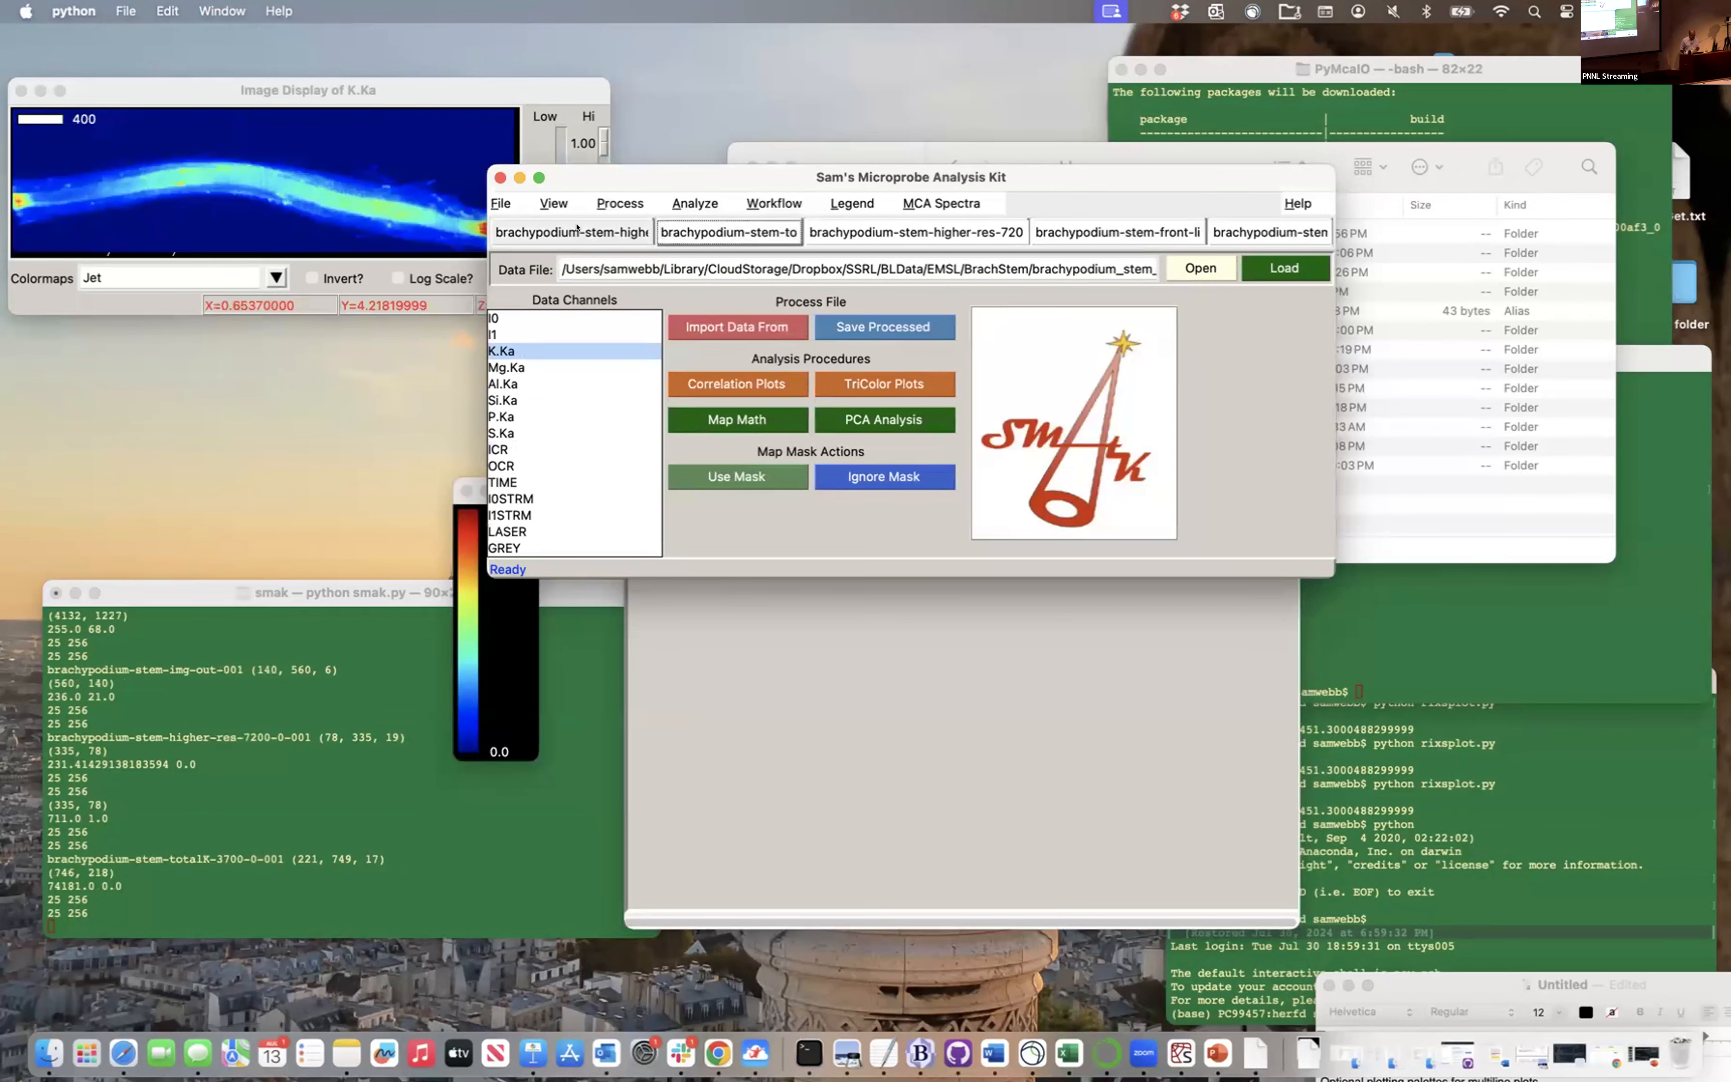
click(812, 714)
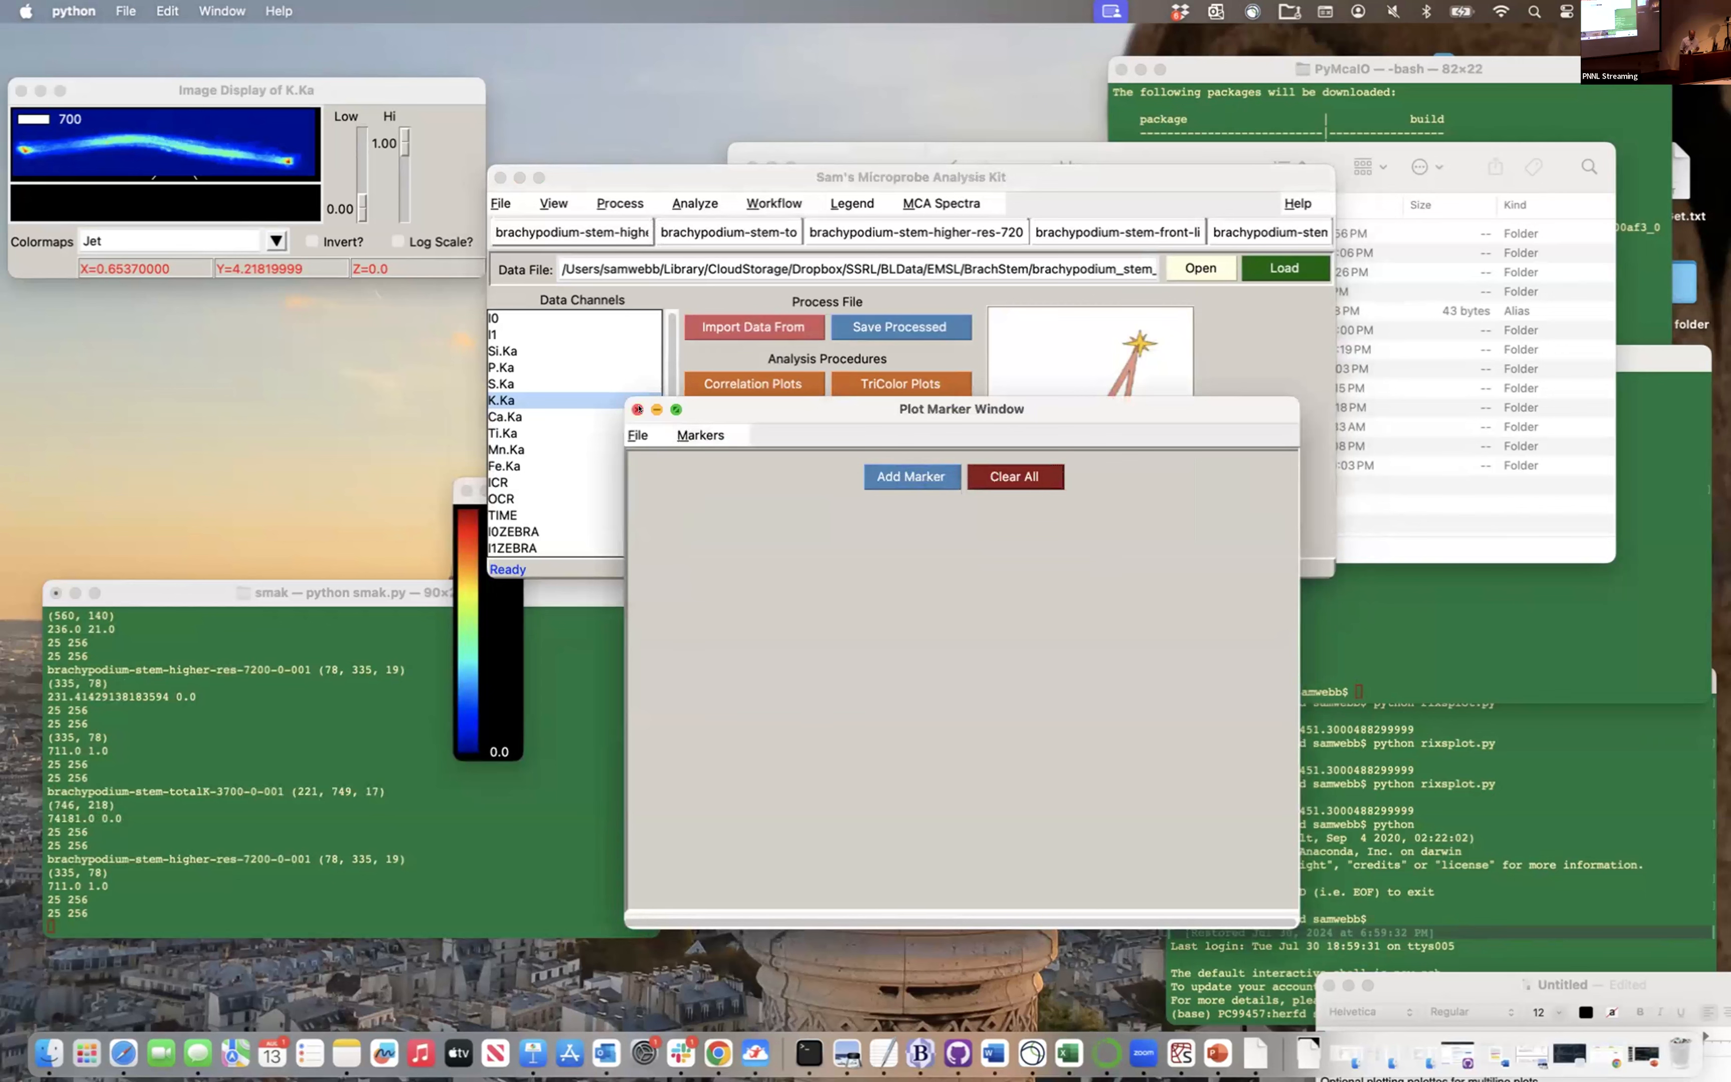
Start loading marker parameters for the higher-res map and browse the BrachStem folder for a suitable marker list
click(501, 203)
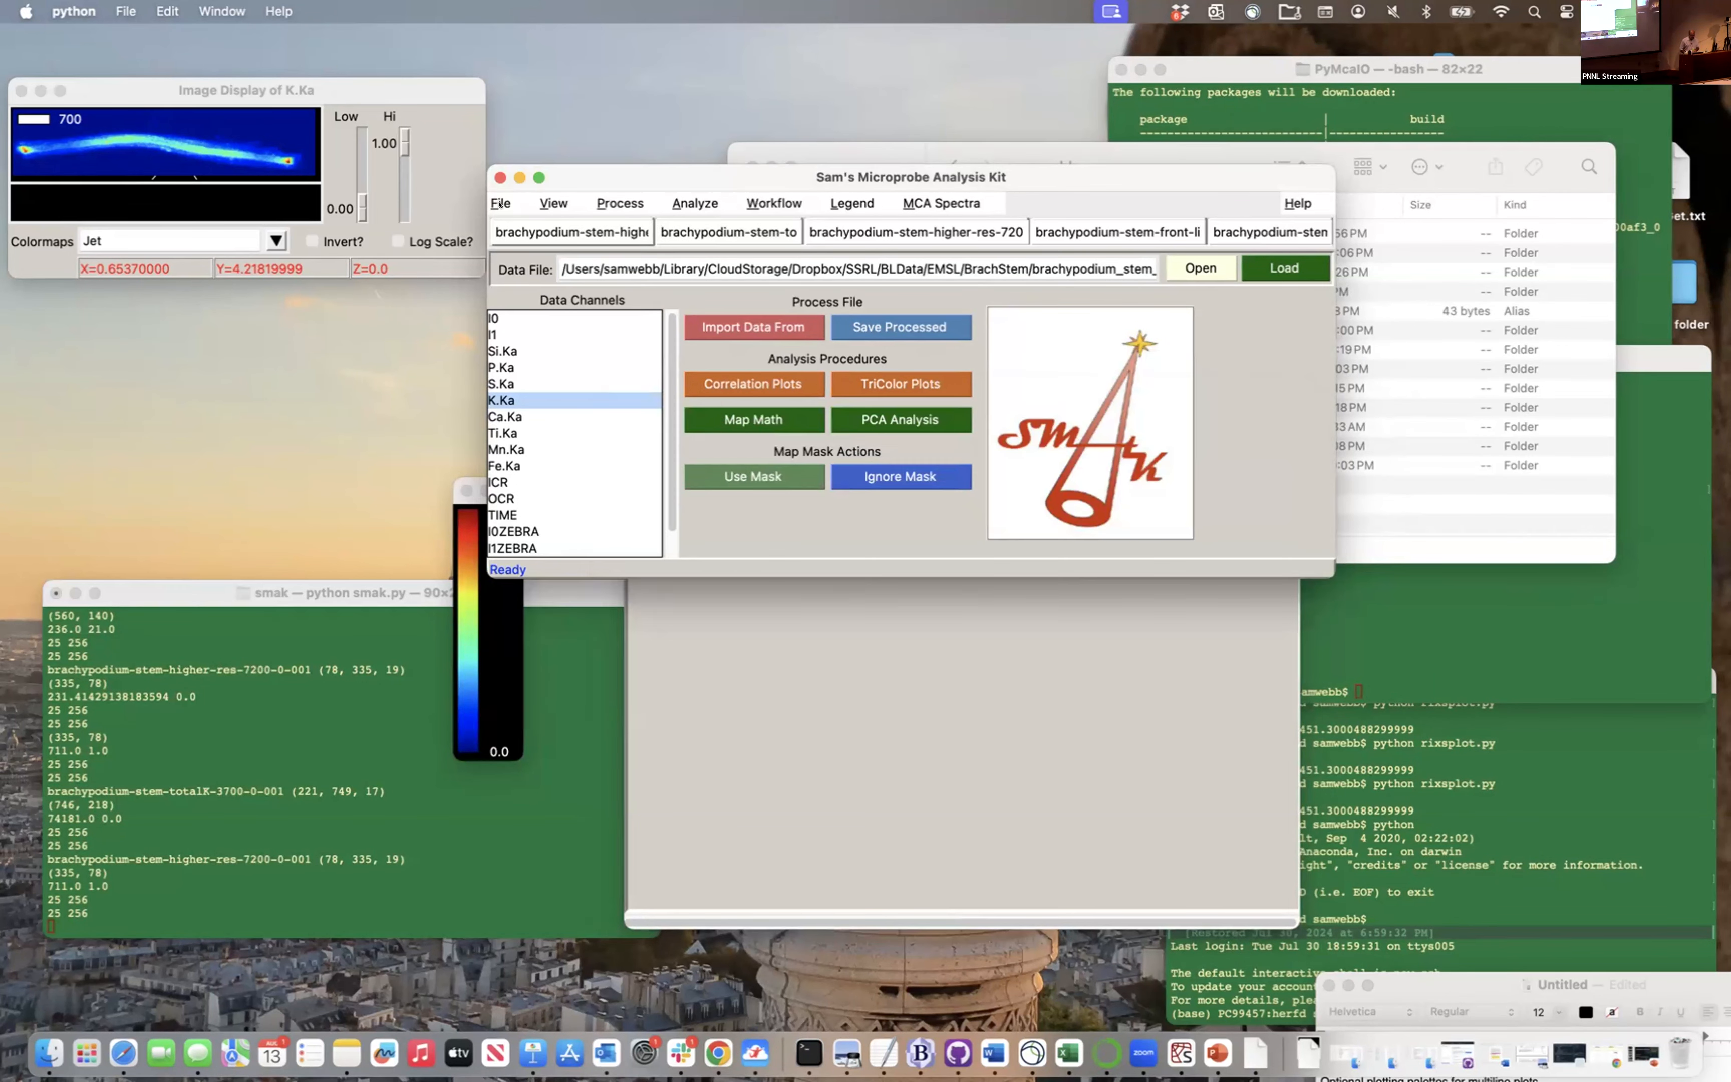
click(501, 203)
click(503, 247)
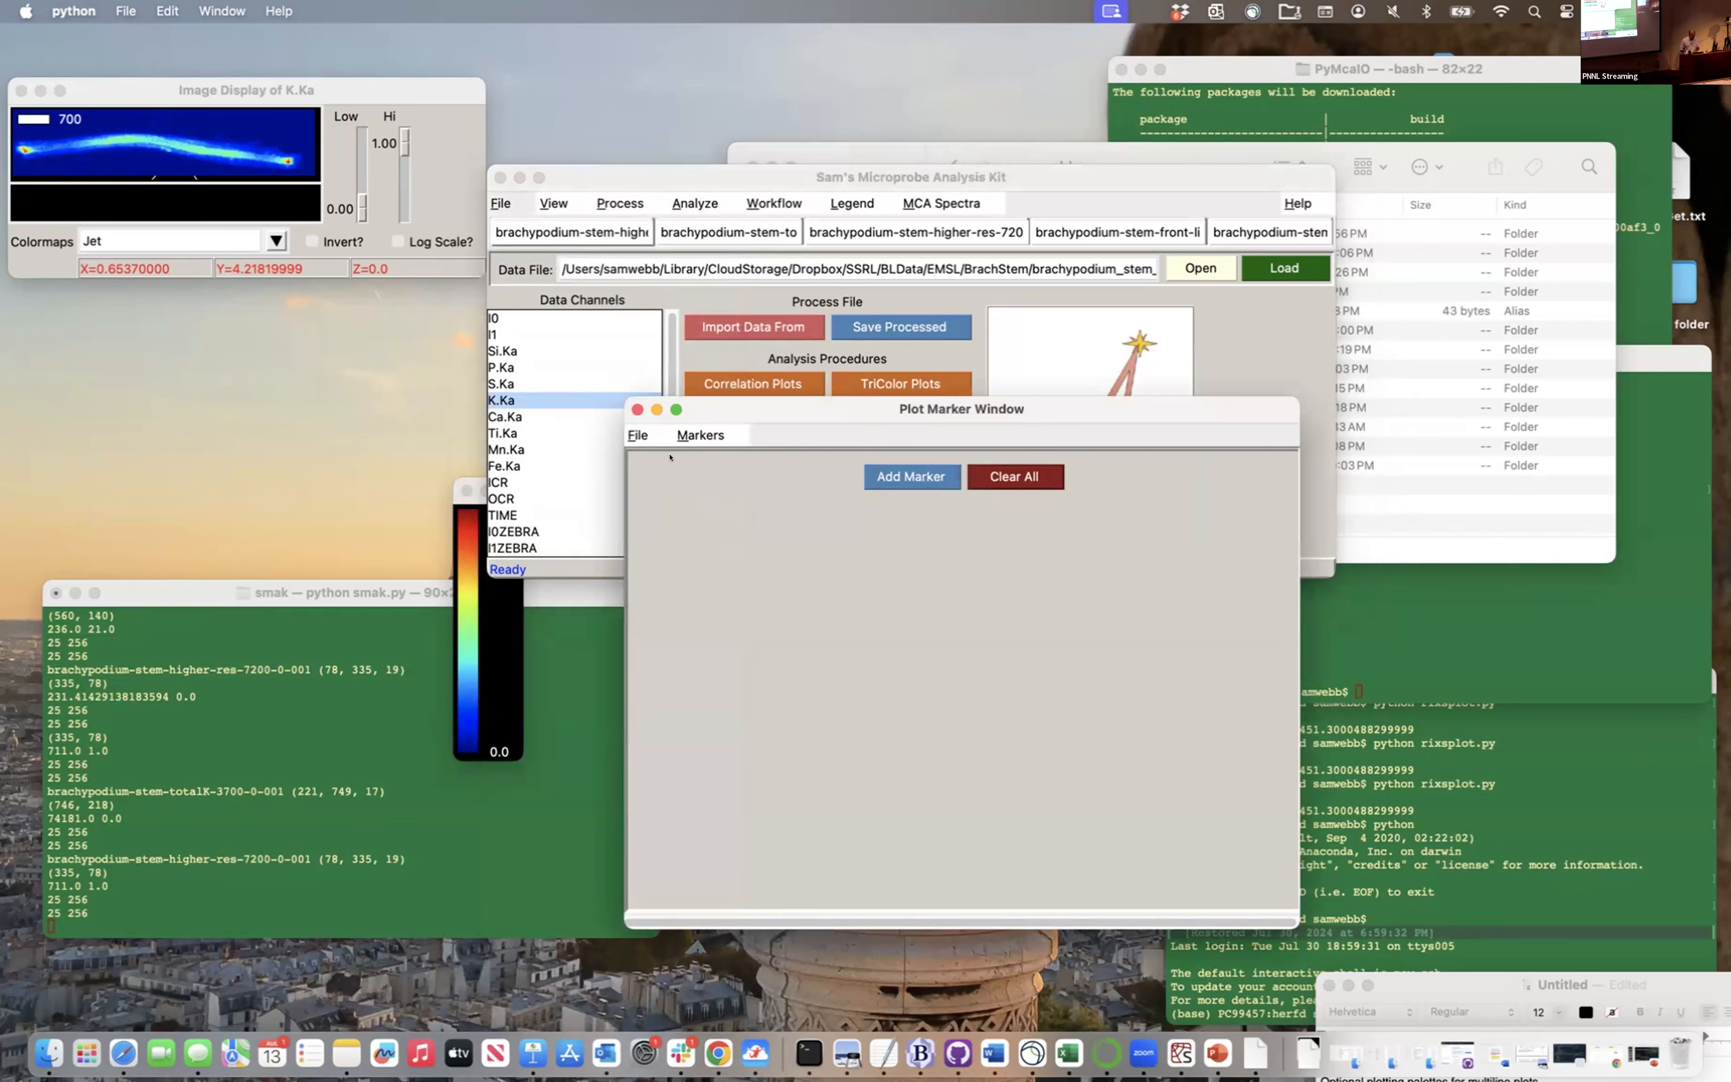
click(637, 435)
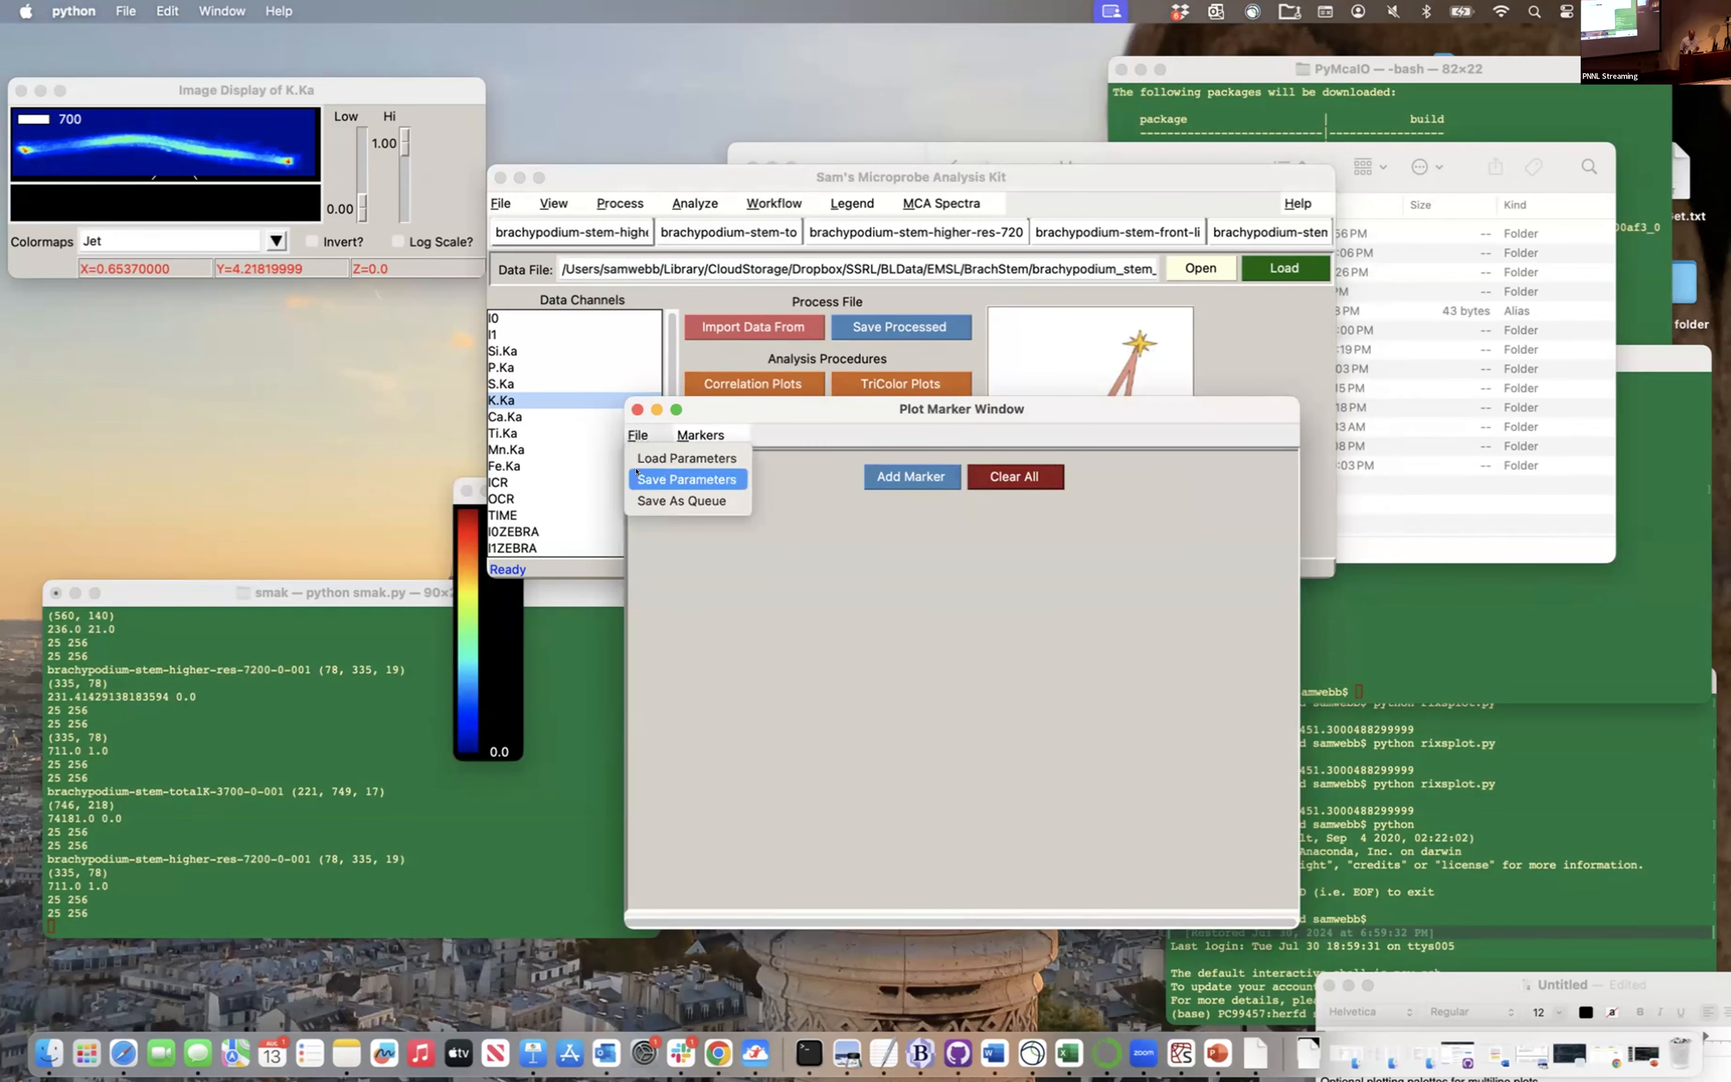
click(638, 456)
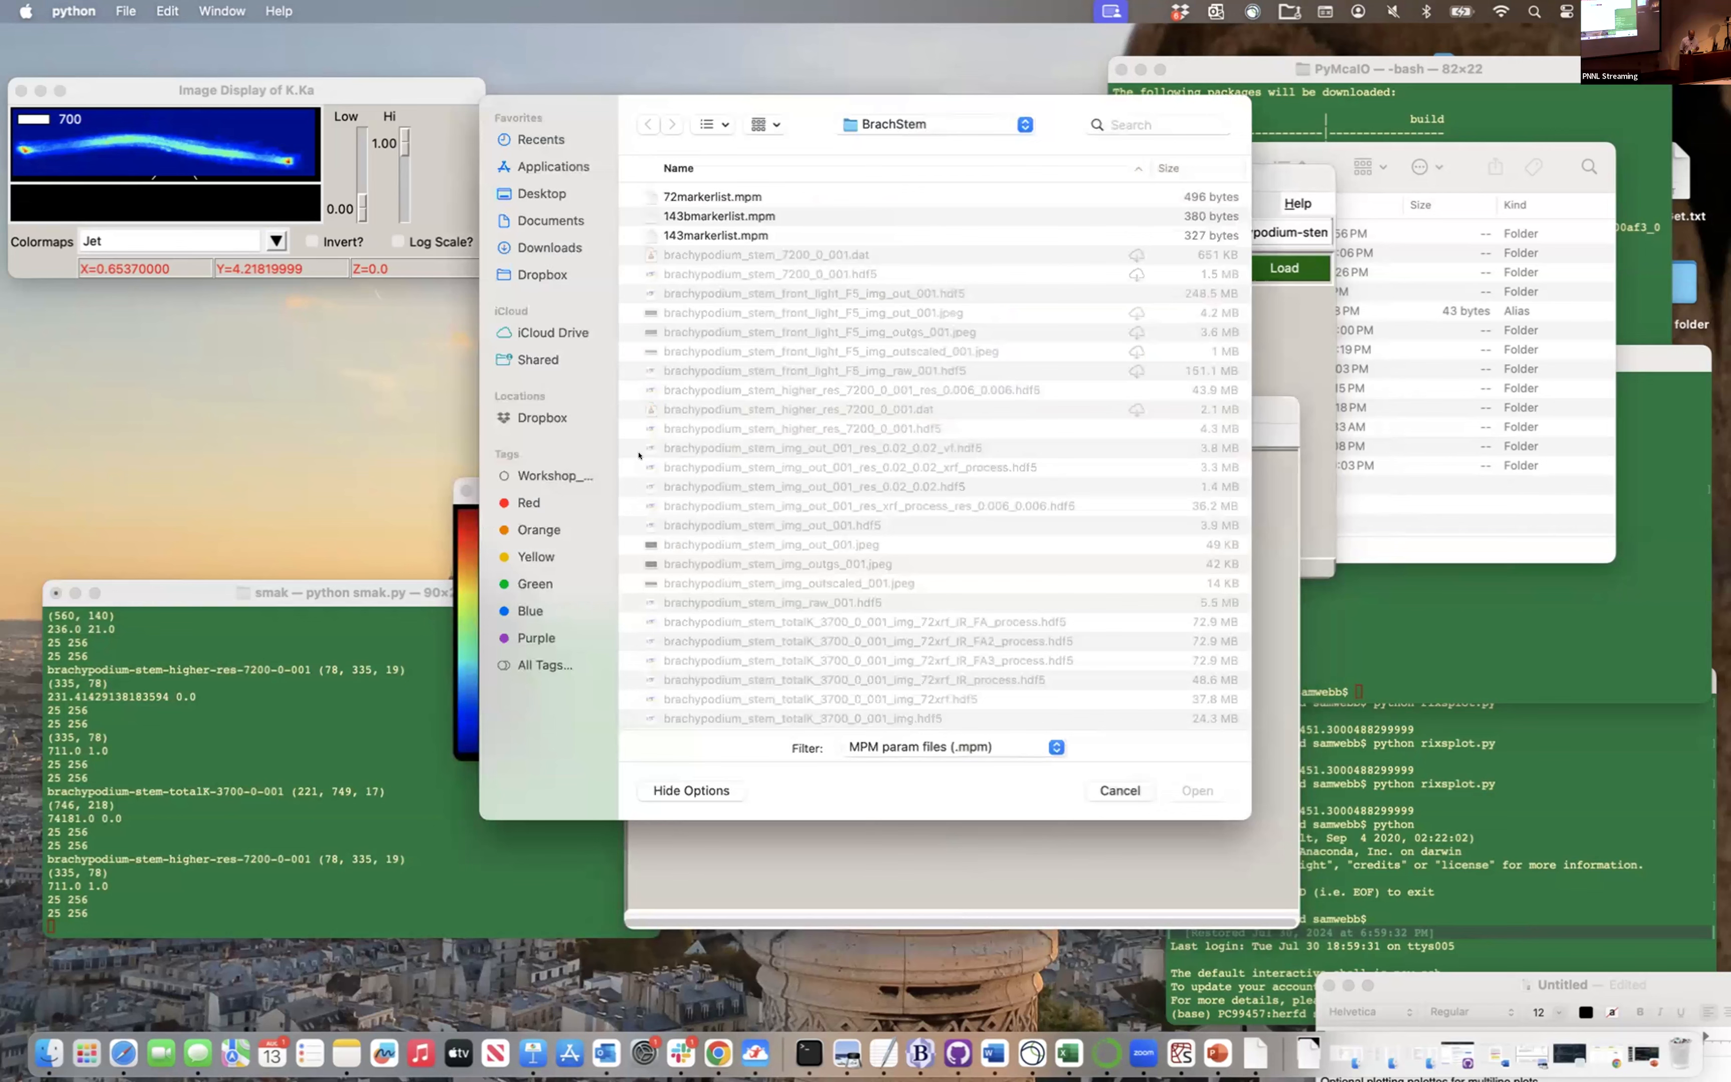
scroll(681, 366, down, 5)
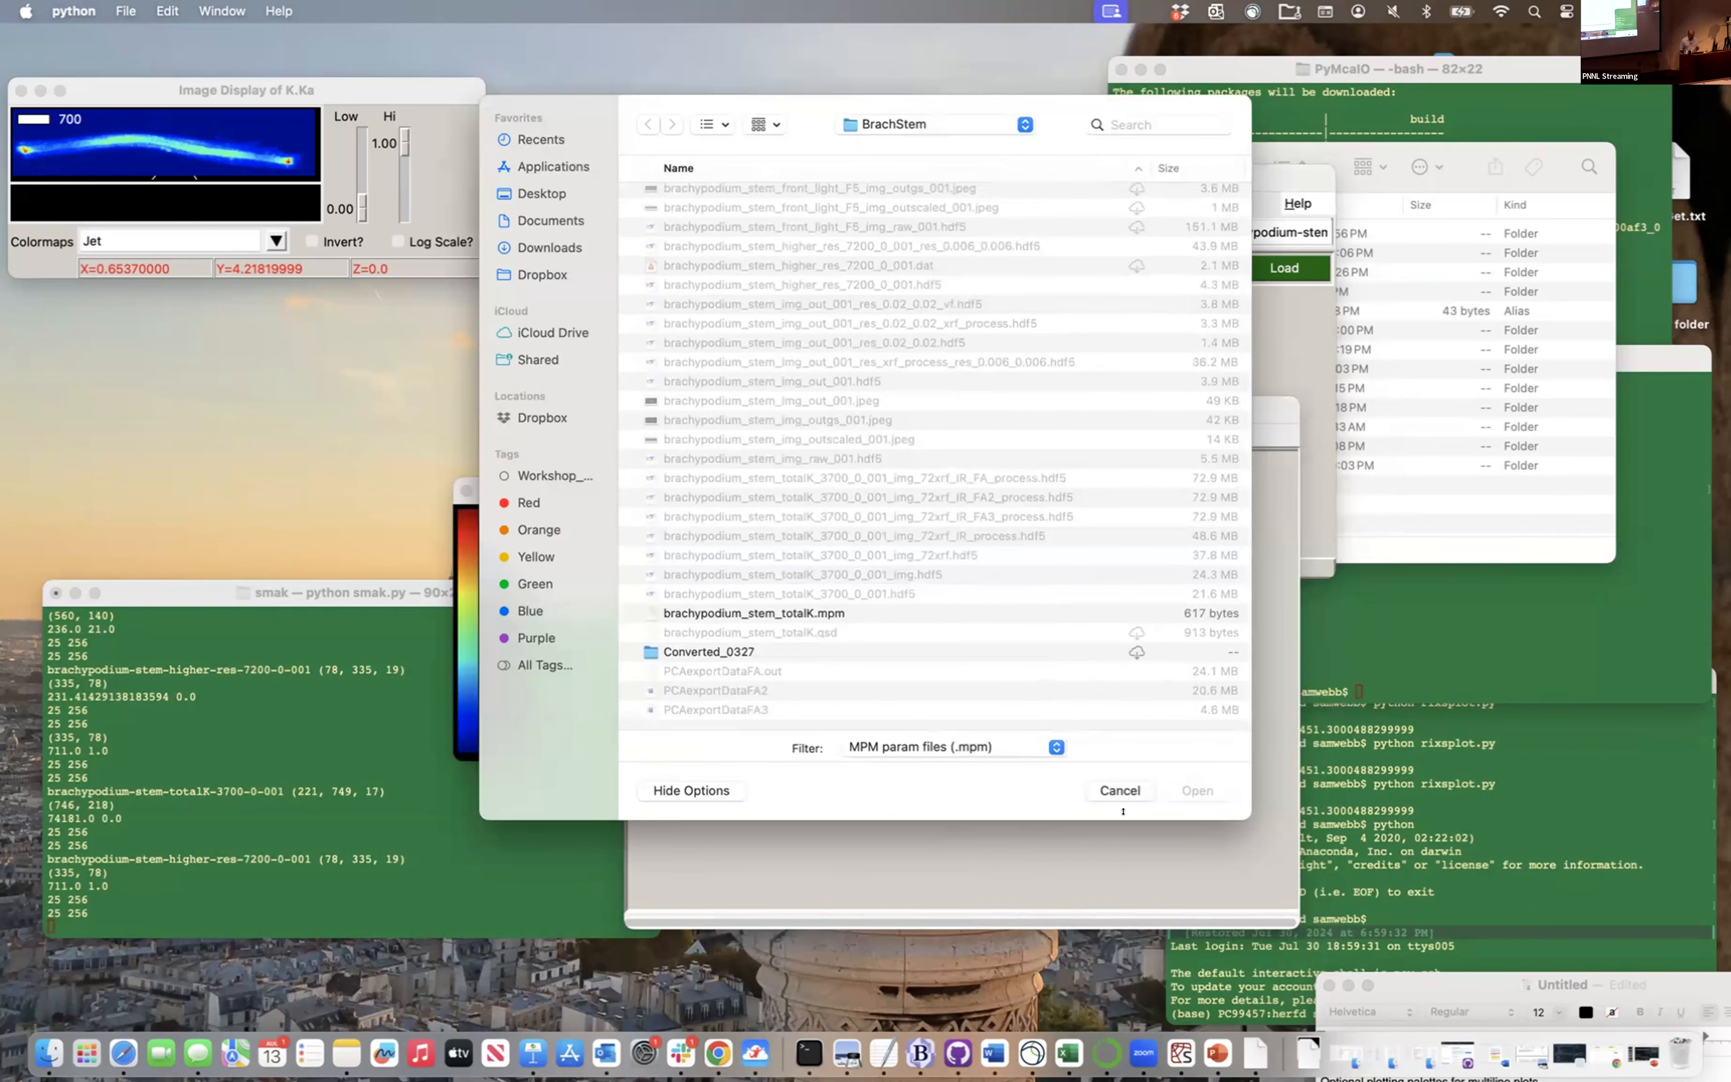
Cancel loading a marker file, close the Plot Marker Window and switch to the brachypodium-stem-totalK-3700-0-001 dataset
click(1119, 791)
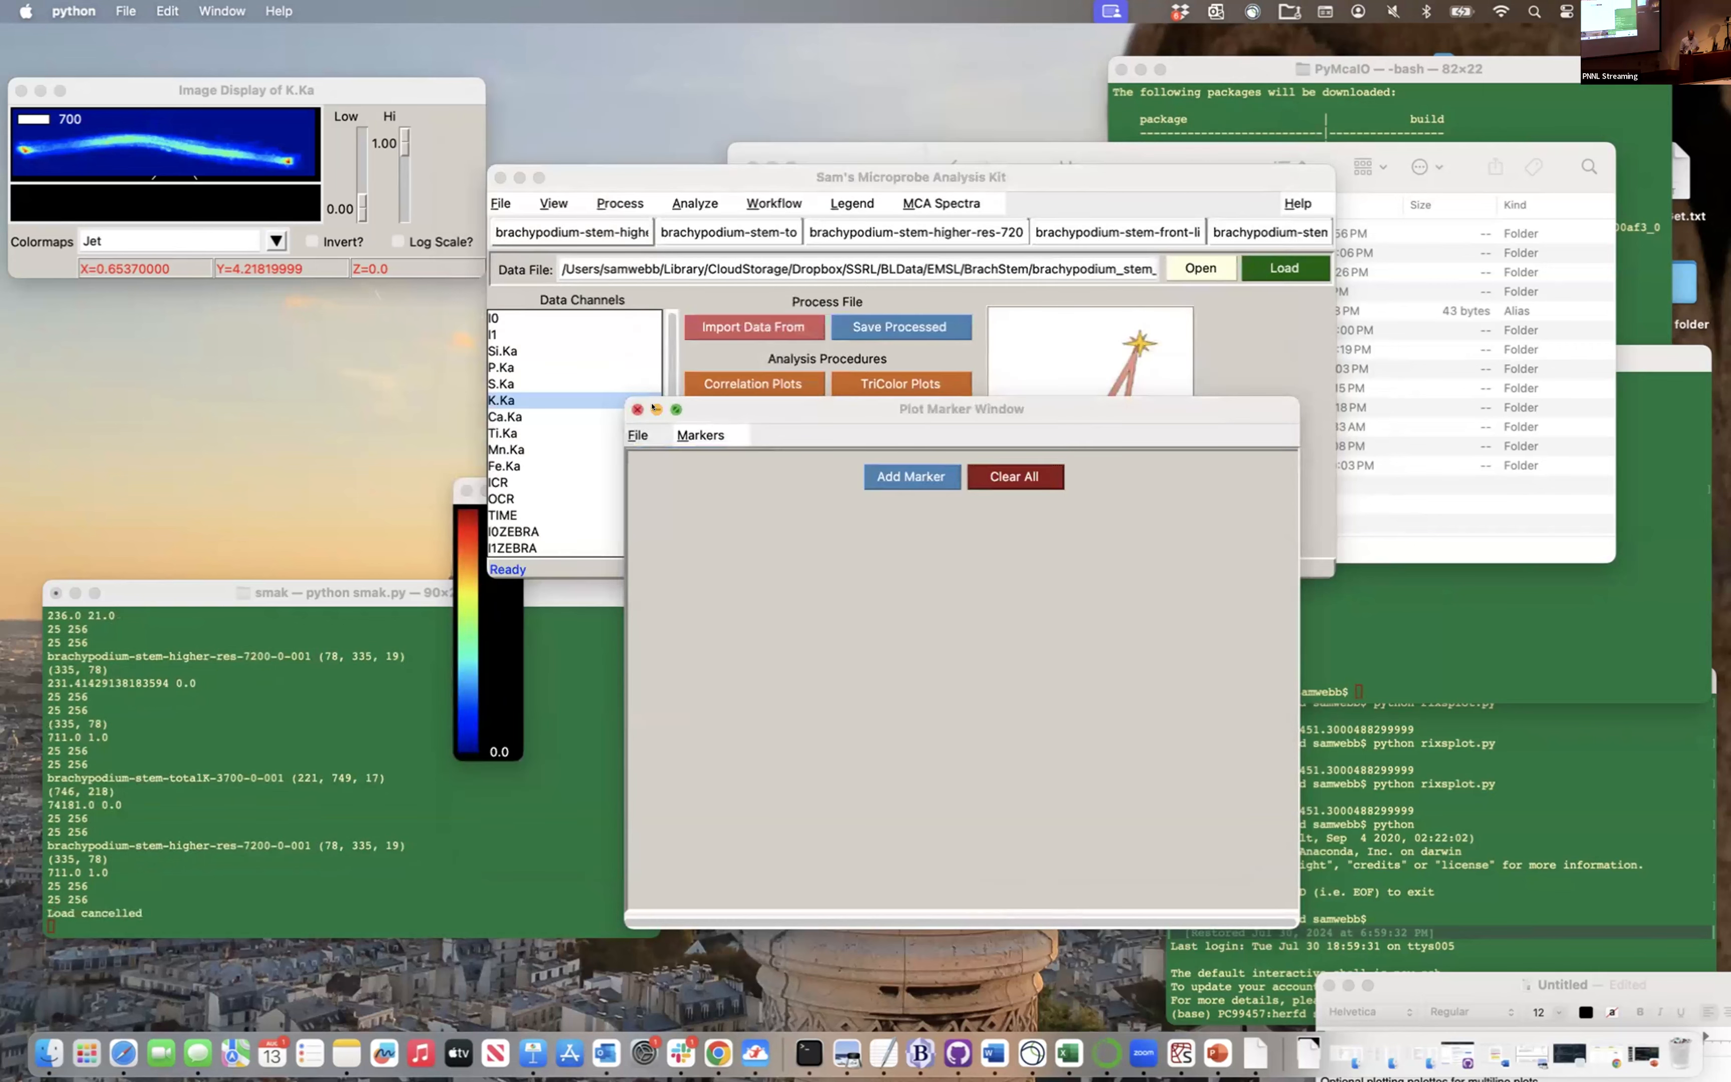
click(636, 408)
click(733, 228)
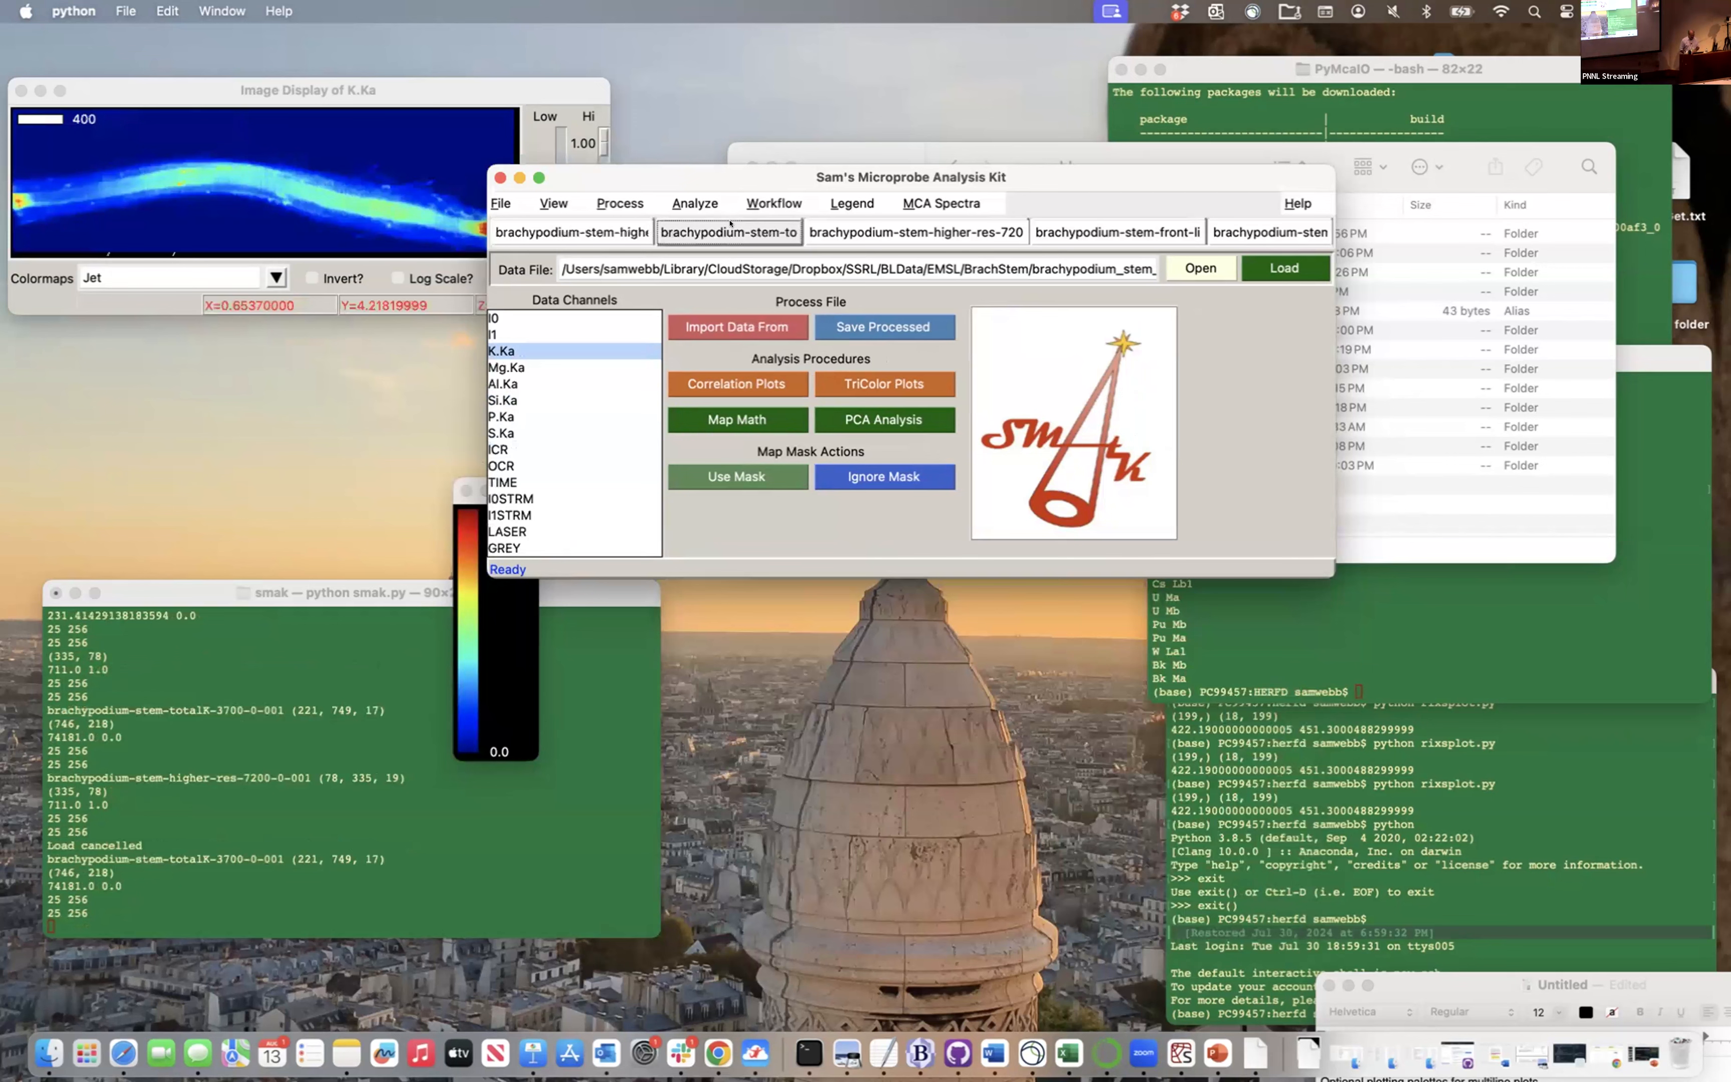
Open the single data file brachypodium_stem_img_out_001_res_xrf_process_res_0.006_0.006.hdf5 from the BrachStem folder
click(500, 203)
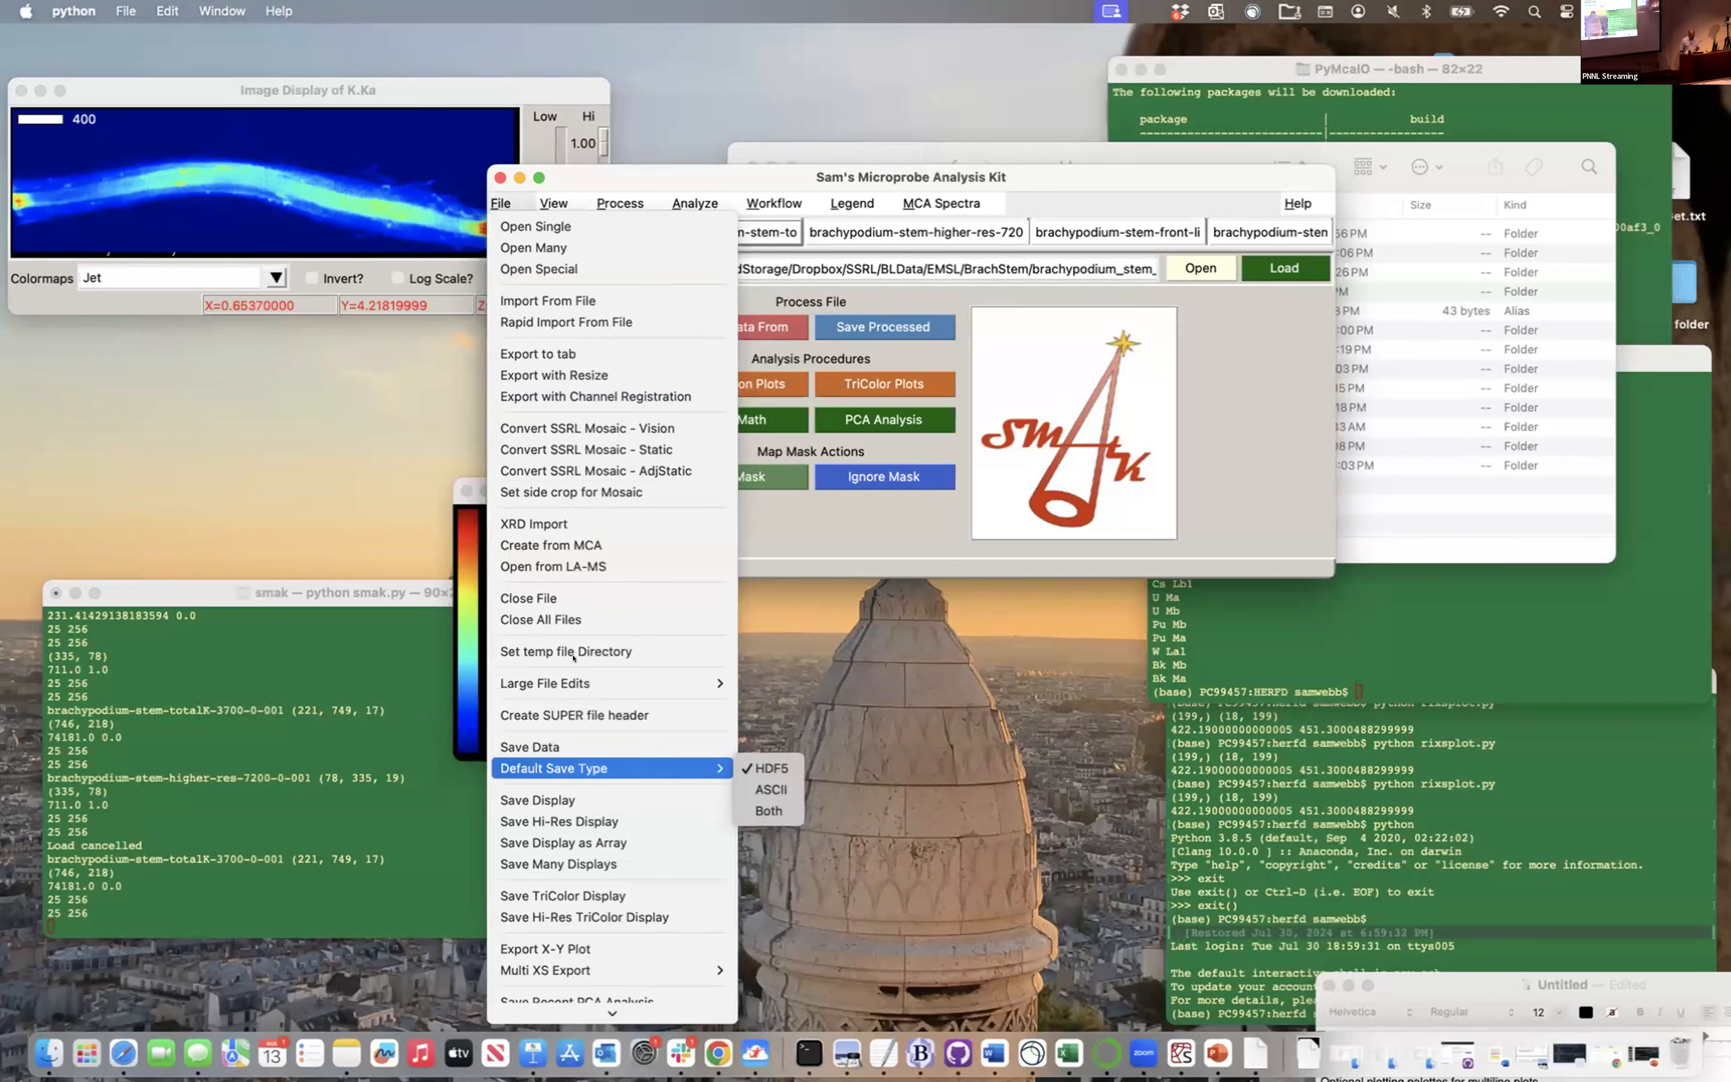
click(545, 226)
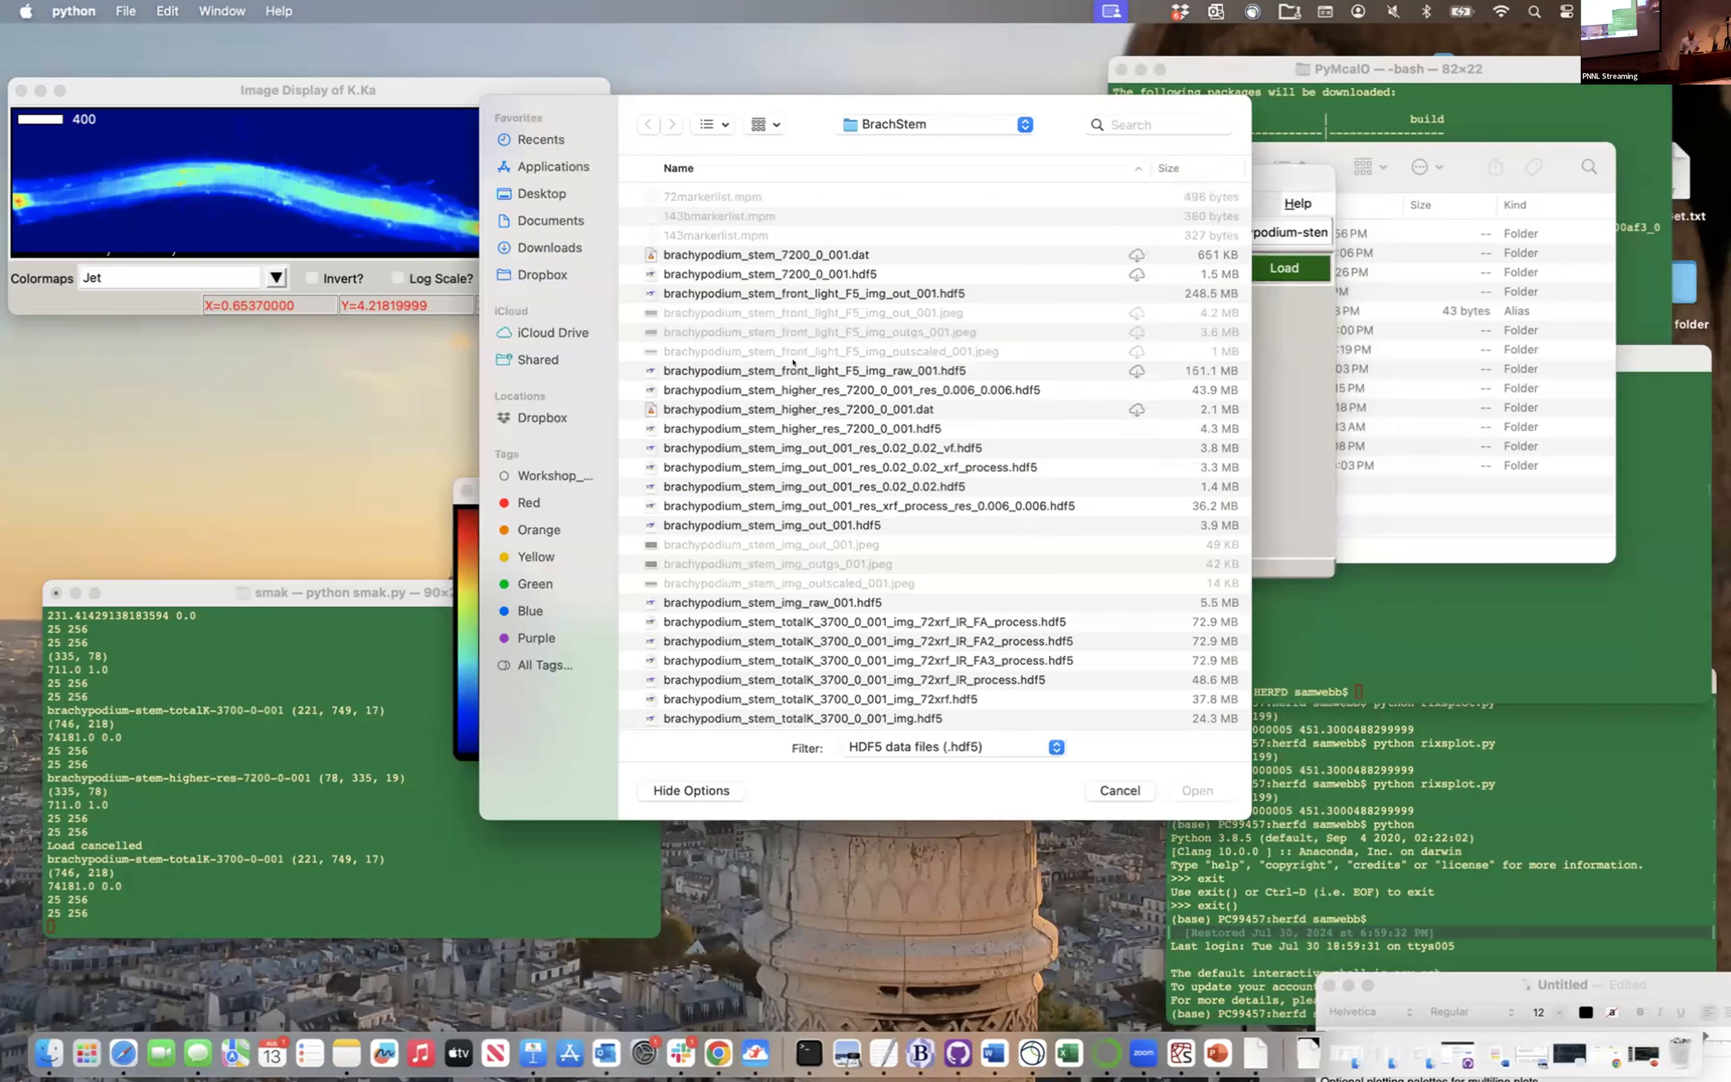
click(811, 391)
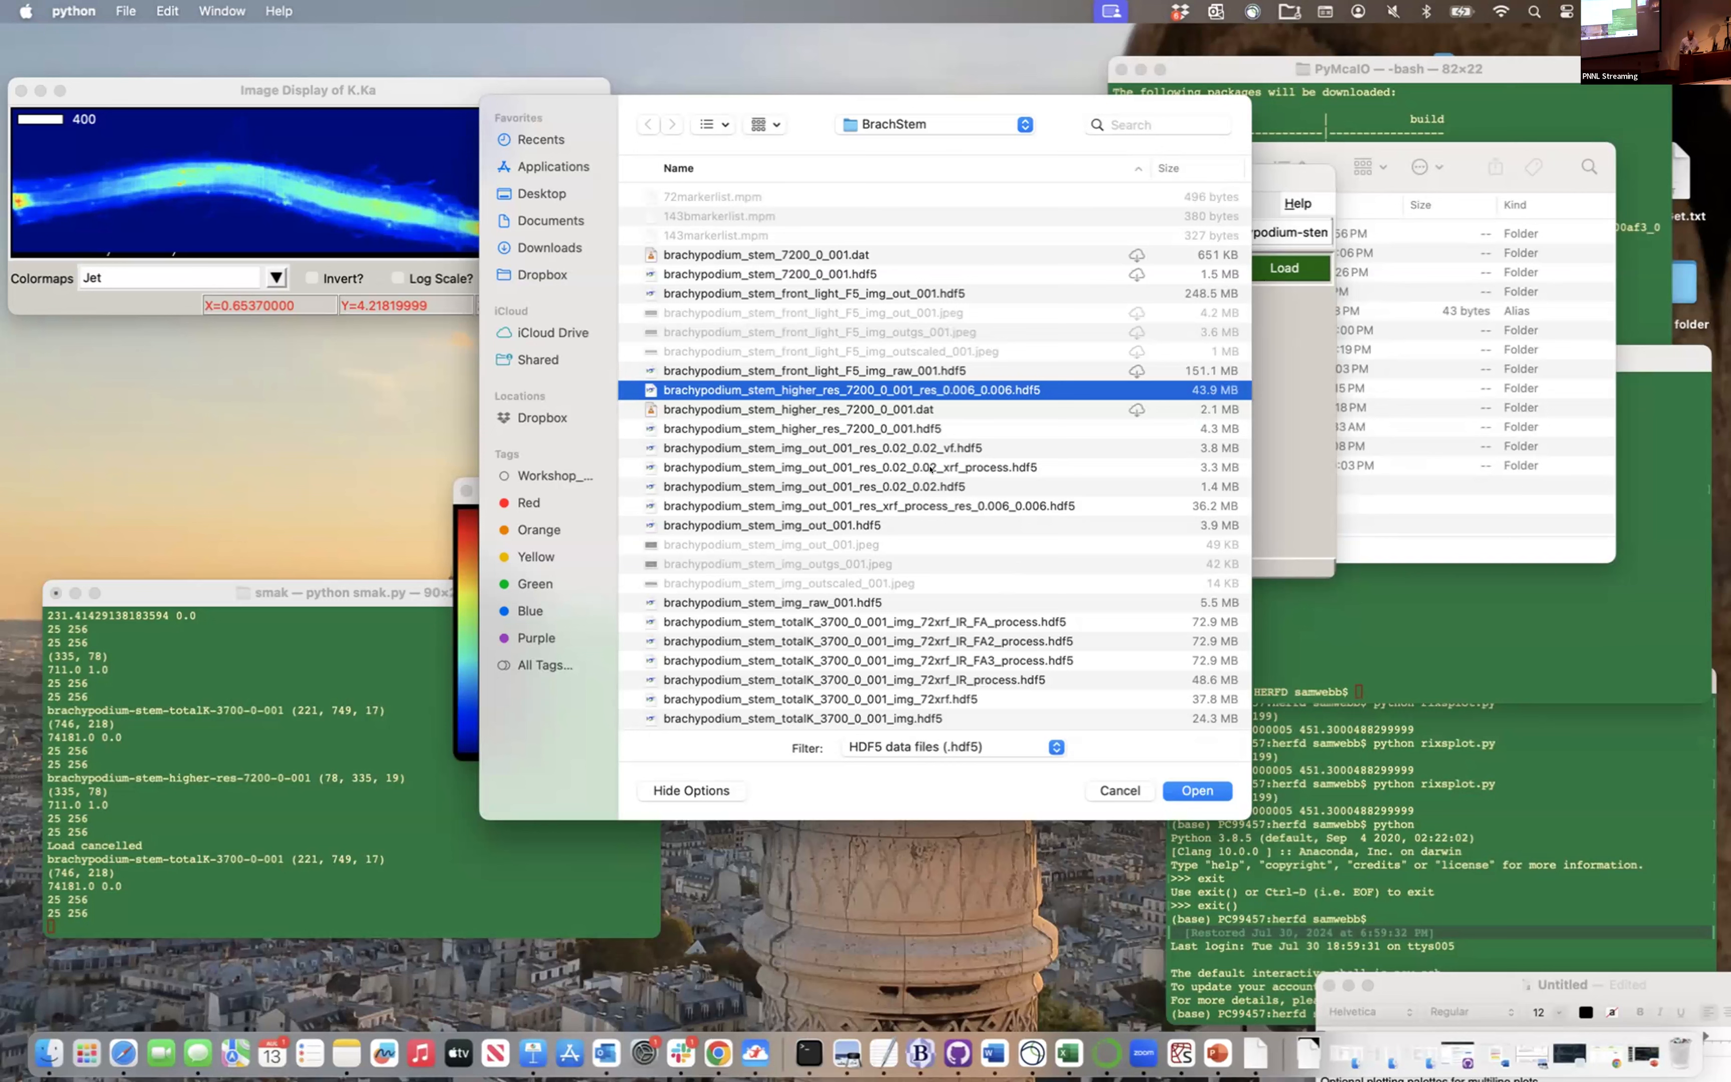
click(904, 505)
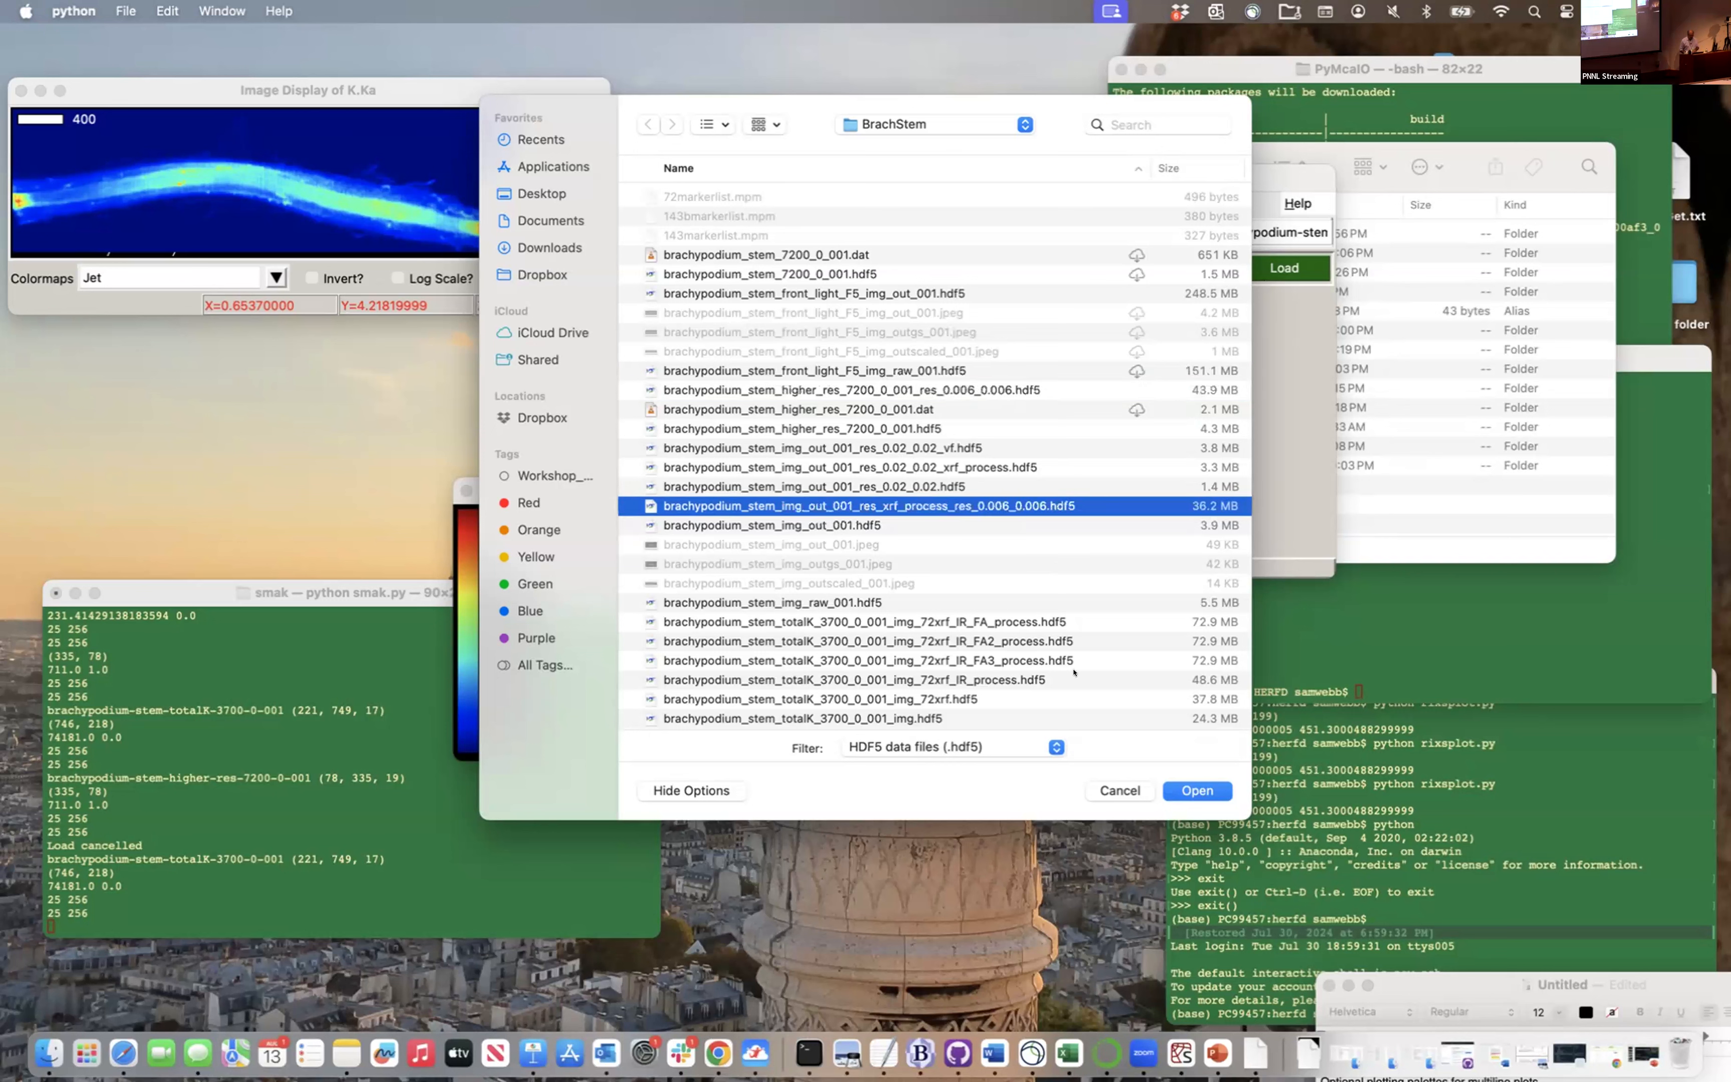
click(1181, 786)
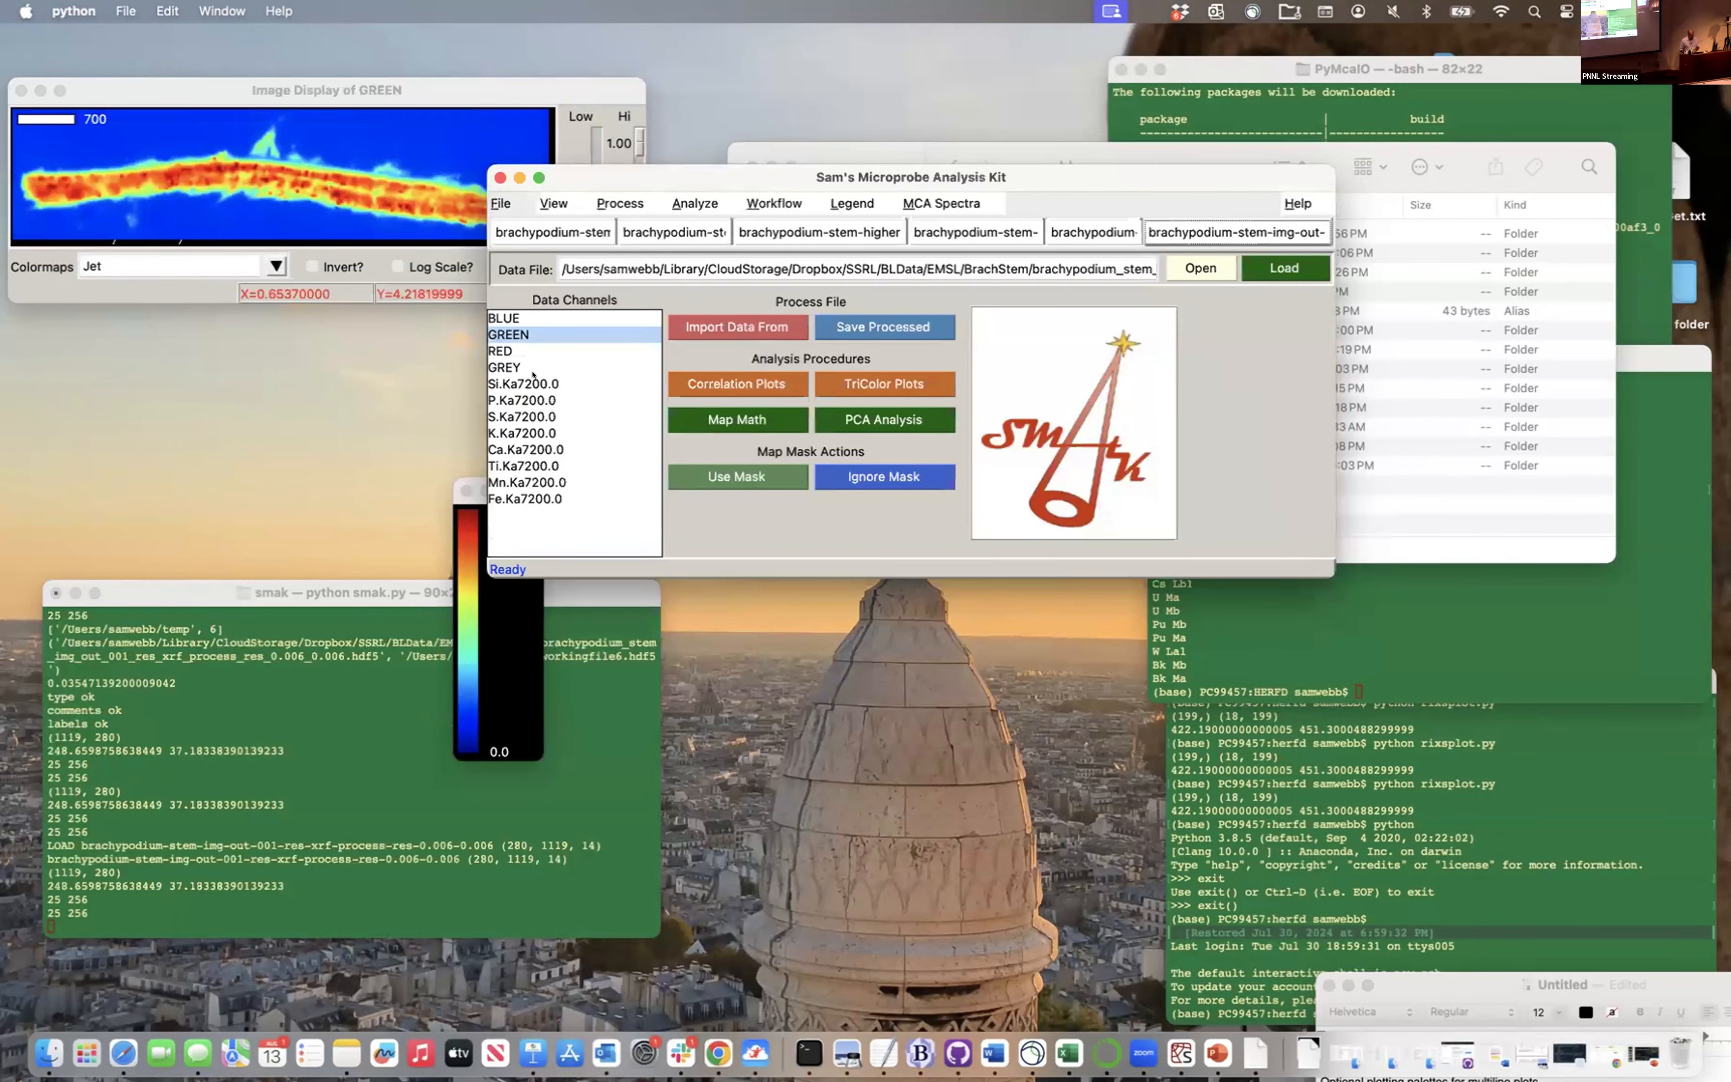
Examine the BLUE, GREY, Si, S, Fe and K channel maps of the newly opened dataset
click(503, 366)
click(502, 318)
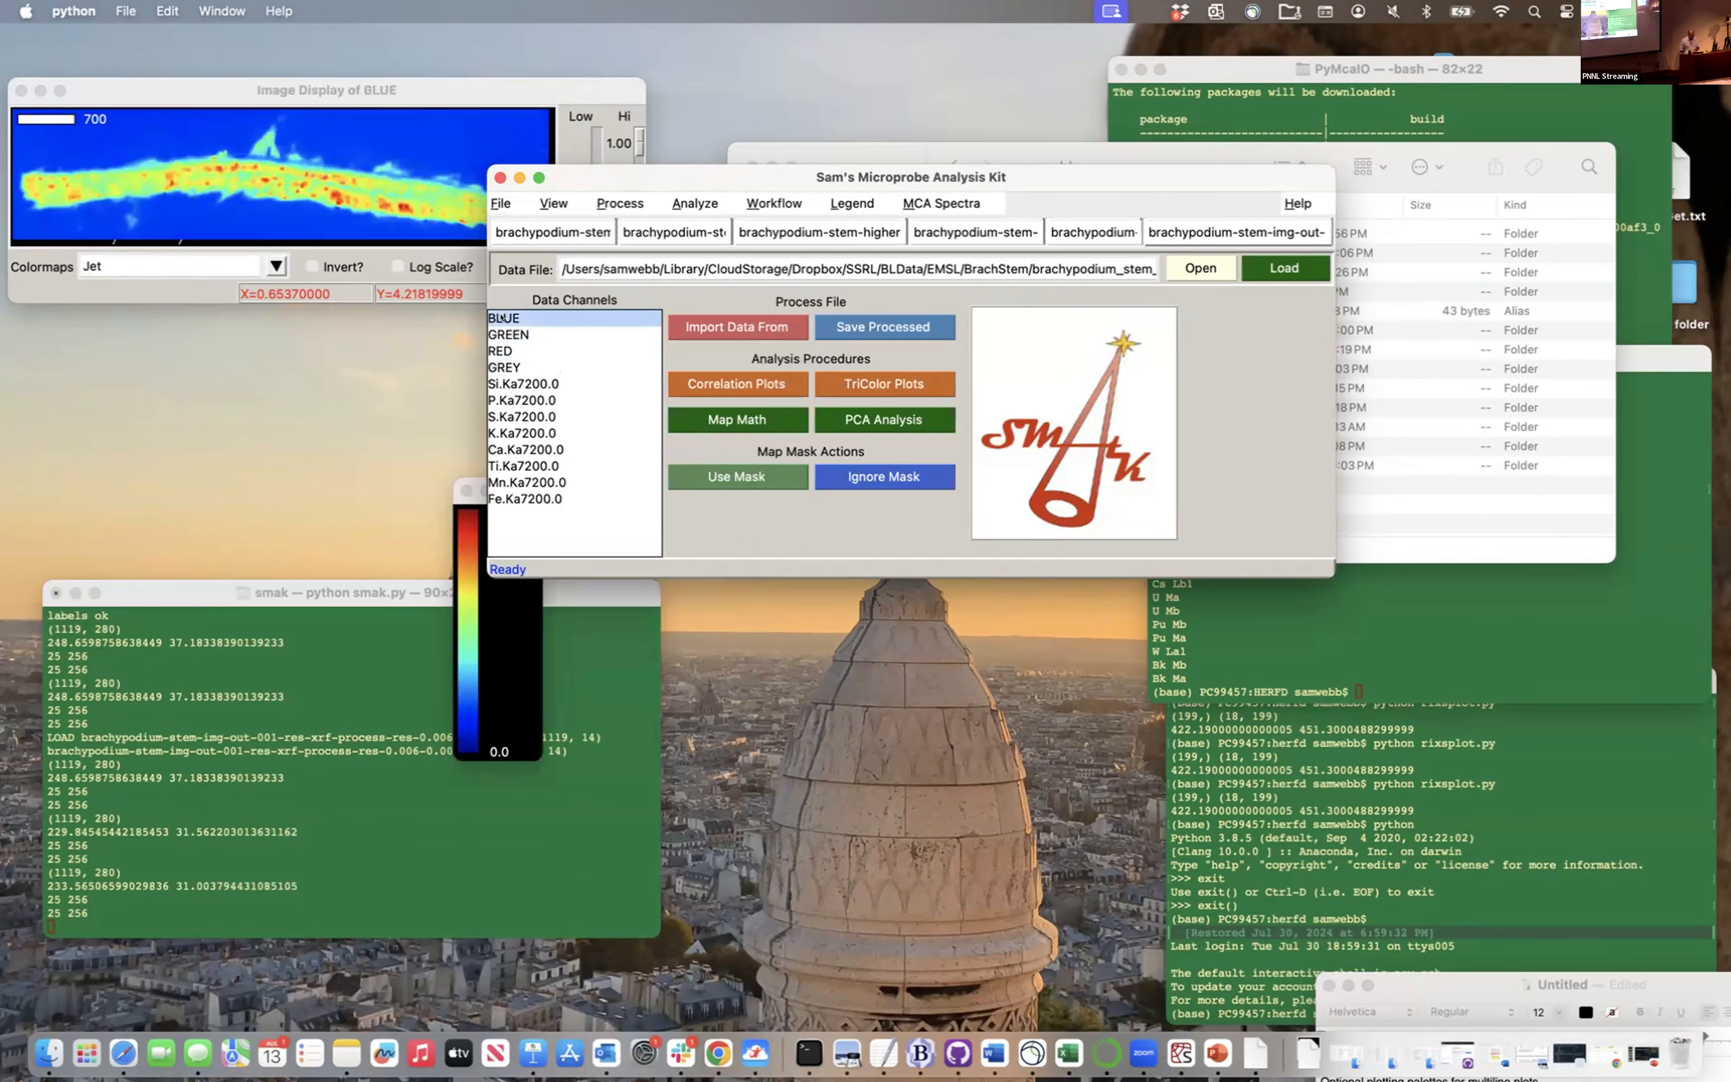
click(513, 366)
click(513, 383)
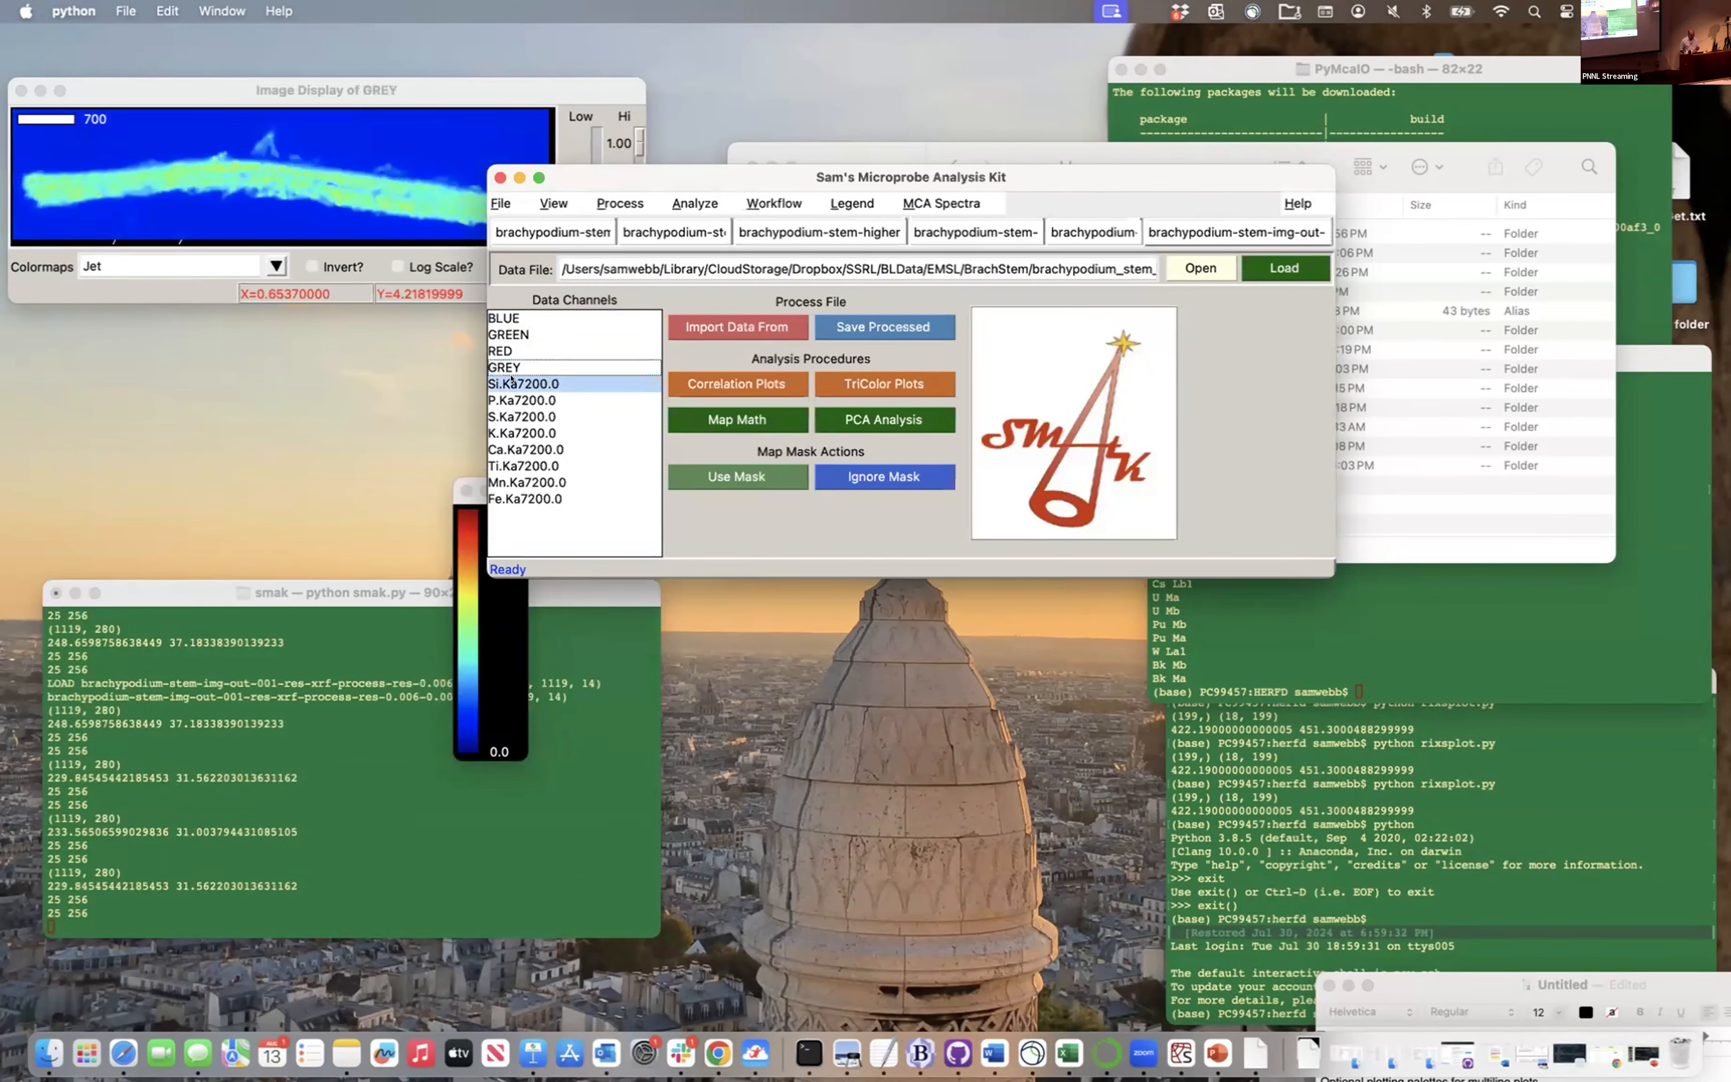
click(514, 415)
click(513, 366)
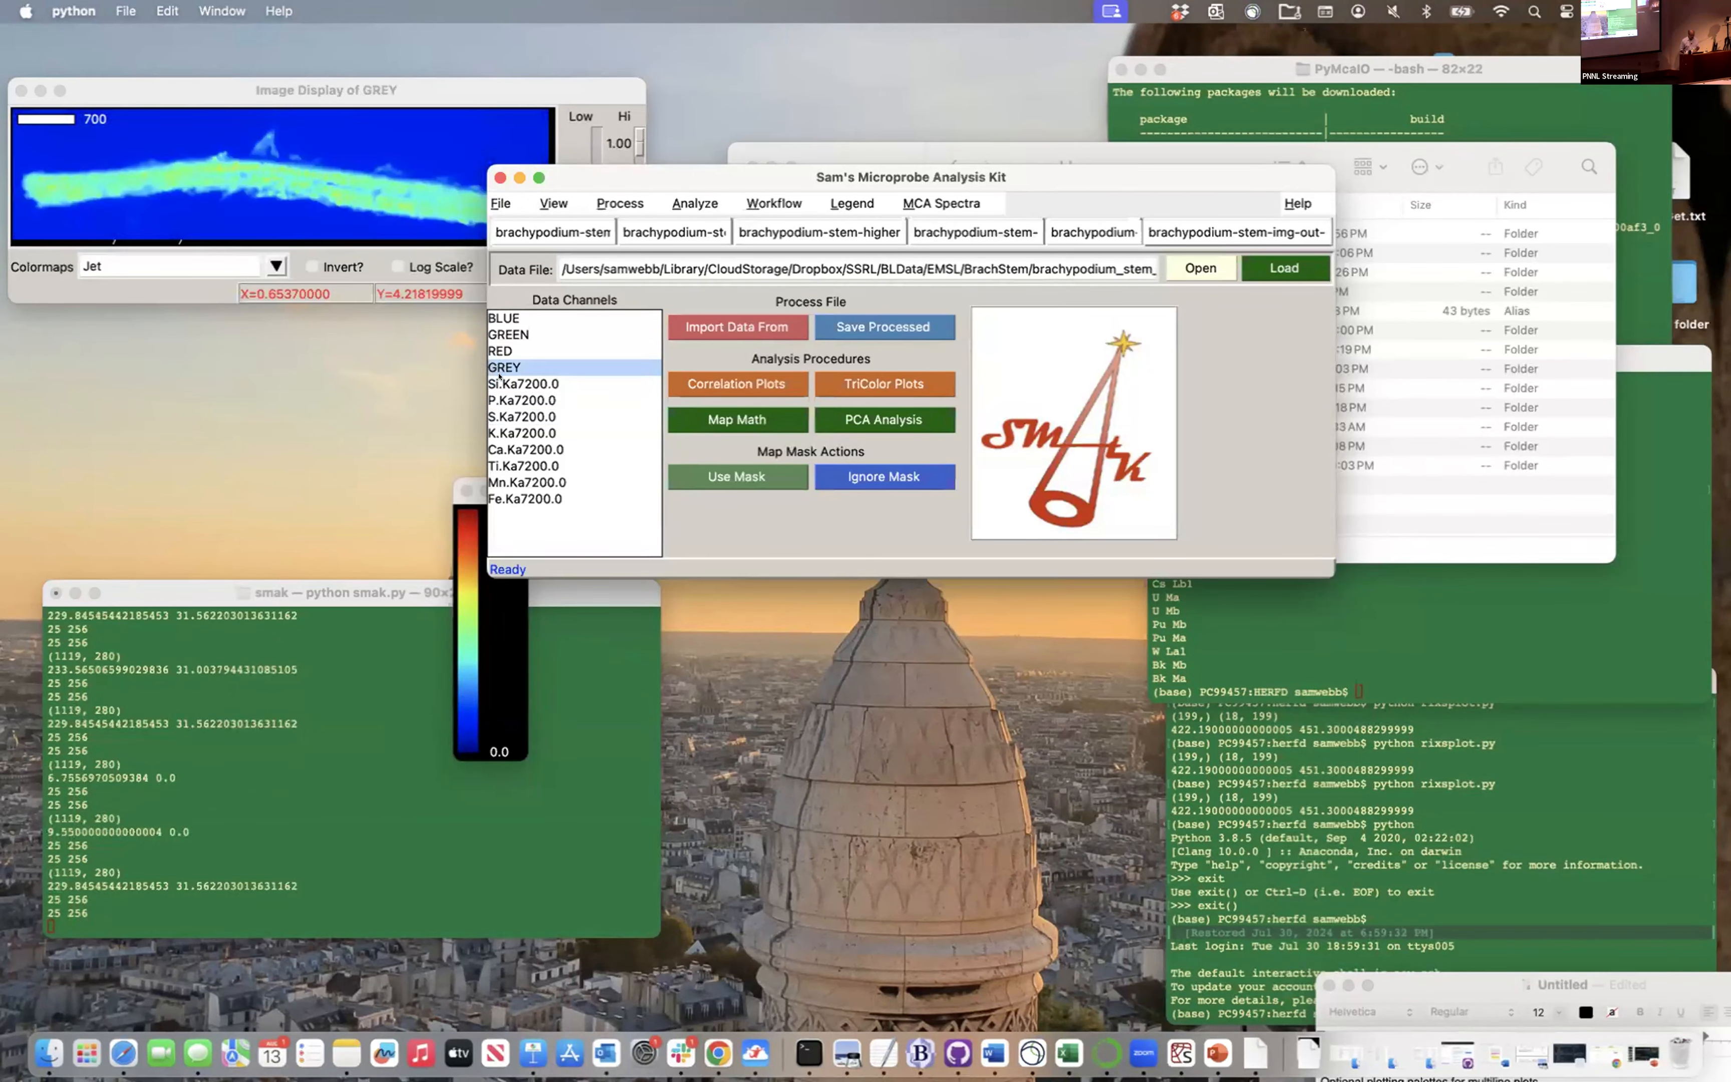
click(513, 383)
drag(666, 195, 779, 274)
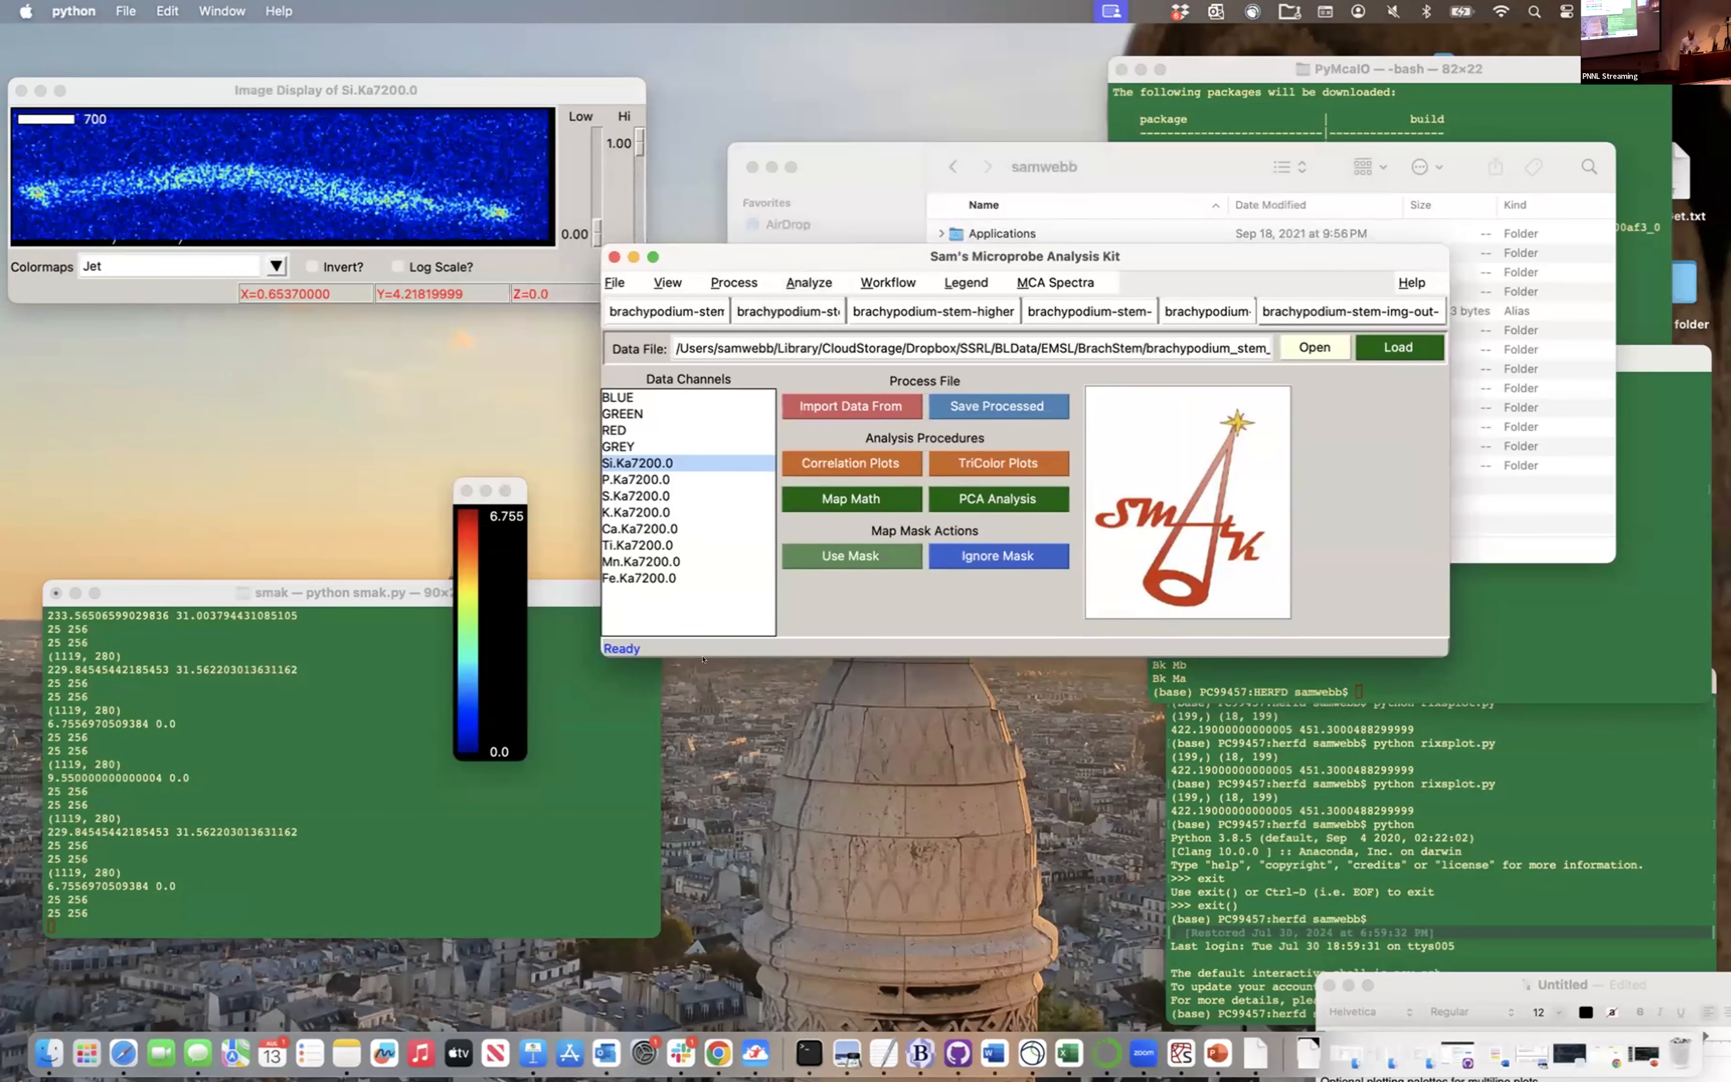
click(626, 578)
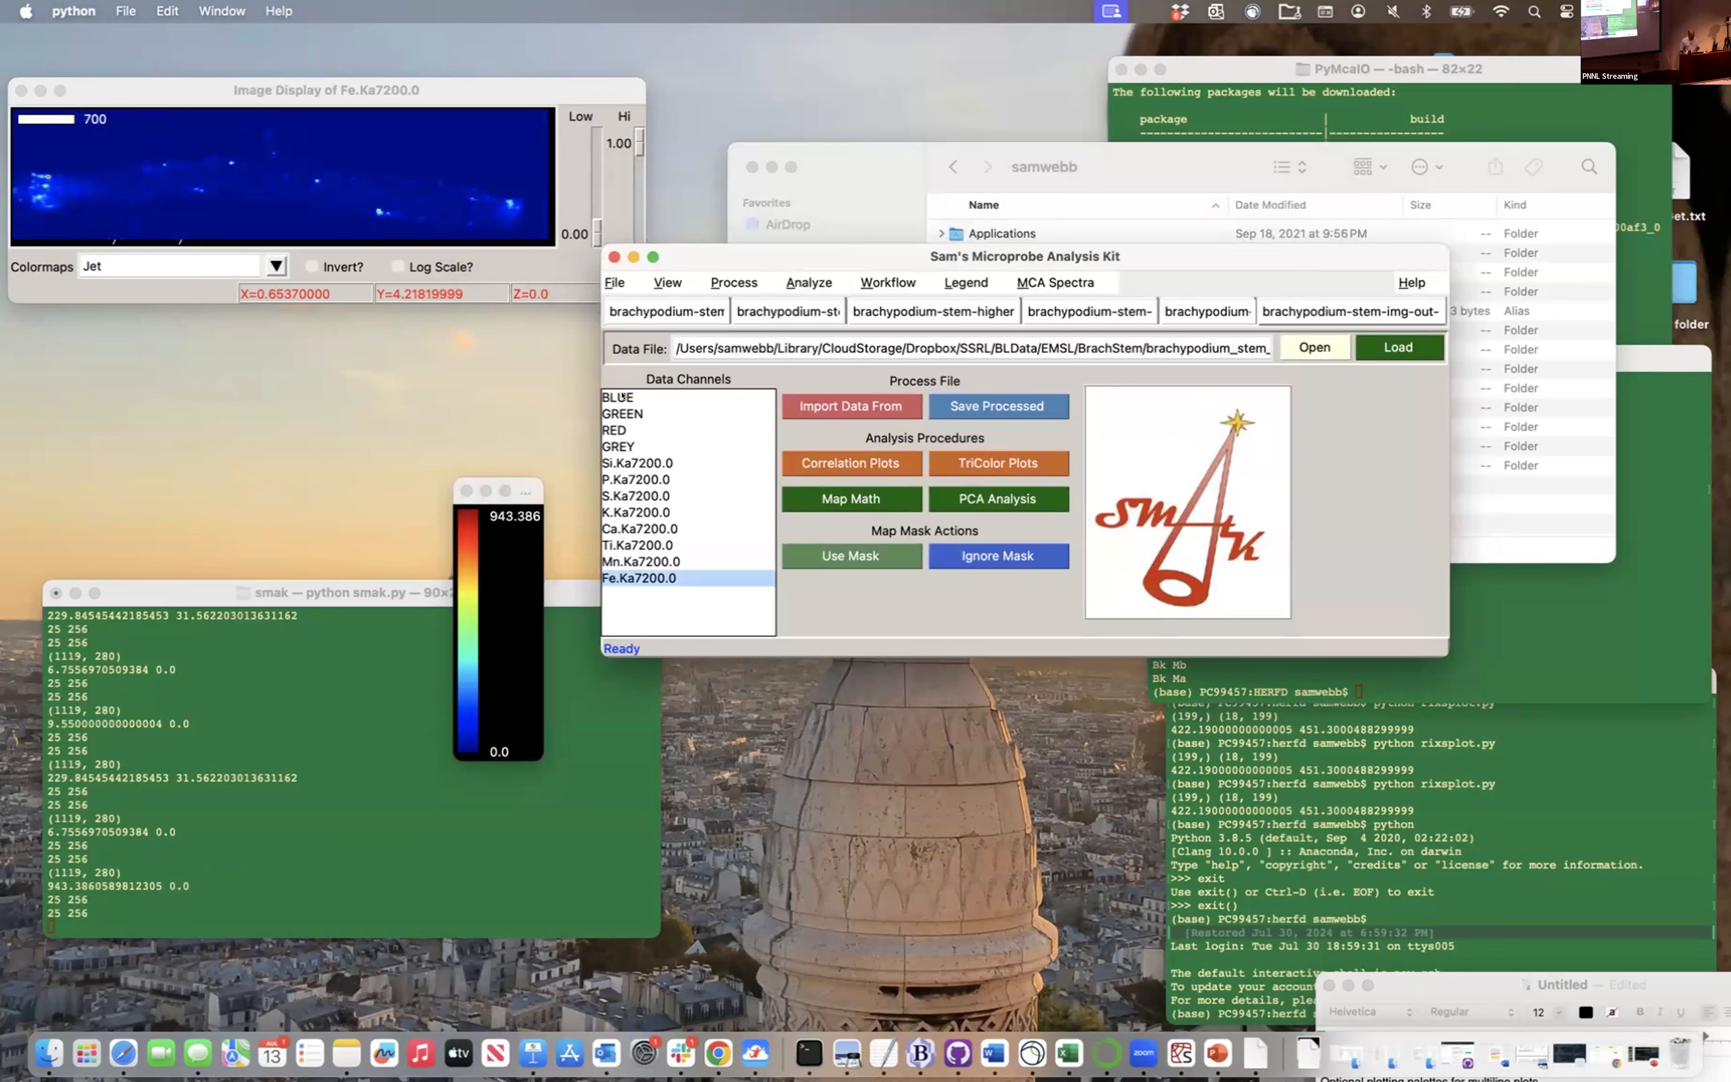
click(609, 438)
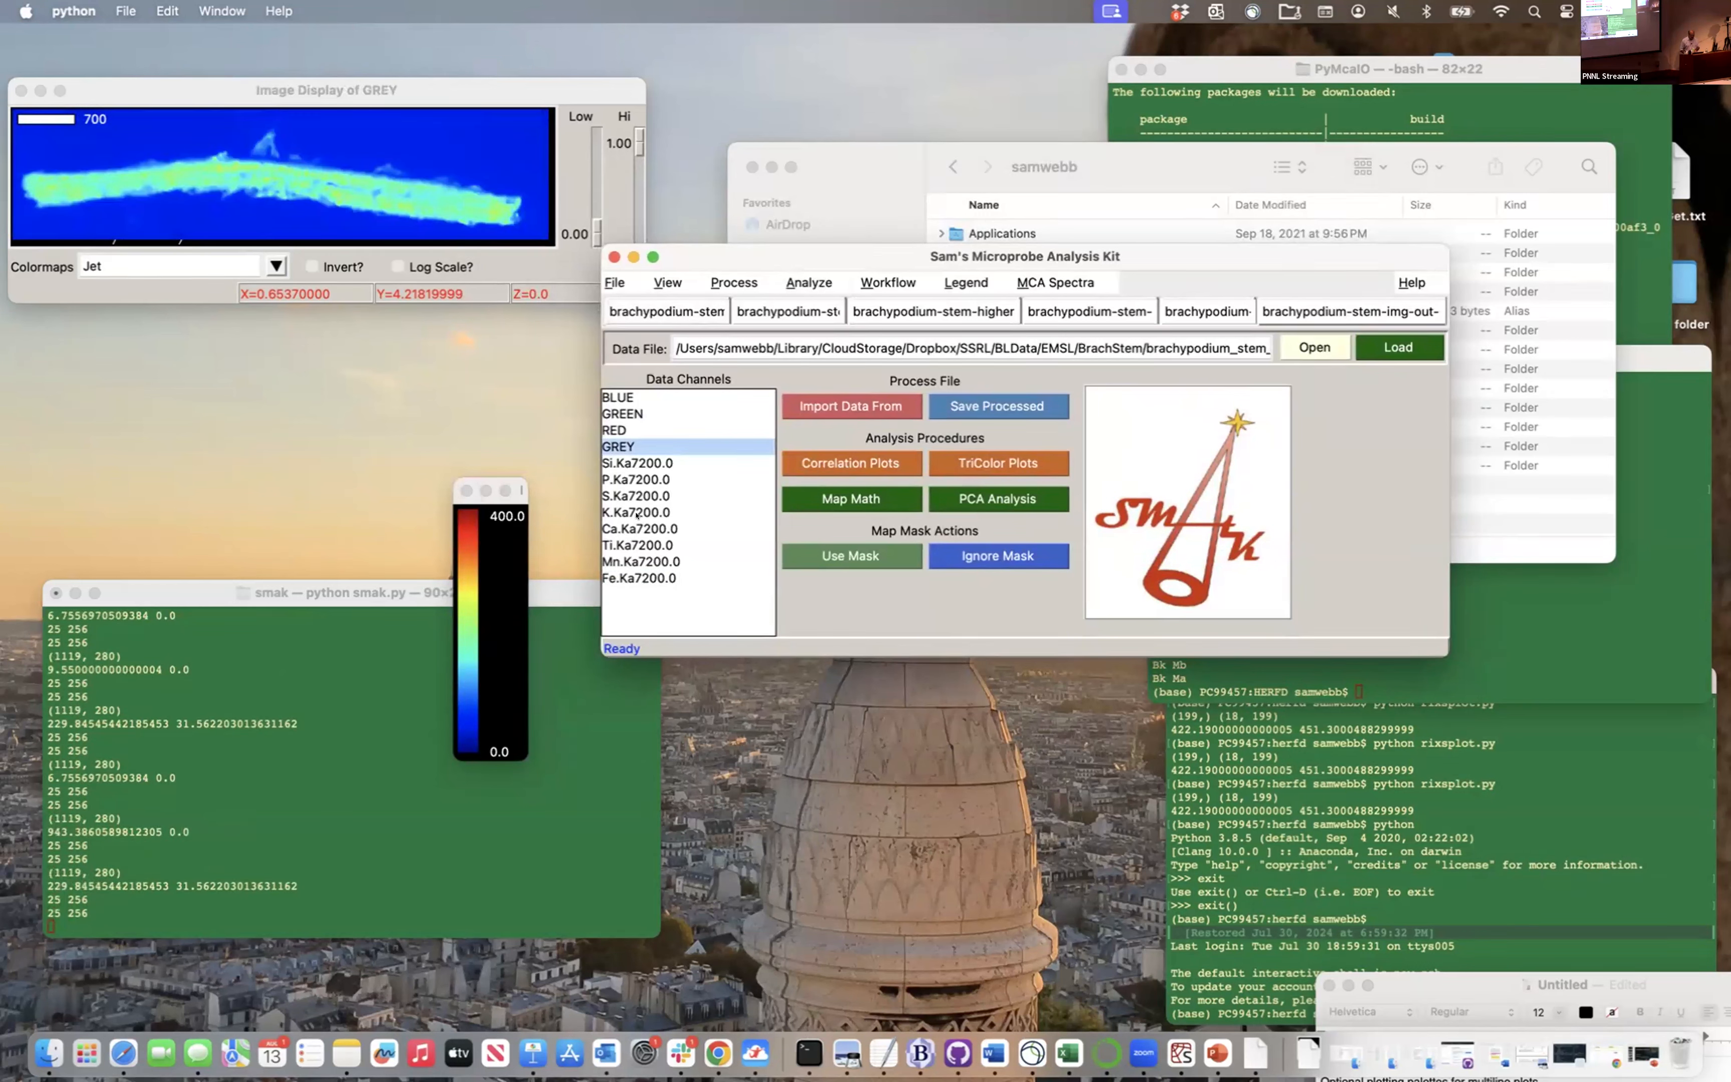
click(610, 508)
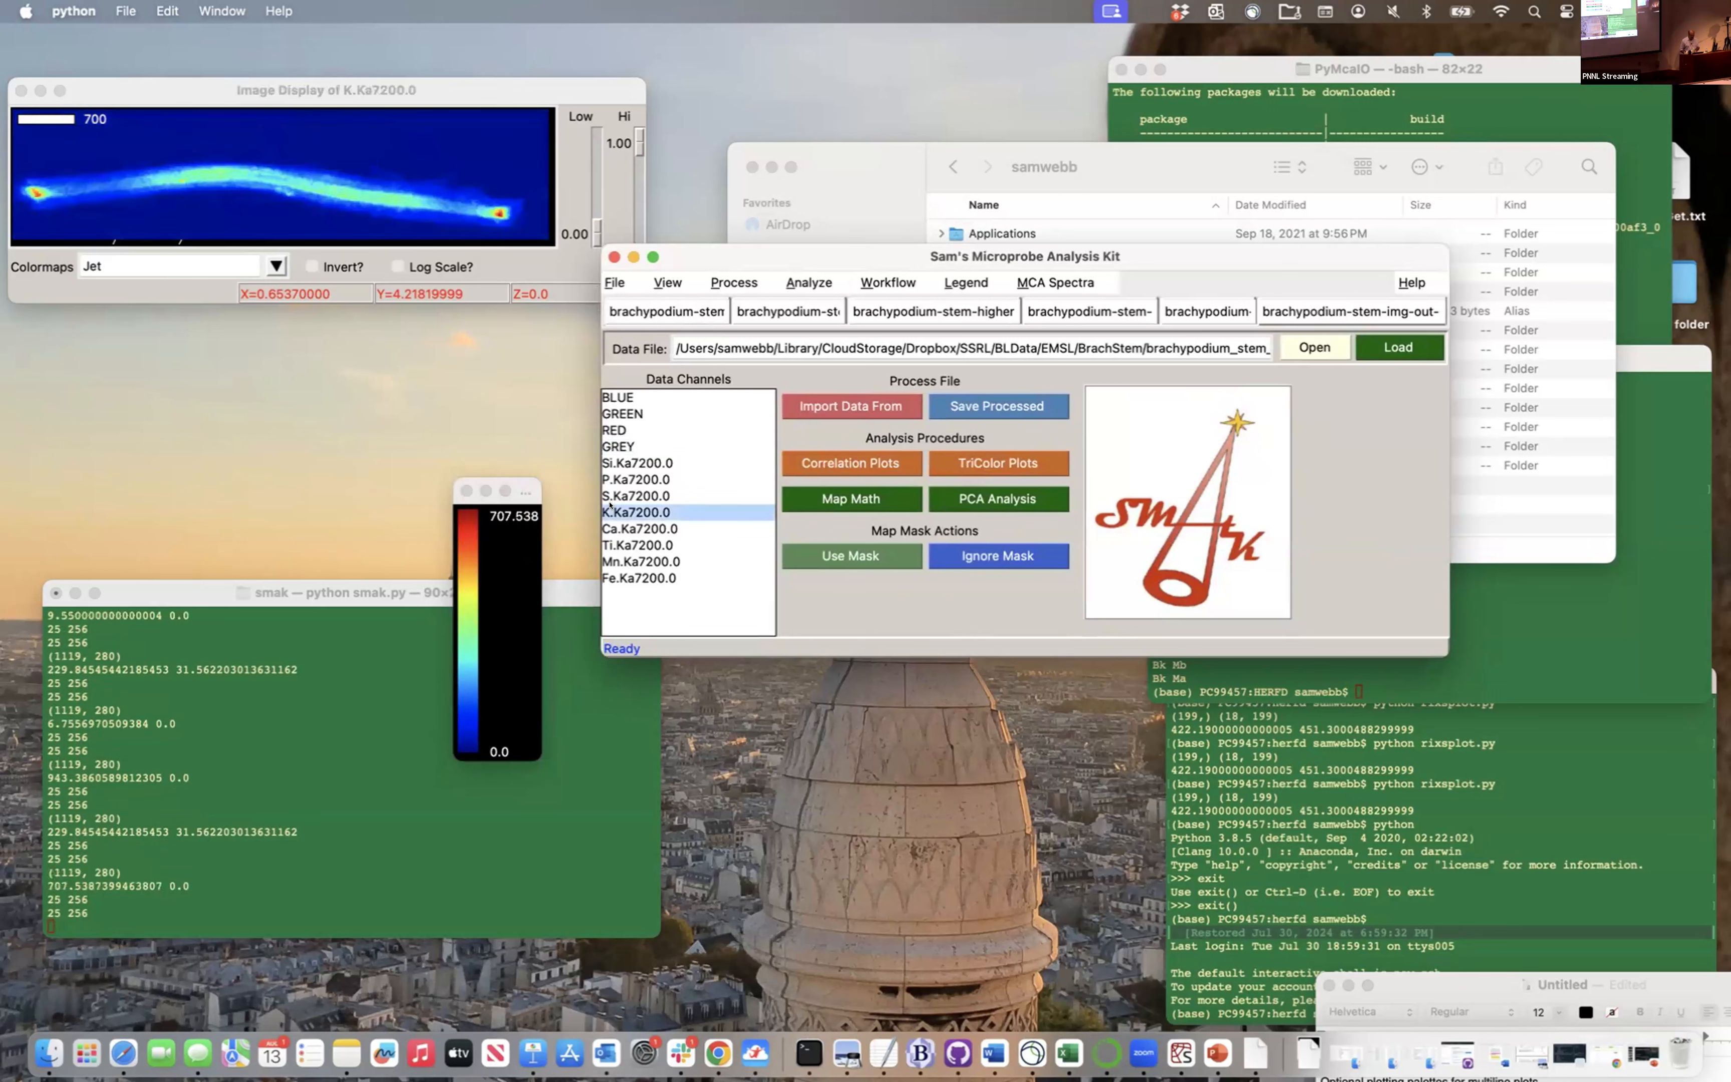
View the I1, Mg.Ka and K.Ka maps of the brachypodium-stem-totalK-3700-0-001 dataset
click(765, 304)
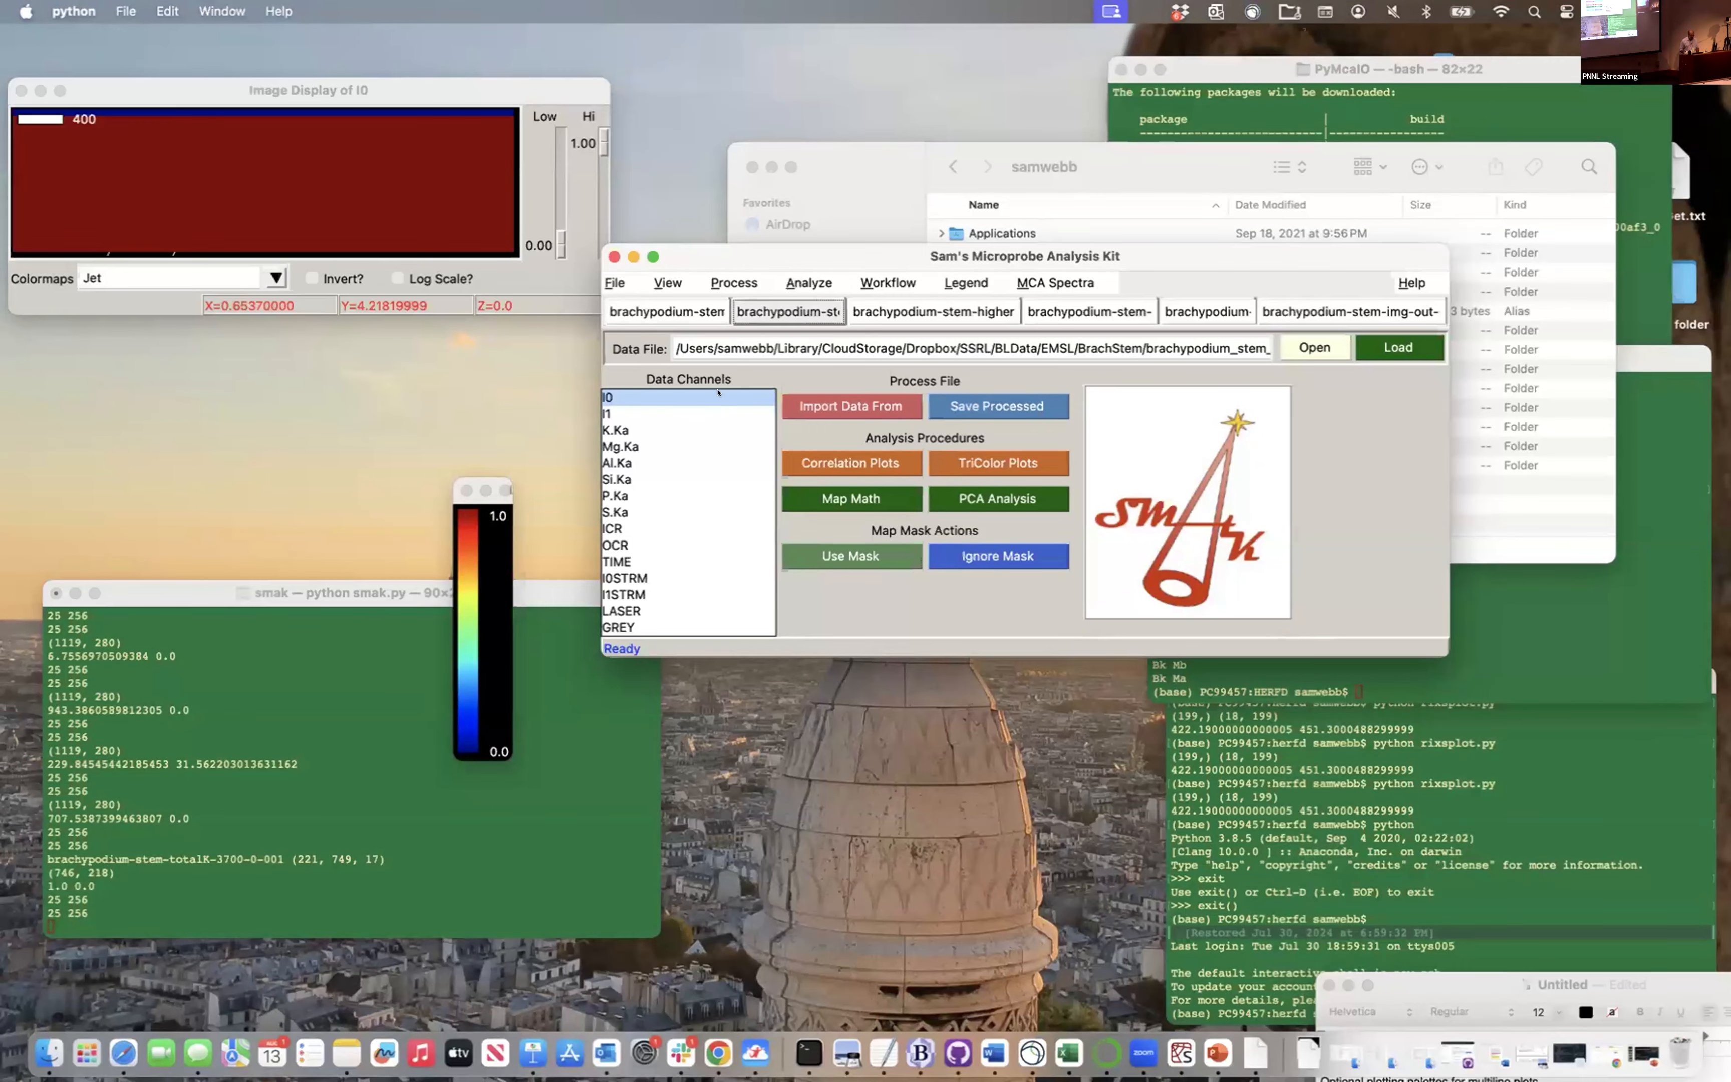
click(638, 421)
click(621, 444)
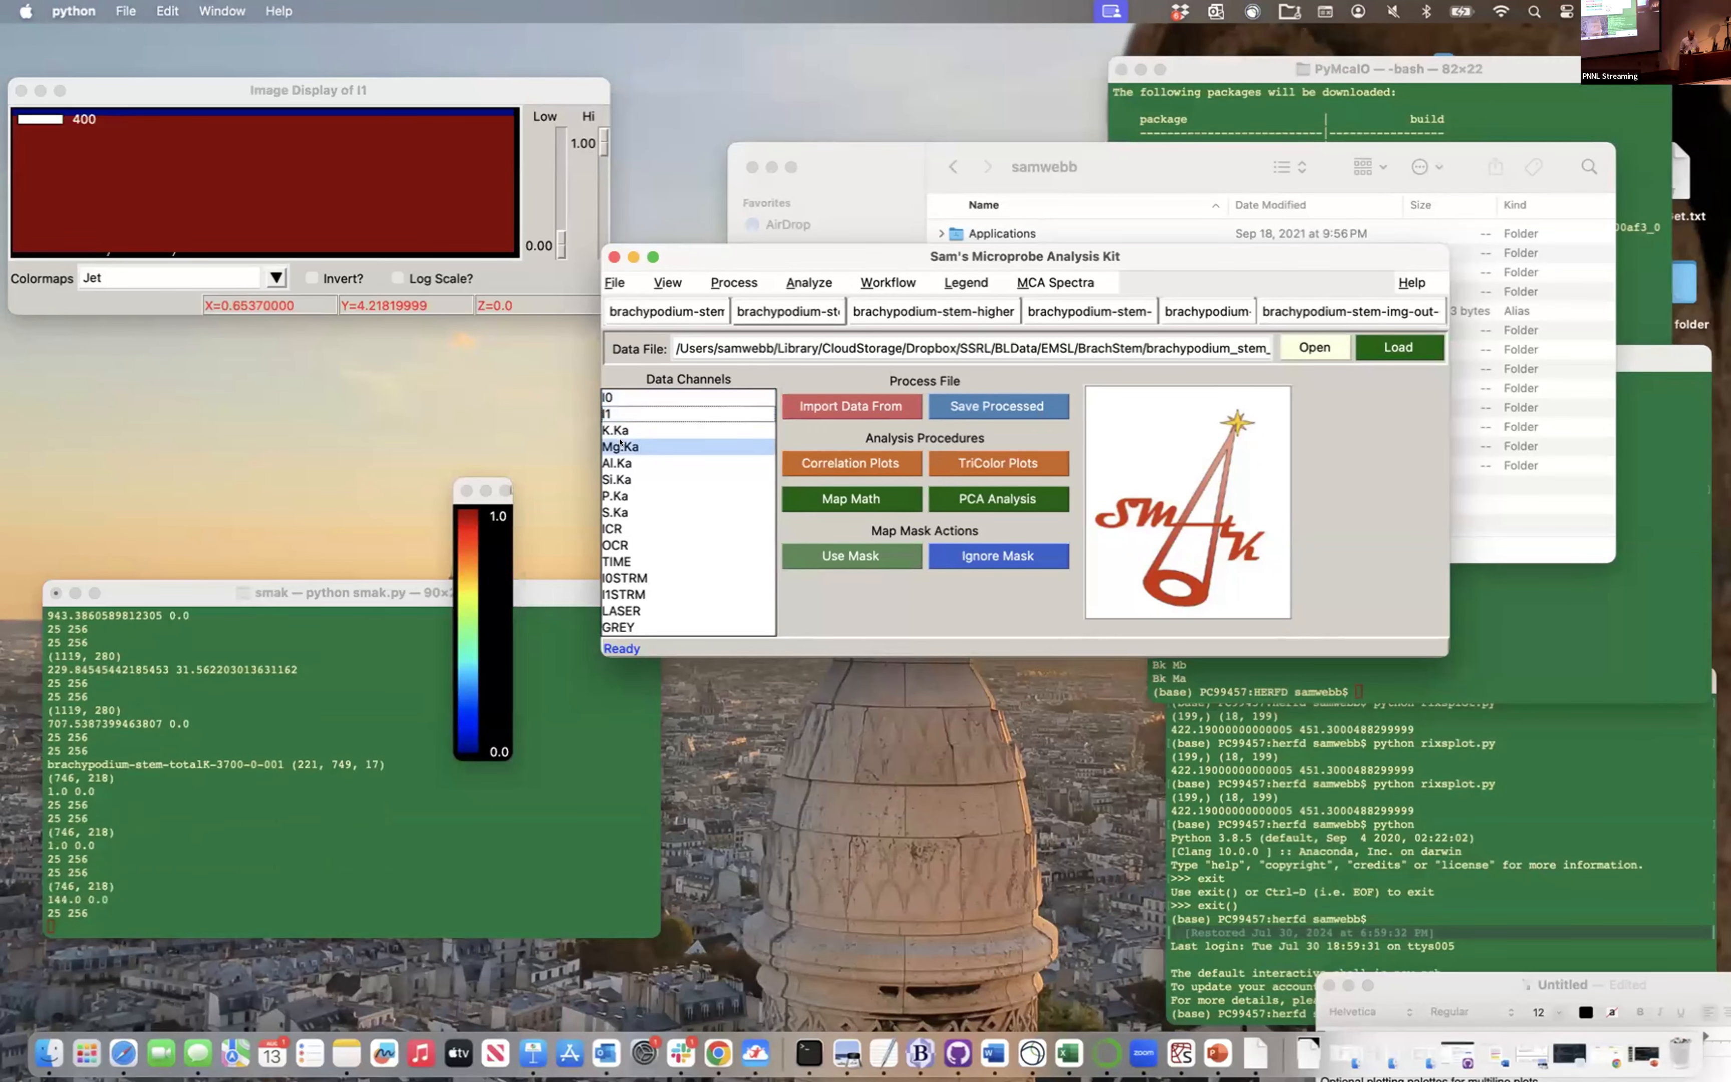
click(612, 426)
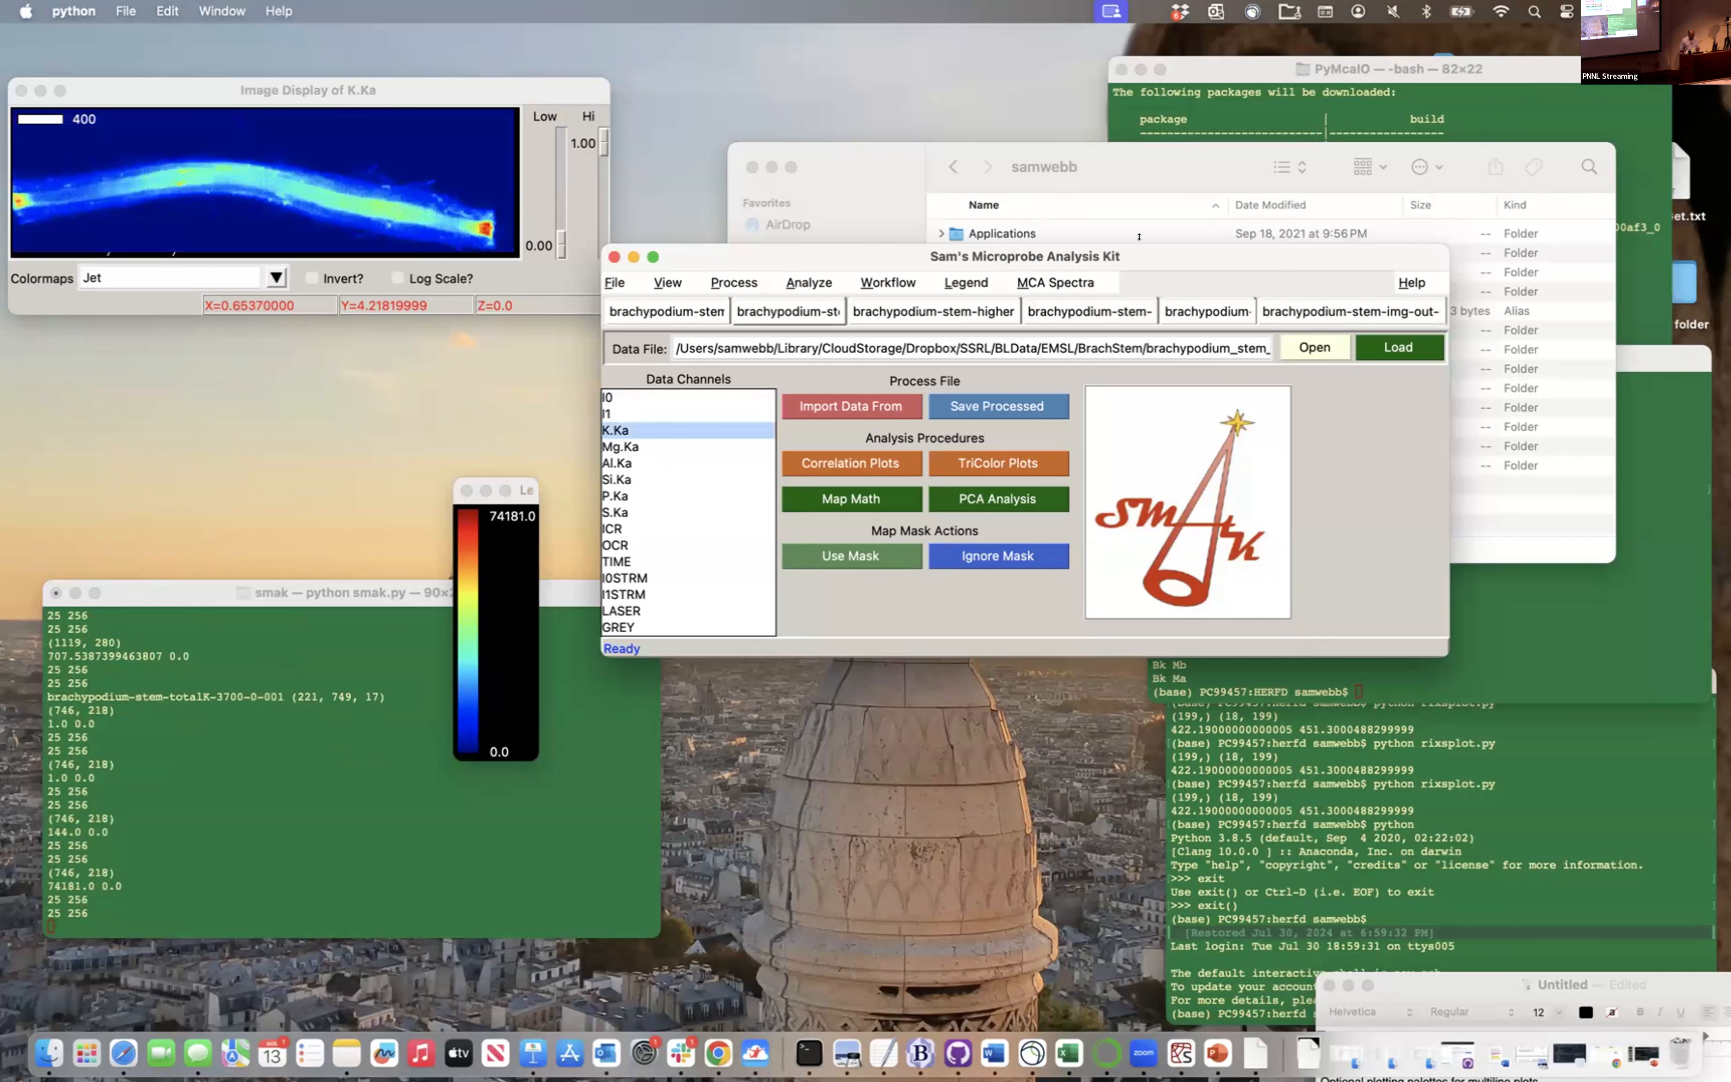
Compare the GREY channel images of the totalK-3700, higher-res-7200 and img-out xrf-process datasets
drag(1087, 254, 1064, 169)
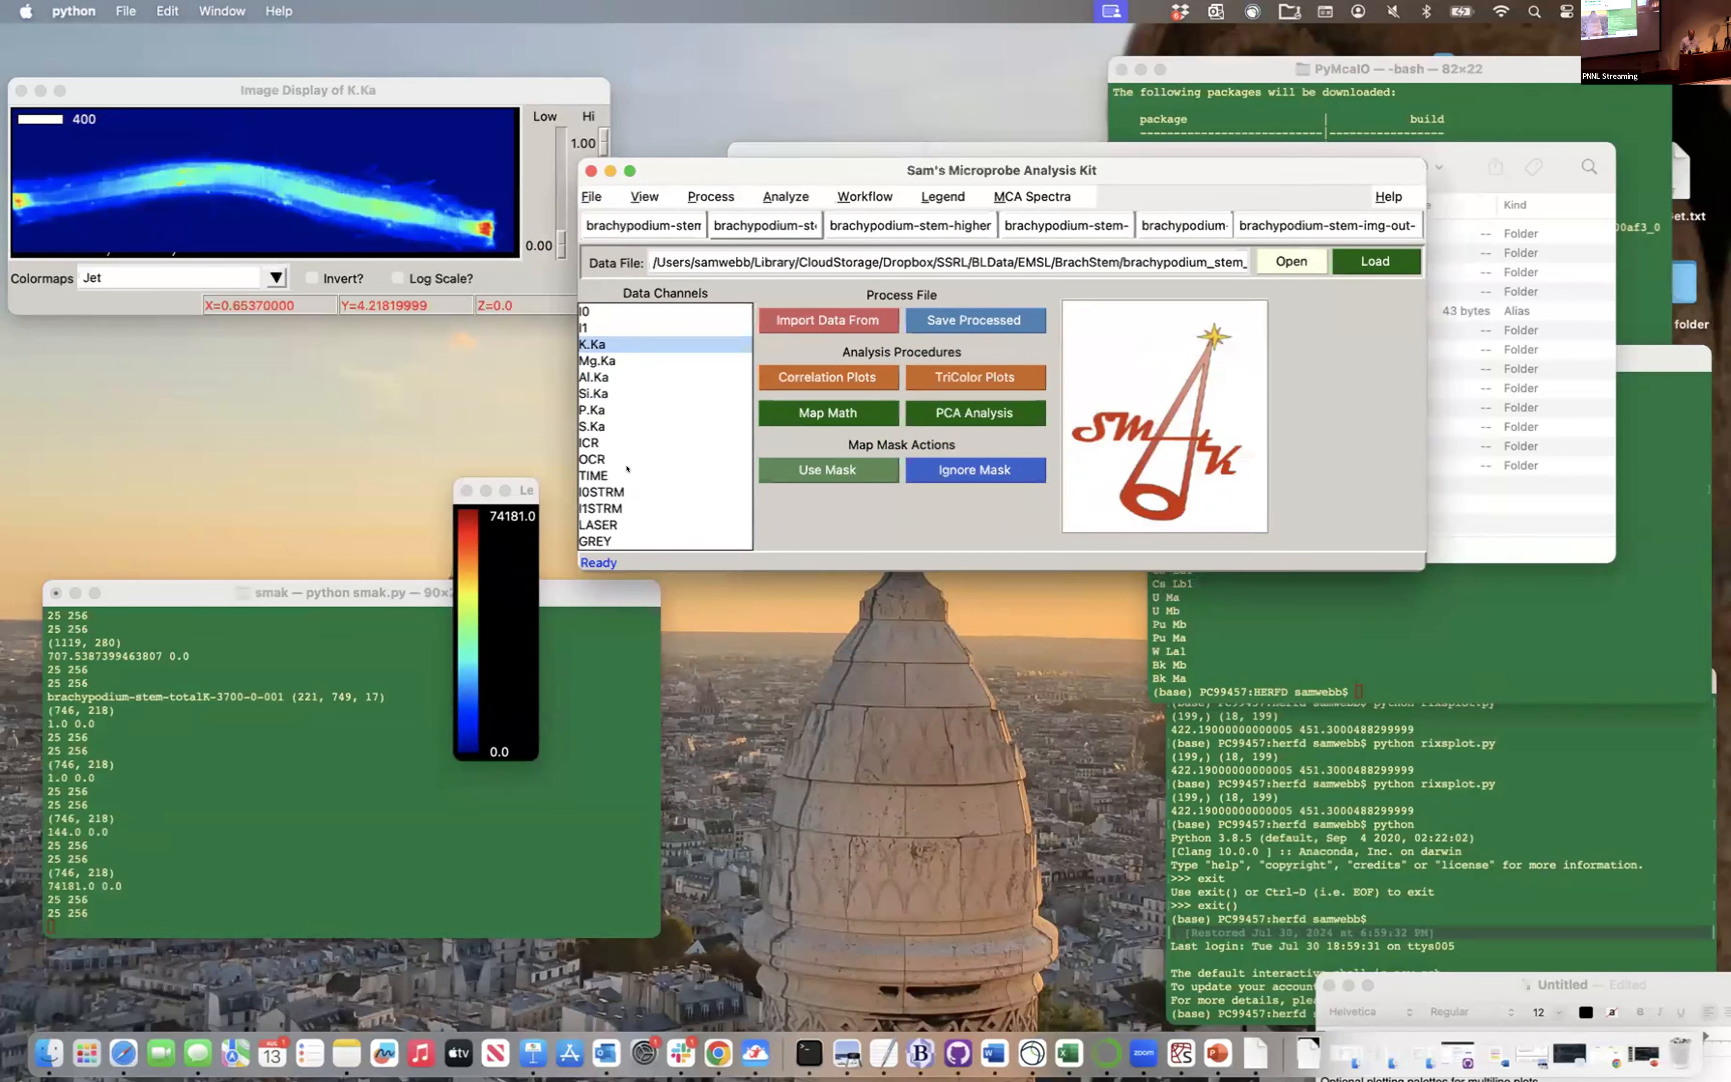
click(601, 541)
click(641, 225)
scroll(594, 532, down, 2)
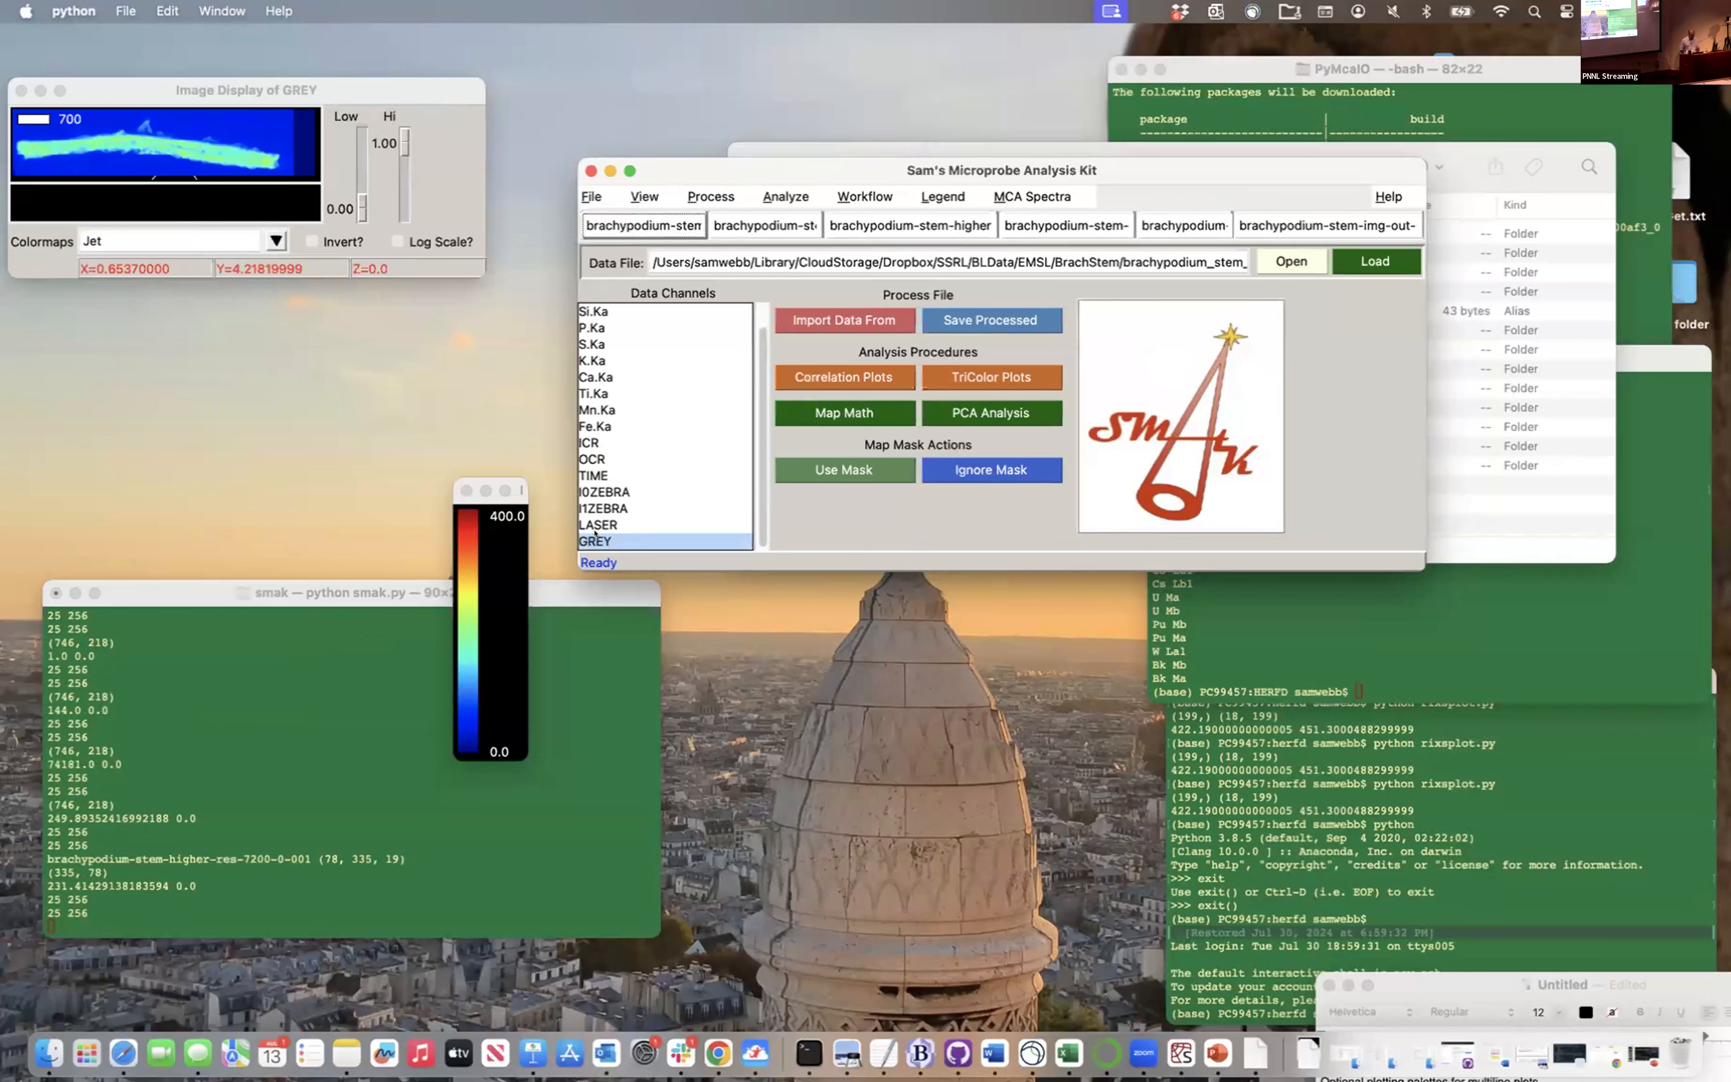
click(595, 536)
click(1322, 225)
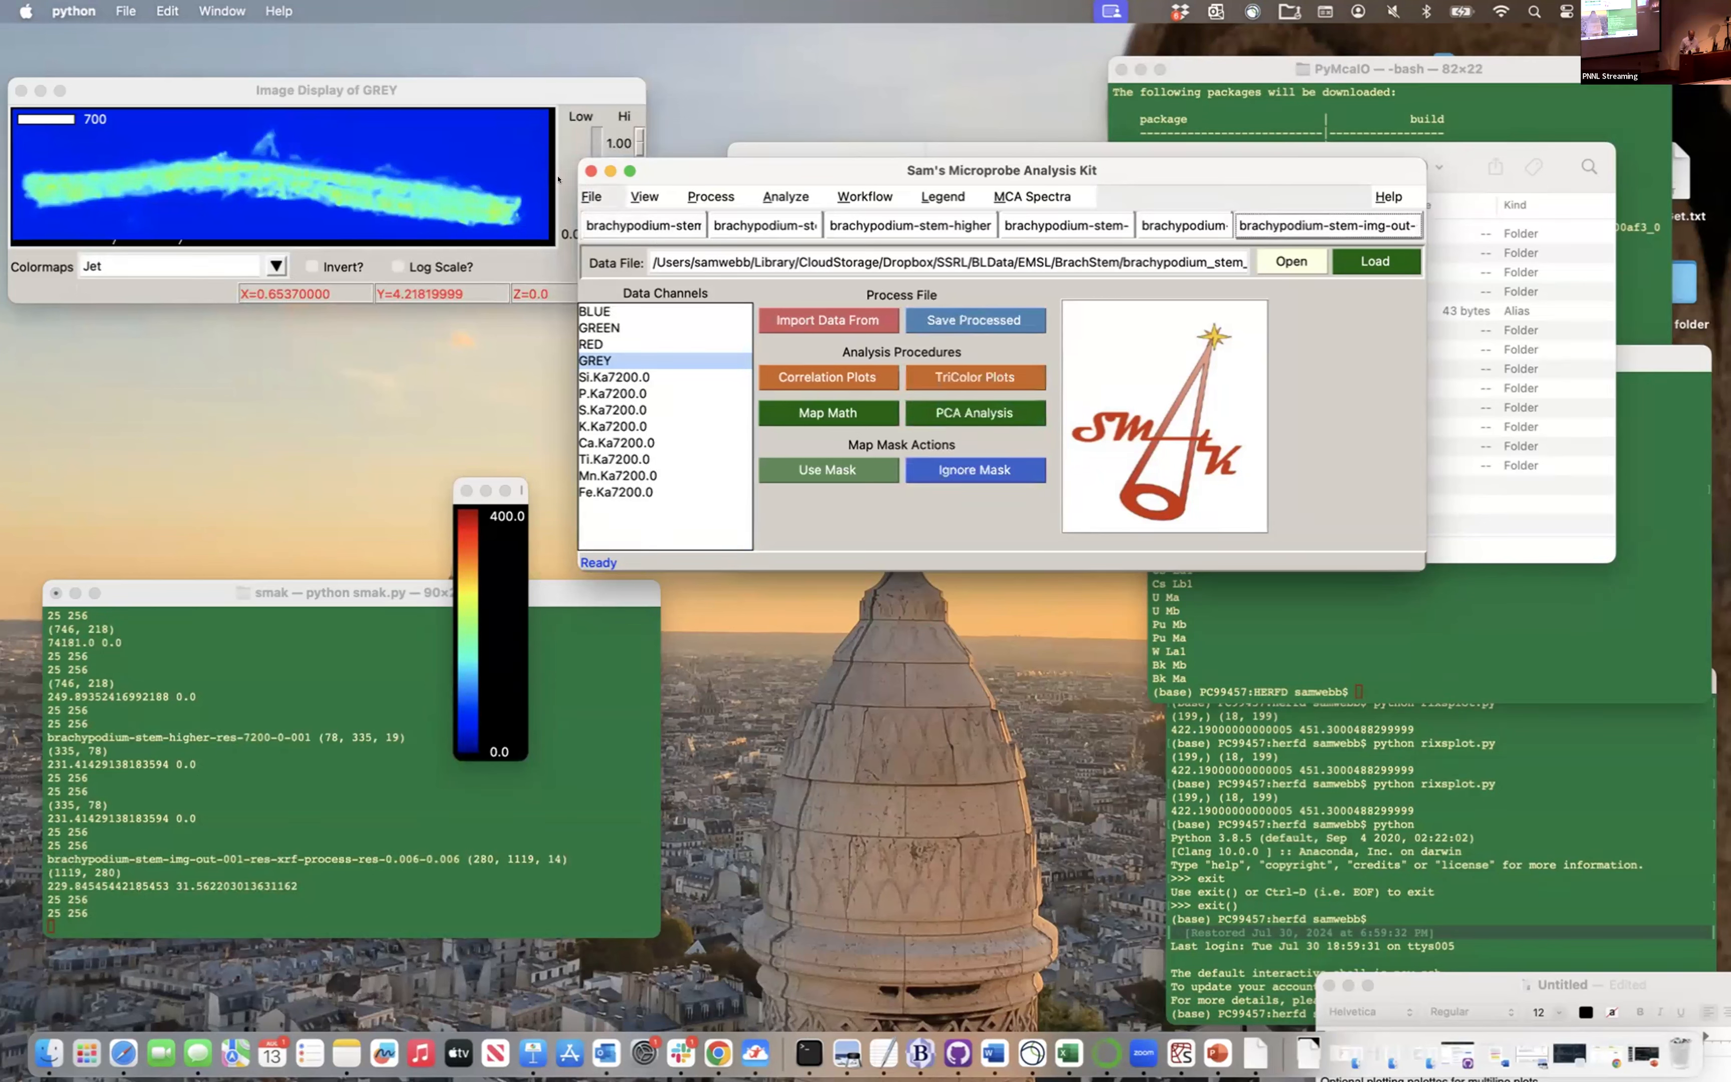
Start an export with channel registration from brachypodium-stem-img-out-001-res-xrf-process-res-0.006-0.006 to brachypodium-stem-totalK-3700-0-001
click(588, 196)
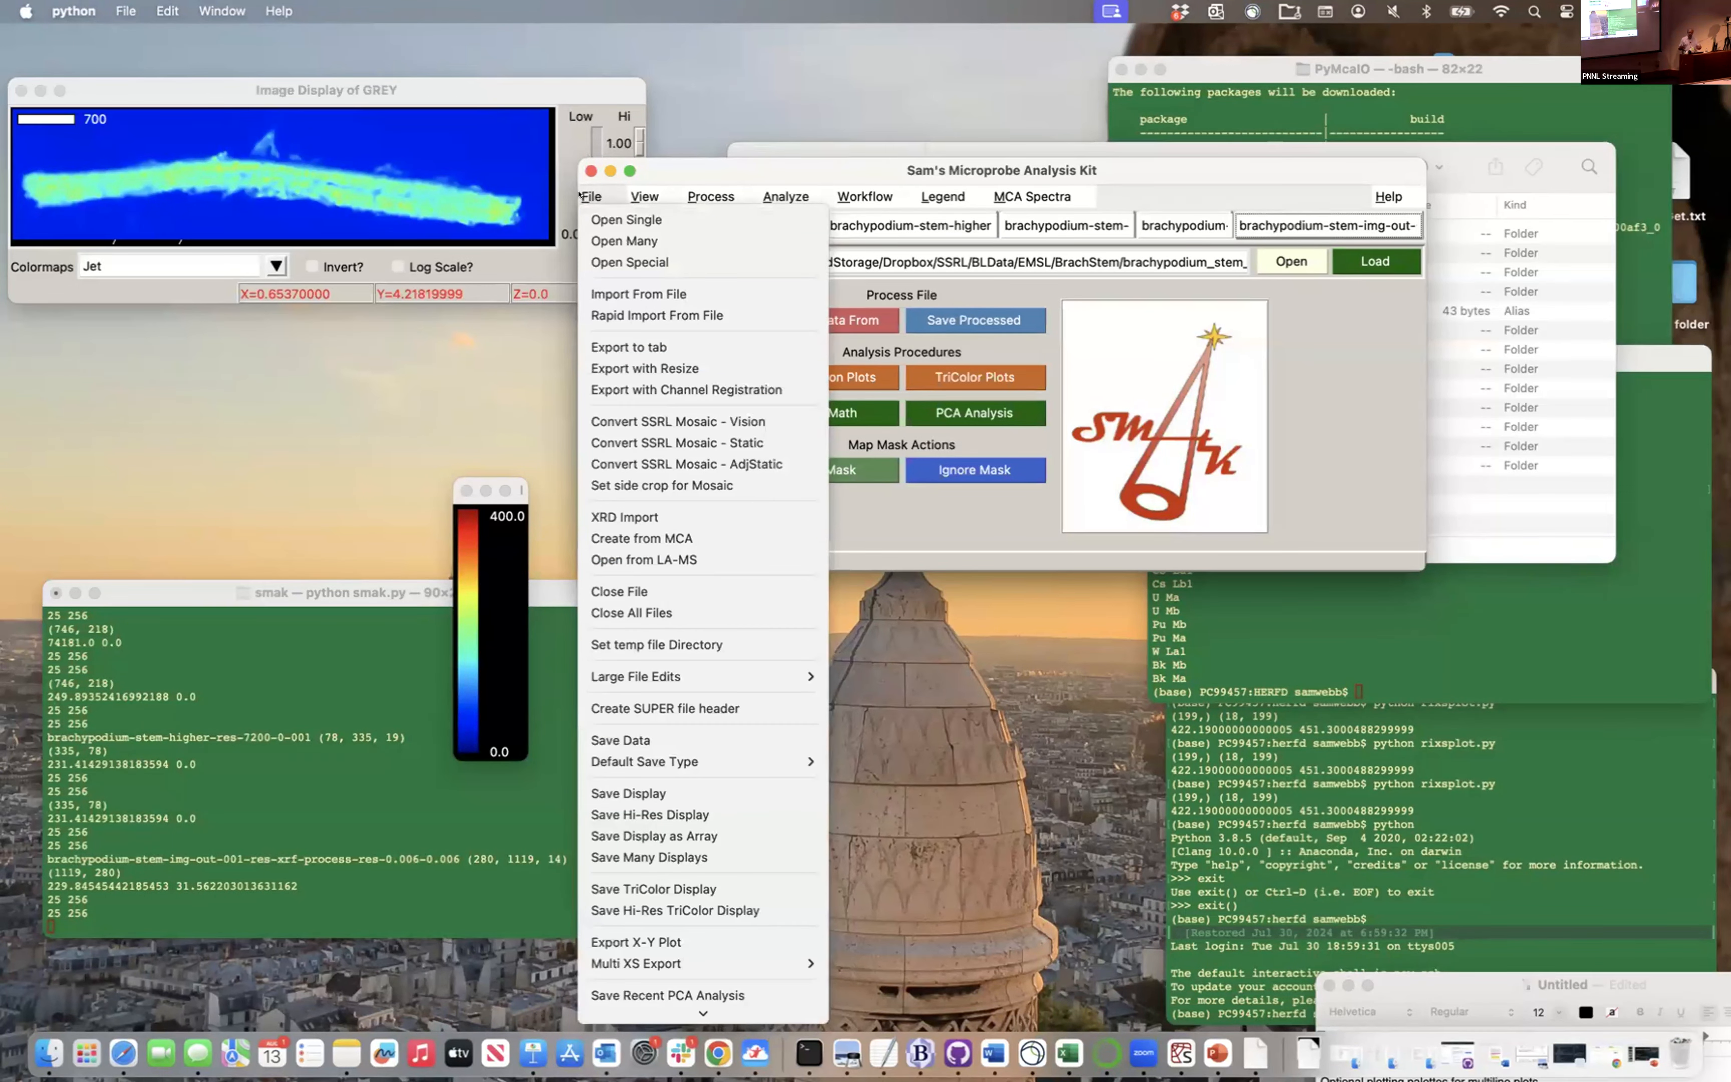
click(668, 390)
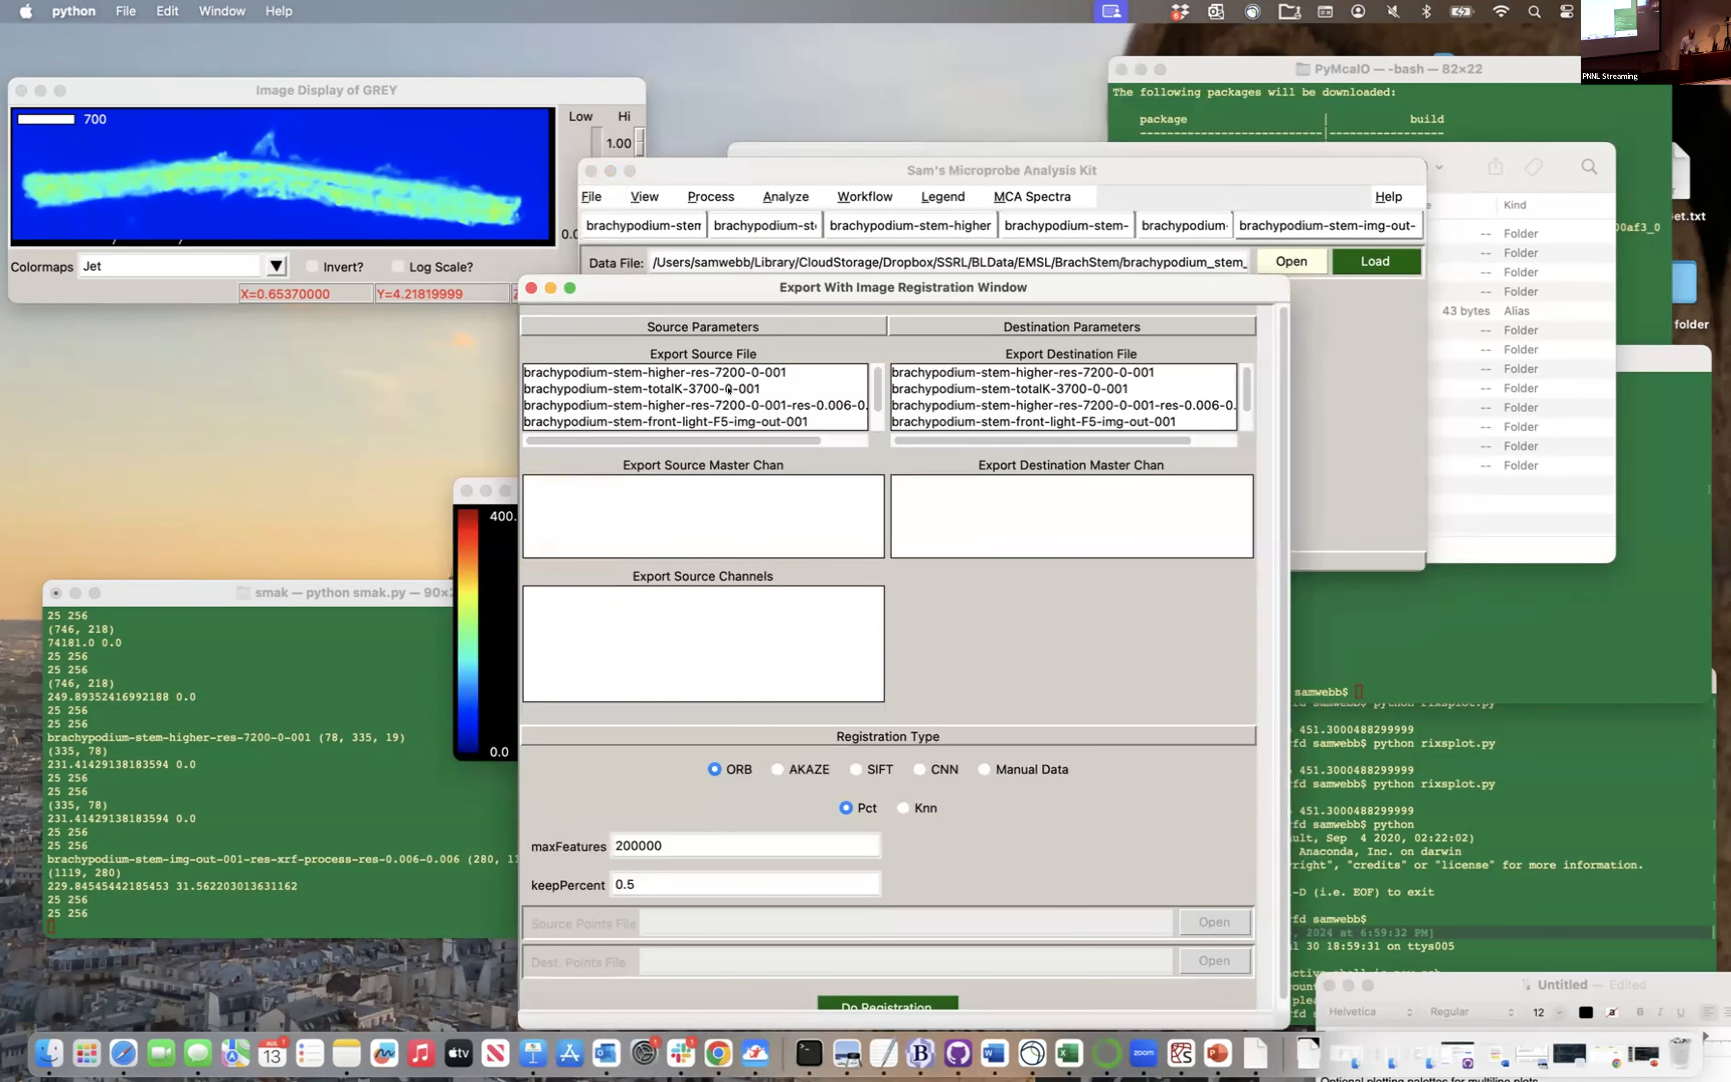
scroll(728, 409, down, 2)
scroll(686, 411, right, 1)
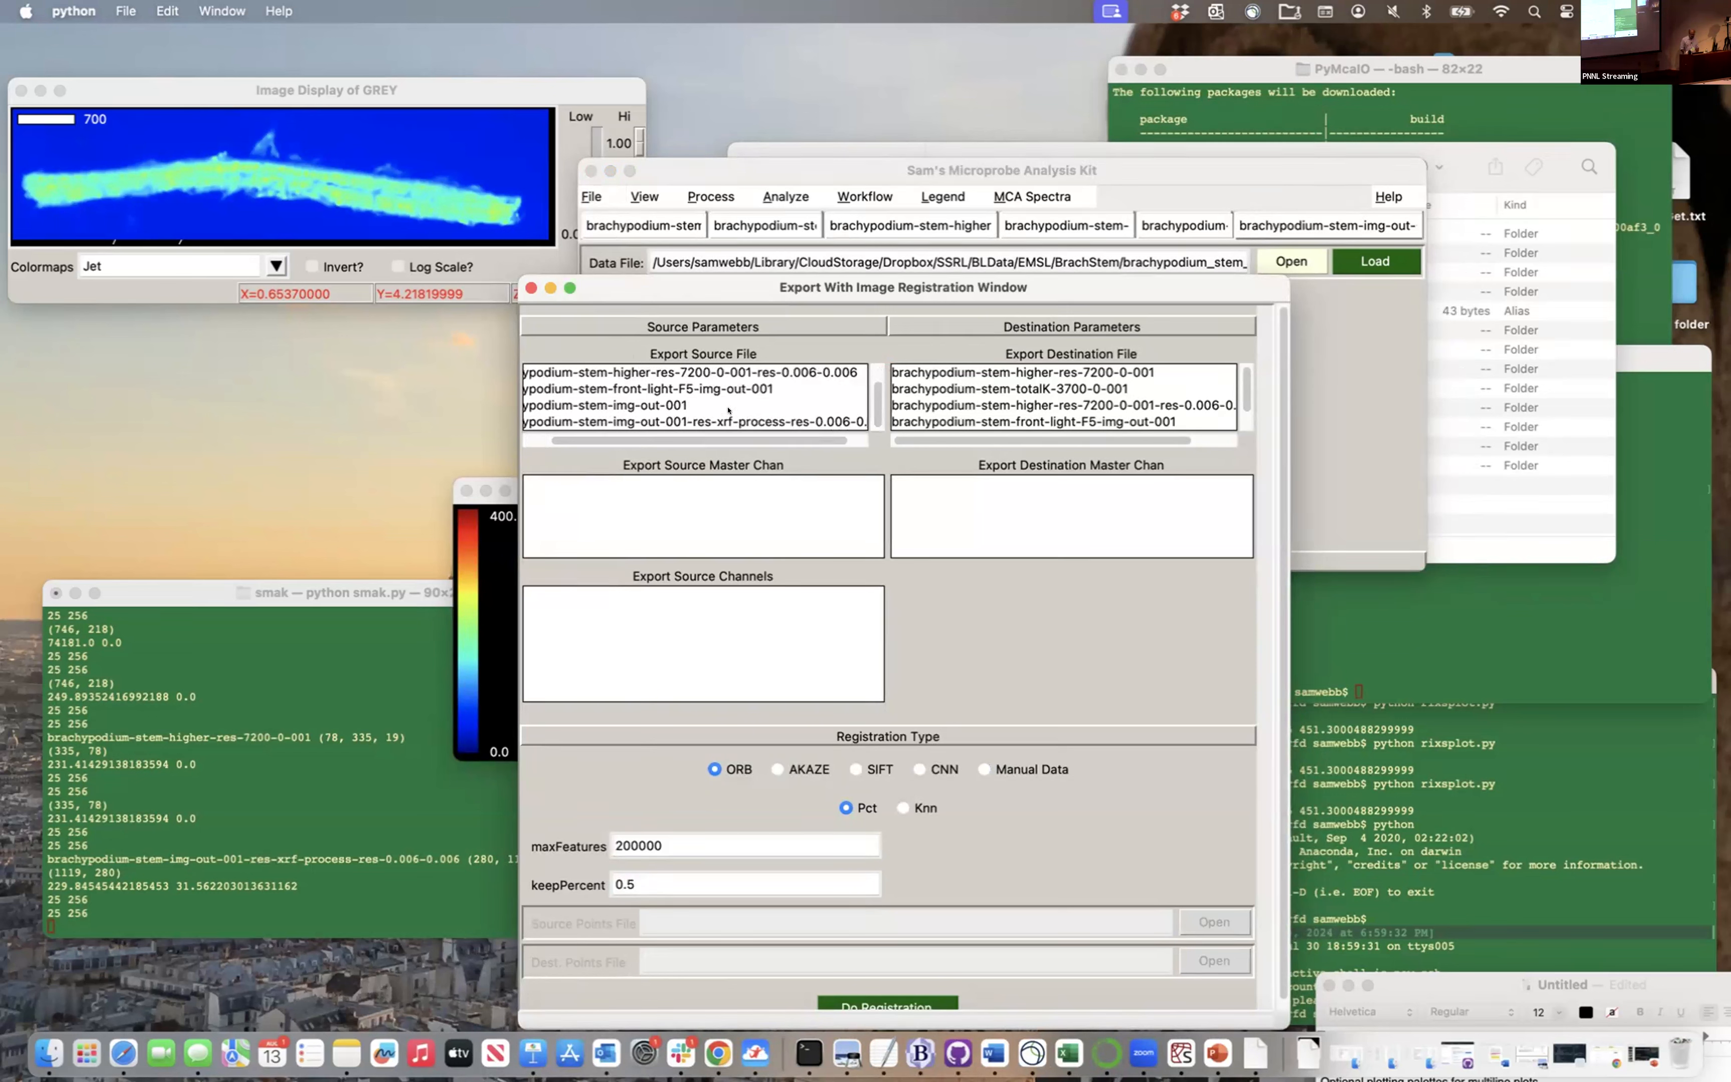
click(669, 414)
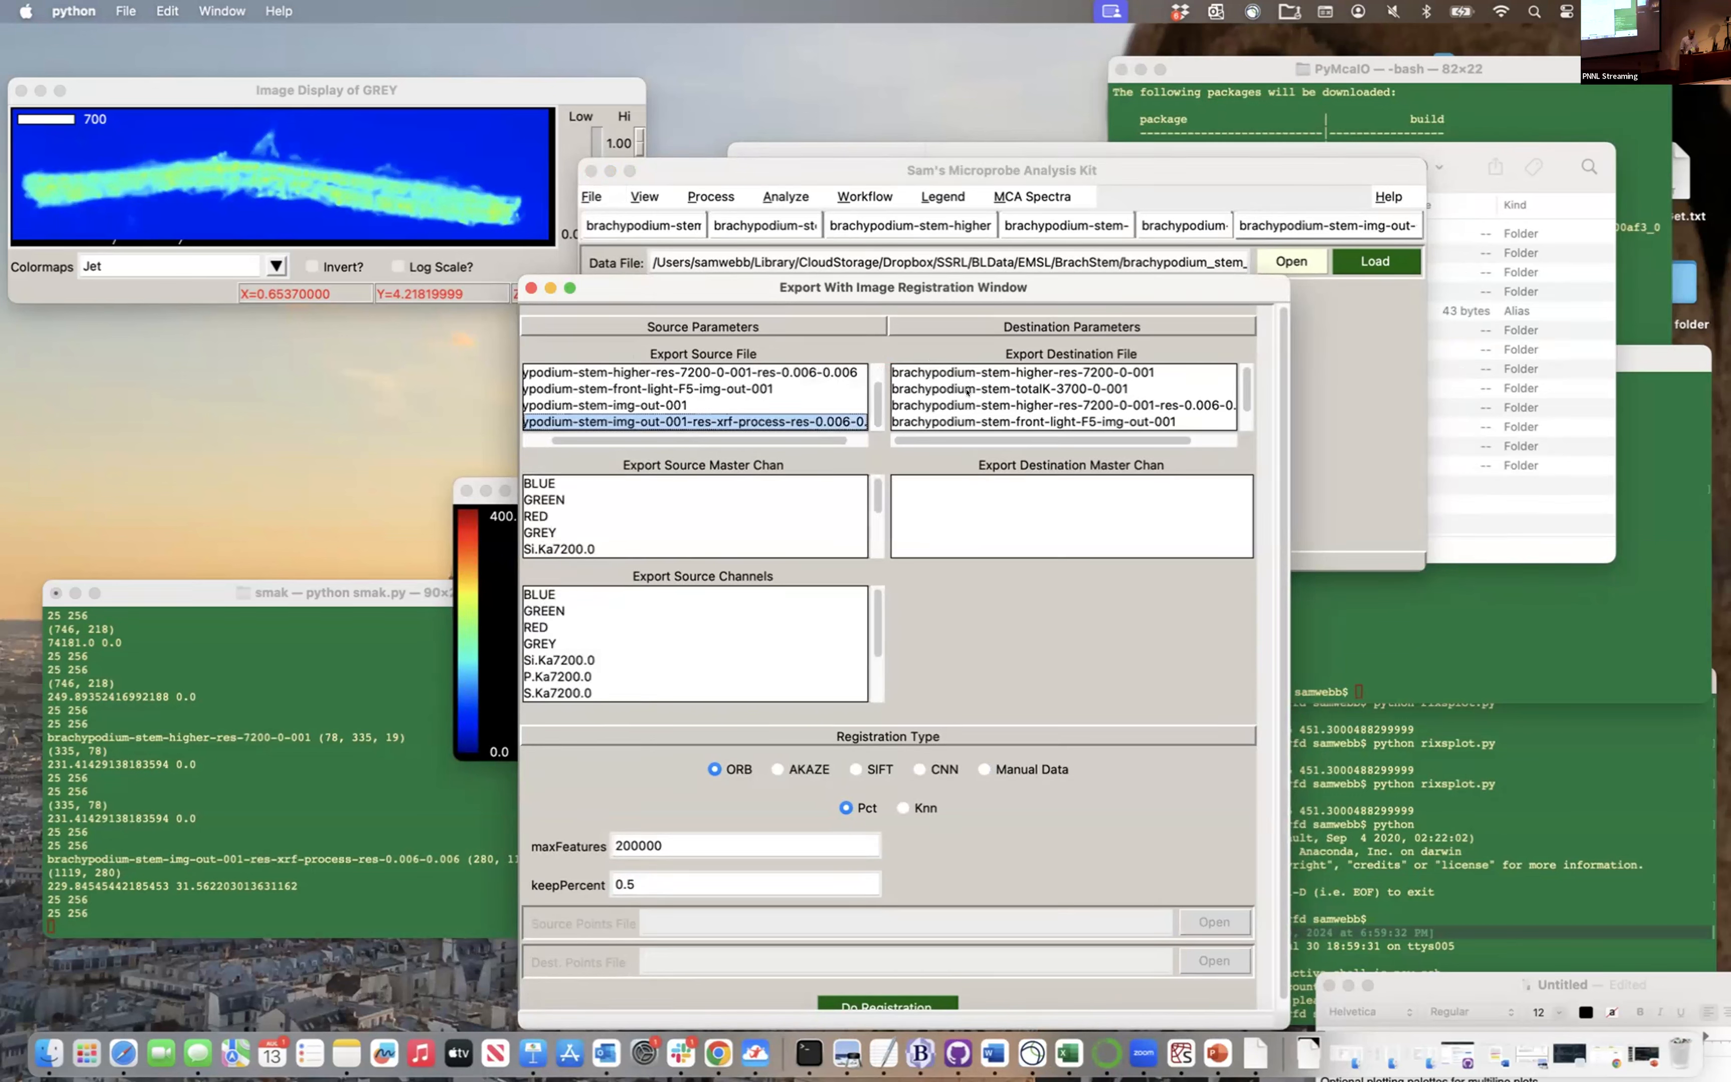
click(1053, 390)
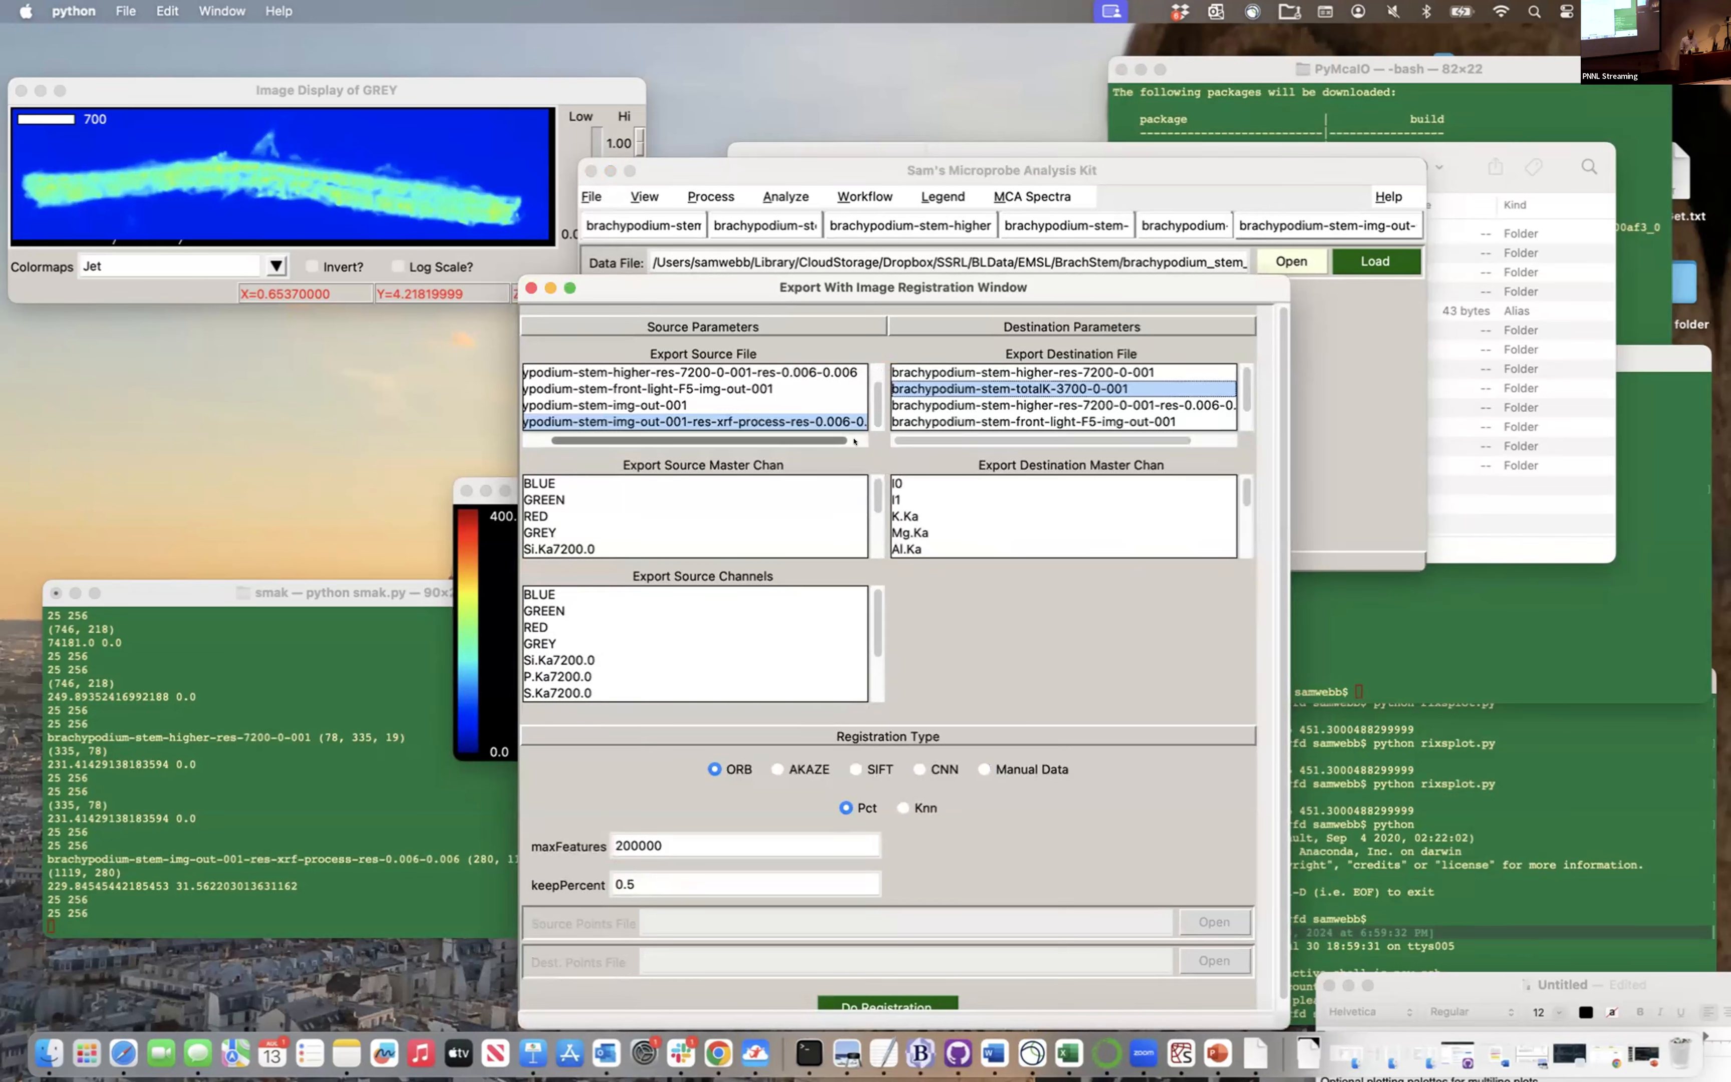
scroll(704, 518, down, 3)
scroll(703, 518, up, 3)
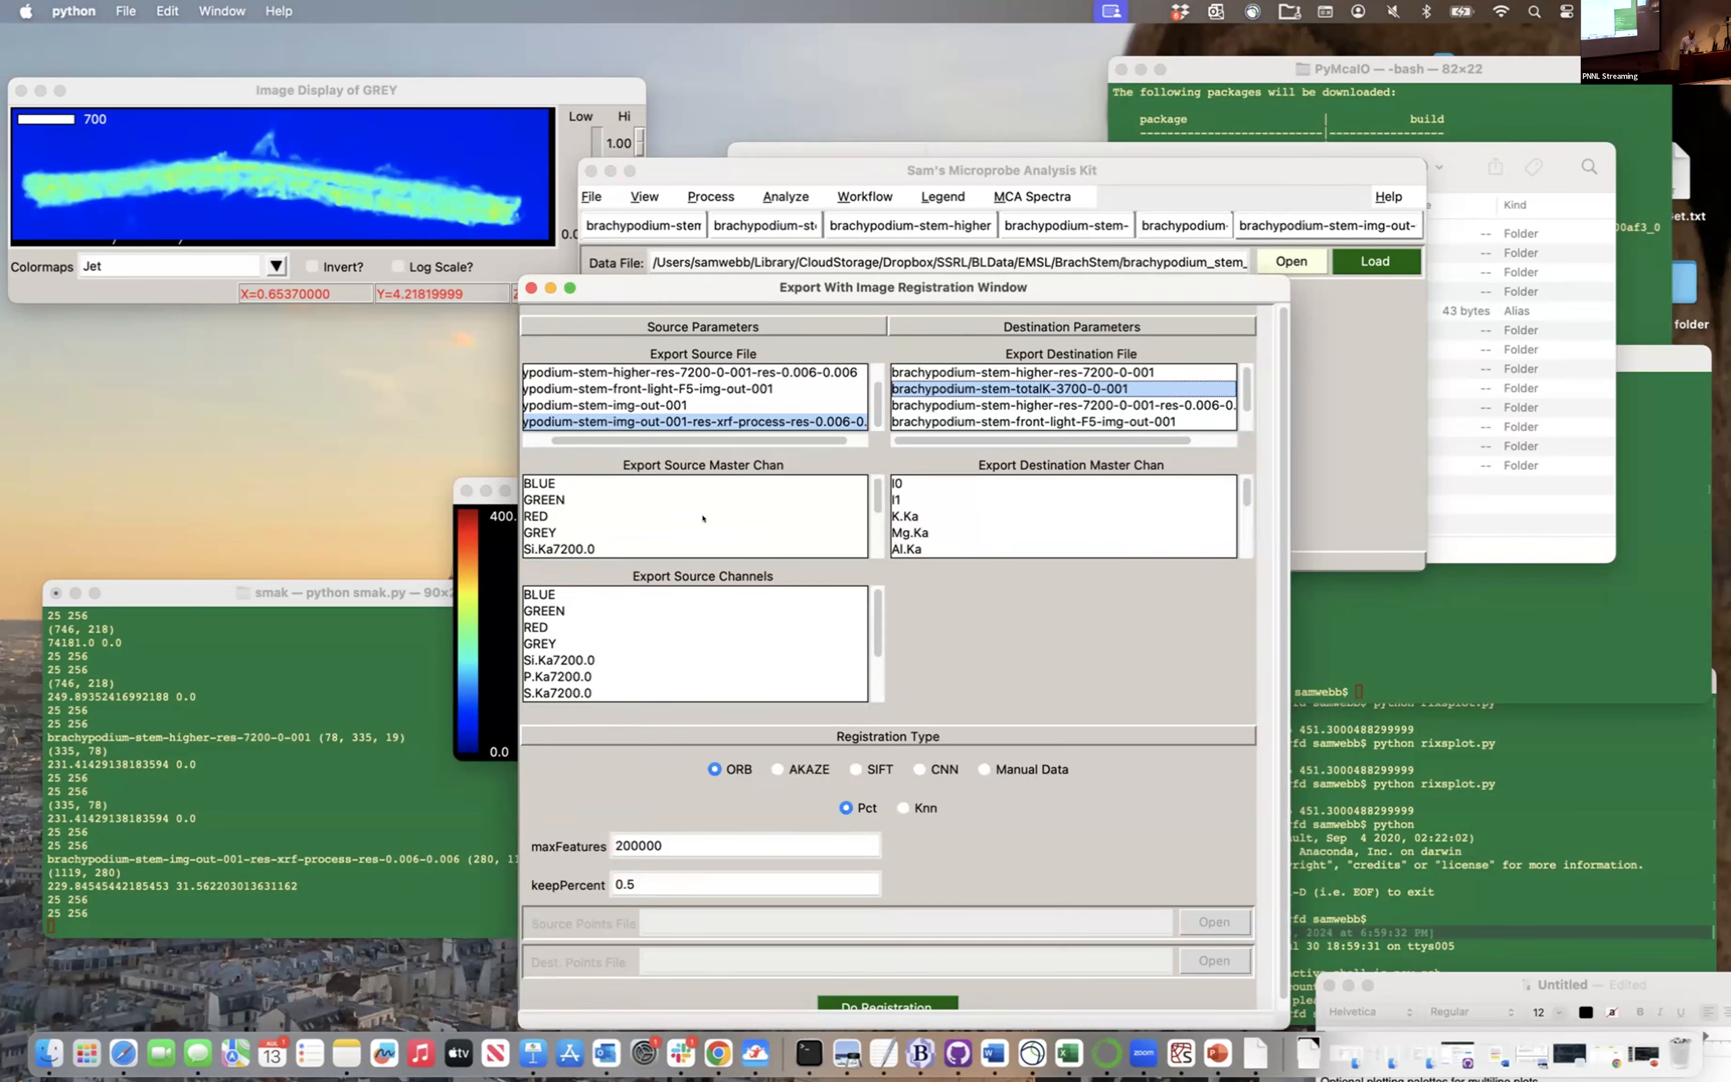
Set GREY as the master channel for both source and destination, and select K.Ka7200.0 as the source channel to export
click(547, 532)
scroll(979, 505, down, 5)
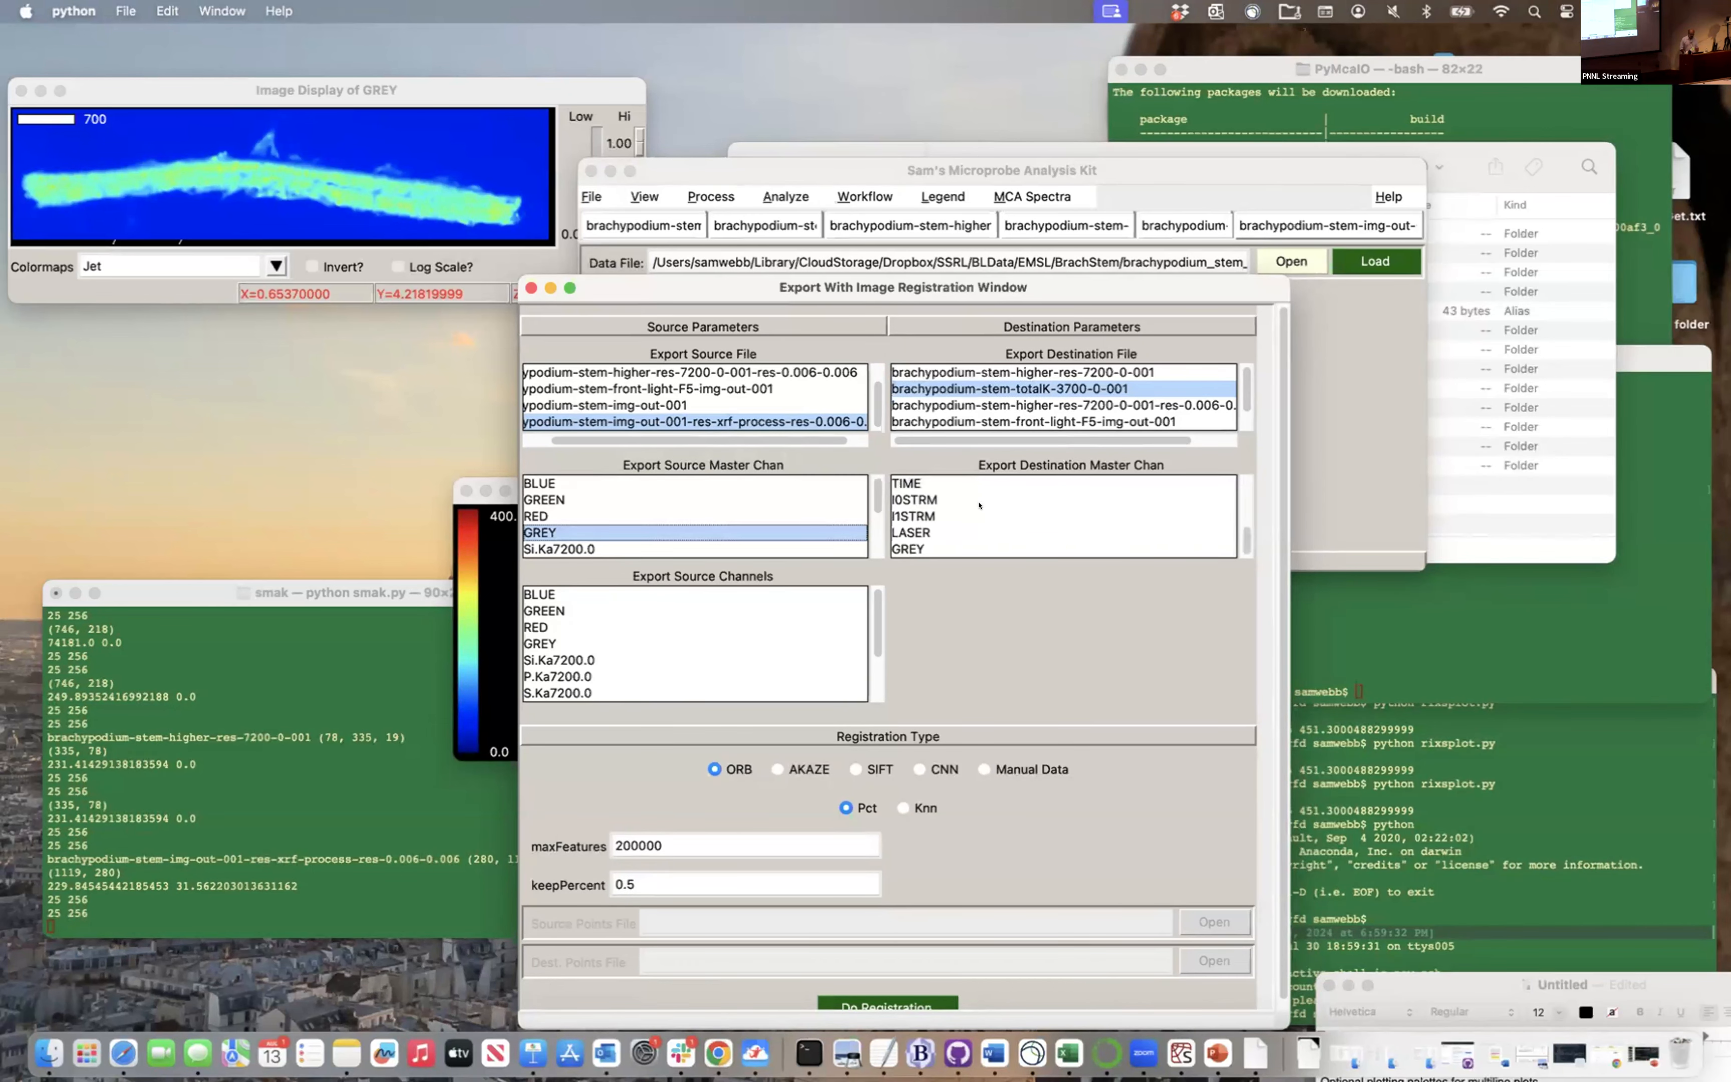
click(929, 546)
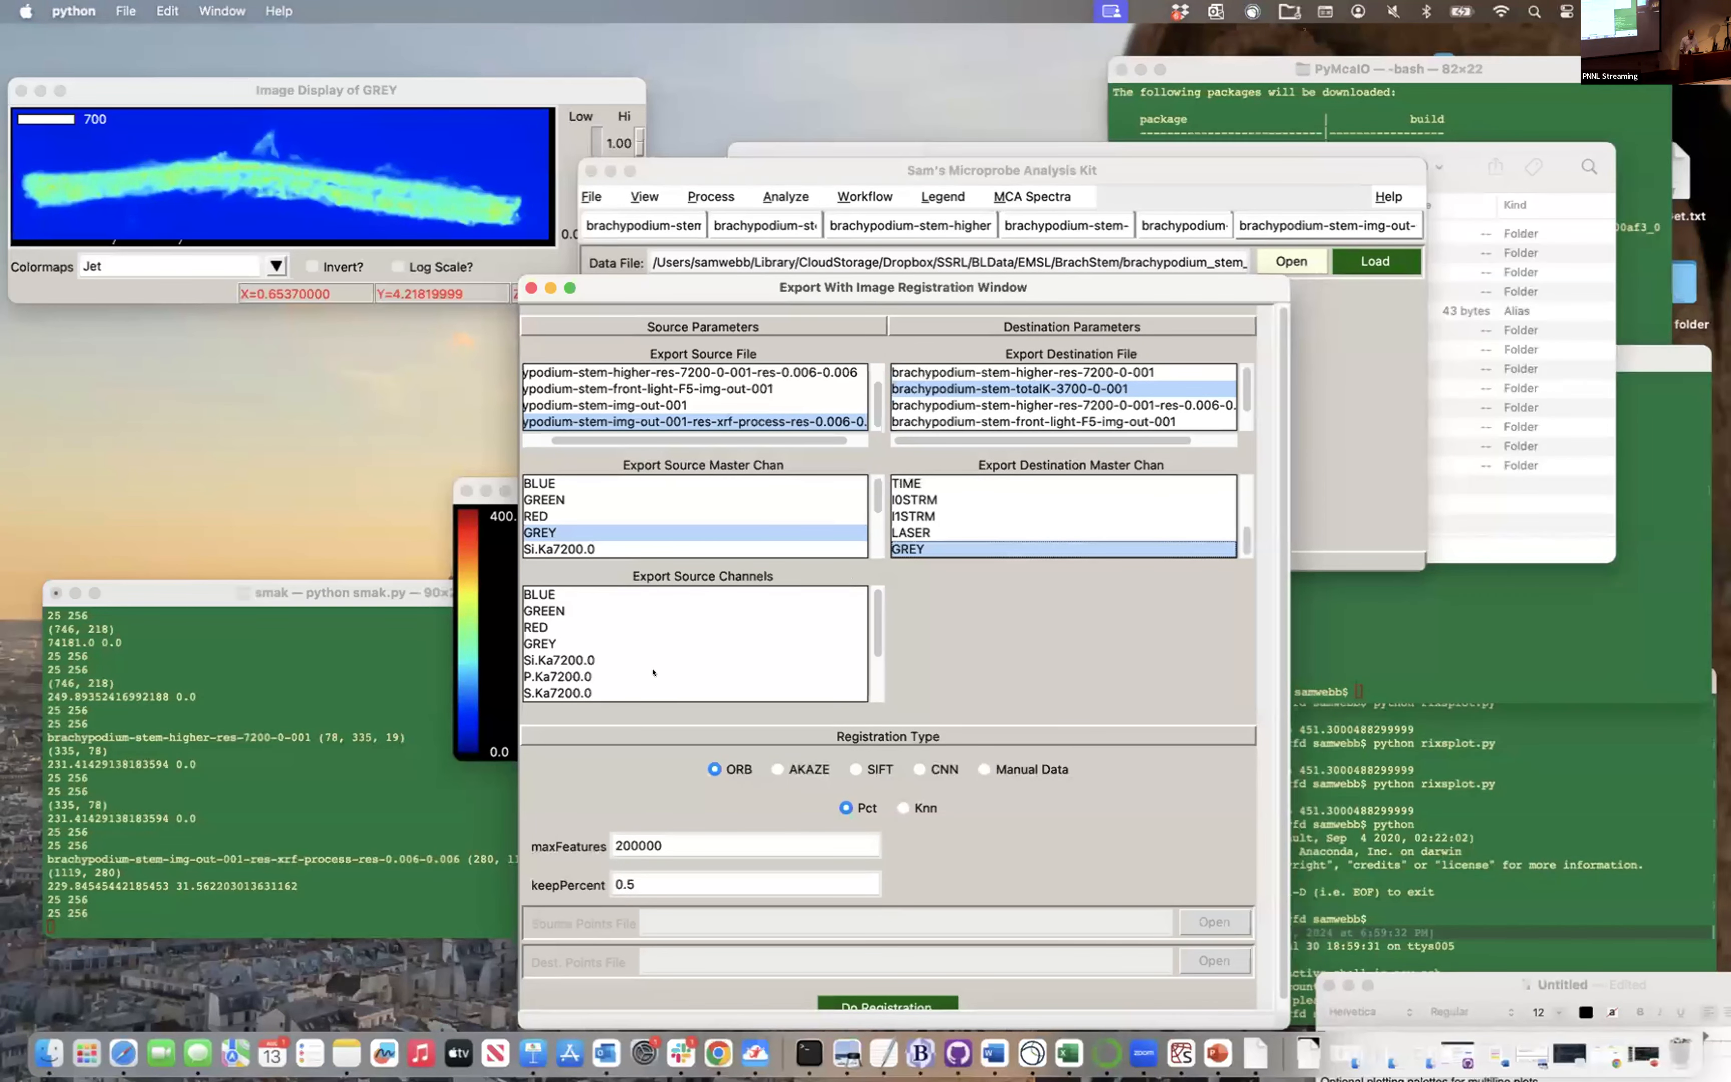
scroll(561, 654, down, 5)
scroll(561, 654, up, 5)
scroll(560, 642, down, 5)
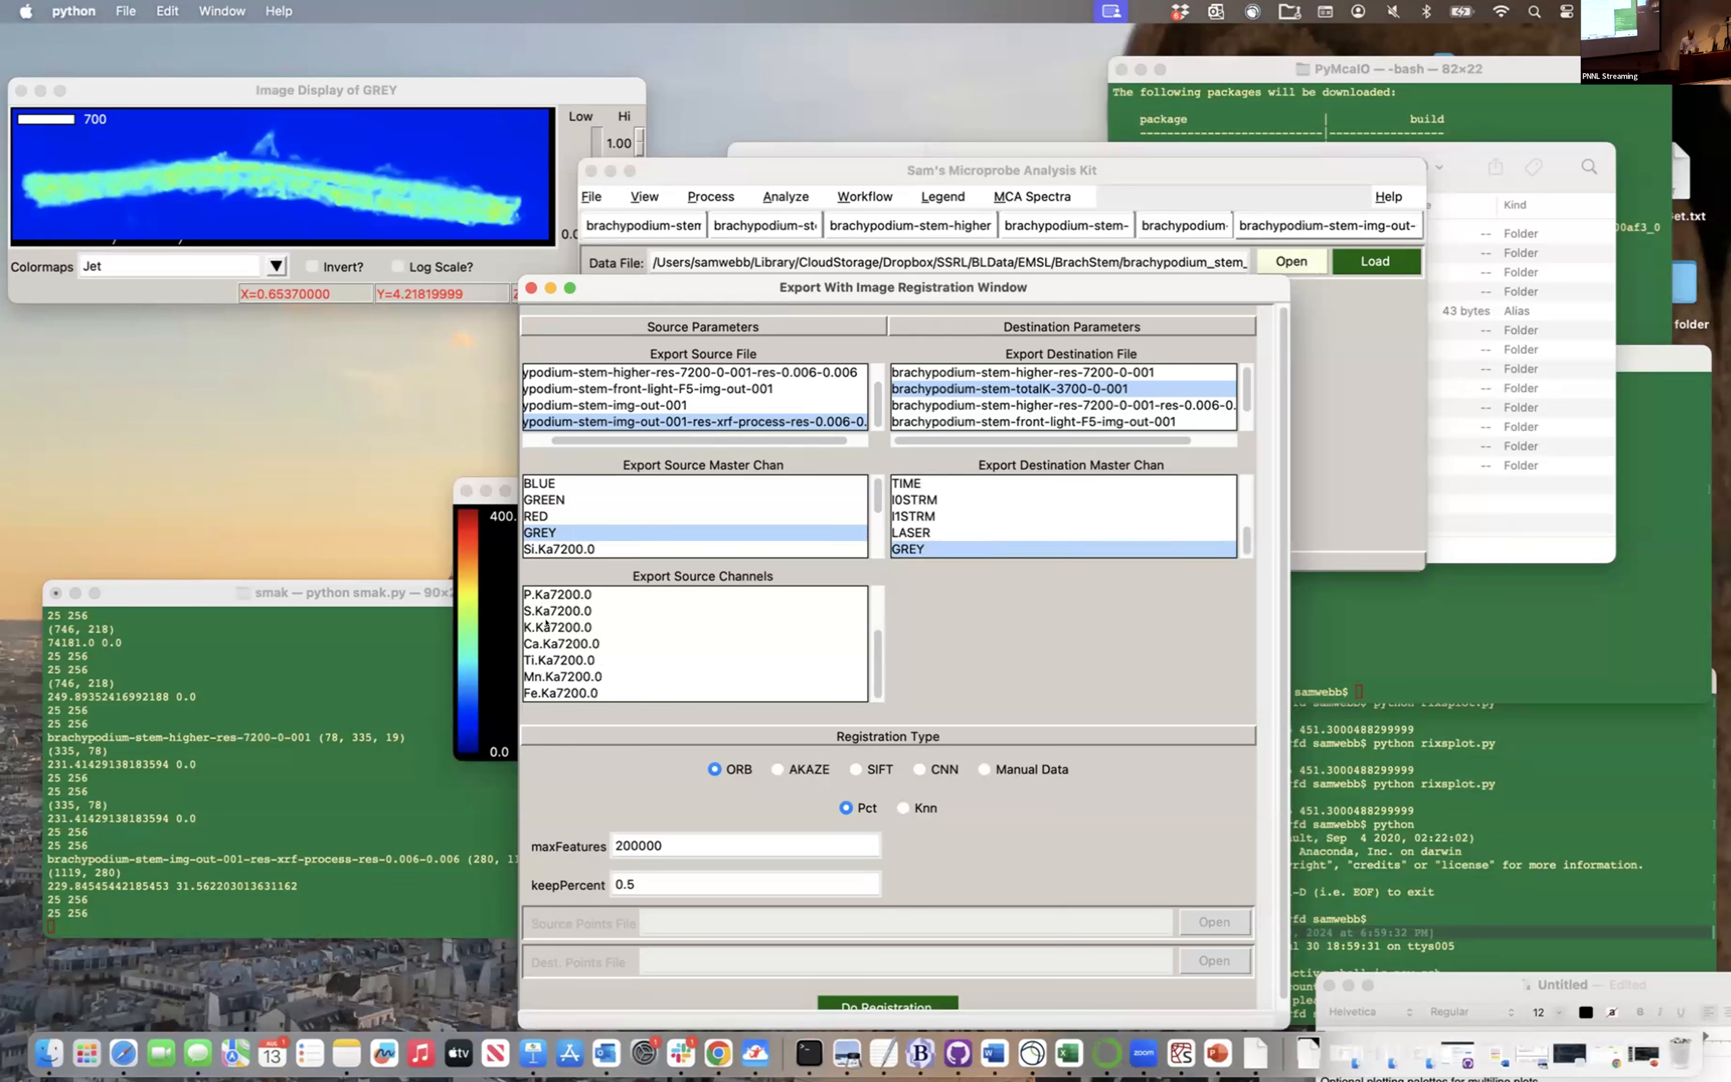
click(547, 626)
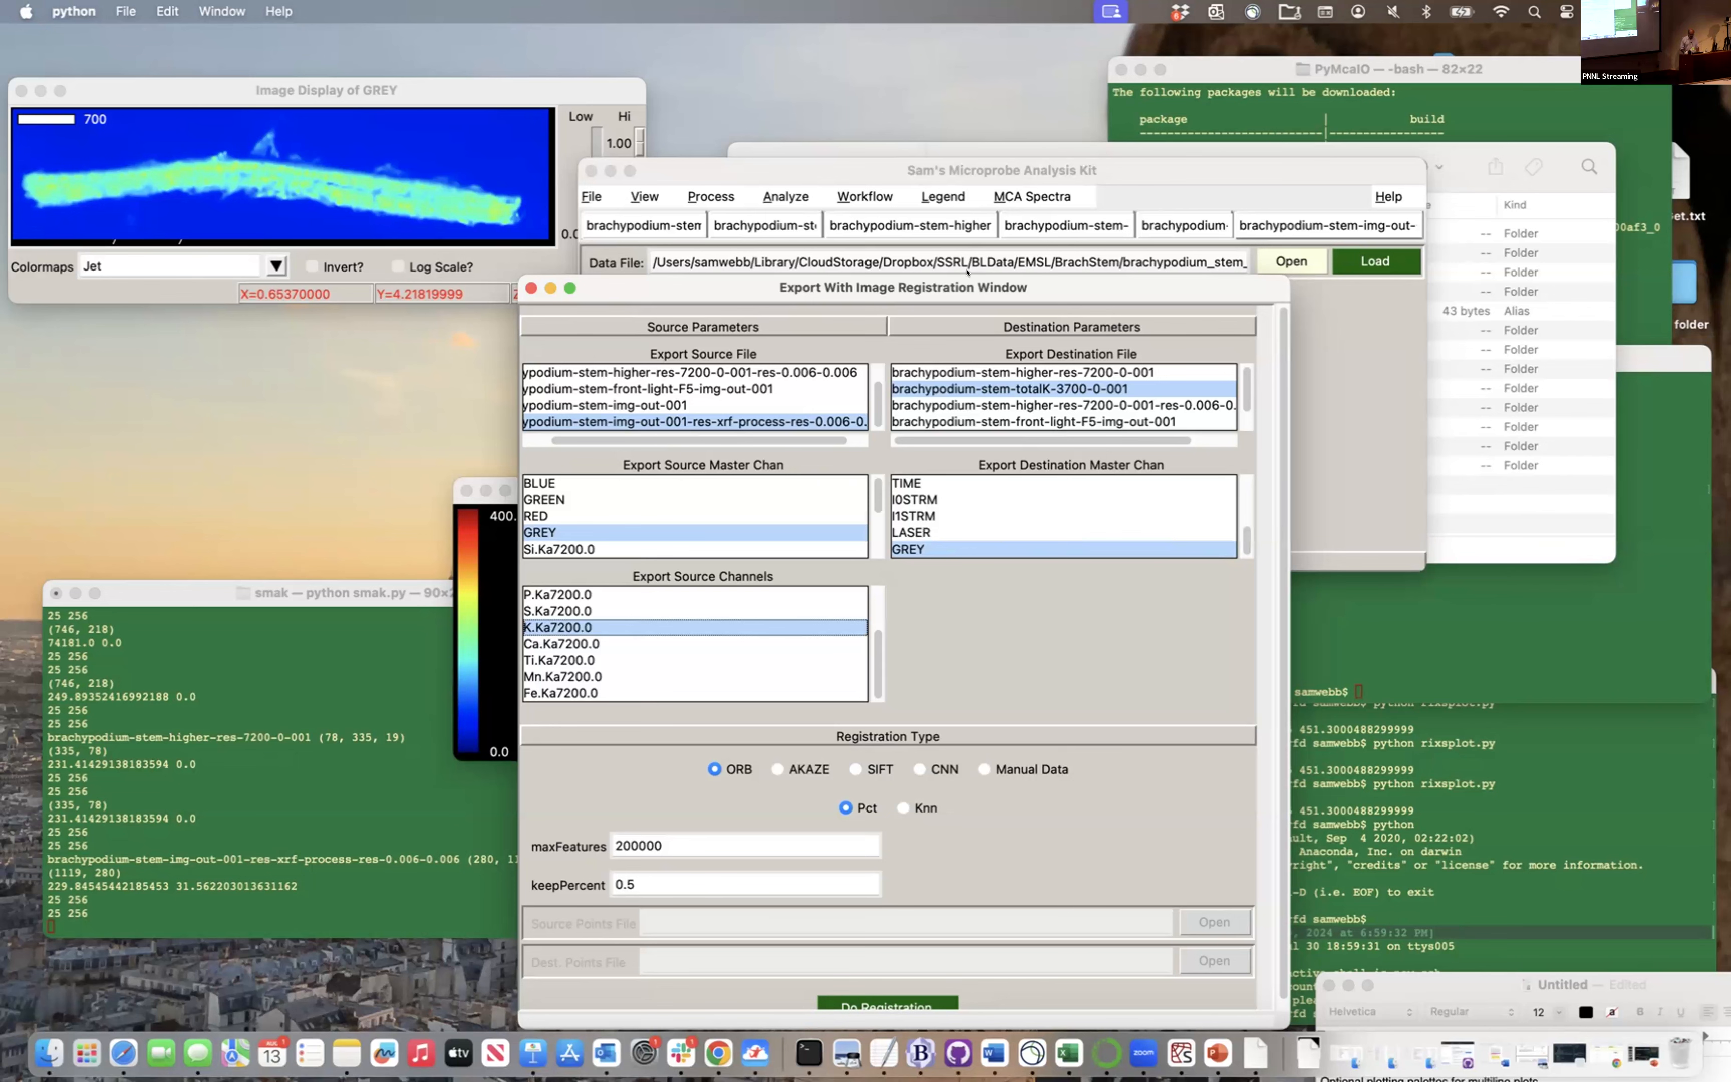
Run the ORB registration with Pct matching and inspect the image alignment overlay and the computed transform output
drag(994, 235, 1013, 175)
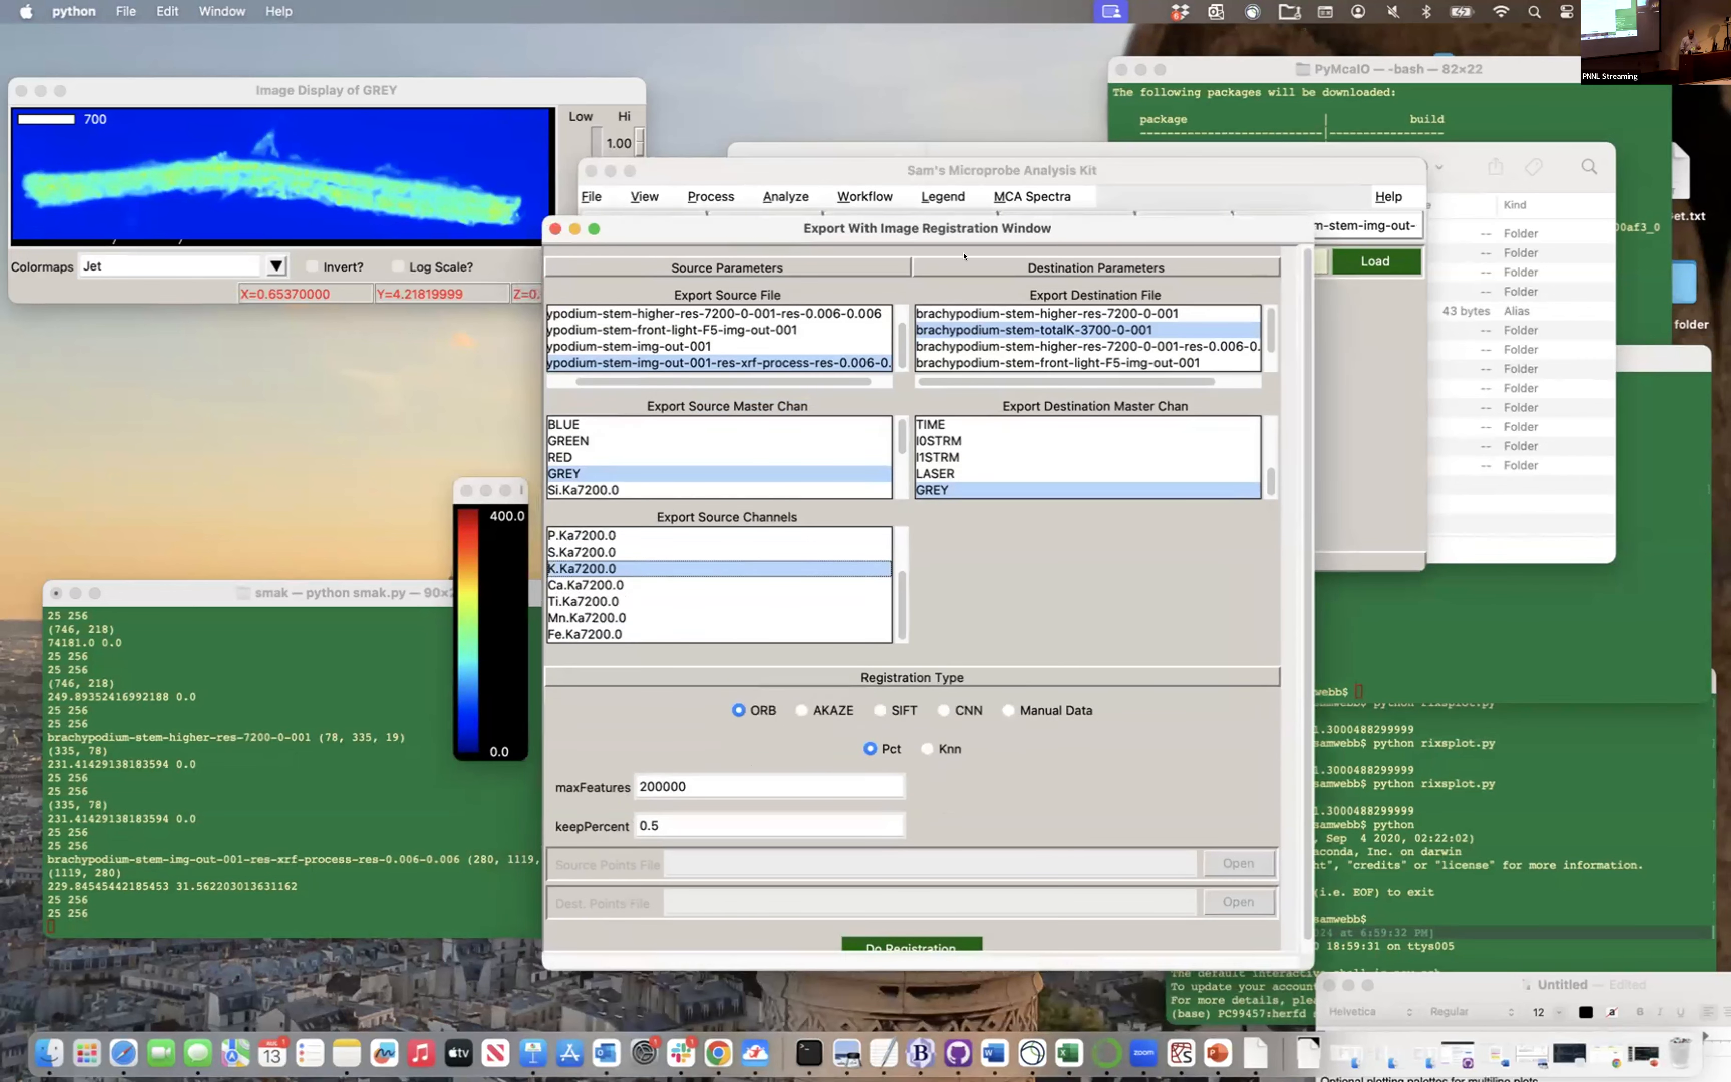
click(918, 939)
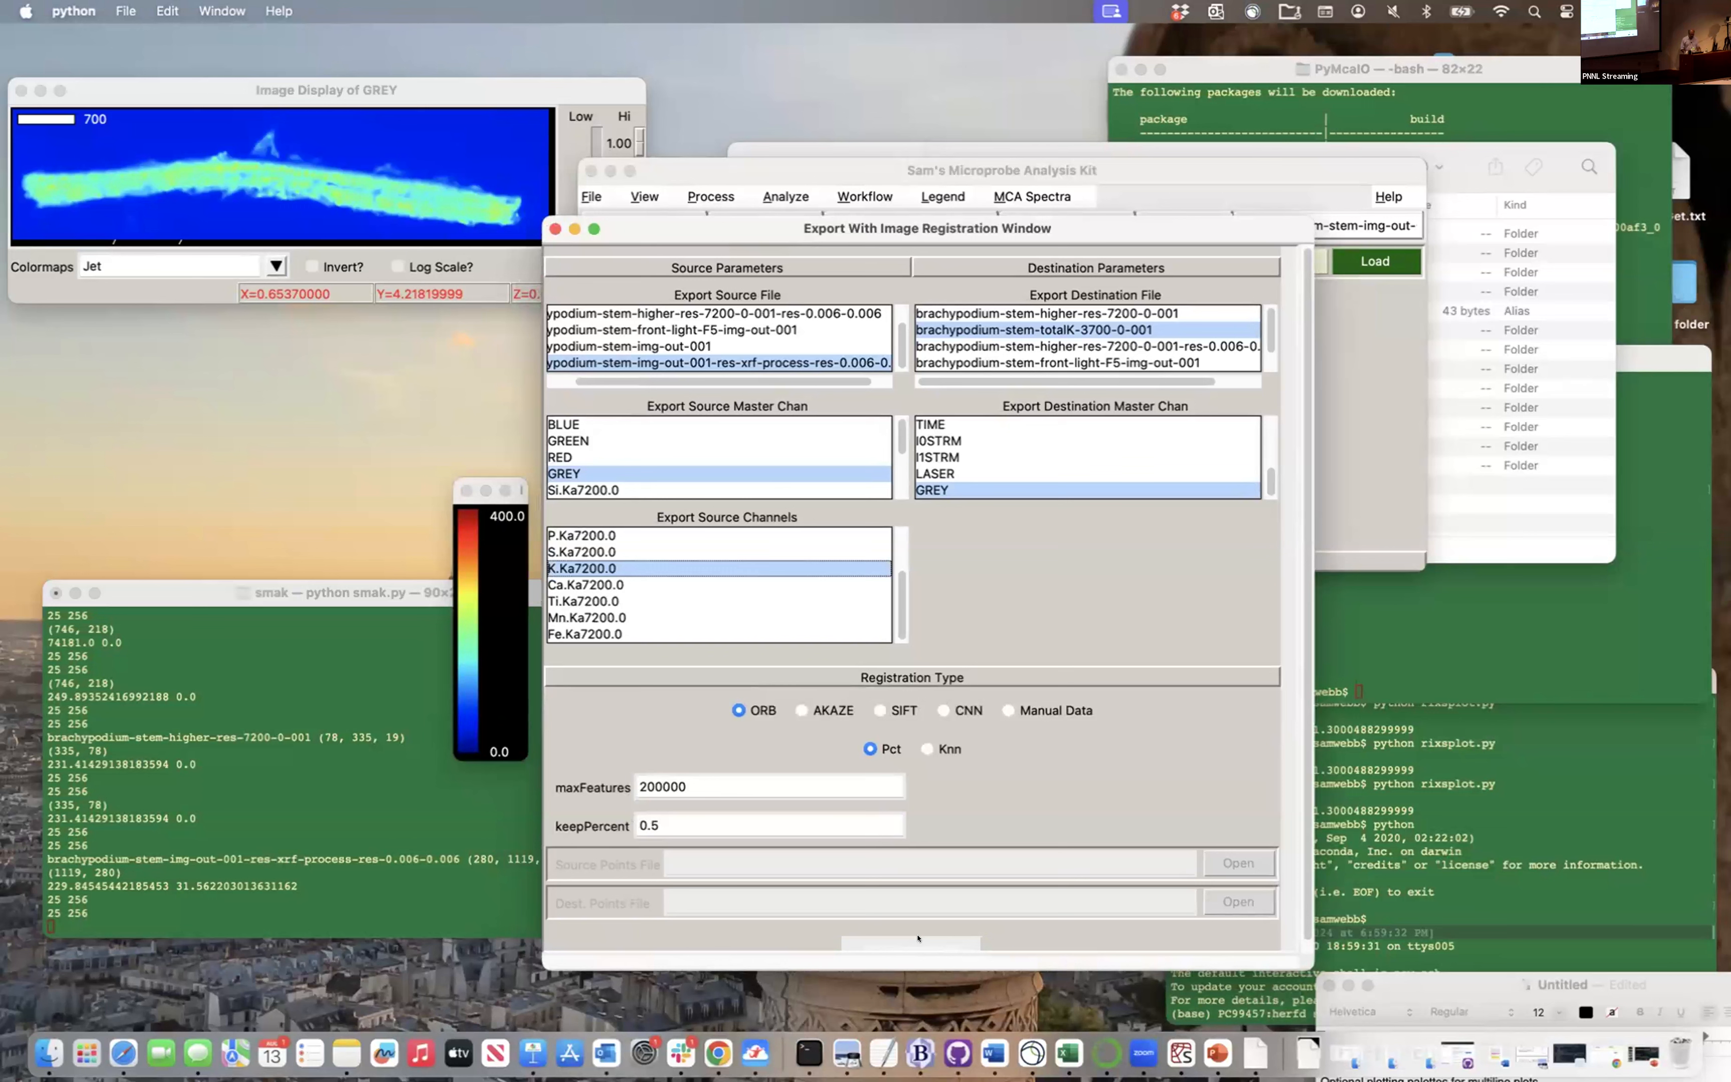
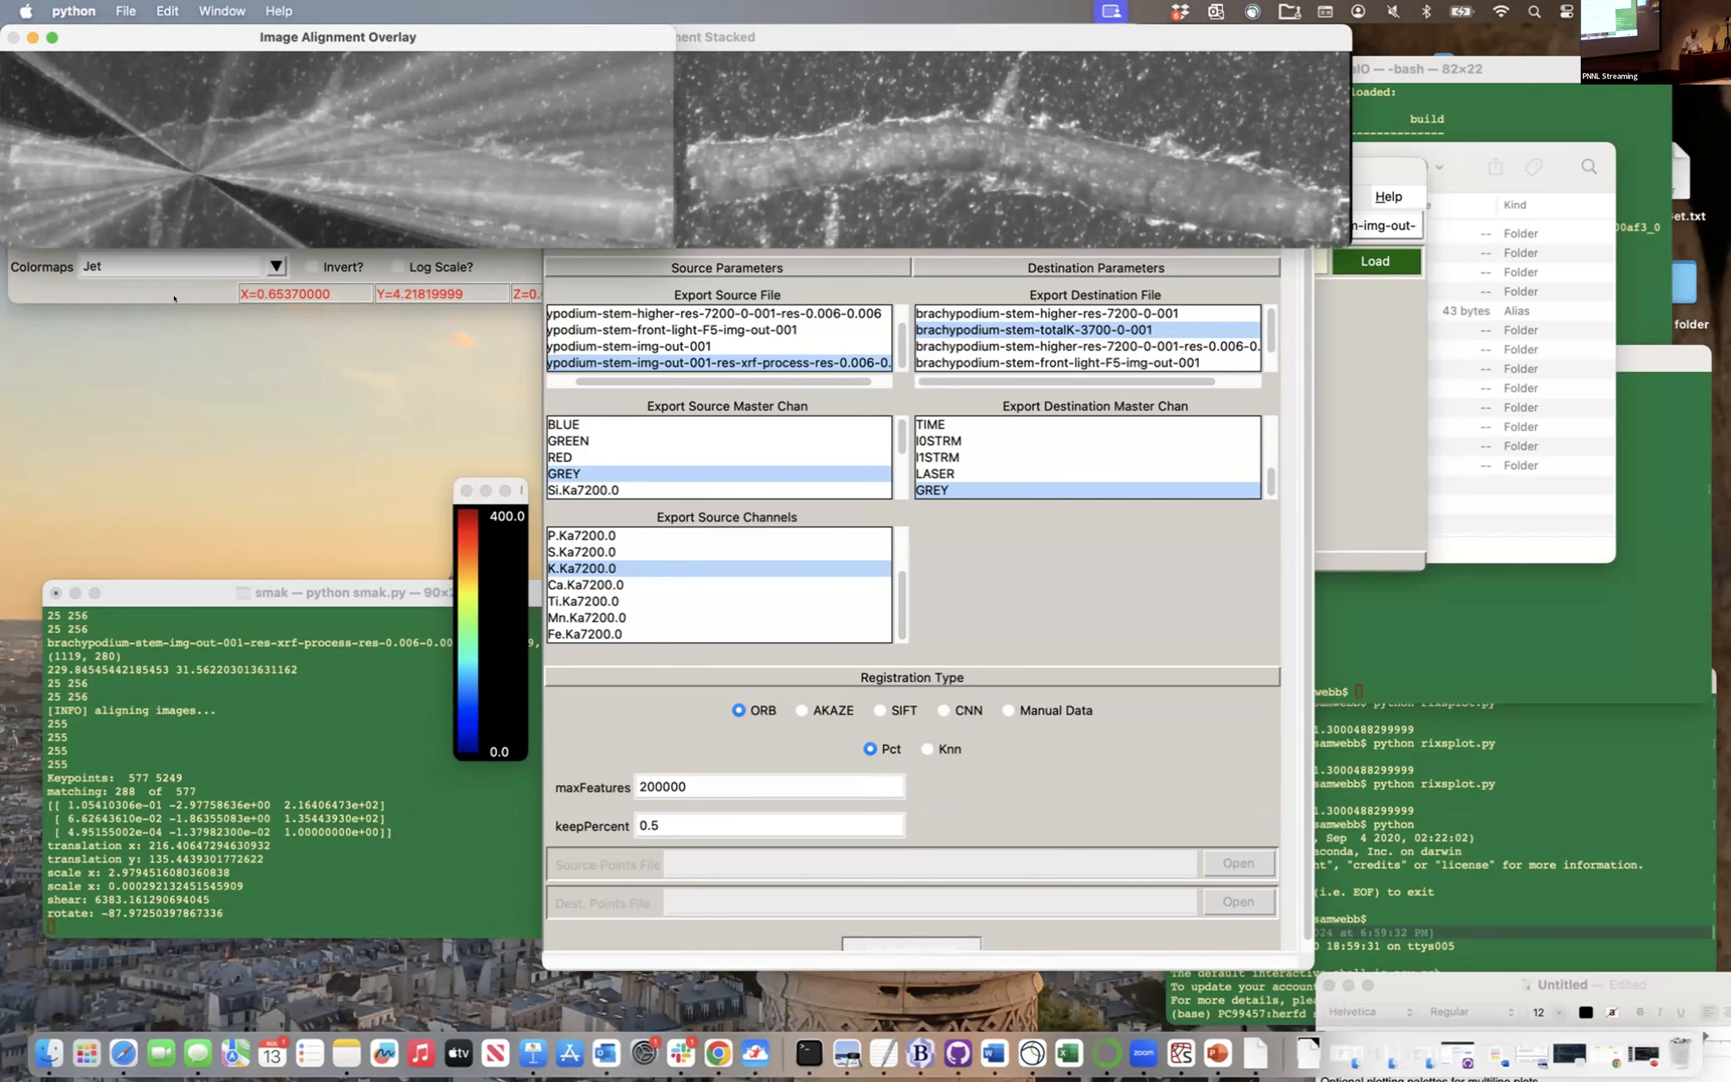
drag(140, 40, 205, 317)
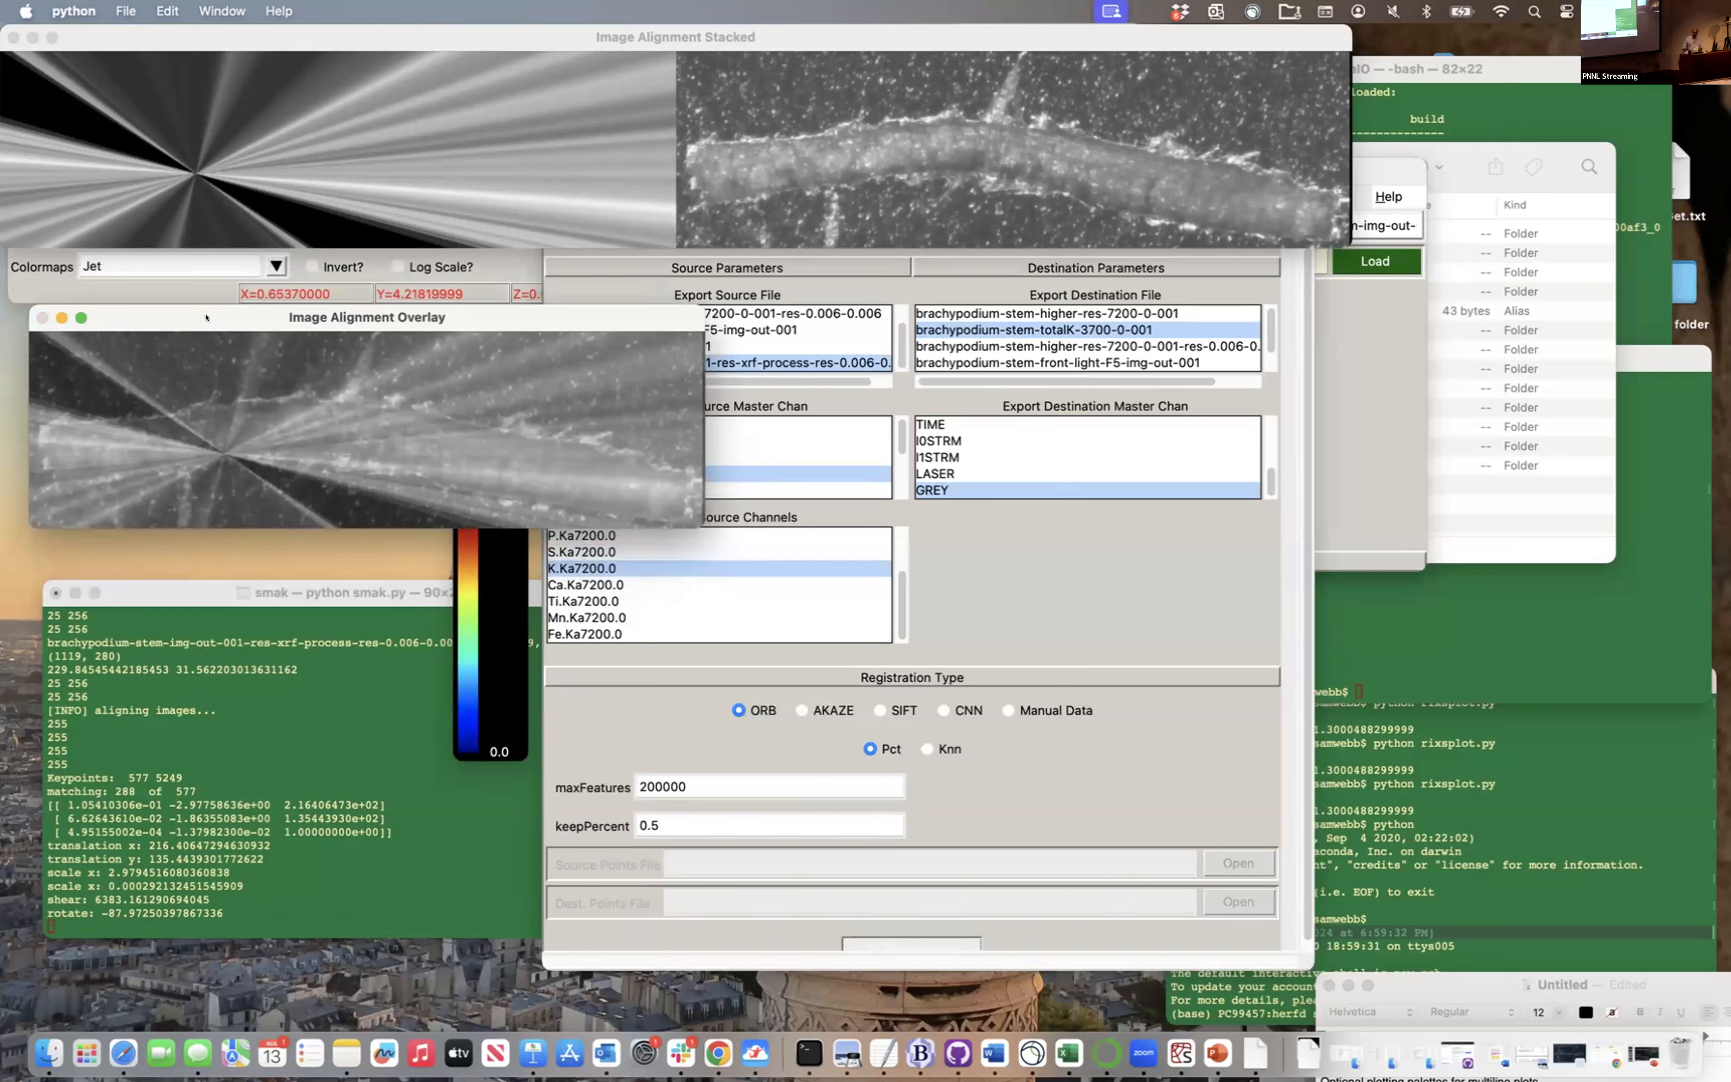
click(87, 889)
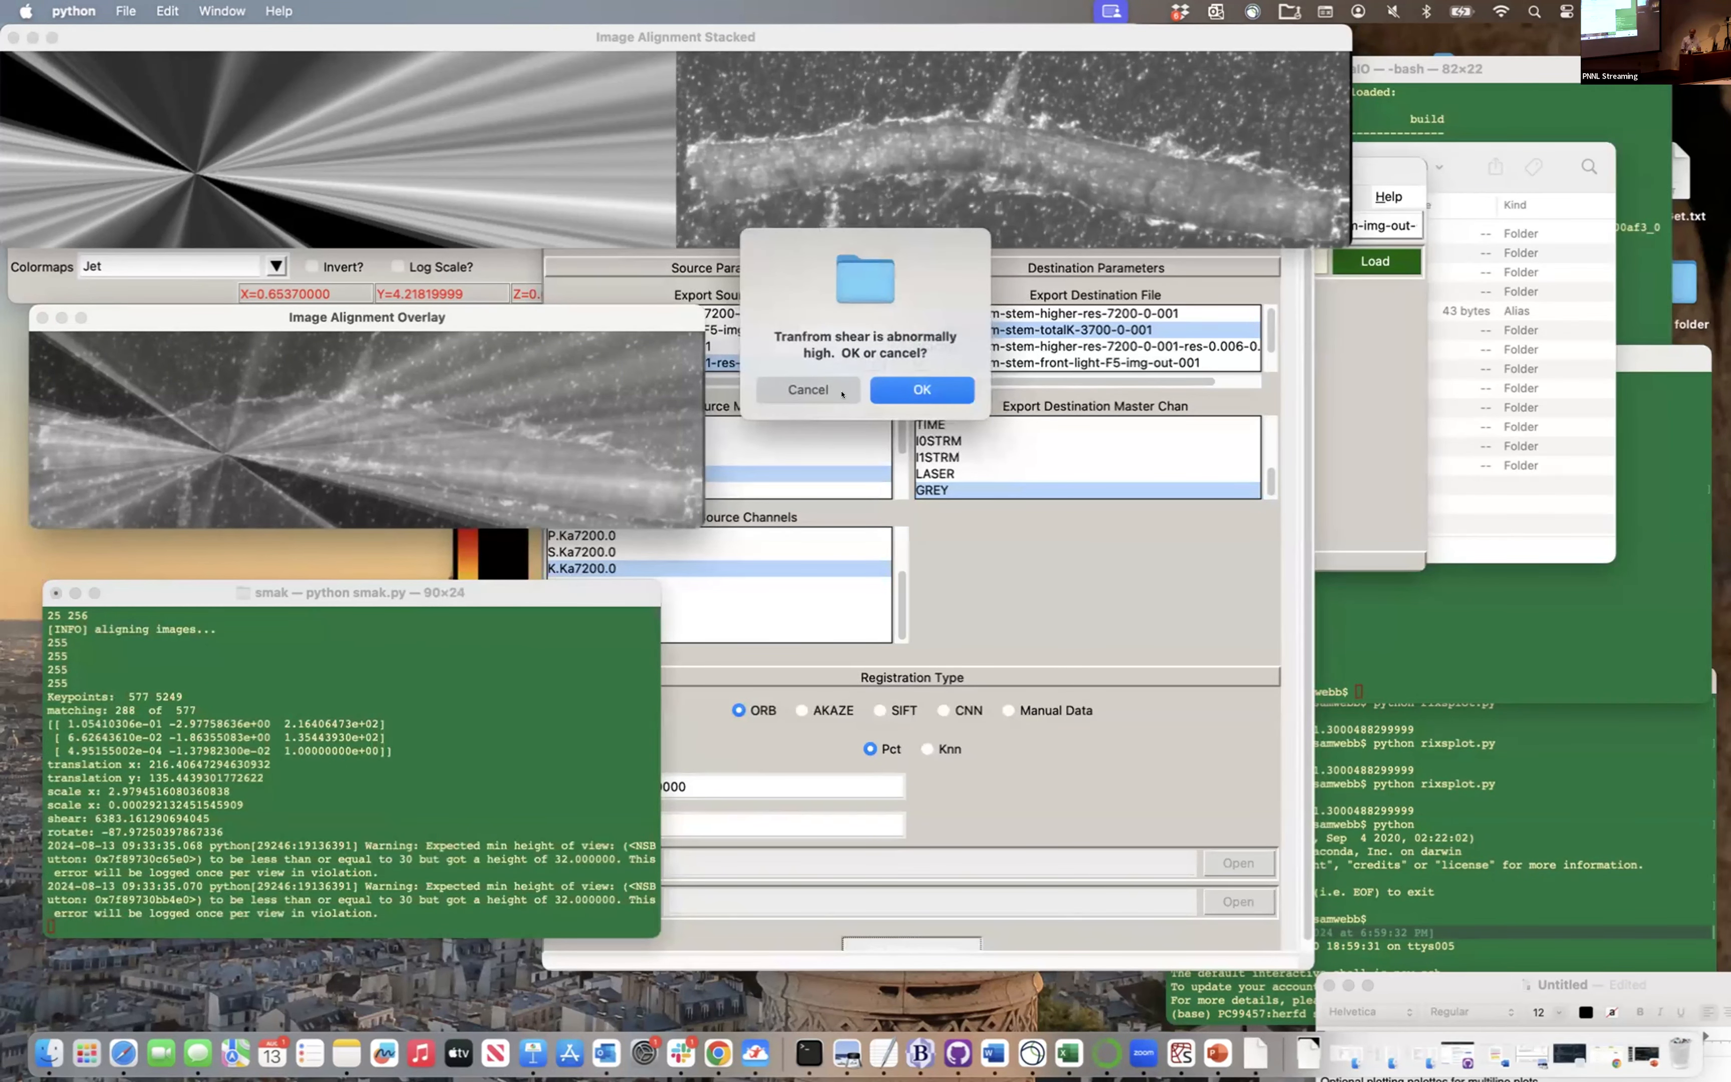
Reject the ORB transform, then try the registration with SIFT and Pct matching and cancel its high-shear transform
click(811, 381)
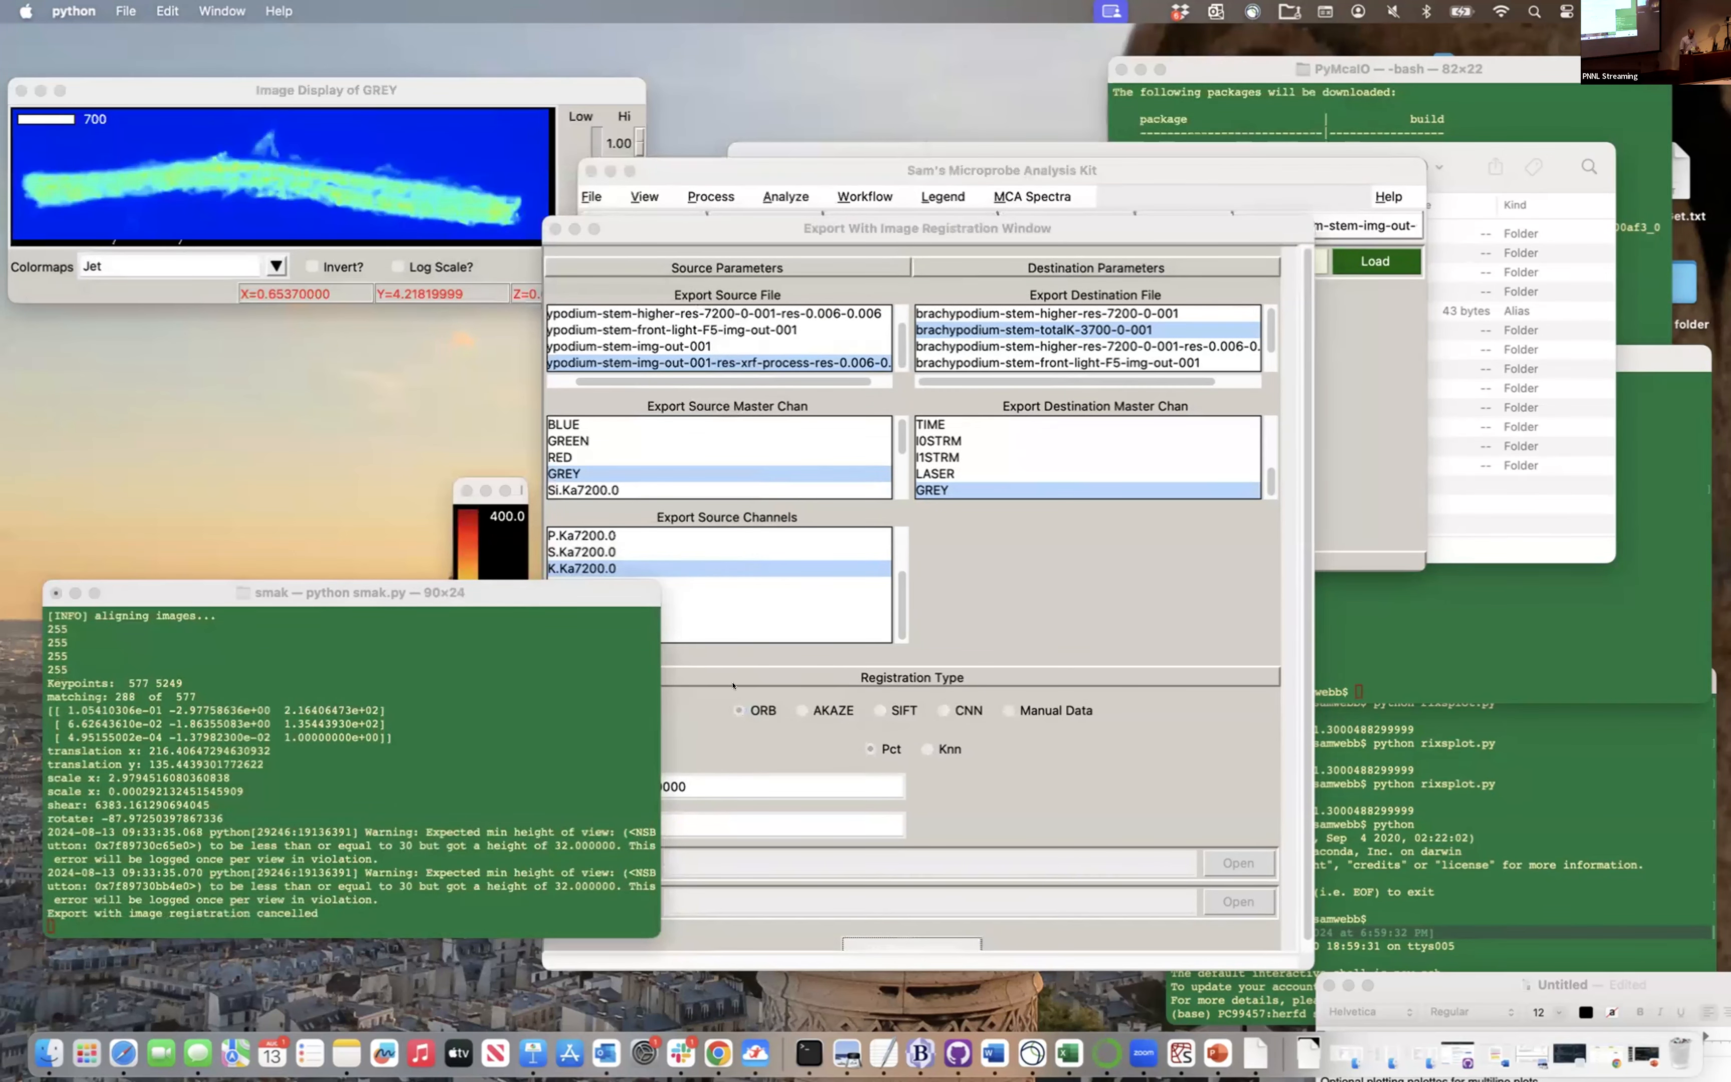
click(880, 710)
click(880, 710)
click(886, 938)
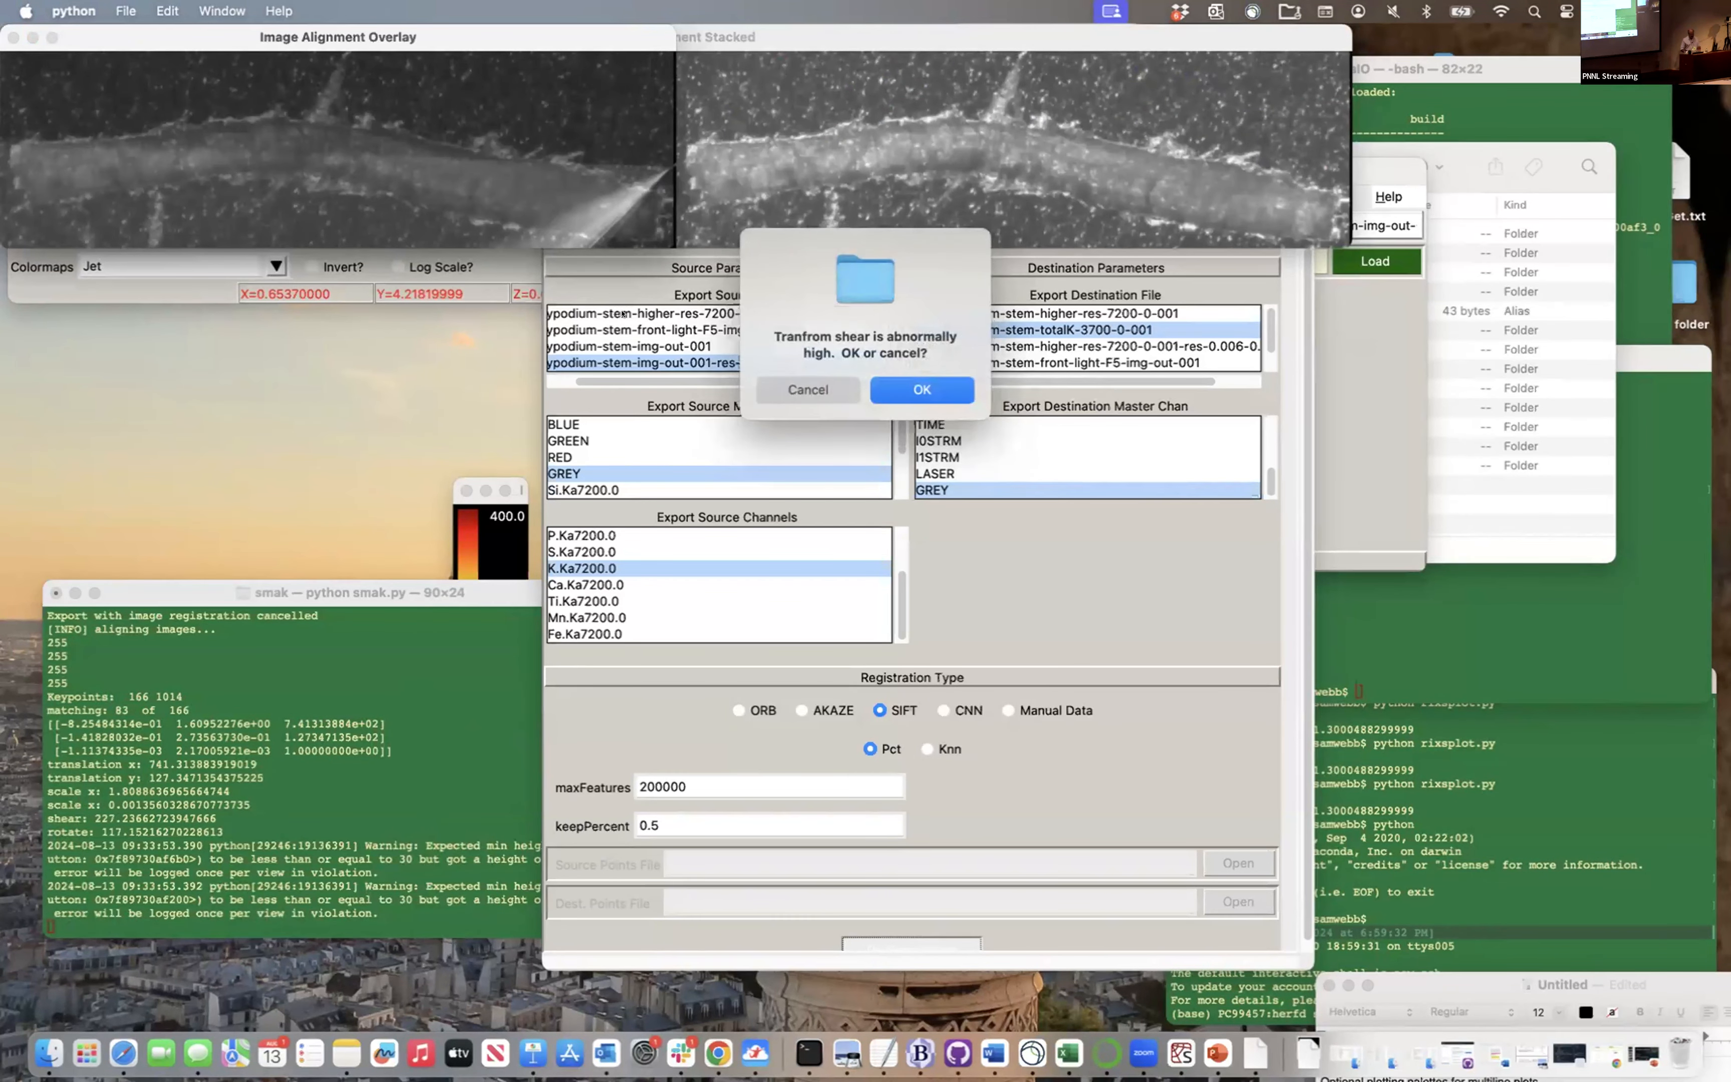
click(793, 385)
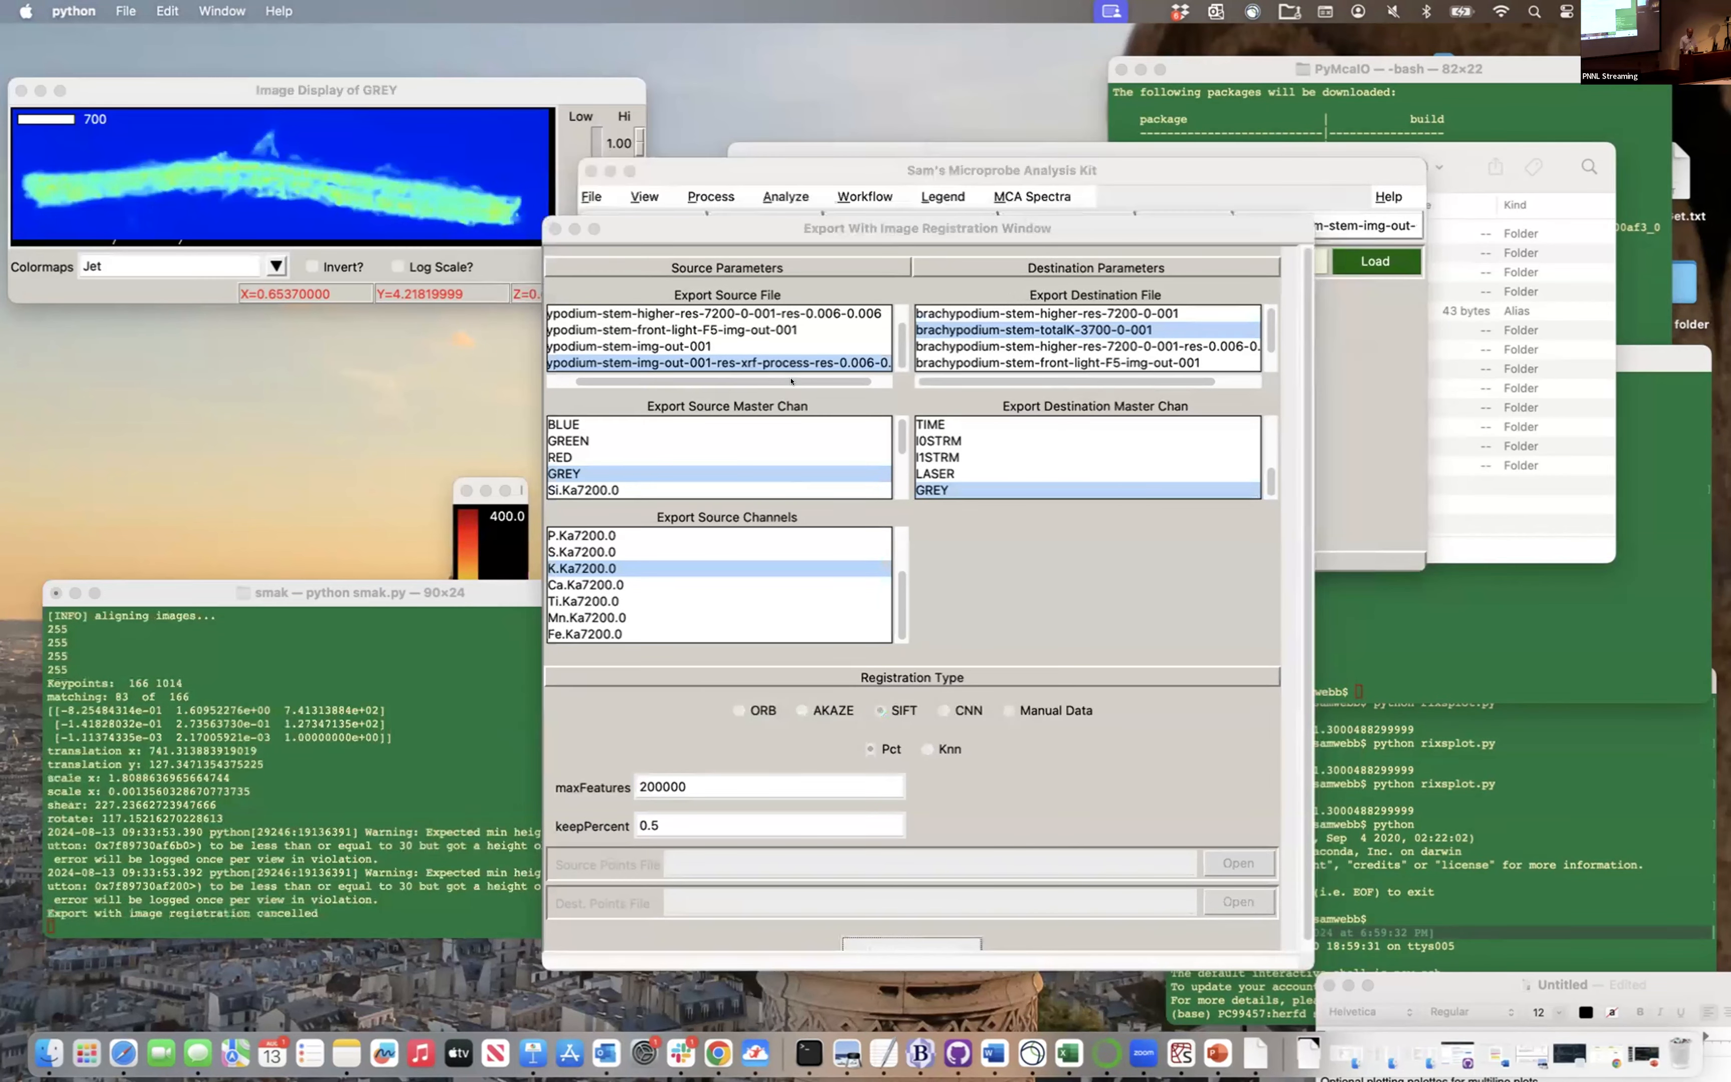
Try the registration with SIFT and Knn matching, and inspect the matched keypoints and the terminal output
drag(990, 229, 515, 221)
click(651, 775)
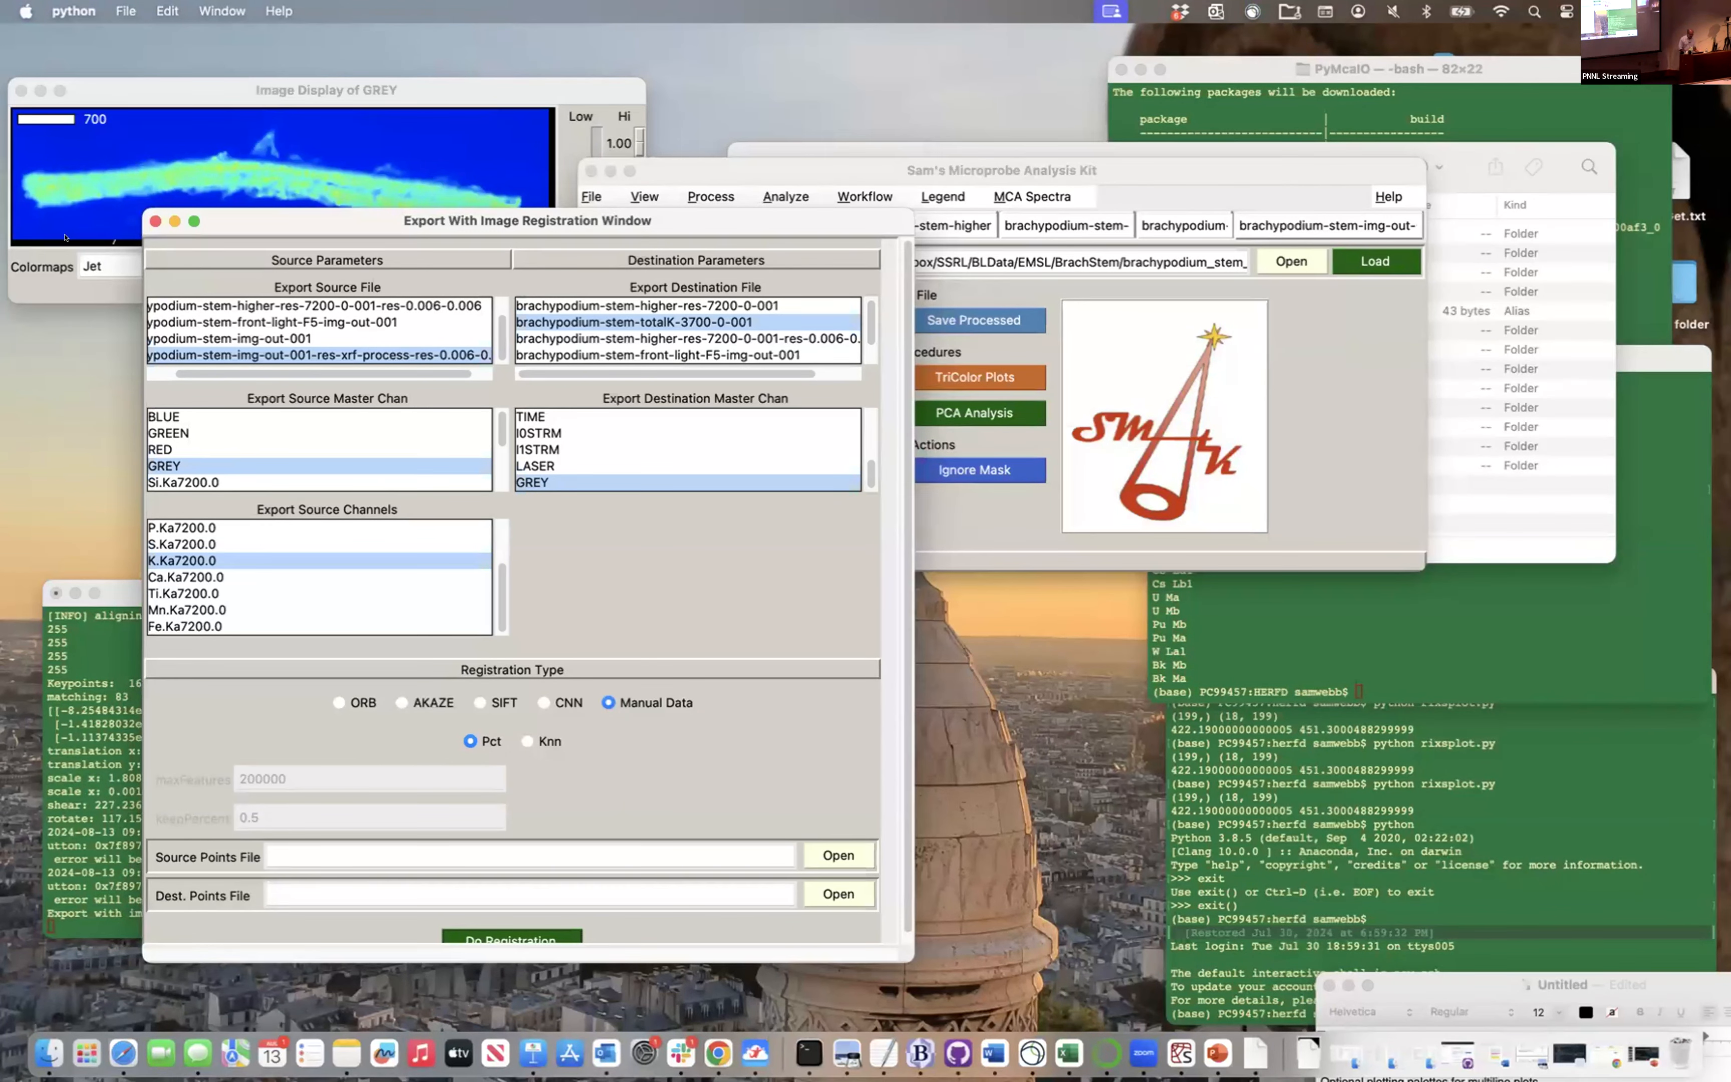
click(479, 702)
click(527, 741)
click(496, 933)
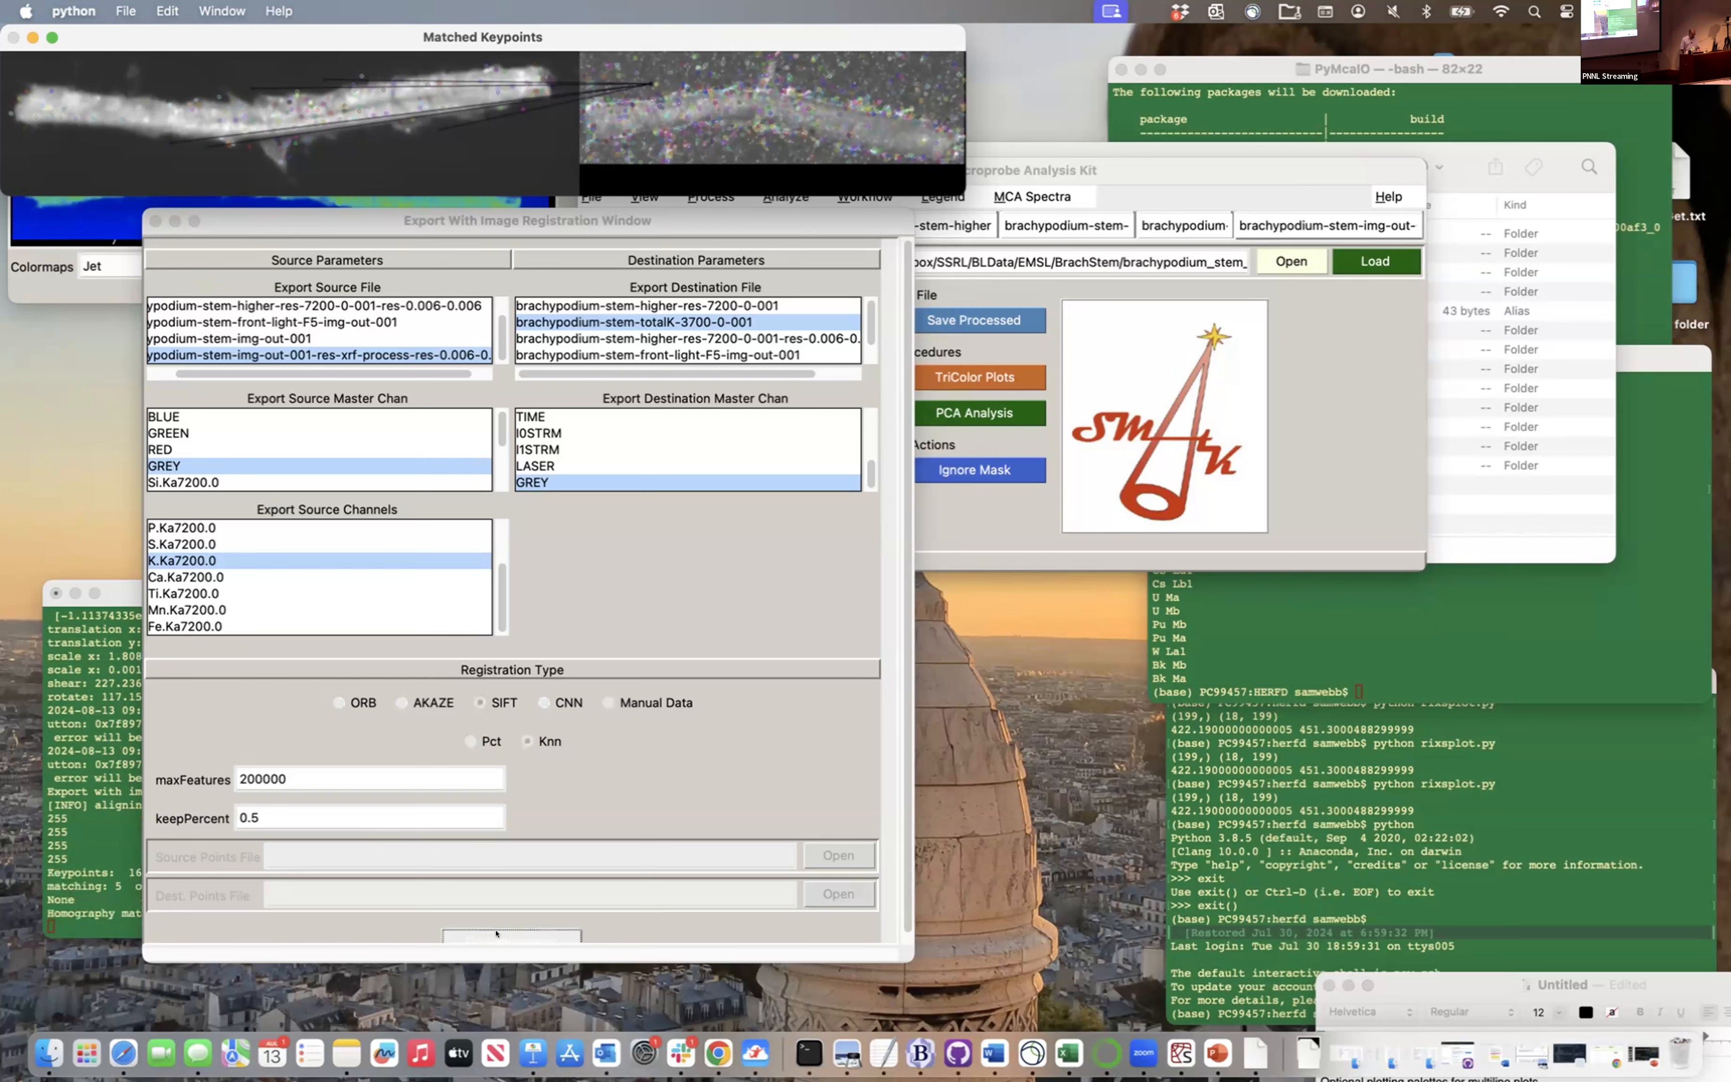
click(79, 854)
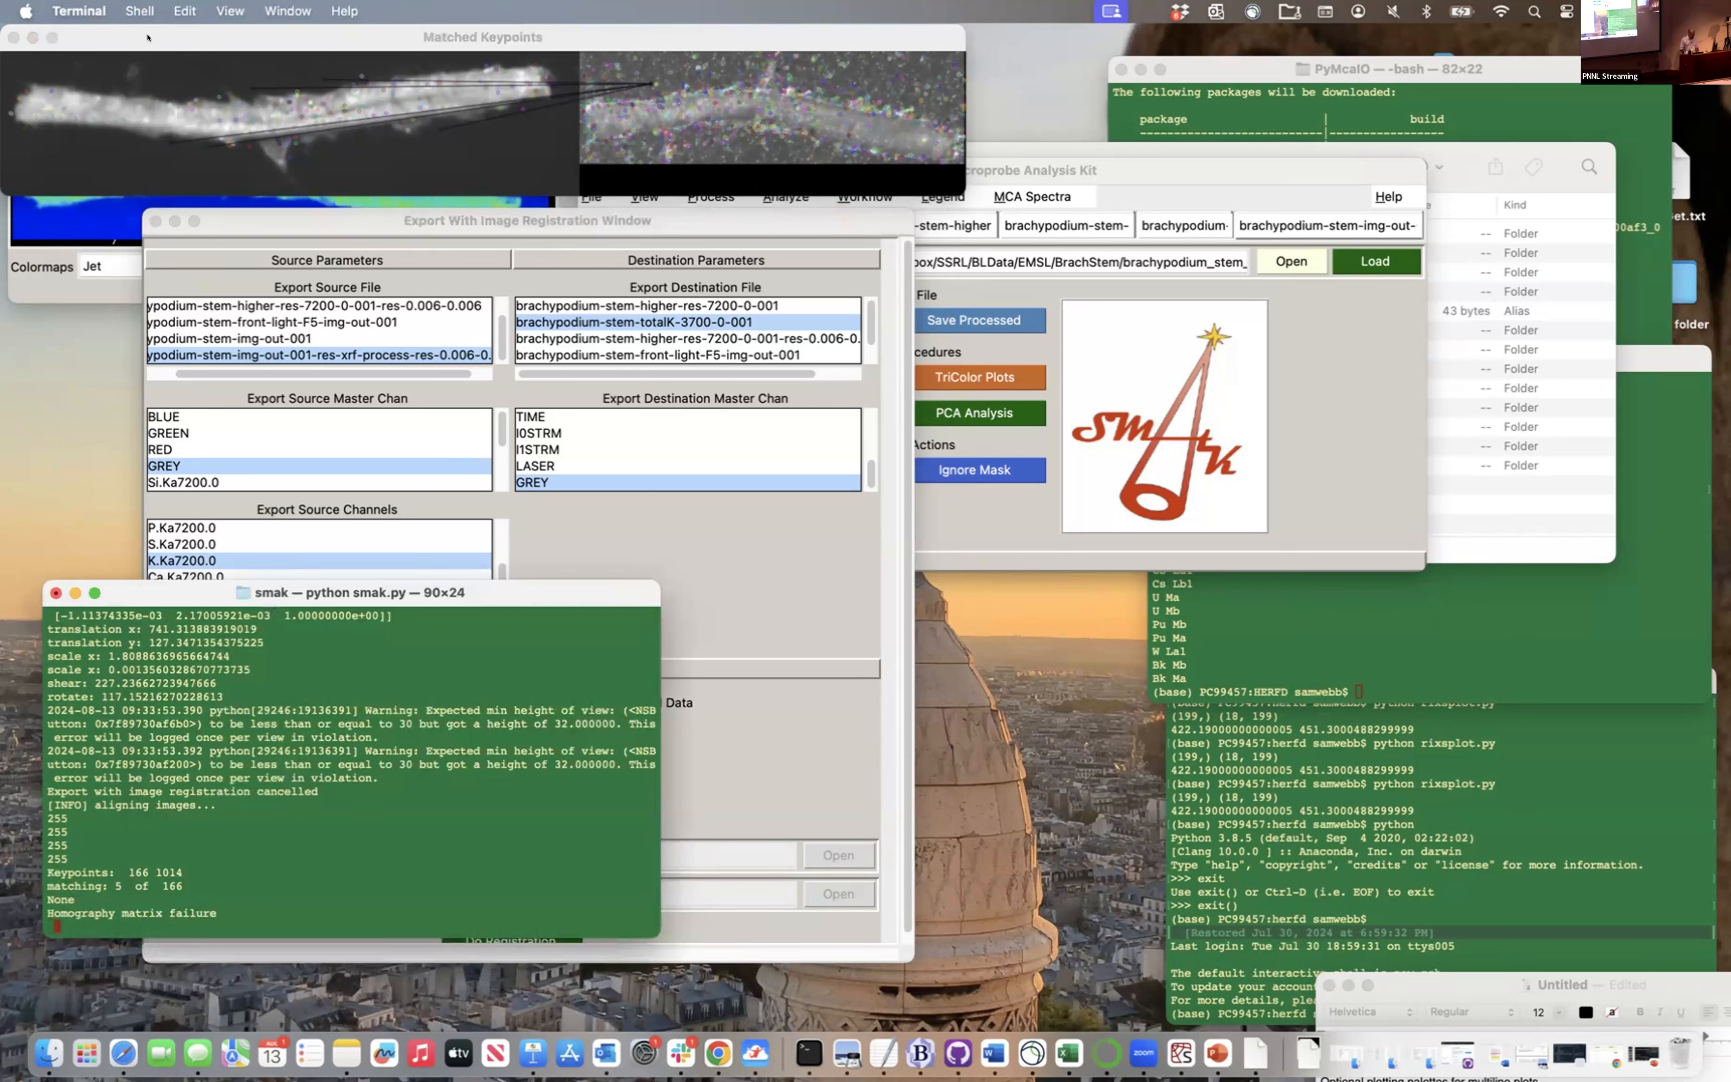
Load the plot markers from 72markerlist.mpm onto the img-out xrf-process GREY image and bring that image into view
click(1198, 427)
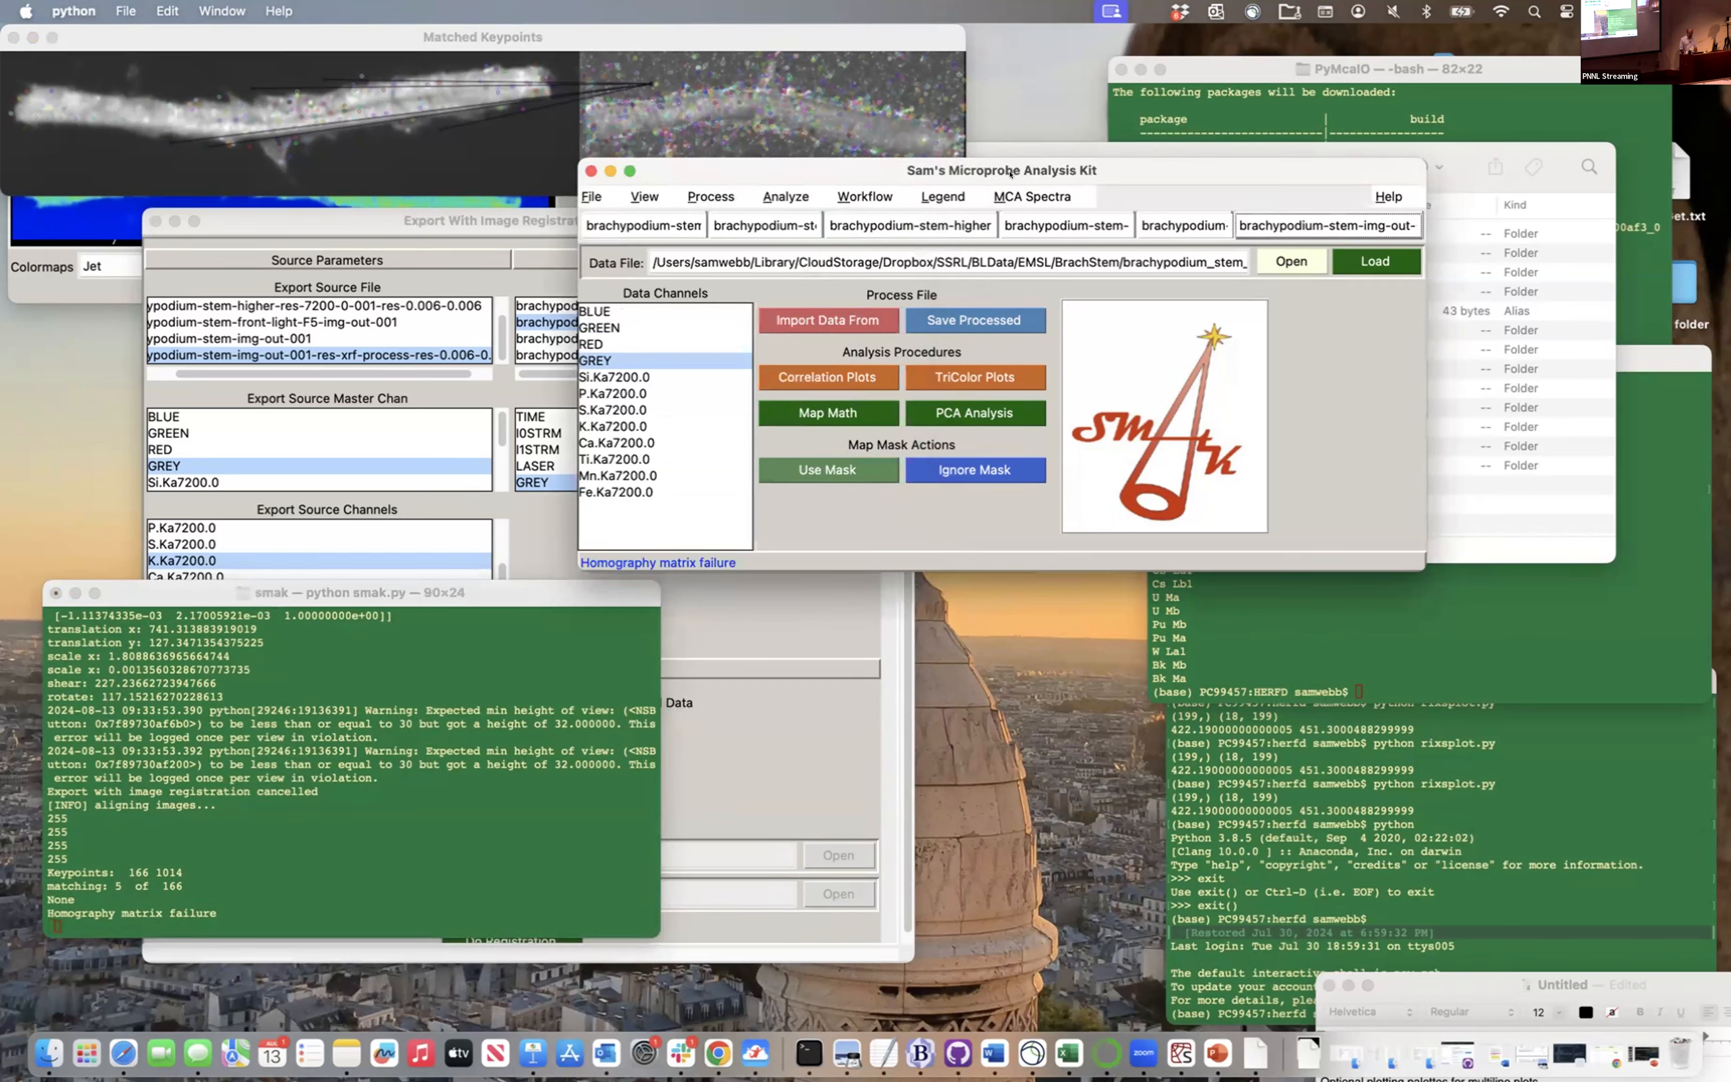
click(942, 196)
click(950, 326)
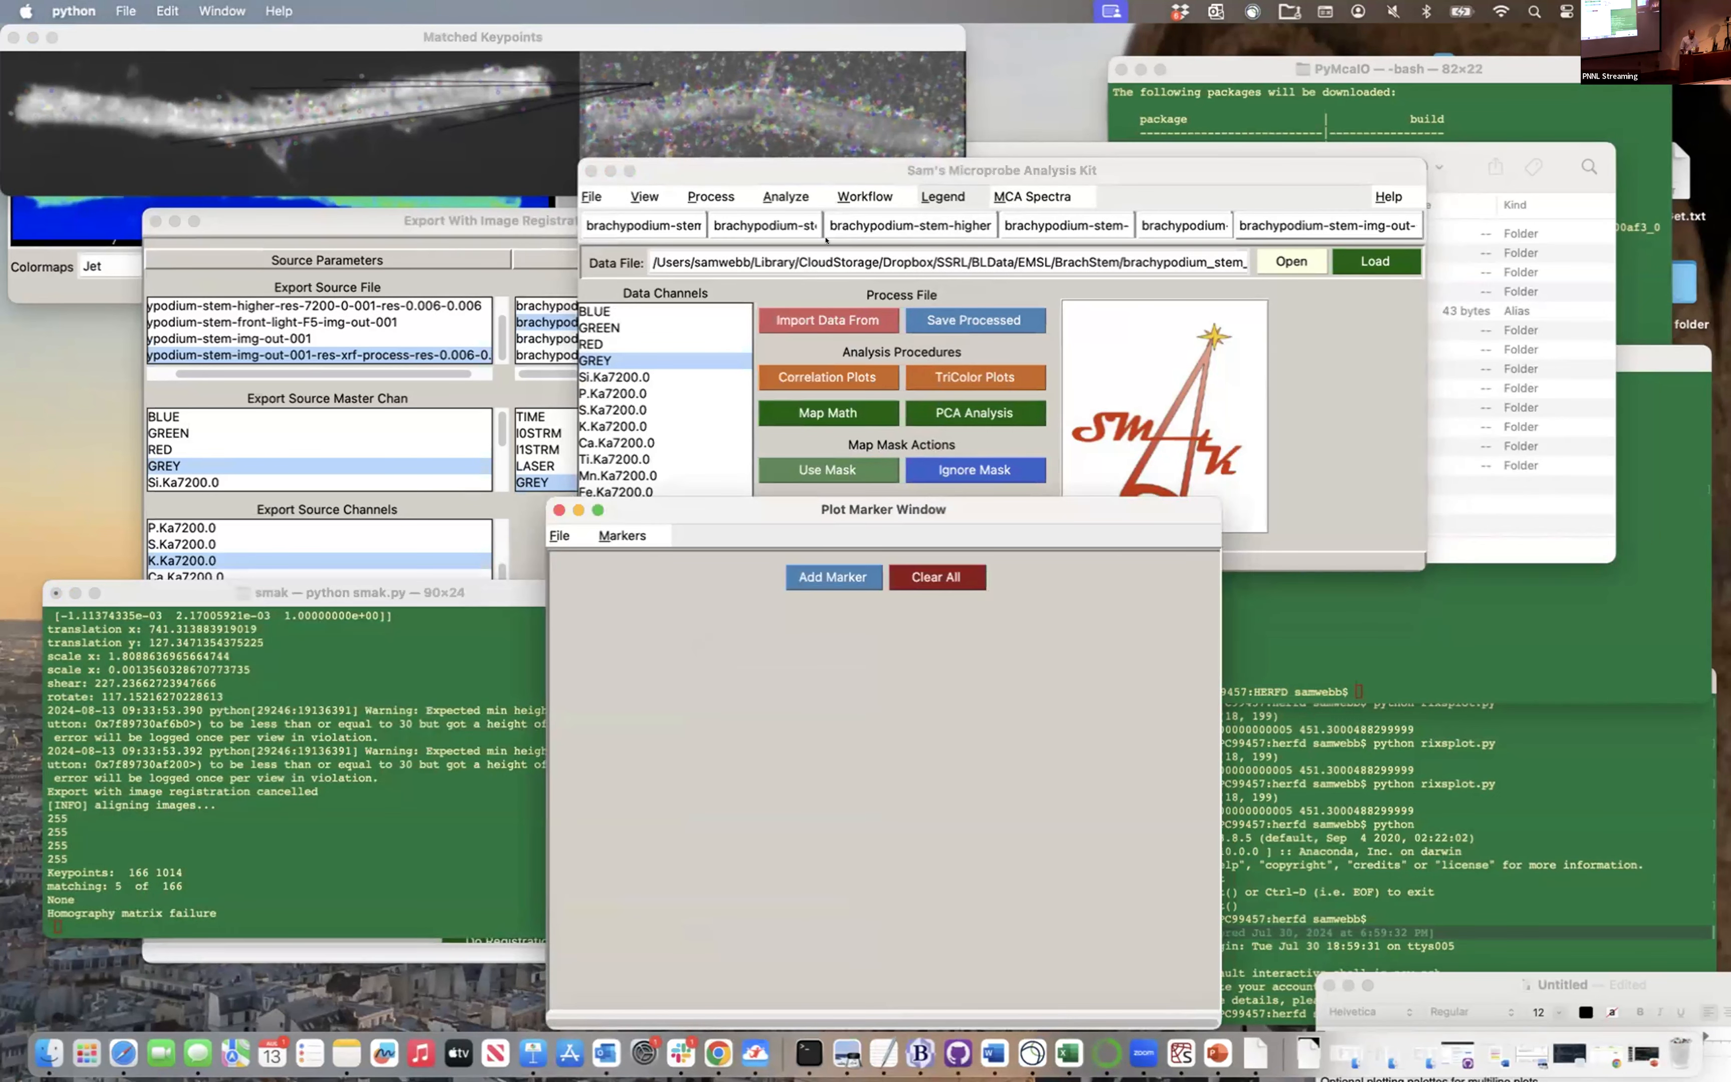
click(1321, 225)
click(719, 844)
click(551, 536)
click(558, 560)
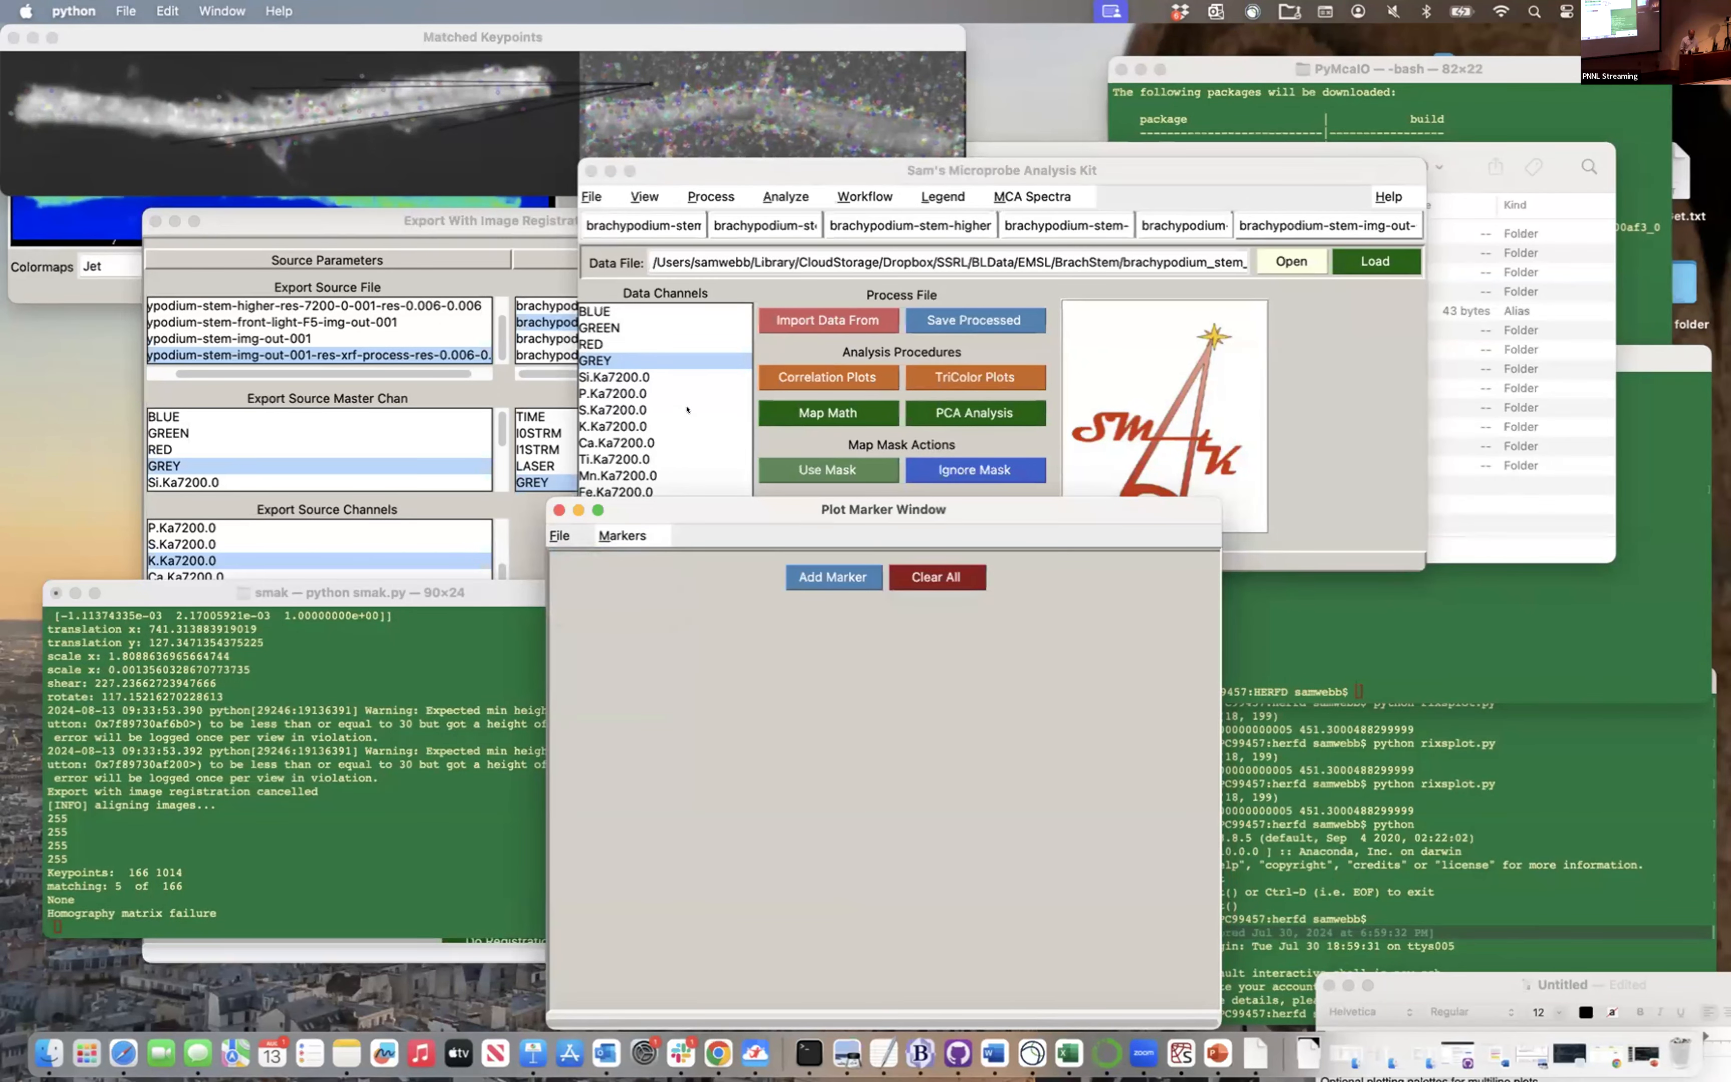
click(685, 195)
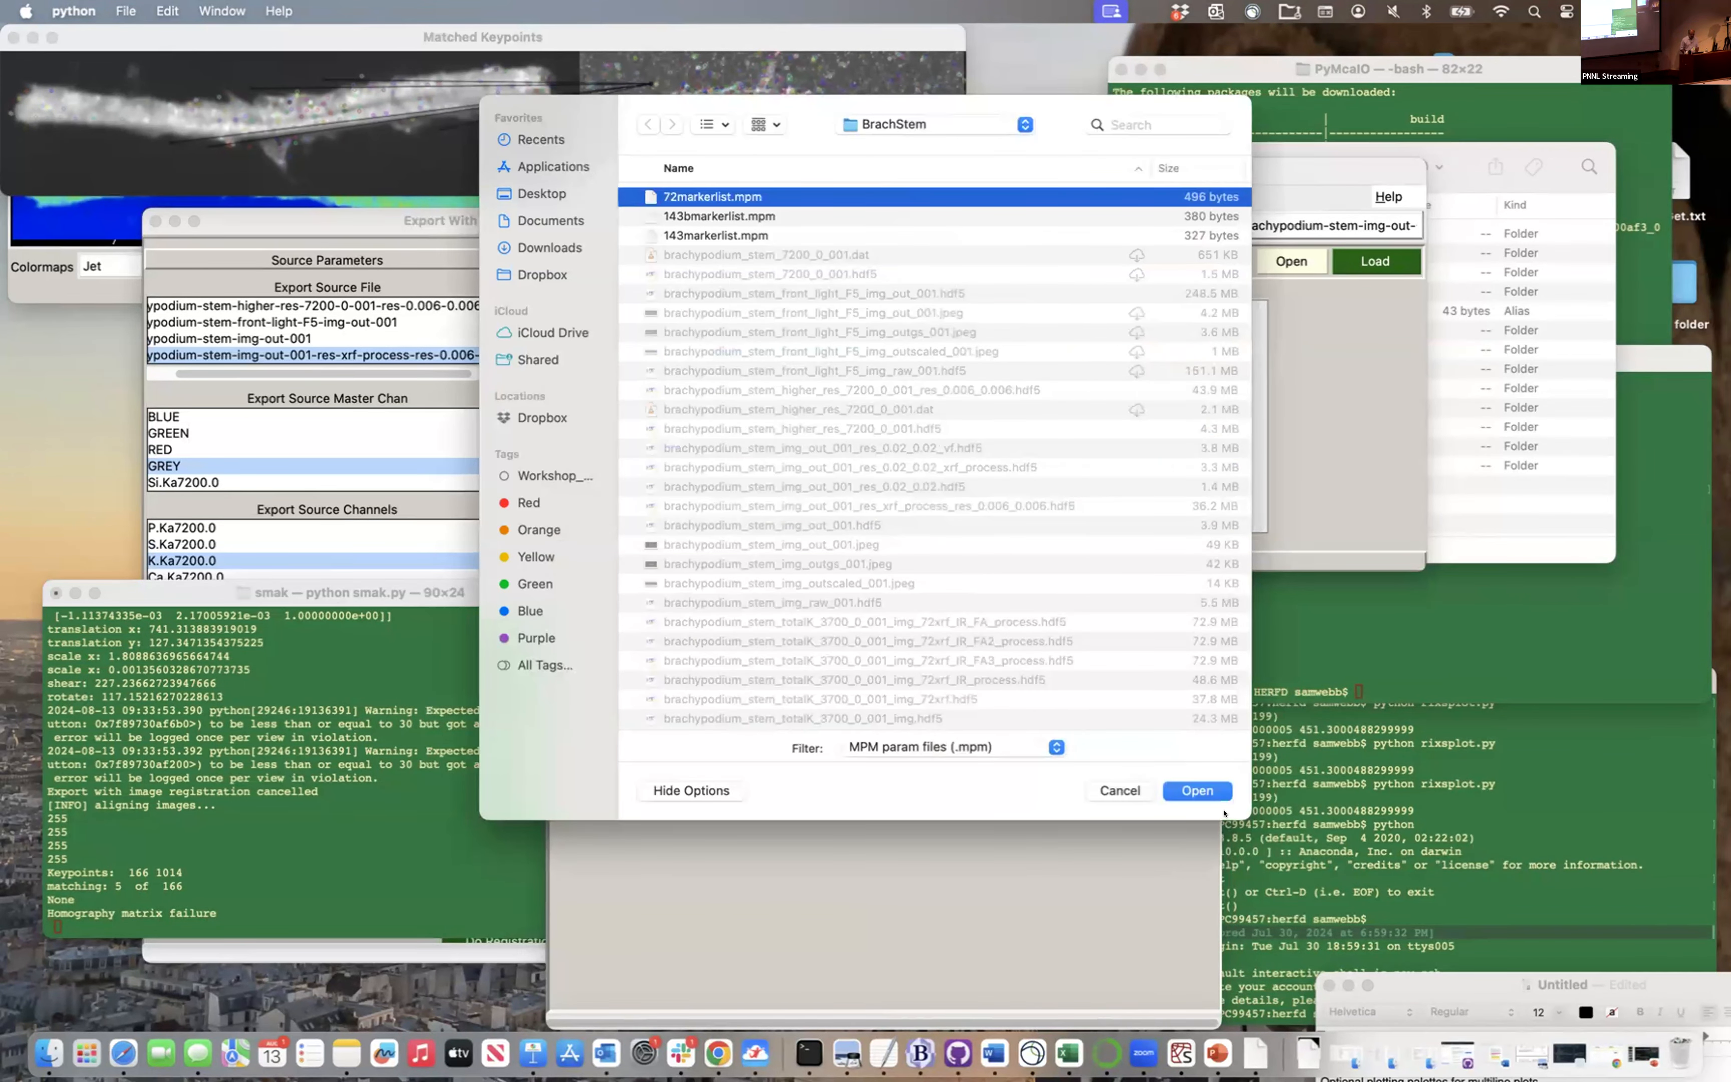
click(1181, 791)
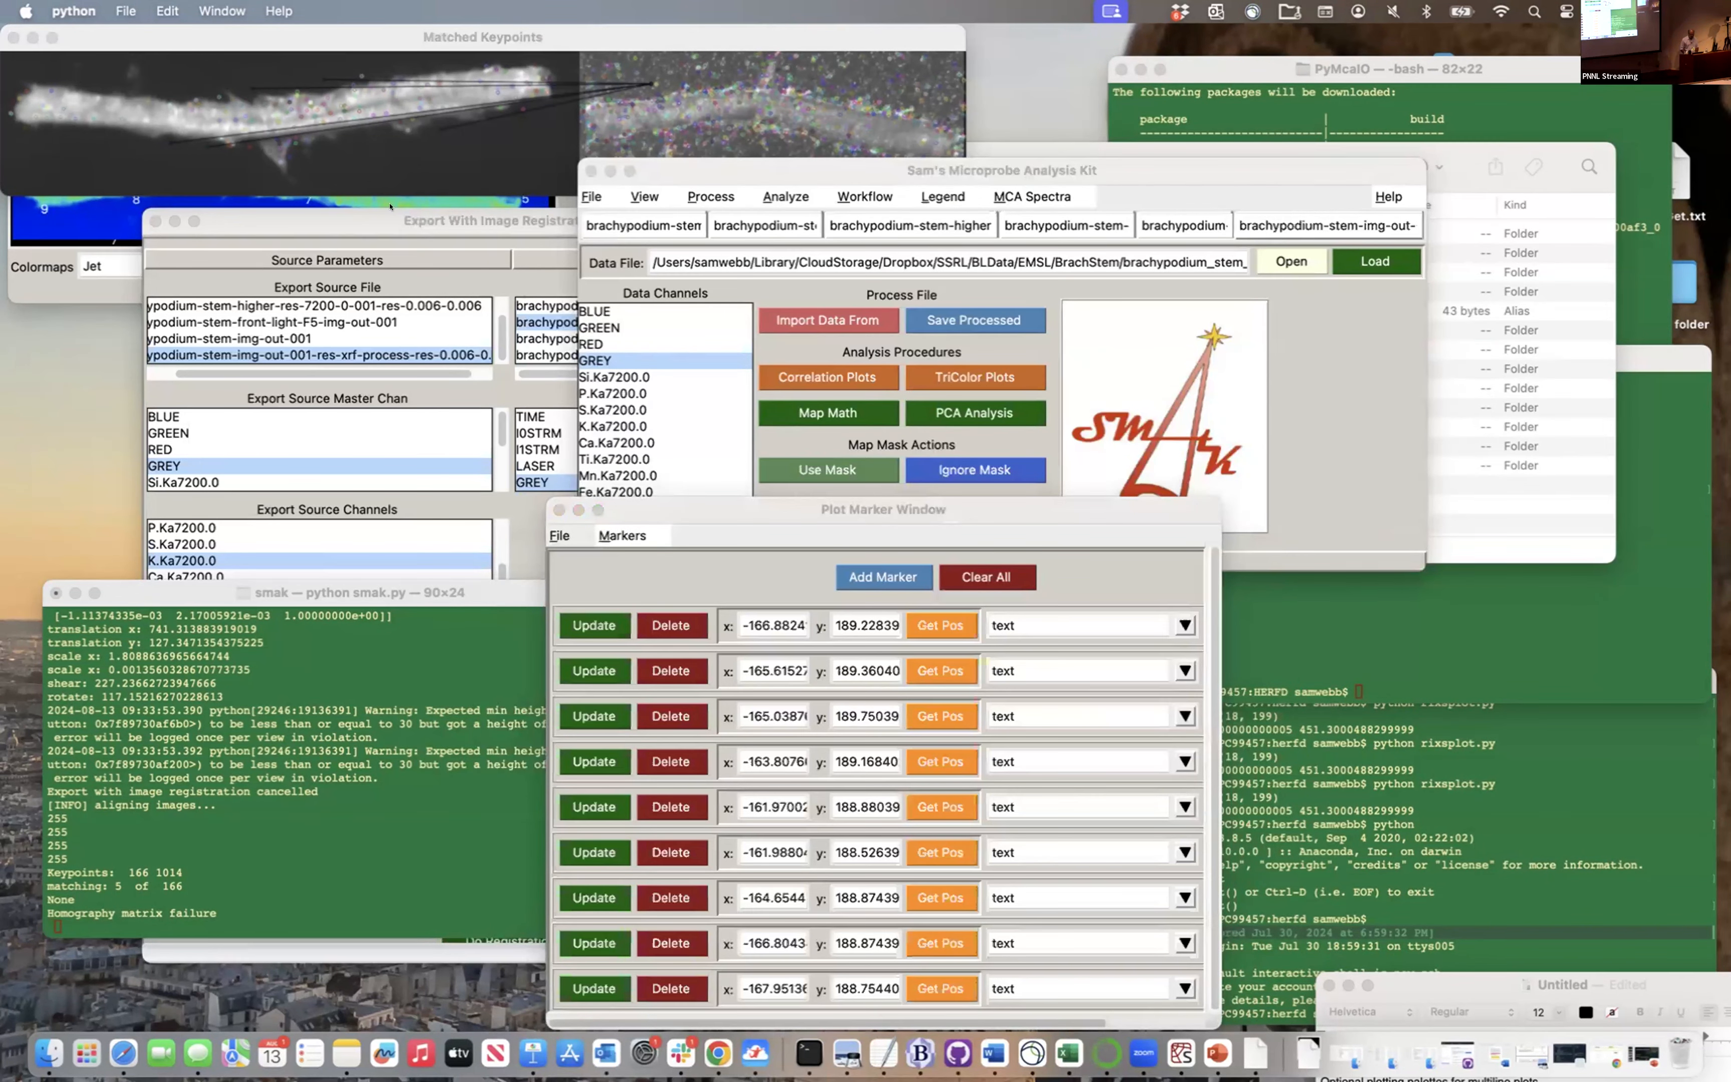
click(37, 268)
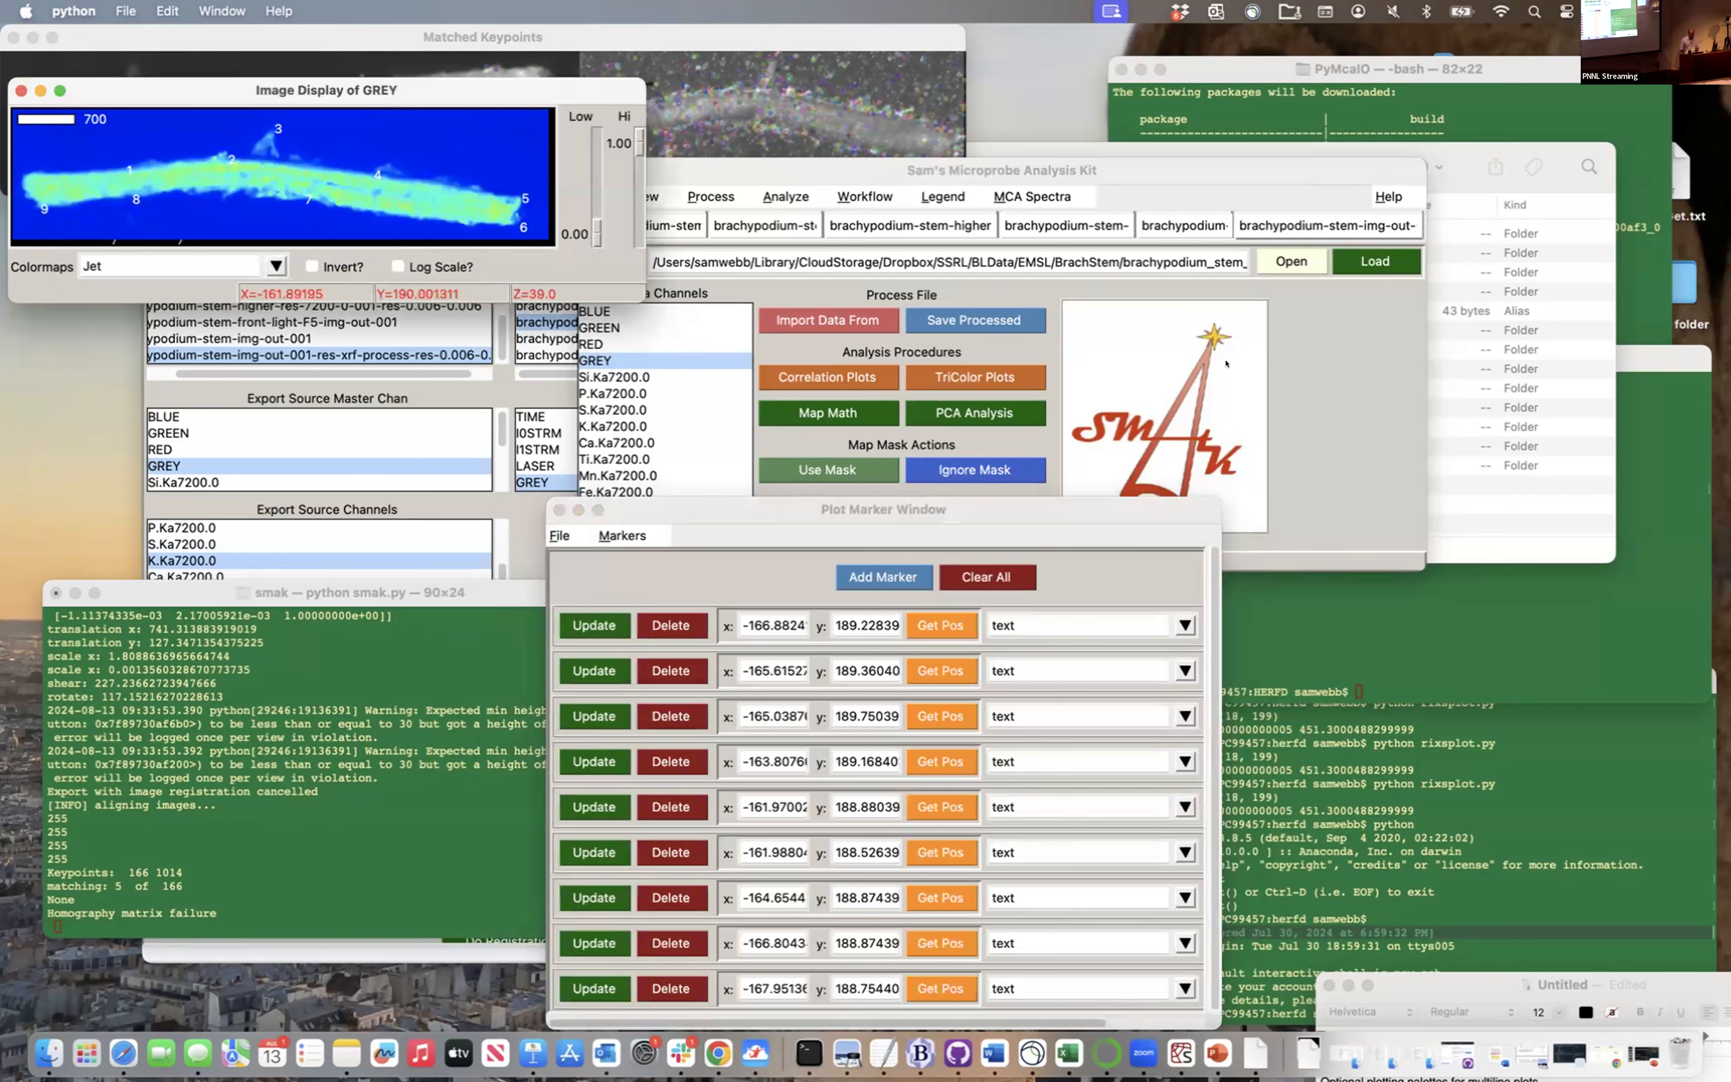
Switch to the totalK-3700 dataset and load its plot markers from 143markerlist.mpm
click(1285, 377)
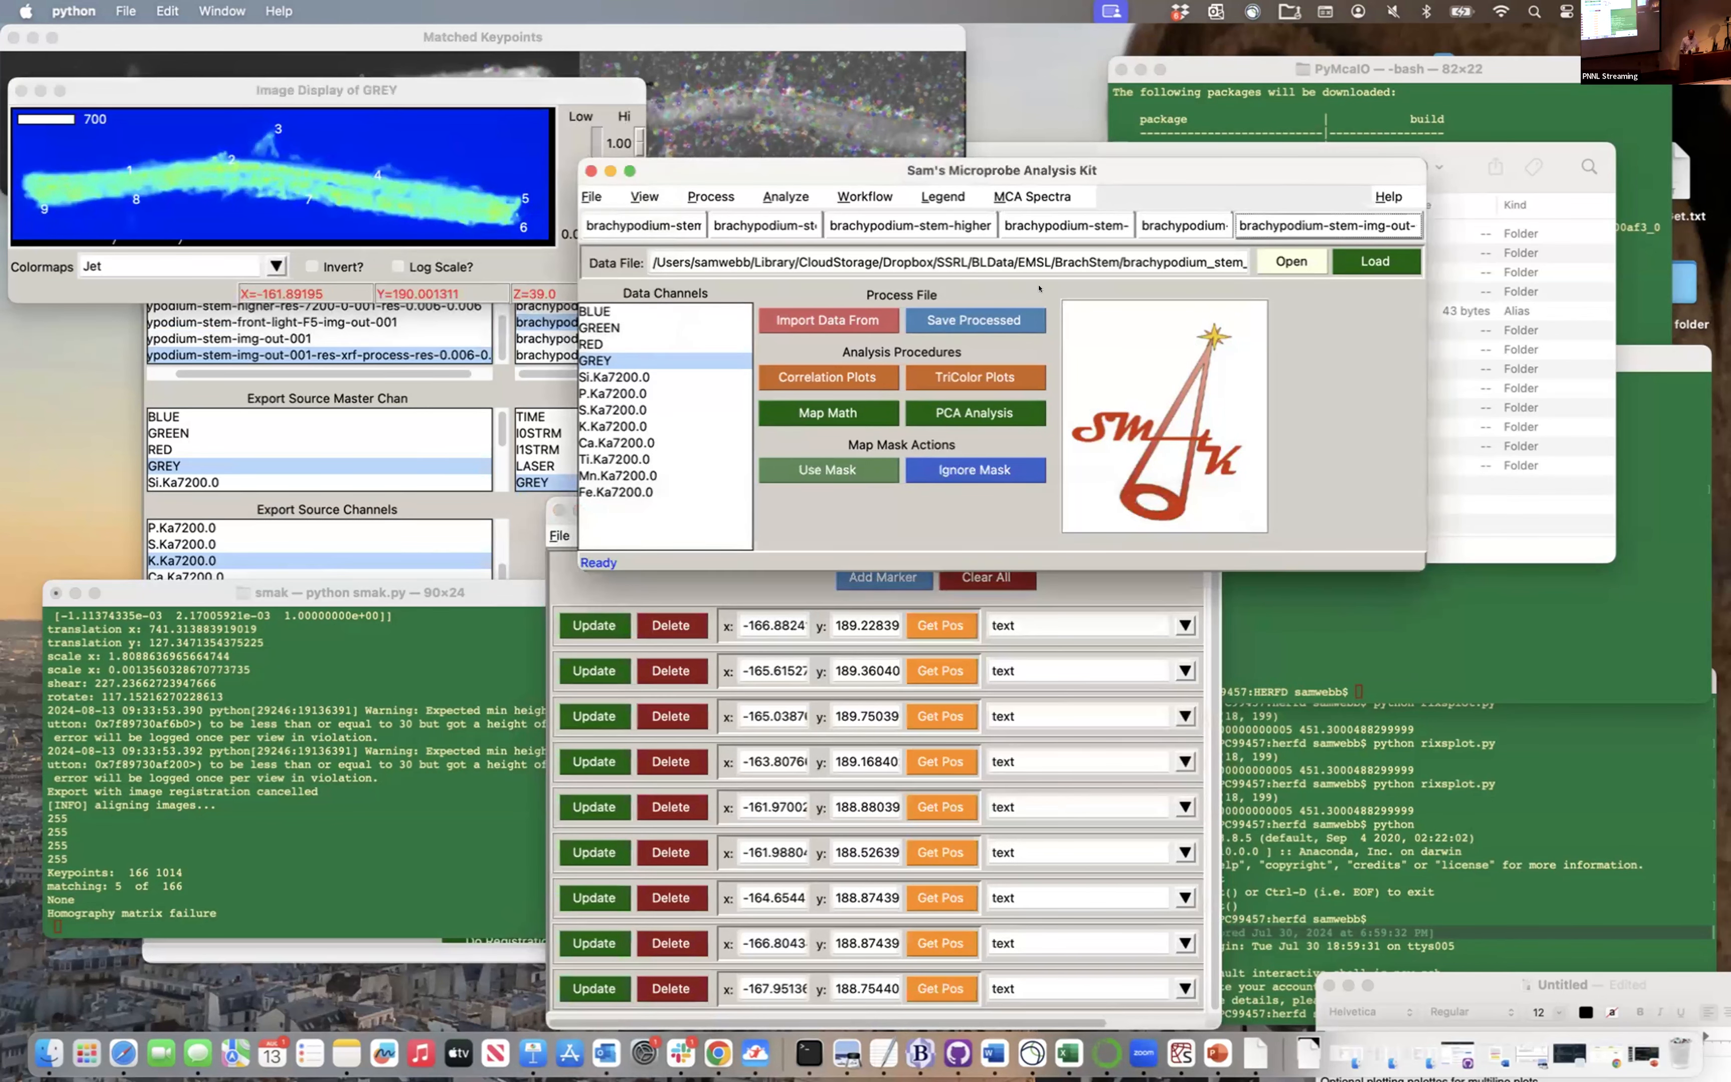
click(594, 225)
click(765, 225)
click(732, 643)
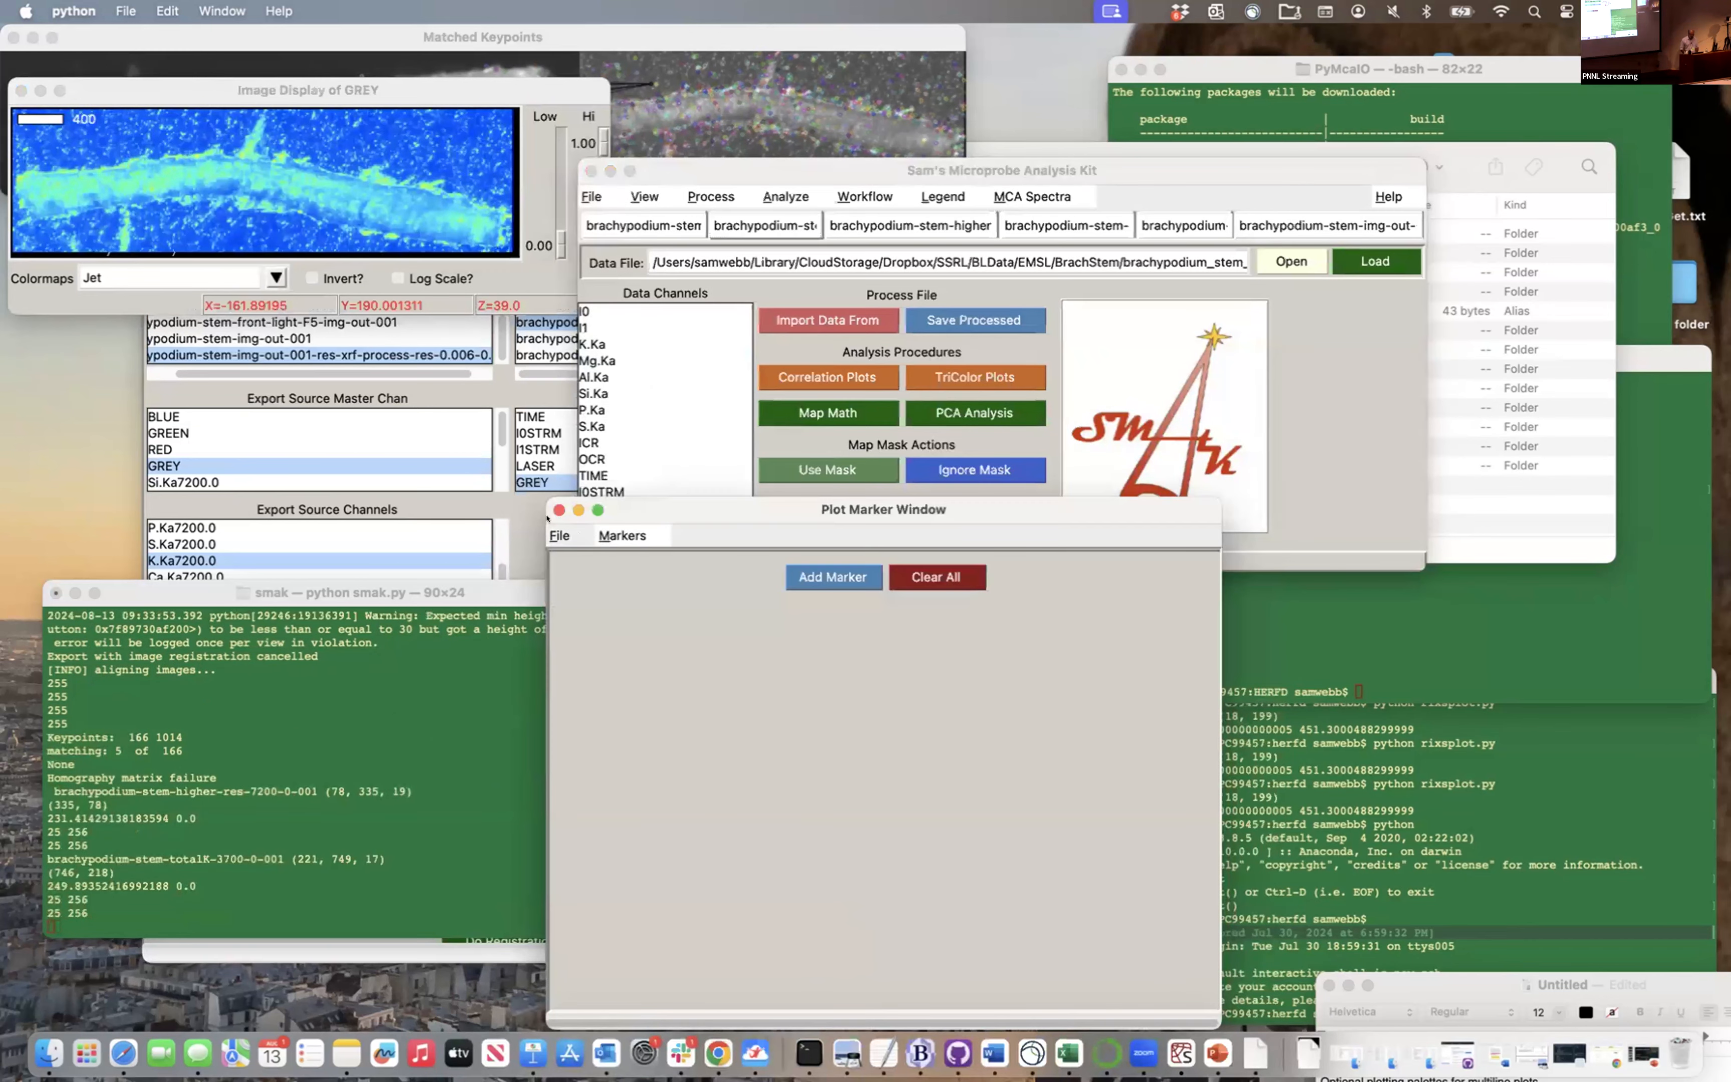
click(559, 537)
click(559, 548)
click(686, 231)
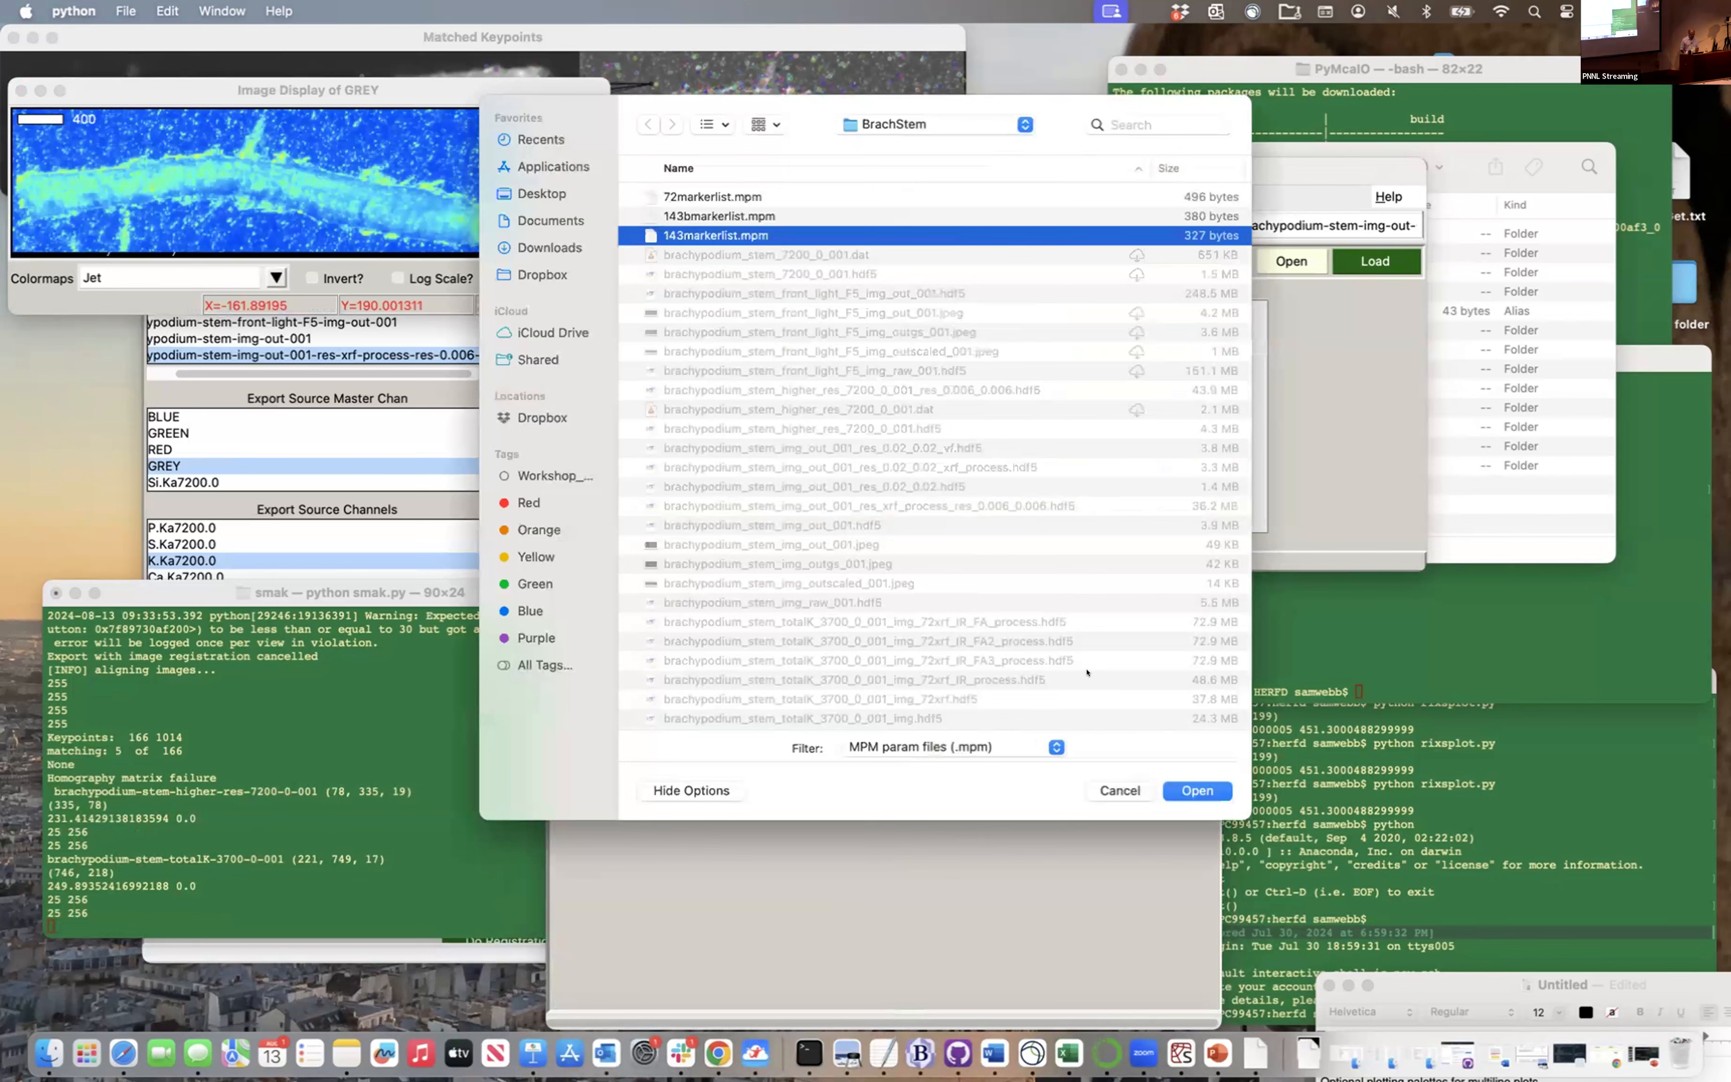
click(1195, 788)
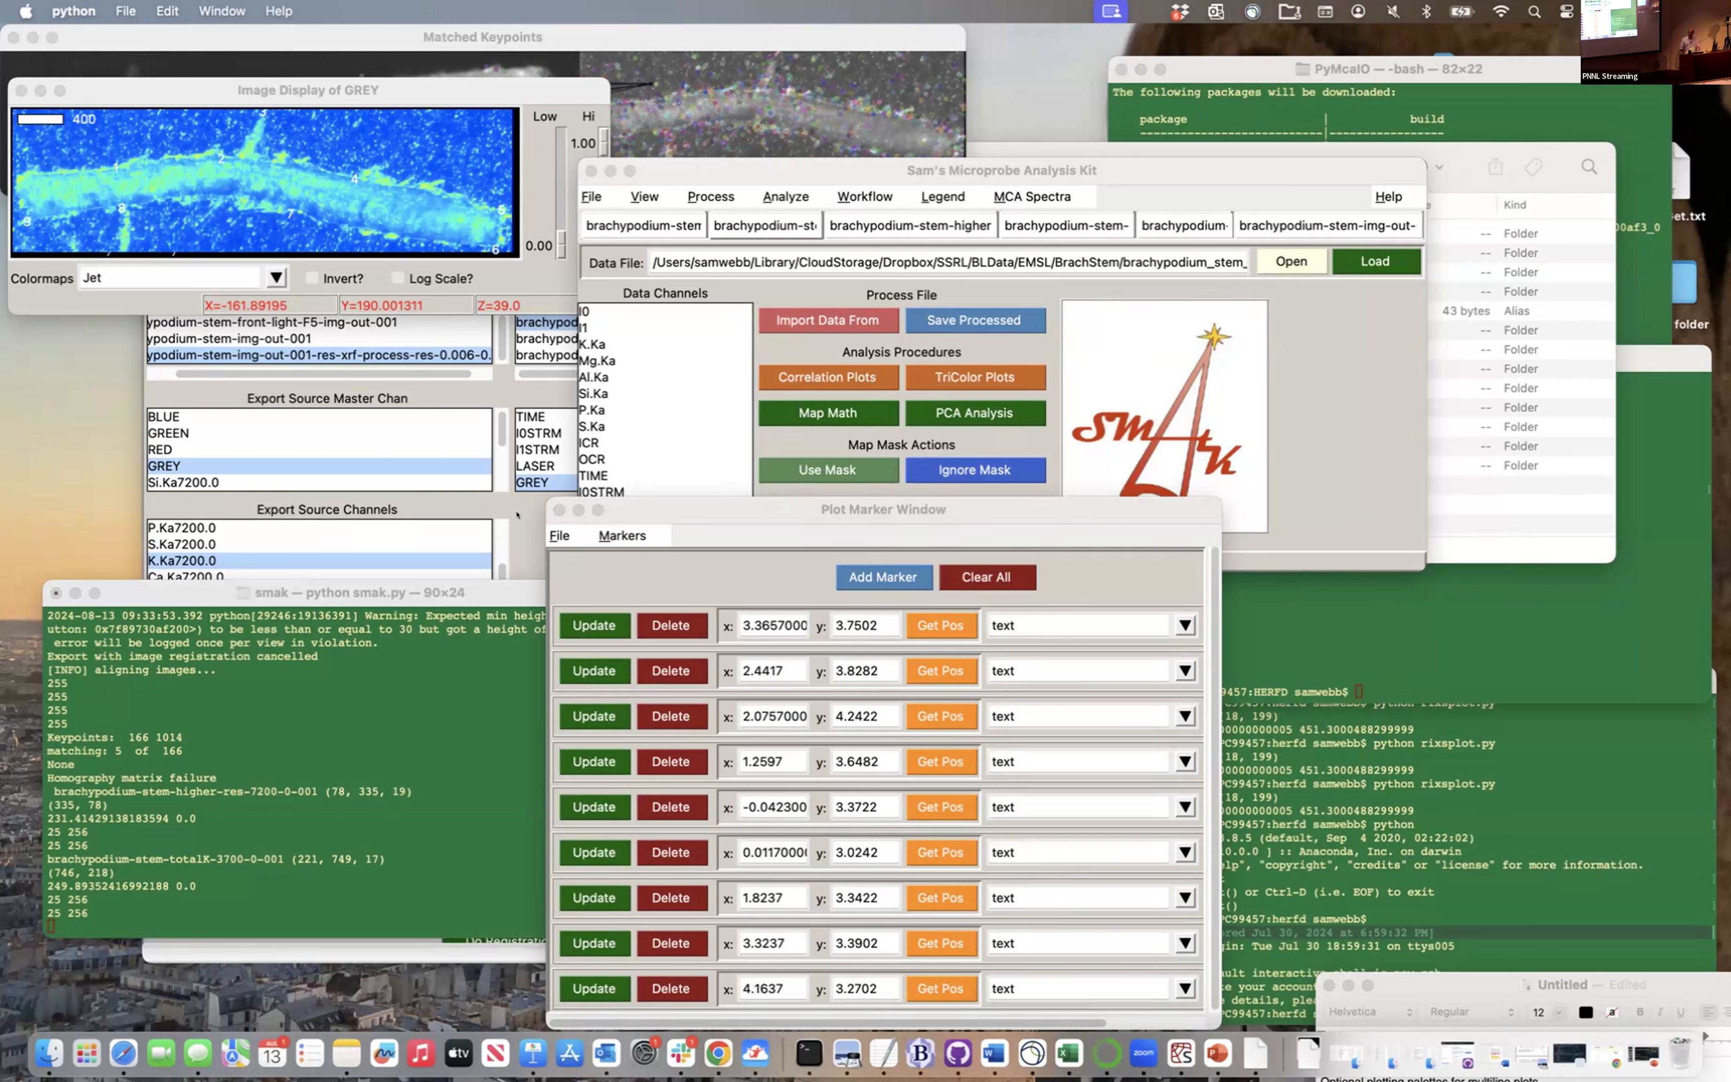
Set the registration type to Manual Data, with 72markerlist.mpm as source points and 143markerlist.mpm as destination points
click(404, 489)
click(608, 701)
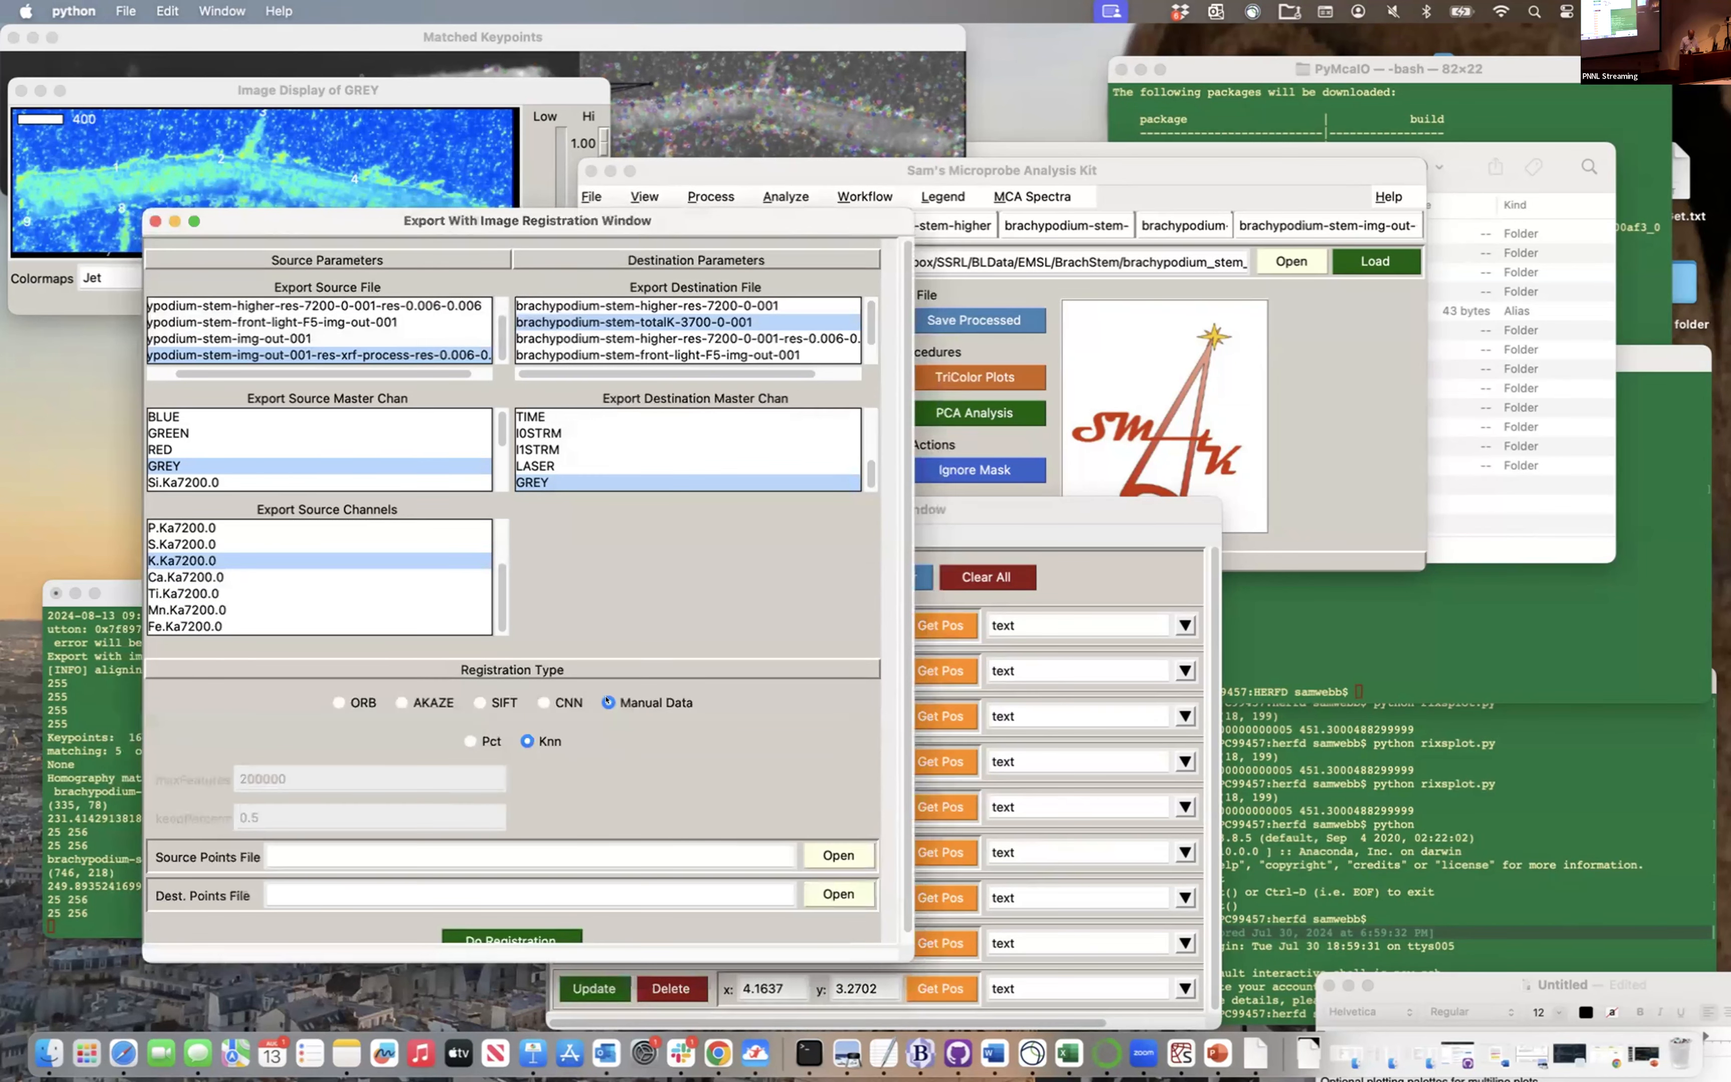
click(870, 857)
click(829, 844)
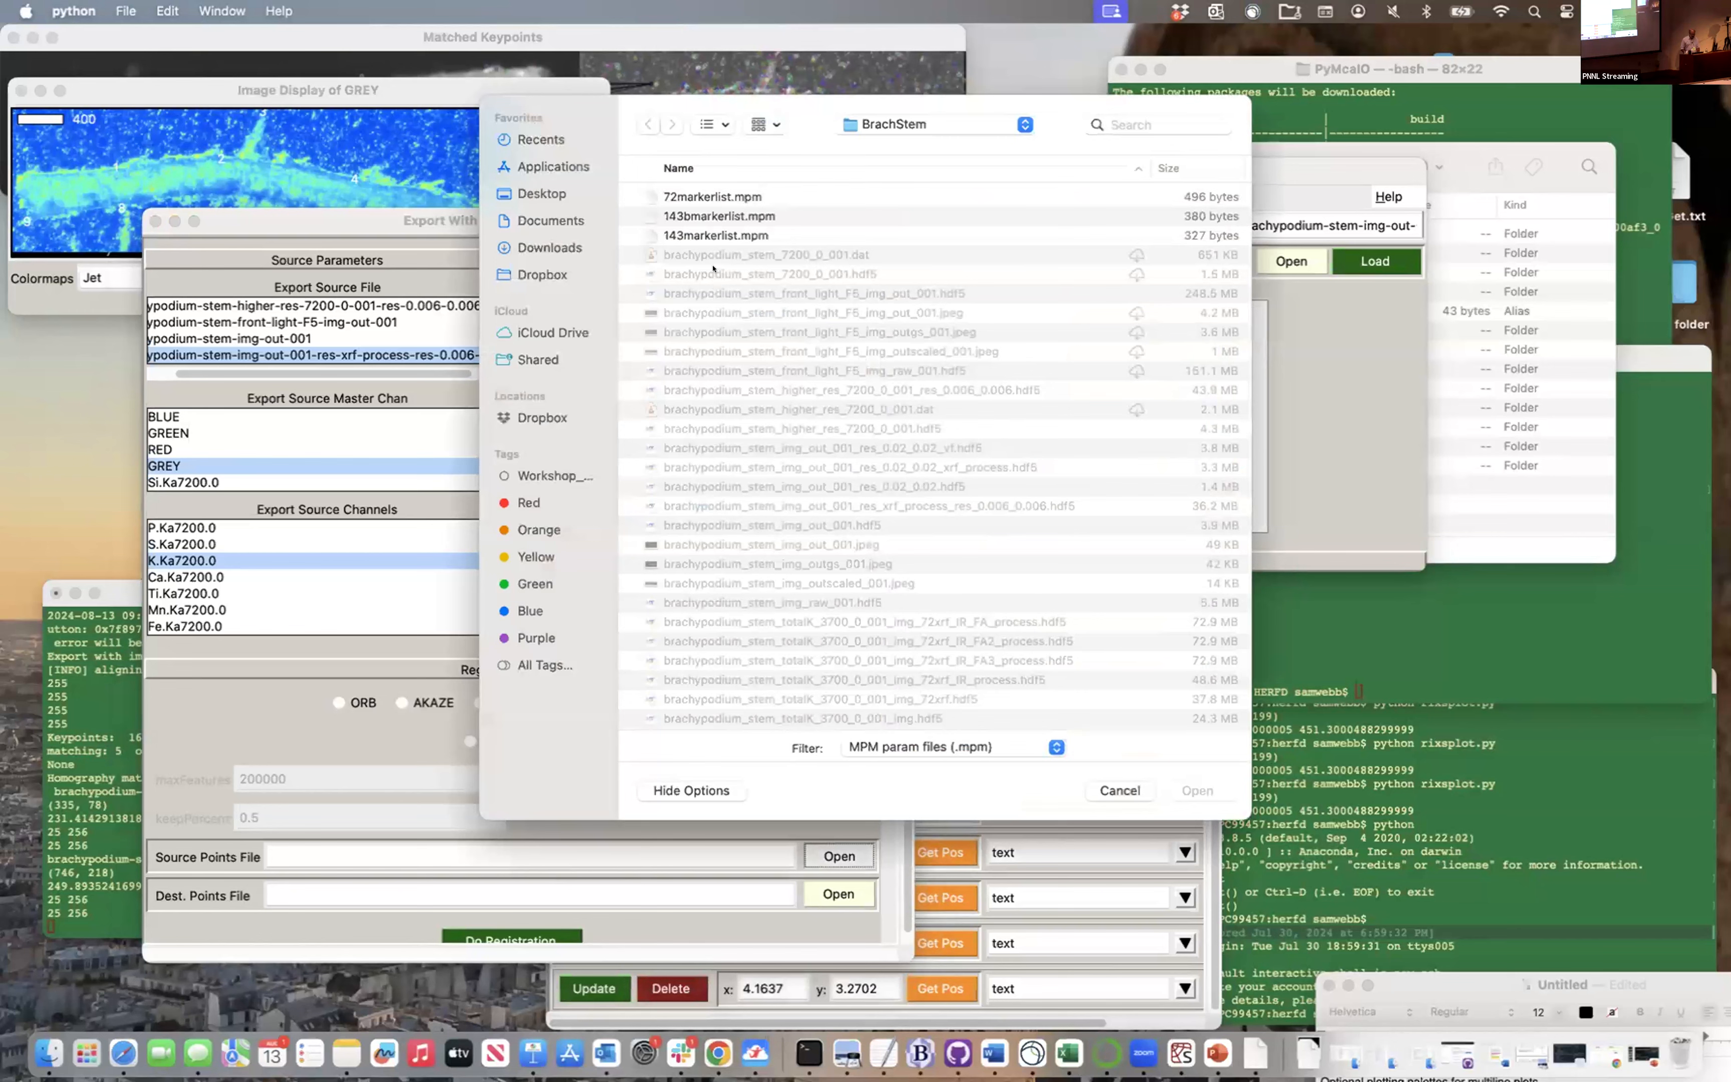
click(701, 195)
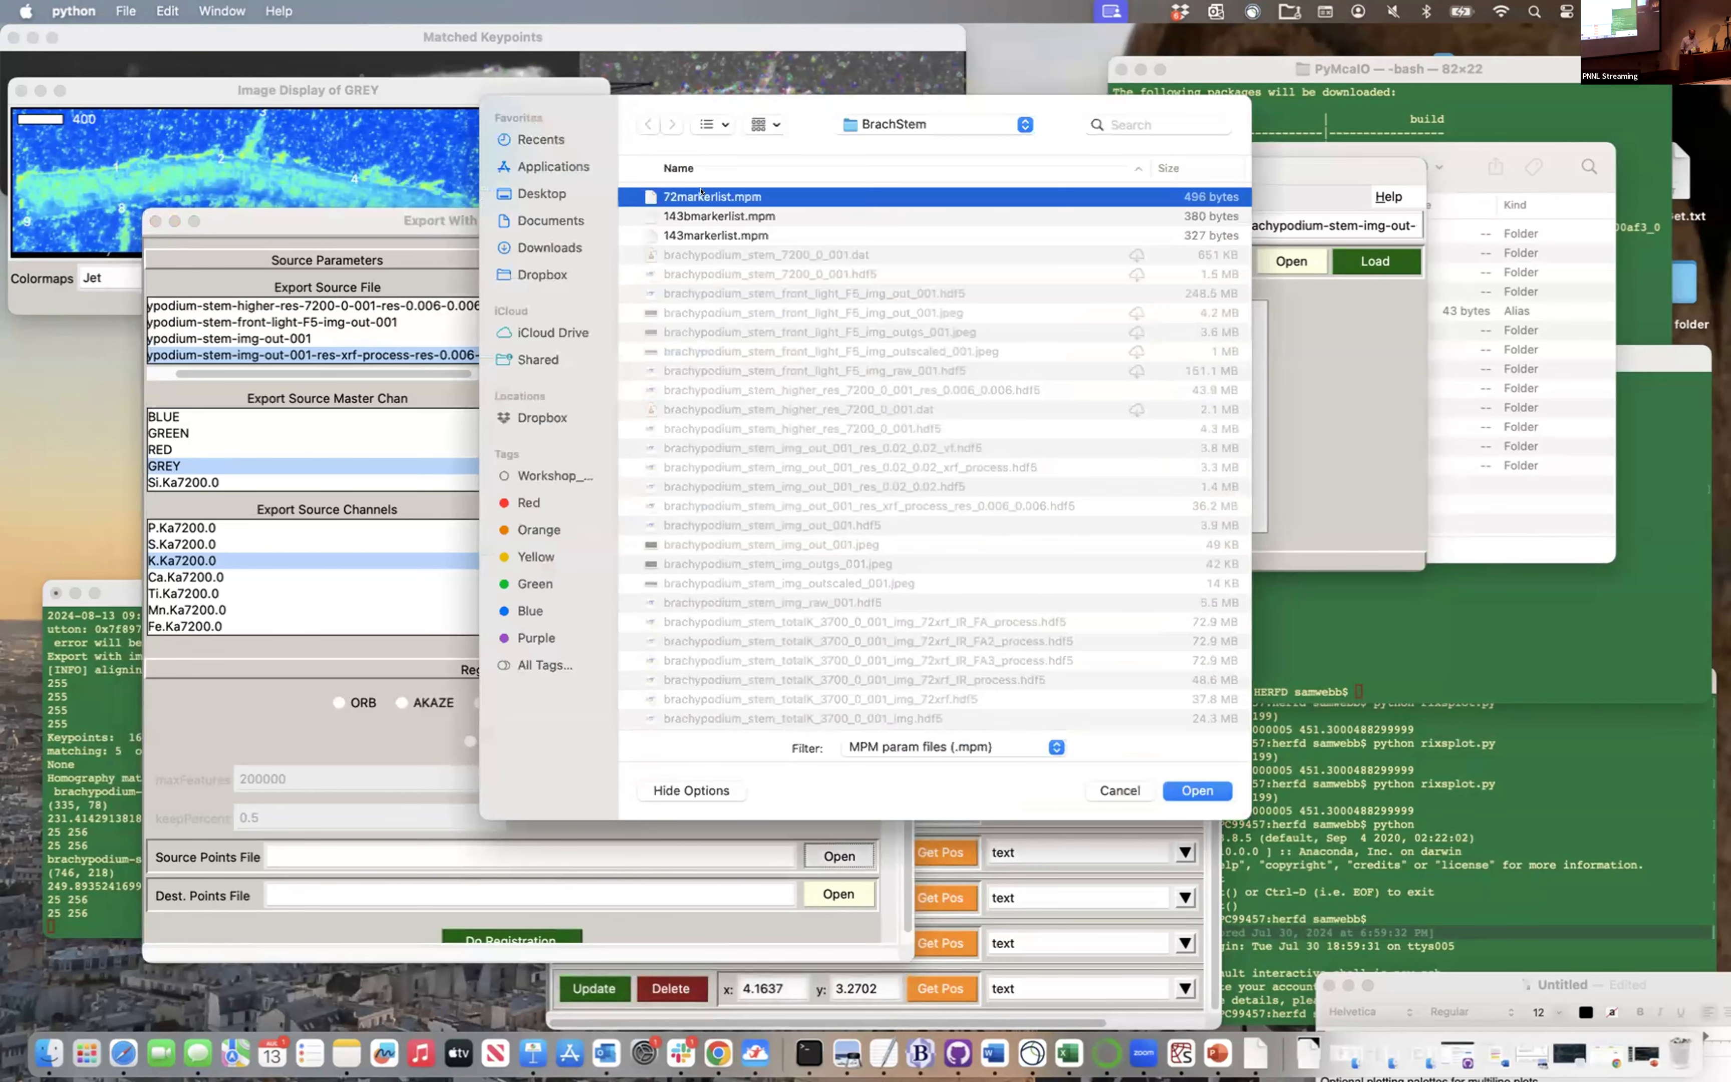
click(1197, 787)
click(837, 892)
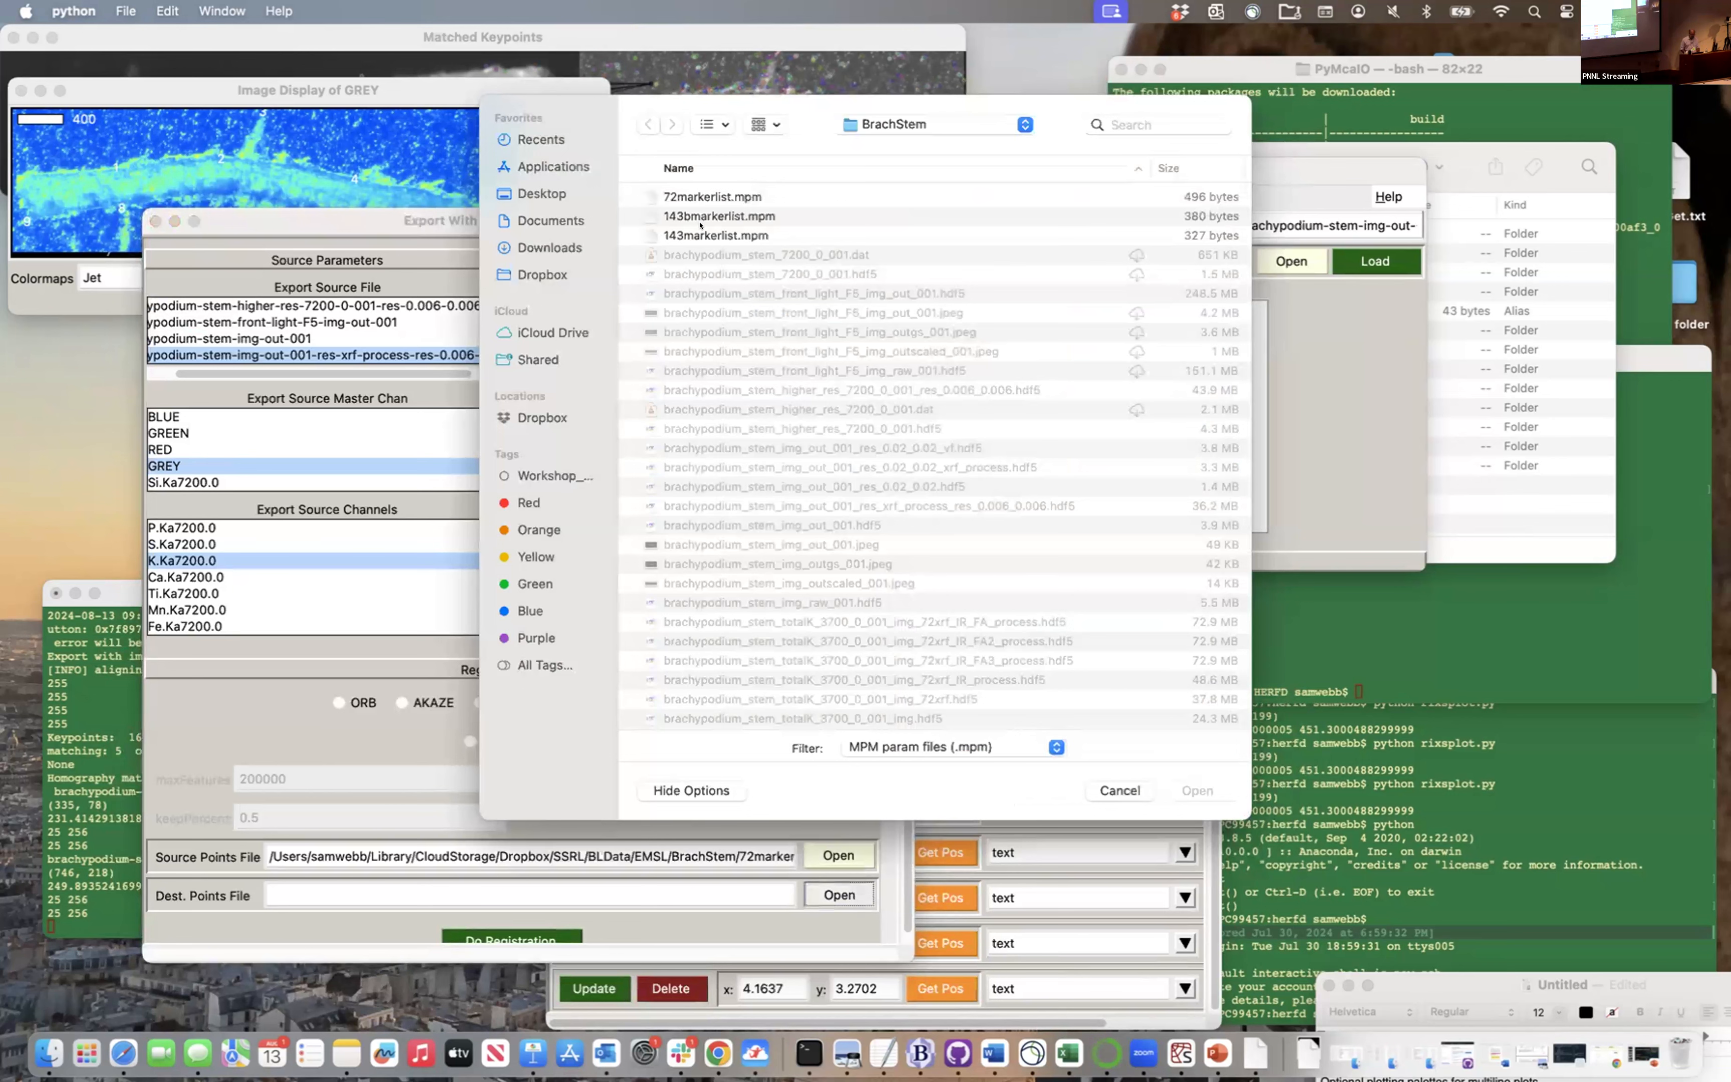
click(701, 226)
click(1196, 793)
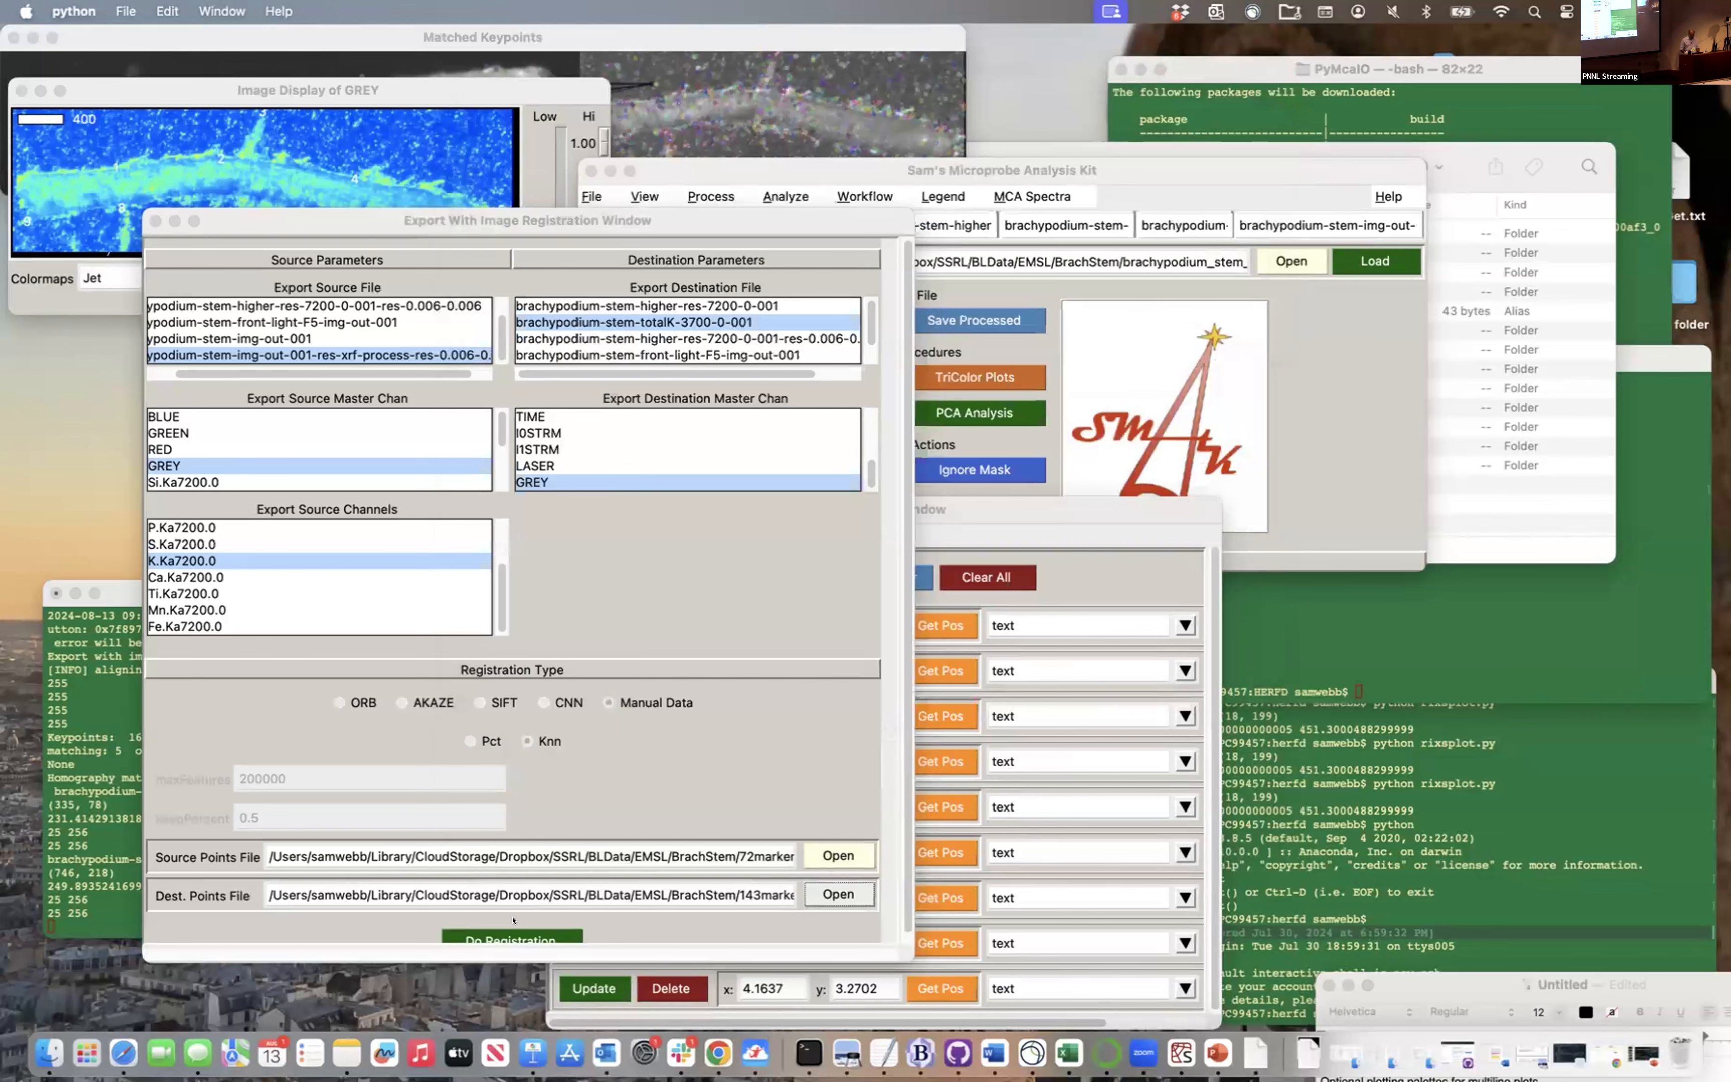
Run the manual-points registration, inspect the alignment overlay, and decline the transformation and export
click(512, 934)
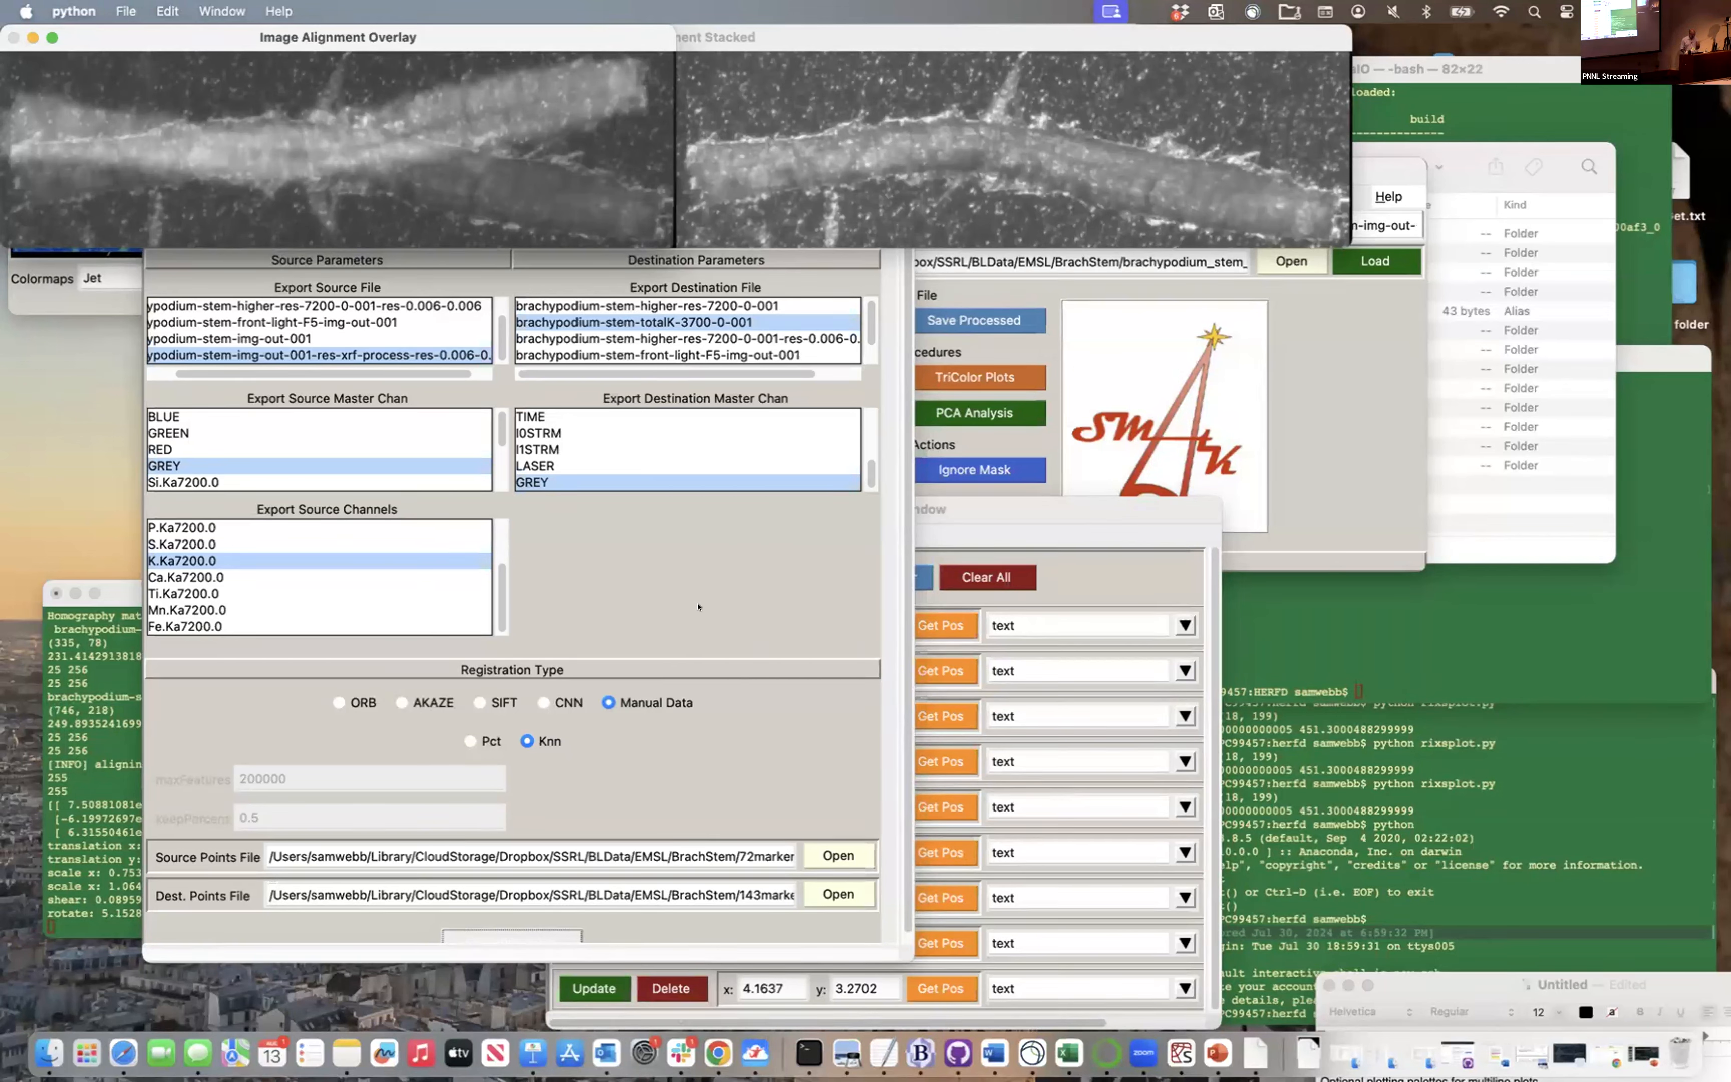
click(637, 782)
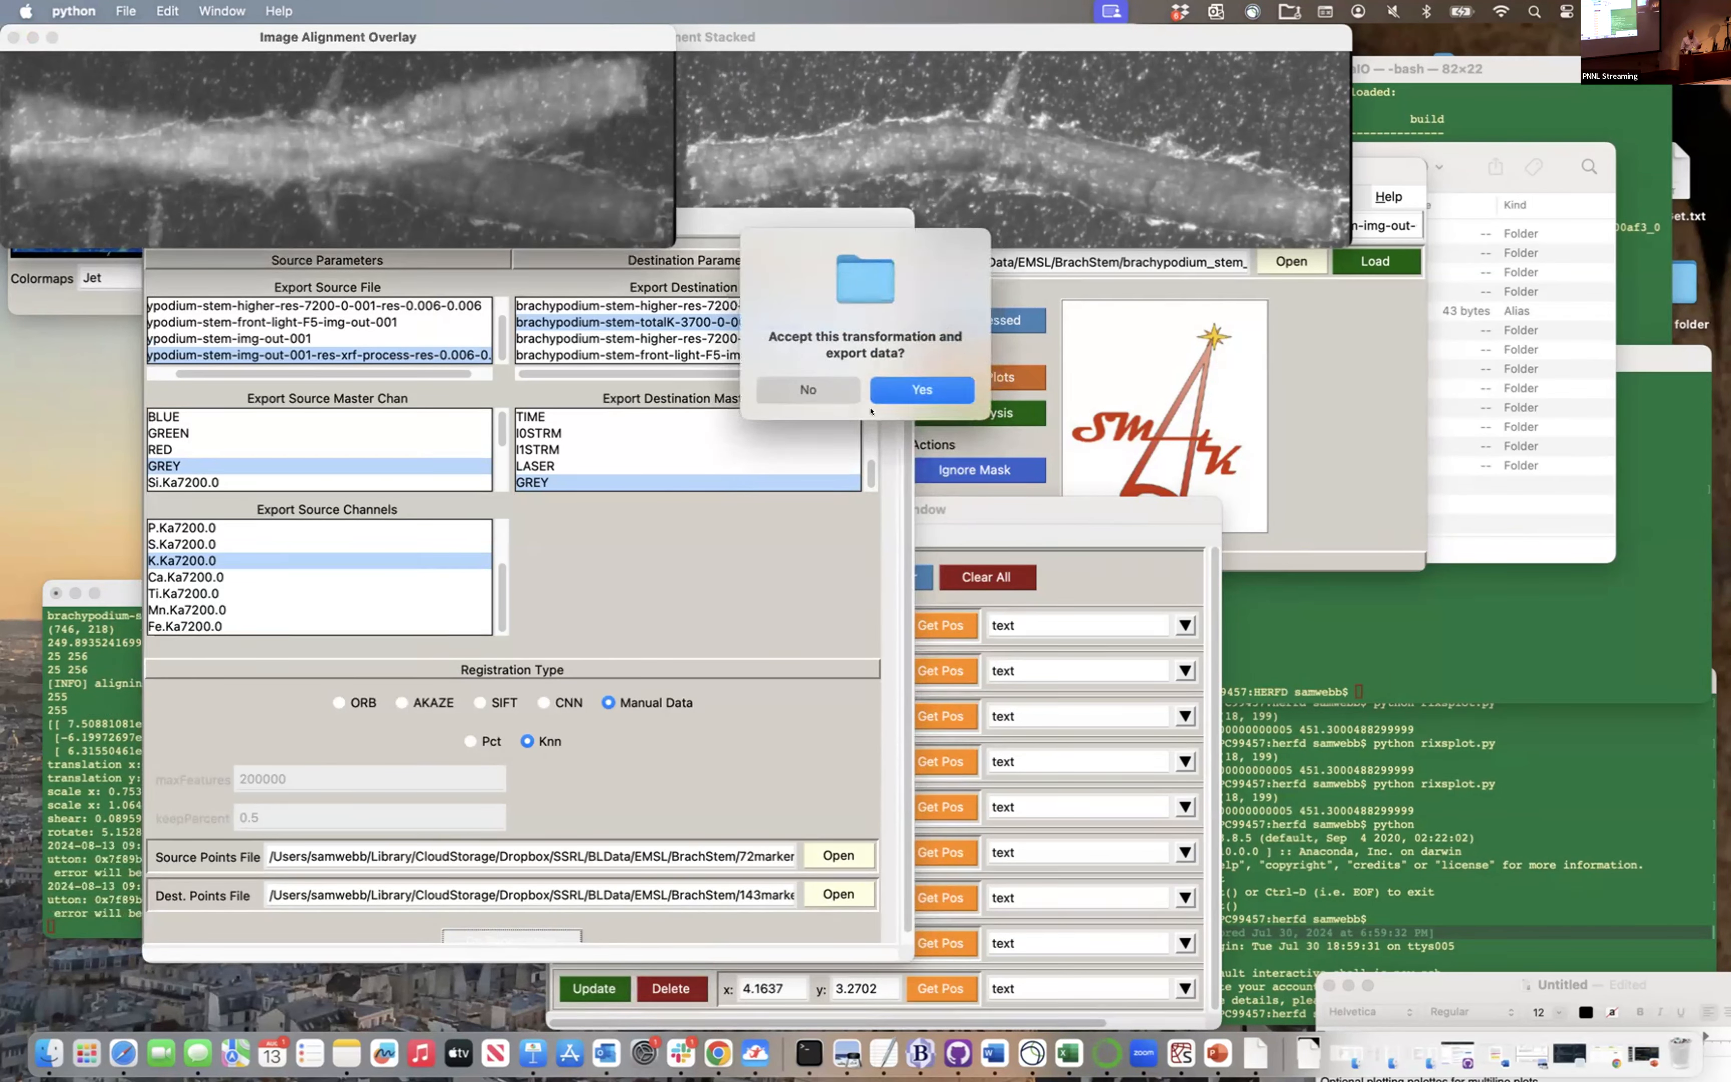
click(808, 390)
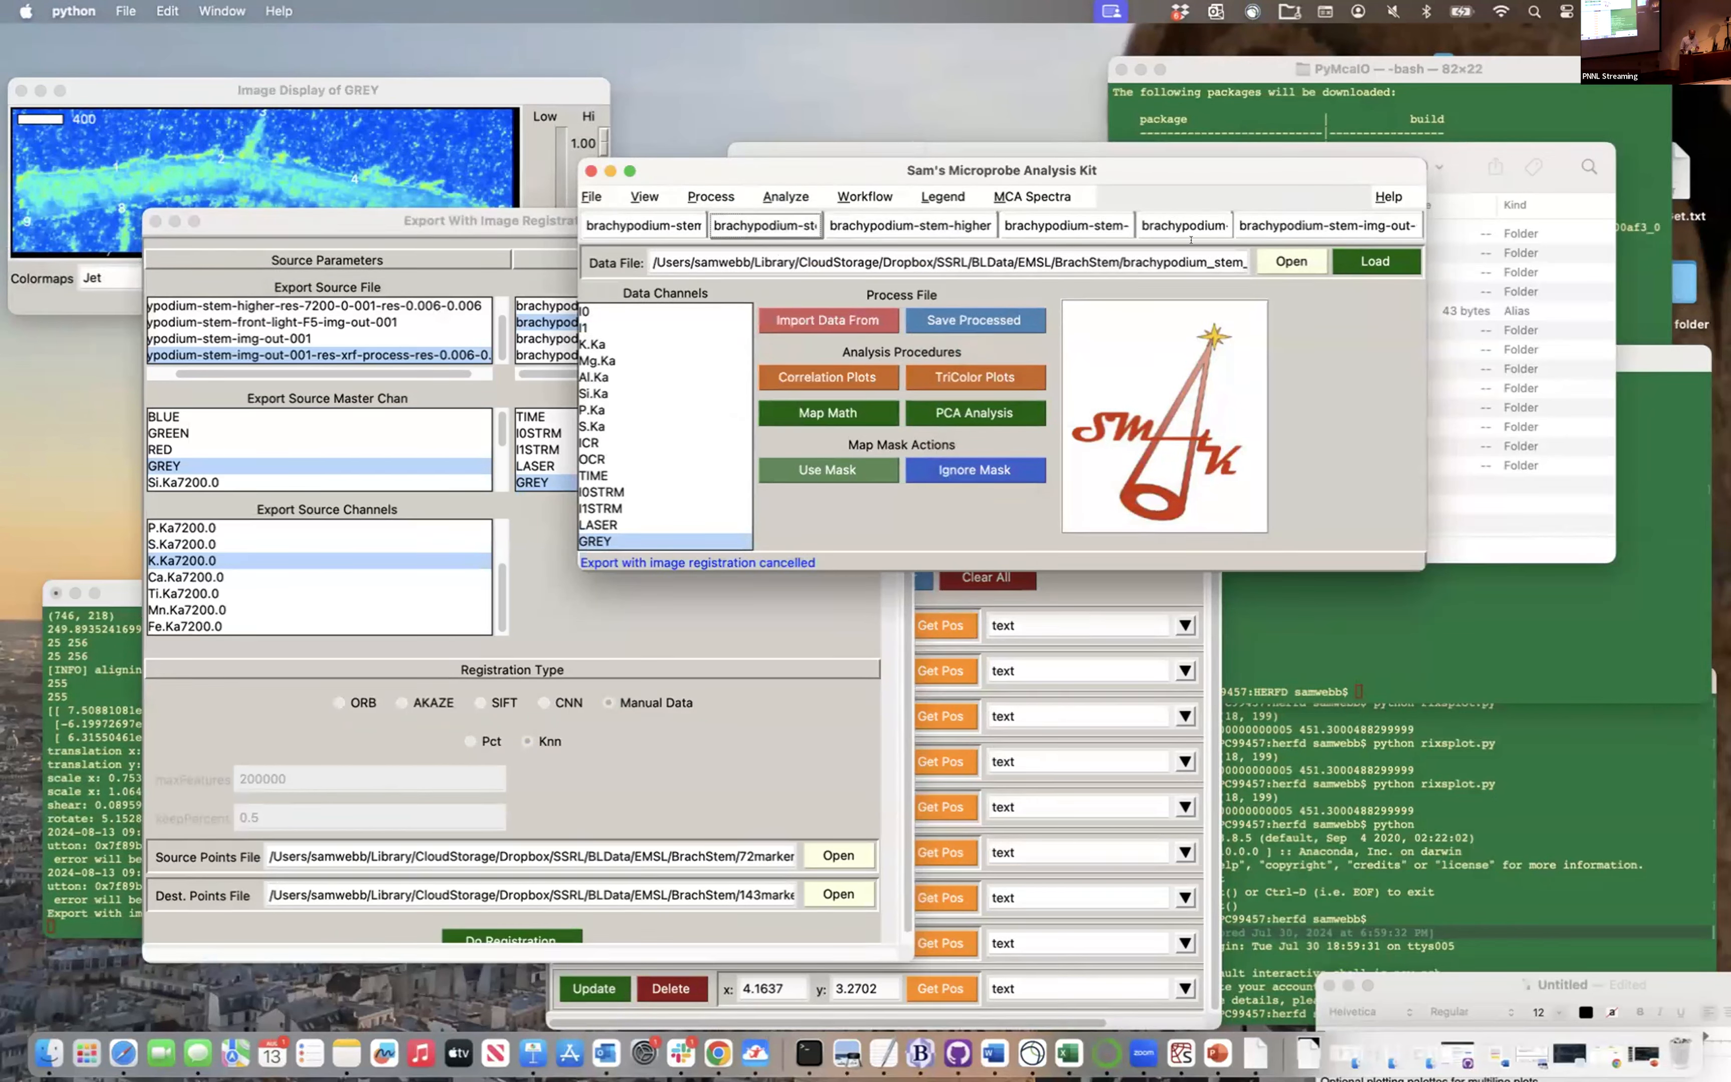
Start a Vertical Flip File transformation of the brachypodium-stem-img-out xrf-process dataset into a new file
click(1323, 225)
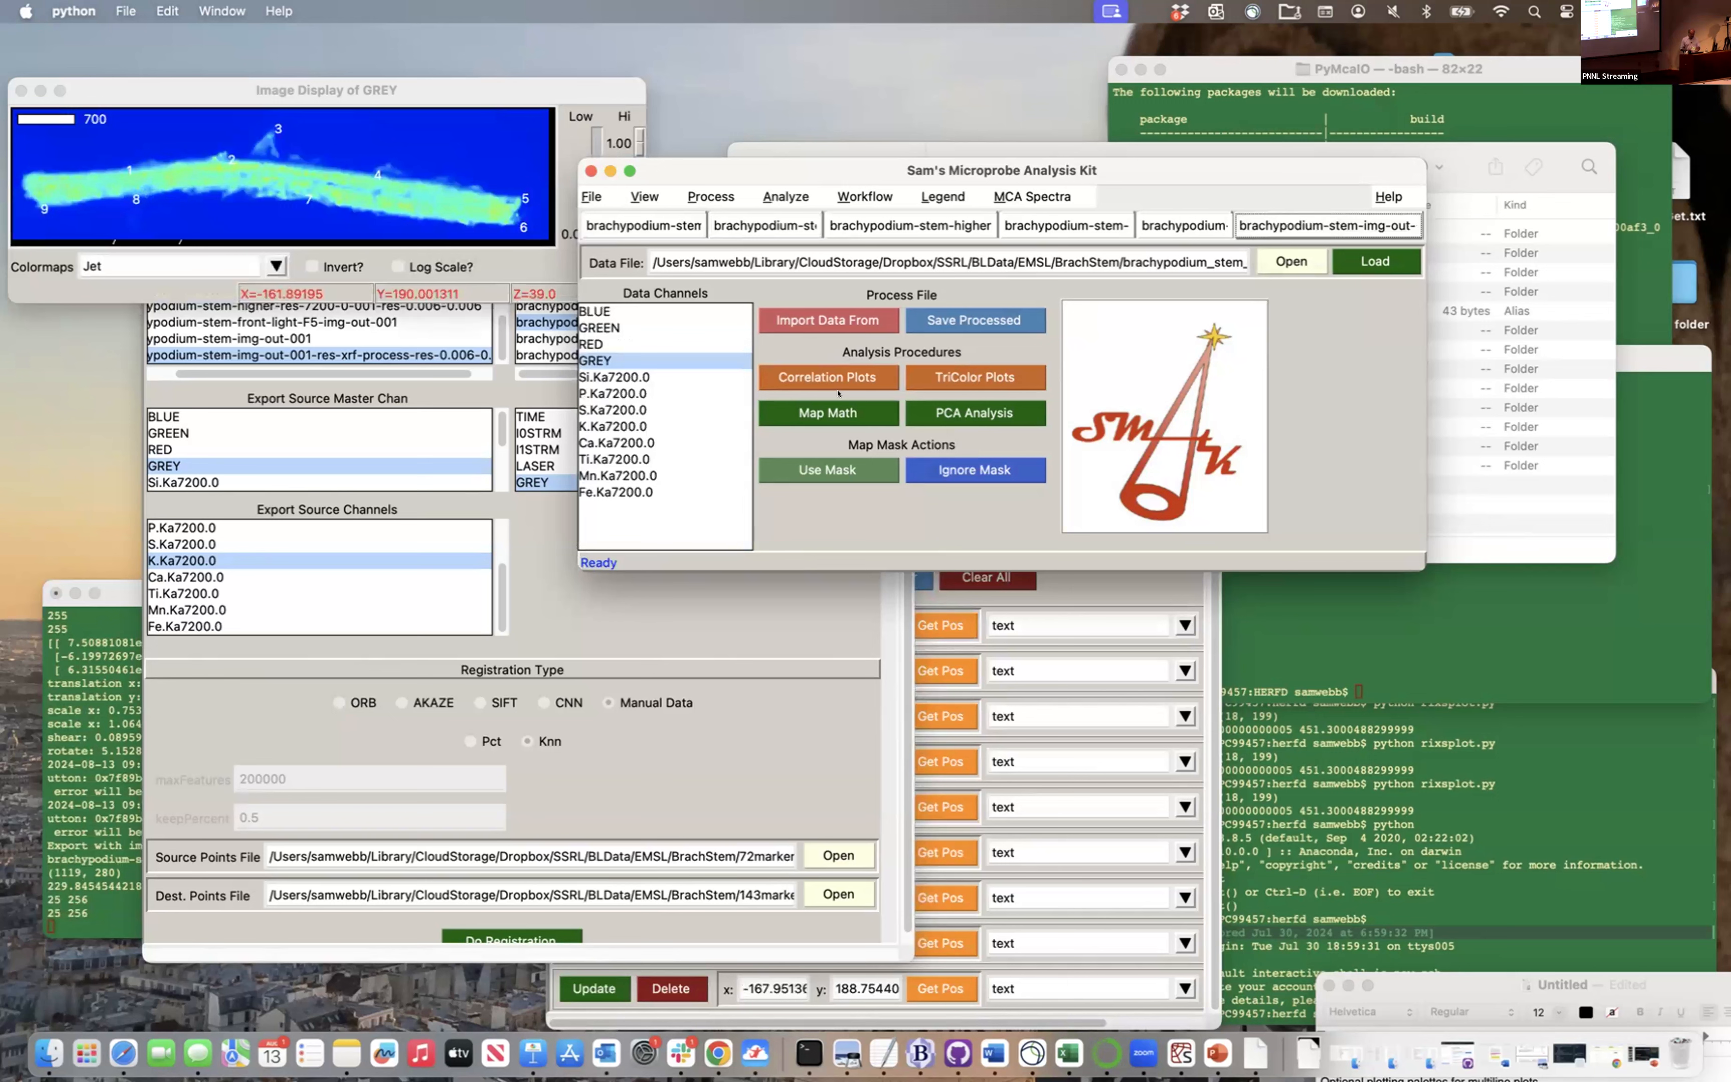
click(840, 321)
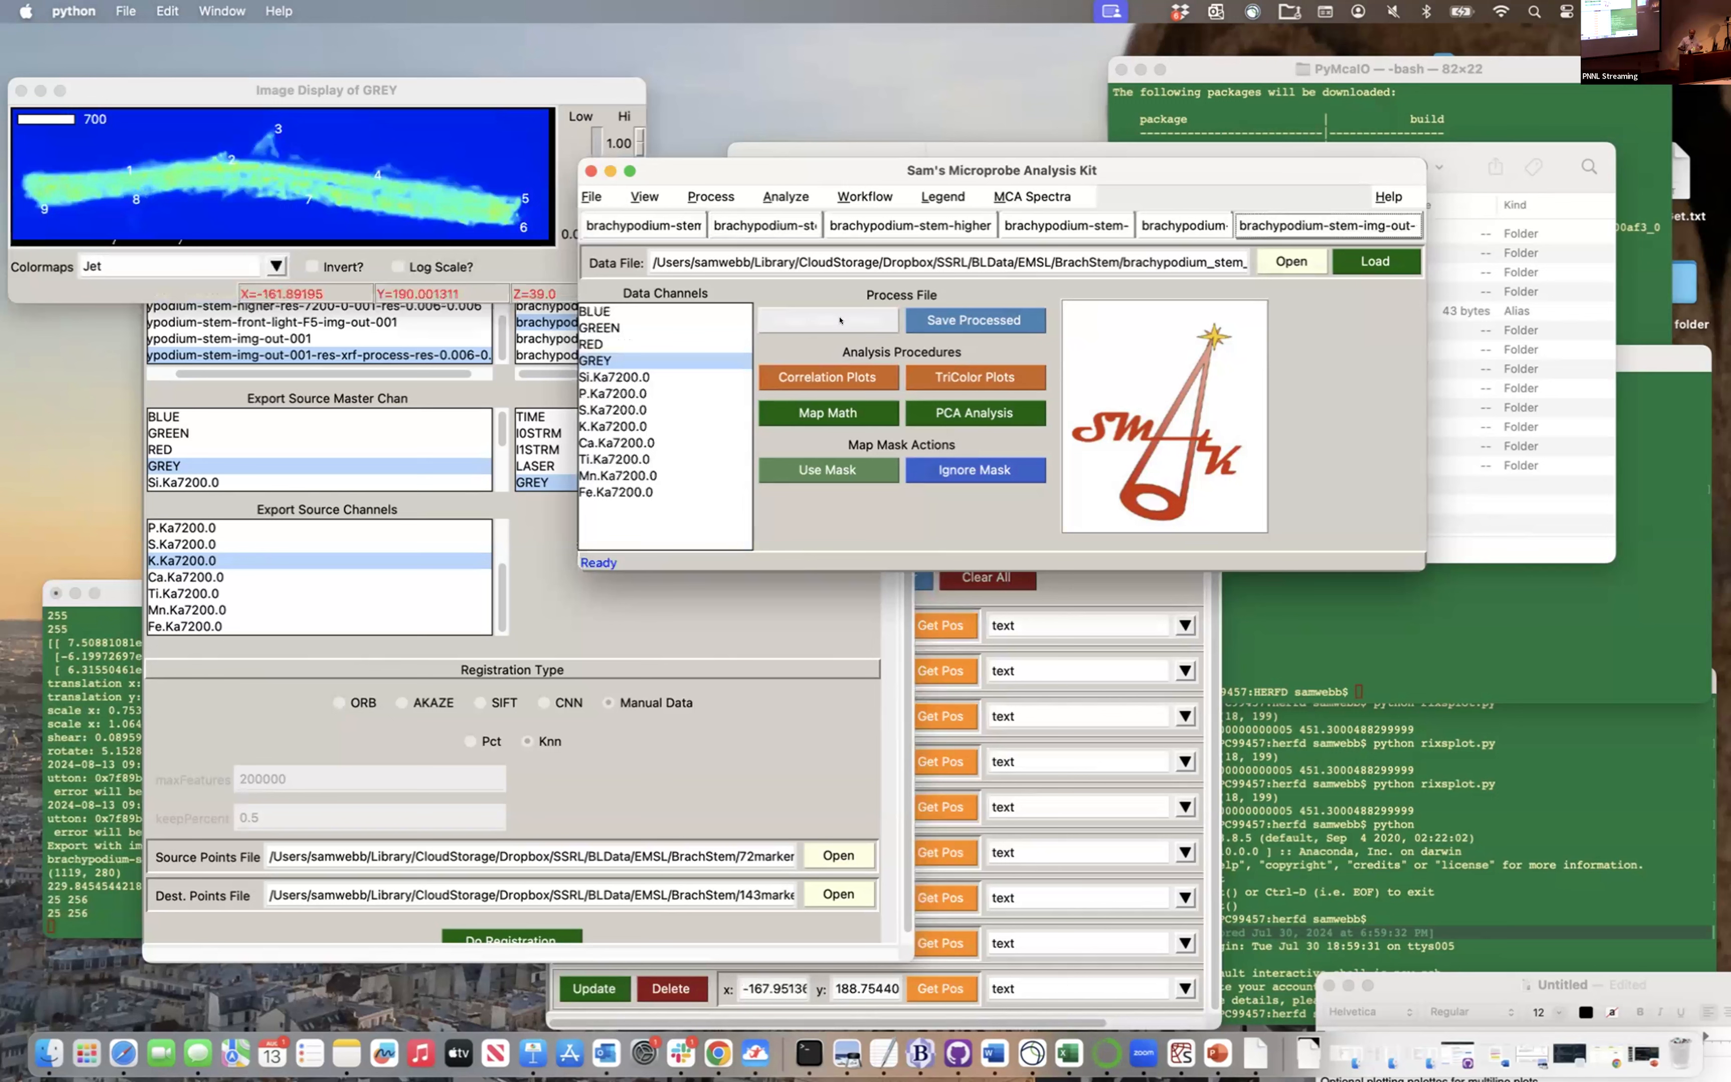
click(710, 196)
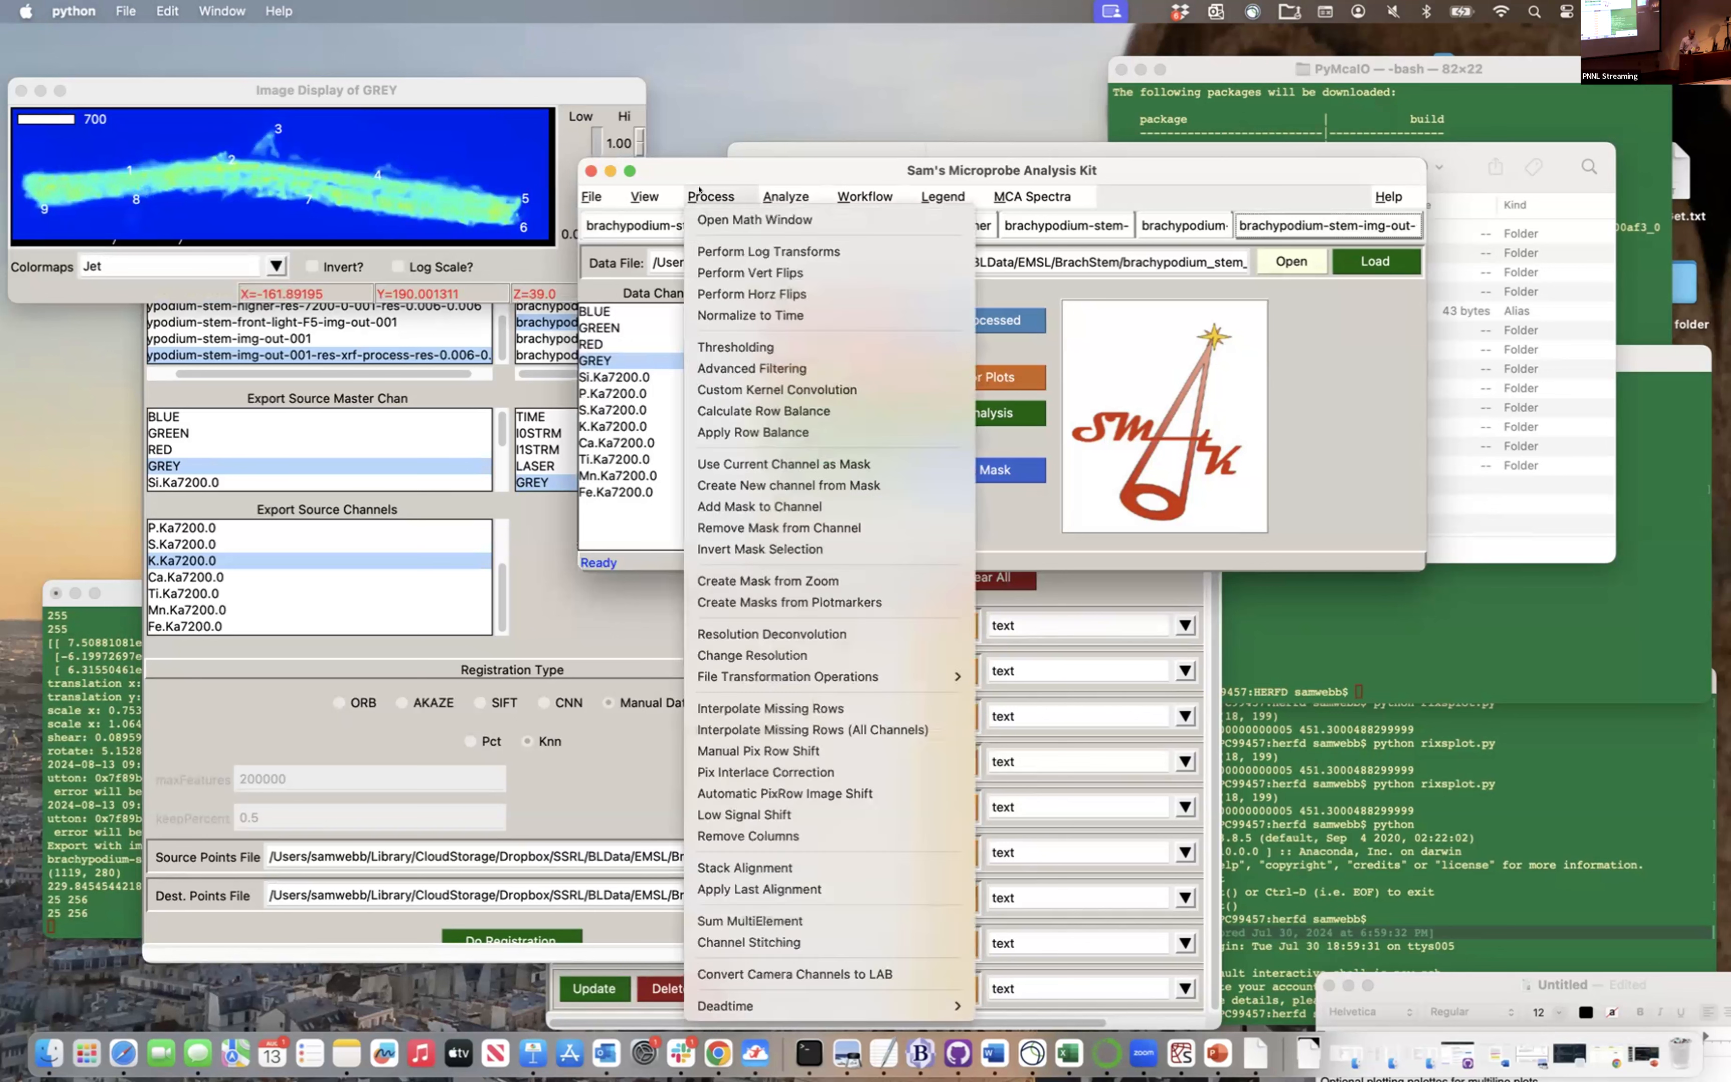
mouse_move(837, 669)
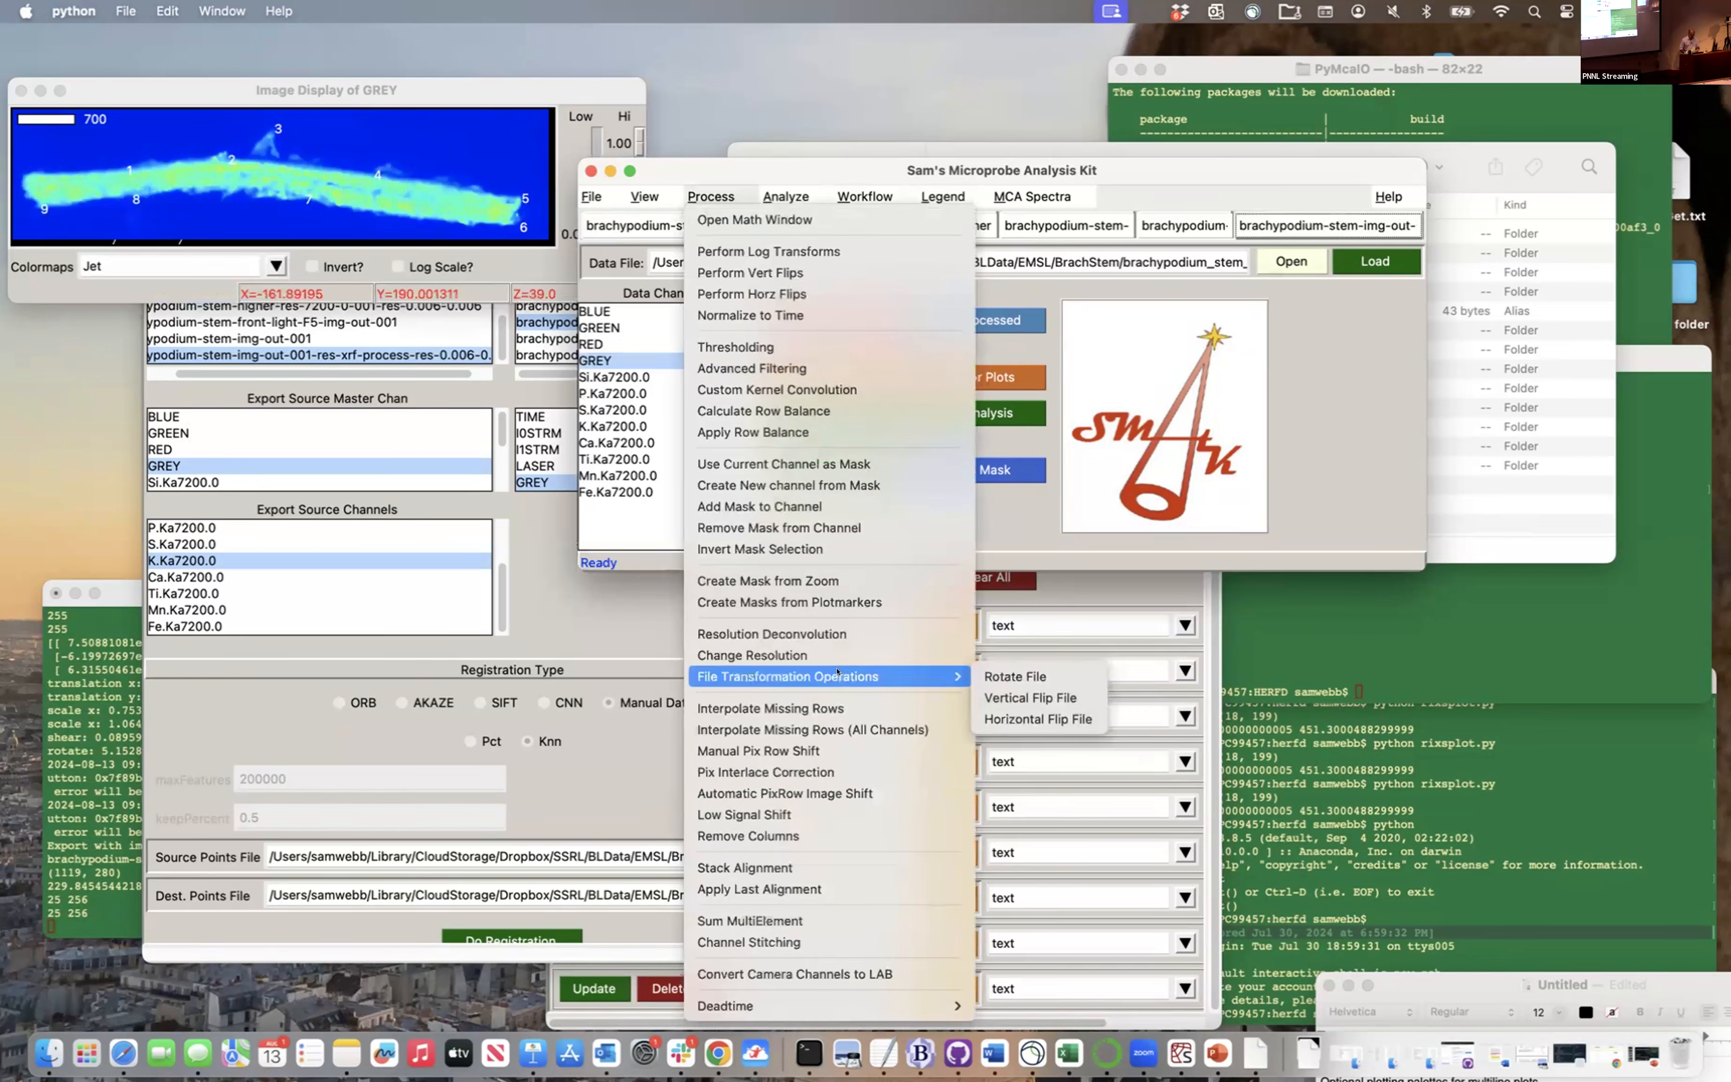
click(1022, 698)
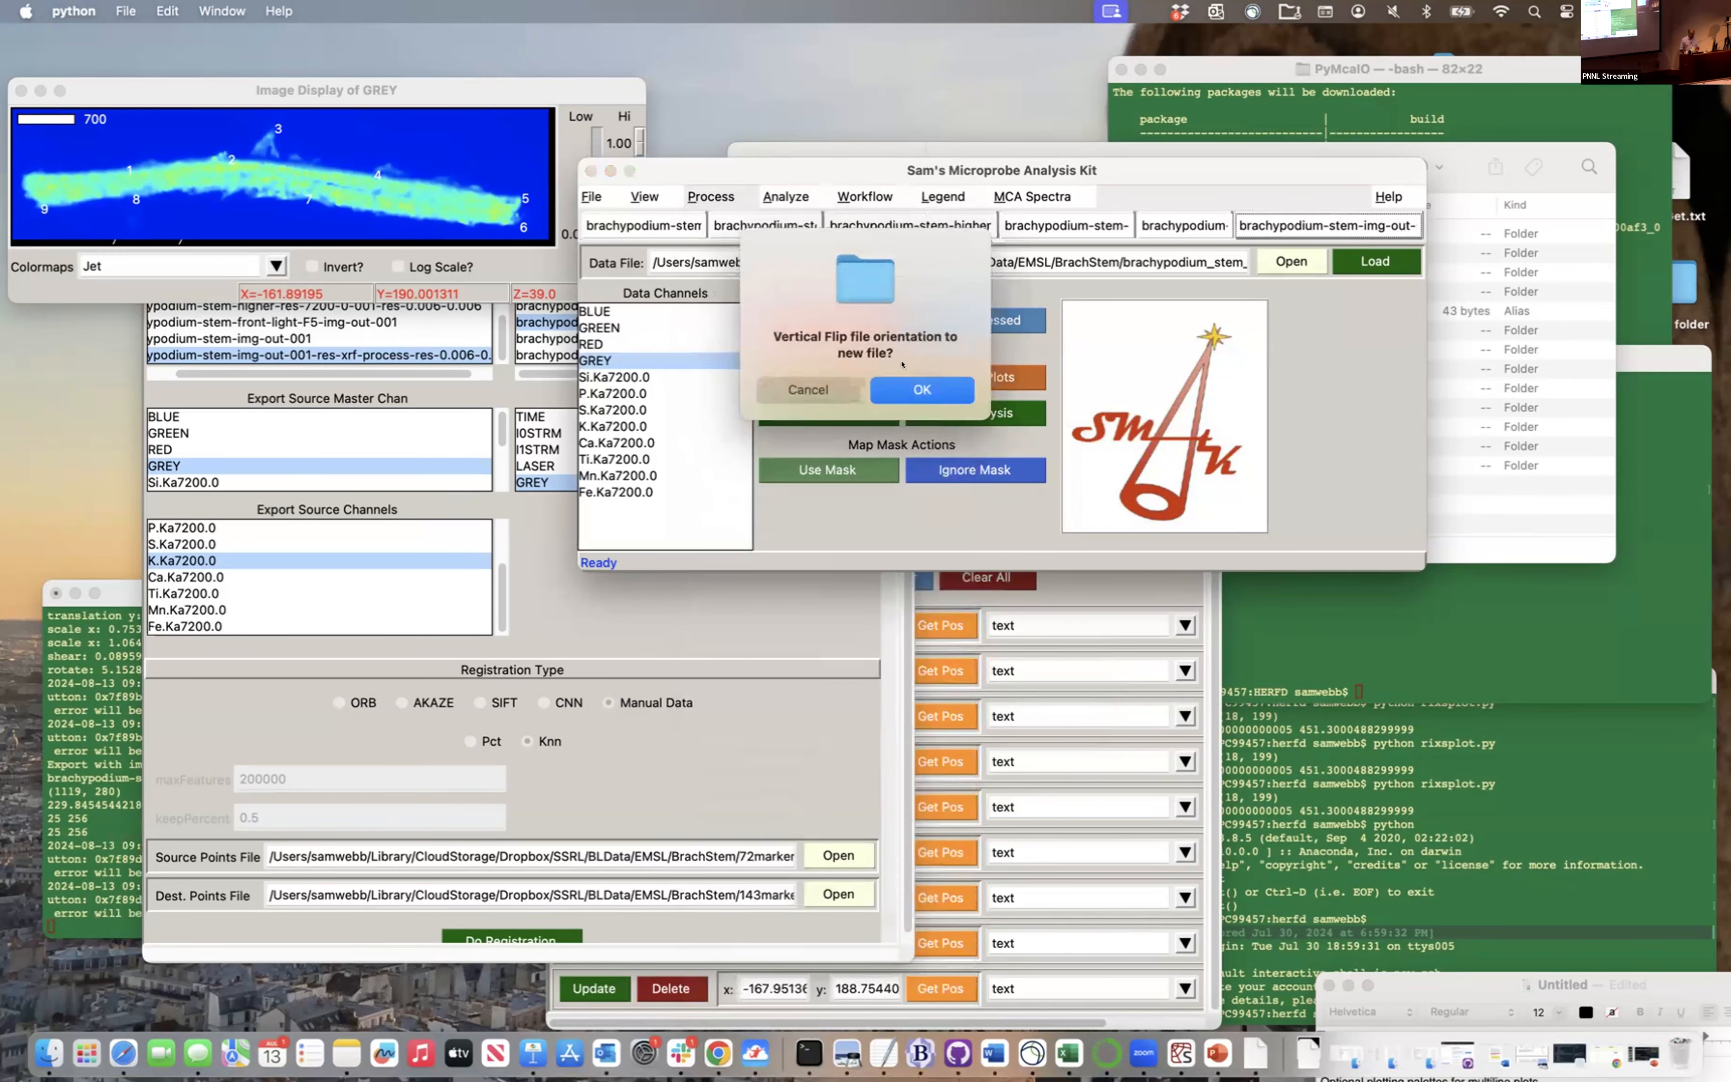
click(904, 380)
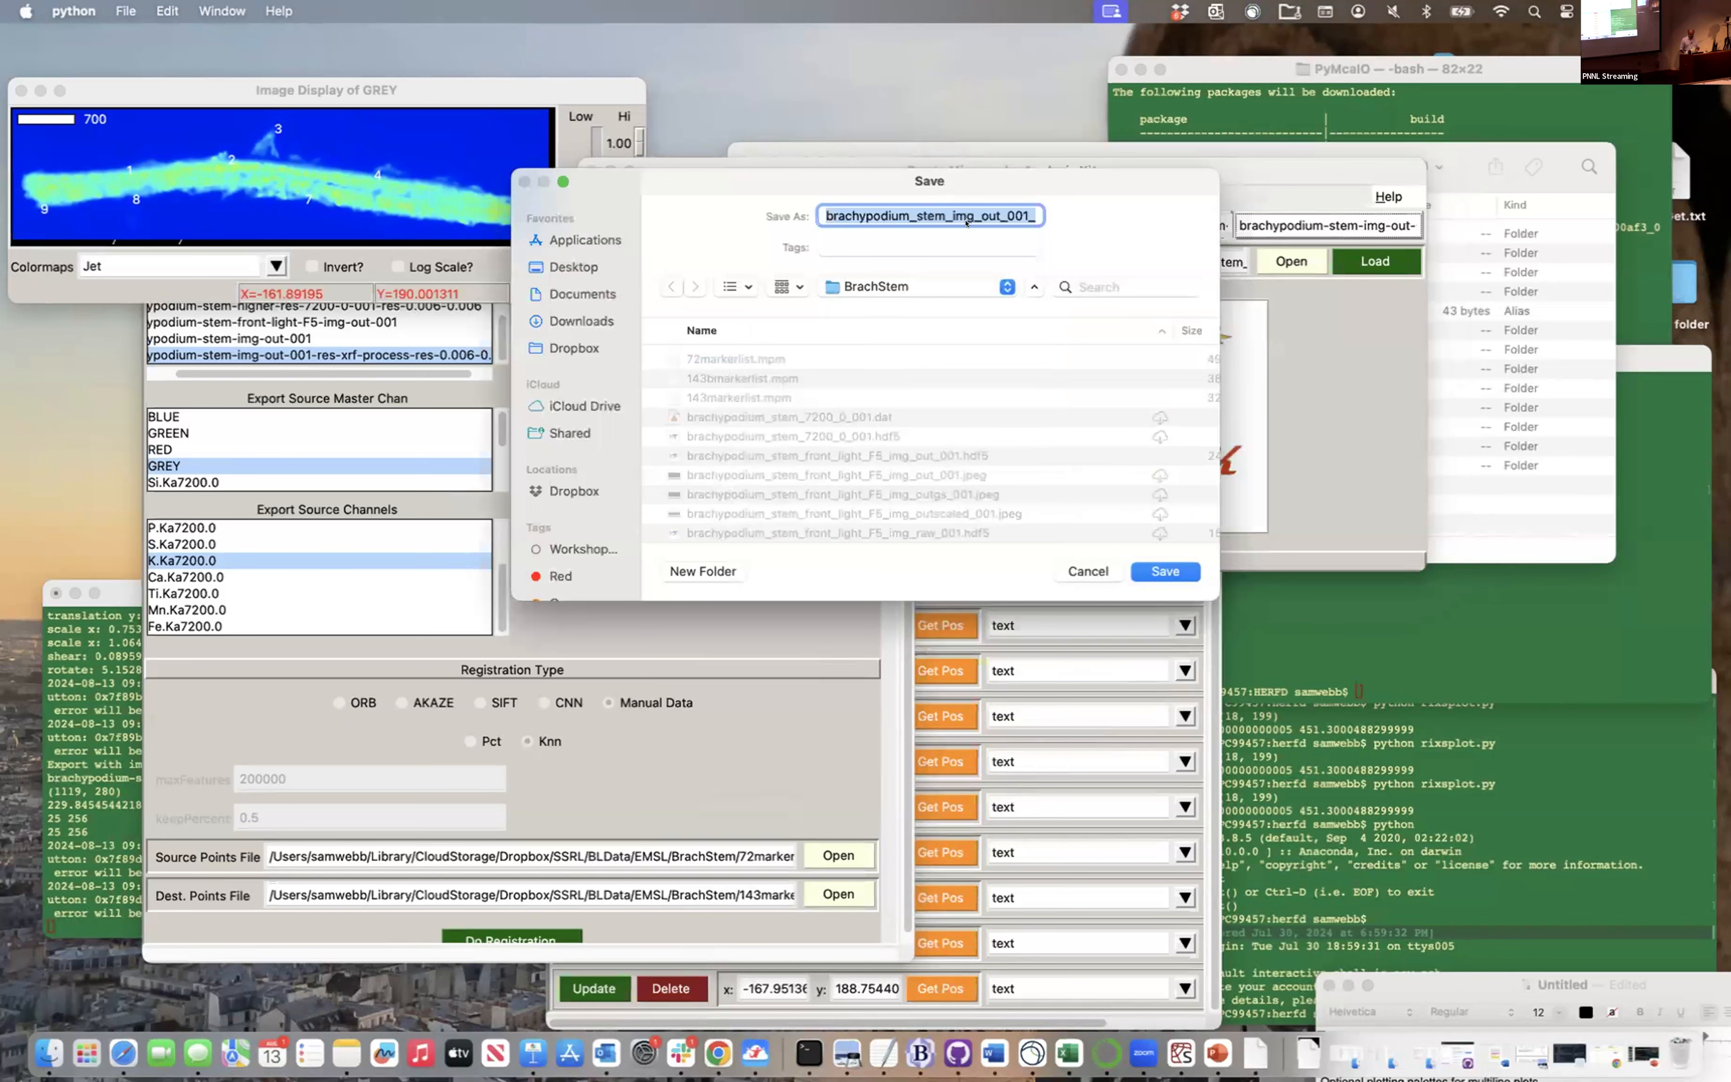
Save the vertically flipped copy in the BrachStem folder under an edited _vf file name and load the transformed file
click(978, 209)
key(Right)
key(Right)
key(Right)
key(Right)
key(Right)
key(Right)
key(Right)
key(Right)
key(Right)
key(Right)
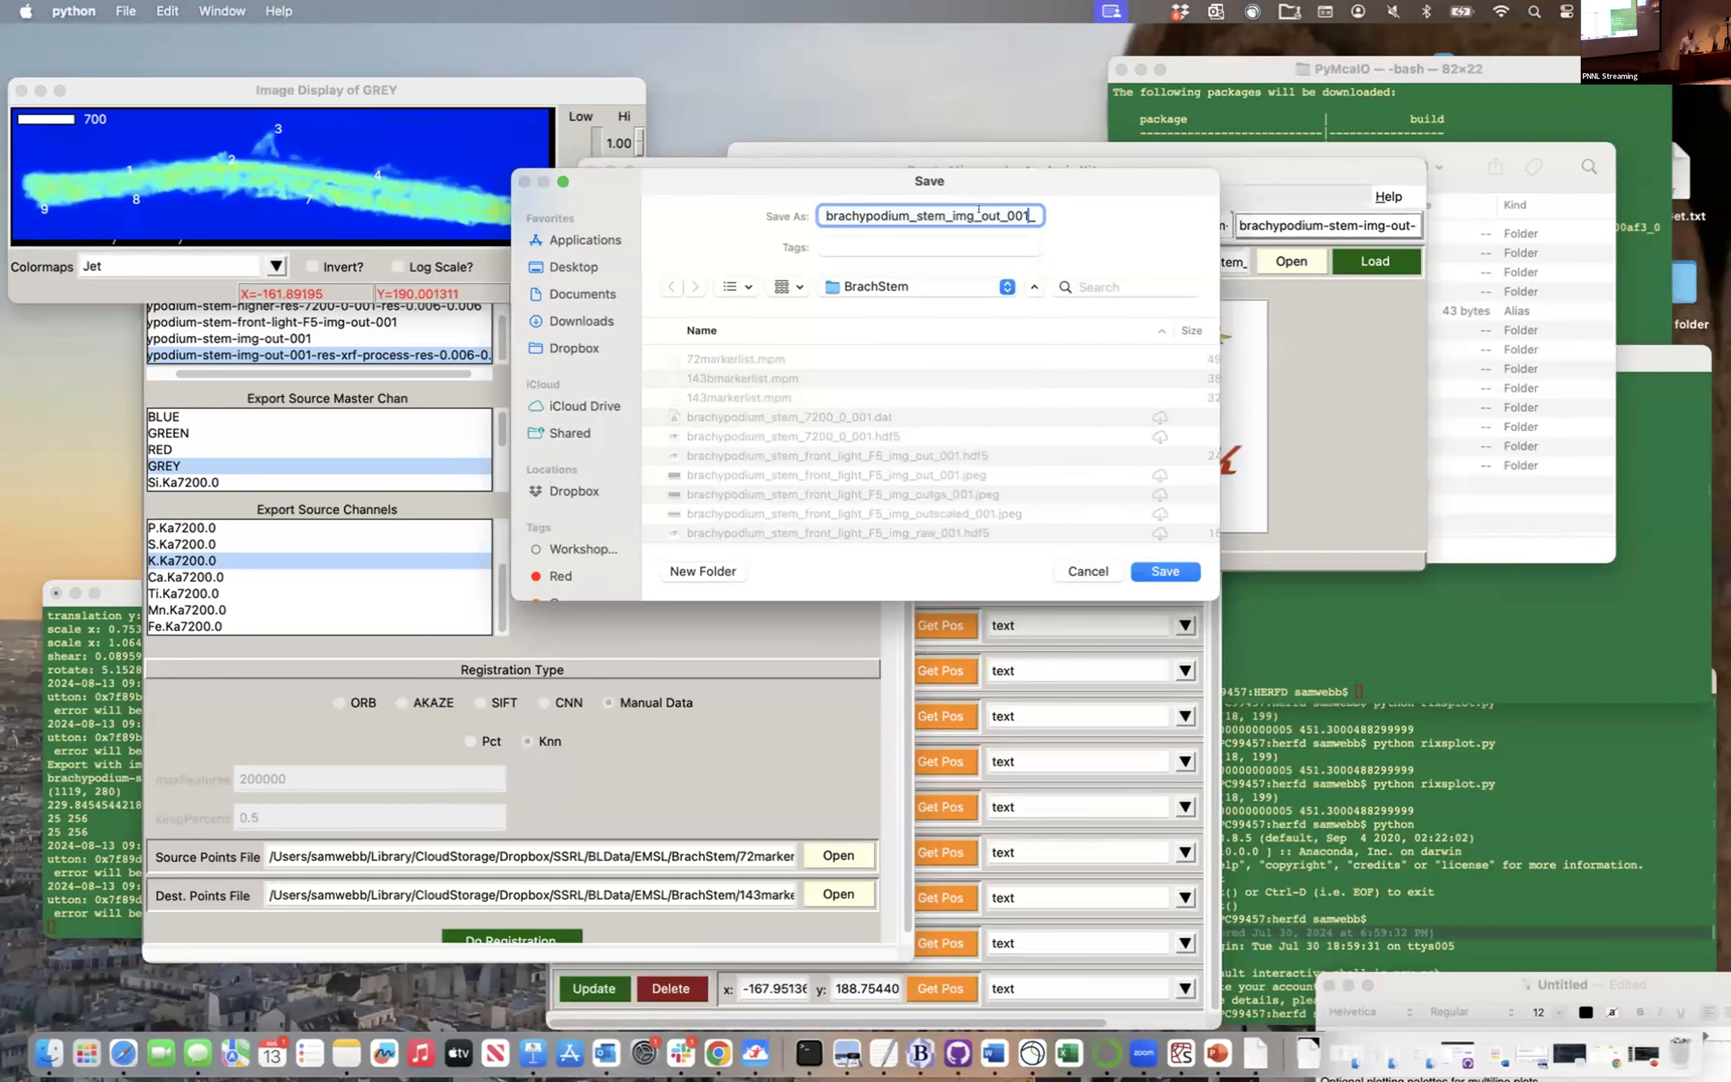
key(Right)
key(Right)
key(Right)
key(Right)
key(Right)
key(Right)
key(Right)
key(Right)
key(Right)
key(Right)
key(Right)
key(Right)
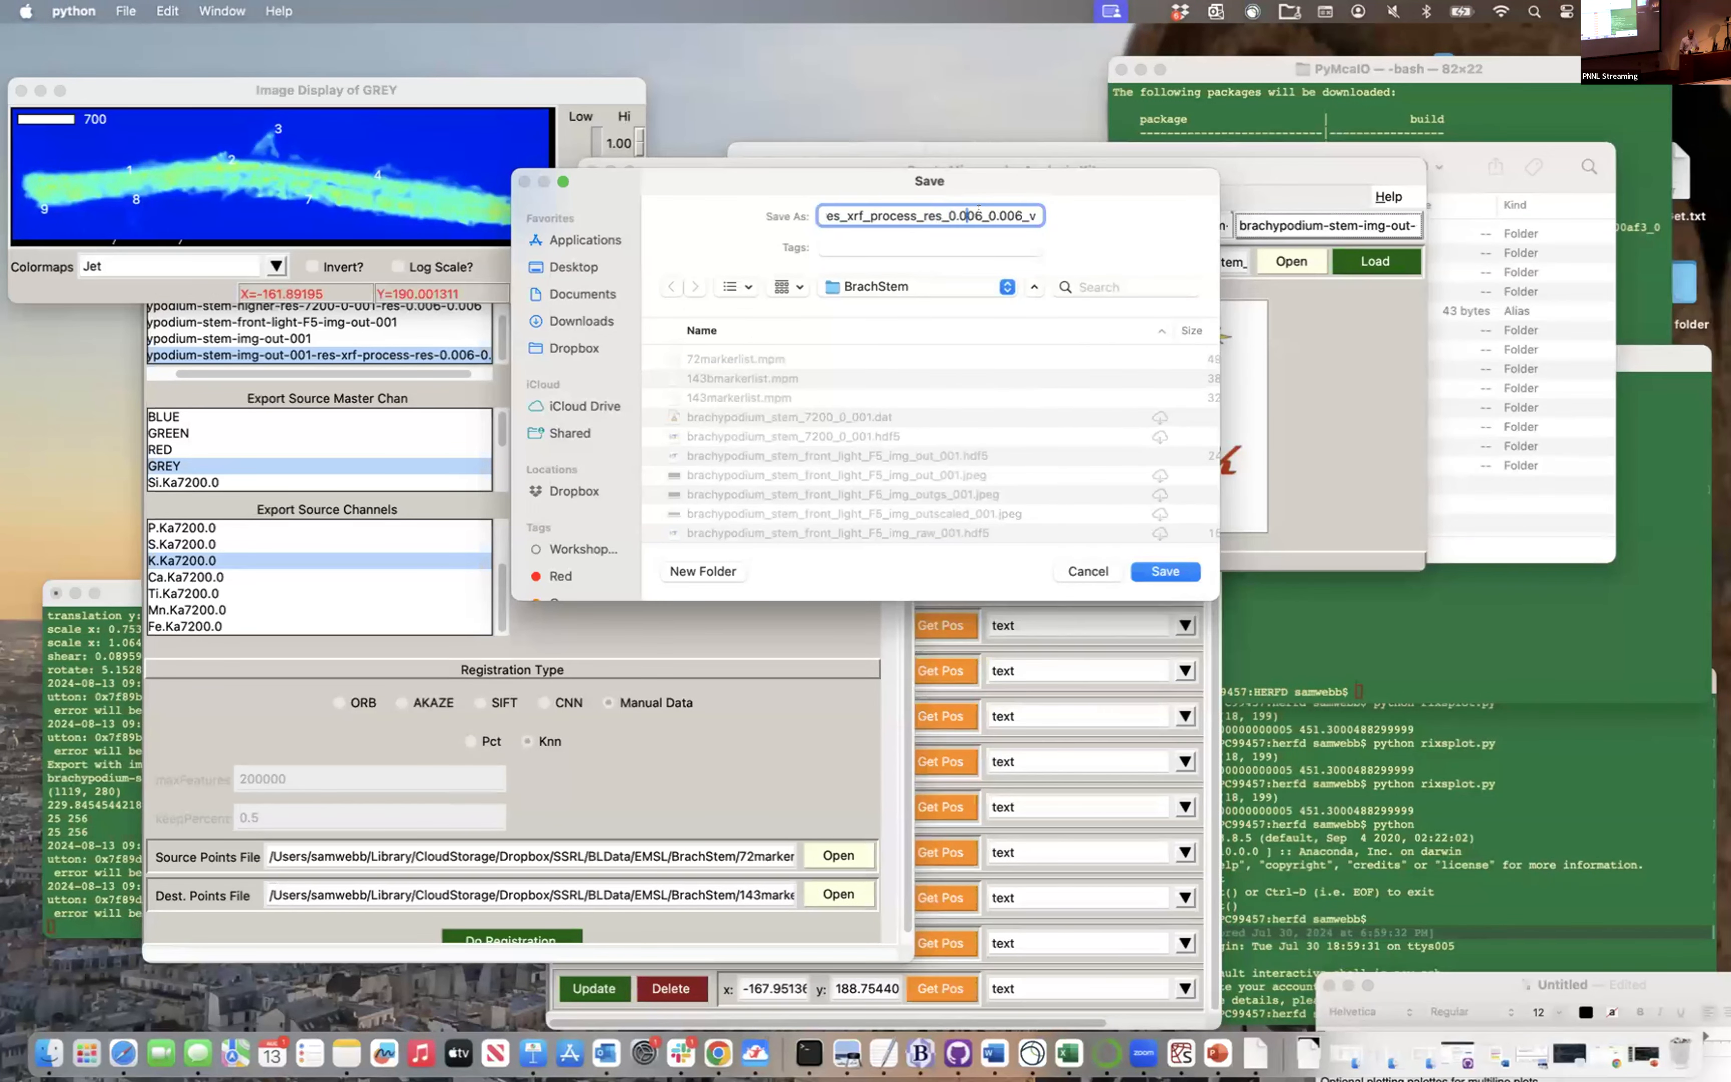
key(Right)
key(Right)
key(Right)
key(Right)
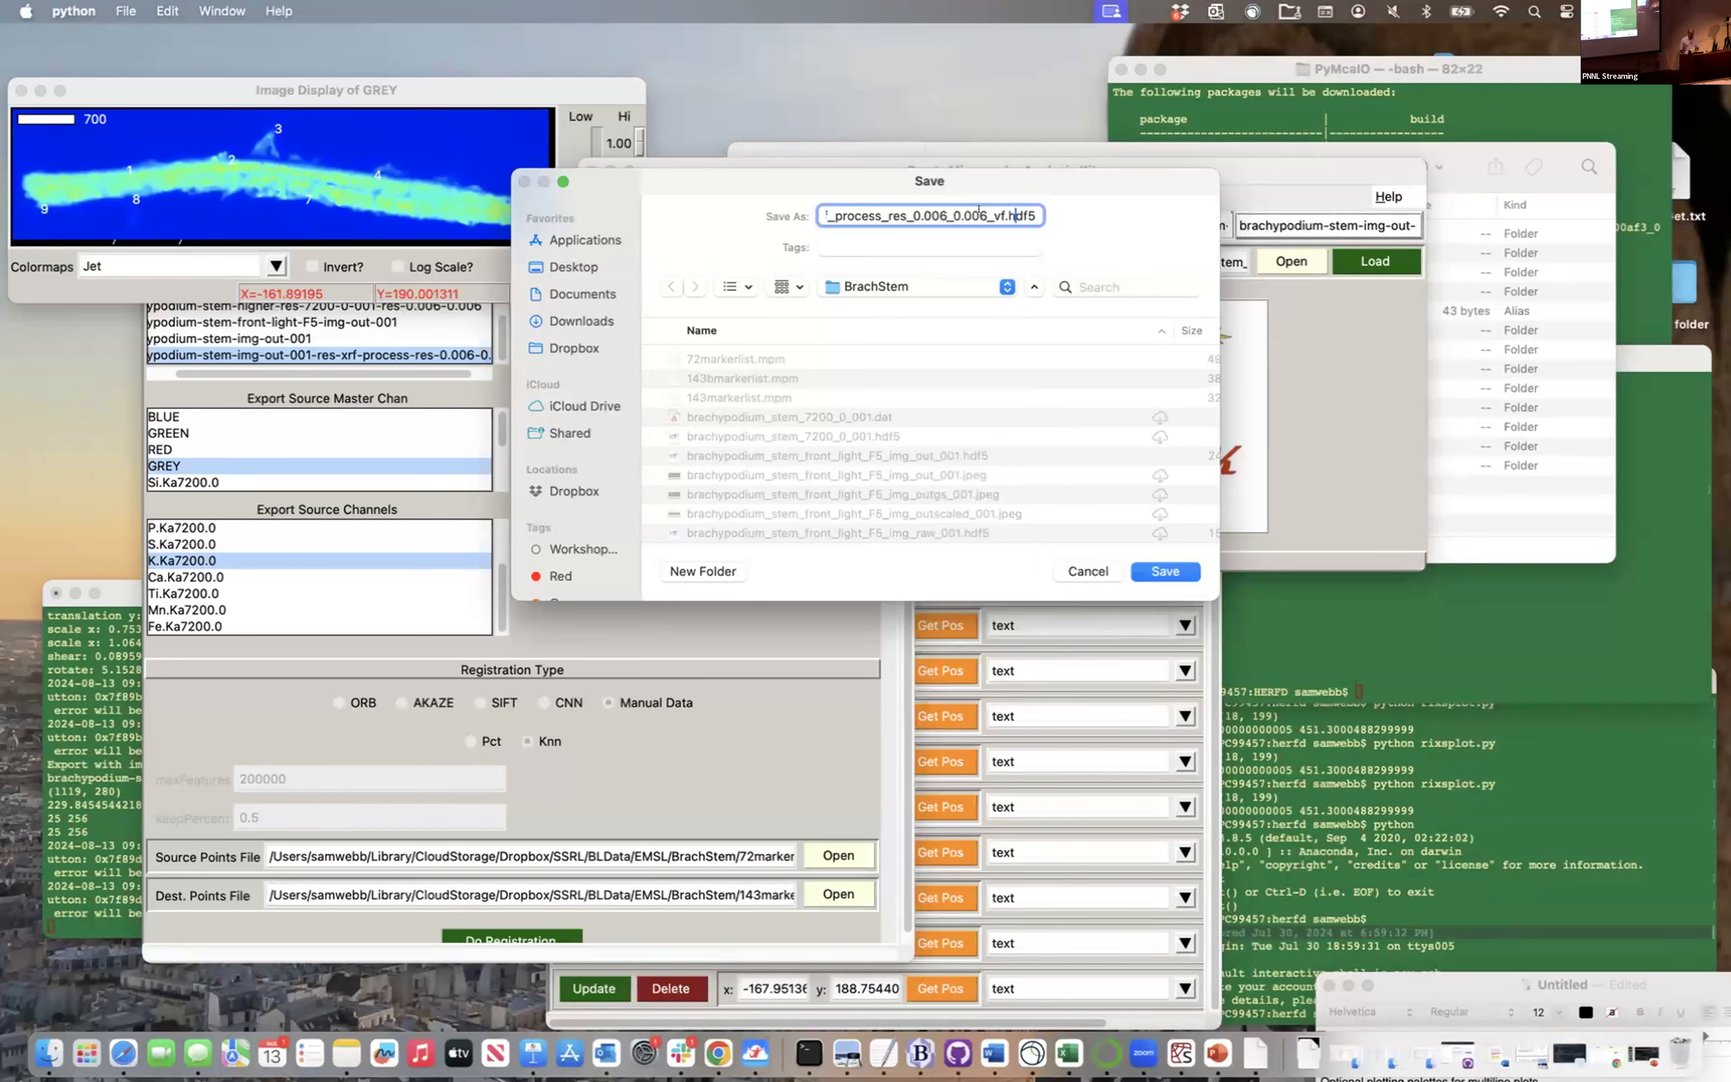
text(.2)
key(super+a)
key(Return)
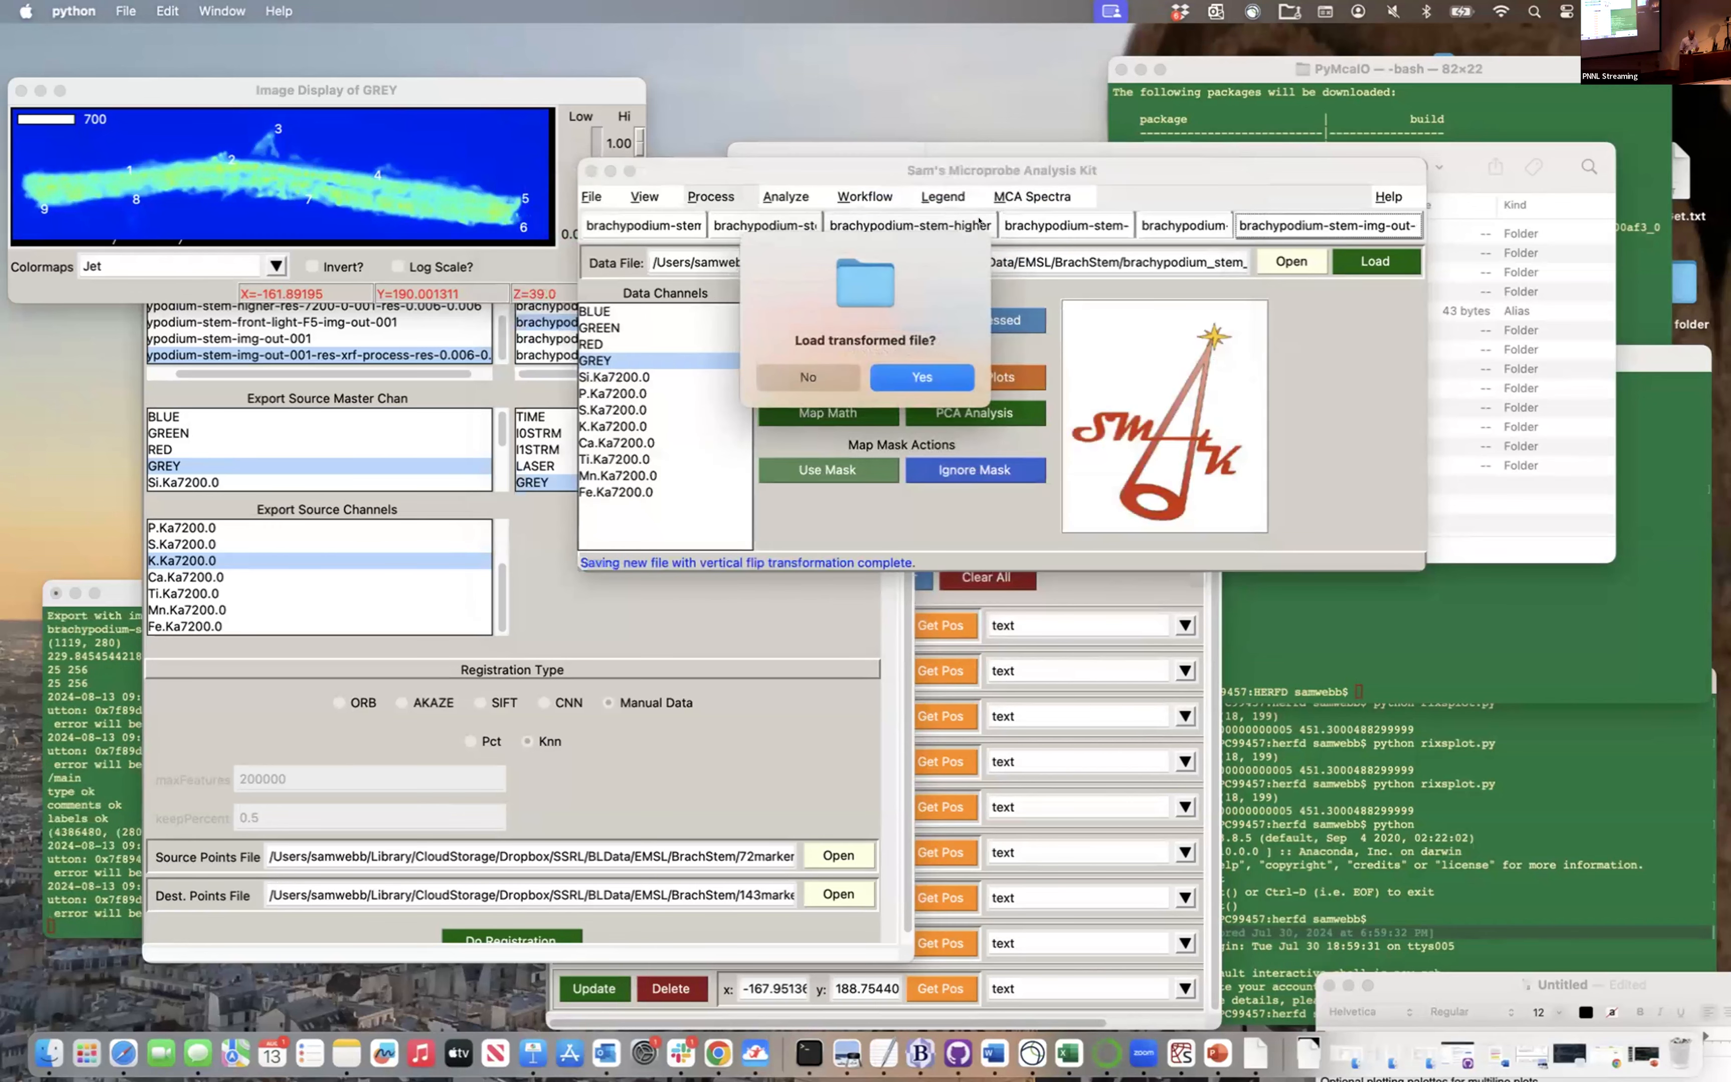
click(919, 368)
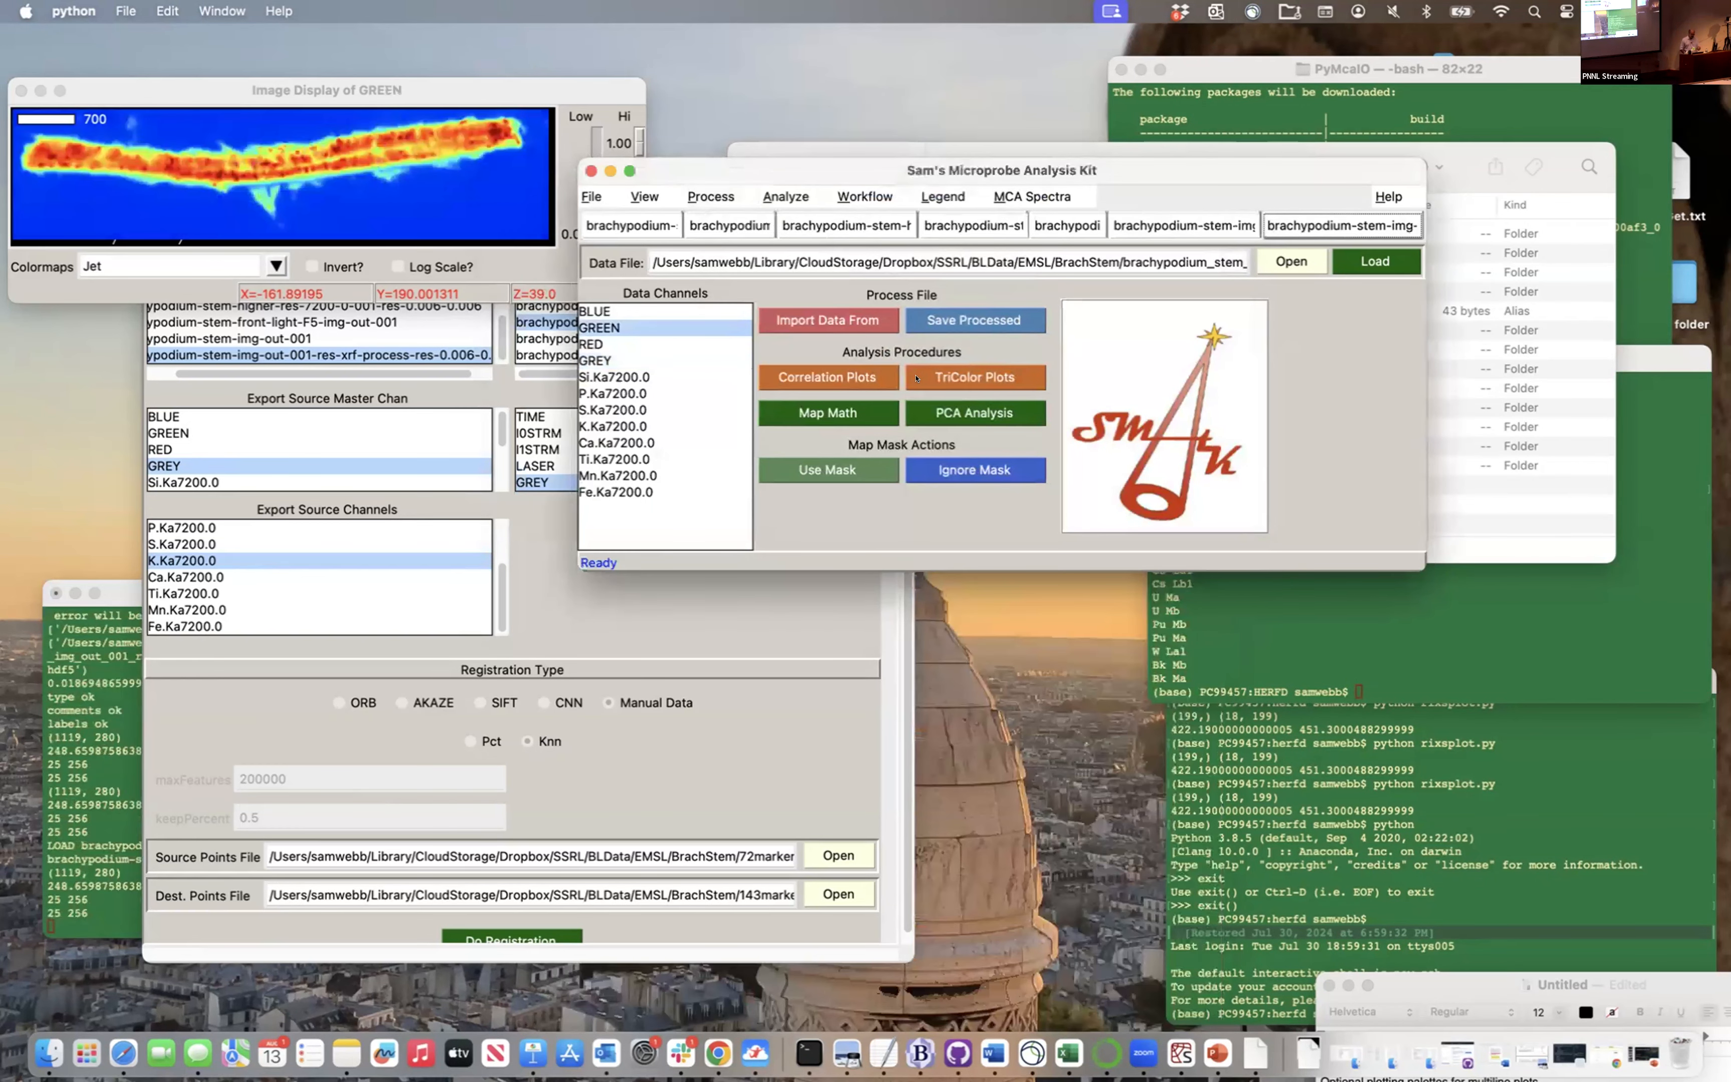
Restart the channel registration export with the newly flipped xrf-process file as source and brachypodium-stem-totalK-3700-0-001 as destination
click(792, 765)
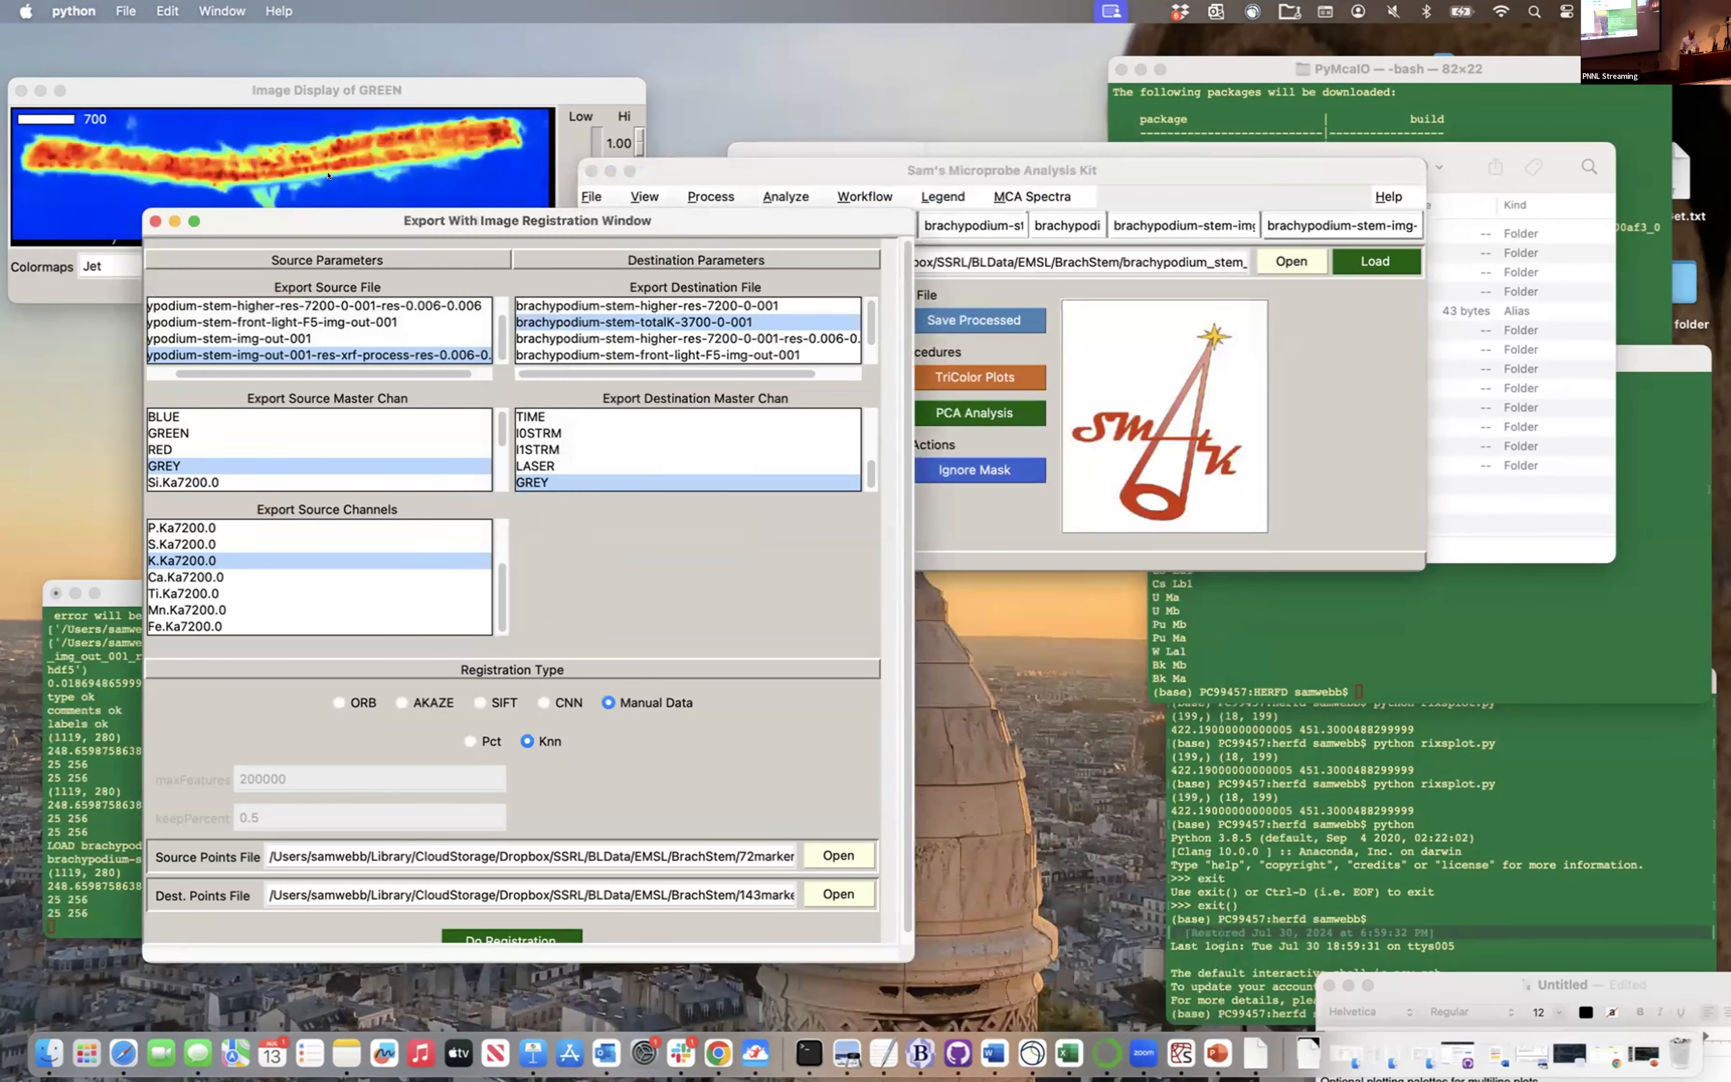
click(155, 221)
click(591, 196)
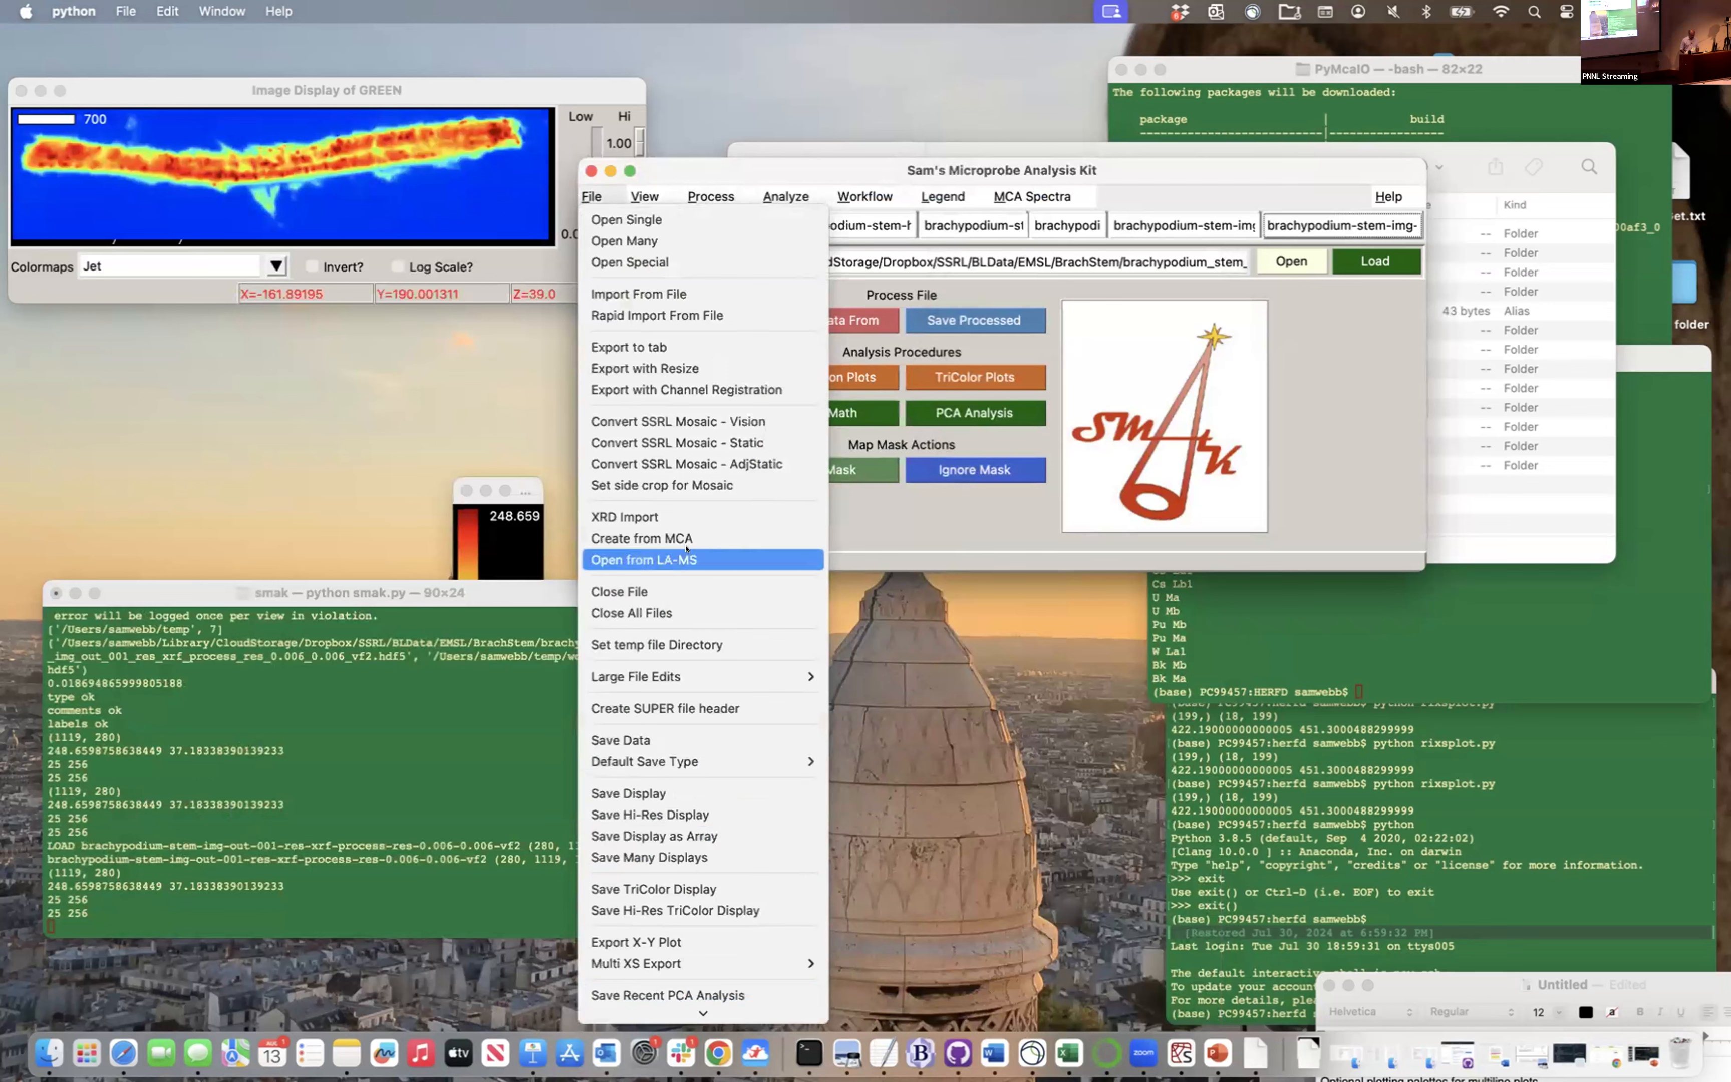
click(671, 386)
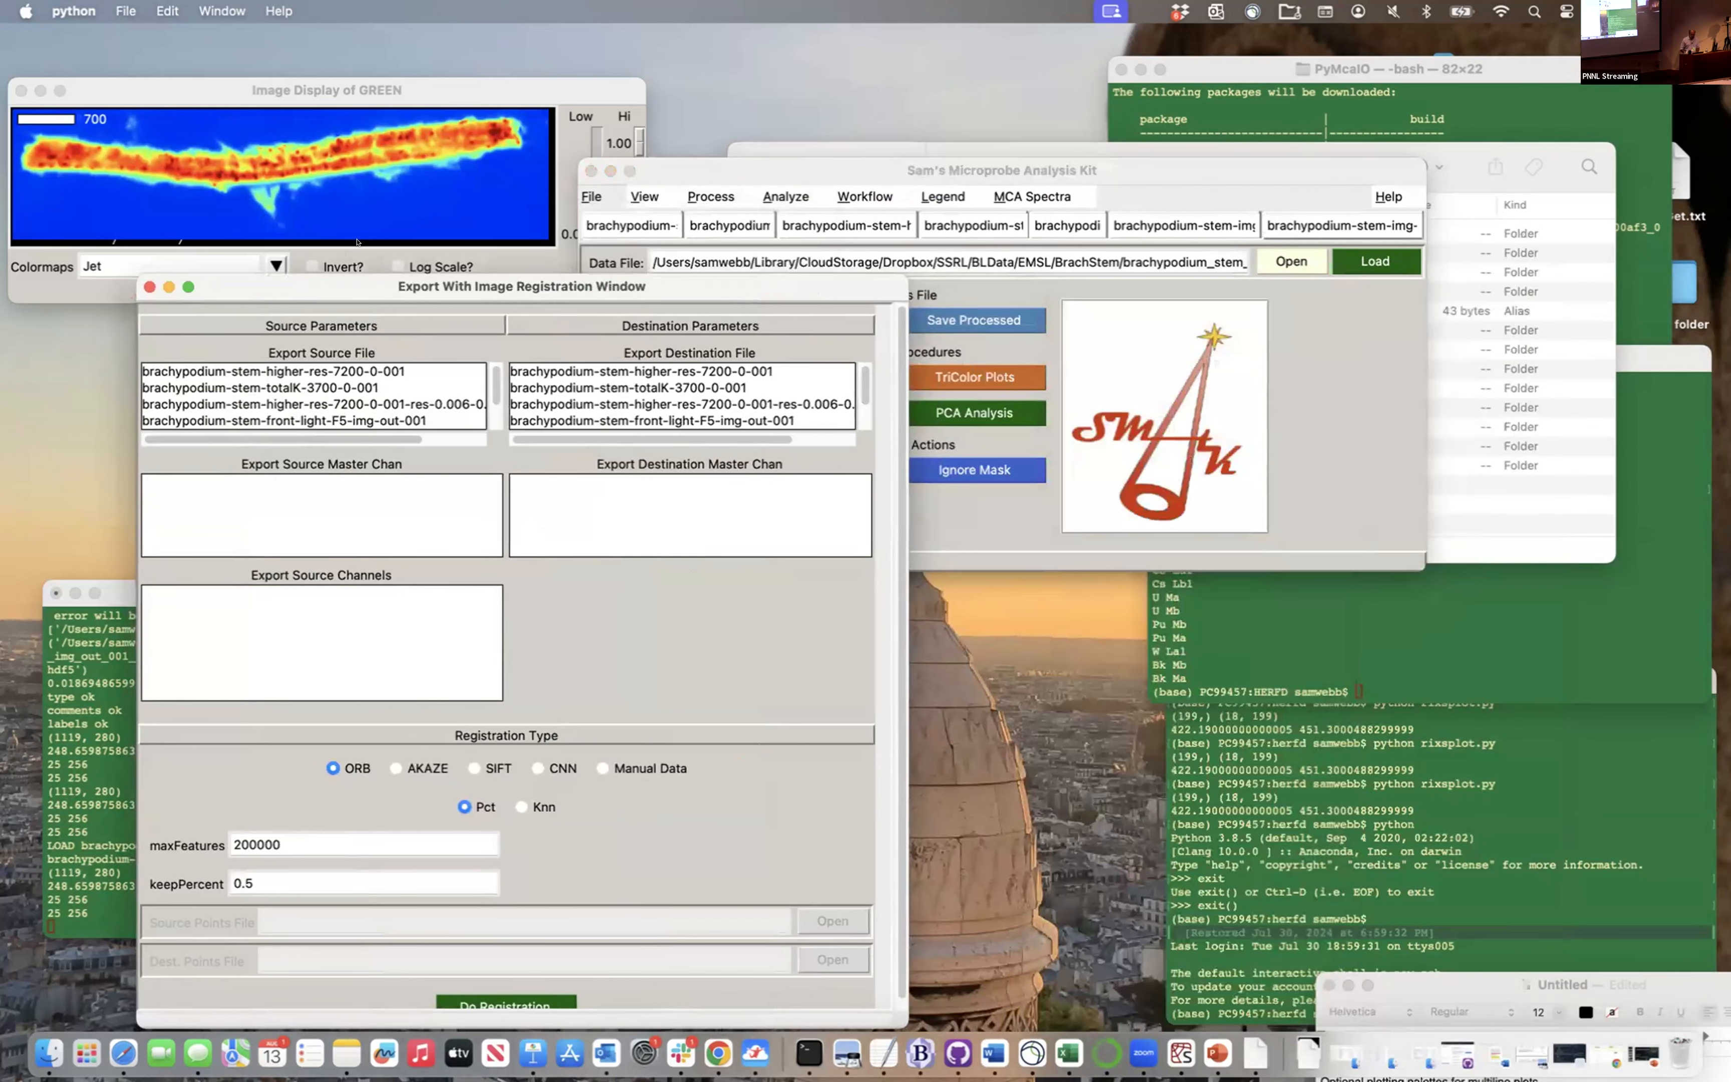
scroll(287, 382, down, 3)
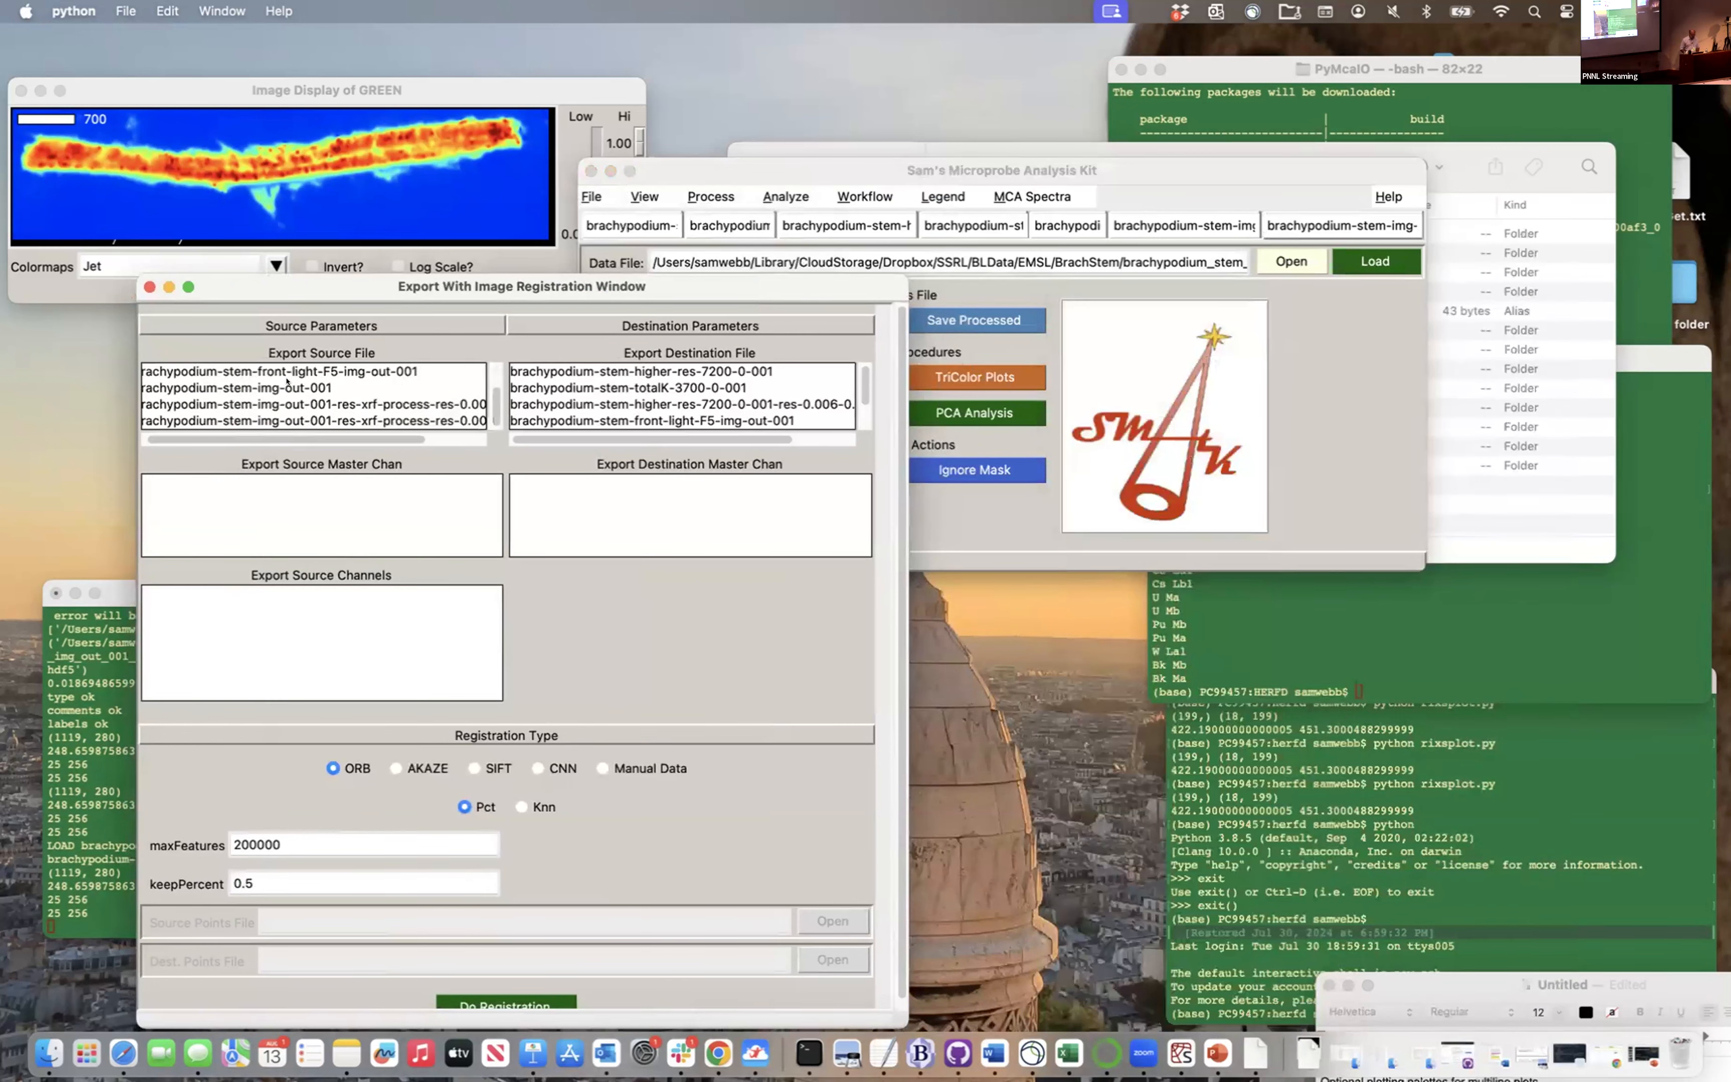
click(375, 421)
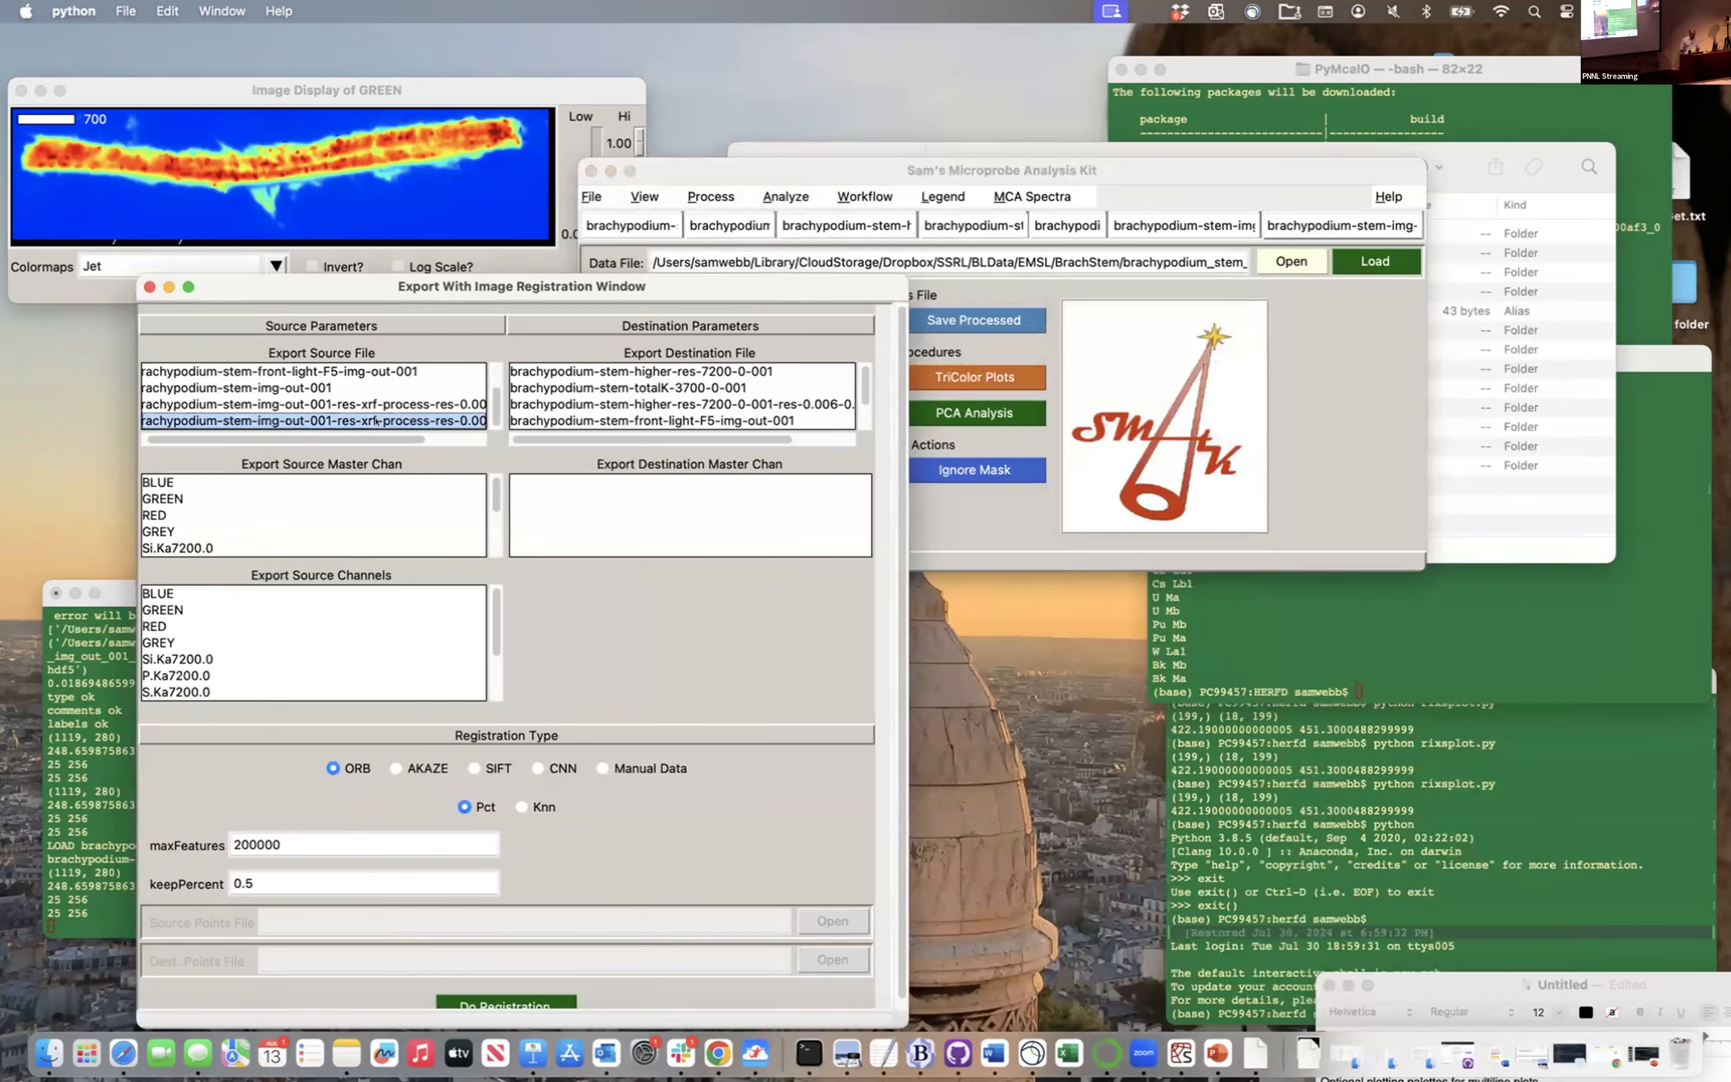
click(610, 385)
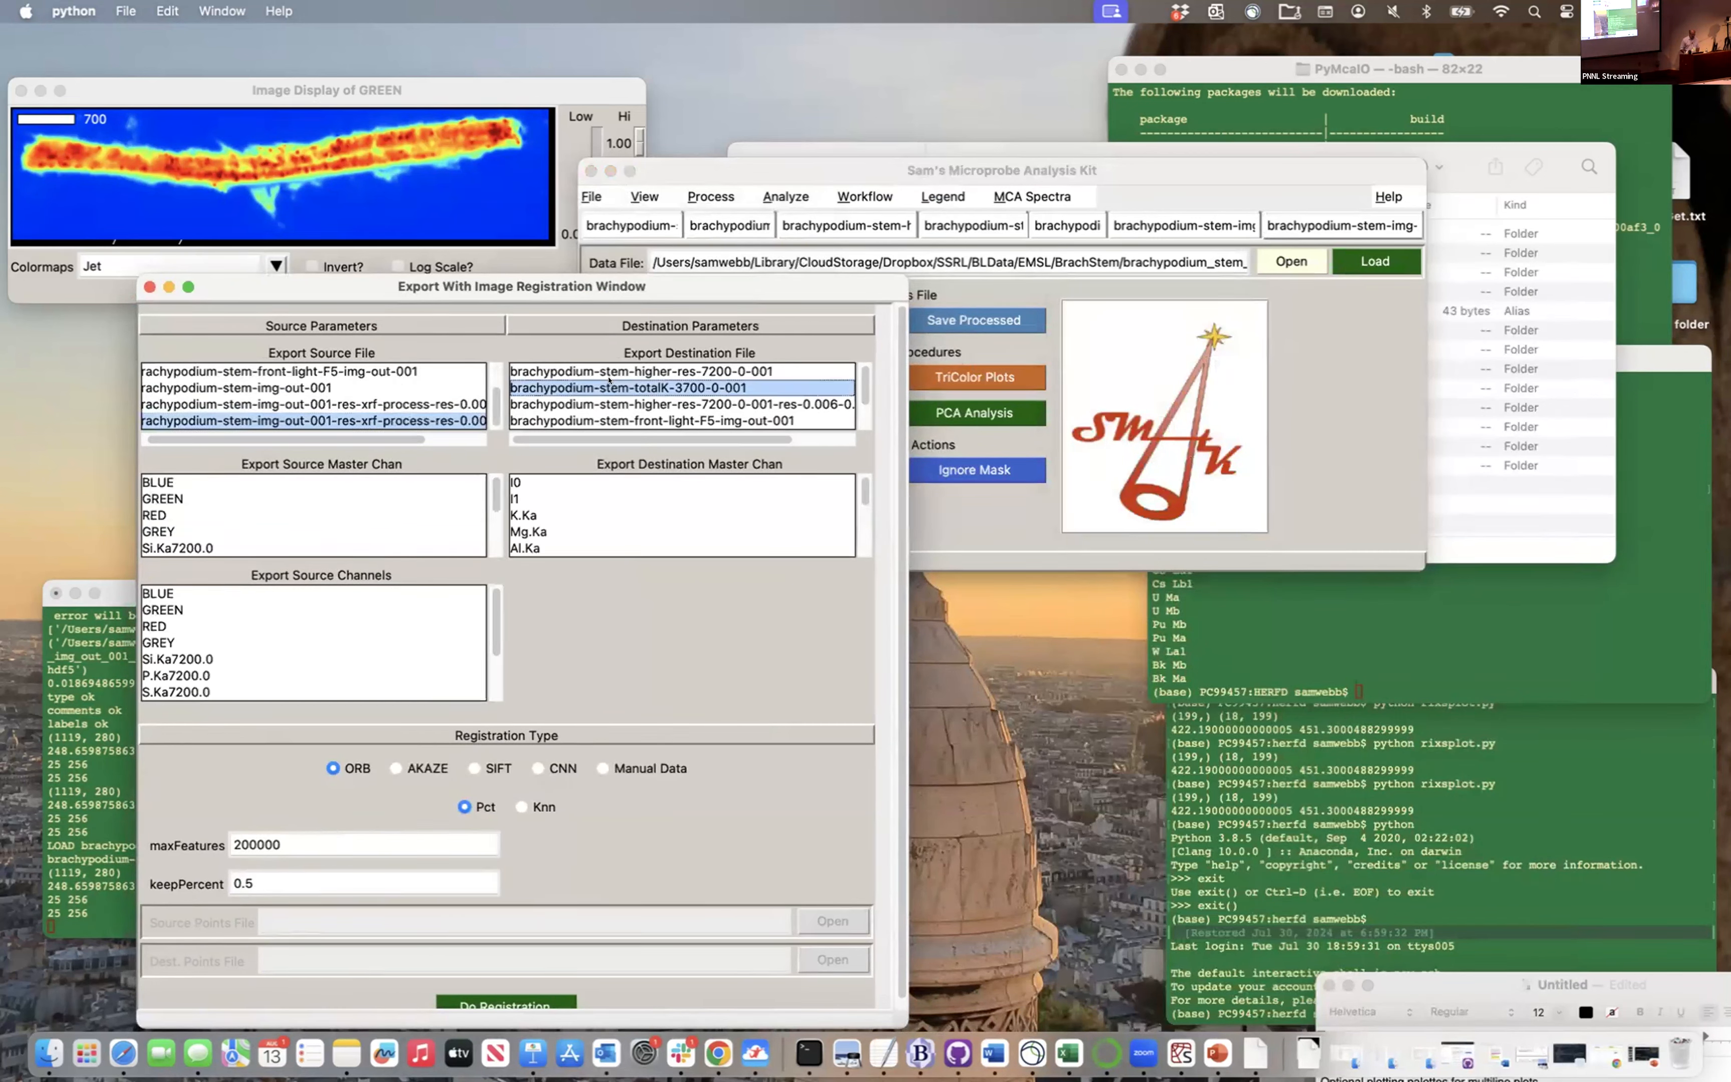
Set GREY as the master channel for both source and destination, and select the source element channels up to Fe.Ka7200.0 for export
click(159, 532)
scroll(612, 529, down, 10)
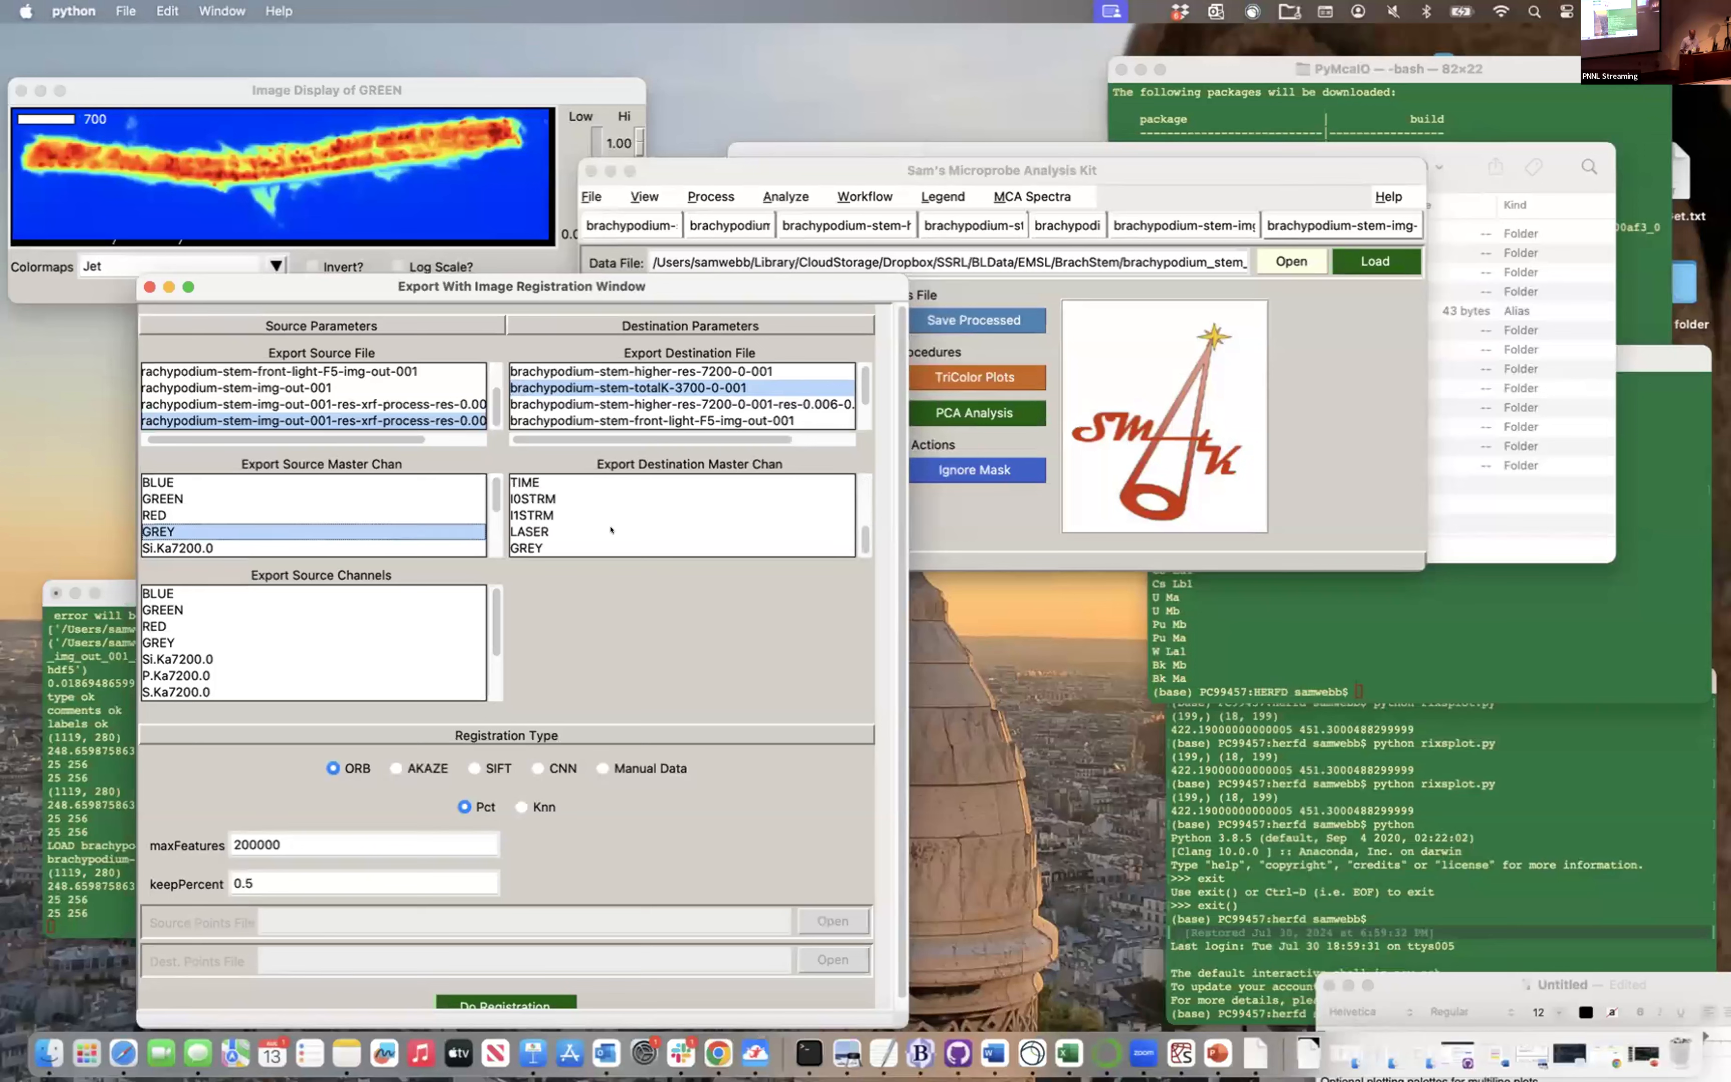
click(545, 547)
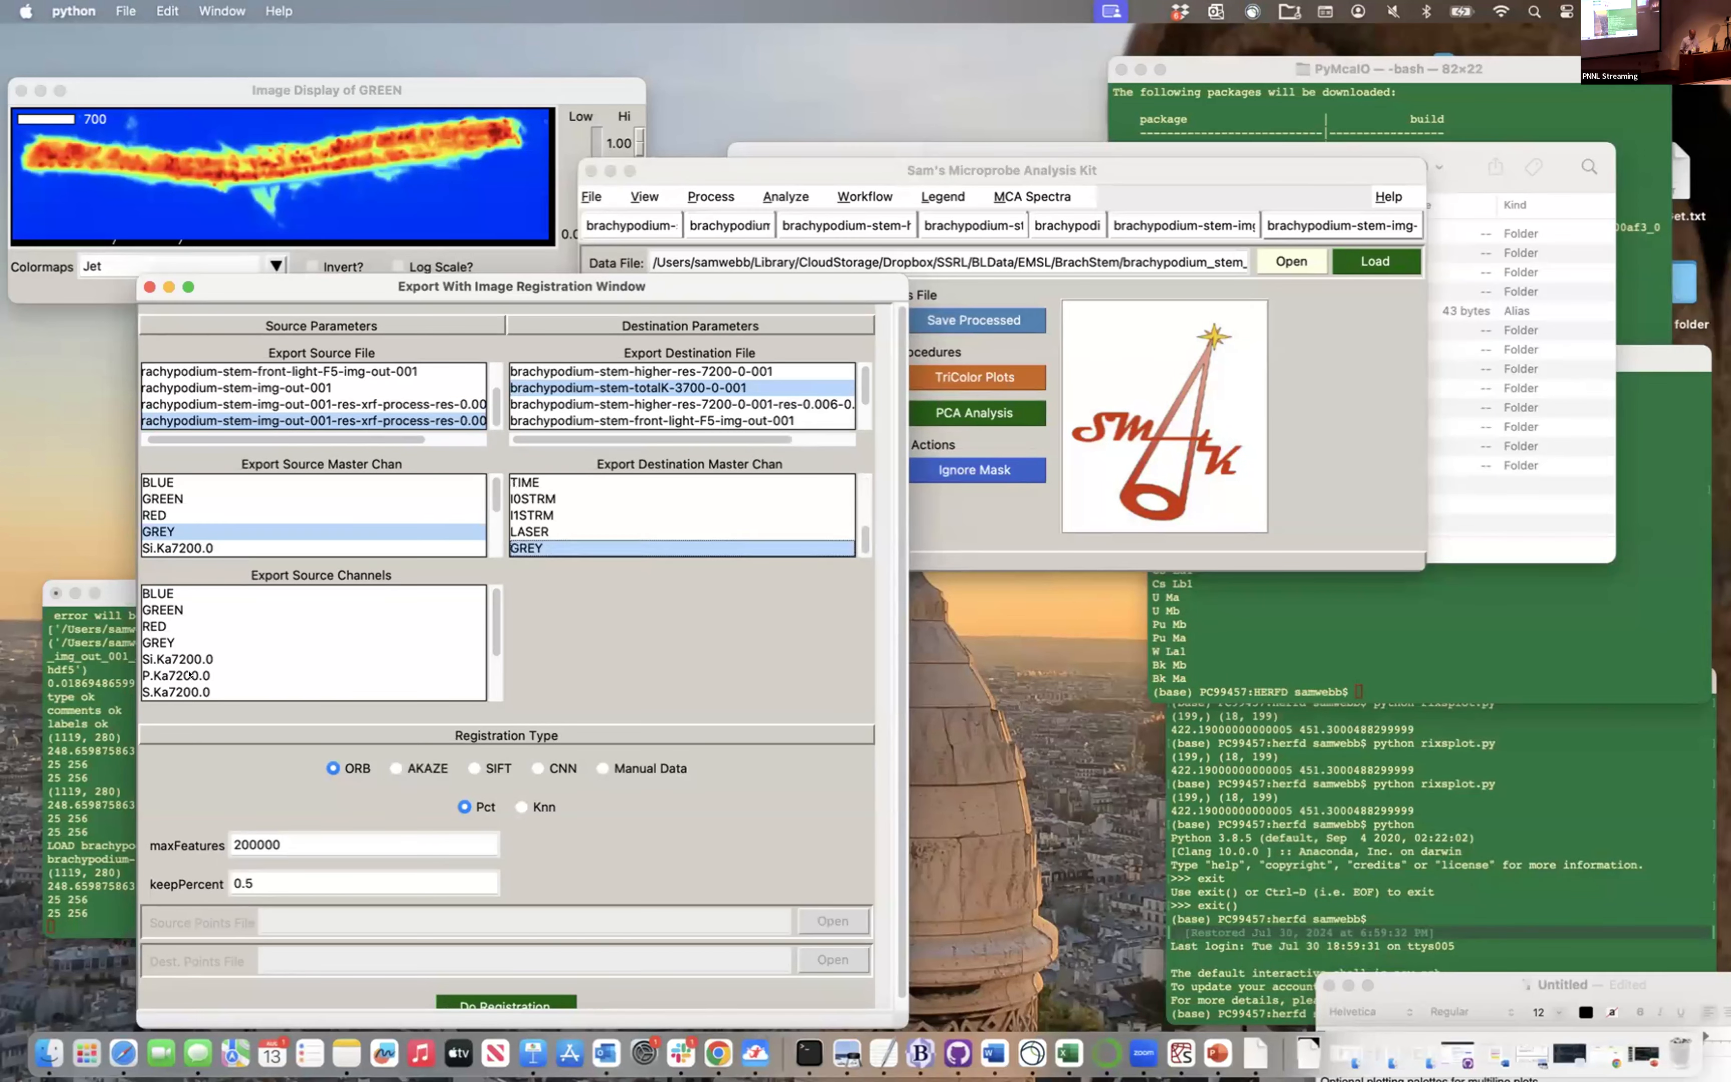
click(176, 641)
scroll(175, 641, down, 5)
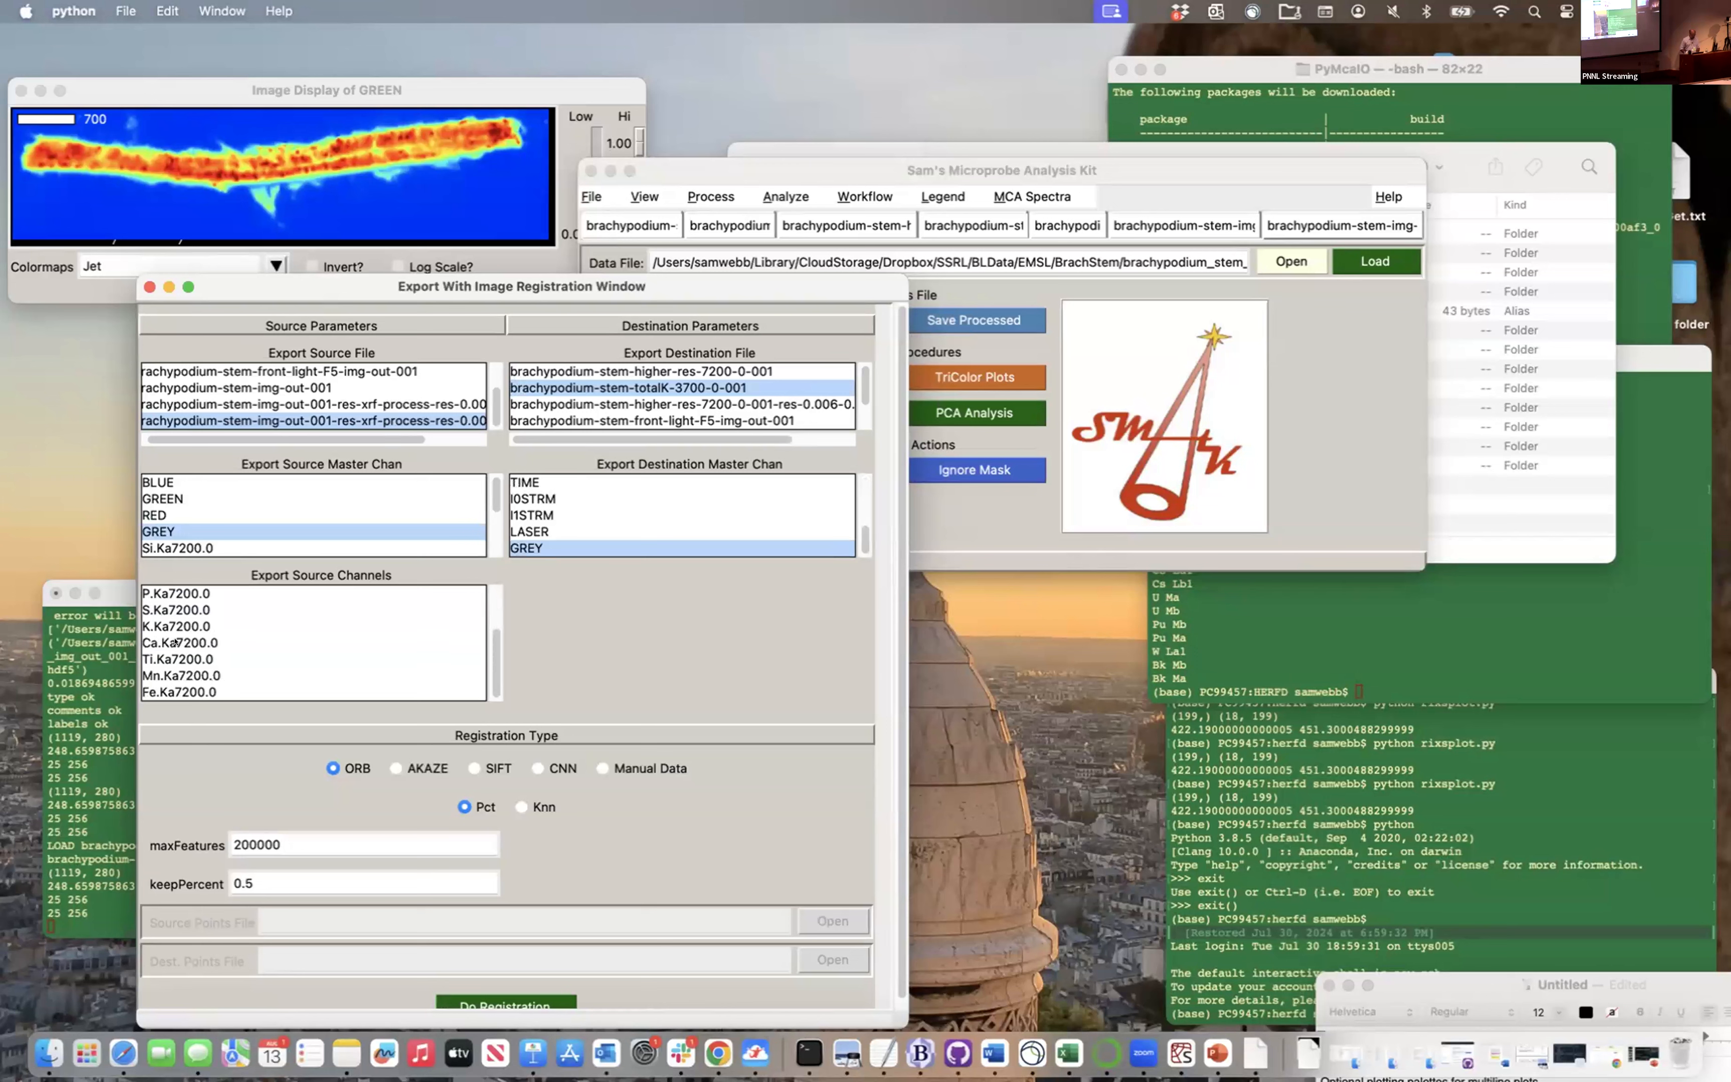
scroll(175, 641, up, 5)
scroll(175, 686, down, 5)
shift+click(175, 691)
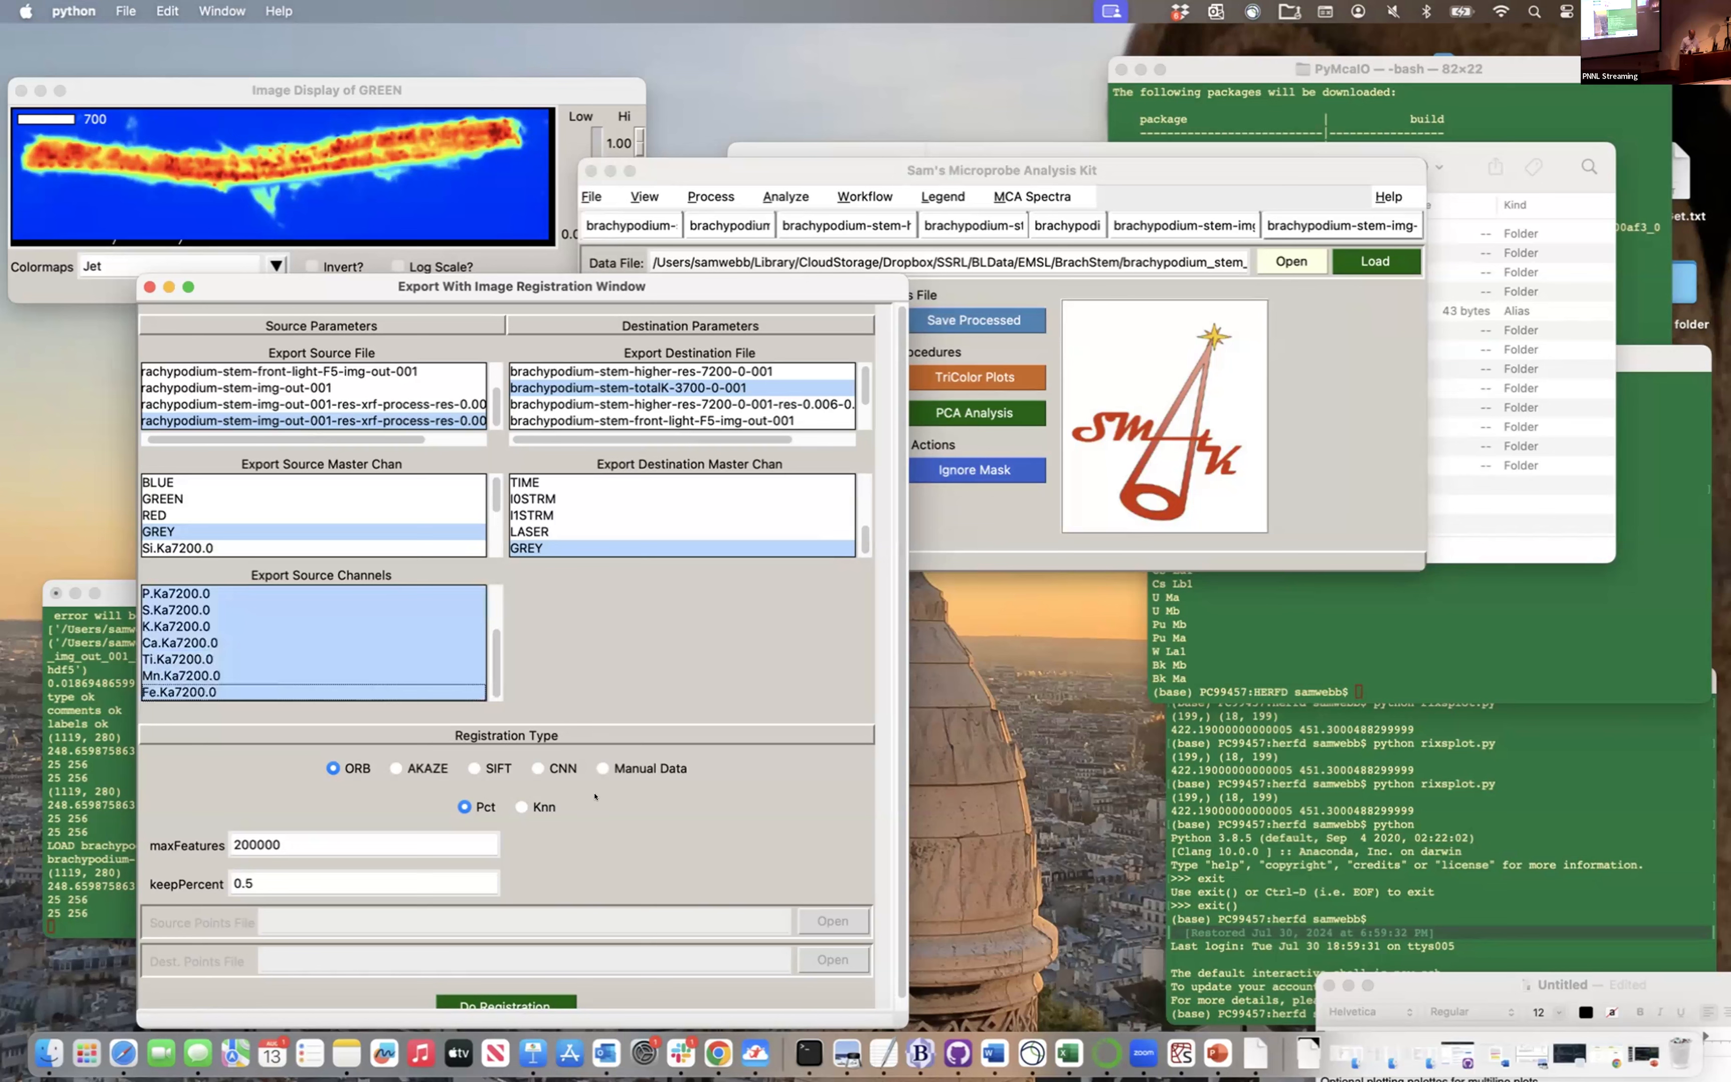
Run a Manual Data registration with 72markerlist.mpm as source points and 143markerlist.mpm as destination points, and decline the transformation and export
click(601, 768)
click(827, 909)
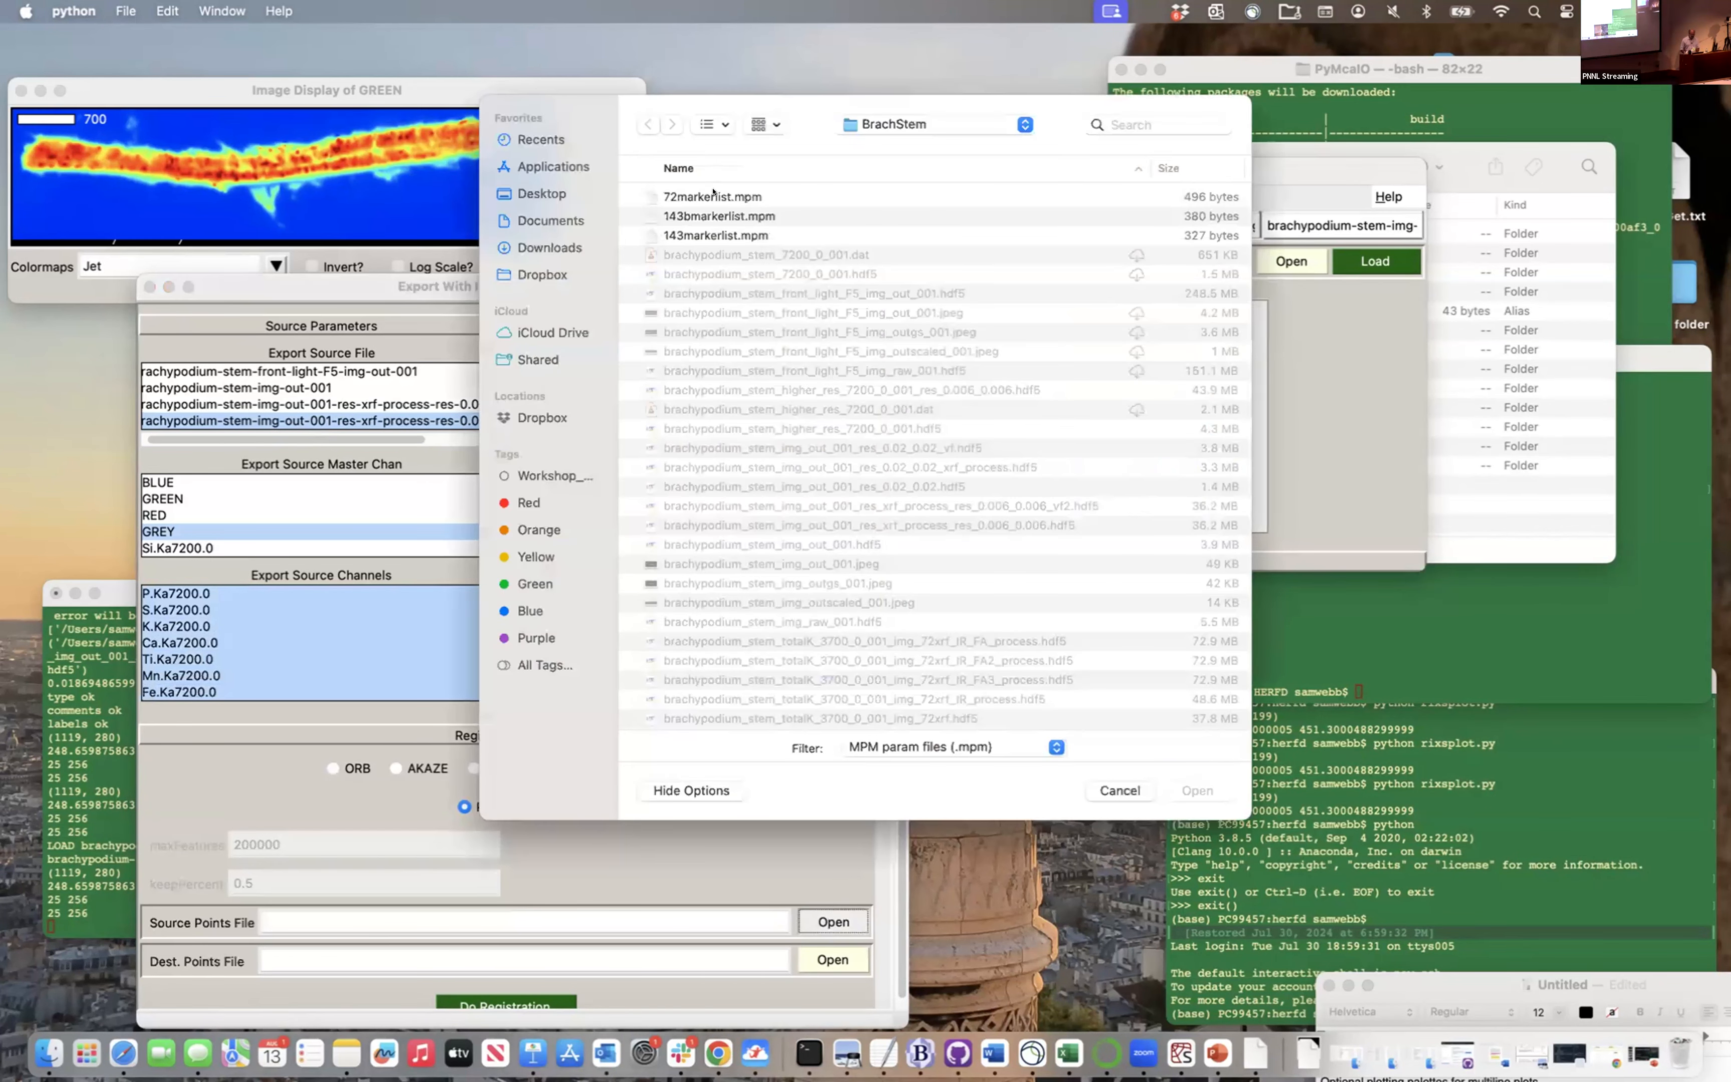
click(712, 196)
click(1194, 789)
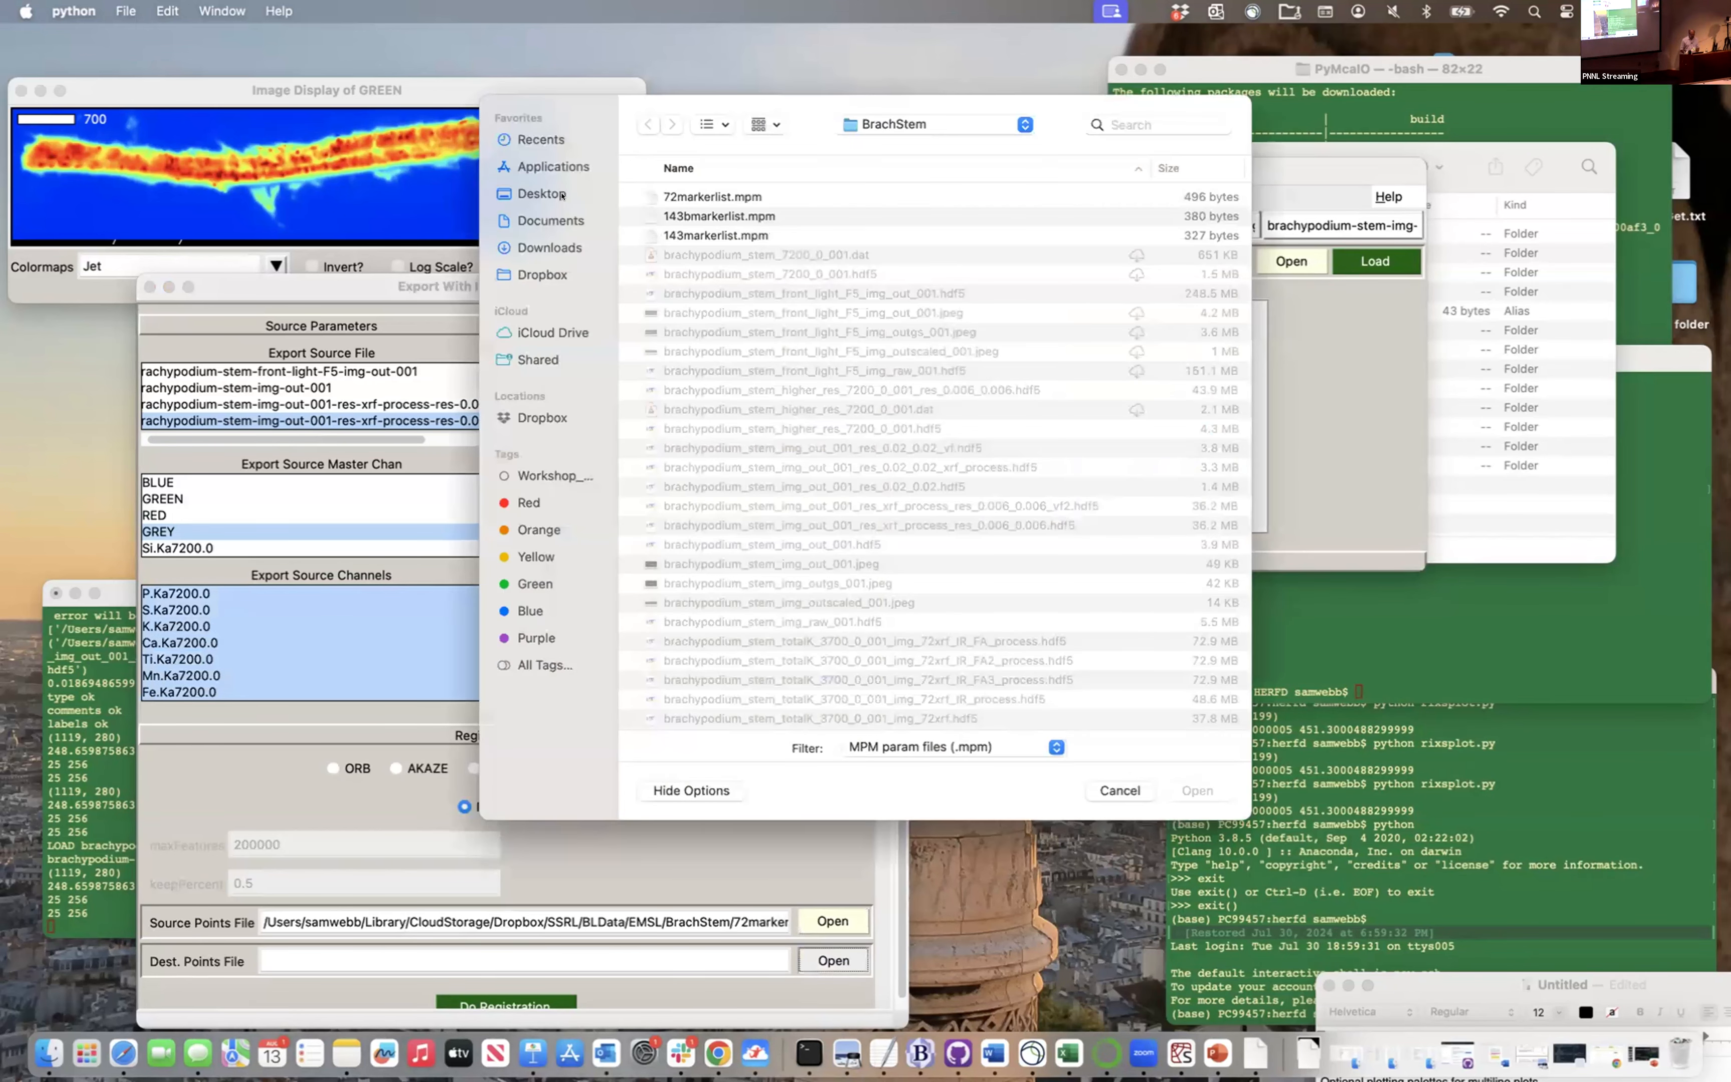
click(701, 236)
click(1179, 785)
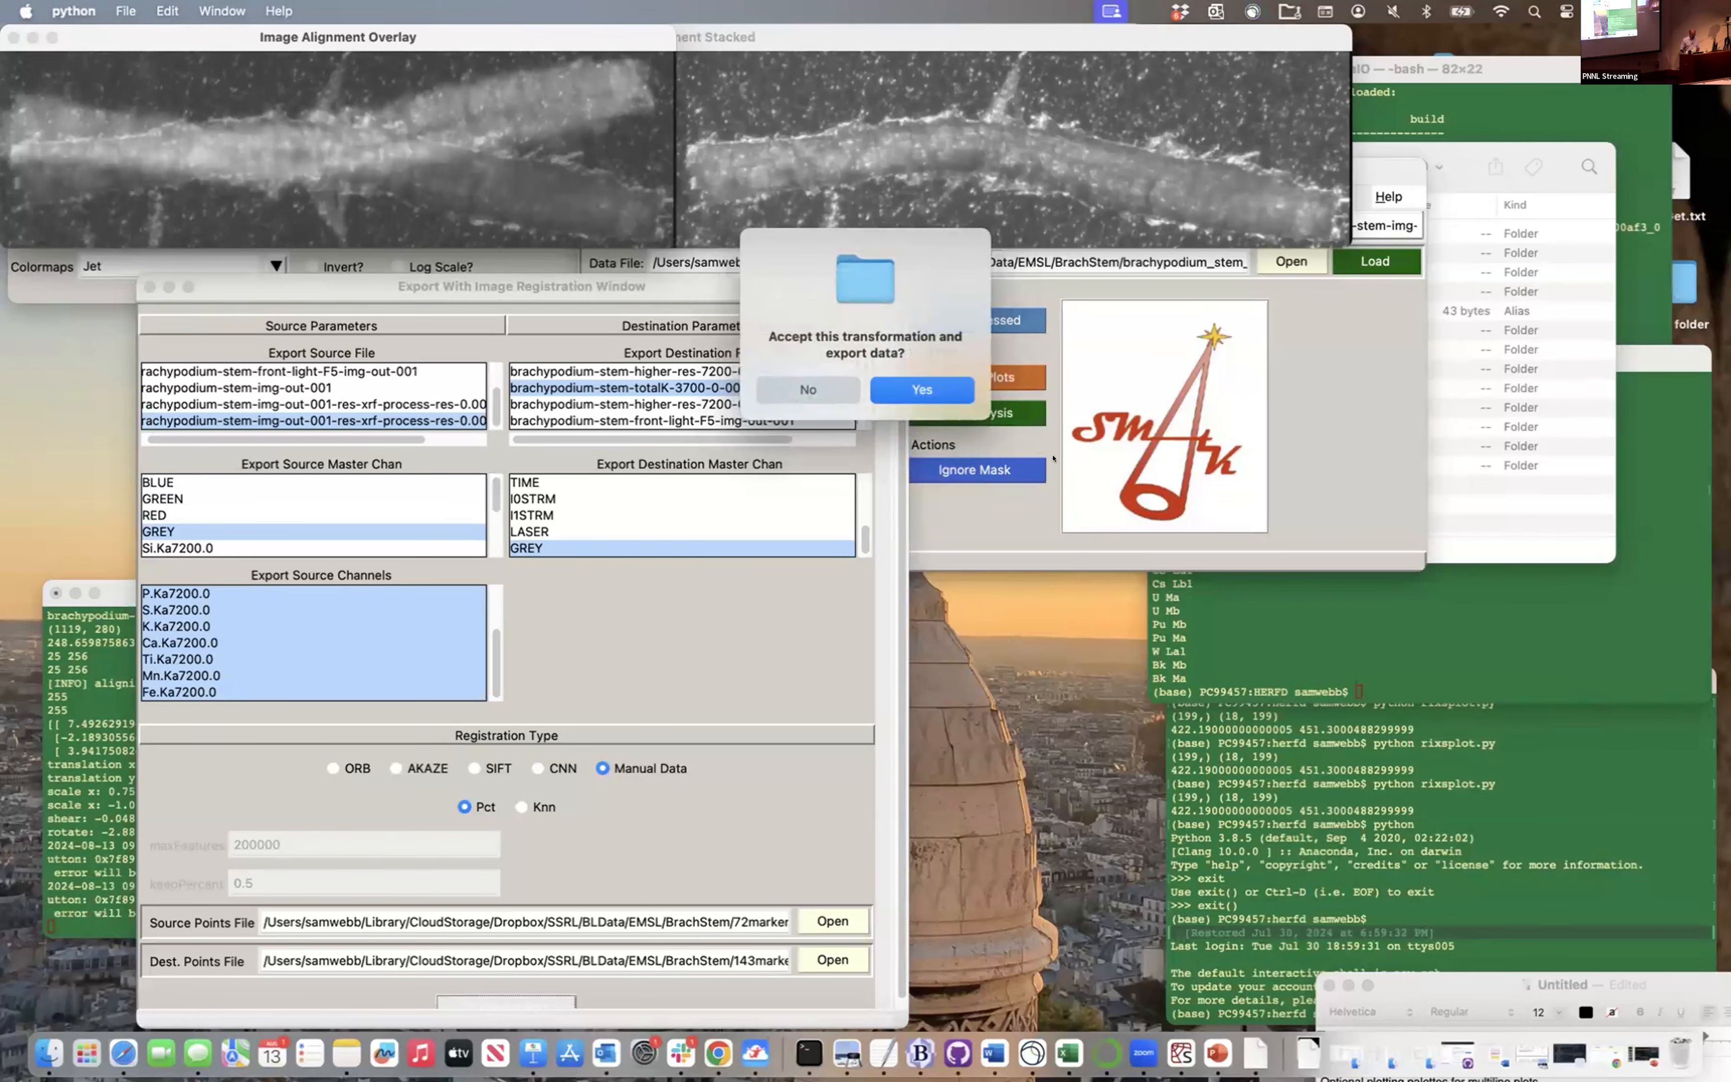
click(808, 390)
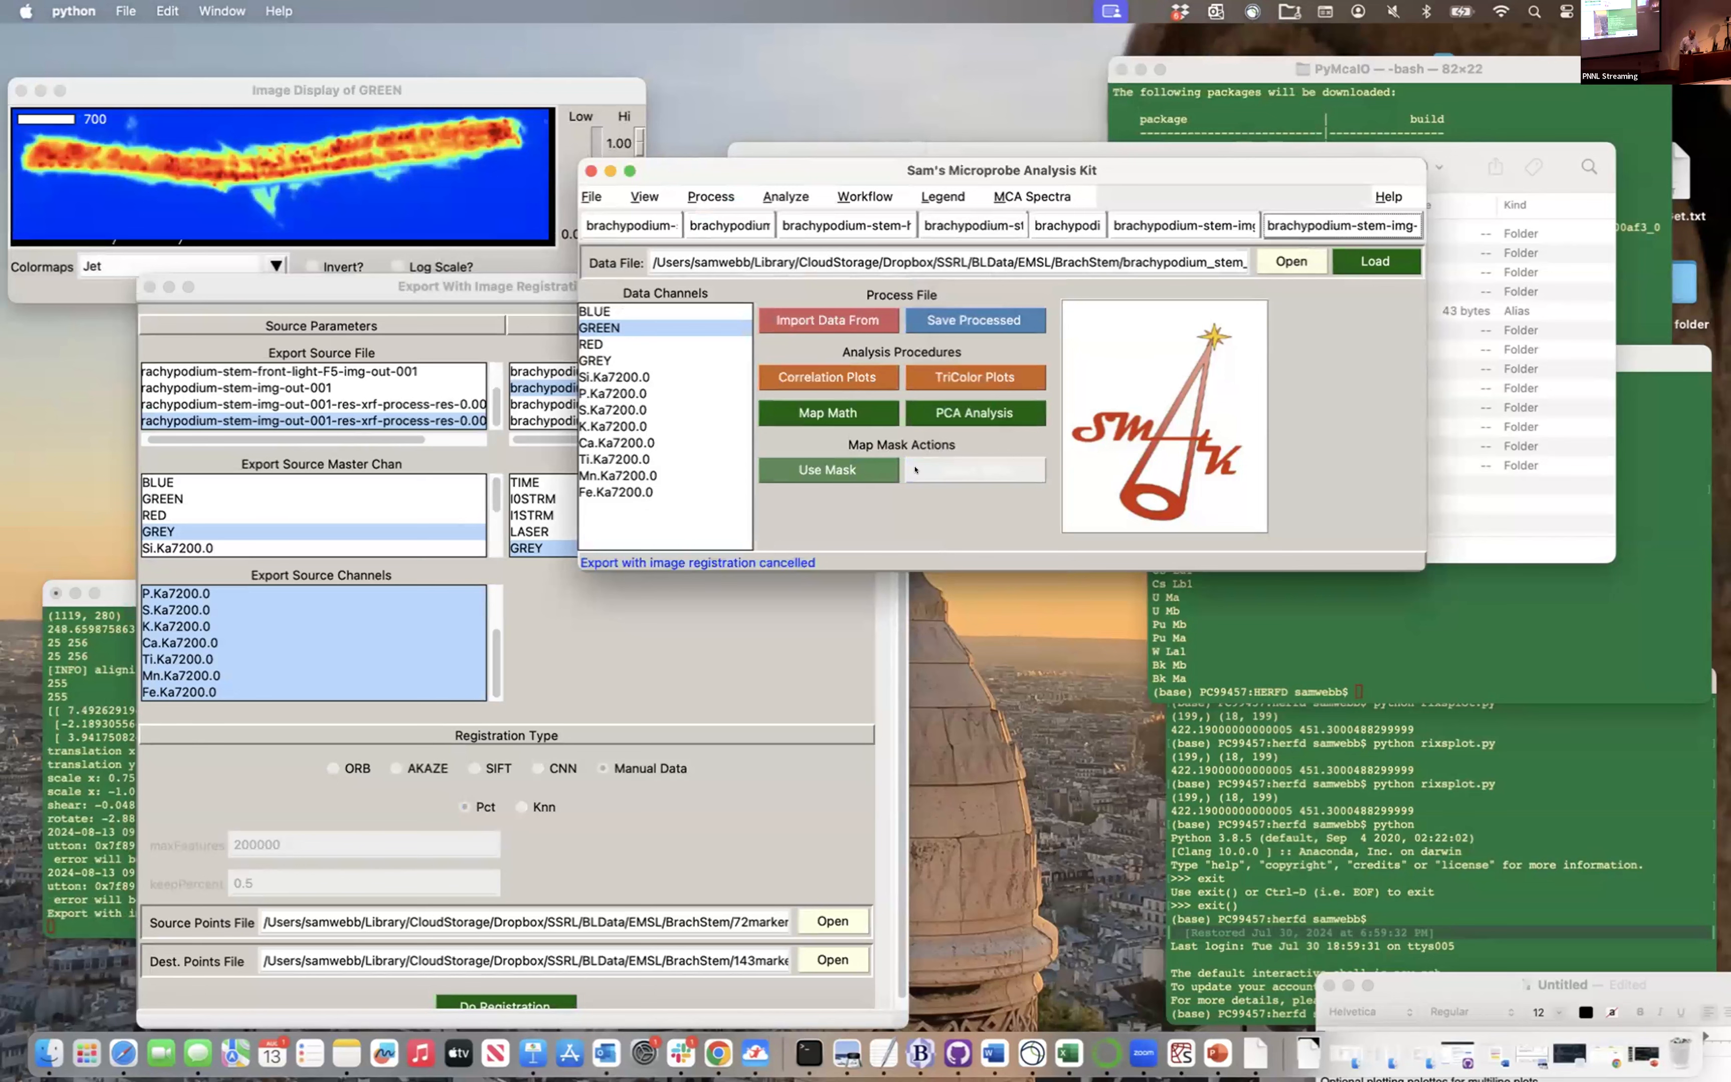
click(808, 424)
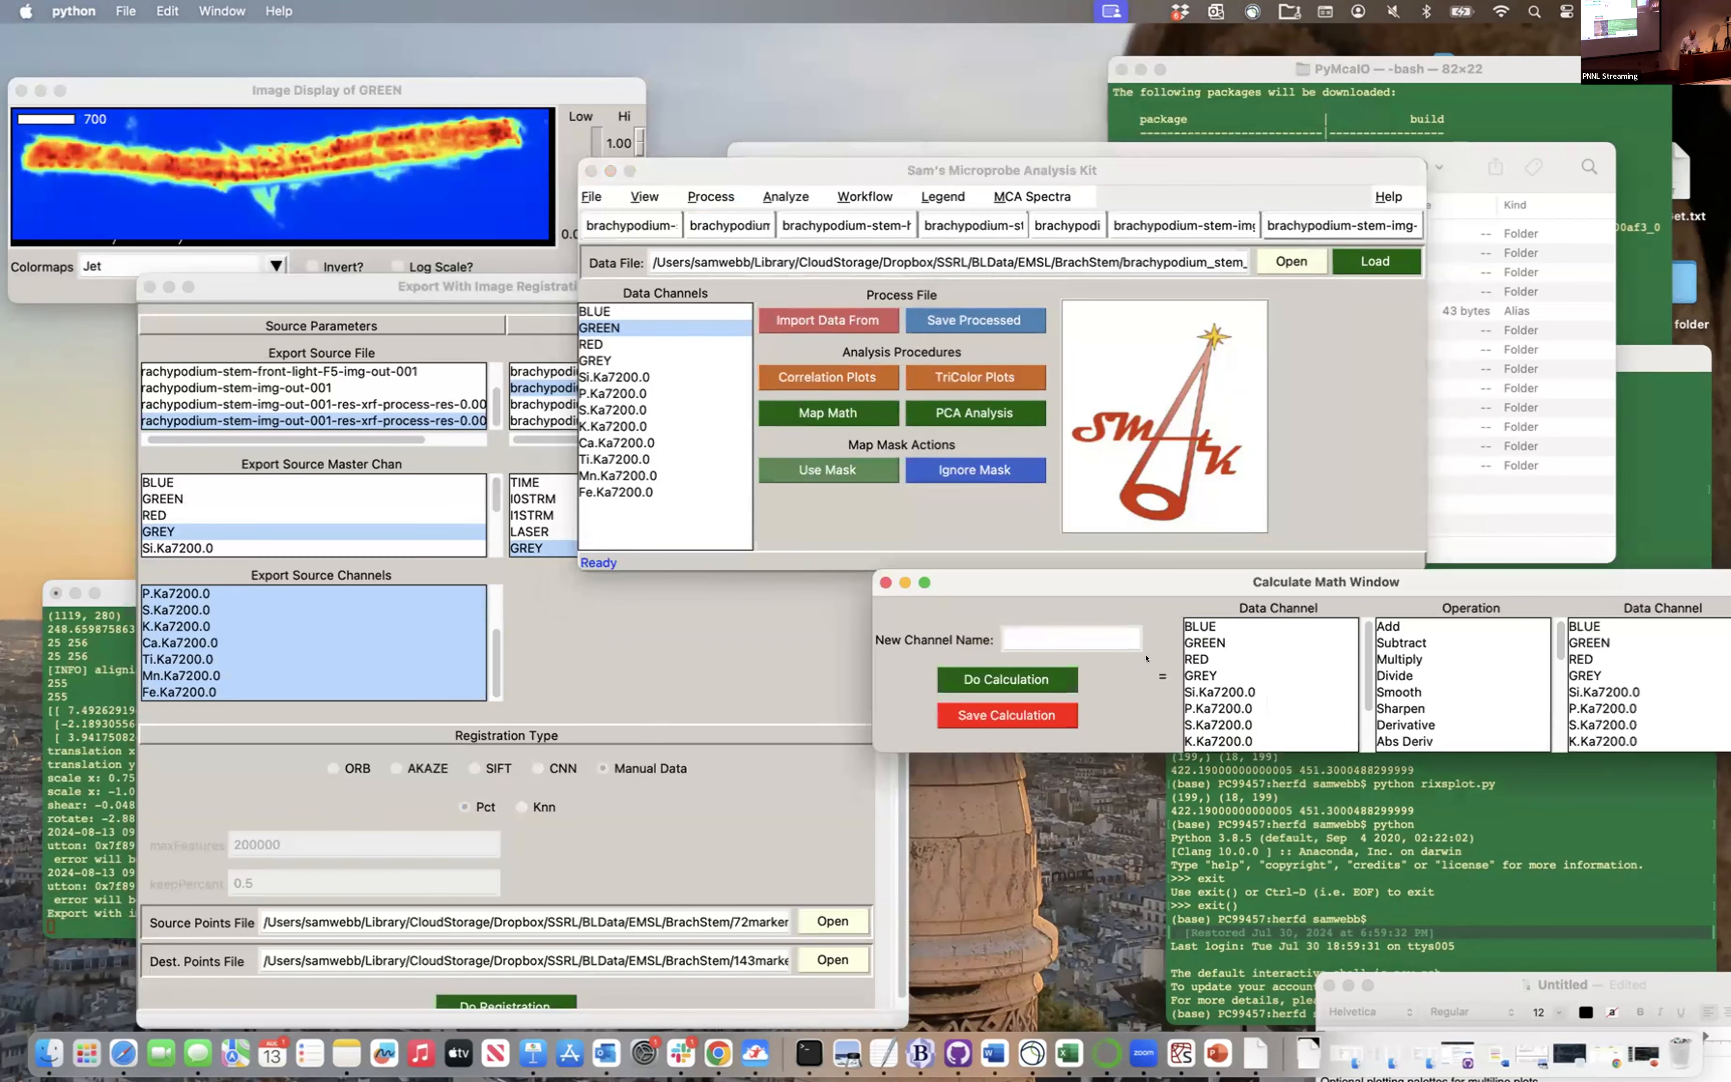
drag(1149, 581, 687, 548)
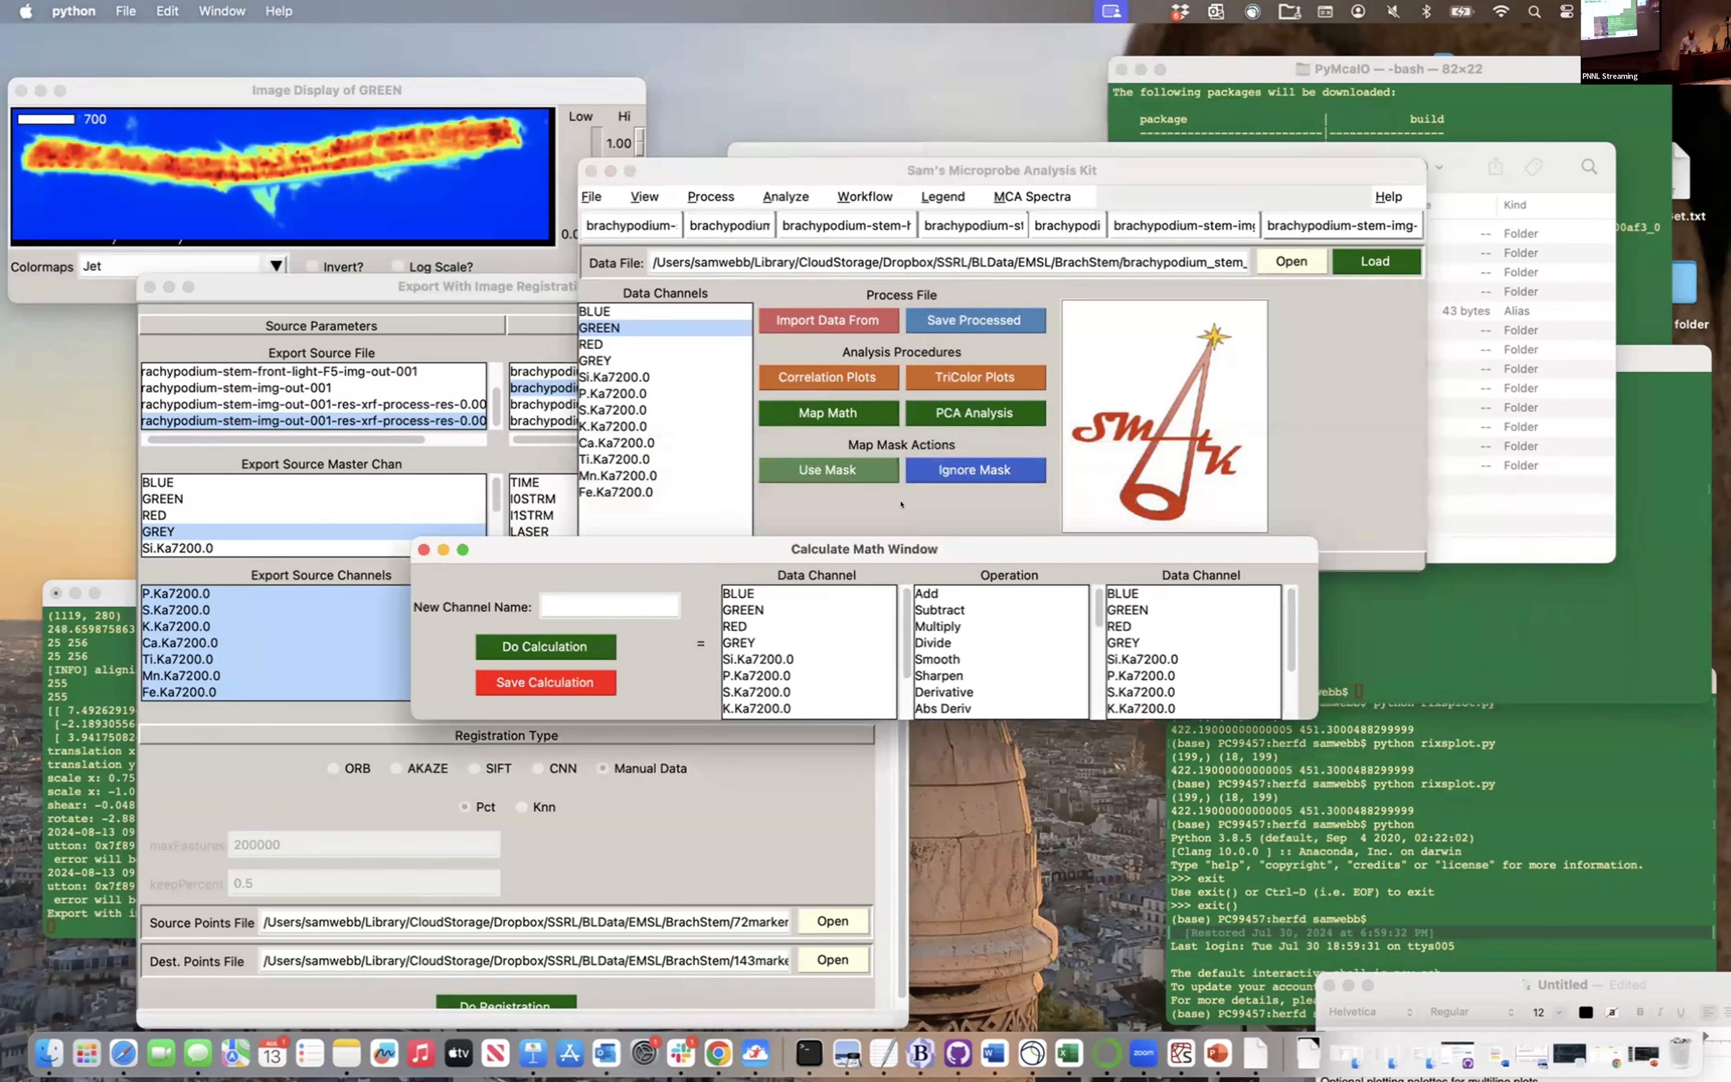
click(423, 549)
Perform vertical flips on the Si.Ka7200.0 through Mn.Ka7200.0 channels of the loaded dataset
click(711, 195)
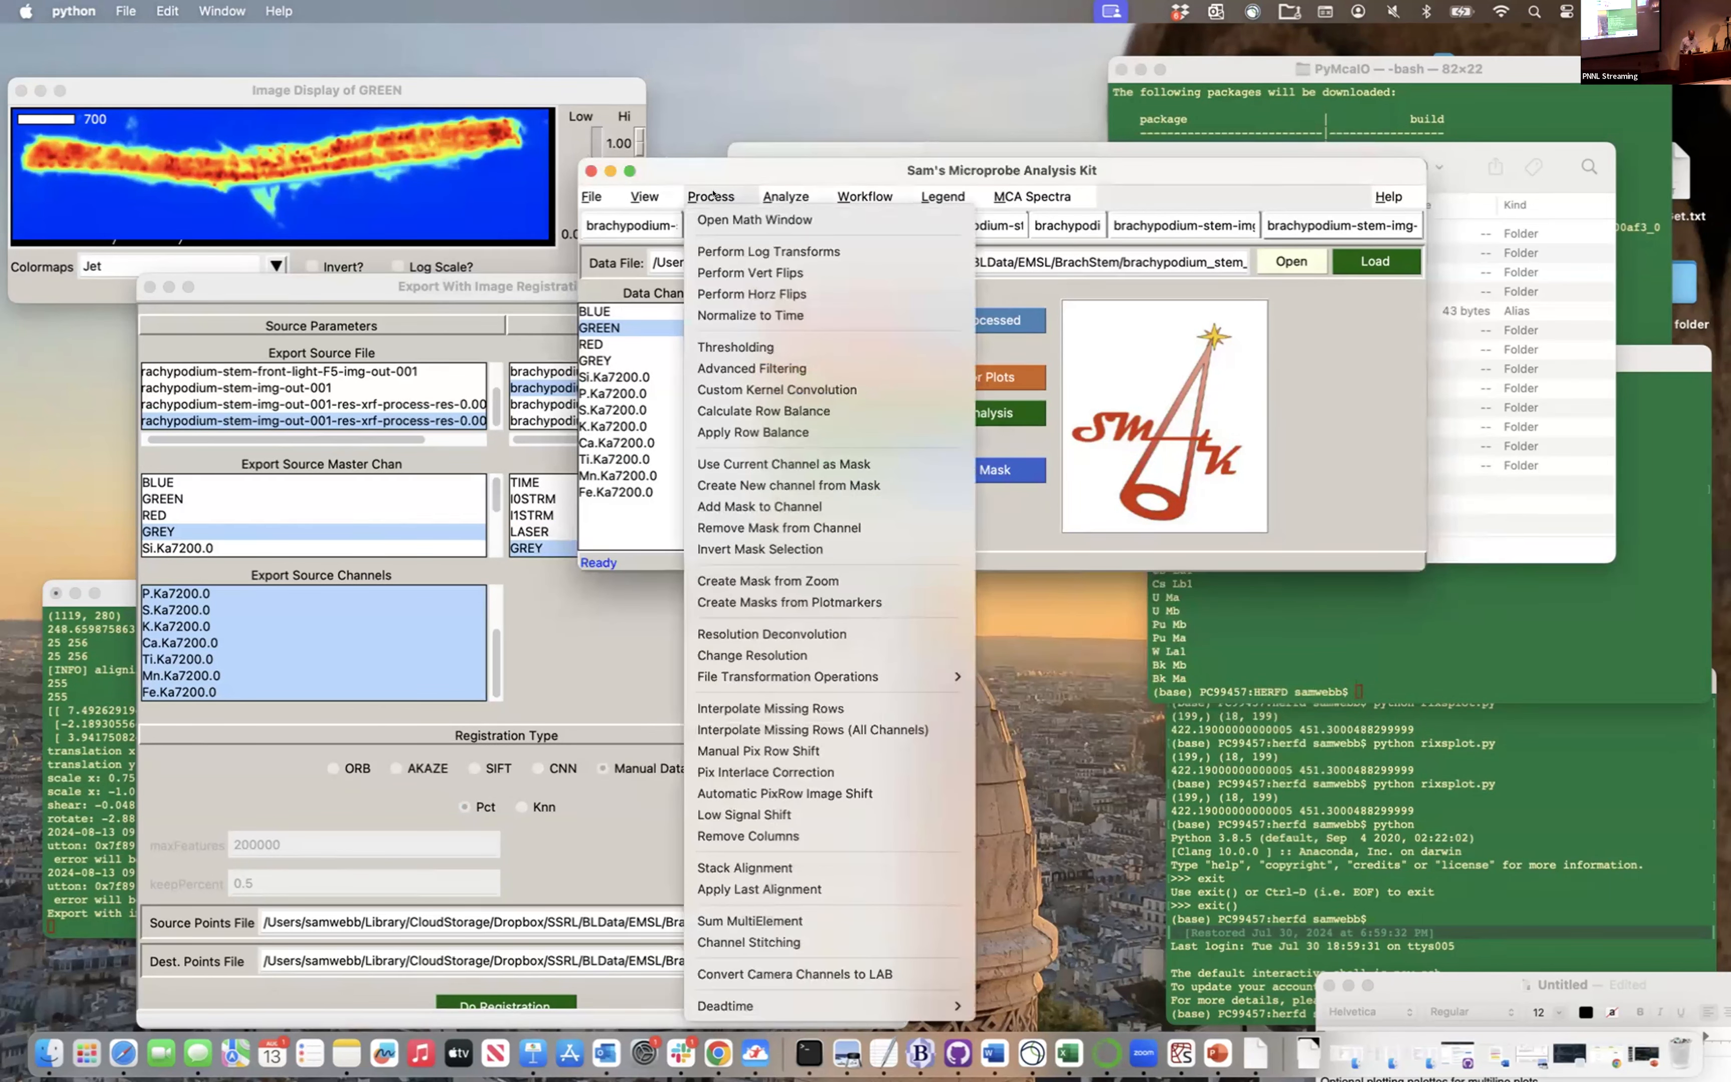
click(732, 272)
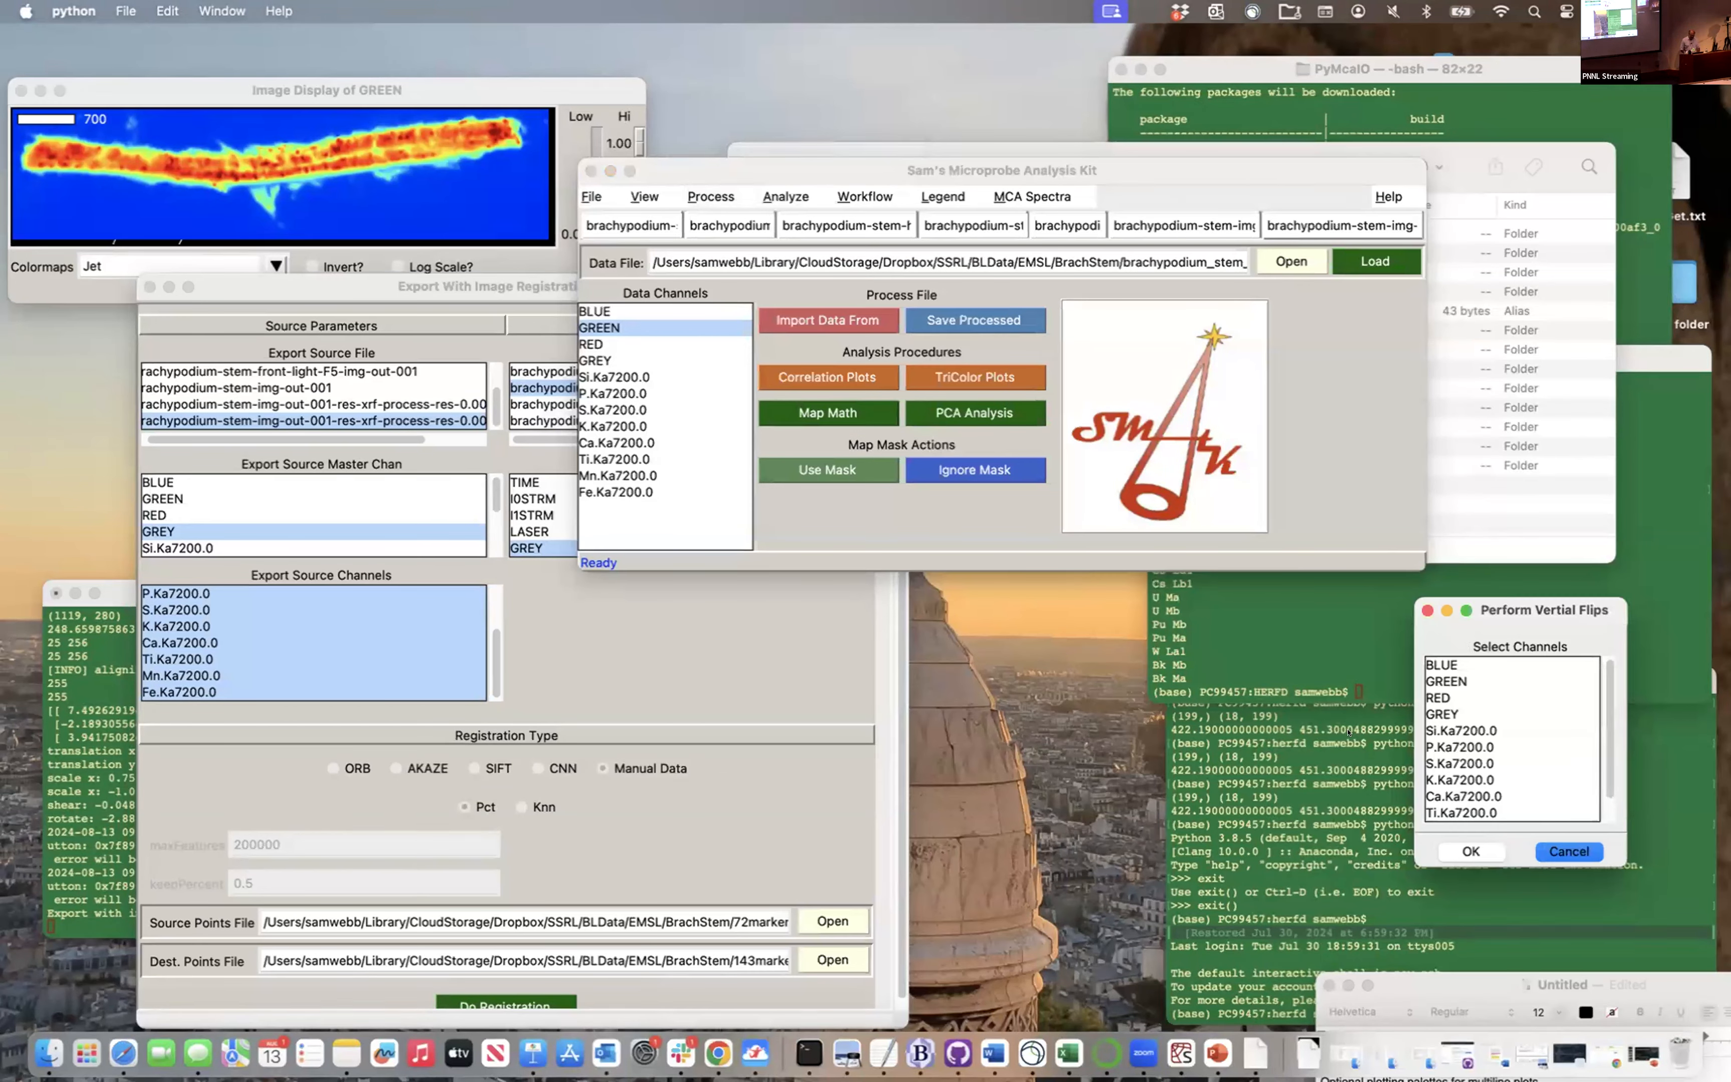
drag(1439, 729, 1441, 853)
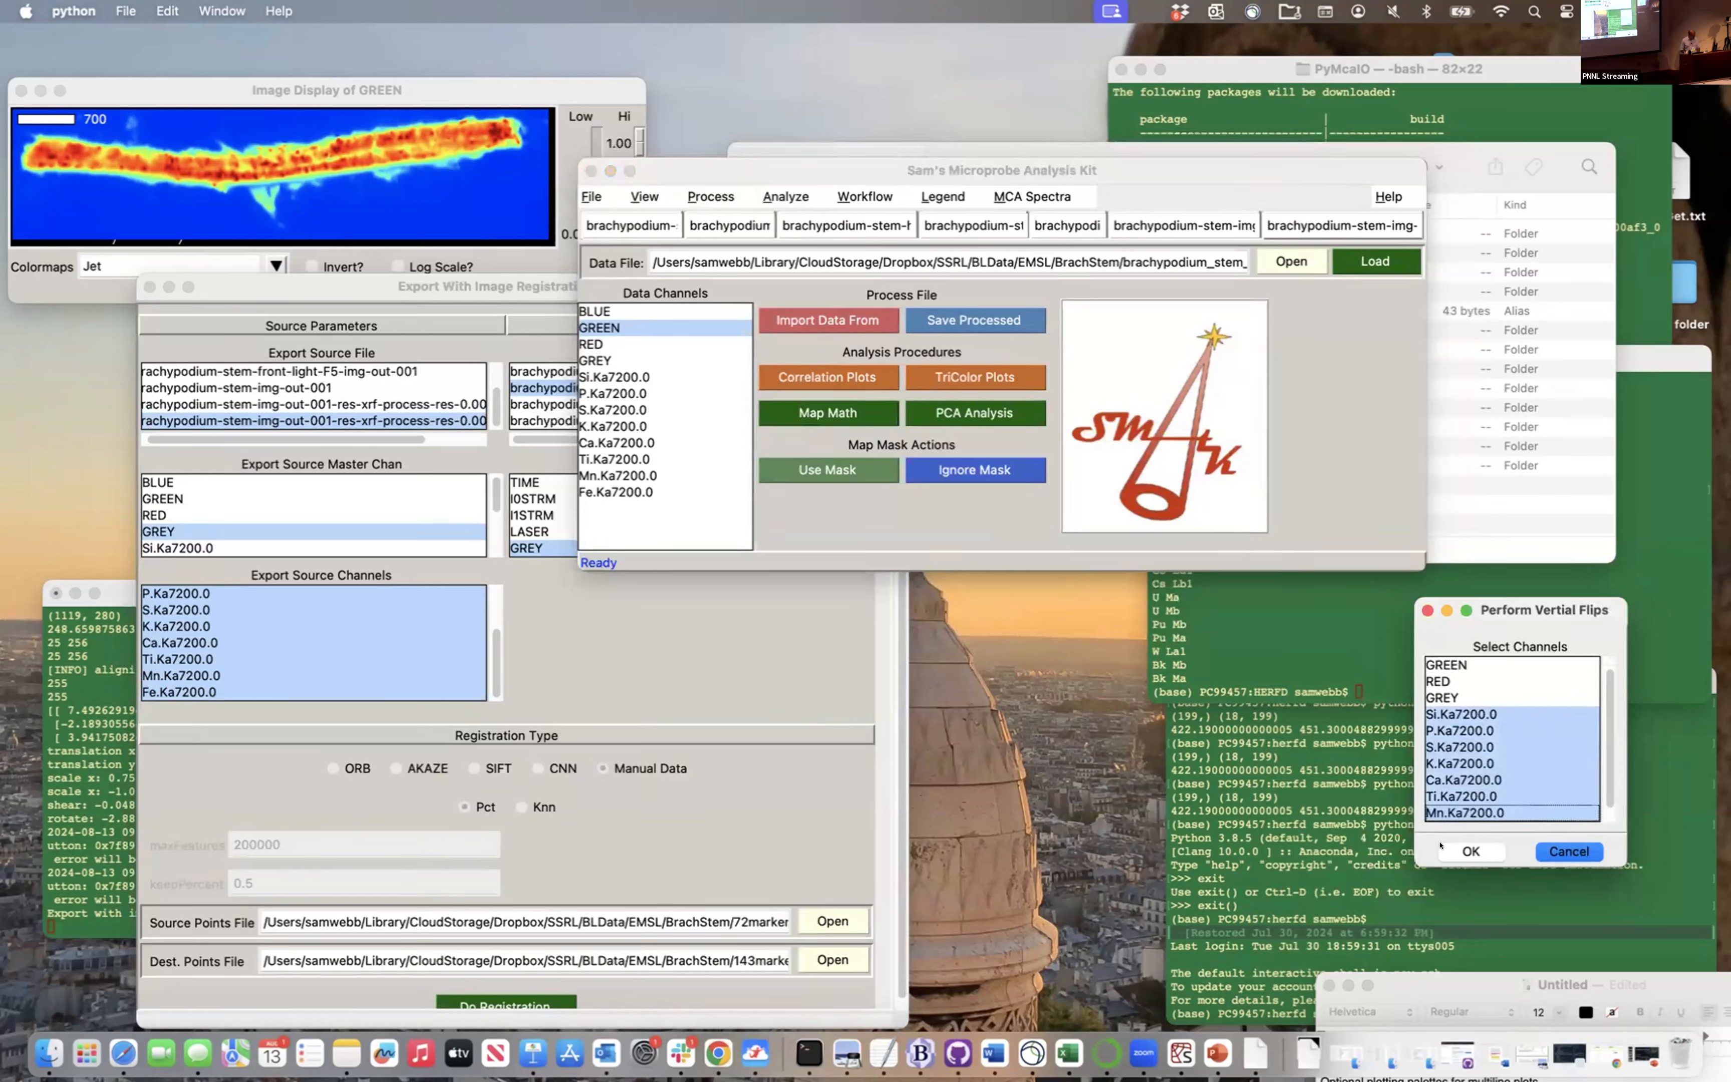
click(1454, 846)
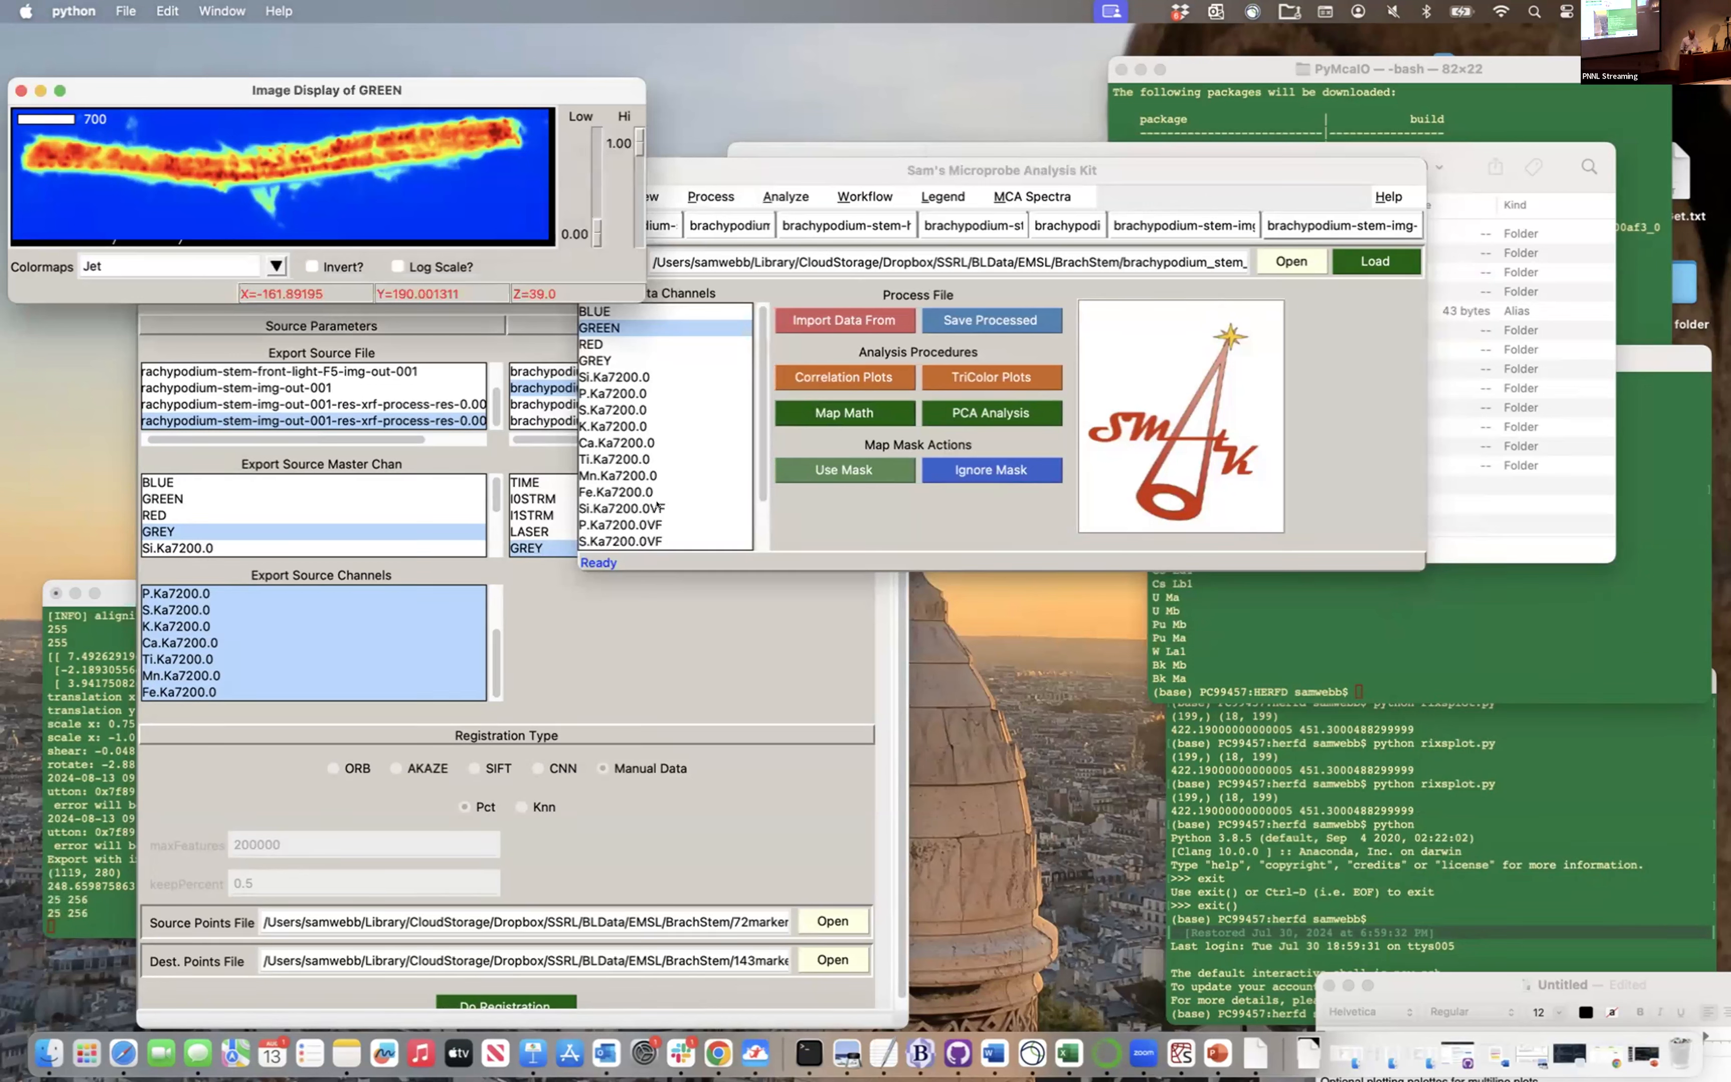
Refresh the registration source file's channel lists, set GREY as source master, and select Si.Ka7200.0VF for export
click(543, 610)
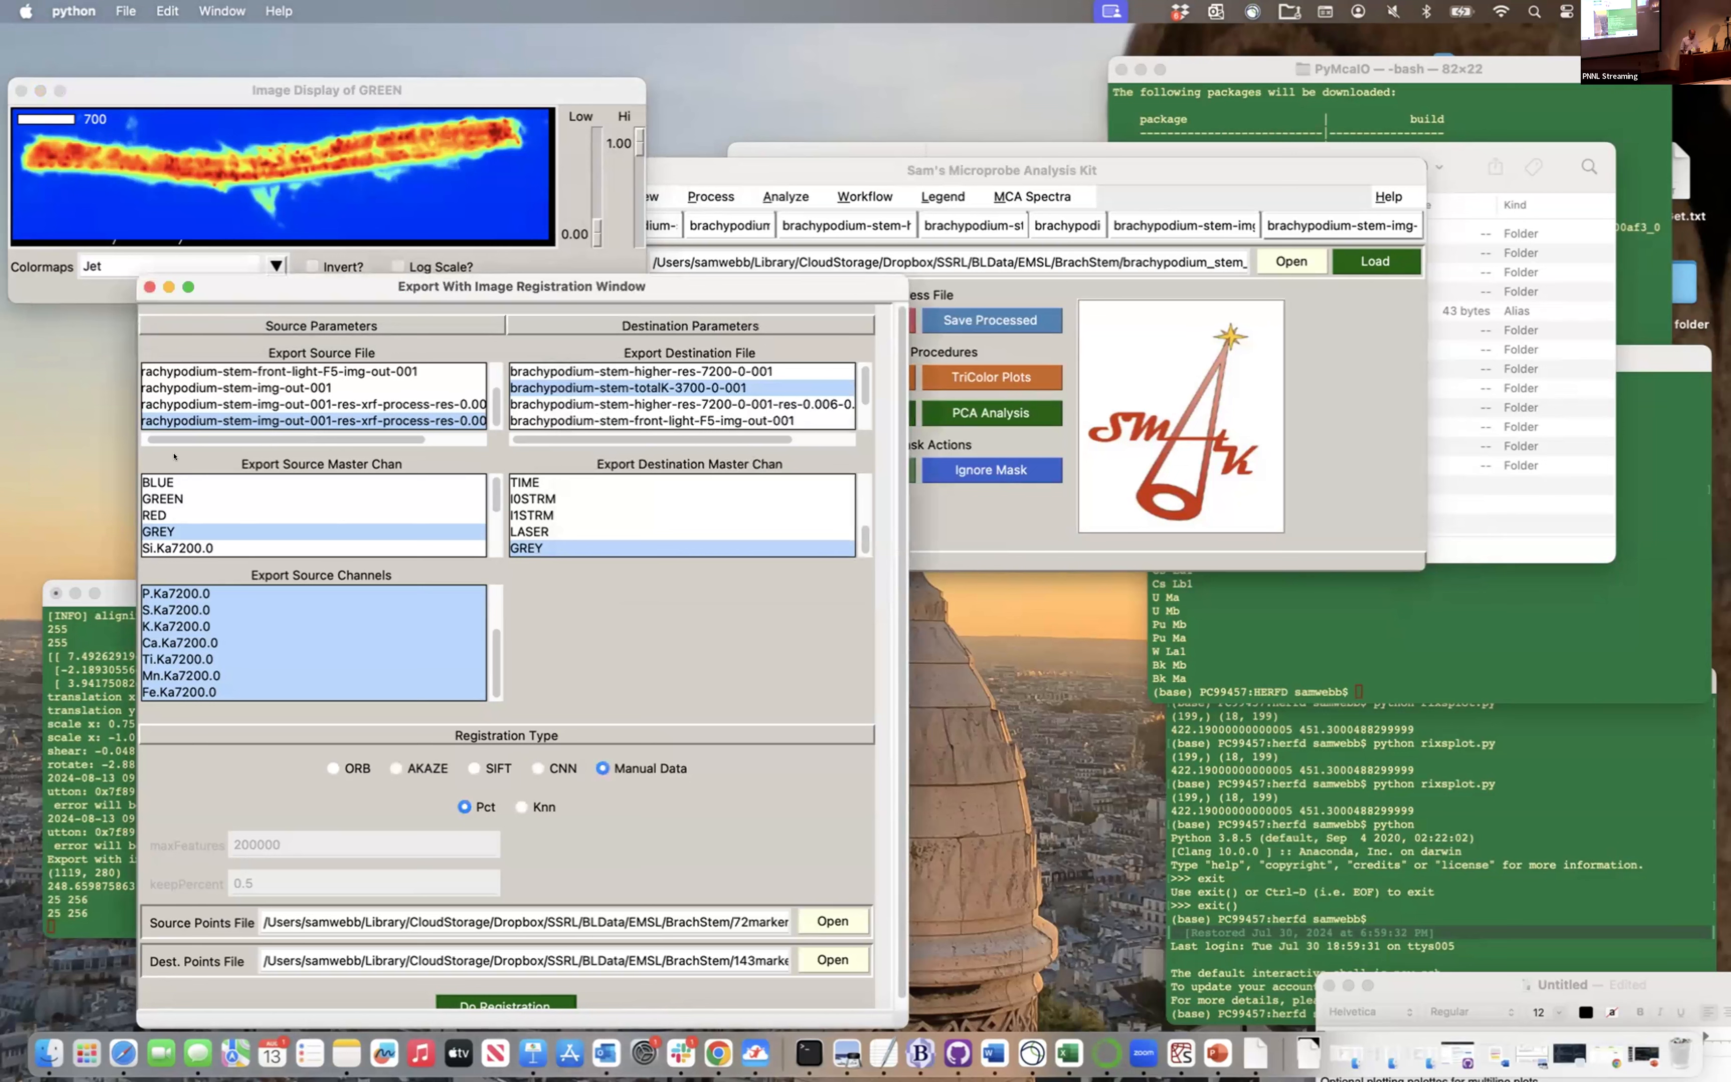
click(318, 415)
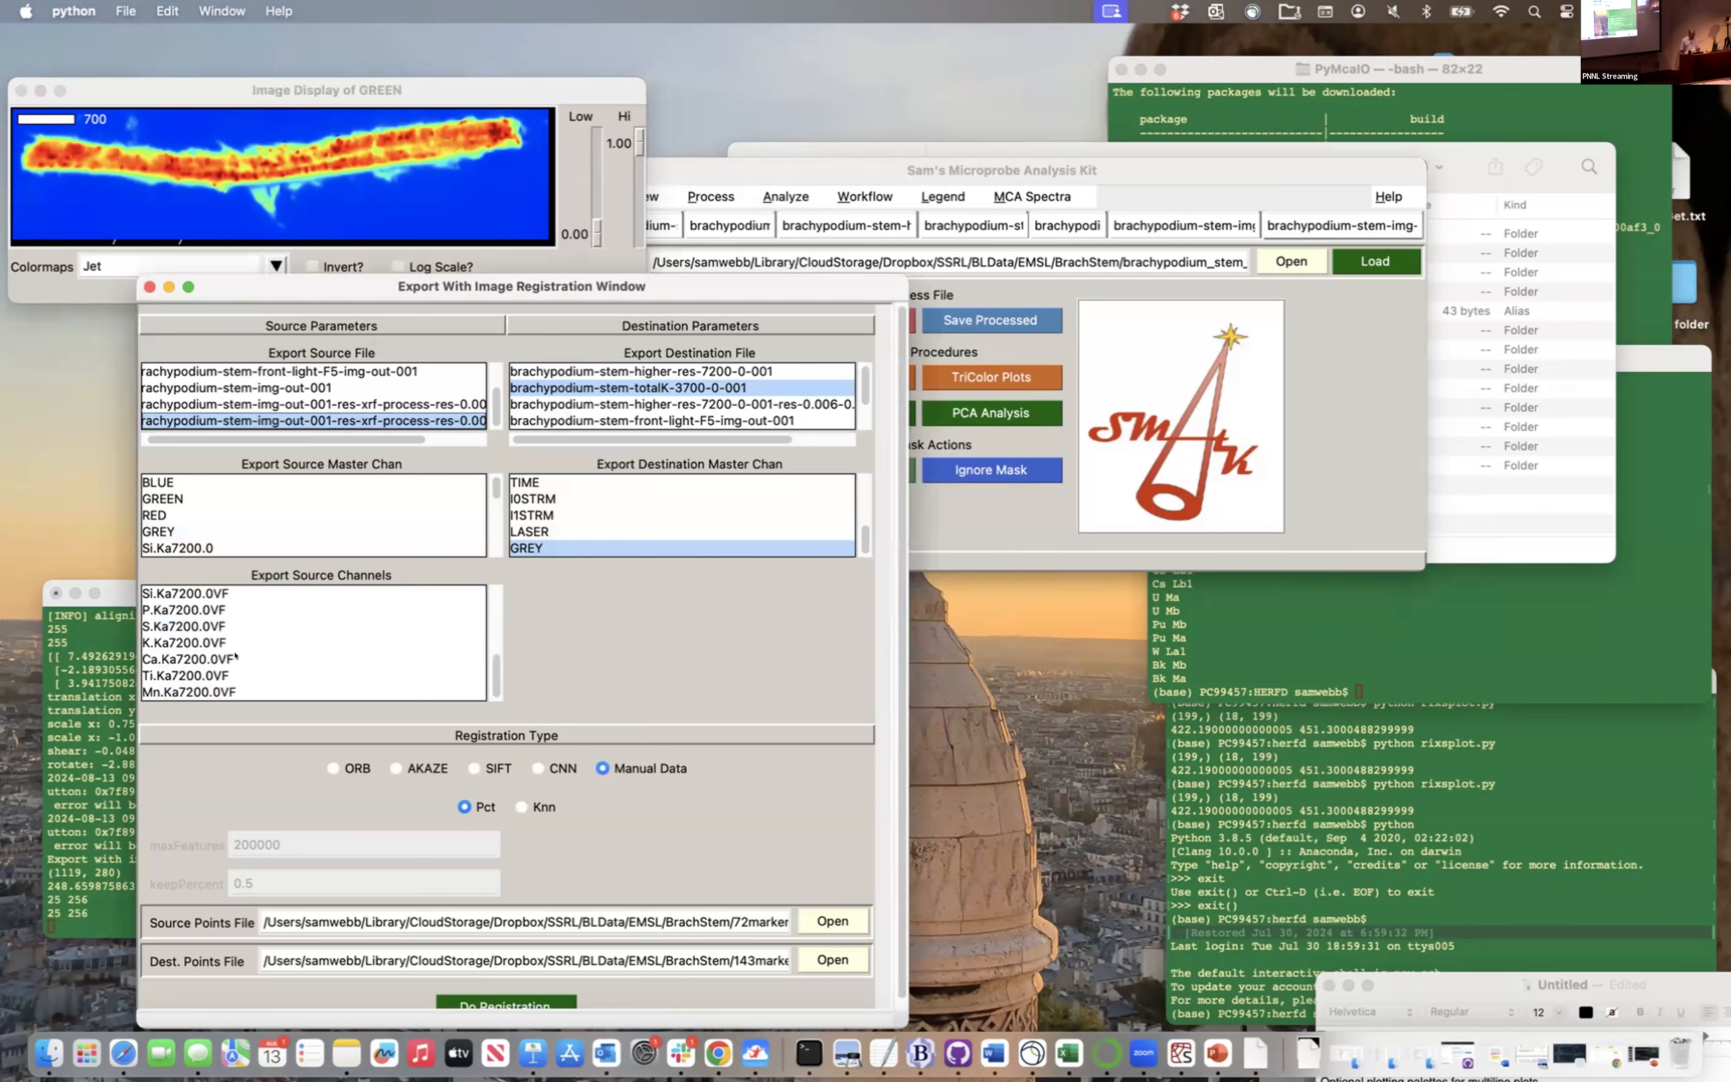
scroll(236, 648, up, 5)
click(174, 533)
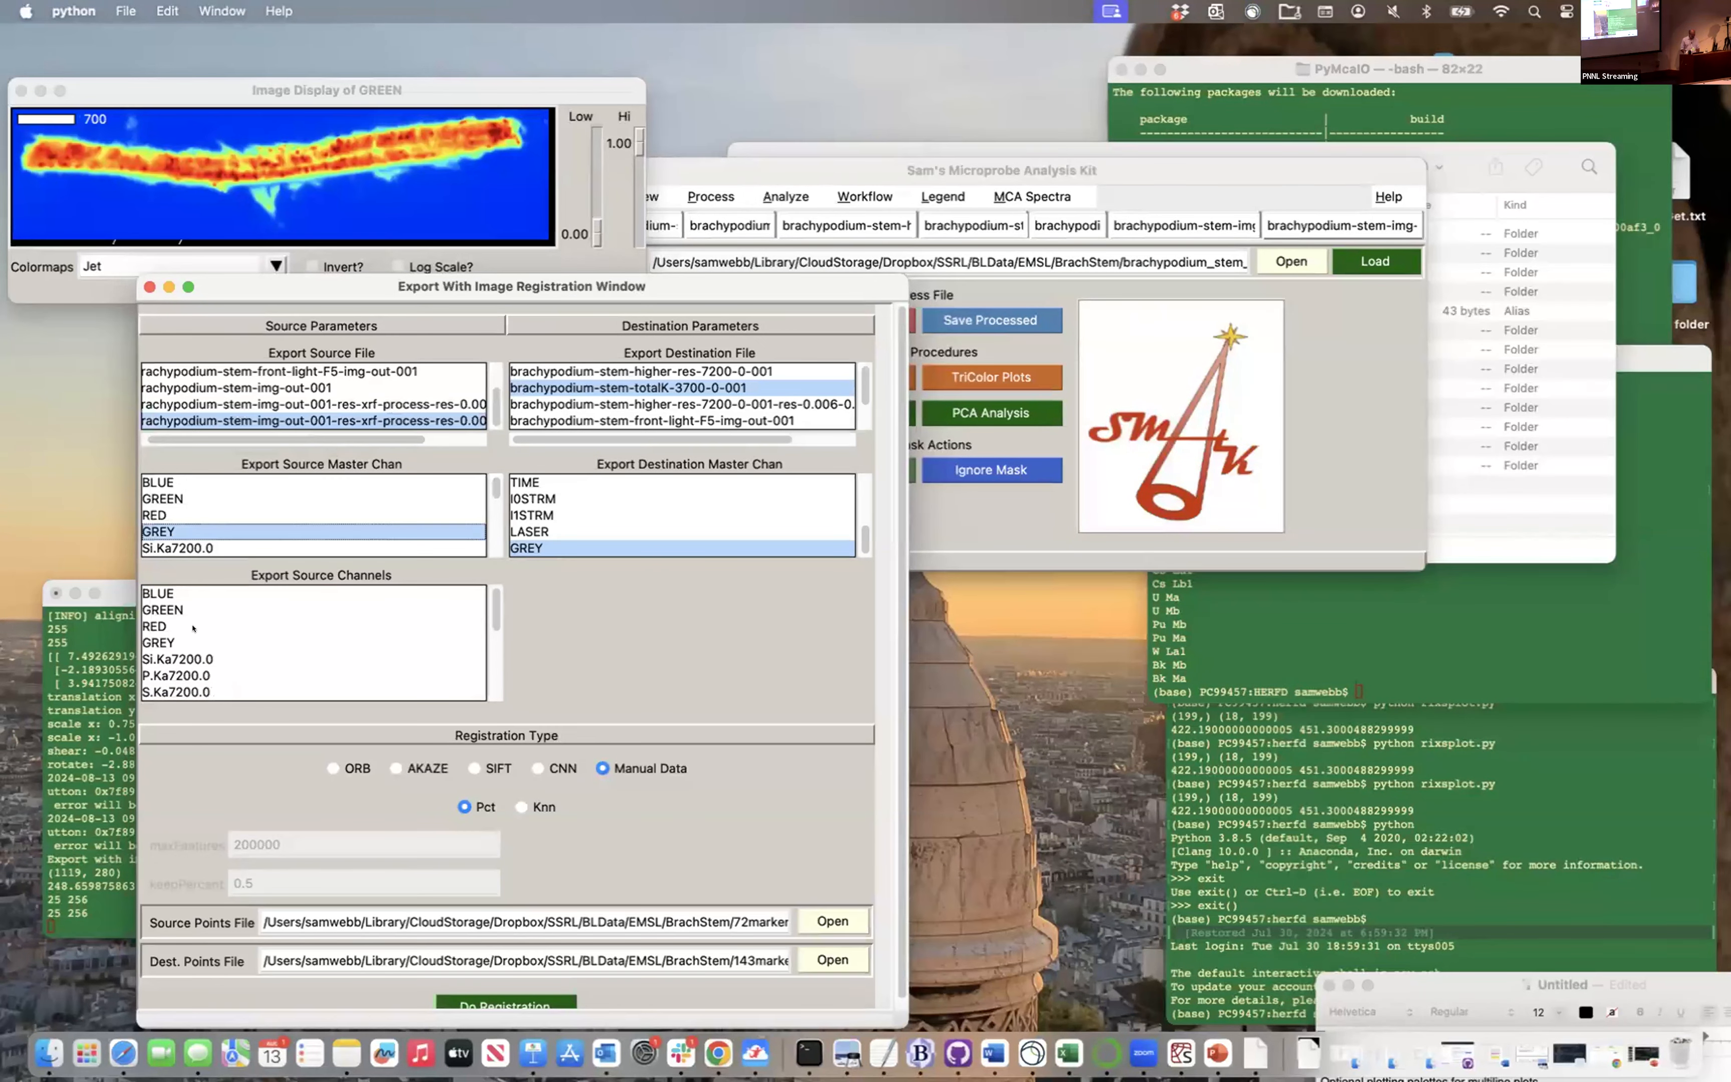
scroll(194, 626, down, 5)
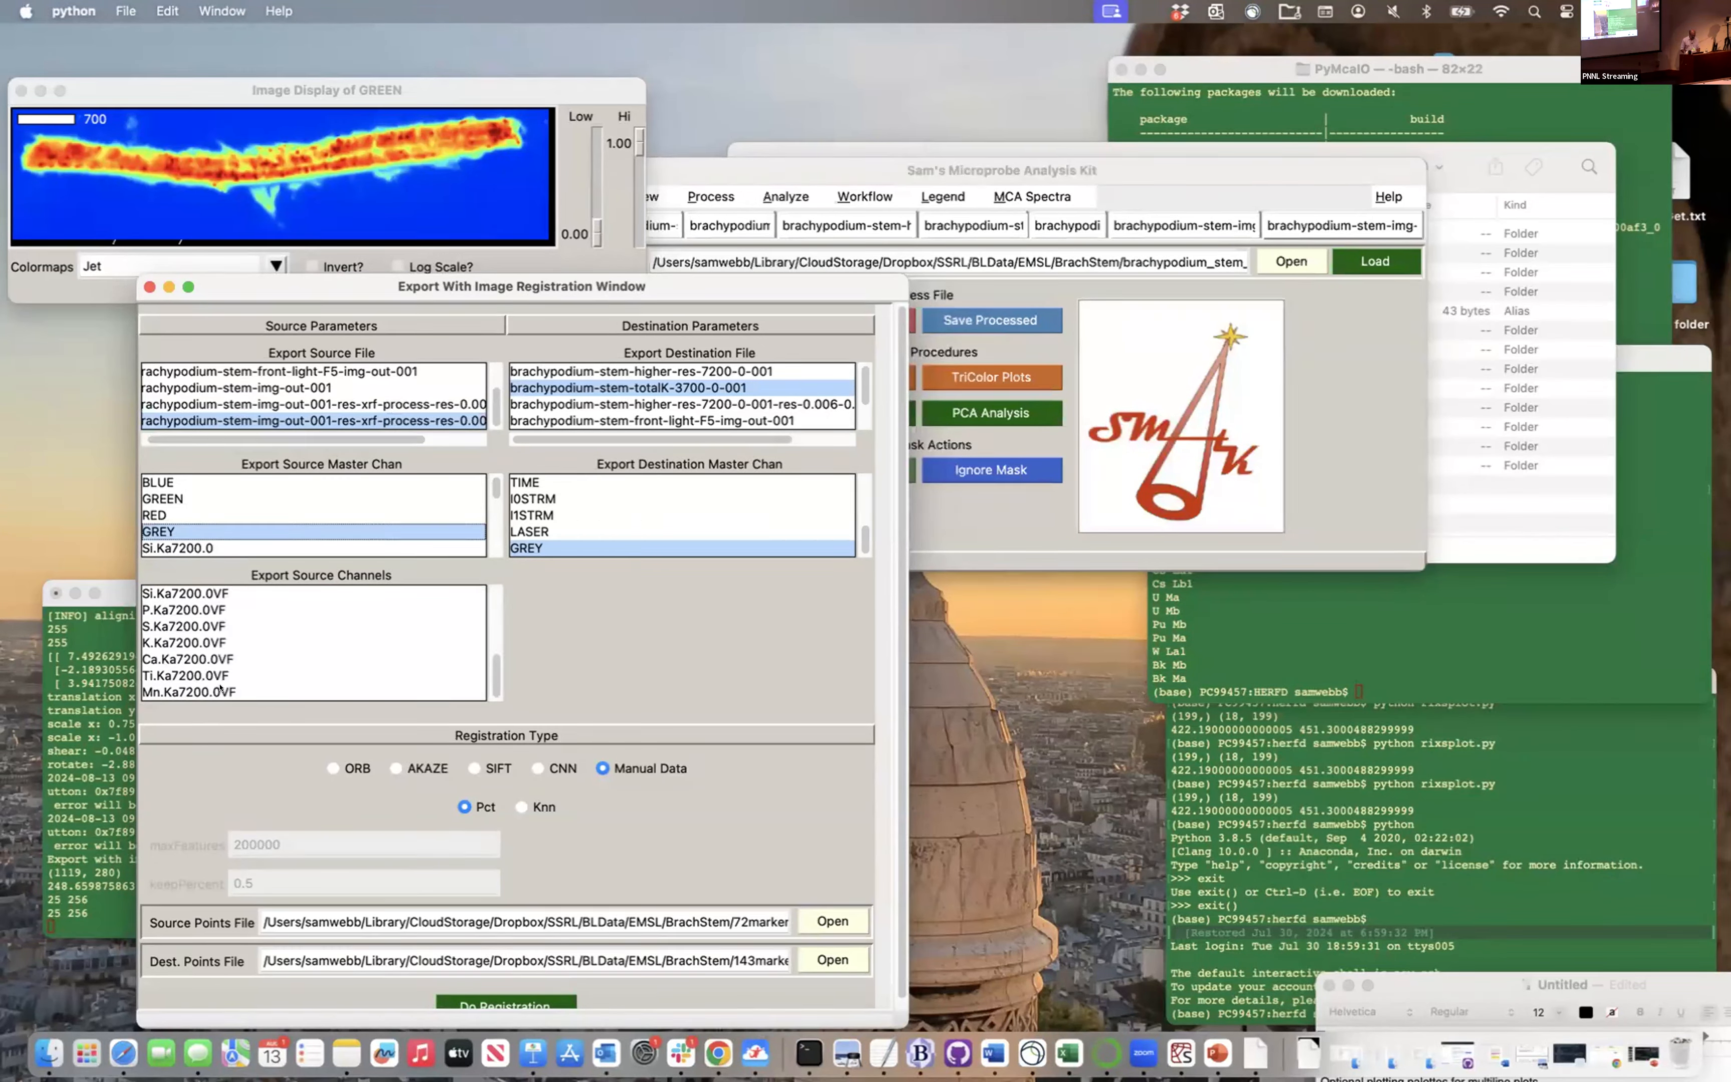
drag(220, 687, 192, 593)
click(192, 593)
scroll(192, 593, up, 3)
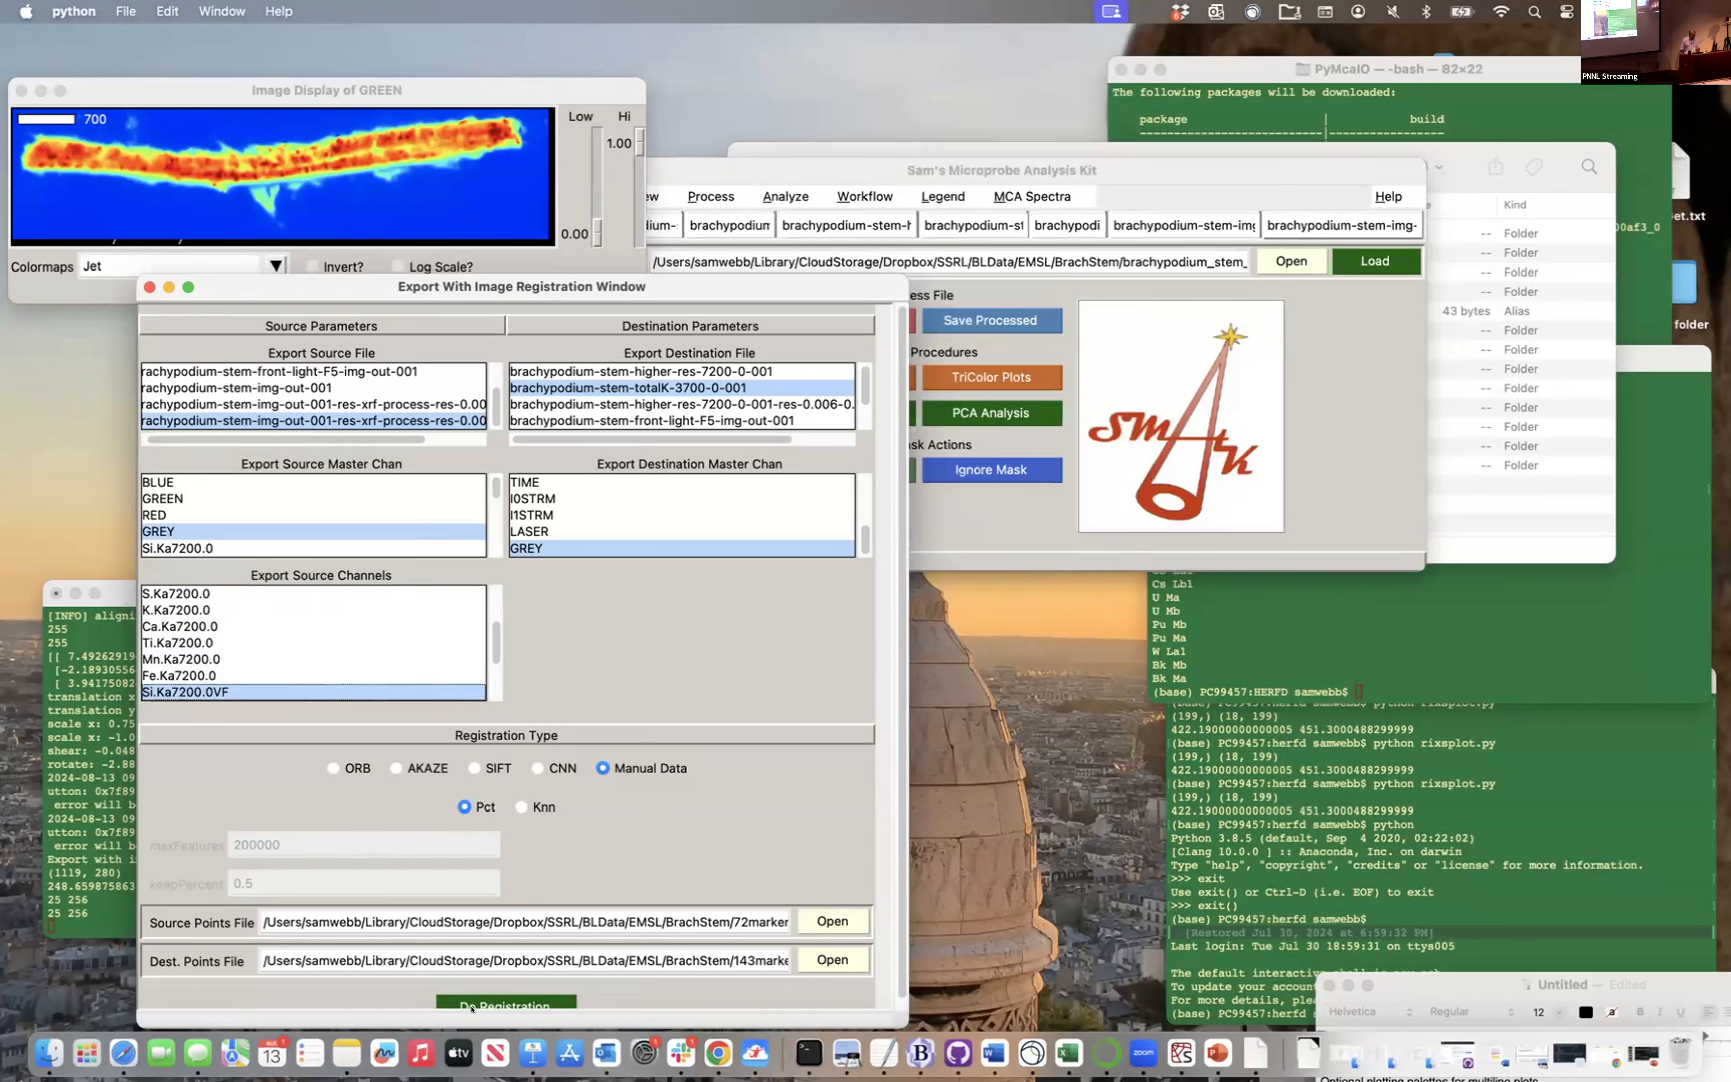
Run the registration with the GREY source master, inspect the alignment overlay, and decline the transformation and export
click(487, 1002)
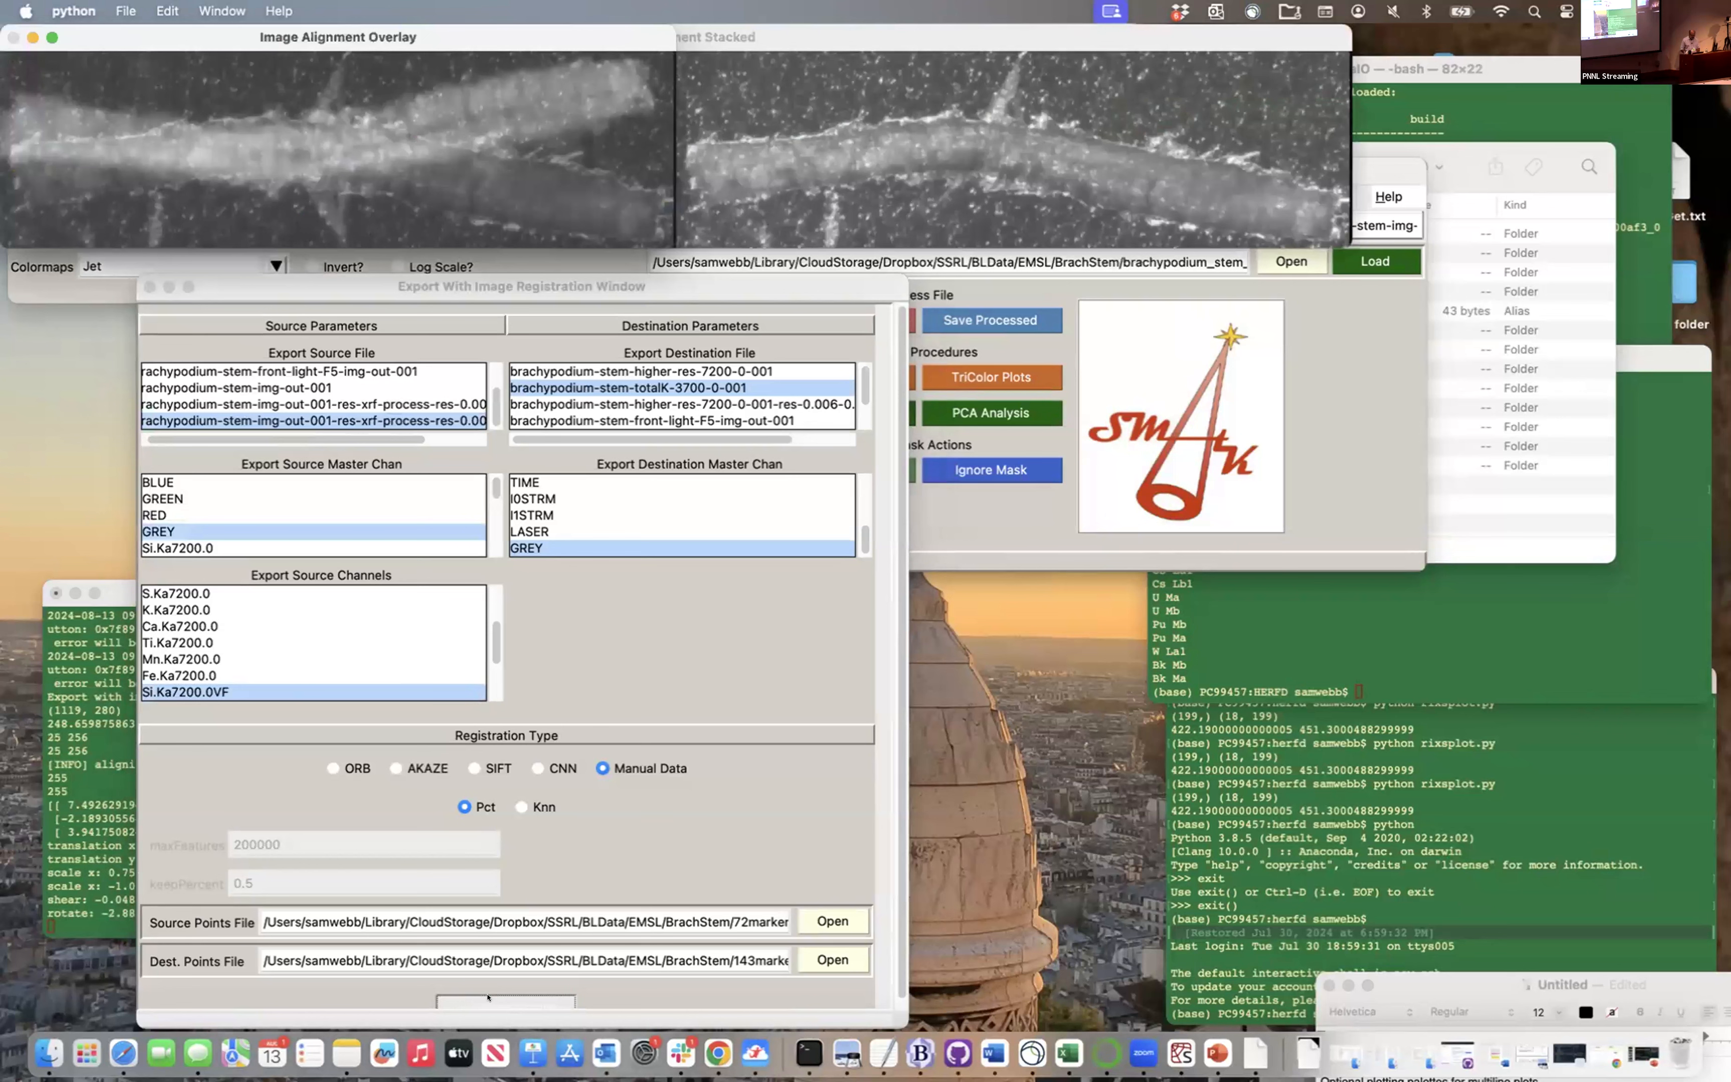
click(163, 548)
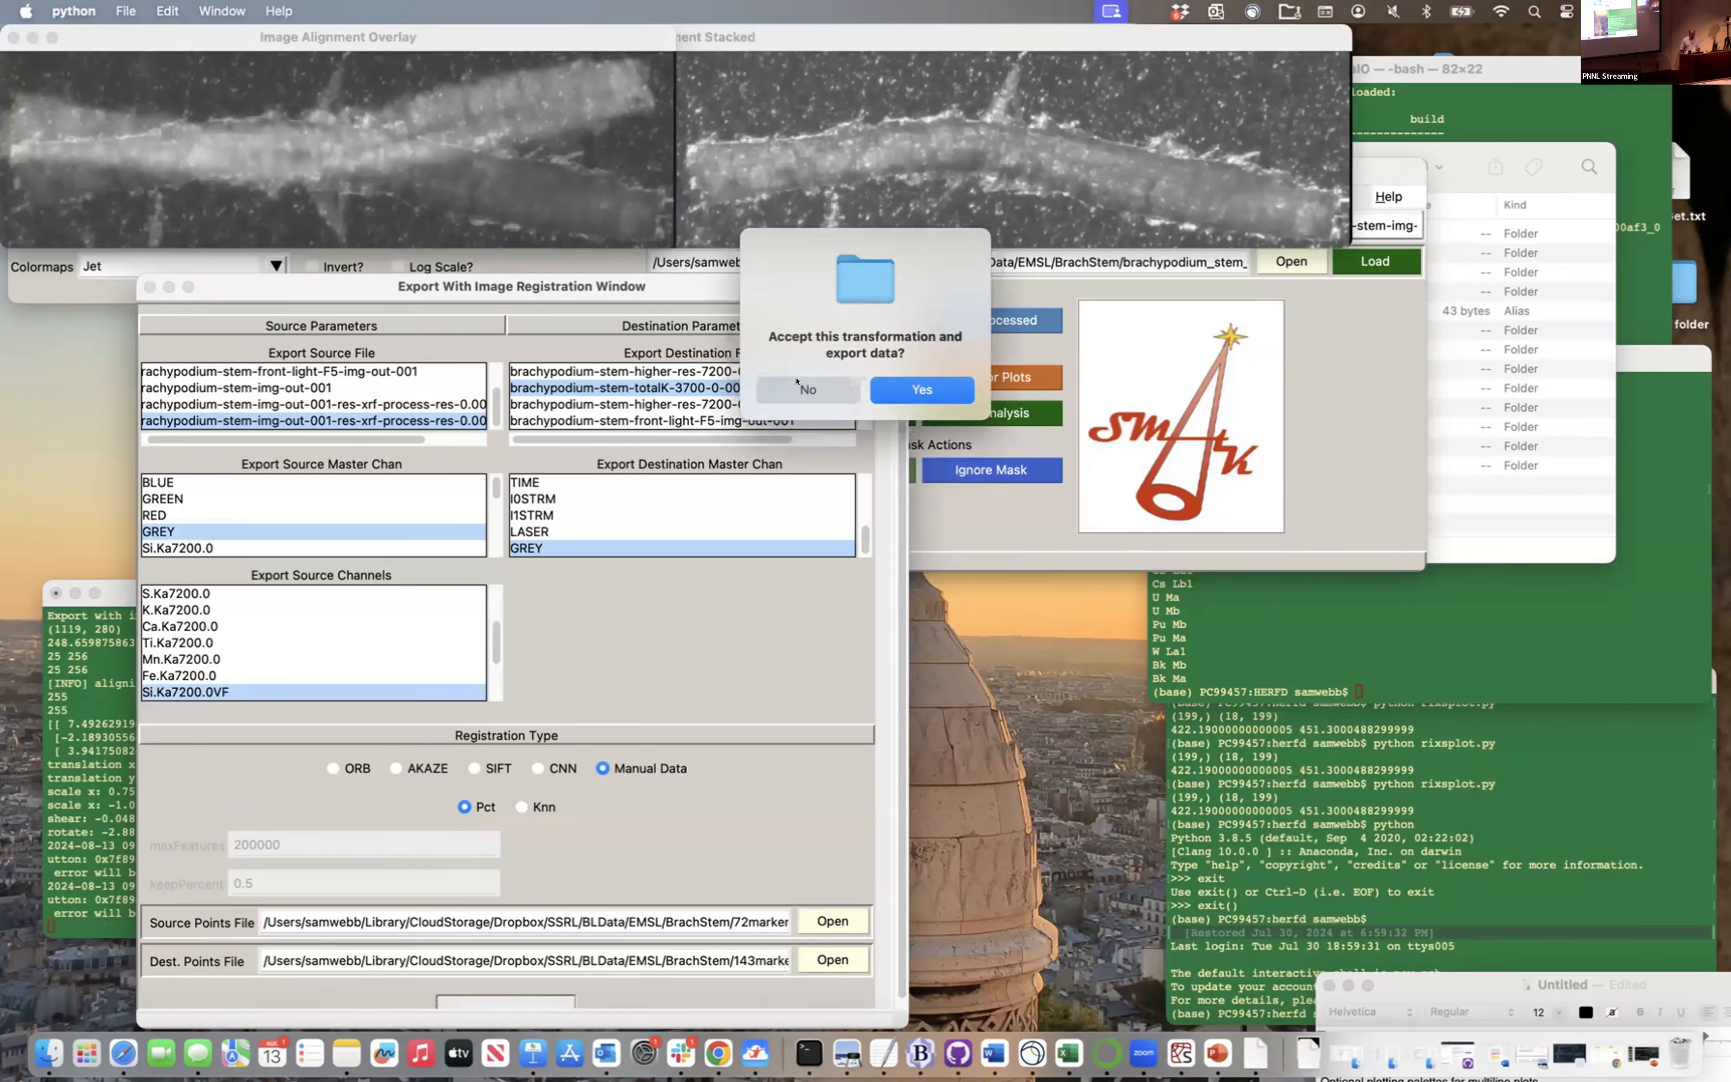
click(806, 388)
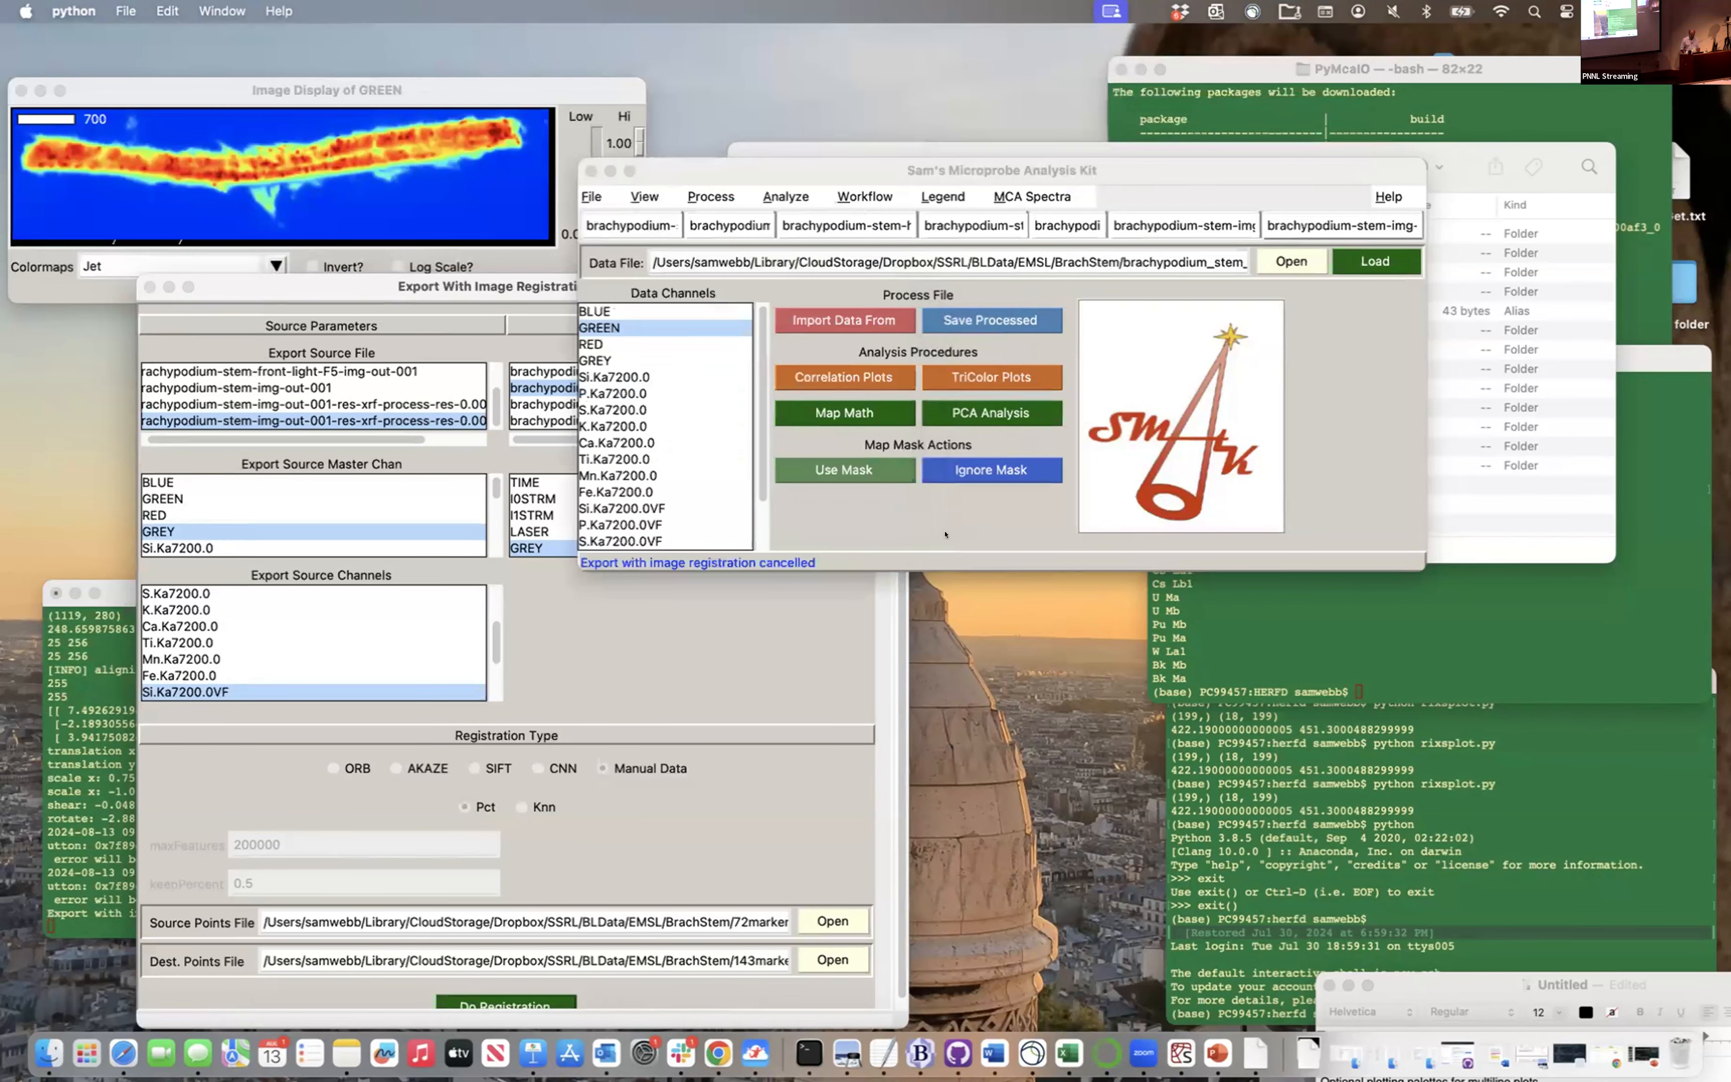
Display the GREY channel of the loaded dataset and perform a vertical flip on it
click(591, 360)
click(710, 195)
click(728, 271)
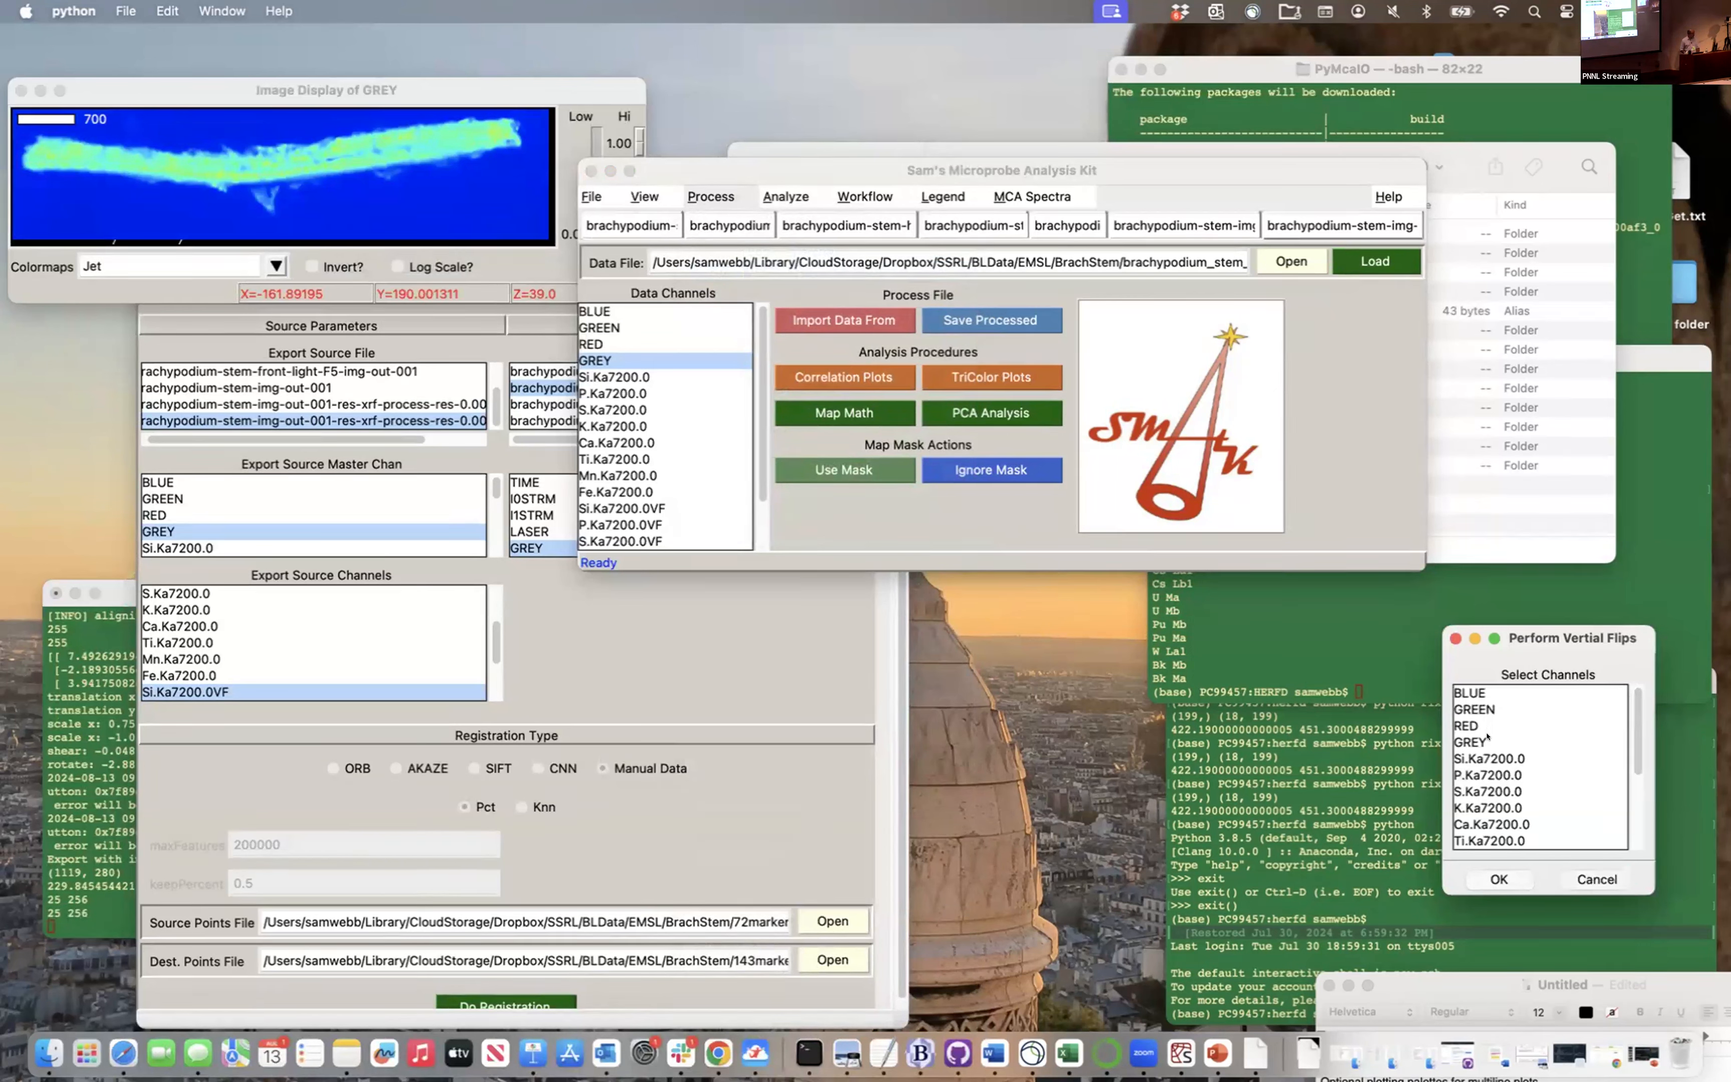
click(1471, 740)
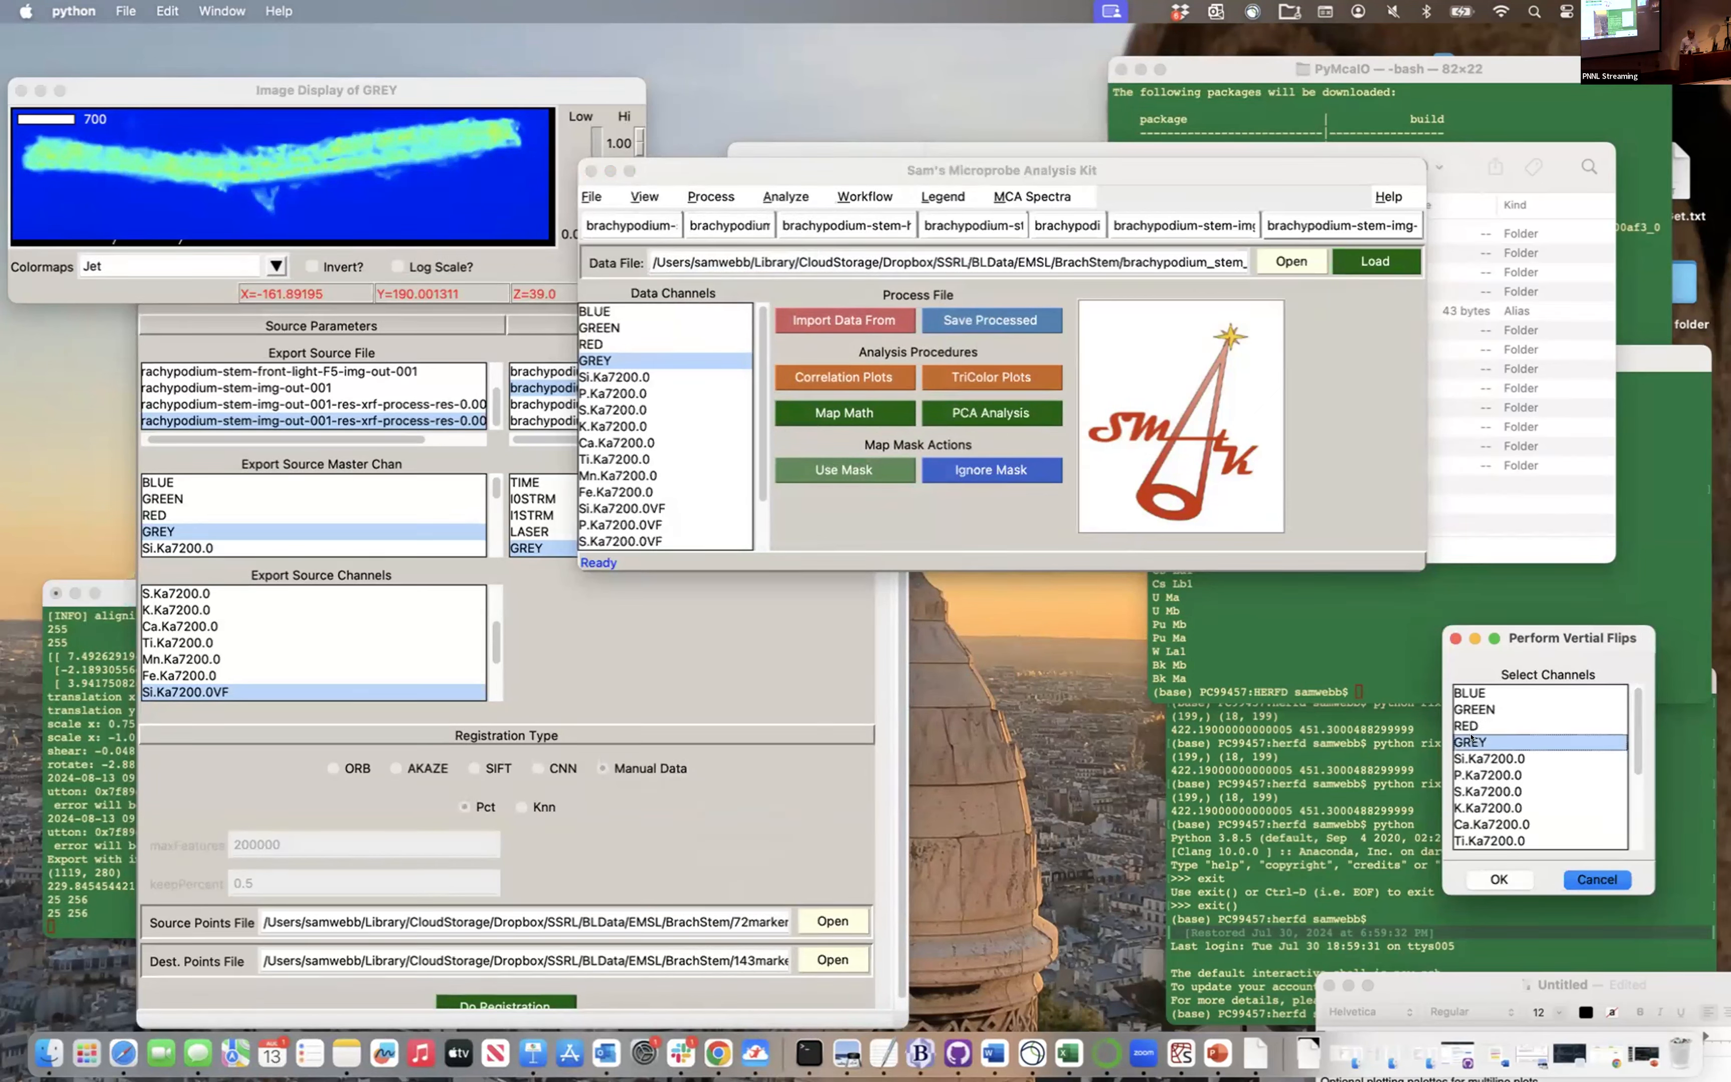
click(1500, 878)
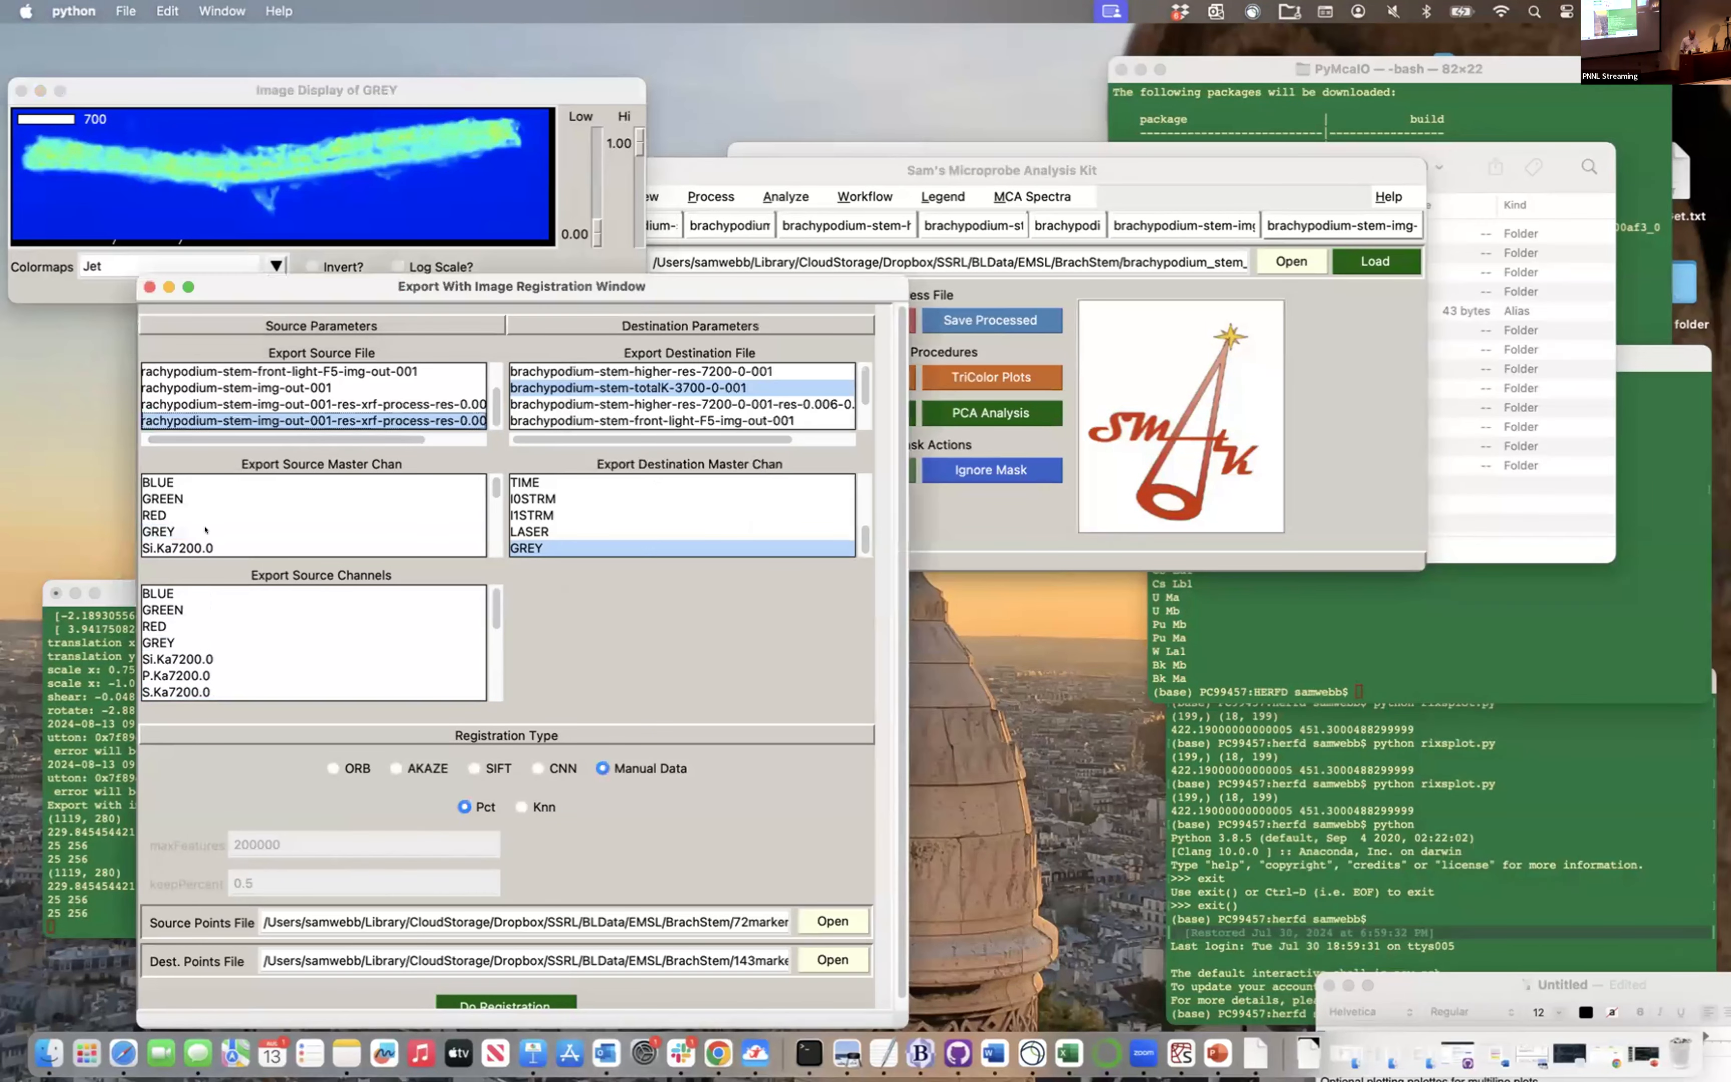
Set GREYVF as the source master channel and select Si.Ka7200.0VF through GREYVF as the source channels to export
scroll(205, 530, down, 10)
click(193, 547)
scroll(189, 686, down, 10)
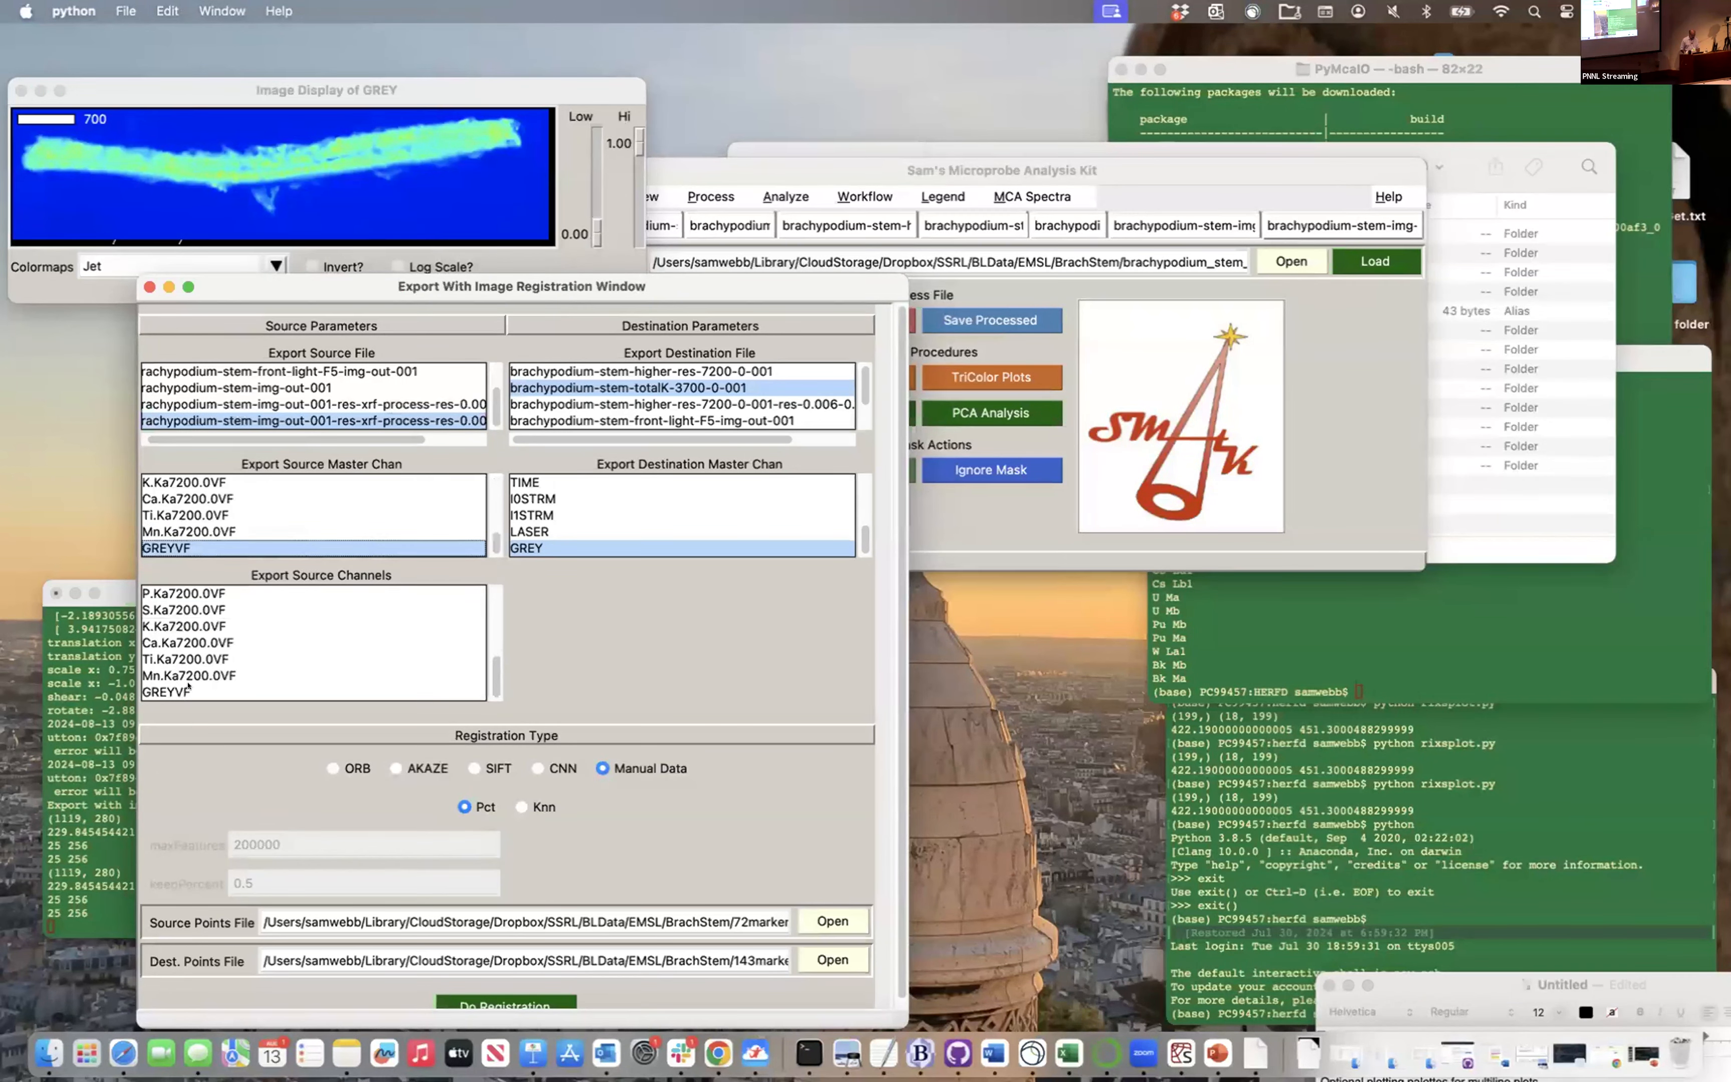
drag(174, 687, 176, 608)
scroll(175, 608, up, 3)
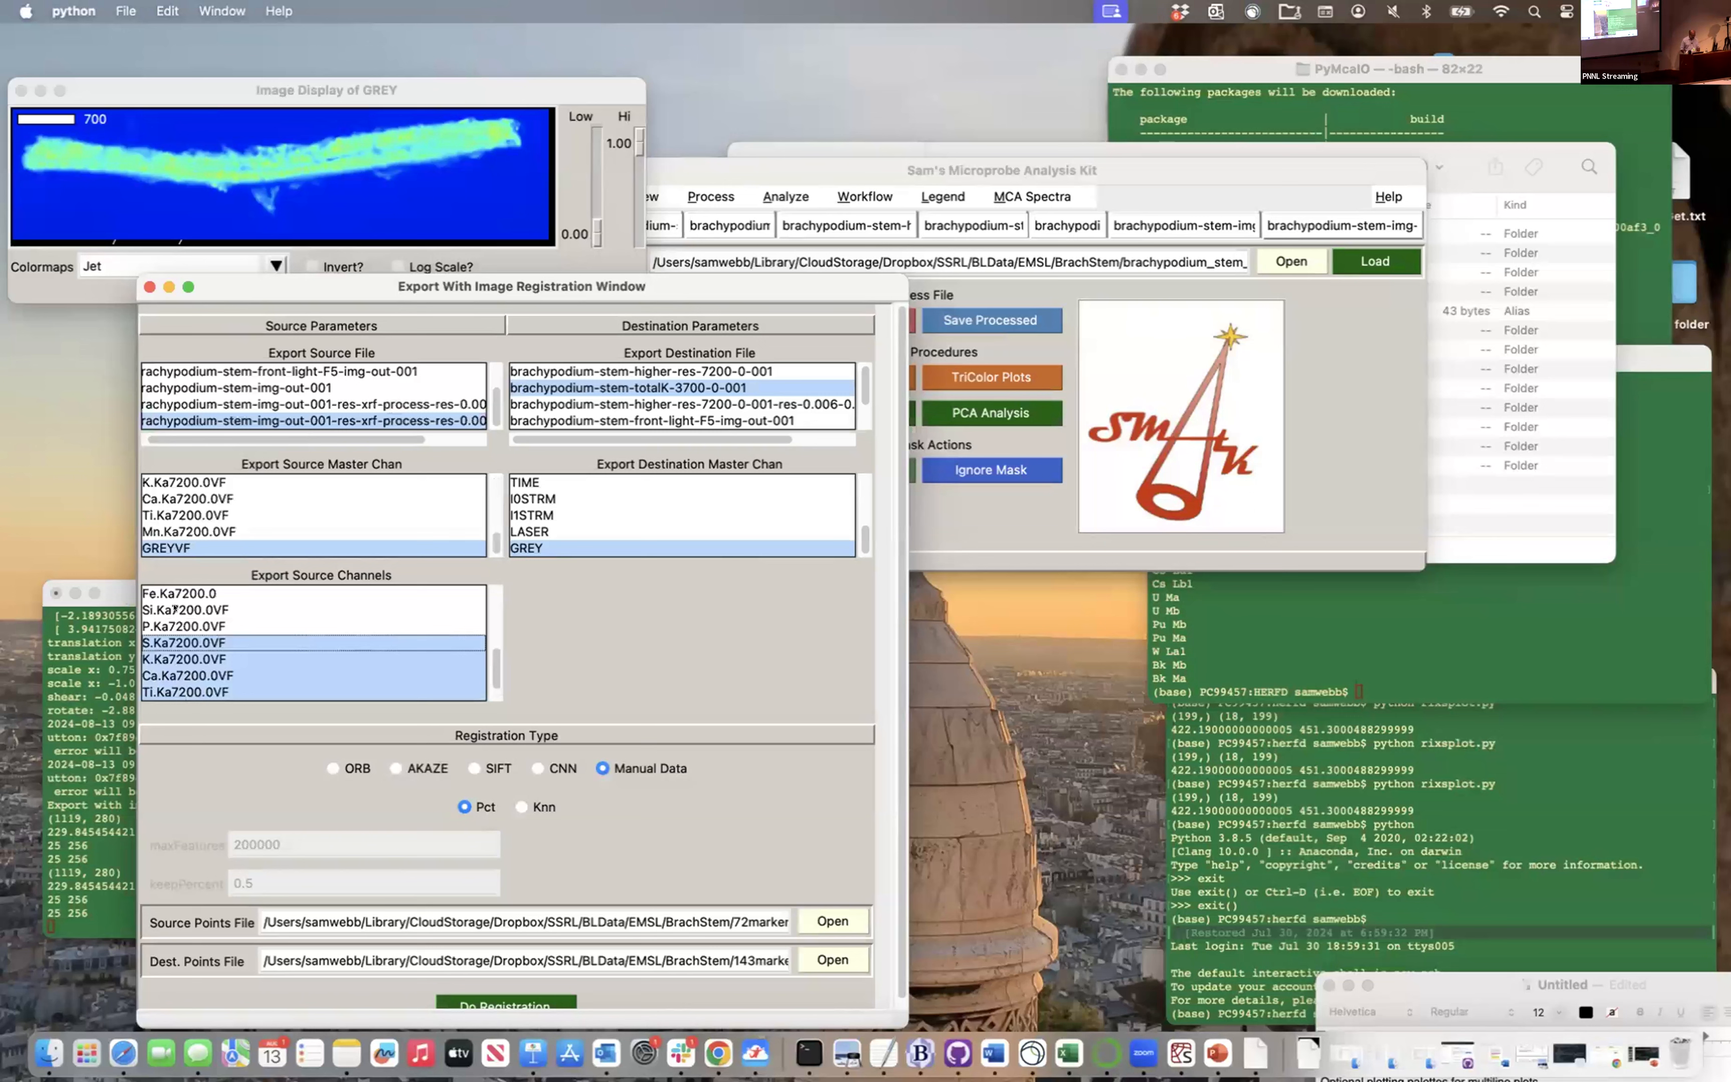
shift+click(175, 626)
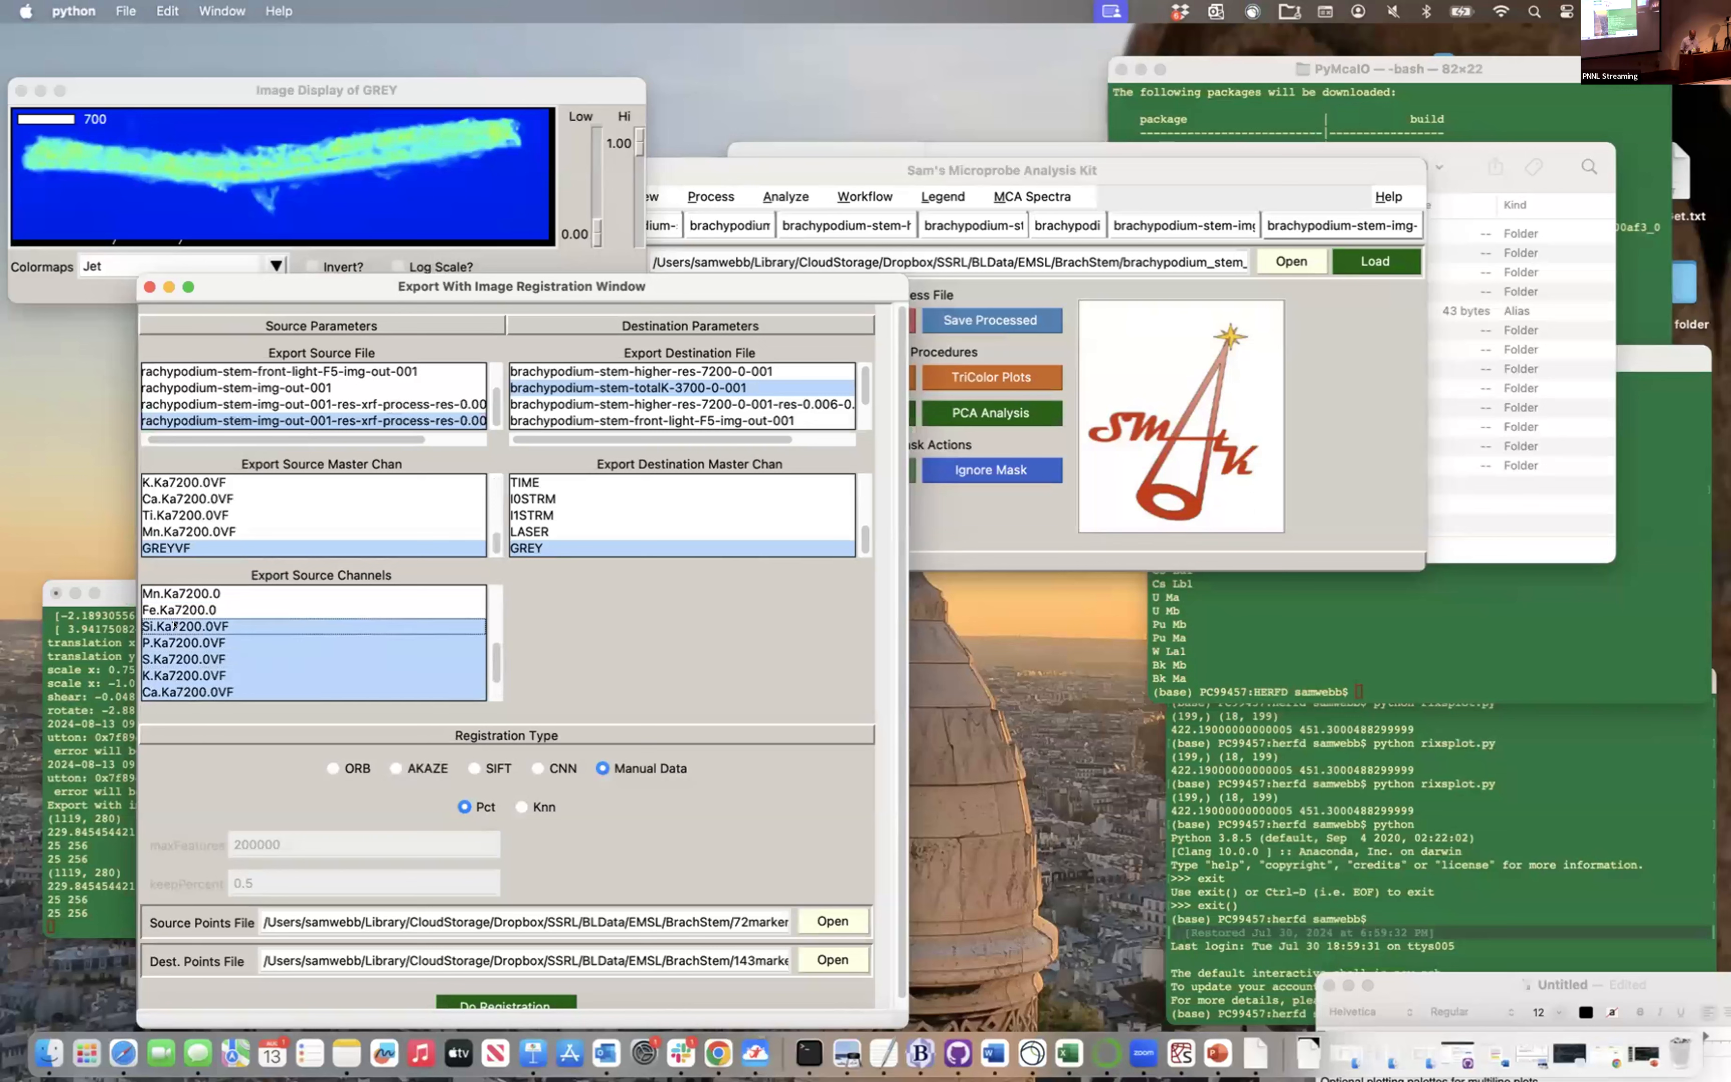
Run the registration with the GREYVF source master and accept the transformation and data export
click(501, 1000)
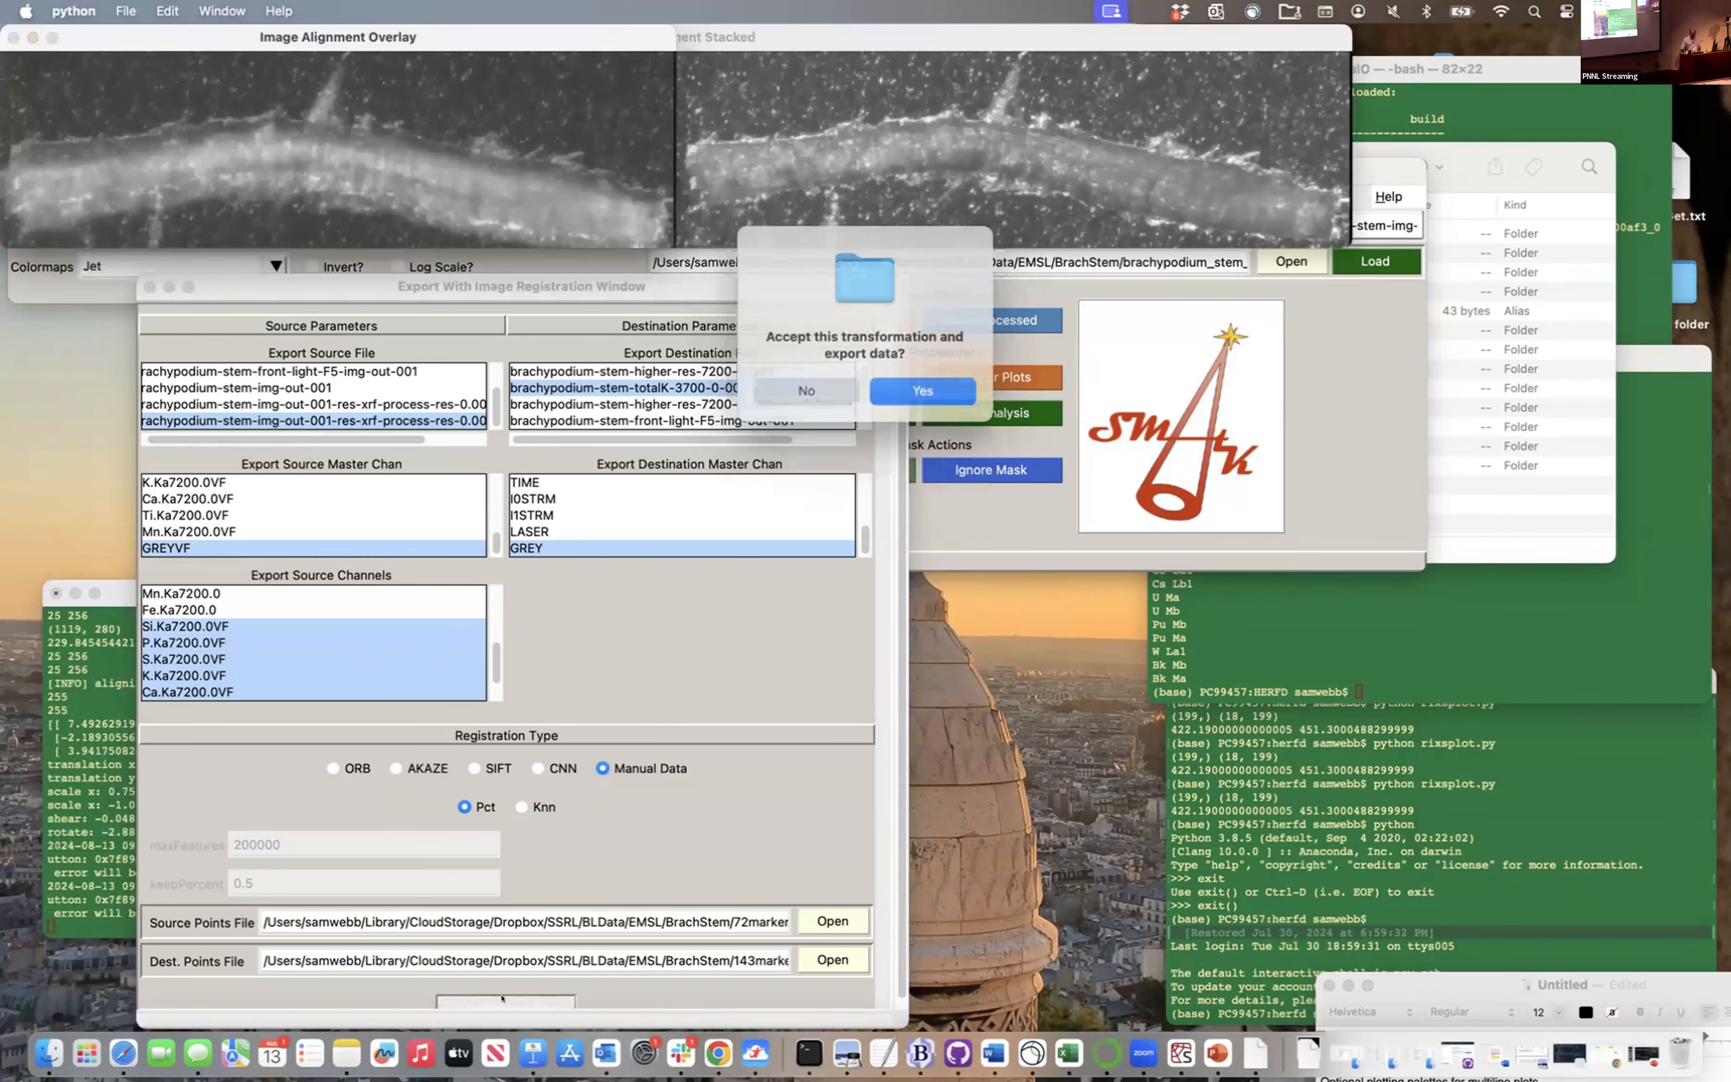
click(904, 392)
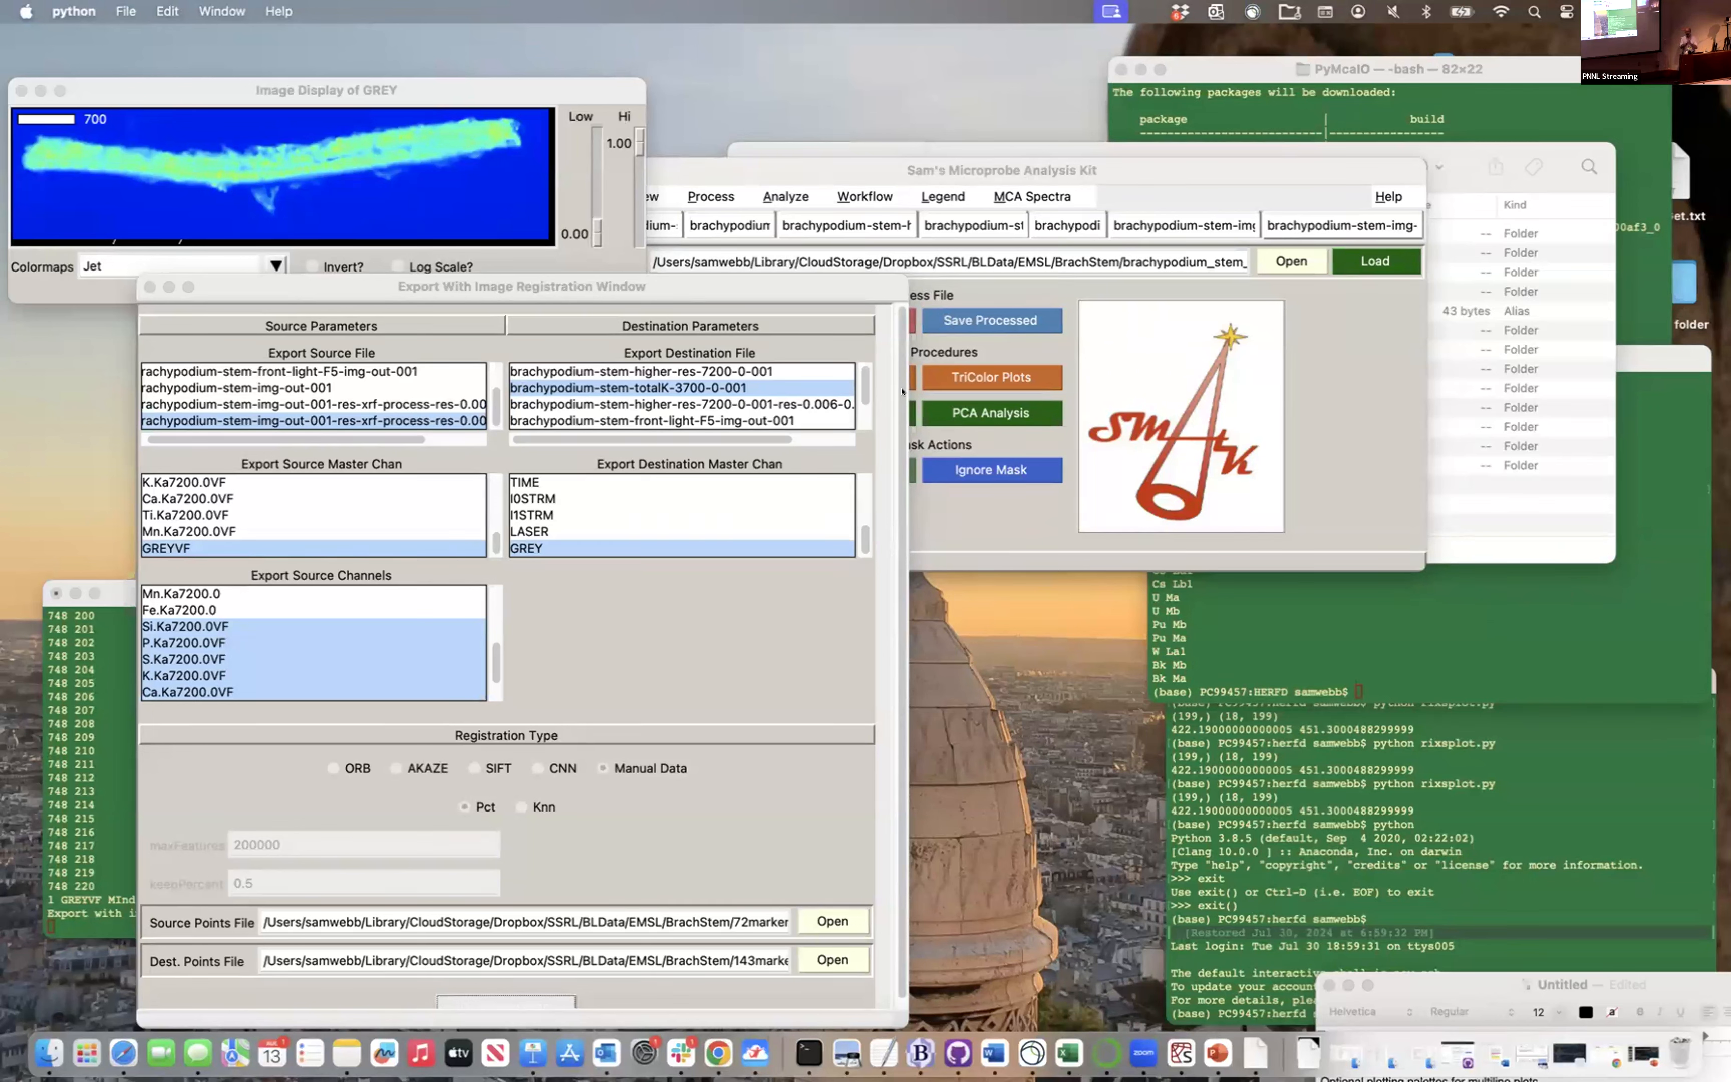
click(997, 513)
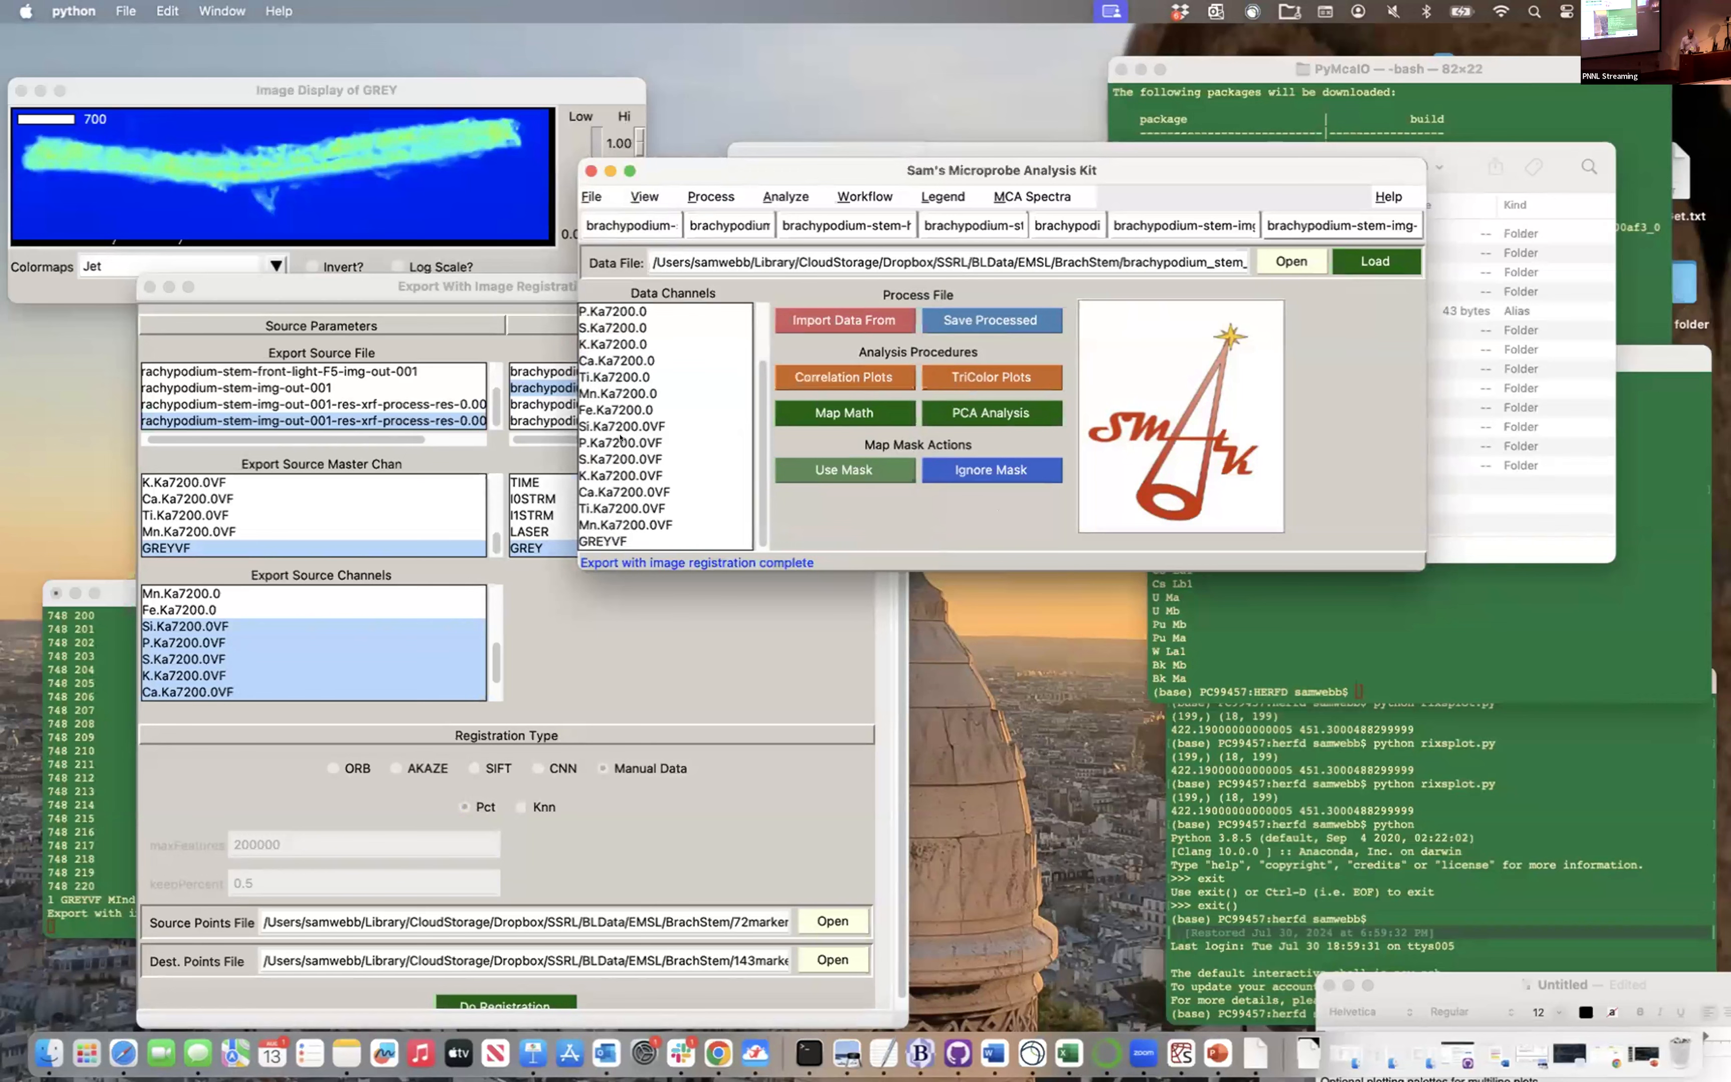
Switch to the totalK-3700 dataset, dismiss the error report, and display its exported Si, K, GREYVF-ex and MInd-ex channels
click(761, 223)
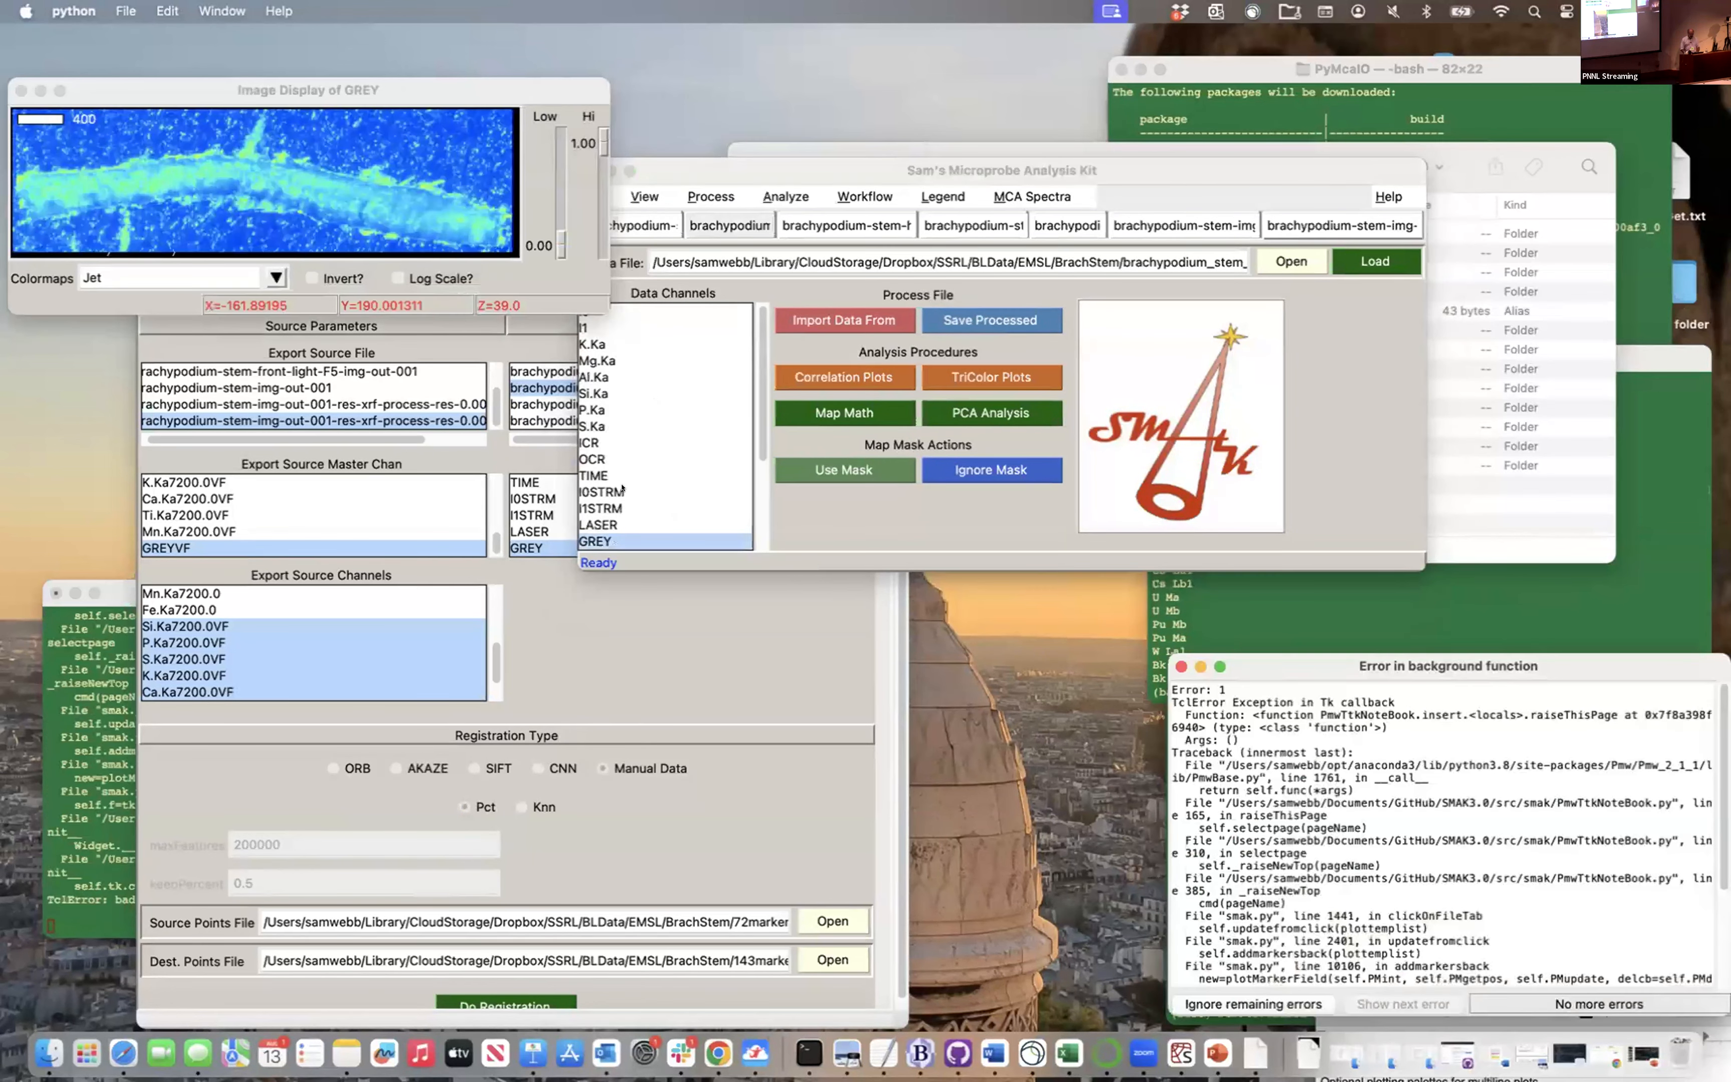
click(1255, 1005)
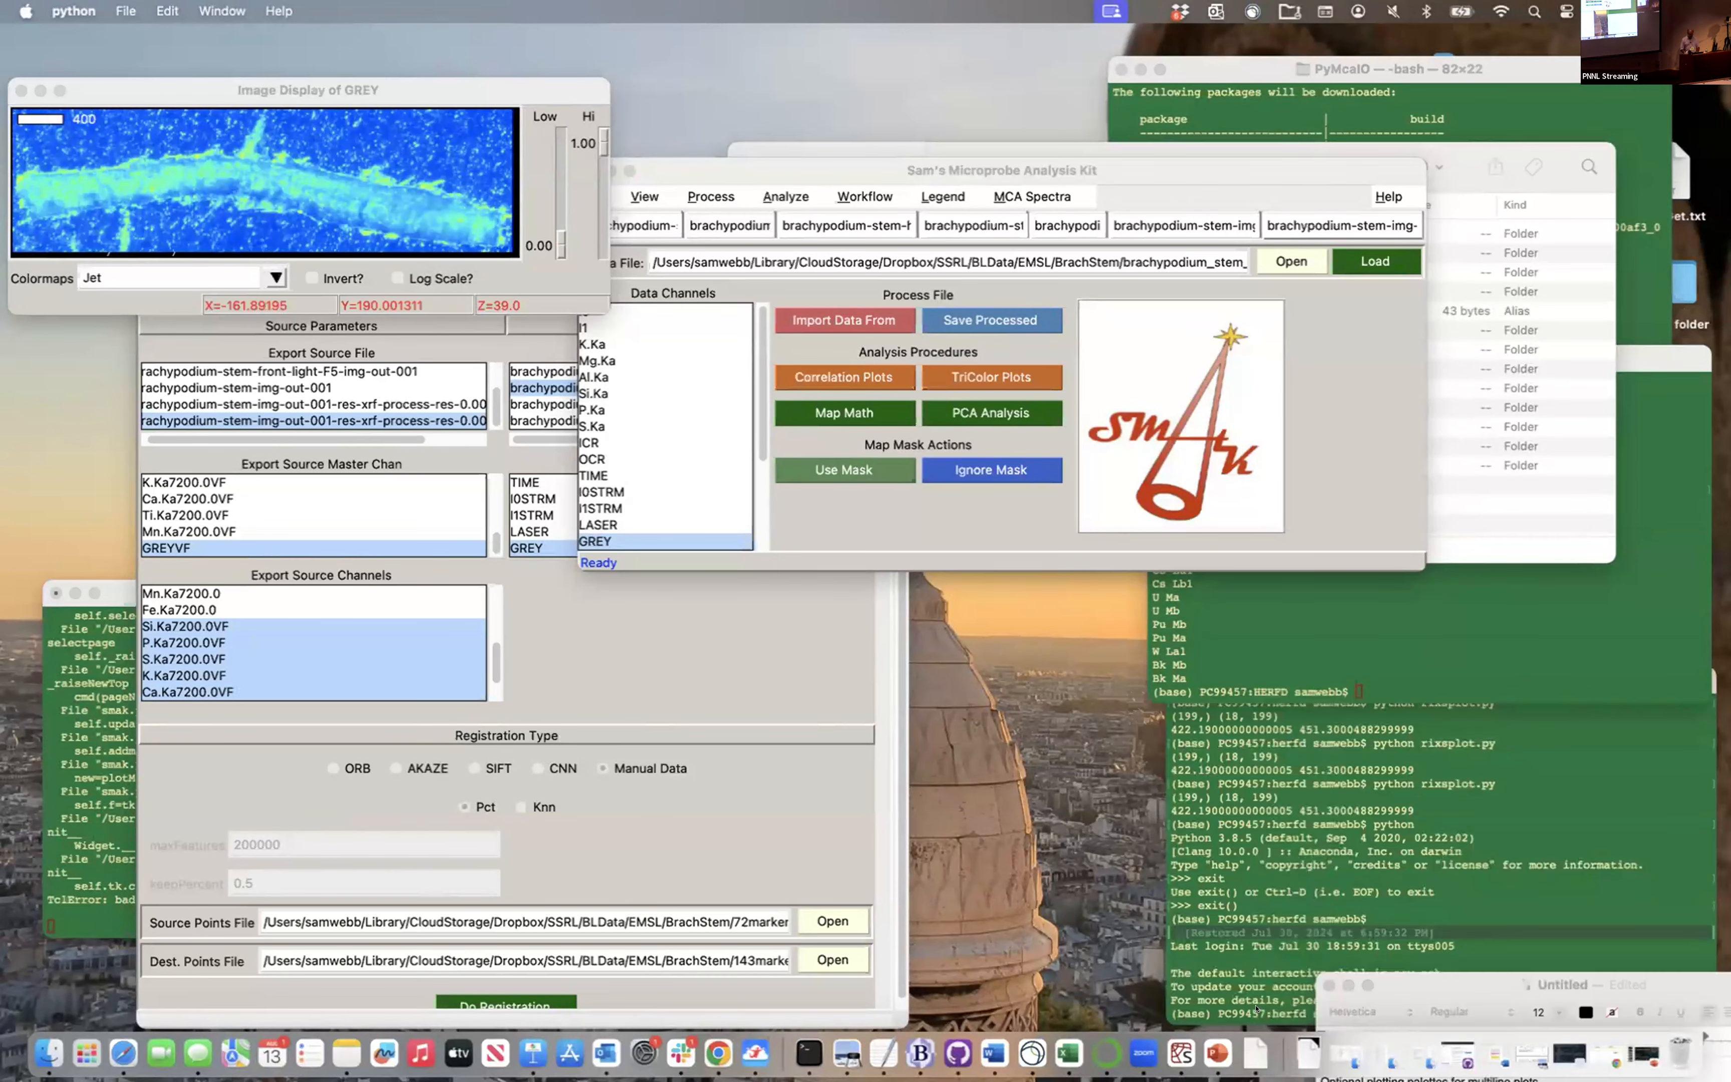
scroll(626, 394, down, 3)
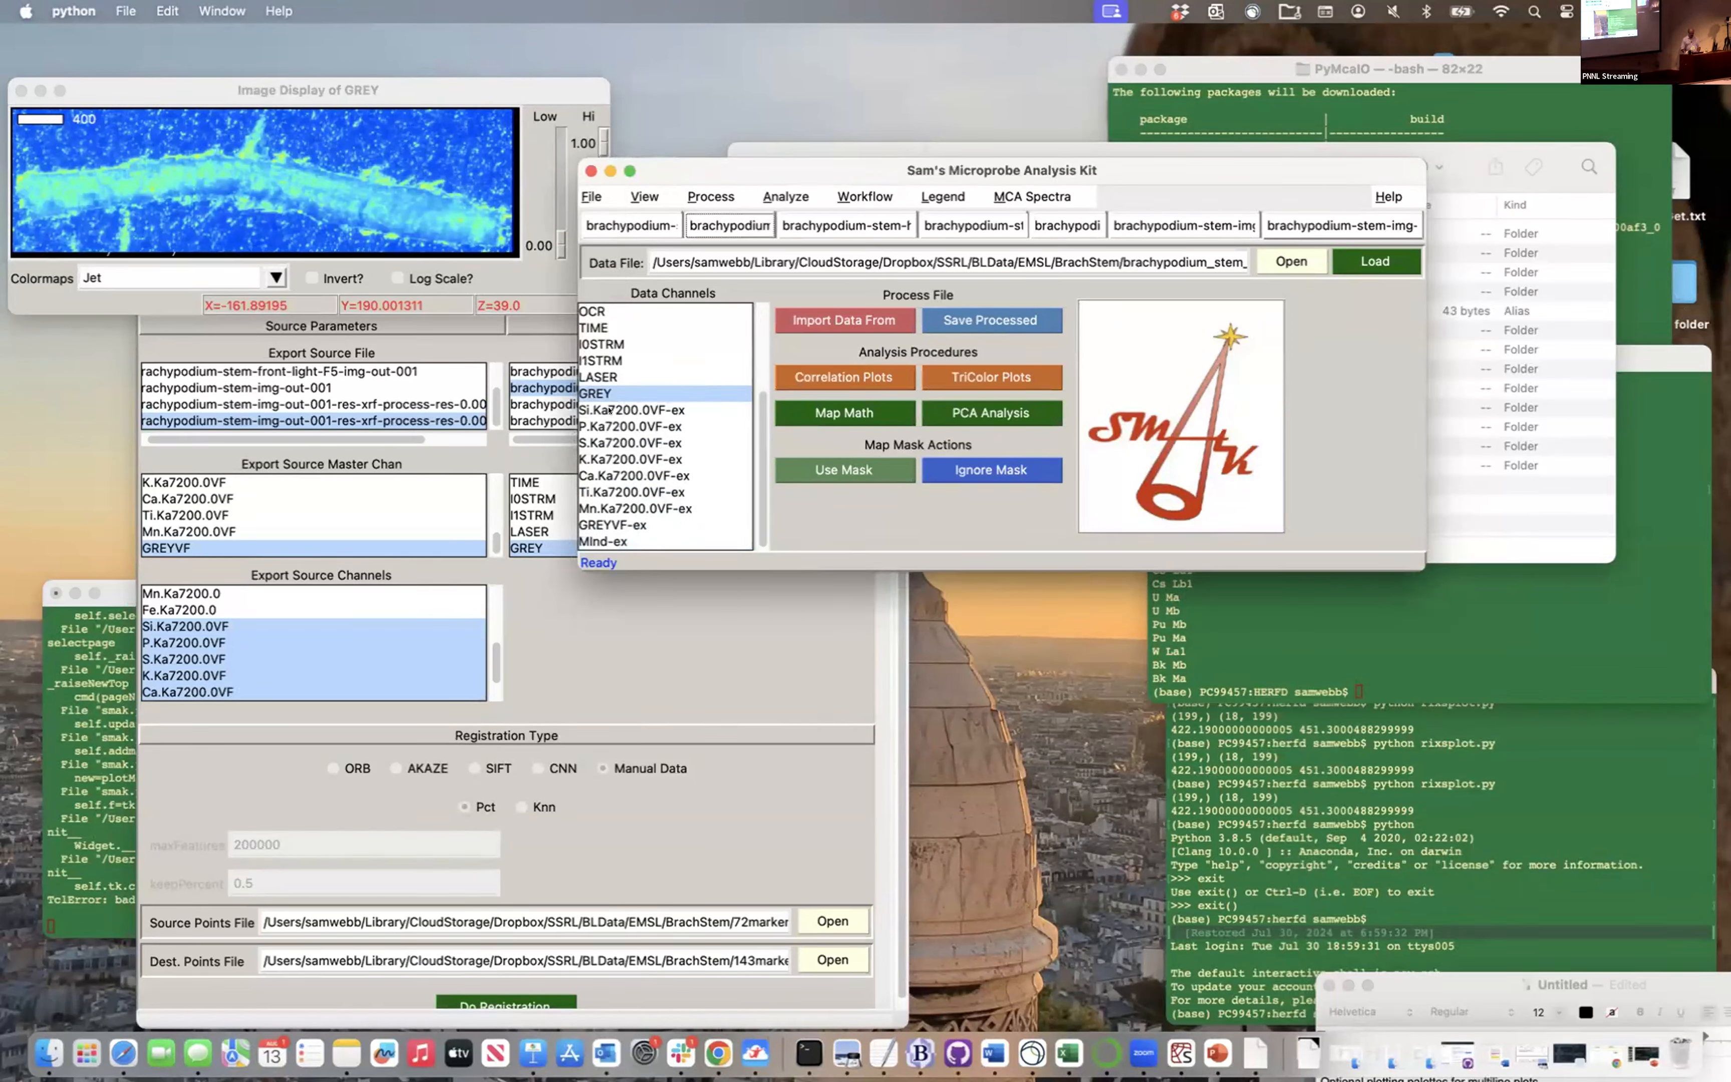
click(610, 410)
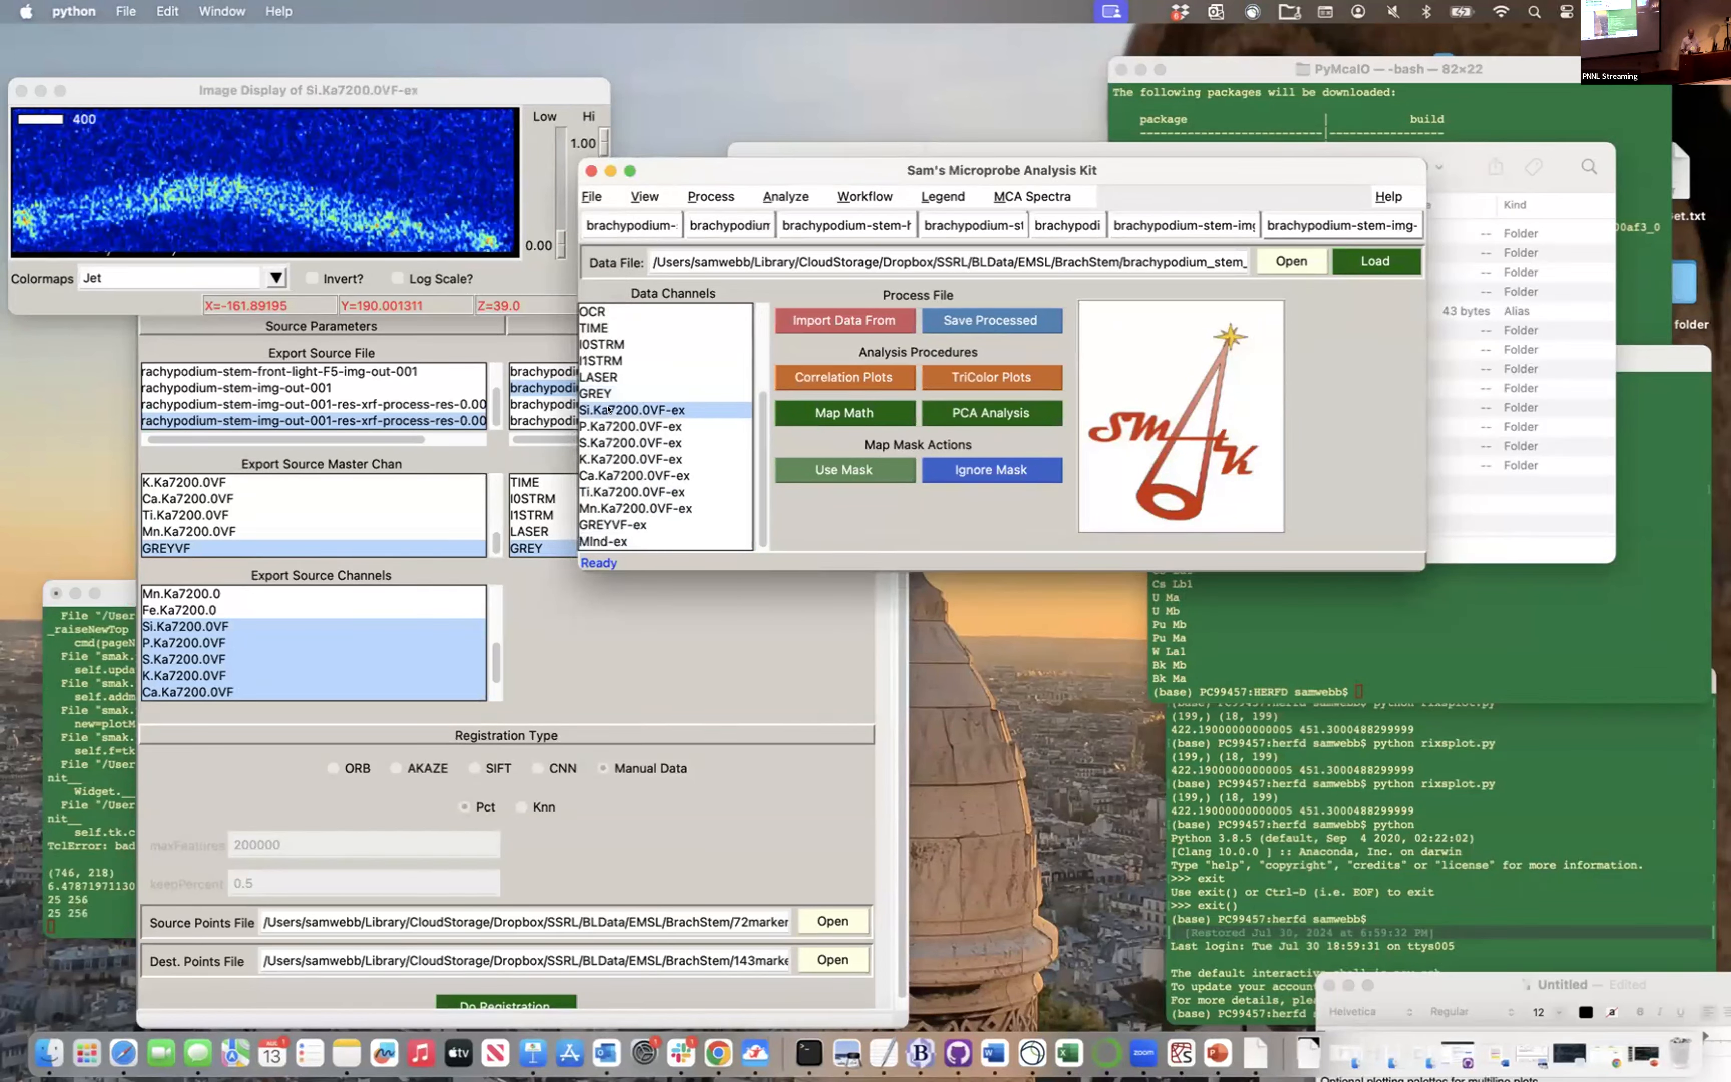
click(604, 458)
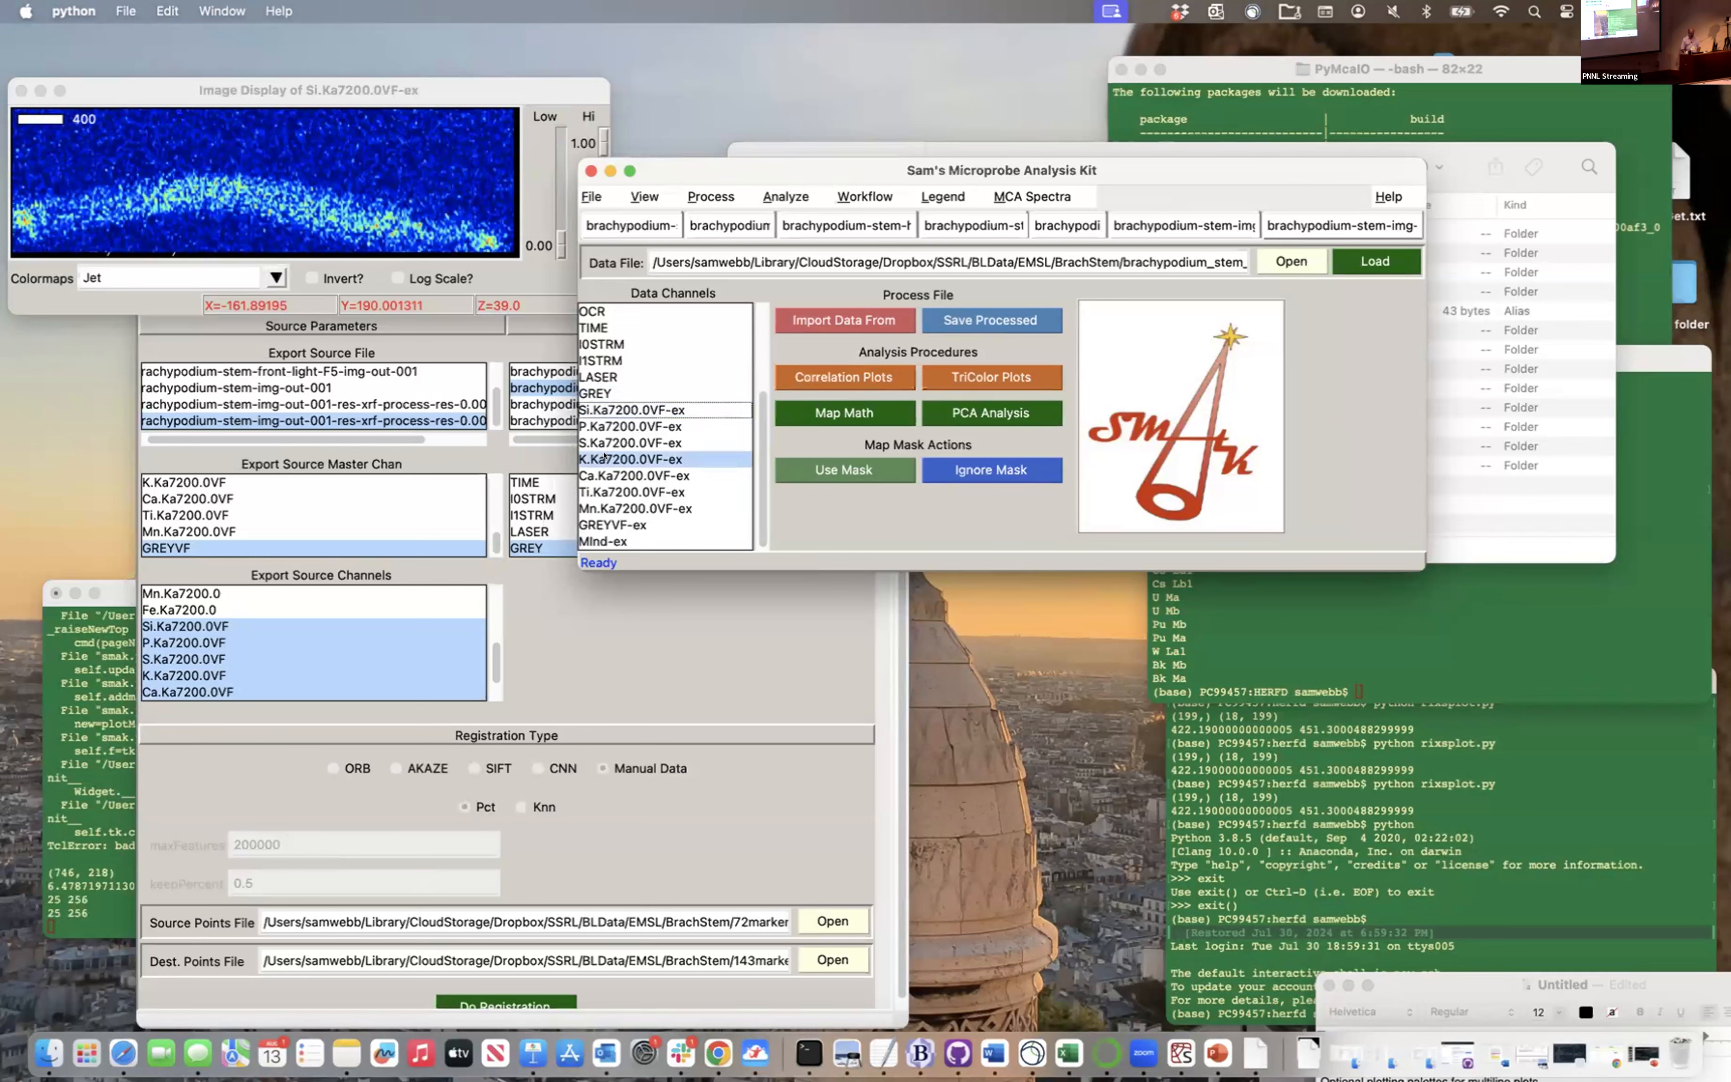
click(596, 522)
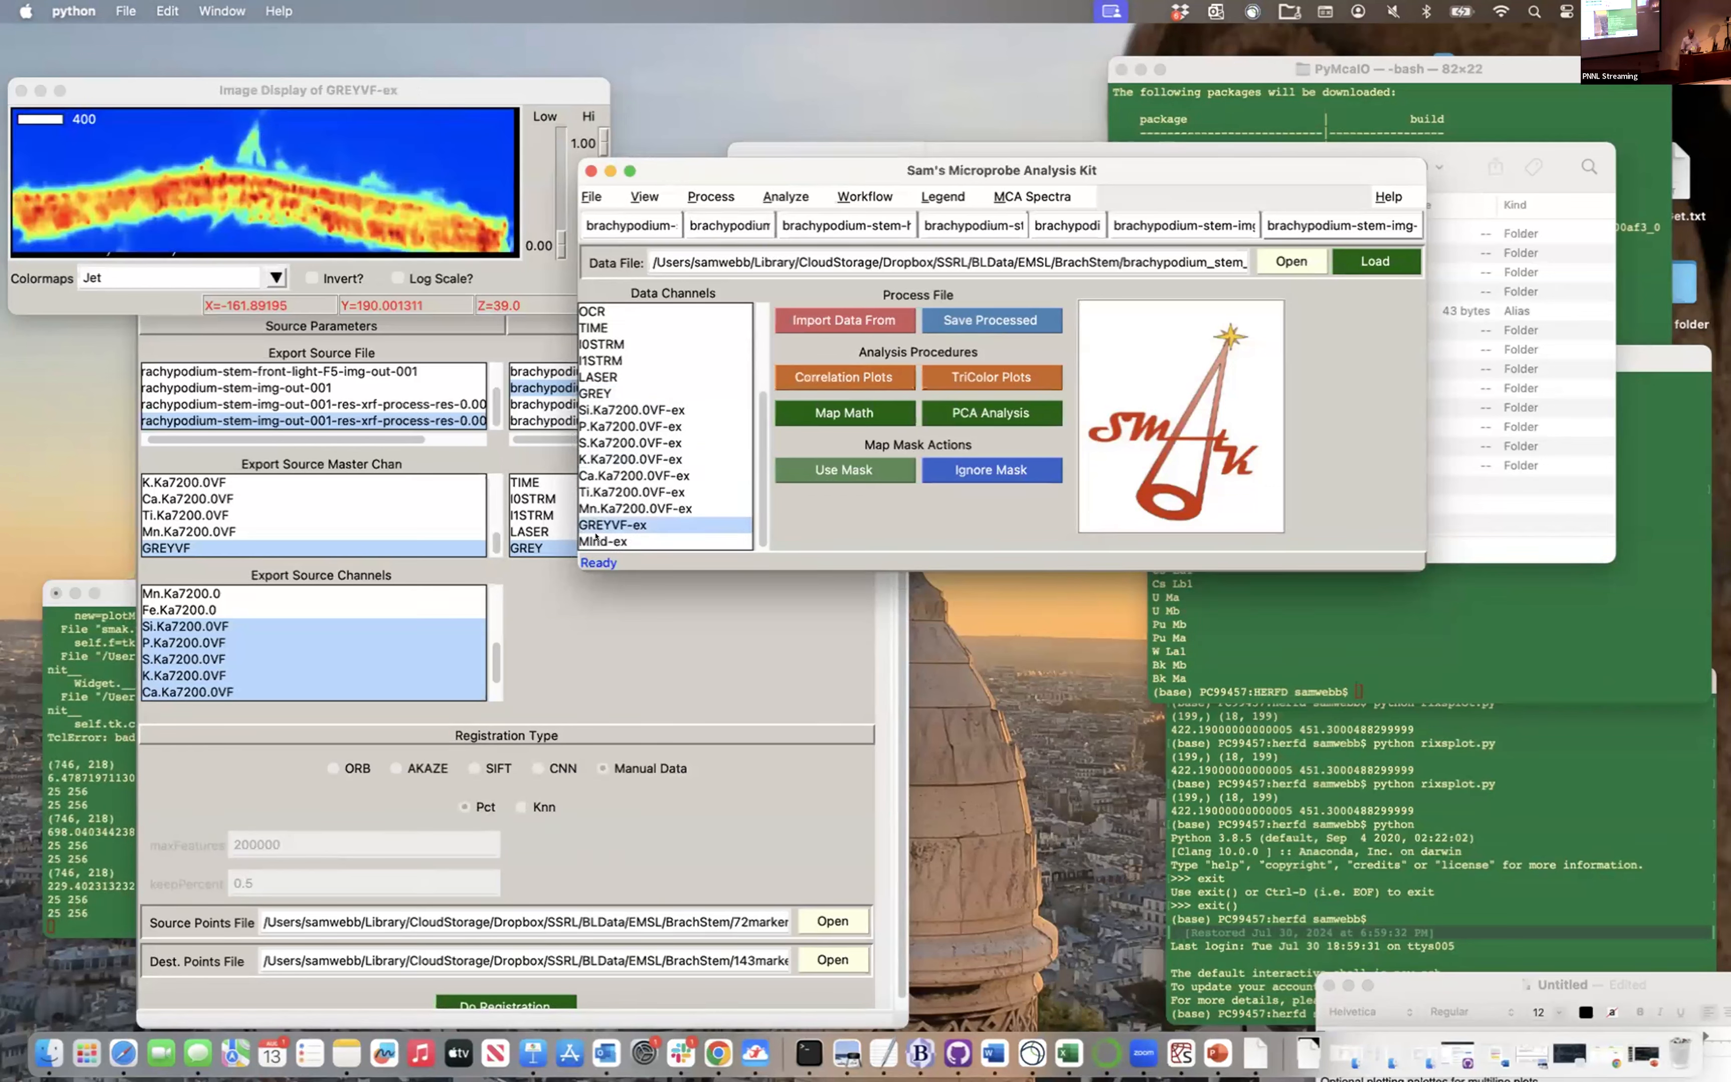
click(596, 538)
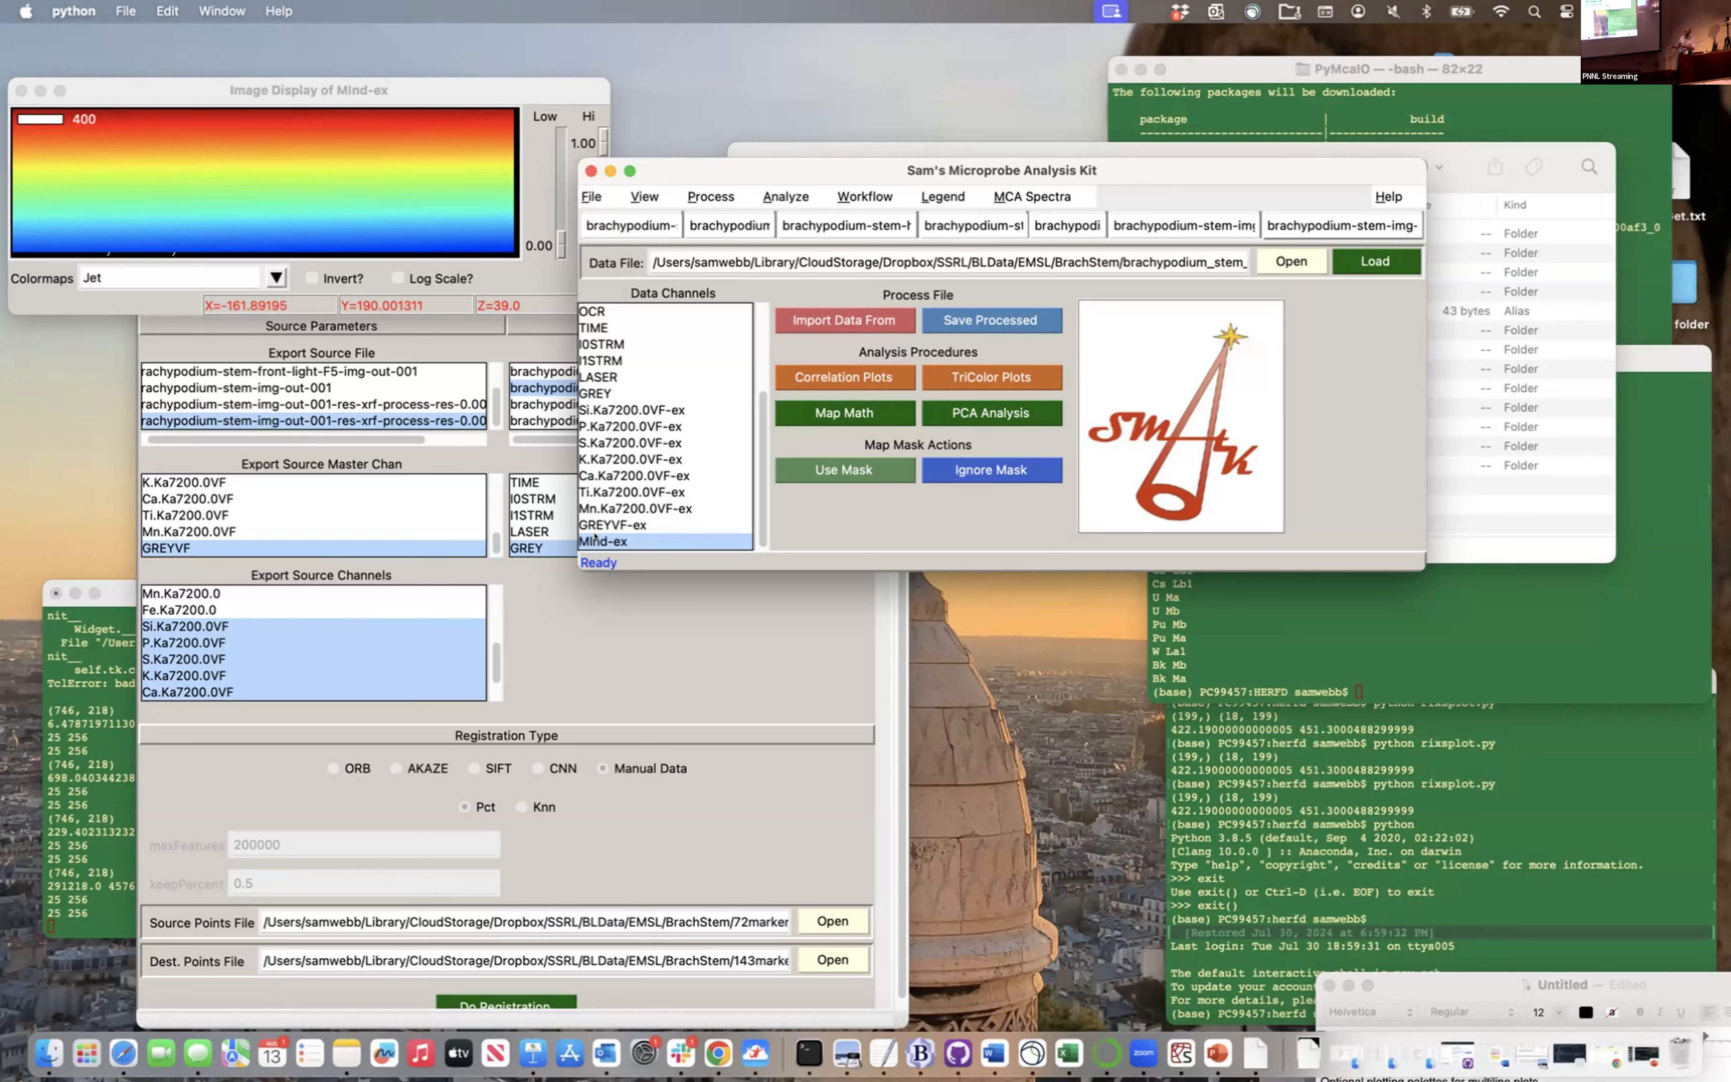
click(1032, 196)
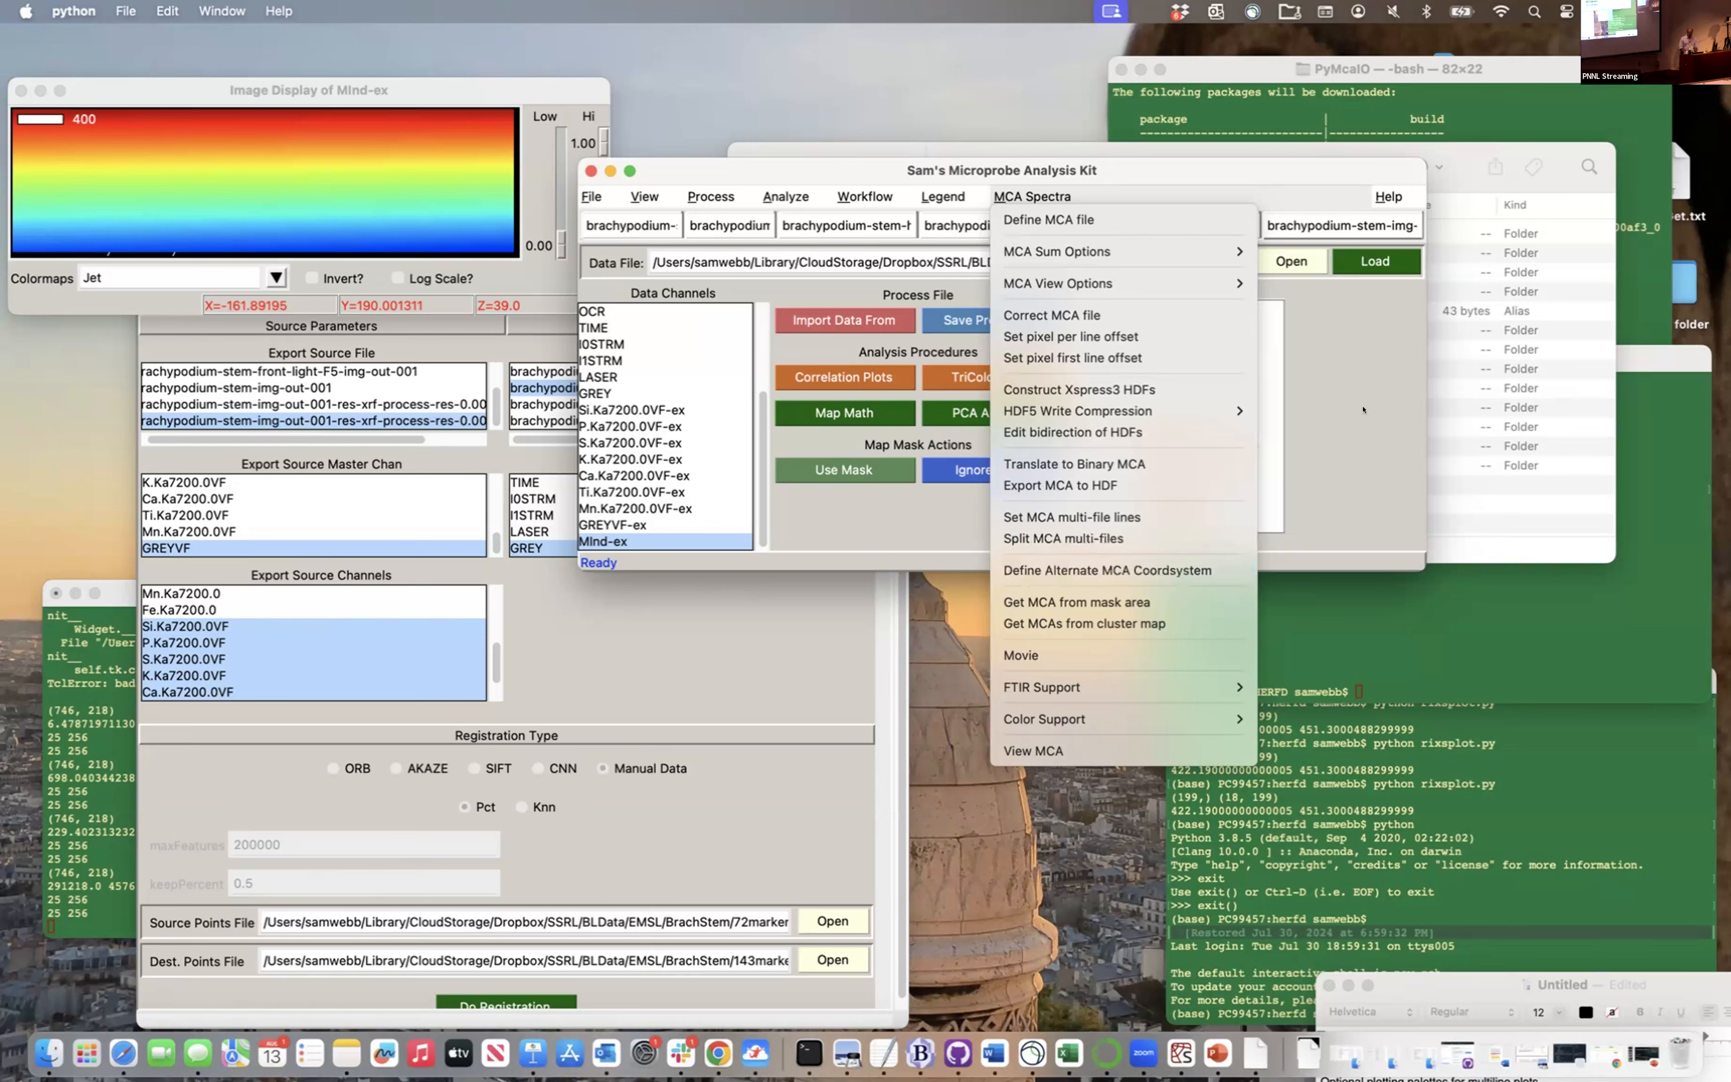
click(1292, 265)
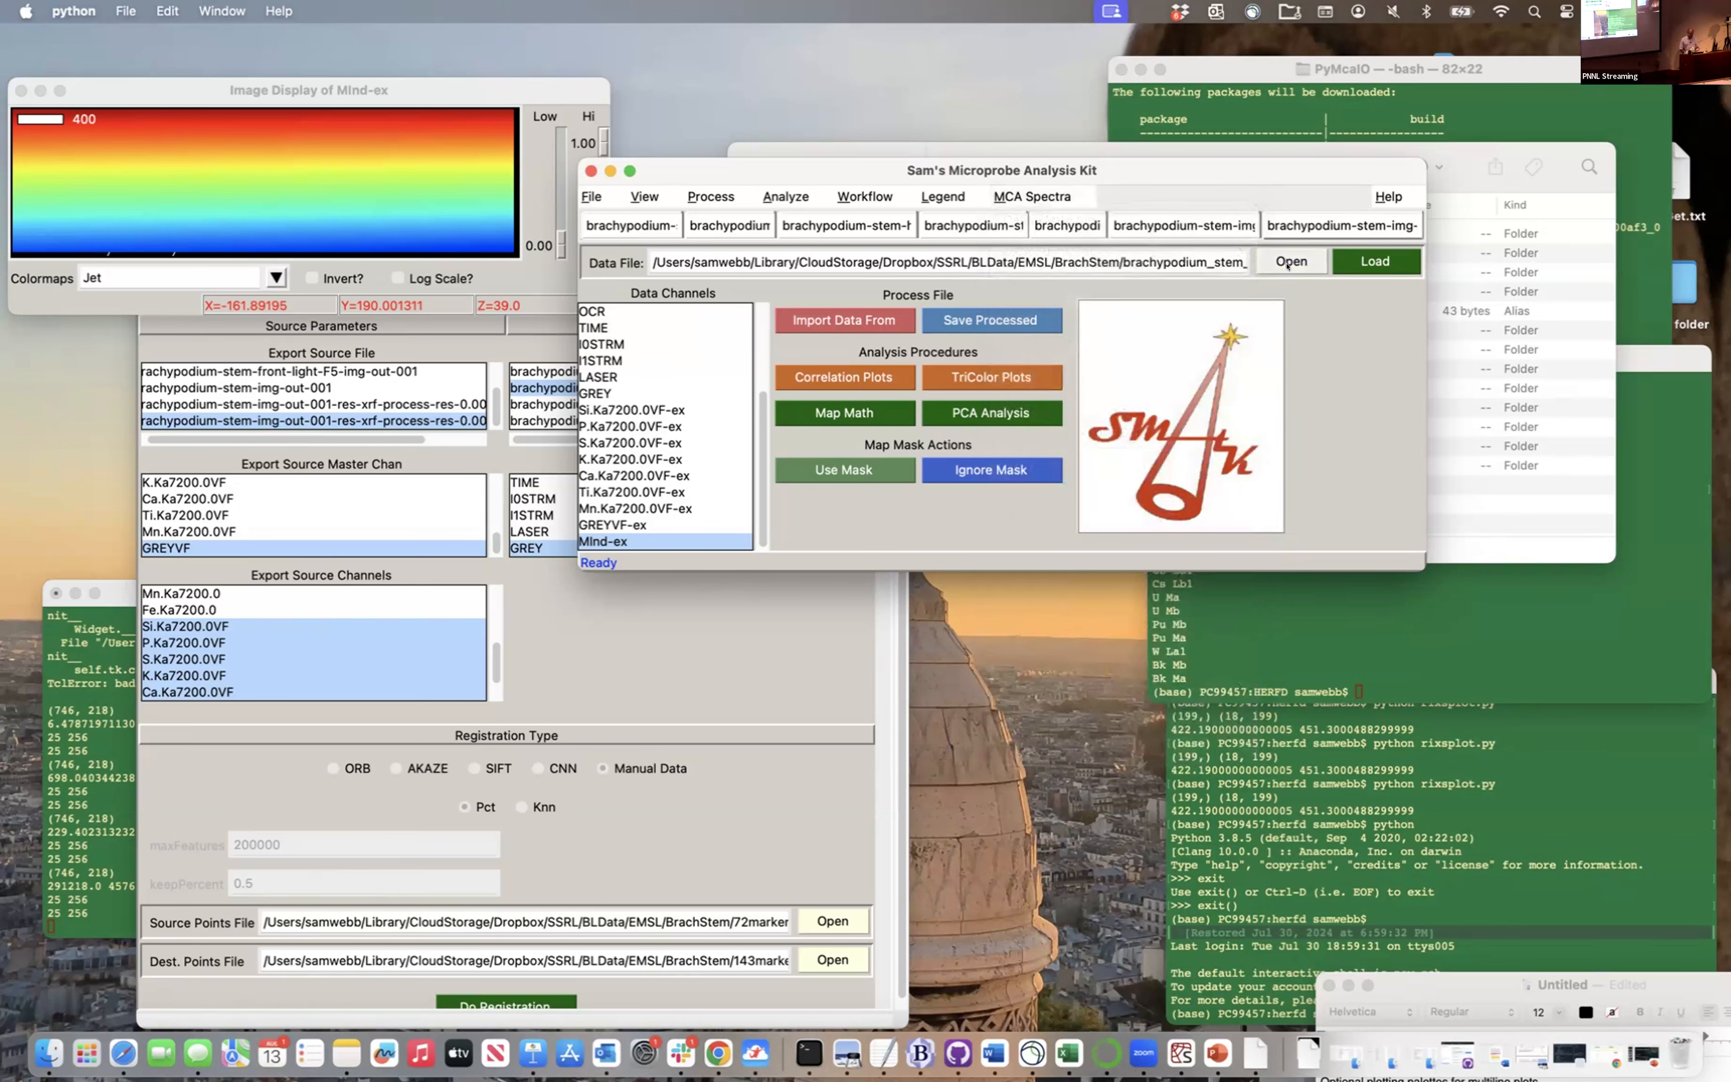
Open the data file brachypodium_stem_totalK_3700_0_001_img_72xrf_IR_FA_process.hdf5 from the BrachStem folder
click(1289, 262)
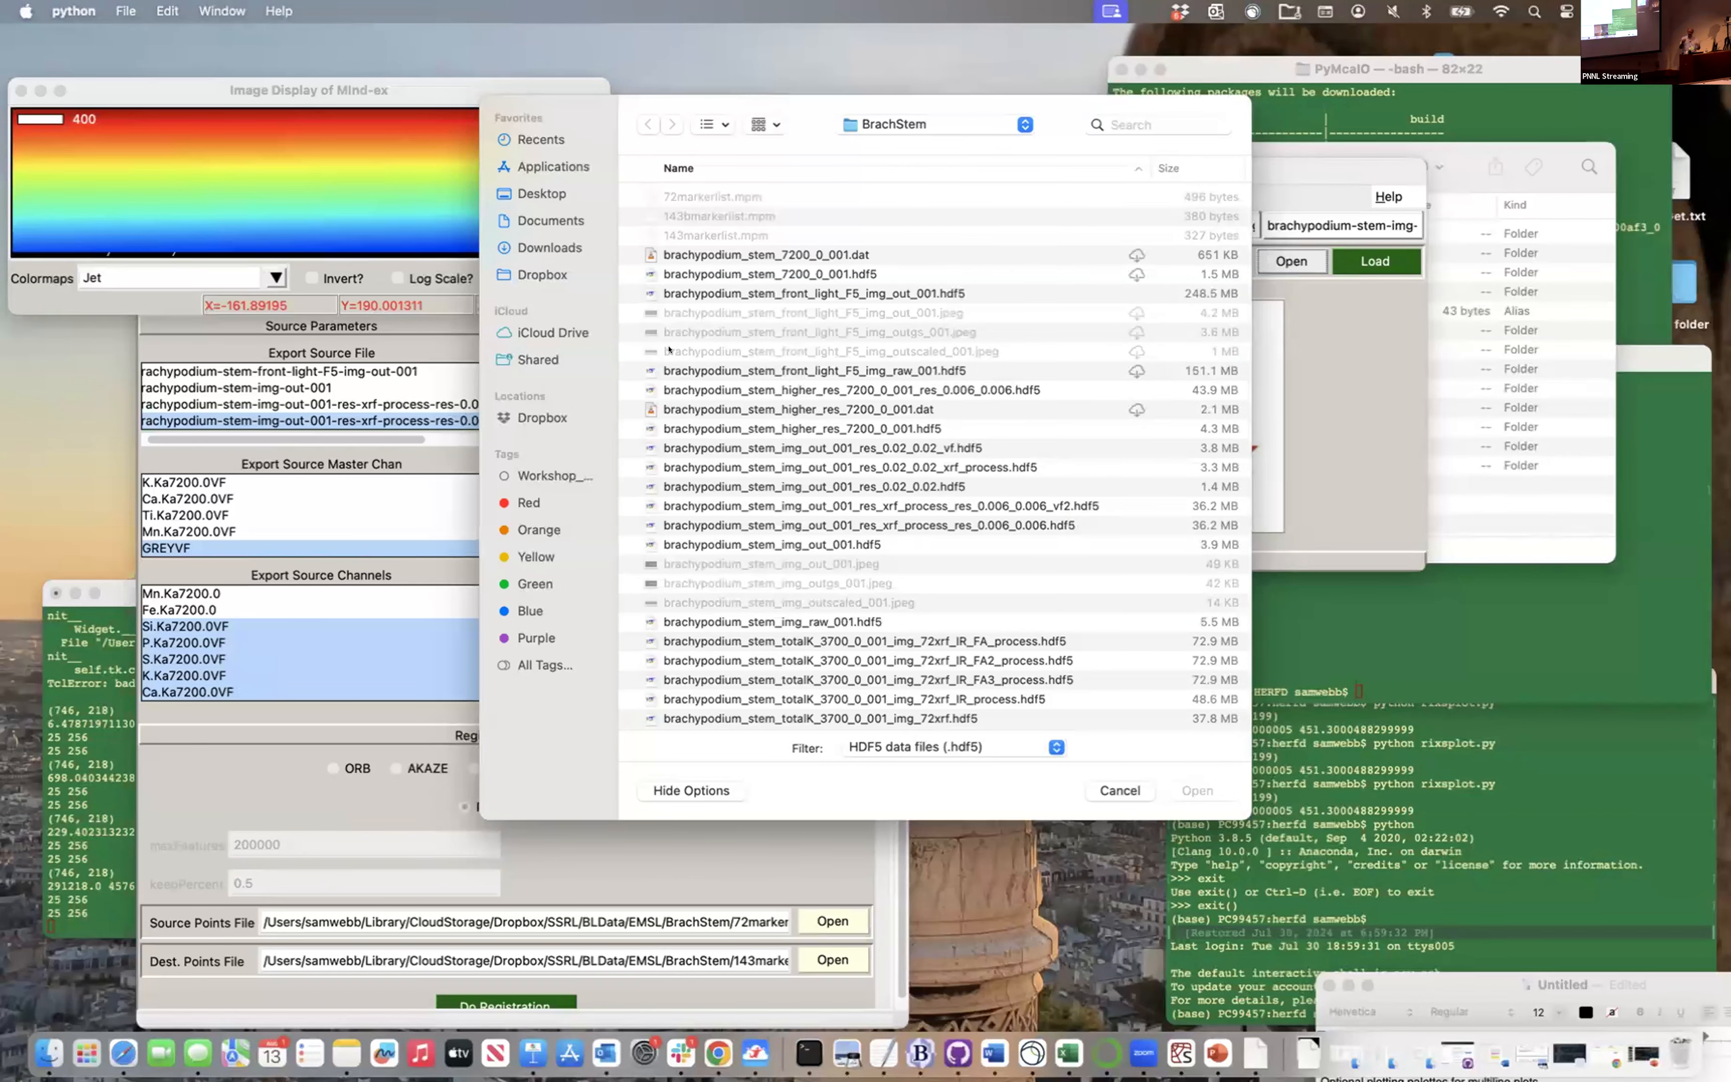
scroll(811, 437, down, 5)
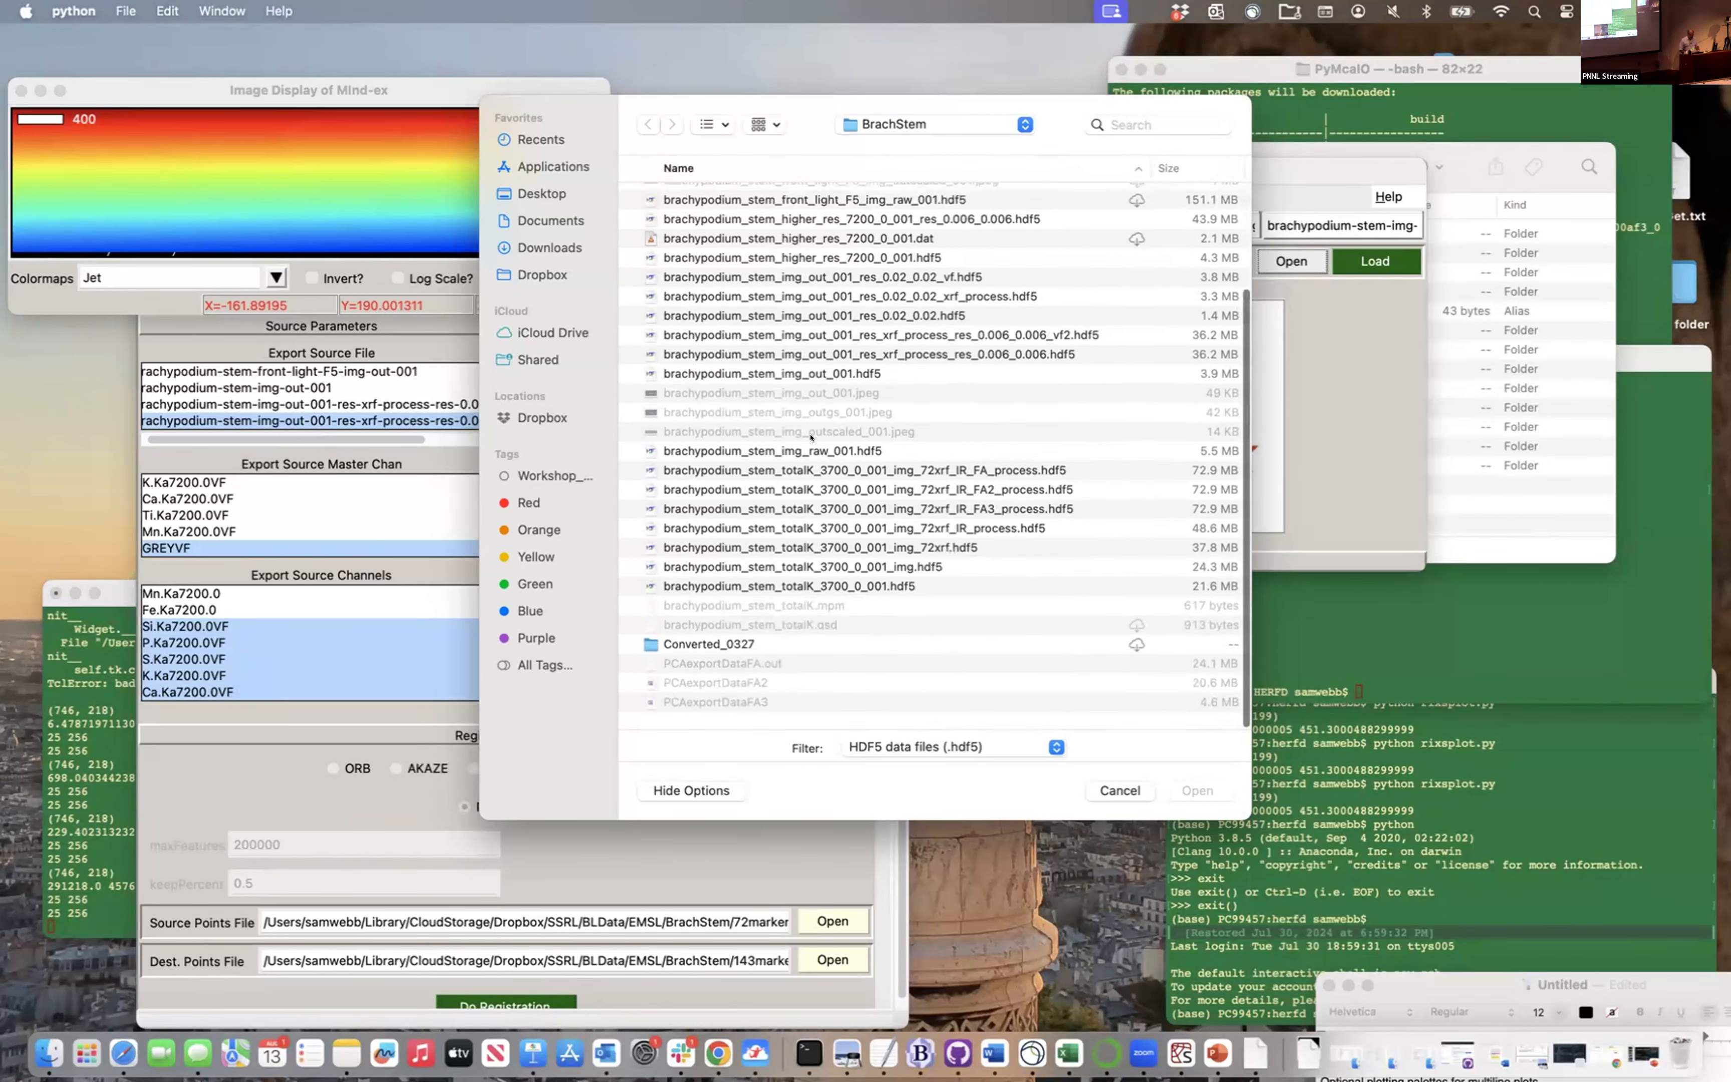
double_click(702, 652)
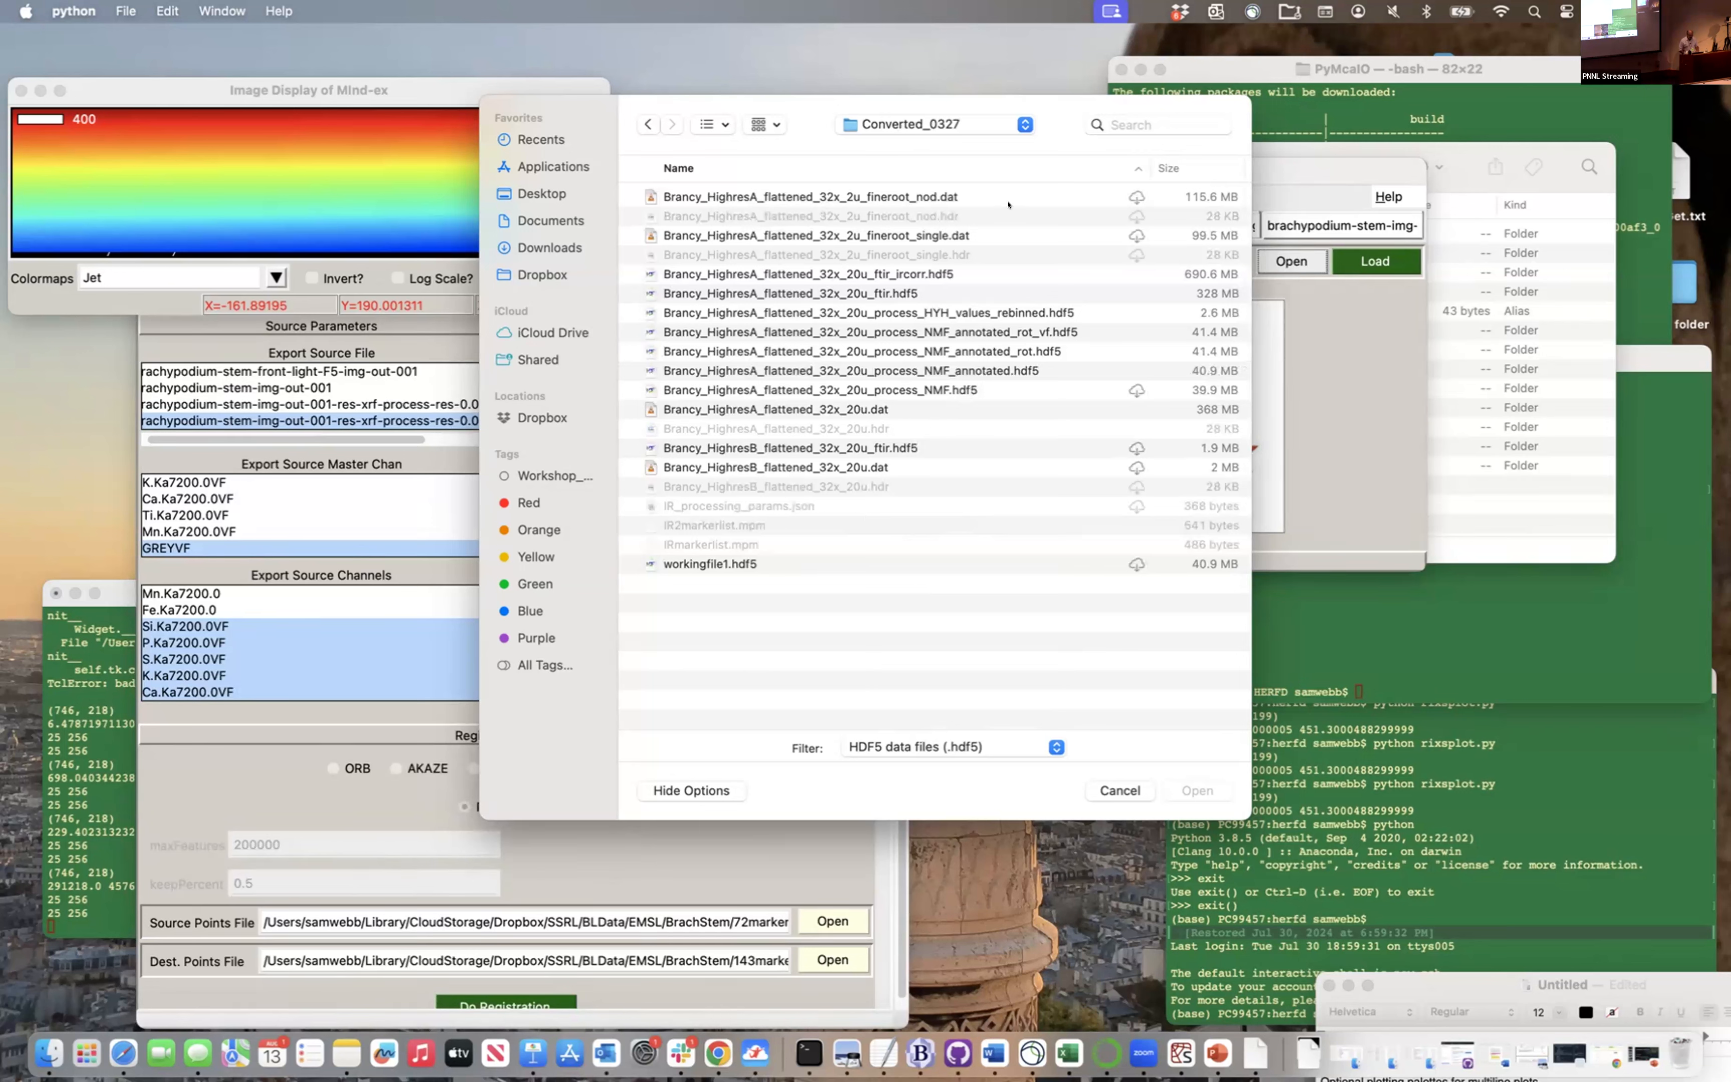
click(960, 127)
click(948, 141)
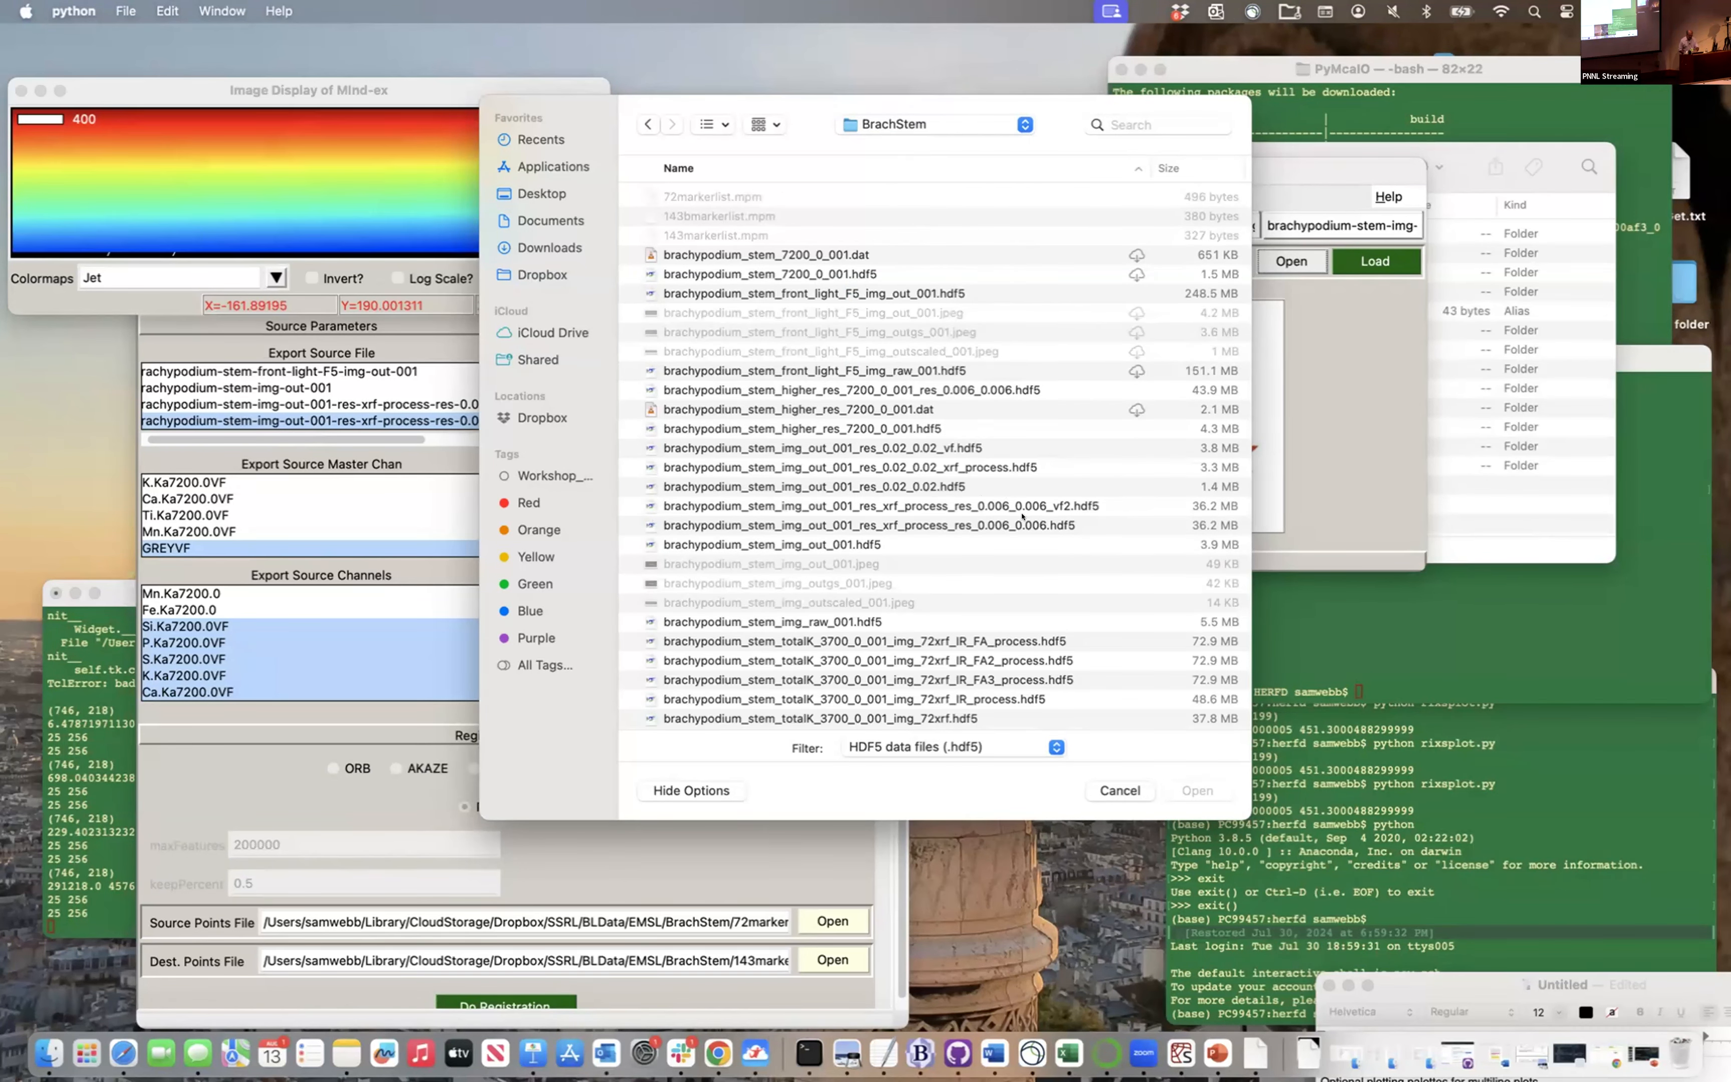
scroll(1021, 515, down, 2)
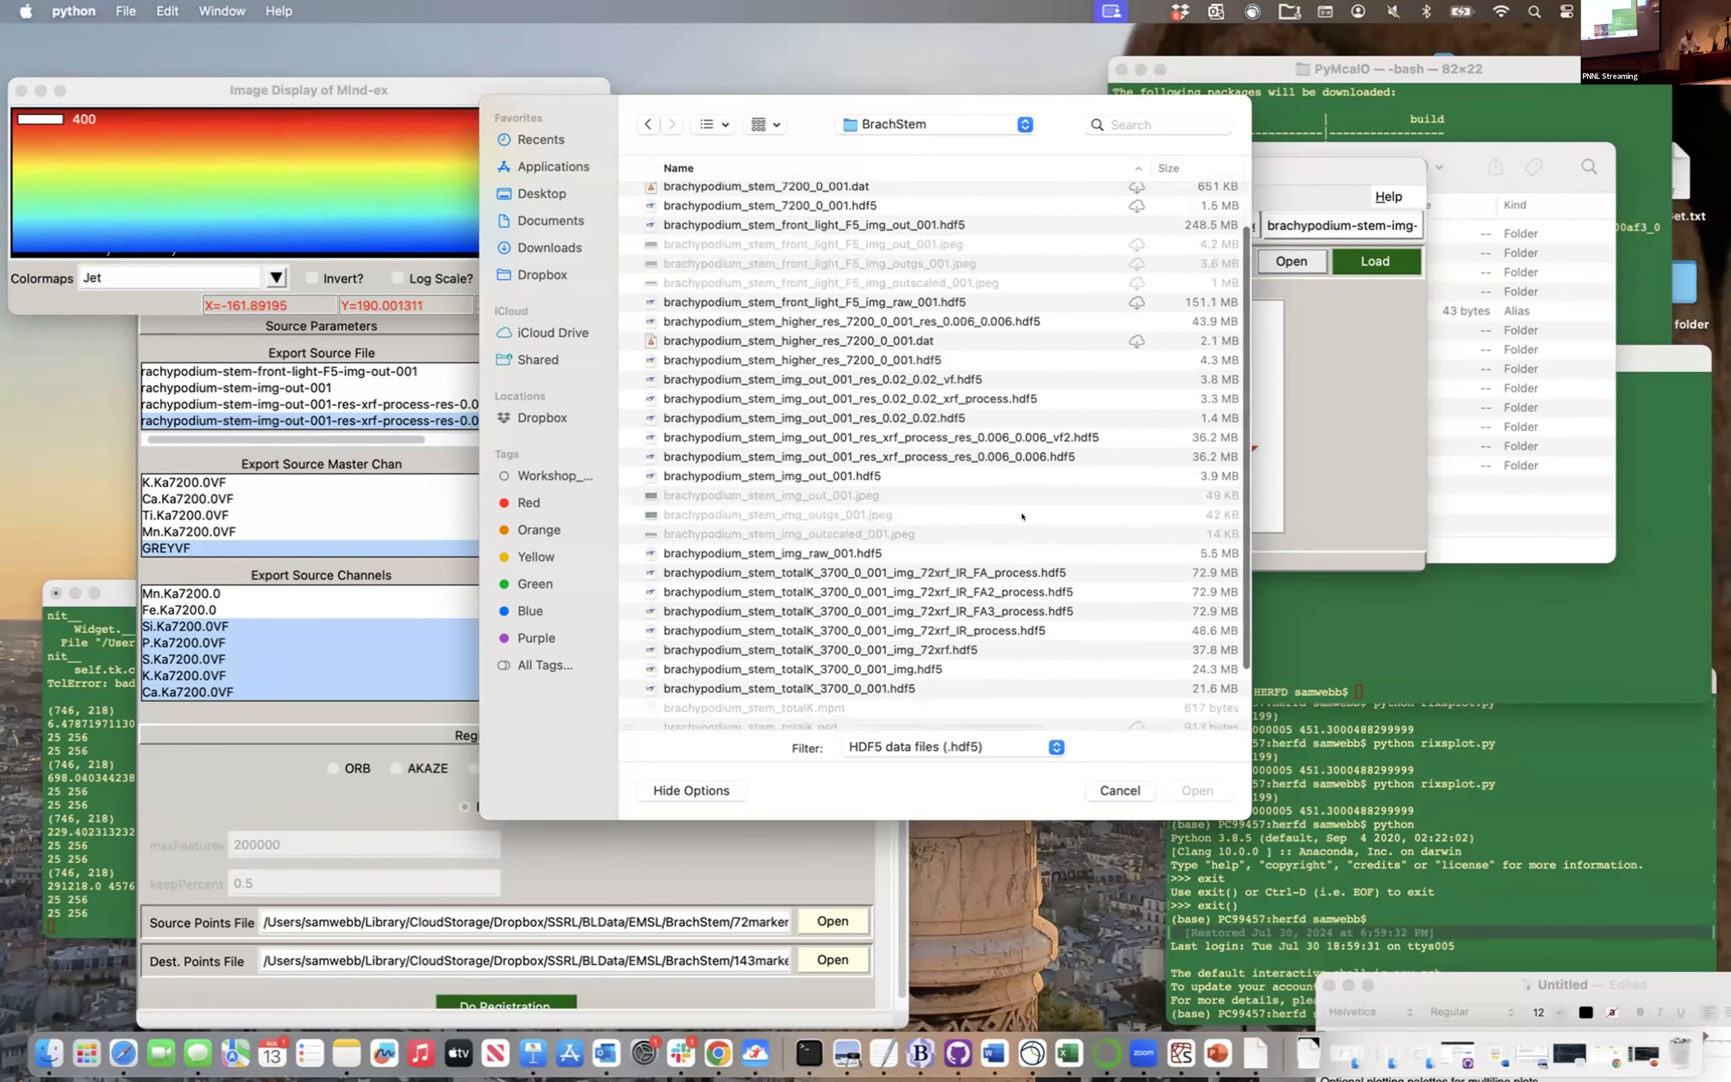
click(980, 572)
click(1196, 790)
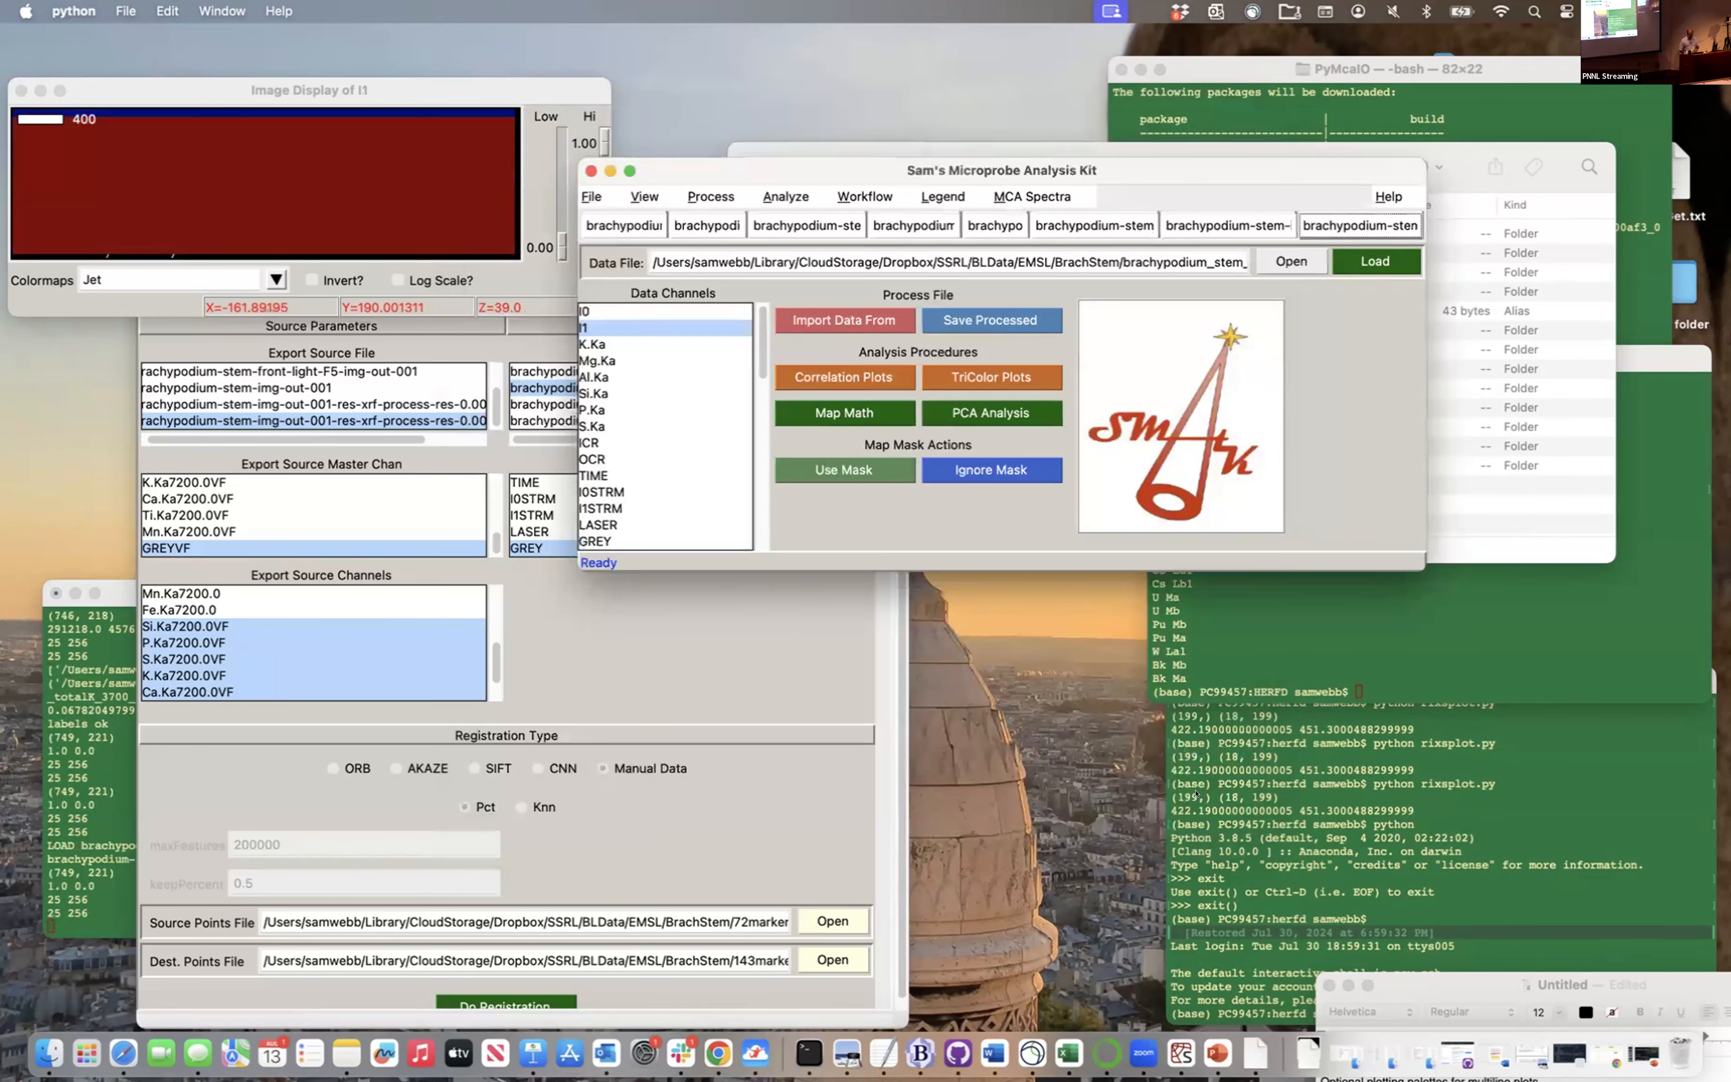
Display the MInd-ex.1, MInd-ex, CelluloseW and K.Ka7200.0-ex channels and look through the loaded file's channel list
scroll(640, 533, down, 10)
scroll(626, 391, up, 5)
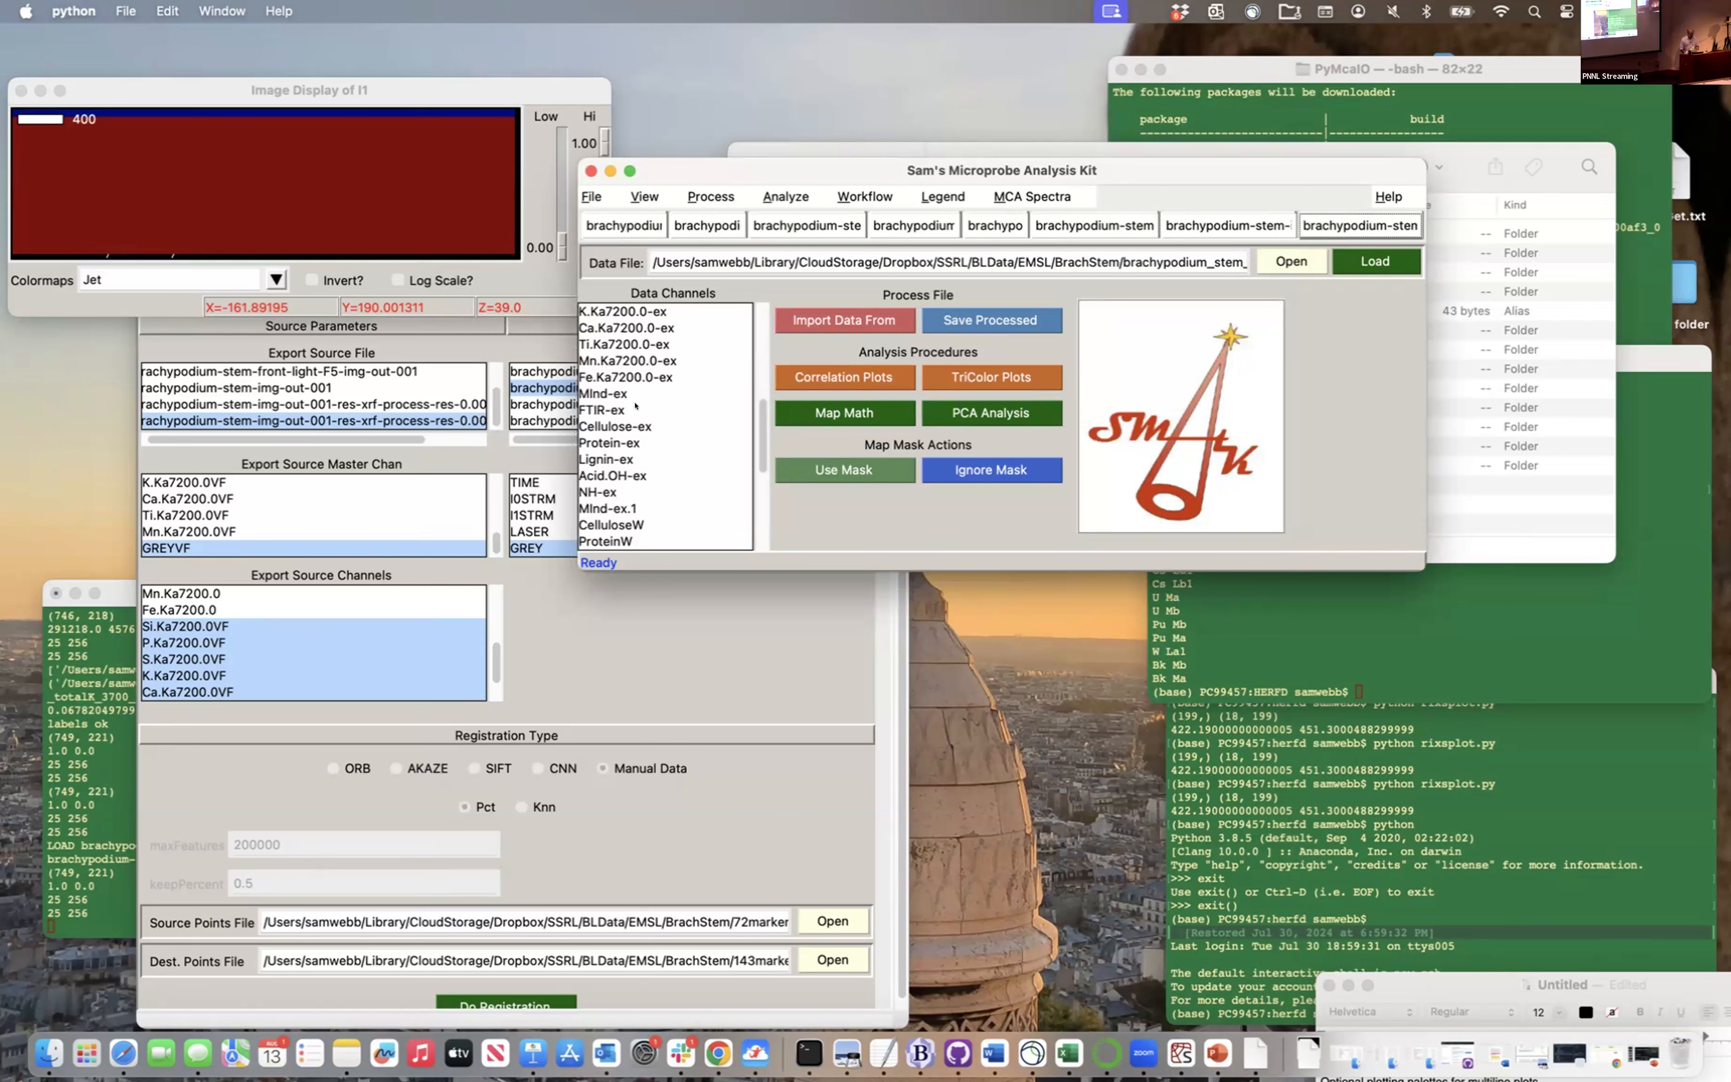
click(610, 507)
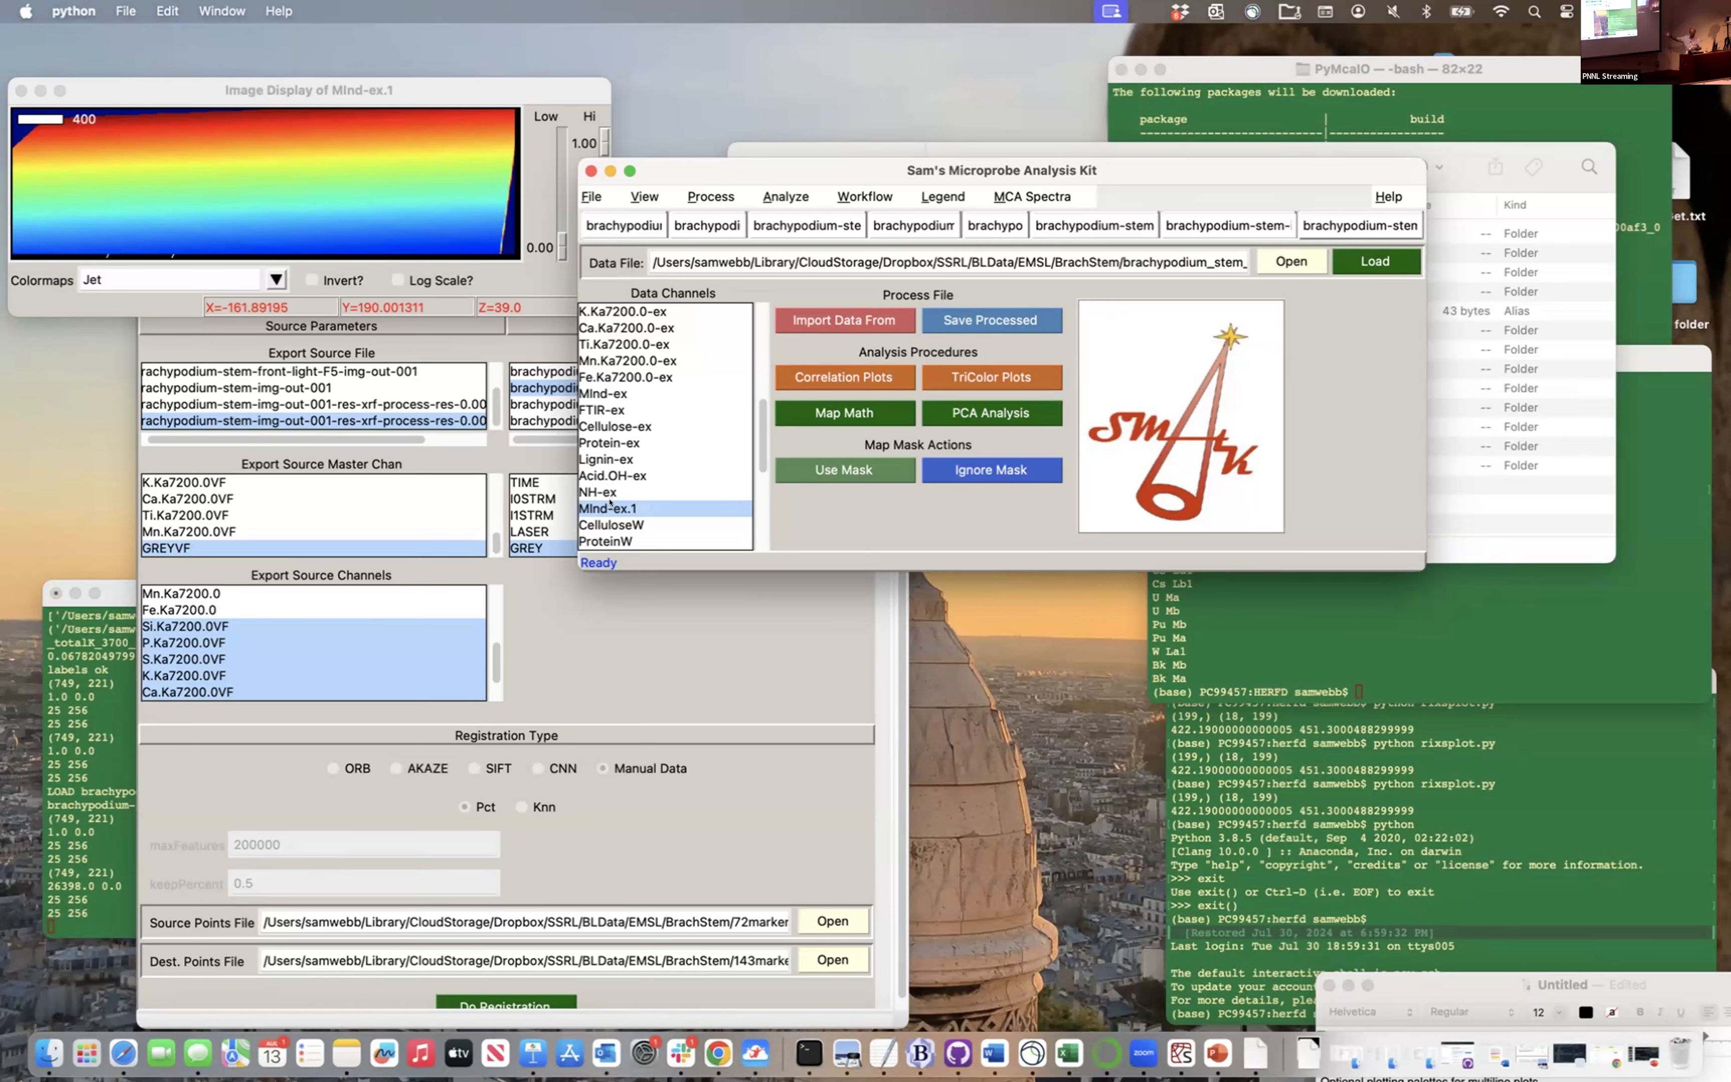
click(624, 392)
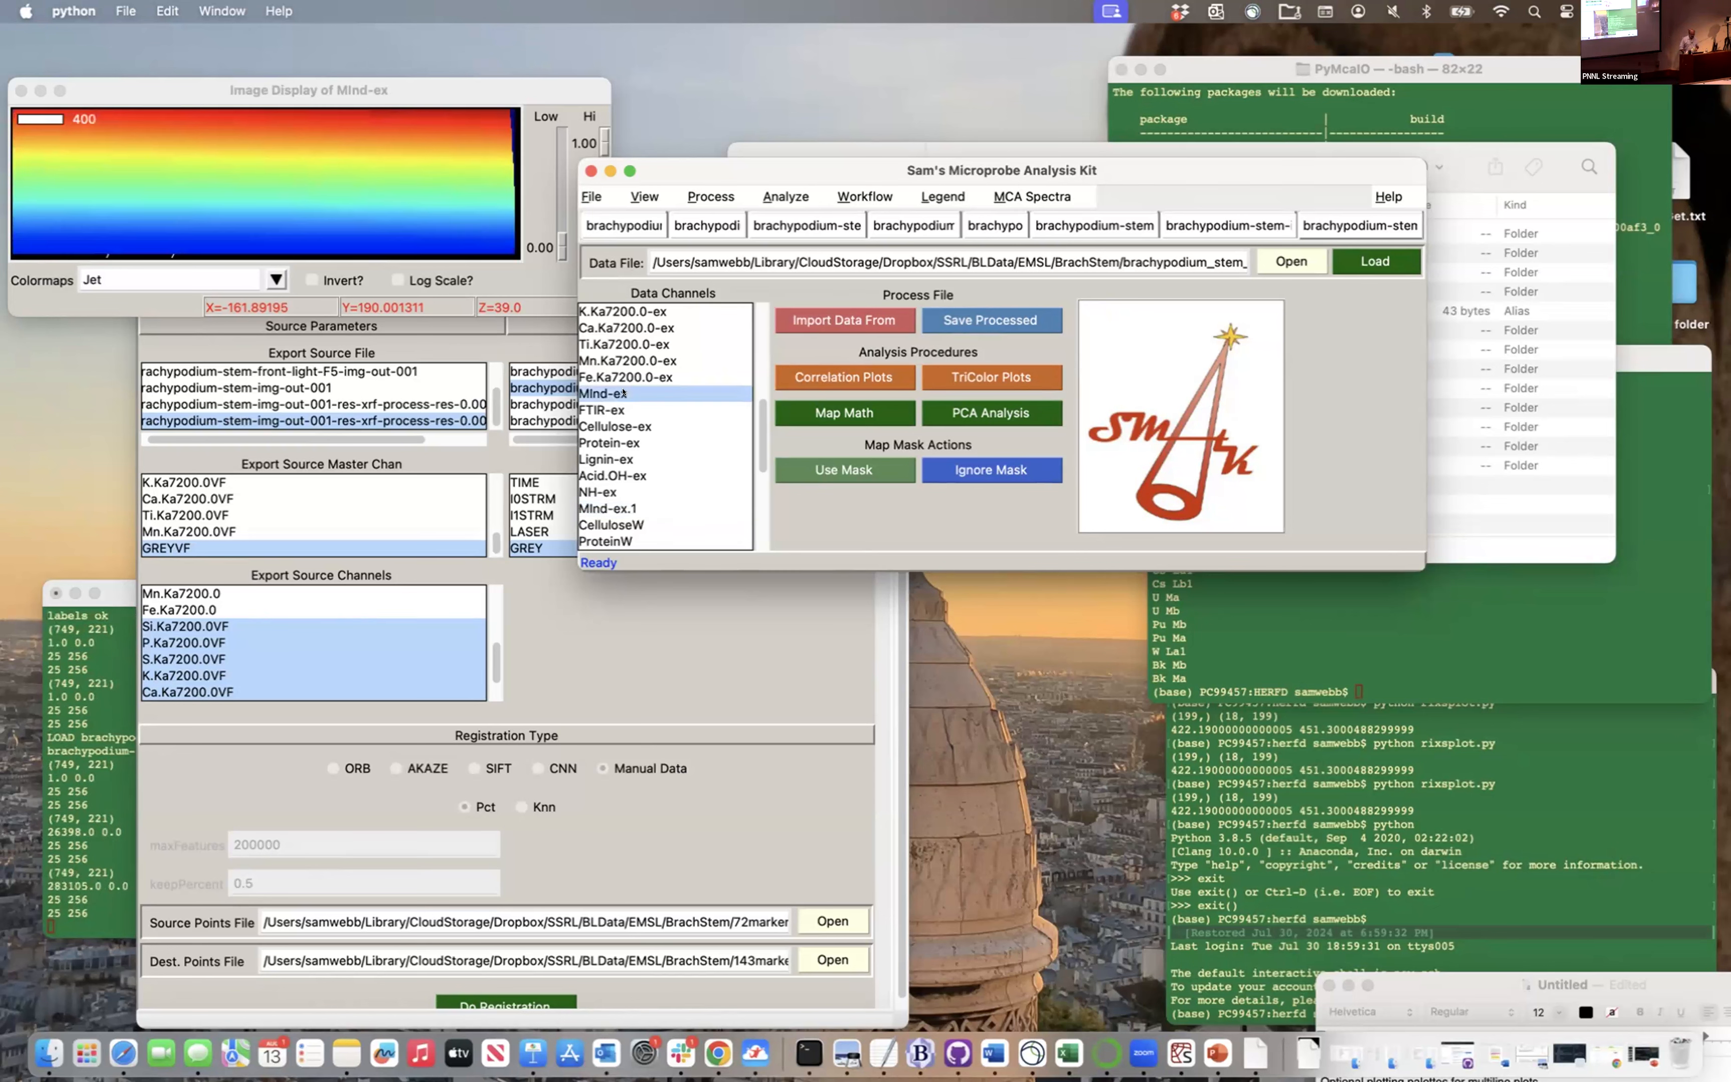
click(624, 506)
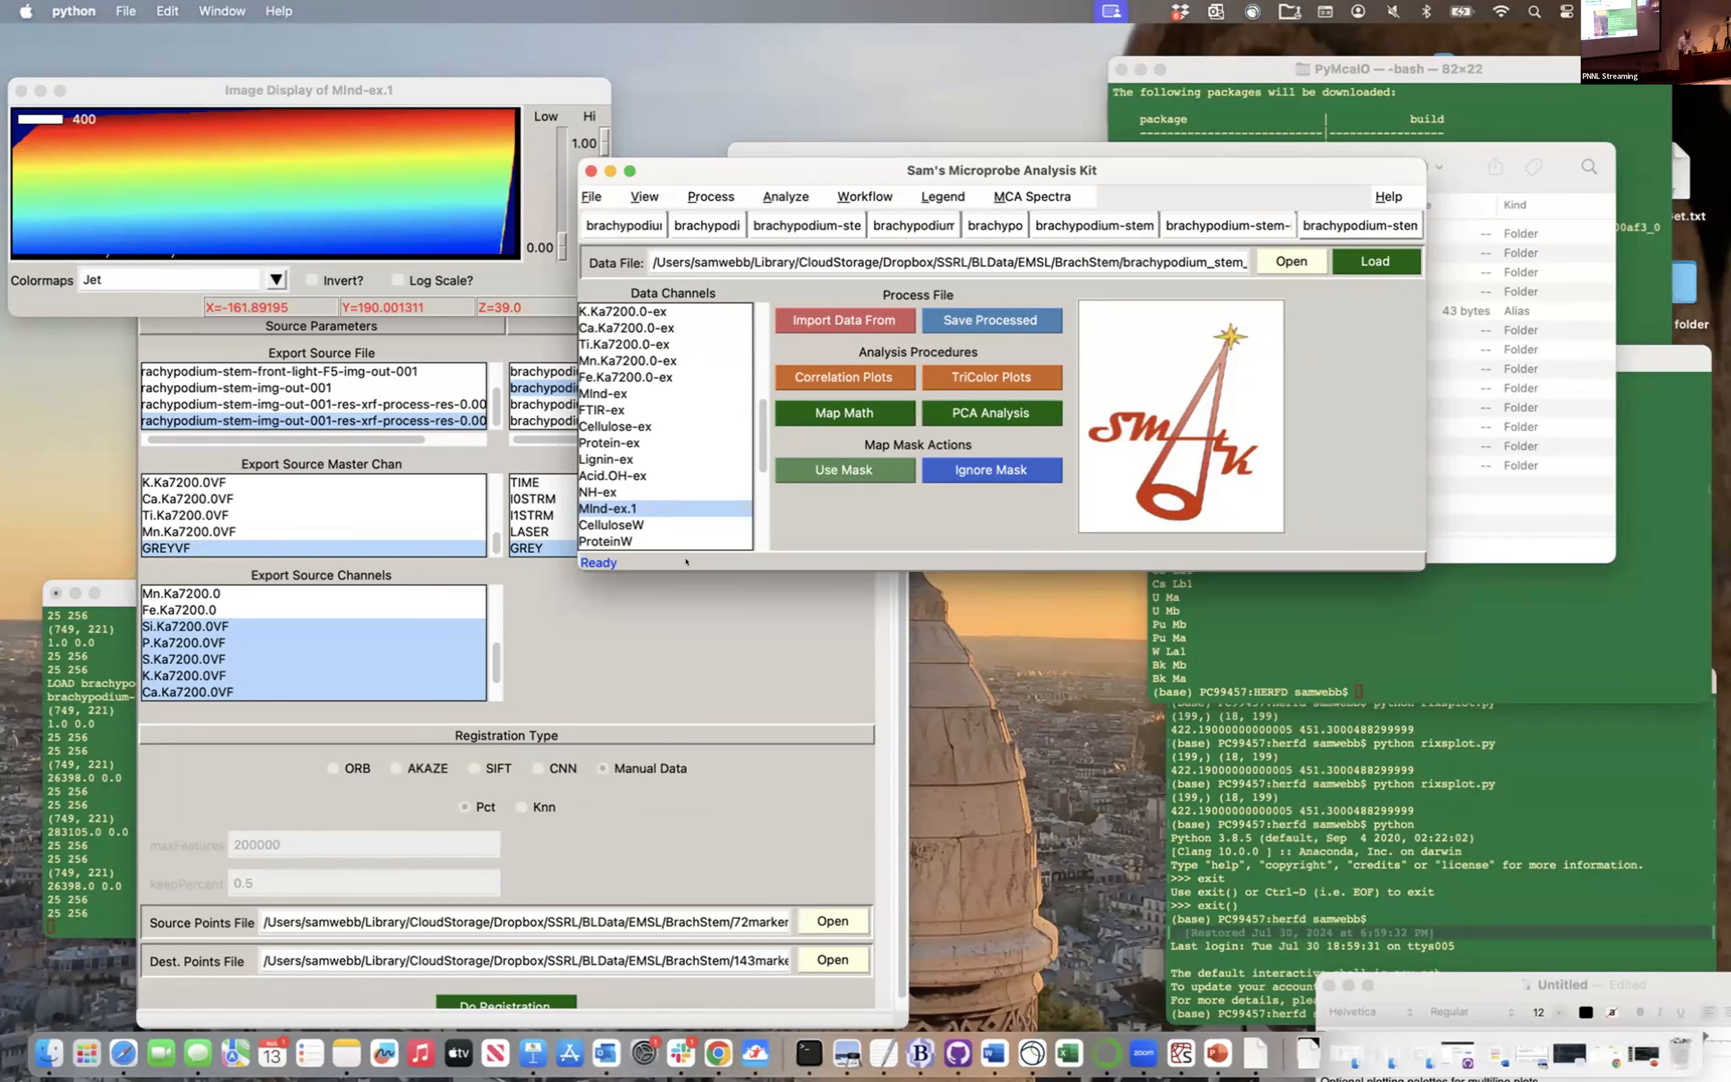
click(625, 520)
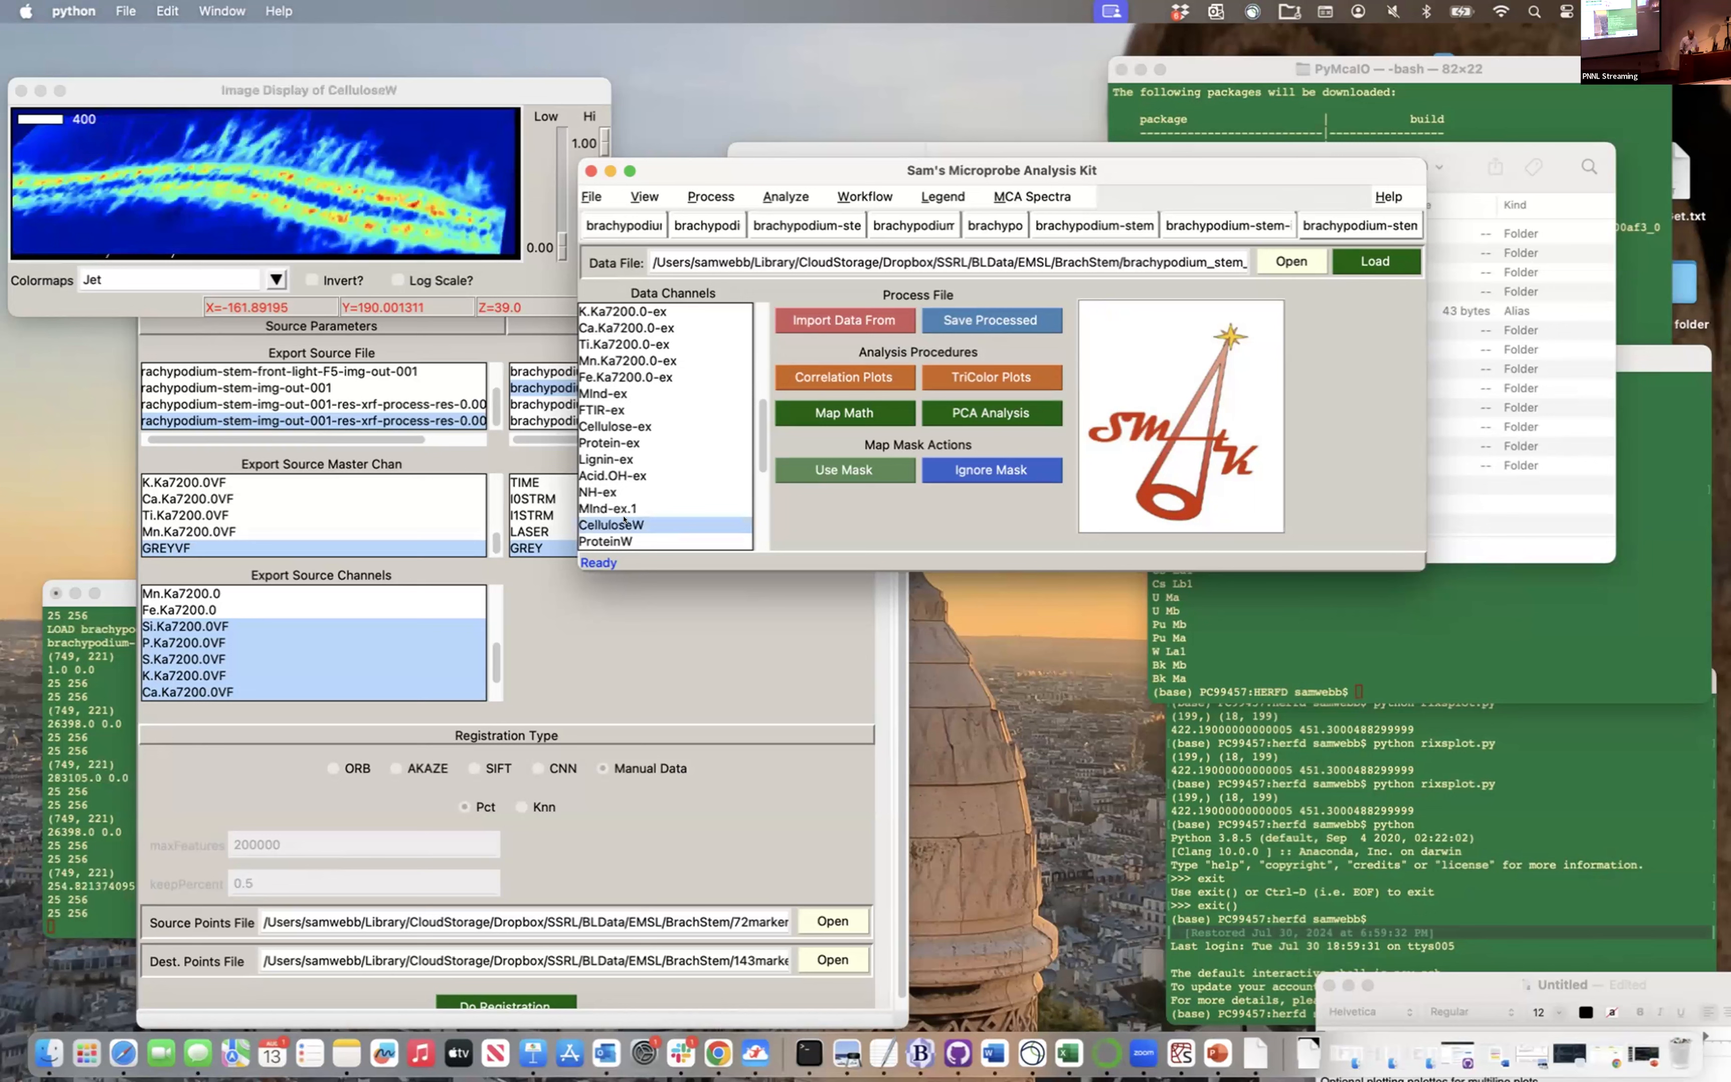
scroll(624, 520, down, 3)
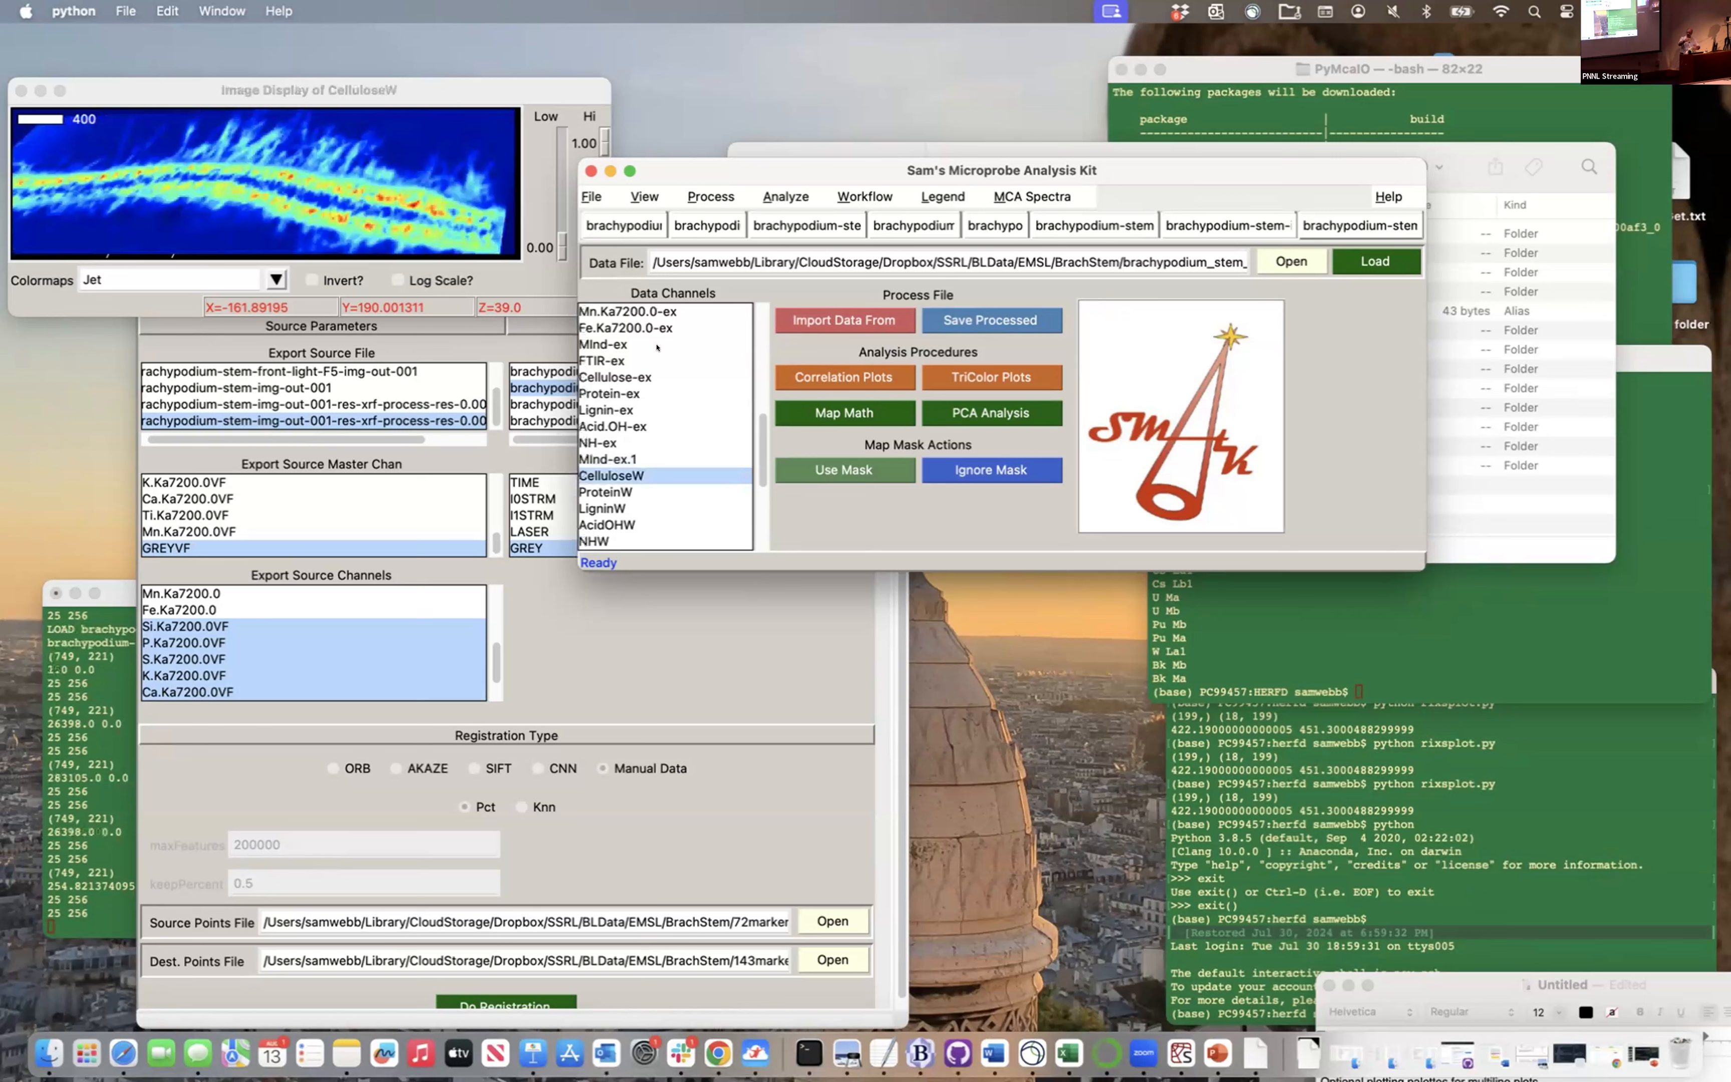
scroll(642, 426, up, 6)
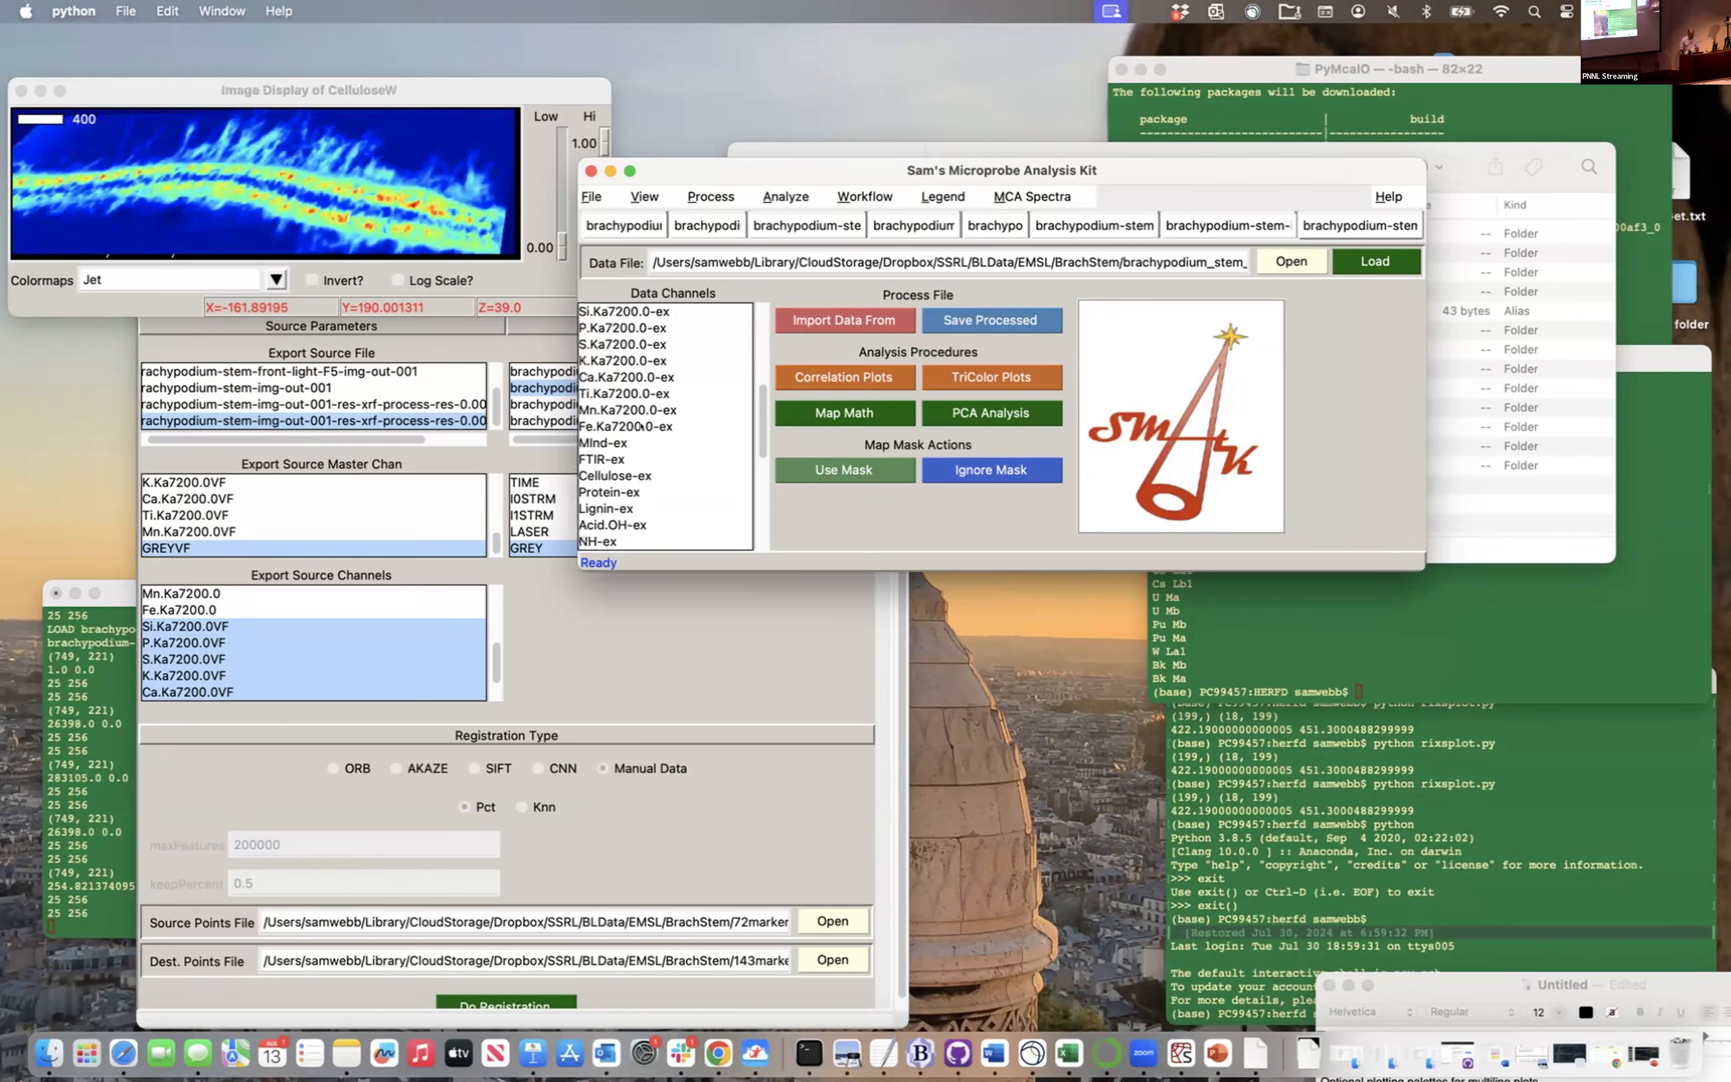
click(596, 360)
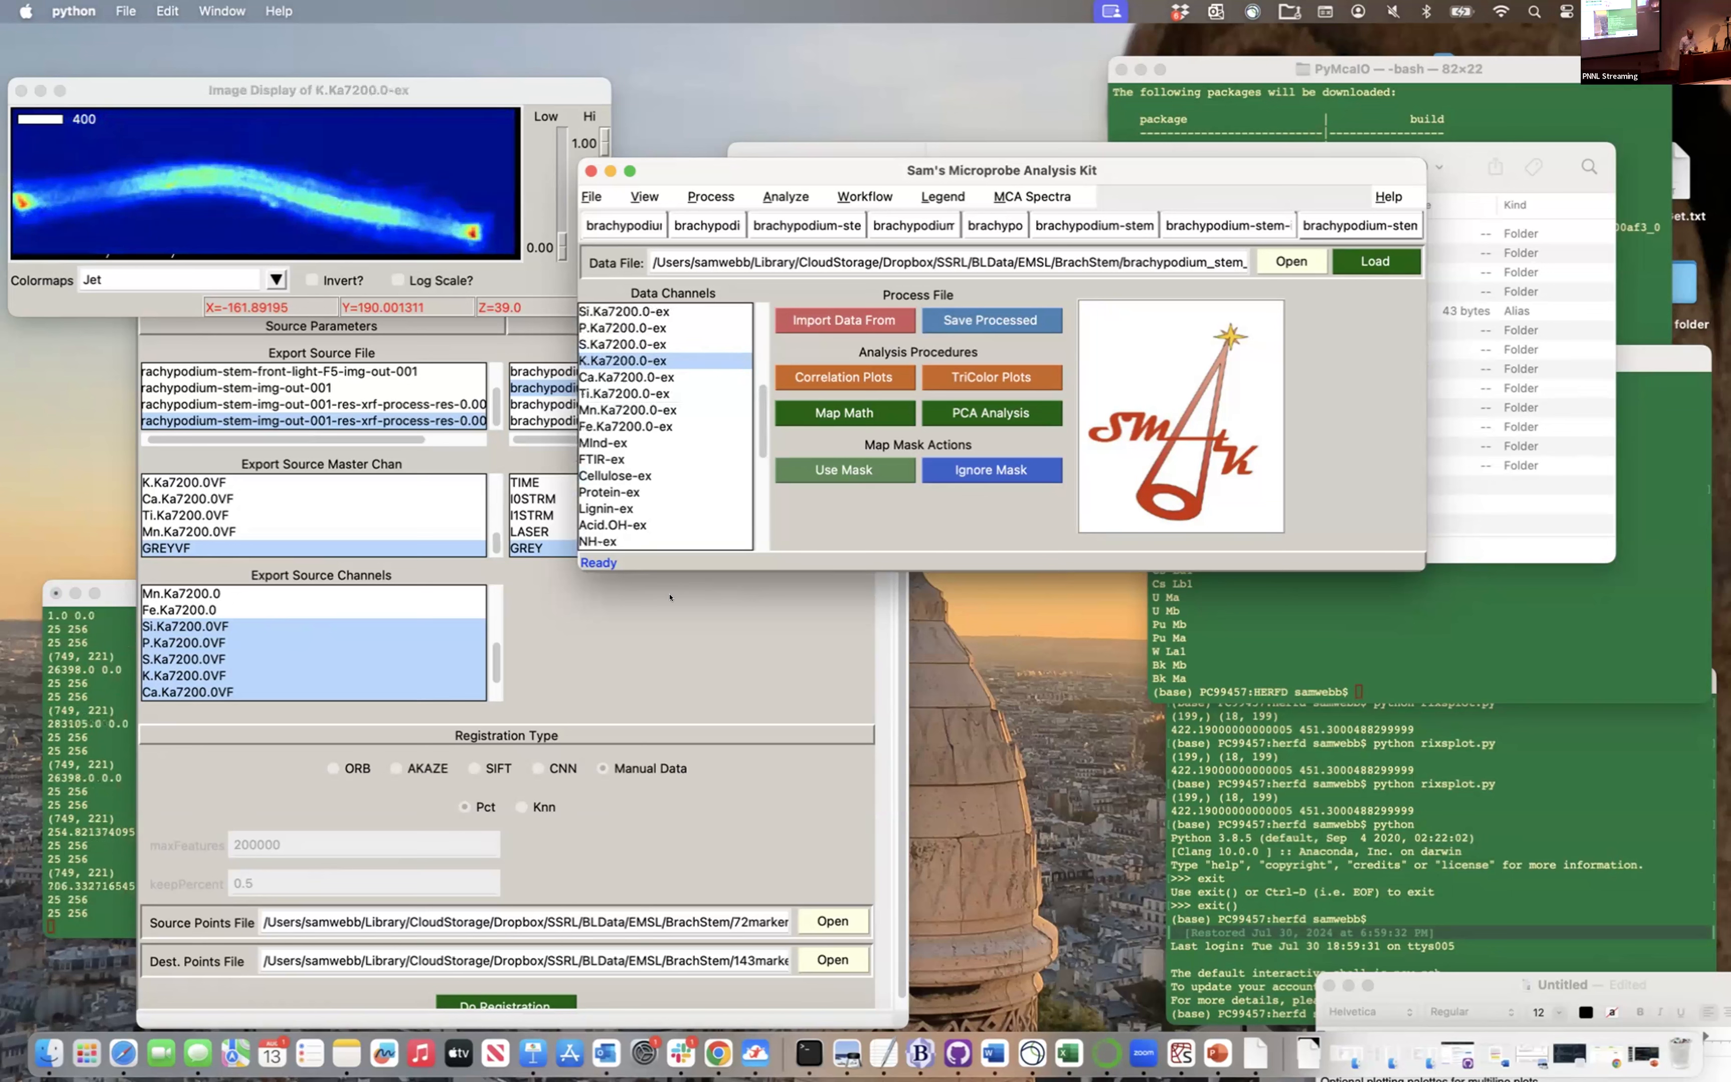
scroll(626, 473, down, 5)
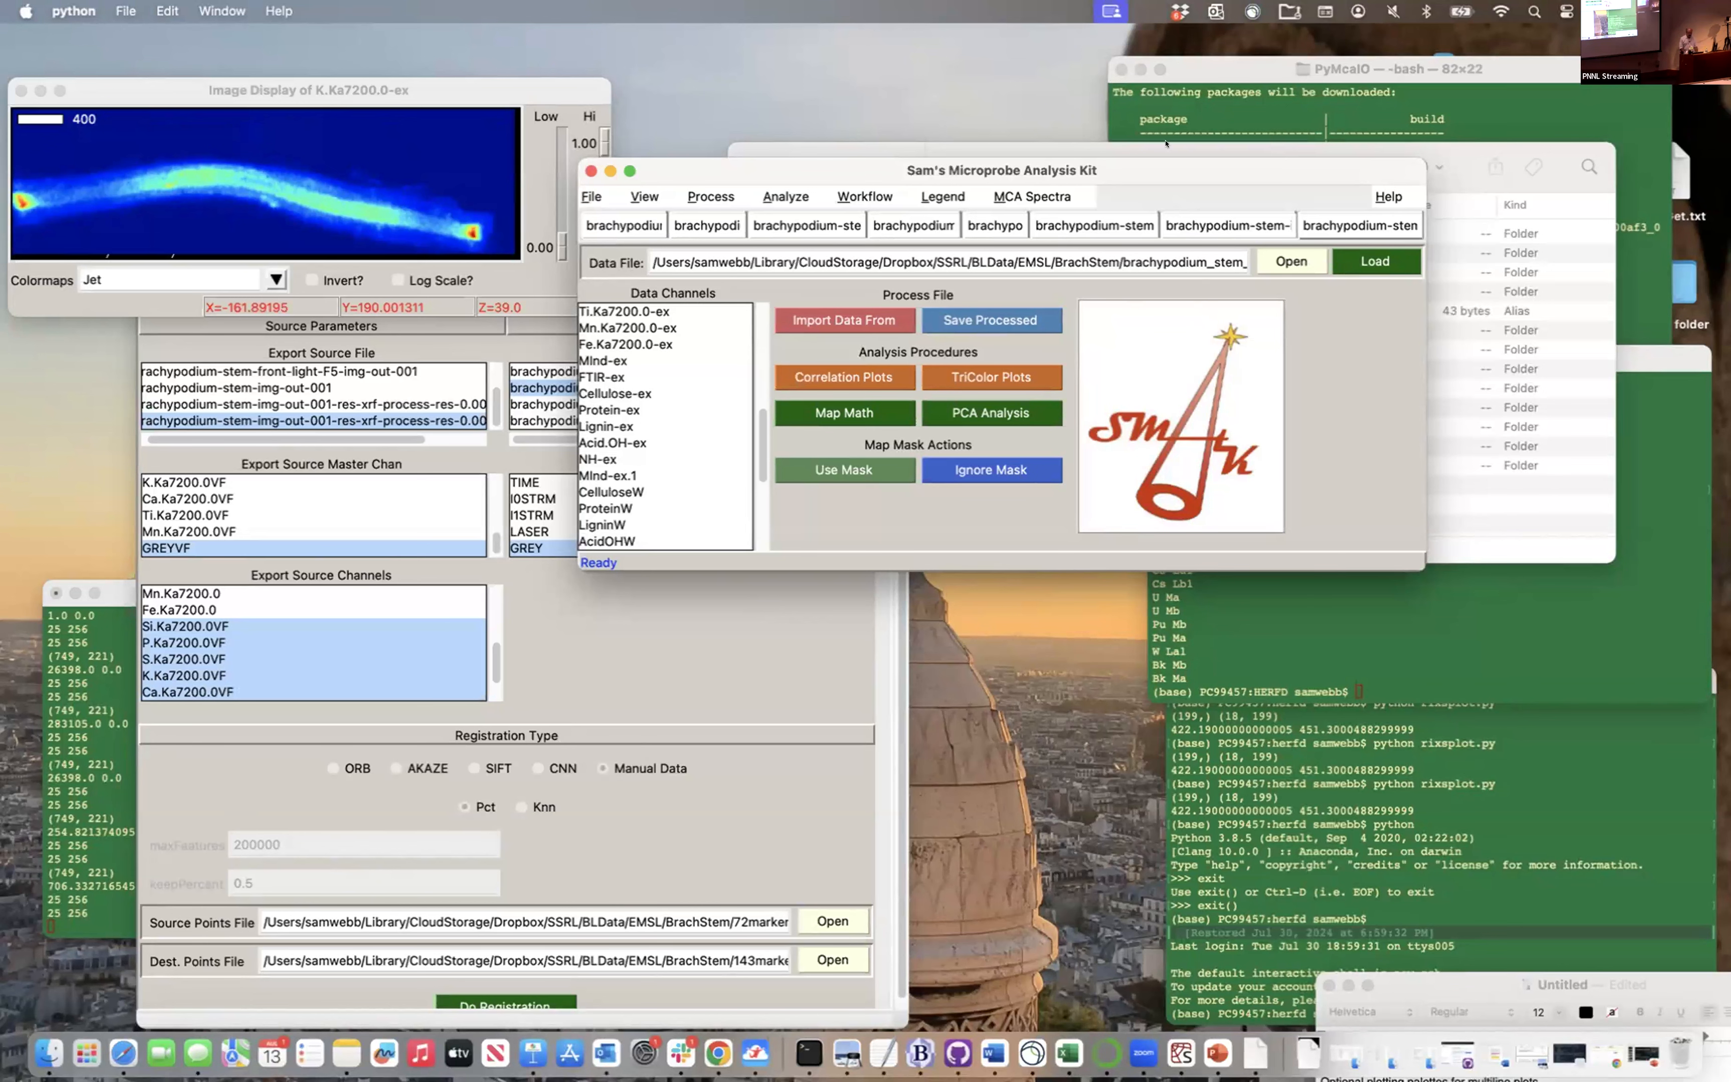
Browse for a data file to open and go into the Converted_0327 folder inside BrachStem
click(1291, 261)
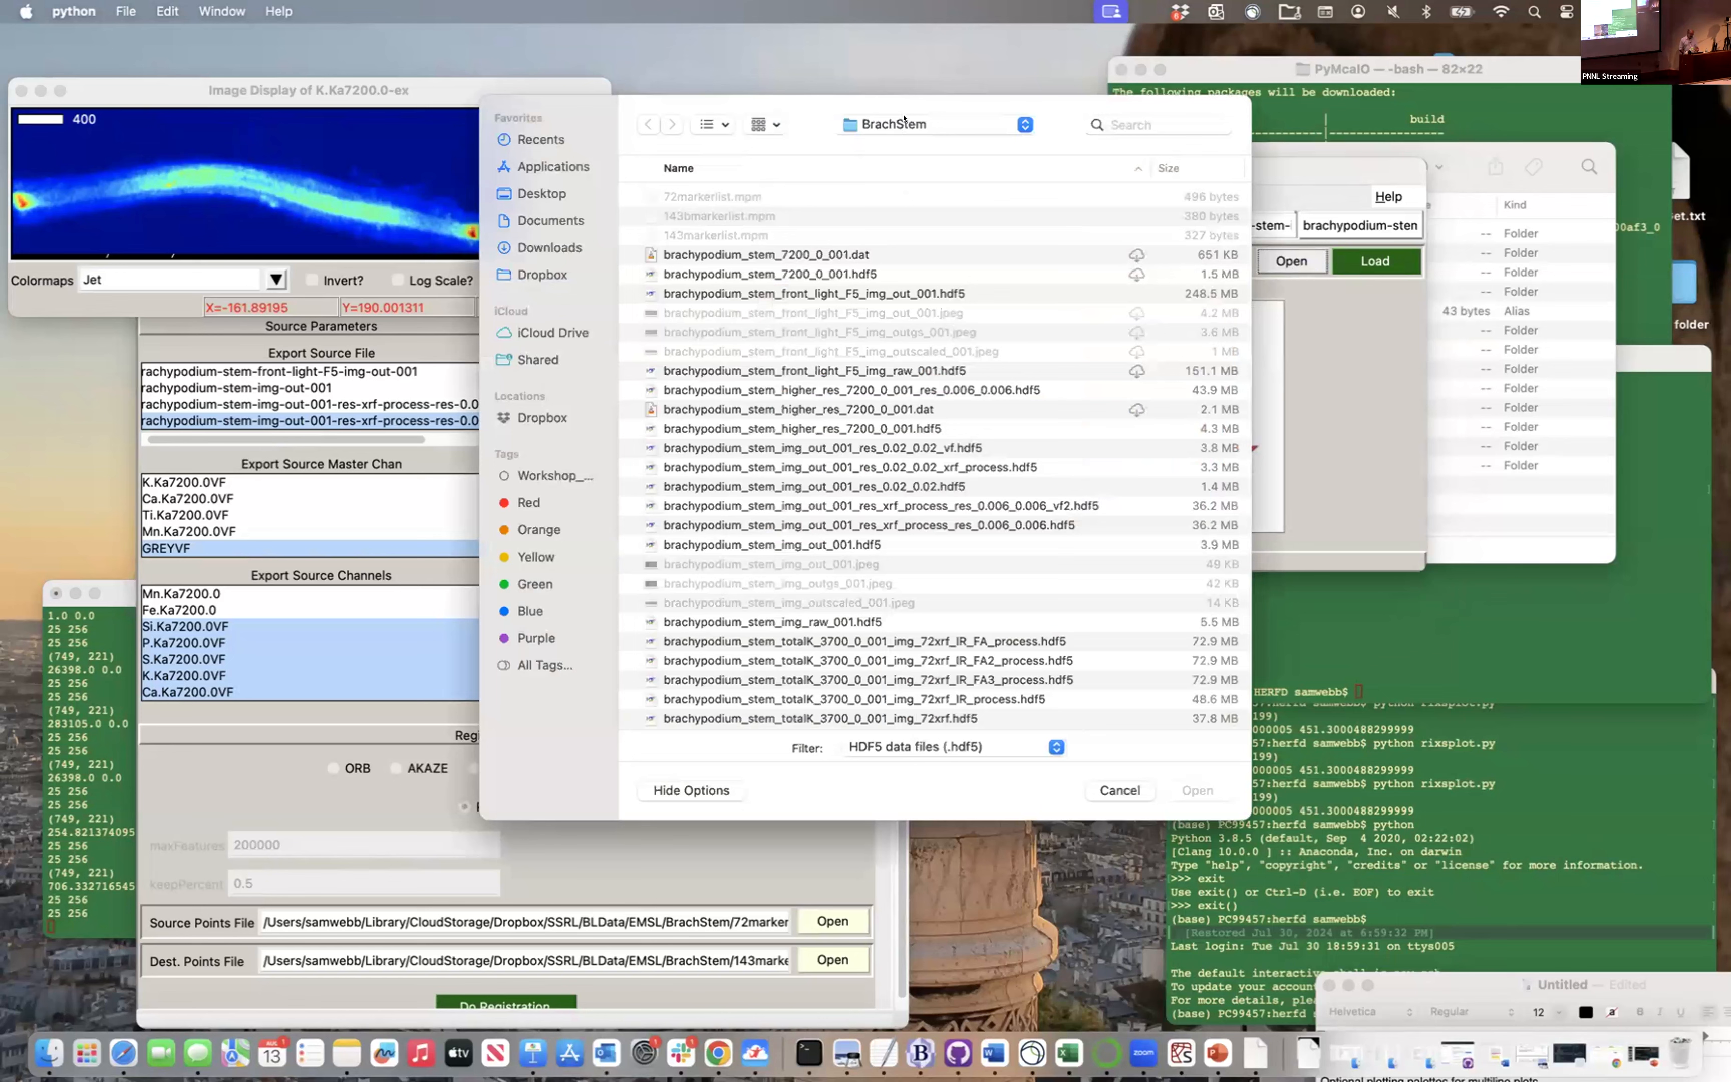
click(903, 122)
click(899, 145)
click(900, 126)
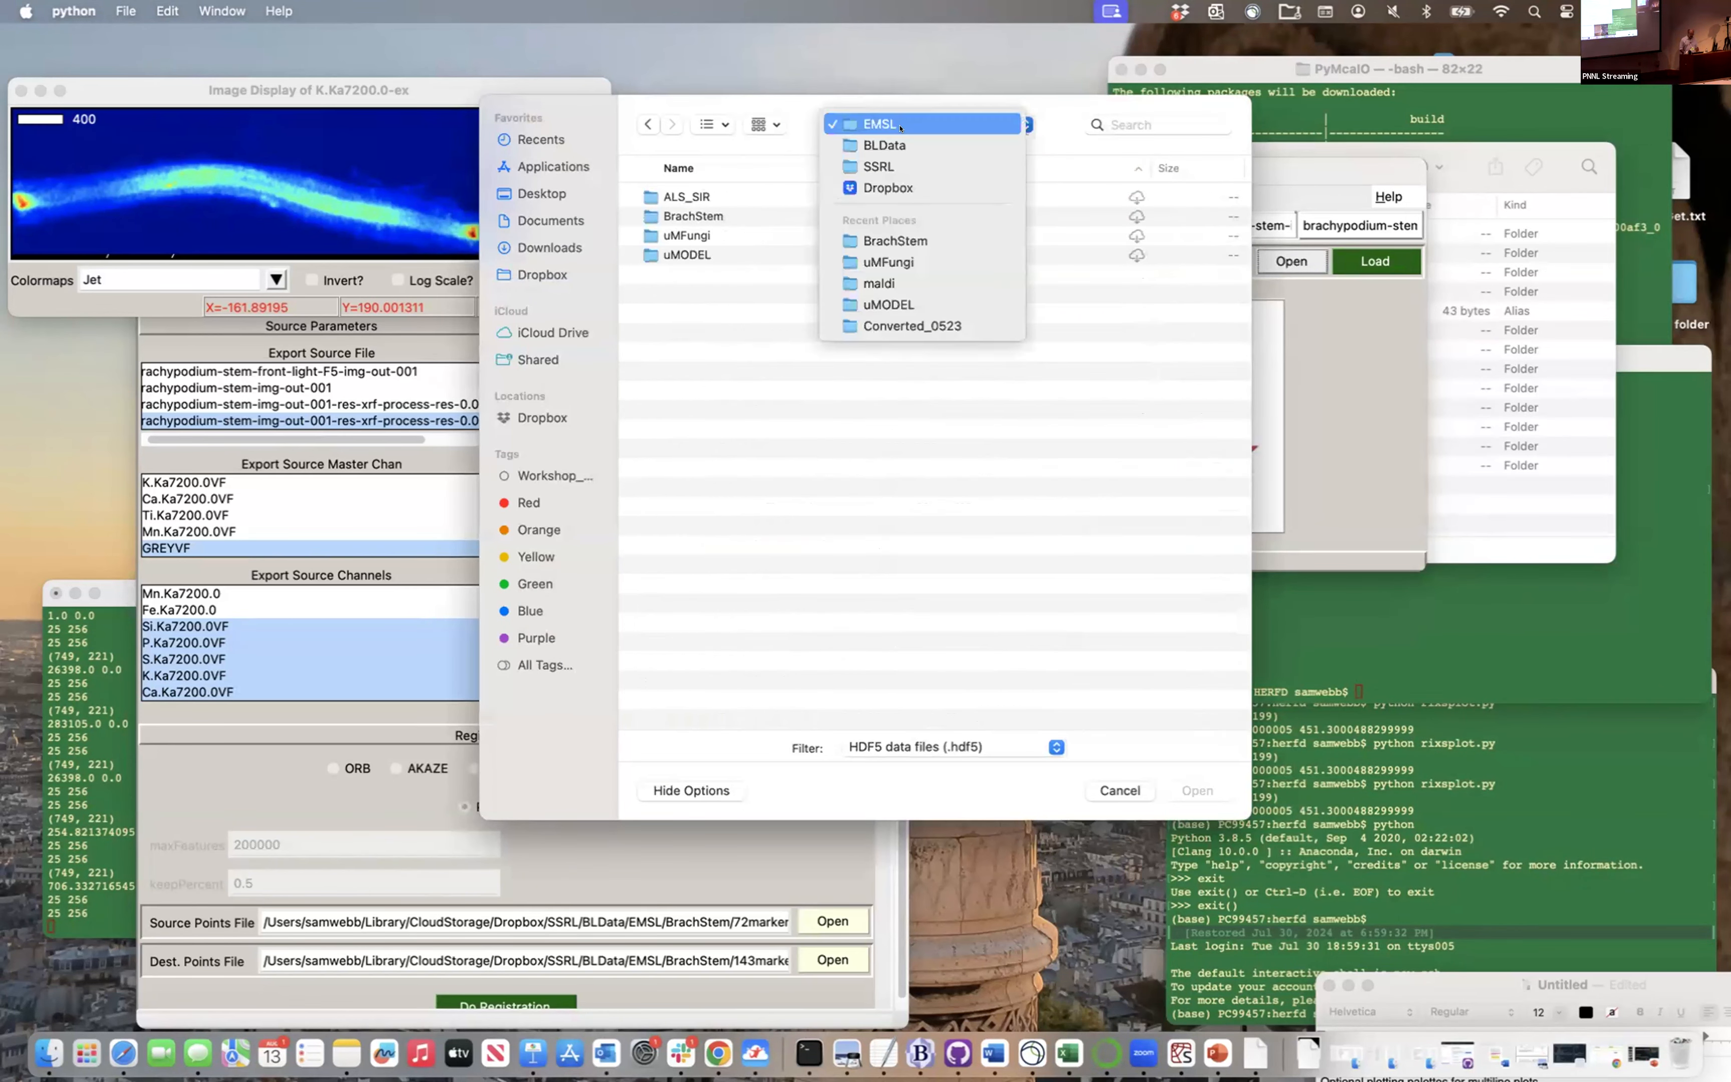
click(900, 145)
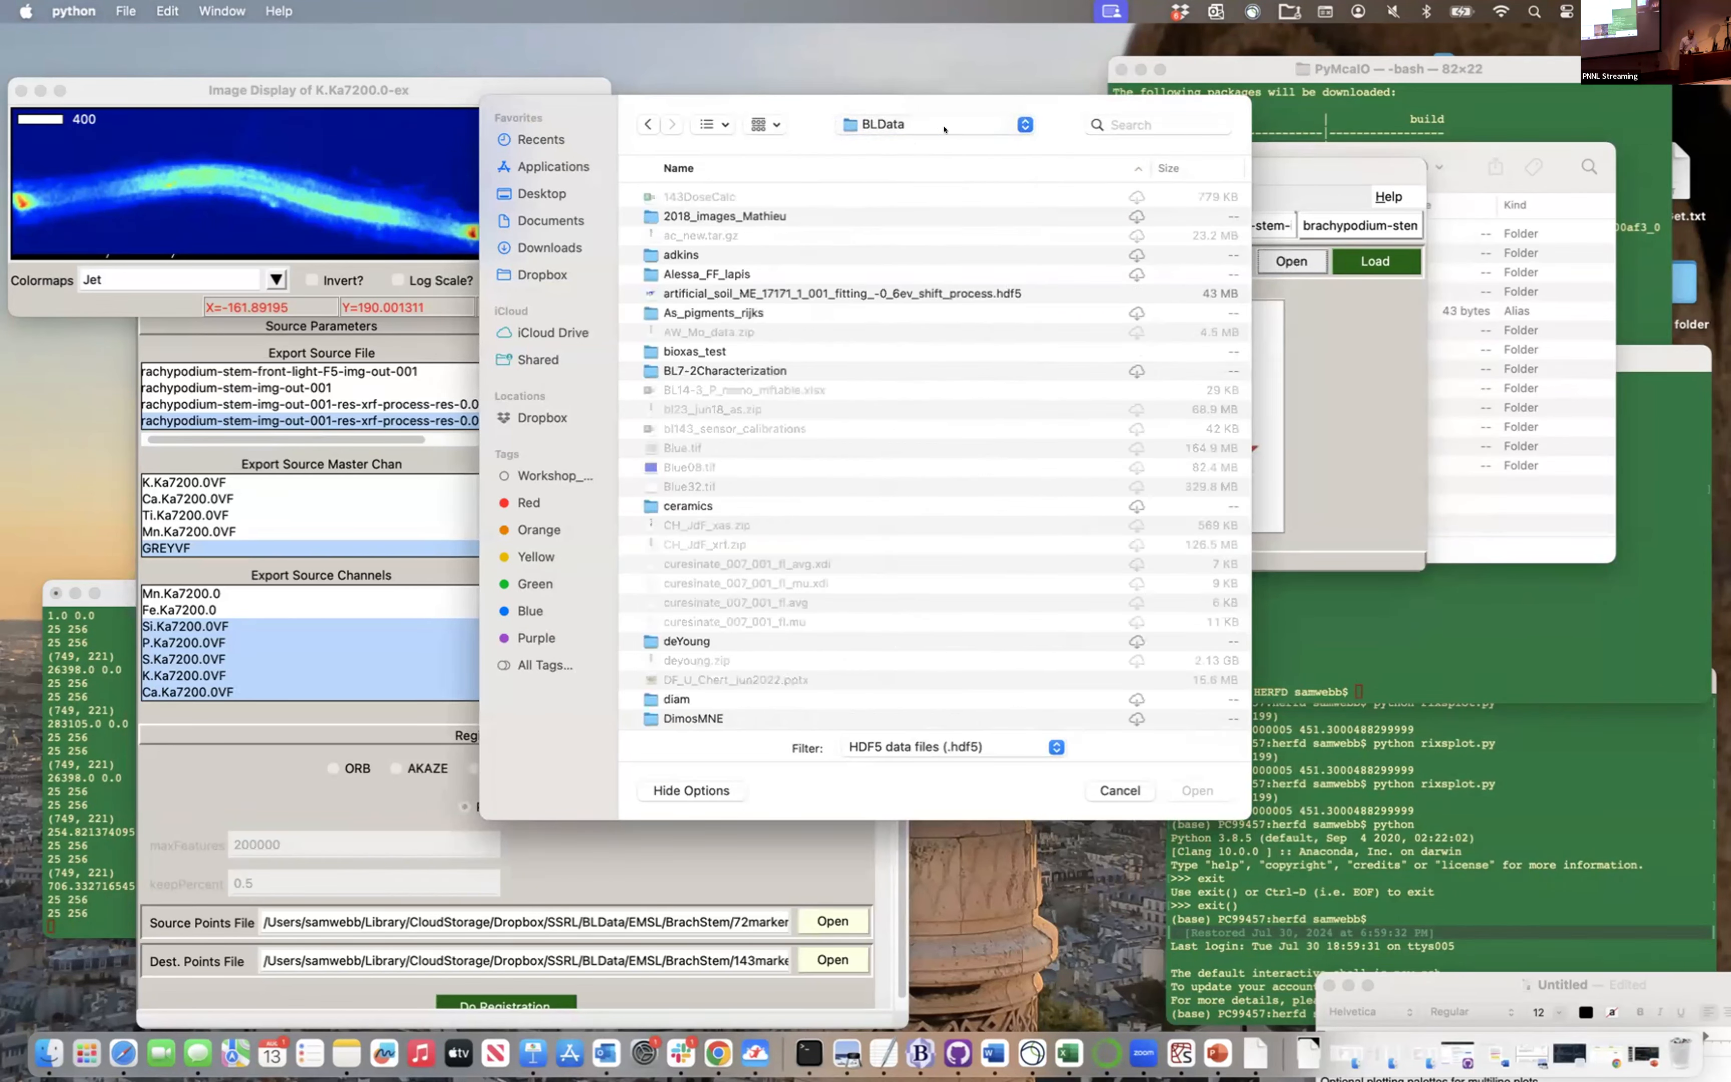
click(647, 125)
click(646, 125)
scroll(763, 668, down, 3)
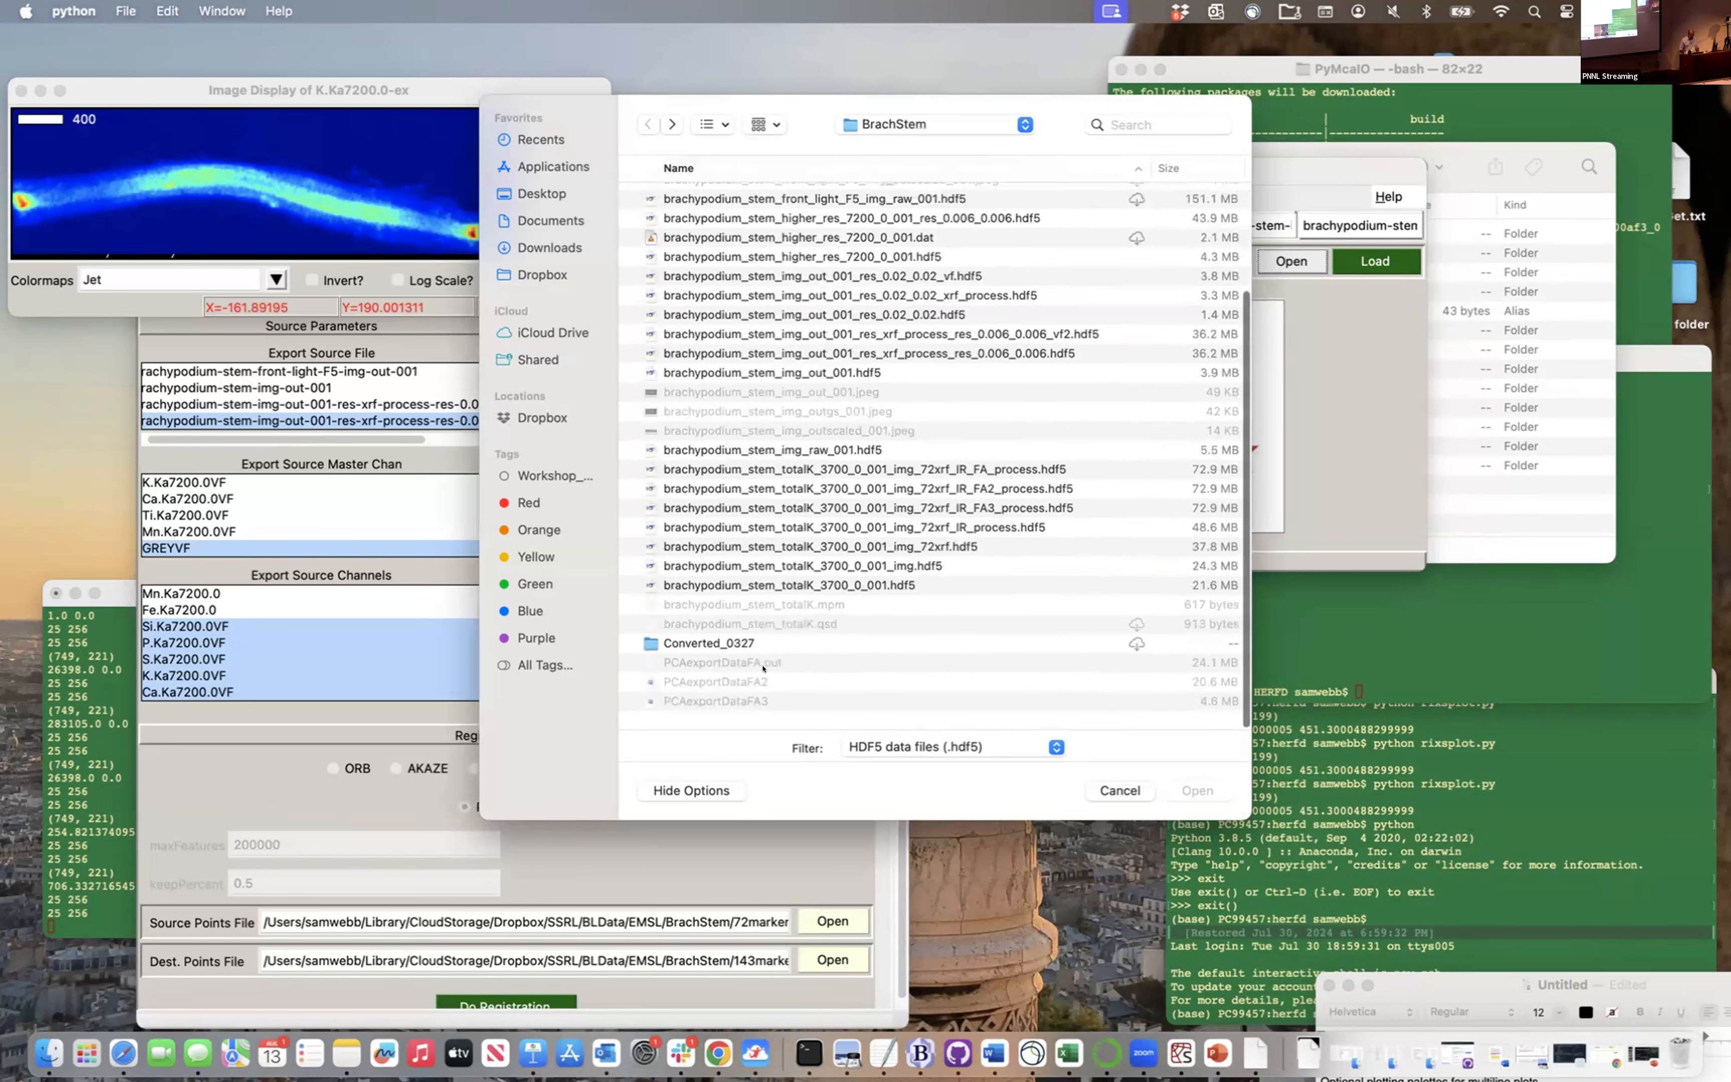
double_click(763, 652)
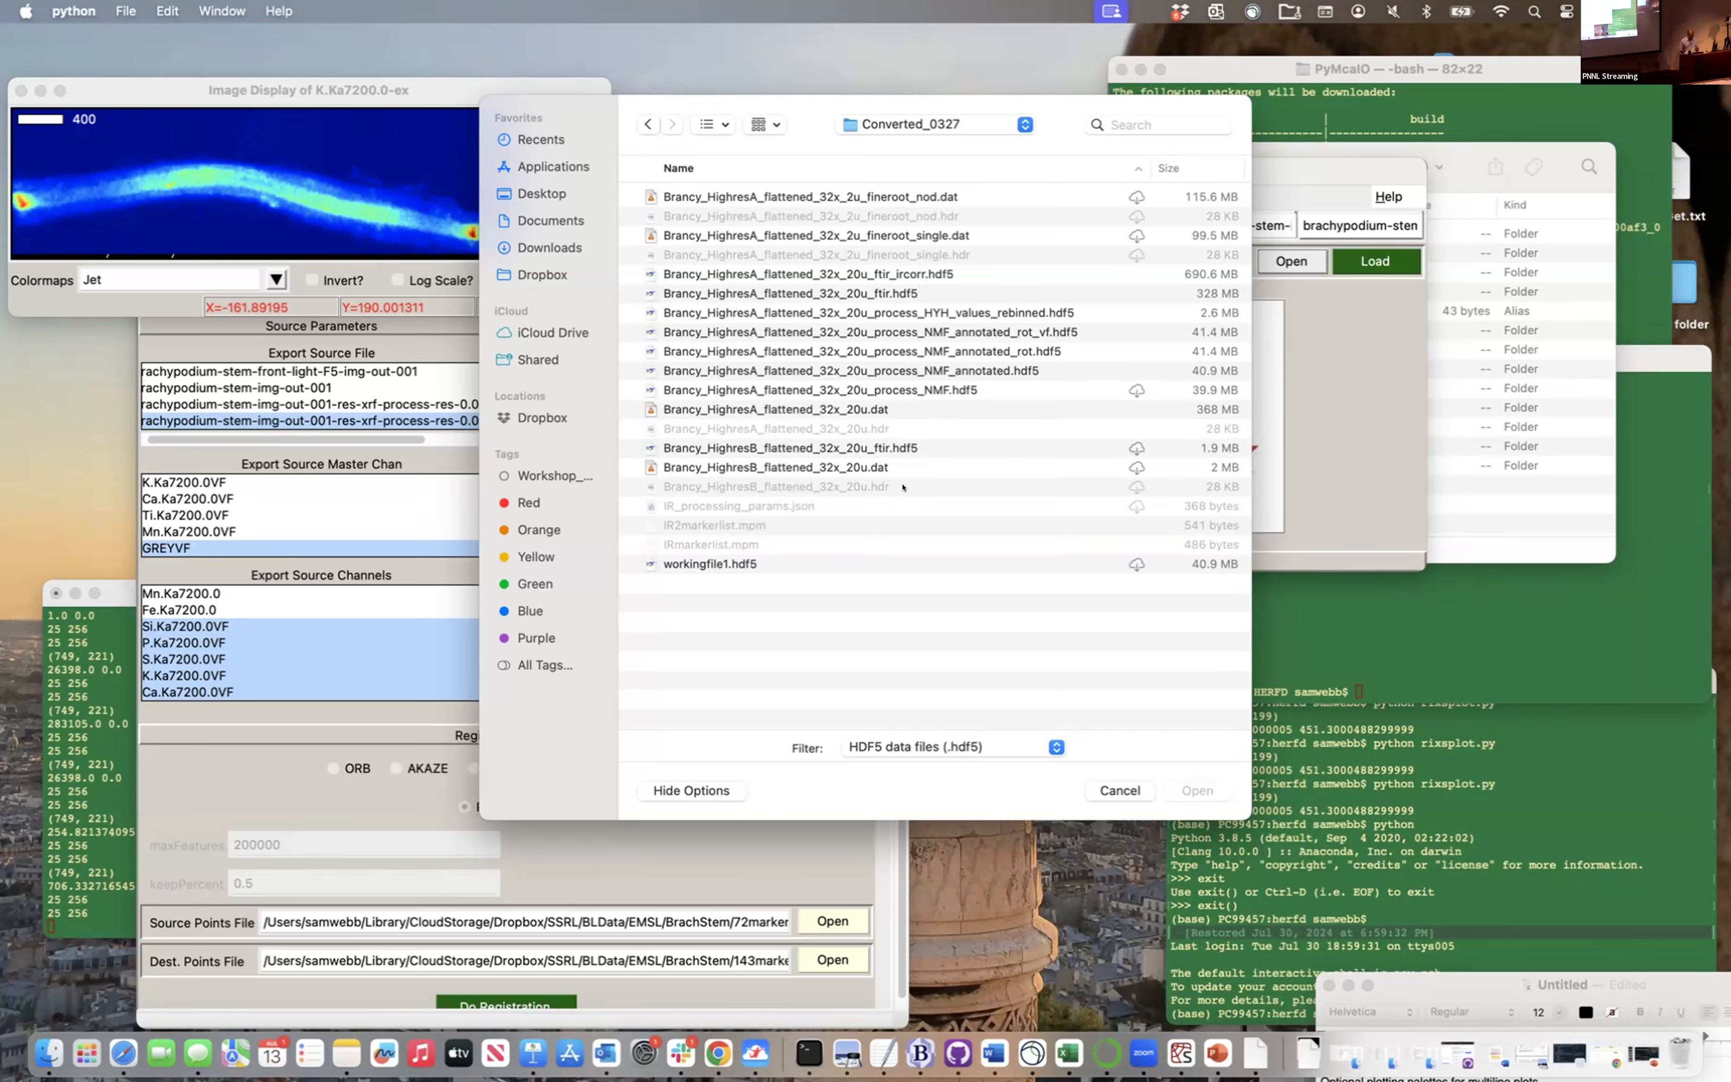
List all file types and open the FTIR header file Brancy_HighresB_flattened_32x_20u.hdr
click(967, 746)
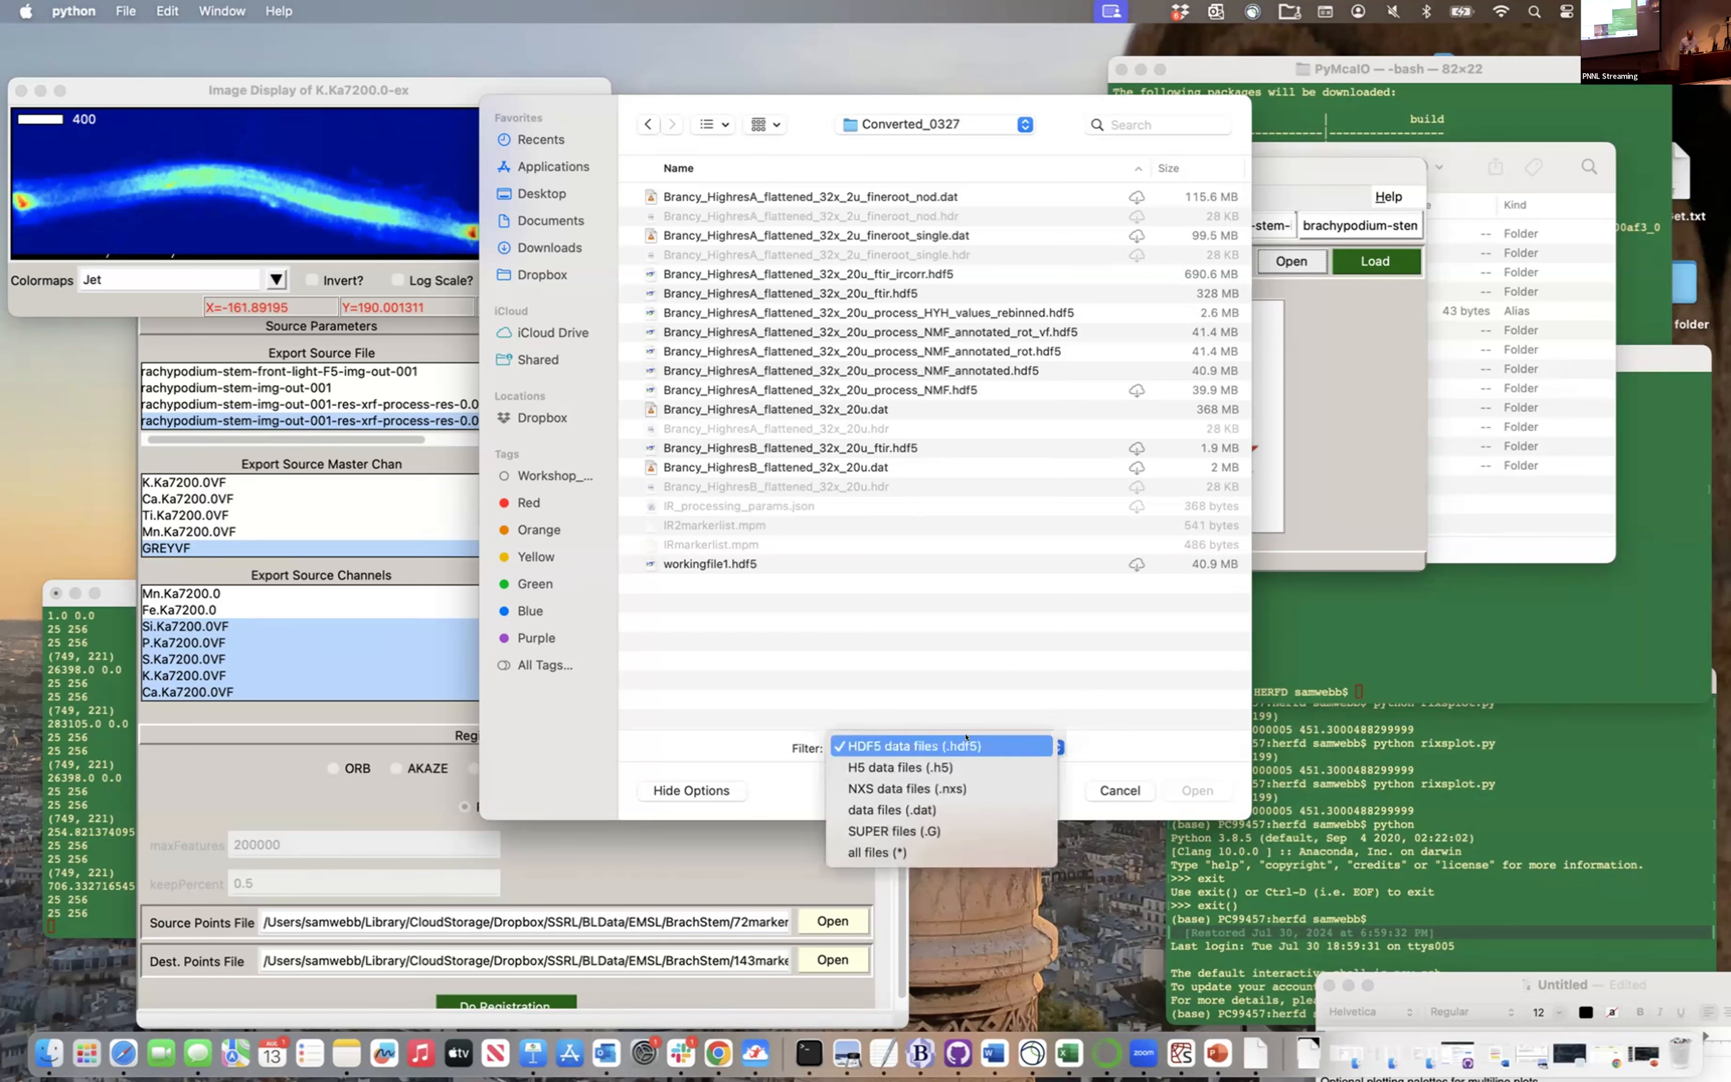
click(931, 851)
click(868, 487)
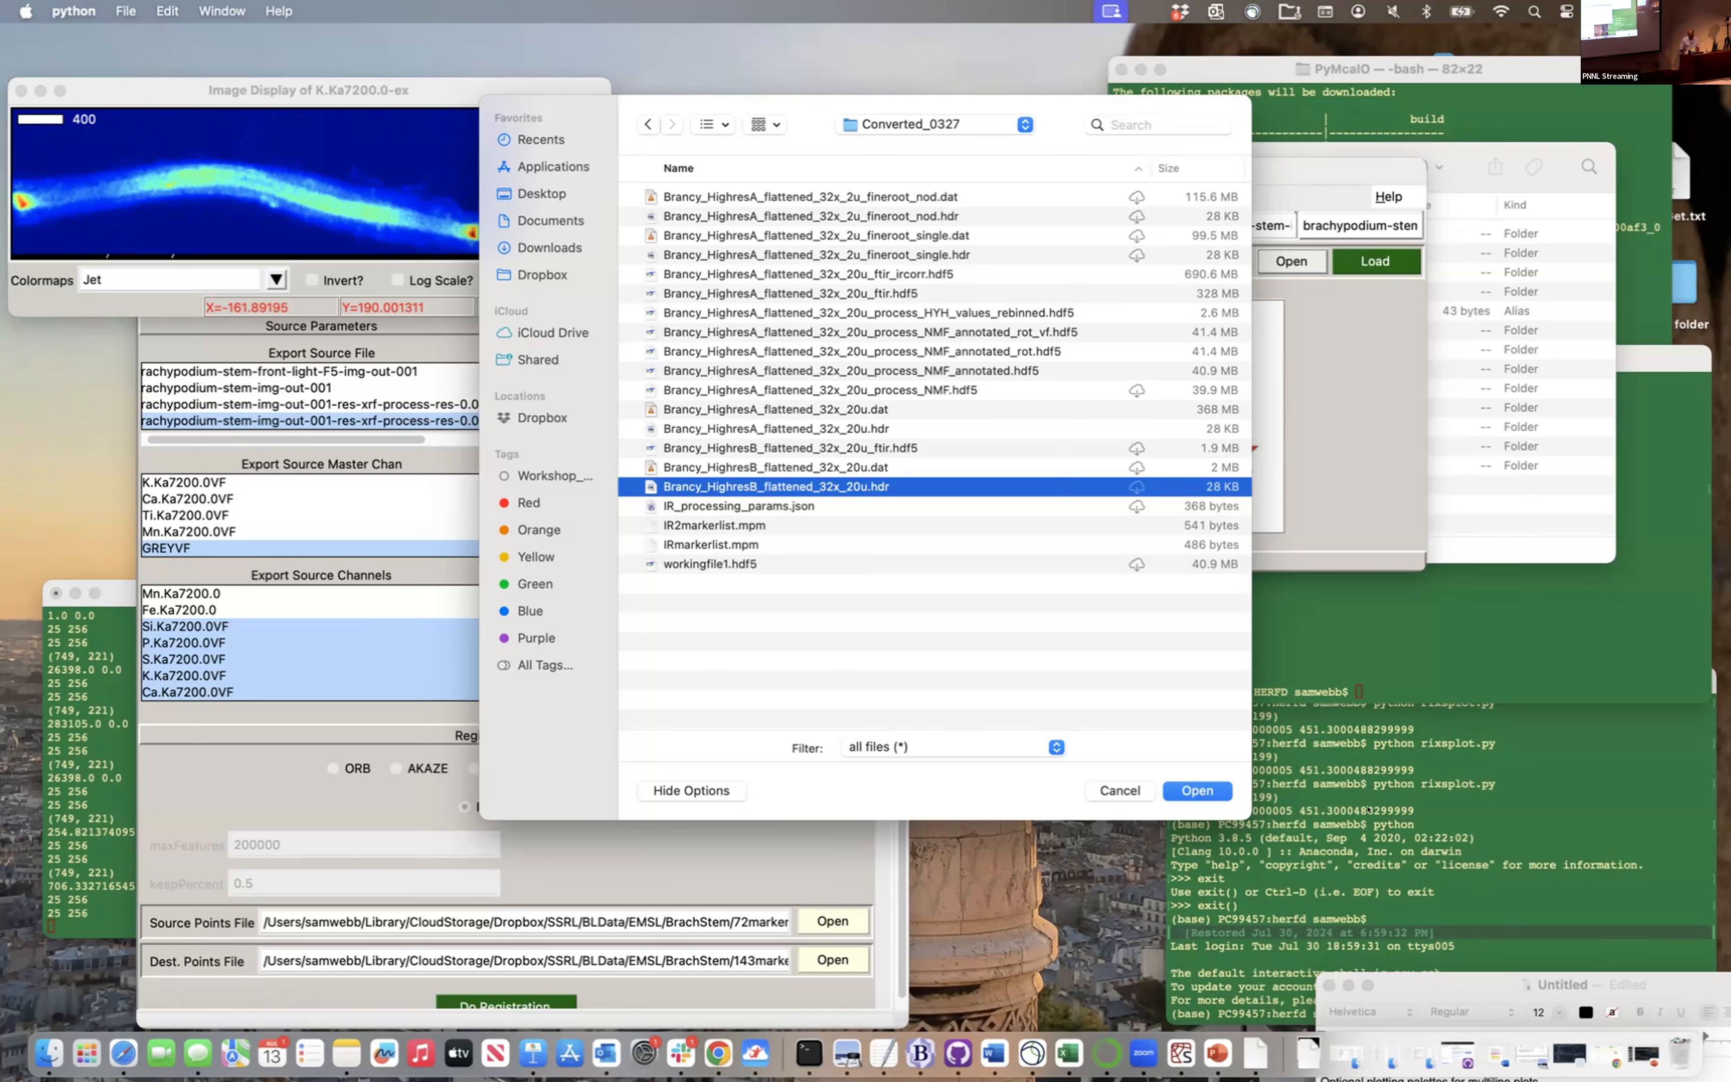
click(1173, 790)
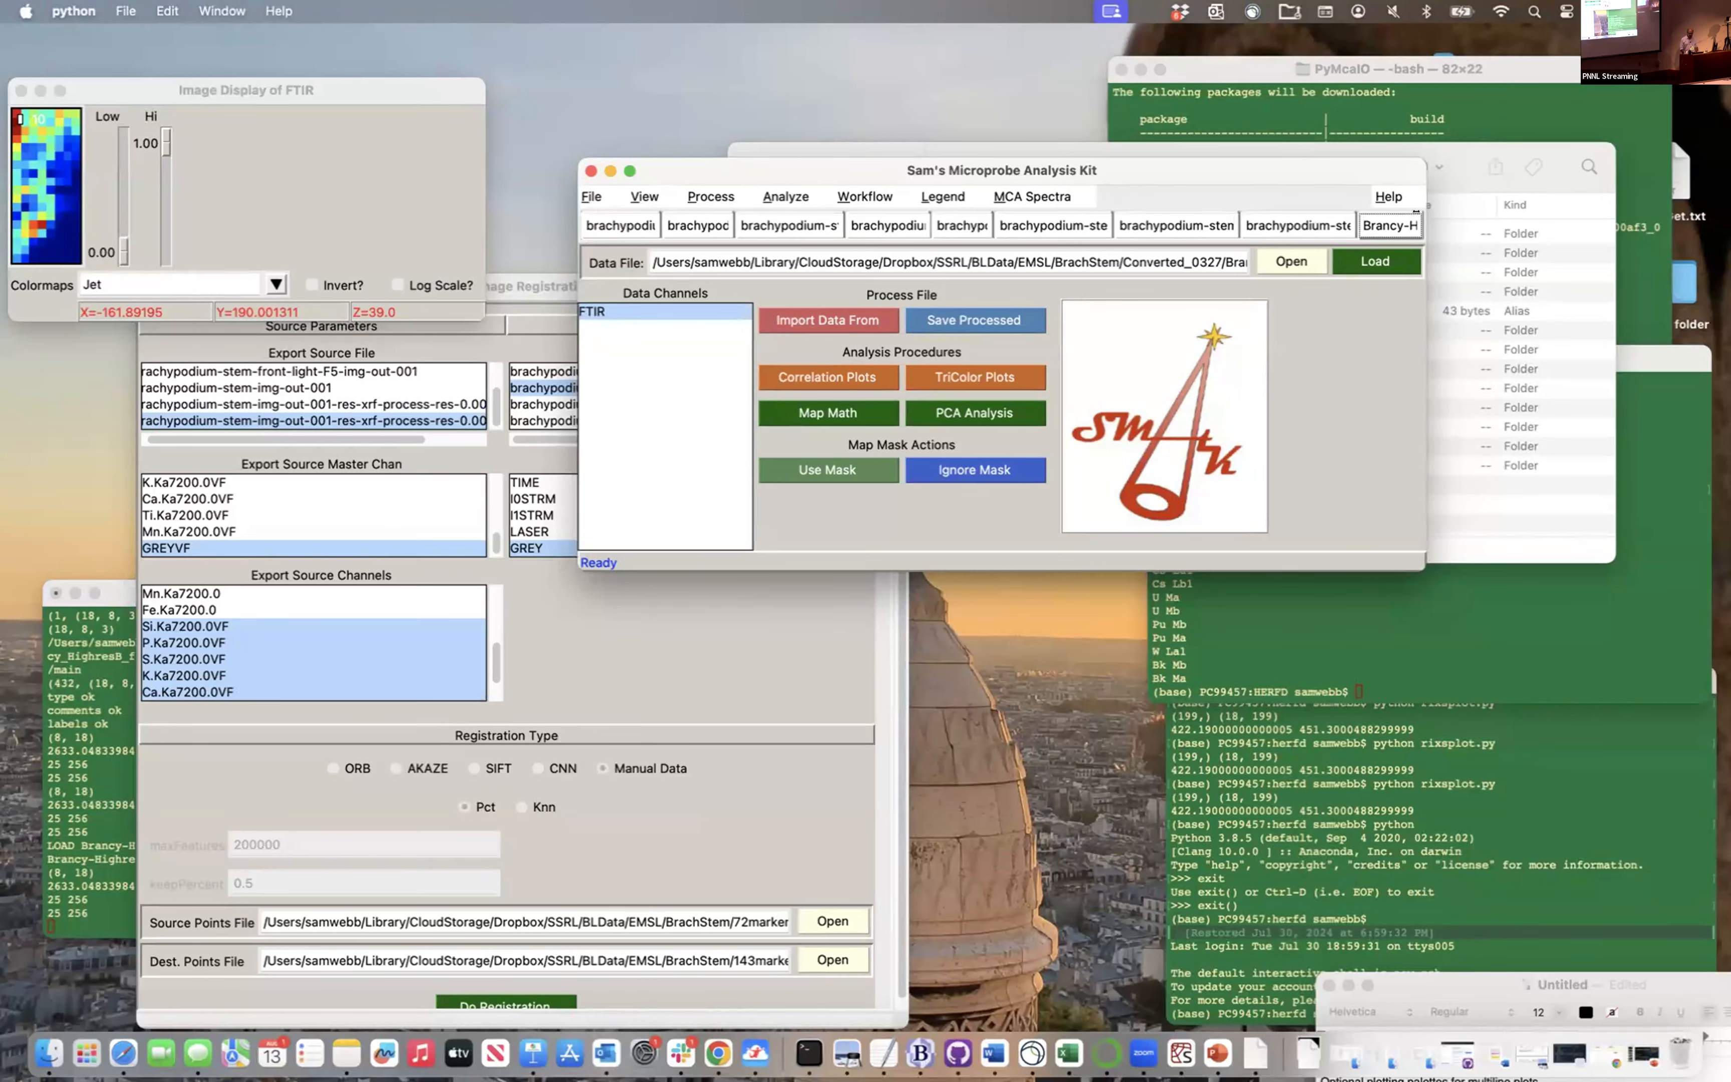
Open the fine-root FTIR header file Brancy_HighresA_flattened_32x_2u_fineroot_single.hdr from Converted_0327, with all file types listed
click(1280, 262)
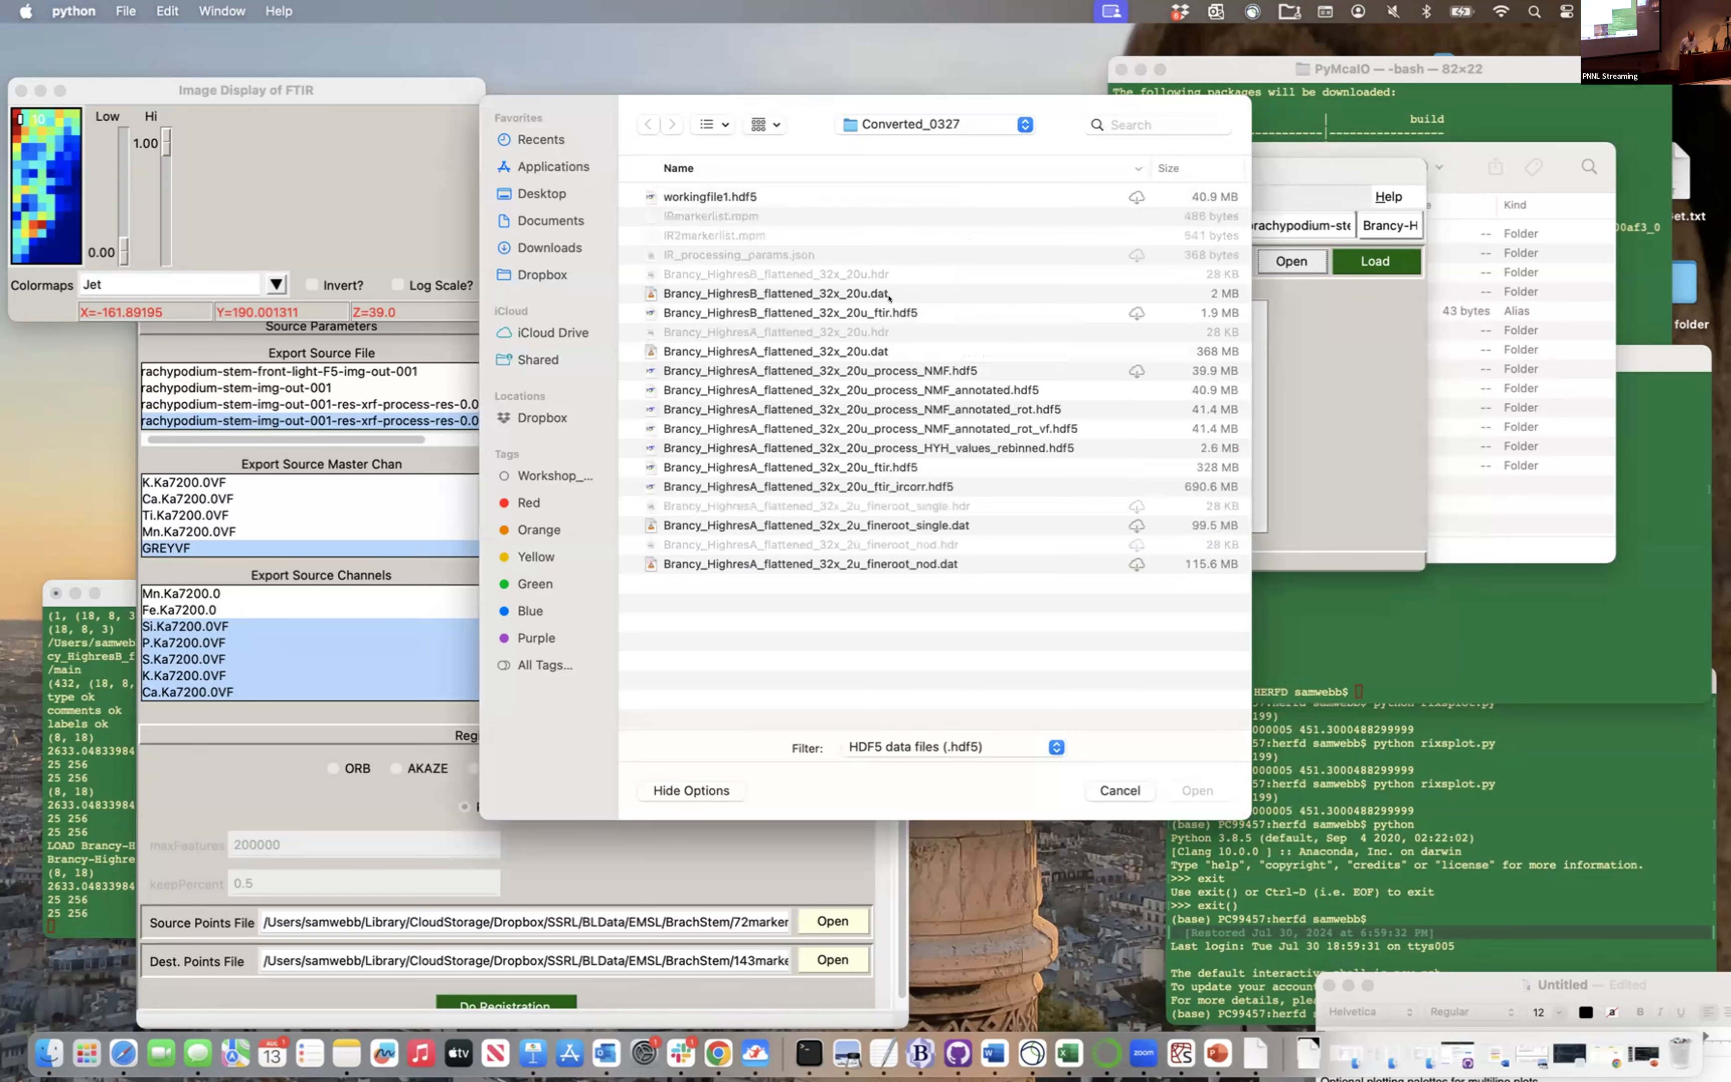
click(827, 162)
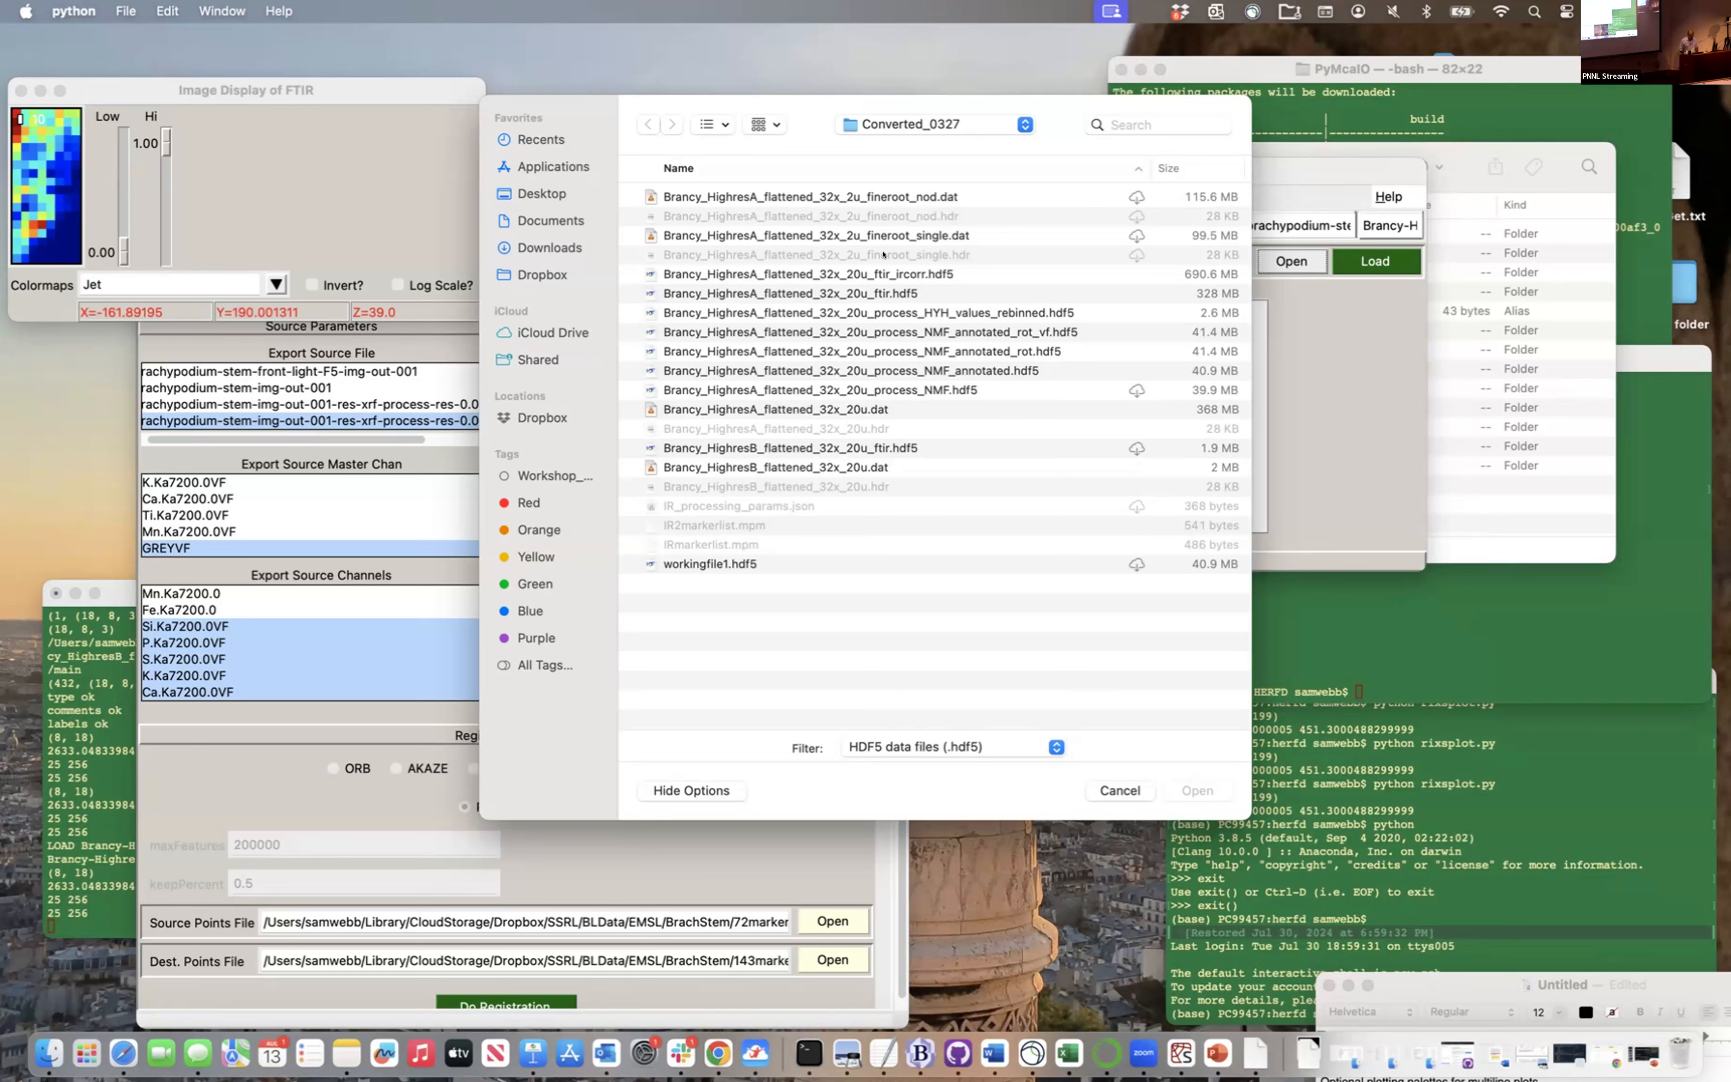
click(930, 744)
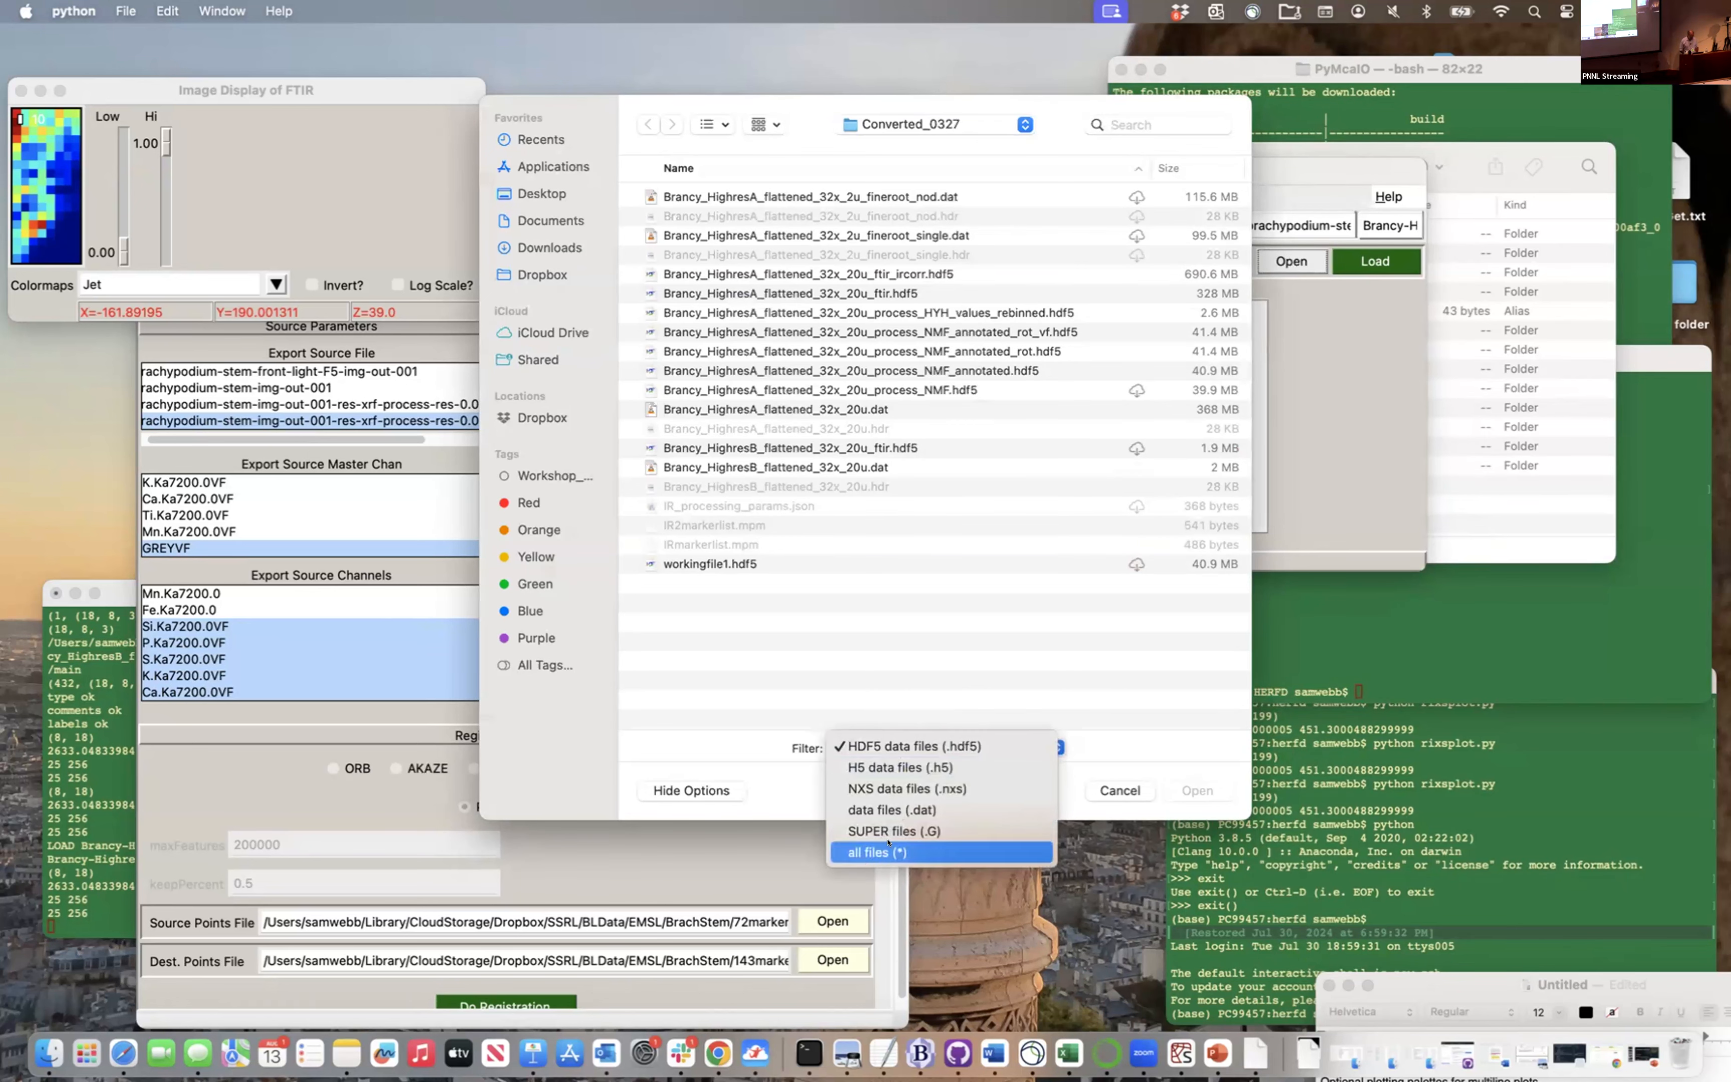
click(930, 852)
click(821, 255)
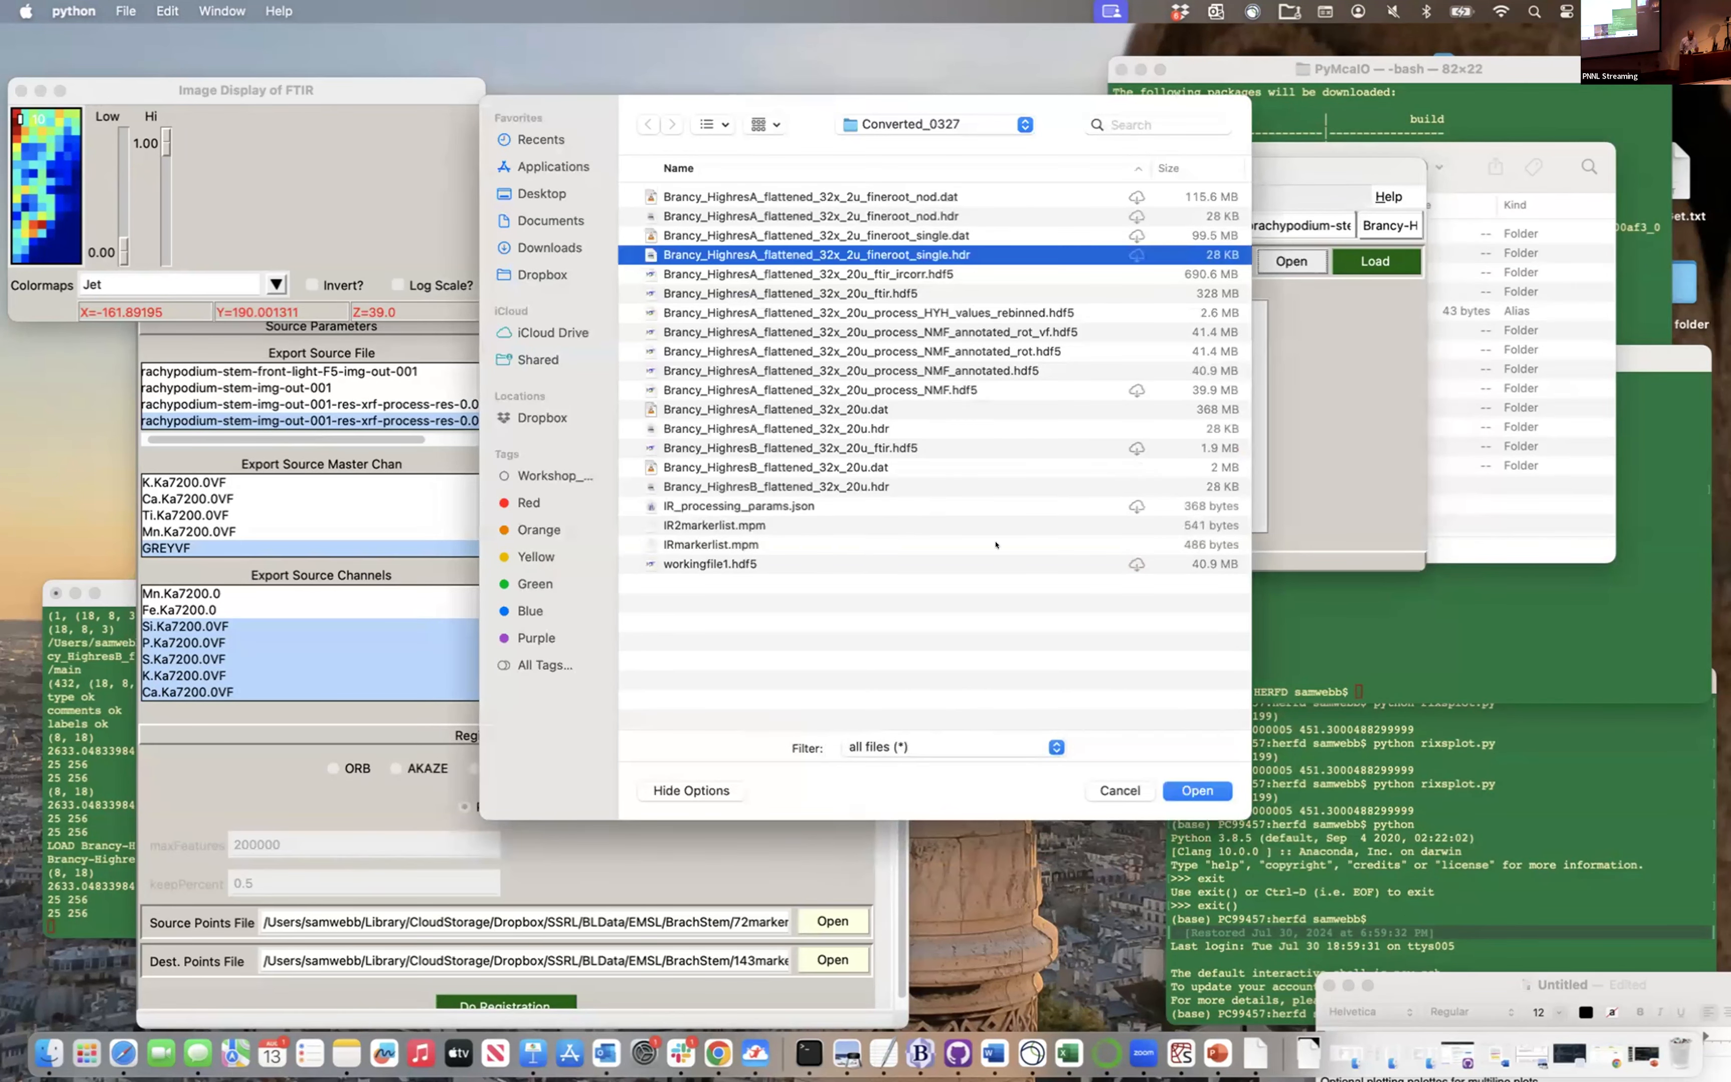
click(1183, 783)
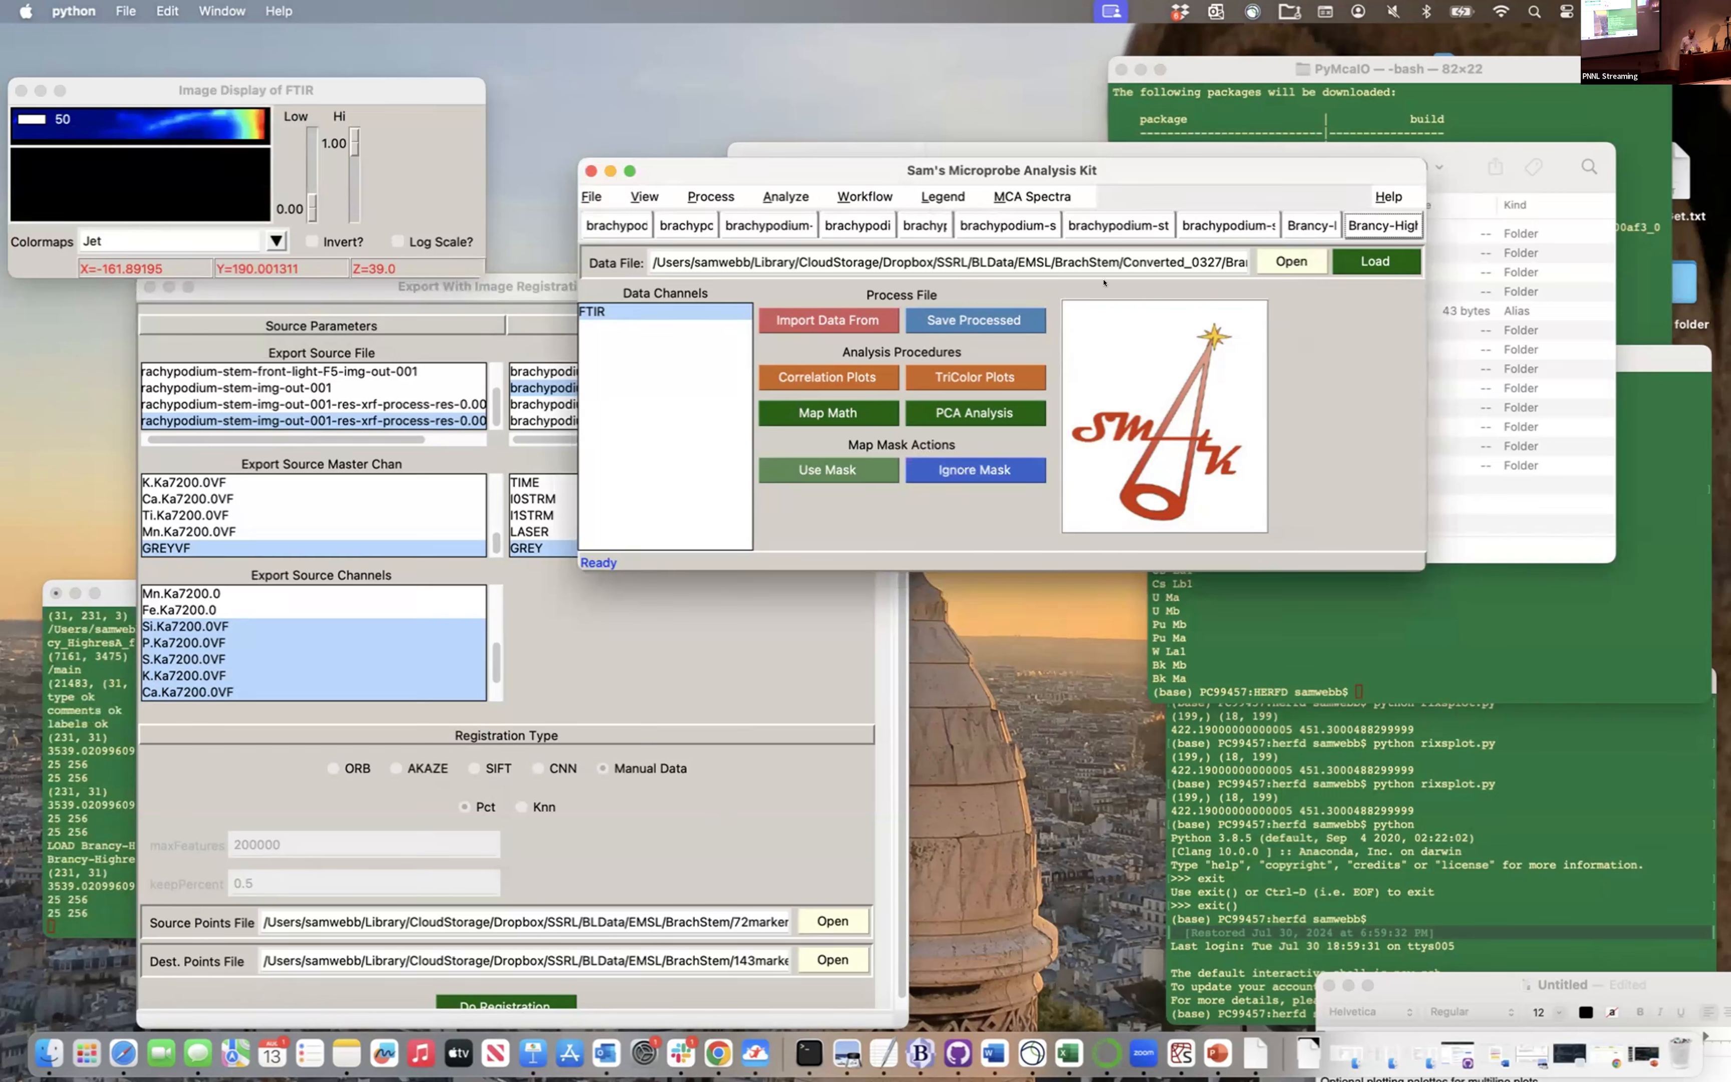
Open the FTIR header file Brancy_HighresA_flattened_32x_20u.hdr from Converted_0327, with all file types listed
click(1287, 262)
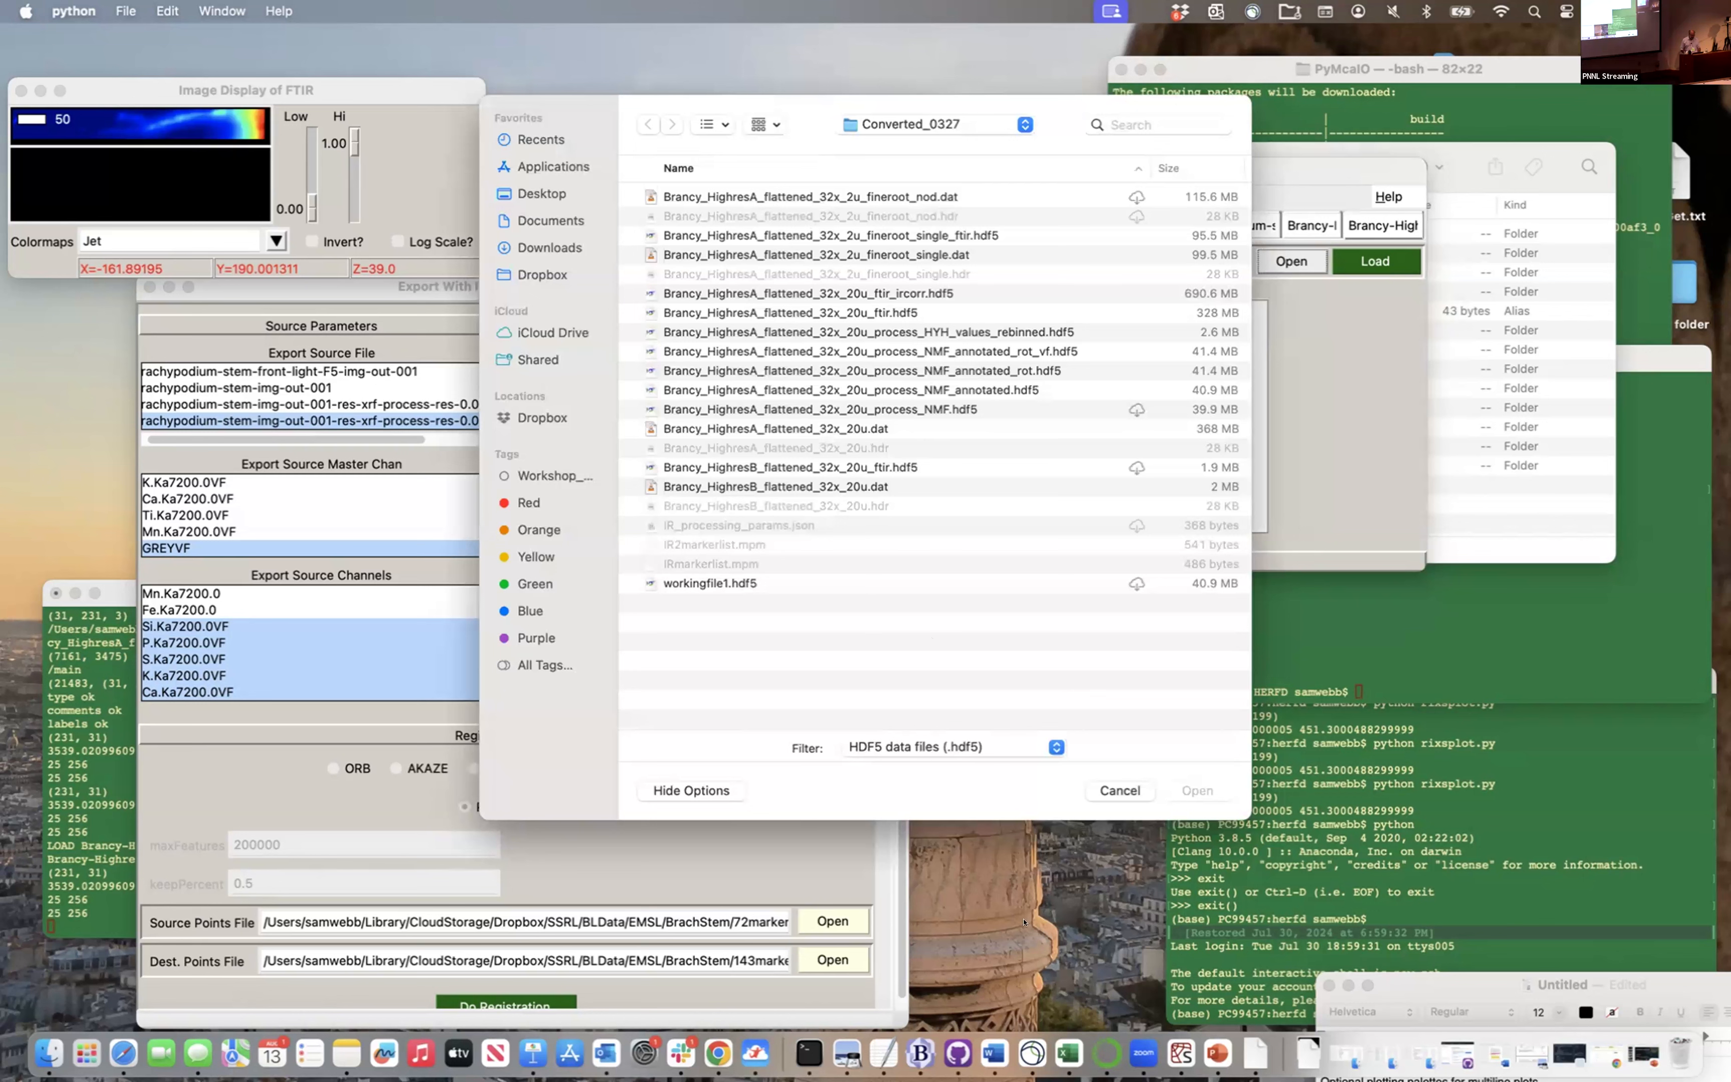
click(936, 740)
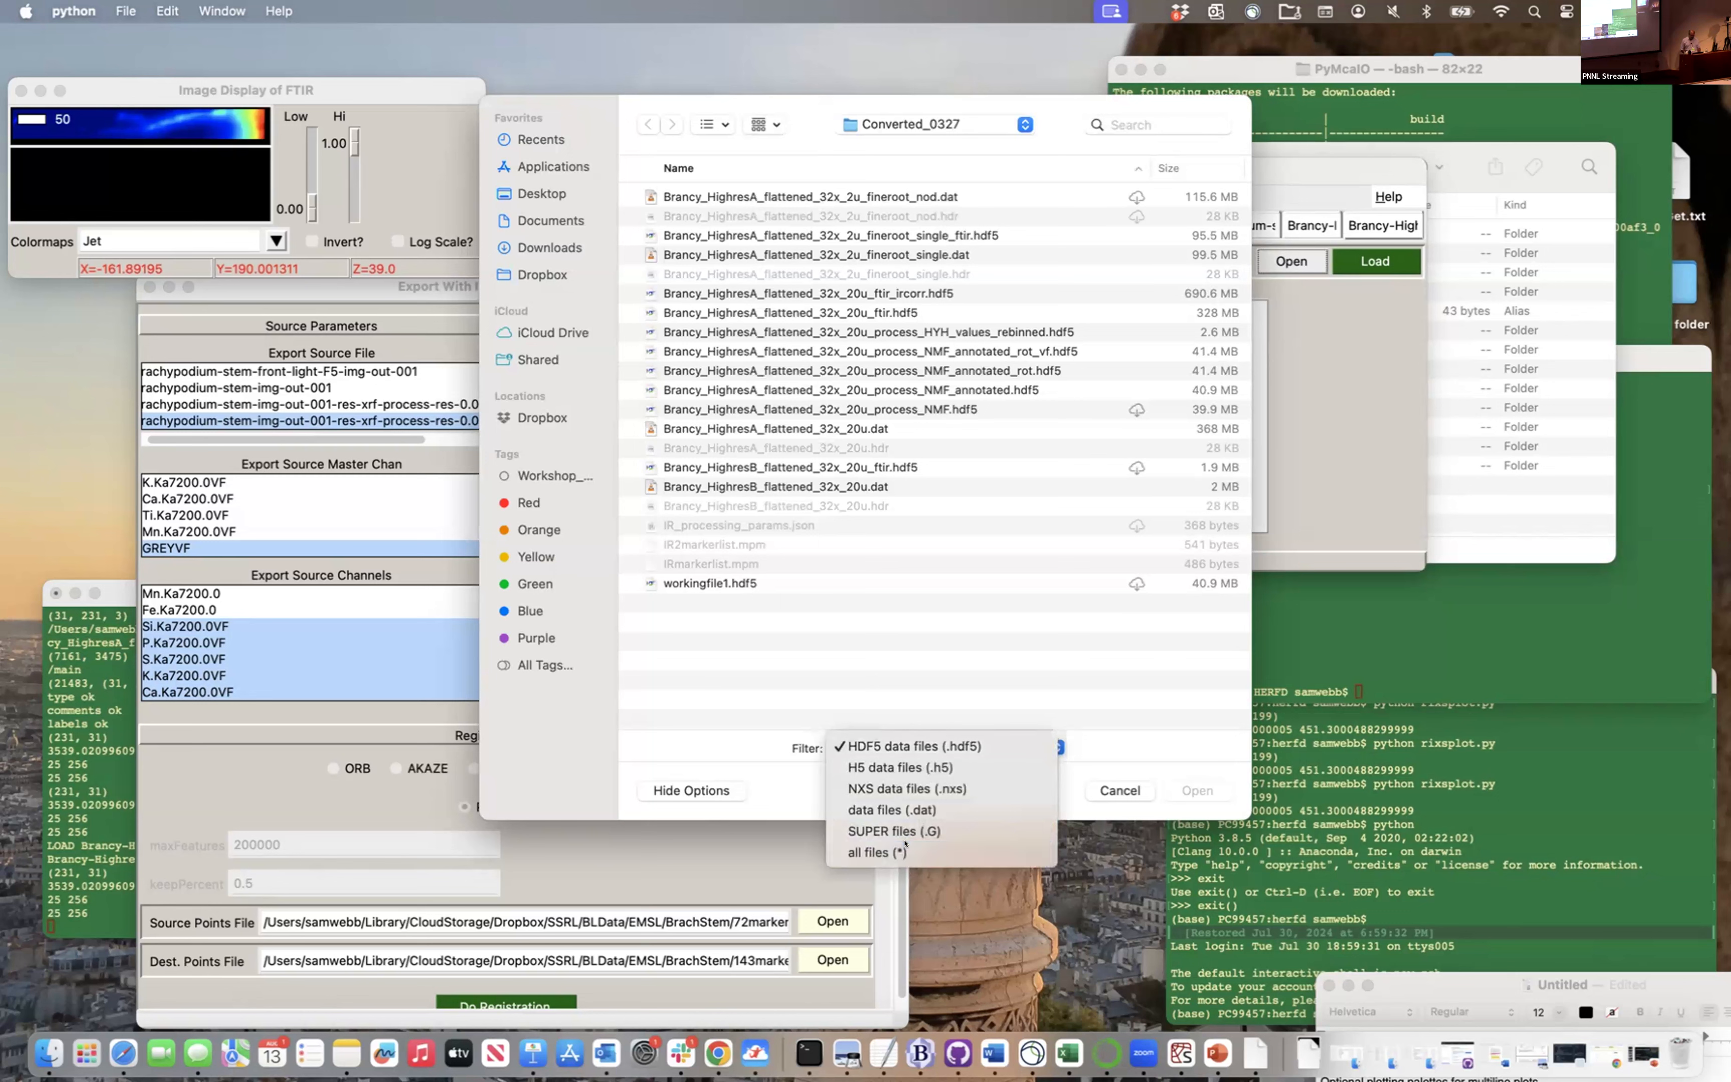
click(930, 851)
click(851, 445)
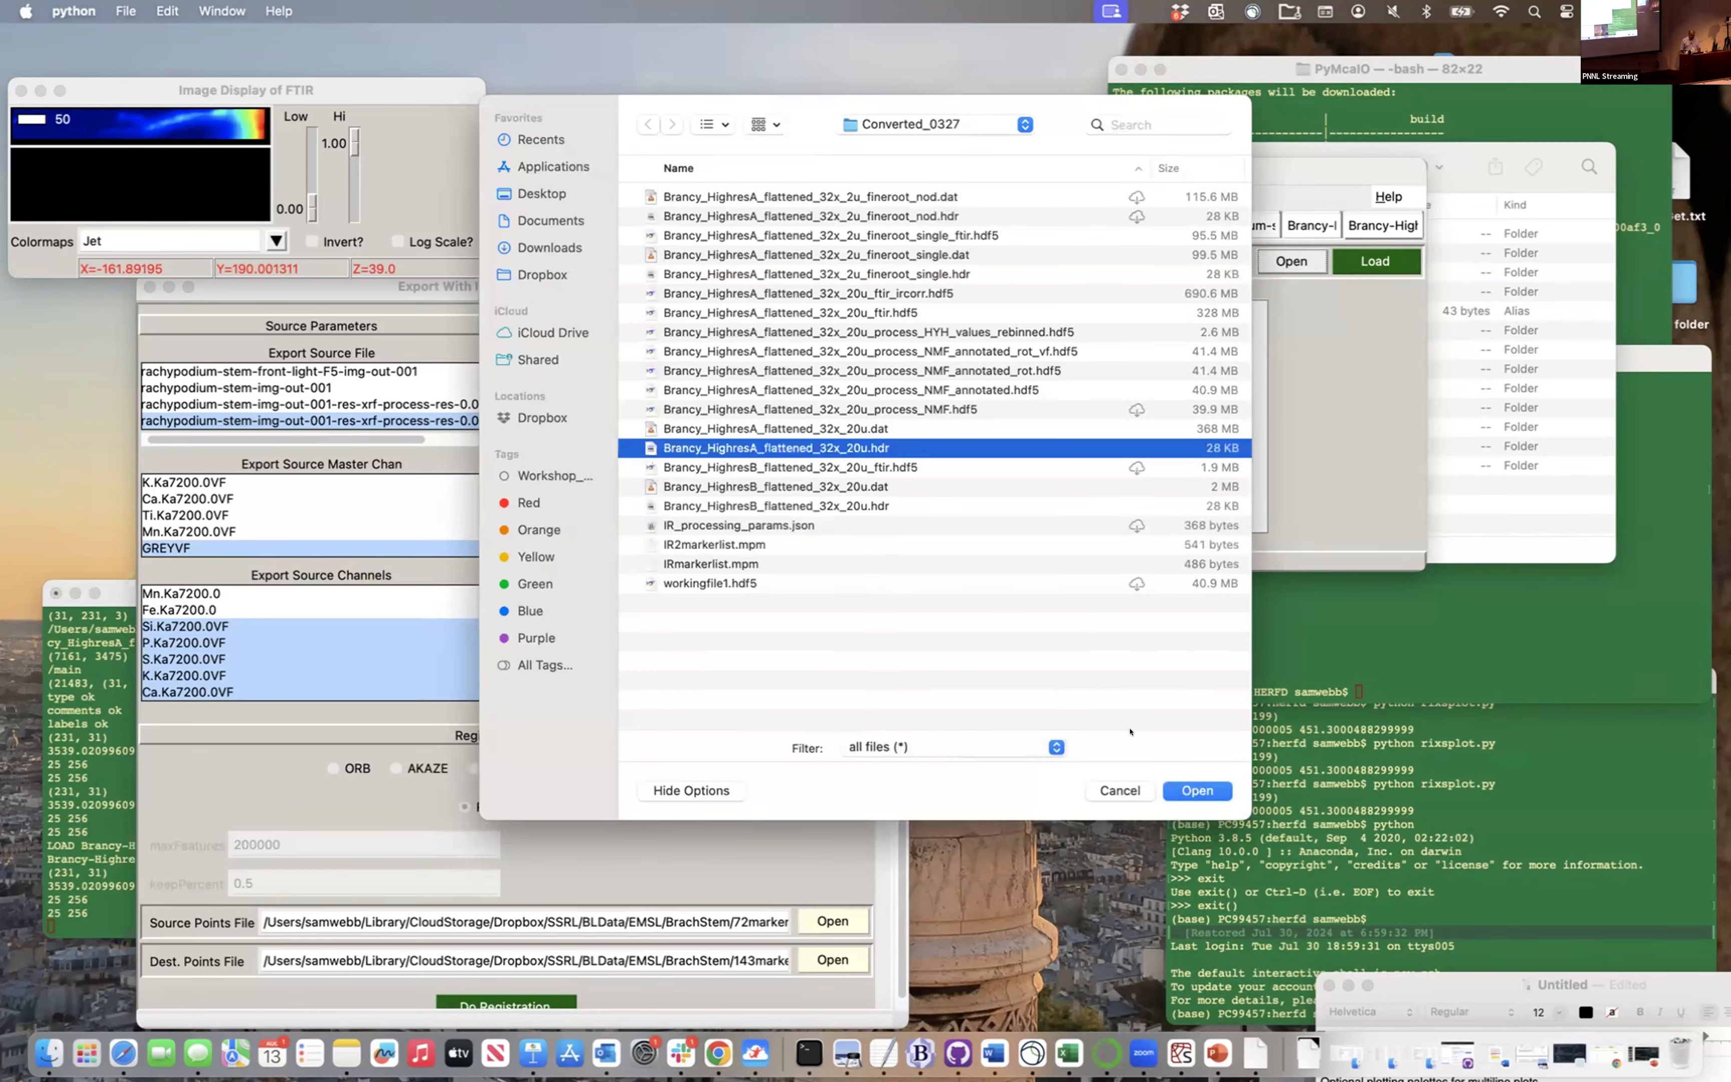
click(1183, 785)
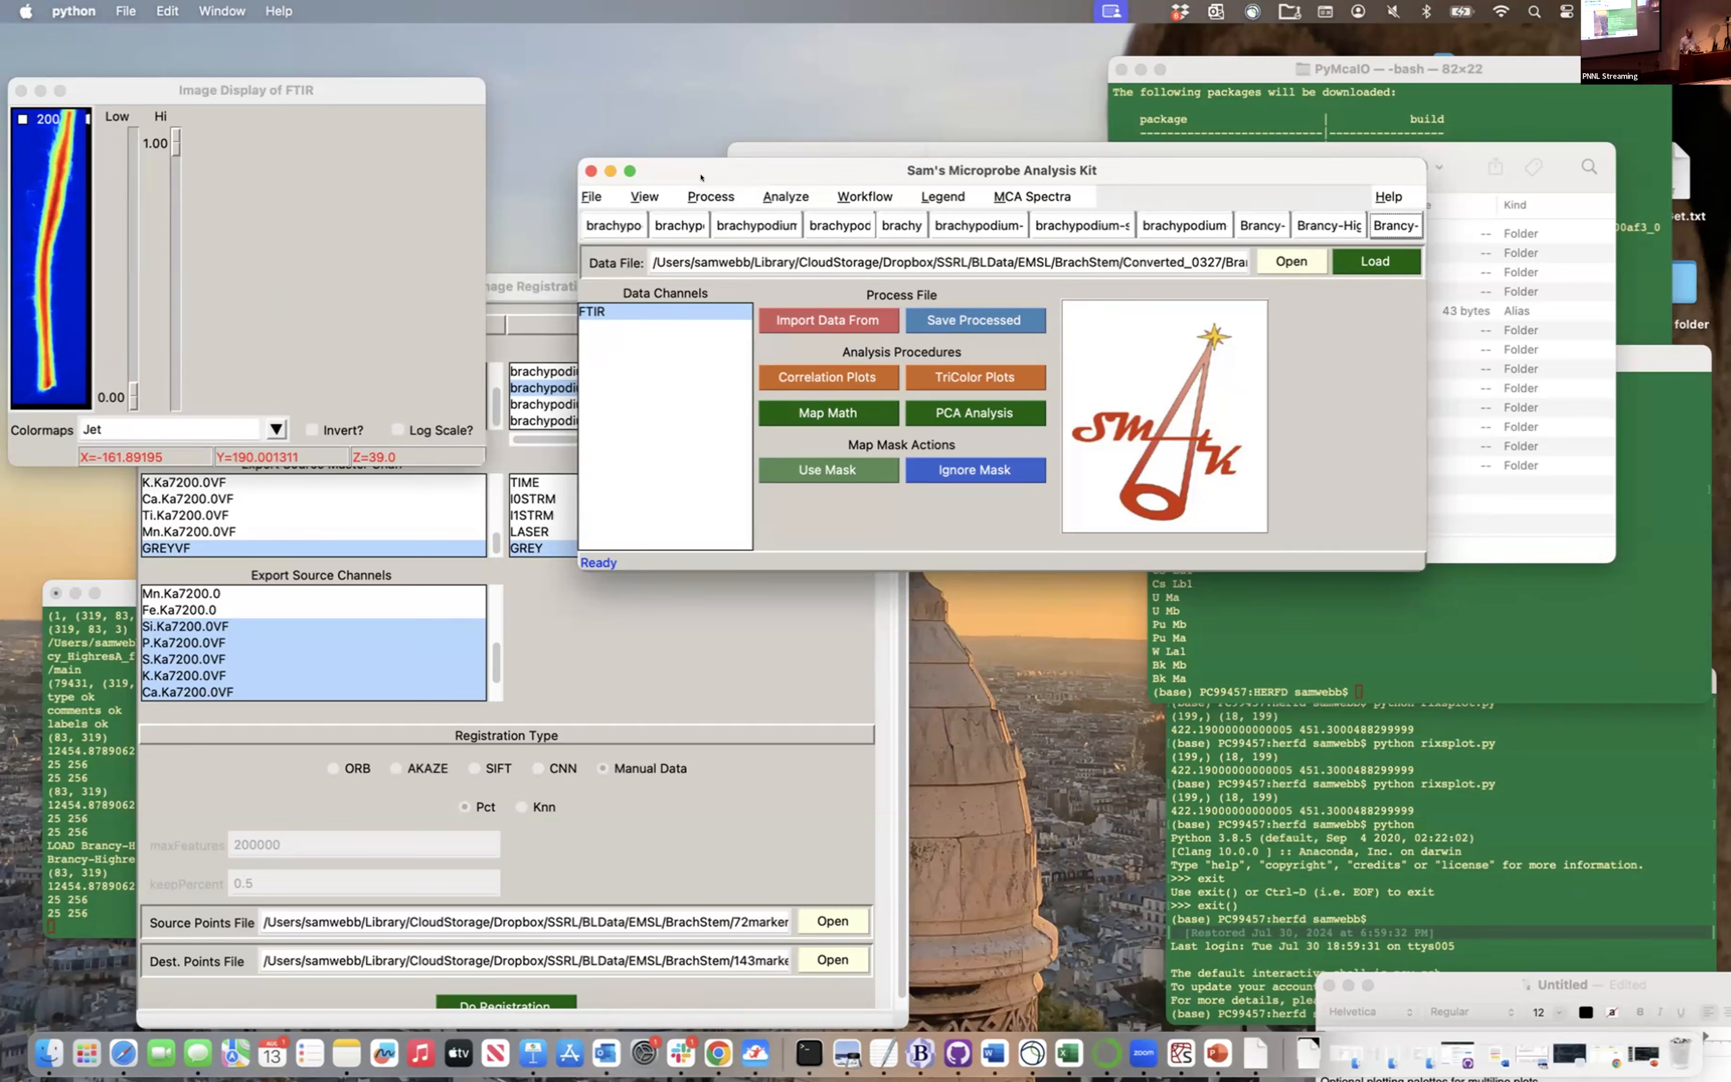
click(710, 196)
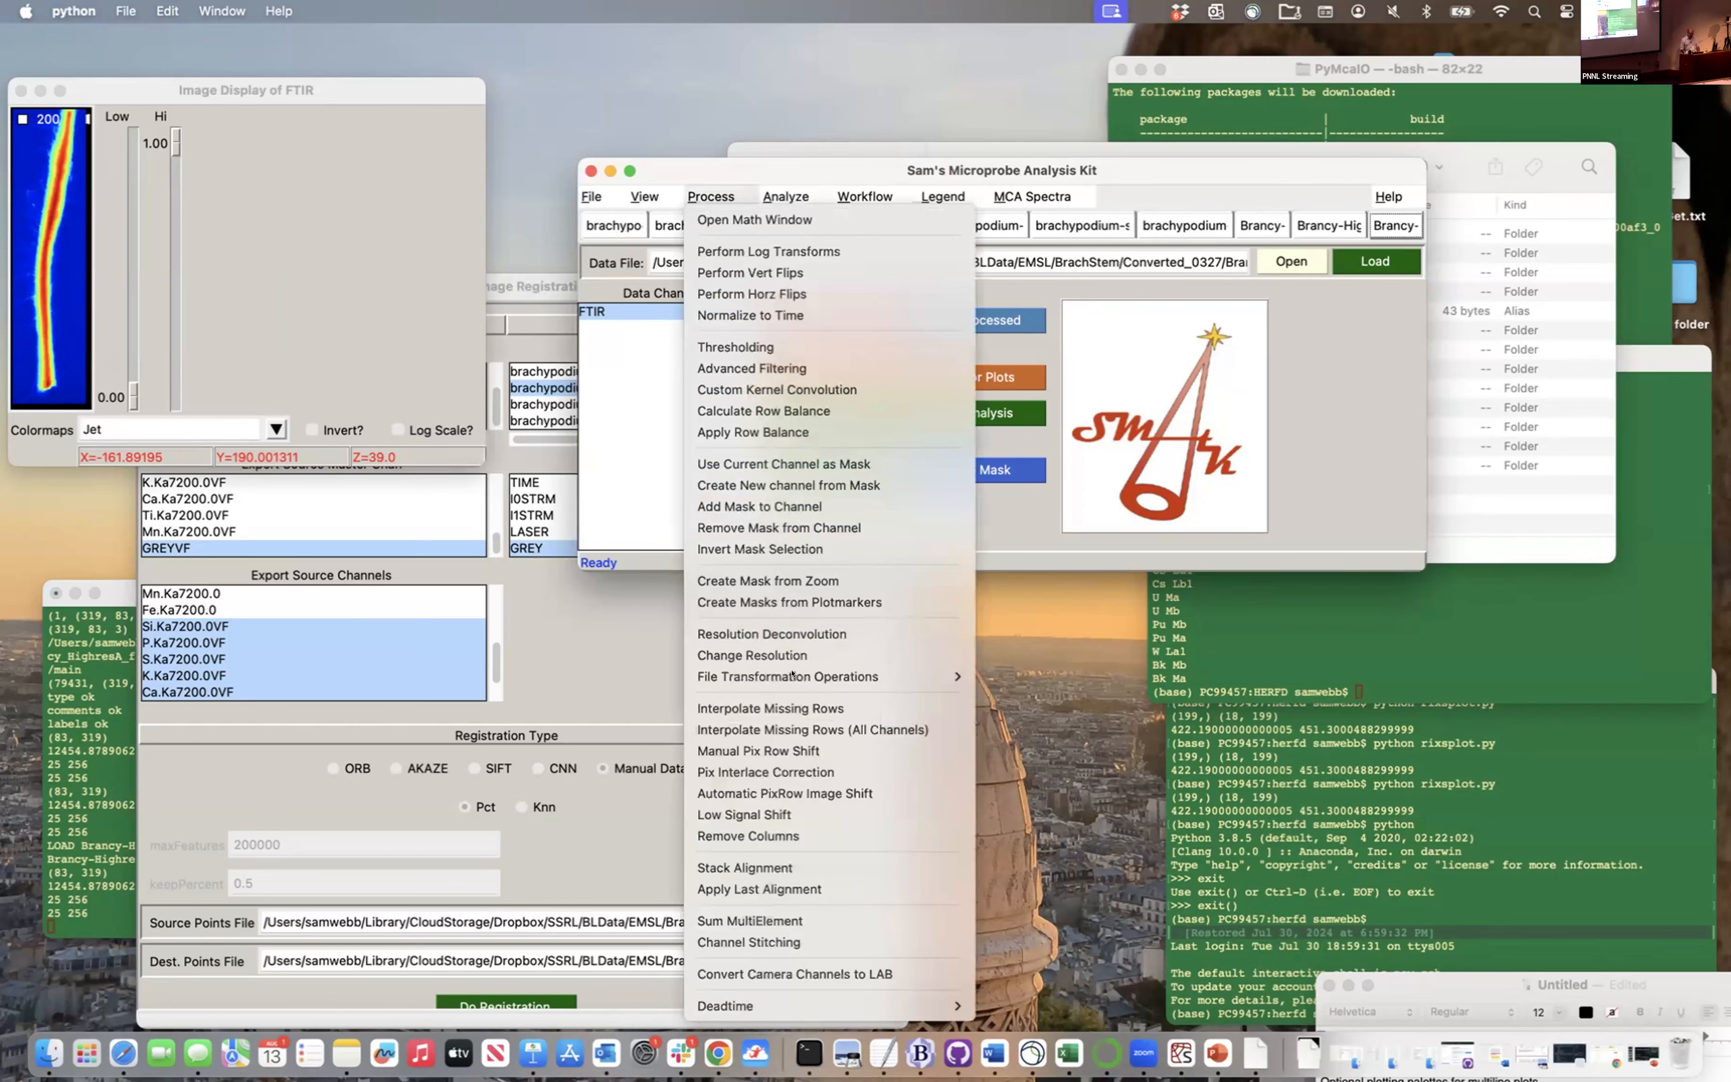
mouse_move(791, 676)
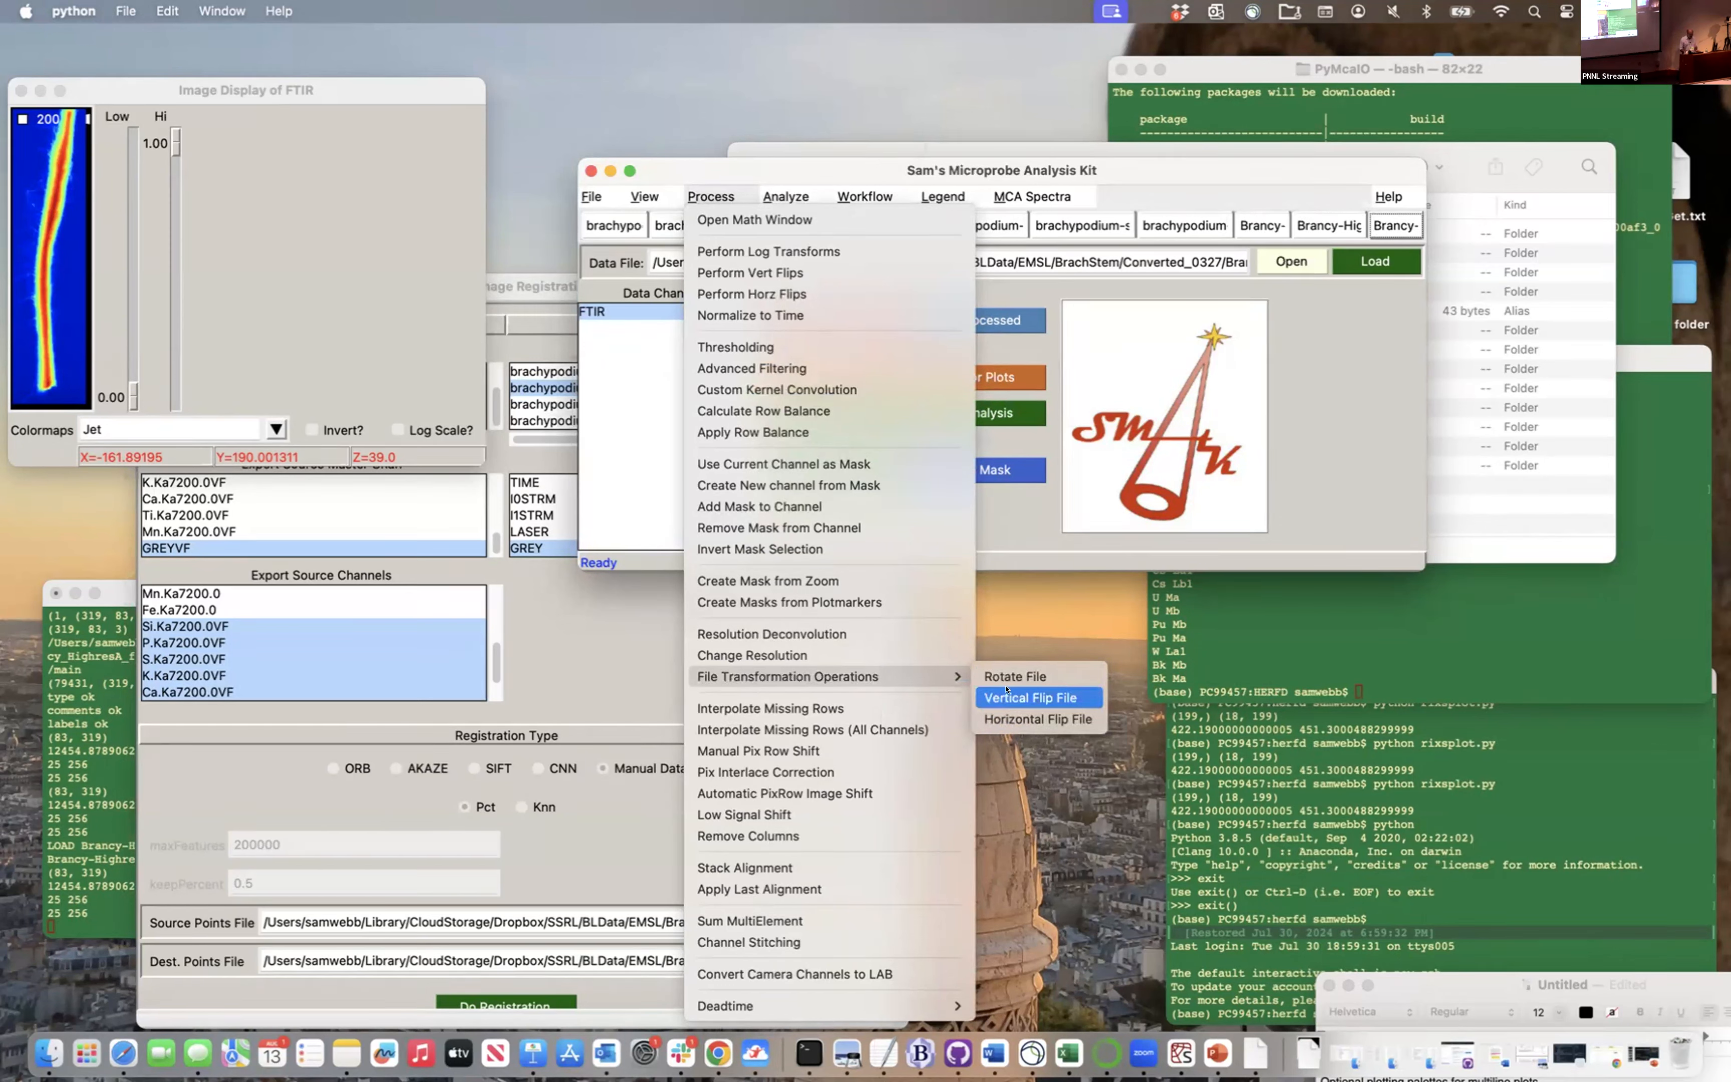
click(1226, 379)
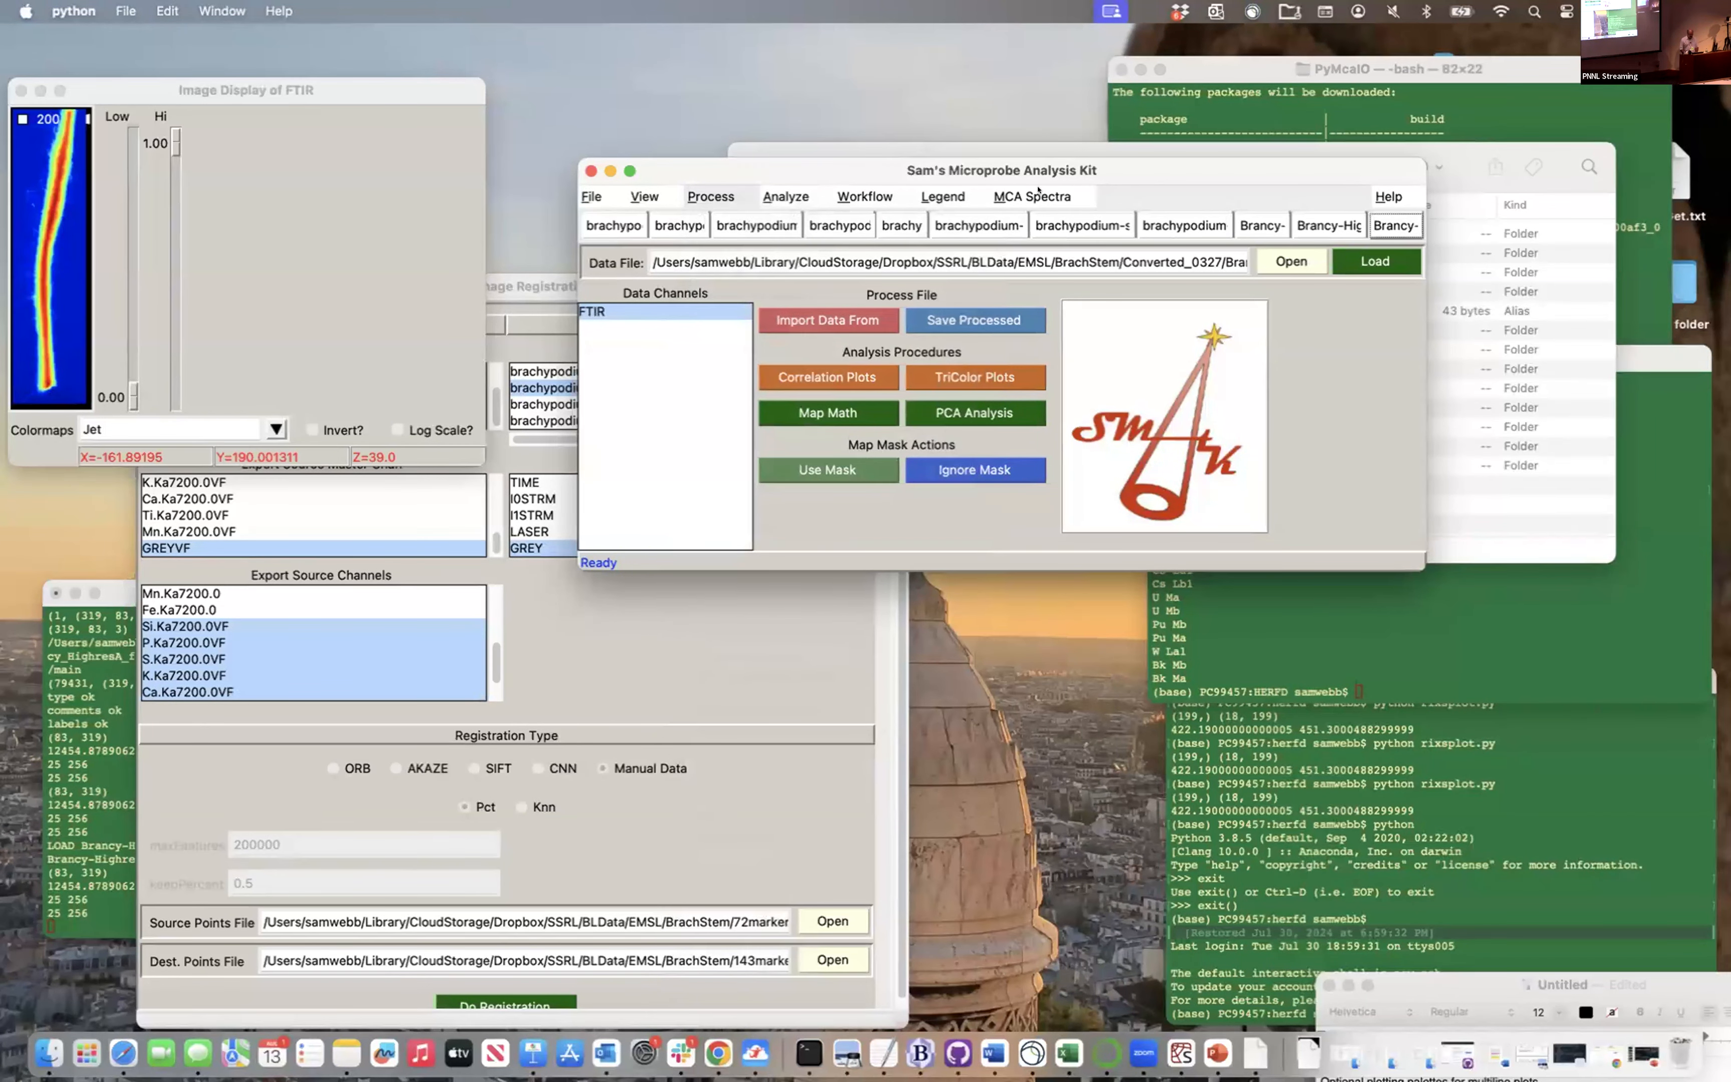
Define Brancy_HighresA_flattened_32x_20u_ftir.hdf5 as the MCA file for the loaded FTIR map
click(1010, 194)
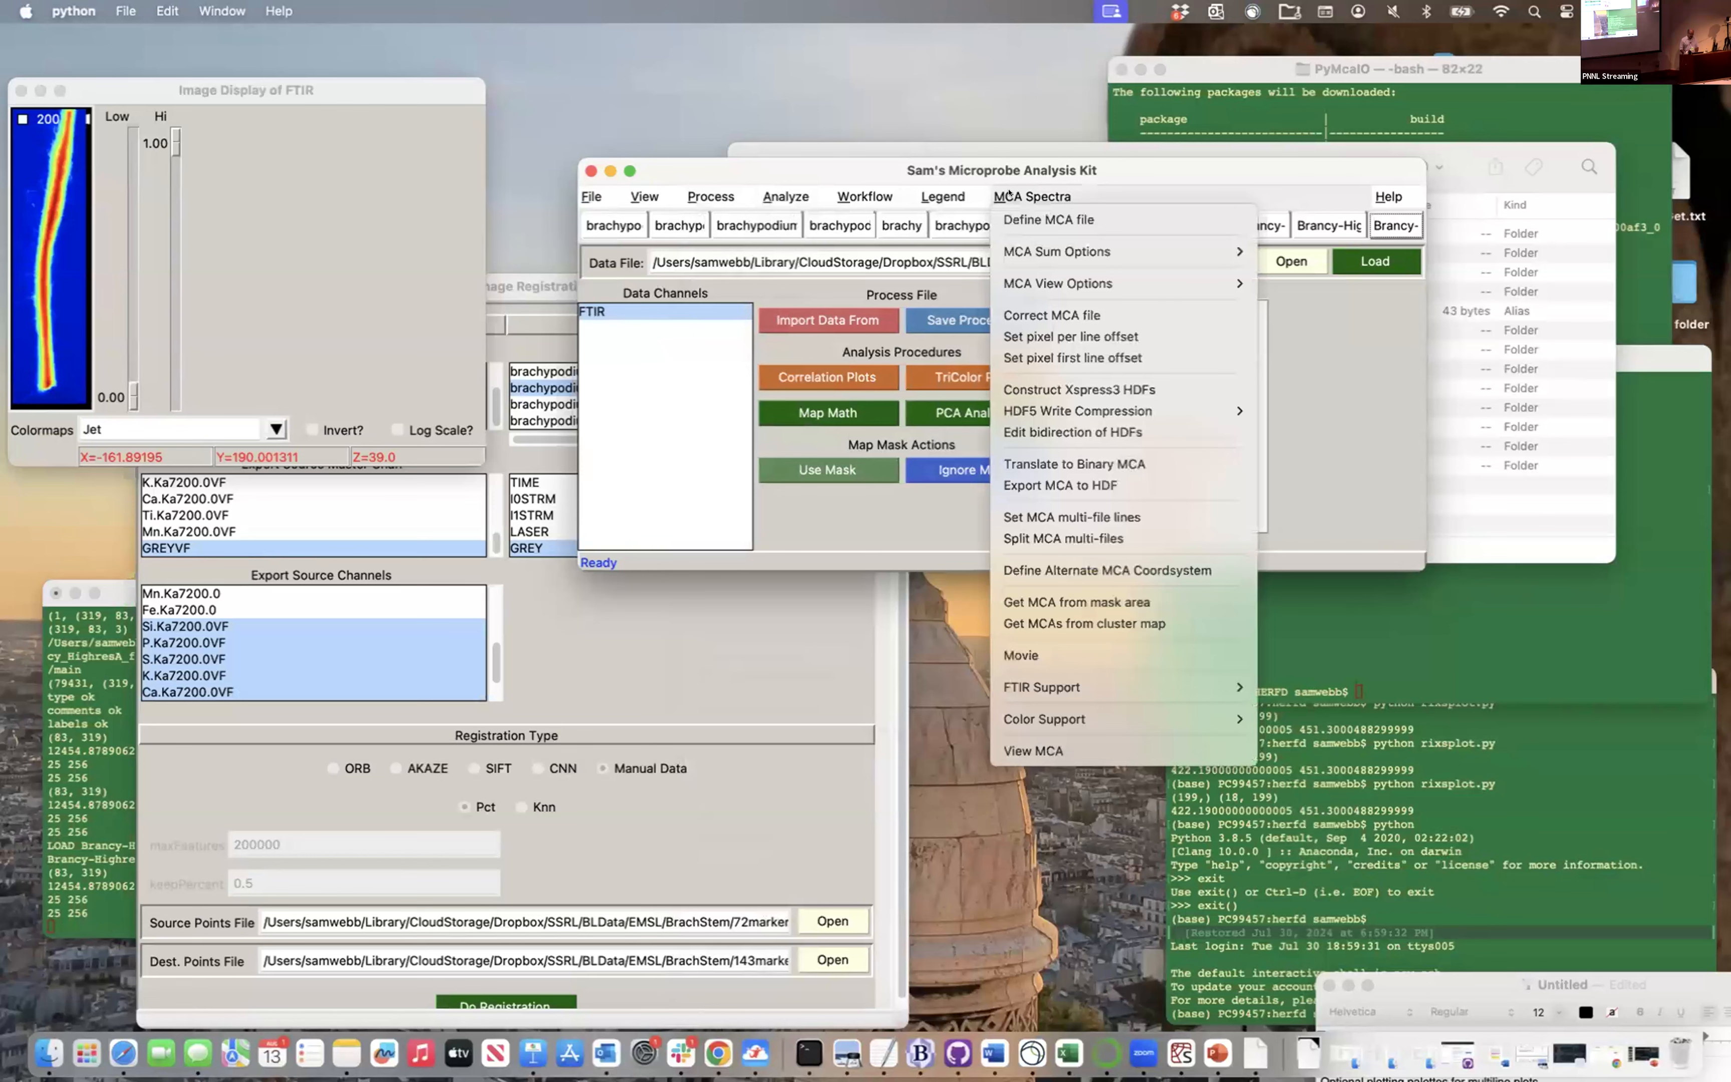
click(1043, 222)
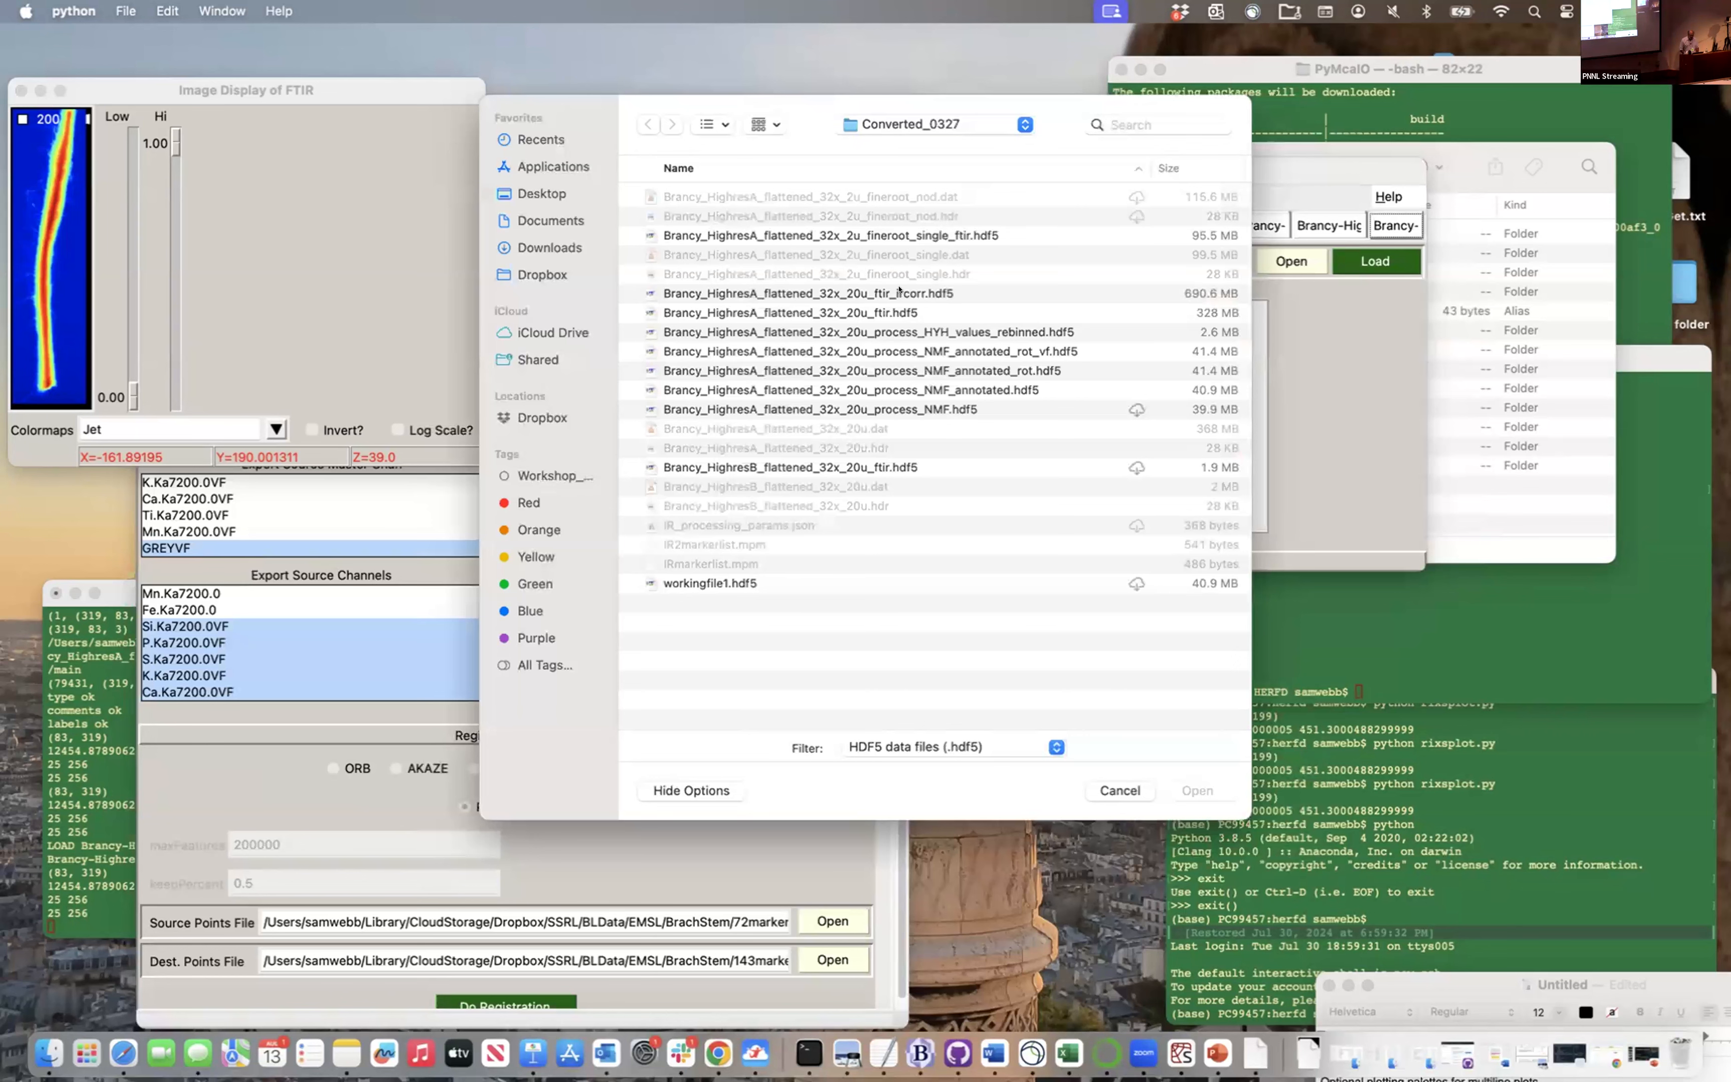
click(869, 303)
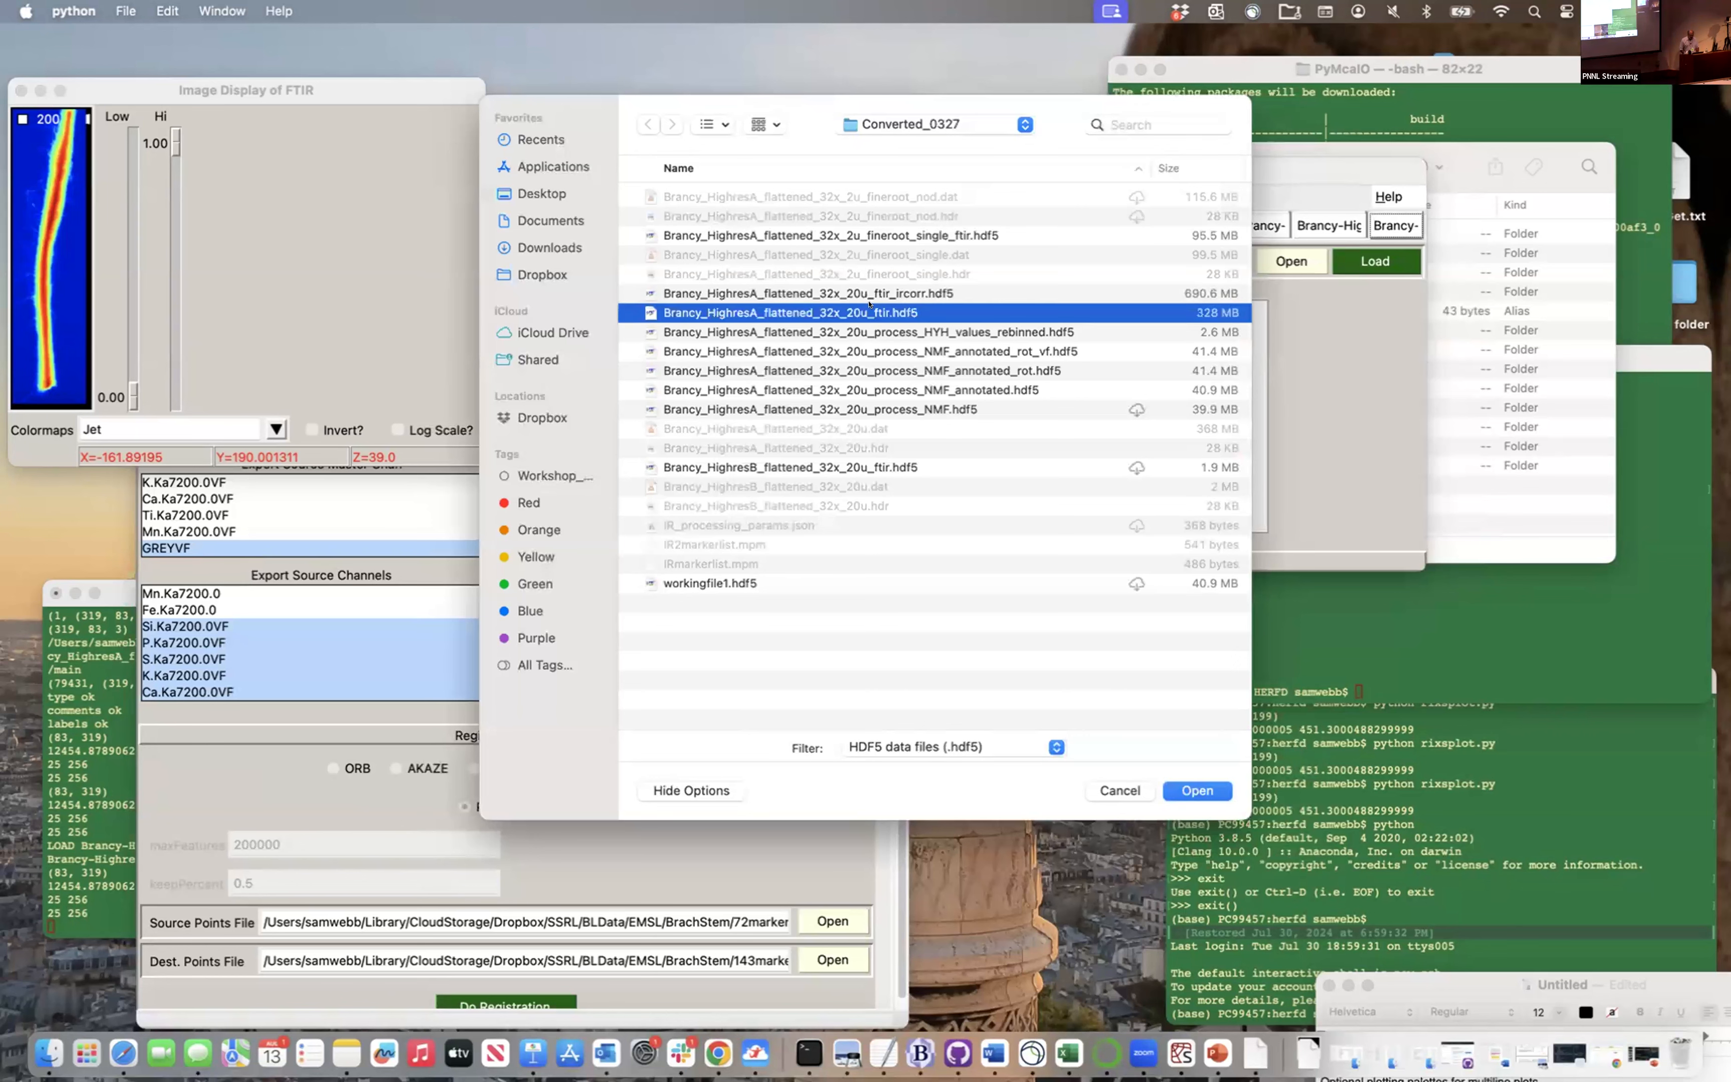
click(1196, 790)
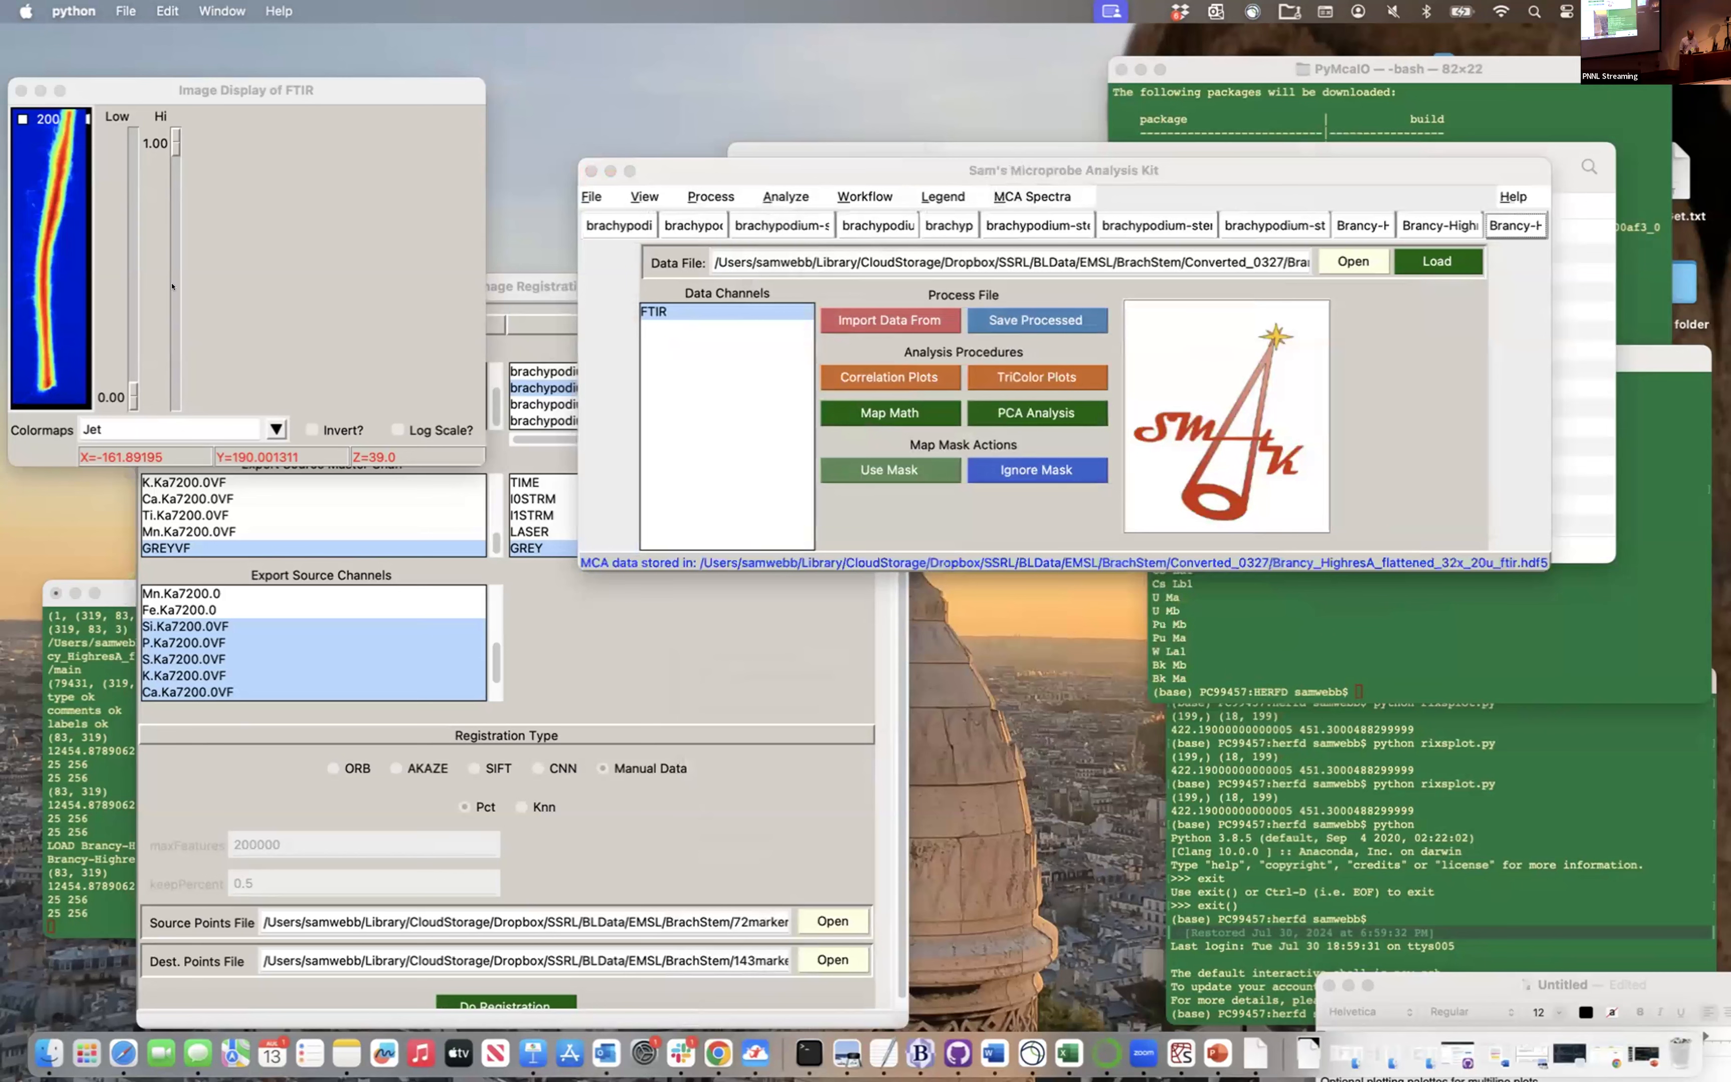
Turn on MCA viewing and inspect the spectra at several pixels on and around the root in the FTIR map
click(1024, 195)
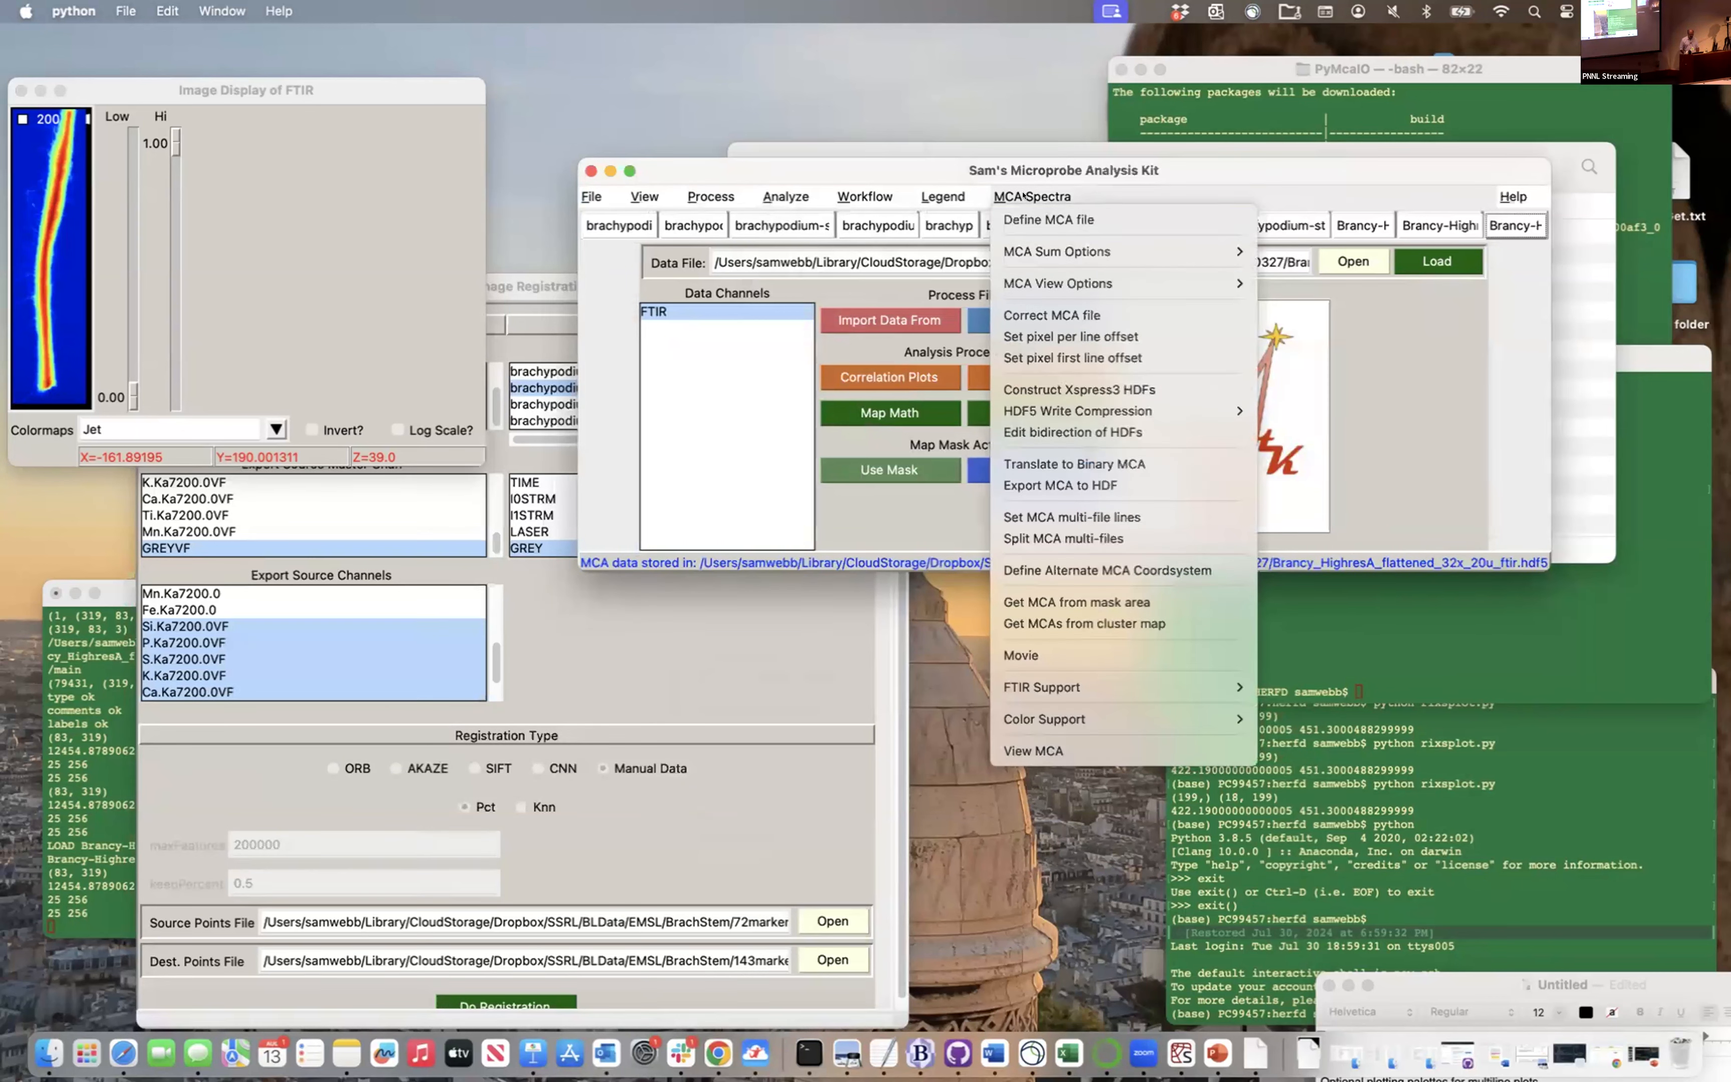
click(1032, 749)
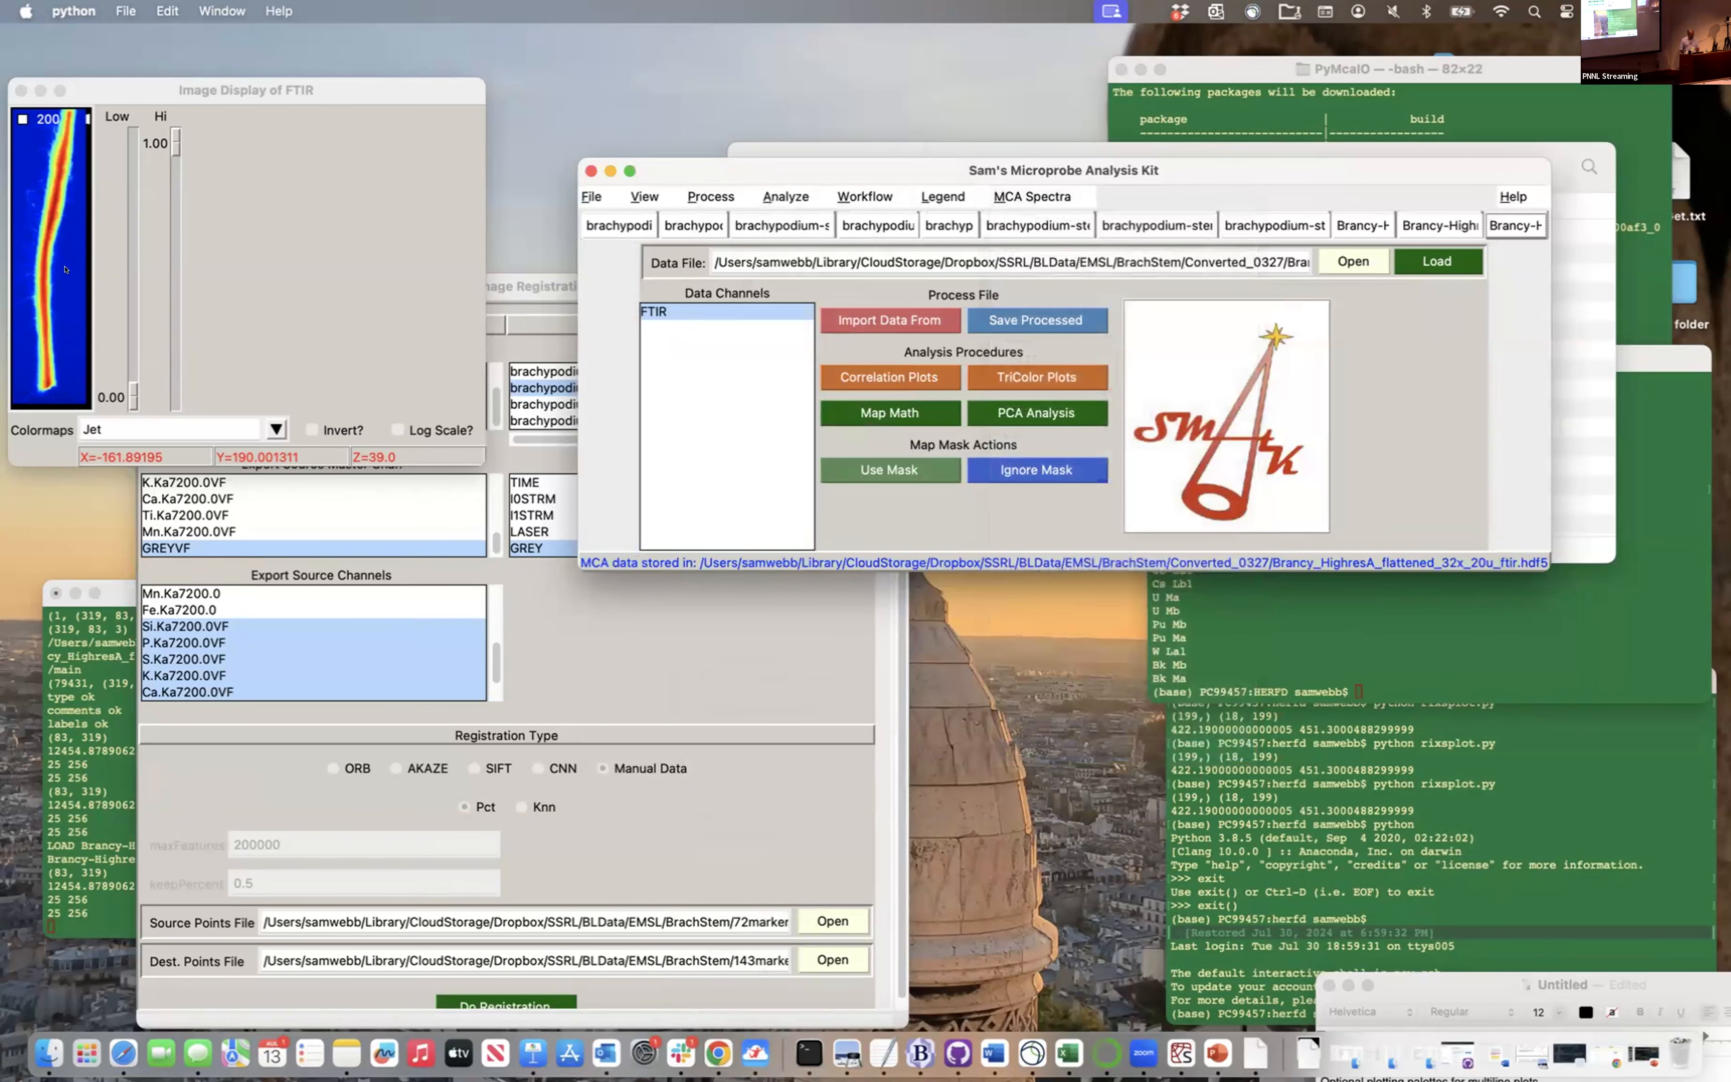
click(50, 284)
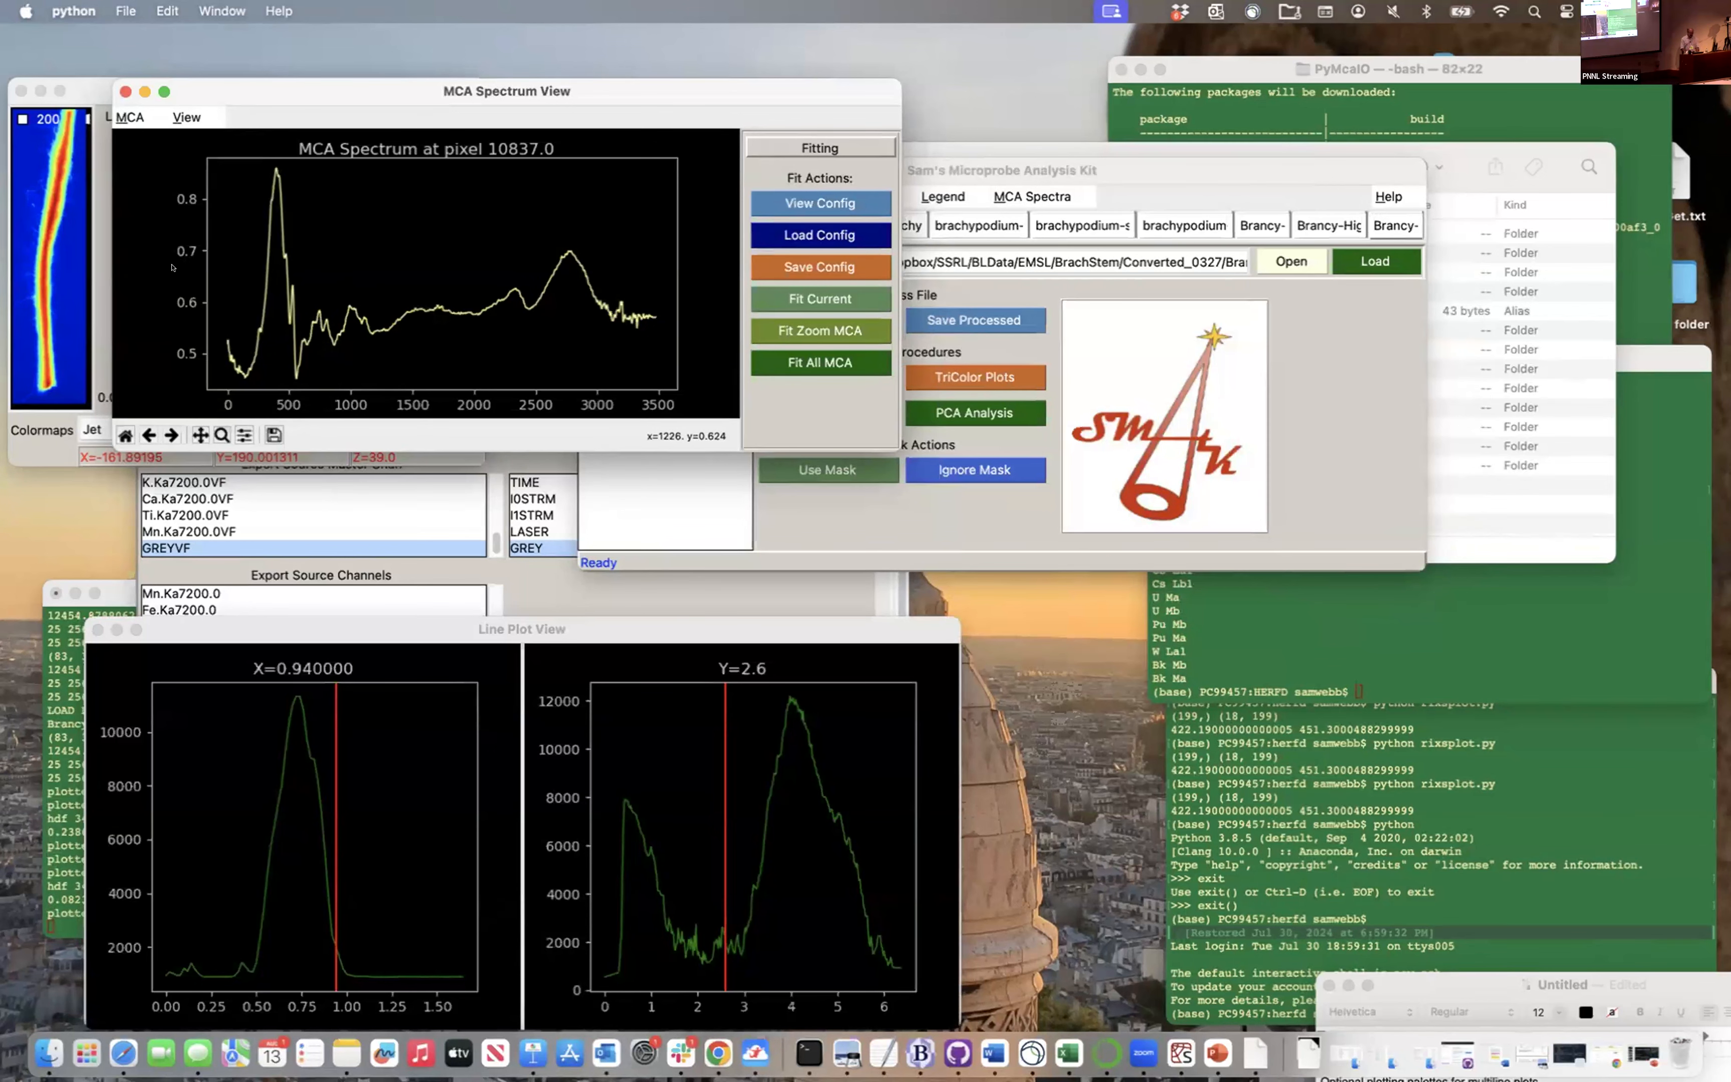
click(71, 257)
click(39, 241)
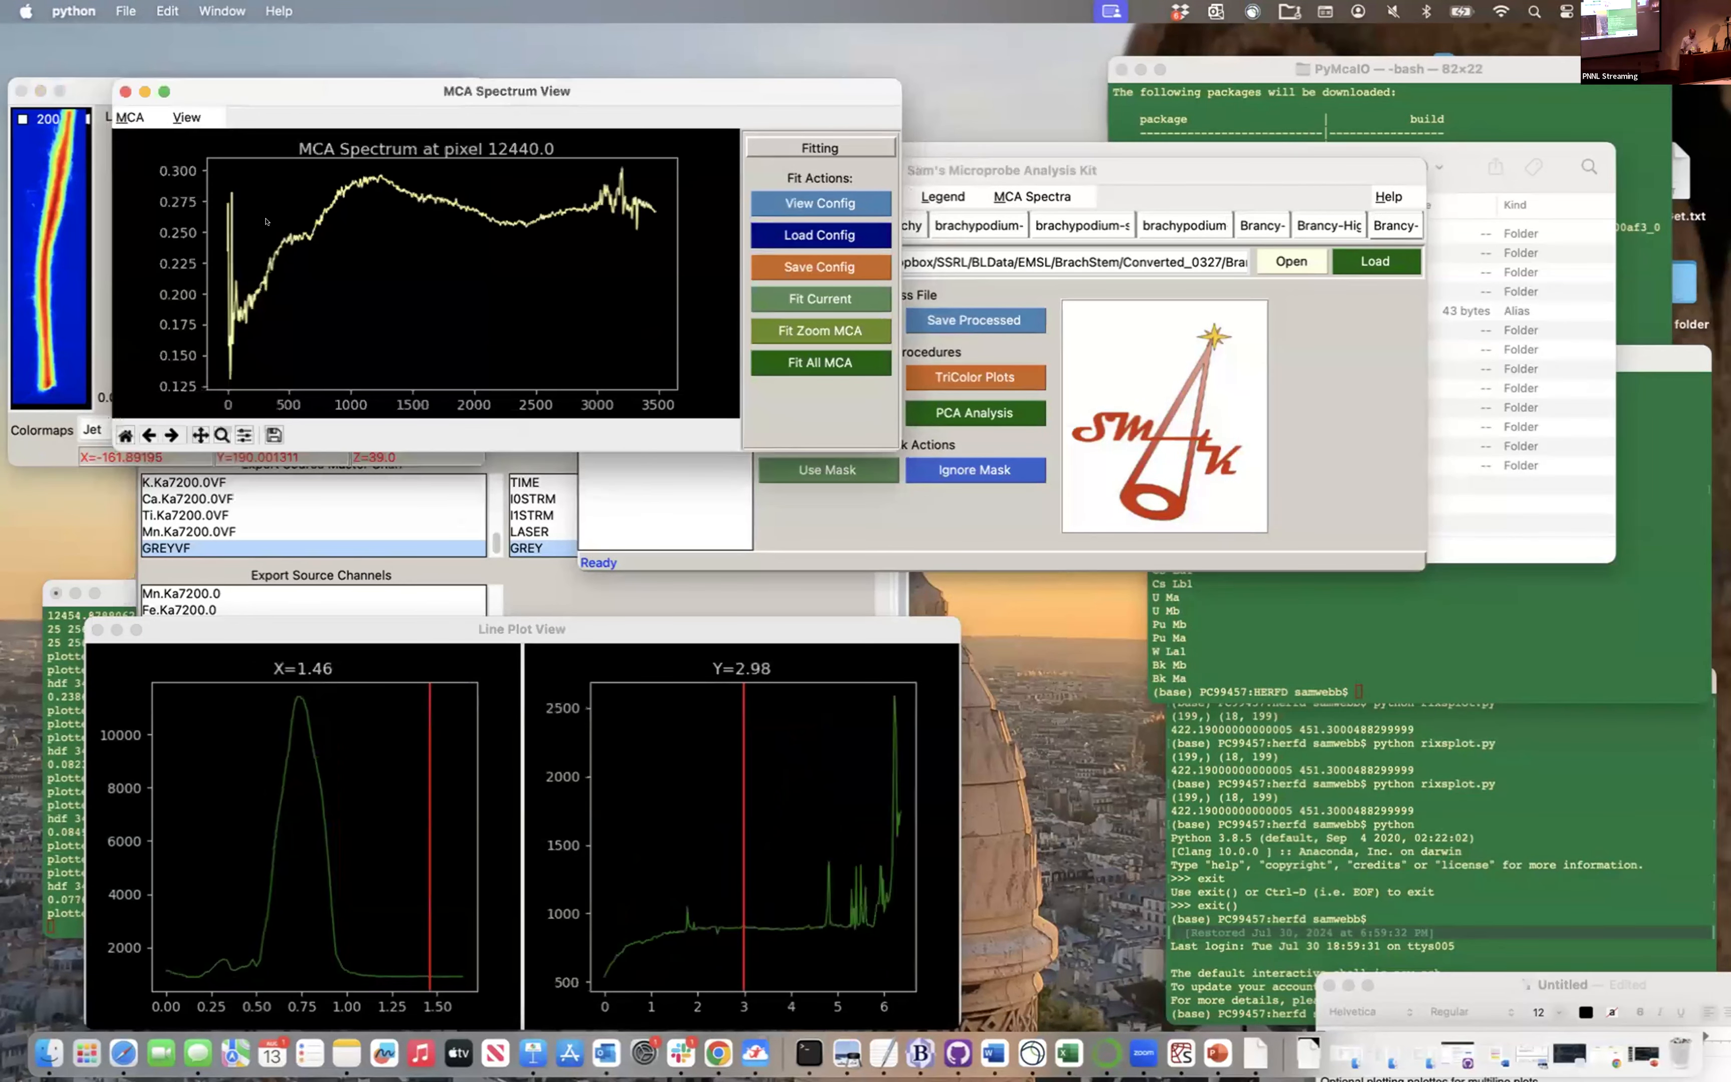
click(22, 193)
click(22, 193)
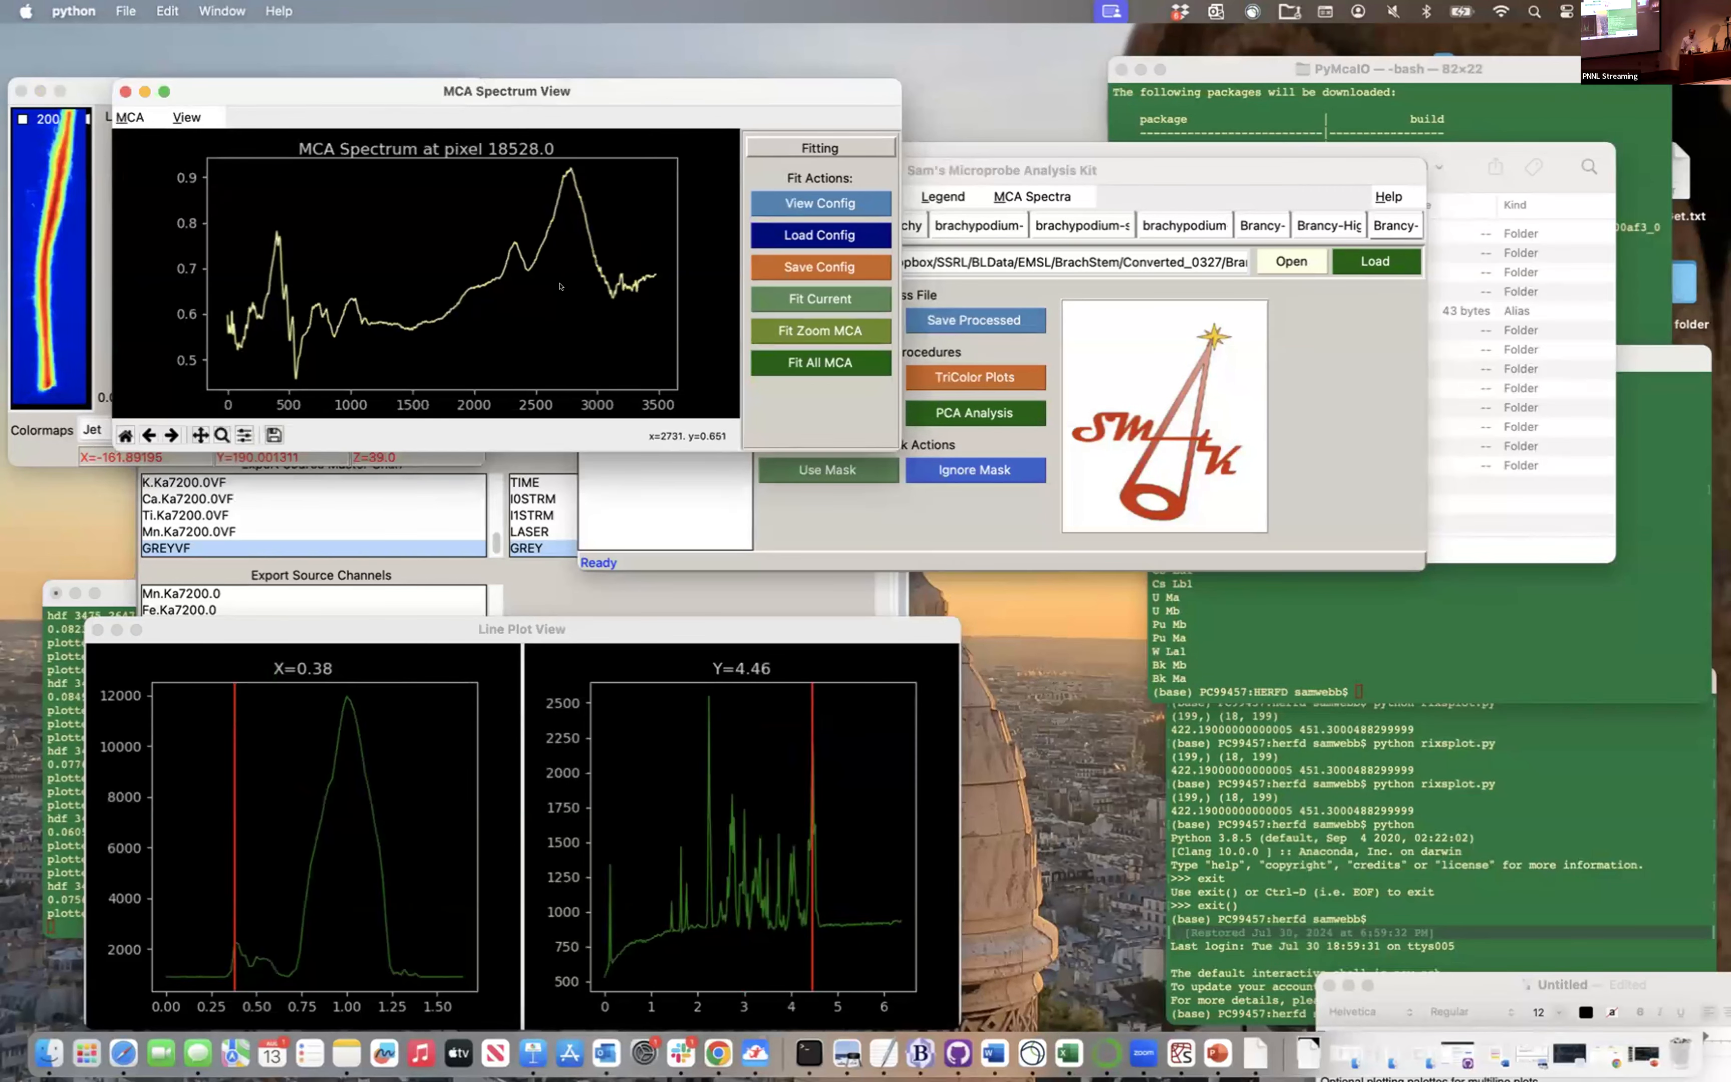
click(23, 271)
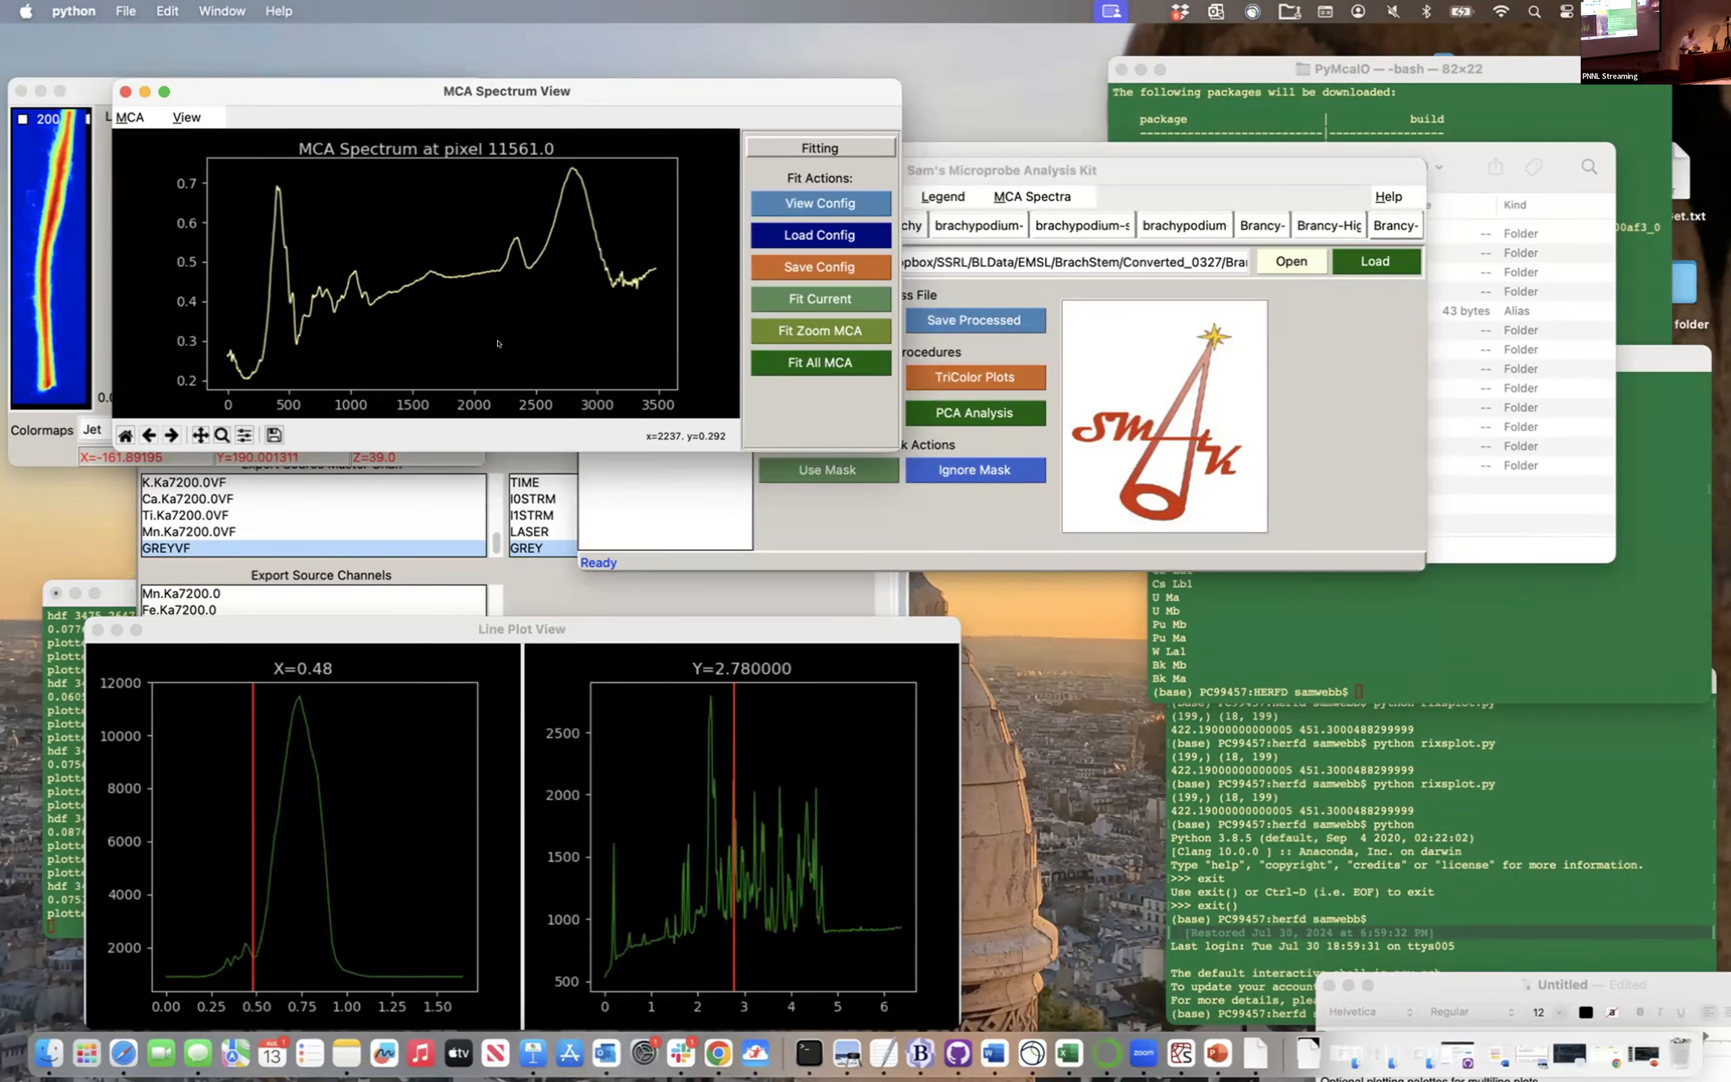
Switch the MCA view from bins to Spectrum, accepting the current eV-per-bin properties
click(1036, 190)
click(1029, 195)
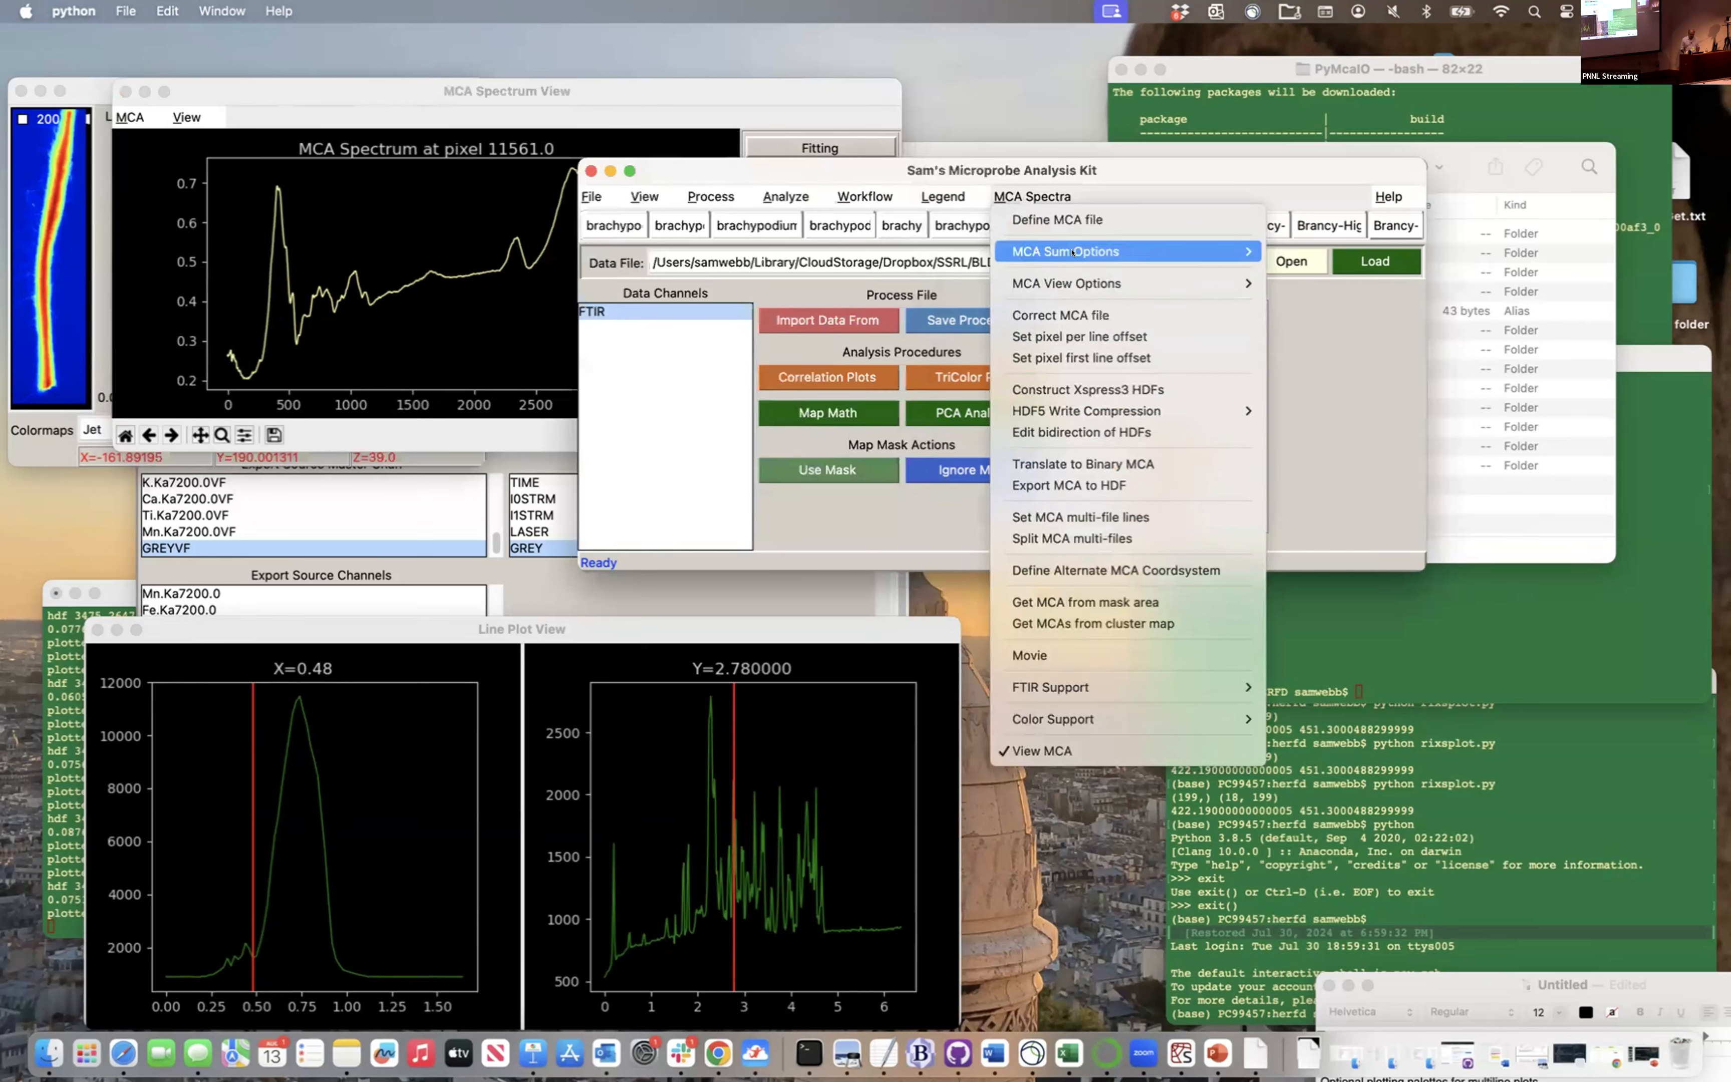
mouse_move(1238, 283)
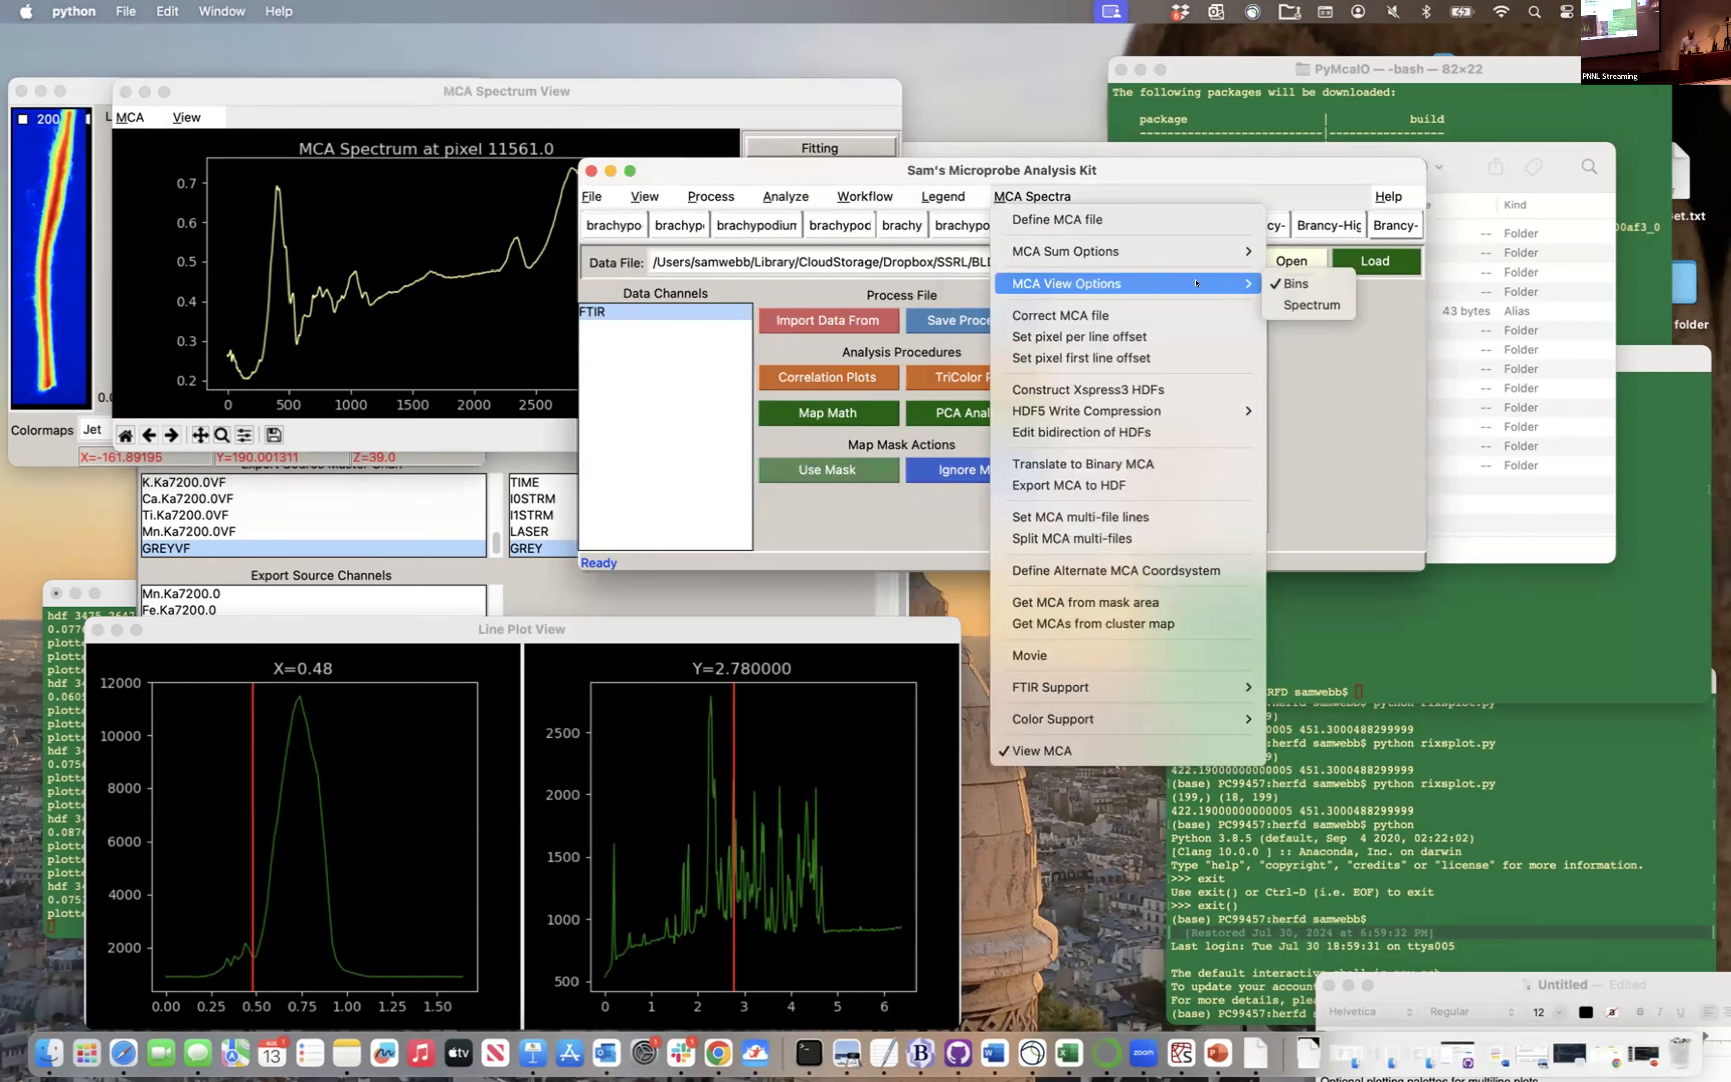
click(1321, 302)
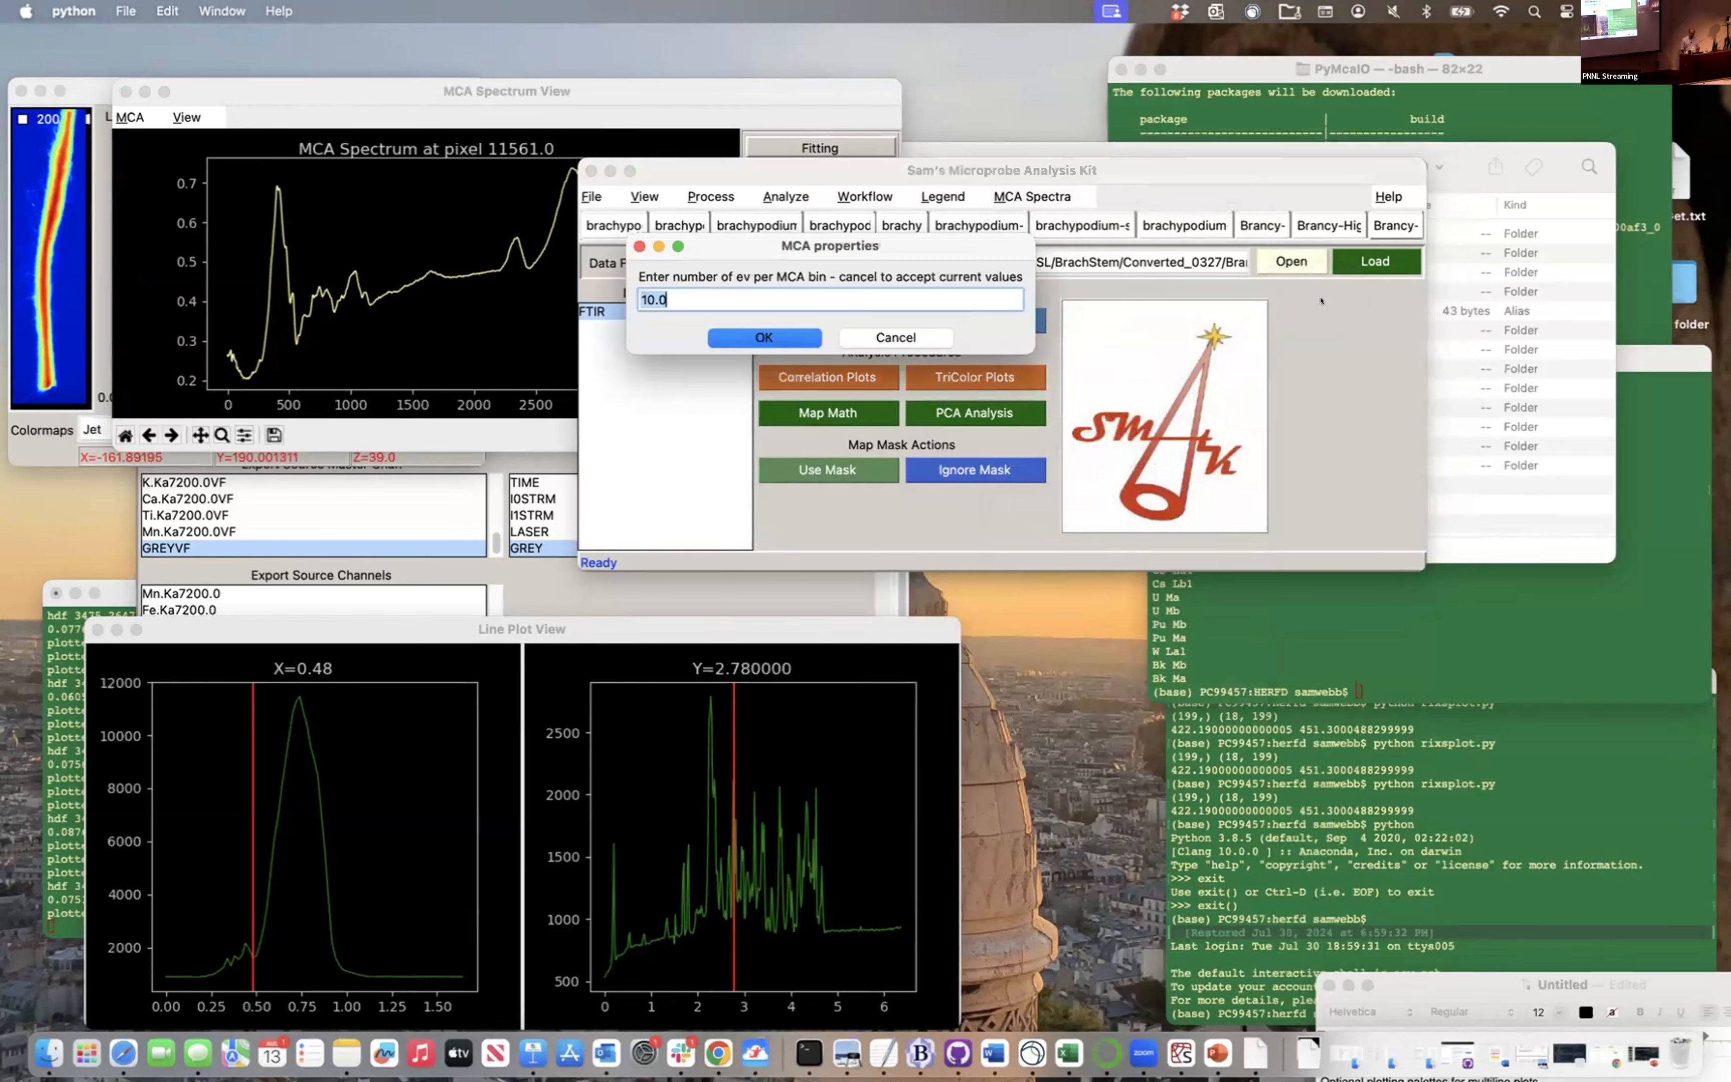
click(887, 335)
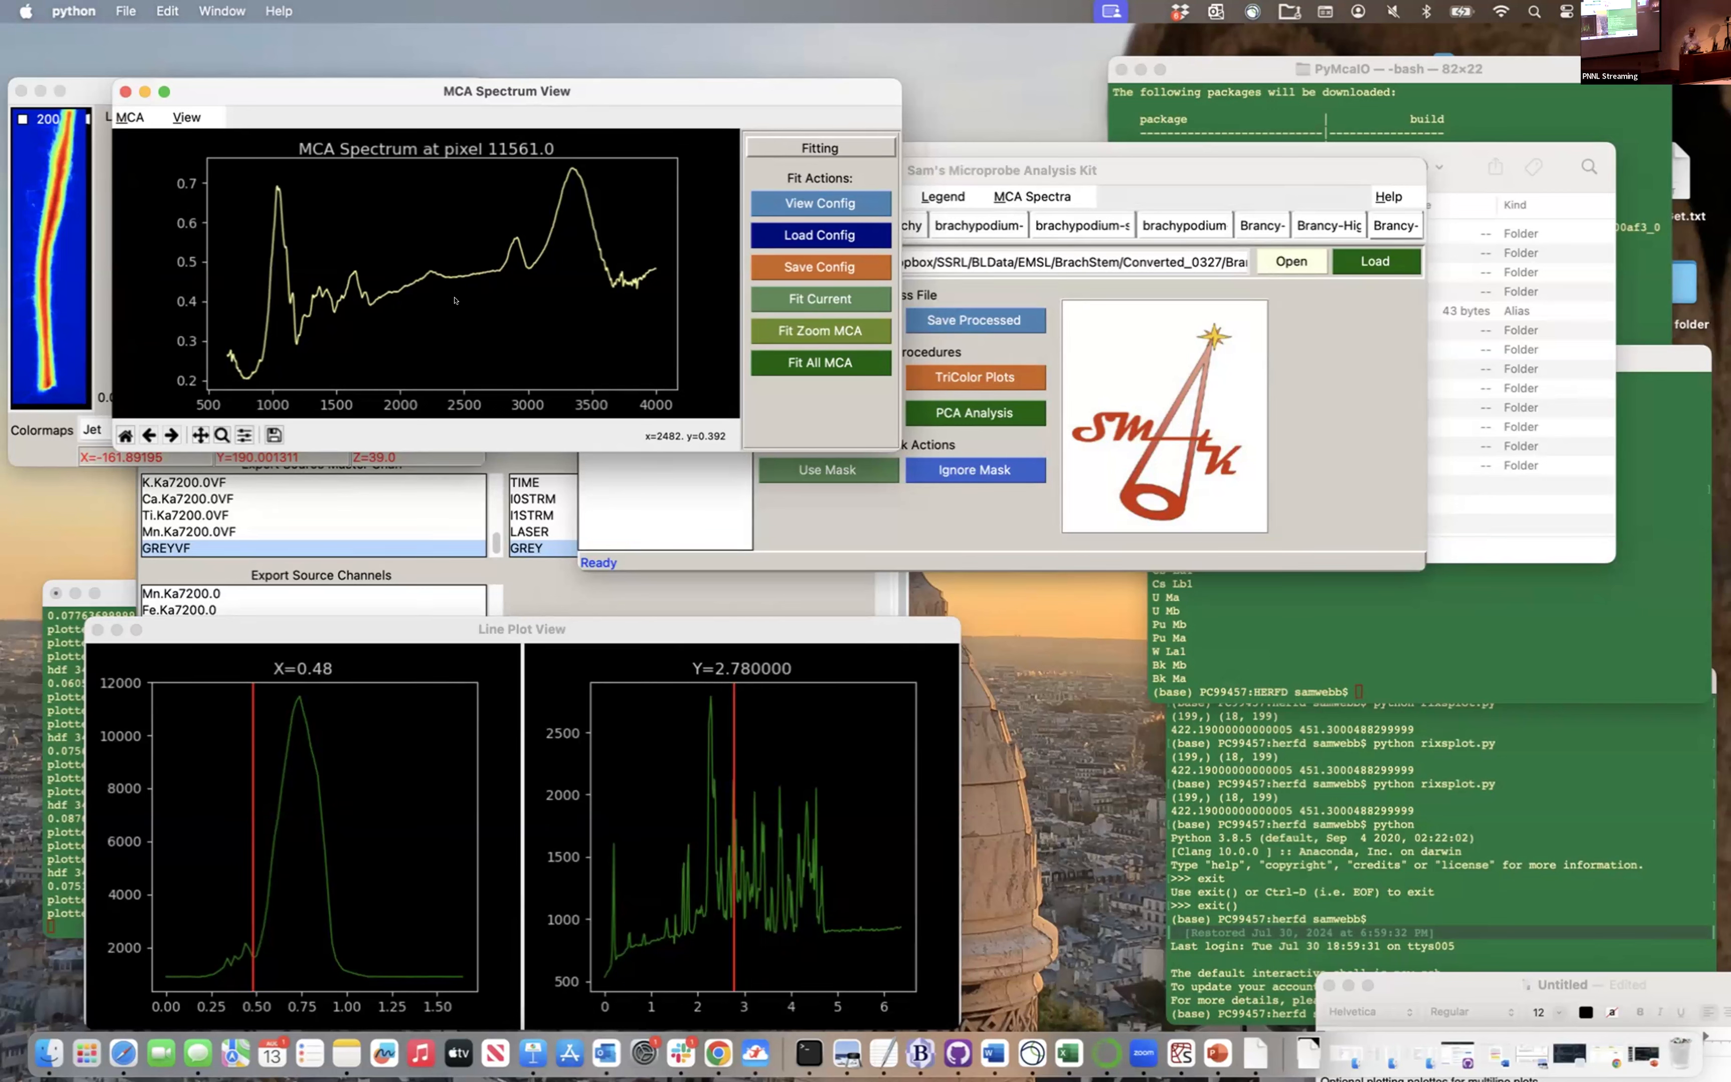
click(120, 117)
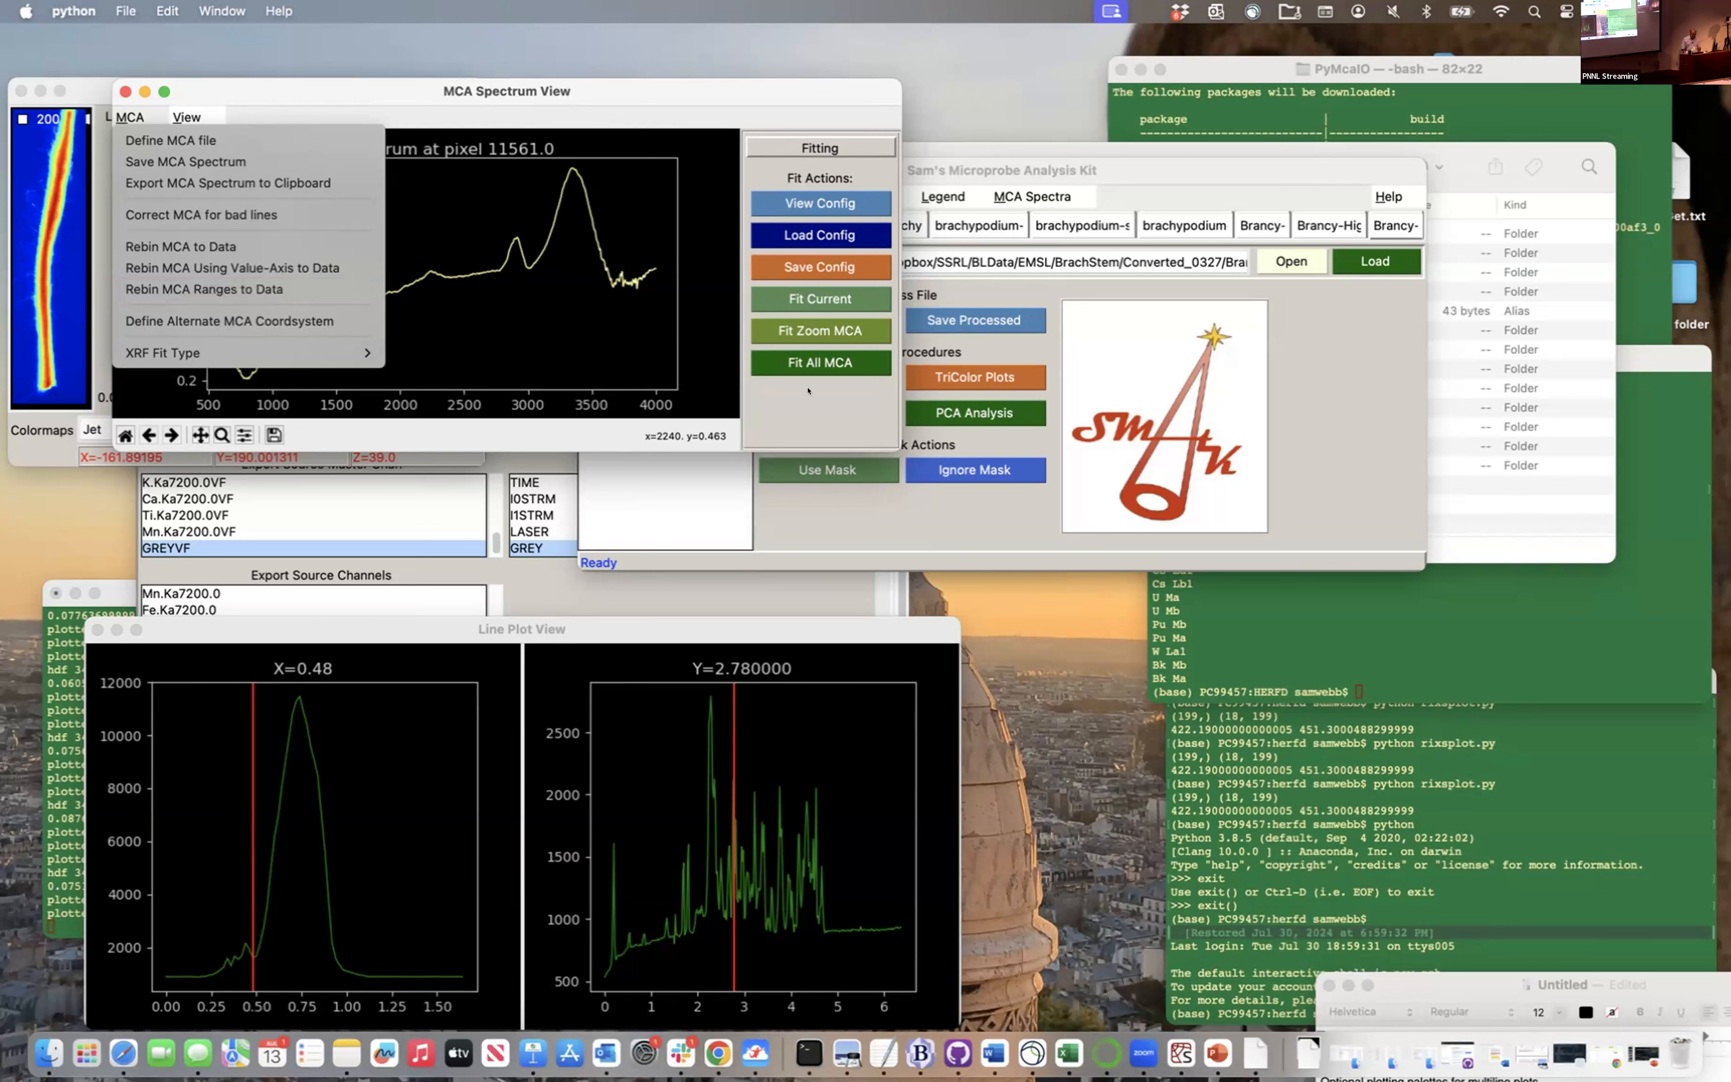
click(839, 408)
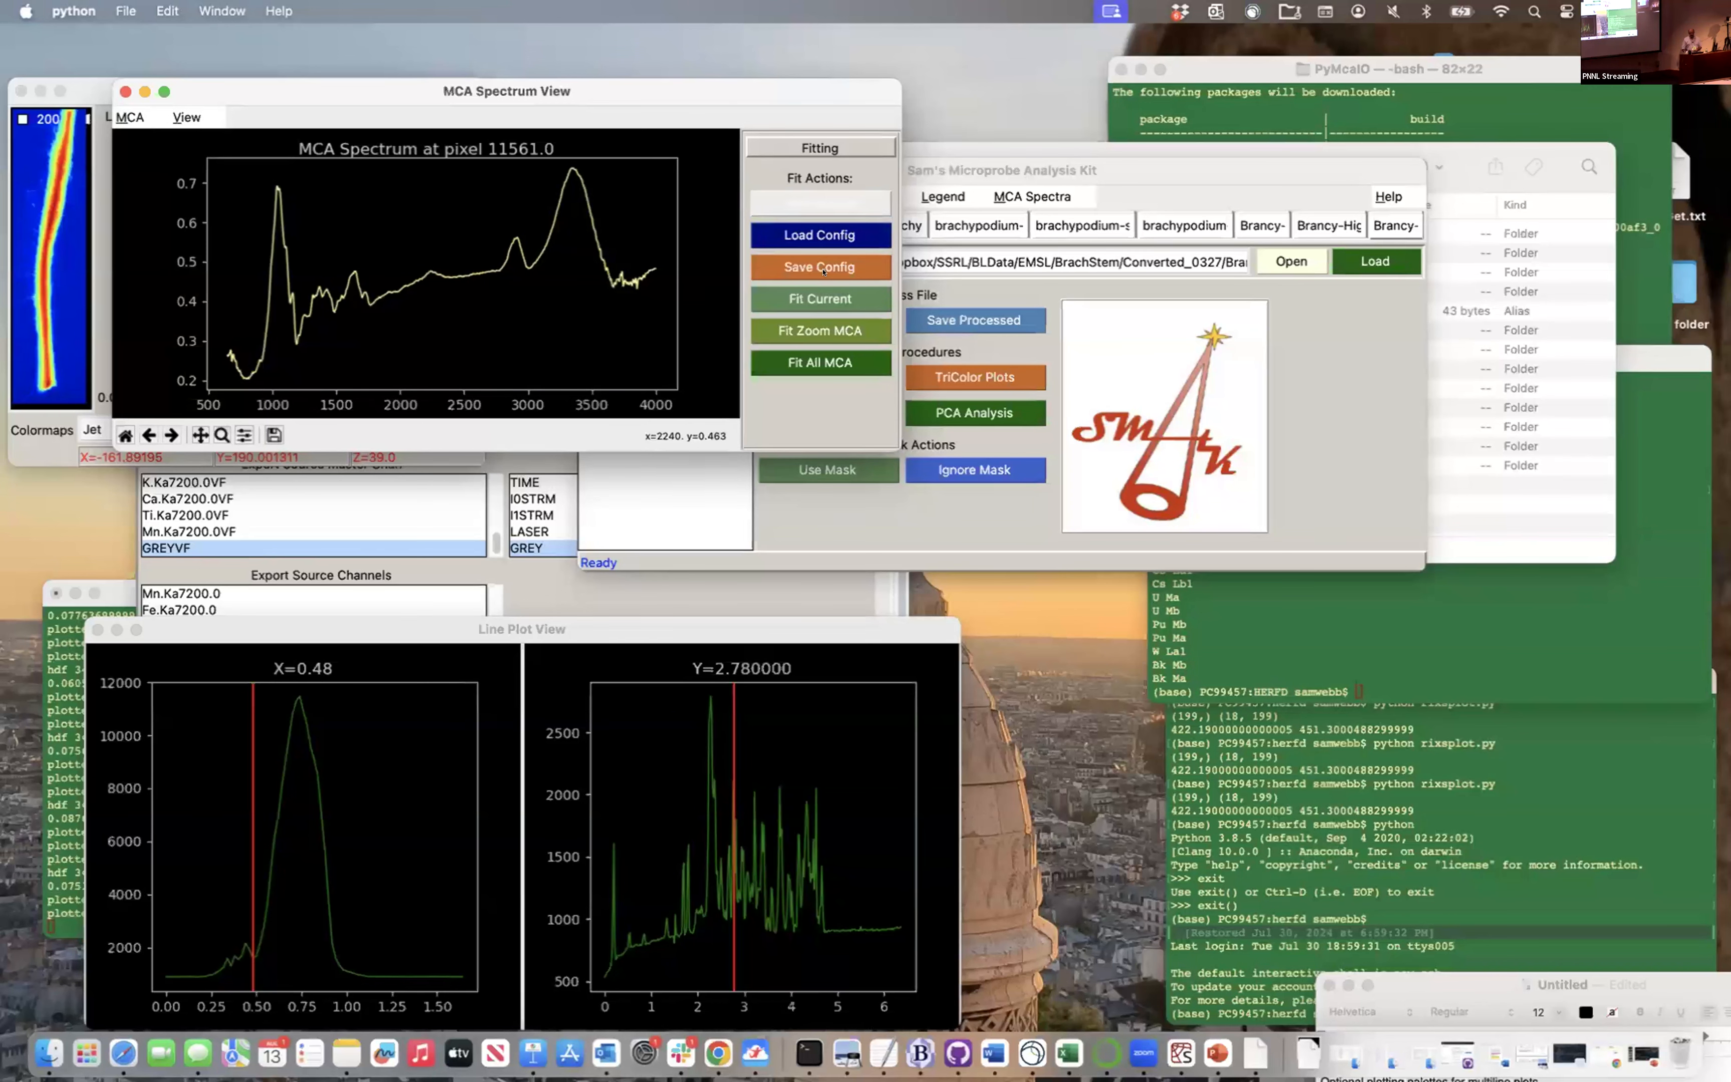
double_click(341, 100)
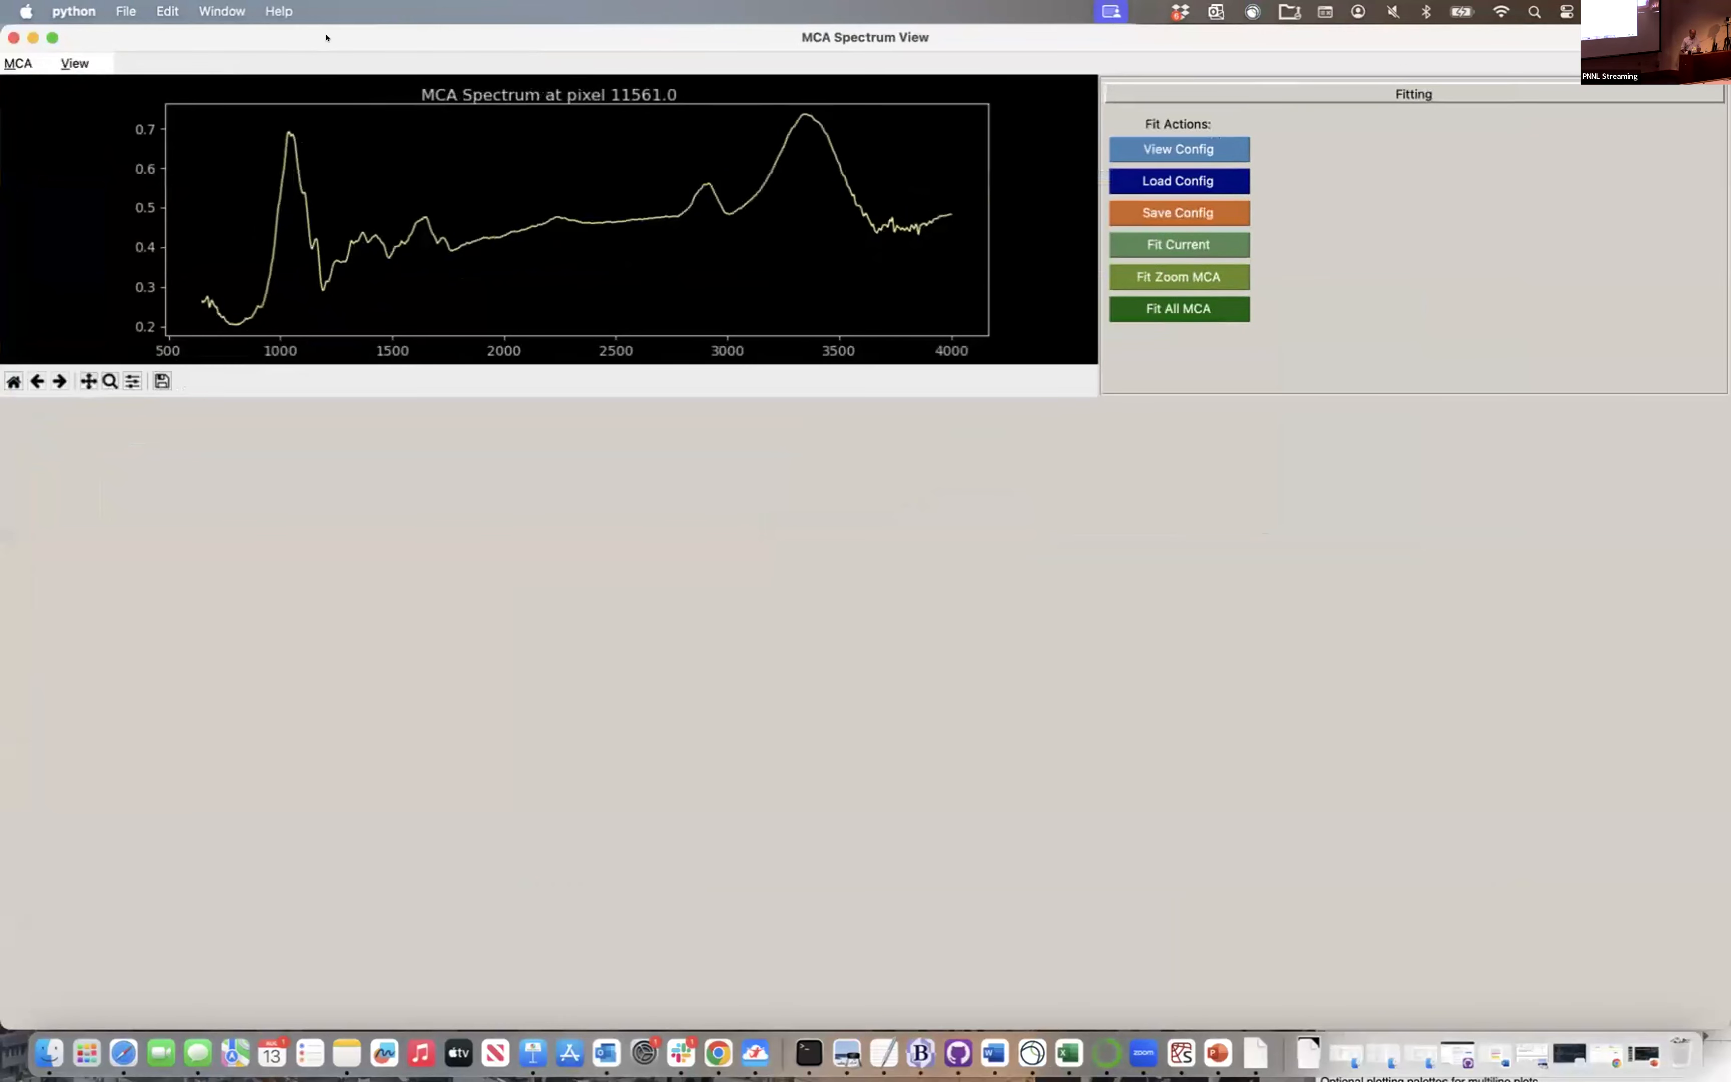
double_click(326, 37)
Move the MCA spectrum window clear of the FTIR image, turn on Buffer 2, and overlay the spectrum of a pixel beside the root
drag(297, 77, 700, 300)
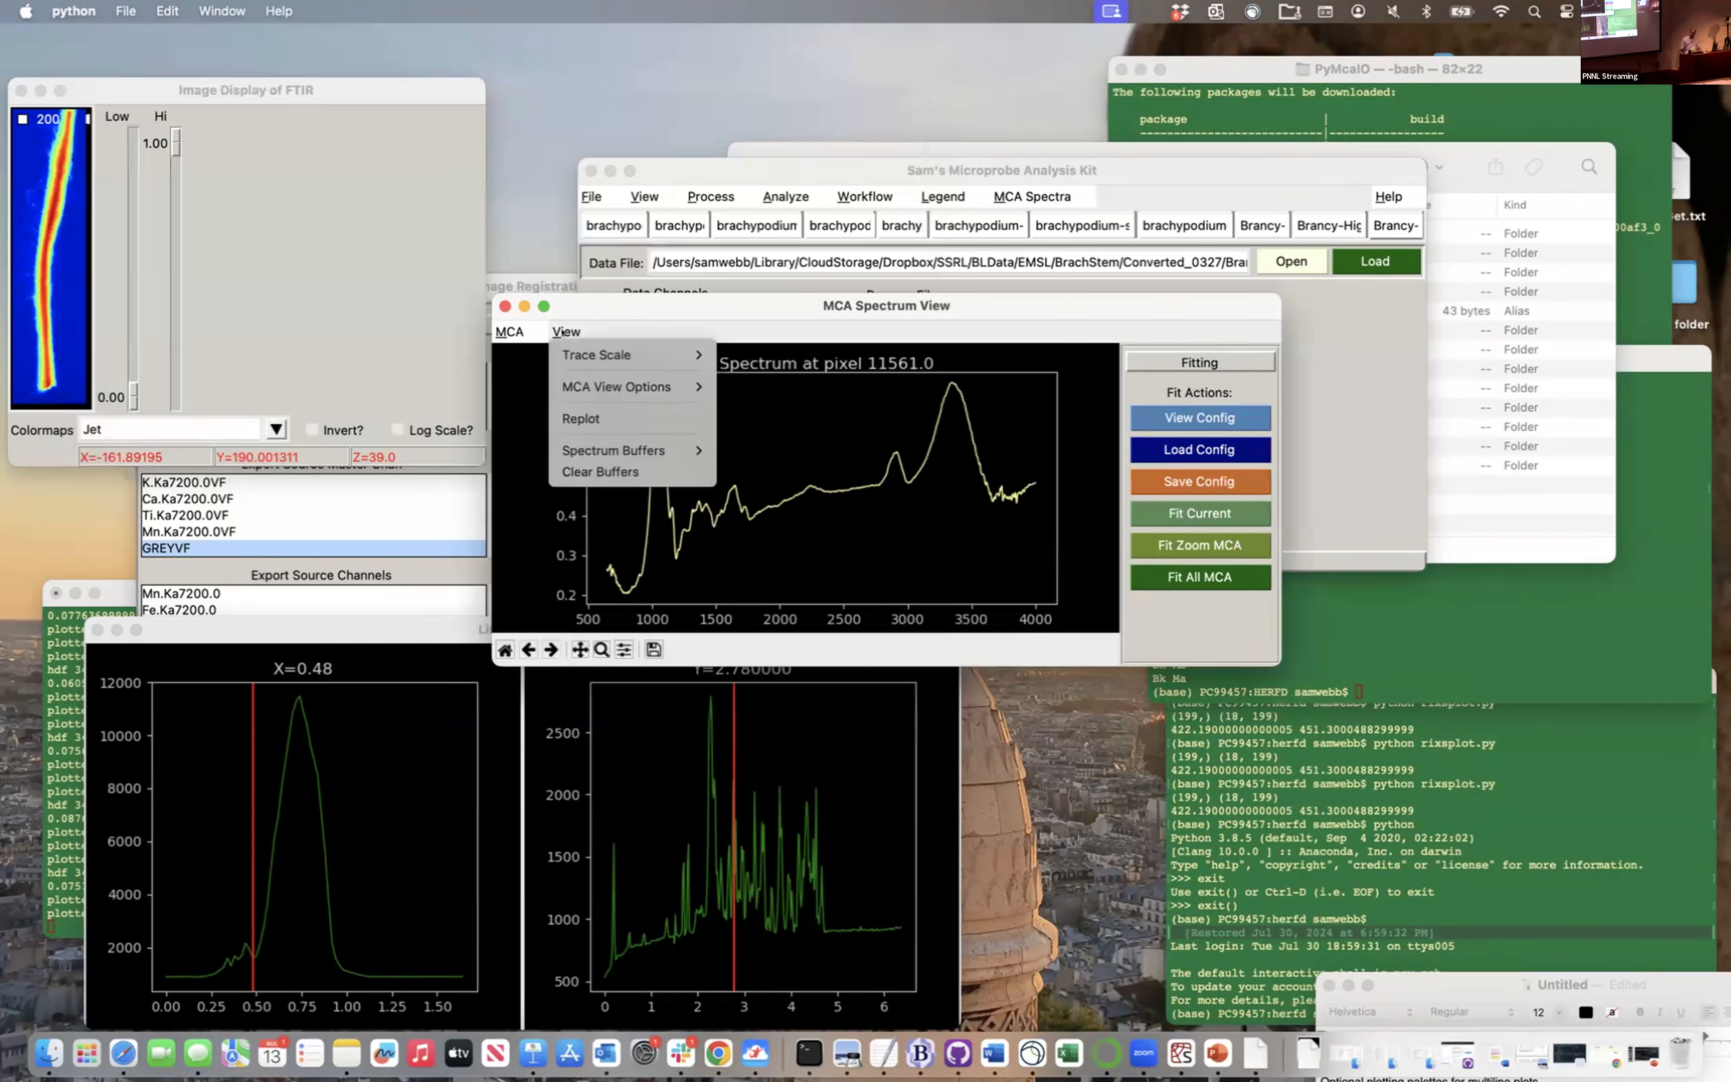
mouse_move(615, 450)
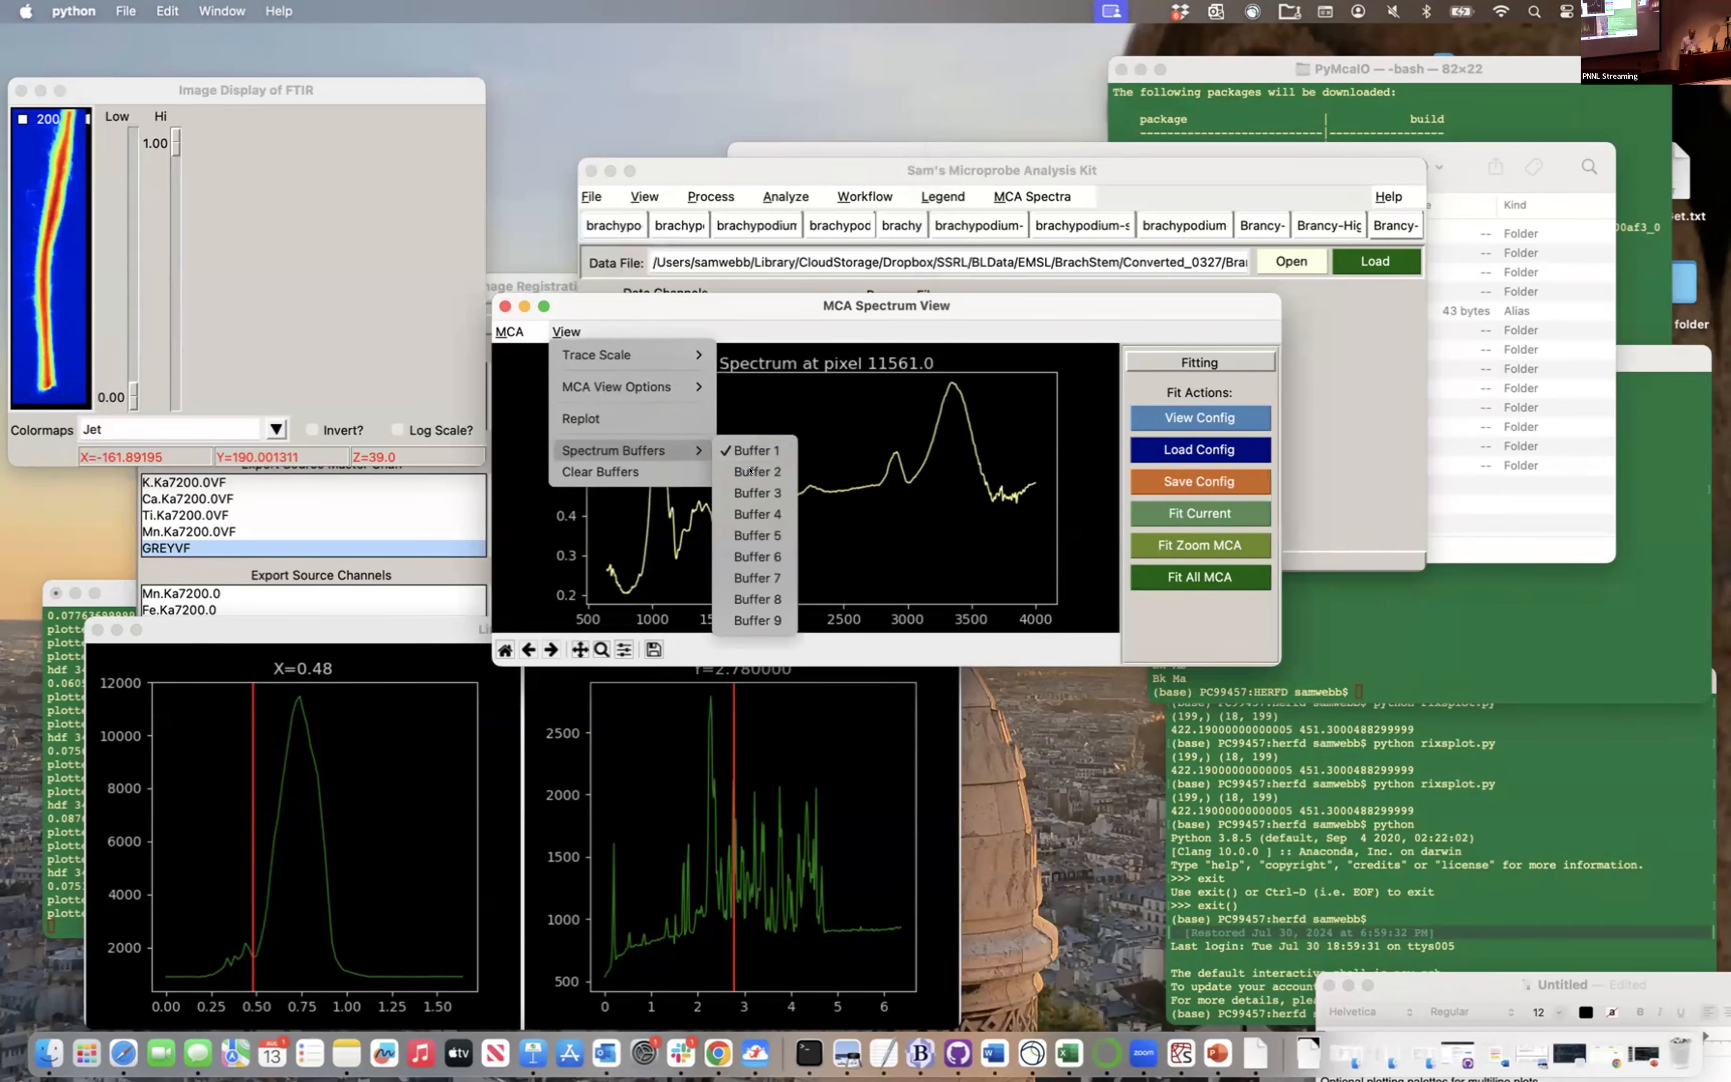
click(758, 452)
click(32, 189)
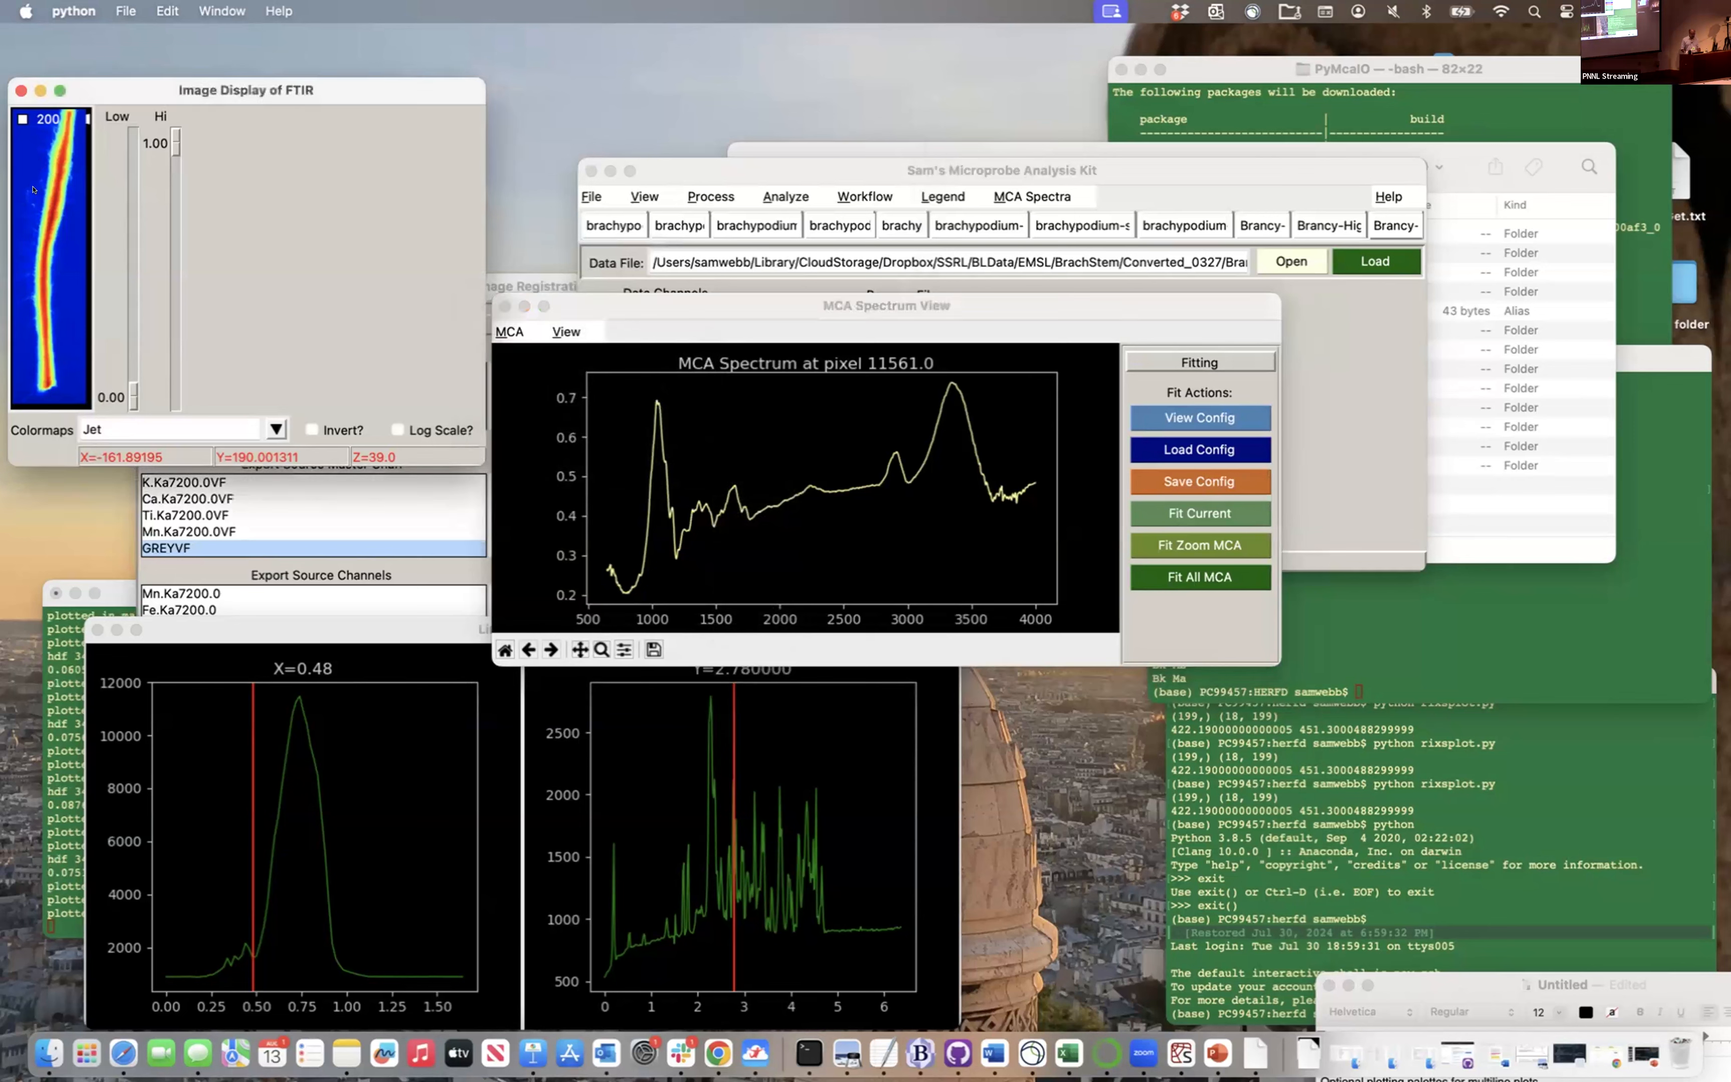
Turn on a further spectrum buffer and overlay the spectrum of a pixel near the lower end of the root
click(566, 331)
mouse_move(578, 380)
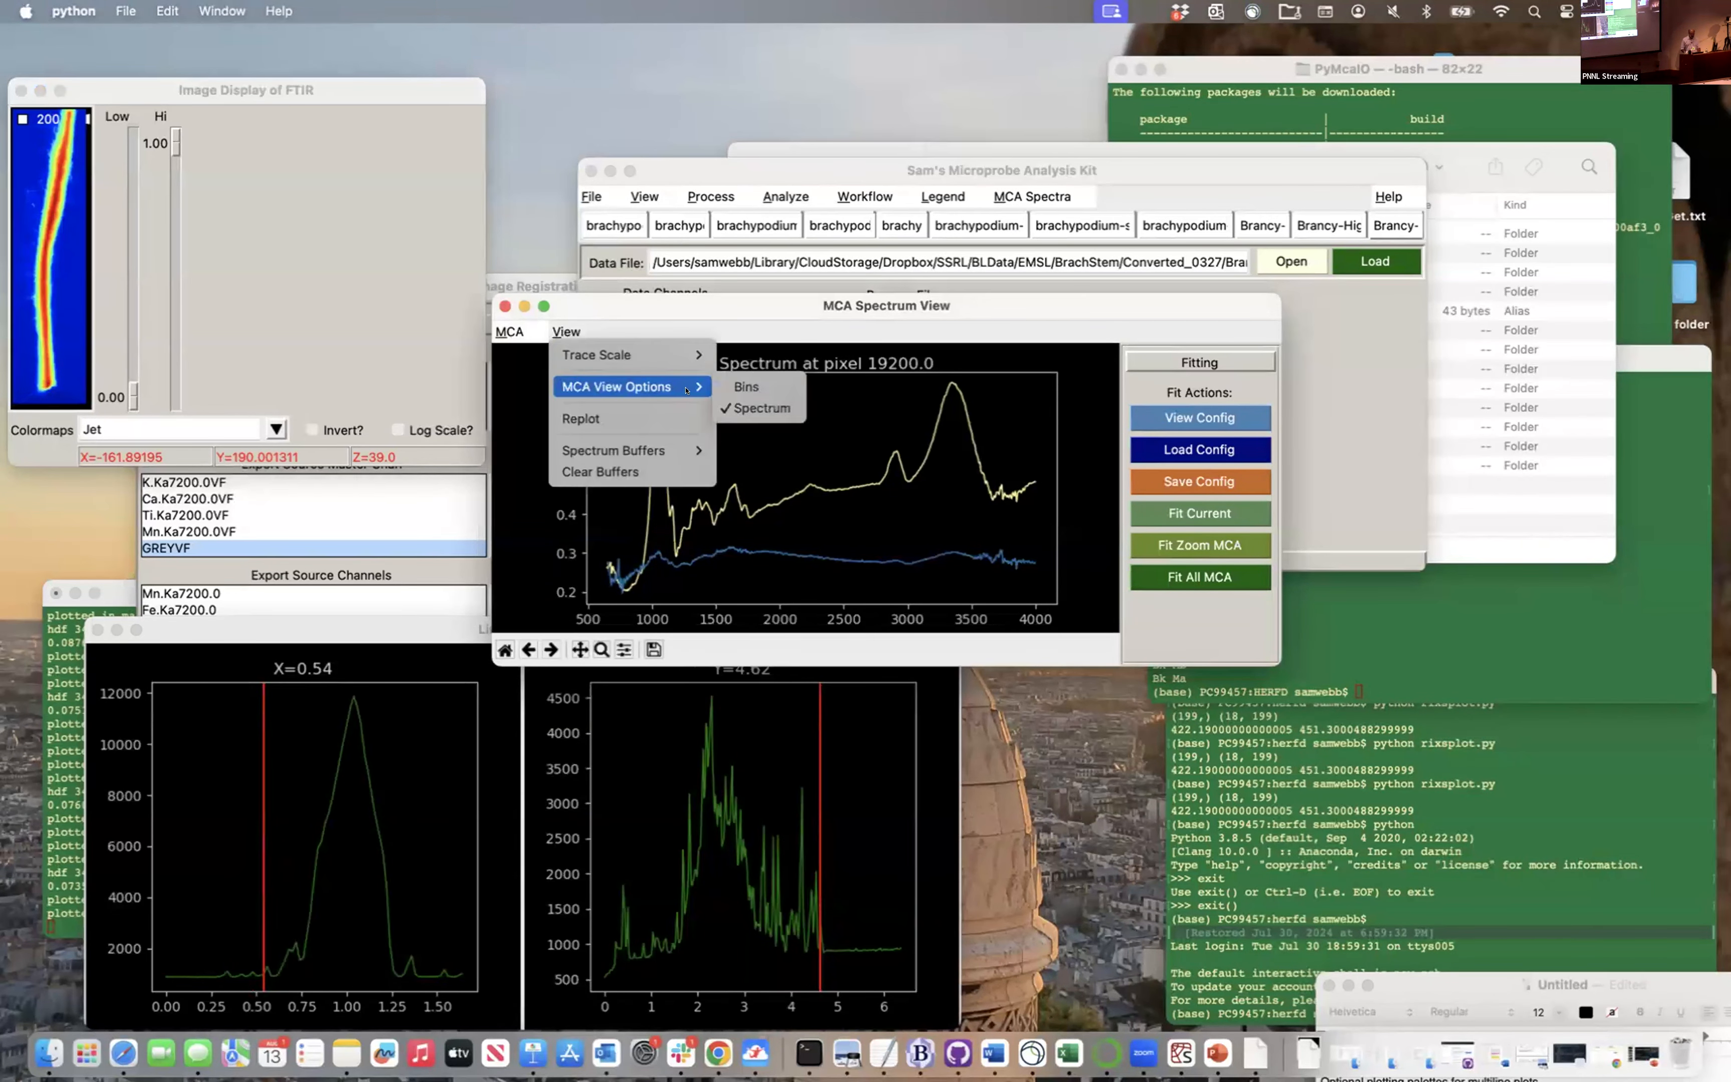
mouse_move(680, 451)
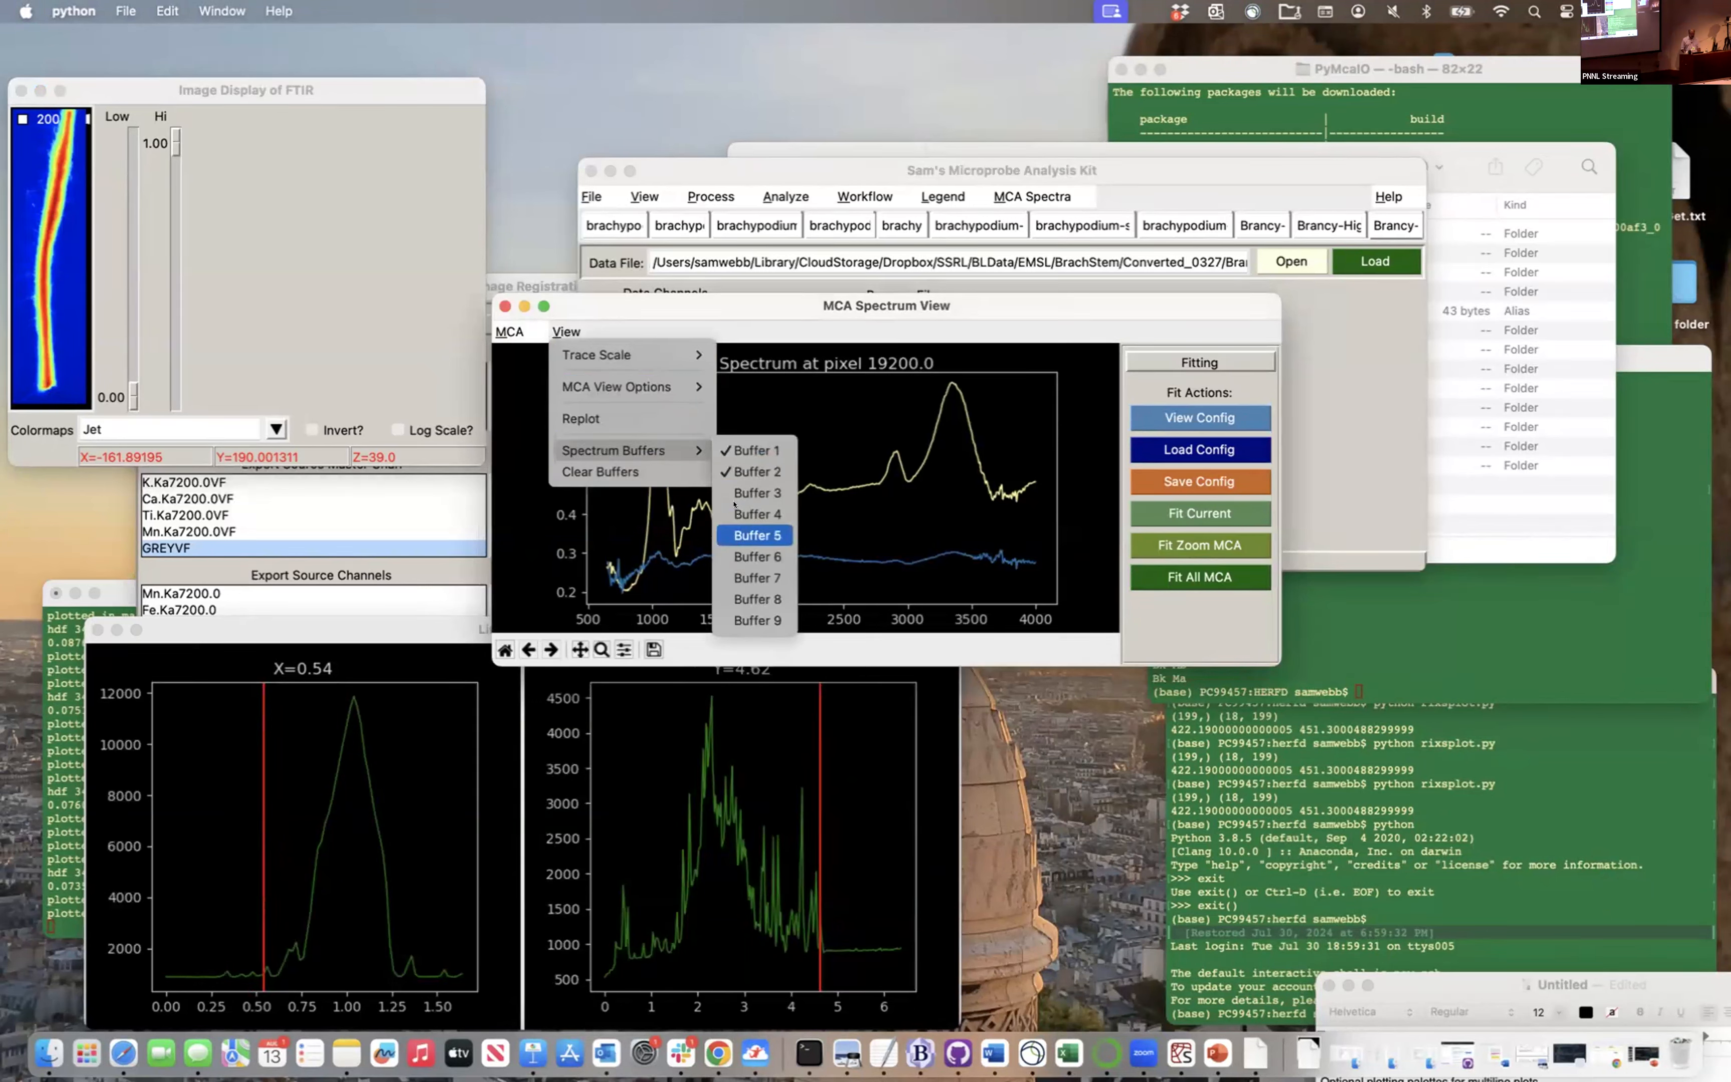
click(747, 513)
click(52, 366)
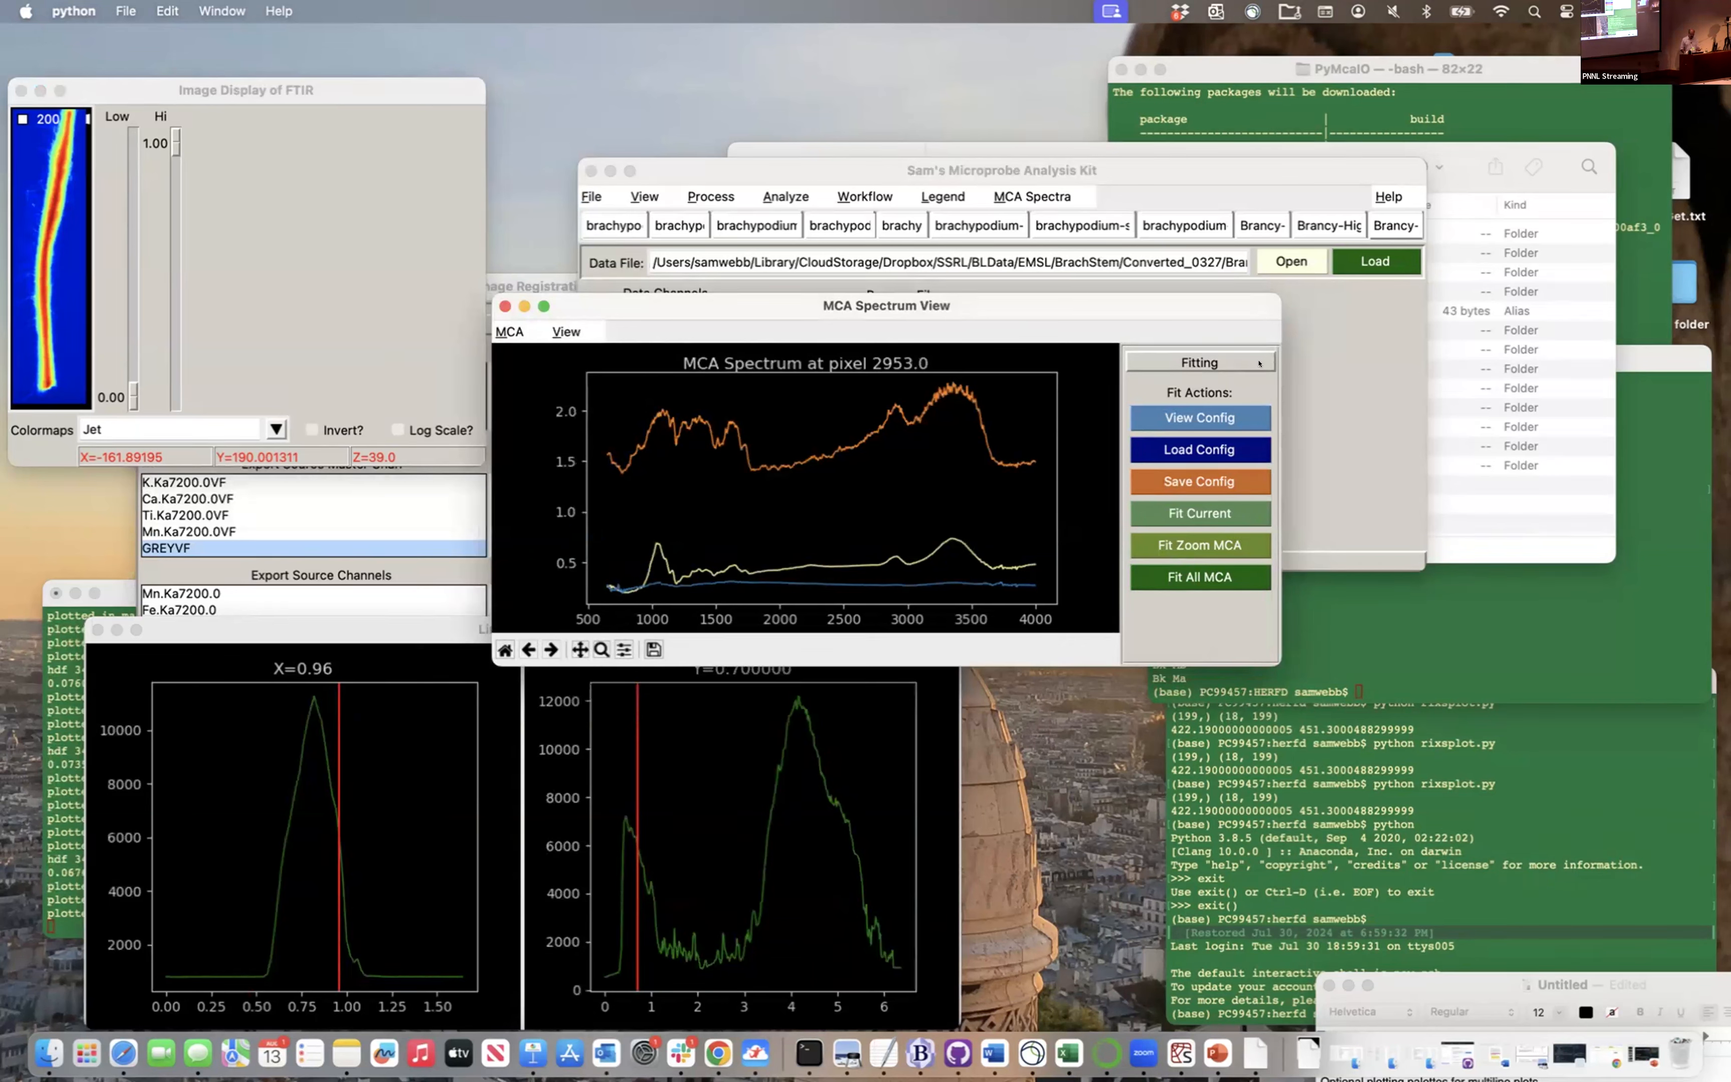
Define Brancy_HighresA_flattened_32x_20u_ftir_ircorr.hdf5 from Converted_0327 as the MCA file for the FTIR map
click(1333, 364)
click(1024, 196)
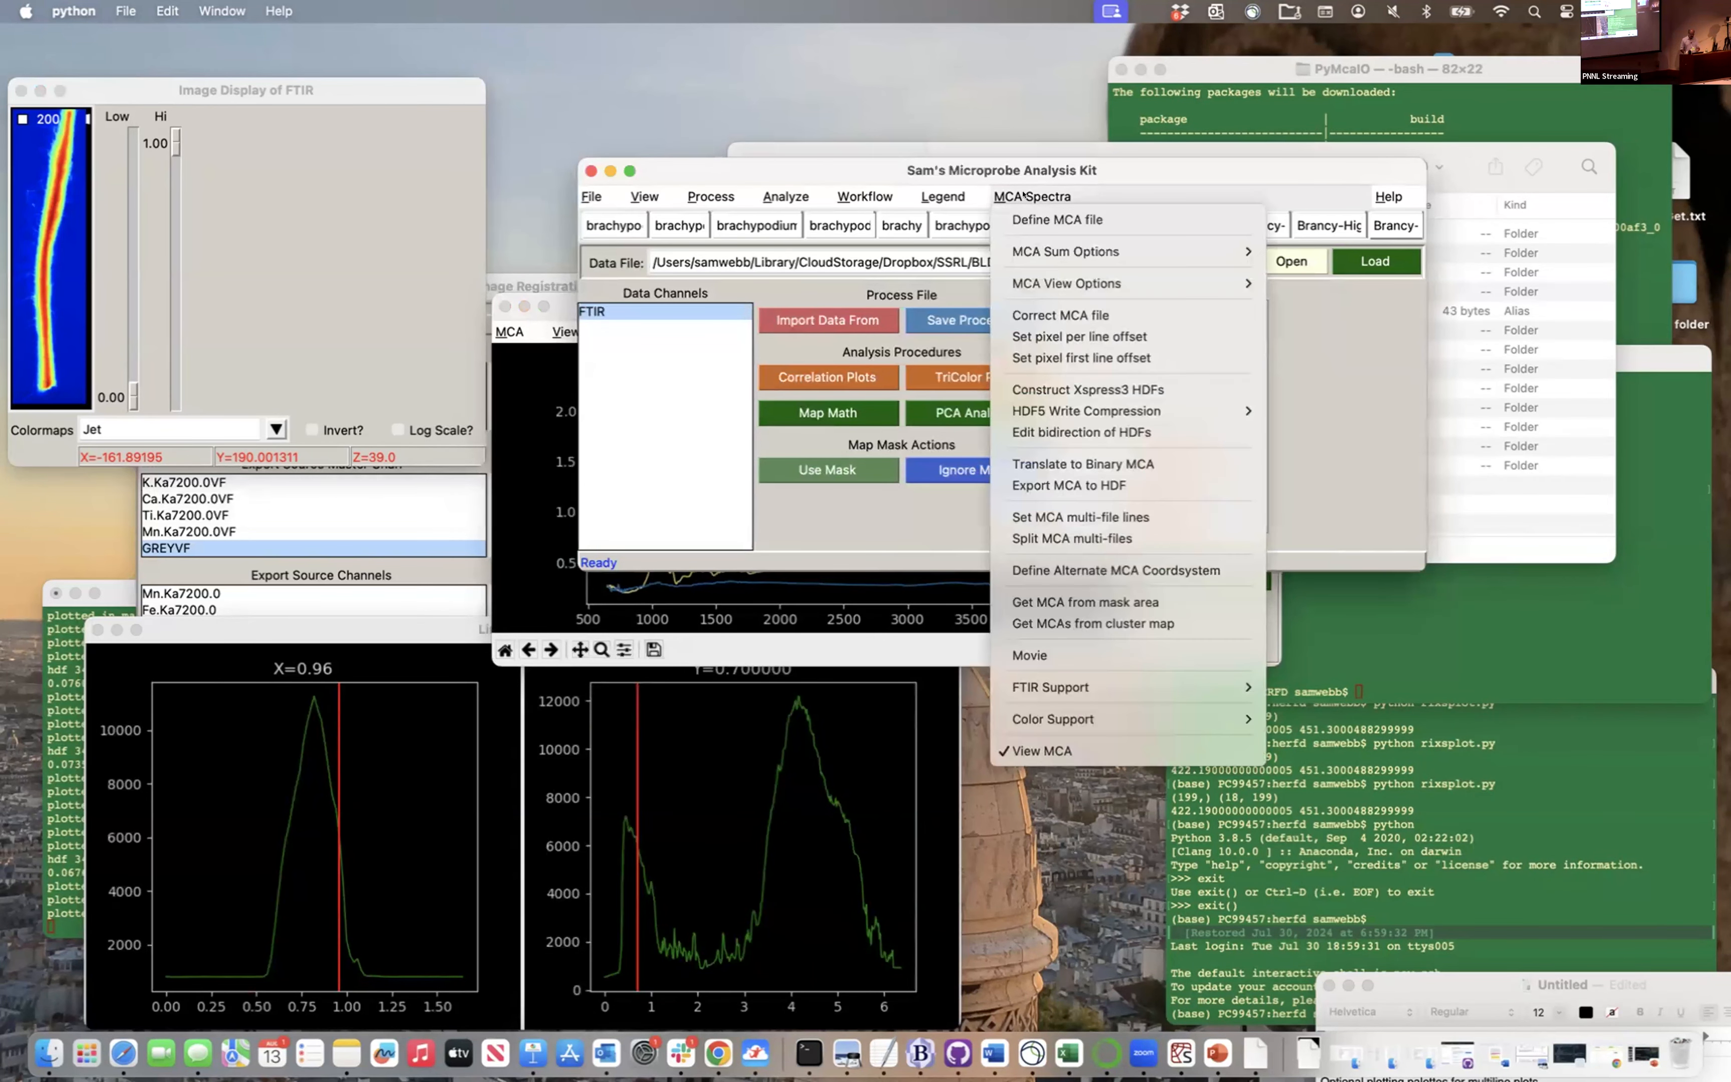
click(1052, 220)
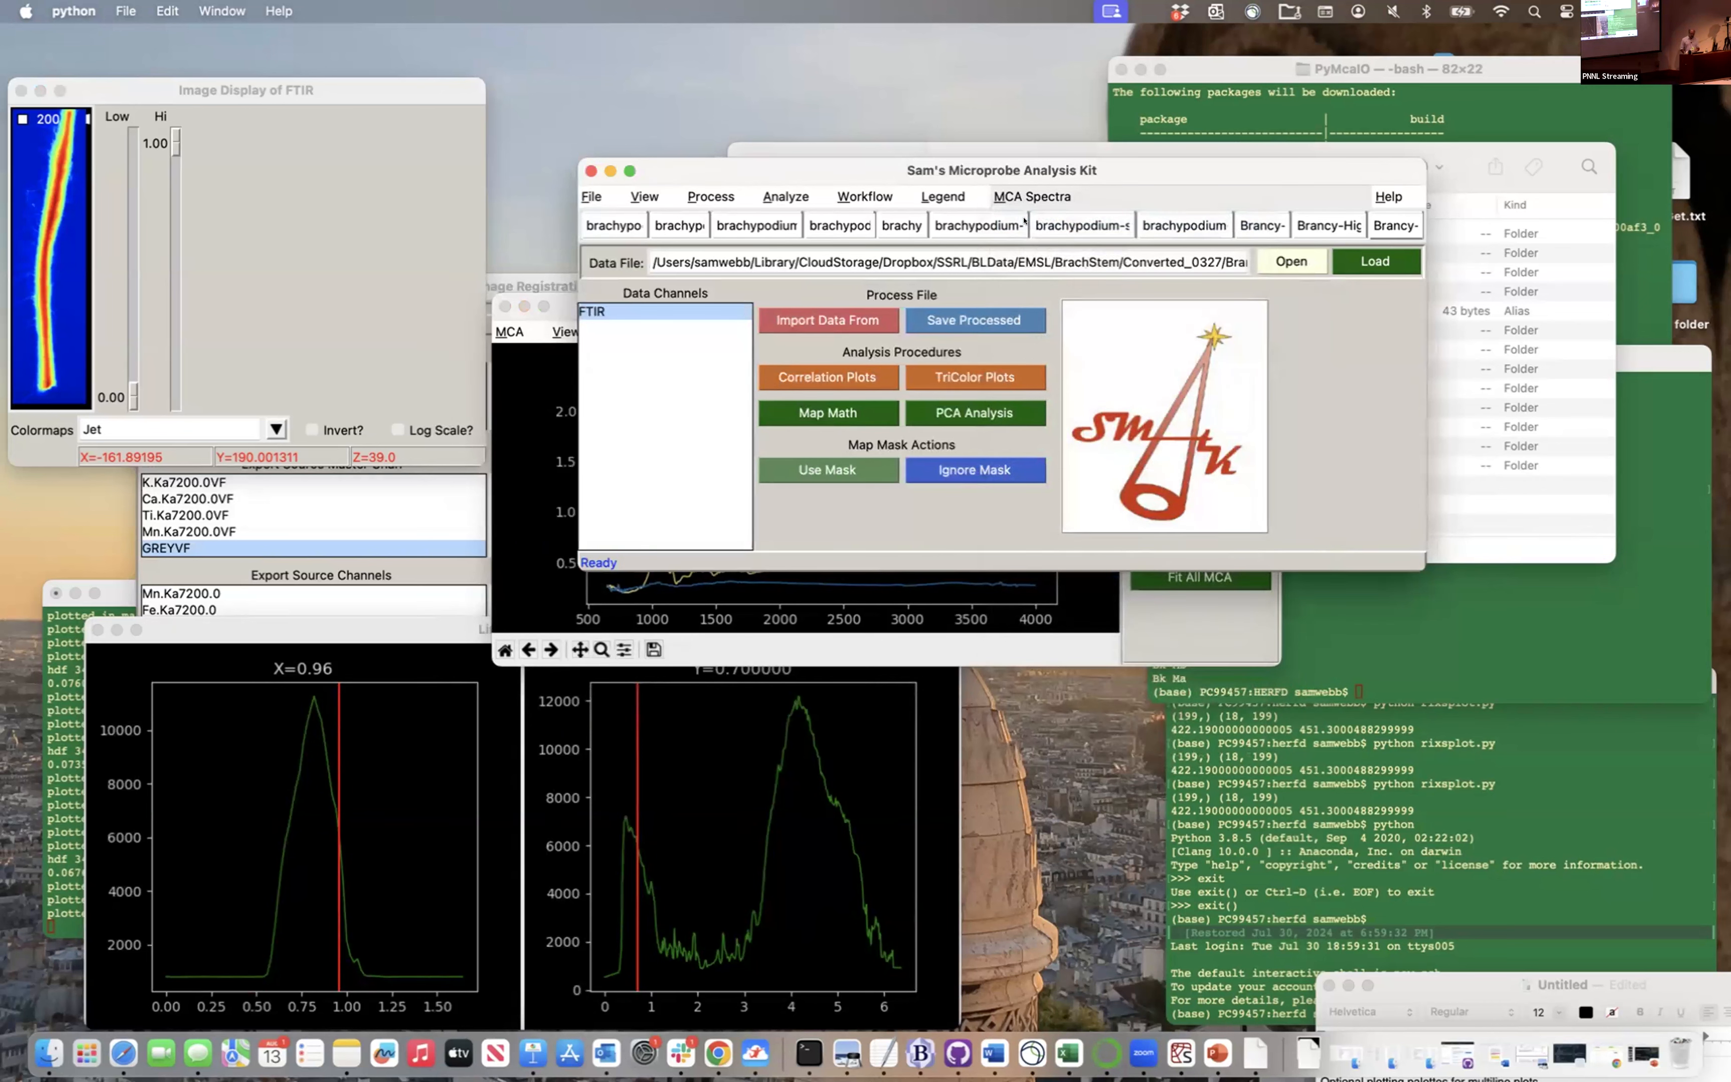
click(871, 292)
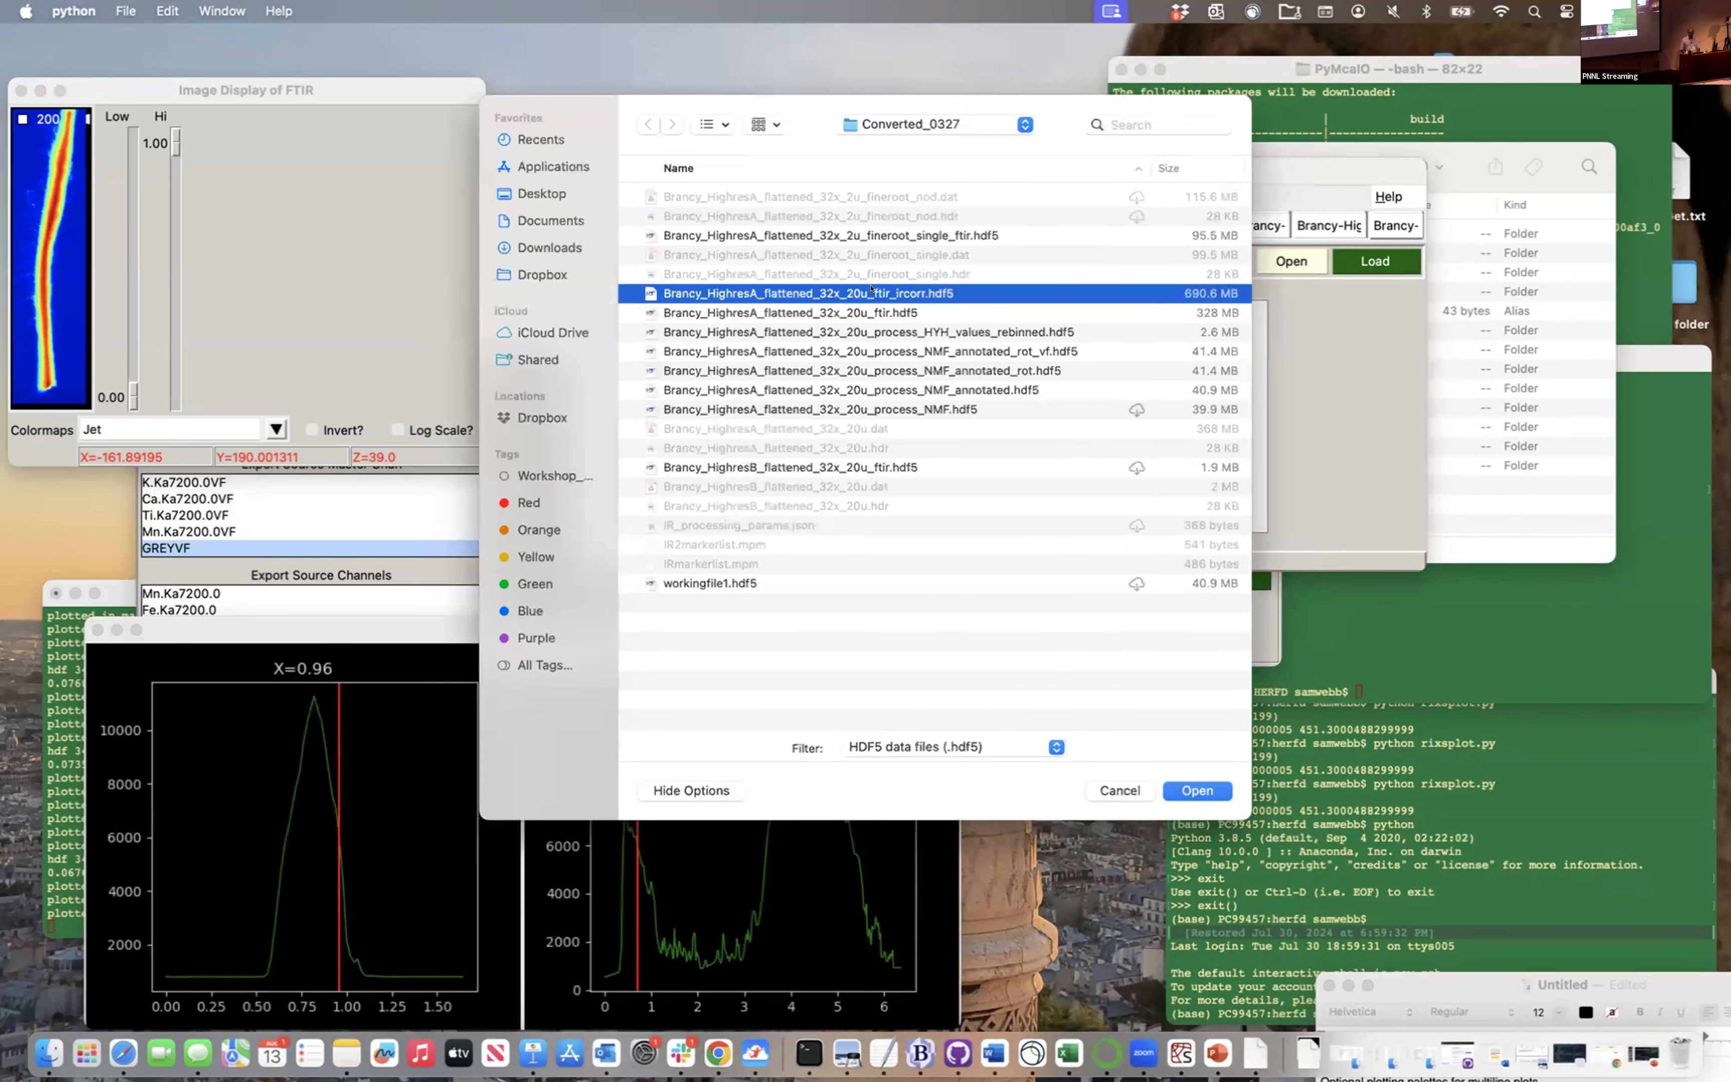
click(1195, 788)
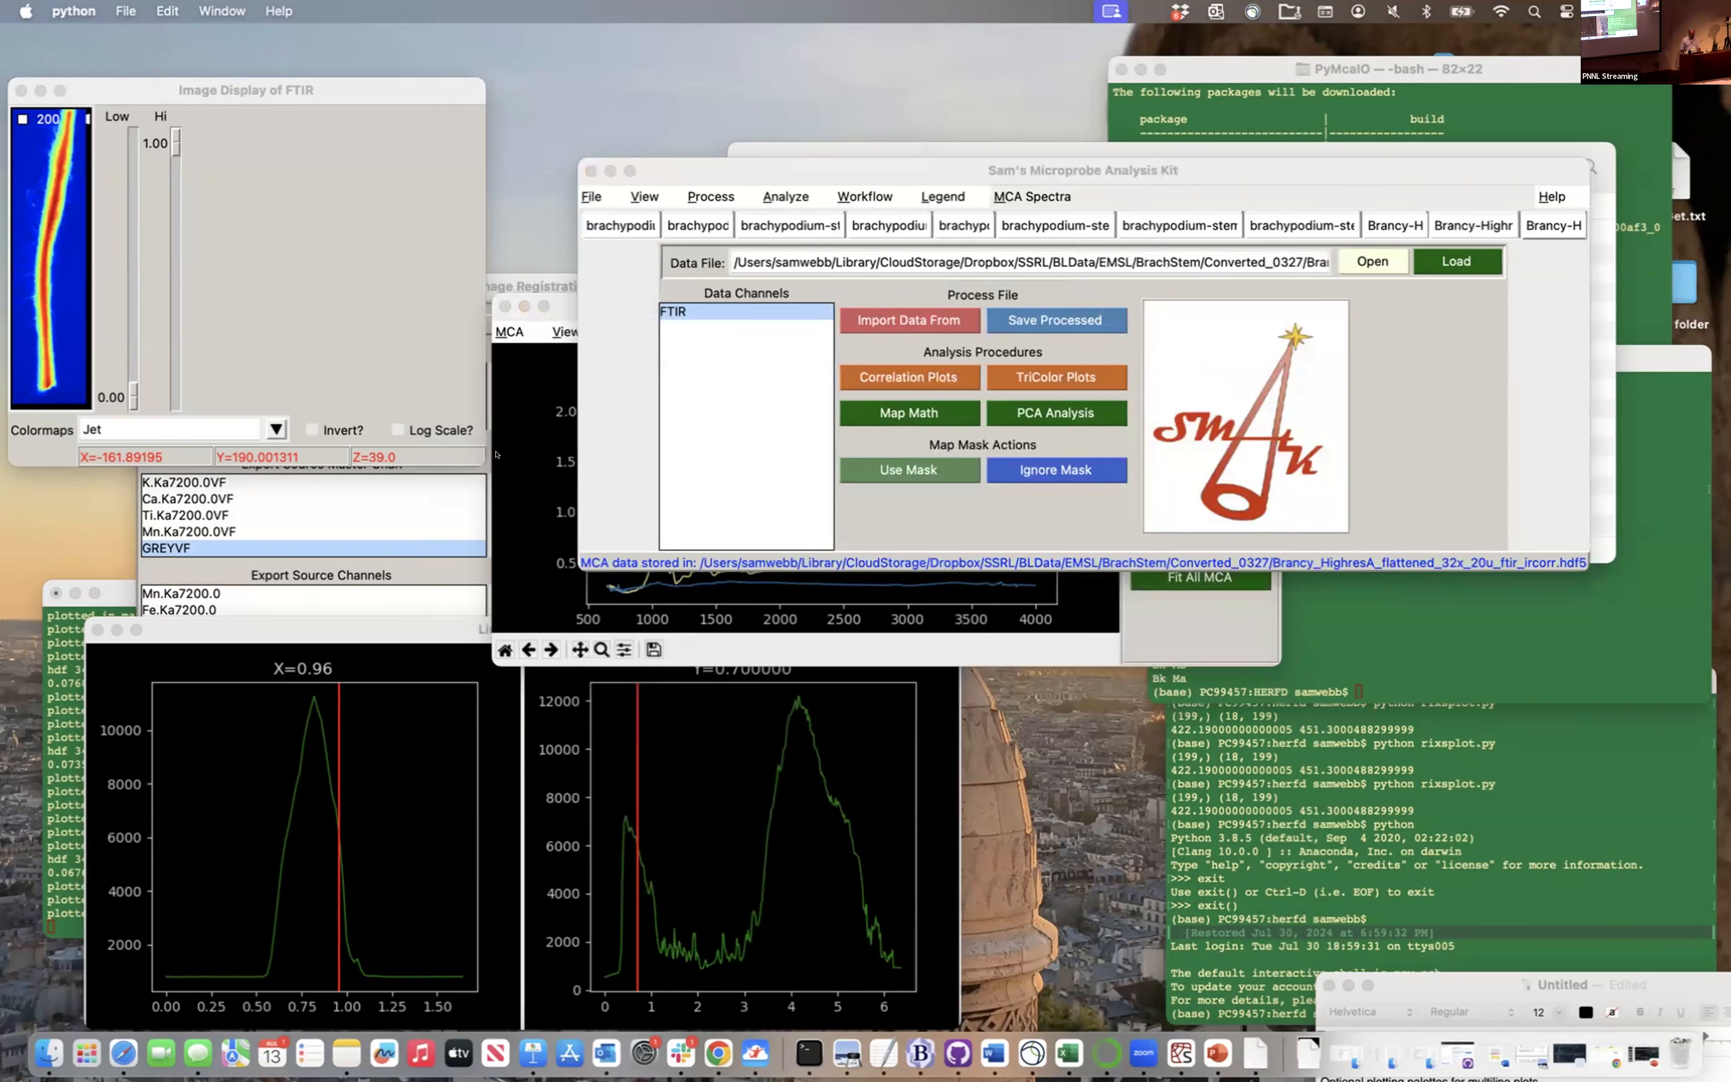
Examine the corrected spectra at pixels along the middle of the root in the FTIR image
click(49, 288)
click(48, 288)
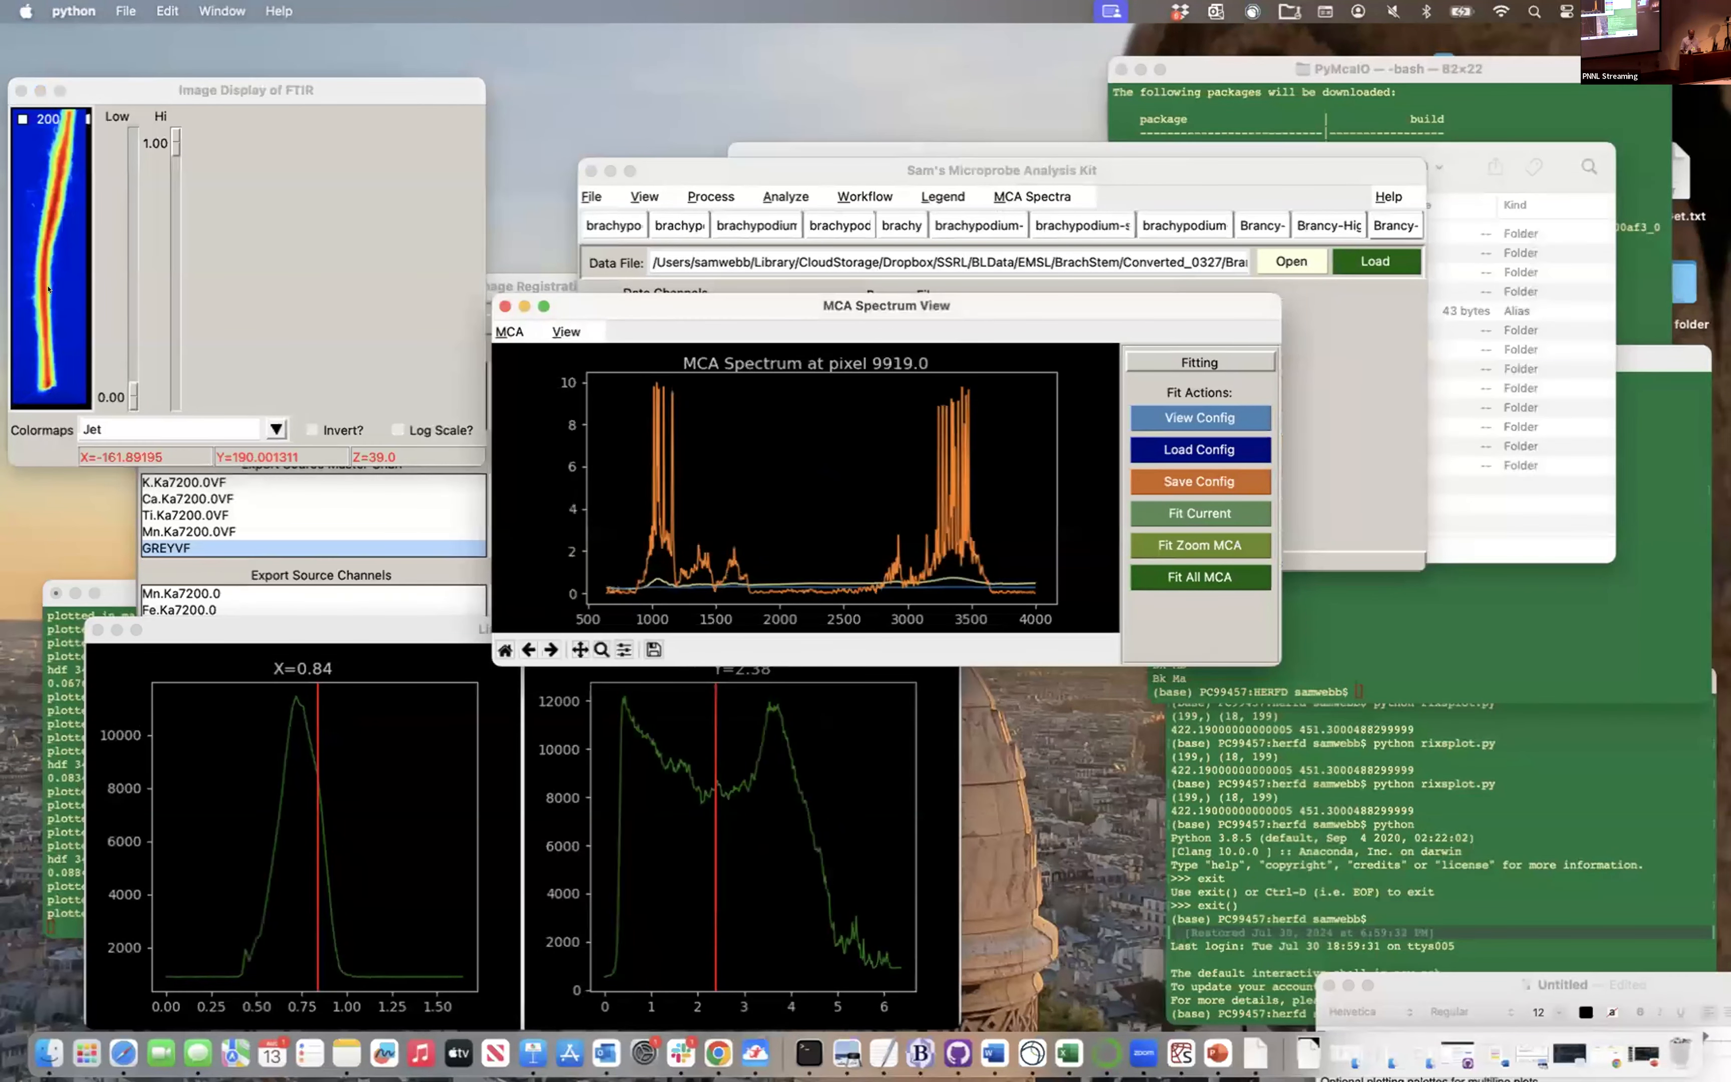
click(50, 297)
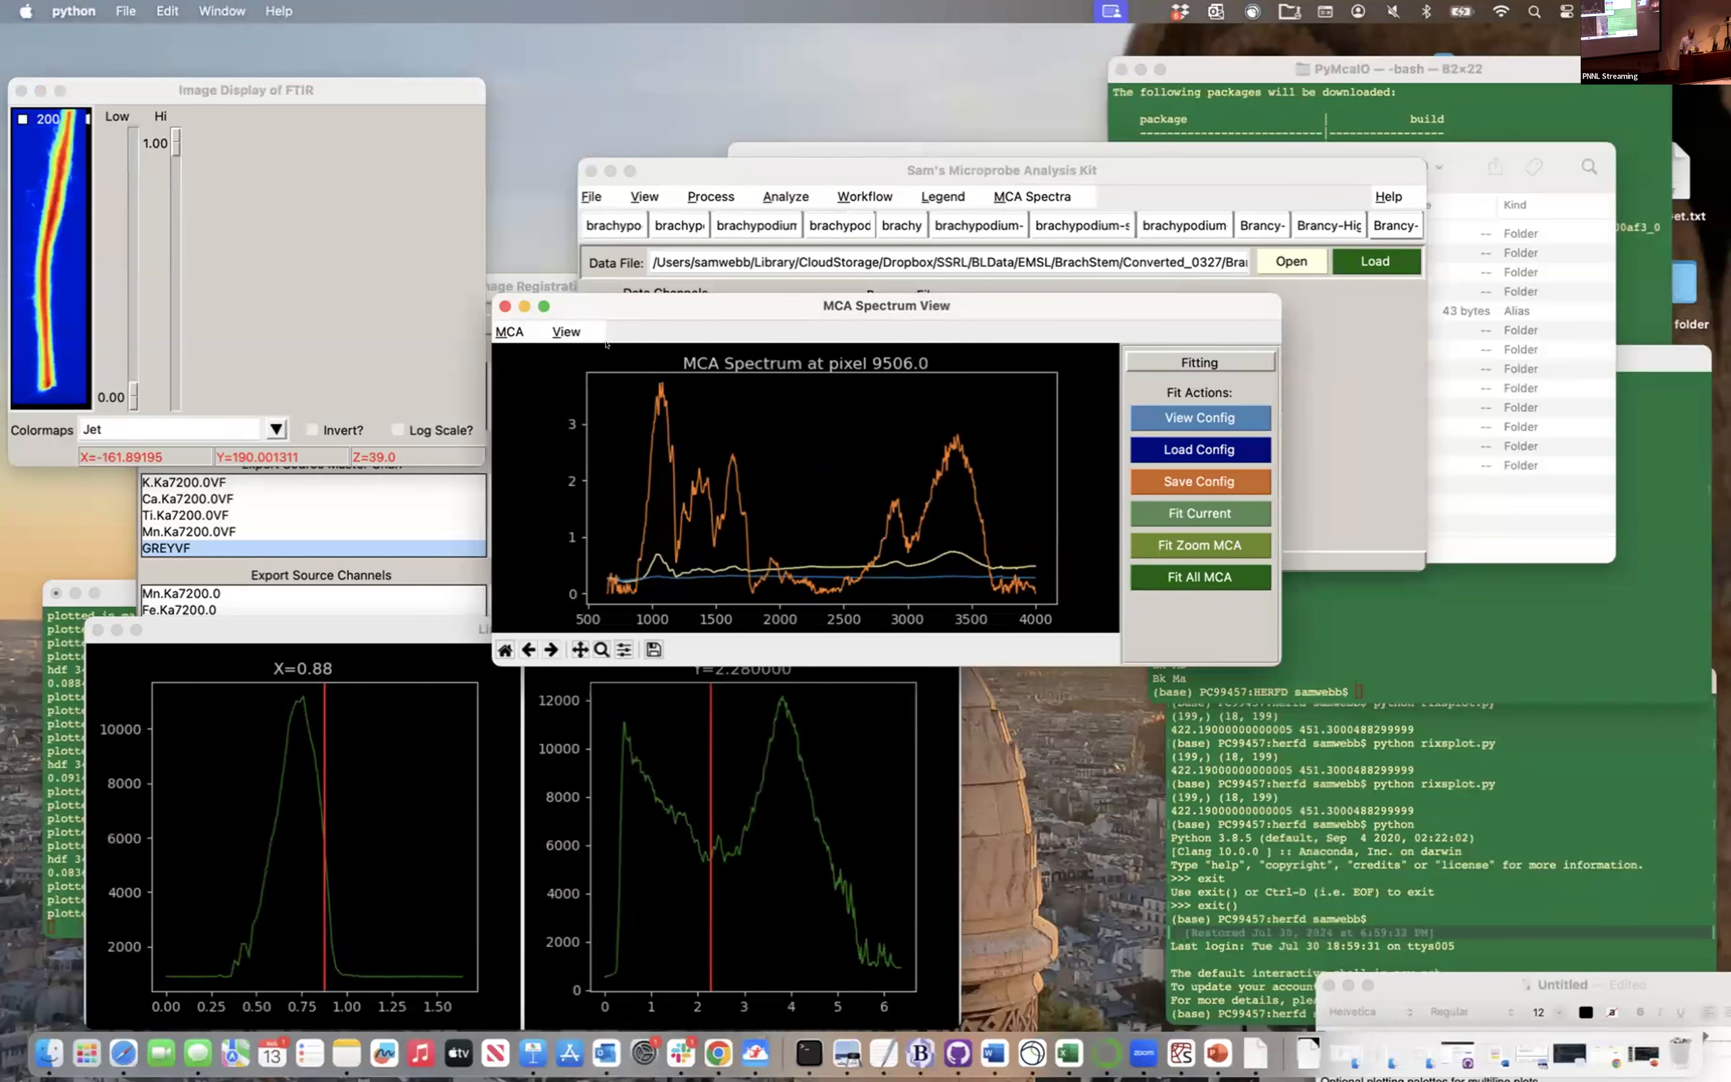
click(1032, 195)
click(1032, 196)
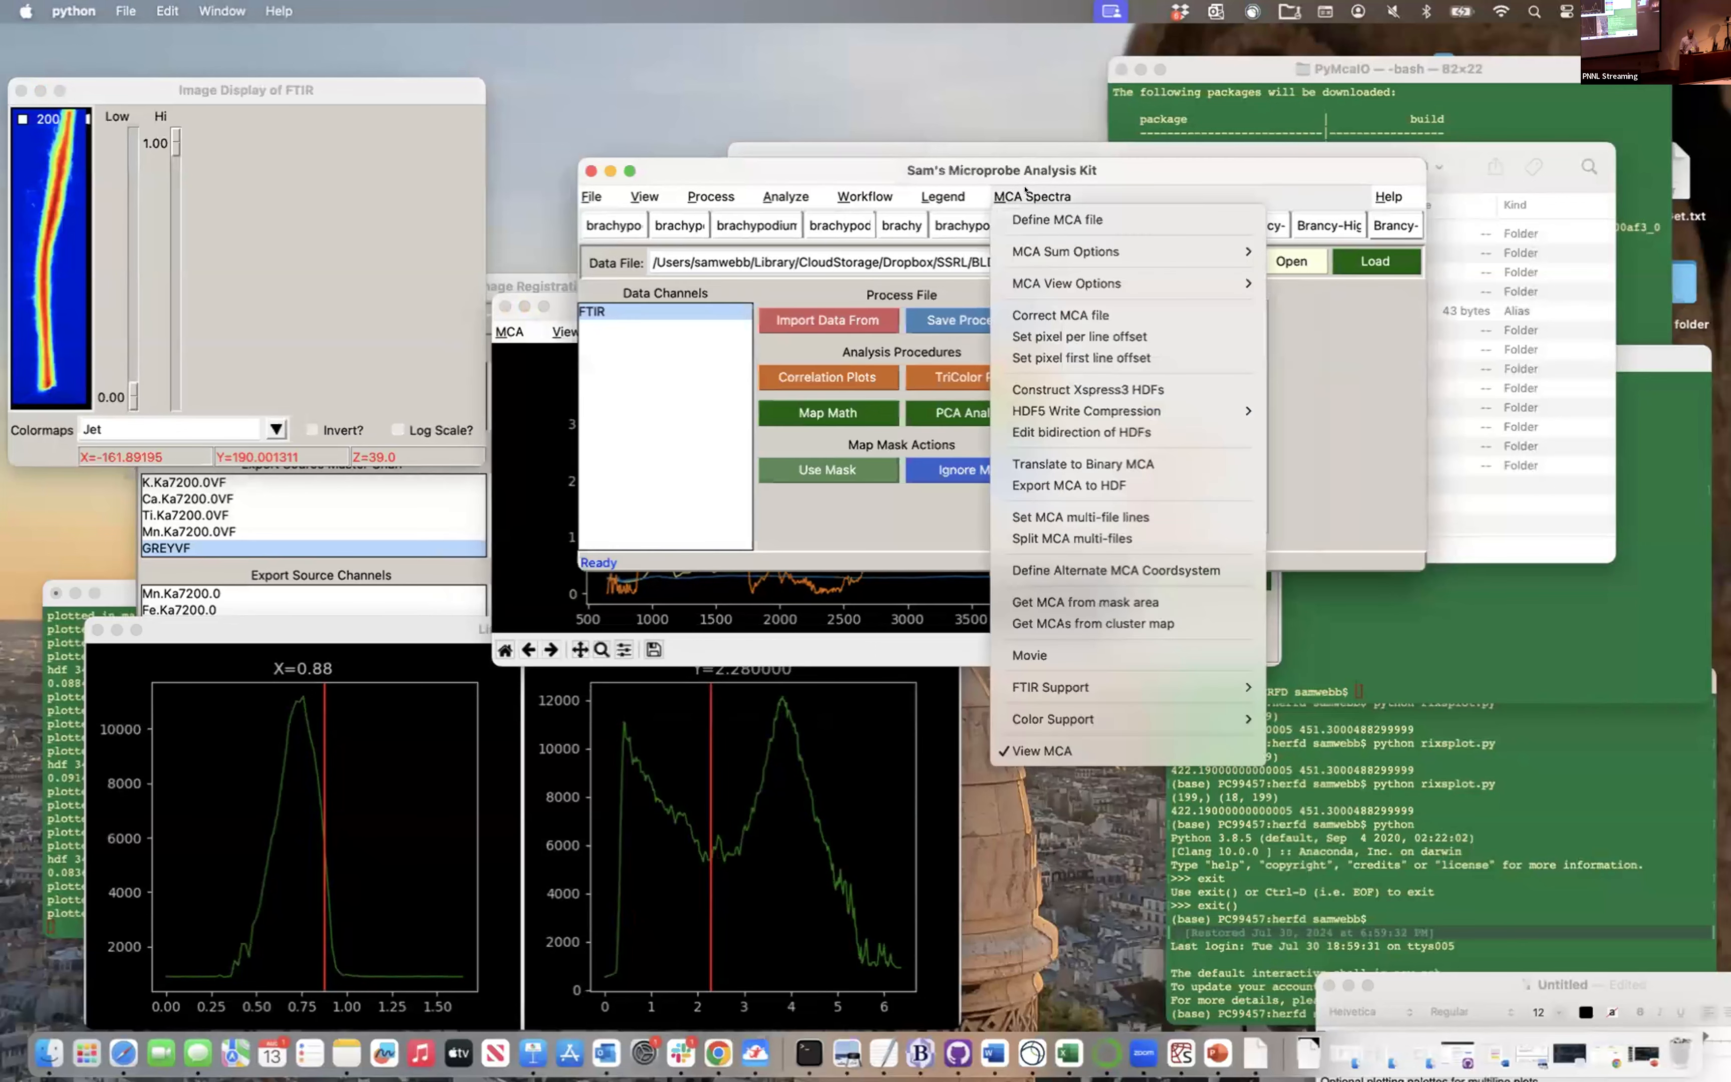
mouse_move(1113, 685)
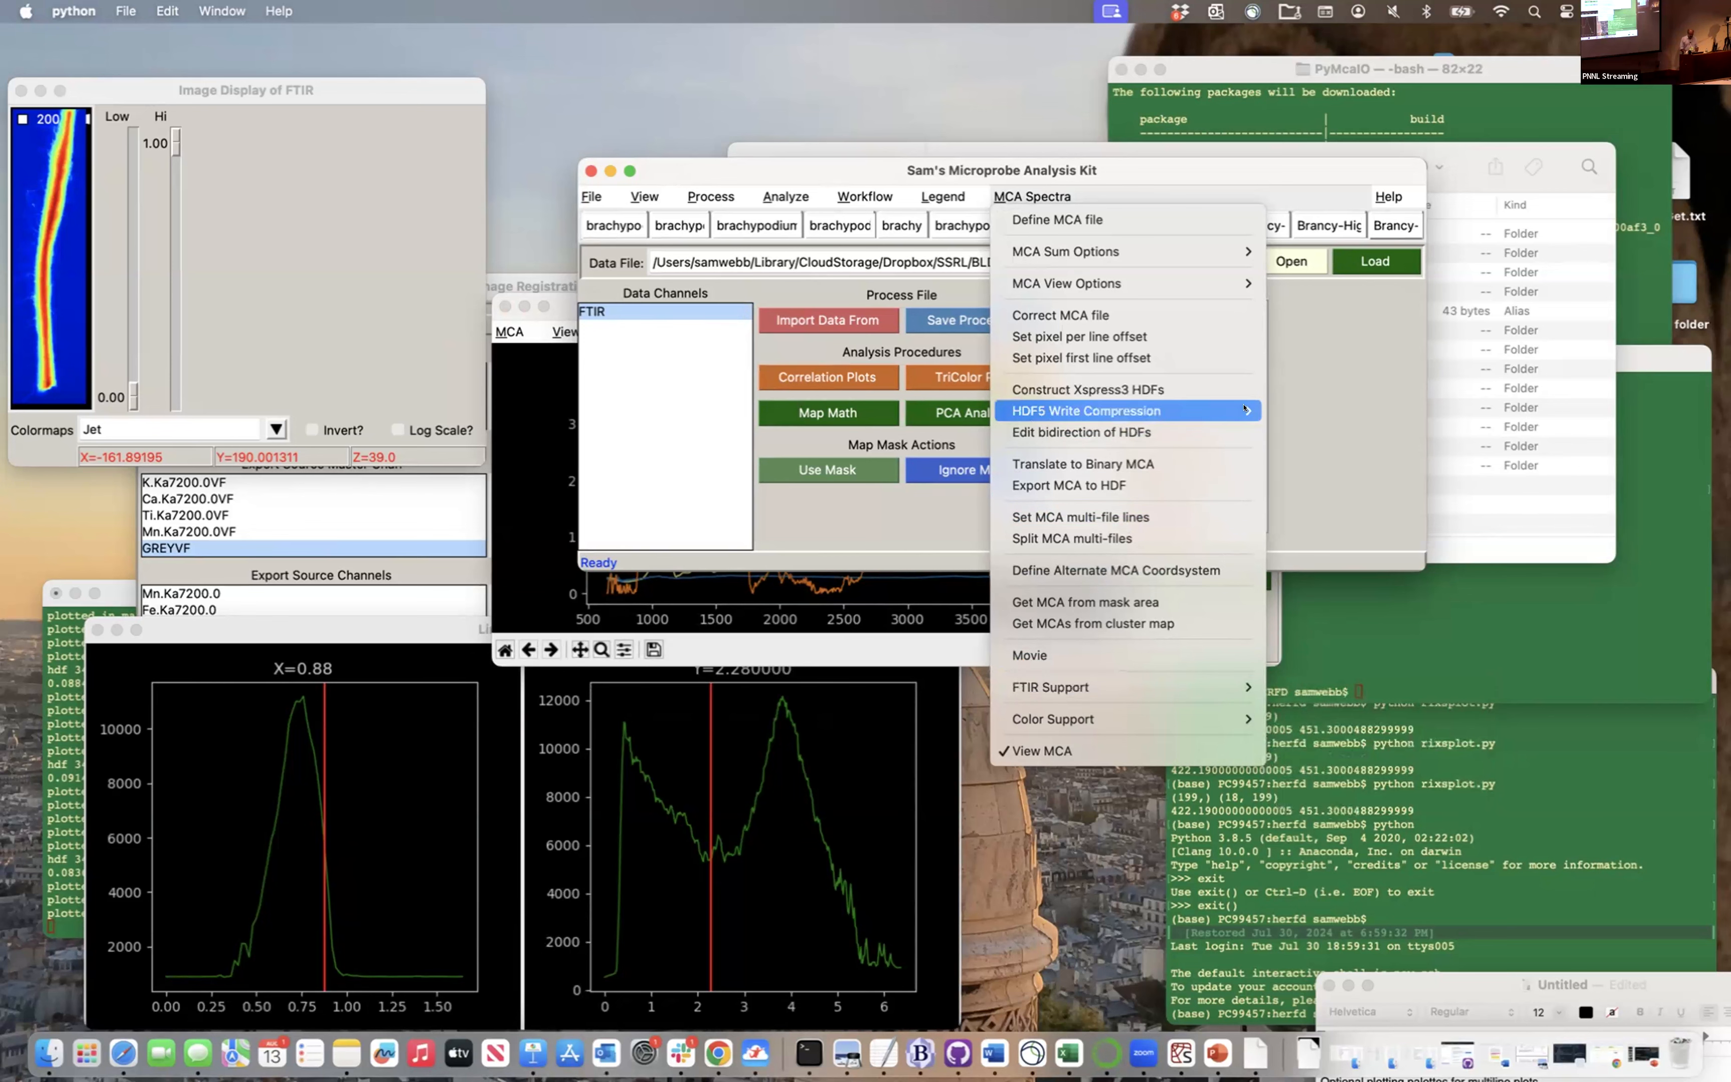
click(1351, 378)
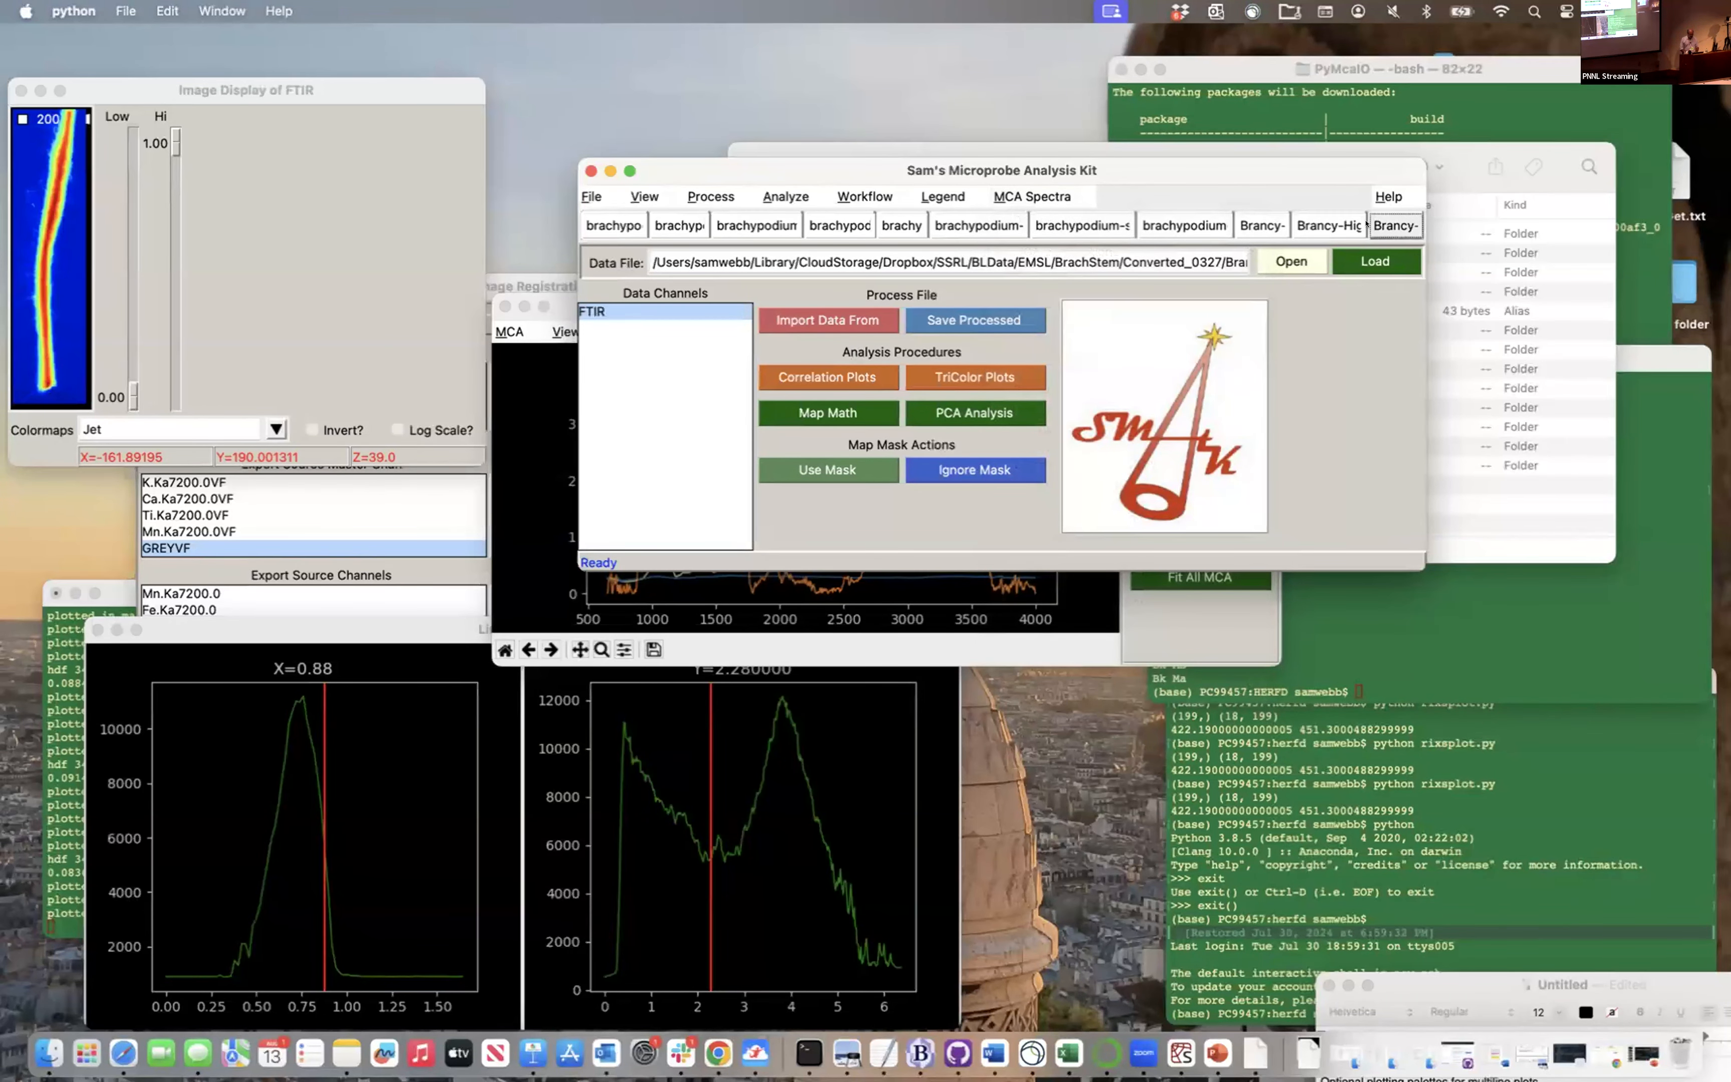
Switch to the registered brachypodium stem dataset that combines the XRF and IR channels
click(1193, 224)
click(1241, 225)
click(1185, 226)
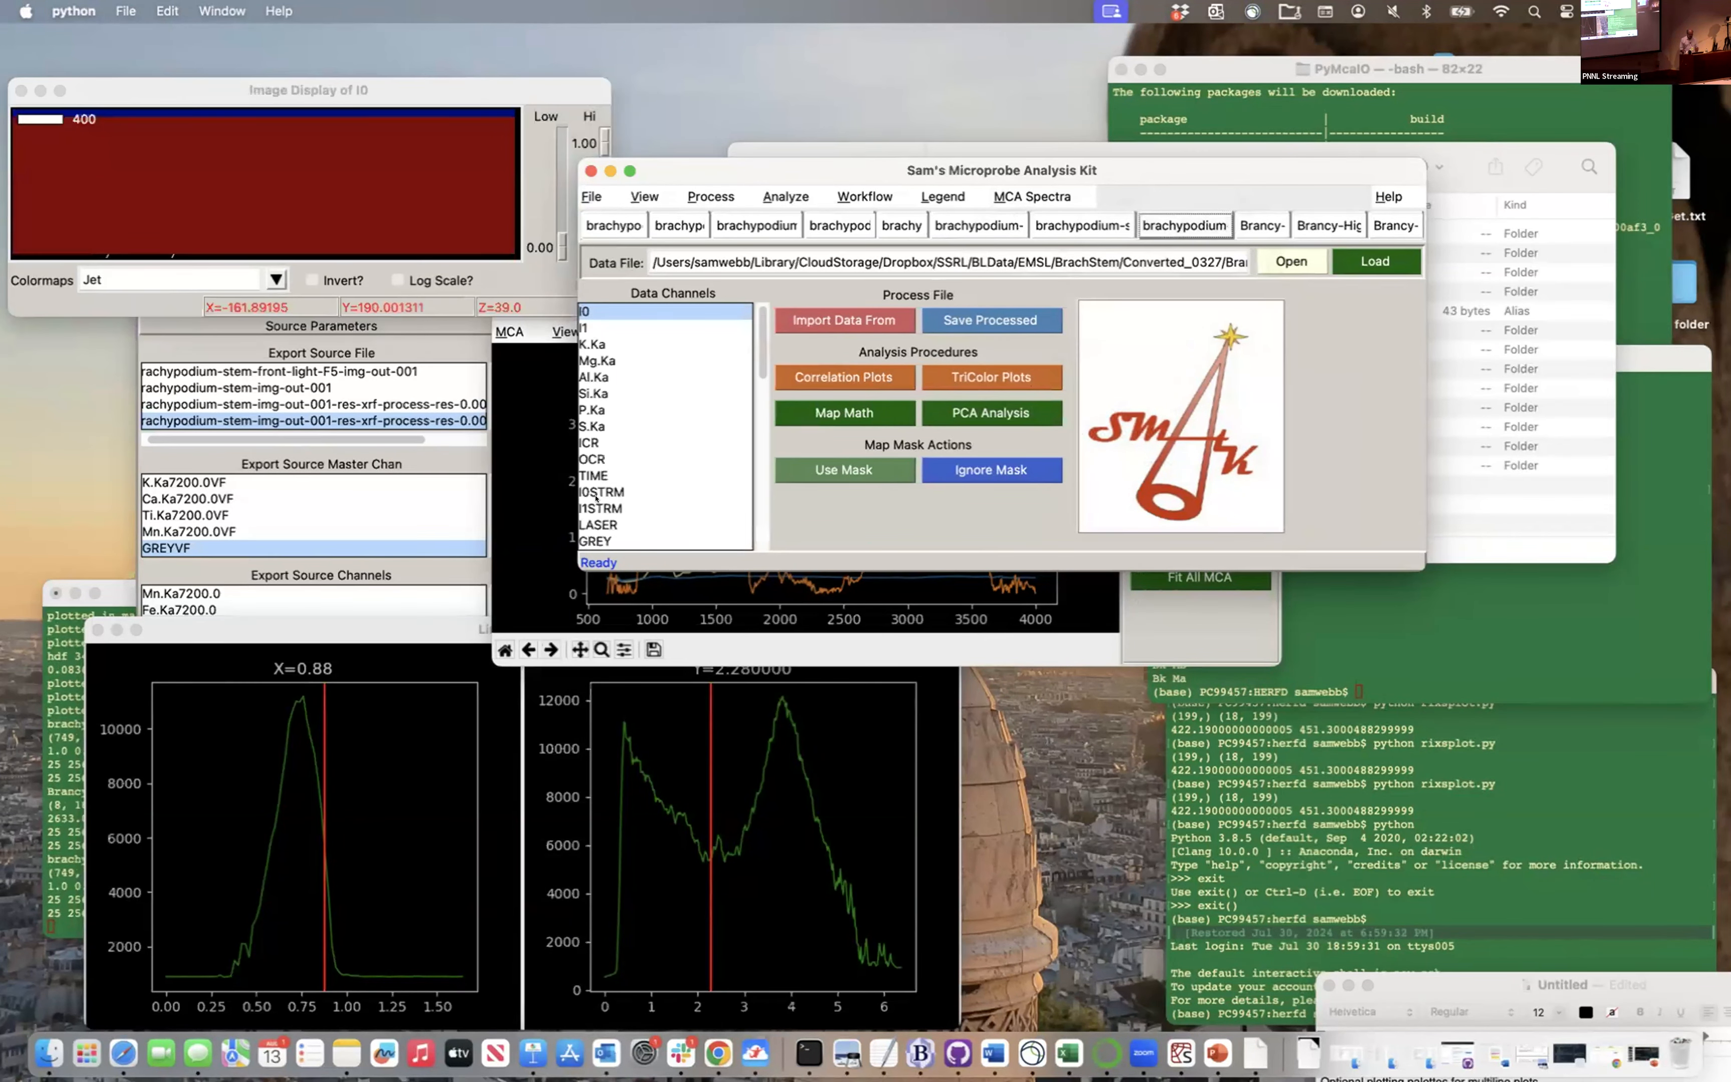
View the CelluloseW, ProteinW, LigninW, AcidOHW and NHW maps one after another
scroll(594, 490, down, 10)
scroll(596, 499, up, 4)
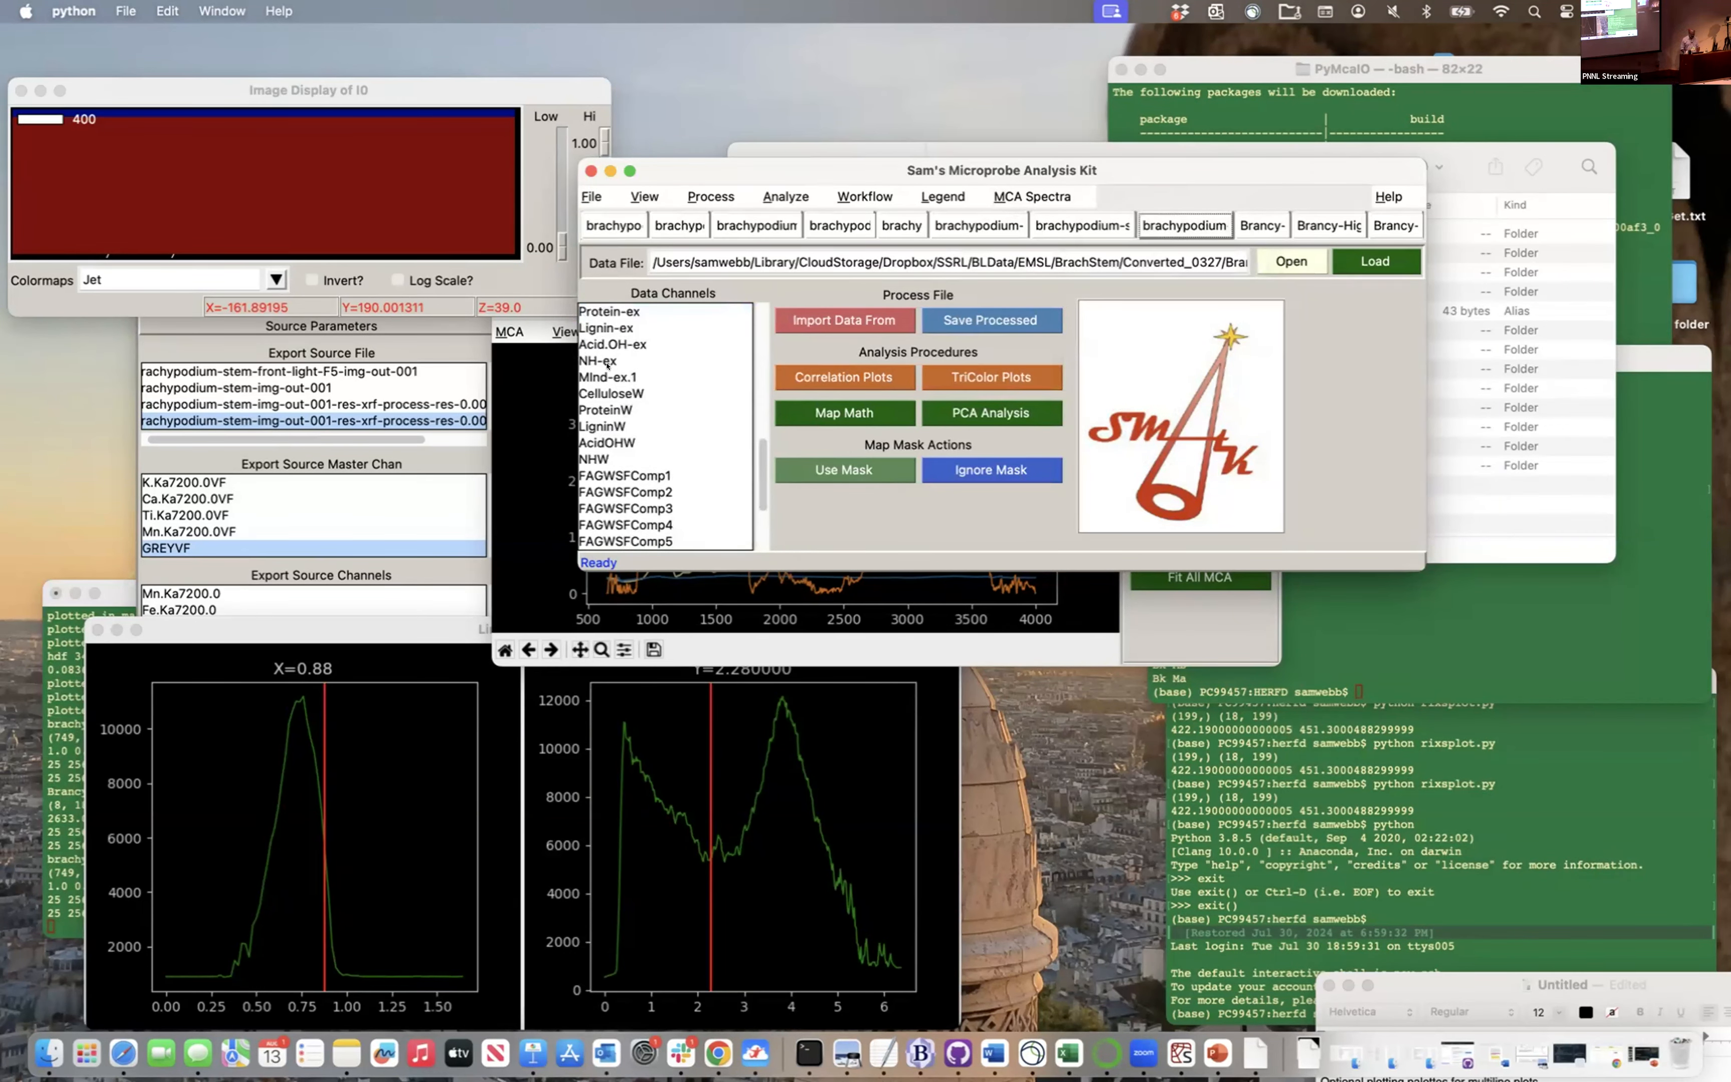
click(610, 390)
key(Down)
key(Down)
key(Down)
key(Down)
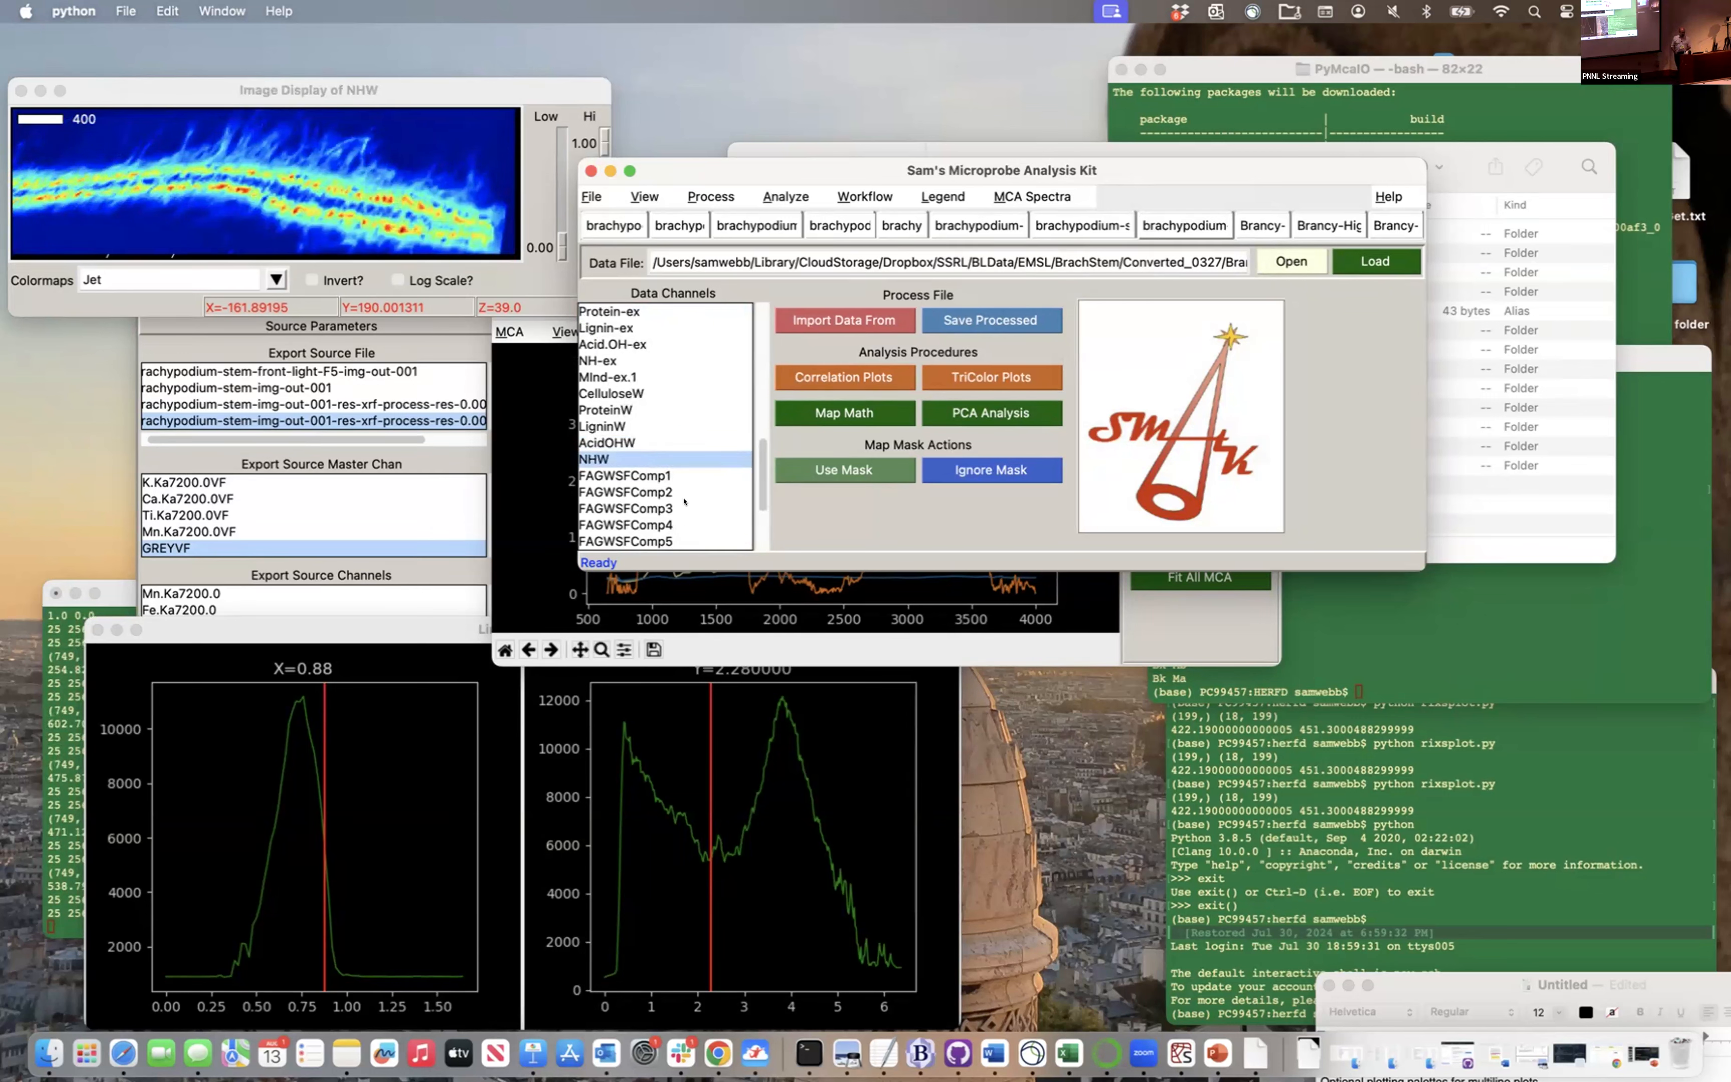
click(331, 206)
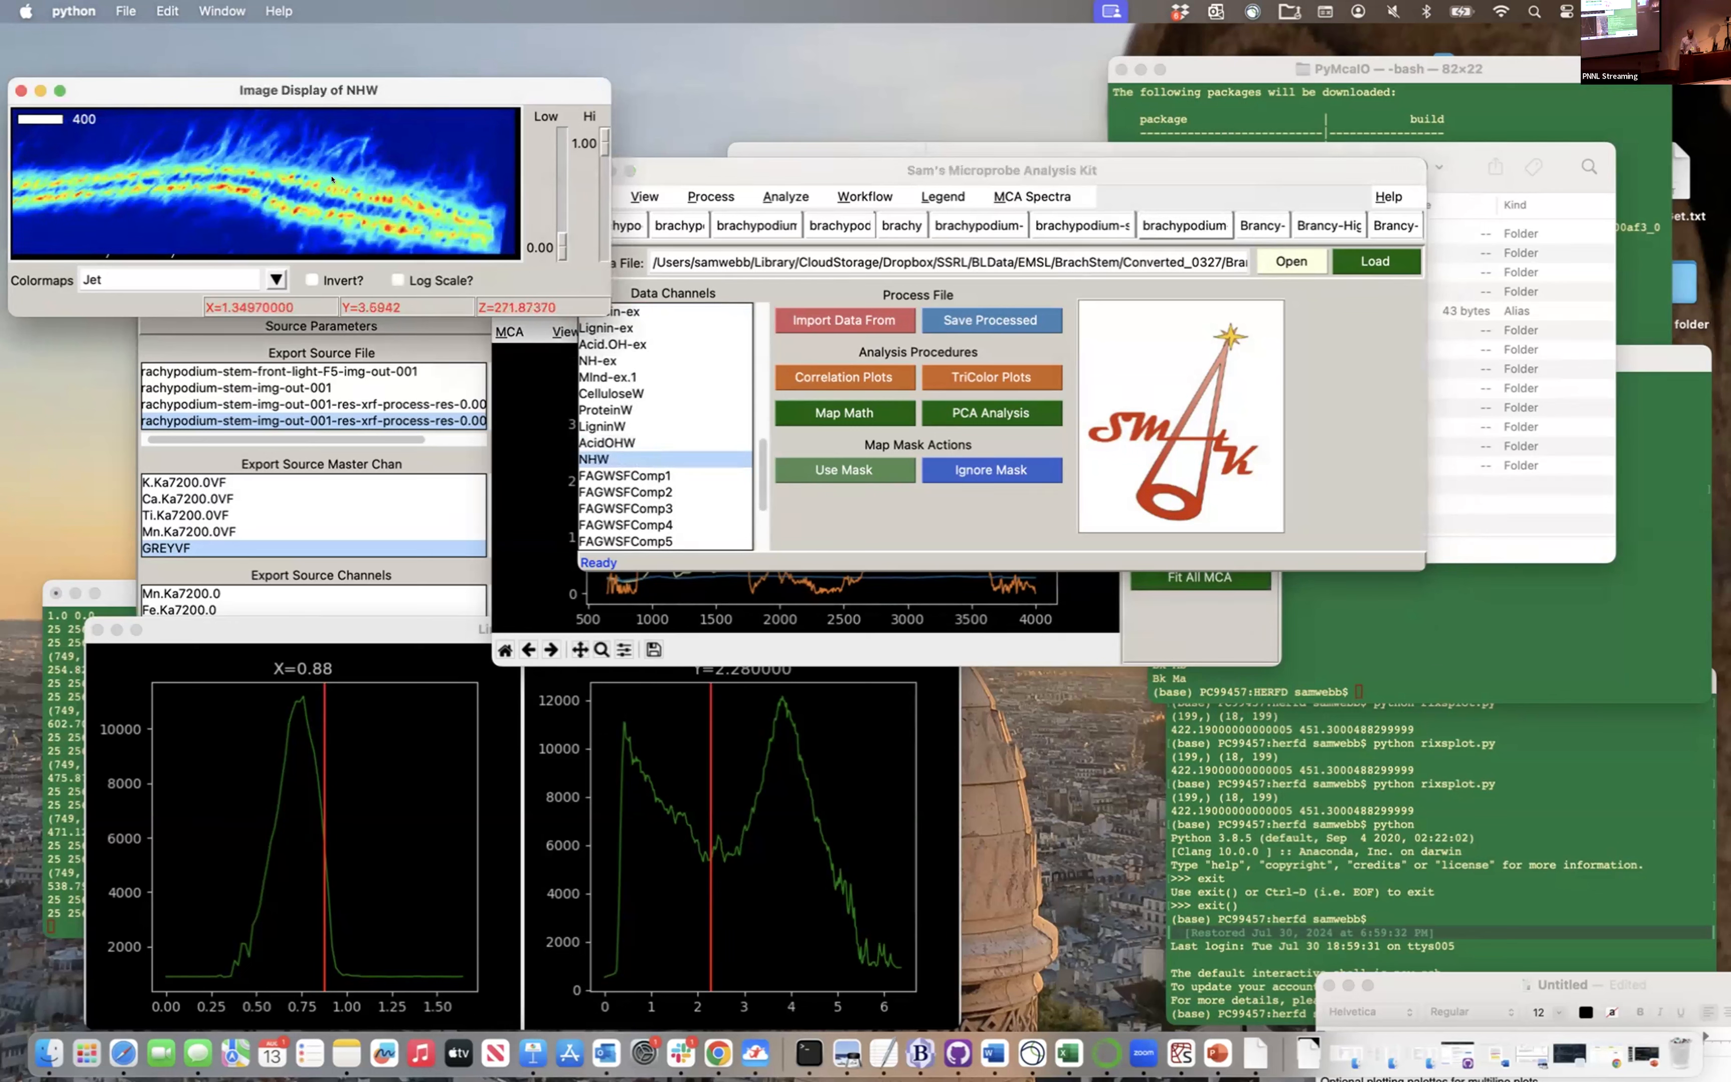
Compare the MInd-ex.1 map with the CelluloseW map
click(655, 377)
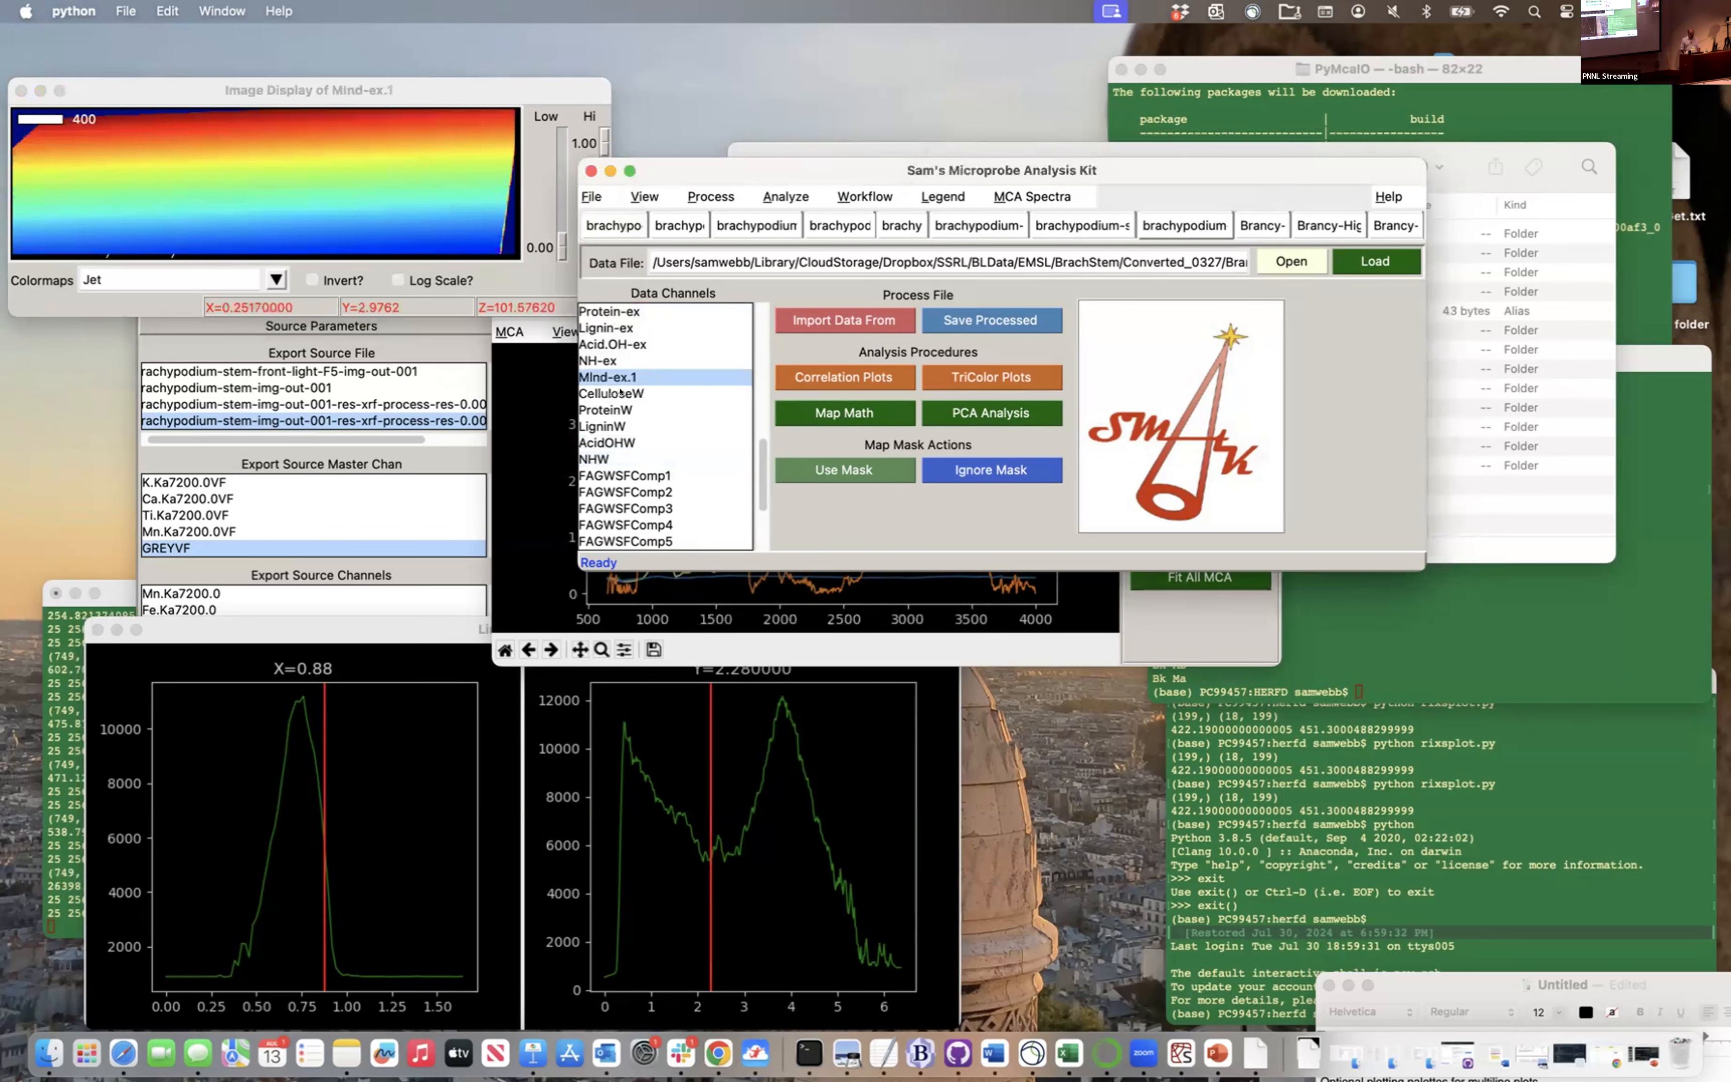
scroll(621, 394, up, 5)
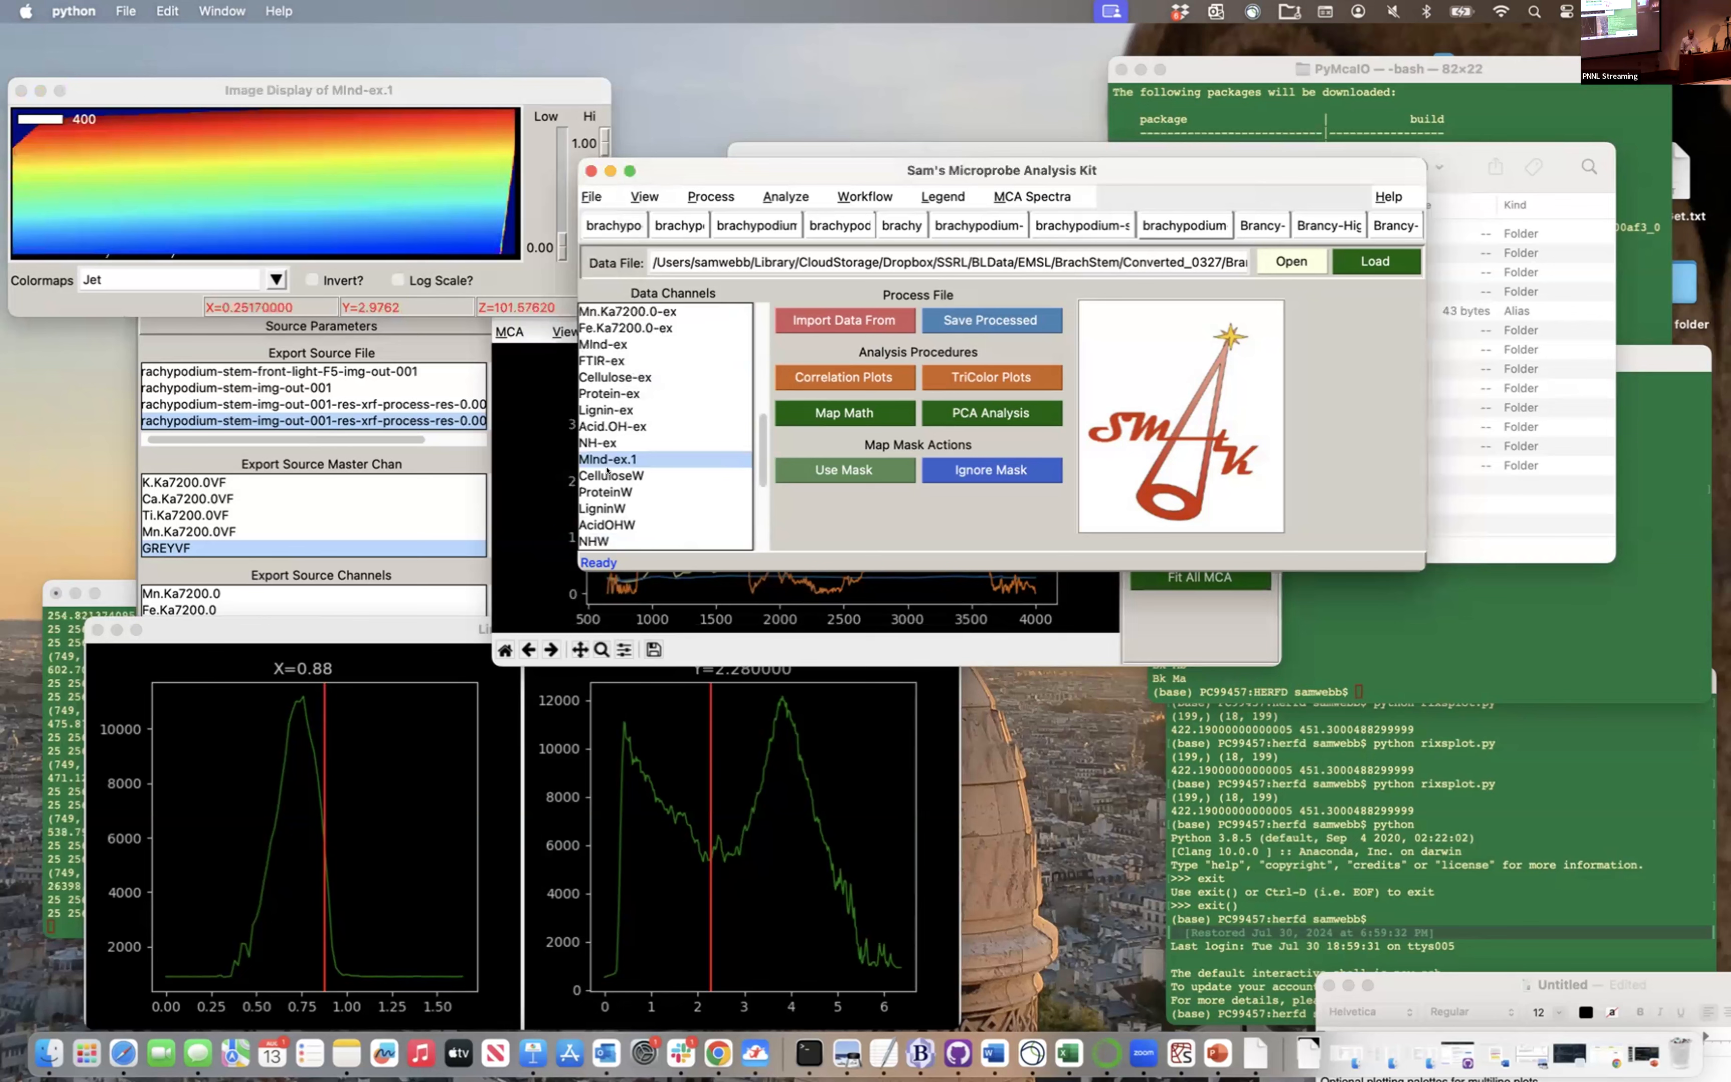
click(606, 474)
click(326, 220)
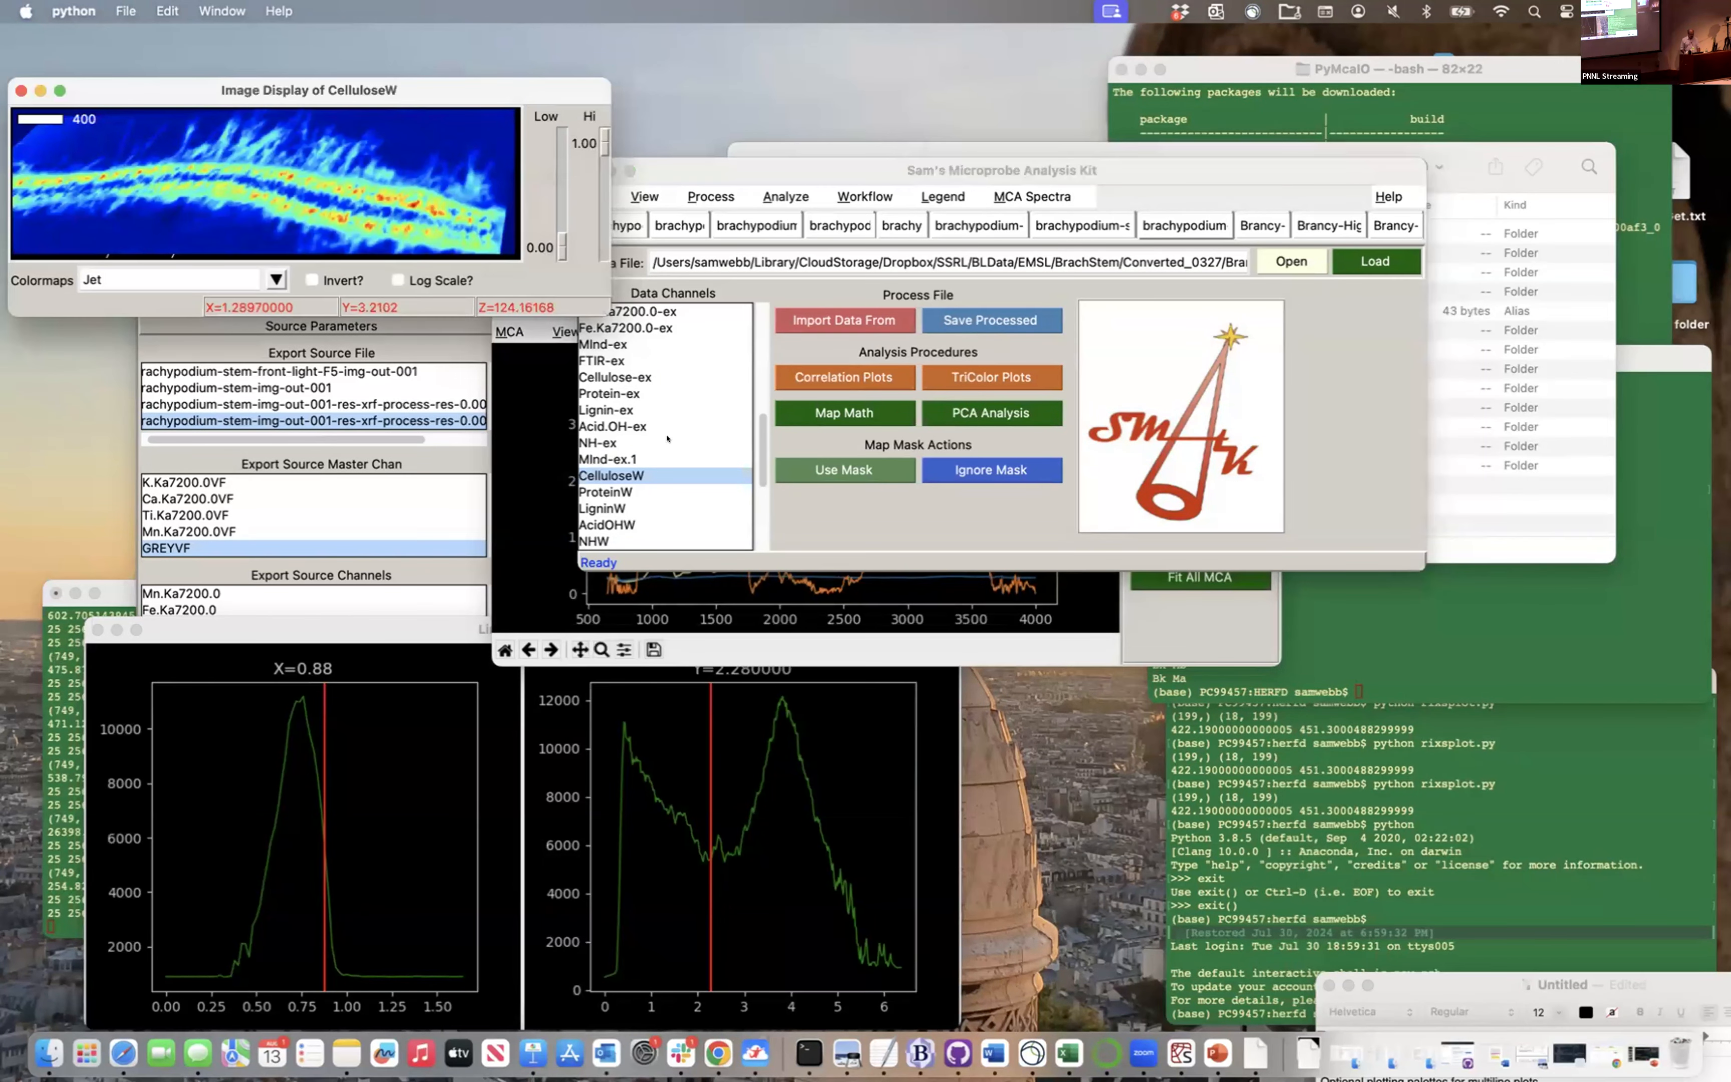
View the Si.Ka7200.0-ex map and the Mg.Ka map of the stem
scroll(684, 391, up, 13)
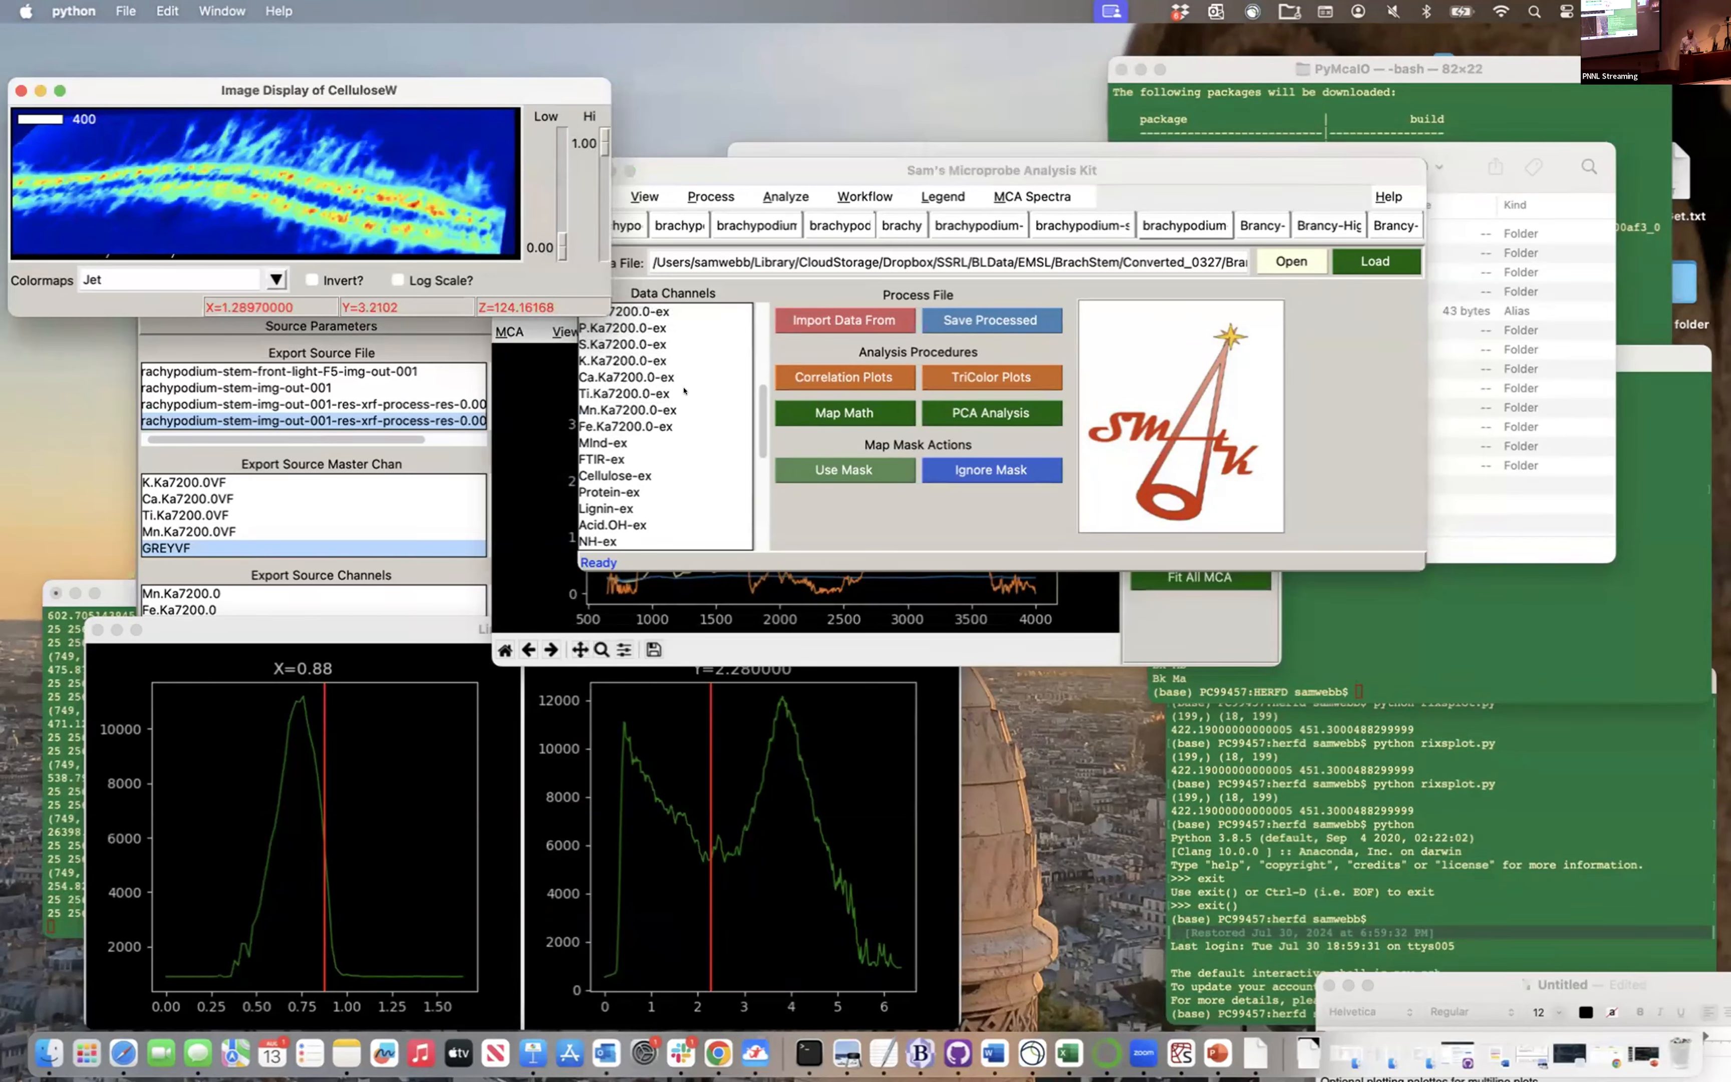
click(607, 426)
scroll(607, 426, up, 11)
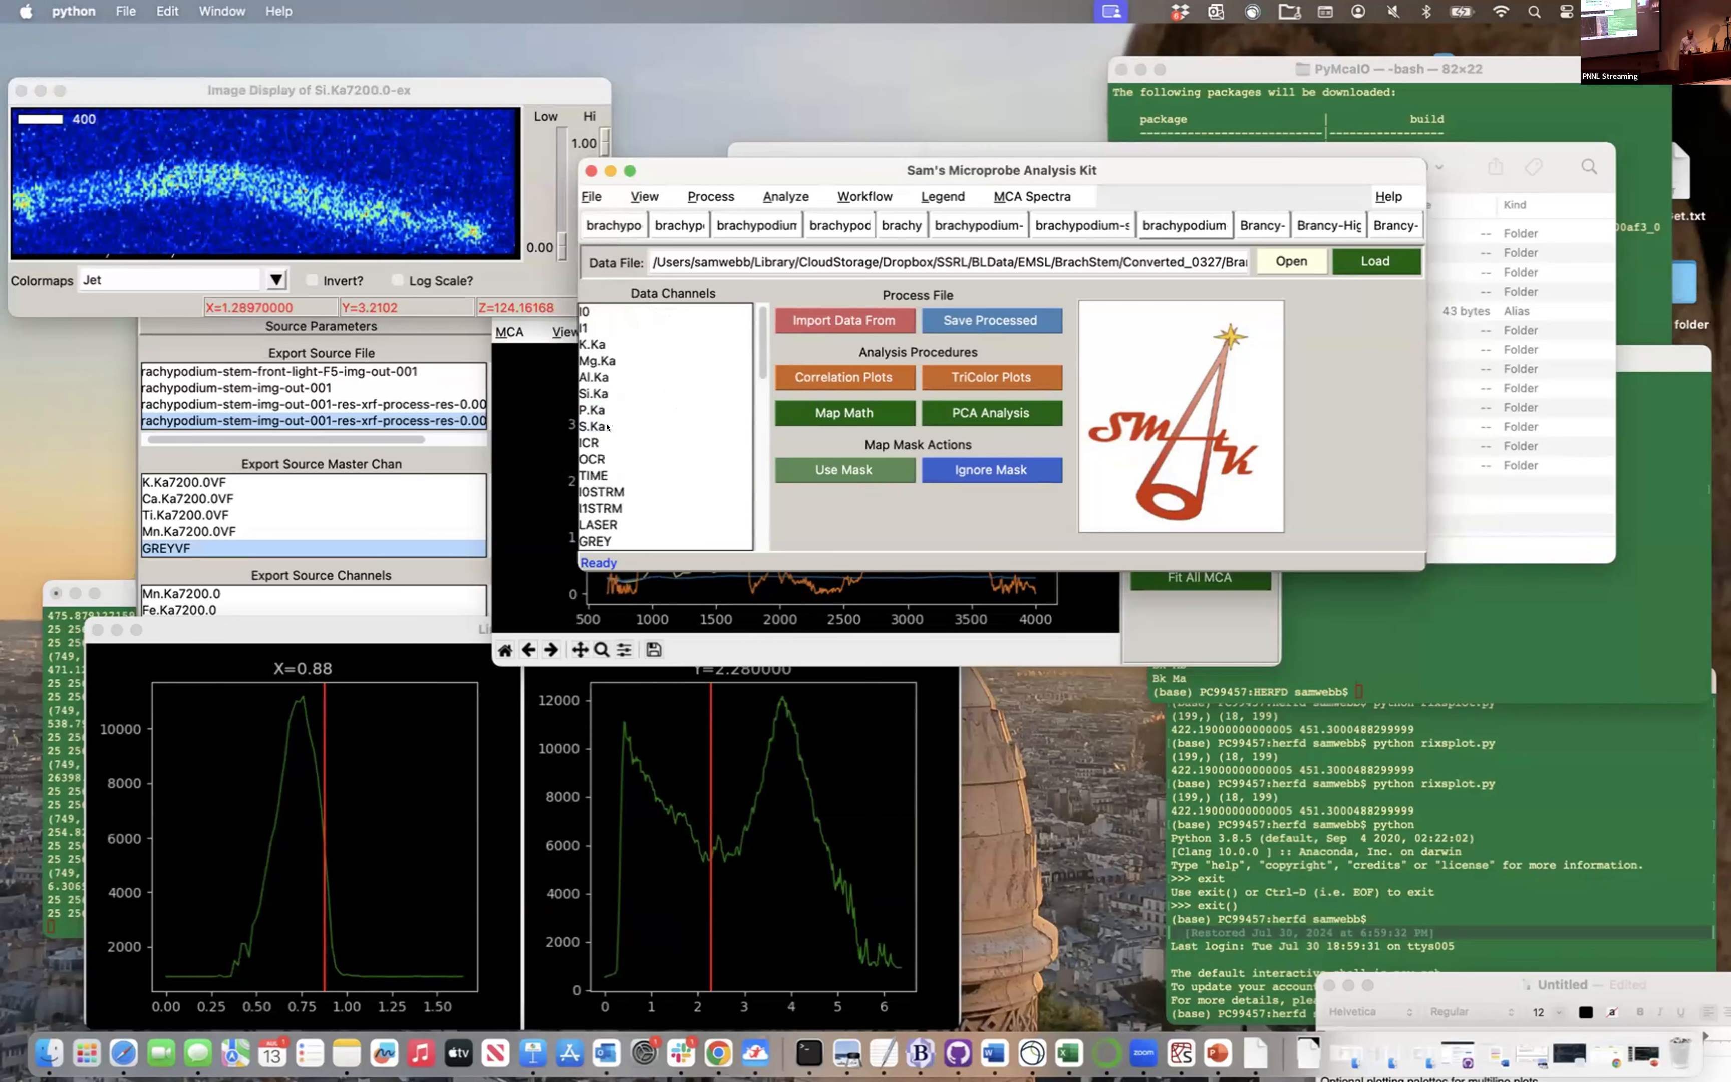
click(597, 361)
click(483, 272)
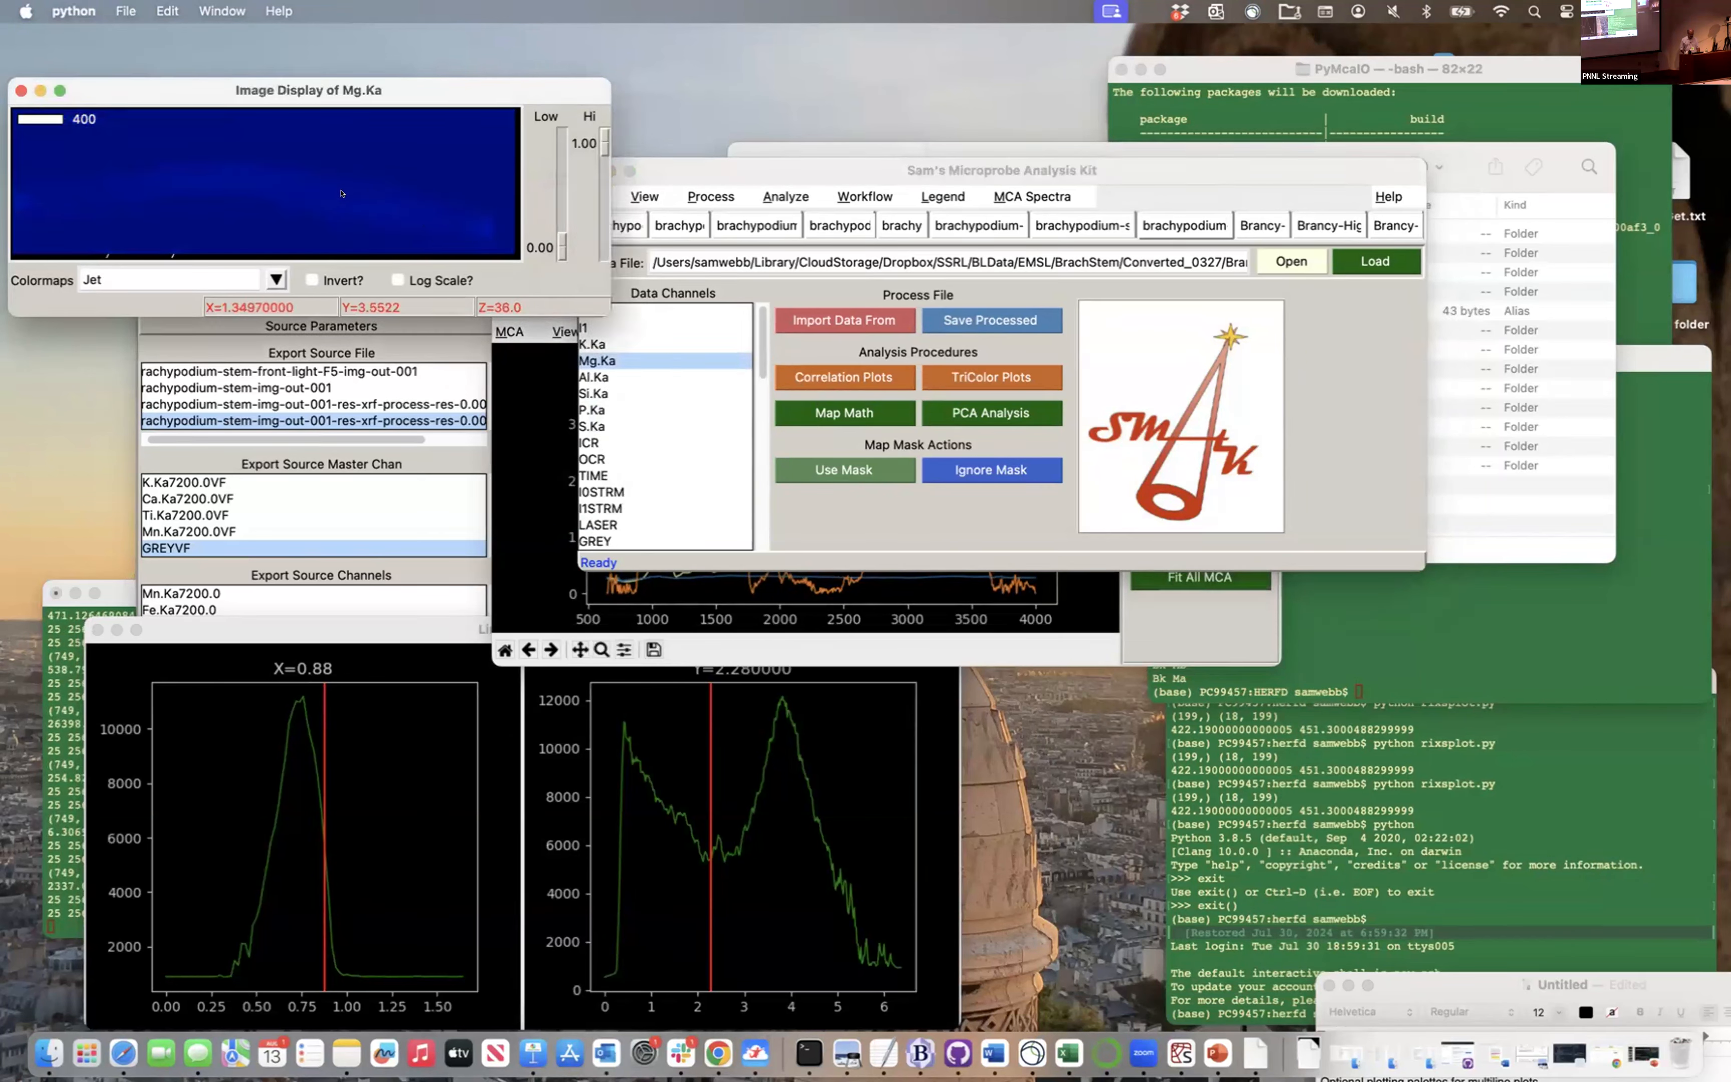
Display the K.Ka map and apply Edge Removal to it
click(582, 342)
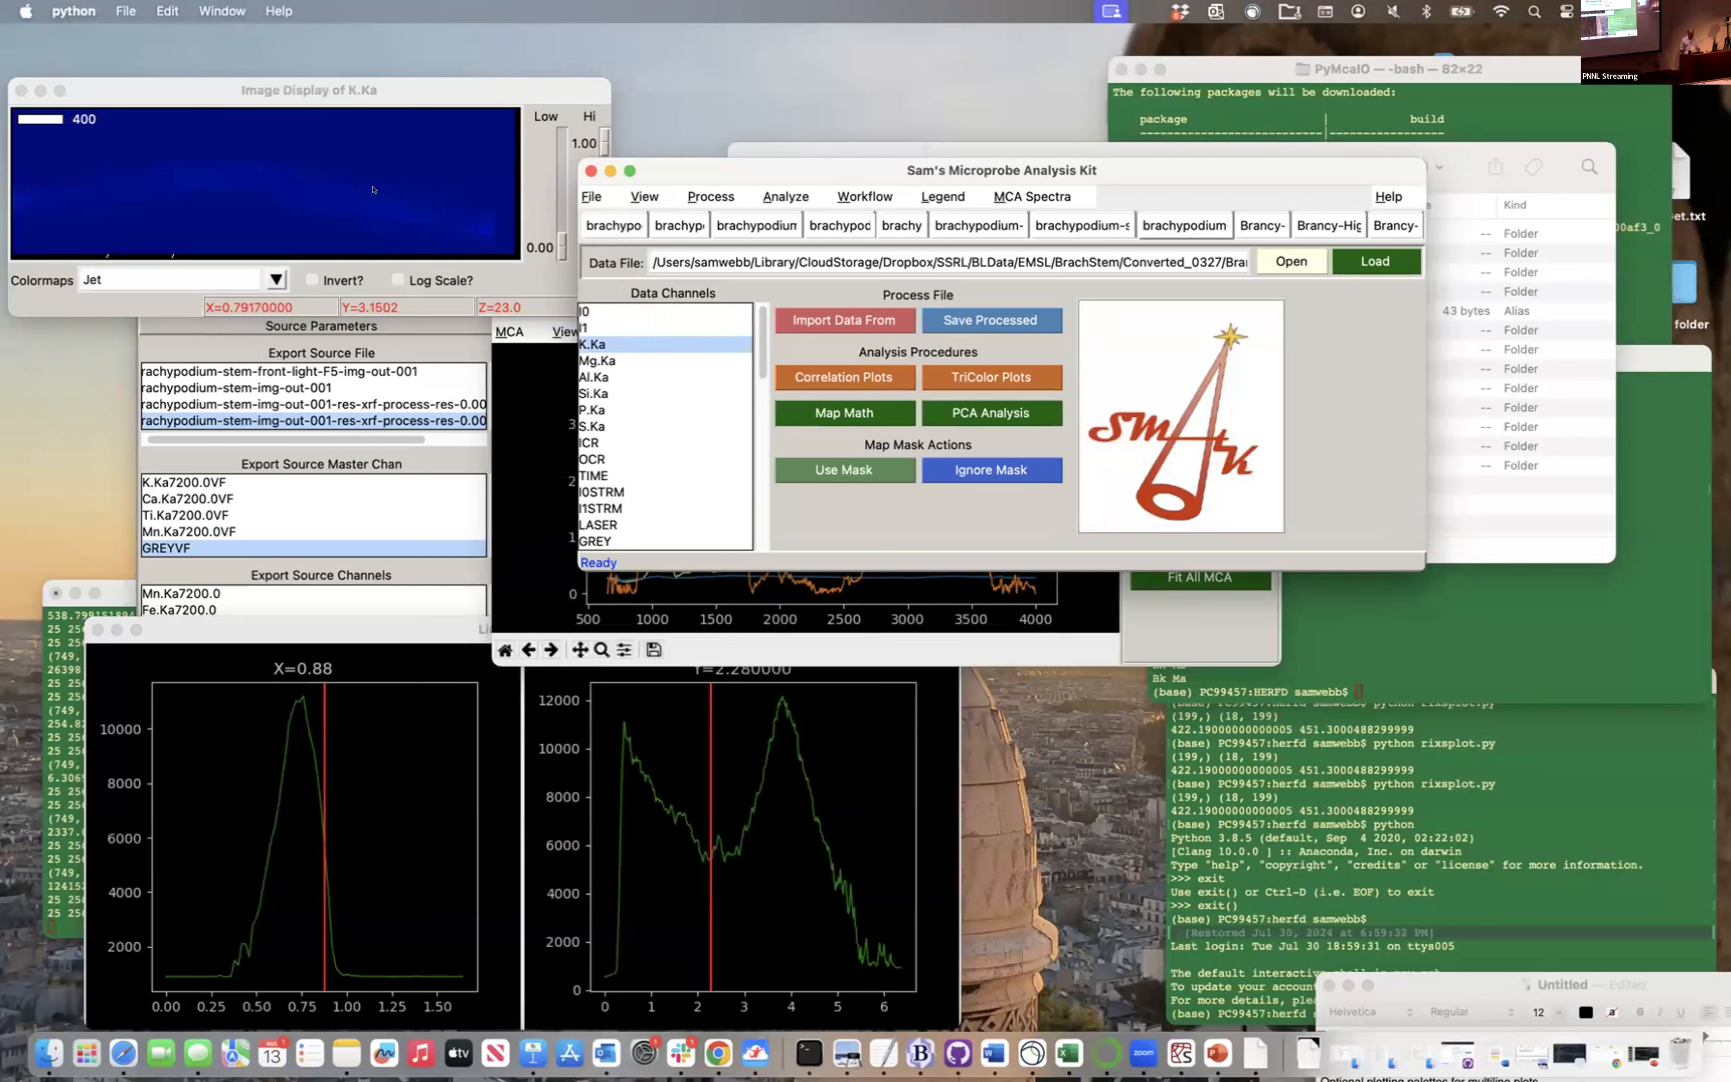
click(329, 193)
right_click(330, 194)
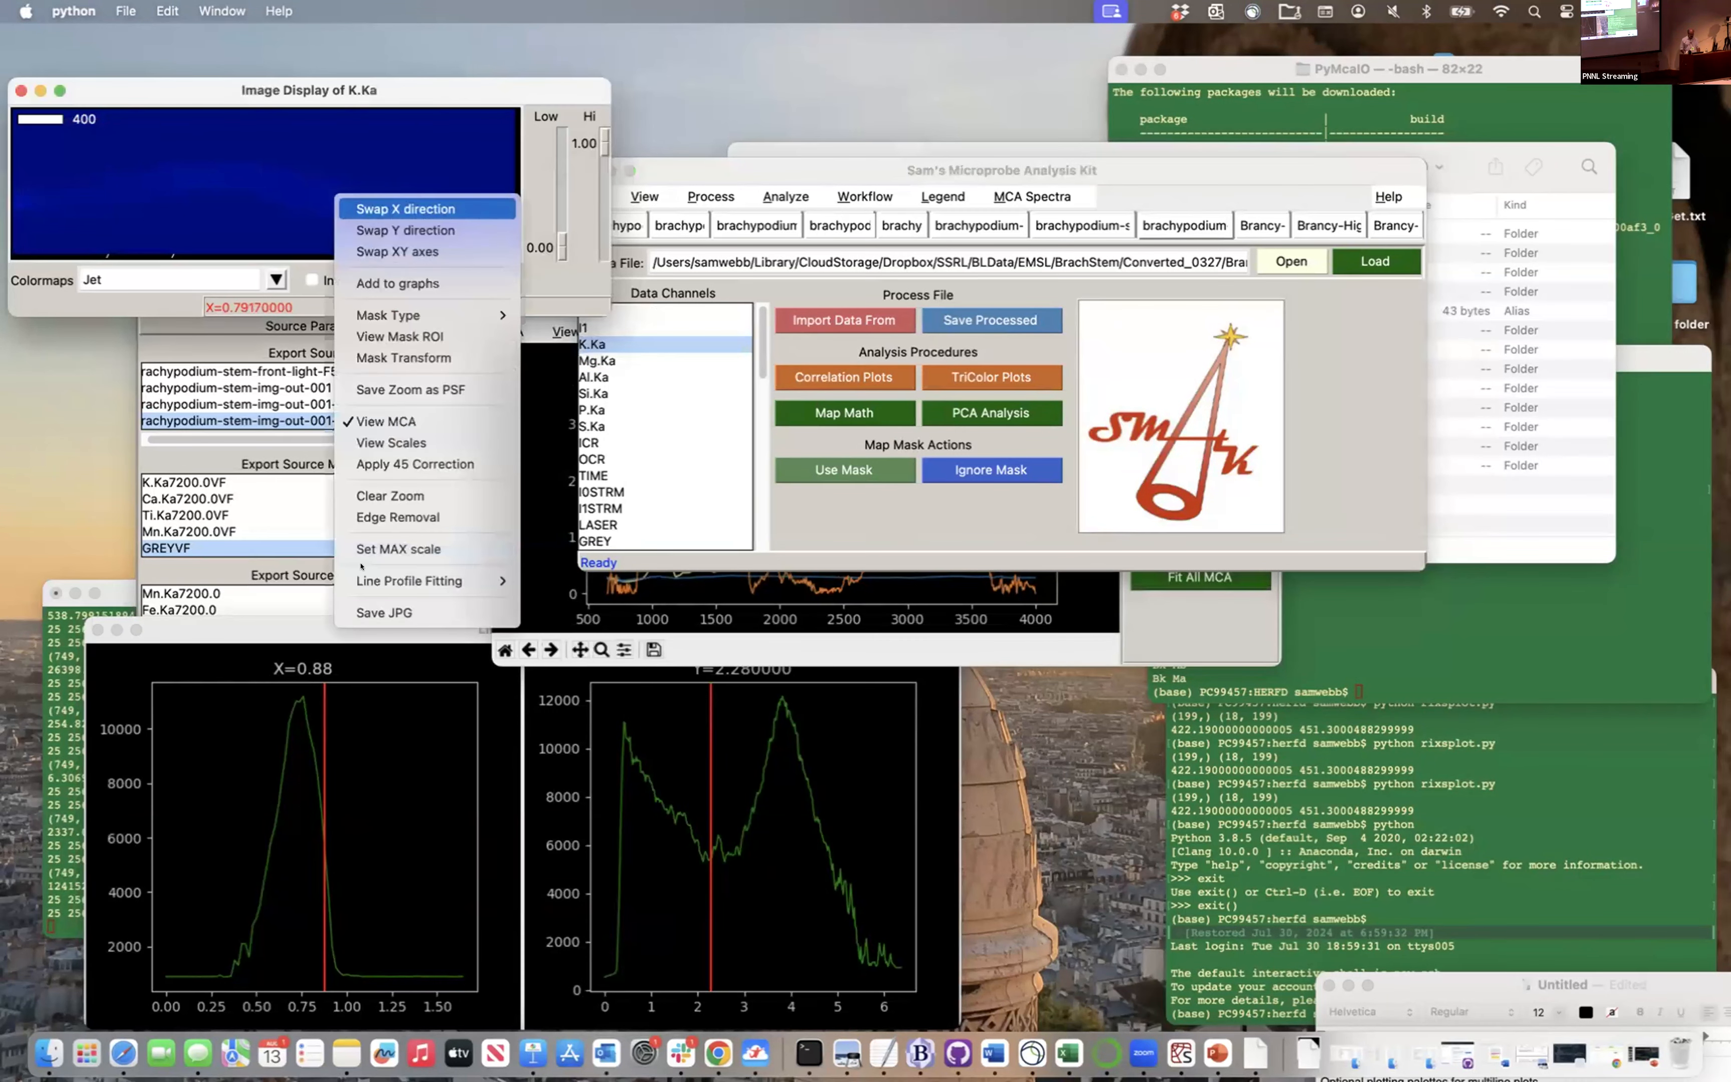
click(380, 516)
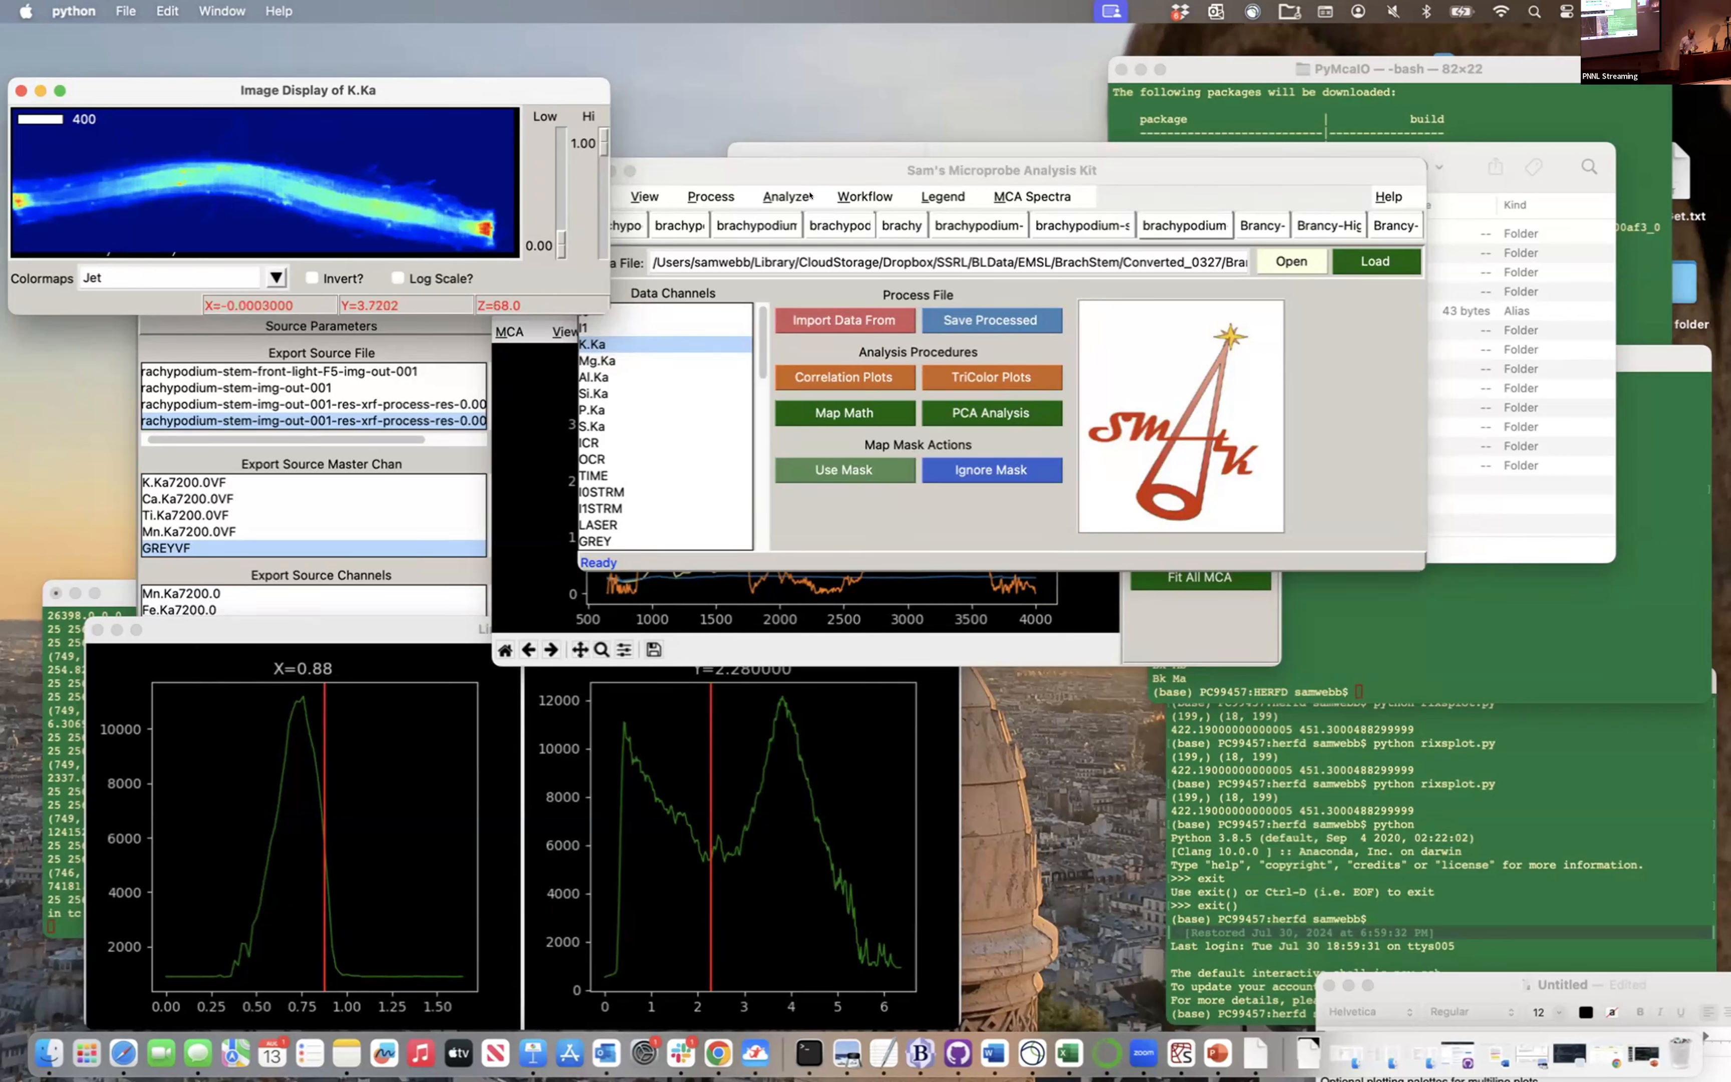
click(836, 208)
click(785, 195)
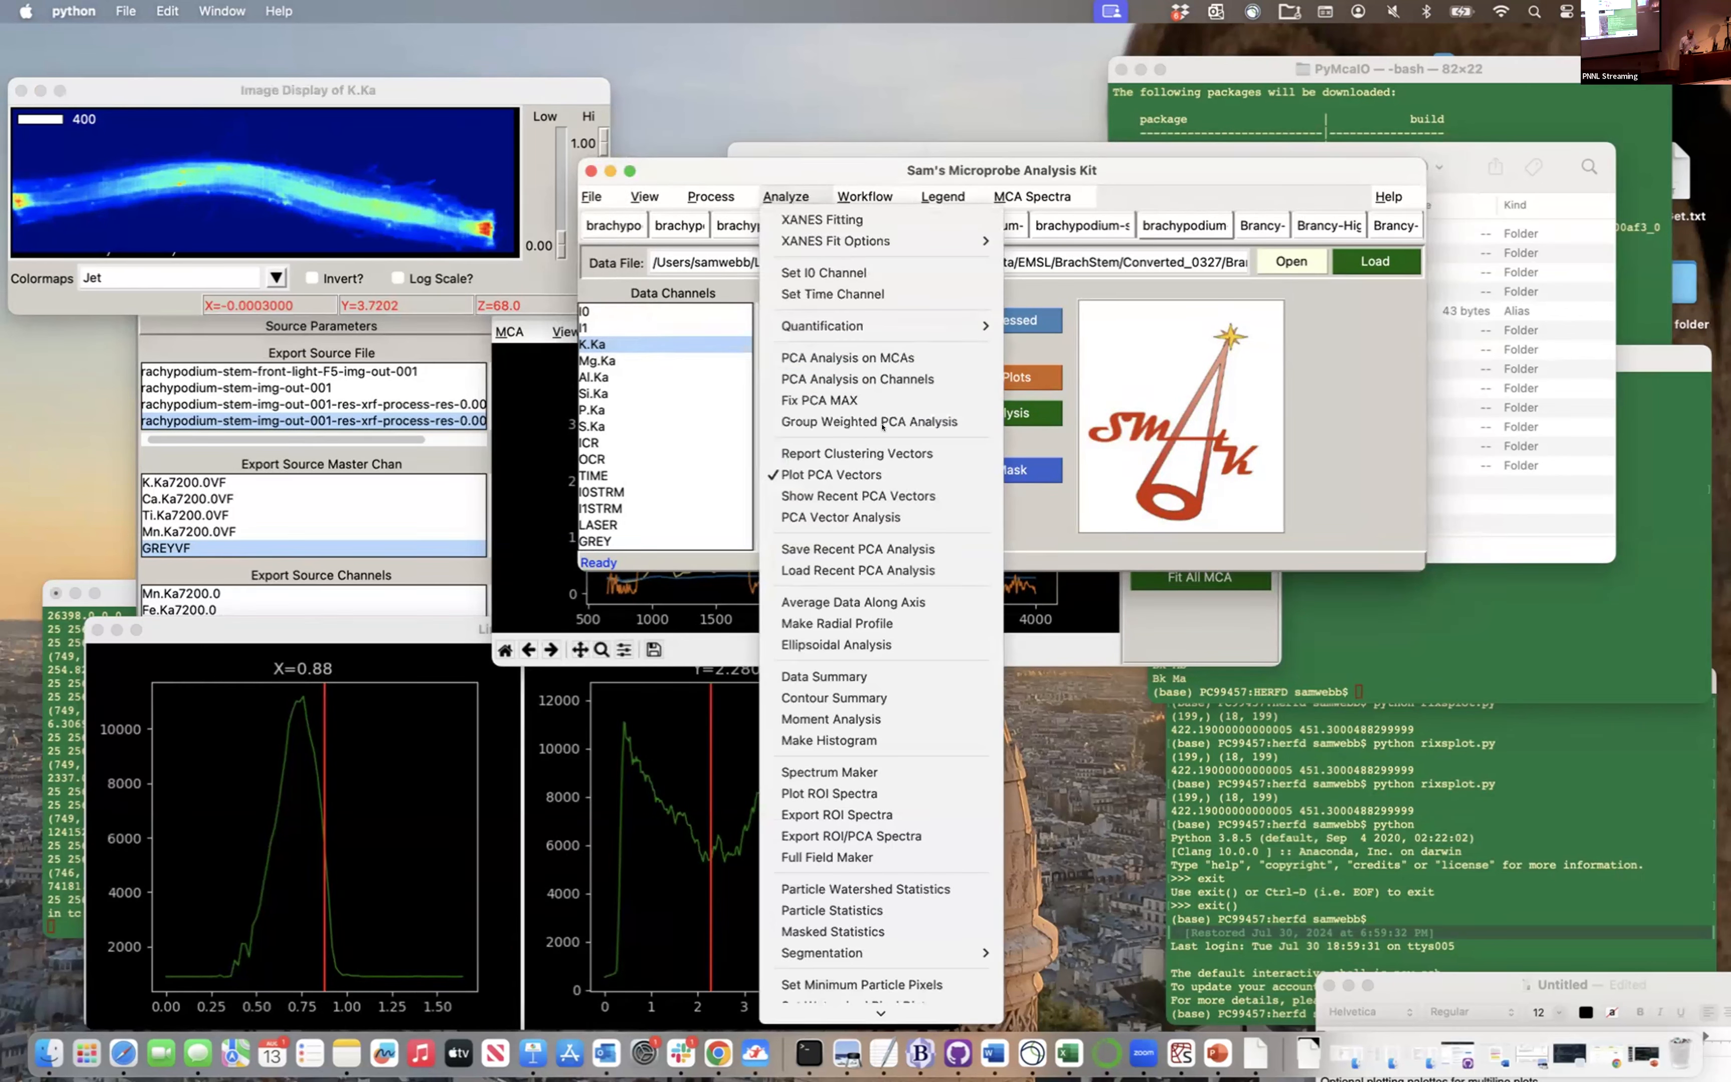
click(1102, 486)
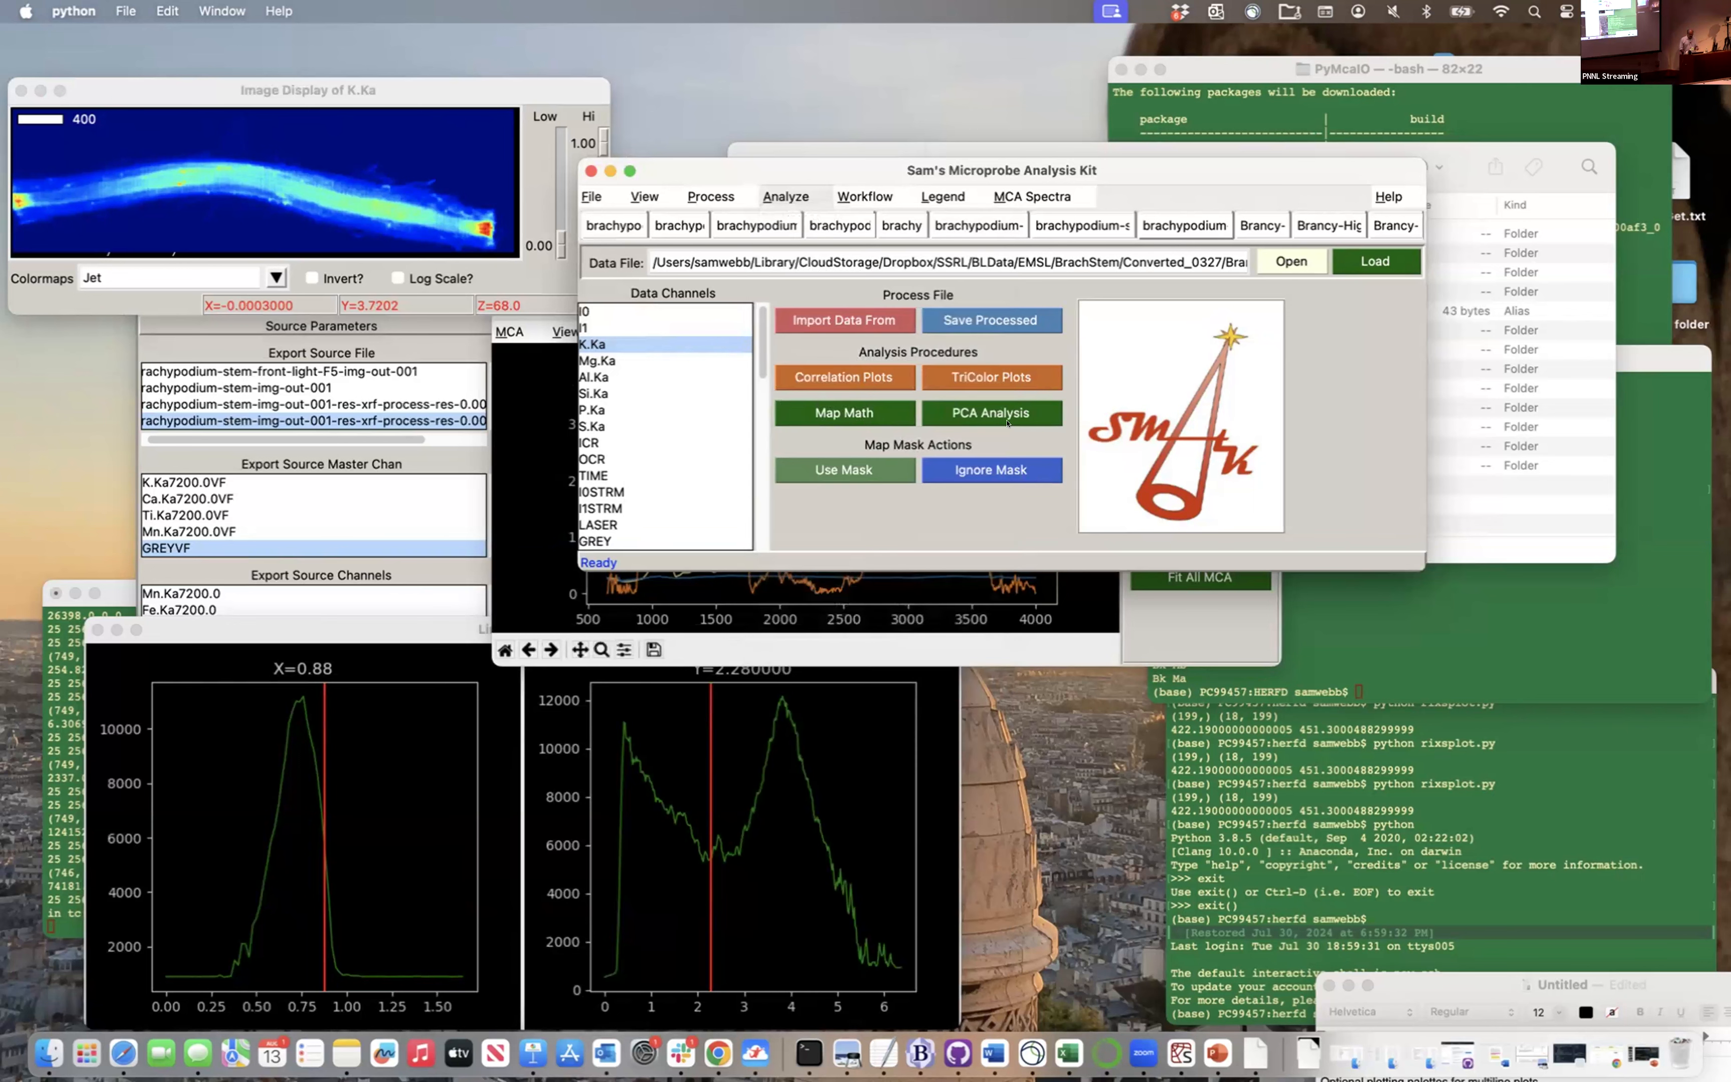
click(977, 410)
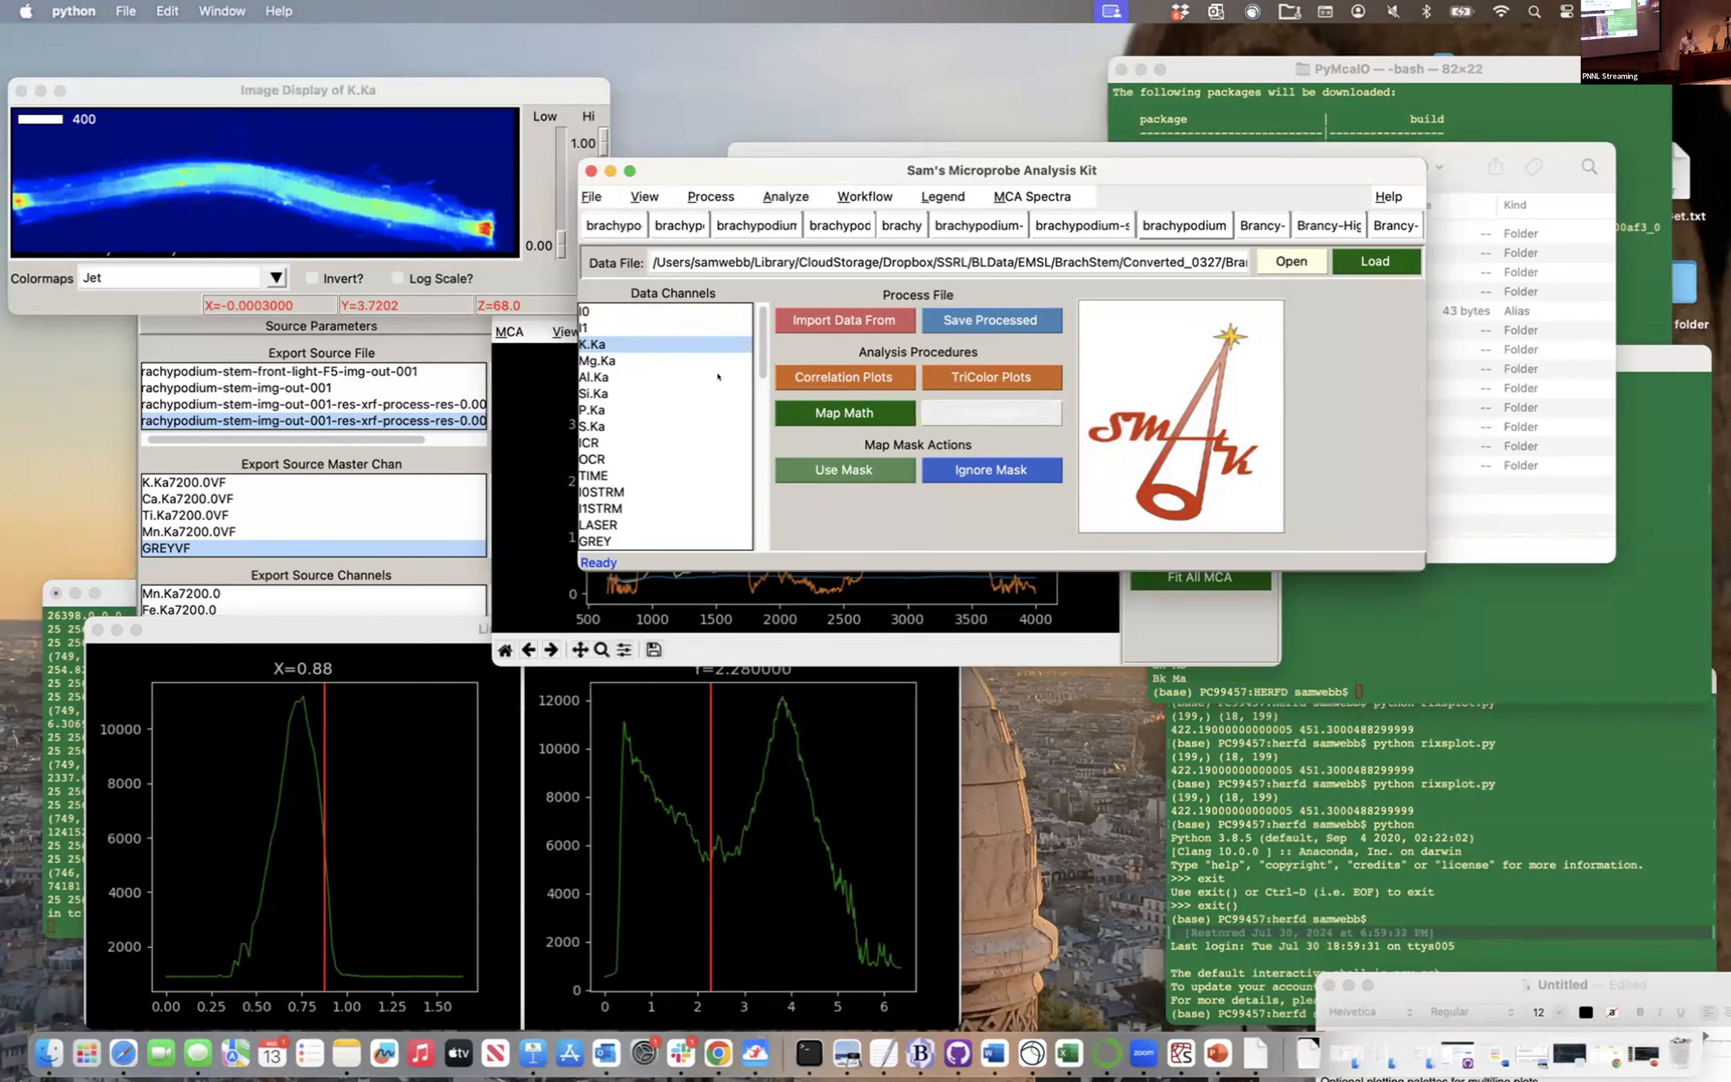
click(996, 409)
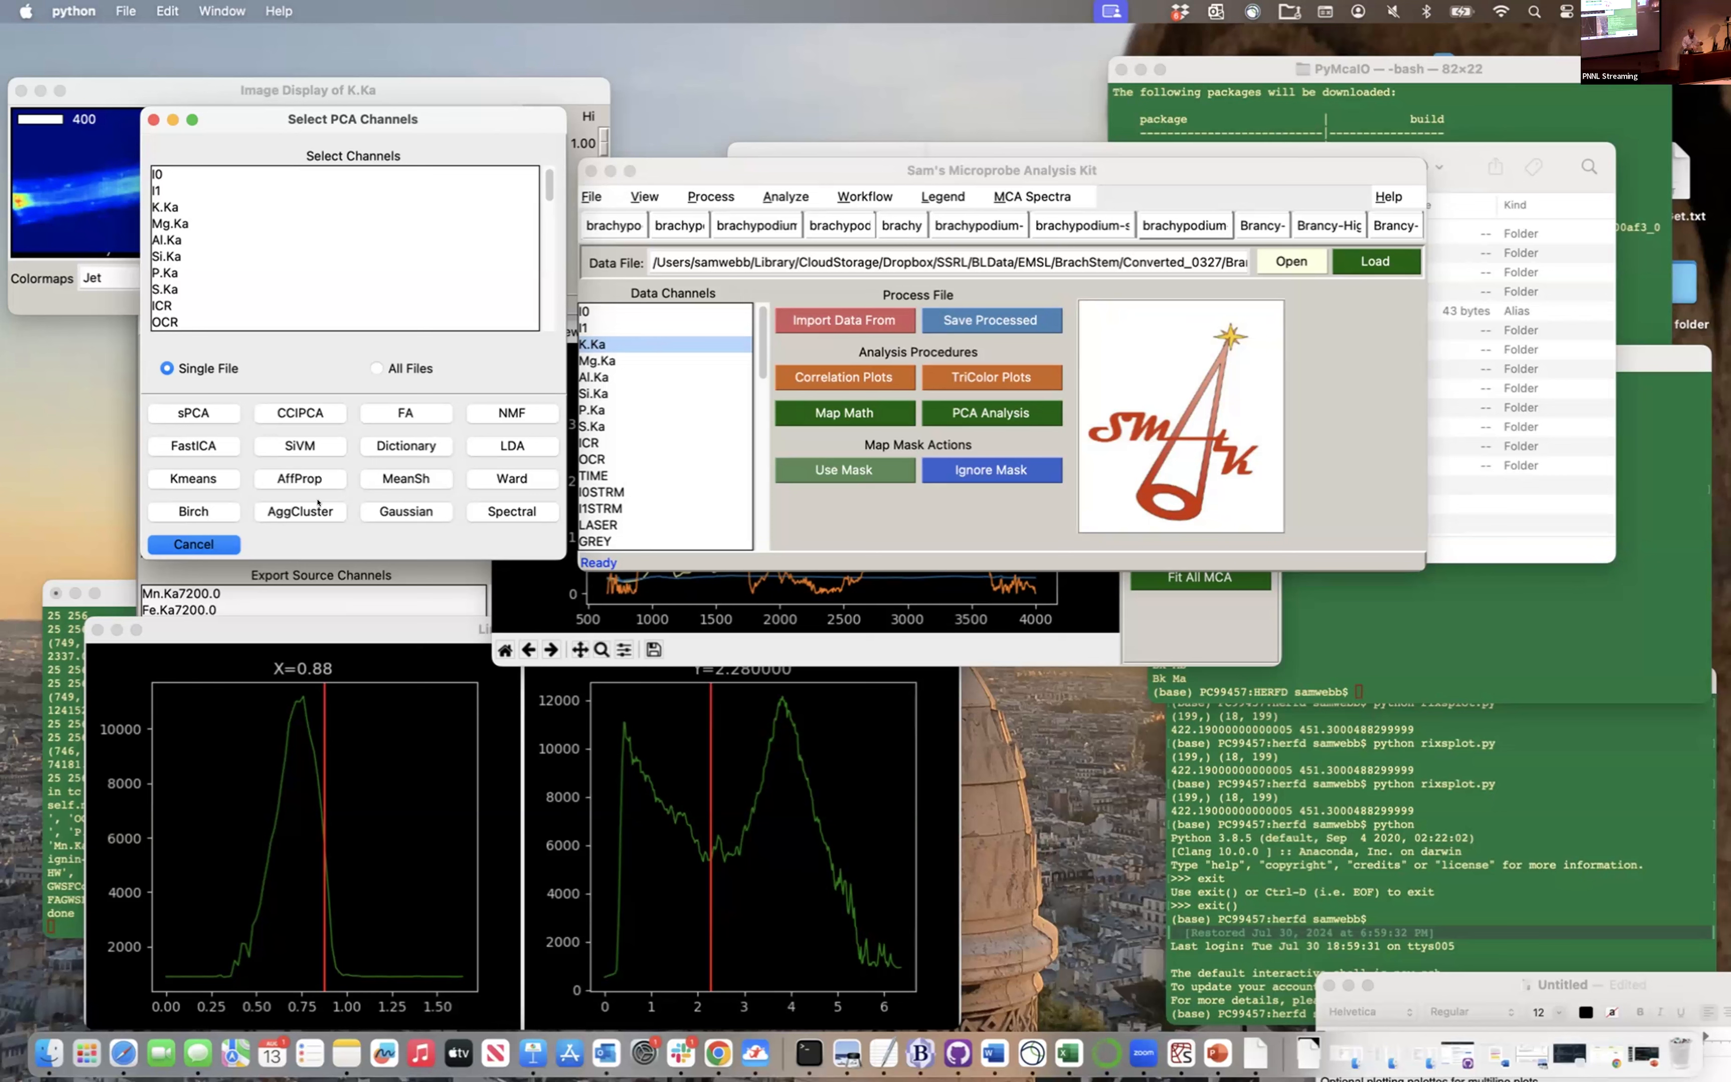
click(194, 544)
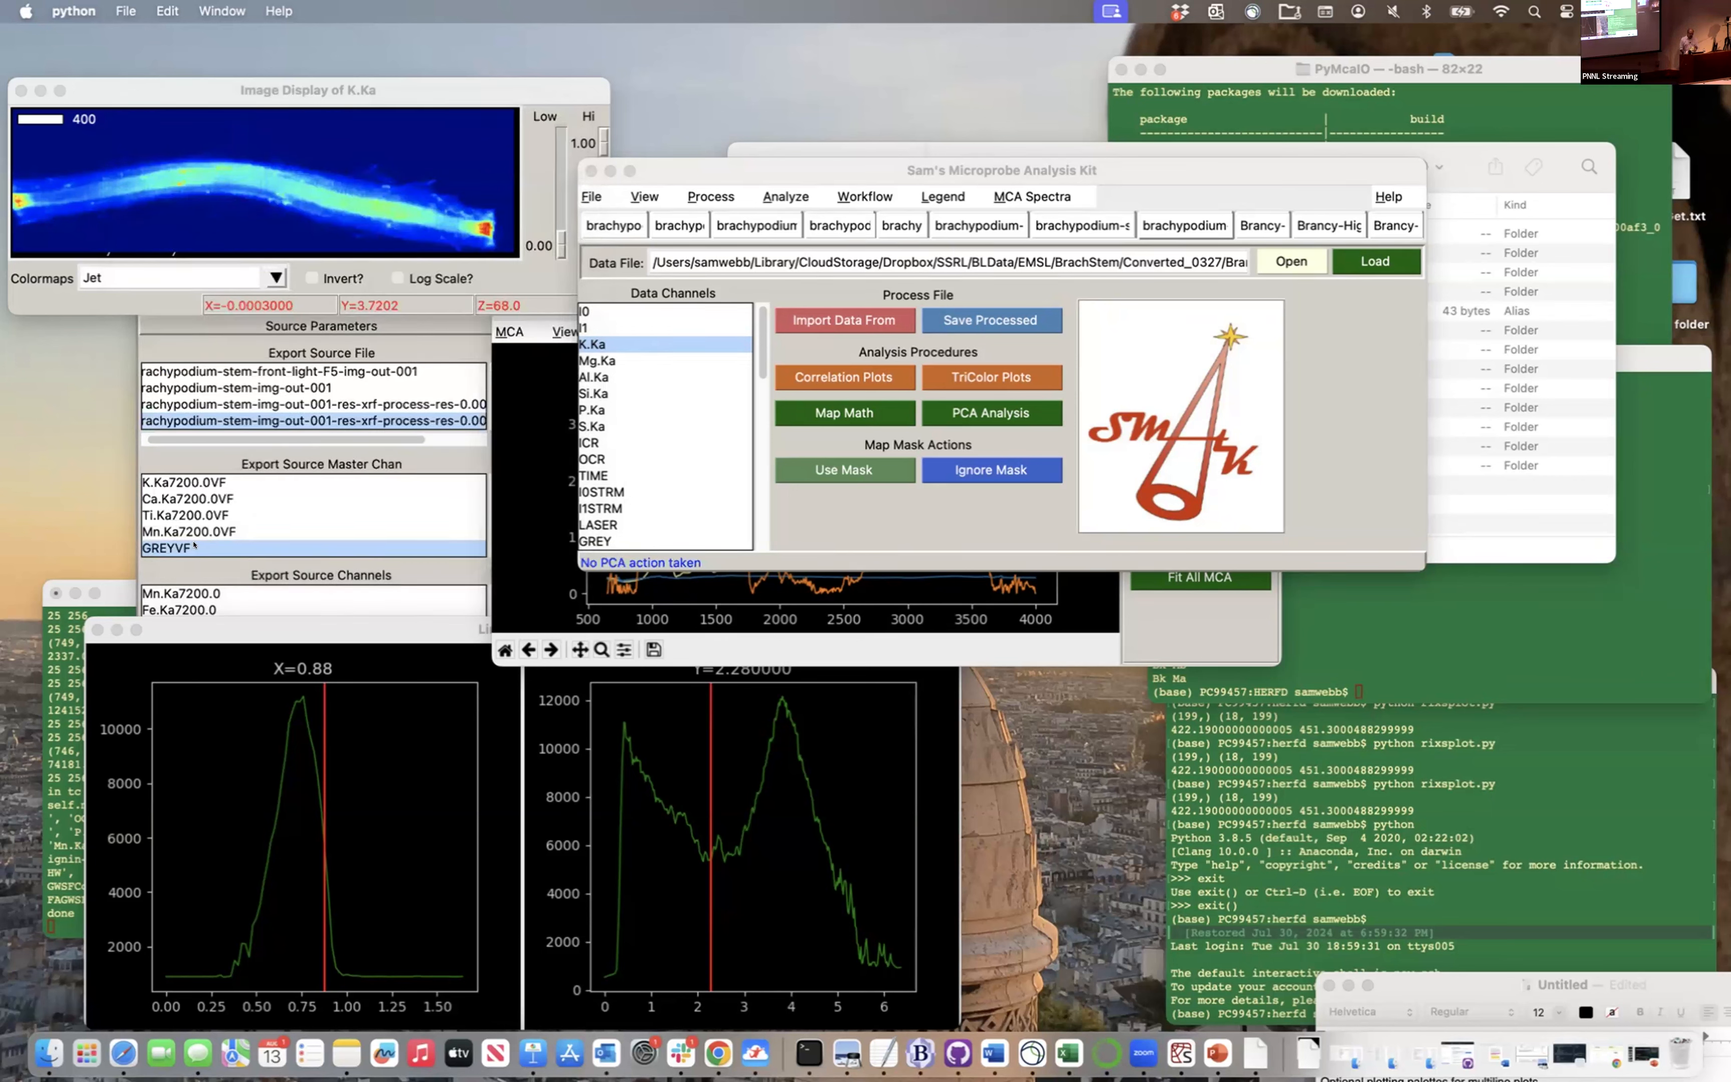
Start a Group Weighted PCA Analysis and assign the channels K.Ka through S.Ka to Group 1
click(786, 196)
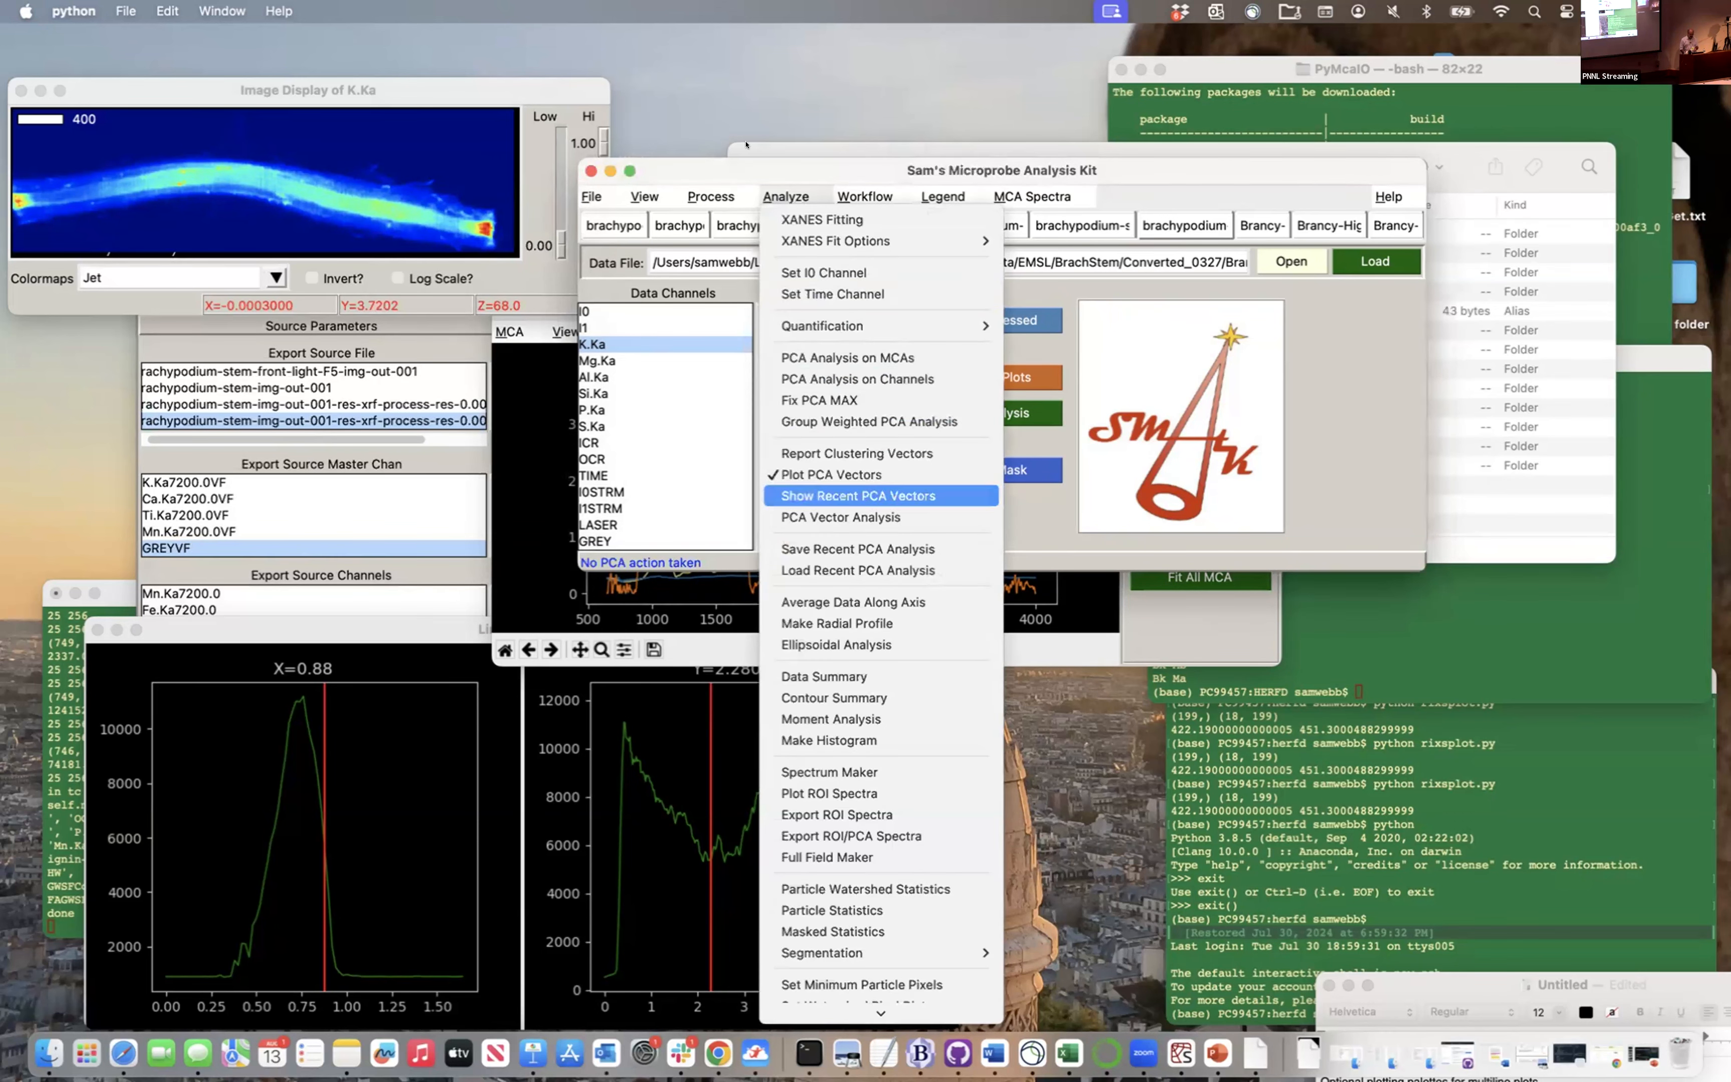
click(852, 415)
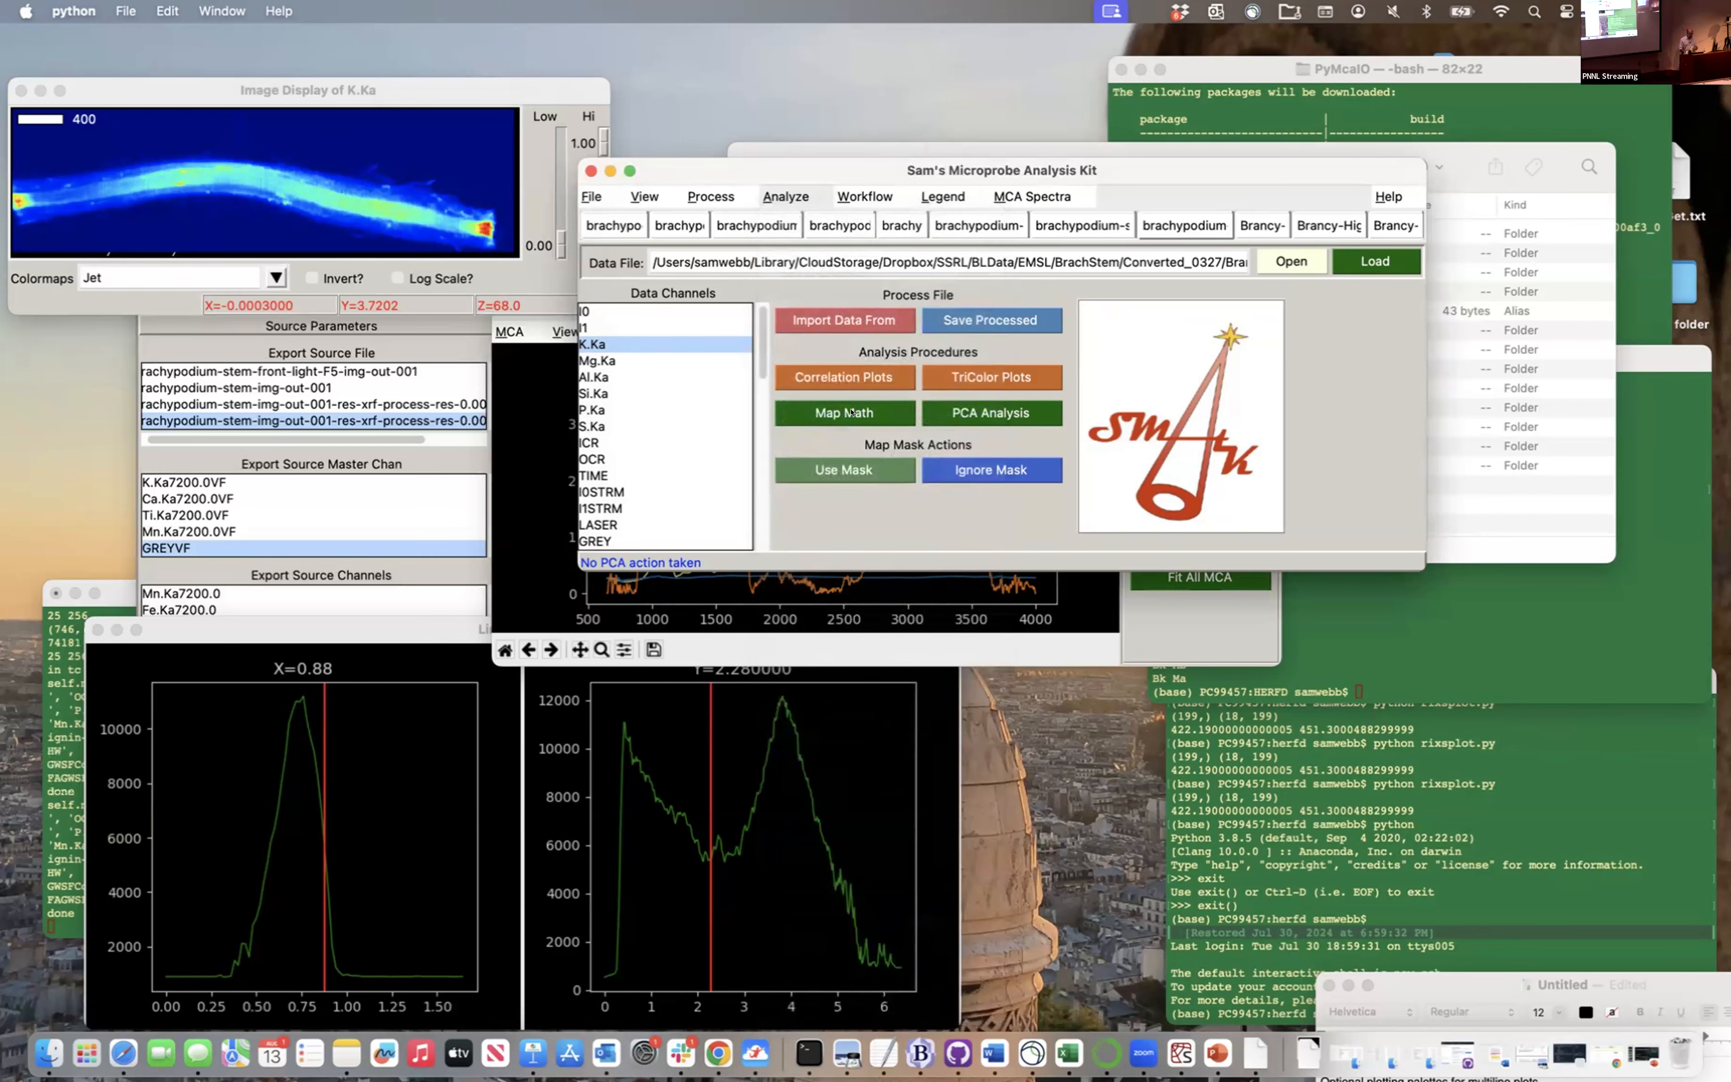
drag(763, 127, 1044, 123)
scroll(888, 257, down, 3)
scroll(887, 257, down, 5)
scroll(887, 257, up, 5)
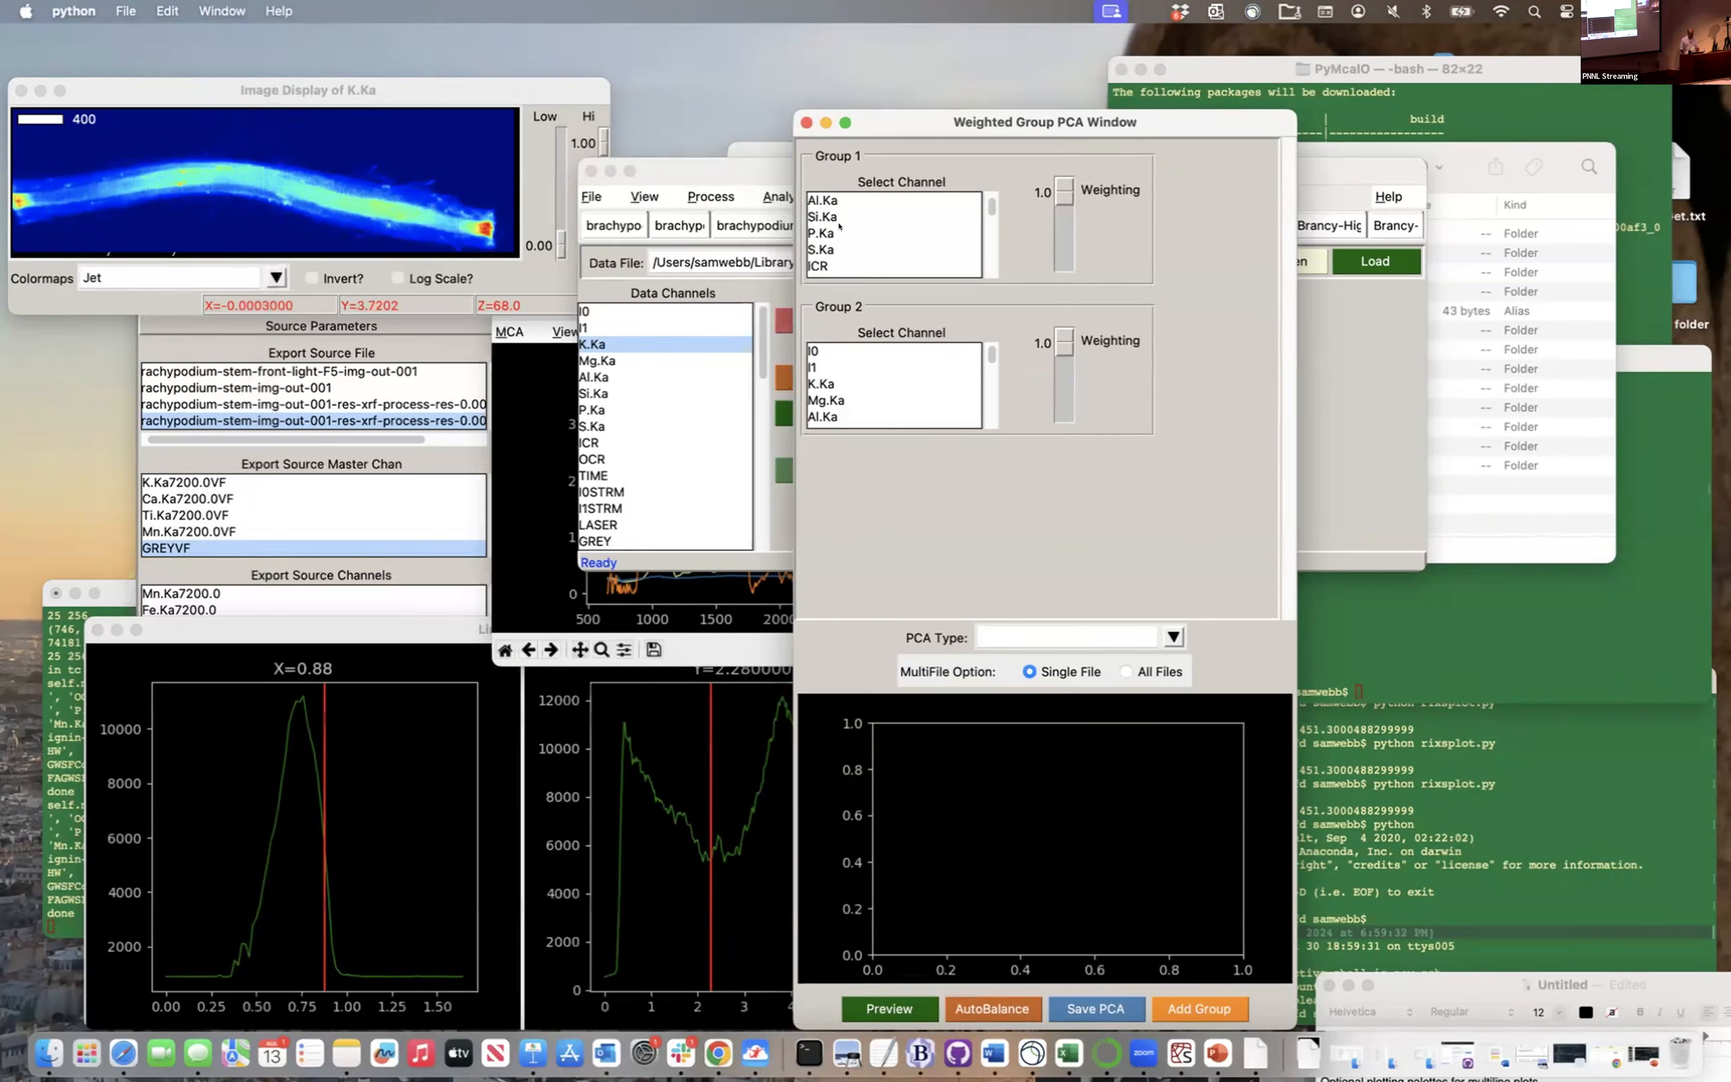
shift+click(840, 251)
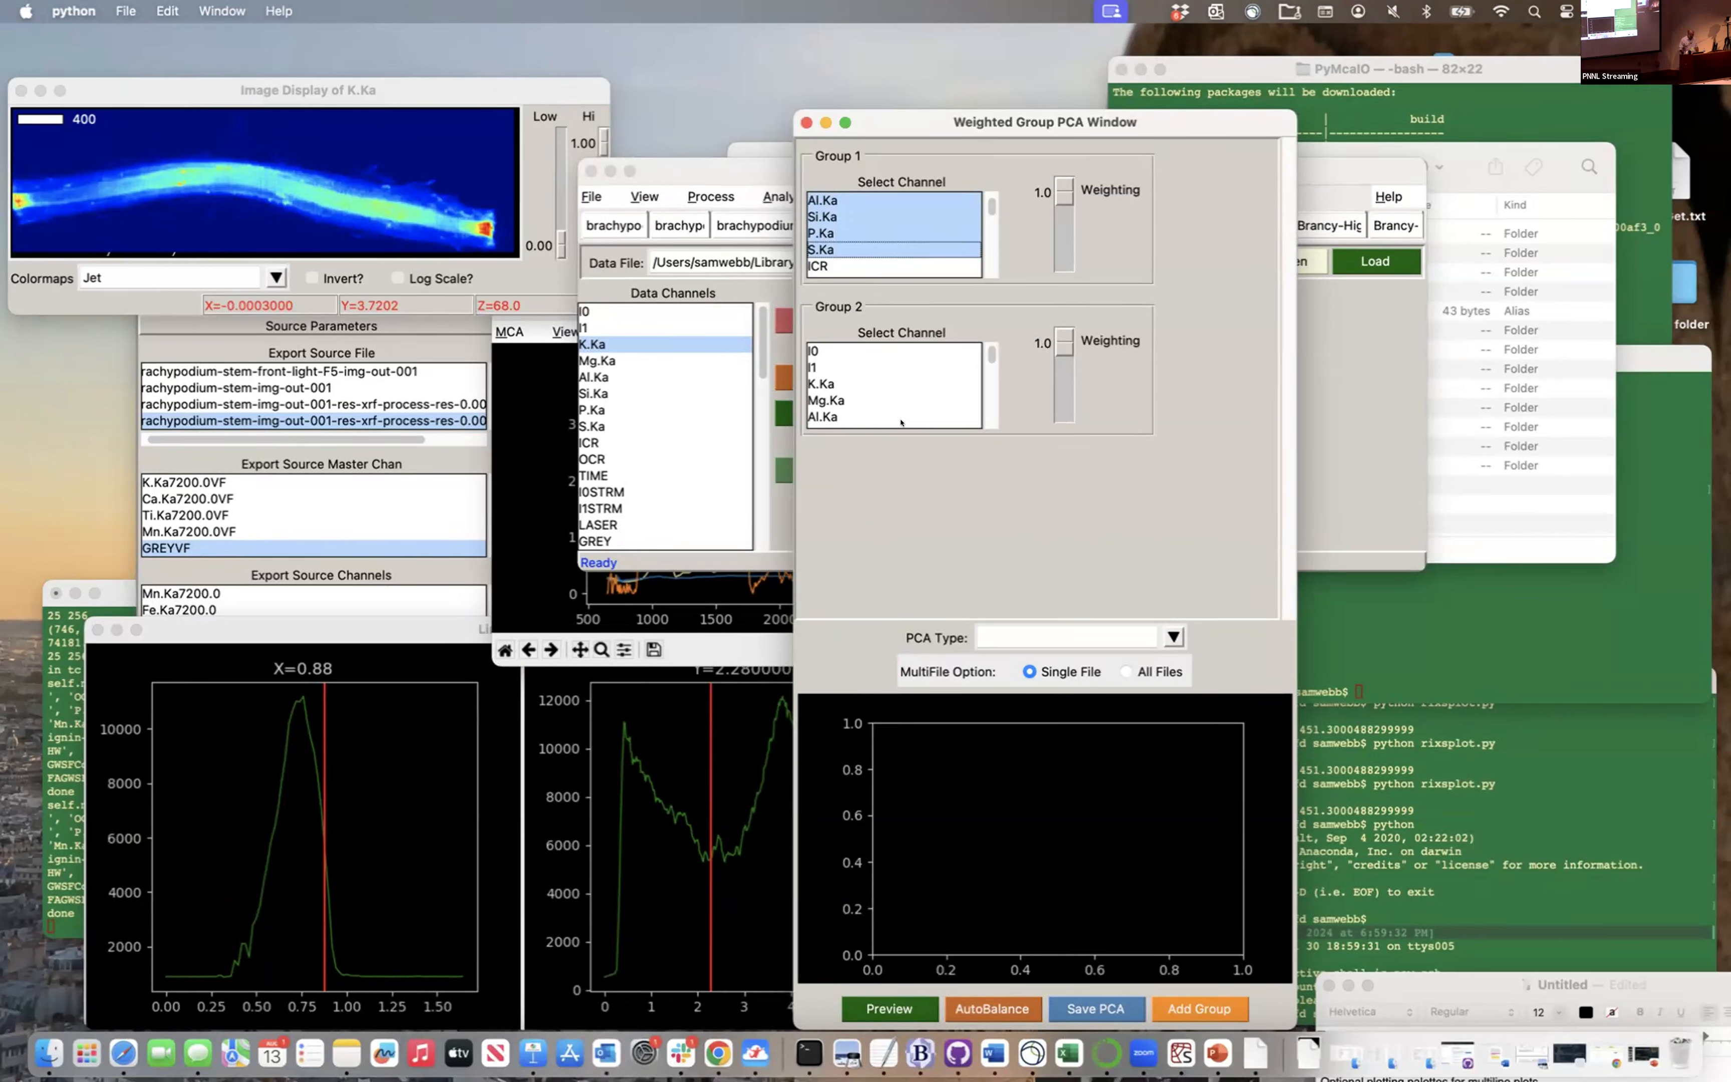
Assign the channels CelluloseW, ProteinW, LigninW, AcidOHW and NHW to Group 2
scroll(888, 392, down, 10)
scroll(888, 392, down, 10)
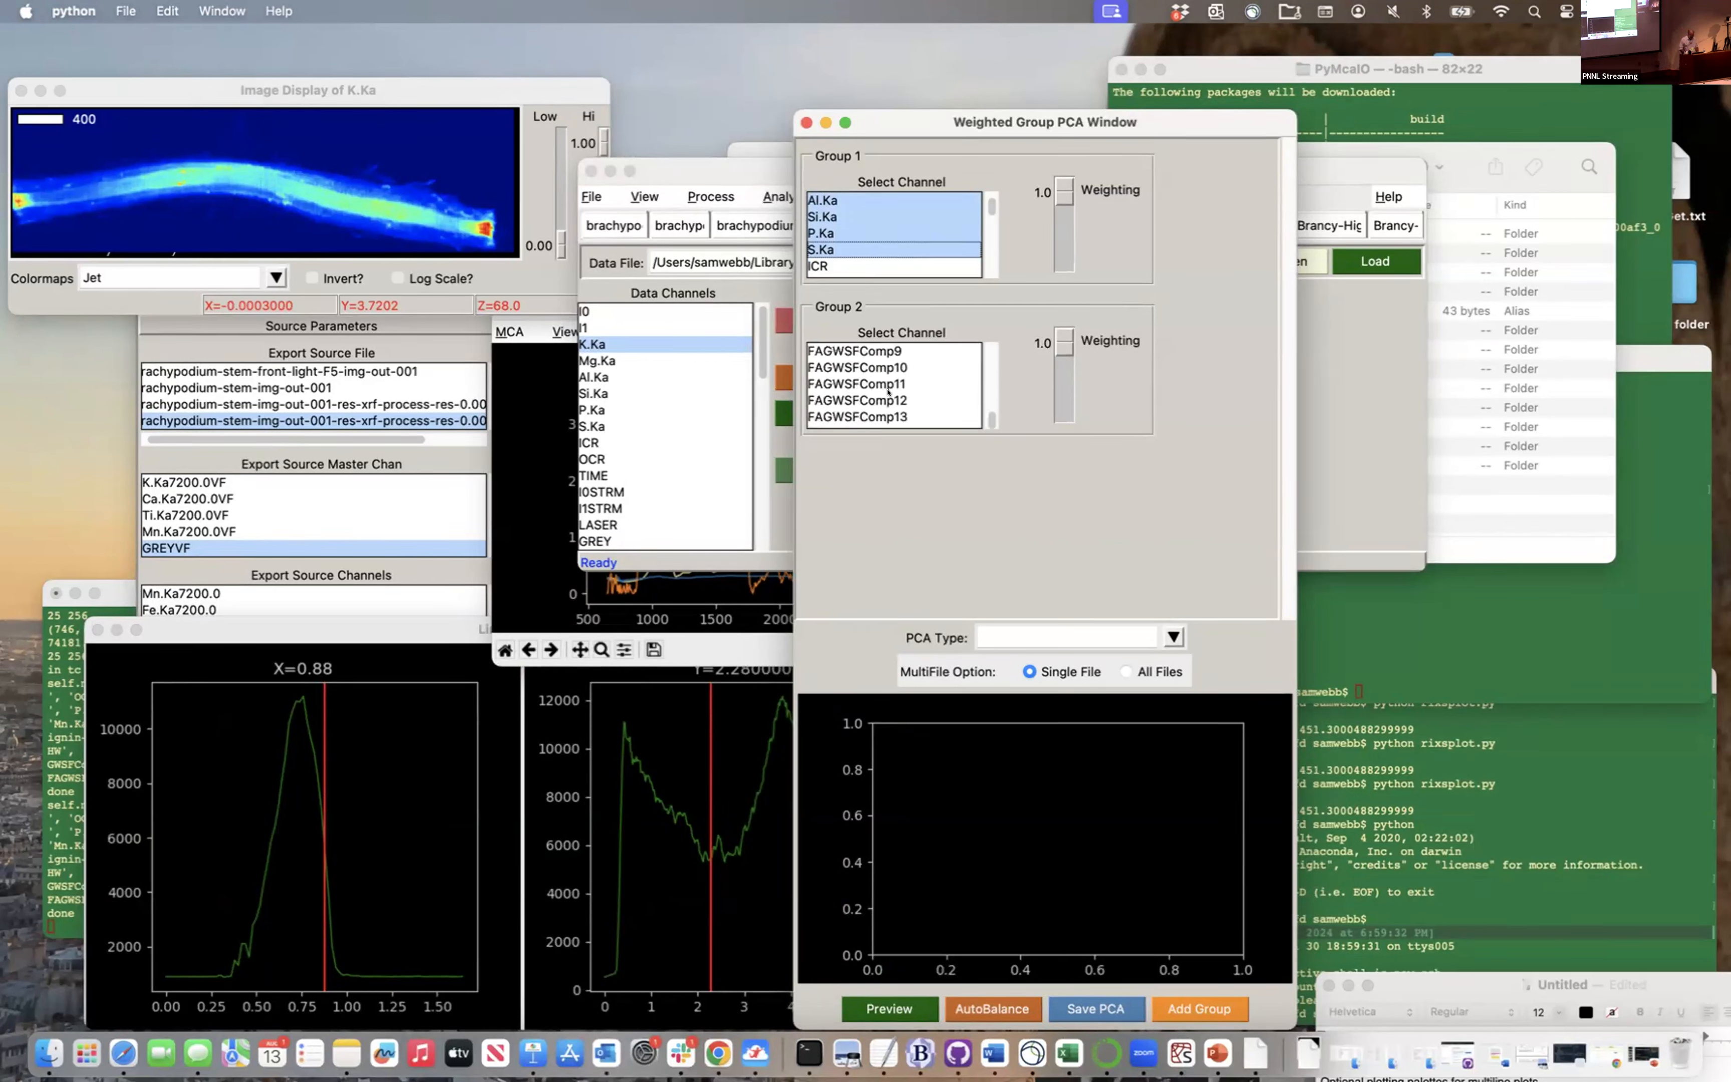
scroll(887, 392, up, 5)
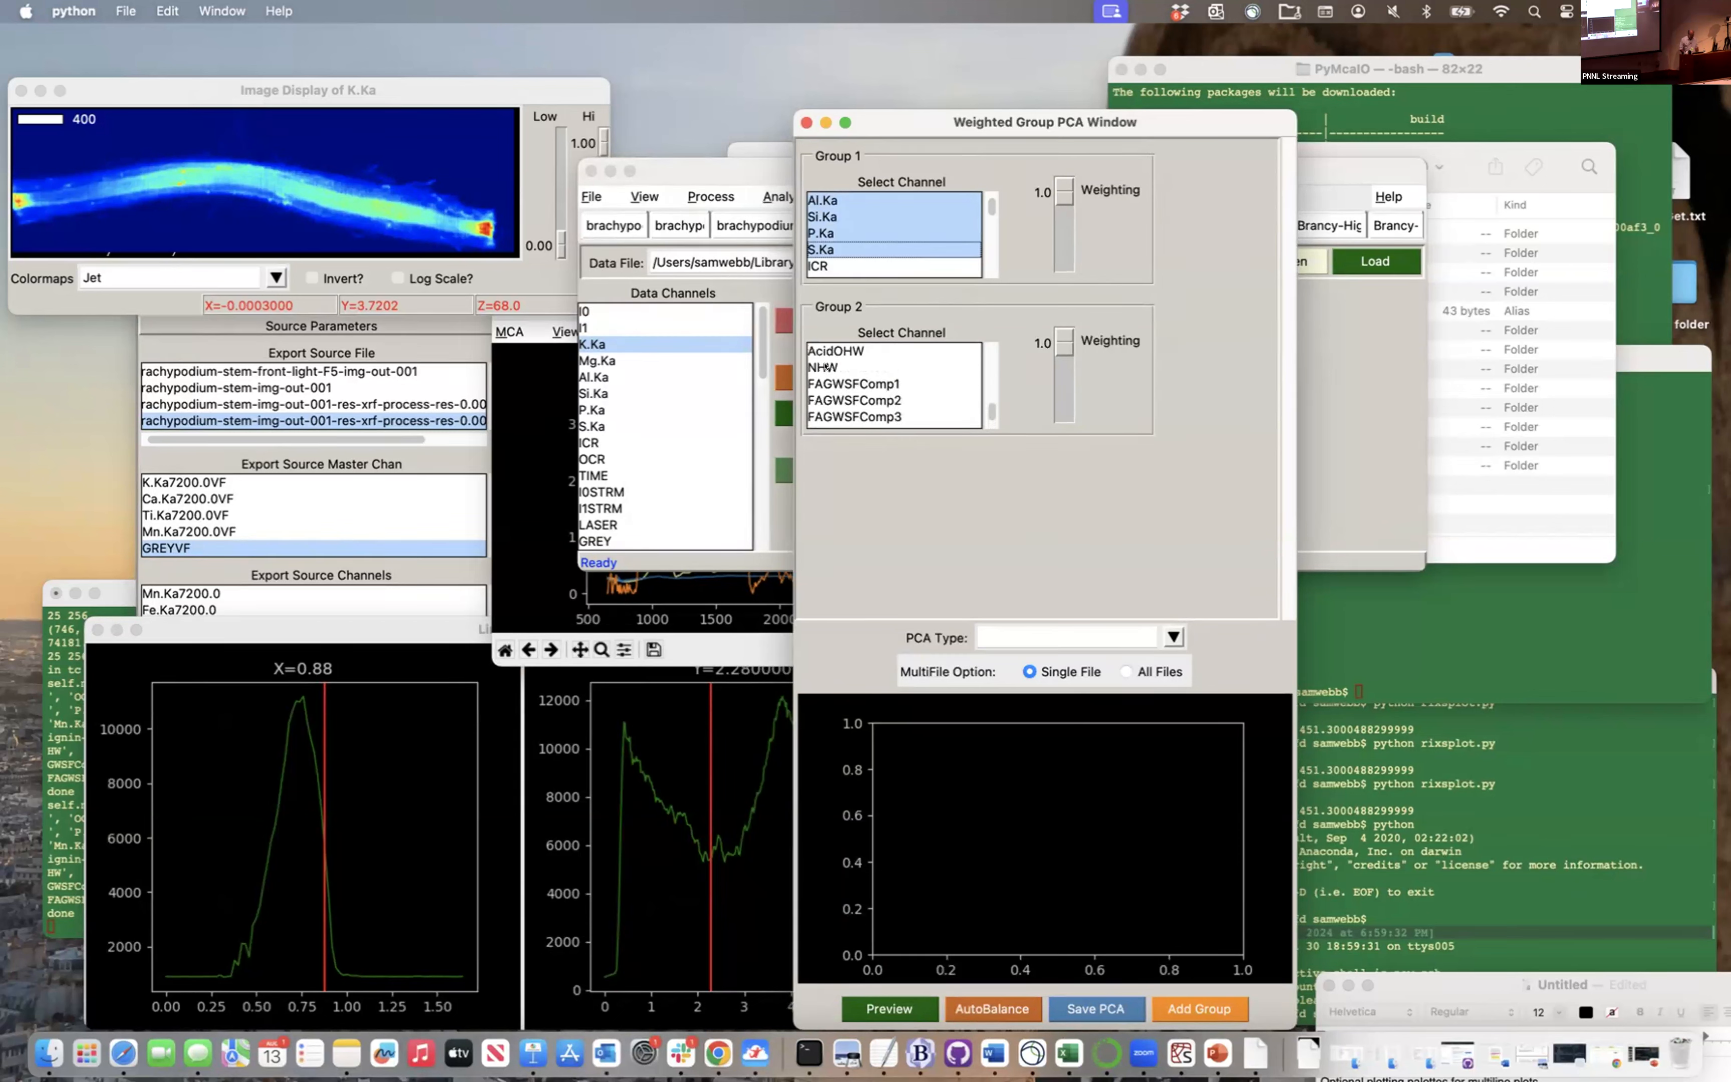
click(811, 366)
scroll(811, 366, up, 3)
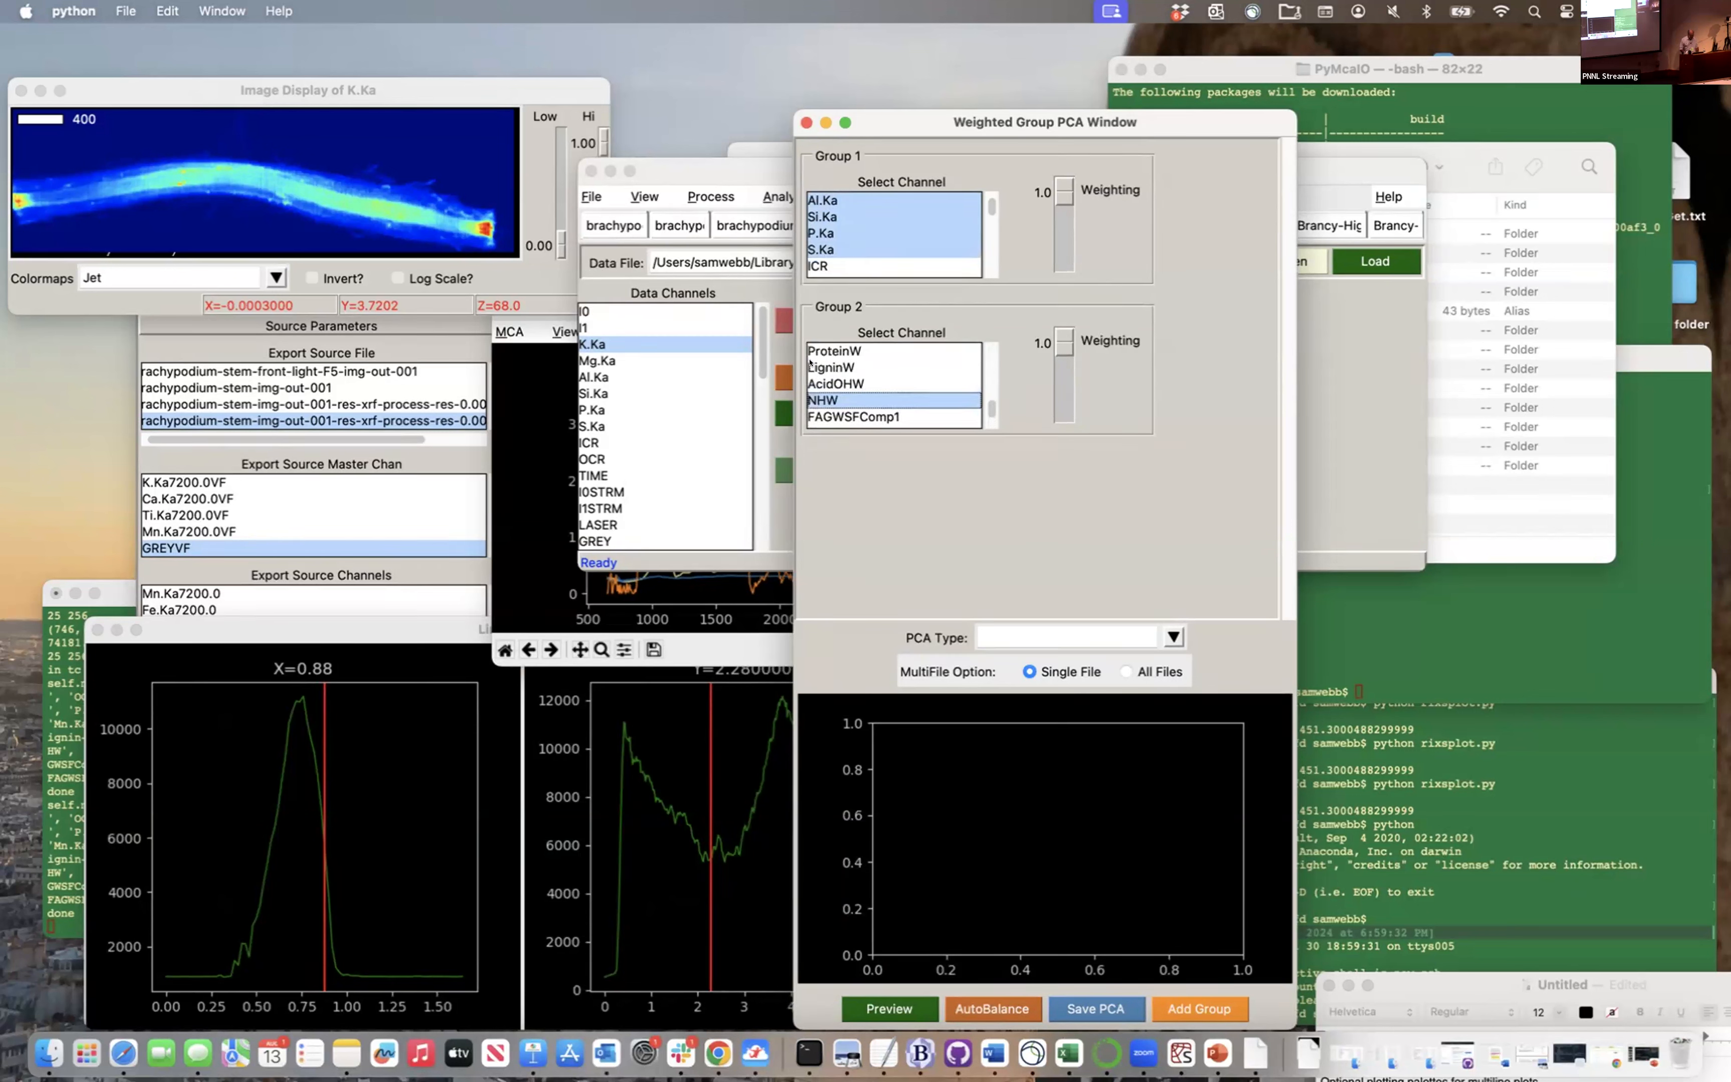
scroll(809, 360, up, 1)
shift+click(810, 360)
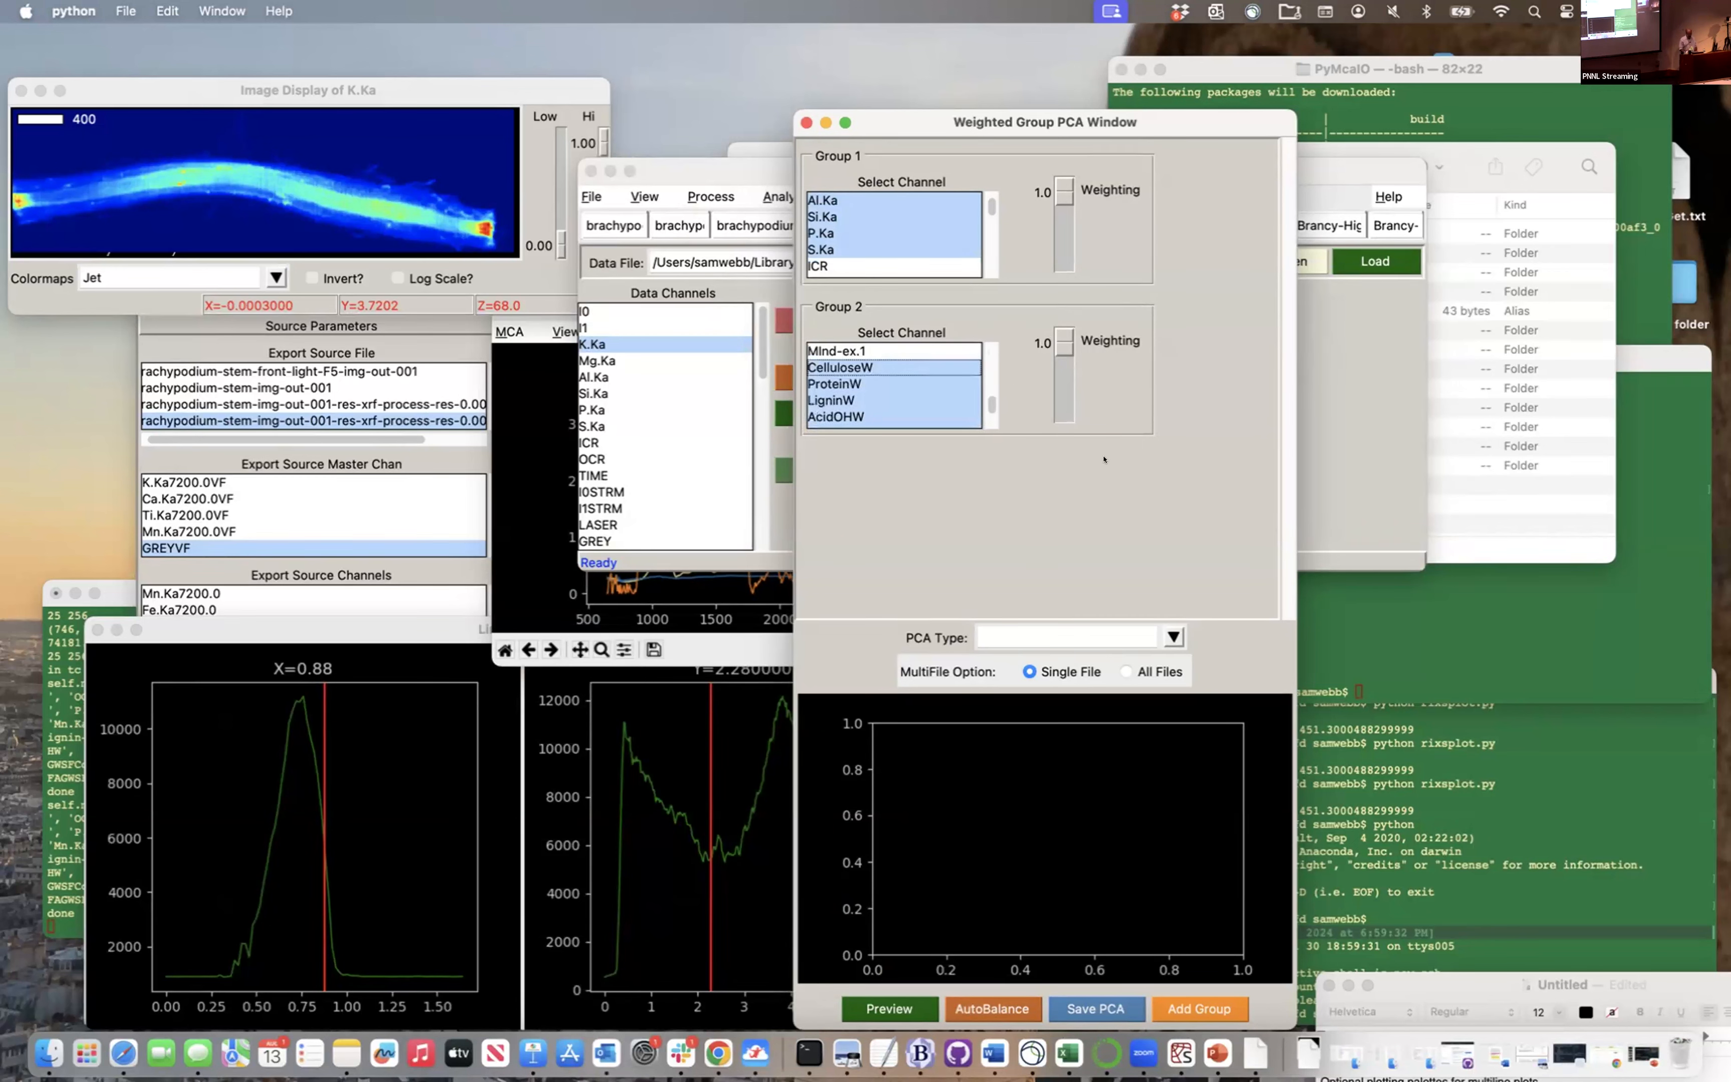
Set the PCA type to FA, preview the eigenvectors and bring the terminal output of the group values forward
click(1175, 634)
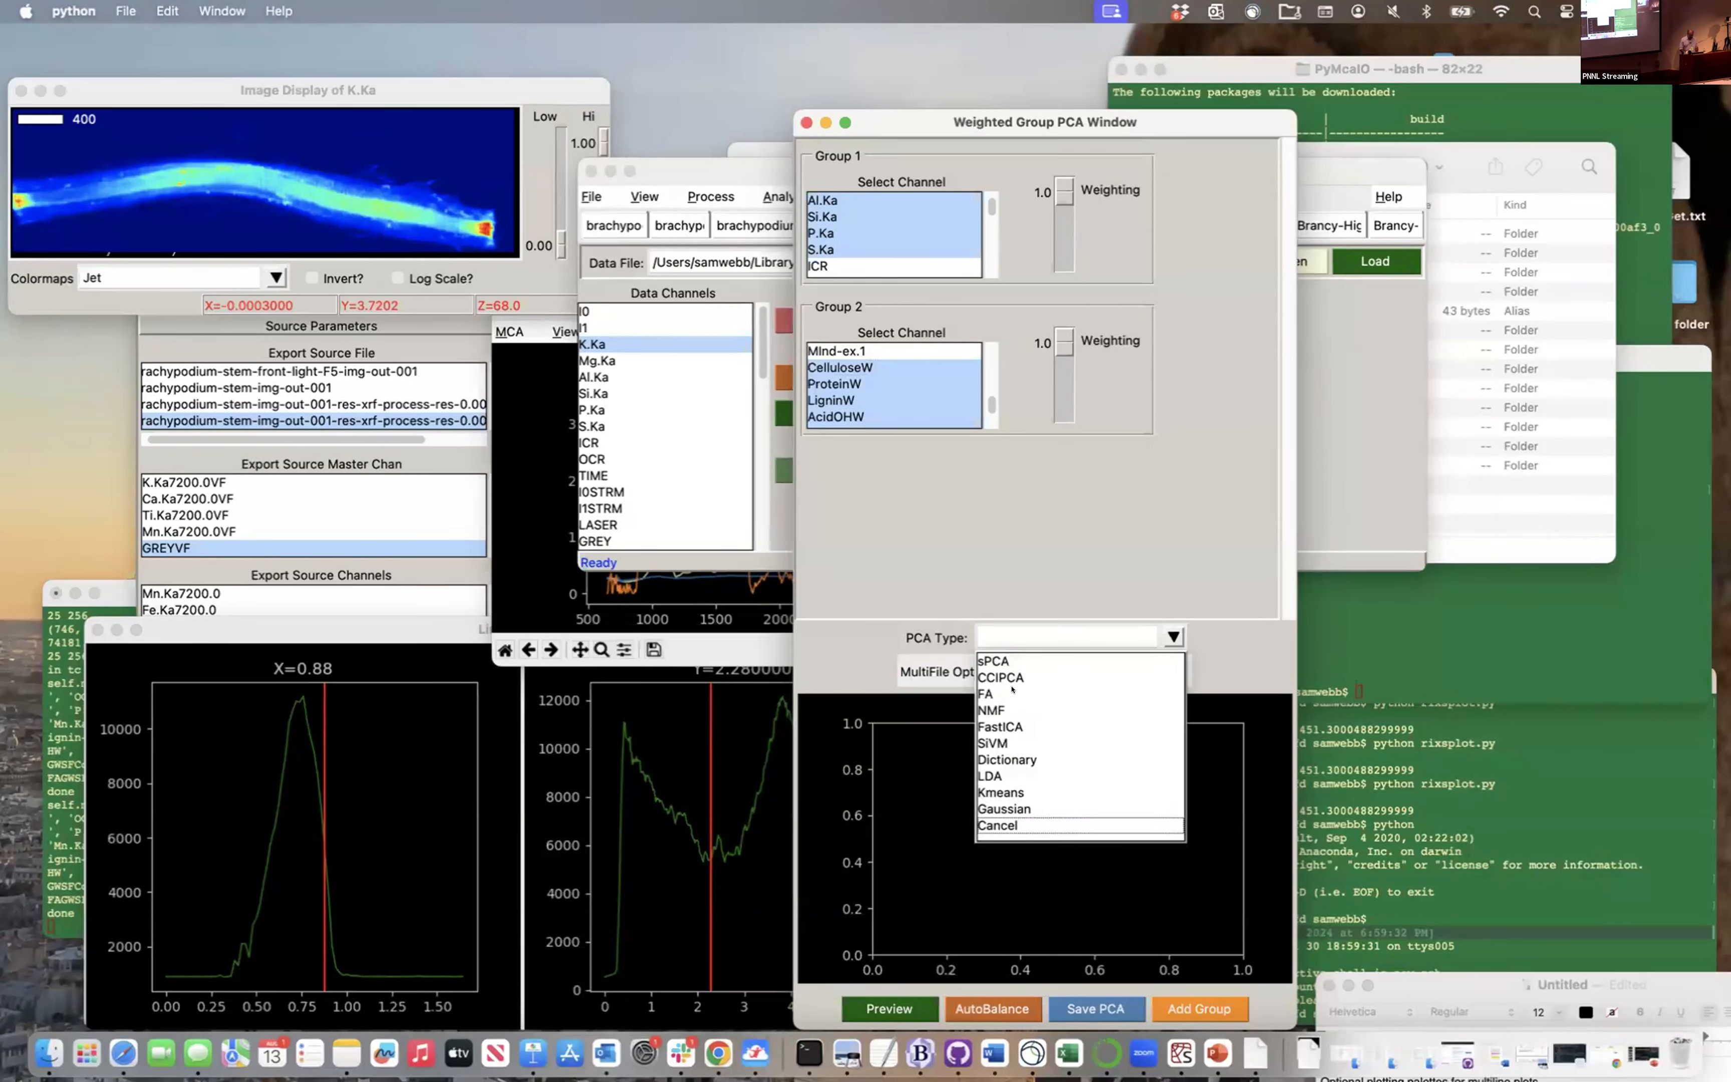
click(991, 694)
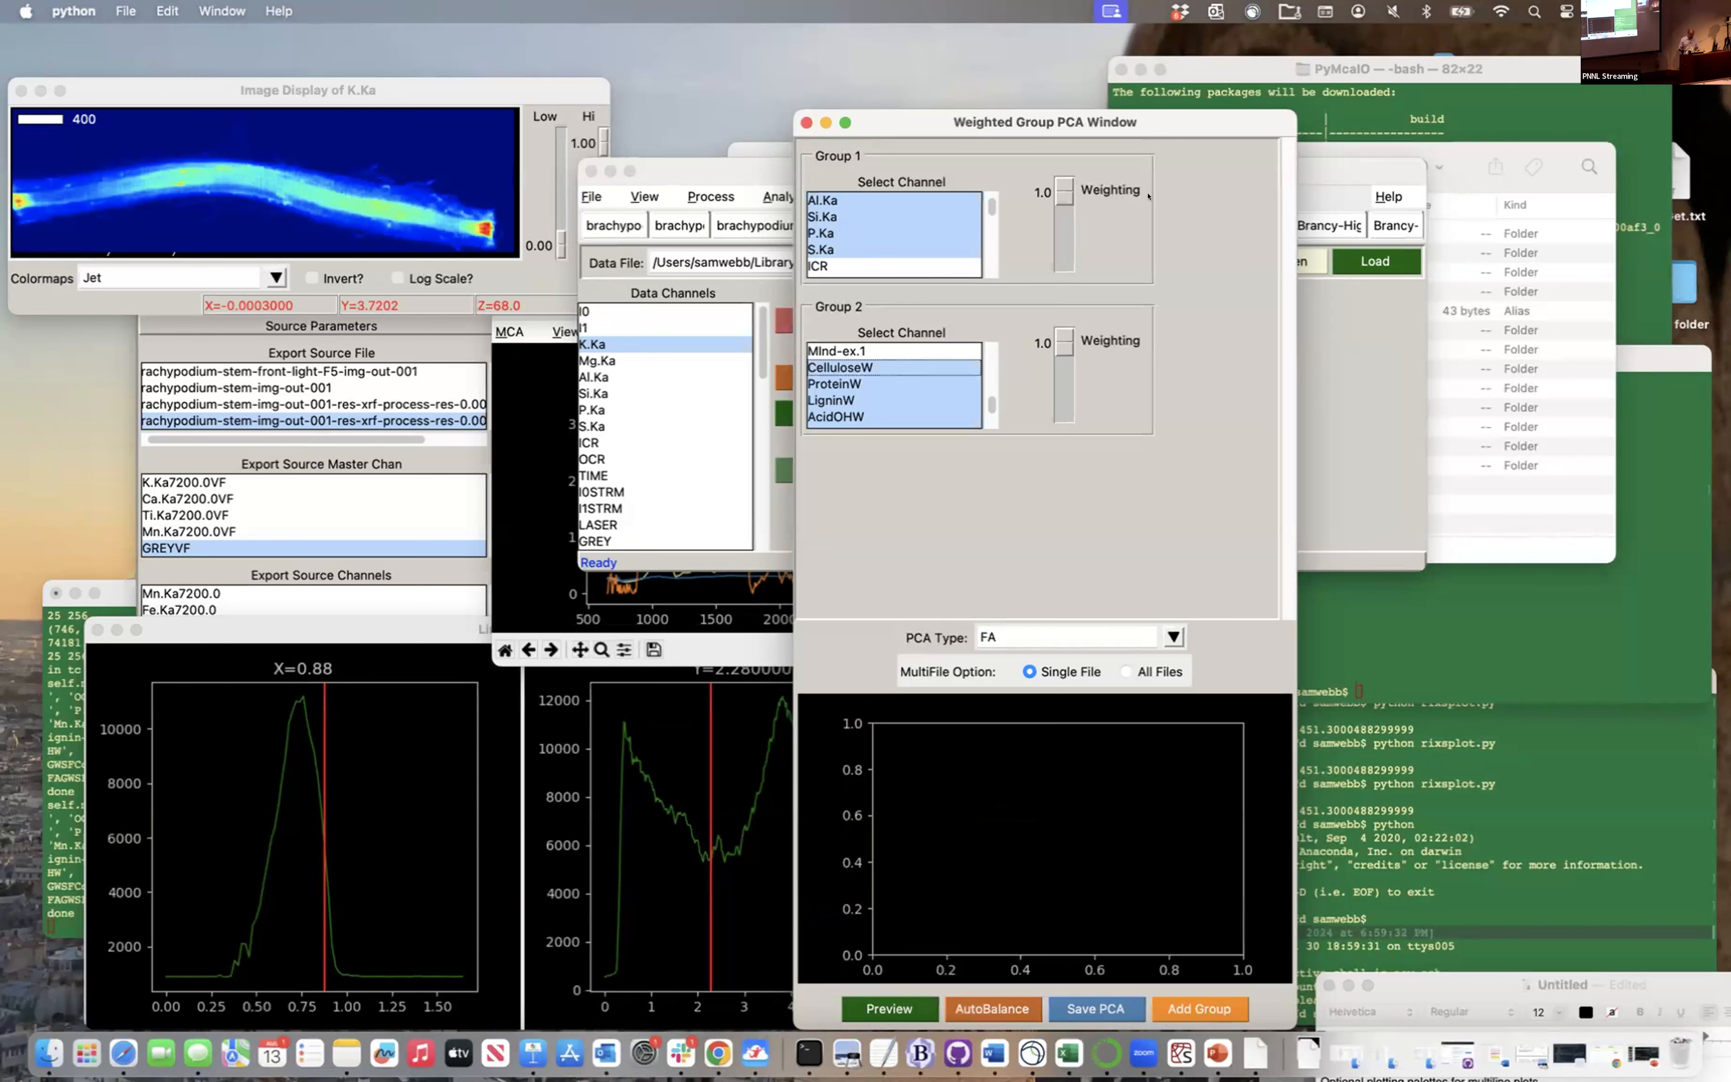
click(885, 1009)
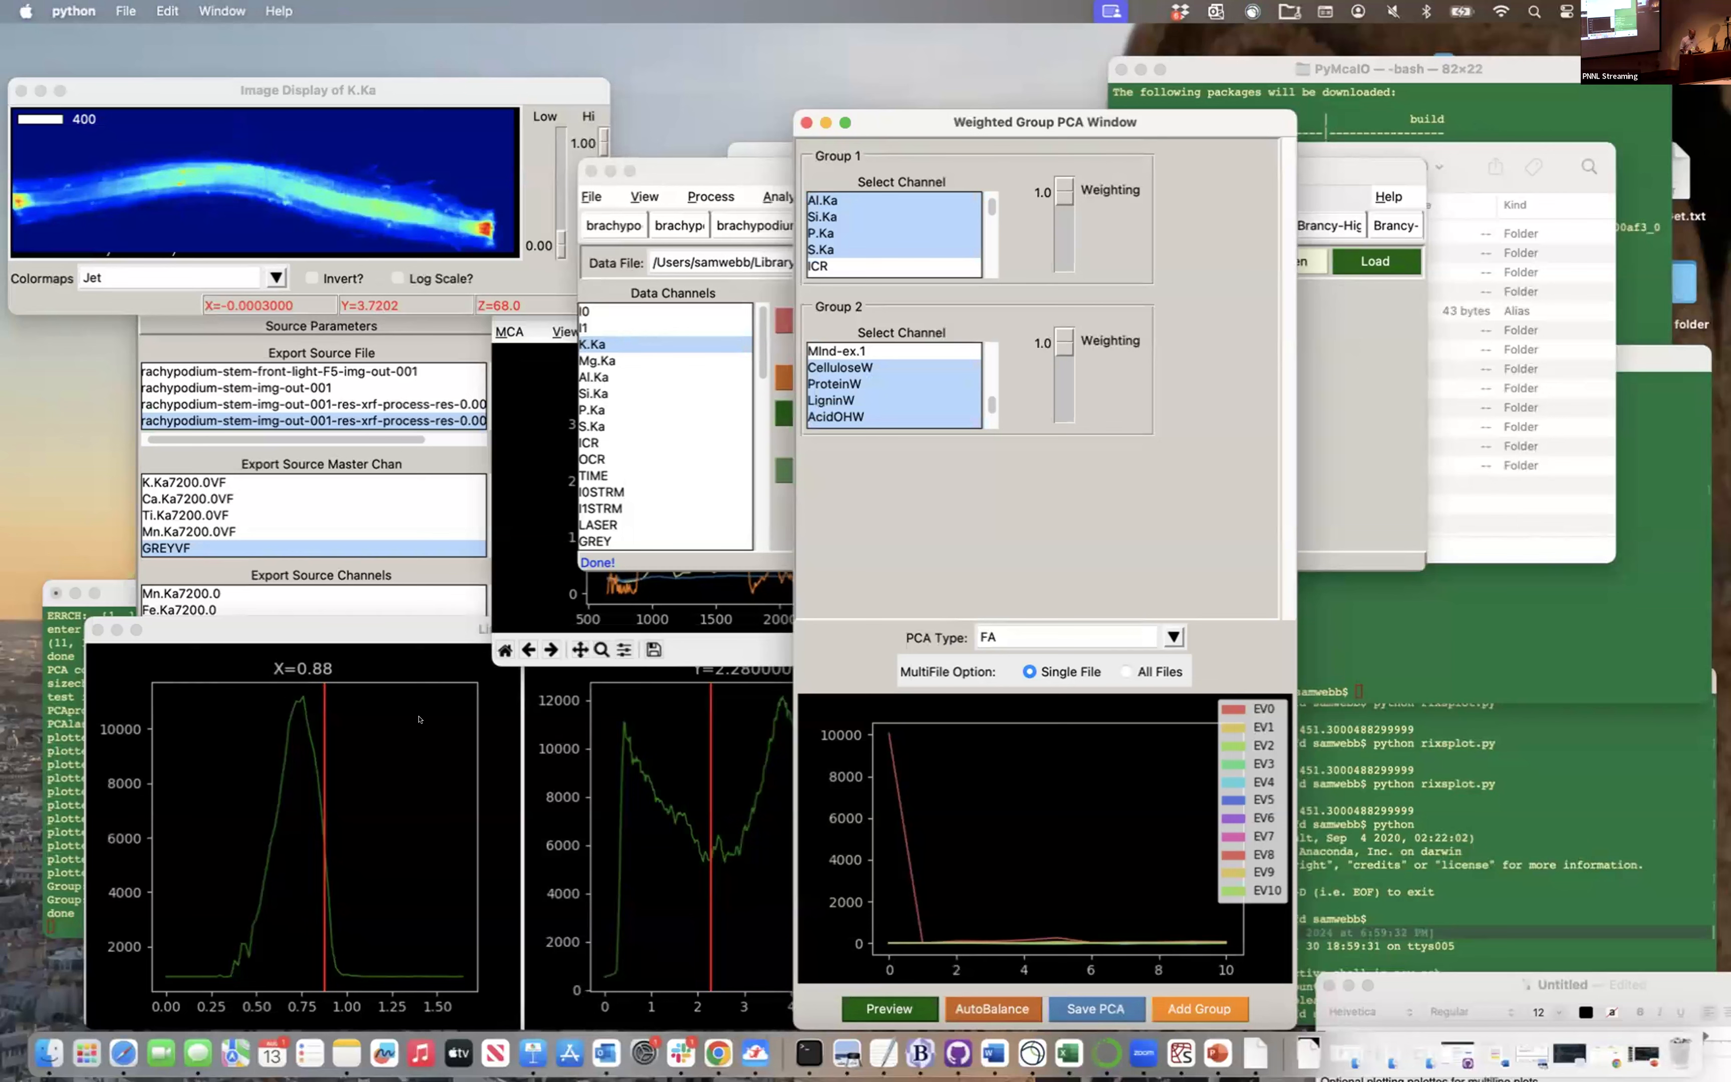
click(52, 781)
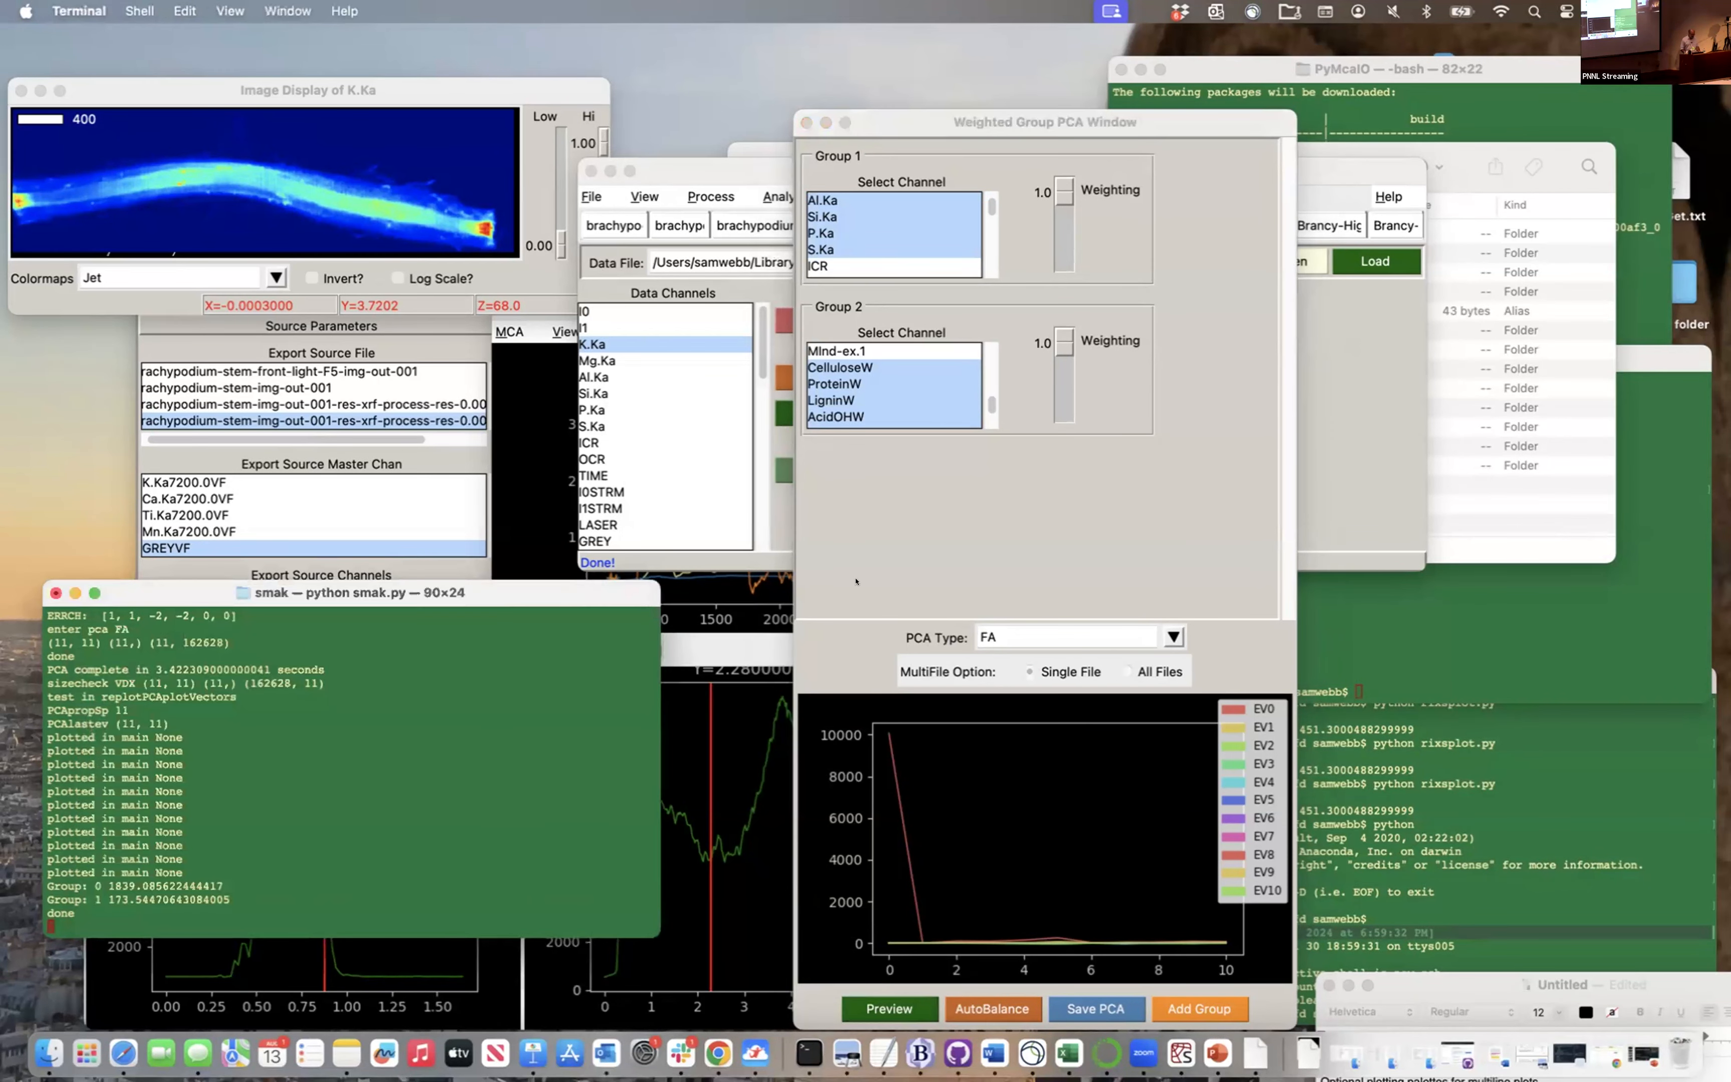
Set the Group 2 weighting to 73.5 with a preview, and auto-balance the two groups
click(1057, 333)
drag(1064, 337, 1065, 342)
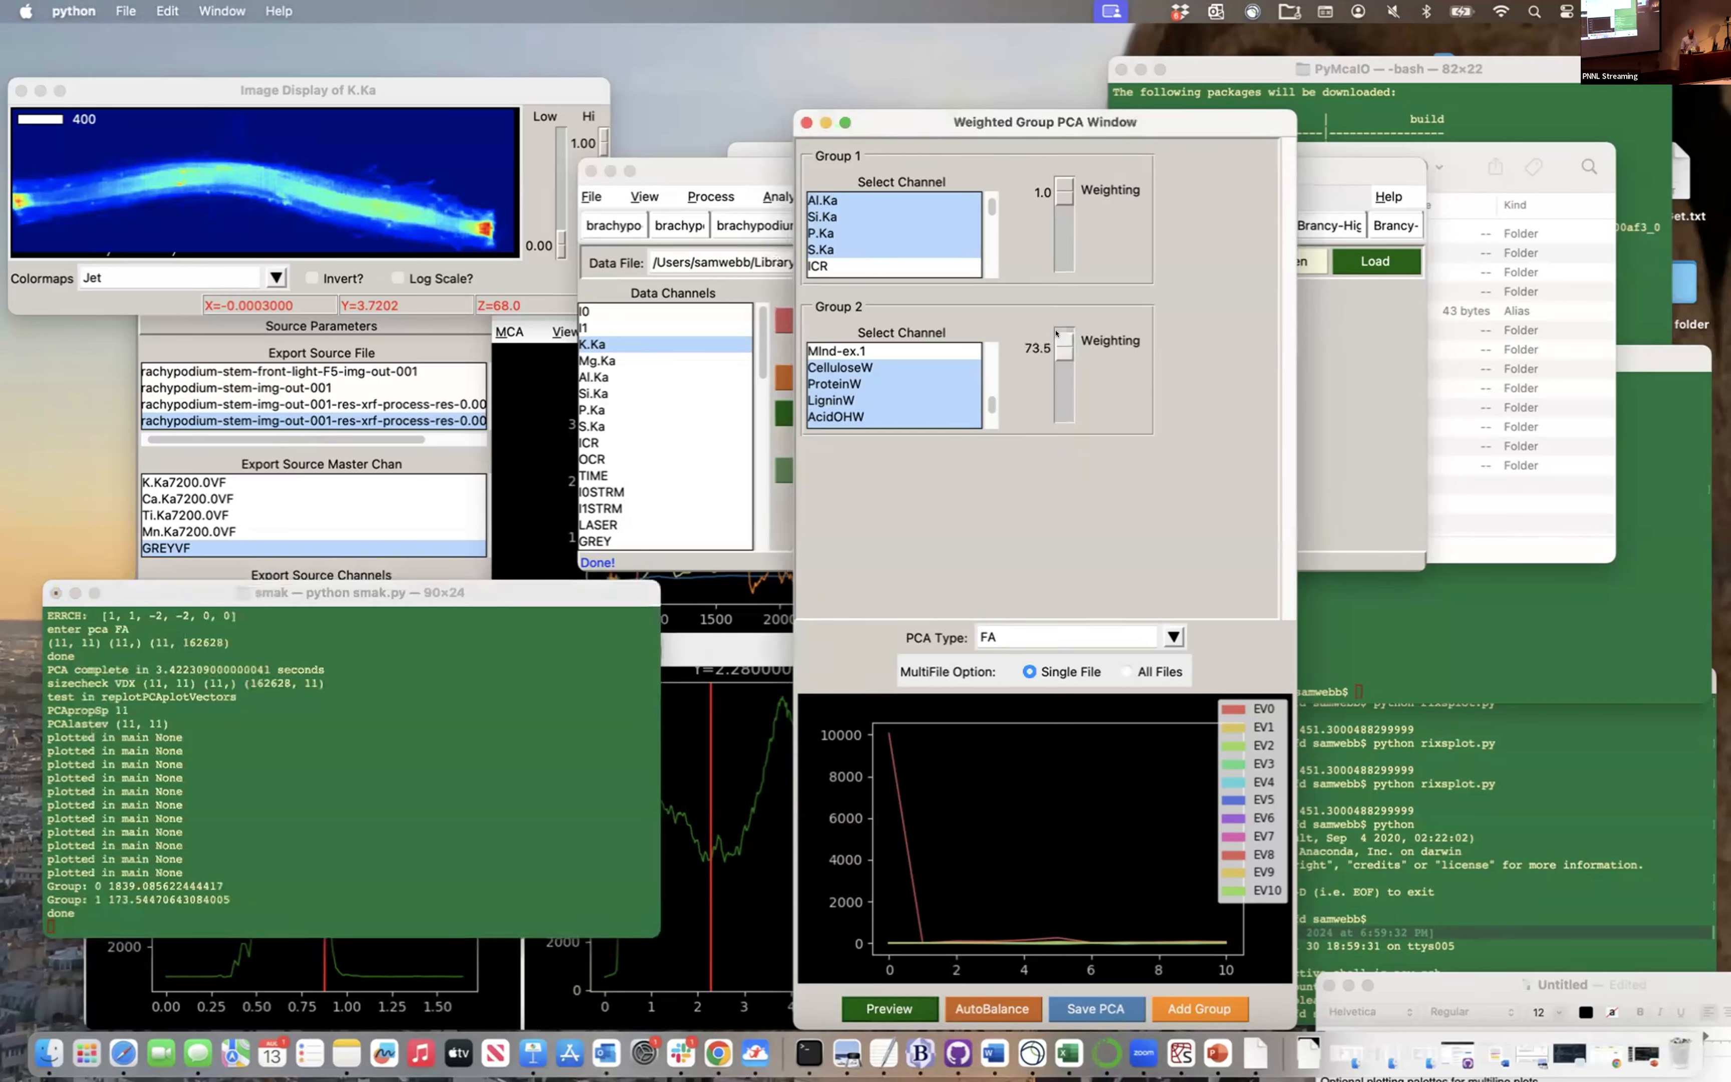
click(874, 1002)
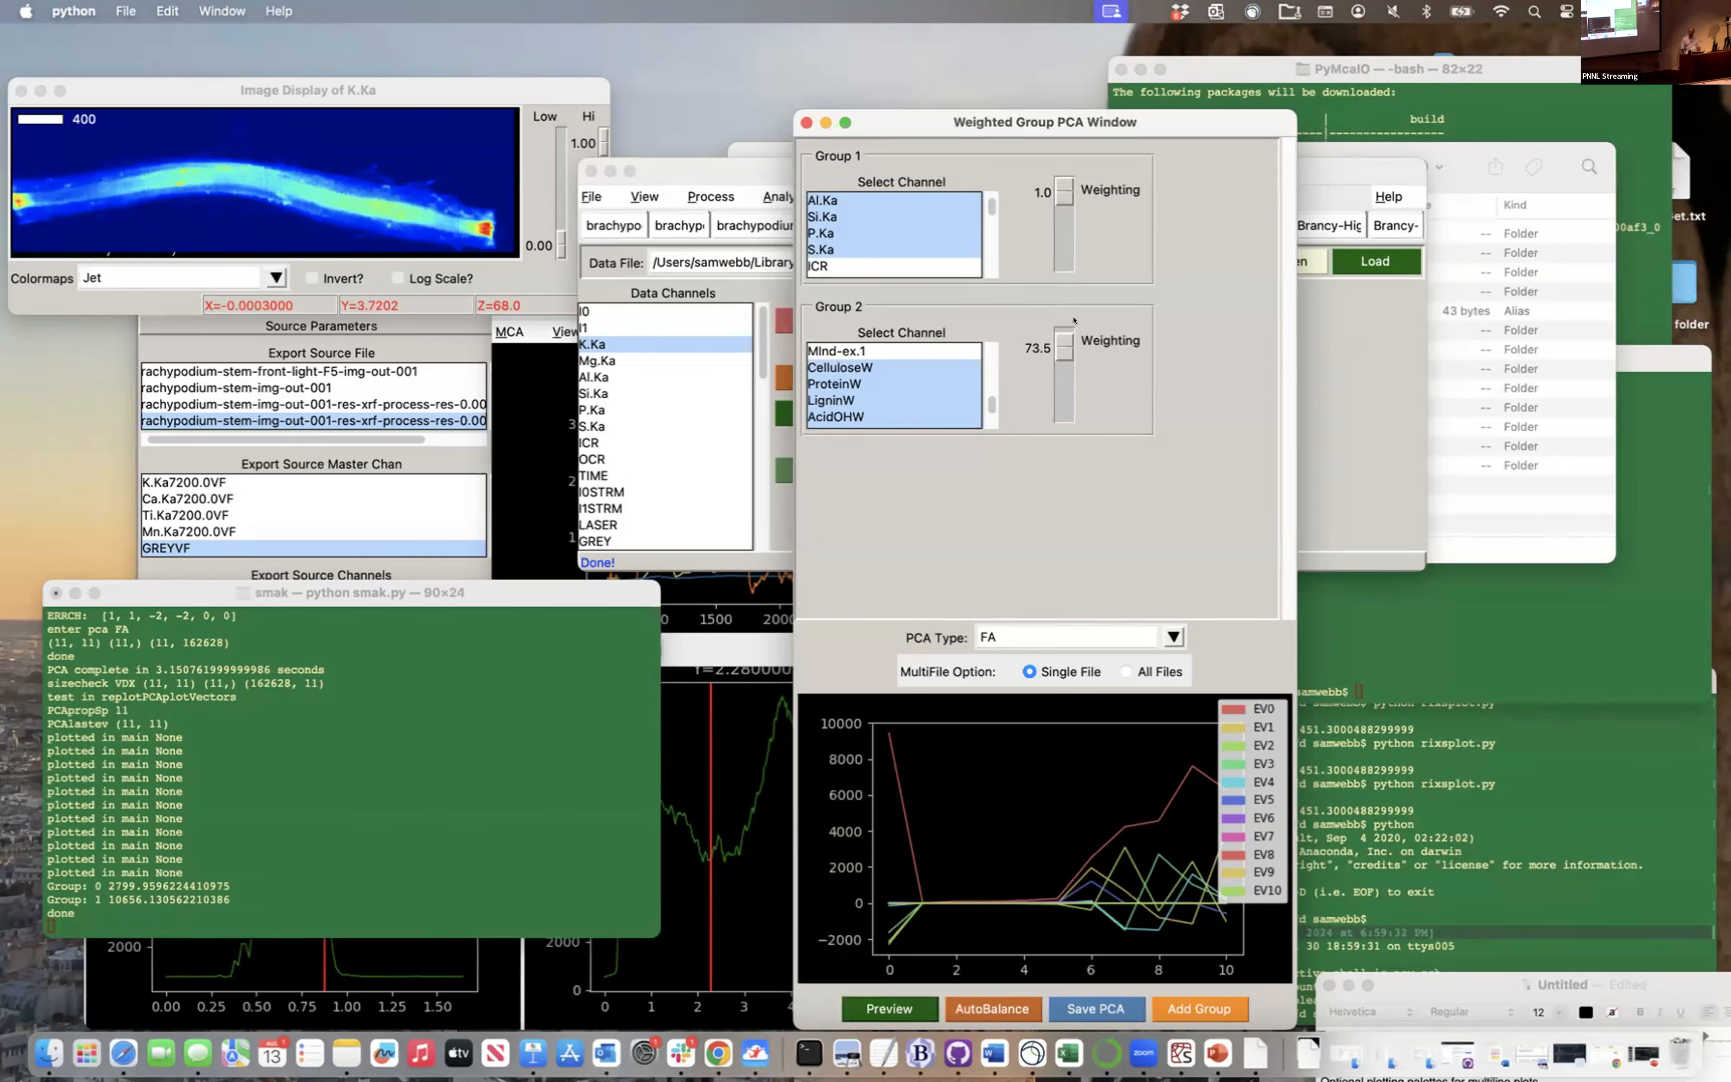
click(993, 1007)
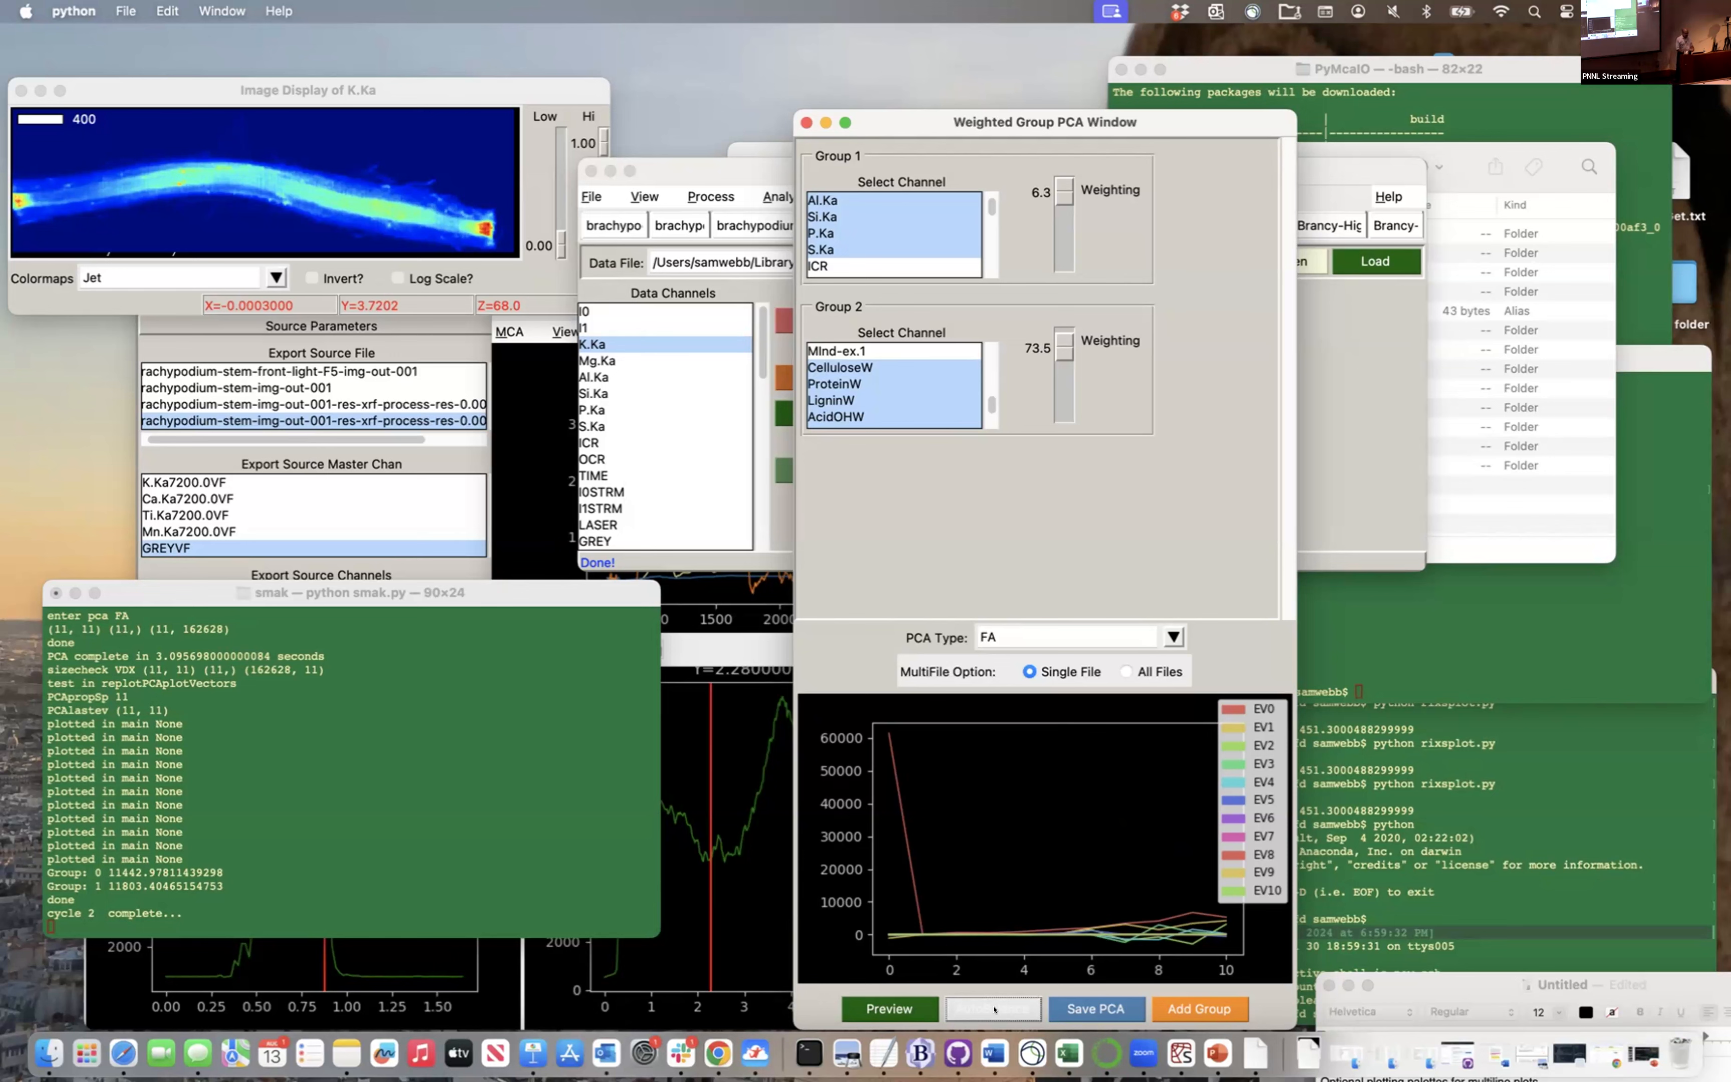
click(993, 1010)
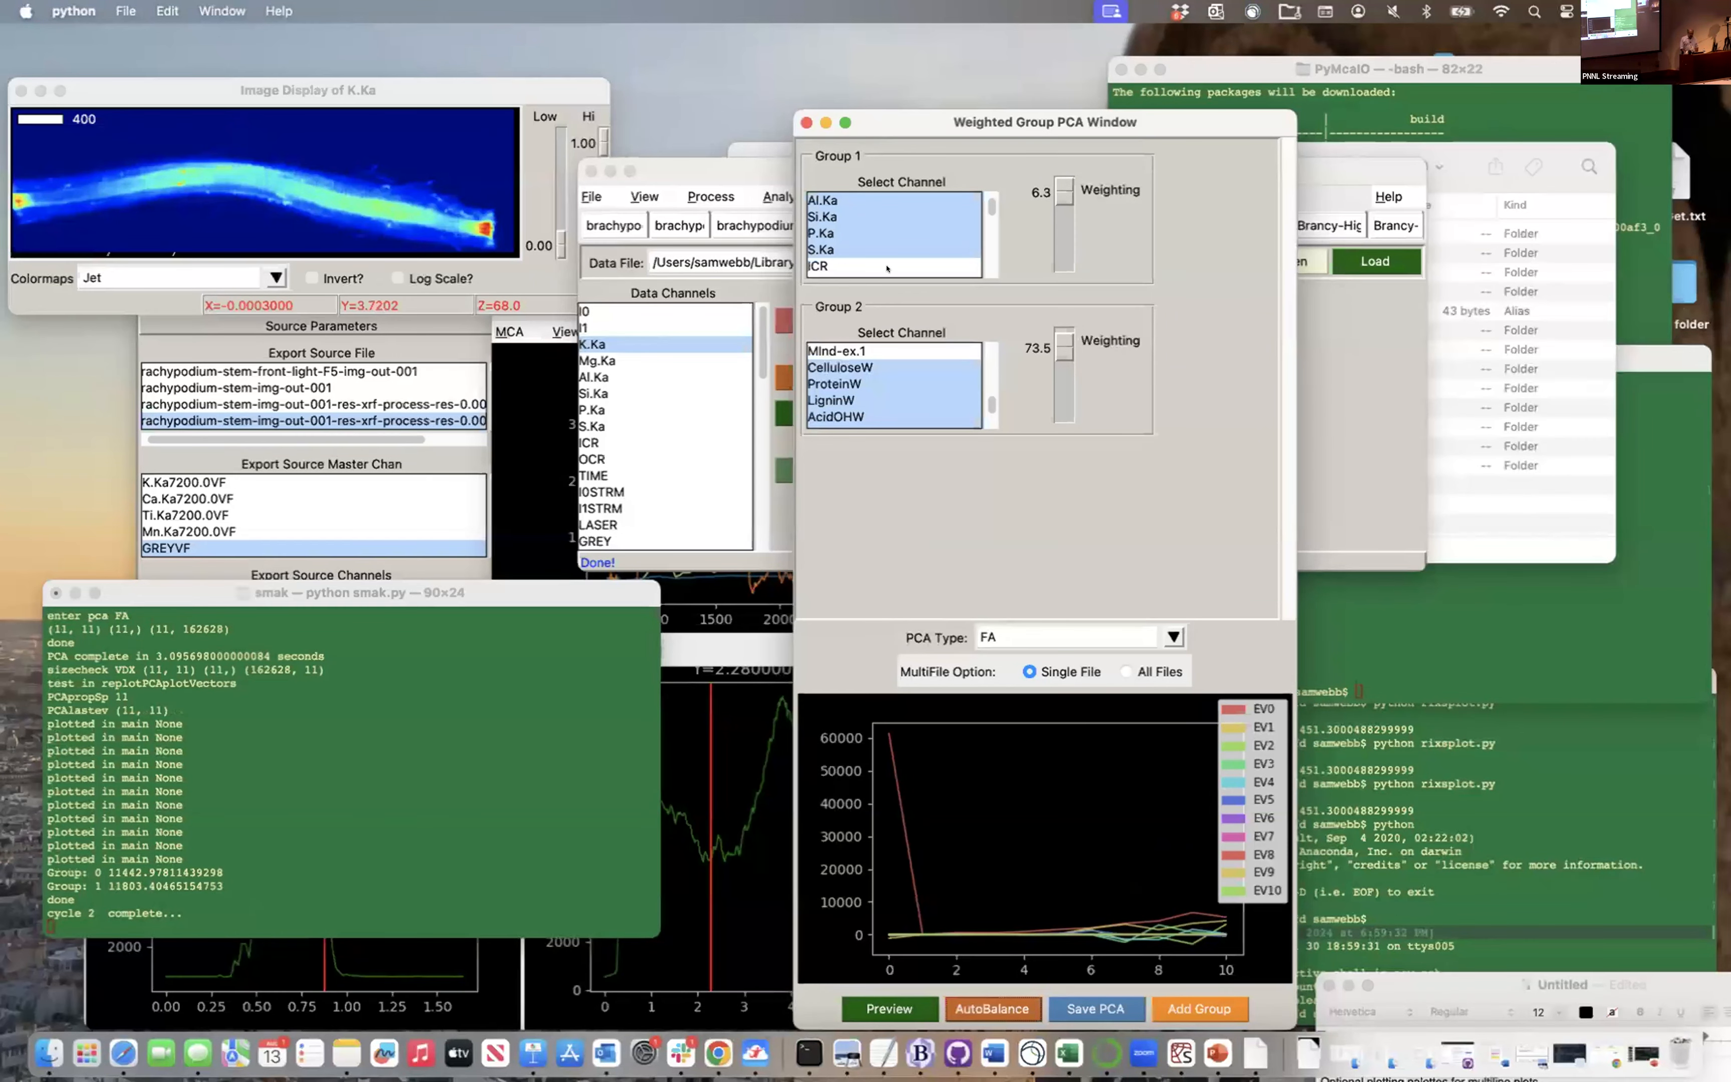
Remove K.Ka from the Group 1 channels and preview the weighted PCA again
scroll(991, 204, up, 3)
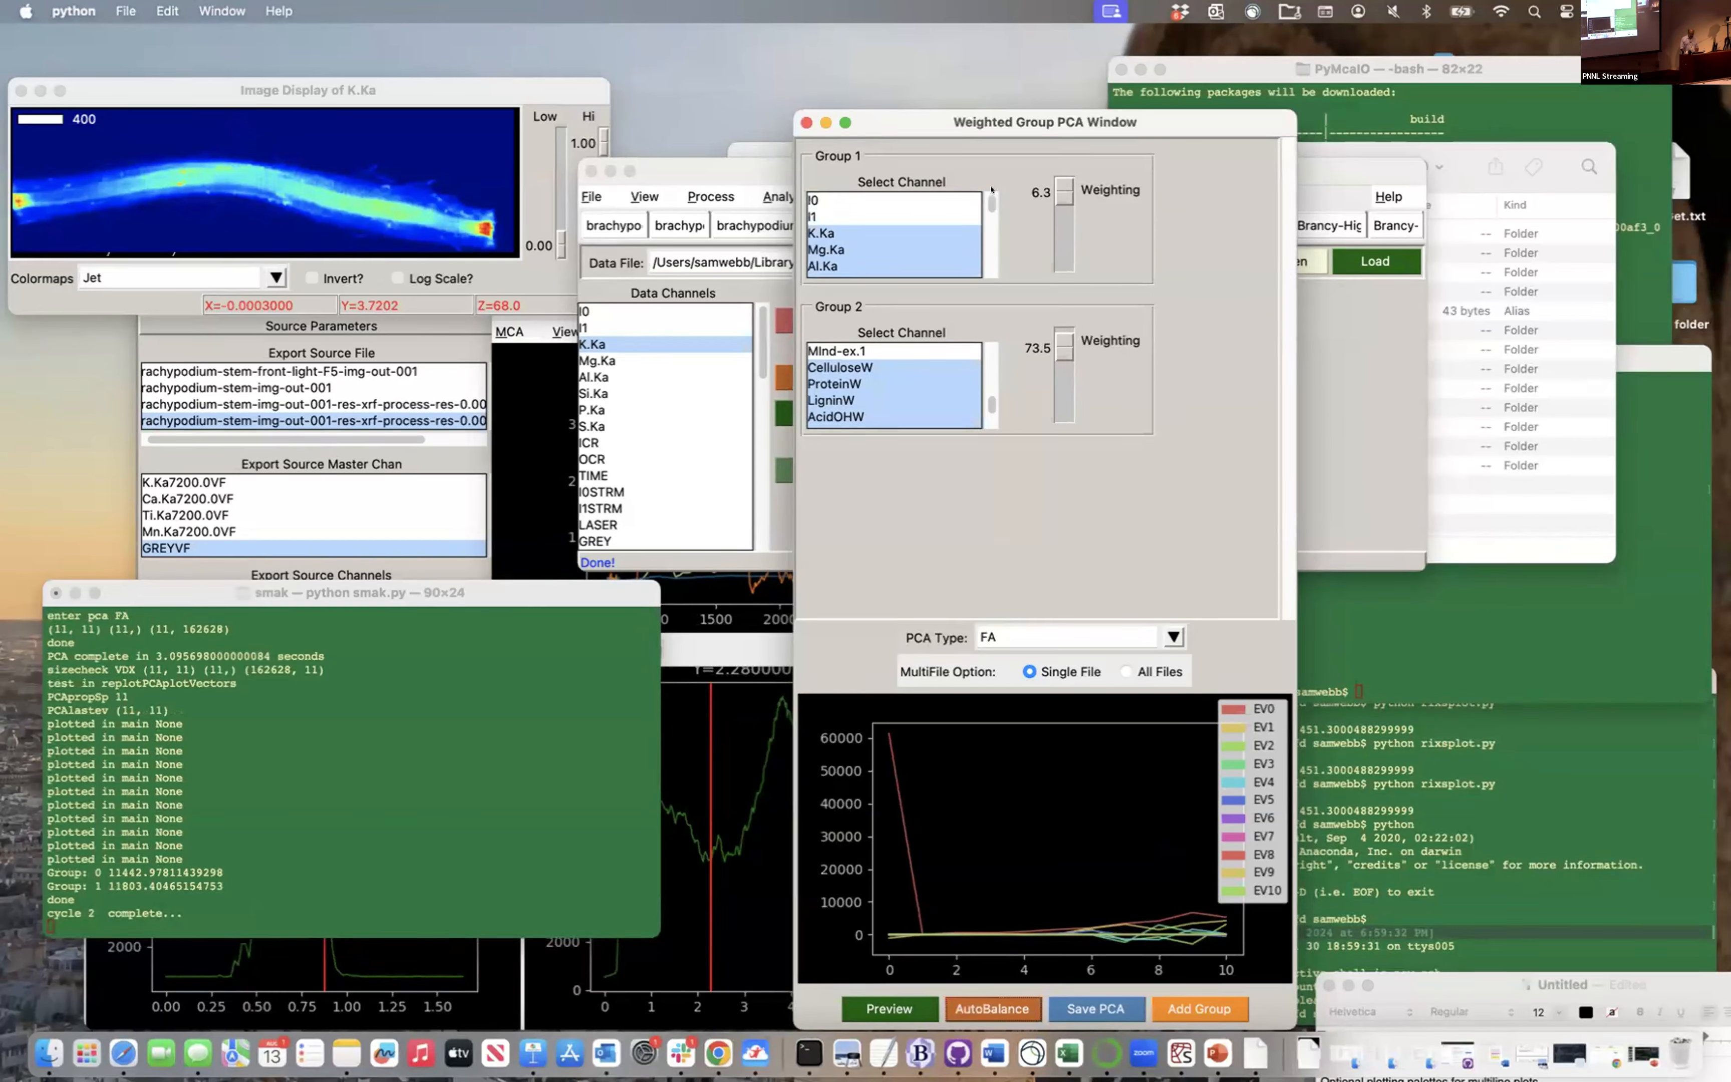
click(841, 241)
click(840, 229)
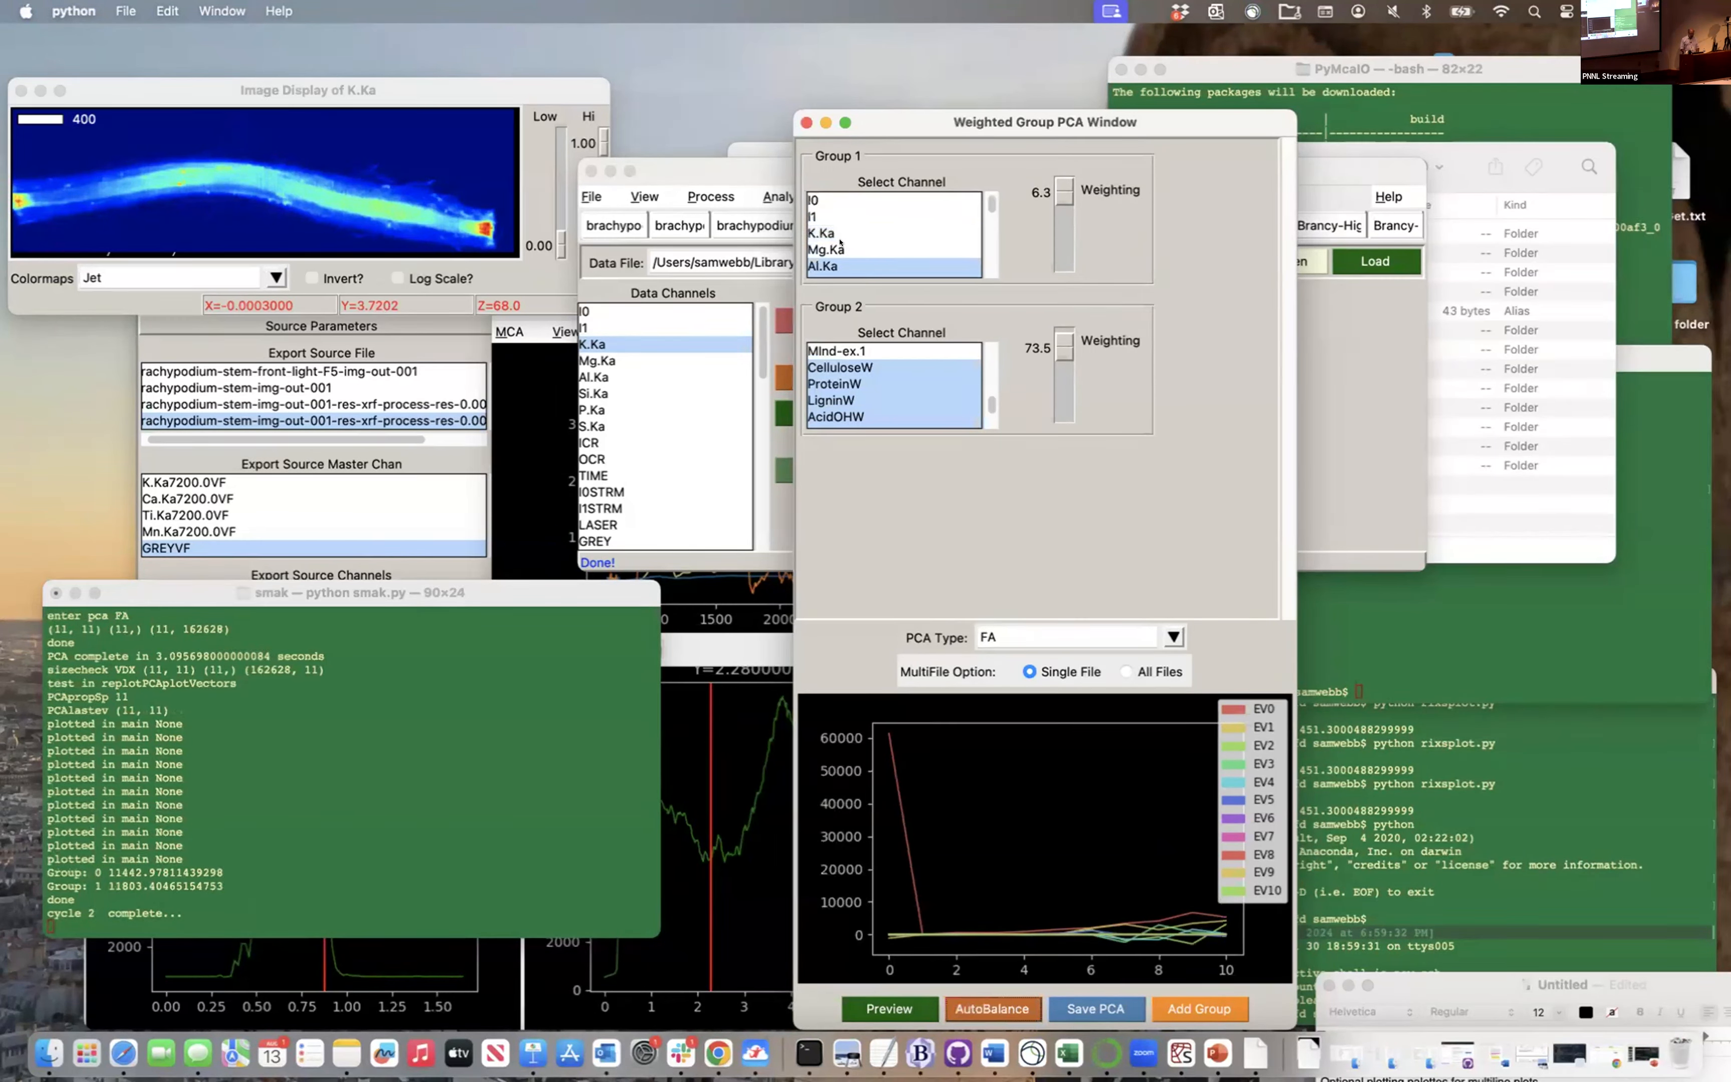
click(840, 243)
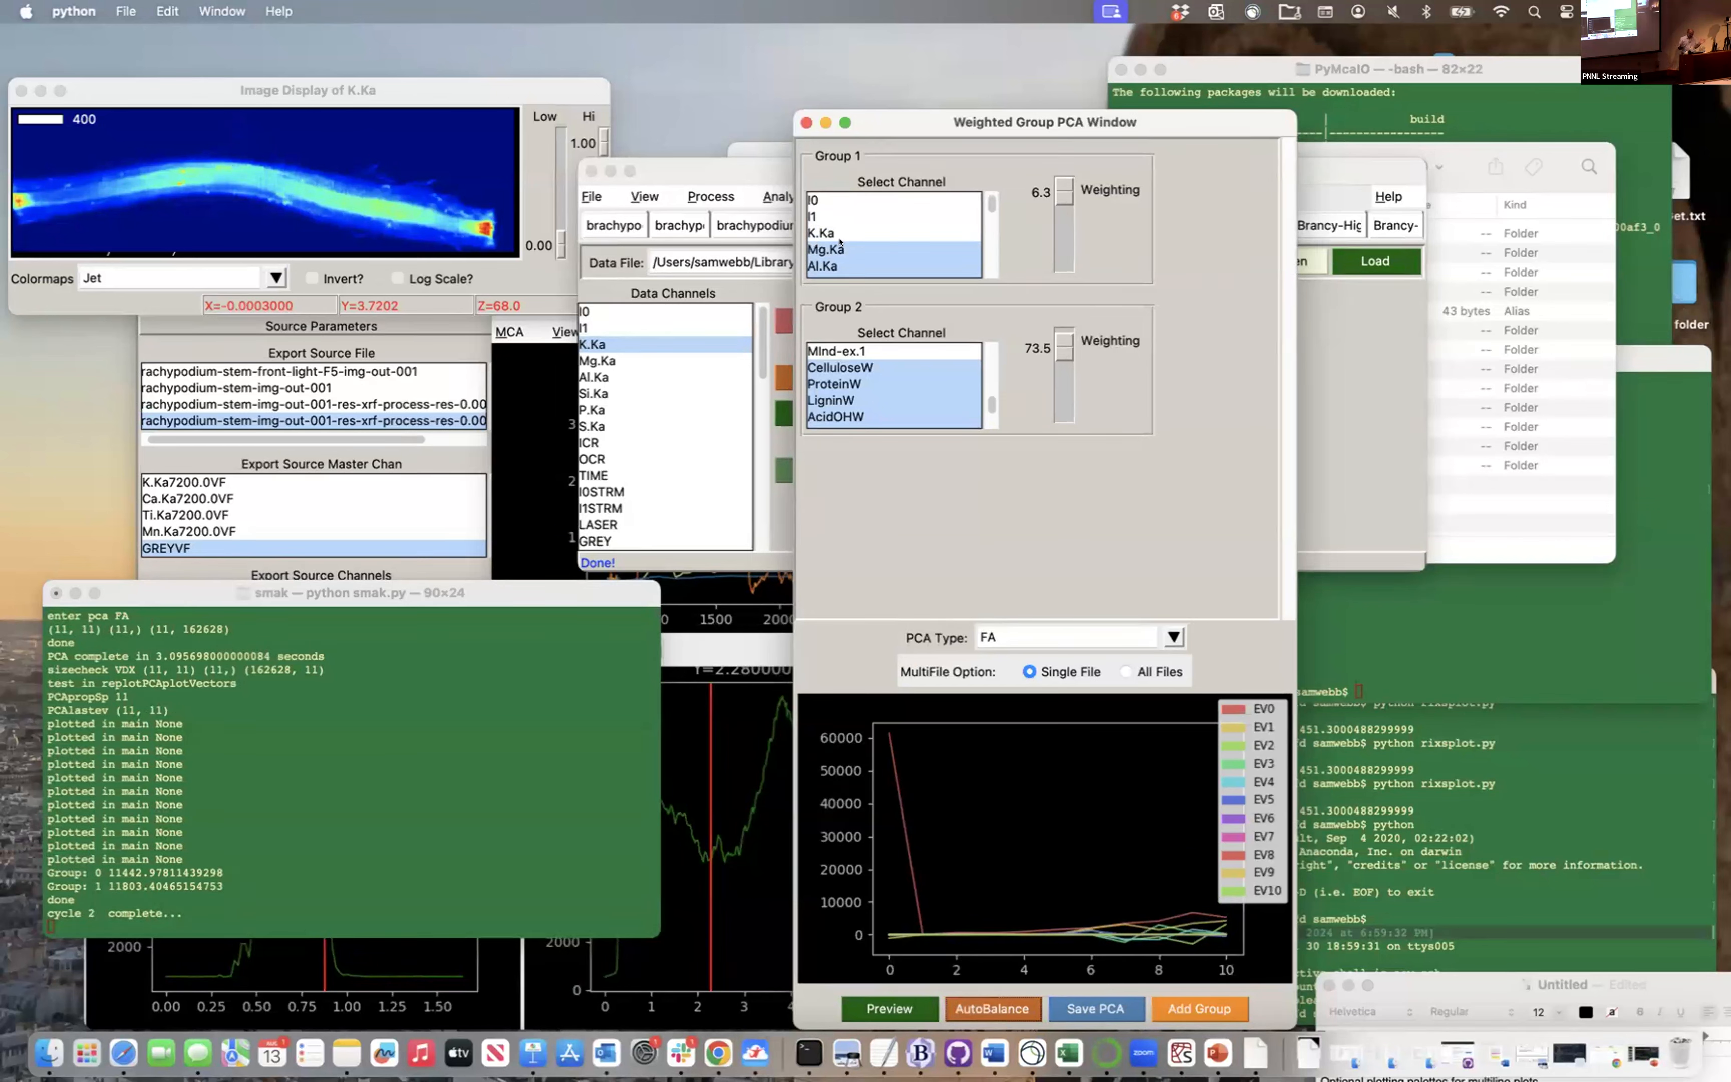
click(884, 1003)
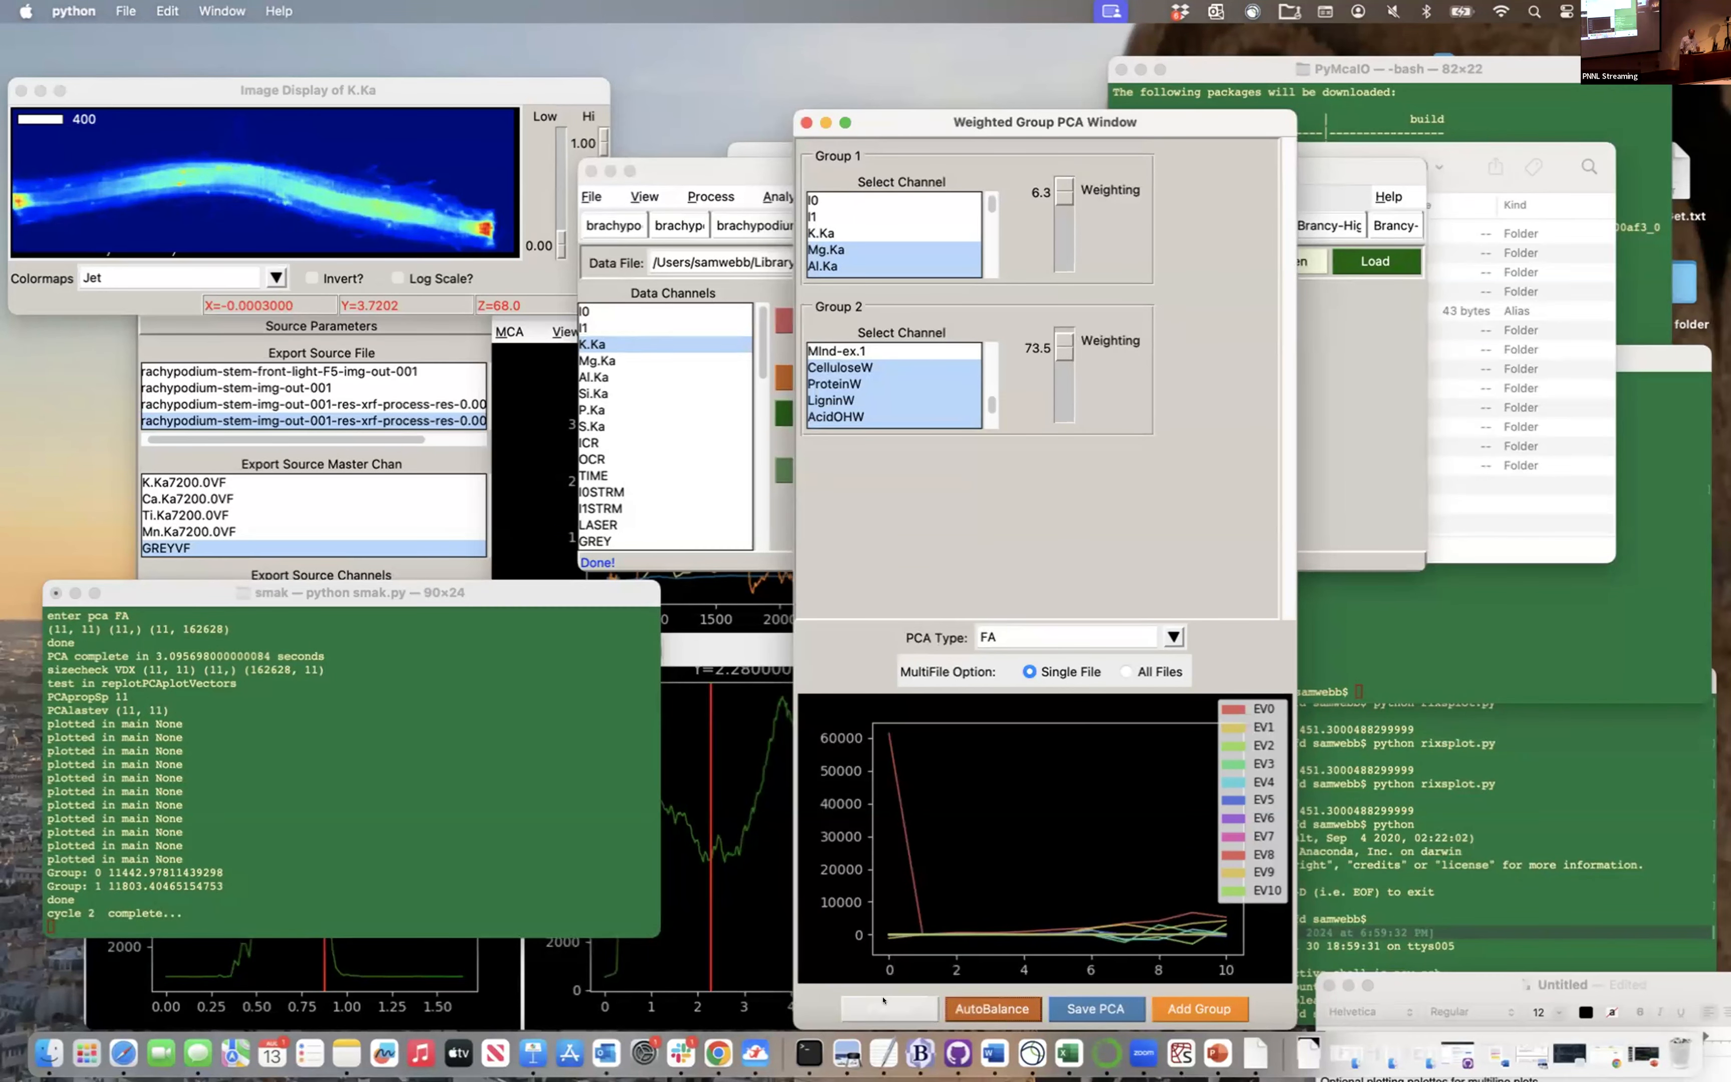
Auto-balance the group weightings for the reduced channel set and save the PCA
click(1007, 1008)
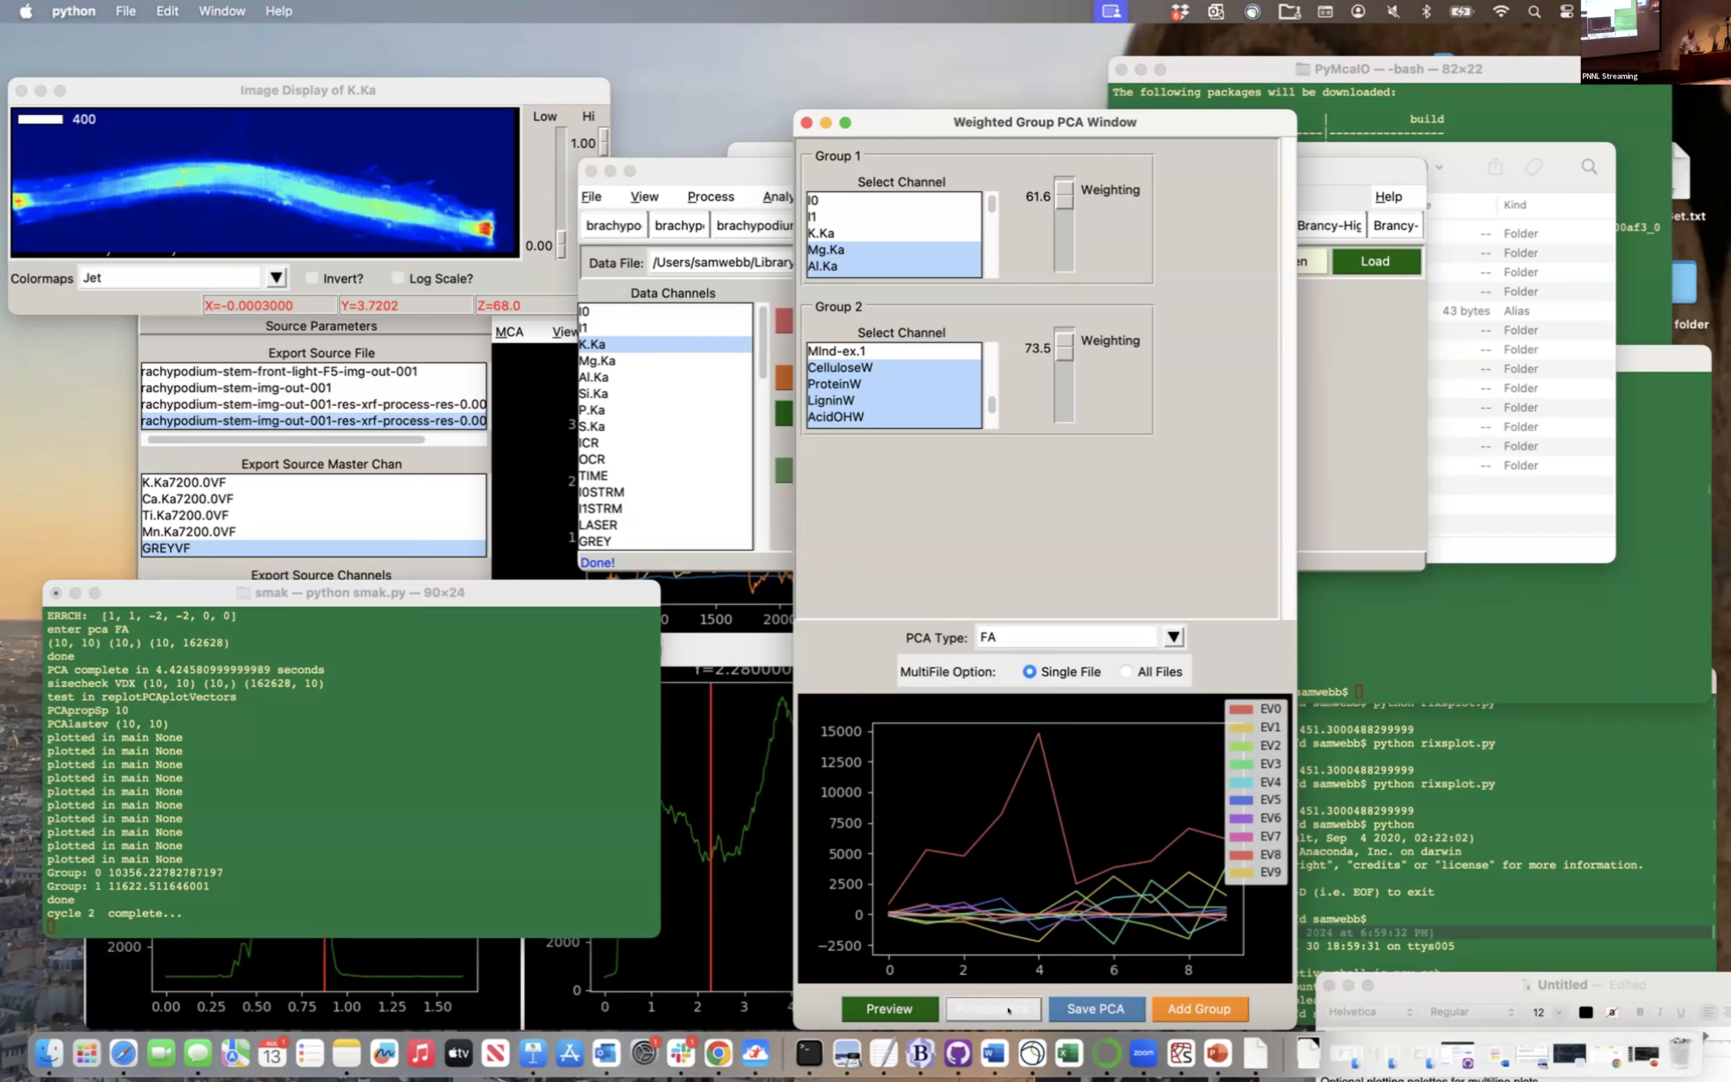
click(1120, 1014)
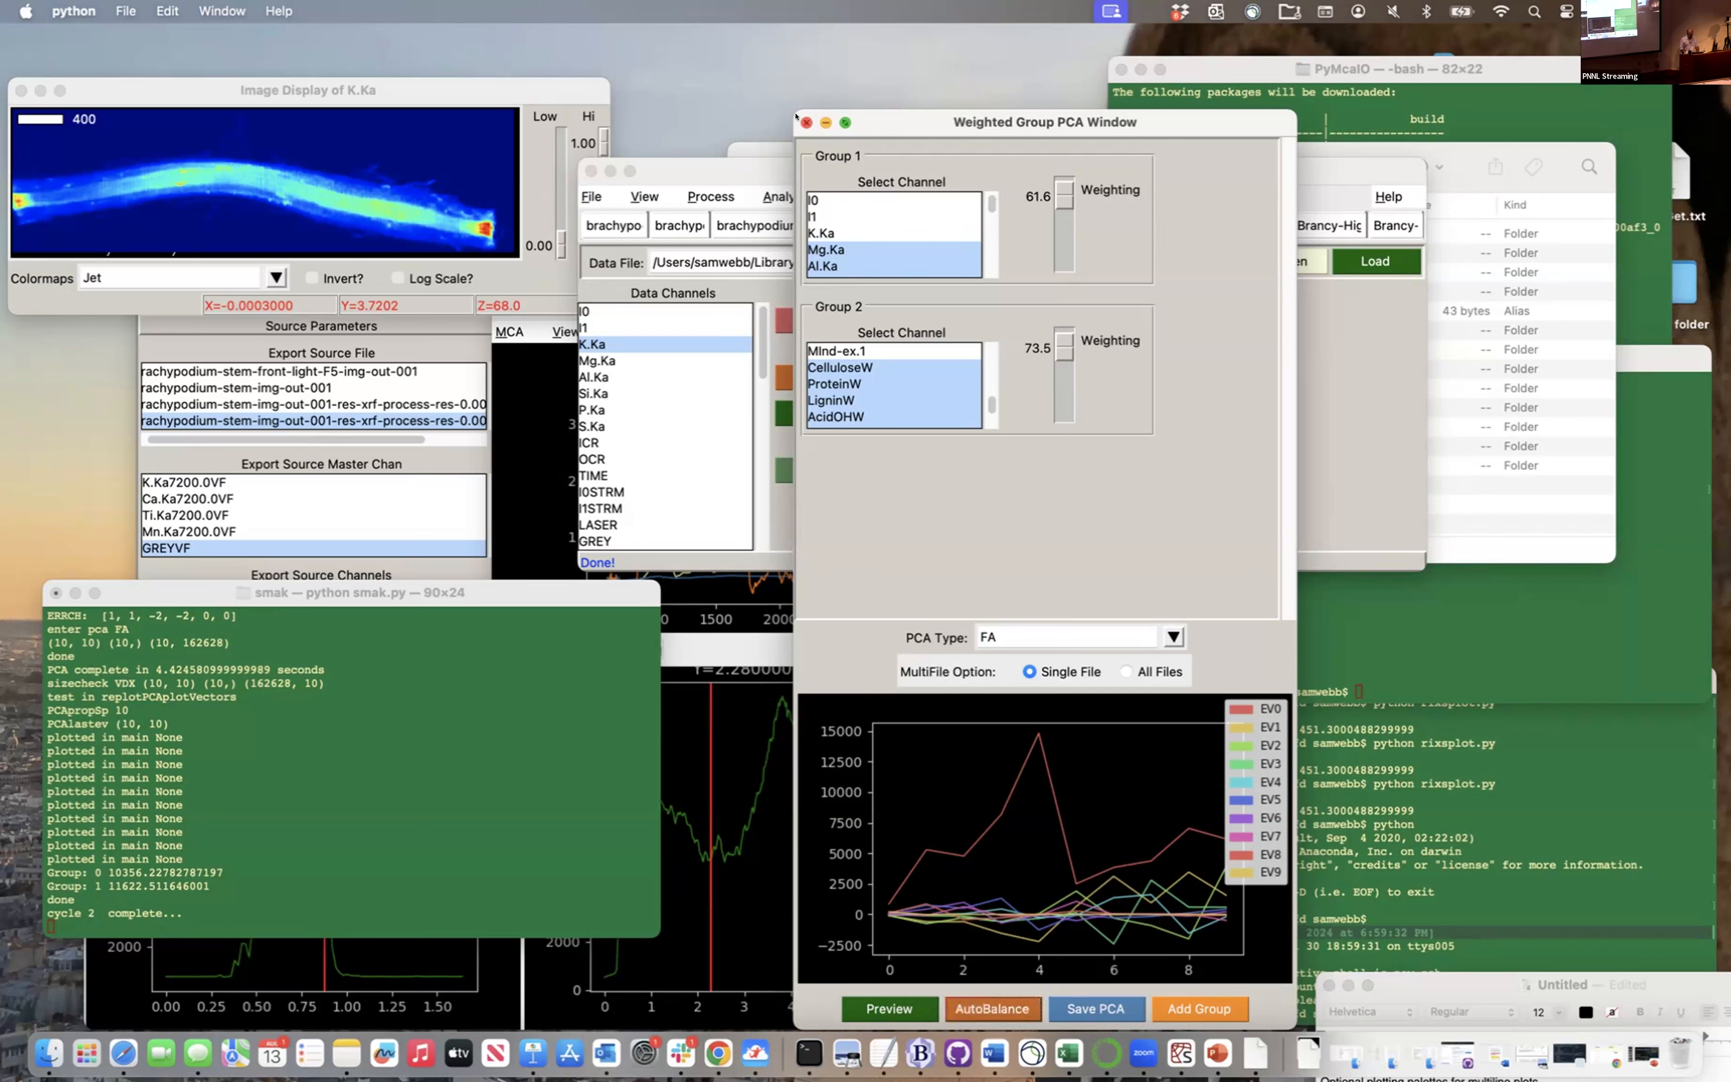
View the PCA component maps one after another from FAGWSFComp1 through FAGWSFComp13
click(692, 392)
scroll(672, 444, down, 15)
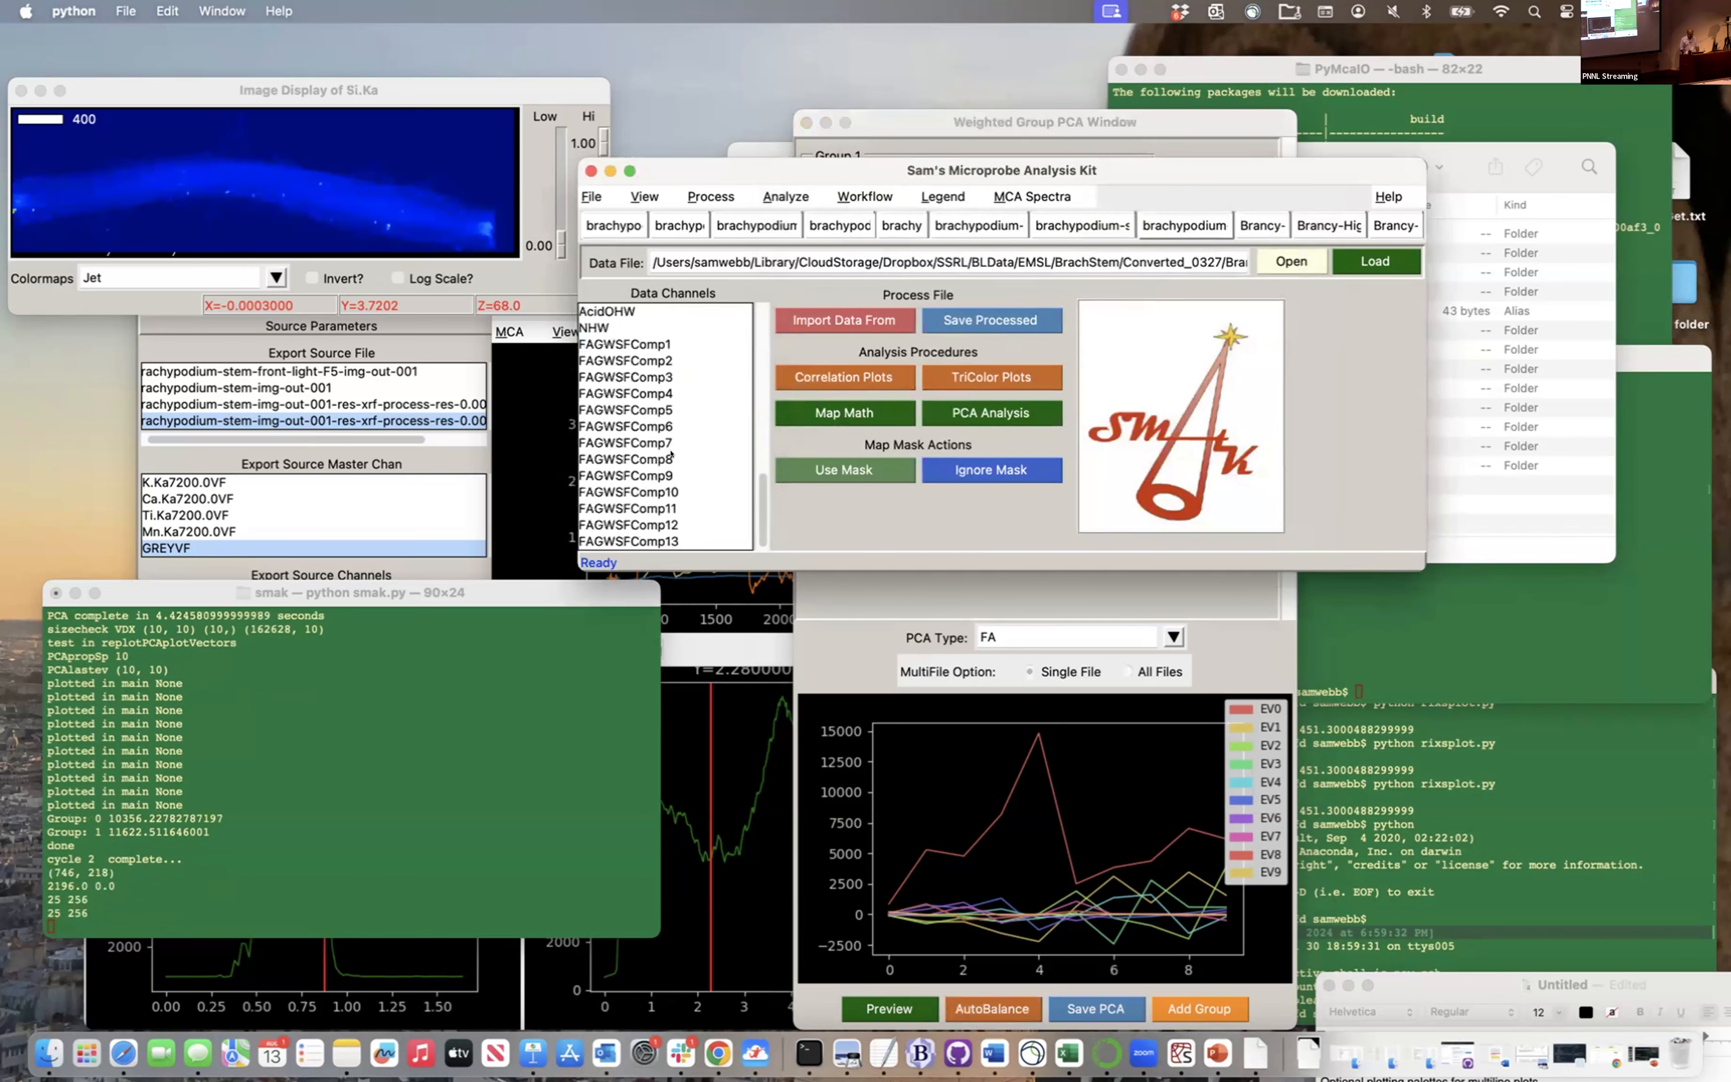
right_click(671, 458)
click(682, 504)
click(643, 347)
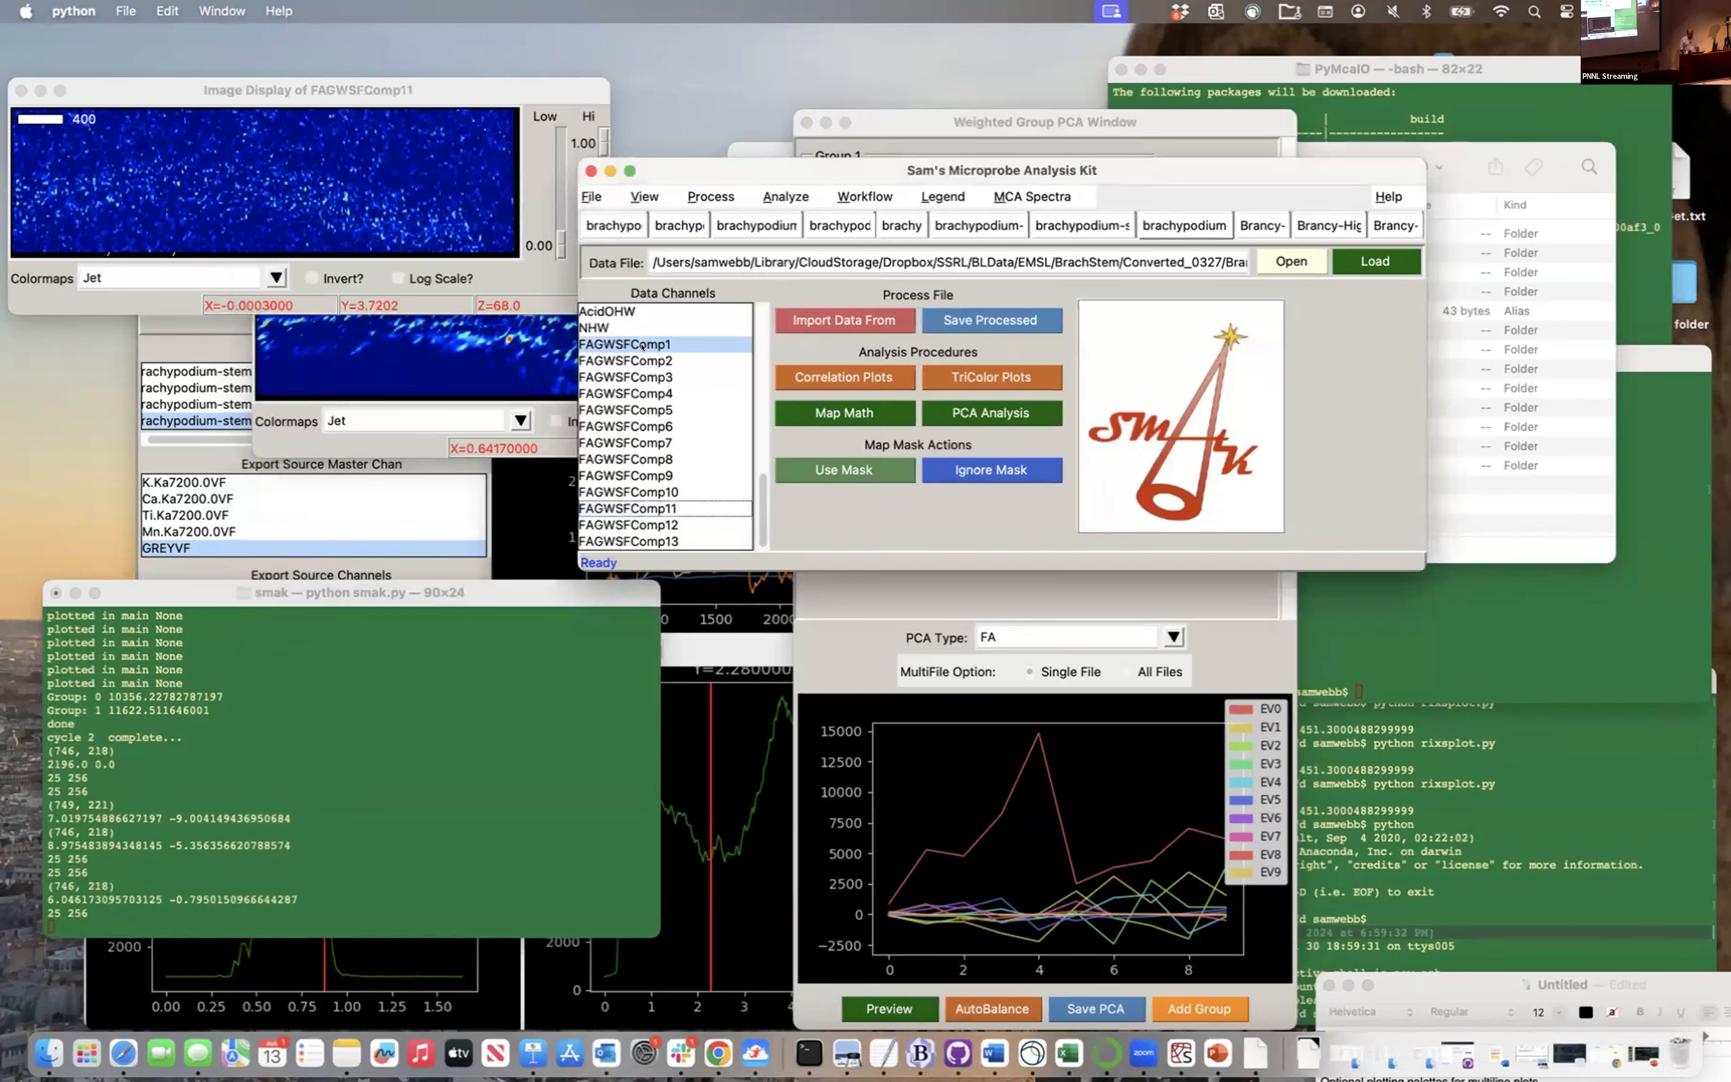
key(Down)
key(Down)
key(Down)
key(Down)
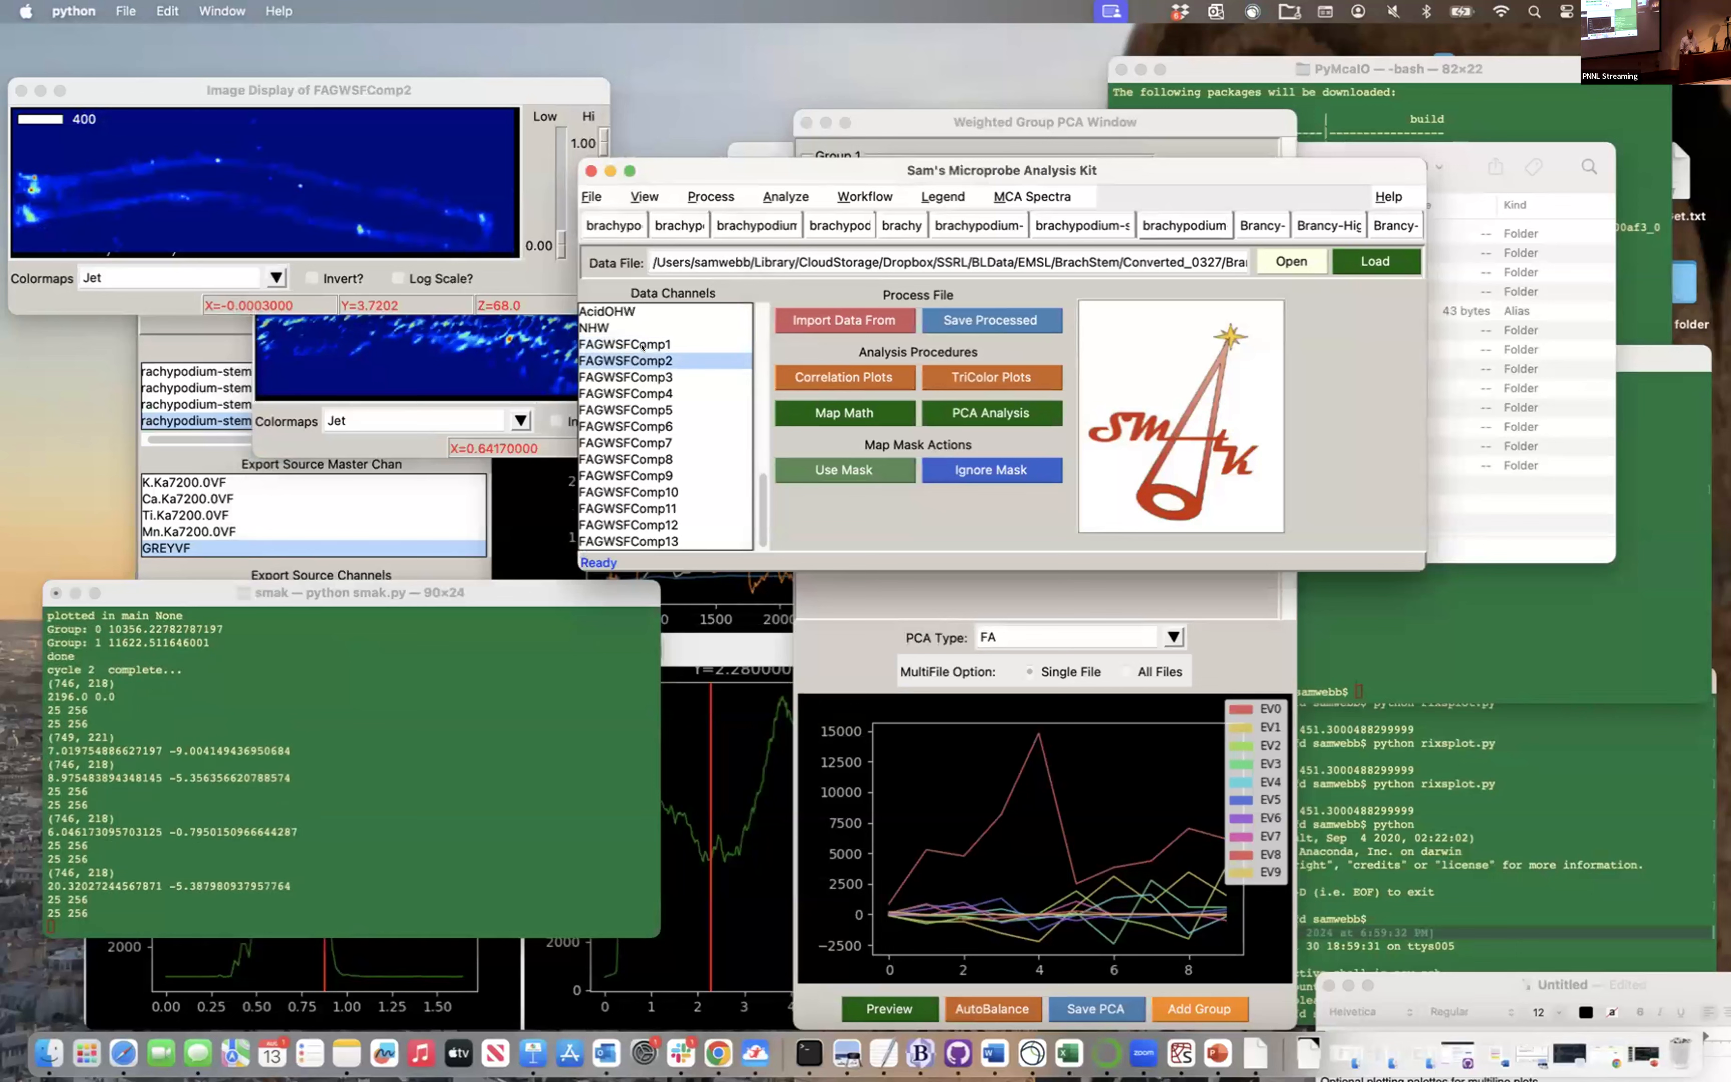
key(Down)
key(Down)
key(Down)
key(Down)
key(Down)
key(Down)
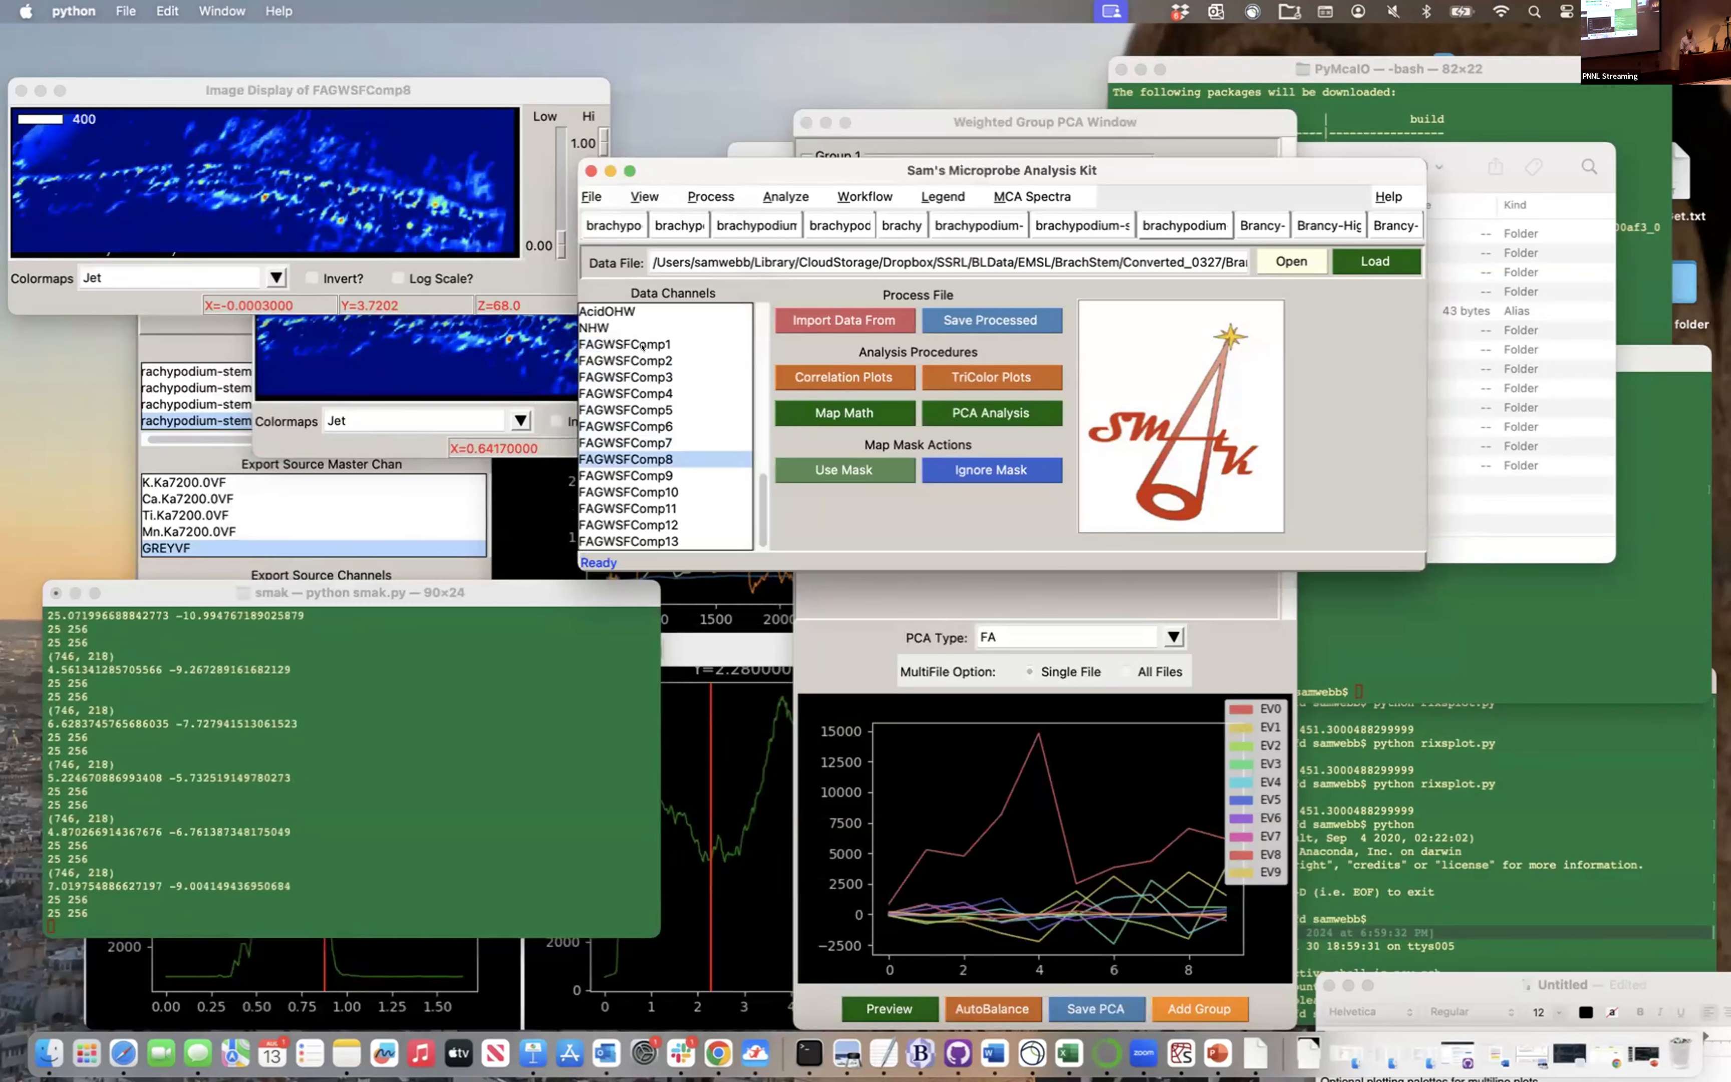
key(Down)
key(Down)
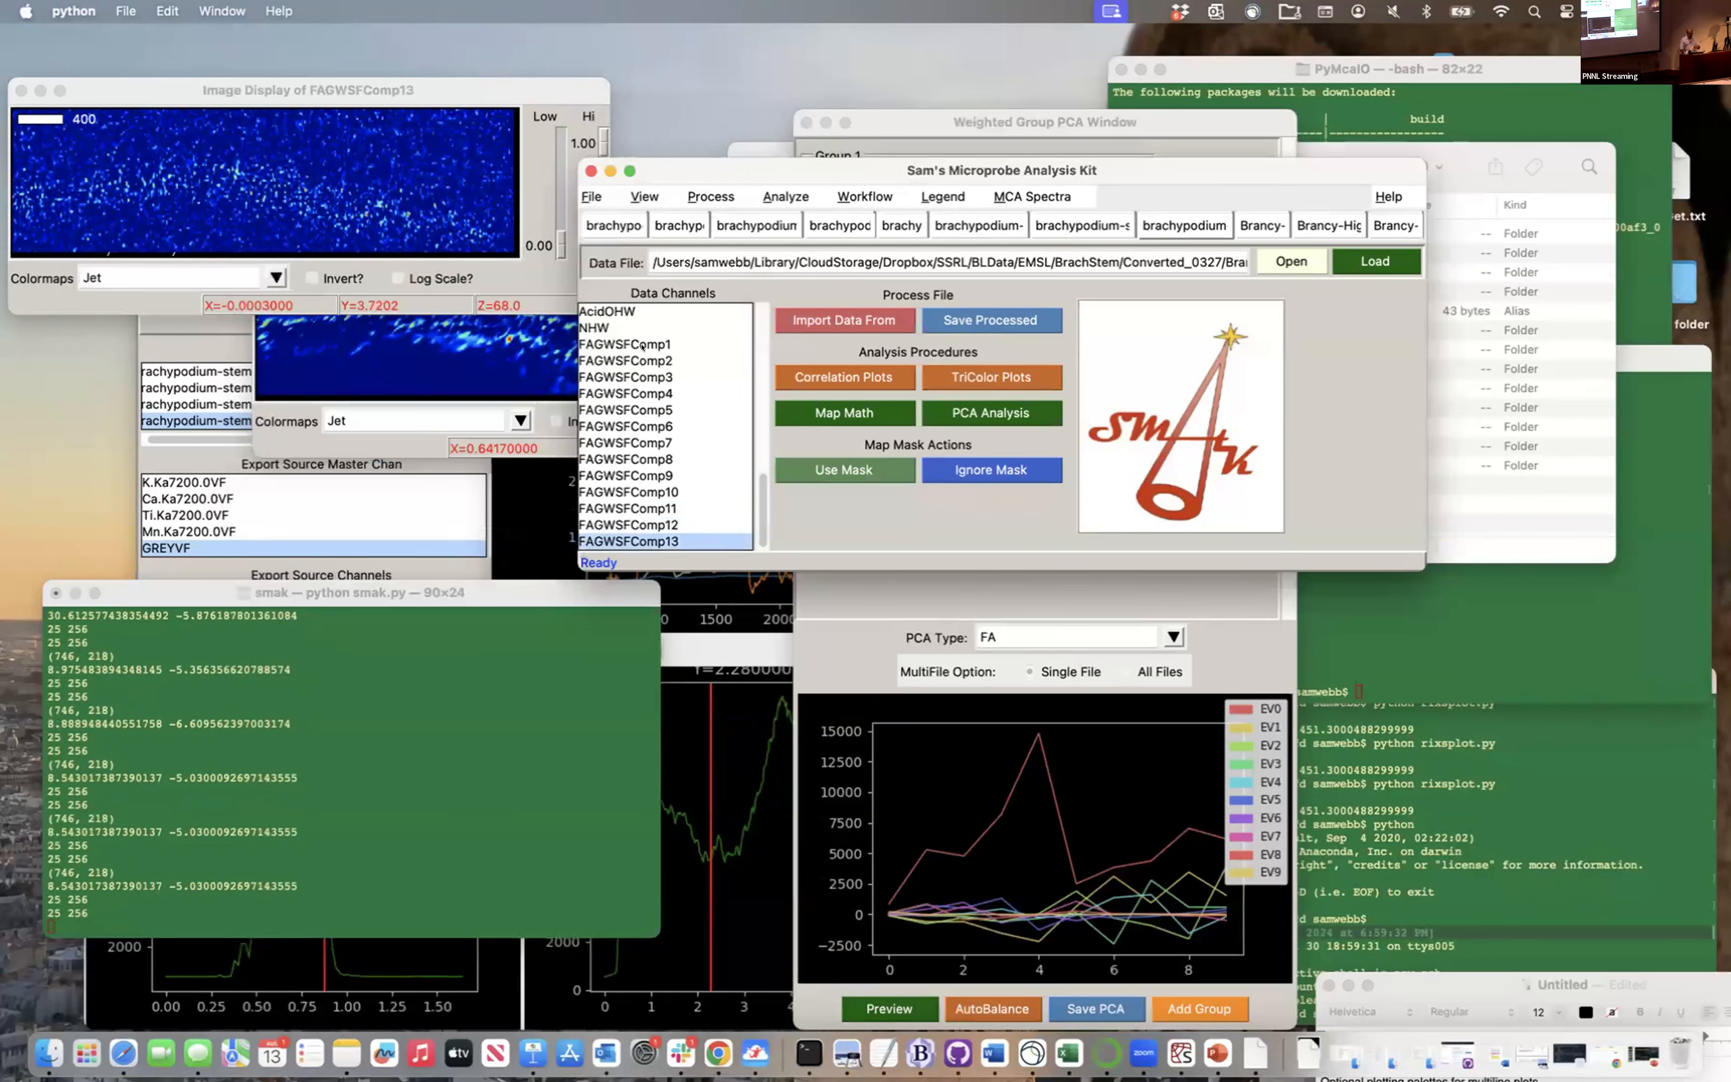
Go back through the component maps from FAGWSFComp13 to FAGWSFComp1
key(Up)
key(Up)
key(Up)
key(Up)
key(Up)
key(Up)
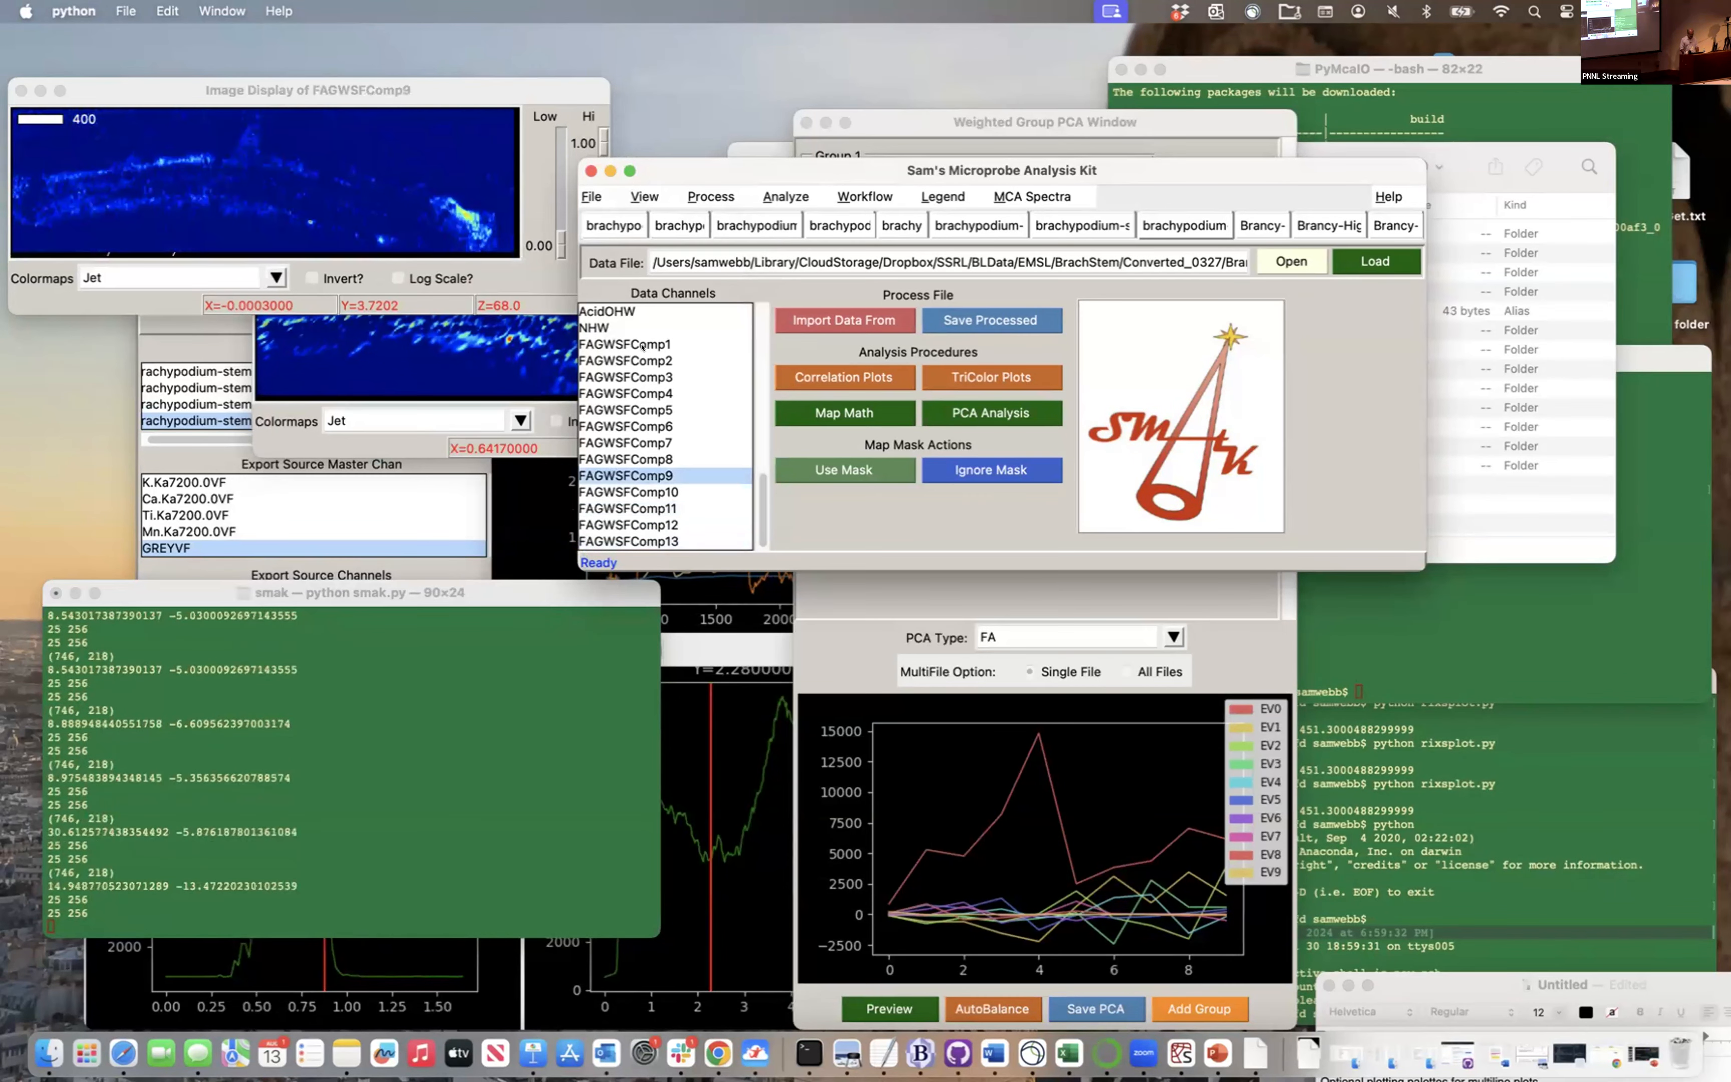
key(Up)
key(Up)
key(Up)
key(Up)
key(Up)
key(Up)
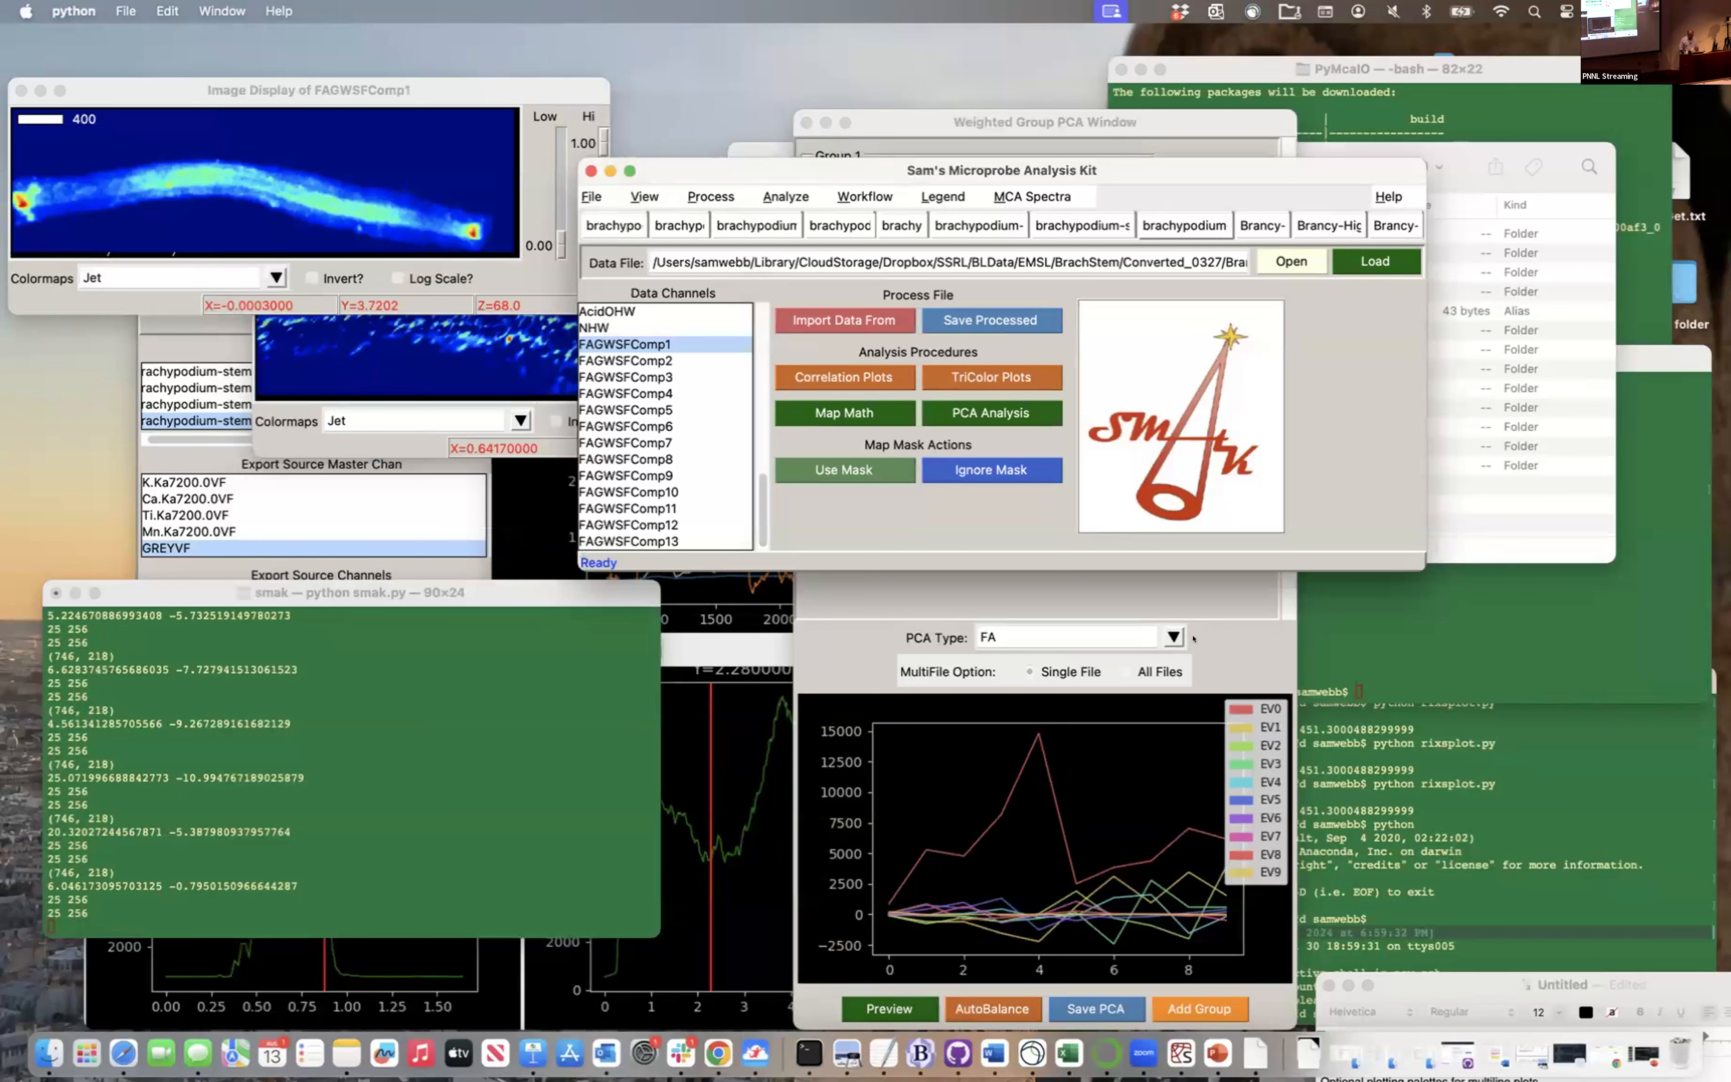
Remove the channels FAGWSFComp1 through FAGWSFComp13 from the data file in one multiple-channel removal
click(582, 195)
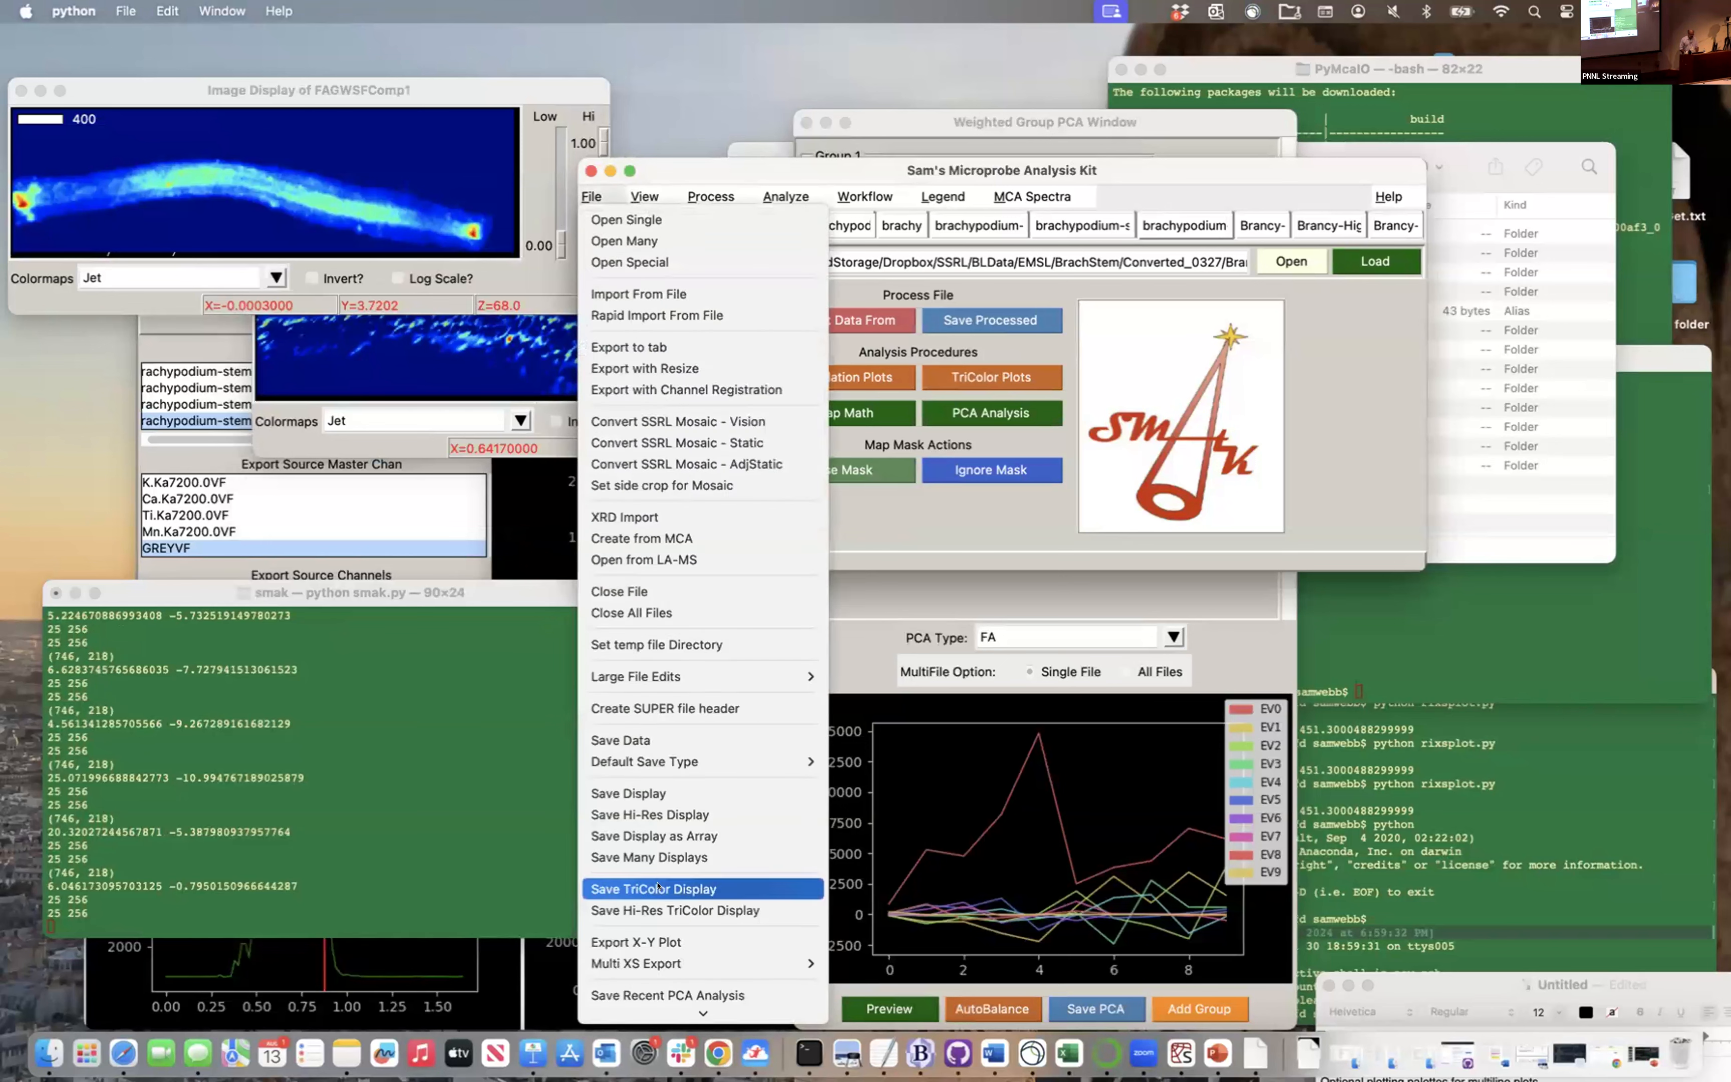
scroll(657, 886, down, 5)
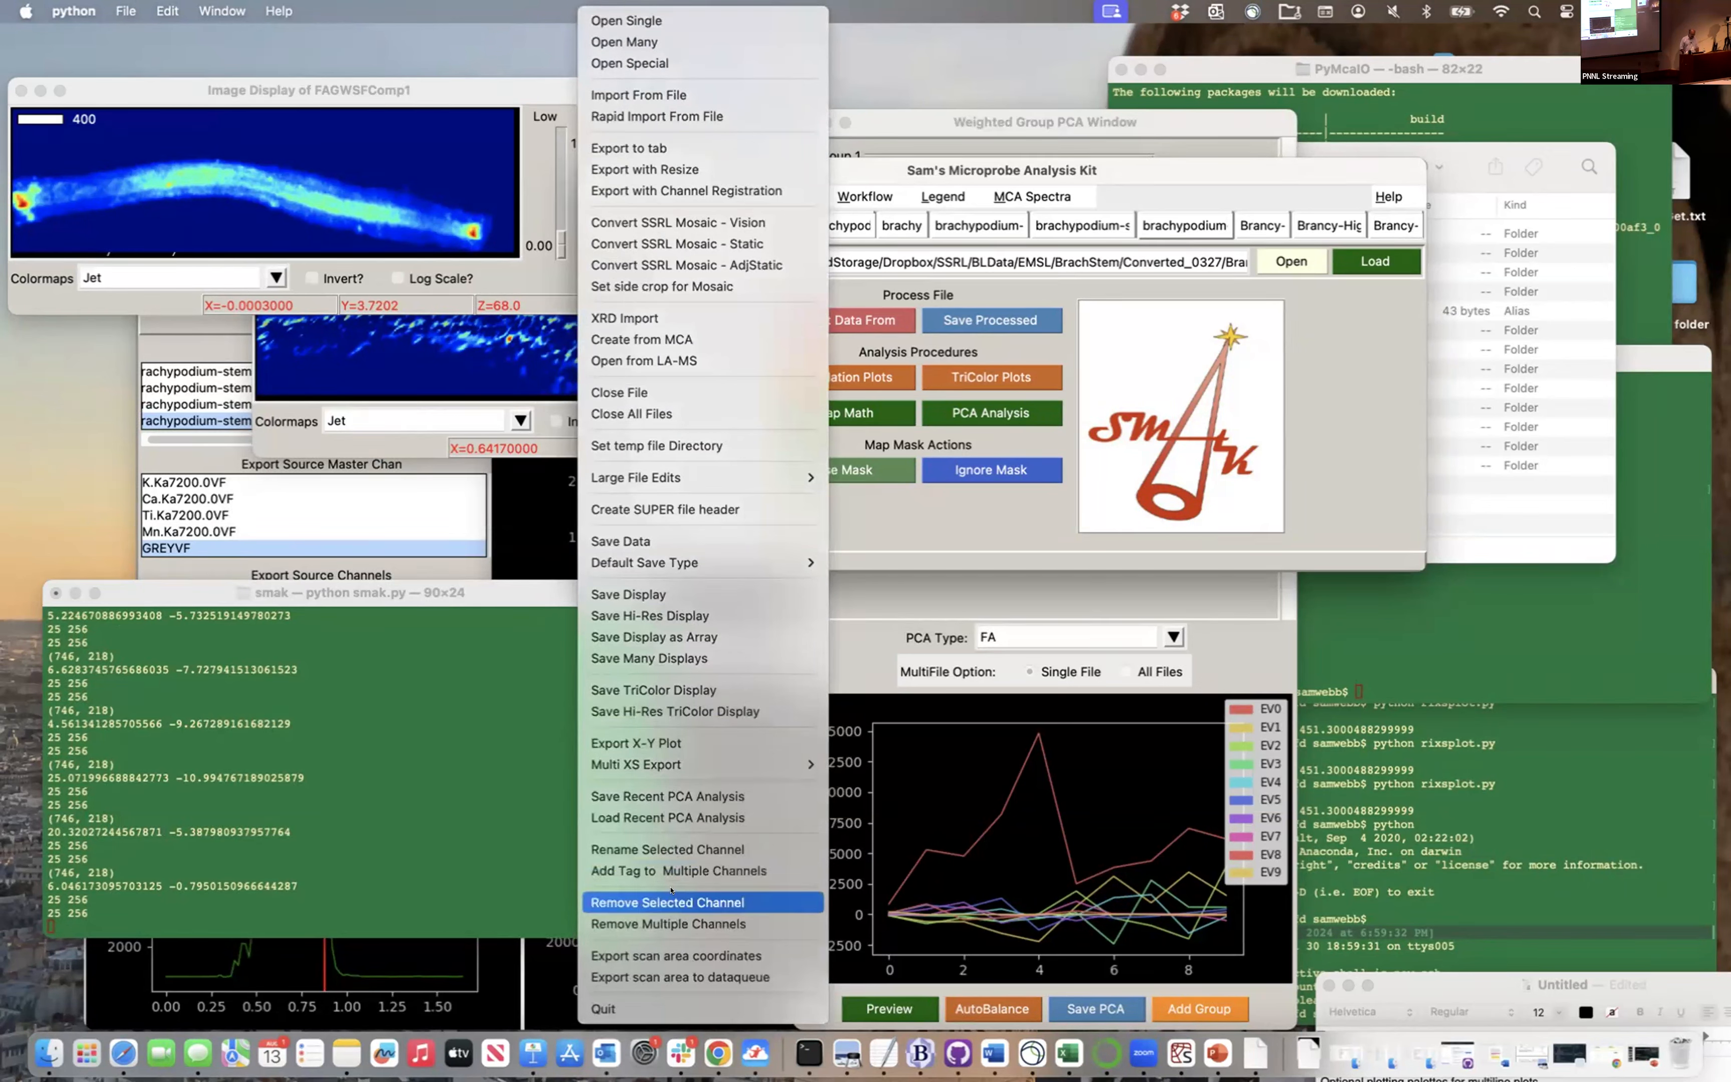
click(1043, 501)
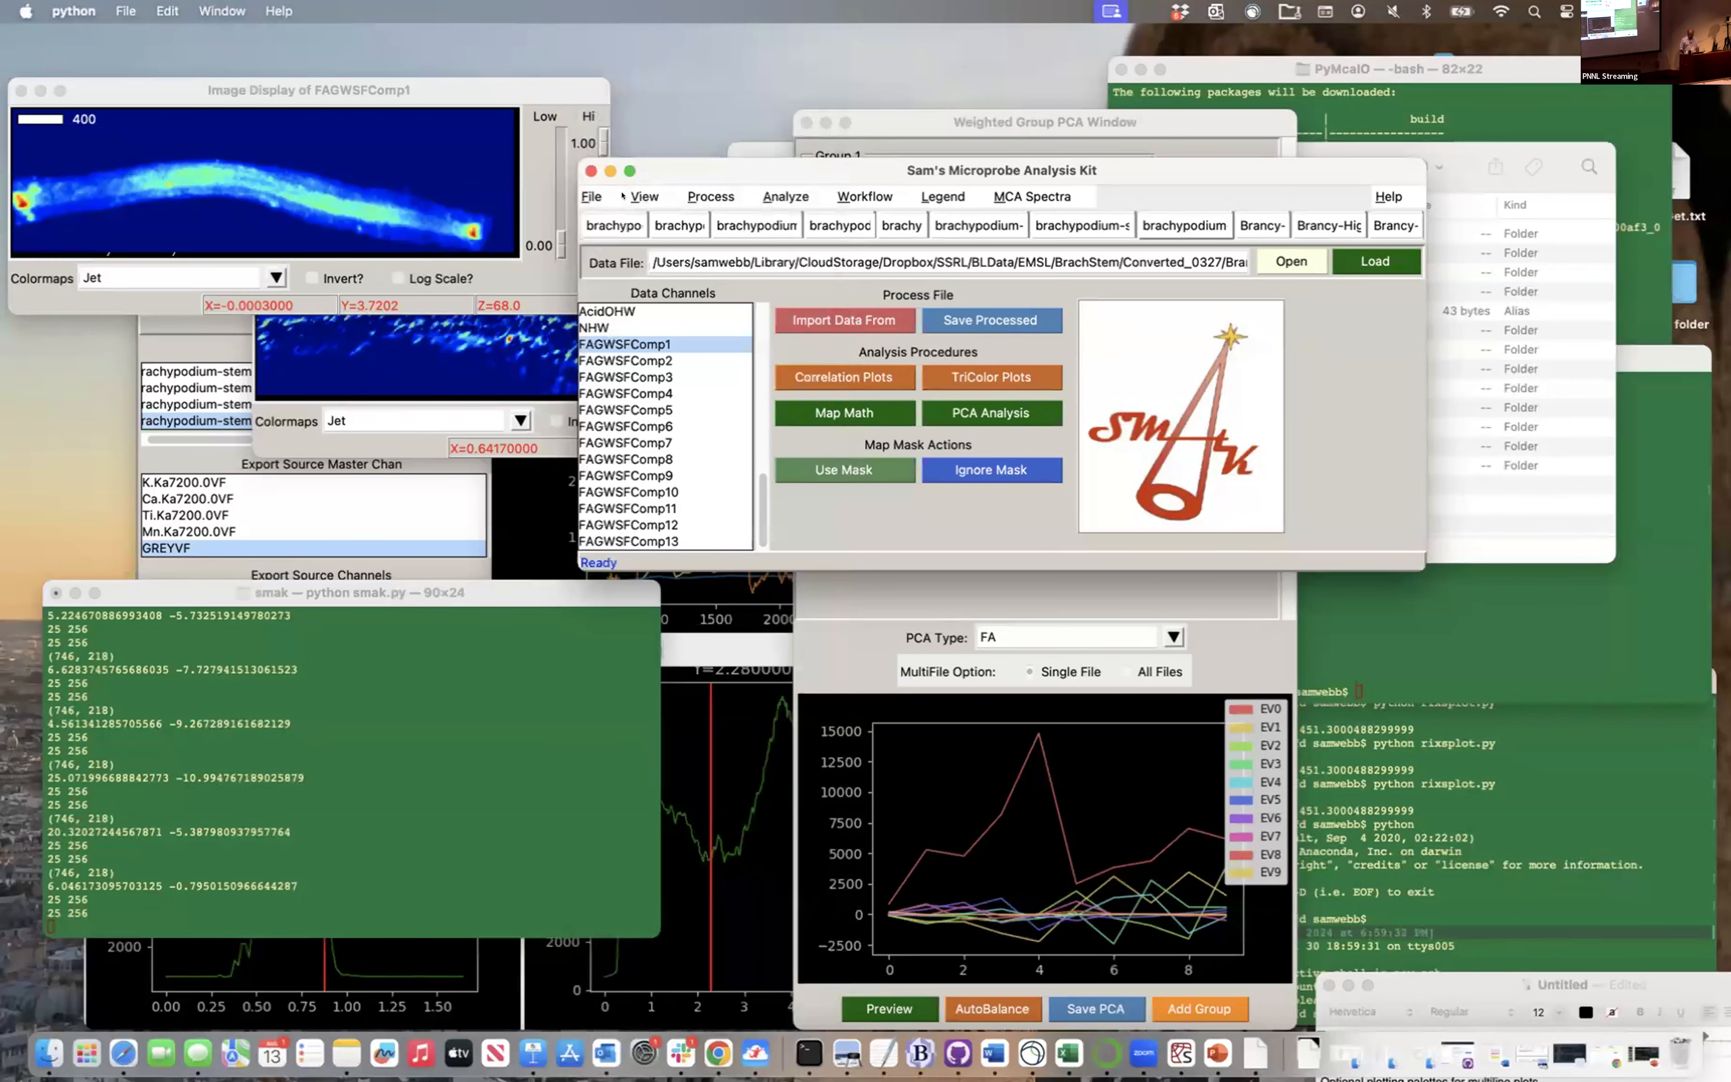
click(591, 196)
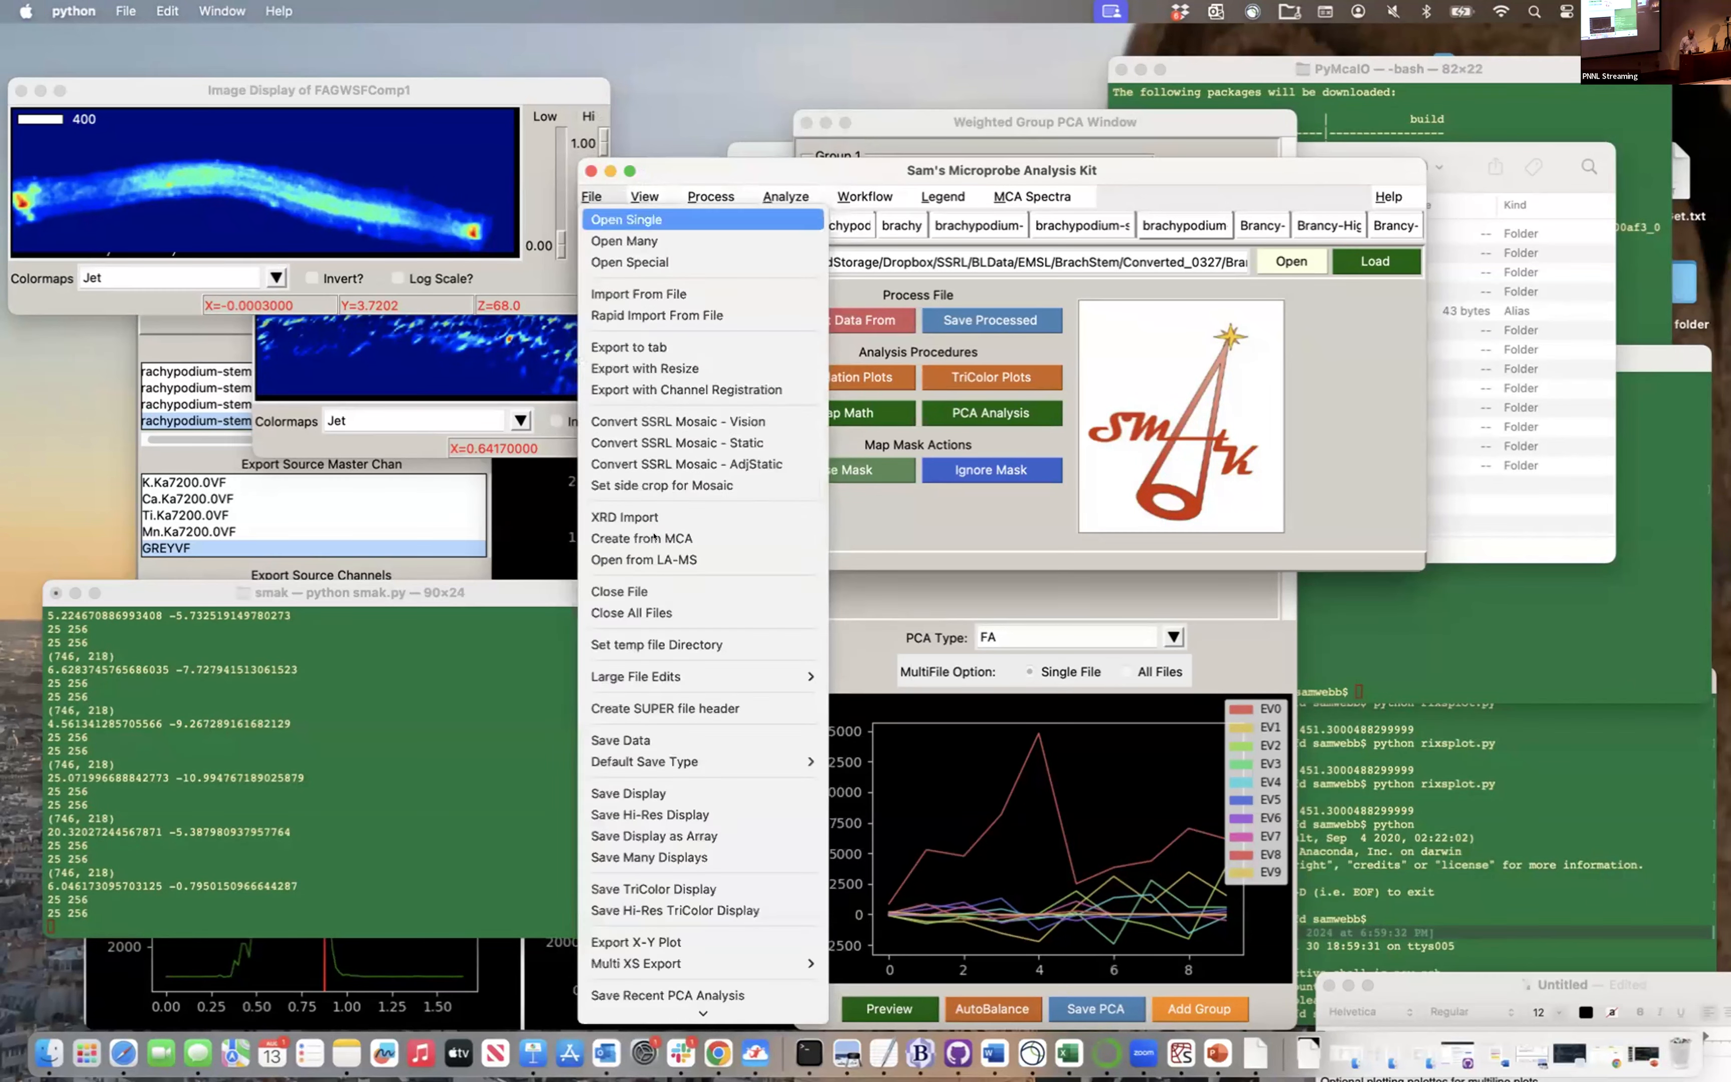
scroll(698, 747, down, 3)
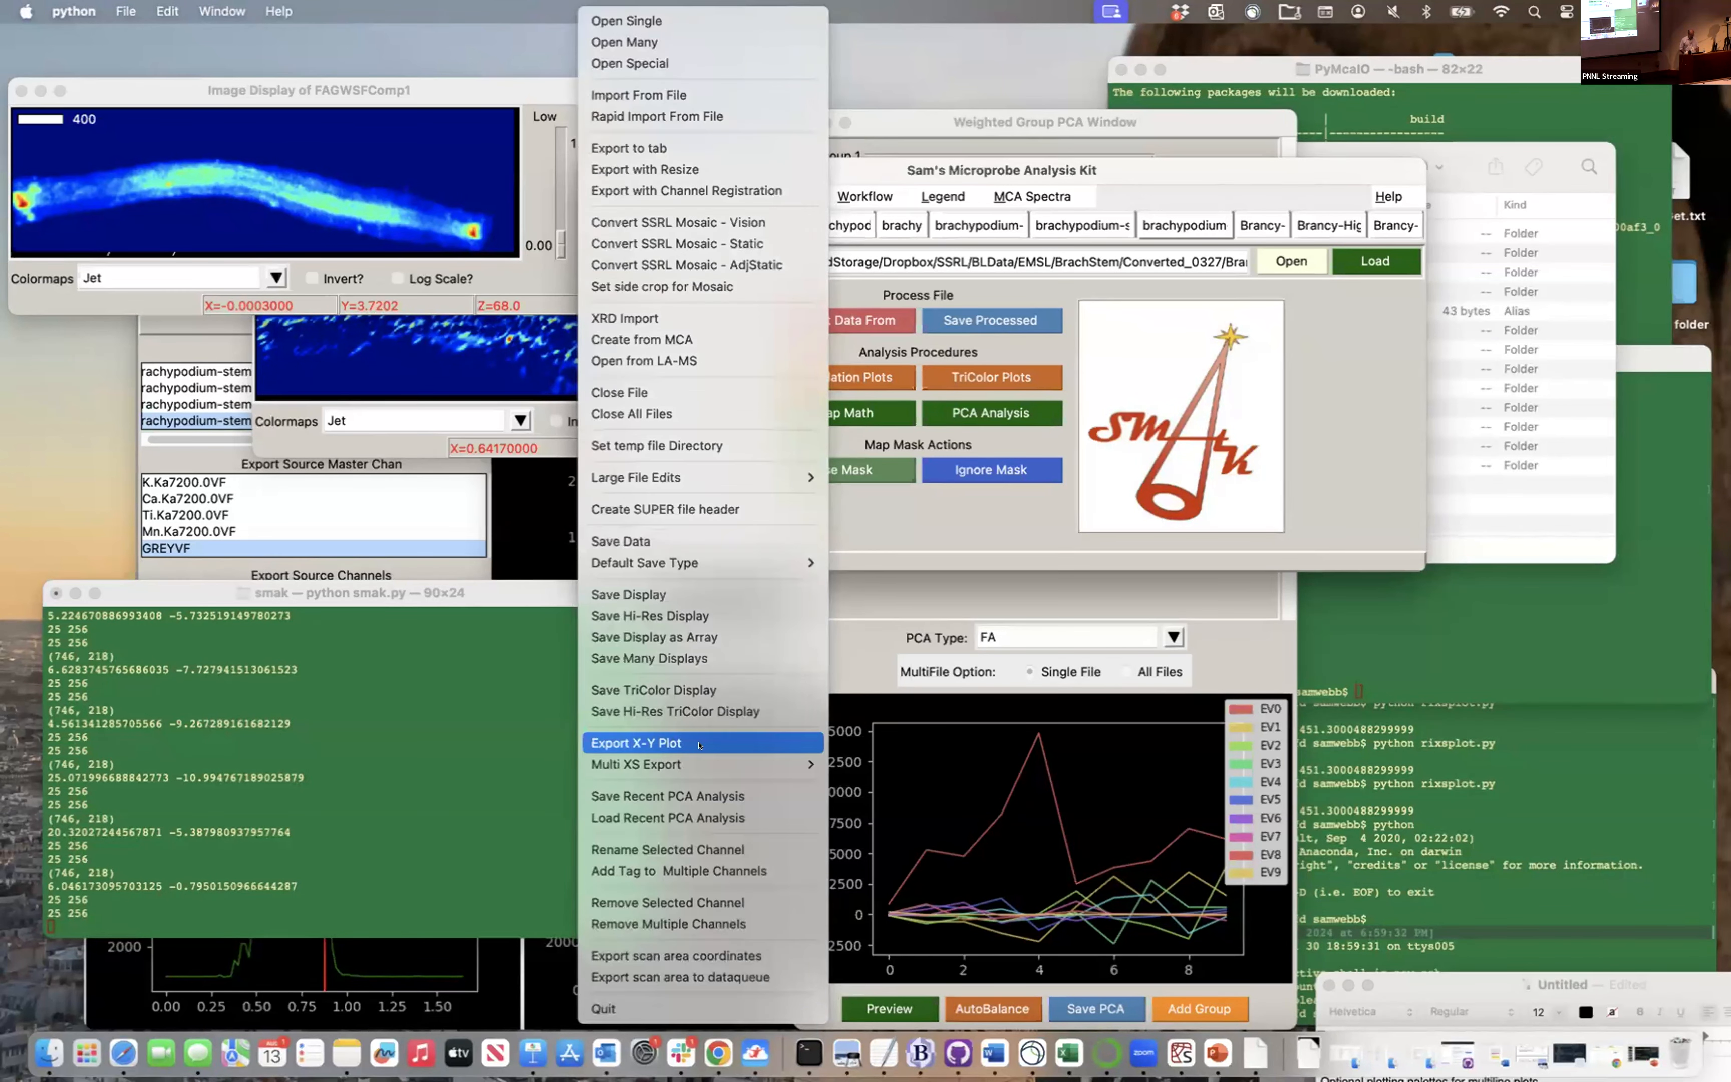
click(698, 922)
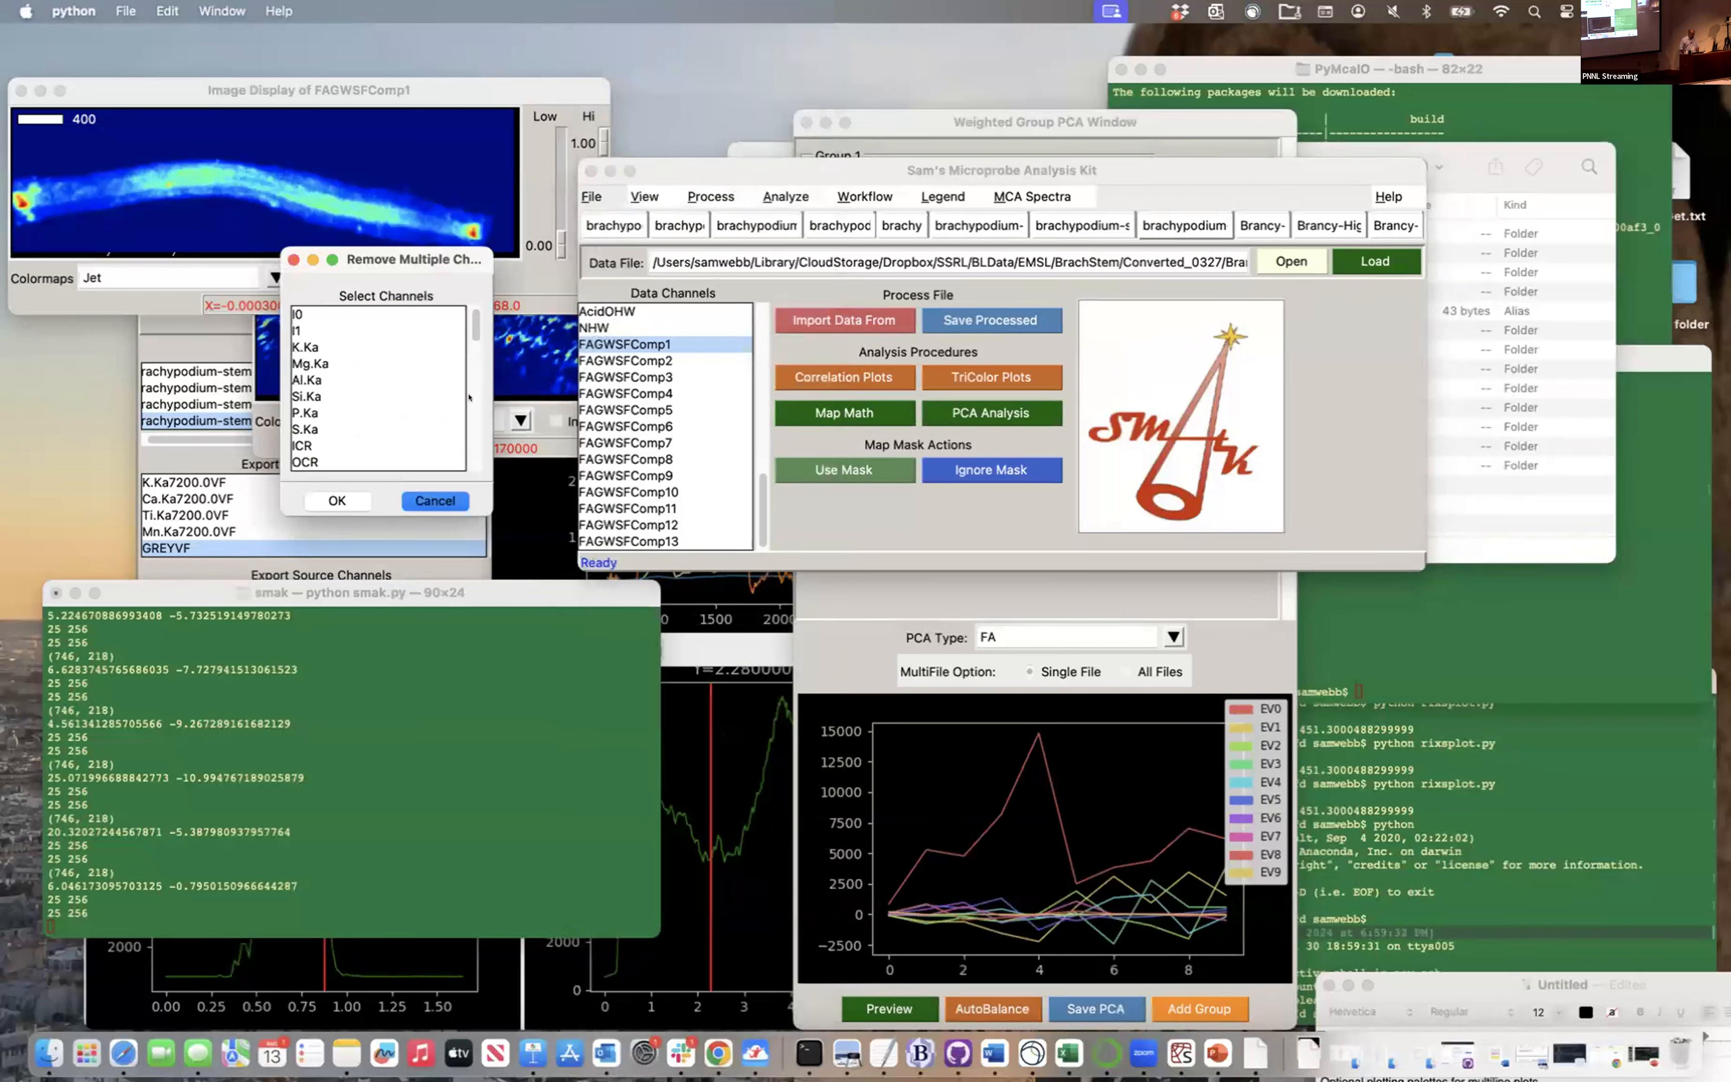
scroll(469, 401, down, 5)
scroll(469, 453, down, 3)
scroll(330, 438, up, 5)
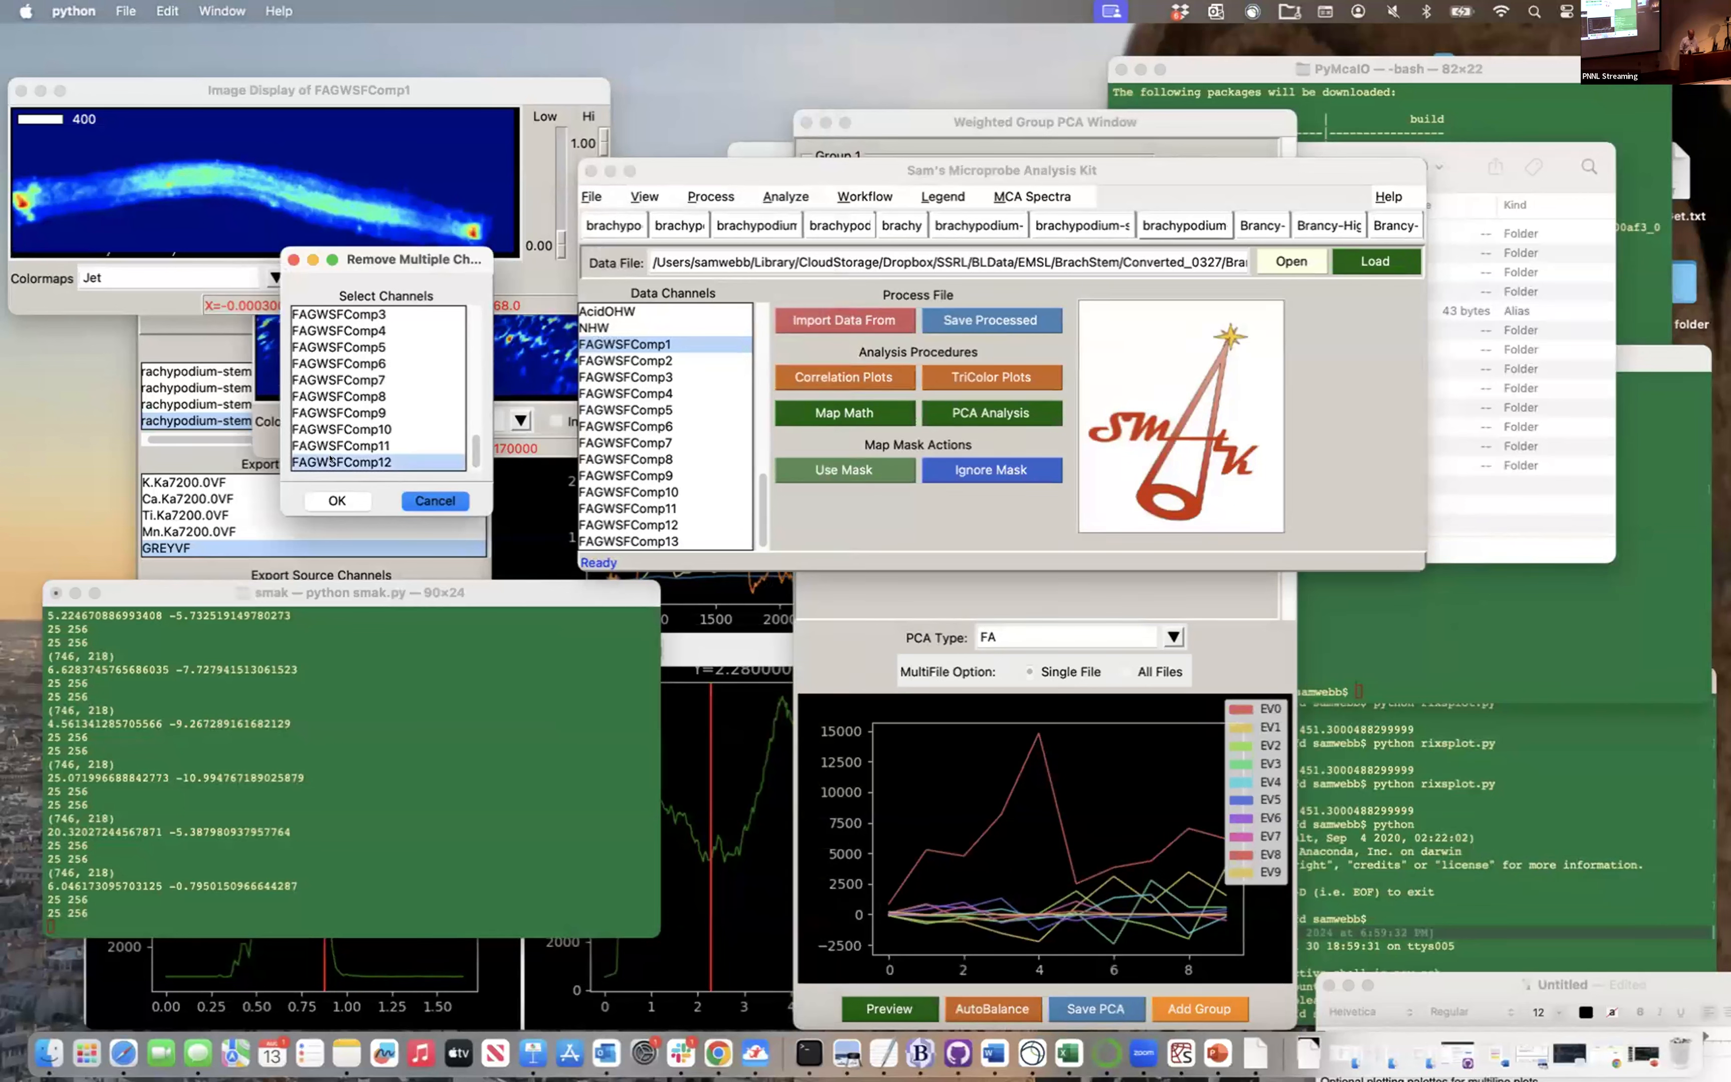
scroll(332, 408, down, 6)
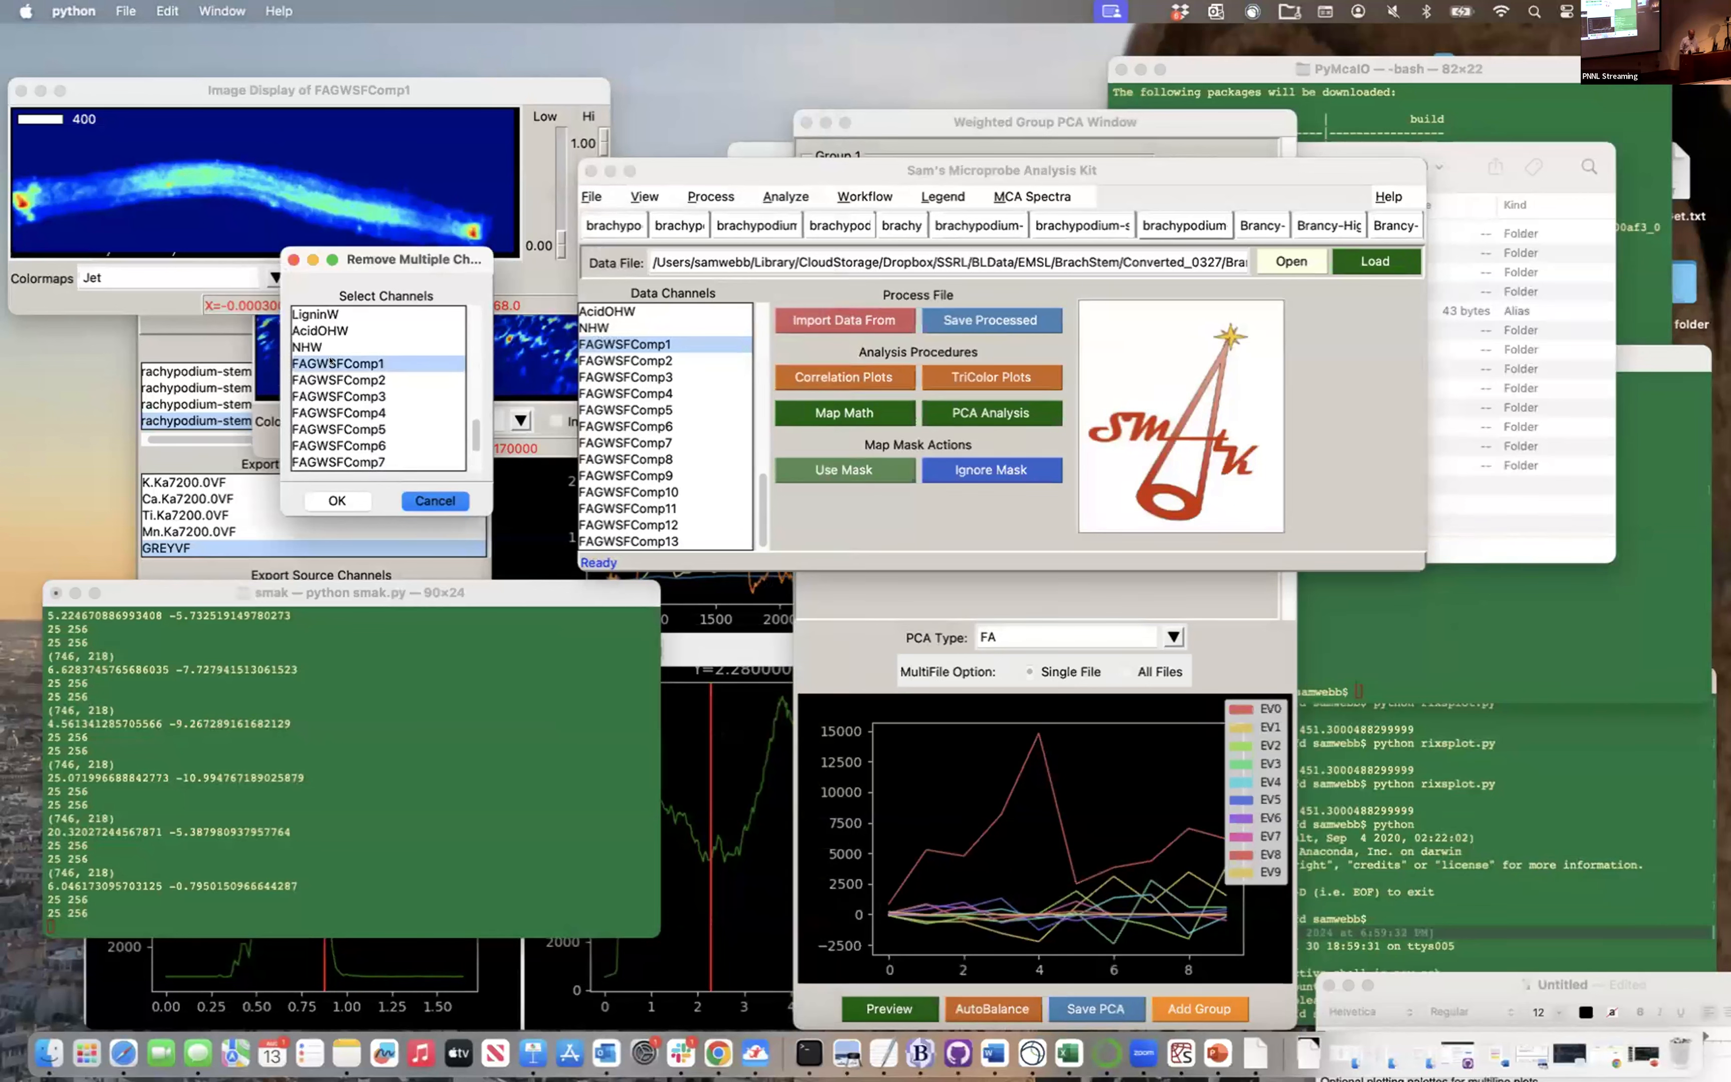
shift+click(330, 459)
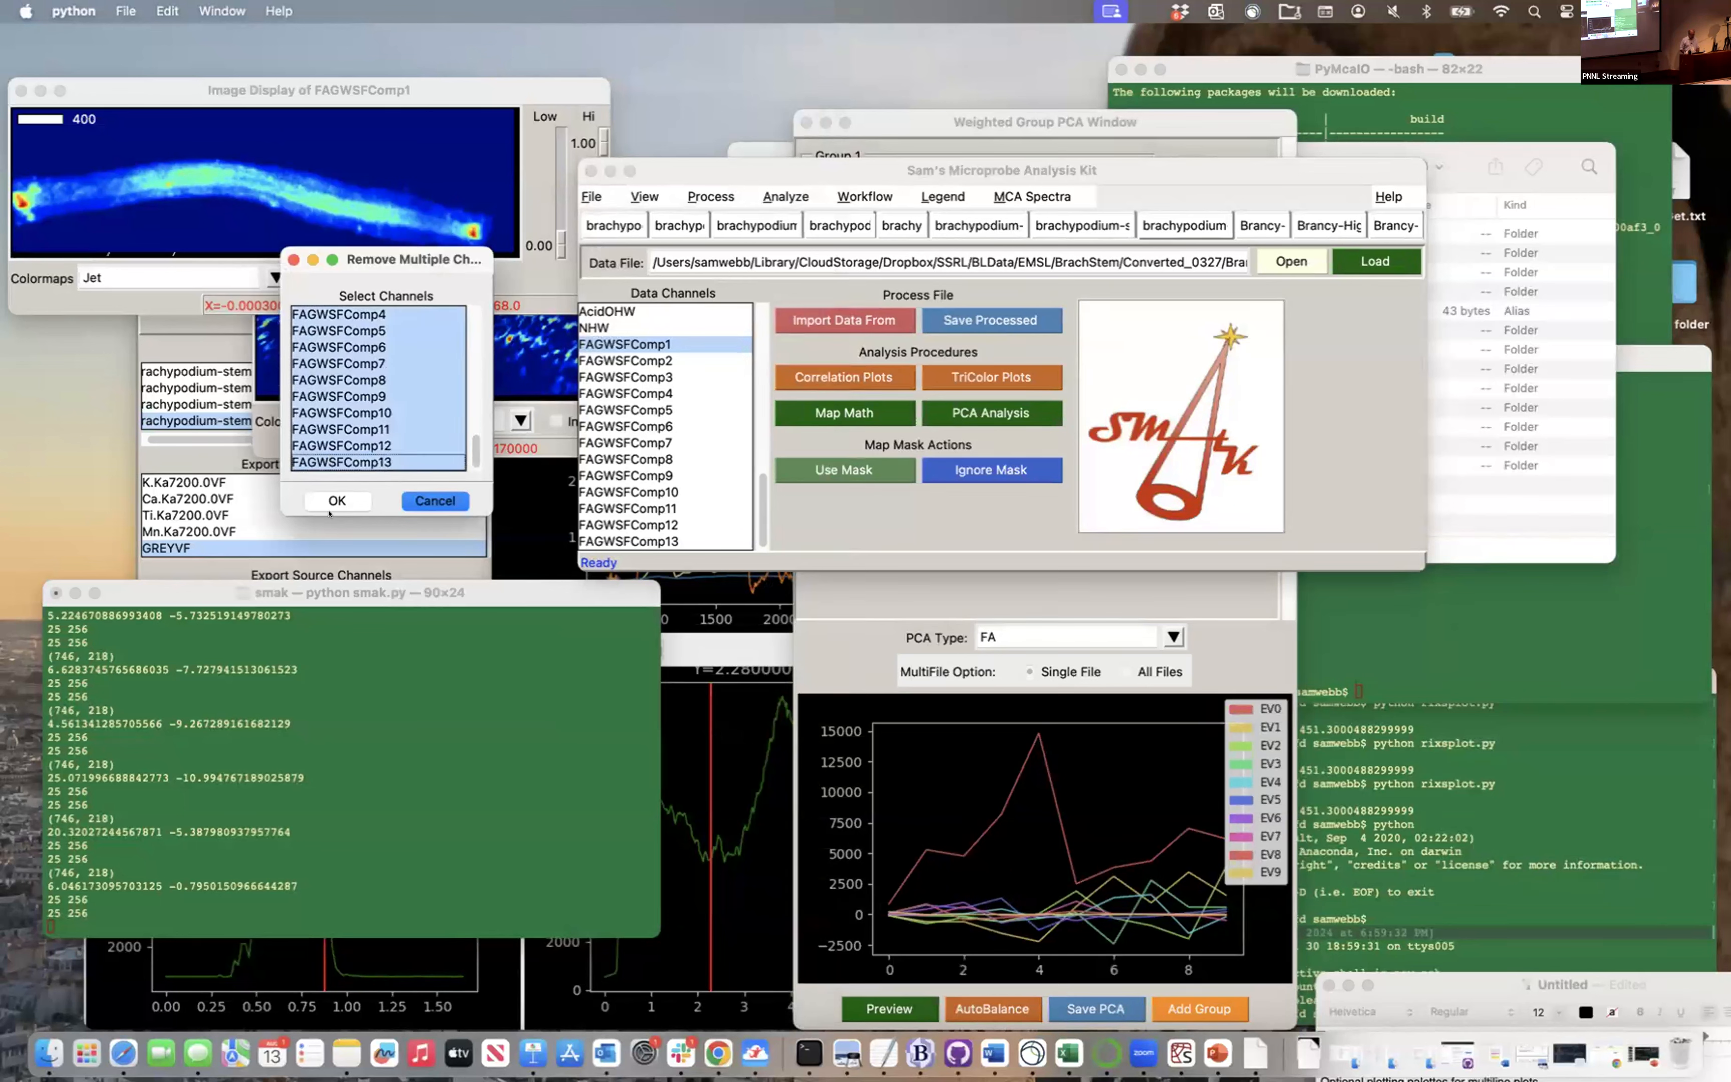
click(336, 501)
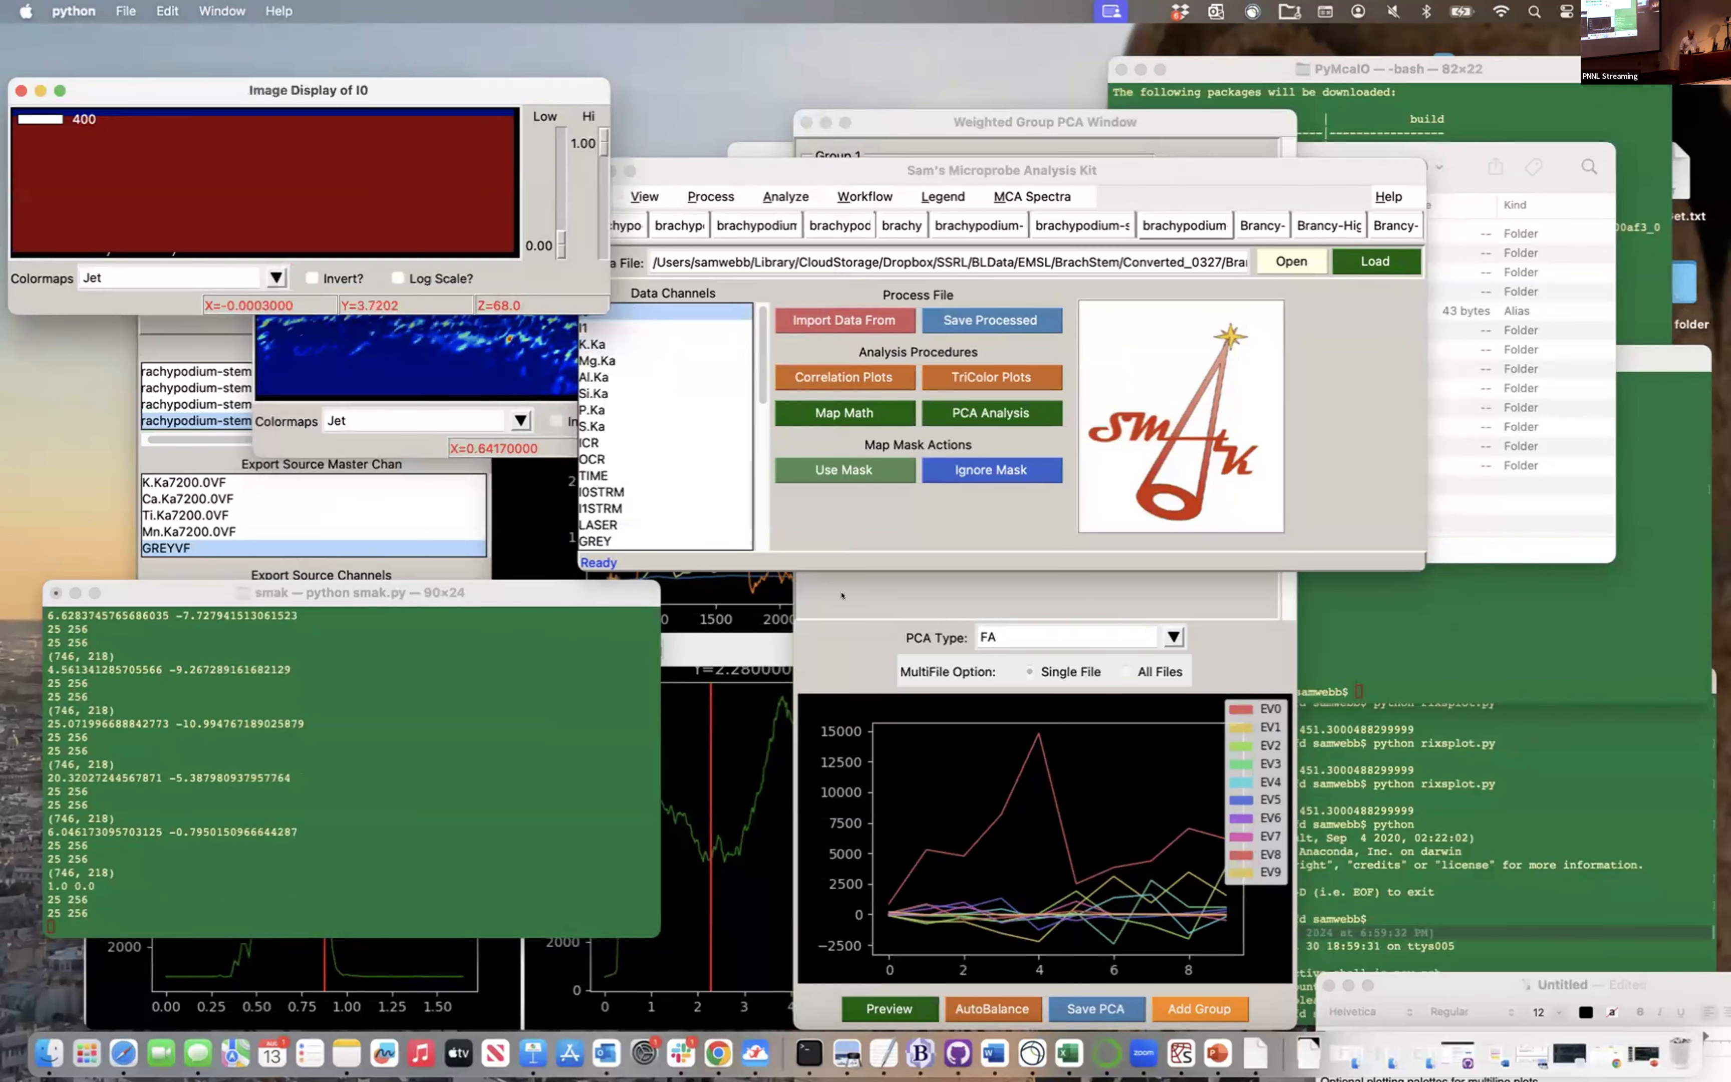
drag(760, 349, 760, 581)
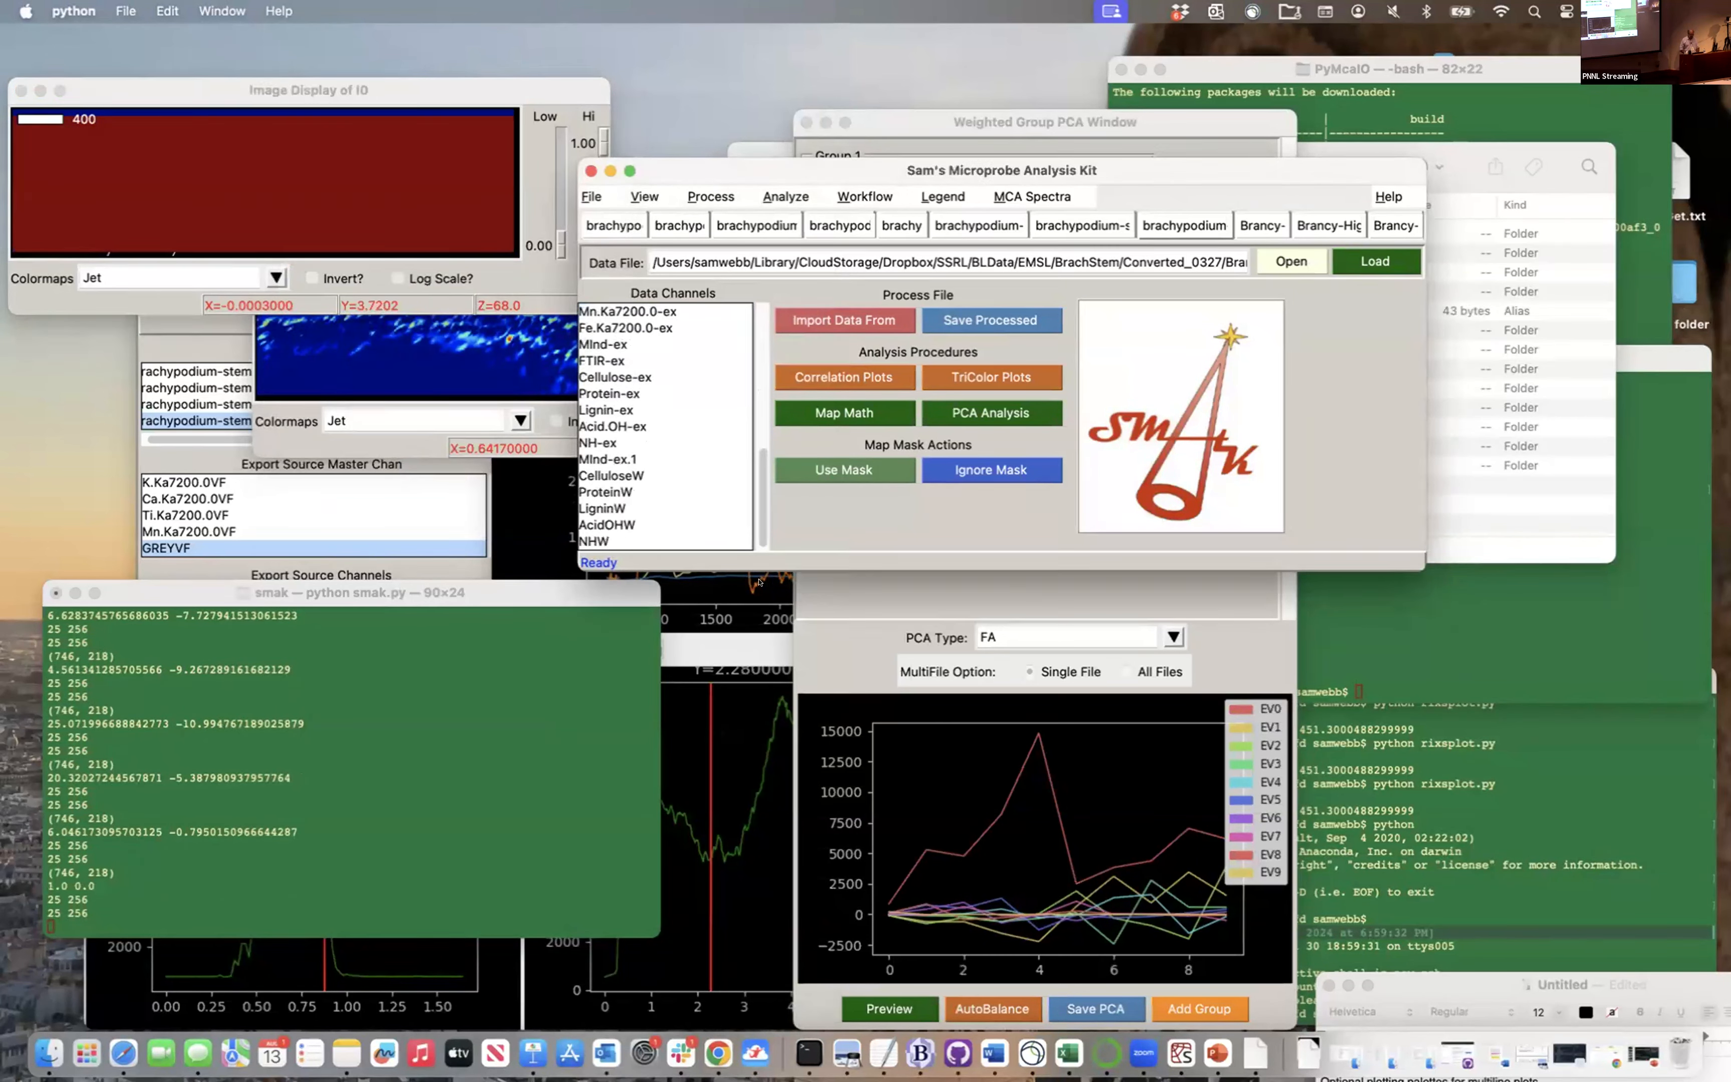
Save the weighted group PCA result to the data channels again and close the weighted PCA setup
click(1069, 1009)
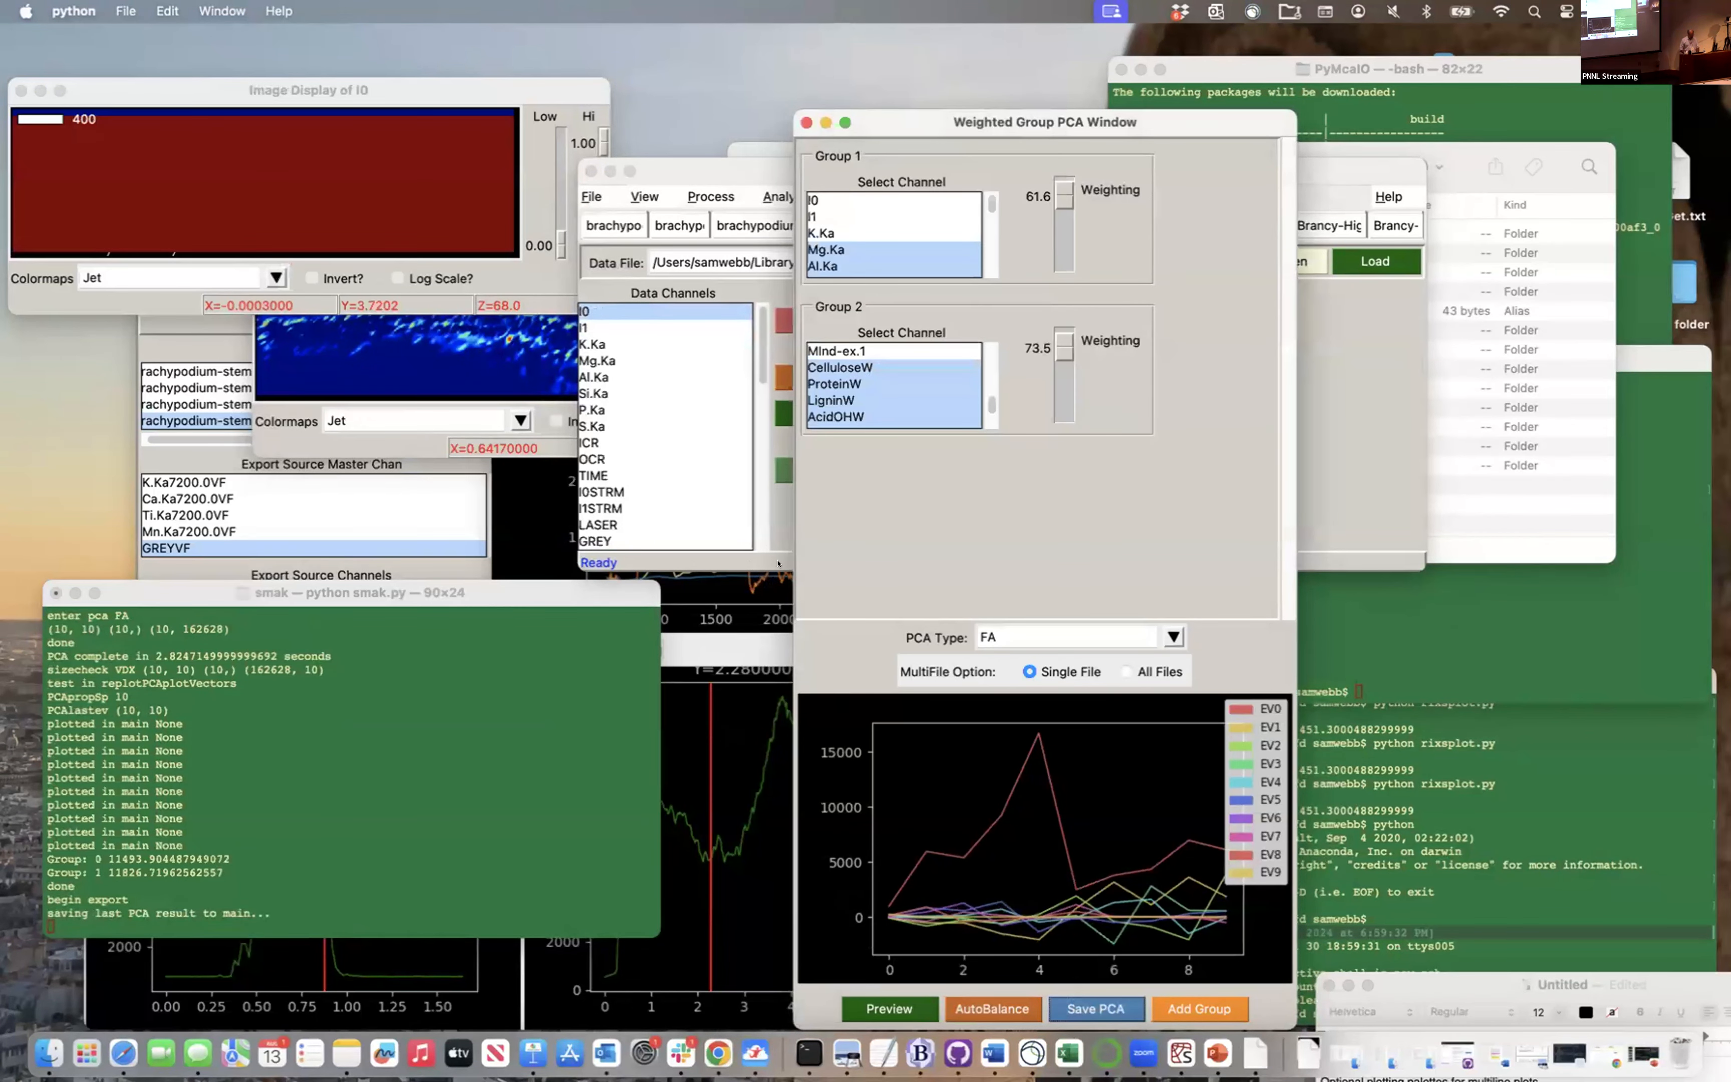
click(775, 504)
scroll(750, 361, down, 10)
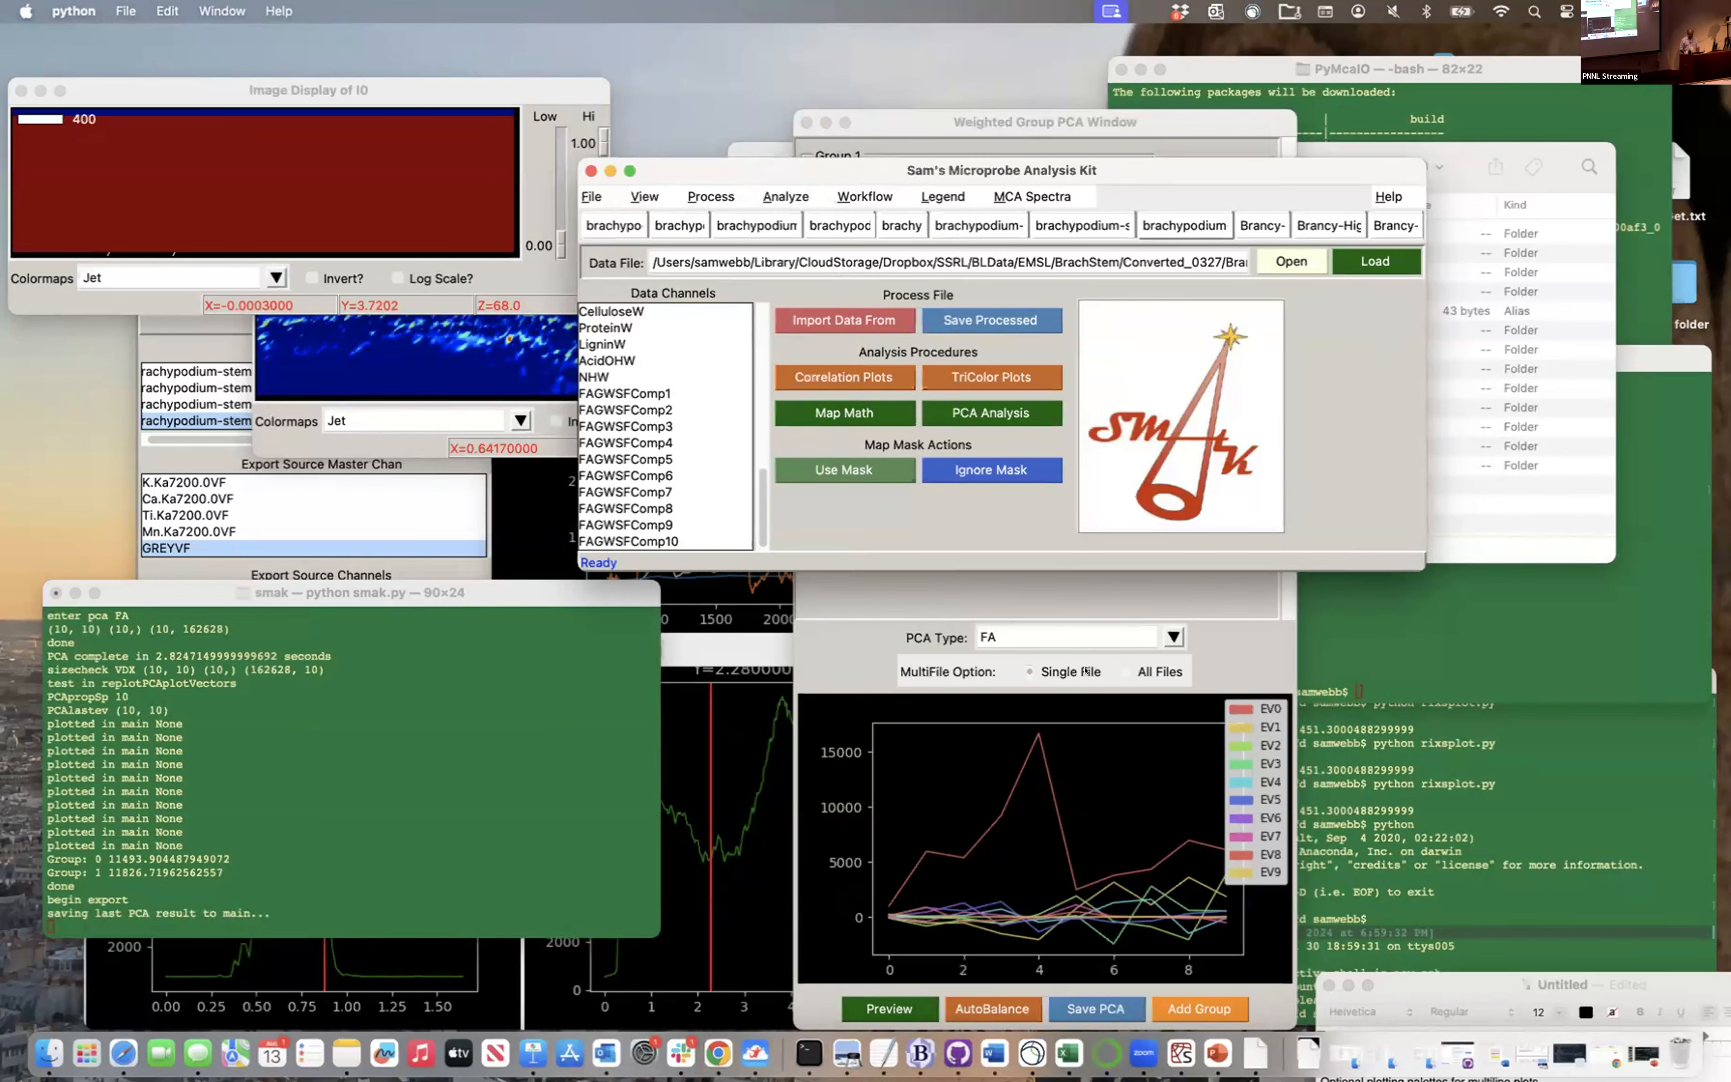
click(1213, 659)
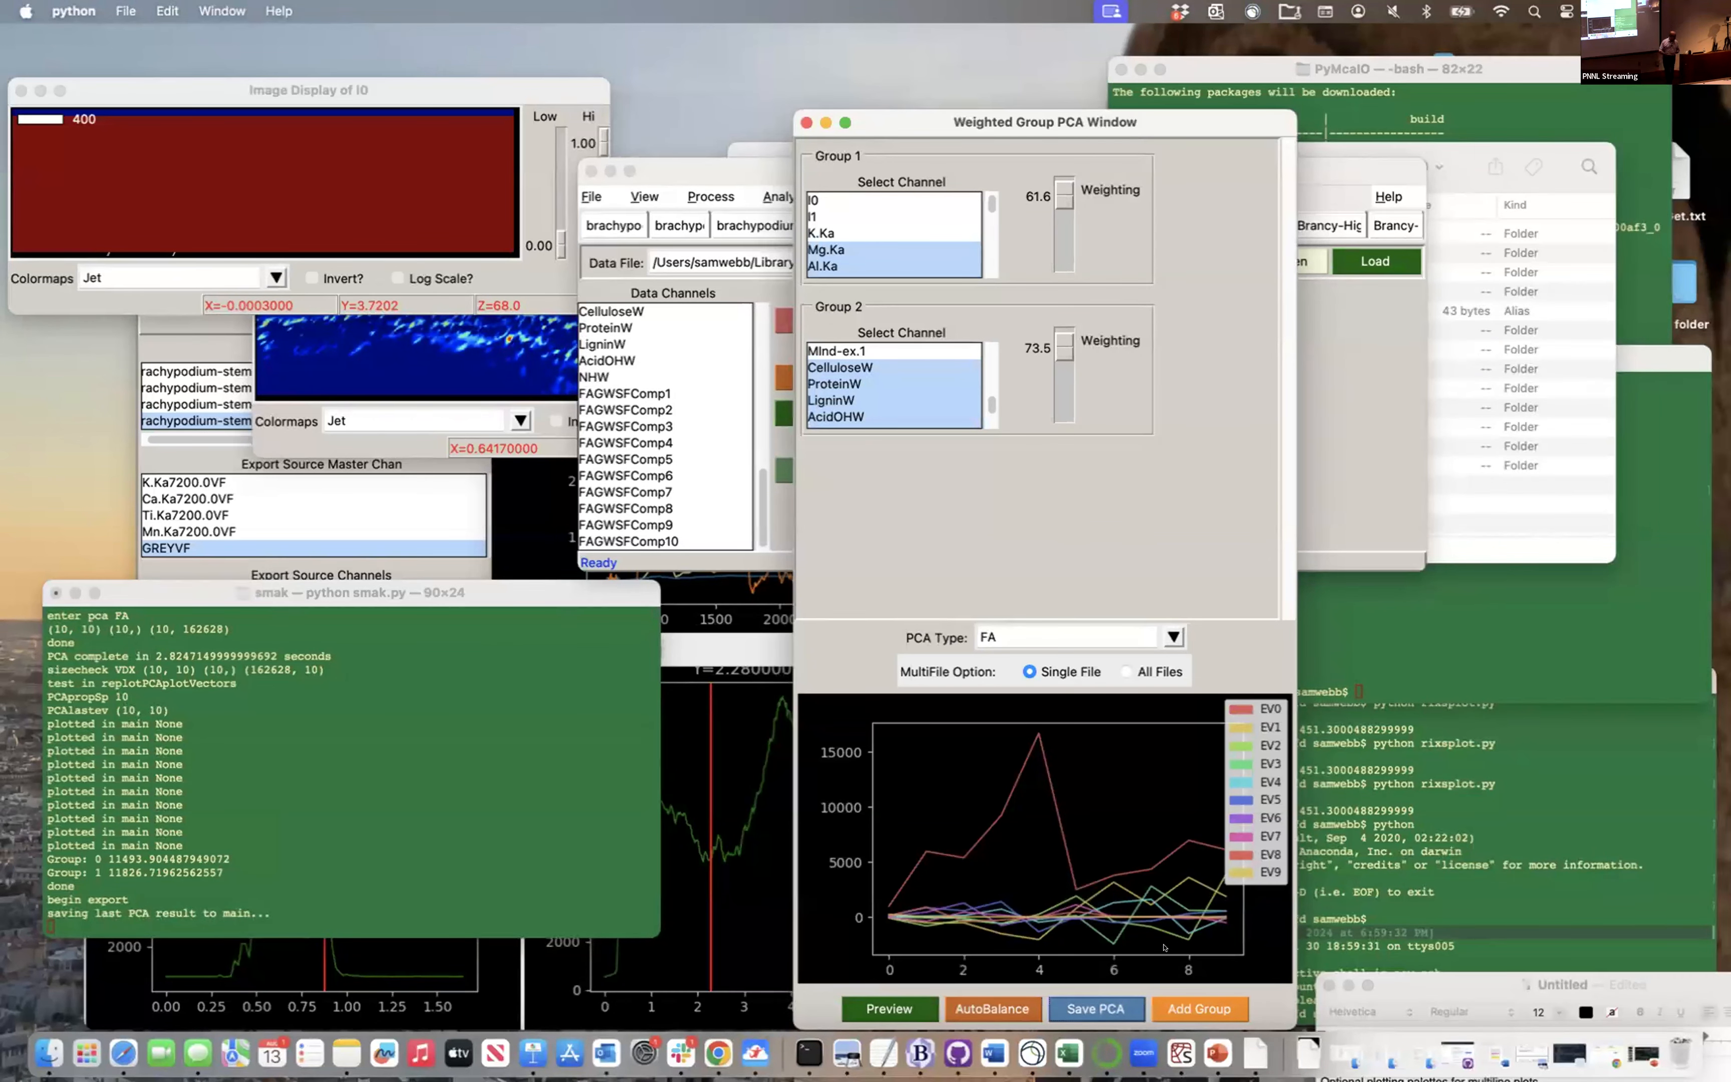
click(1177, 997)
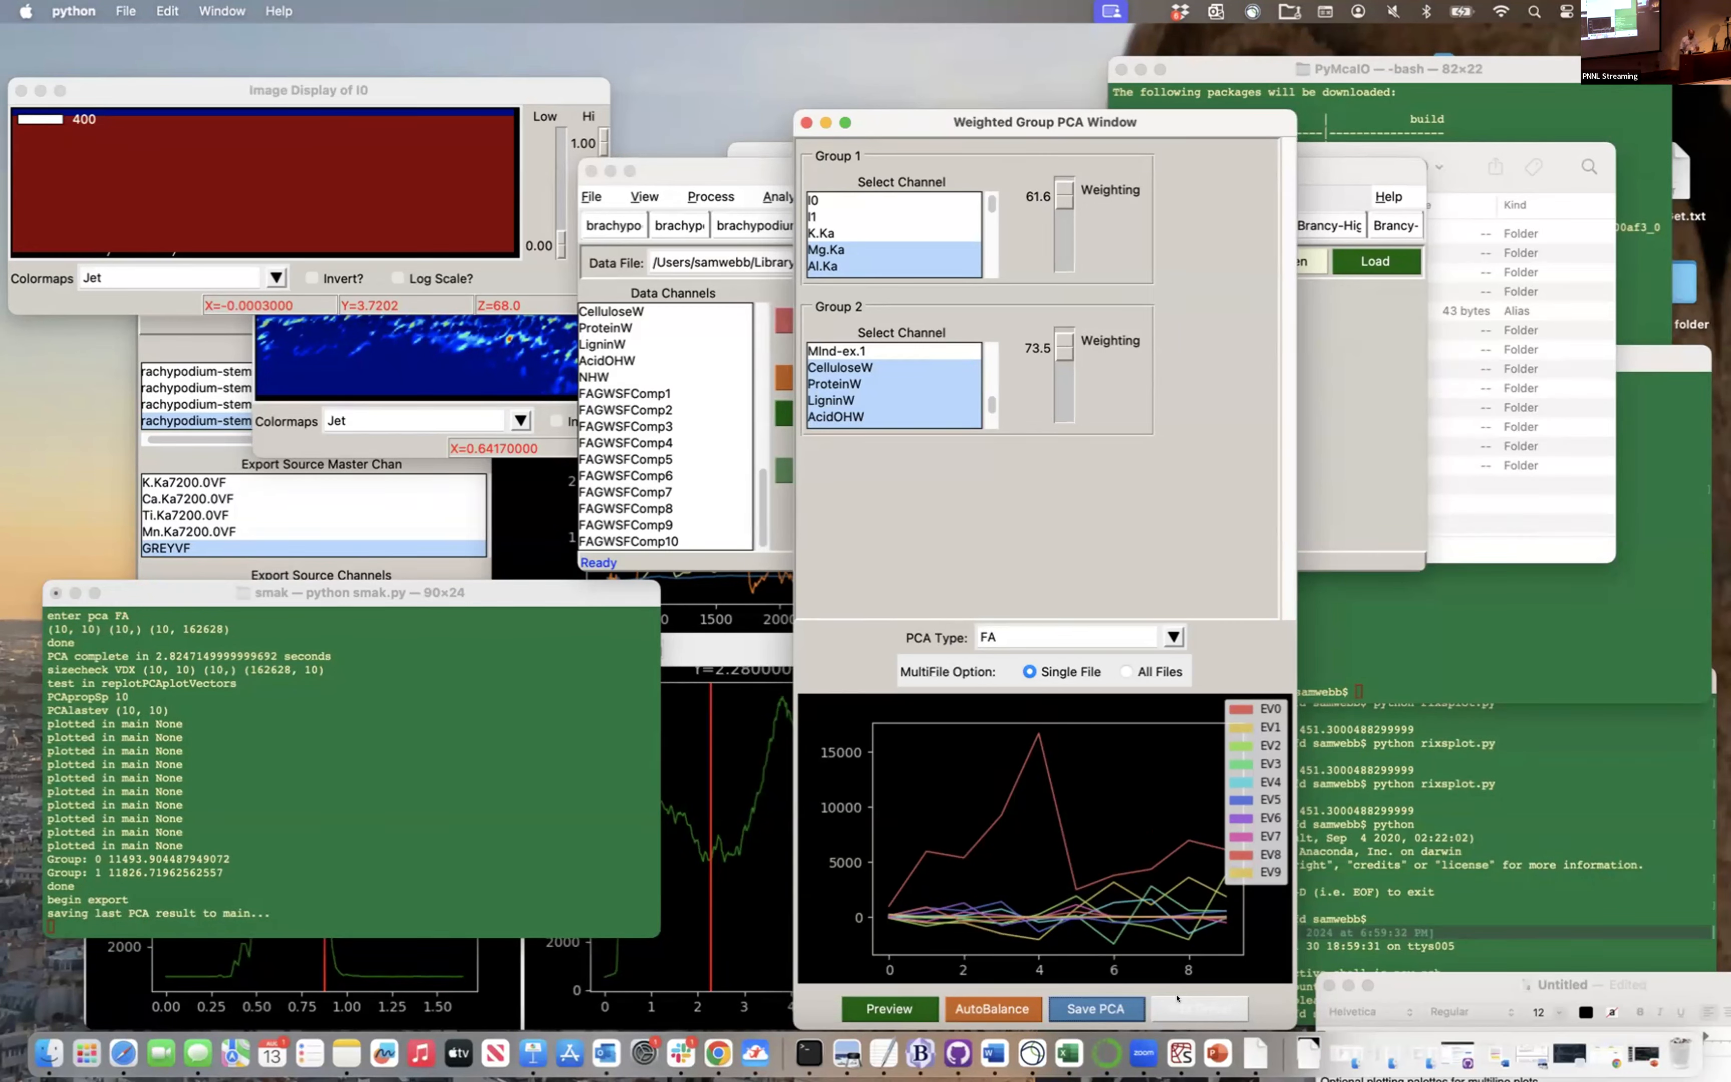
click(806, 123)
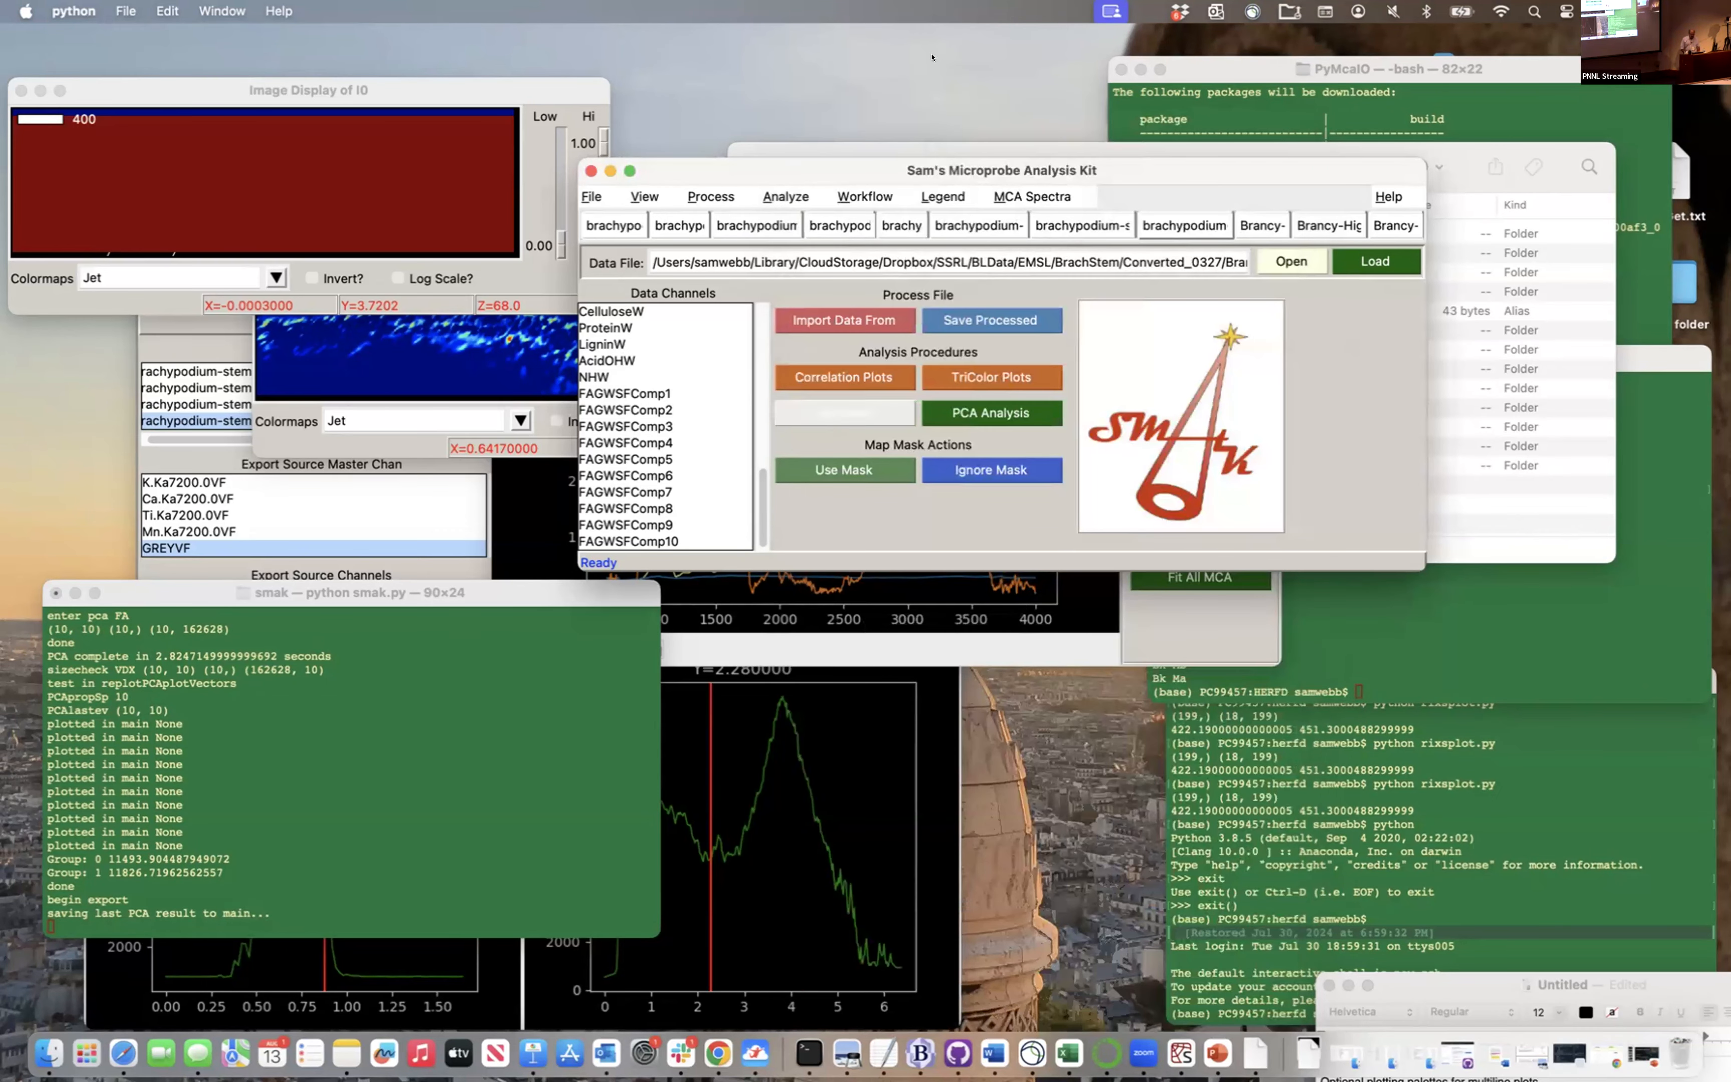
Open PCA Vector Analysis and choose Comp1 as the X component and Comp2 as the Y component
click(779, 191)
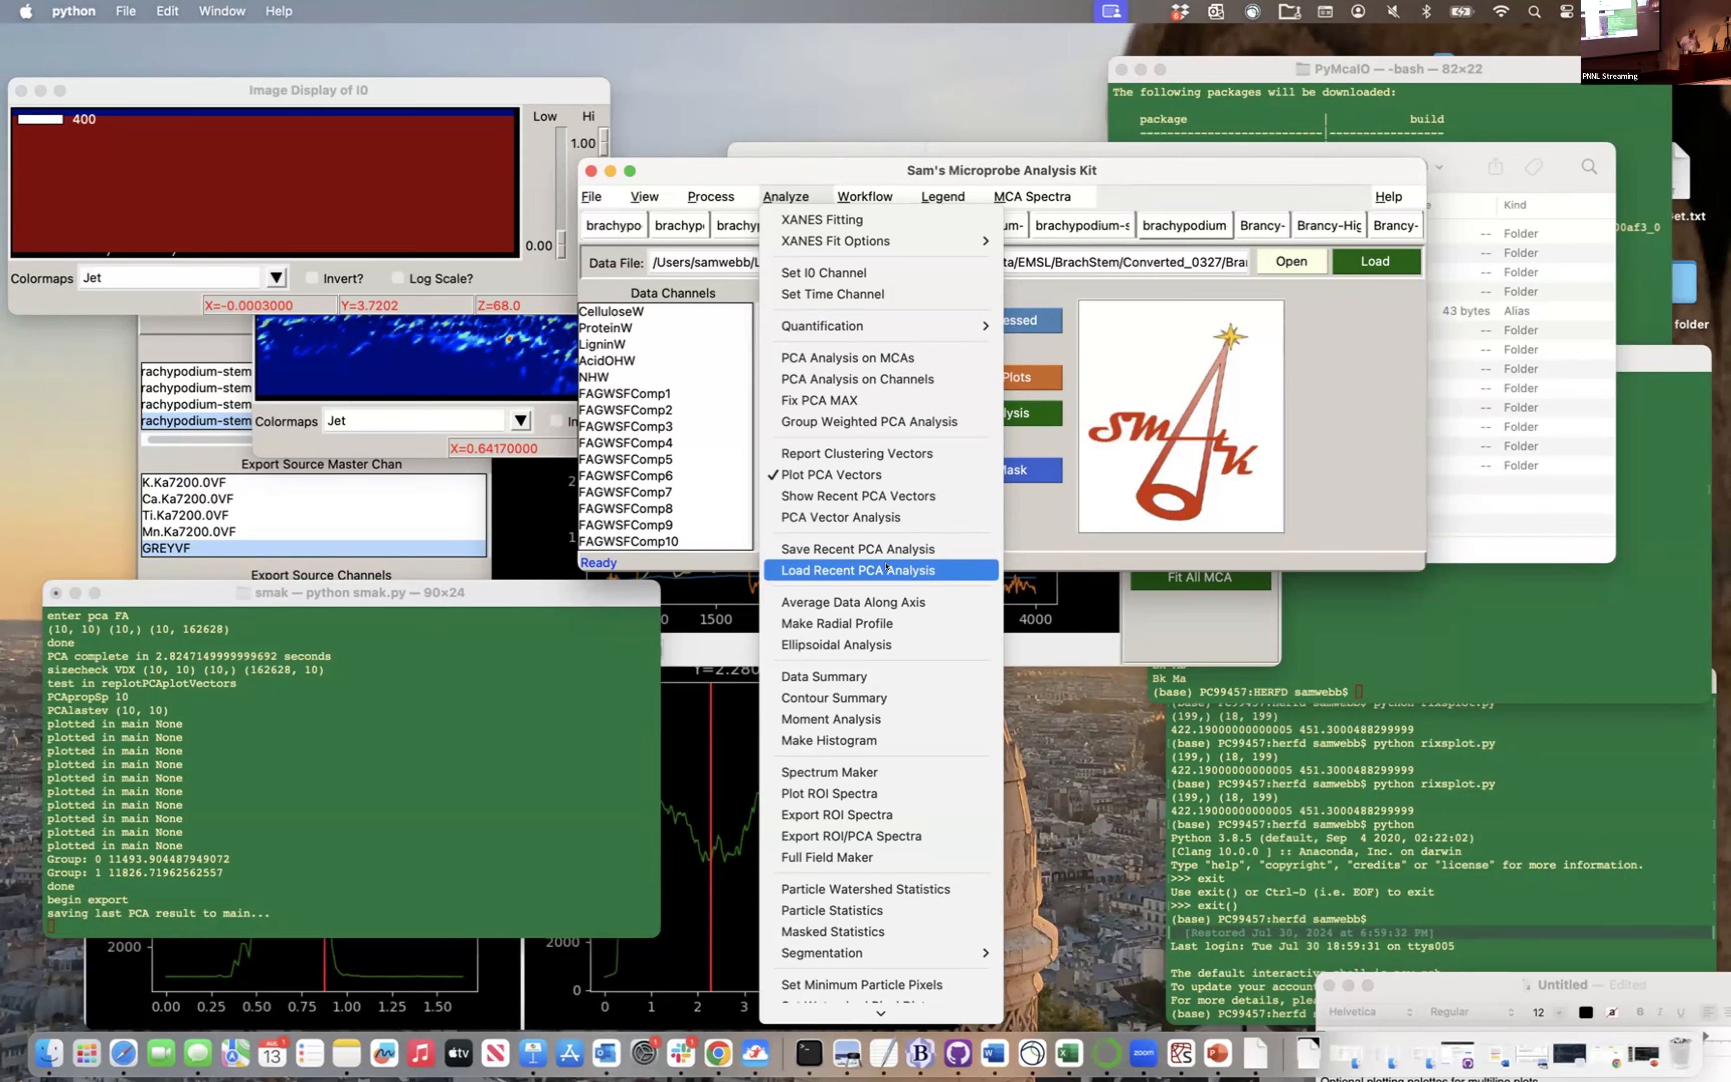
click(882, 518)
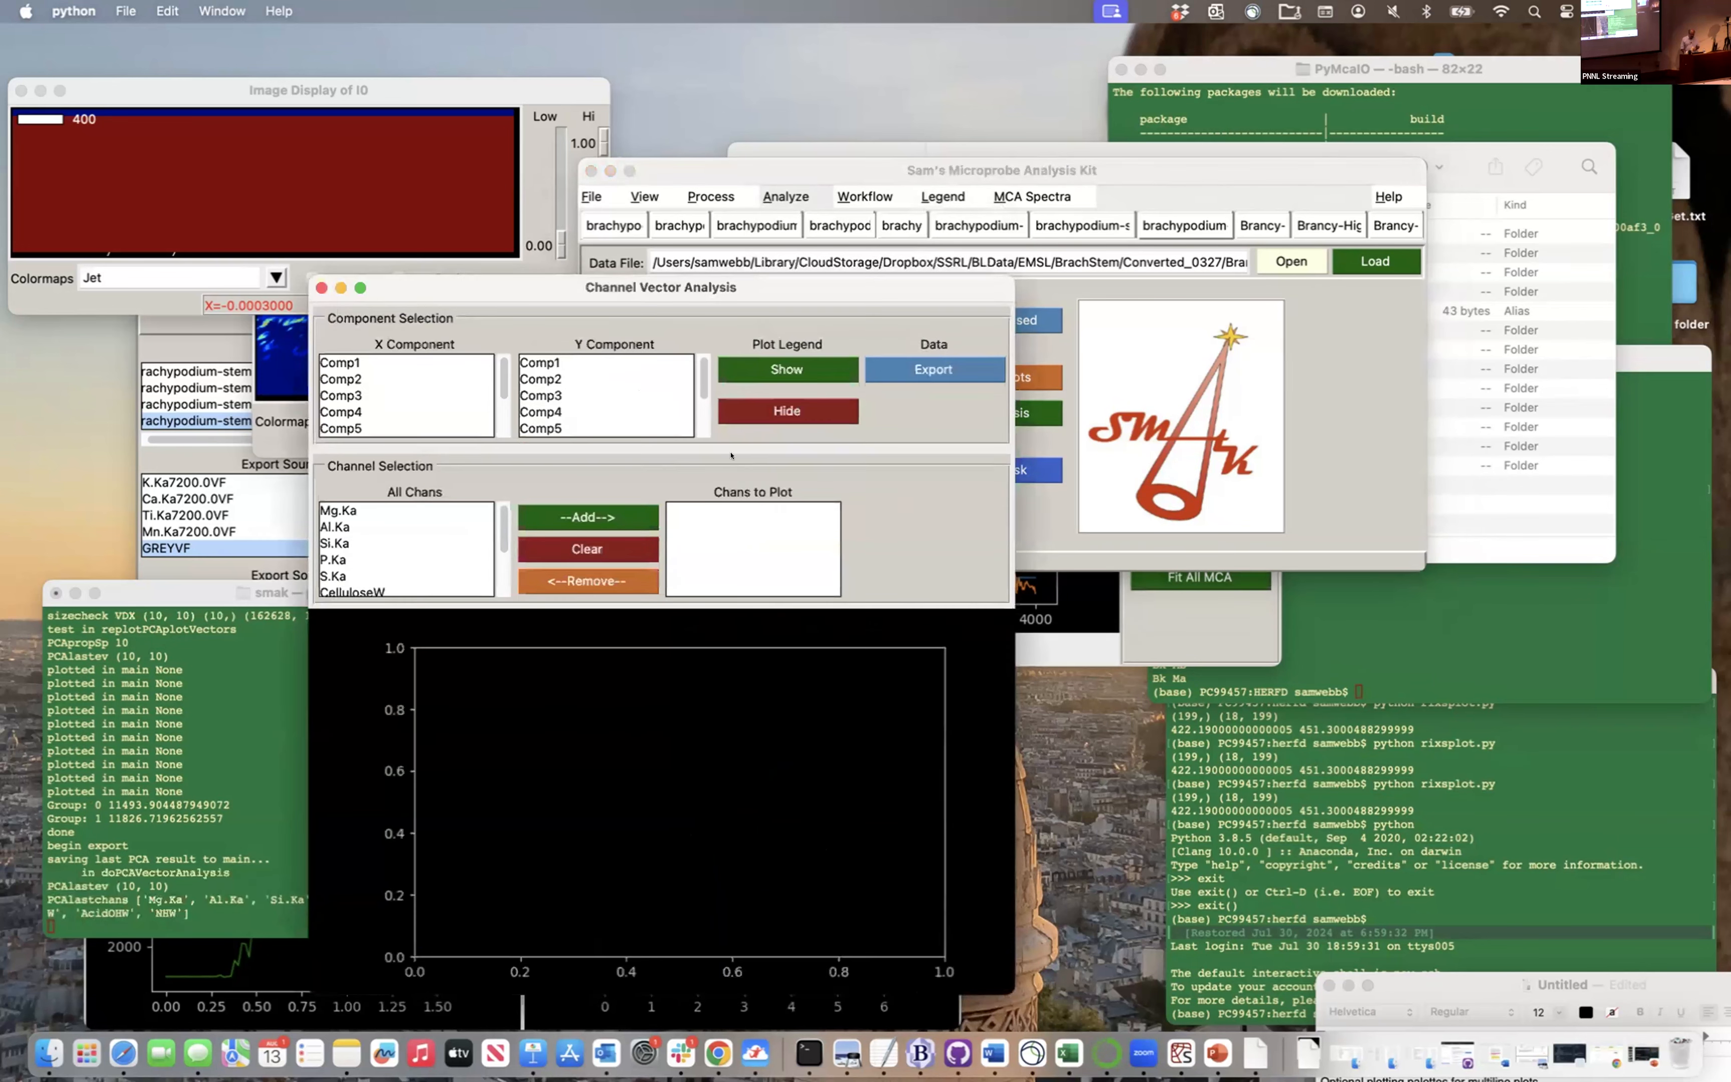
drag(700, 285, 1157, 233)
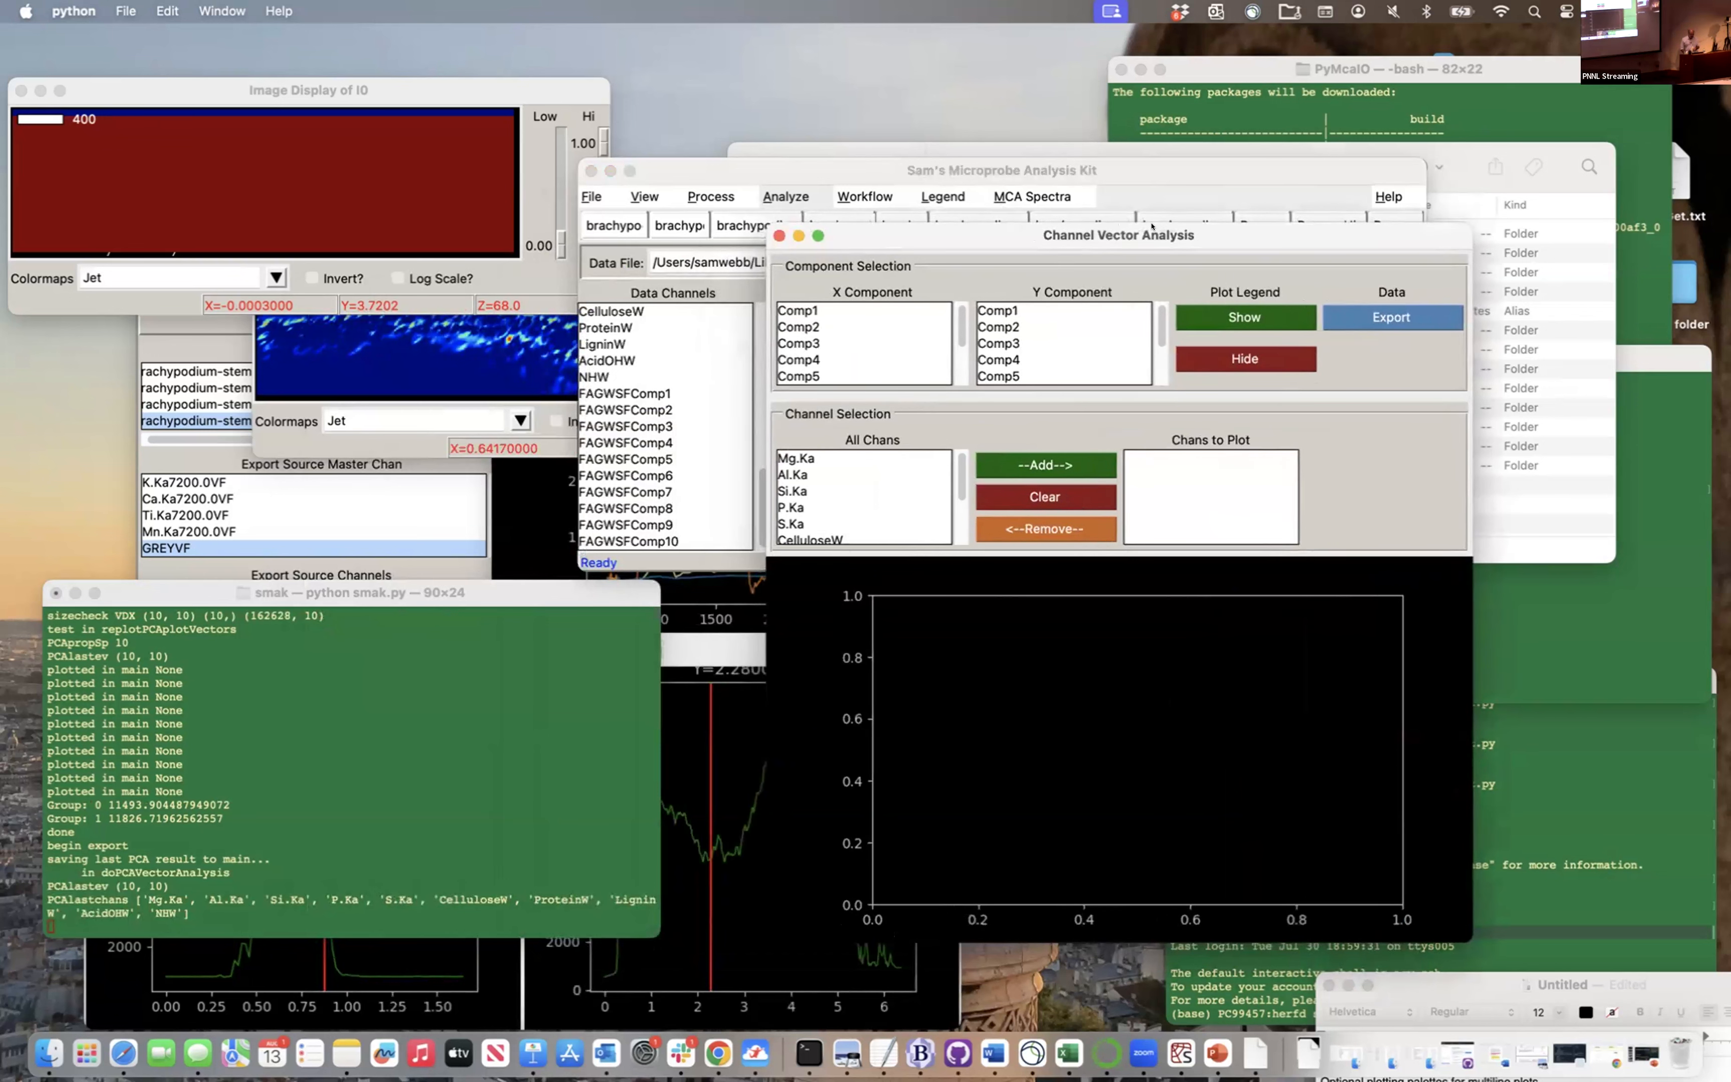
click(810, 308)
click(1011, 328)
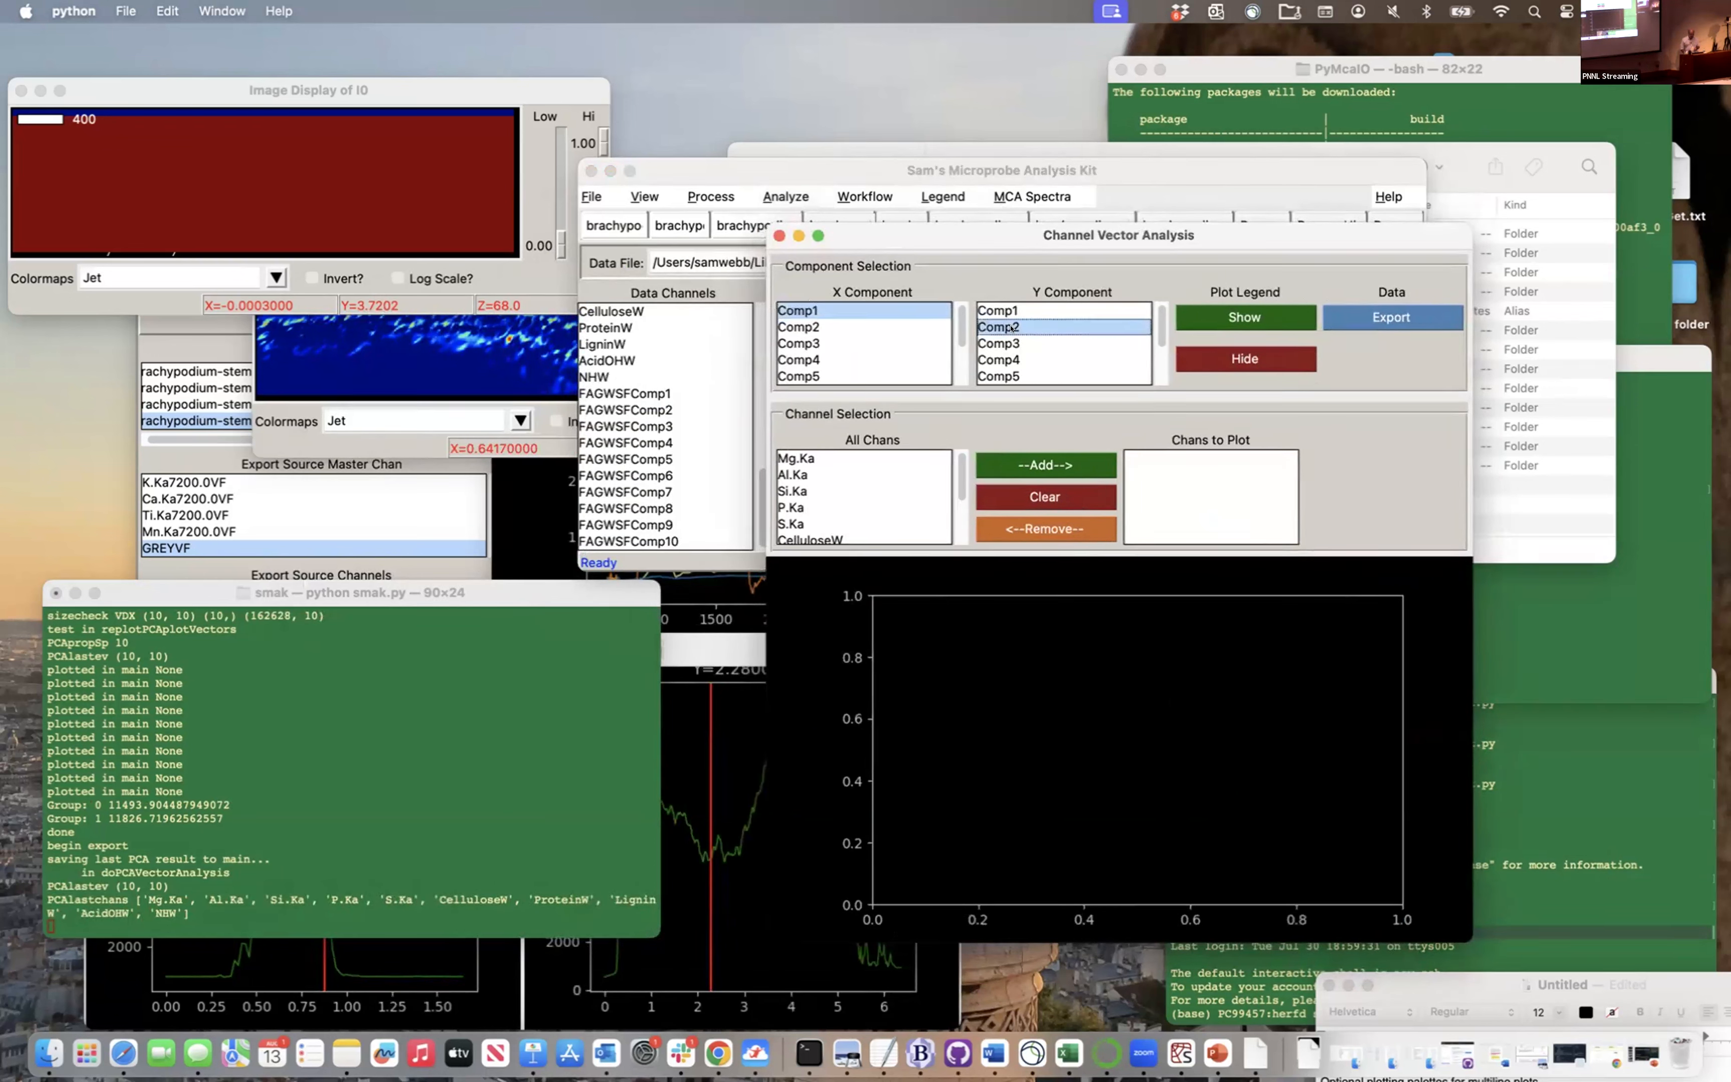
View the FAGWSFComp1 and FAGWSFComp2 maps and return to the channel vector analysis
click(655, 393)
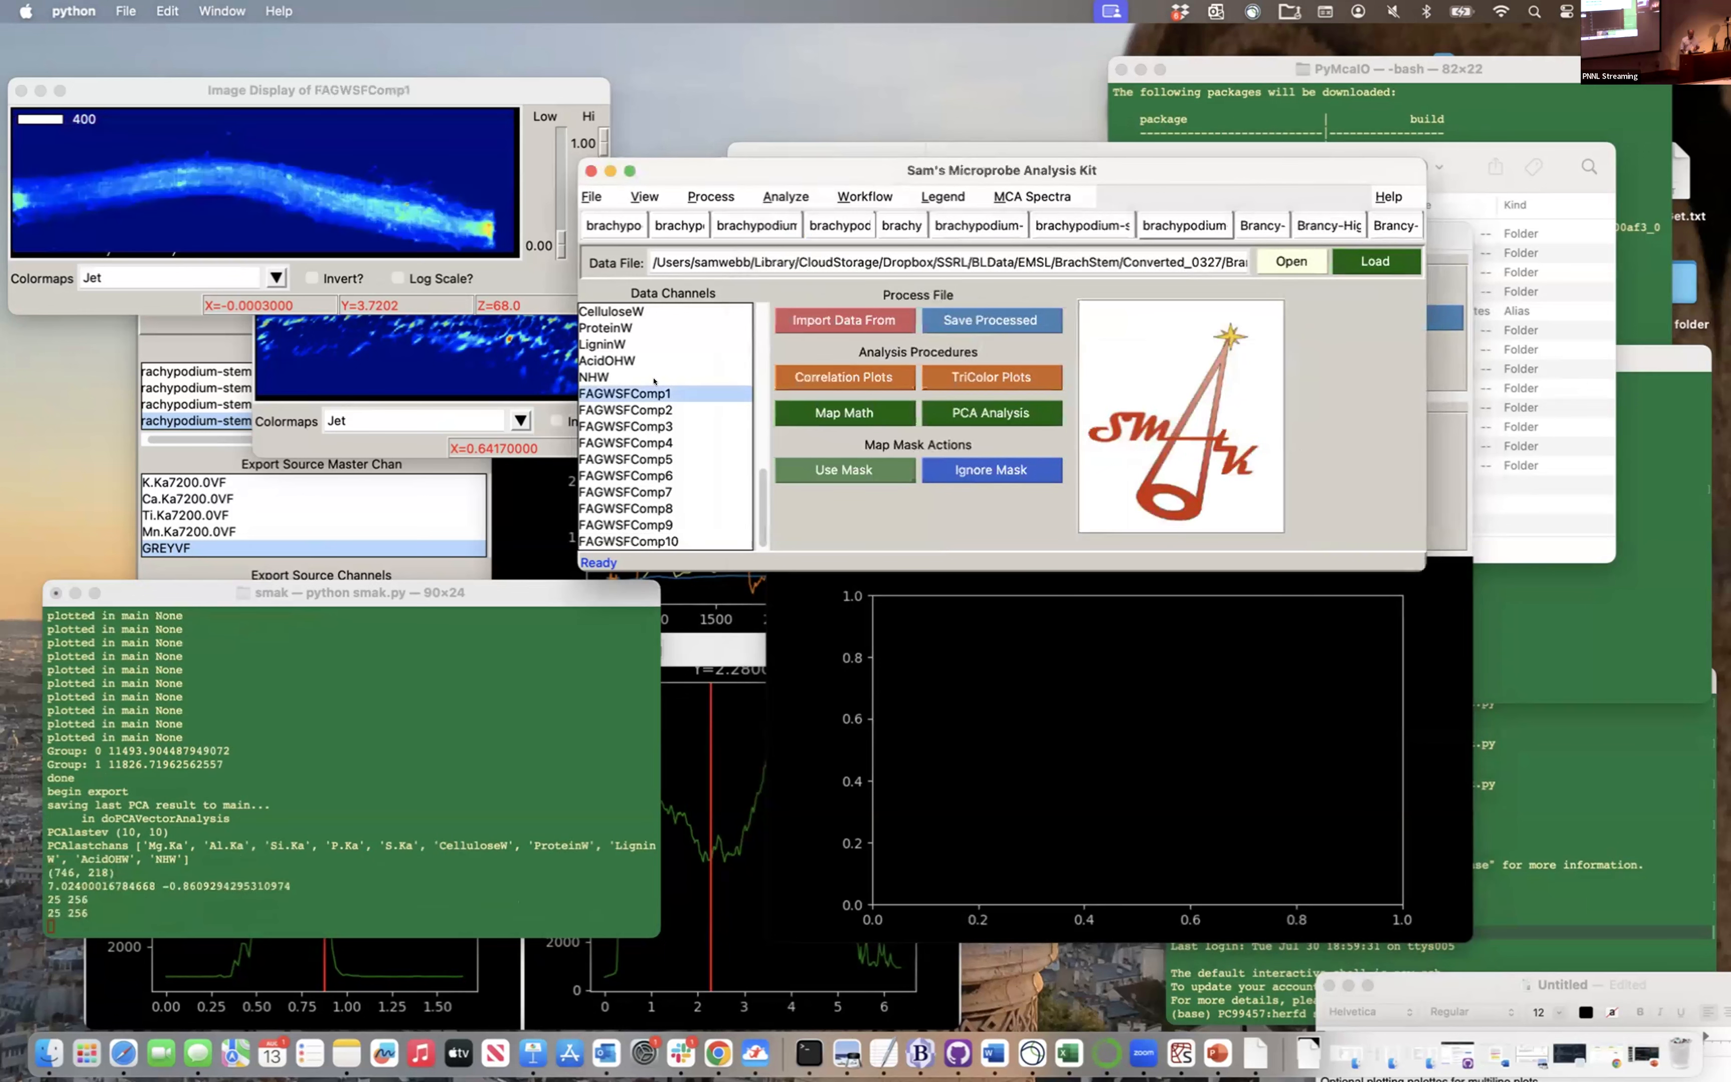
key(Down)
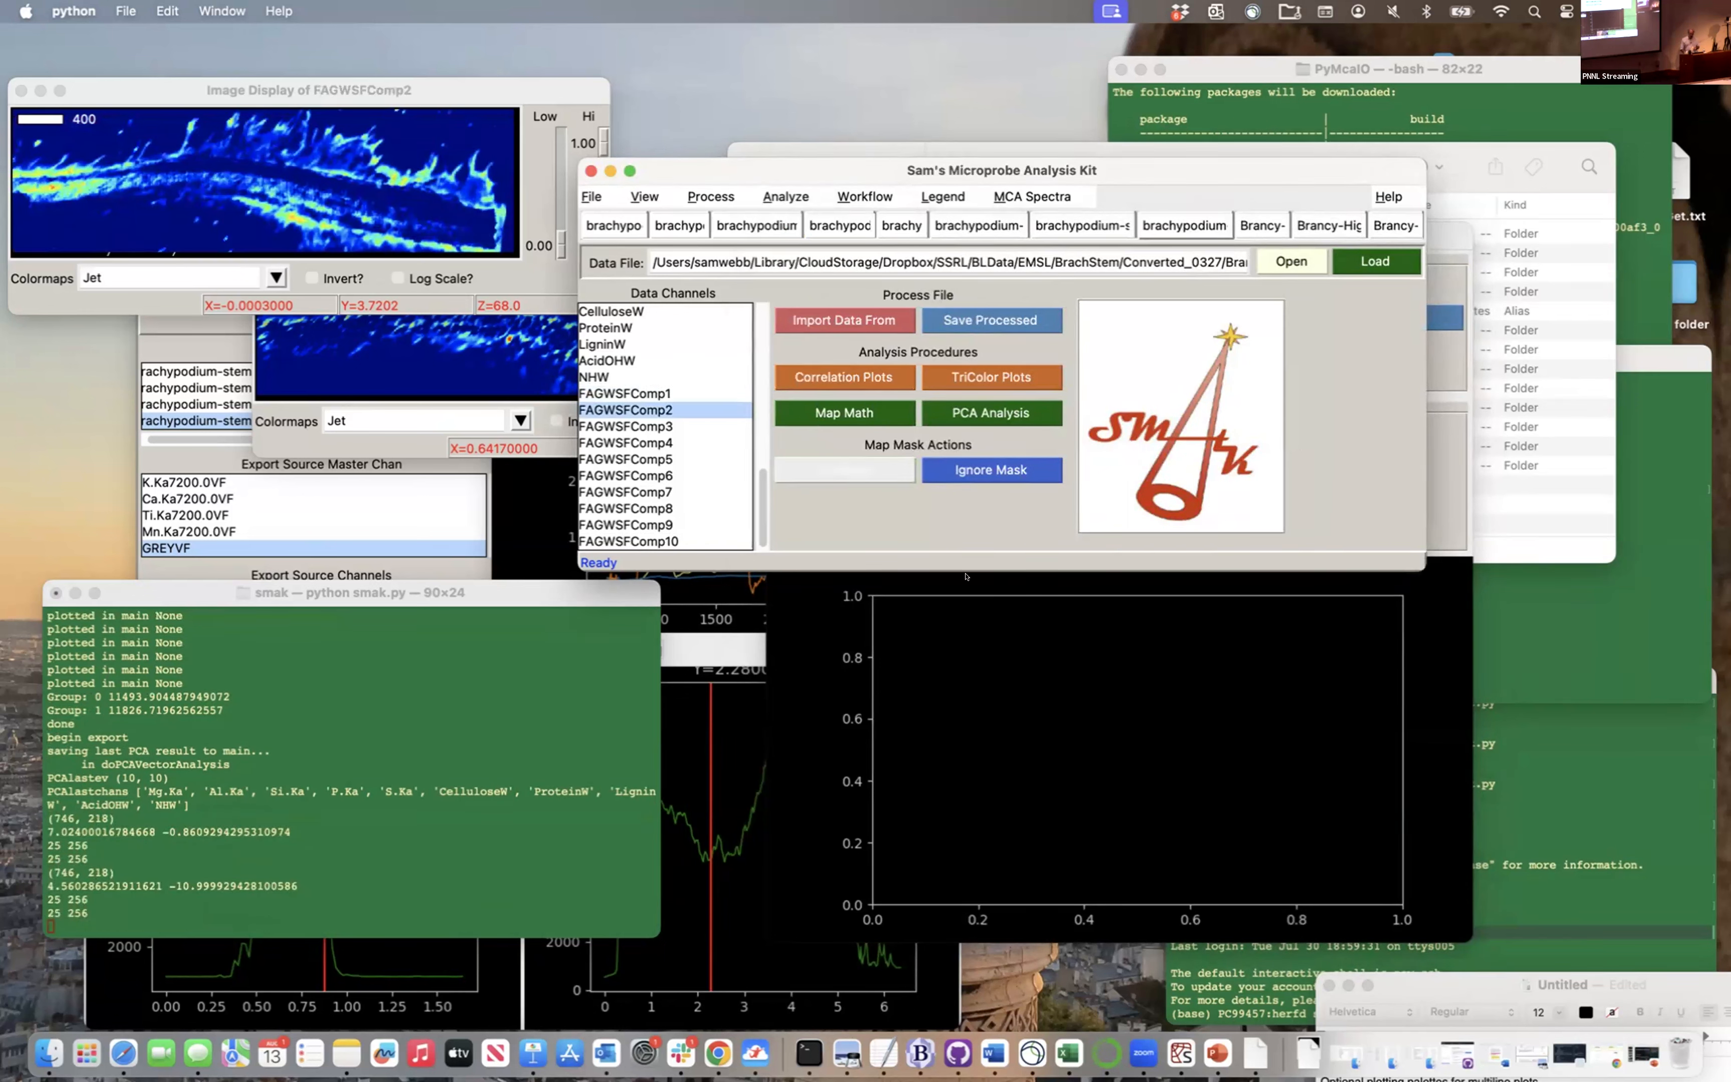
click(1087, 749)
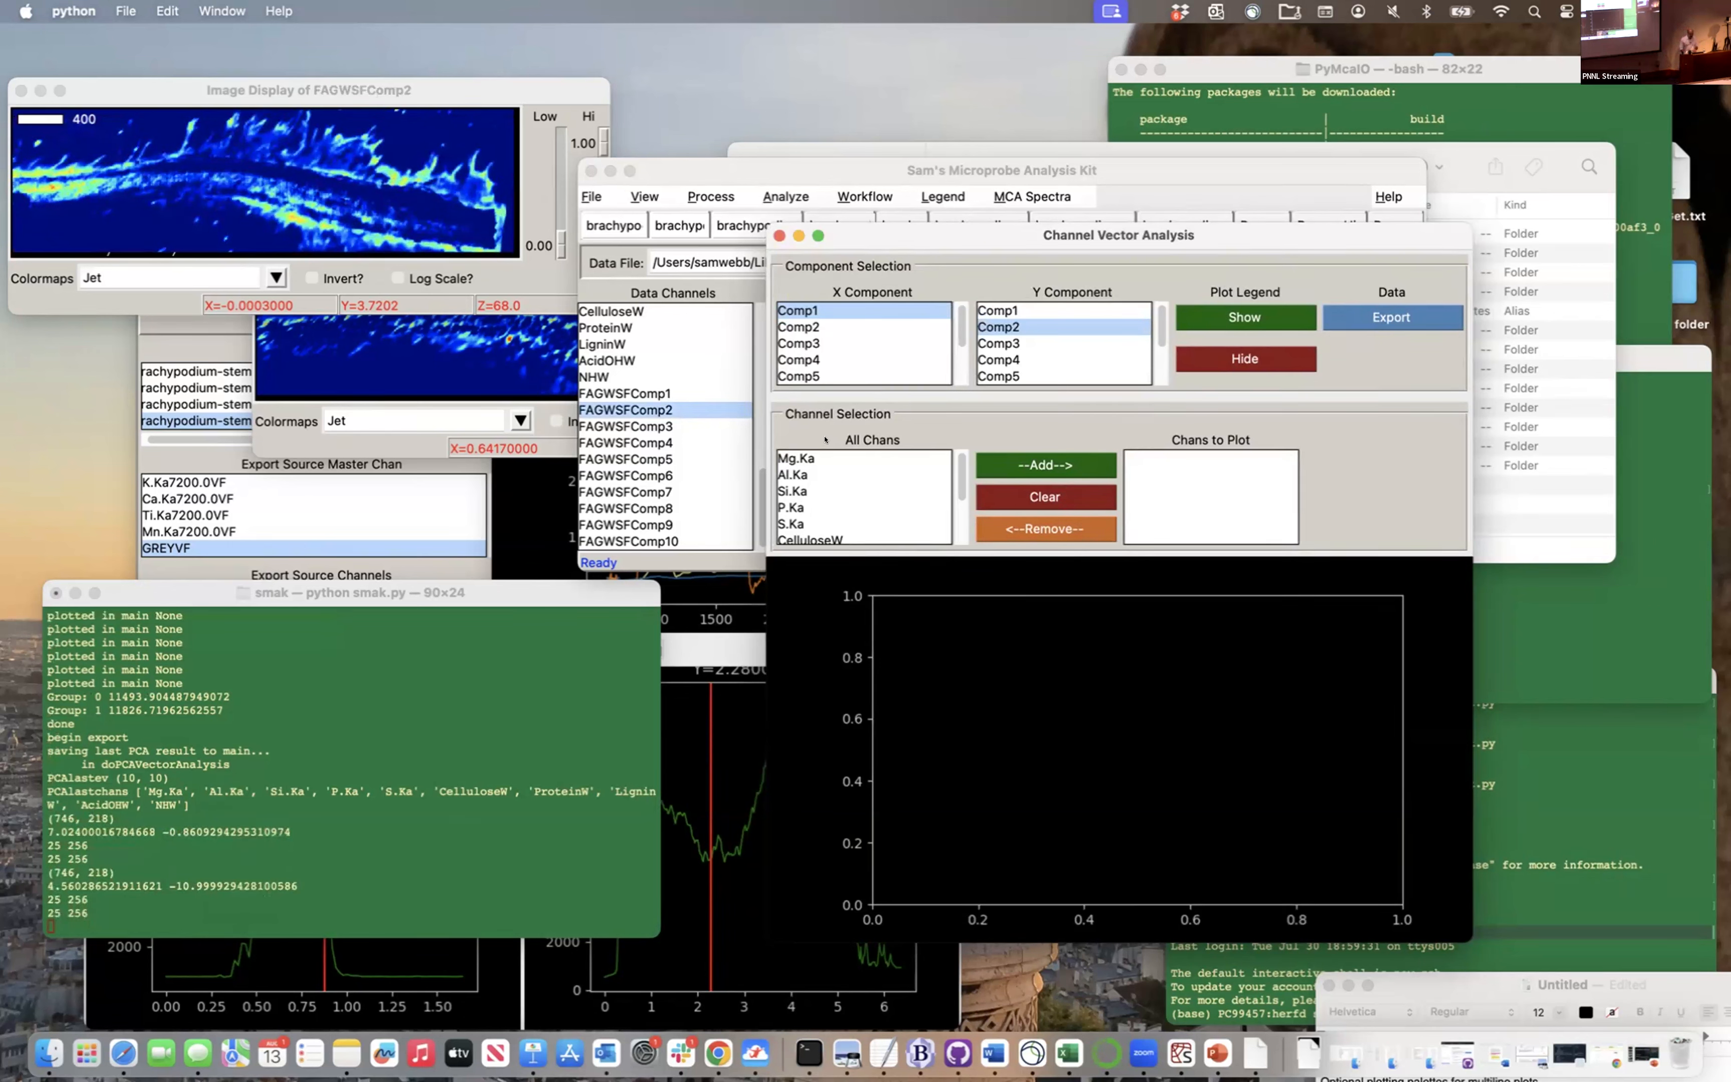
Add the S.Ka, CelluloseW and ProteinW channels to the Comp1 versus Comp2 vector plot
click(795, 518)
click(1041, 466)
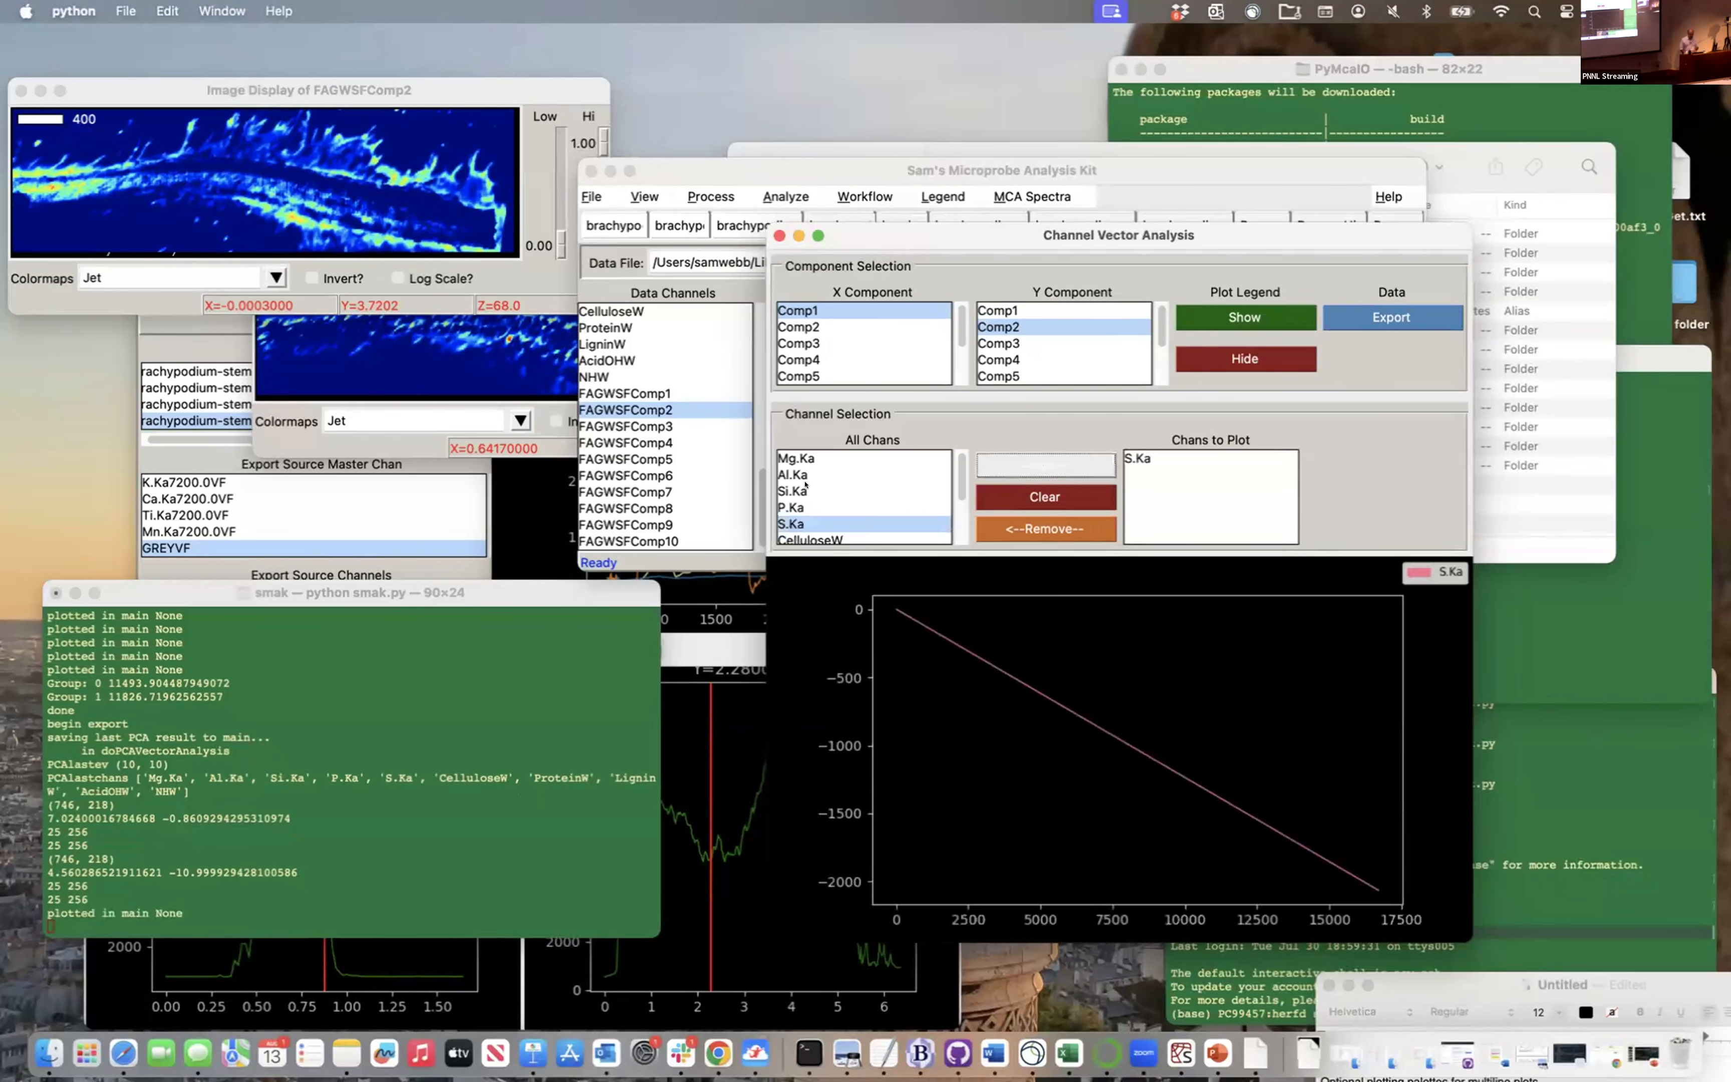
click(812, 538)
click(1012, 466)
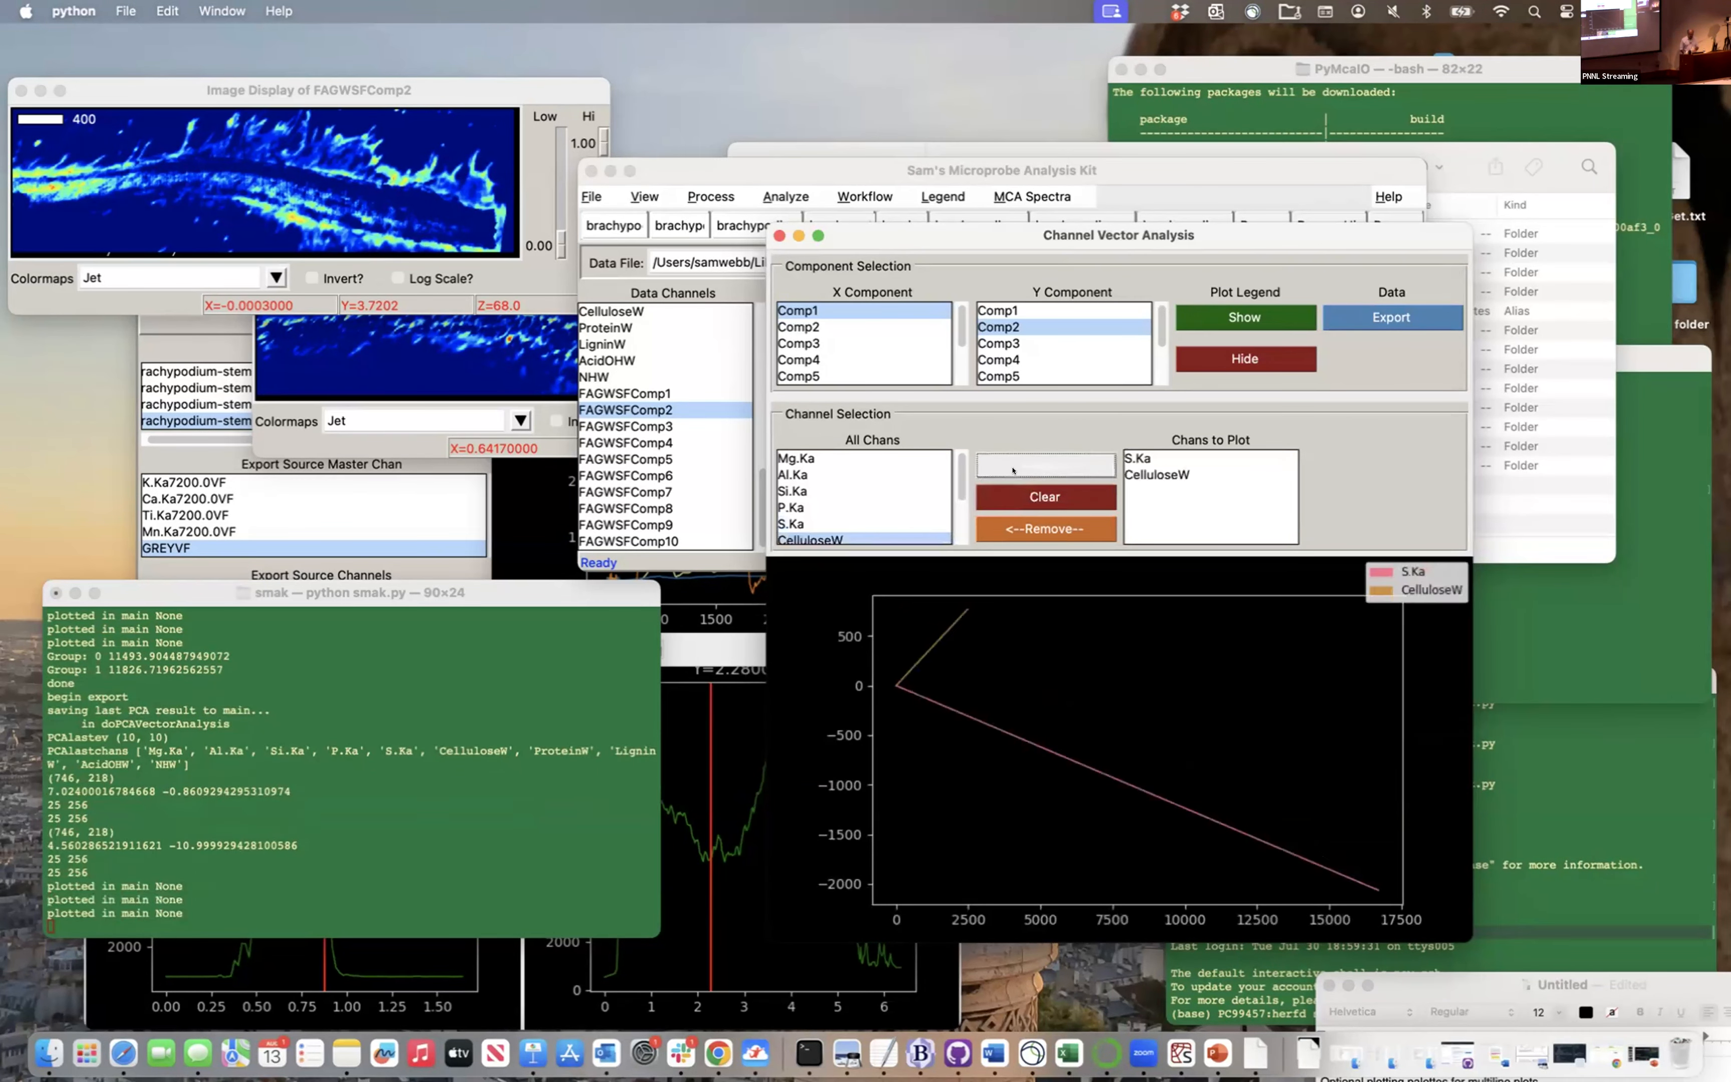
scroll(859, 501, down, 3)
click(807, 474)
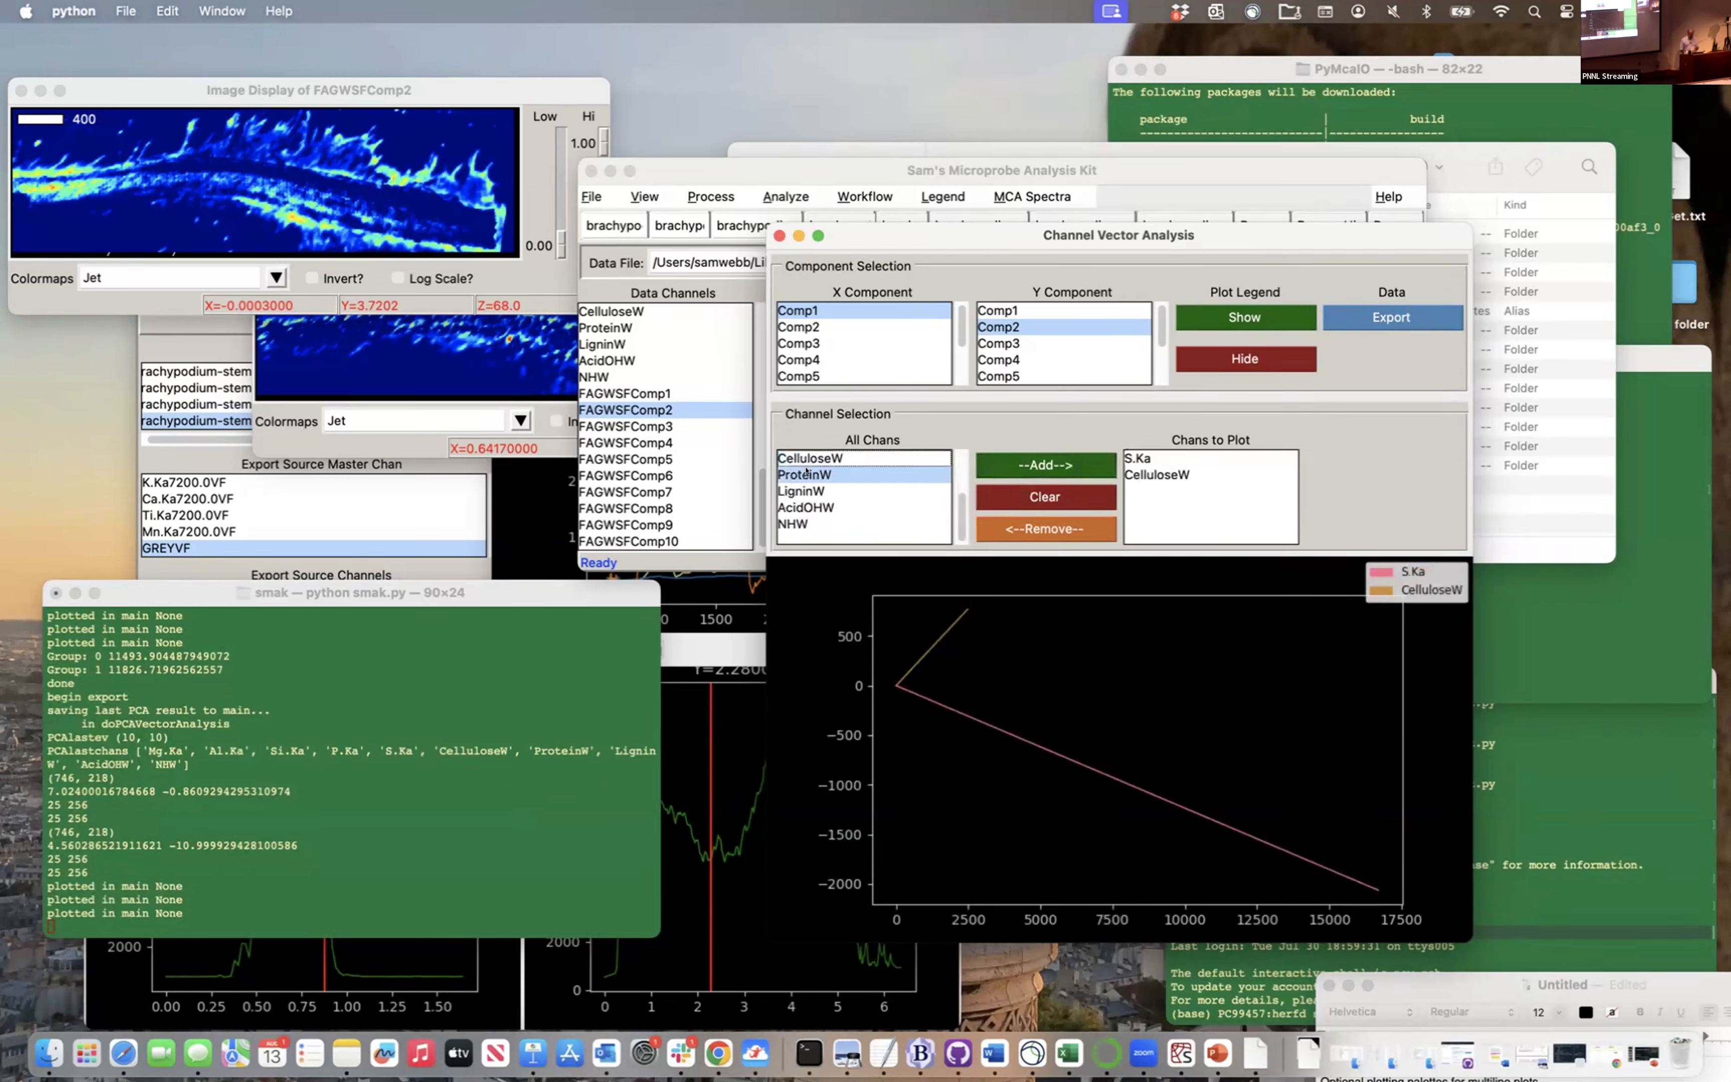
click(1012, 466)
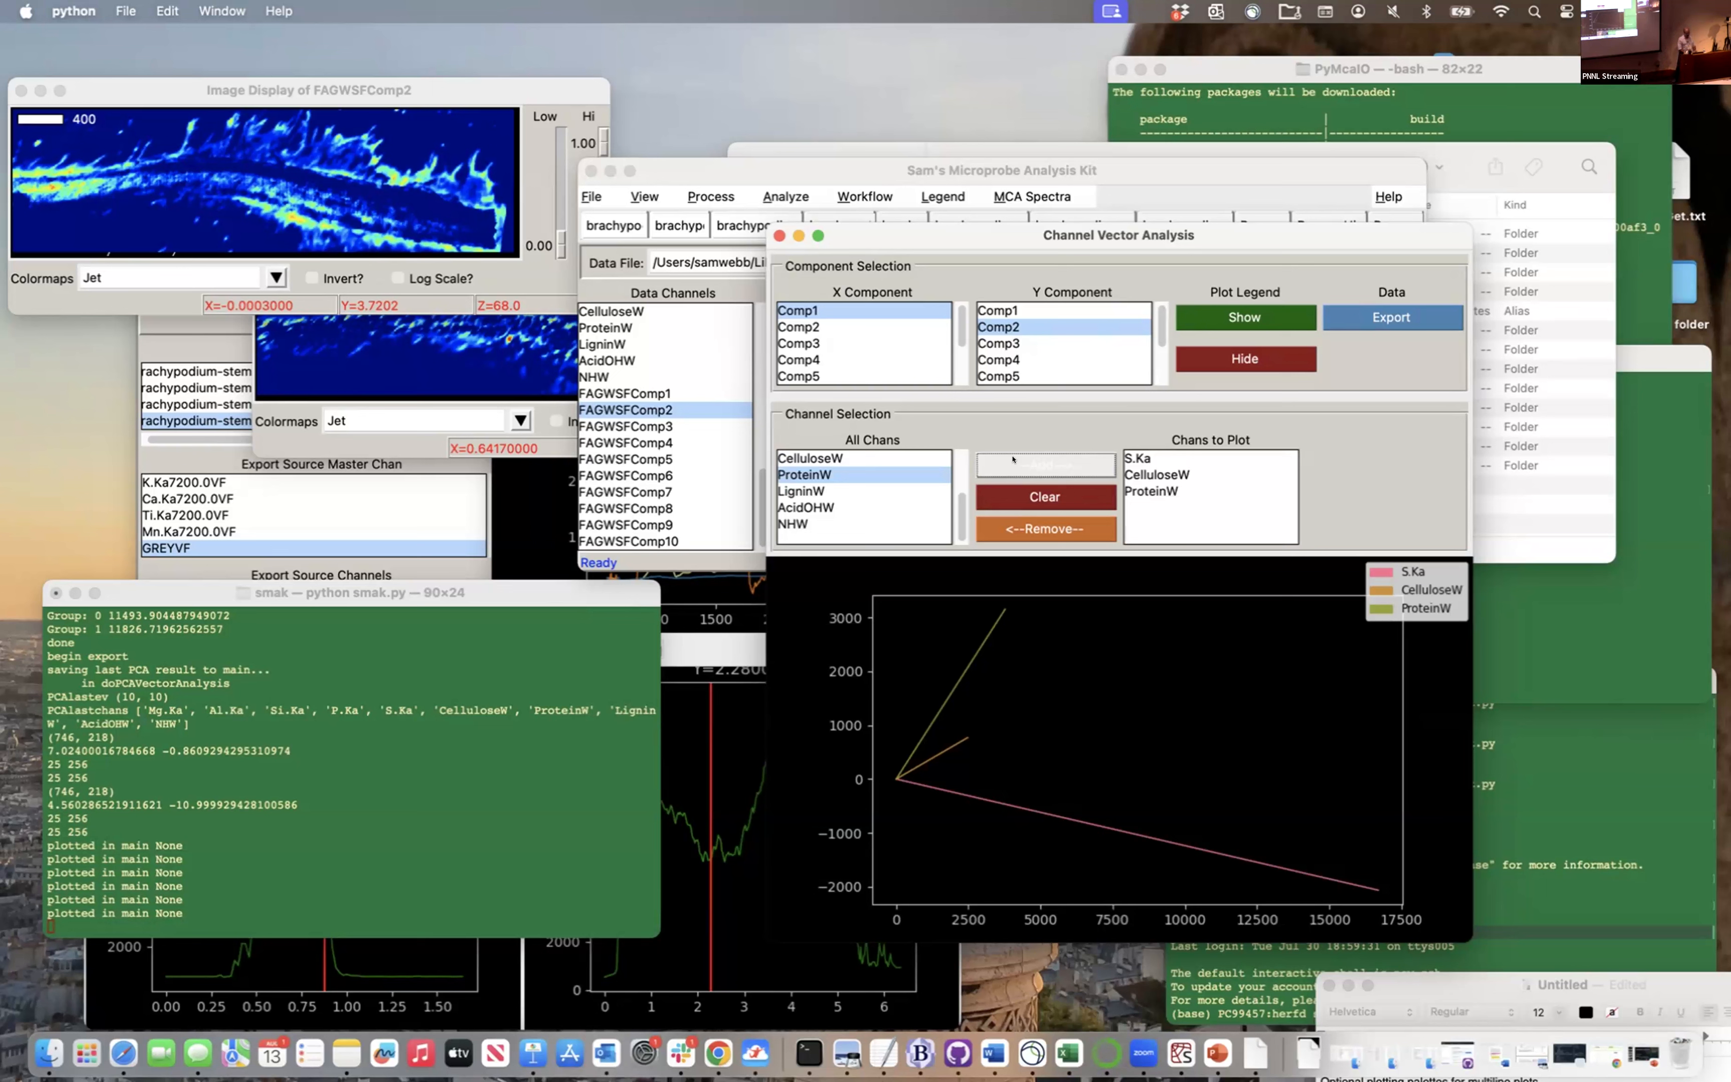
click(1012, 459)
Add the LigninW, AcidOHW and NHW channels to the vector plot
click(812, 490)
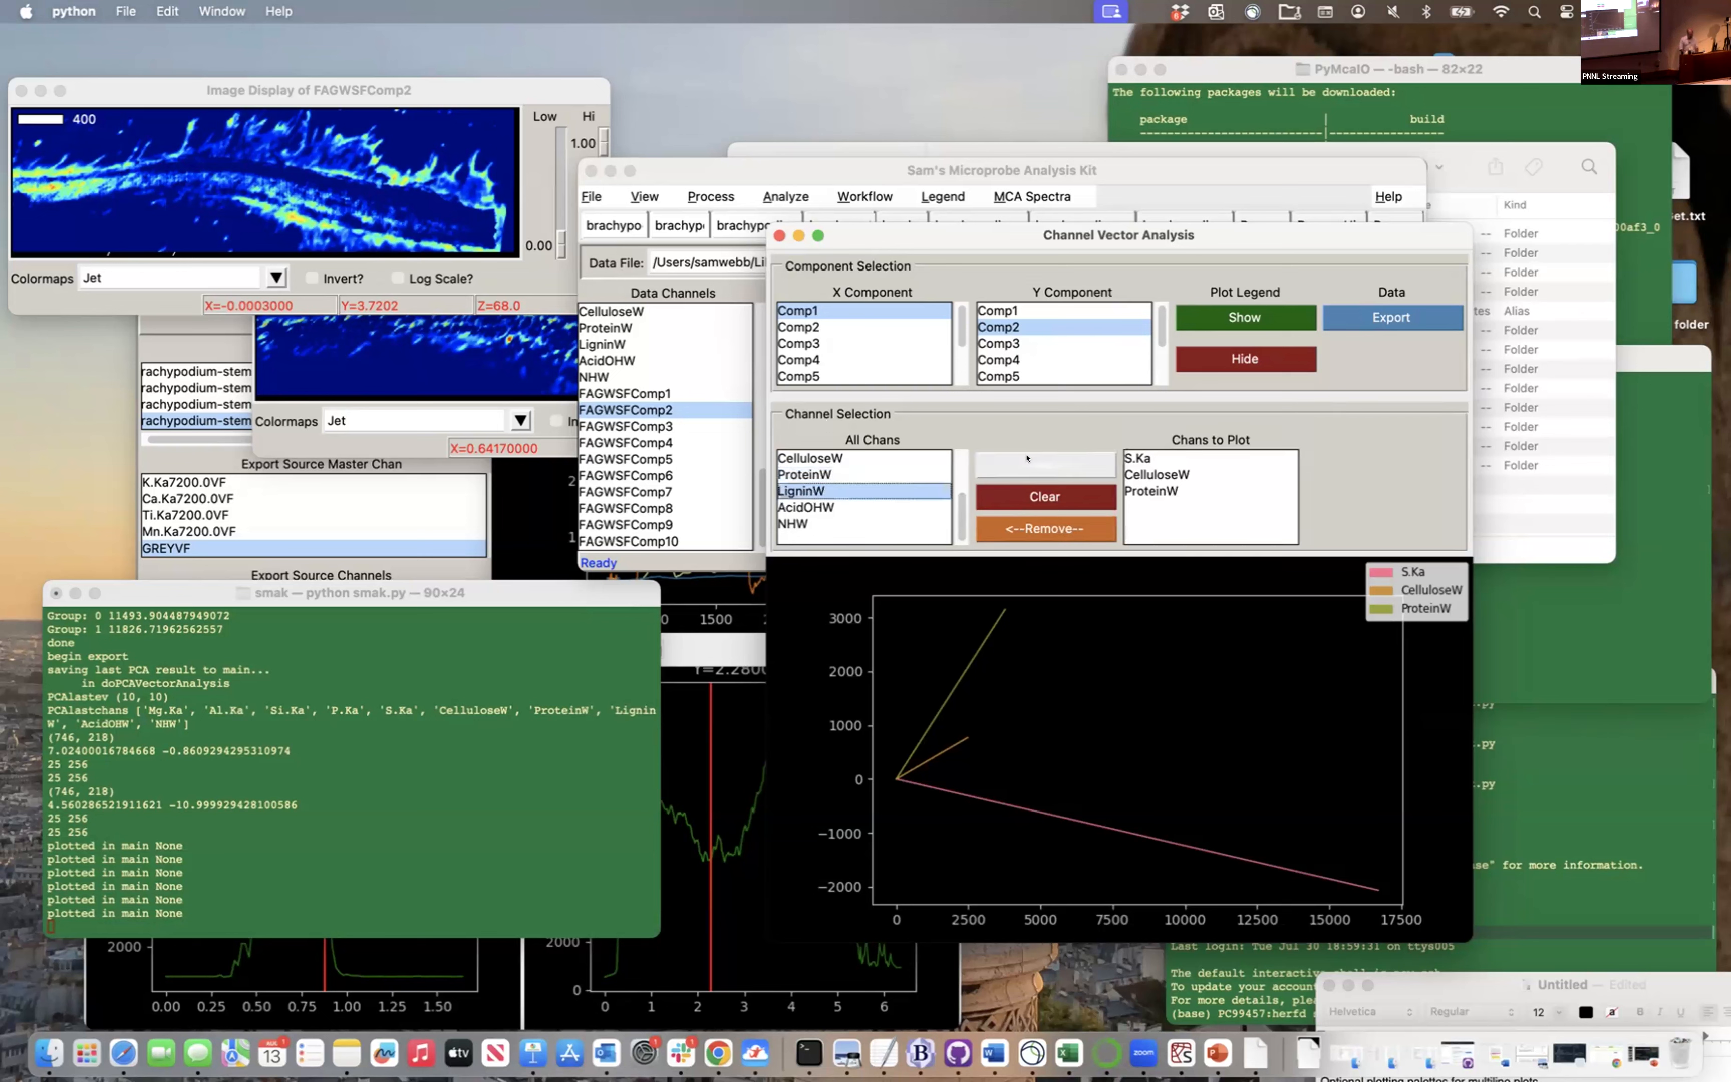
click(1044, 464)
click(779, 506)
click(1044, 465)
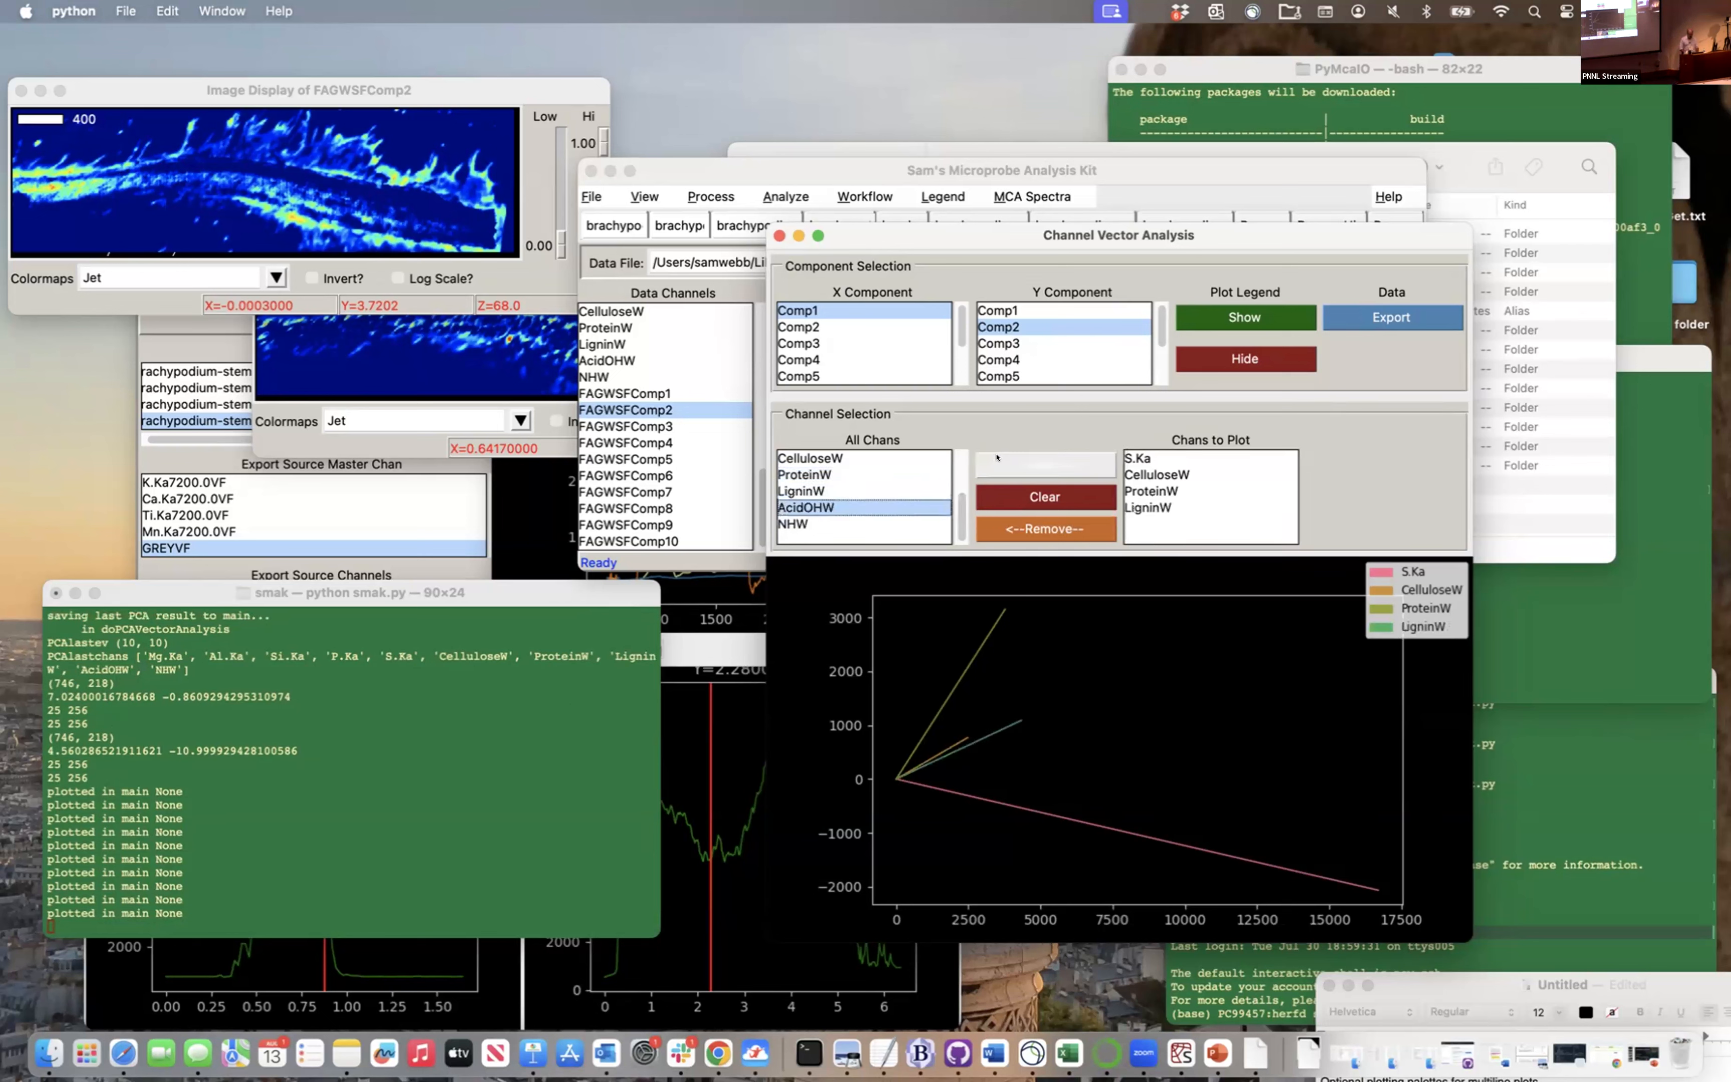
click(797, 521)
click(1044, 465)
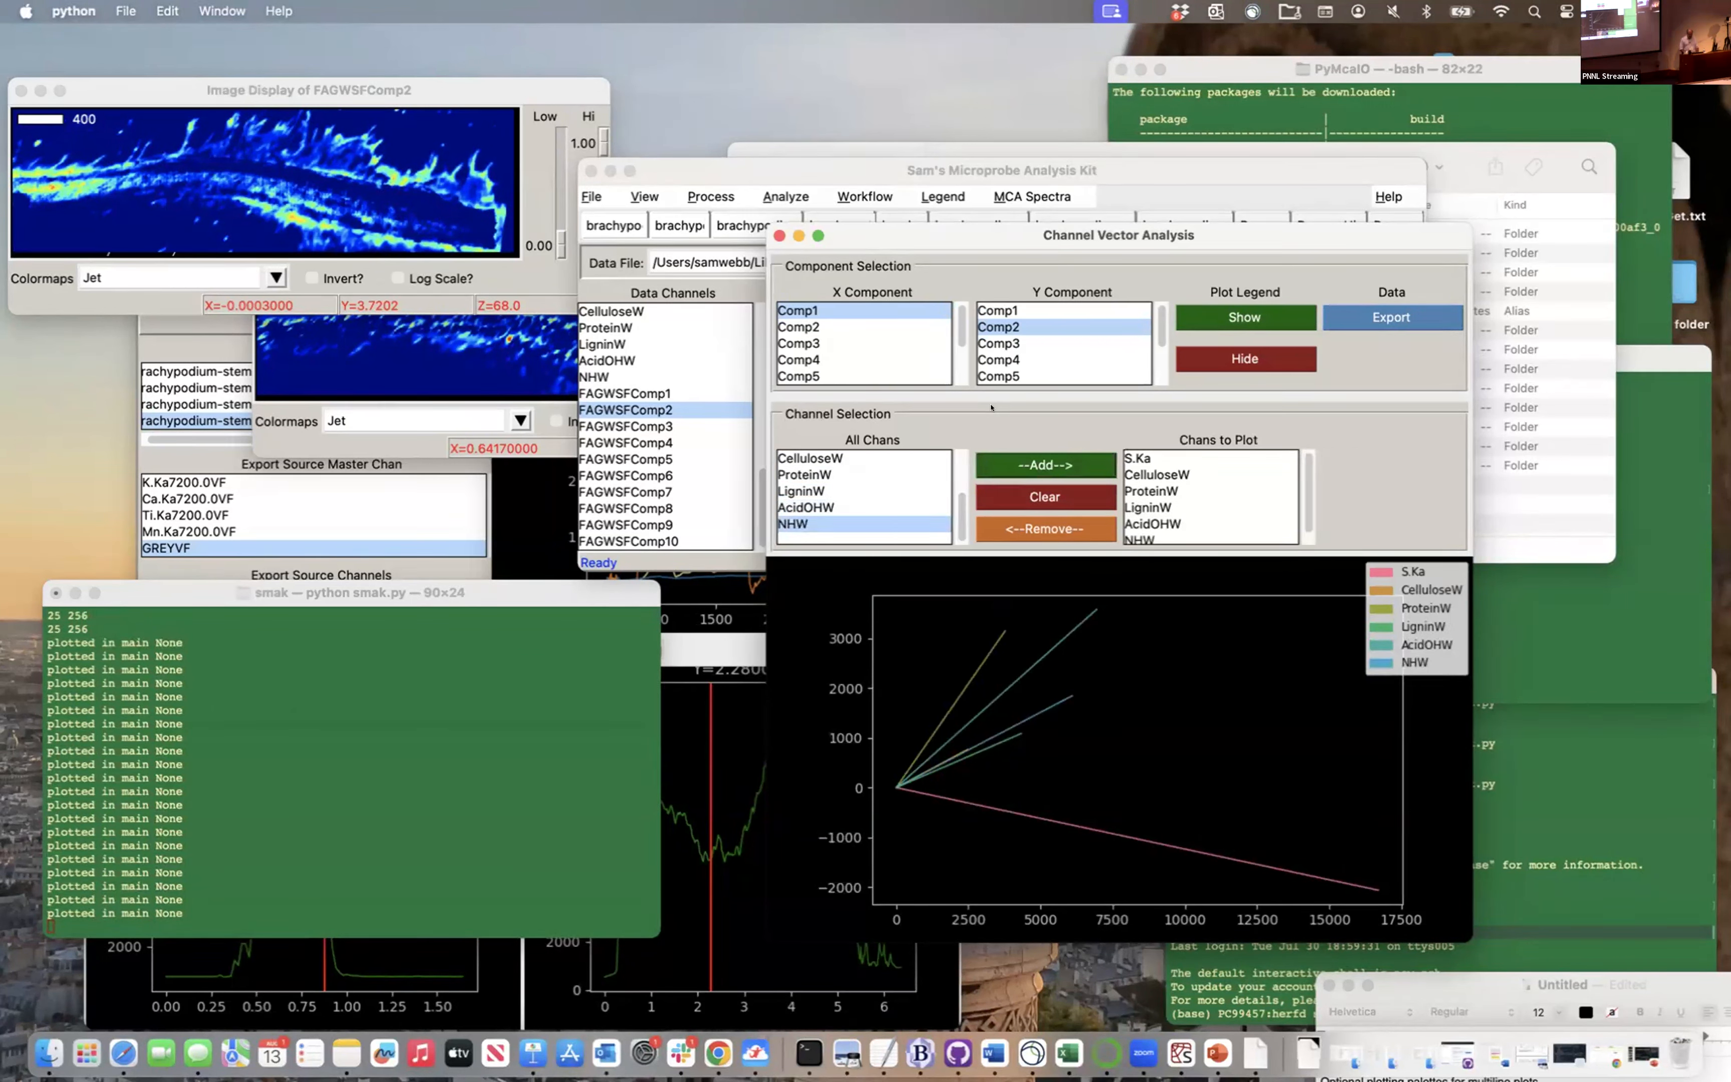
Compare the channel vectors with Comp3 and Comp4 as the Y component against Comp1, and close the vector analysis
click(1001, 343)
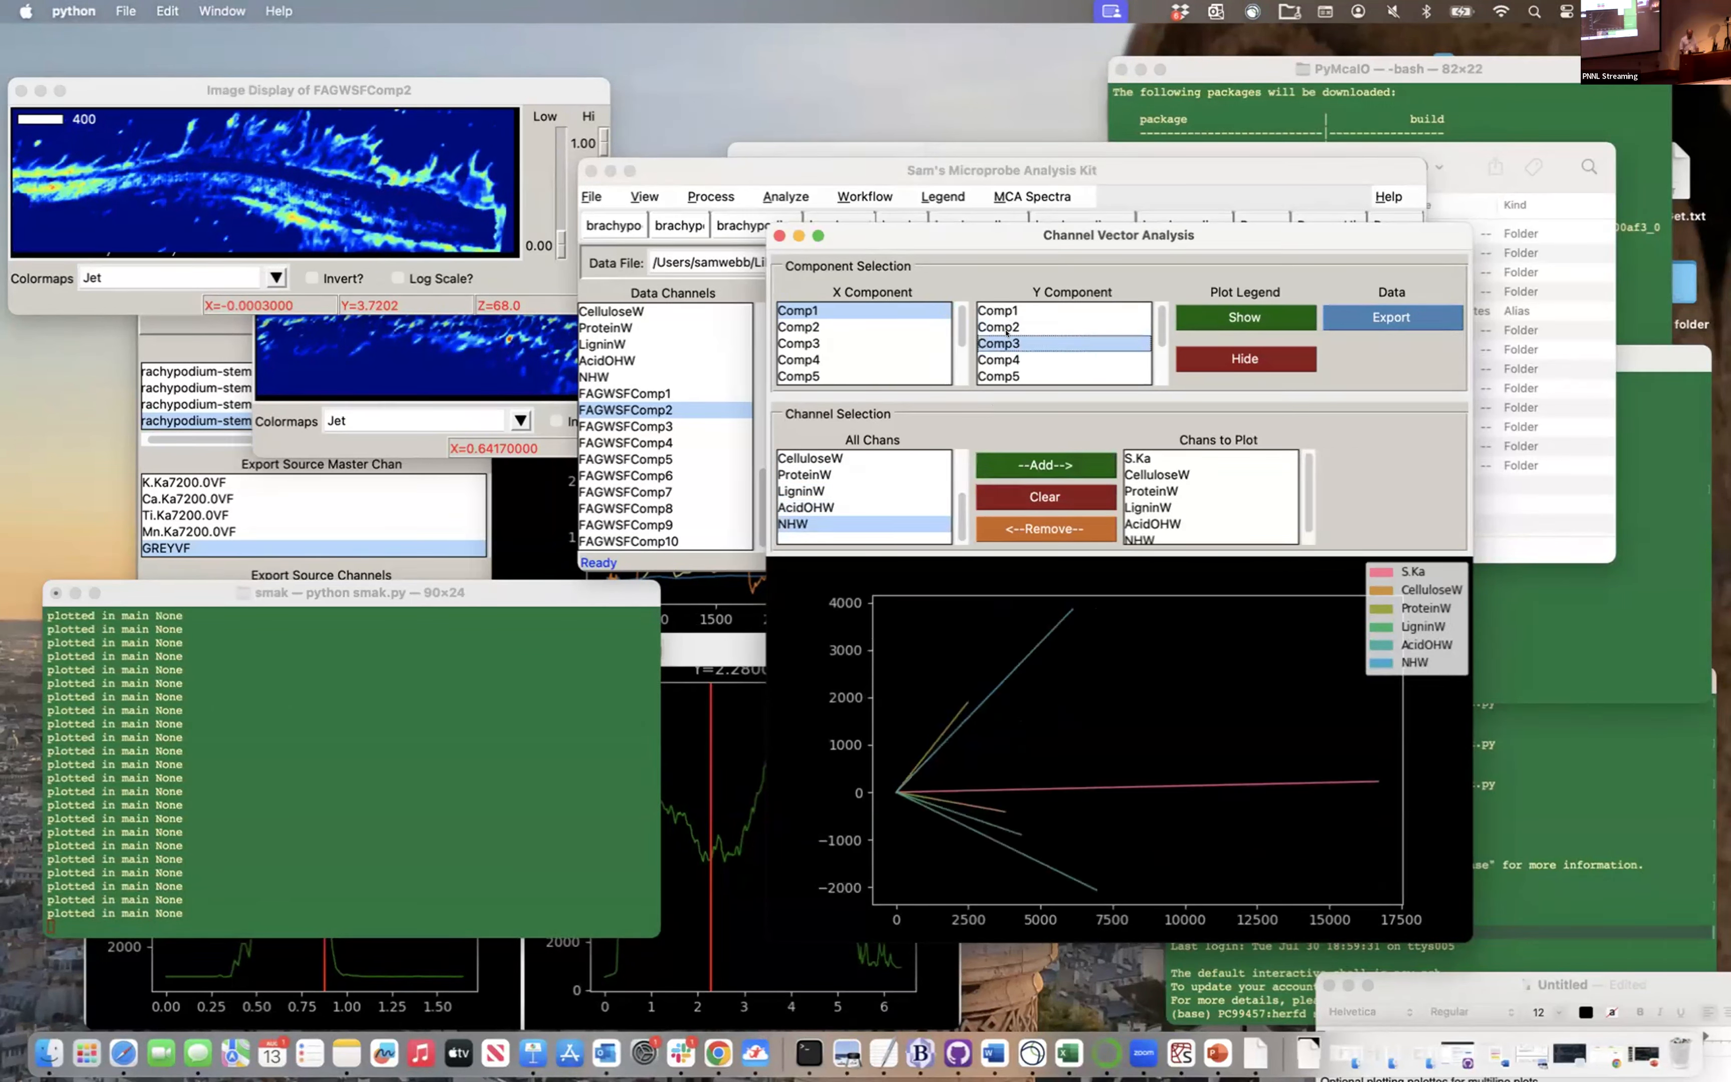
click(1006, 360)
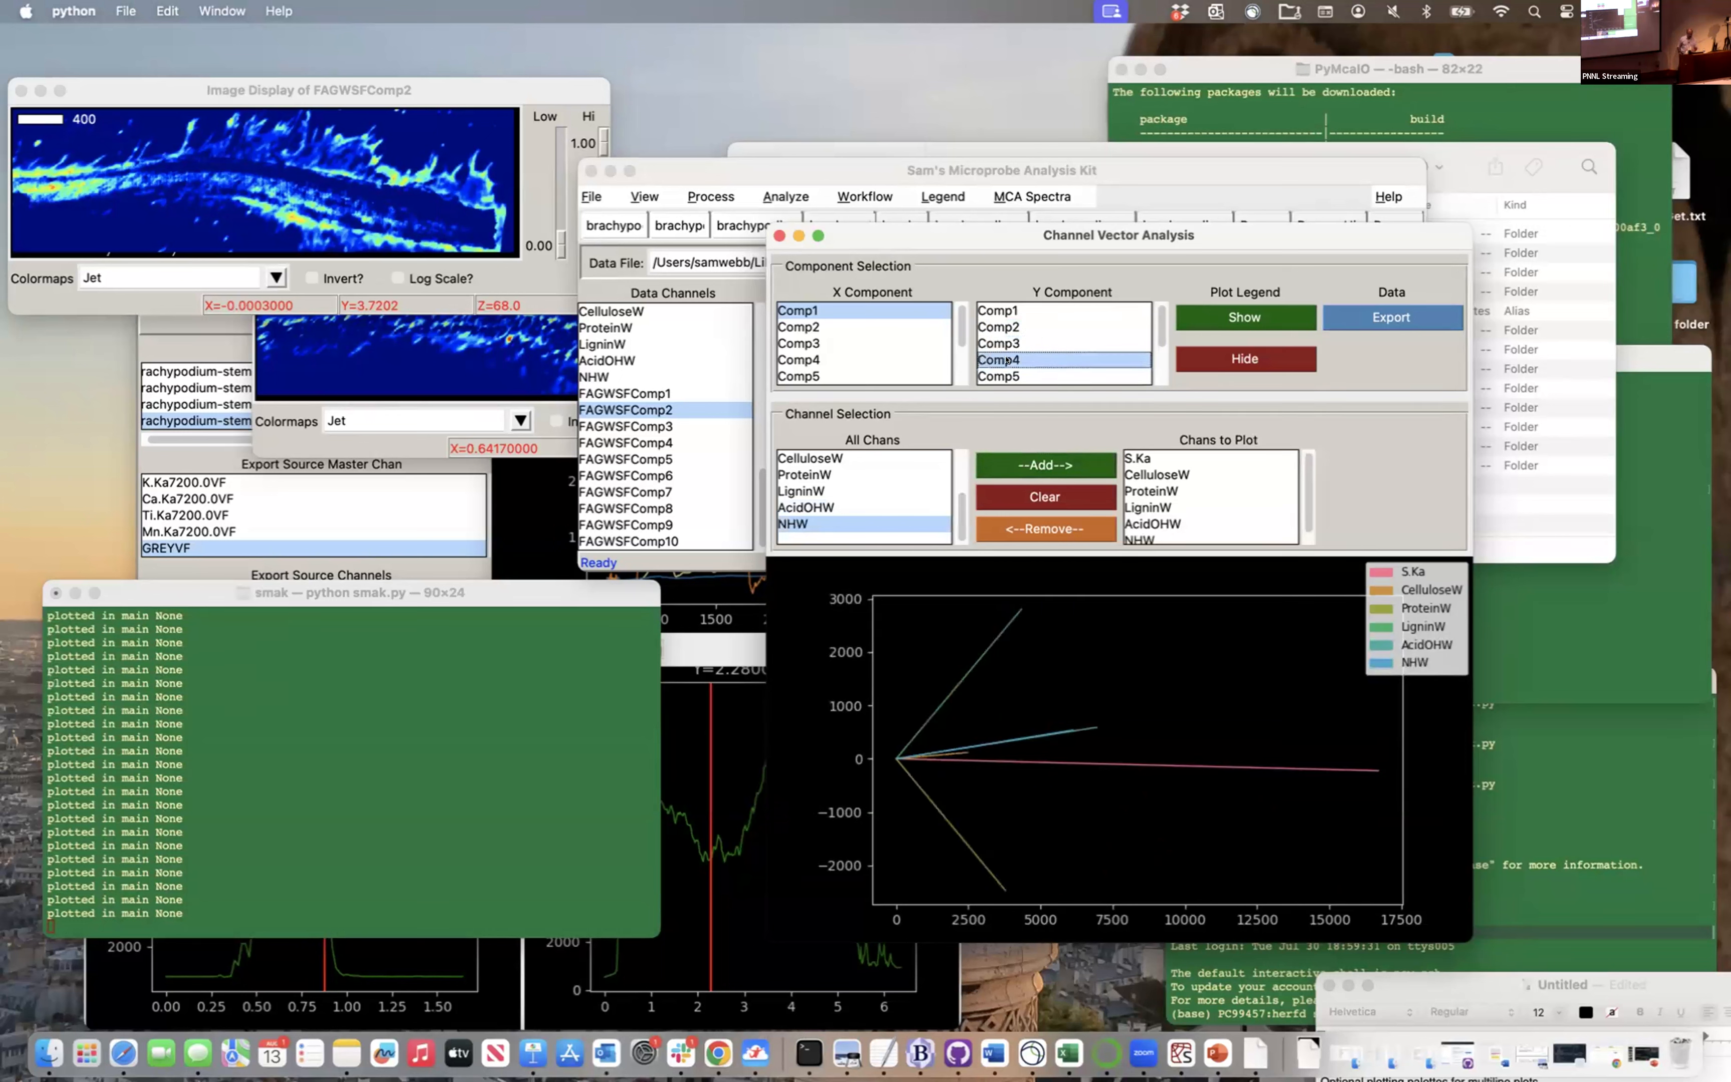
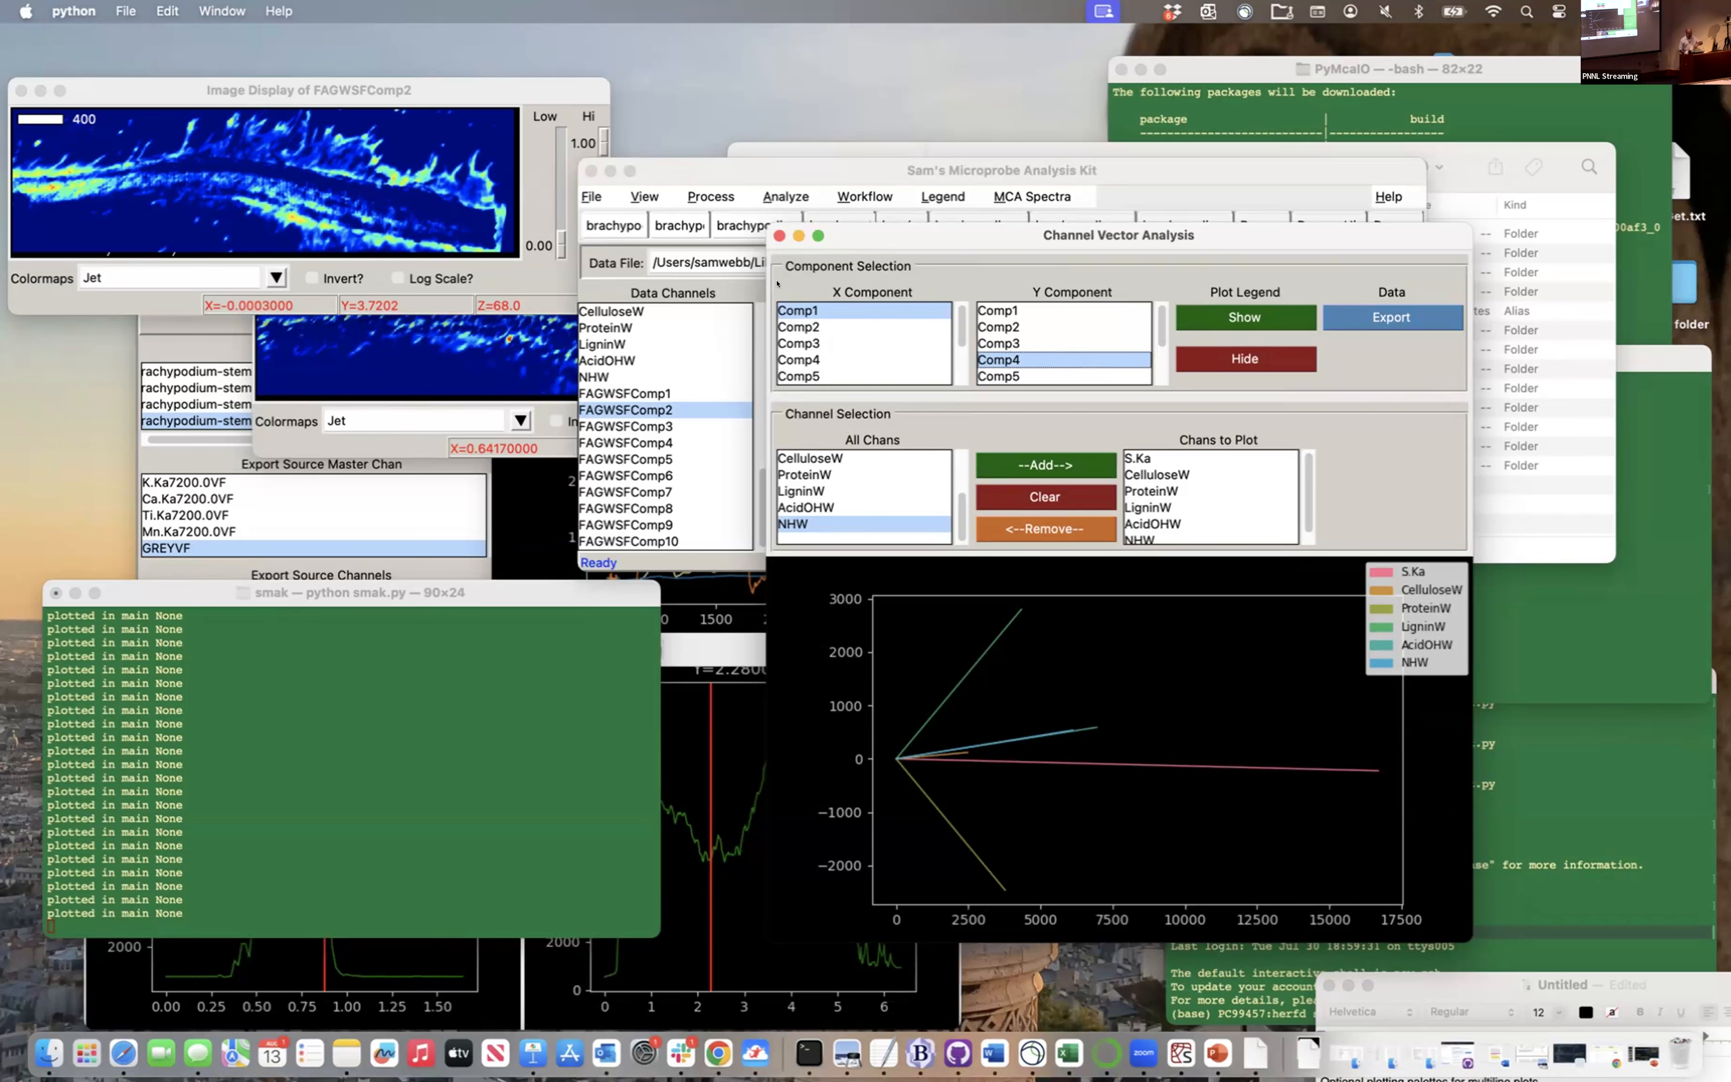
click(779, 235)
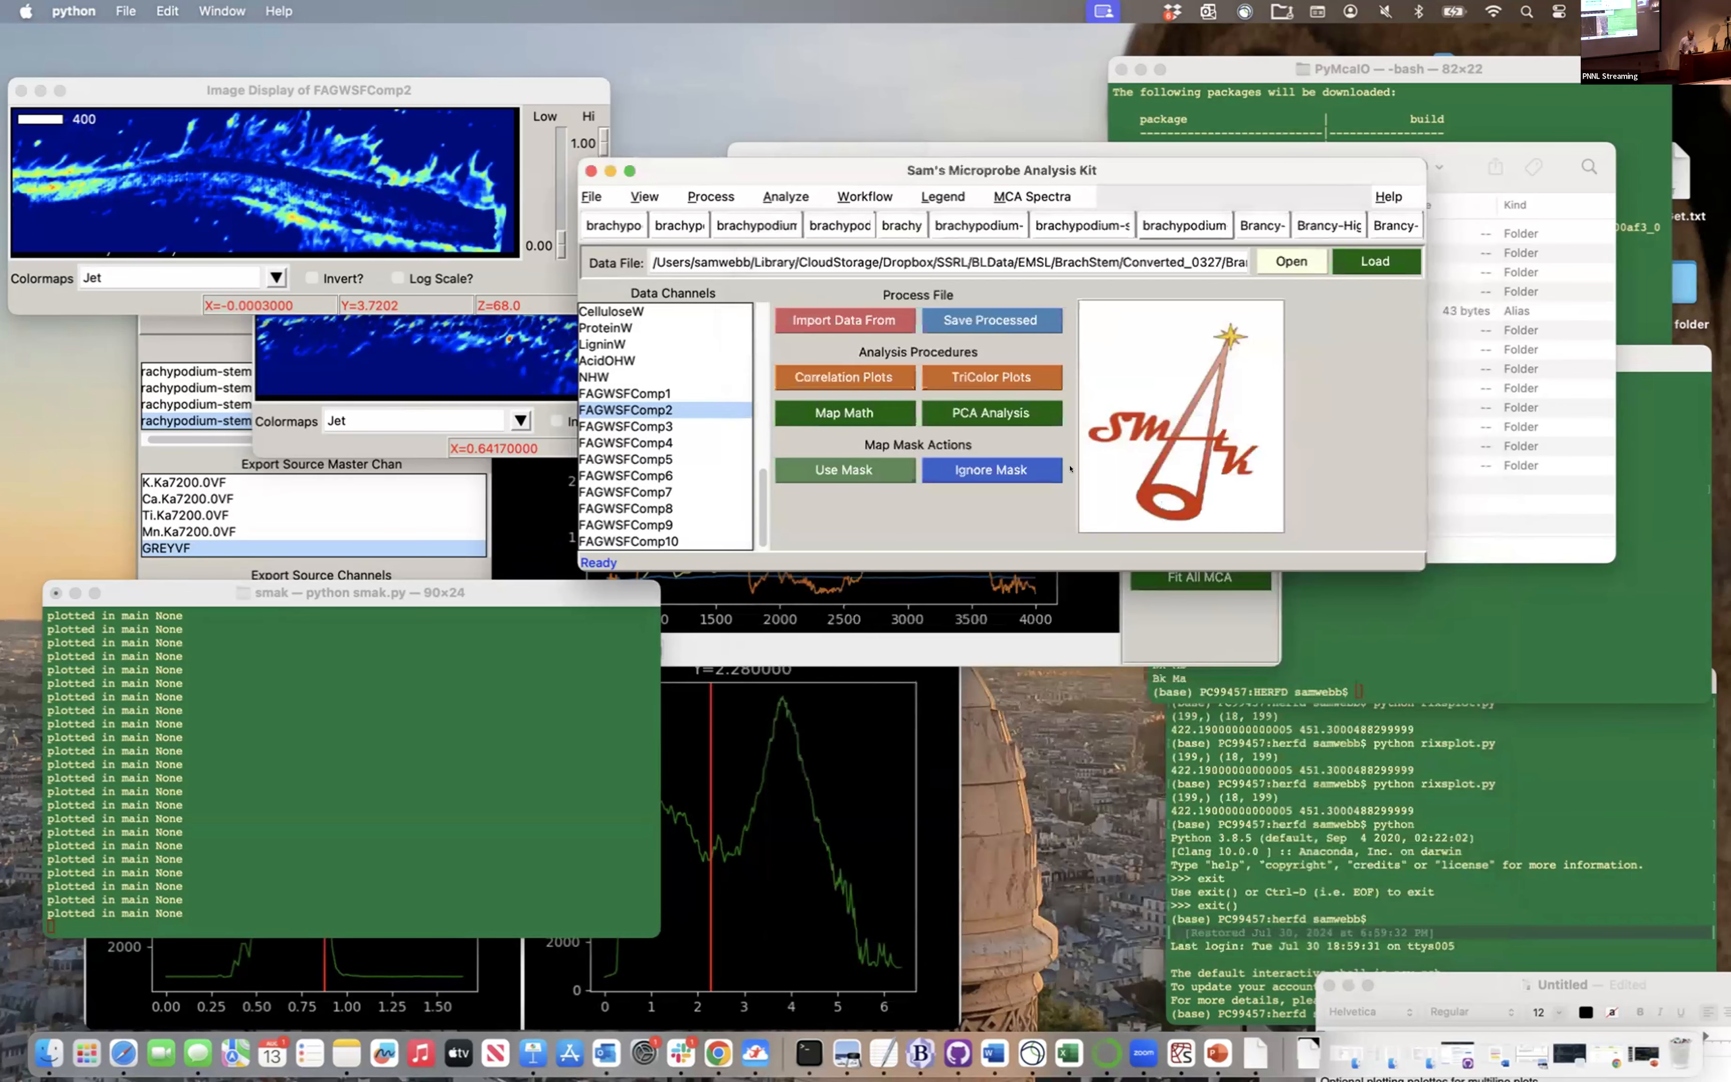
Switch to the brachypodium-stem-higher-res-7200-0-001 data file
click(614, 225)
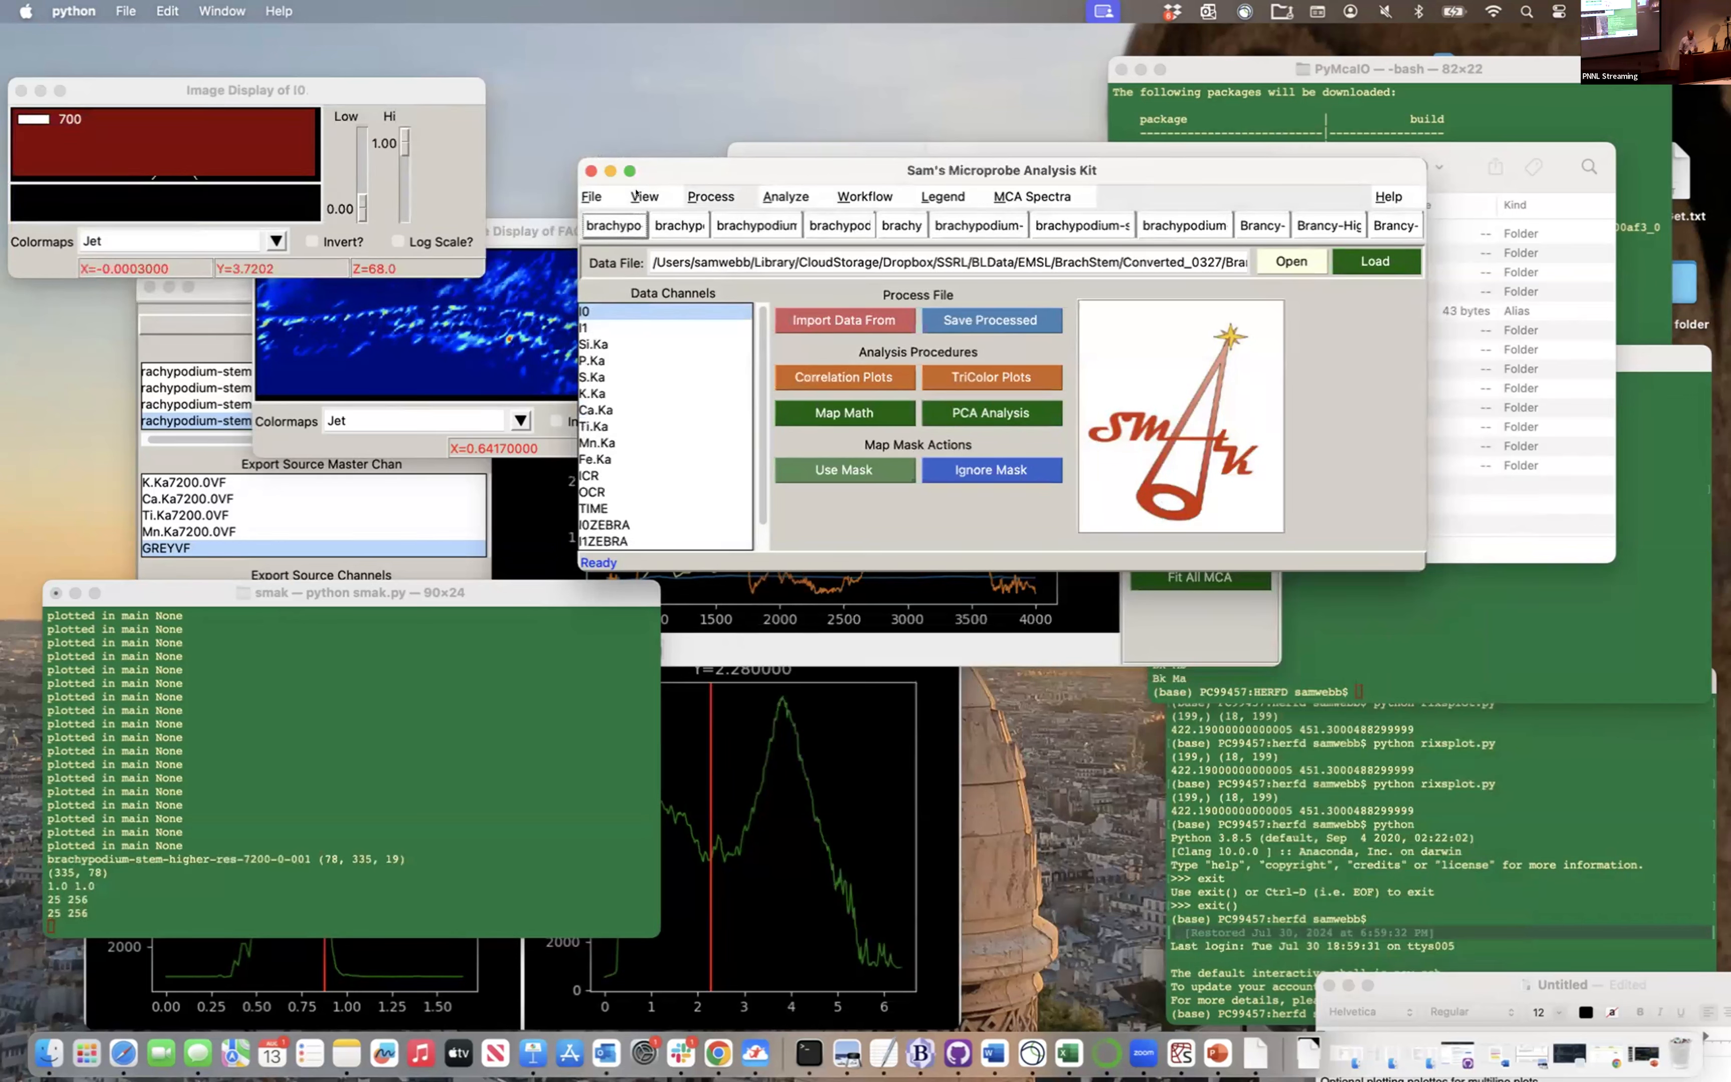
Examine the elemental maps of the higher-resolution 7200 stem file from I0 through Ca.Ka
click(580, 196)
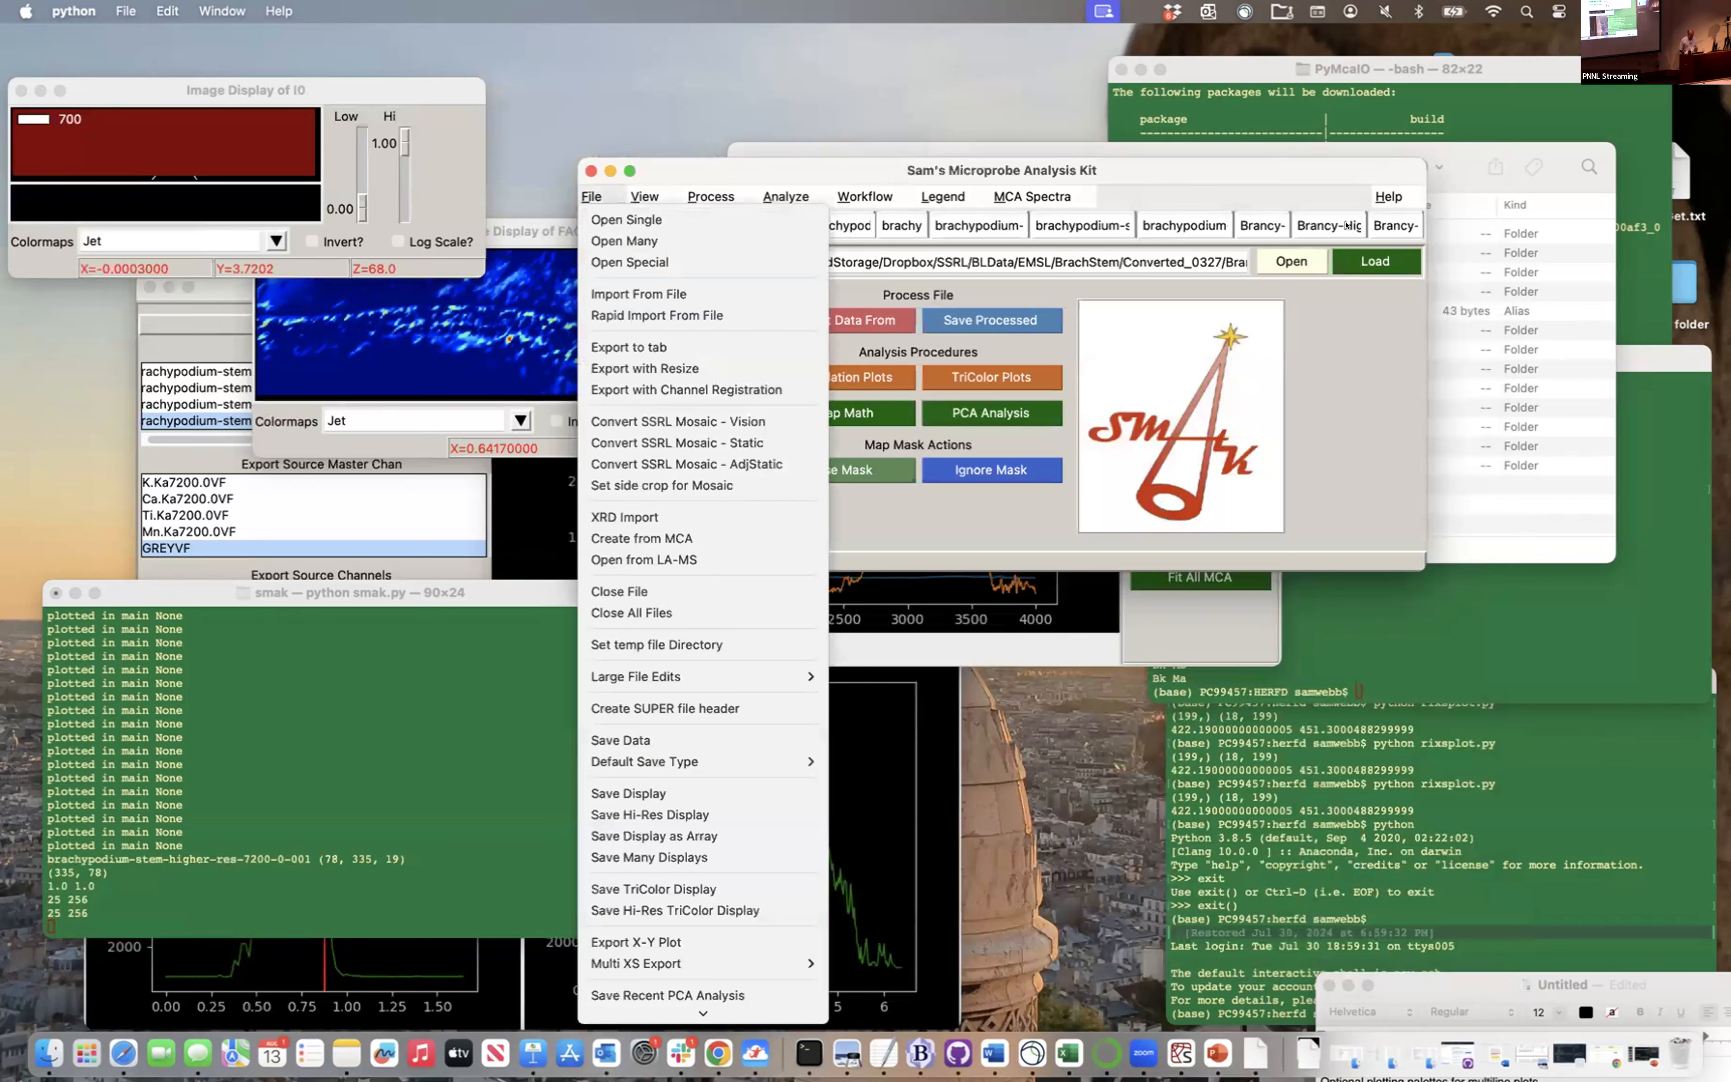
click(1178, 224)
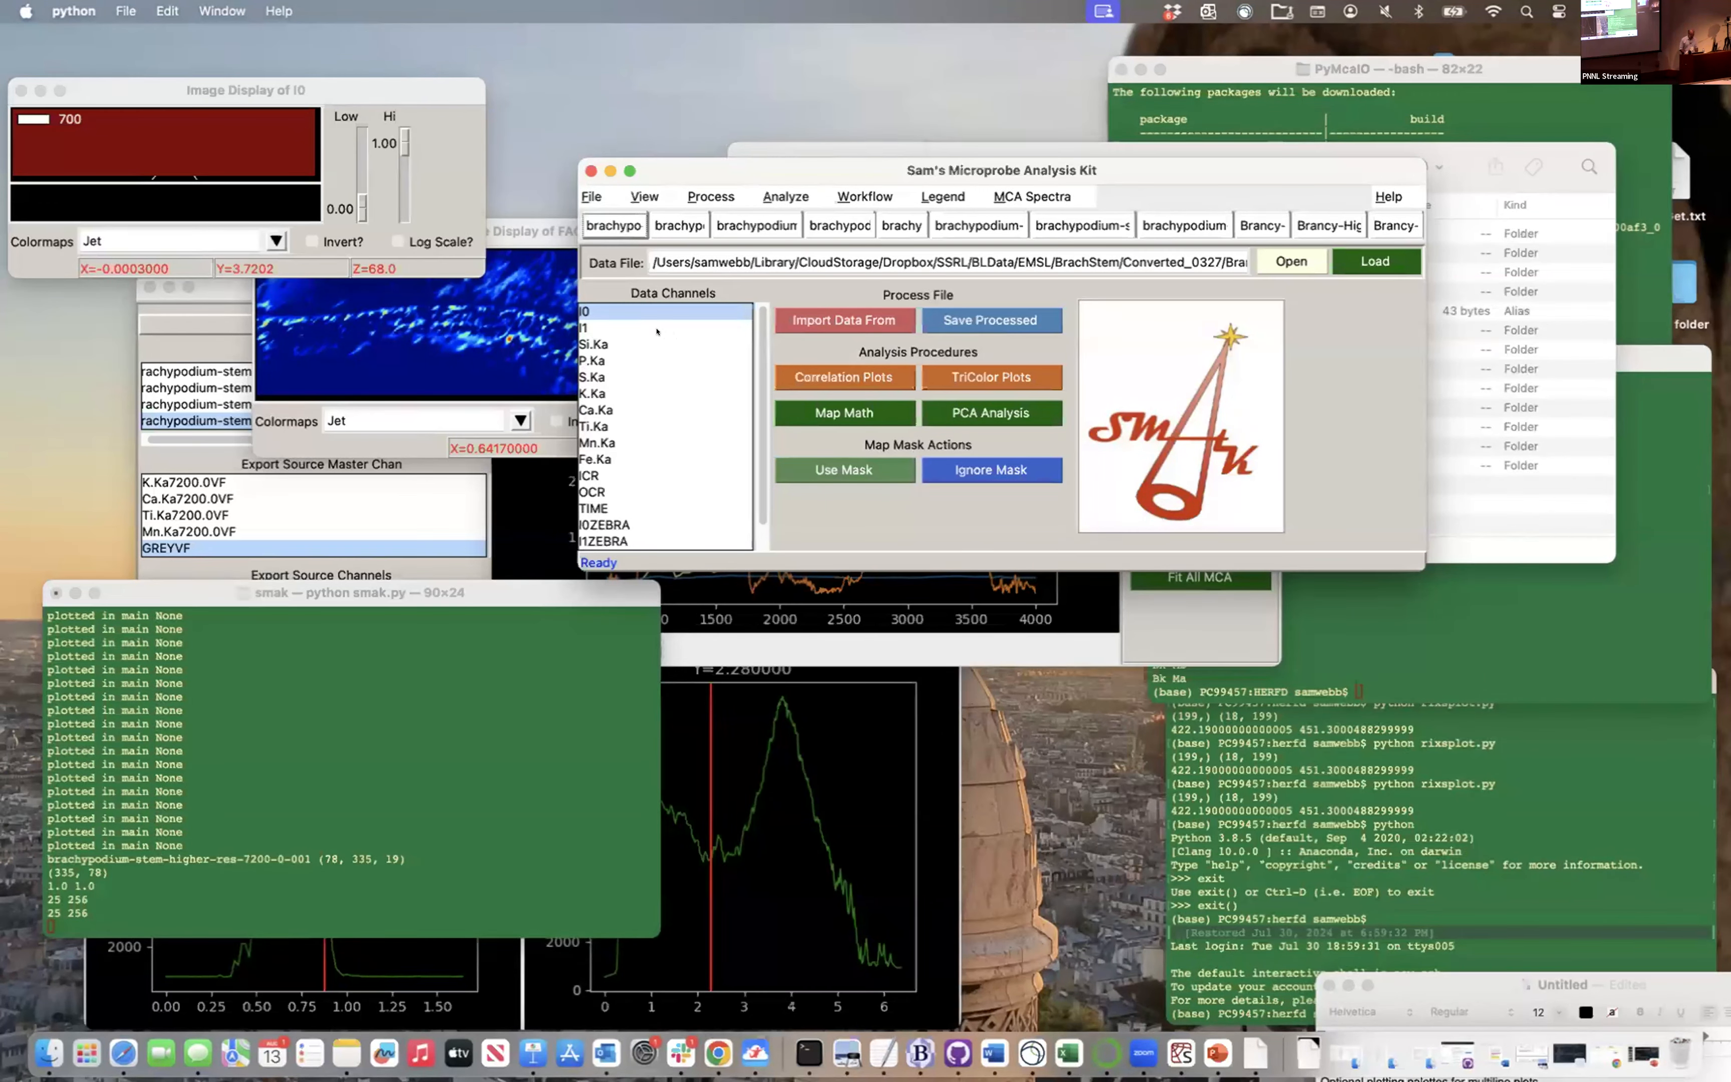
key(Down)
key(Down)
key(Down)
key(Down)
key(Down)
key(Down)
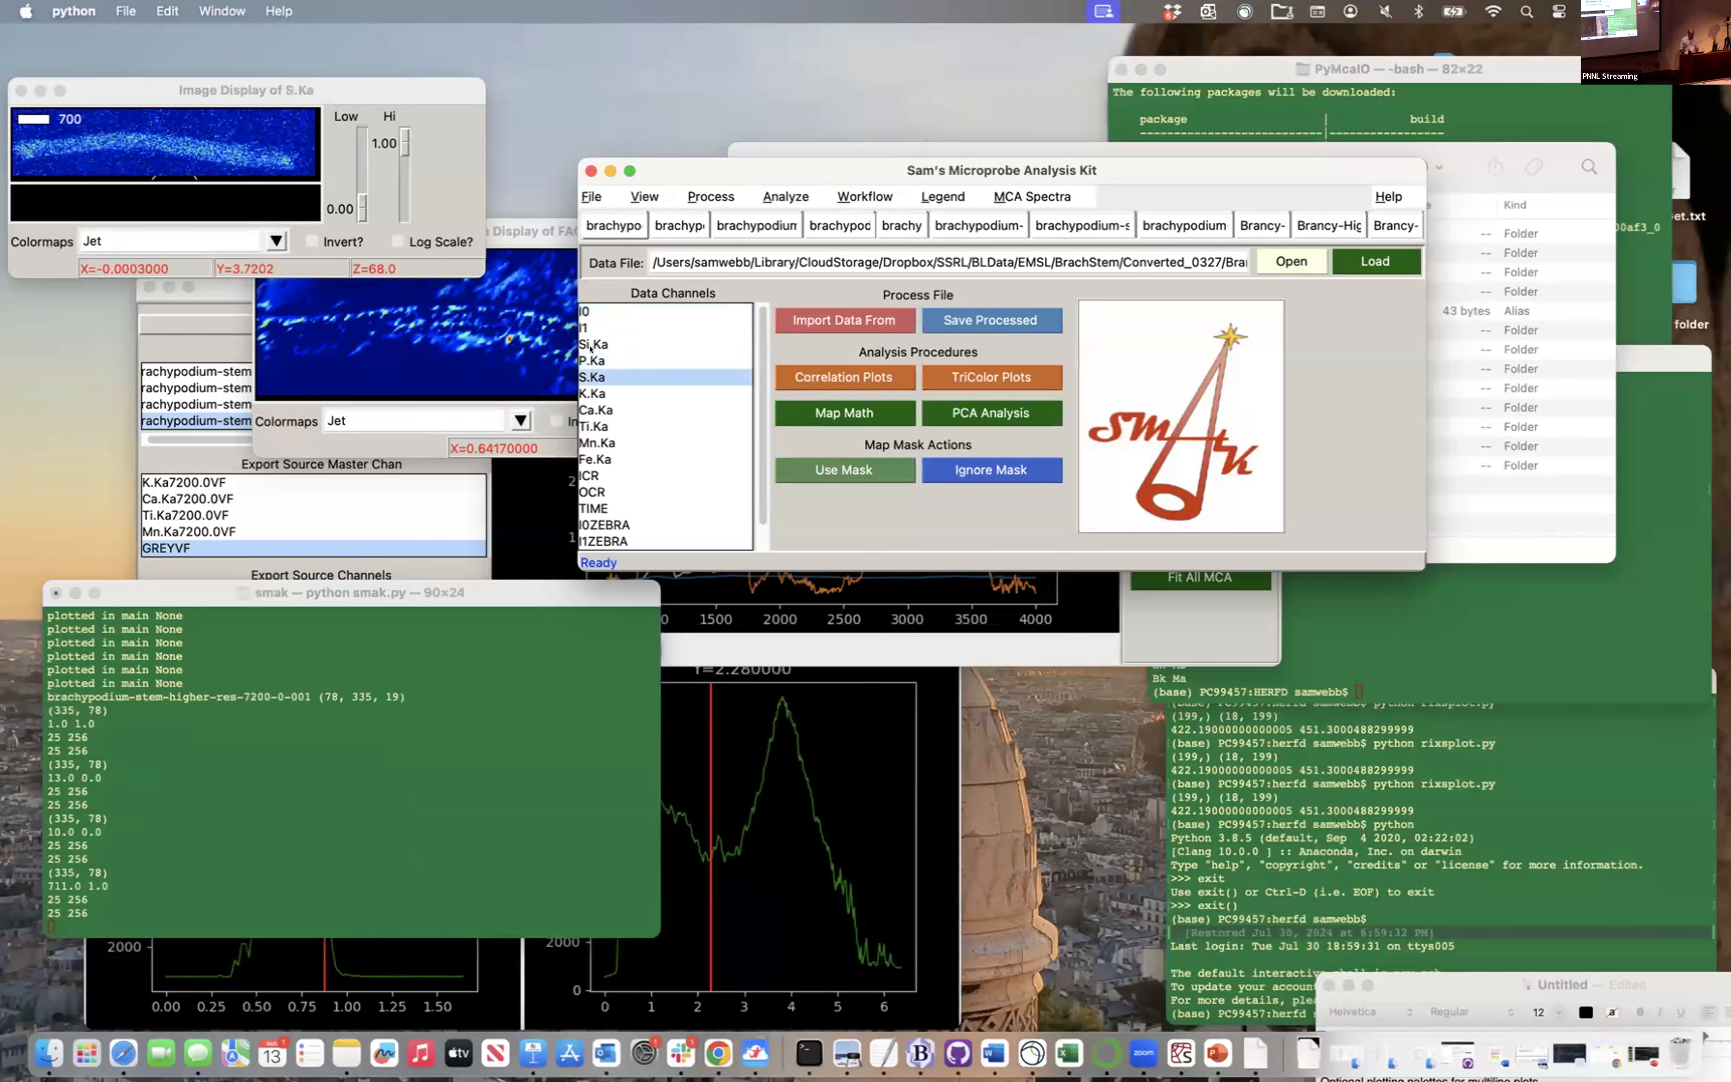
key(Down)
key(Up)
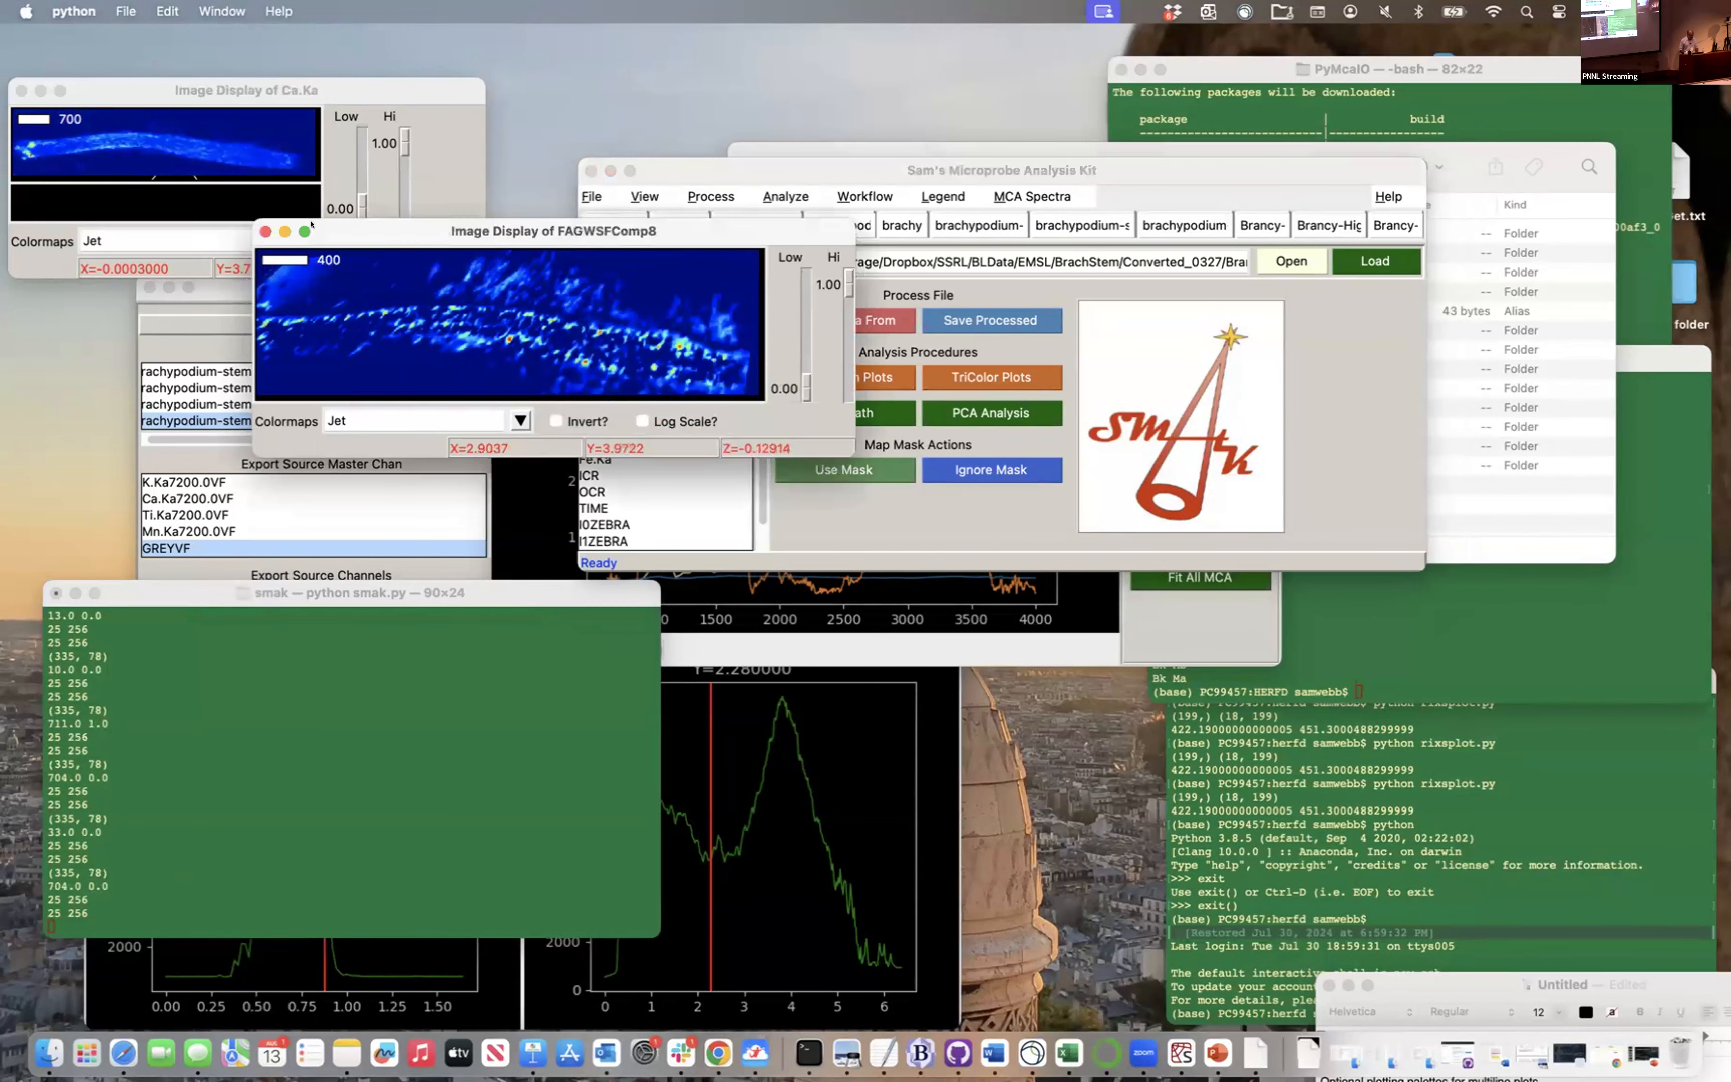
Close the FAGWSFComp8 map, look through the Brancy-Highres files, and switch to the brachypodium-stem-img-out-001-res-xrf-process-res-0.006-0.006-vf2 file
click(265, 225)
click(1257, 227)
click(1314, 225)
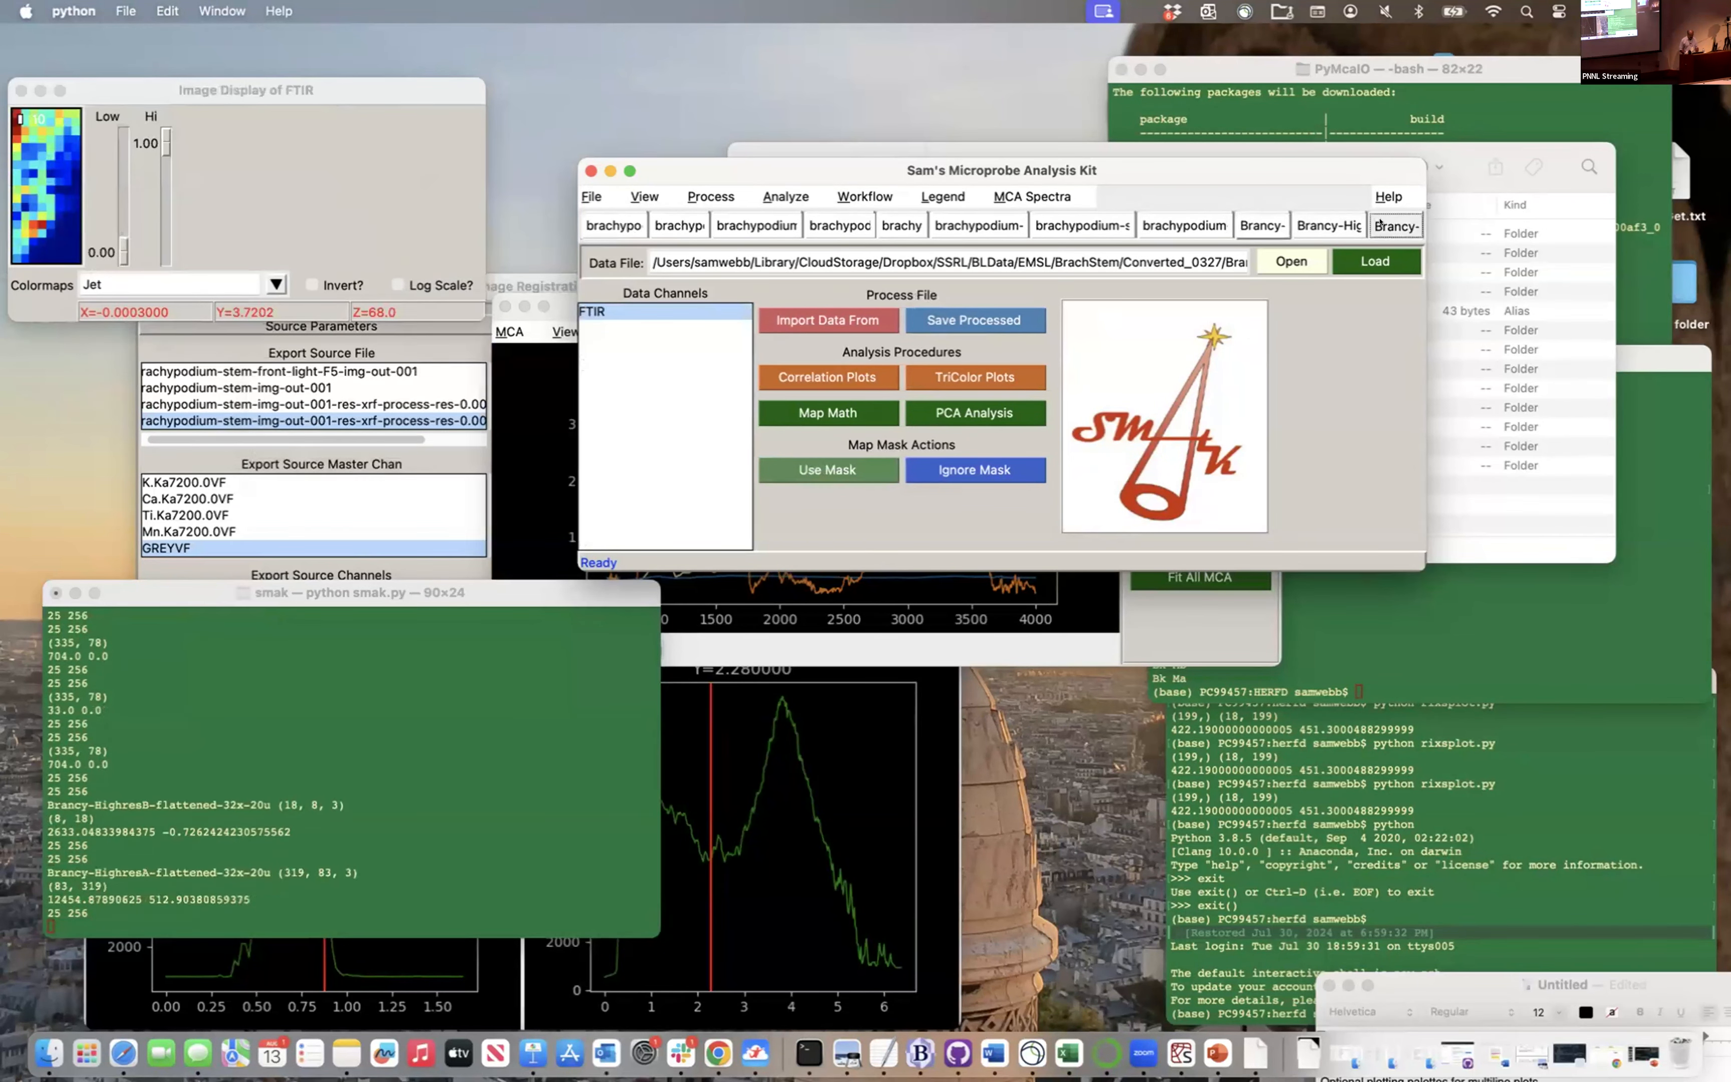
click(1081, 226)
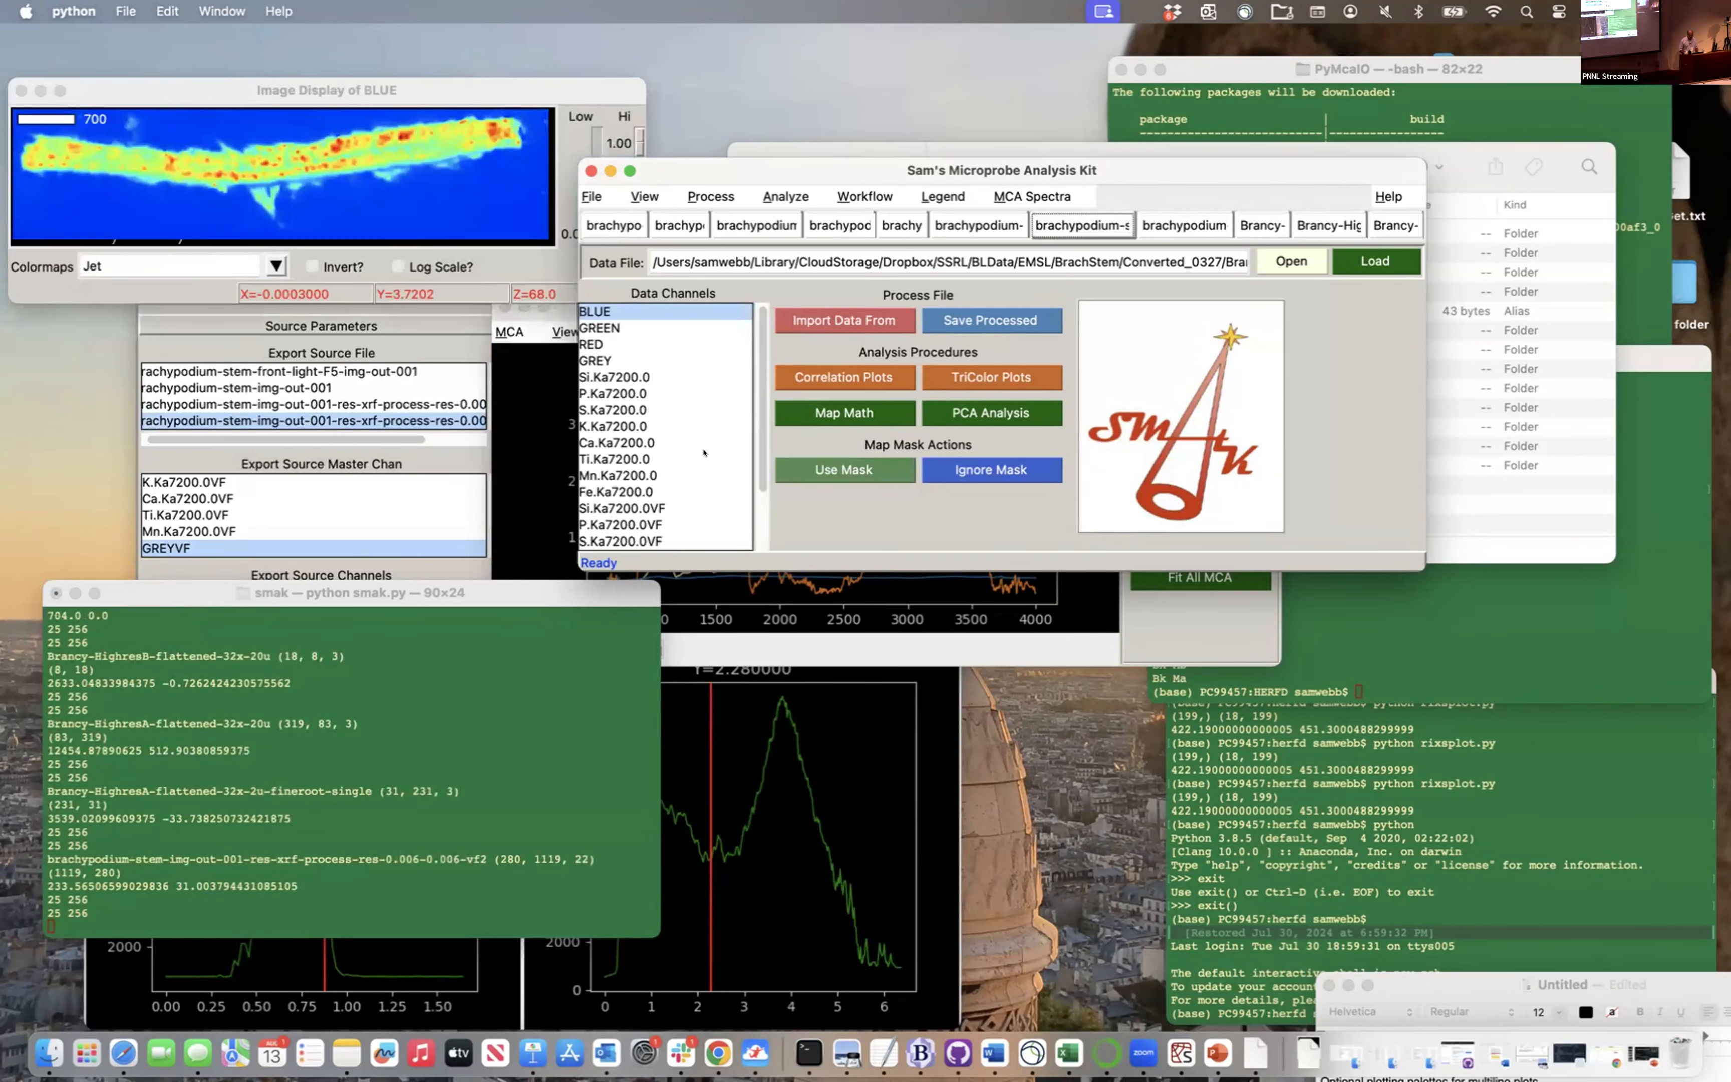
click(841, 407)
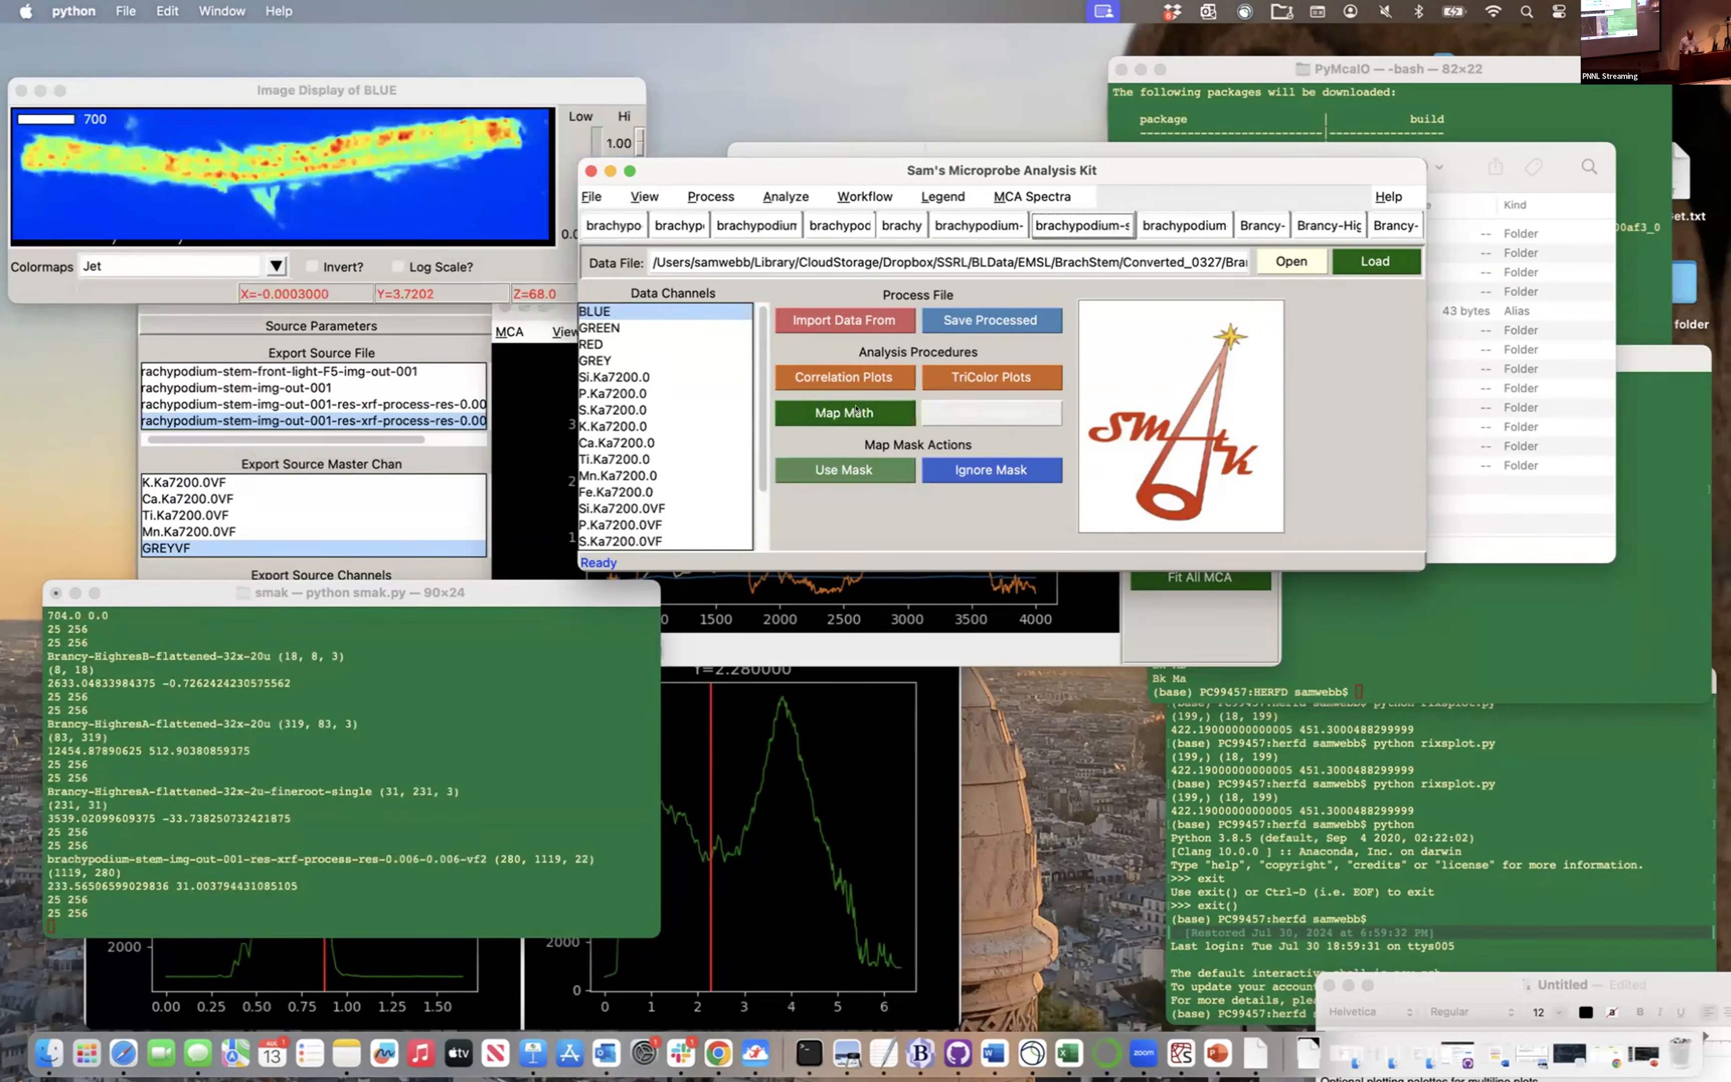
click(978, 409)
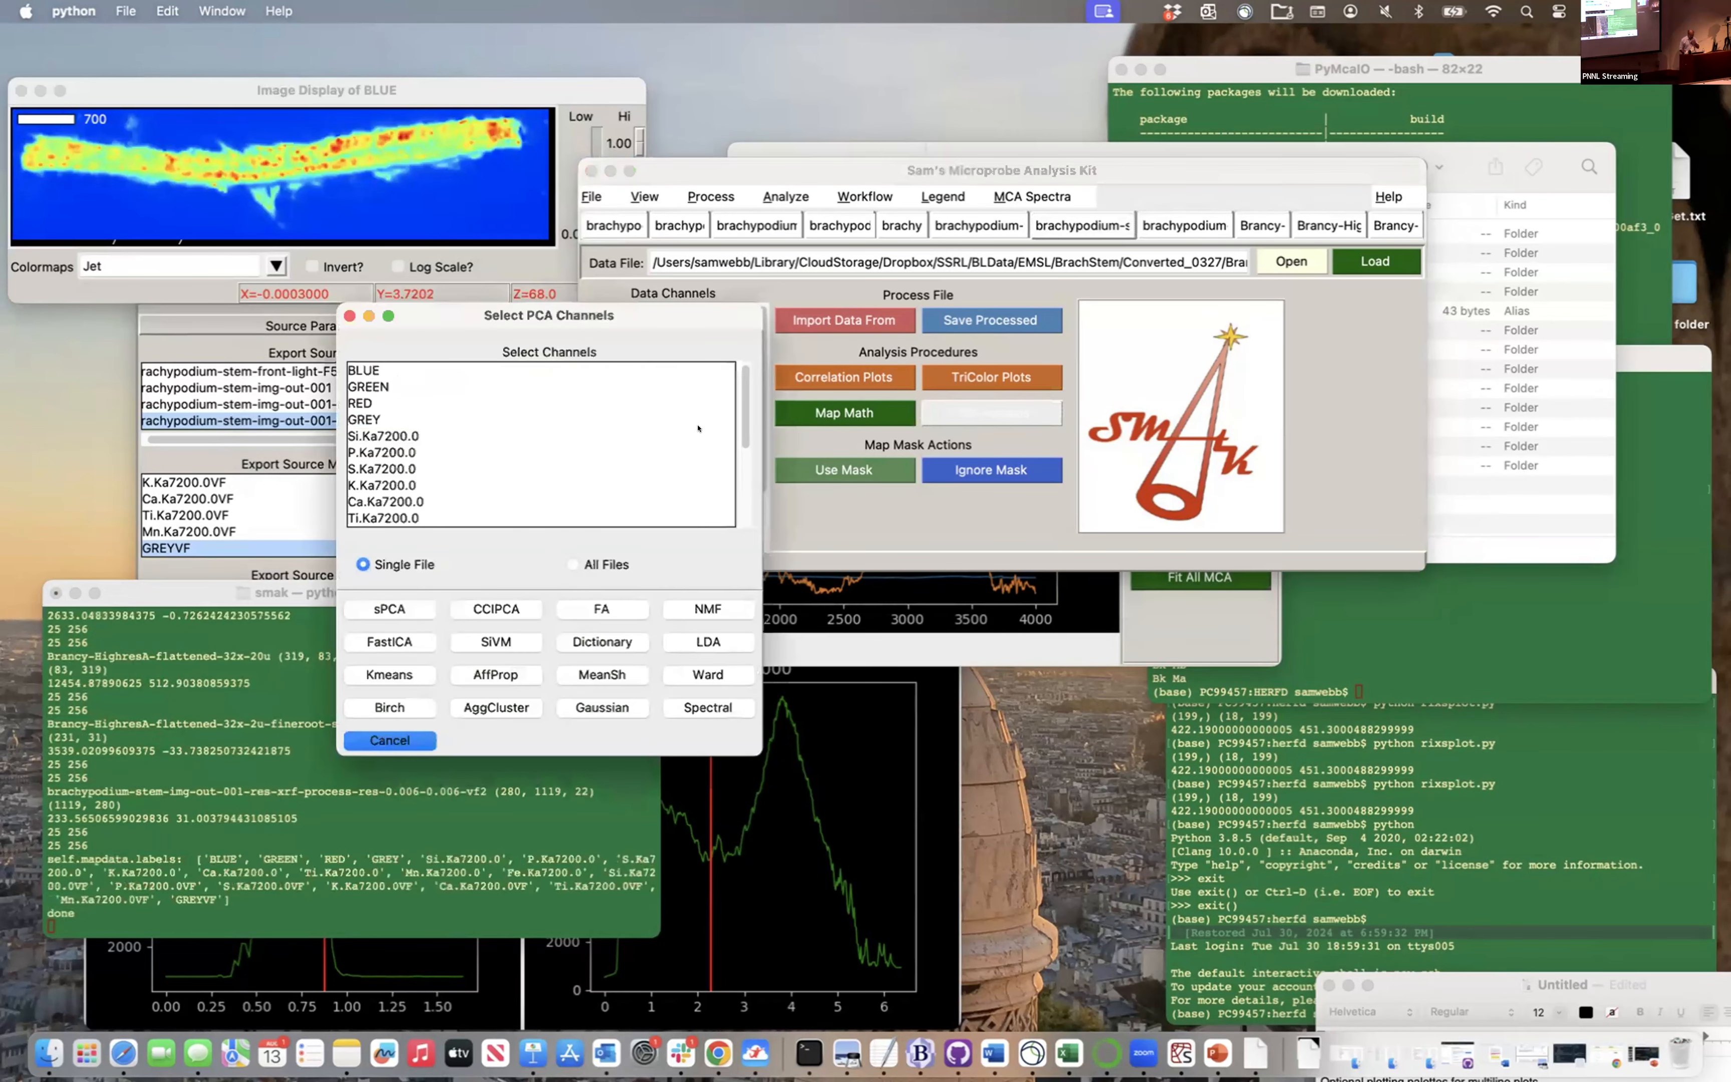
scroll(378, 453, down, 5)
scroll(378, 453, up, 3)
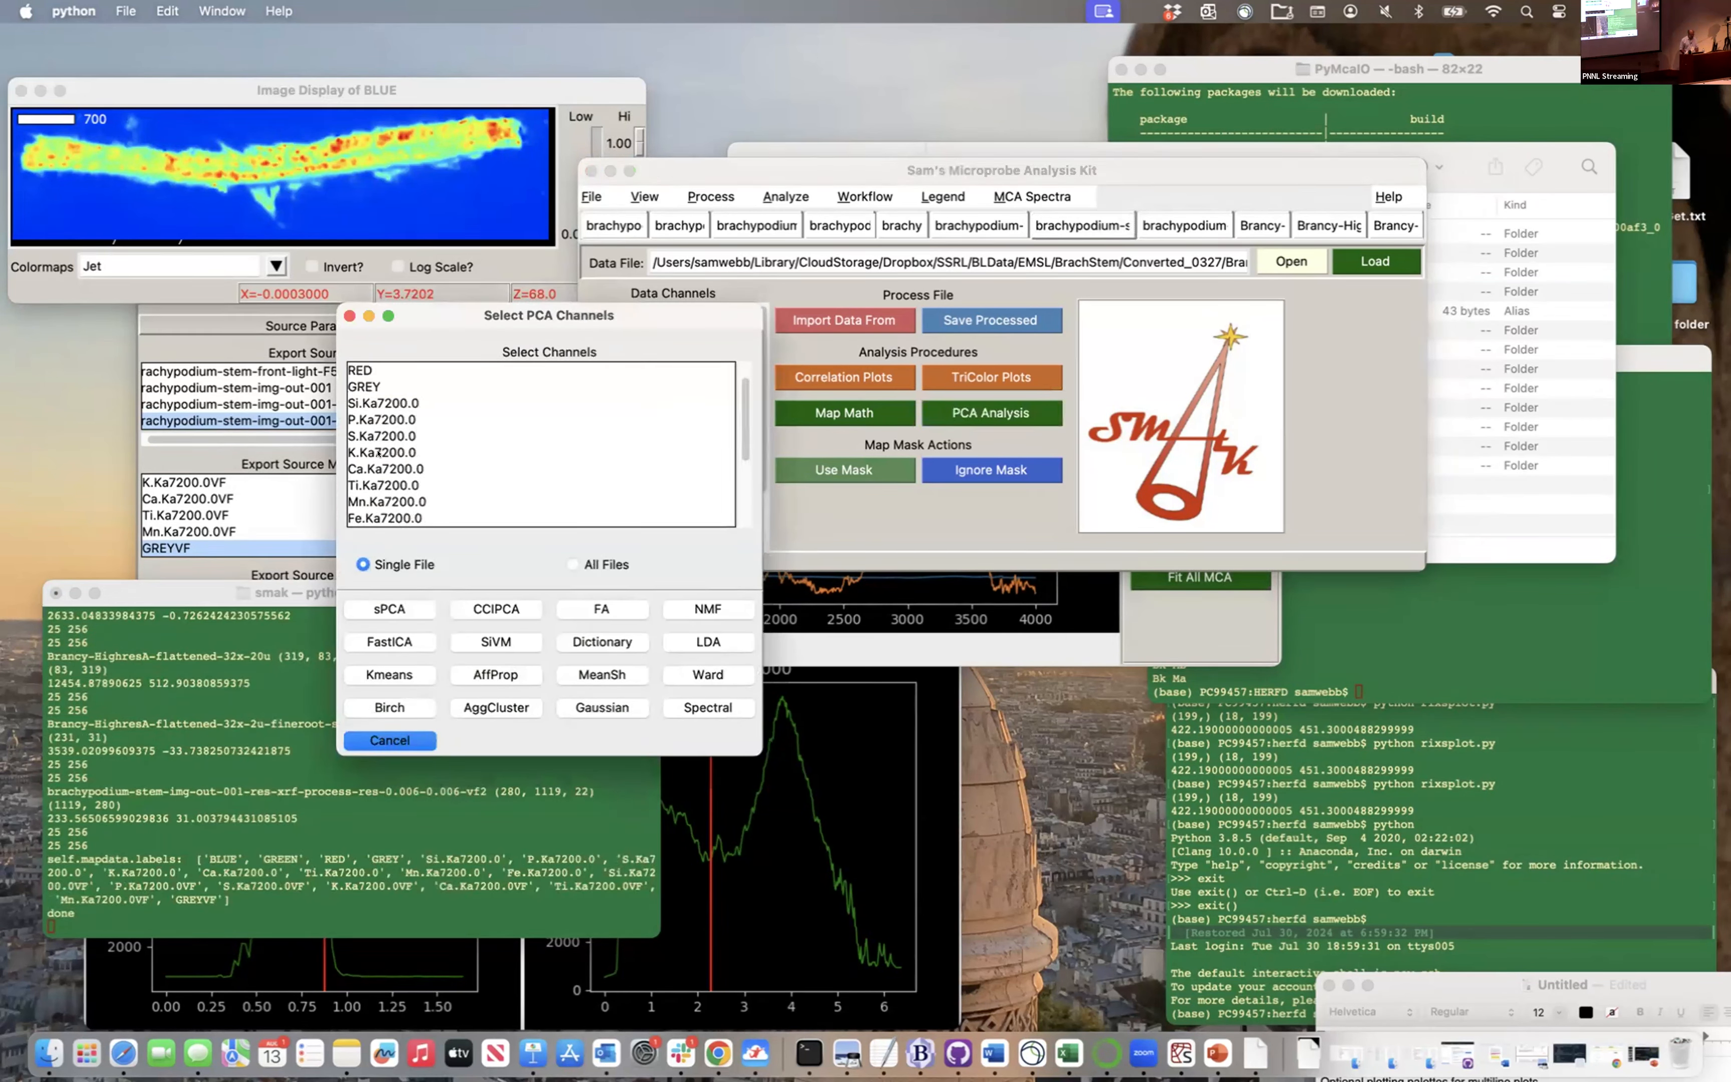
scroll(392, 423, down, 3)
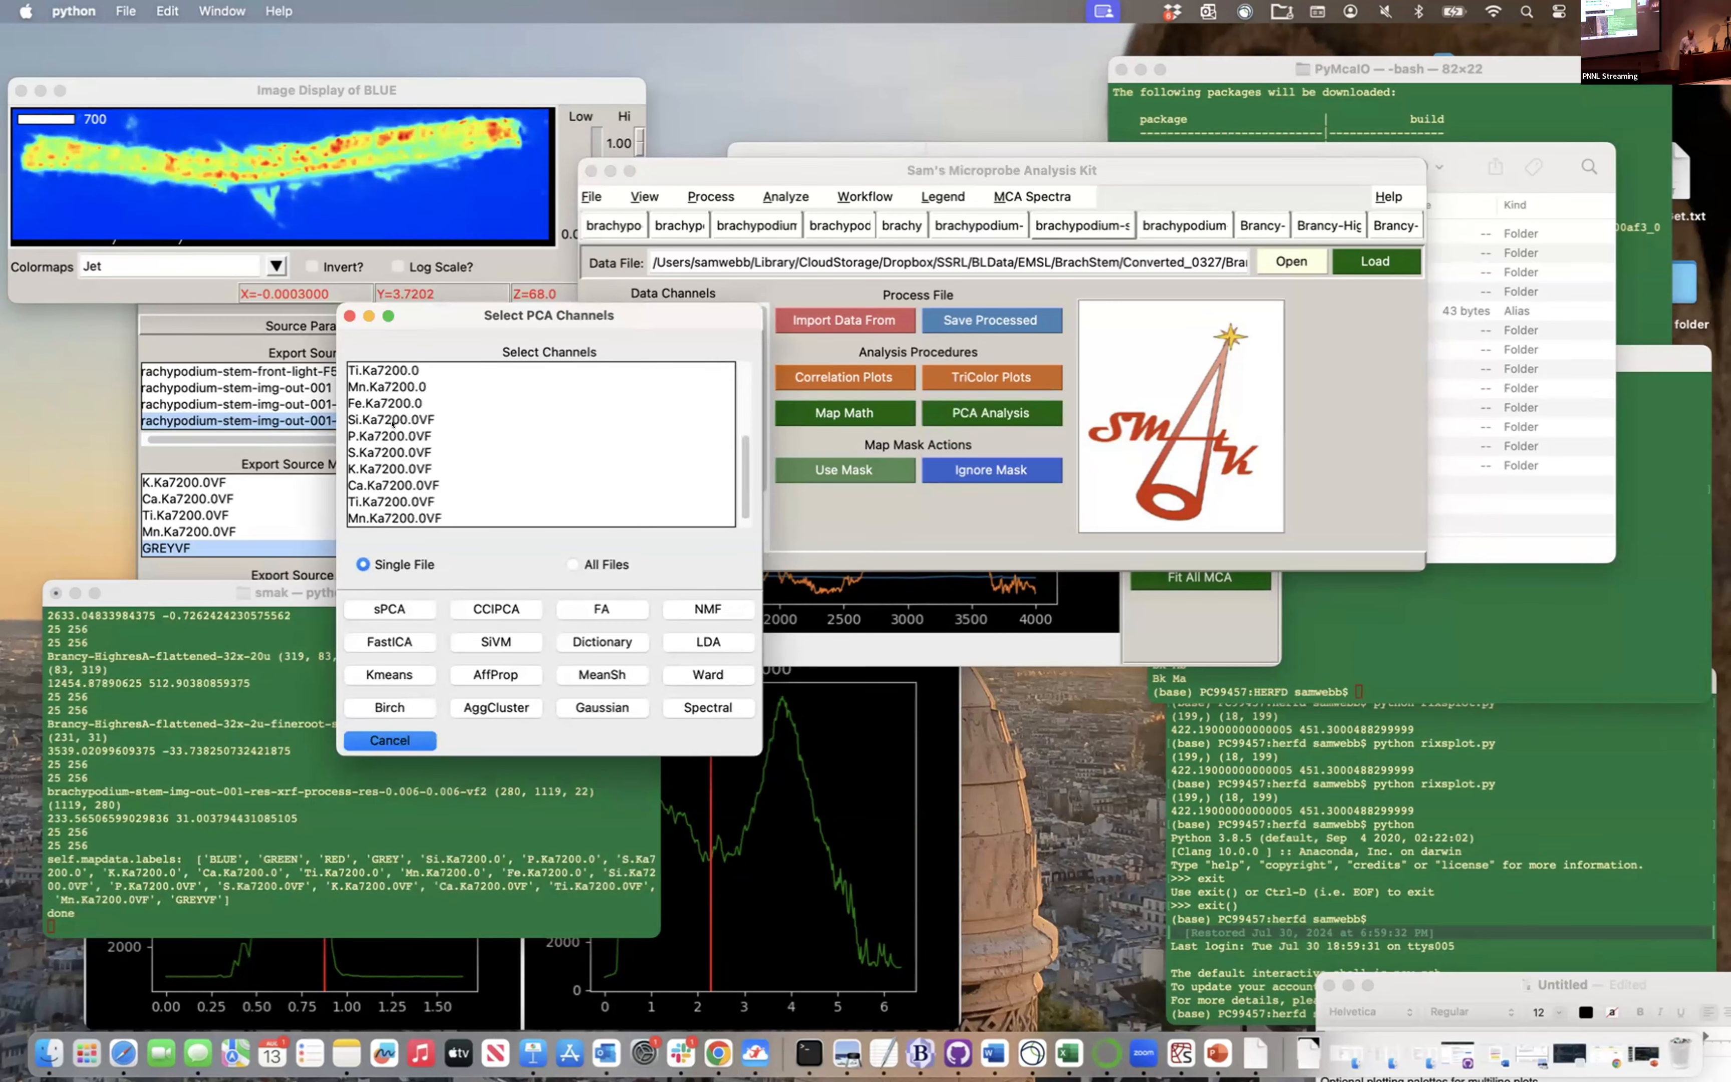
scroll(392, 424, up, 3)
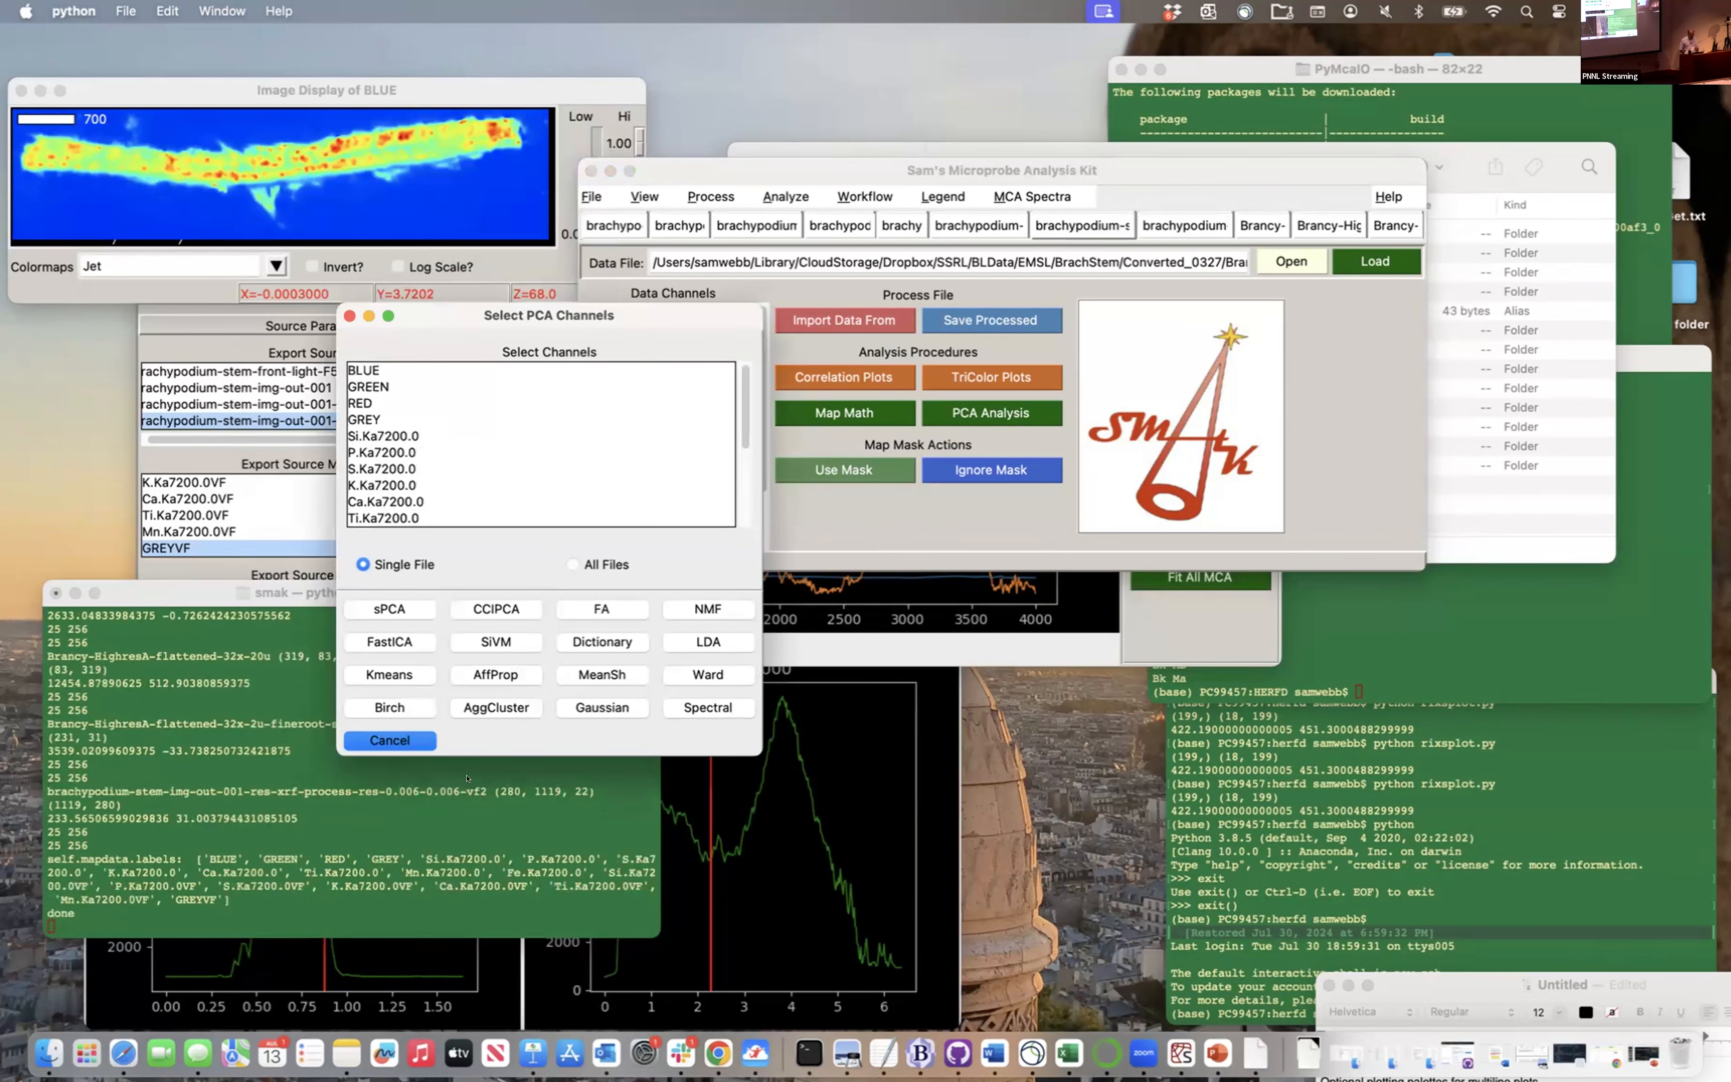
click(389, 741)
Switch to the brachypodium-stem-totalK-3700-0-001 data file, dismissing the background error, and display its K.Ka map
click(962, 223)
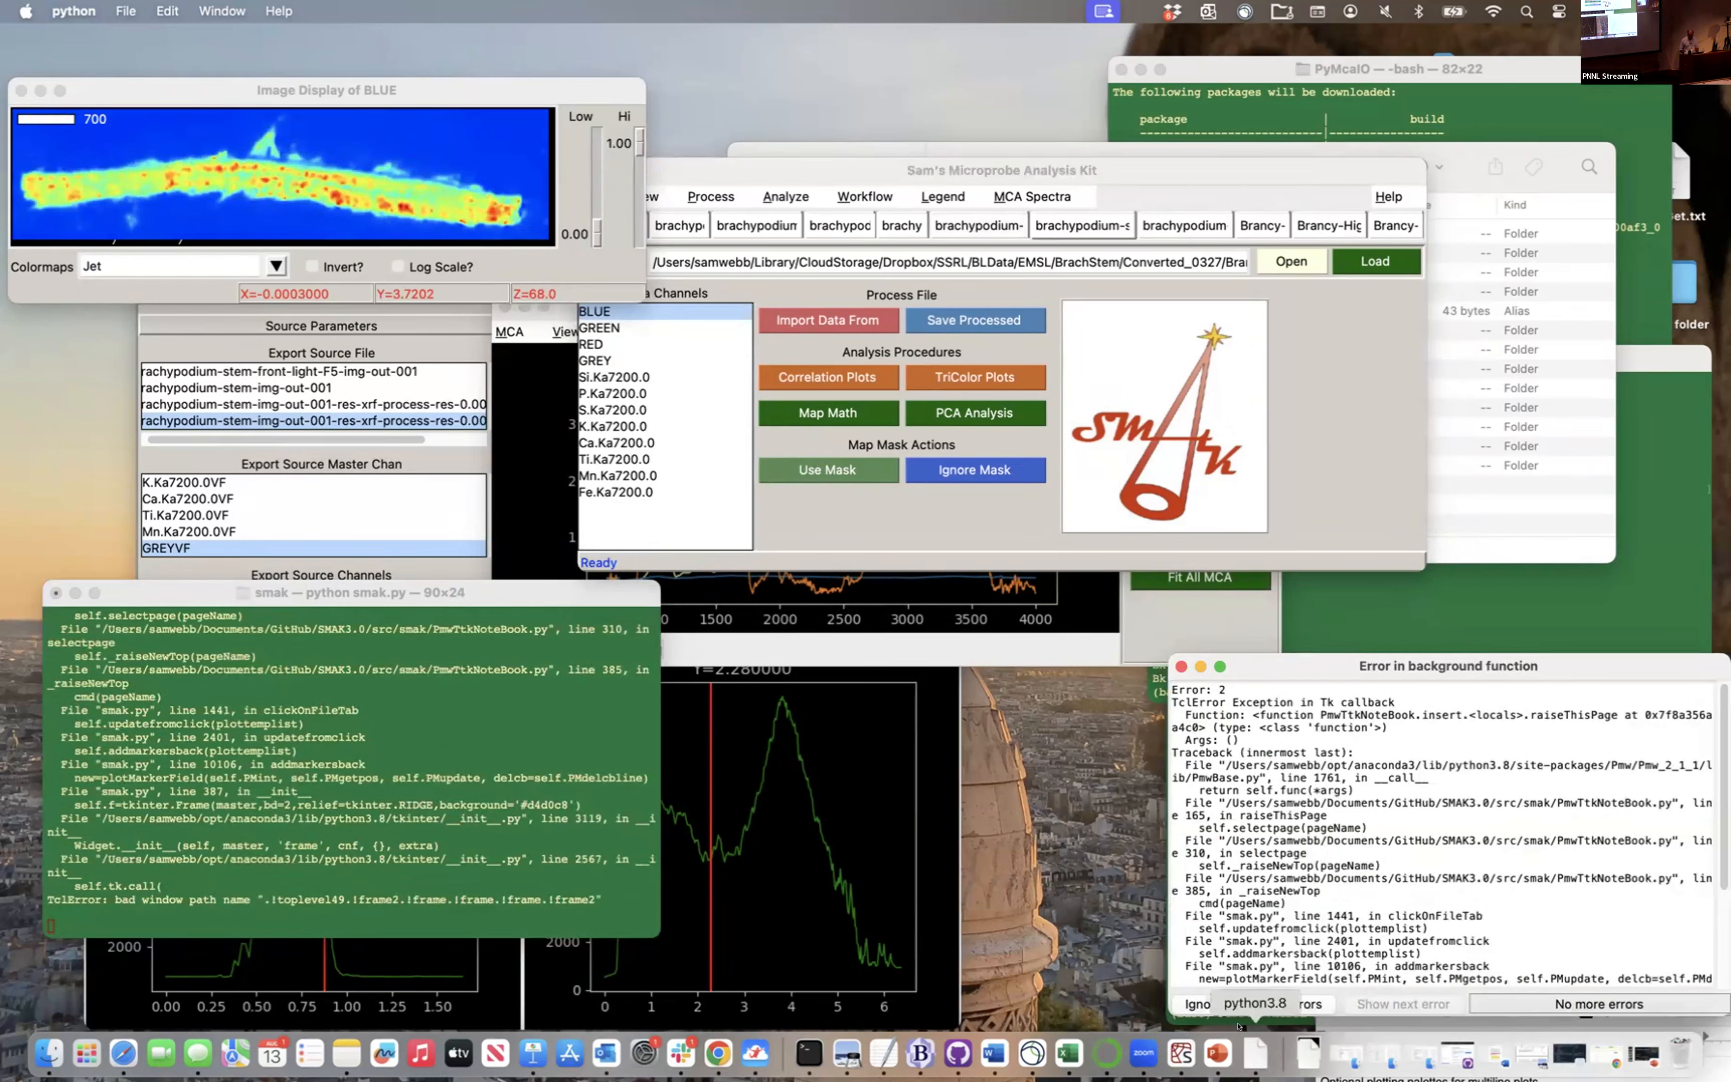
click(1253, 1003)
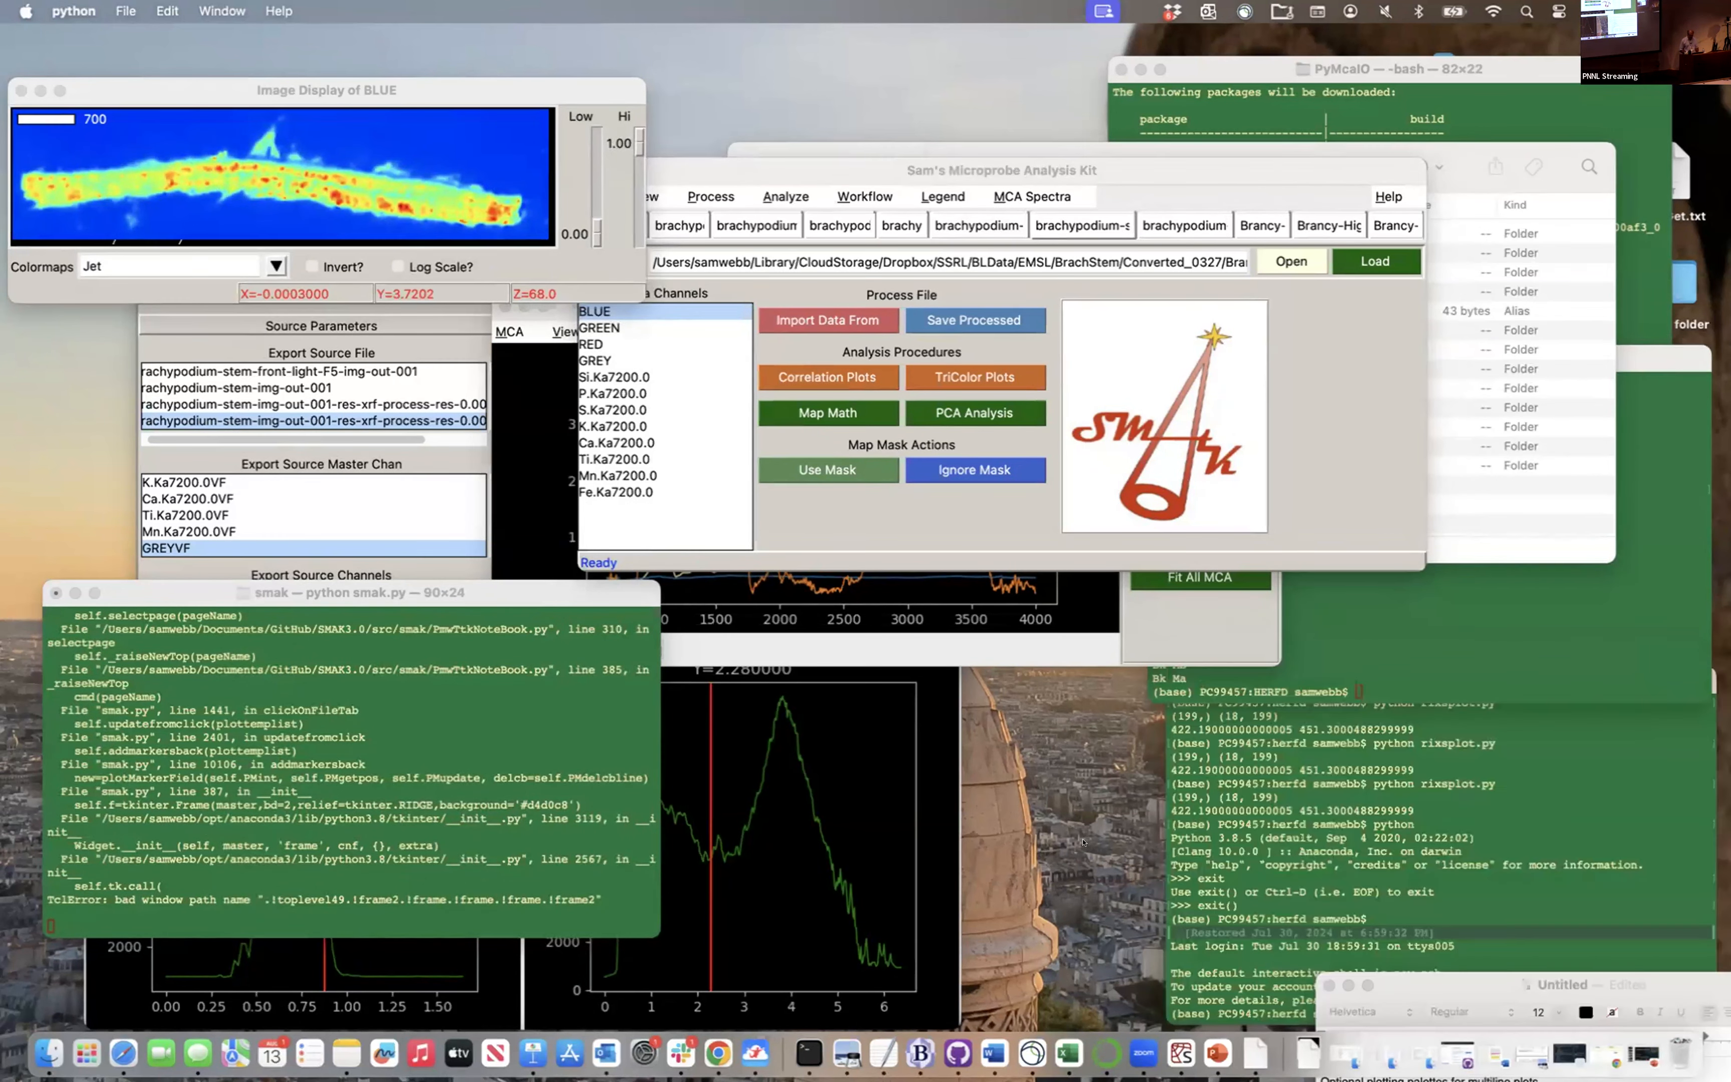
click(977, 223)
click(680, 225)
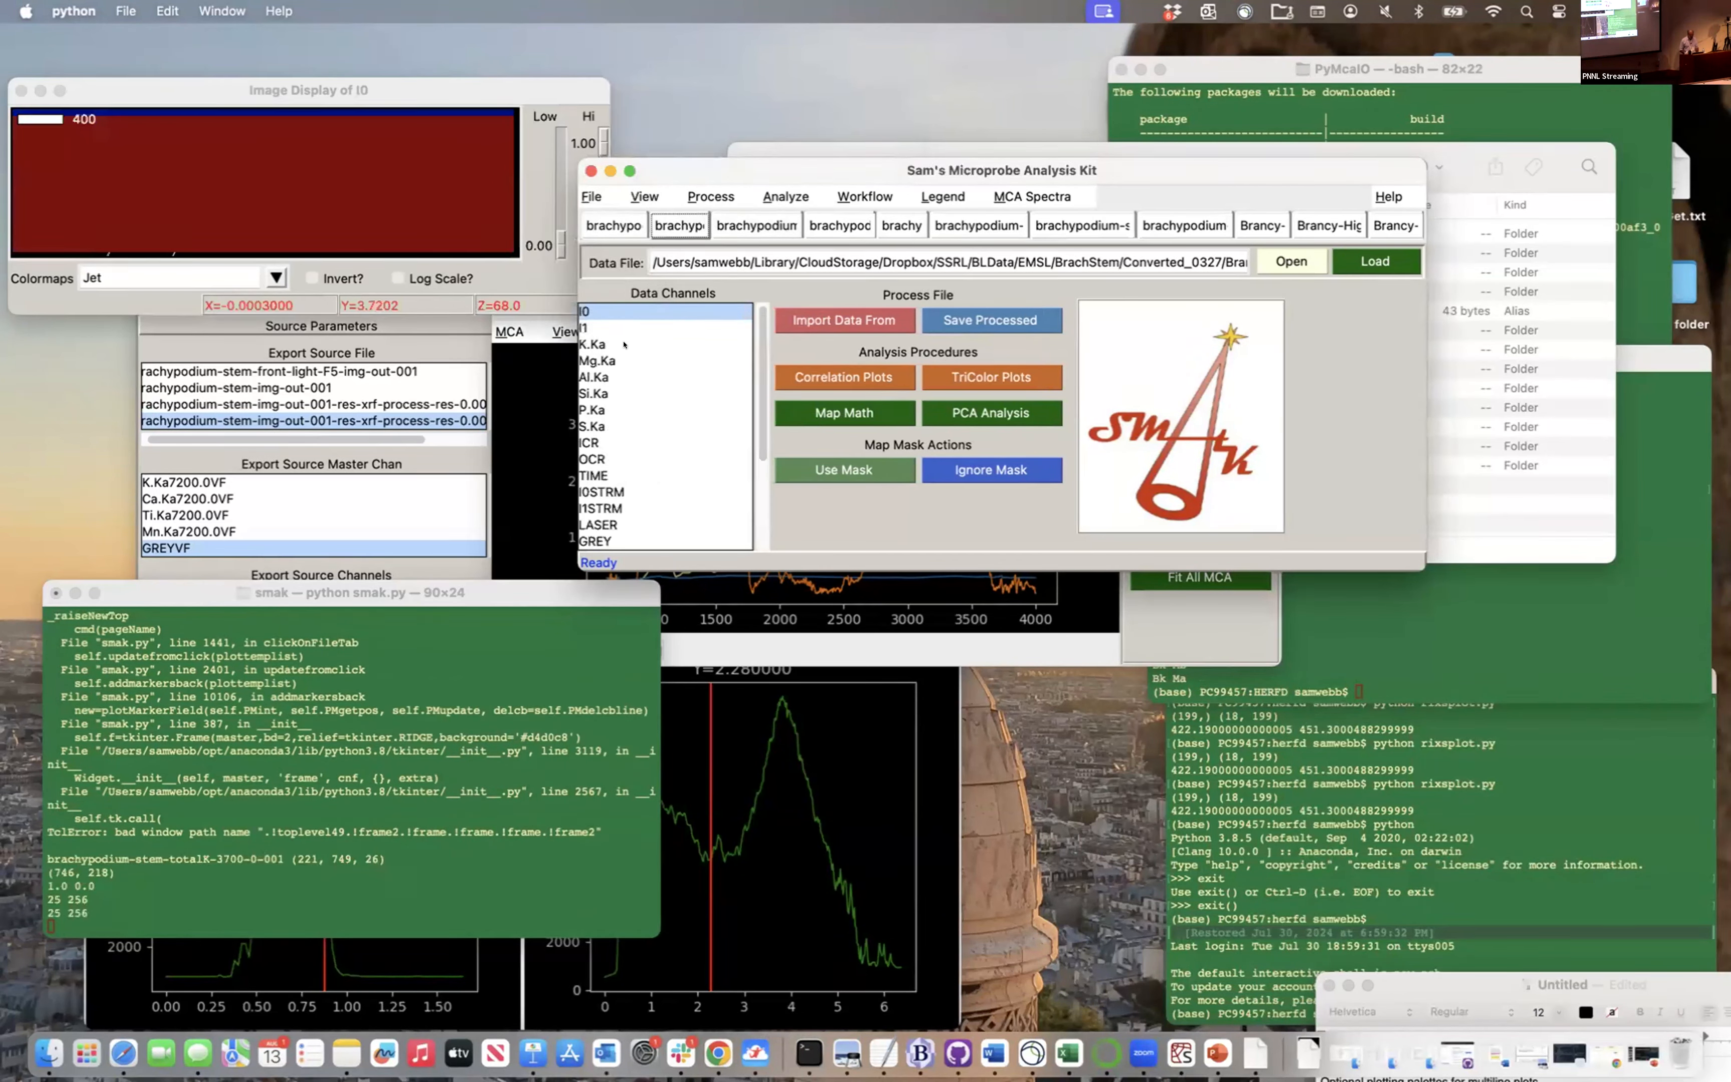
click(624, 344)
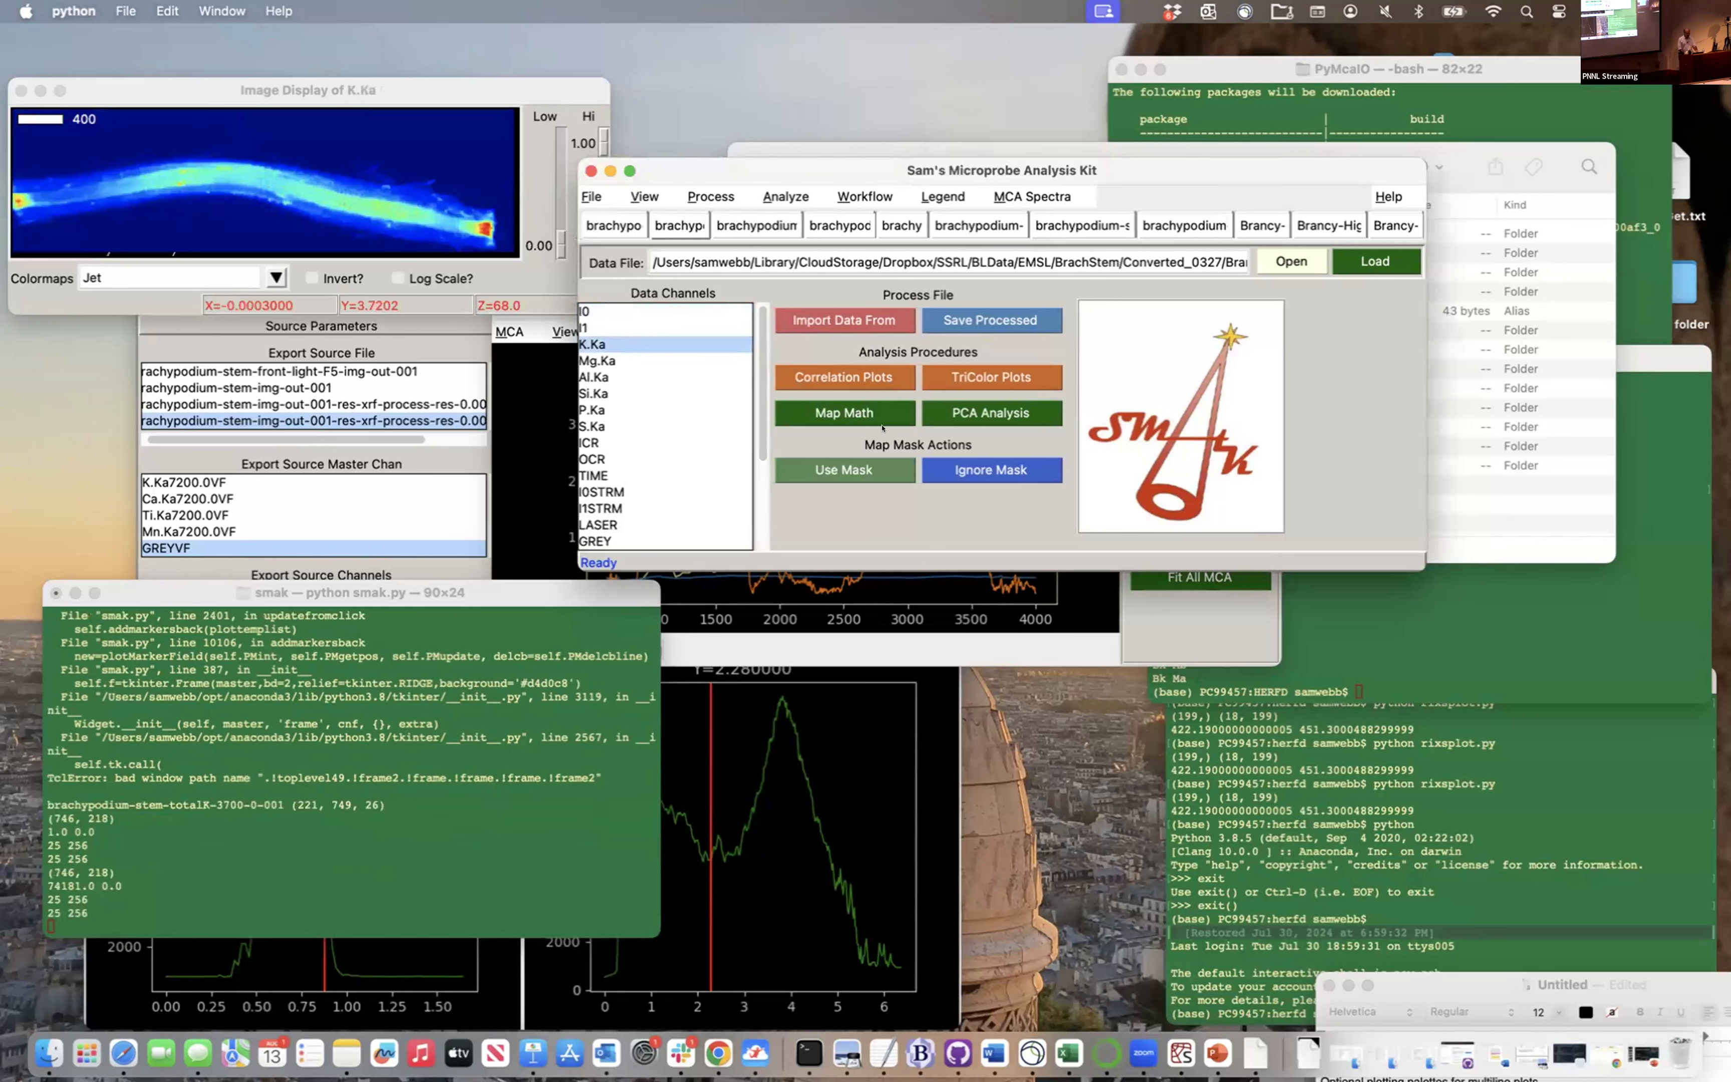
Run Kmeans clustering on the Mg.Ka, Al.Ka, Si.Ka, P.Ka and S.Ka channels with 4 clusters
click(990, 413)
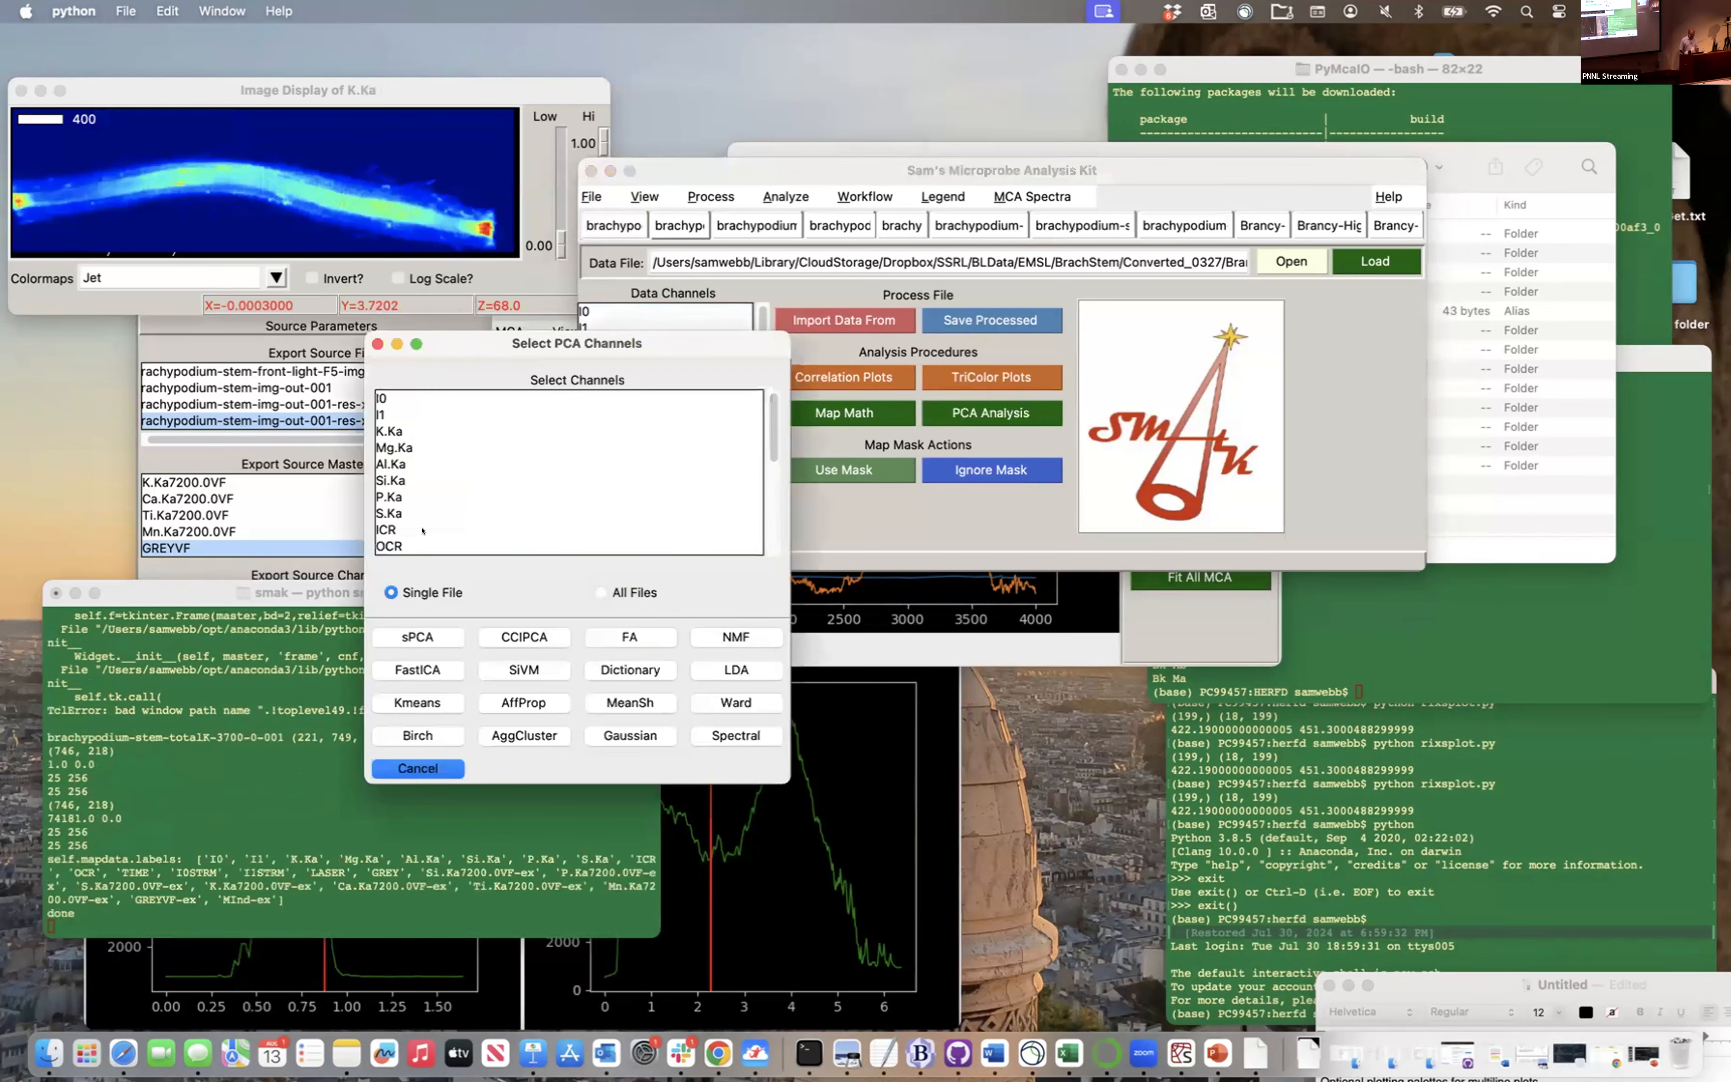
drag(390, 430, 405, 487)
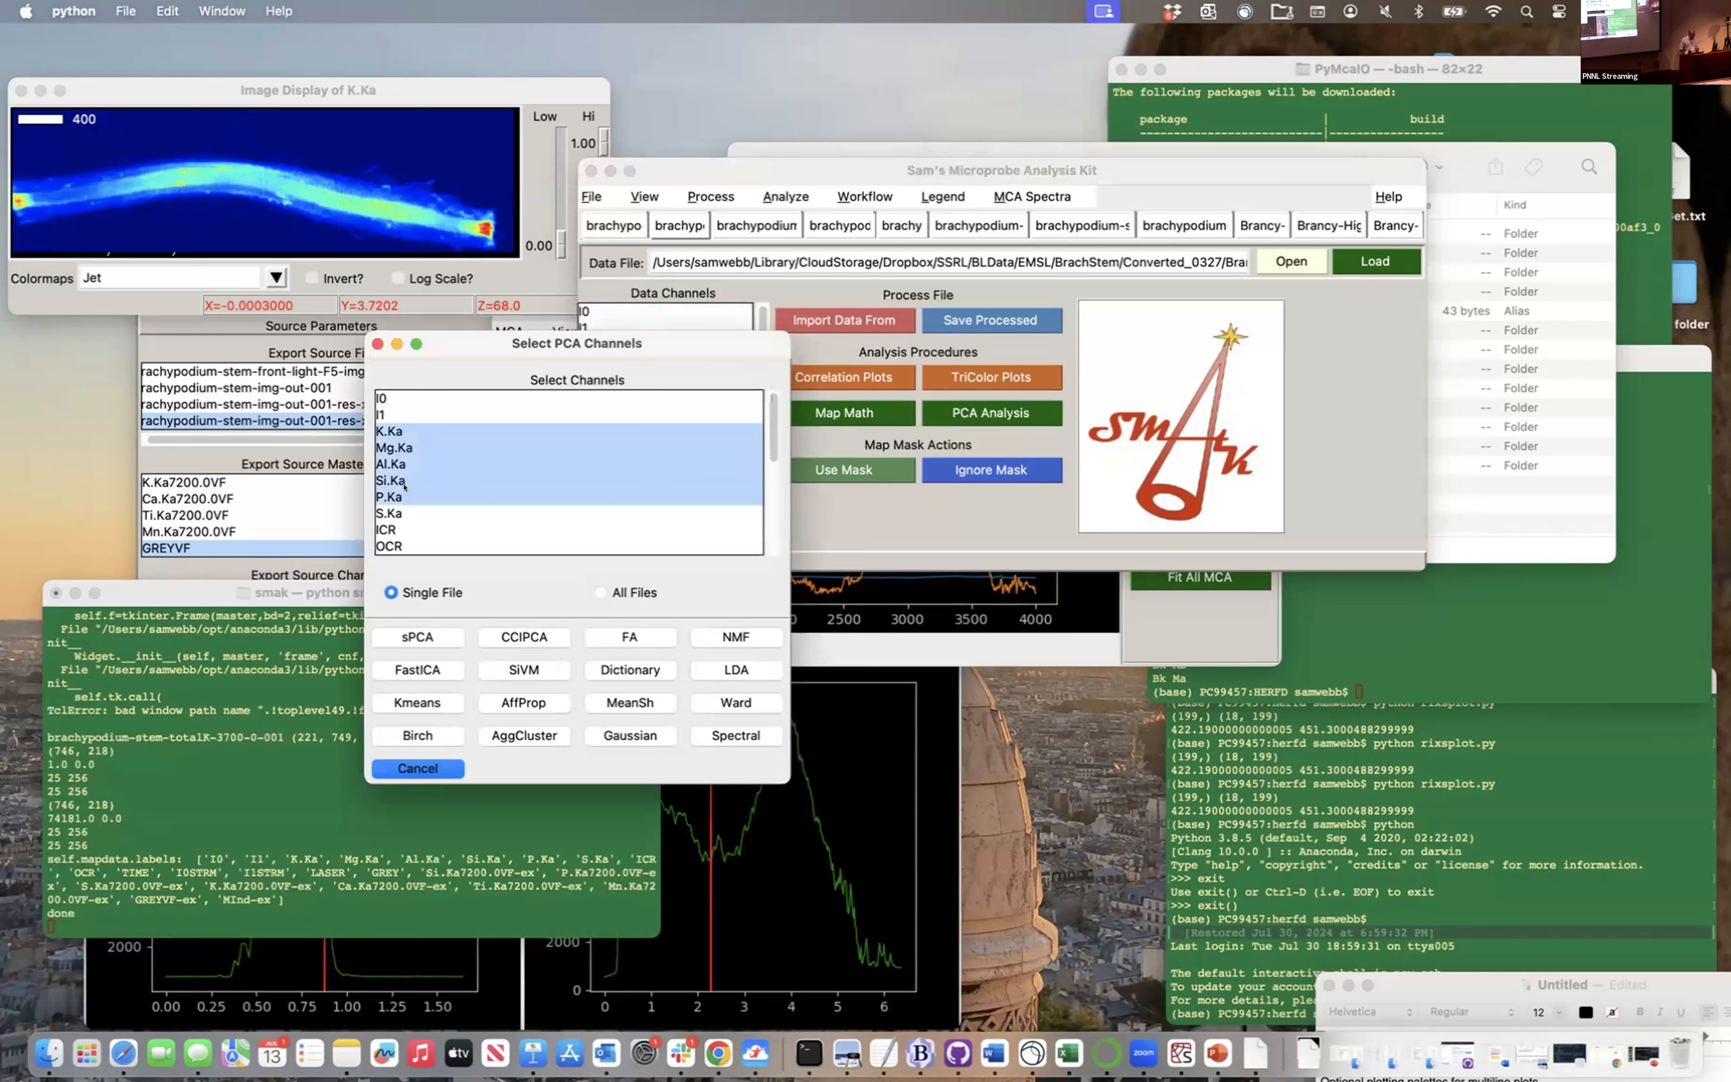
click(395, 442)
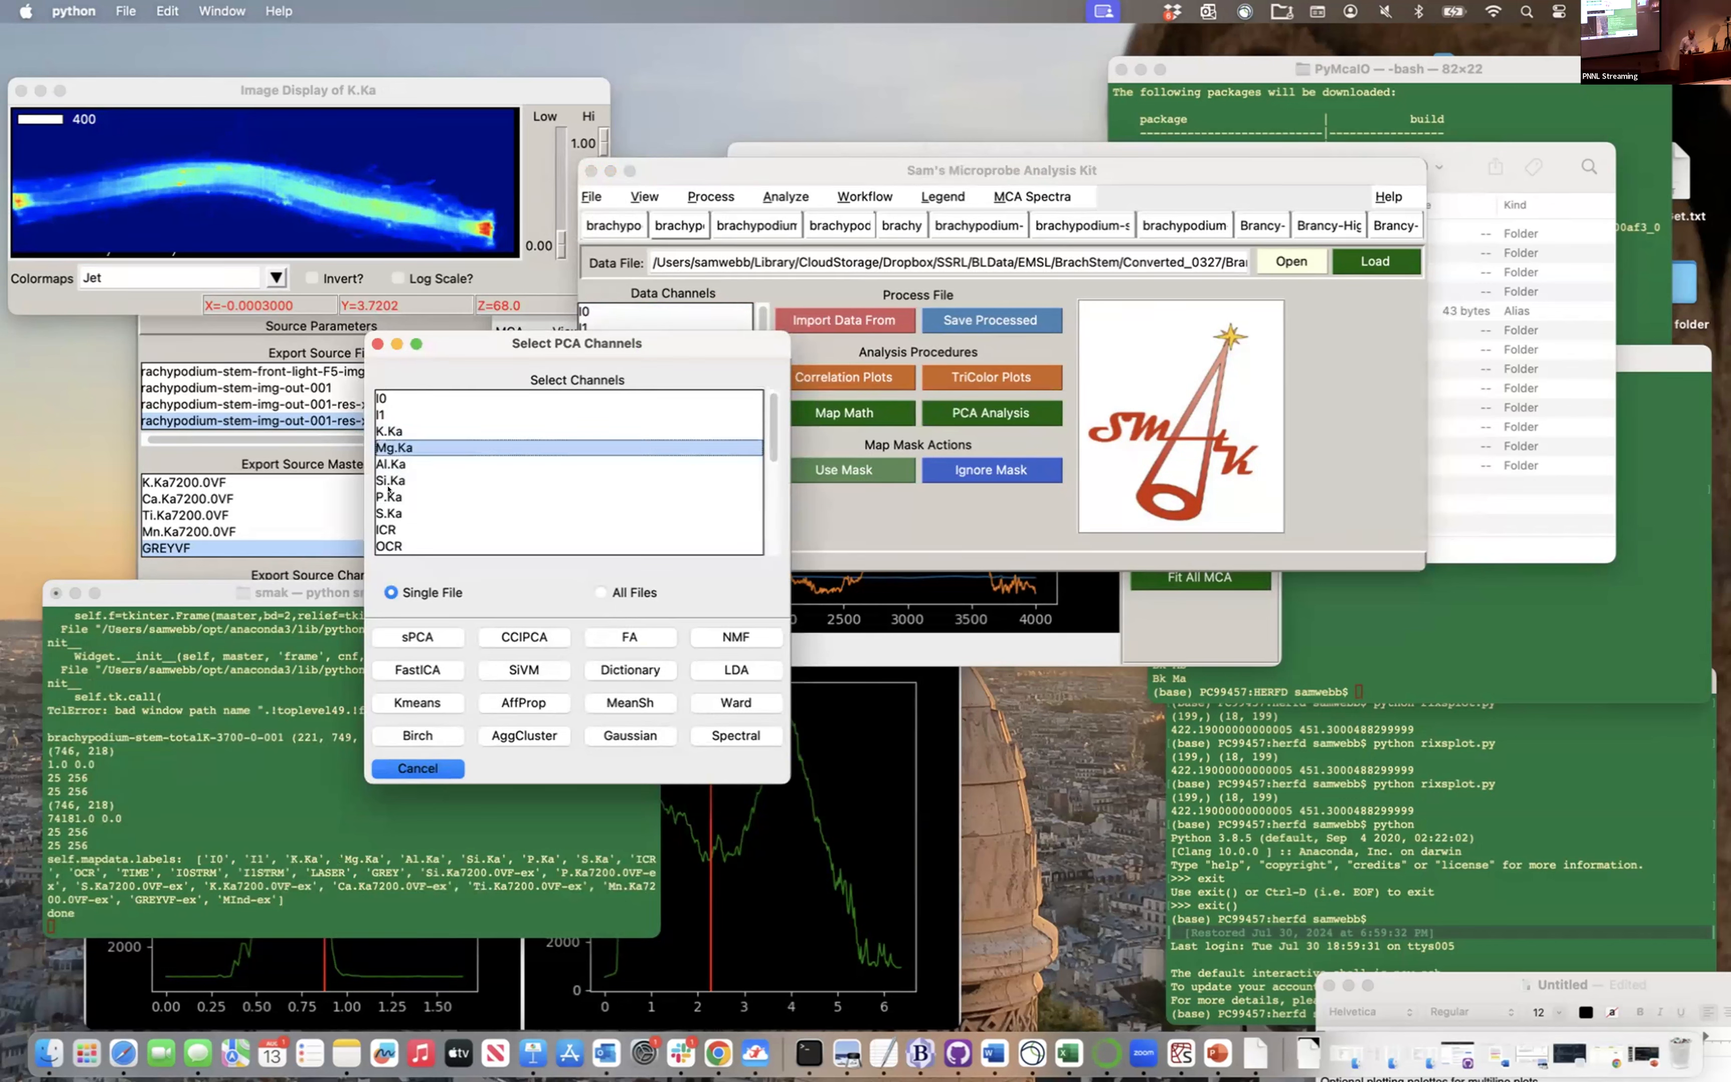
shift+click(379, 513)
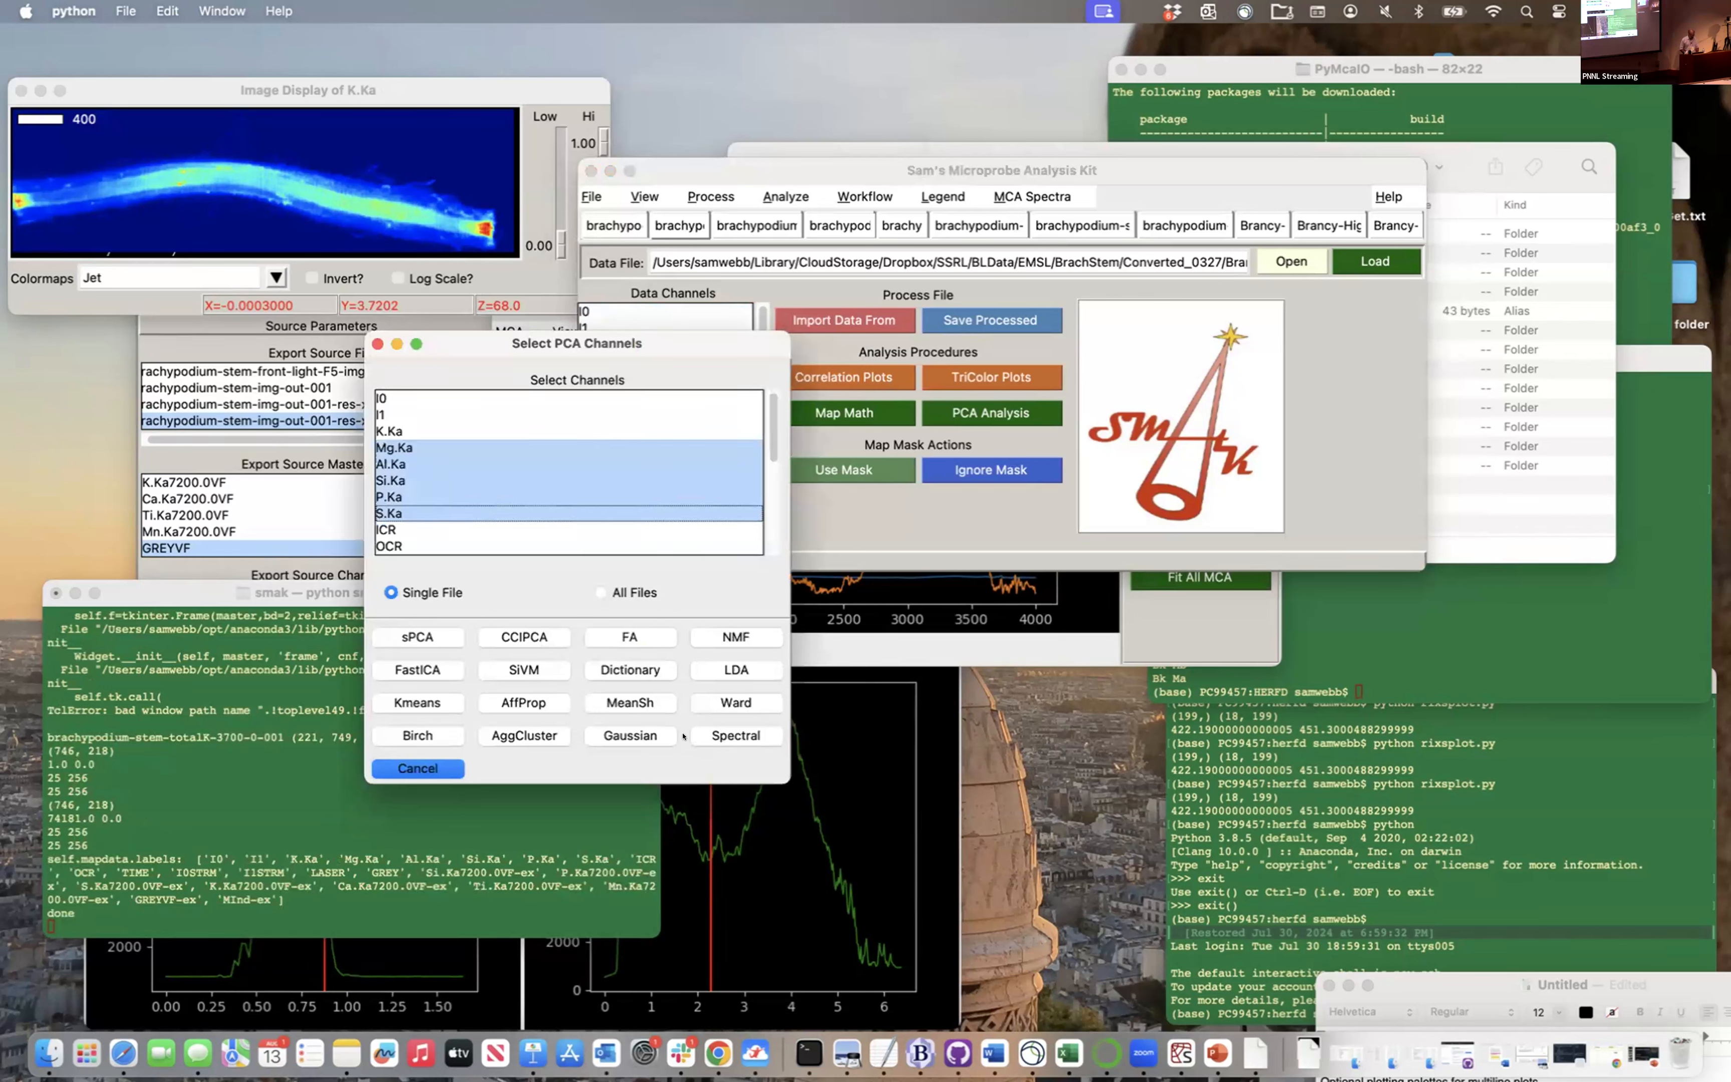
click(418, 702)
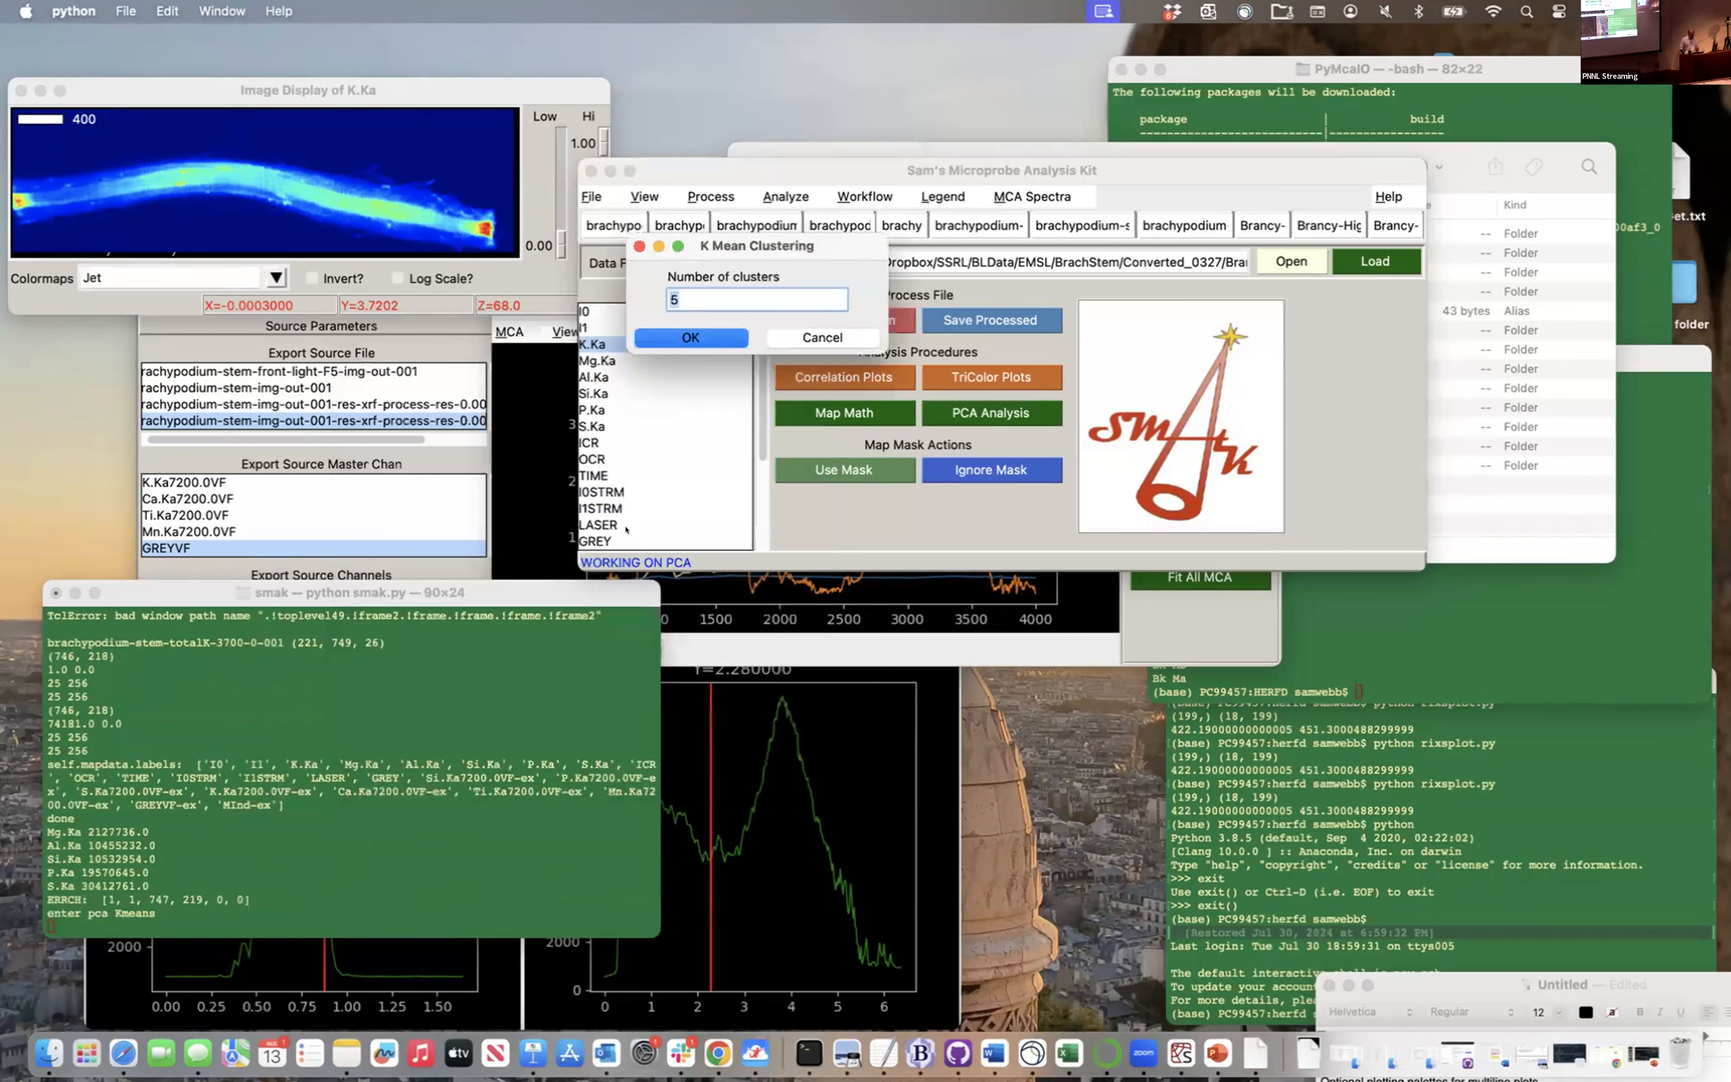
text(4)
key(Return)
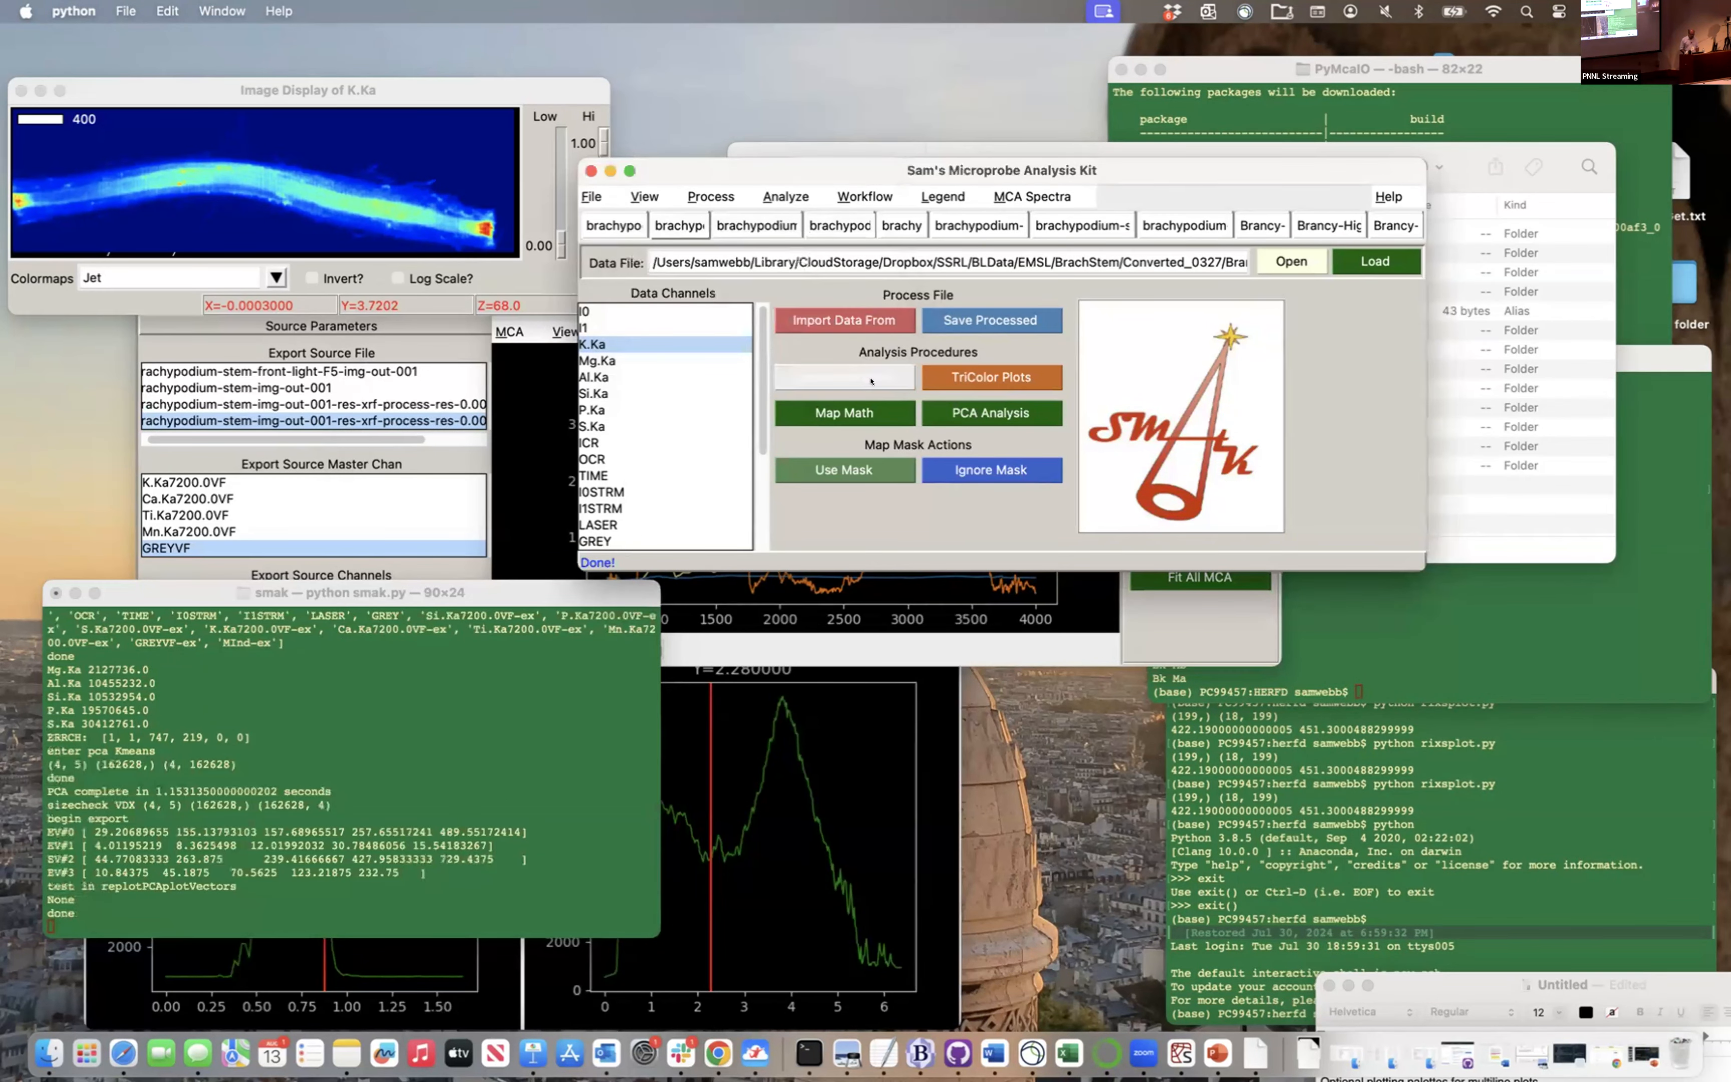
Create a correlation plot with P.Ka as the X channel and S.Ka as the Y channel
click(836, 379)
click(421, 487)
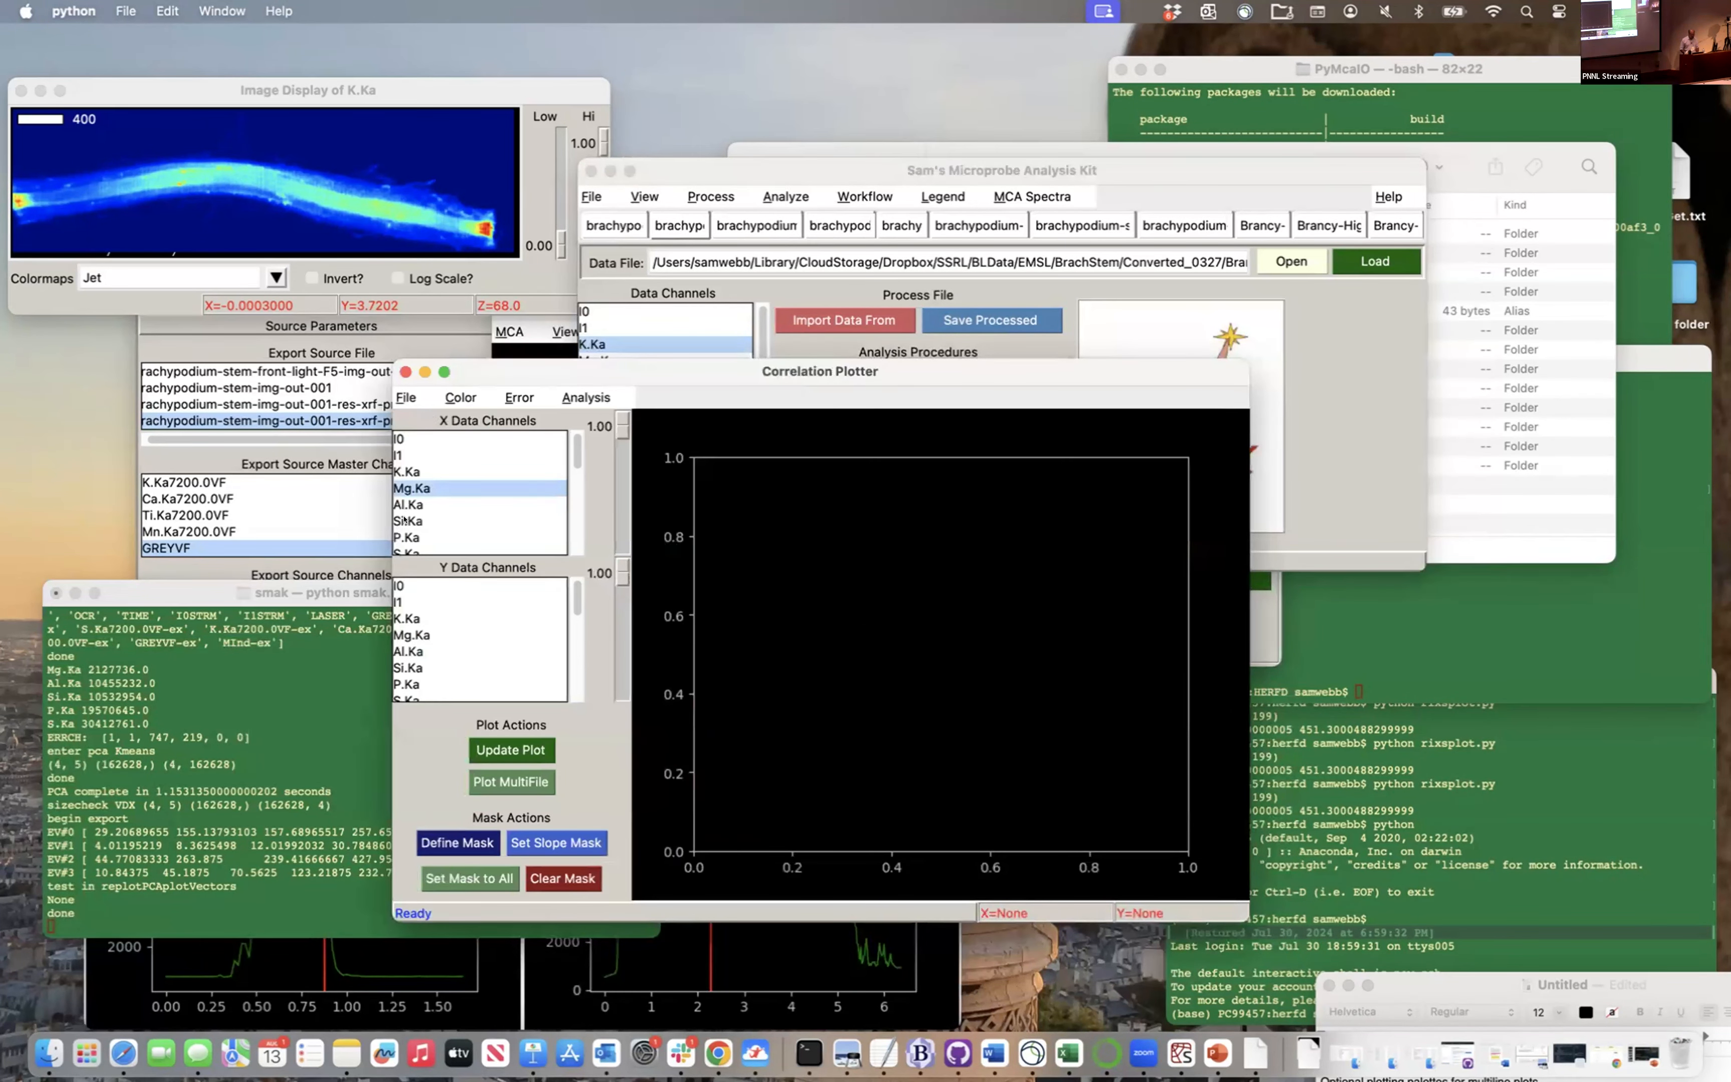
click(406, 537)
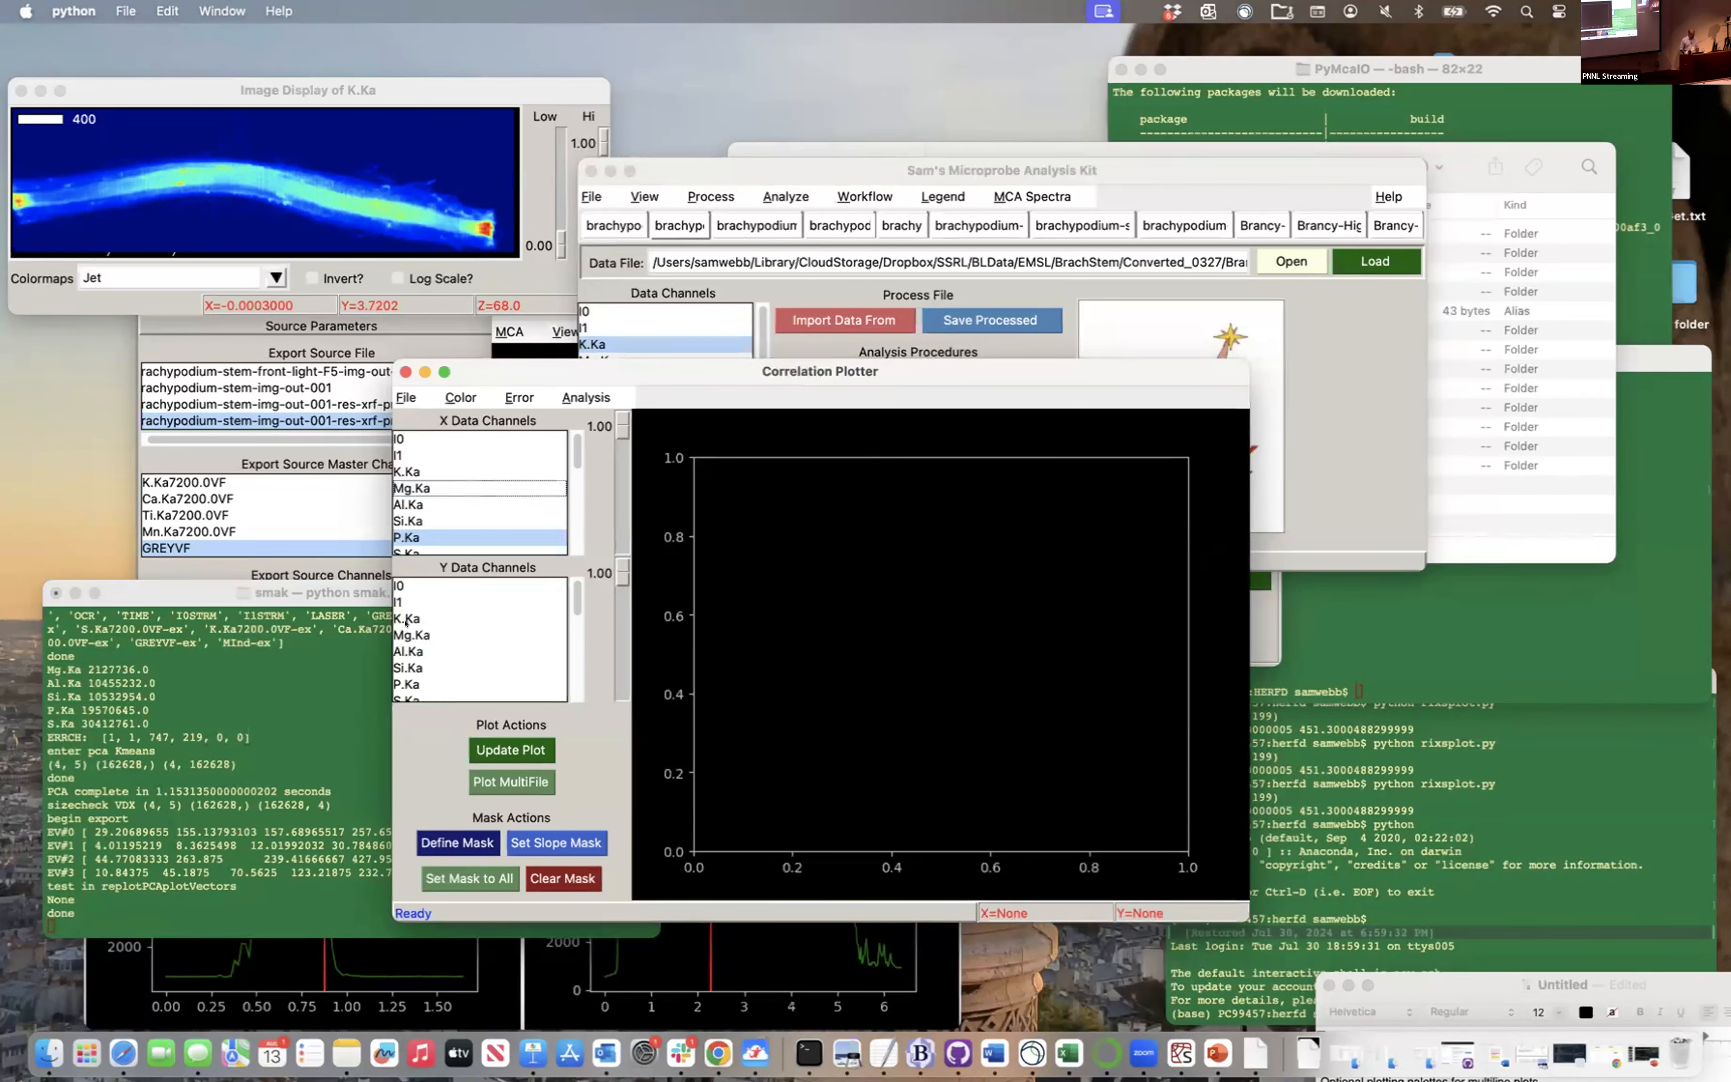
click(405, 691)
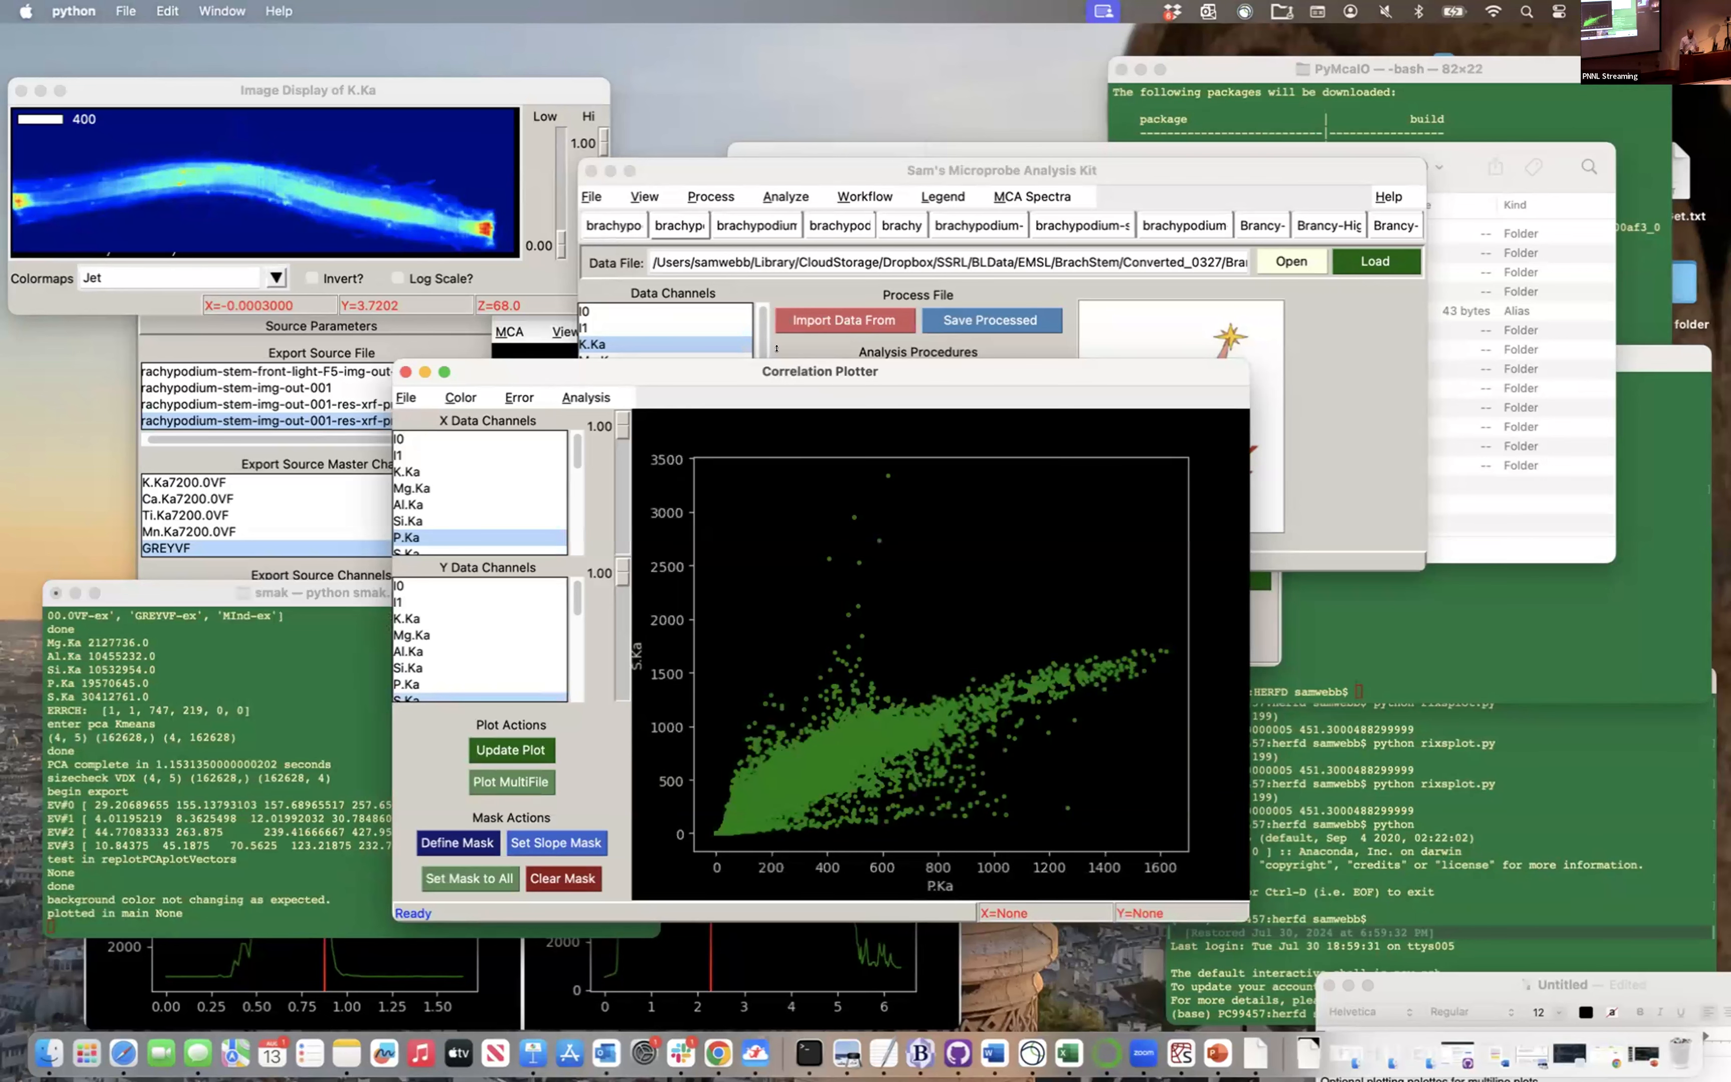
Move the Correlation Plotter aside, close the MCA Spectrum View, and display the KmeansSFClusters1 map
drag(796, 366, 1013, 415)
click(1134, 349)
click(538, 429)
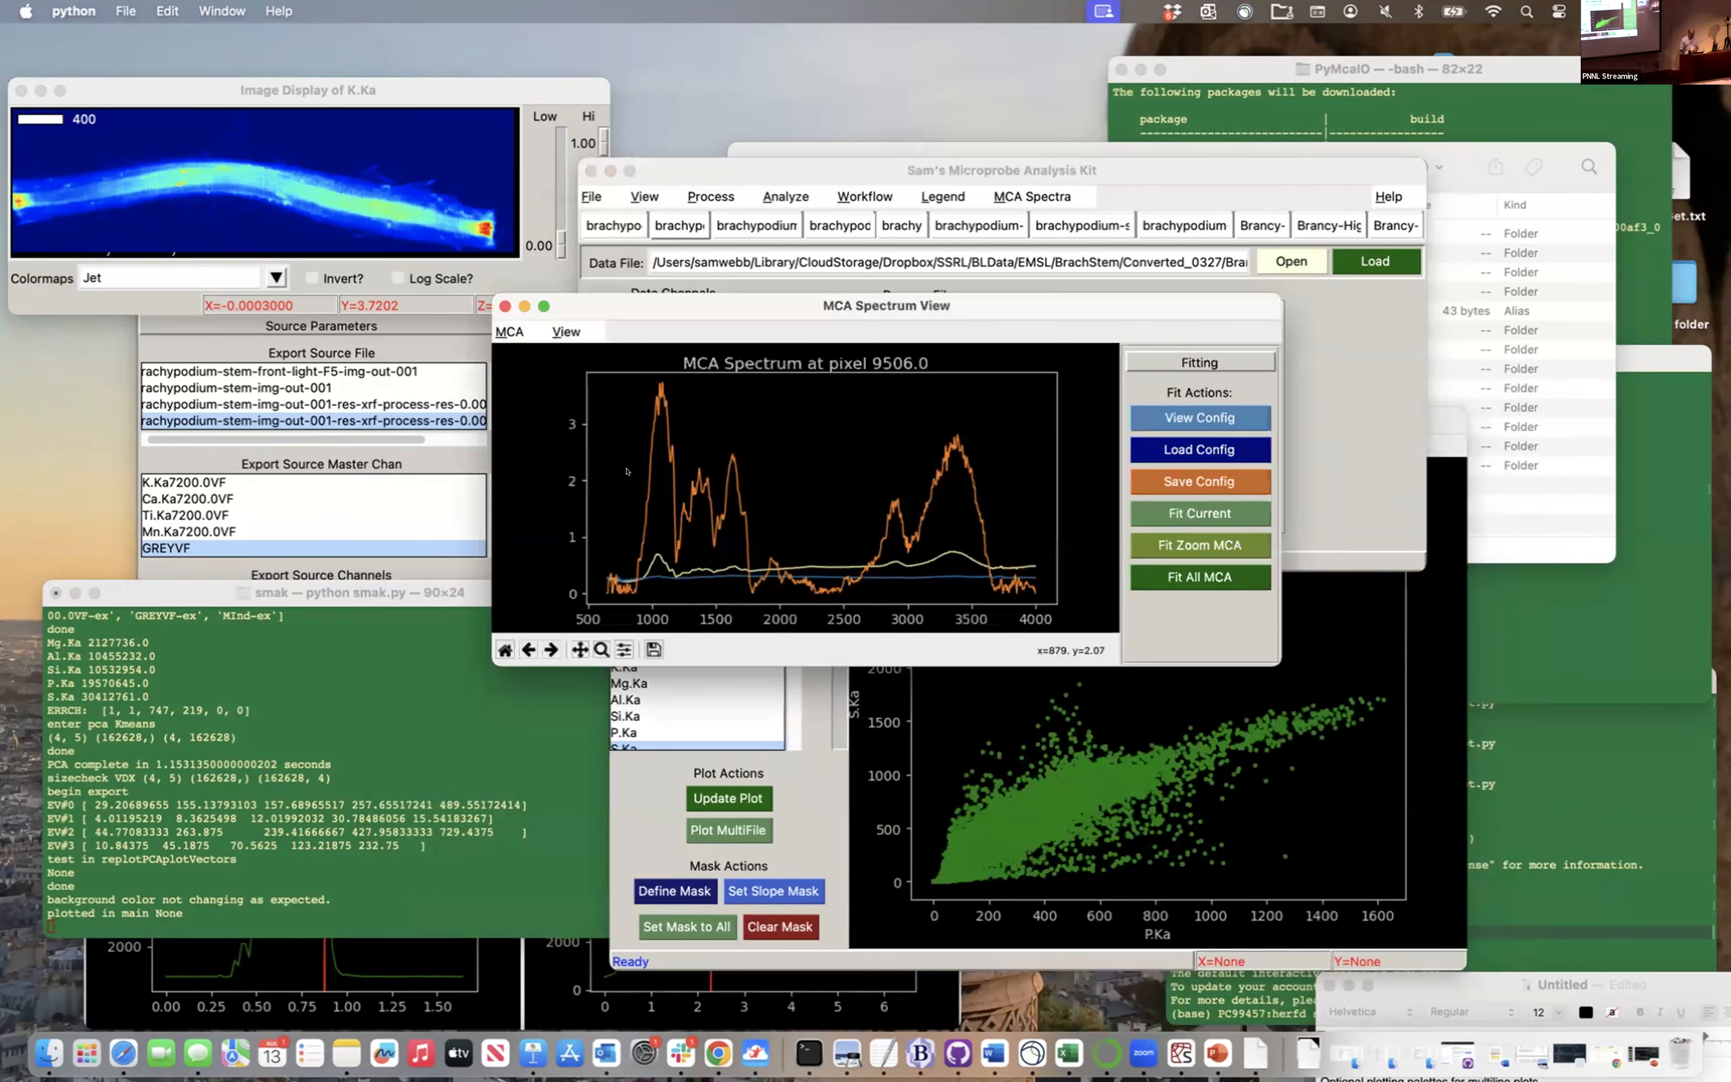
click(505, 305)
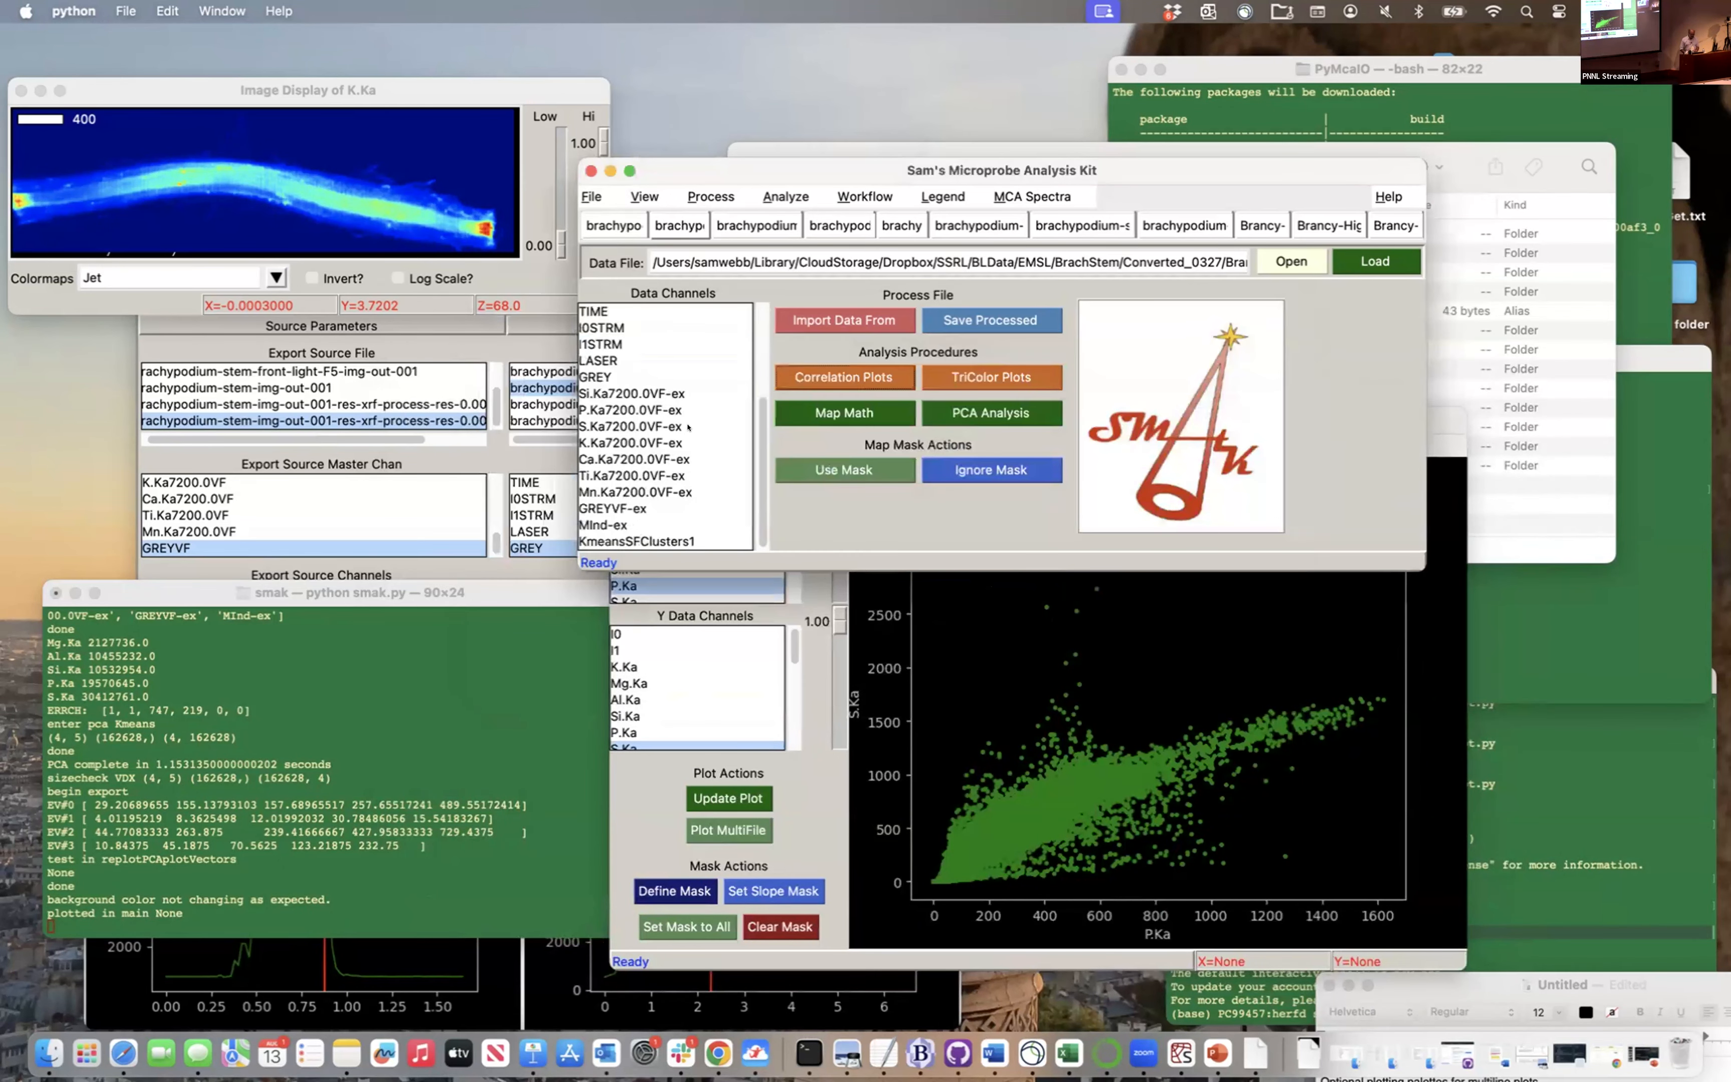
click(621, 538)
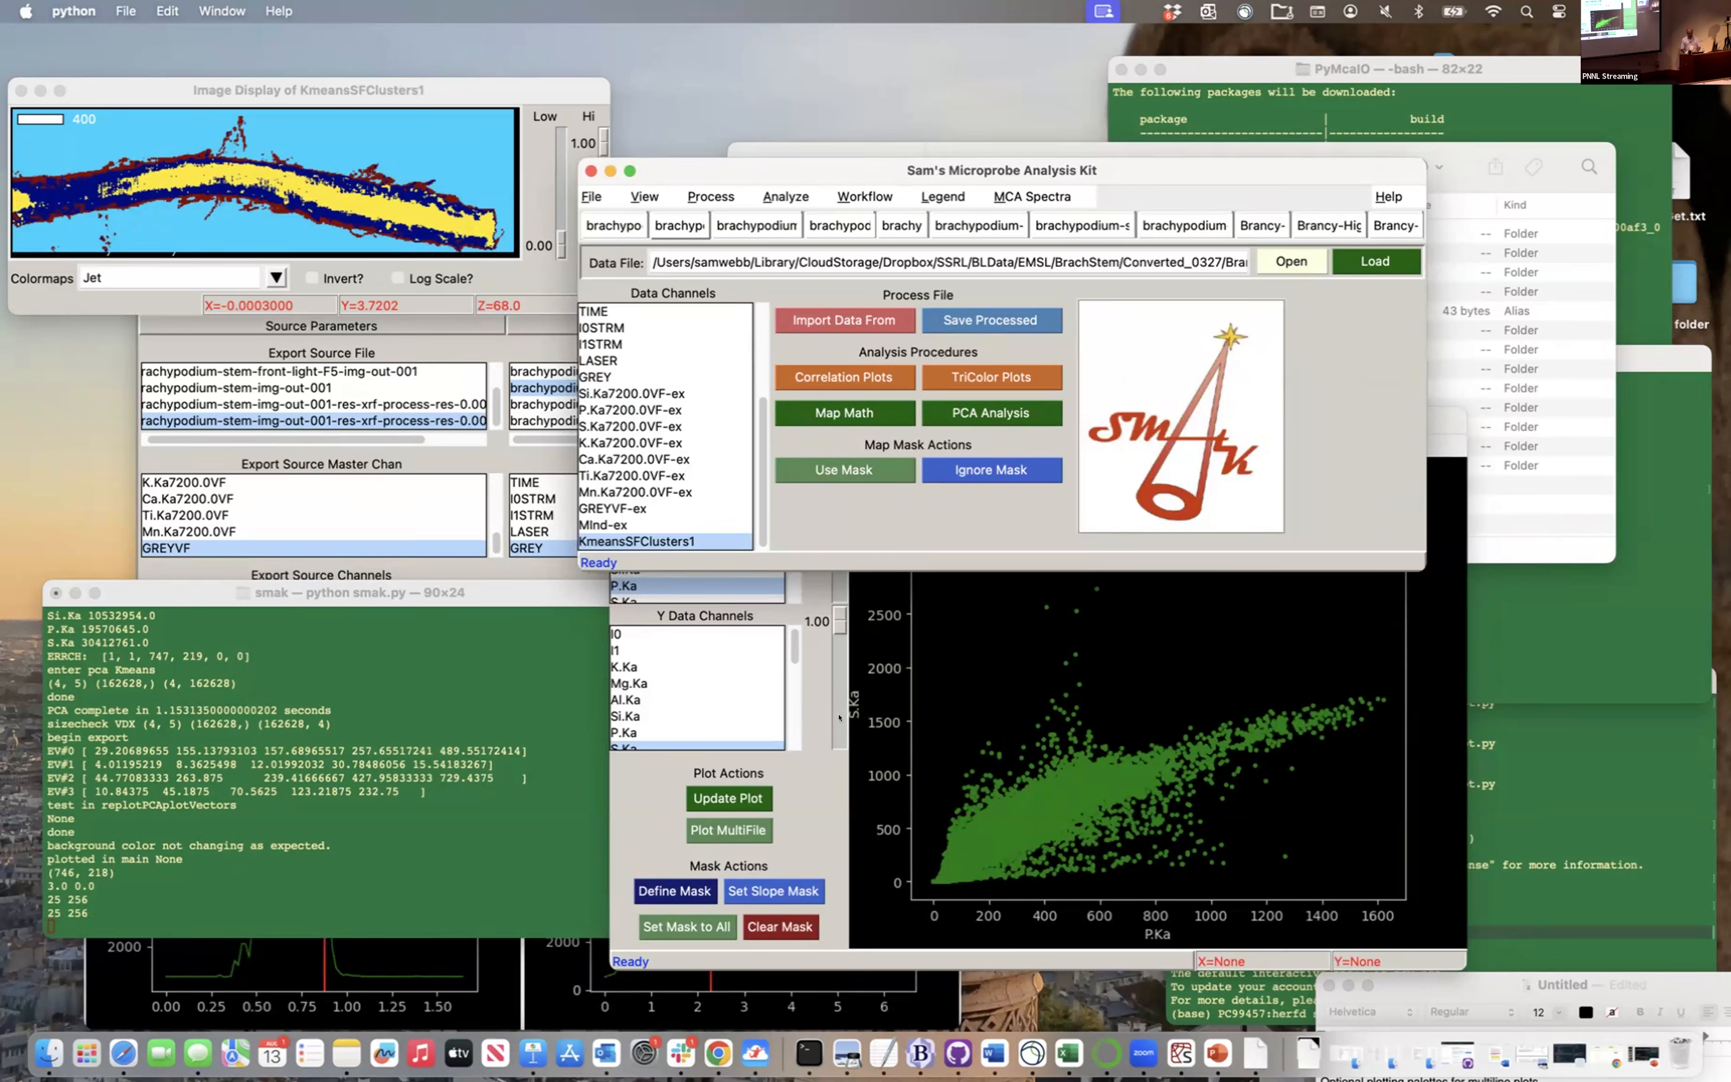
Color the P.Ka versus S.Ka correlation plot with the Cluster color theme
click(821, 795)
click(677, 445)
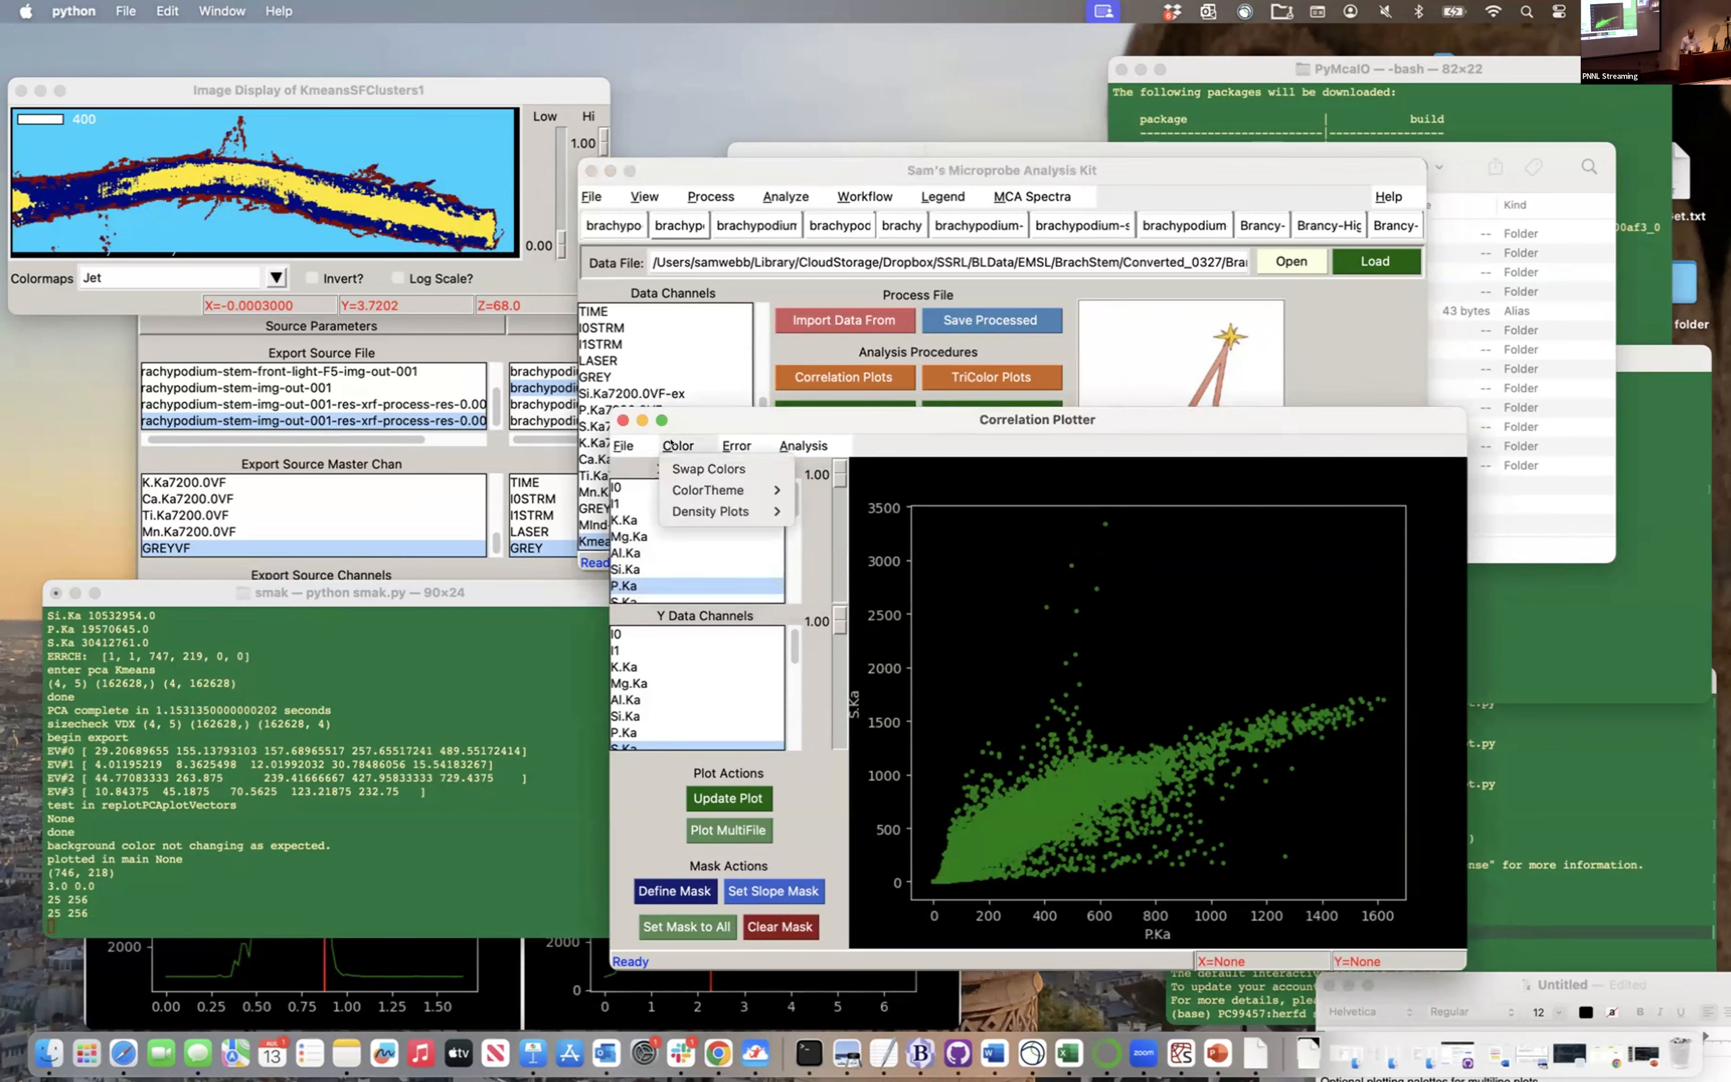
mouse_move(688, 499)
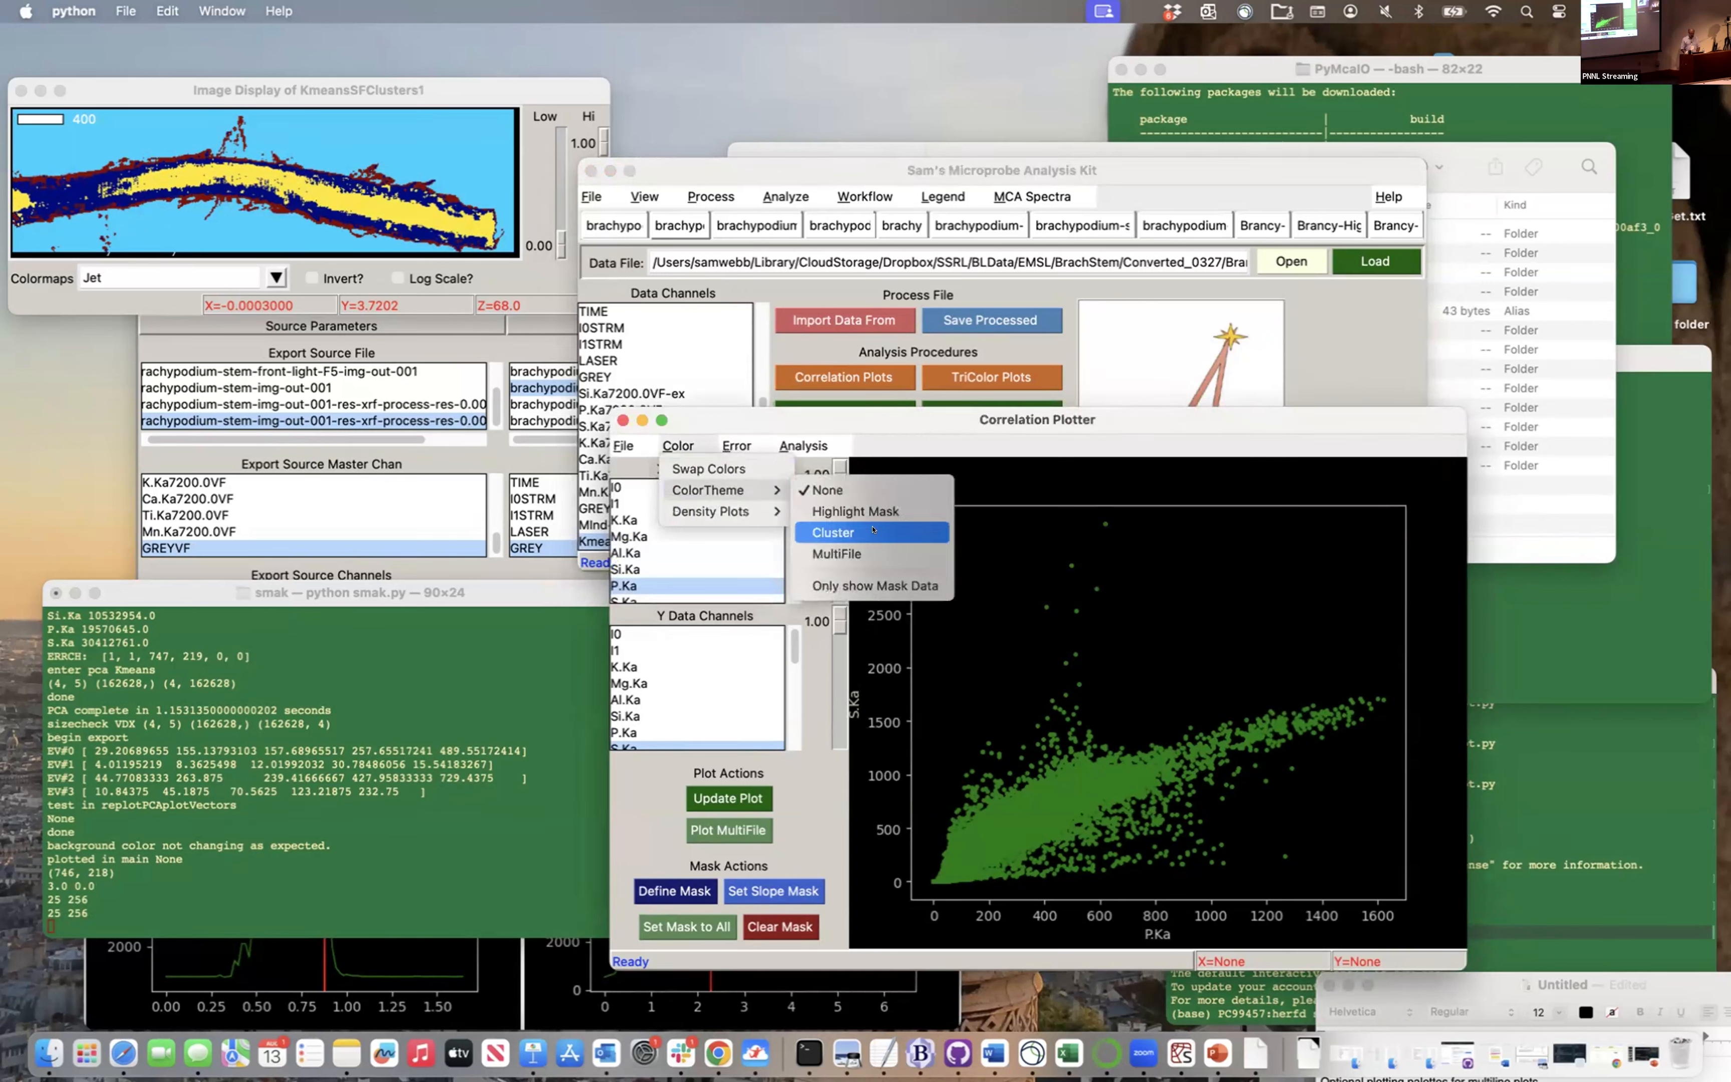
click(873, 531)
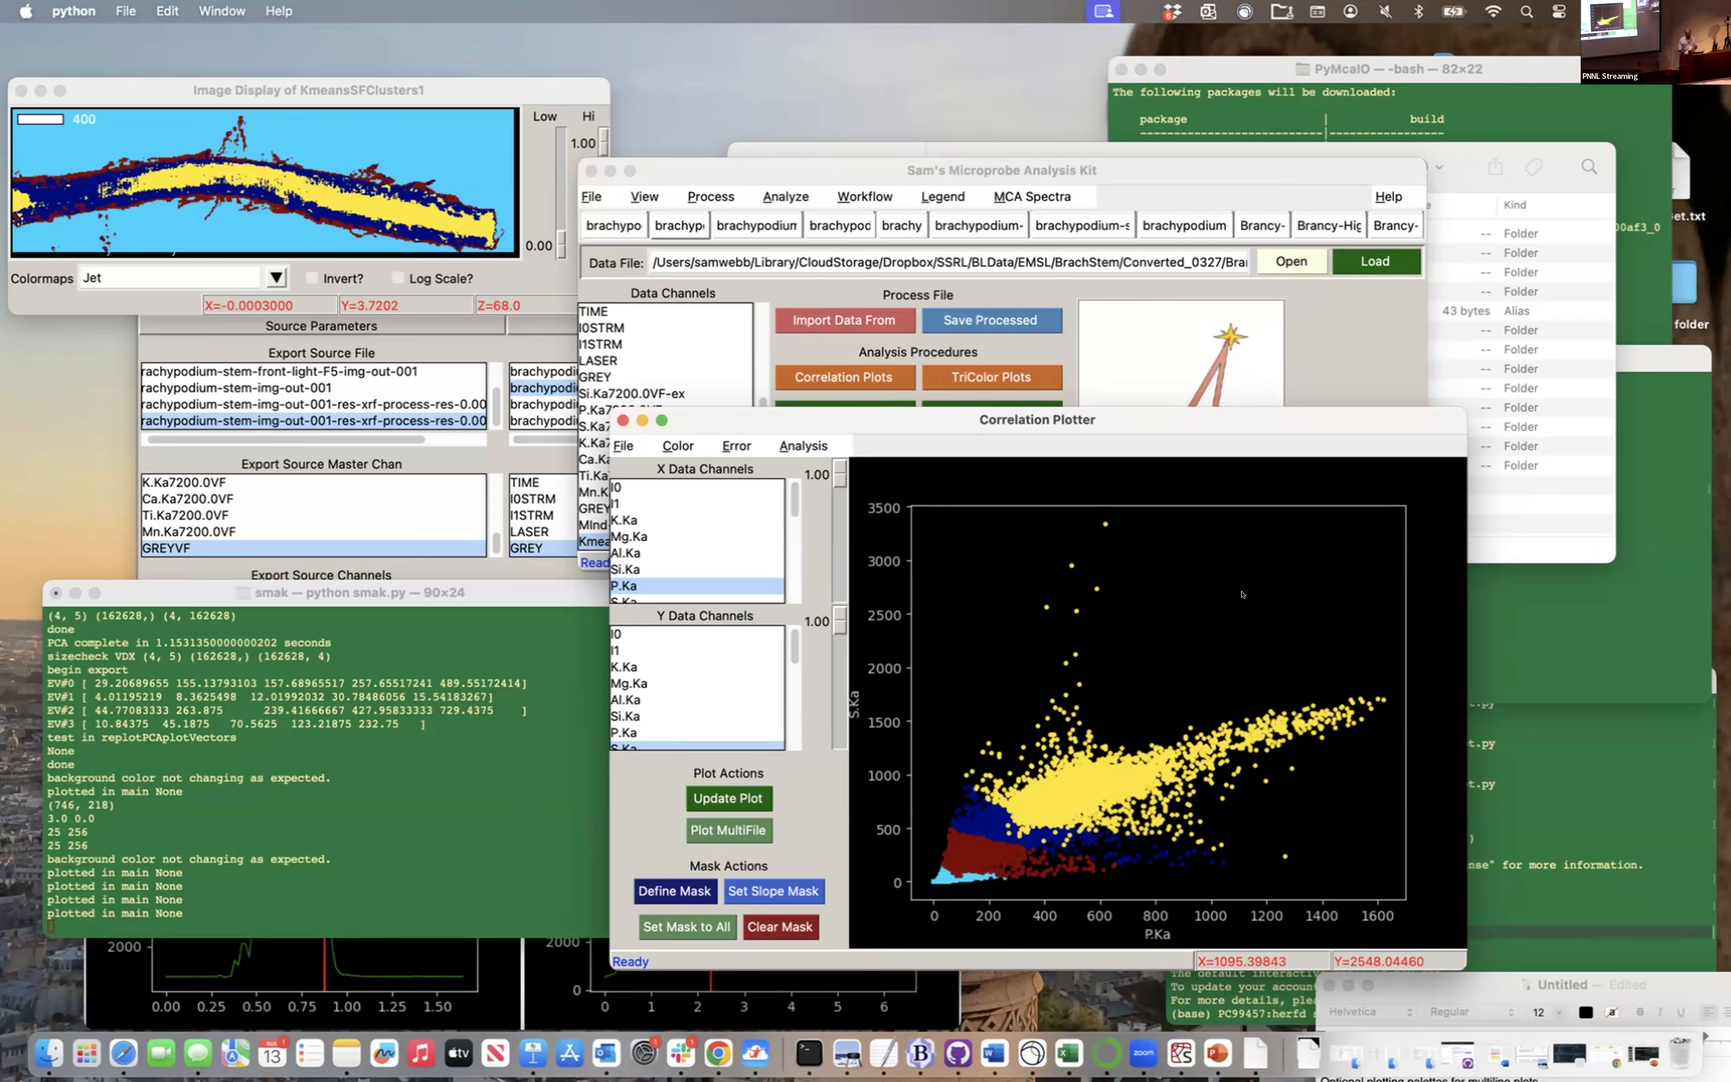
Run Gaussian clustering on the Mg.Ka, Al.Ka, Si.Ka, P.Ka and S.Ka channels with 4 mixtures
click(976, 400)
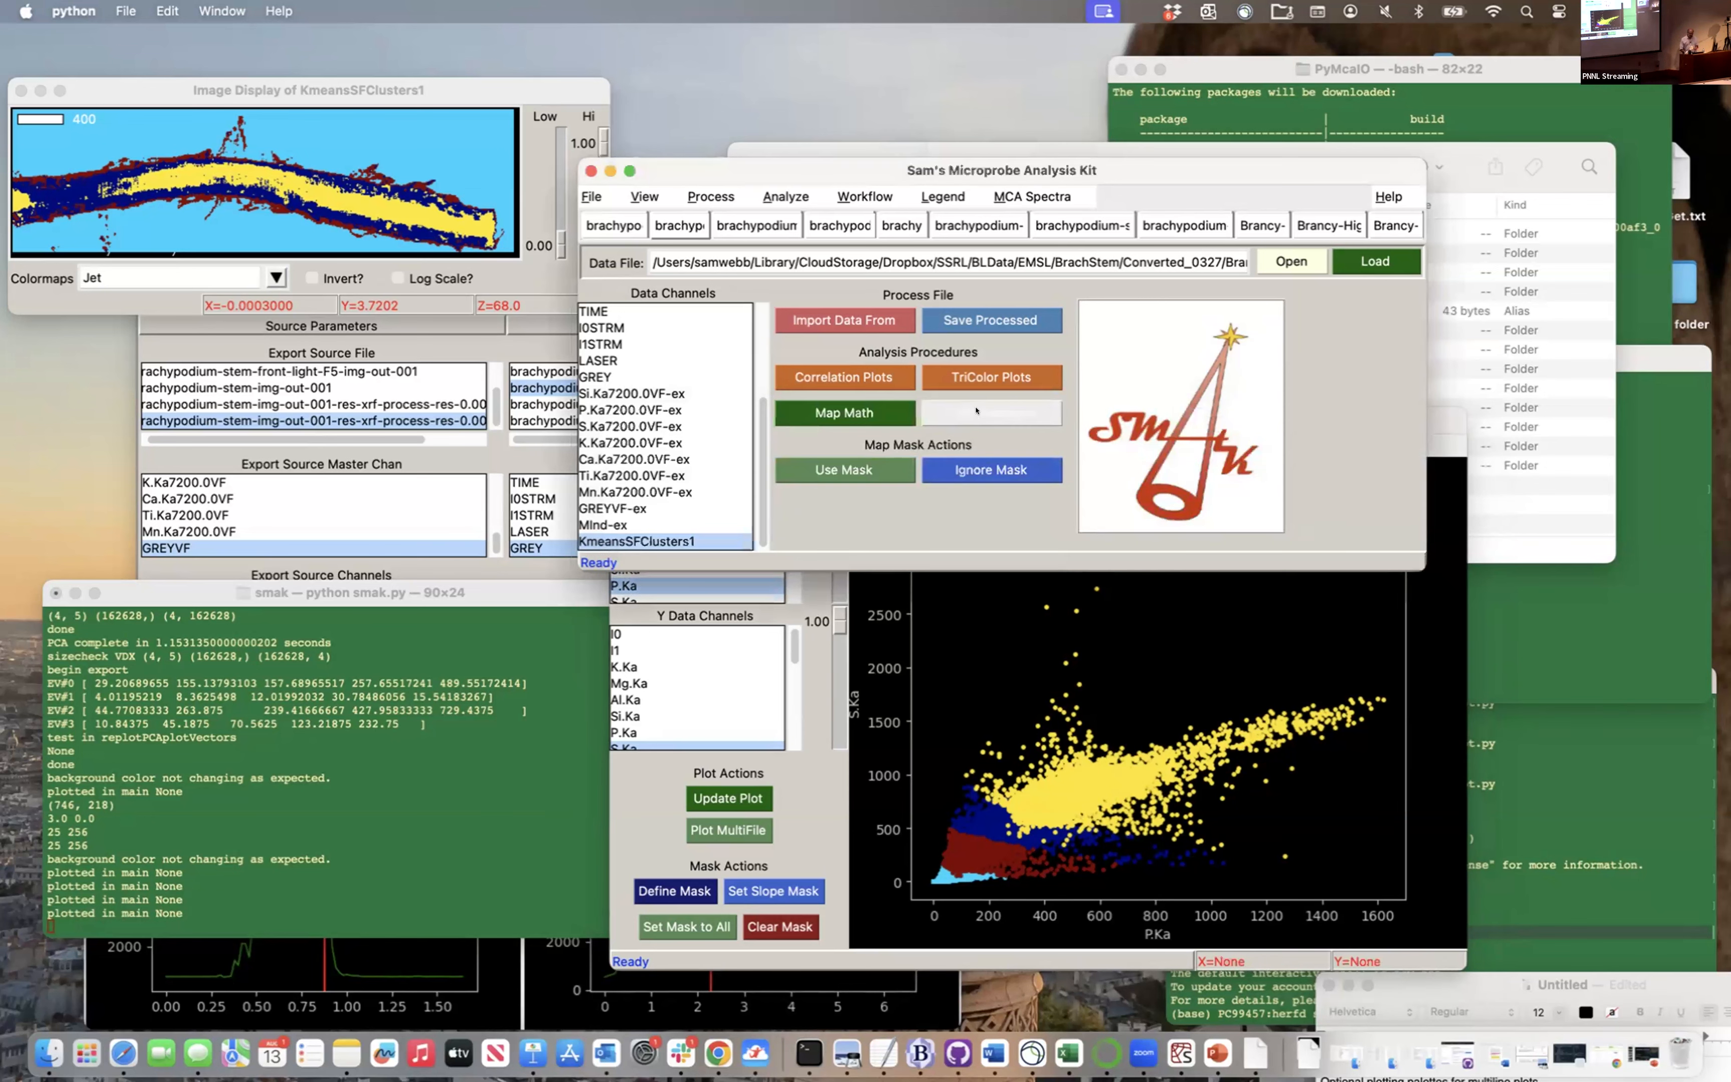
click(857, 412)
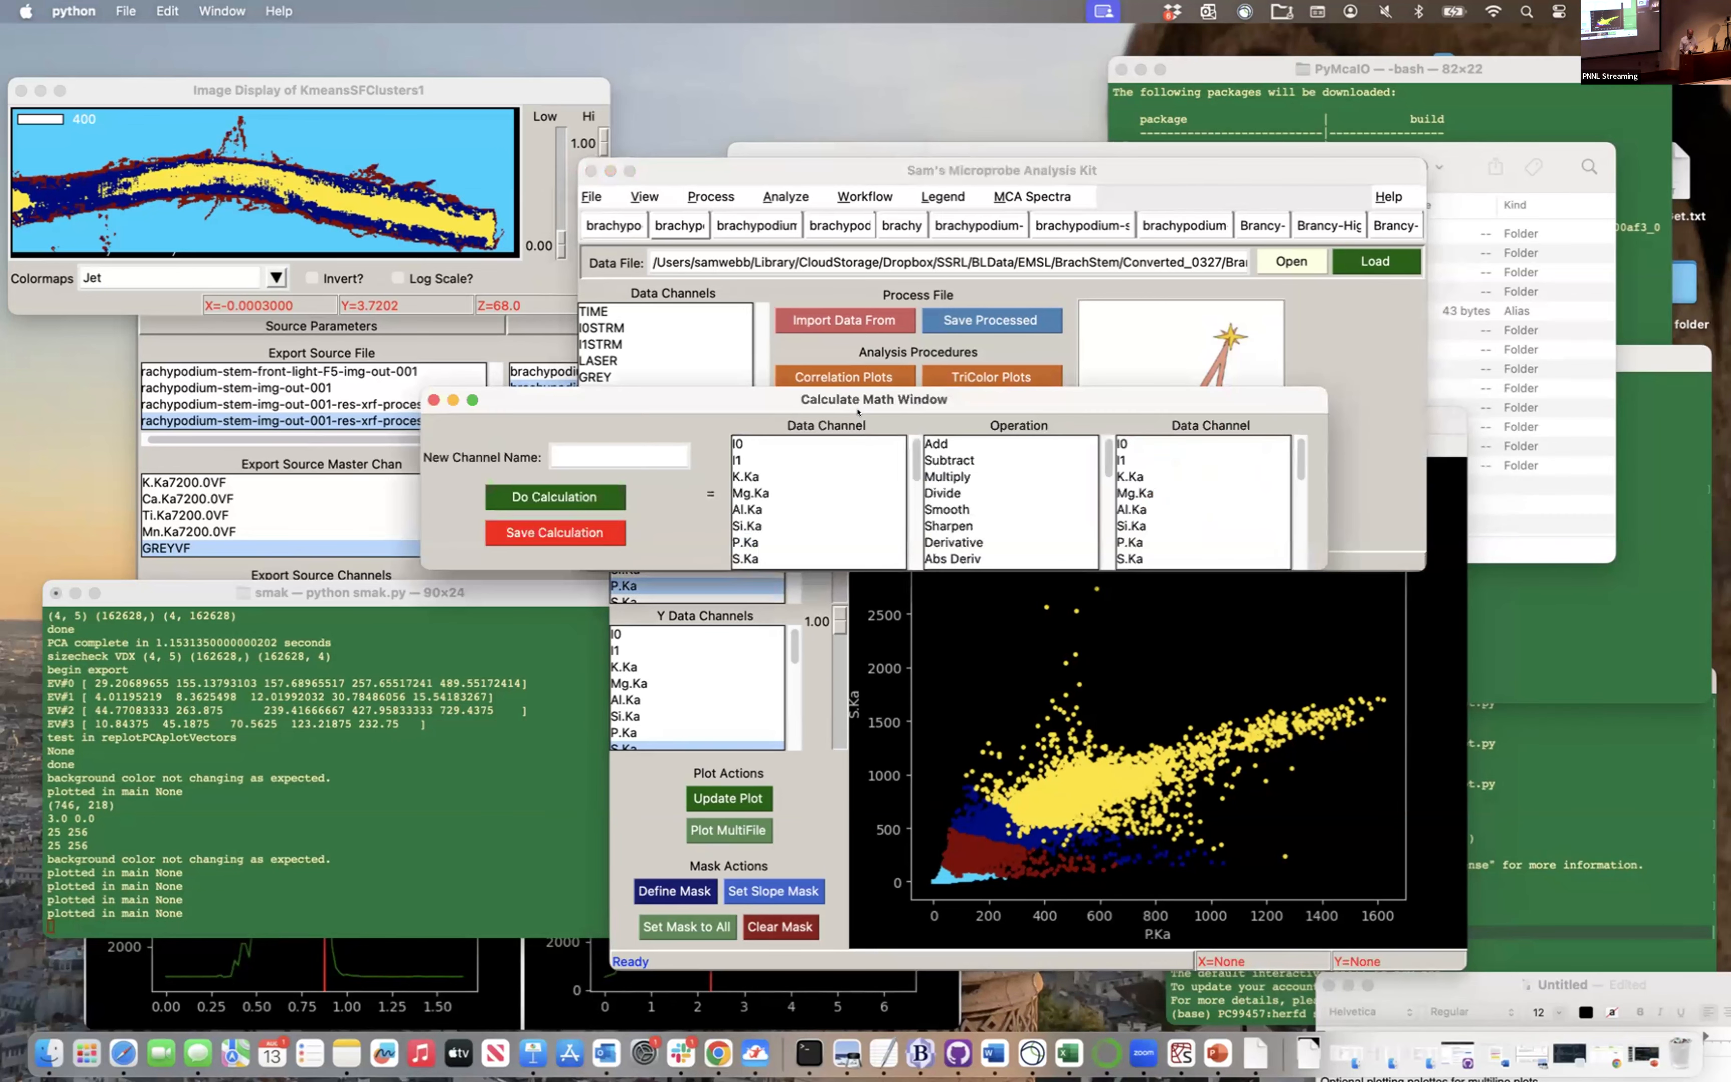
click(434, 399)
click(977, 408)
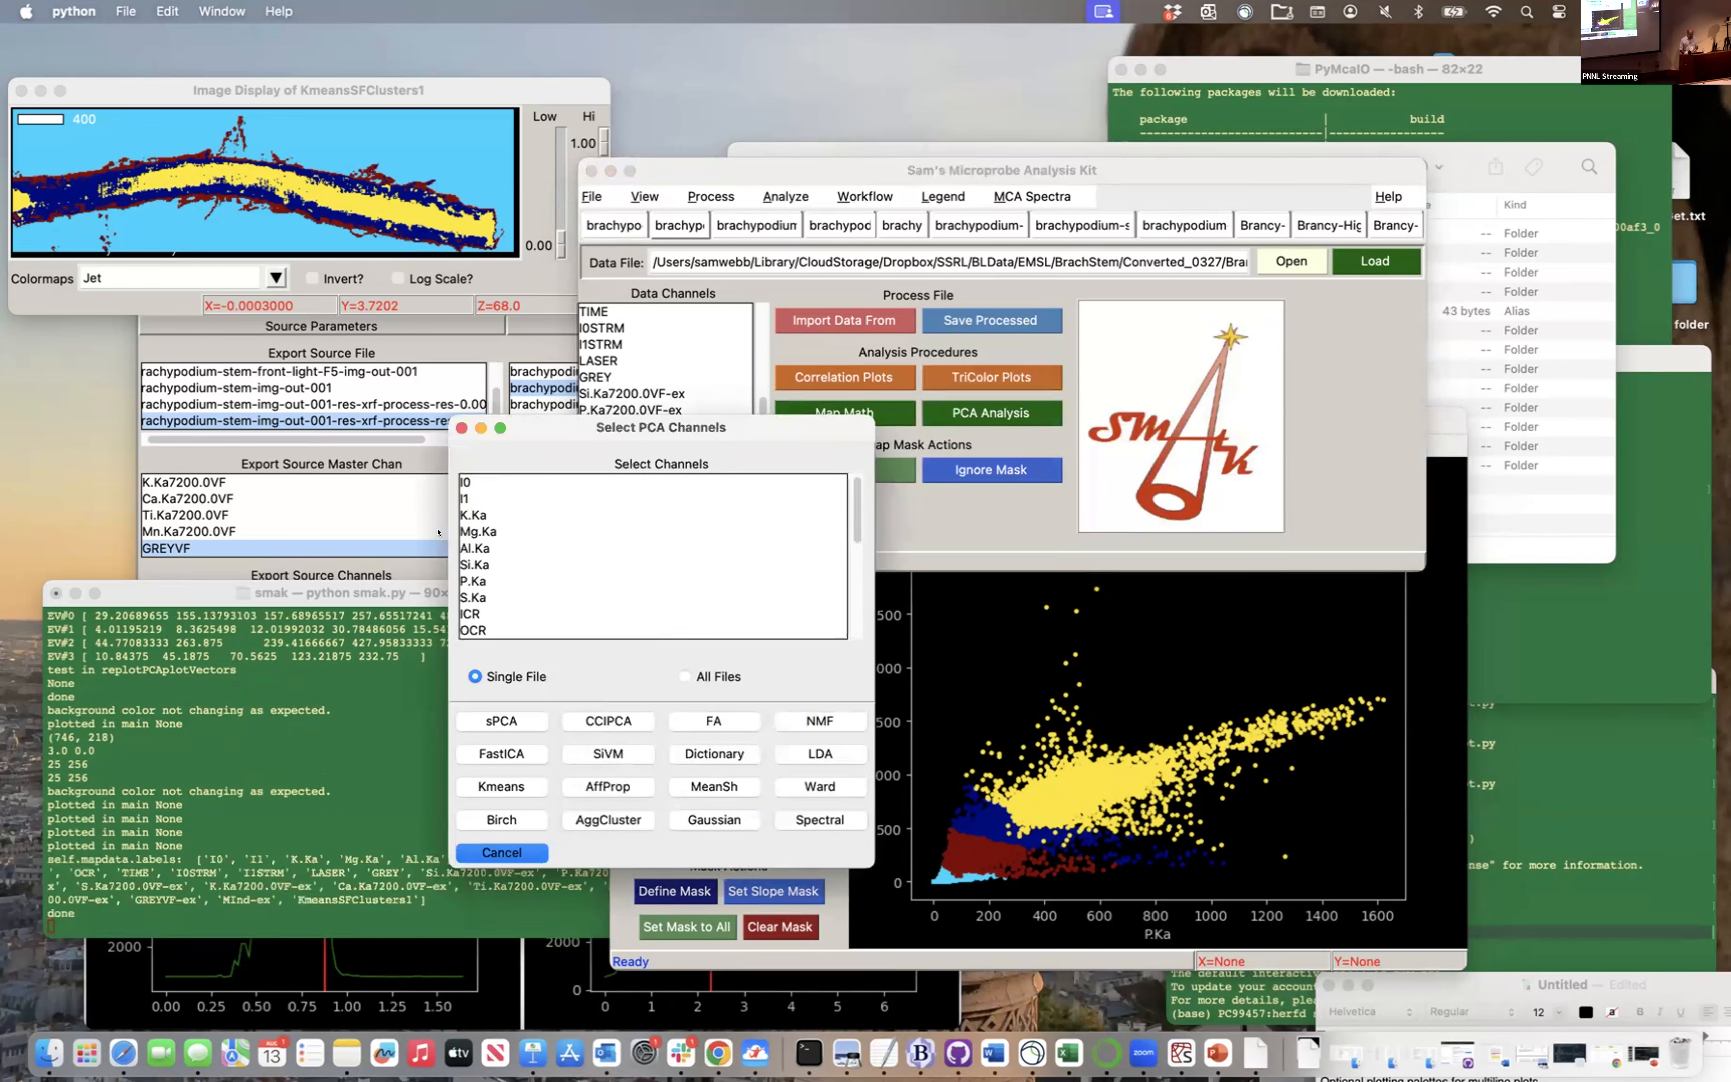
click(469, 531)
shift+click(481, 596)
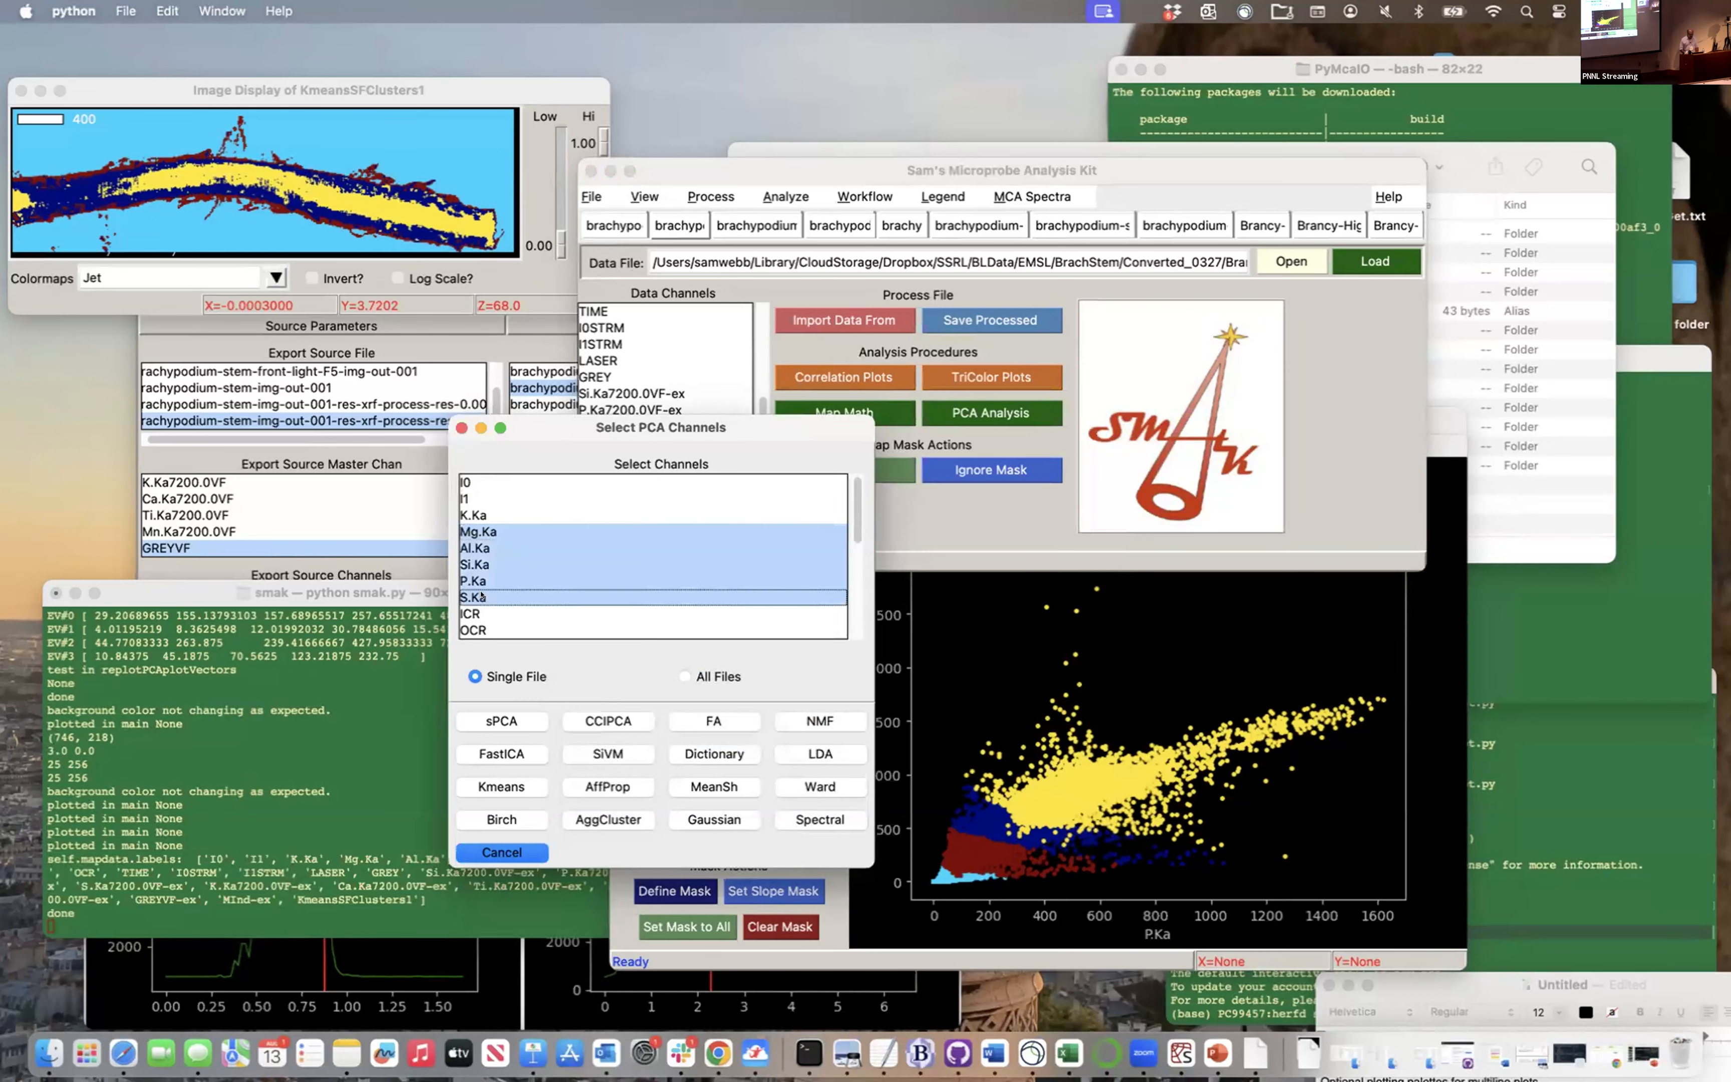
click(713, 818)
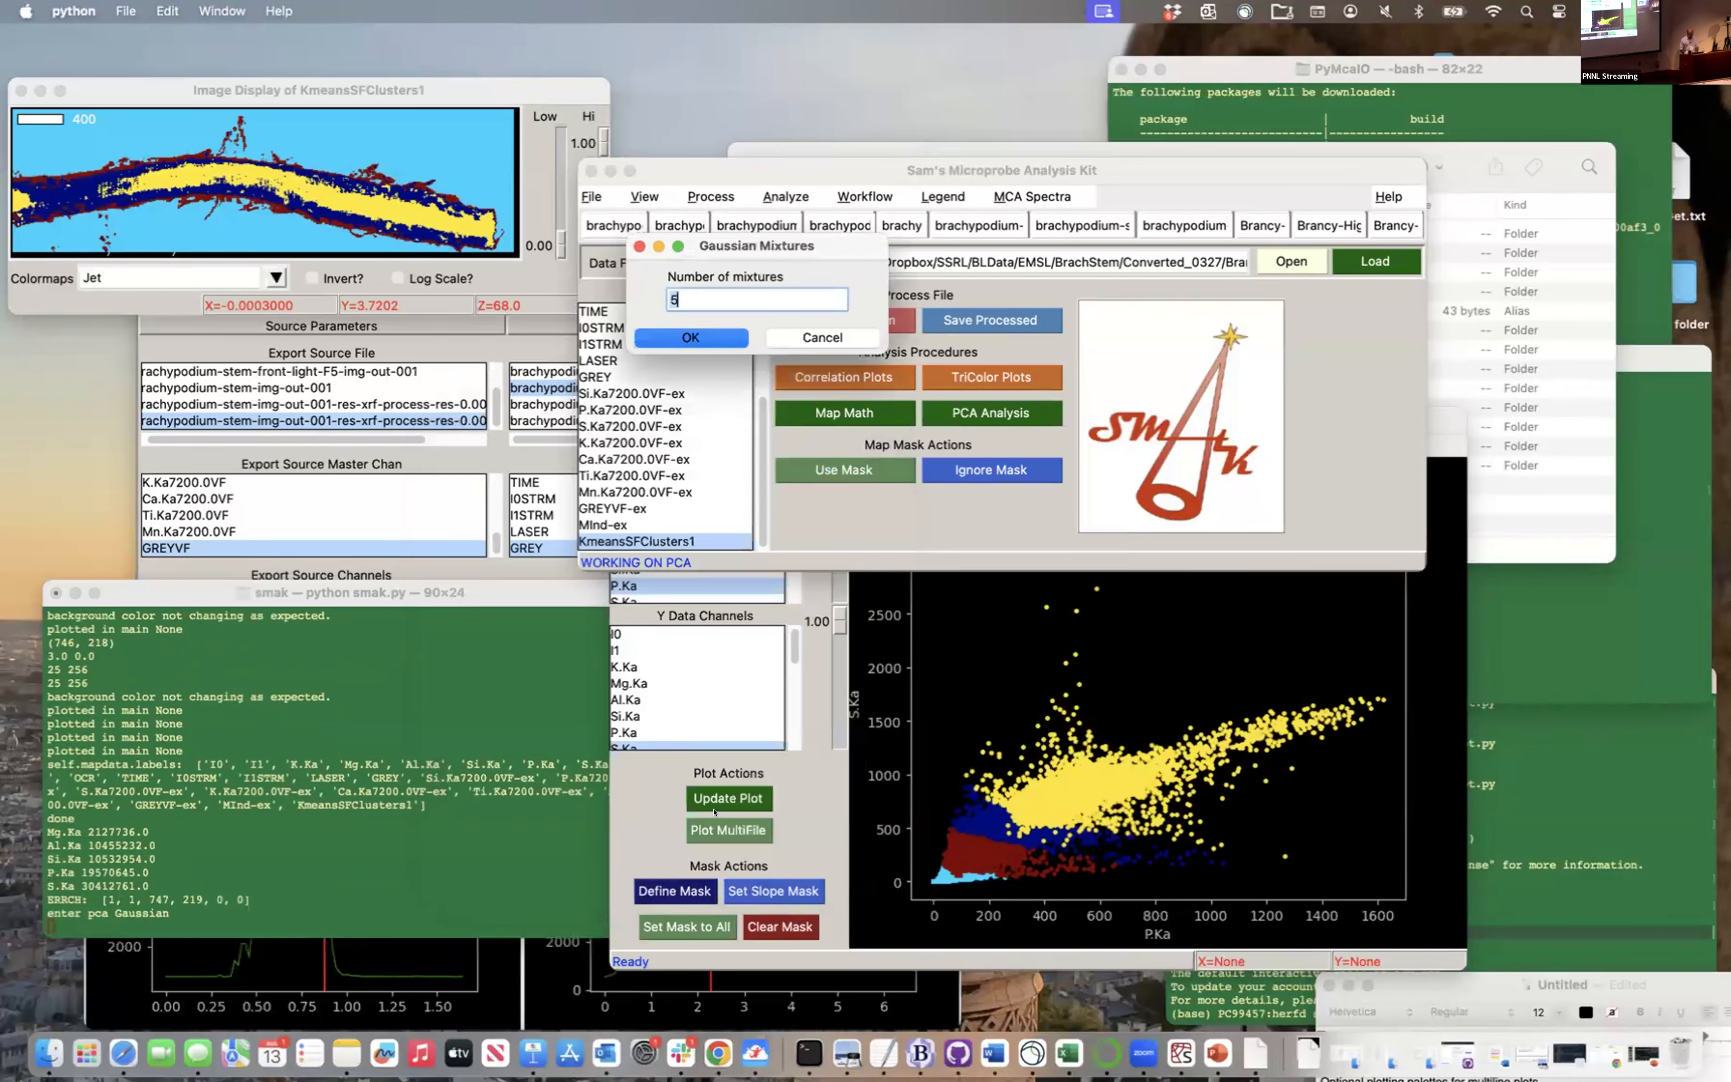
text(4)
key(Return)
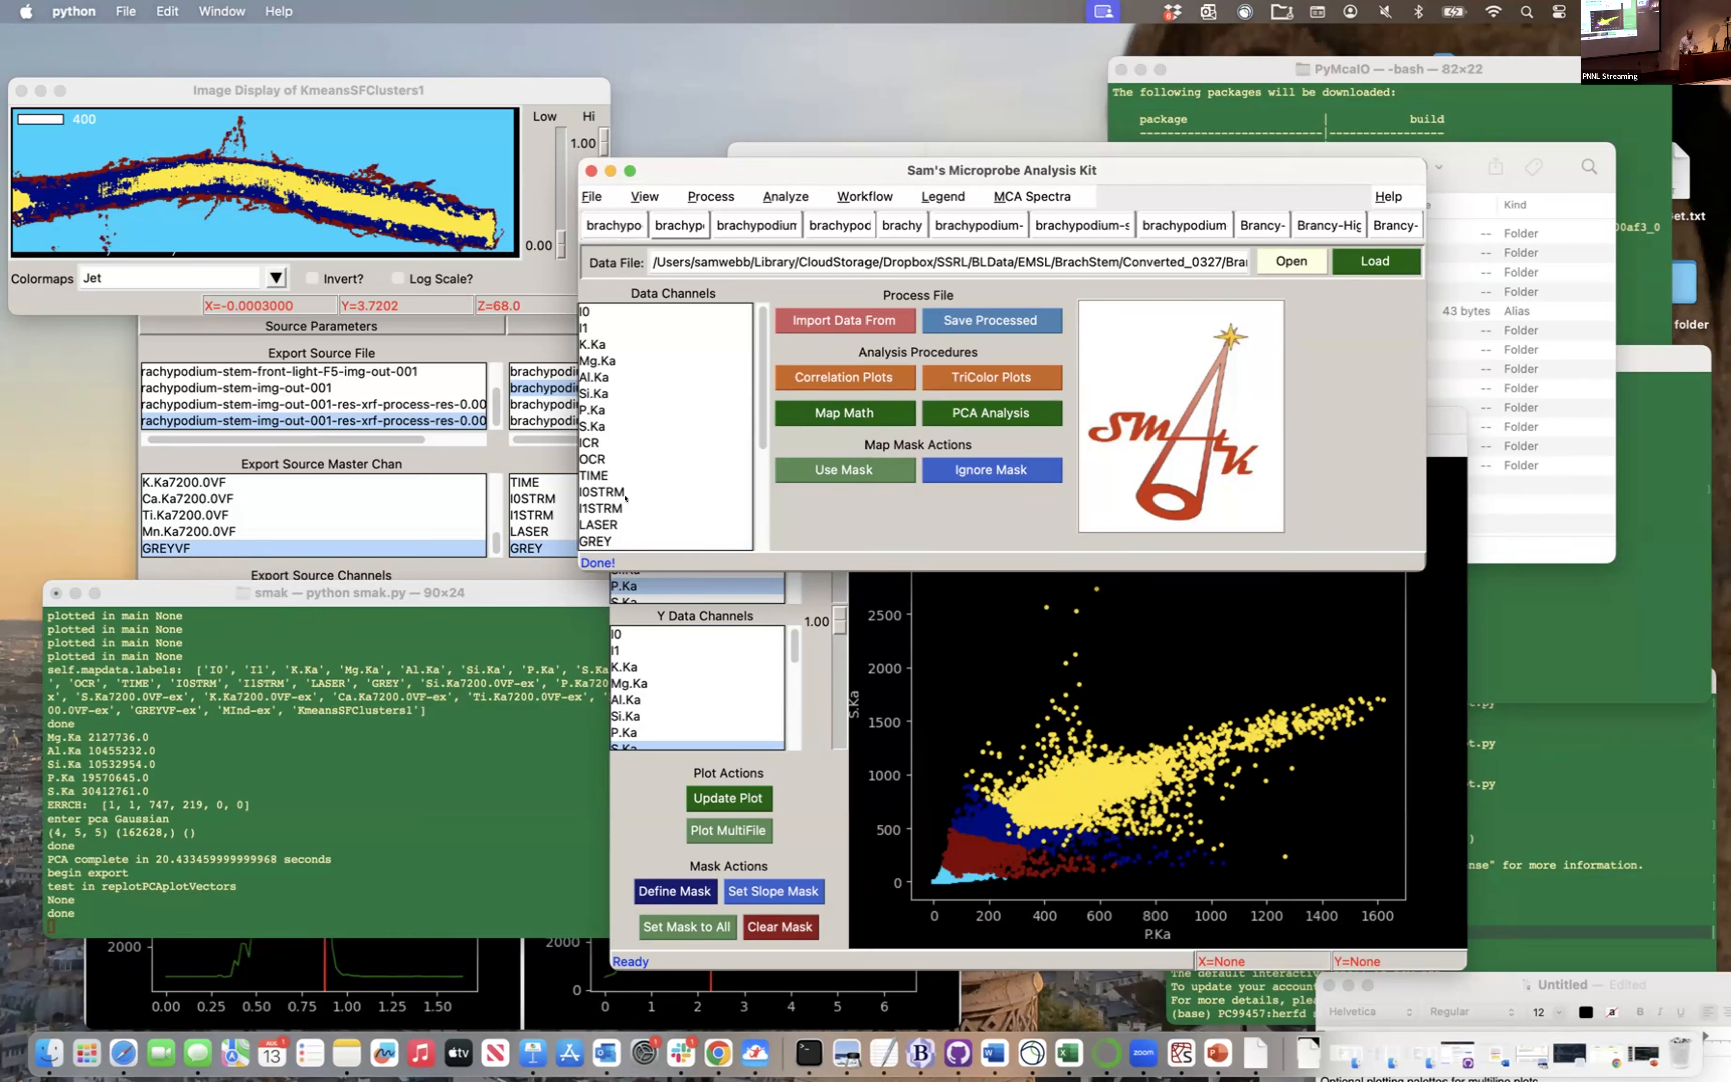
Display the GaussianSFClusters1 map and replot the cluster-colored correlations of P.Ka, Mg.Ka and Al.Ka against S.Ka
scroll(606, 469, down, 5)
click(610, 537)
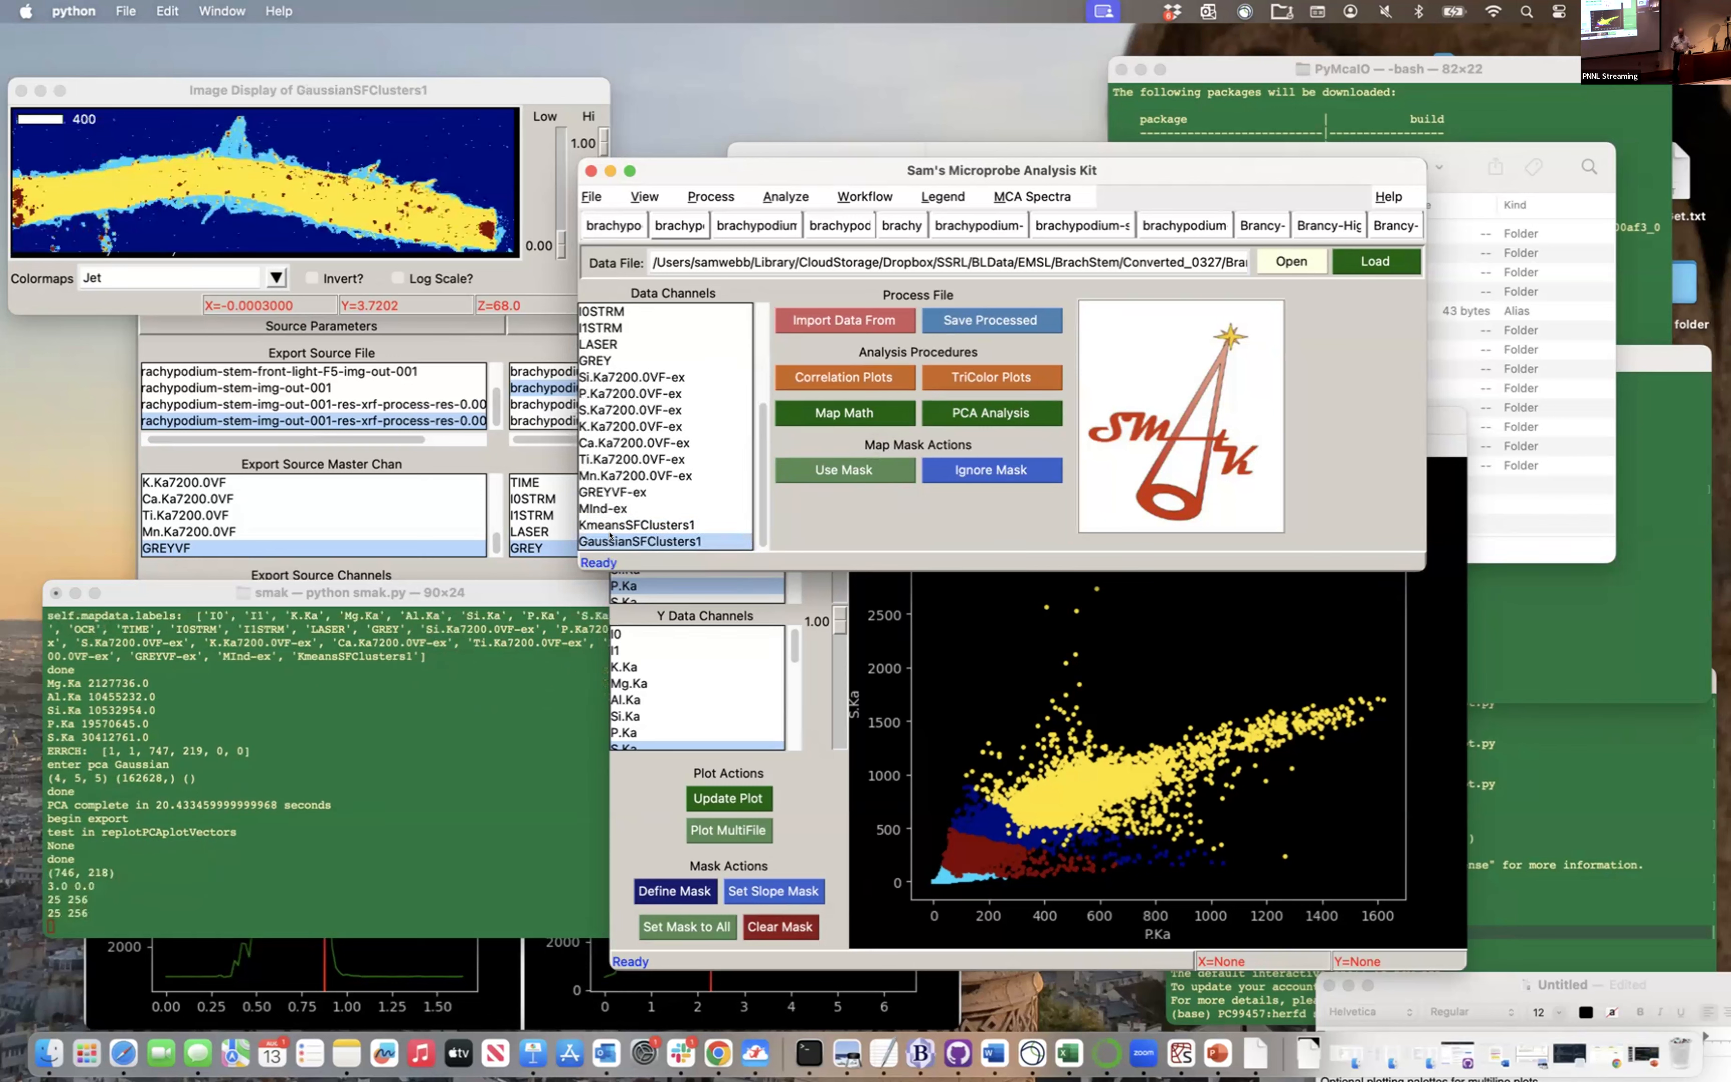
click(791, 797)
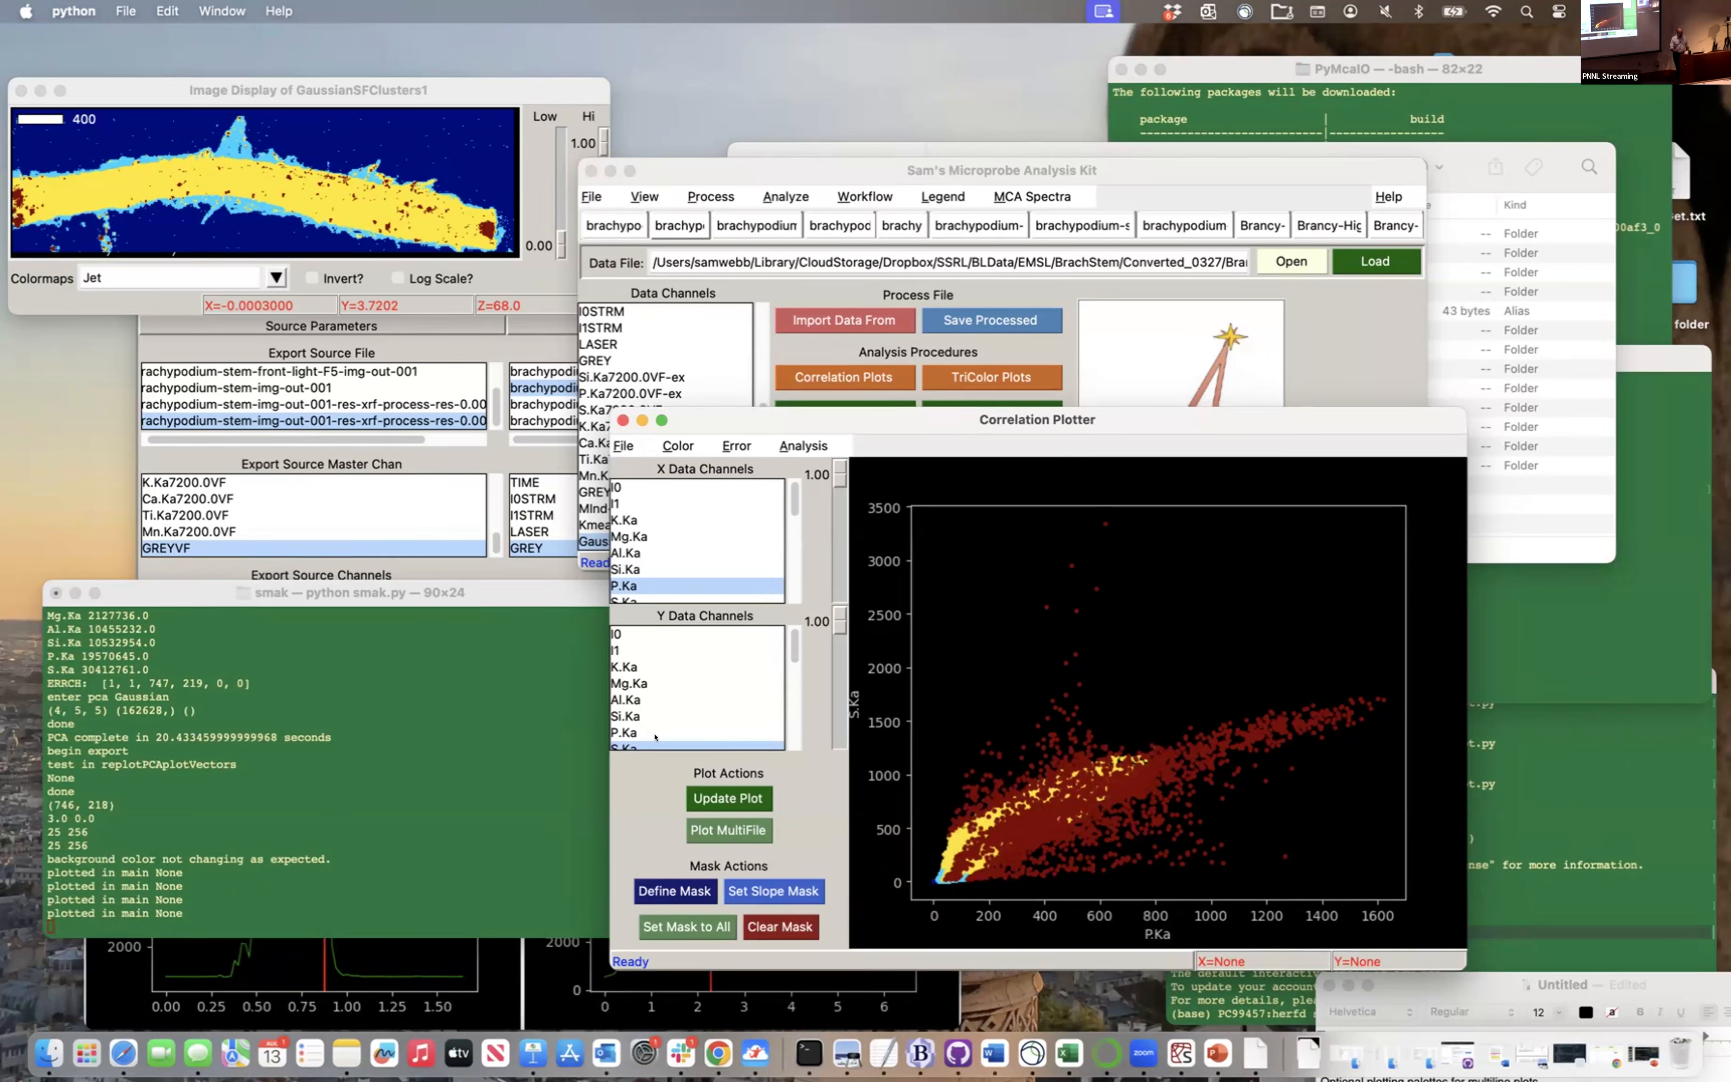
click(626, 535)
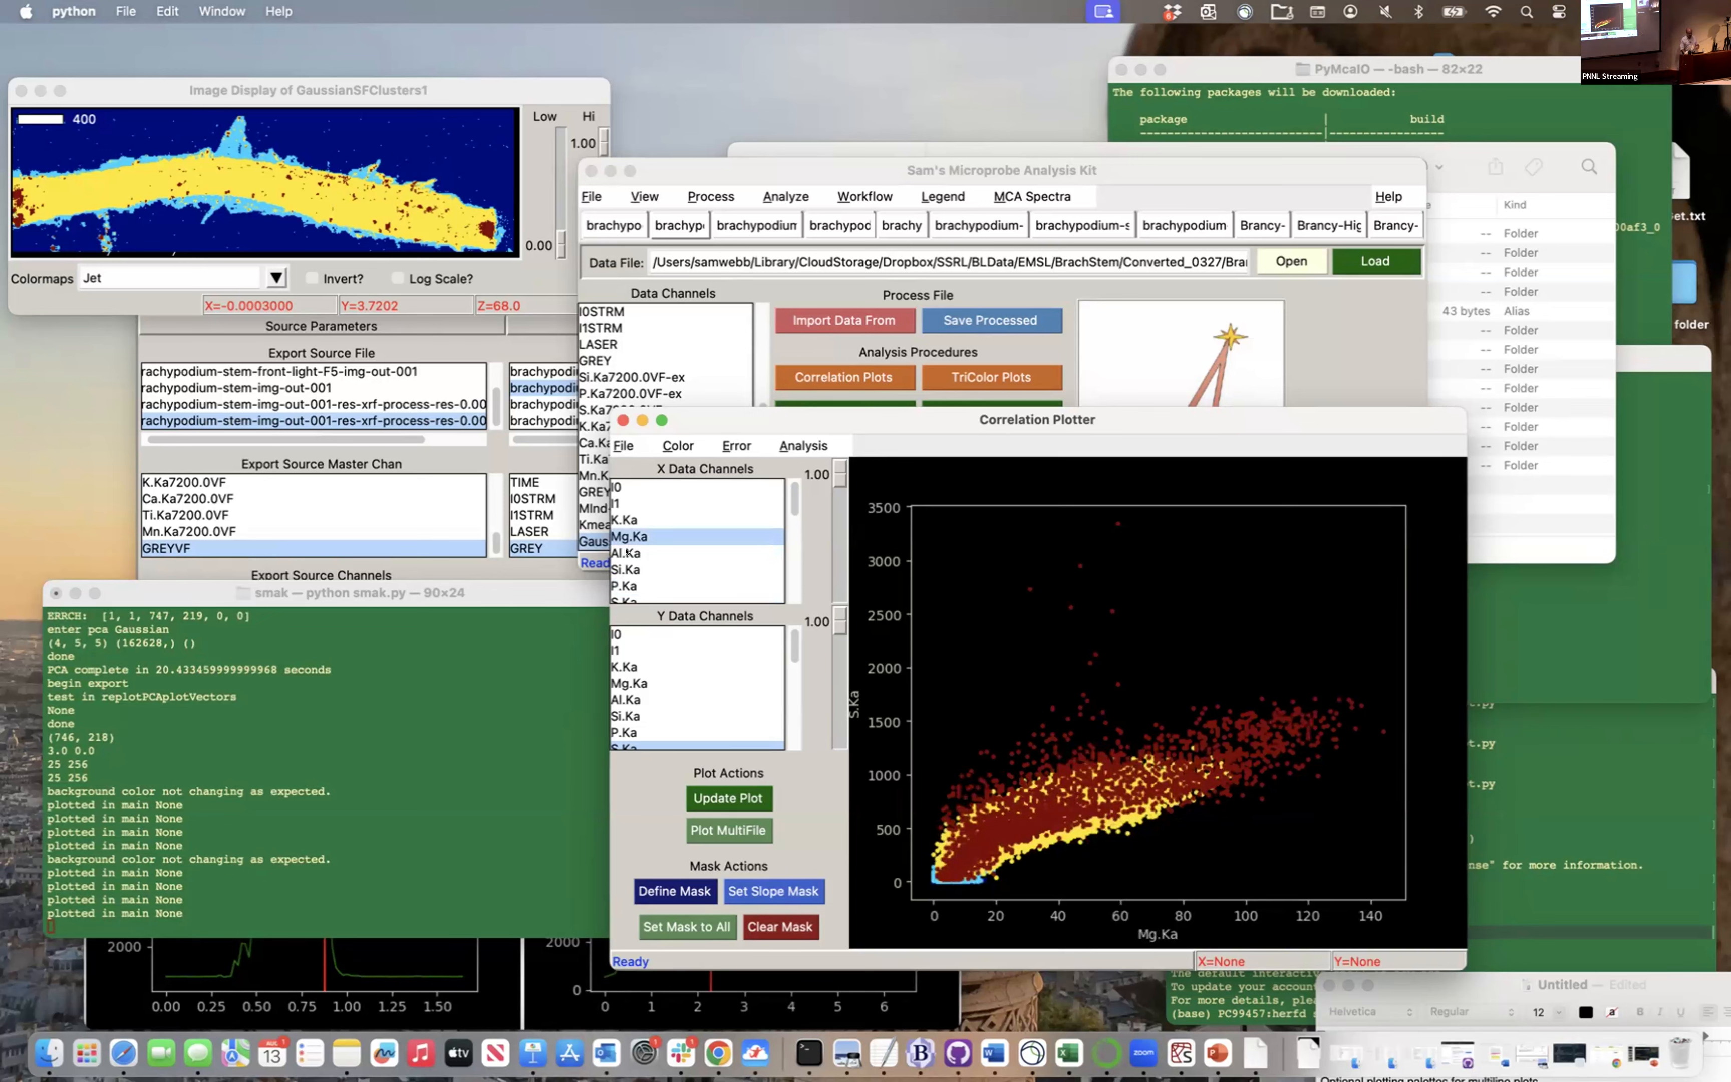
click(626, 552)
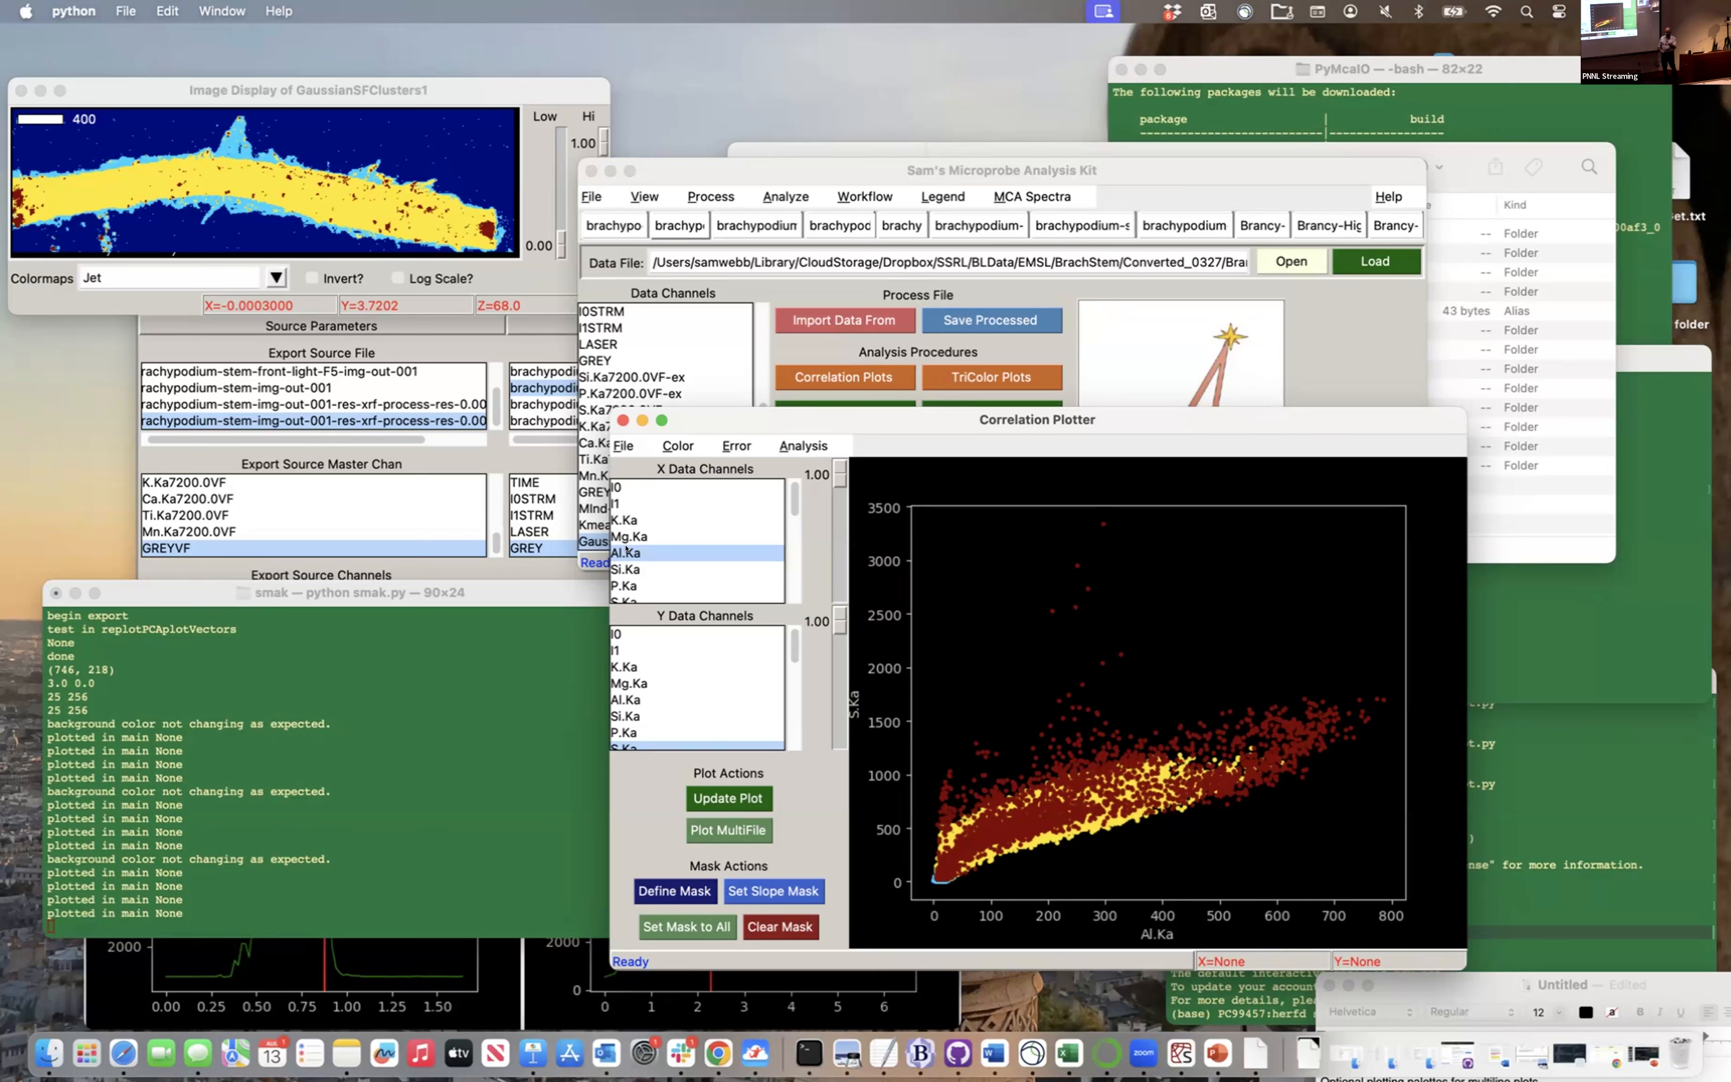
click(1026, 199)
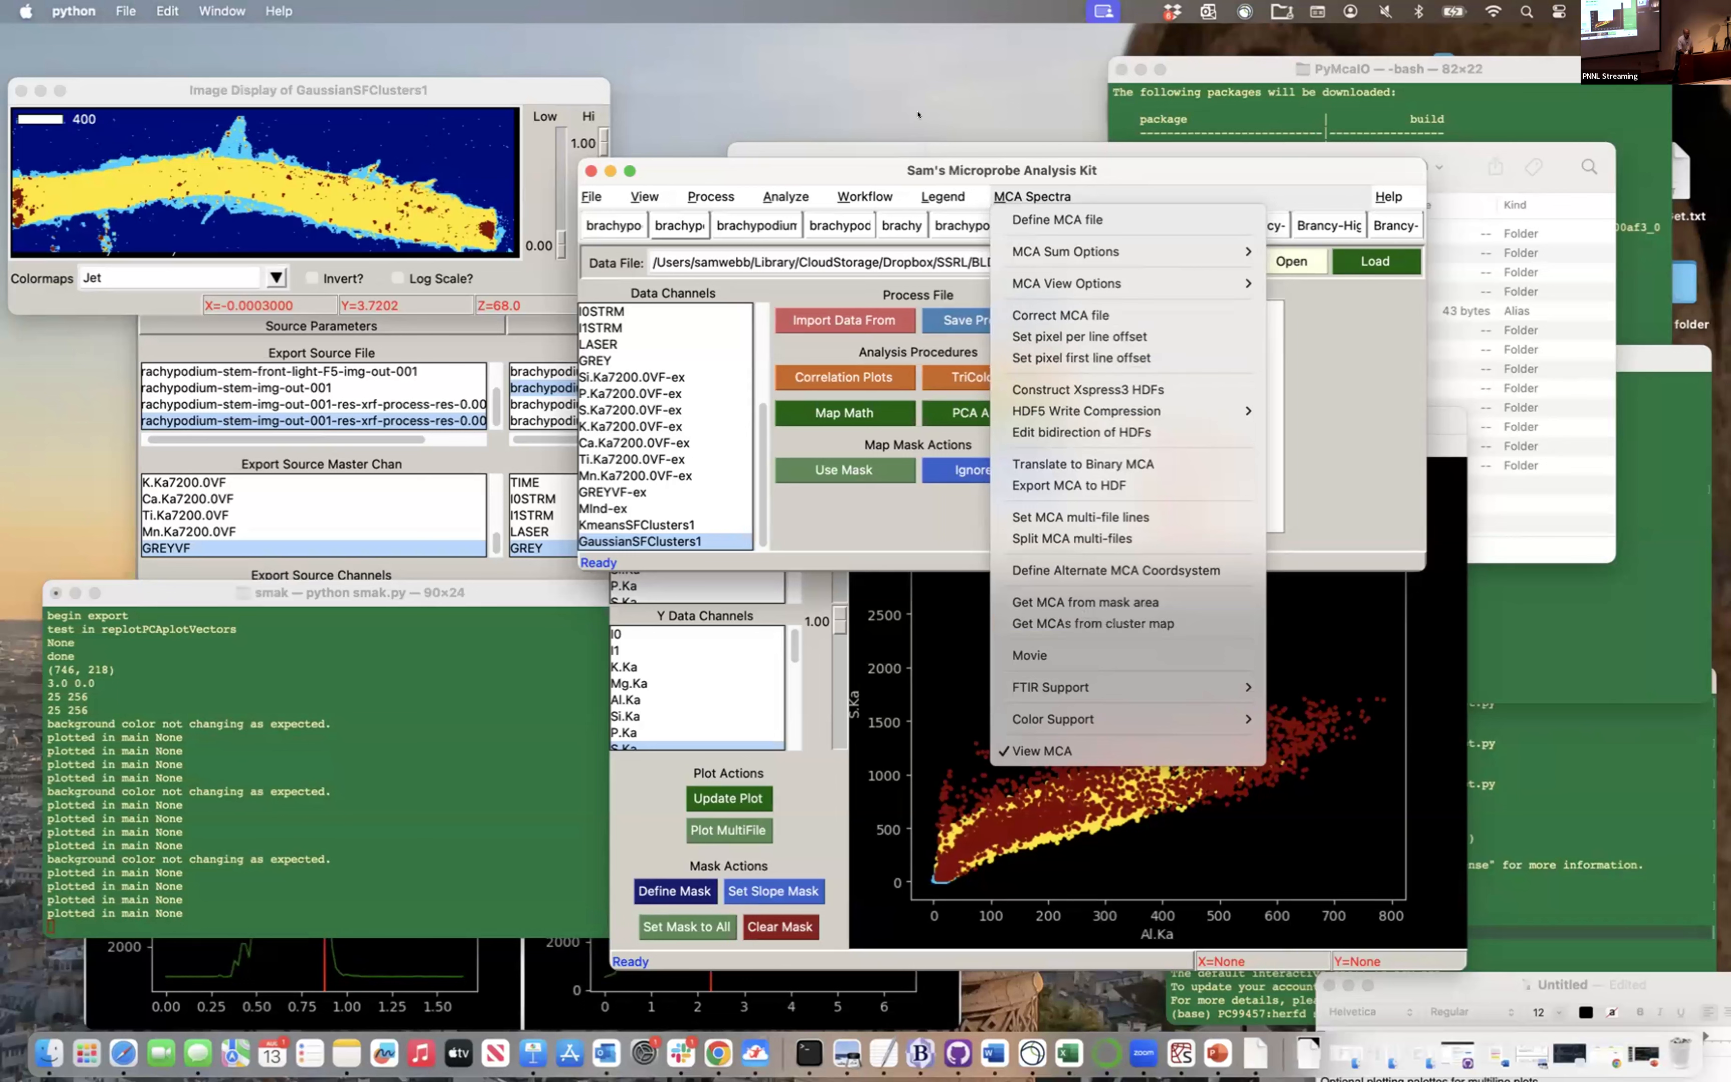
click(777, 36)
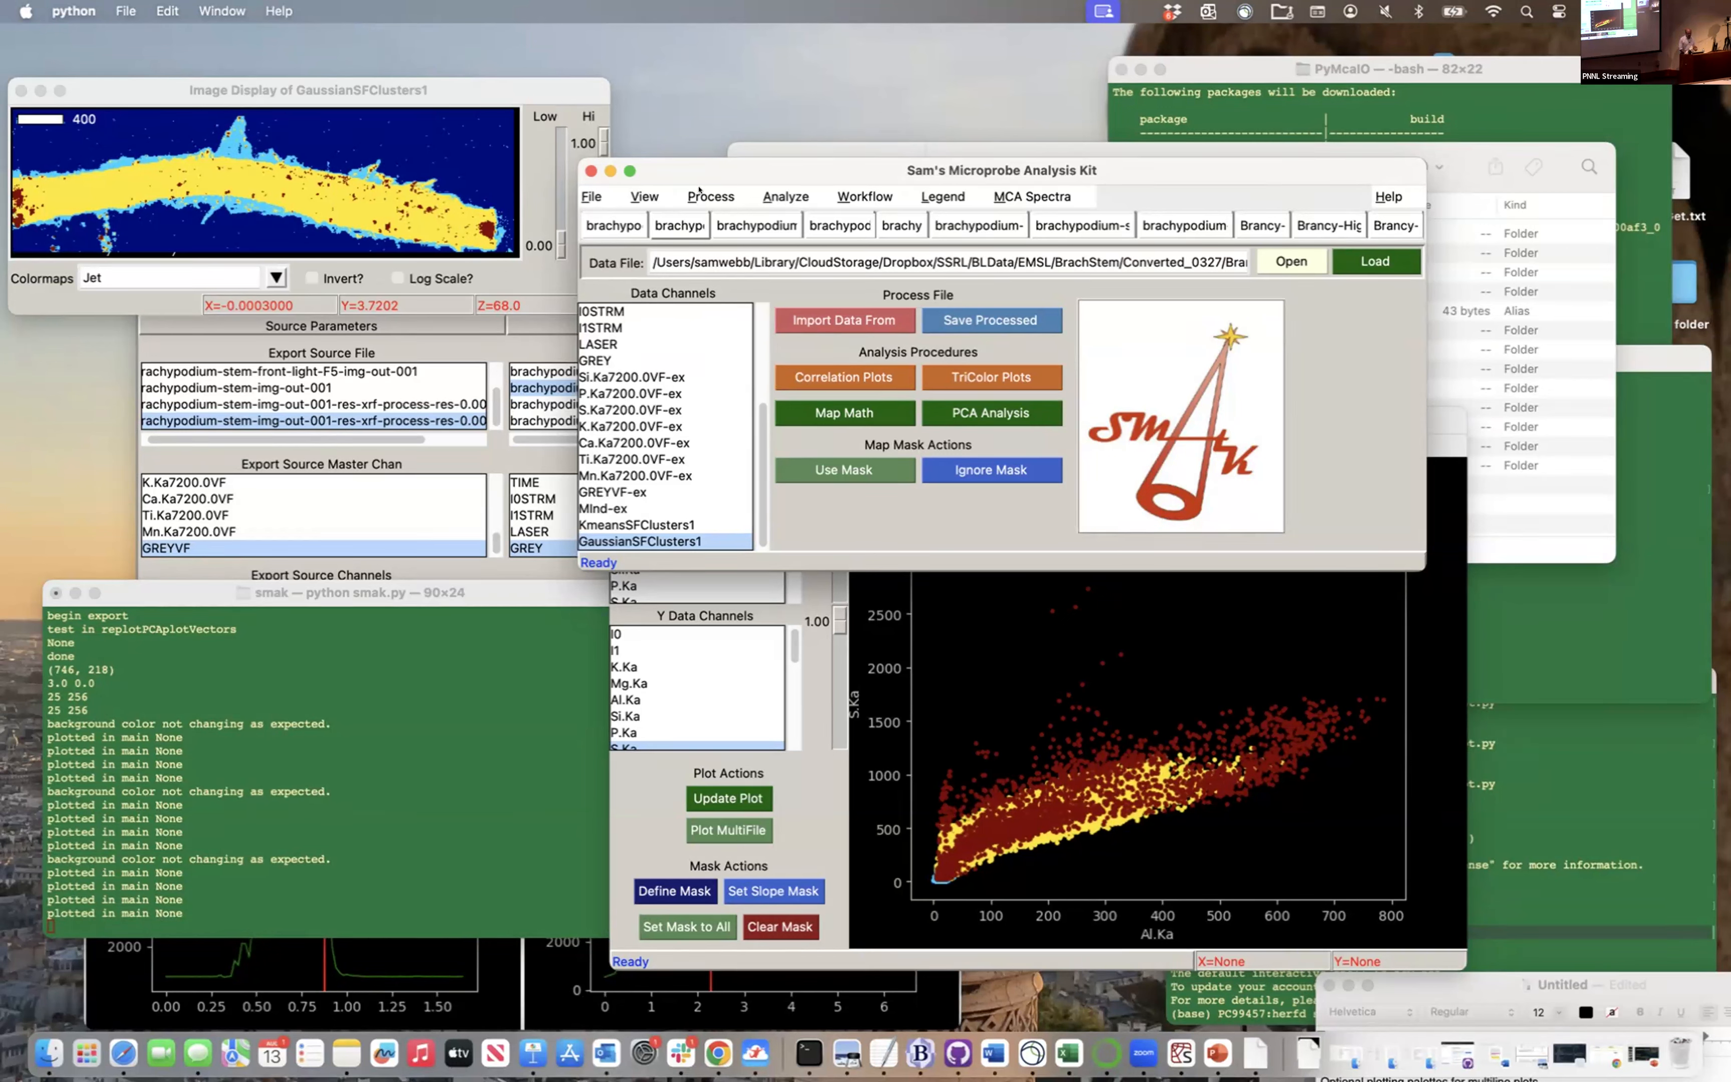
Open the Multi Fader and assign GREY to Channel 1 and K.Ka to Channel 2
click(642, 195)
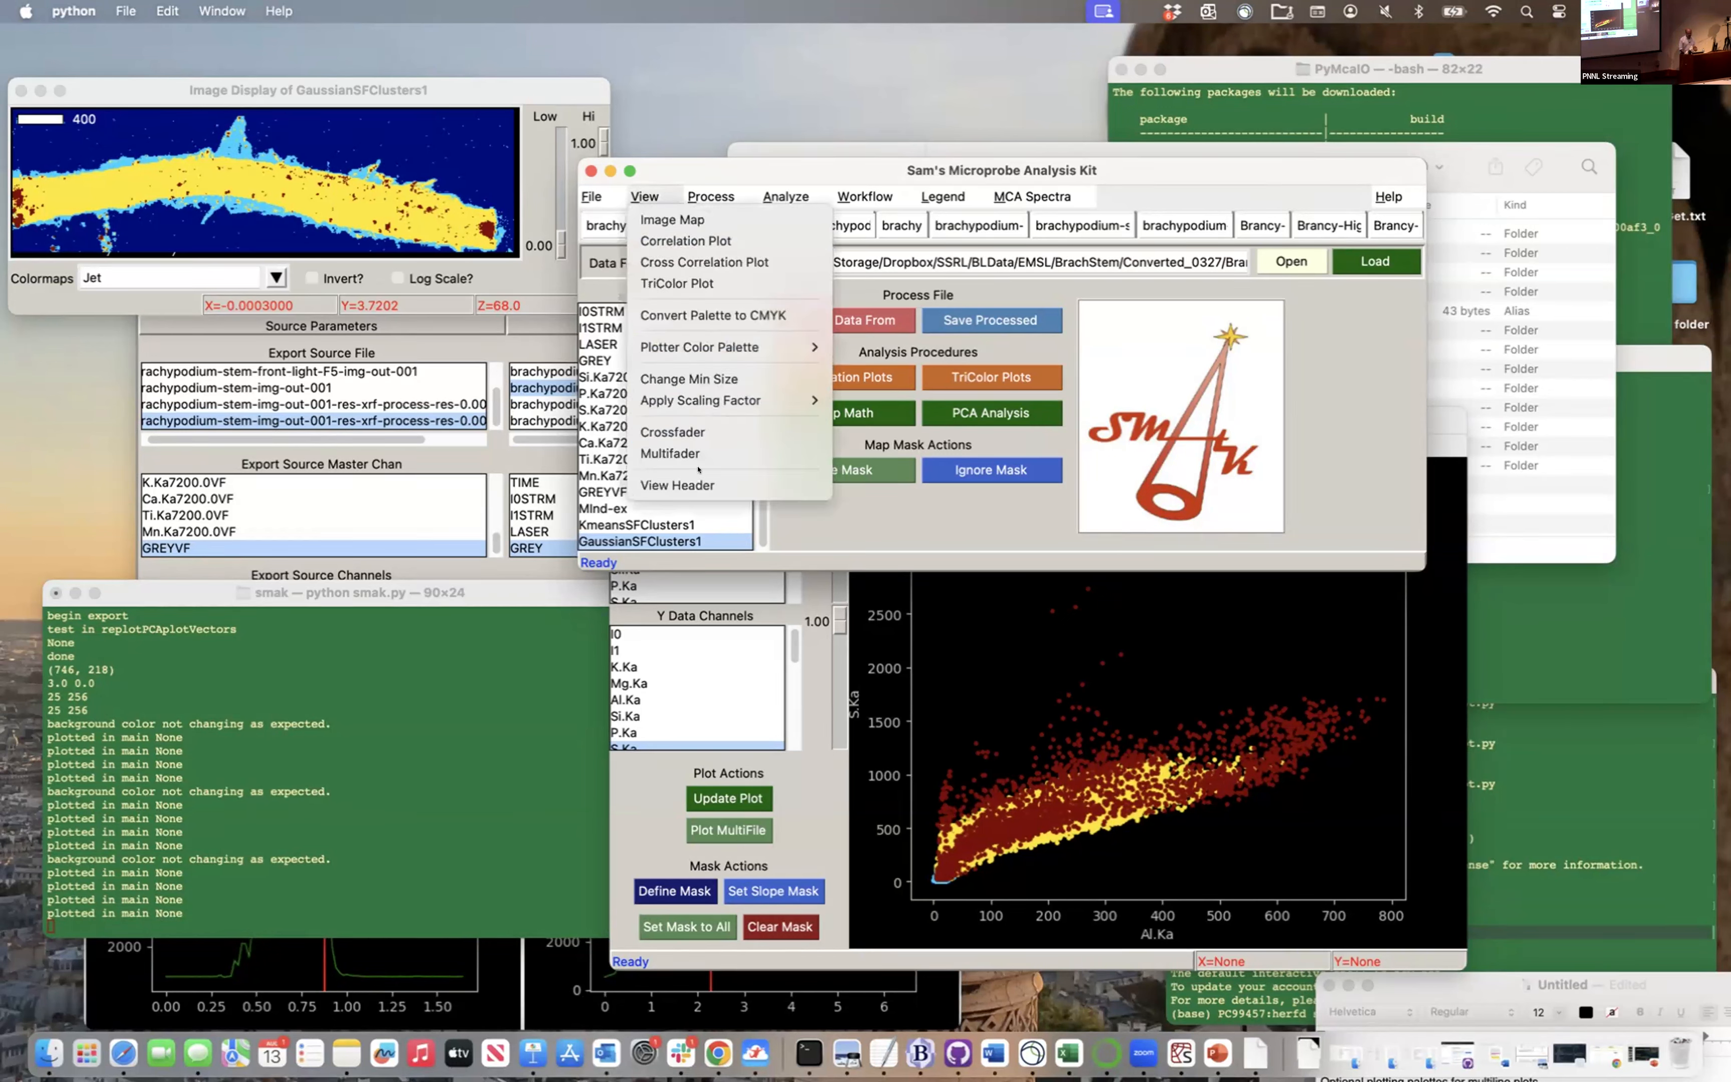
click(688, 443)
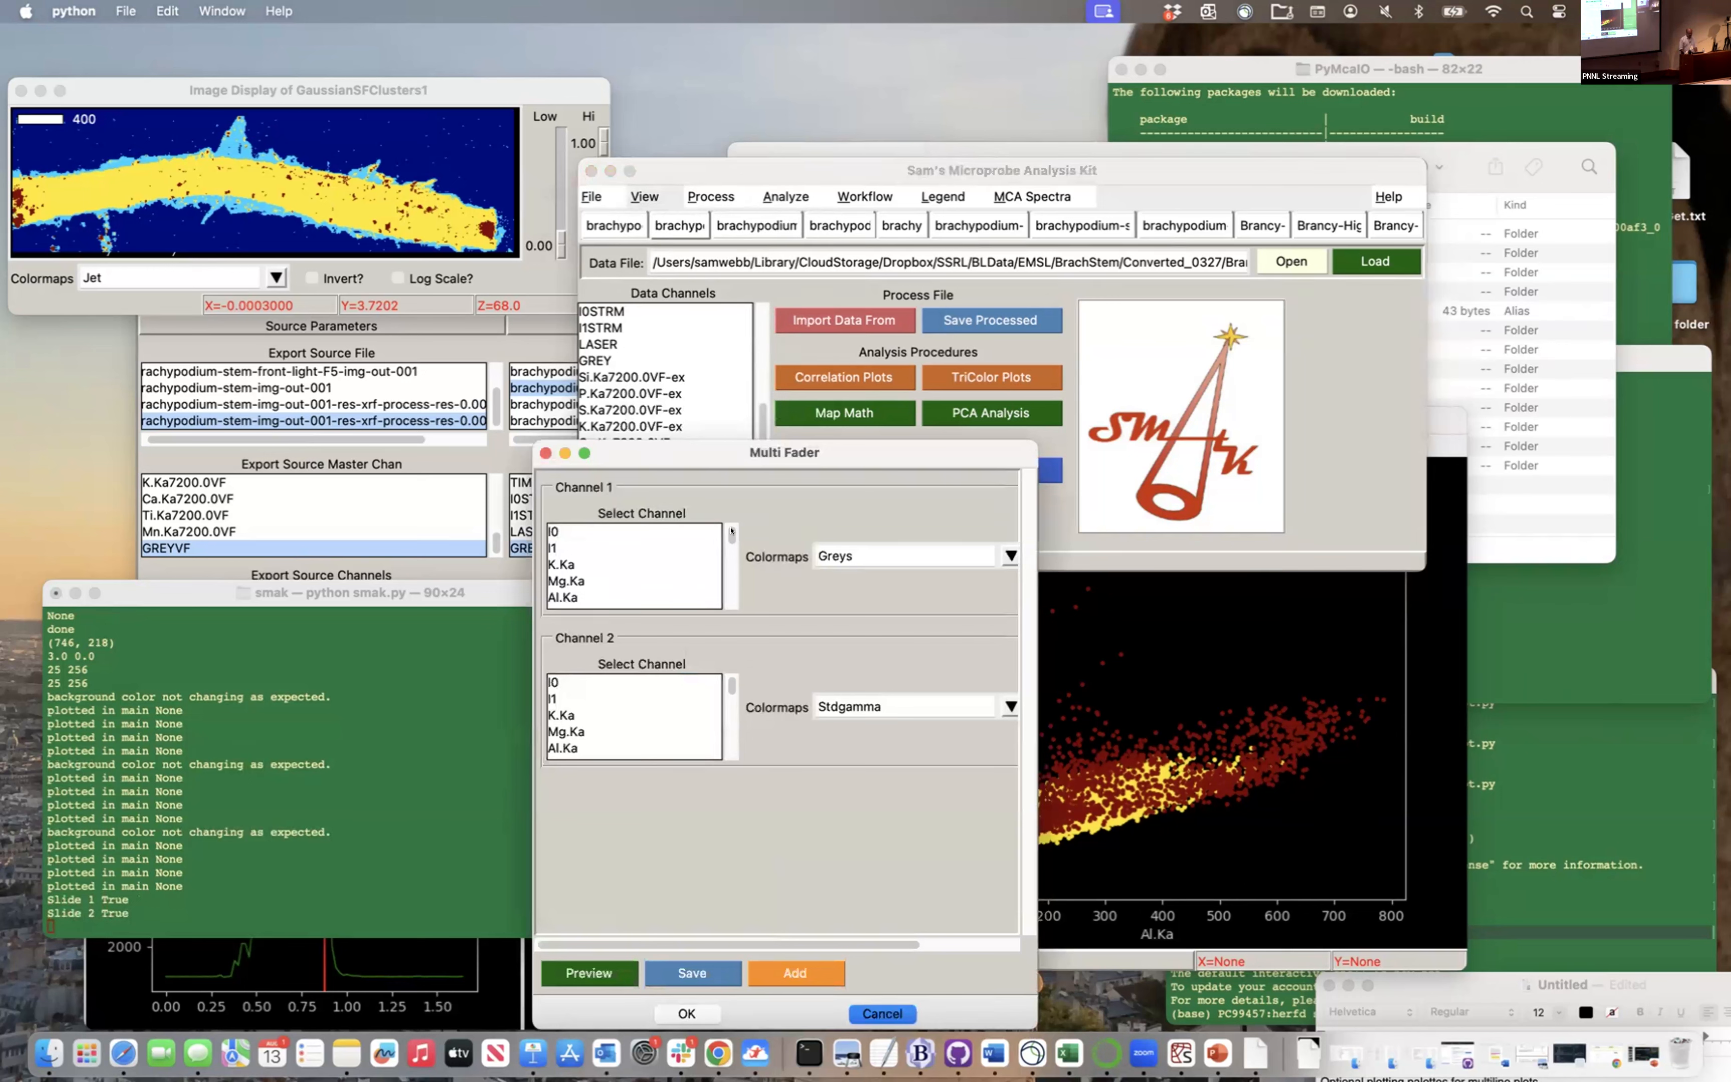
scroll(731, 565, down, 5)
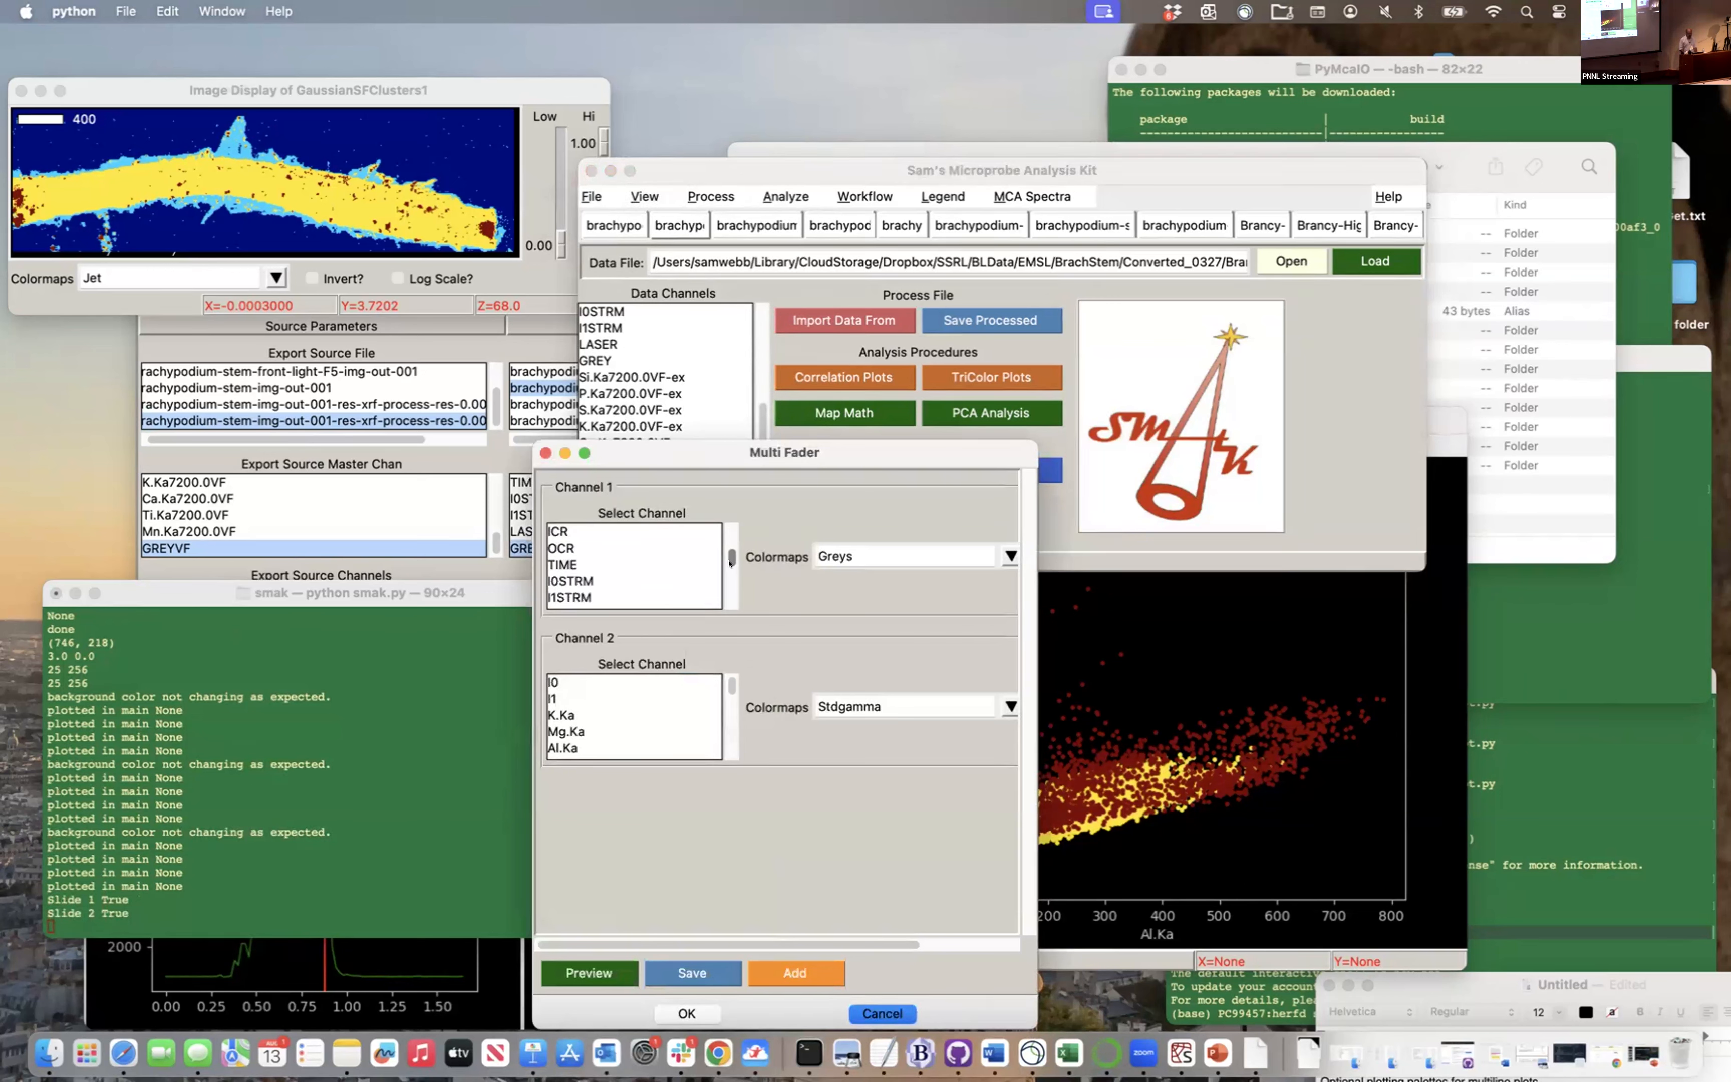
scroll(730, 565, down, 3)
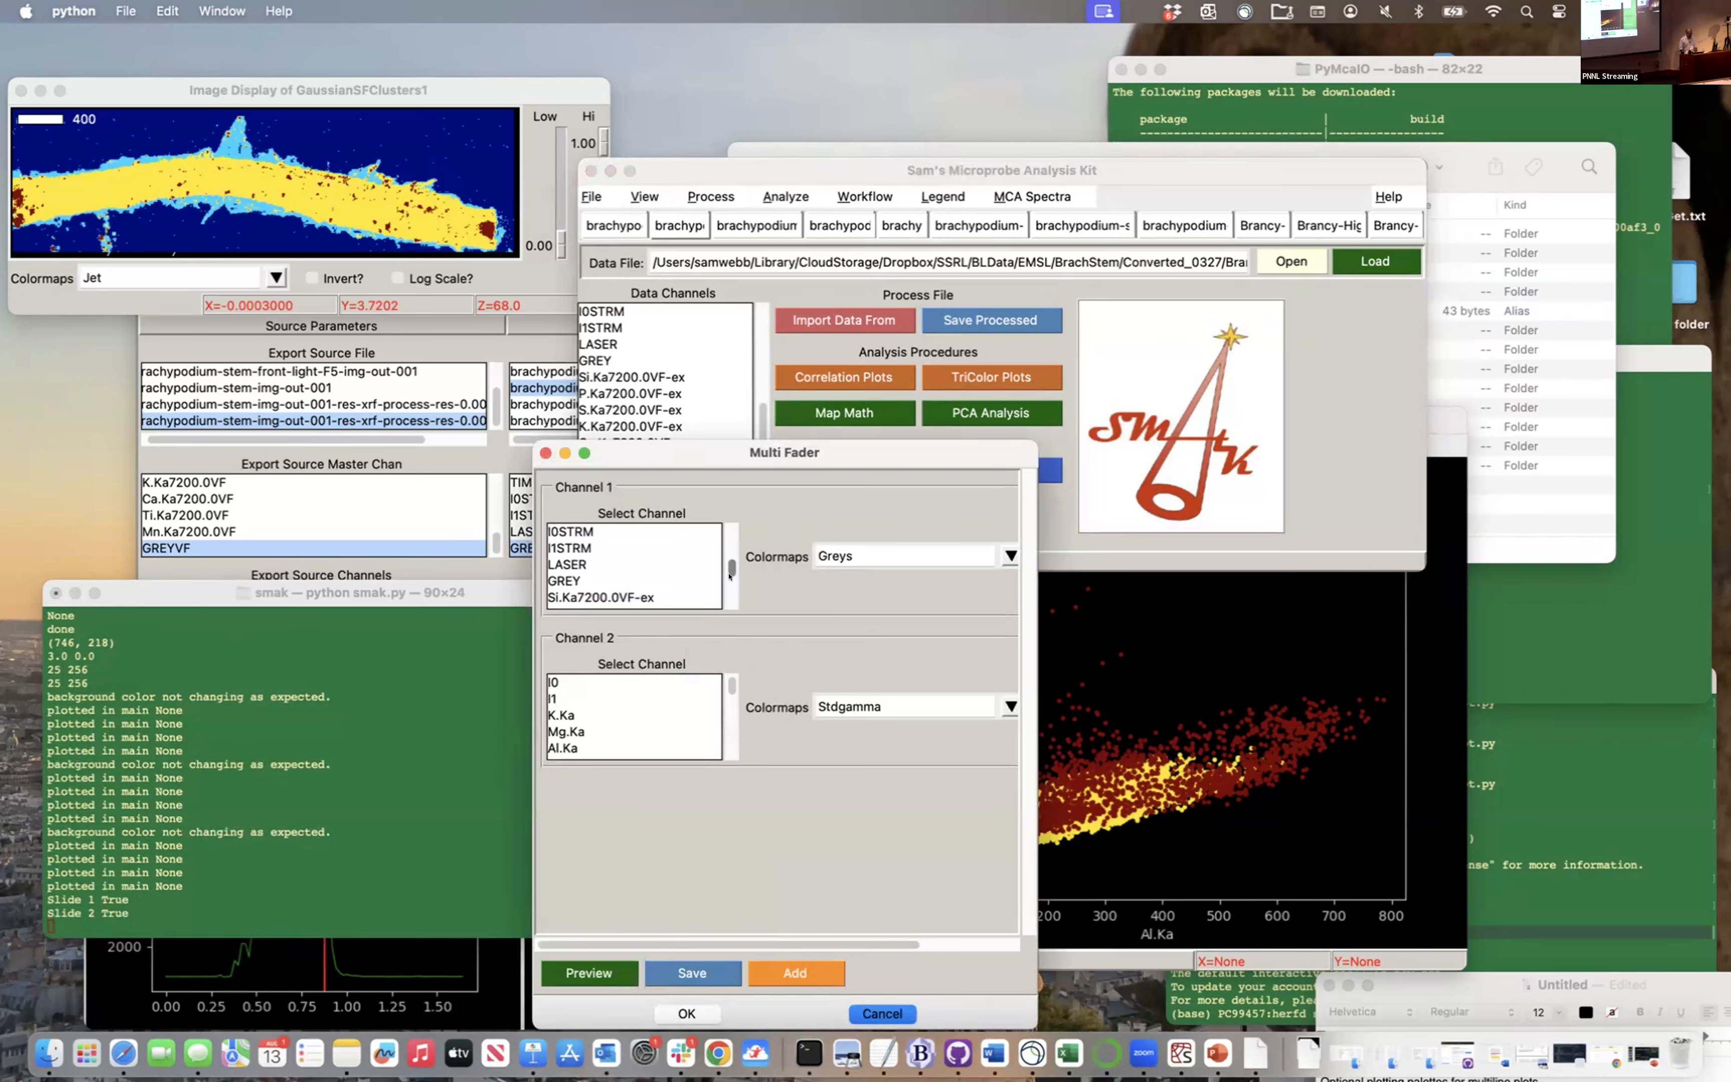
click(573, 580)
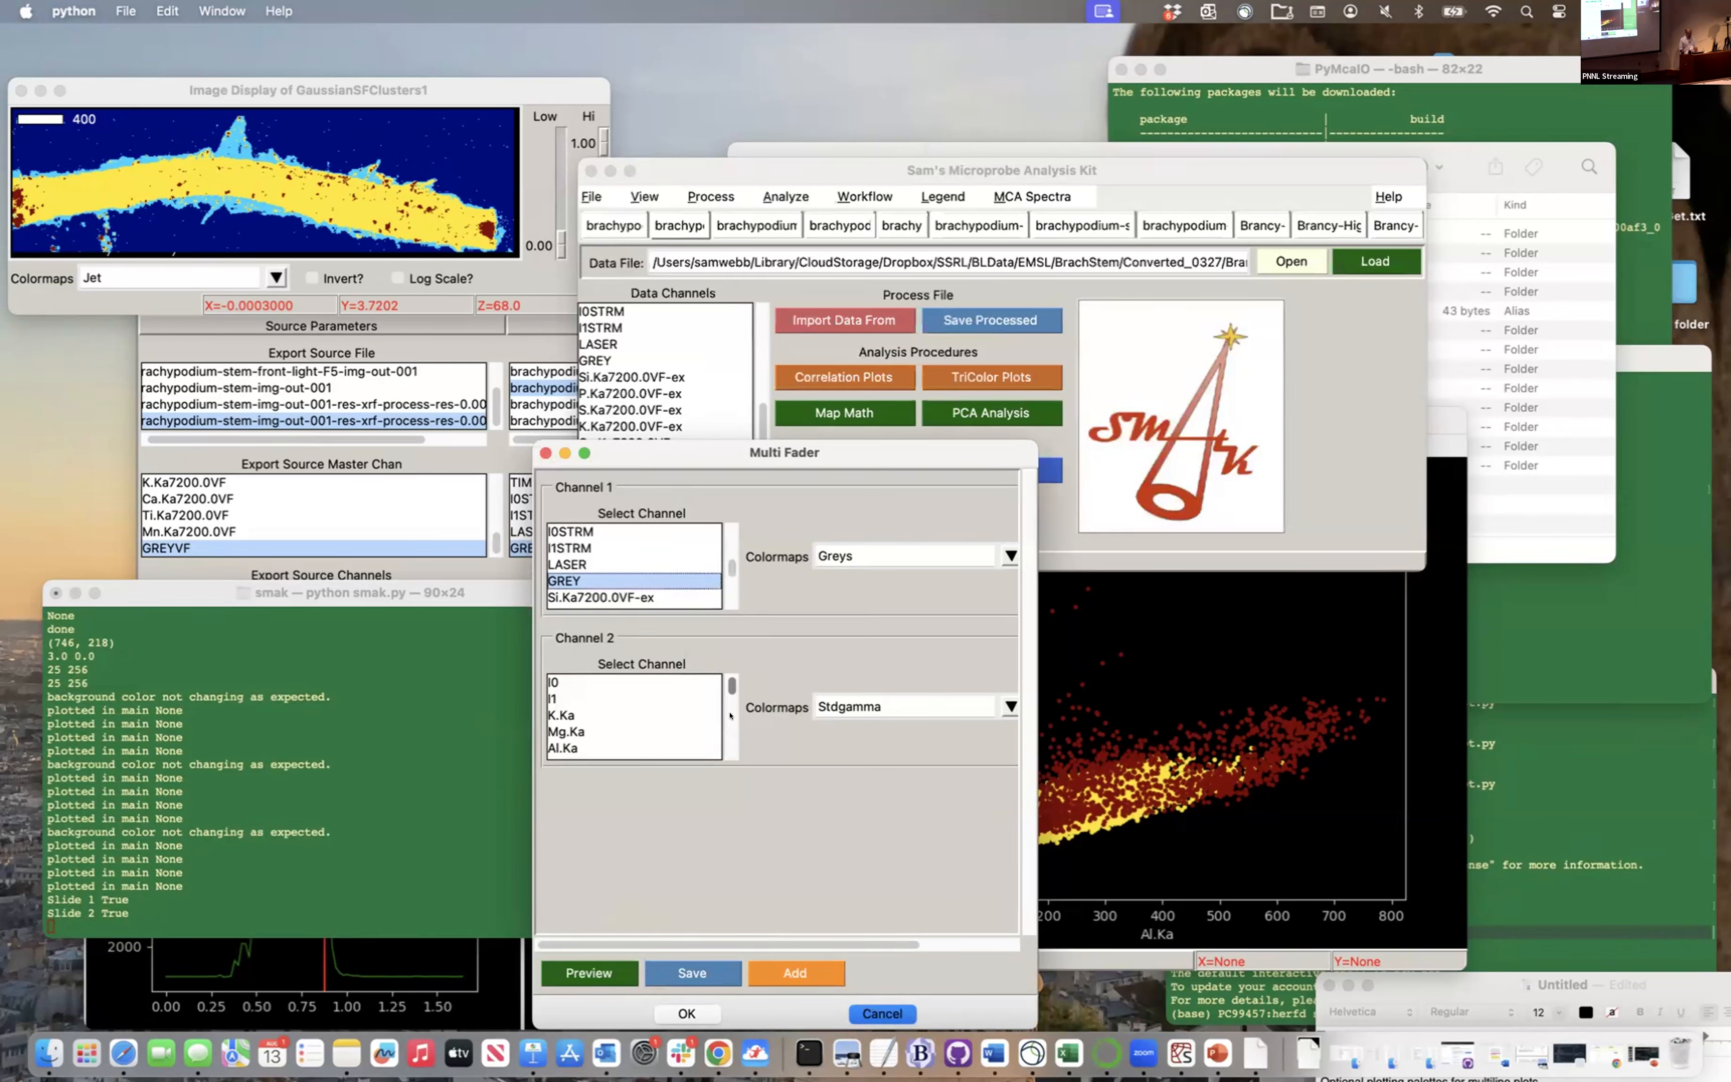
click(576, 713)
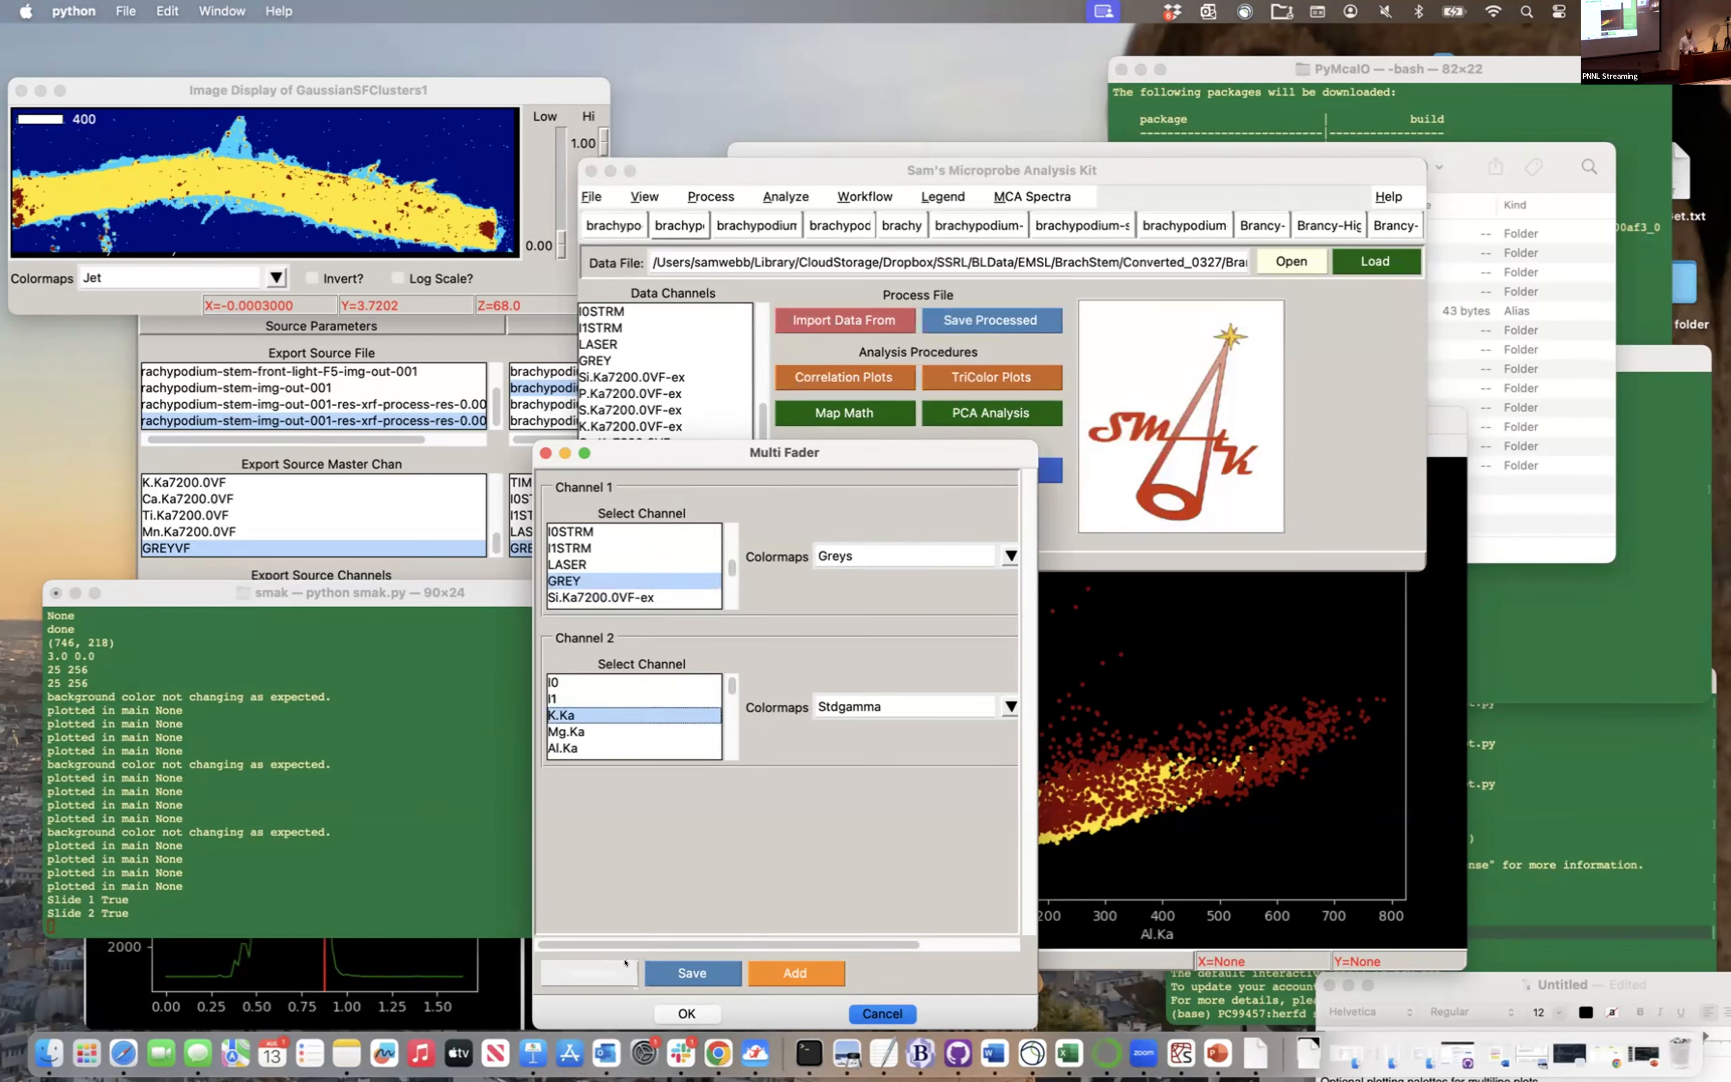
Move the Multi Fader aside, set the K.Ka channel's colormap to viridis, and preview the blended image
drag(760, 452, 668, 271)
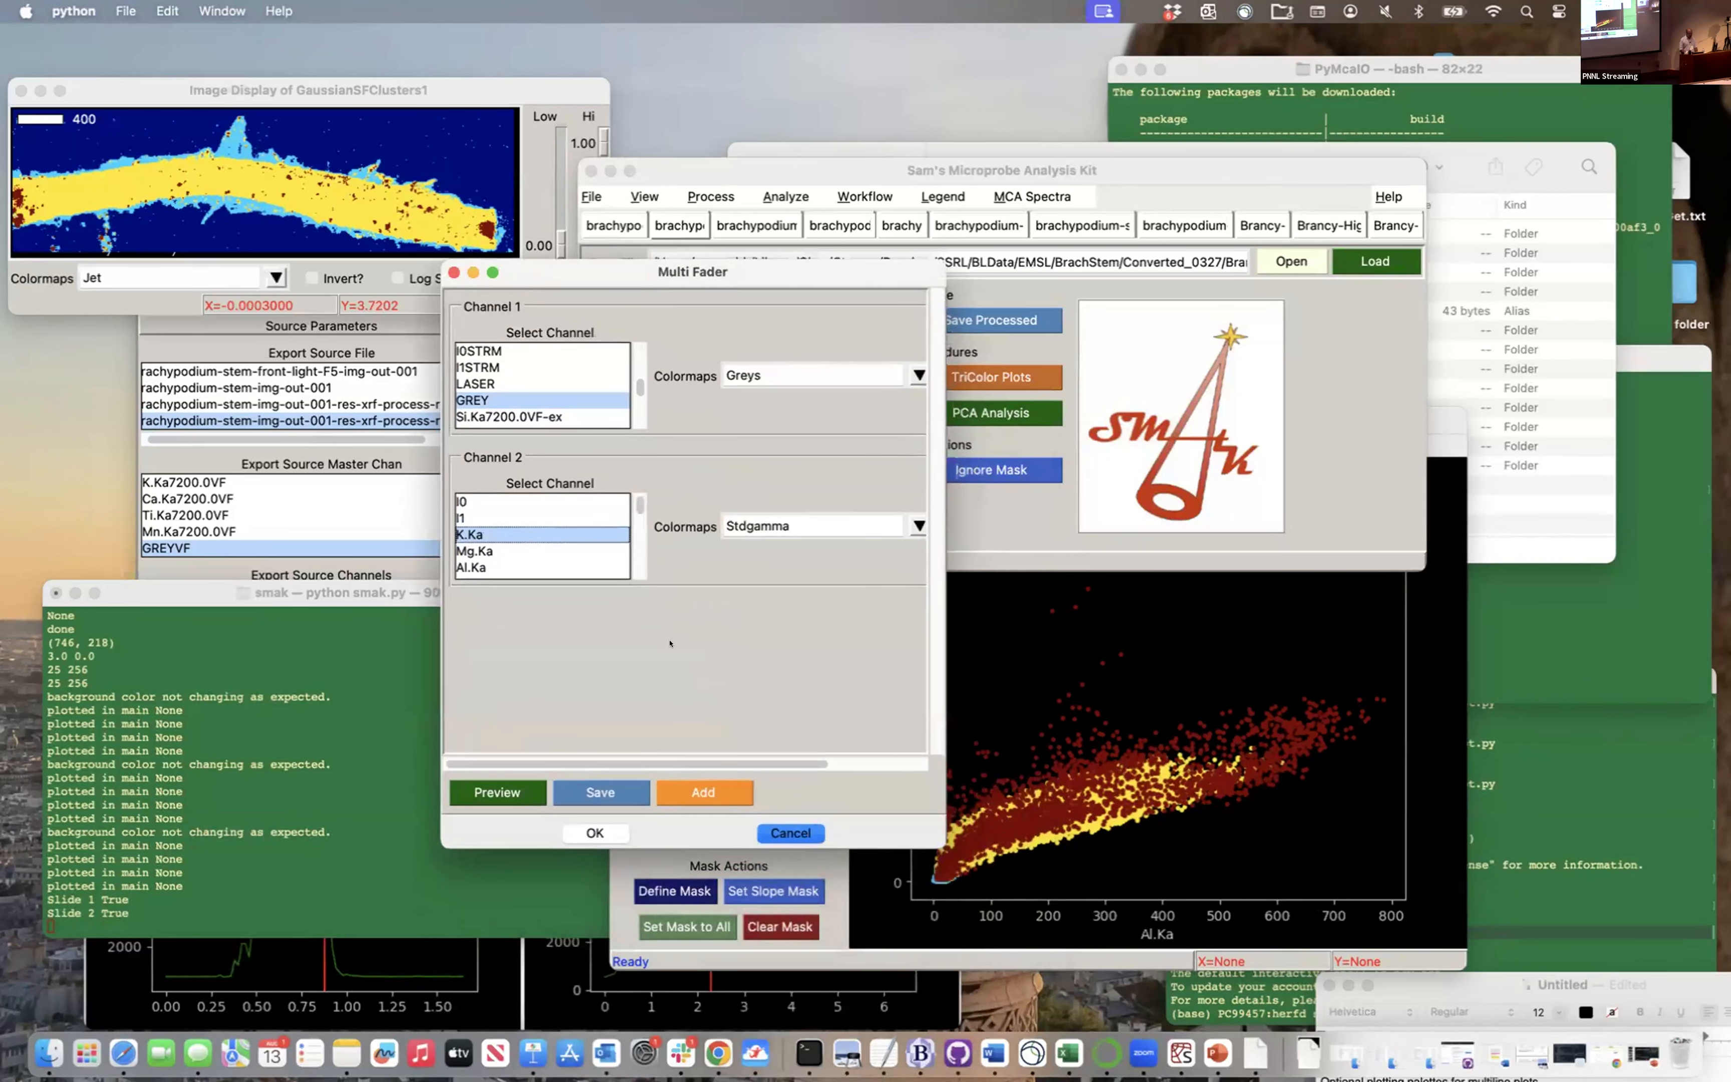
click(916, 522)
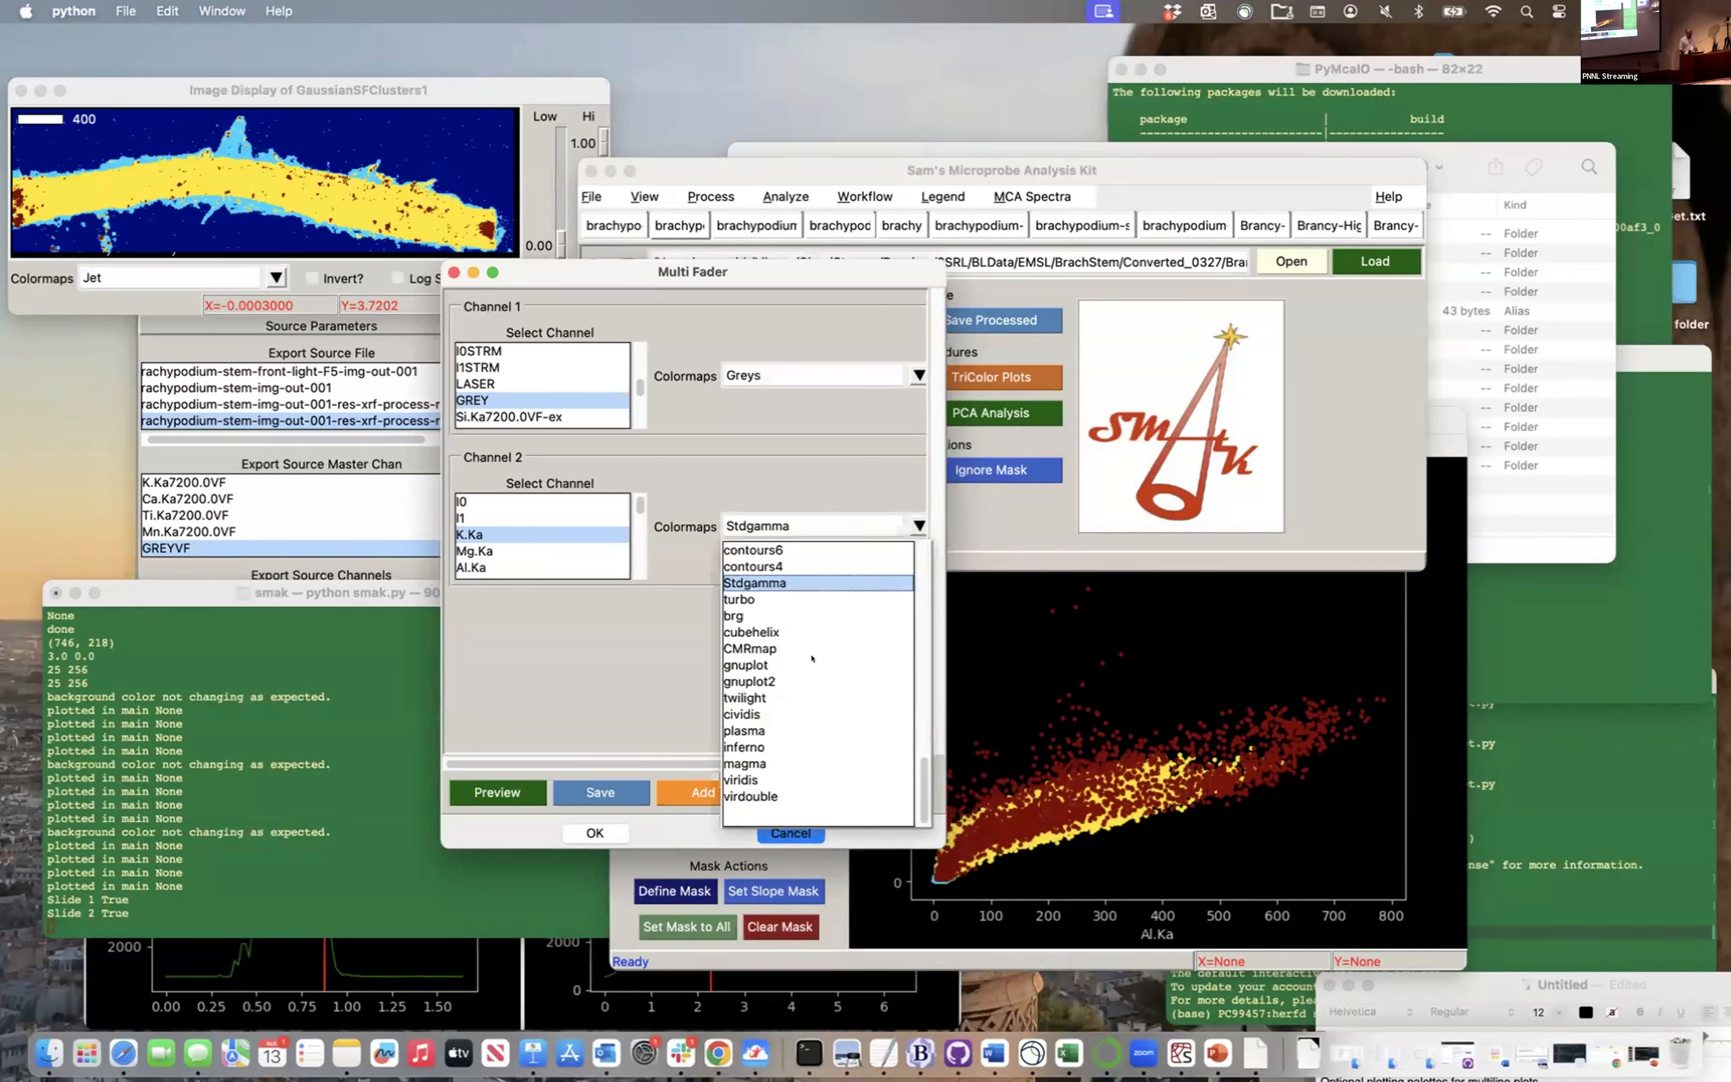
click(743, 779)
click(487, 787)
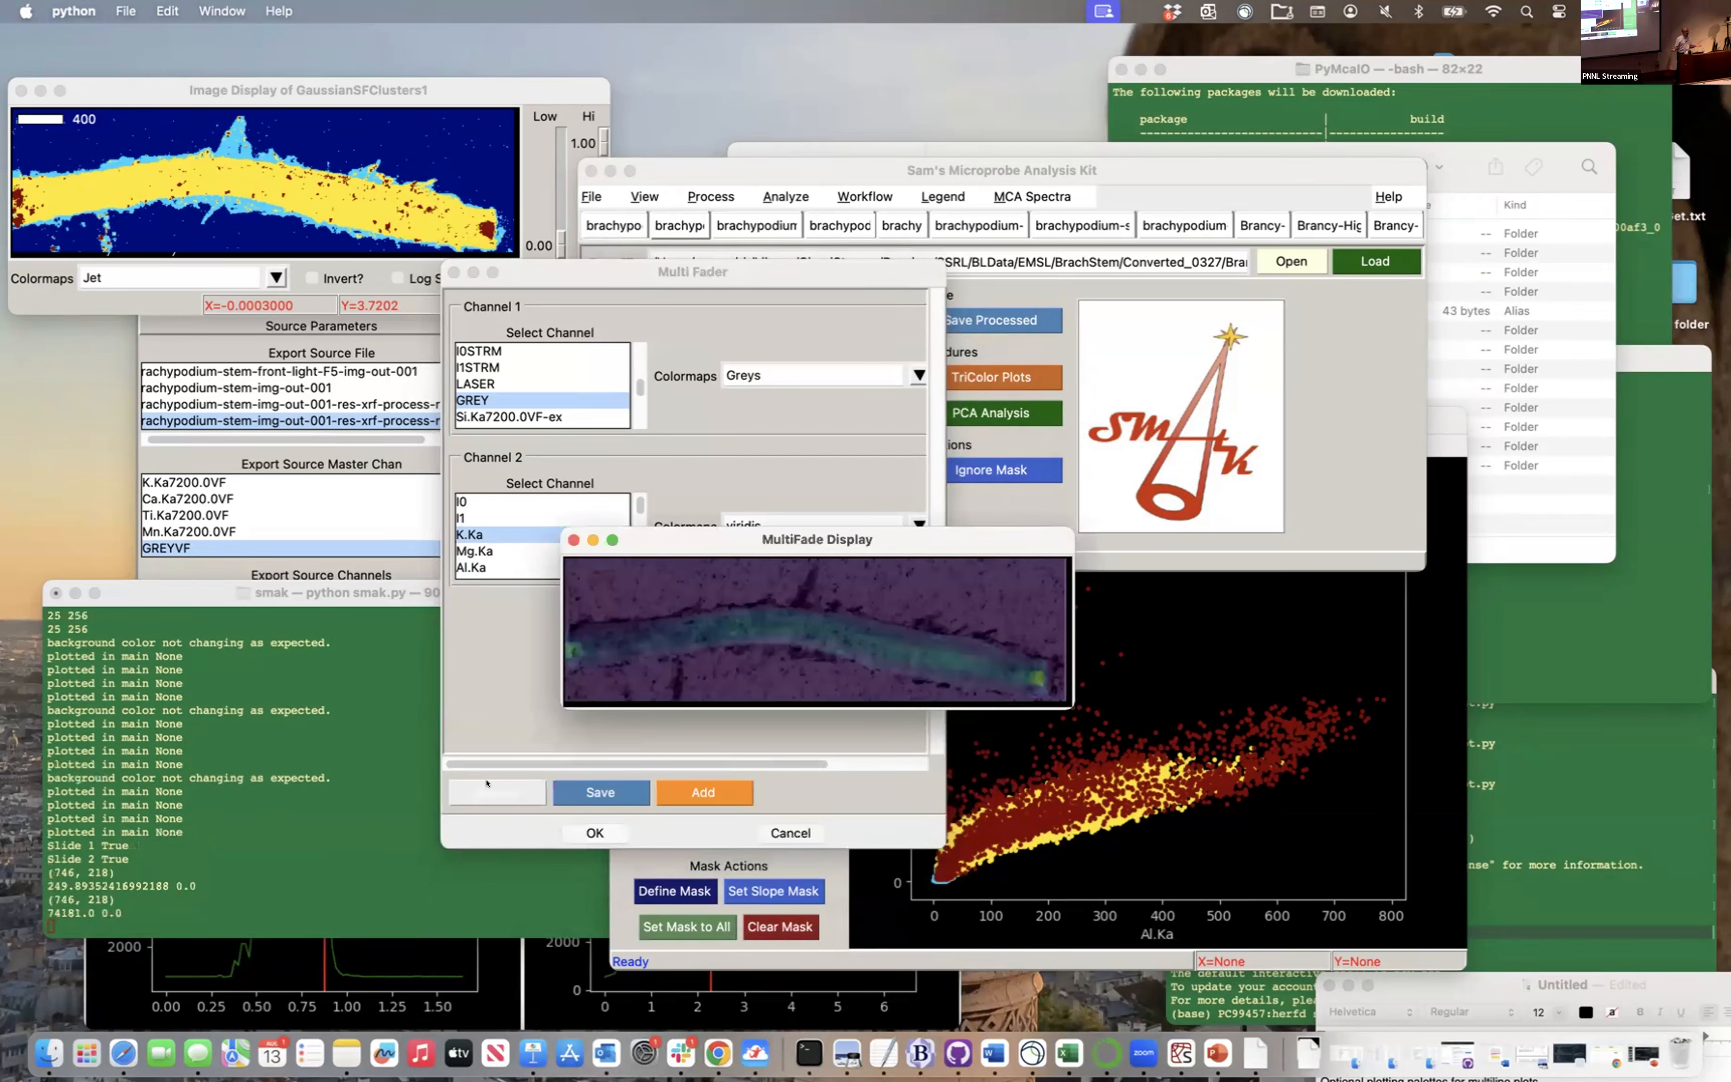
Widen the Multi Fader to reveal the contribution controls and raise the K.Ka channel's contribution to 56
click(716, 472)
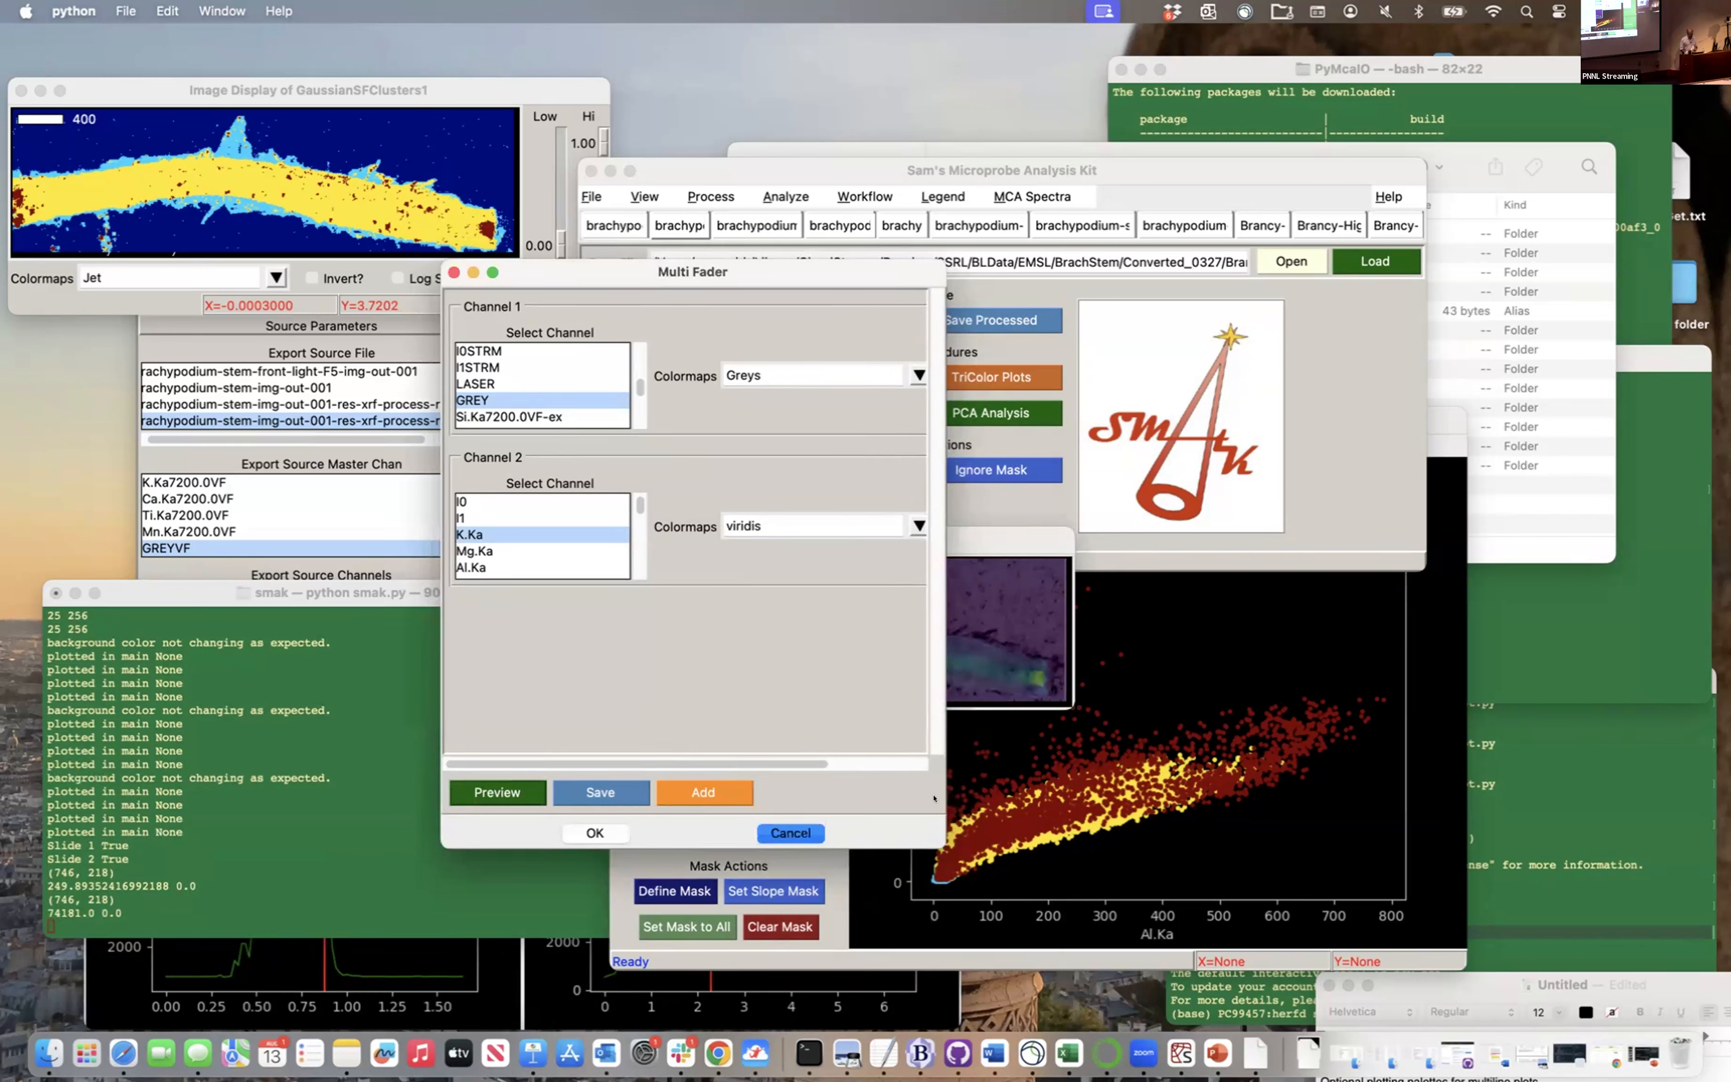
drag(936, 794, 1050, 793)
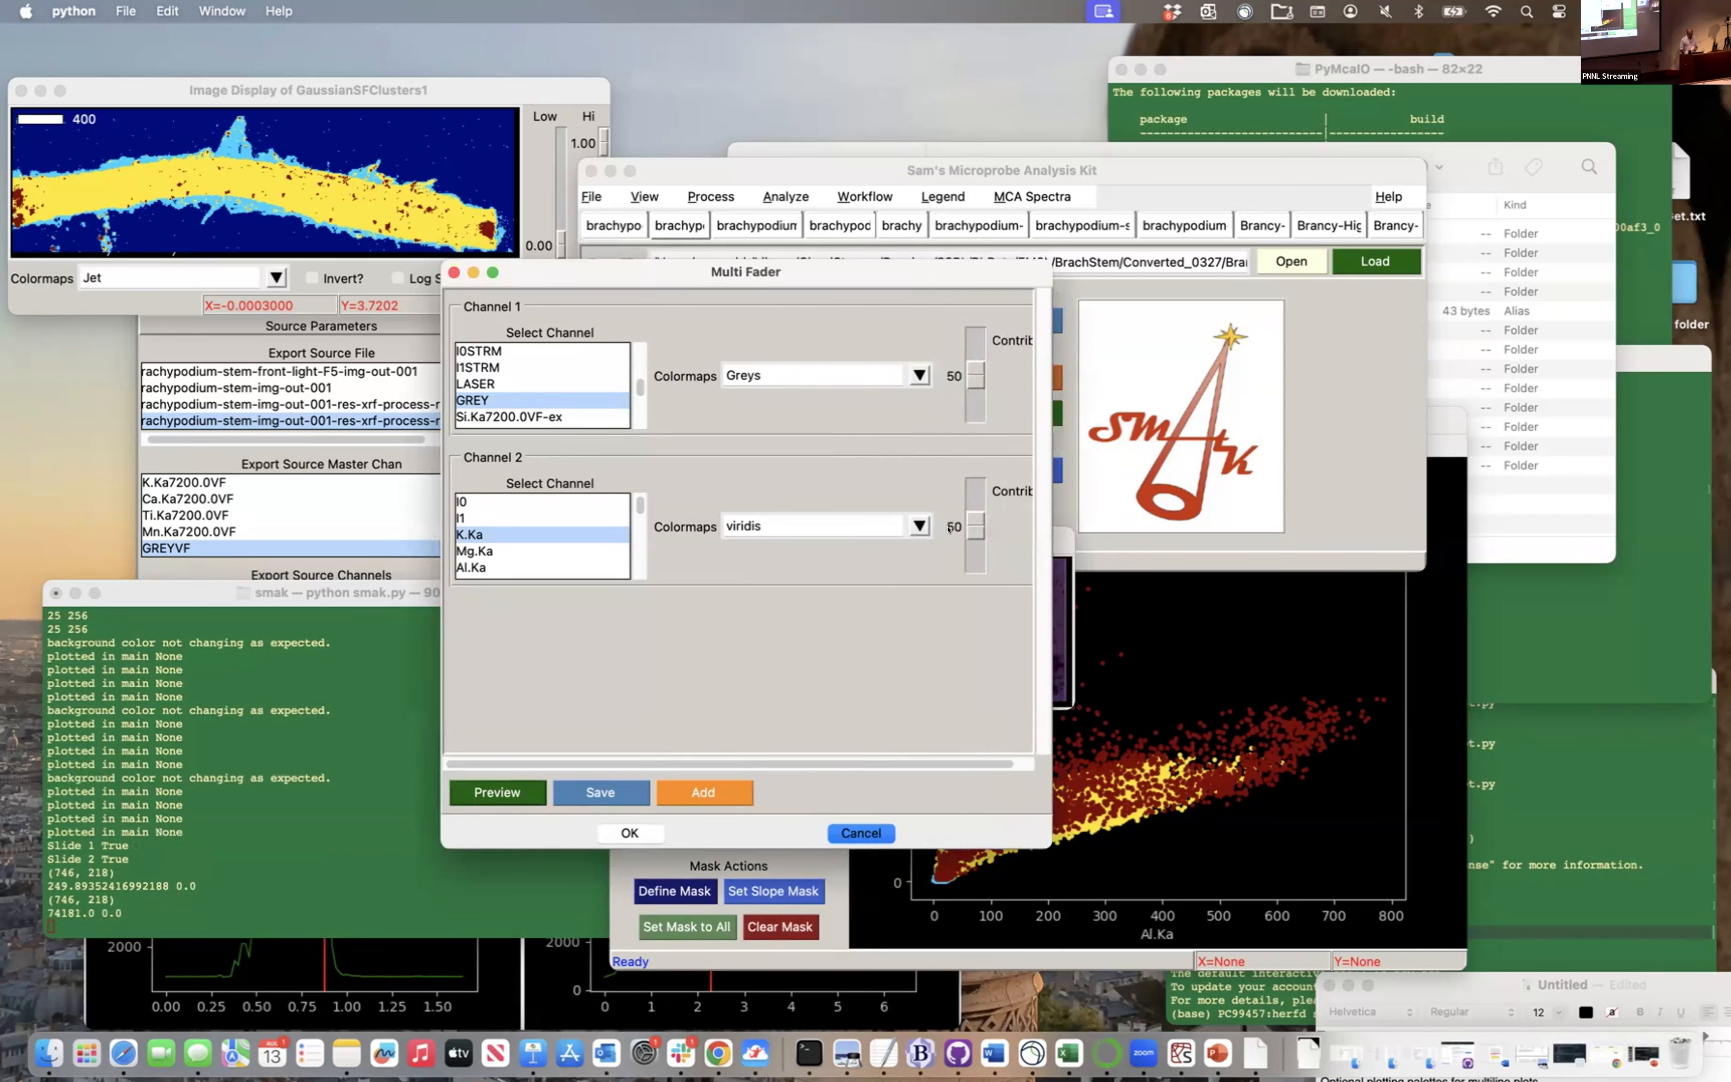
drag(964, 515, 963, 518)
click(1064, 600)
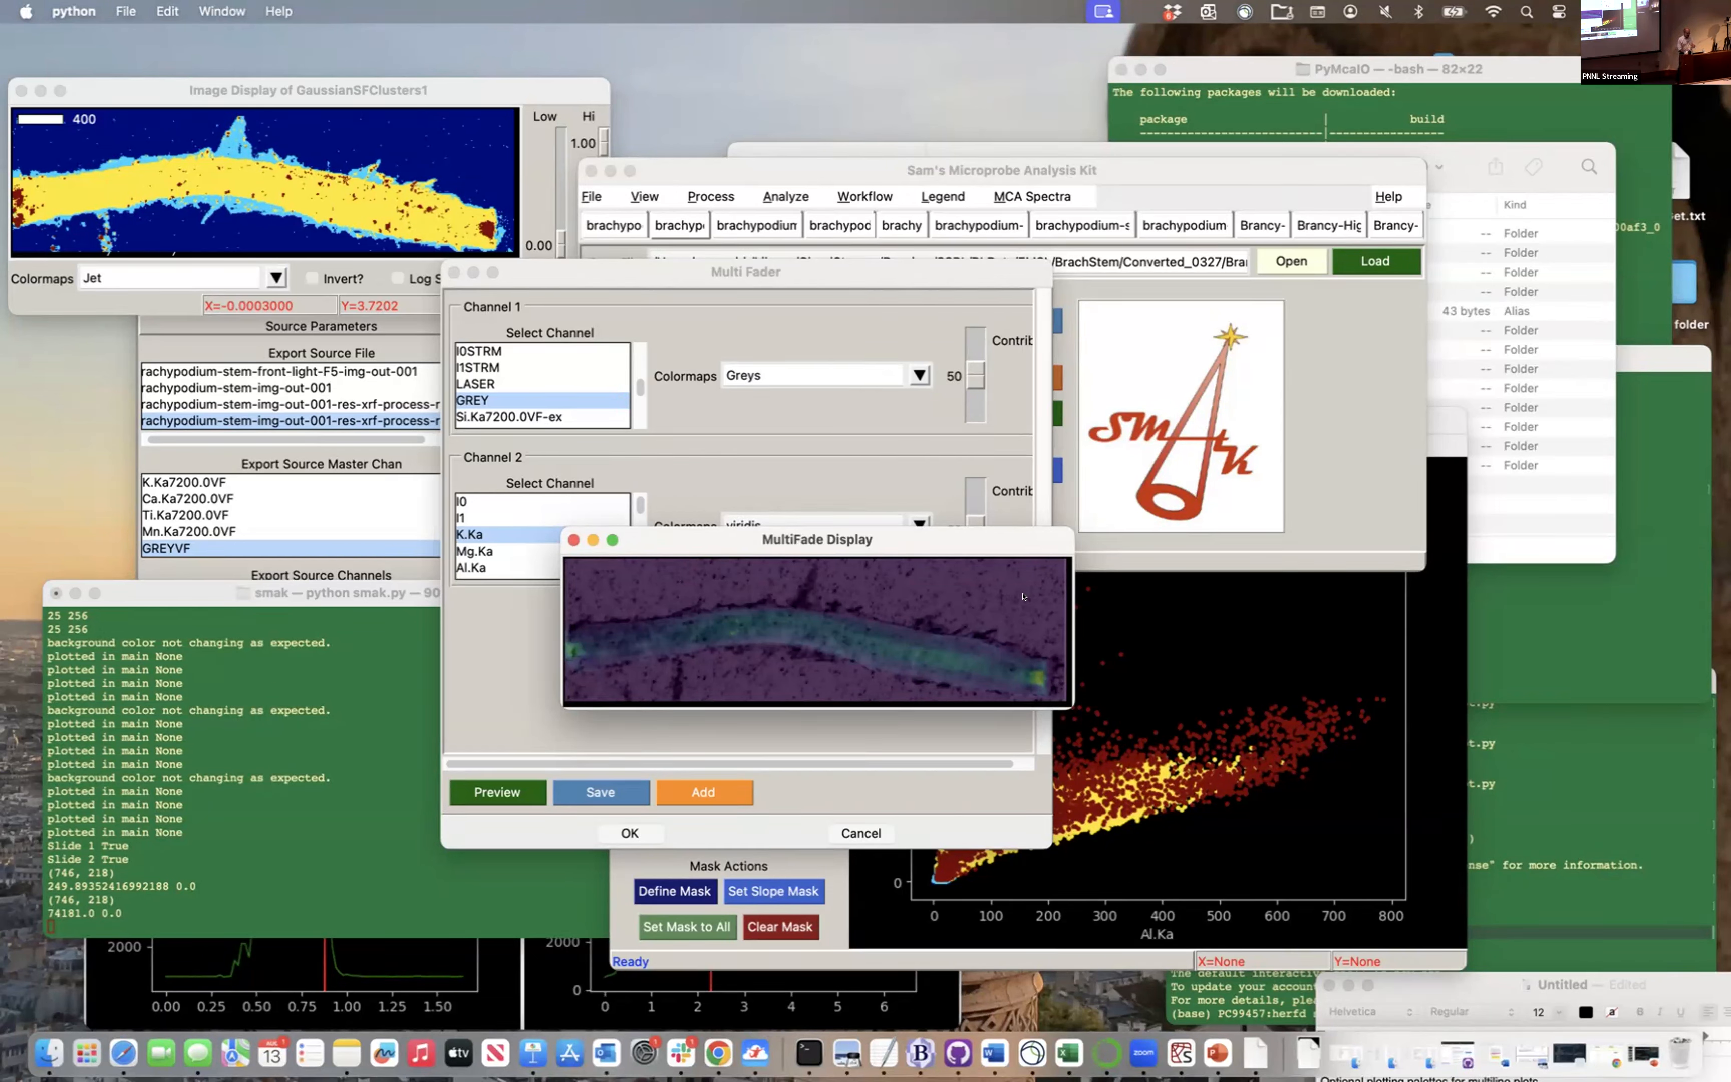
Set the K.Ka channel's colormap to Stdgamma and preview the GREY and K.Ka blend
click(920, 454)
click(919, 526)
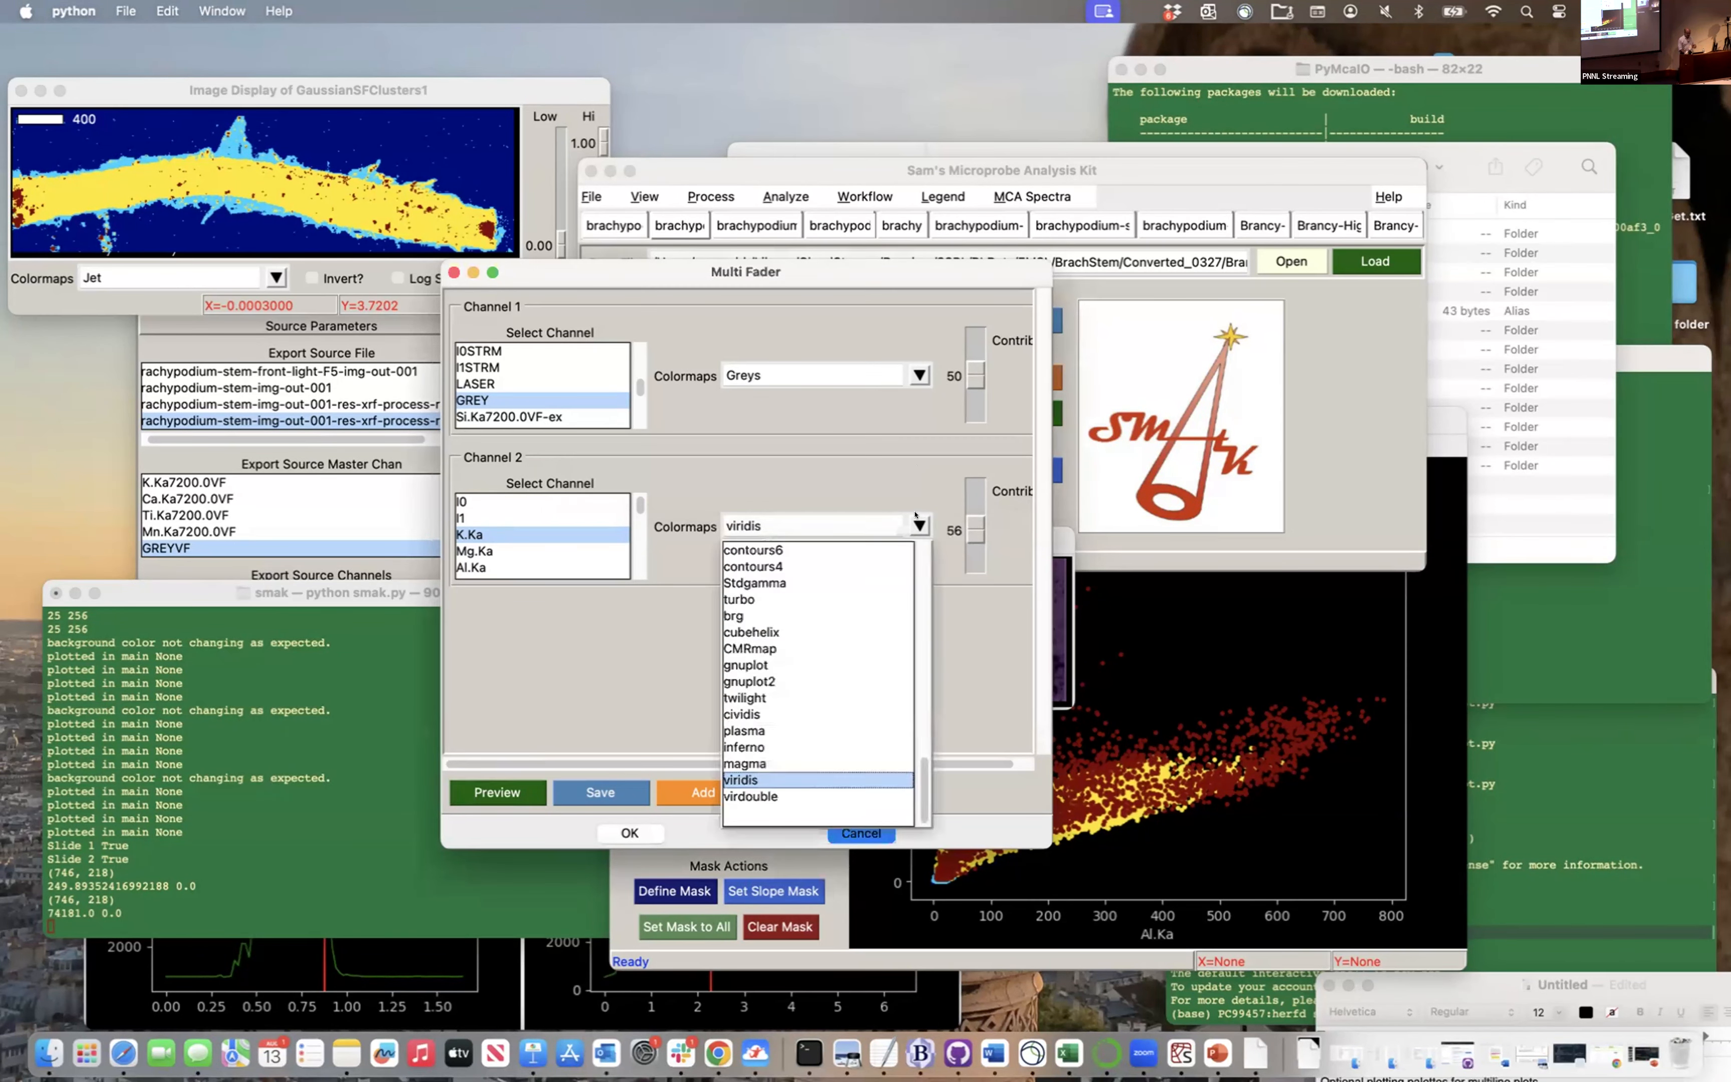
click(775, 582)
click(513, 783)
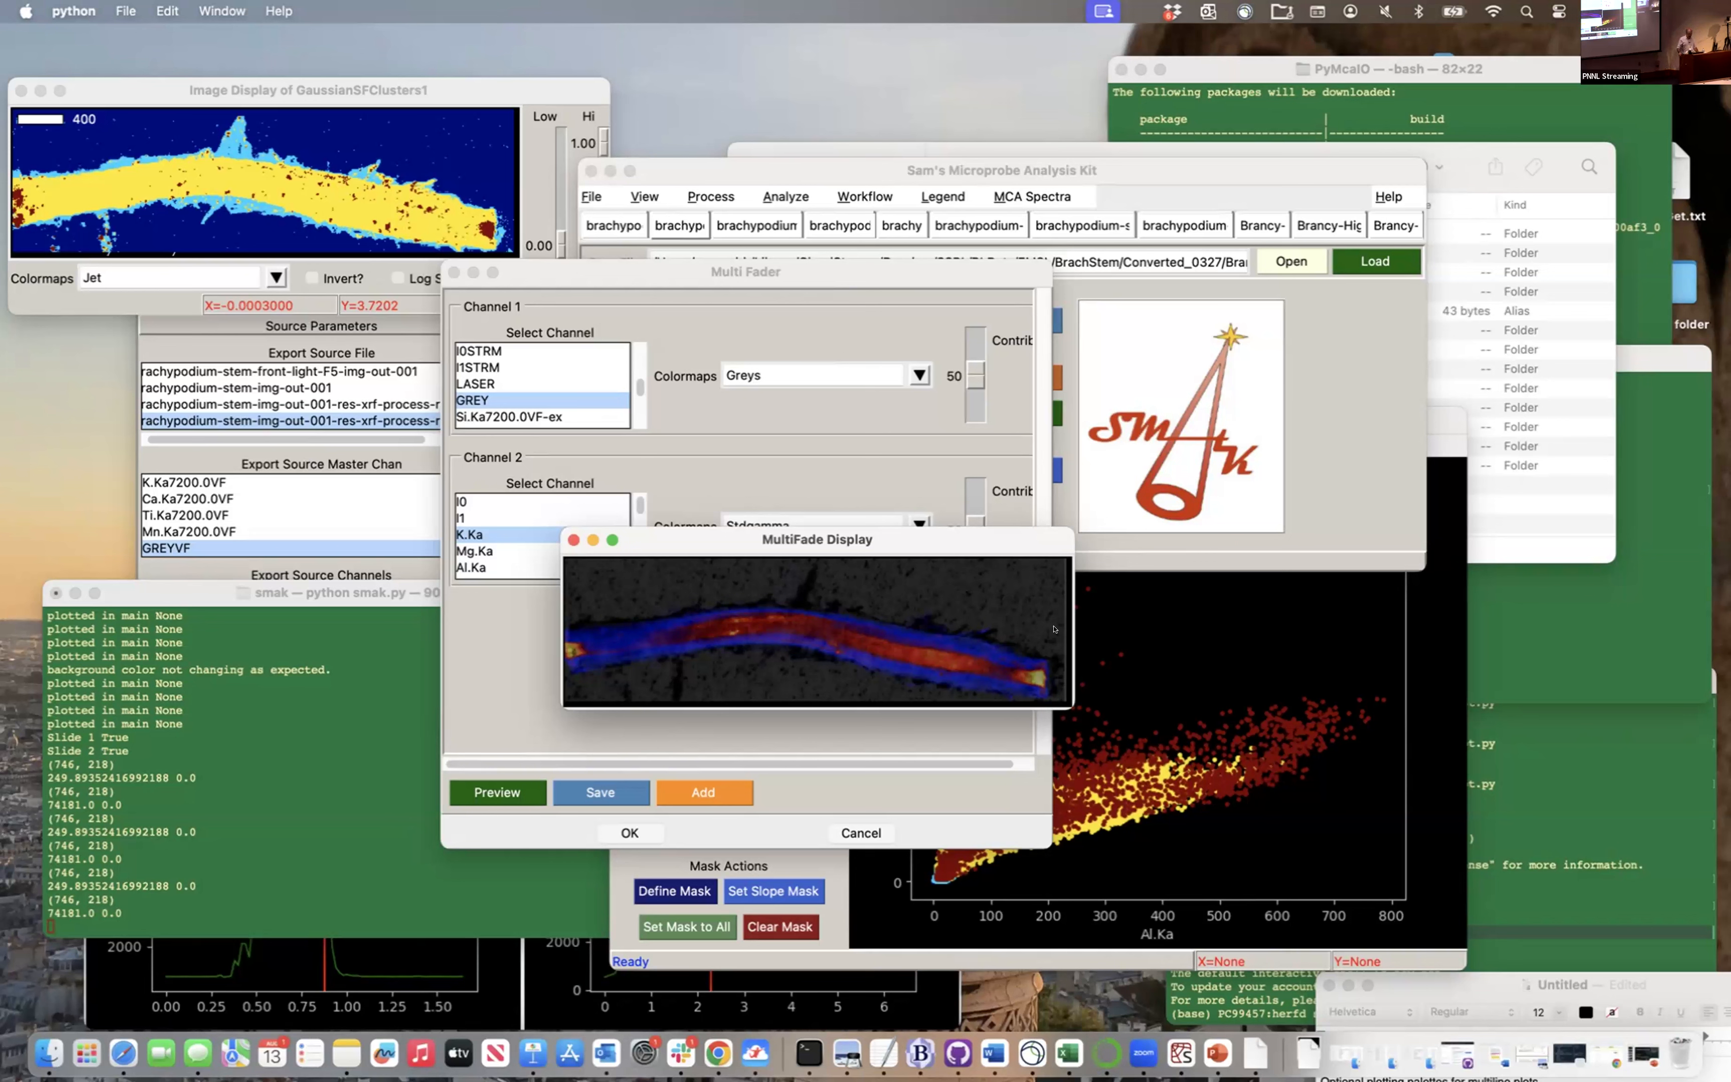
In the untitled TextEdit note, add "Multilayer Tiff" below the animated GIF movie item, and move the note out of the way
drag(1534, 968, 1248, 574)
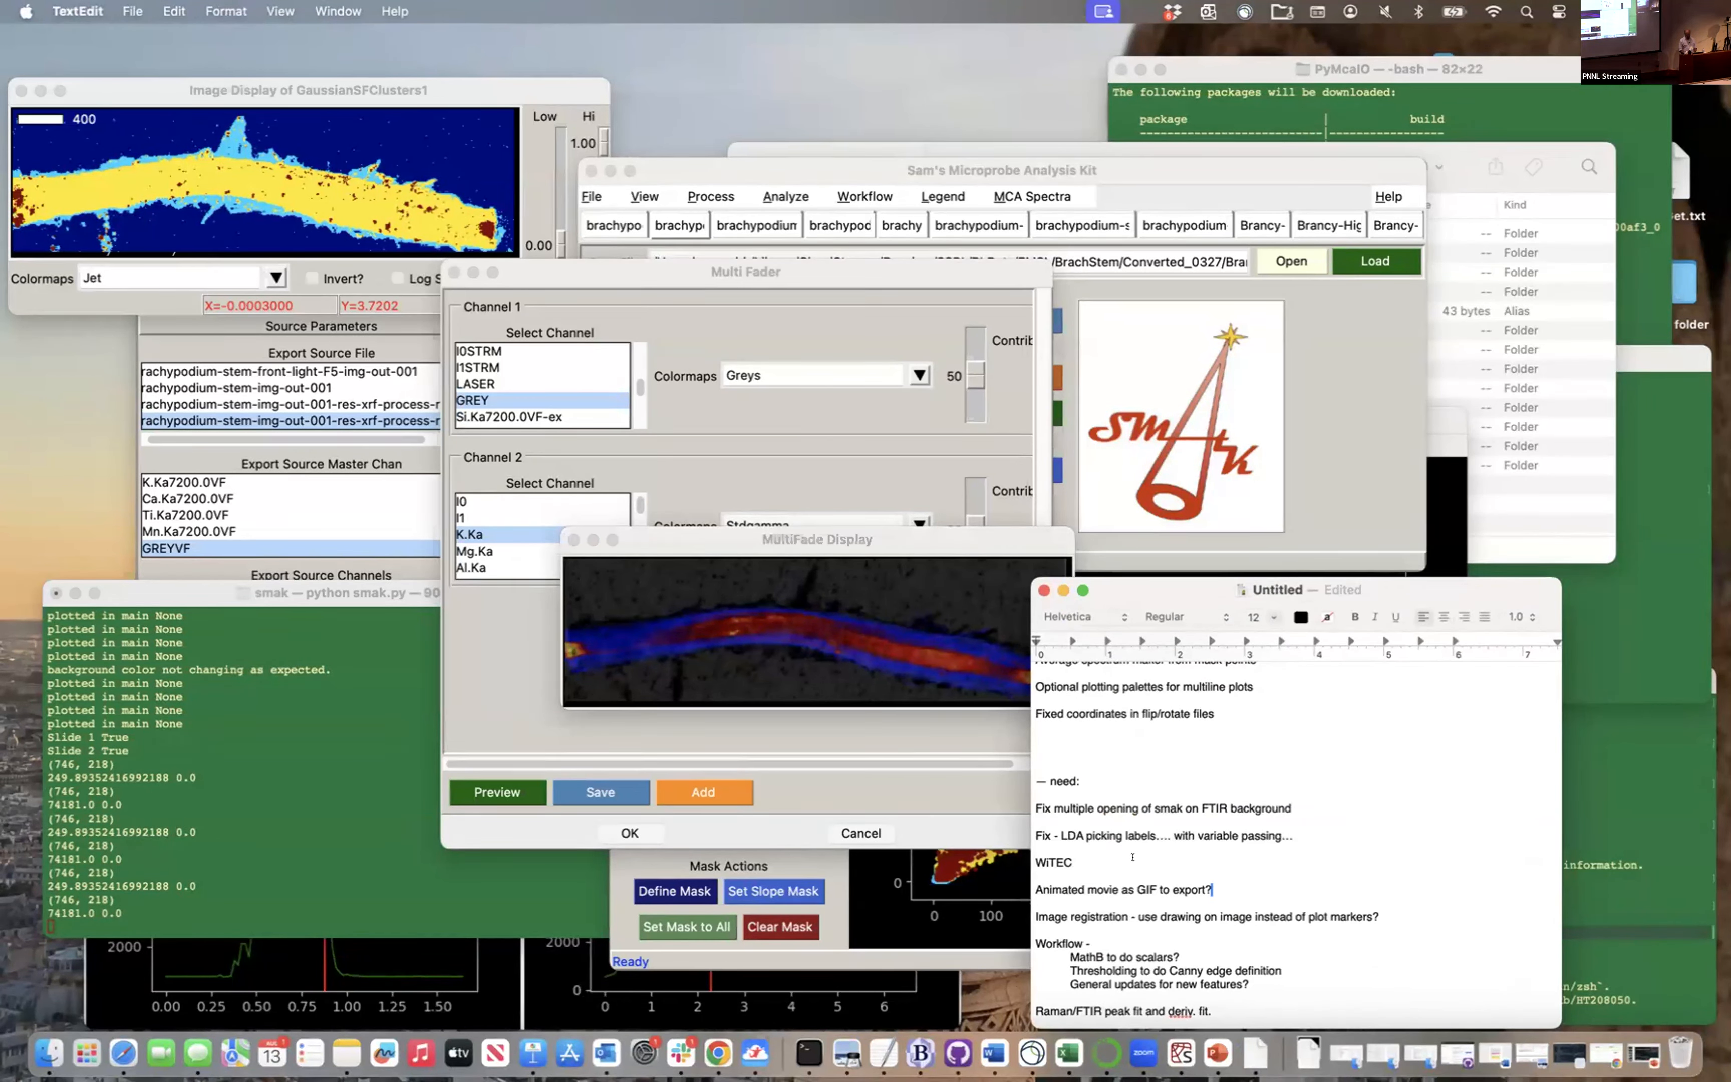
key(Return)
text(Mul)
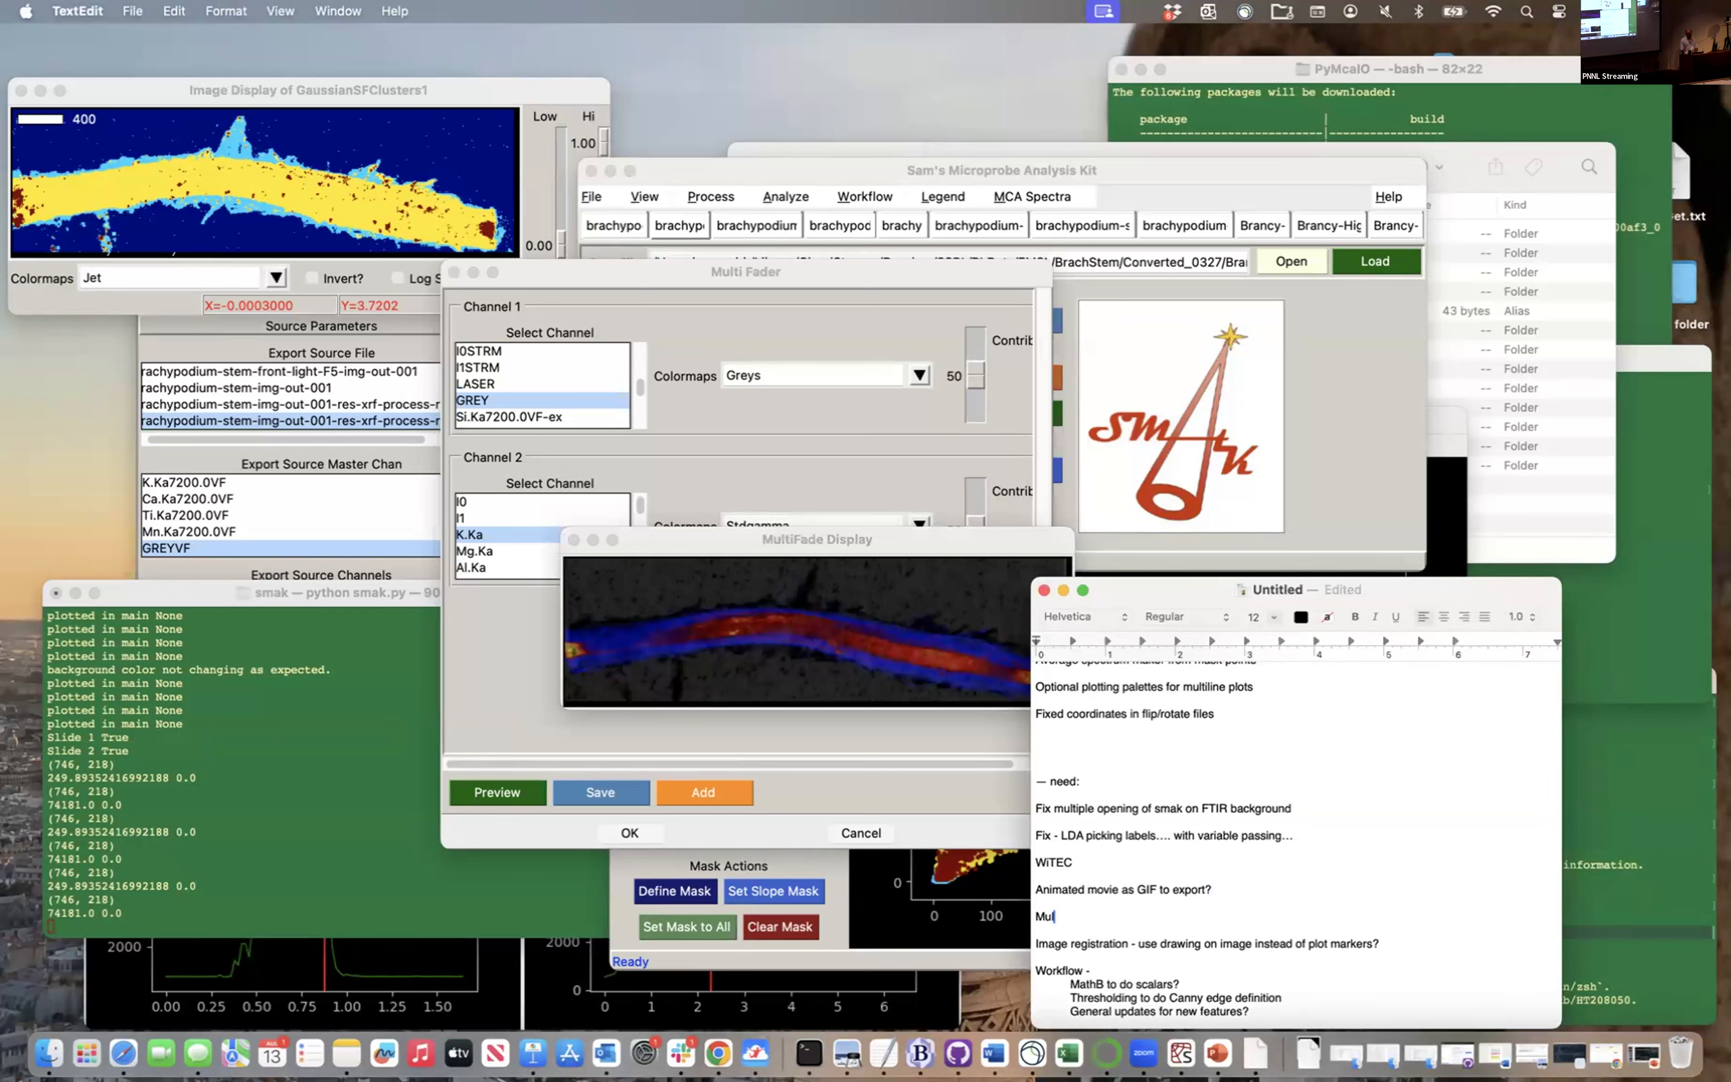
text(tilayer Tiff)
drag(1381, 583, 1521, 1000)
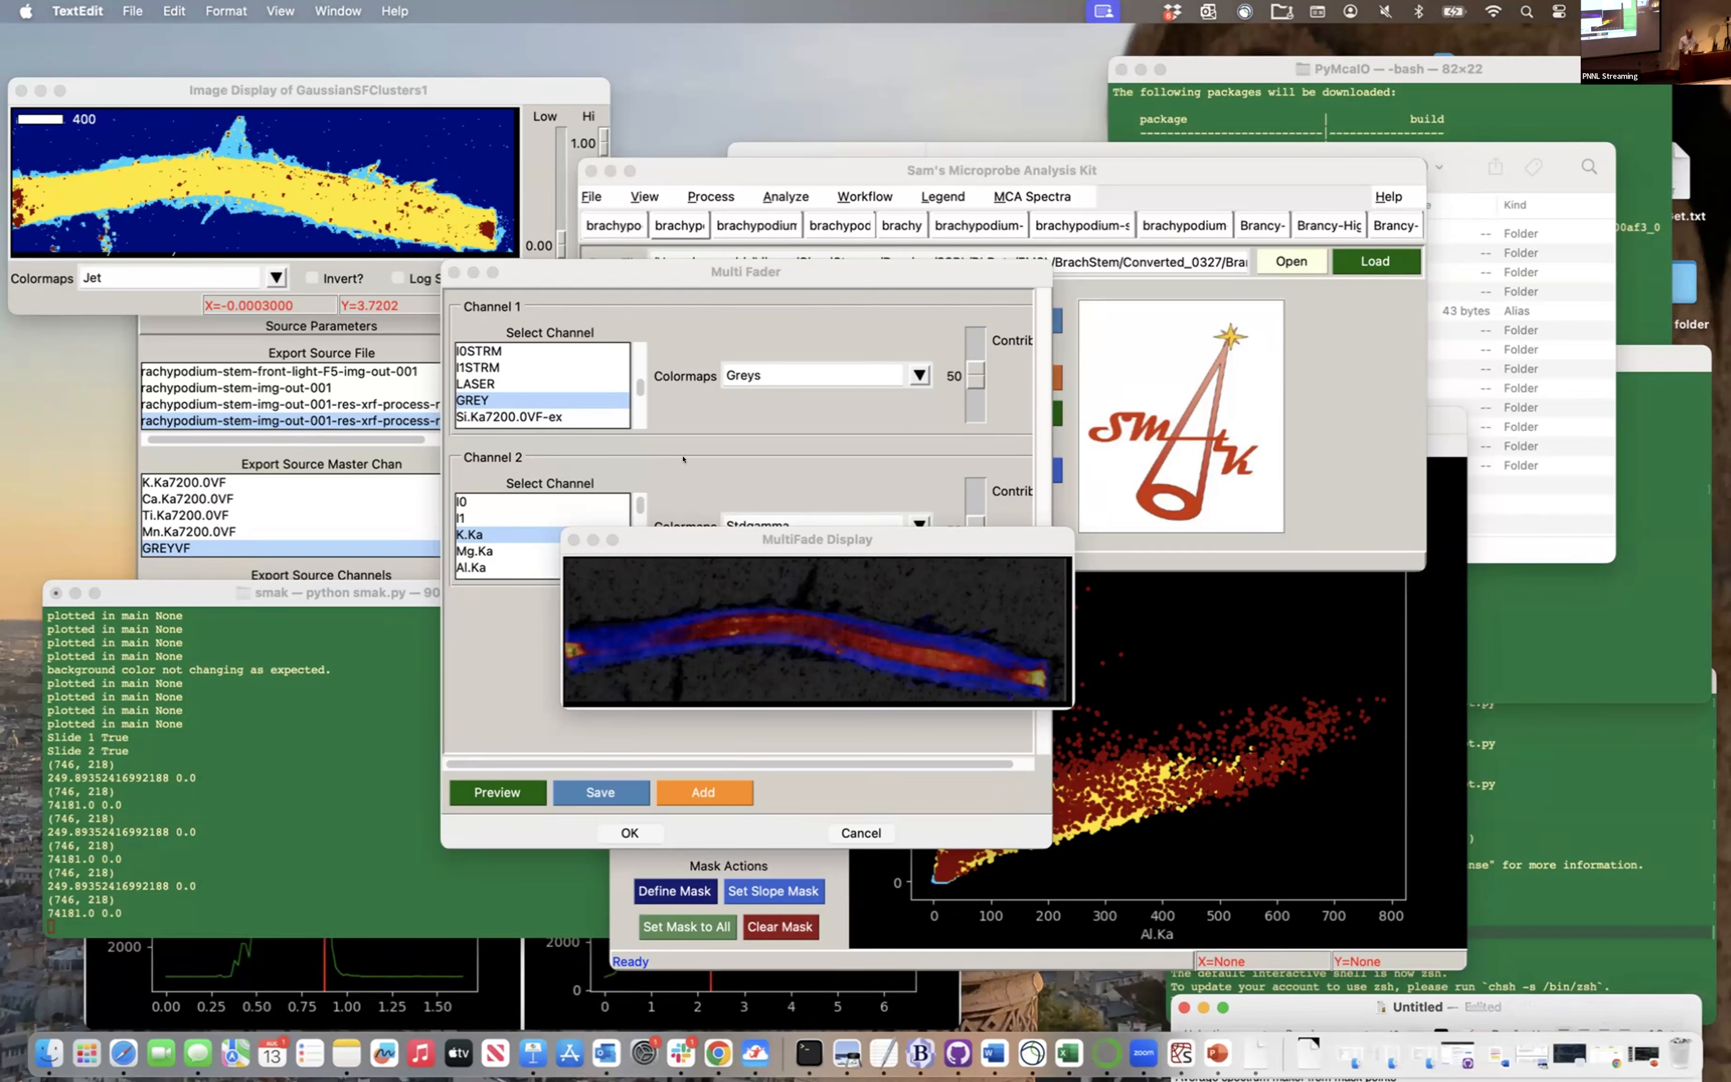
Cancel the Multi Fader in SMAK and display the Al.Ka map
click(857, 829)
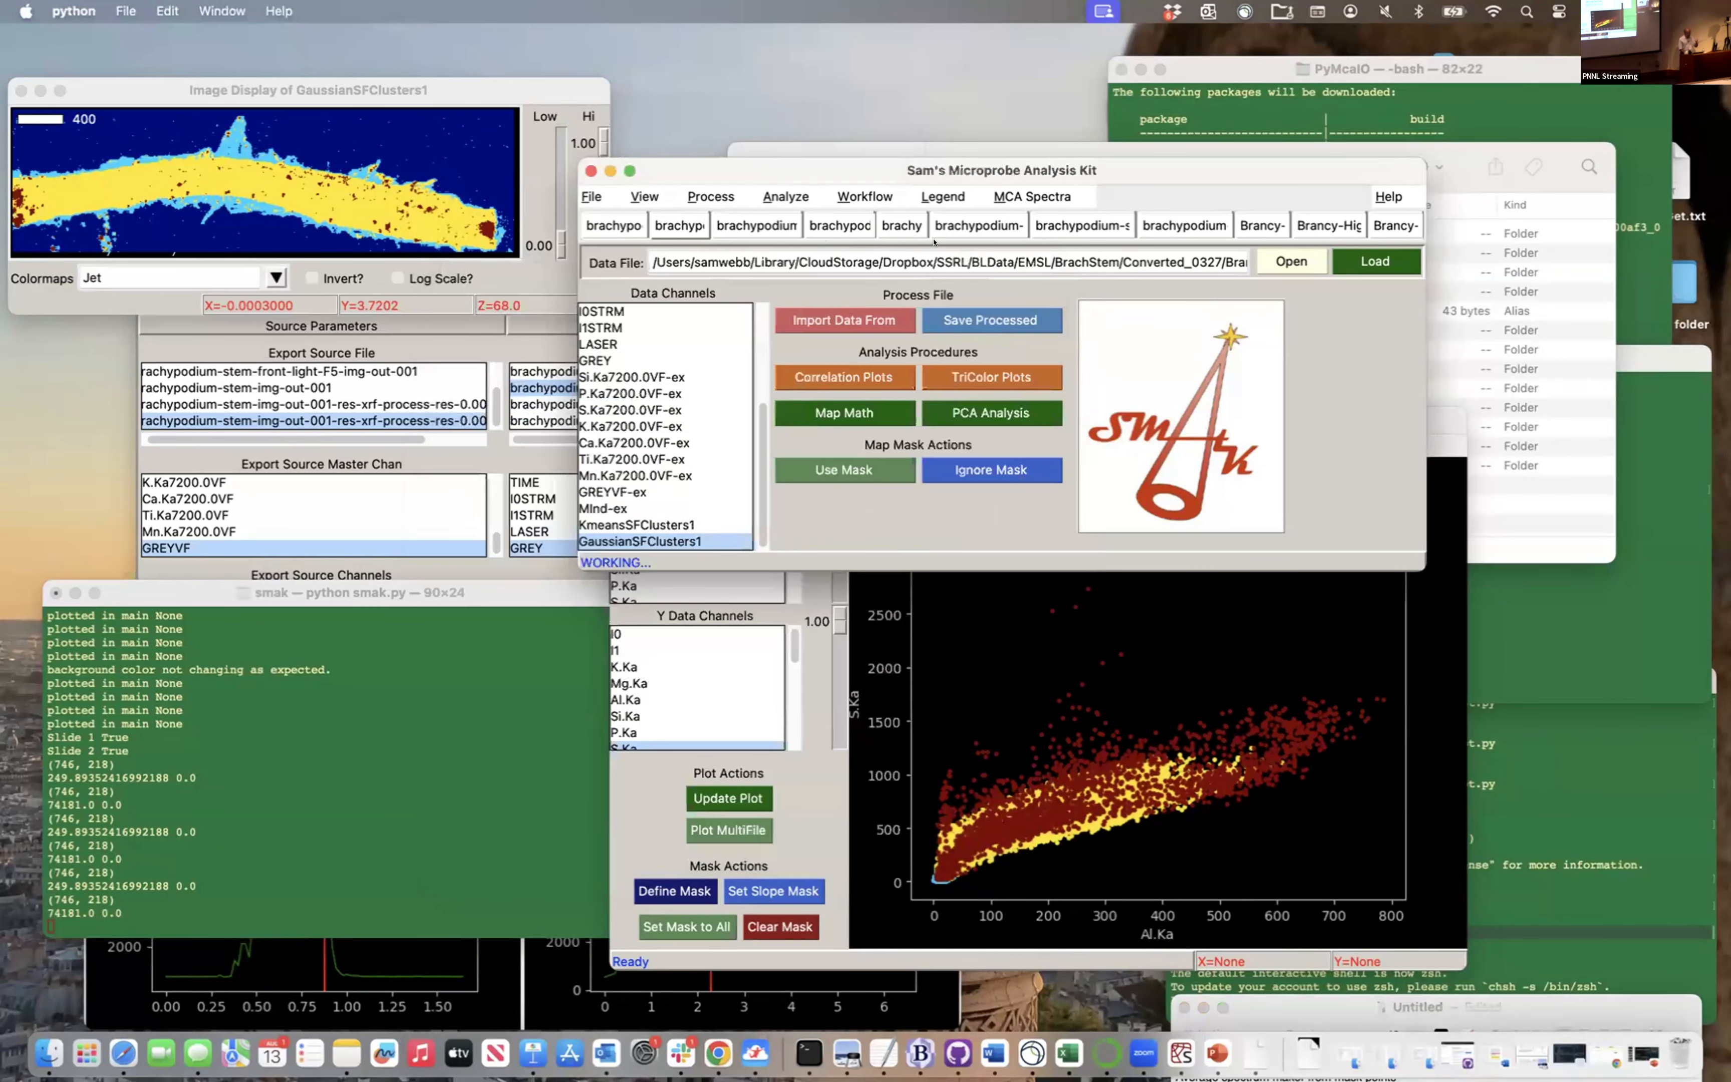
scroll(622, 436, up, 5)
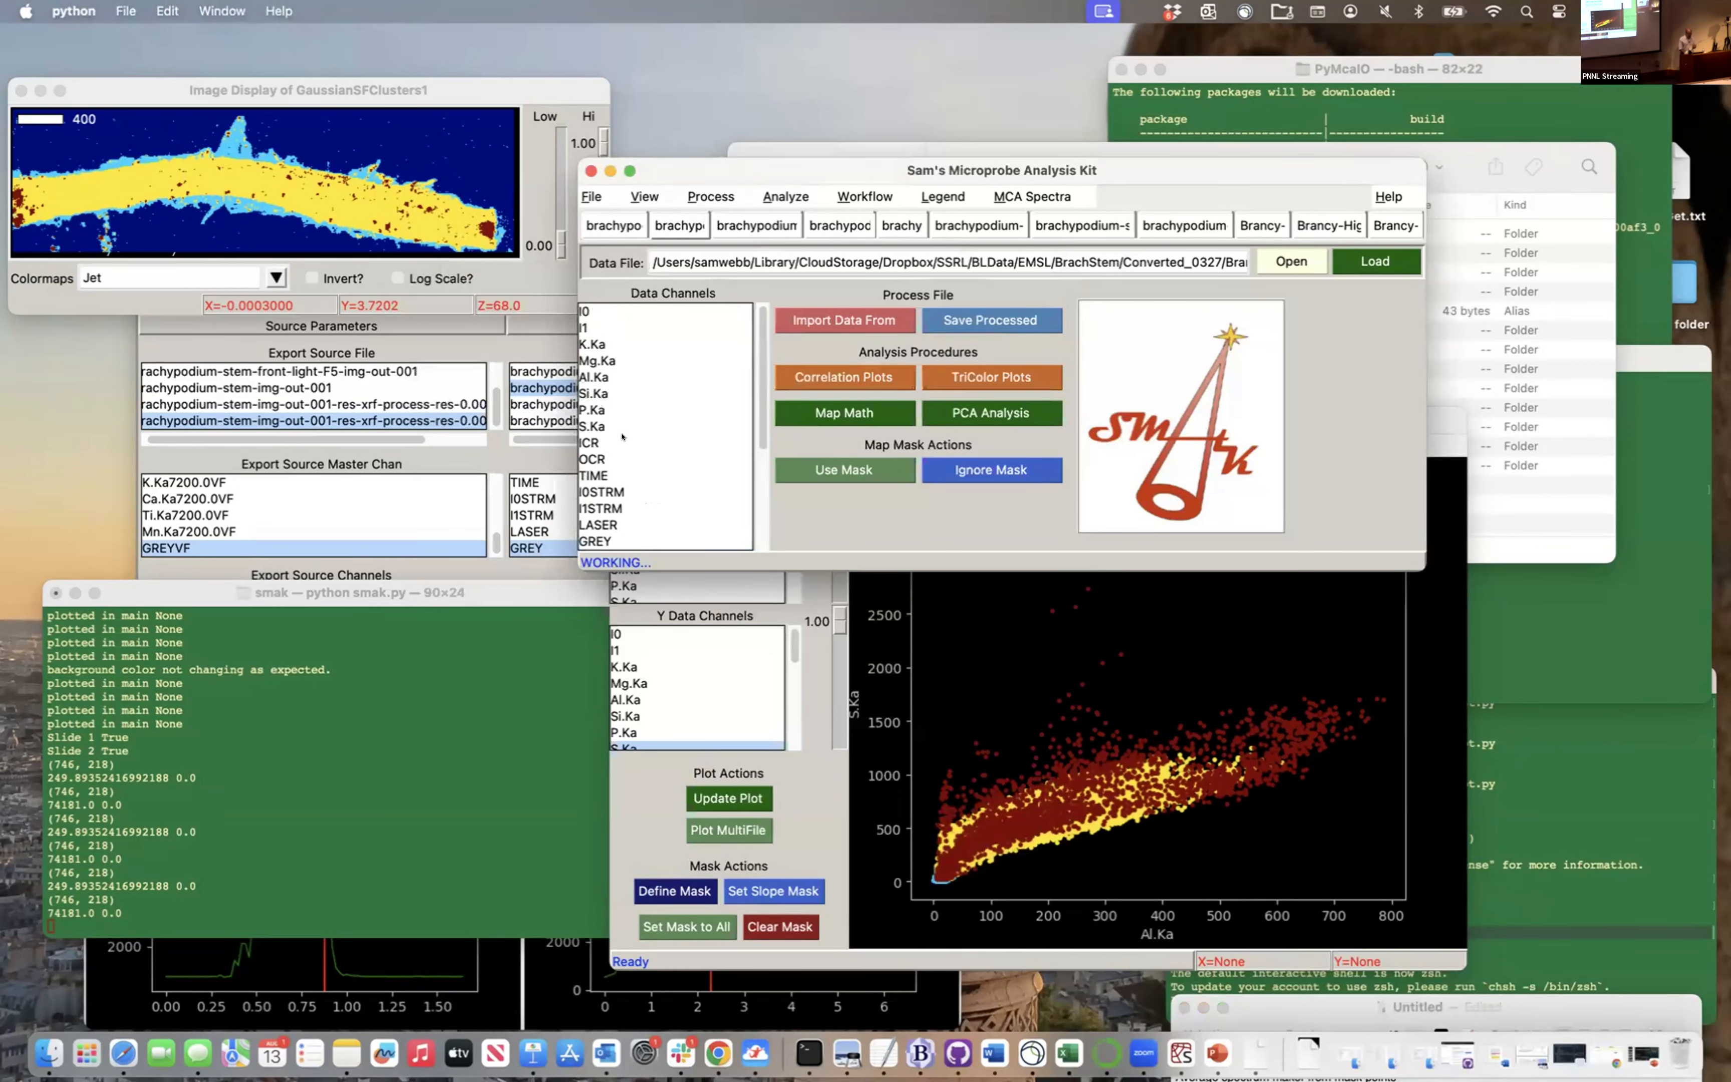
click(606, 375)
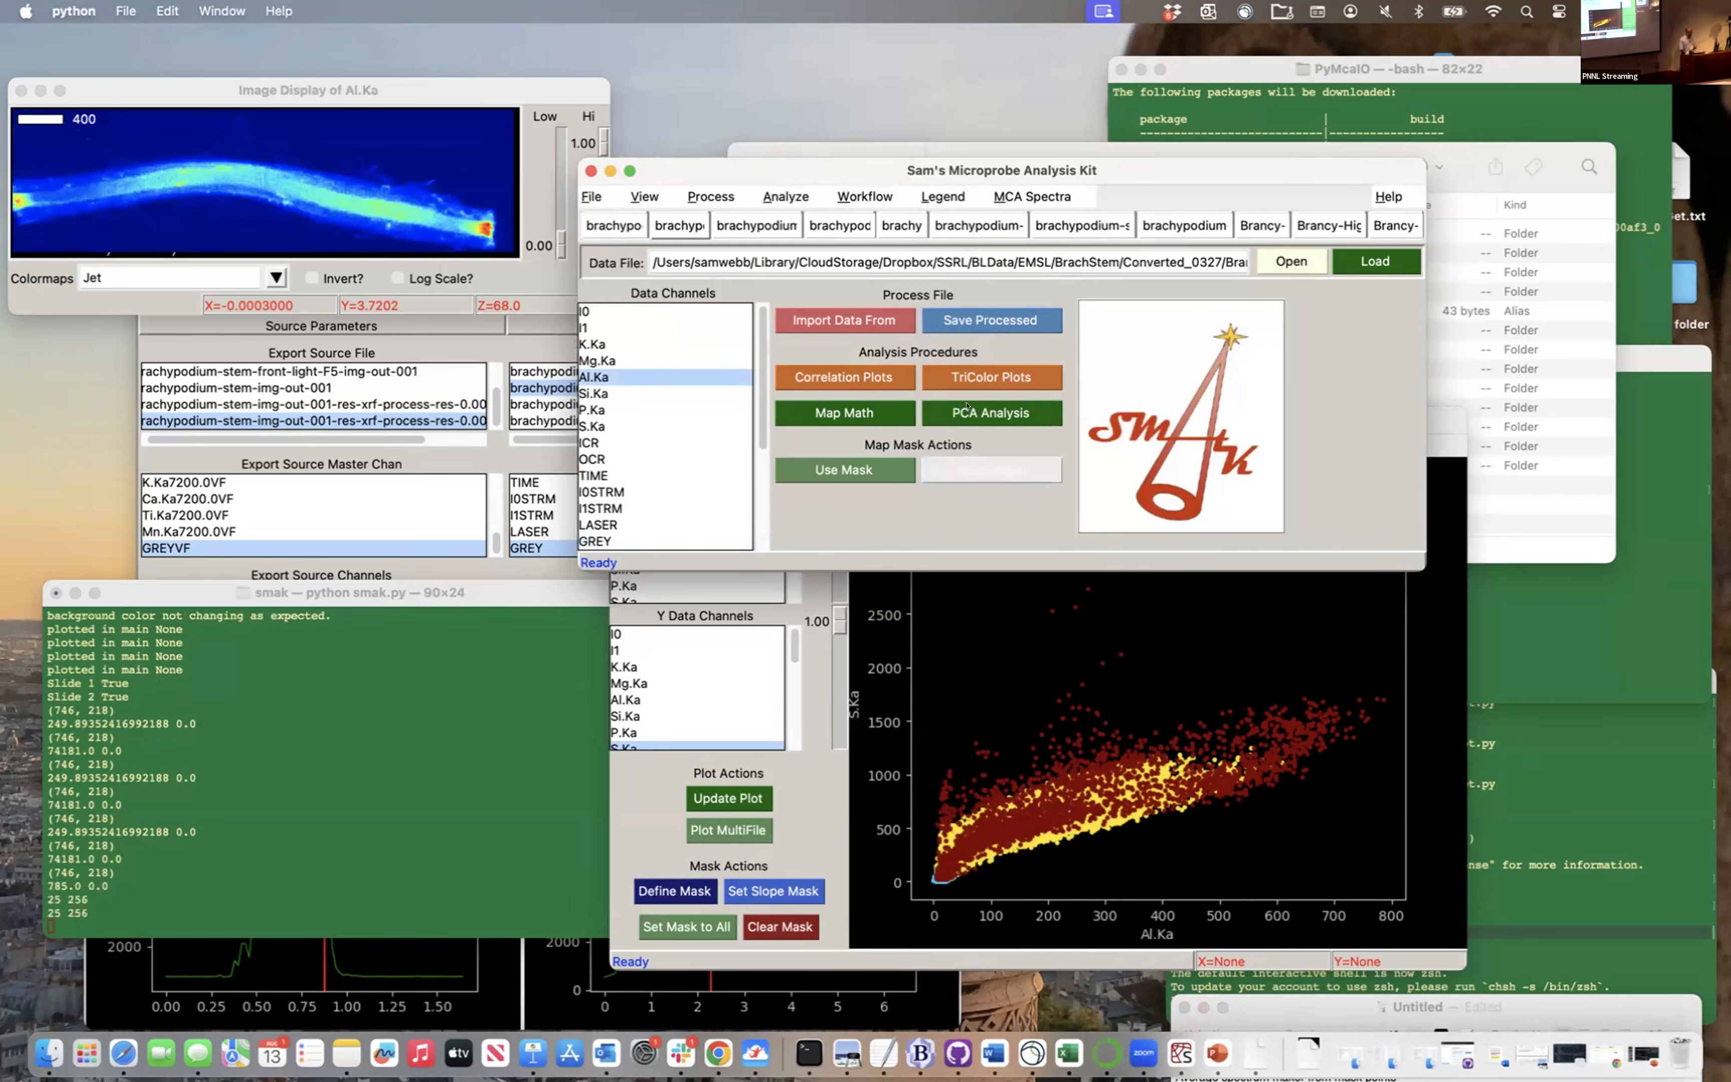
Create a TriColor plot with K.Ka as red, Mg.Ka as green and Al.Ka as blue
click(979, 375)
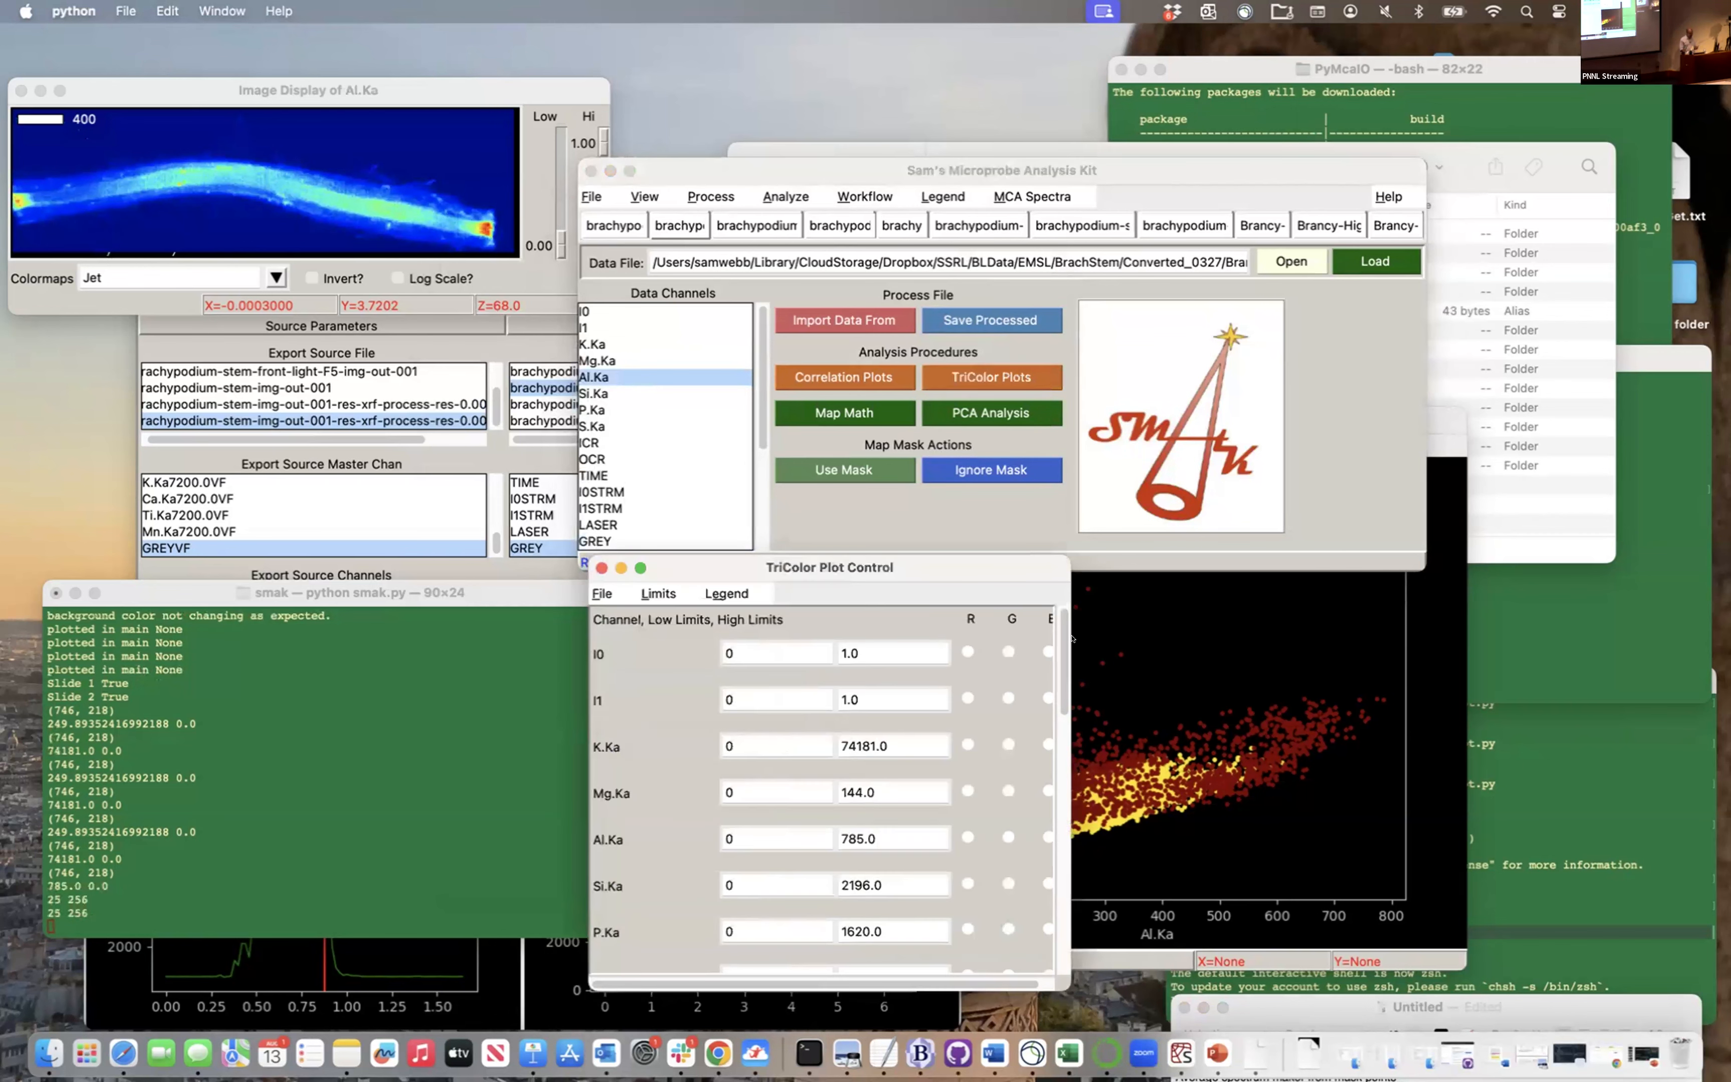
click(966, 741)
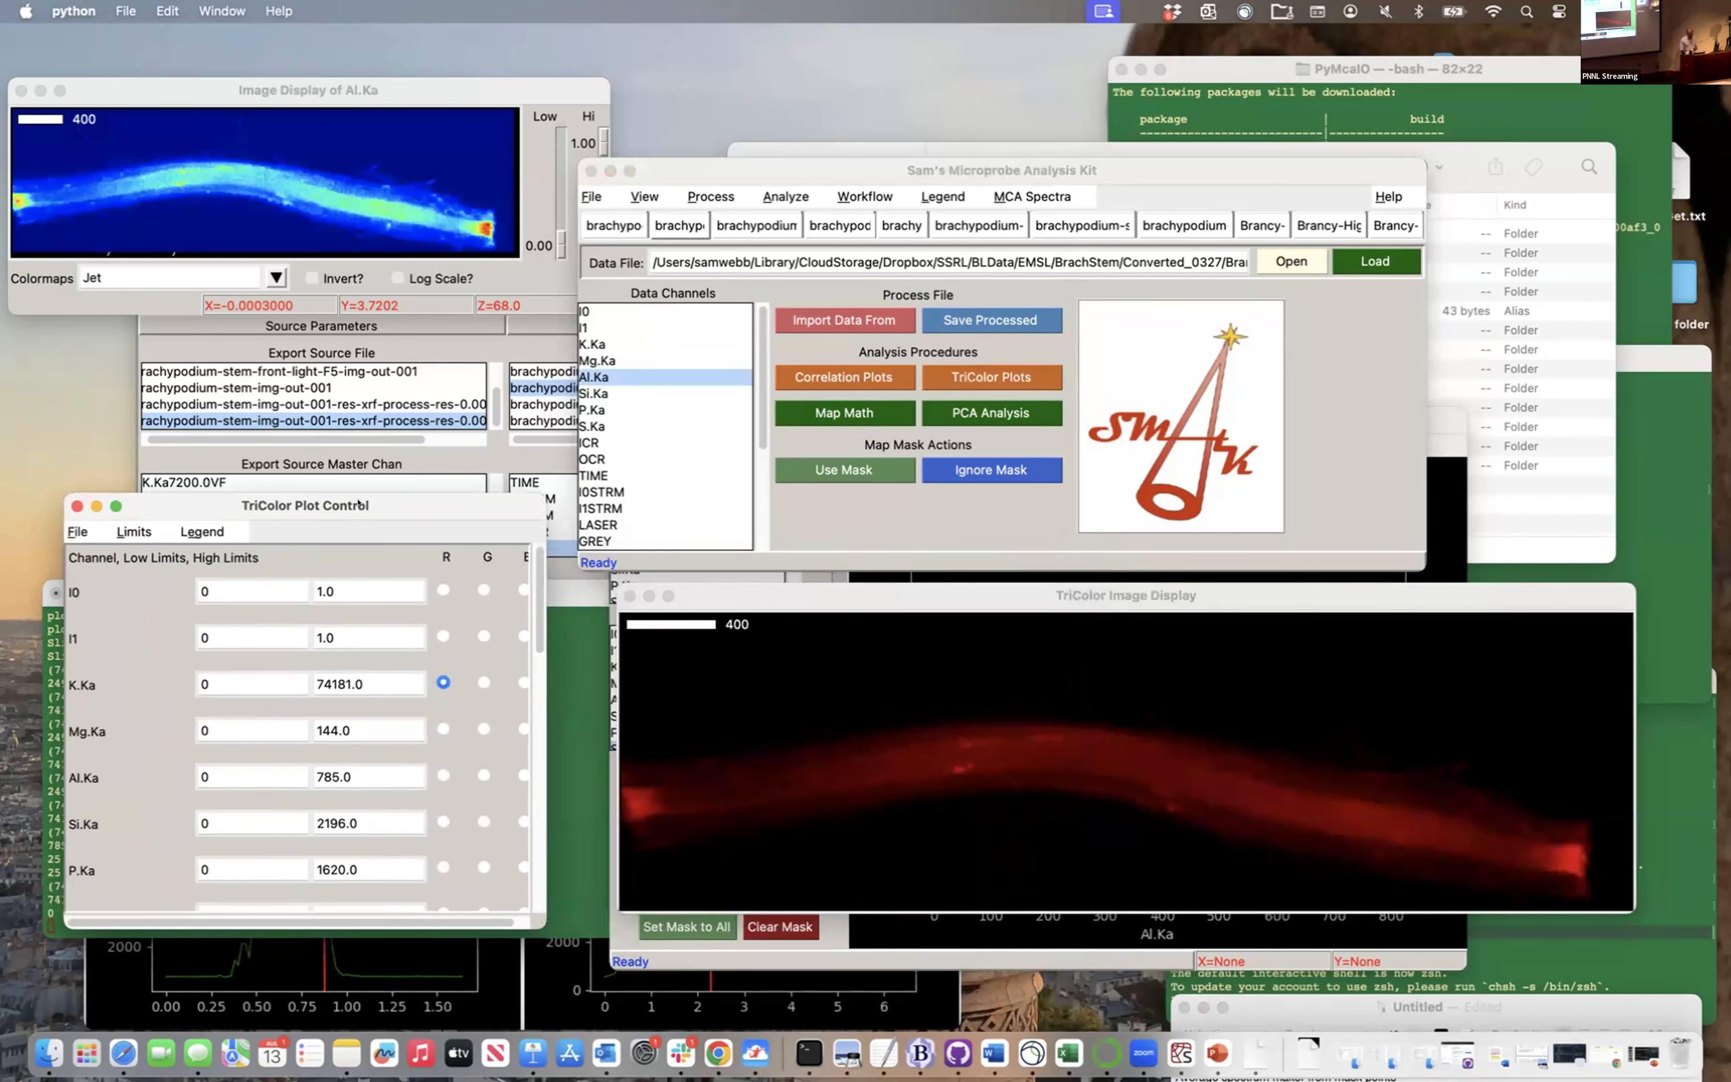
click(484, 728)
click(523, 774)
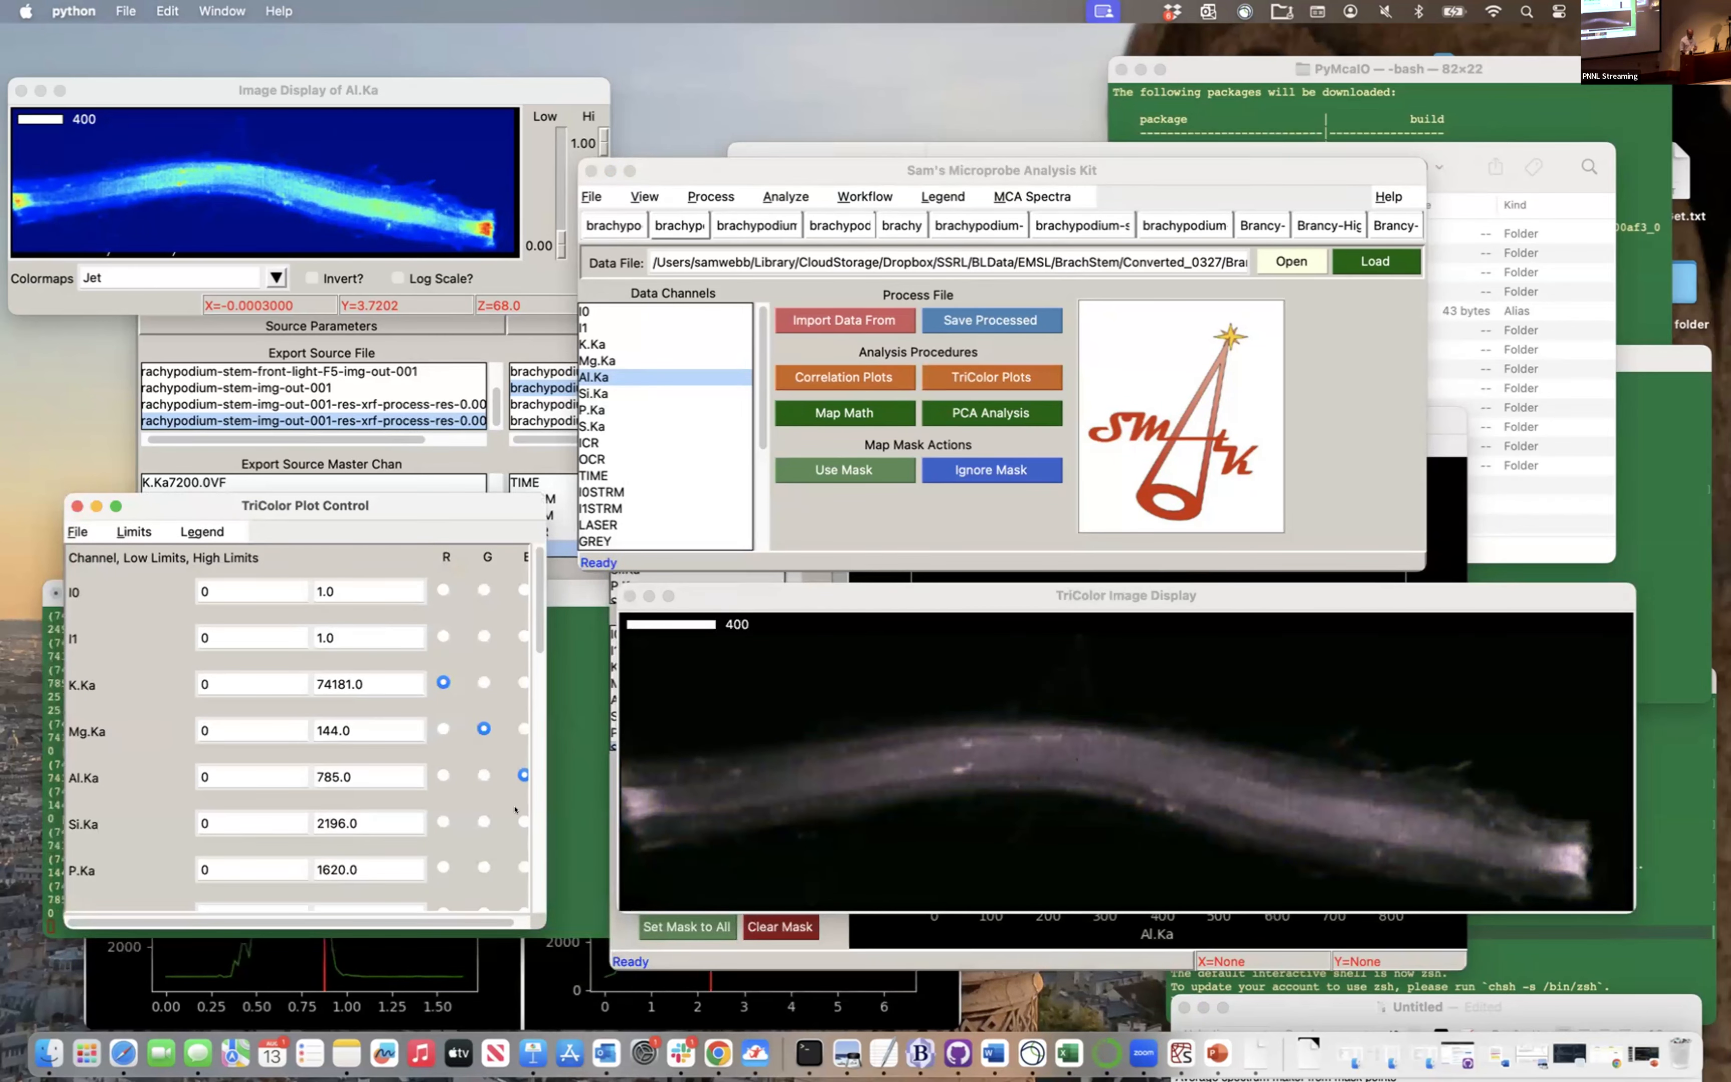
Change the TriColor plot to P.Ka as green and Si.Ka as blue, and convert its palette to CMYK
click(523, 821)
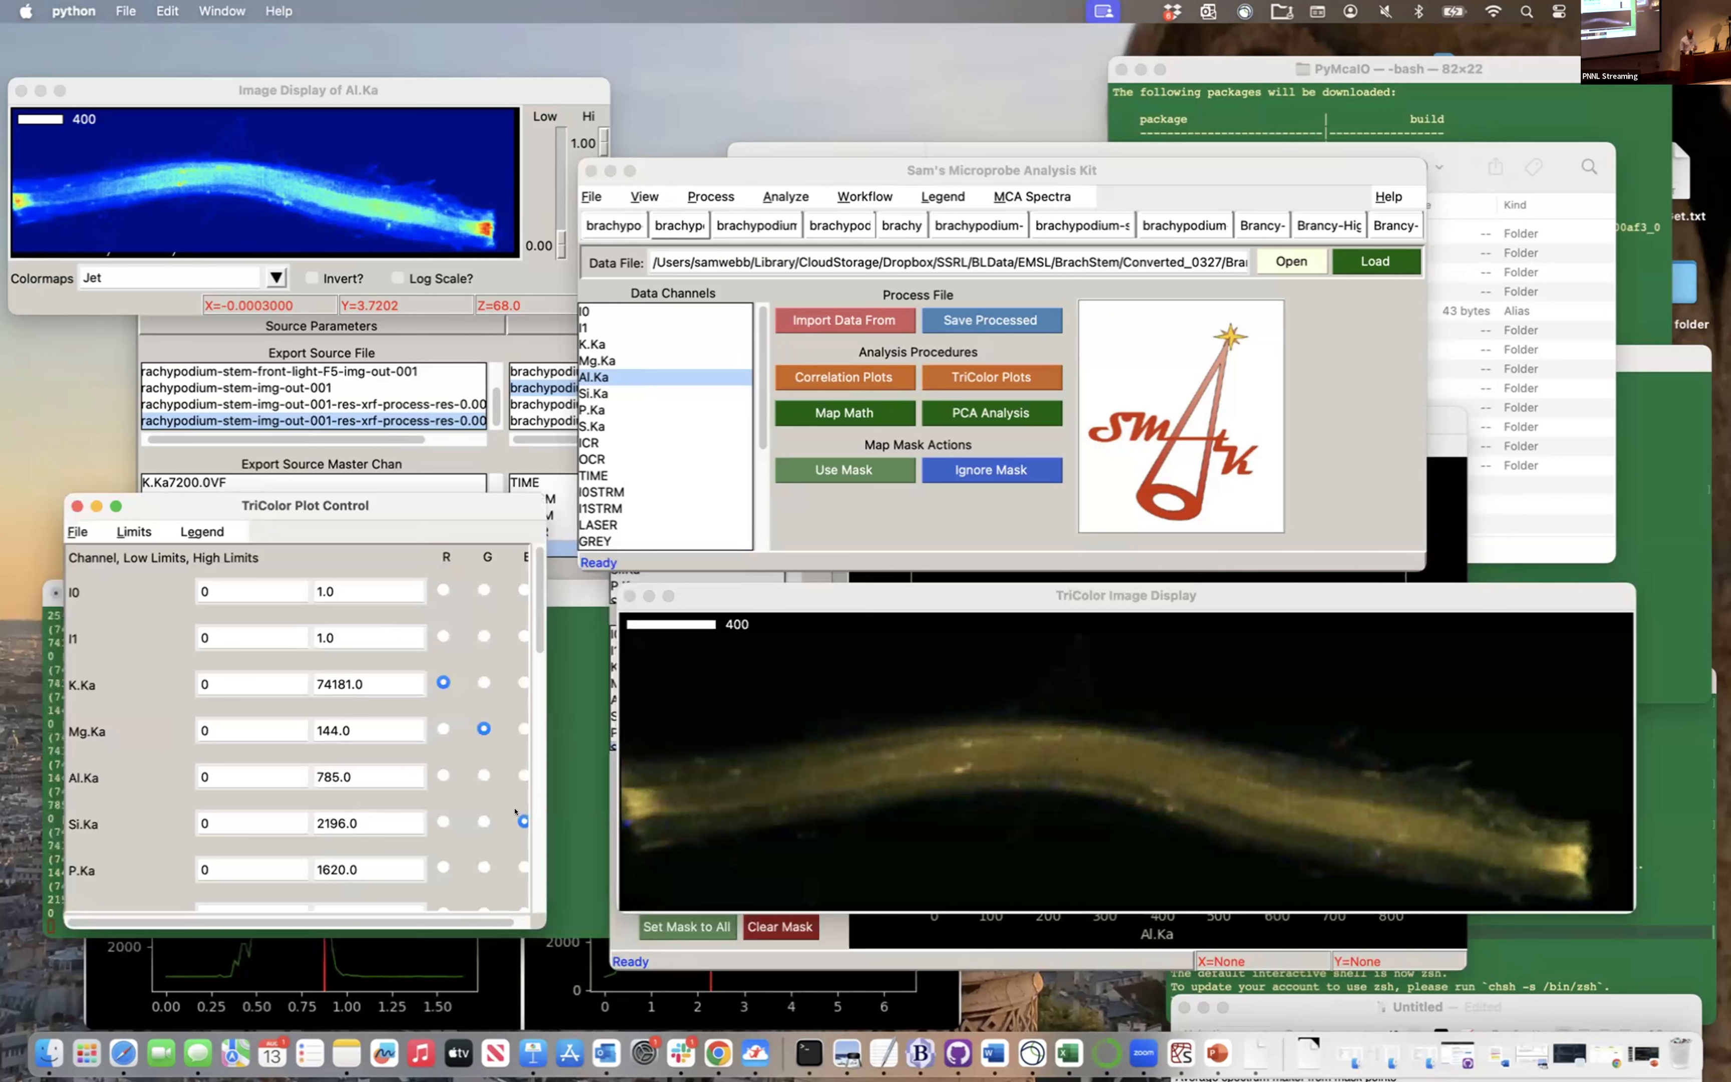
click(483, 864)
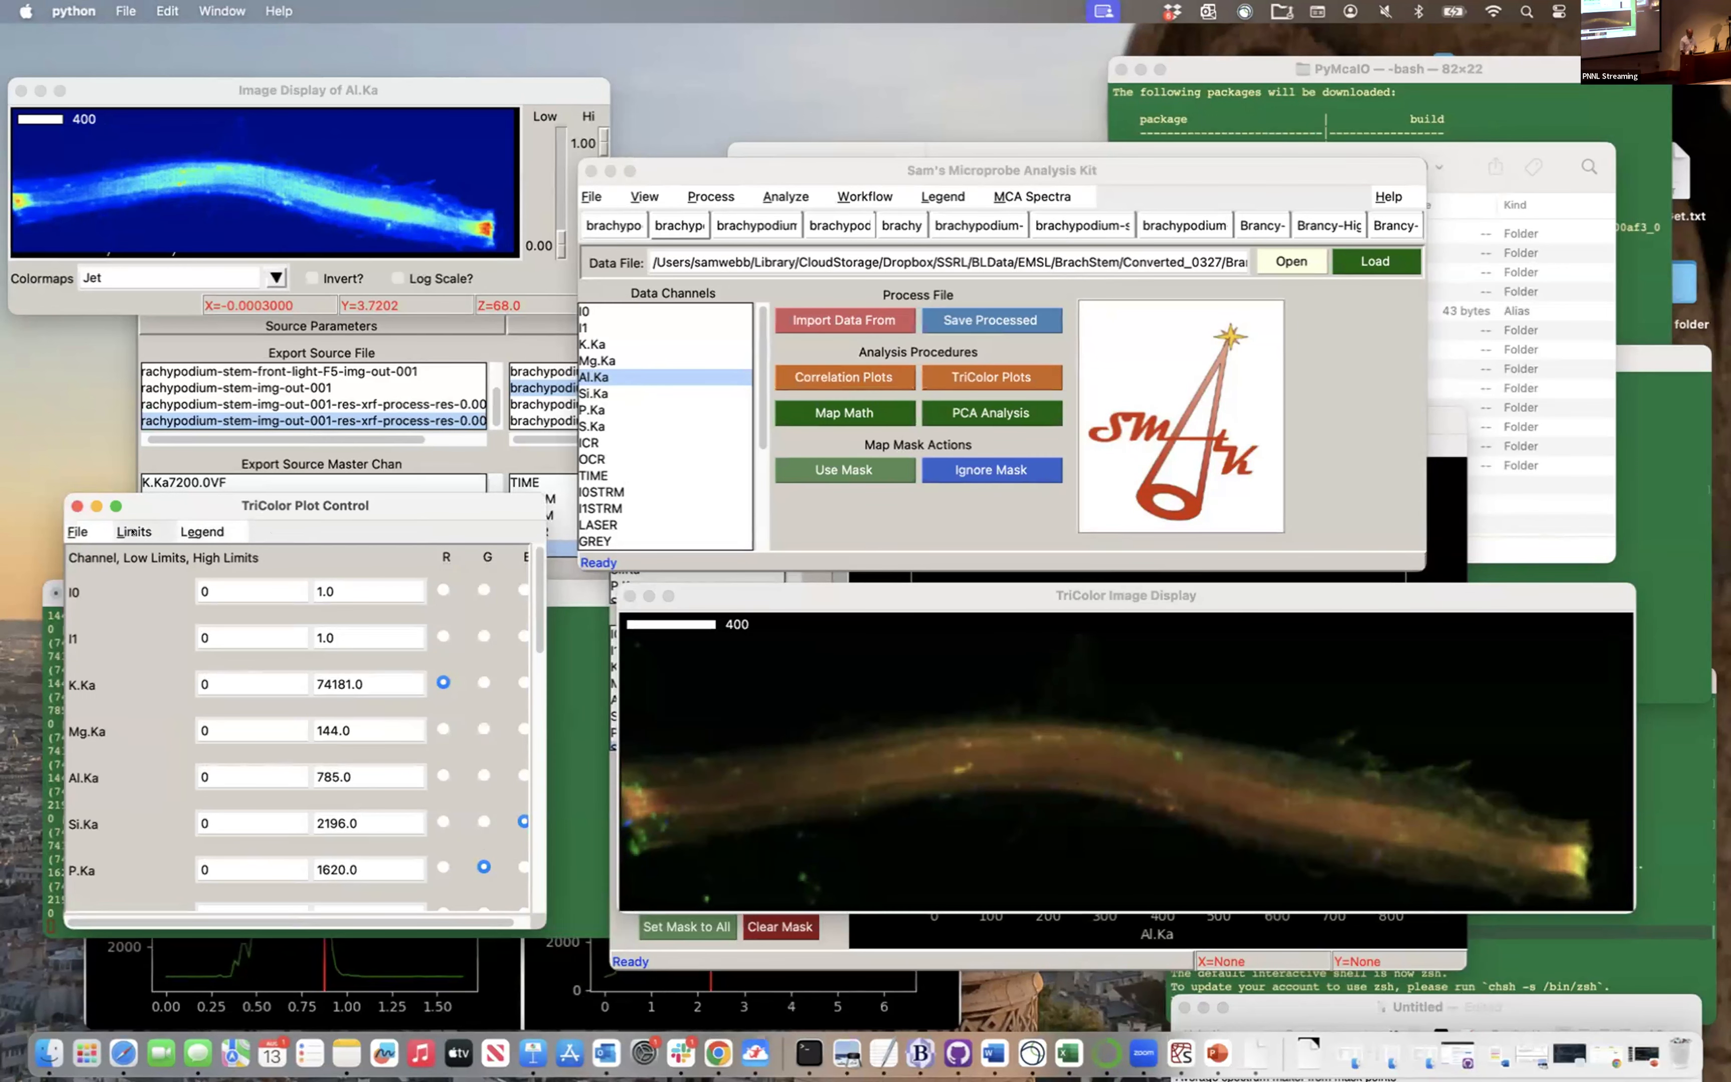
click(202, 531)
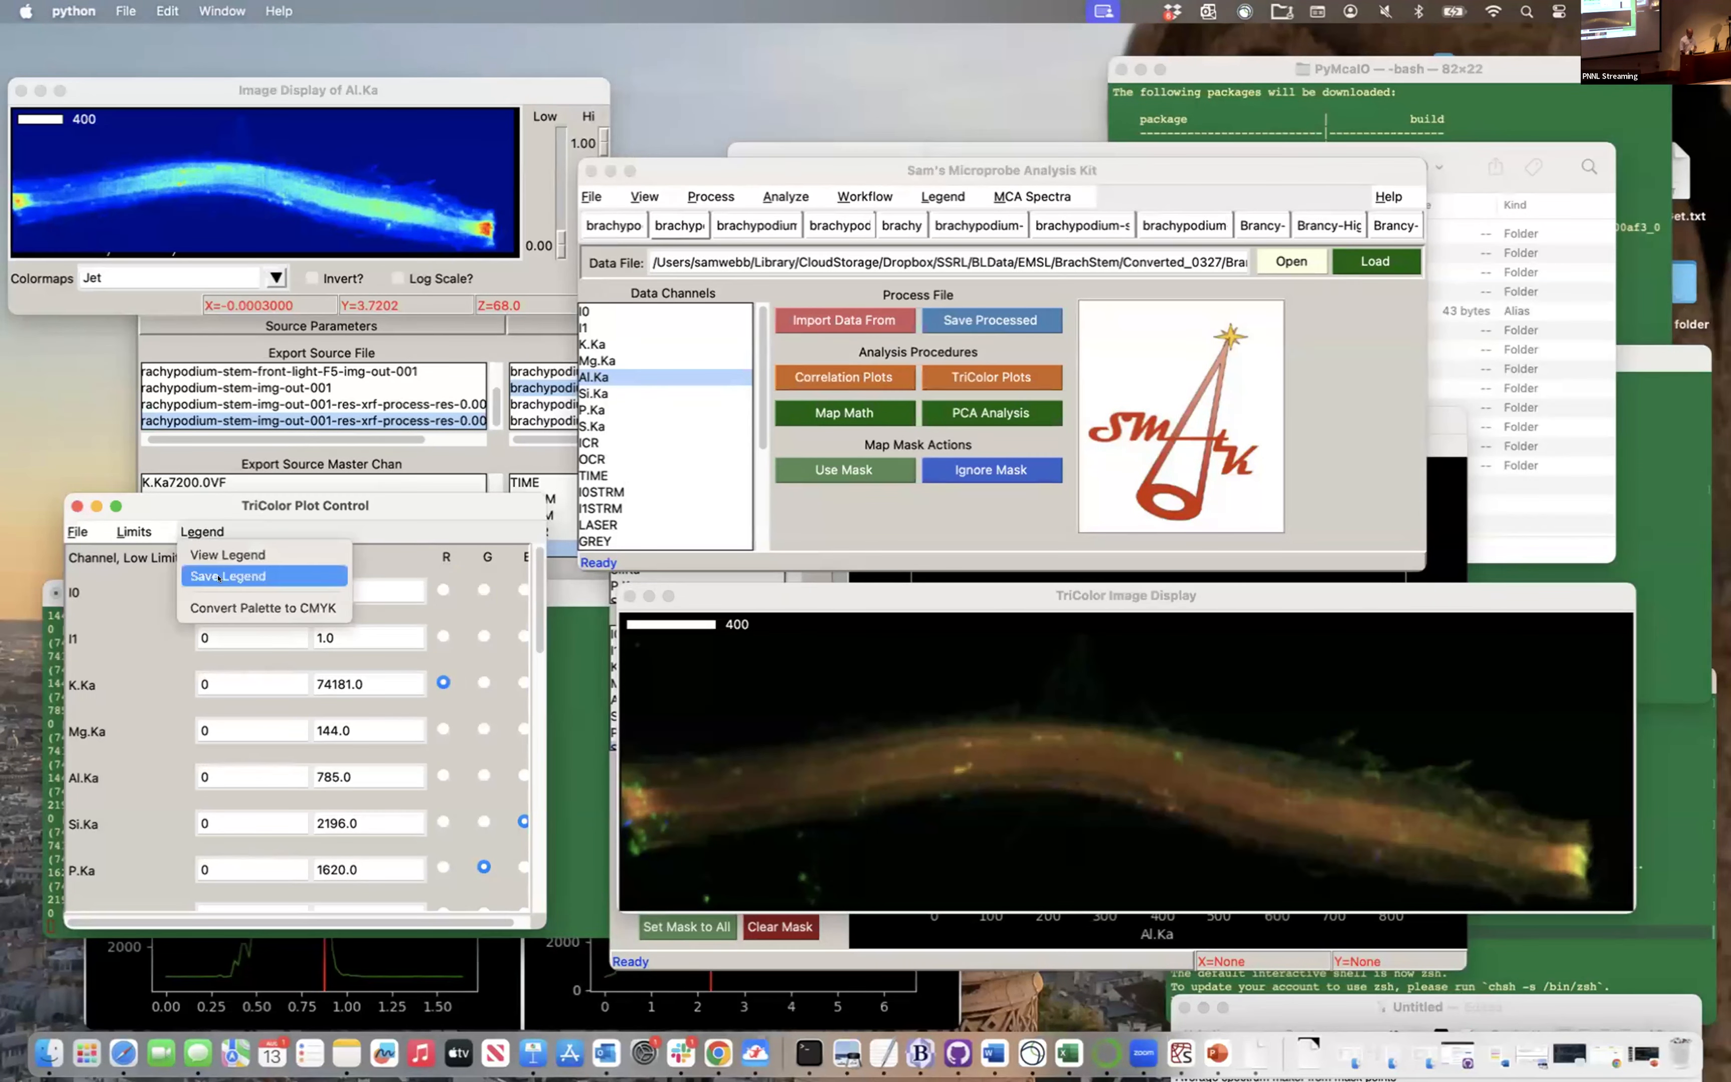
click(220, 608)
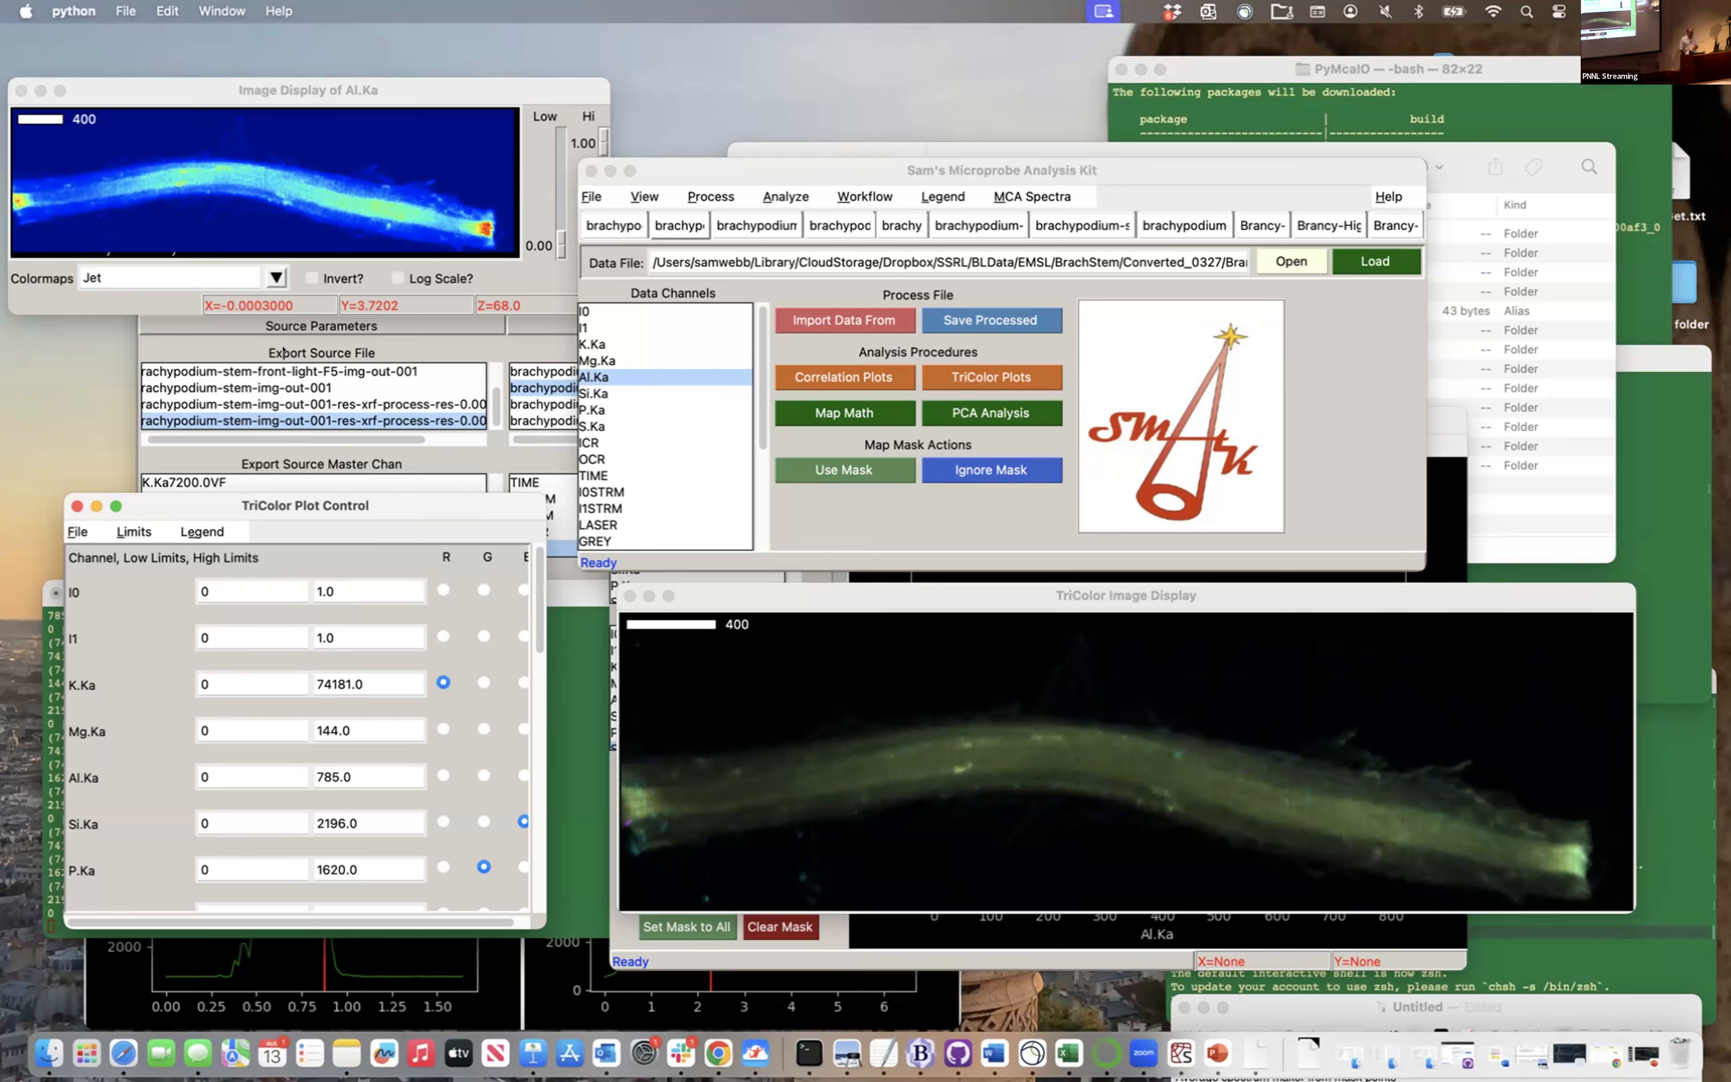
click(644, 196)
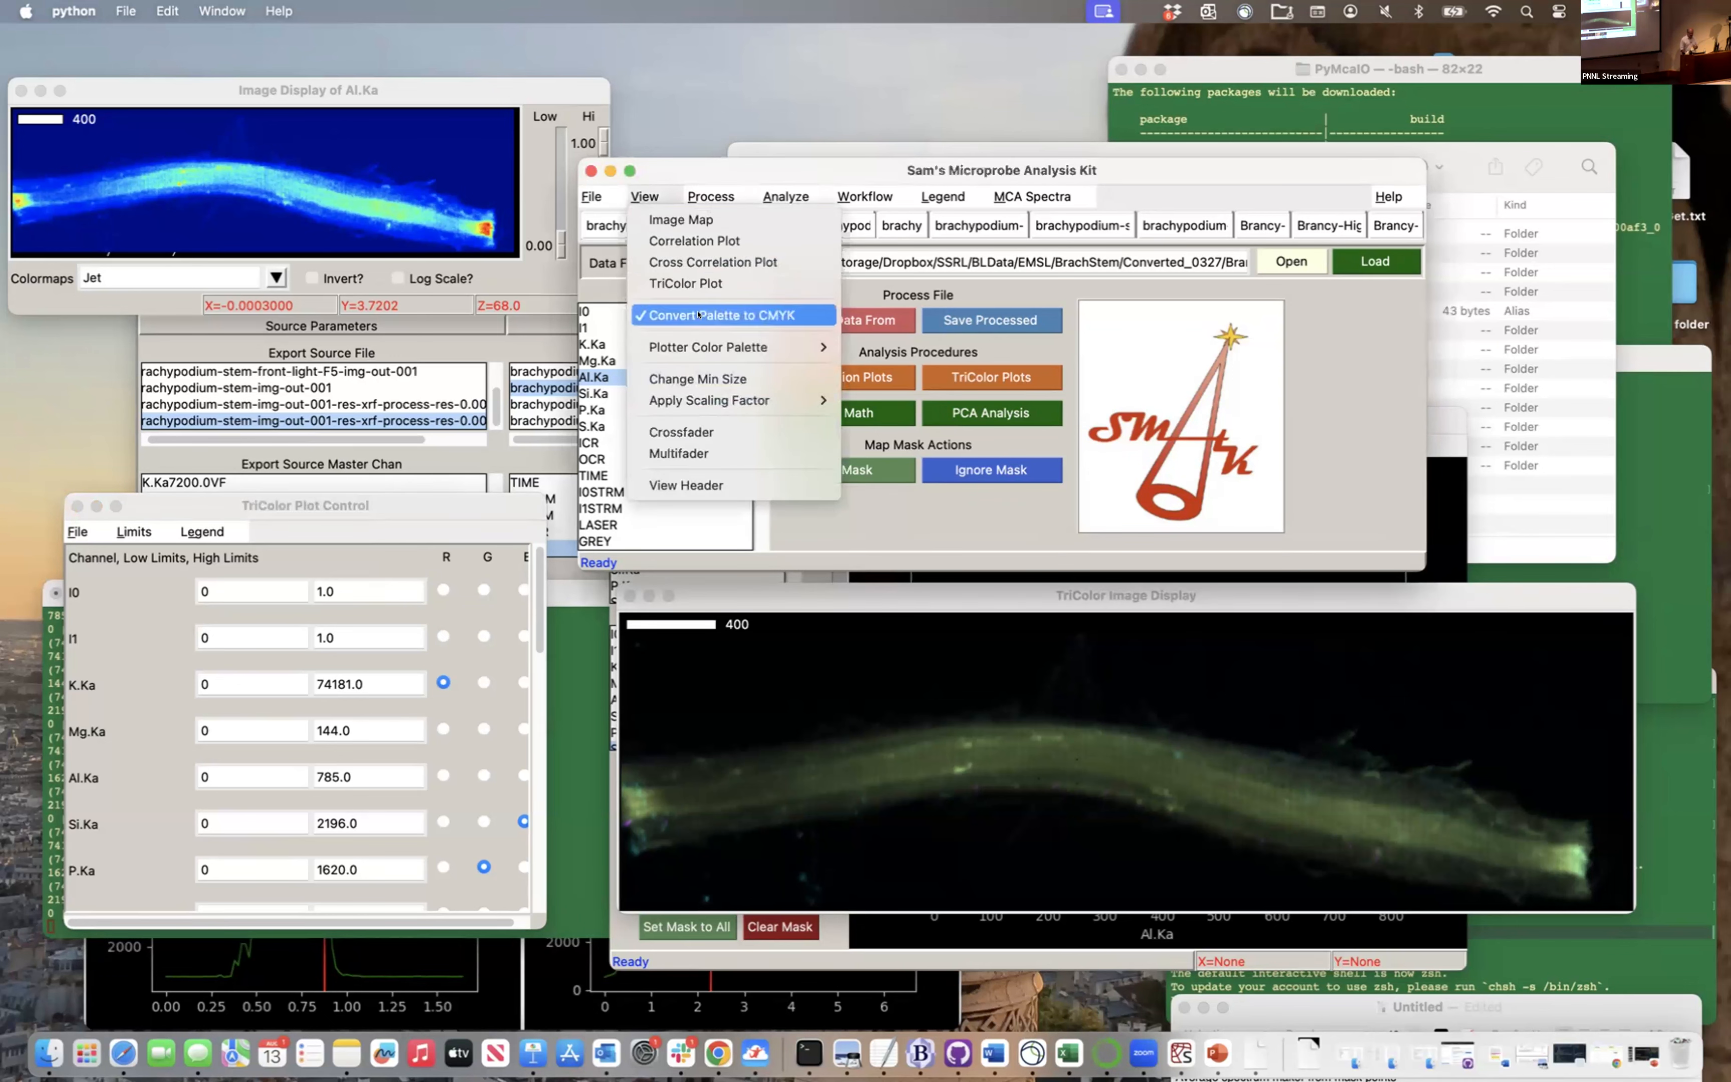
mouse_move(801, 348)
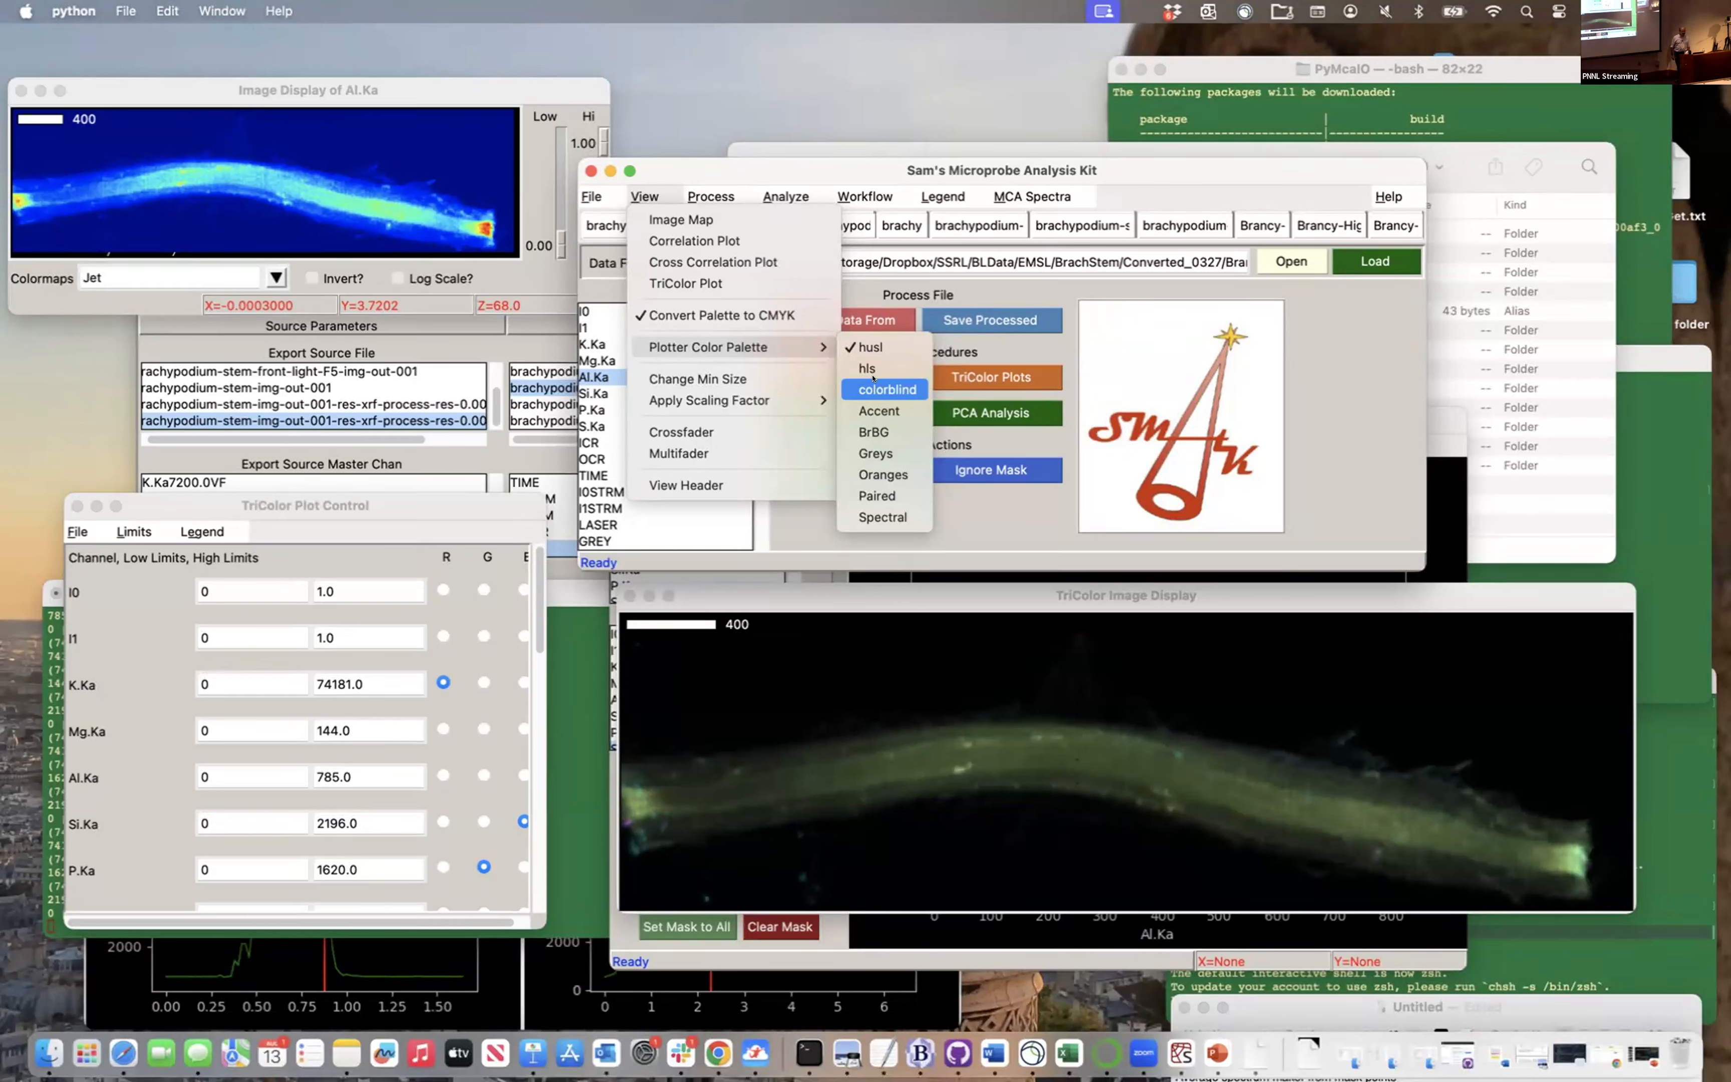
click(1363, 392)
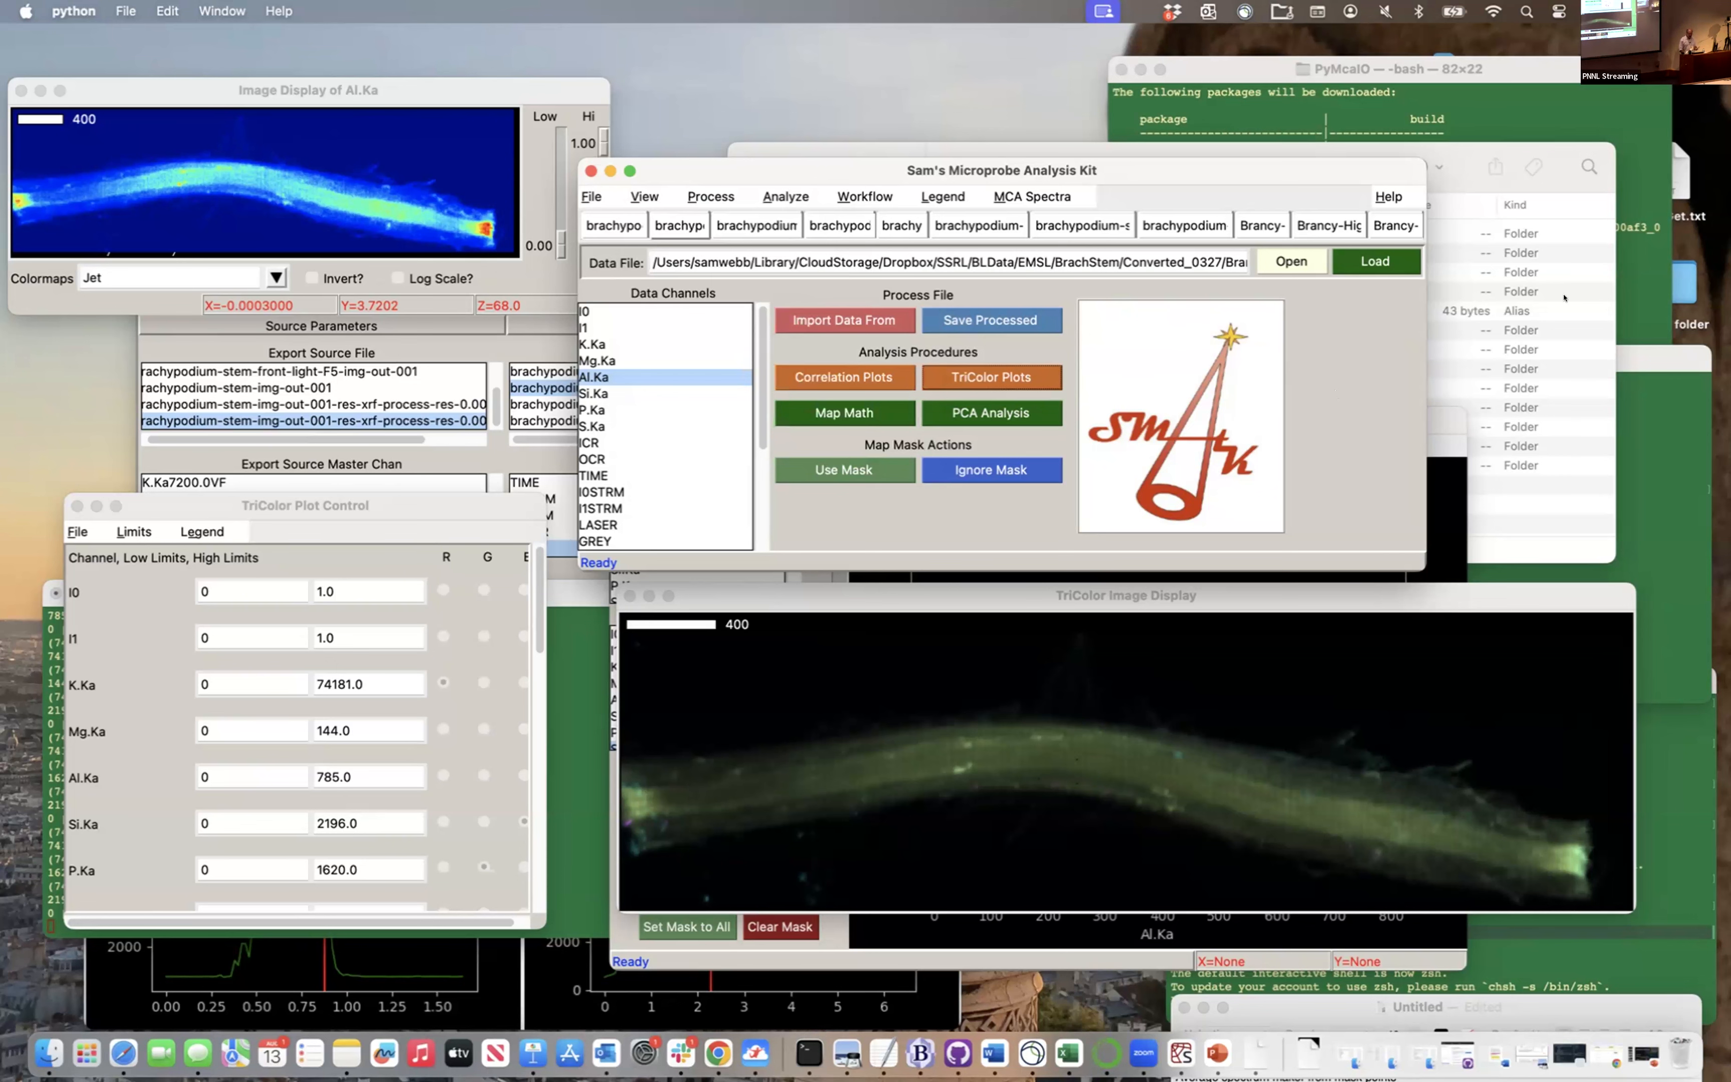
Bring up the Correlation Plotter and set its color theme to None
click(1442, 491)
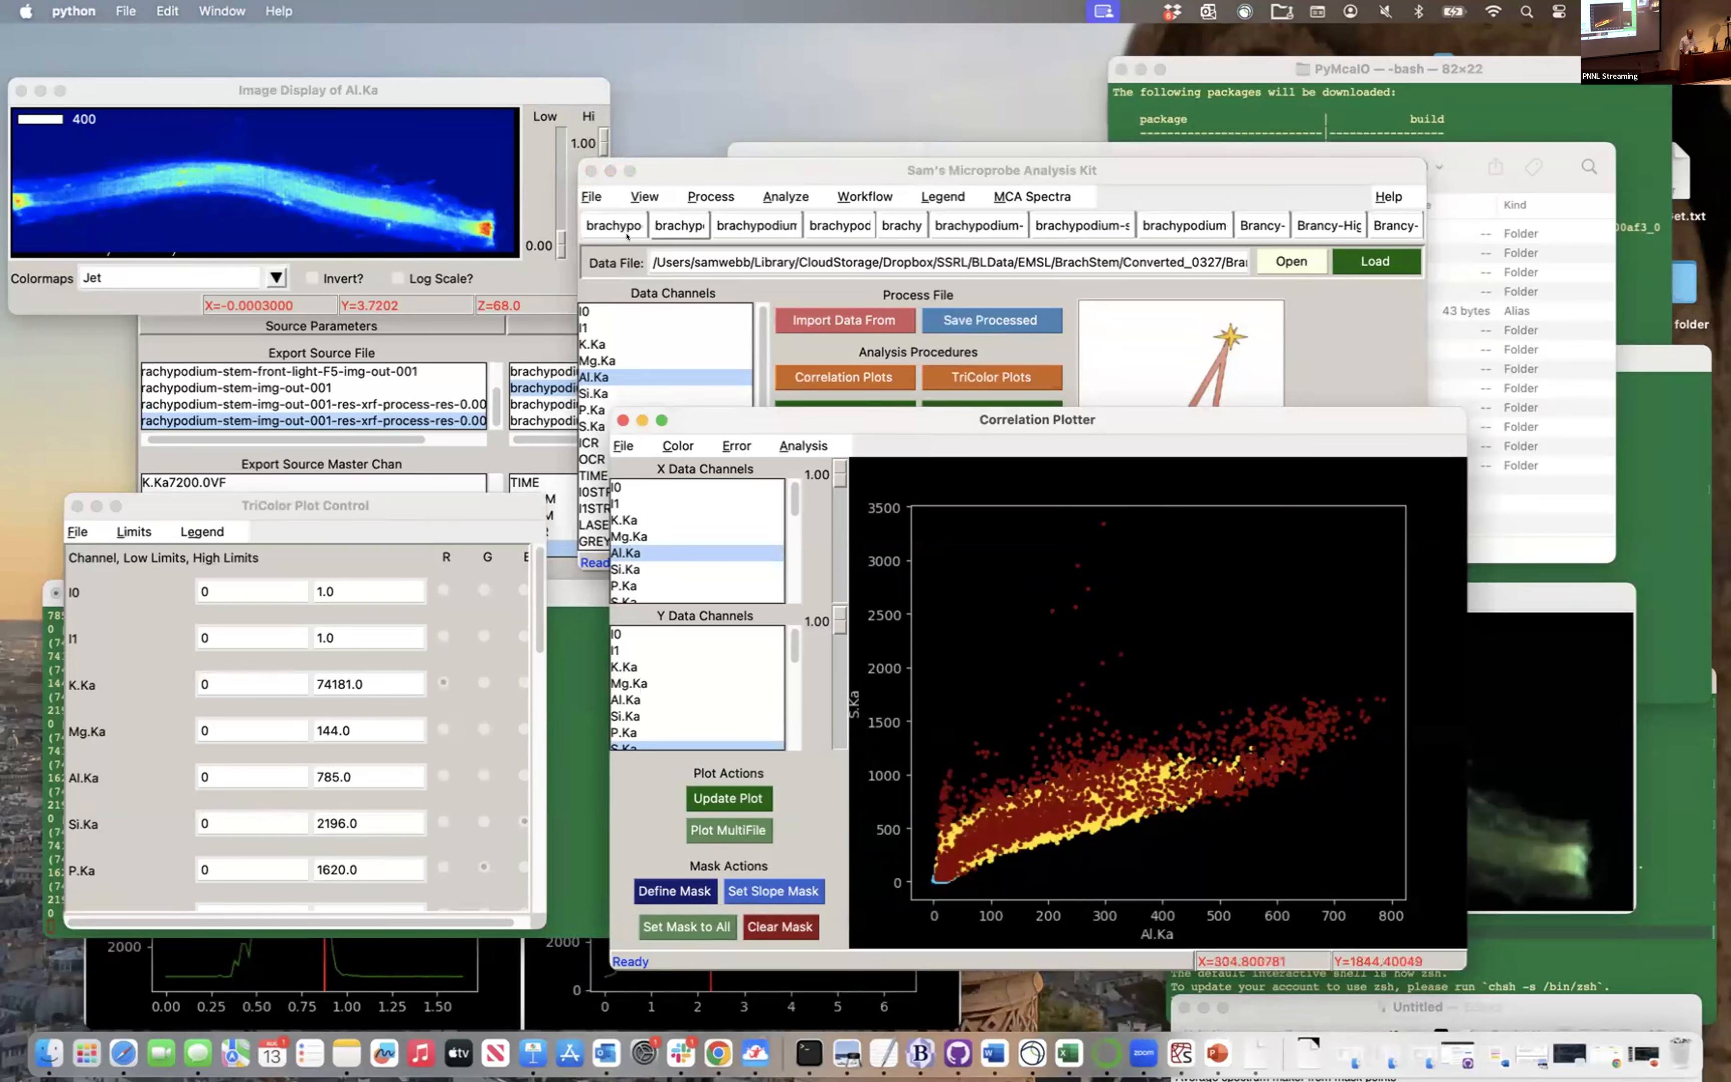
click(944, 351)
click(845, 378)
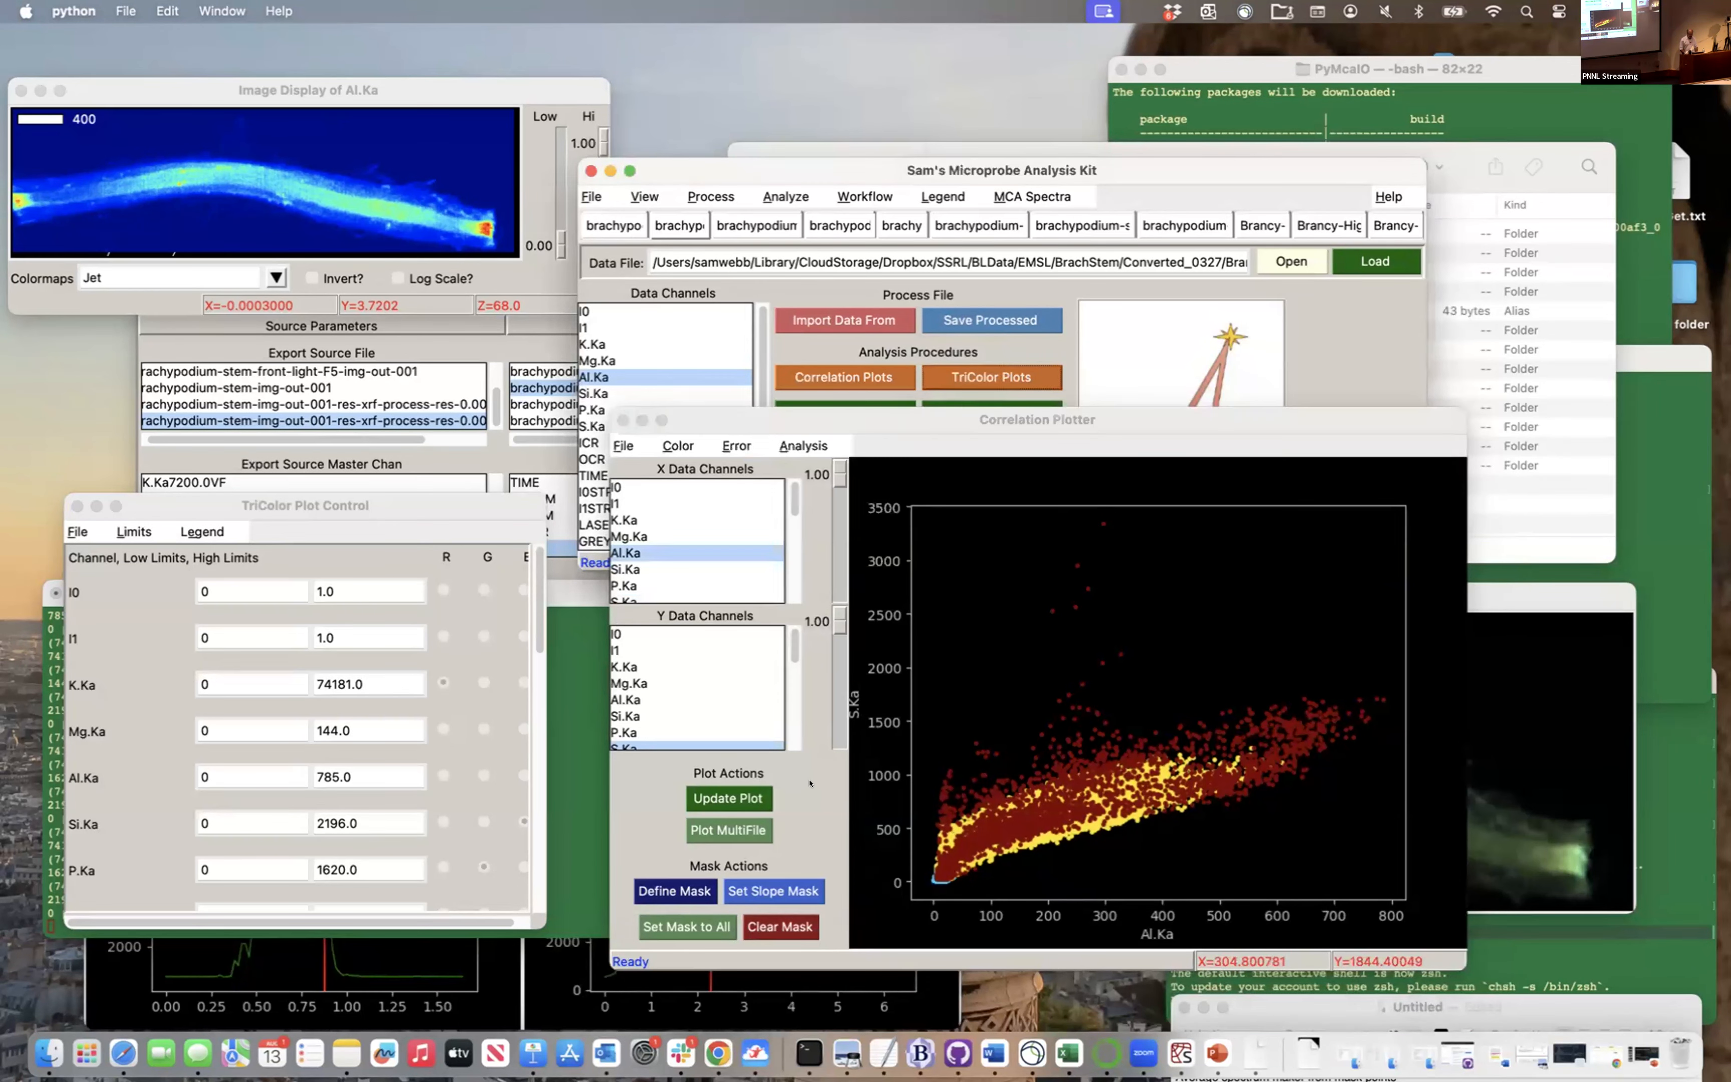
click(636, 443)
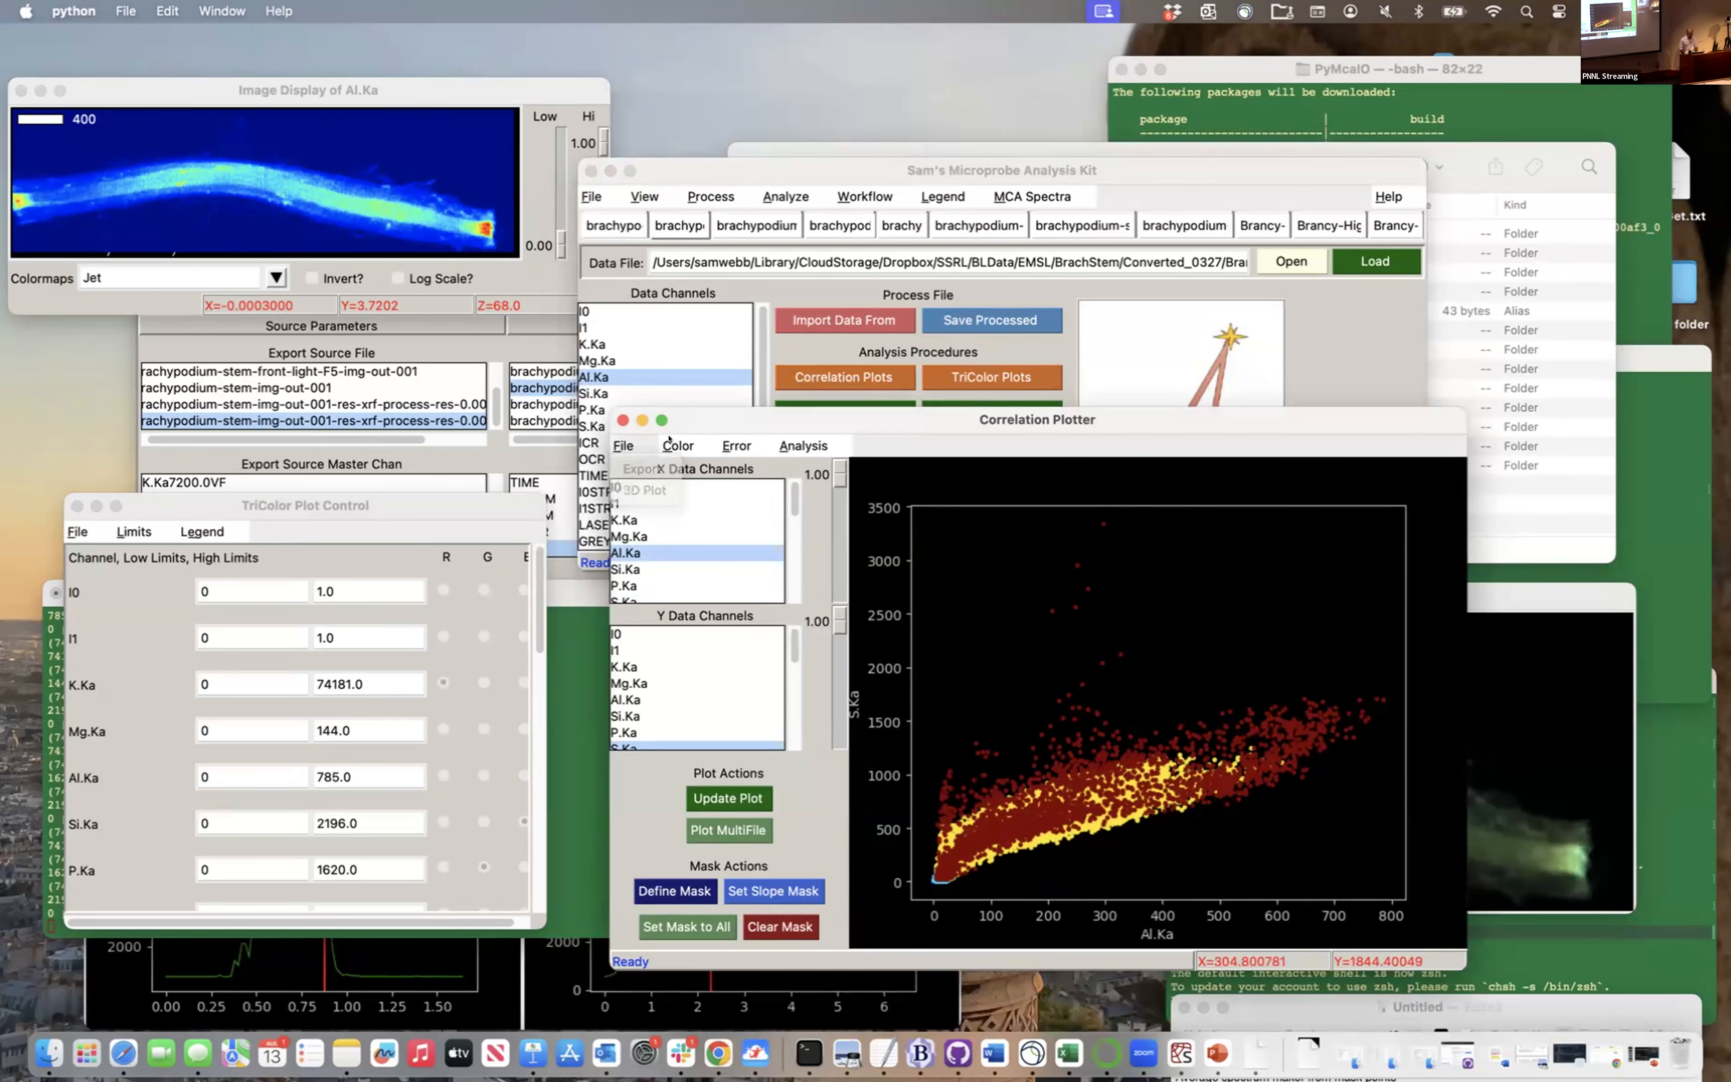
click(676, 445)
mouse_move(684, 489)
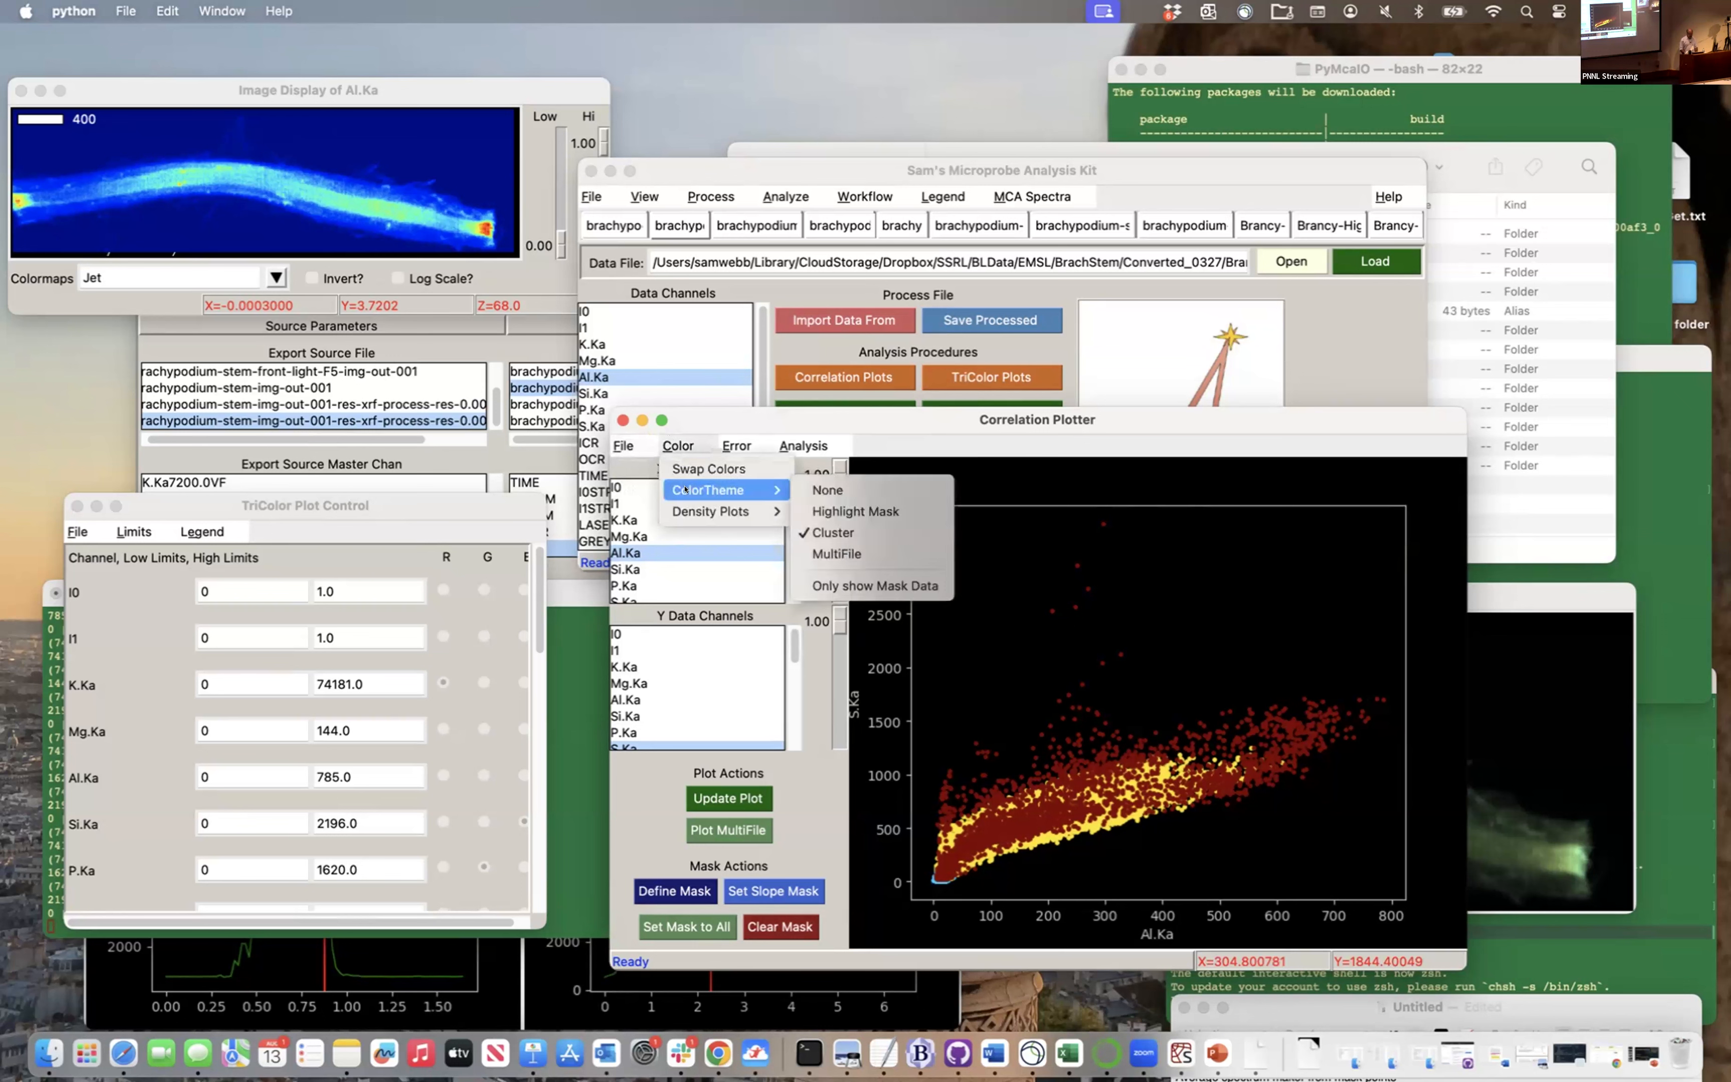
click(830, 490)
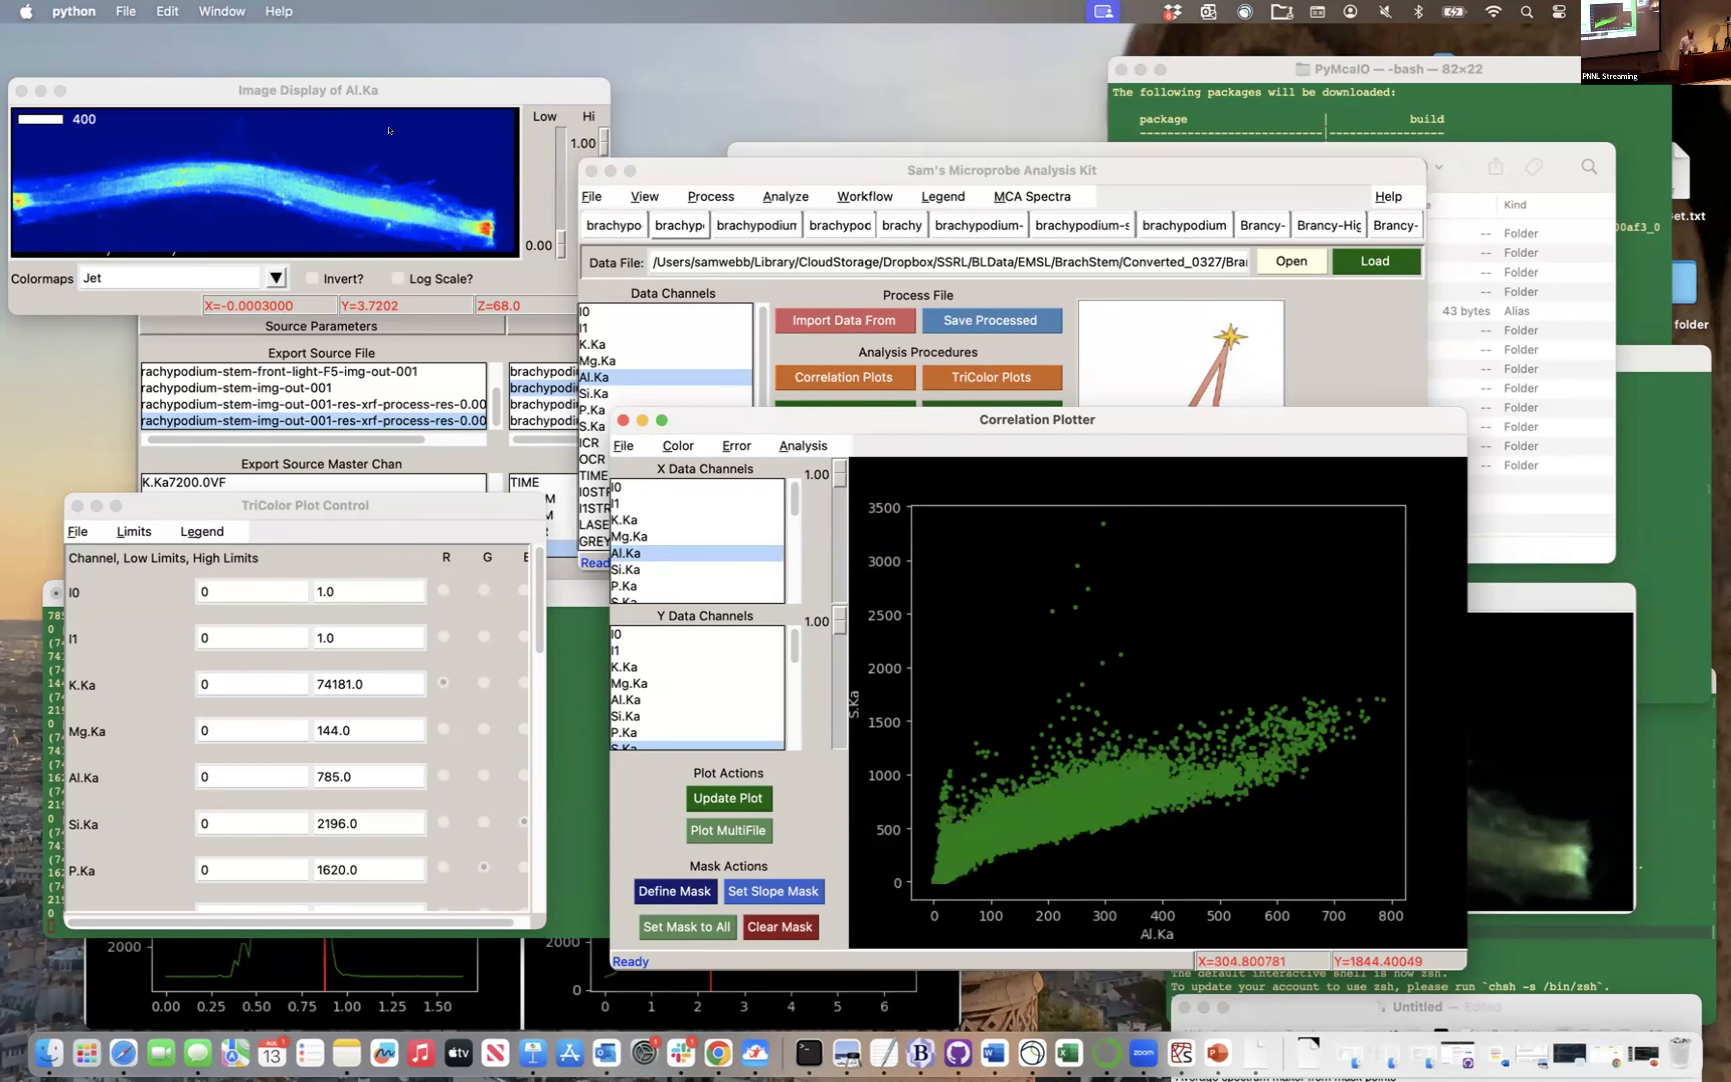
Close the TriColor Plot Control
click(348, 160)
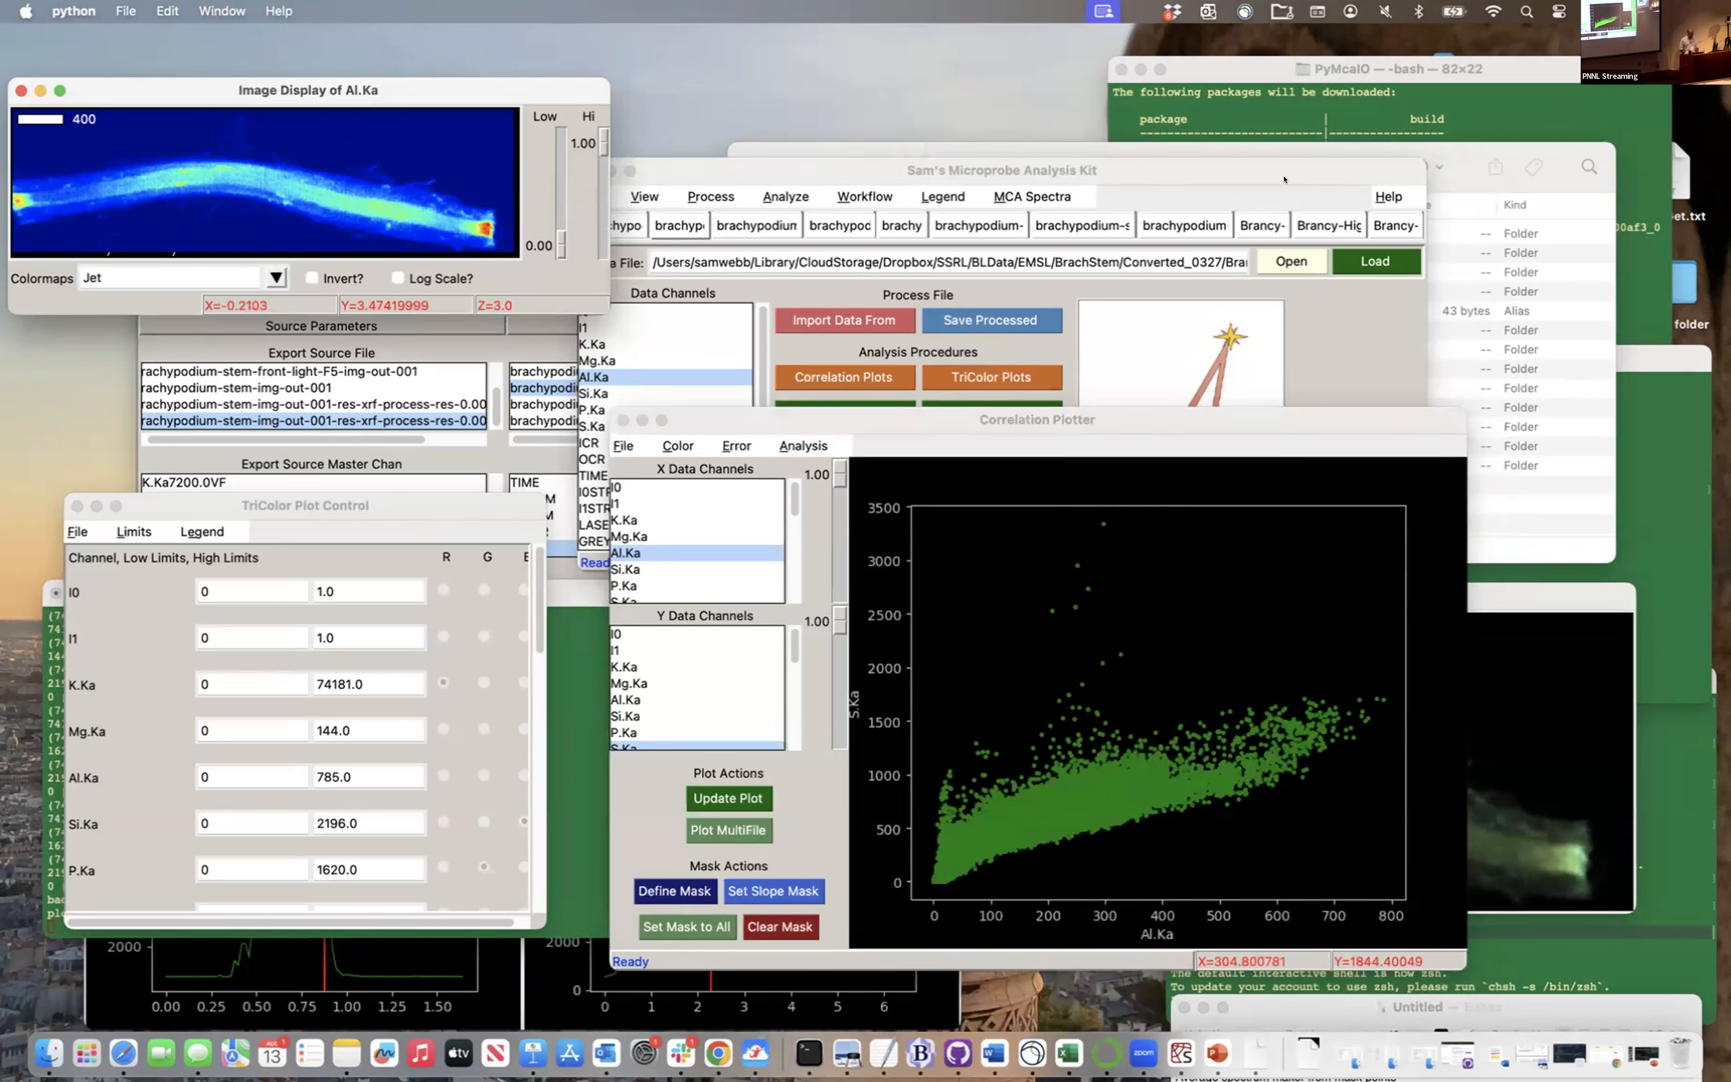
click(1388, 196)
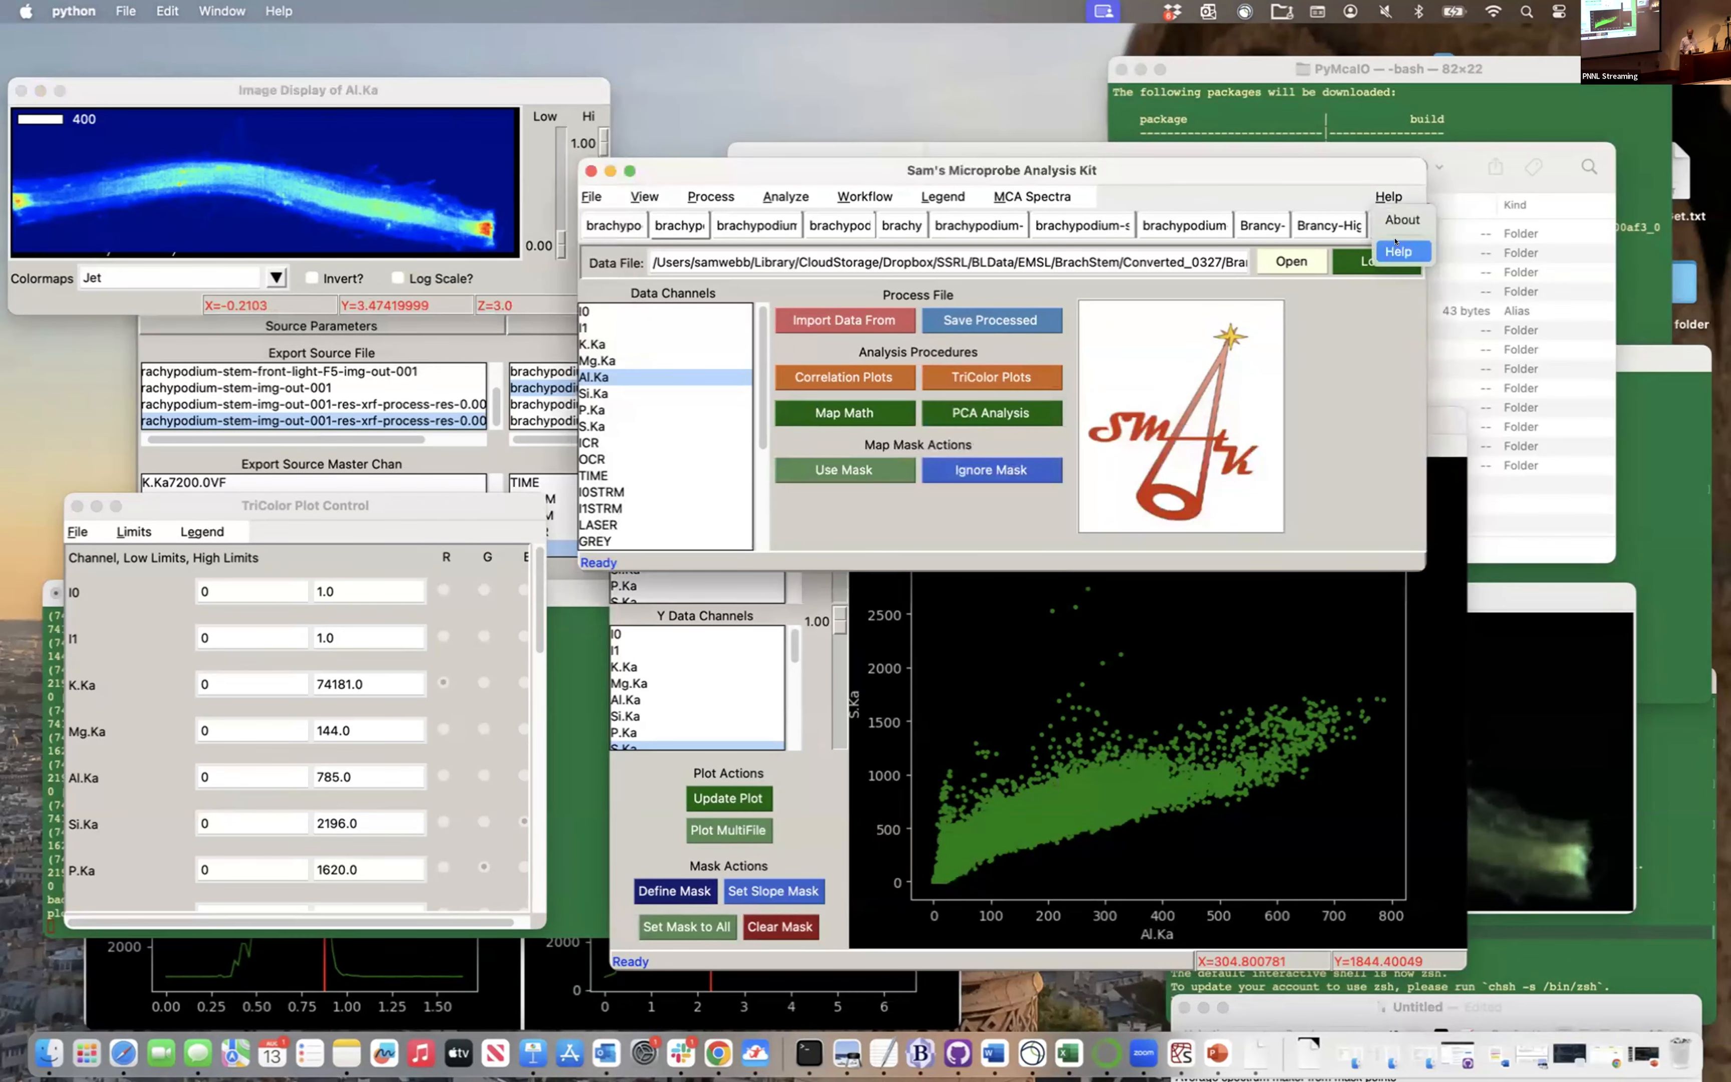
click(1350, 362)
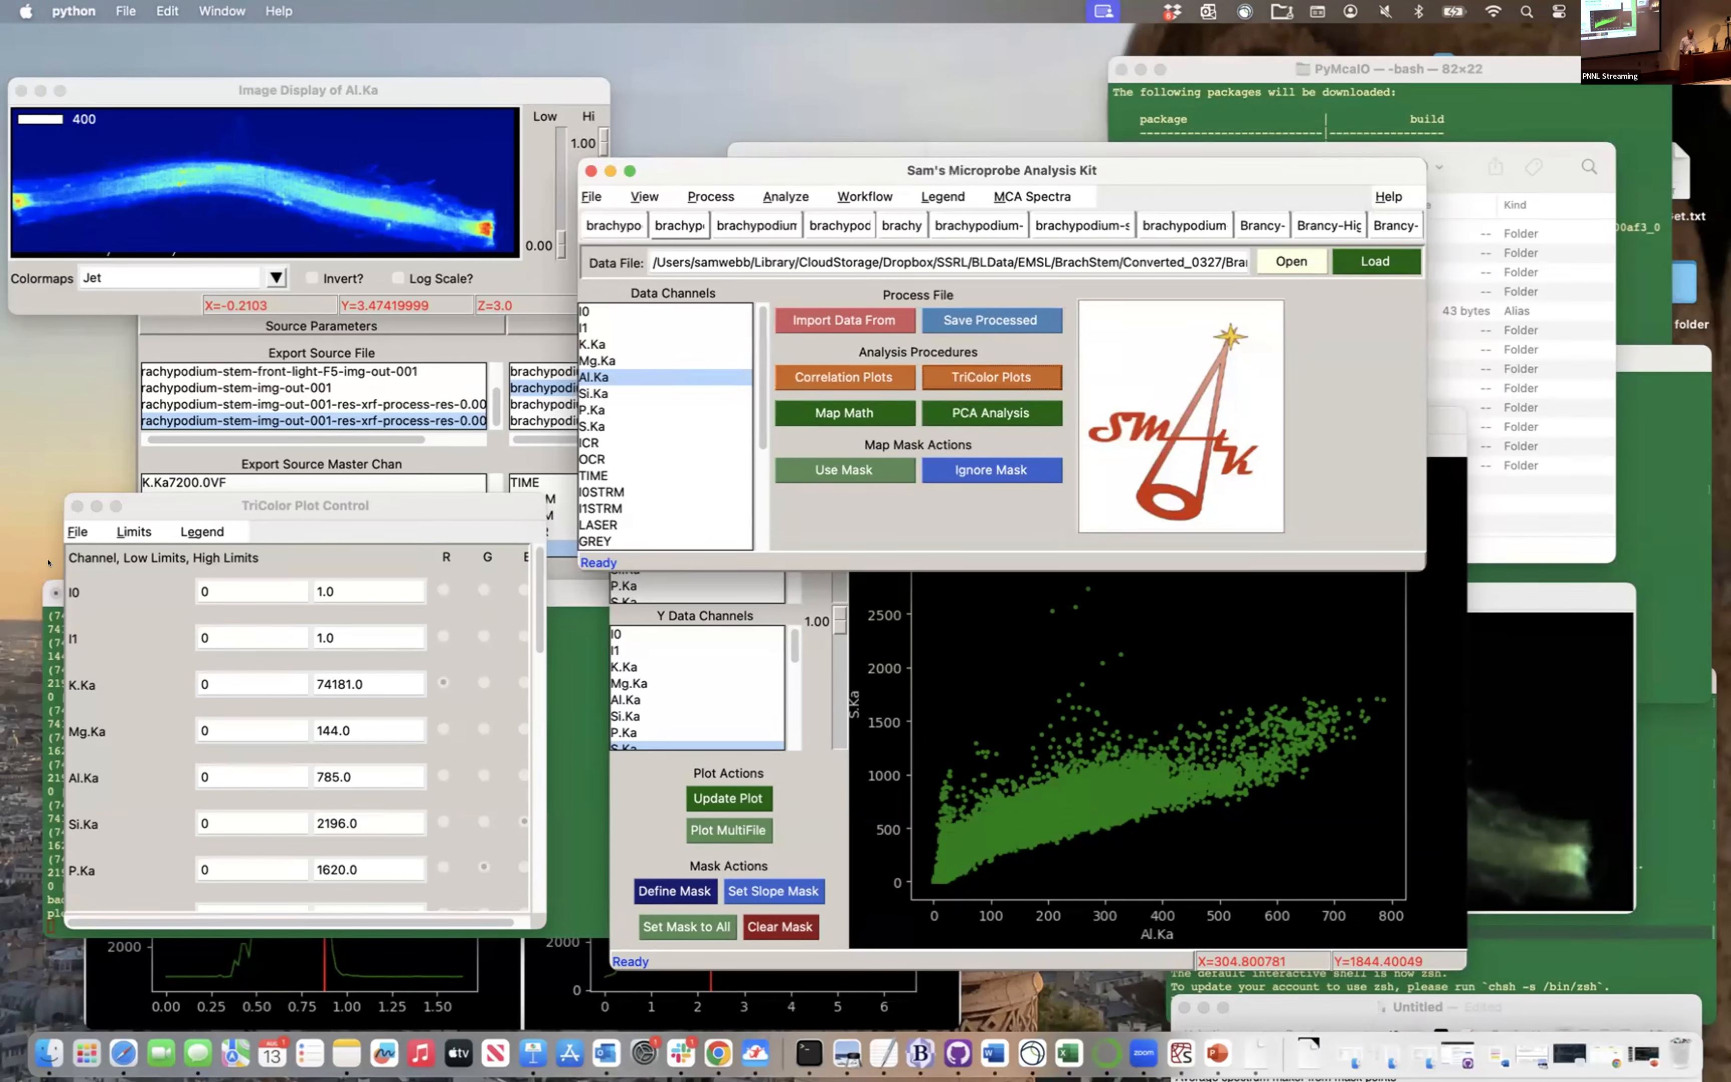
click(77, 505)
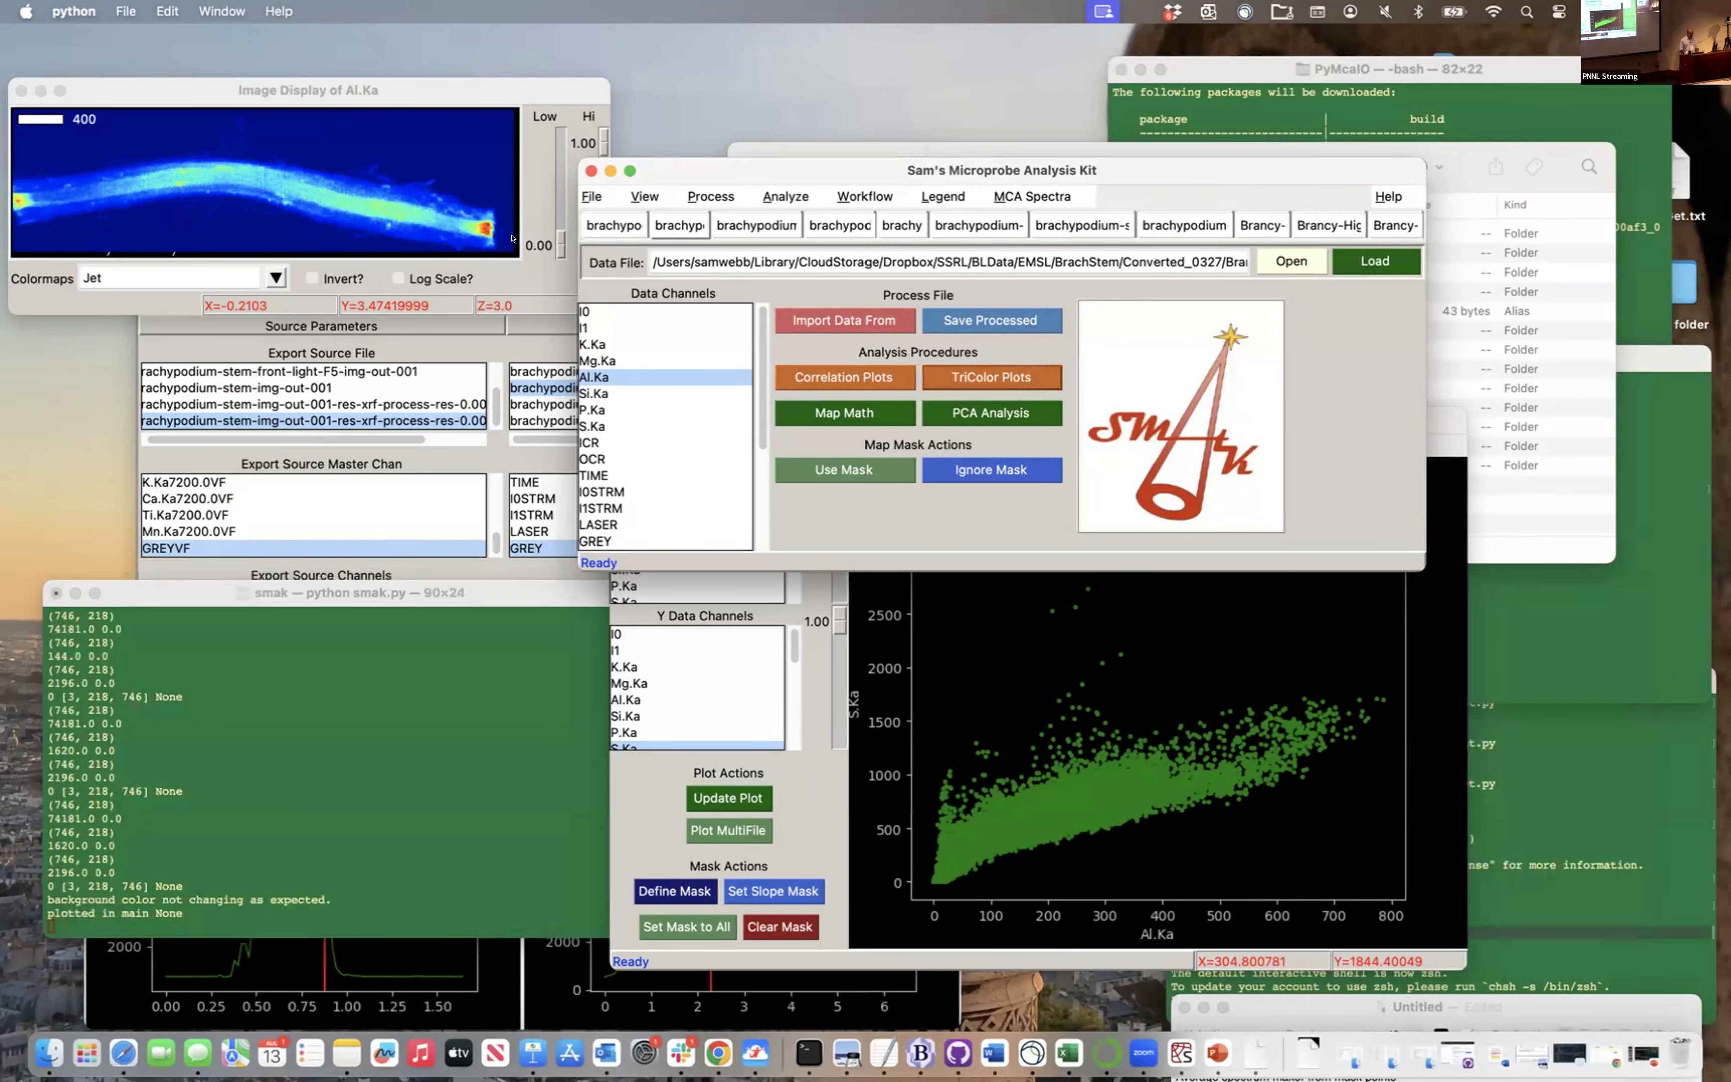
Outline the bright right-hand end of the stem on the Al.Ka map with a polygon and apply the selection as a Mask
click(465, 208)
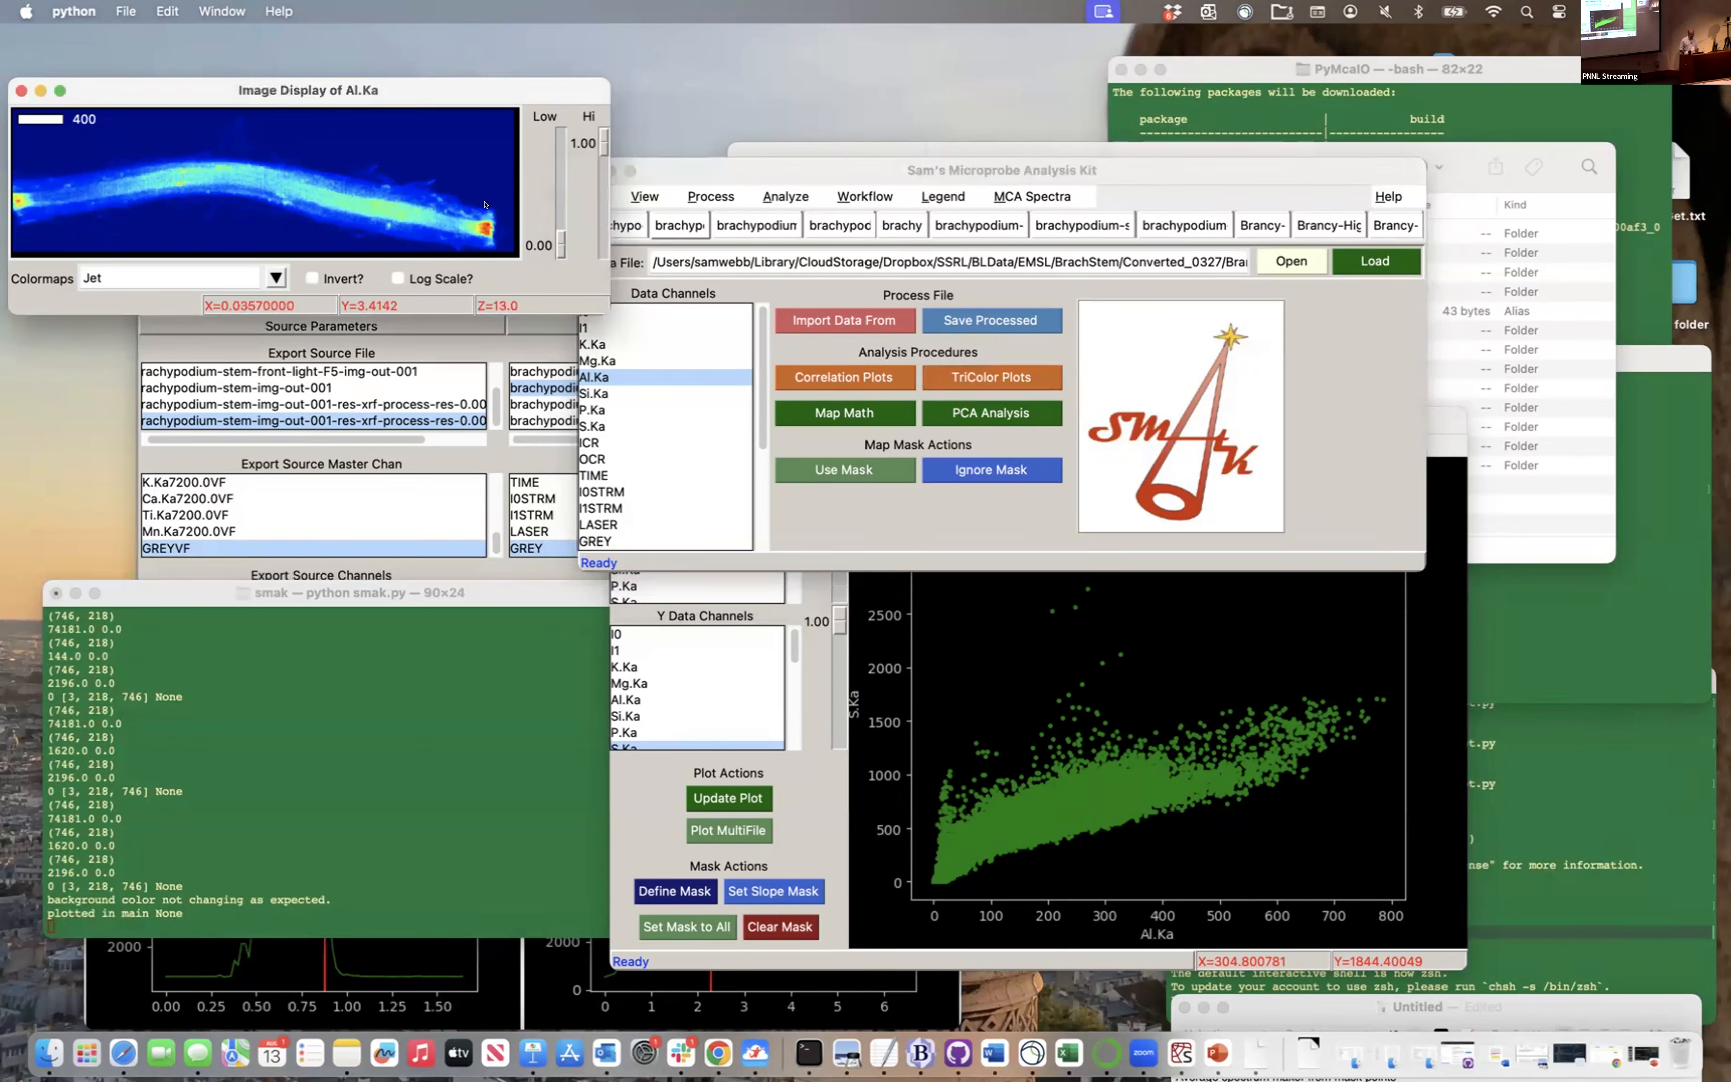
click(489, 240)
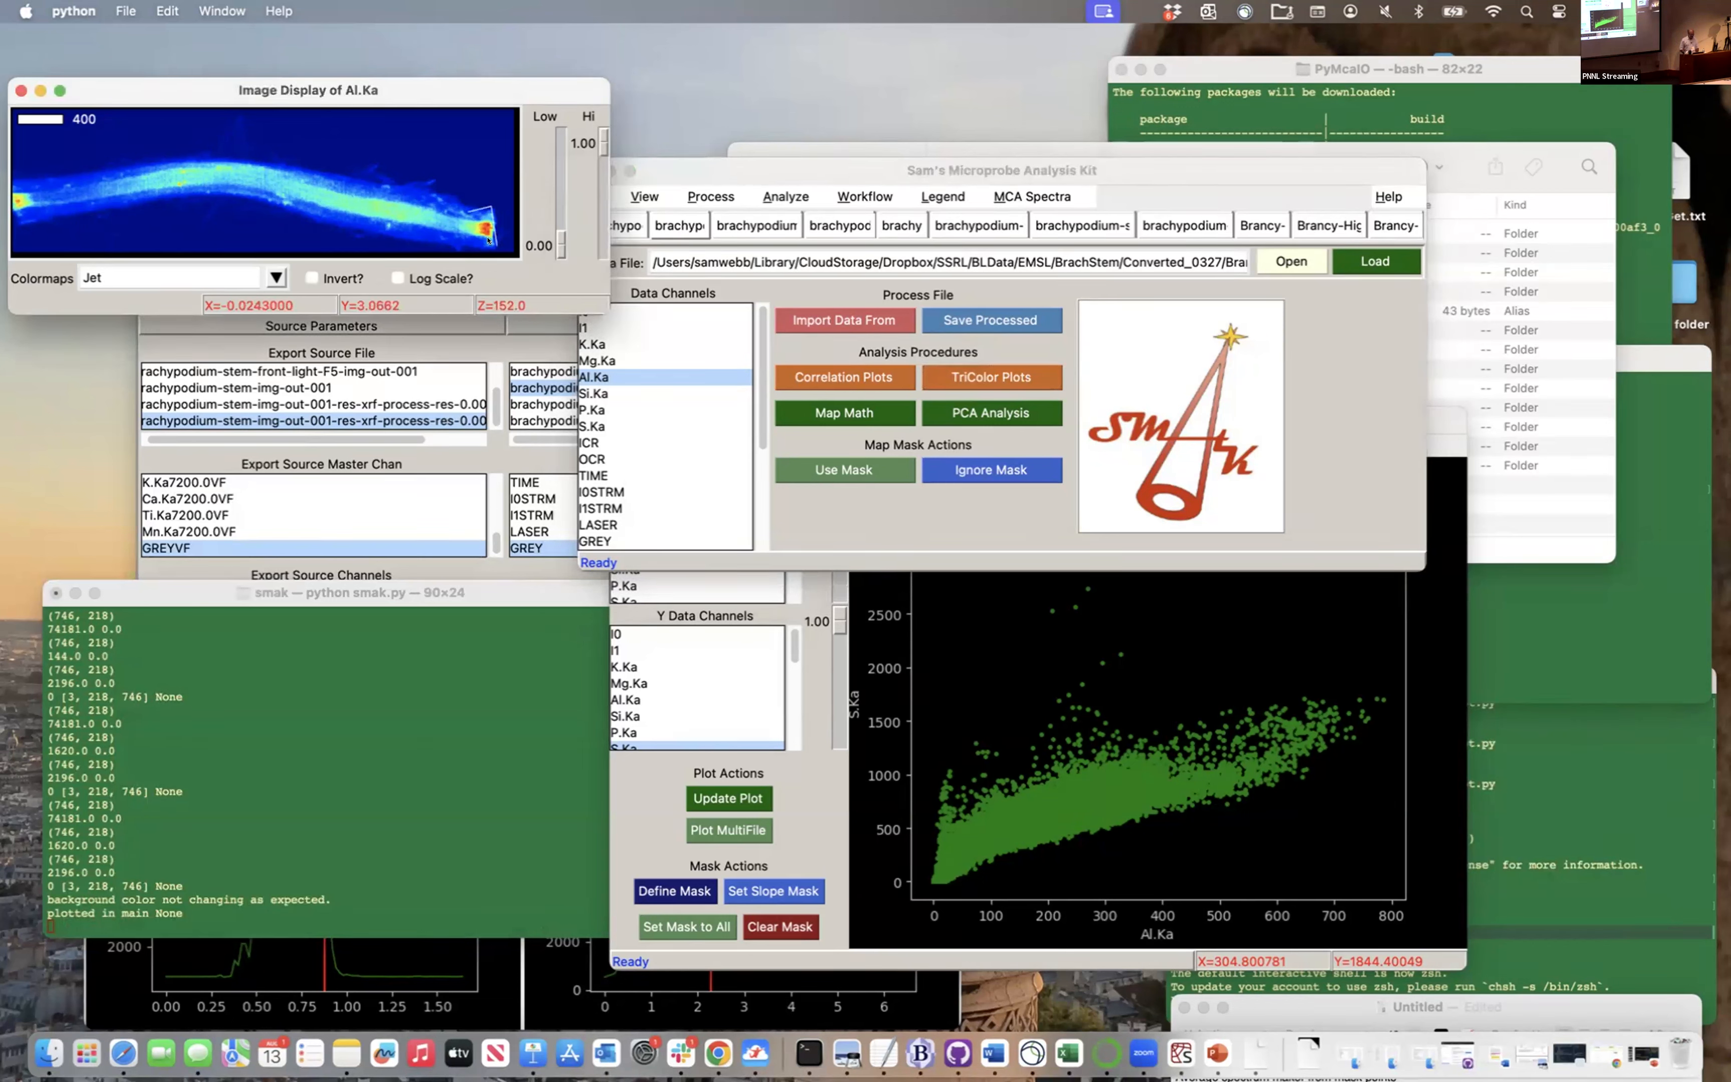
click(456, 235)
right_click(456, 235)
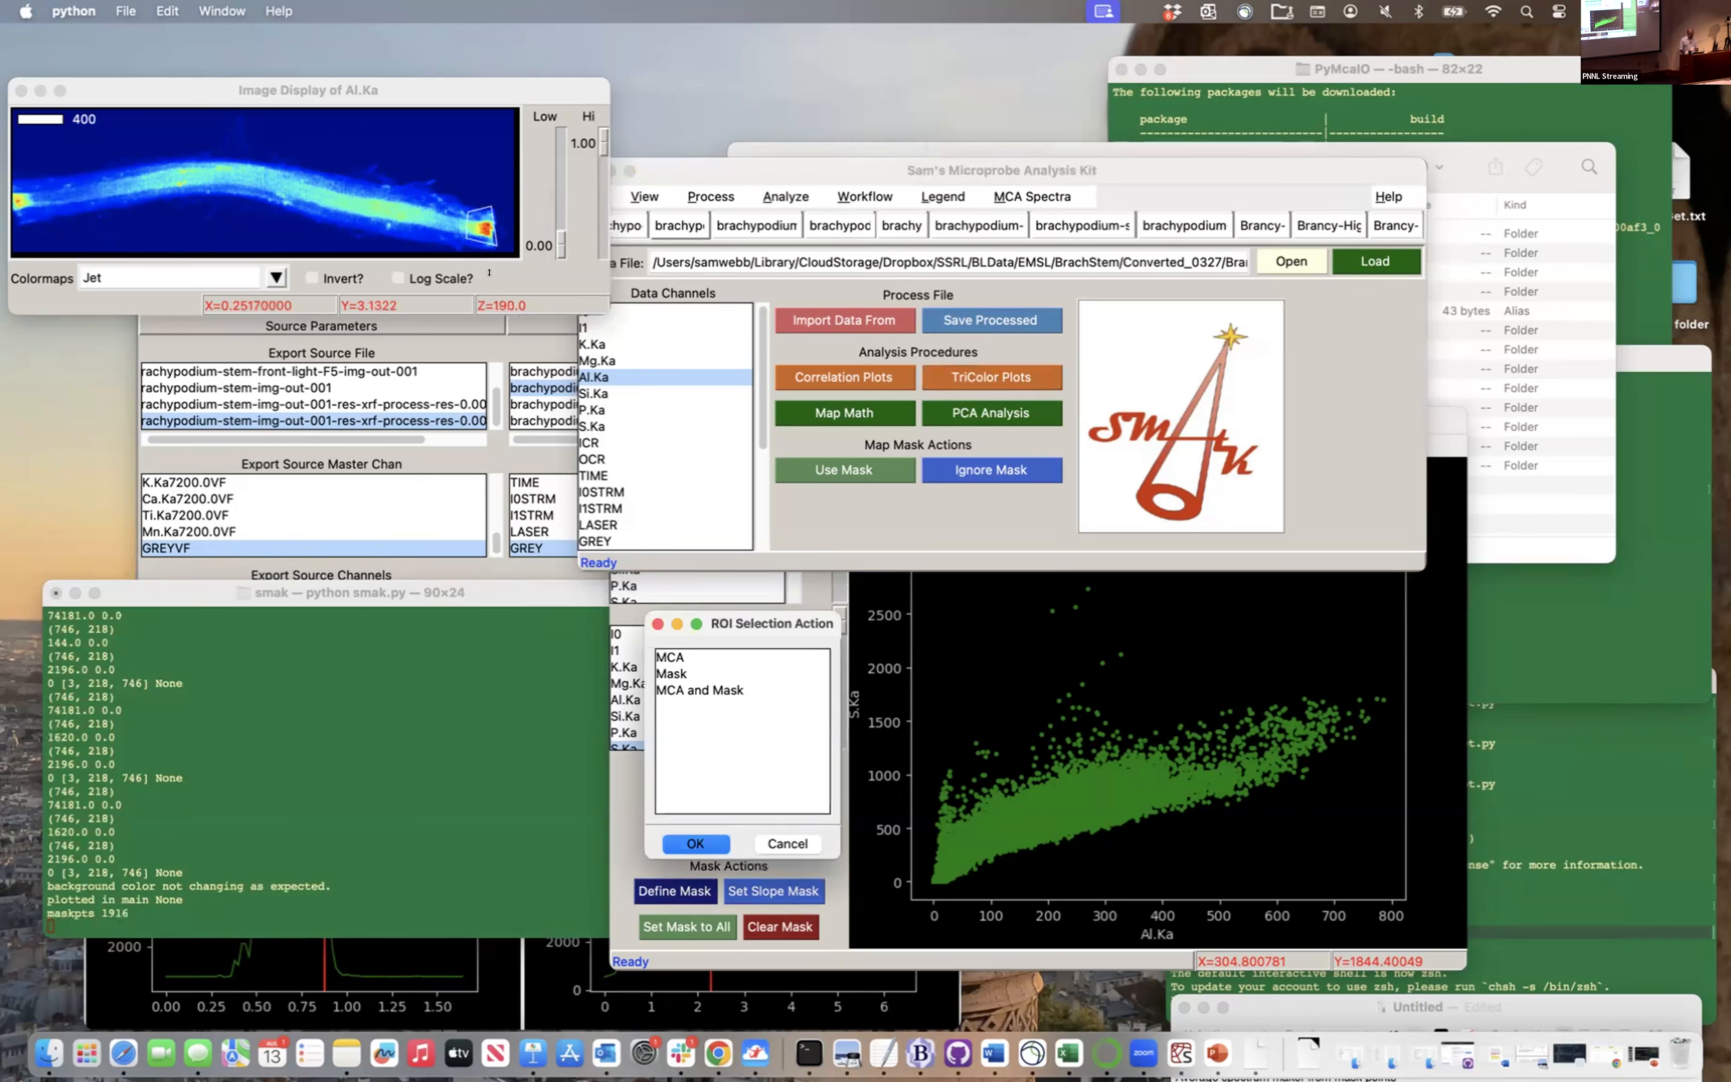
click(670, 673)
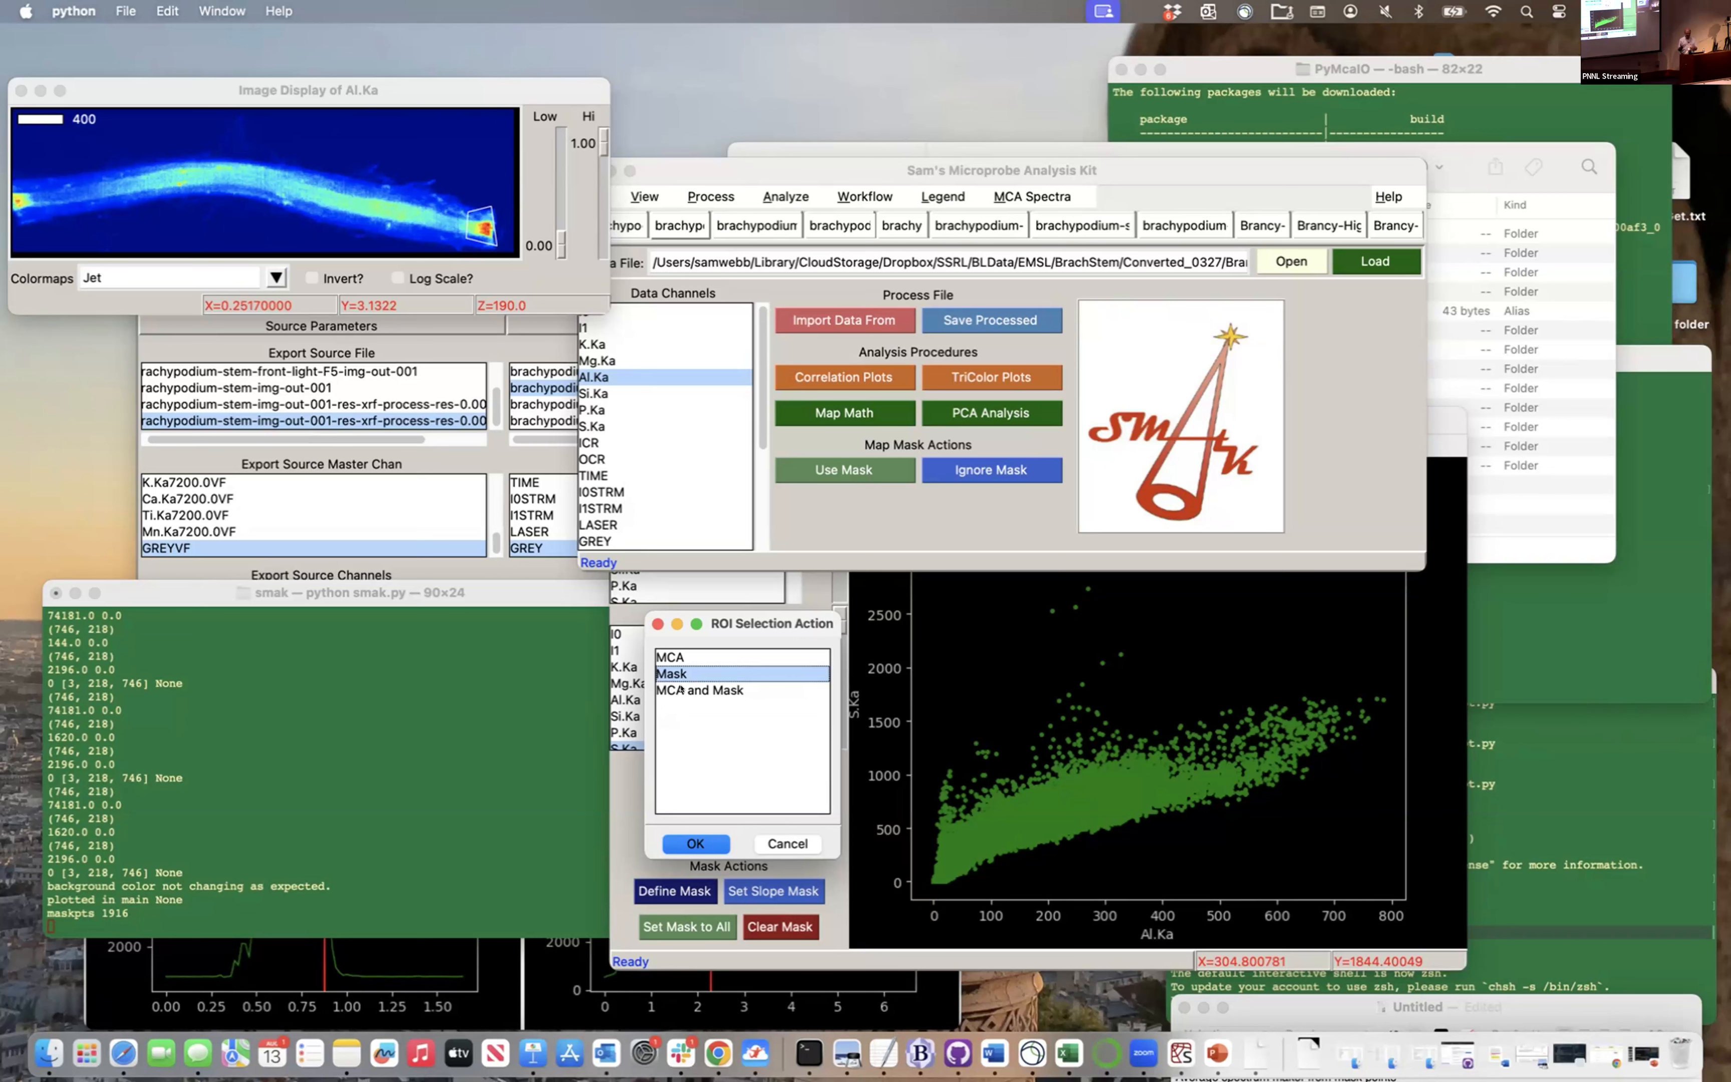
click(691, 843)
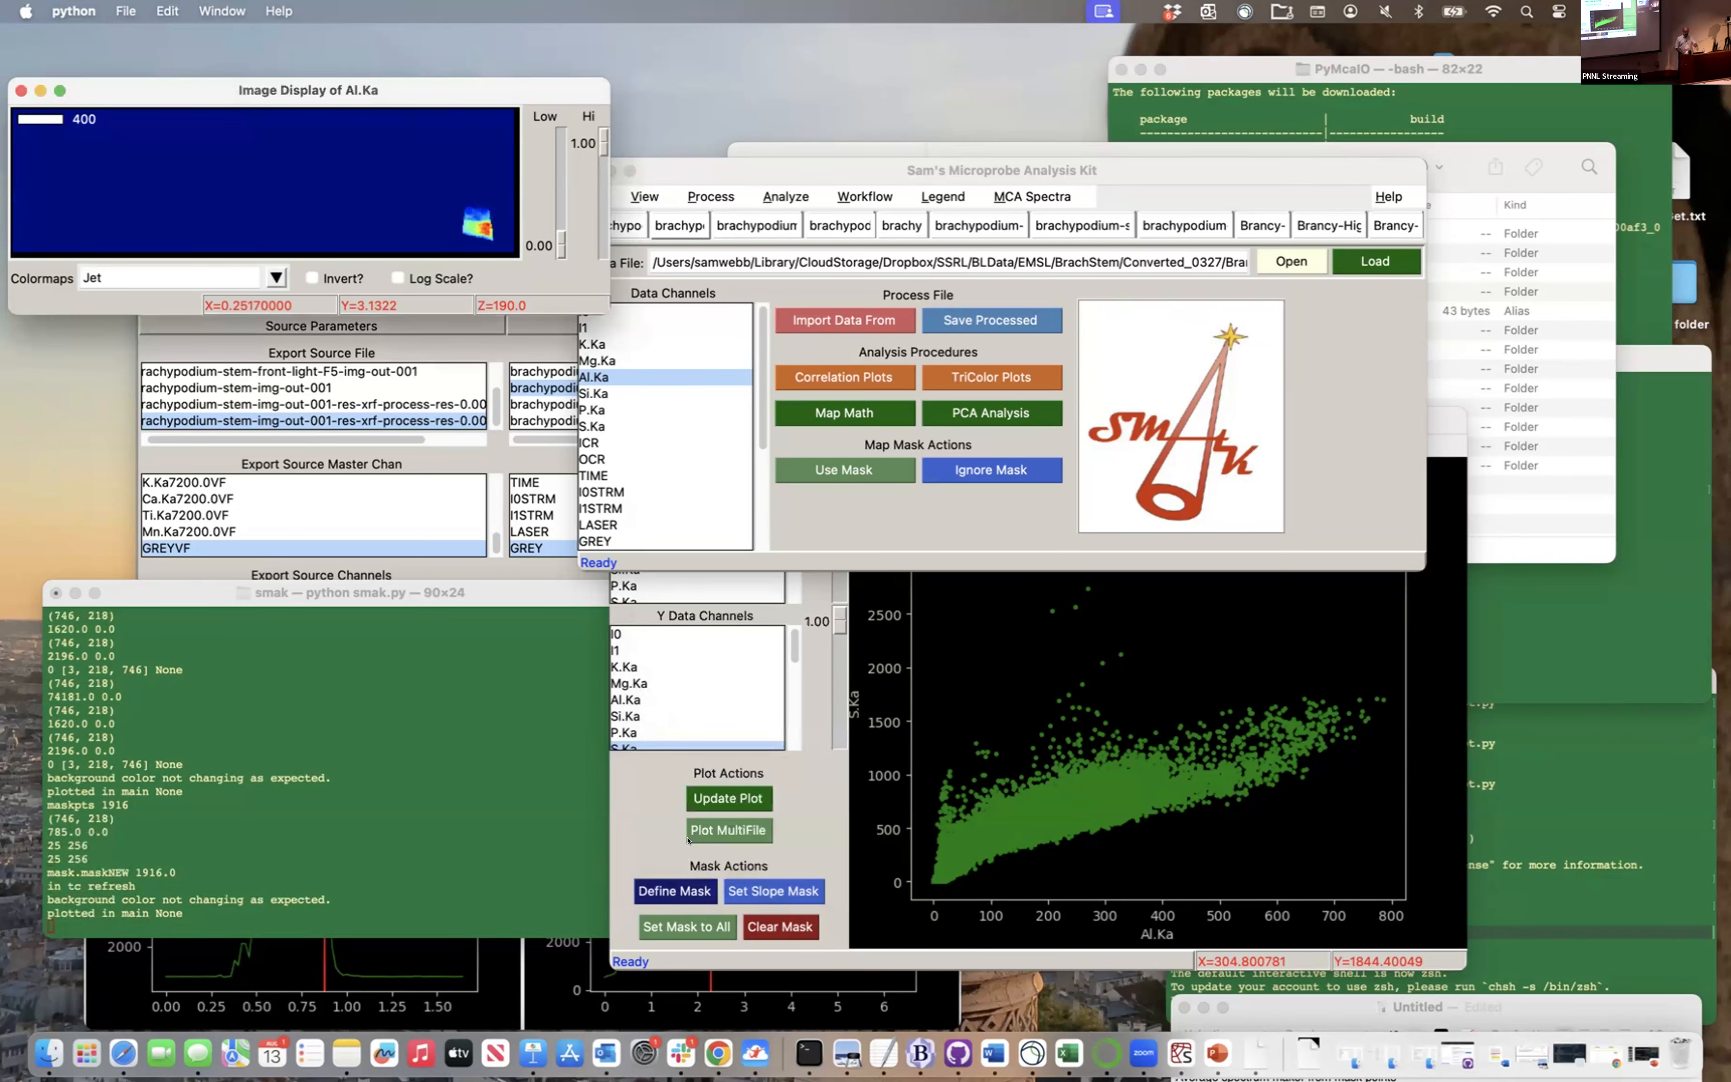
Set the Correlation Plotter's color theme to Highlight Mask
click(781, 778)
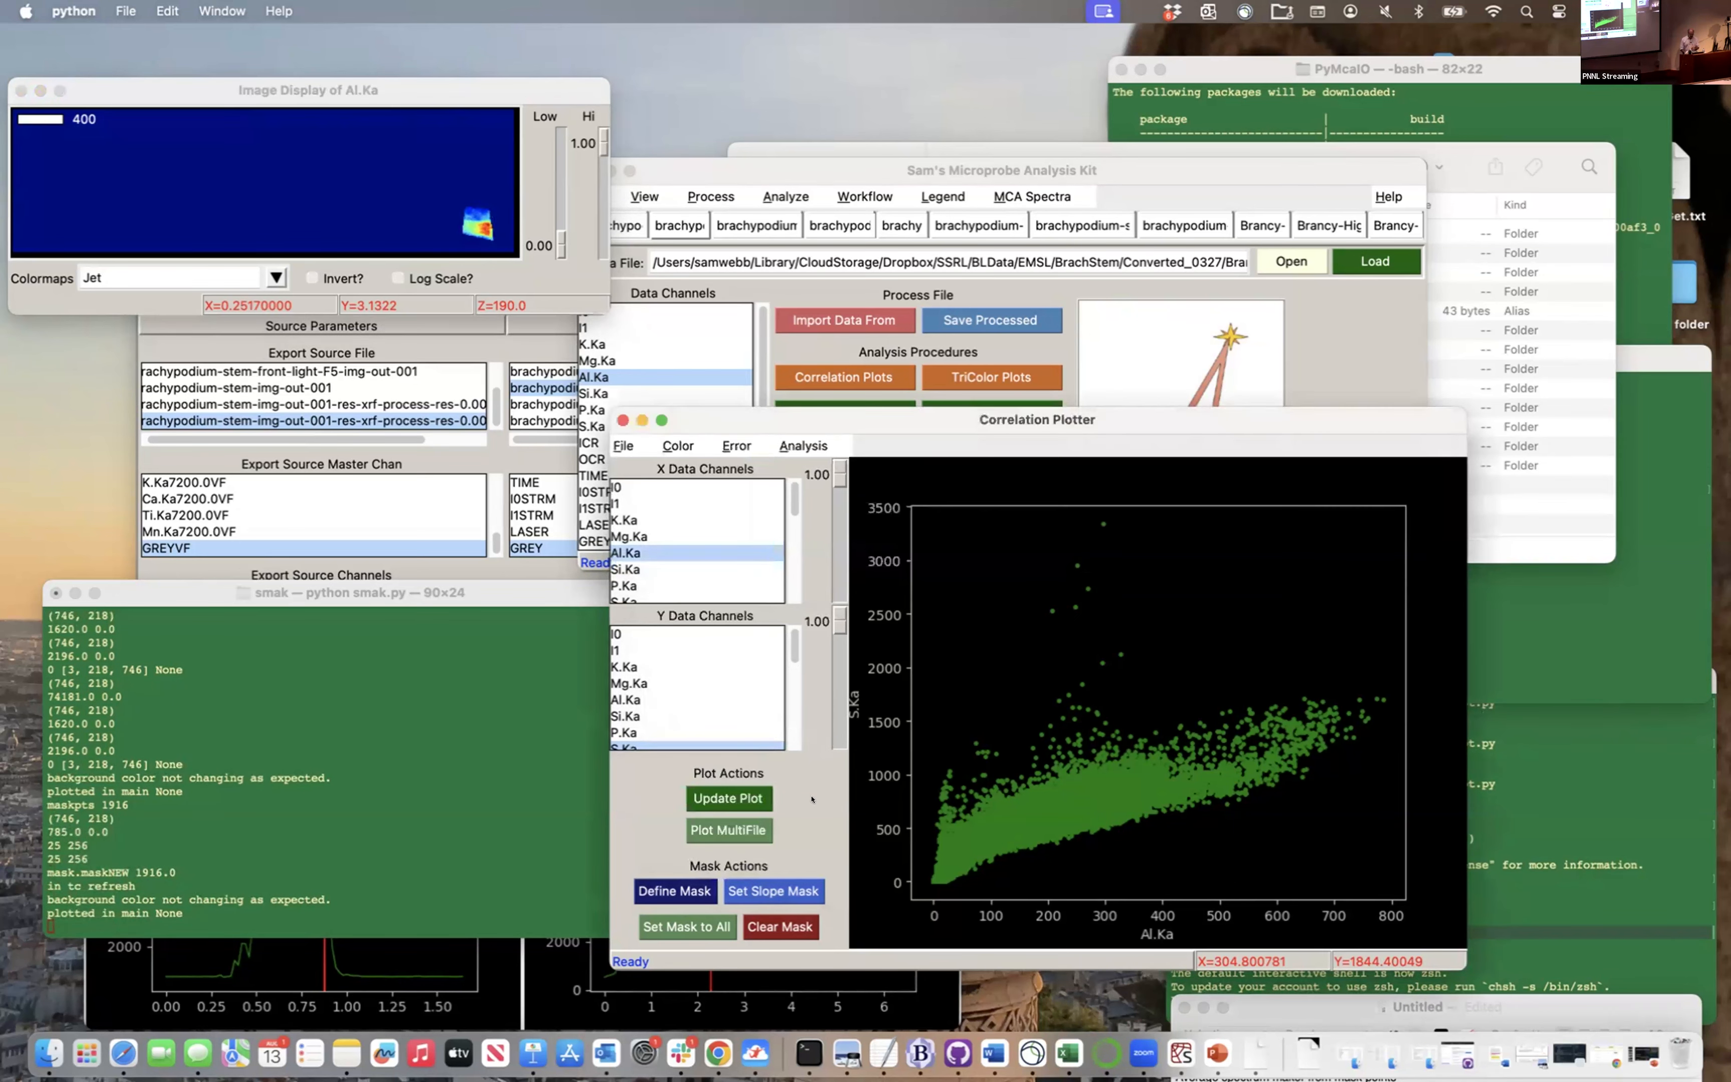
click(677, 445)
mouse_move(699, 489)
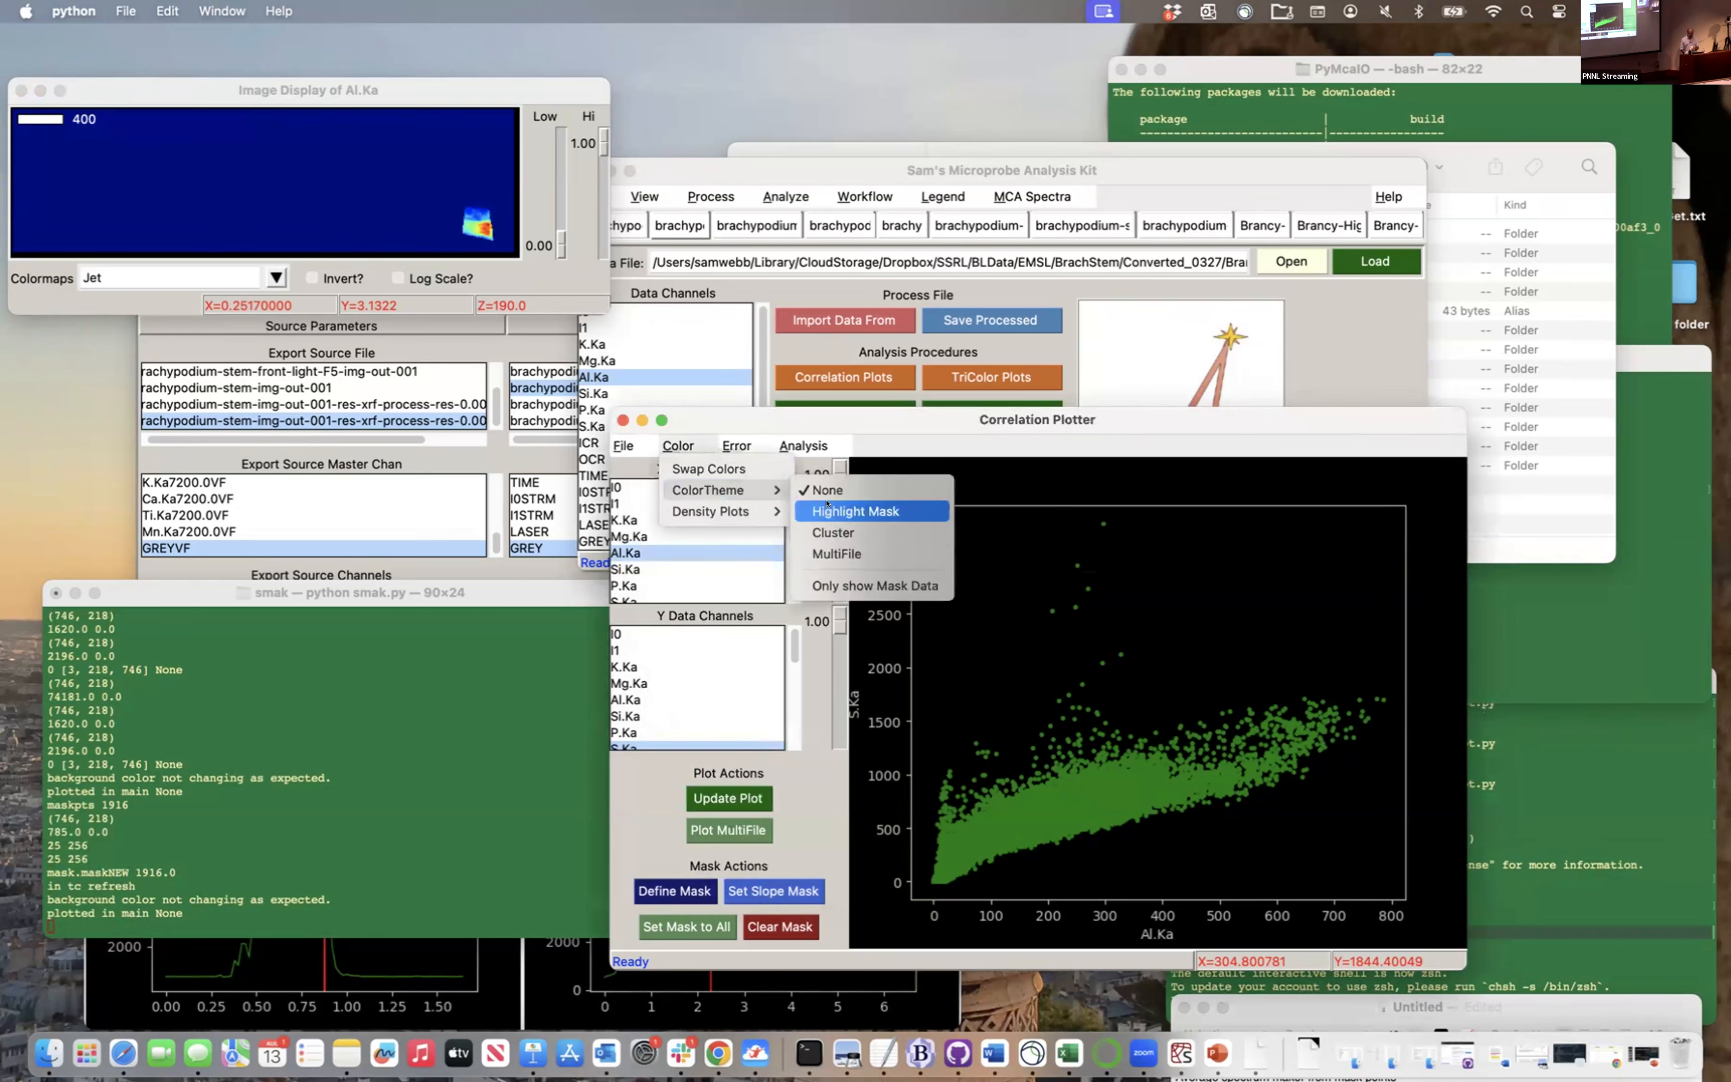
click(828, 503)
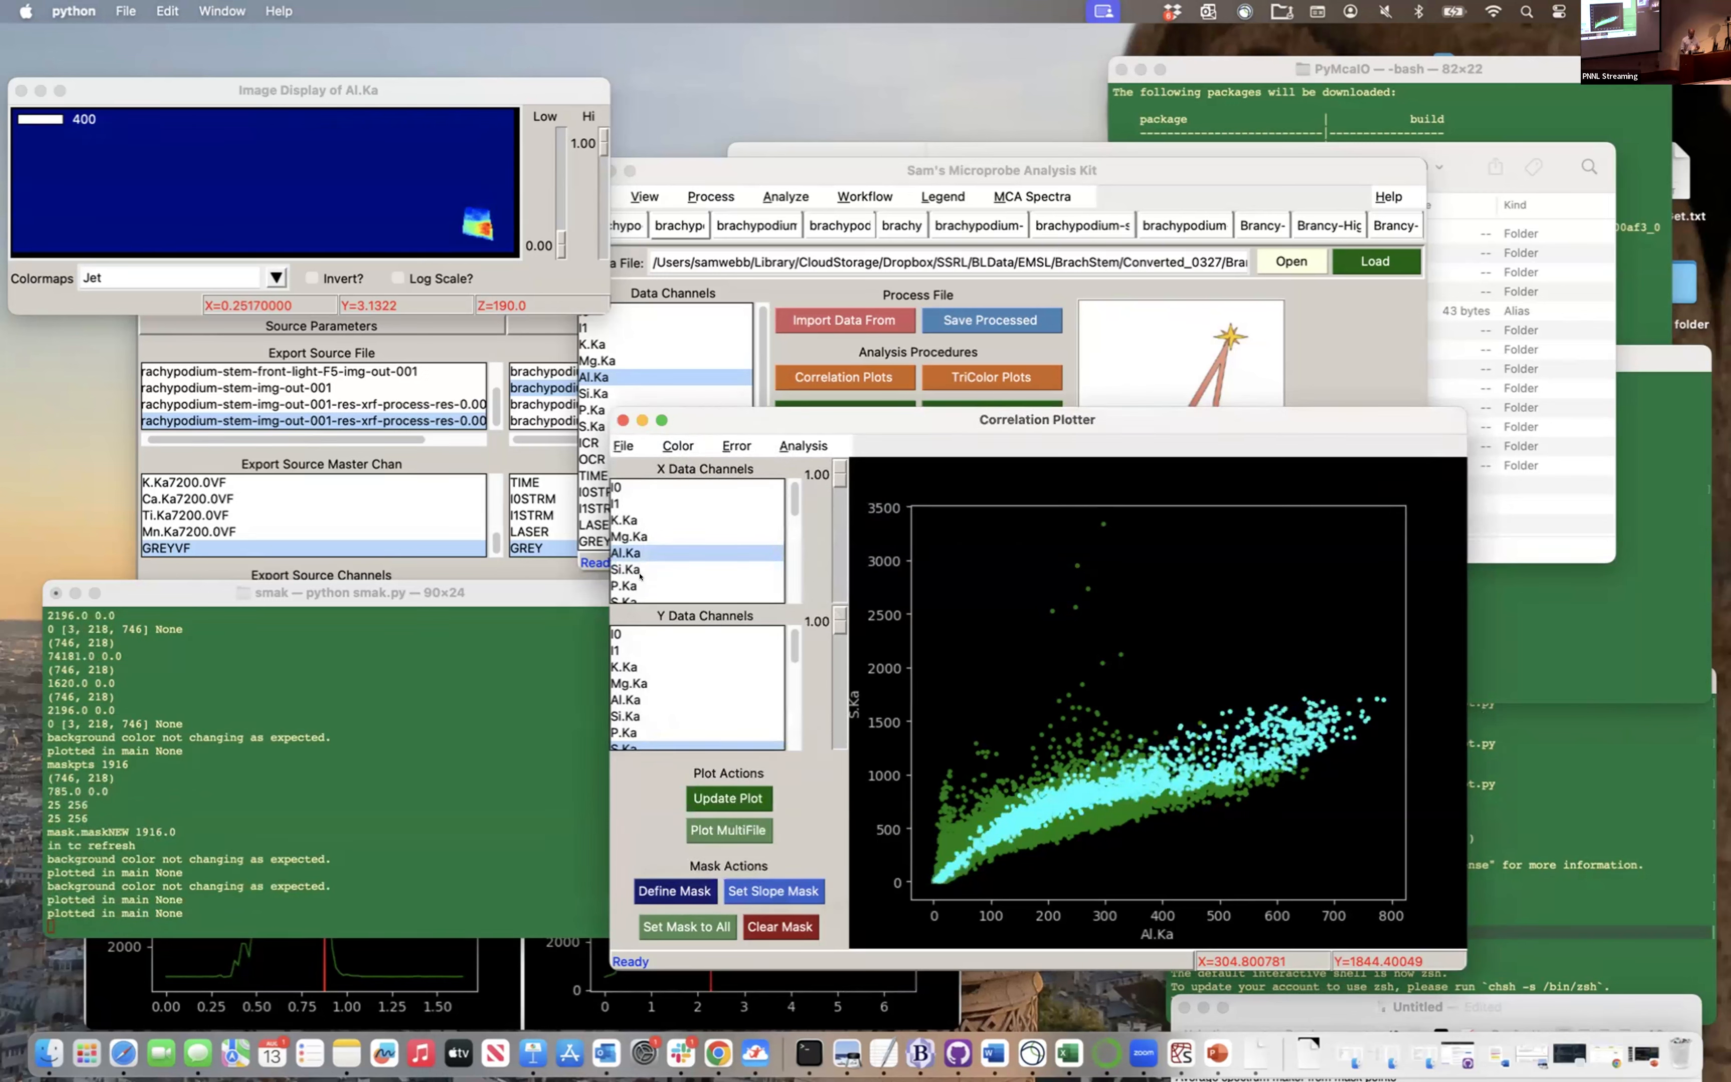
View the S.Ka correlation plot with P.Ka and with K.Ka as the X channel
scroll(640, 575, down, 3)
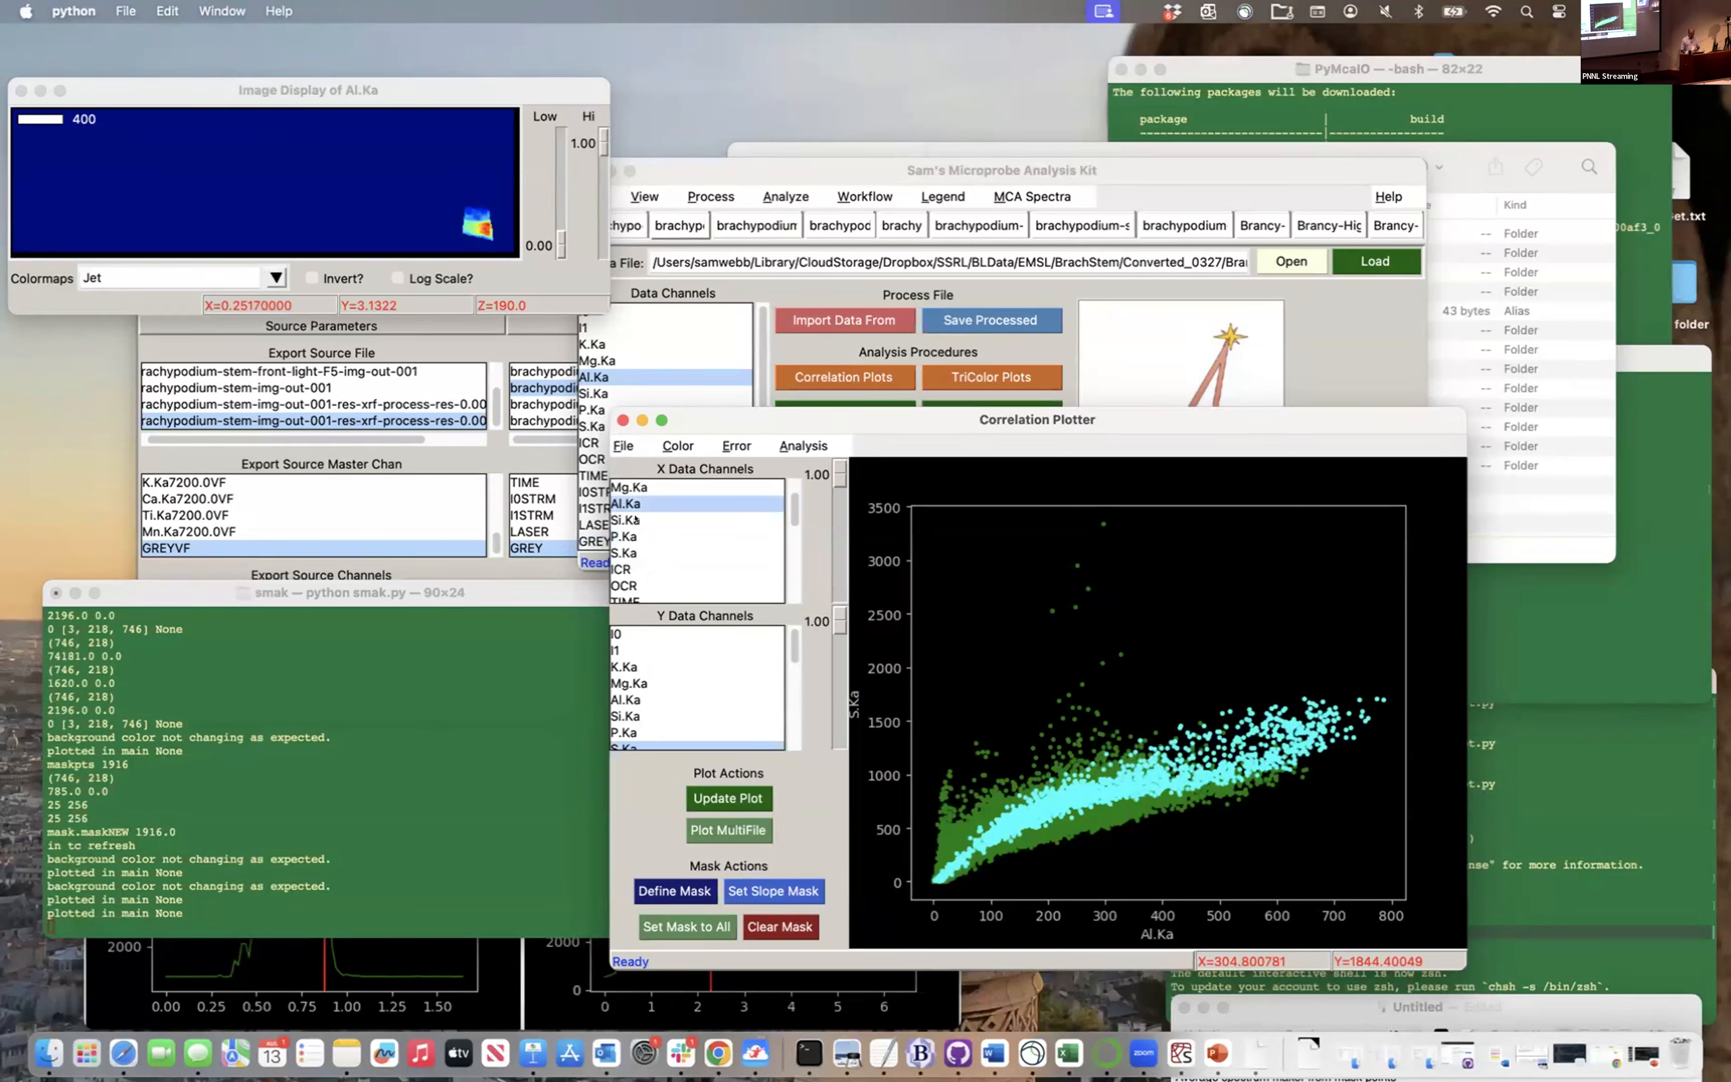
scroll(635, 520, up, 1)
click(626, 551)
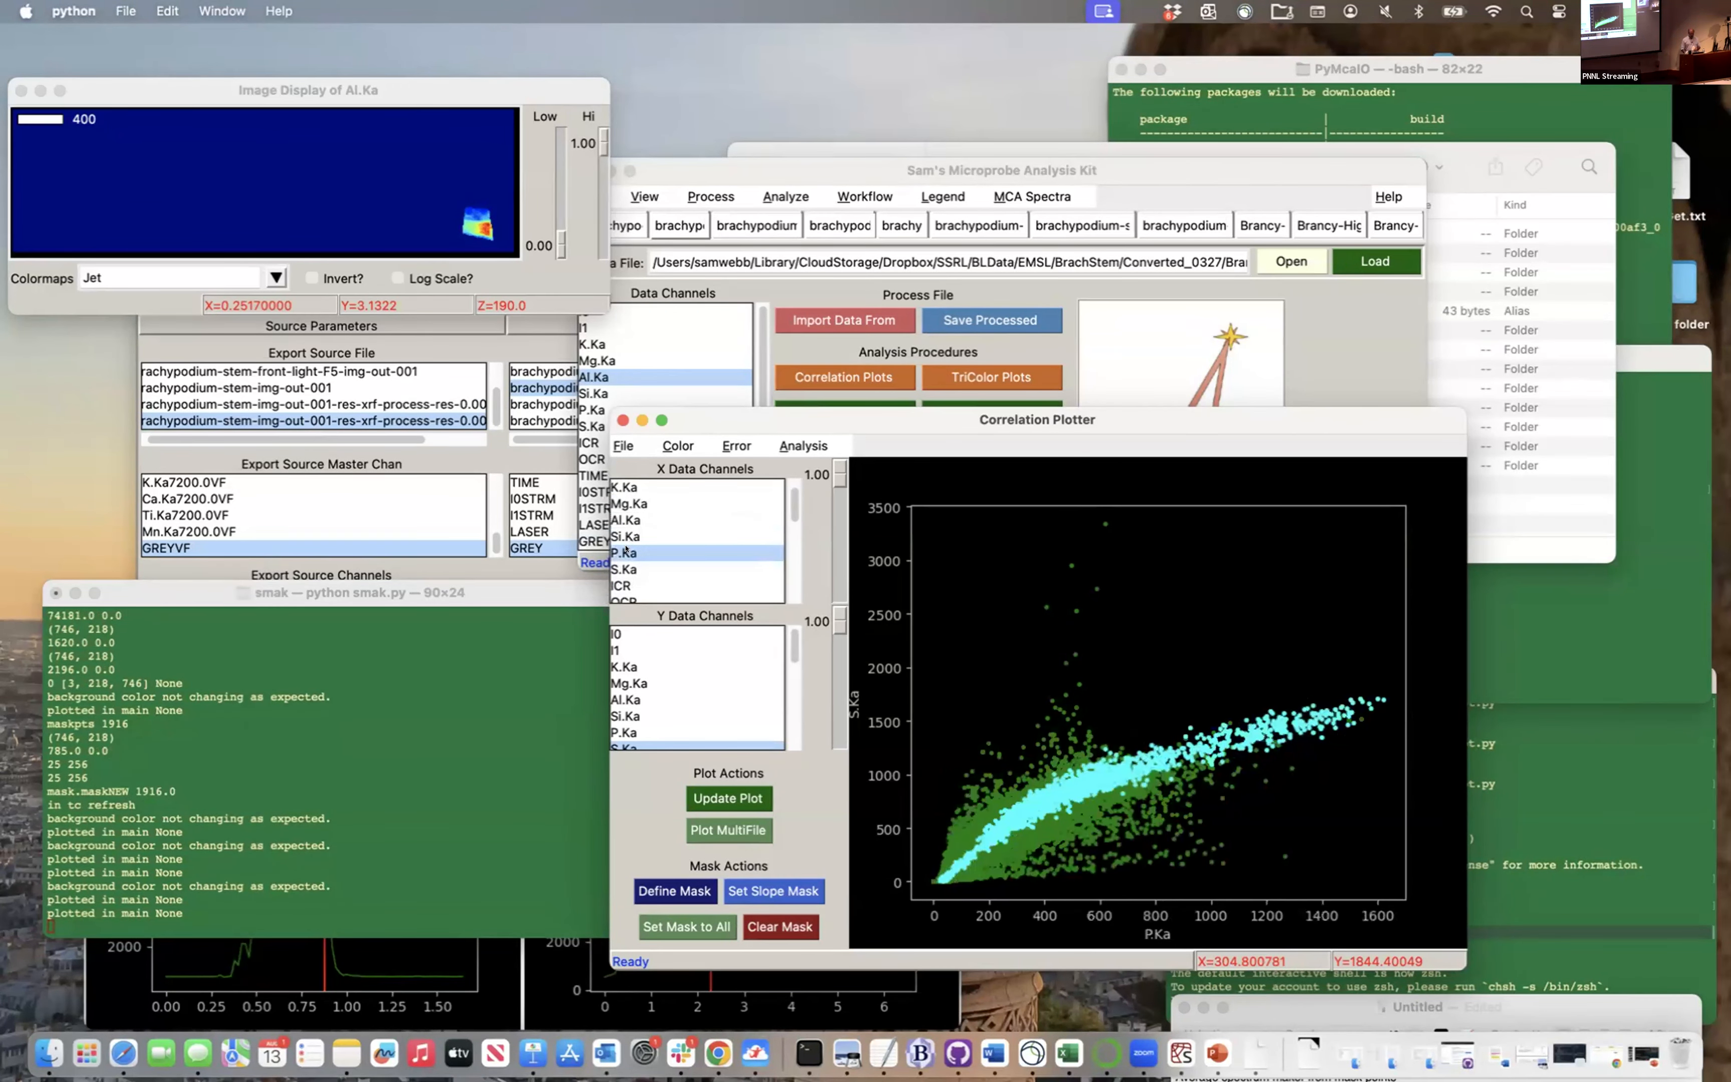
click(626, 487)
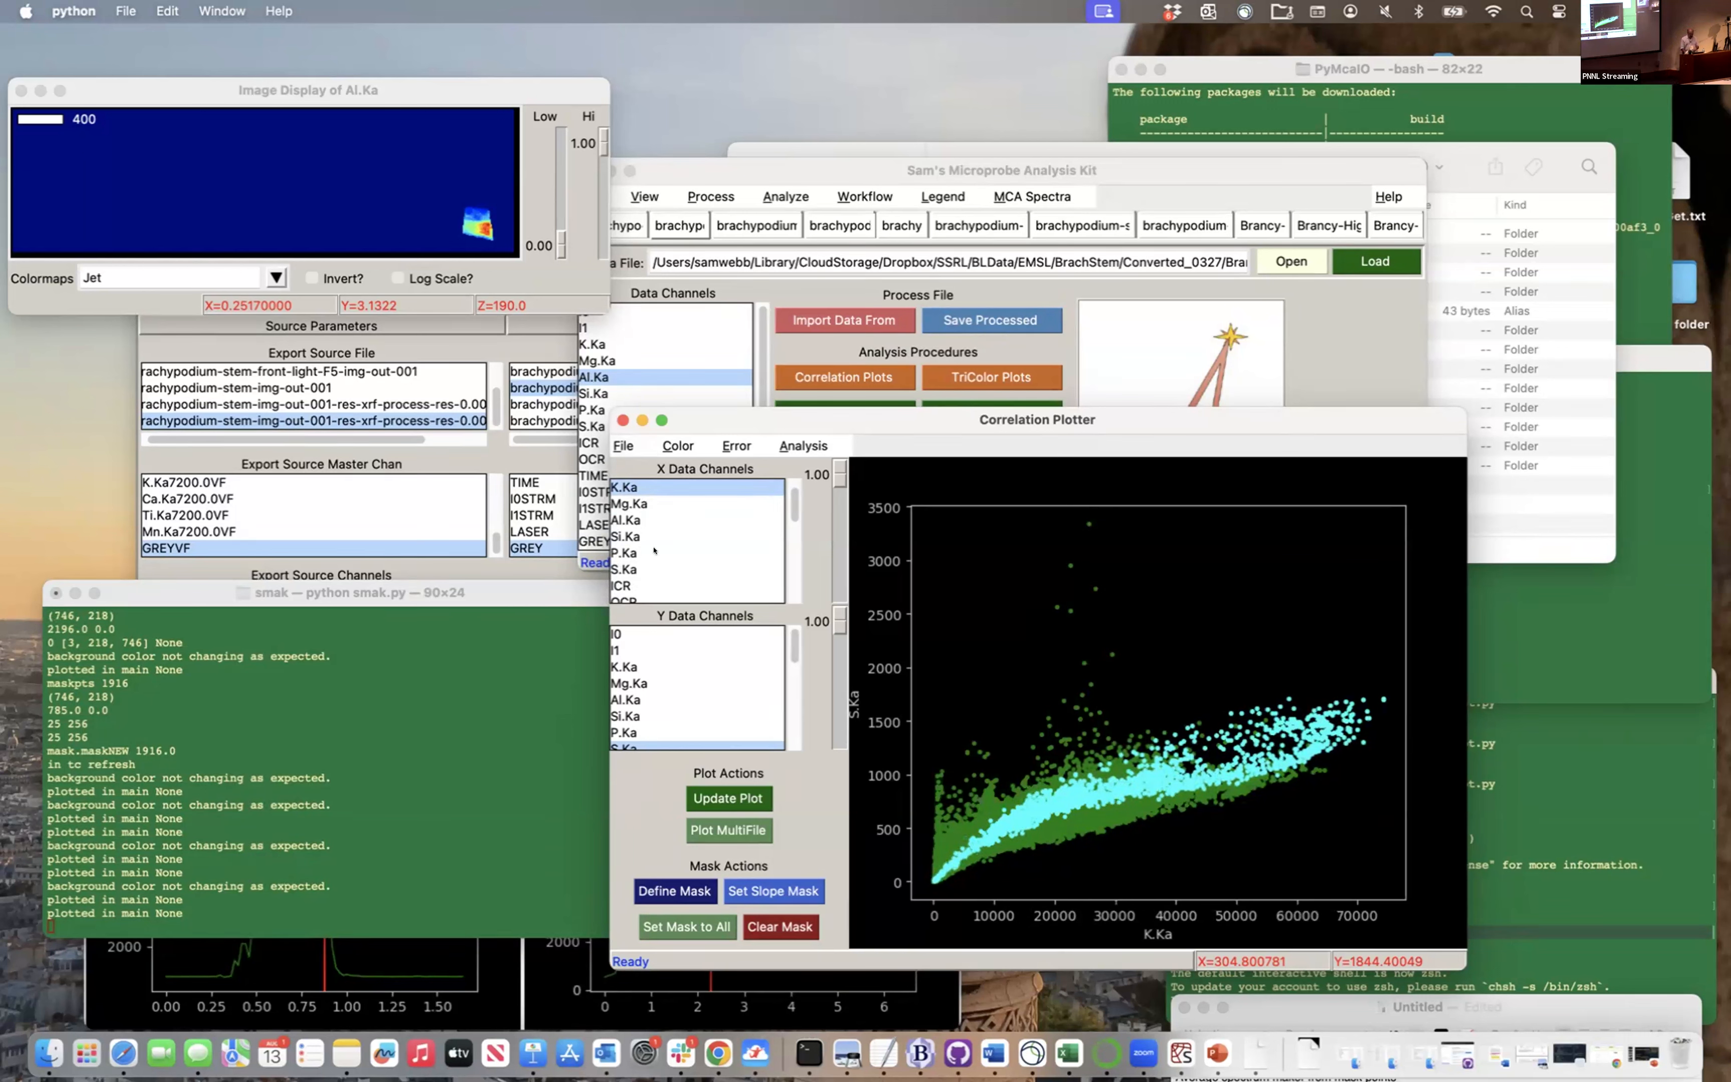
Plot P.Ka against K.Ka and Al.Ka, ending with Mg.Ka as the X channel and Si.Ka as the Y channel
click(639, 732)
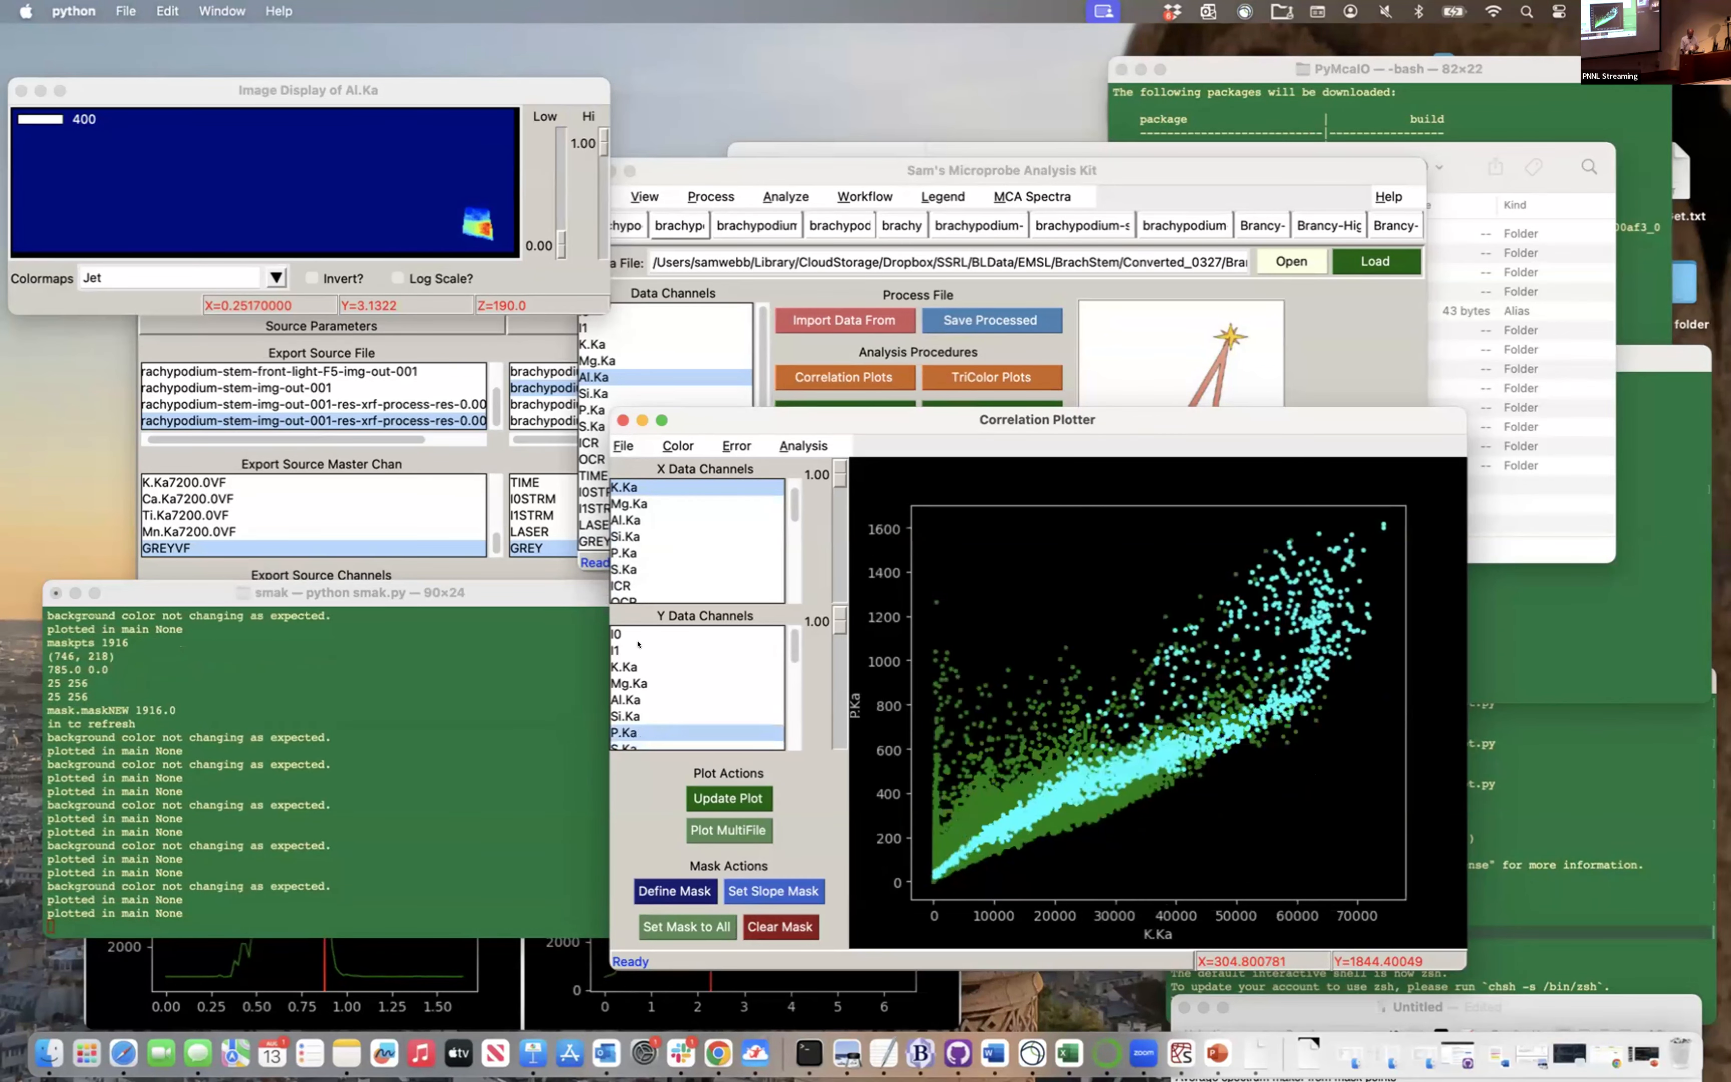
click(627, 519)
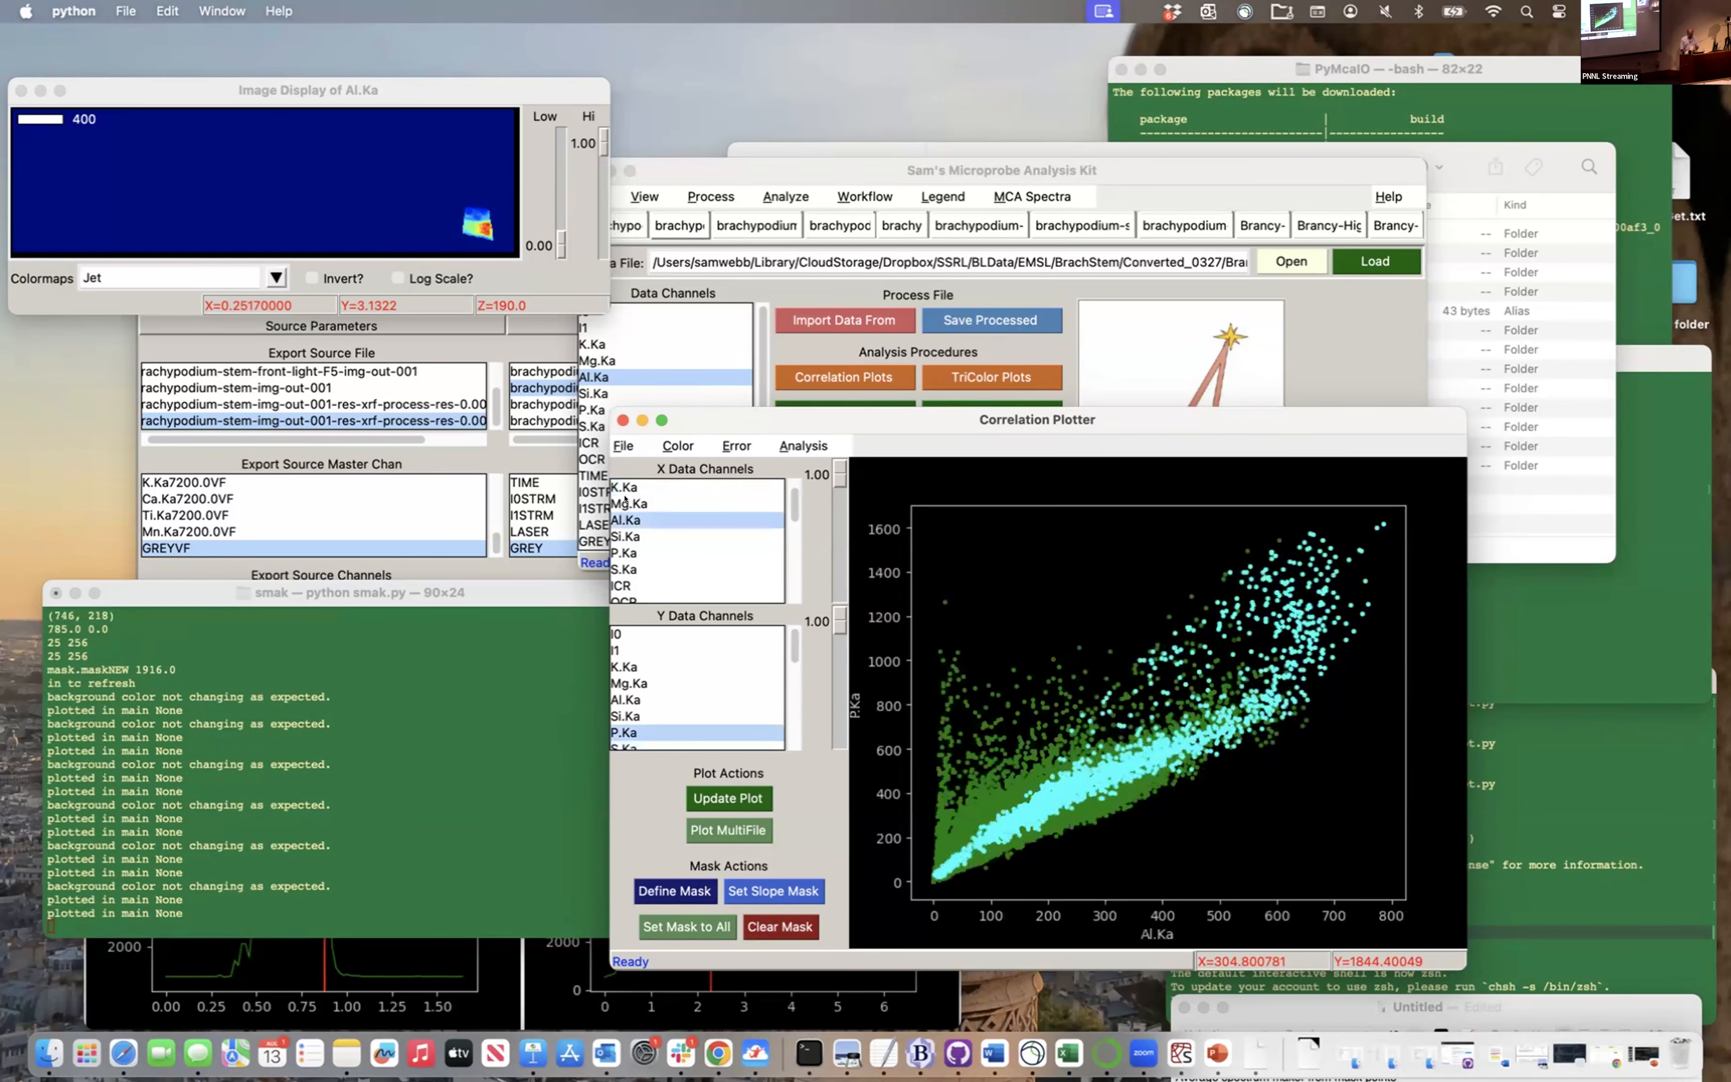
click(626, 503)
click(626, 716)
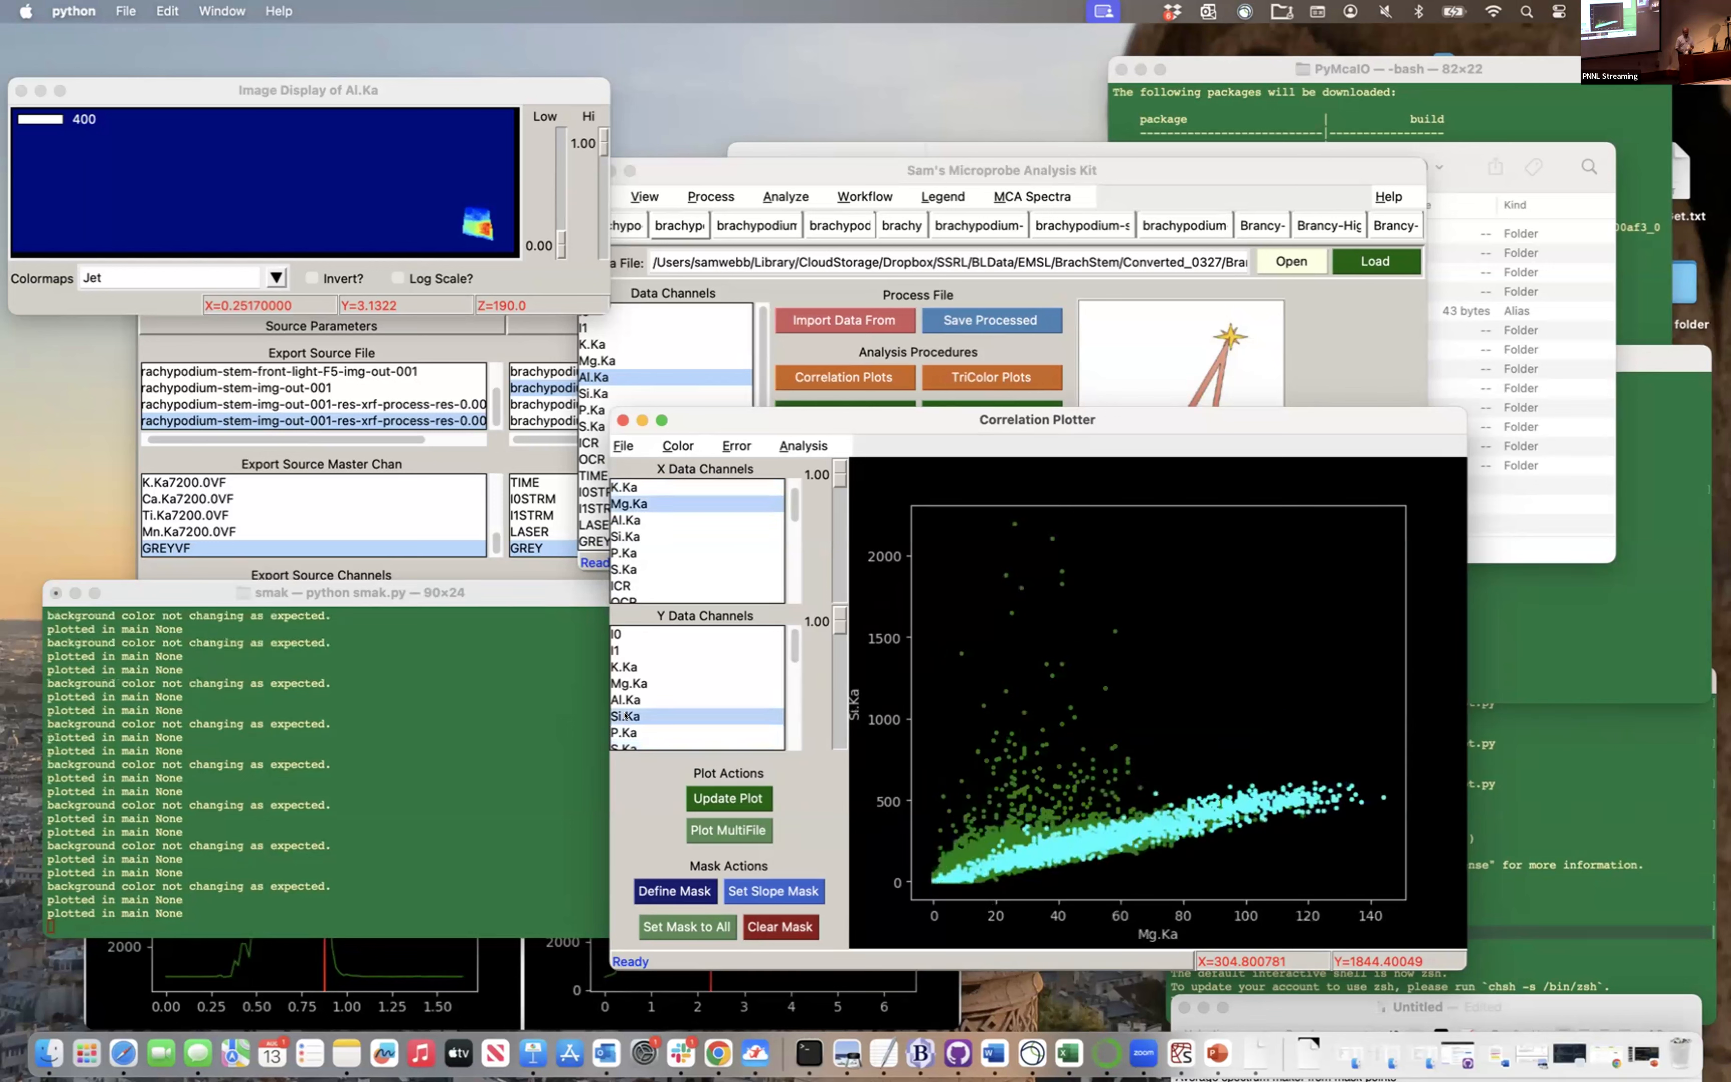
Try to run a Regression on the Si.Ka versus Mg.Ka correlation plot
click(800, 445)
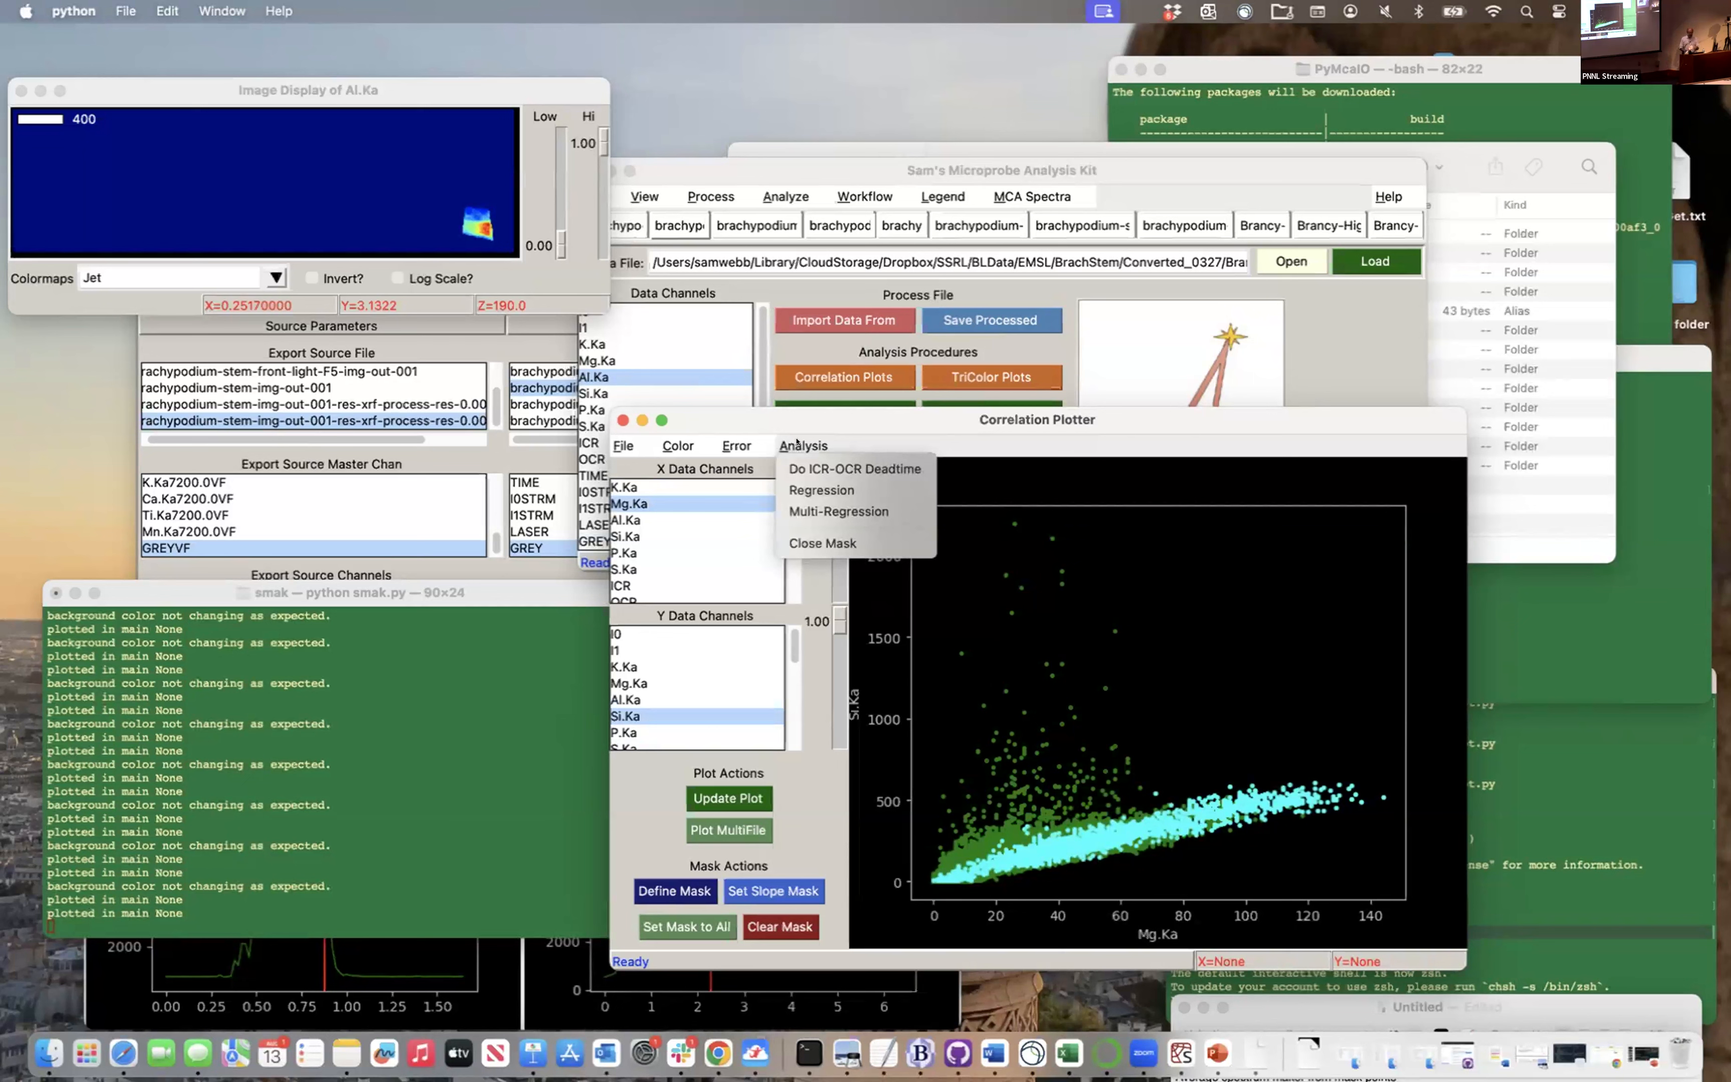
click(810, 489)
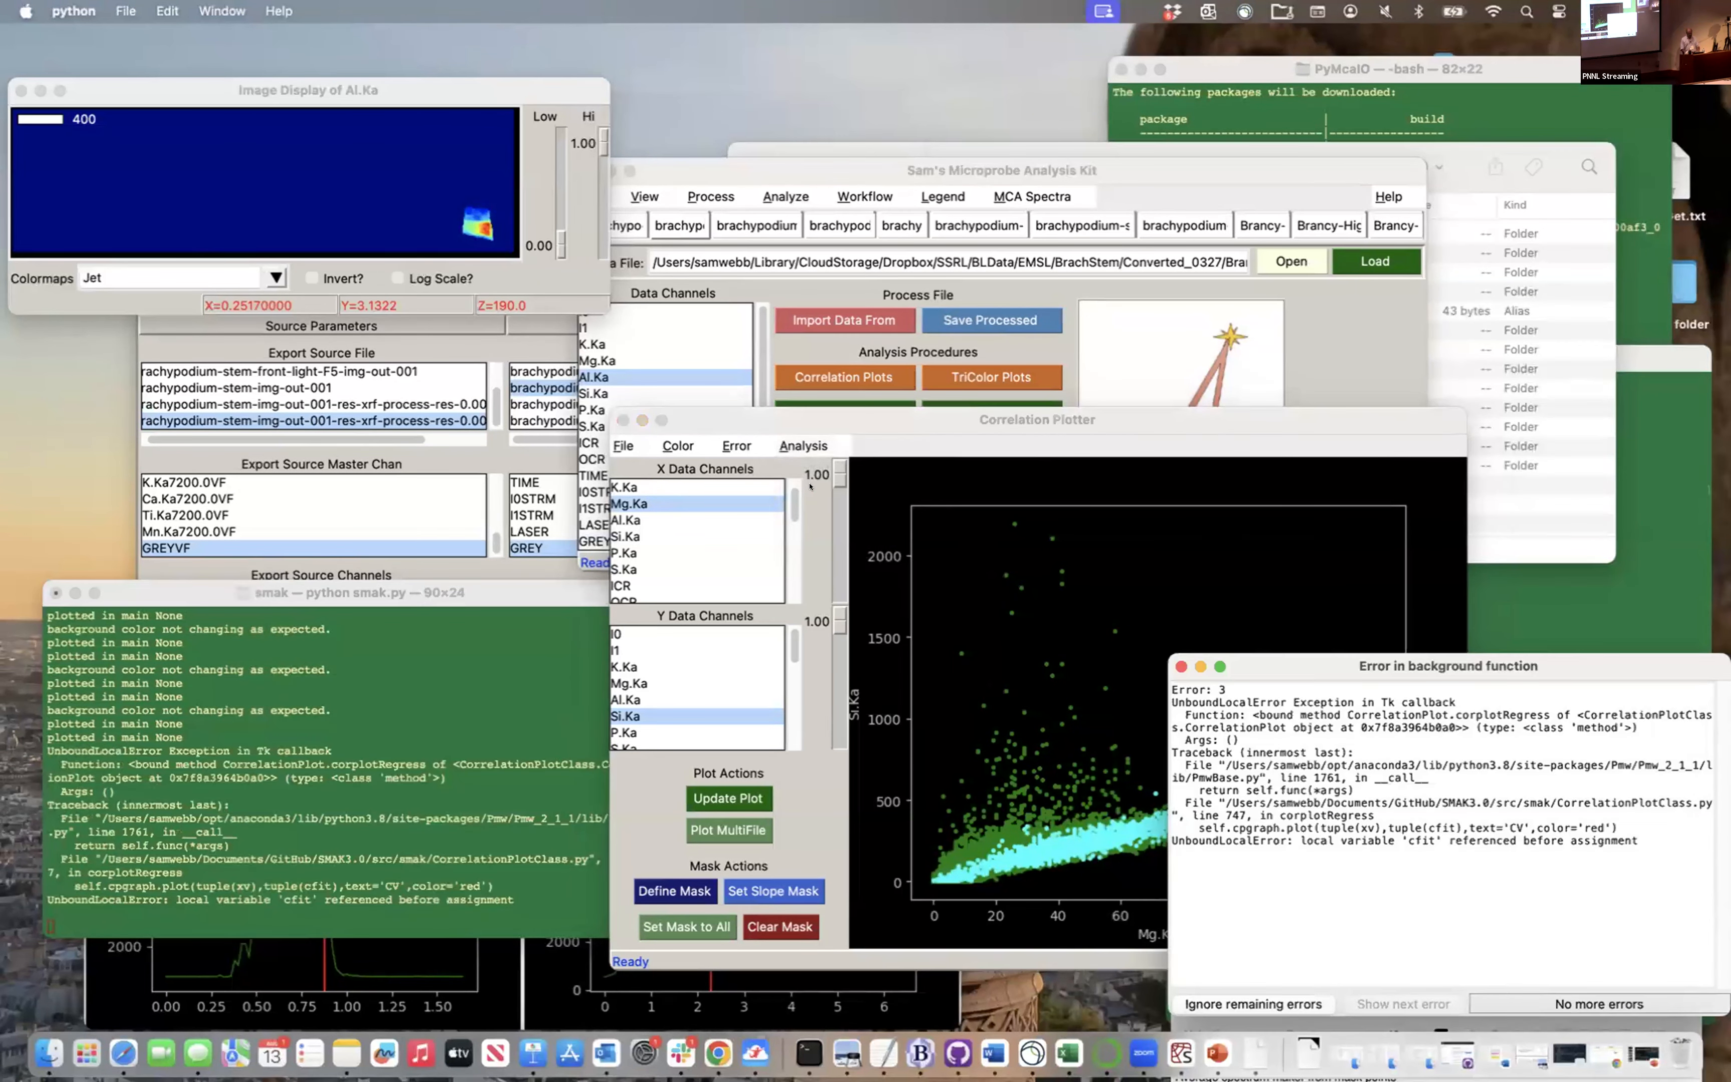
drag(1318, 669, 1086, 855)
click(949, 853)
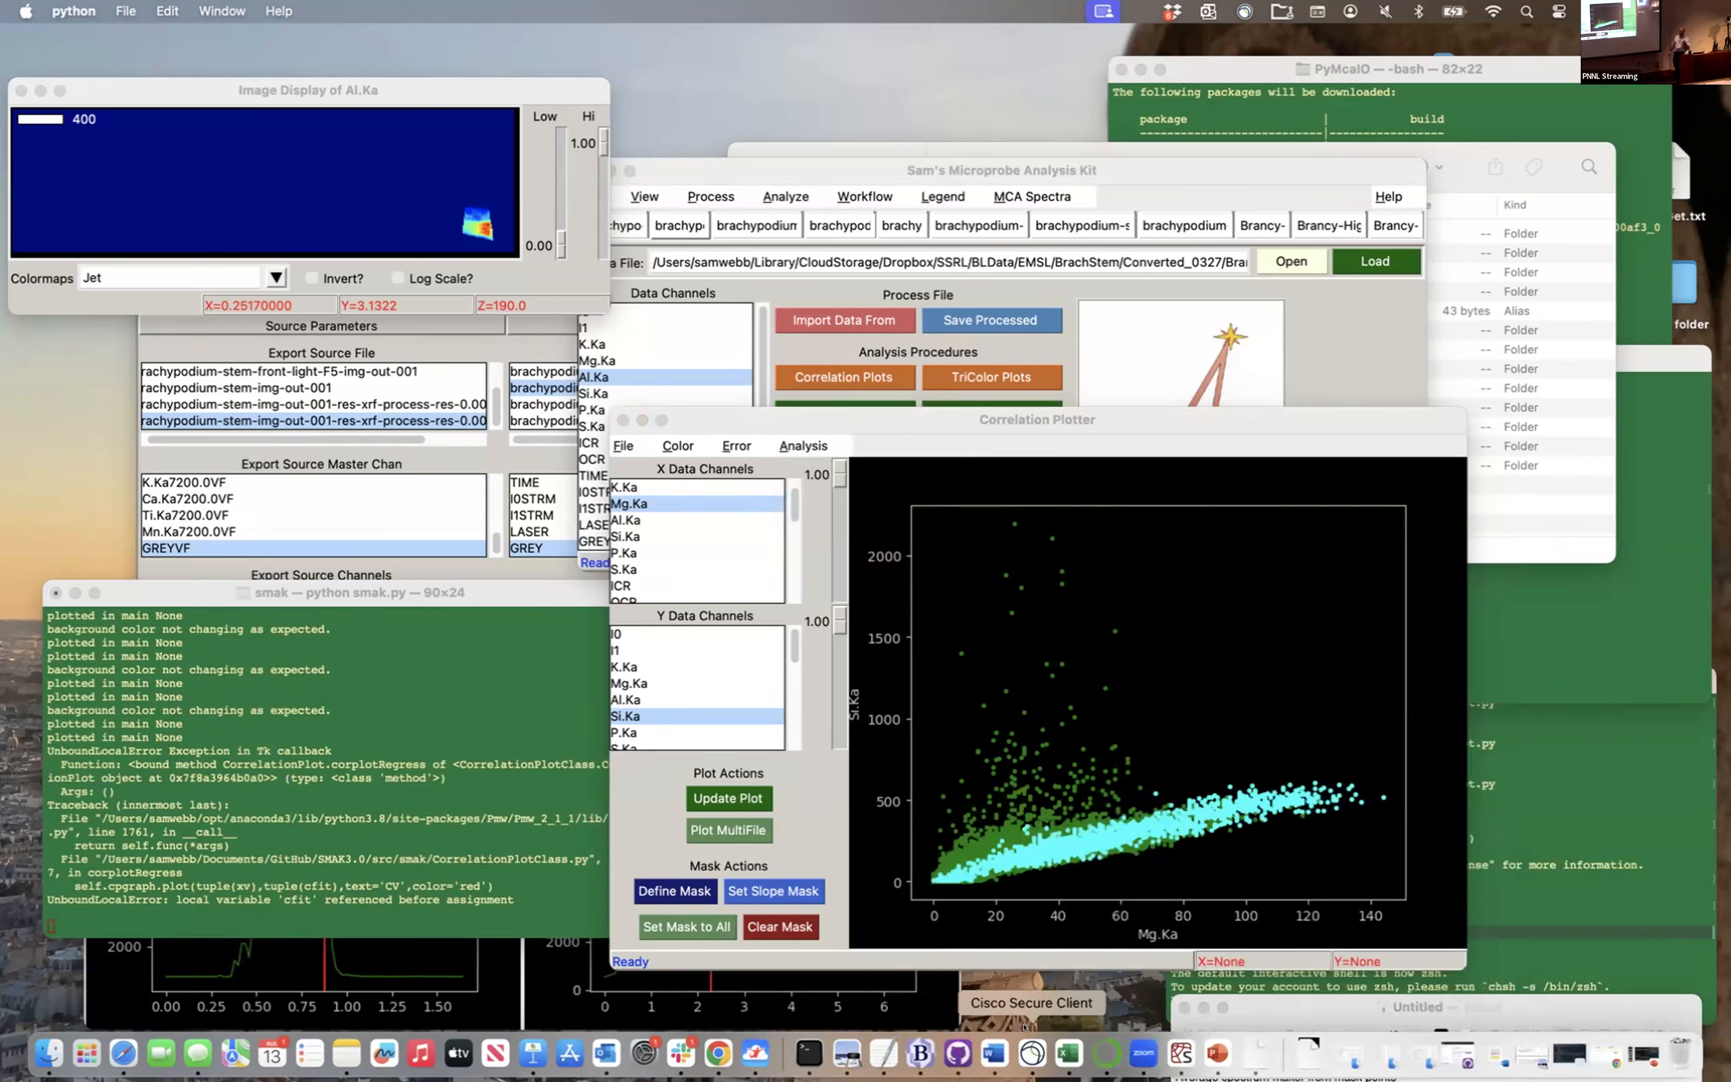
In the untitled TextEdit note, add "Regression on the correlation plot" below "Multilayer Tiff" and move the note out of the way
drag(1345, 1007, 1254, 458)
key(Return)
text(Regression on the correlation plot)
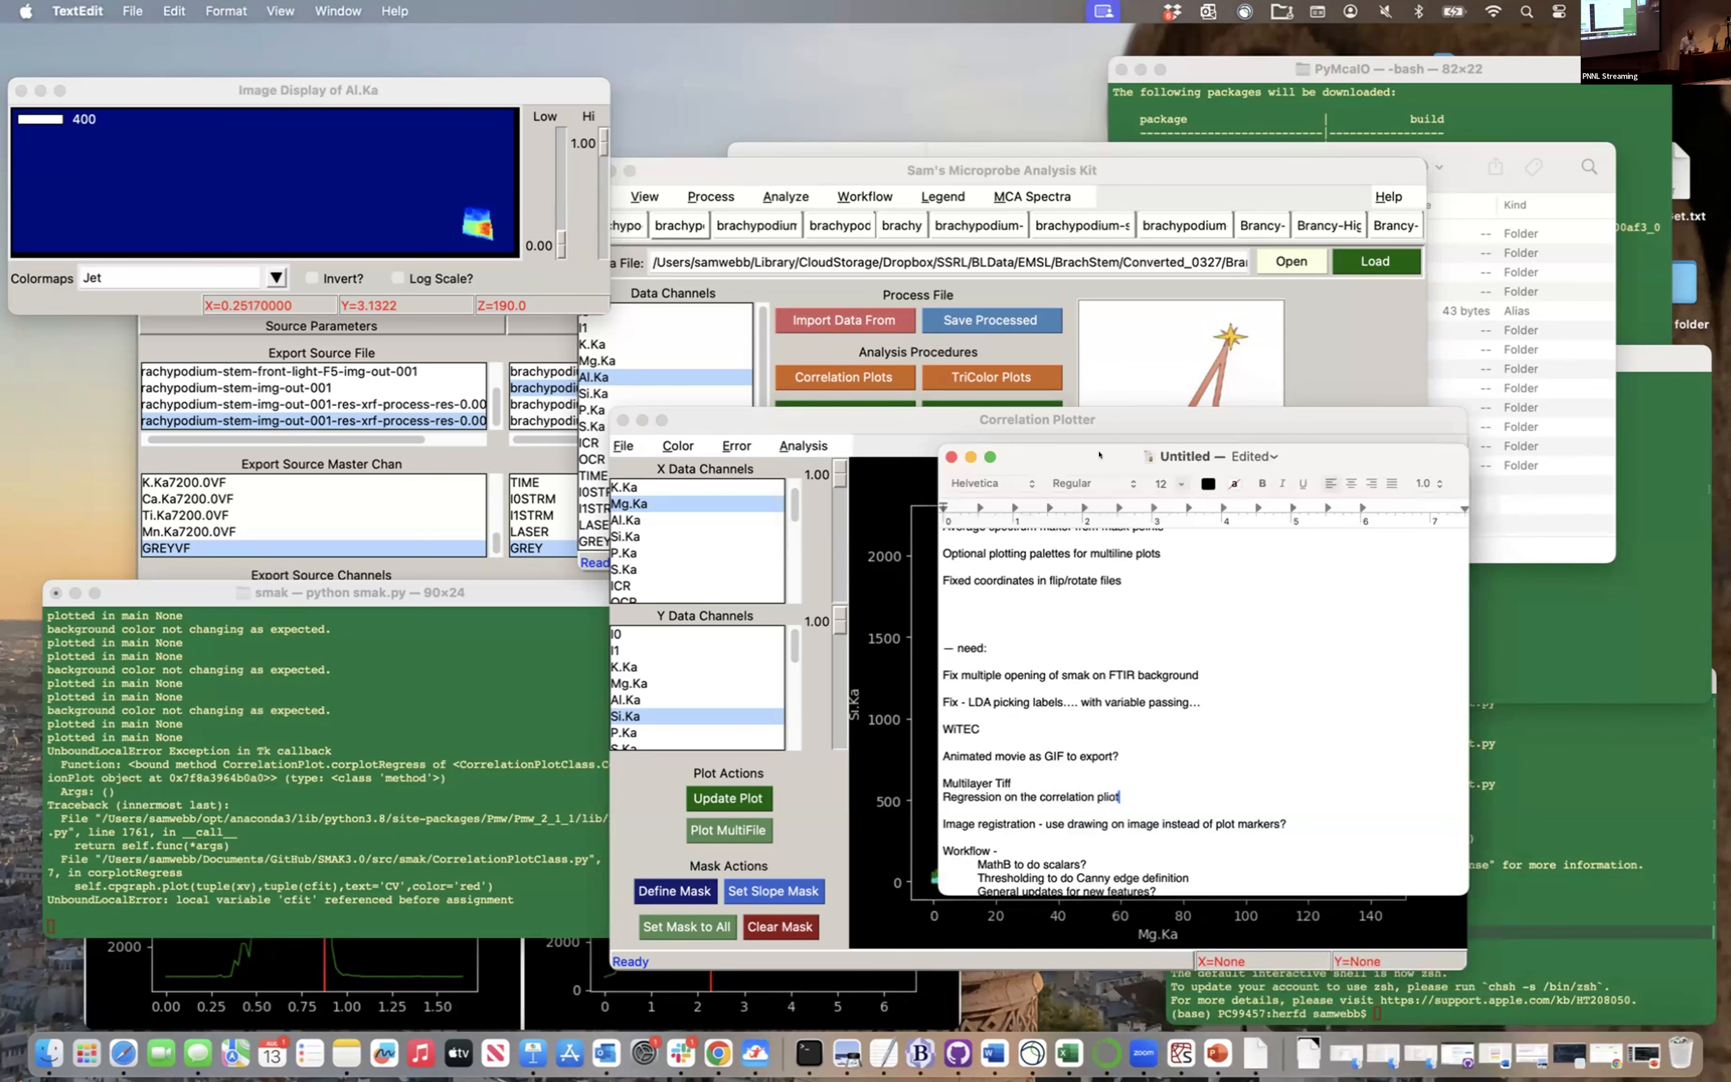
drag(1099, 455, 1383, 891)
drag(1561, 892, 1598, 1009)
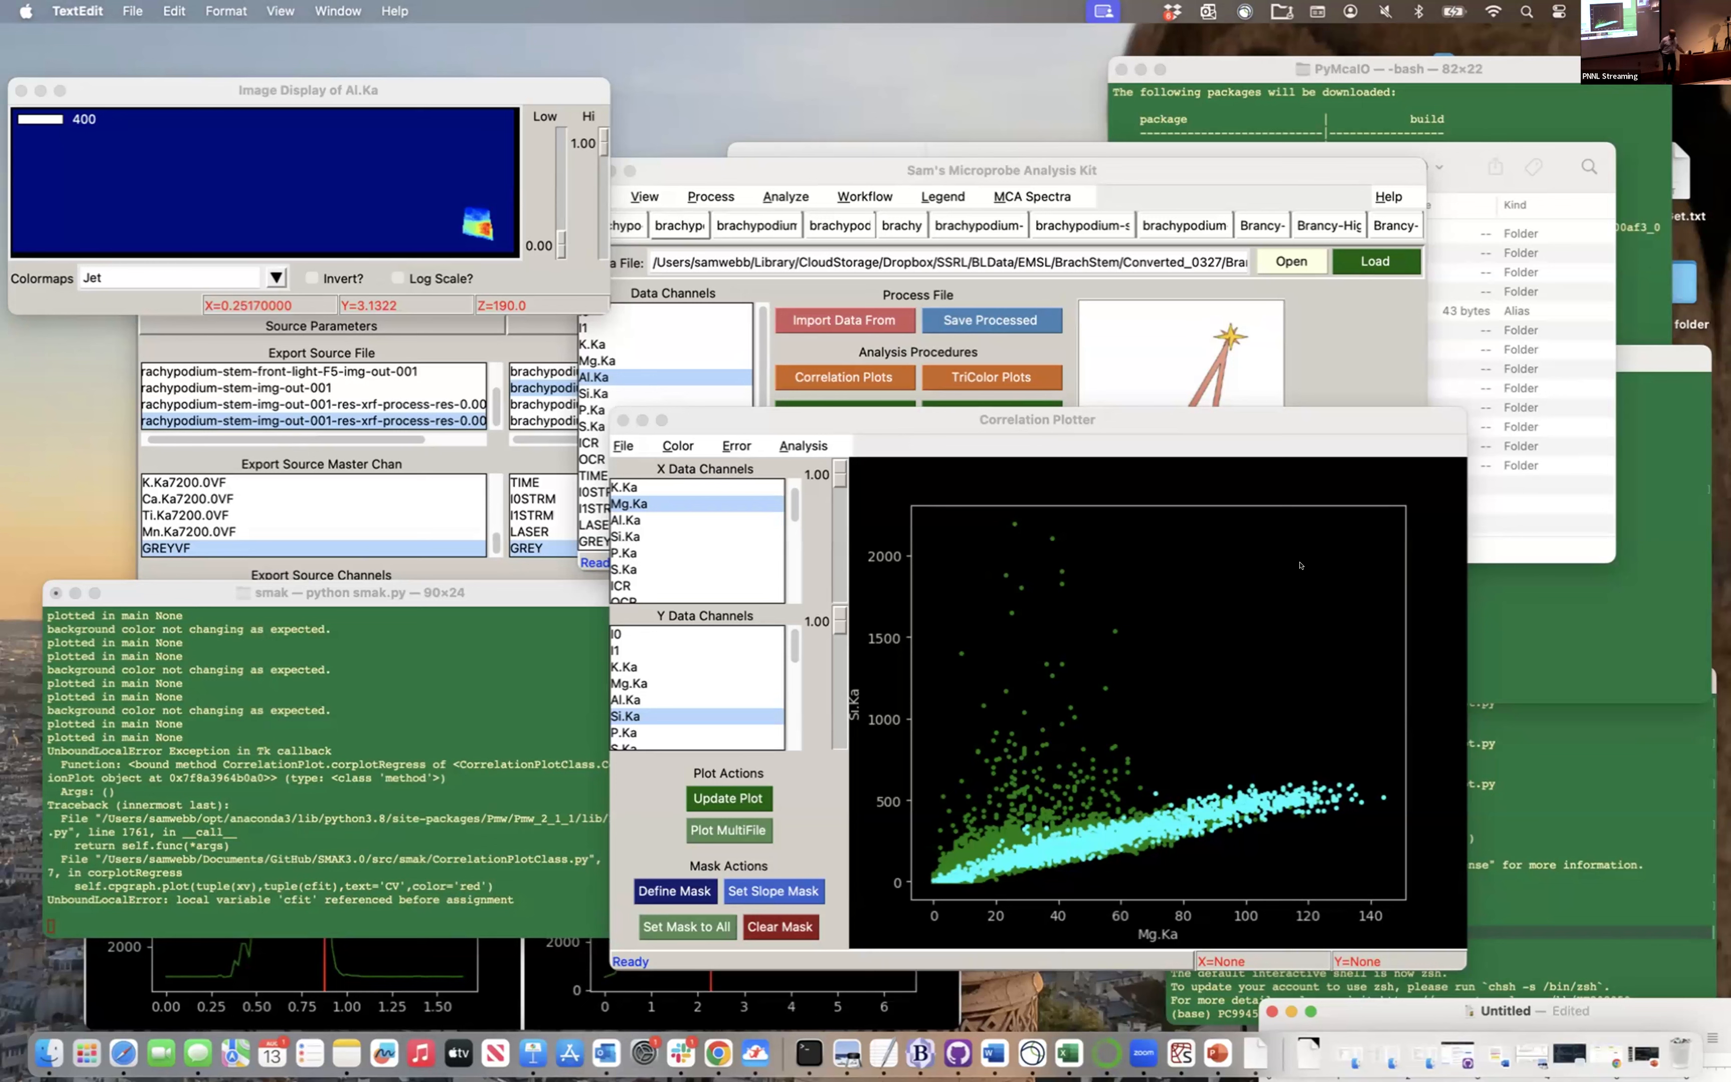
click(838, 449)
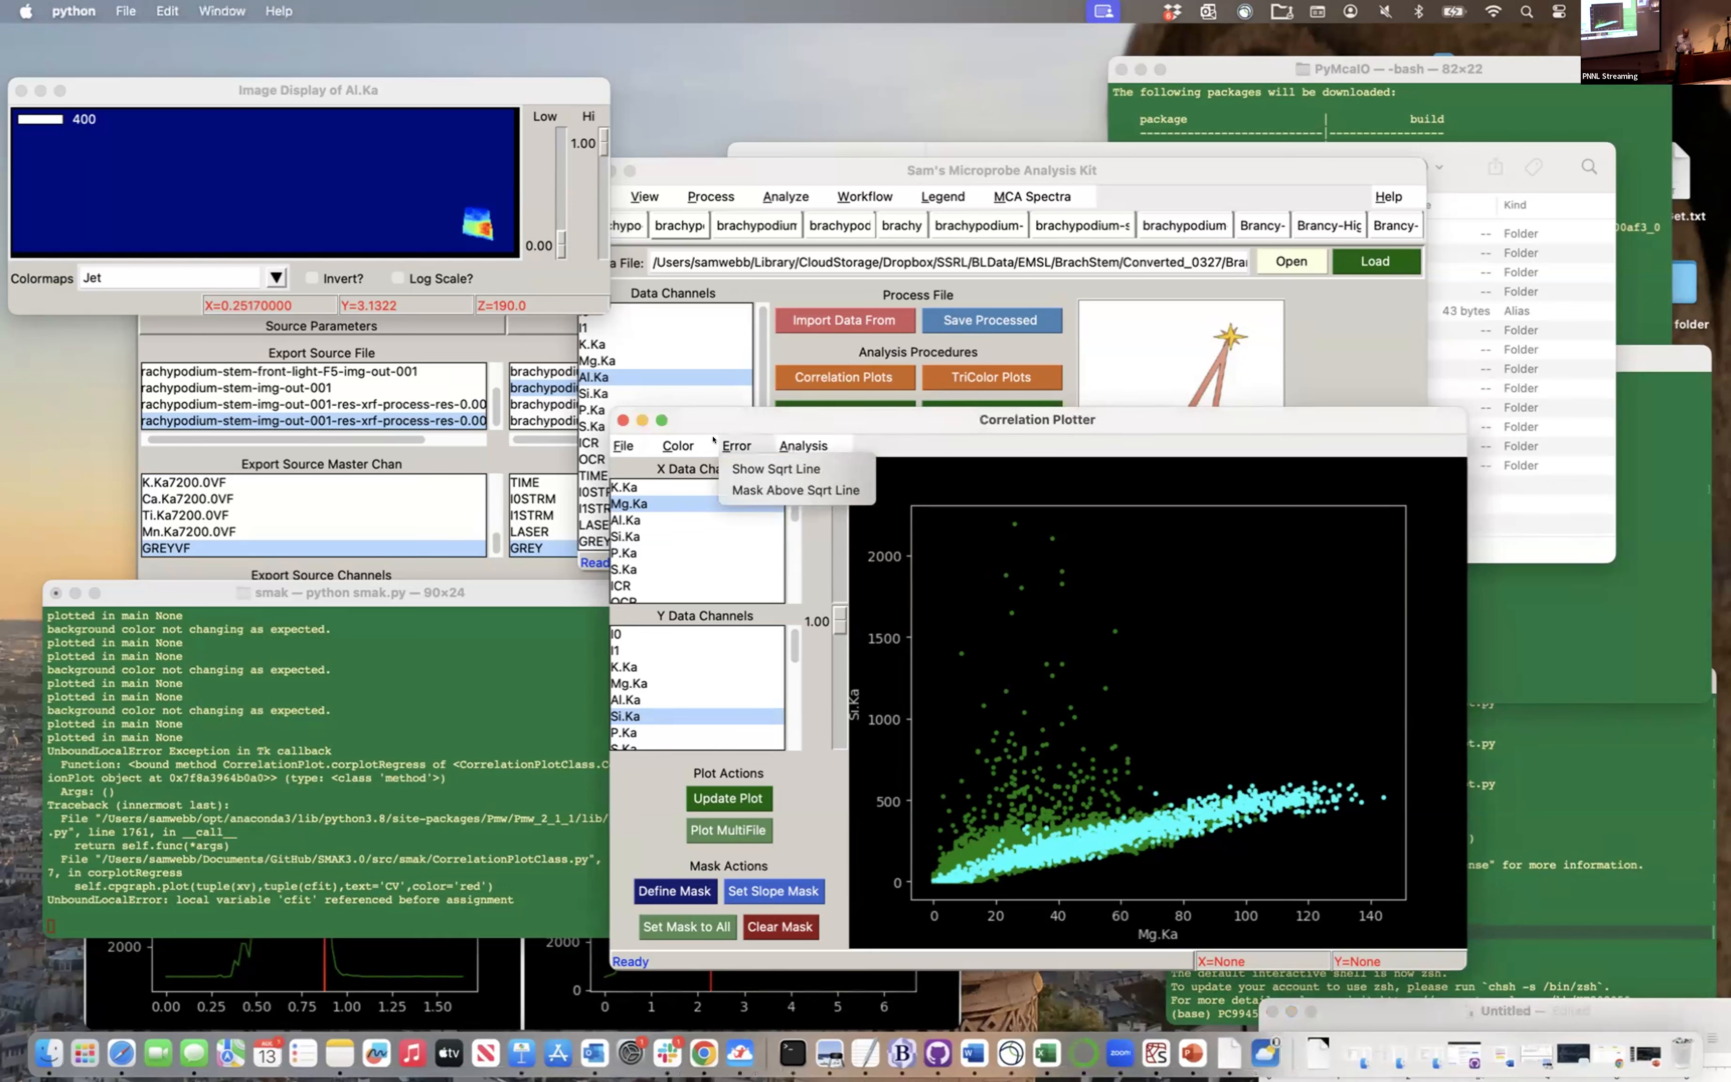
click(679, 439)
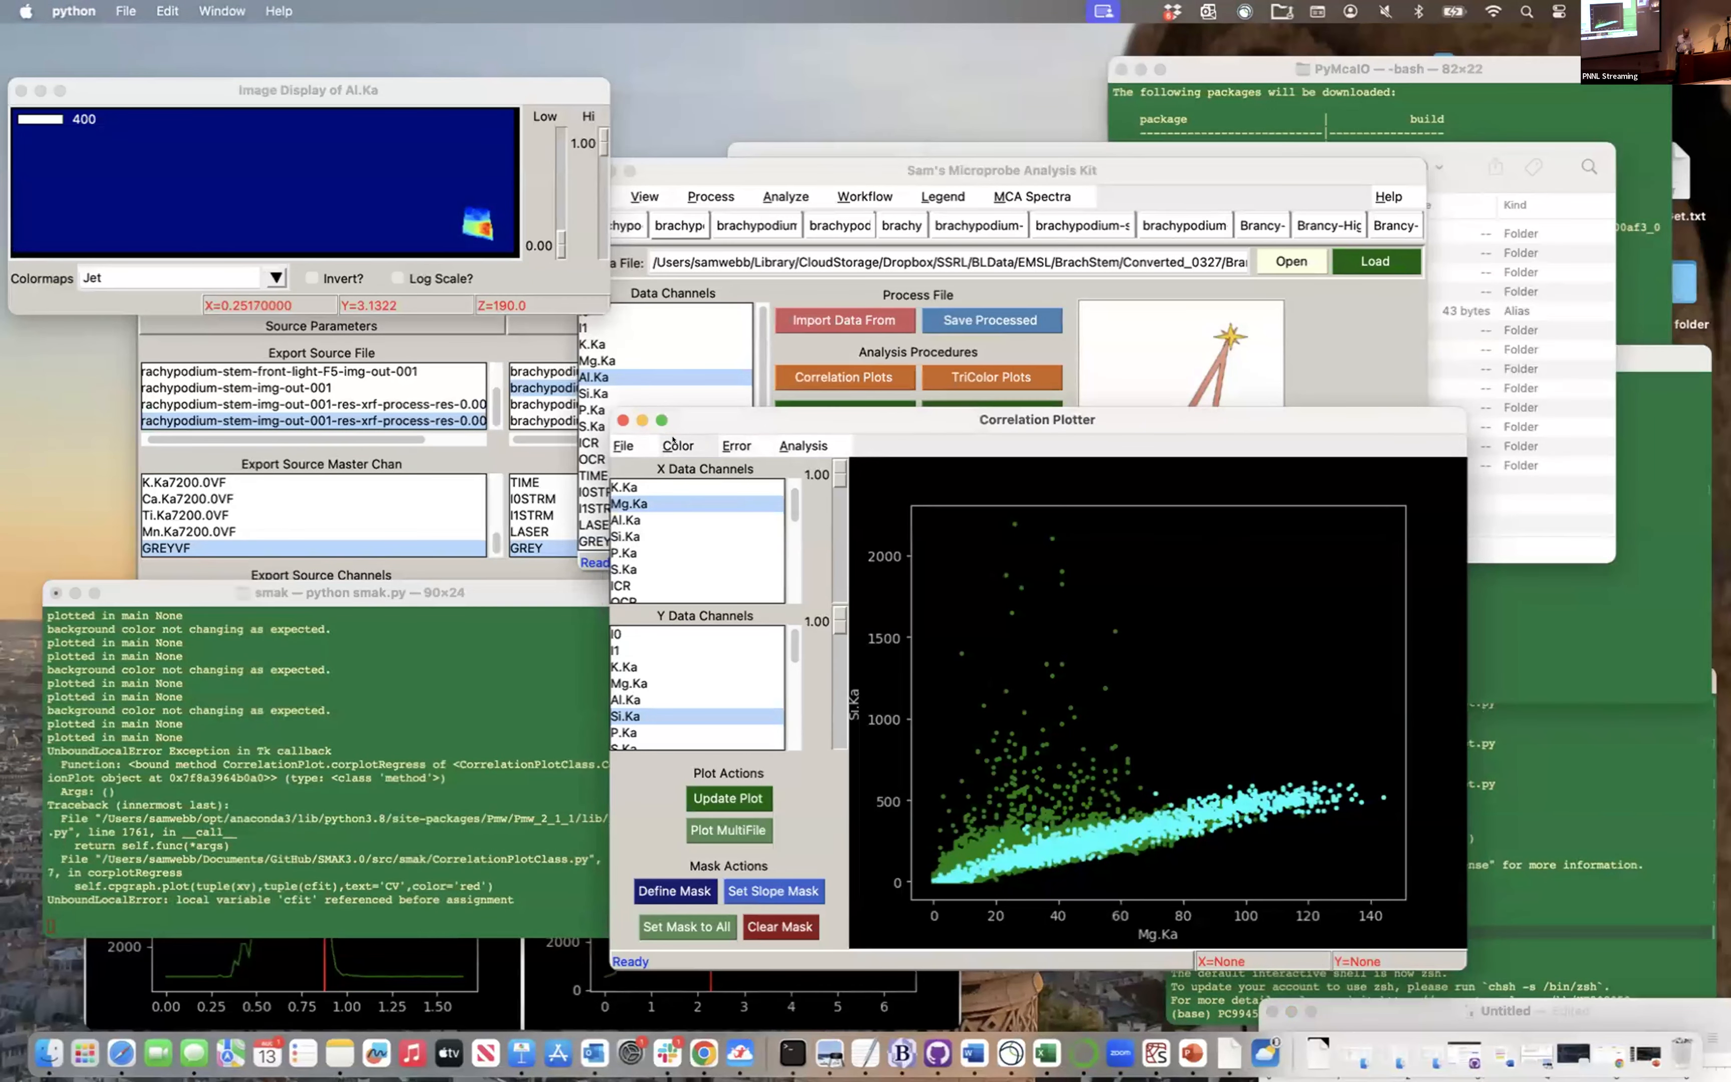
click(622, 445)
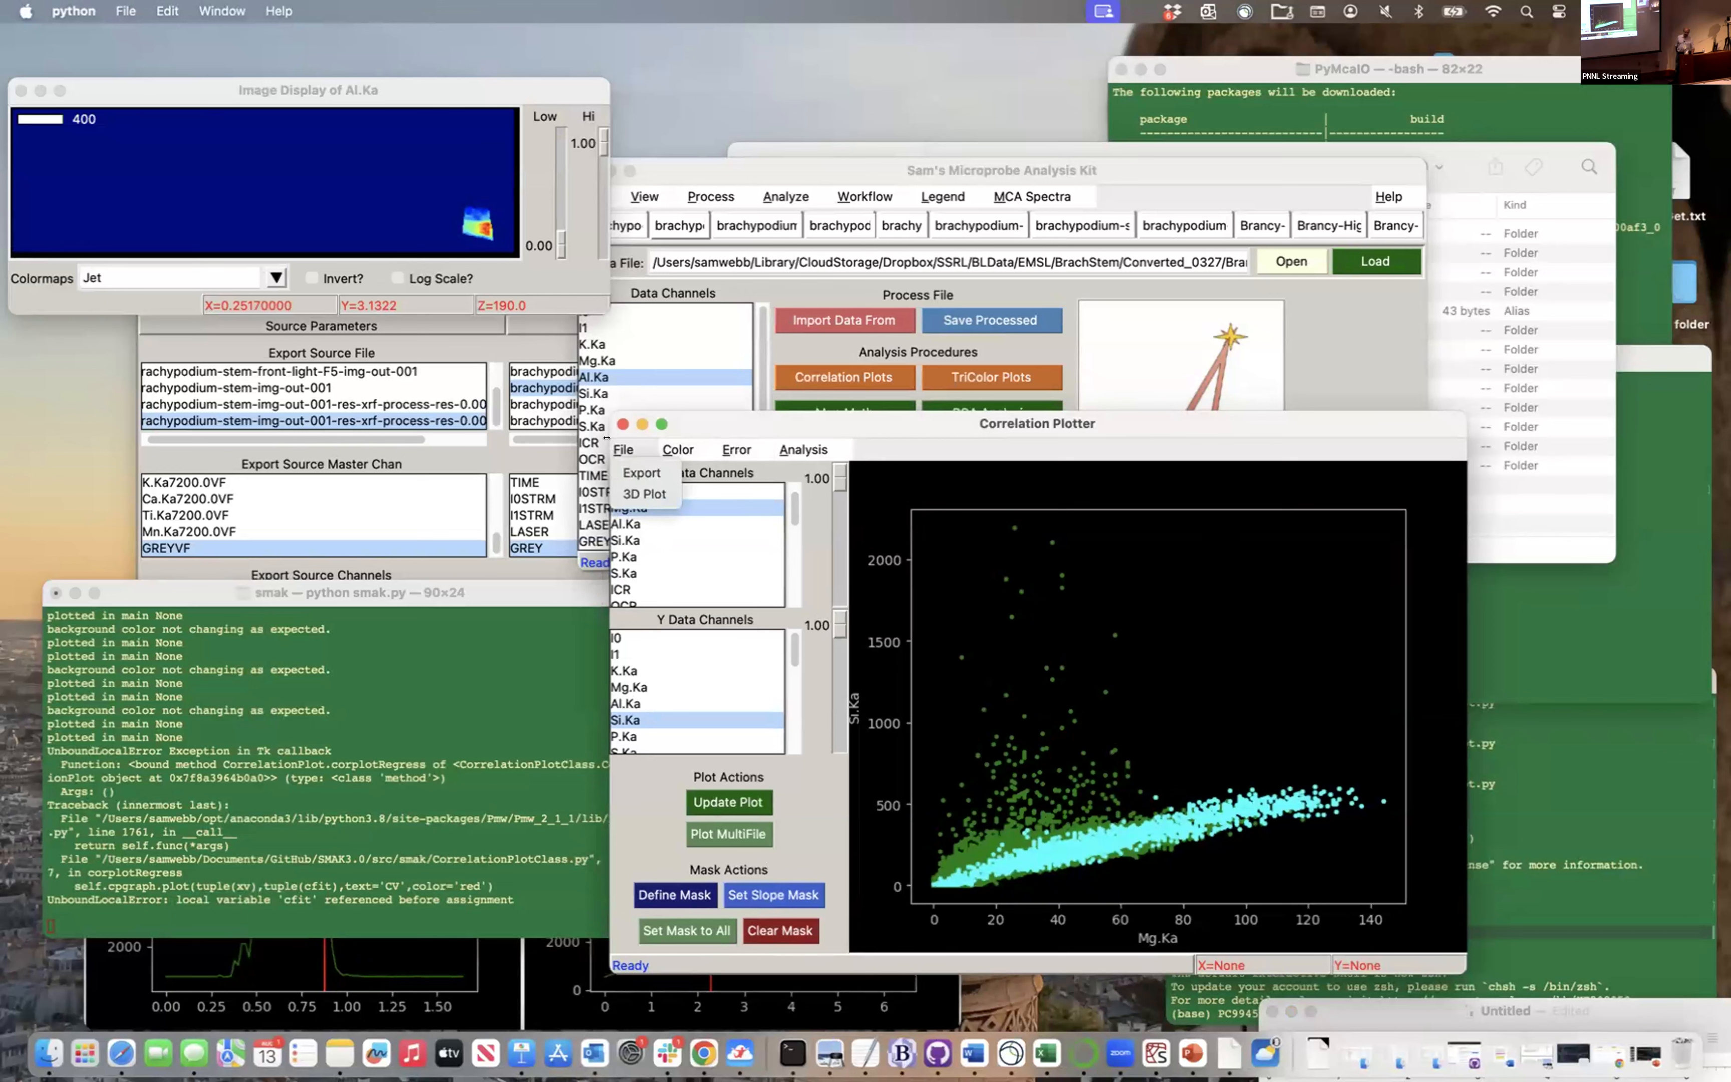
click(903, 440)
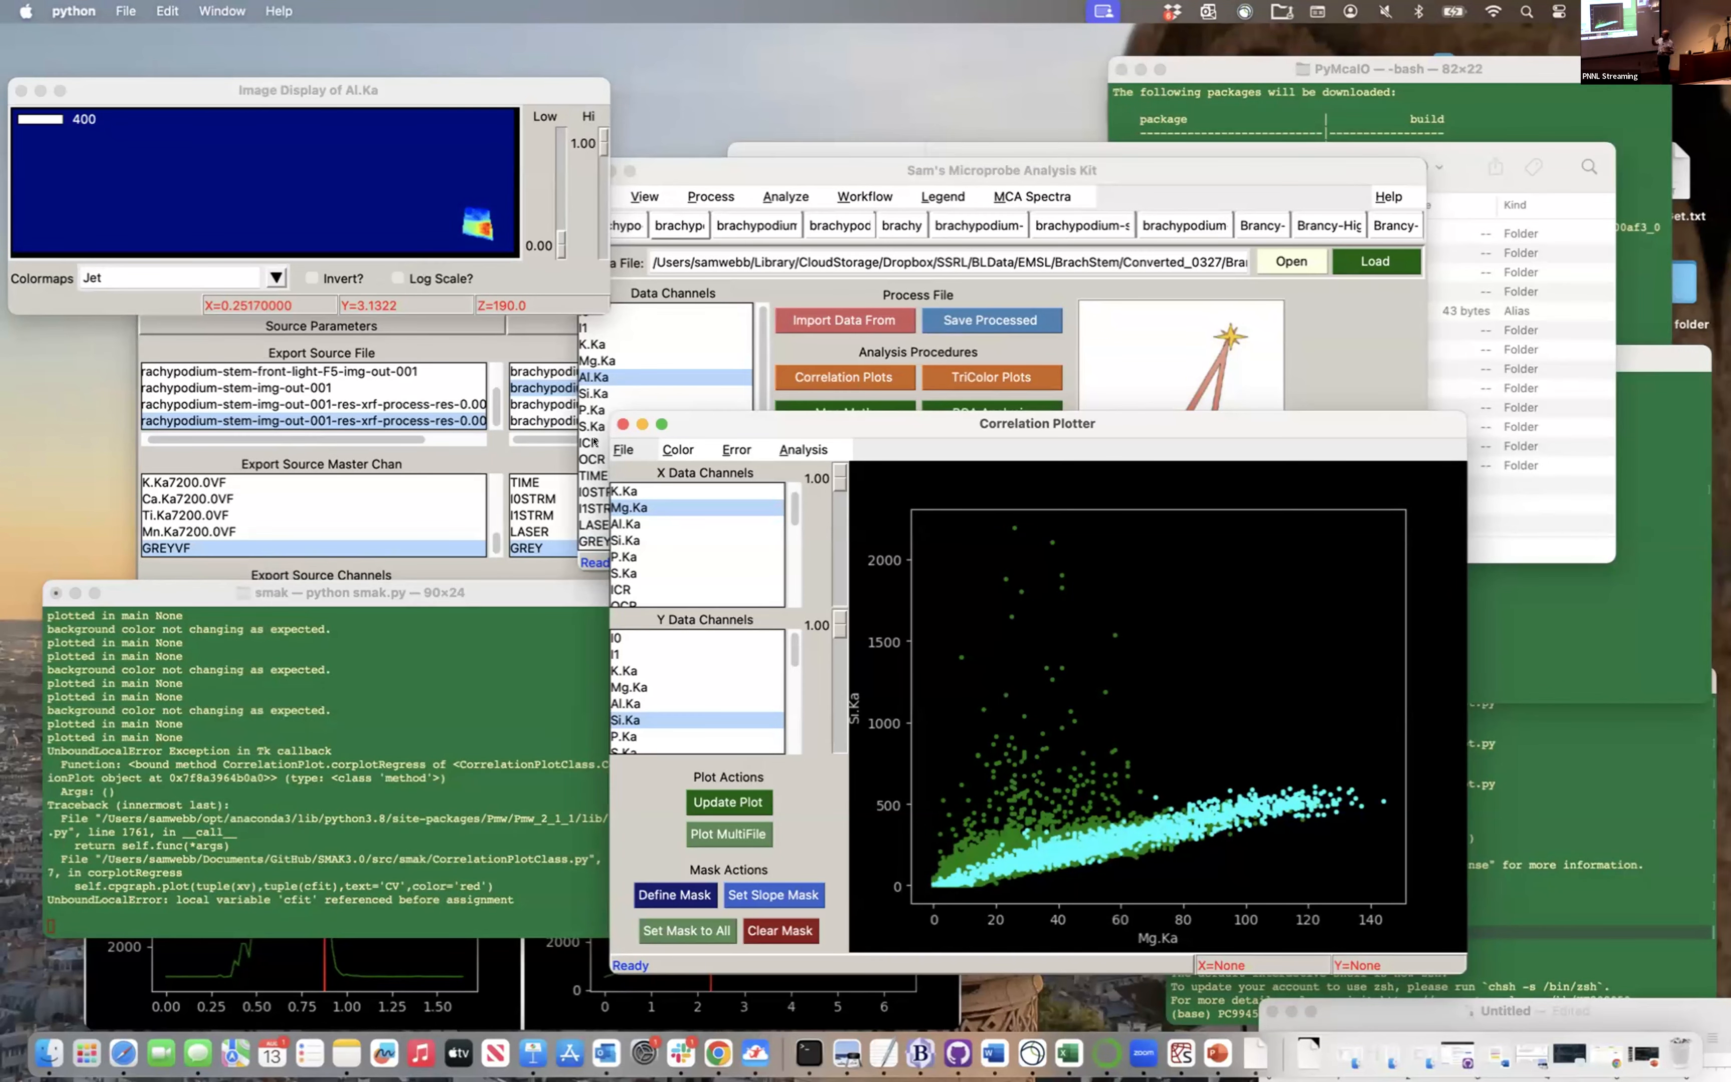
click(822, 302)
click(591, 195)
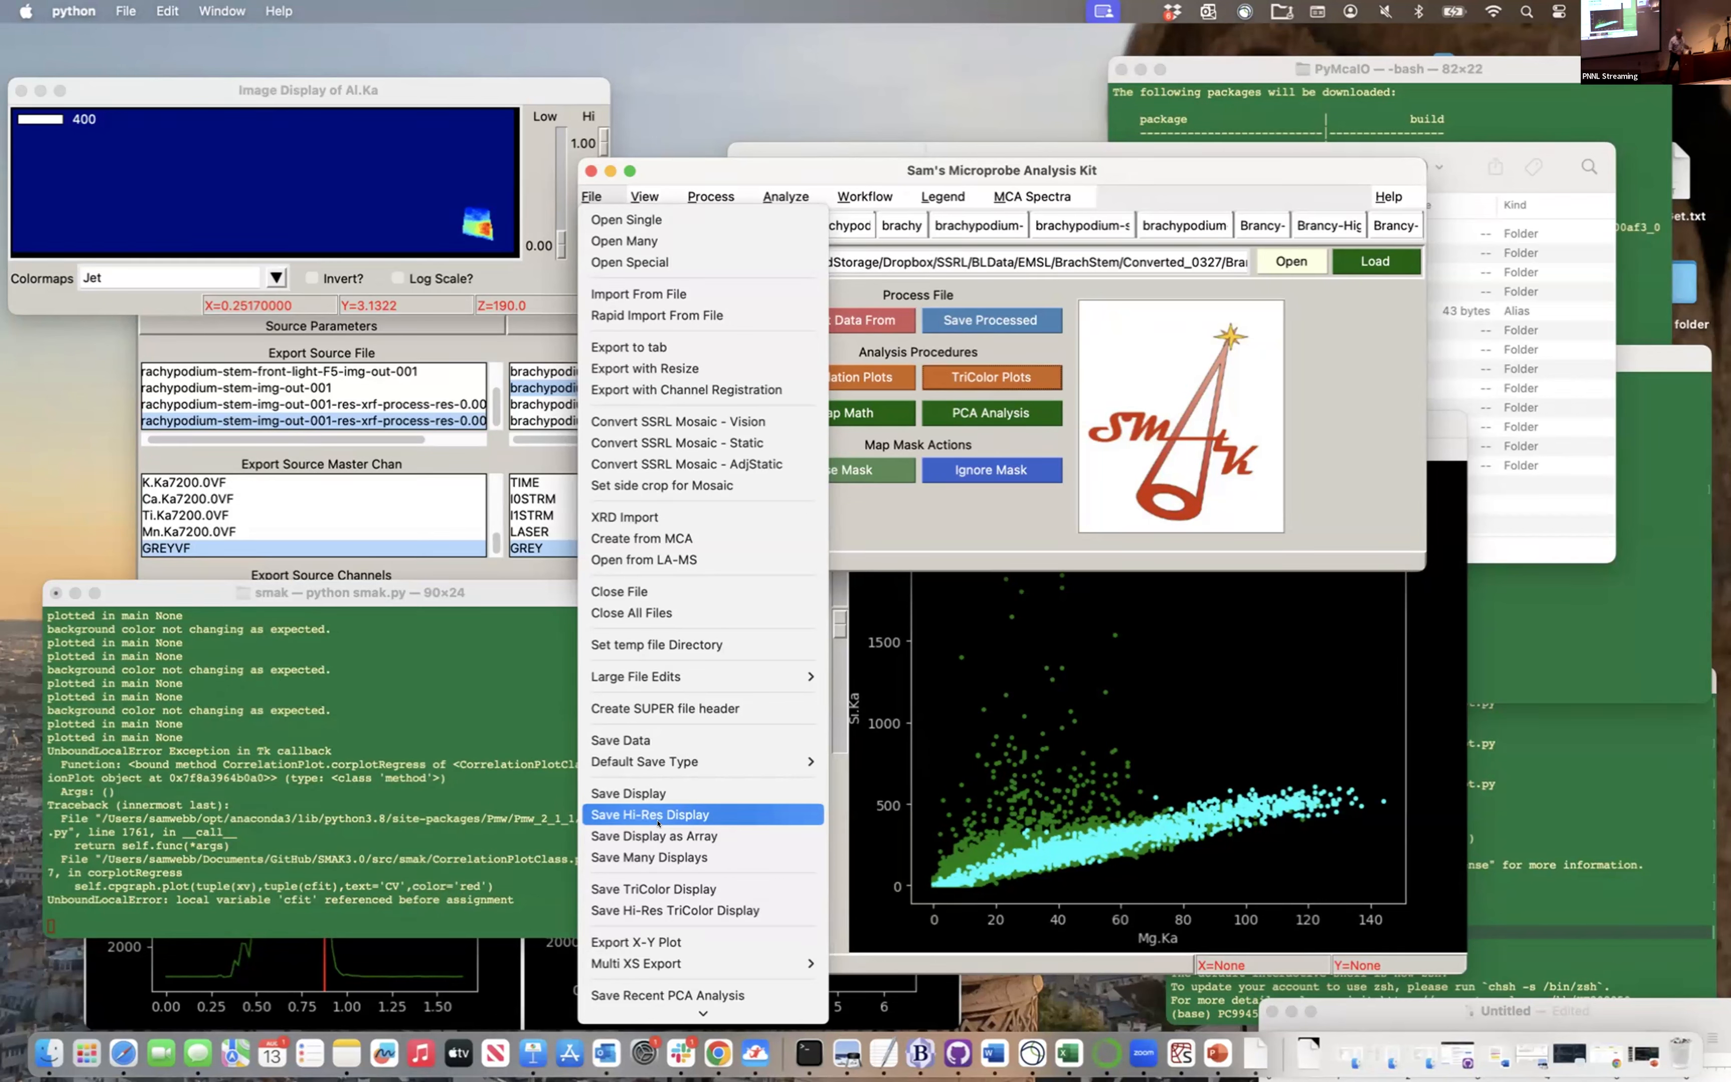
click(780, 35)
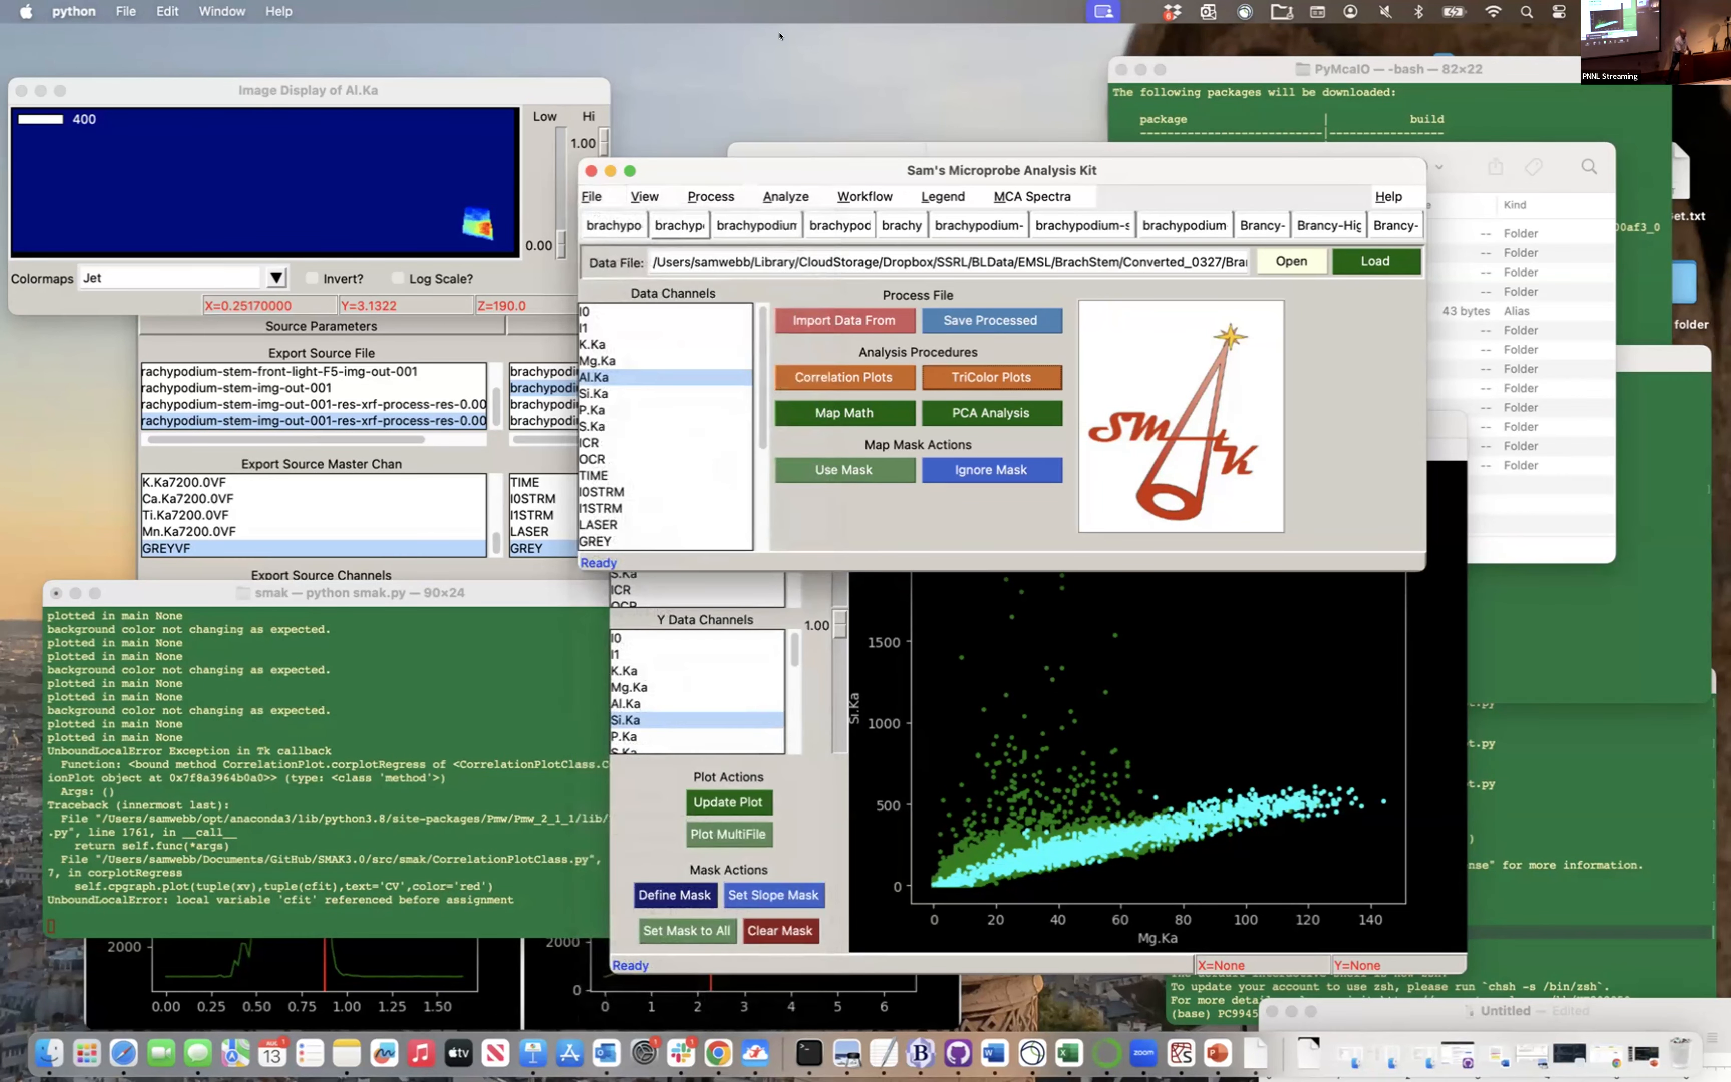